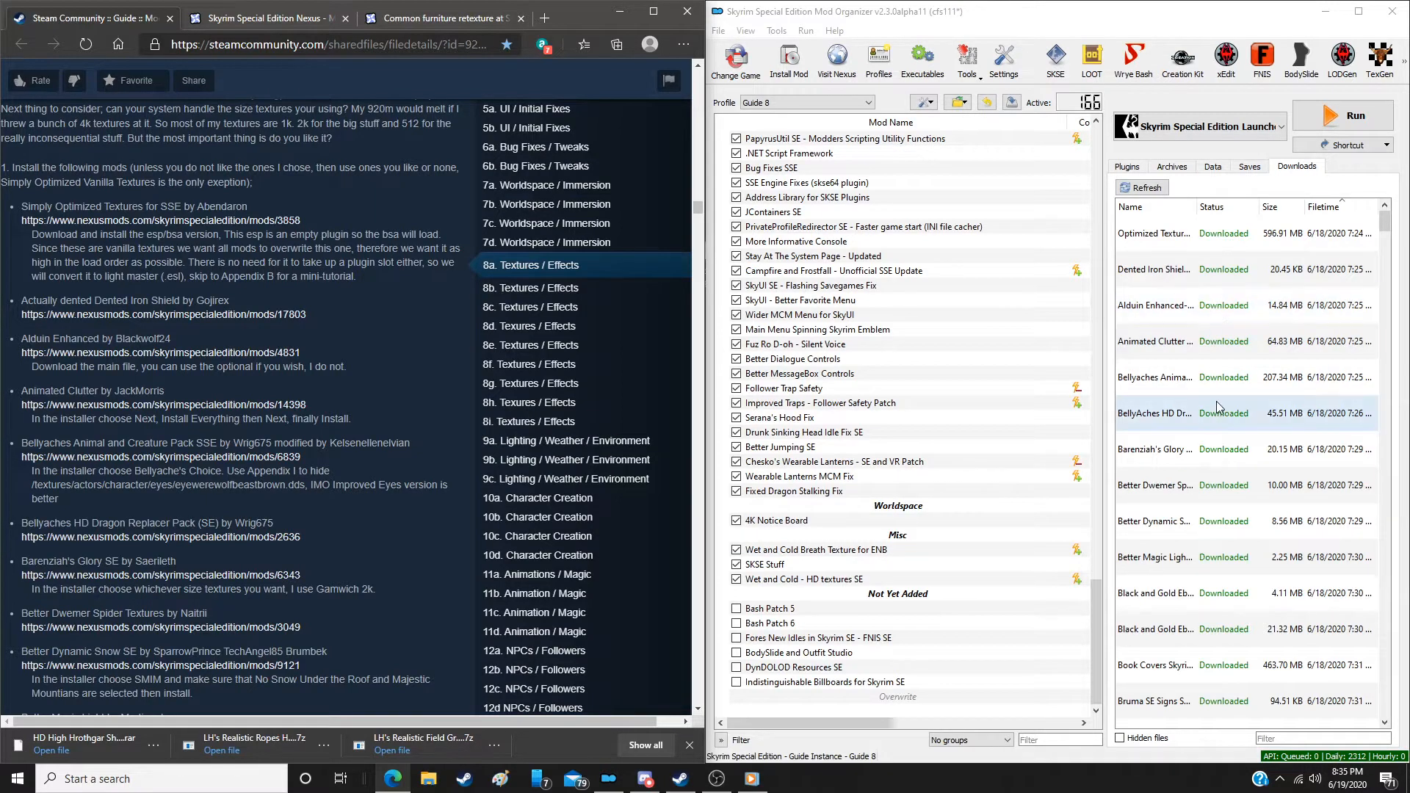
# Install the downloaded Simply Optimized Textures for SSE mod manually with VanillaOptimized.bsa and VanillaOptimized.esp included
pyautogui.doubleClick(1195, 235)
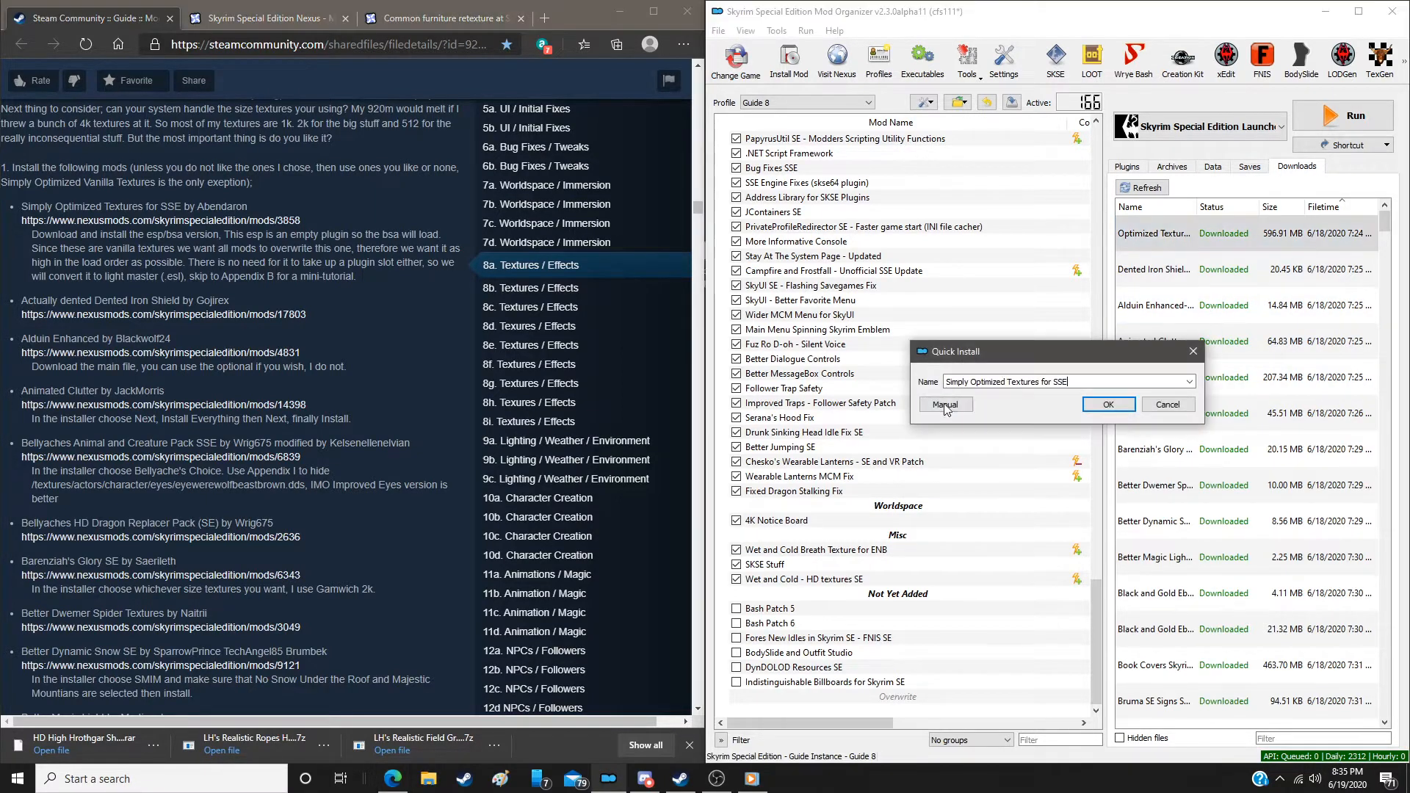
pyautogui.click(947, 404)
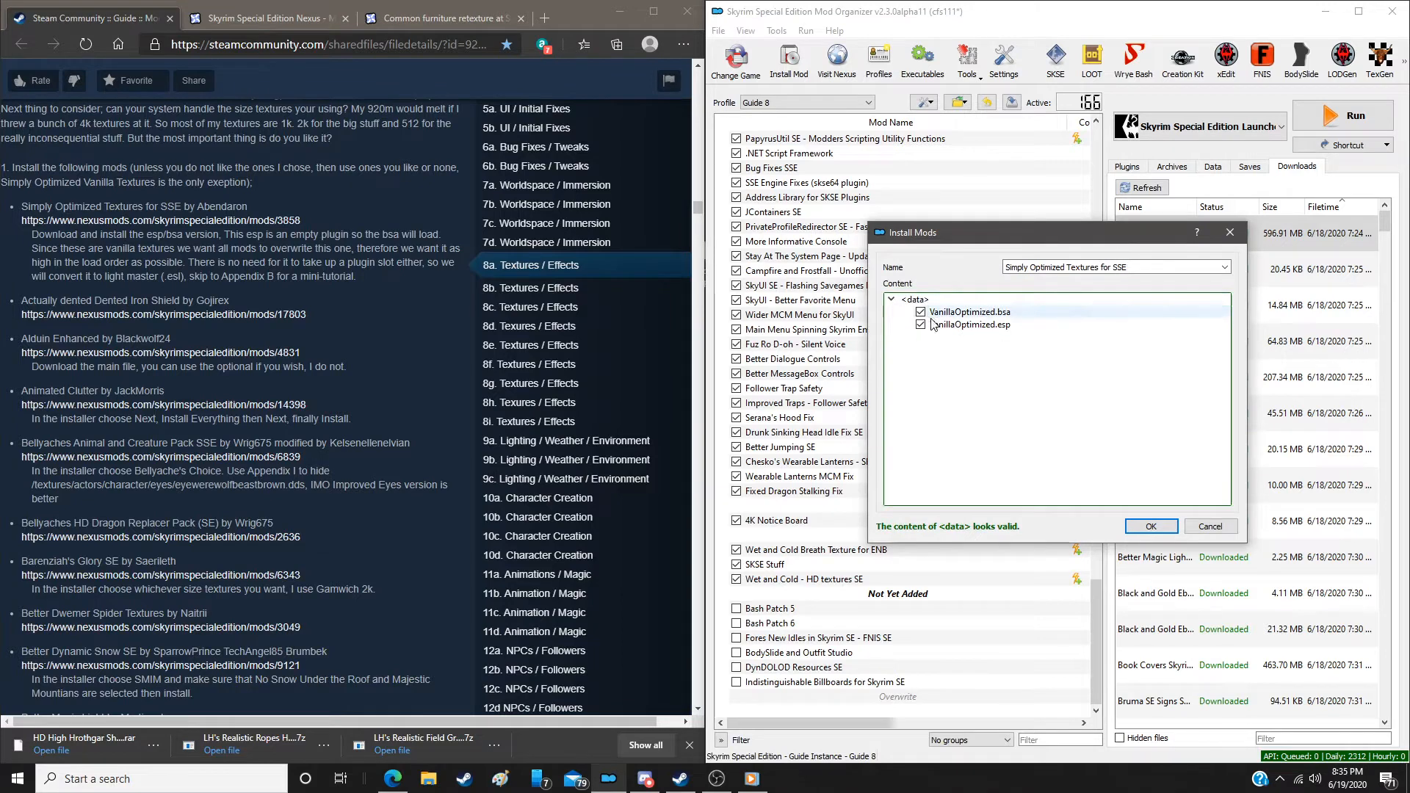
pyautogui.click(1160, 528)
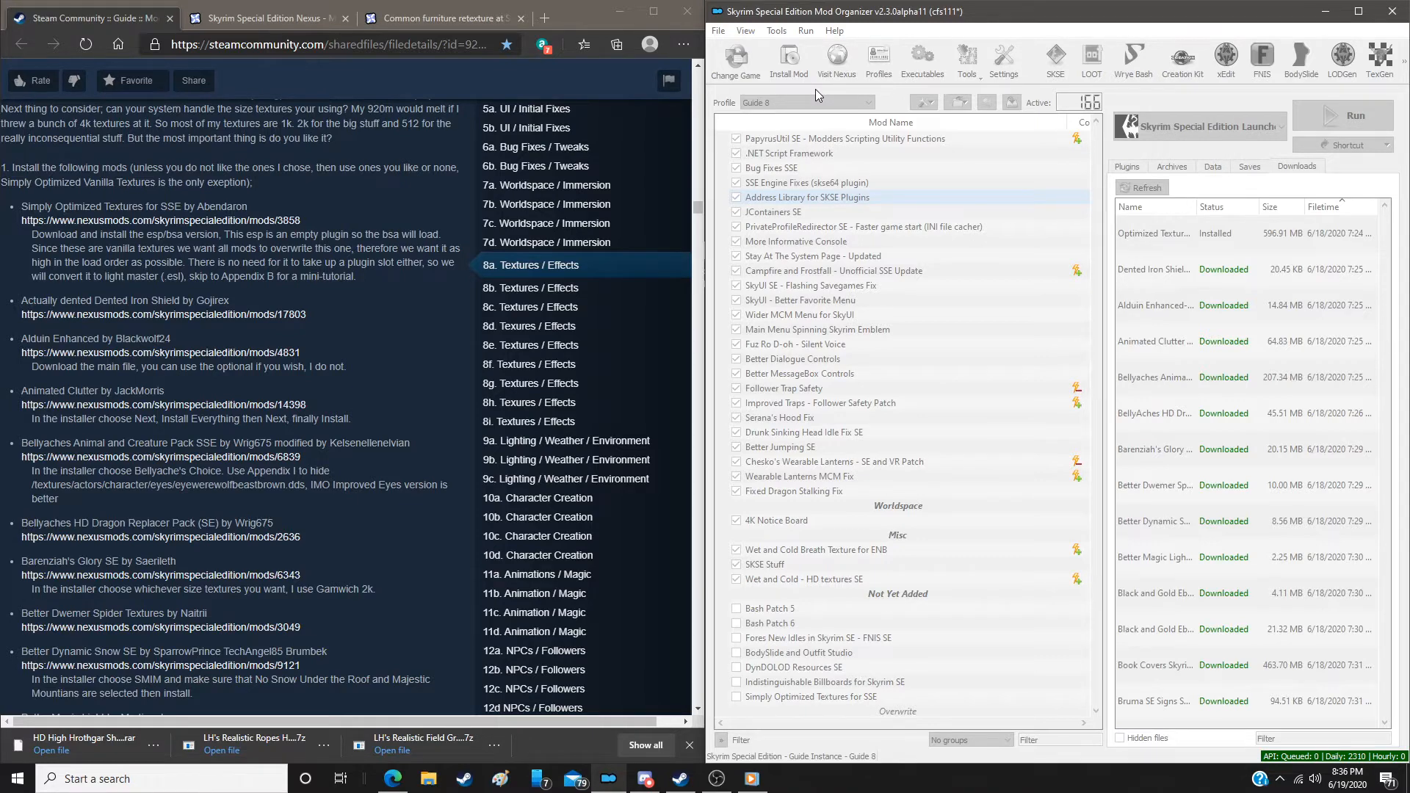
# Switch to the Default profile, enable only Simply Optimized Textures for SSE, and show its plugins
pyautogui.click(817, 103)
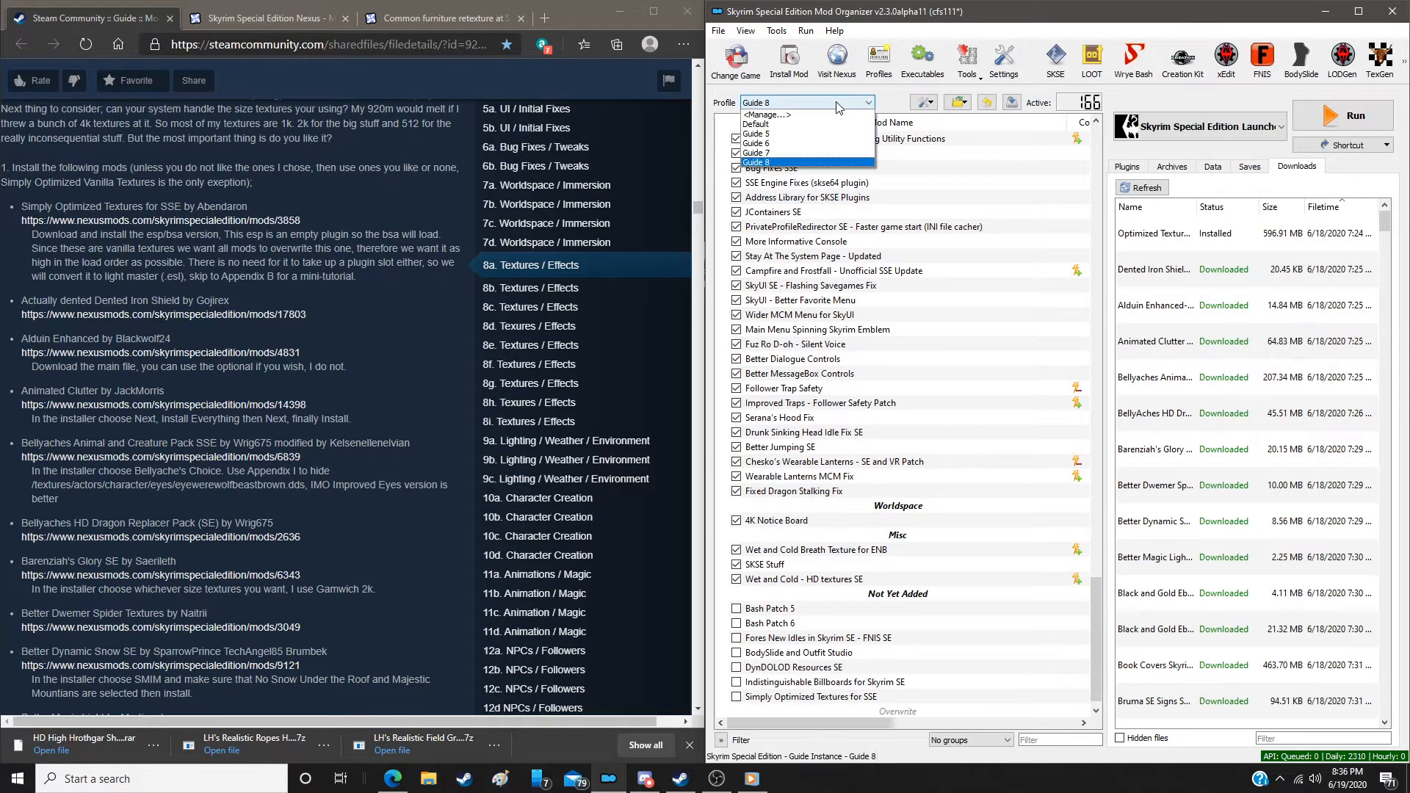
pyautogui.click(813, 125)
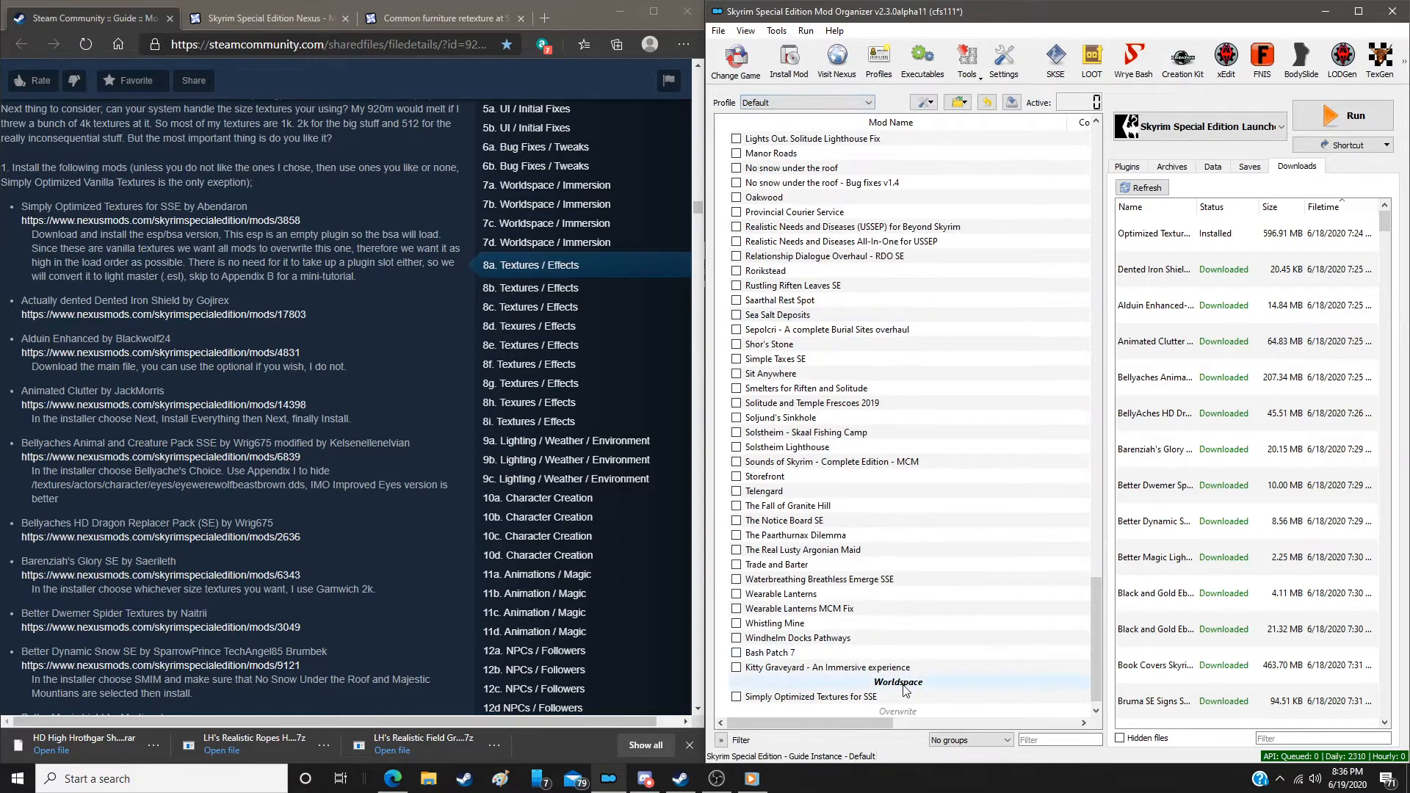
pyautogui.scroll(-1, 898, 694)
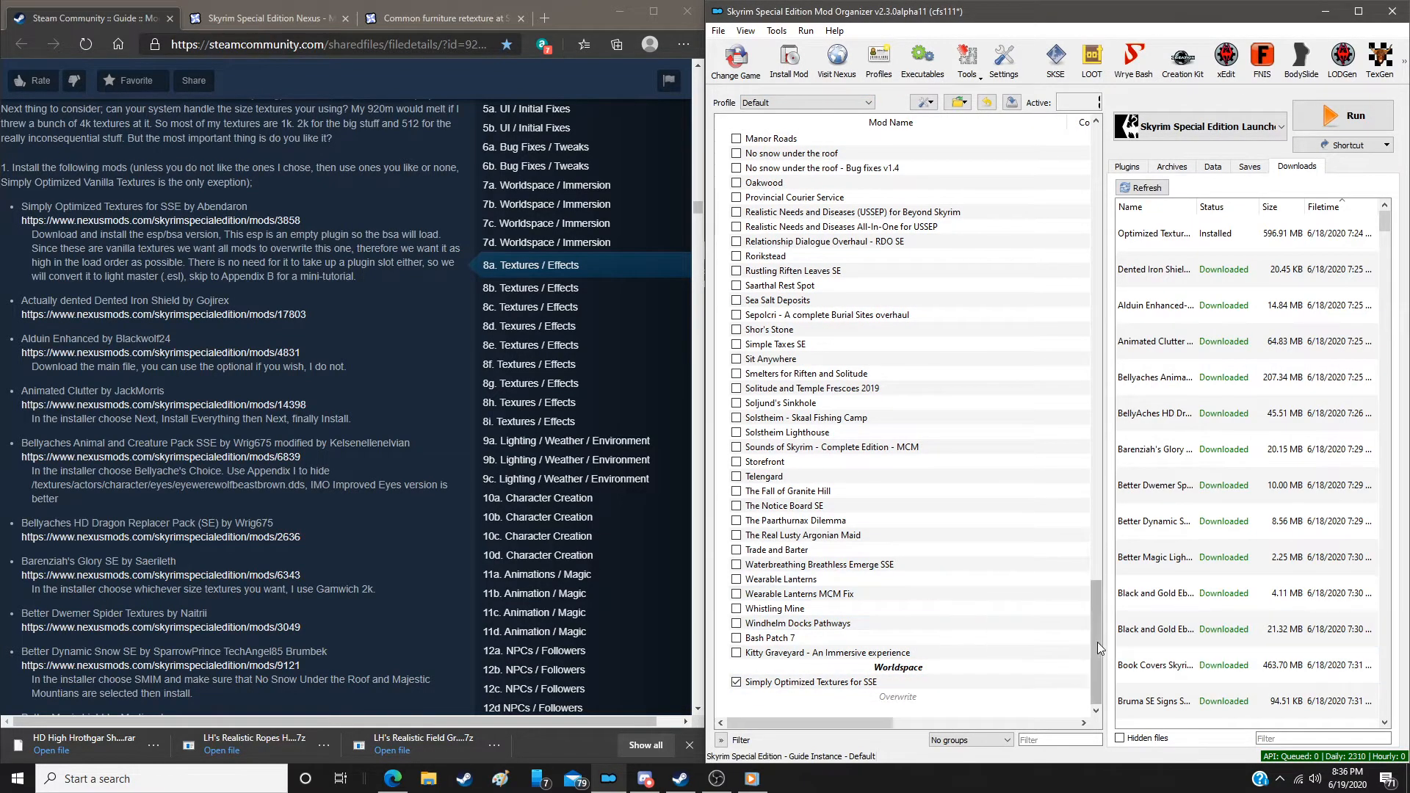
pyautogui.moveTo(1097, 642); pyautogui.dragTo(1088, 758)
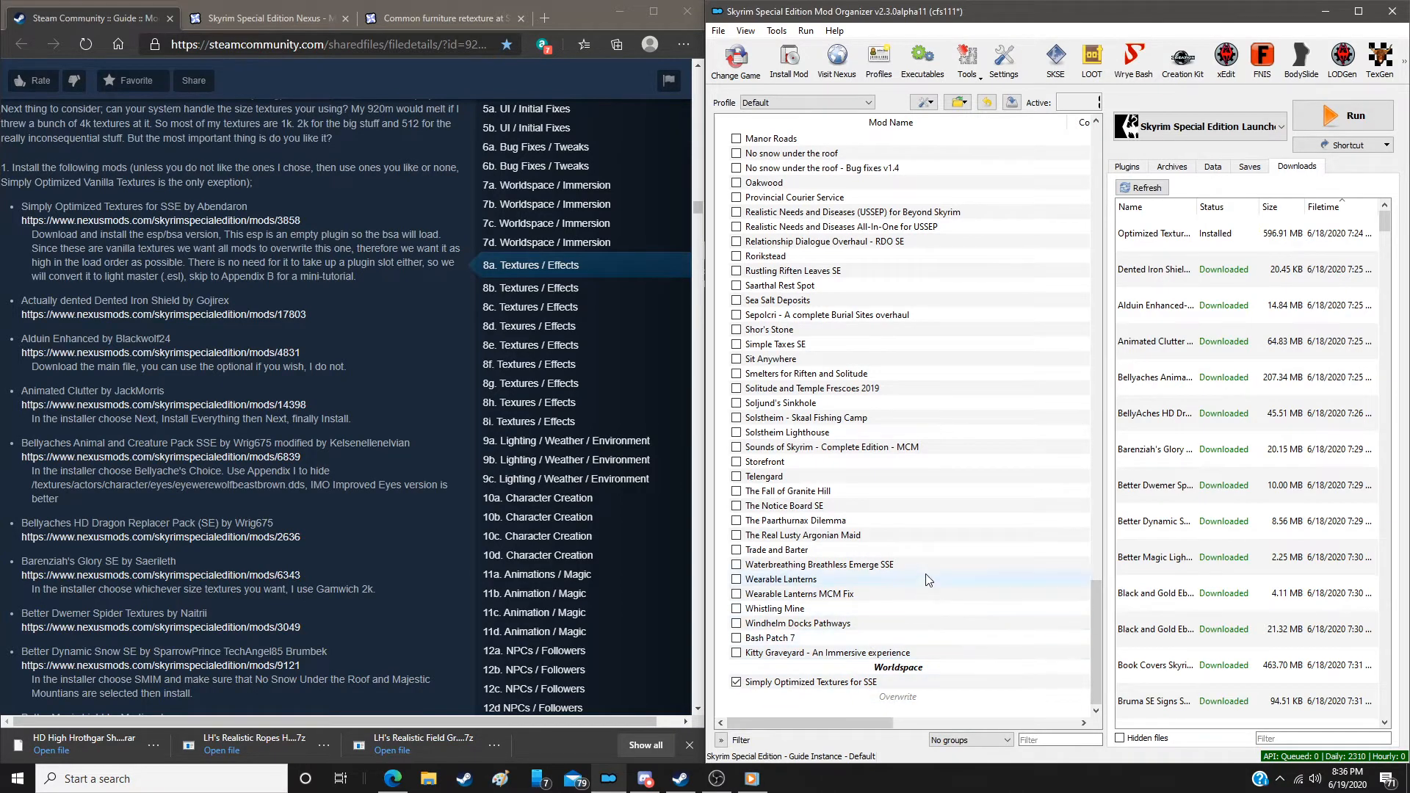
pyautogui.click(1127, 167)
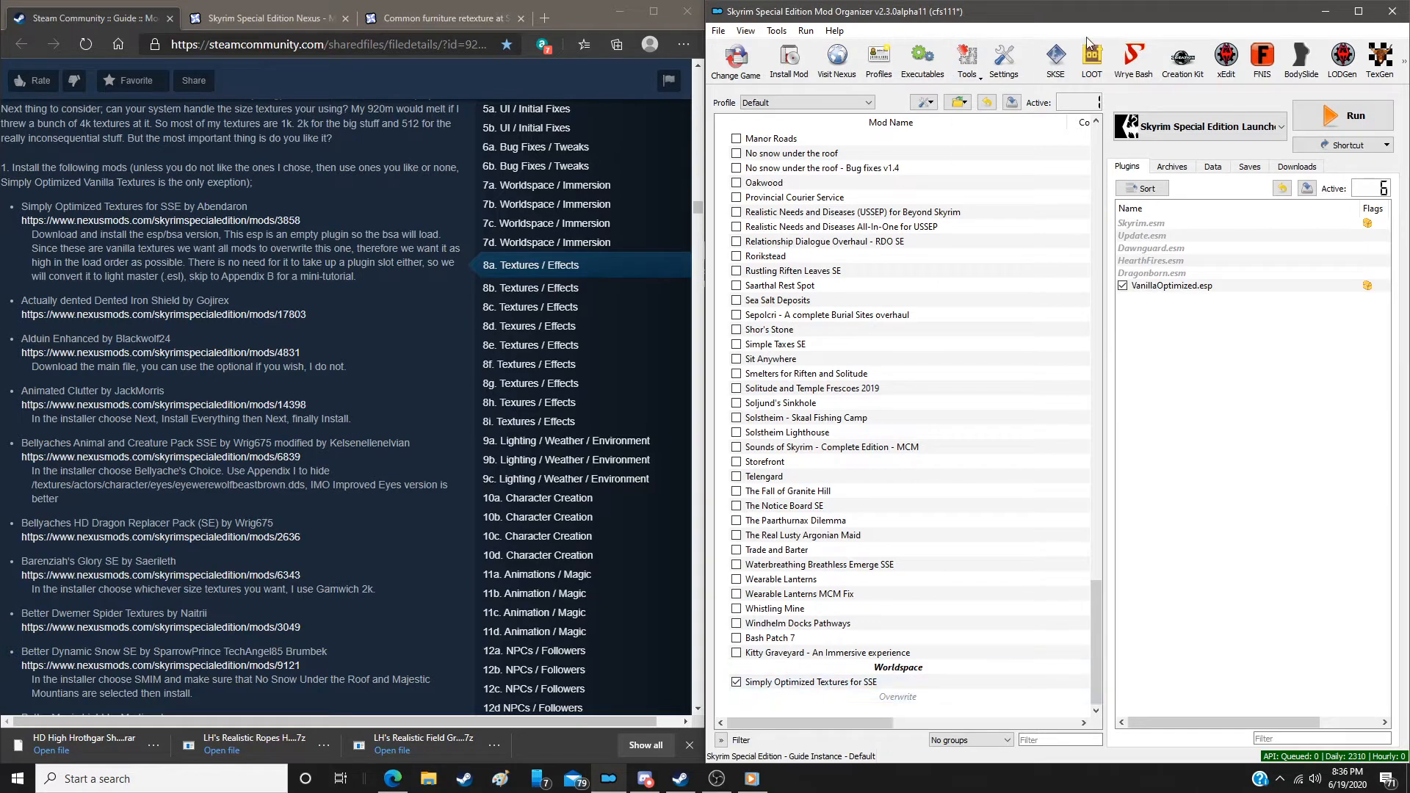
# Launch Creation Kit and load VanillaOptimized.esp as the active file
pyautogui.click(1225, 62)
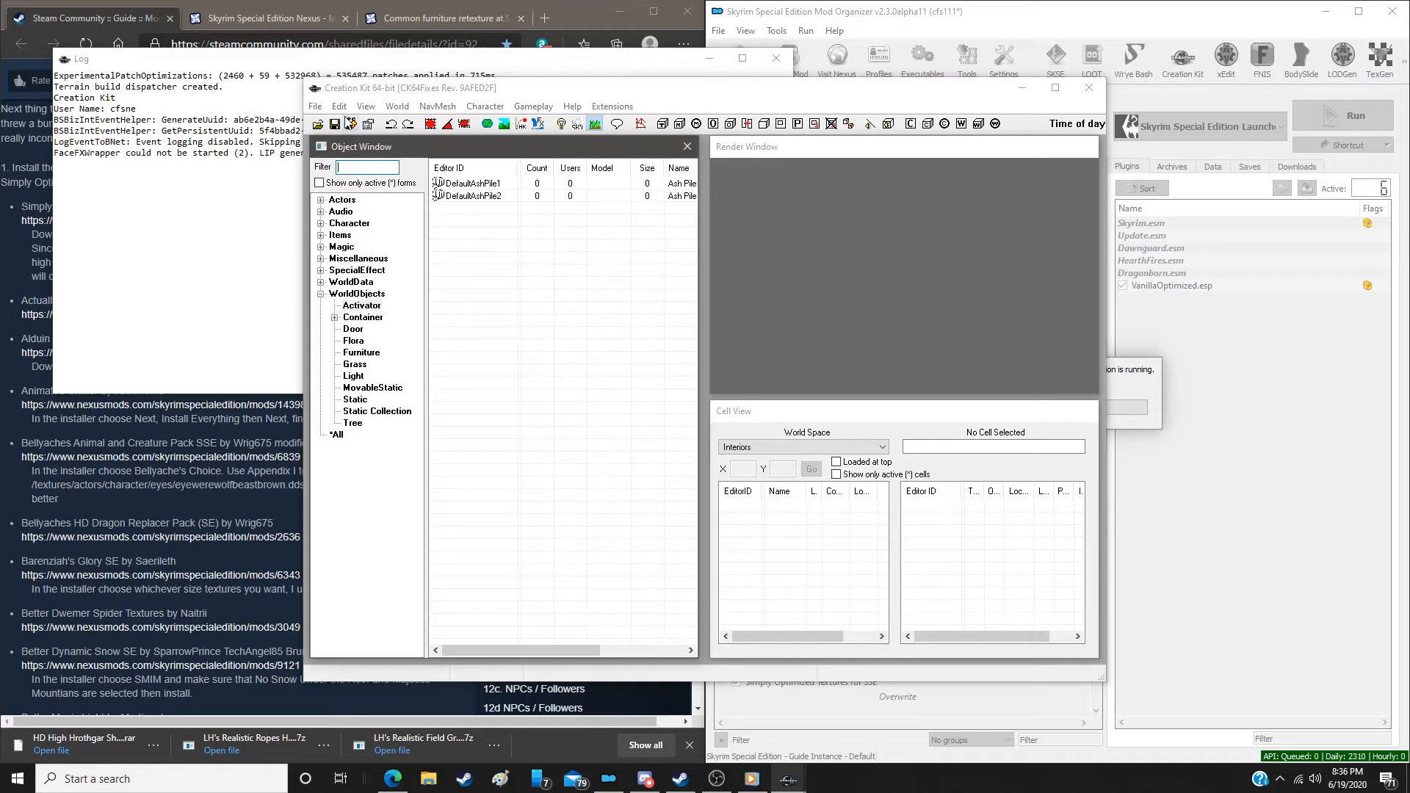
pyautogui.click(317, 123)
pyautogui.doubleClick(539, 297)
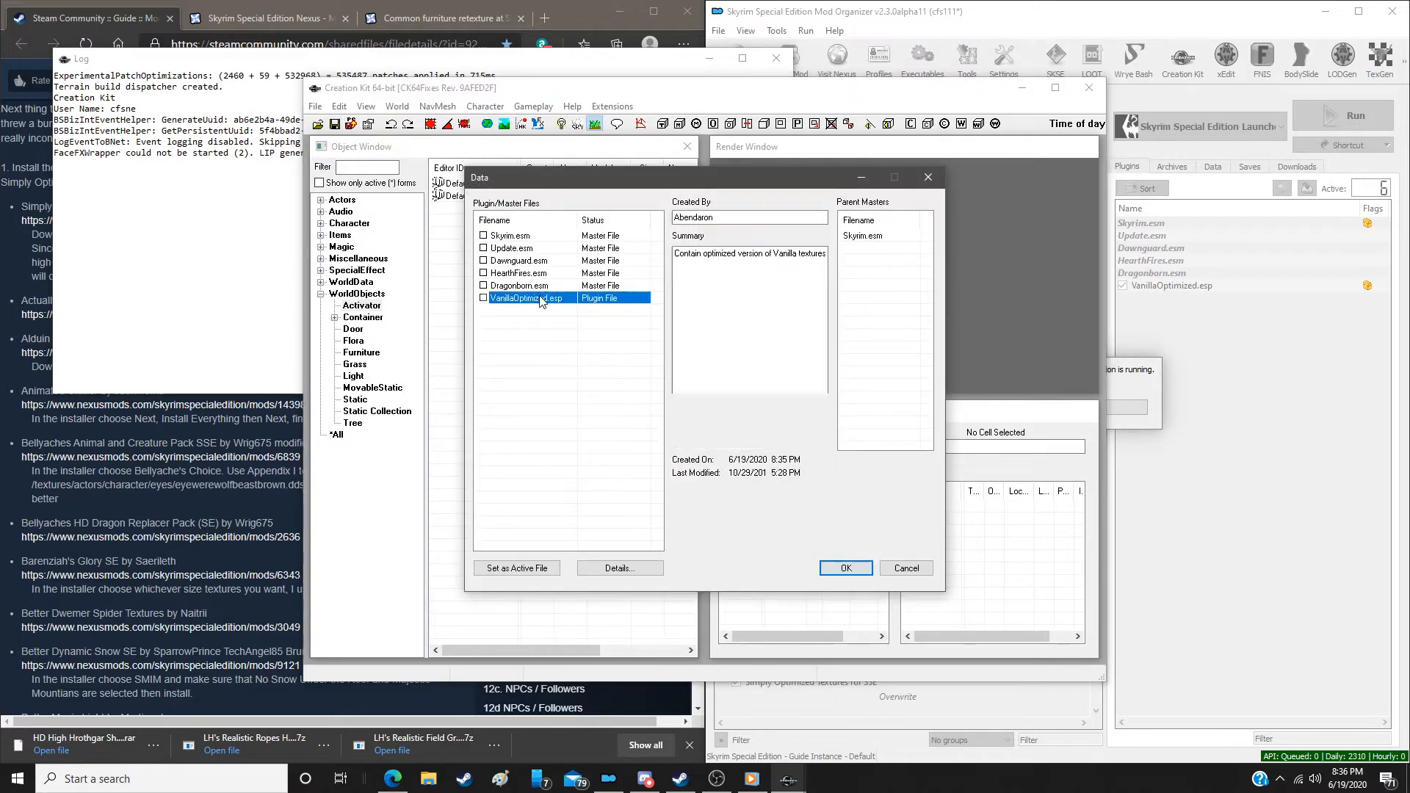
pyautogui.click(506, 569)
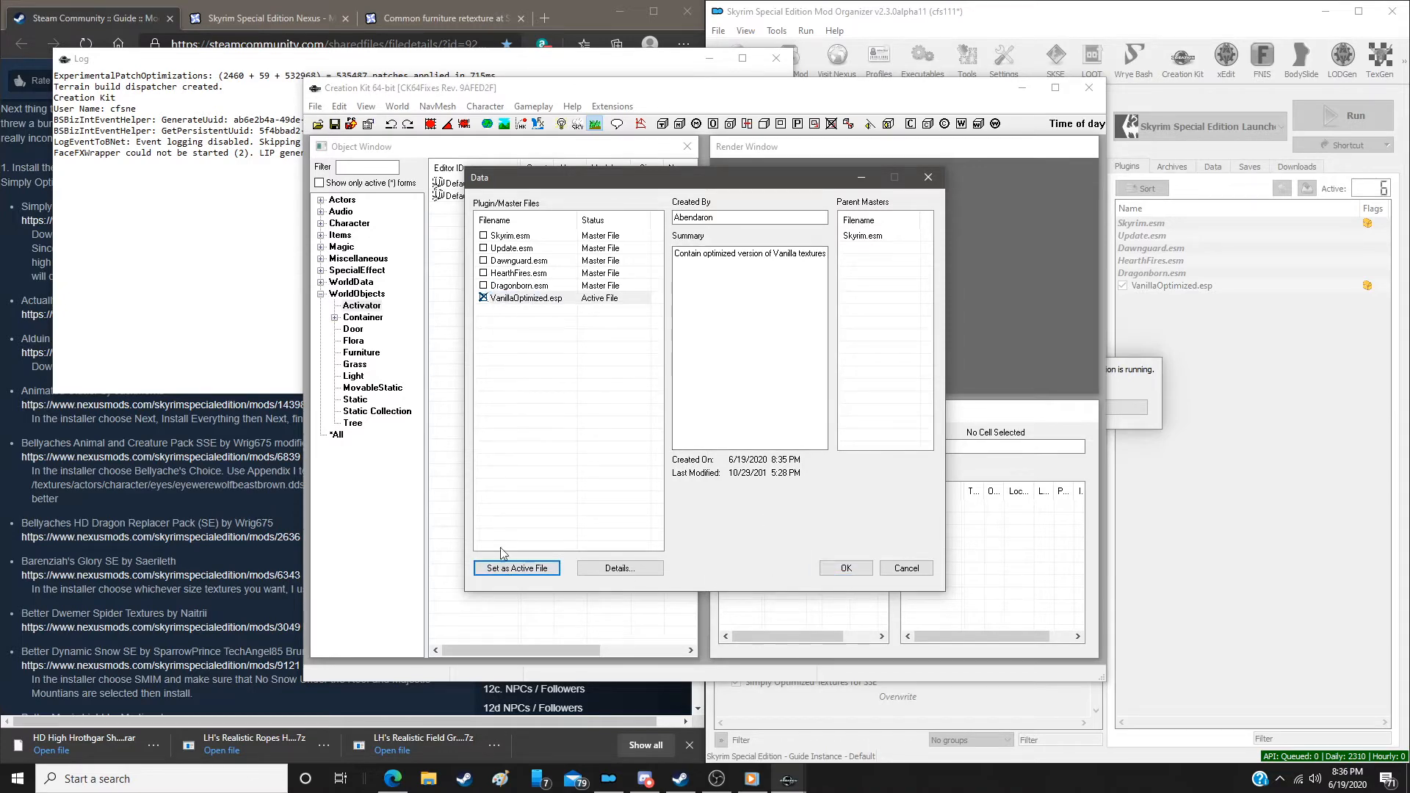
pyautogui.click(846, 568)
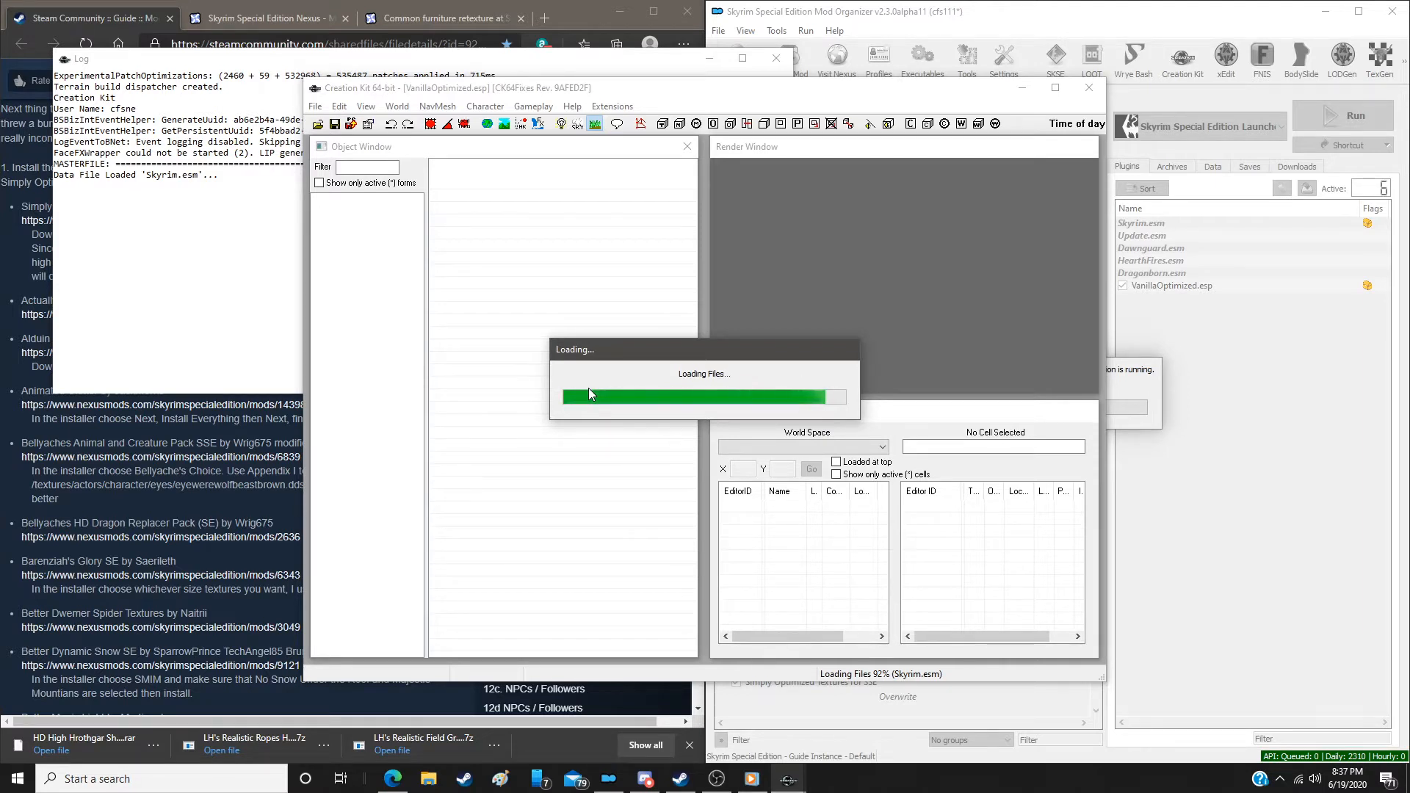
pyautogui.press('XF86AudioLowerVolume')
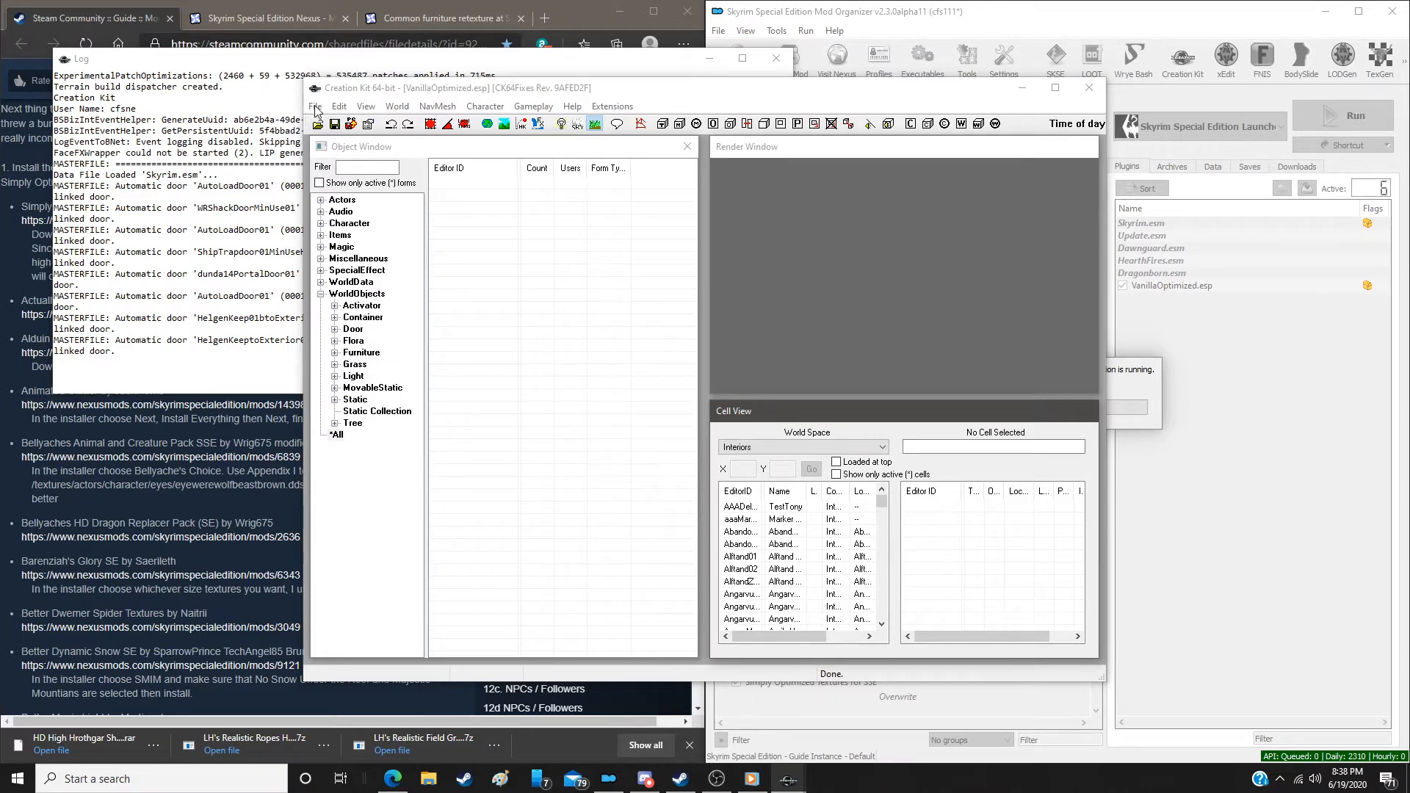
# Convert the active VanillaOptimized file to a light master and save it
pyautogui.click(460, 85)
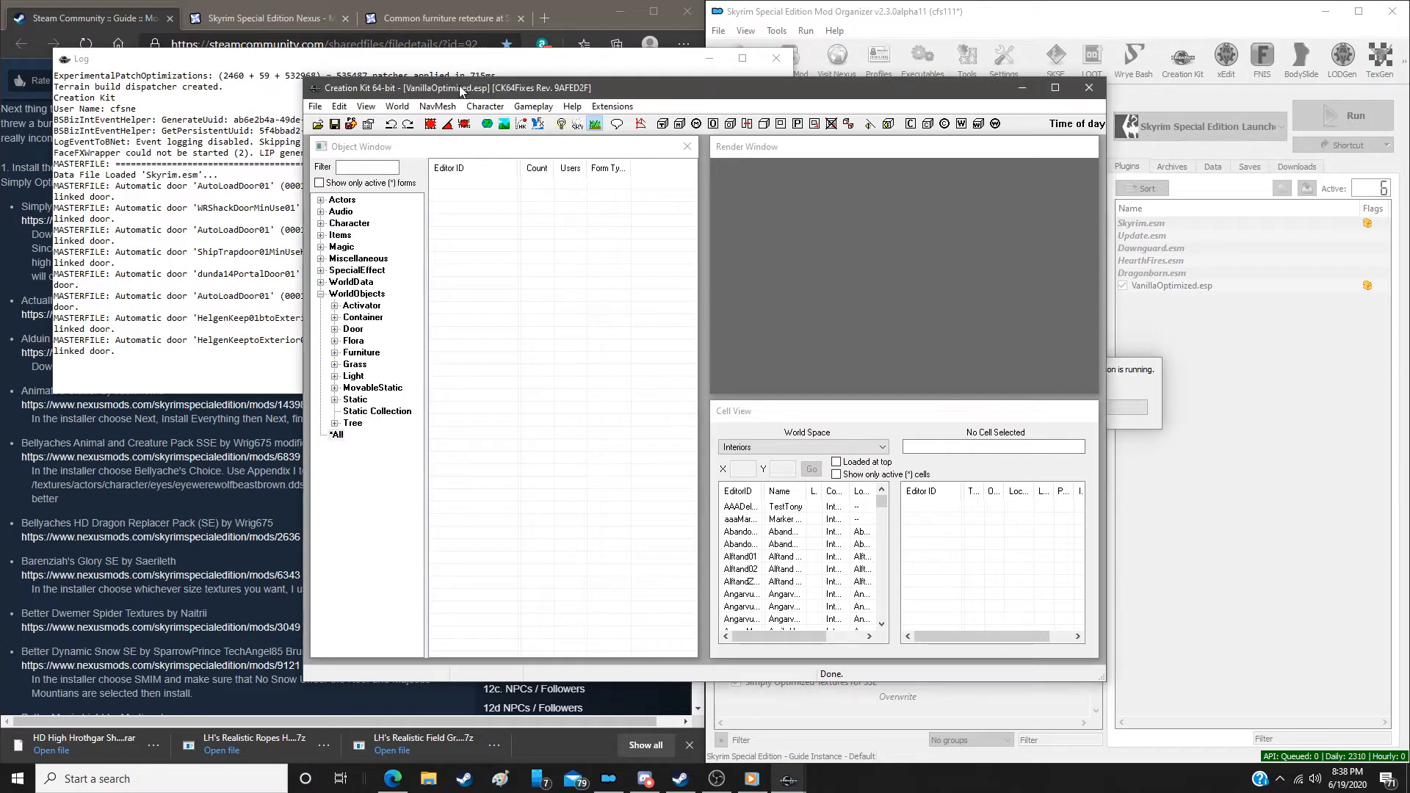
pyautogui.click(316, 107)
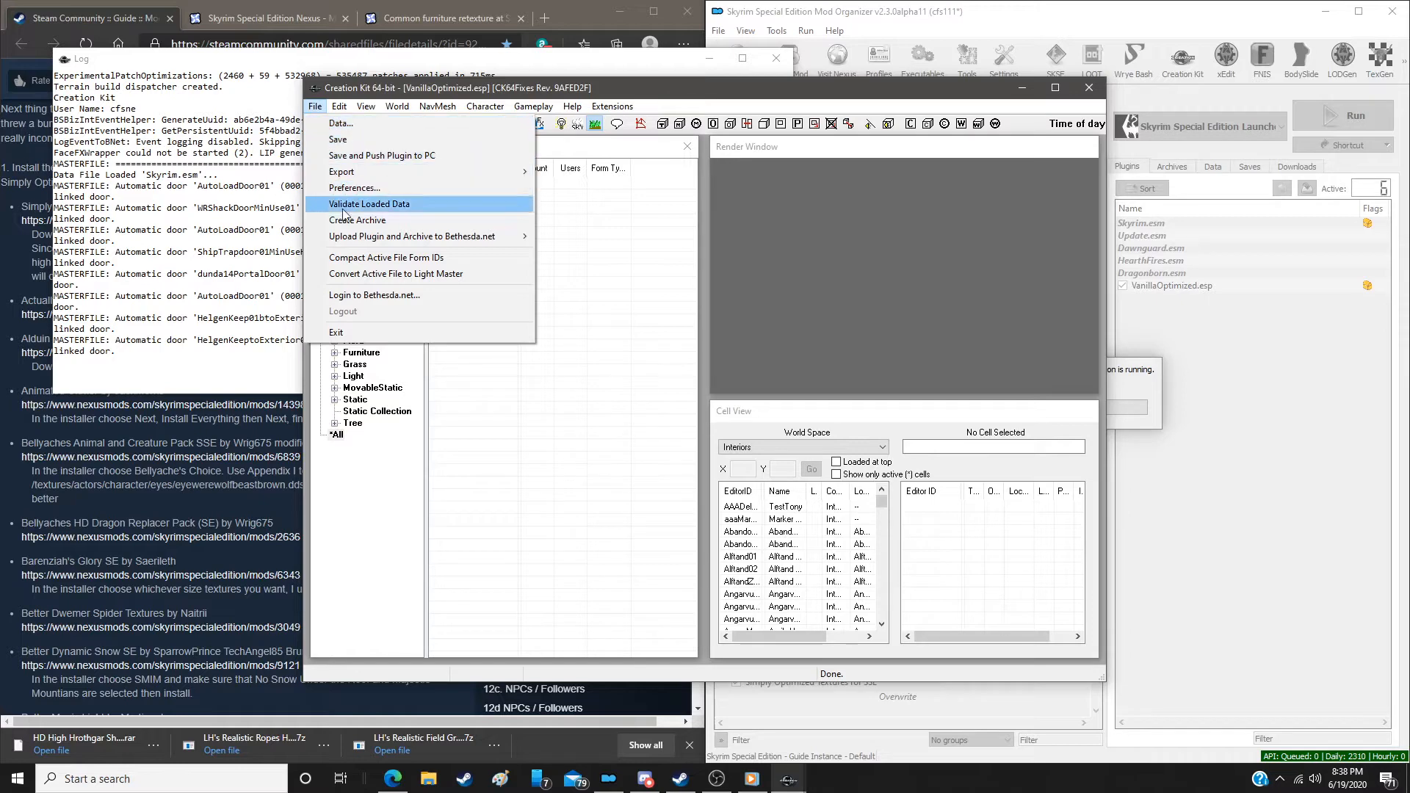
pyautogui.click(354, 276)
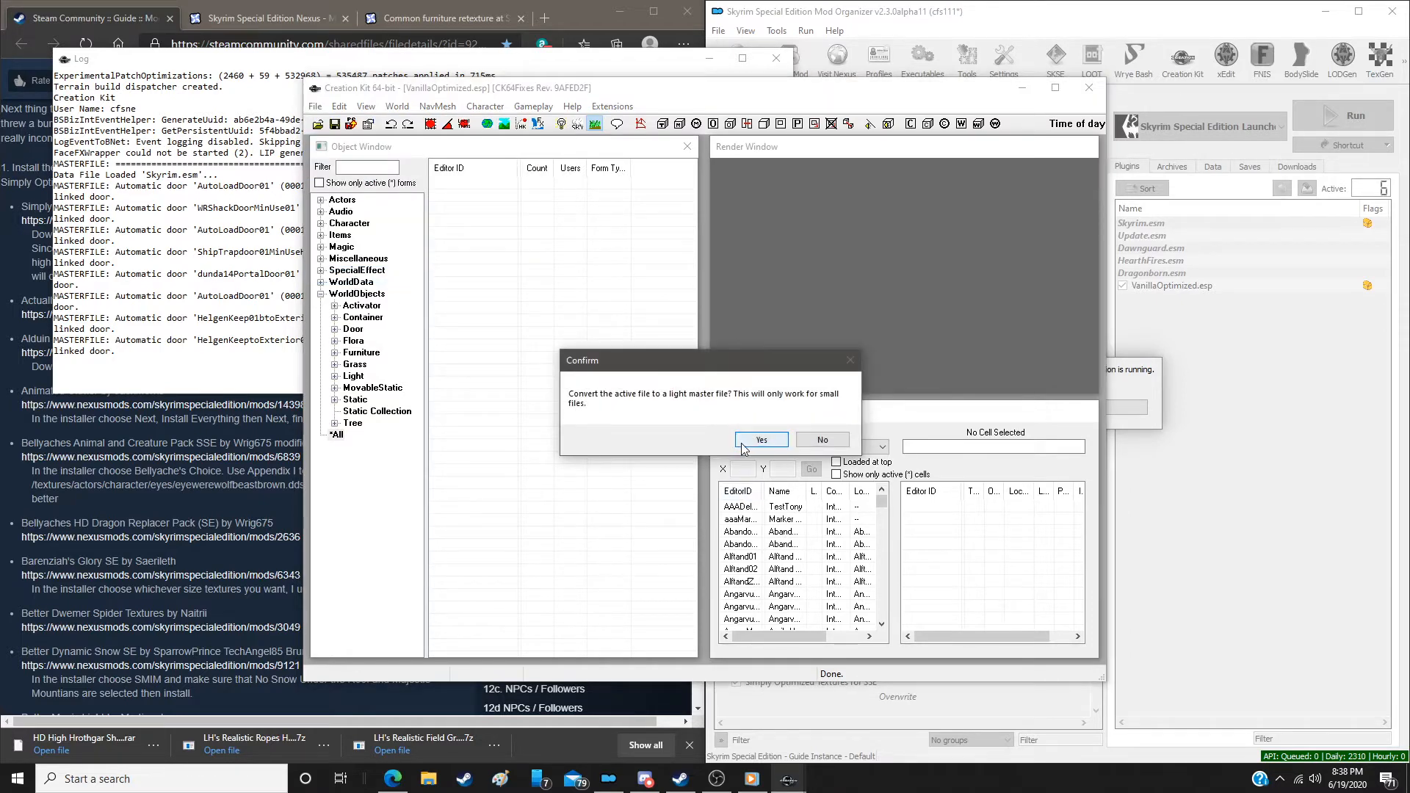
pyautogui.click(749, 446)
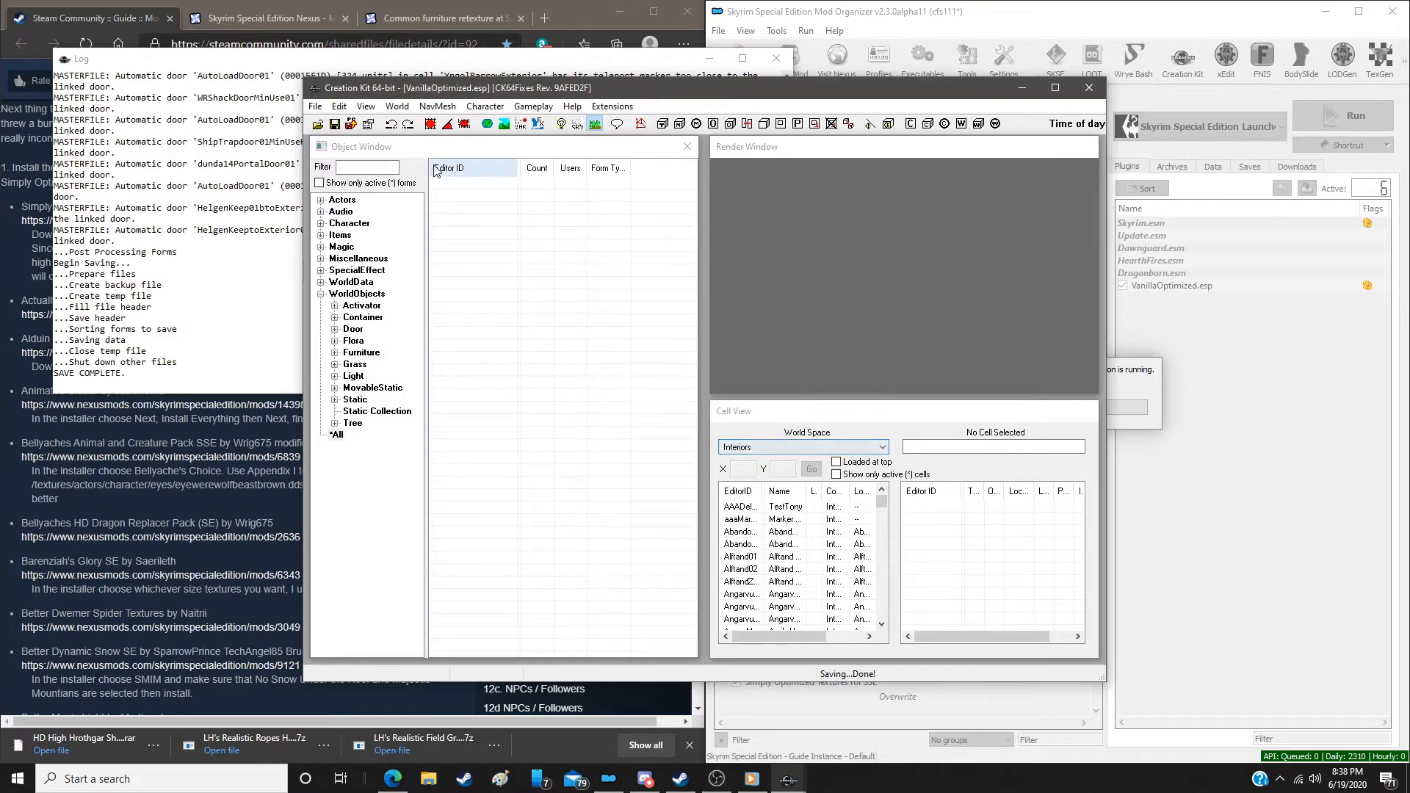
pyautogui.click(334, 124)
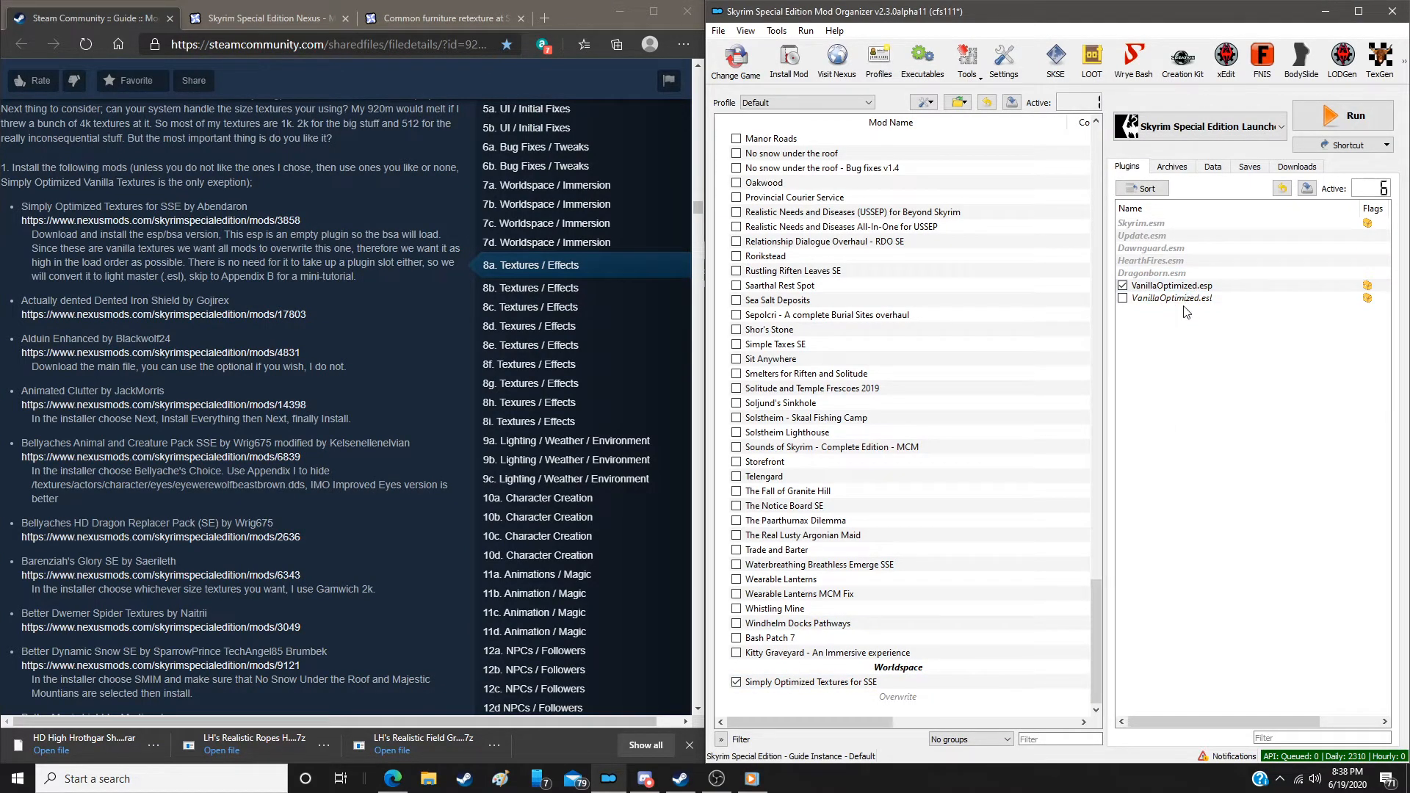
# In Mod Organizer, move VanillaOptimized.esp to the optional ESPs of Simply Optimized Textures for SSE
pyautogui.moveTo(1184, 307)
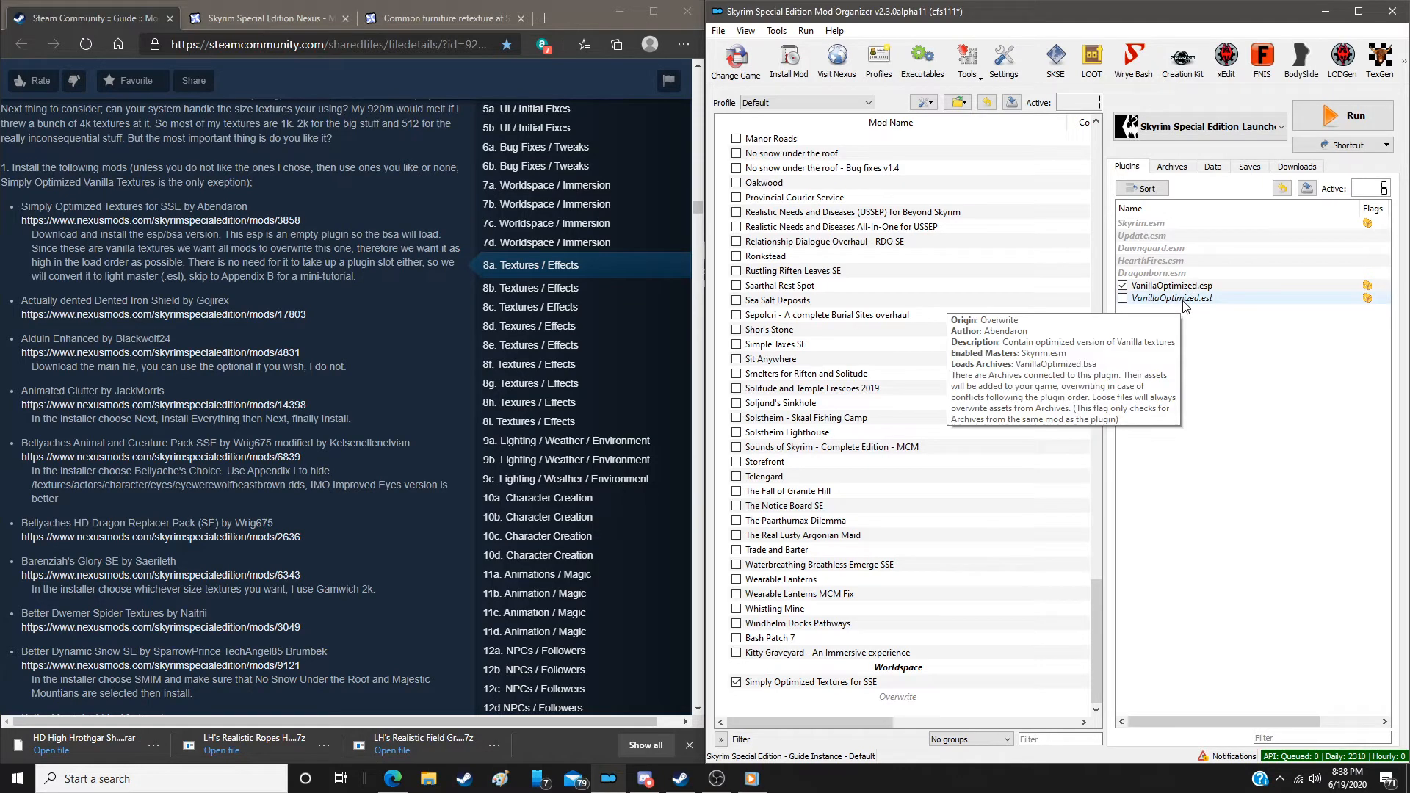
pyautogui.rightClick(839, 687)
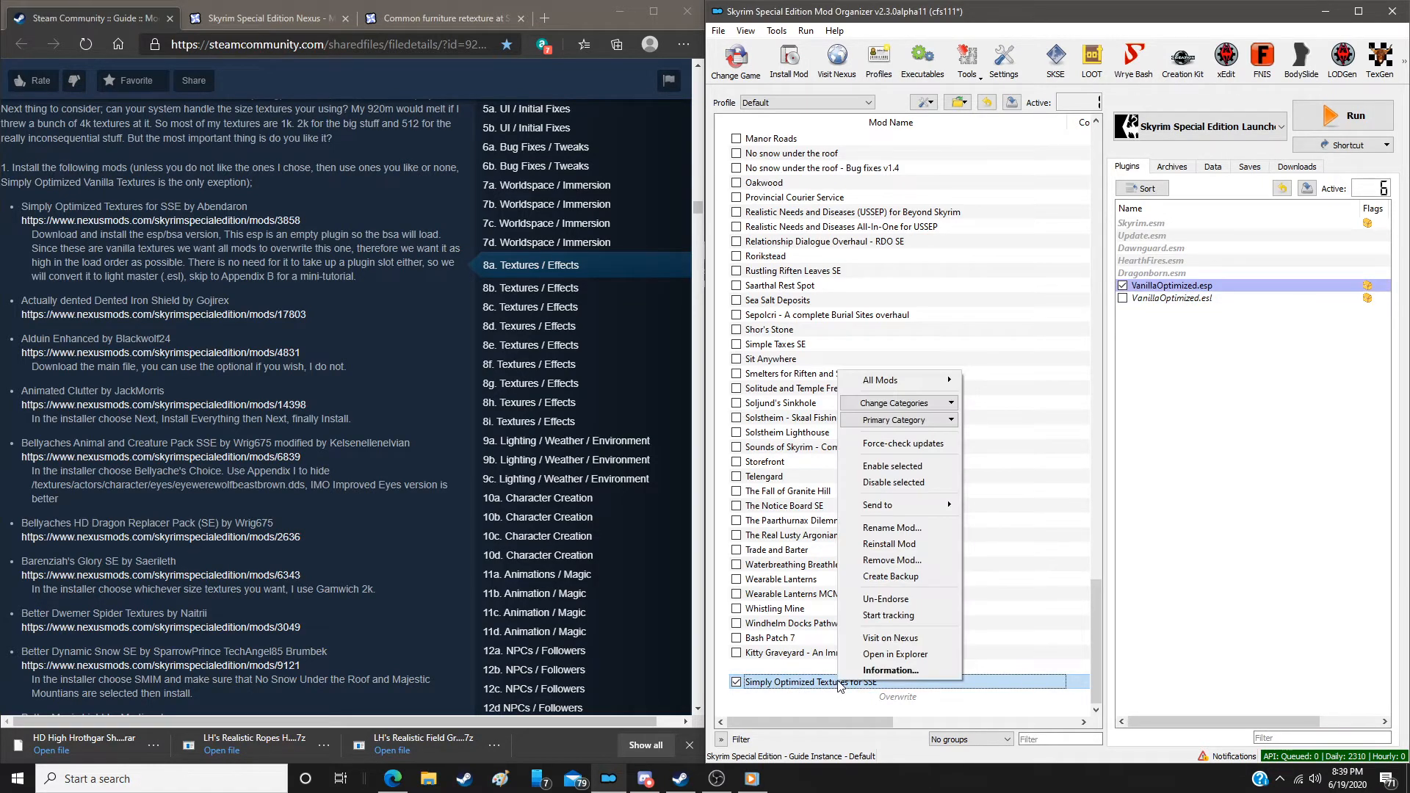
pyautogui.click(874, 670)
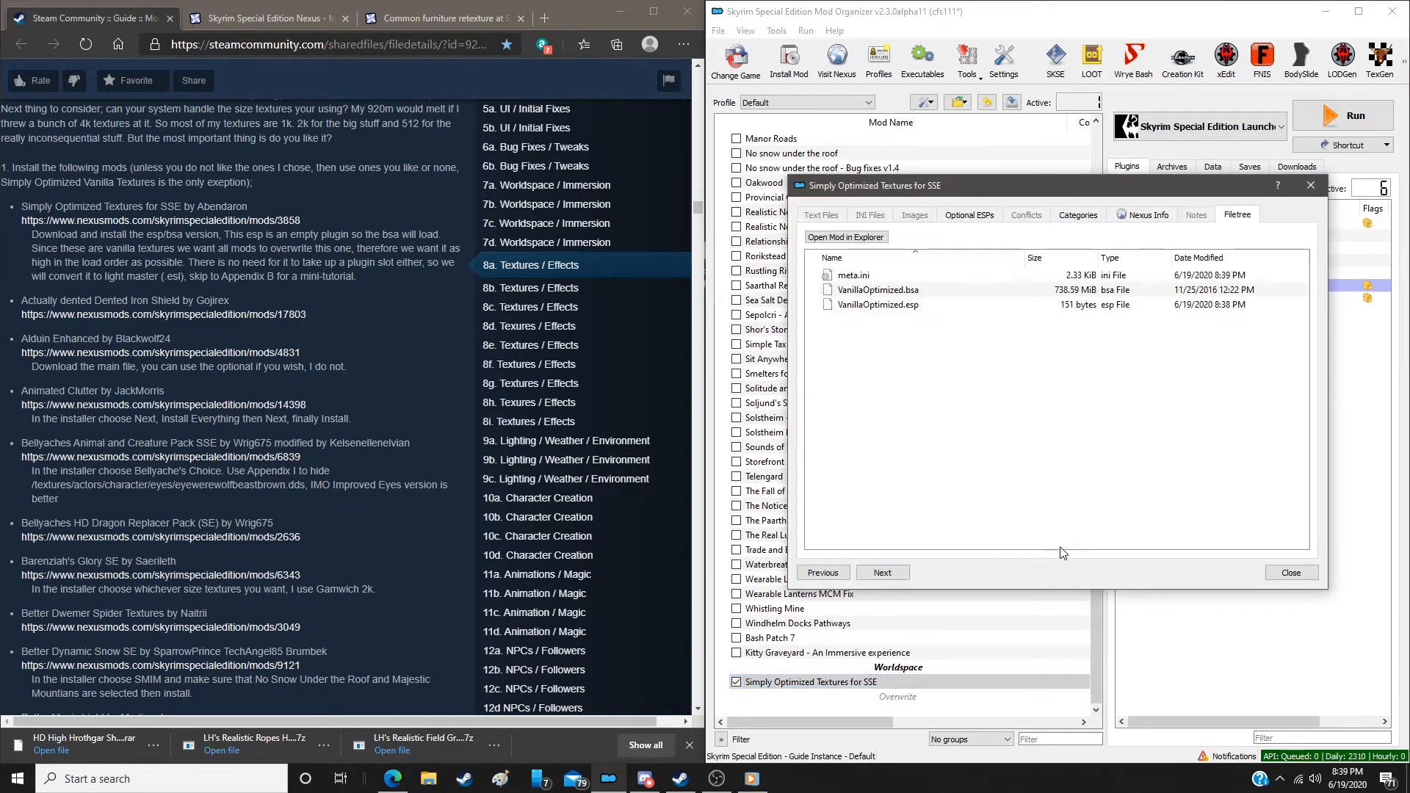
pyautogui.click(970, 215)
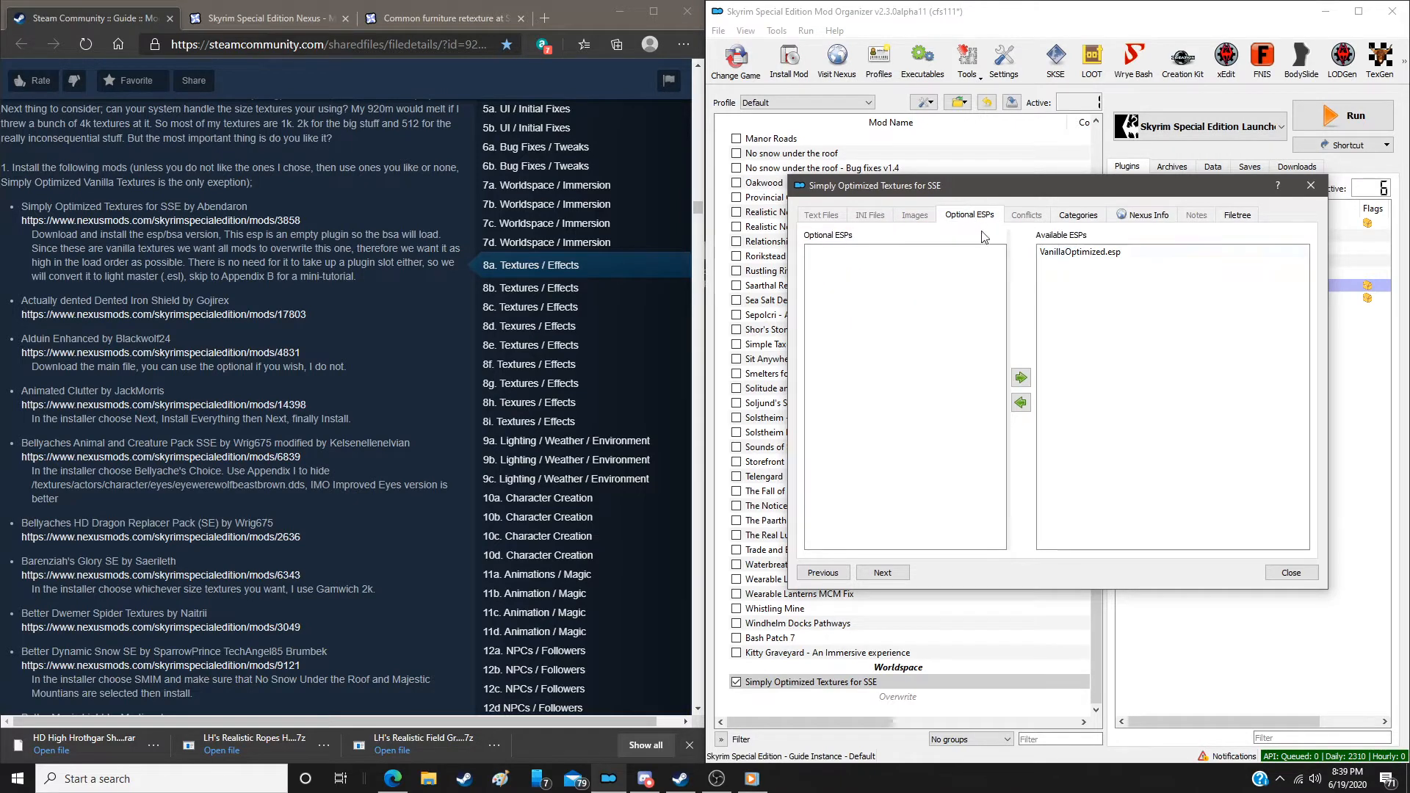
pyautogui.click(1088, 254)
pyautogui.click(1021, 404)
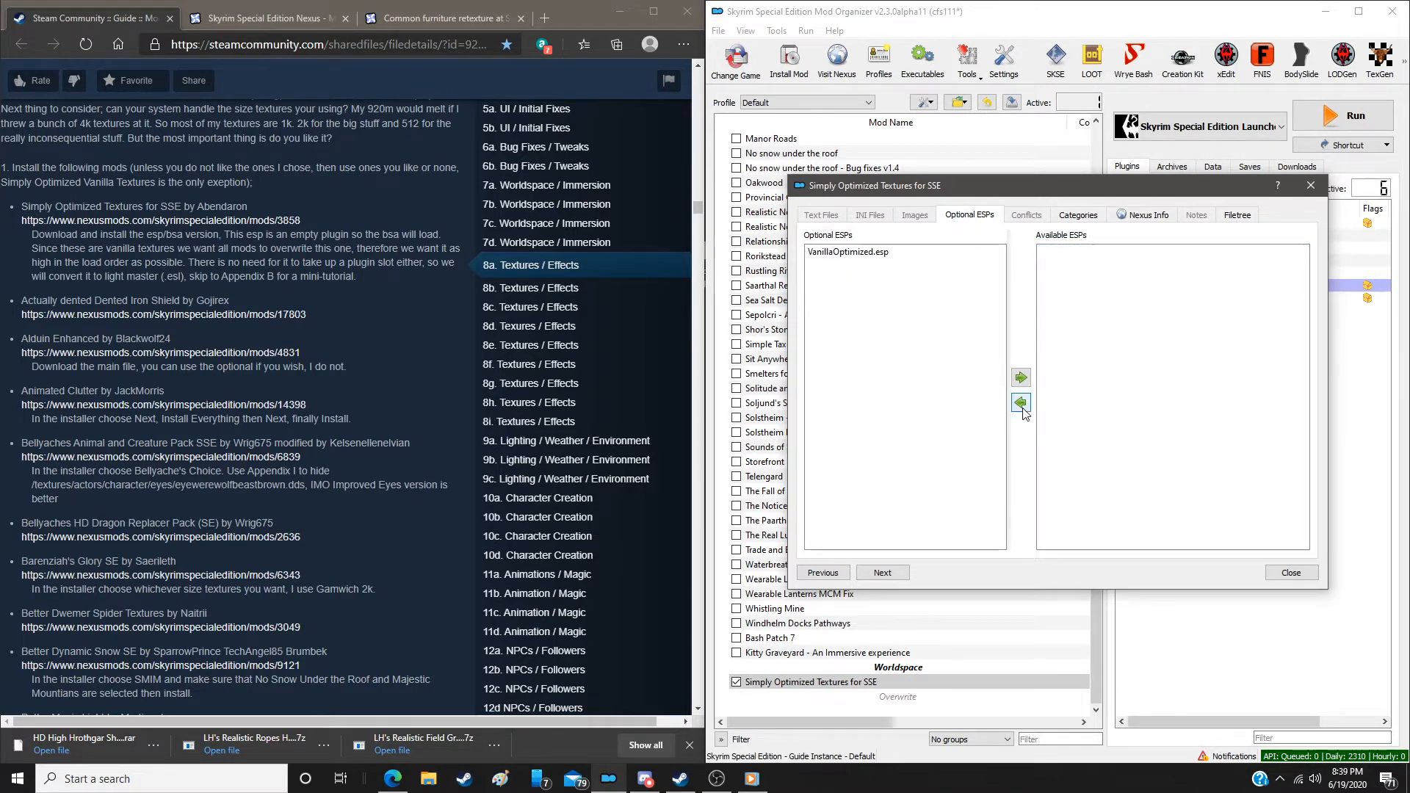
pyautogui.click(1290, 572)
pyautogui.rightClick(923, 696)
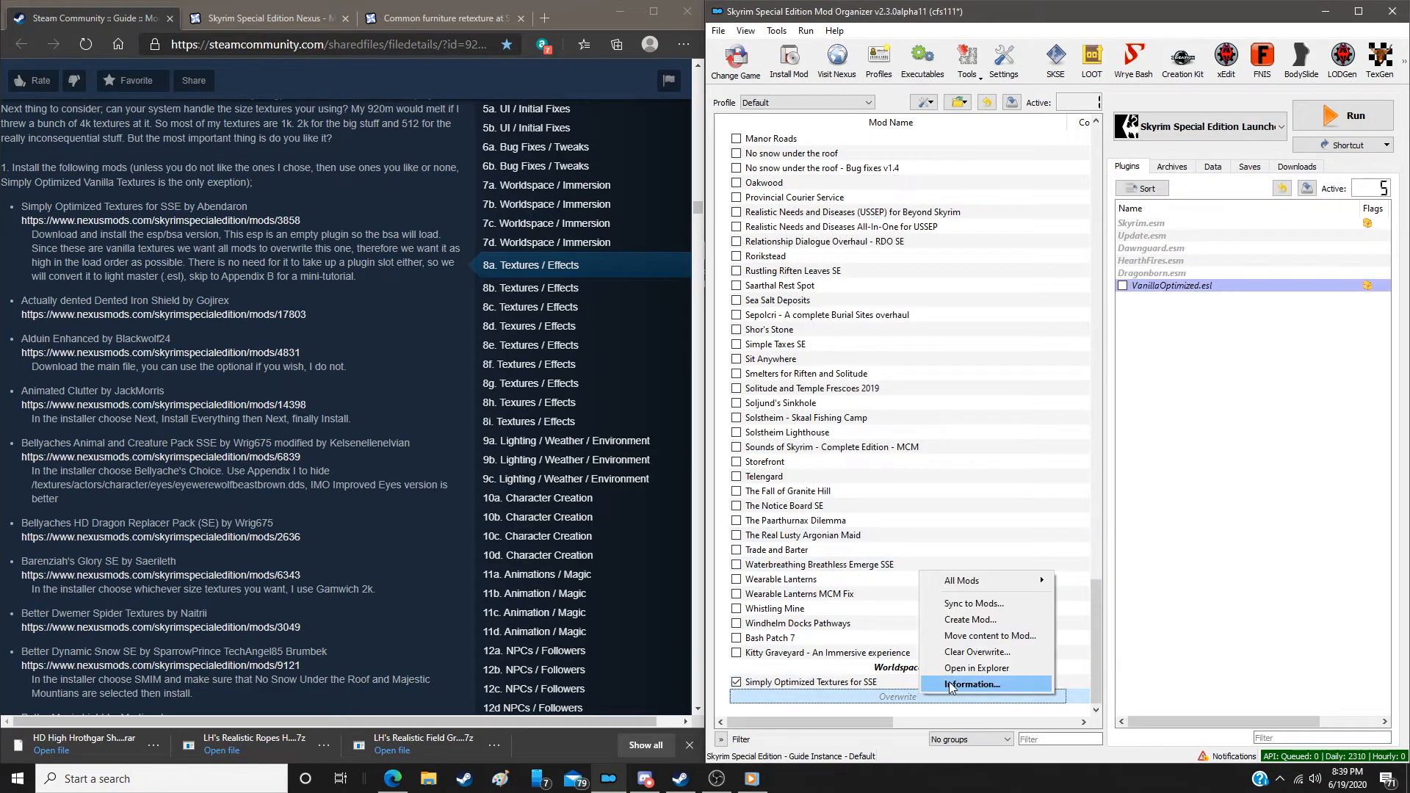
pyautogui.click(951, 684)
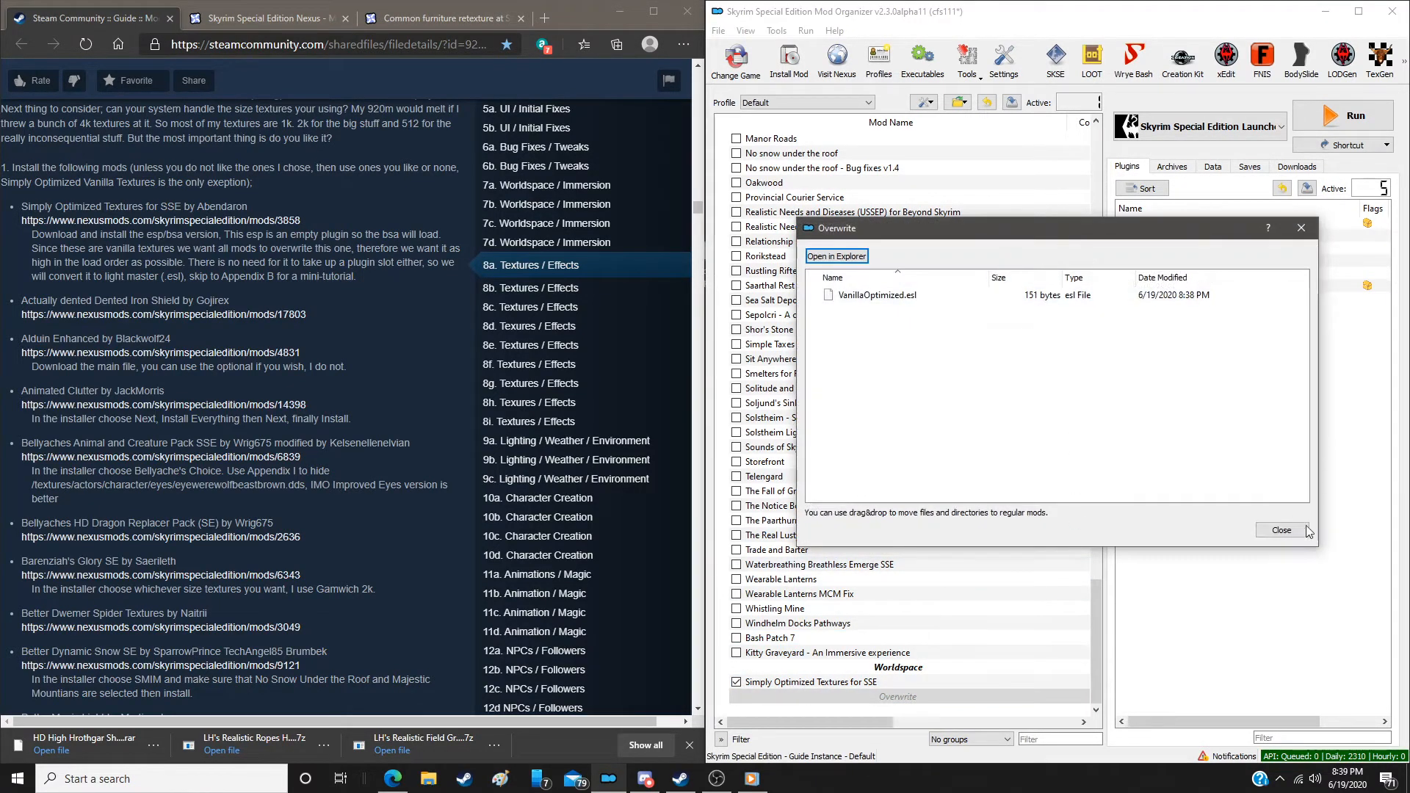
pyautogui.click(1281, 530)
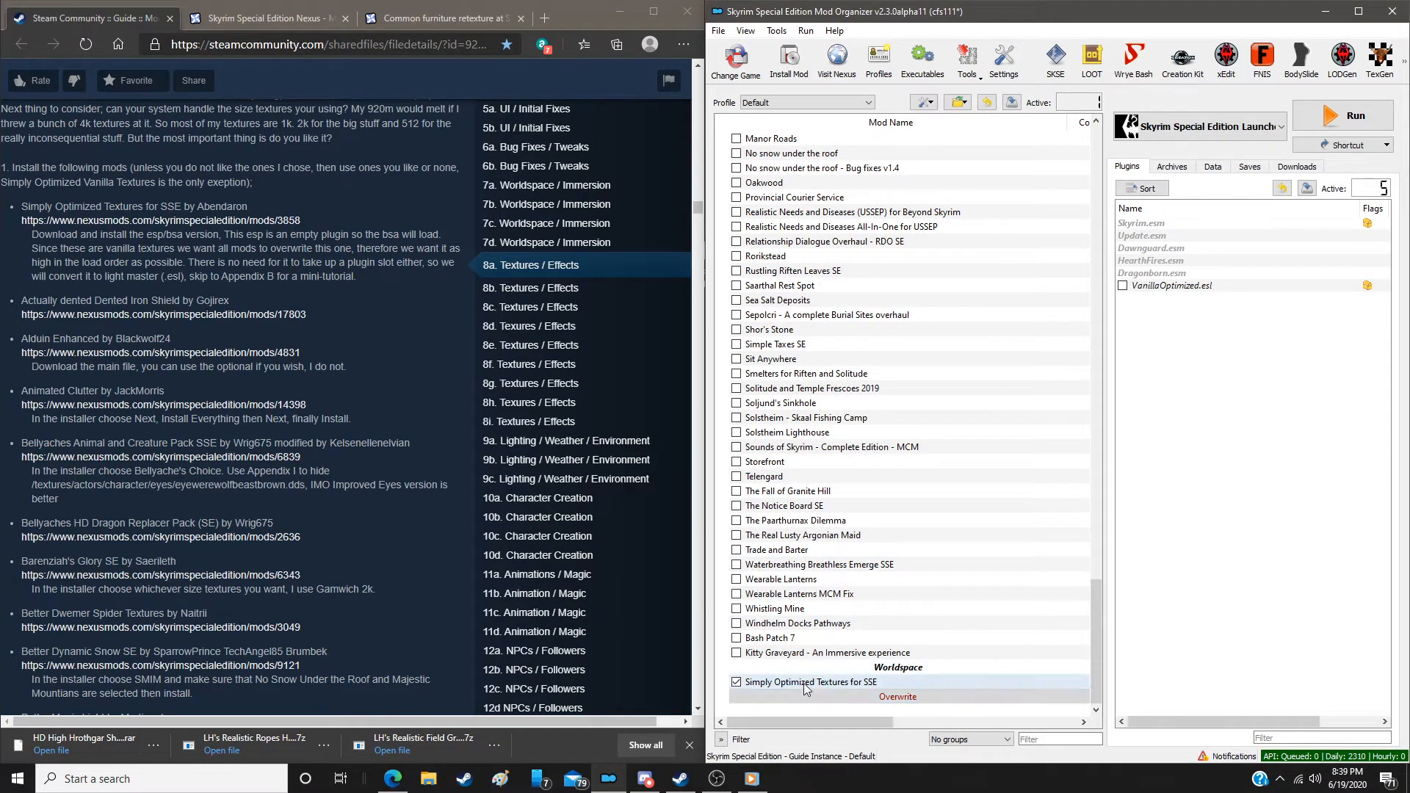
# Move VanillaOptimized.esl from the Overwrite folder into the Simply Optimized Textures for SSE mod
pyautogui.rightClick(915, 697)
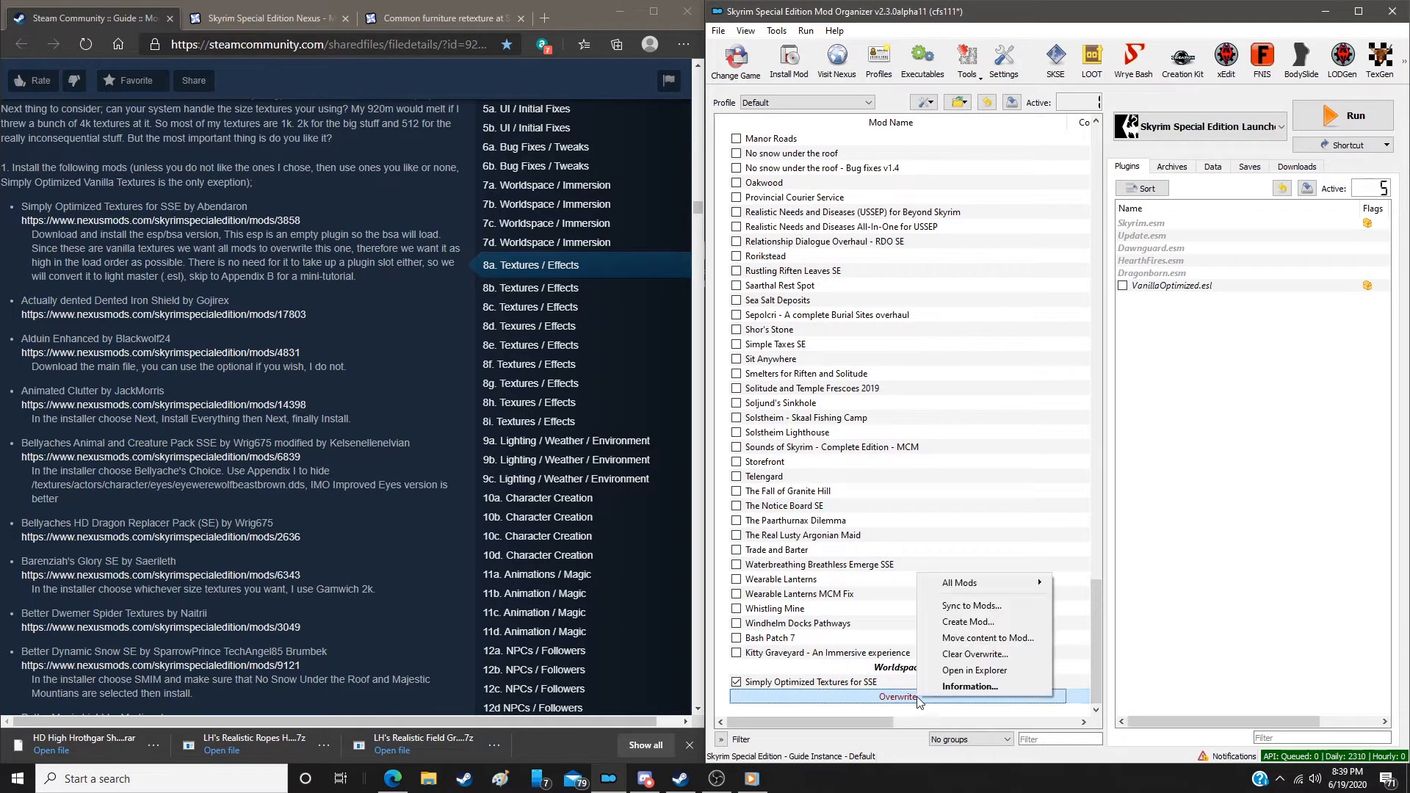
pyautogui.click(968, 687)
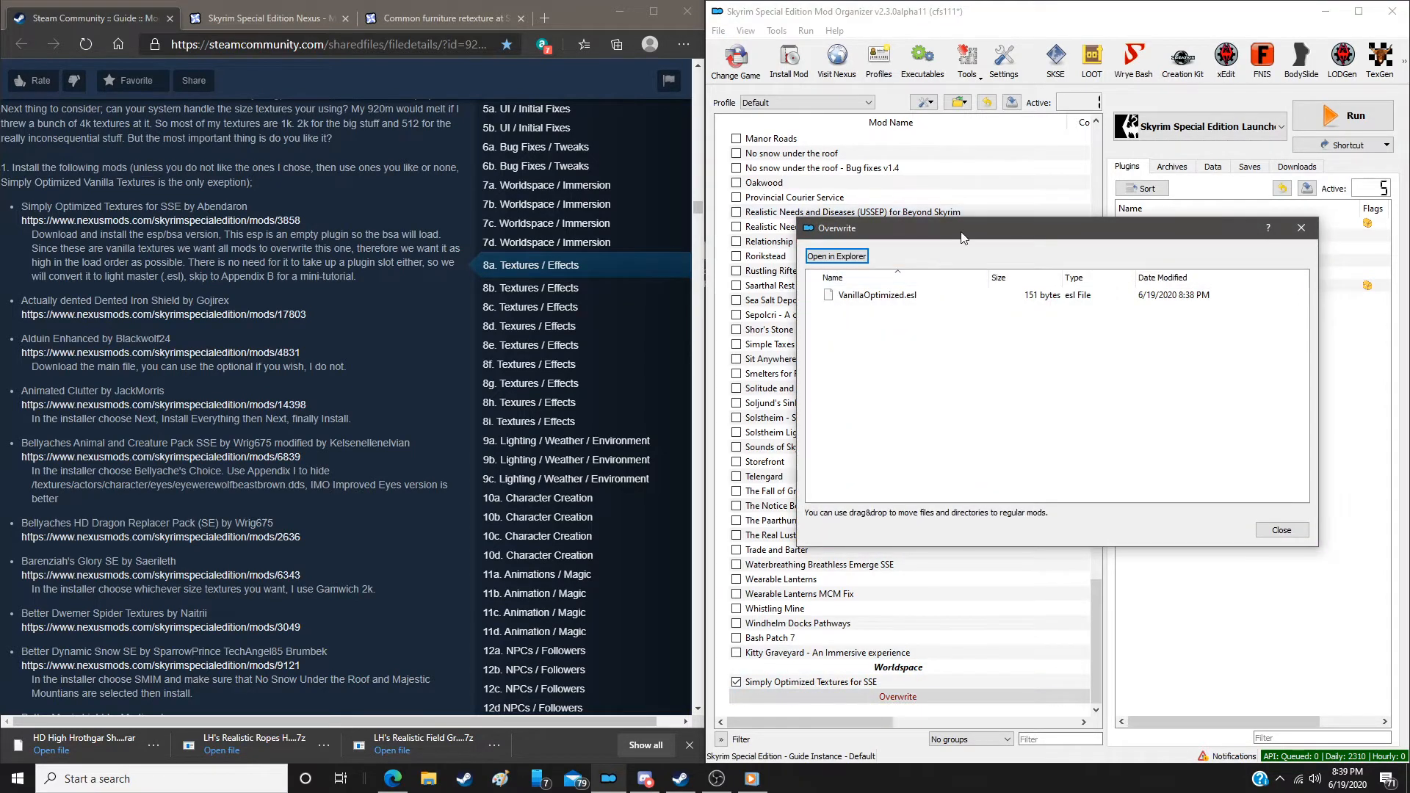
pyautogui.moveTo(962, 237); pyautogui.dragTo(1043, 237)
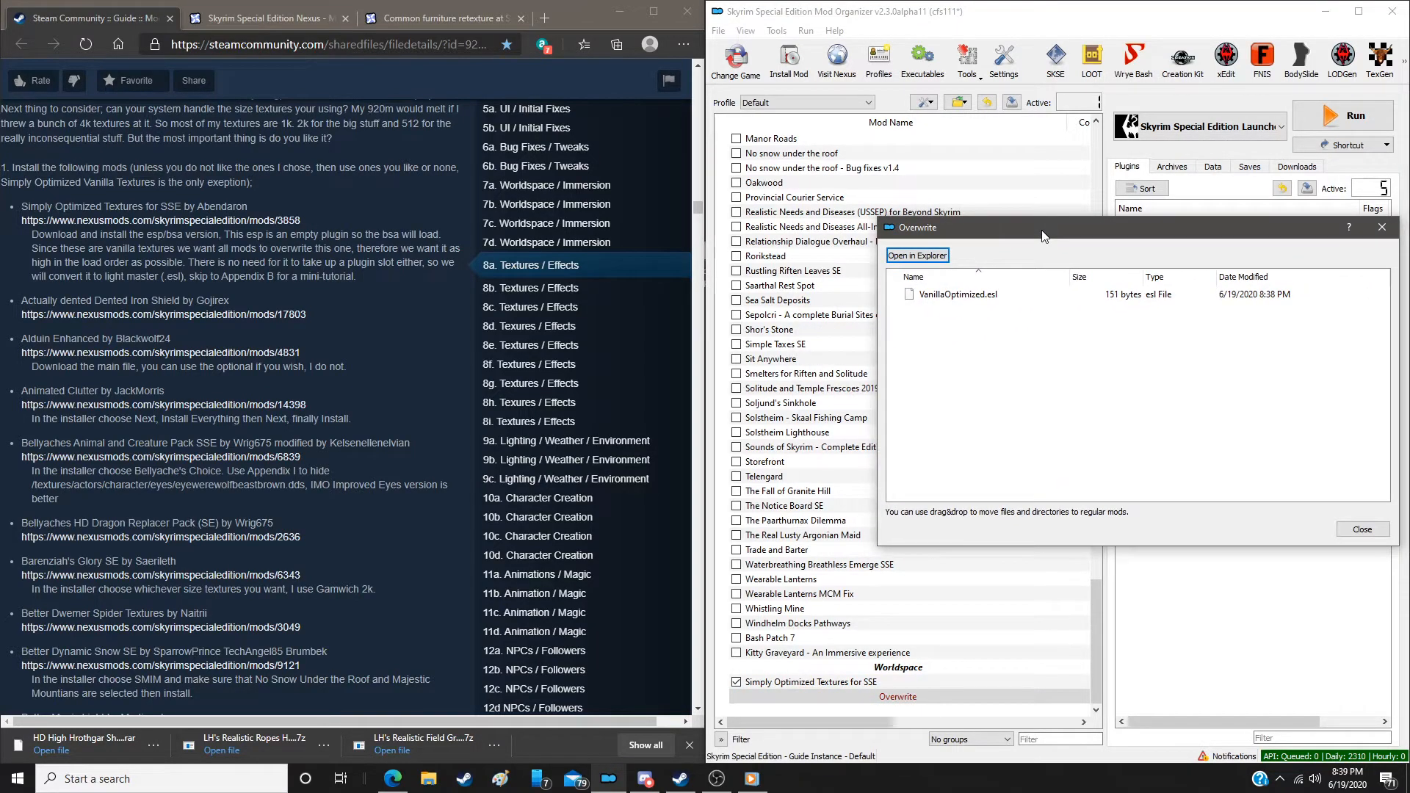
pyautogui.moveTo(943, 298); pyautogui.dragTo(799, 683)
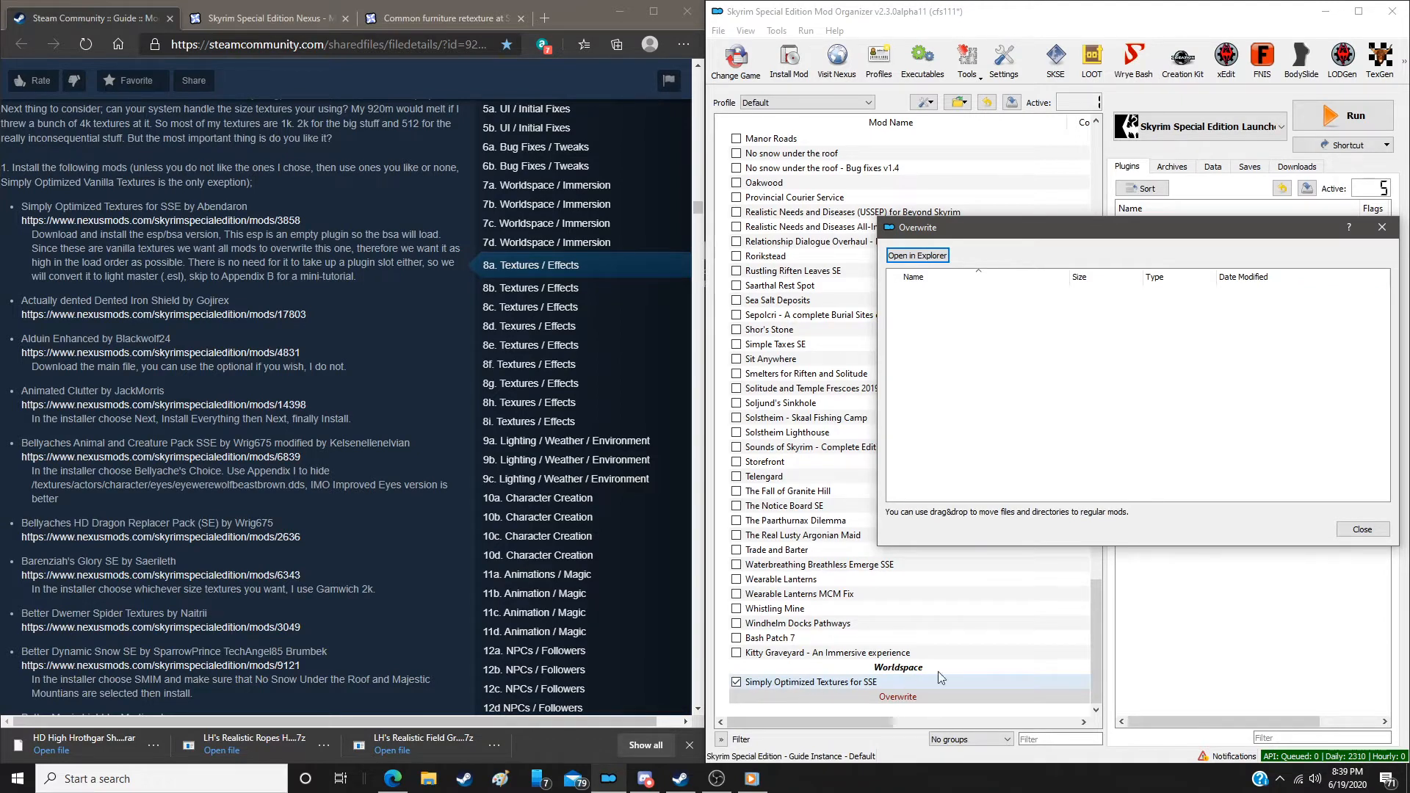
pyautogui.click(1362, 529)
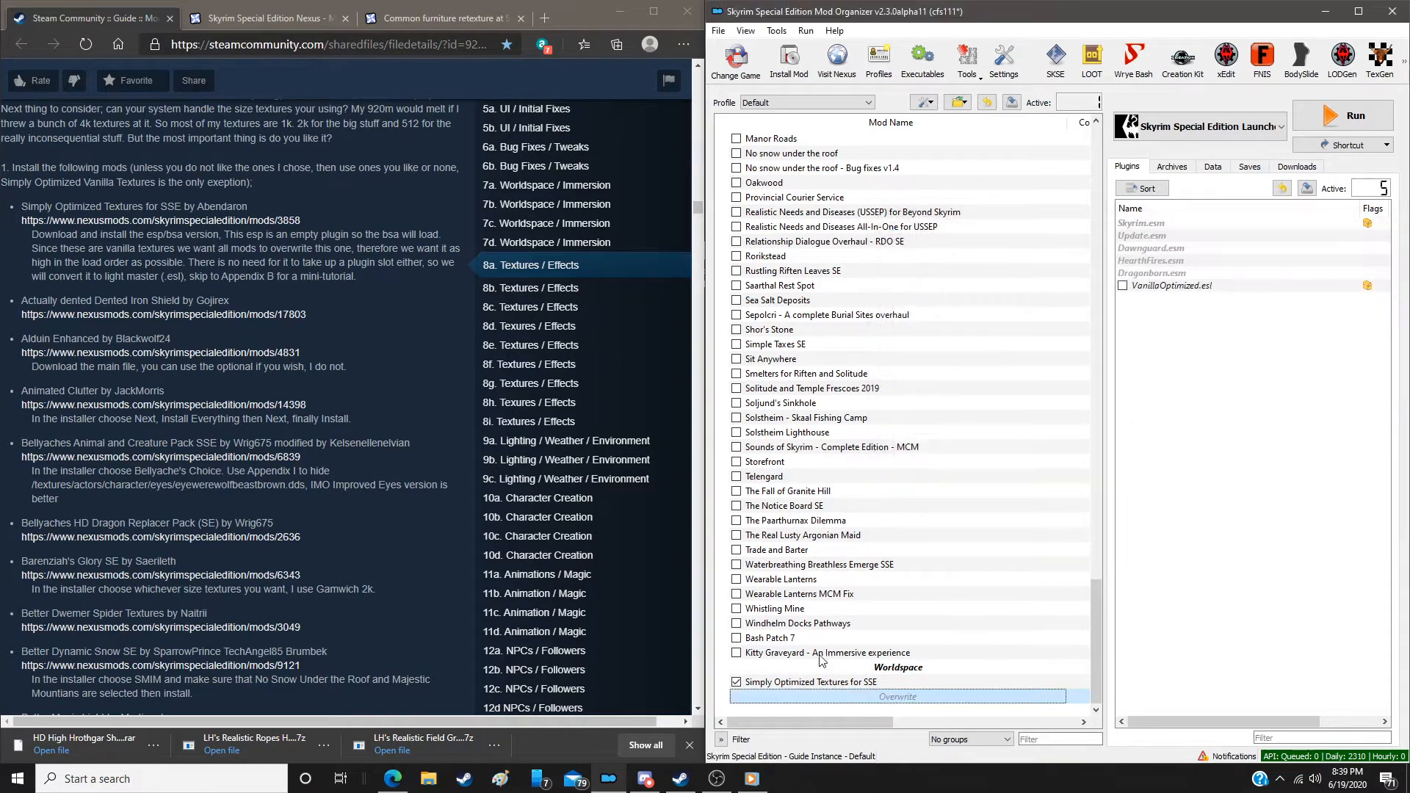
# Check the optional and available ESPs of Simply Optimized Textures for SSE and activate the VanillaOptimized.esl plugin
pyautogui.click(815, 682)
pyautogui.rightClick(816, 683)
pyautogui.click(839, 668)
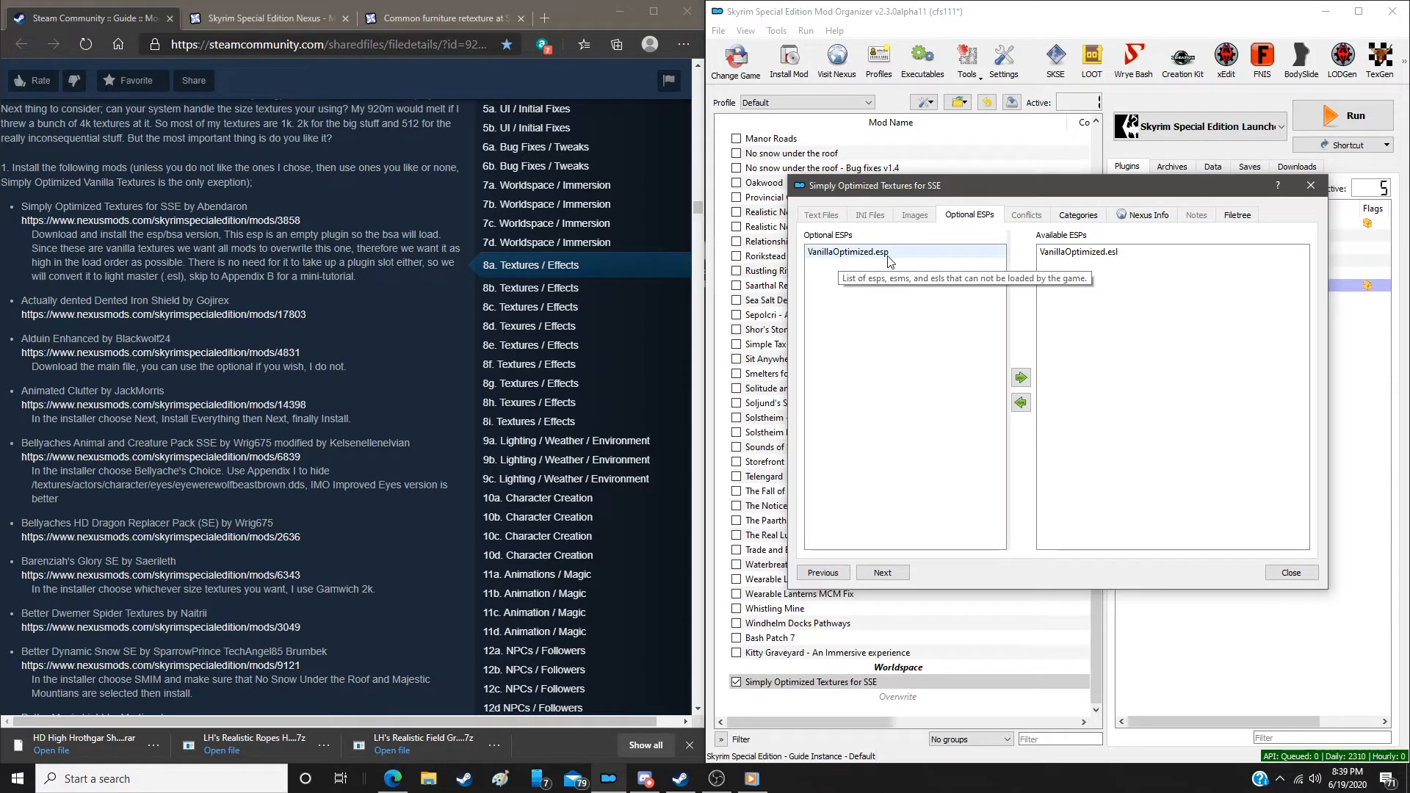
pyautogui.click(1275, 573)
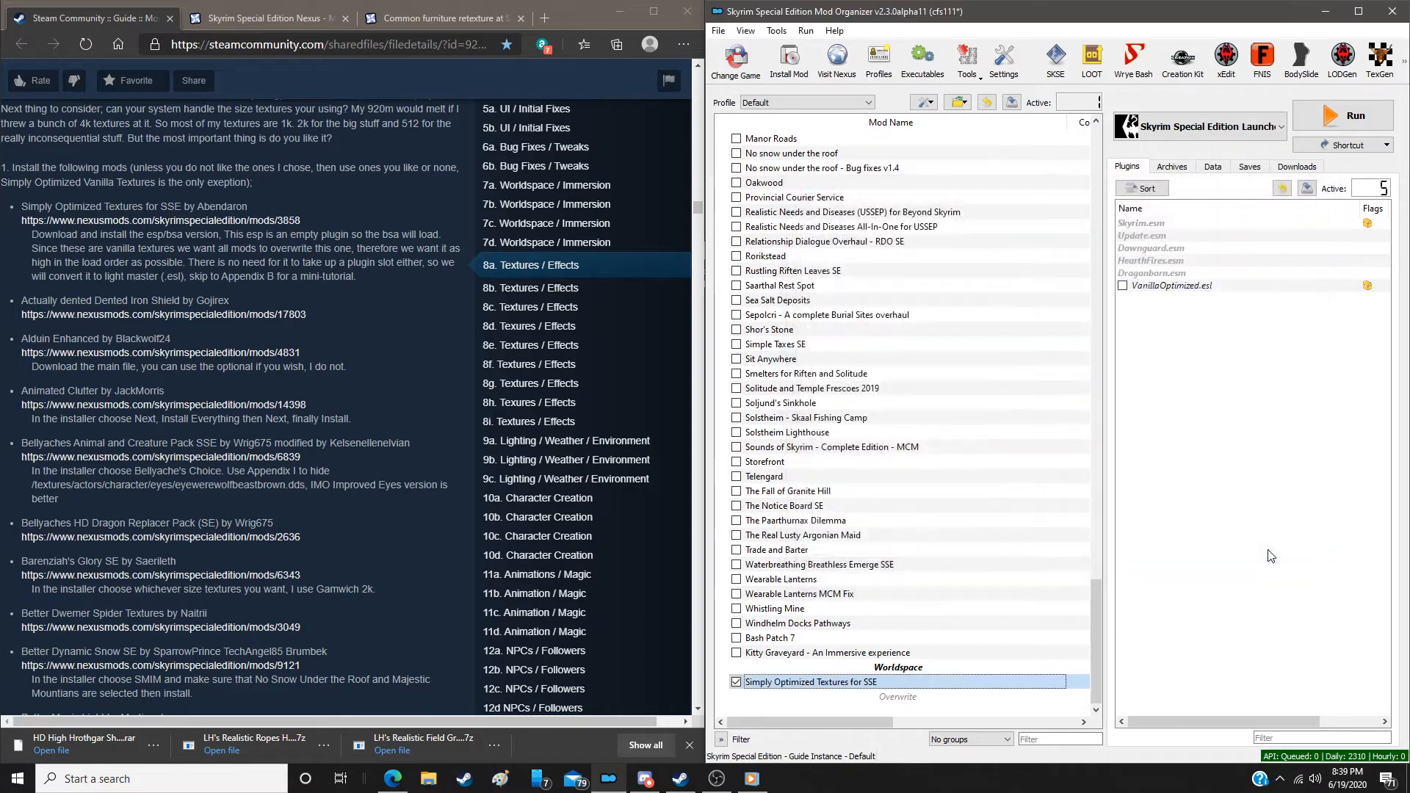
pyautogui.click(1123, 287)
# Deactivate Simply Optimized Textures for SSE in the Default profile and activate it in the Guide 8 profile
pyautogui.click(736, 682)
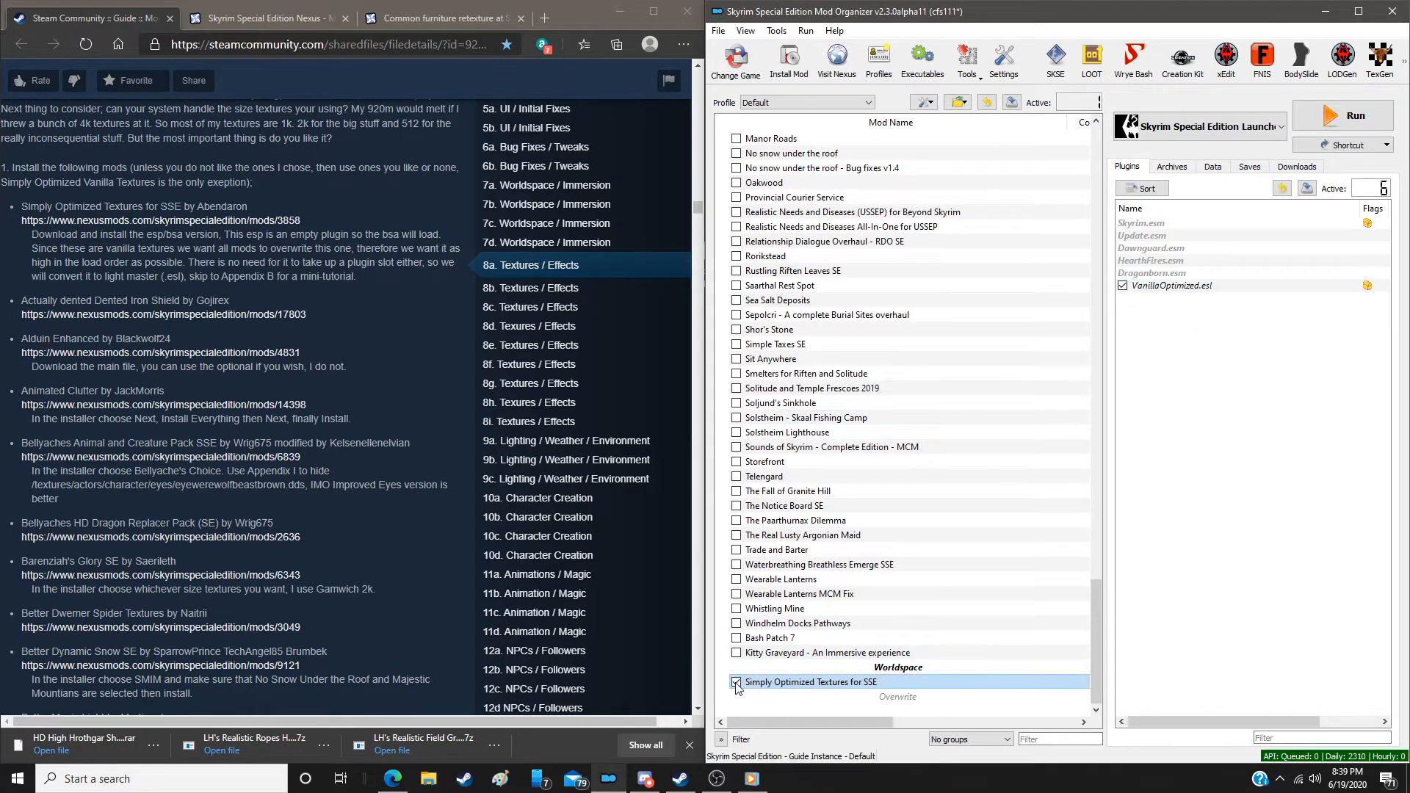
pyautogui.click(812, 103)
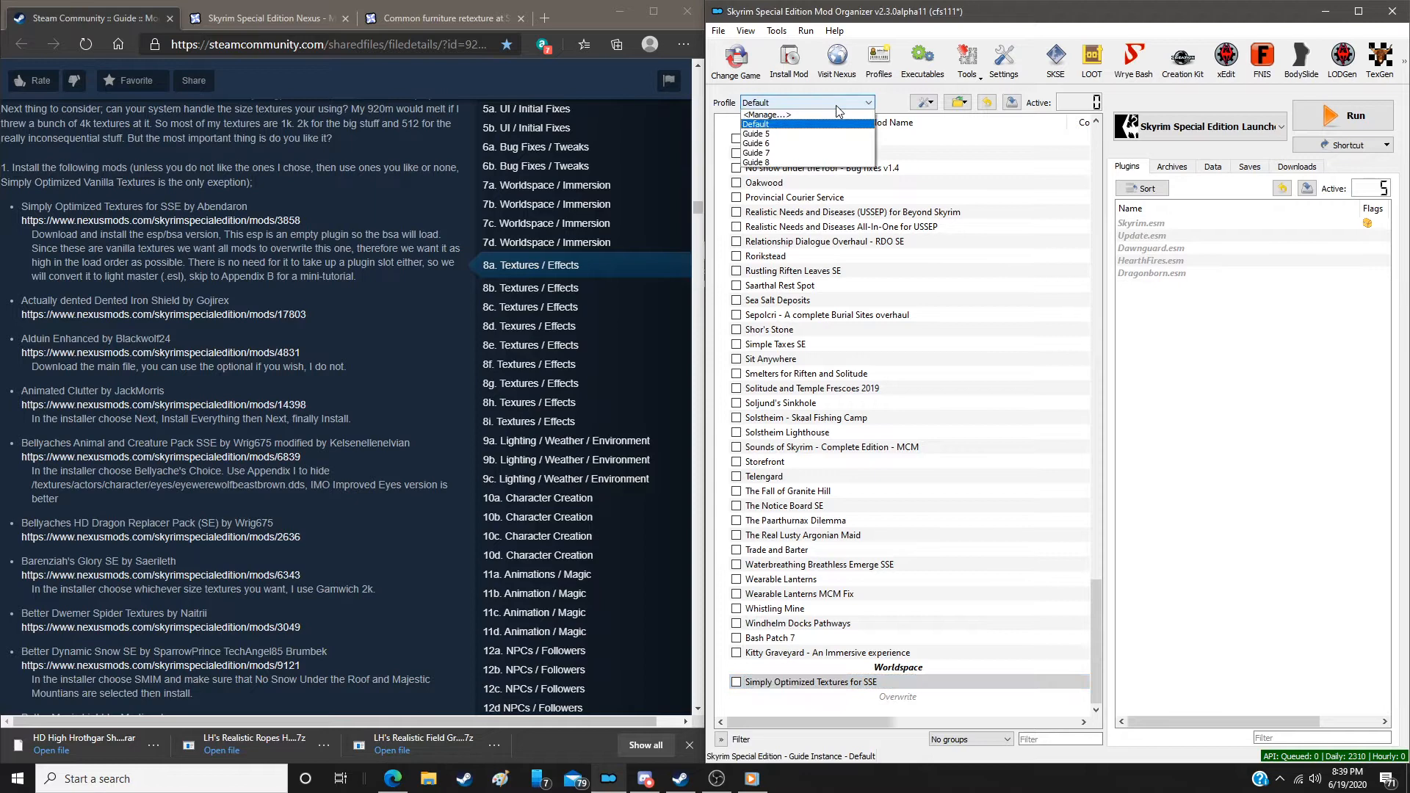
pyautogui.click(808, 163)
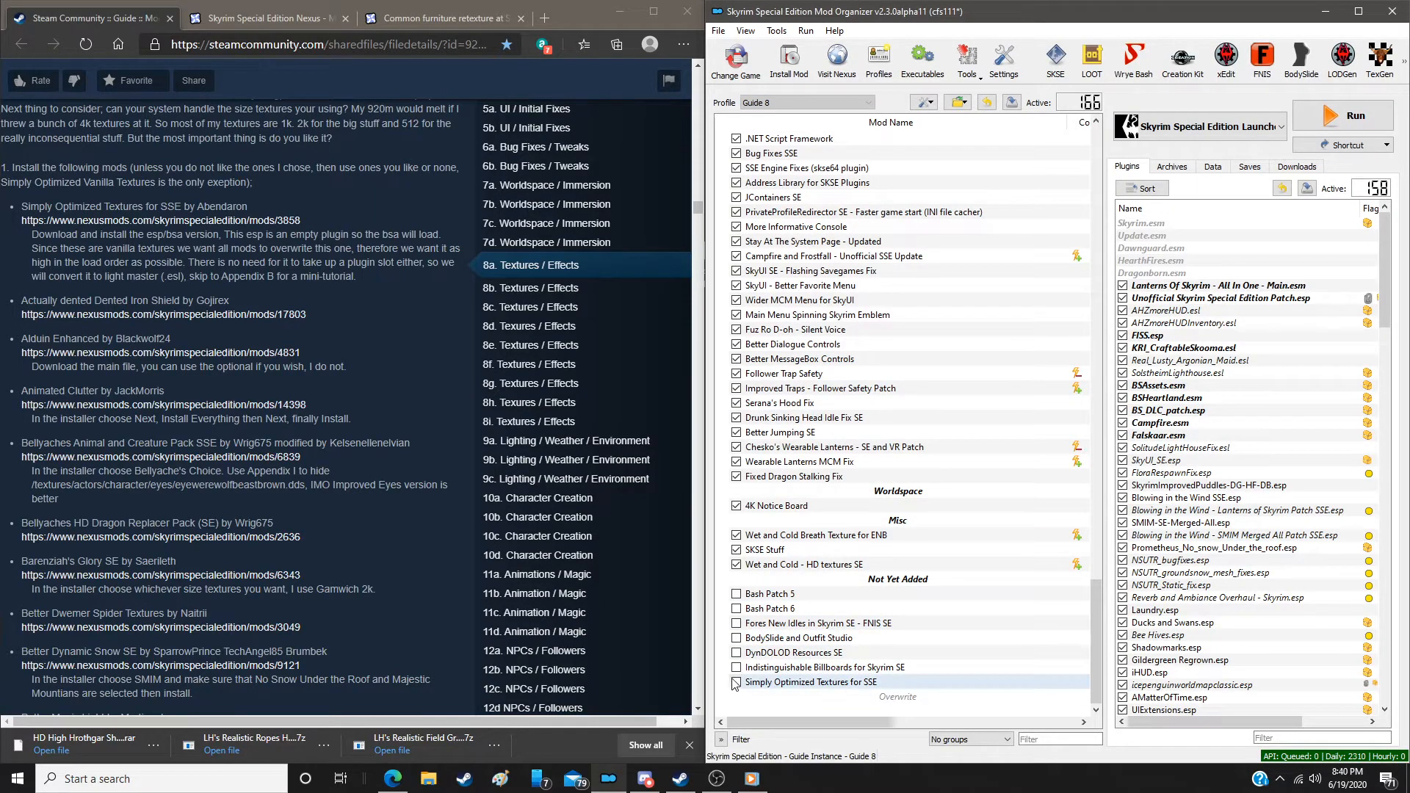
pyautogui.click(736, 682)
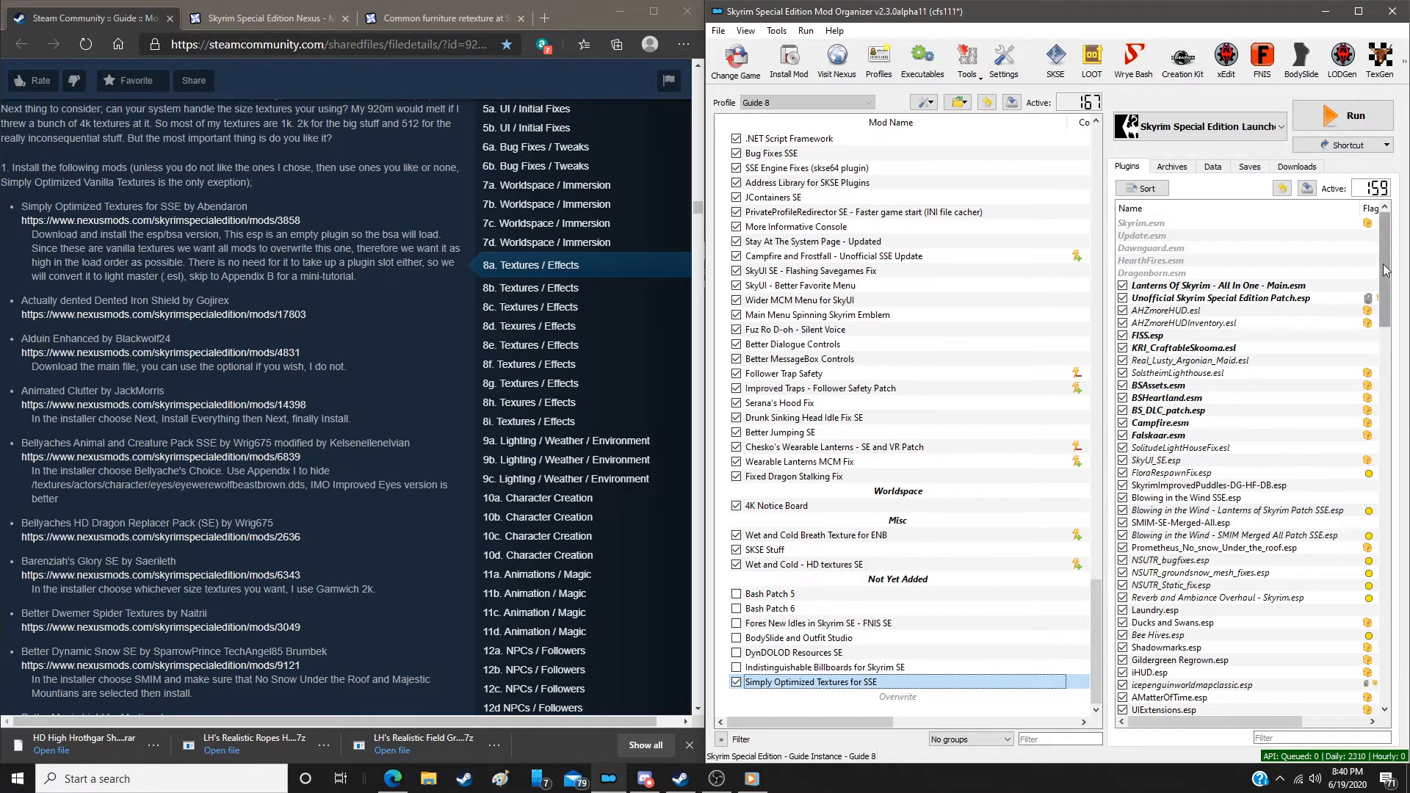
pyautogui.moveTo(1385, 289); pyautogui.dragTo(1400, 665)
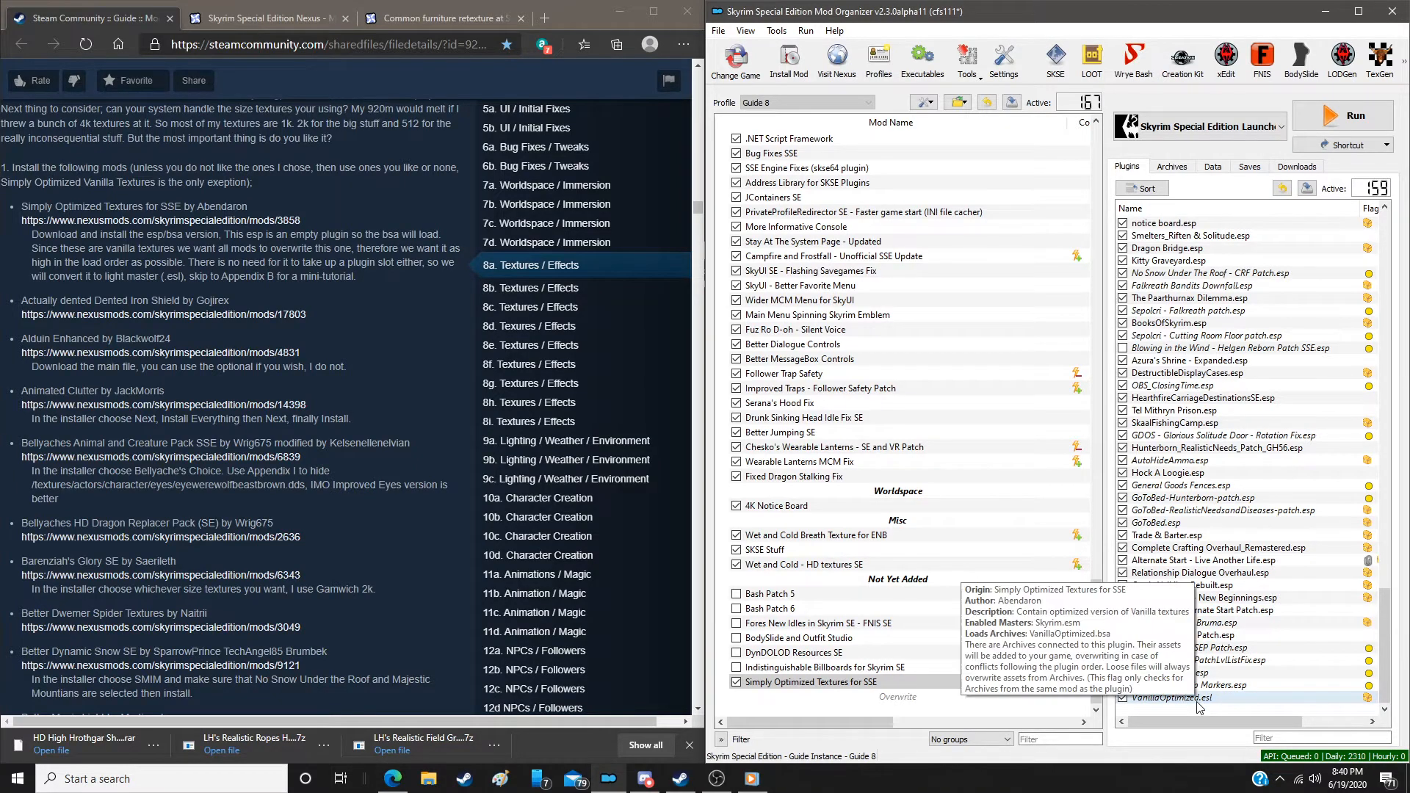
# Launch LOOT from Mod Organizer and locate the VanillaOptimized.esl entry among the plugin details
pyautogui.click(1092, 59)
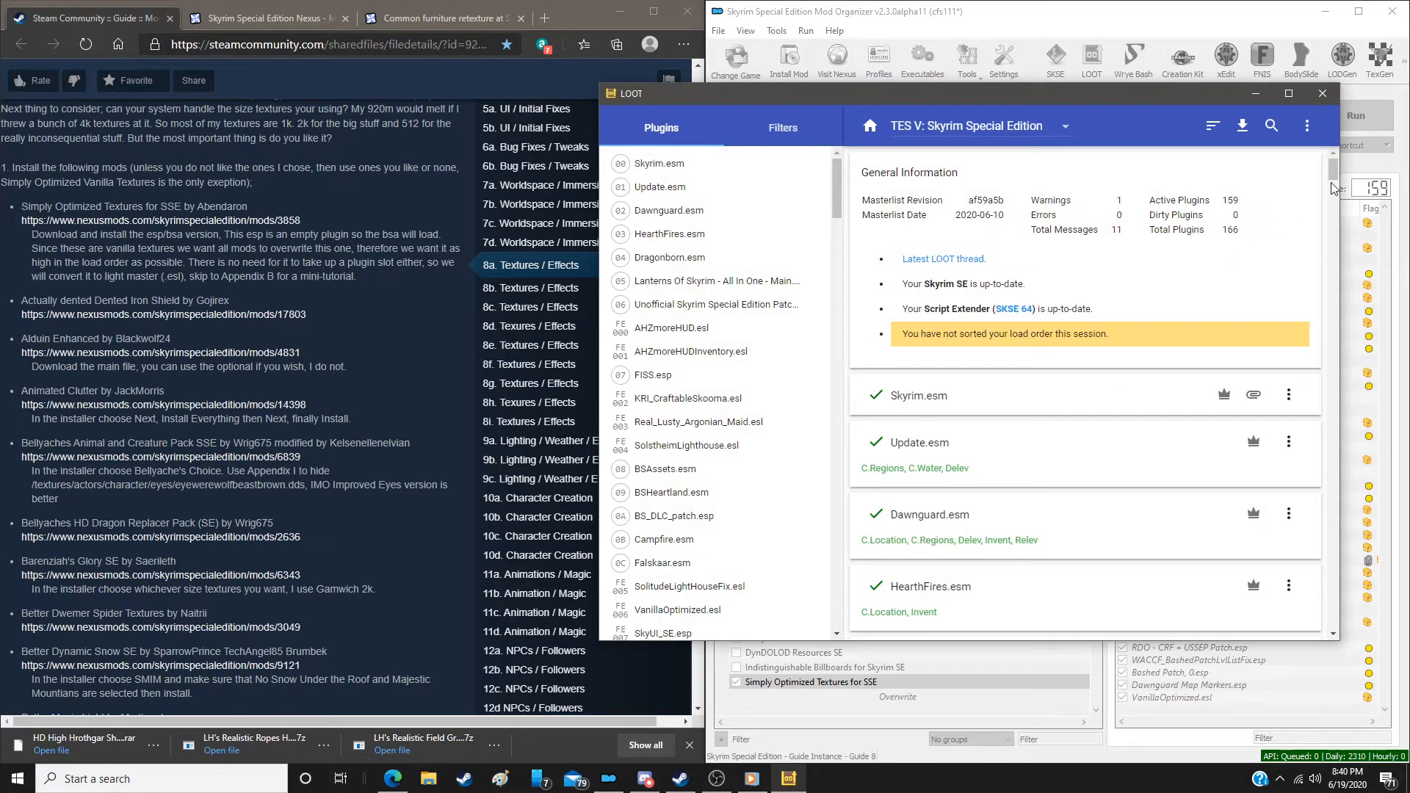
pyautogui.moveTo(1334, 168); pyautogui.dragTo(1336, 610)
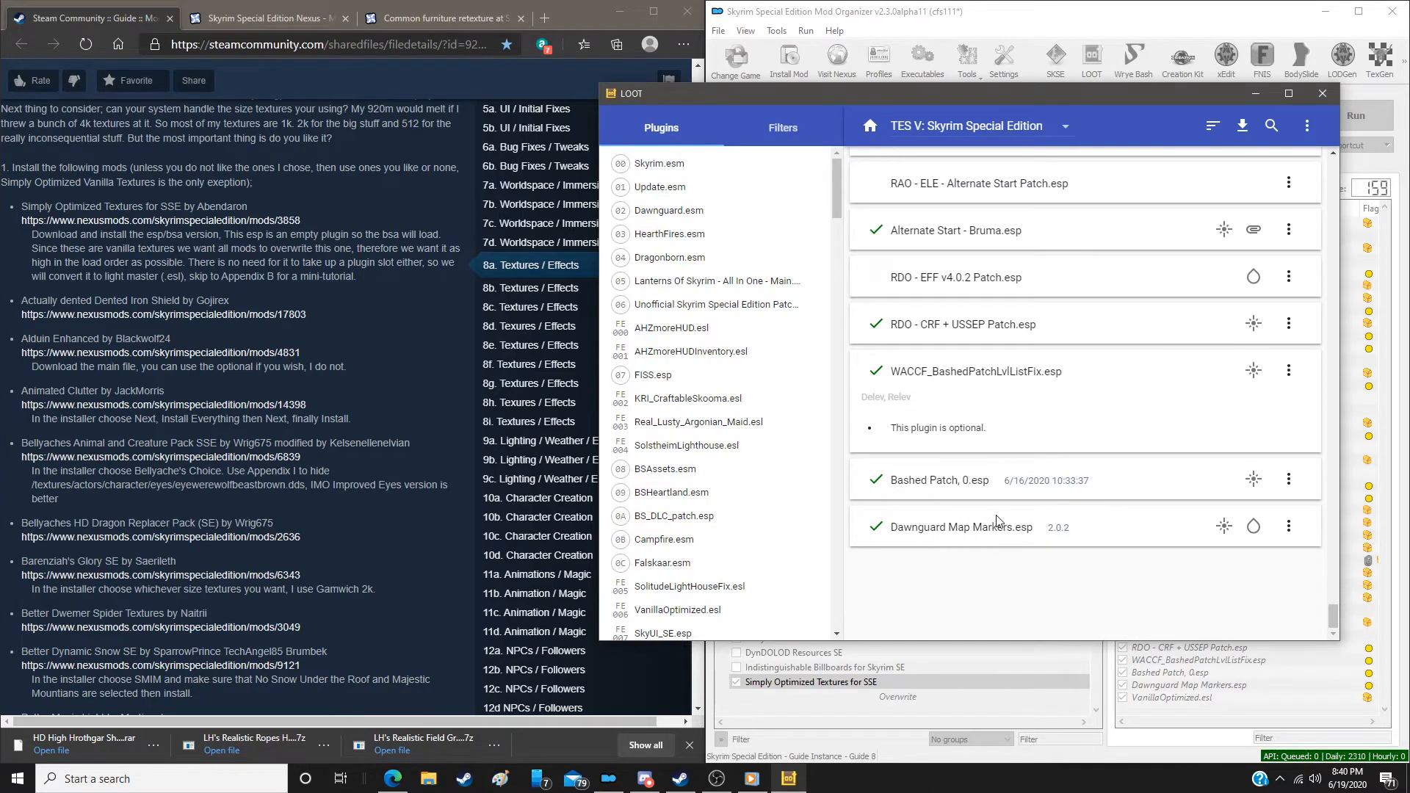
pyautogui.scroll(10, 998, 519)
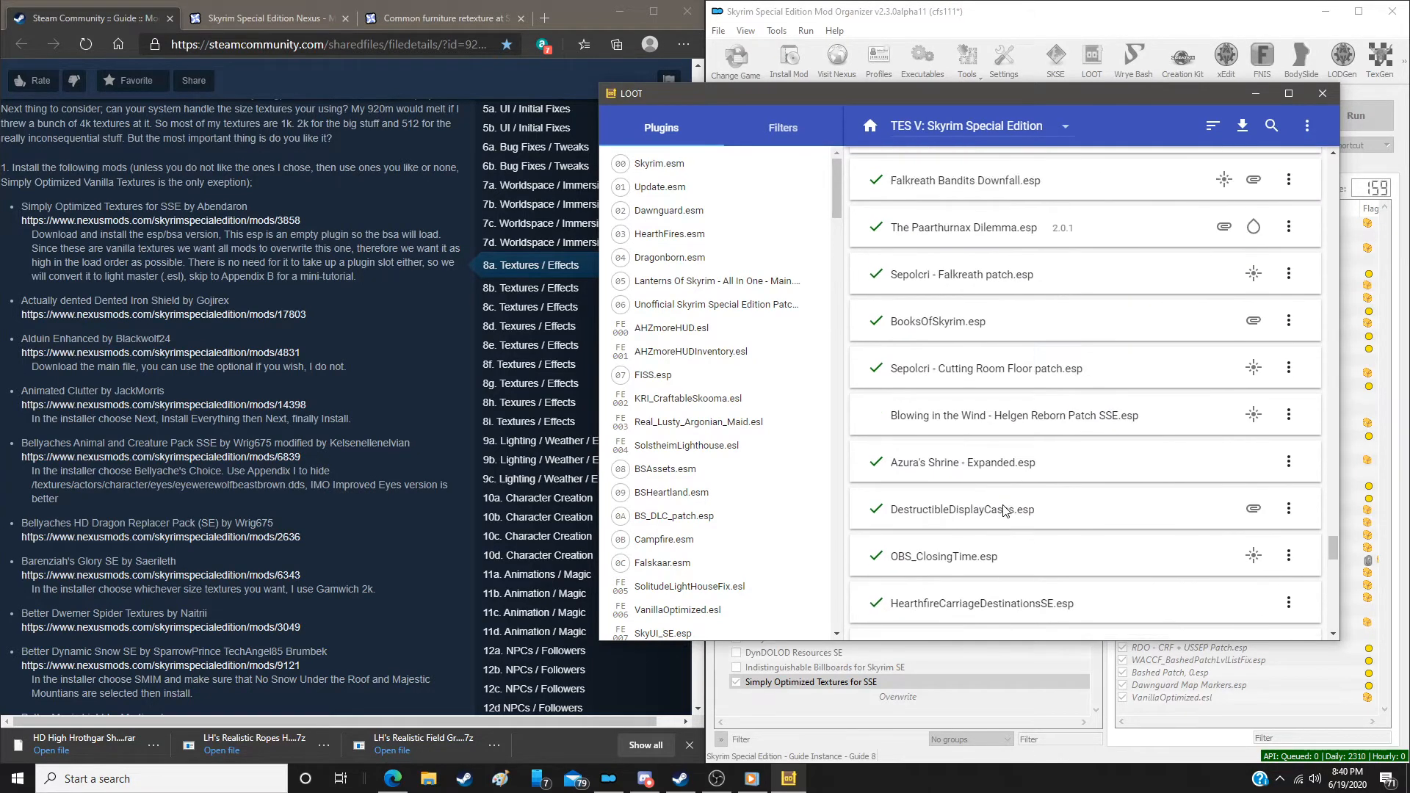
pyautogui.scroll(10, 1005, 510)
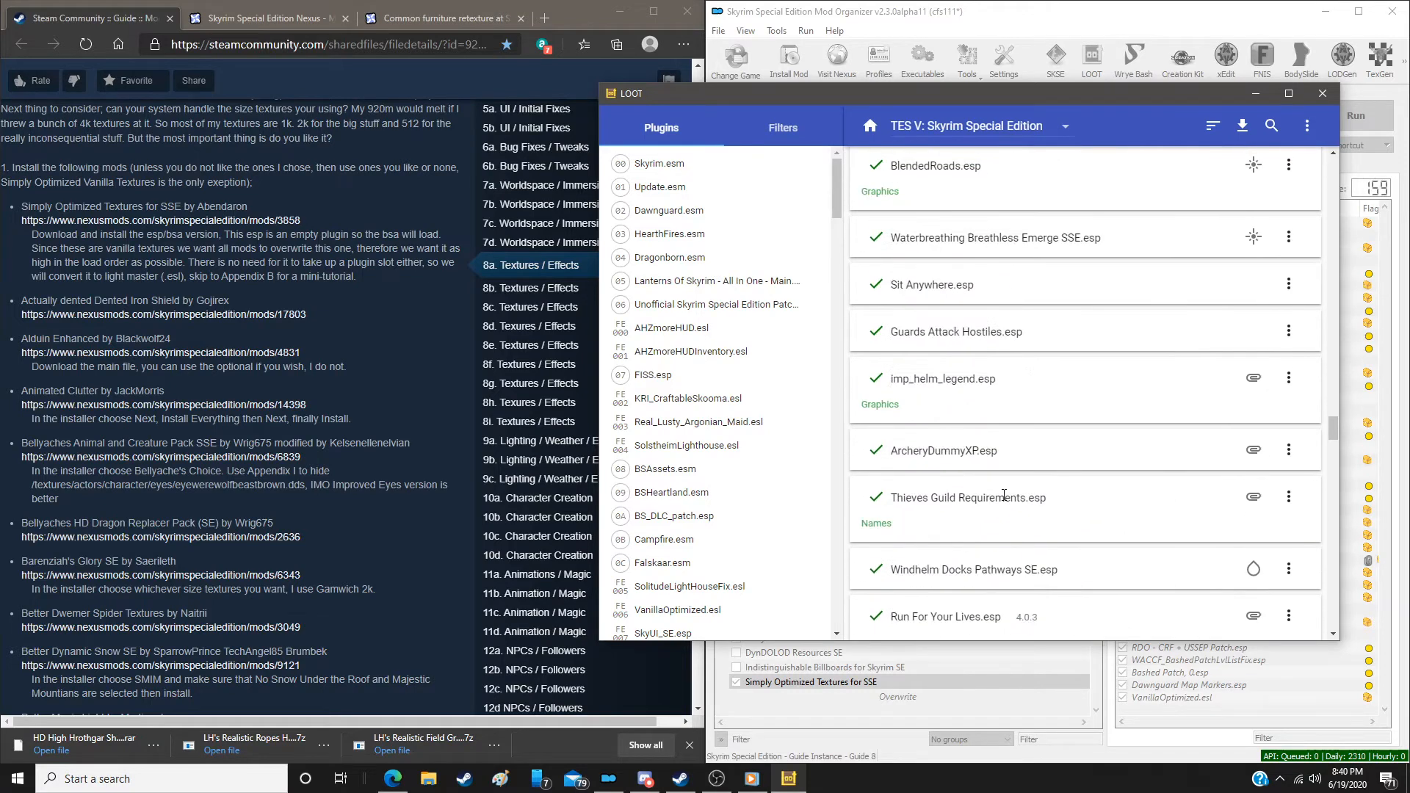
pyautogui.scroll(10, 1005, 495)
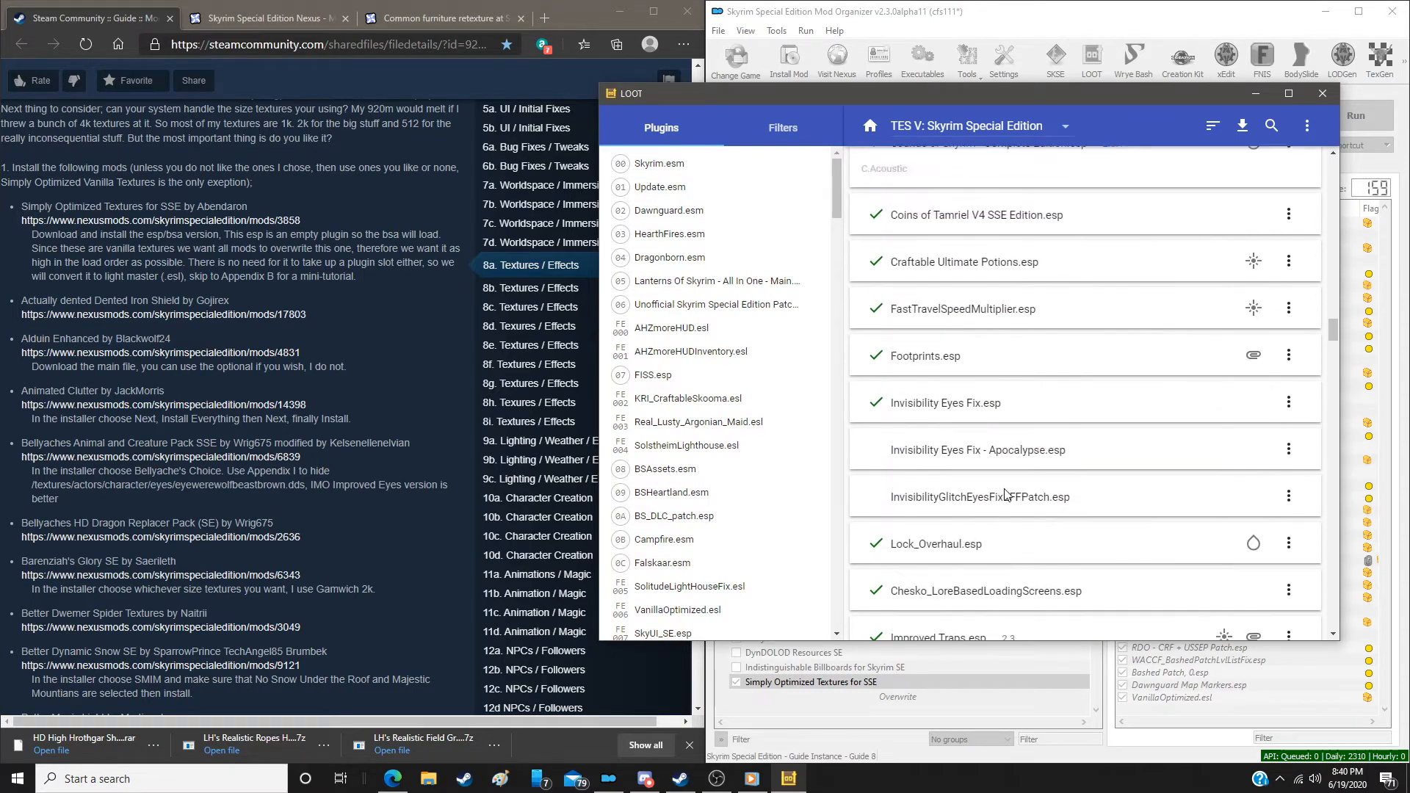
pyautogui.scroll(10, 1005, 493)
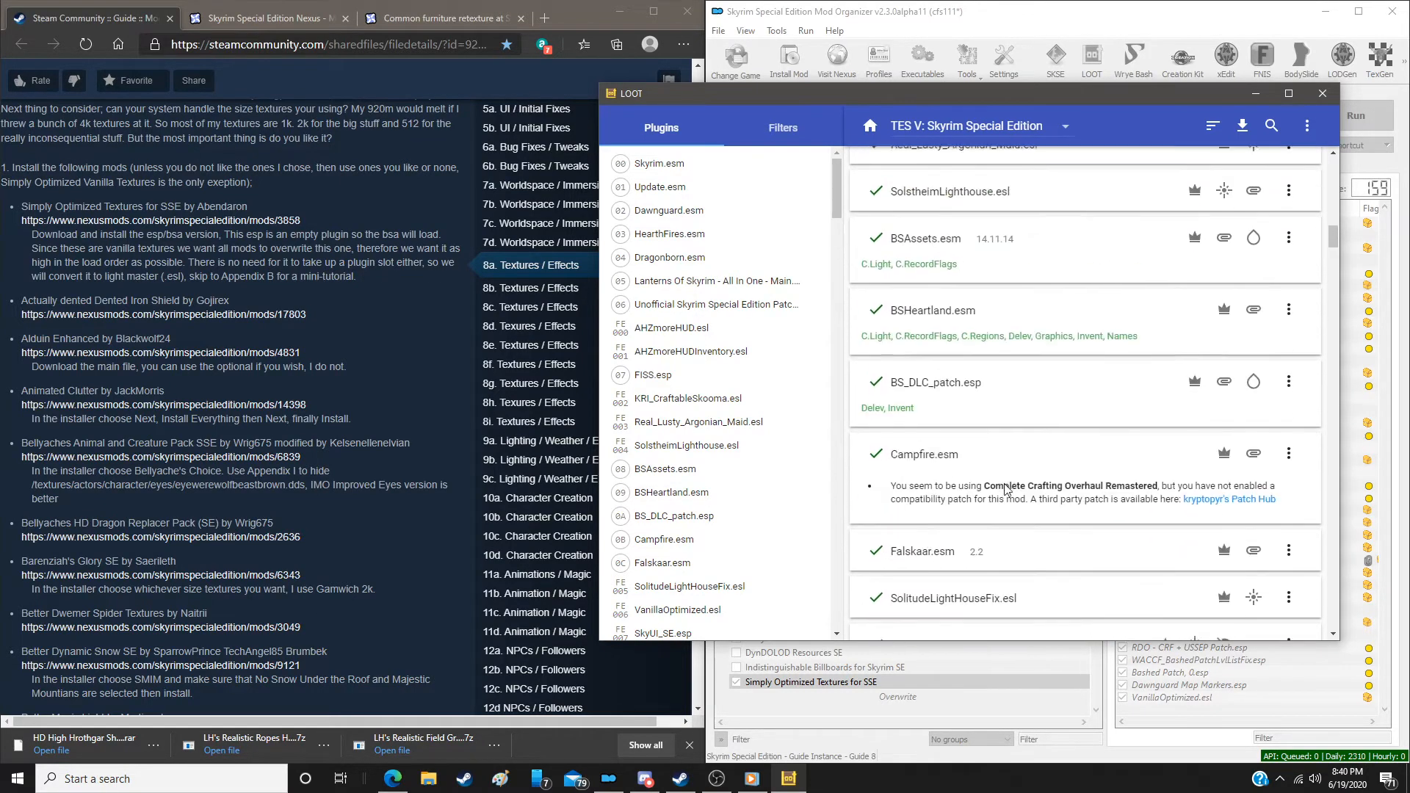
pyautogui.scroll(10, 1005, 486)
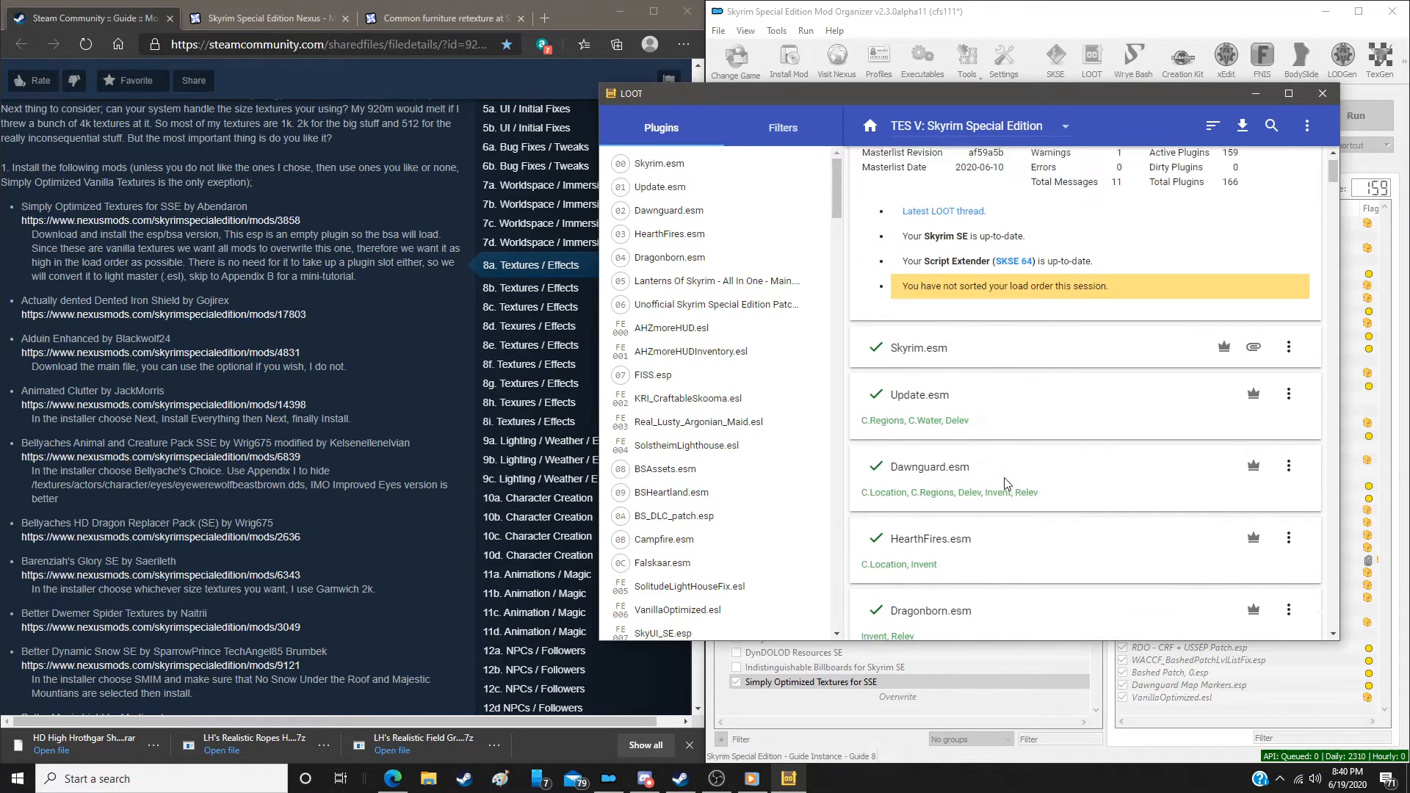
pyautogui.scroll(1, 1006, 483)
pyautogui.scroll(-6, 1005, 479)
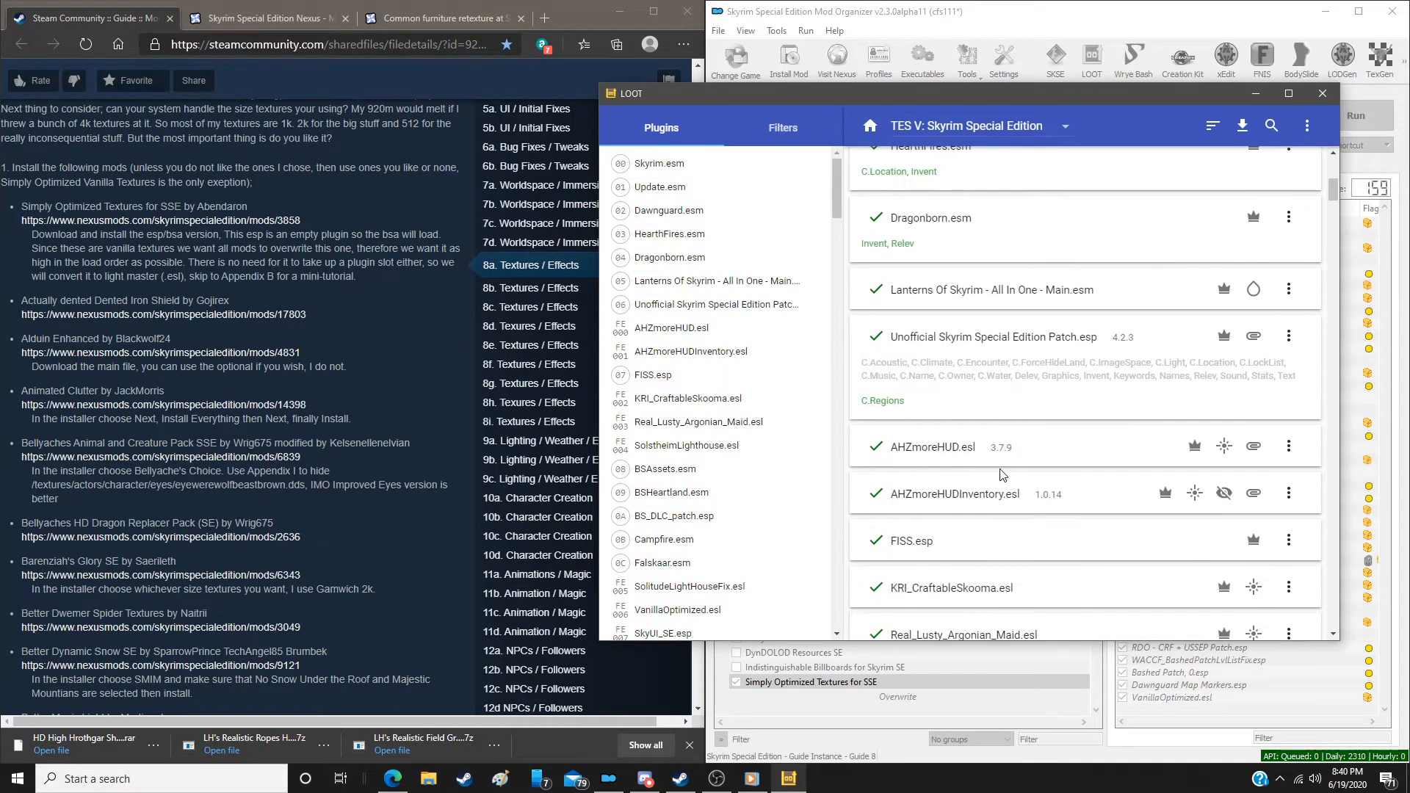
pyautogui.scroll(-8, 1004, 436)
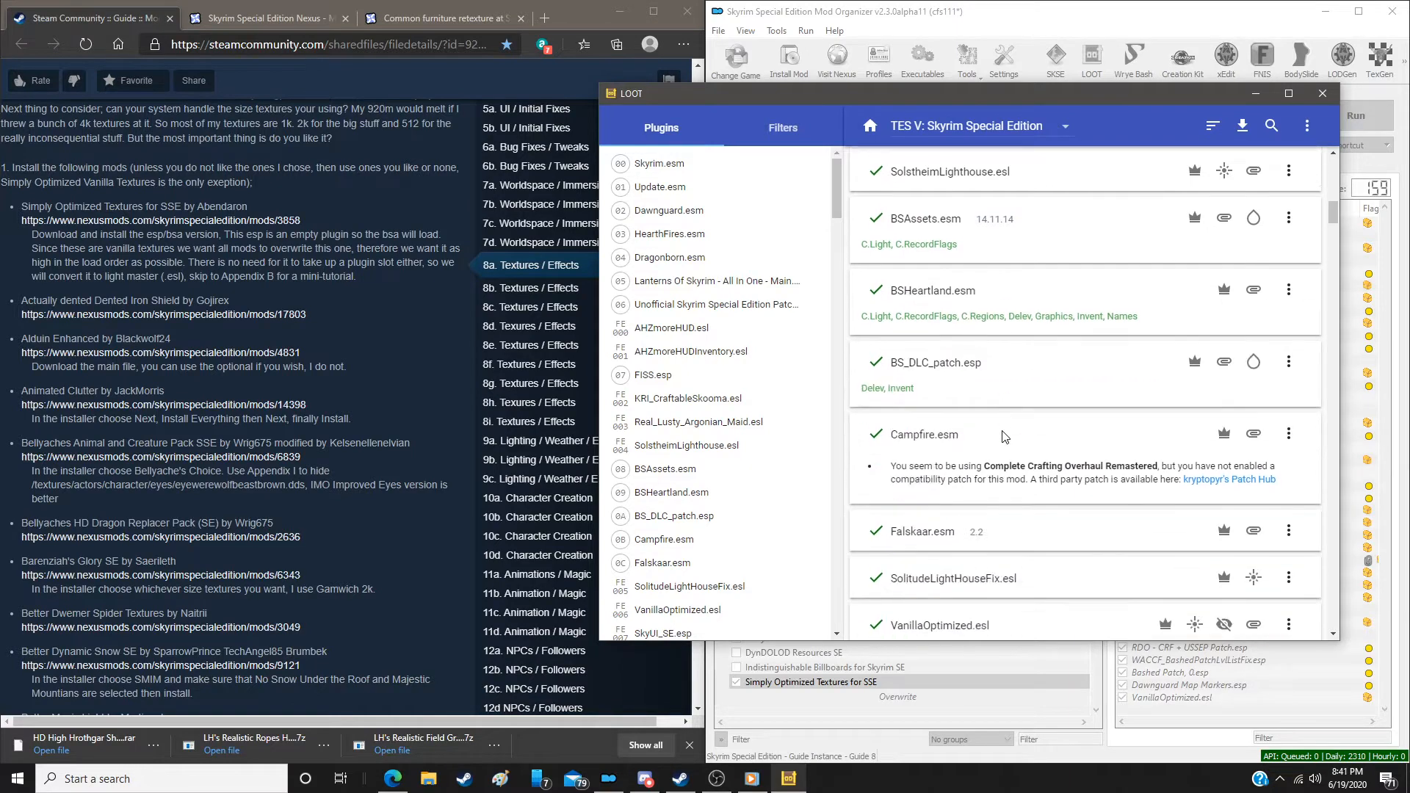
pyautogui.scroll(-3, 1005, 436)
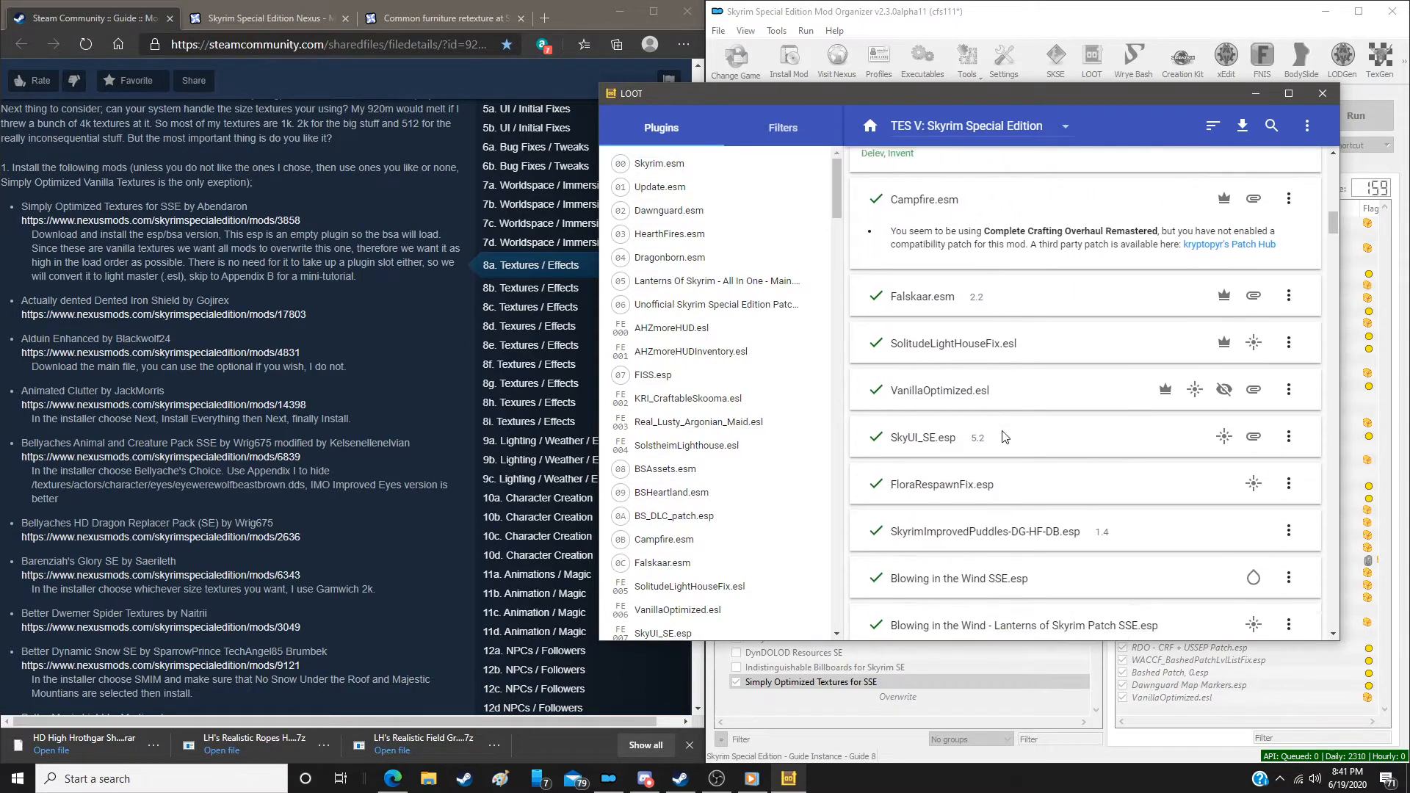
pyautogui.scroll(-1, 1005, 436)
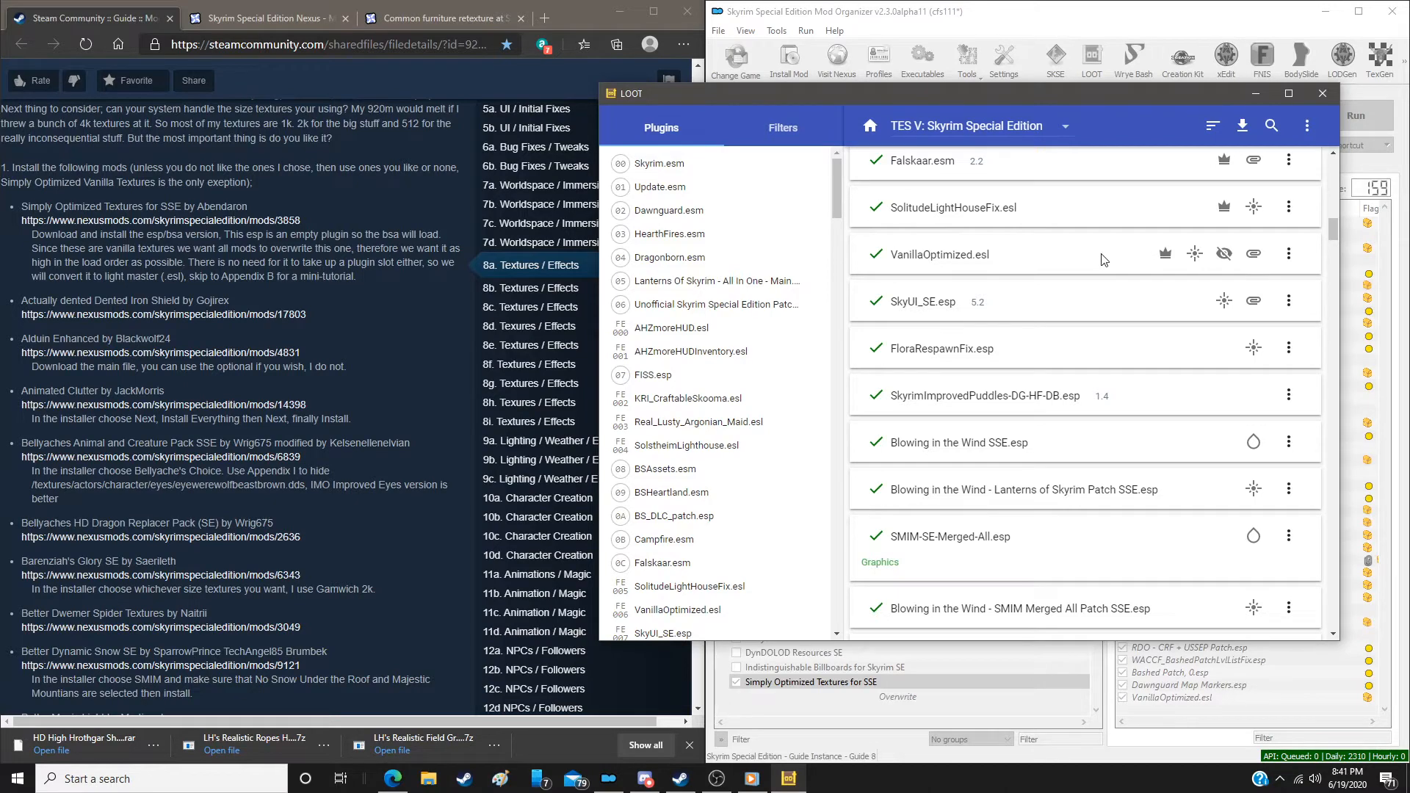
# Edit the metadata of VanillaOptimized.esl to assign it to the Creation Club group, and save the metadata
pyautogui.click(1290, 256)
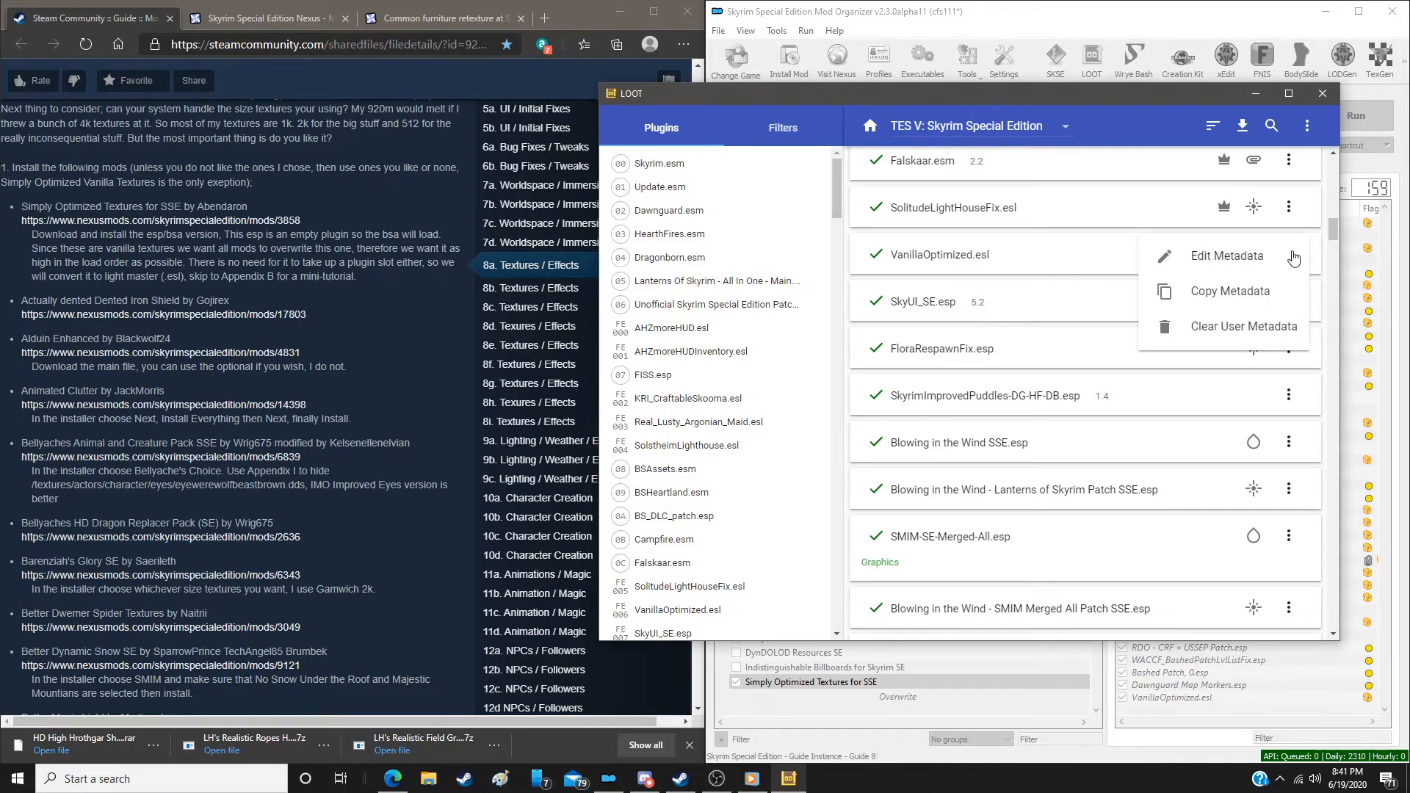
pyautogui.click(1246, 262)
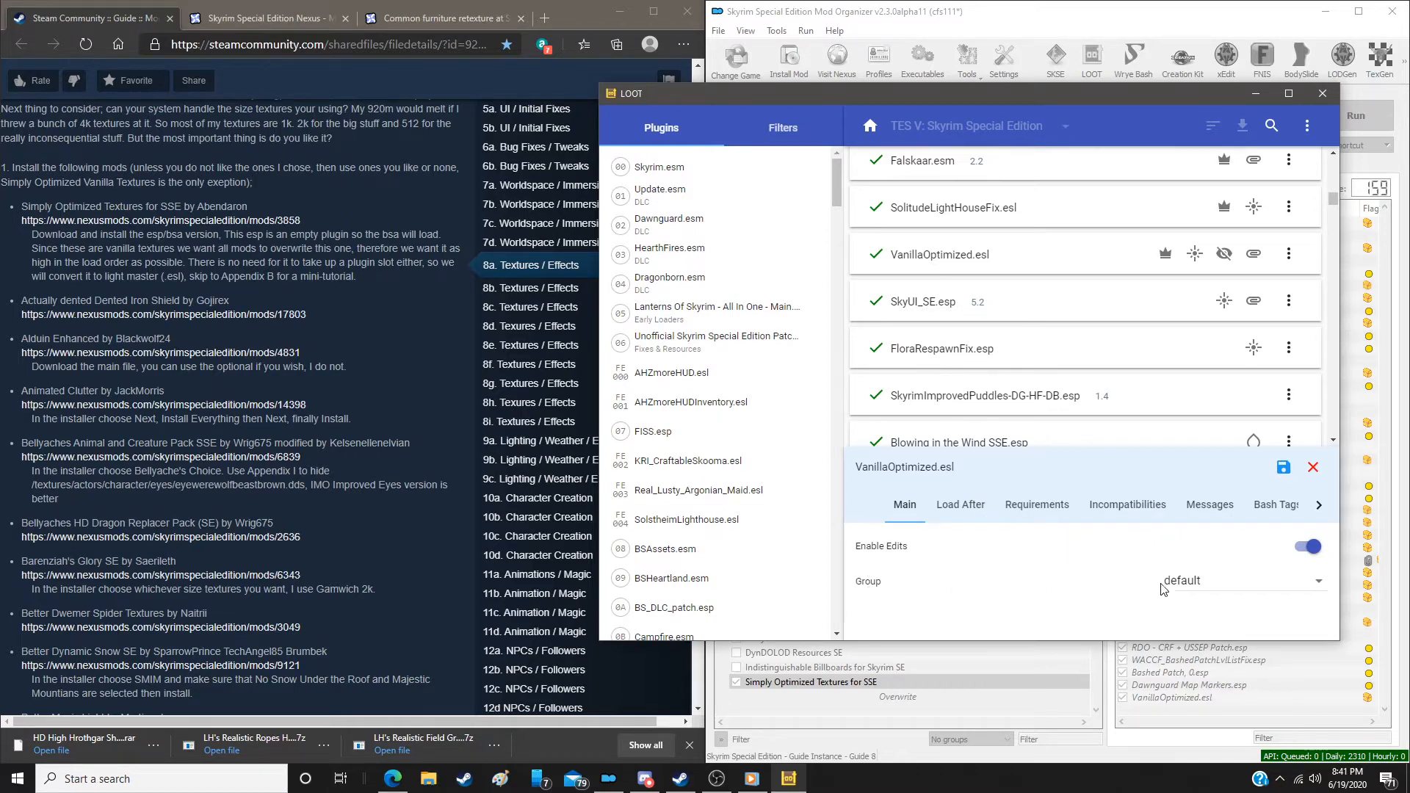
pyautogui.click(1187, 585)
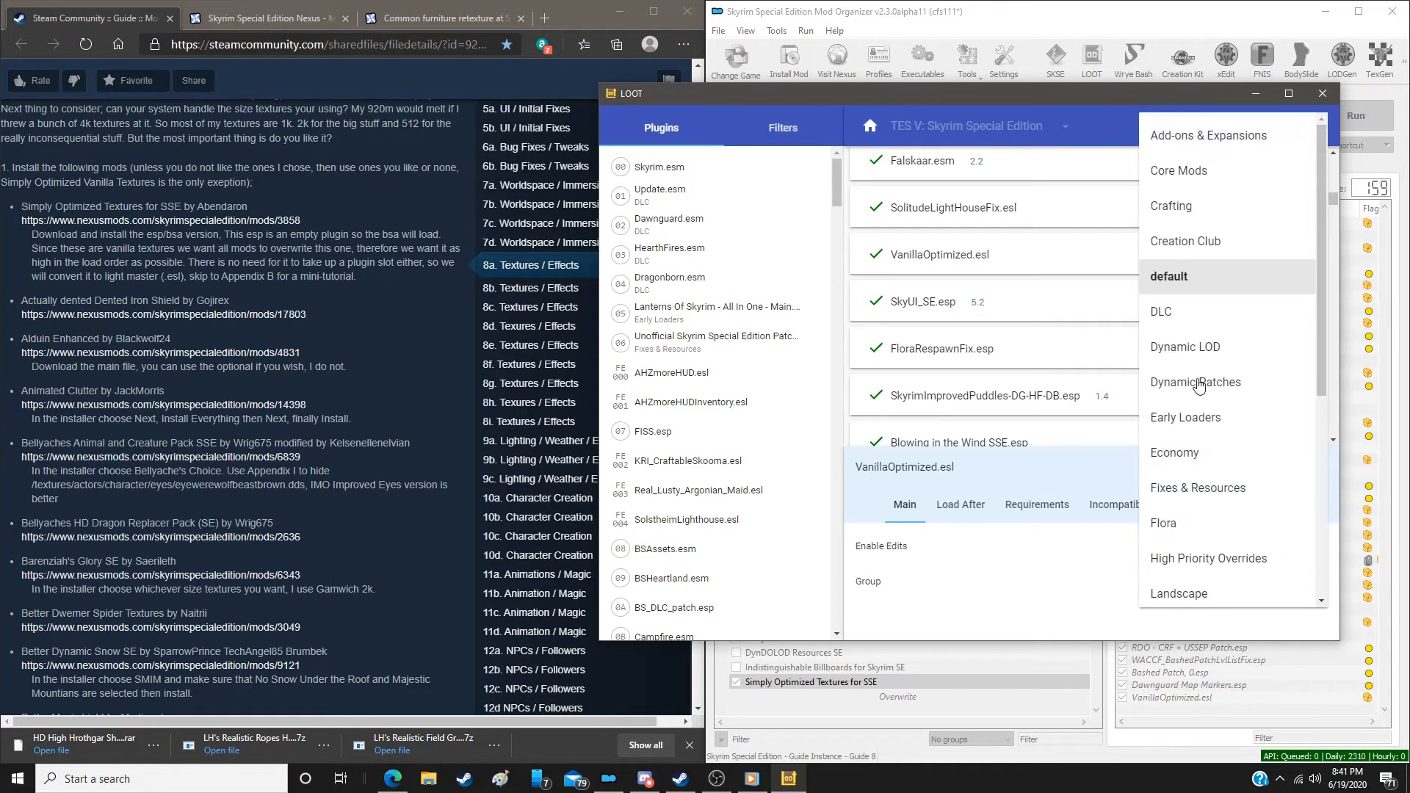
pyautogui.click(1184, 253)
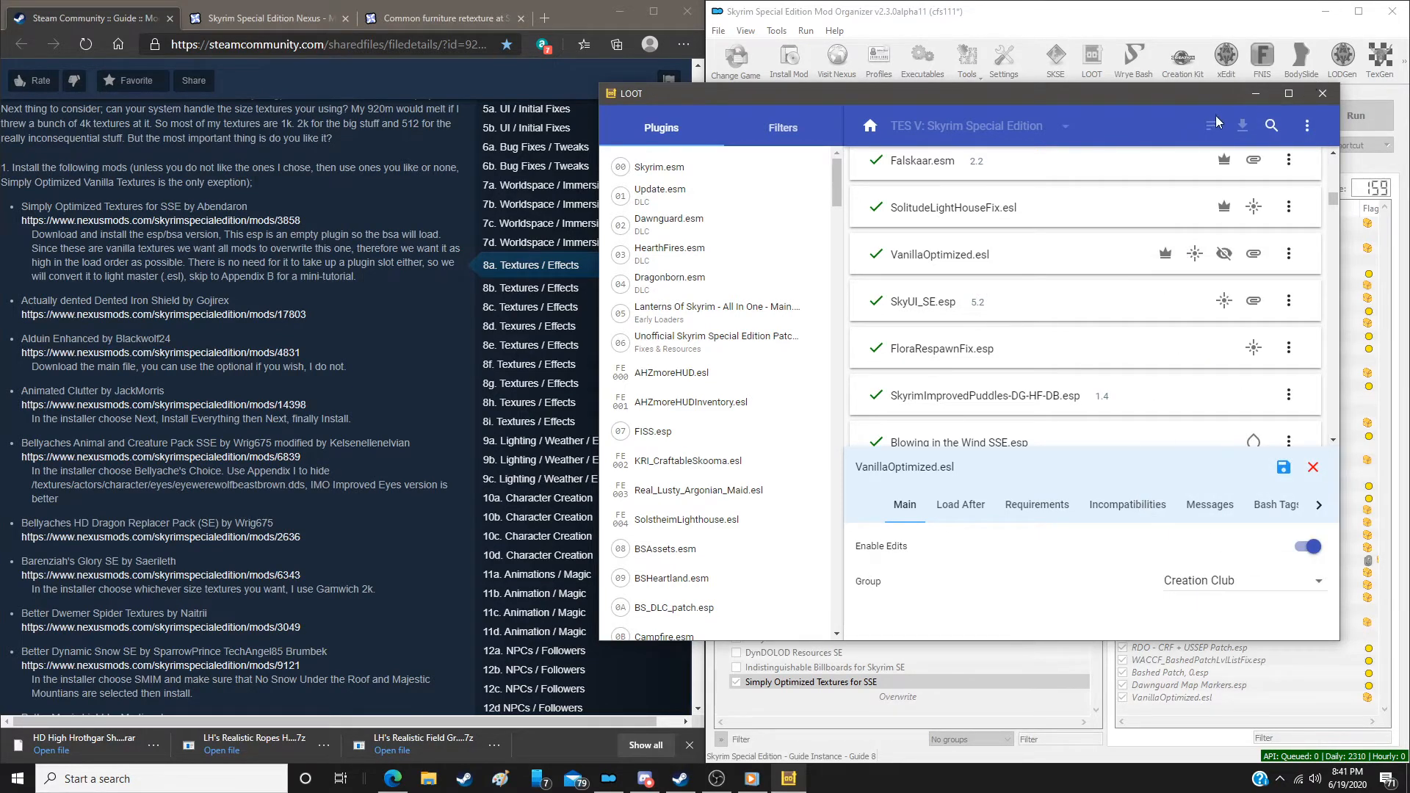
pyautogui.click(1283, 470)
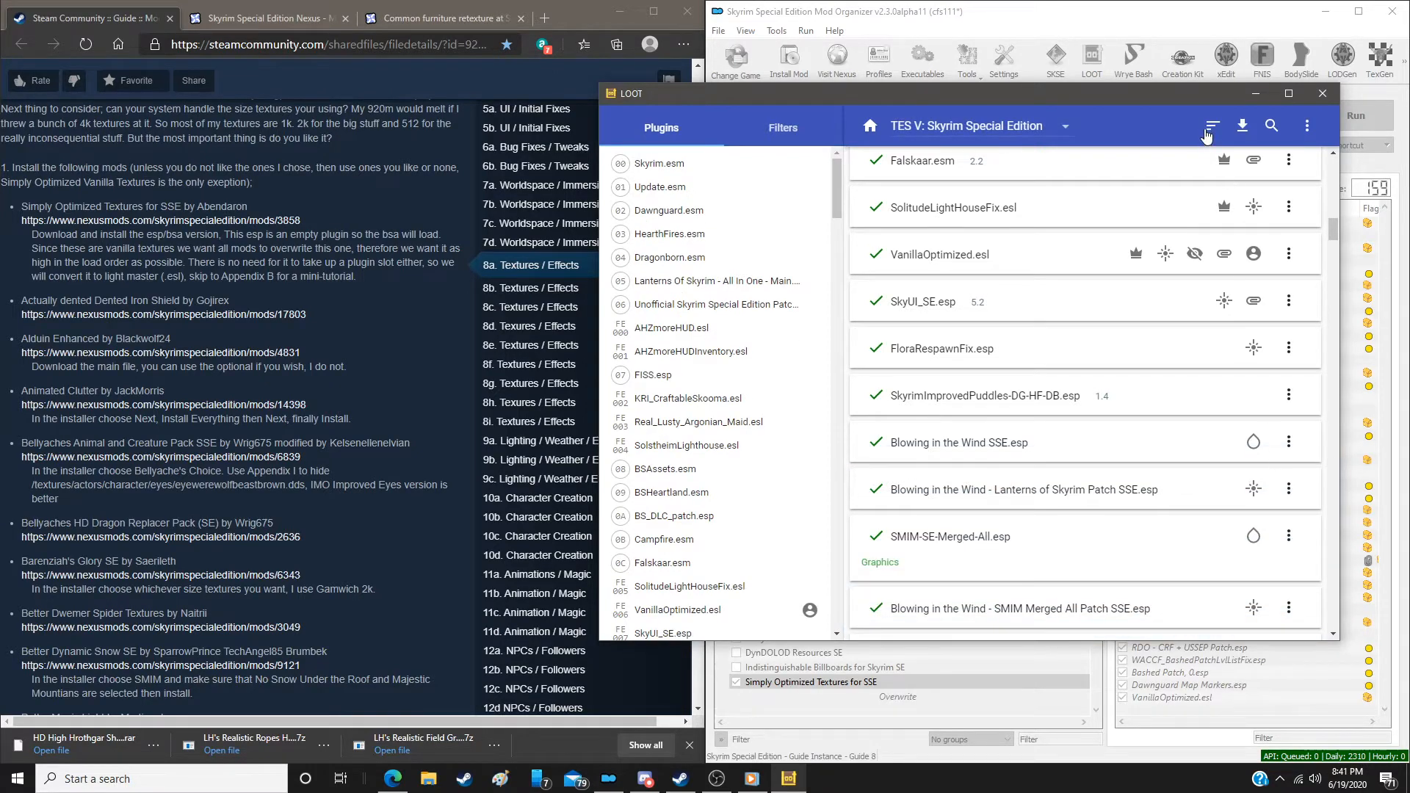
# Sort the load order in LOOT, apply the sorted order and close LOOT after checking the position of VanillaOptimized.esl
pyautogui.click(1212, 127)
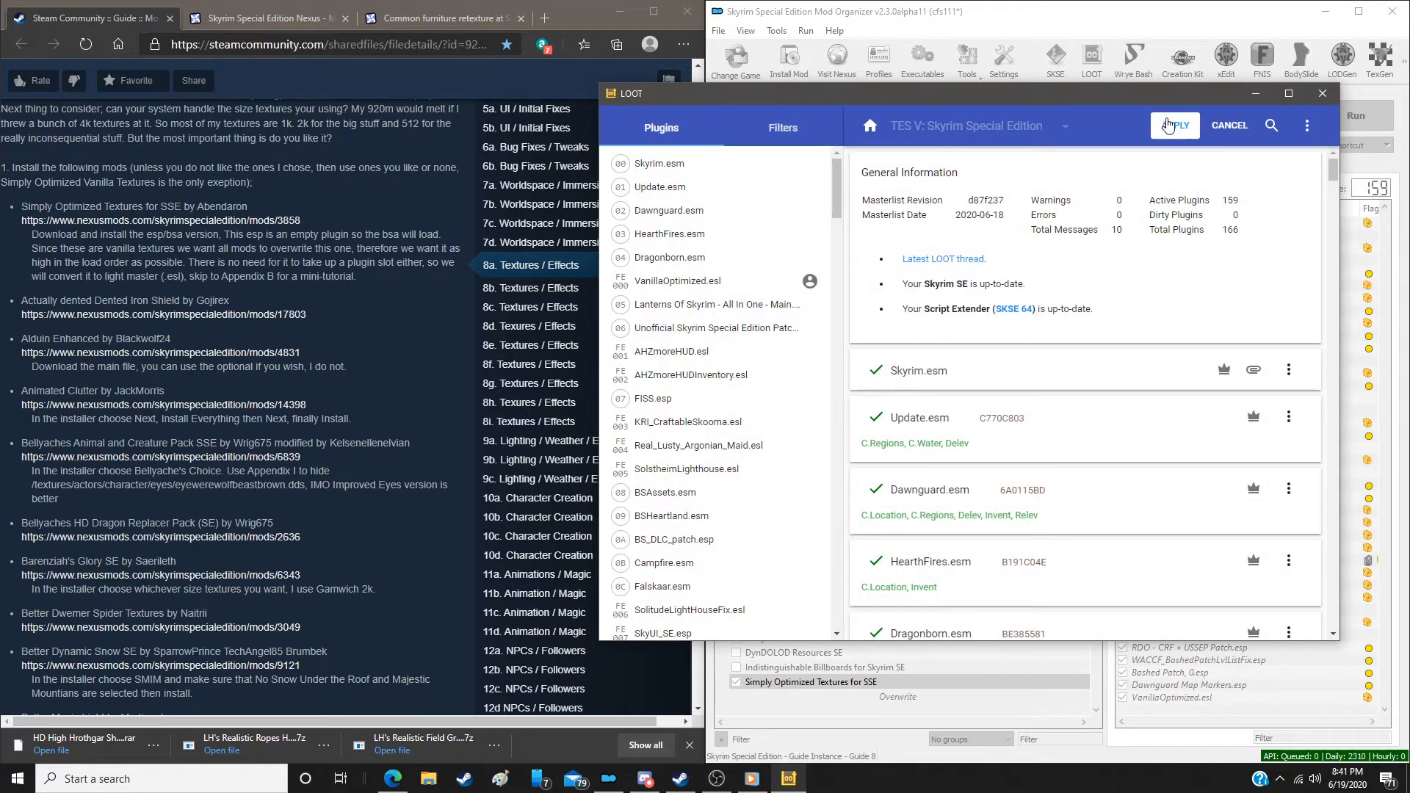
pyautogui.click(1167, 125)
pyautogui.scroll(-4, 1025, 459)
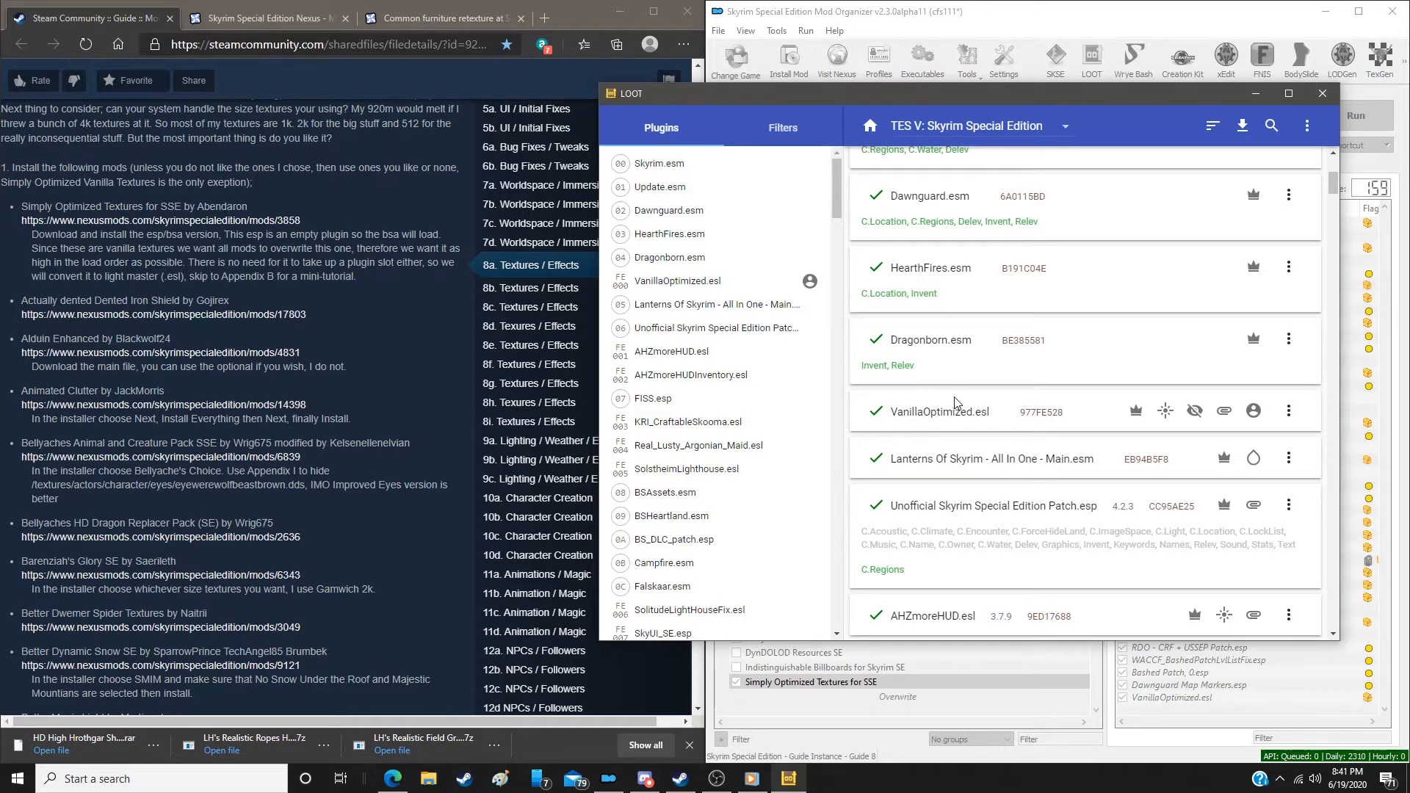
pyautogui.click(1324, 95)
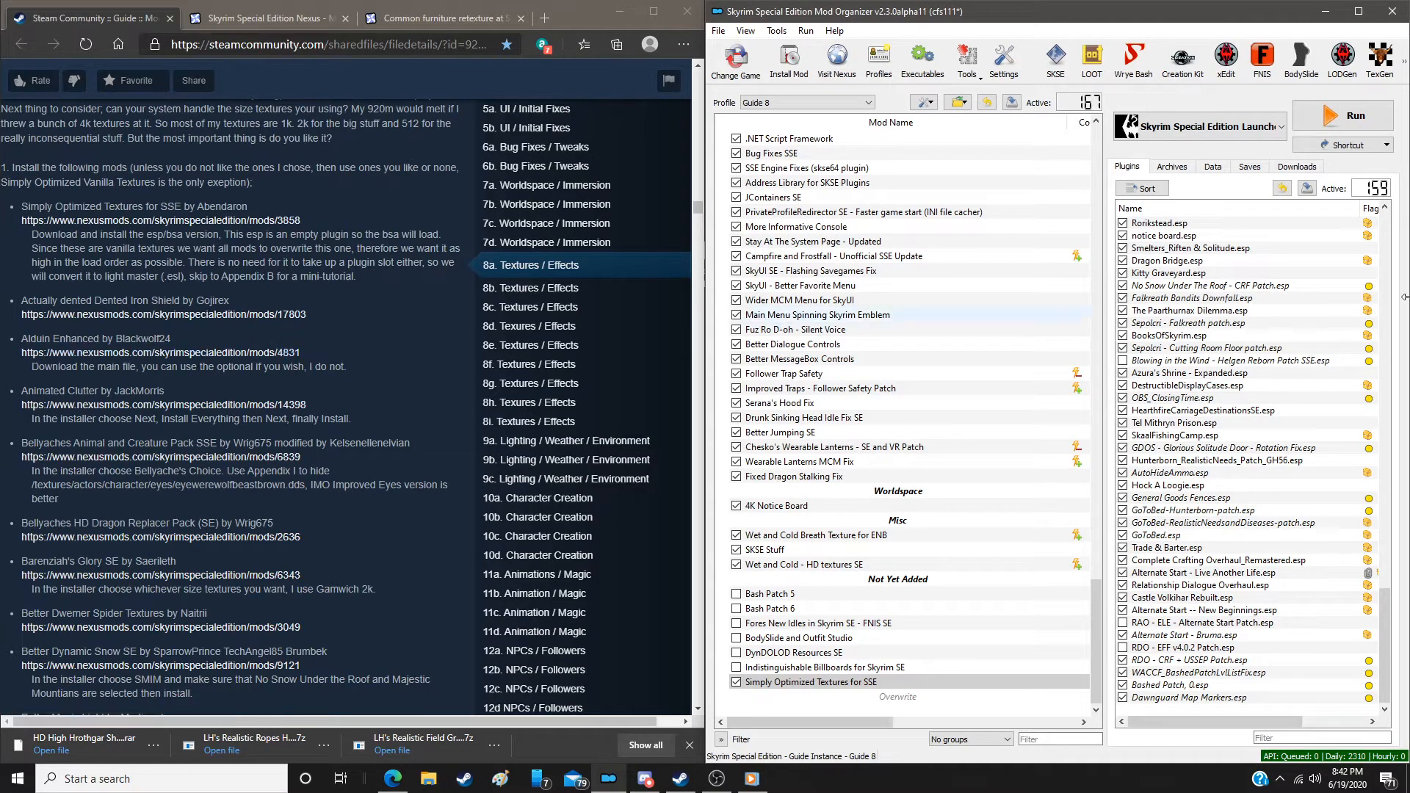
# In Mod Organizer, install the downloaded Actually dented Dented Iron Shield mod manually with its Meshes and DentedIronShield.esp
pyautogui.click(1309, 168)
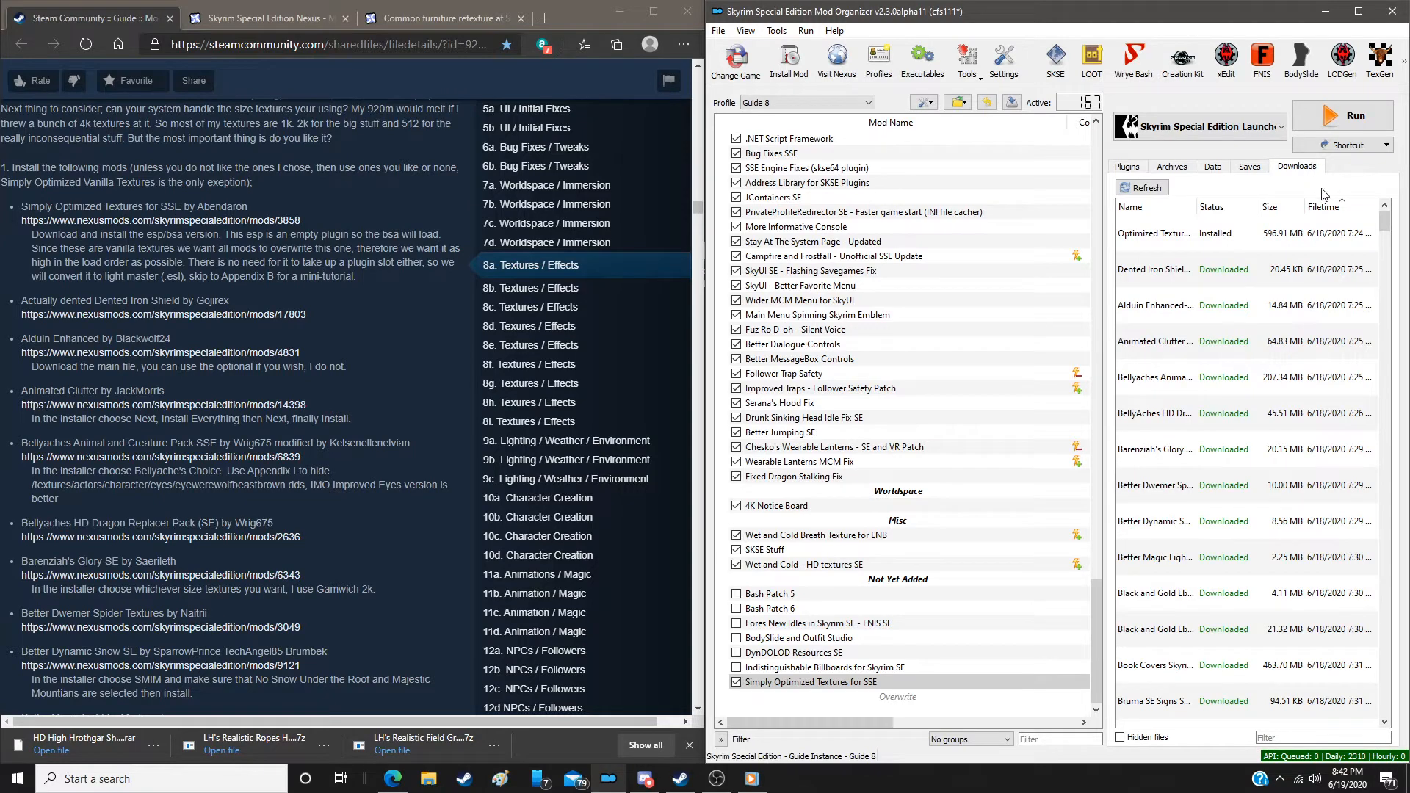
pyautogui.doubleClick(1167, 273)
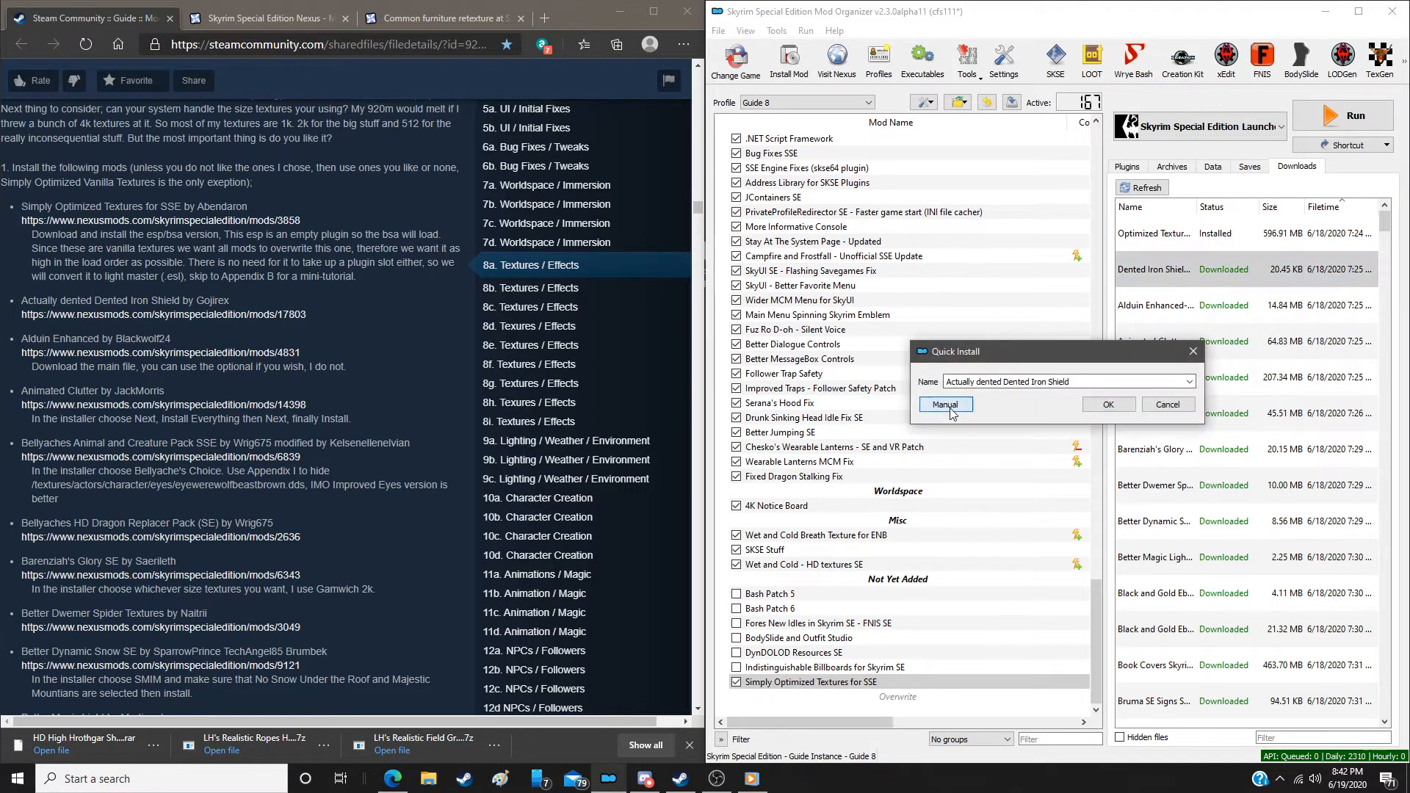
pyautogui.click(950, 411)
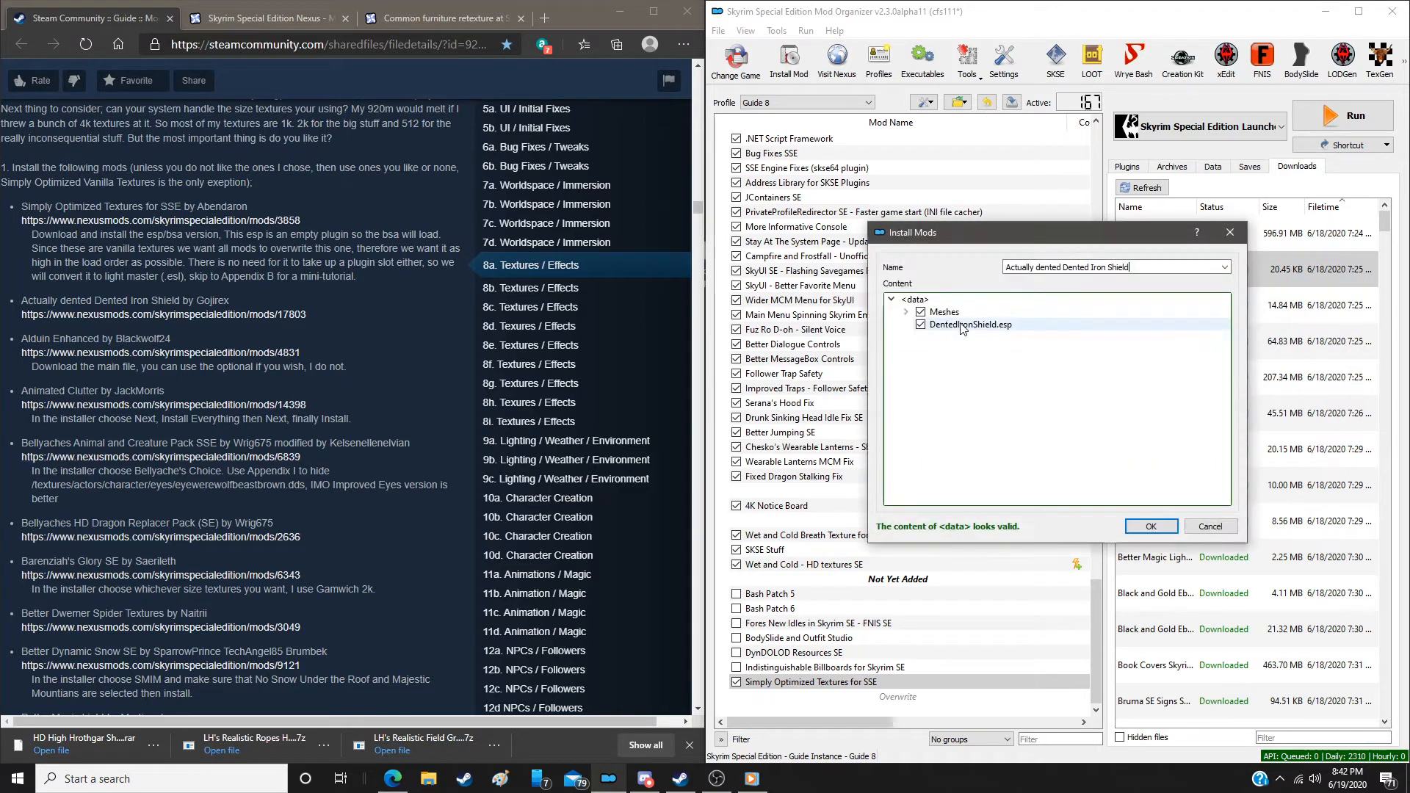
pyautogui.click(1143, 528)
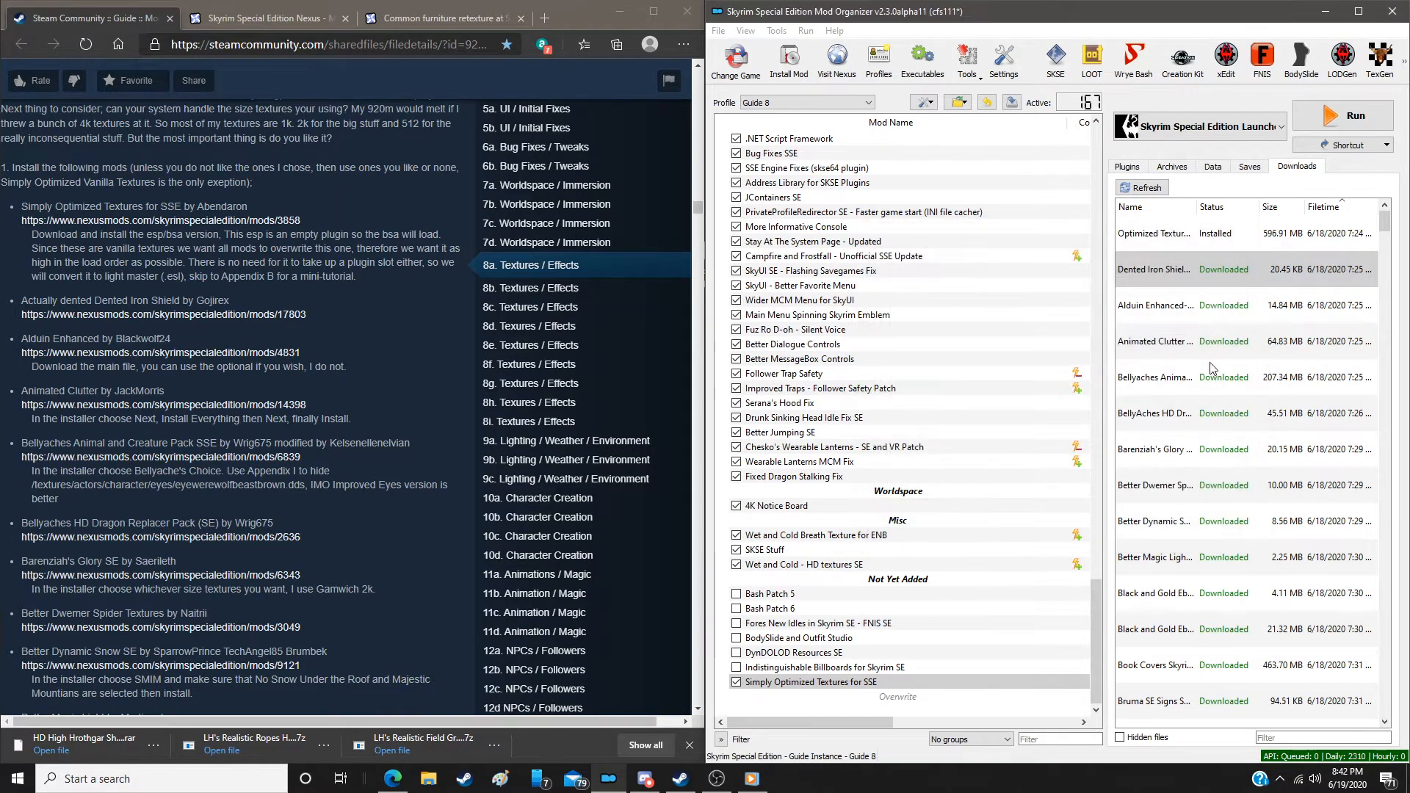
# Install the downloaded Alduin Enhanced mod manually with its textures folder
pyautogui.doubleClick(1210, 307)
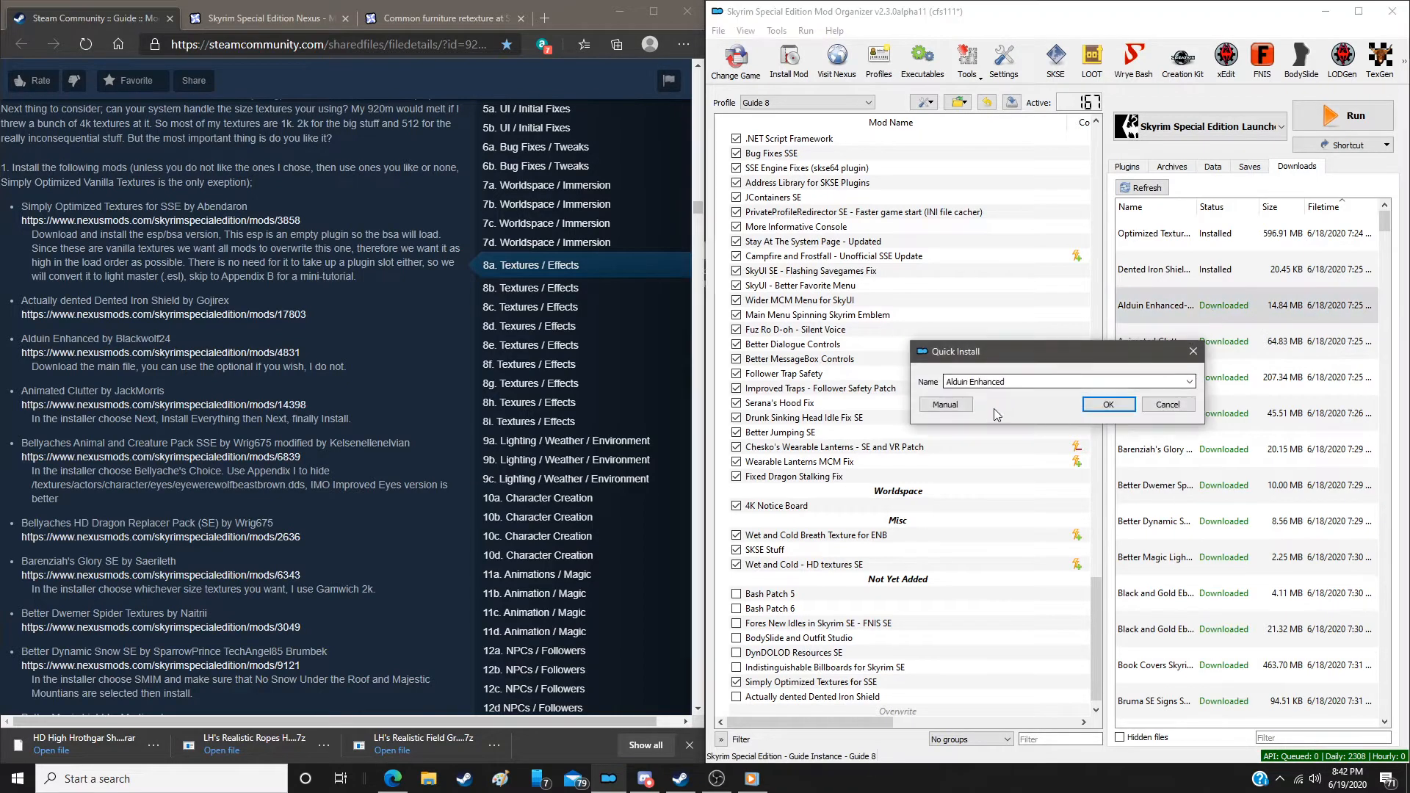
pyautogui.click(948, 404)
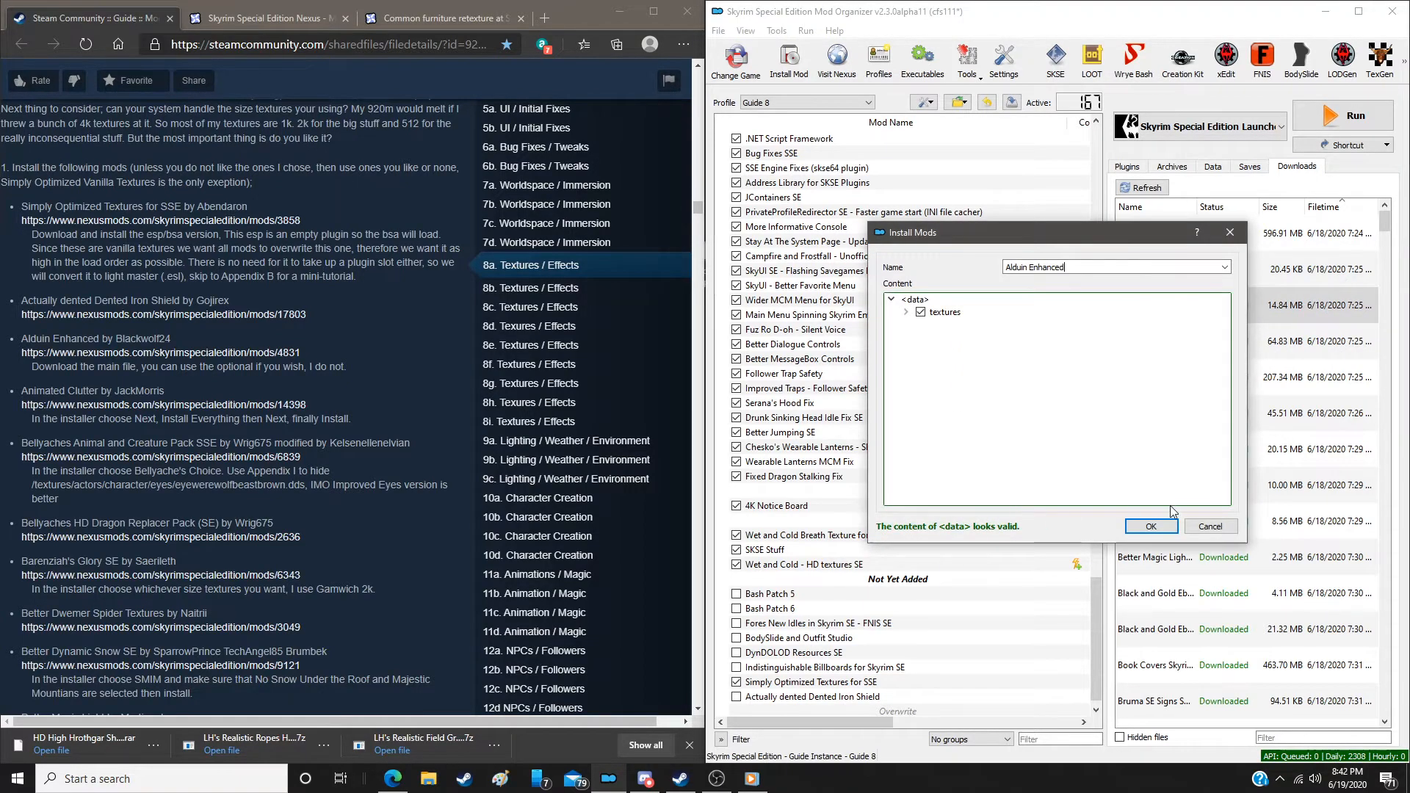
pyautogui.click(1150, 526)
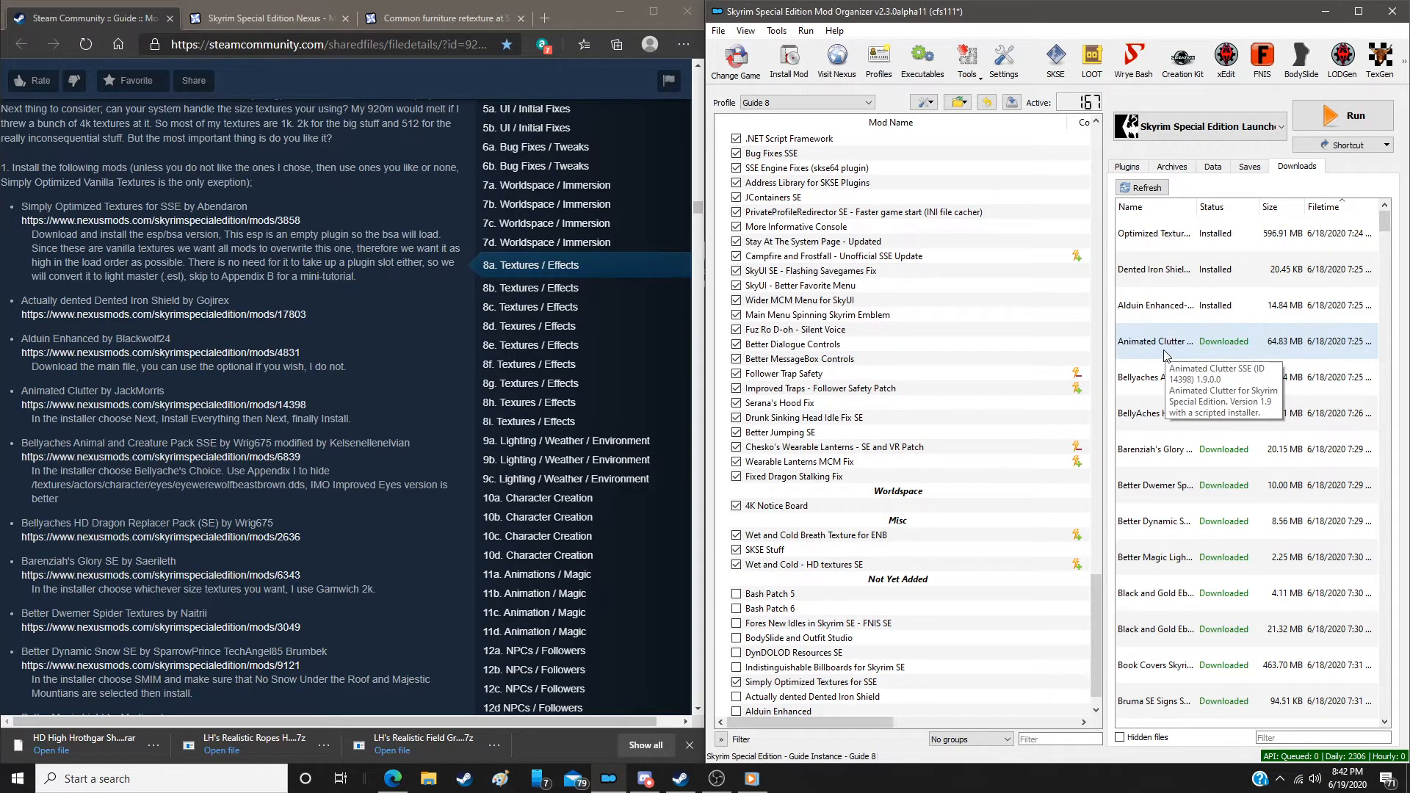
# Install the downloaded Animated Clutter mod, choosing the Install everything option in its installer
pyautogui.doubleClick(1163, 350)
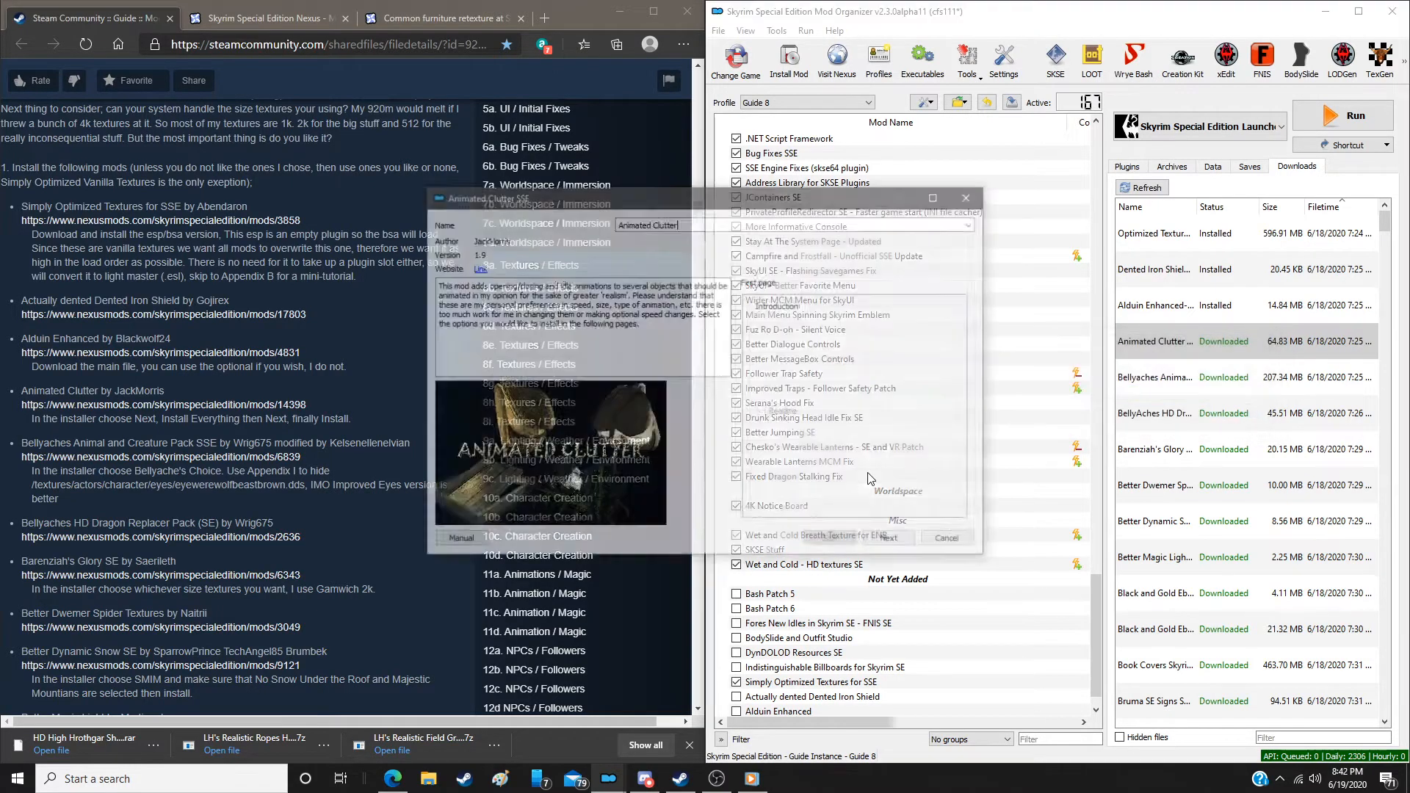
pyautogui.moveTo(719, 201); pyautogui.dragTo(832, 203)
pyautogui.click(1013, 541)
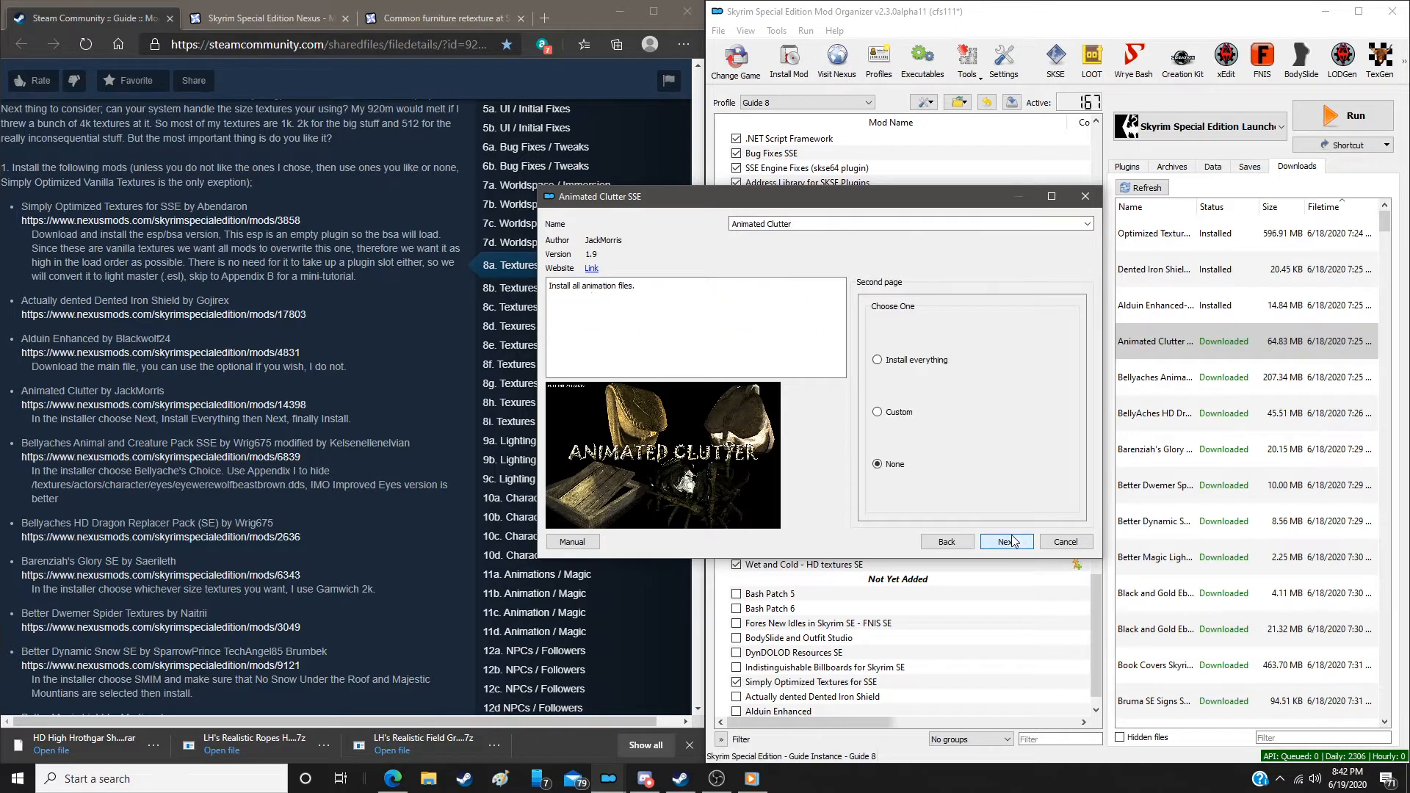
pyautogui.click(878, 360)
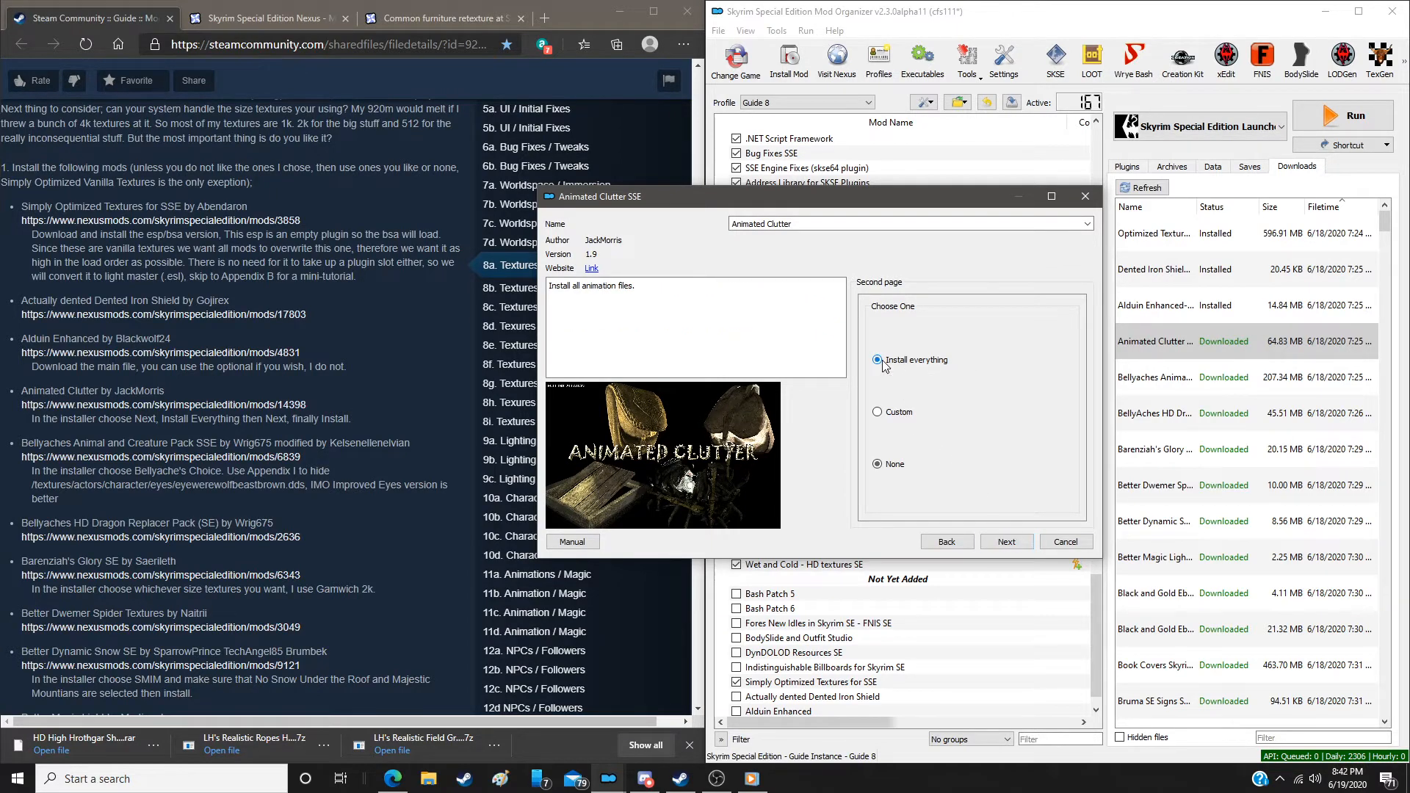
pyautogui.click(1016, 552)
pyautogui.click(1016, 549)
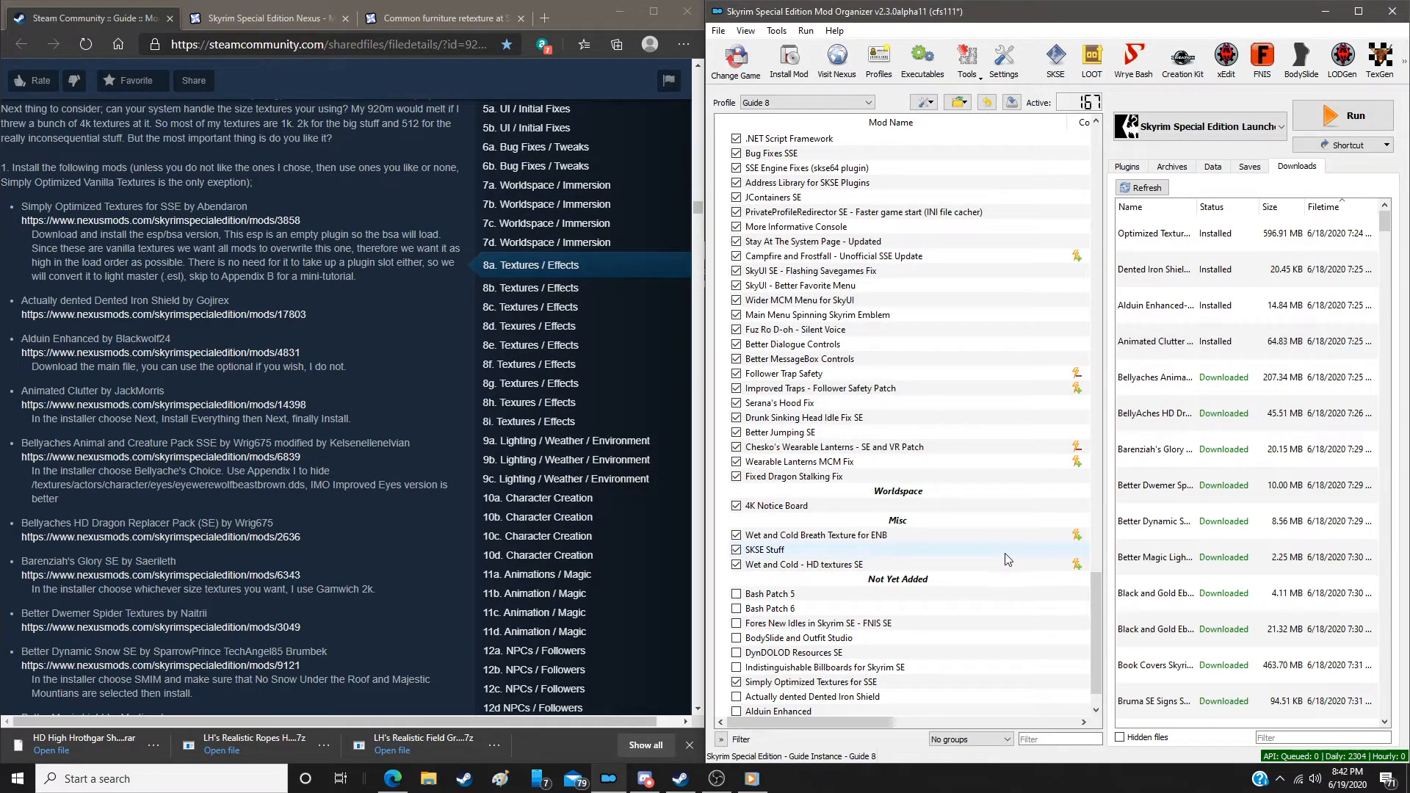
# Enable the Actually dented Dented Iron Shield, Alduin Enhanced and Animated Clutter mods in the mod list
pyautogui.scroll(-1, 1006, 559)
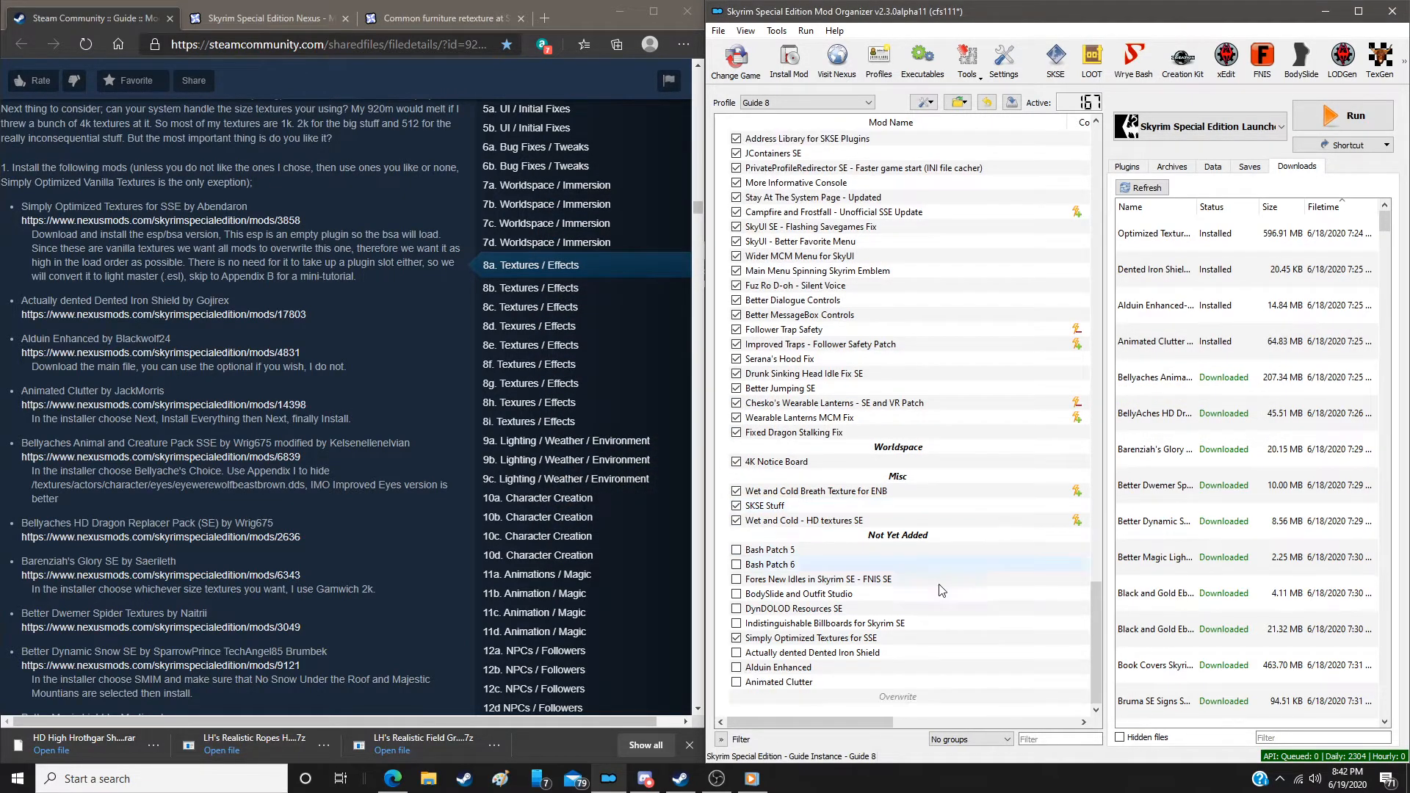
pyautogui.click(737, 654)
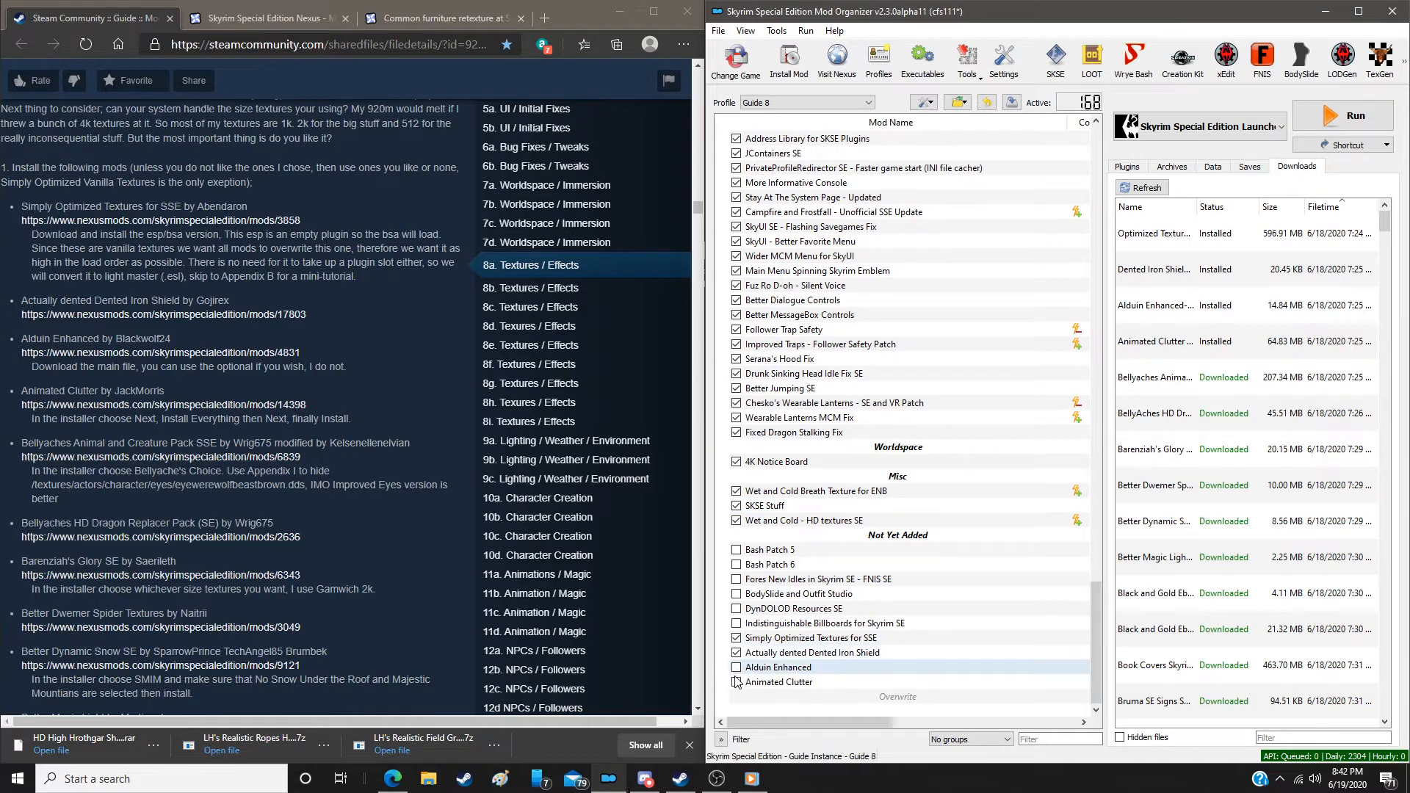
pyautogui.click(736, 681)
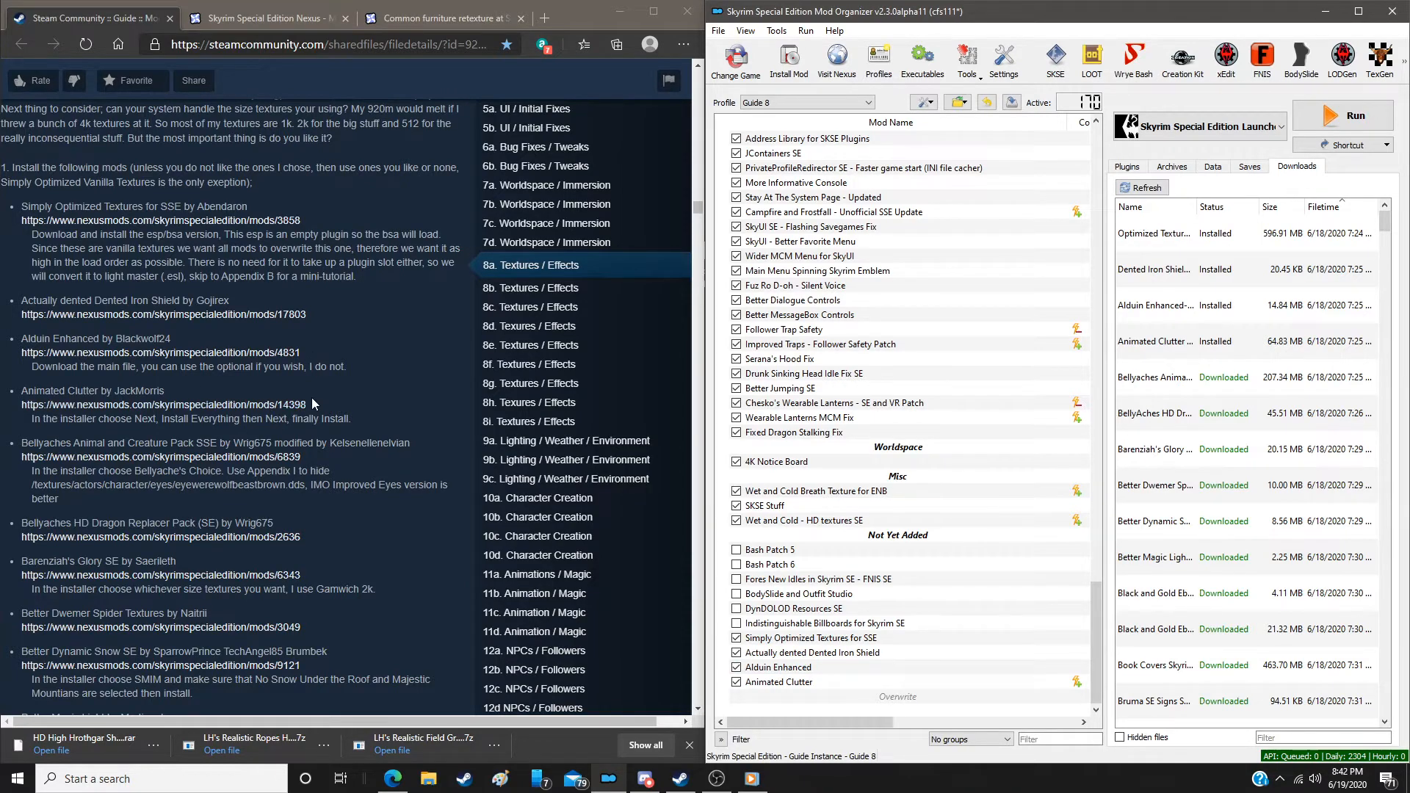
# Install the downloaded Bellyaches Animal and Creature Pack with the Bellyache's Choice option and enable it in the mod list
pyautogui.scroll(-4, 312, 402)
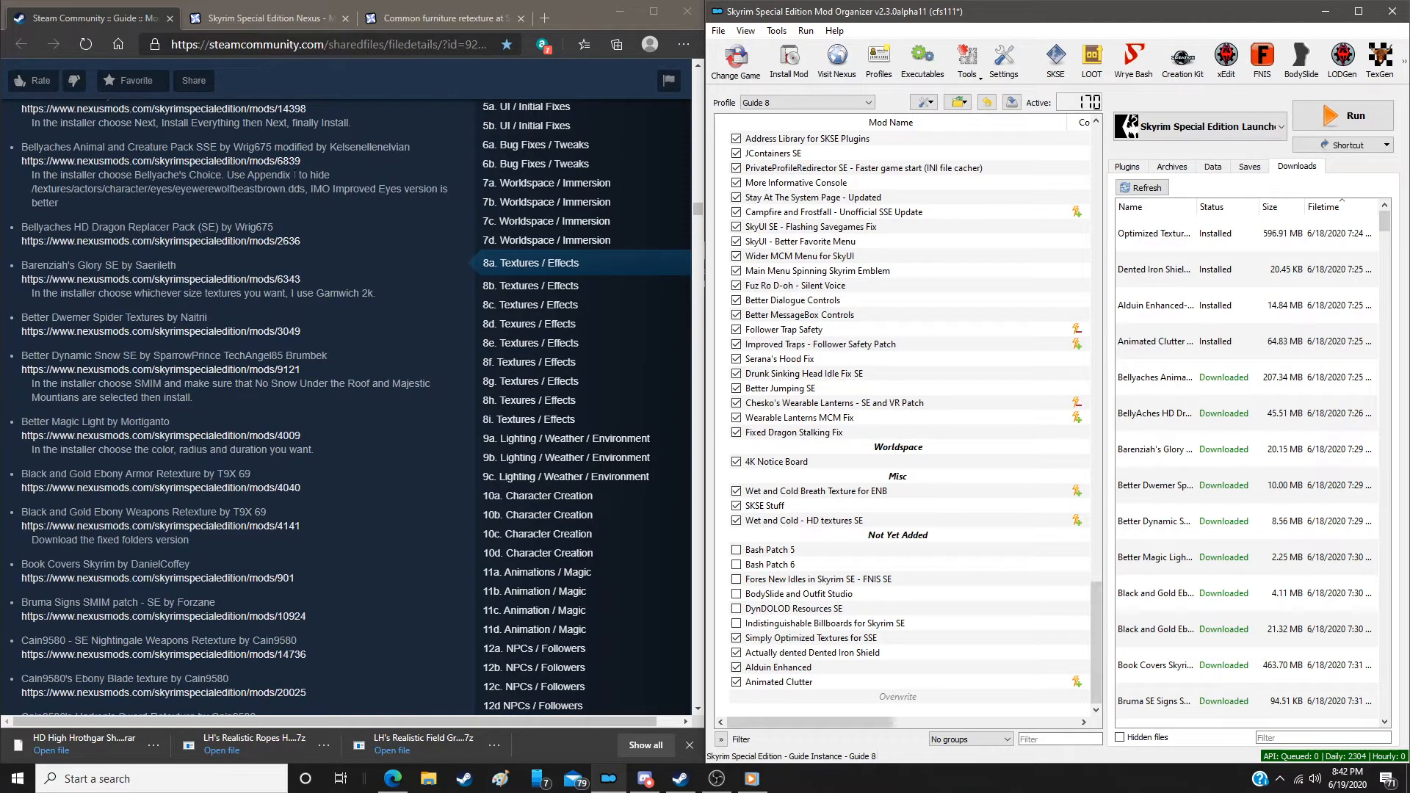
pyautogui.doubleClick(1170, 379)
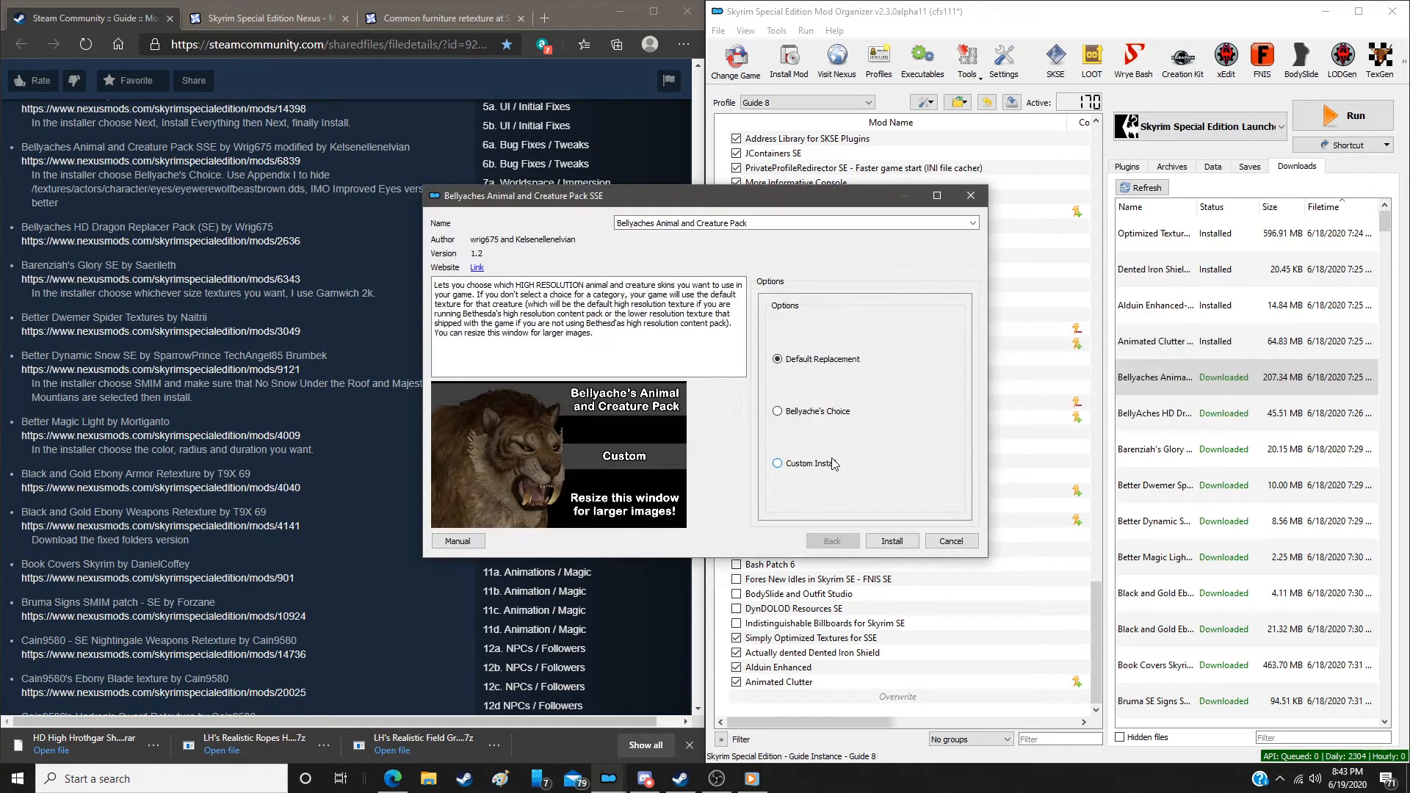
pyautogui.click(778, 411)
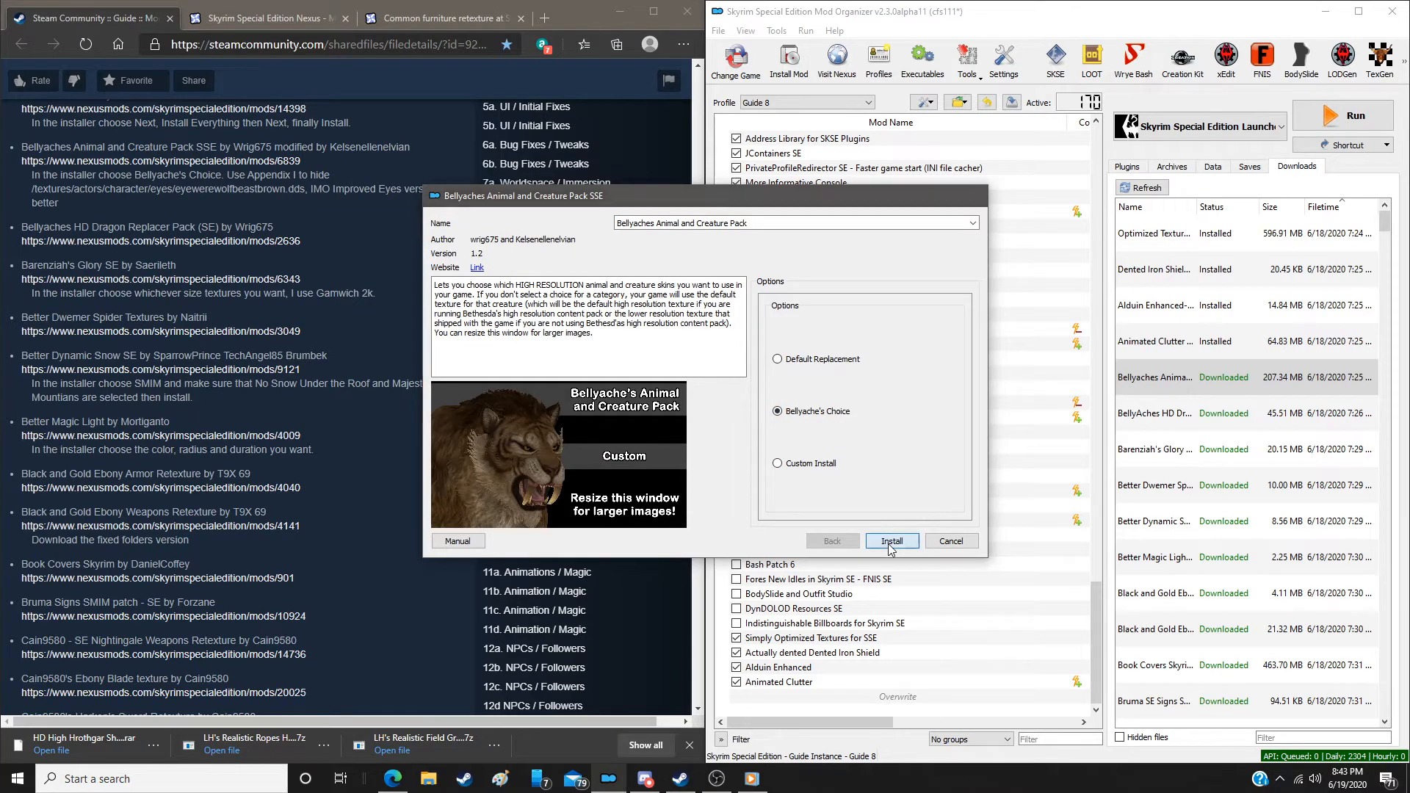
pyautogui.click(891, 541)
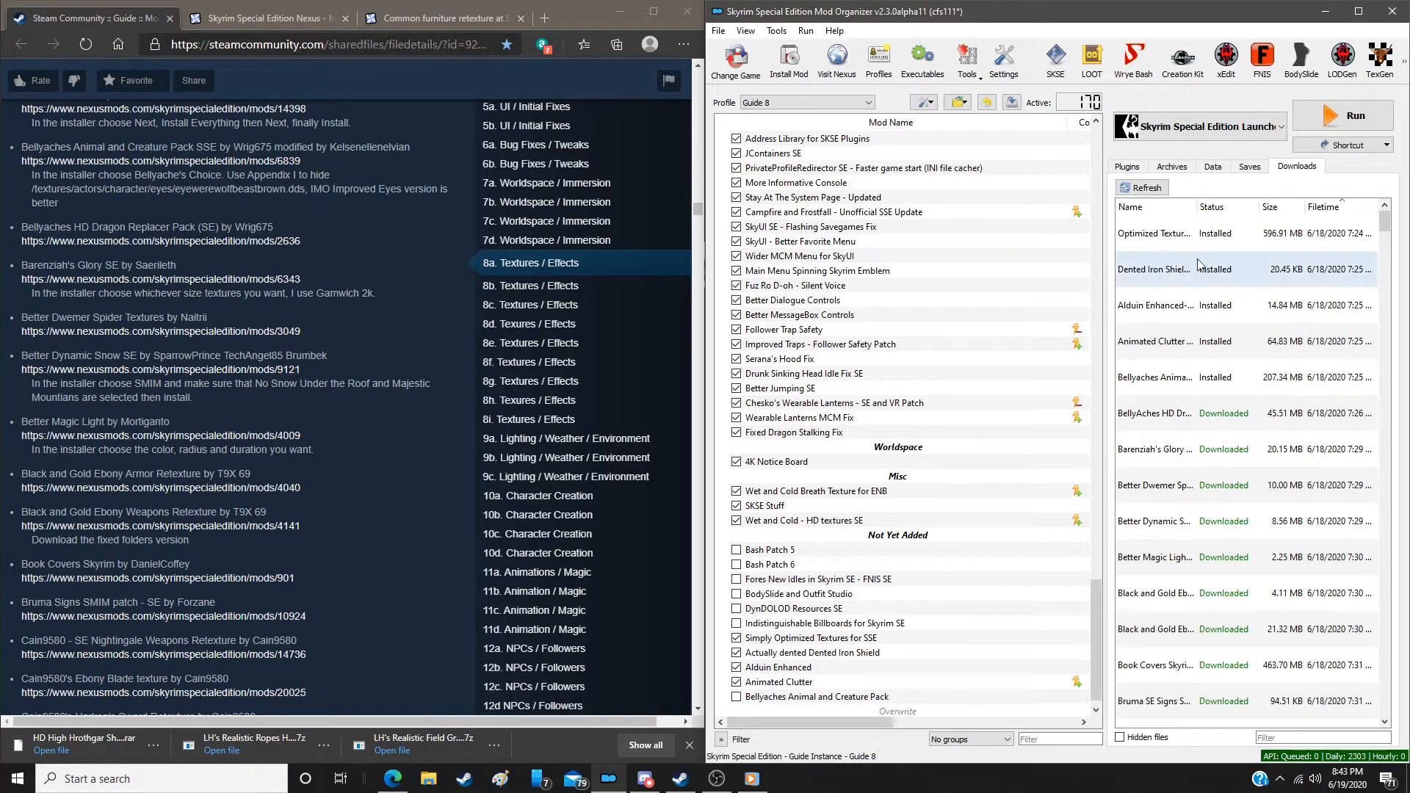
pyautogui.click(736, 697)
# Hide eyewerewolfbeastbrown.dds under textures/actors/character/eyes in the Bellyaches Animal and Creature Pack, and close the mod's information
pyautogui.rightClick(781, 698)
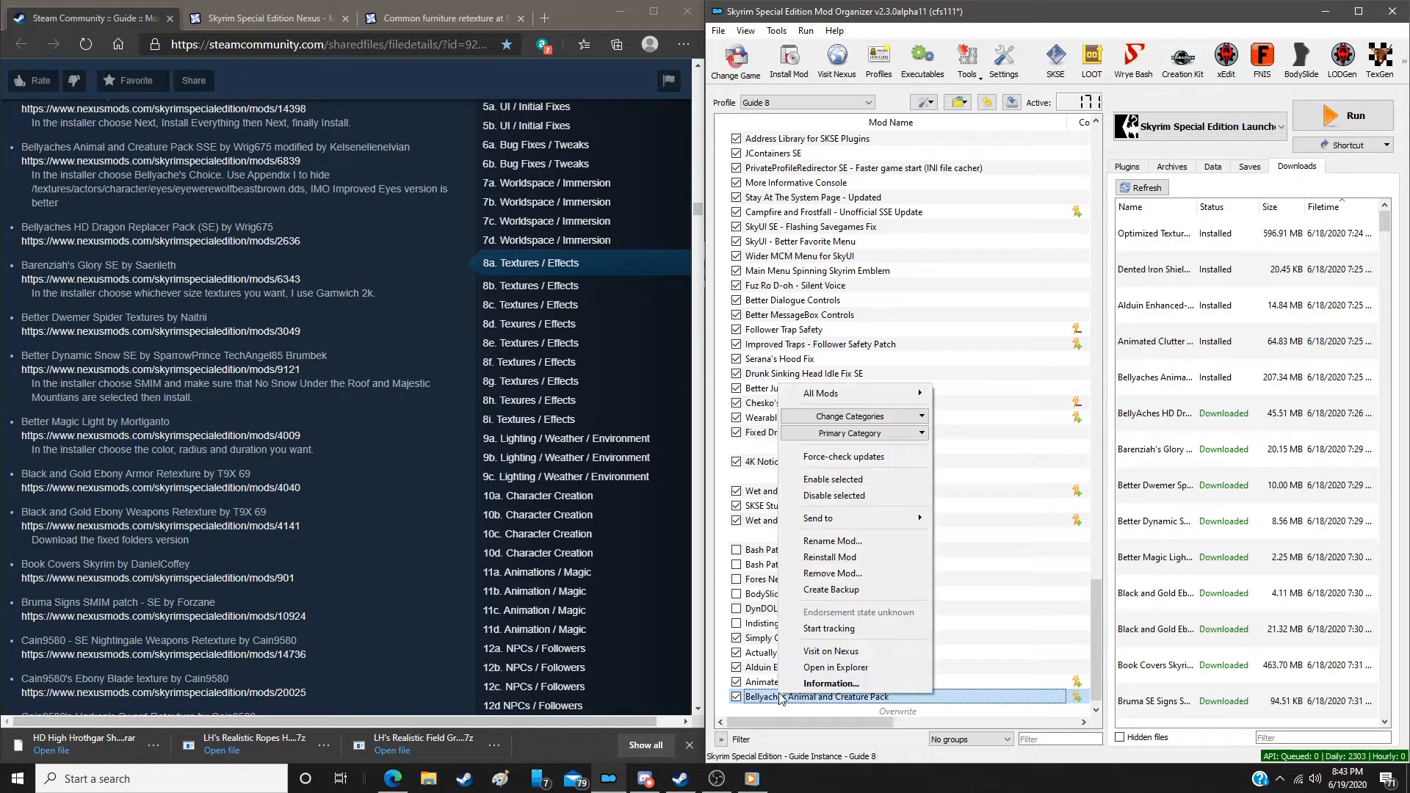
pyautogui.click(831, 683)
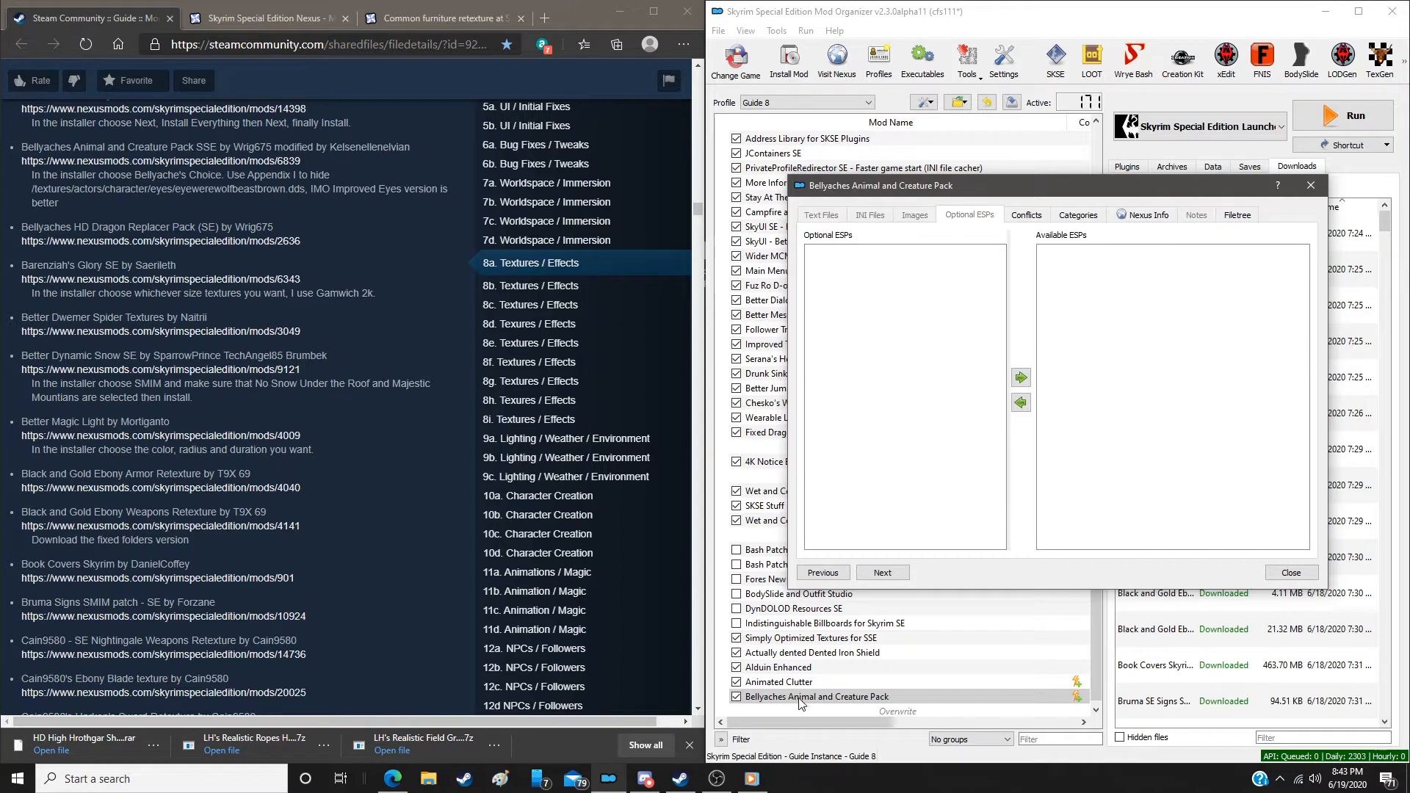
pyautogui.click(1254, 217)
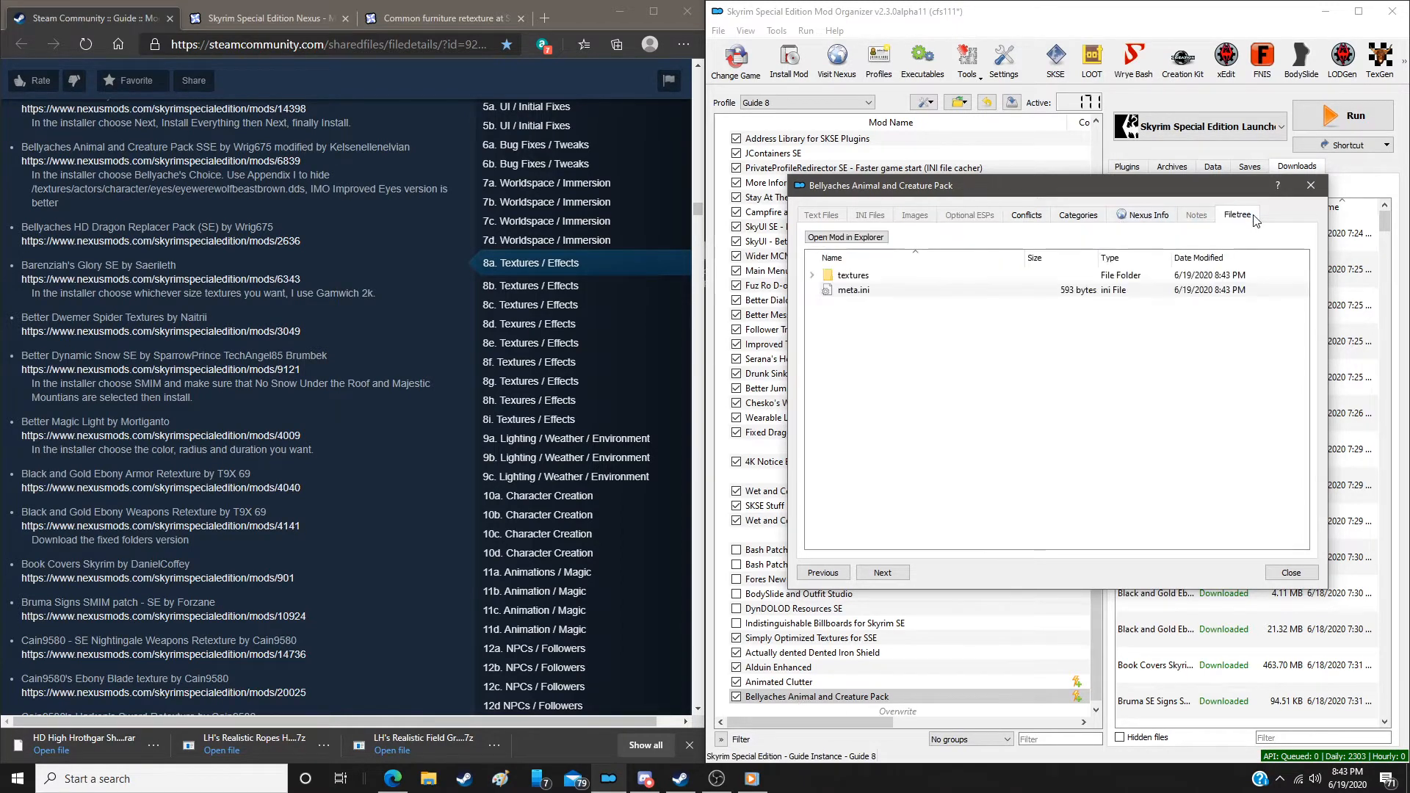
pyautogui.click(812, 276)
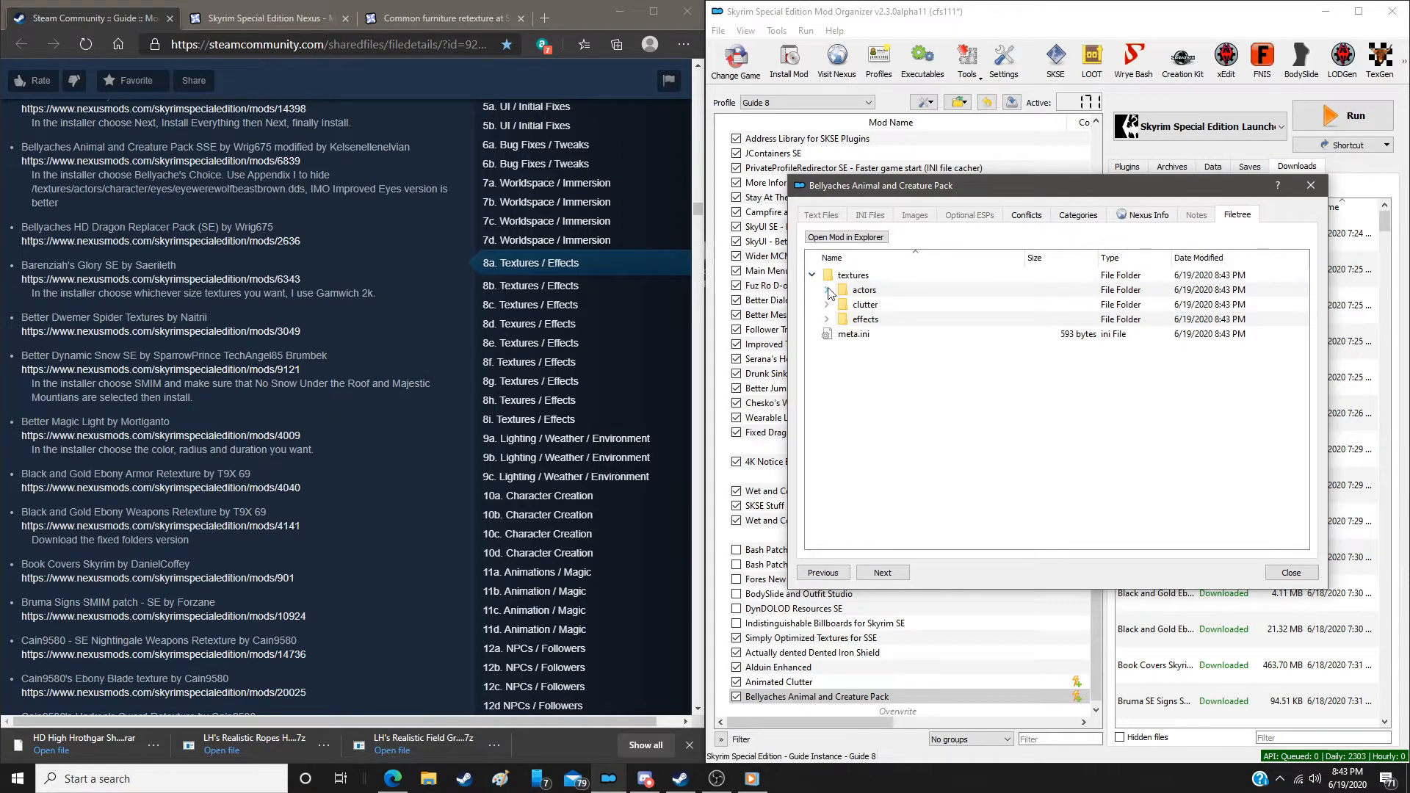
pyautogui.click(828, 291)
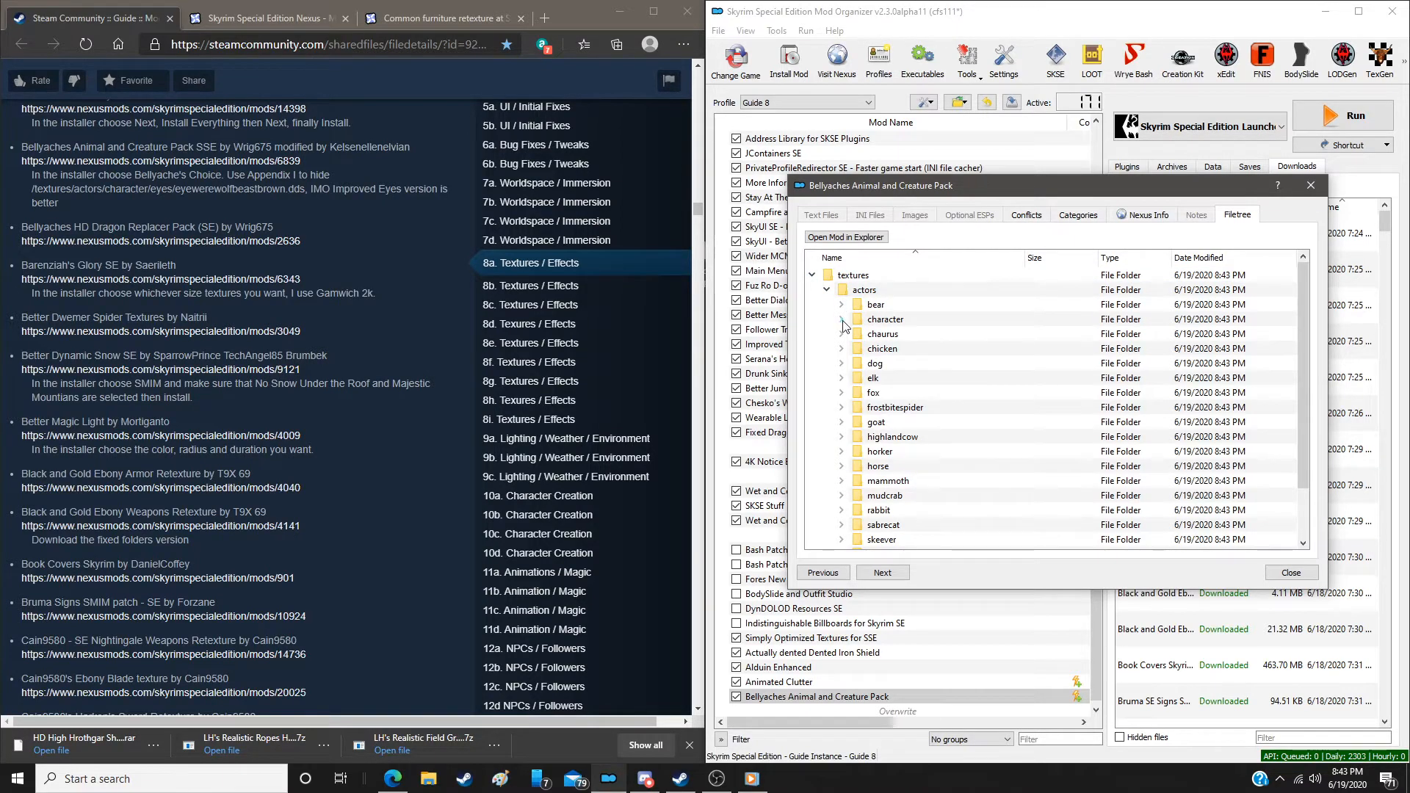
pyautogui.click(841, 319)
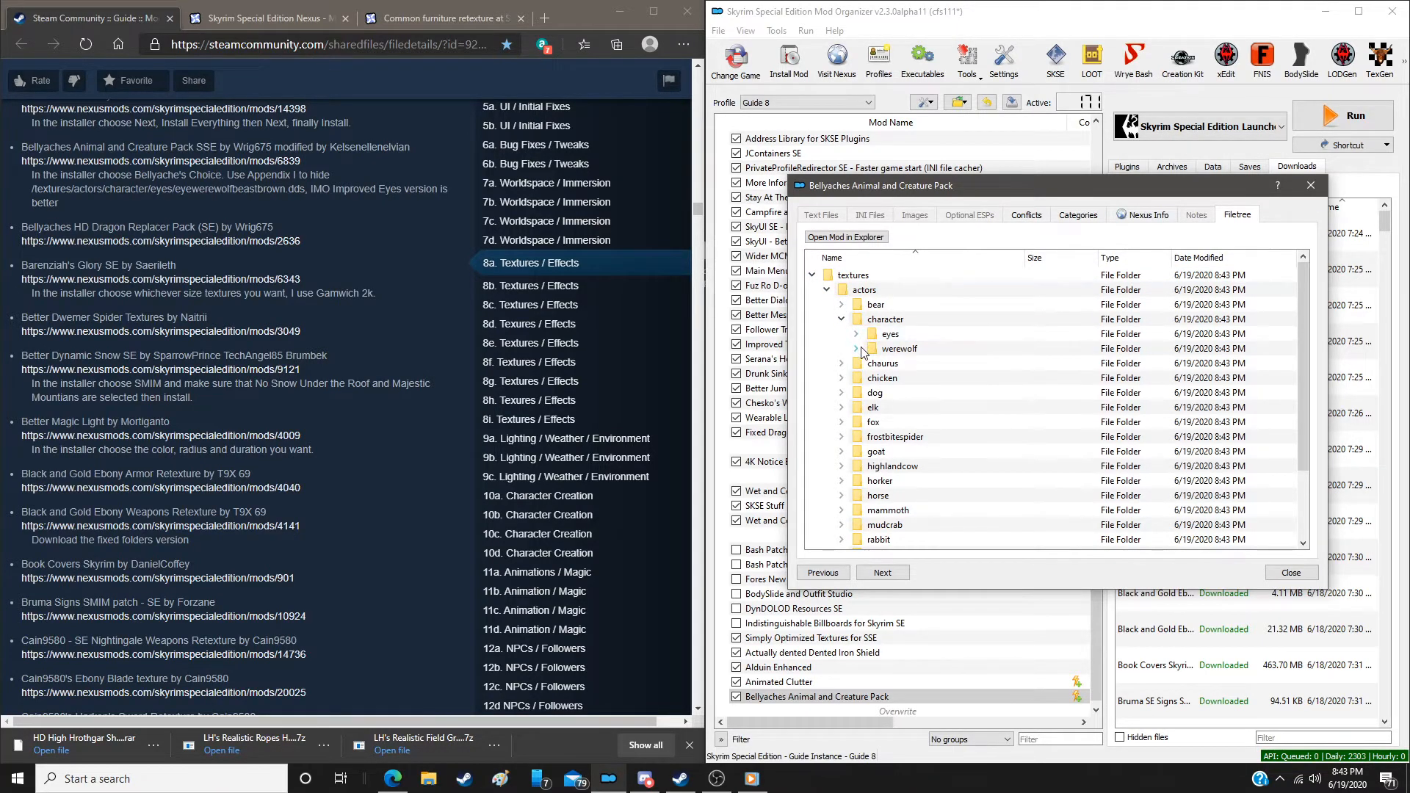
pyautogui.click(857, 350)
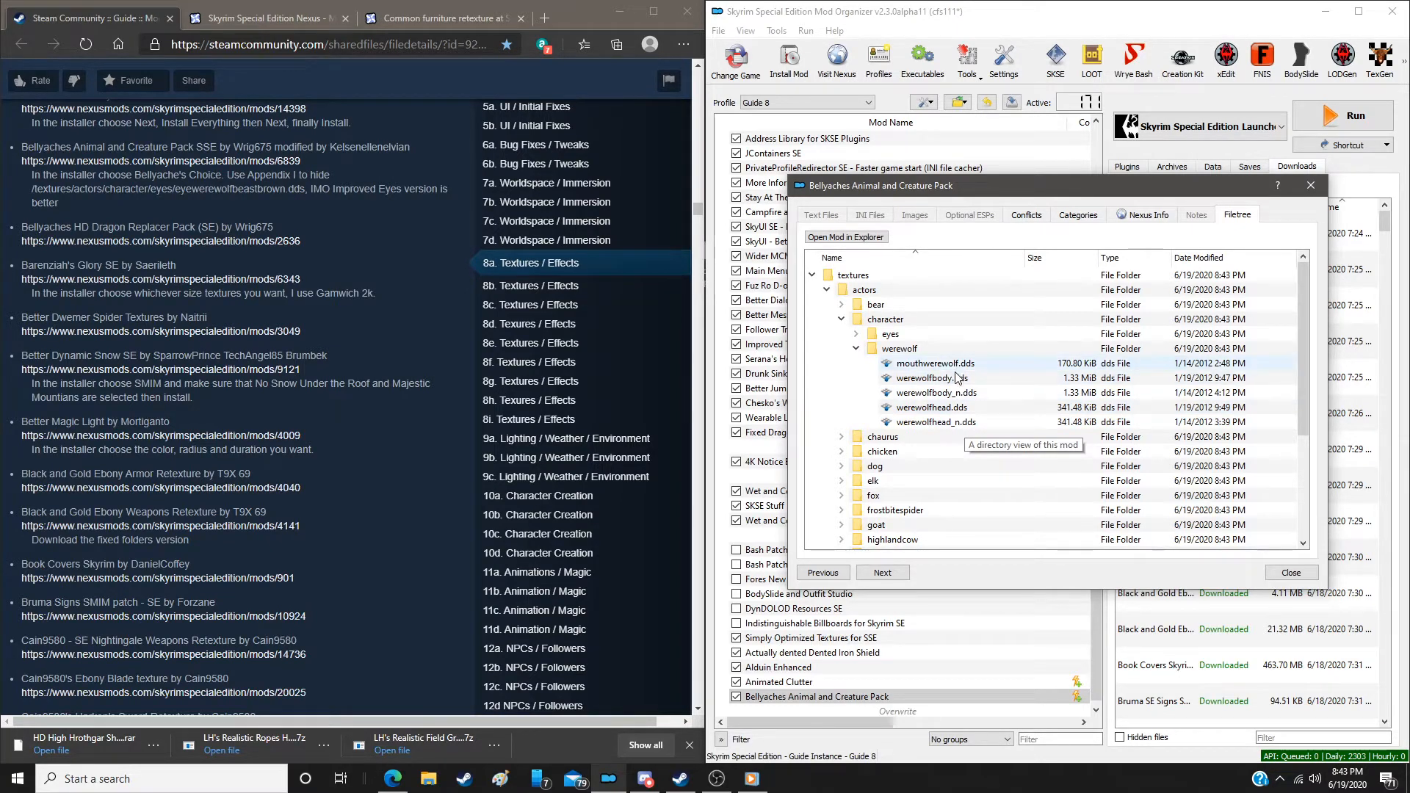
pyautogui.click(857, 349)
pyautogui.click(856, 335)
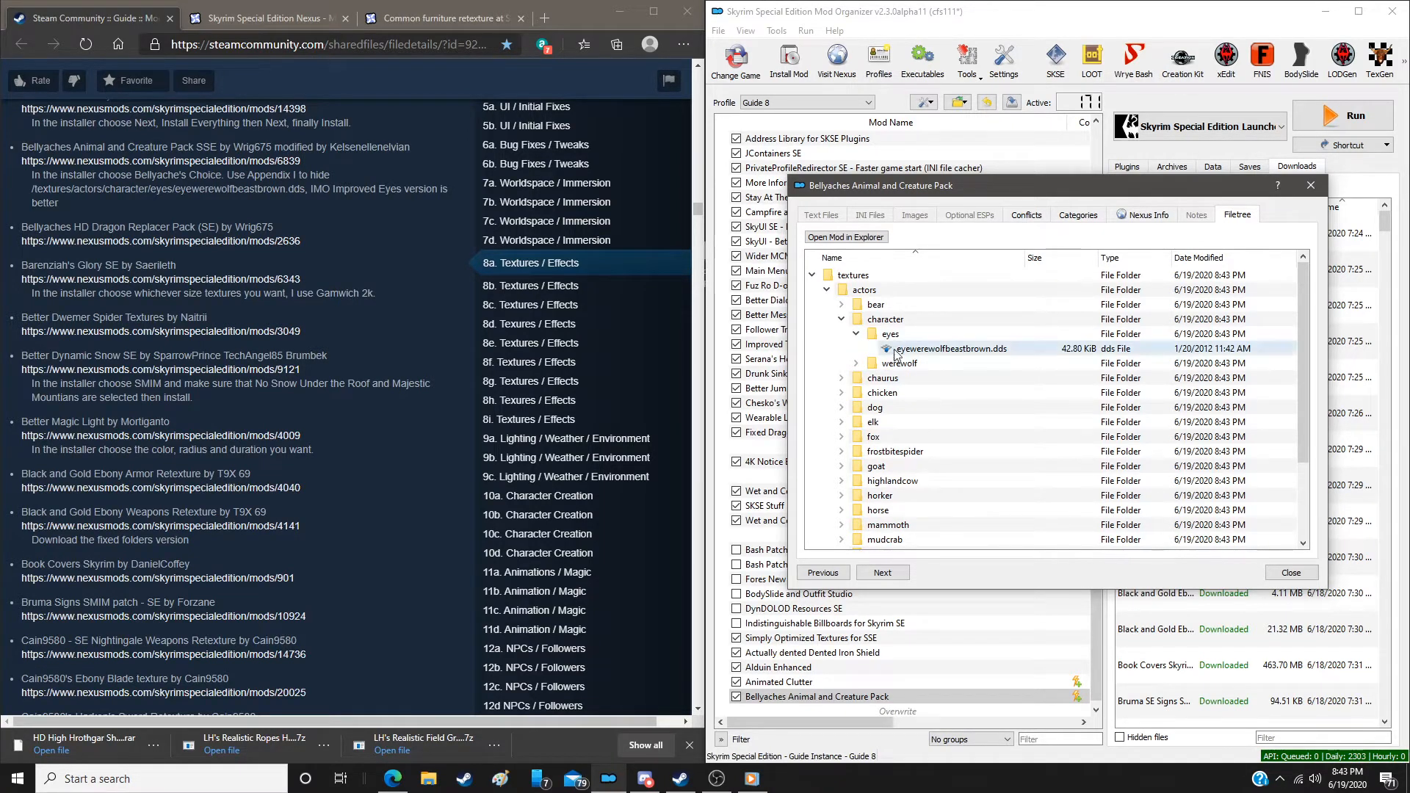
pyautogui.rightClick(926, 354)
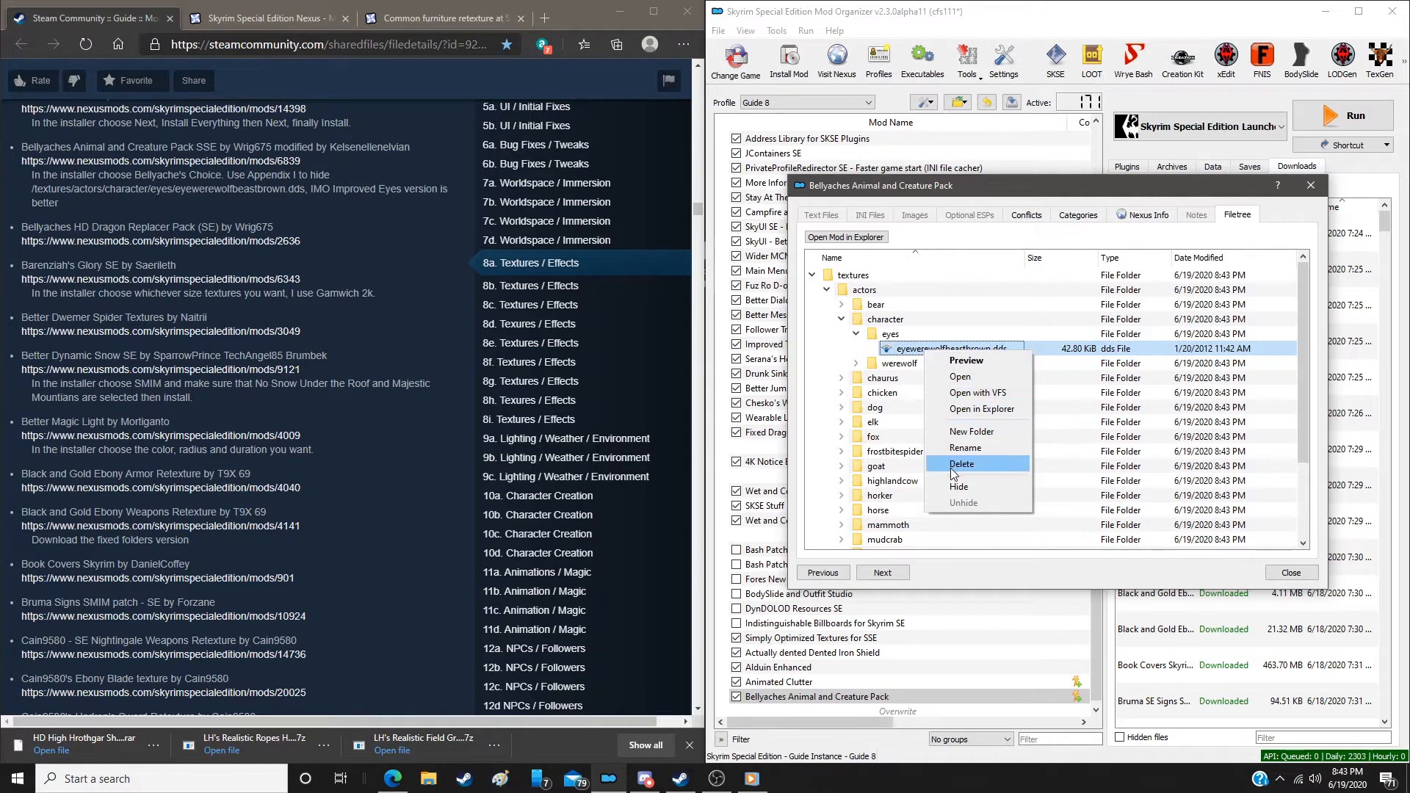
pyautogui.click(951, 487)
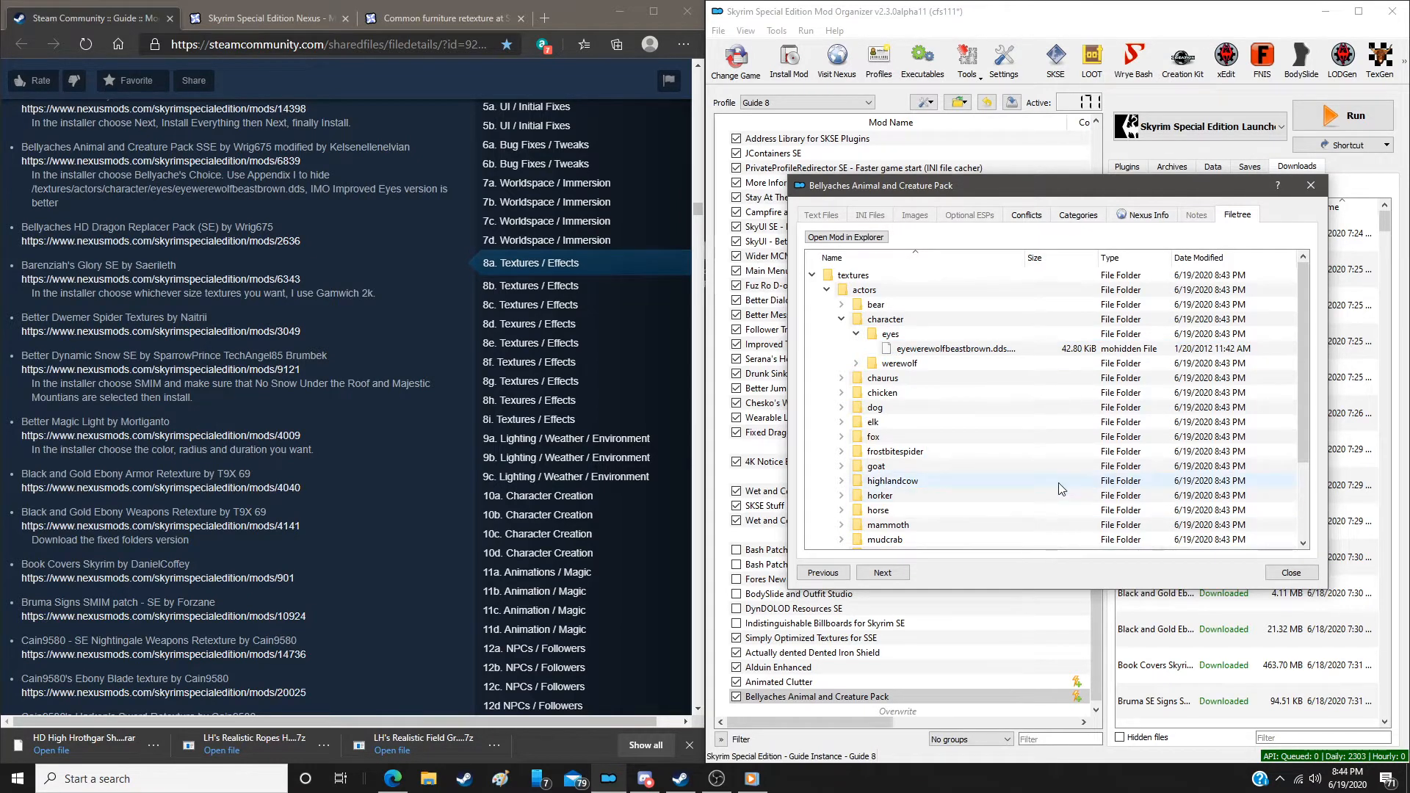
pyautogui.click(1298, 578)
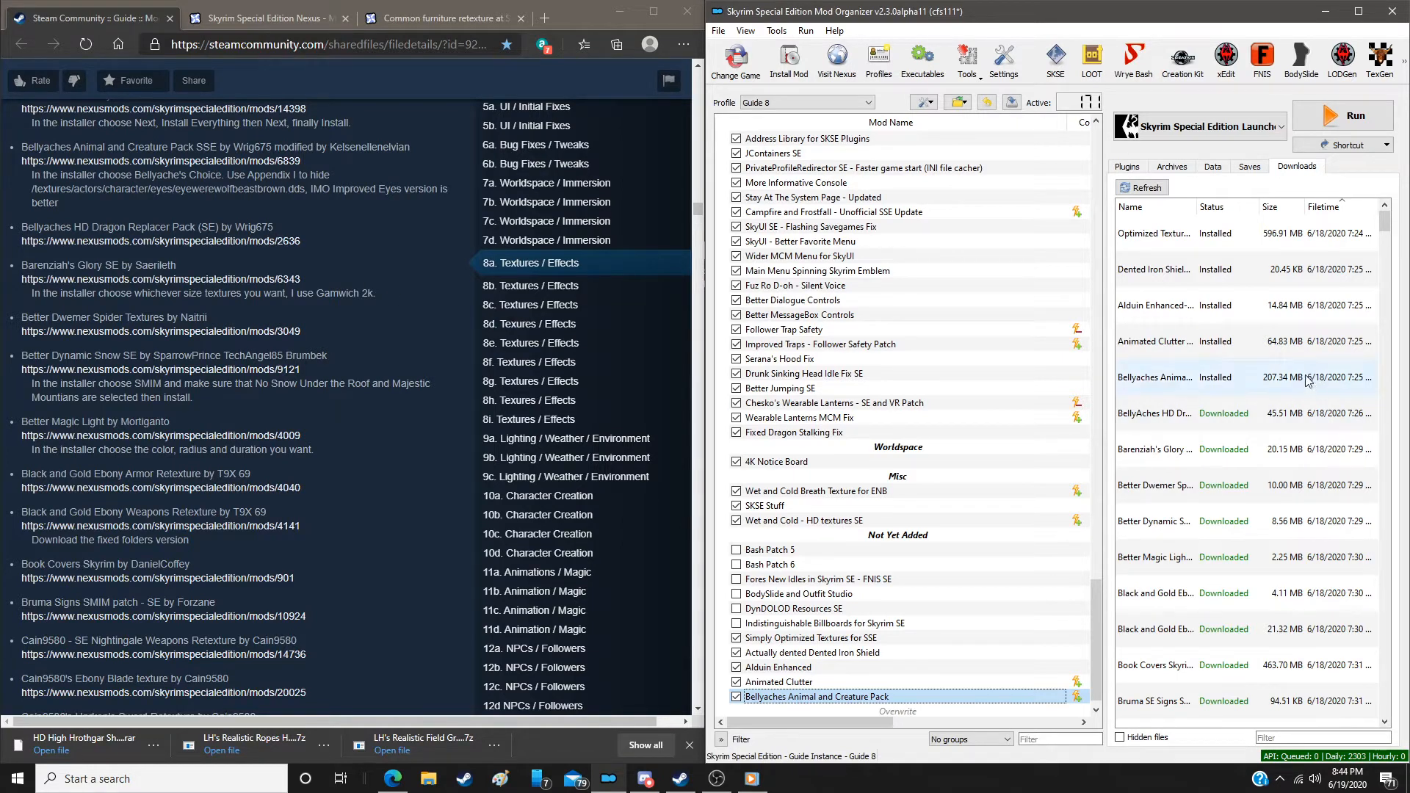
# Install the downloaded Bellyaches HD Dragon Replacer Pack (SE) manually with its meshes and textures folders, leaving out the README file
pyautogui.click(1189, 421)
pyautogui.doubleClick(1189, 413)
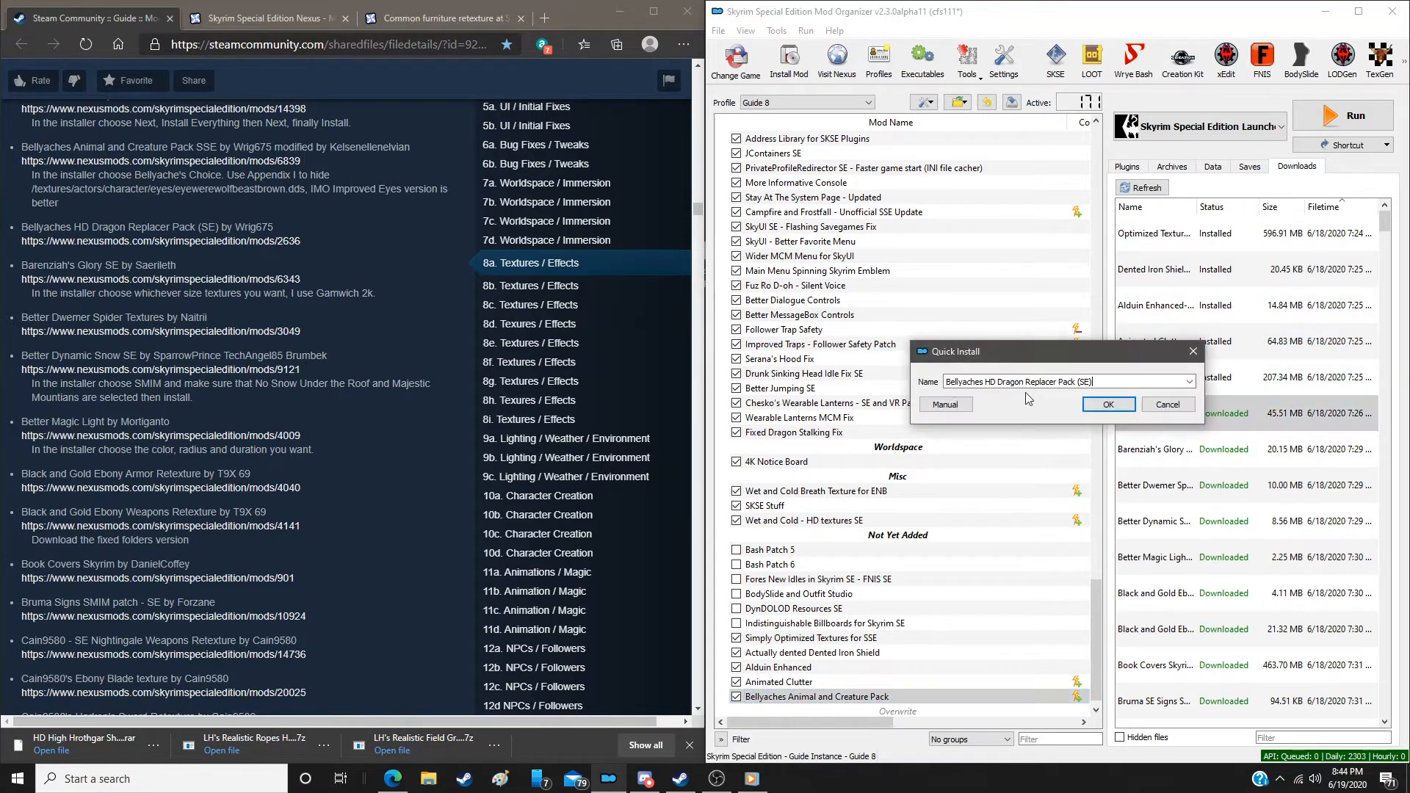
pyautogui.click(946, 406)
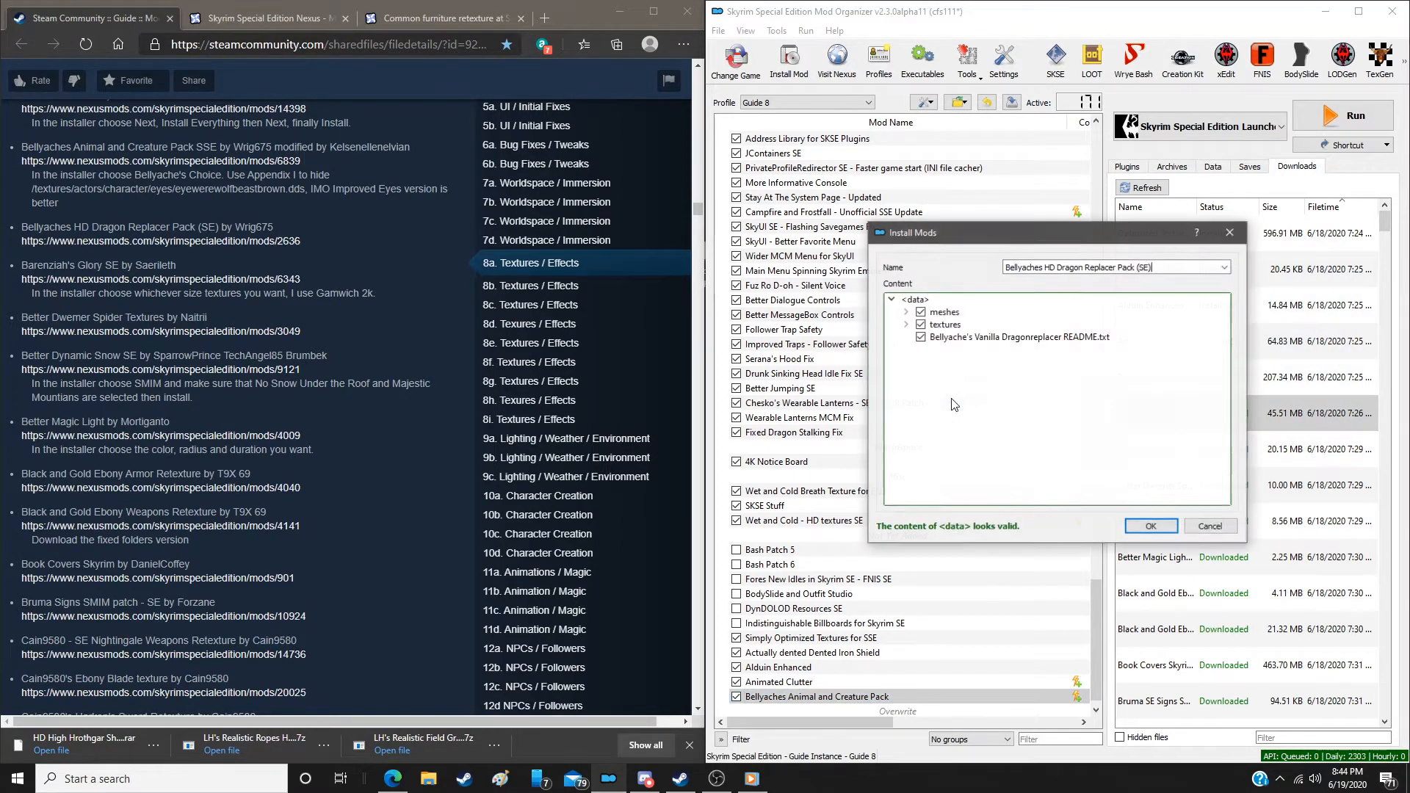
pyautogui.click(920, 337)
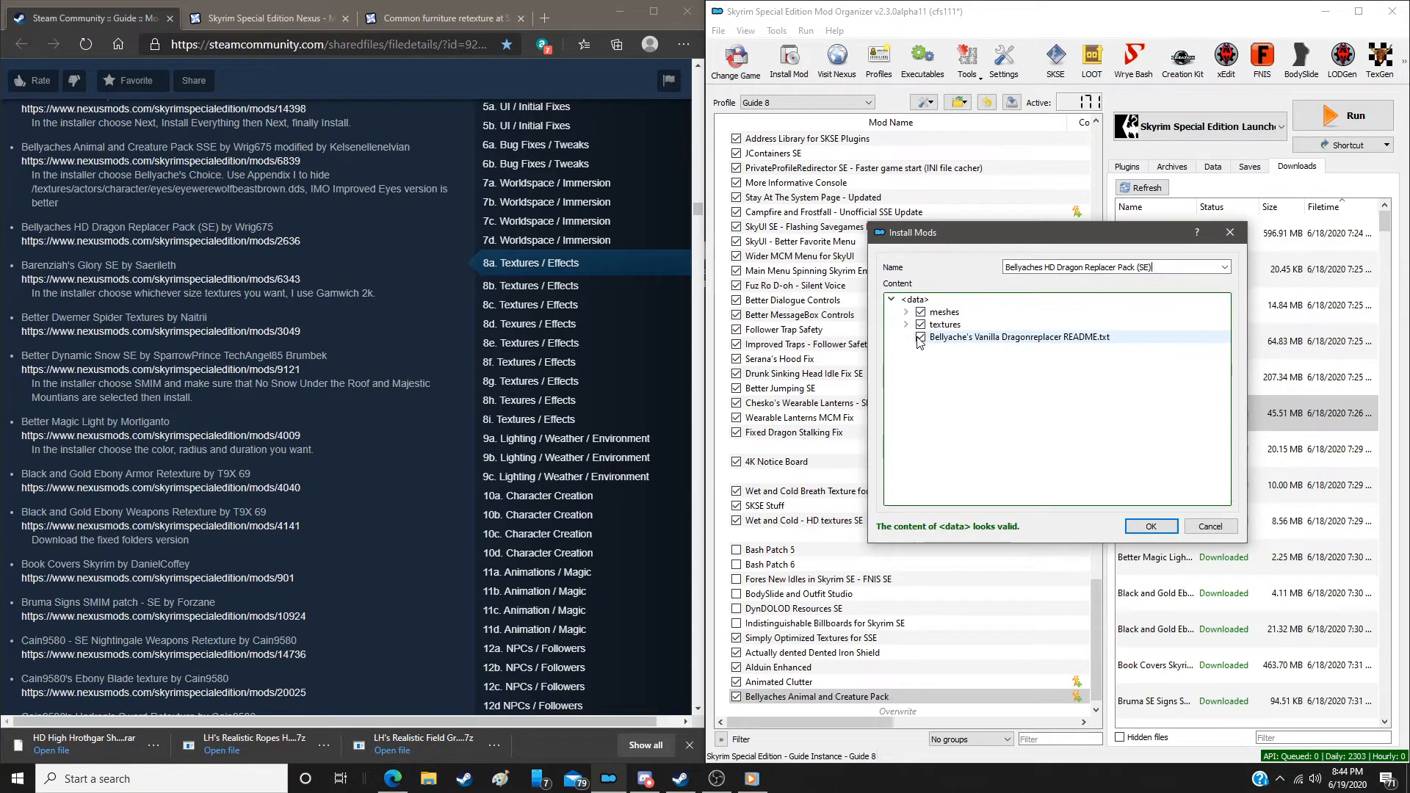
pyautogui.click(1151, 527)
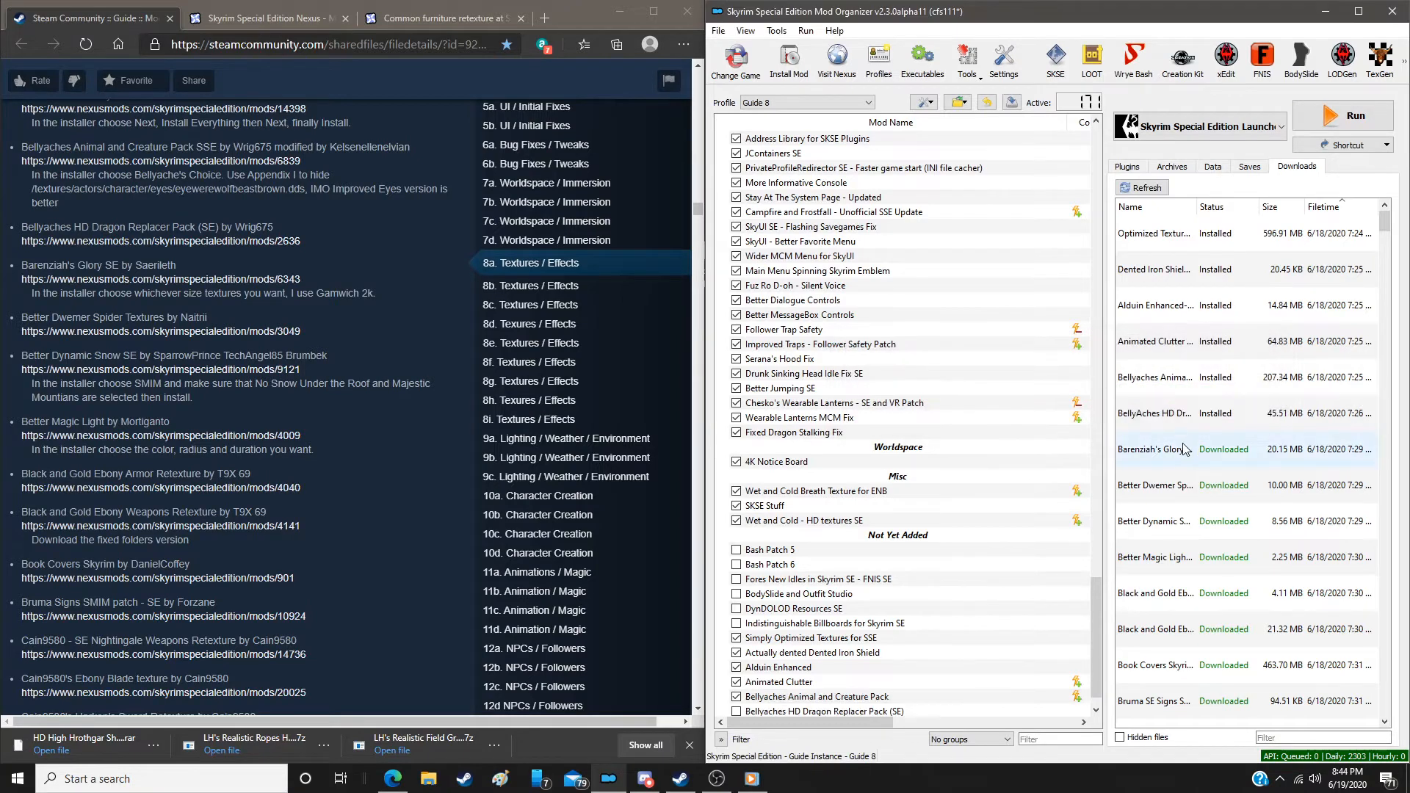
# Install the downloaded Barenziah's Glory SE mod with the Gamwich 2k crown and Gamwich 2k jewelry box textures
pyautogui.click(1171, 462)
pyautogui.doubleClick(1171, 462)
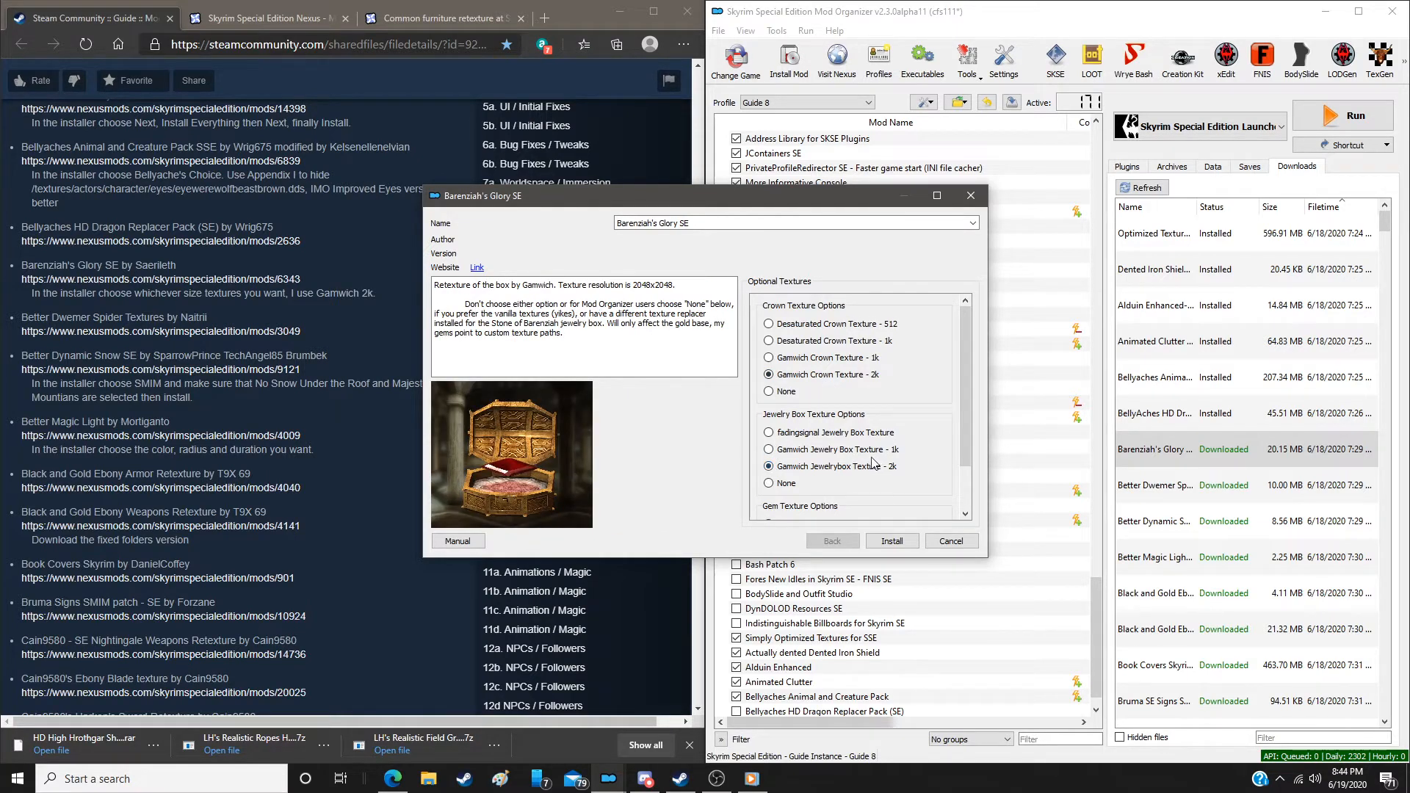
pyautogui.scroll(-1, 863, 448)
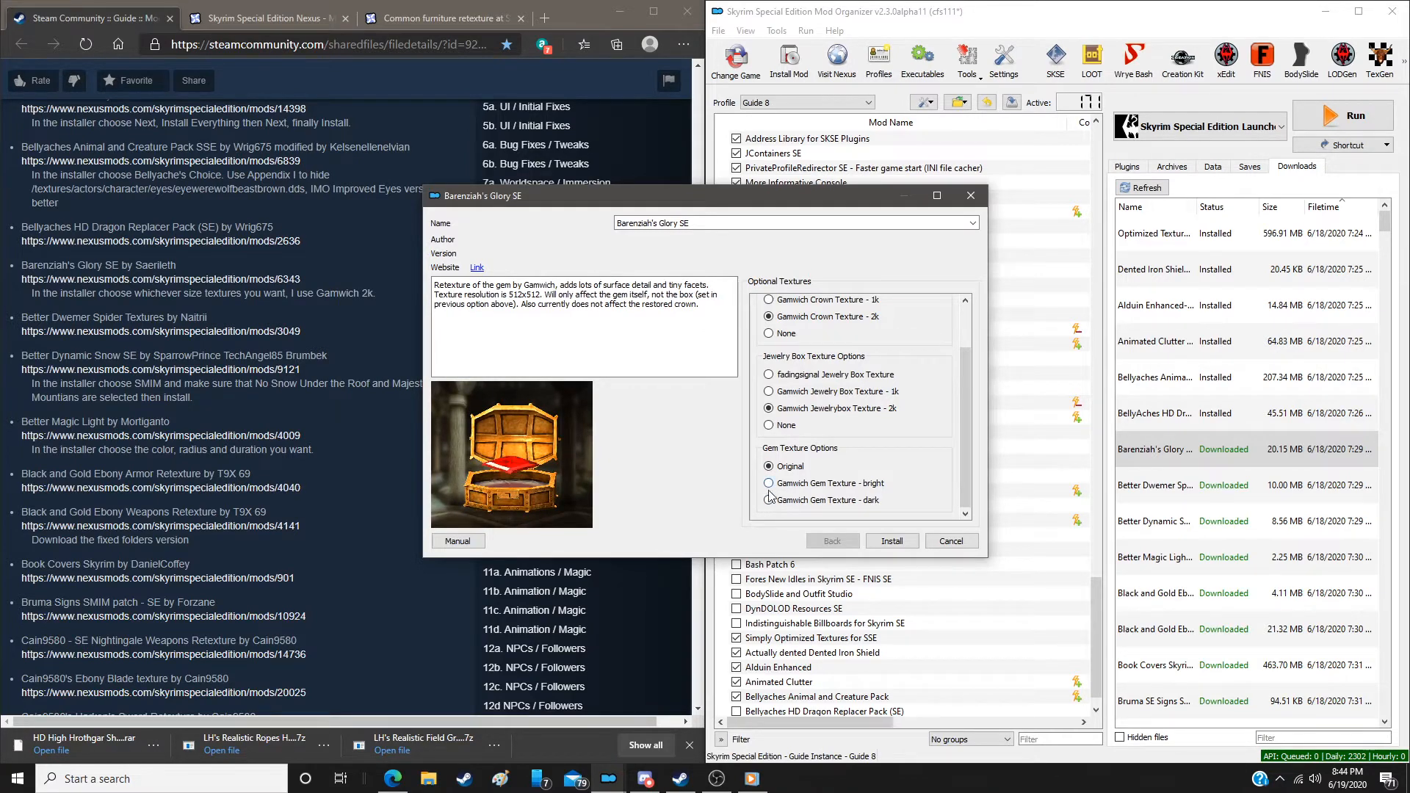
pyautogui.click(892, 540)
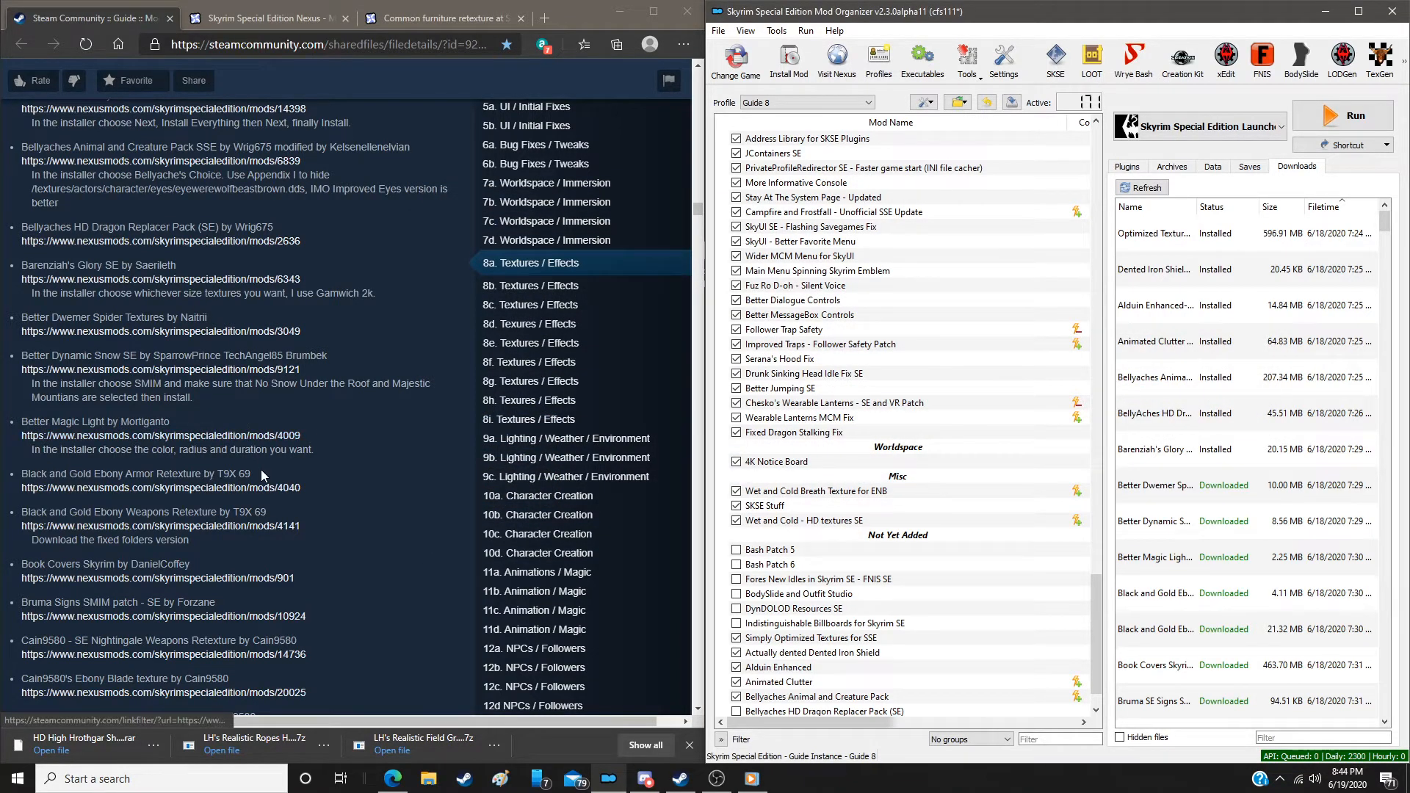
# Install the downloaded Better Dwemer Spider Textures mod manually, setting its inner Data folder as the data directory
pyautogui.scroll(-3, 363, 415)
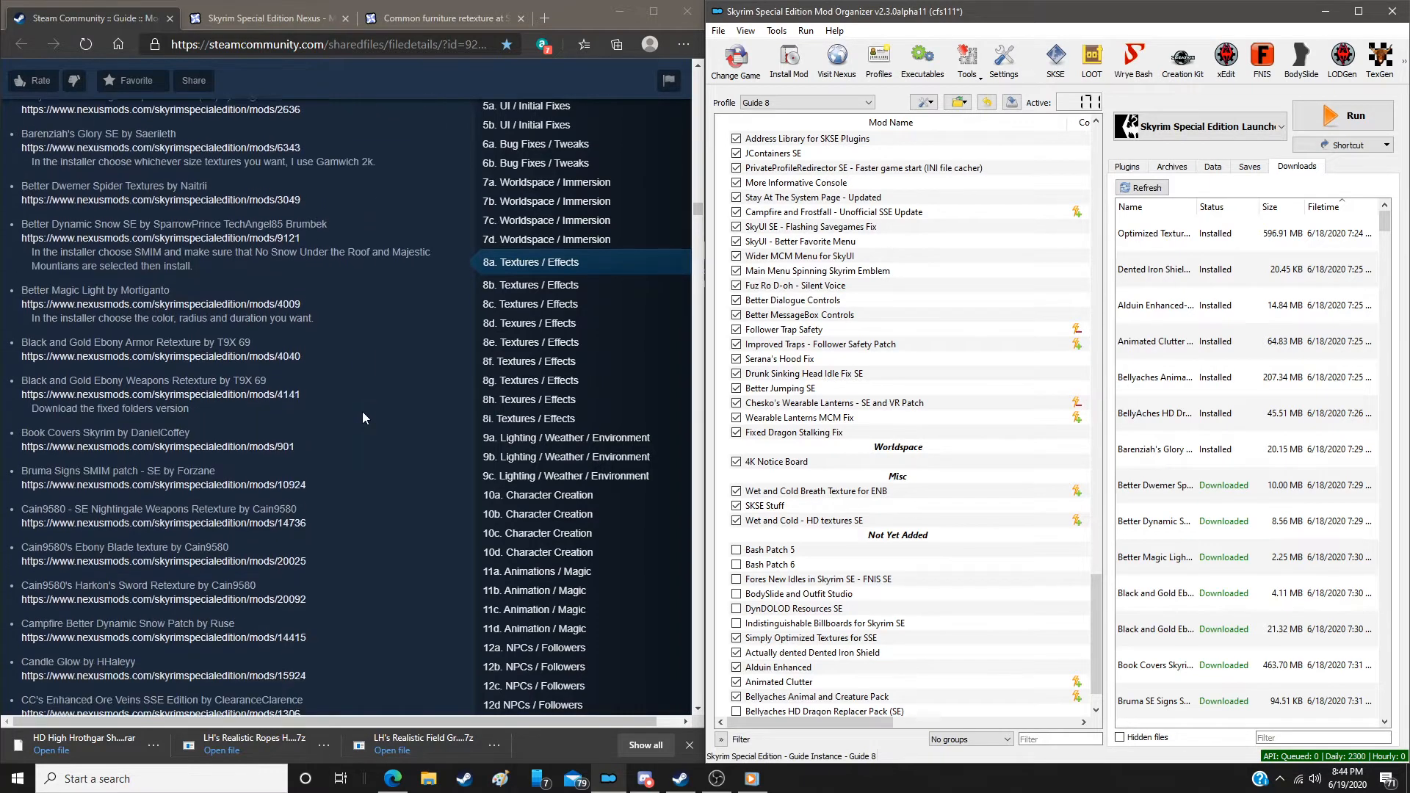
pyautogui.scroll(1, 362, 411)
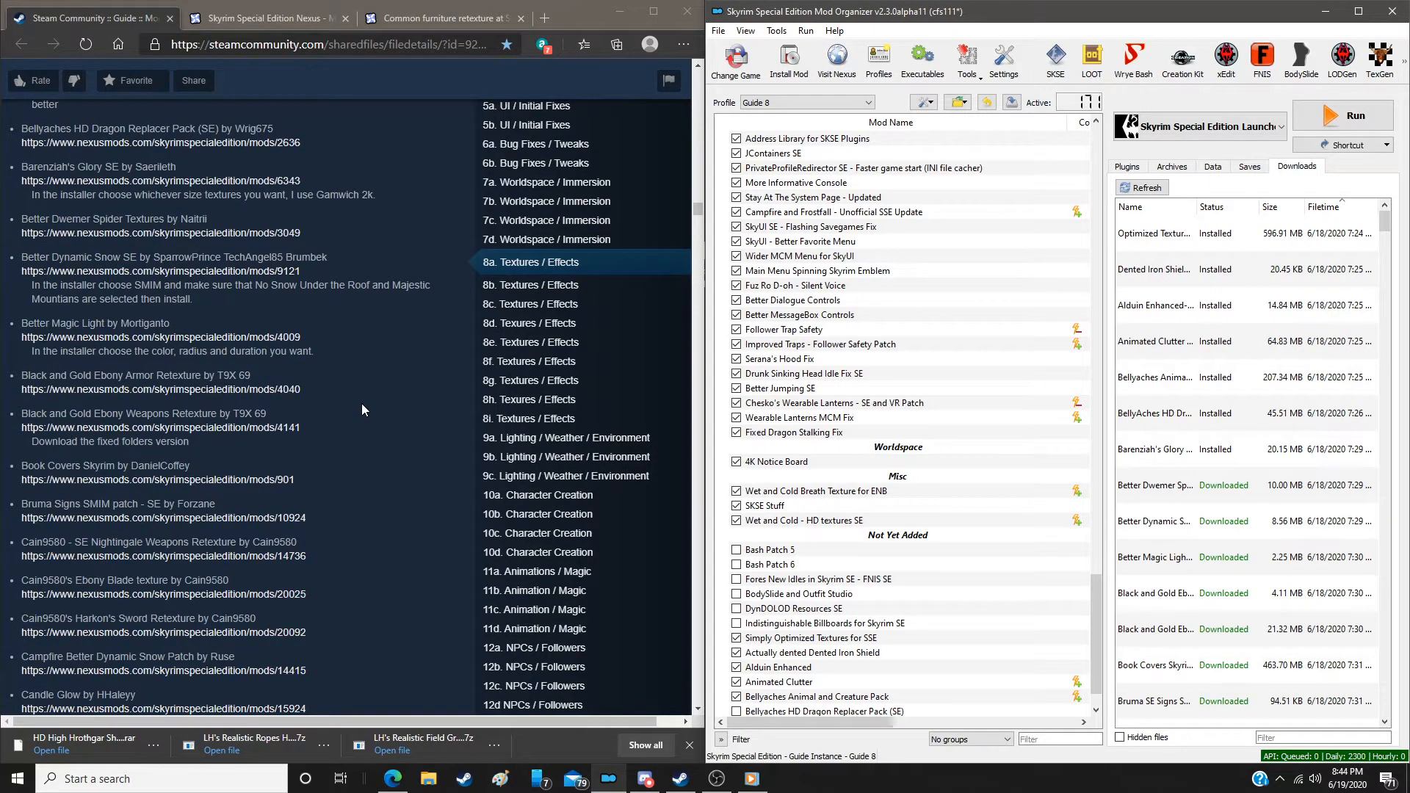
pyautogui.scroll(-3, 362, 412)
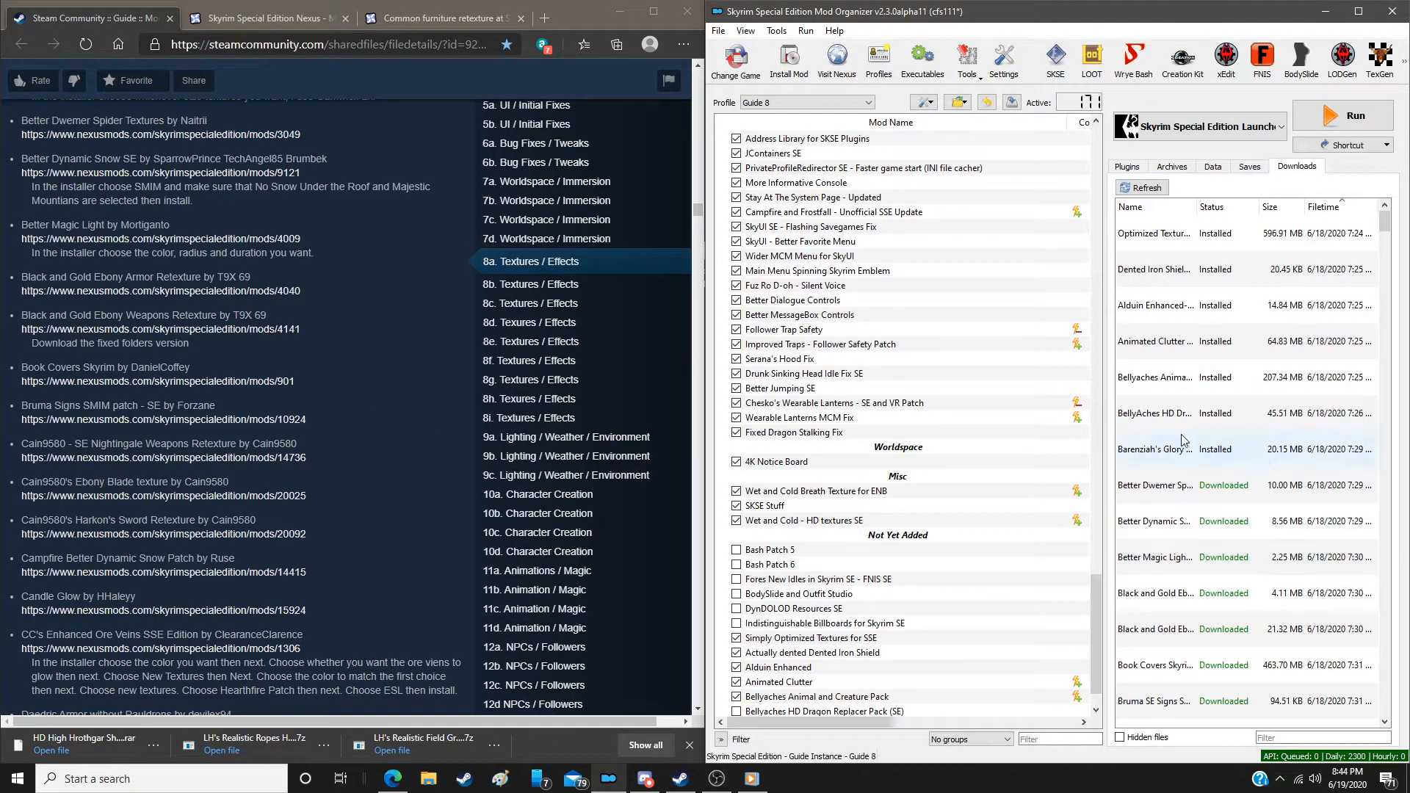
pyautogui.doubleClick(1159, 489)
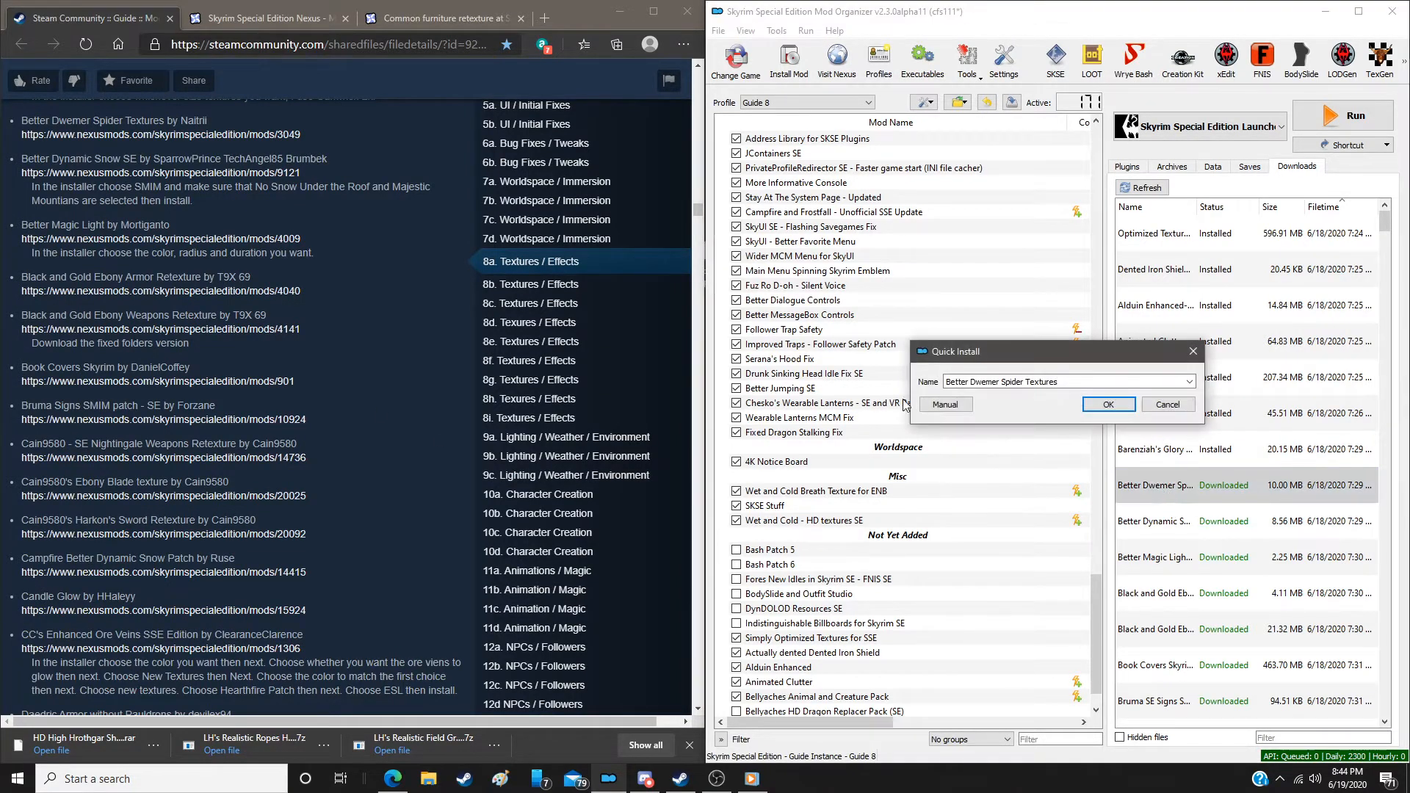
pyautogui.click(945, 404)
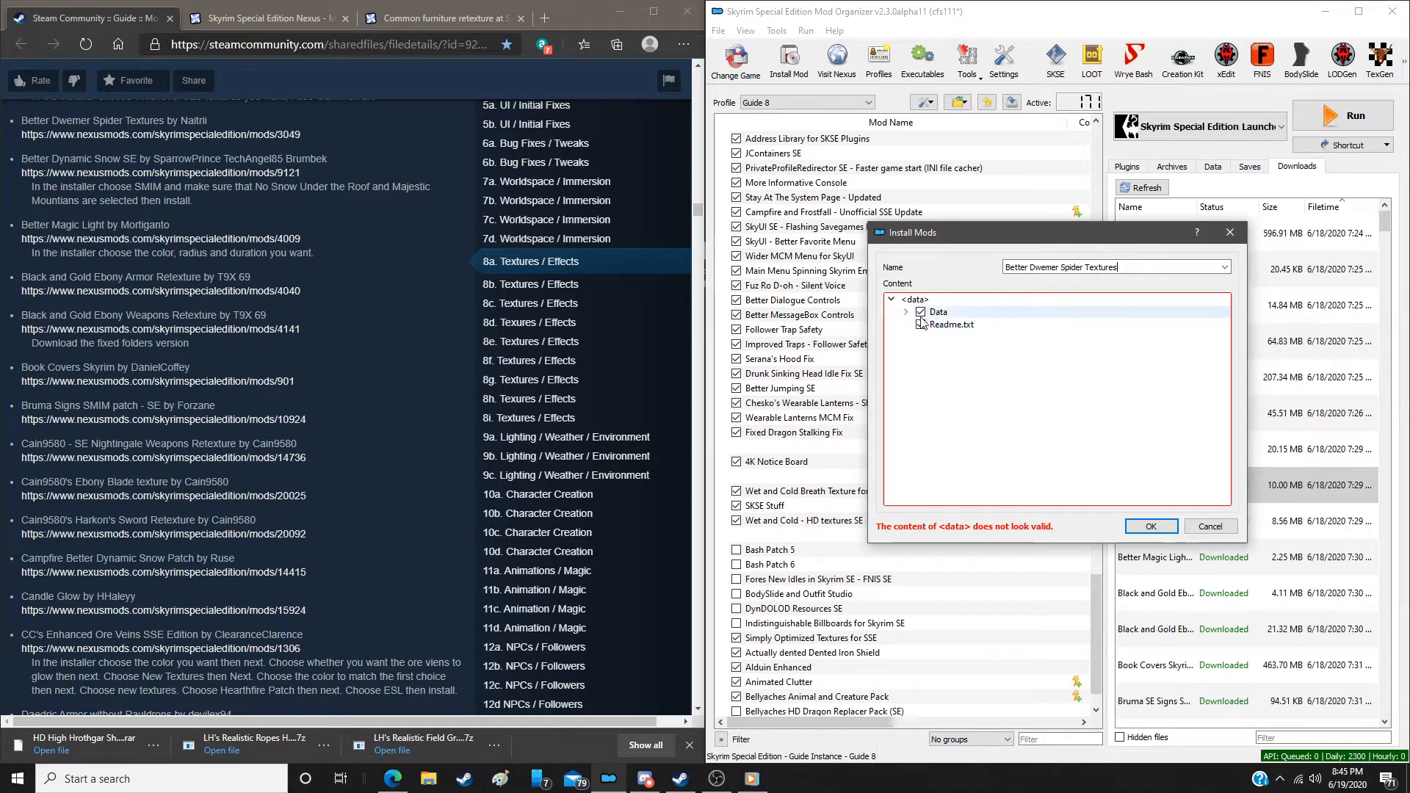
pyautogui.rightClick(940, 311)
pyautogui.click(982, 321)
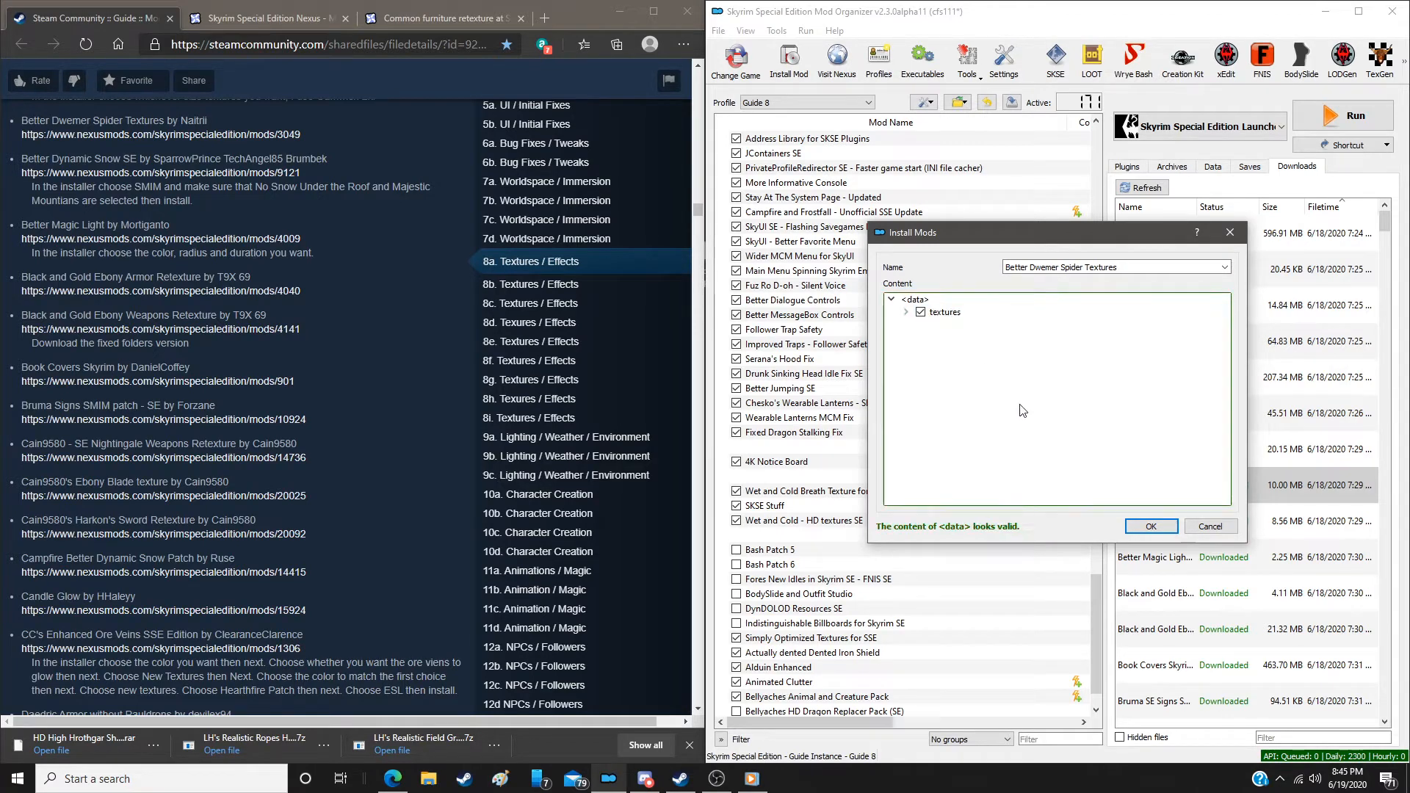
pyautogui.click(1144, 529)
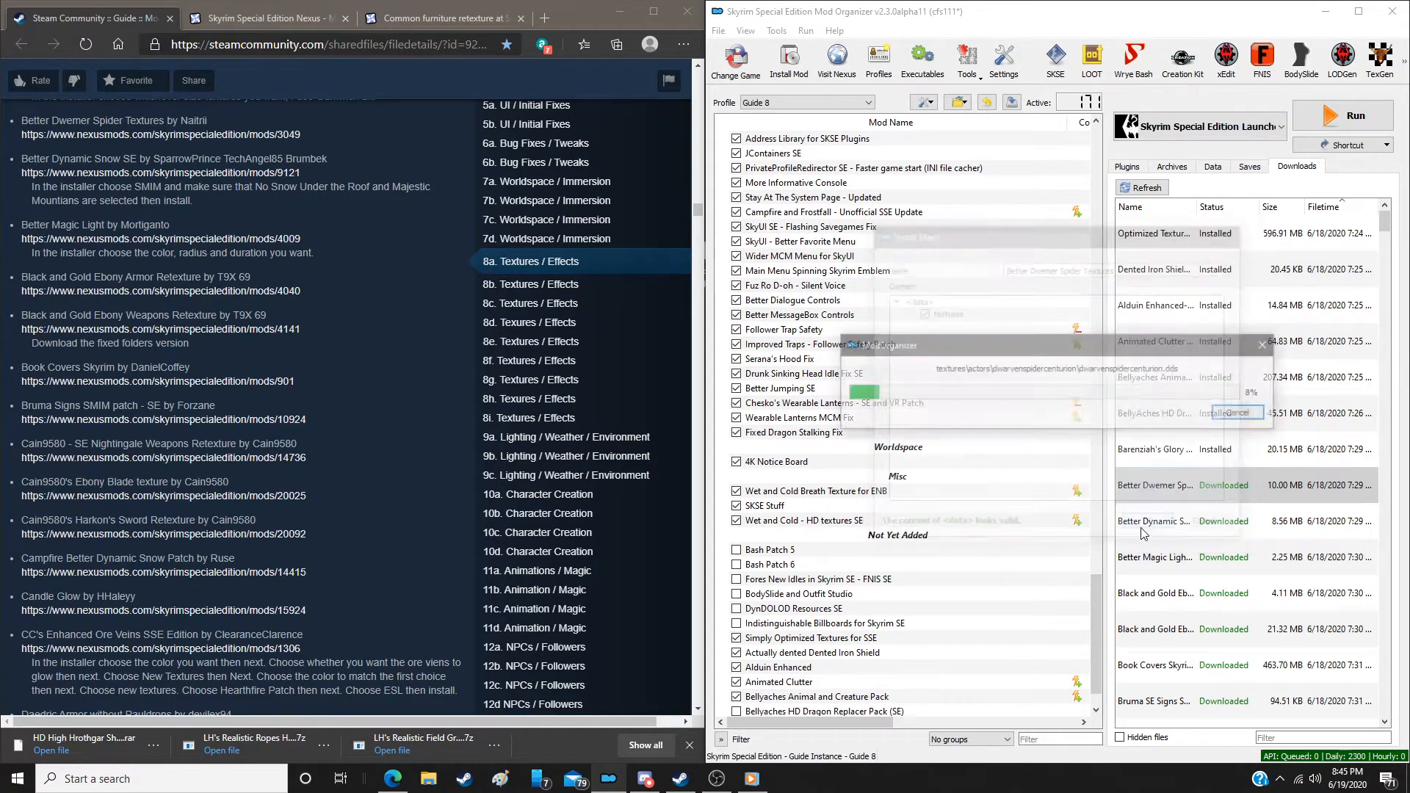
# Install the downloaded Better Dynamic Snow SE mod with SMIM meshes and the No Snow Under the Roof and Majestic Mountains patches
pyautogui.doubleClick(1188, 534)
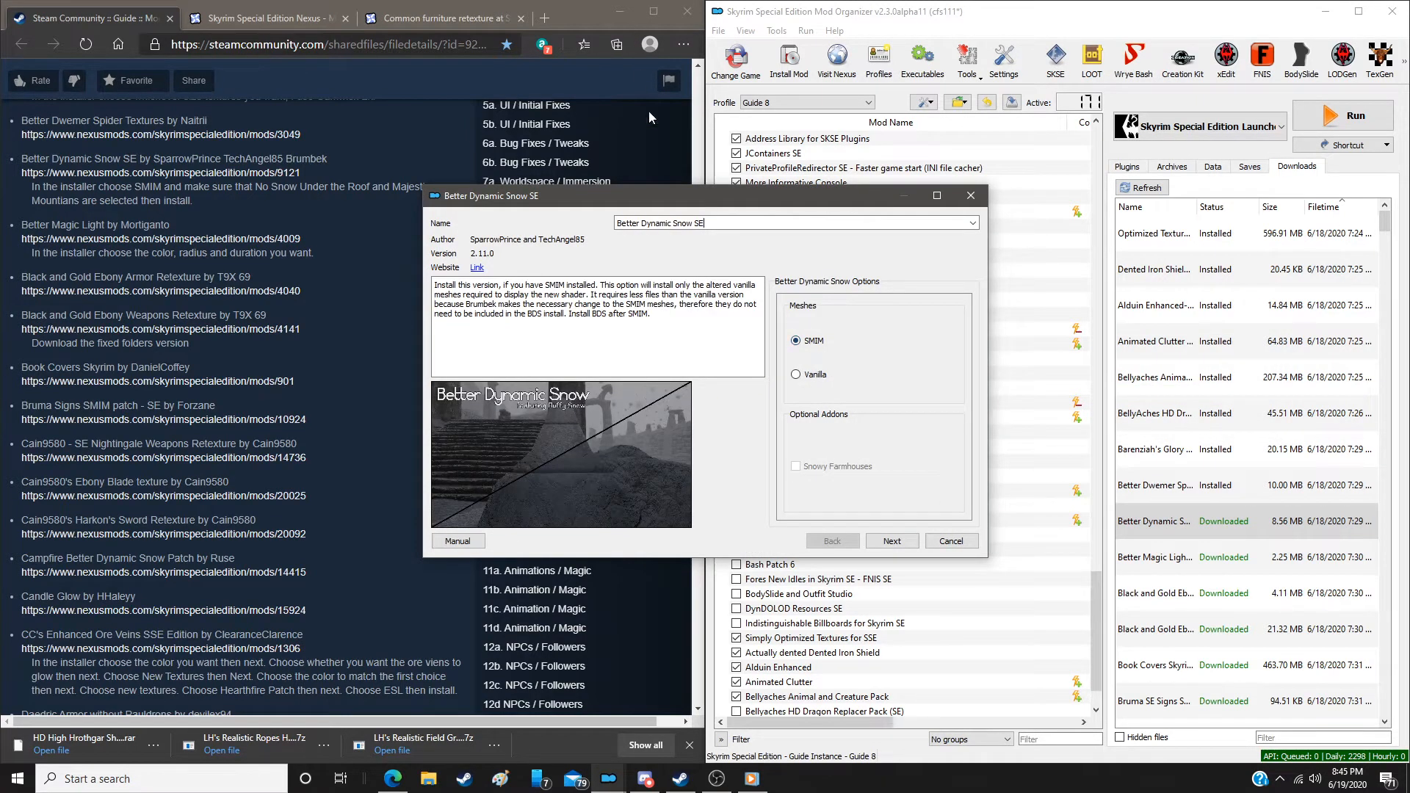
pyautogui.moveTo(707, 200); pyautogui.dragTo(772, 206)
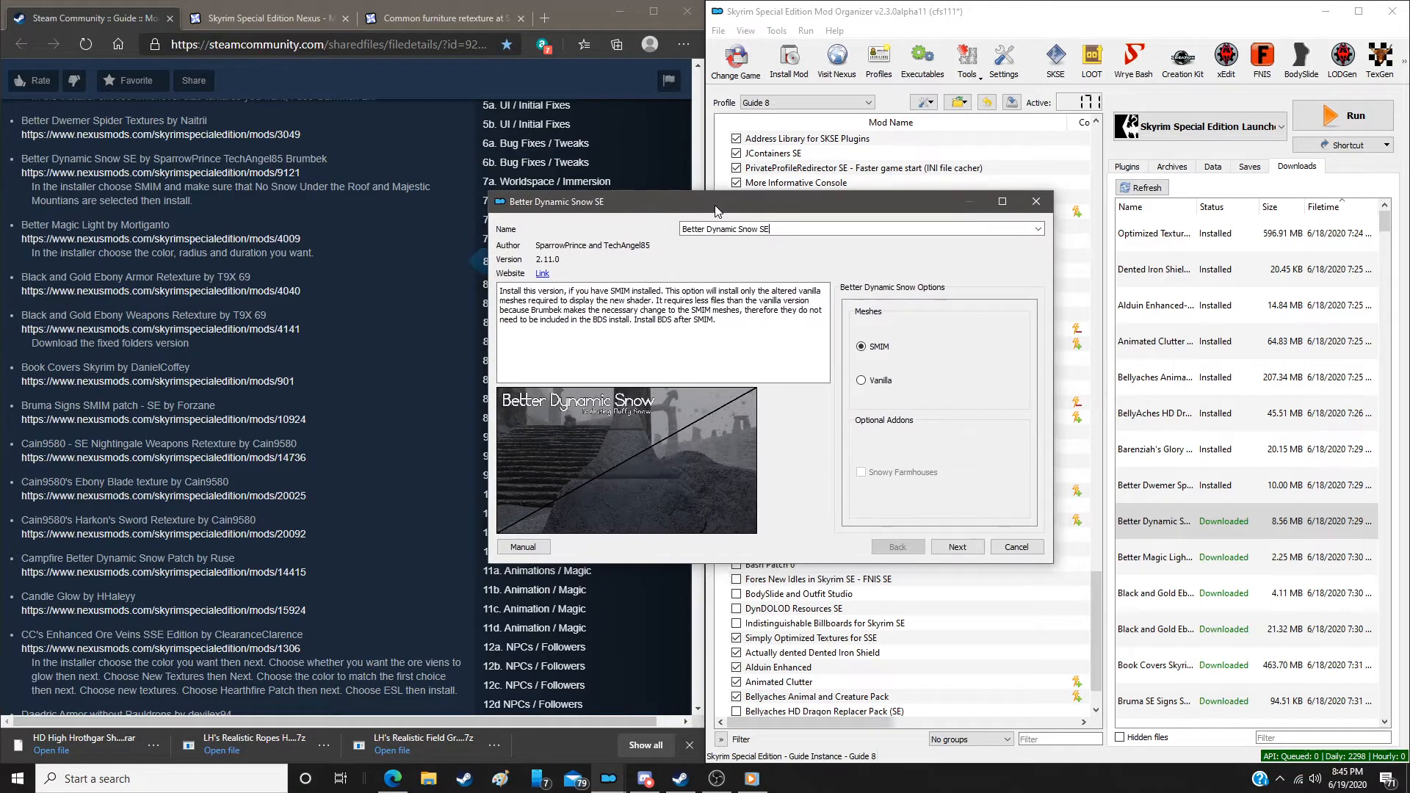
pyautogui.click(957, 546)
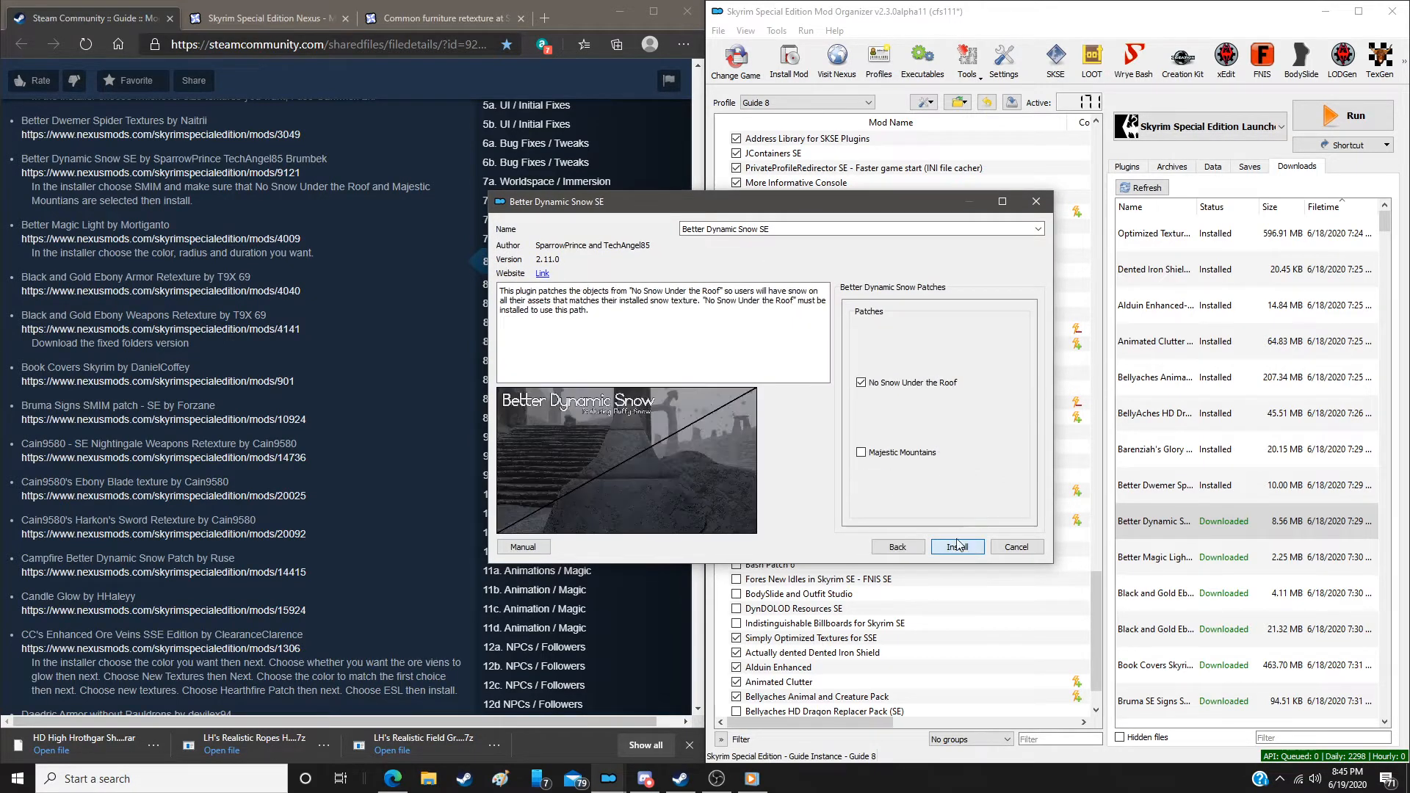
pyautogui.click(861, 453)
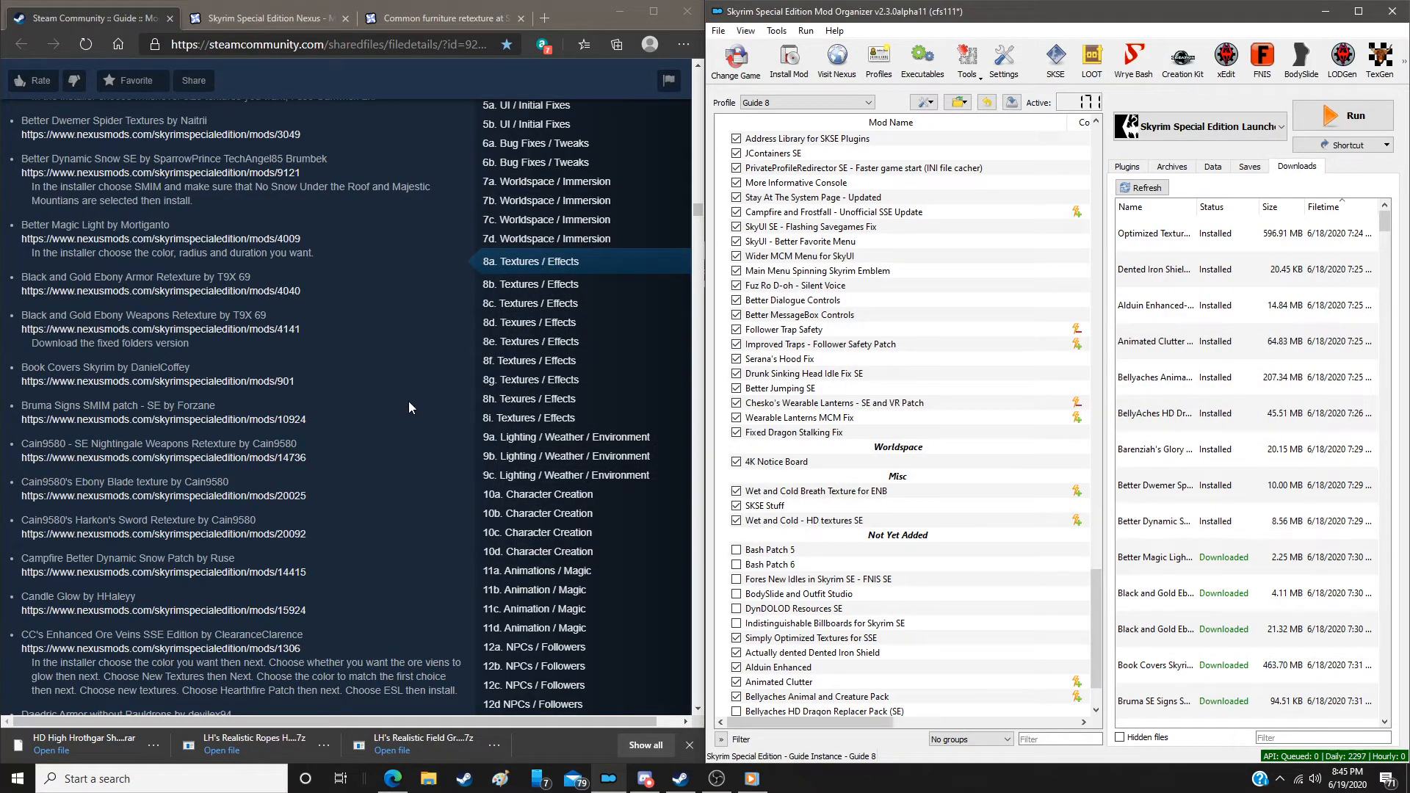
# Install the downloaded Better Magic Lights mod with the Warm Color - 3x Radius and Increased Duration options
pyautogui.scroll(-1, 401, 404)
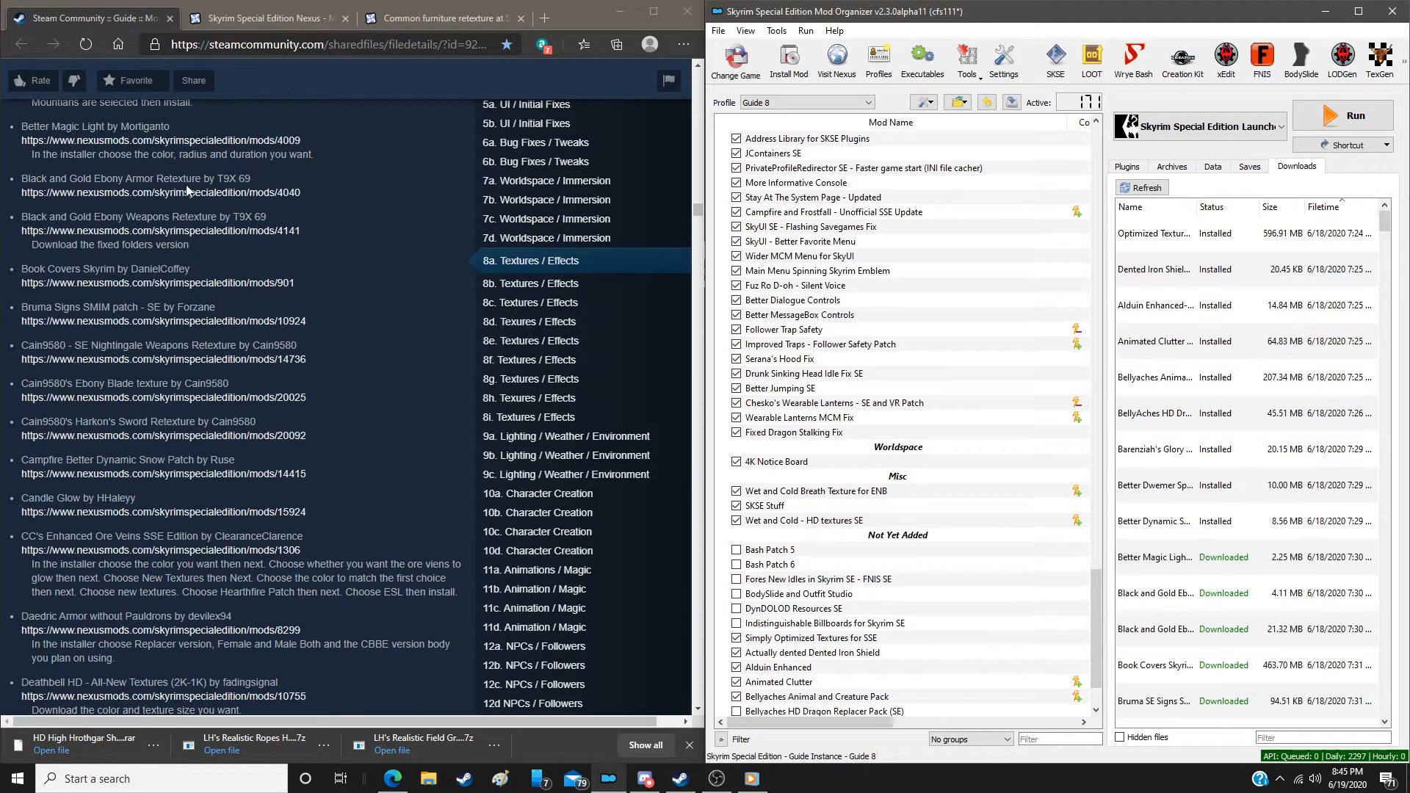
pyautogui.click(1215, 571)
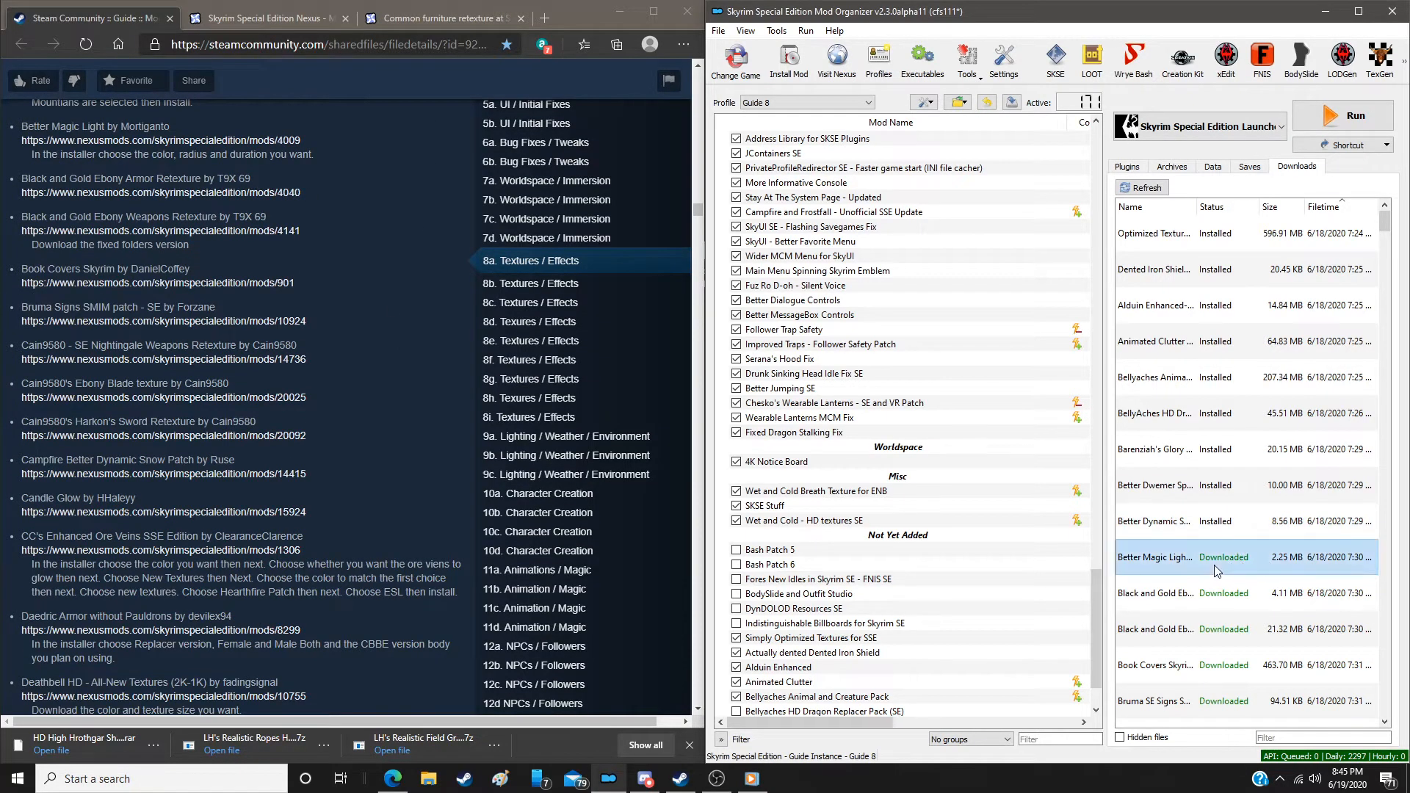
pyautogui.doubleClick(1215, 571)
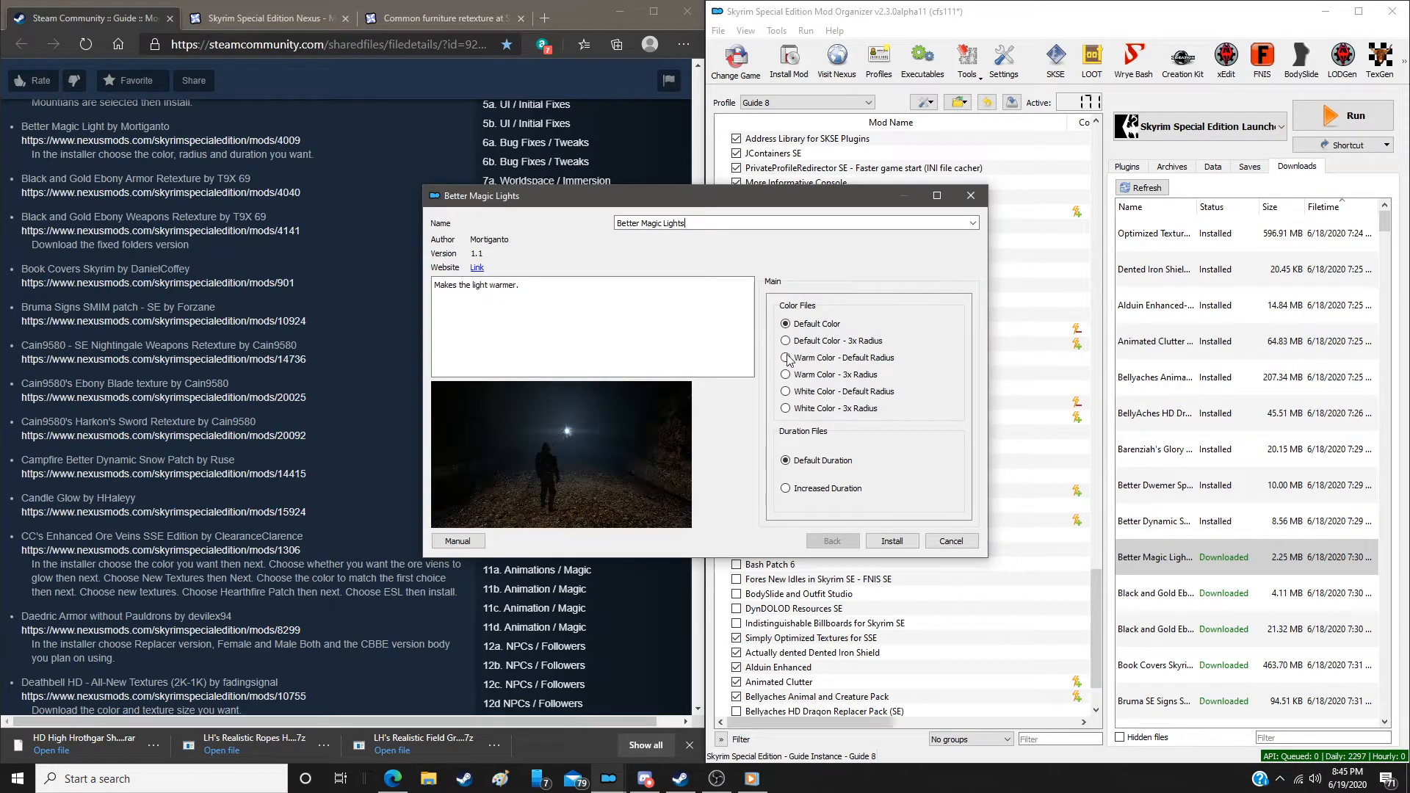
pyautogui.click(785, 374)
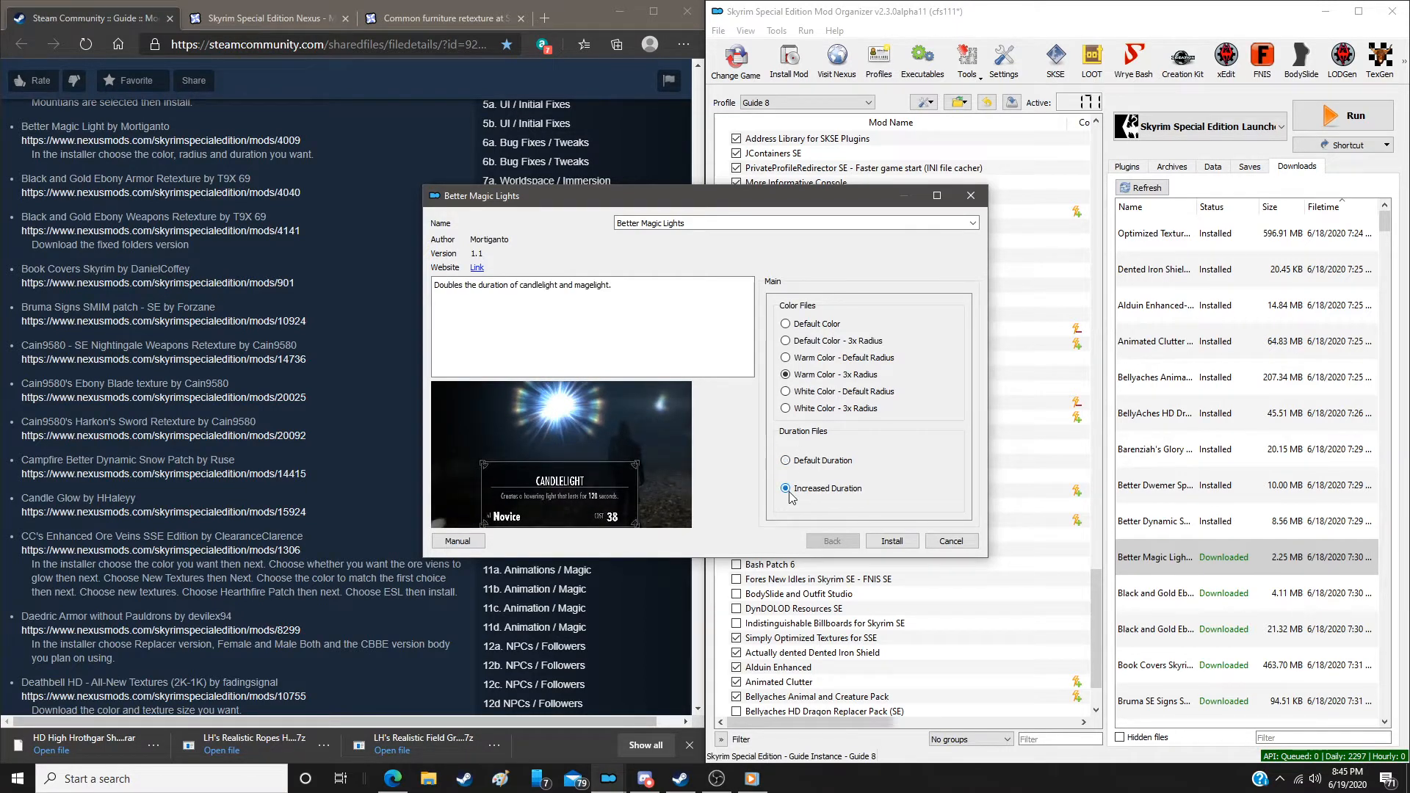
pyautogui.click(893, 541)
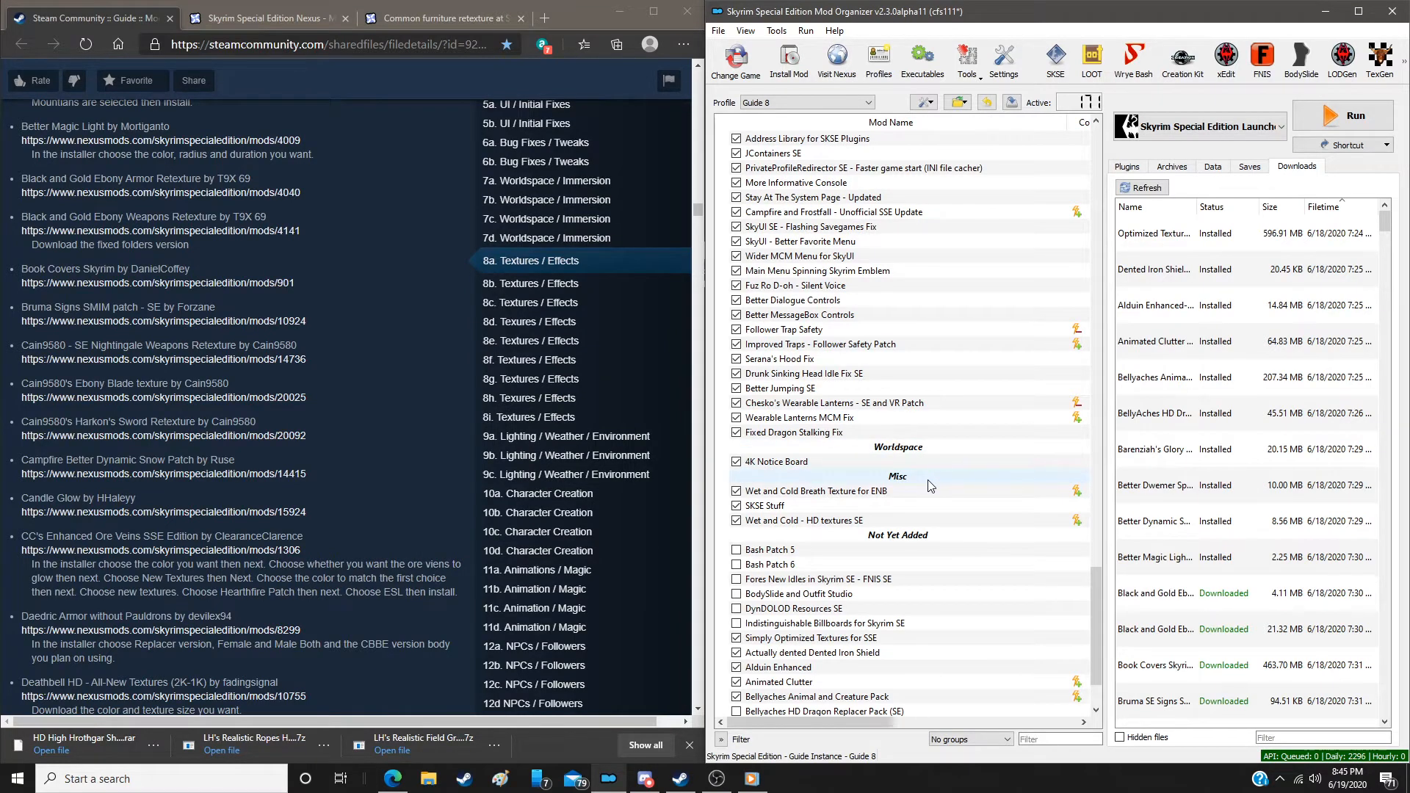
# Enable Bellyaches HD Dragon Replacer Pack (SE), Barenziah's Glory SE, Better Dwemer Spider Textures, Better Dynamic Snow SE and Better Magic Lights in the mod list
pyautogui.scroll(-2, 932, 481)
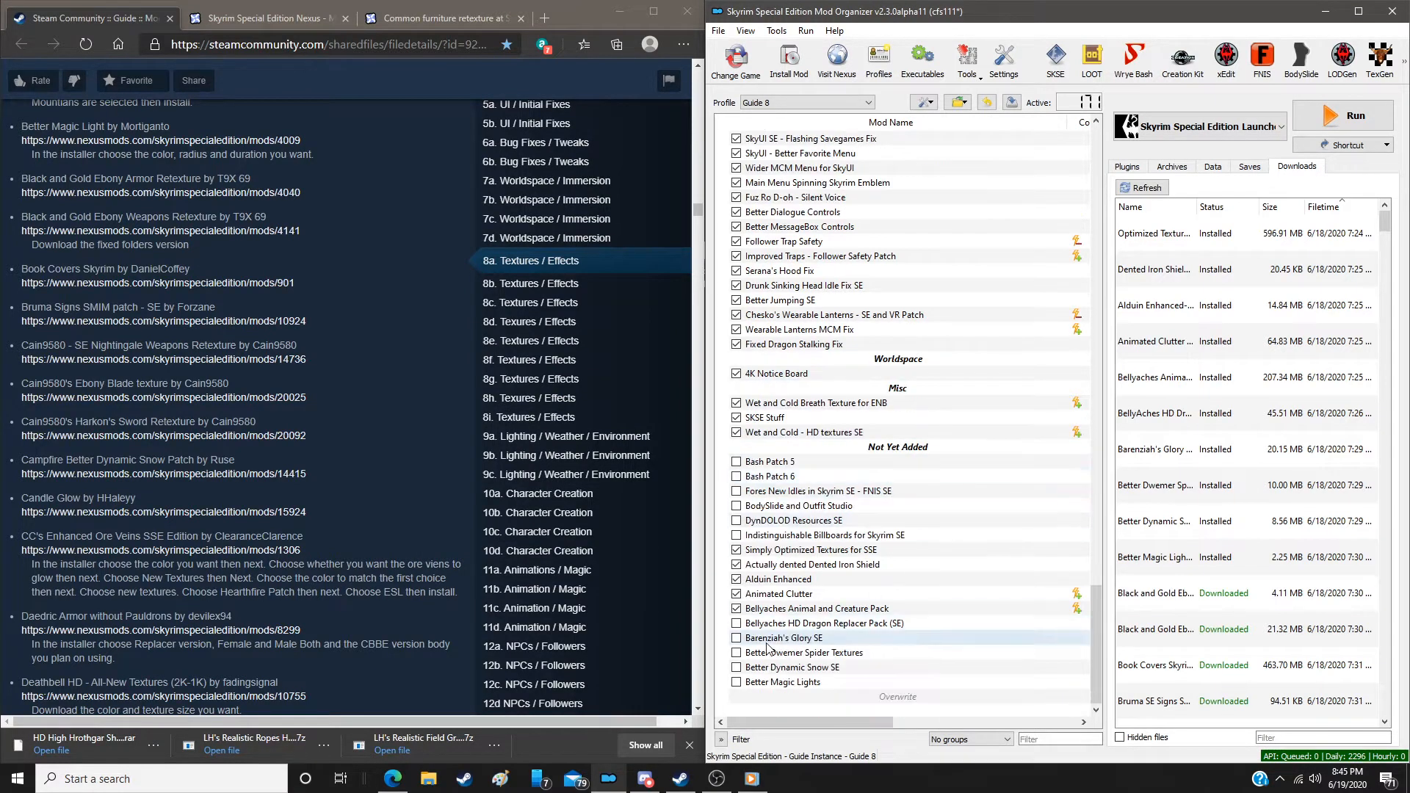
pyautogui.click(736, 624)
pyautogui.click(736, 638)
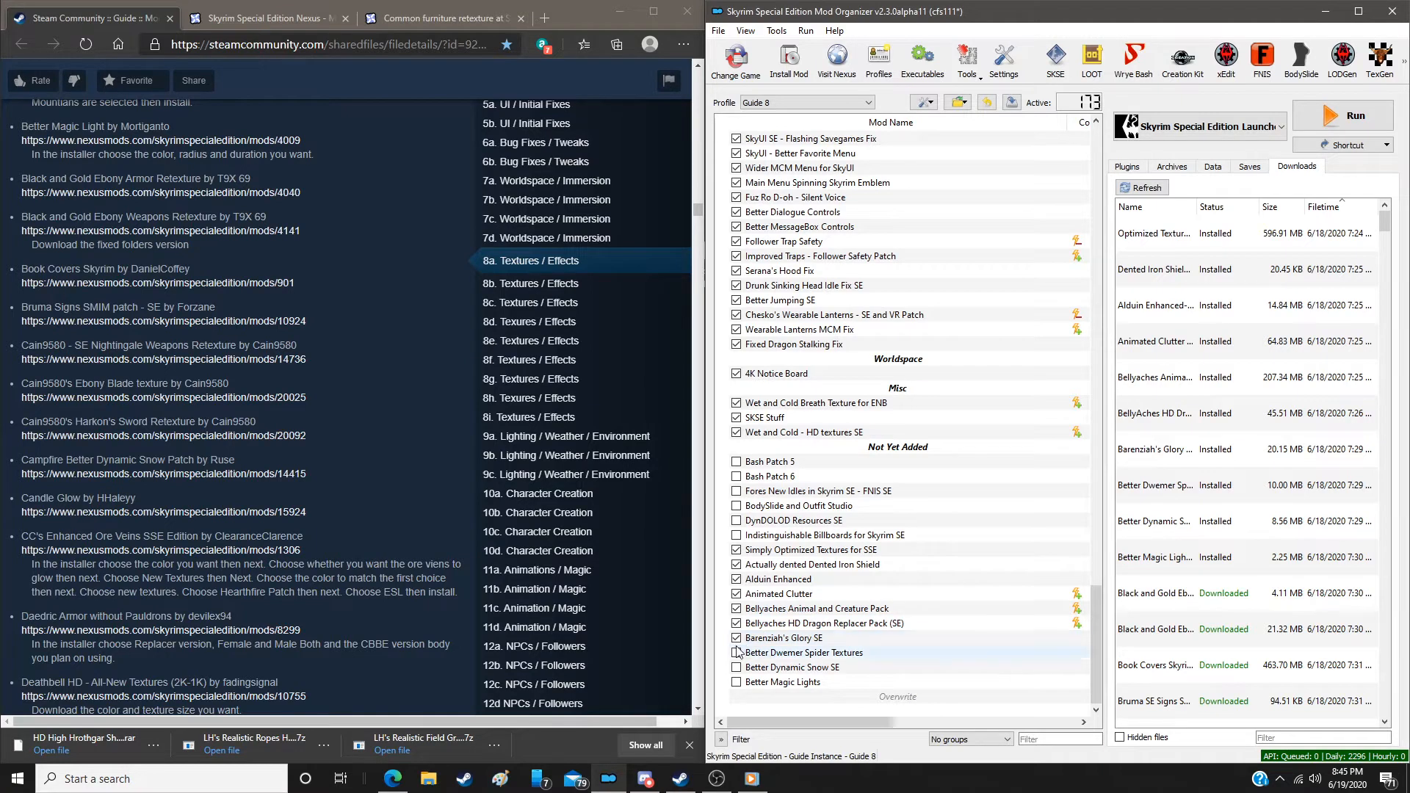
pyautogui.click(736, 653)
pyautogui.click(736, 668)
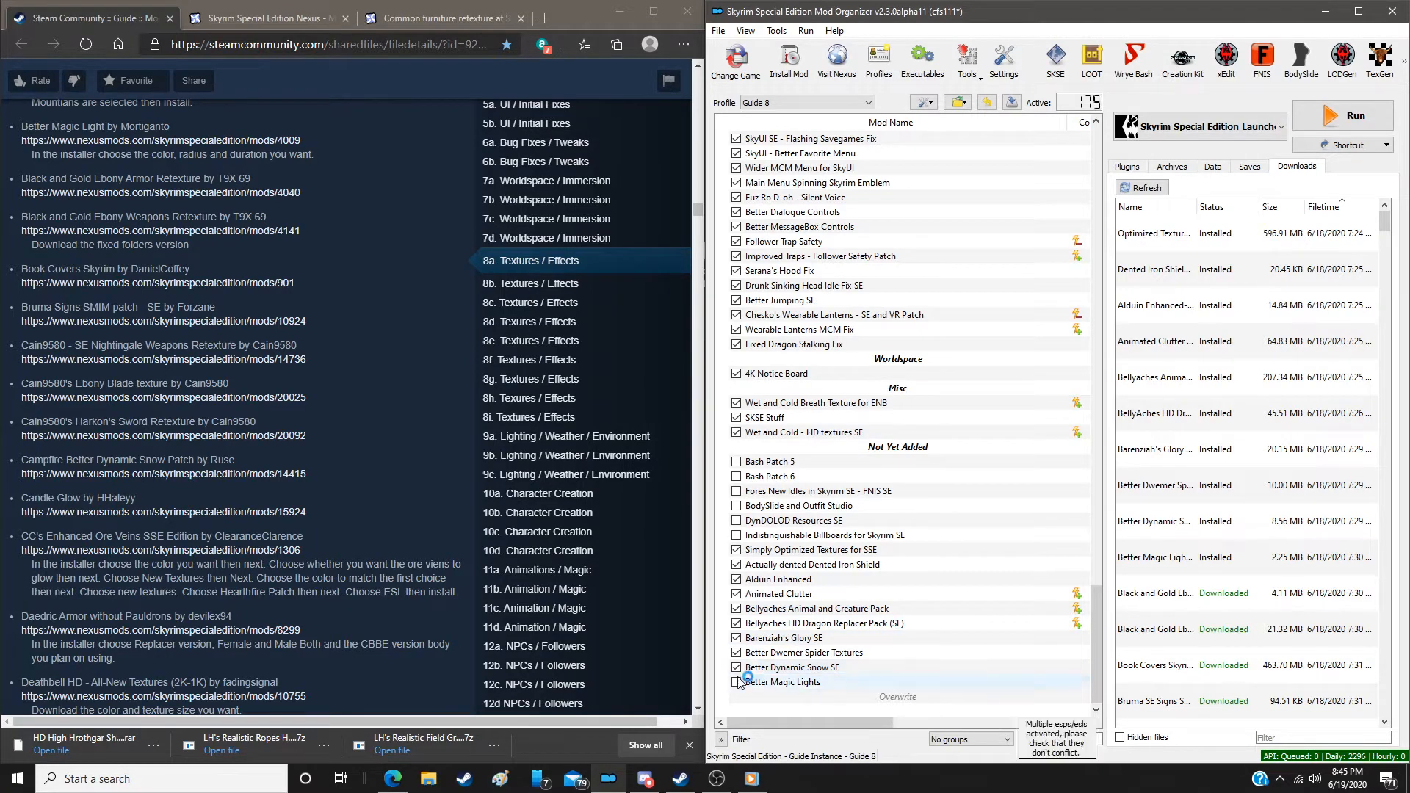
pyautogui.click(736, 683)
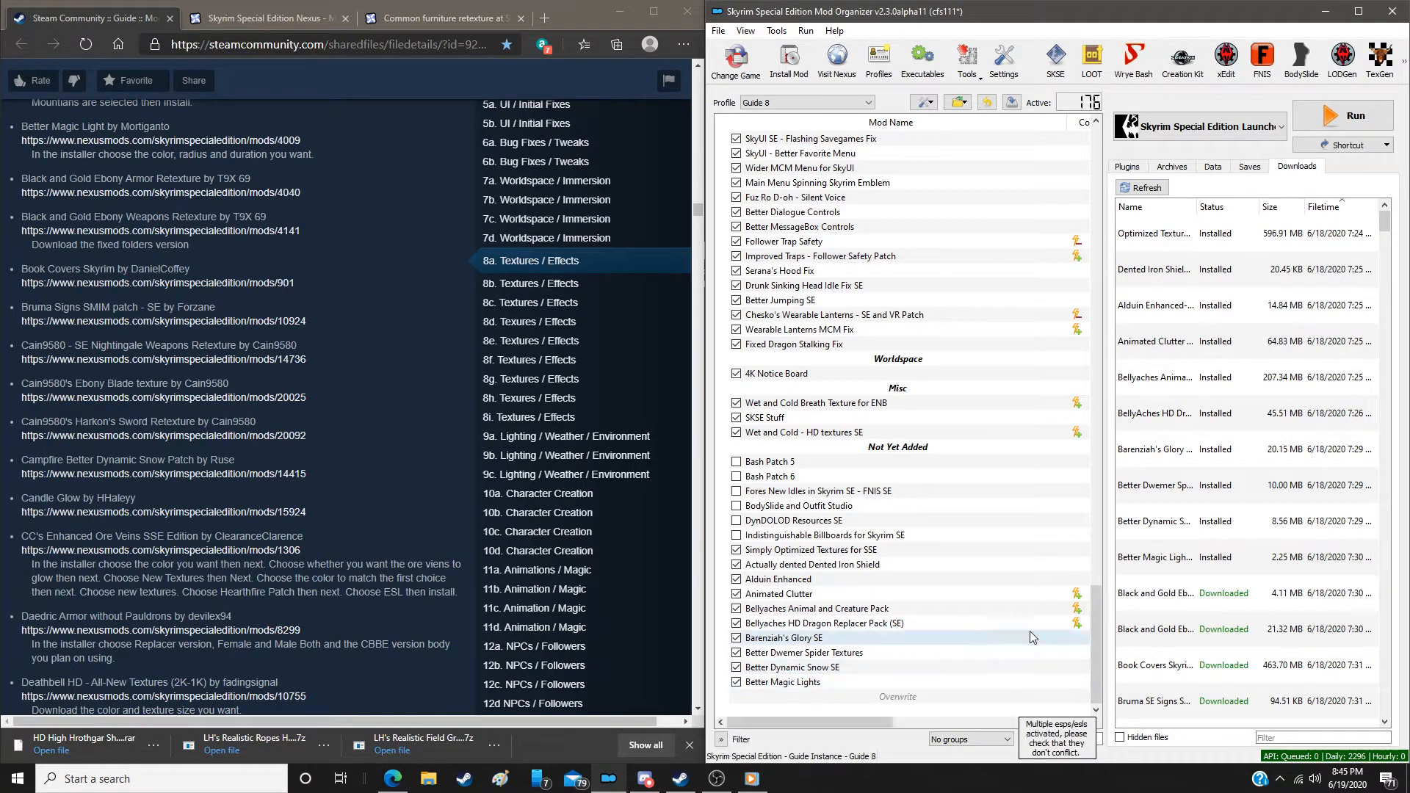
# Manually install the downloaded Black and Gold Ebony Armor Retexture and Black and Gold Ebony Weapons Retexture mods, and enable both
pyautogui.doubleClick(1234, 604)
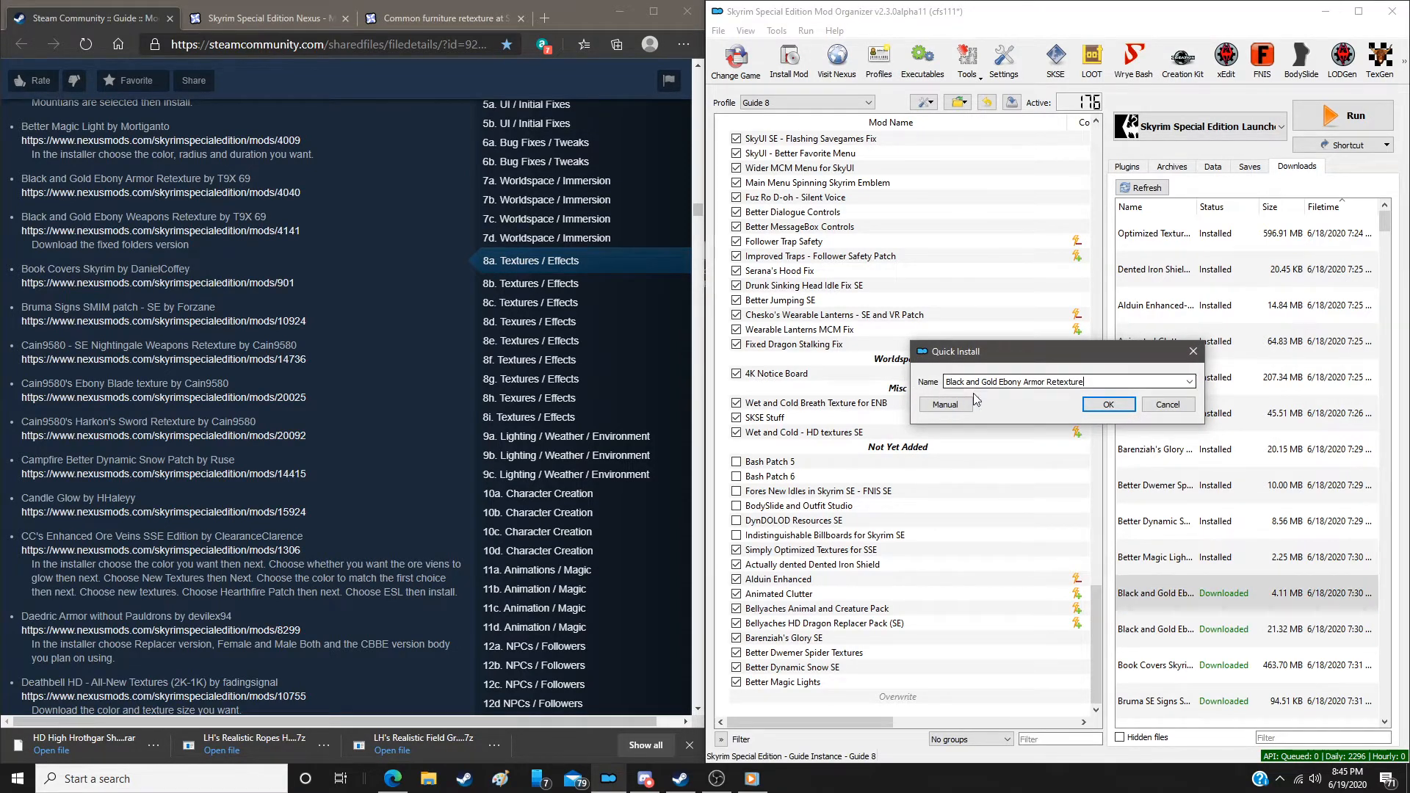
pyautogui.click(946, 404)
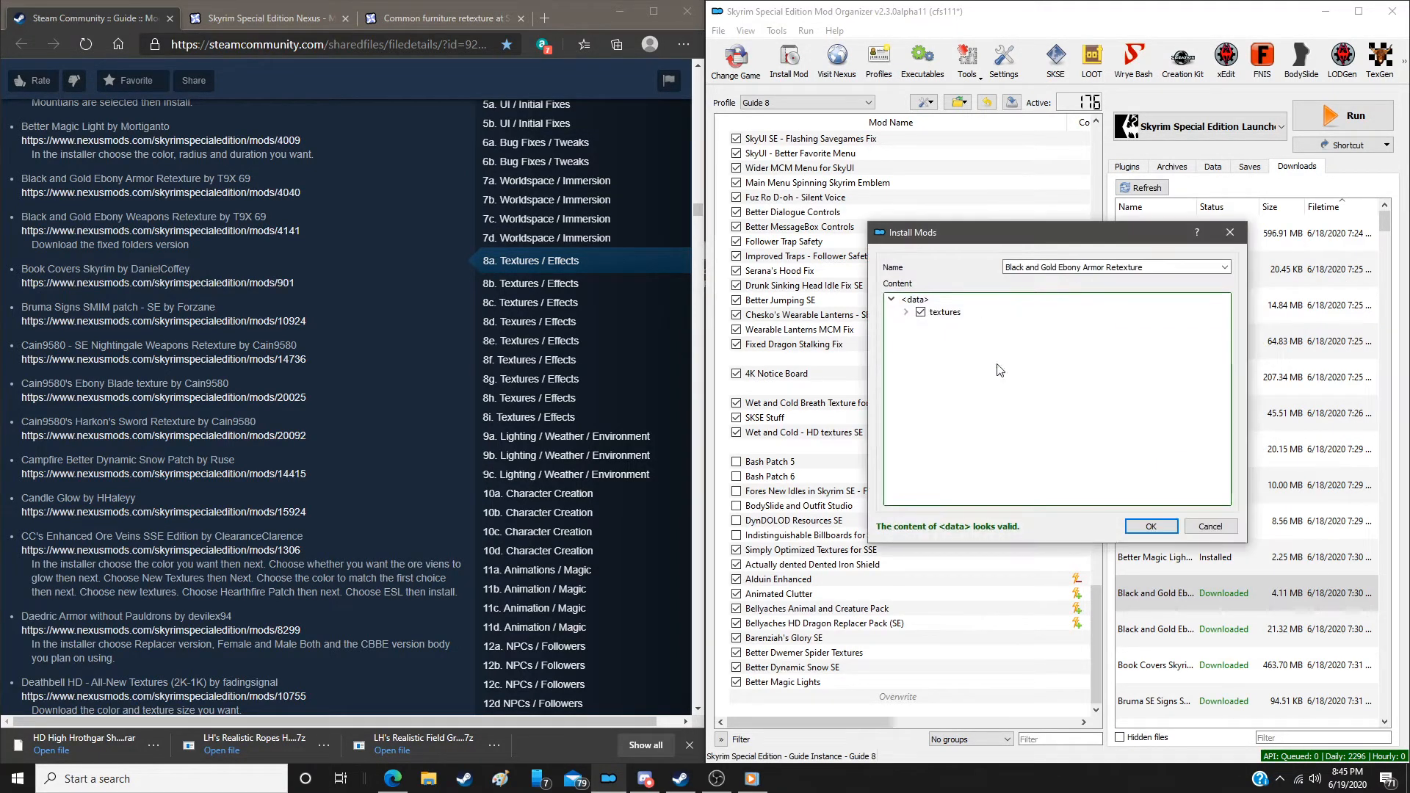
pyautogui.click(1150, 526)
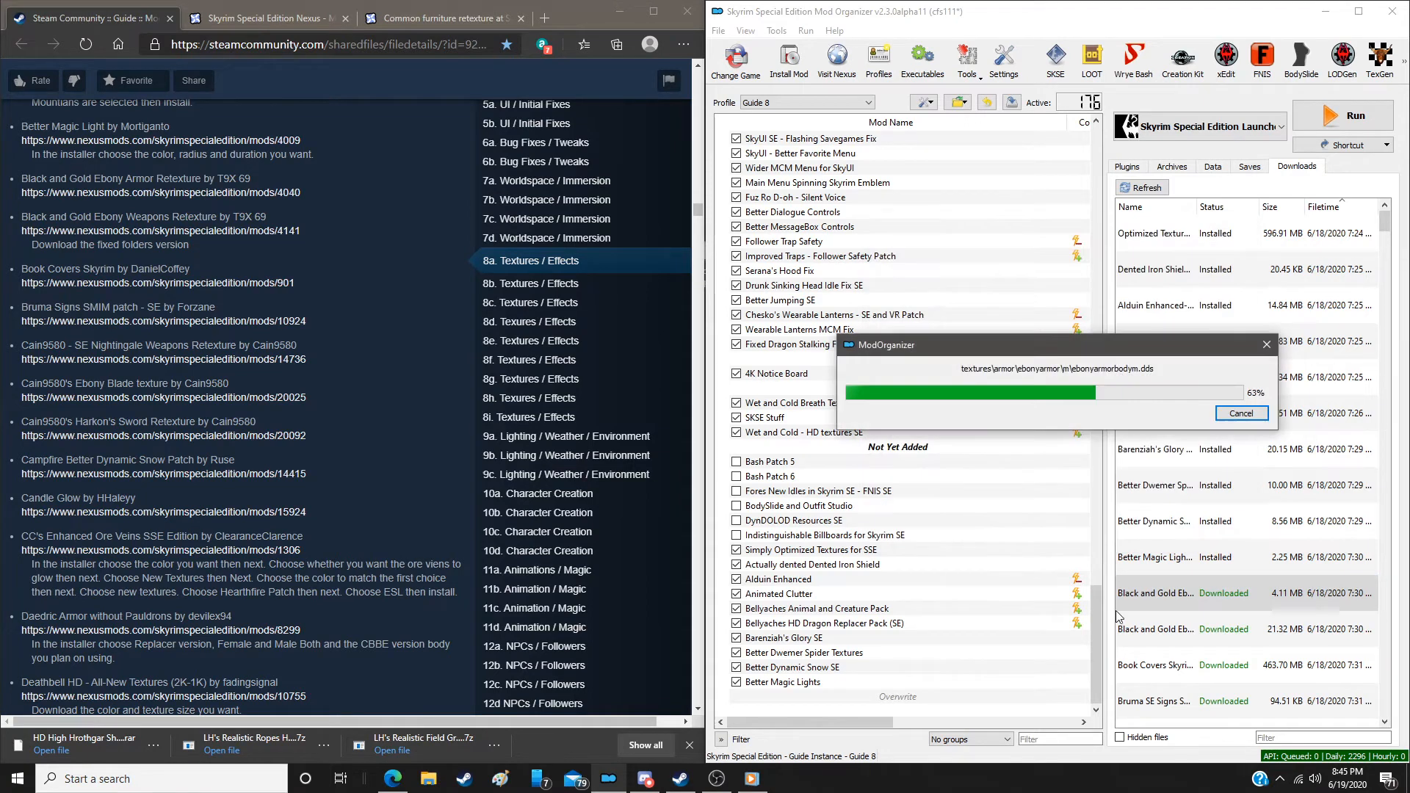
pyautogui.doubleClick(1170, 630)
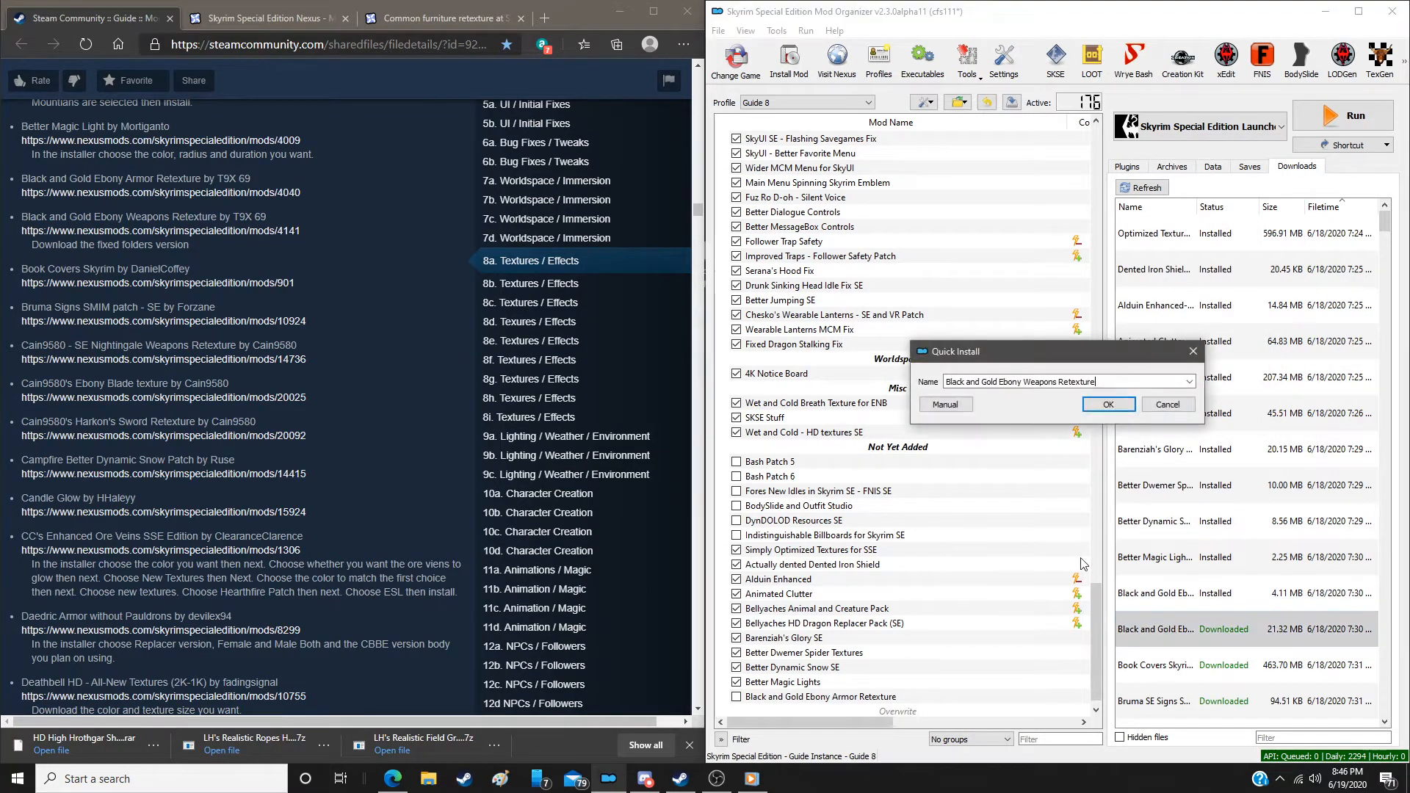
pyautogui.click(946, 404)
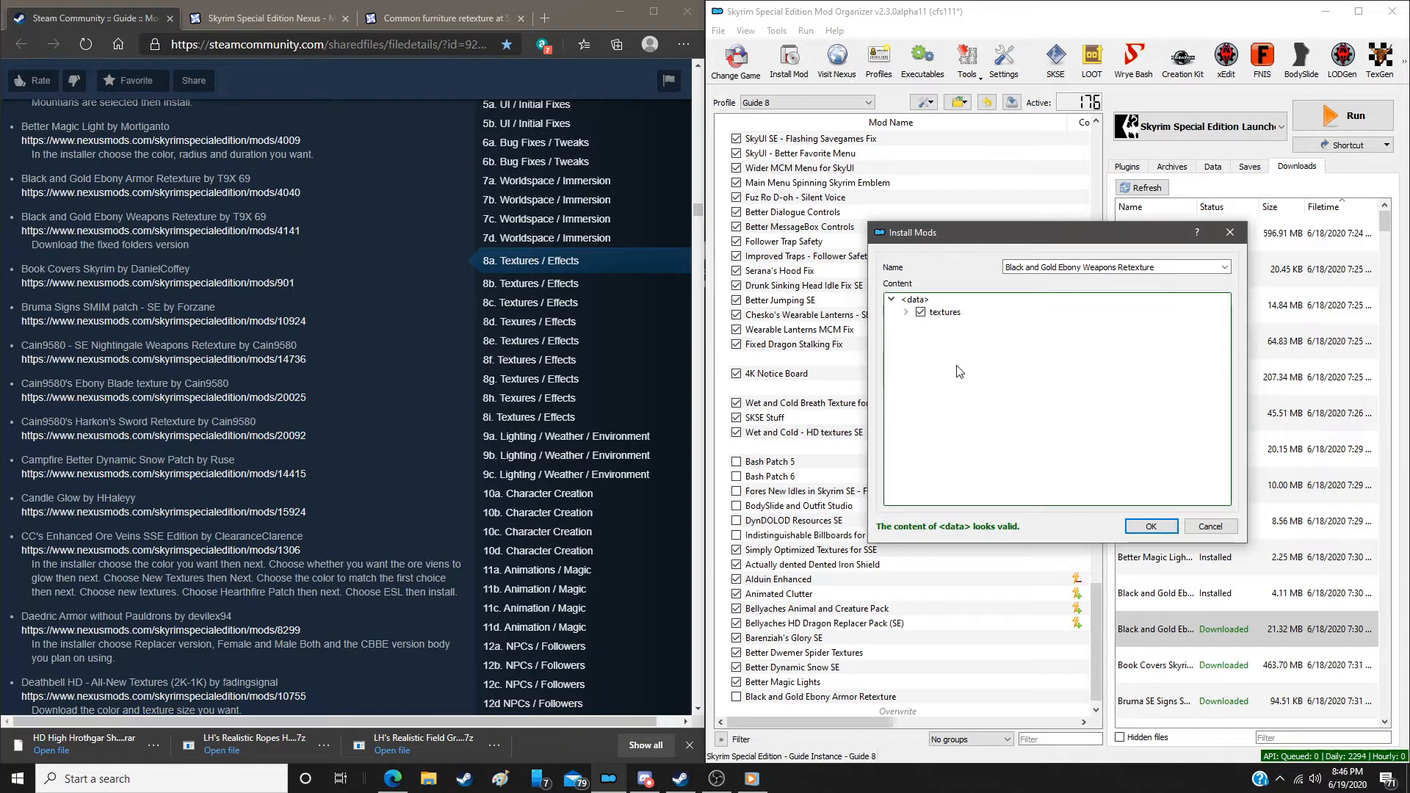
pyautogui.click(1151, 526)
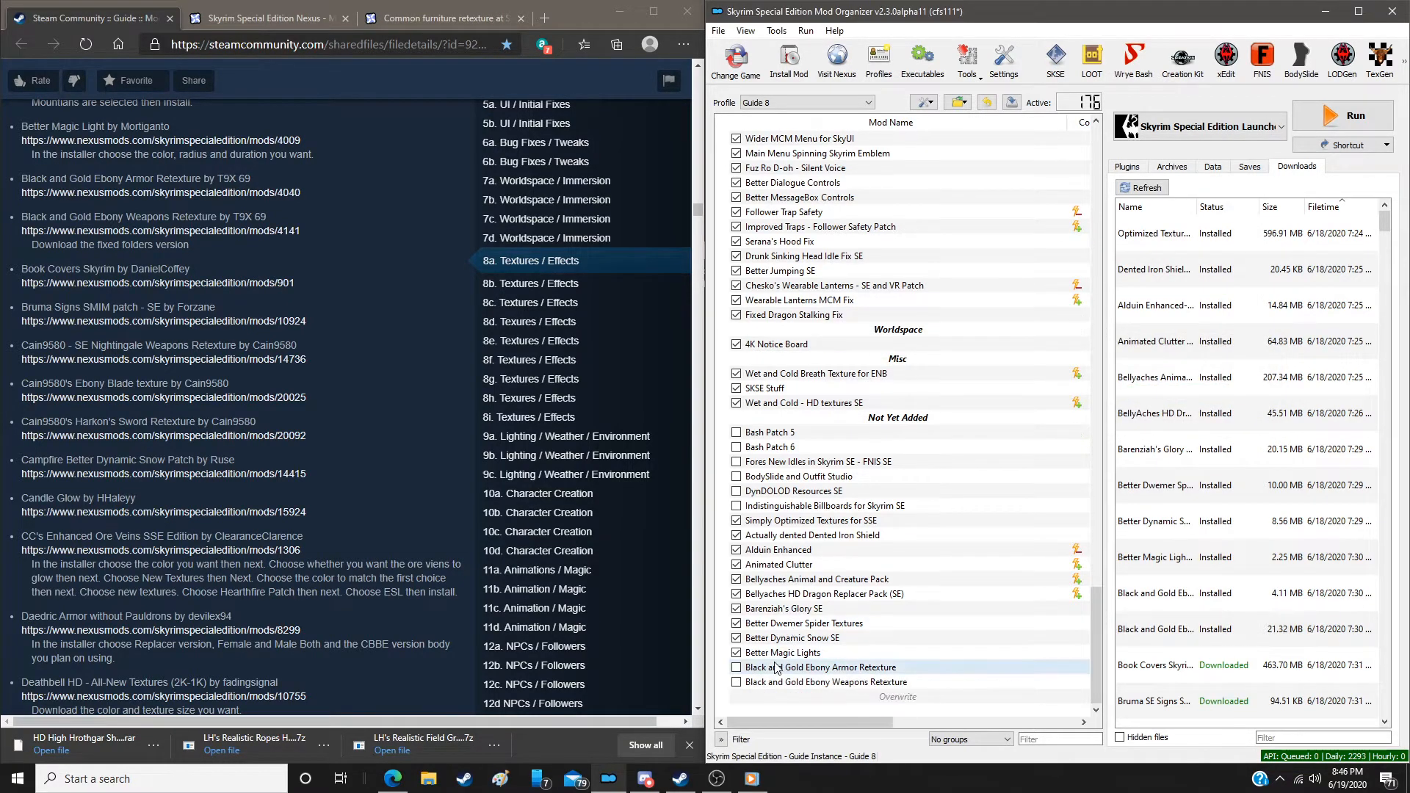
pyautogui.click(737, 667)
pyautogui.click(737, 682)
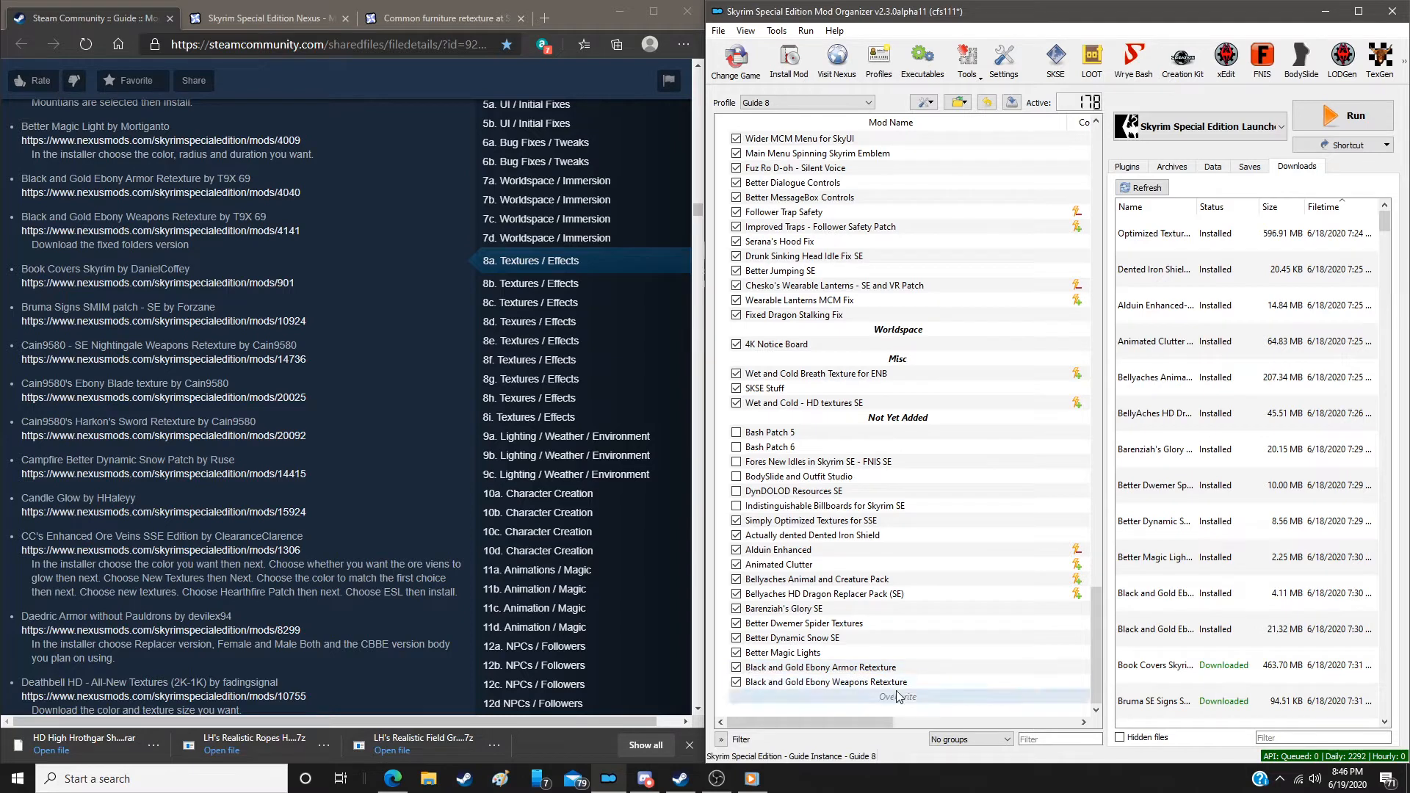
# Delete all already installed downloads from the downloads list and from disk
pyautogui.rightClick(1246, 411)
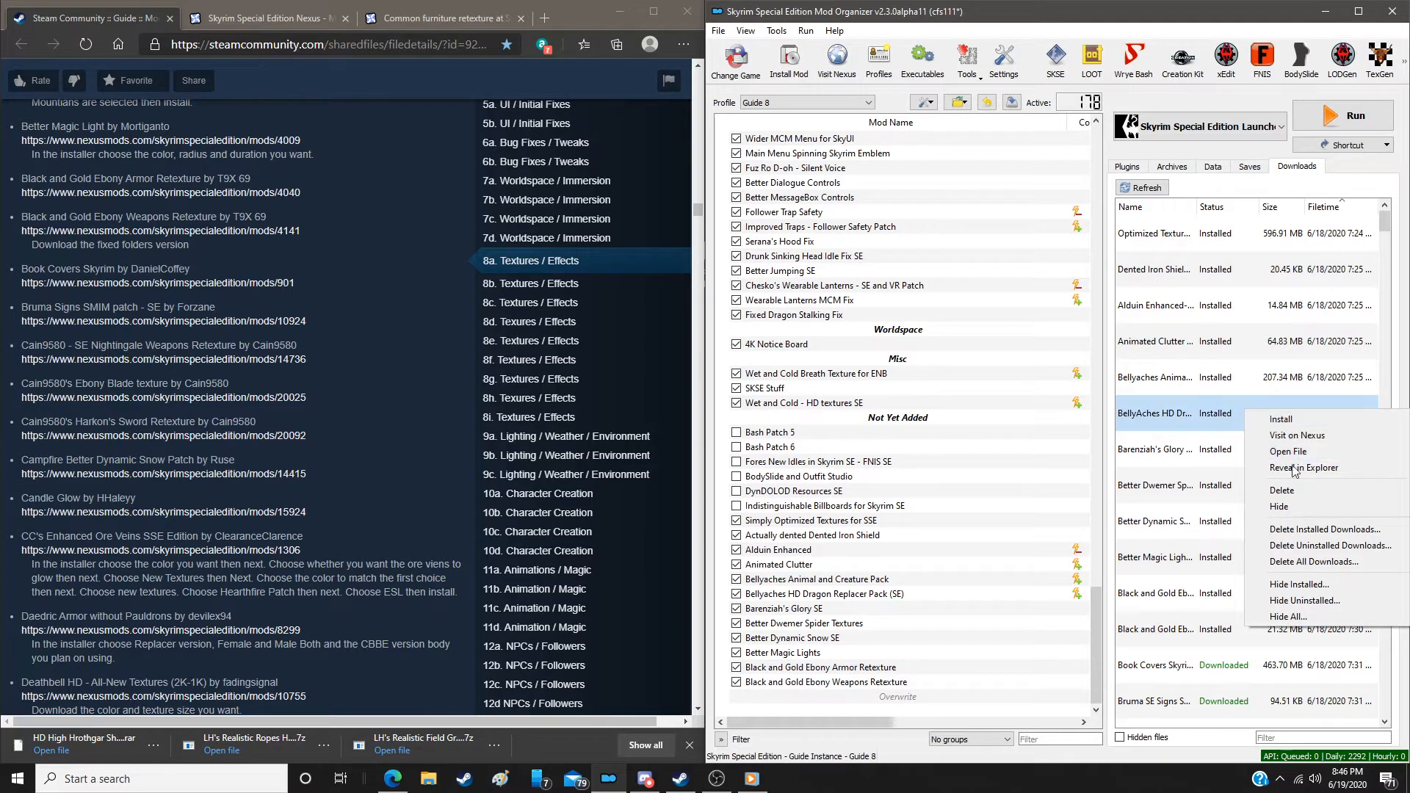
pyautogui.click(1286, 530)
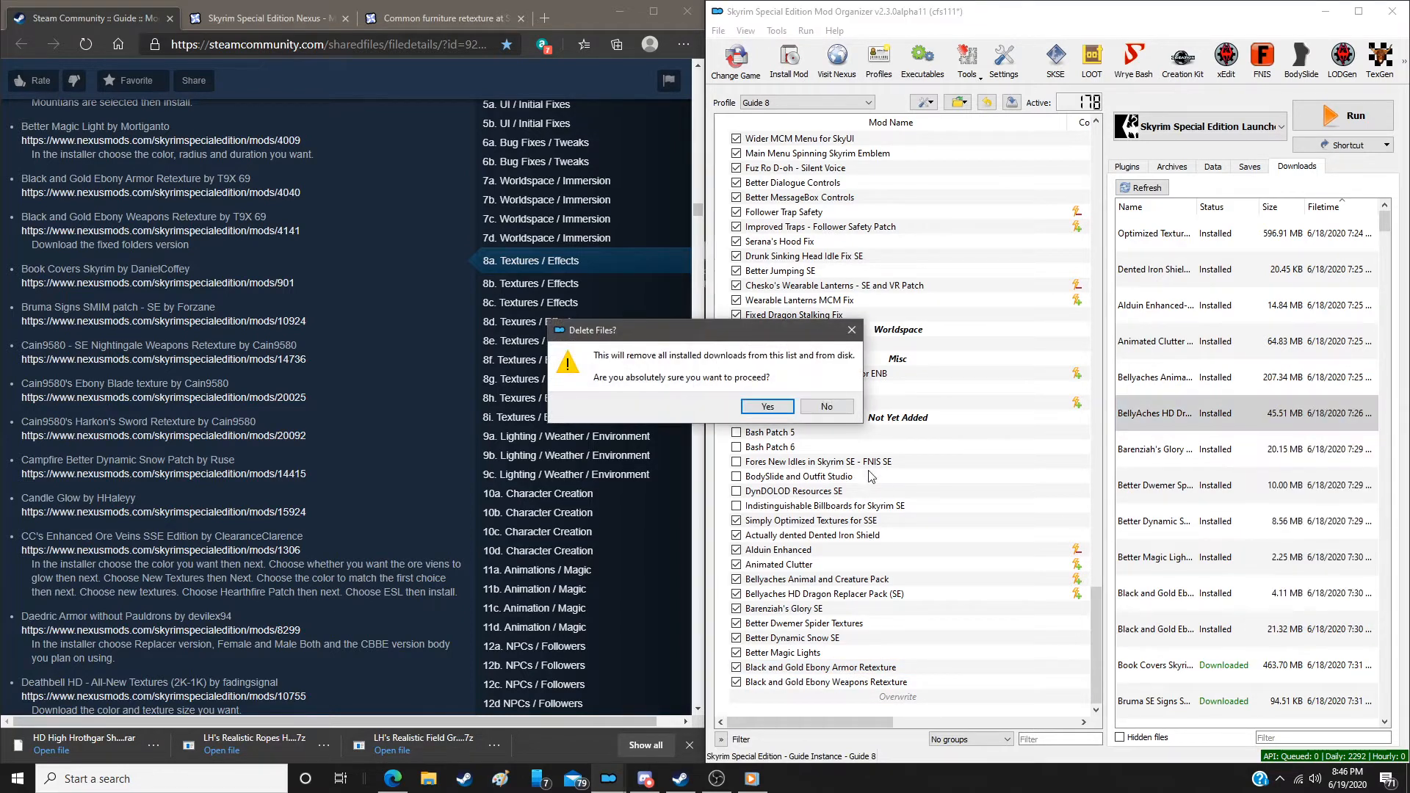
pyautogui.click(755, 410)
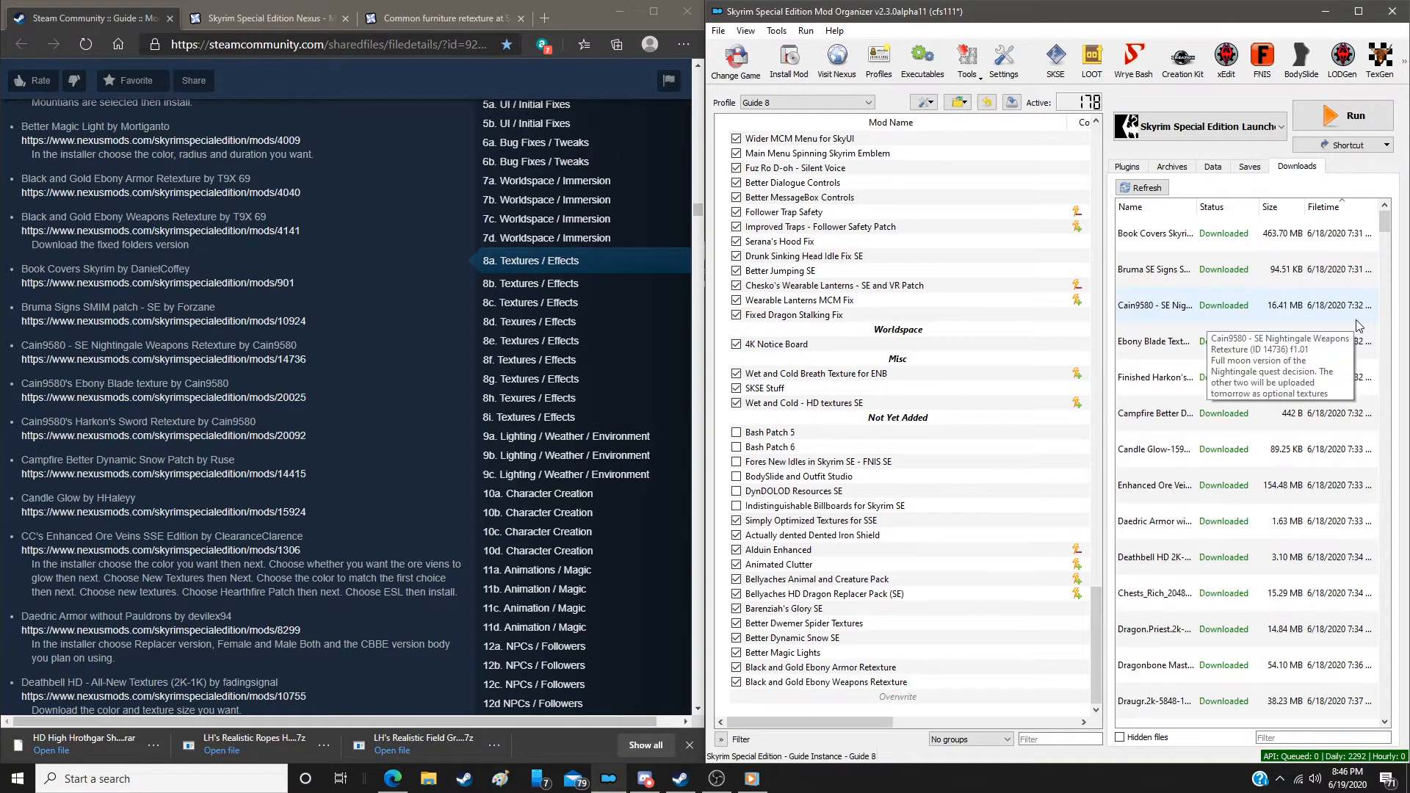
# Install the downloaded Book Covers Skyrim mod manually with both of its BSA archives and its ESP plugin
pyautogui.scroll(-3, 426, 364)
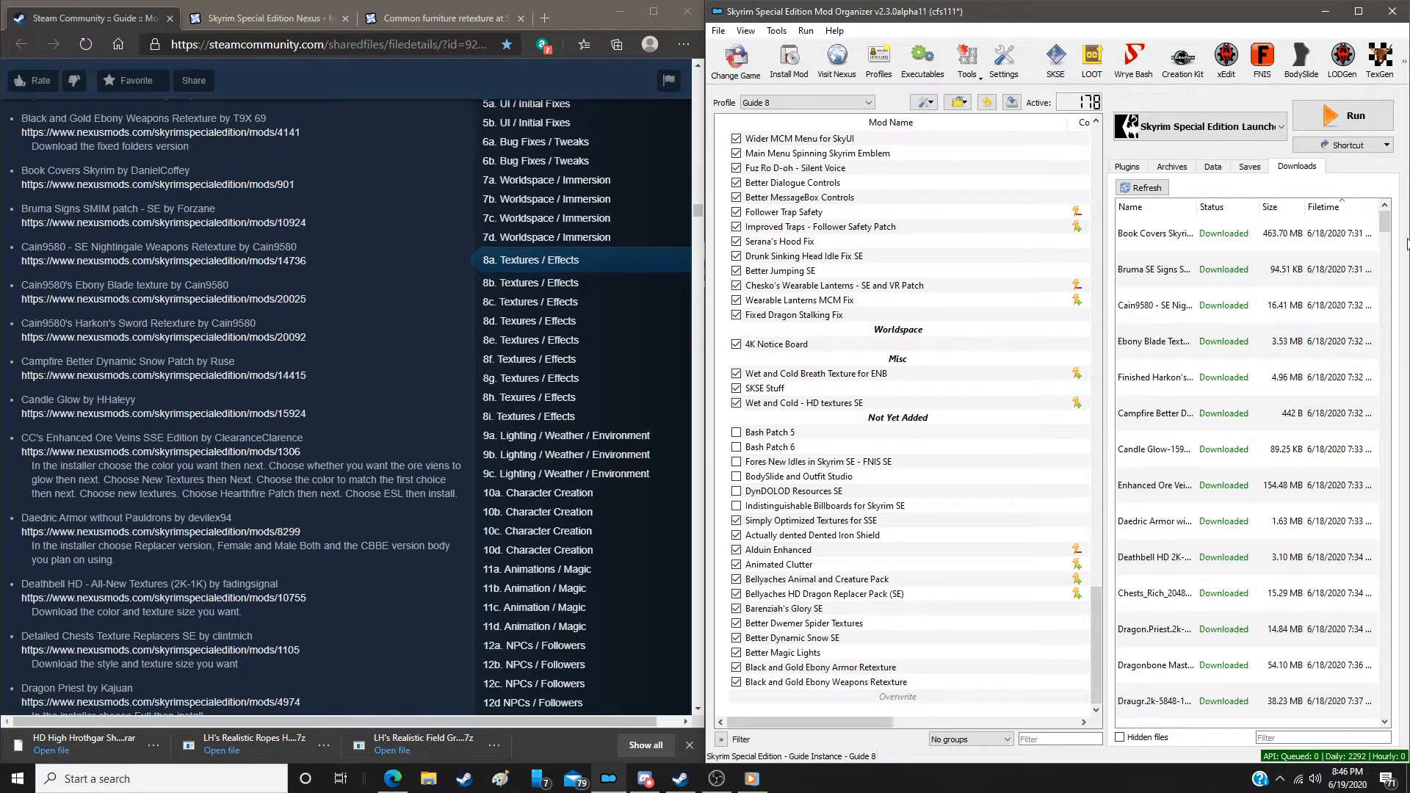
pyautogui.doubleClick(1215, 236)
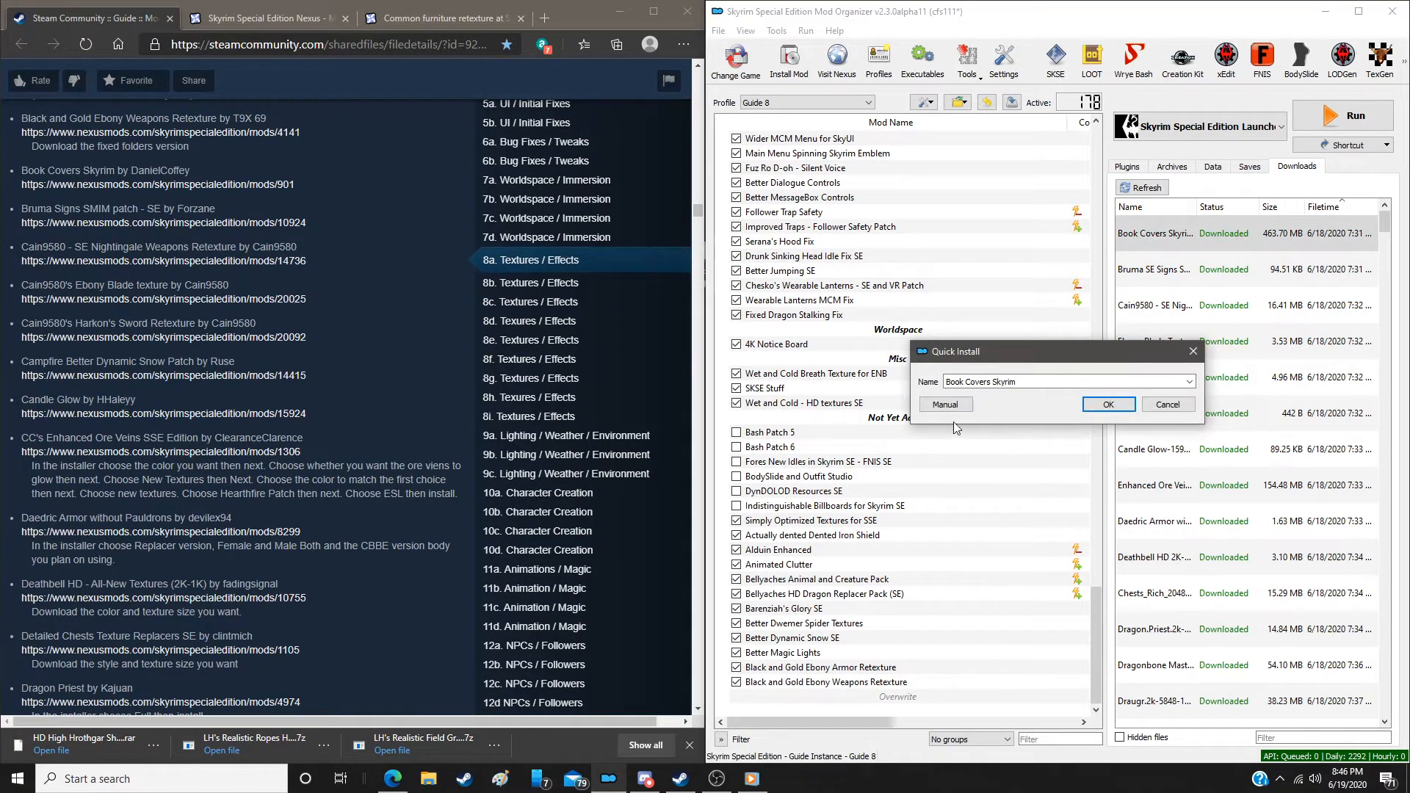
pyautogui.click(950, 409)
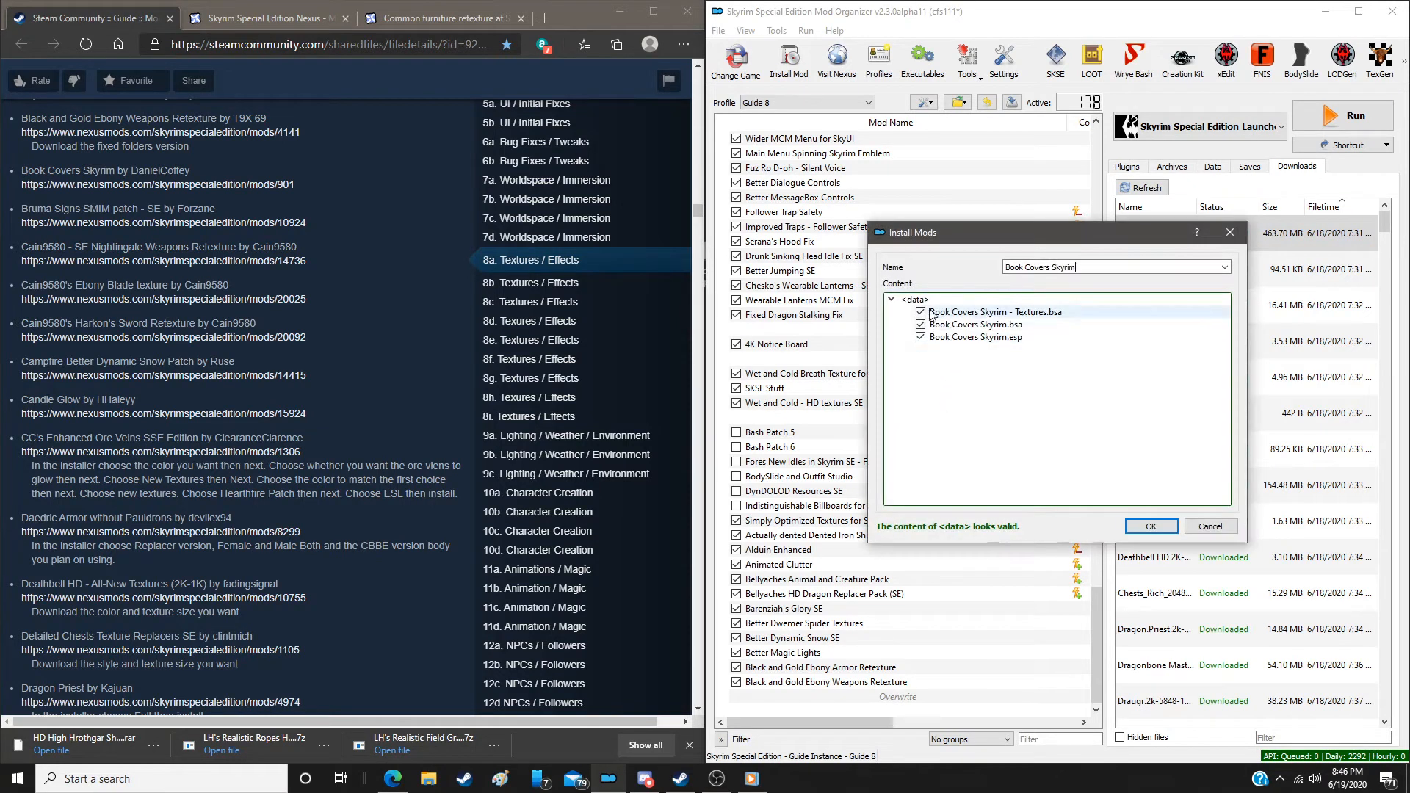
pyautogui.click(1150, 525)
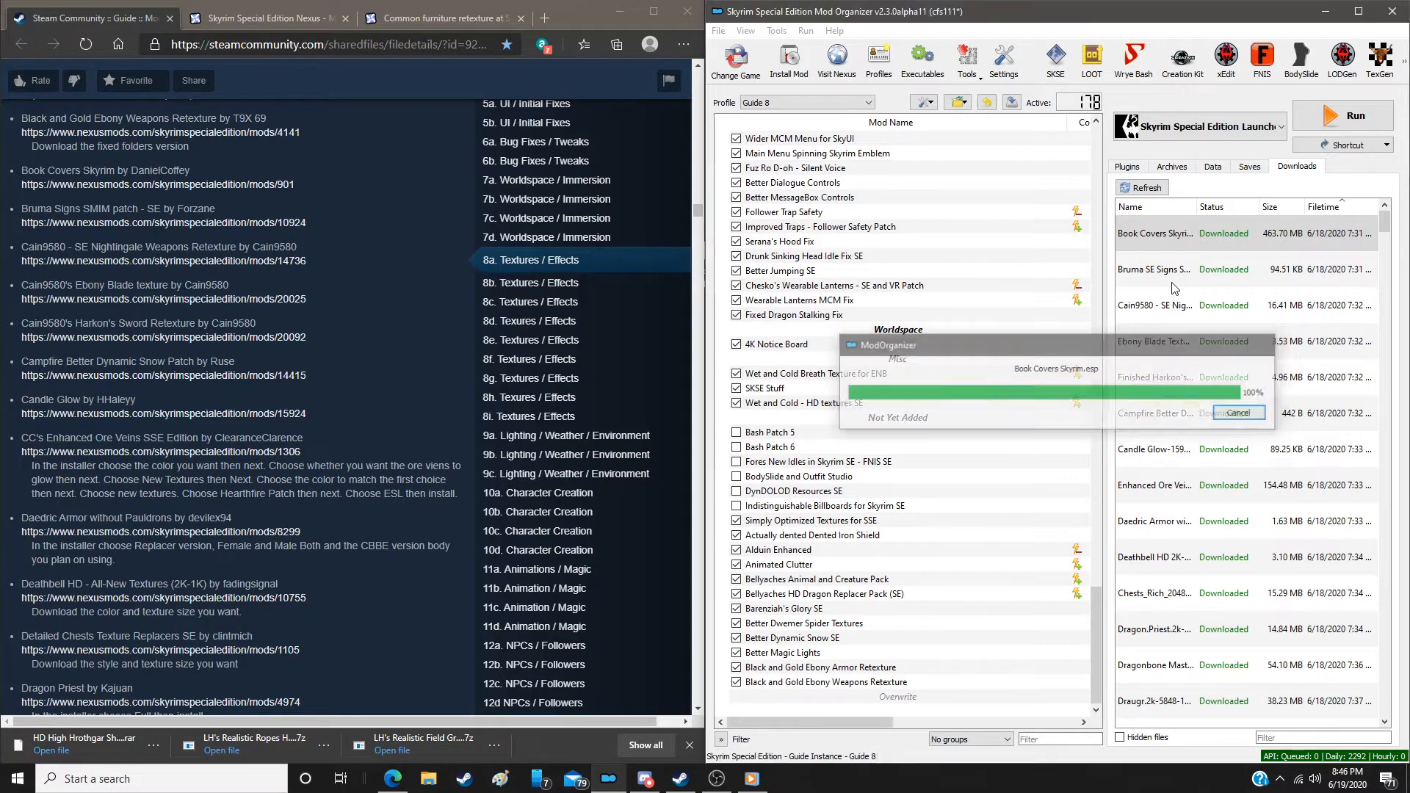
pyautogui.press('XF86AudioLowerVolume')
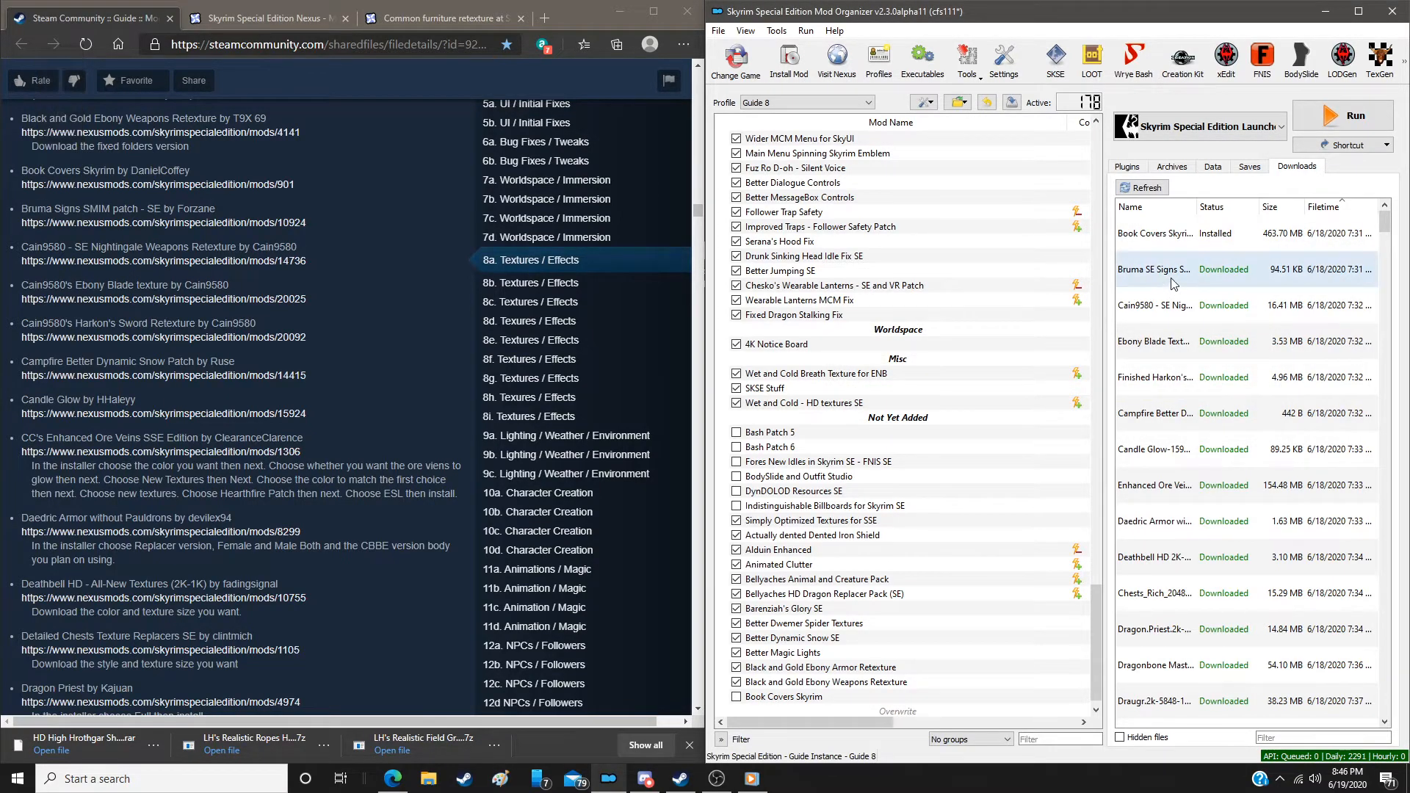
# Manually install the downloaded Bruma Signs SMIM patch - SE and Cain9580 - SE Nightingale Weapons Retexture mods with all their contents
pyautogui.doubleClick(1172, 283)
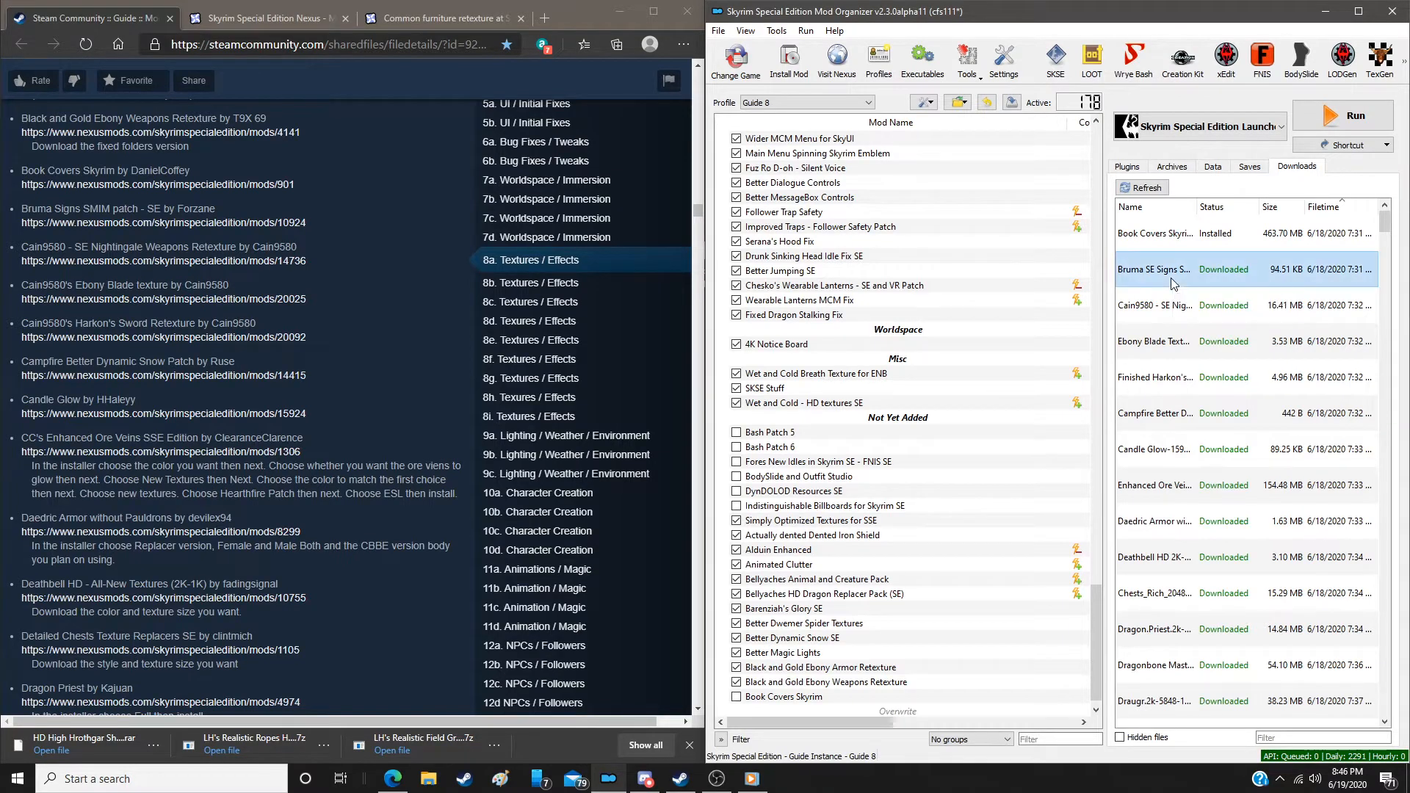
pyautogui.click(937, 406)
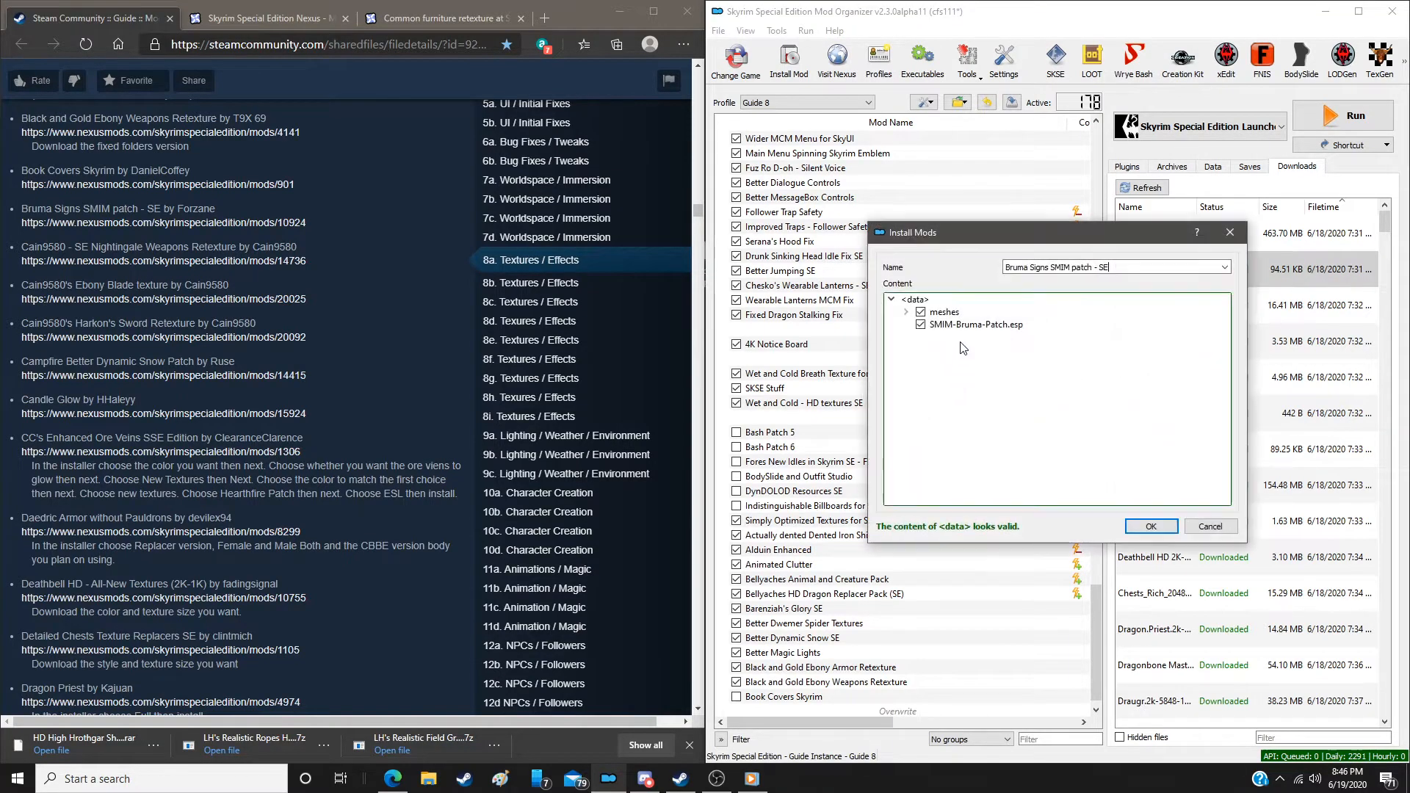
pyautogui.click(1134, 529)
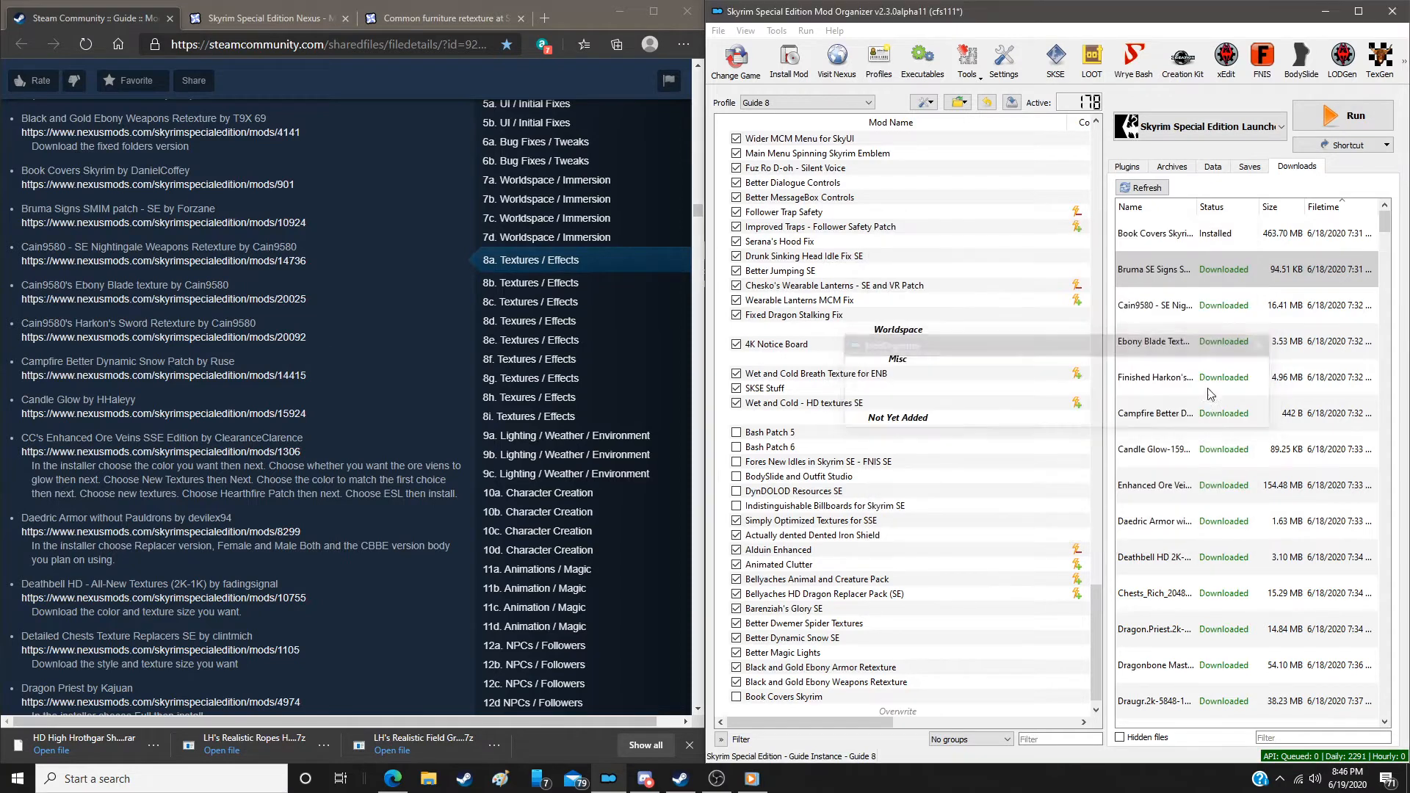
pyautogui.doubleClick(1173, 310)
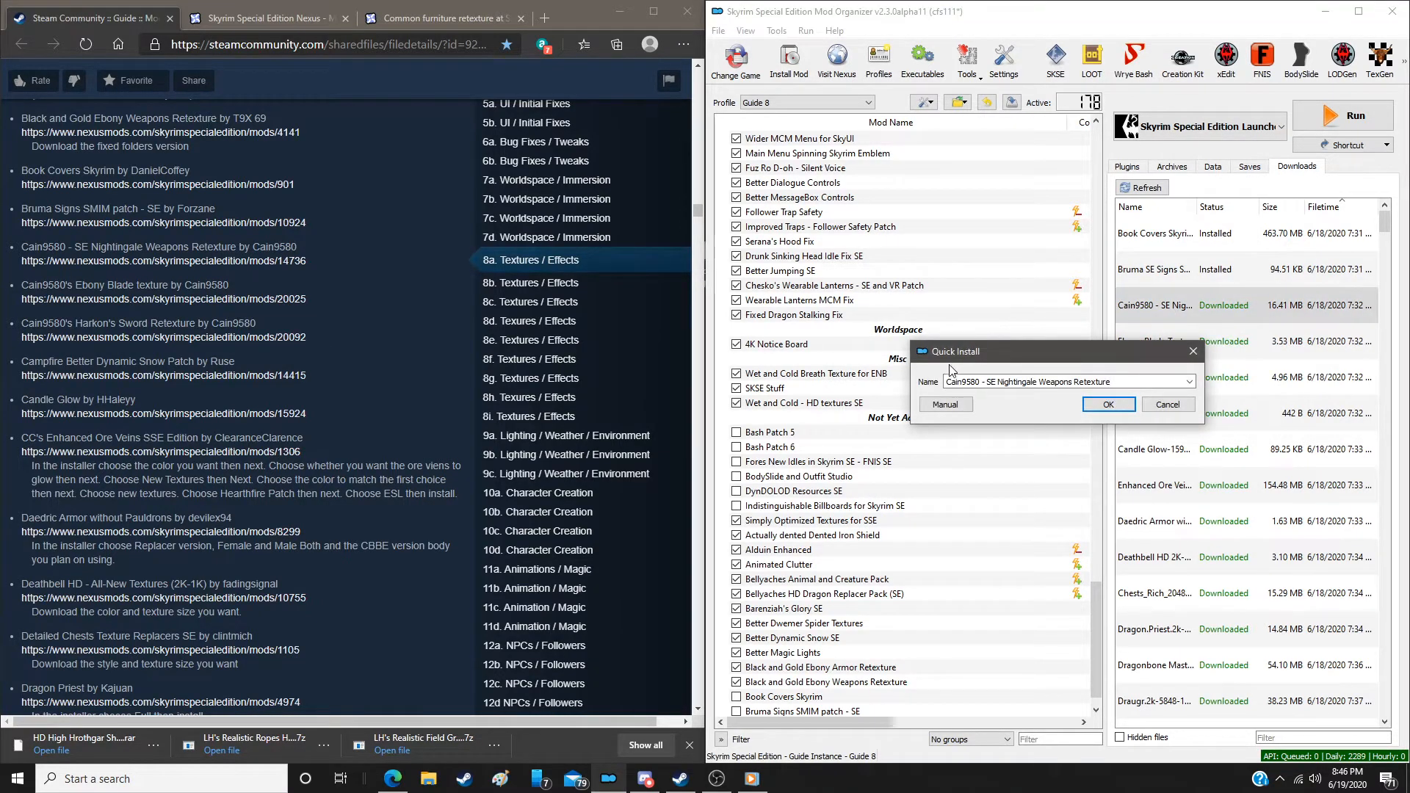
pyautogui.click(945, 406)
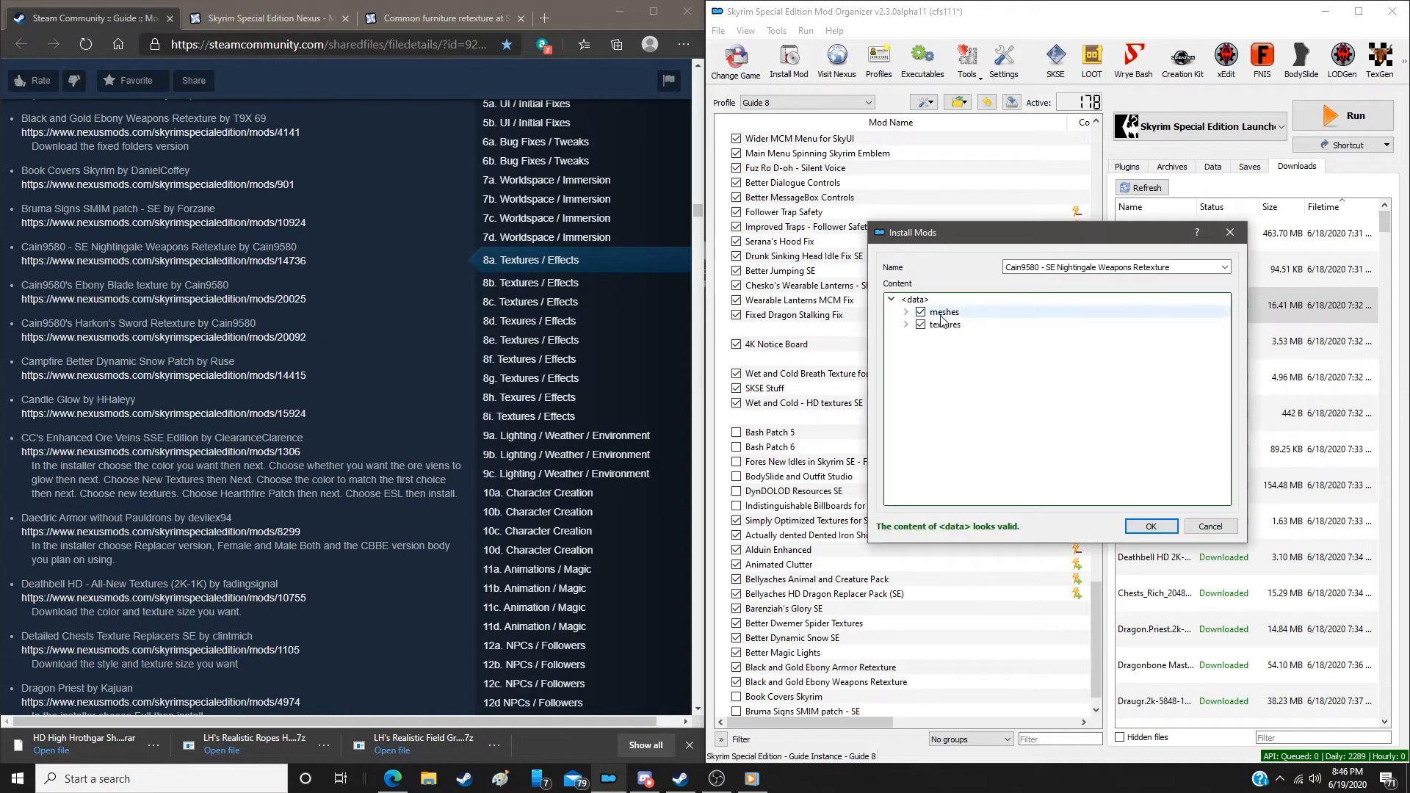
pyautogui.click(1151, 526)
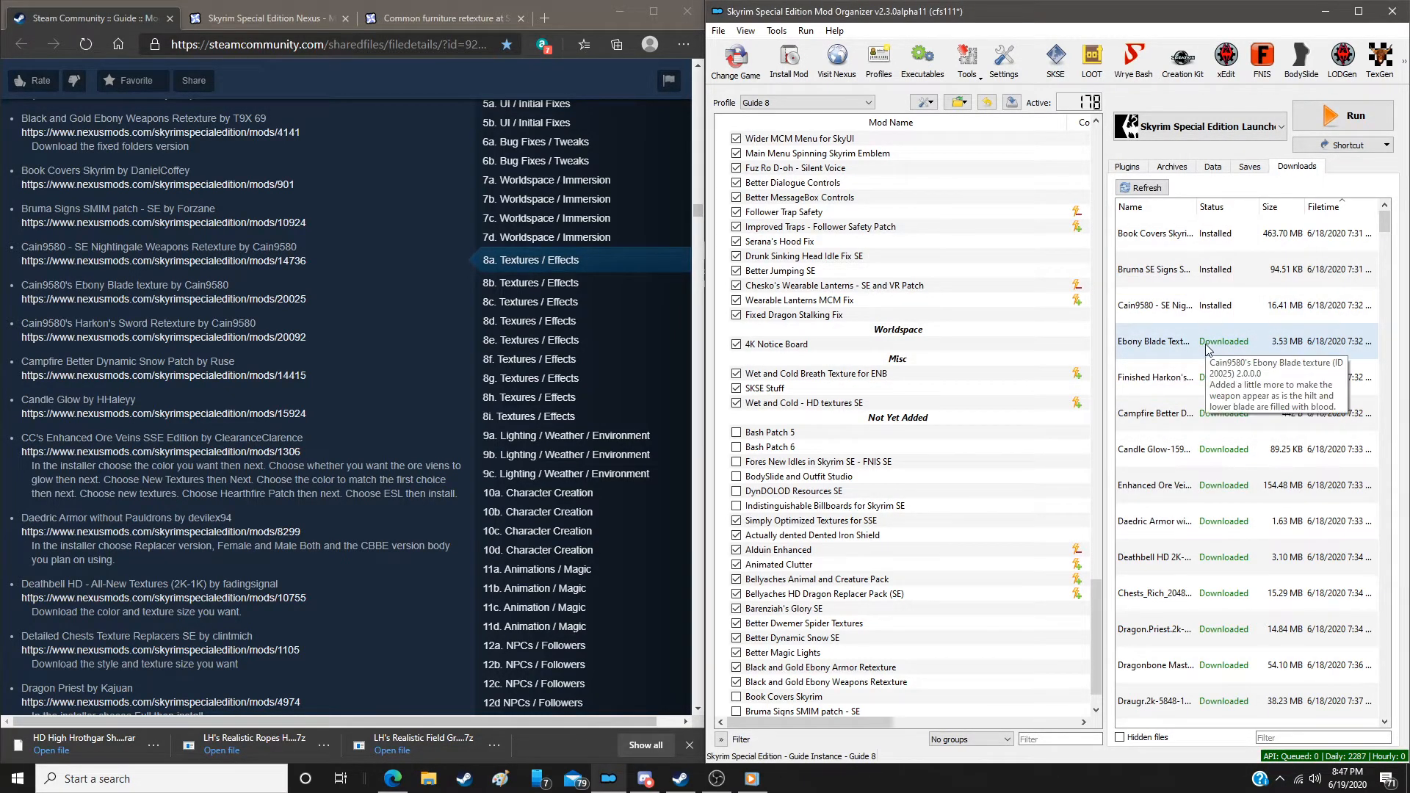
# Manually install the downloaded Cain9580's Ebony Blade texture and Cain9580's Harkon's Sword Retexture mods with their meshes and textures
pyautogui.doubleClick(1206, 350)
pyautogui.click(948, 406)
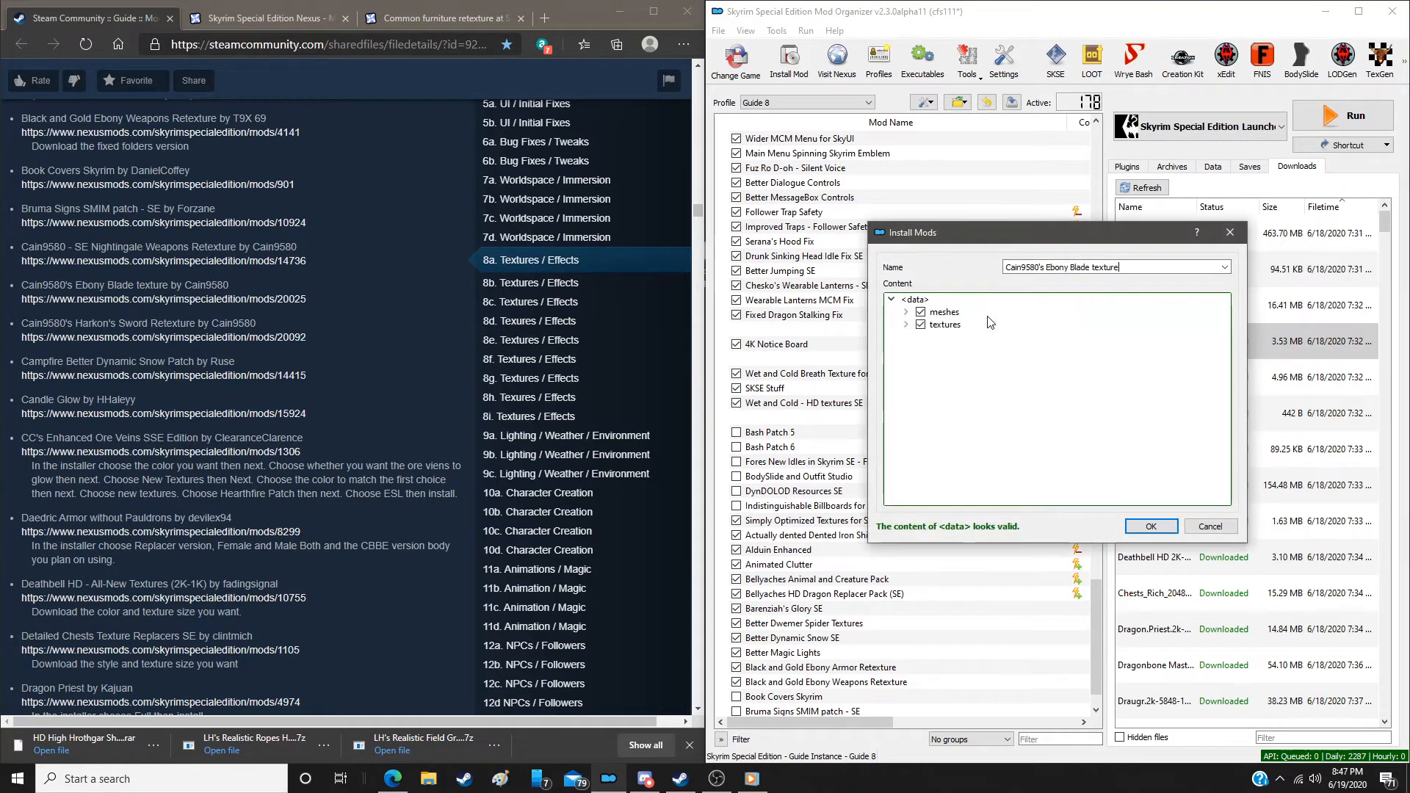
pyautogui.click(1157, 526)
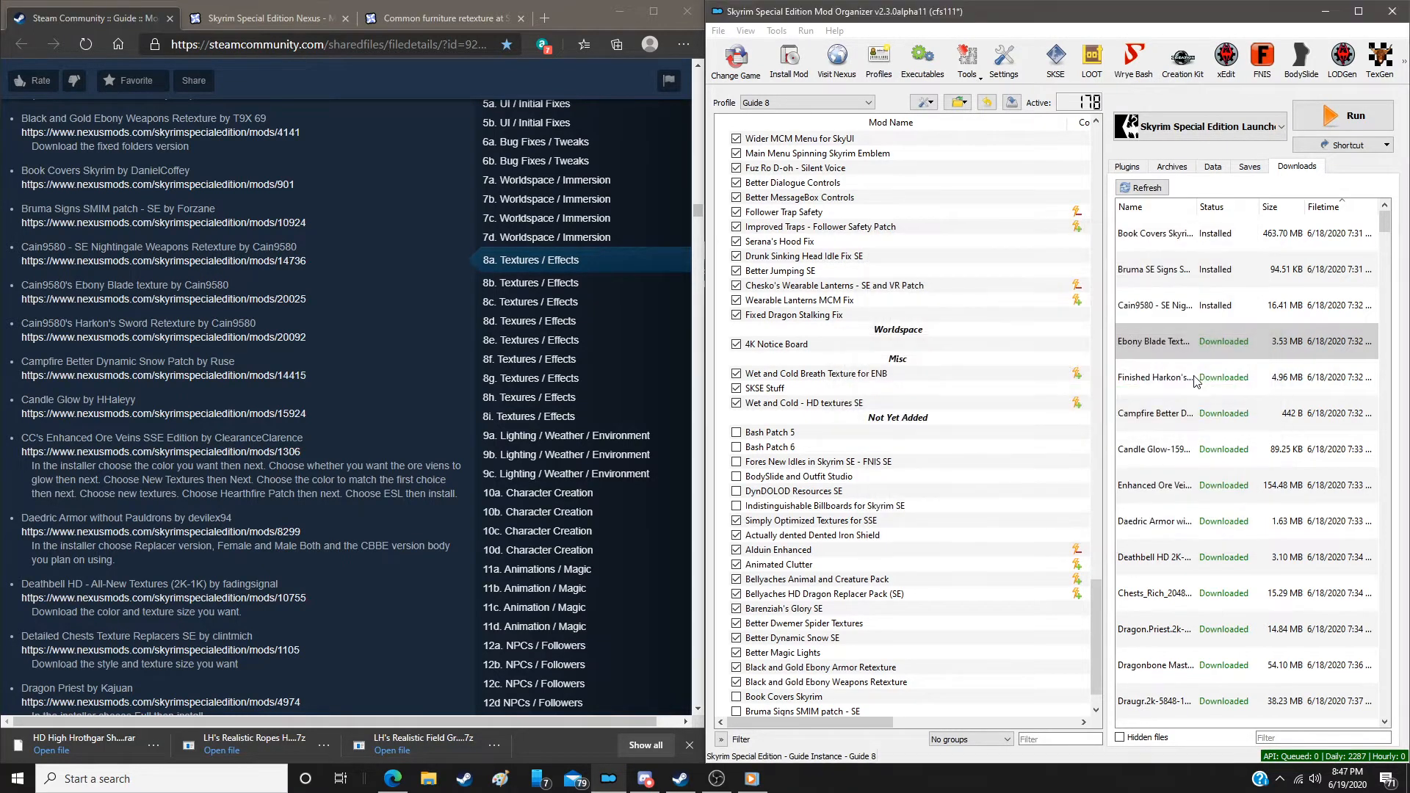
pyautogui.doubleClick(1194, 379)
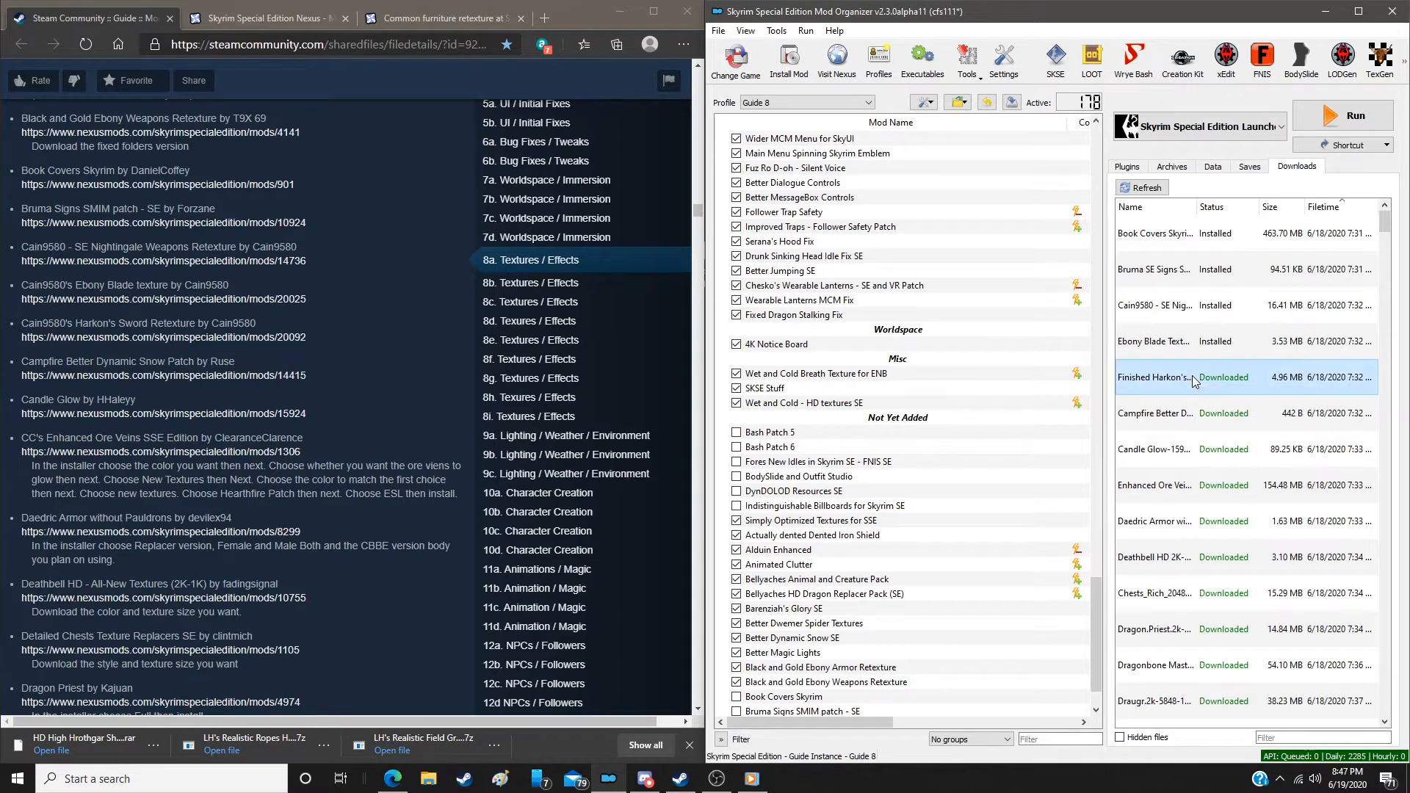
pyautogui.click(962, 411)
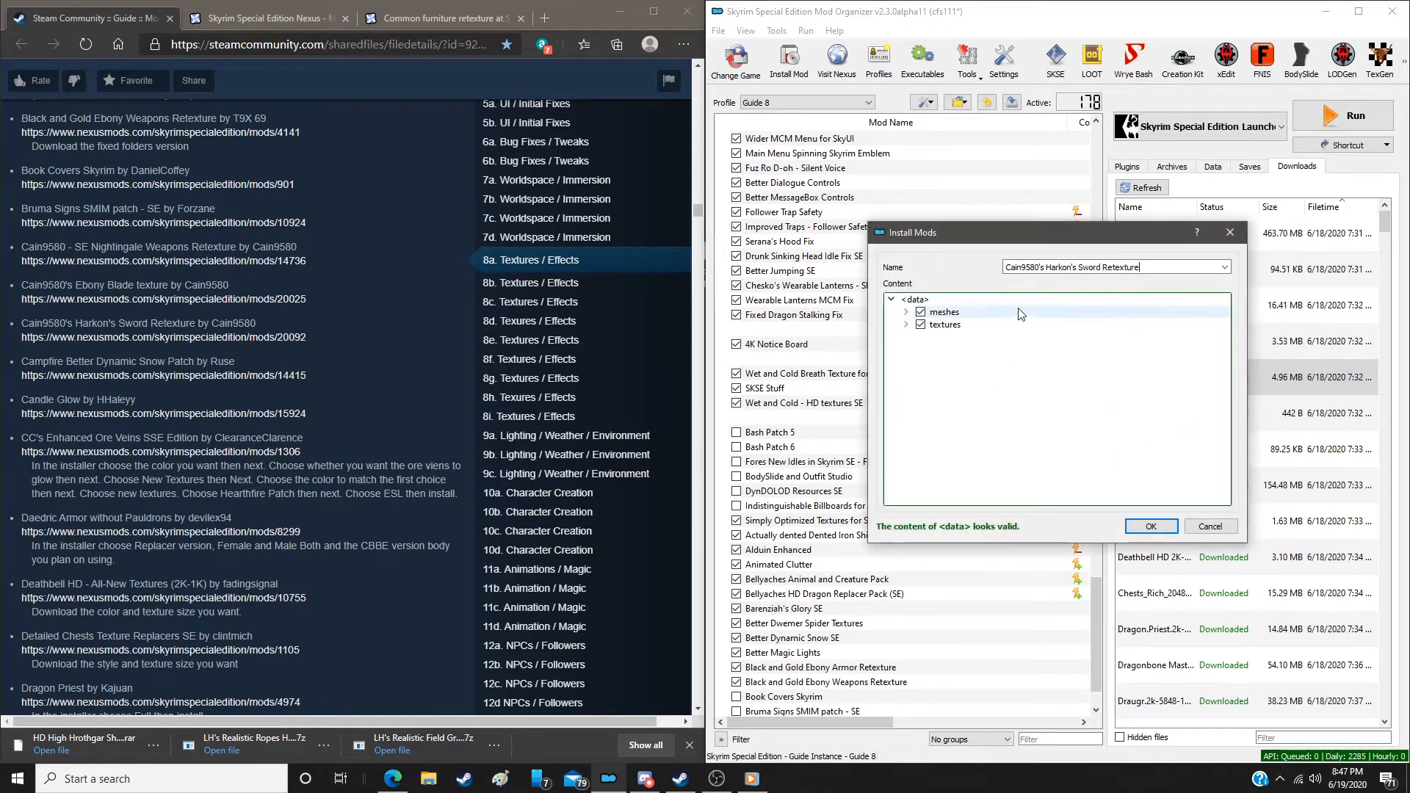
pyautogui.click(1149, 528)
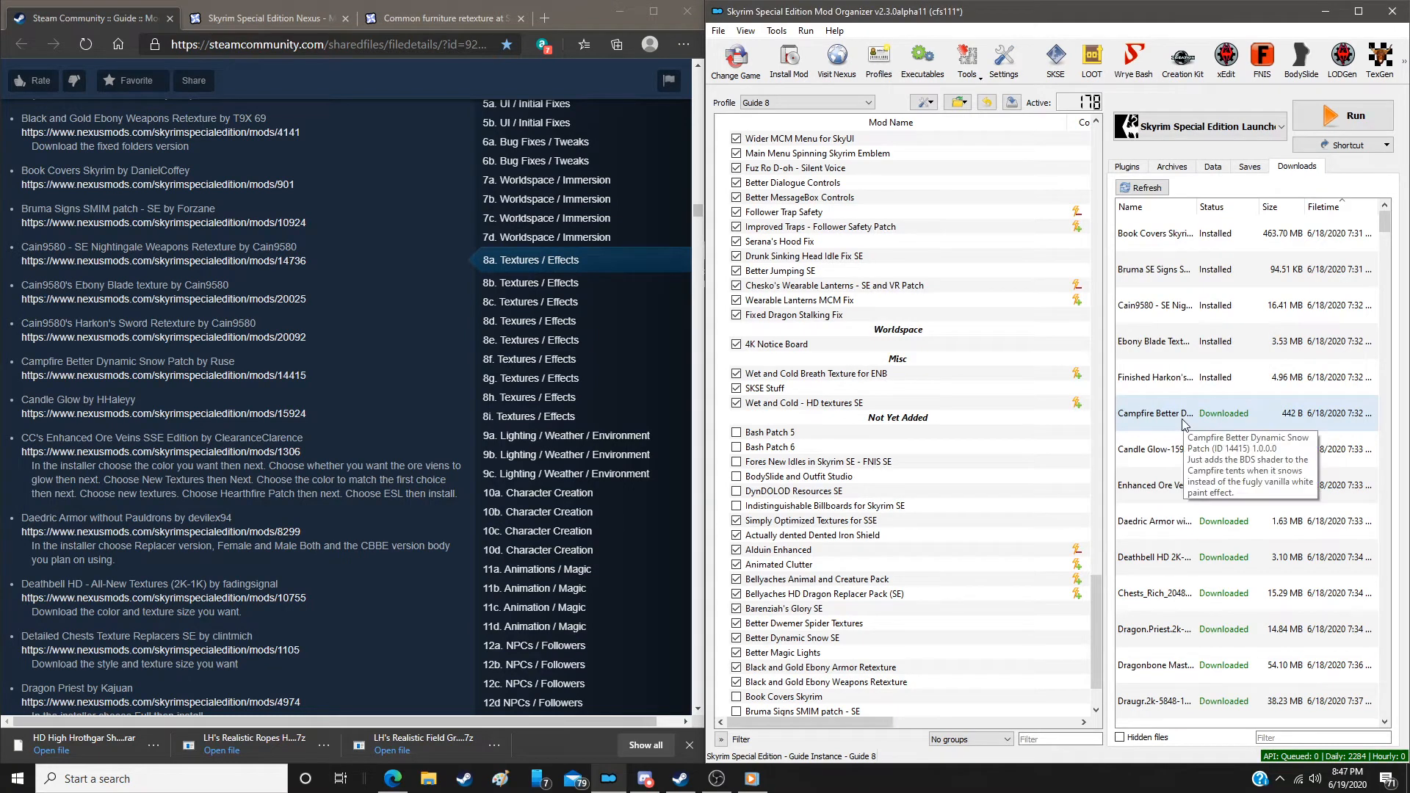
# Manually install the downloaded Campfire Better Dynamic Snow Patch and Candle Glow mods with all their contents
pyautogui.doubleClick(1184, 422)
pyautogui.click(946, 405)
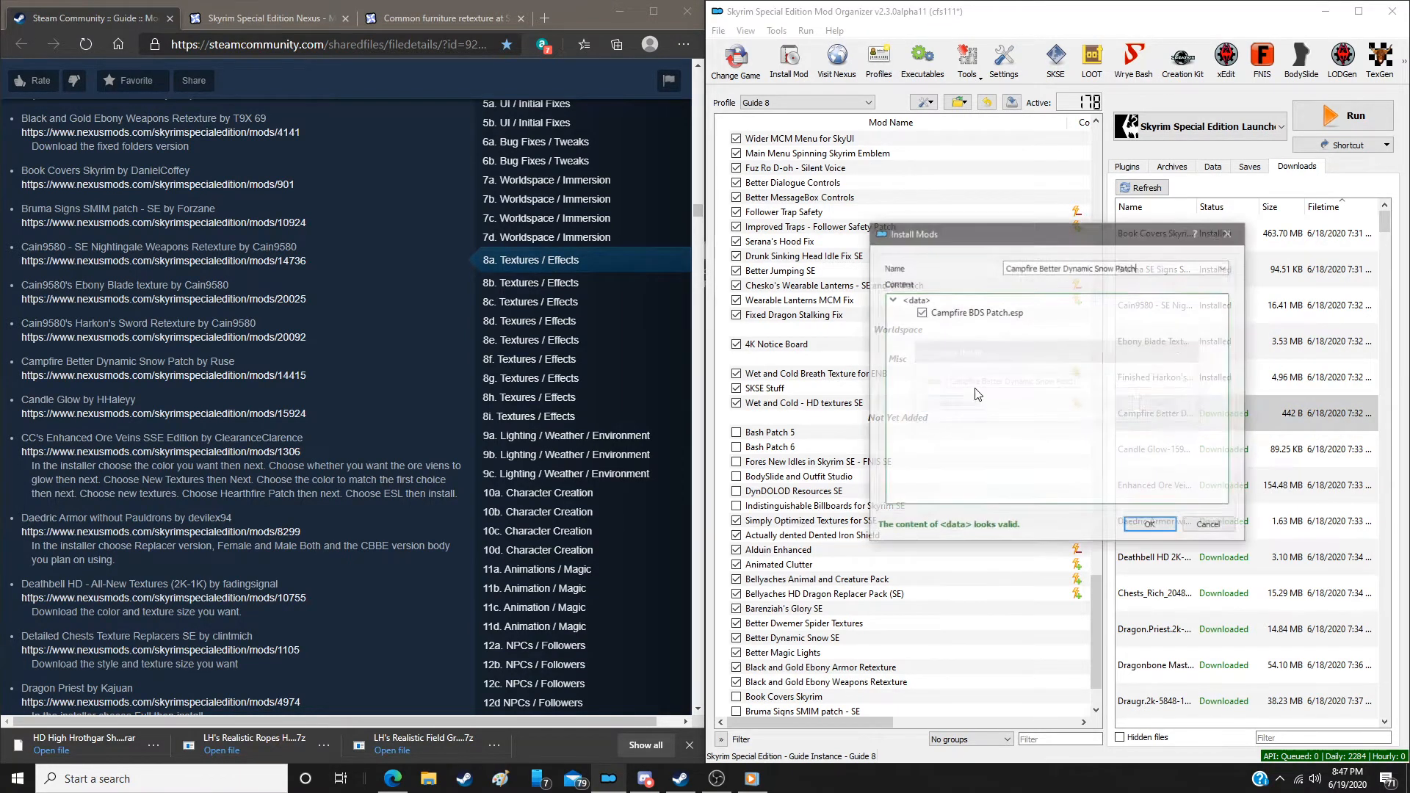
pyautogui.click(1146, 527)
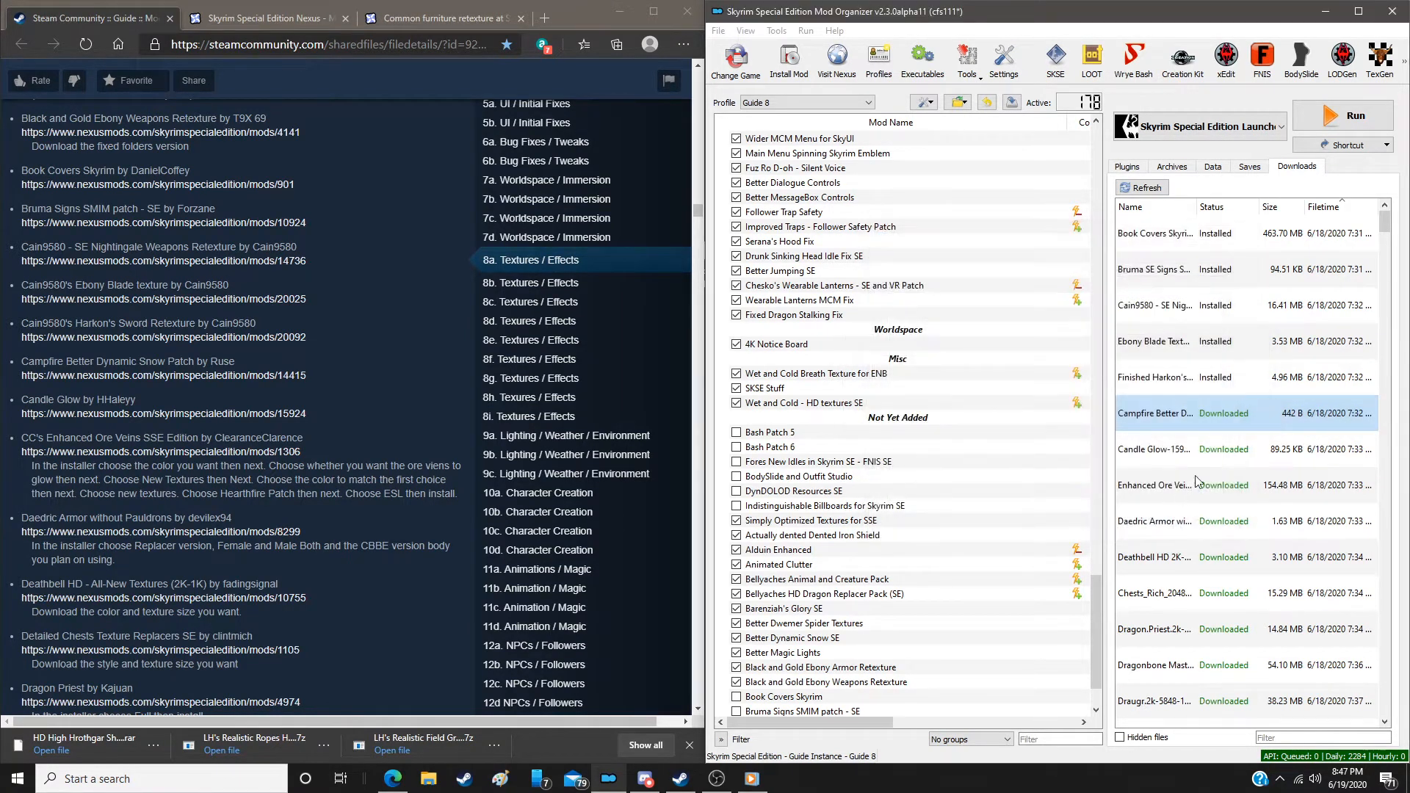
pyautogui.doubleClick(1193, 461)
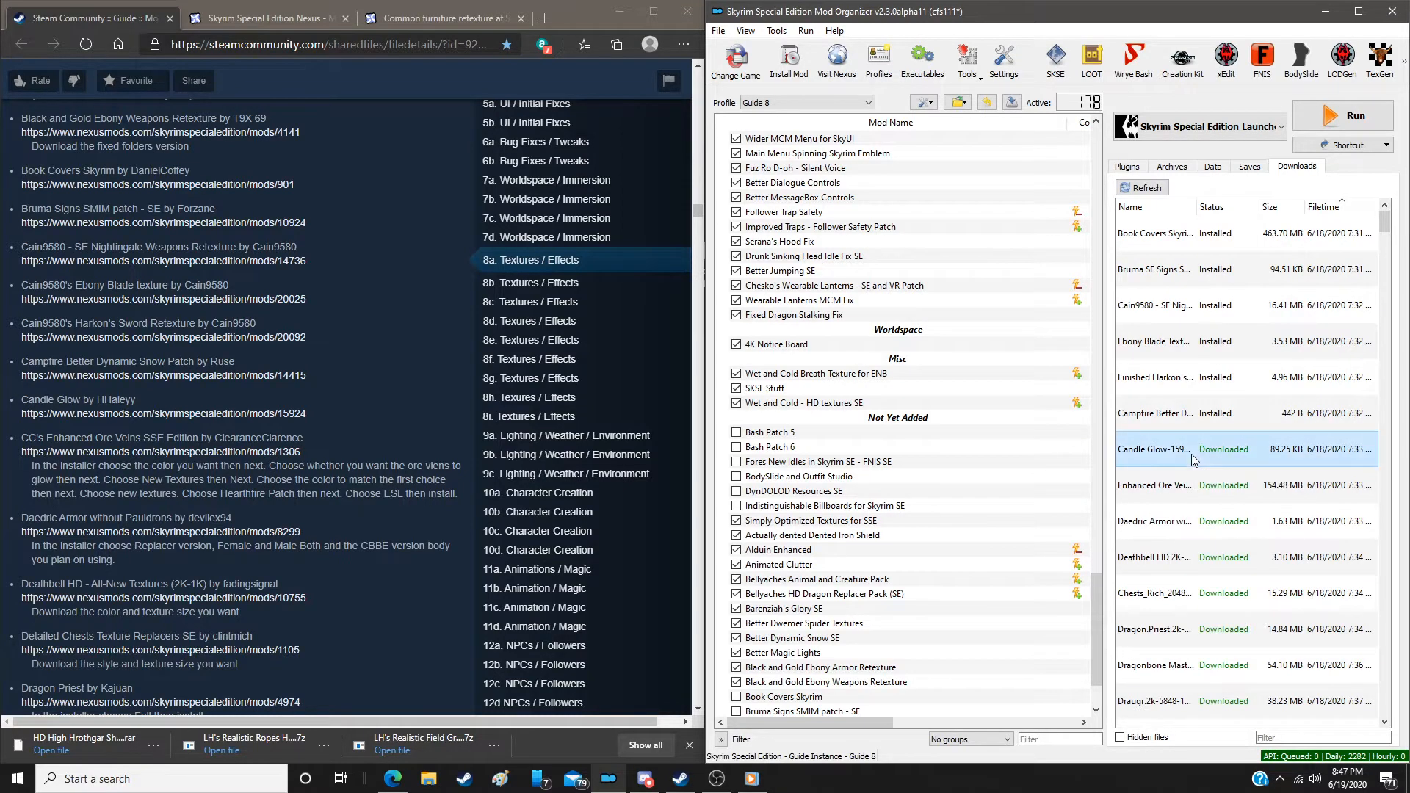
pyautogui.click(943, 406)
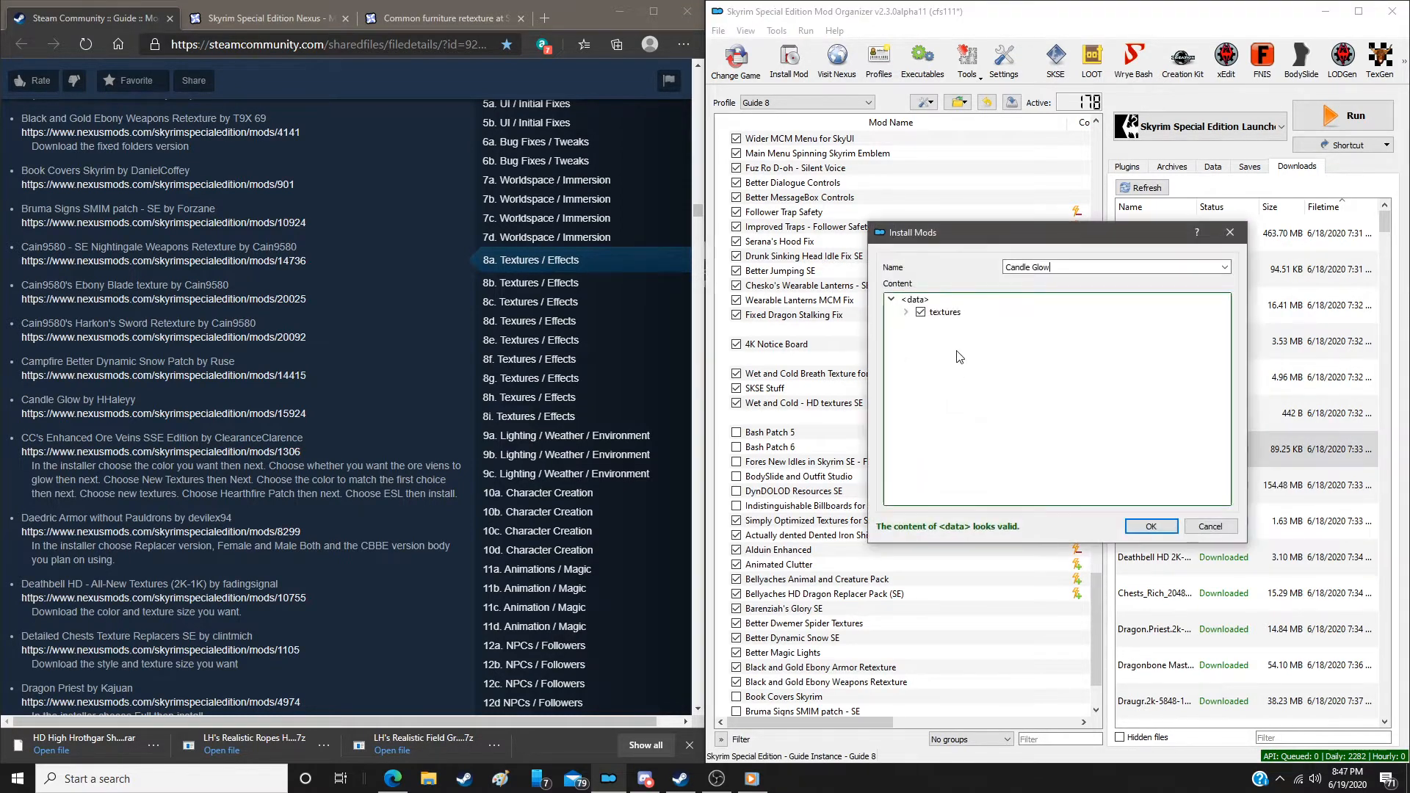
pyautogui.click(1151, 527)
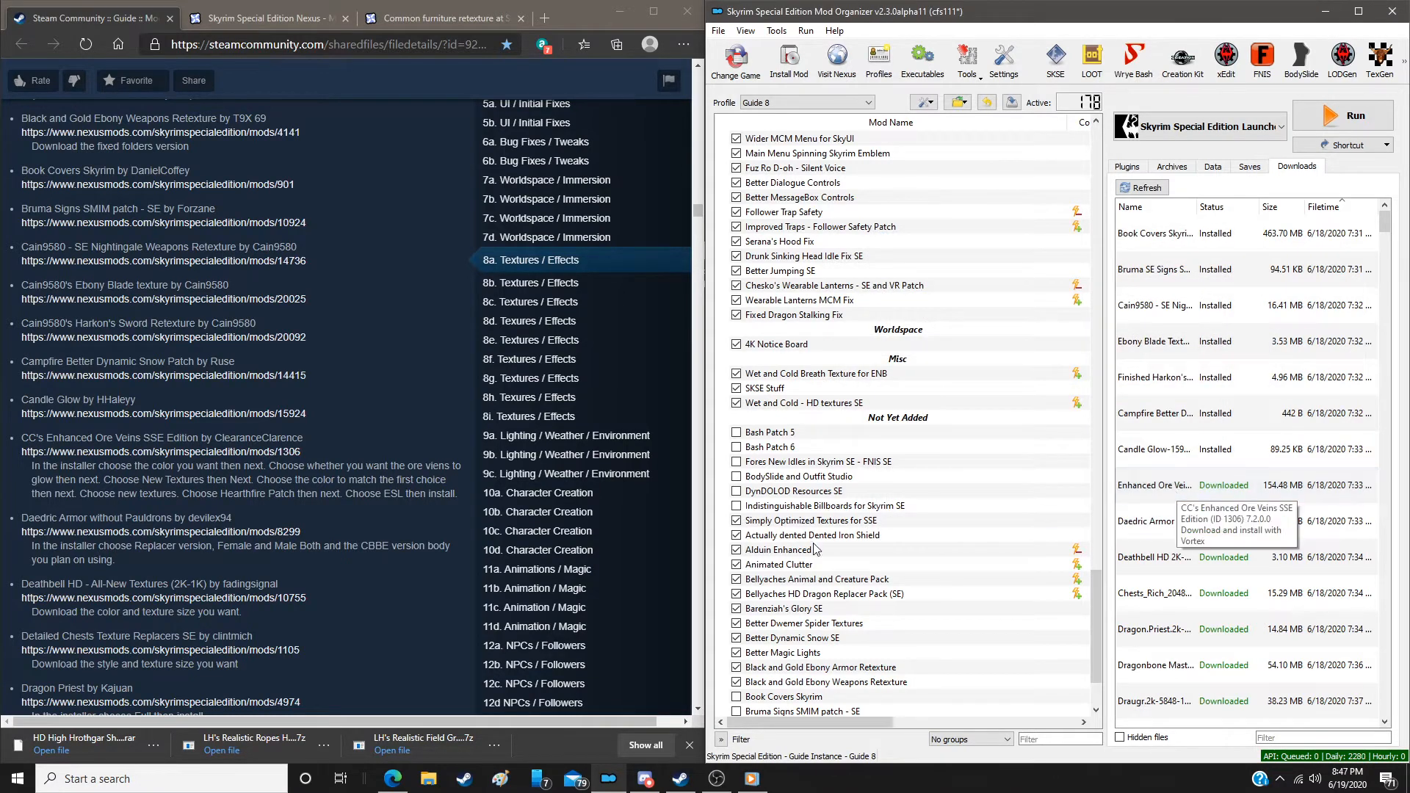
# Enable the seven newly installed mods from Book Covers Skyrim down to Candle Glow in the mod list
pyautogui.scroll(-3, 815, 558)
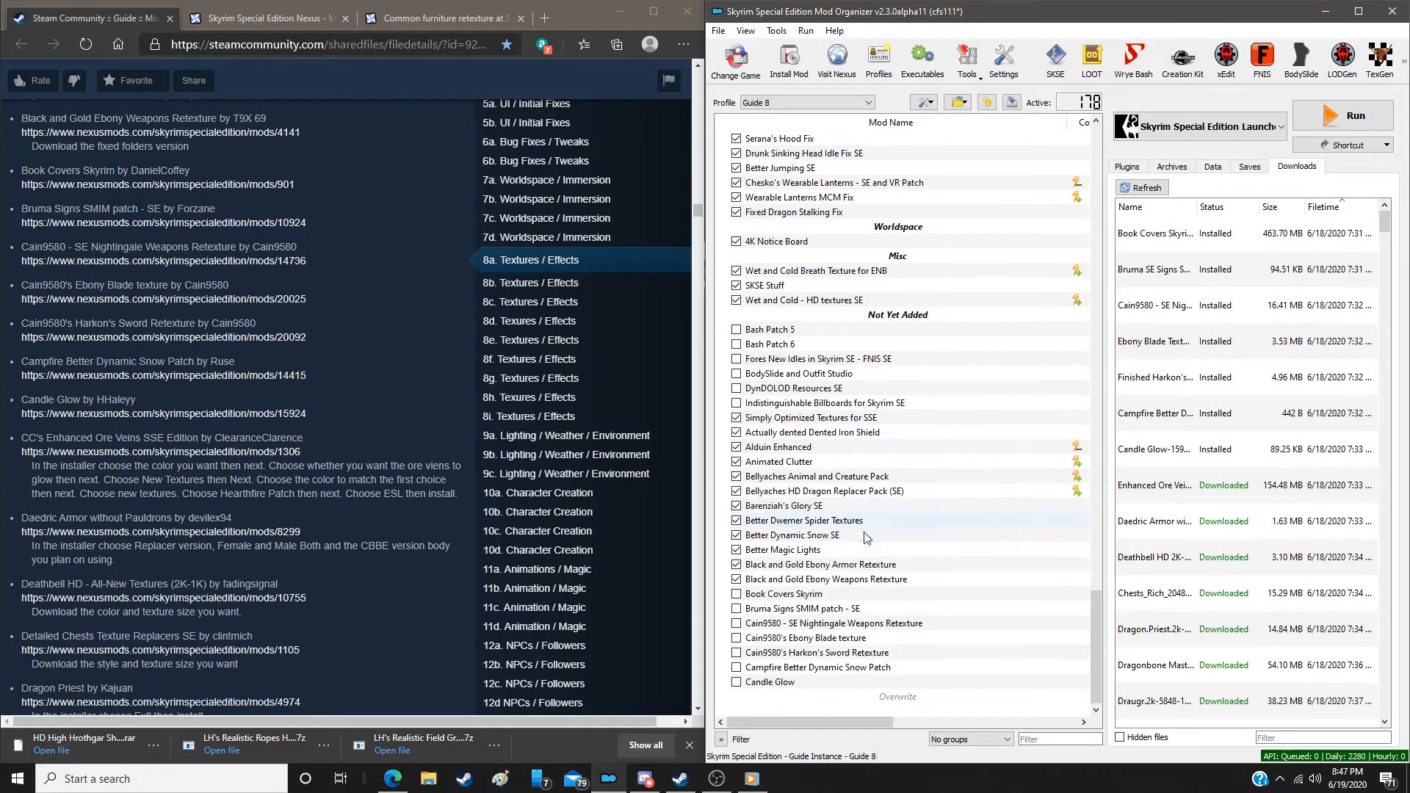
pyautogui.click(736, 594)
pyautogui.click(736, 608)
pyautogui.click(736, 623)
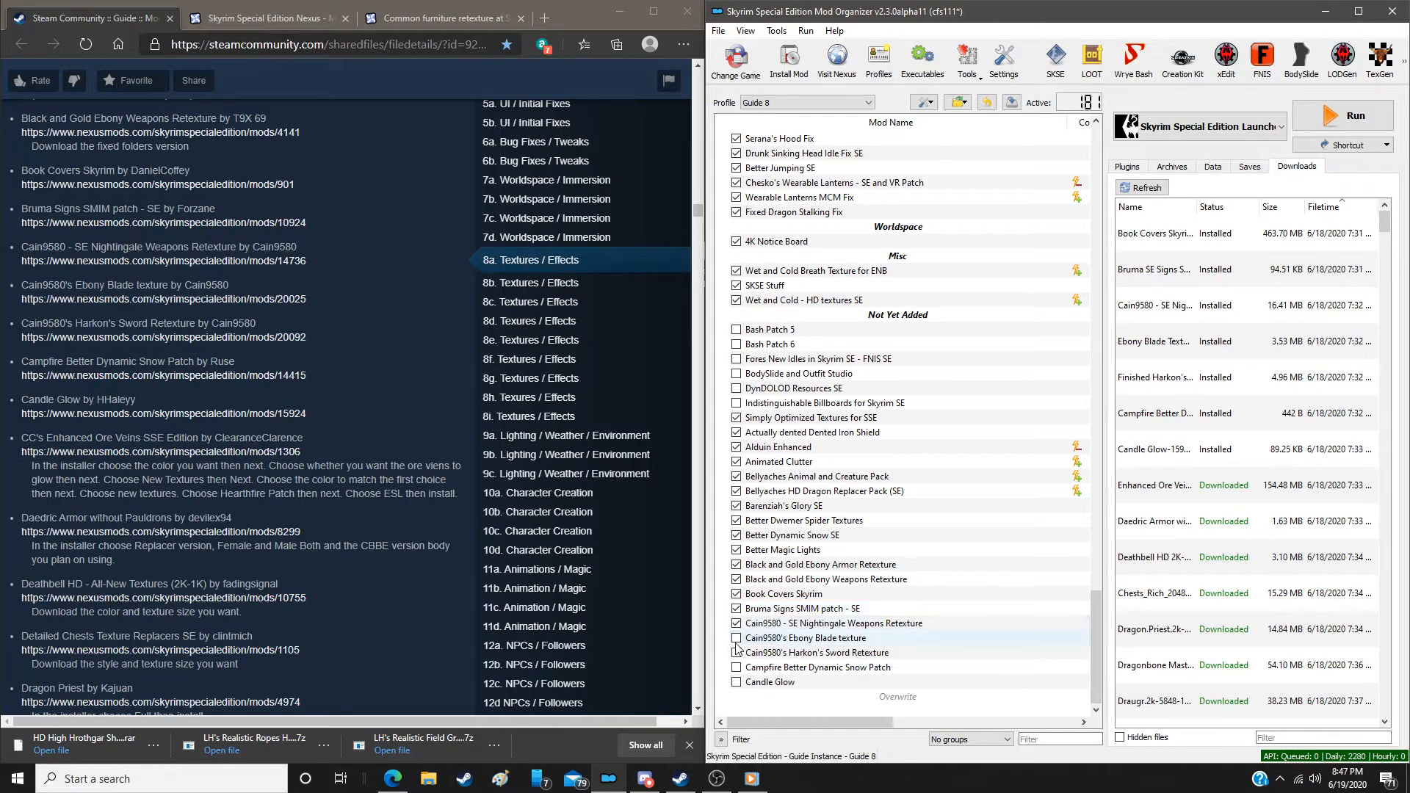
pyautogui.click(736, 642)
pyautogui.click(737, 653)
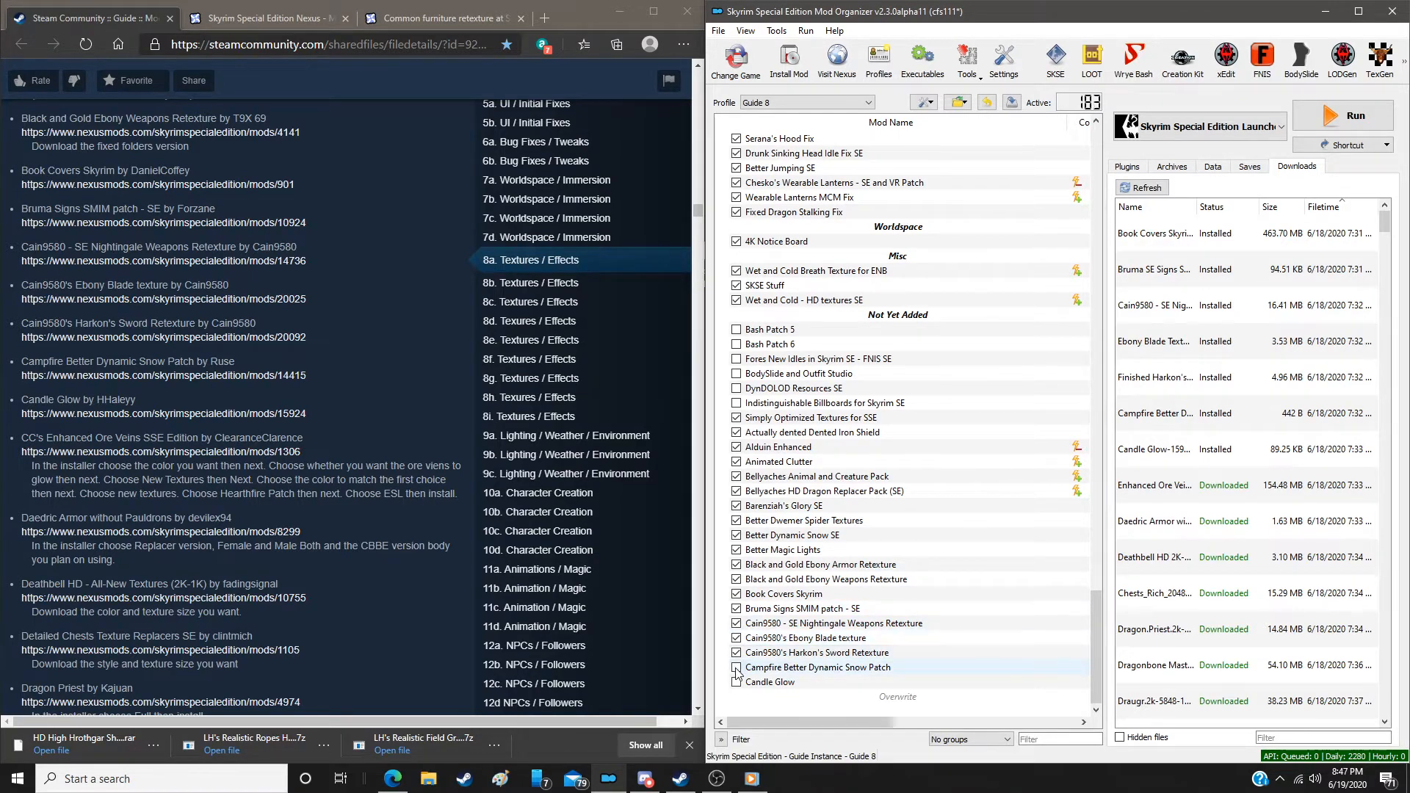
pyautogui.click(737, 667)
pyautogui.click(737, 681)
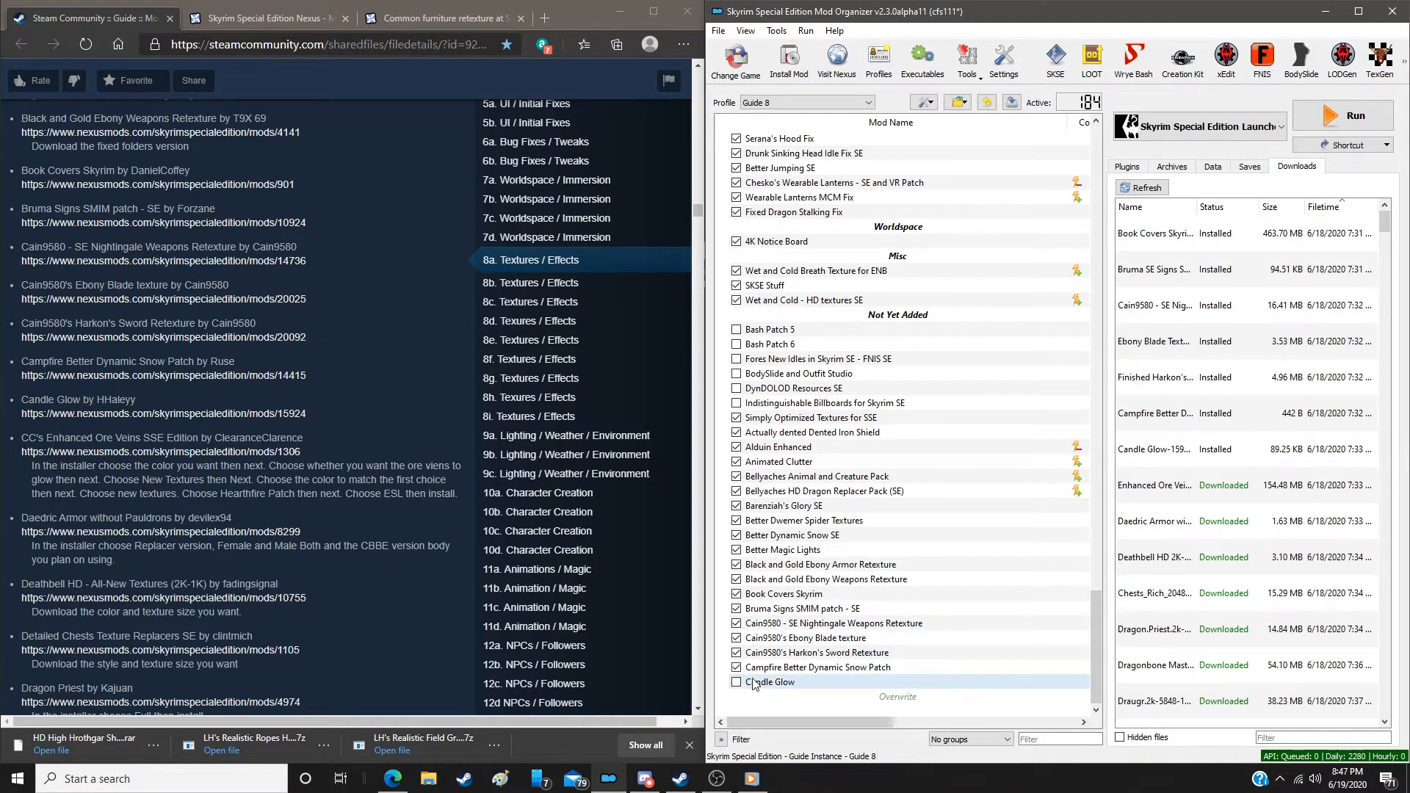
# Start installing the downloaded CC's Enhanced Ore Veins SSE mod with the Grey stone color and the Brighter ore type
pyautogui.doubleClick(1187, 487)
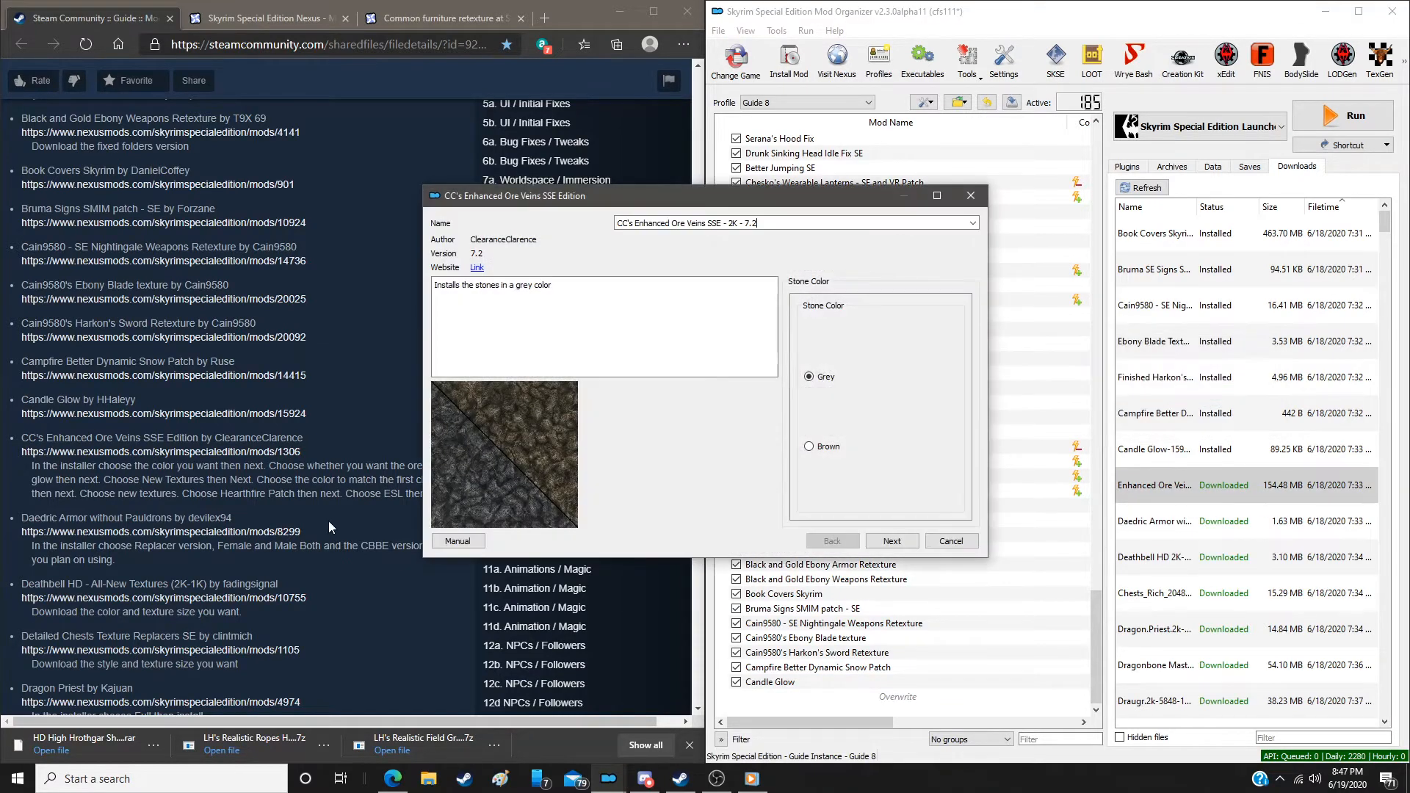
pyautogui.moveTo(735, 203); pyautogui.dragTo(880, 195)
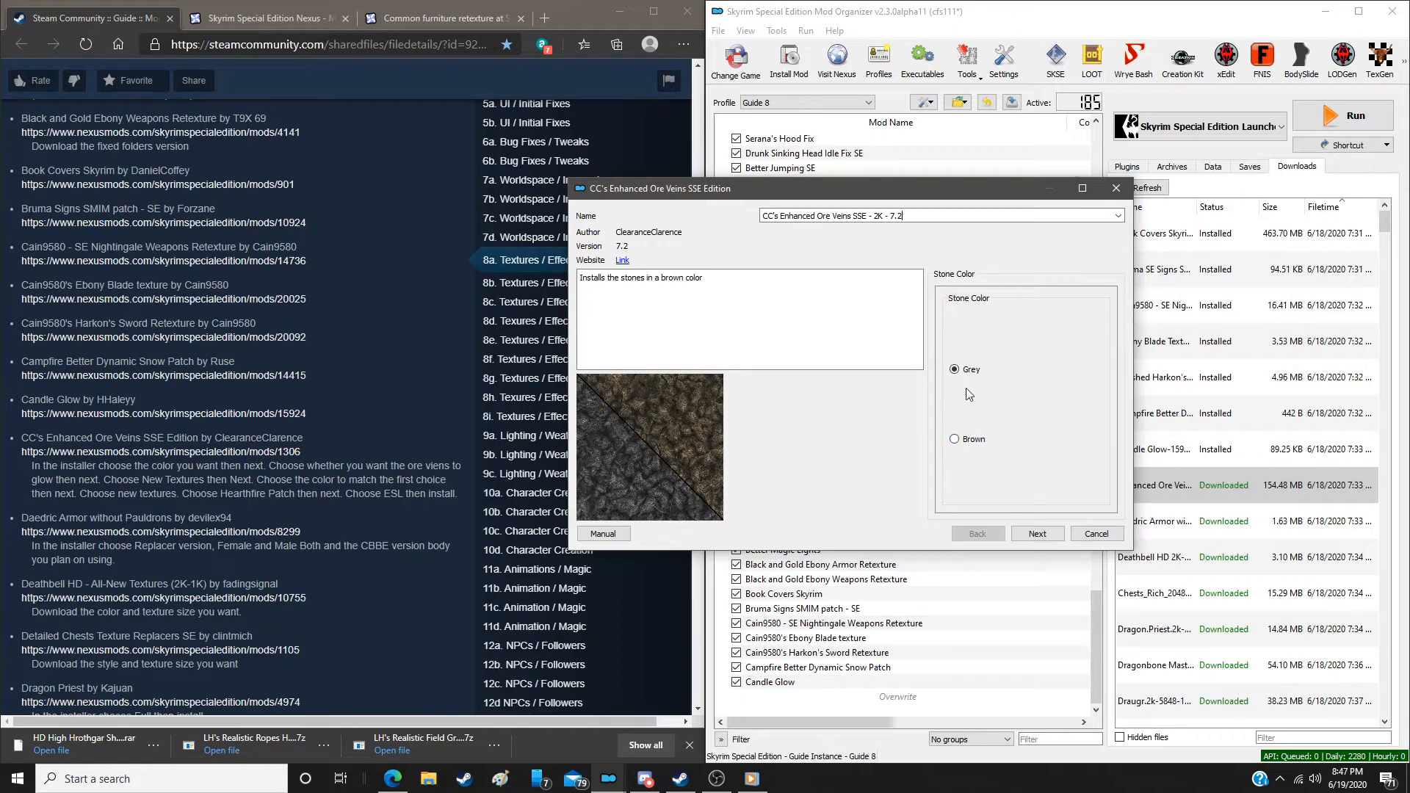
pyautogui.click(1042, 534)
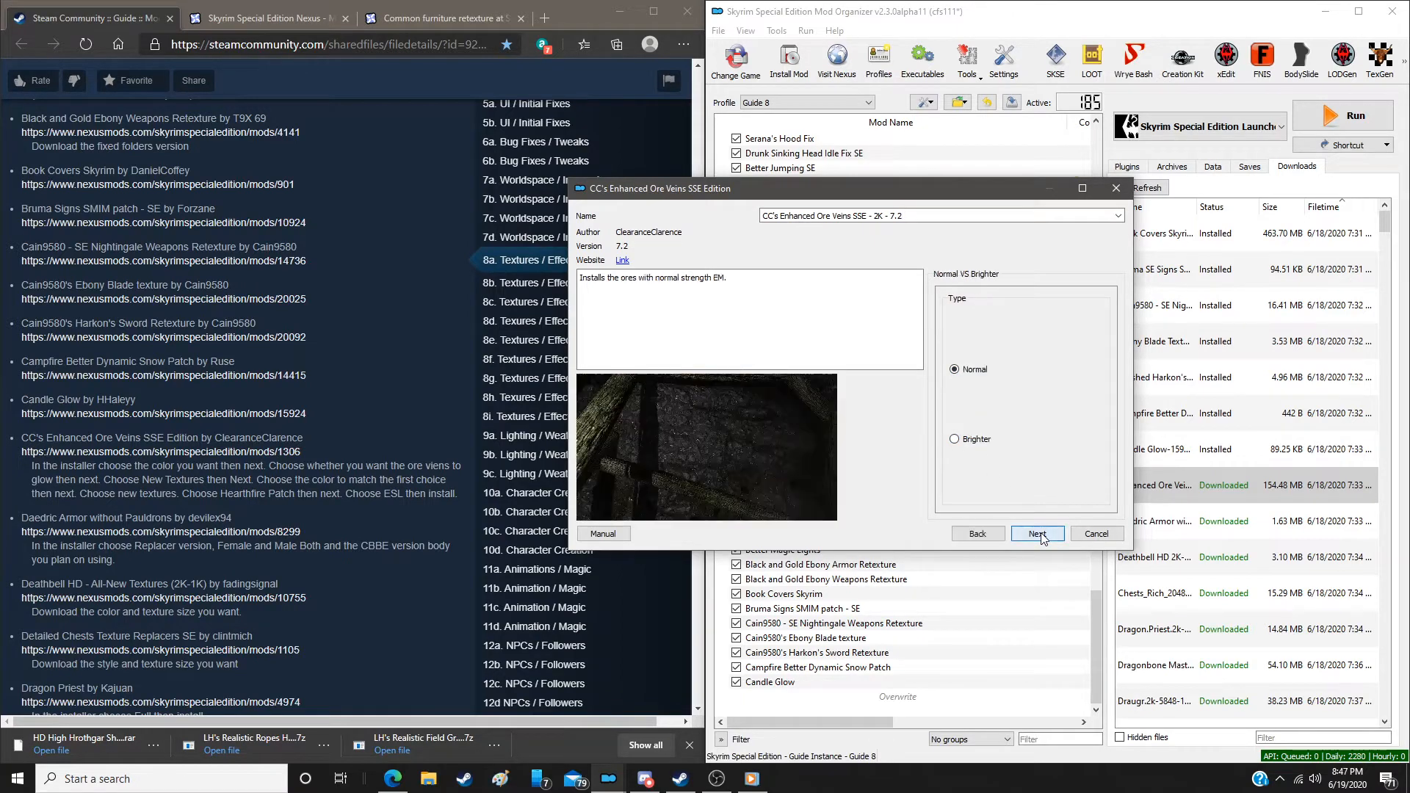
pyautogui.click(956, 440)
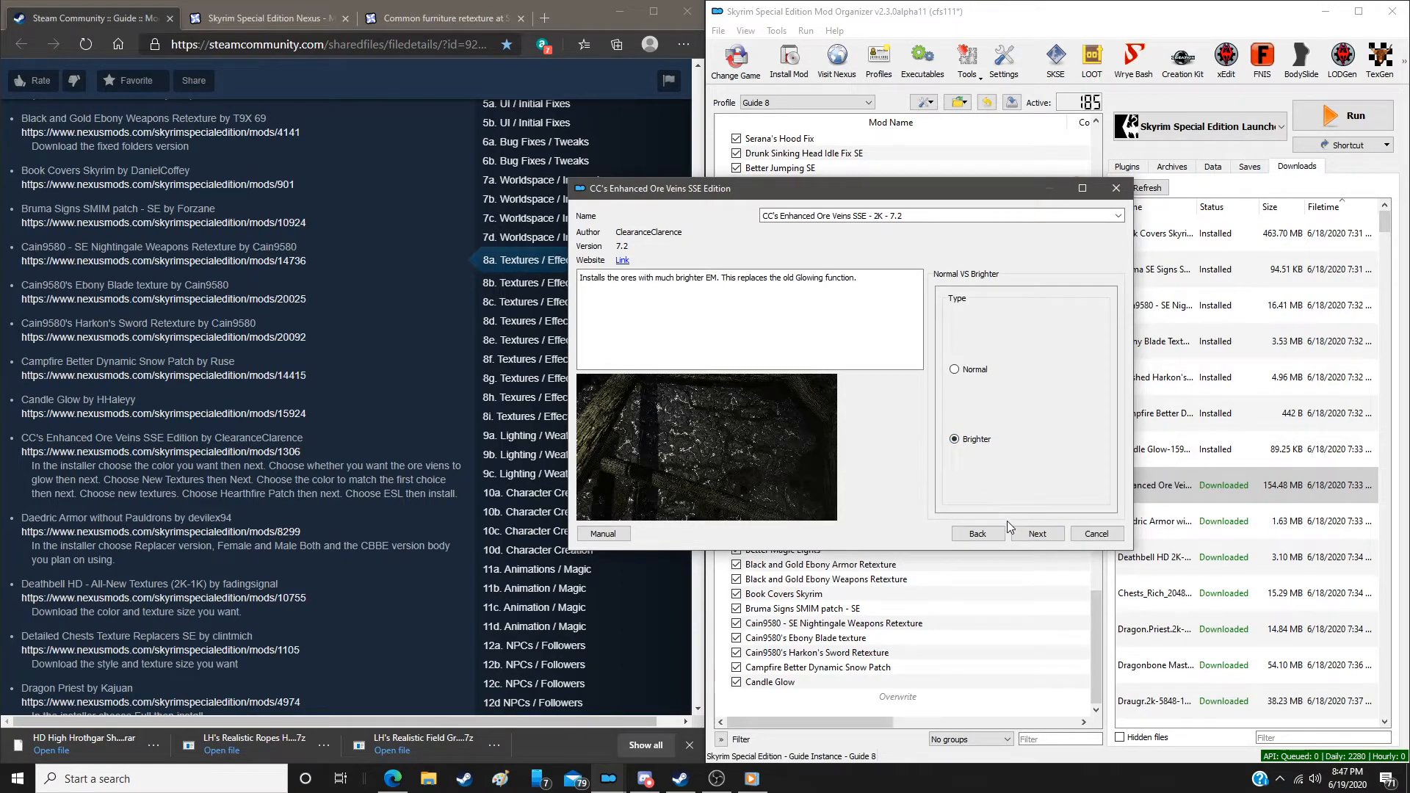
pyautogui.click(1032, 534)
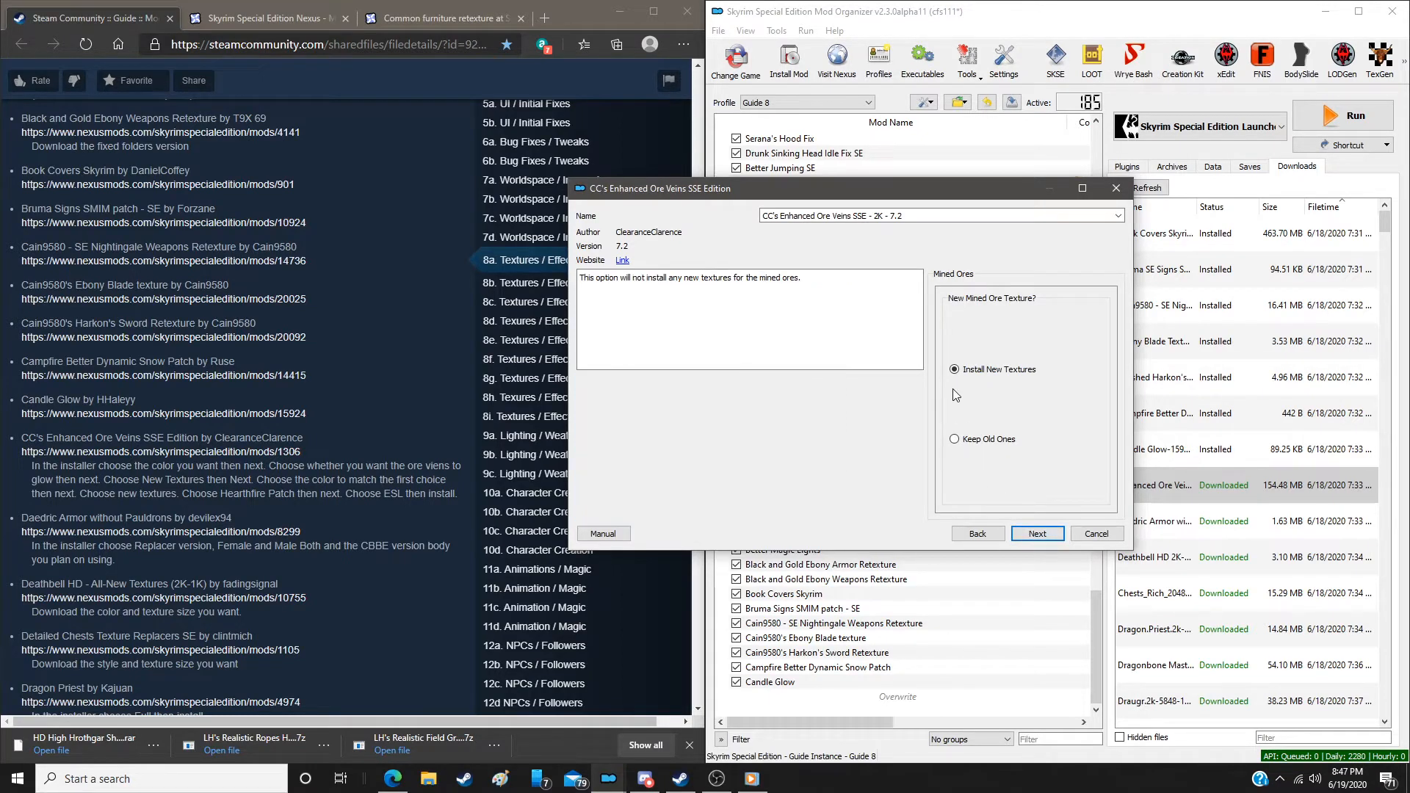
# Finish installing the ore veins mod with new Grey mined-ore textures, new ingot textures, the Hearthfire patch and the ESL format
pyautogui.click(1037, 534)
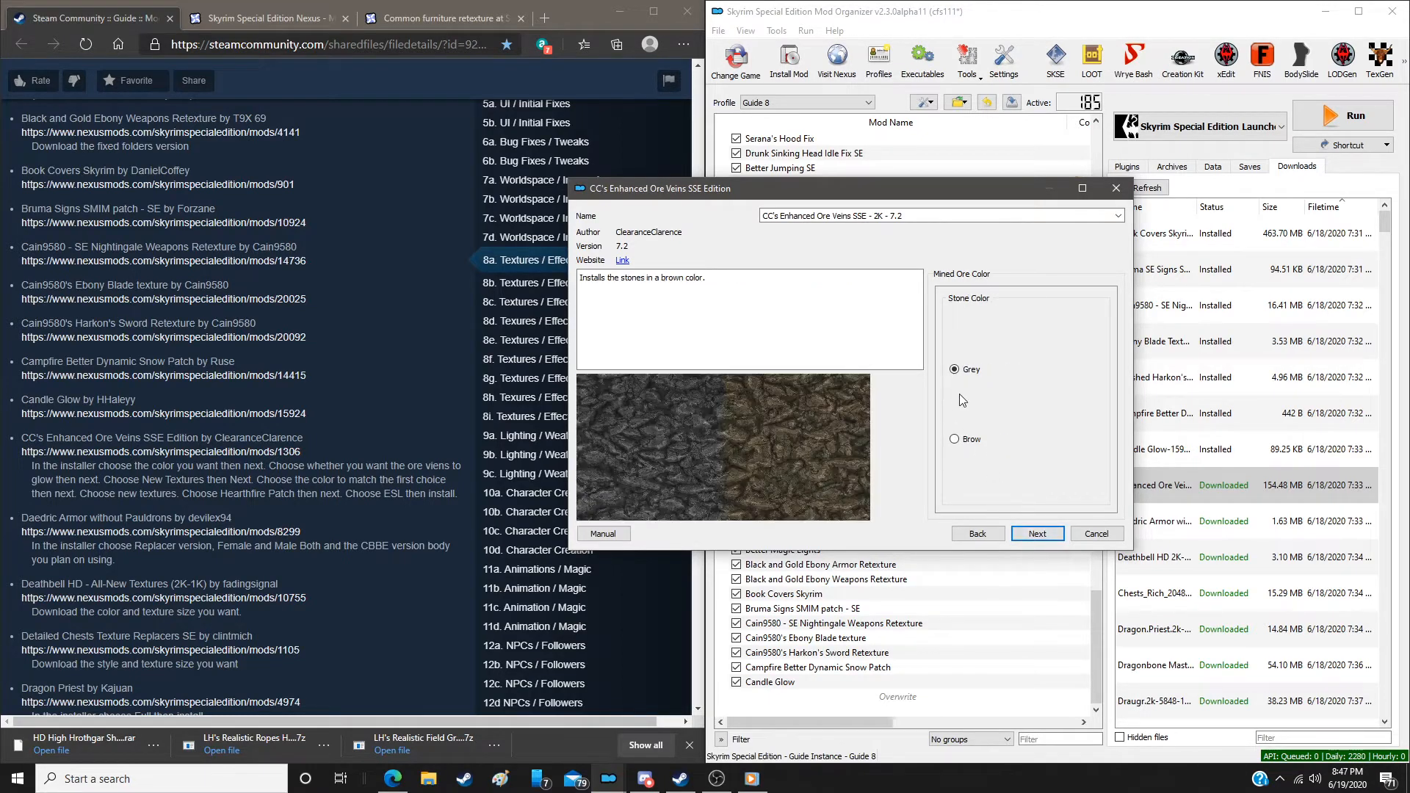
pyautogui.click(1035, 534)
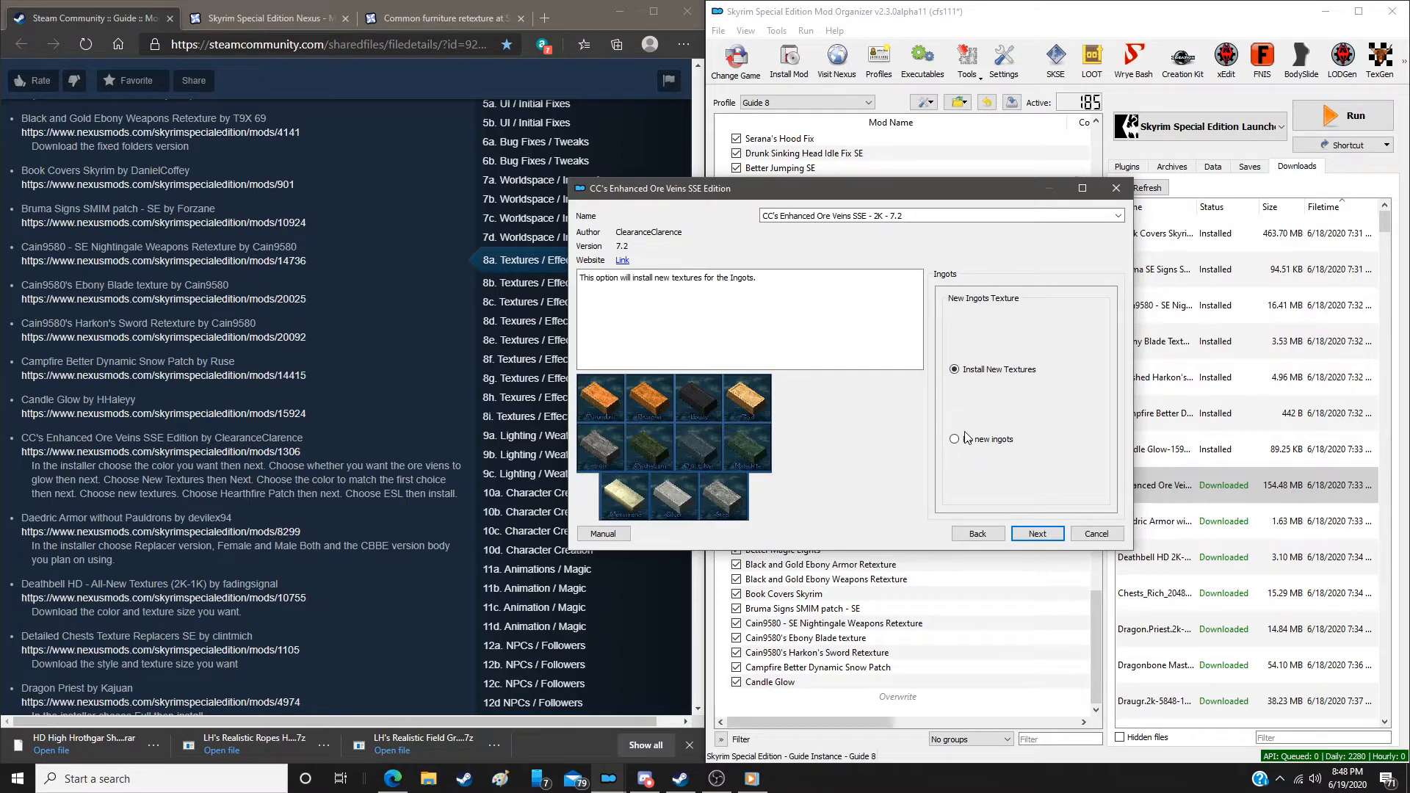
pyautogui.click(1036, 534)
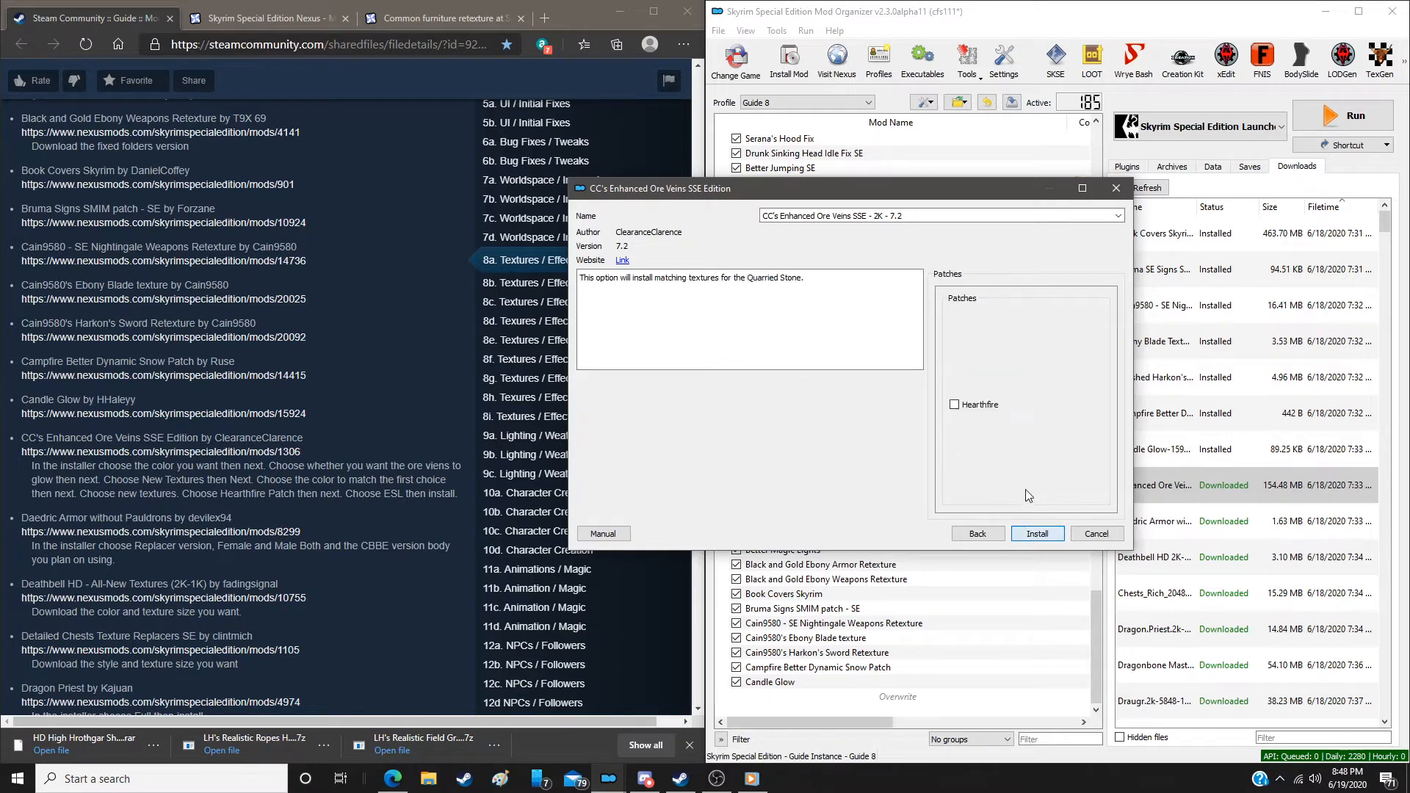
pyautogui.click(954, 404)
pyautogui.click(1036, 534)
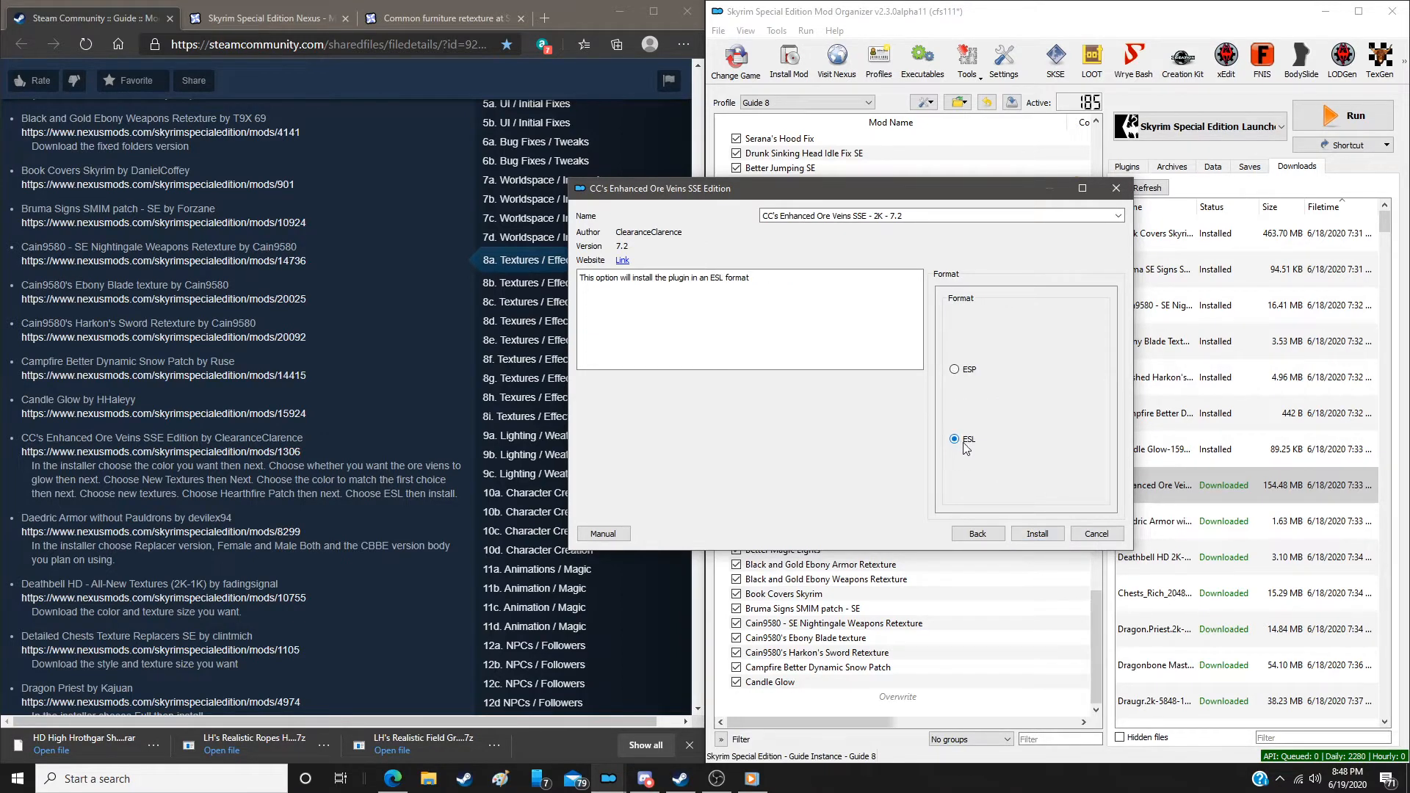
pyautogui.click(1031, 535)
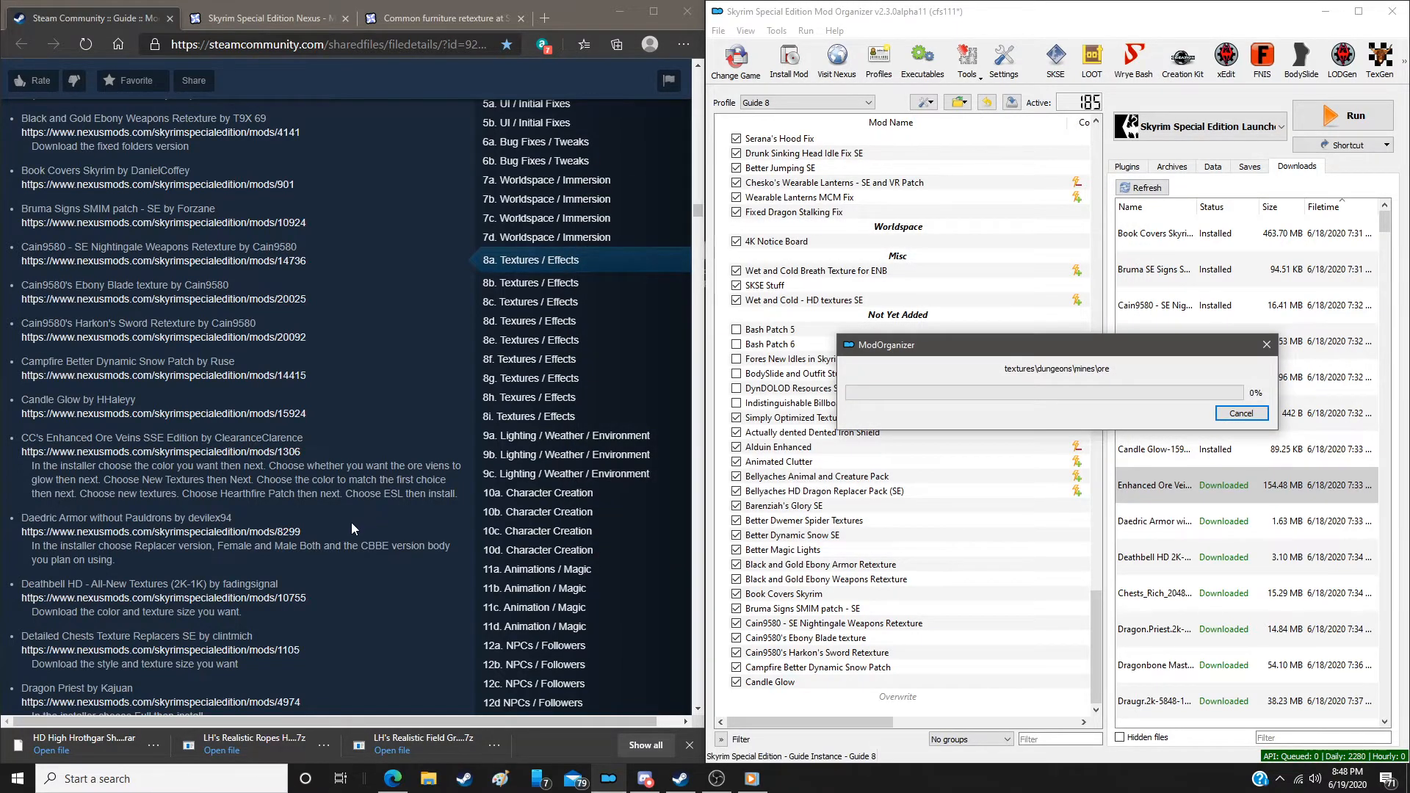
# Install the downloaded Daedric Armor without Pauldrons mod with the Replacer Version, Female and Male Both, and CBBE Curvy options
pyautogui.scroll(-5, 351, 522)
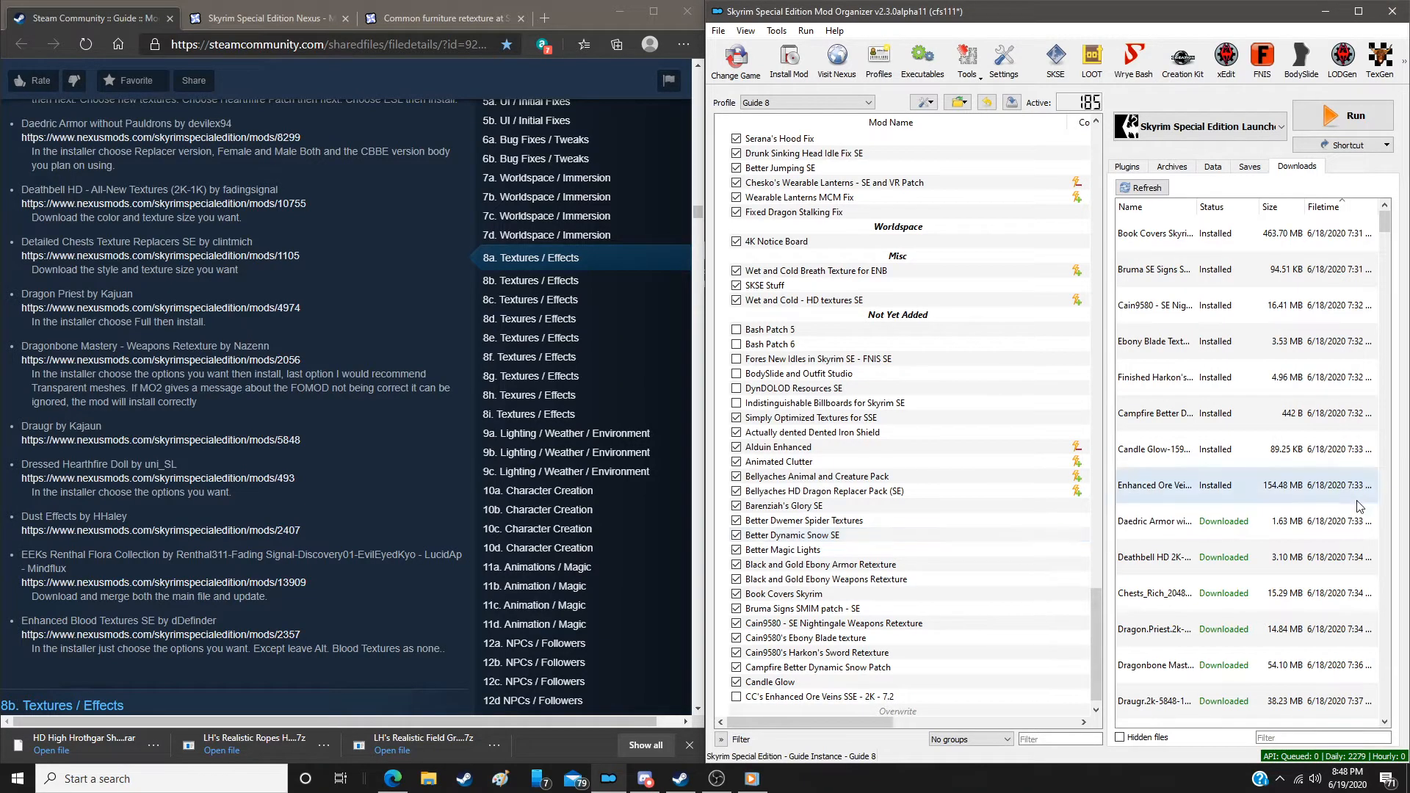
pyautogui.doubleClick(1153, 521)
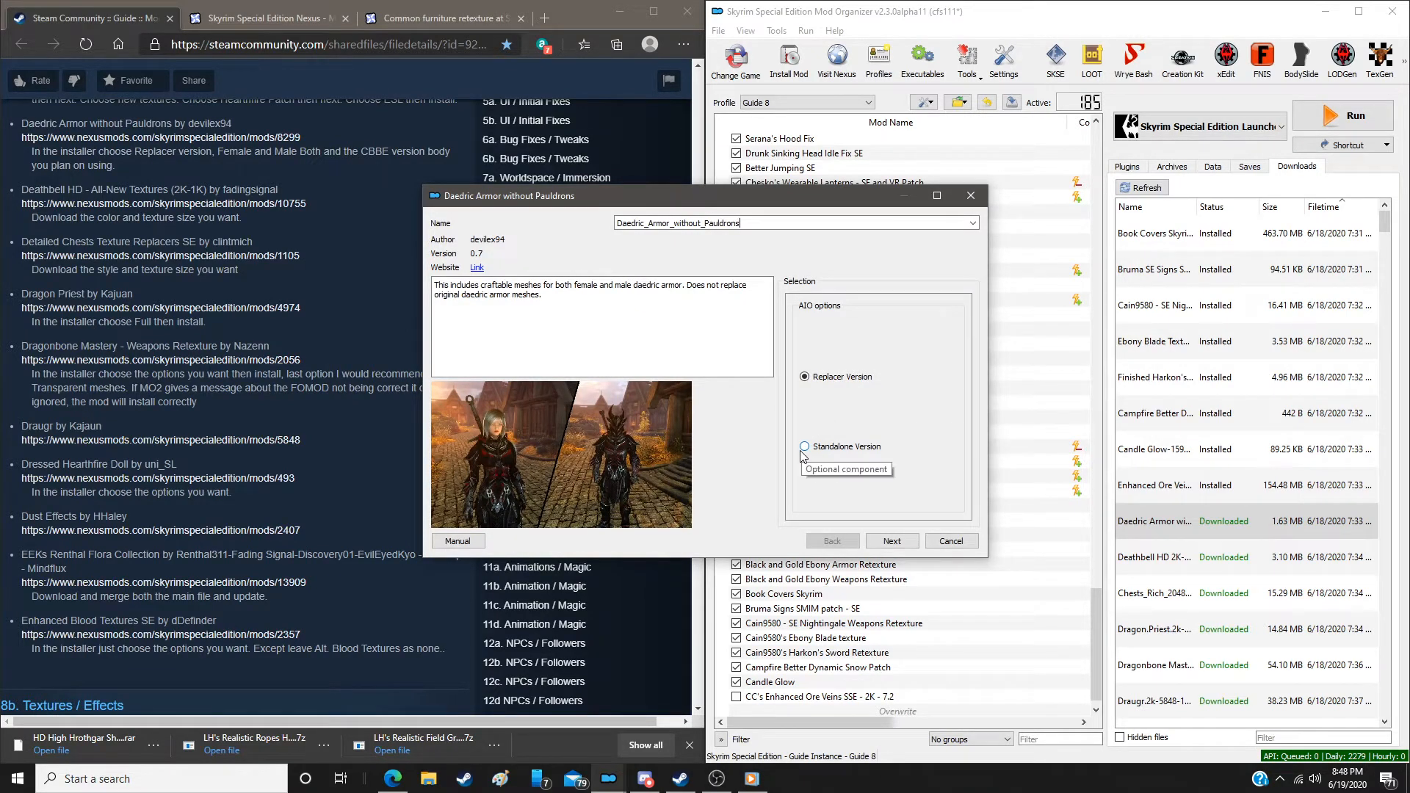
pyautogui.click(891, 541)
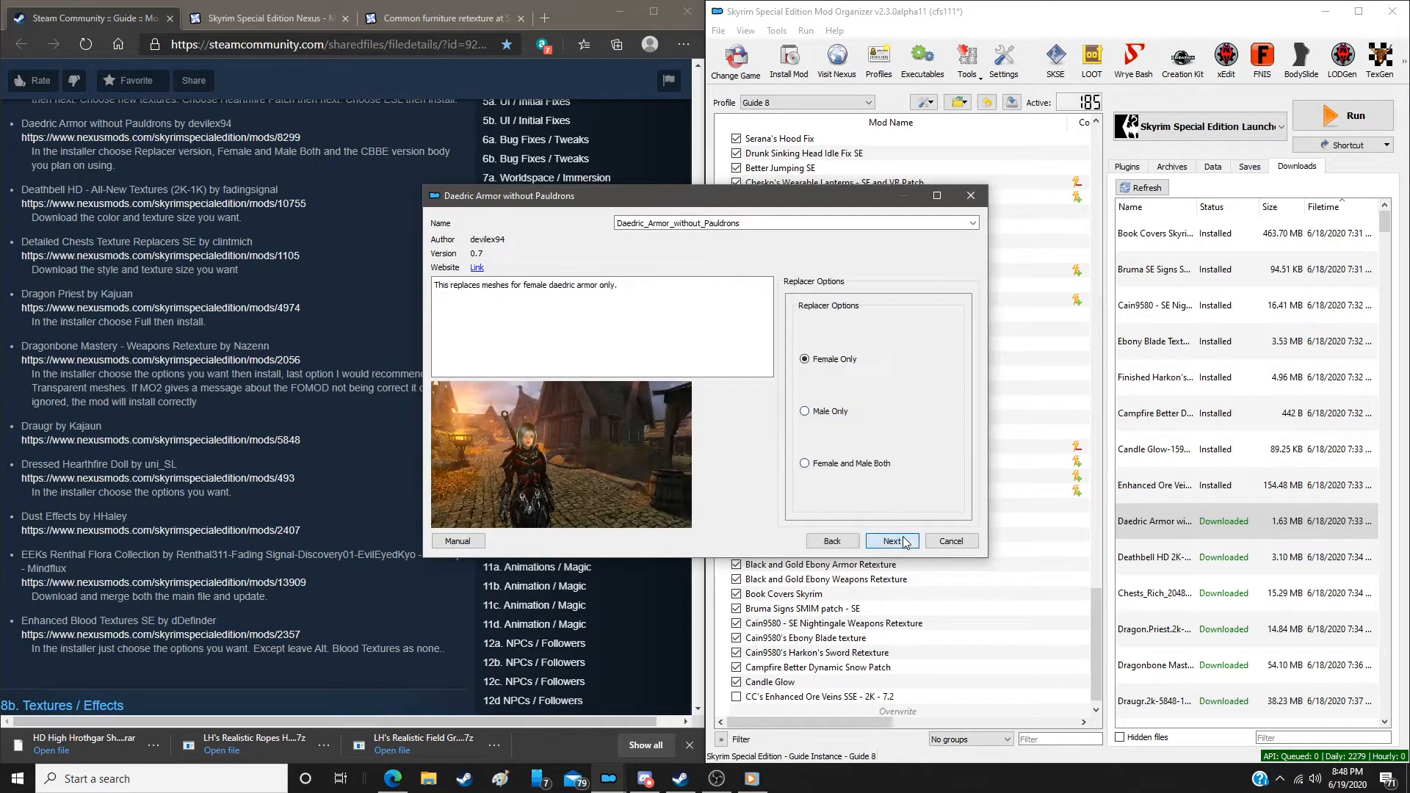
pyautogui.click(805, 463)
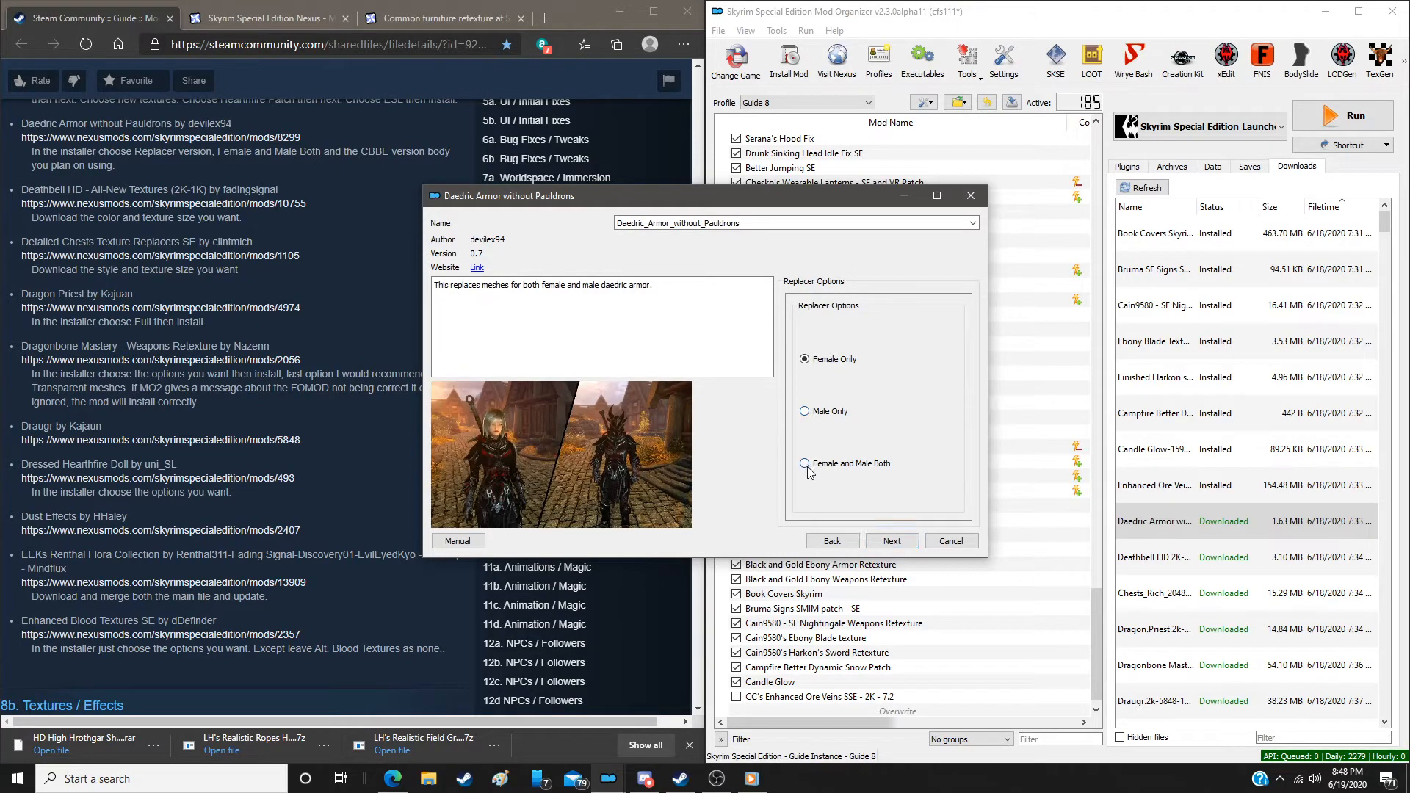
pyautogui.click(891, 541)
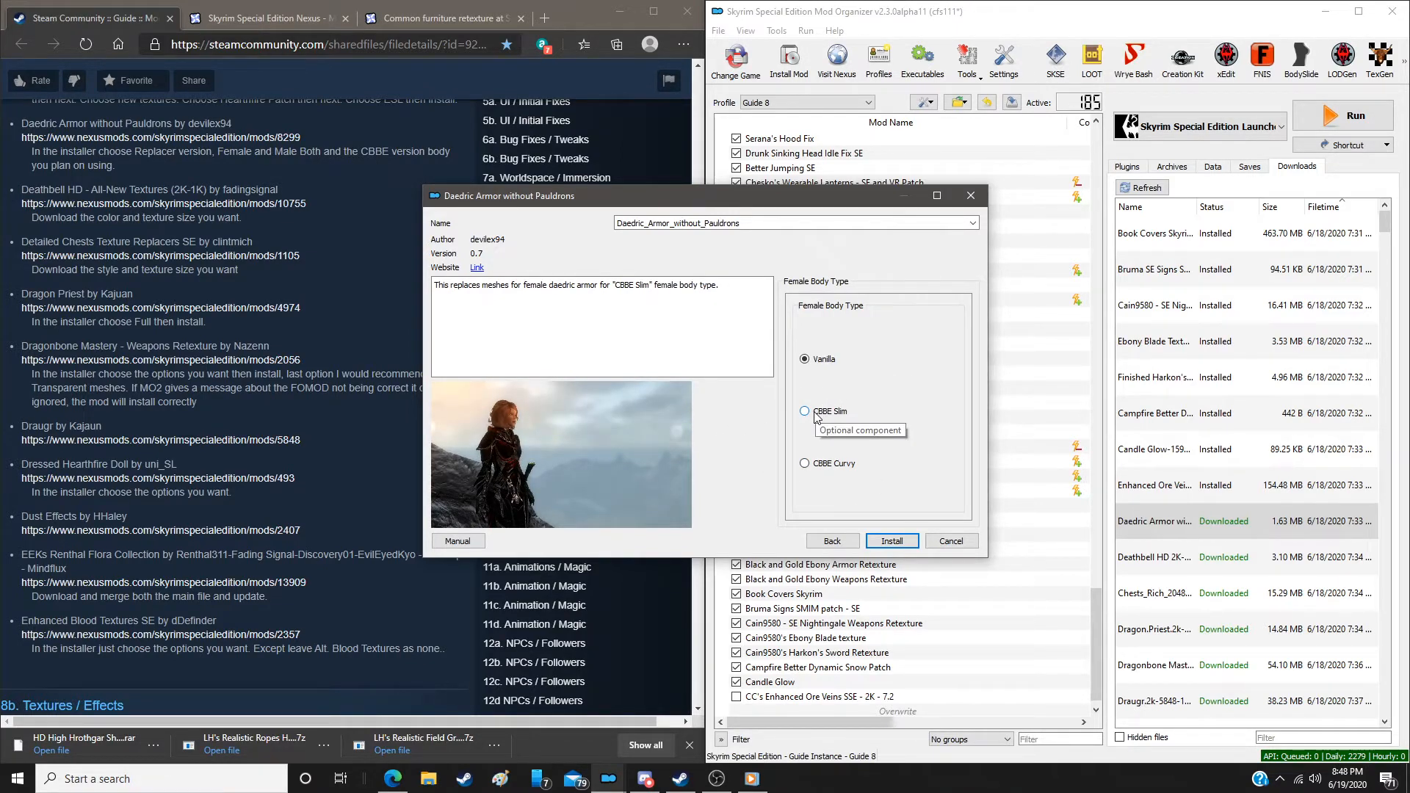
pyautogui.click(804, 463)
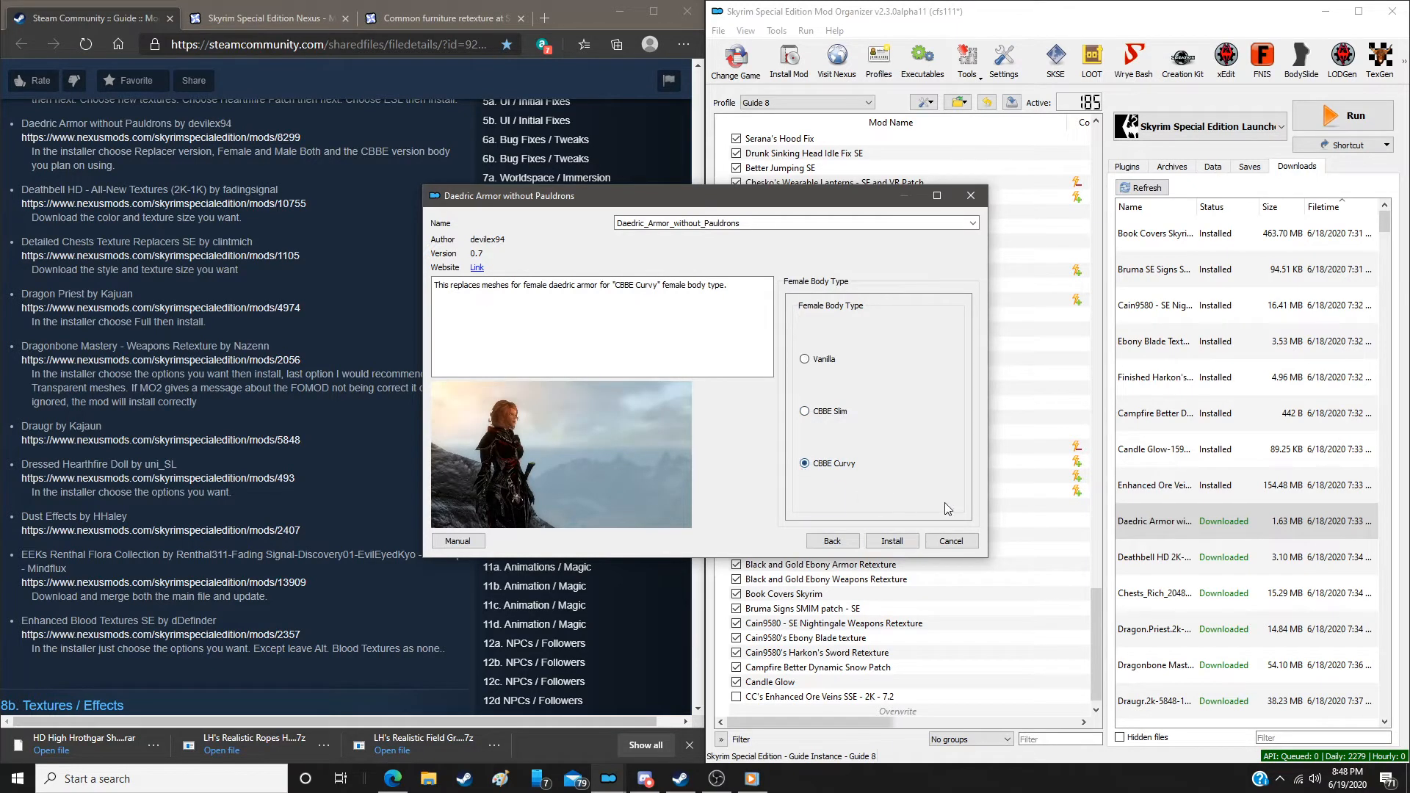
pyautogui.click(891, 540)
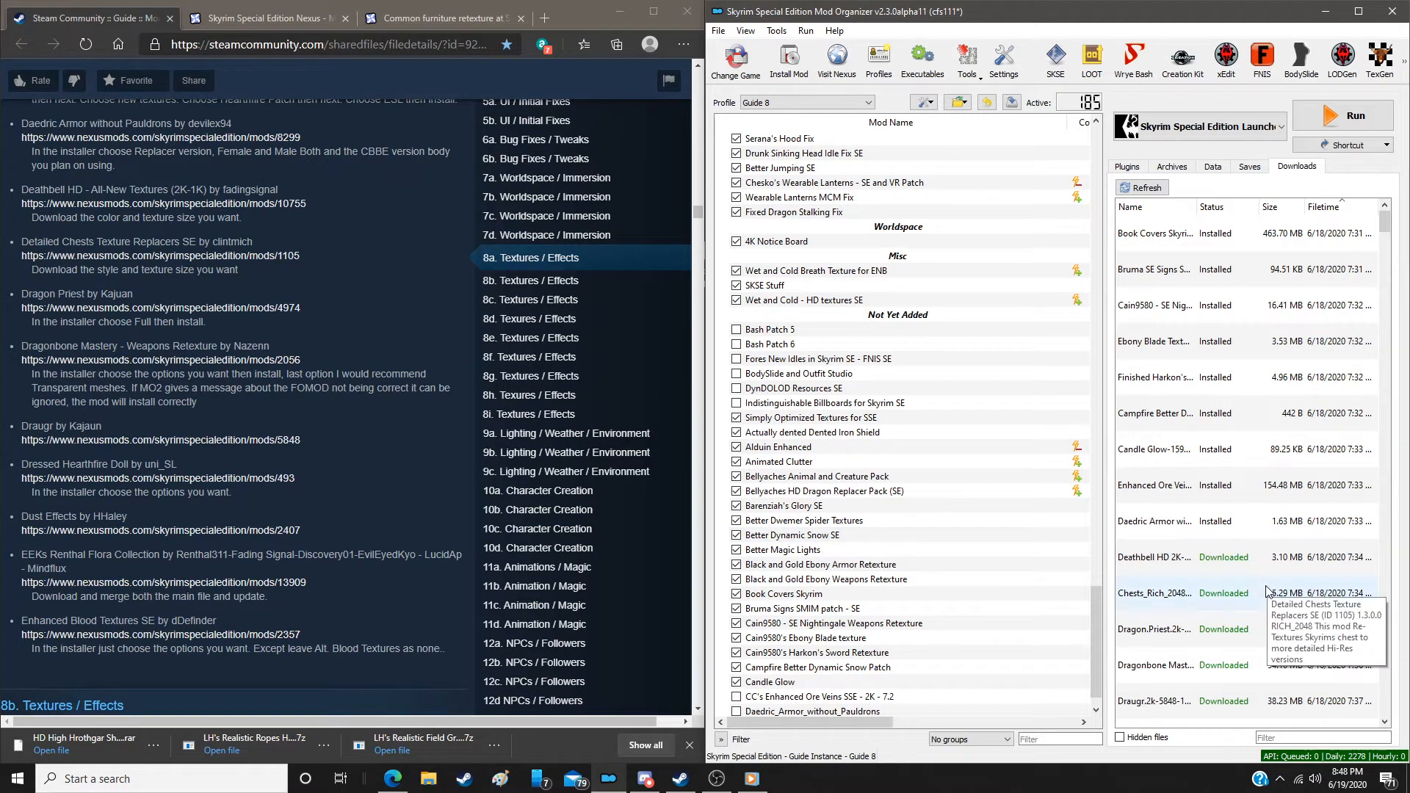
# Install the downloaded Deathbell HD - All-New Textures mod manually, excluding its fomod folder
pyautogui.click(1180, 561)
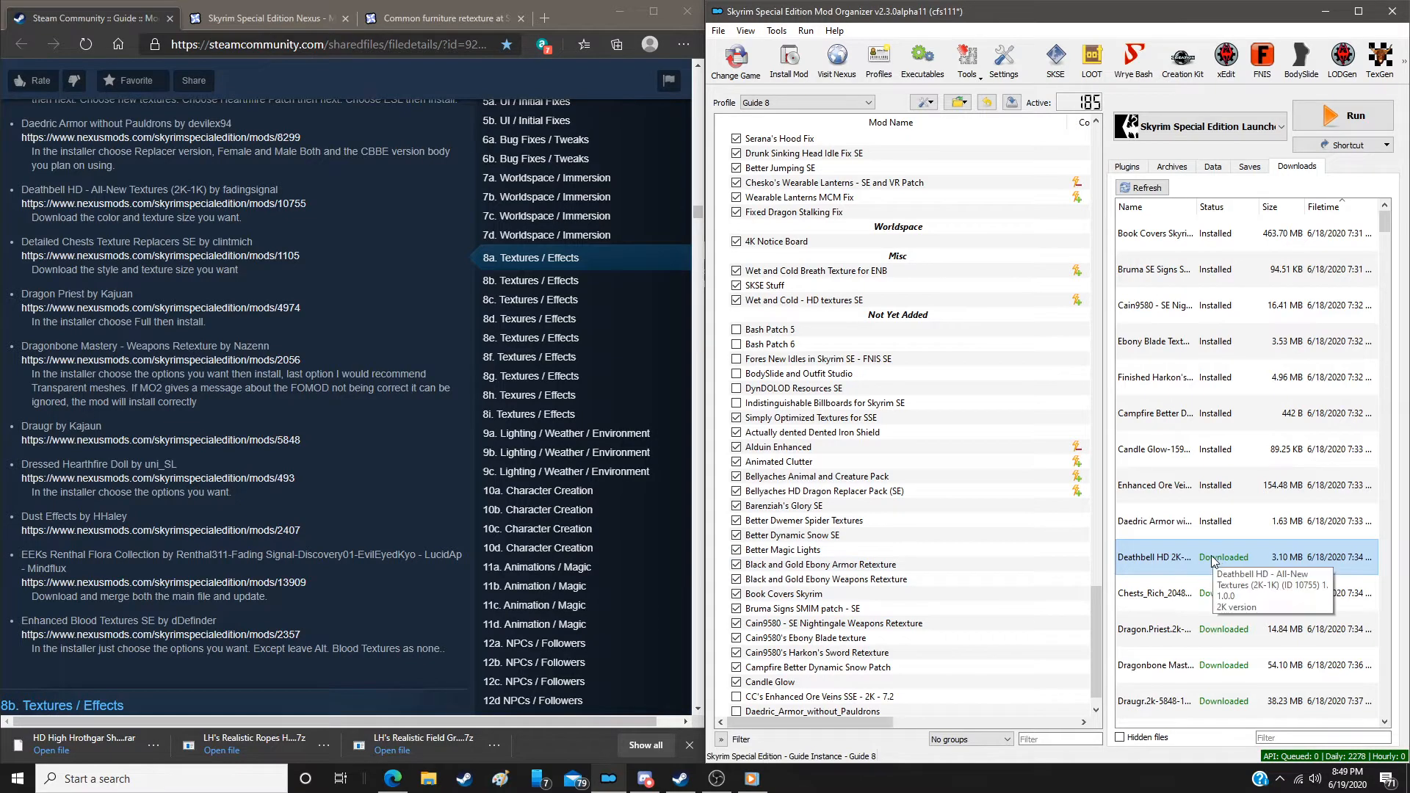
pyautogui.doubleClick(1176, 557)
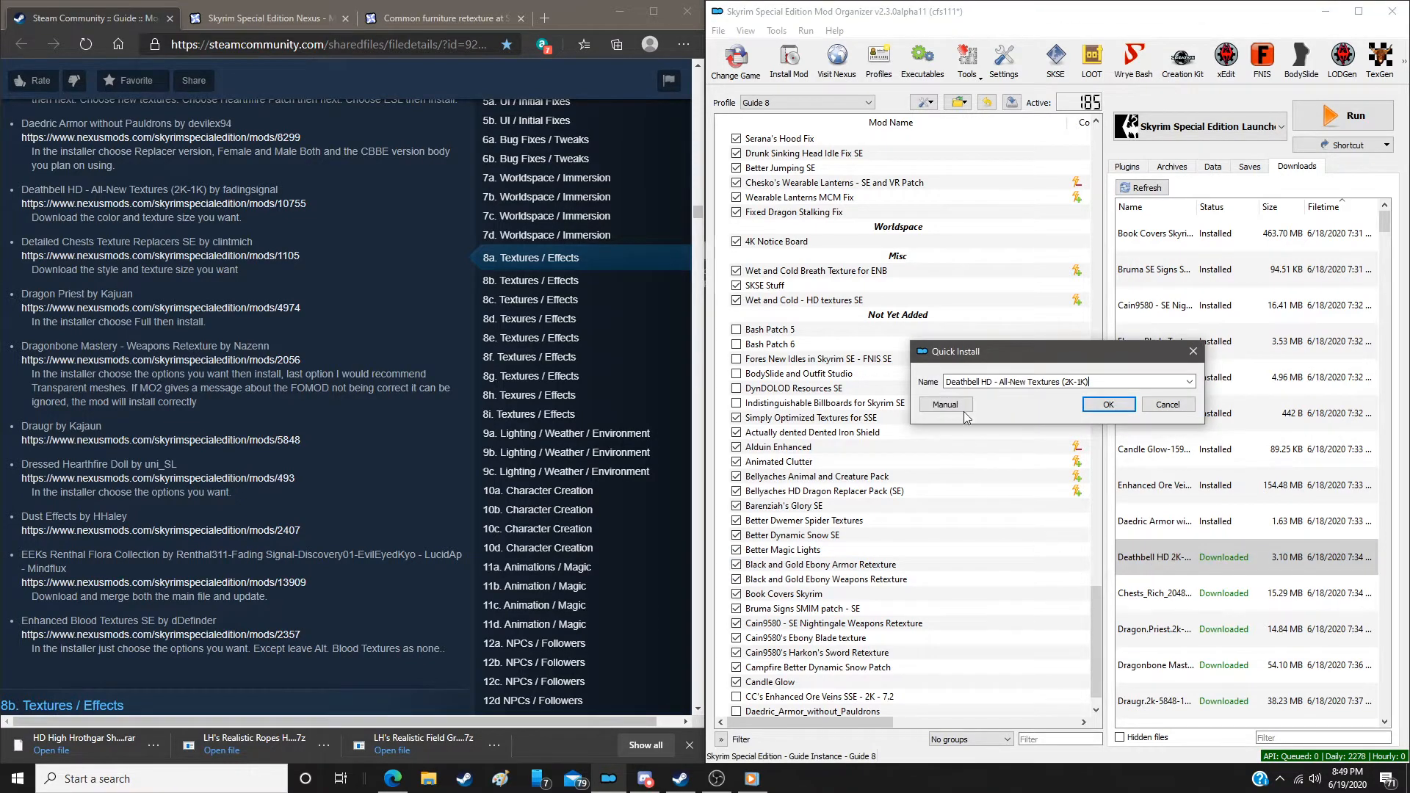
pyautogui.click(963, 410)
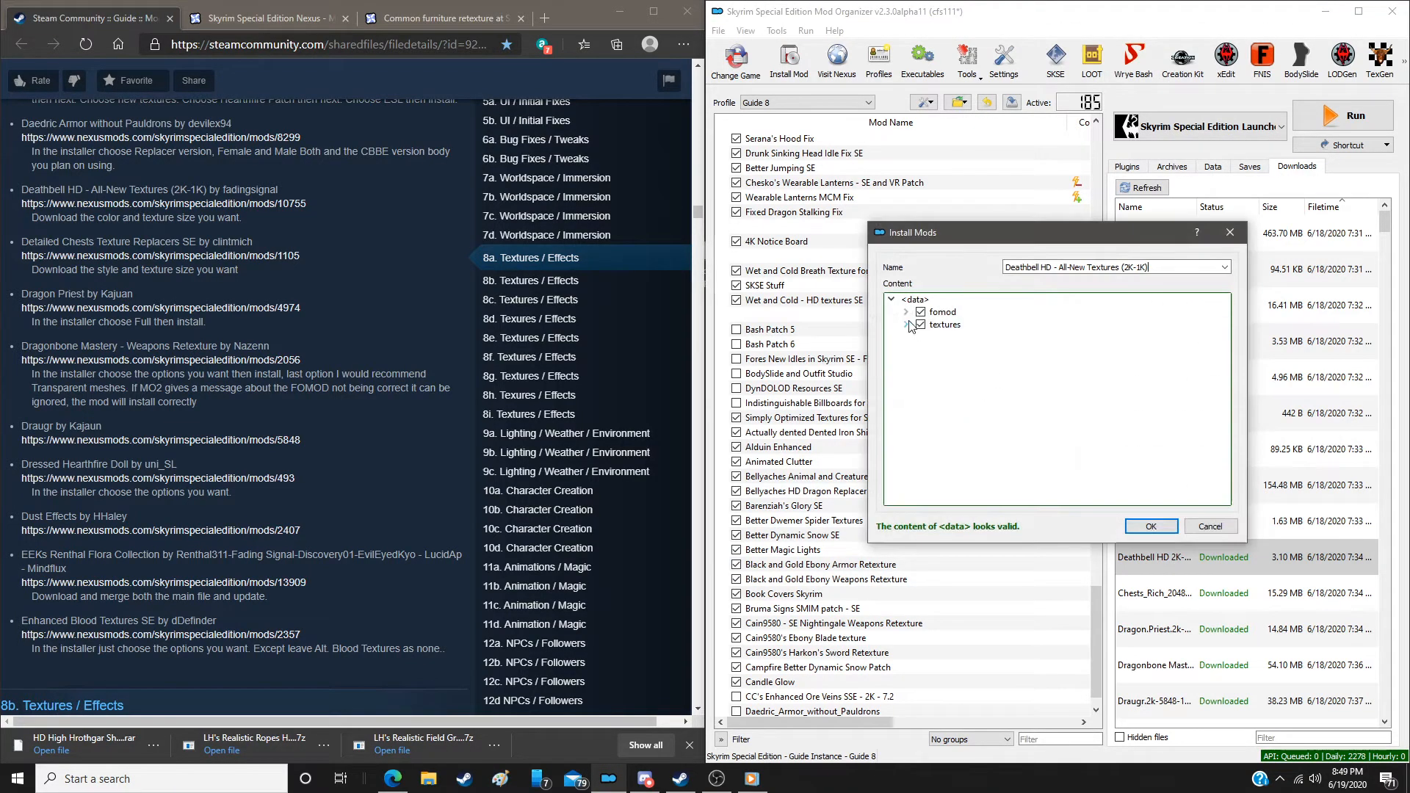
pyautogui.click(920, 311)
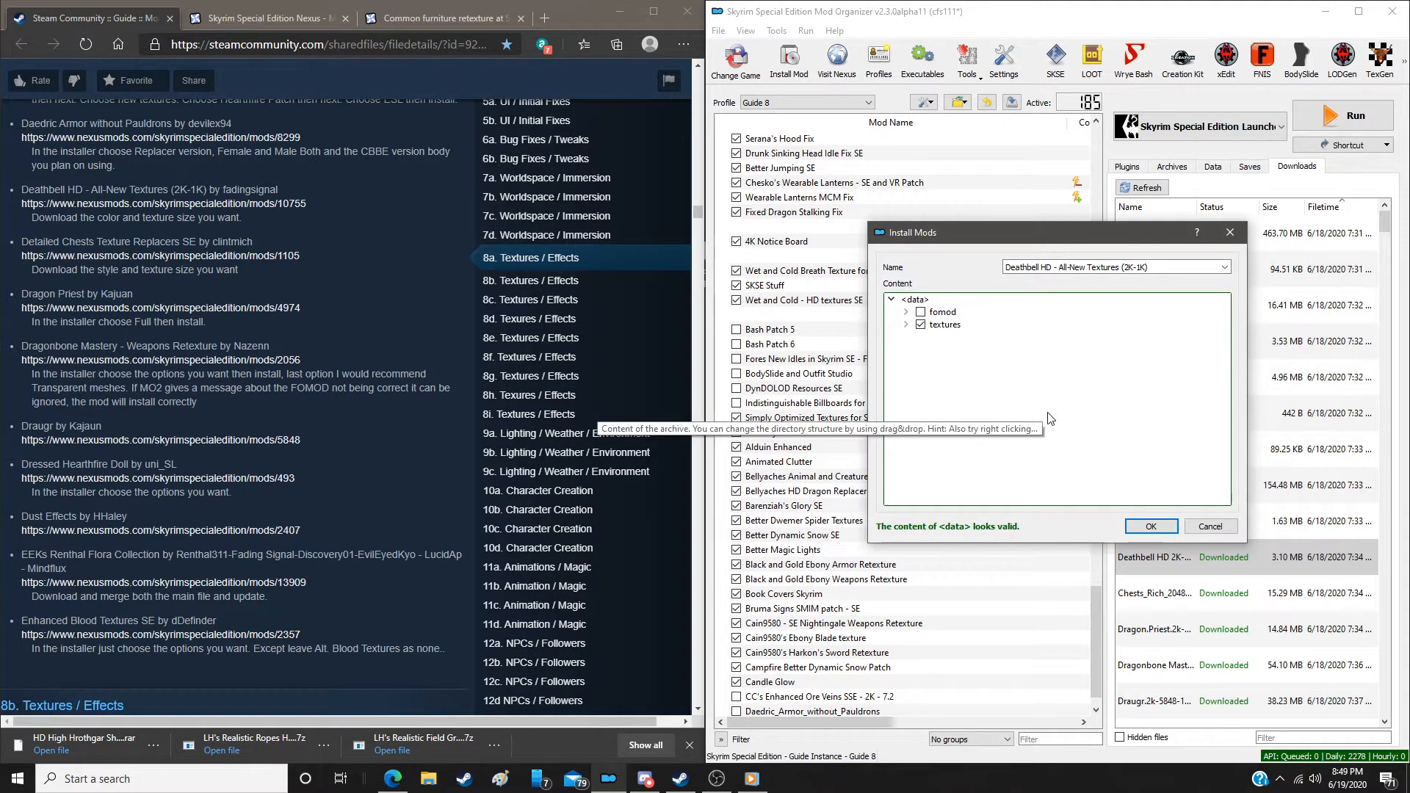
pyautogui.click(1151, 525)
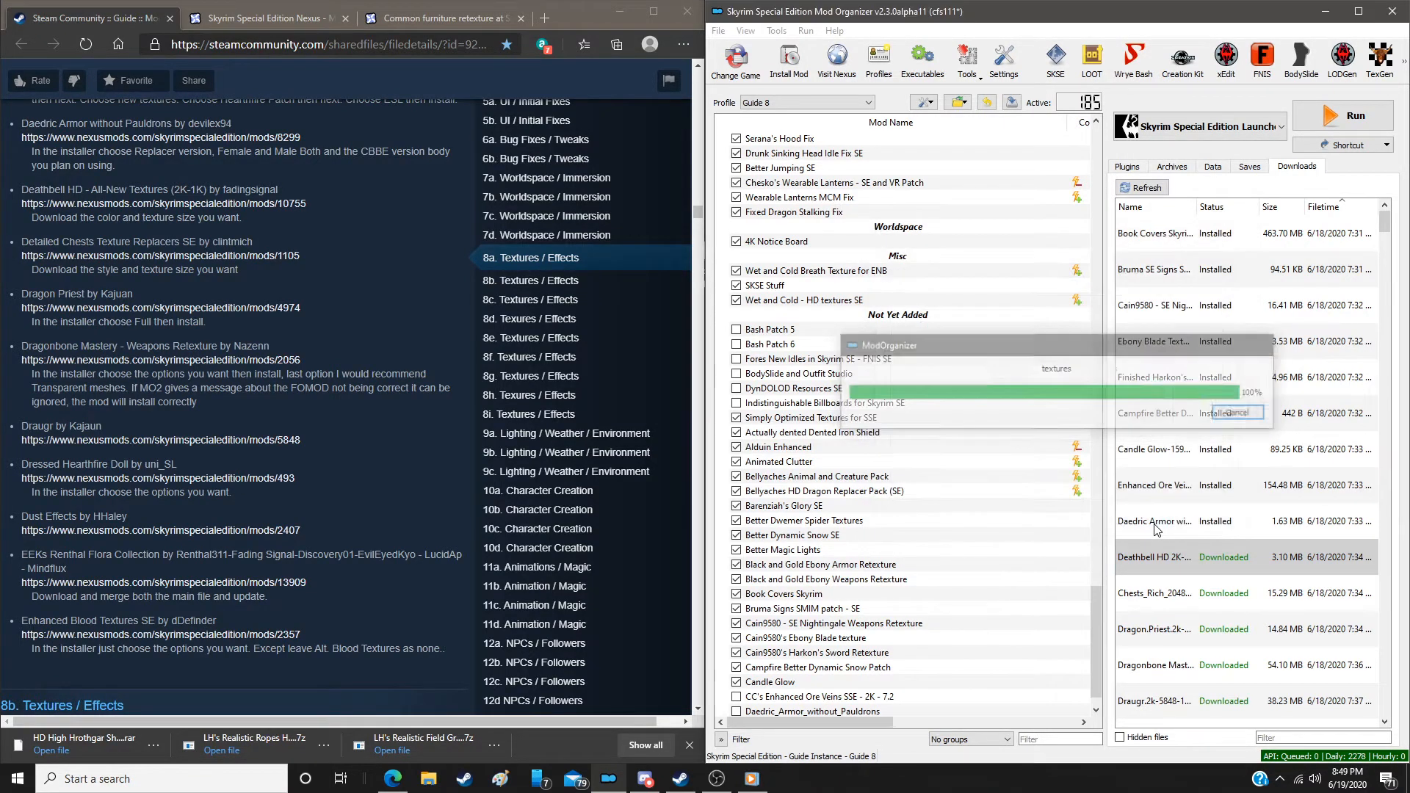
# Install the downloaded Detailed Chests Texture Replacers SE mod manually, leaving out ReadmeCHESTS.txt
pyautogui.doubleClick(1158, 593)
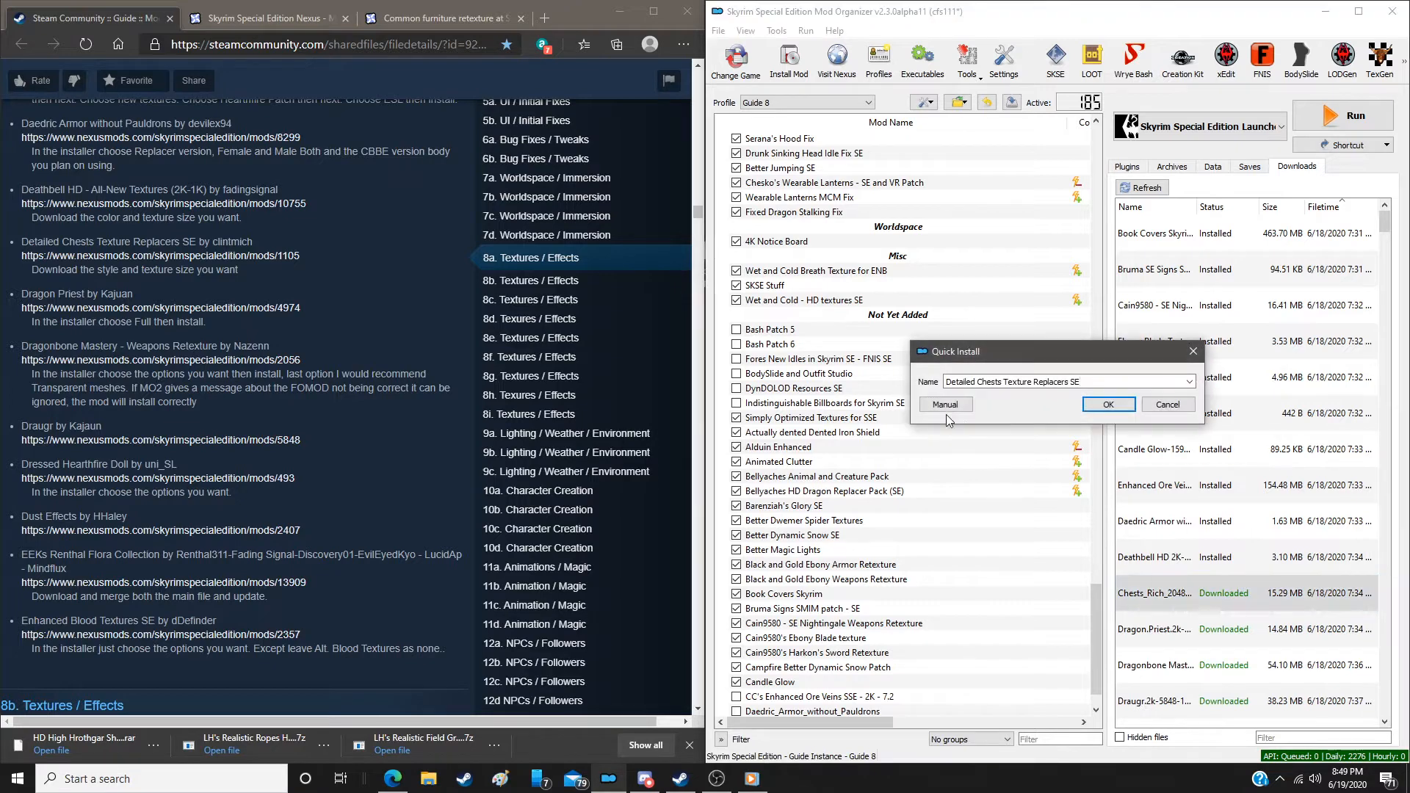
pyautogui.click(944, 404)
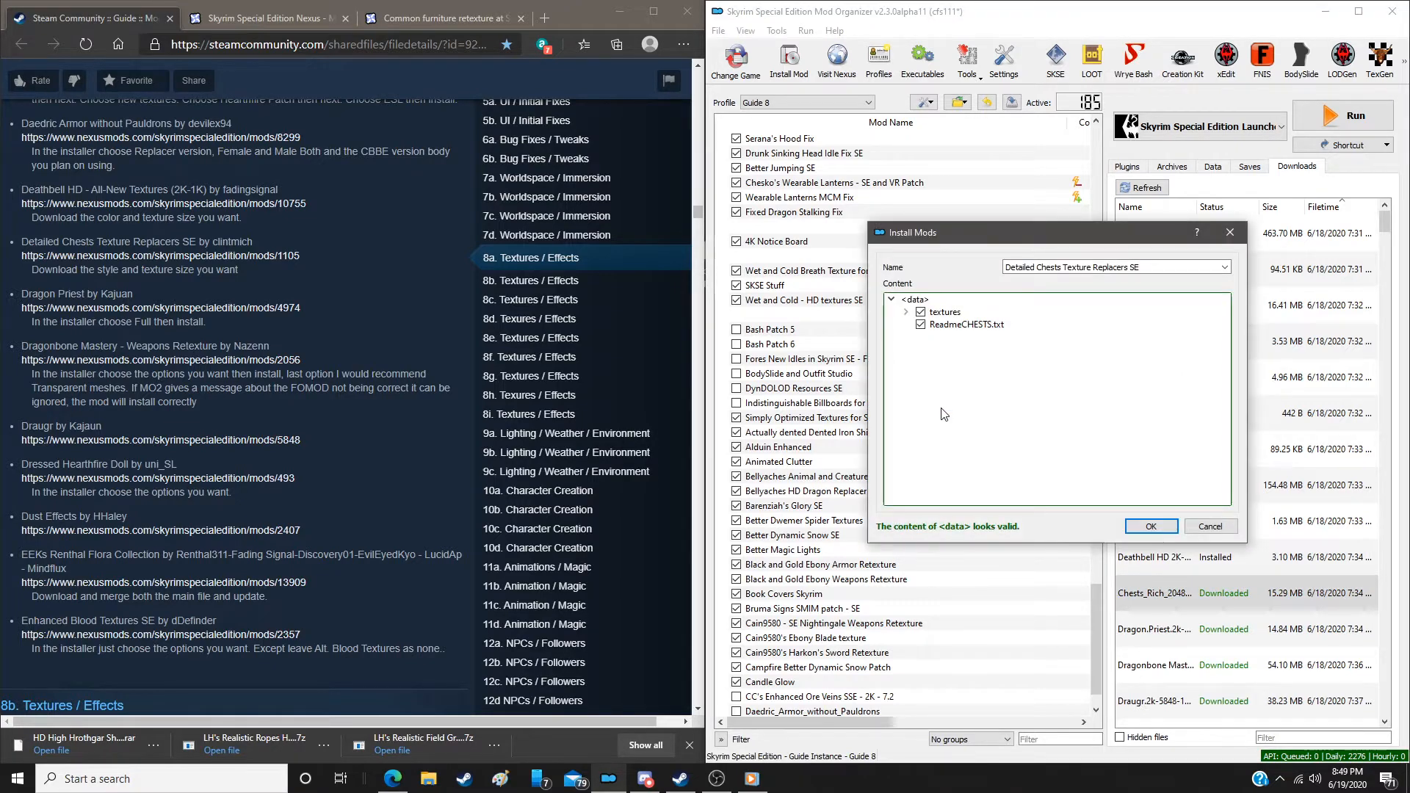
pyautogui.click(920, 324)
pyautogui.click(1149, 537)
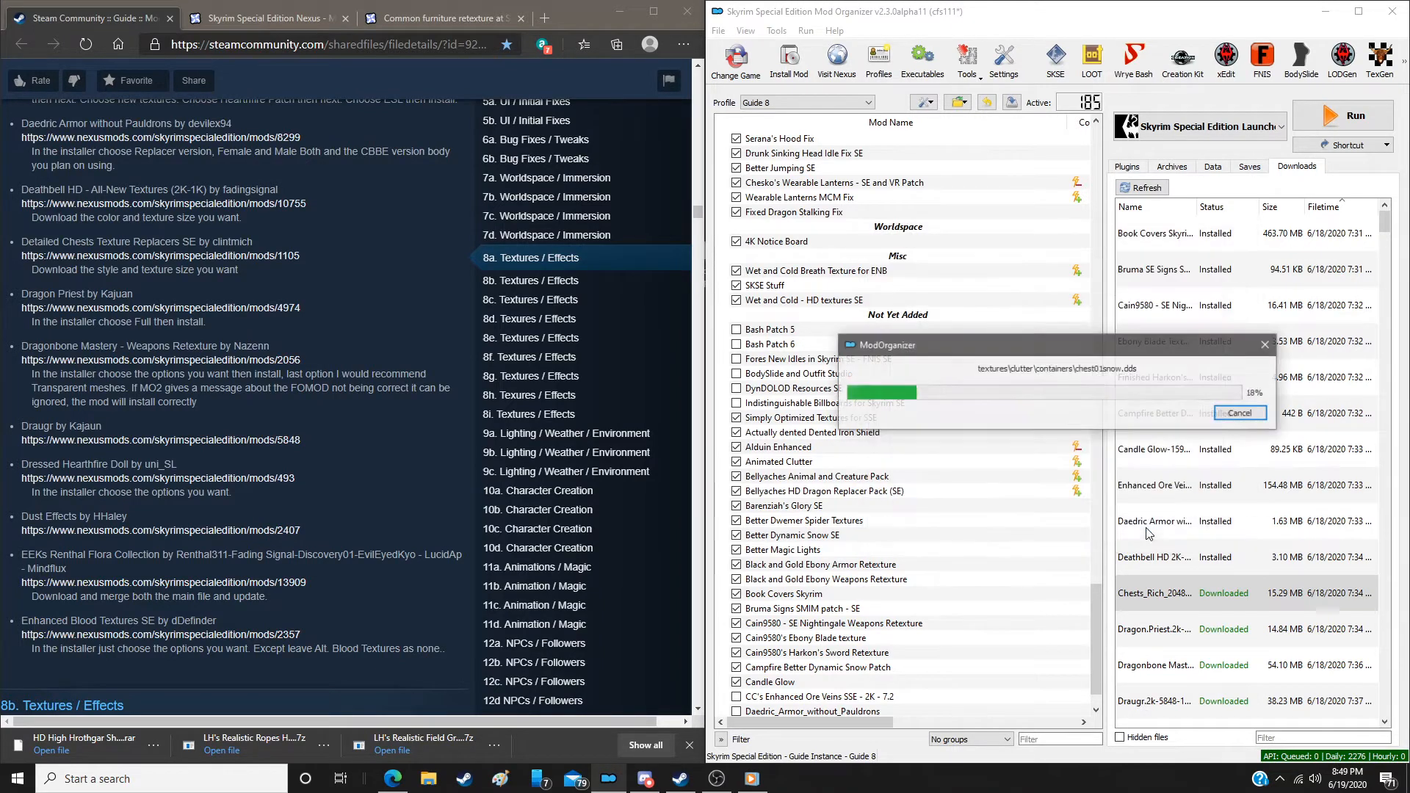
# Install the downloaded Dragon Priest mod with the Full (Highly suggested) option
pyautogui.doubleClick(1174, 630)
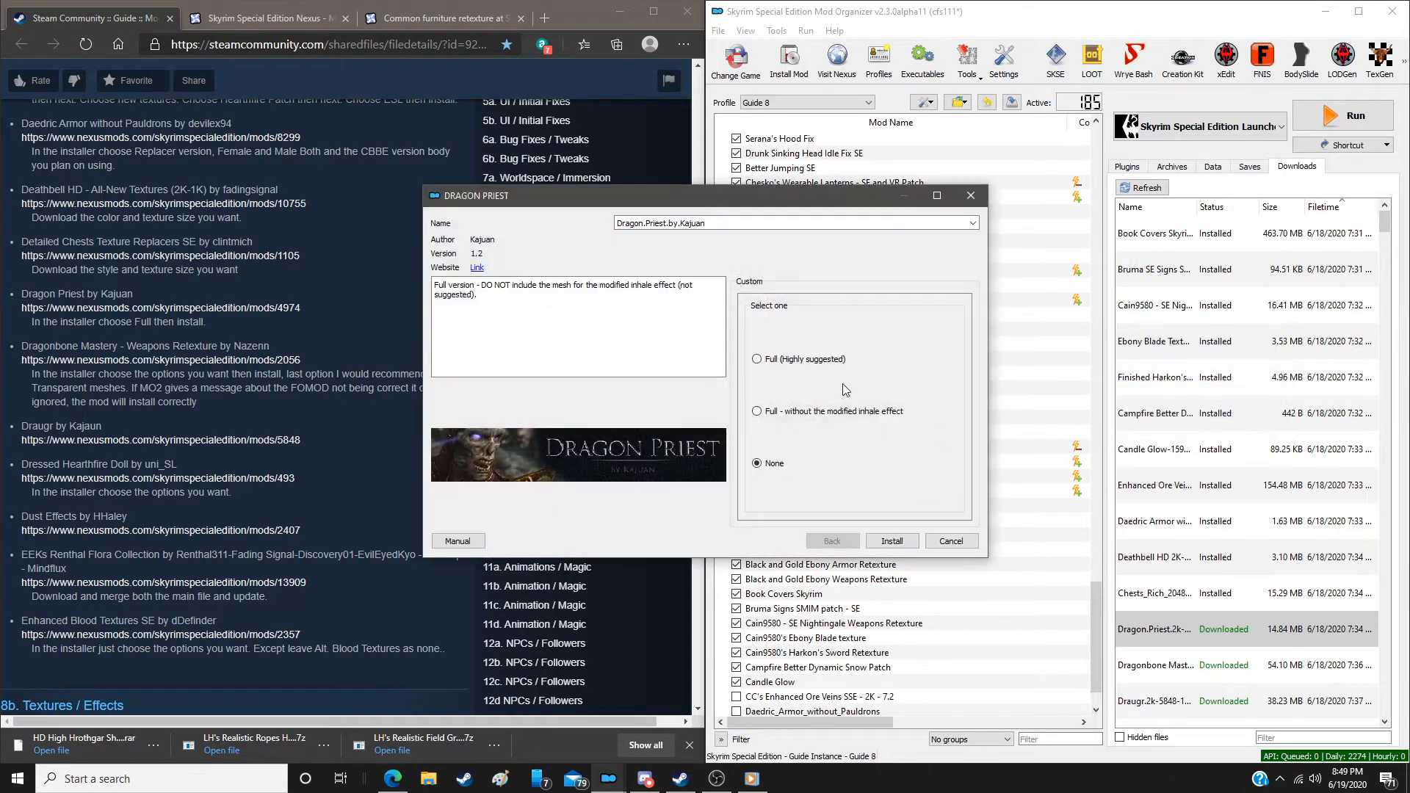
pyautogui.click(757, 360)
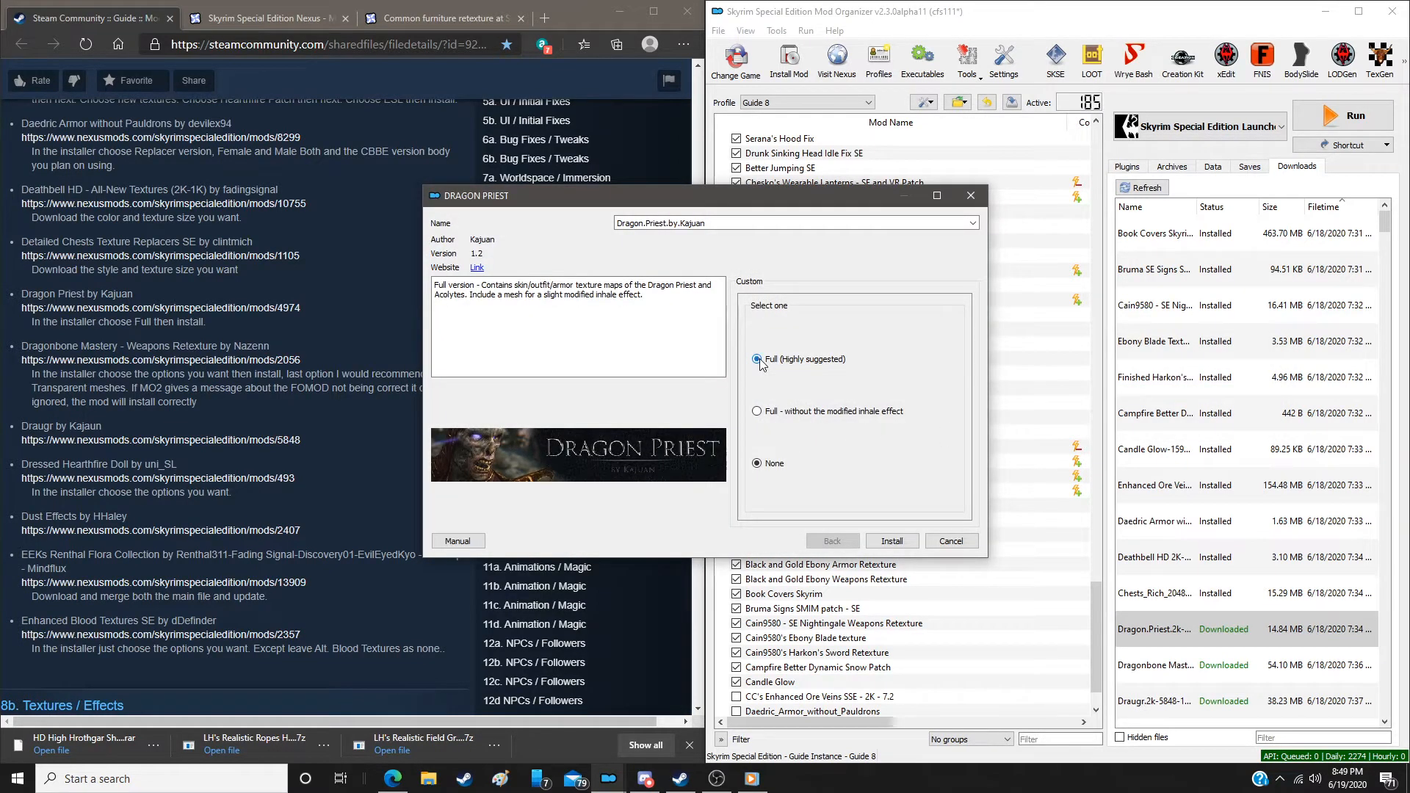
pyautogui.click(887, 542)
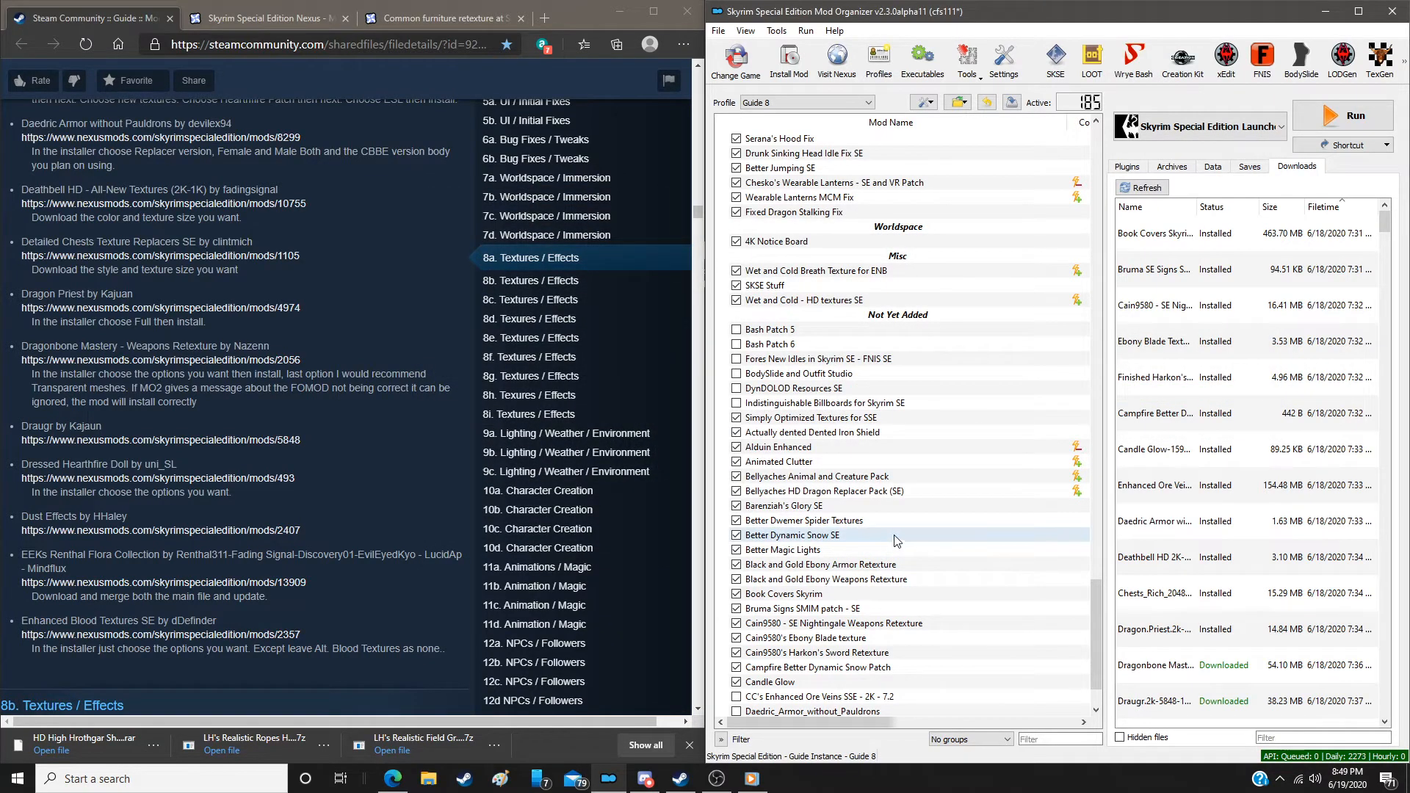
# Install the downloaded Dragonbone Mastery mod anyway with Darker Bone, New Style Arrows, Full Length Scabbard, Bold Design and Transparent Meshes
pyautogui.doubleClick(1167, 666)
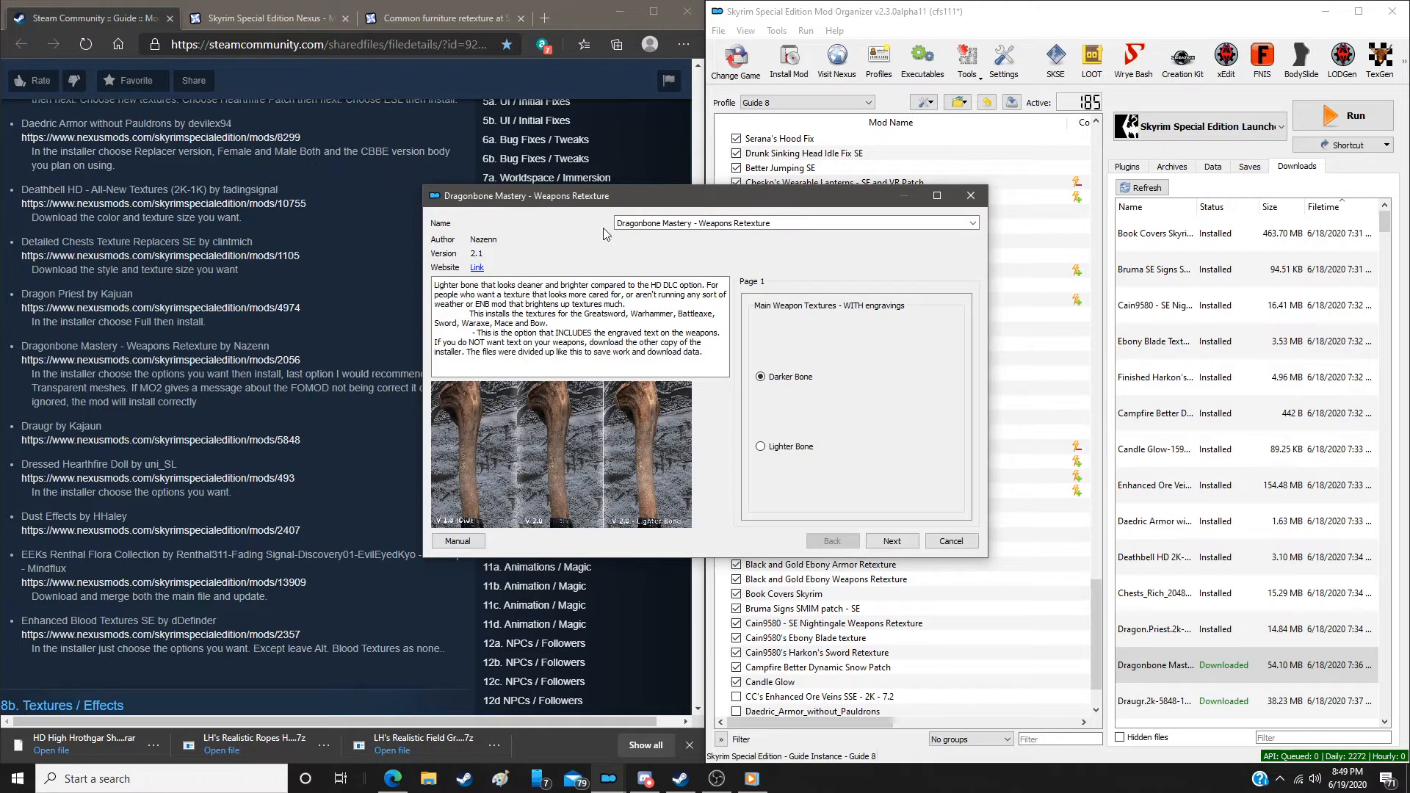
pyautogui.moveTo(617, 201); pyautogui.dragTo(700, 183)
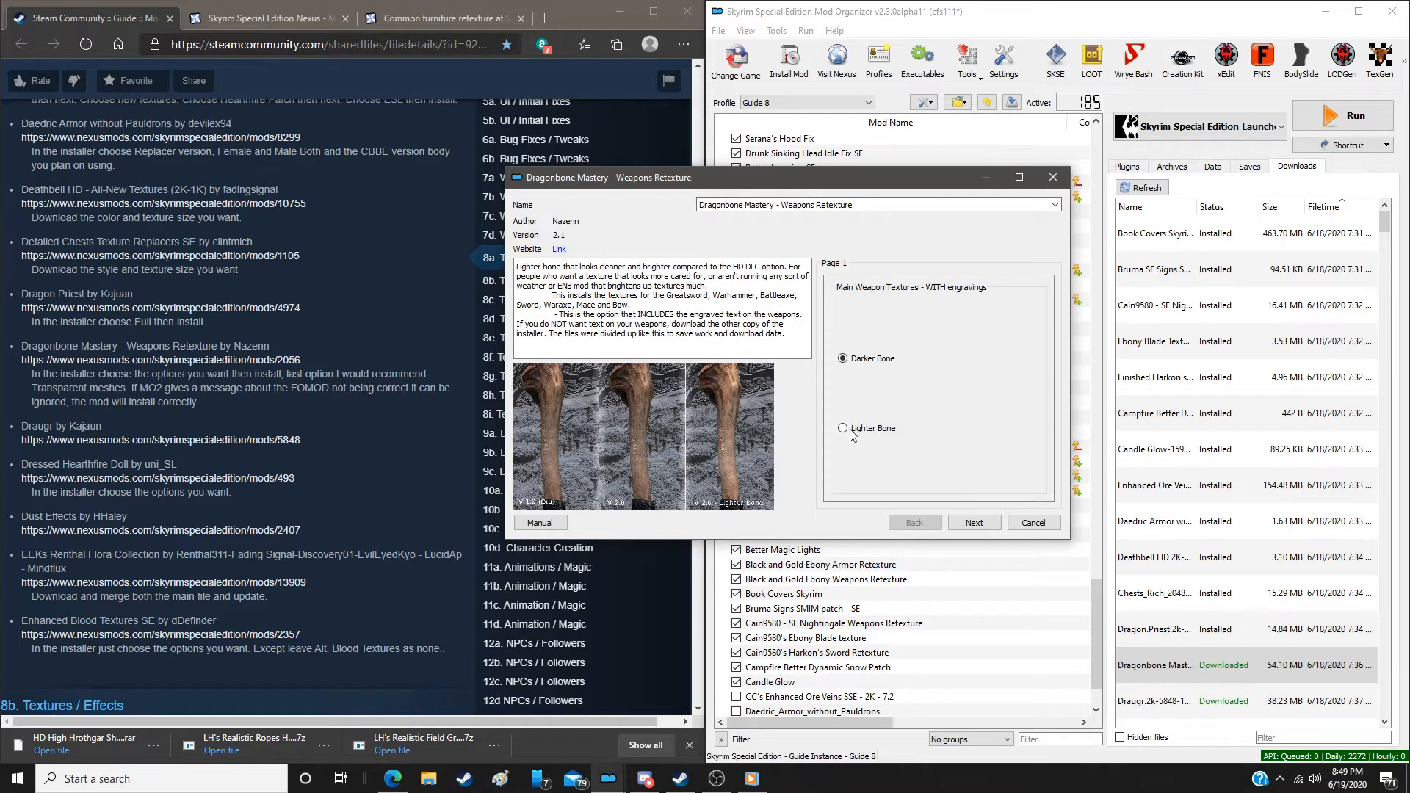
pyautogui.click(976, 522)
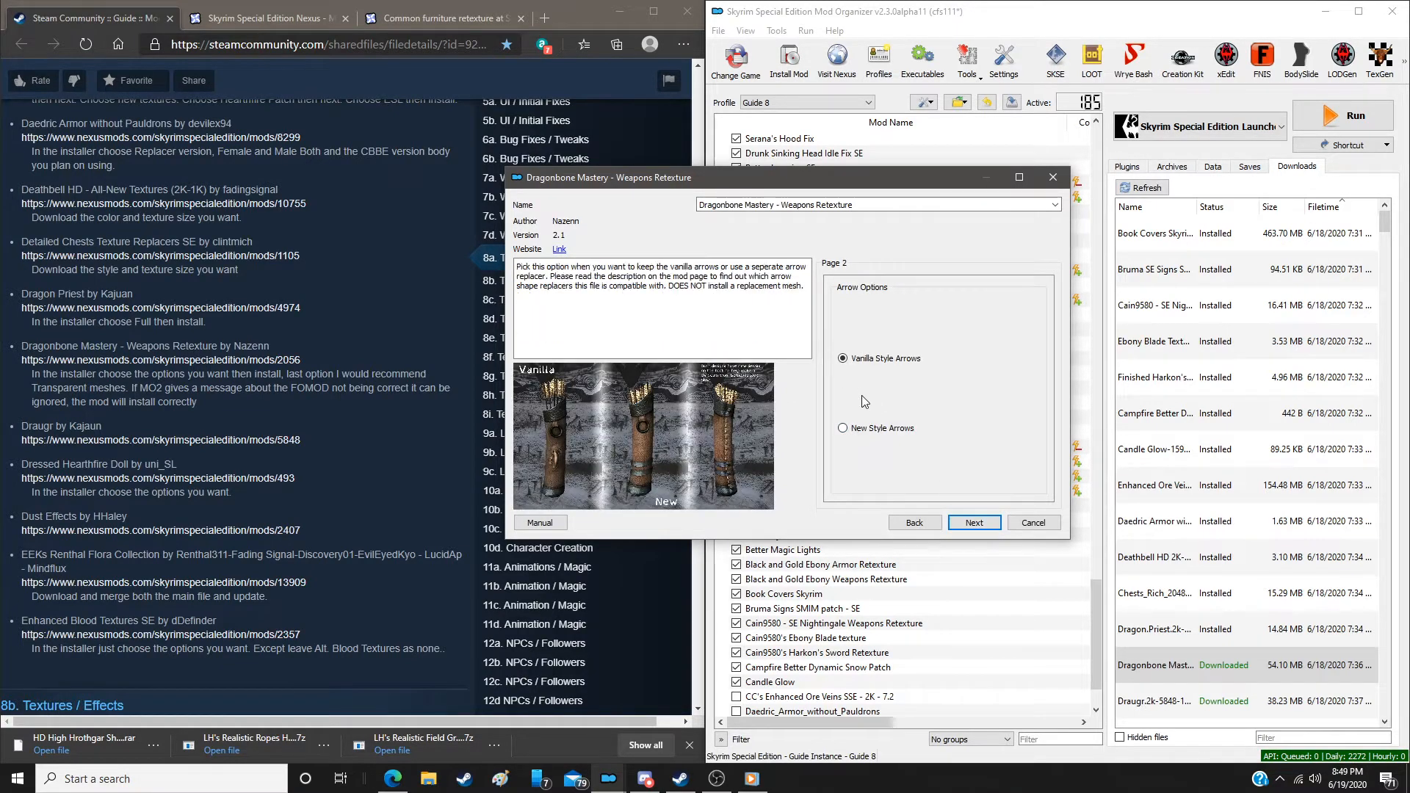
pyautogui.click(878, 429)
pyautogui.click(974, 523)
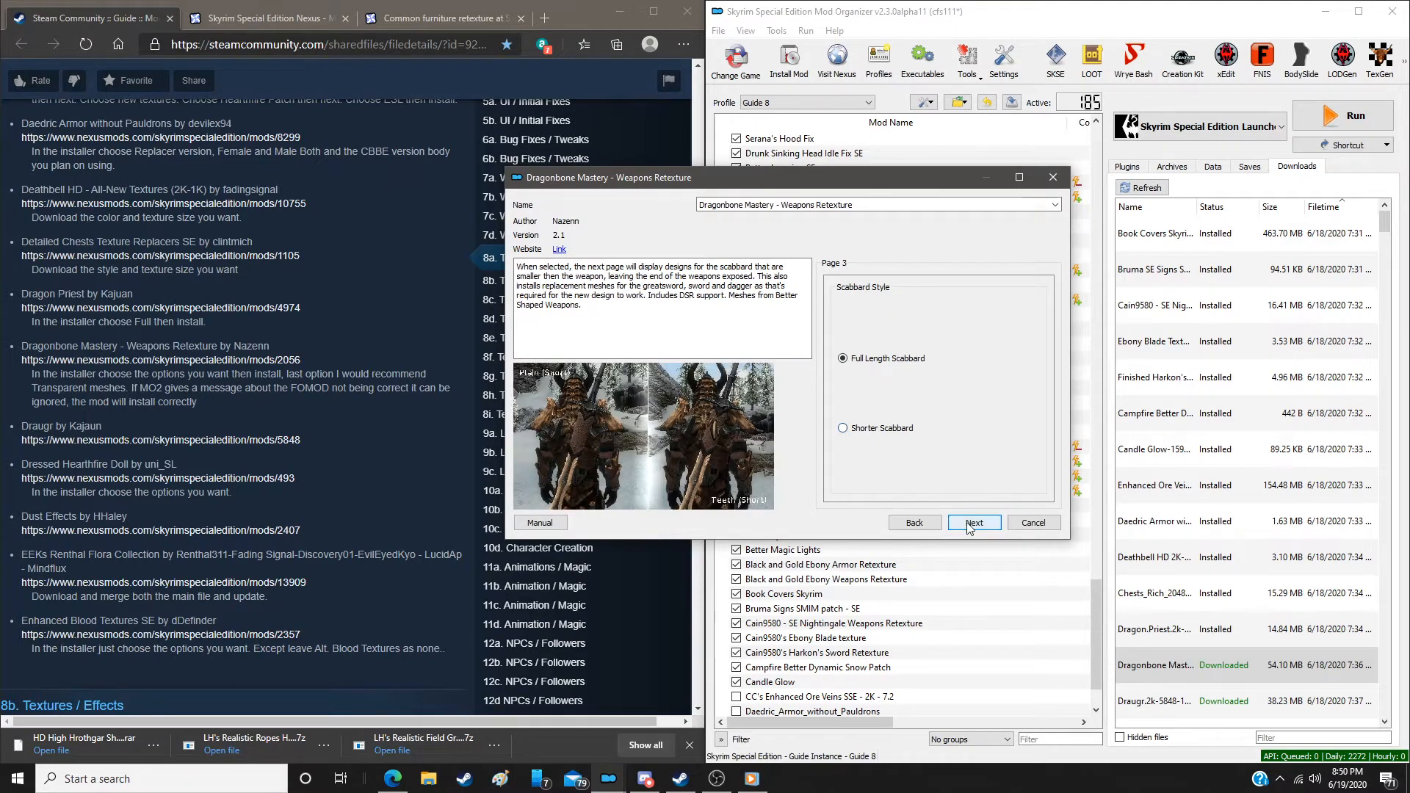
pyautogui.click(975, 522)
pyautogui.click(843, 357)
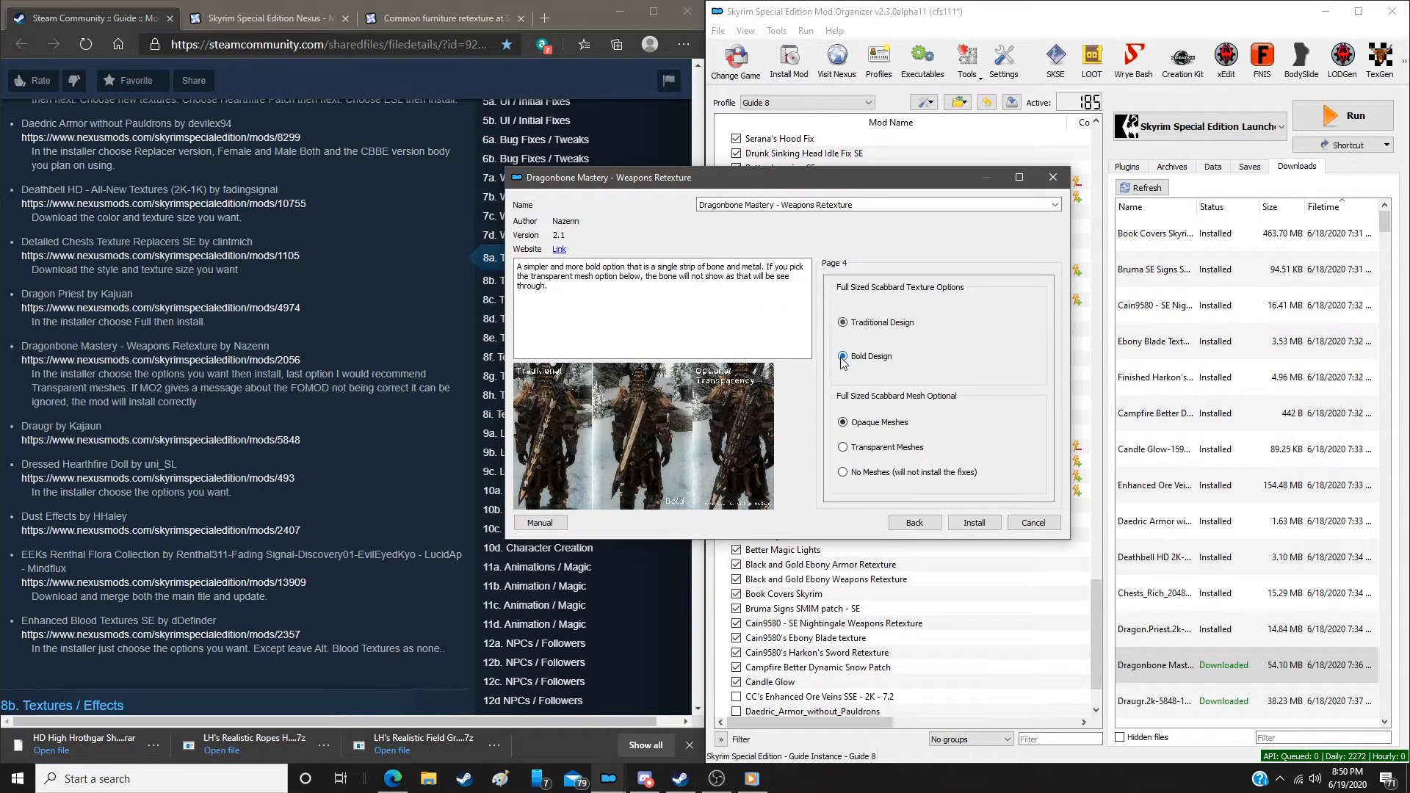
pyautogui.click(843, 449)
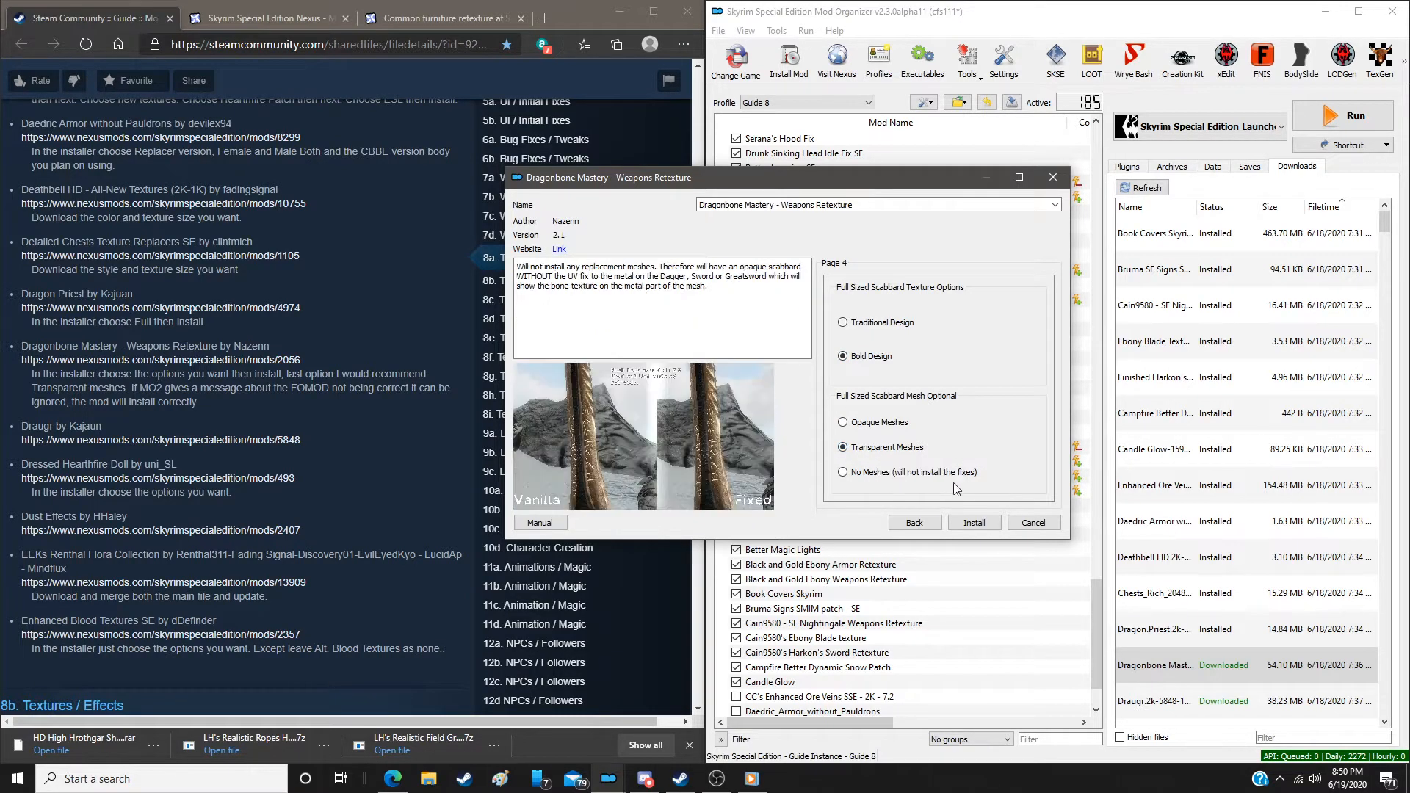
pyautogui.click(974, 523)
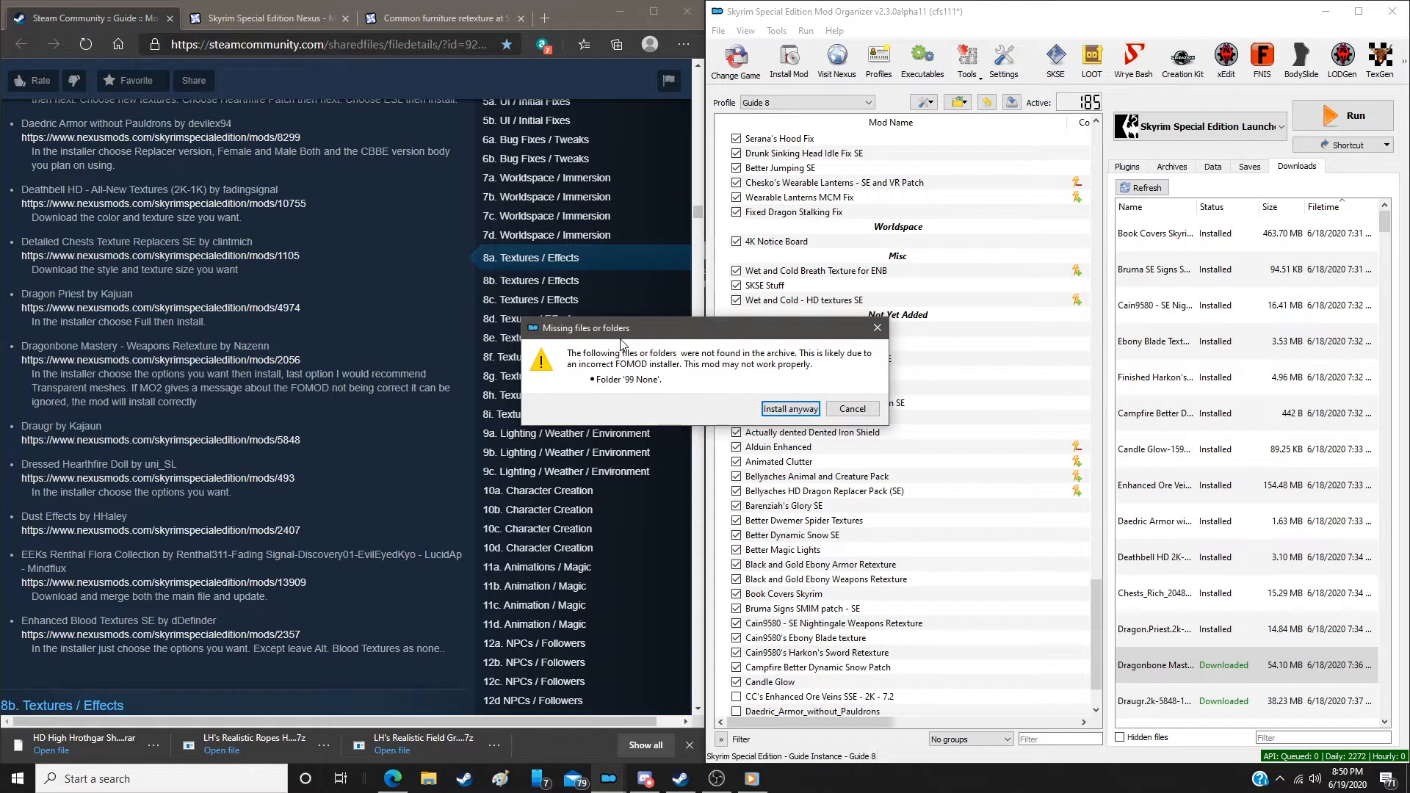
pyautogui.click(790, 409)
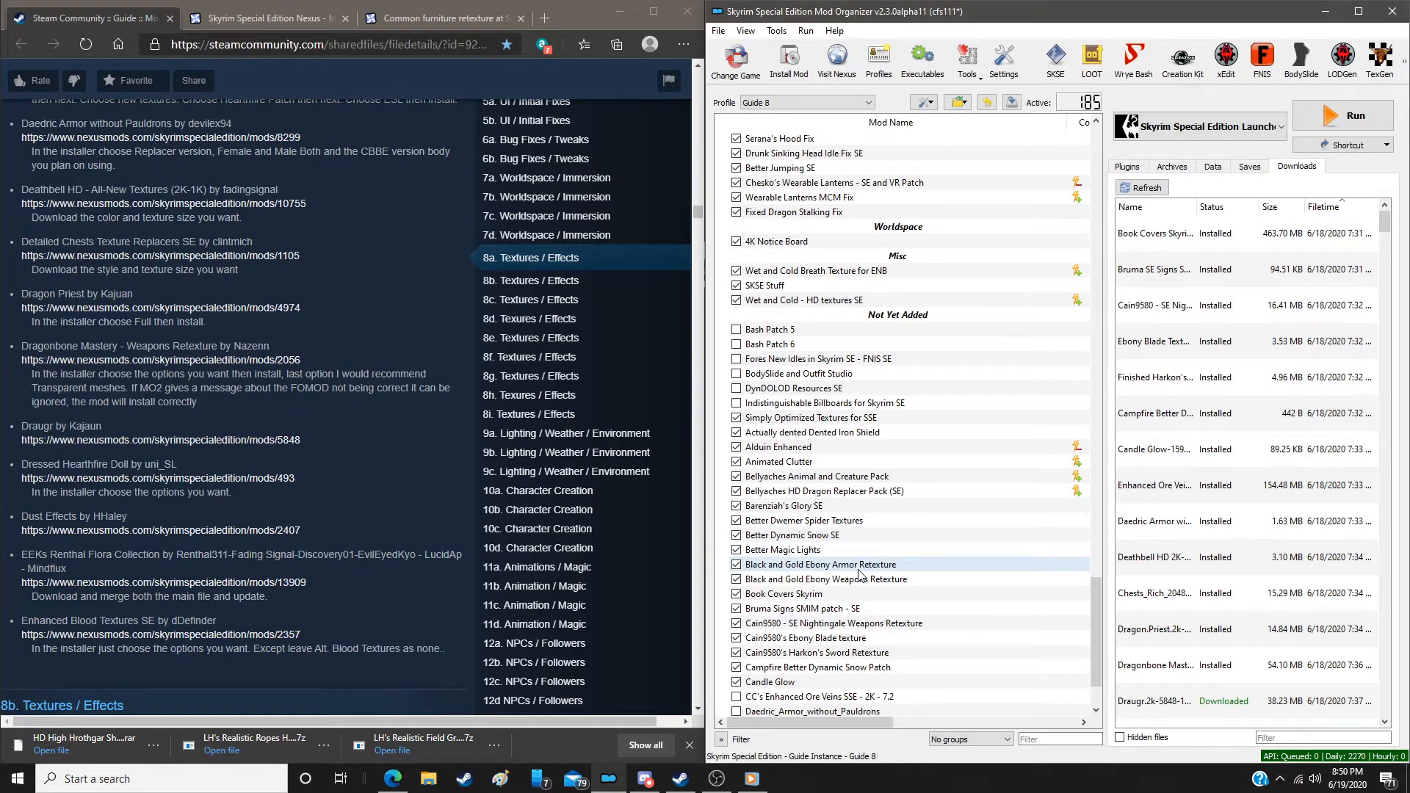
# Install the downloaded Draugr mod, and delete all installed downloads from the list and disk
pyautogui.doubleClick(1232, 710)
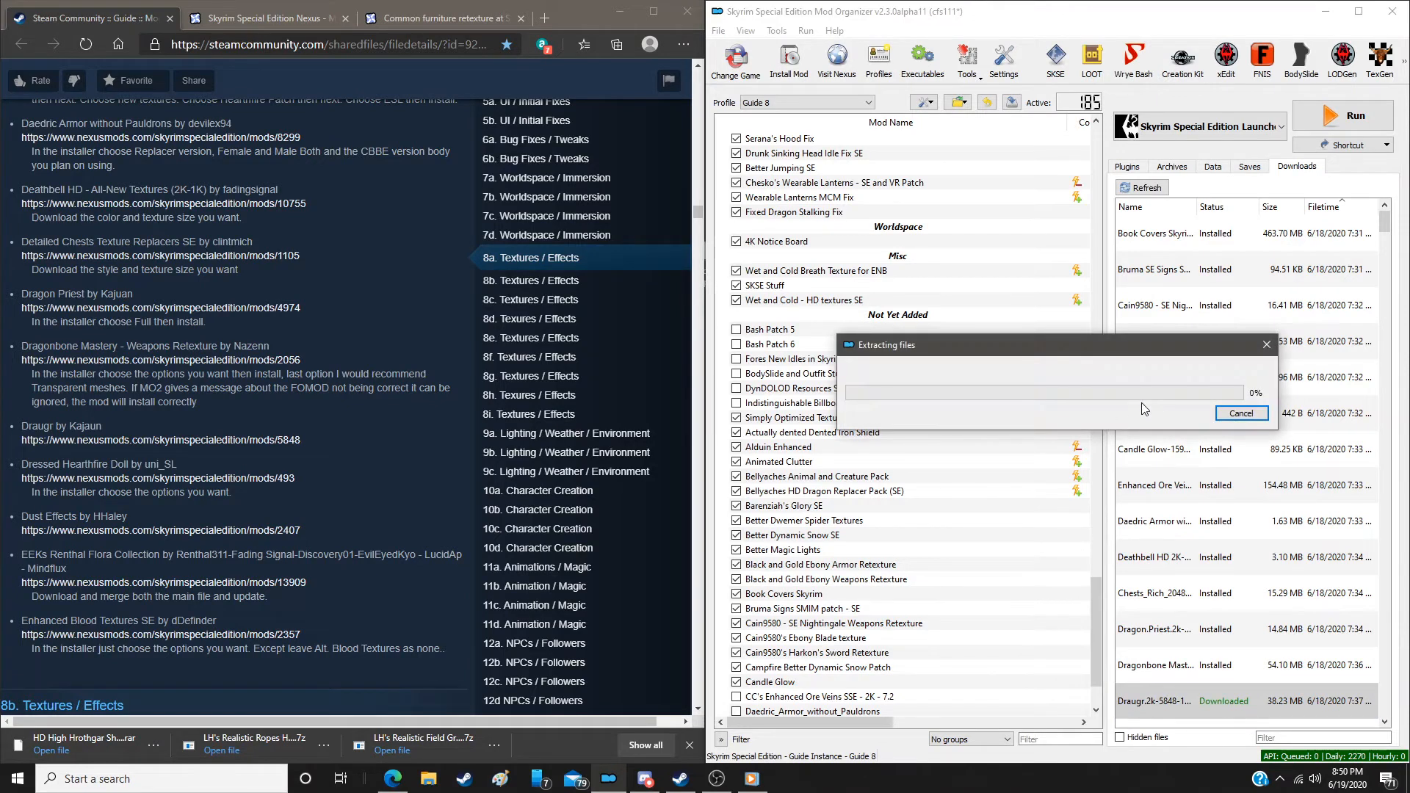
pyautogui.click(892, 540)
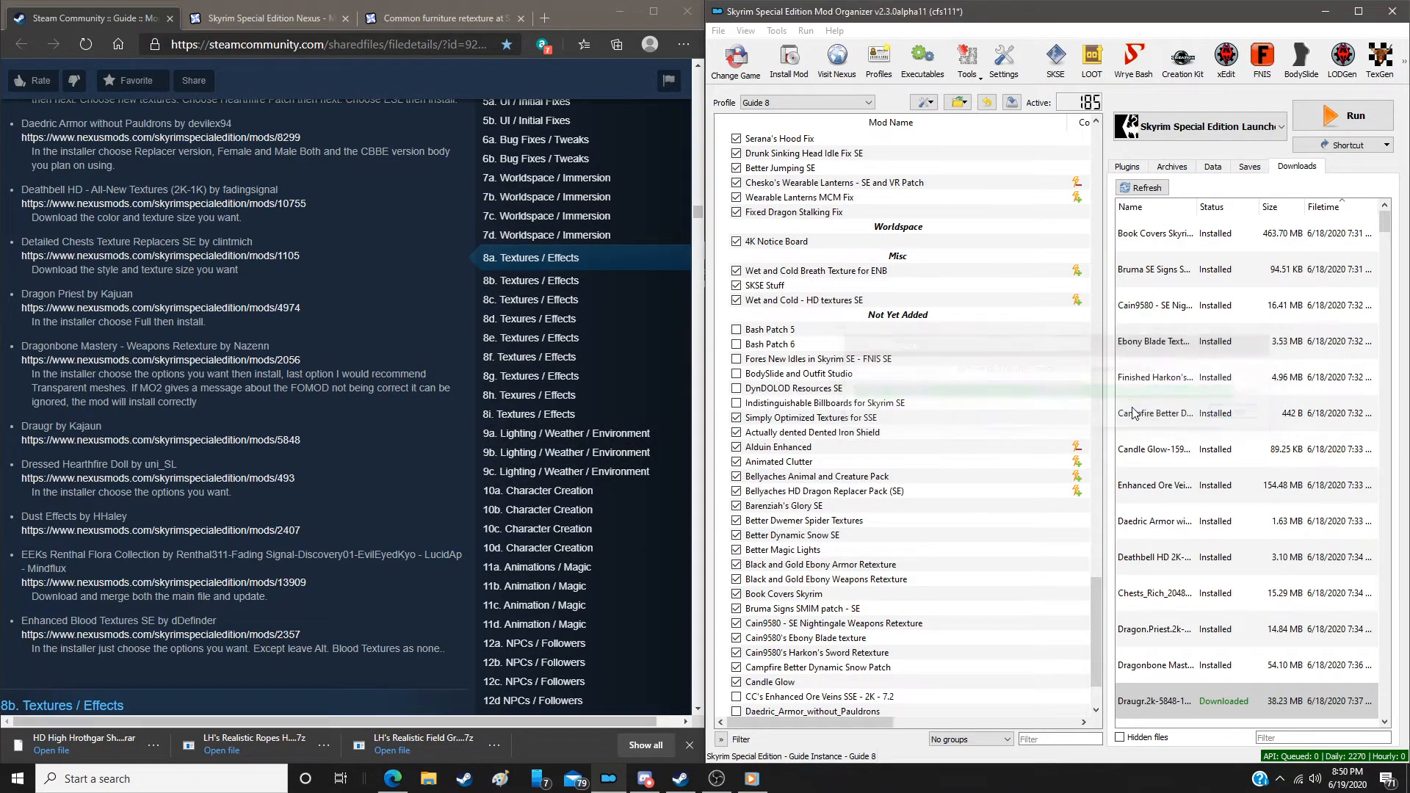
pyautogui.rightClick(1219, 262)
pyautogui.click(1255, 382)
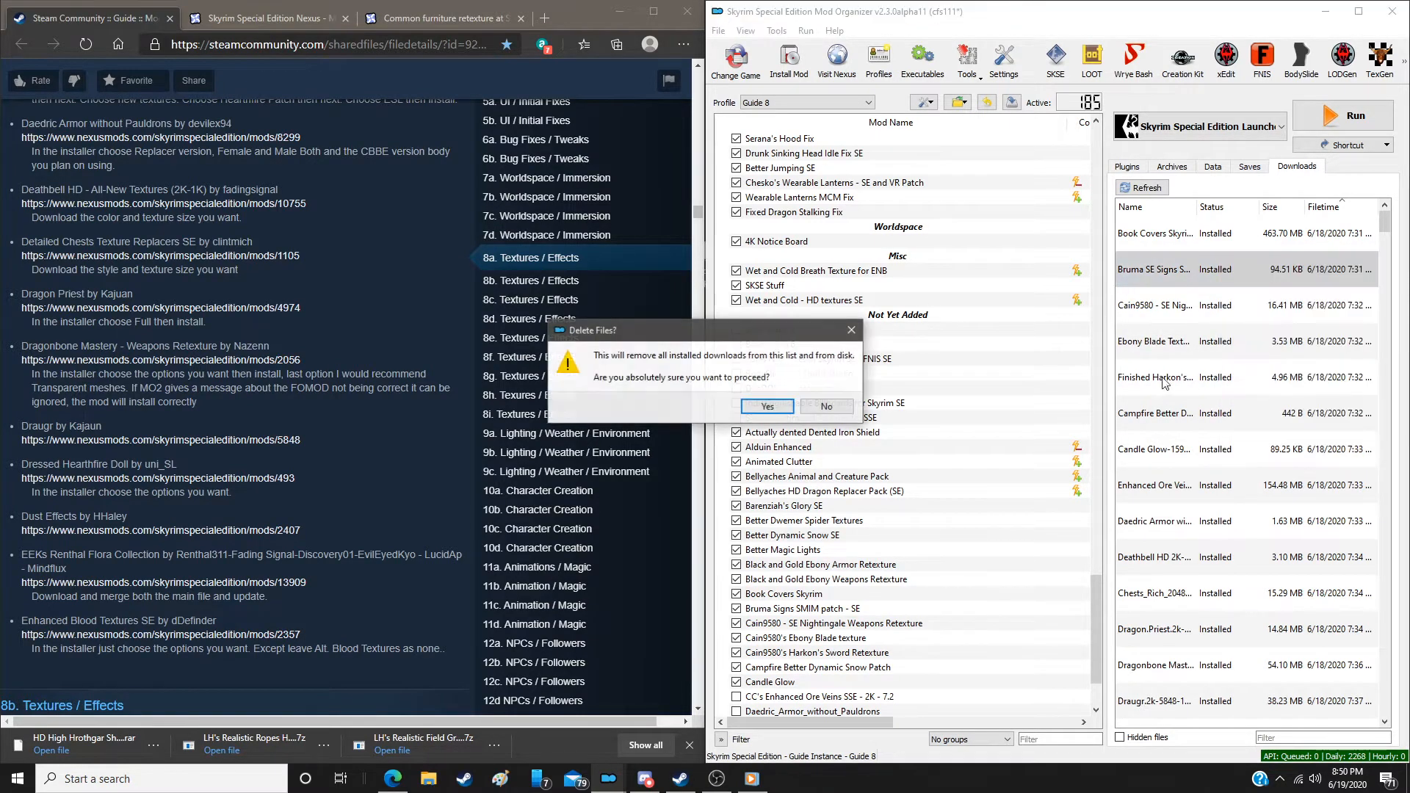
pyautogui.click(749, 411)
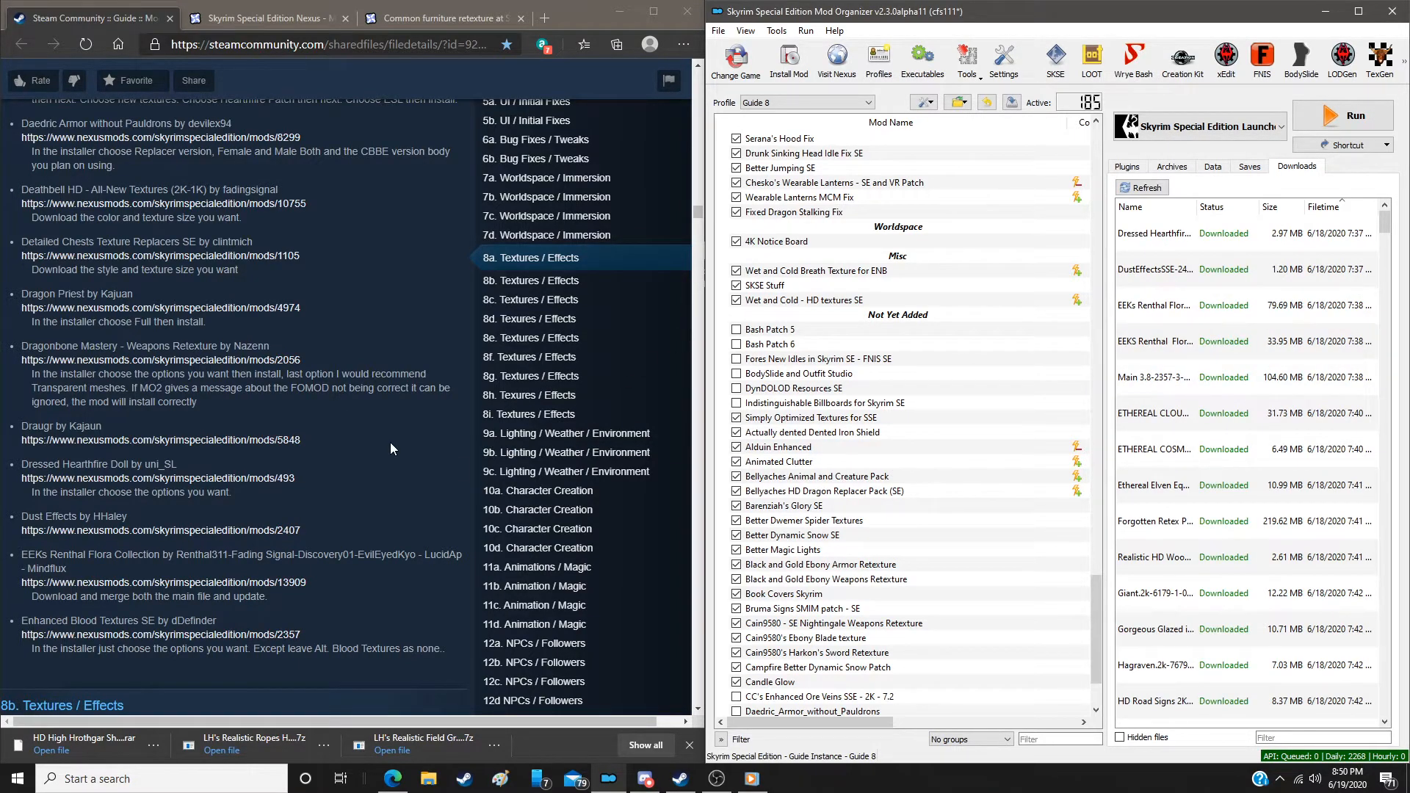
# Install the downloaded Dressed Hearthfire Doll mod with the Sleeping face, doll body 3 (human) and a Green dress
pyautogui.scroll(-4, 327, 429)
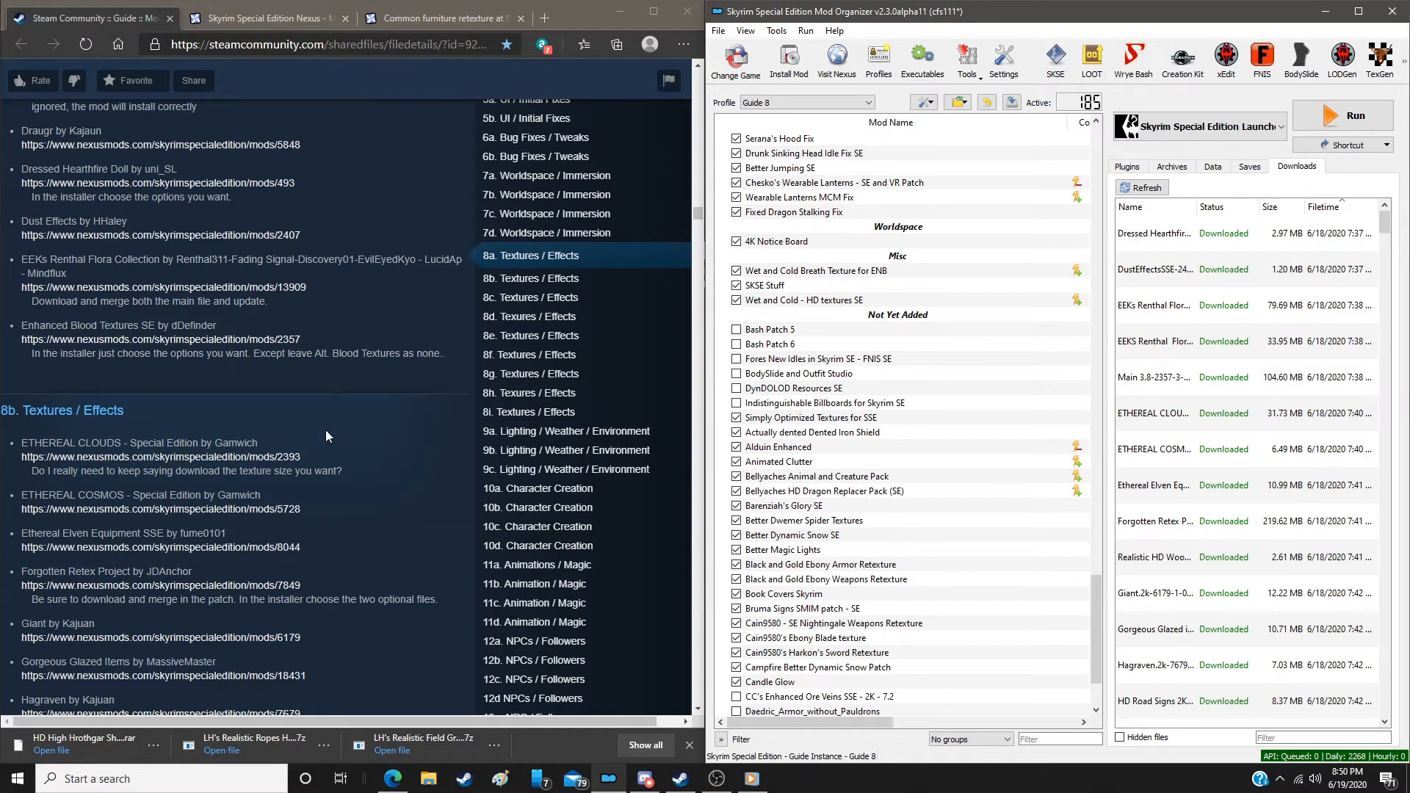
pyautogui.doubleClick(1173, 232)
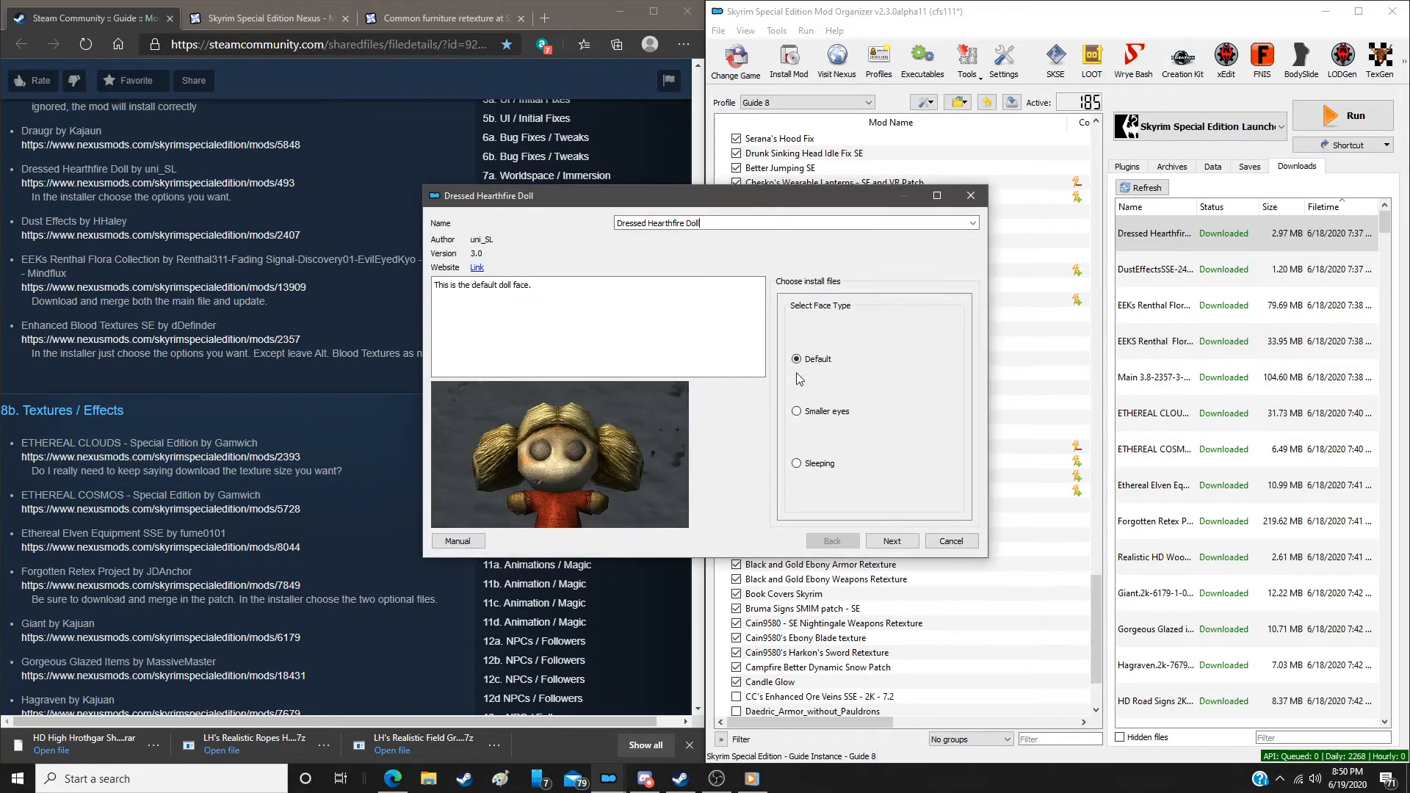
pyautogui.click(796, 464)
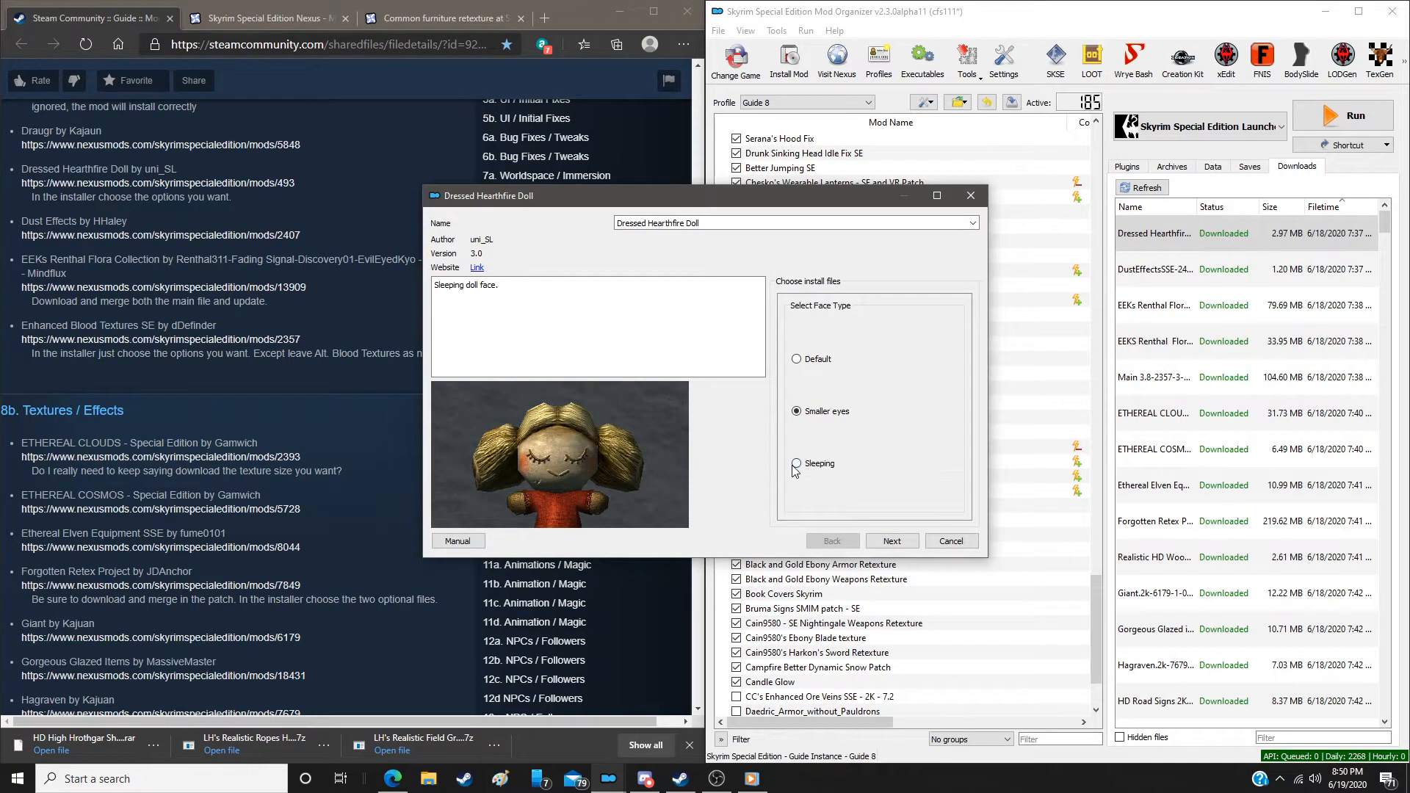
pyautogui.click(885, 541)
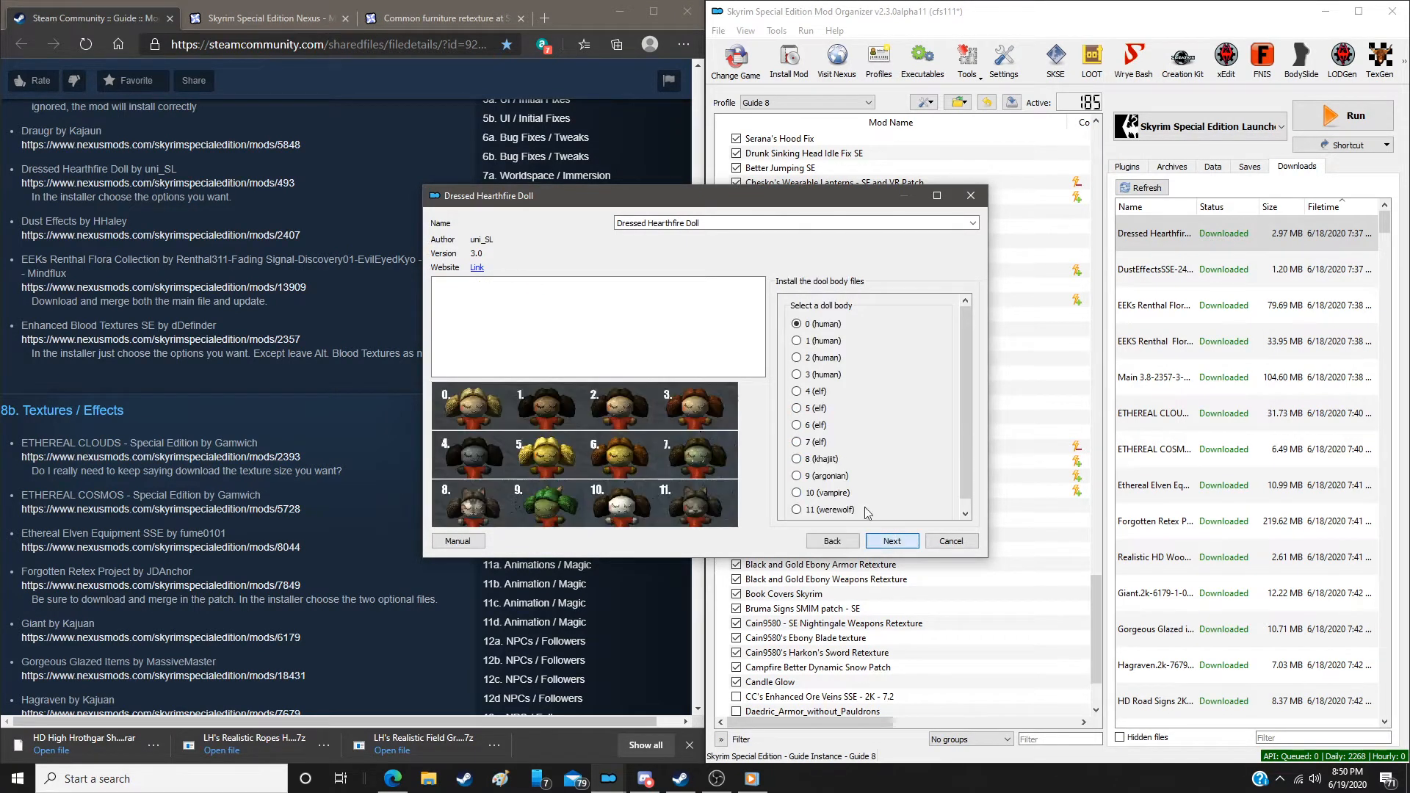
pyautogui.click(796, 375)
pyautogui.click(892, 541)
pyautogui.click(797, 385)
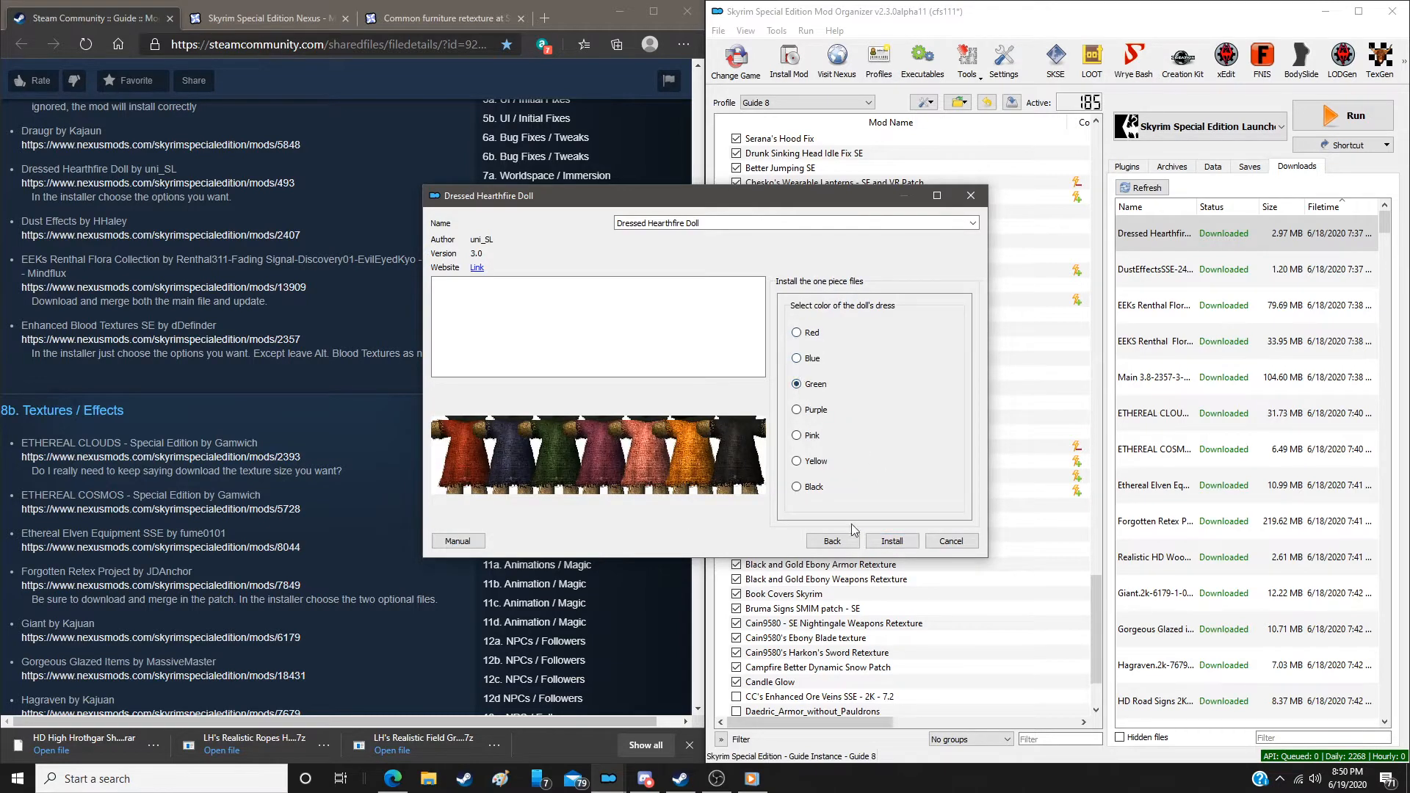
pyautogui.click(892, 542)
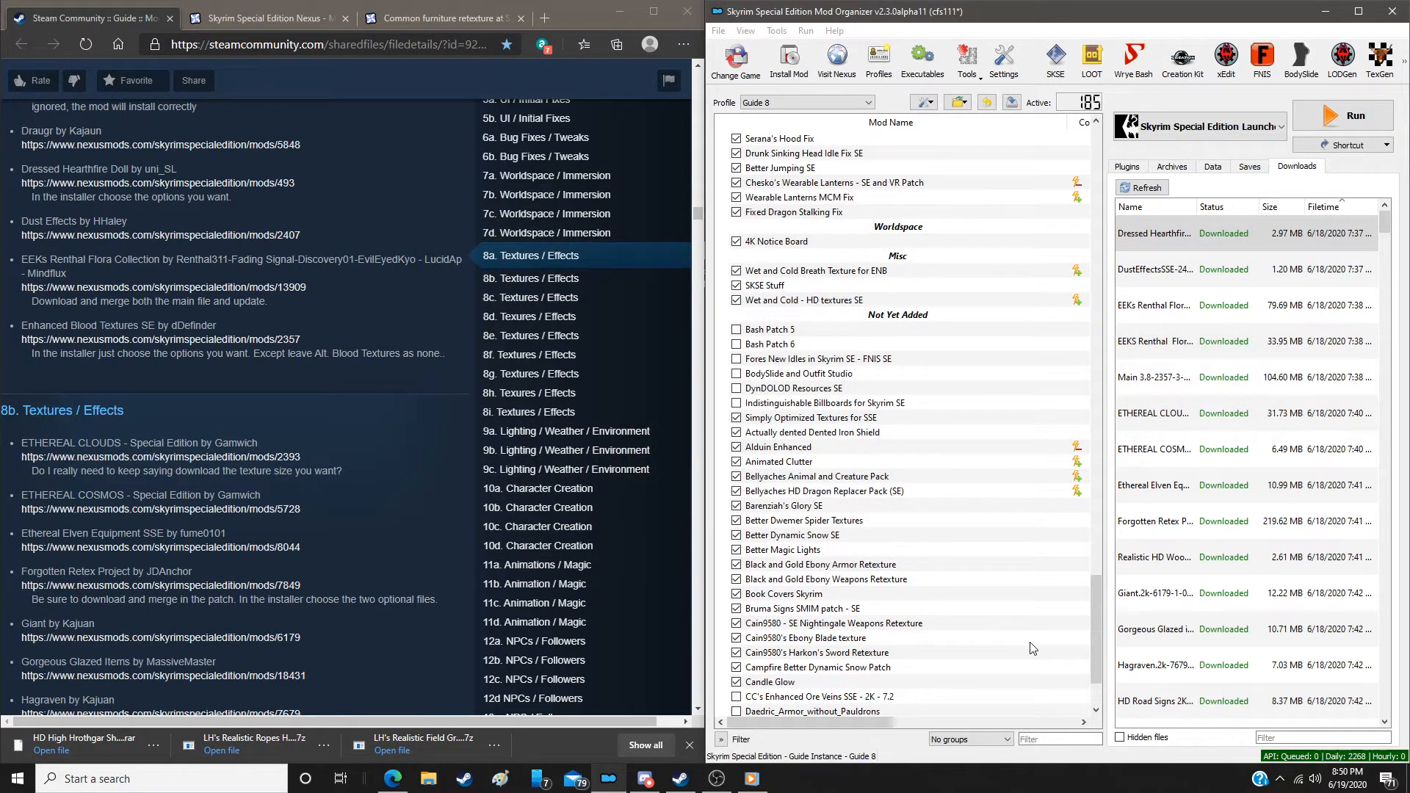
# Install the downloaded Dust Effects mod manually with both its DustEffectsSSE.bsa and DustEffectsSSE.esp files
pyautogui.doubleClick(1174, 283)
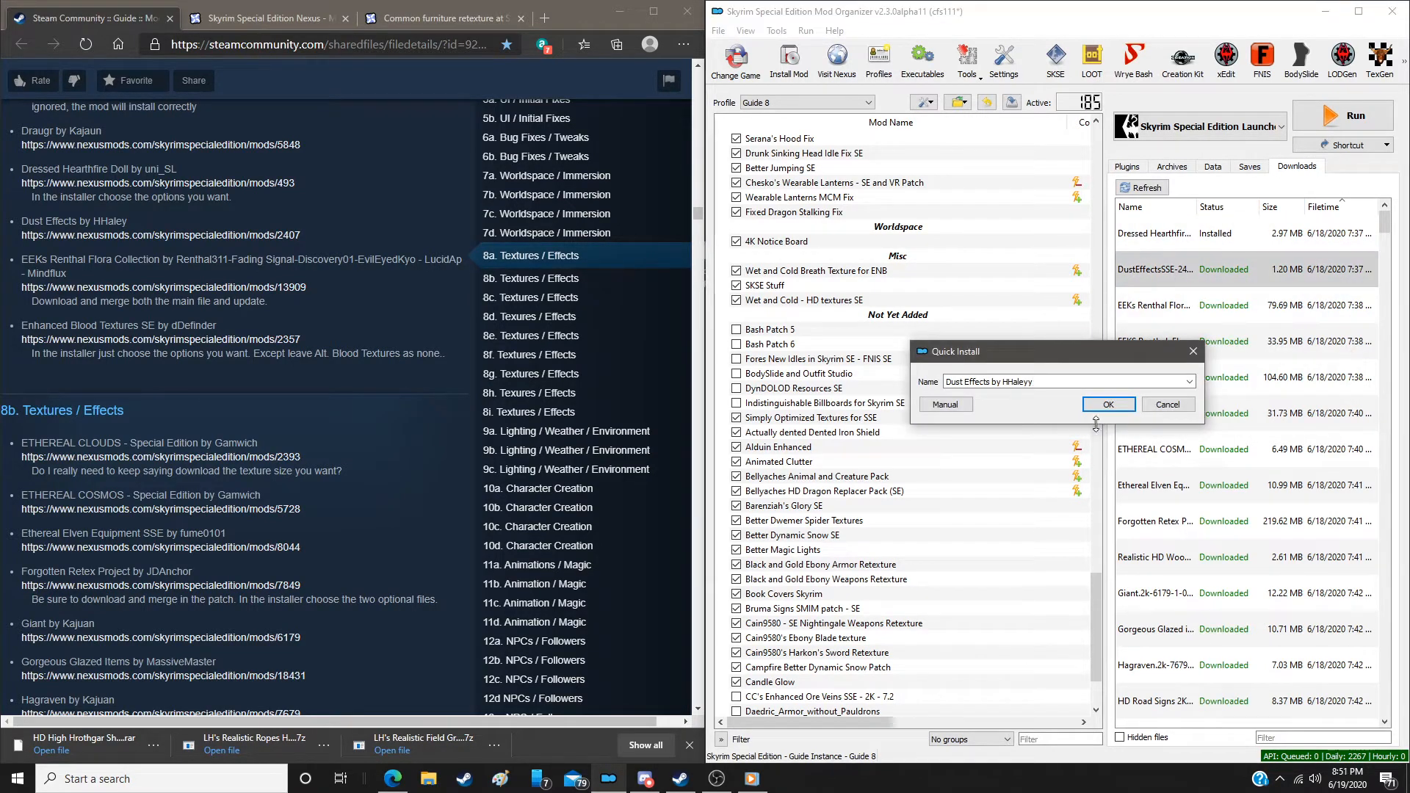
pyautogui.click(945, 405)
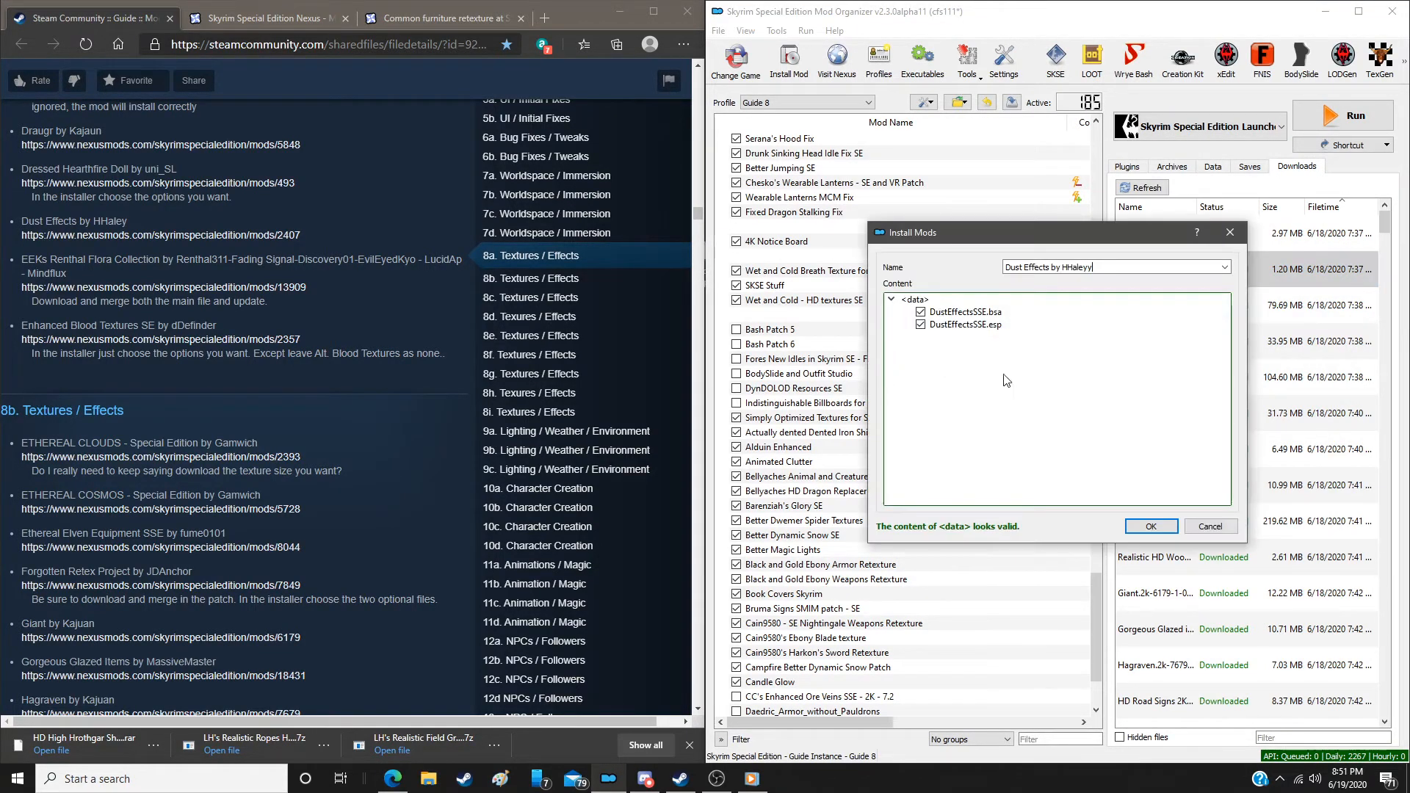
pyautogui.click(1150, 527)
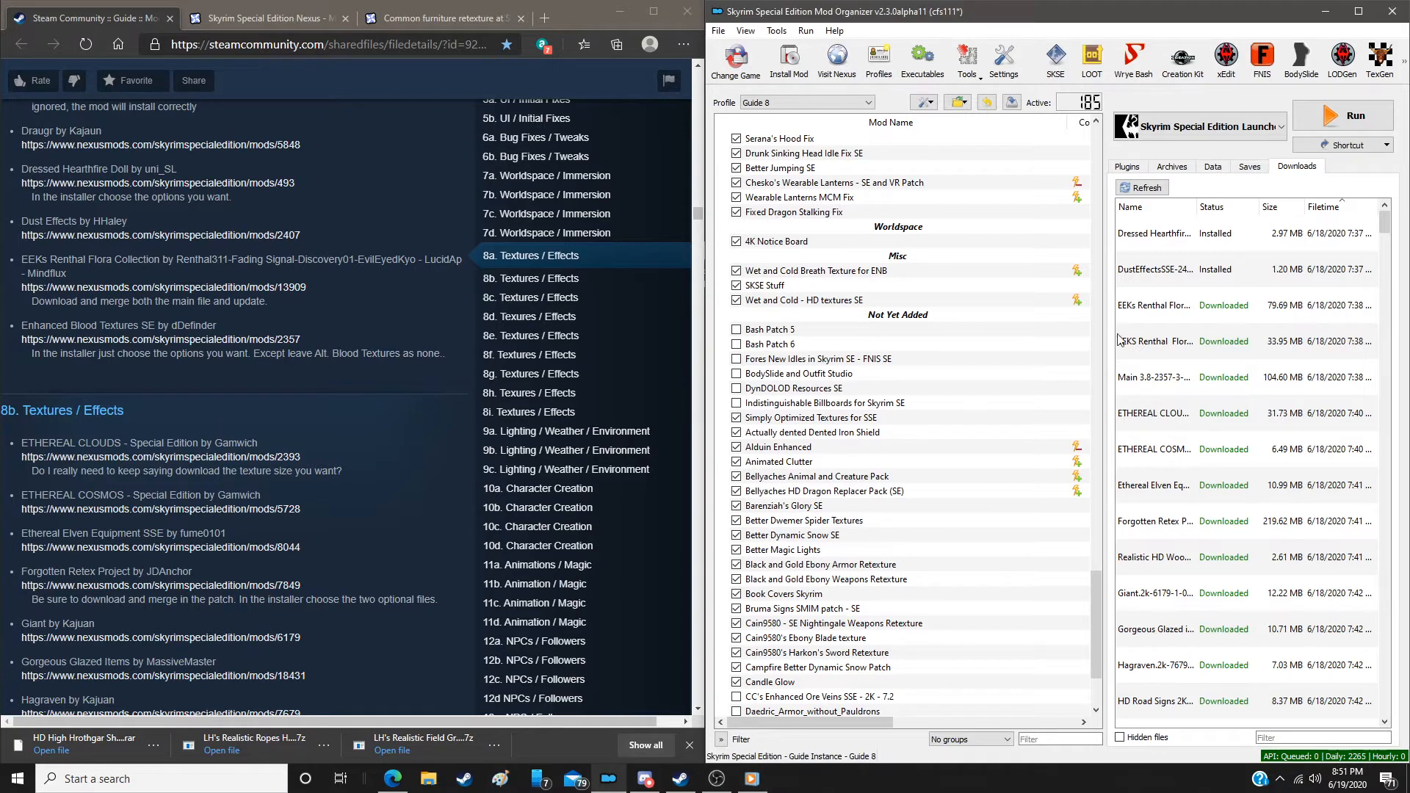
# Install the main EEKs Renthal Flora Collection download manually, leaving out ALT Textures and List of plants and changes.txt
pyautogui.click(1176, 317)
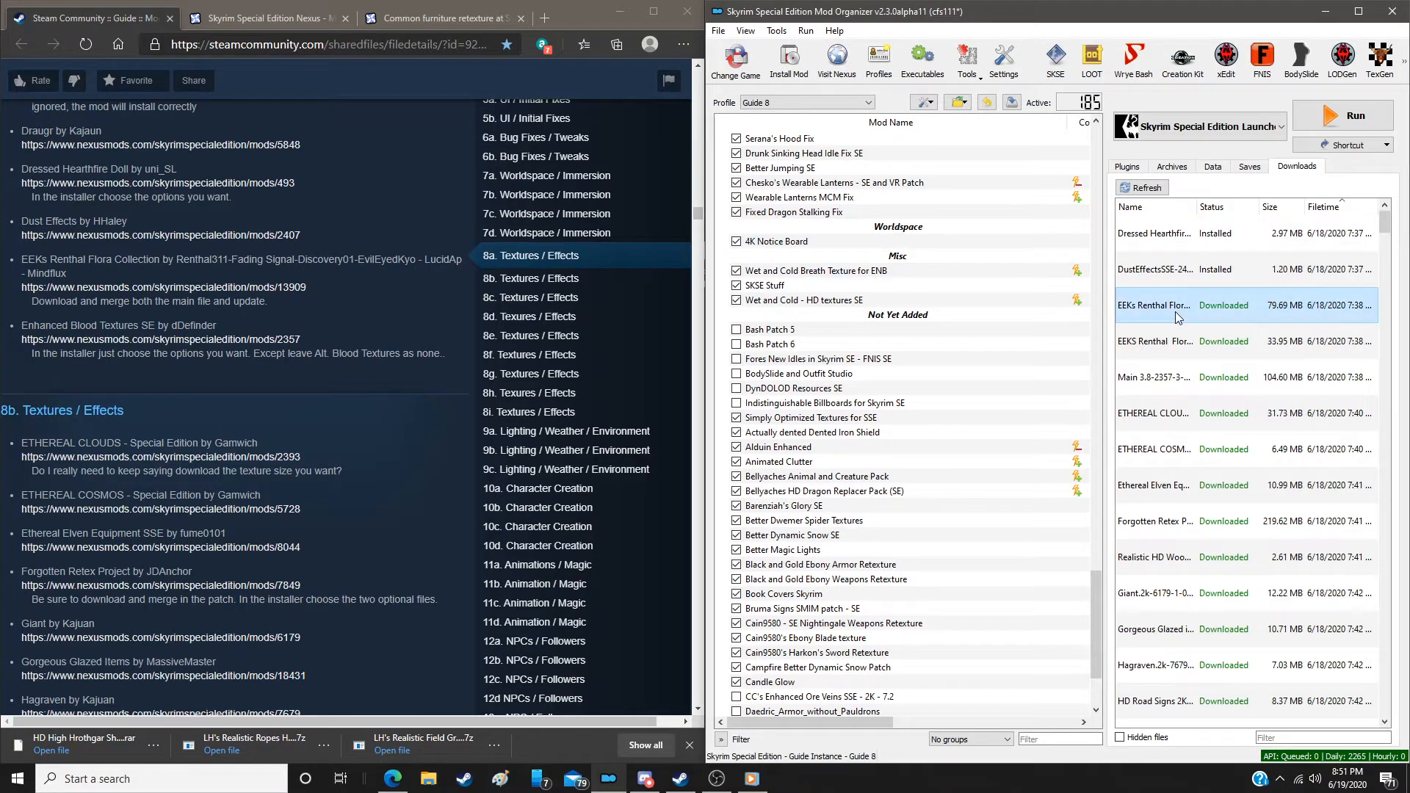
pyautogui.doubleClick(1176, 317)
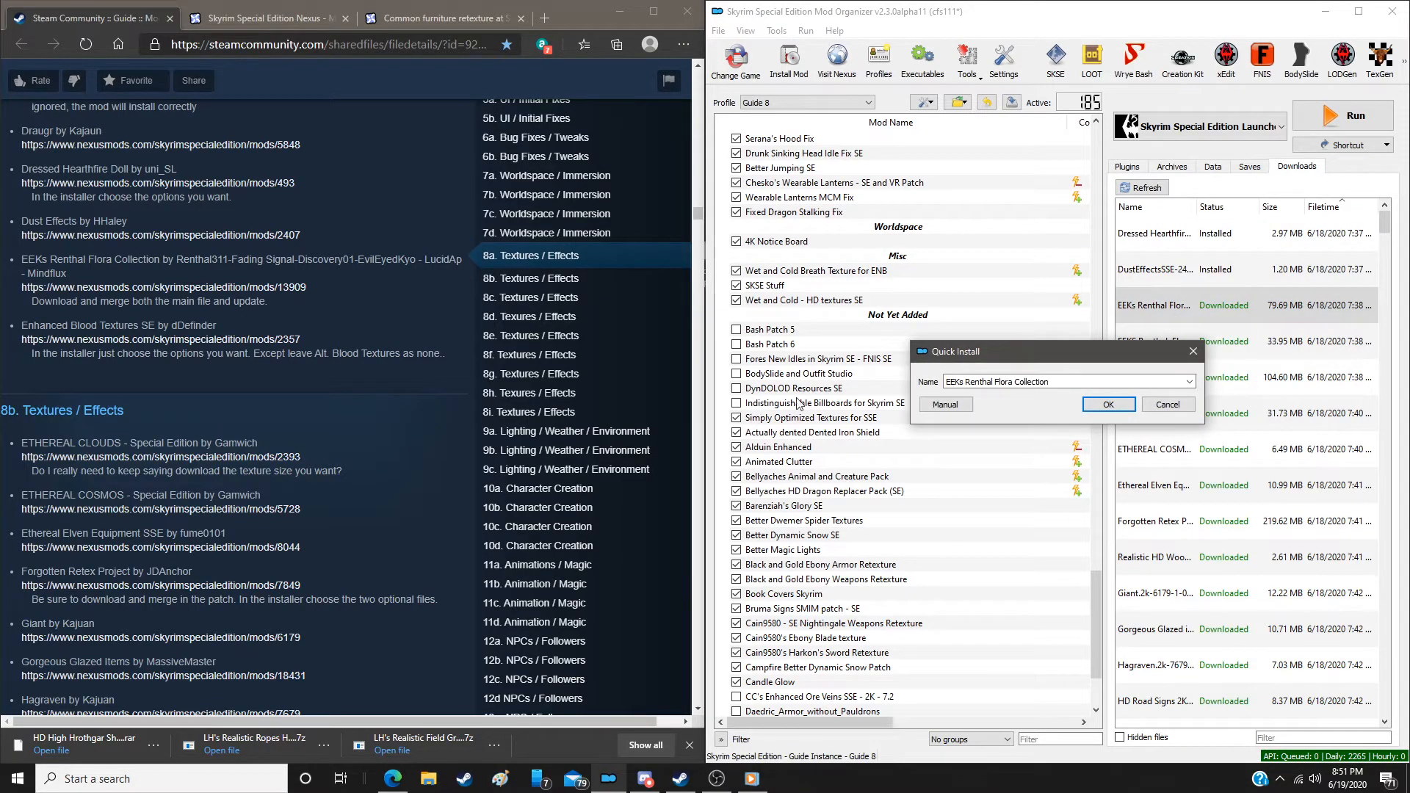
pyautogui.click(945, 404)
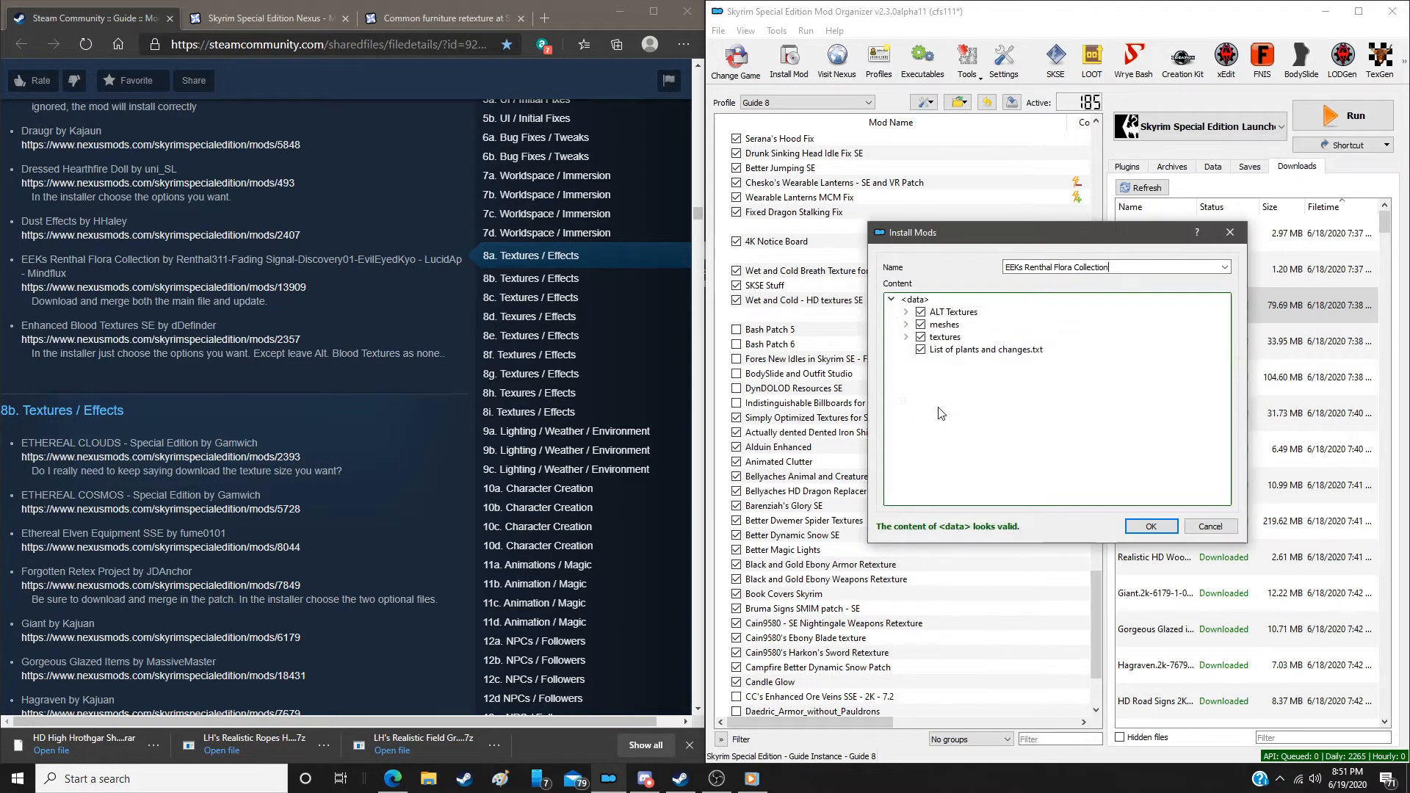
pyautogui.click(920, 312)
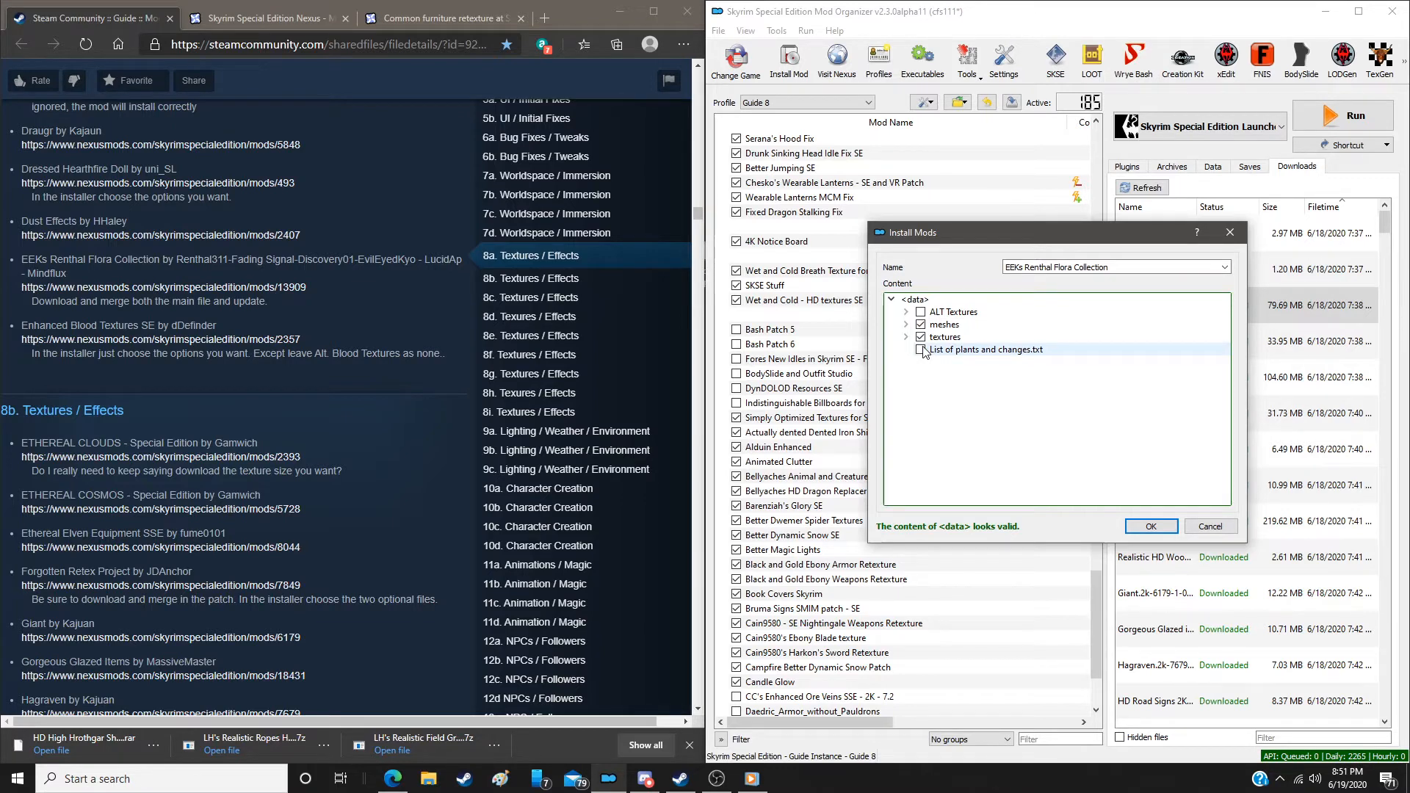
pyautogui.click(1151, 524)
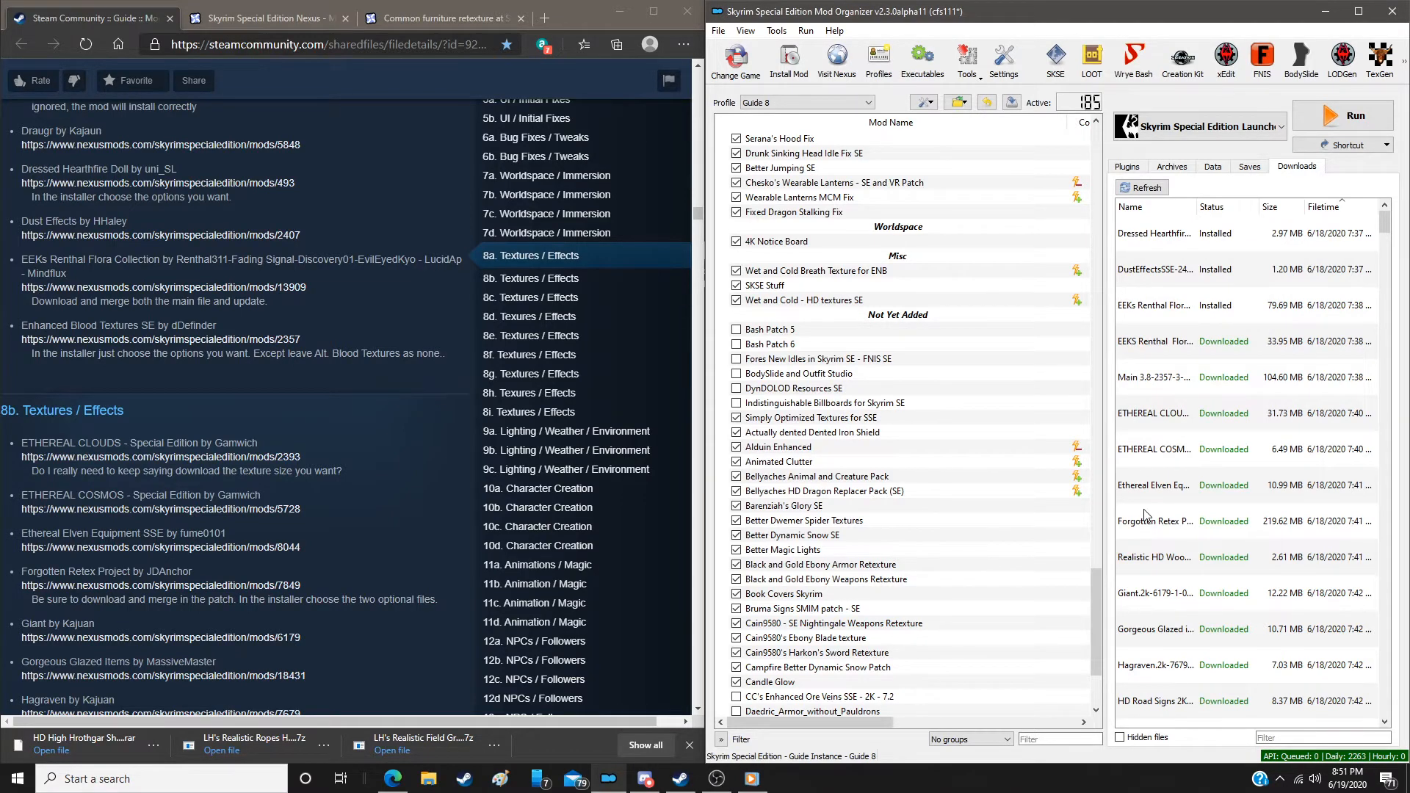
# Enable all installed mods from CC's Enhanced Ore Veins SSE through EEKs Renthal Flora Collection in the mod list
pyautogui.doubleClick(1216, 347)
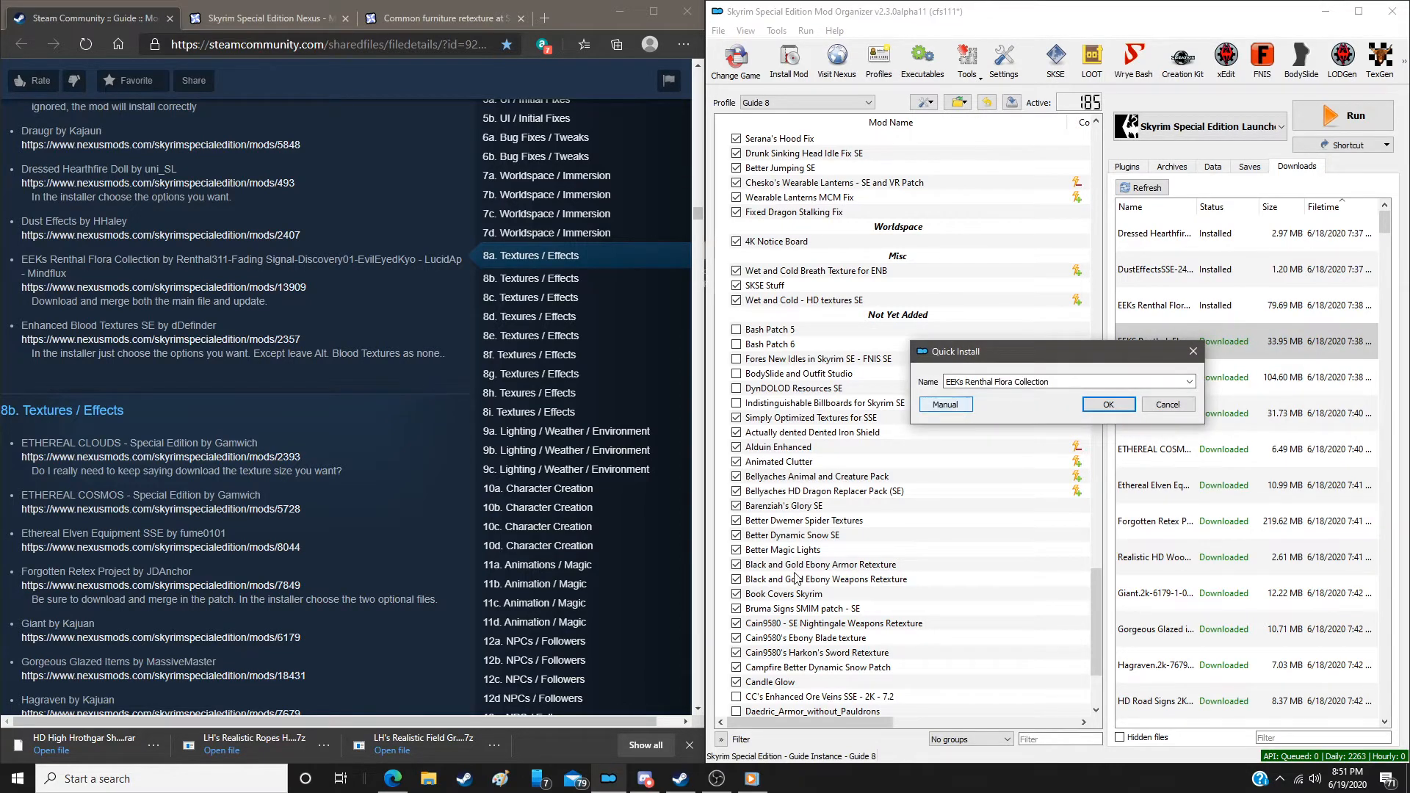
pyautogui.click(1167, 404)
pyautogui.scroll(-4, 841, 517)
pyautogui.click(735, 551)
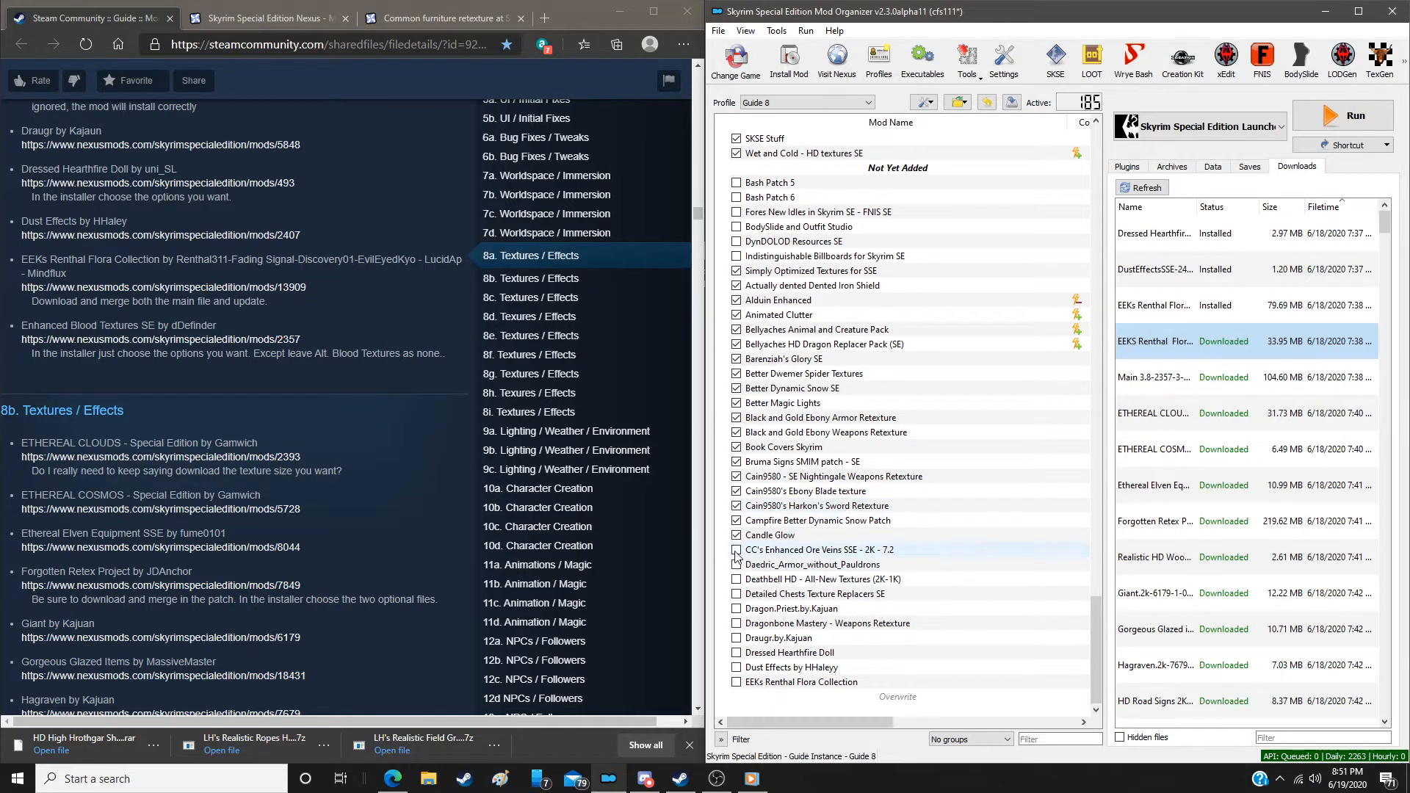
pyautogui.click(736, 564)
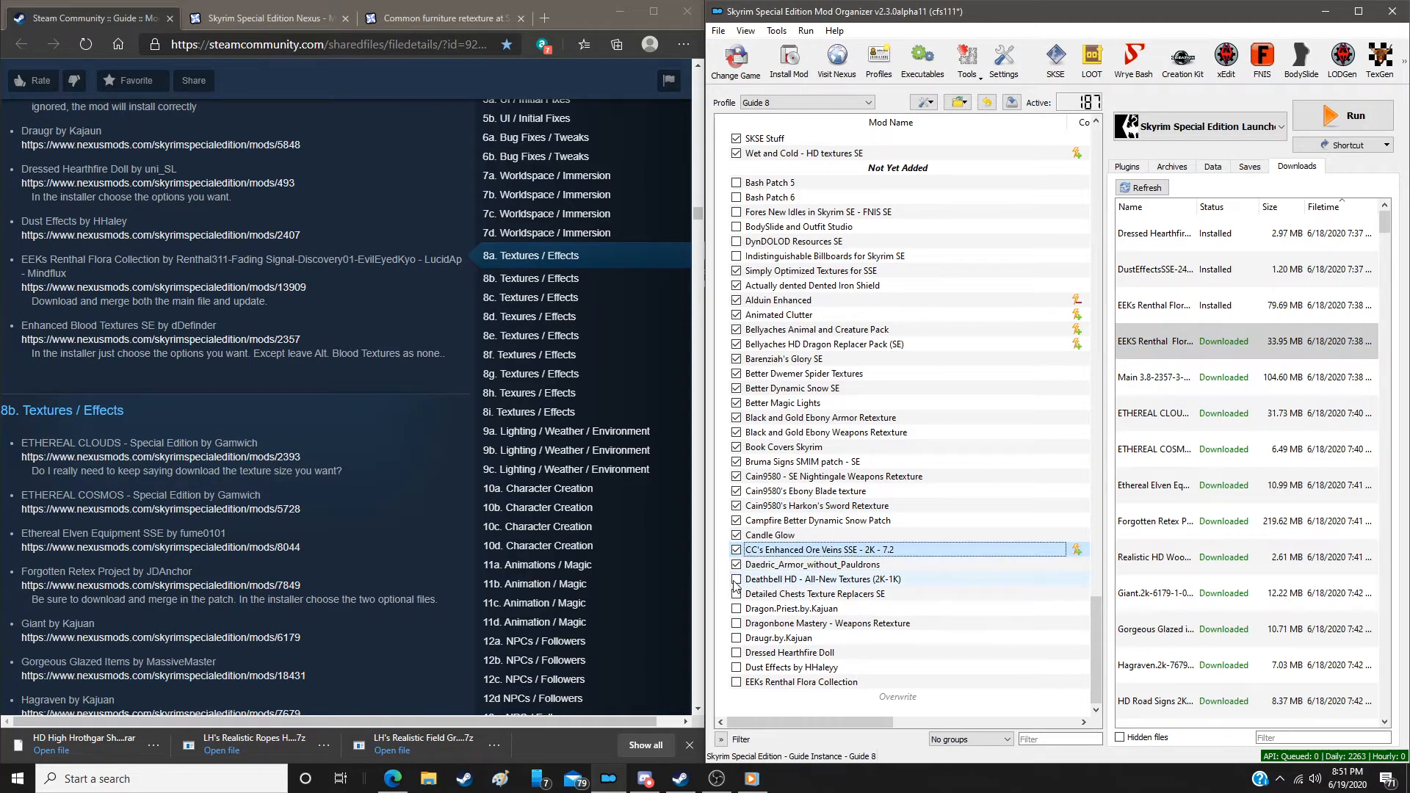
pyautogui.click(736, 579)
pyautogui.click(736, 594)
pyautogui.click(736, 609)
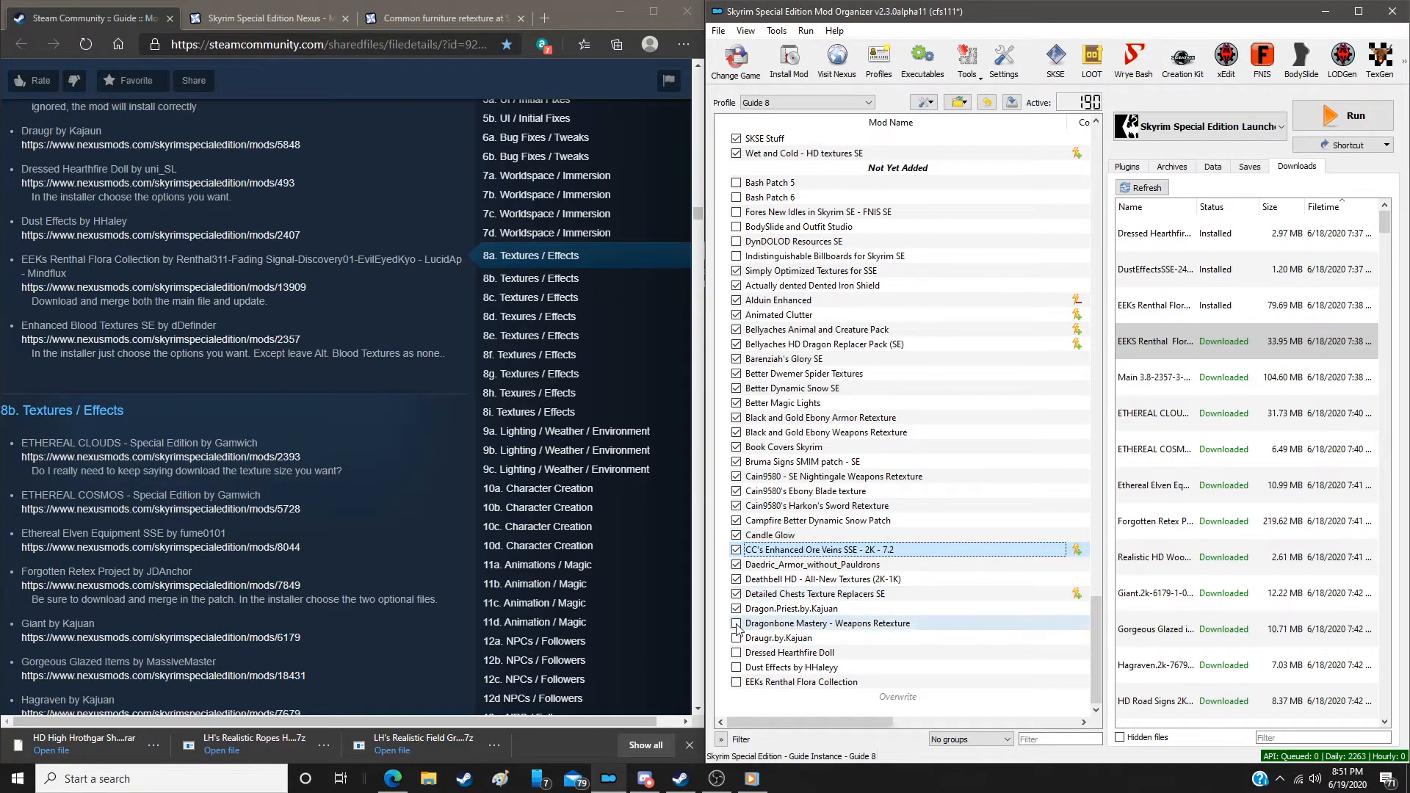
pyautogui.click(737, 625)
pyautogui.click(736, 653)
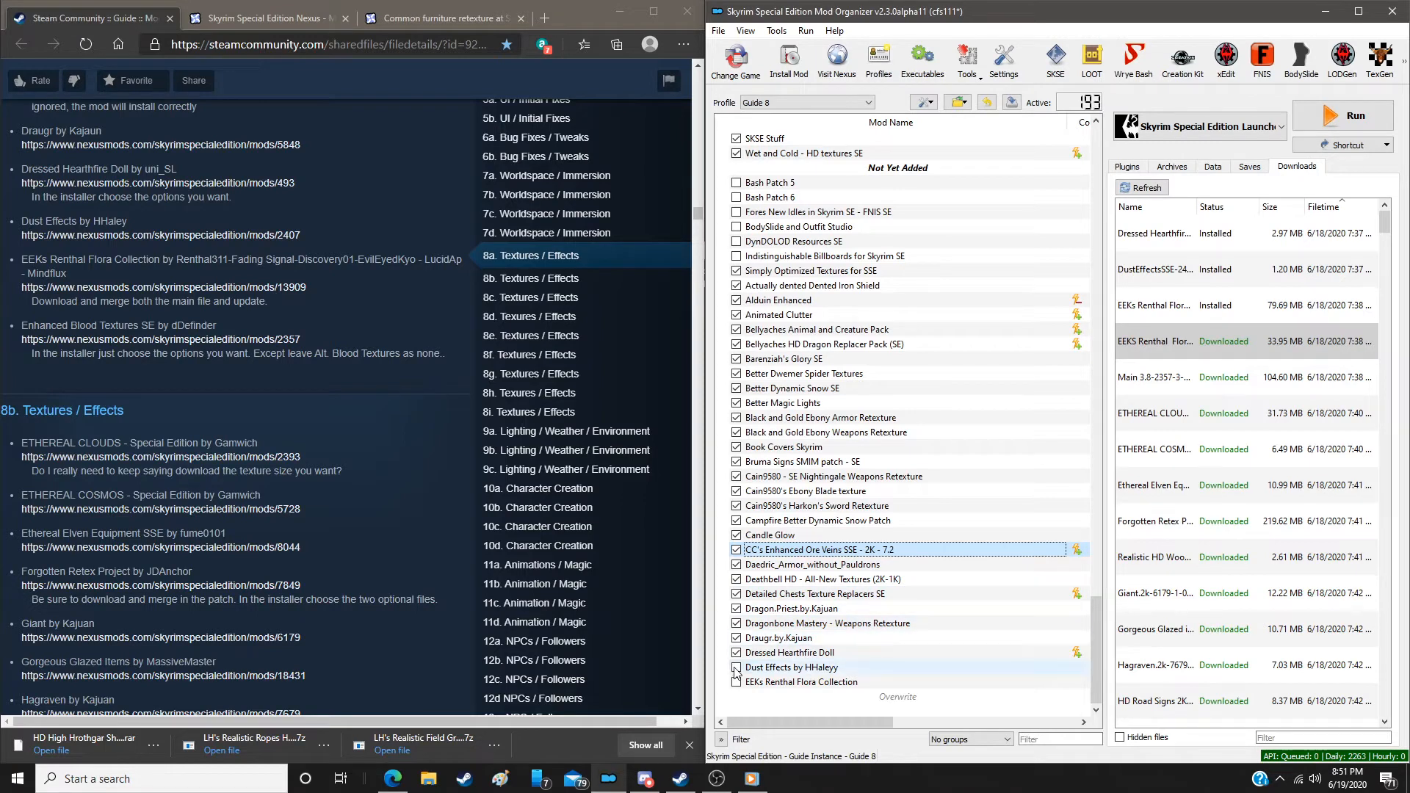
pyautogui.click(735, 667)
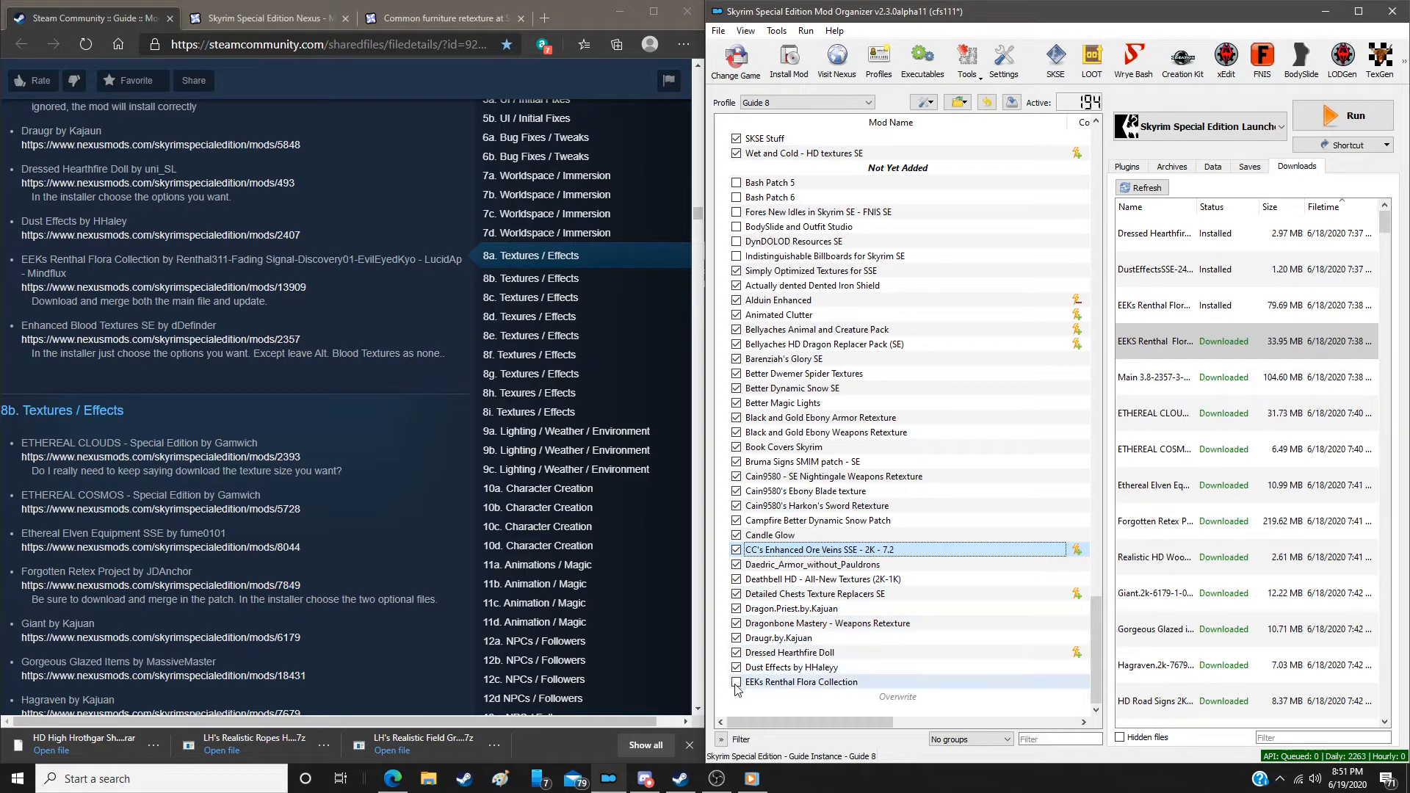
# Install the EEKs Renthal Flora update manually with its meshes and textures, merging it into the existing EEKs Renthal Flora Collection mod
pyautogui.doubleClick(1215, 357)
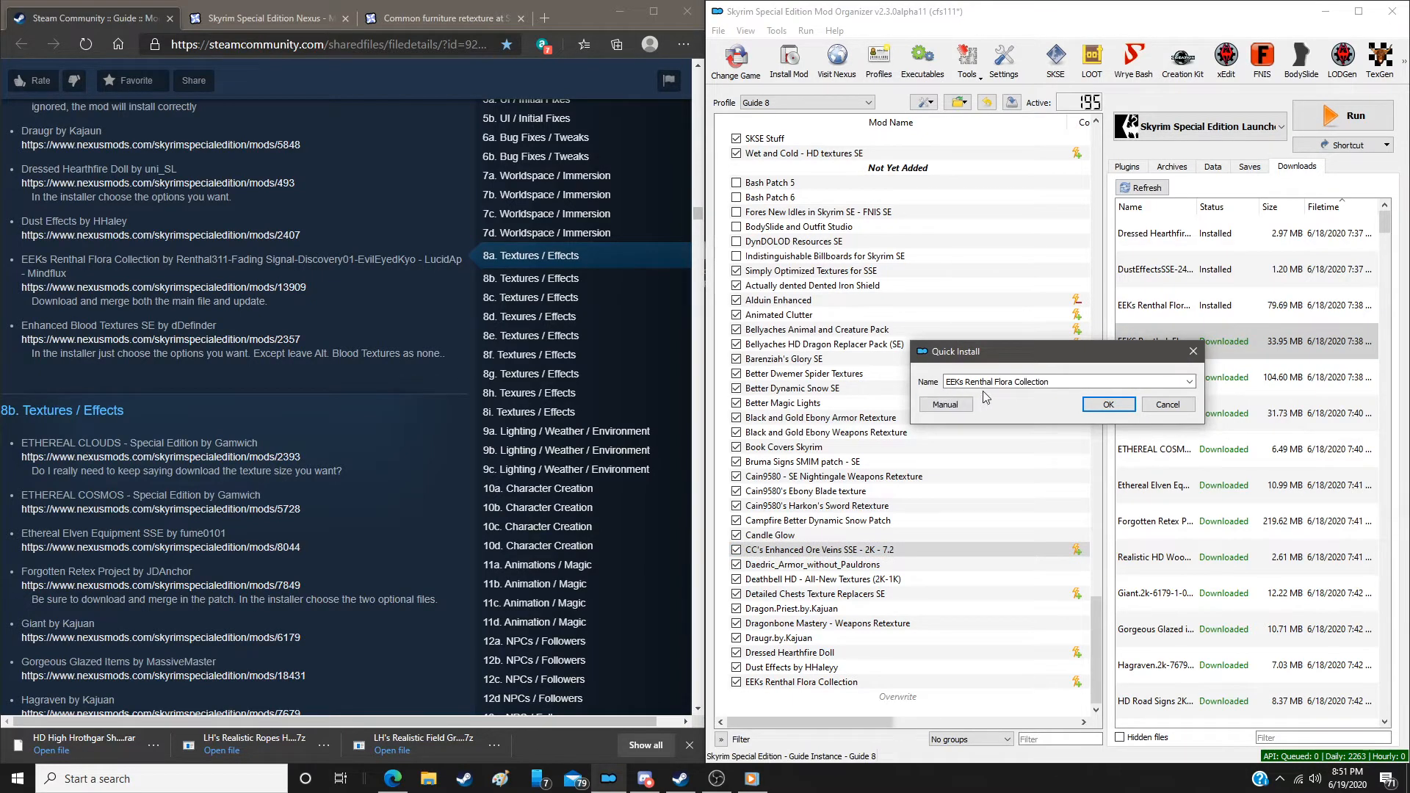
pyautogui.click(945, 404)
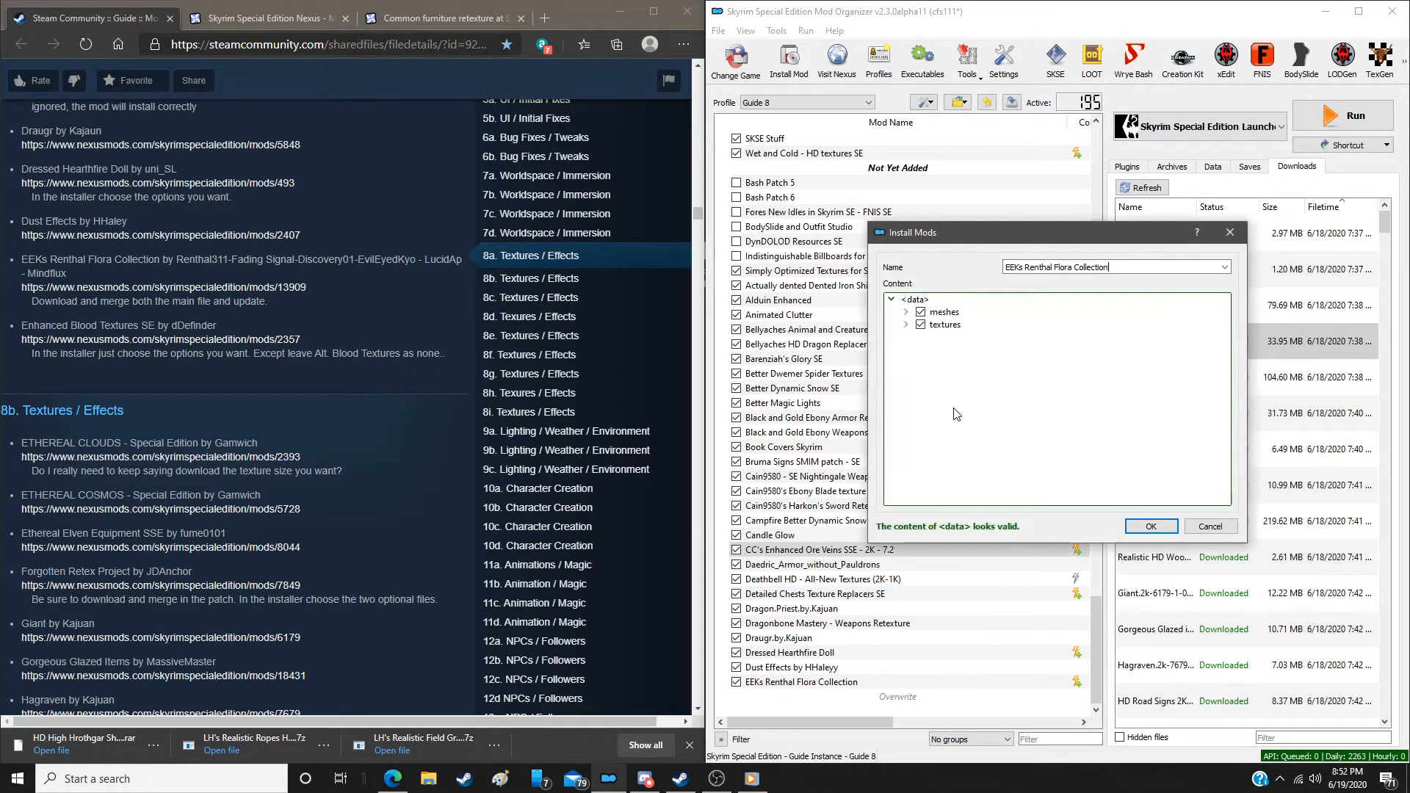
pyautogui.click(1143, 527)
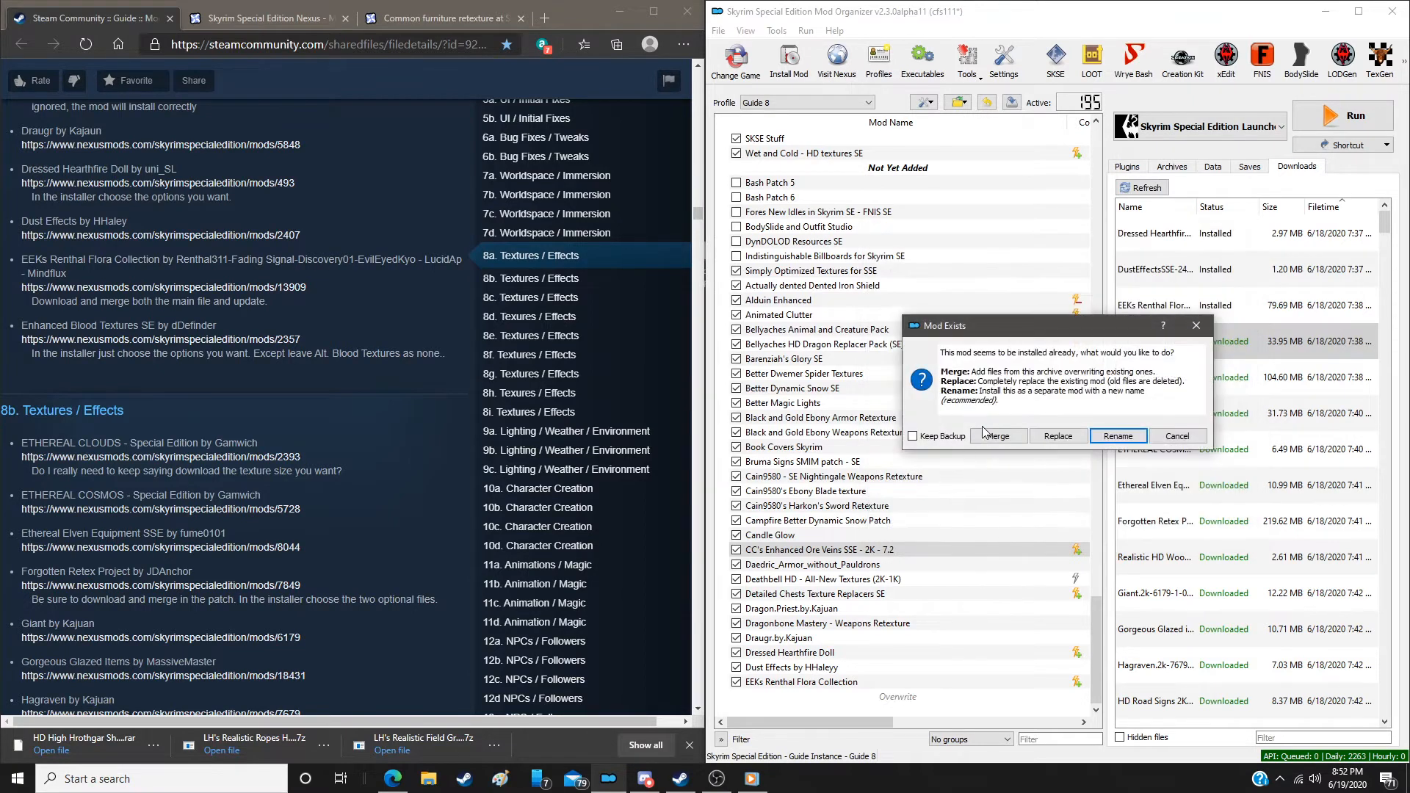
pyautogui.click(988, 435)
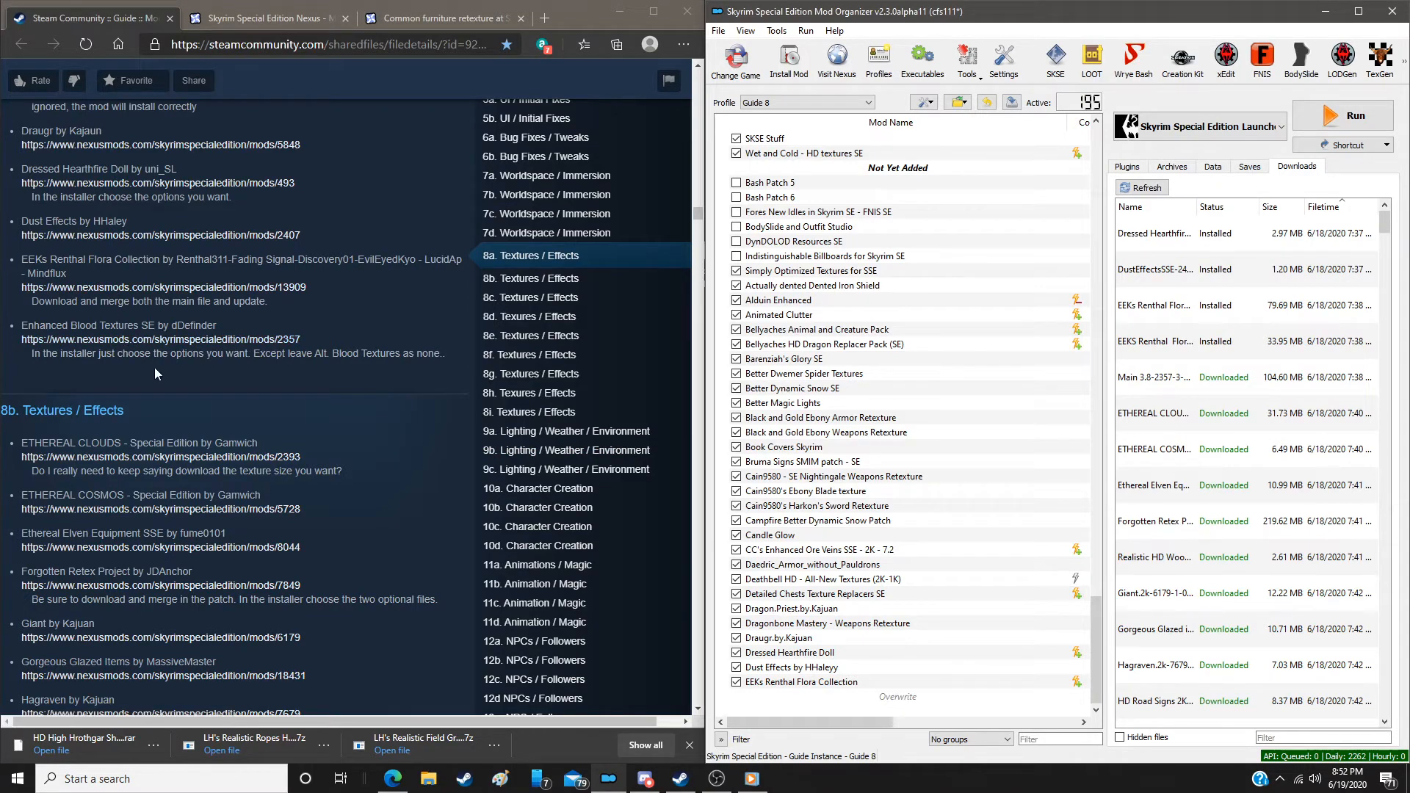
# Install the downloaded Enhanced Blood Textures mod with Long effects distance, blood size None, High Res / Default Color and alternate blood textures None
pyautogui.doubleClick(1183, 382)
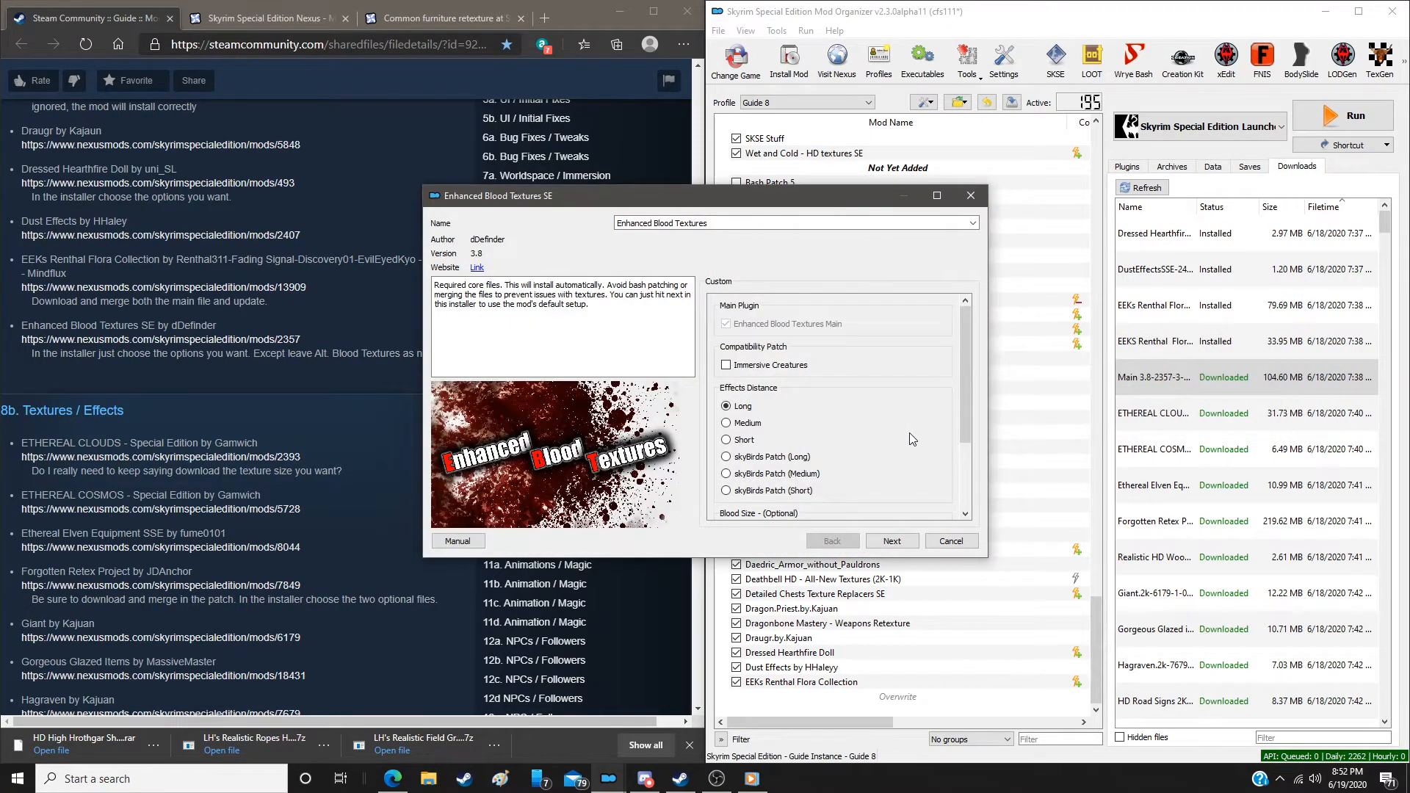
pyautogui.moveTo(759, 207); pyautogui.dragTo(854, 187)
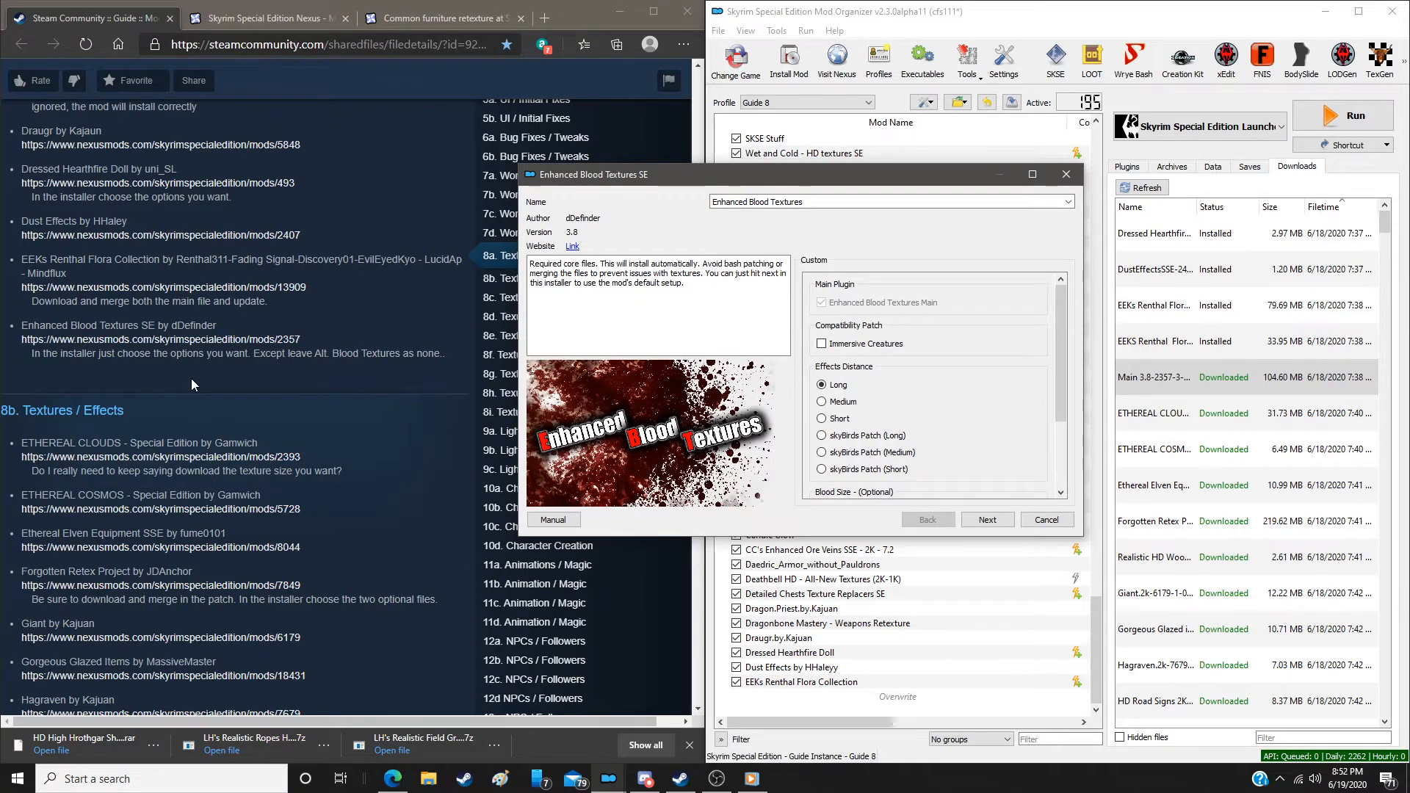
pyautogui.scroll(-2, 191, 382)
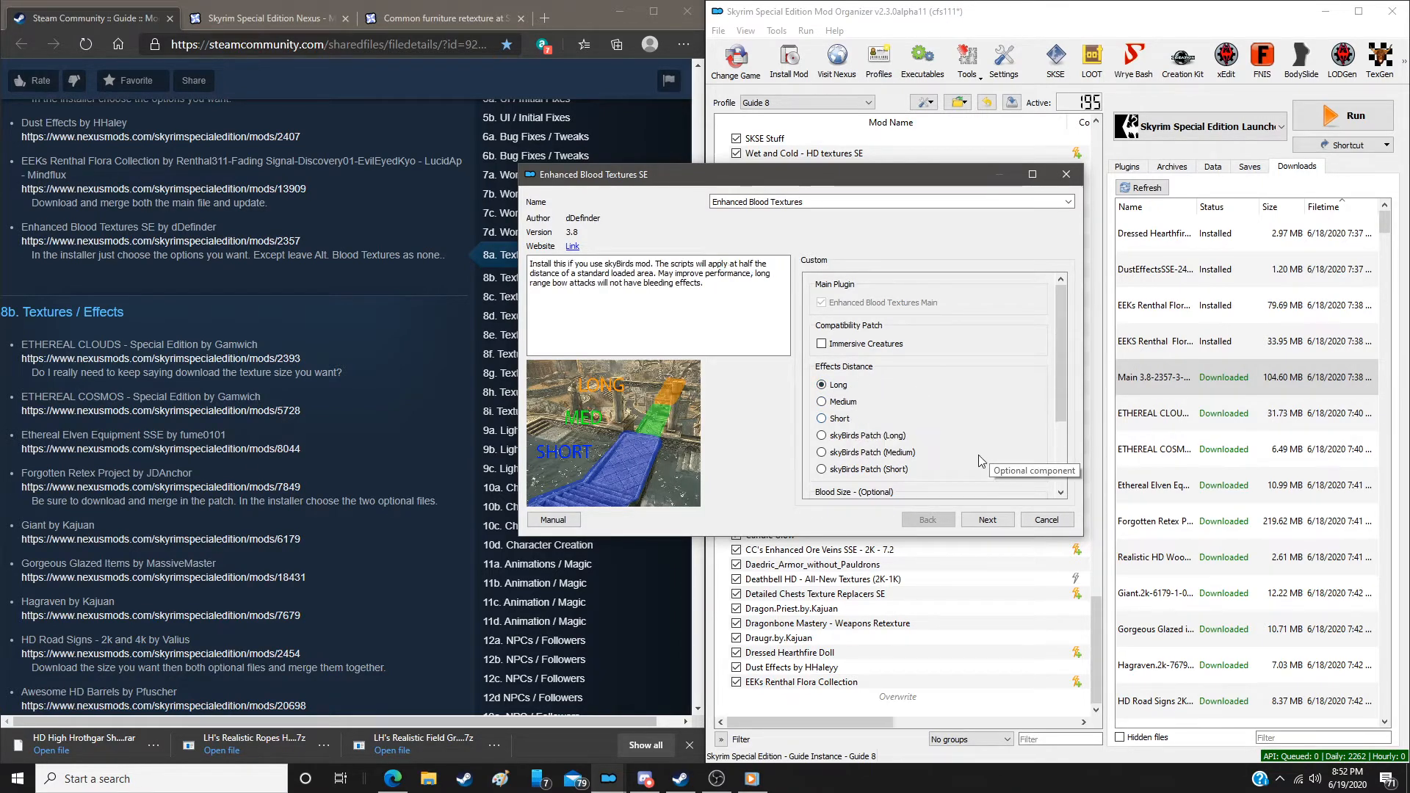
pyautogui.scroll(-3, 979, 454)
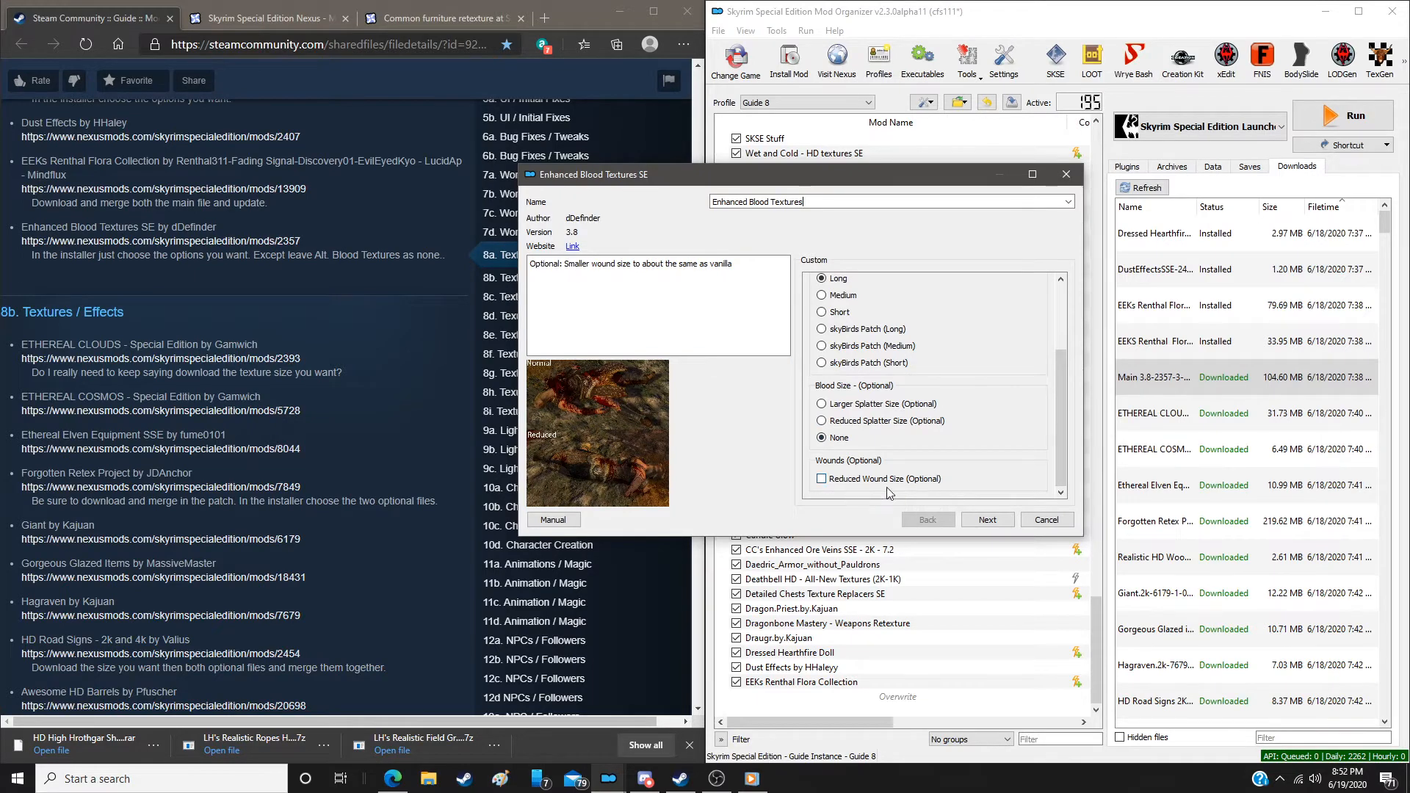
pyautogui.click(988, 520)
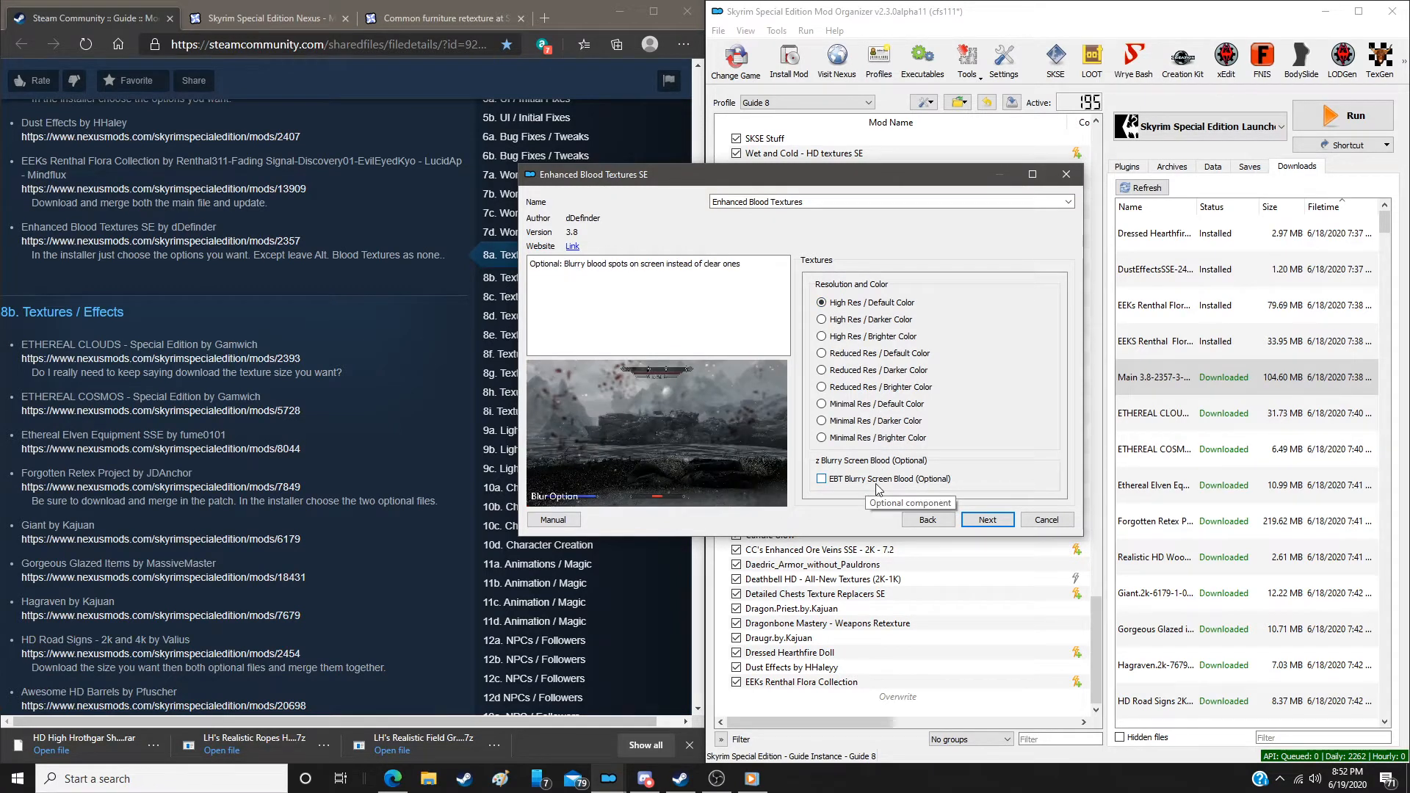
pyautogui.click(987, 519)
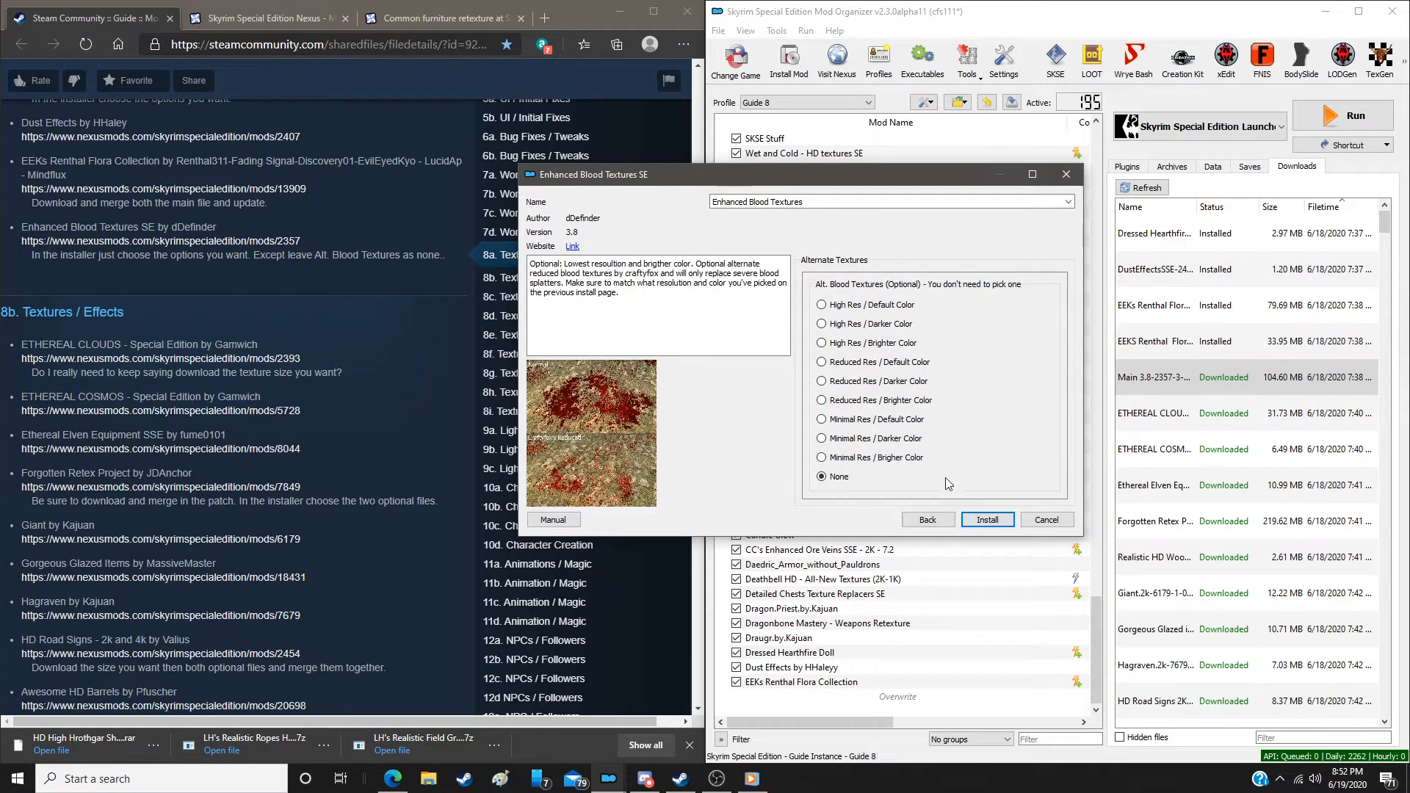
pyautogui.click(1001, 517)
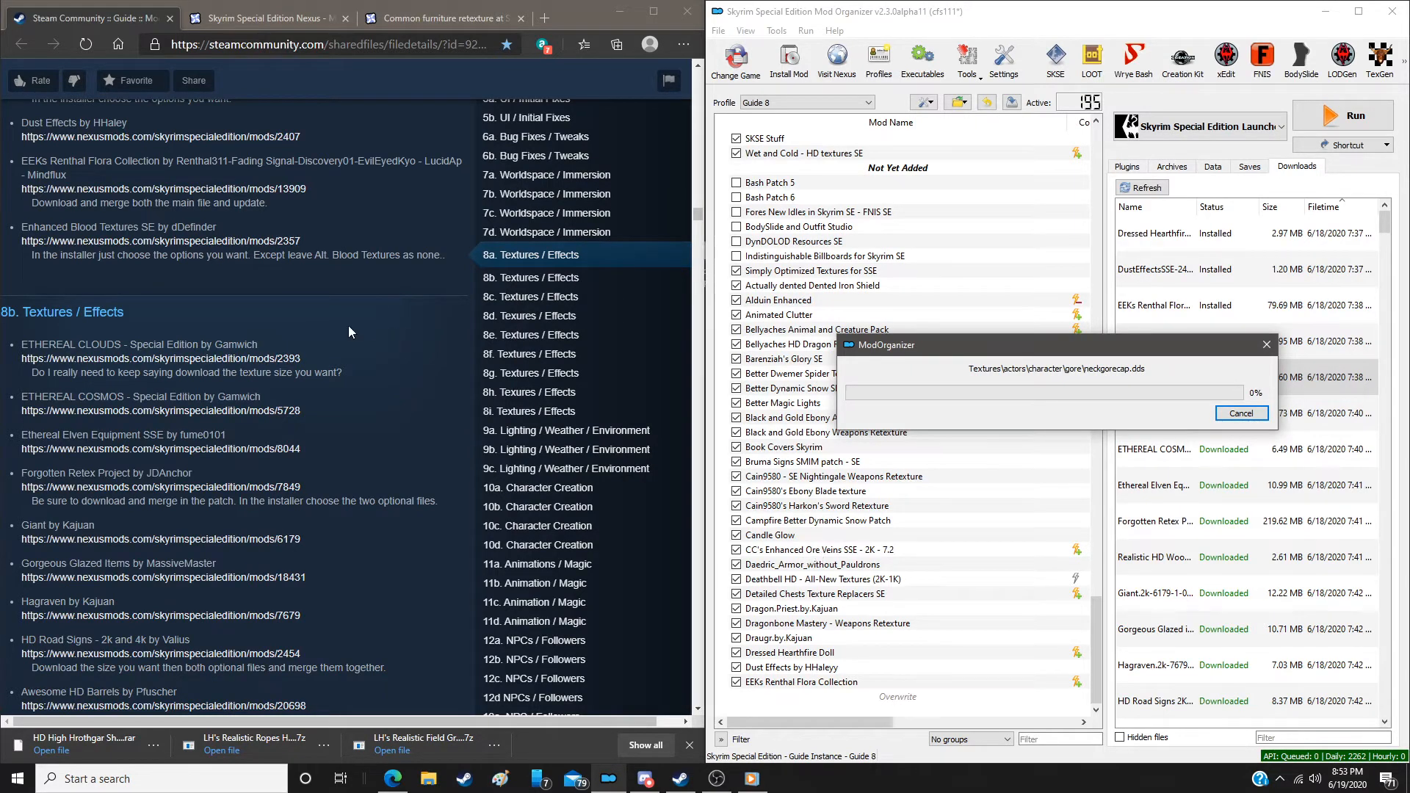
# Delete all installed downloads from the list and from disk
pyautogui.scroll(-3, 349, 328)
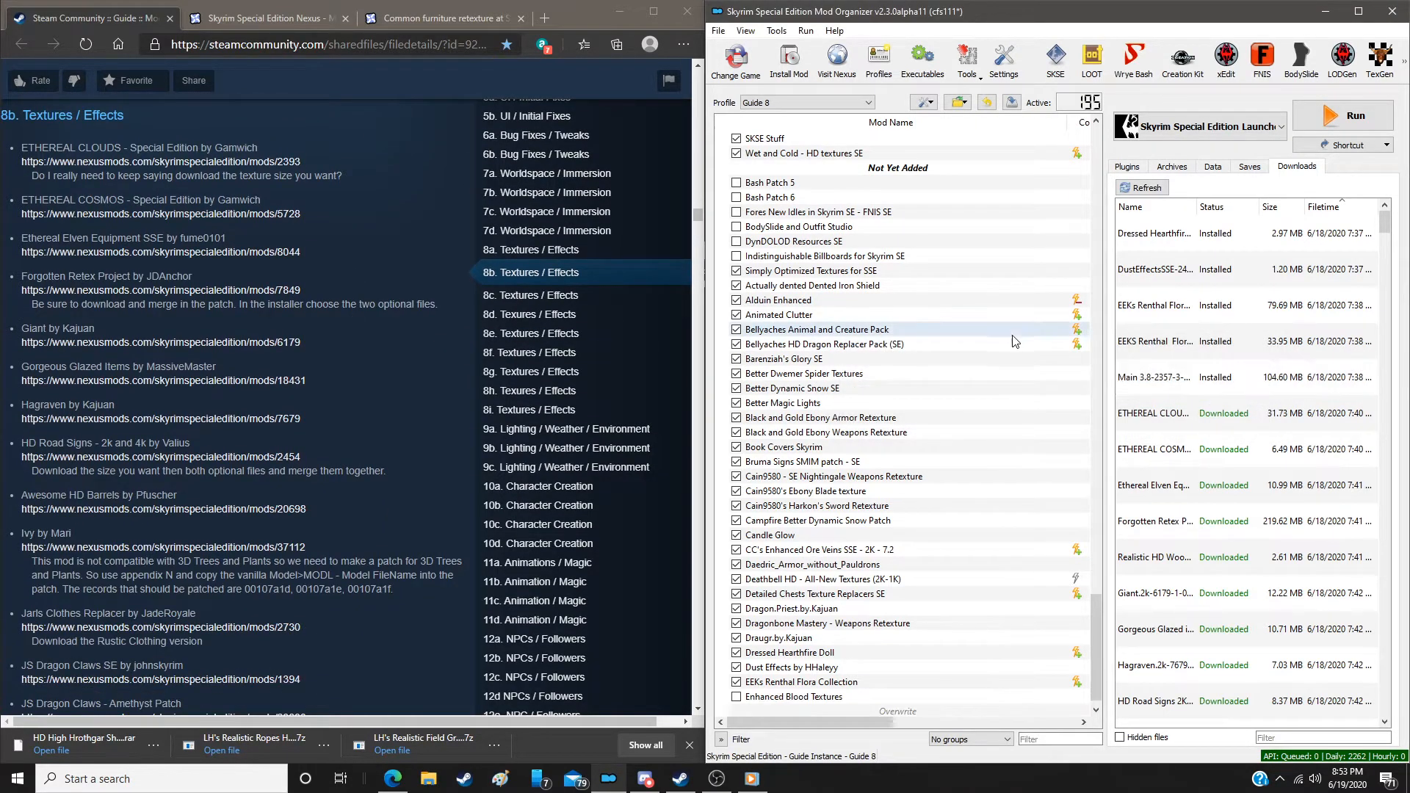
pyautogui.rightClick(1210, 321)
pyautogui.click(1223, 444)
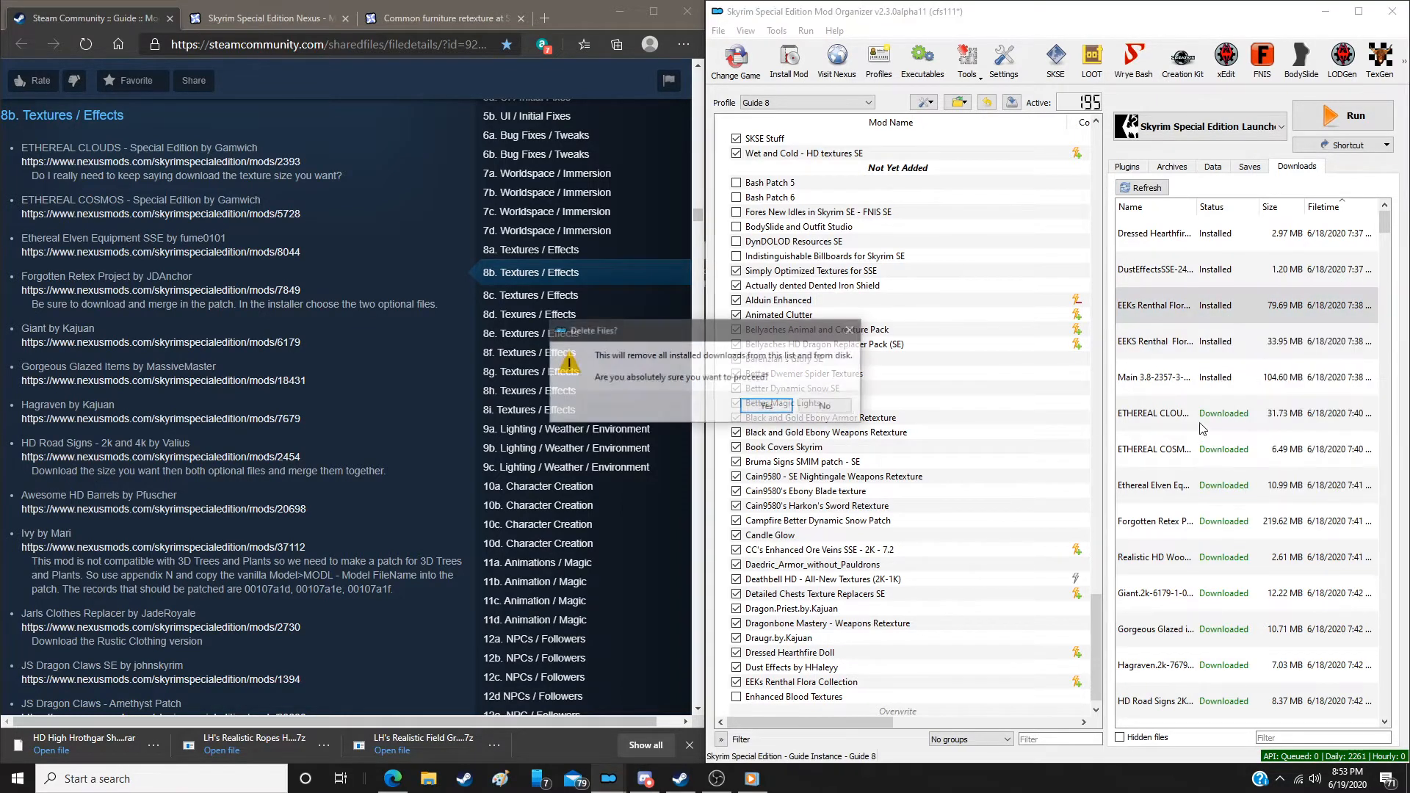
pyautogui.click(768, 406)
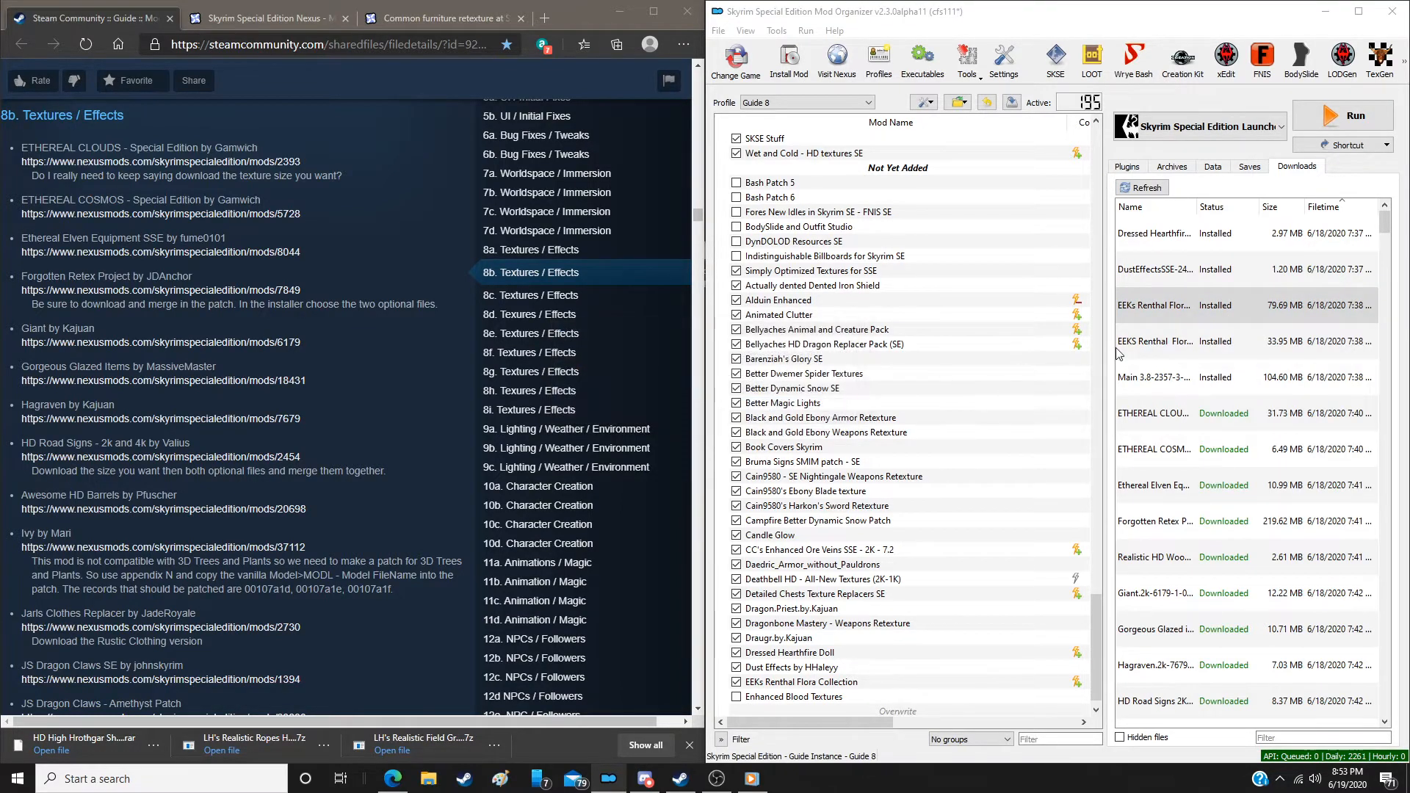
# Install the downloaded ETHEREAL CLOUDS - Special Edition mod manually with its textures folder
pyautogui.doubleClick(1169, 232)
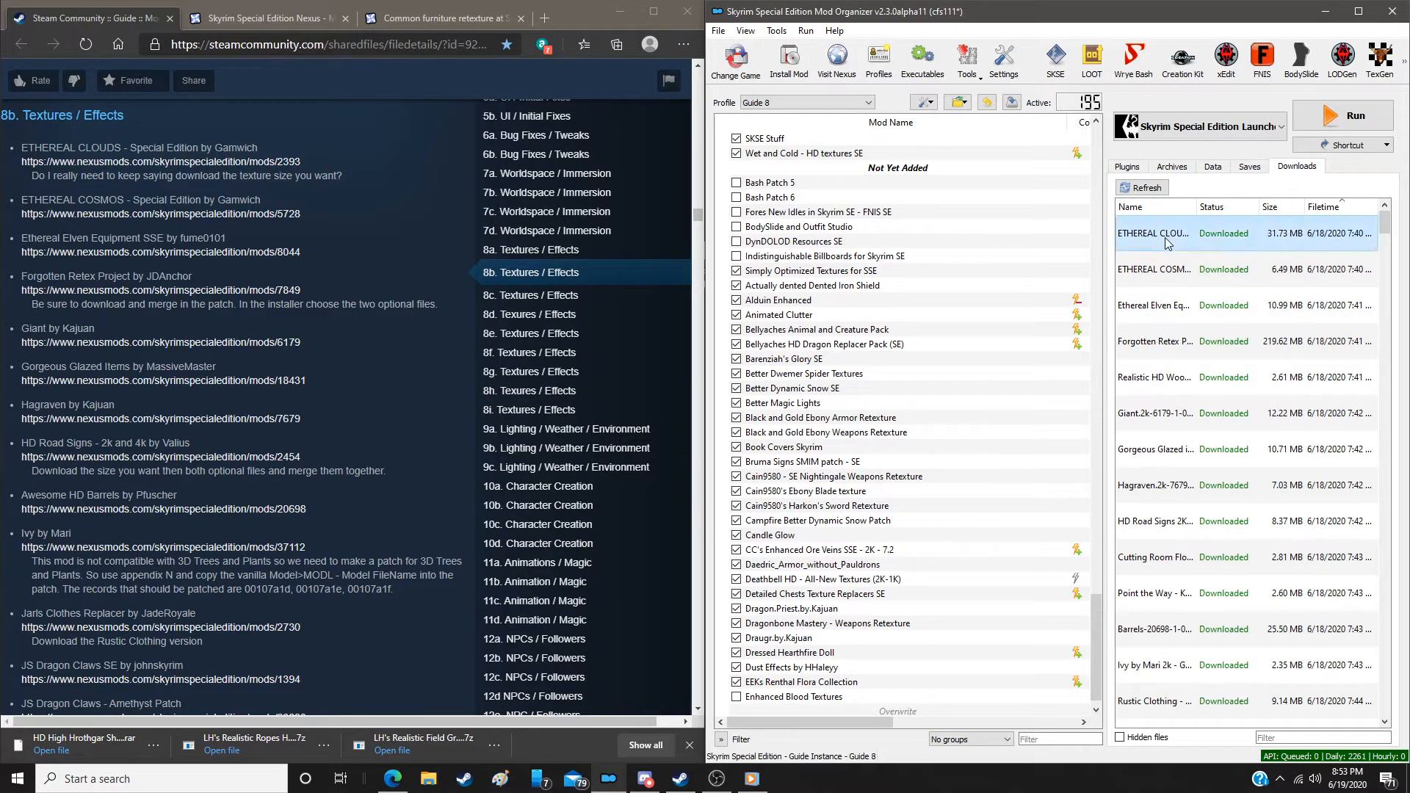
pyautogui.click(965, 402)
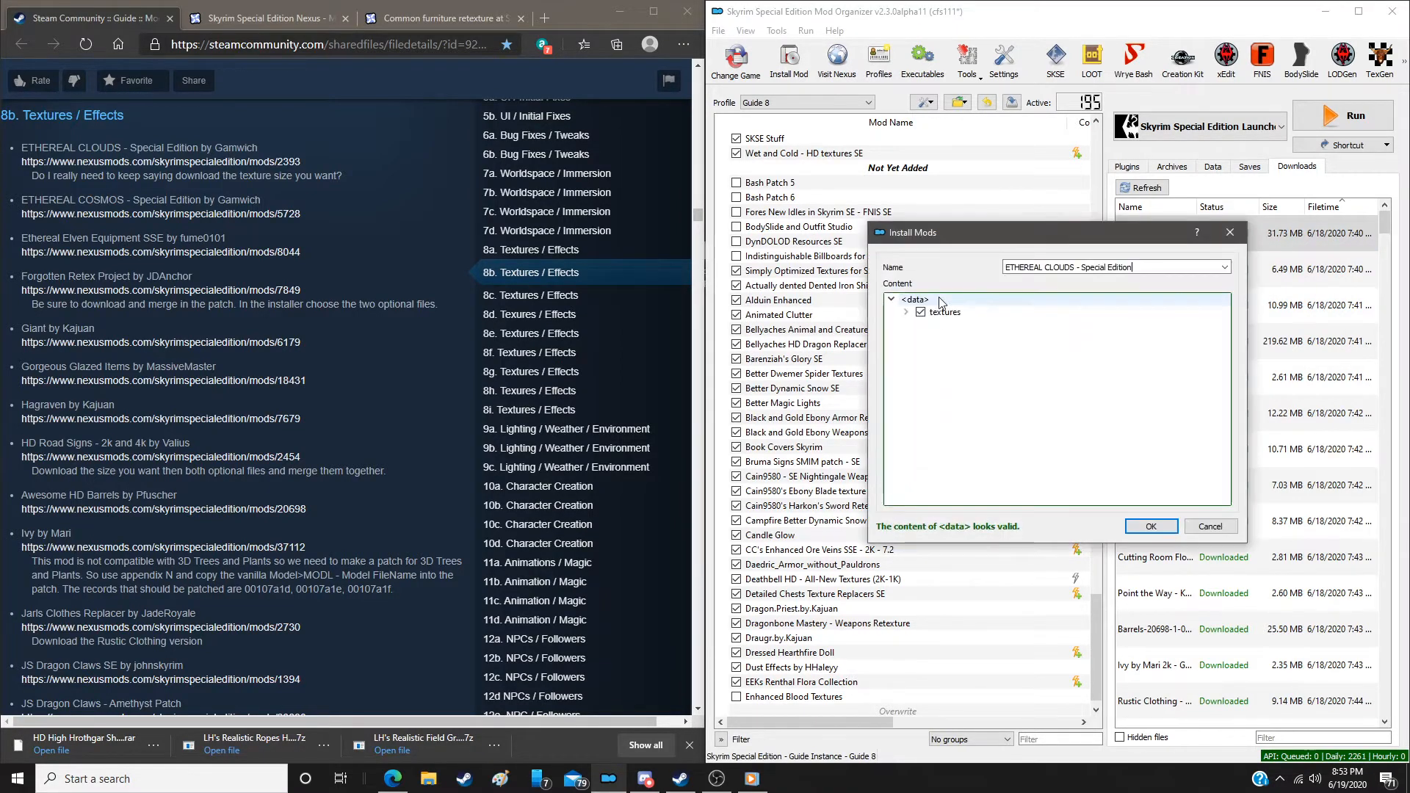
pyautogui.click(1147, 527)
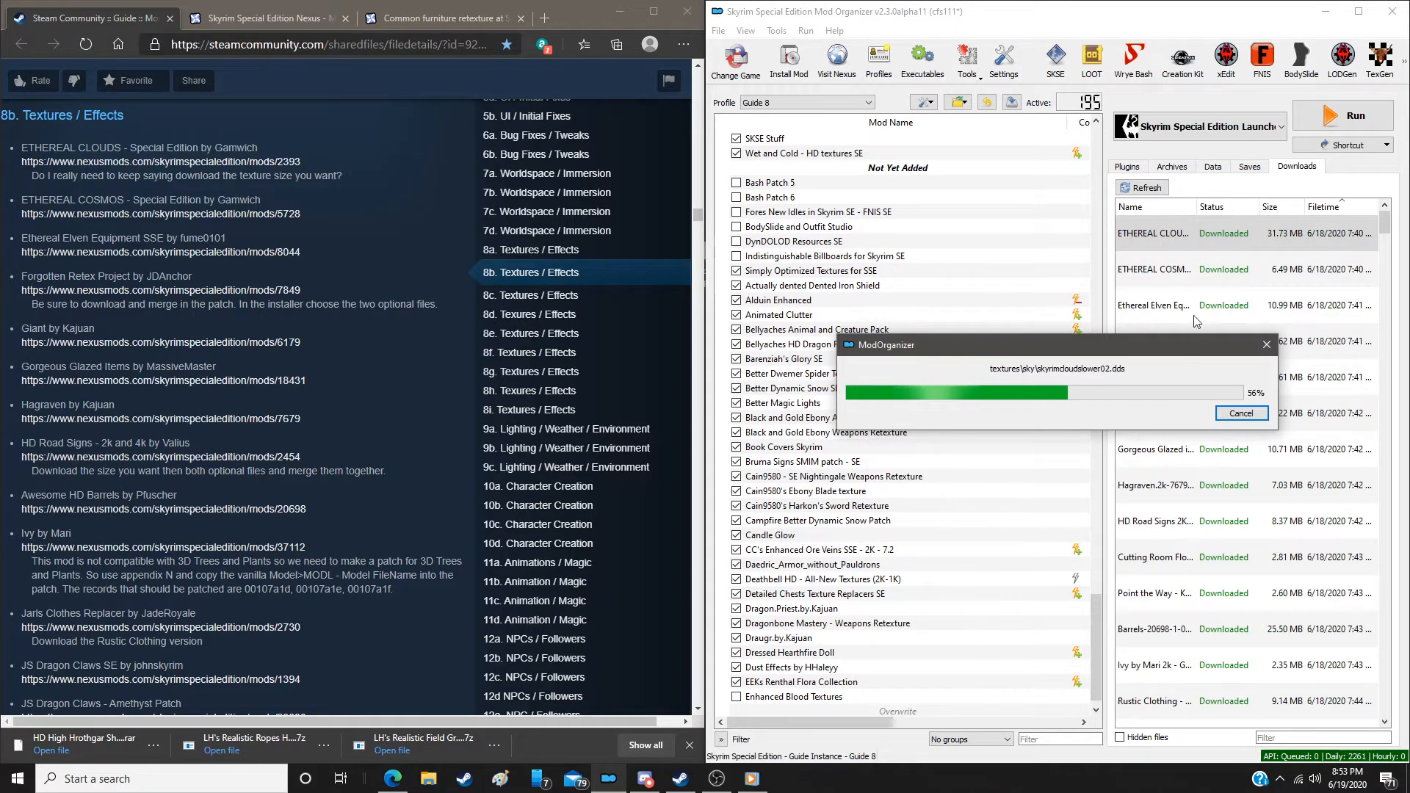
# Install the downloaded ETHEREAL COSMOS - Special Edition mod manually with its Data folder set as the data directory
pyautogui.doubleClick(1199, 270)
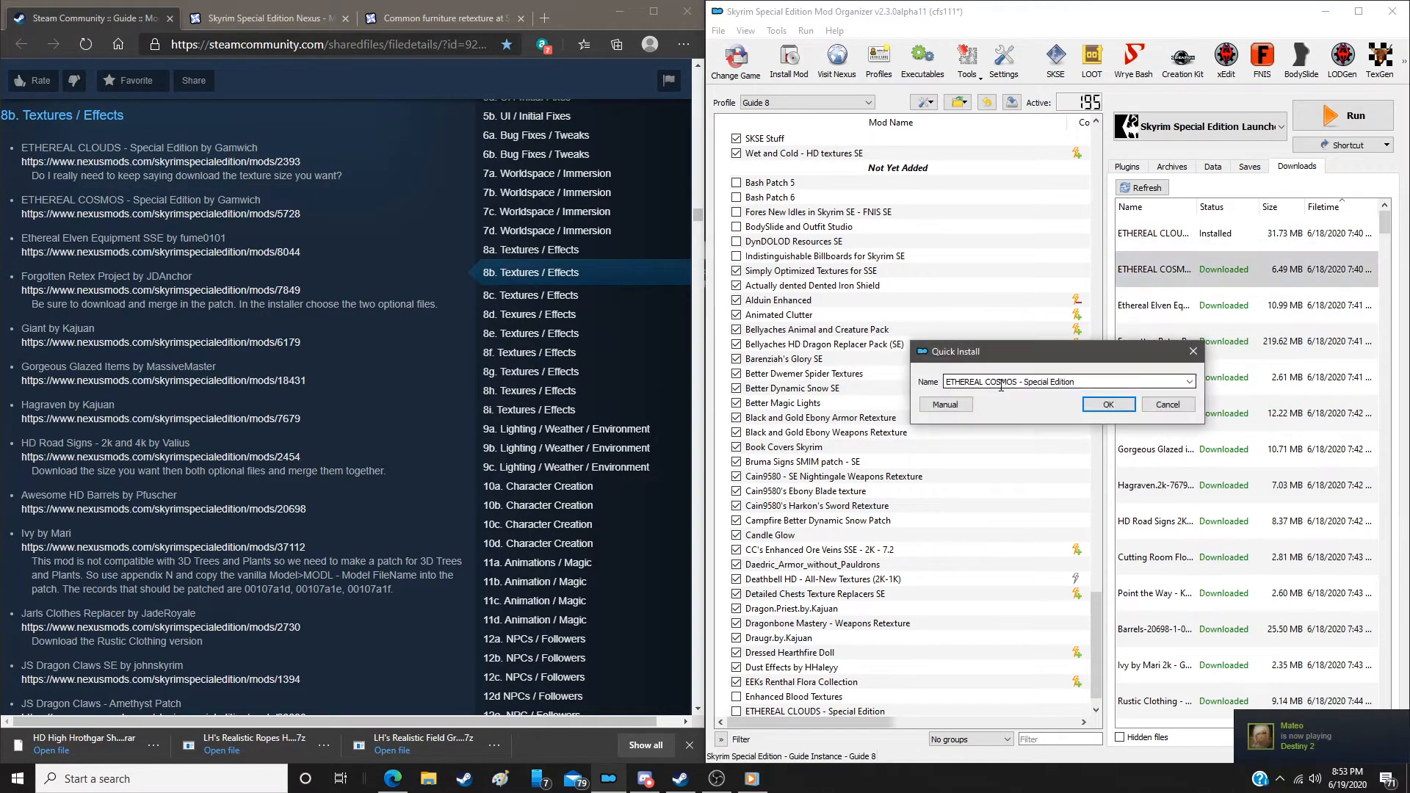
pyautogui.click(945, 404)
pyautogui.rightClick(938, 314)
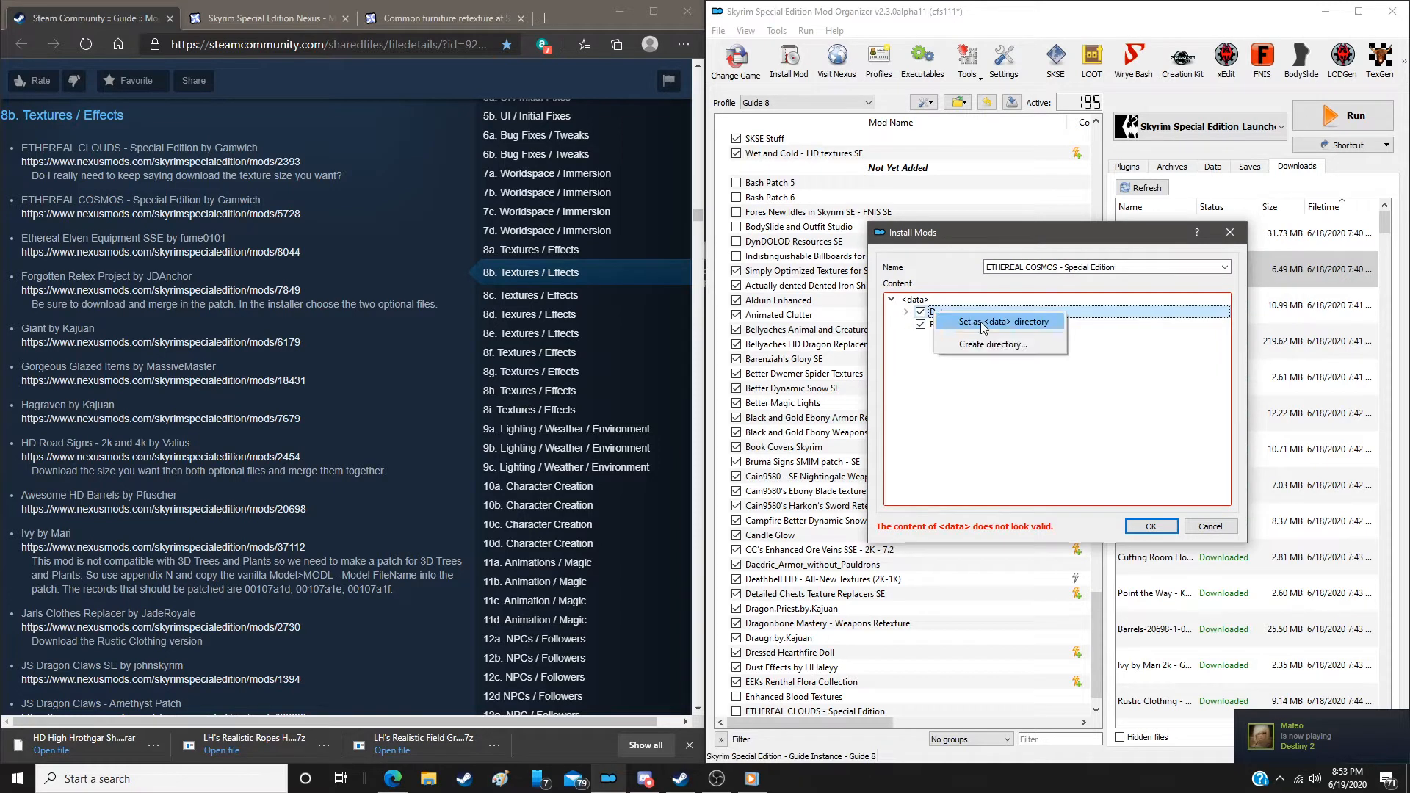
pyautogui.click(980, 321)
pyautogui.click(1135, 524)
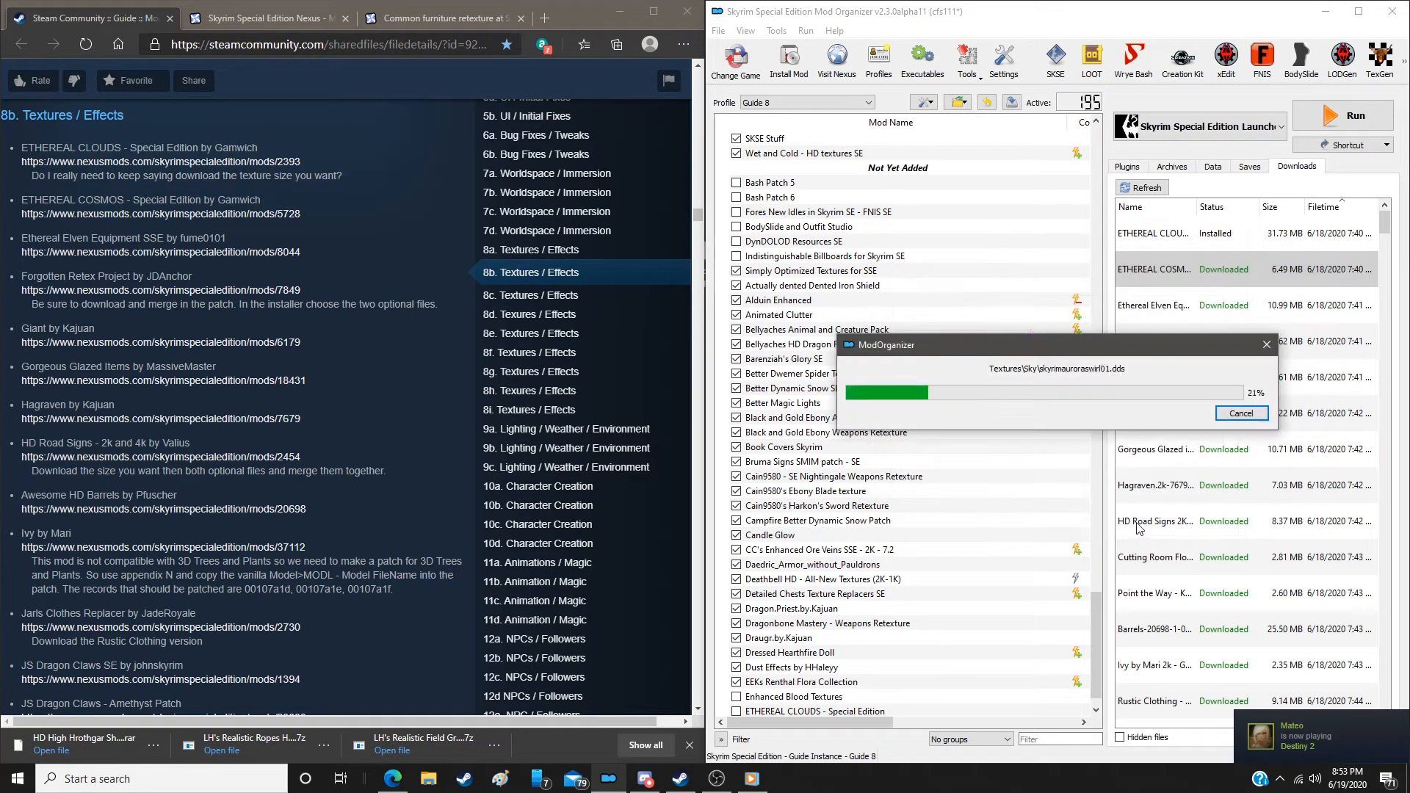
# Enable Enhanced Blood Textures, ETHEREAL CLOUDS - Special Edition and ETHEREAL COSMOS - Special Edition in the mod list
pyautogui.scroll(-1, 876, 570)
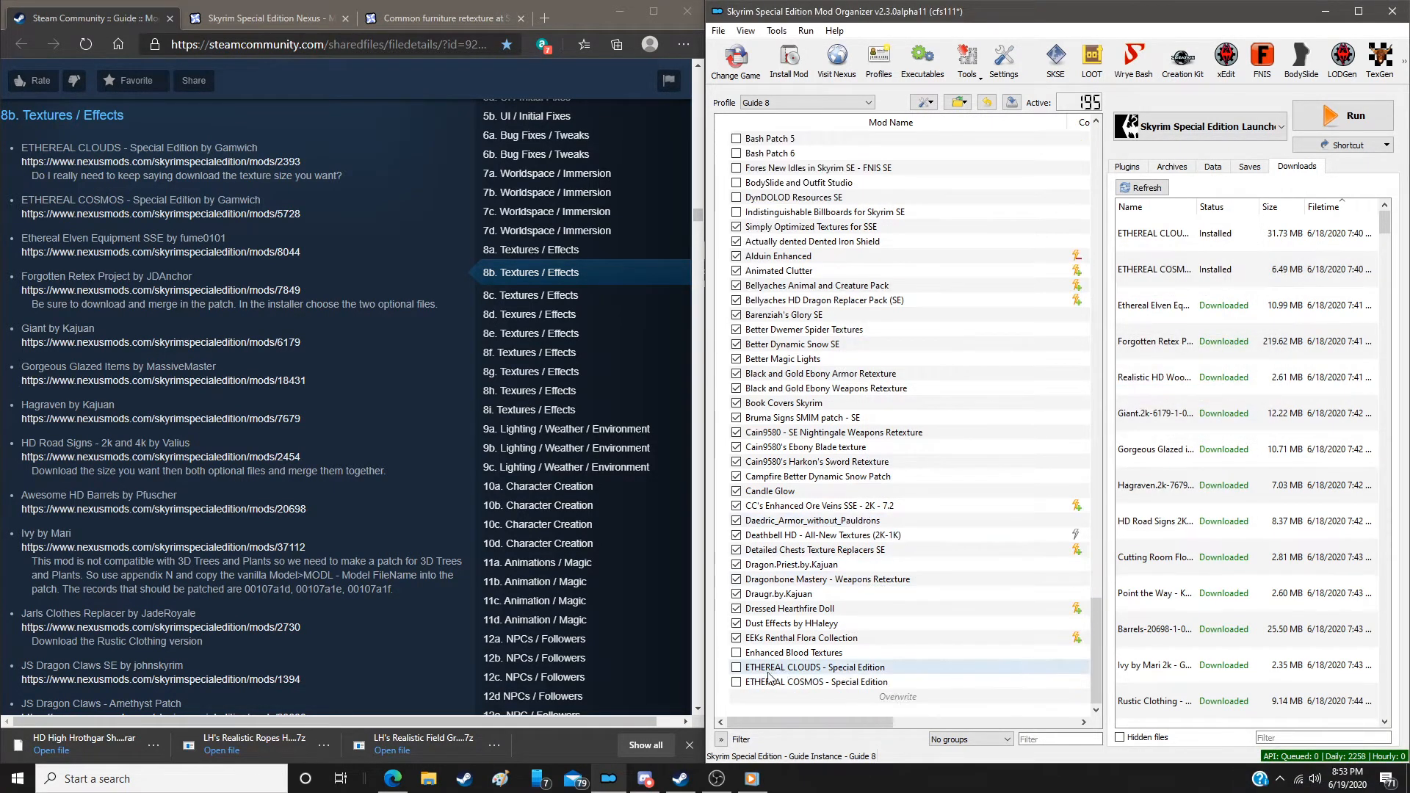
pyautogui.click(737, 653)
pyautogui.click(737, 668)
pyautogui.click(737, 683)
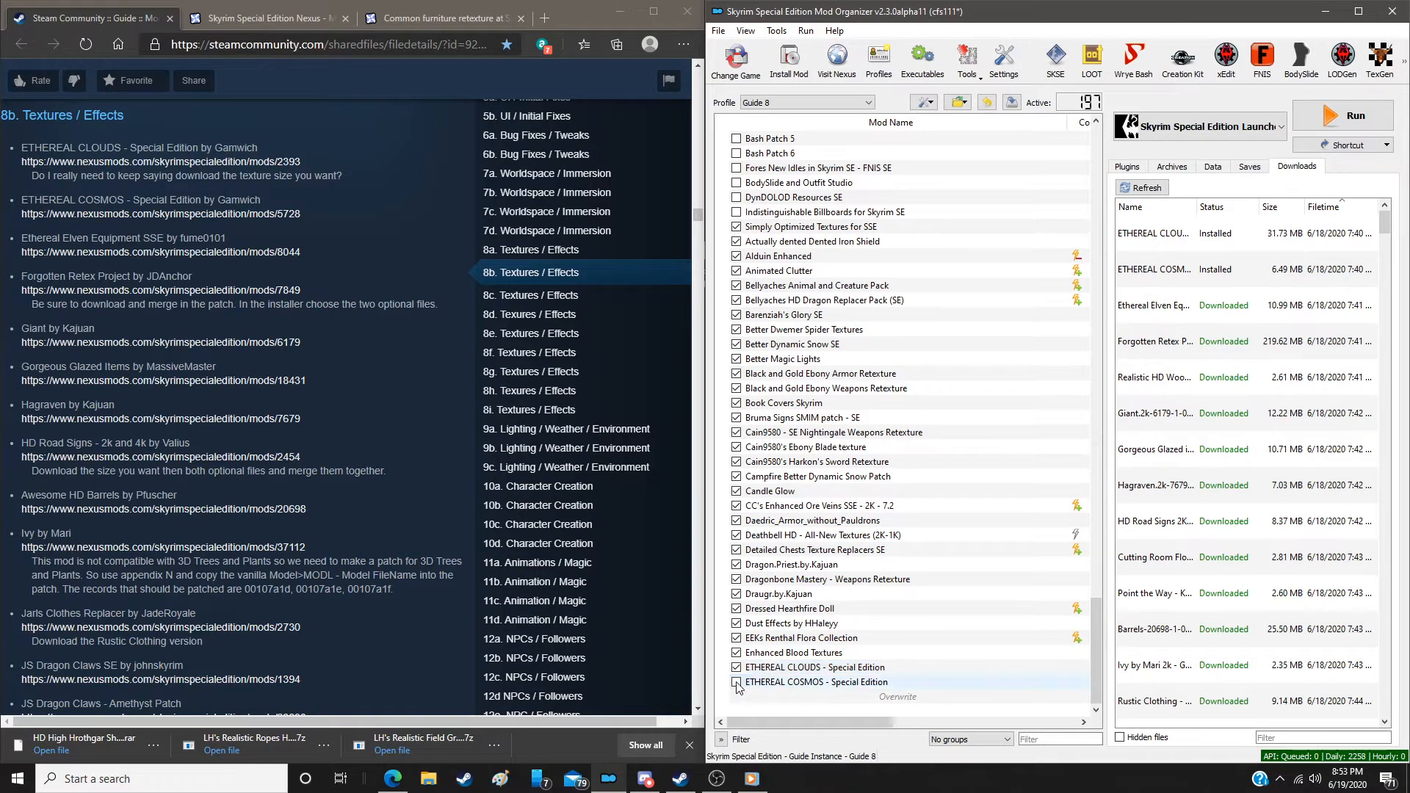
# Install the downloaded Ethereal Elven Equipment SSE mod manually with its Data folder set as the data directory
pyautogui.doubleClick(1202, 314)
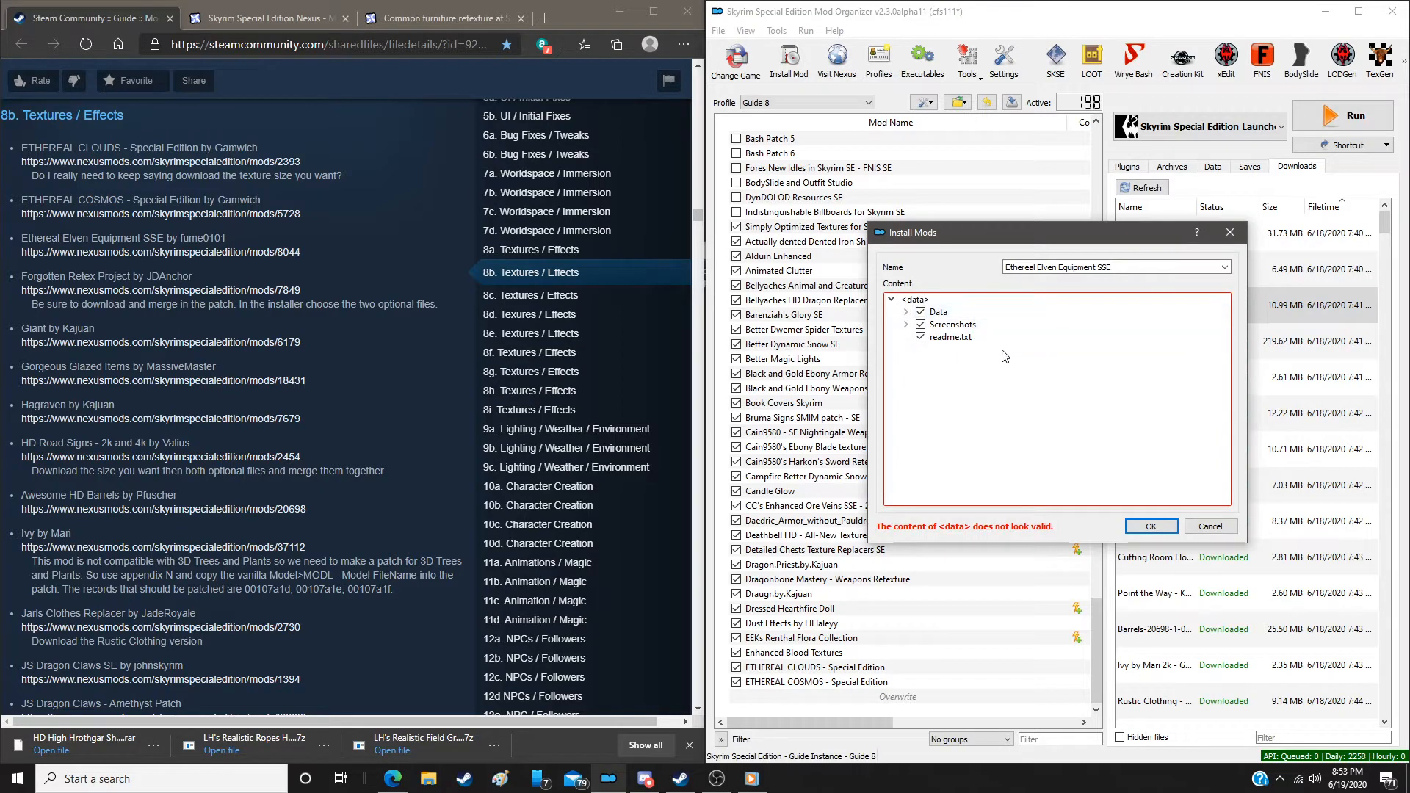
pyautogui.rightClick(948, 319)
pyautogui.click(1056, 455)
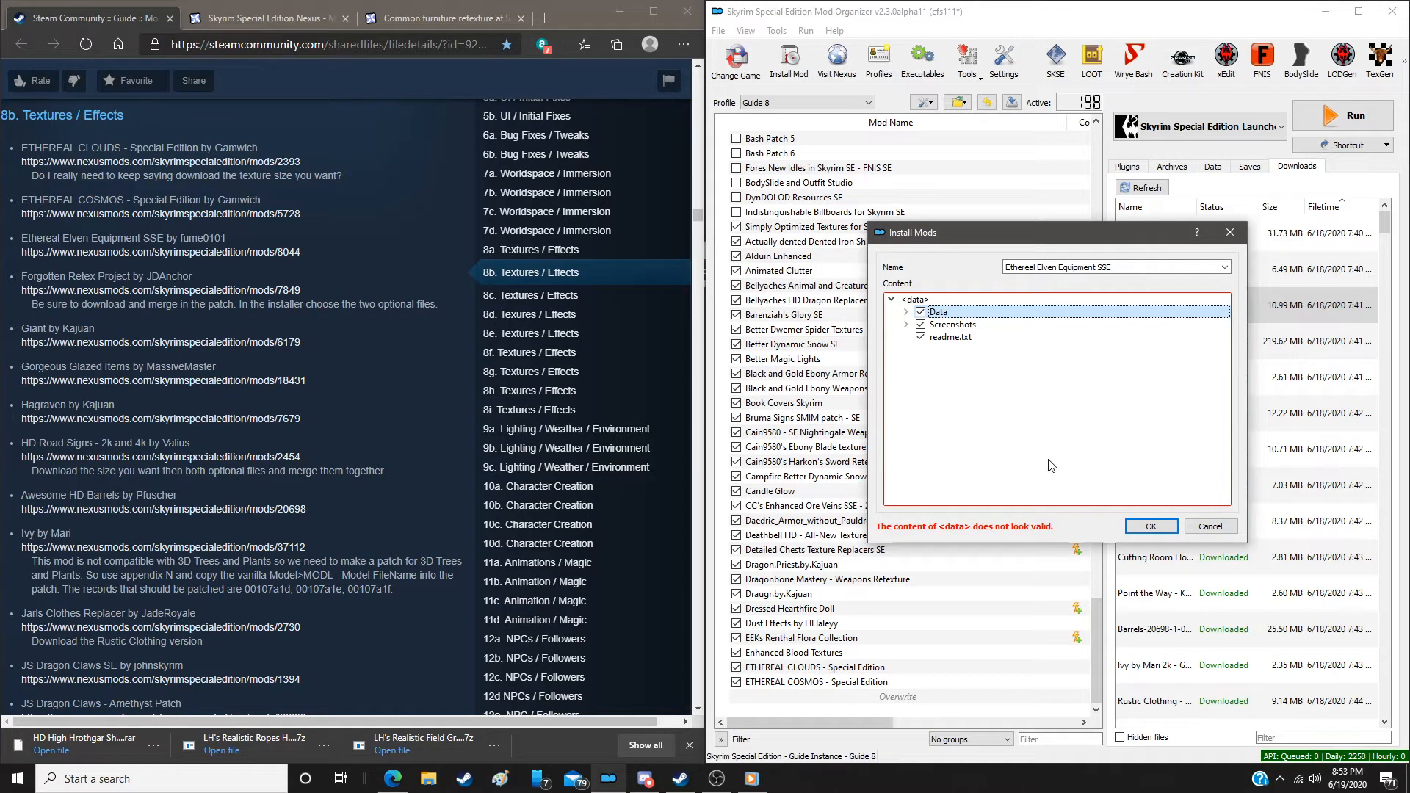
pyautogui.rightClick(968, 314)
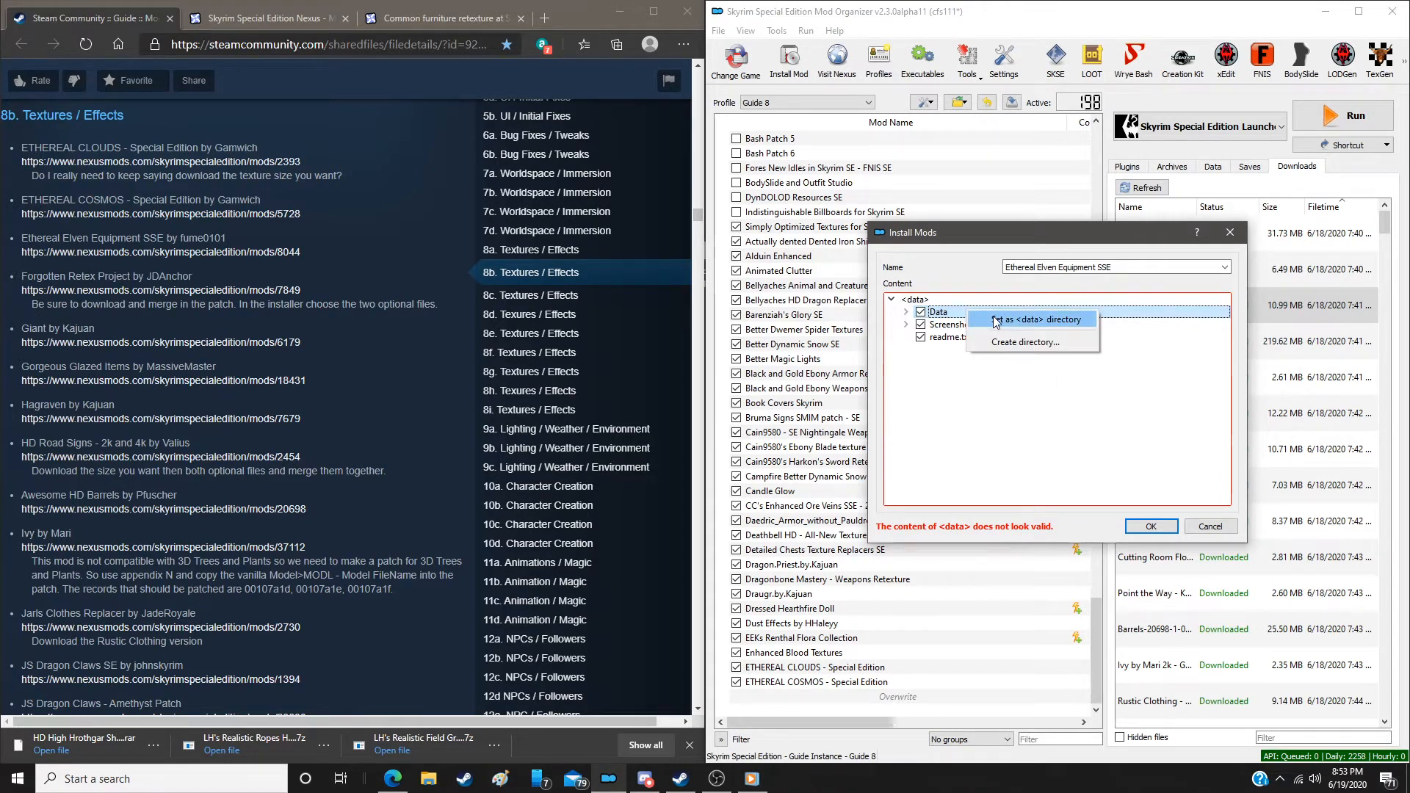
pyautogui.click(1006, 322)
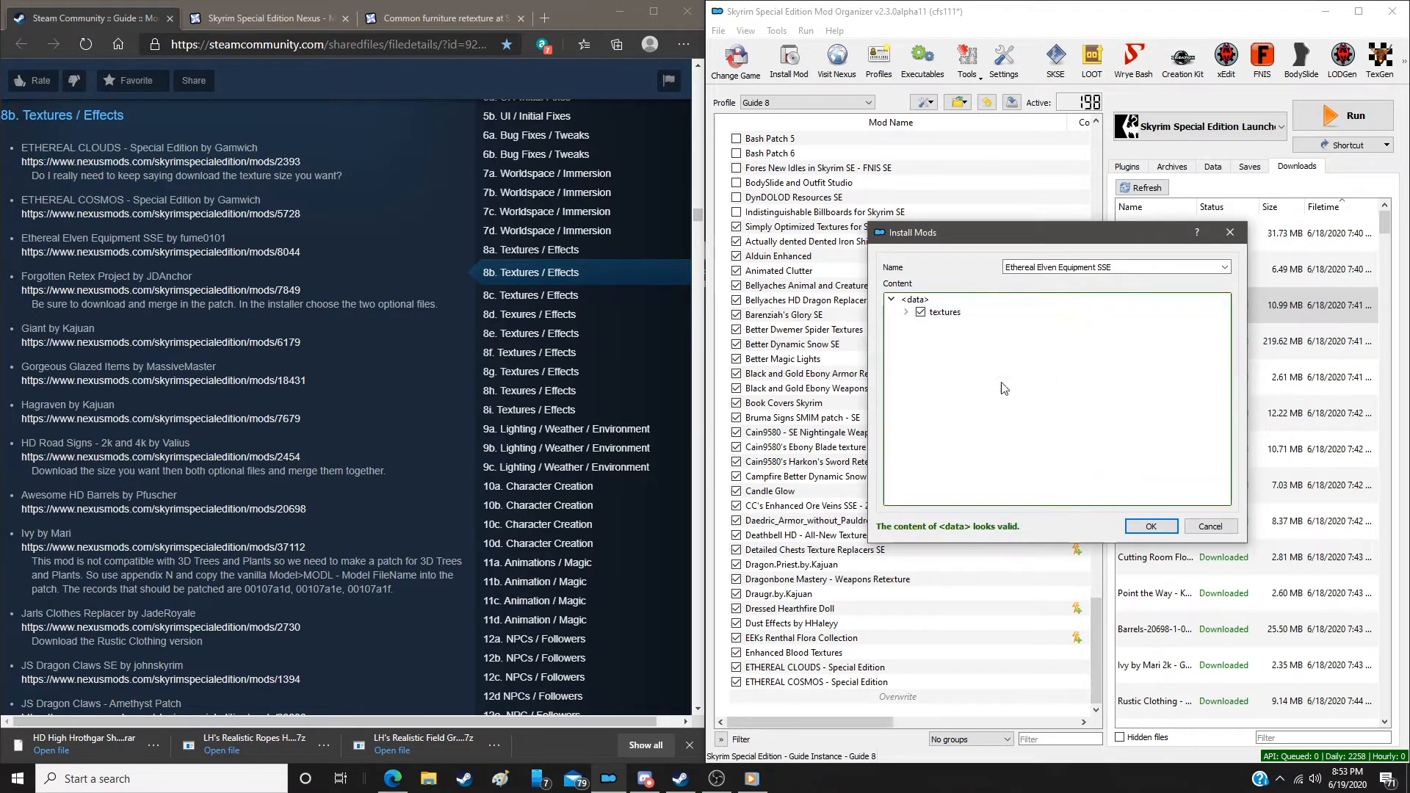
pyautogui.click(1151, 526)
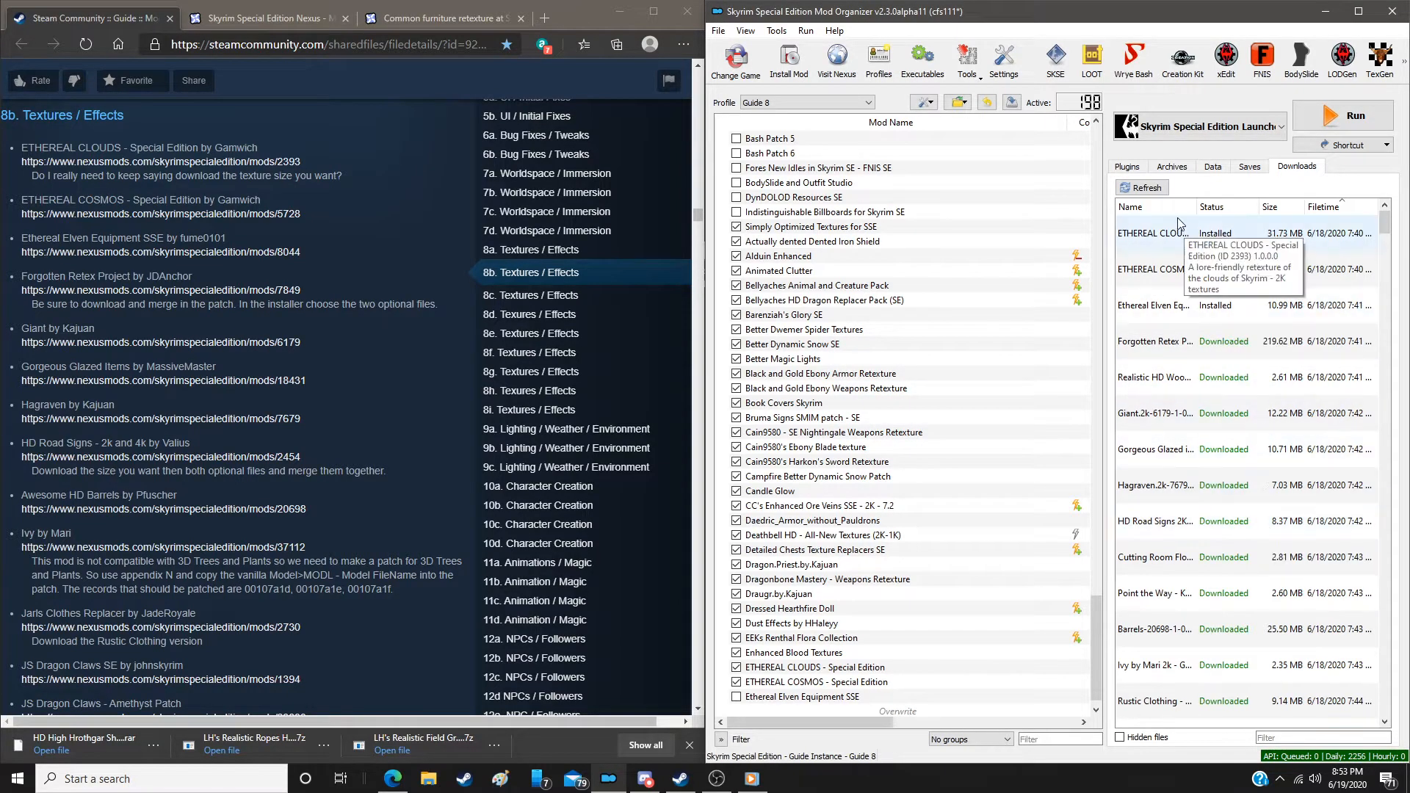
# Install Forgotten Retex Project with both optional files, Draw Knife - with Carvings and Silver Mold - with Silver Frame
pyautogui.doubleClick(1173, 351)
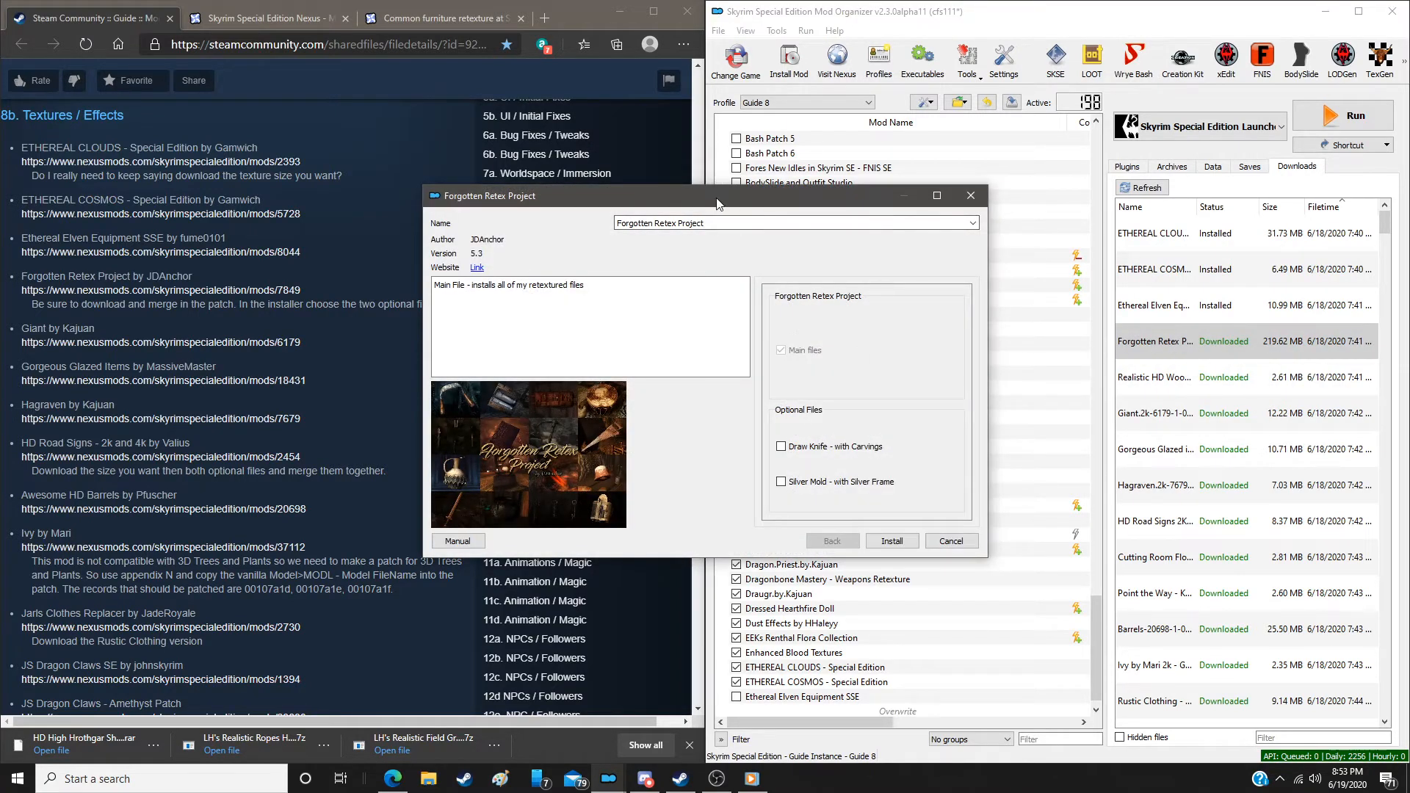
pyautogui.moveTo(717, 197); pyautogui.dragTo(826, 177)
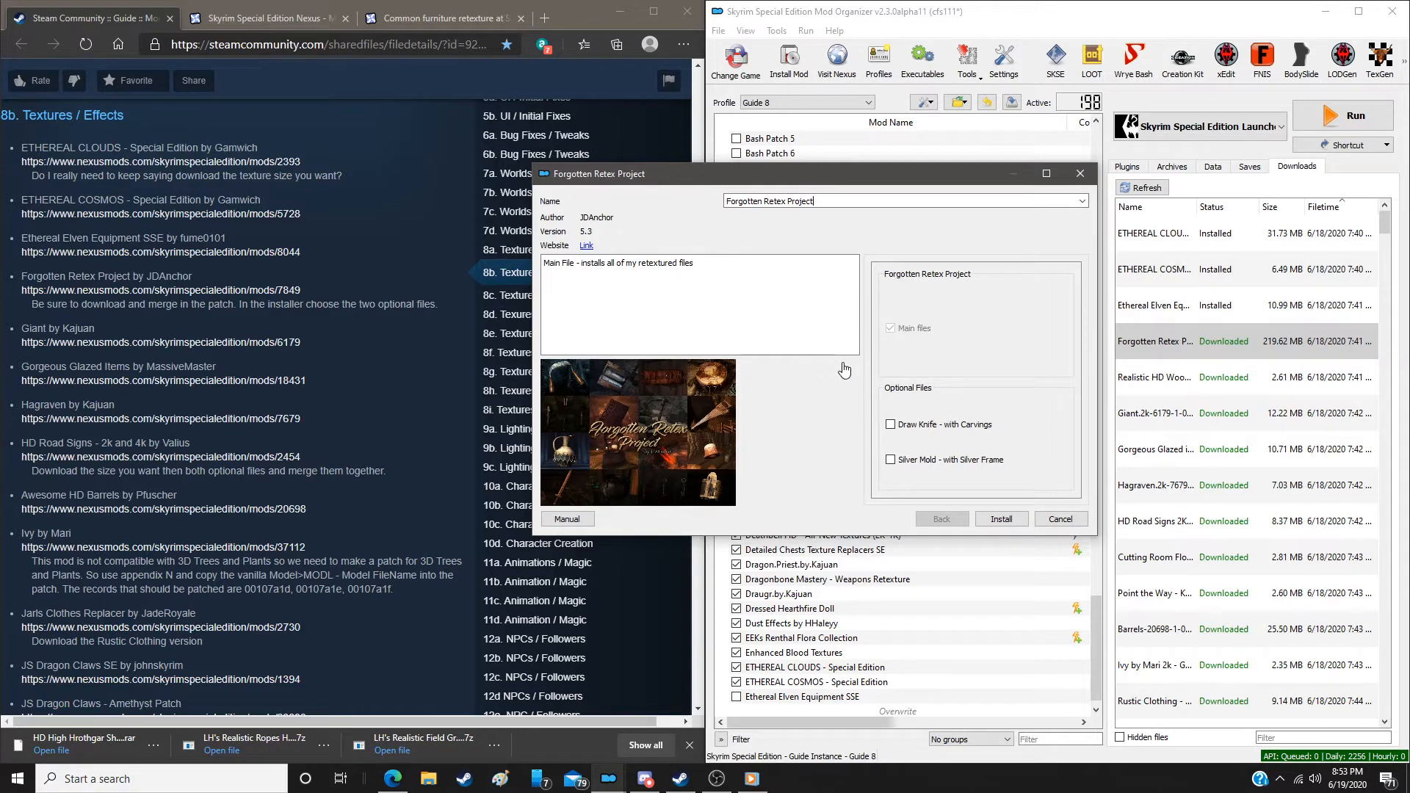
pyautogui.click(891, 425)
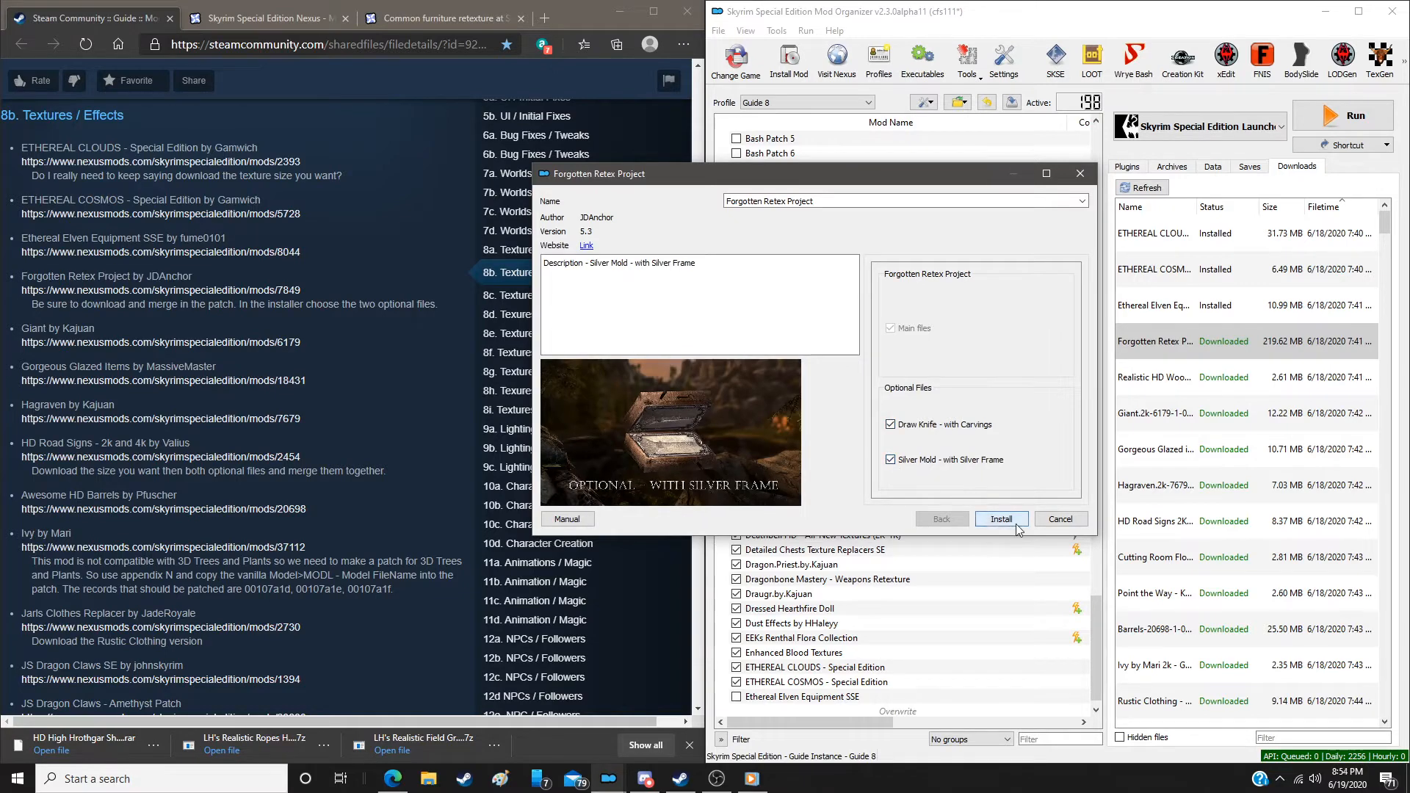
pyautogui.click(1017, 523)
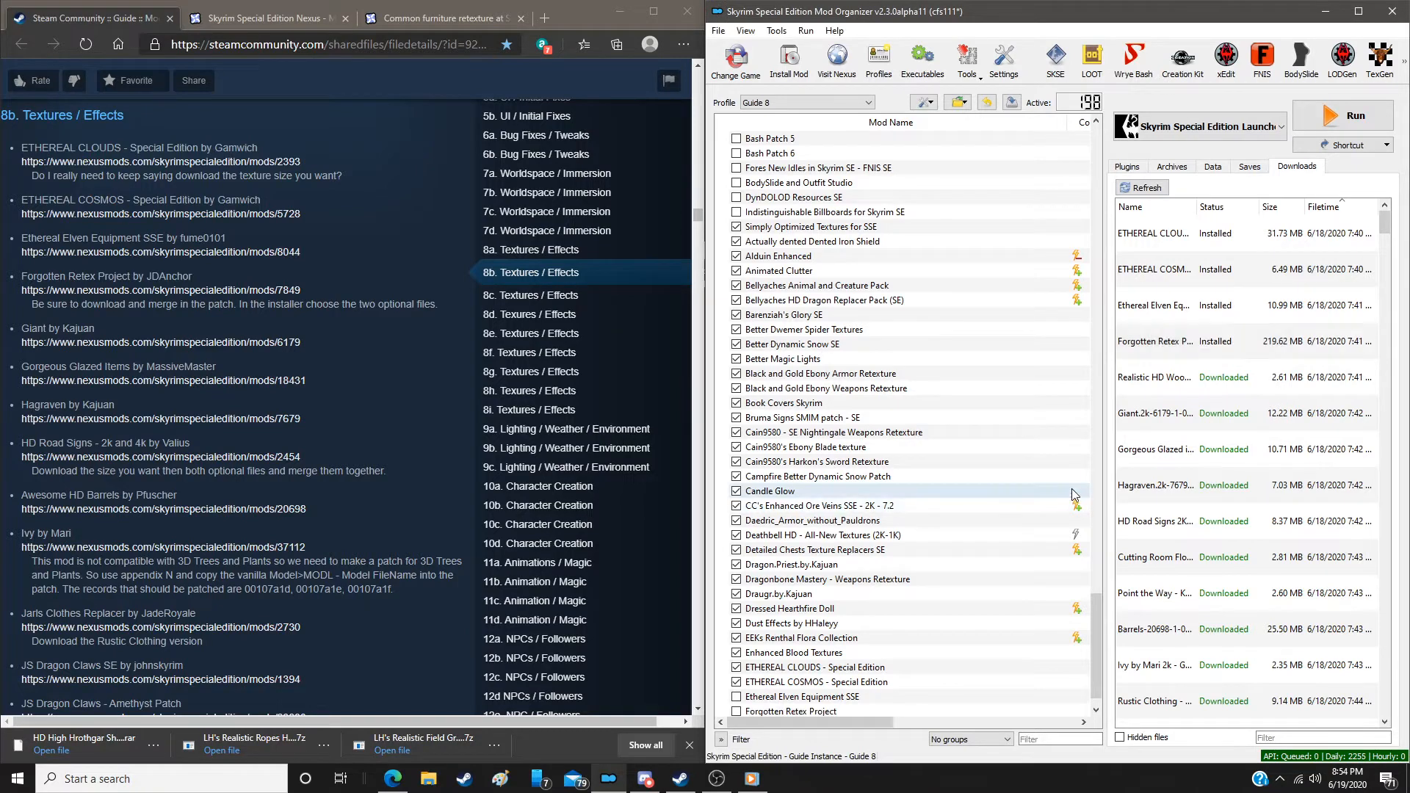
# Install the Realistic HD Woodcutter's Axe Remastered patch manually and merge it into Forgotten Retex Project
pyautogui.doubleClick(1183, 381)
pyautogui.click(916, 404)
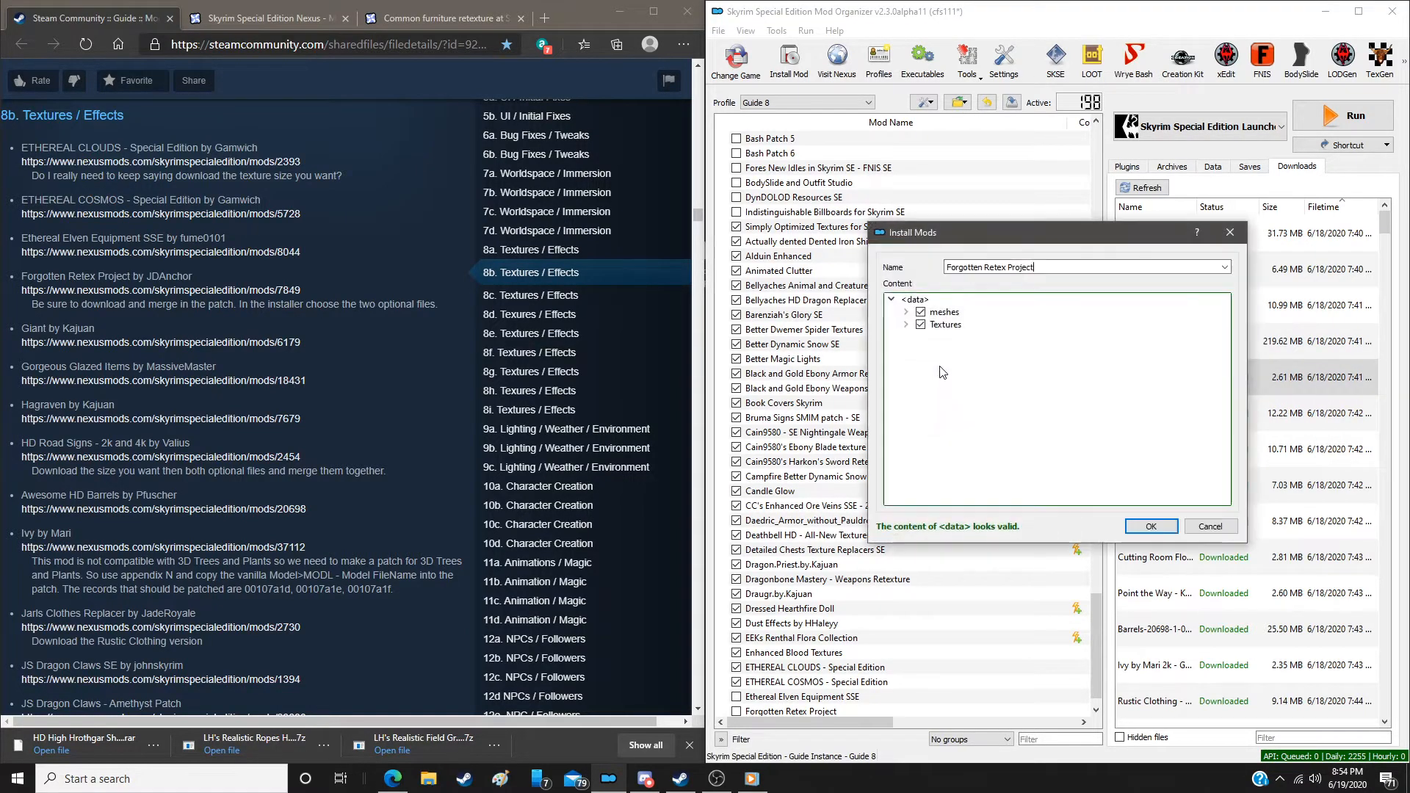
pyautogui.click(1151, 527)
pyautogui.click(999, 436)
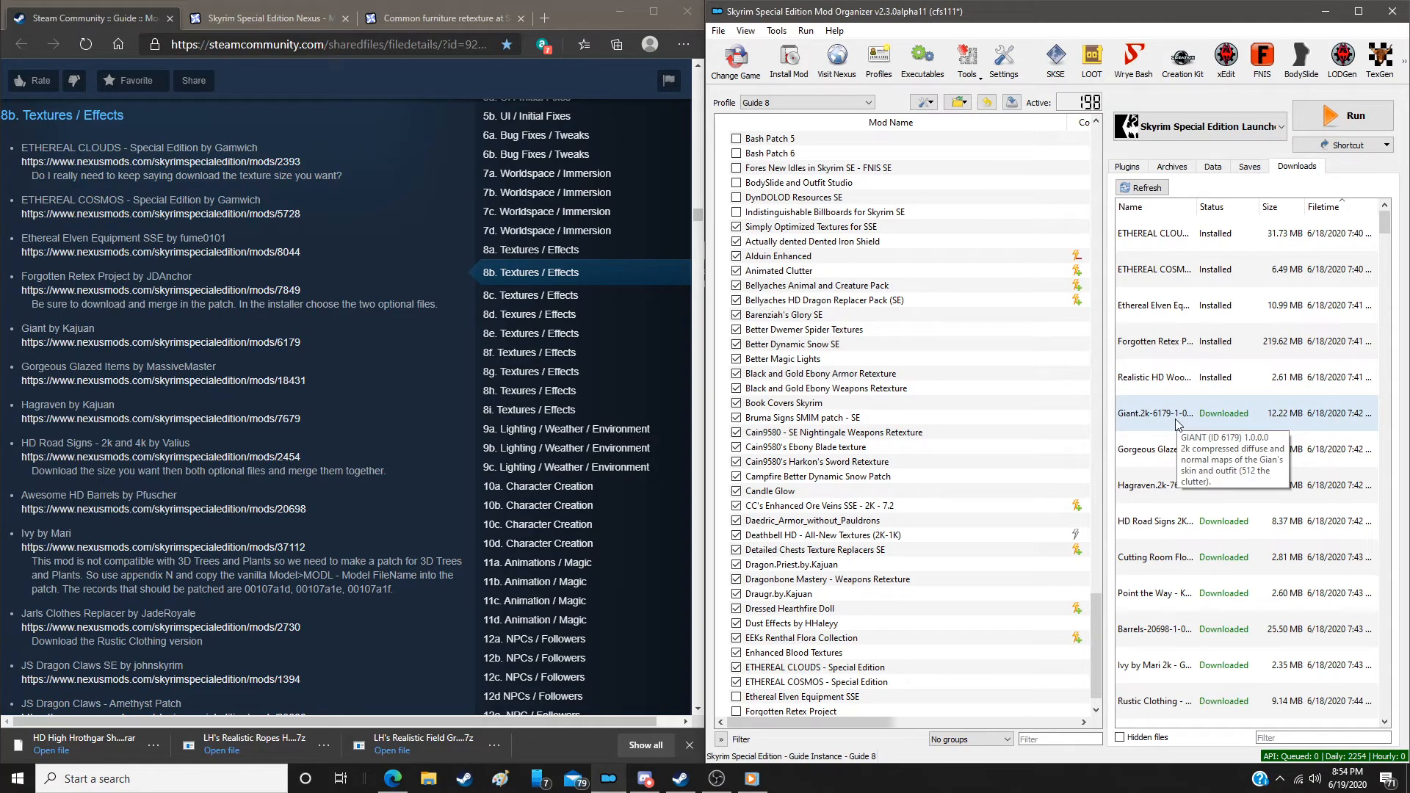
# Install the downloaded Giant 2k mod with its default option and Gorgeous Glazed Items manually with its textures folder
pyautogui.doubleClick(1175, 418)
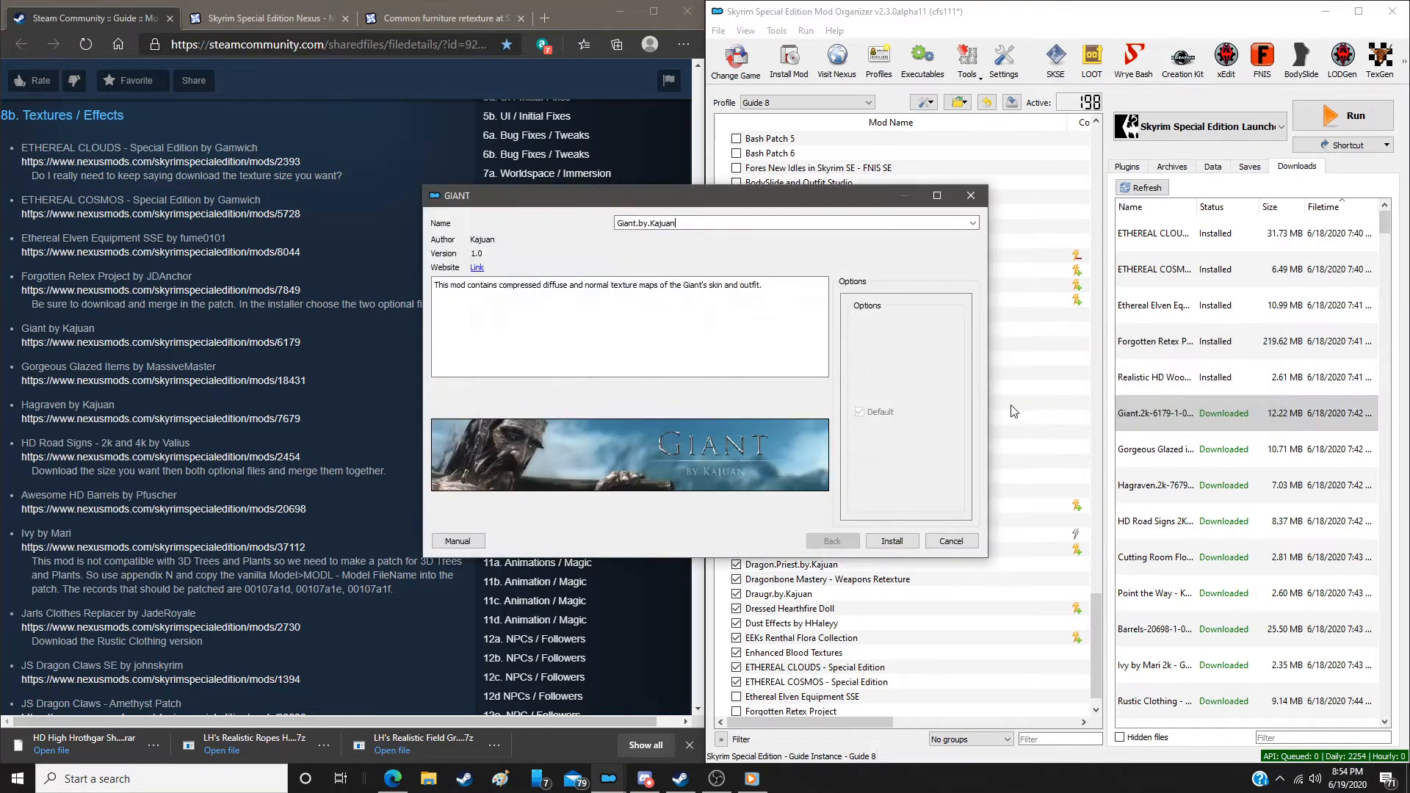
pyautogui.click(892, 541)
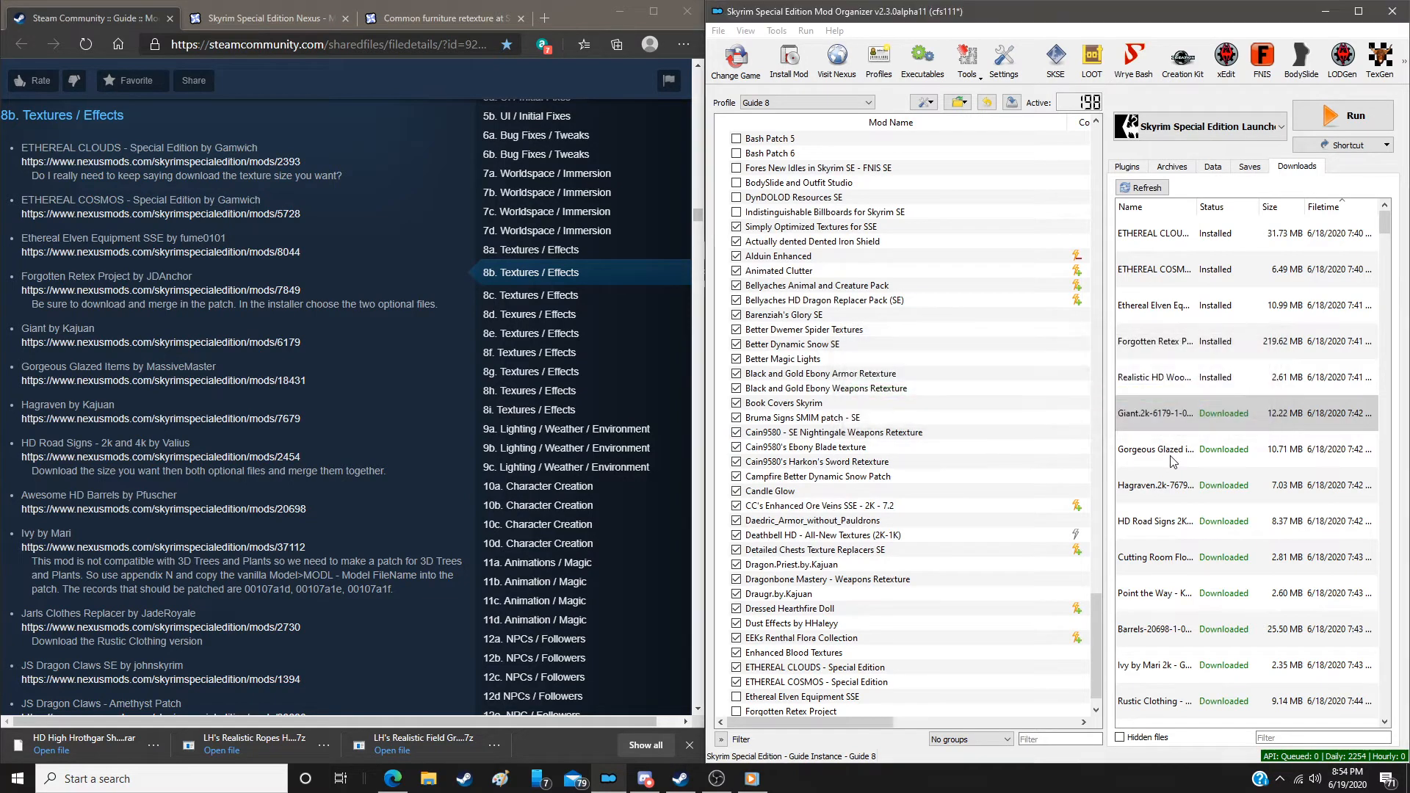
pyautogui.doubleClick(1208, 451)
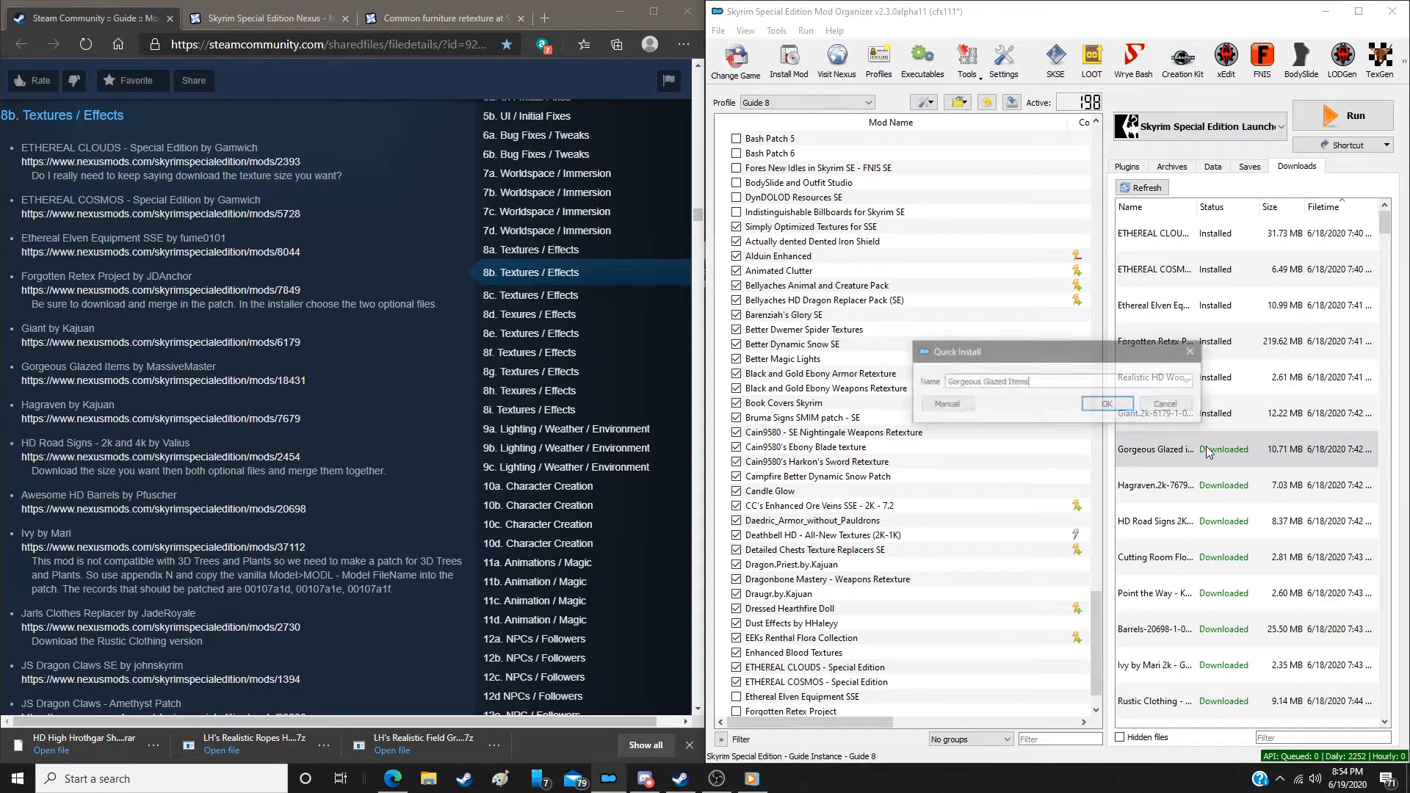
pyautogui.click(961, 410)
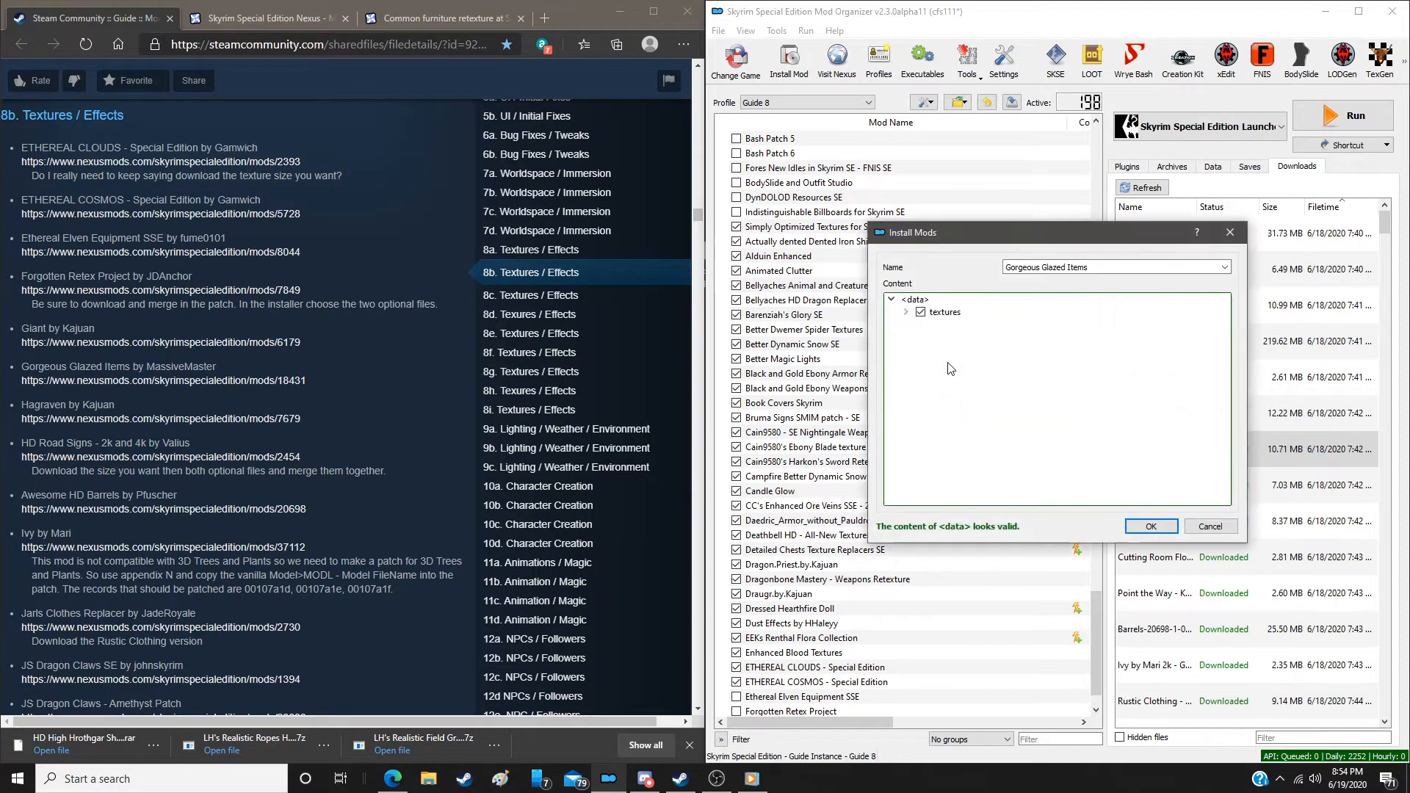
pyautogui.click(1134, 524)
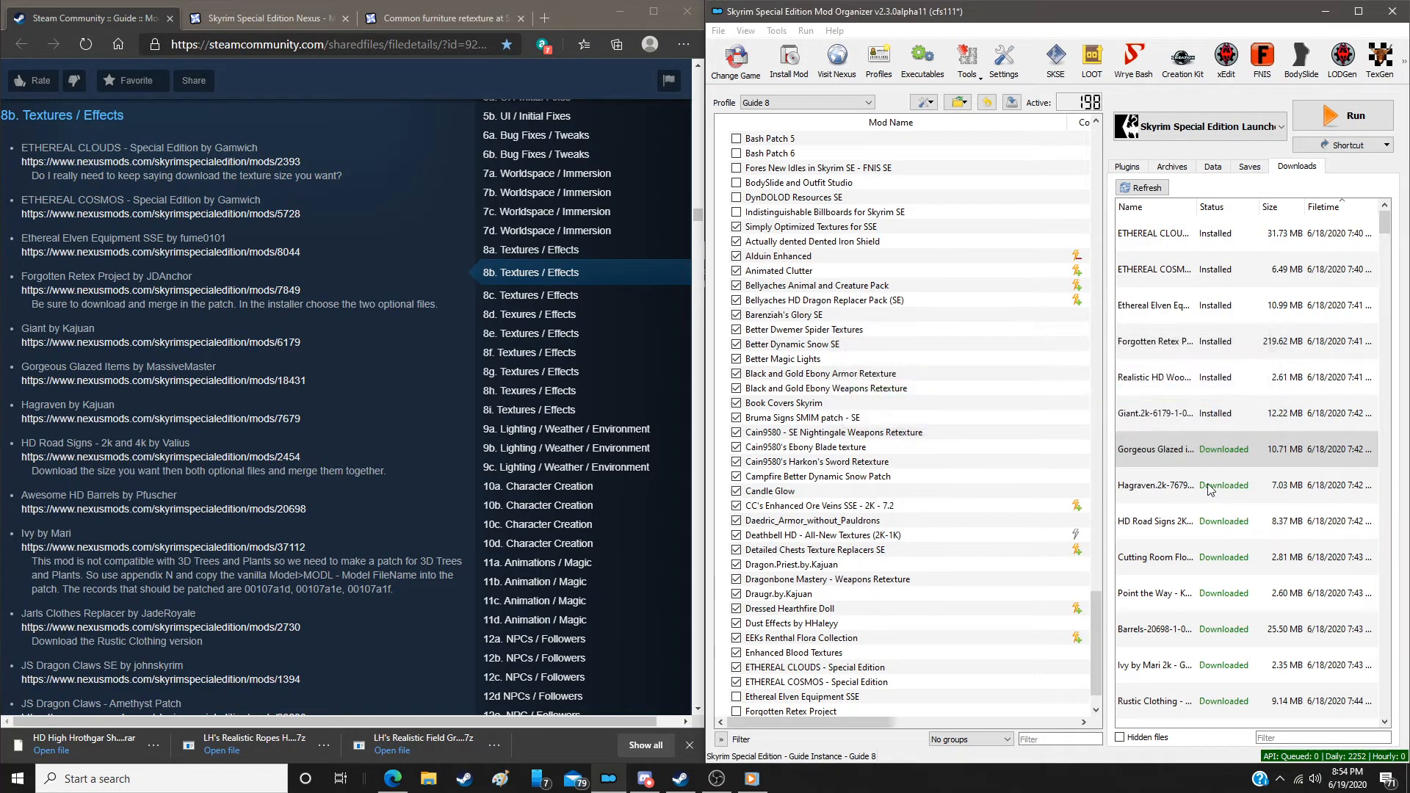
# Install the downloaded Hagraven 2k mod with its default option
pyautogui.click(1211, 490)
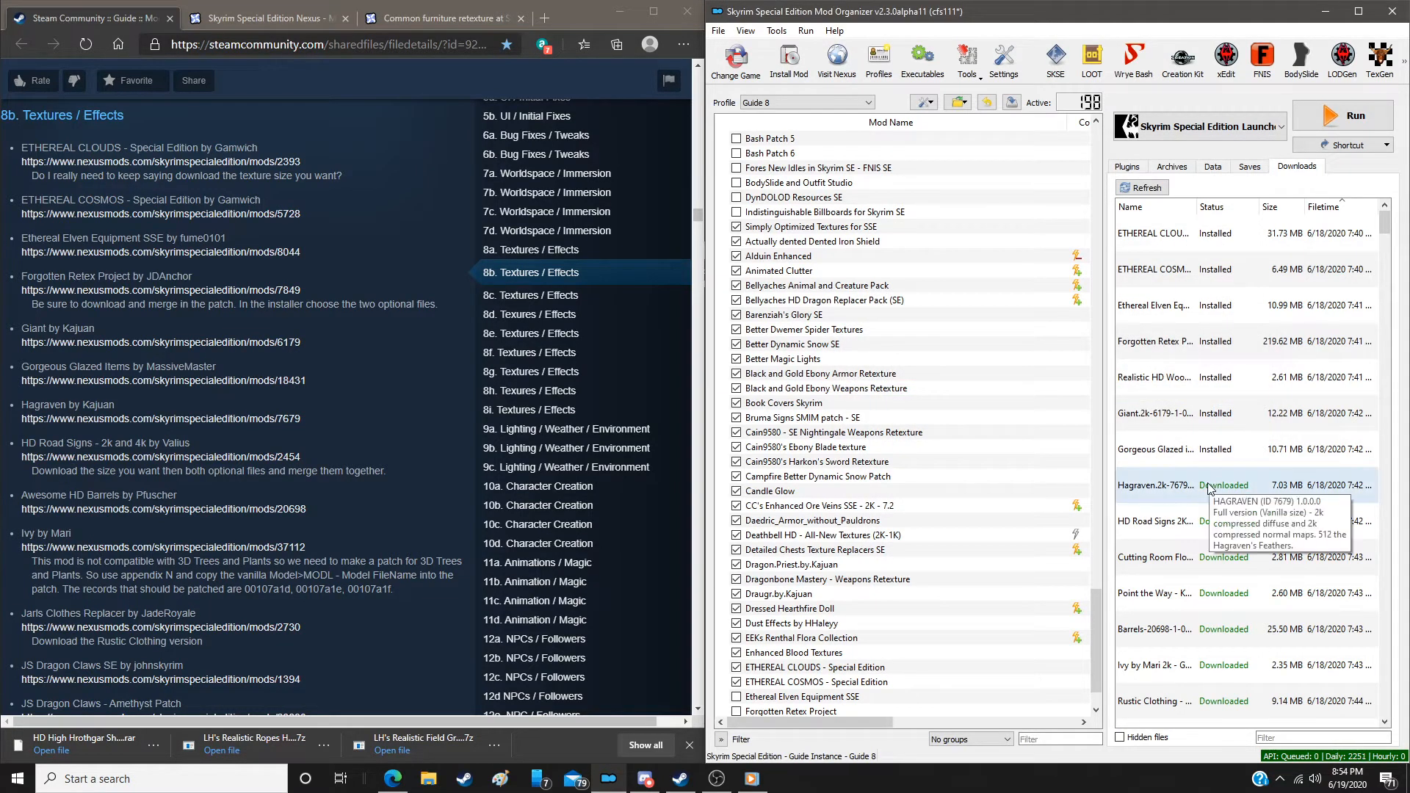
pyautogui.doubleClick(1211, 490)
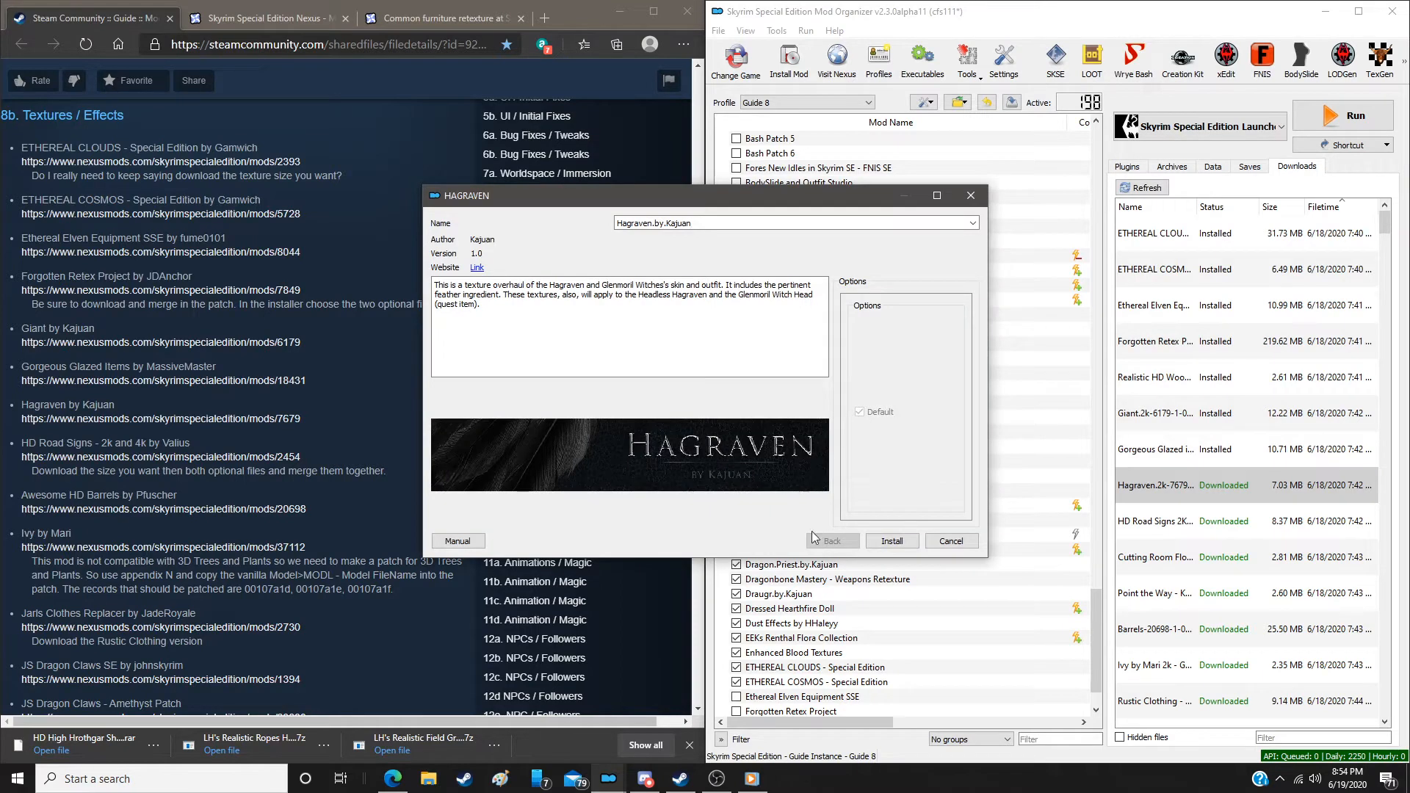
pyautogui.click(883, 546)
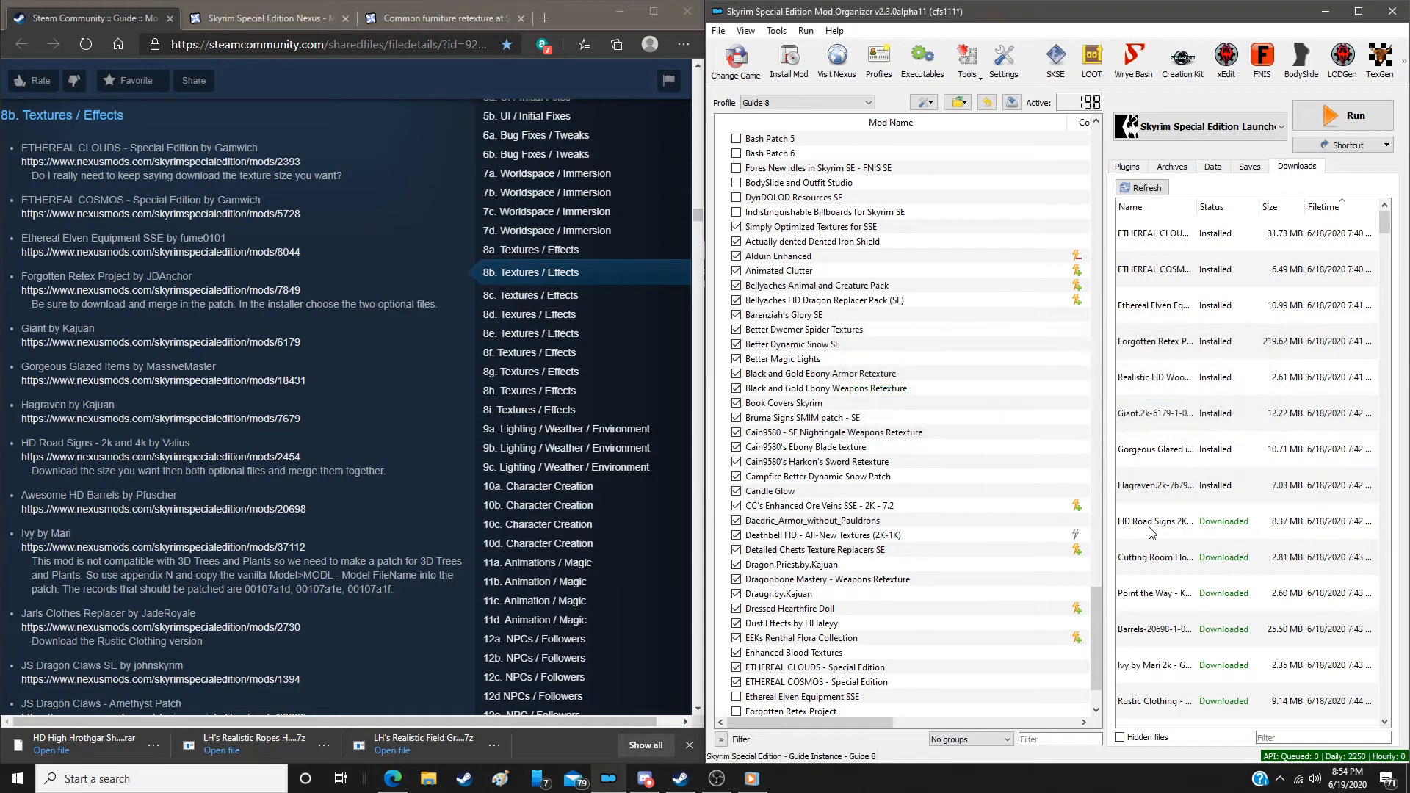
# Install the 2K version of HD Road Signs manually with its Textures folder
pyautogui.doubleClick(1150, 529)
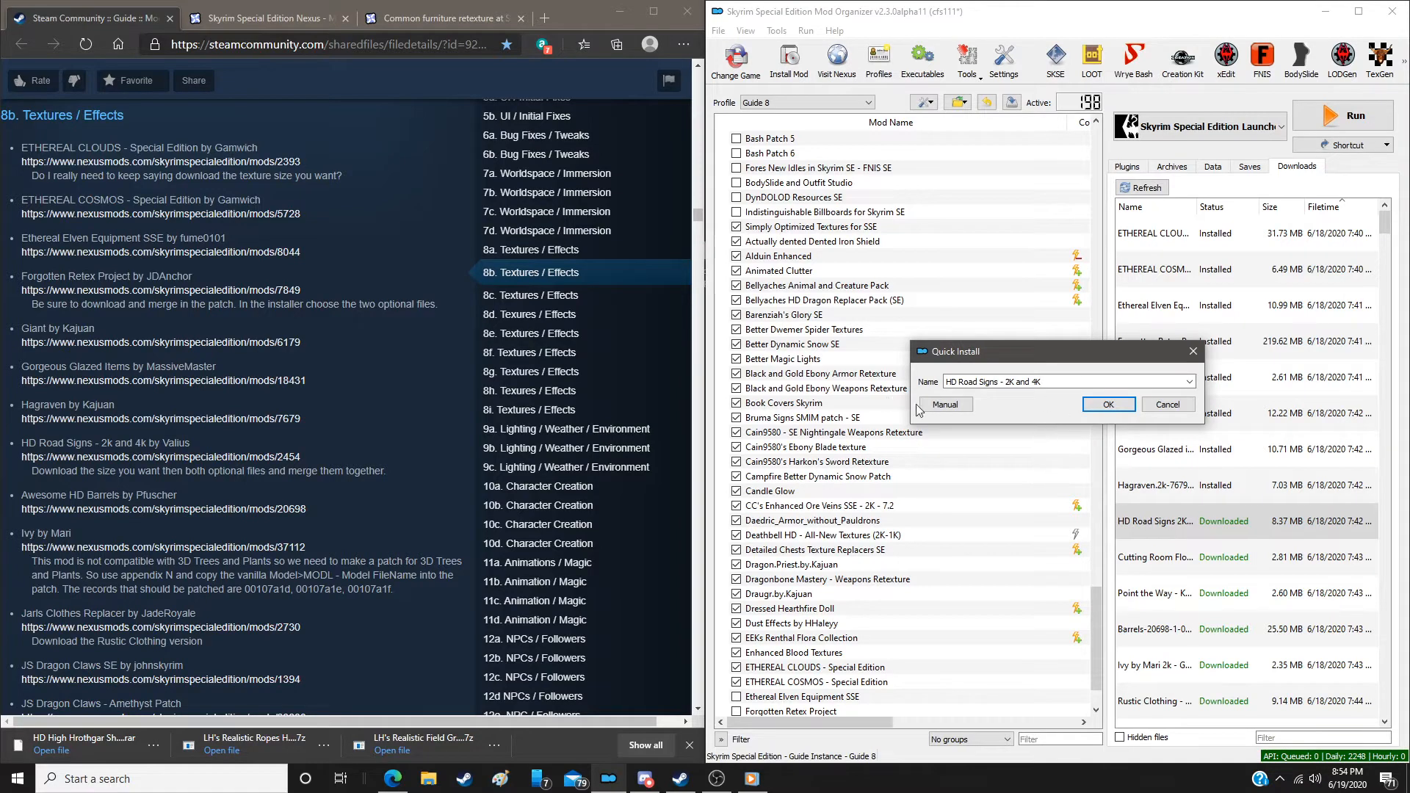
pyautogui.click(920, 408)
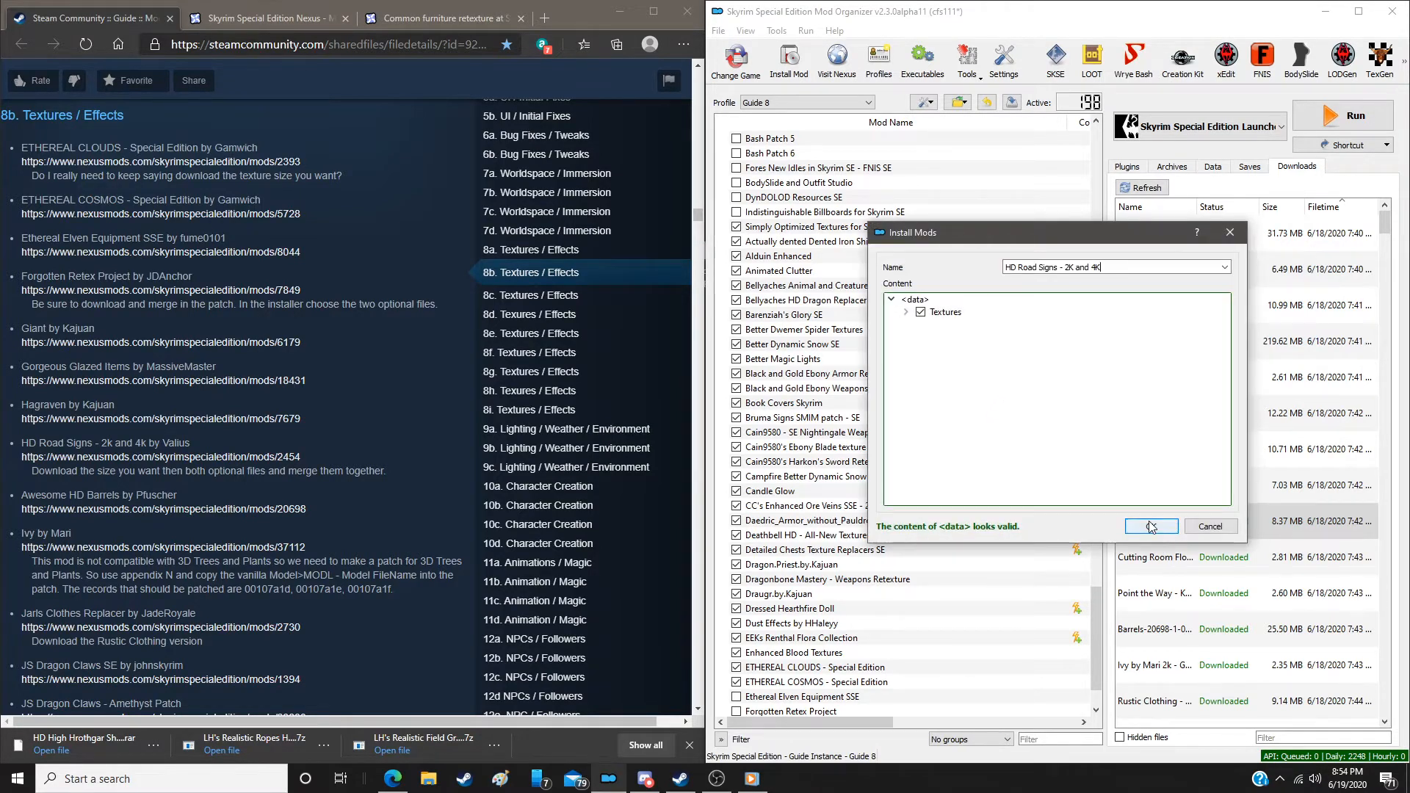
pyautogui.click(1153, 529)
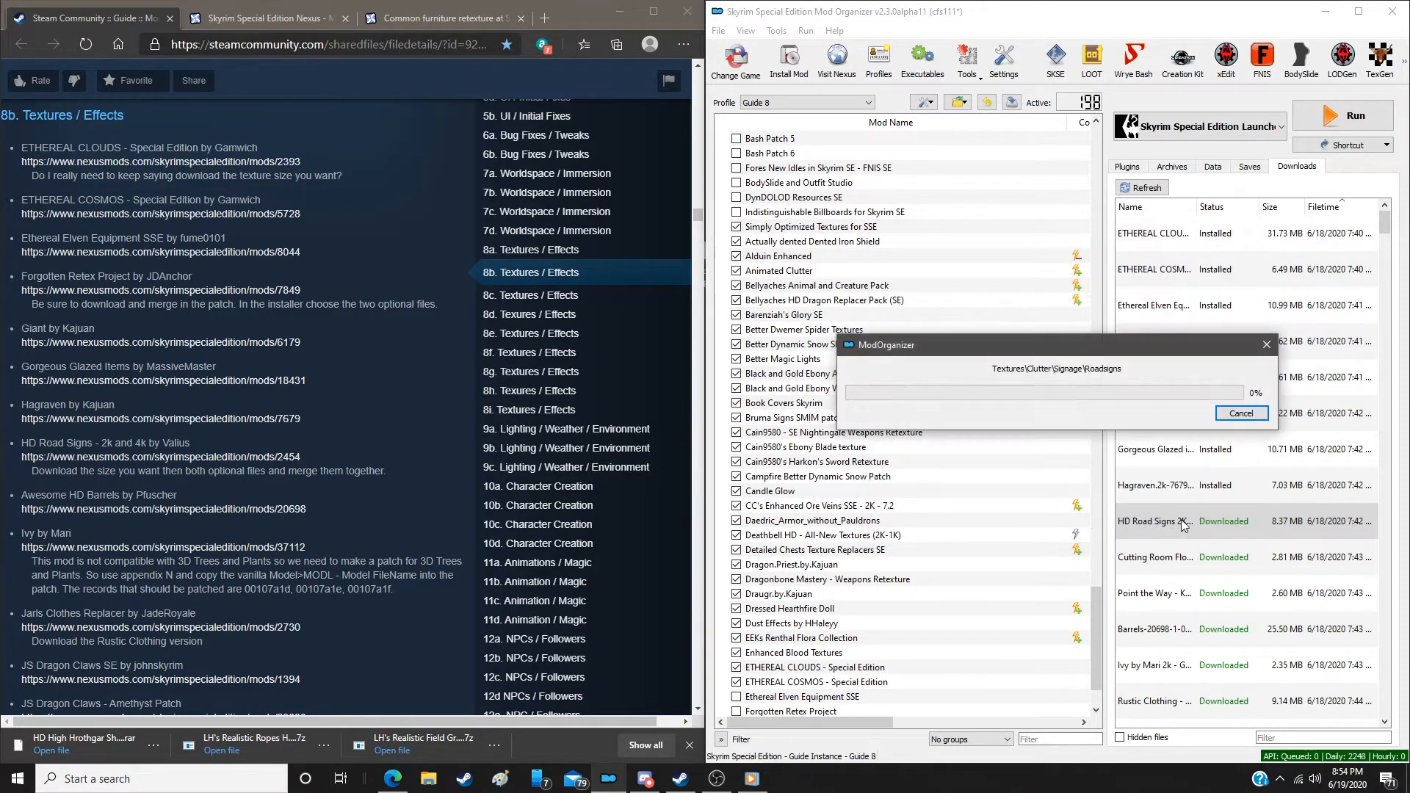
# Install the Cutting Room Floor Signs optional file manually and merge it into HD Road Signs - 2K and 4K
pyautogui.doubleClick(1179, 570)
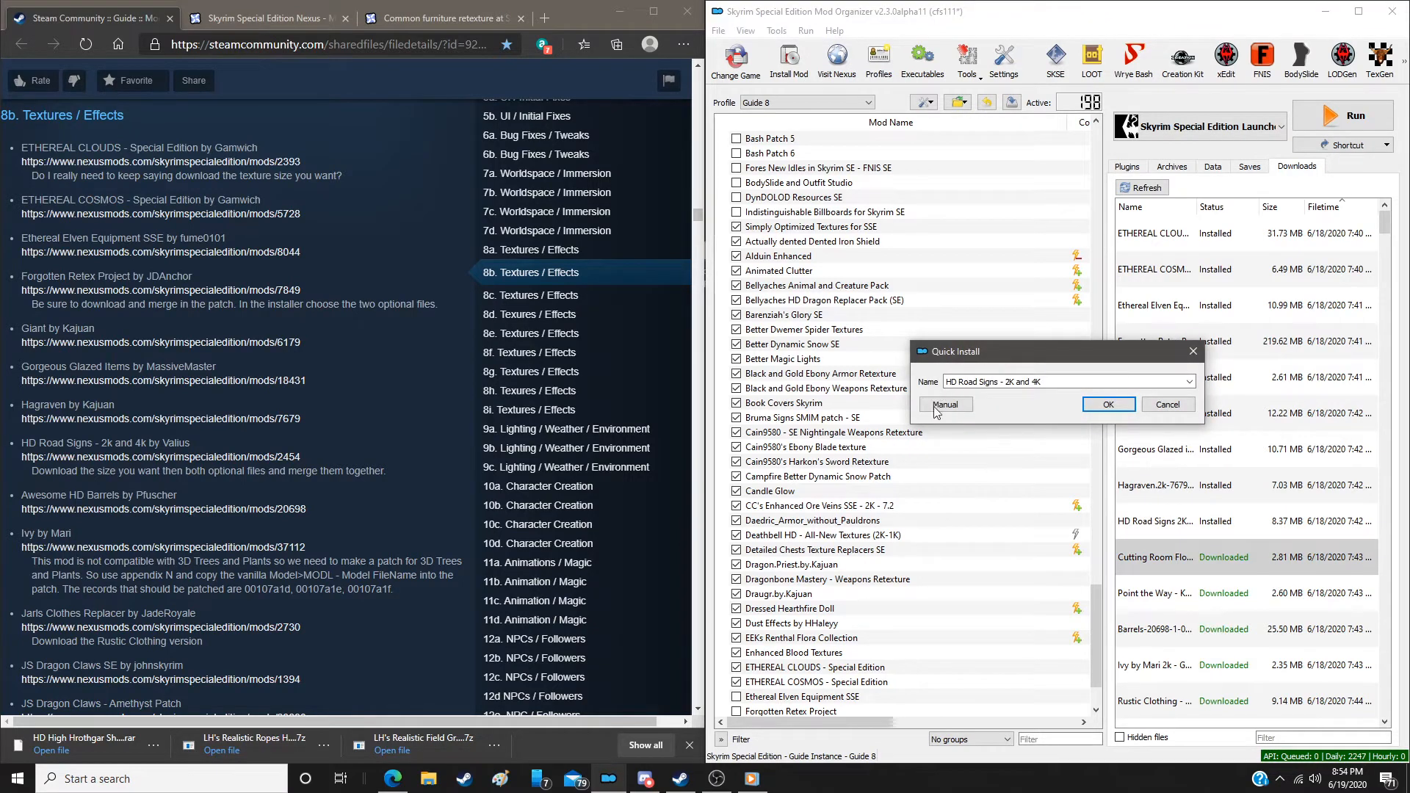
pyautogui.click(943, 406)
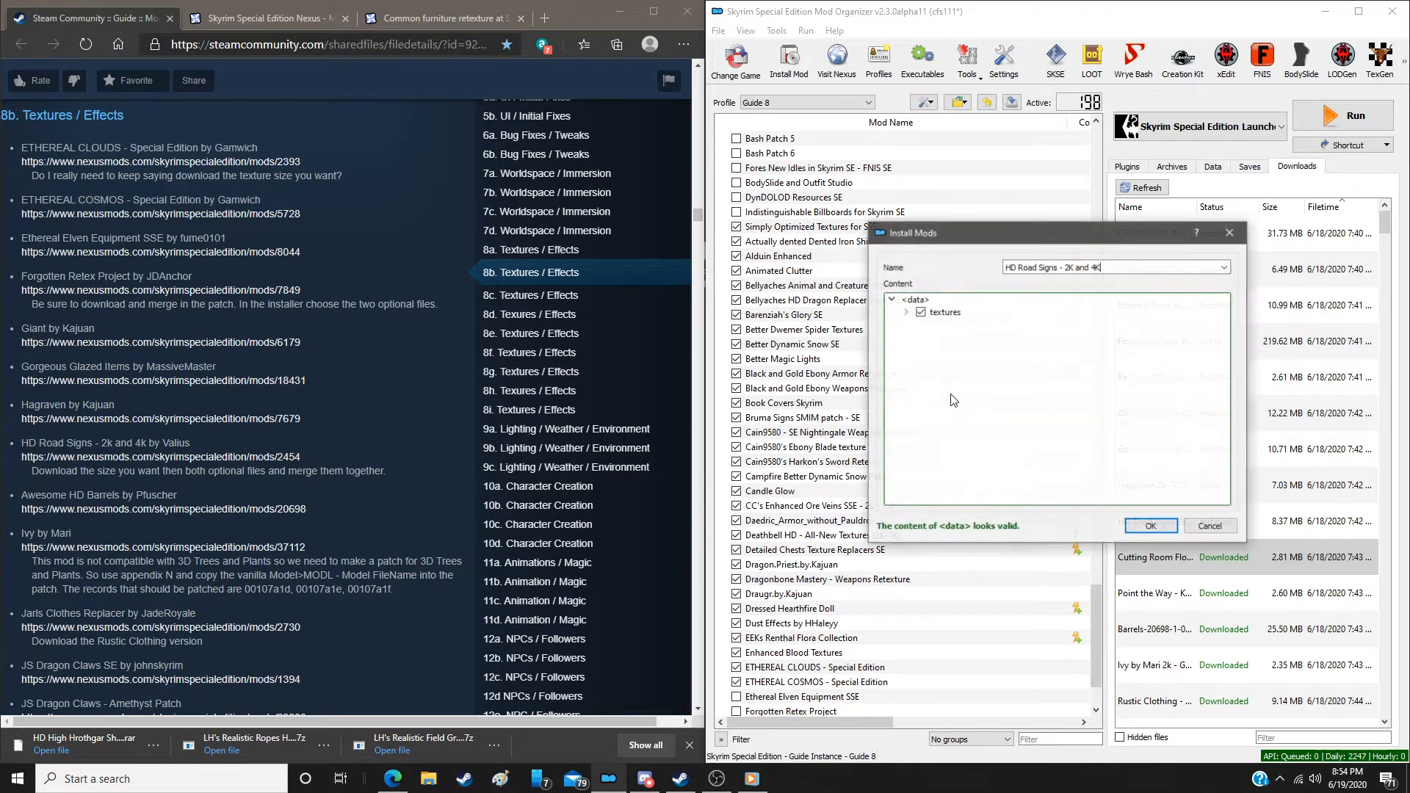
pyautogui.click(1151, 526)
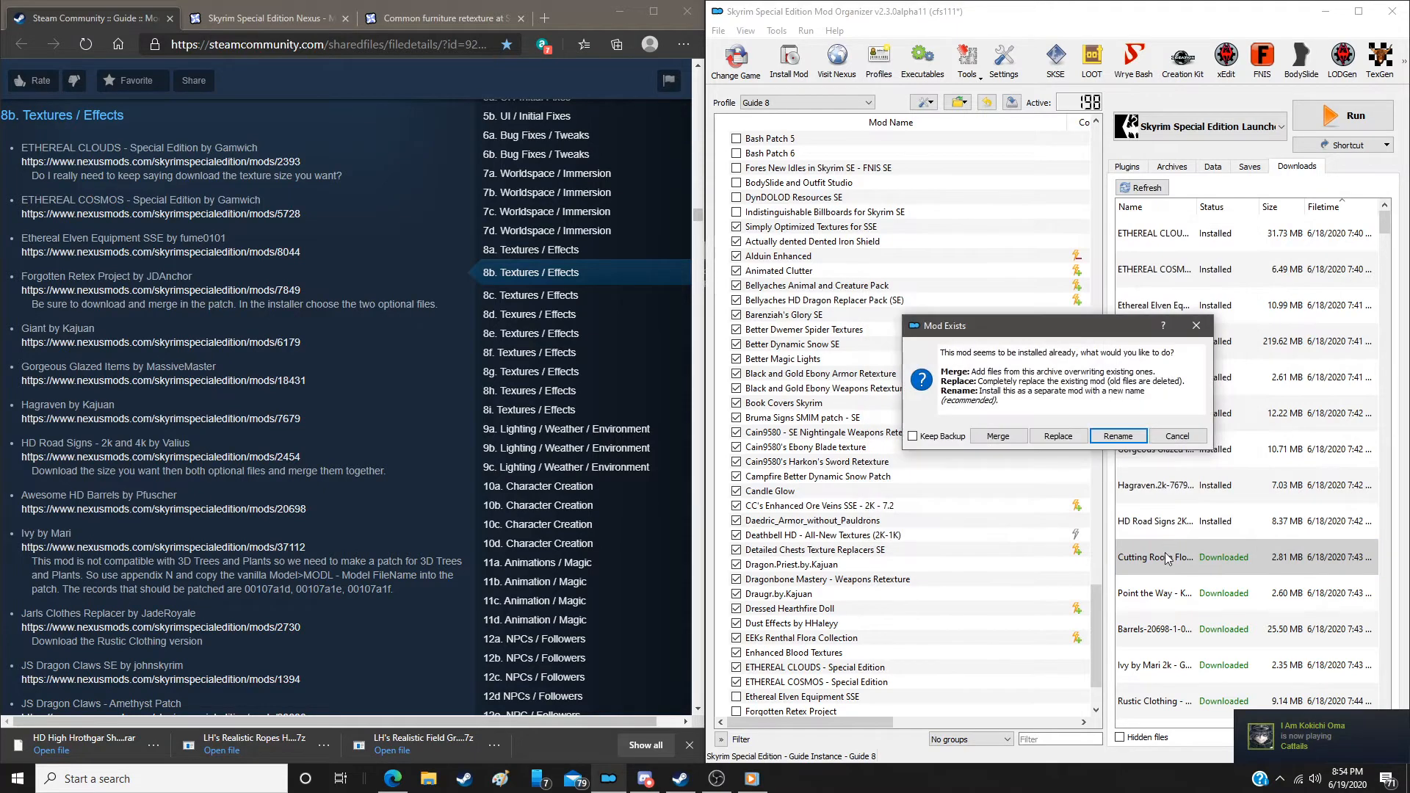
pyautogui.click(993, 442)
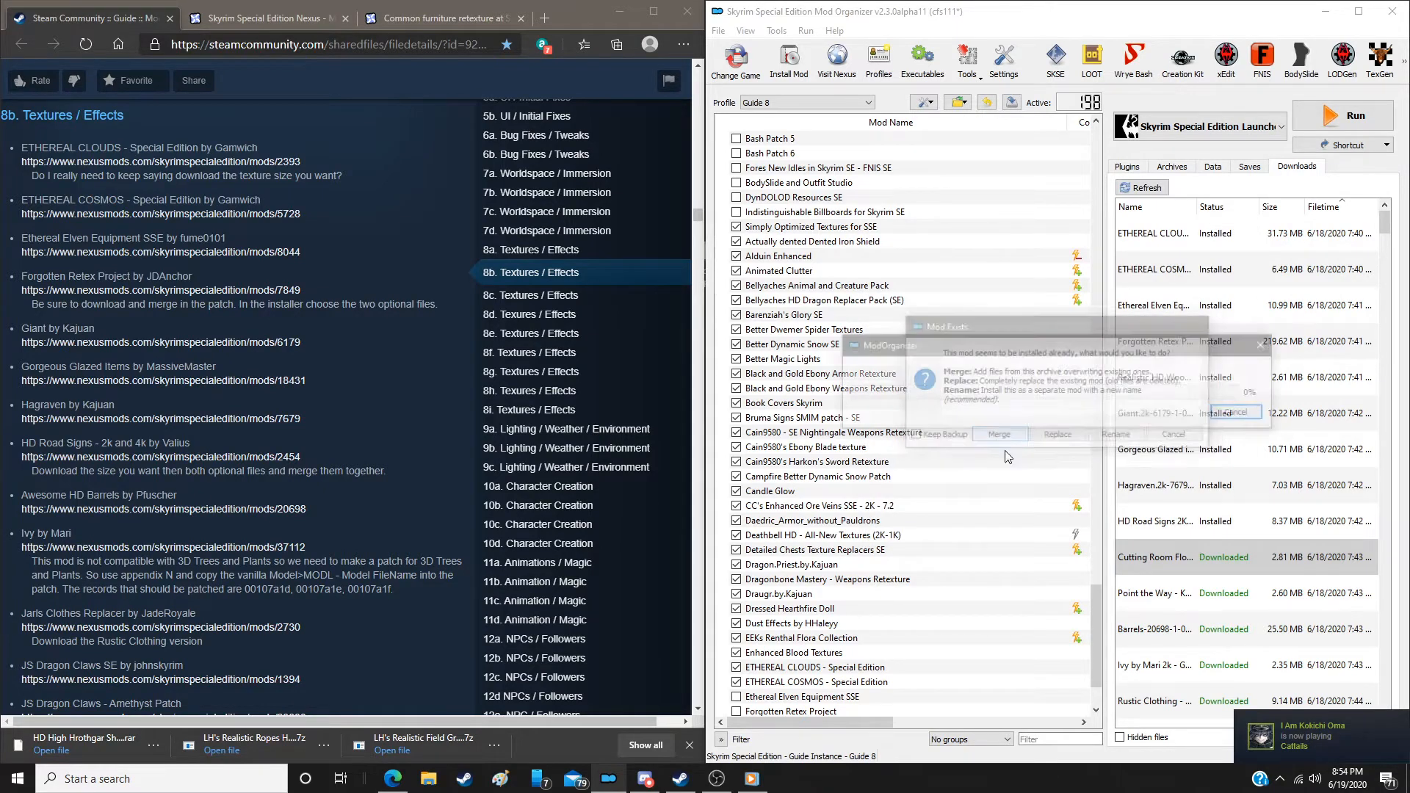
# Install the Point the Way - Kynesgrove Sign optional file manually and merge it into HD Road Signs - 2K and 4K
pyautogui.doubleClick(1142, 595)
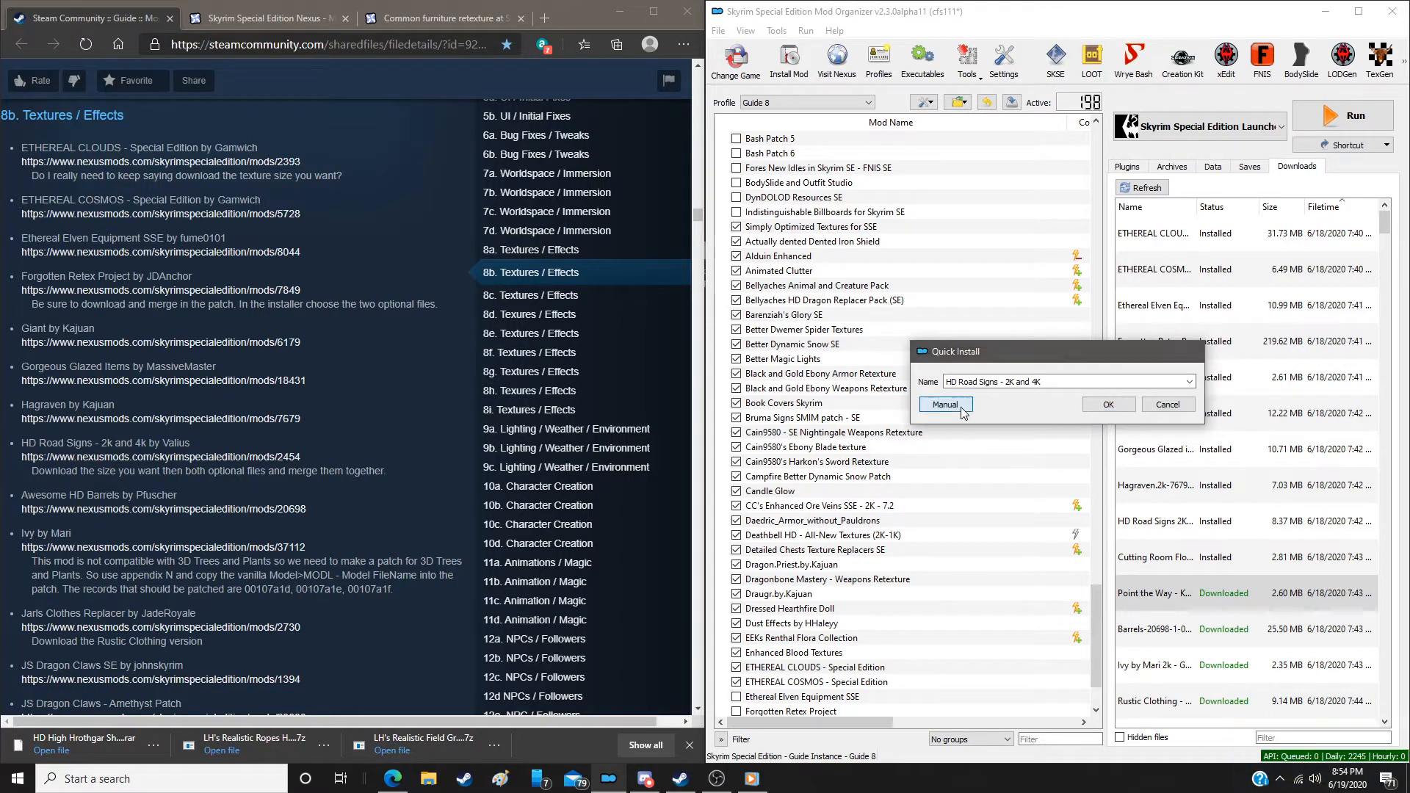
pyautogui.click(945, 405)
pyautogui.click(1150, 525)
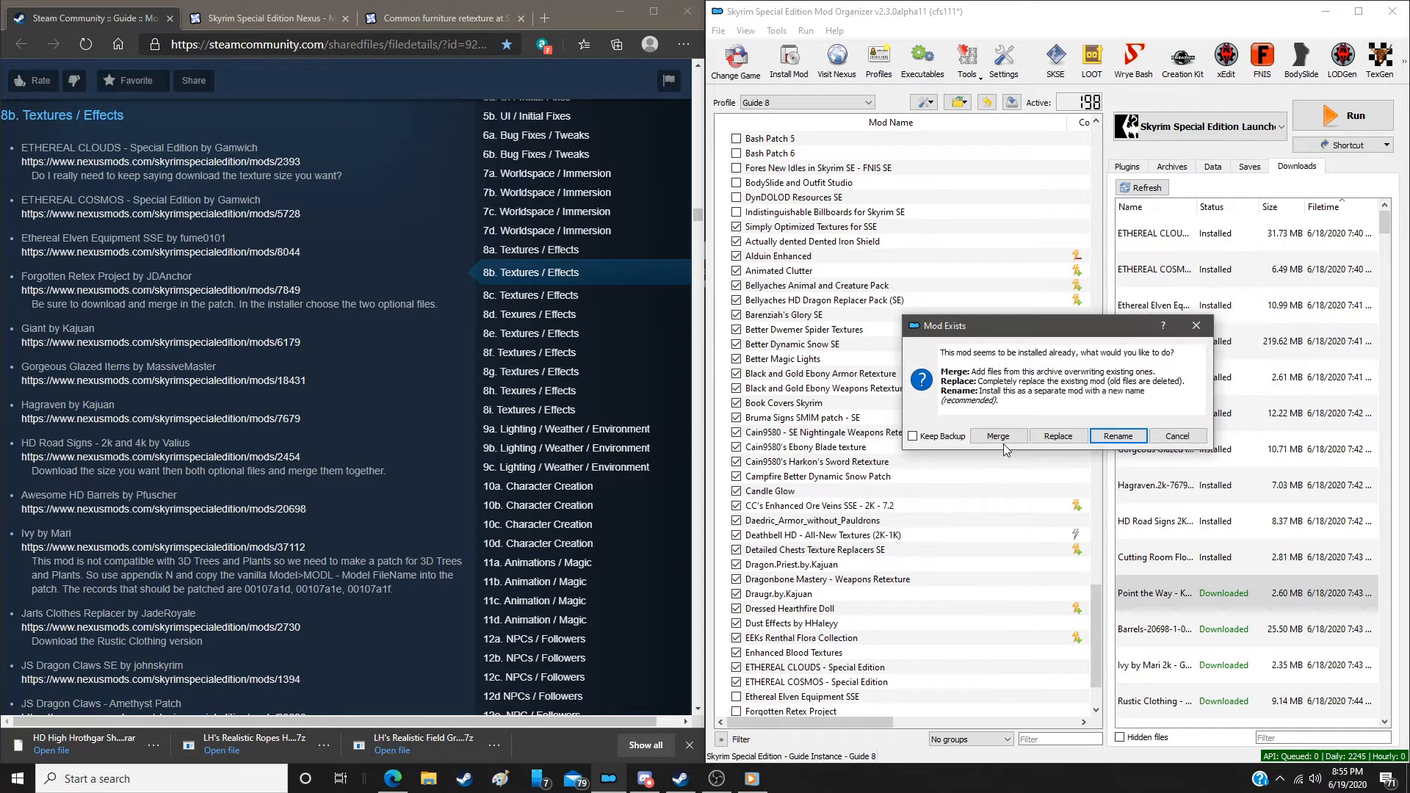
pyautogui.click(998, 436)
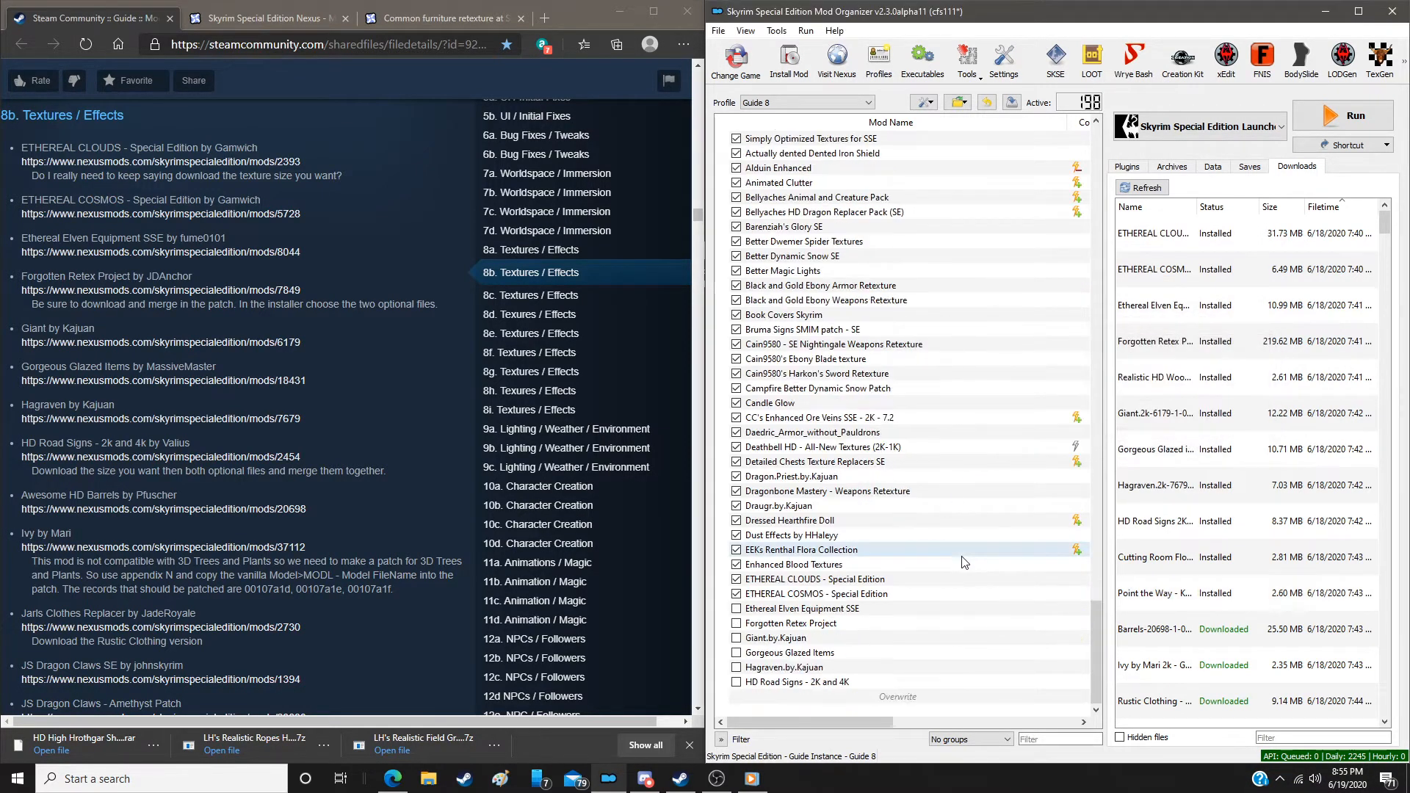
# Enable Ethereal Elven Equipment SSE, Forgotten Retex Project, Giant, Gorgeous Glazed Items, Hagraven and HD Road Signs in the mod list
pyautogui.click(735, 608)
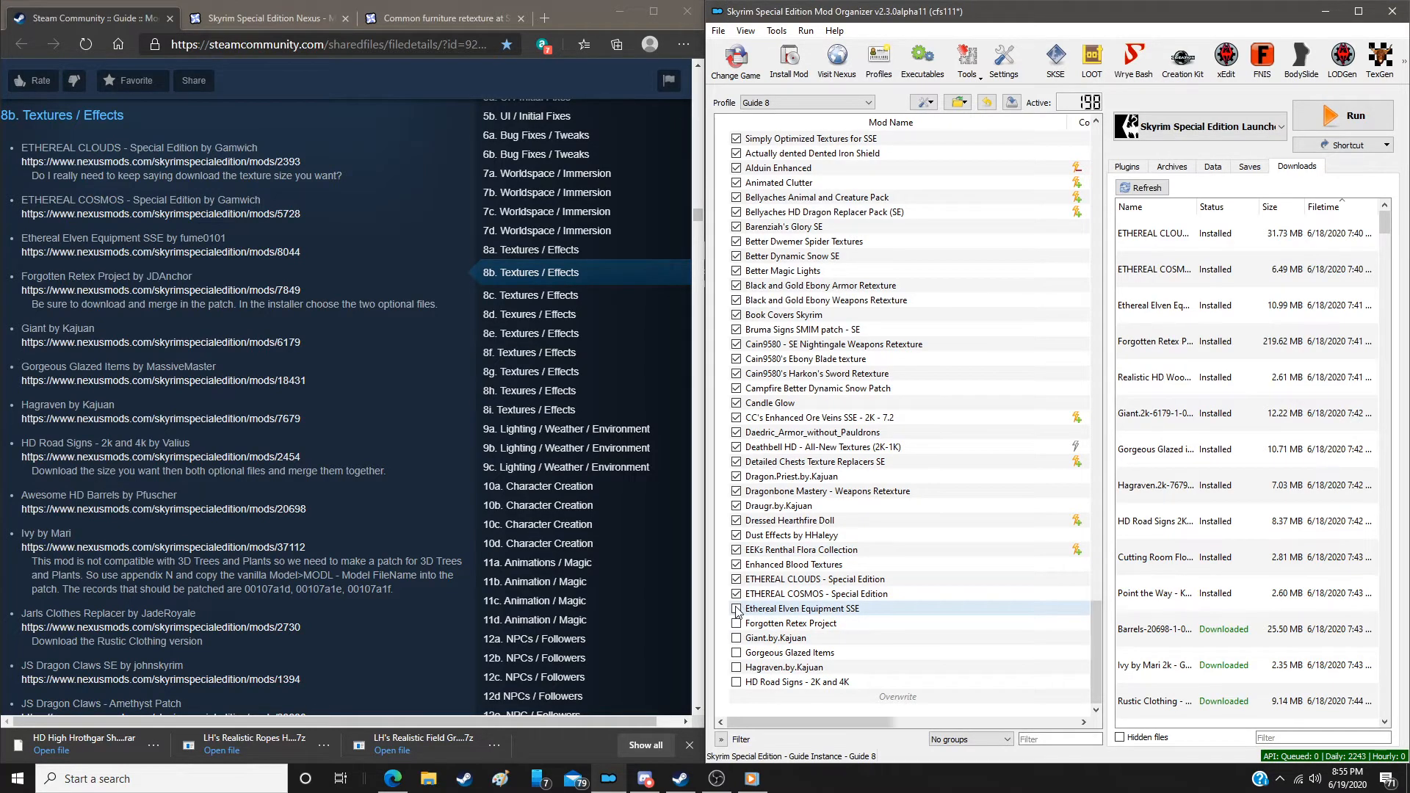
pyautogui.click(736, 624)
pyautogui.click(736, 638)
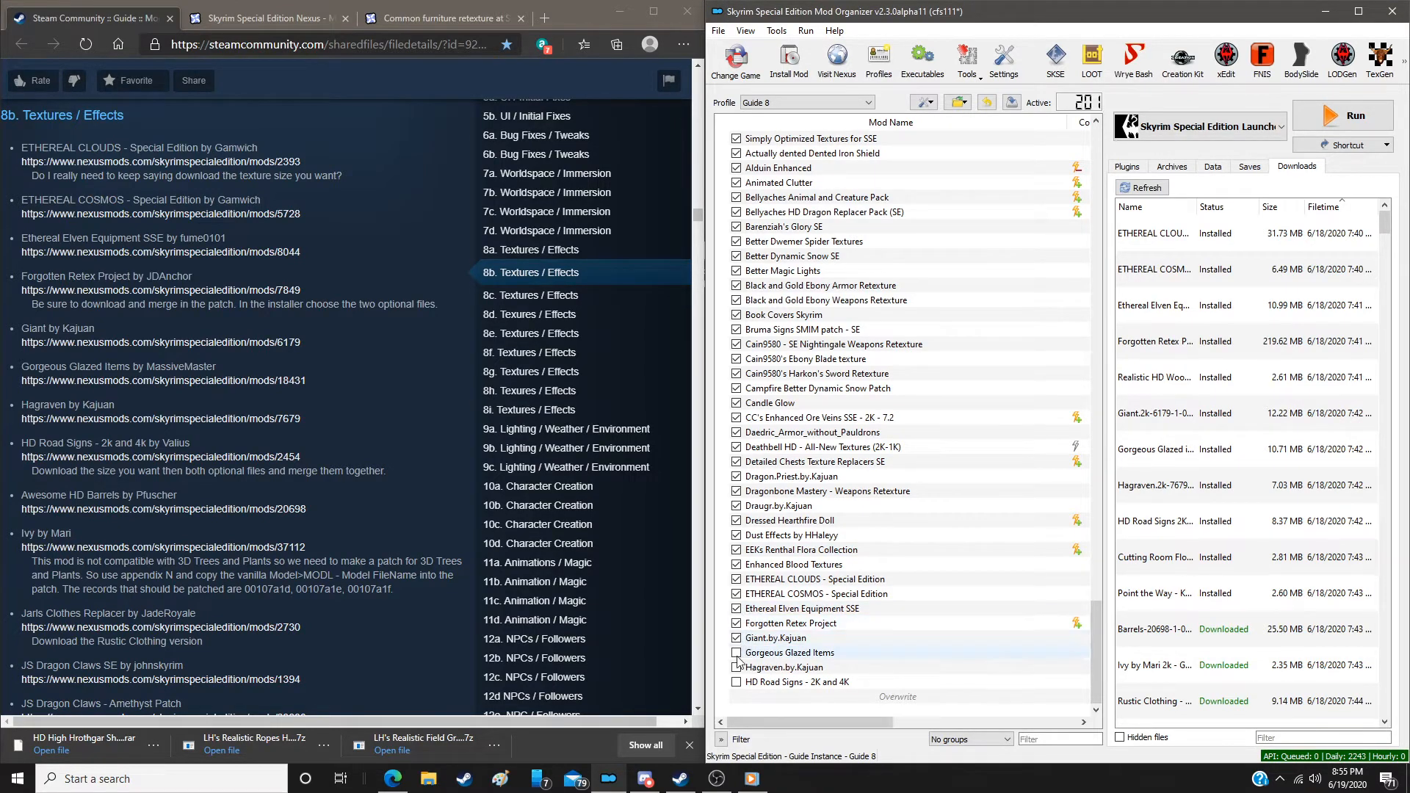
pyautogui.click(736, 653)
pyautogui.click(736, 668)
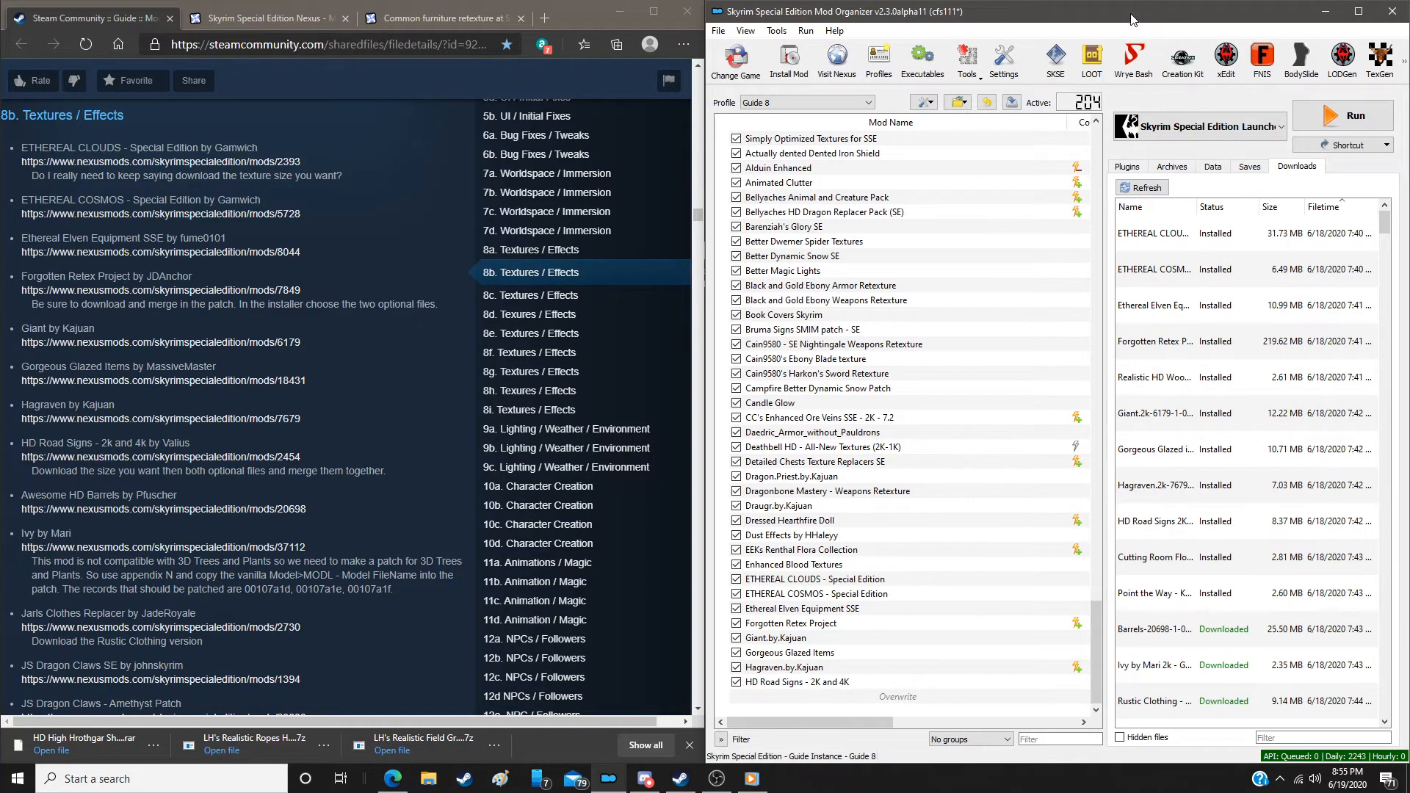
# Maximize the mod manager window and select Barenziah's Glory SE to examine which mods it conflicts with
pyautogui.moveTo(1131, 19); pyautogui.dragTo(896, 4)
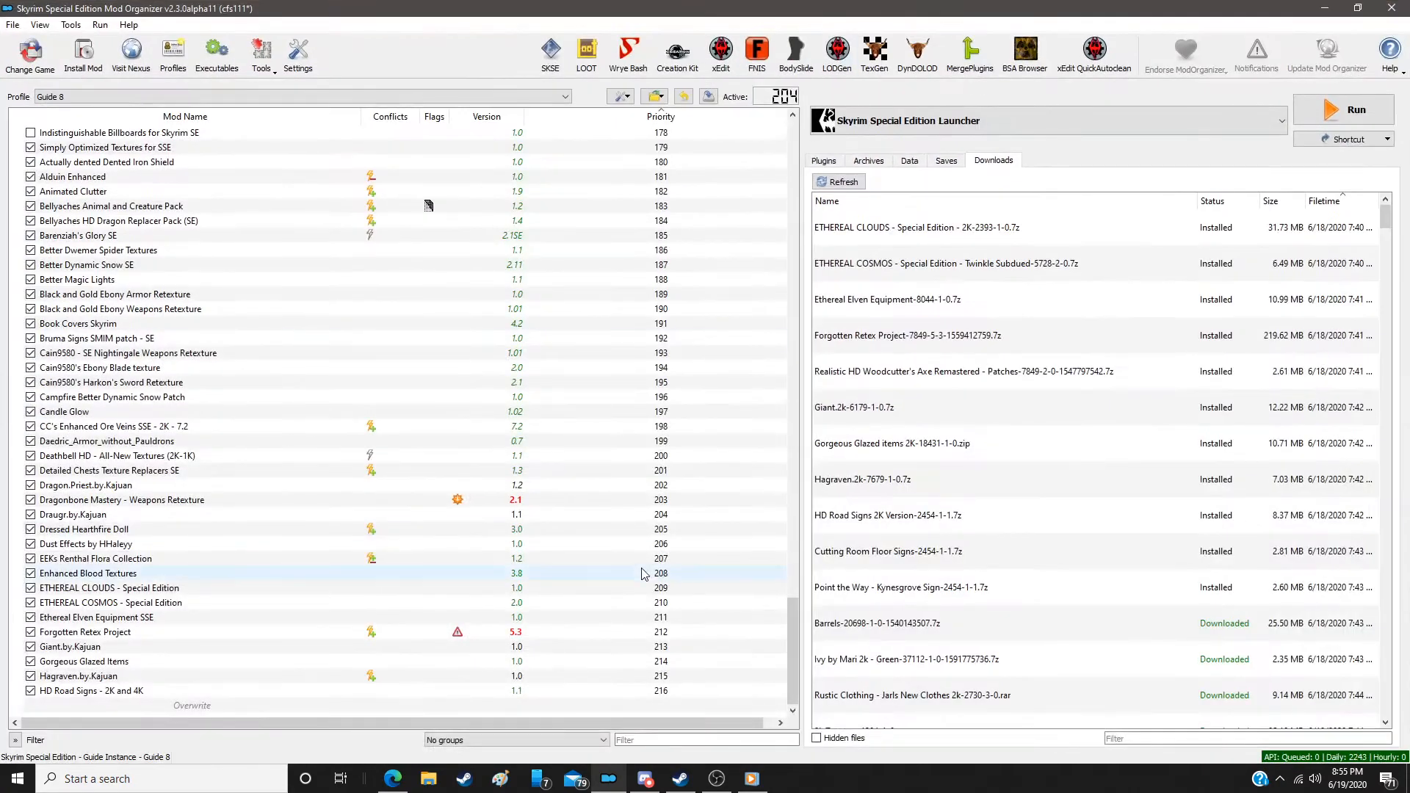
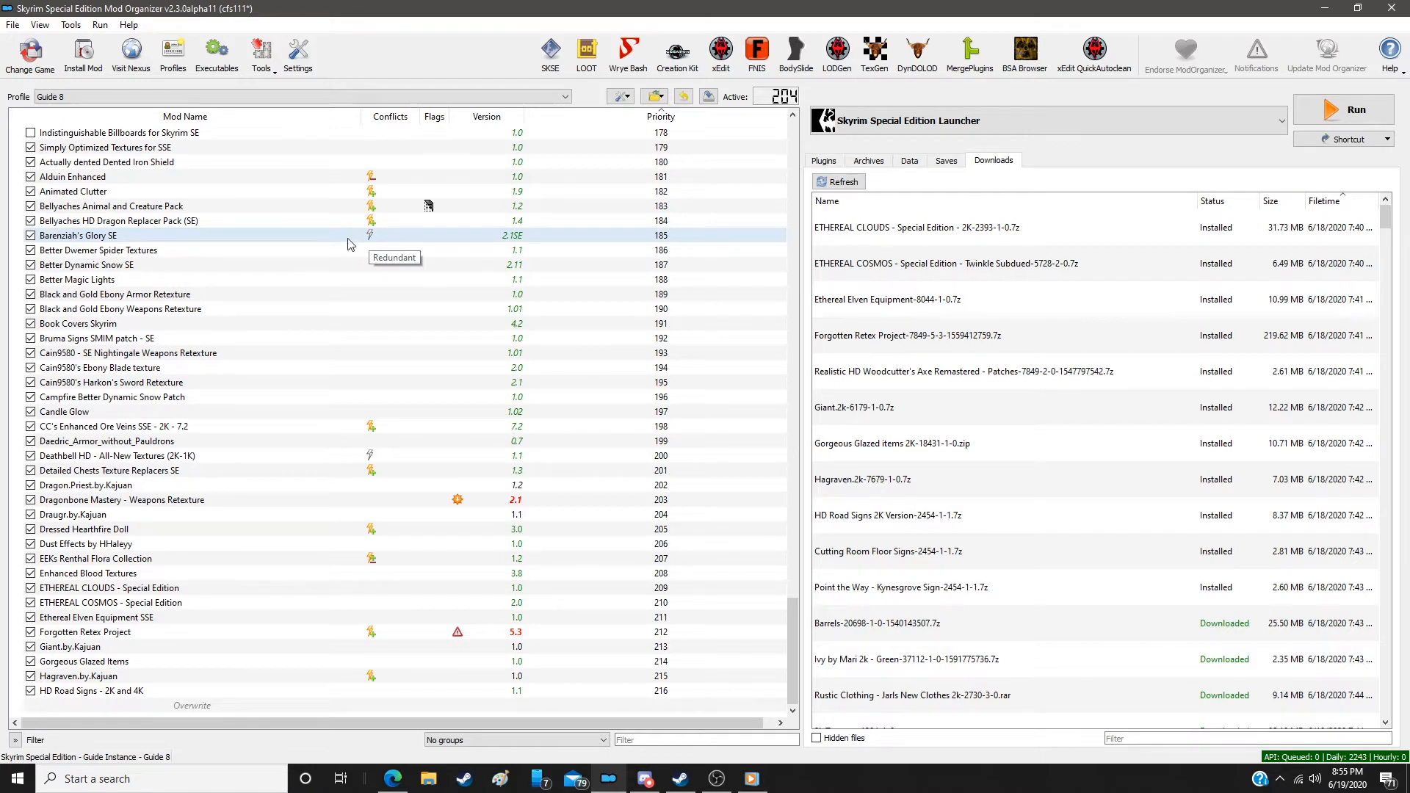
pyautogui.click(349, 242)
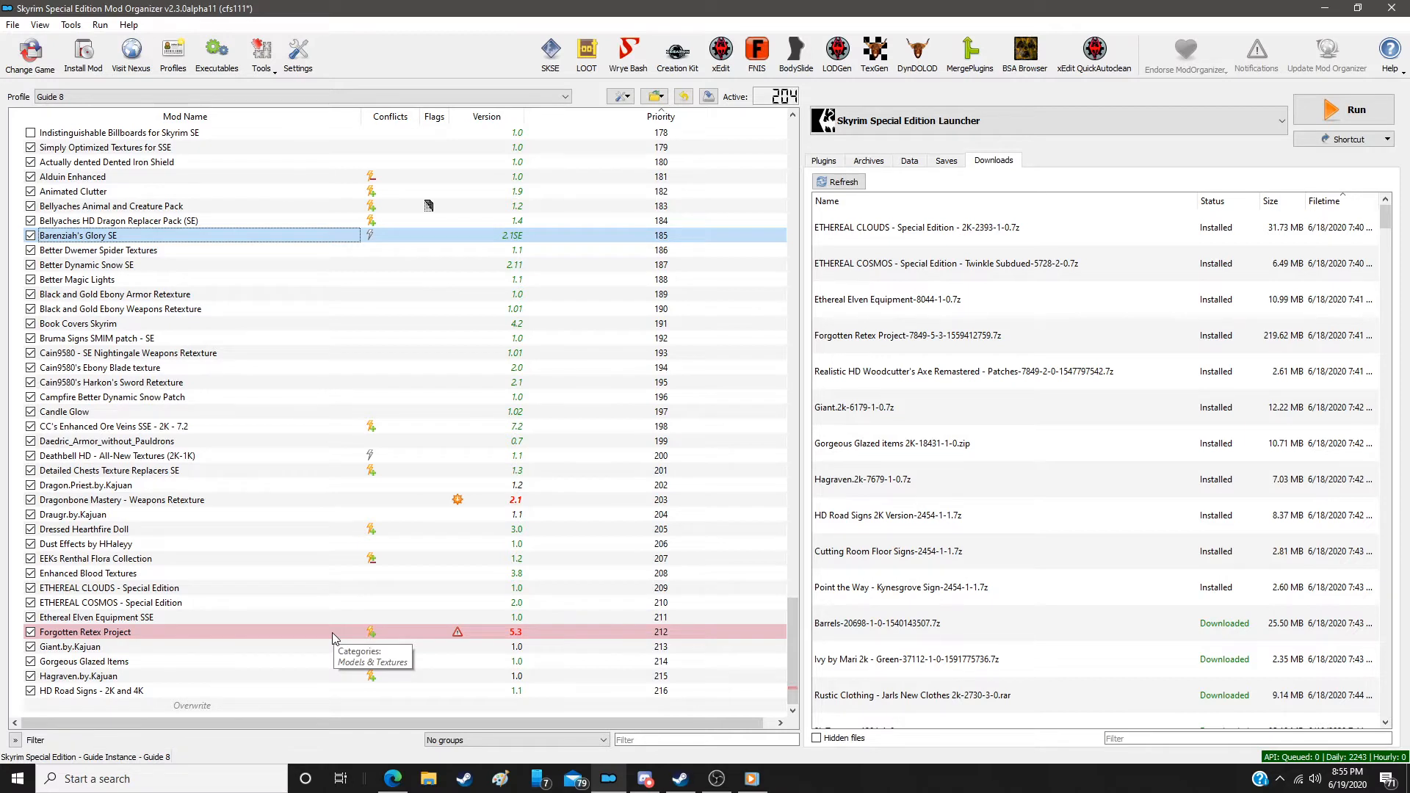
# Set the version of the Forgotten Retex Project mod to 5.0.0P
pyautogui.rightClick(515, 635)
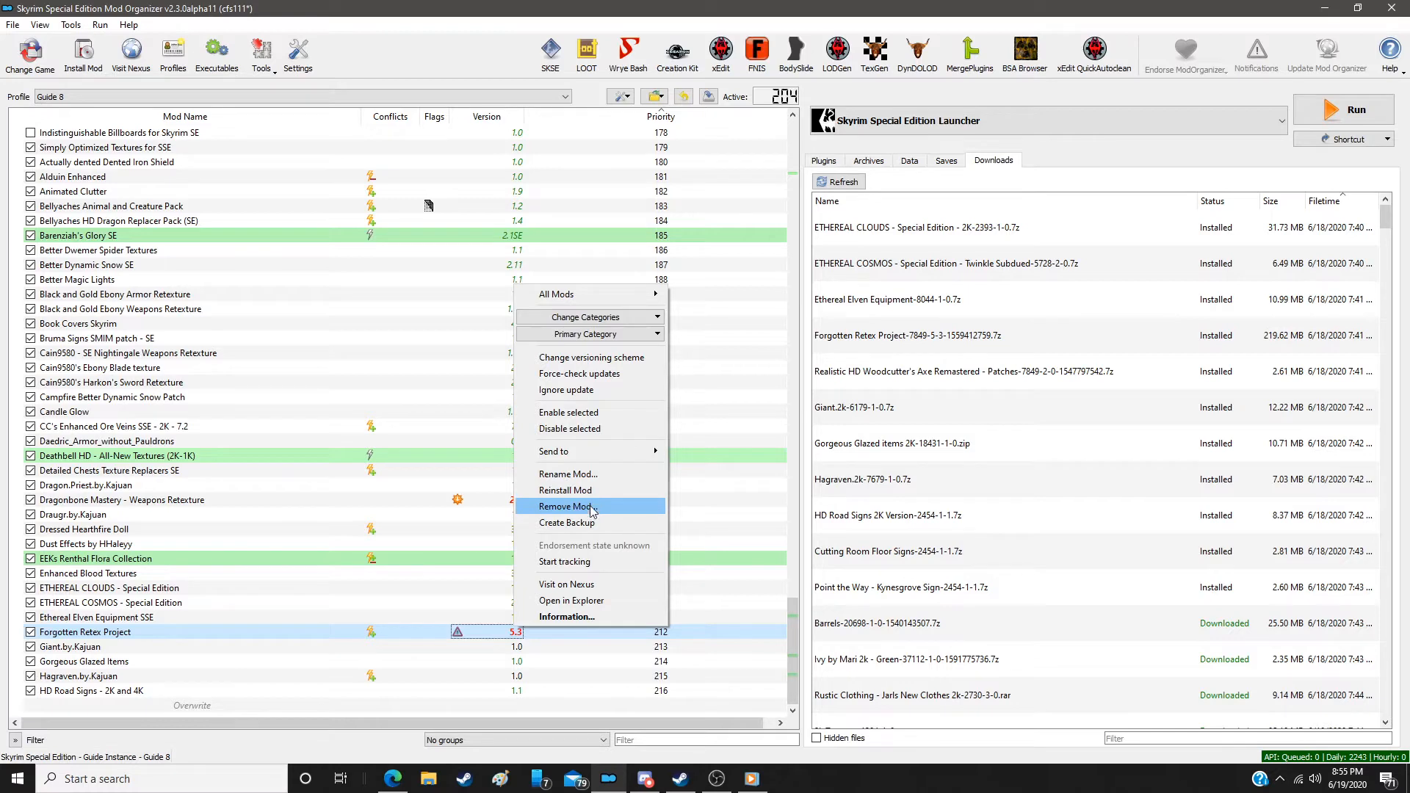
pyautogui.click(479, 636)
pyautogui.click(479, 638)
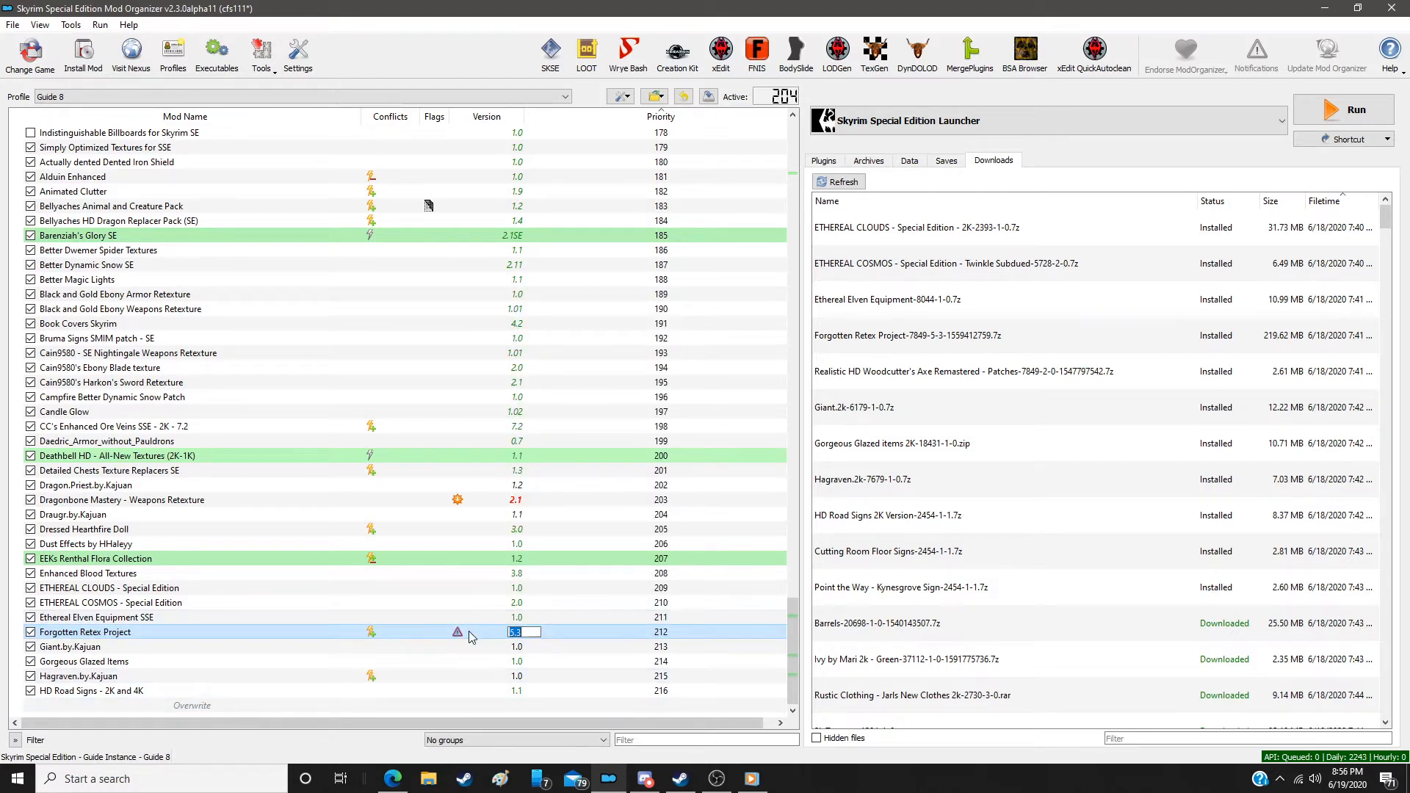
pyautogui.moveTo(471, 638)
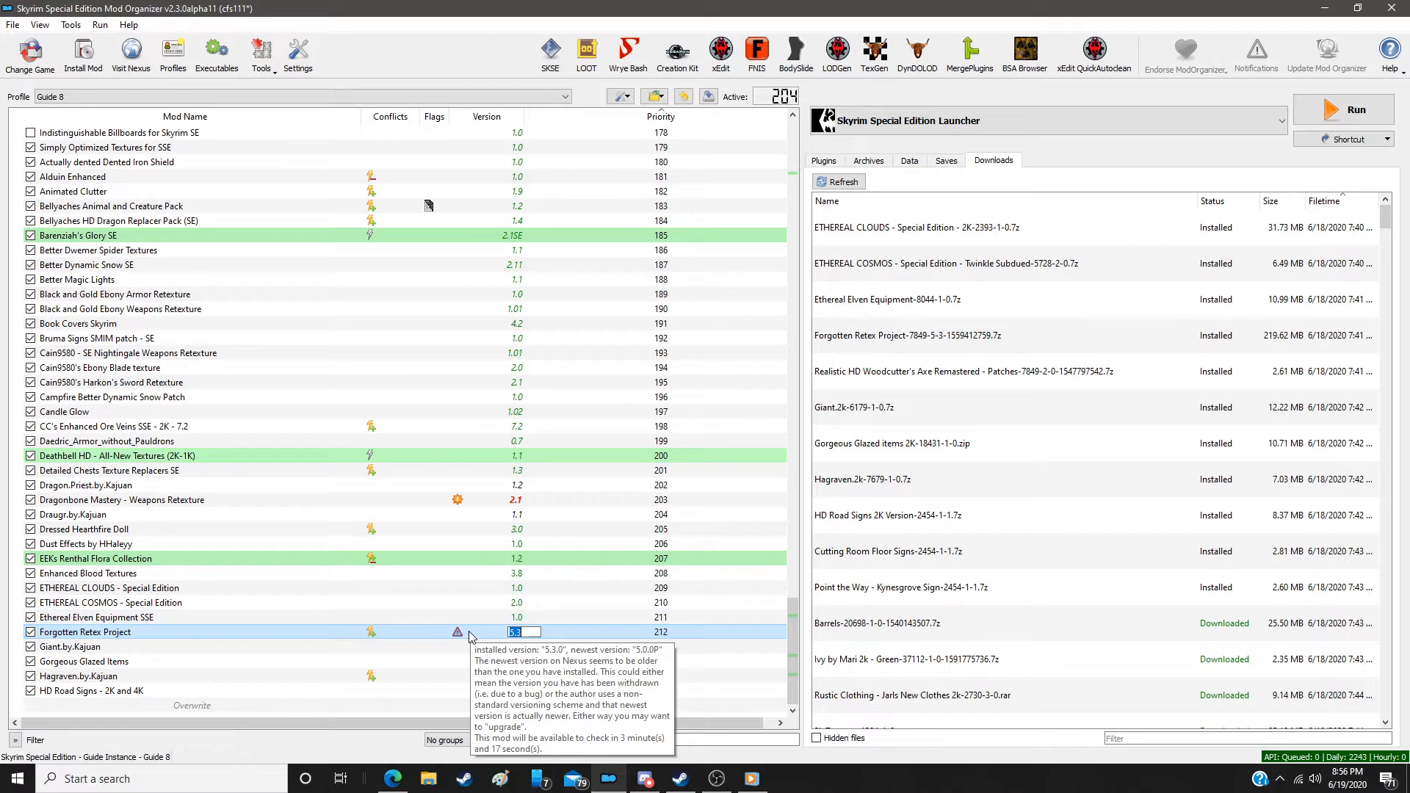
pyautogui.write('5.0.0P')
pyautogui.press('Return')
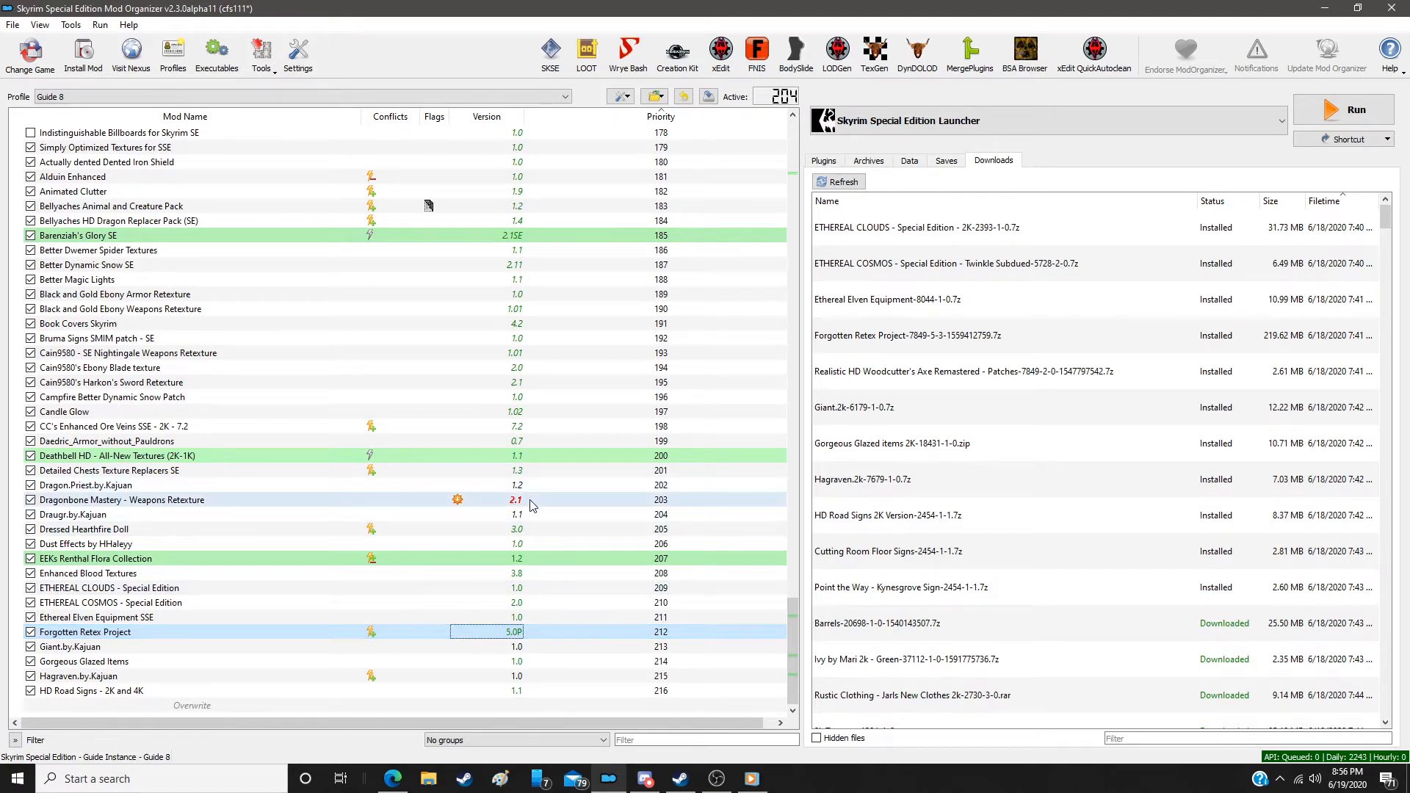
# Set the version of Dragonbone Mastery - Weapons Retexture to 2.1.1 and check the rest of the mod list for version flags
pyautogui.click(494, 499)
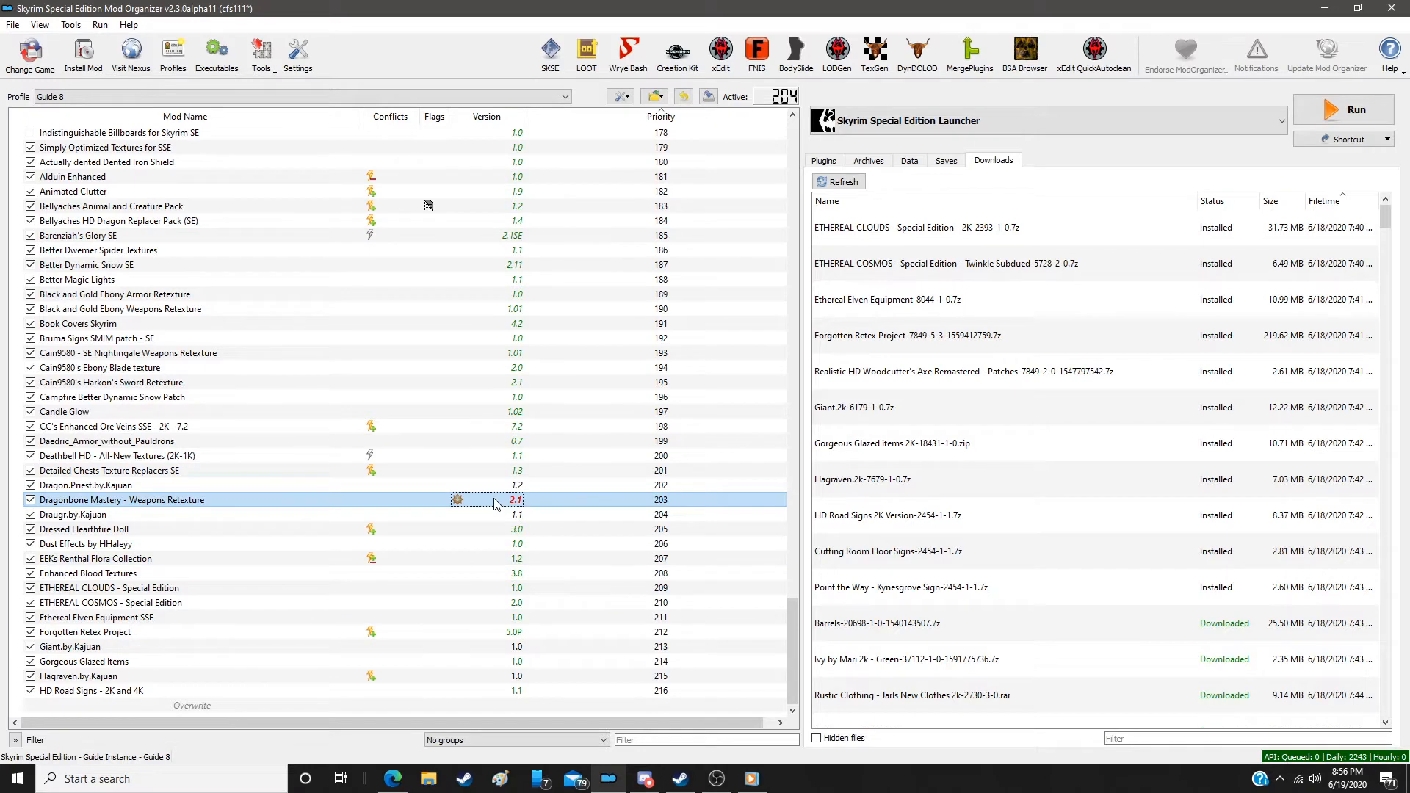
pyautogui.click(495, 503)
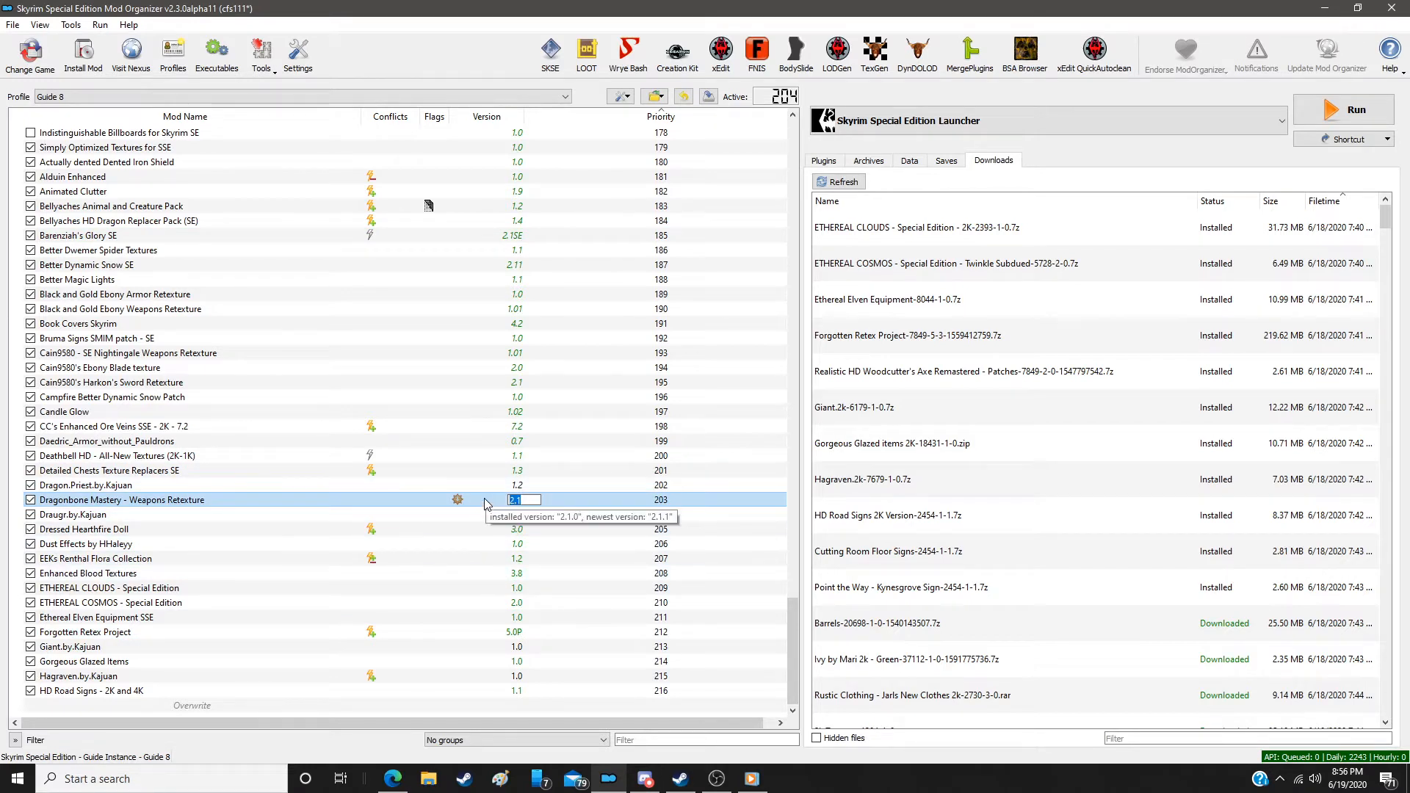
pyautogui.write('2')
pyautogui.press('Return')
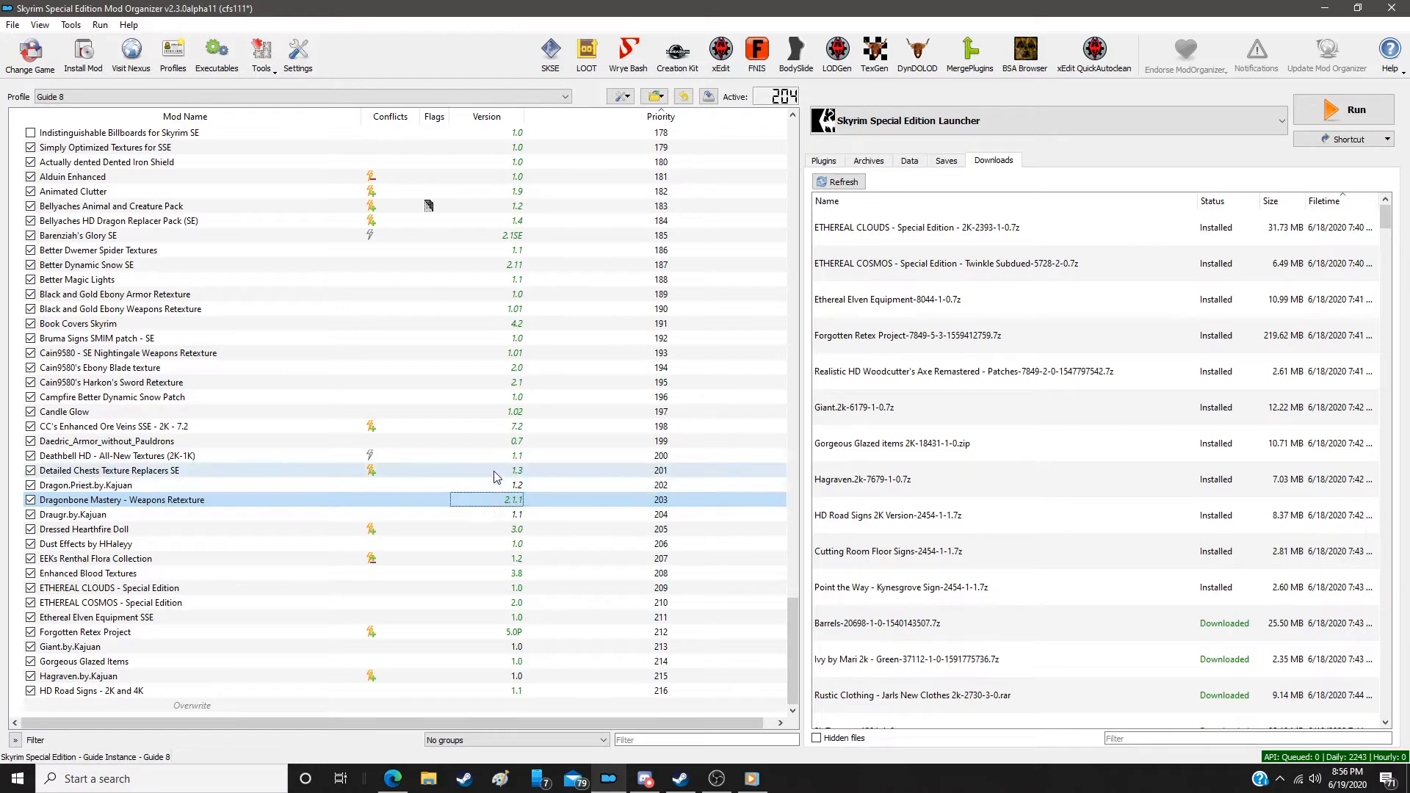
pyautogui.scroll(19, 516, 502)
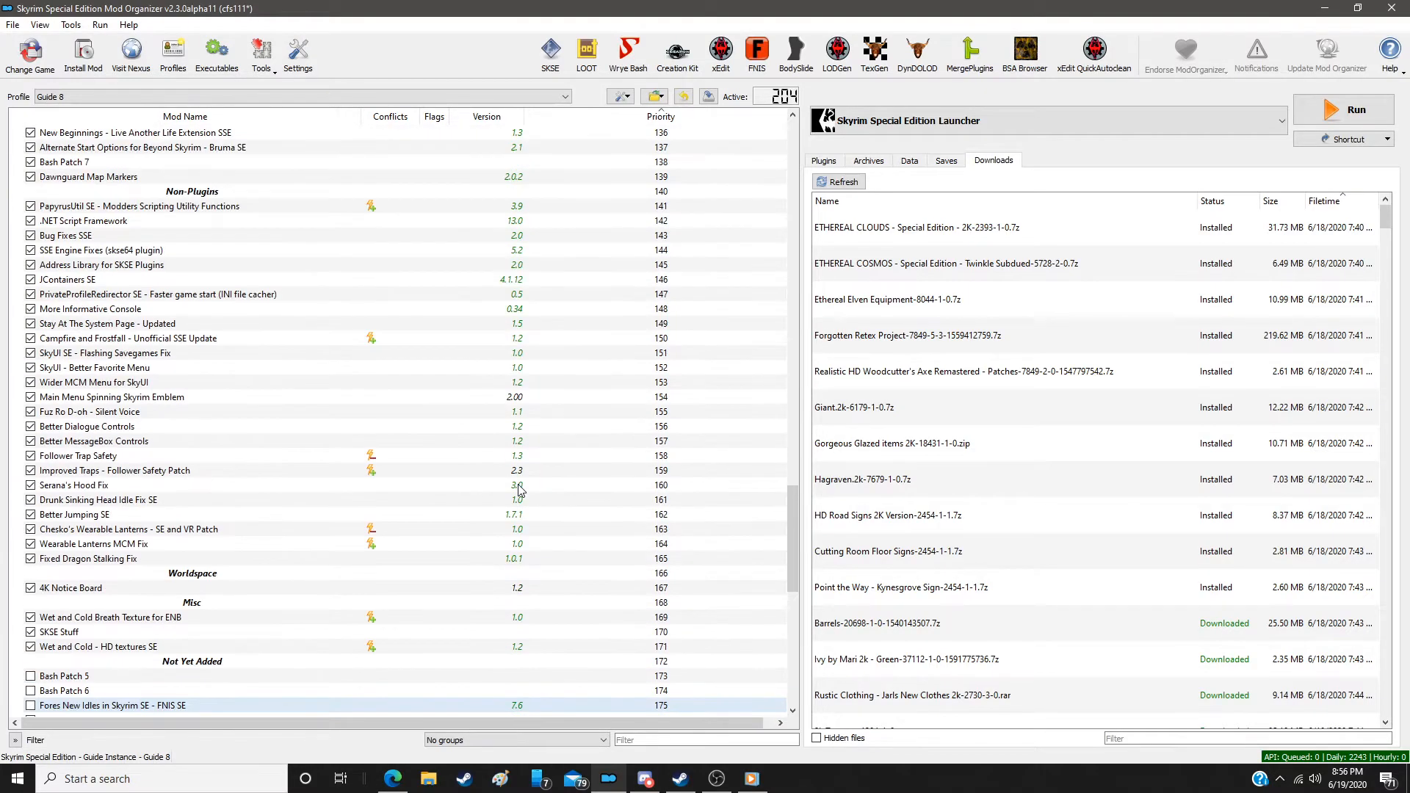
pyautogui.scroll(-19, 520, 488)
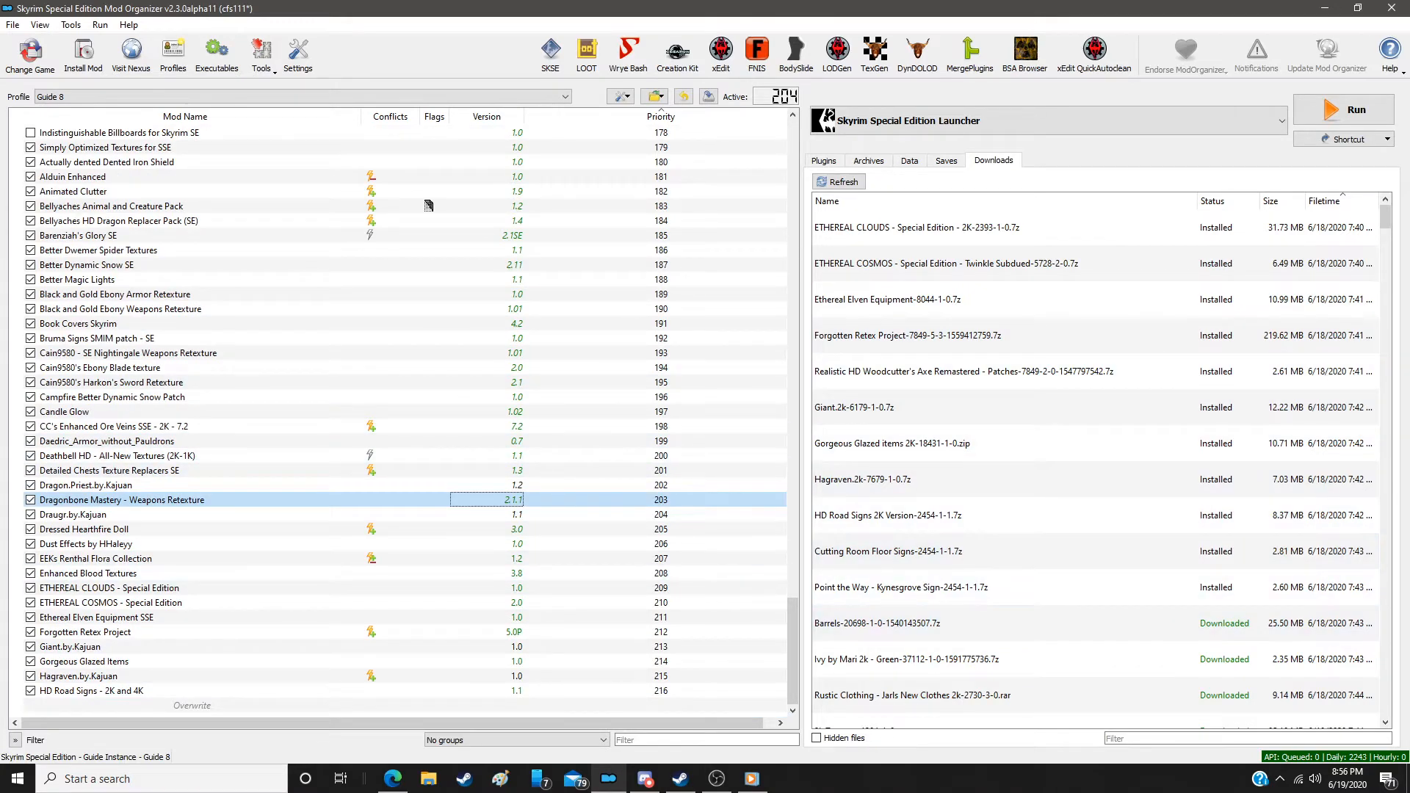
# Restore the mod manager window beside the guide and read the section 8b entries that follow HD Road Signs
pyautogui.moveTo(738, 11); pyautogui.dragTo(1407, 132)
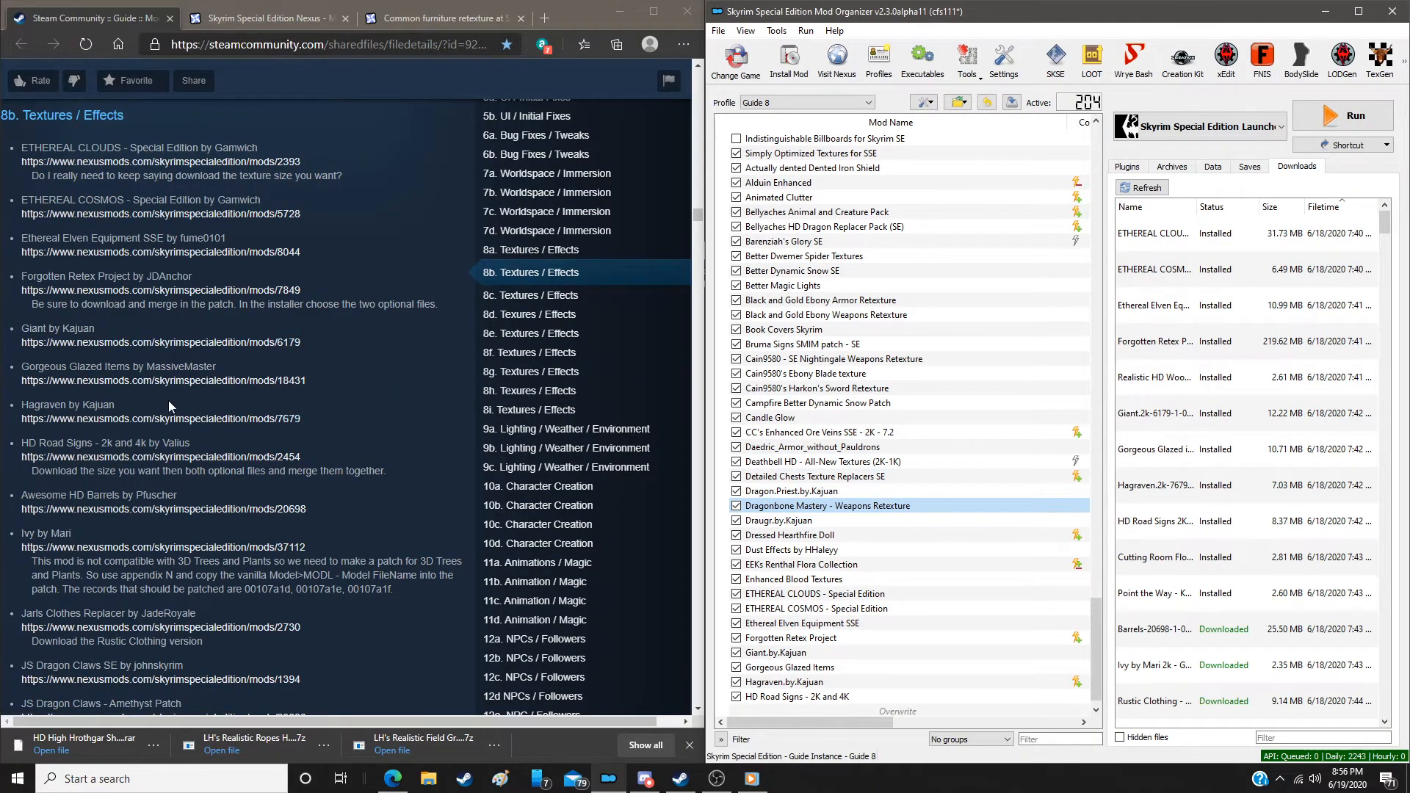
pyautogui.scroll(-1, 169, 400)
pyautogui.scroll(-2, 169, 403)
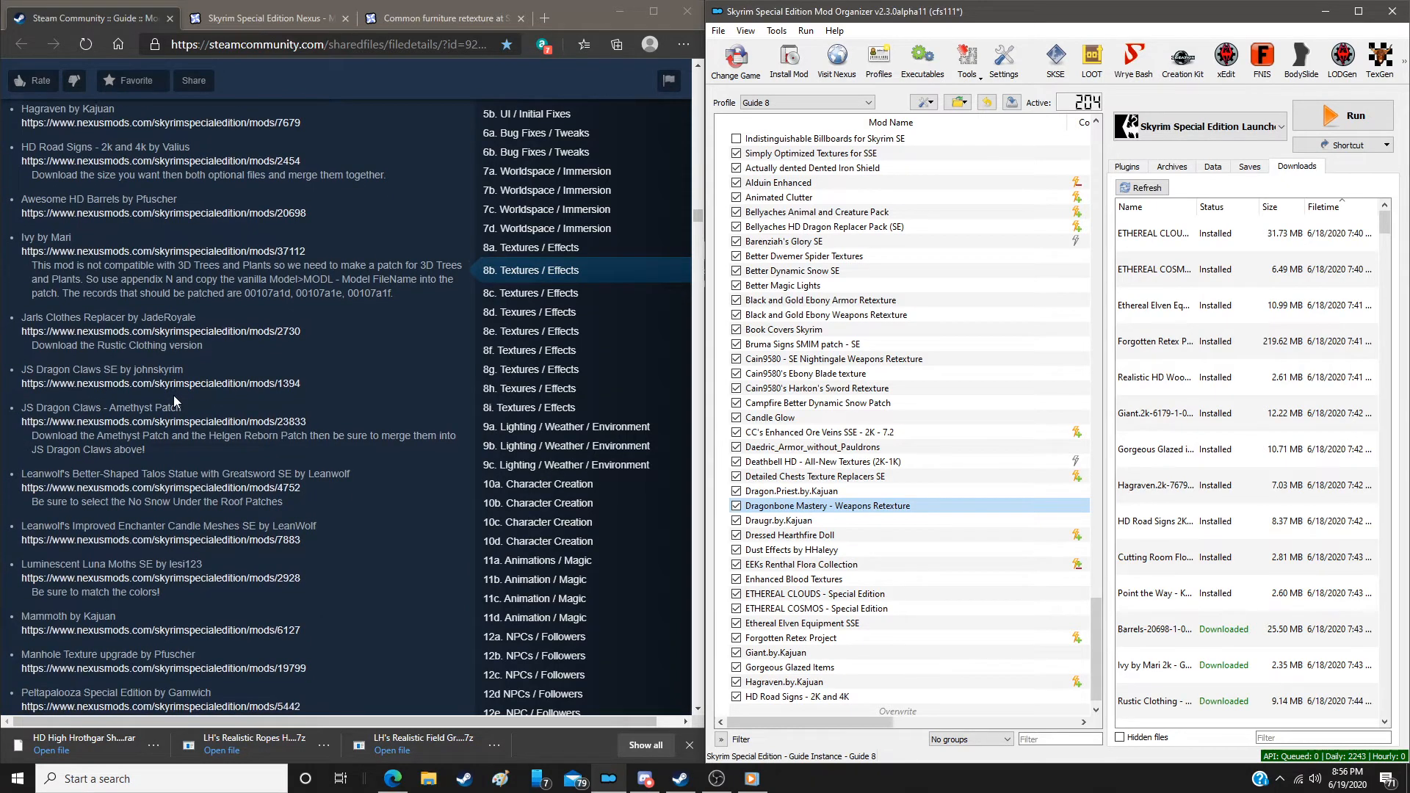
pyautogui.scroll(1, 174, 400)
pyautogui.scroll(1, 173, 395)
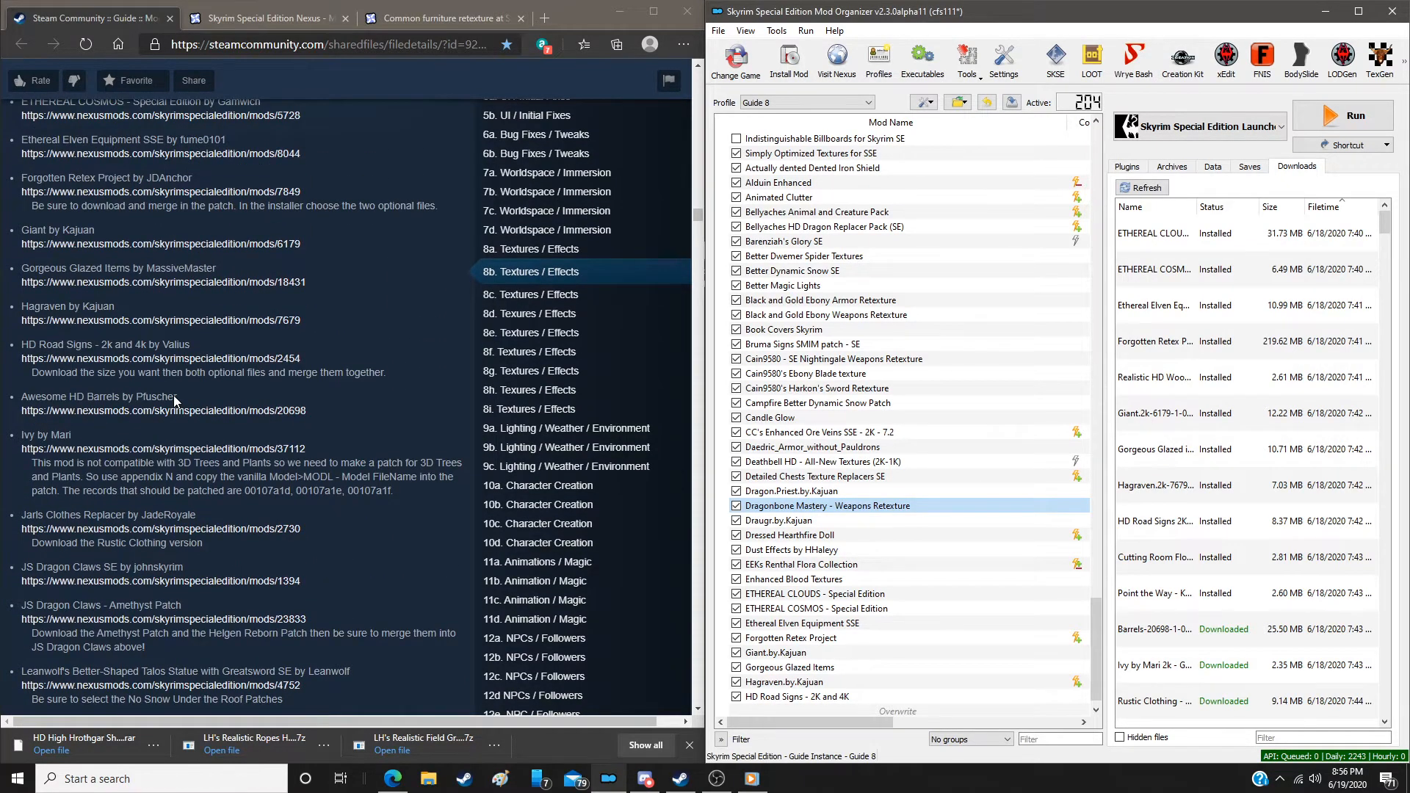
pyautogui.scroll(1, 175, 400)
pyautogui.scroll(-2, 175, 396)
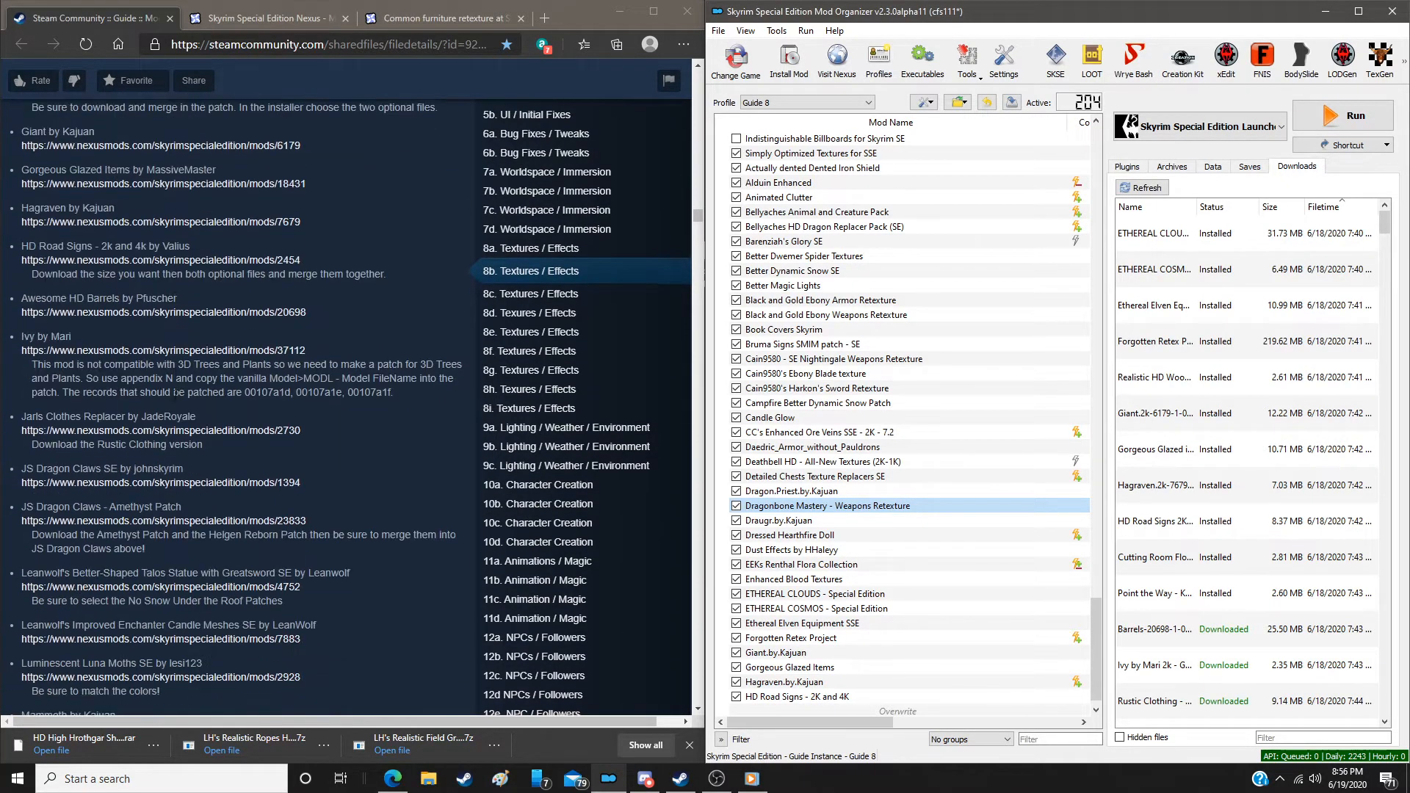
pyautogui.scroll(-1, 174, 397)
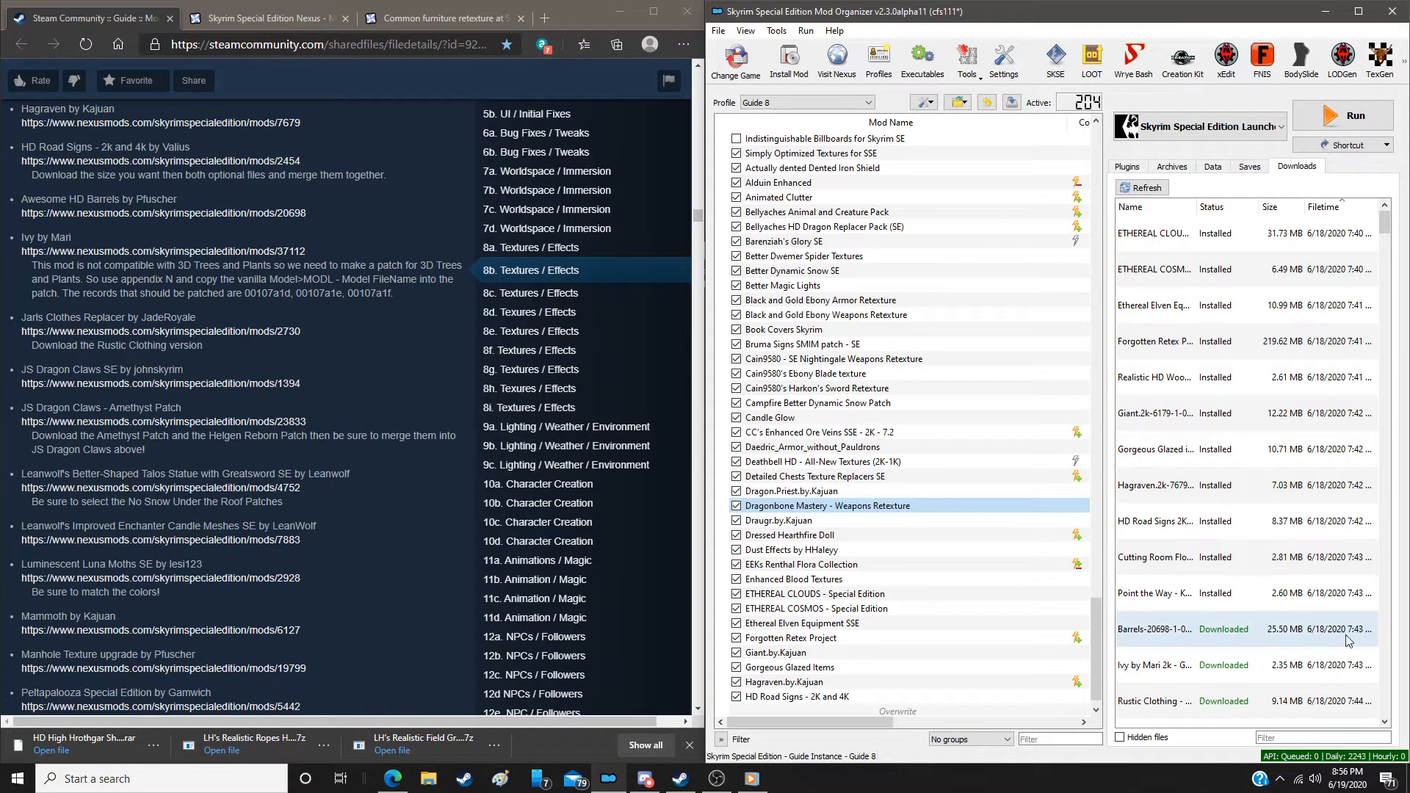
# Install the Barrels download manually as Awesome HD Barrels, keeping its meshes and textures, and enable it in the mod list
pyautogui.doubleClick(1153, 623)
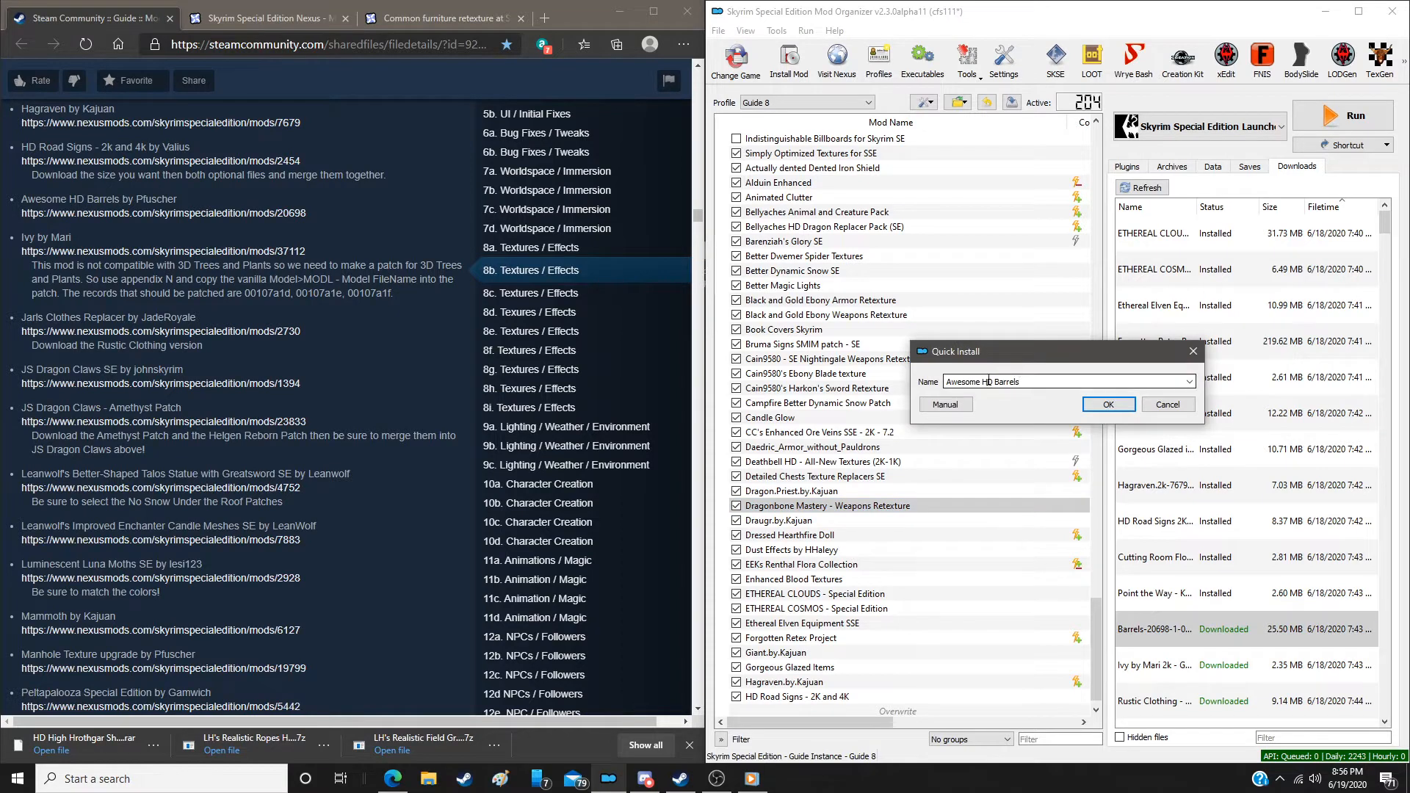
pyautogui.click(962, 403)
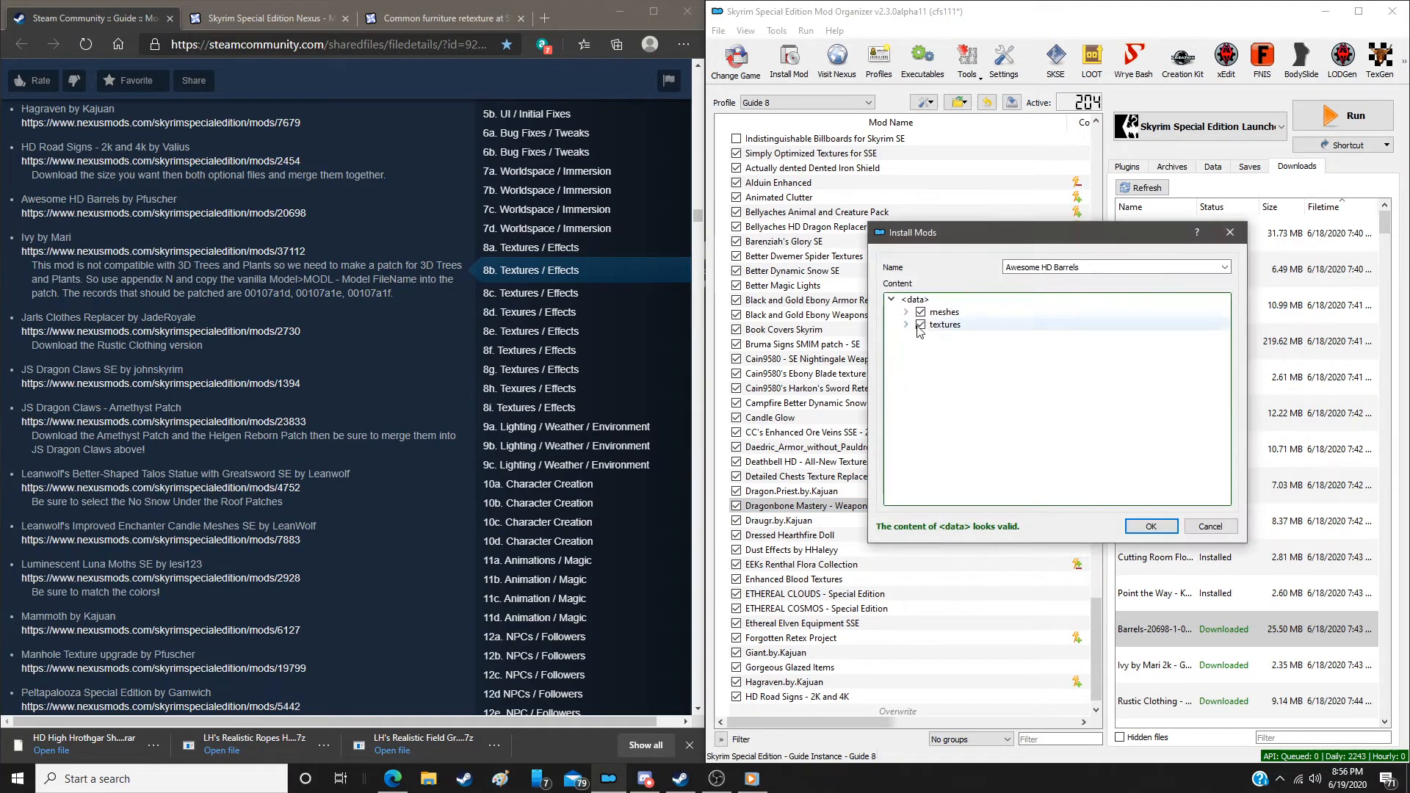
pyautogui.click(1151, 526)
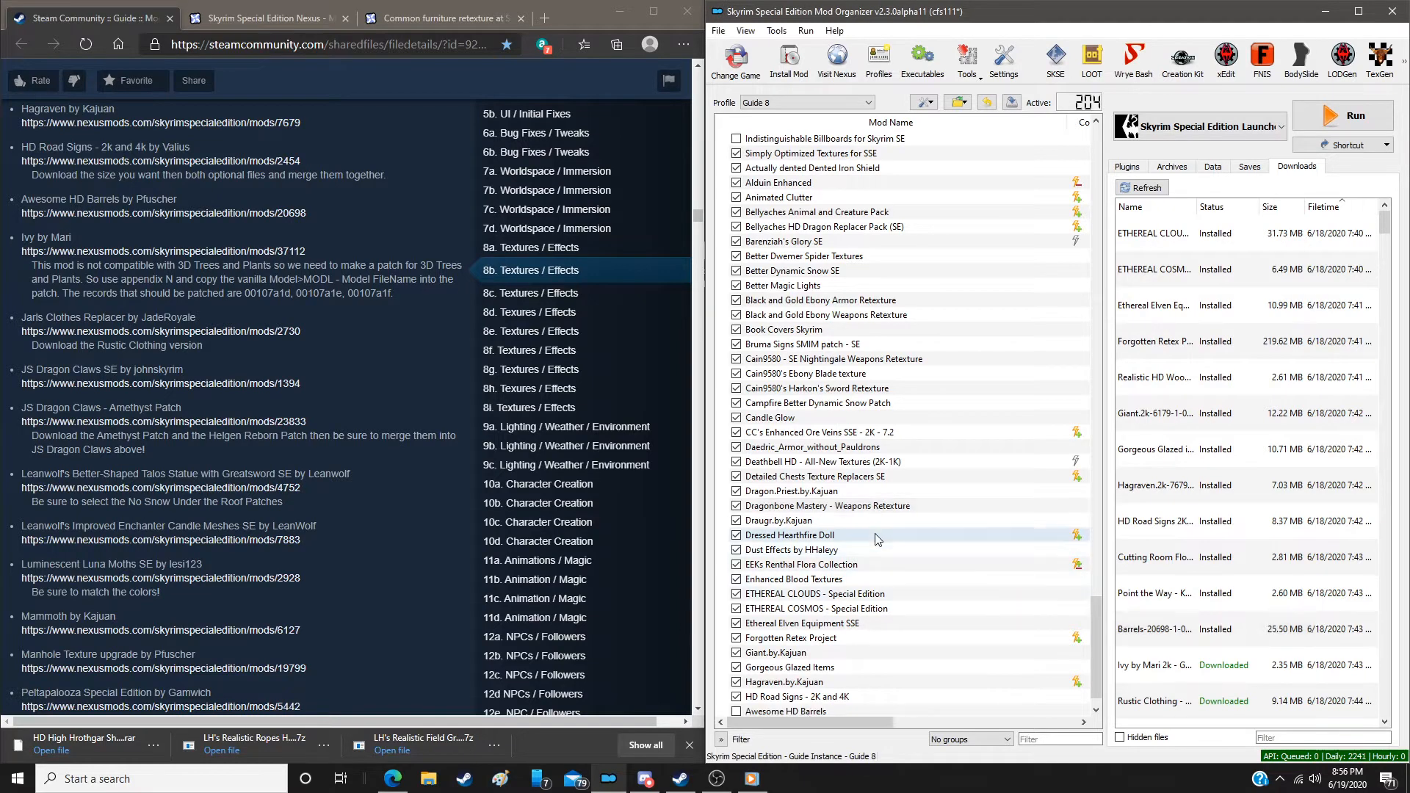
pyautogui.scroll(-1, 880, 588)
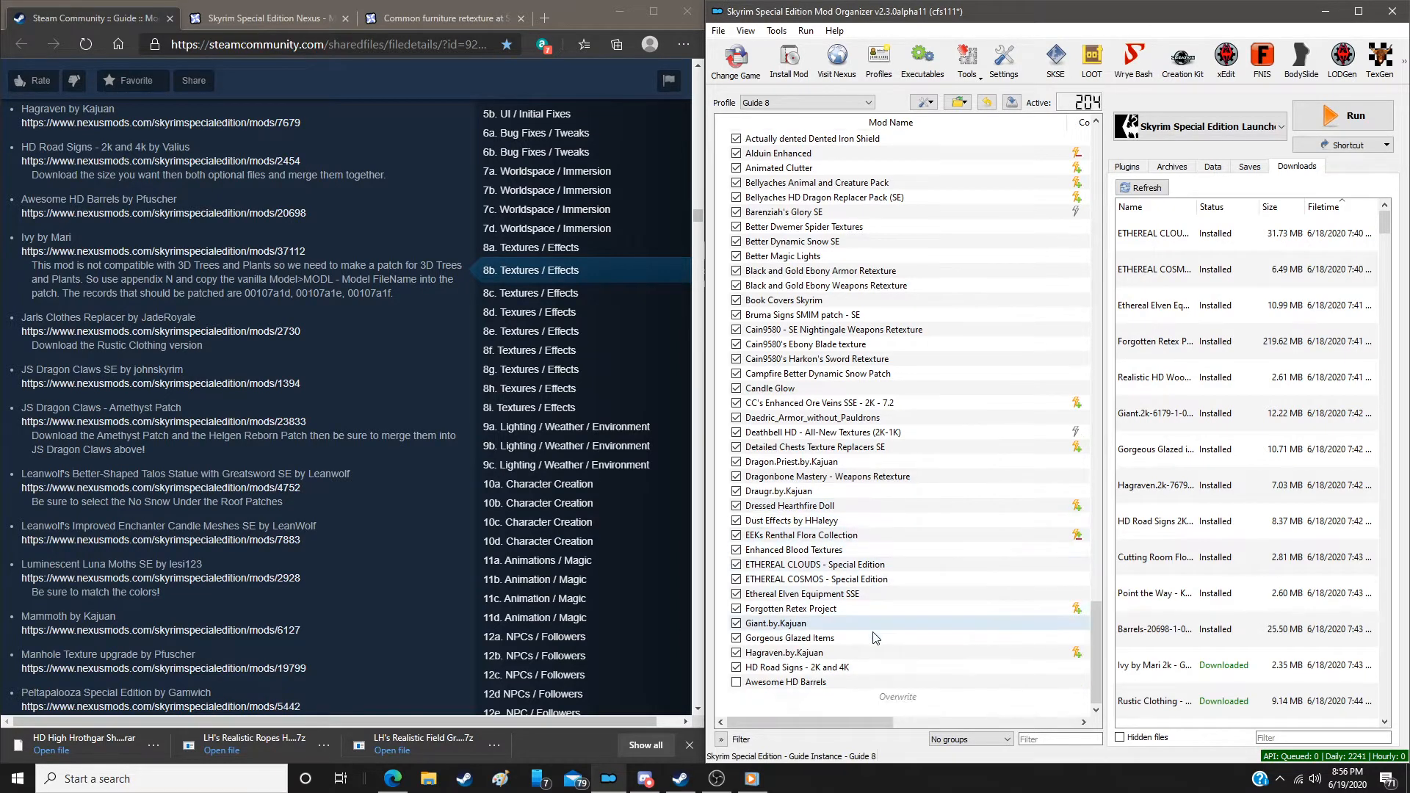
pyautogui.click(736, 683)
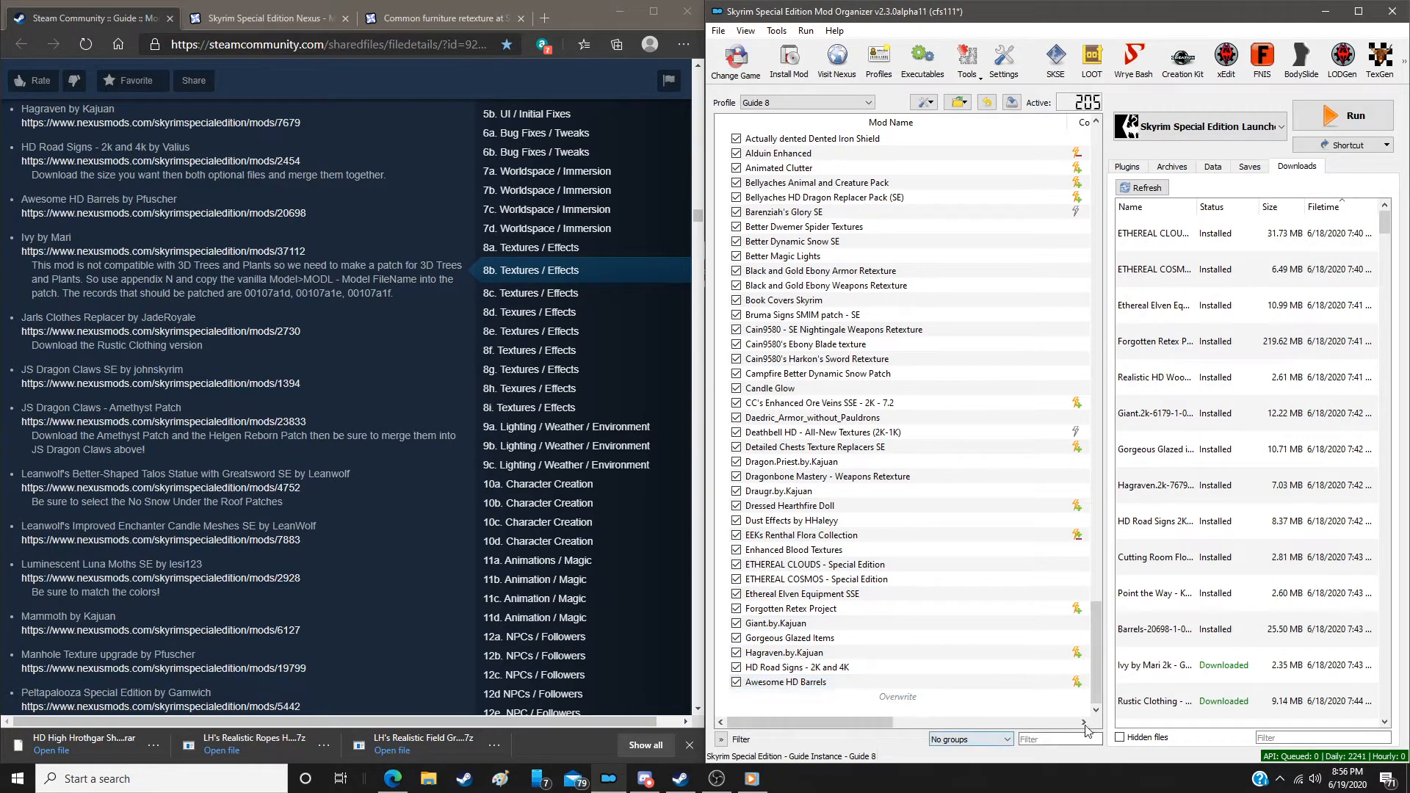
# Install the Ivy by Mari 2k download manually under the name Ivy by Mari and enable it in the mod list
pyautogui.doubleClick(1249, 664)
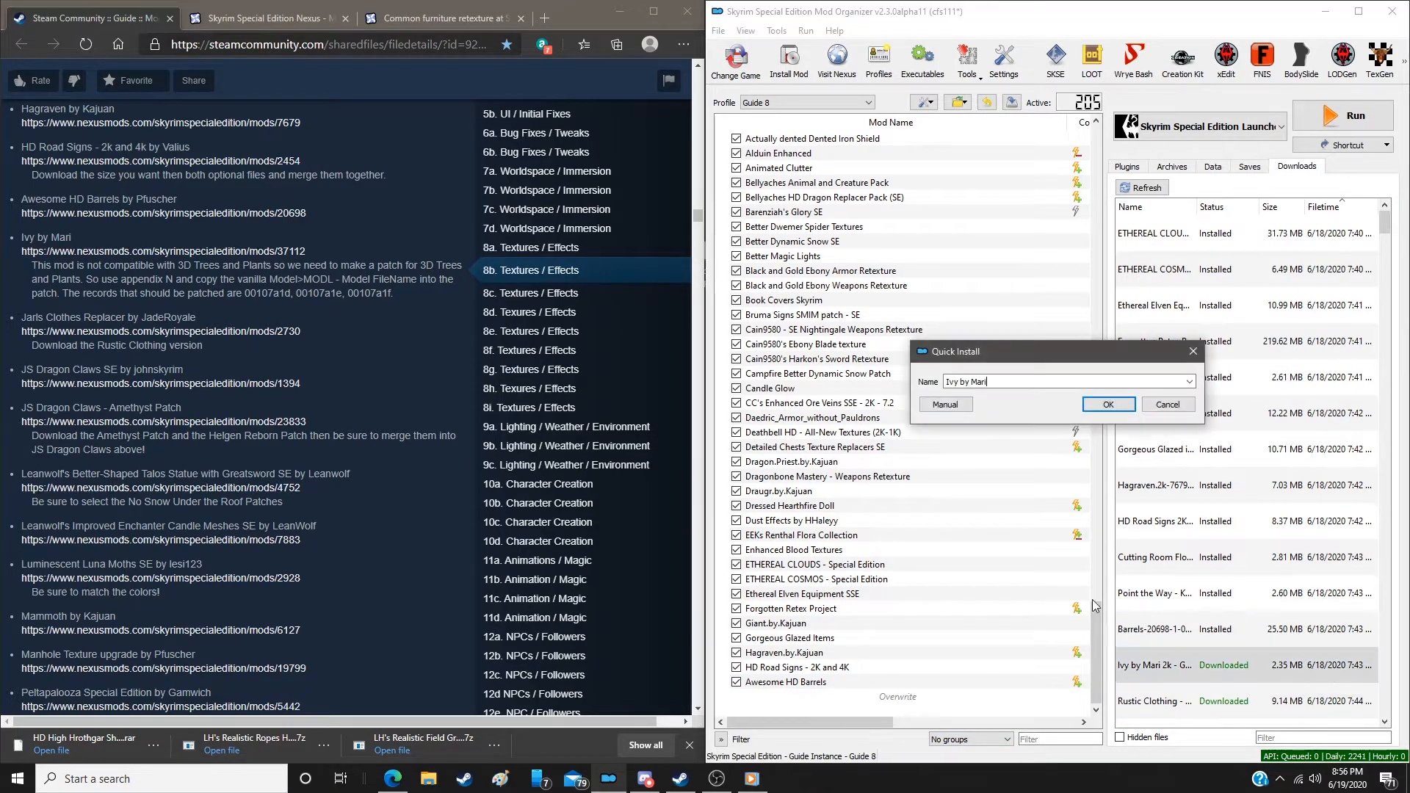
pyautogui.click(956, 406)
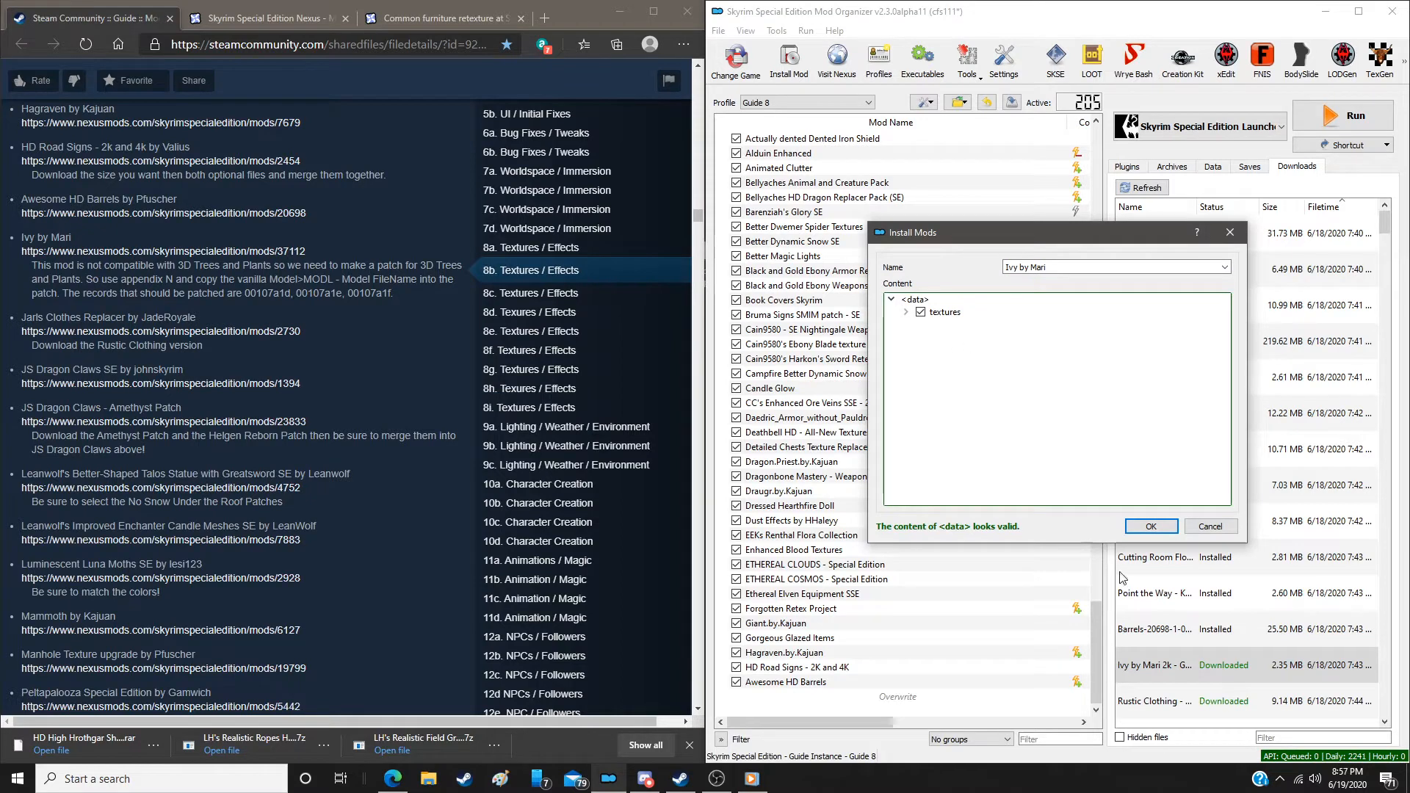
pyautogui.click(1152, 526)
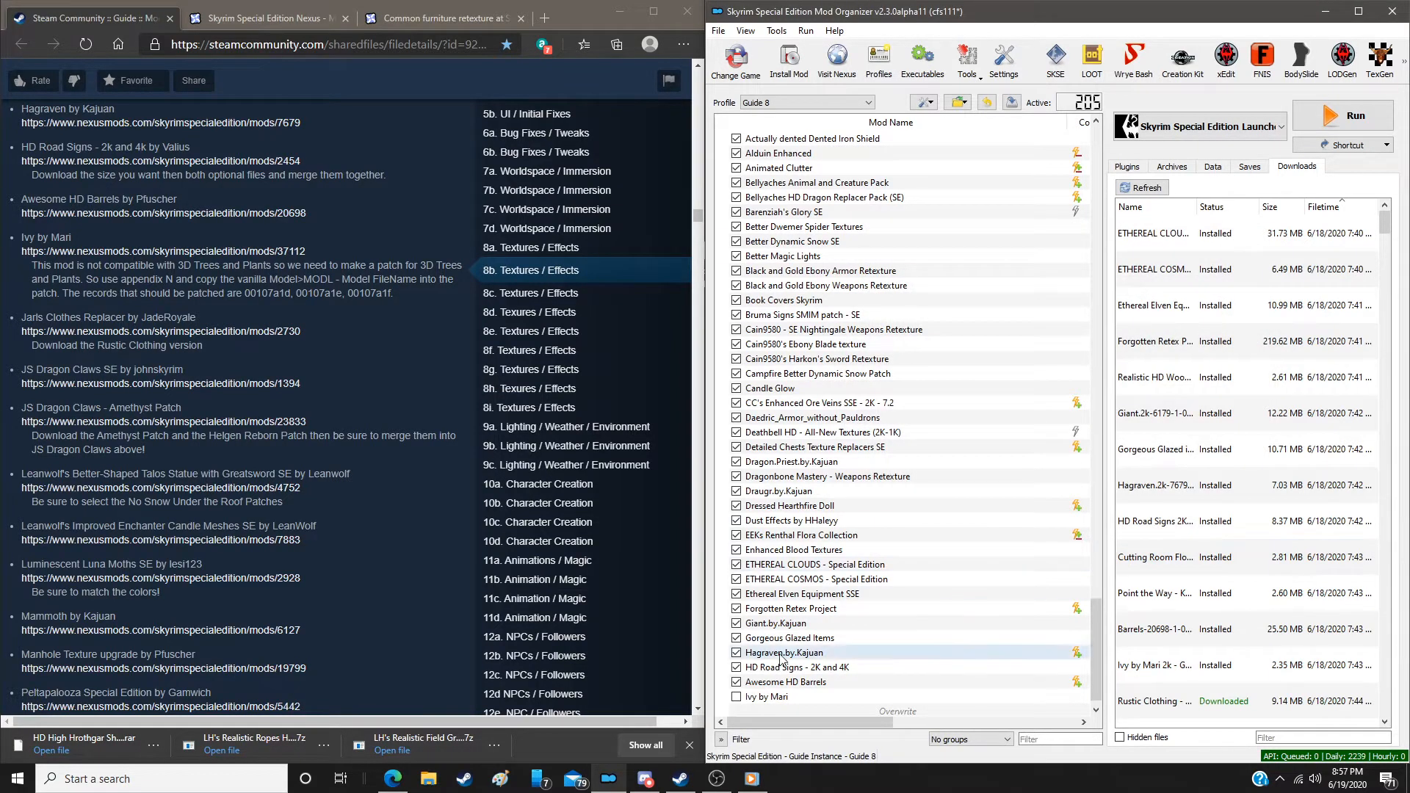
pyautogui.click(736, 696)
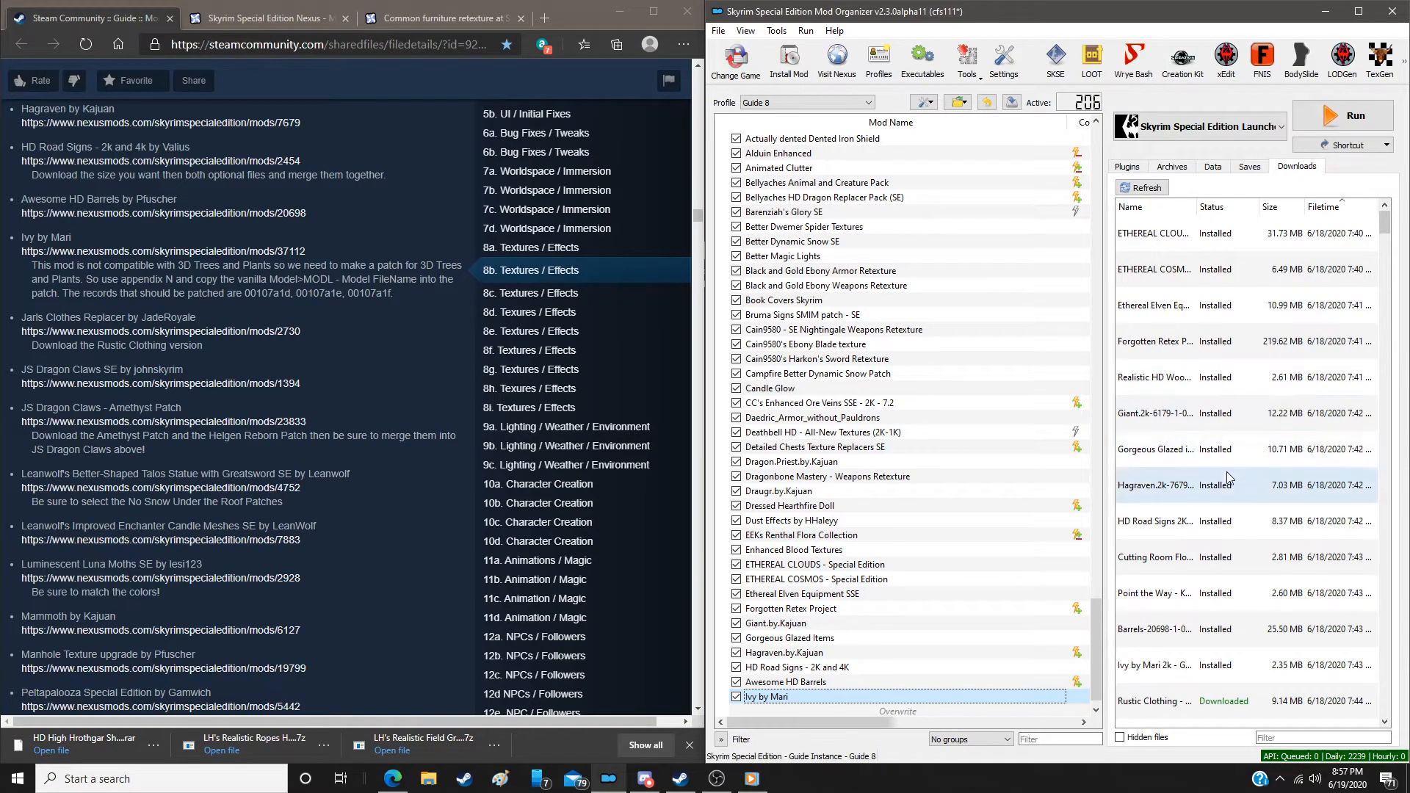
# Delete all installed downloads from the downloads list and from disk
pyautogui.rightClick(1191, 448)
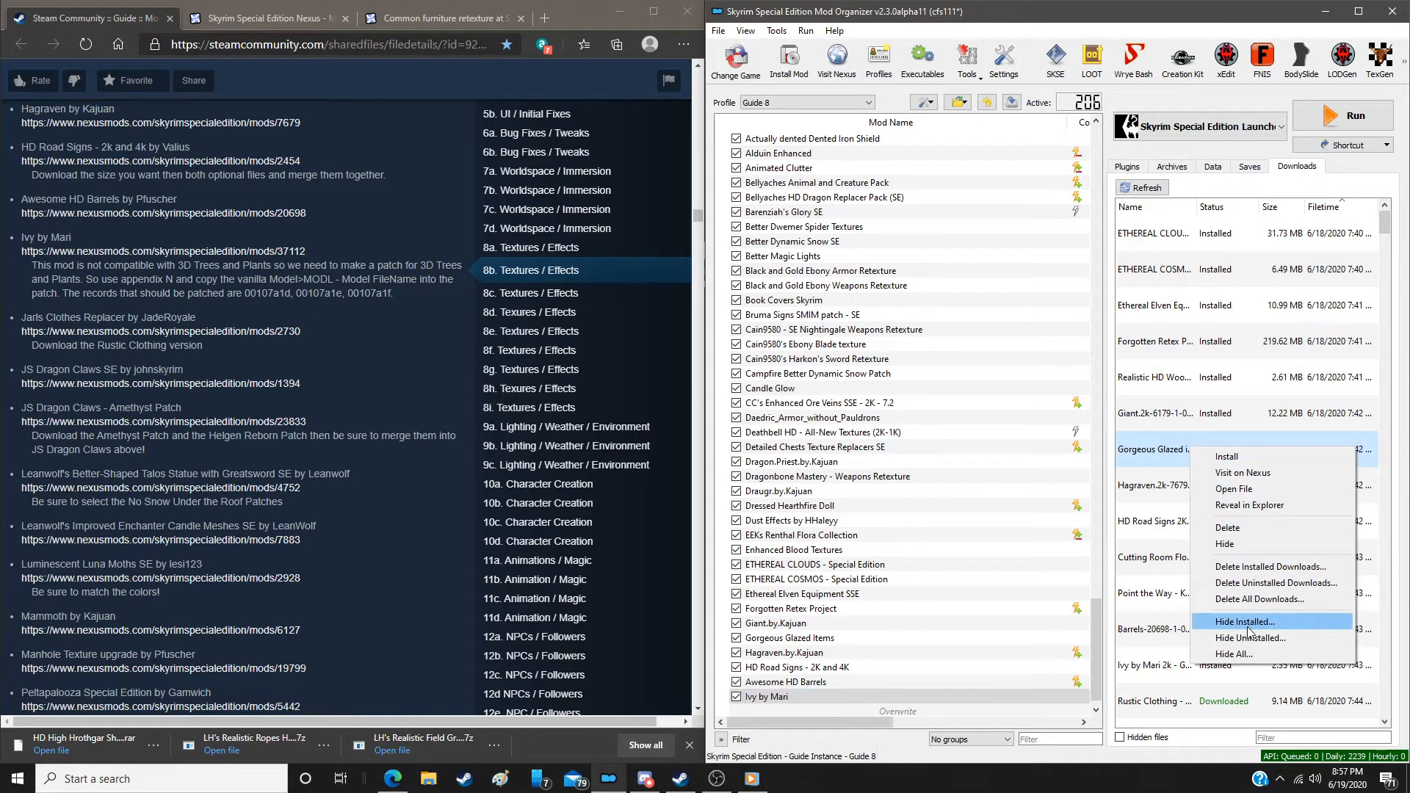
pyautogui.click(1245, 567)
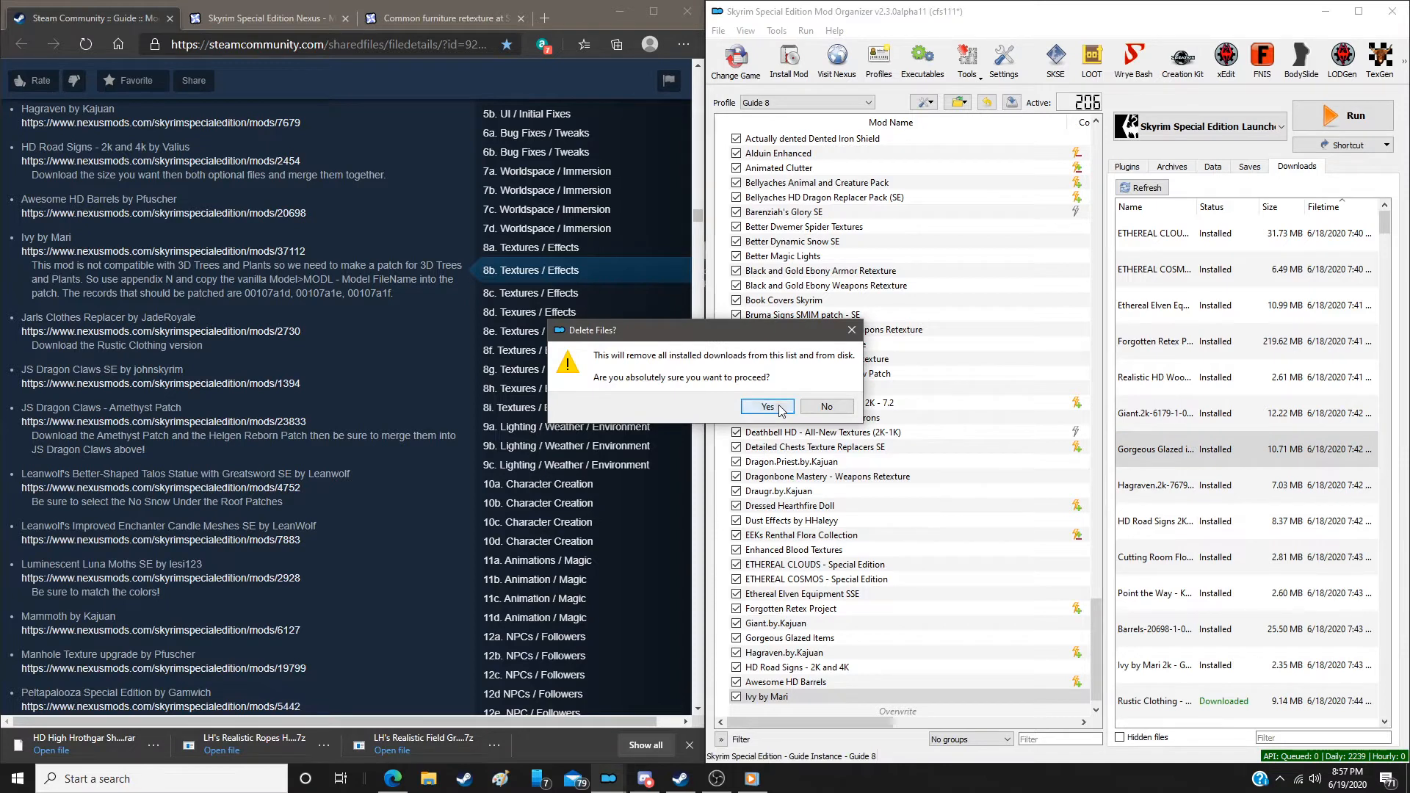
pyautogui.click(781, 409)
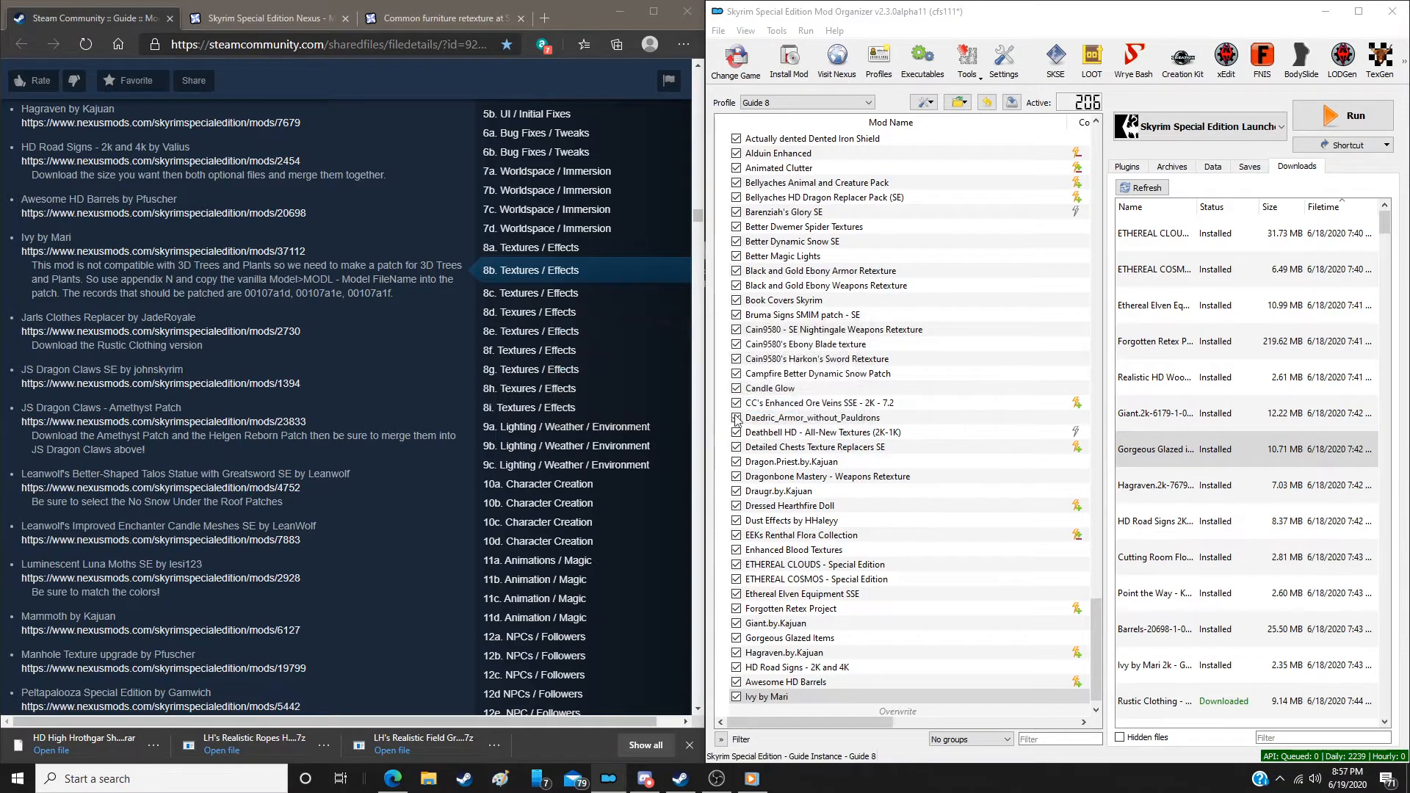
# Browse guide sections 8f and 8e to find the Skyrim 3D Trees and Plants entry and its installation notes
pyautogui.click(507, 355)
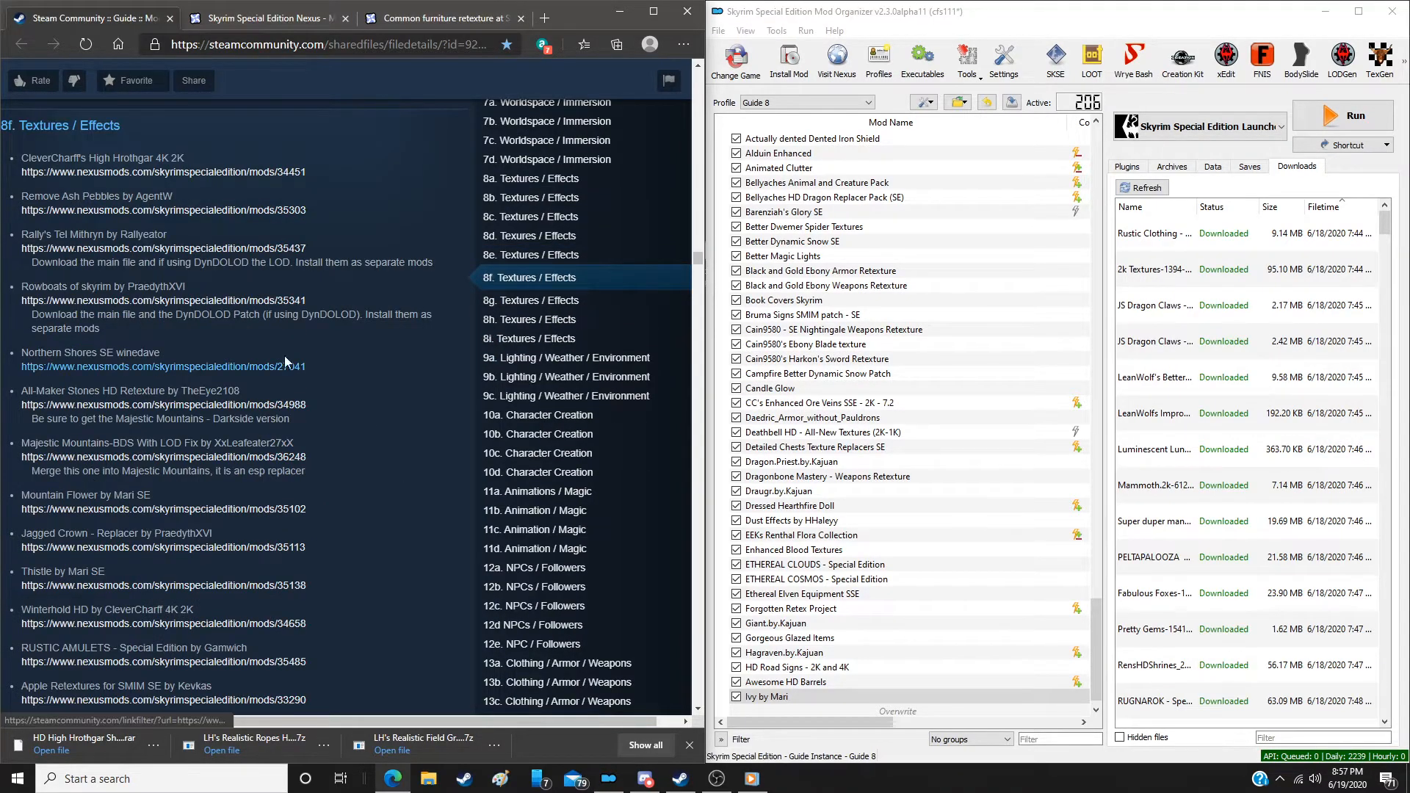
pyautogui.scroll(-3, 199, 342)
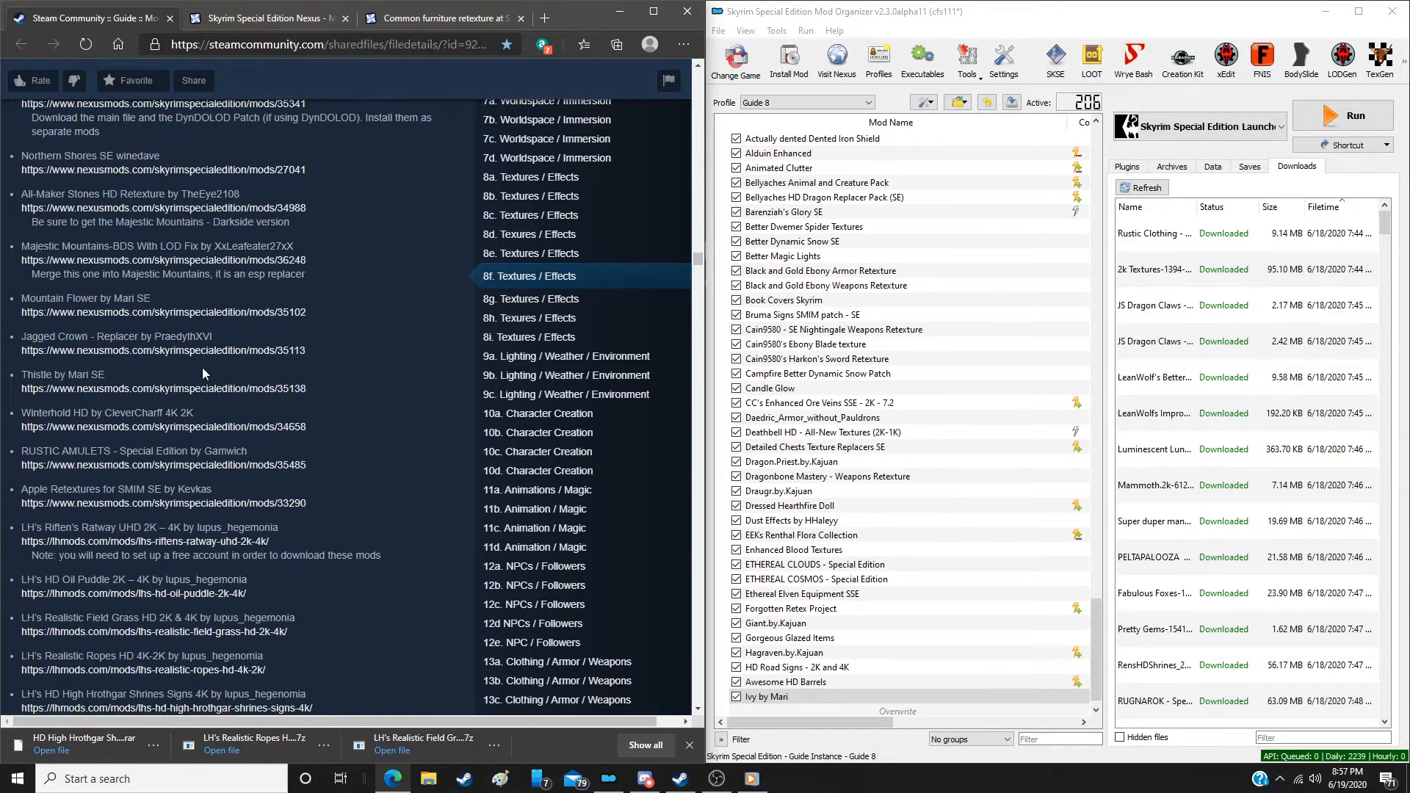
pyautogui.scroll(-12, 201, 367)
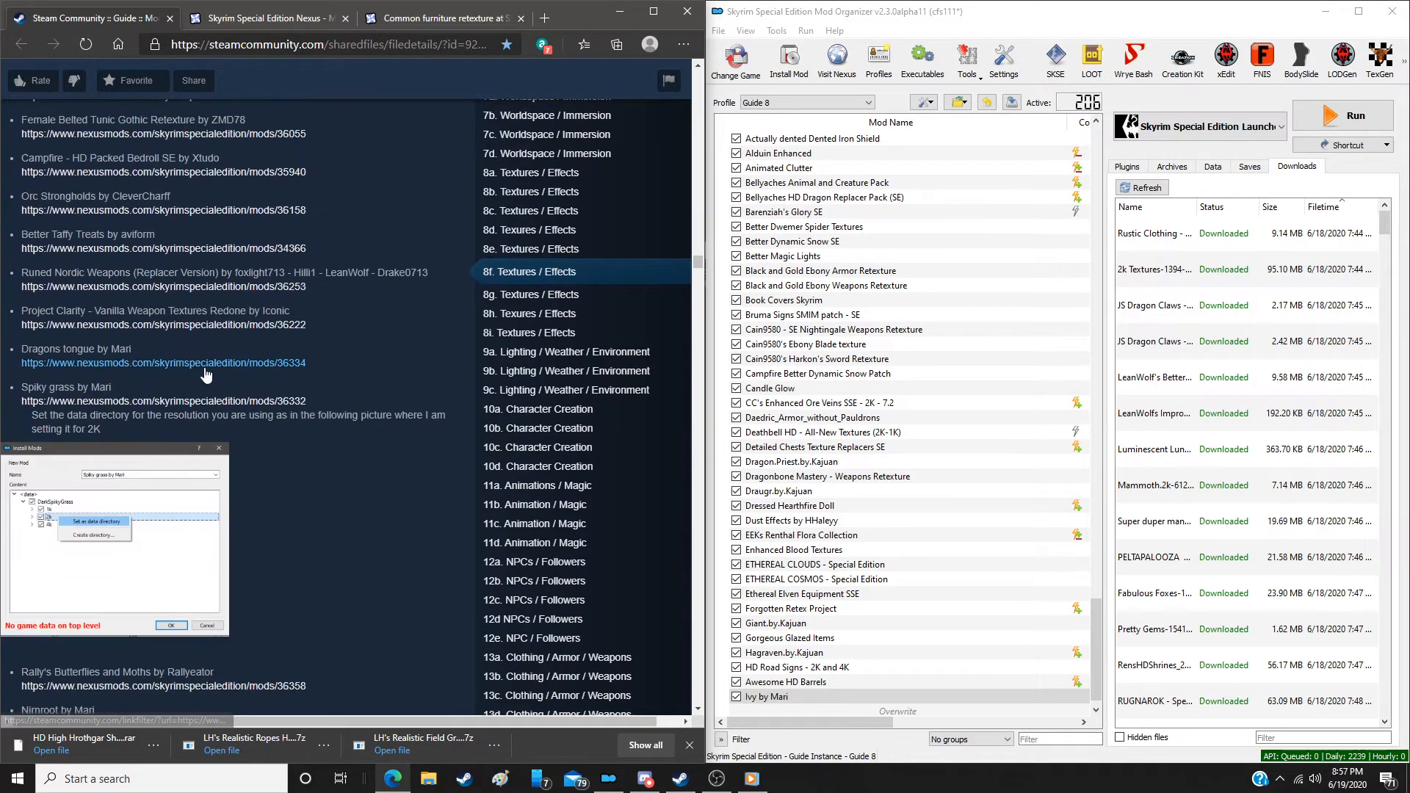
pyautogui.scroll(-10, 206, 374)
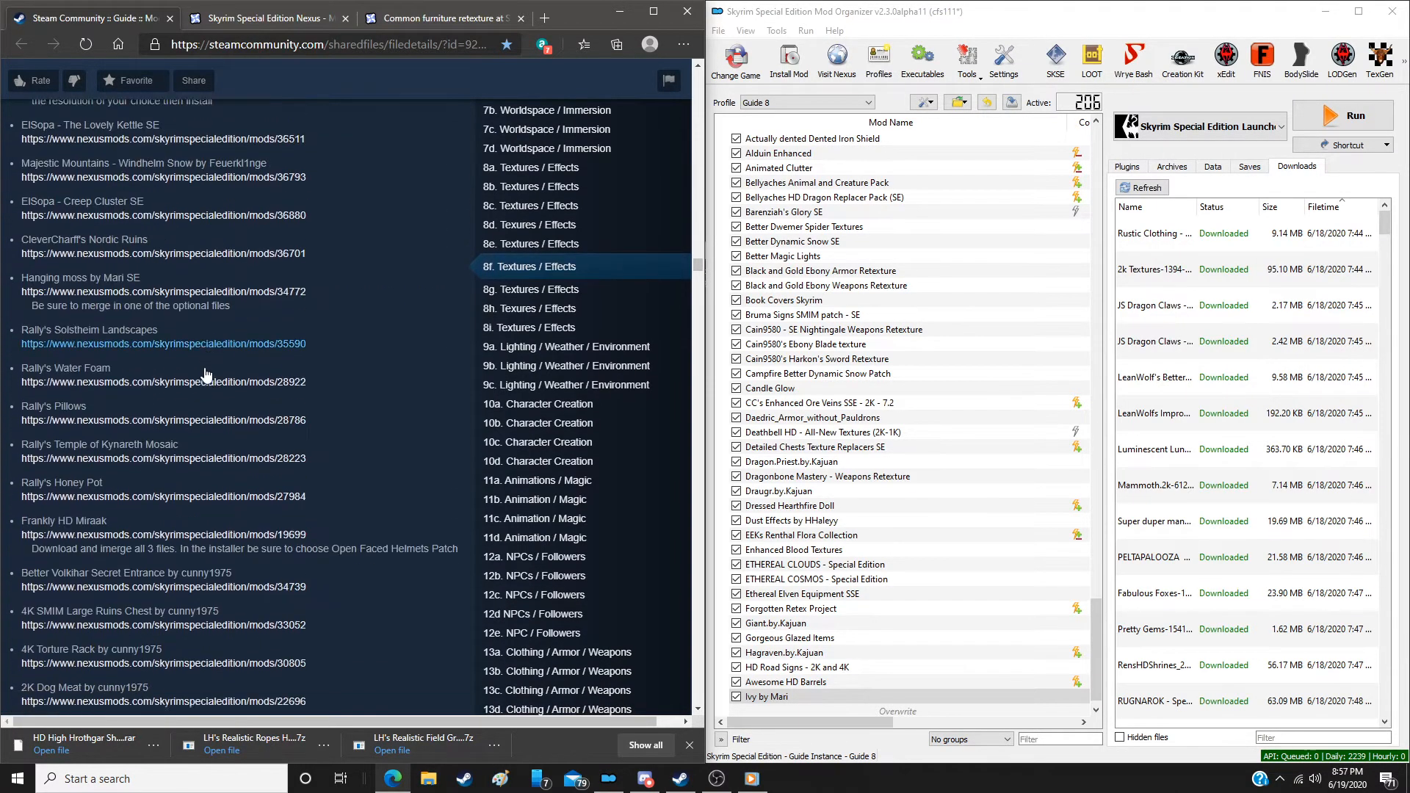
pyautogui.click(535, 243)
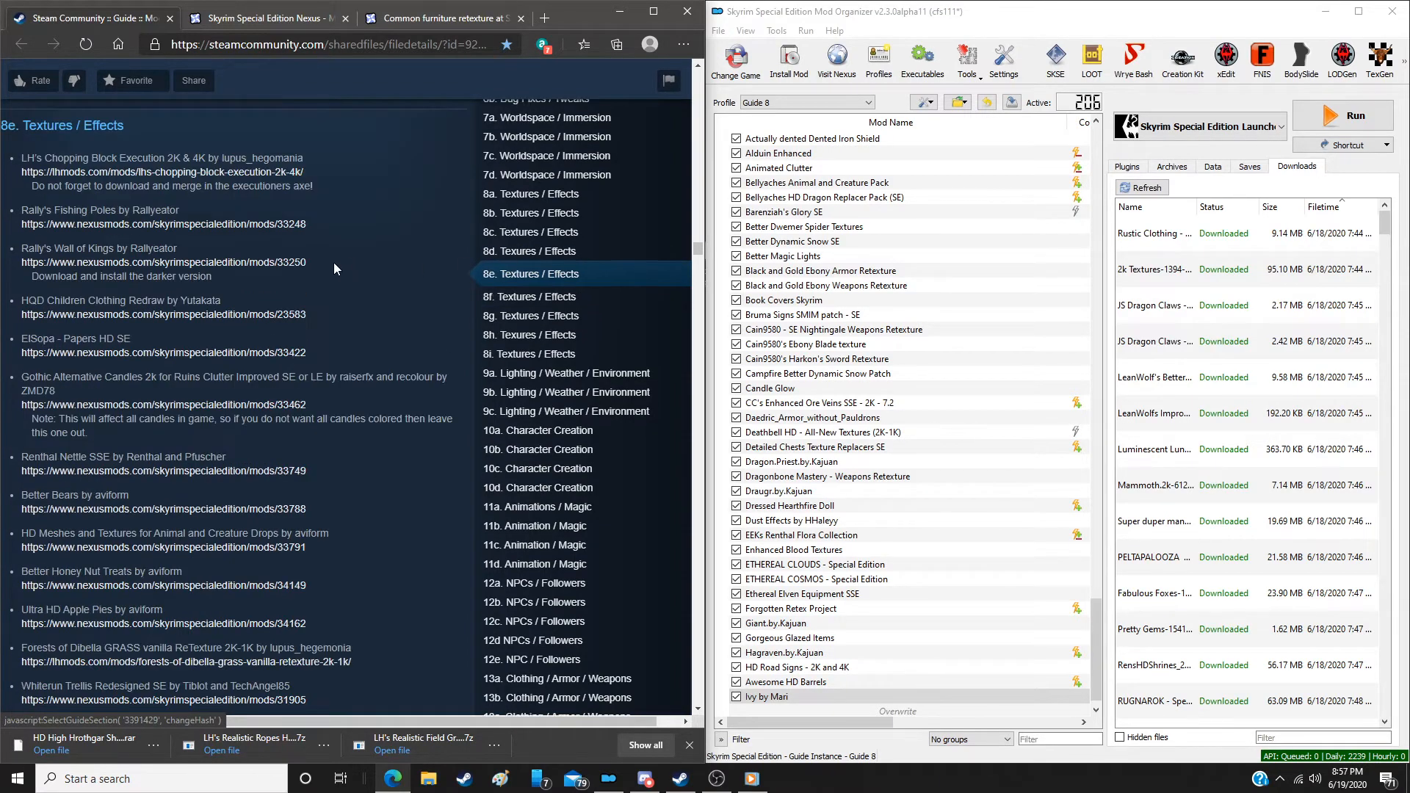
pyautogui.scroll(-3, 323, 286)
pyautogui.scroll(-8, 305, 307)
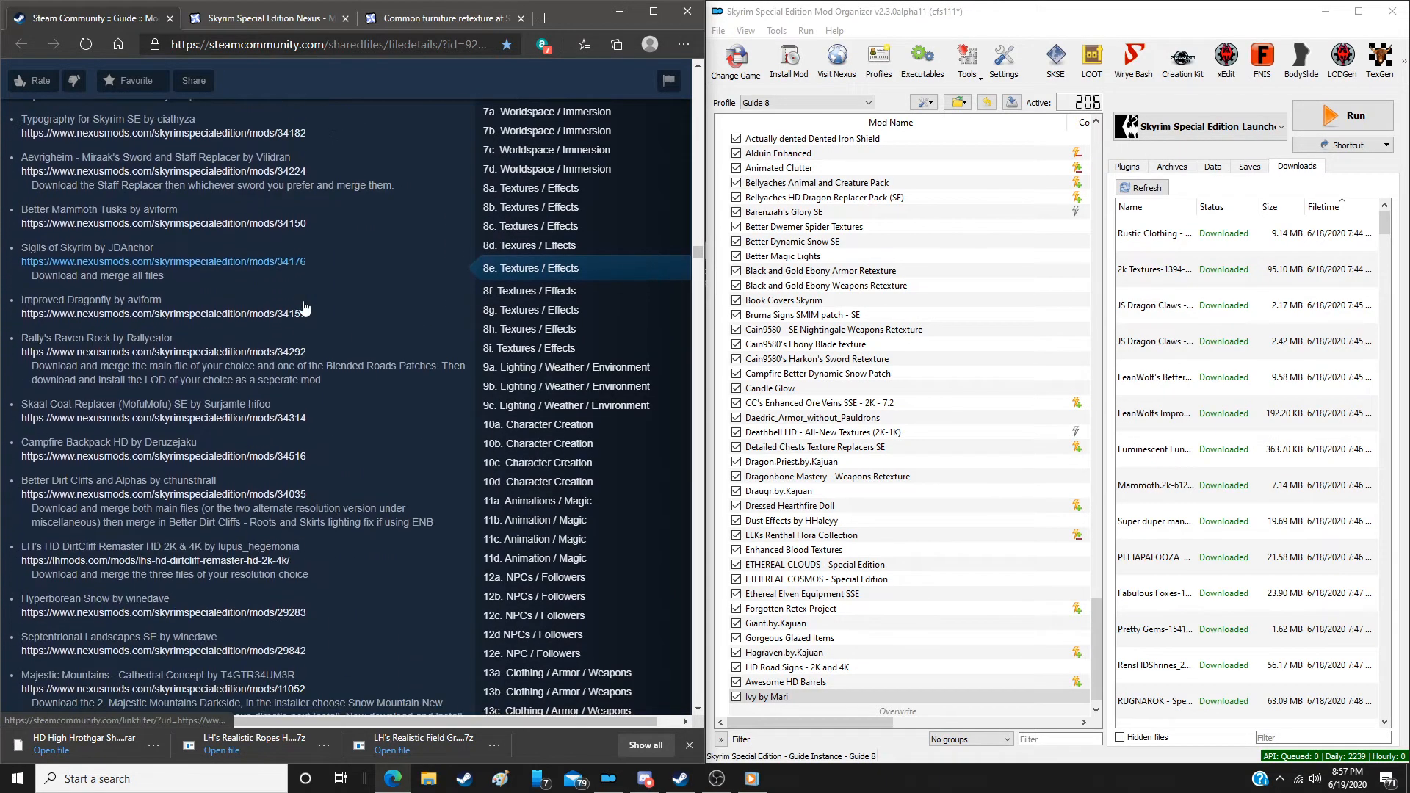
pyautogui.scroll(-2, 304, 307)
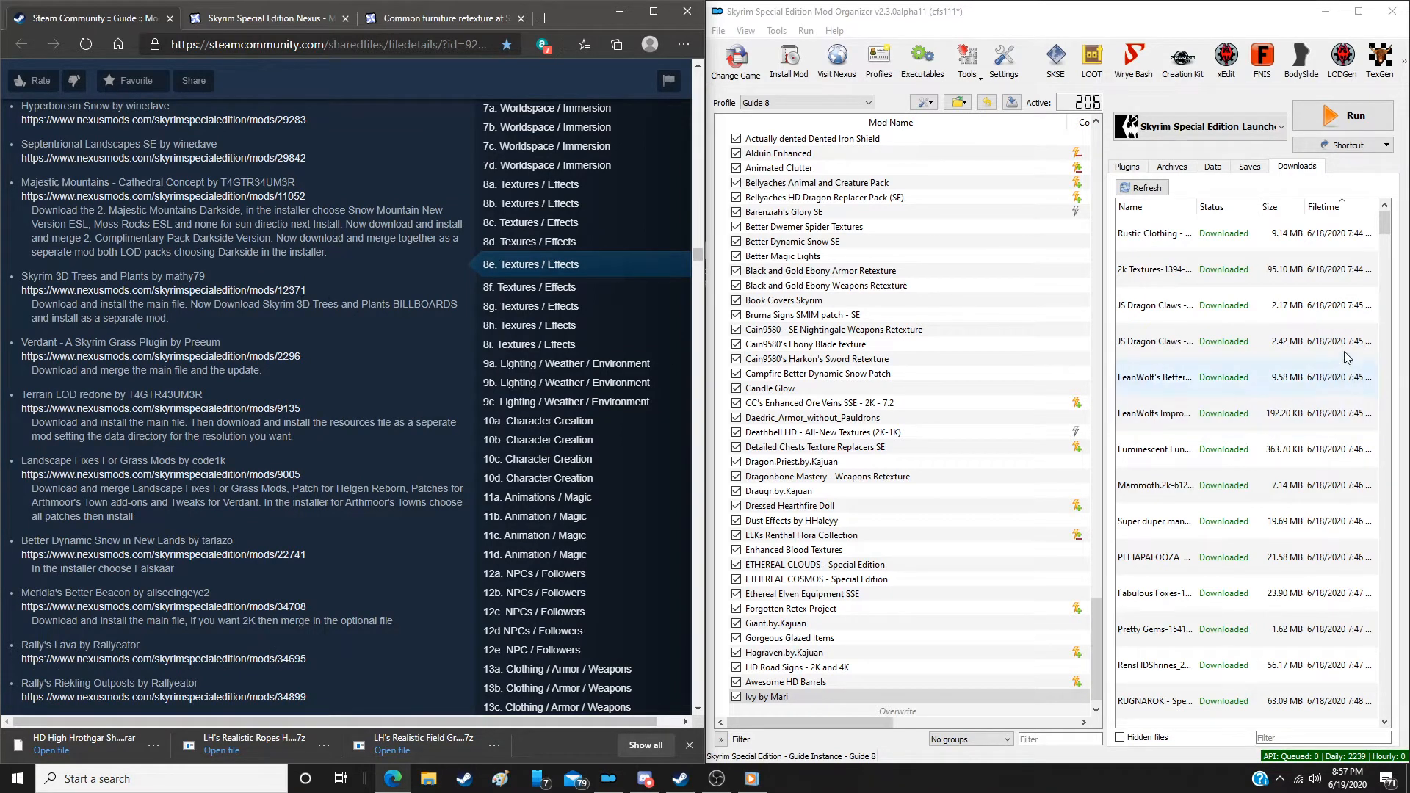
# Look through the downloads list for the two Skyrim 3D Trees and Plants files
pyautogui.scroll(-10, 1274, 462)
pyautogui.scroll(-10, 1274, 462)
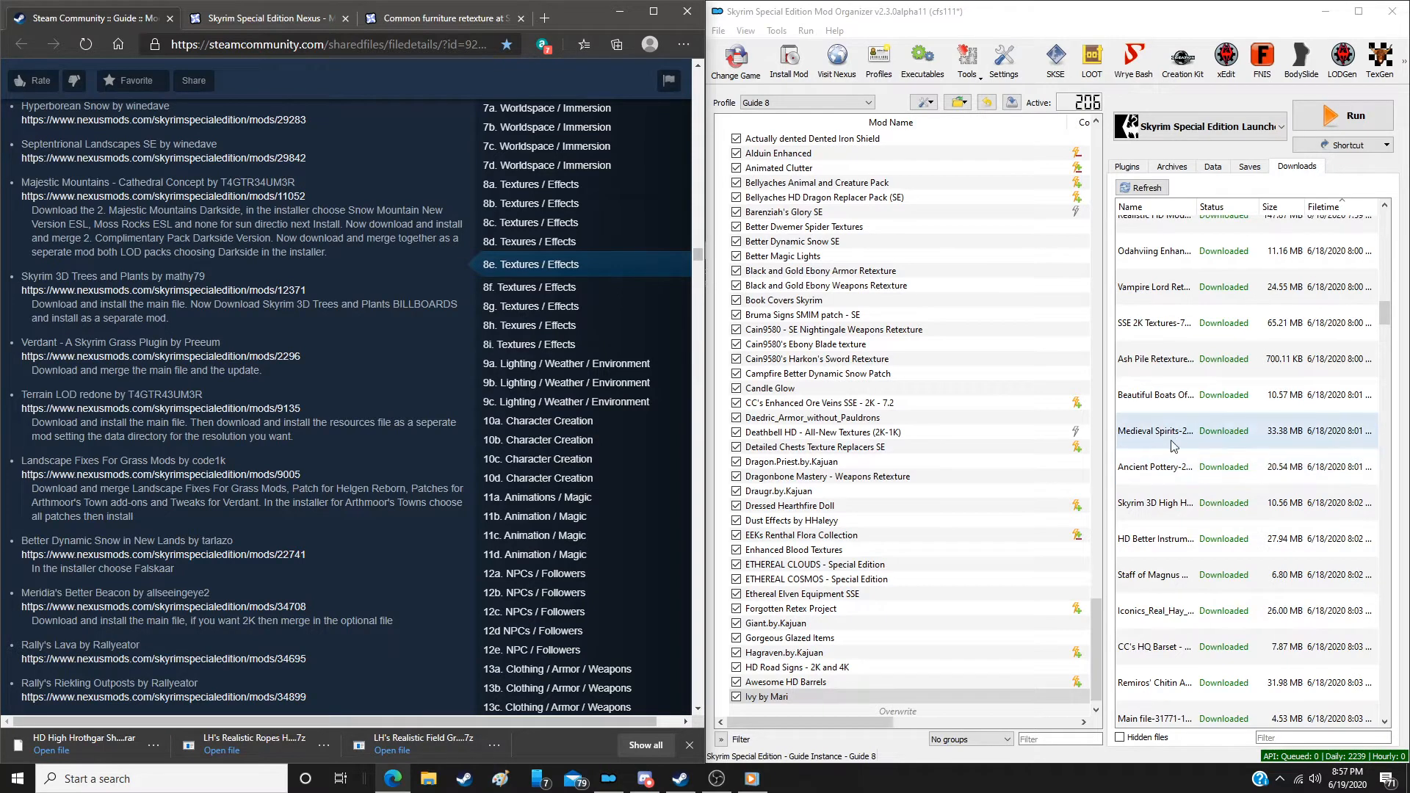
pyautogui.click(1191, 505)
pyautogui.scroll(-8, 1193, 505)
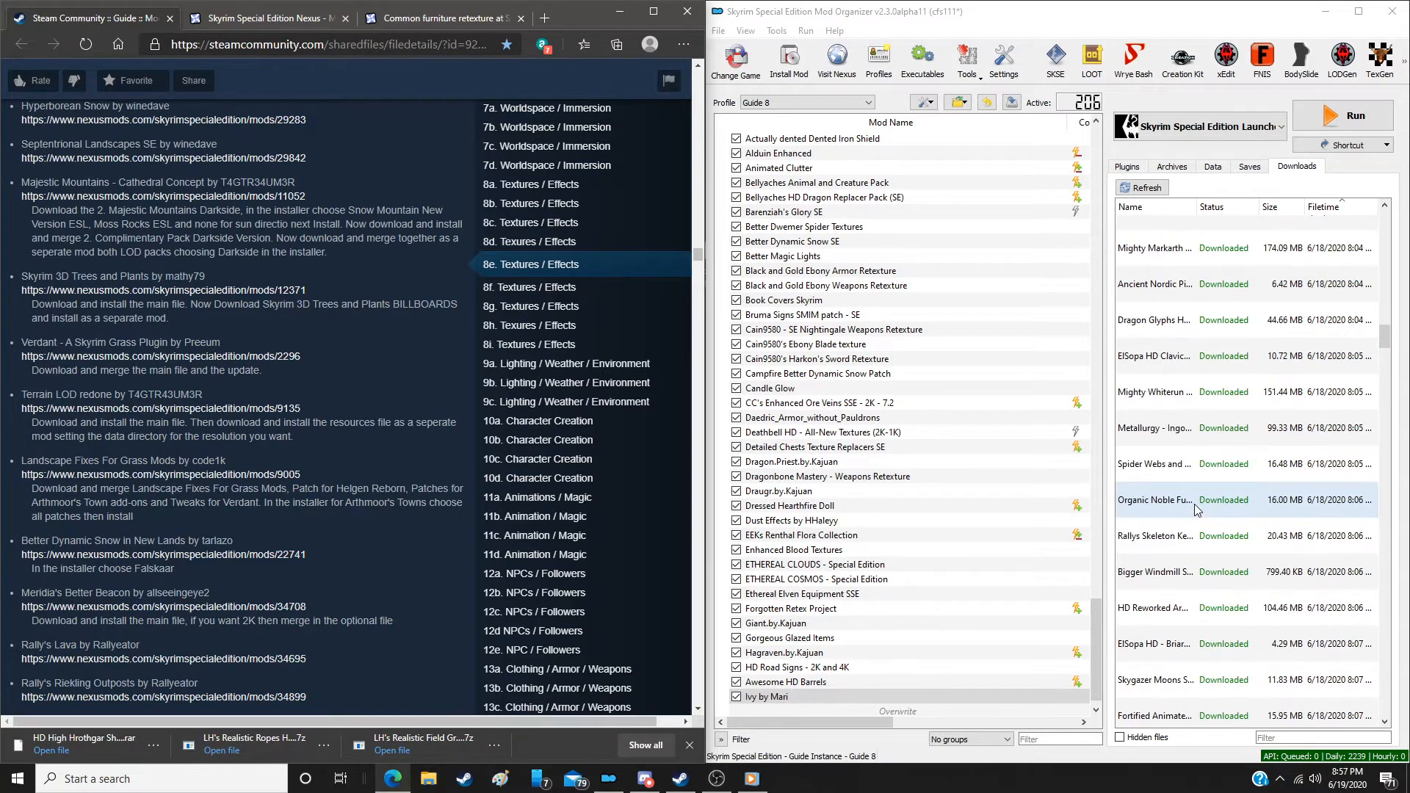
pyautogui.scroll(-4, 1194, 503)
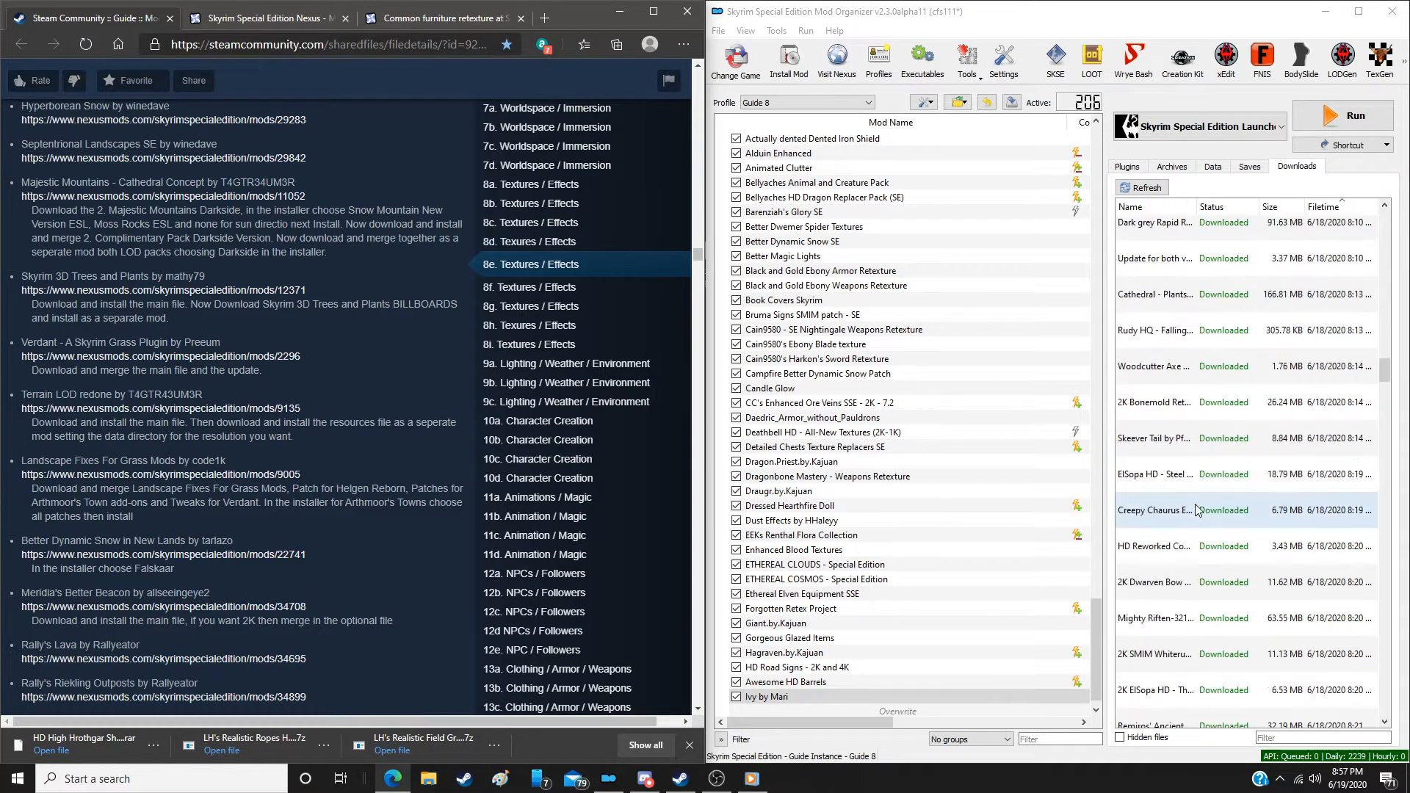
pyautogui.scroll(-5, 1196, 509)
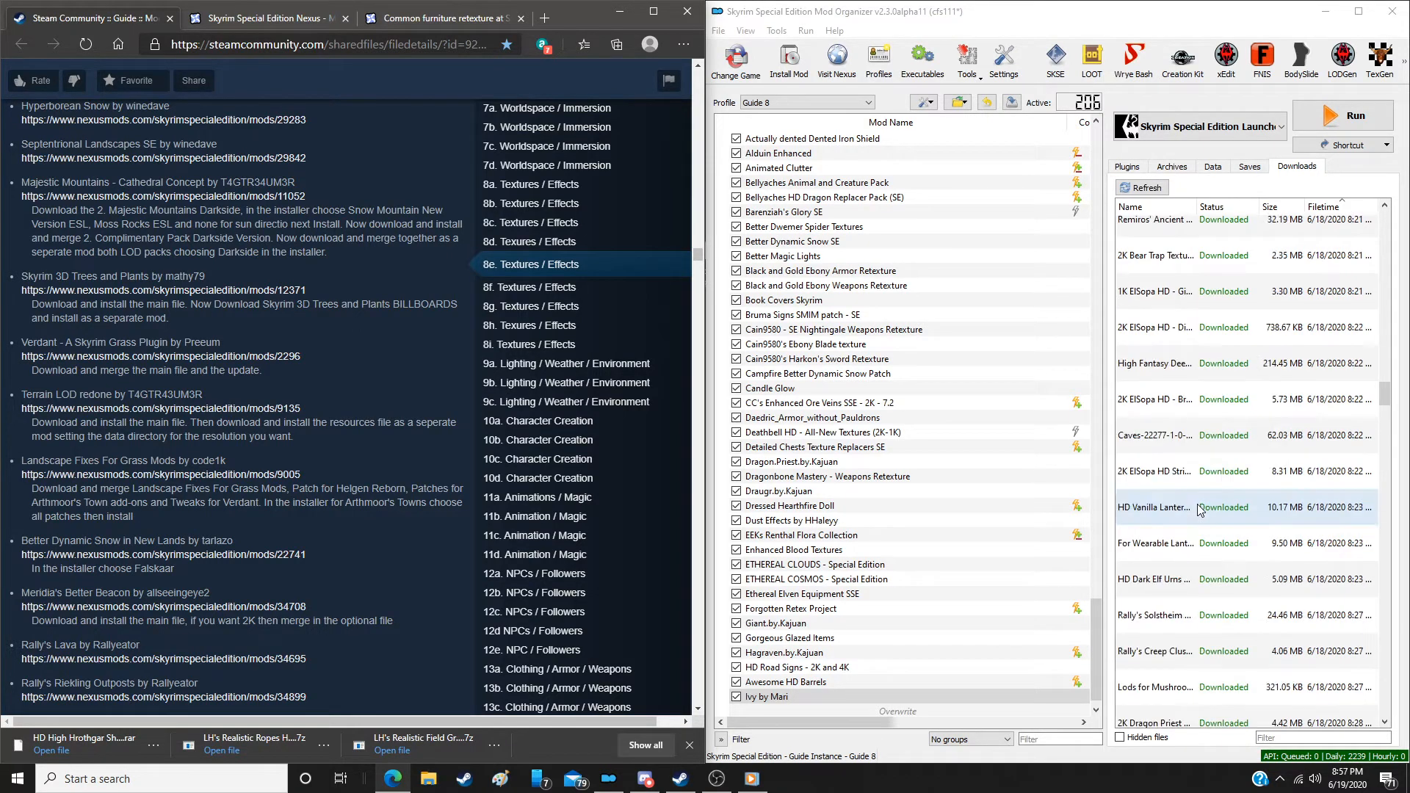
pyautogui.scroll(-7, 1200, 510)
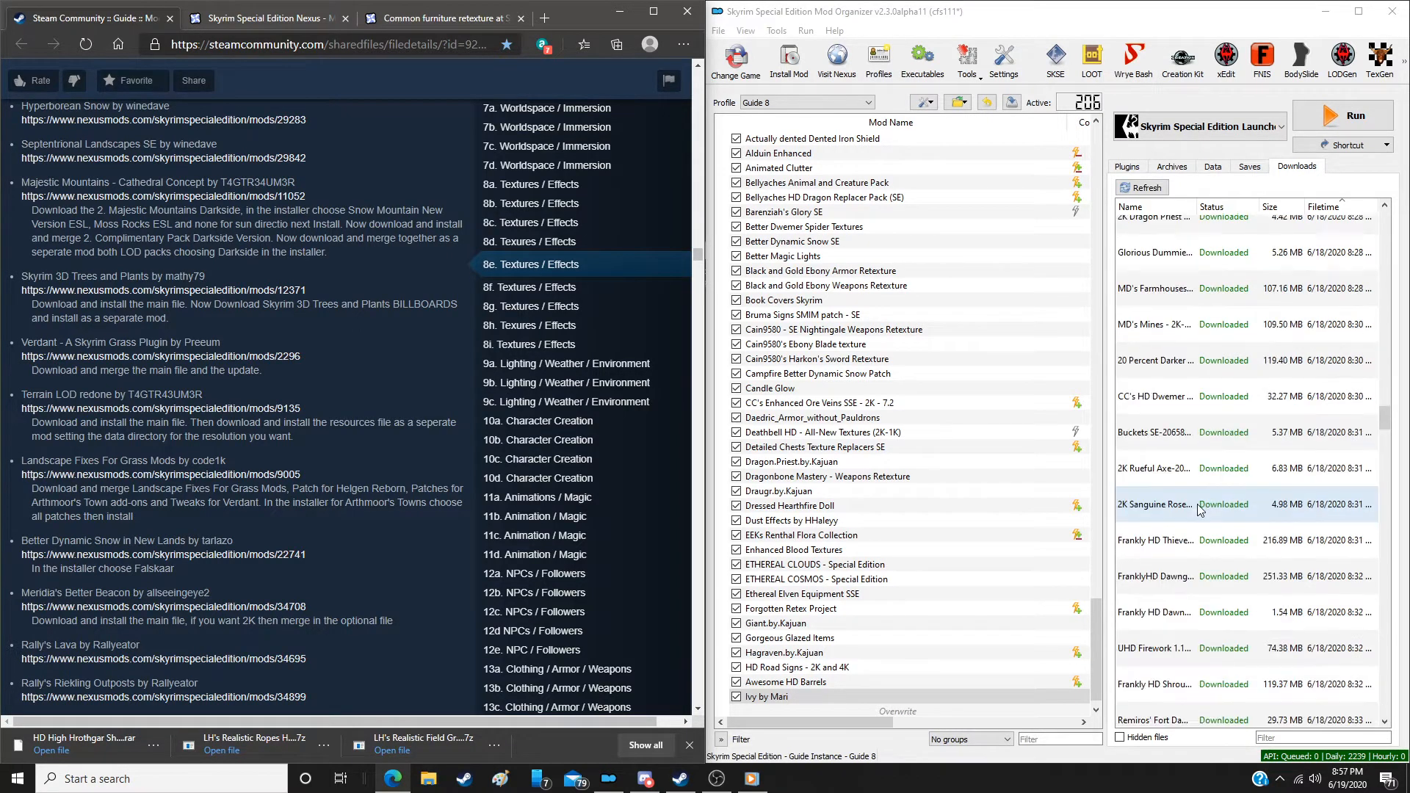
pyautogui.scroll(-3, 1198, 509)
pyautogui.scroll(-2, 1200, 510)
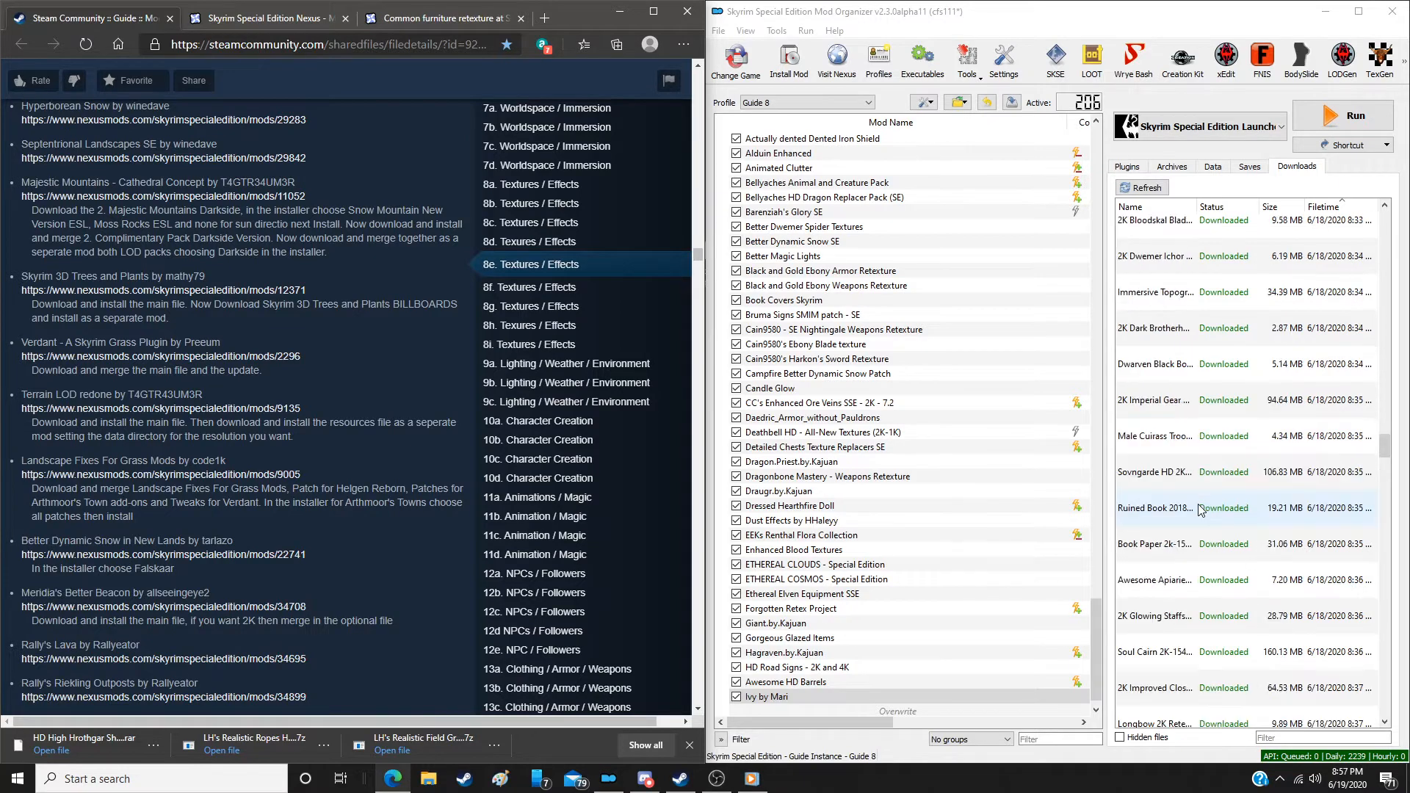
pyautogui.scroll(-4, 1199, 507)
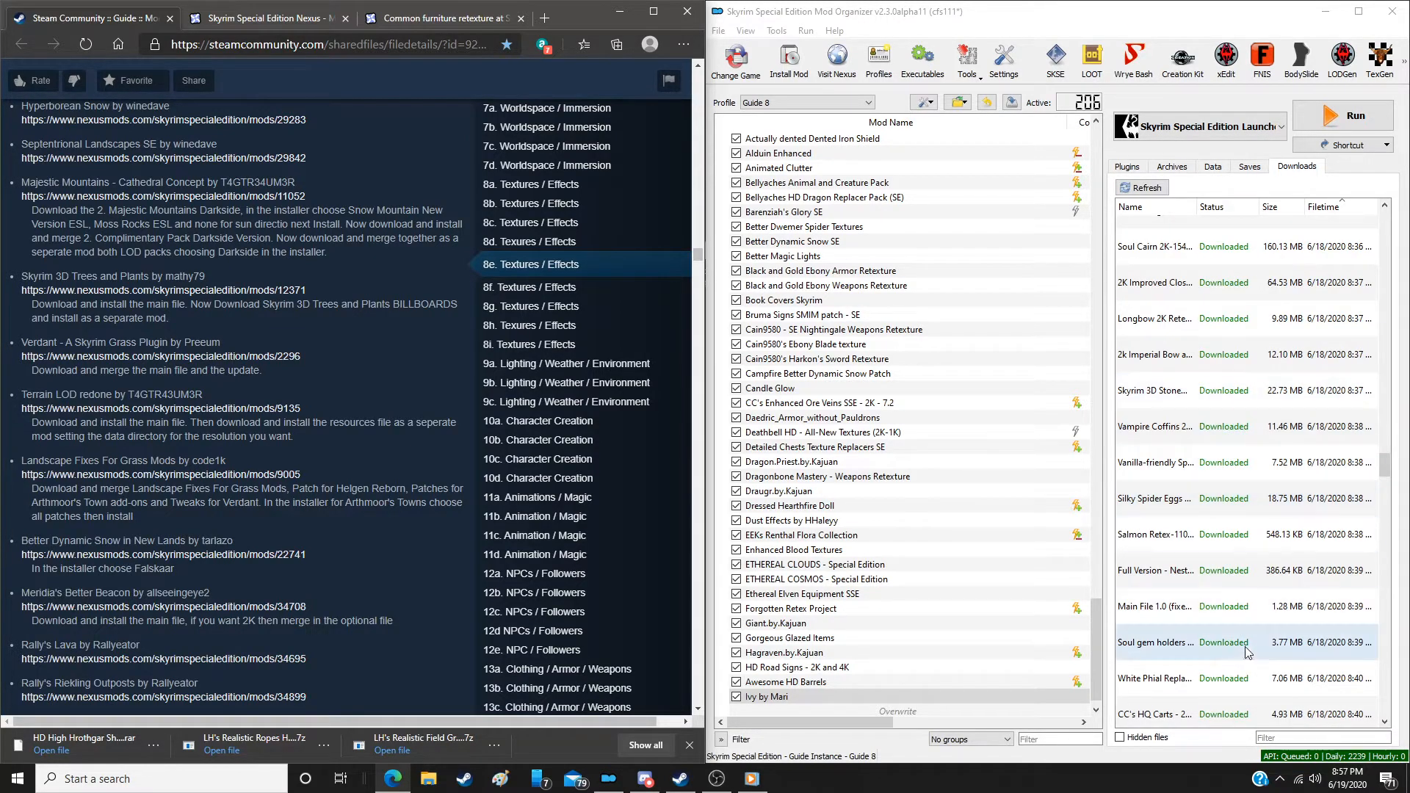
pyautogui.scroll(-3, 1216, 640)
pyautogui.scroll(-1, 1219, 633)
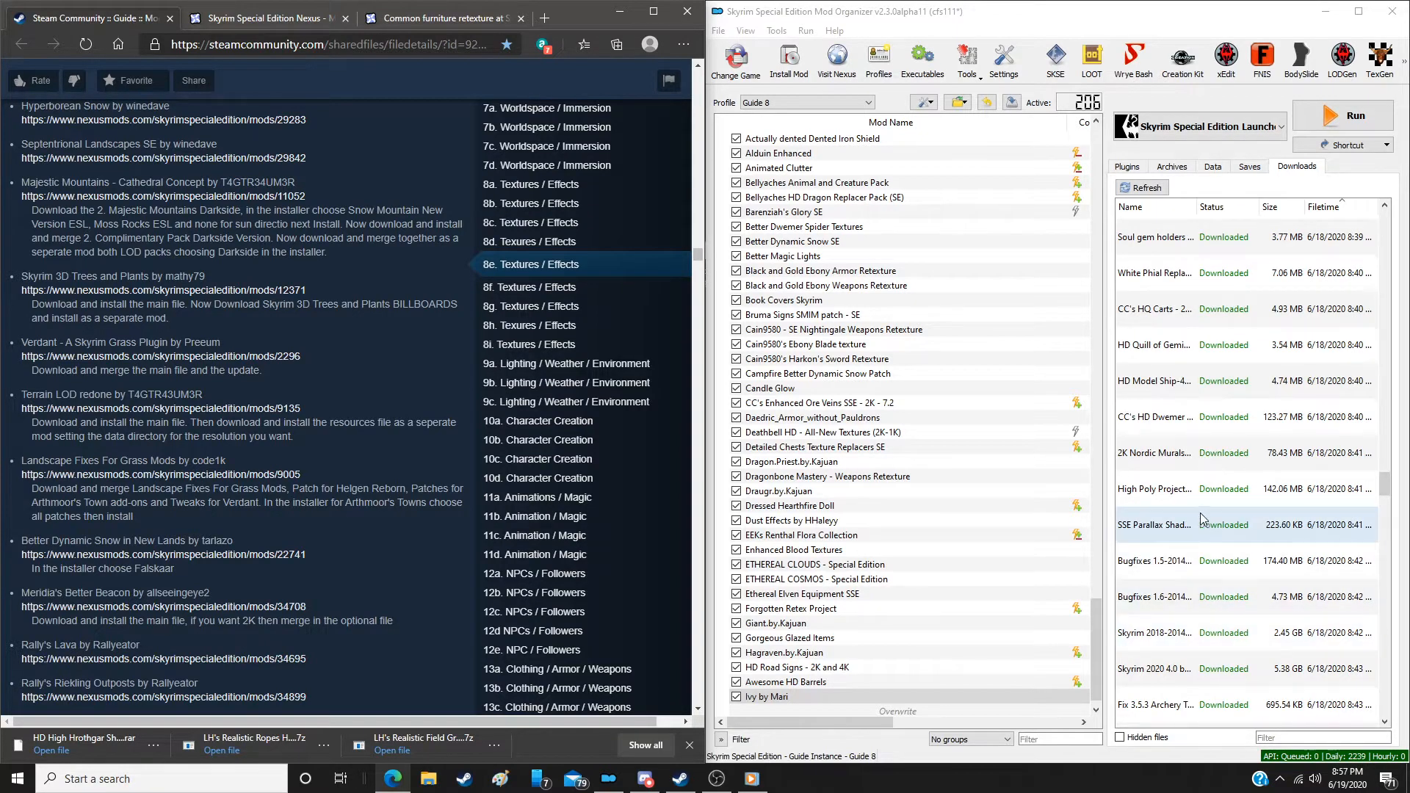
pyautogui.scroll(-5, 1217, 563)
pyautogui.scroll(-6, 1217, 564)
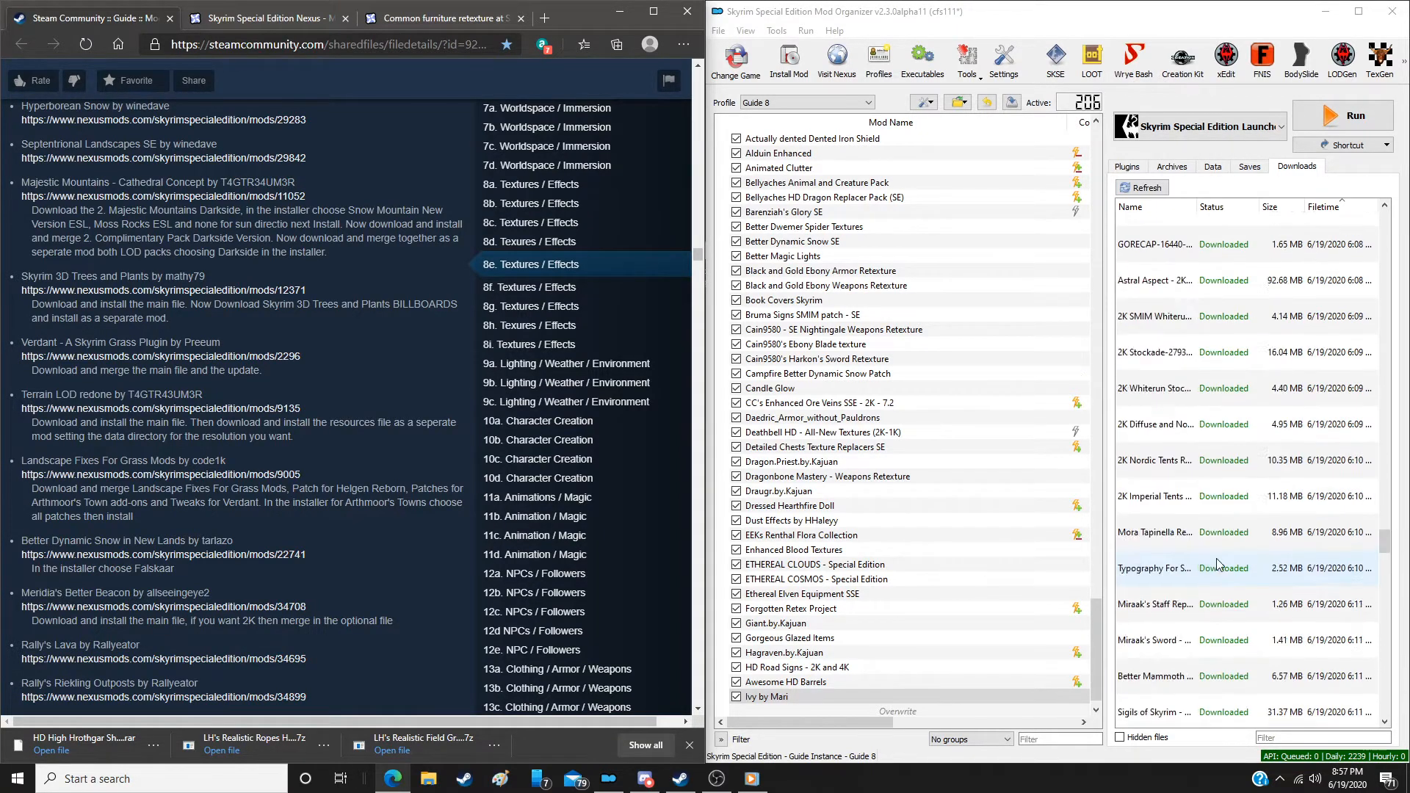
pyautogui.scroll(-3, 1218, 564)
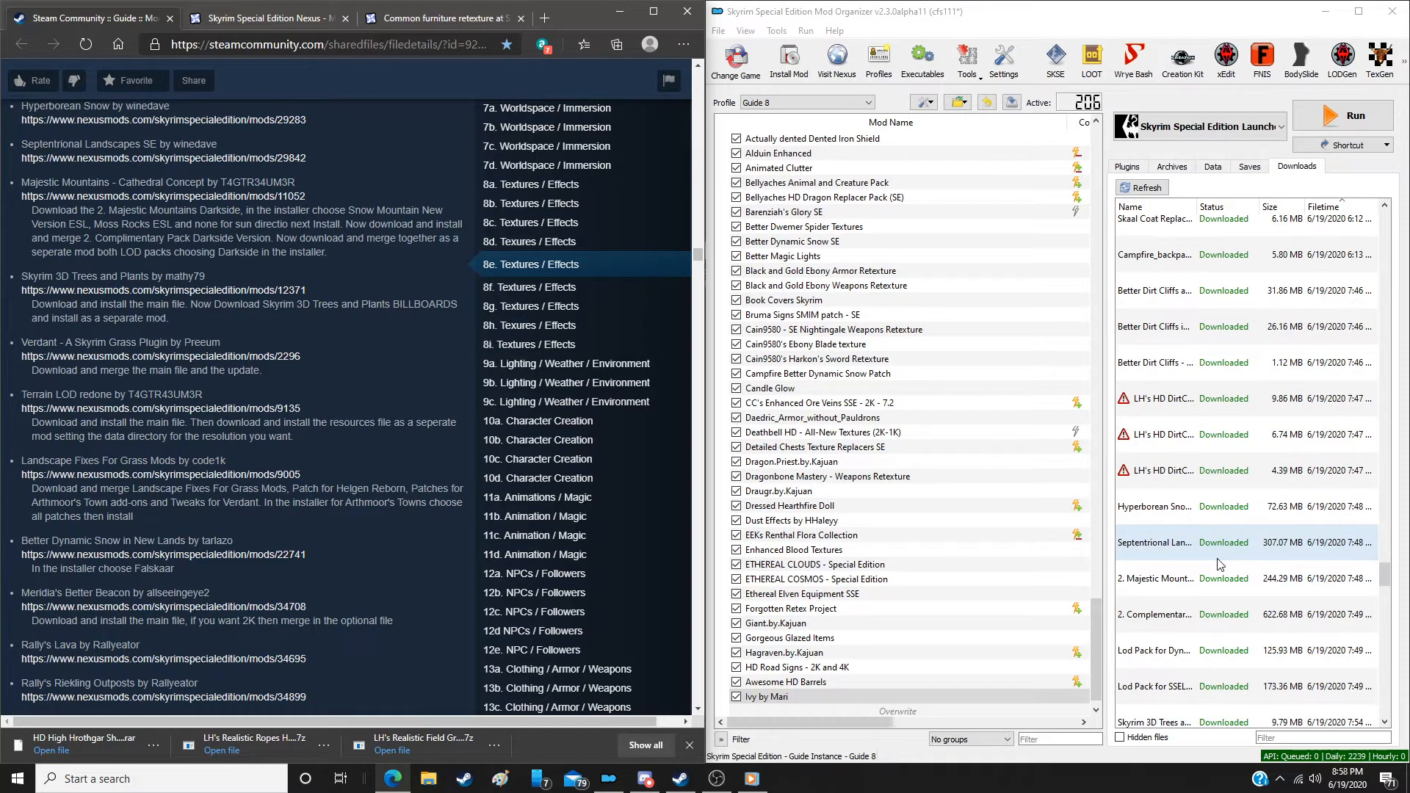
pyautogui.scroll(3, 1188, 563)
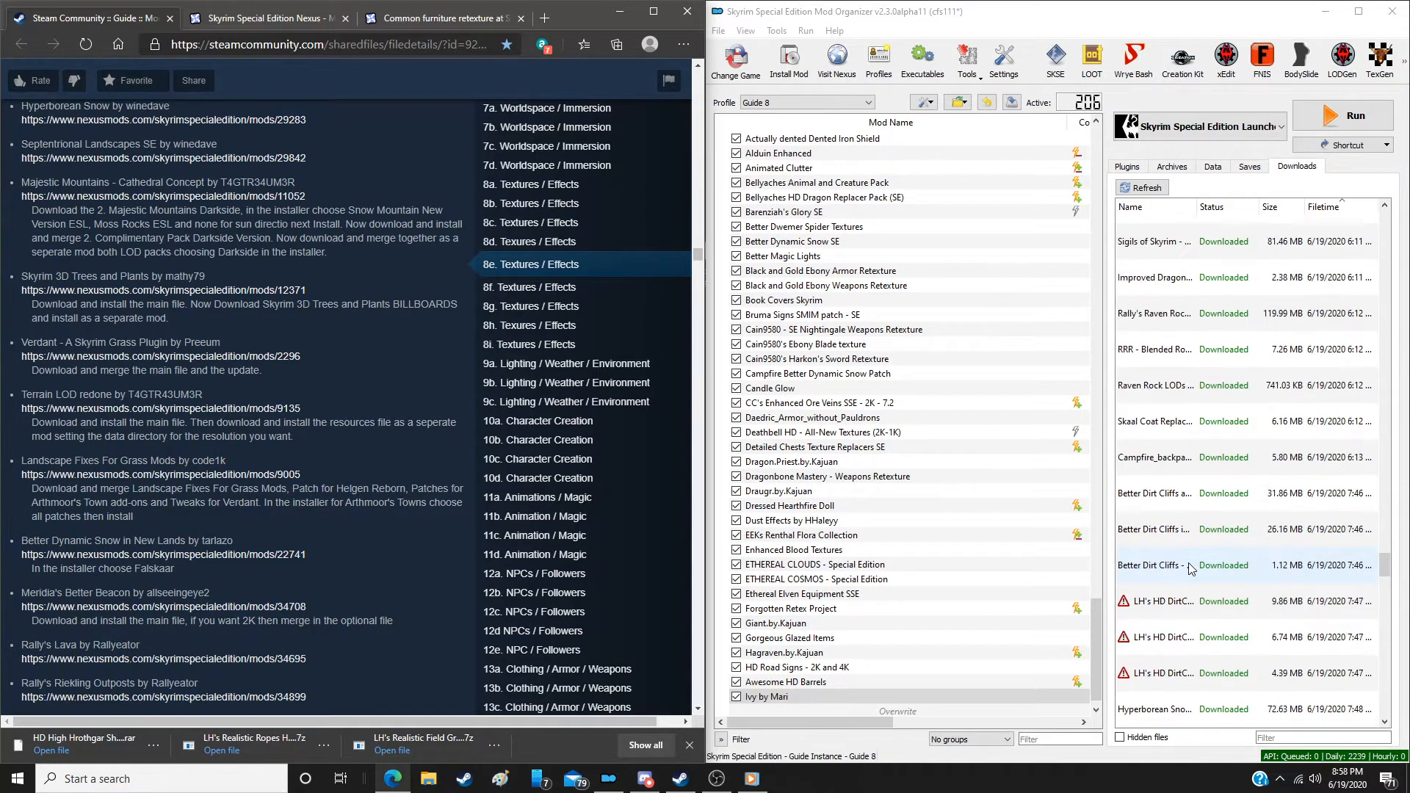
pyautogui.scroll(1, 1191, 567)
pyautogui.scroll(-5, 1190, 564)
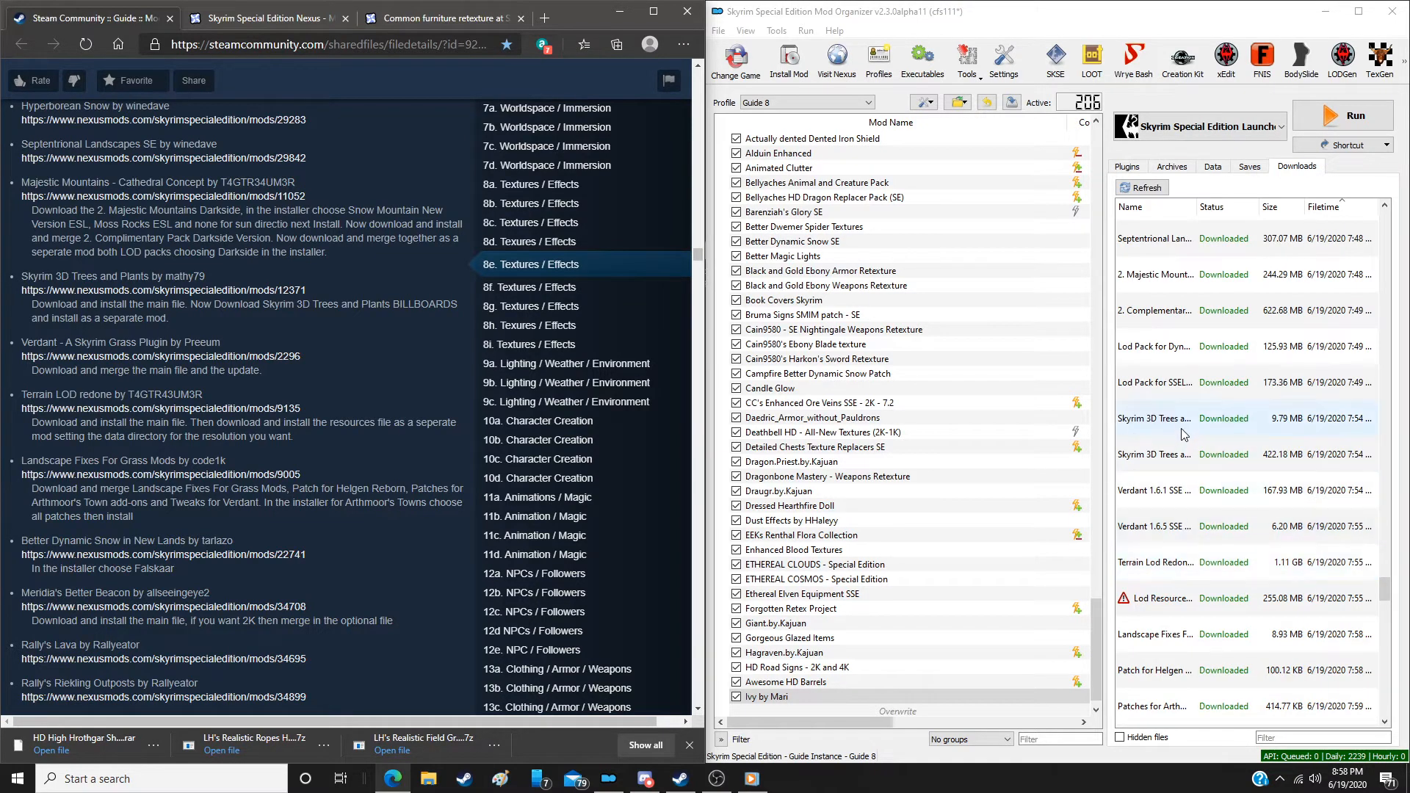
# Widen the Name column of the downloads list and narrow the Size and Filetime columns, keeping the list sorted by file time
pyautogui.moveTo(1194, 211); pyautogui.dragTo(1237, 211)
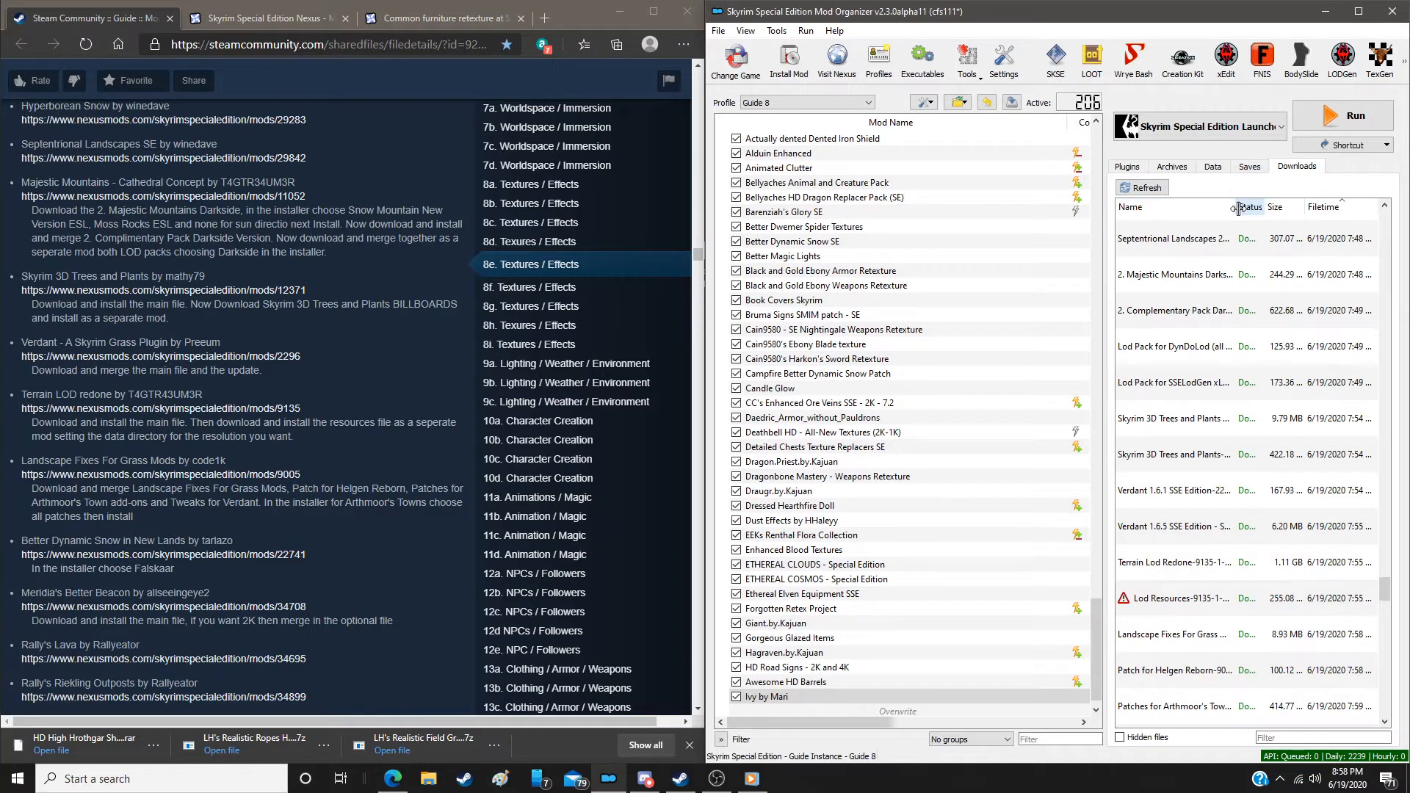
pyautogui.click(1307, 207)
pyautogui.moveTo(1306, 207); pyautogui.dragTo(1336, 207)
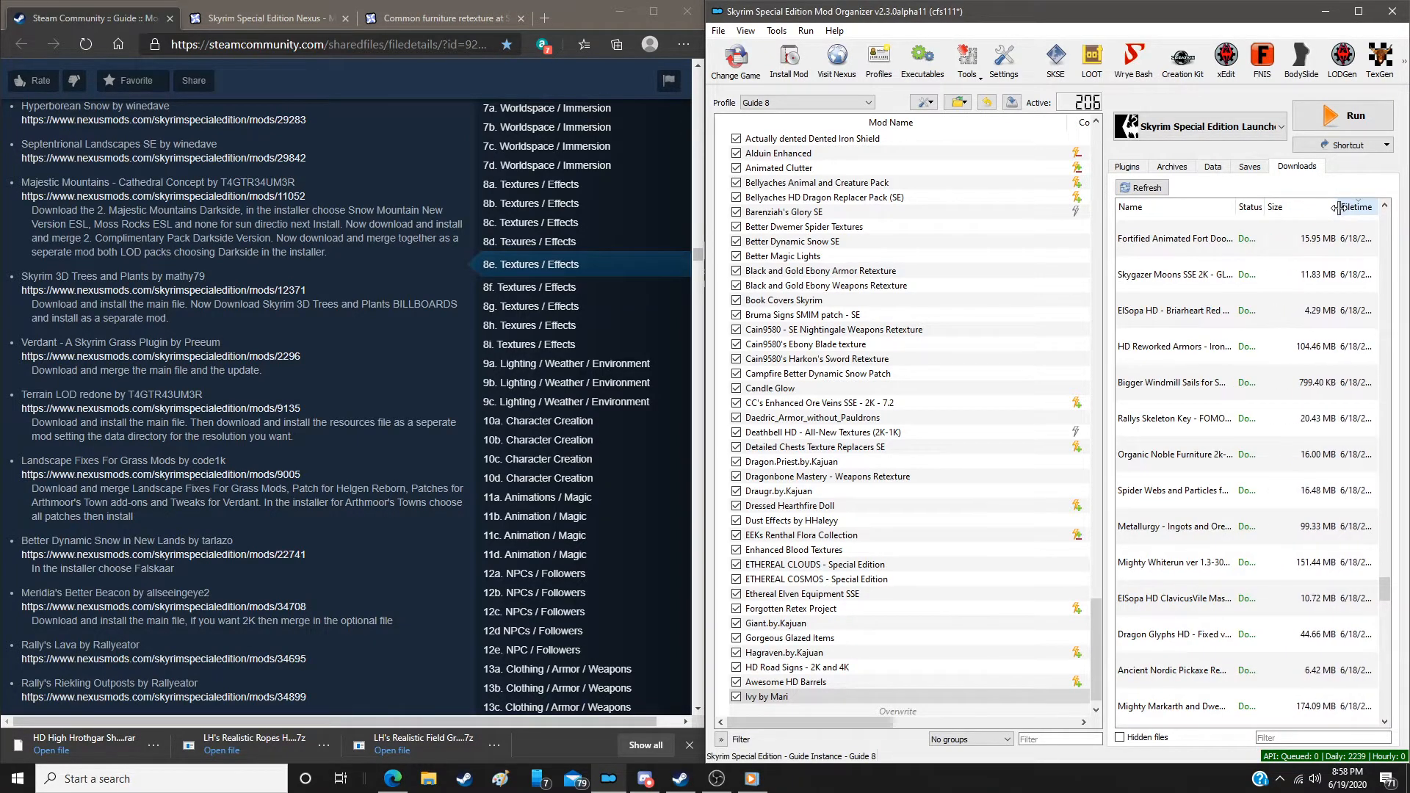
pyautogui.click(1355, 207)
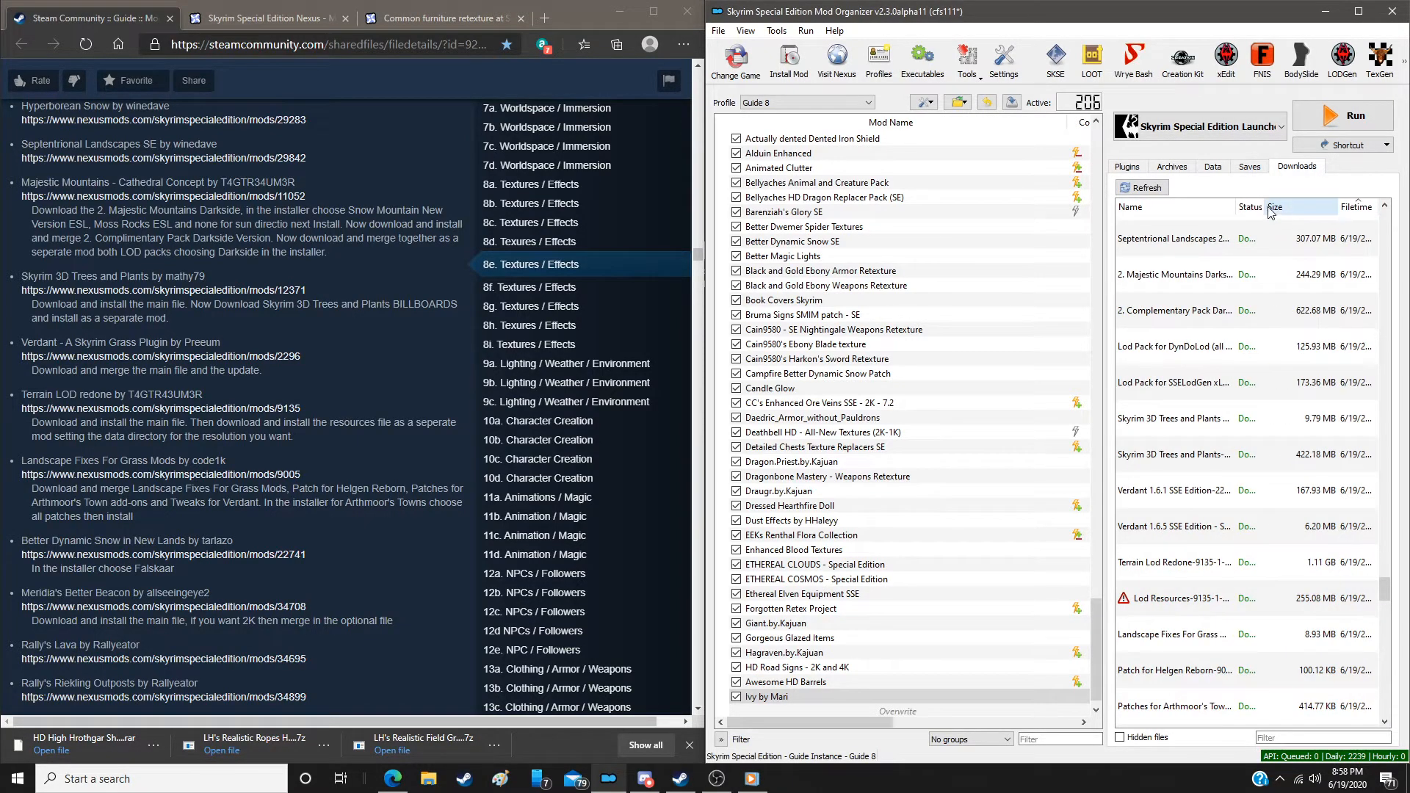
pyautogui.moveTo(1266, 211); pyautogui.dragTo(1306, 210)
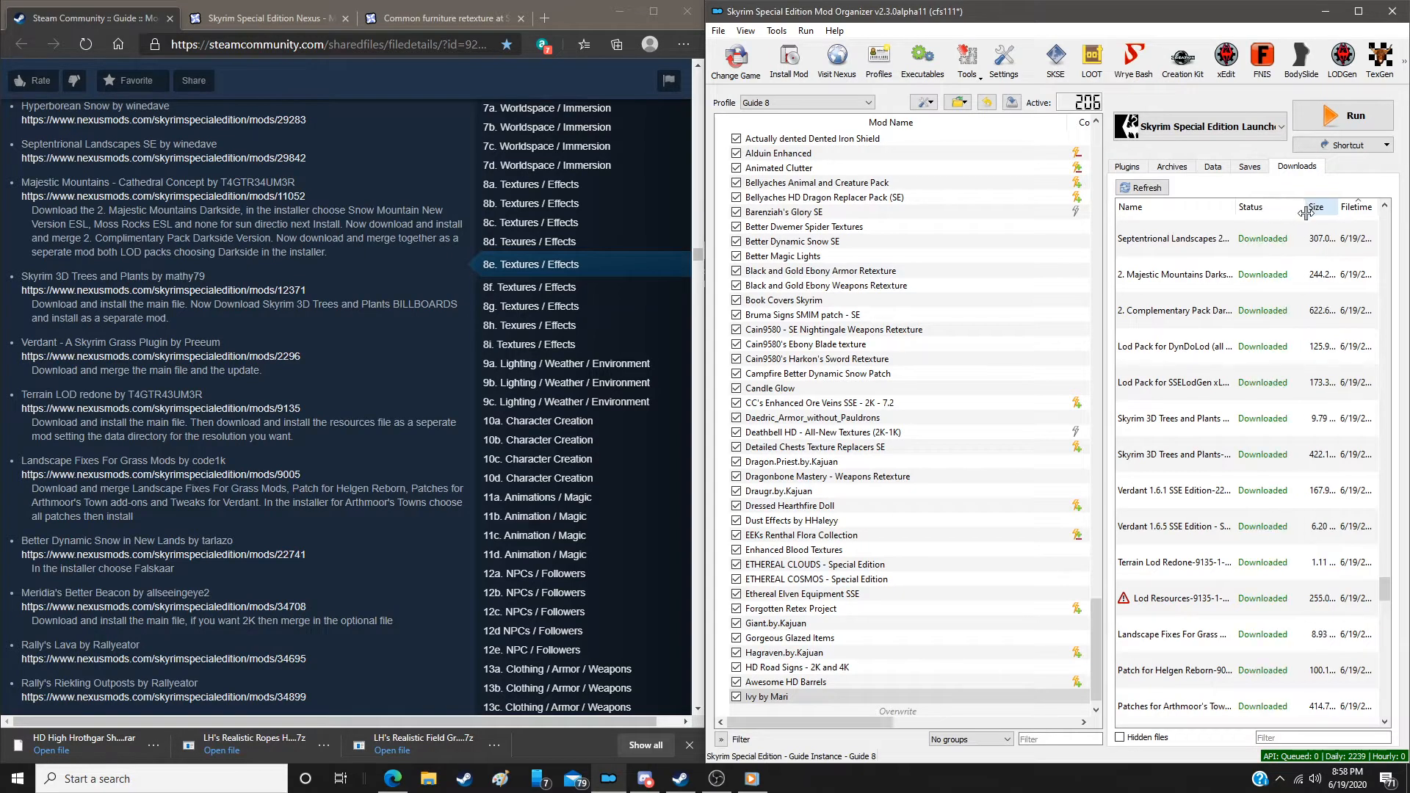
# Install the smaller Skyrim 3D Trees and Plants download manually under the name Skyrim 3D Trees and Plants
pyautogui.doubleClick(1182, 421)
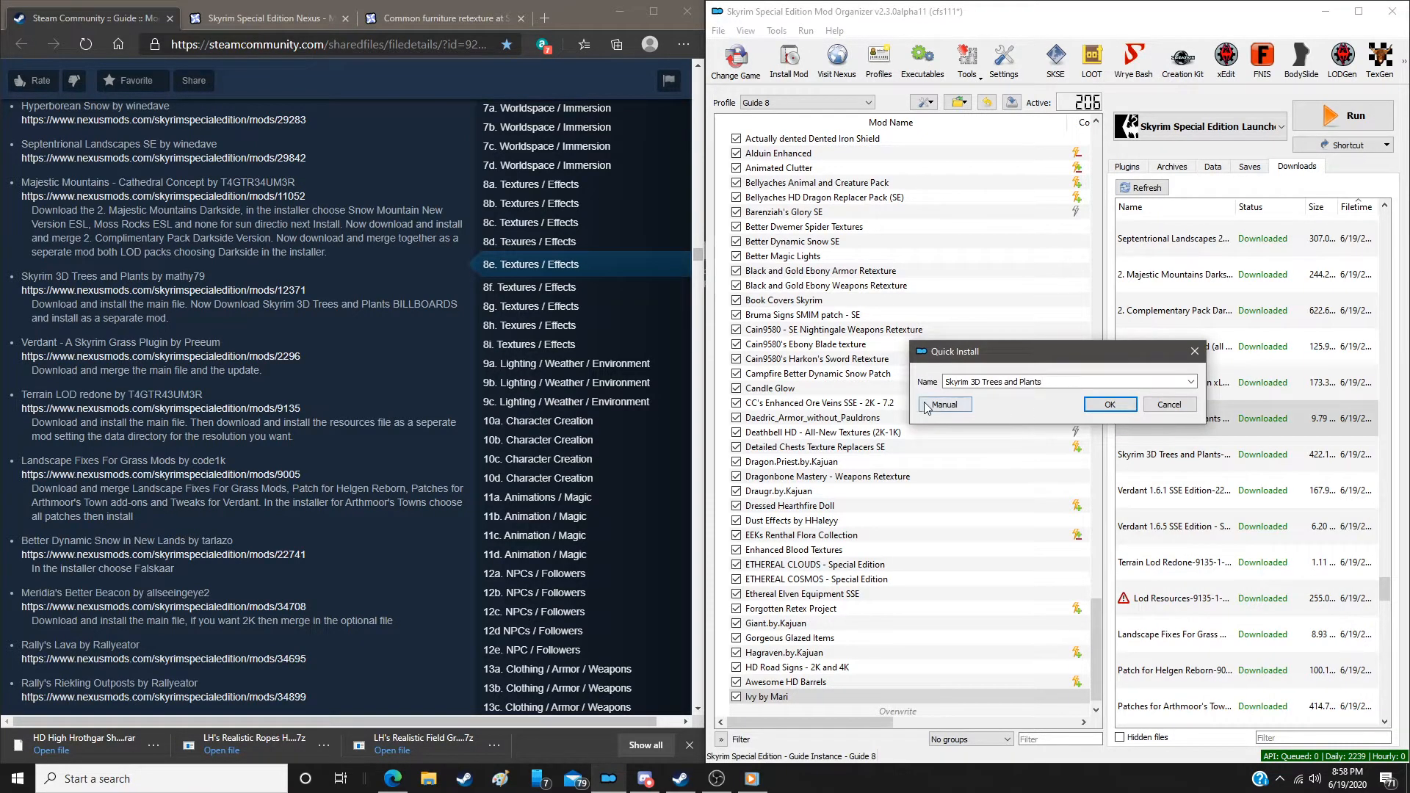
pyautogui.click(929, 408)
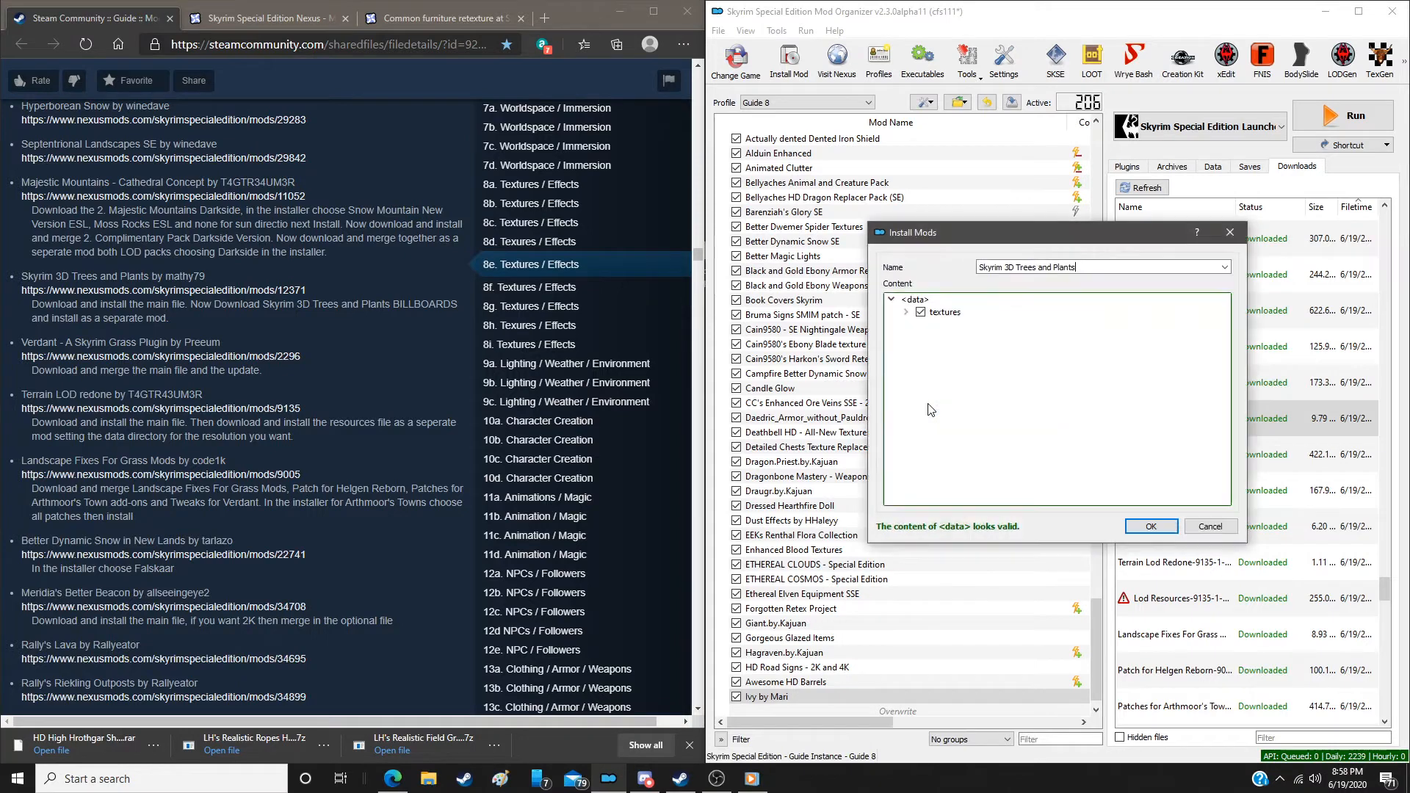
pyautogui.click(1171, 523)
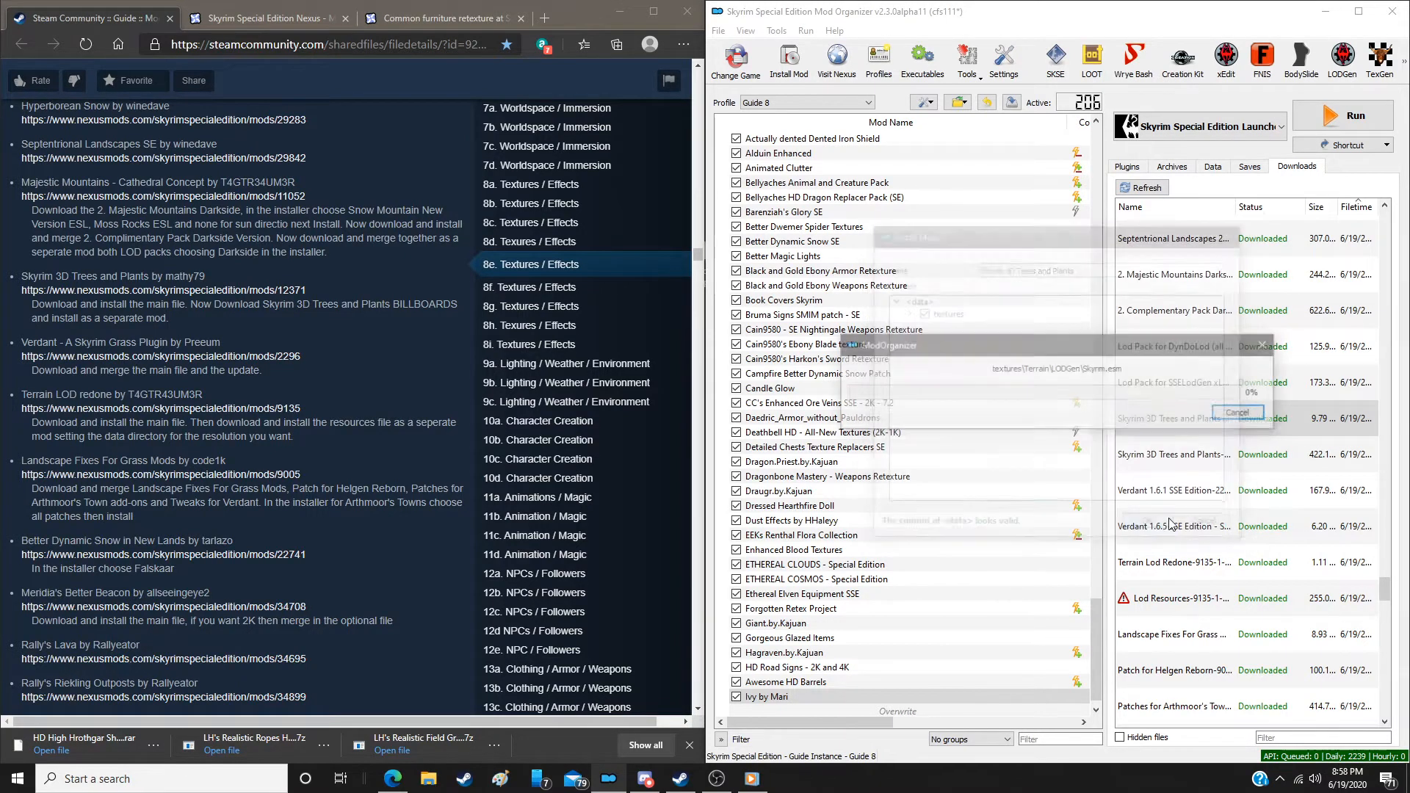
pyautogui.doubleClick(1191, 456)
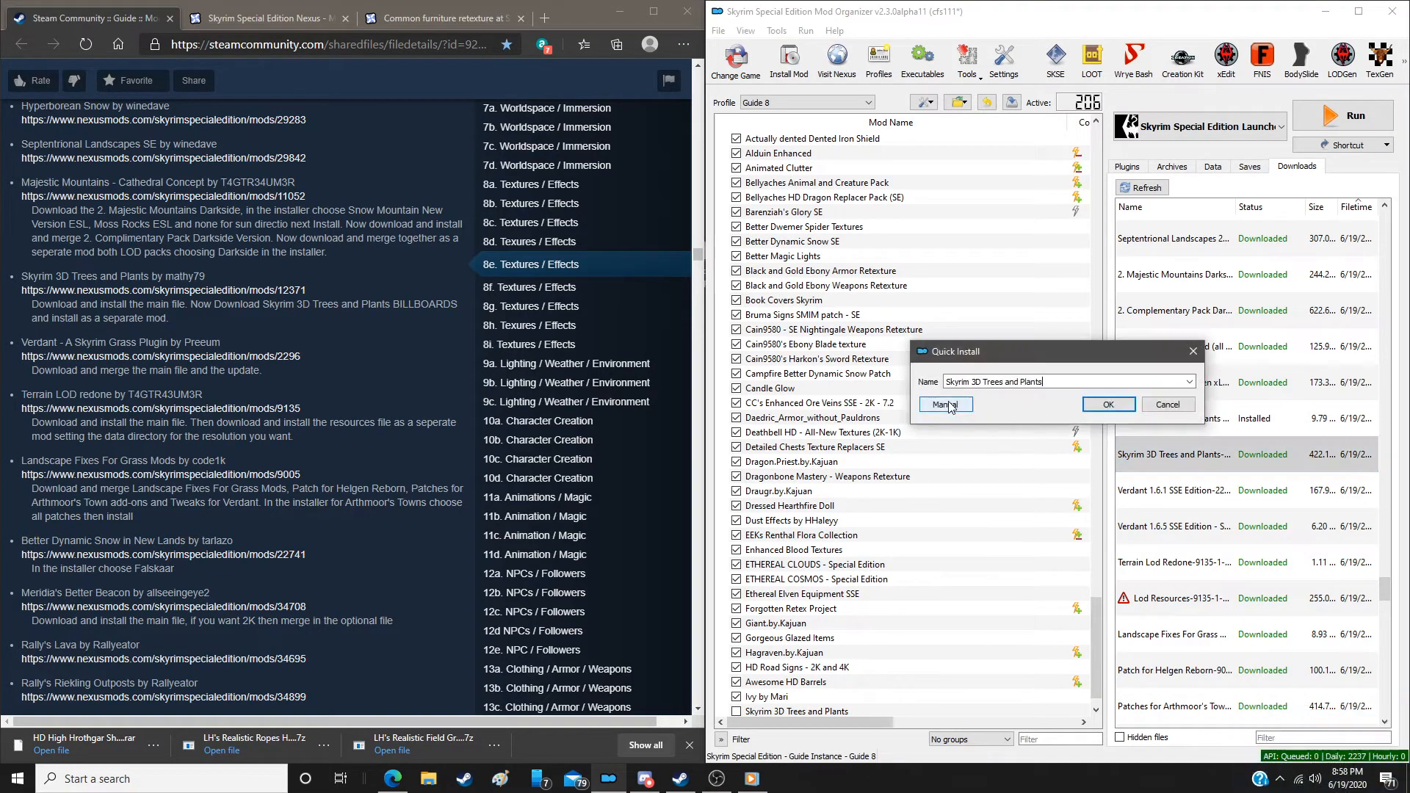
pyautogui.click(1189, 381)
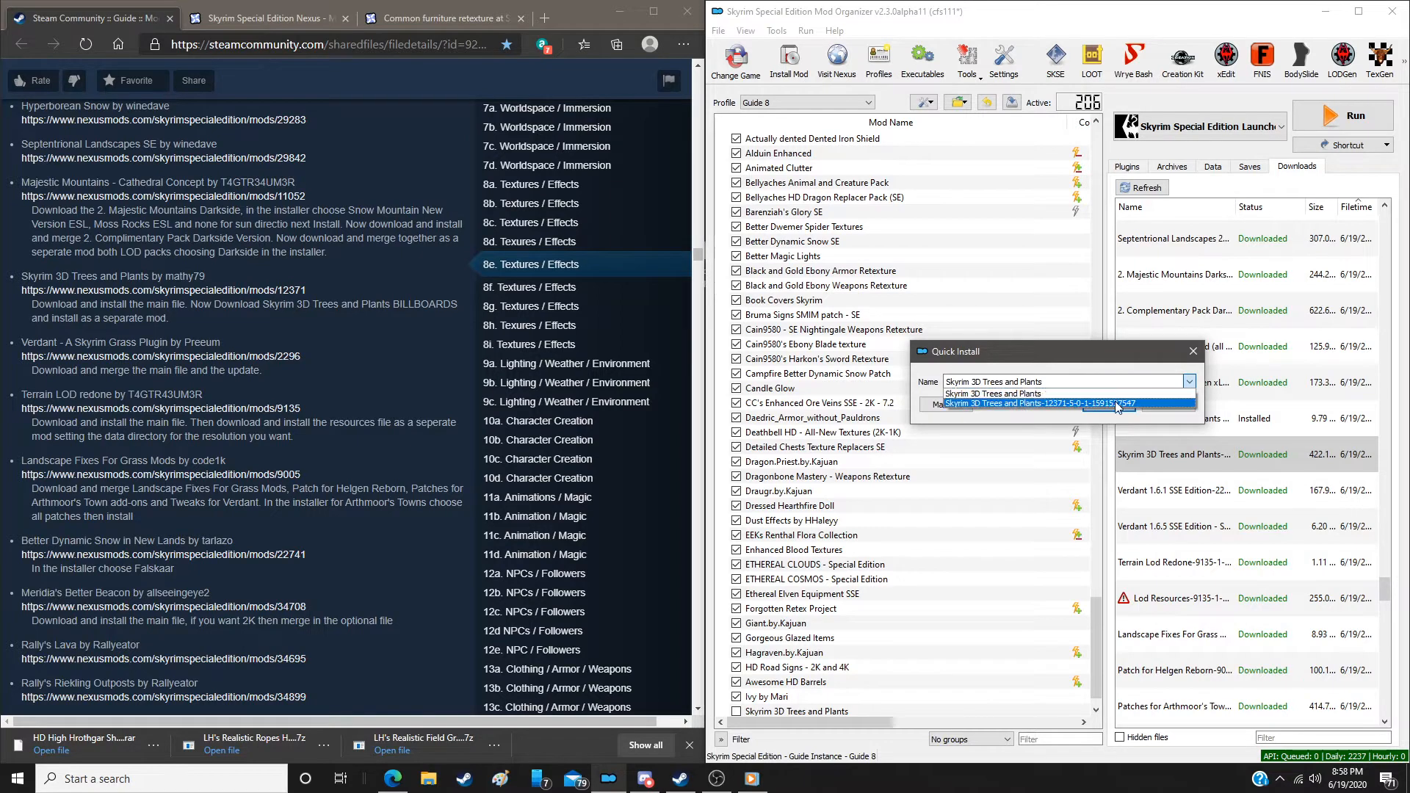
pyautogui.click(1136, 394)
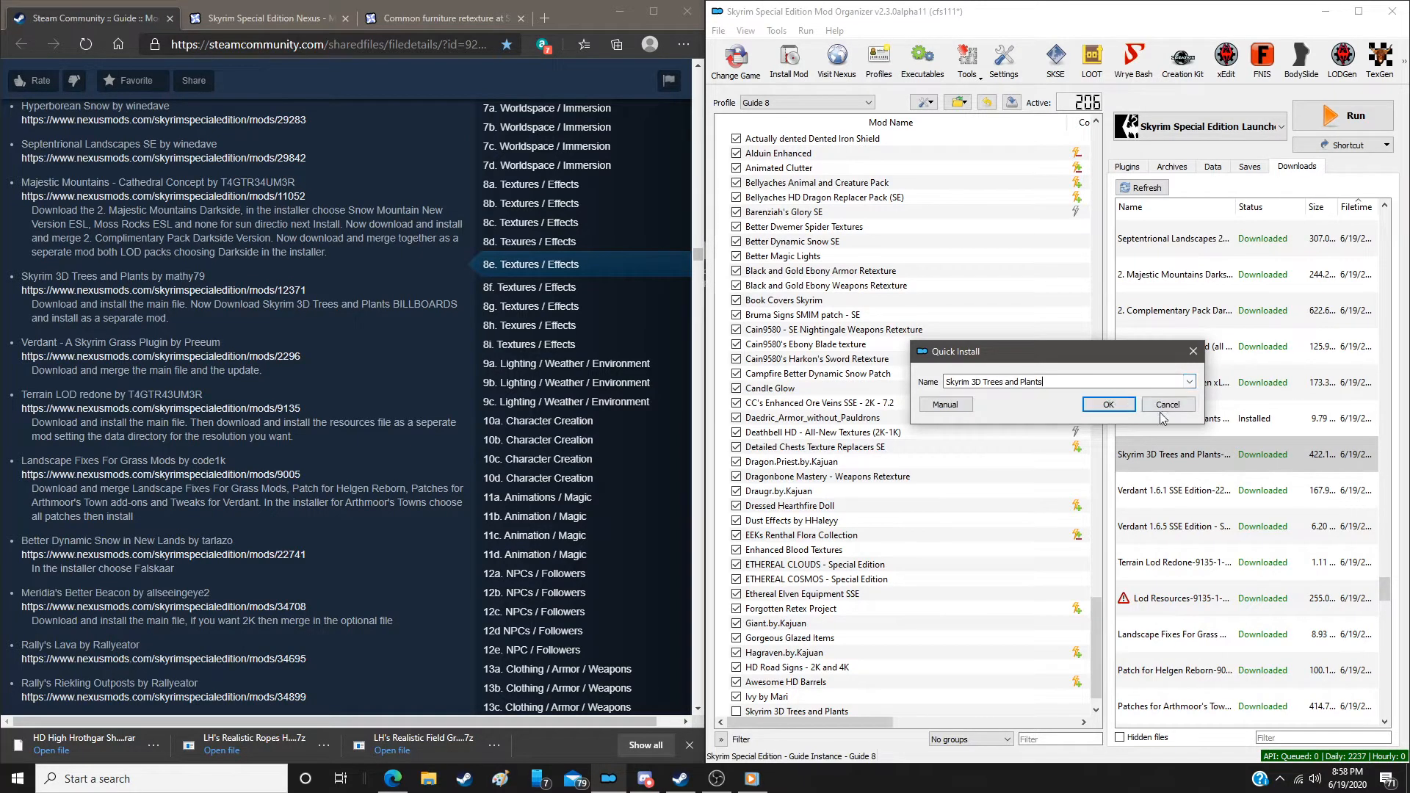
pyautogui.click(1176, 406)
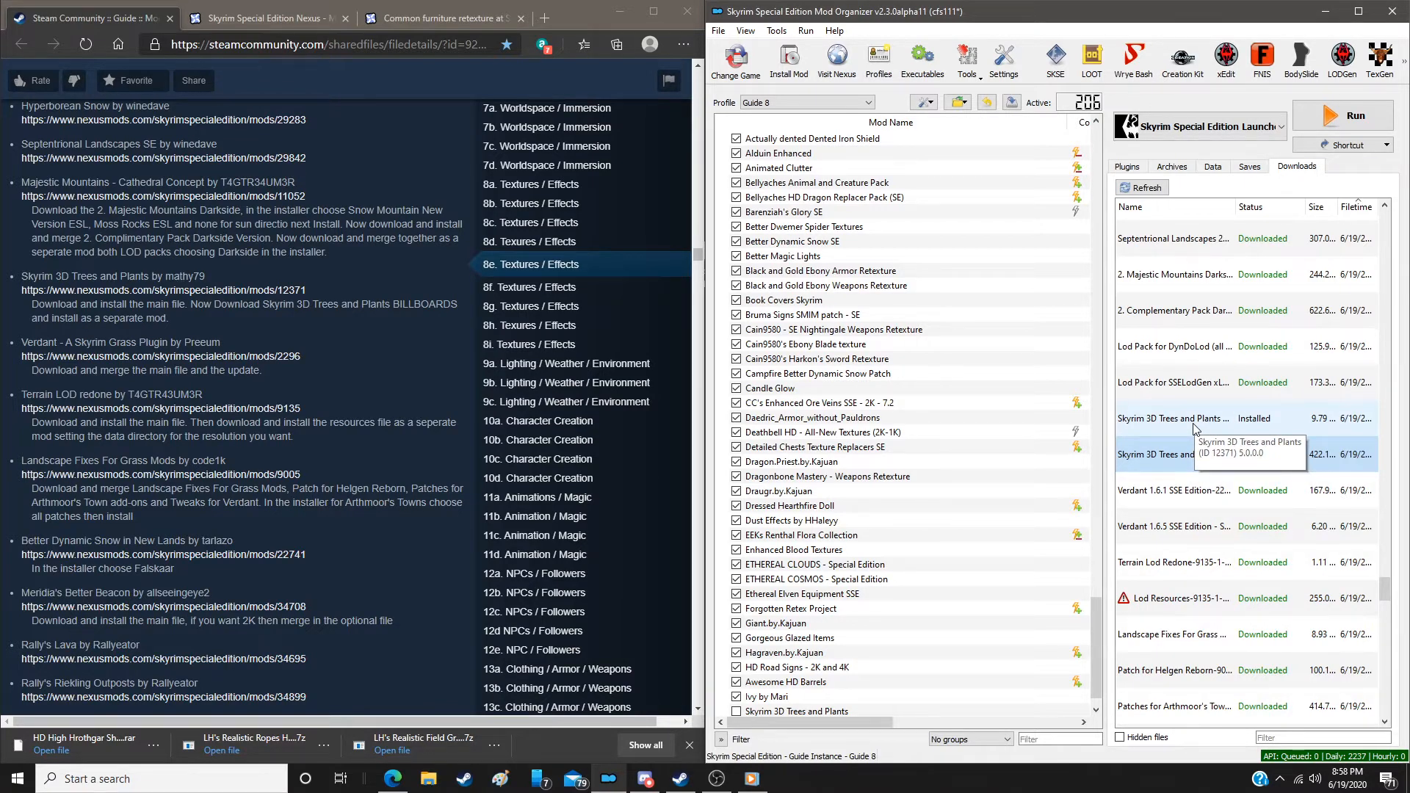
pyautogui.doubleClick(1195, 426)
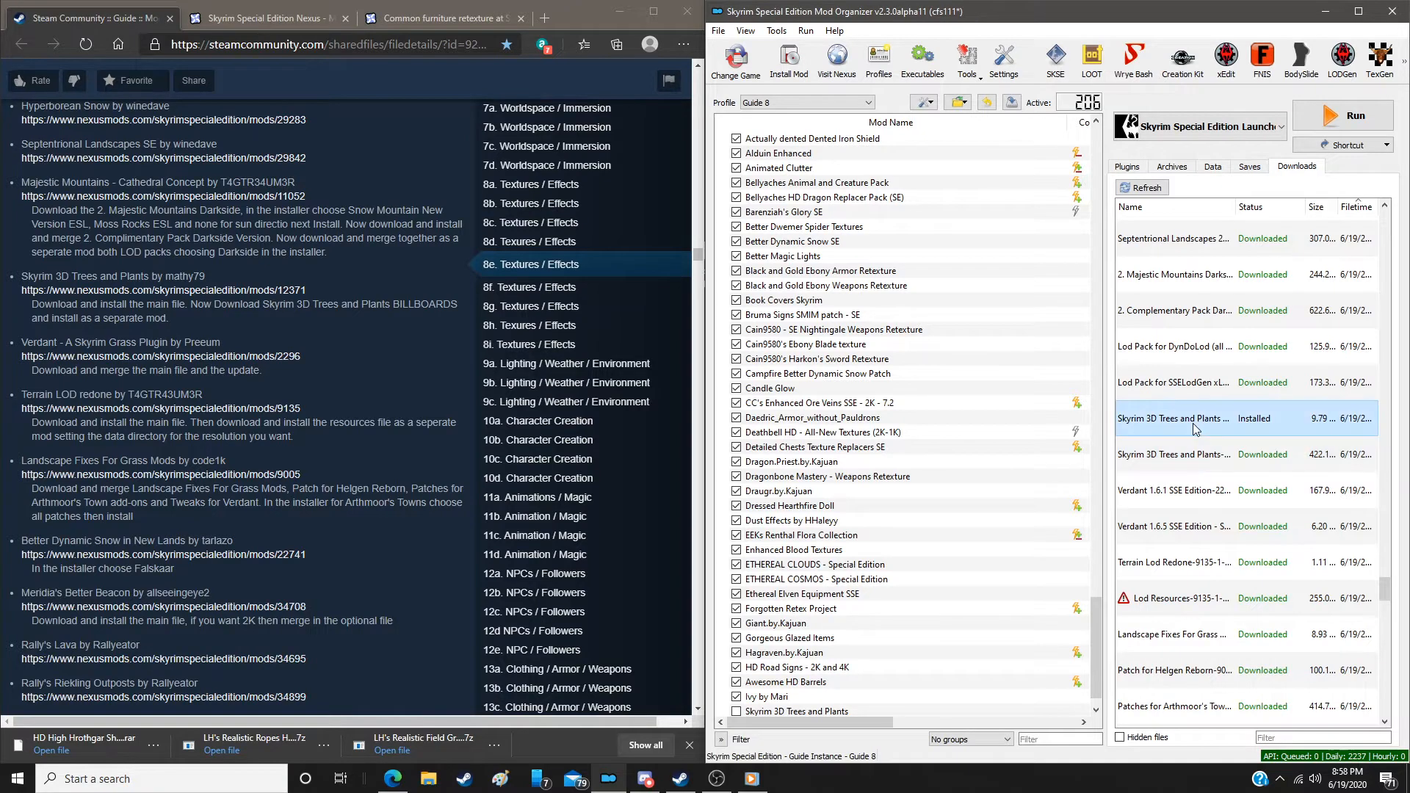
pyautogui.click(1175, 411)
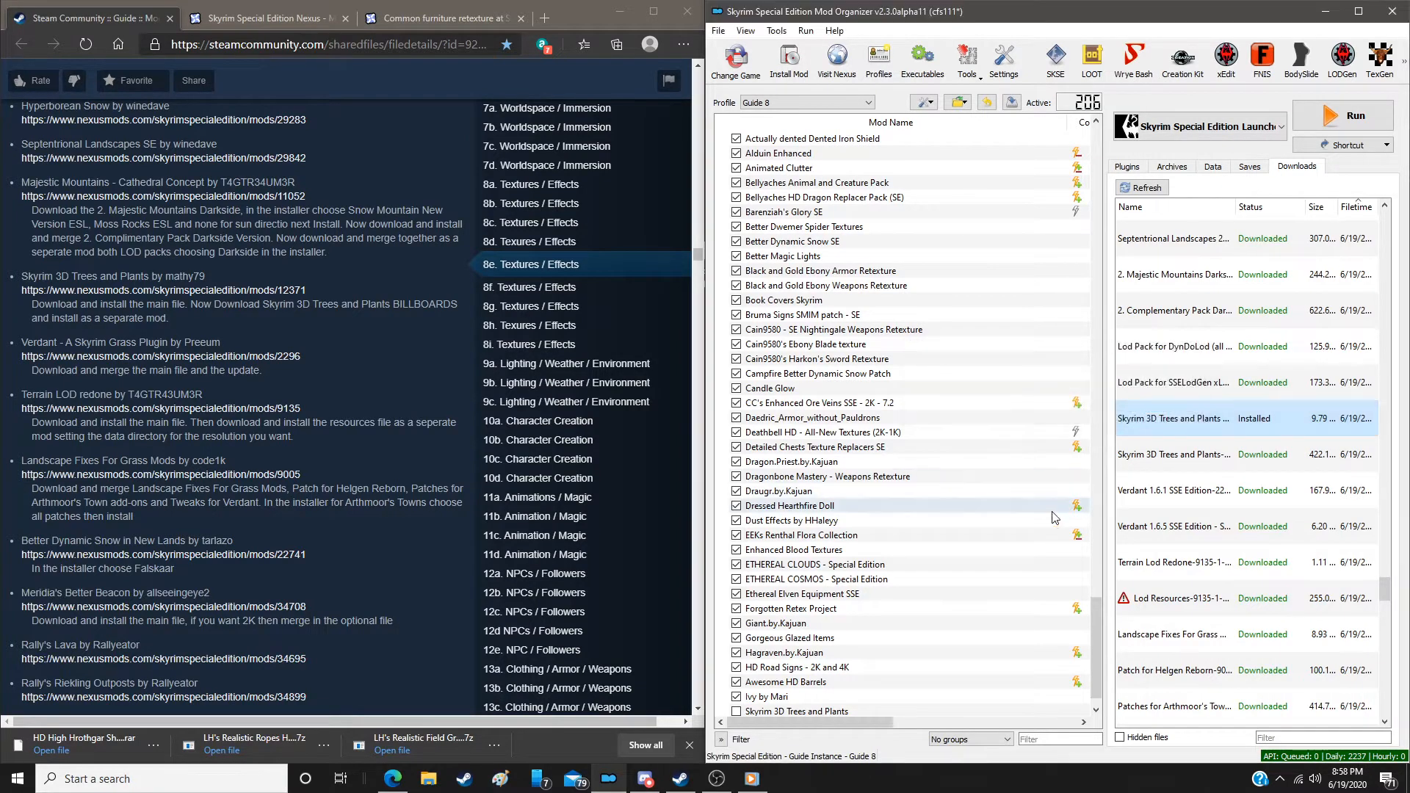
# Remove the Skyrim 3D Trees and Plants mod from the mod list
pyautogui.scroll(-1, 837, 661)
pyautogui.rightClick(833, 681)
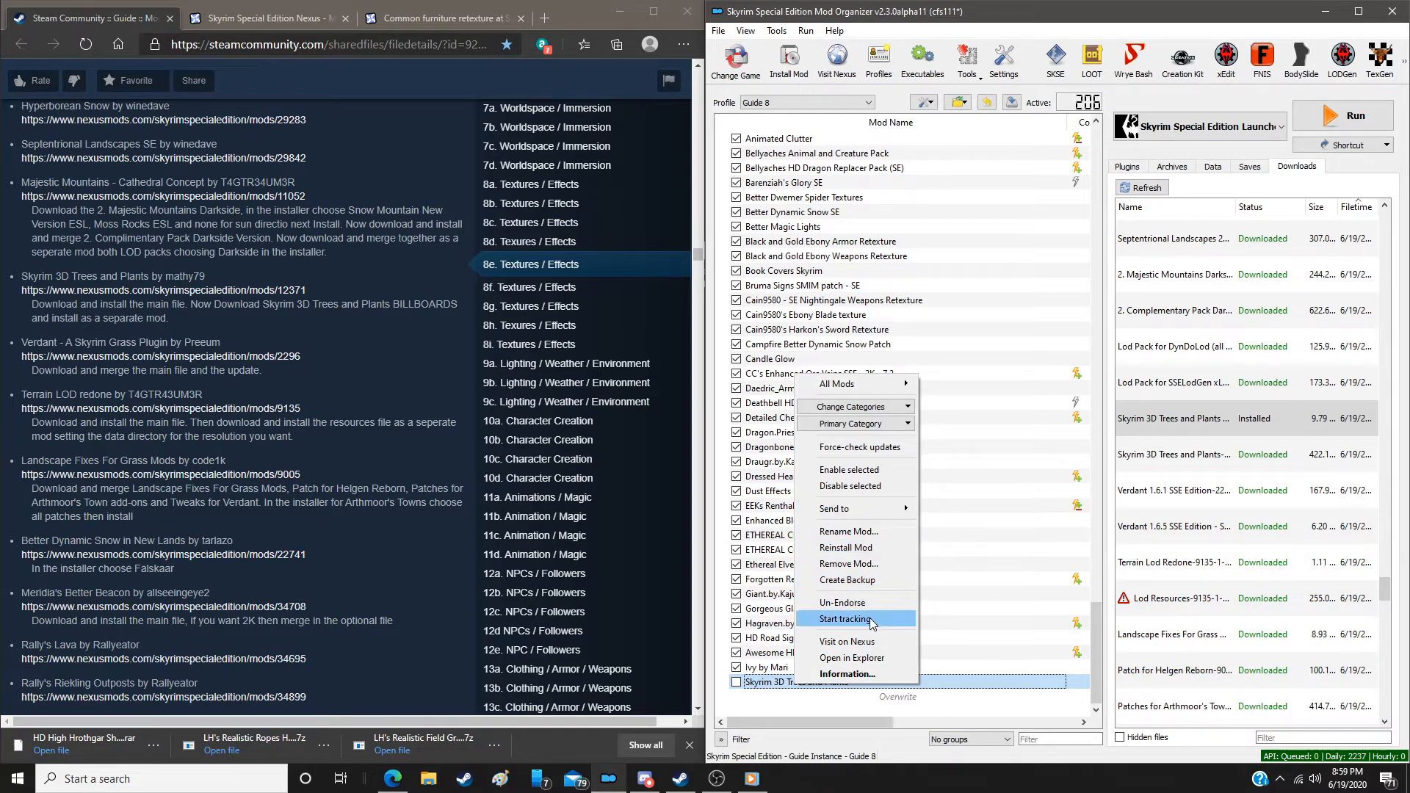
pyautogui.click(854, 565)
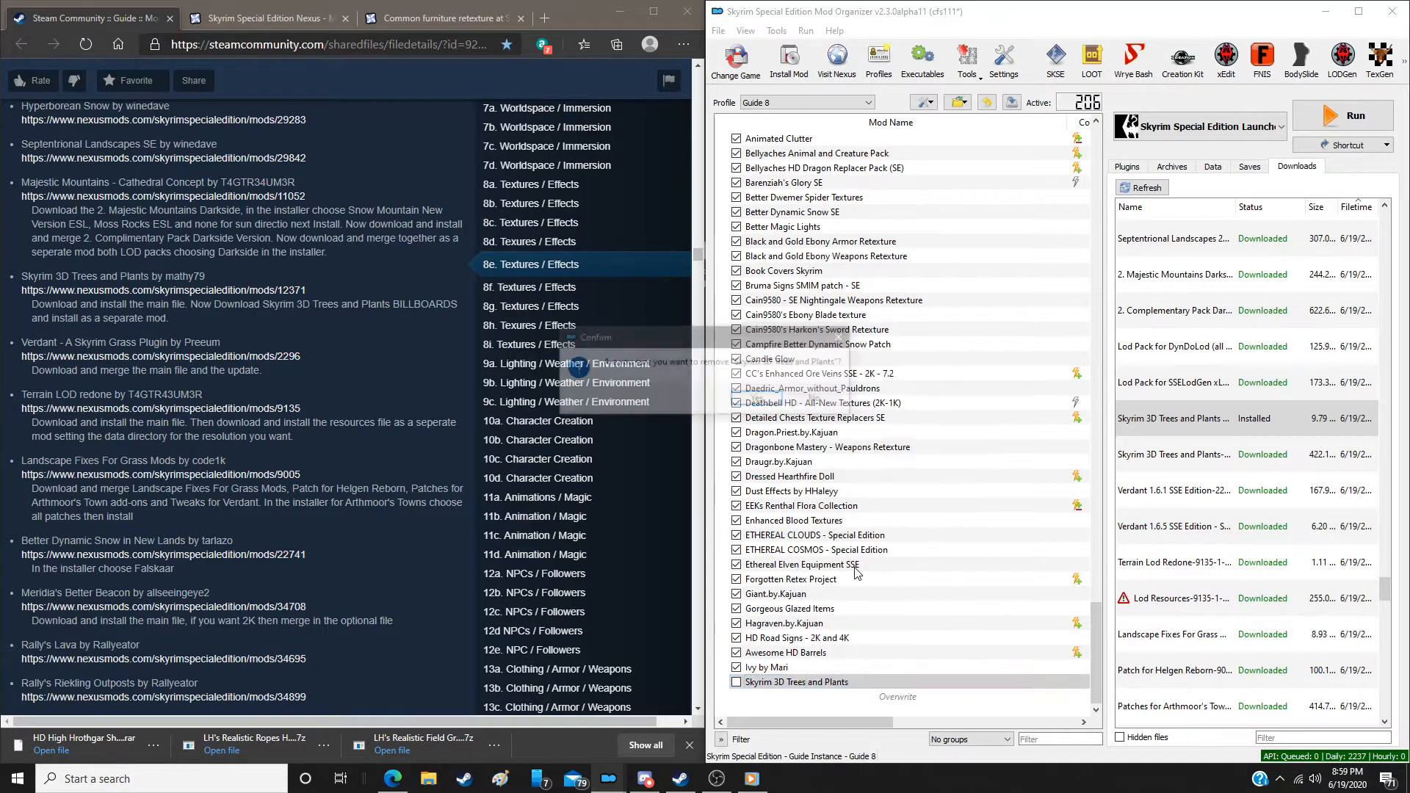
pyautogui.click(755, 399)
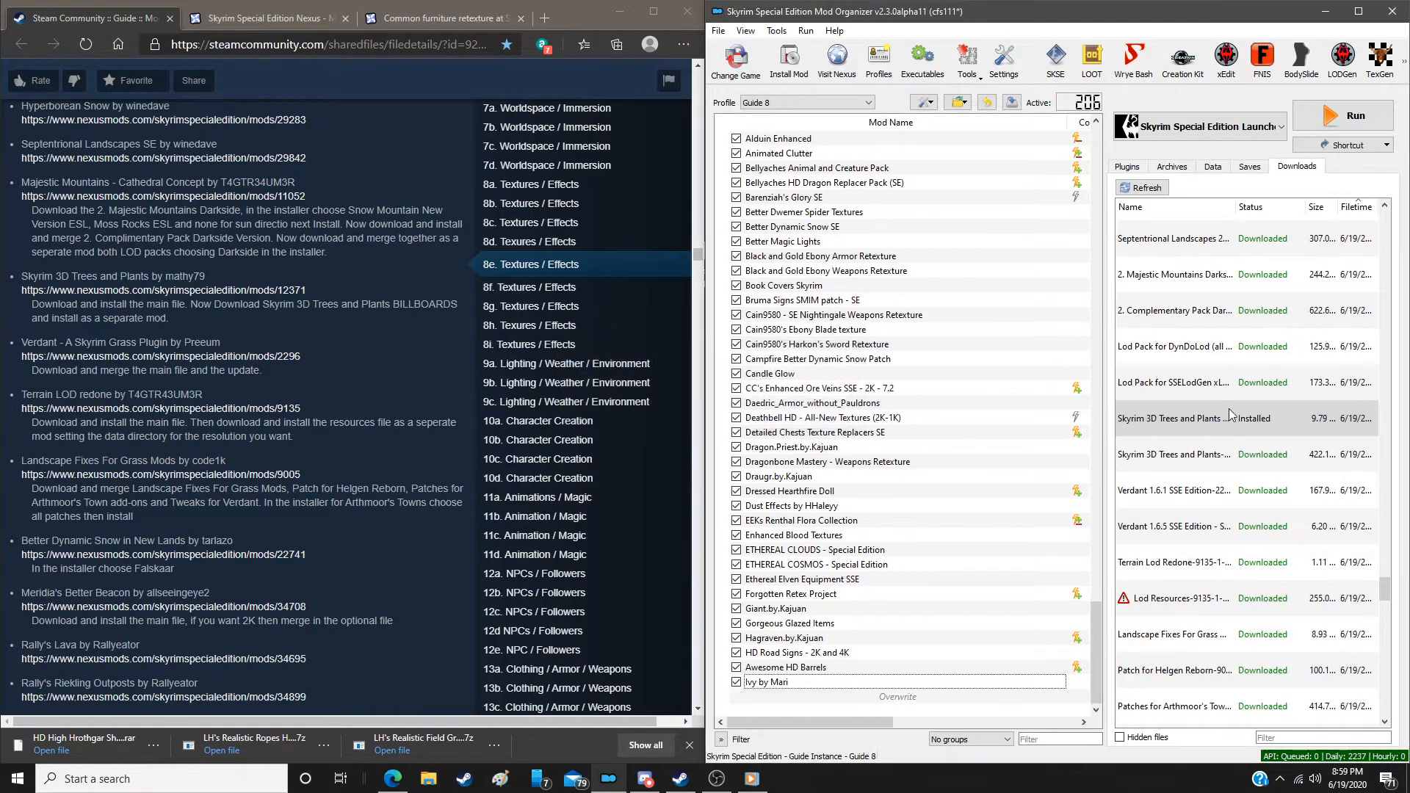
# Install the Skyrim 3D Trees and Plants BILLBOARDS download manually under the name Skyrim 3D Trees and Plants LOD
pyautogui.doubleClick(1191, 420)
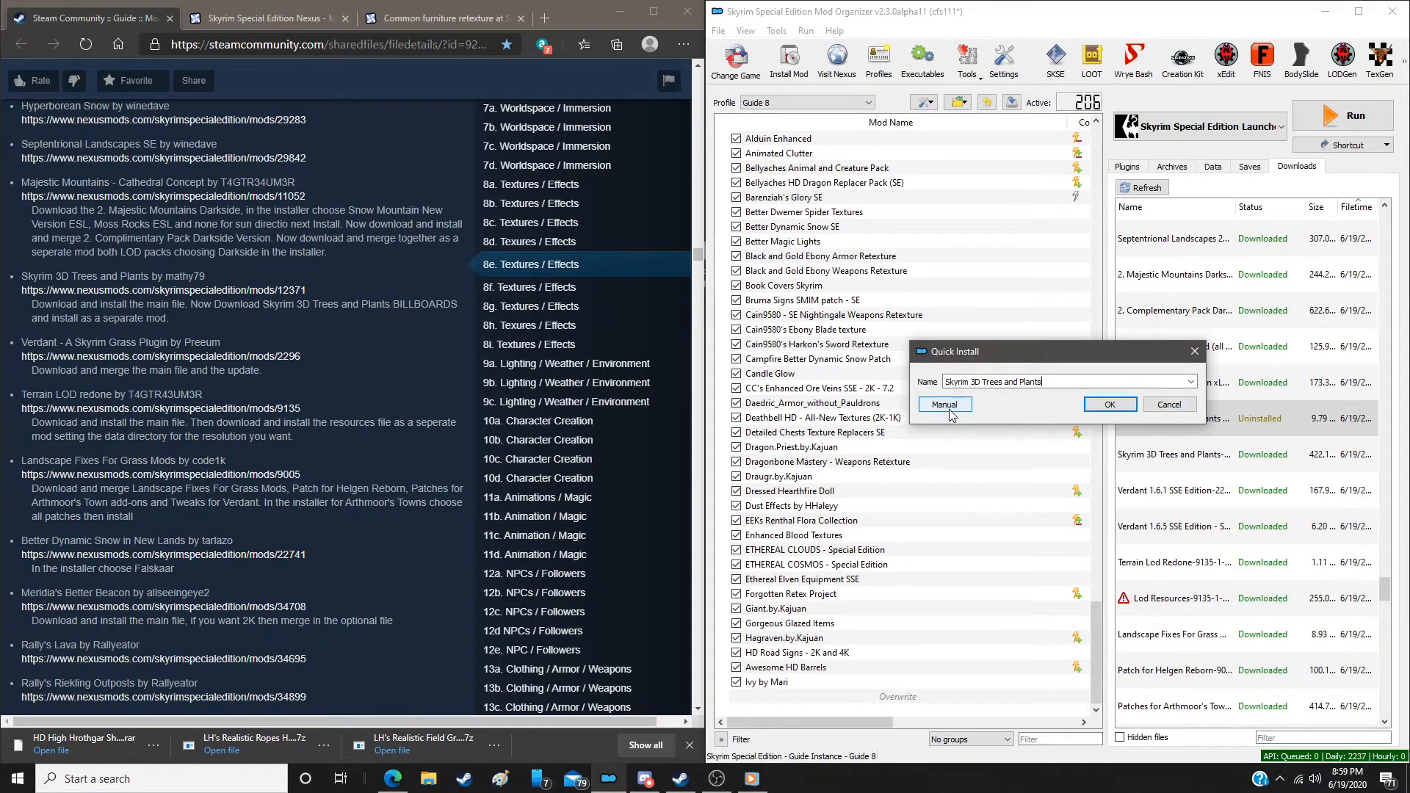
pyautogui.click(1190, 382)
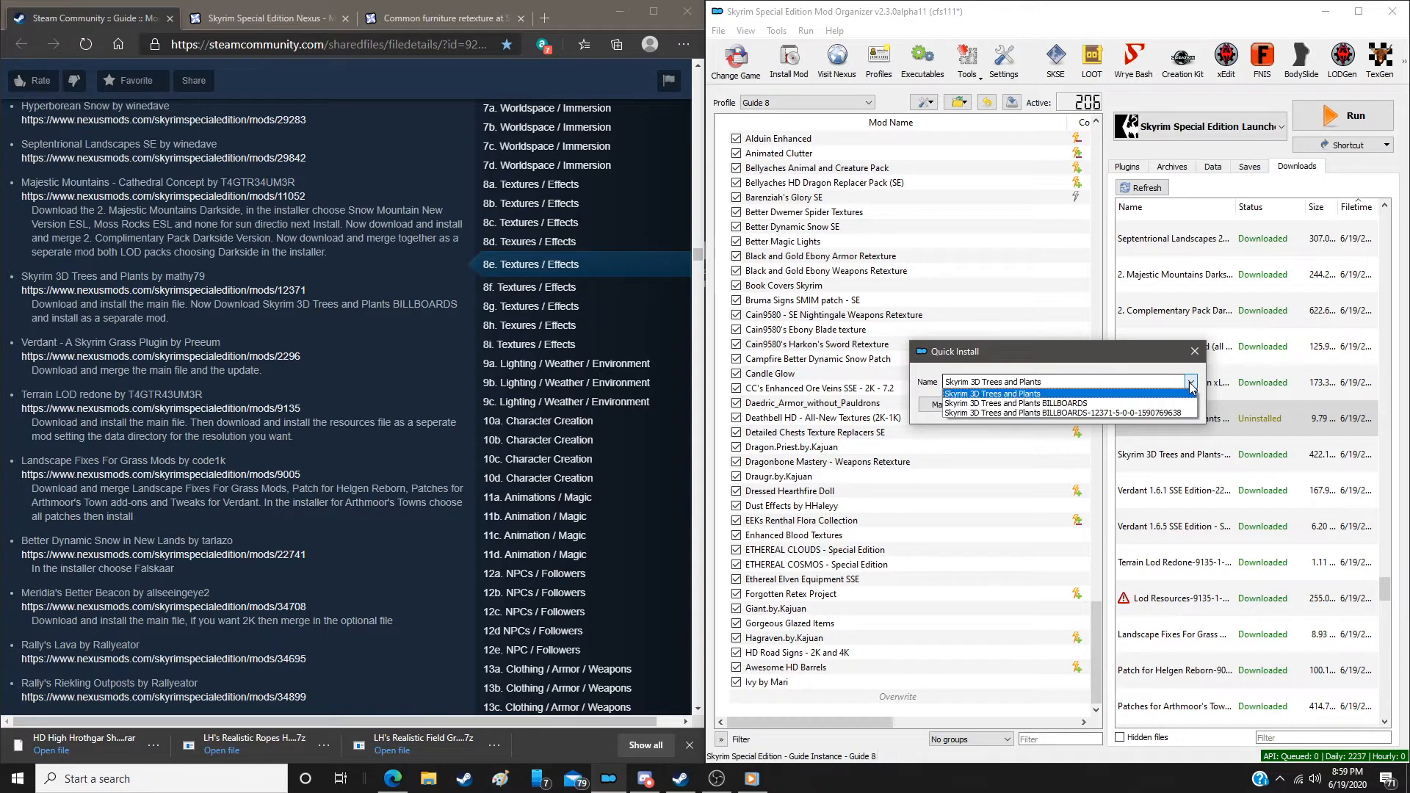
pyautogui.click(1153, 404)
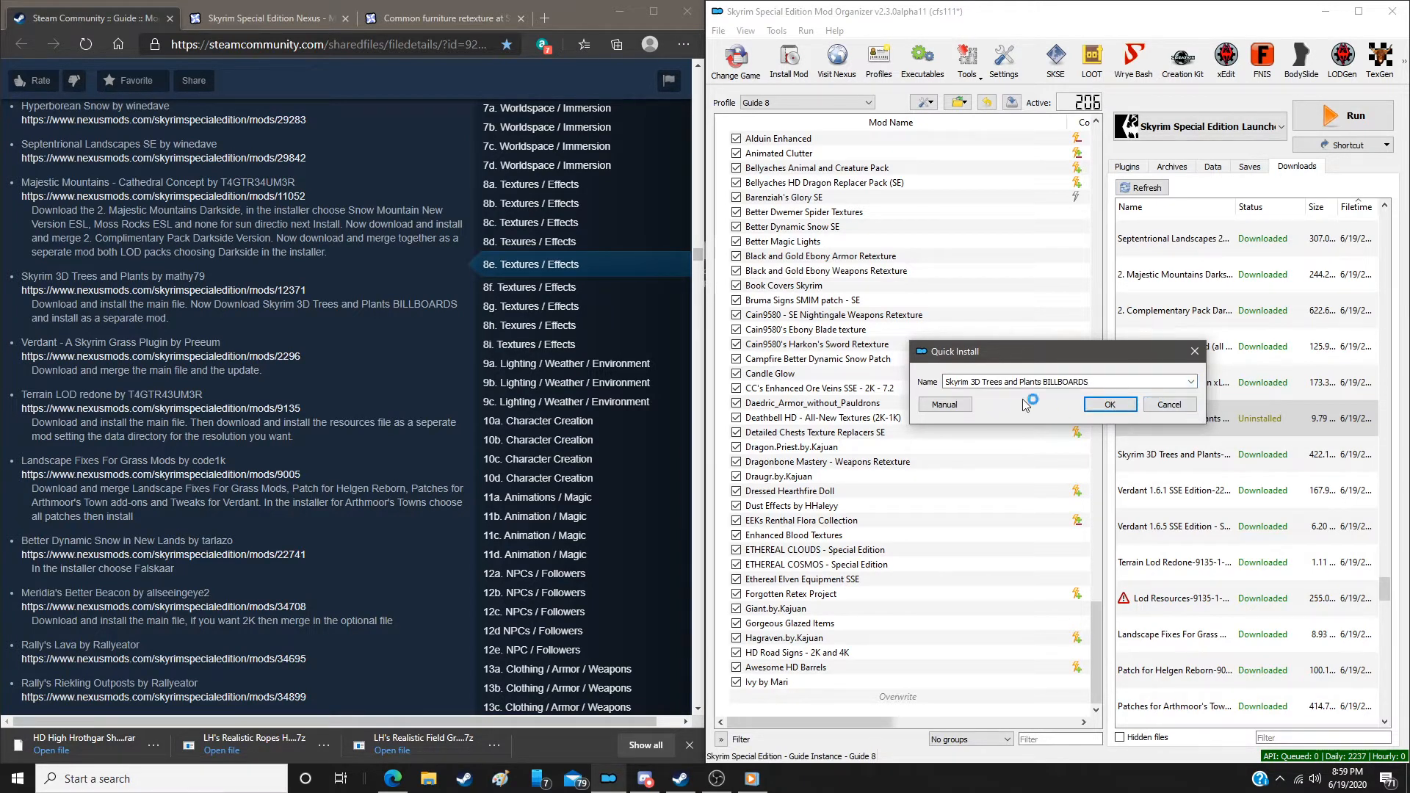
pyautogui.write('L')
pyautogui.click(955, 408)
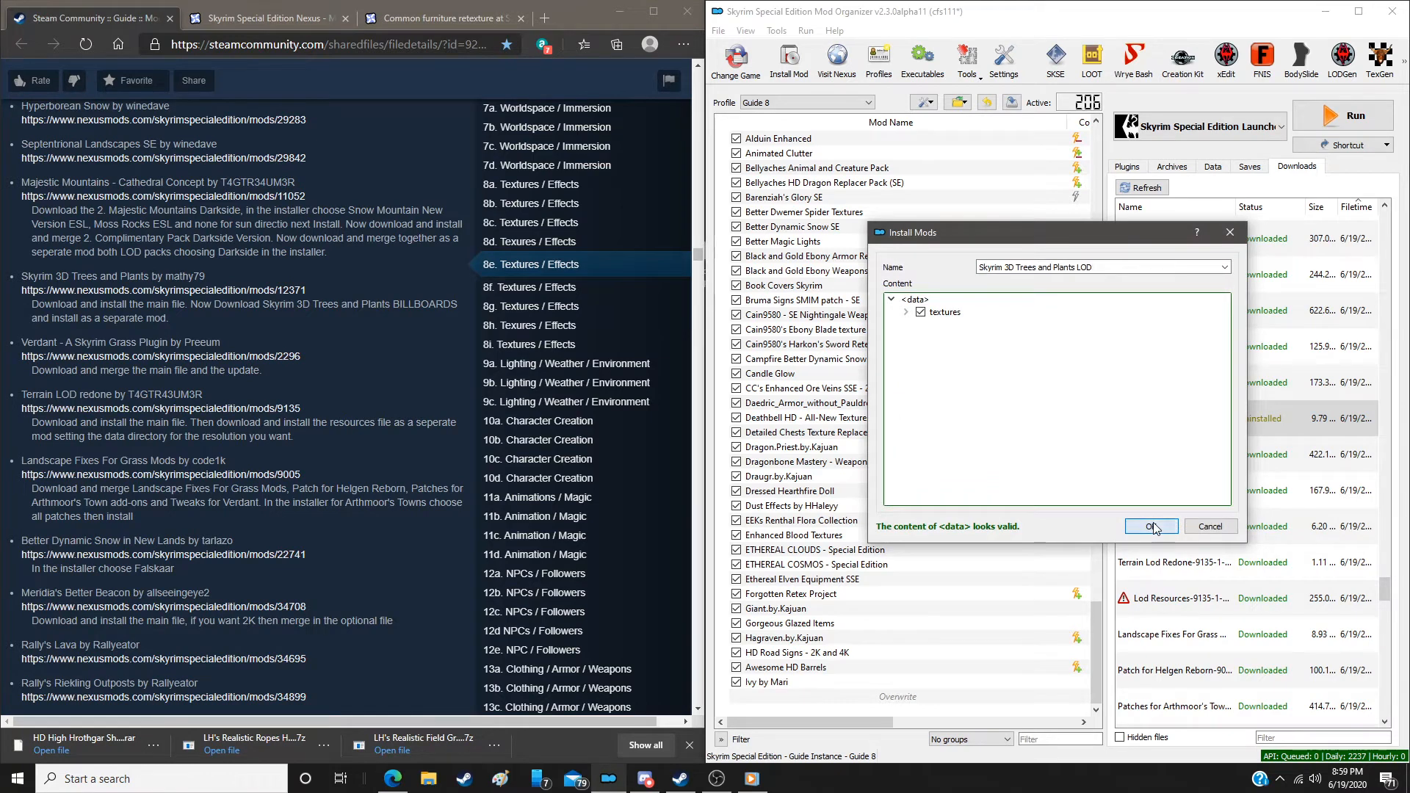
pyautogui.click(1151, 526)
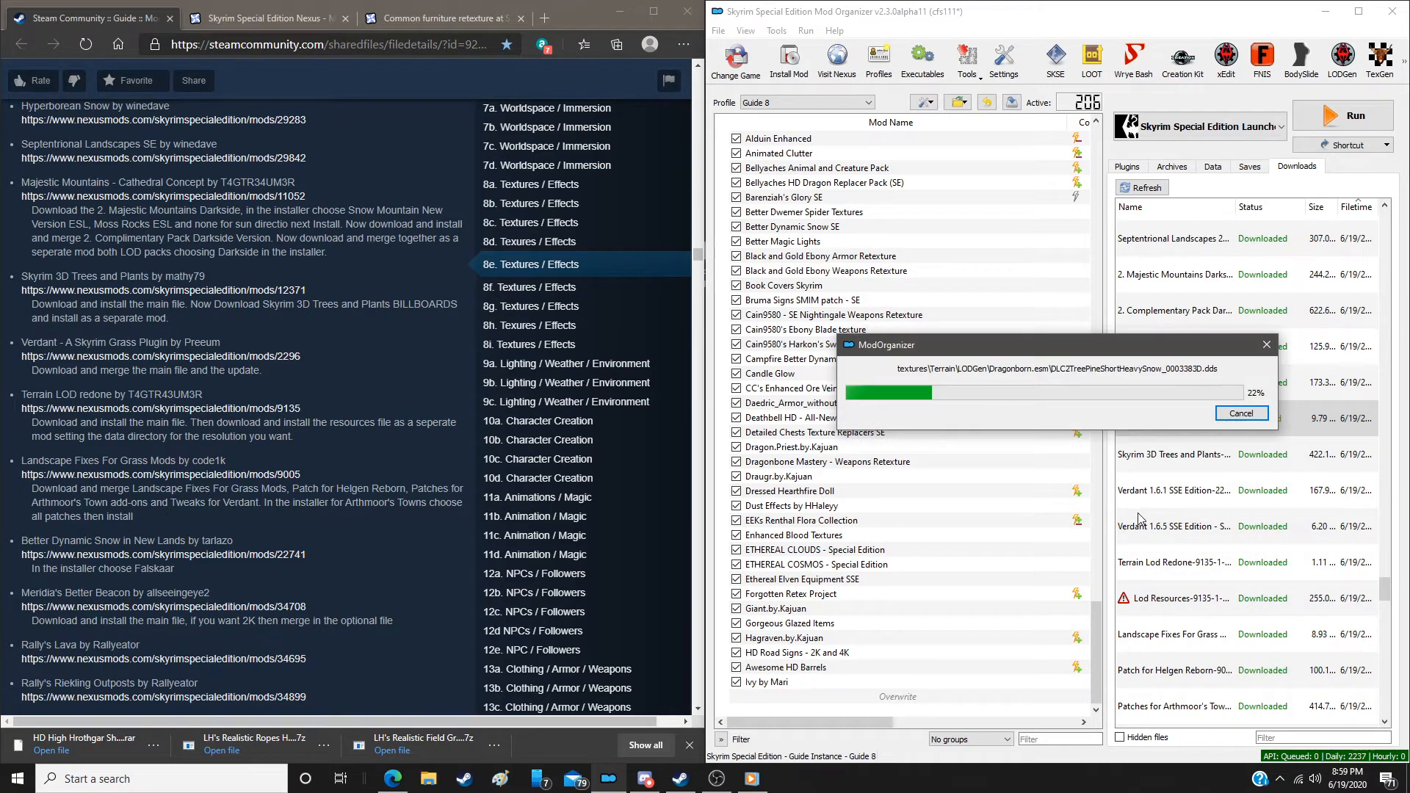
# Start a manual install of the main Skyrim 3D Trees and Plants download, the larger of the two files
pyautogui.click(1150, 490)
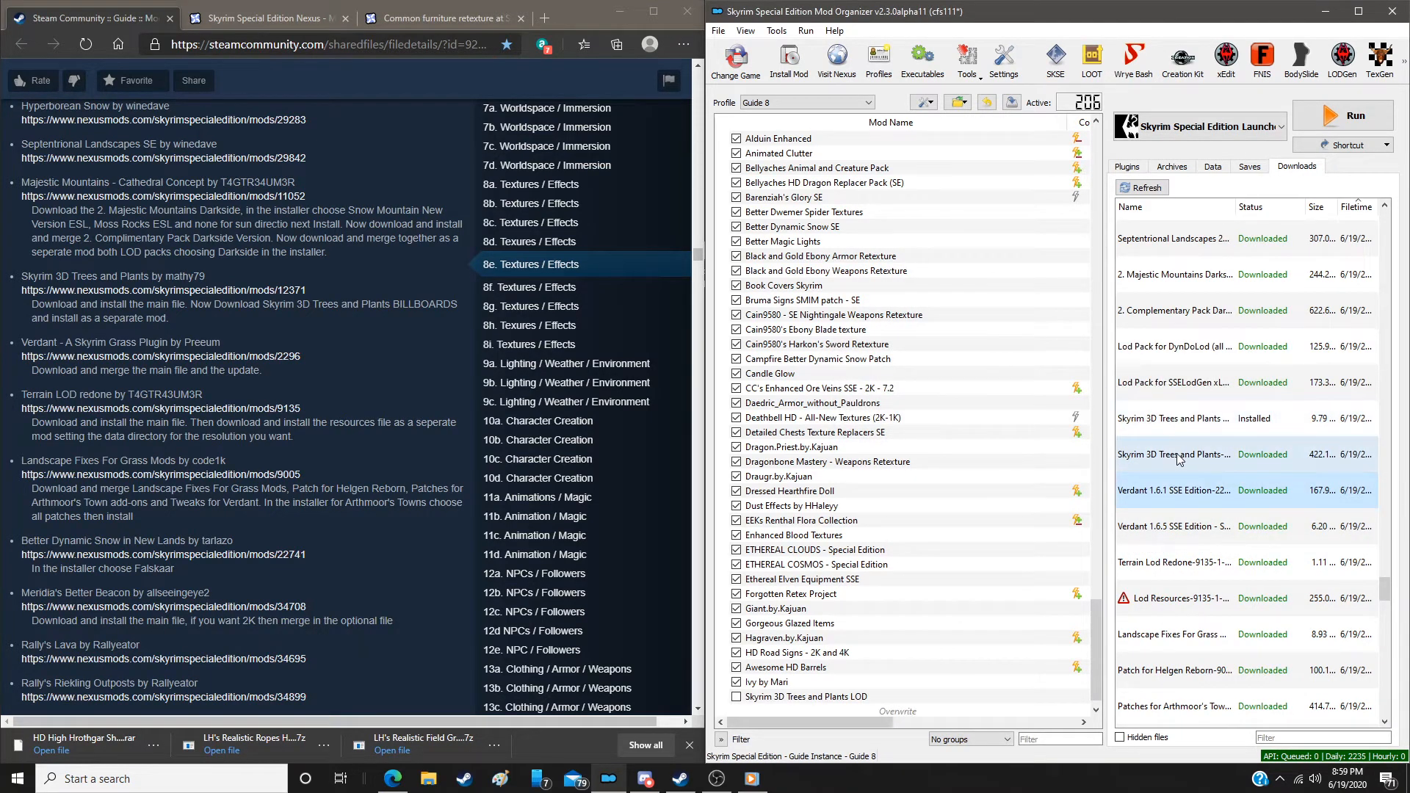
pyautogui.doubleClick(1179, 457)
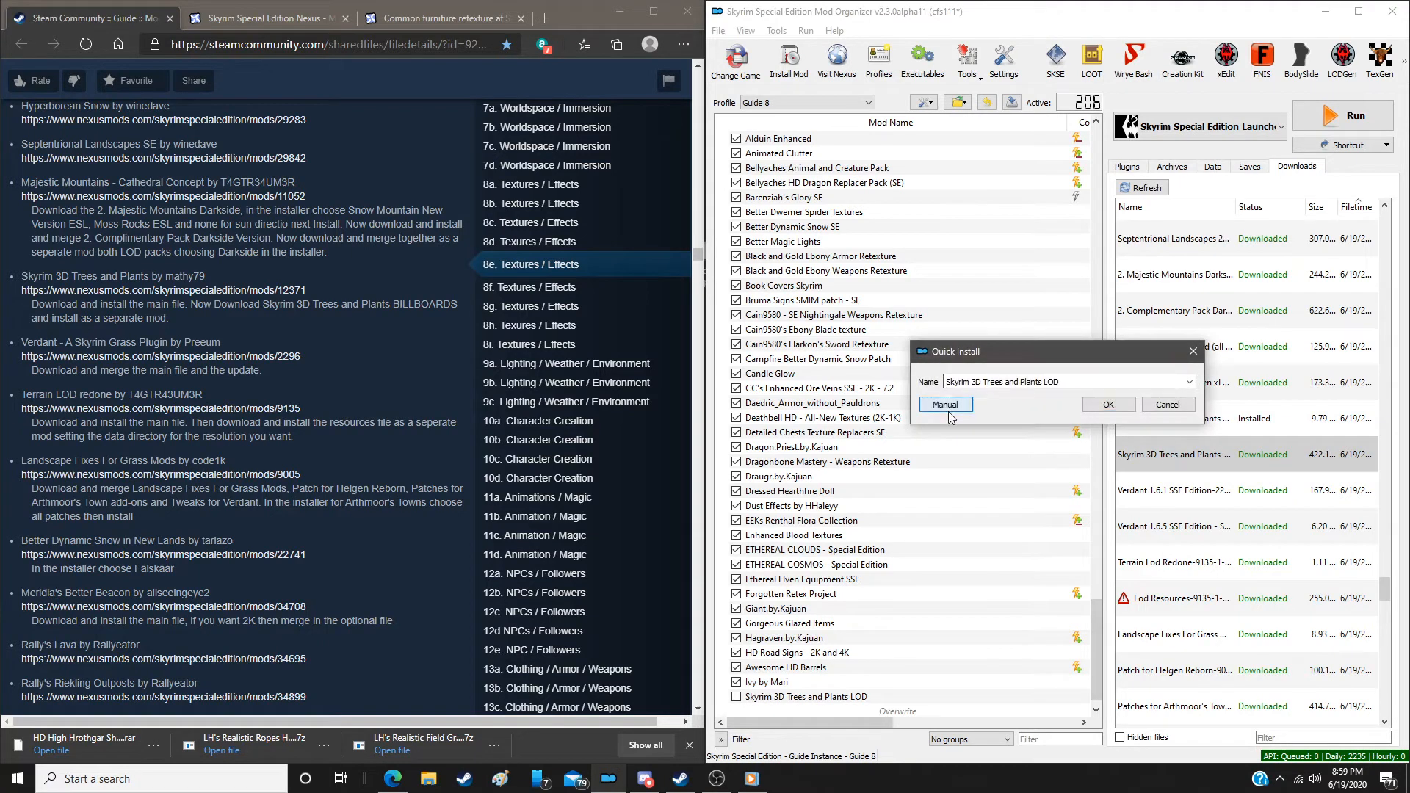
pyautogui.click(948, 410)
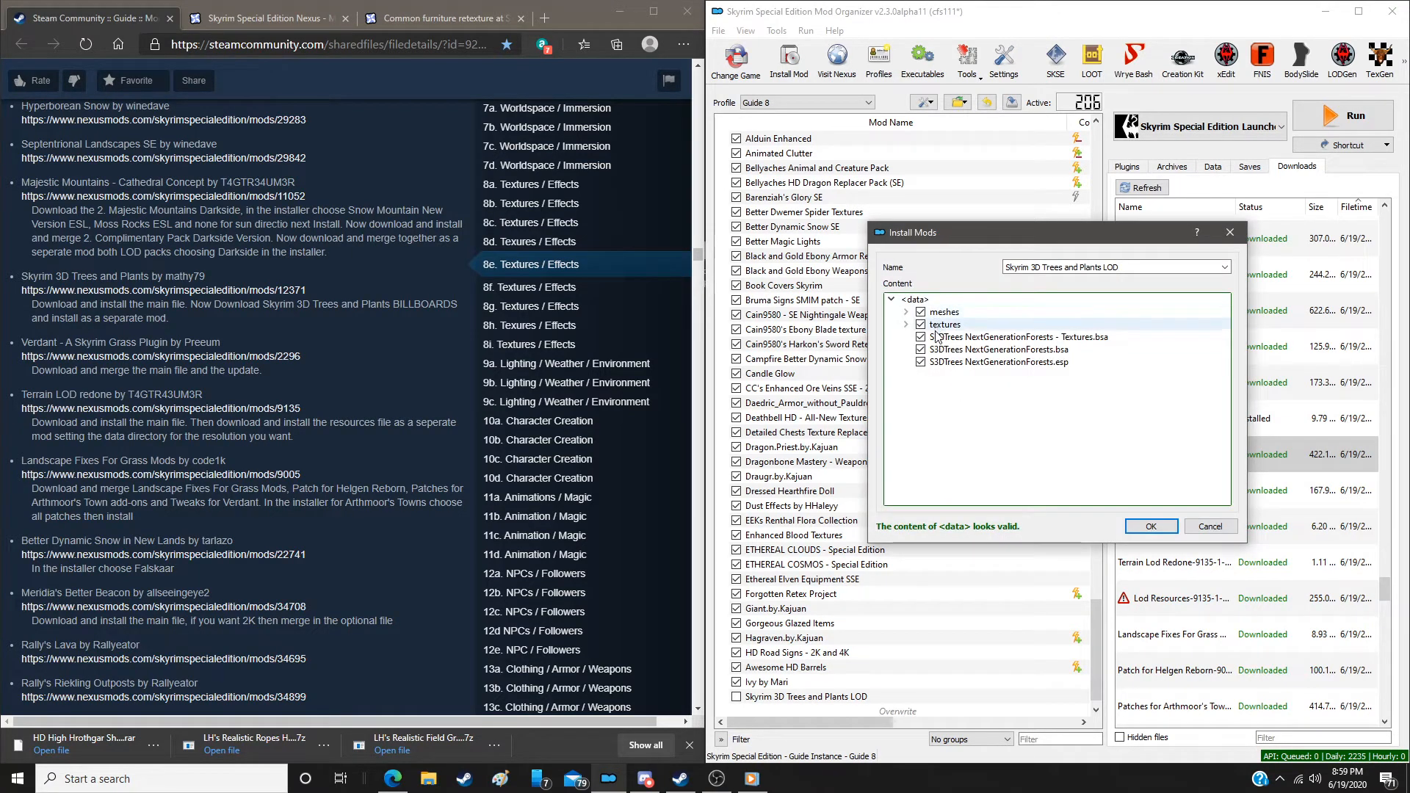
pyautogui.click(1139, 528)
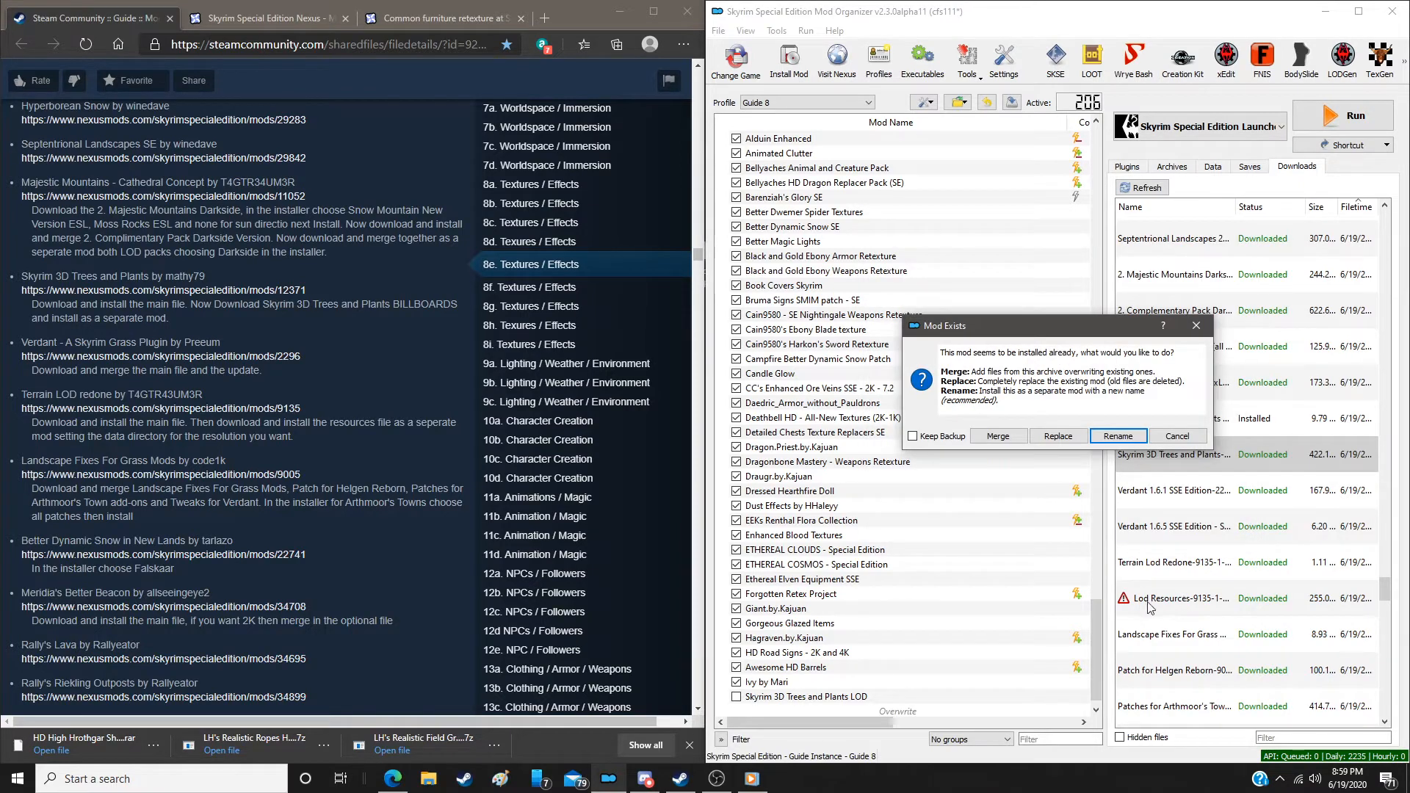
pyautogui.click(1169, 437)
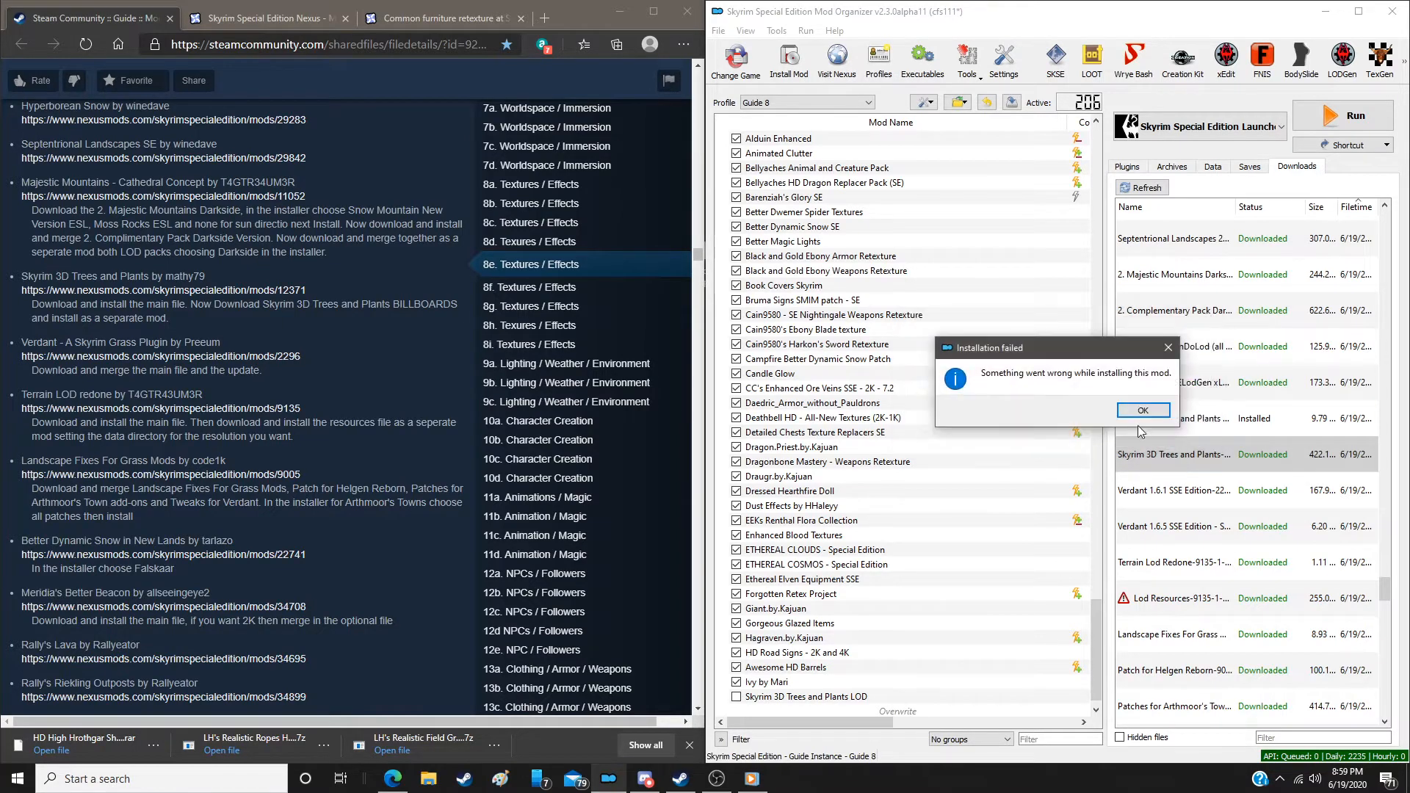
pyautogui.click(1135, 415)
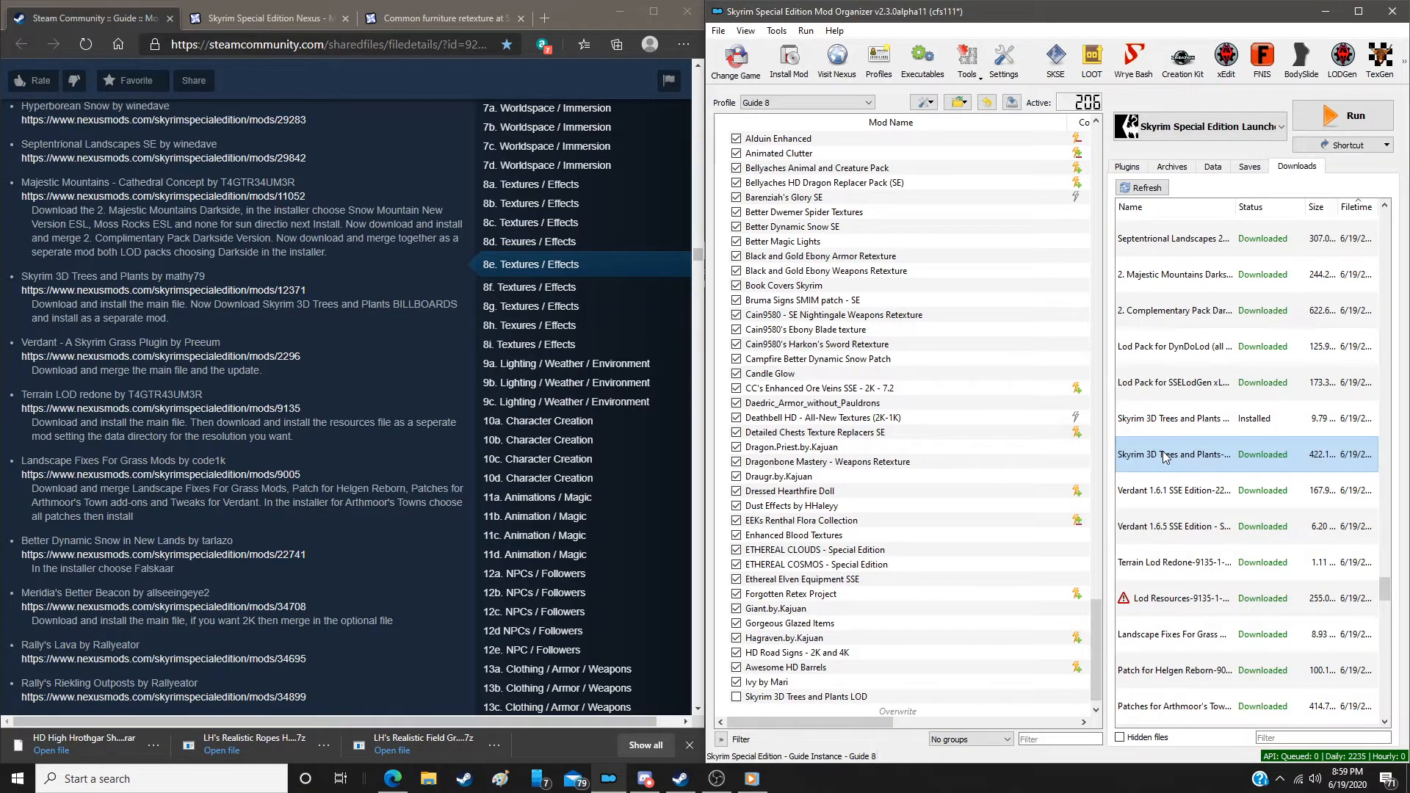
# Manually install the Skyrim 3D Trees and Plants main file under the name "Skyrim 3D Trees and Plants", and enable it with its LOD mod
pyautogui.doubleClick(1165, 456)
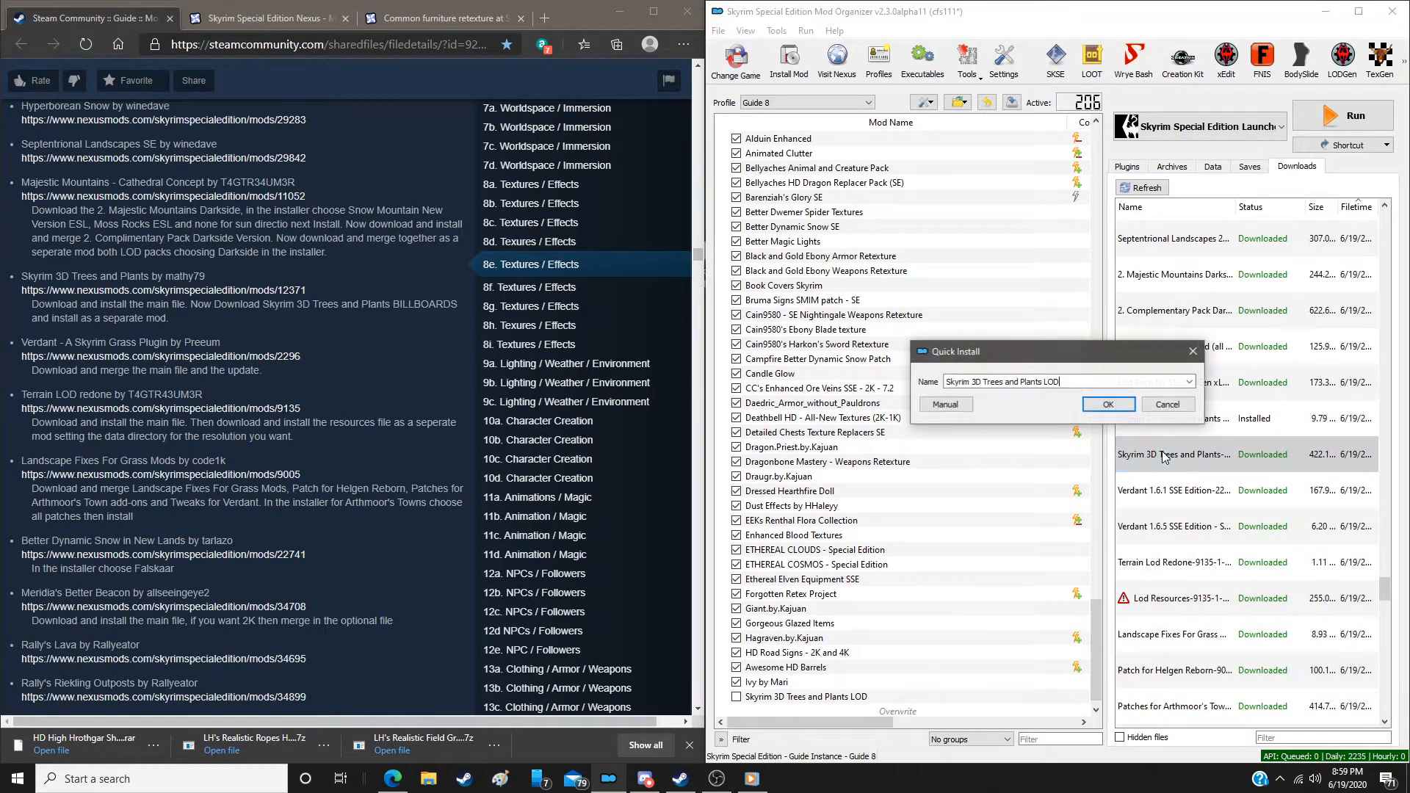
pyautogui.click(1189, 381)
pyautogui.click(1076, 403)
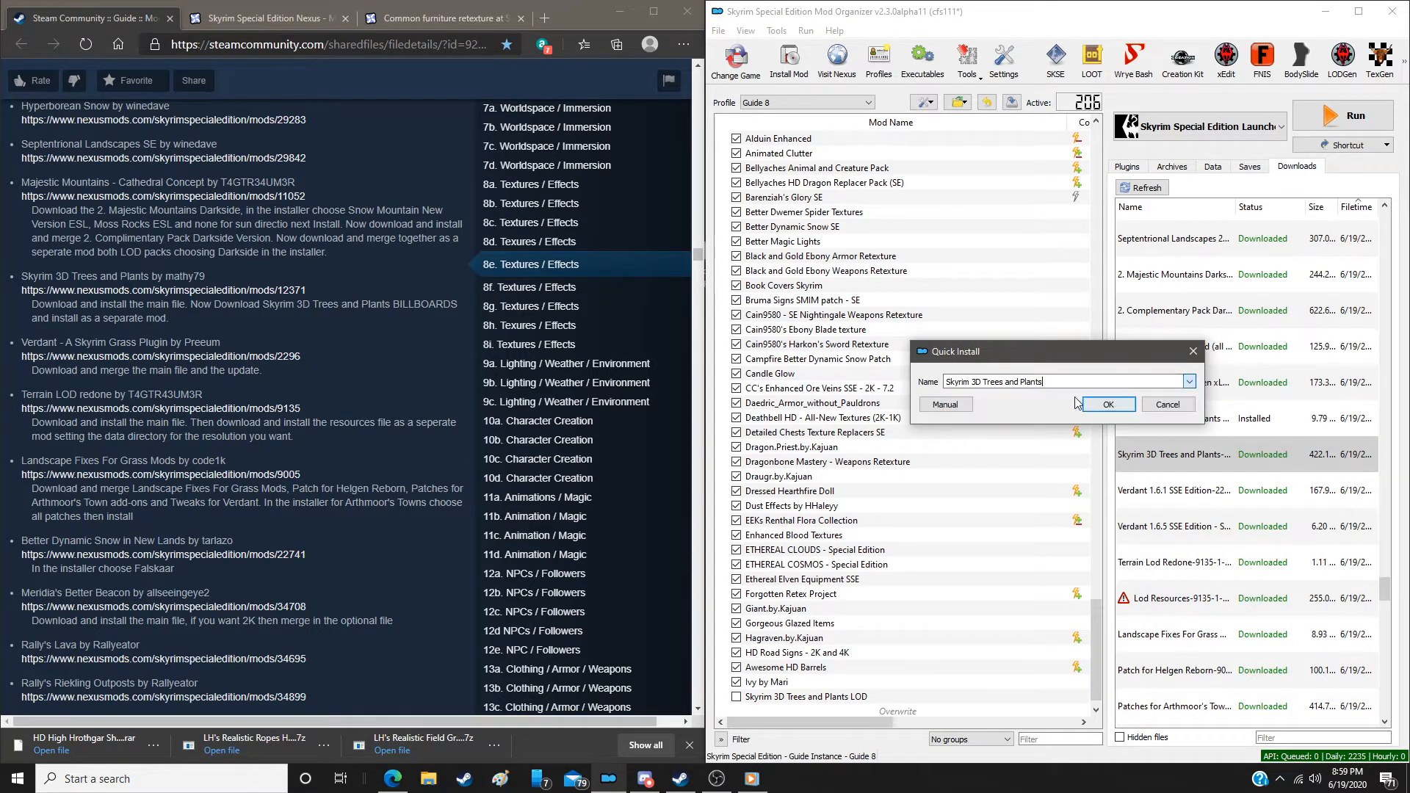
pyautogui.click(945, 405)
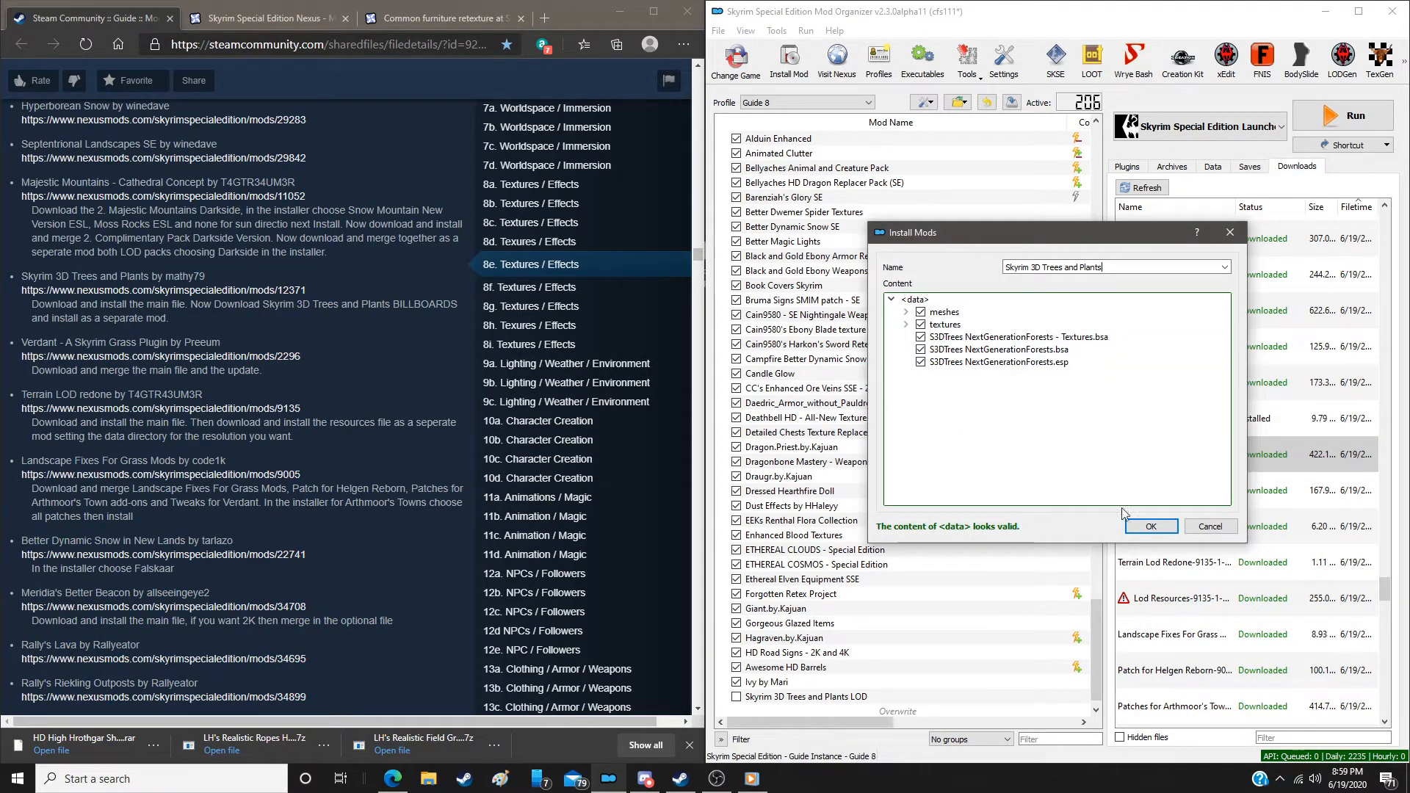
pyautogui.click(1150, 526)
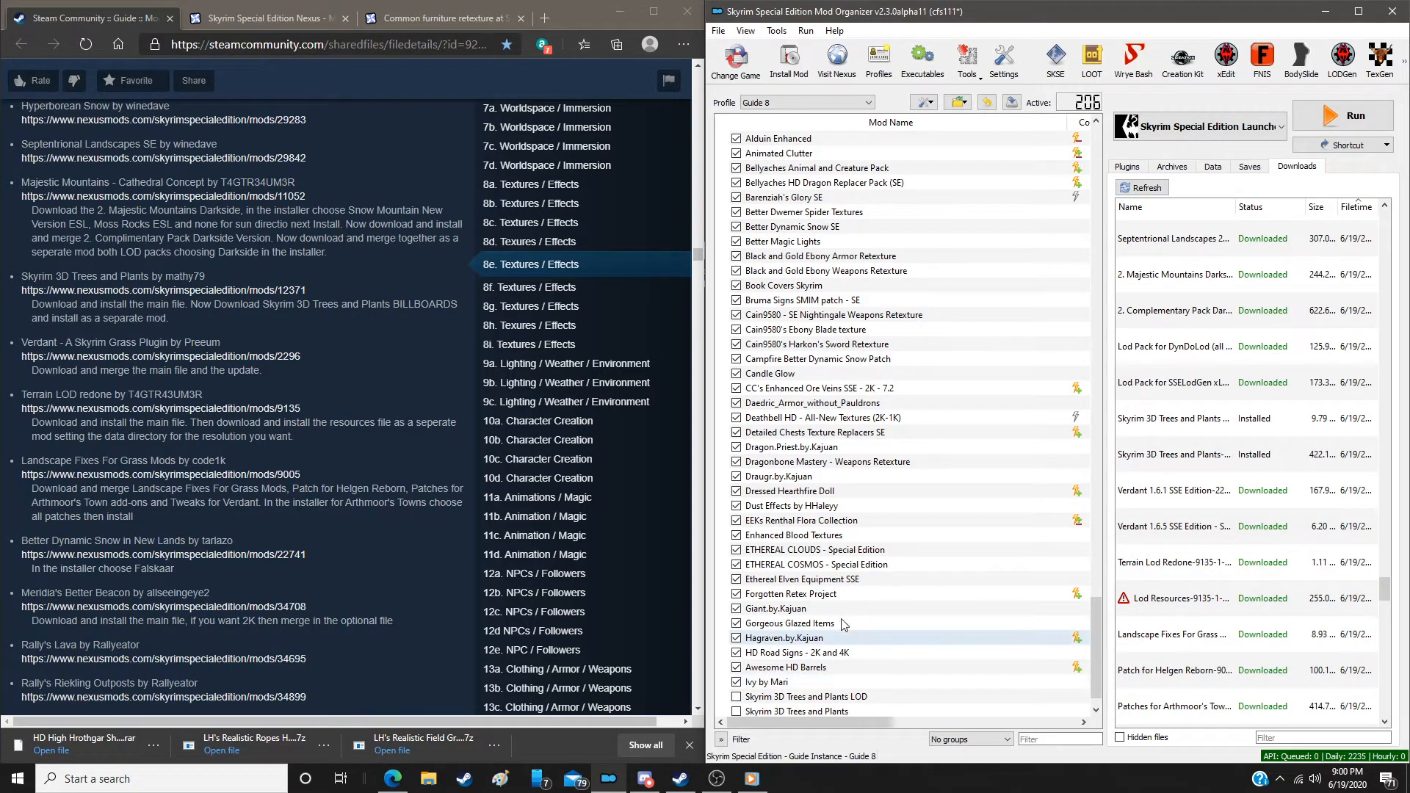
pyautogui.click(736, 667)
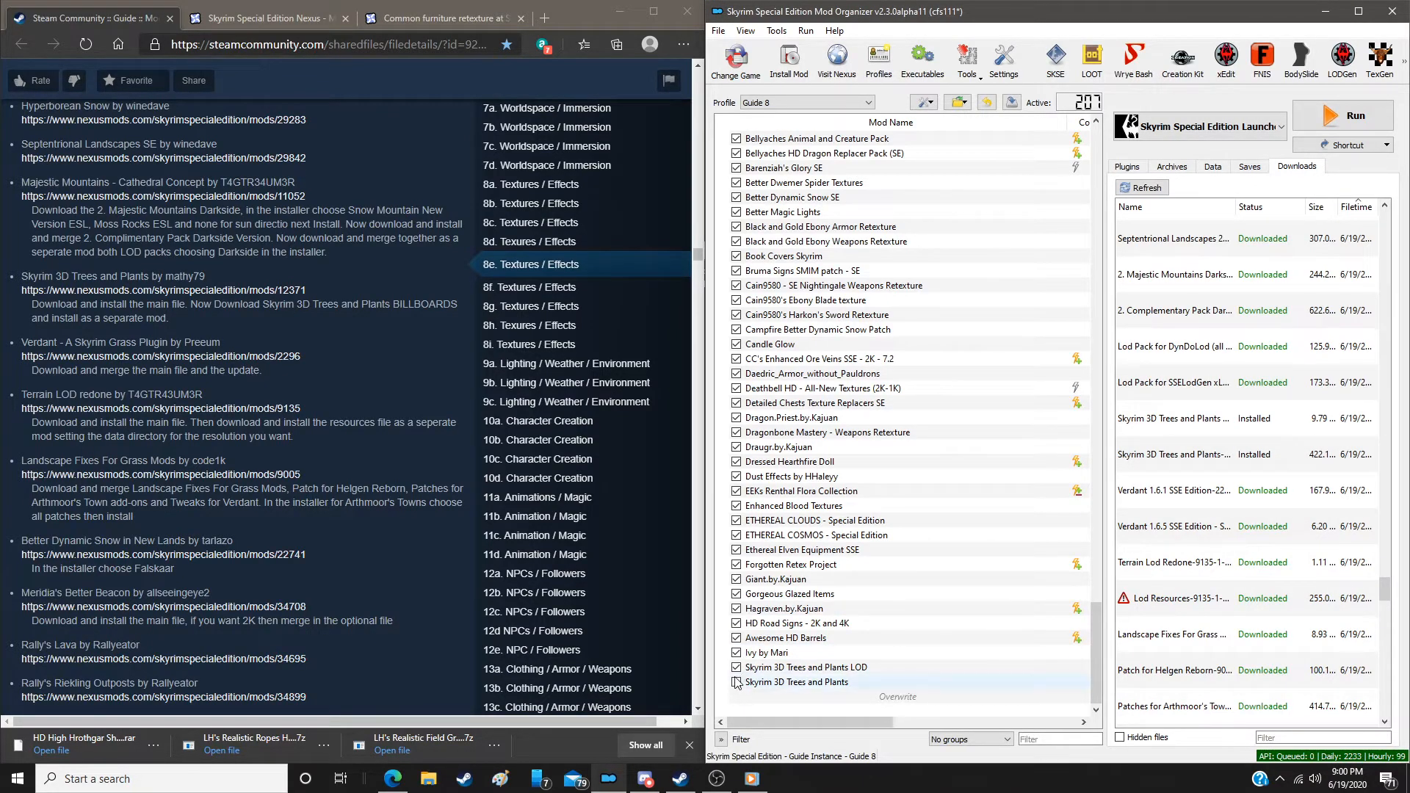
pyautogui.click(736, 682)
# Switch Mod Organizer to the Default profile and maximize its window
pyautogui.scroll(5, 1238, 496)
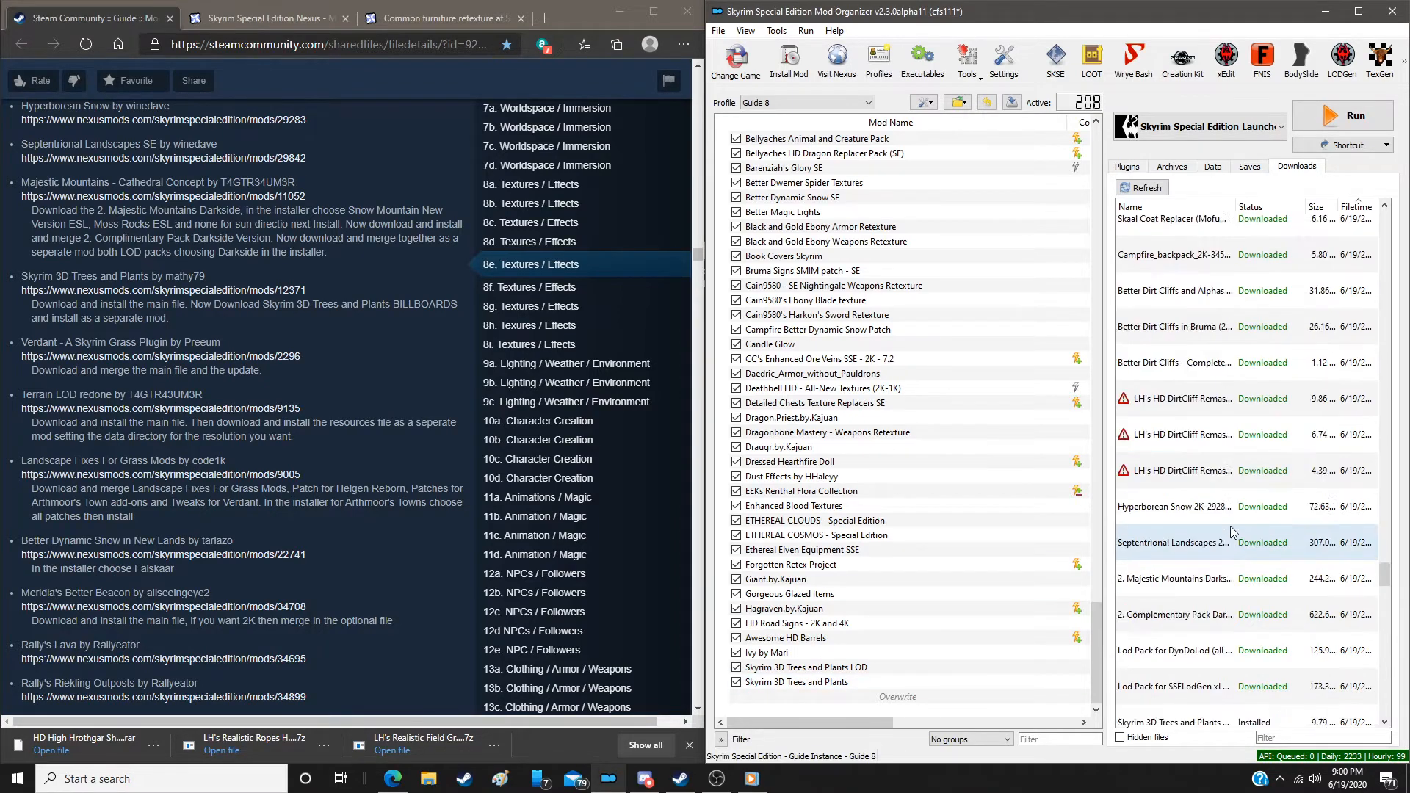
pyautogui.scroll(6, 1237, 495)
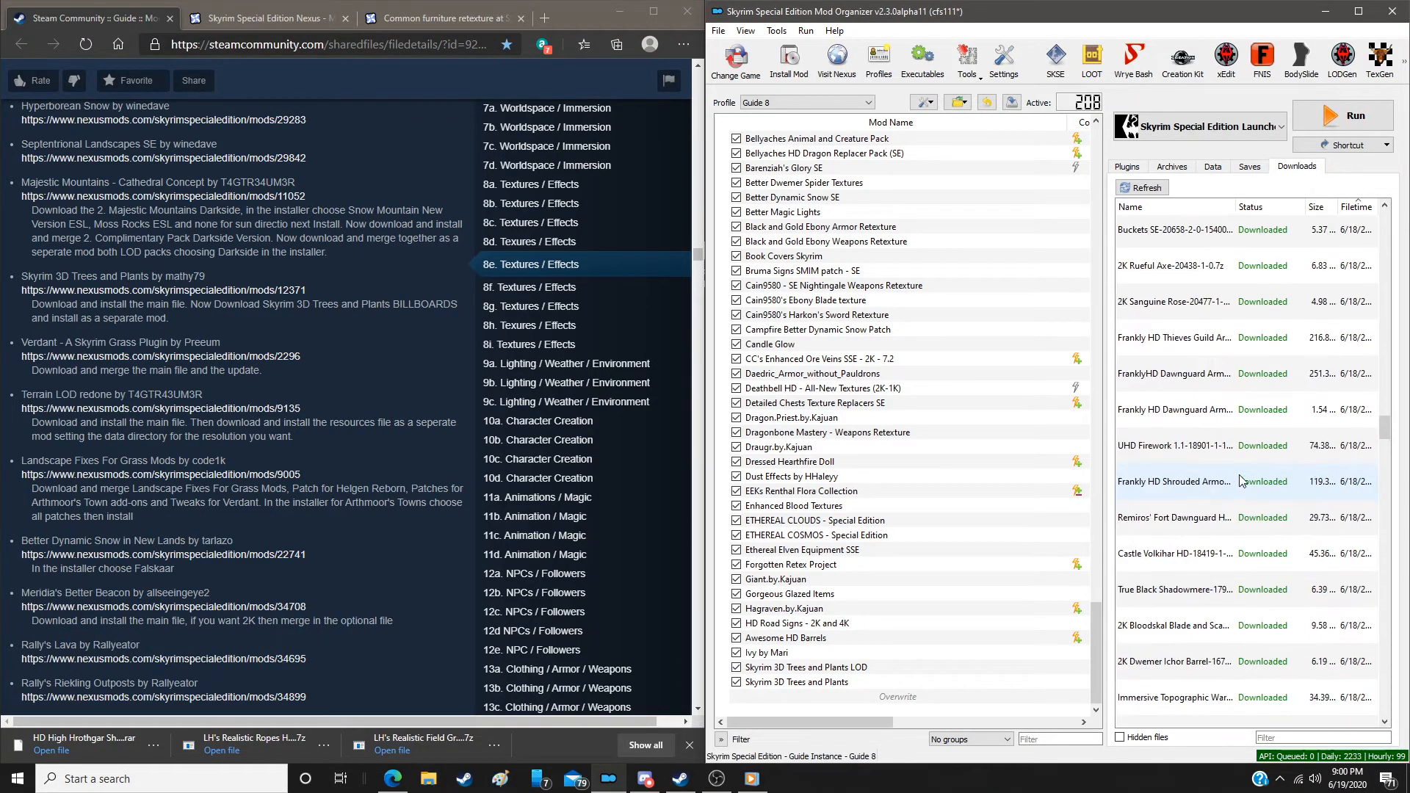
pyautogui.scroll(4, 1241, 452)
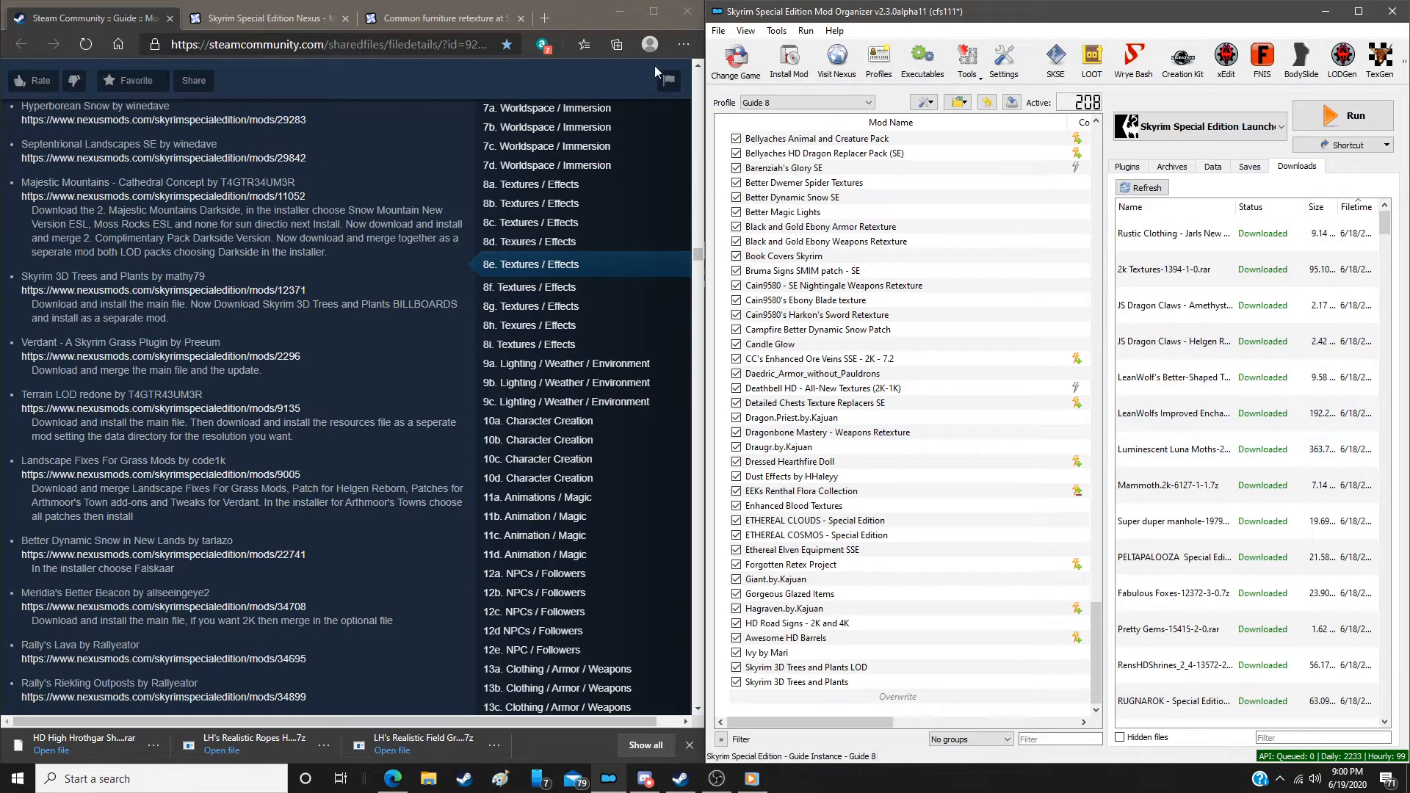
pyautogui.click(834, 102)
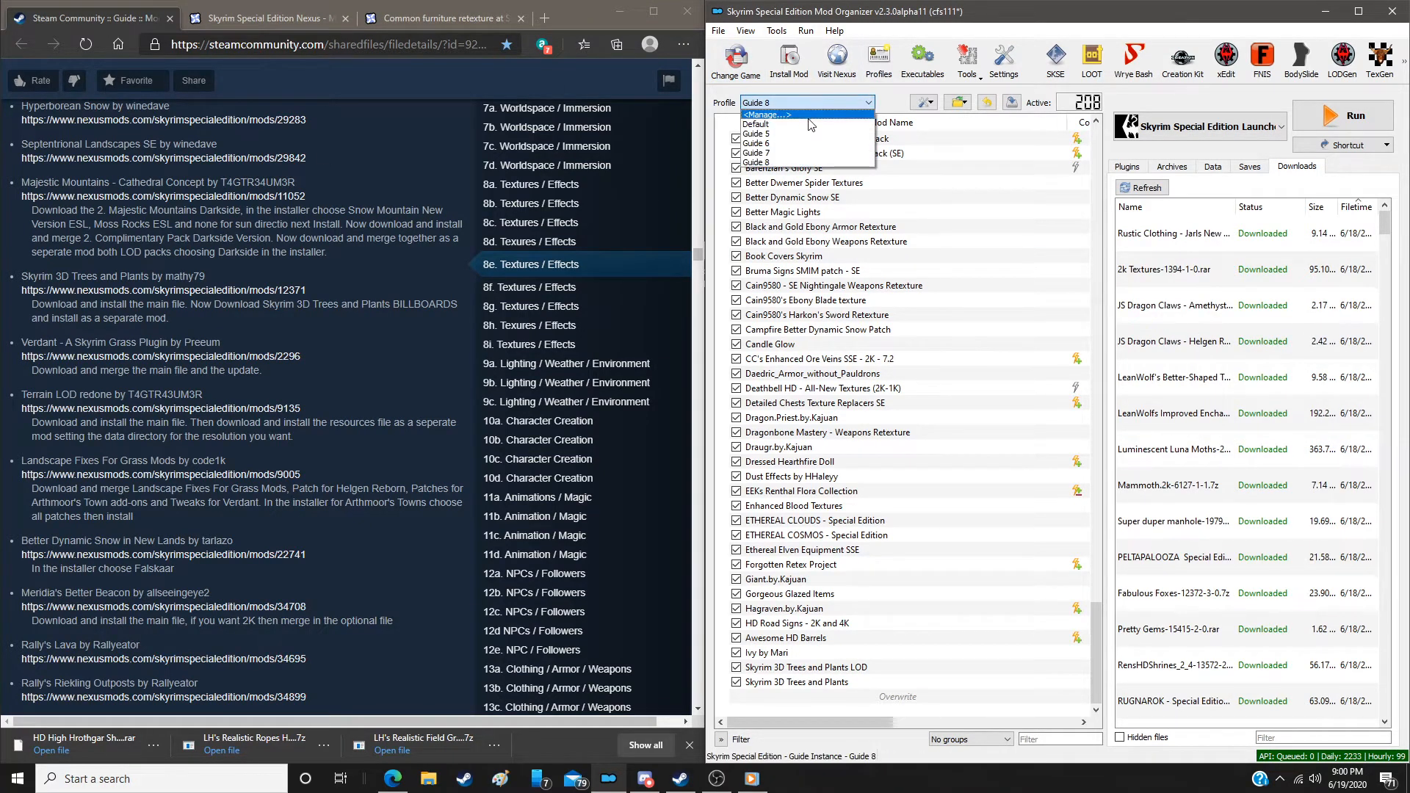
pyautogui.click(811, 124)
pyautogui.moveTo(1014, 21); pyautogui.dragTo(698, 2)
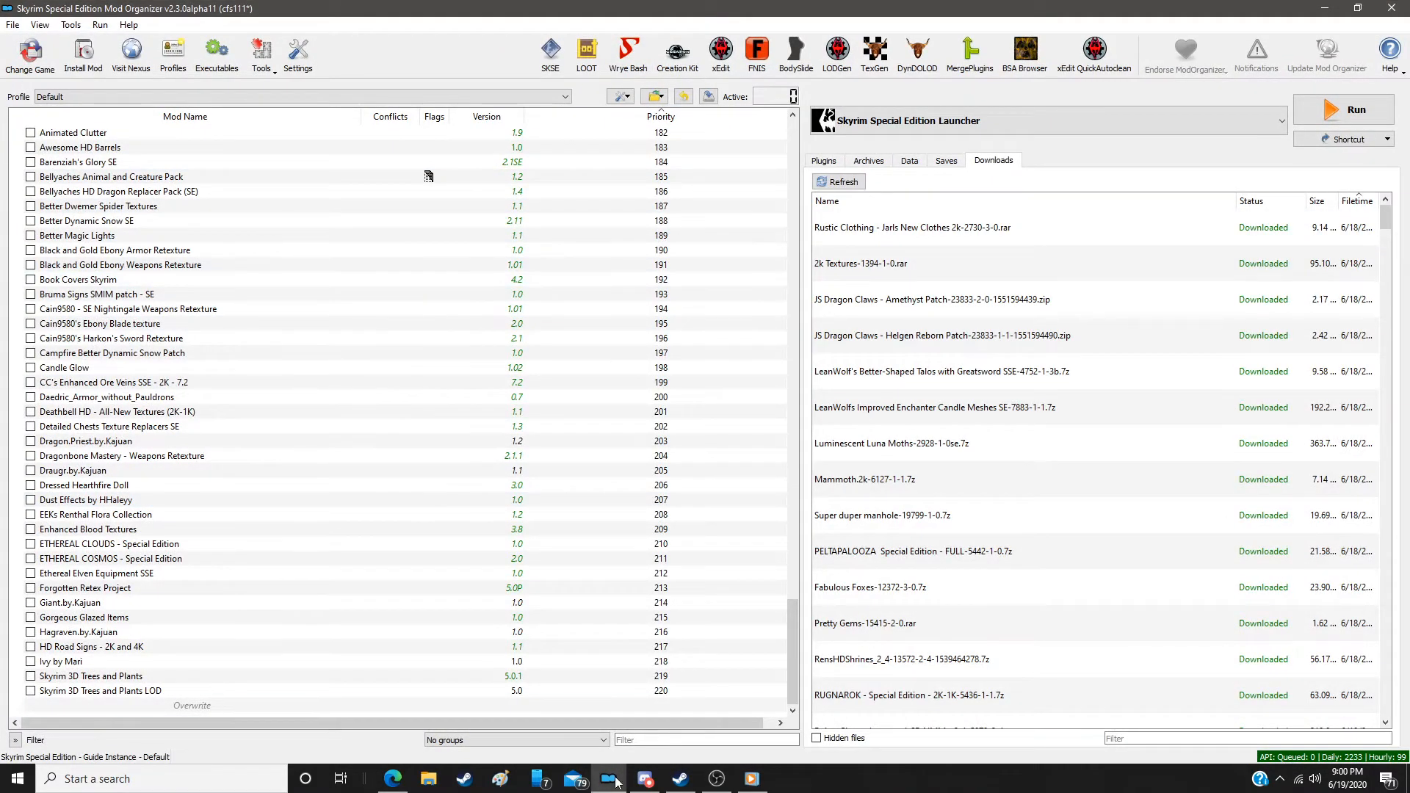
# Filter the mod list by "mari" and enable the Ivy by Mari mod
pyautogui.click(678, 735)
pyautogui.write('mari')
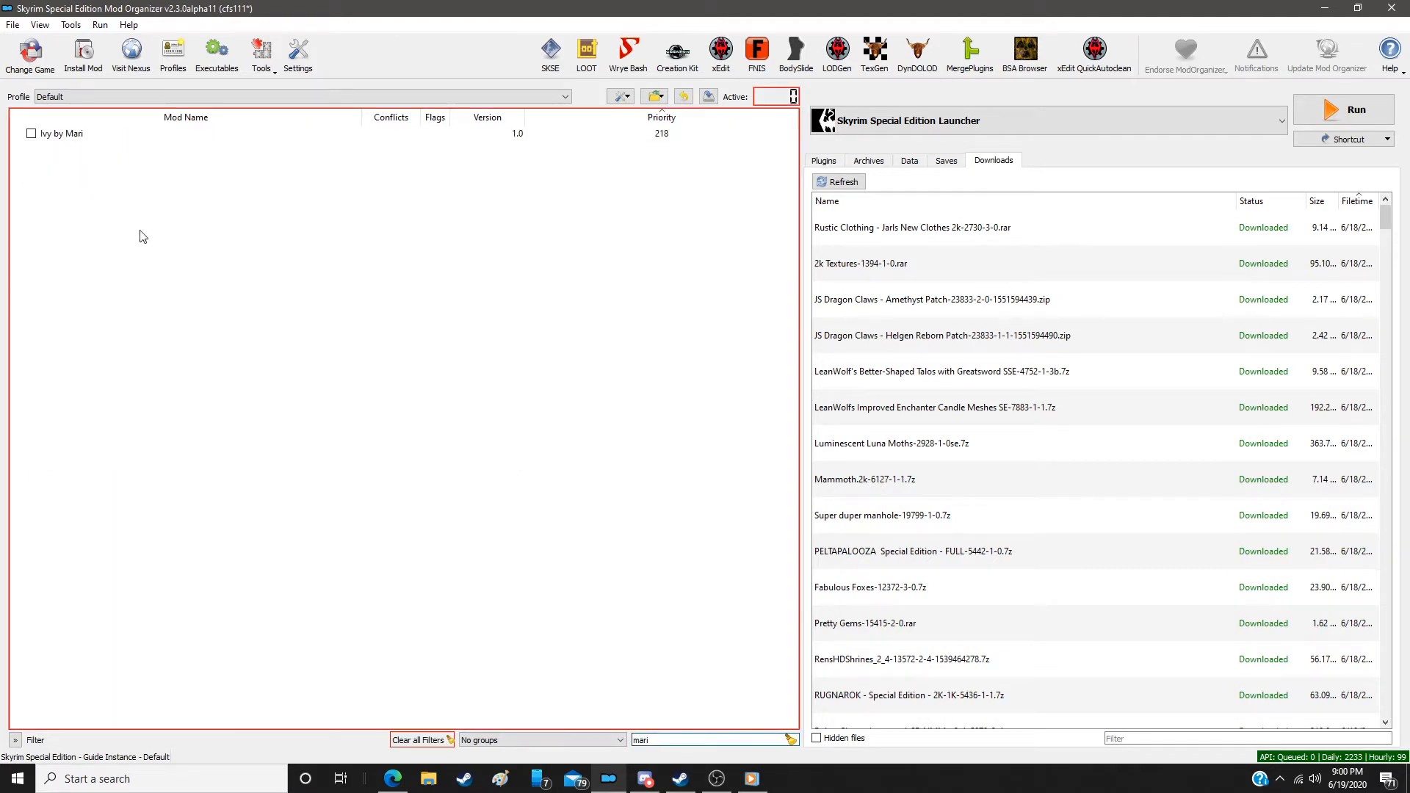
pyautogui.click(31, 133)
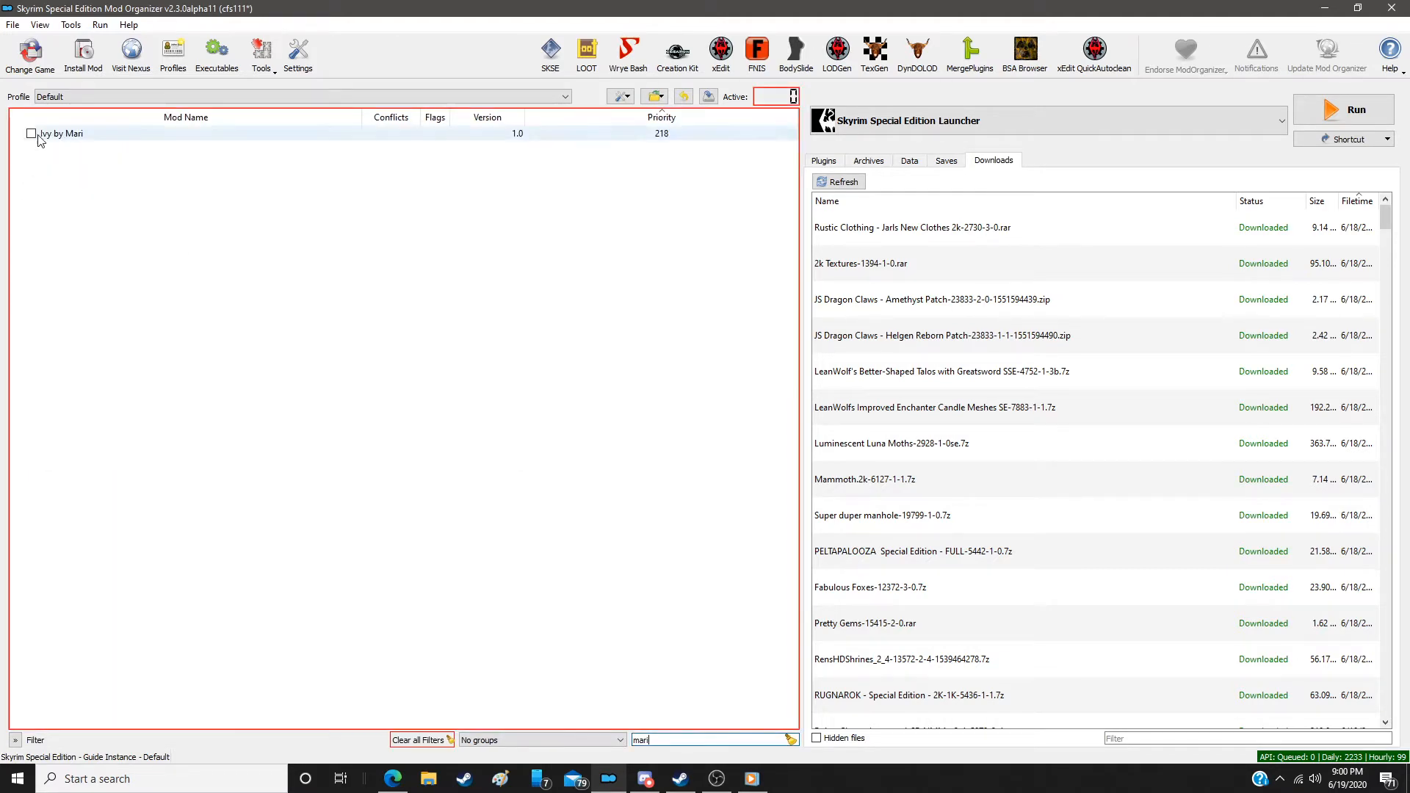
# Filter the mod list by "tree", enable Skyrim 3D Trees and Plants without its LOD mod, and clear the filter
pyautogui.doubleClick(660, 735)
pyautogui.write('tree')
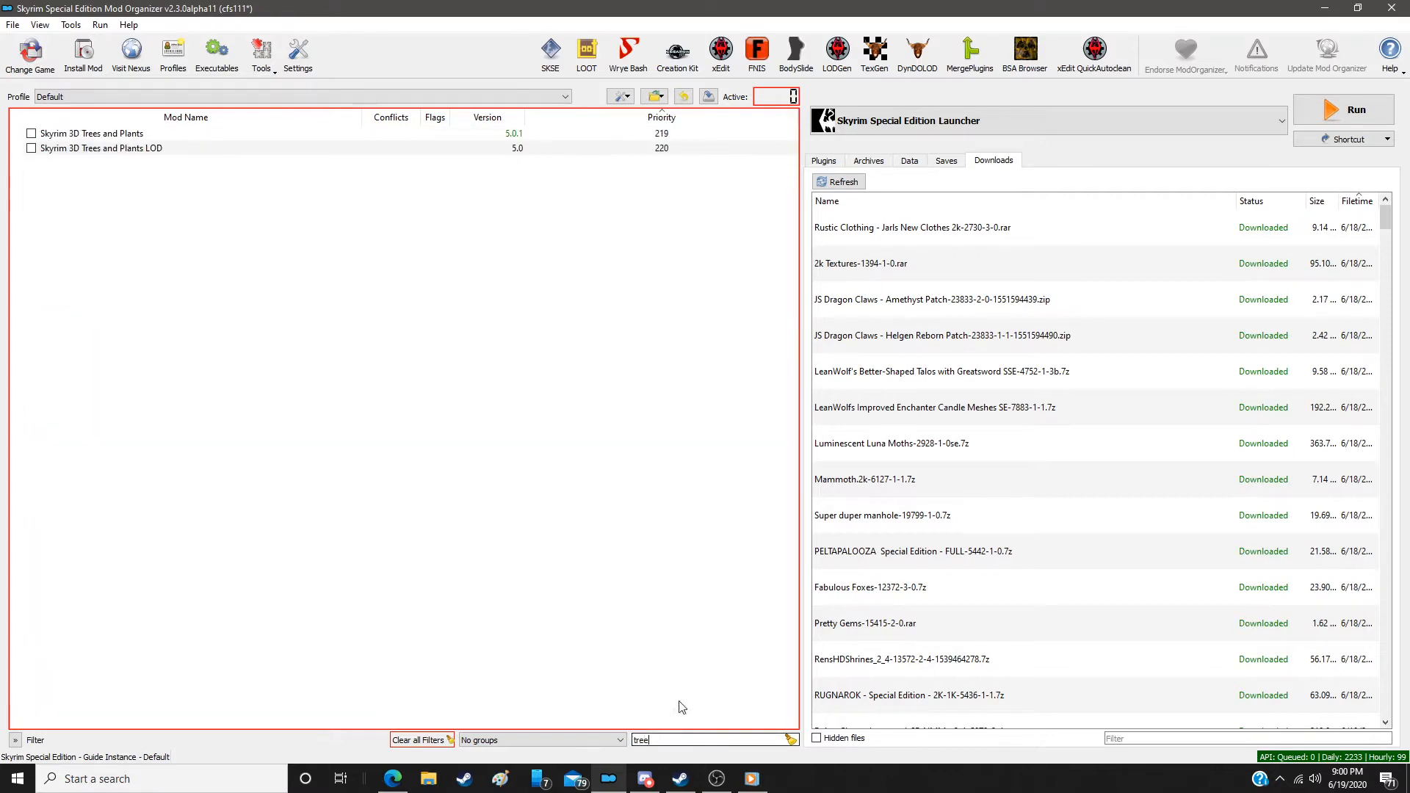
pyautogui.click(31, 134)
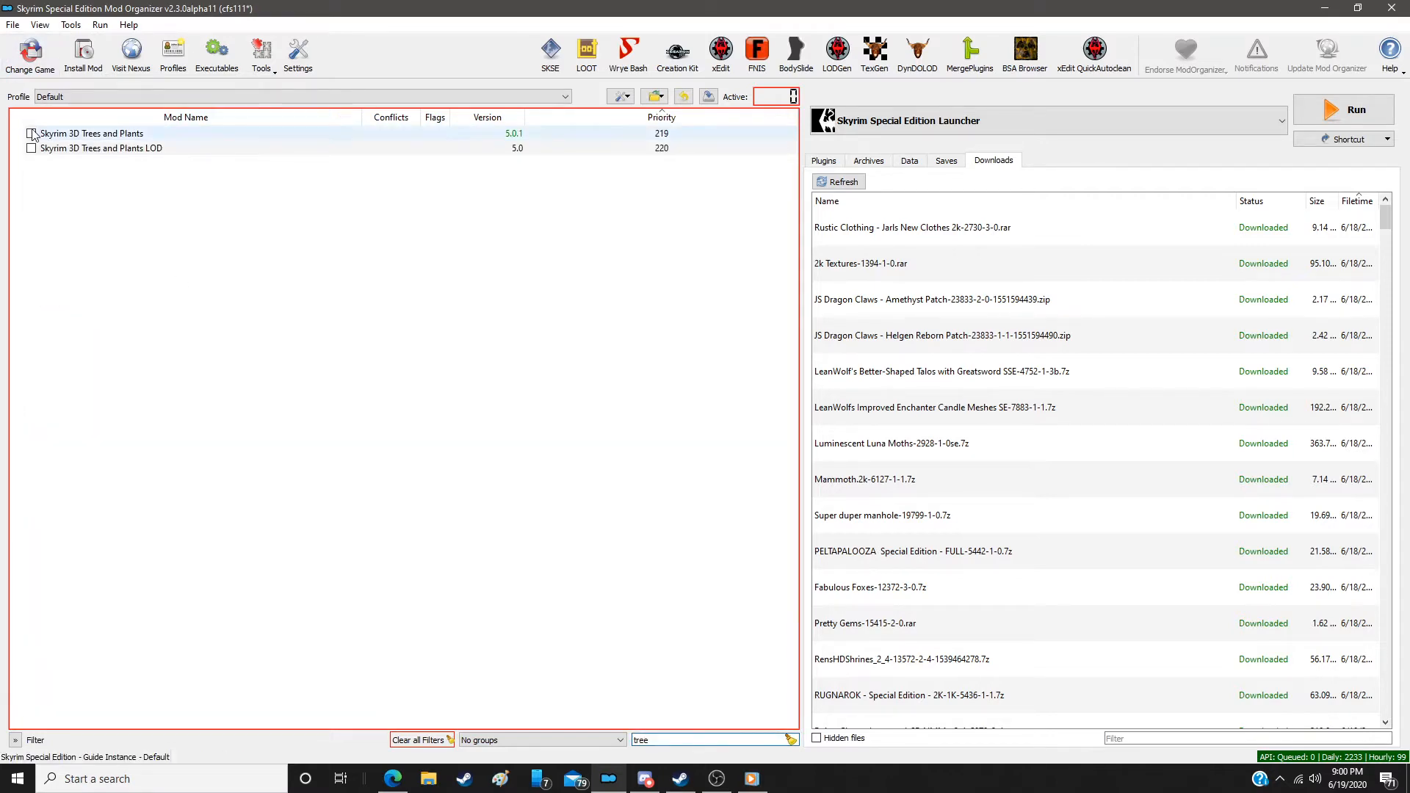
pyautogui.click(31, 134)
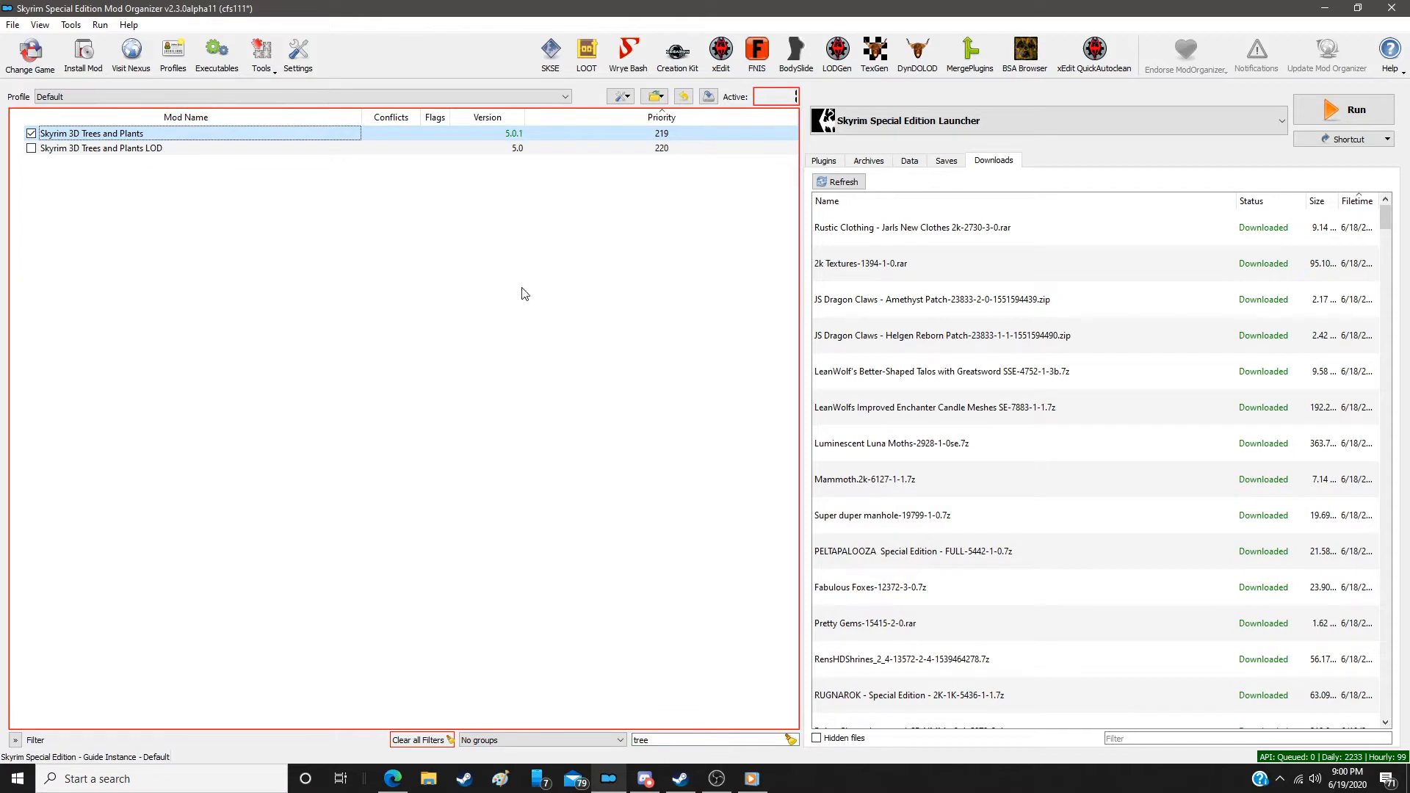
pyautogui.click(790, 740)
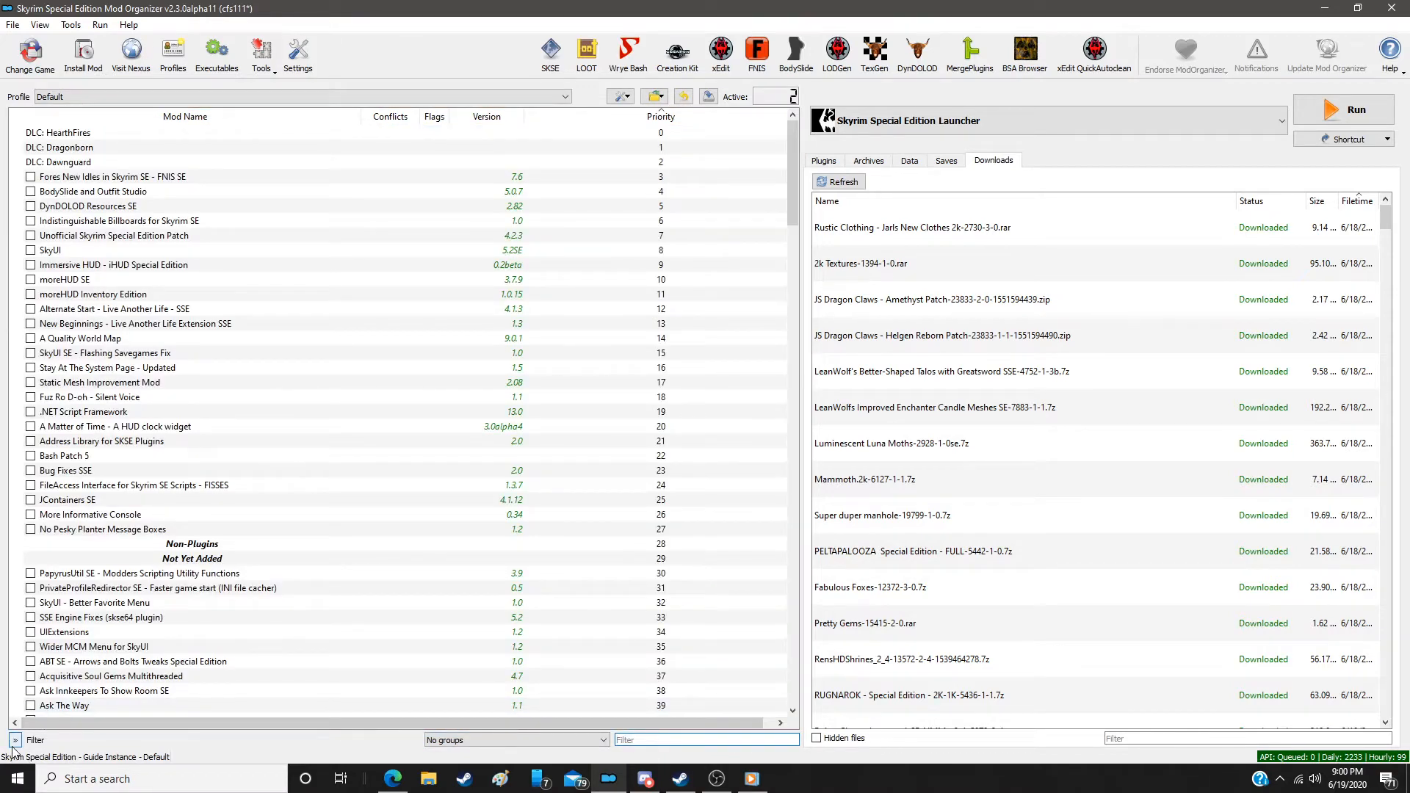
# Check the Default profile's active mods with the <Active> filter, remove that filter, and view the plugin list
pyautogui.click(14, 740)
pyautogui.click(20, 134)
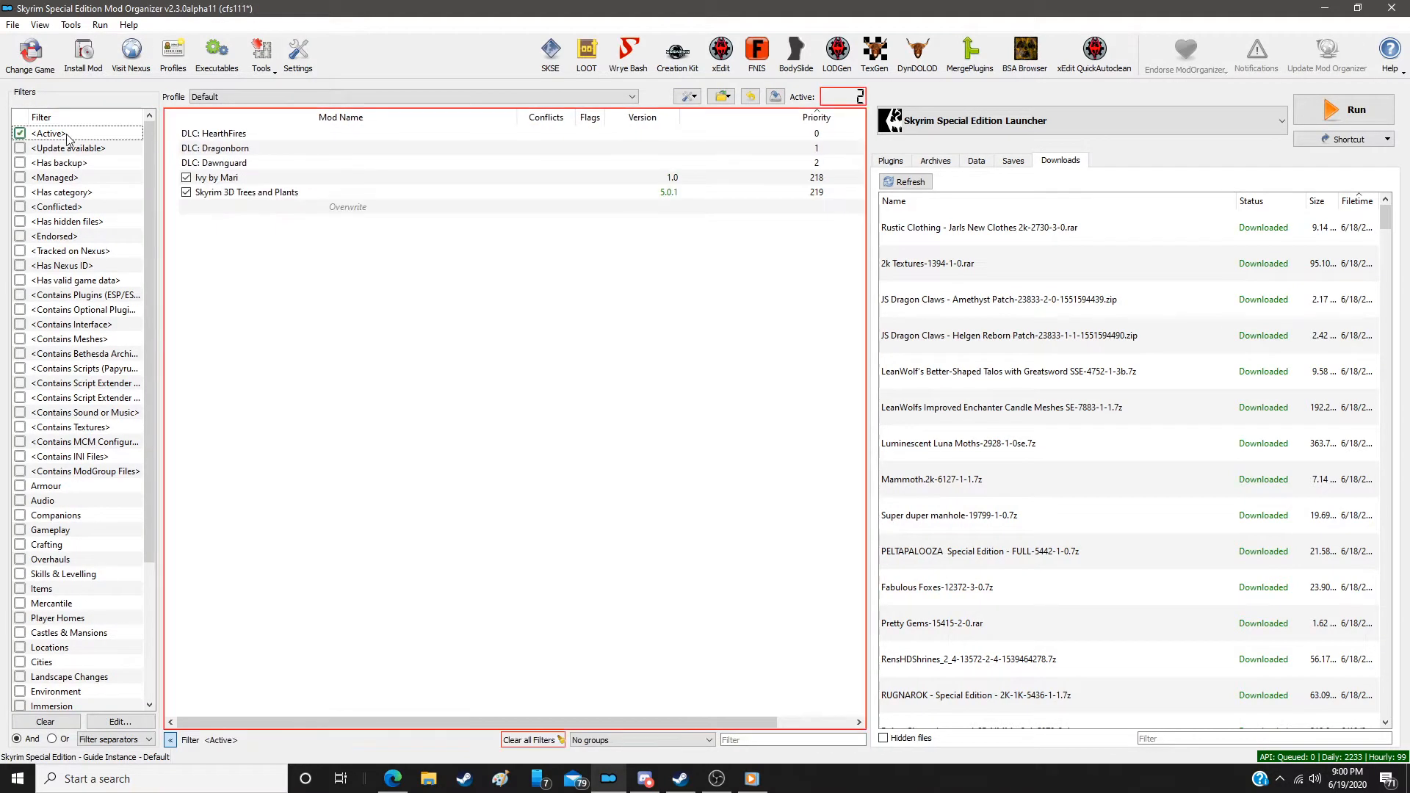
pyautogui.click(68, 138)
pyautogui.click(68, 138)
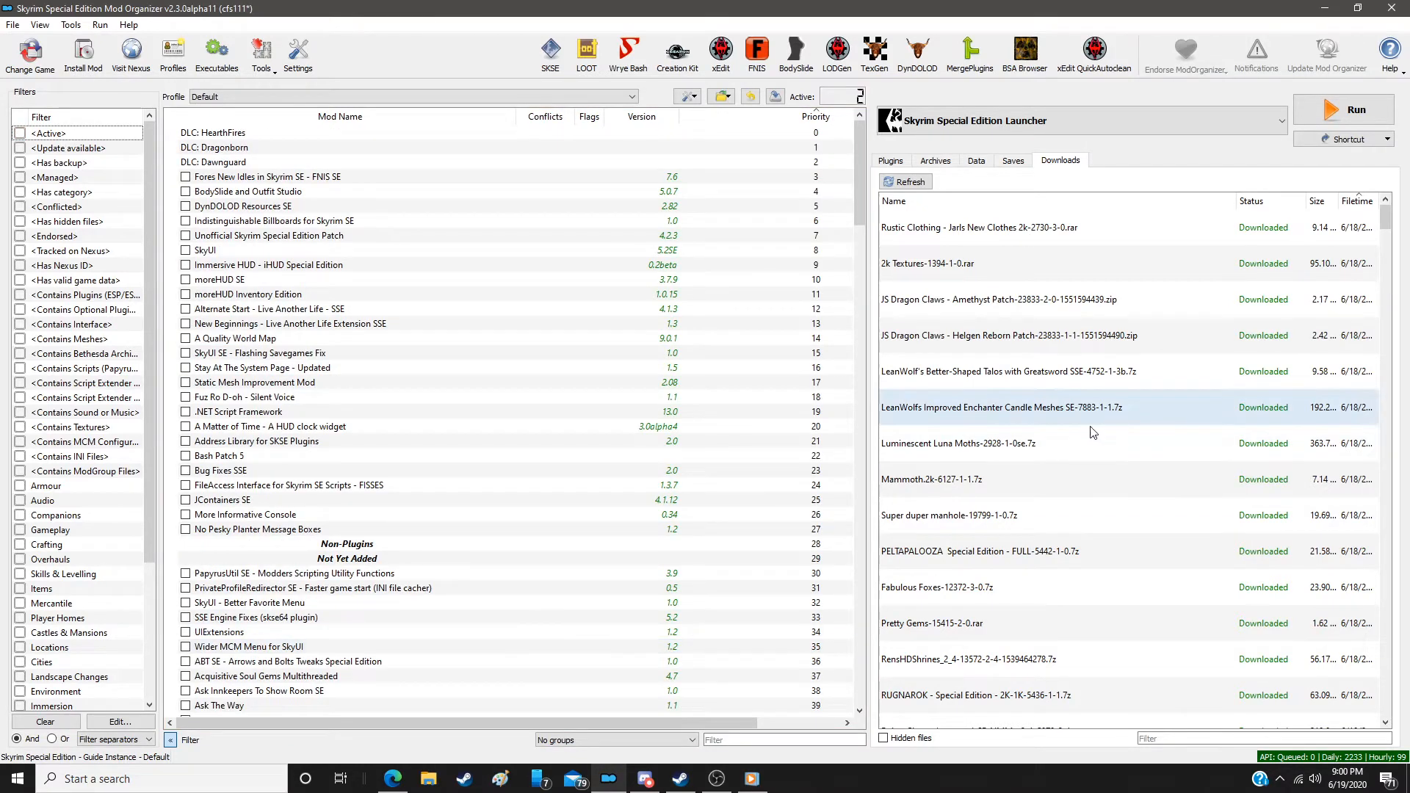
pyautogui.click(890, 163)
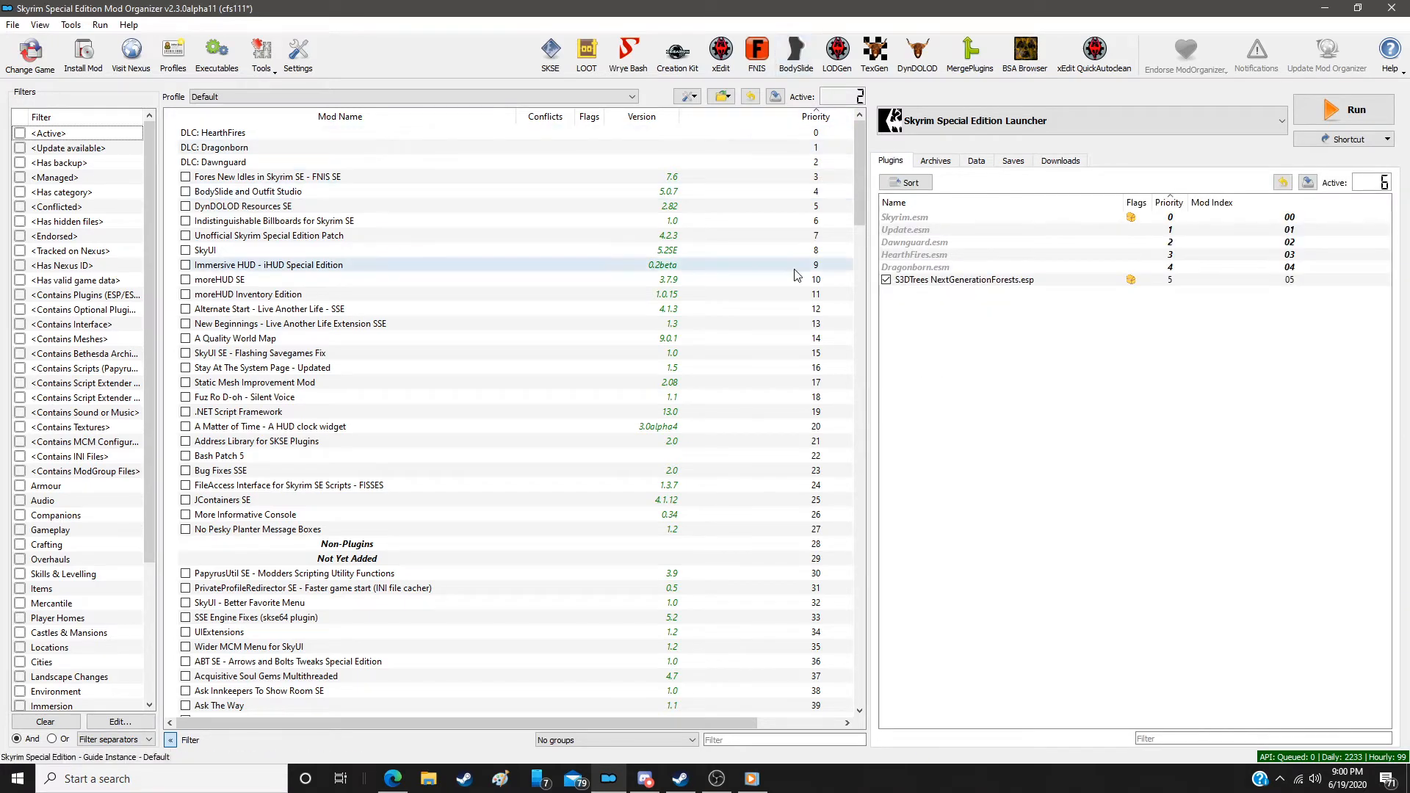
# Arrange the browser with the Steam guide and the Mod Organizer window side by side
pyautogui.hotkey('alt', 'Tab')
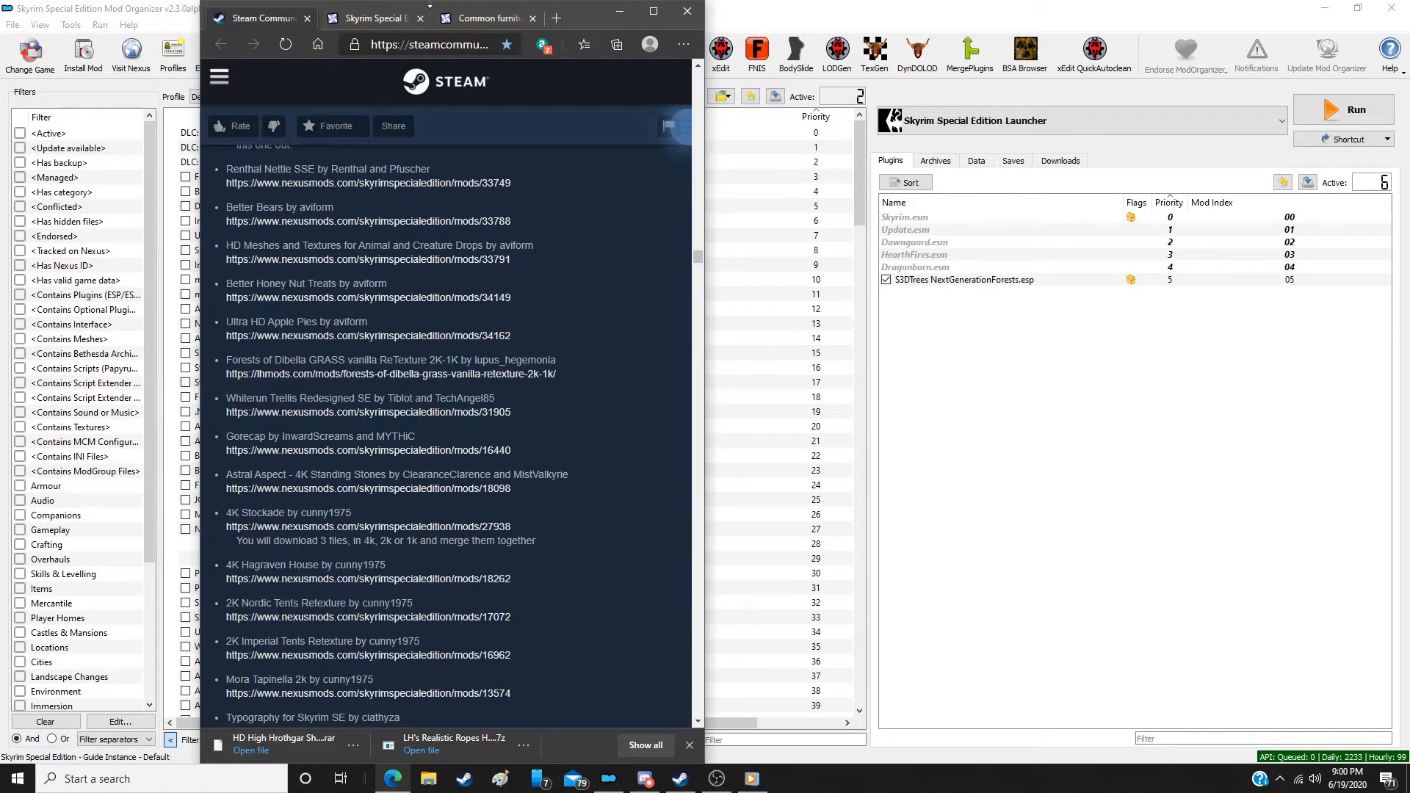
pyautogui.moveTo(585, 17); pyautogui.dragTo(629, 0)
pyautogui.moveTo(840, 12); pyautogui.dragTo(195, 232)
pyautogui.moveTo(4, 232)
pyautogui.mouseDown()
pyautogui.moveTo(93, 232)
pyautogui.moveTo(0, 232)
pyautogui.mouseUp()
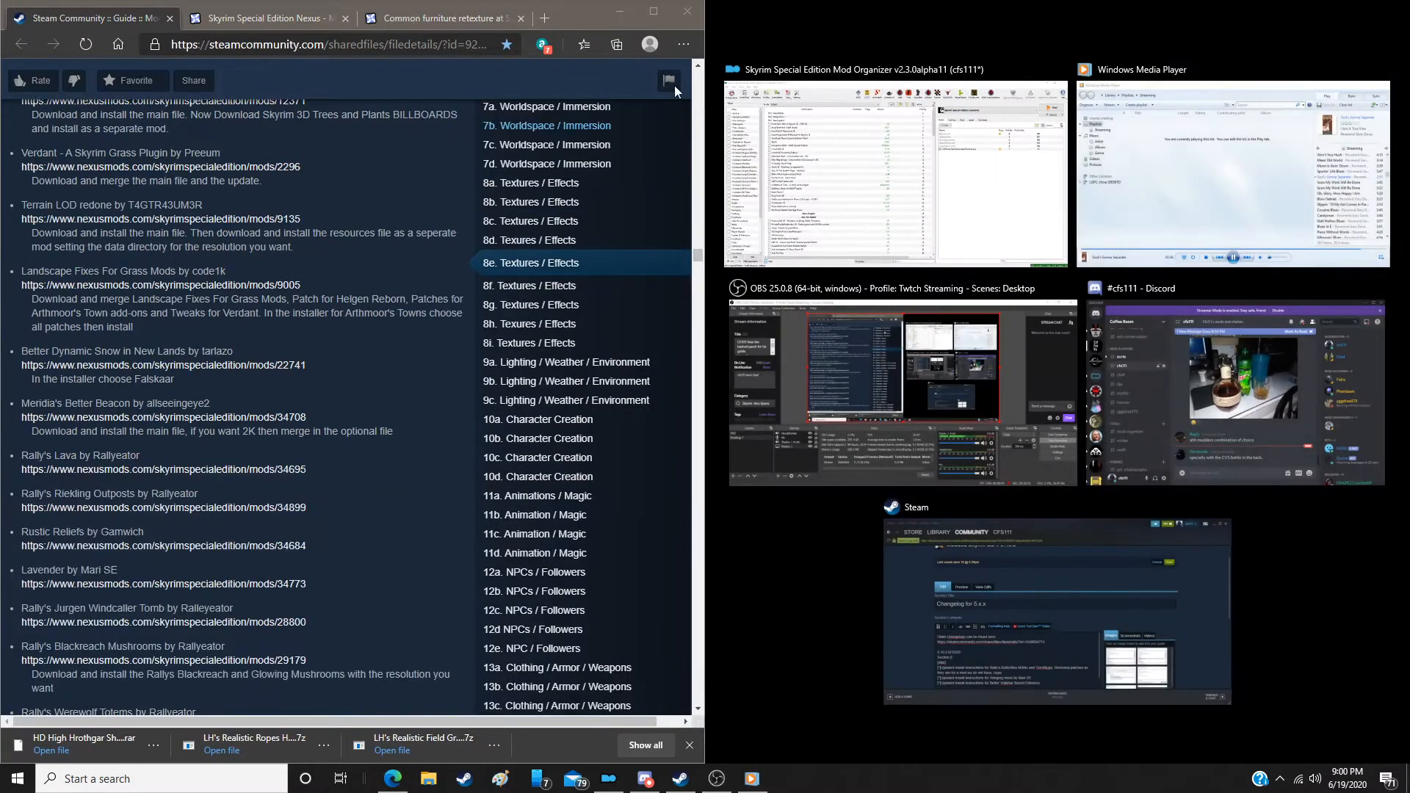
pyautogui.click(936, 119)
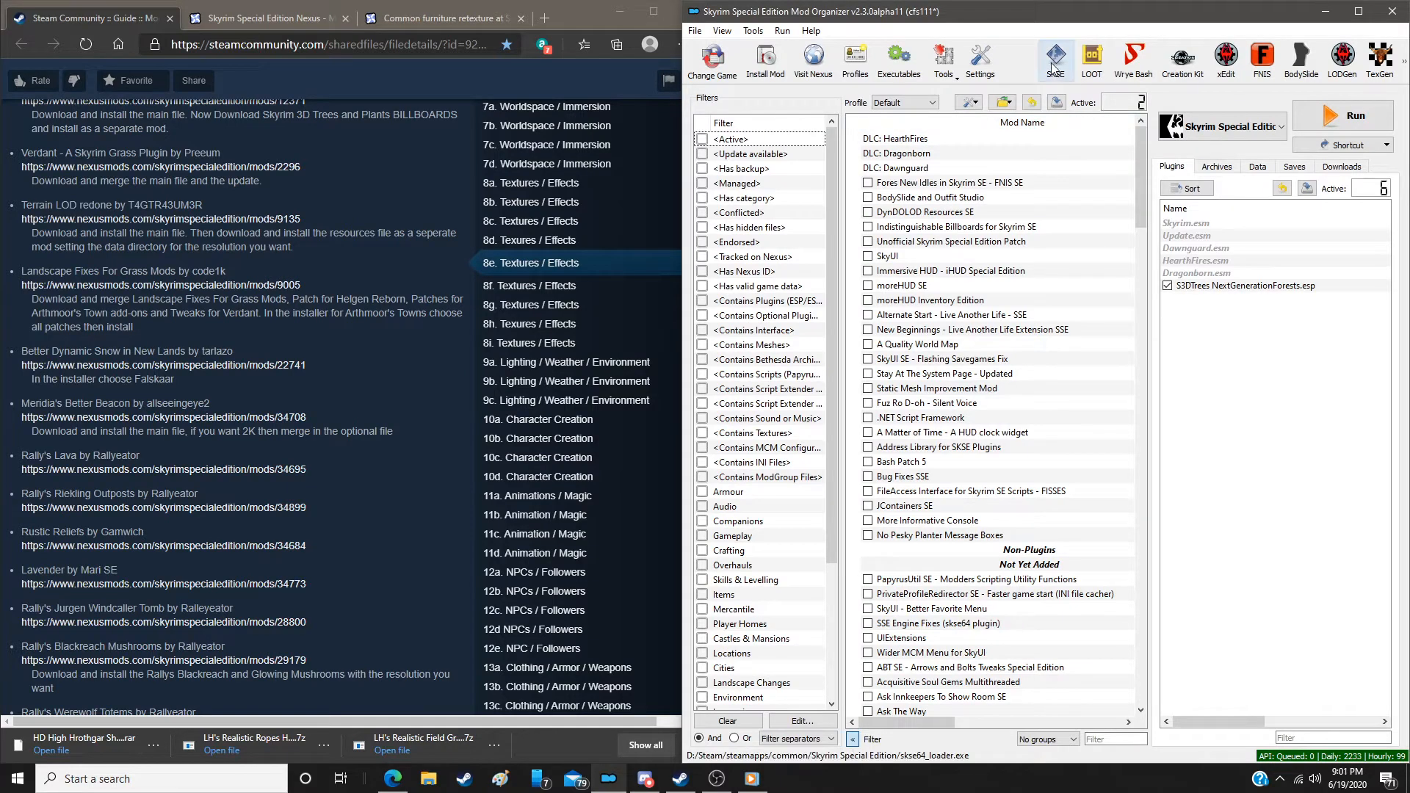
# Launch xEdit from Mod Organizer and load all checked modules, including S3DTrees NextGenerationForests.esp
pyautogui.click(1232, 59)
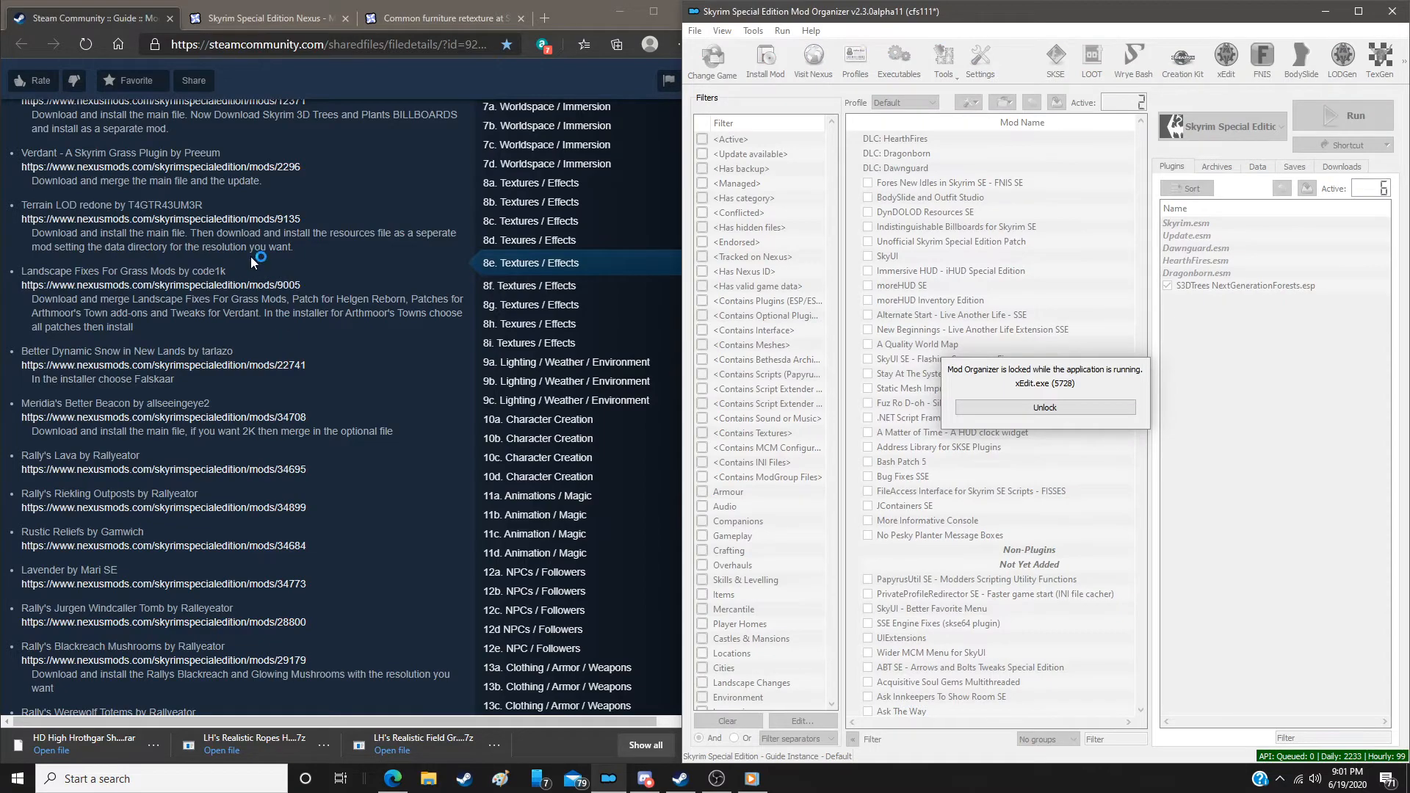
pyautogui.scroll(5, 66, 367)
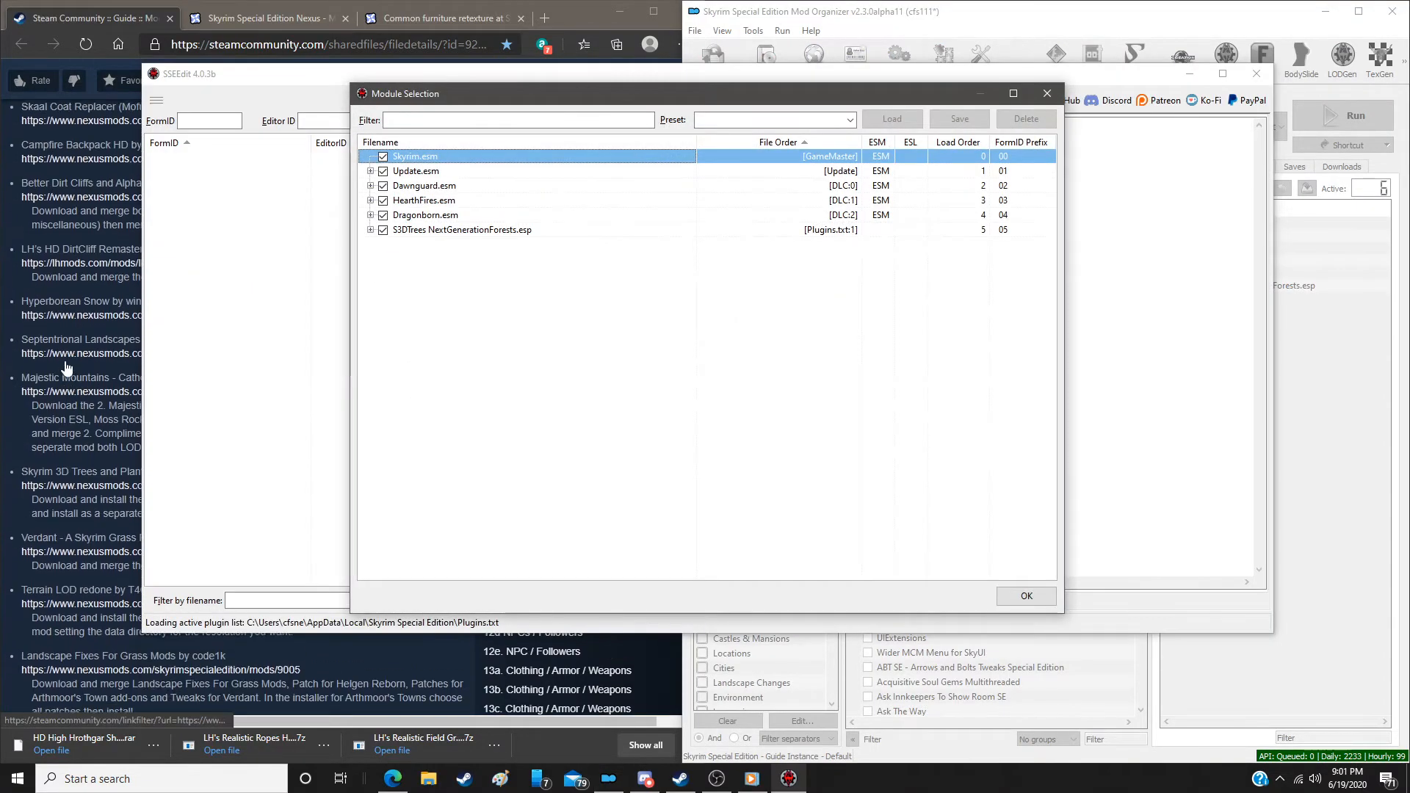
pyautogui.scroll(12, 66, 367)
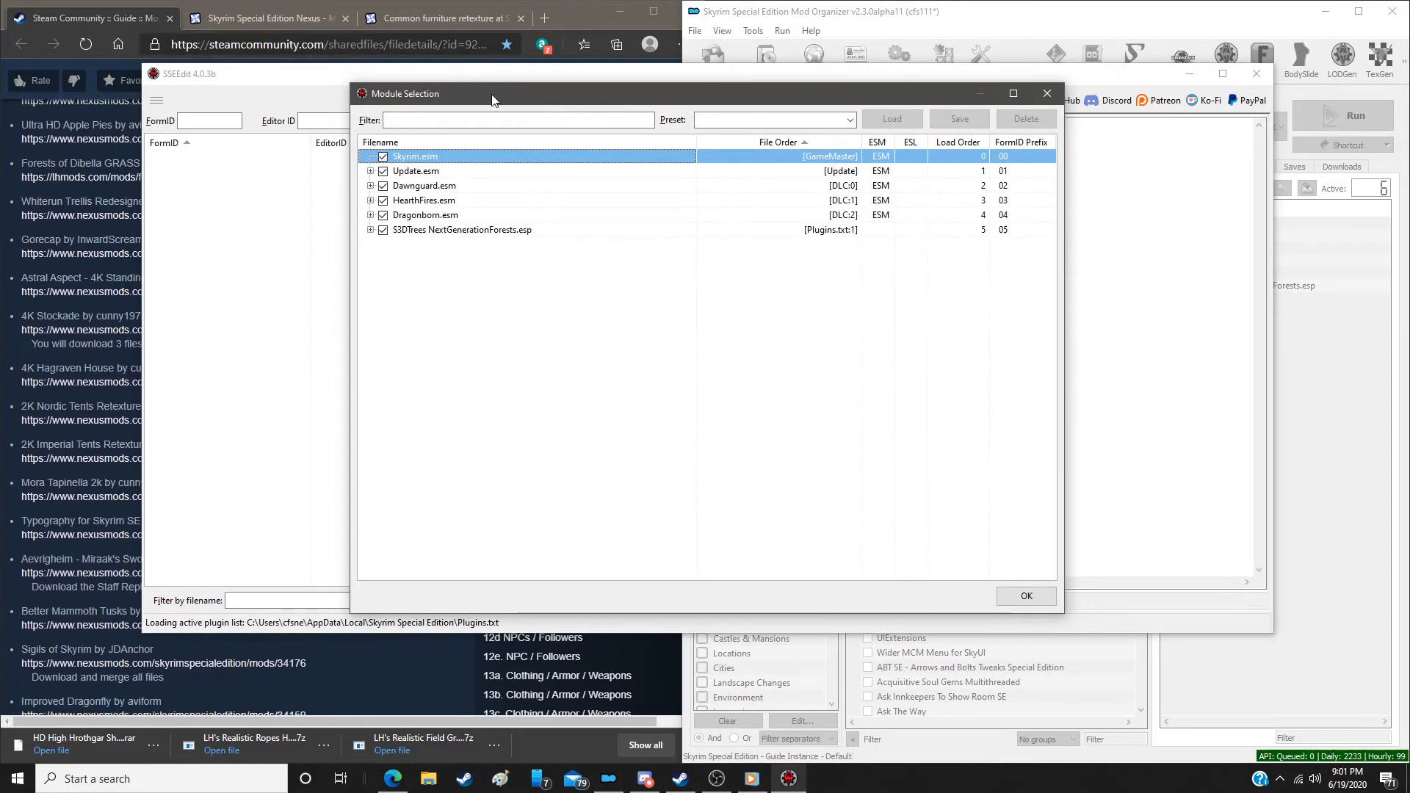
pyautogui.moveTo(492, 99); pyautogui.dragTo(780, 204)
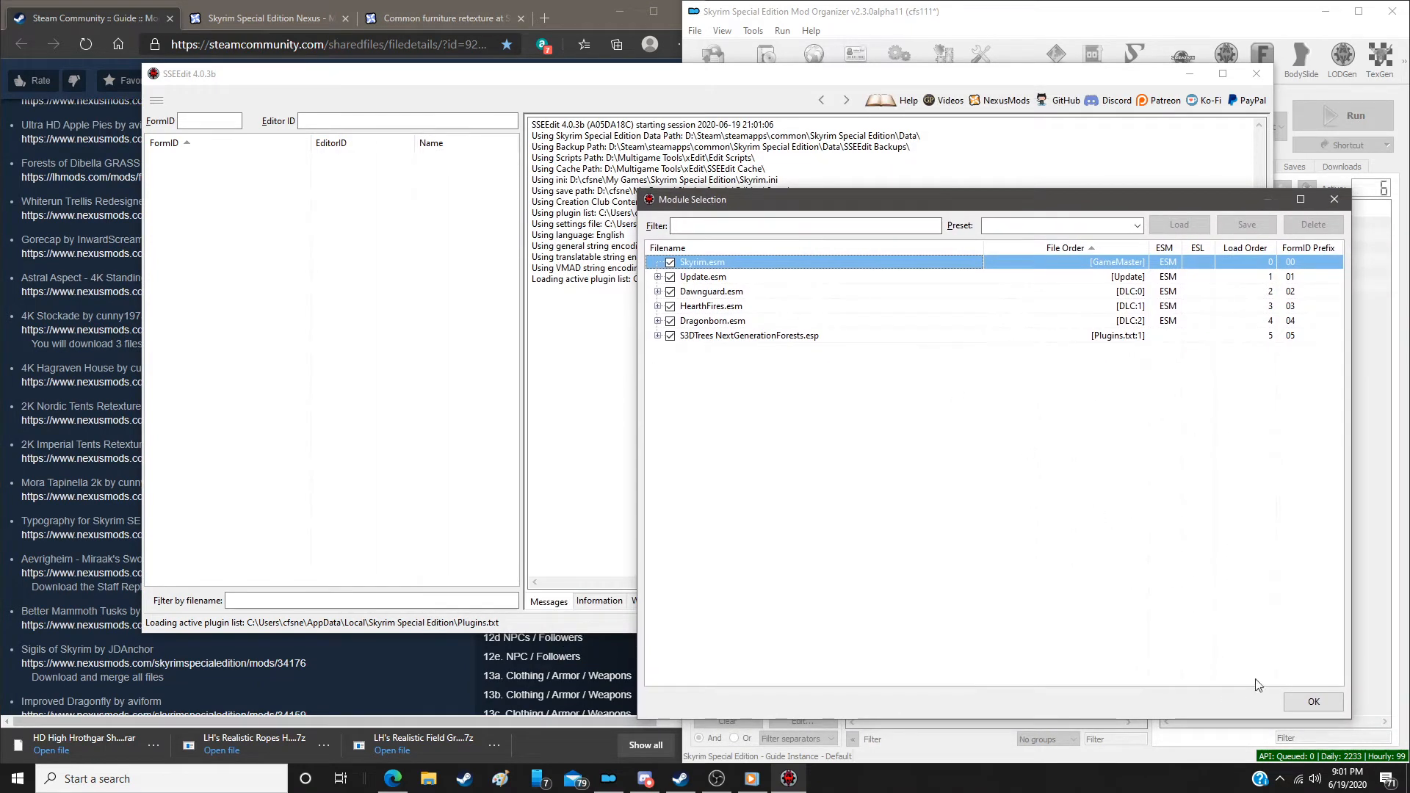
pyautogui.click(1312, 703)
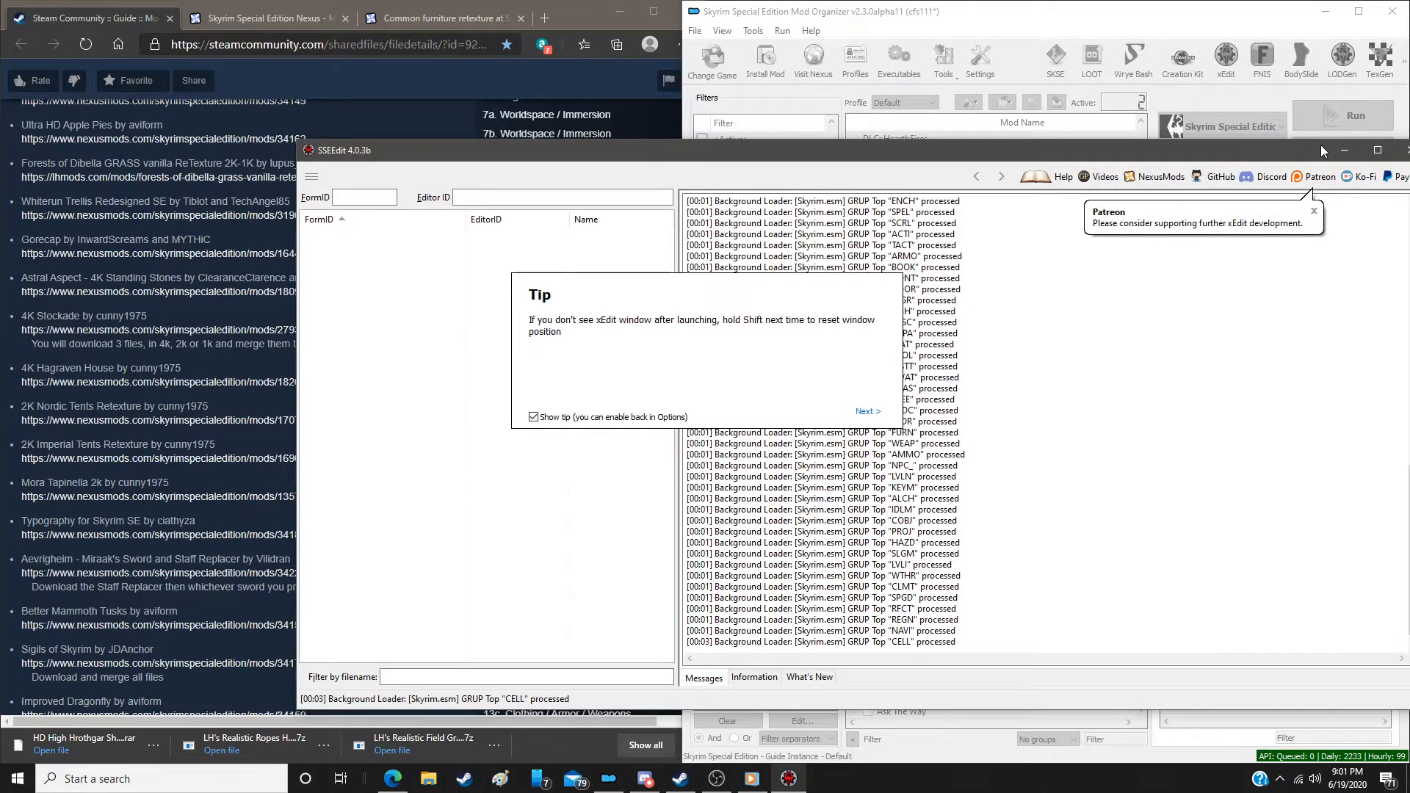
# Switch to the Steam guide in the browser and find the Ivy by Mari patch instructions in the Textures / Effects sections
pyautogui.click(359, 92)
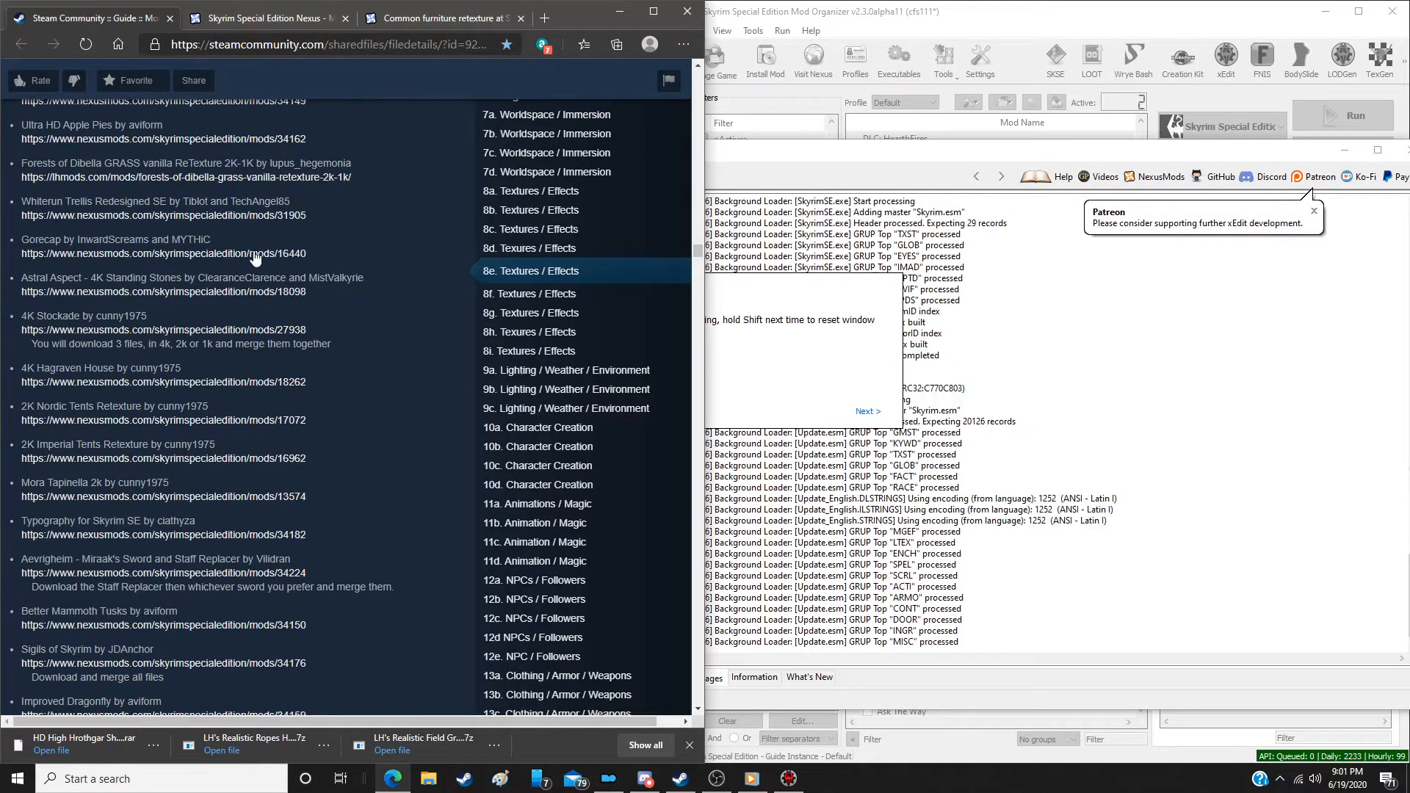
pyautogui.click(527, 193)
pyautogui.scroll(-15, 231, 344)
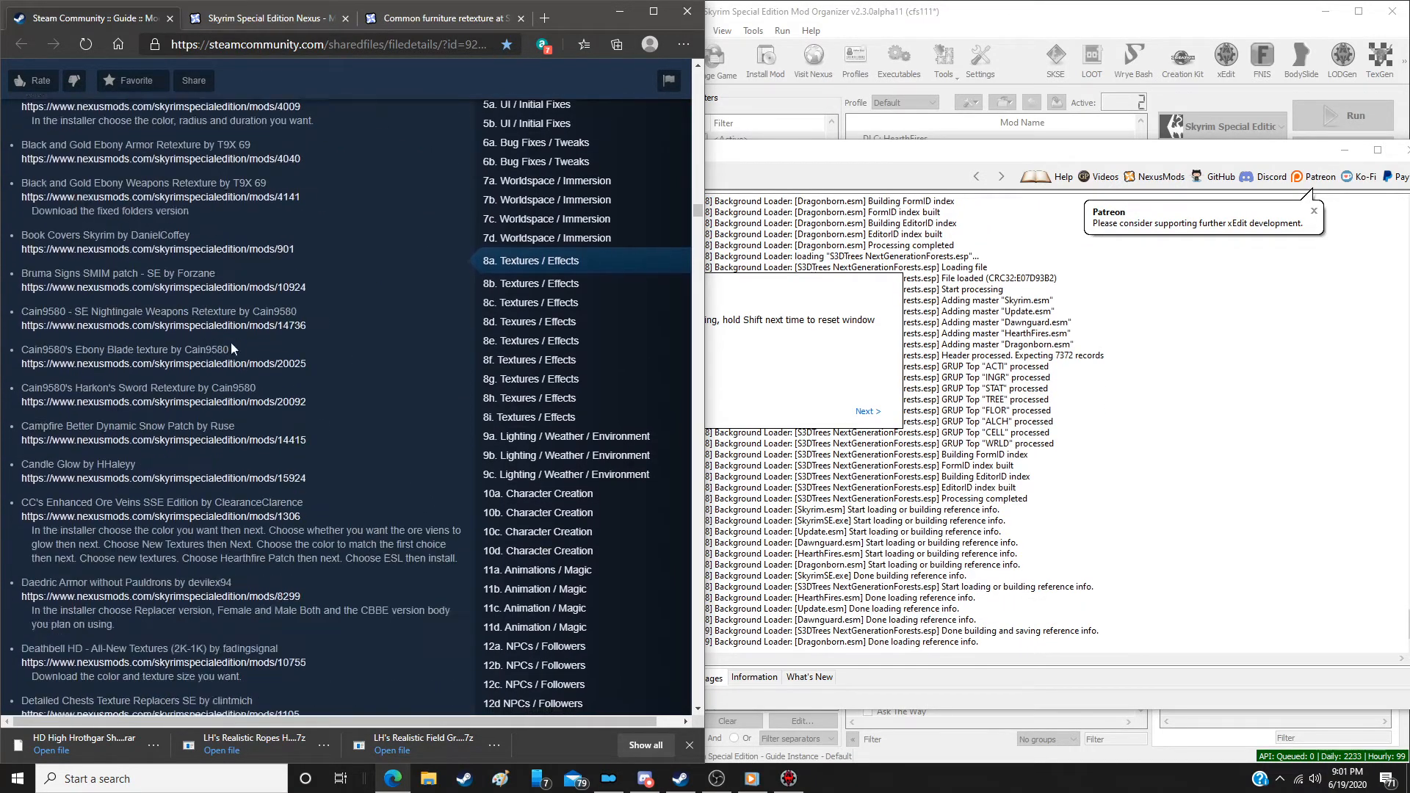
pyautogui.scroll(-15, 232, 348)
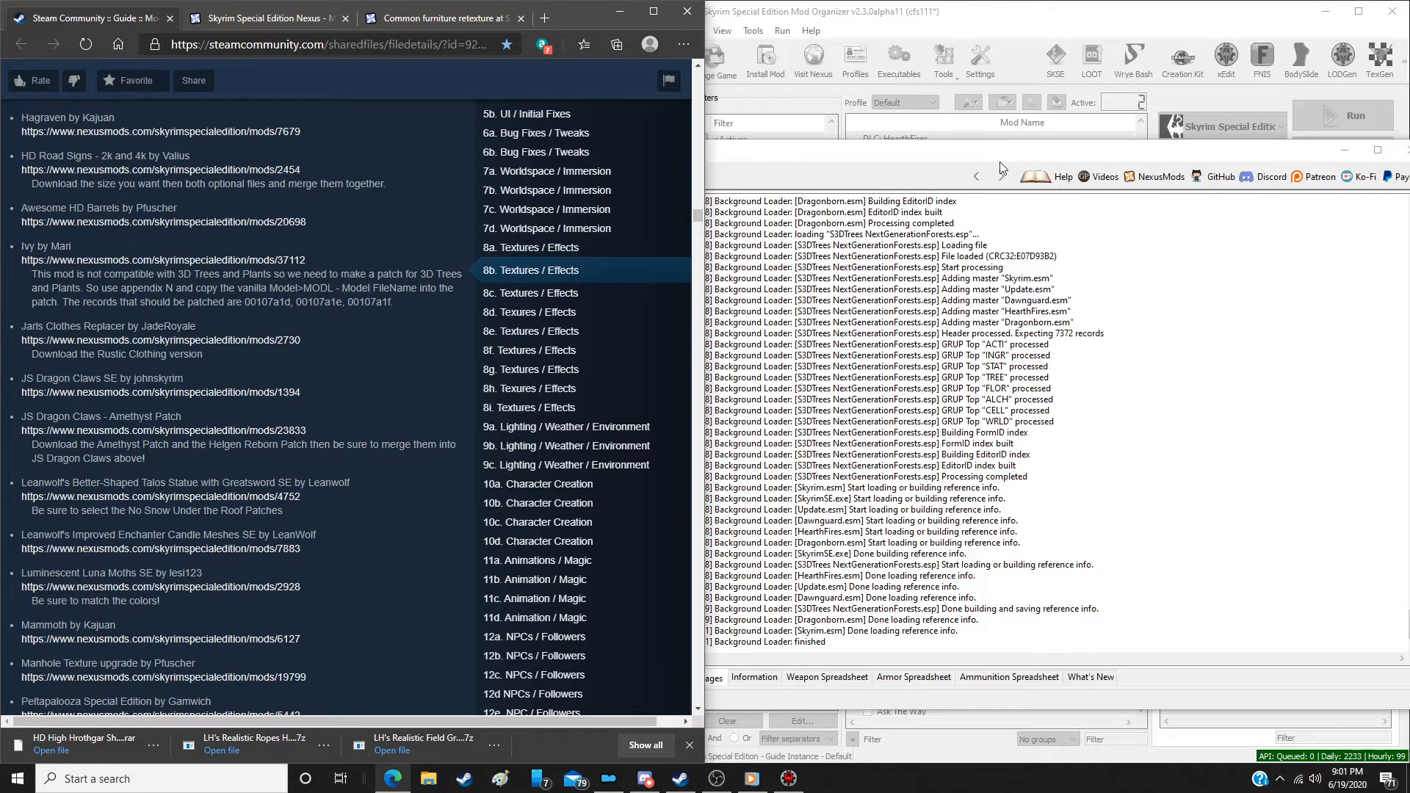
# Move the SSEEdit window fully into view and minimize the browser
pyautogui.moveTo(985, 154); pyautogui.dragTo(902, 135)
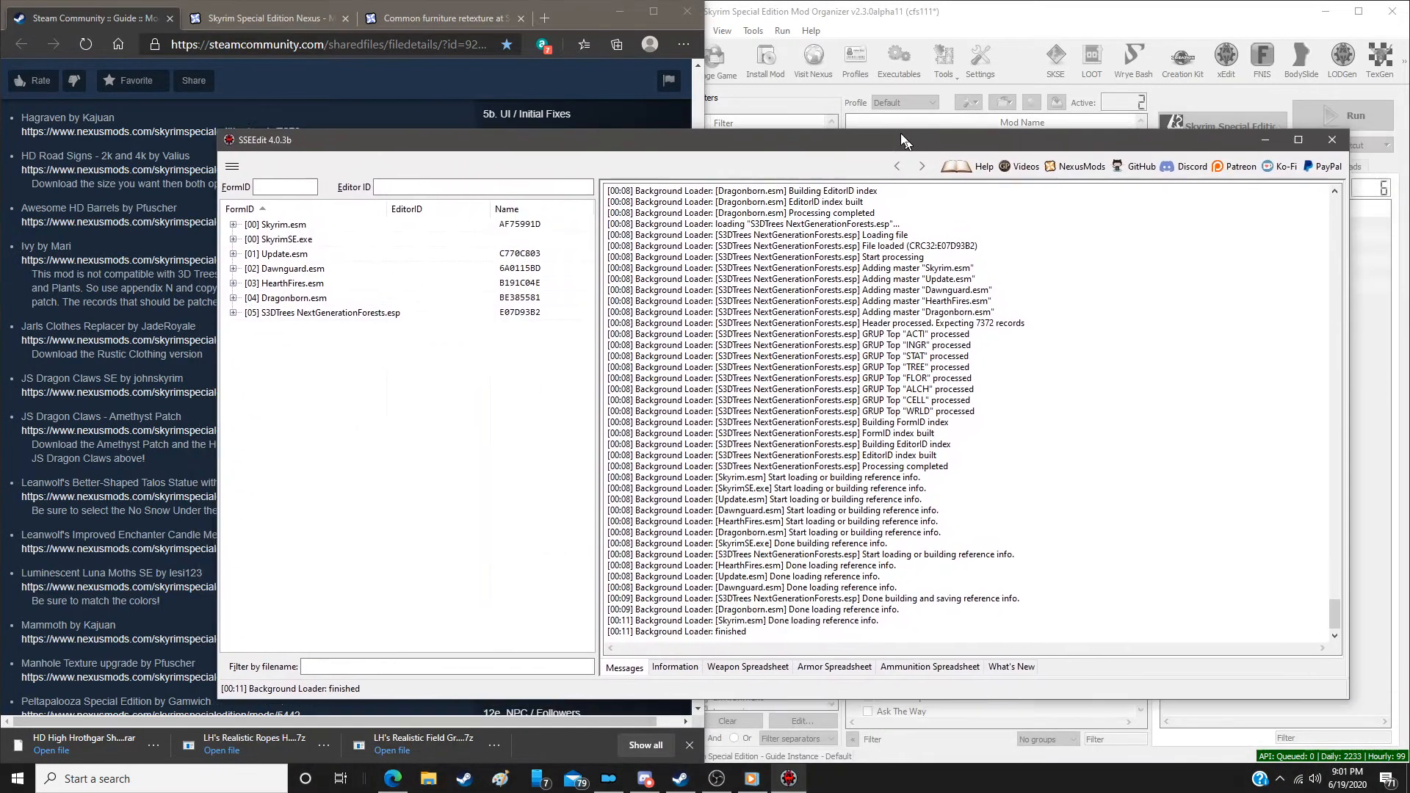
pyautogui.click(597, 7)
pyautogui.click(619, 11)
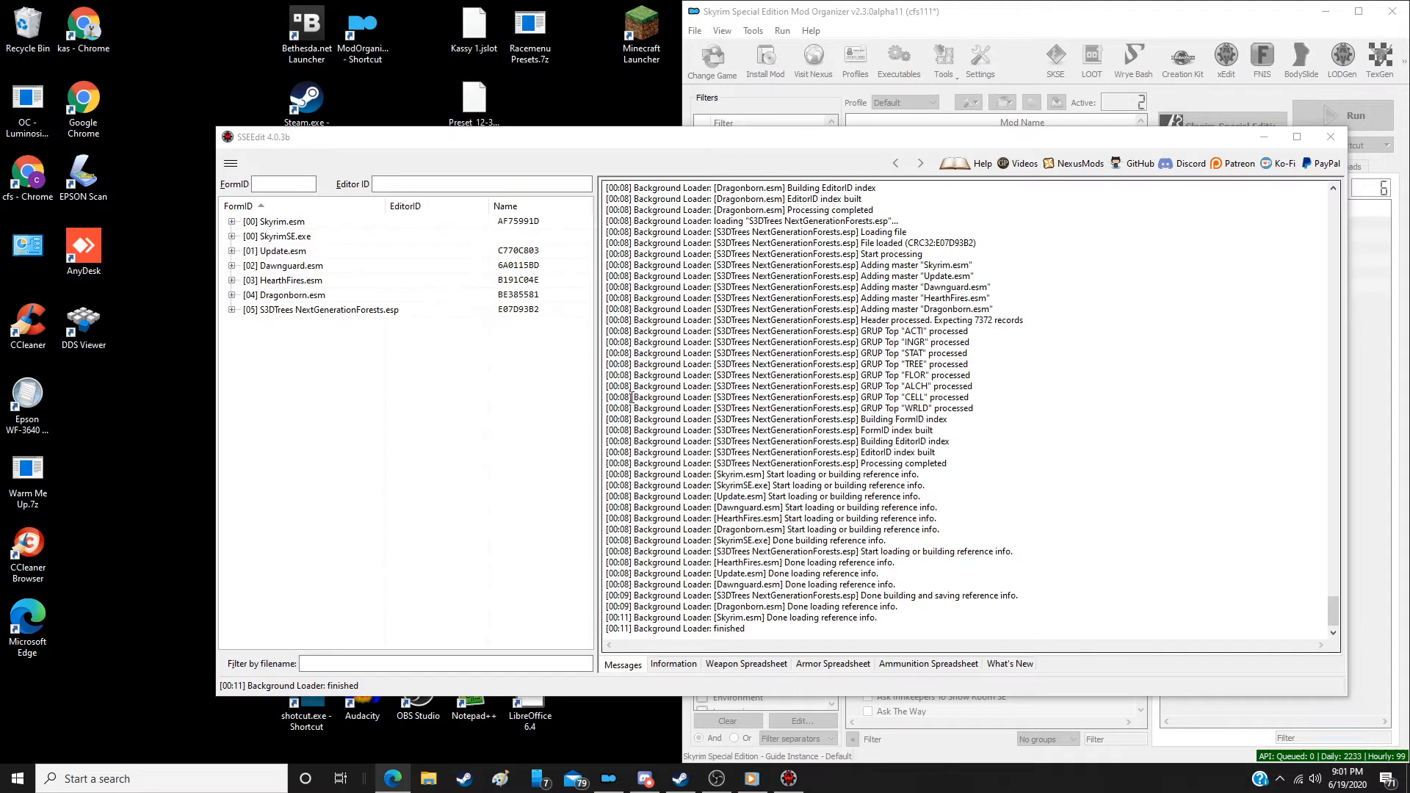
# Find record 107a1d and copy its S3DTrees NextGenerationForests version as an override into a new ESL-flagged .esp file
pyautogui.click(265, 185)
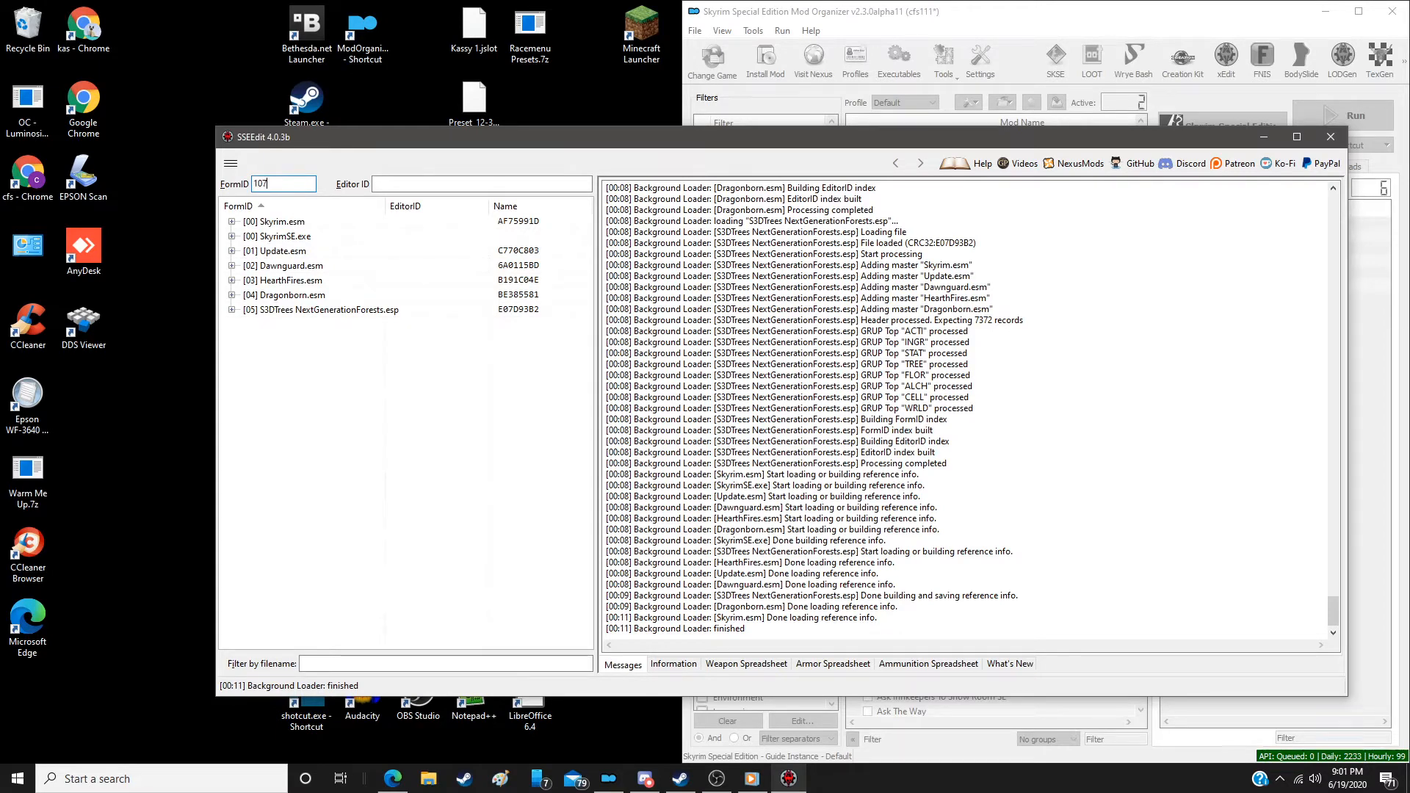
pyautogui.write('107a1d')
pyautogui.press('Return')
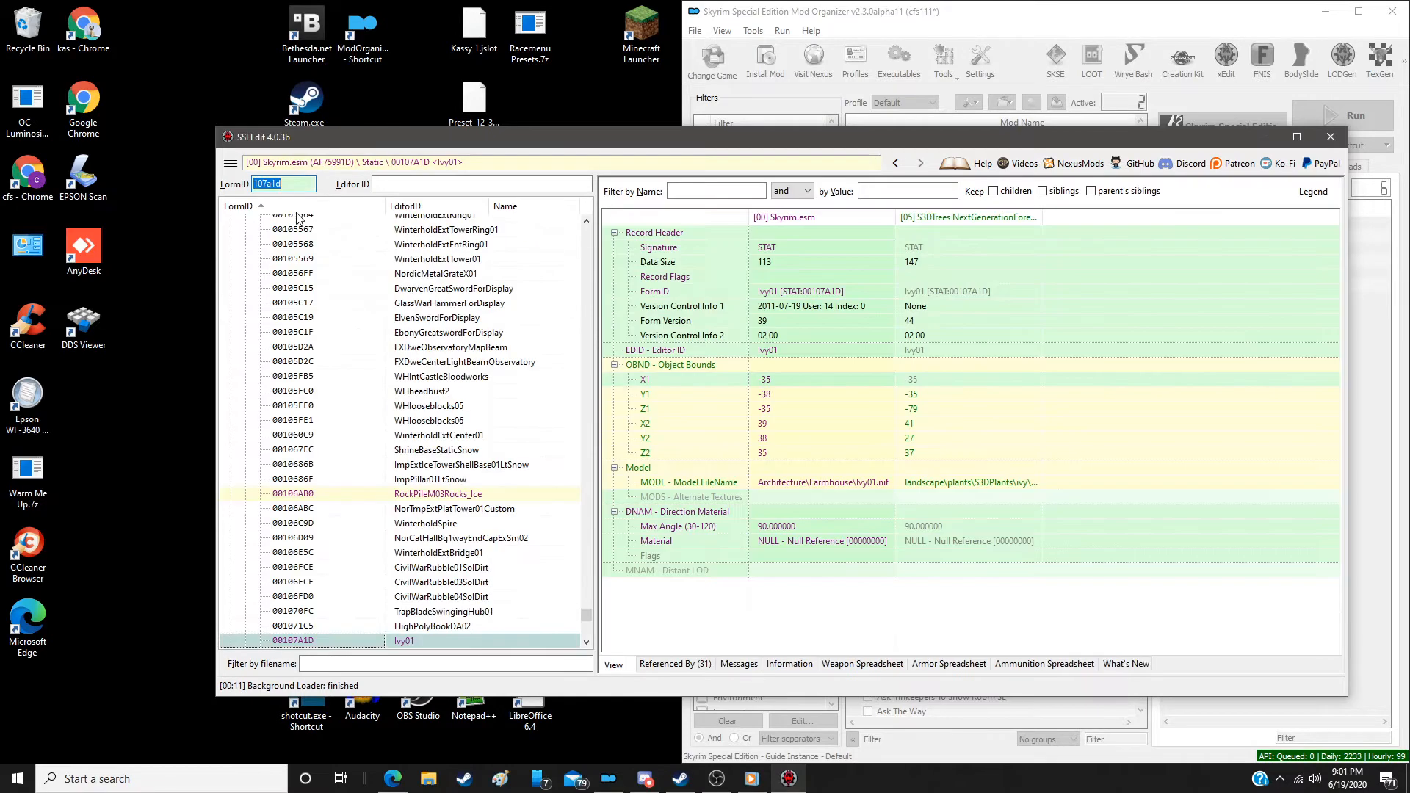
pyautogui.rightClick(977, 220)
pyautogui.click(1014, 229)
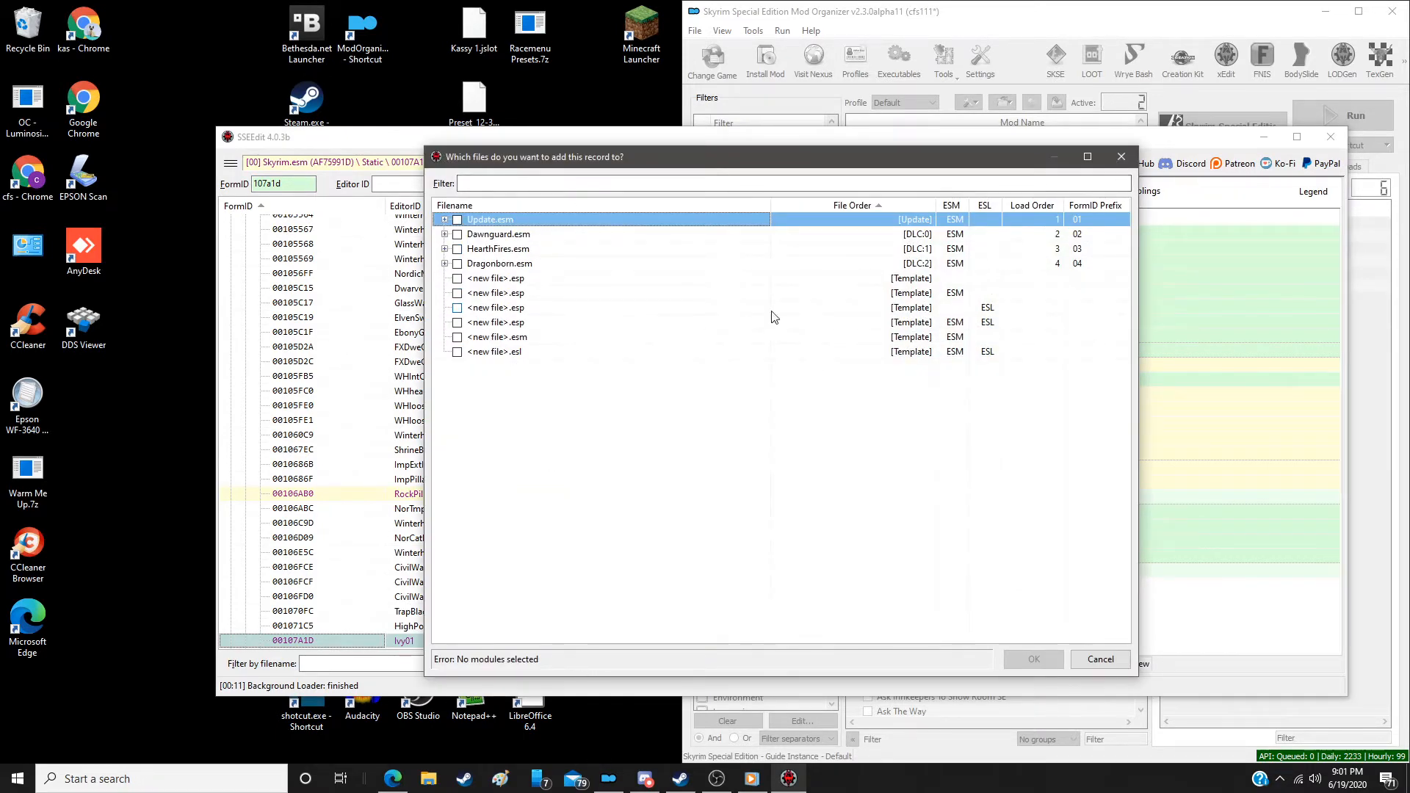
pyautogui.click(923, 312)
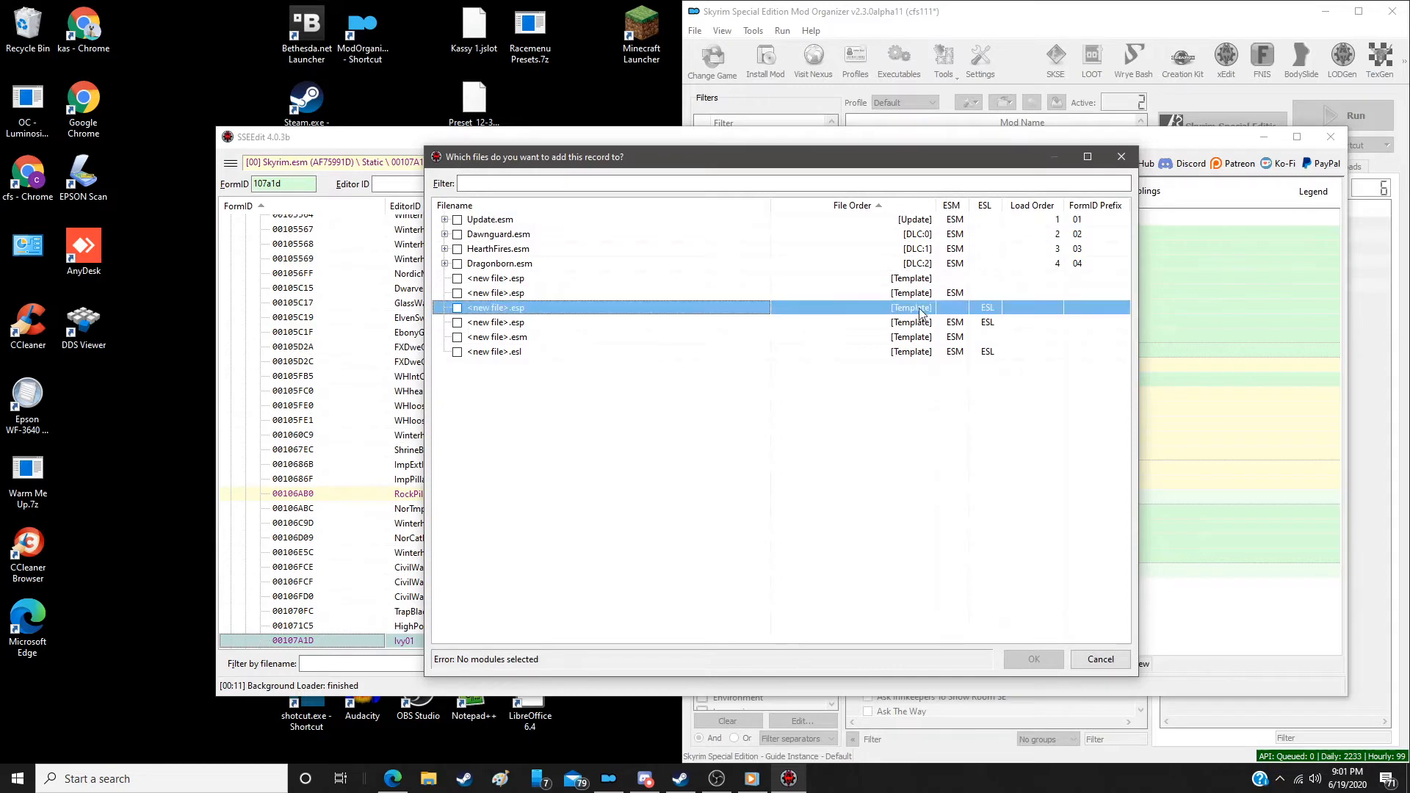
pyautogui.click(457, 308)
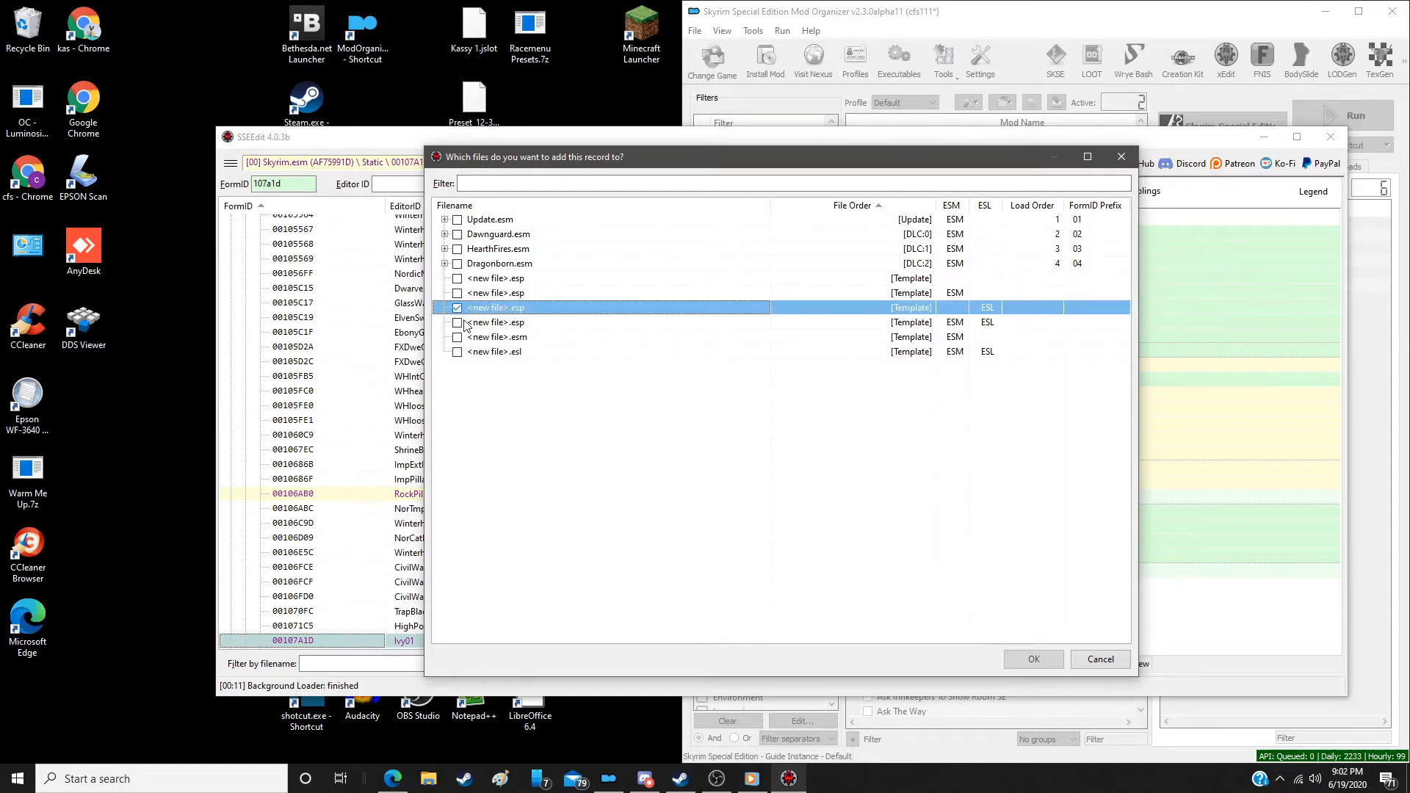
pyautogui.click(1036, 661)
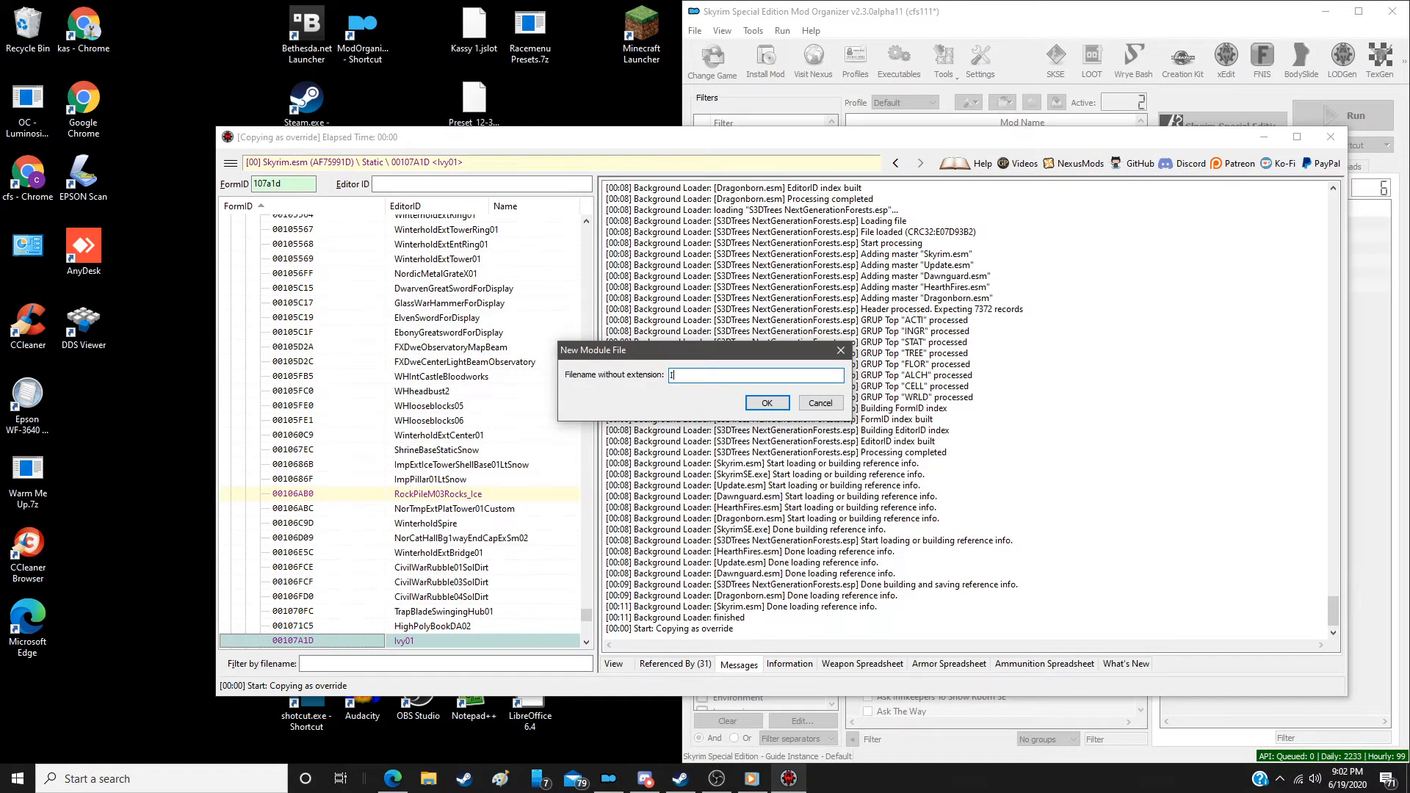
# Name the new module Mari - 3D Trees Patch and copy Skyrim.esm's Model FileName for Ivy01 into it
pyautogui.write('vy')
pyautogui.write('Ma')
pyautogui.write('ees')
pyautogui.write(' Patch')
pyautogui.press('Return')
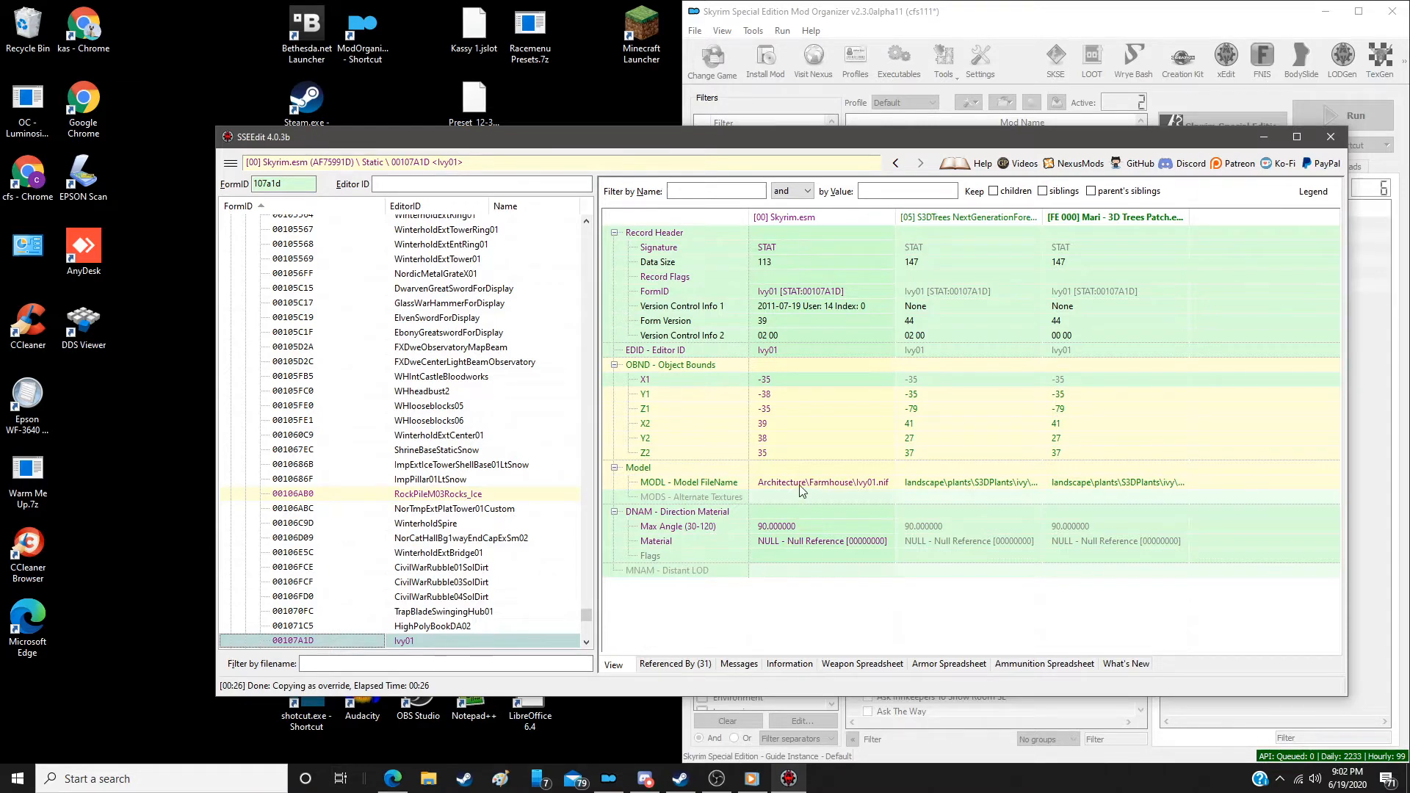
pyautogui.moveTo(800, 488); pyautogui.dragTo(1121, 485)
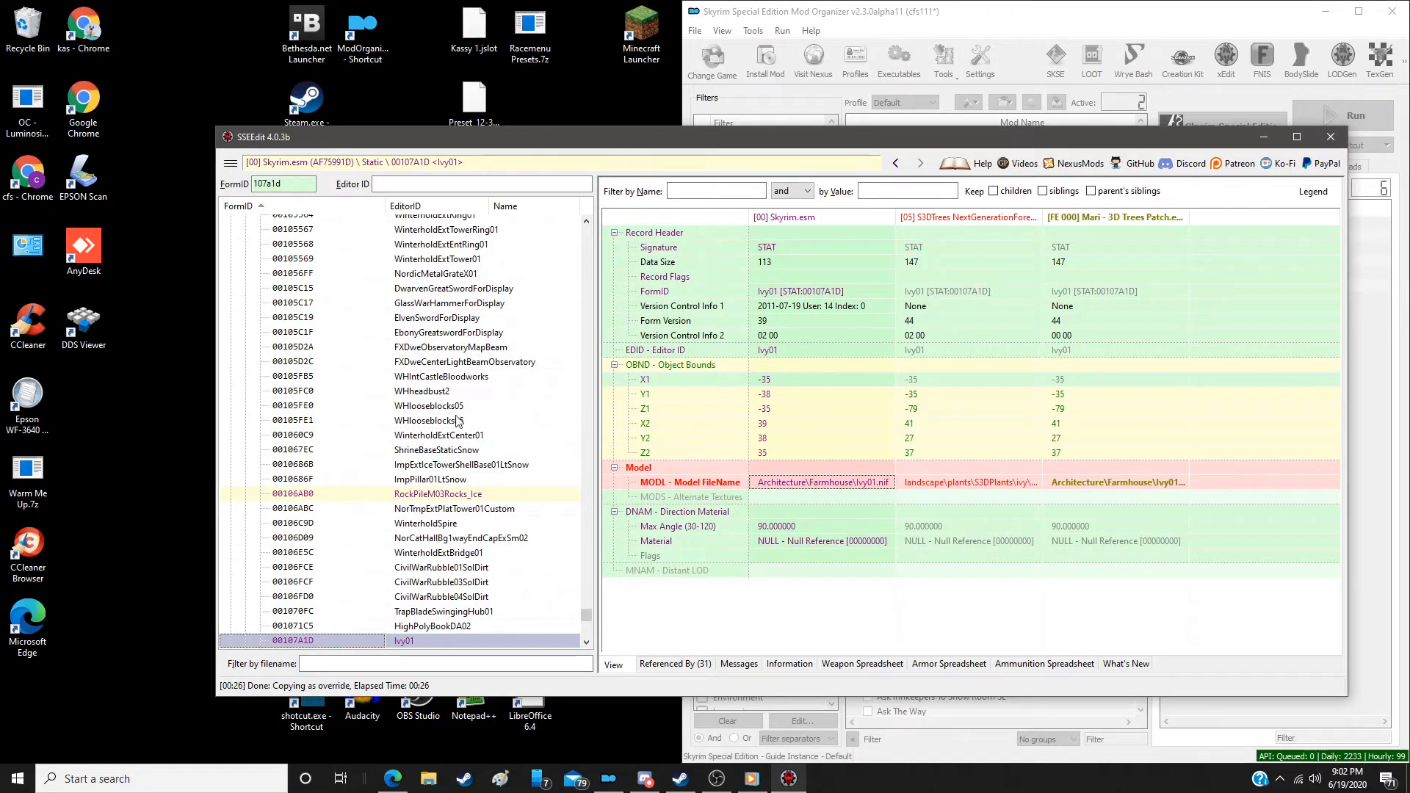
# Find record 107a1e, copy its S3DTrees version as an override into Mari - 3D Trees Patch.esp, using Skyrim.esm's Model FileName
pyautogui.doubleClick(296, 184)
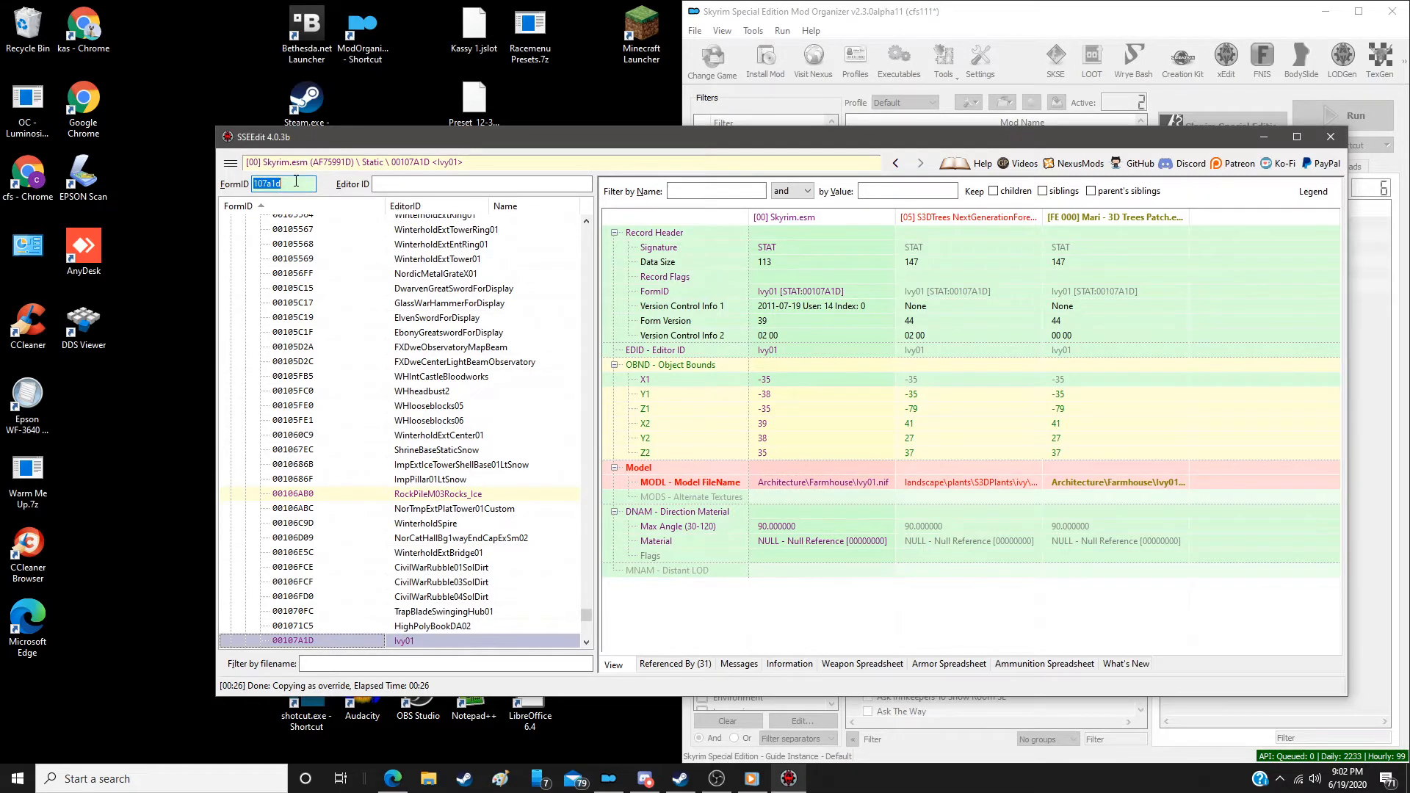
pyautogui.write('10')
pyautogui.press('Return')
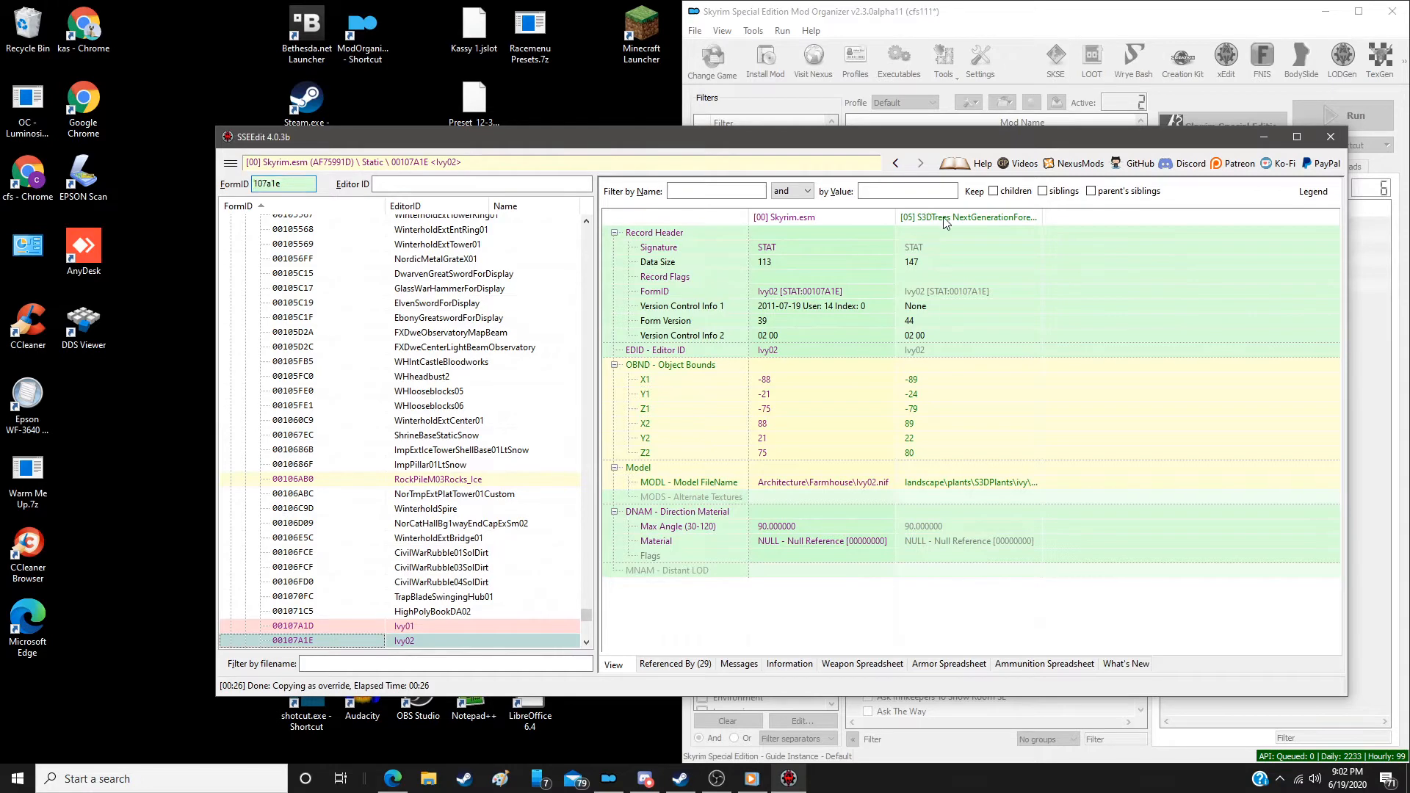
pyautogui.rightClick(945, 219)
pyautogui.click(984, 228)
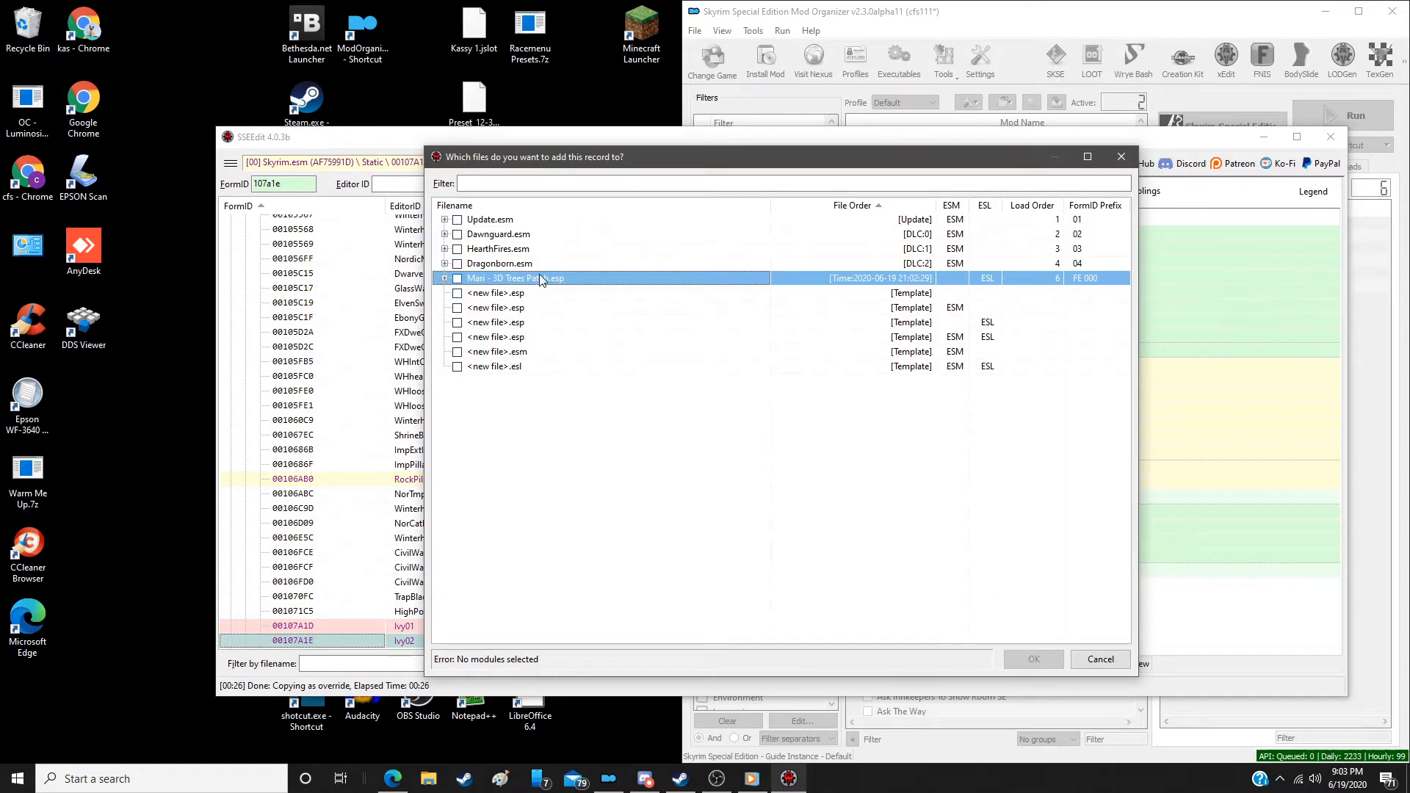
pyautogui.click(457, 279)
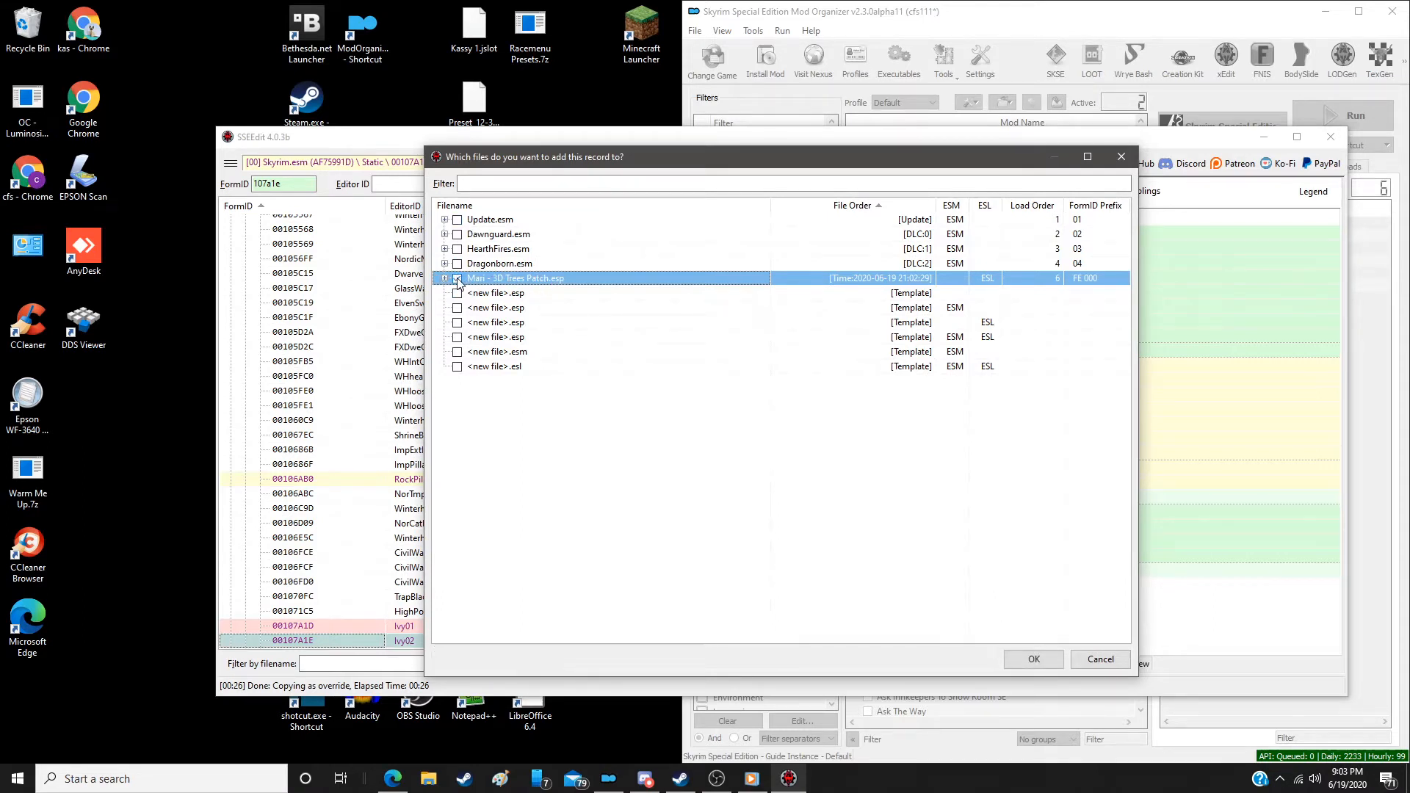
pyautogui.click(514, 284)
pyautogui.press('Return')
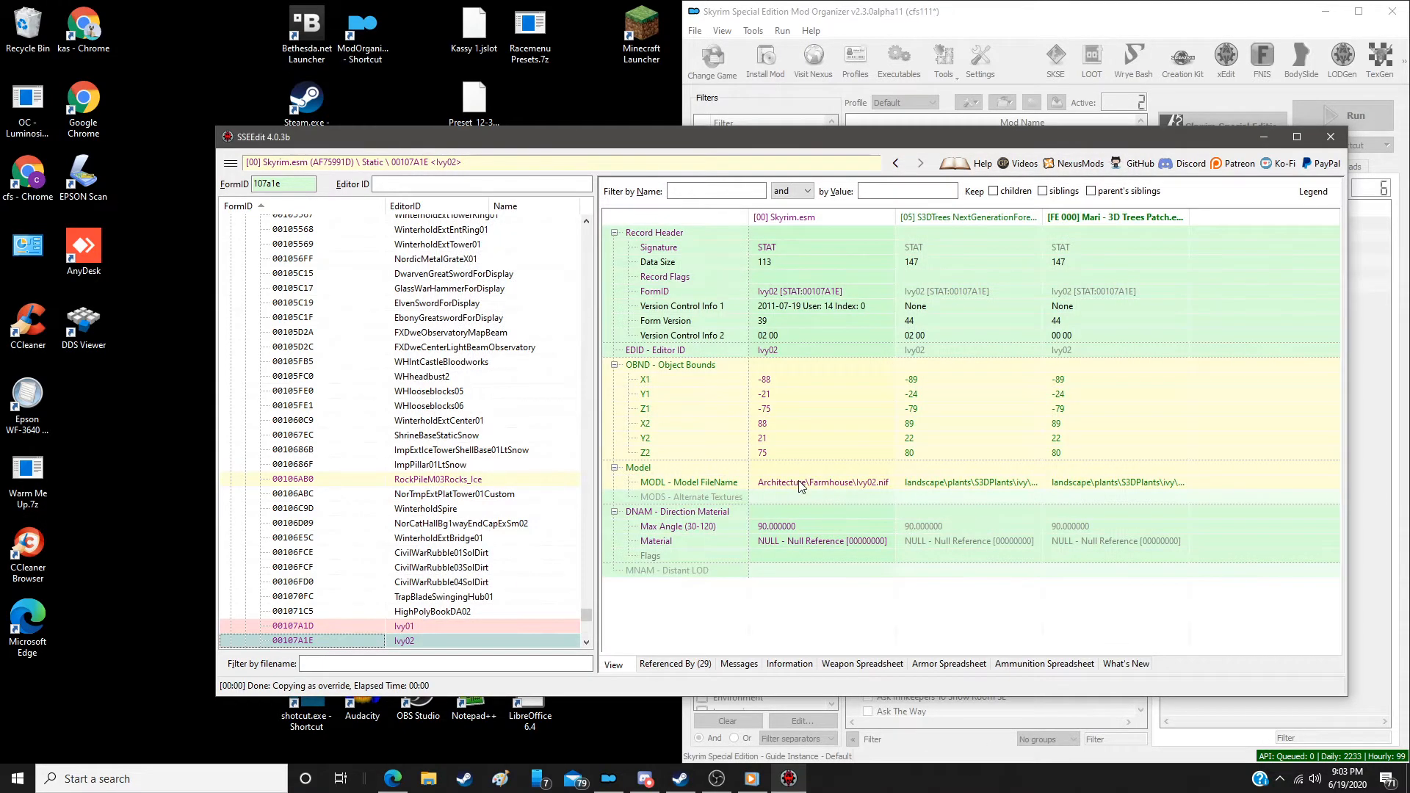
pyautogui.moveTo(800, 483); pyautogui.dragTo(1096, 499)
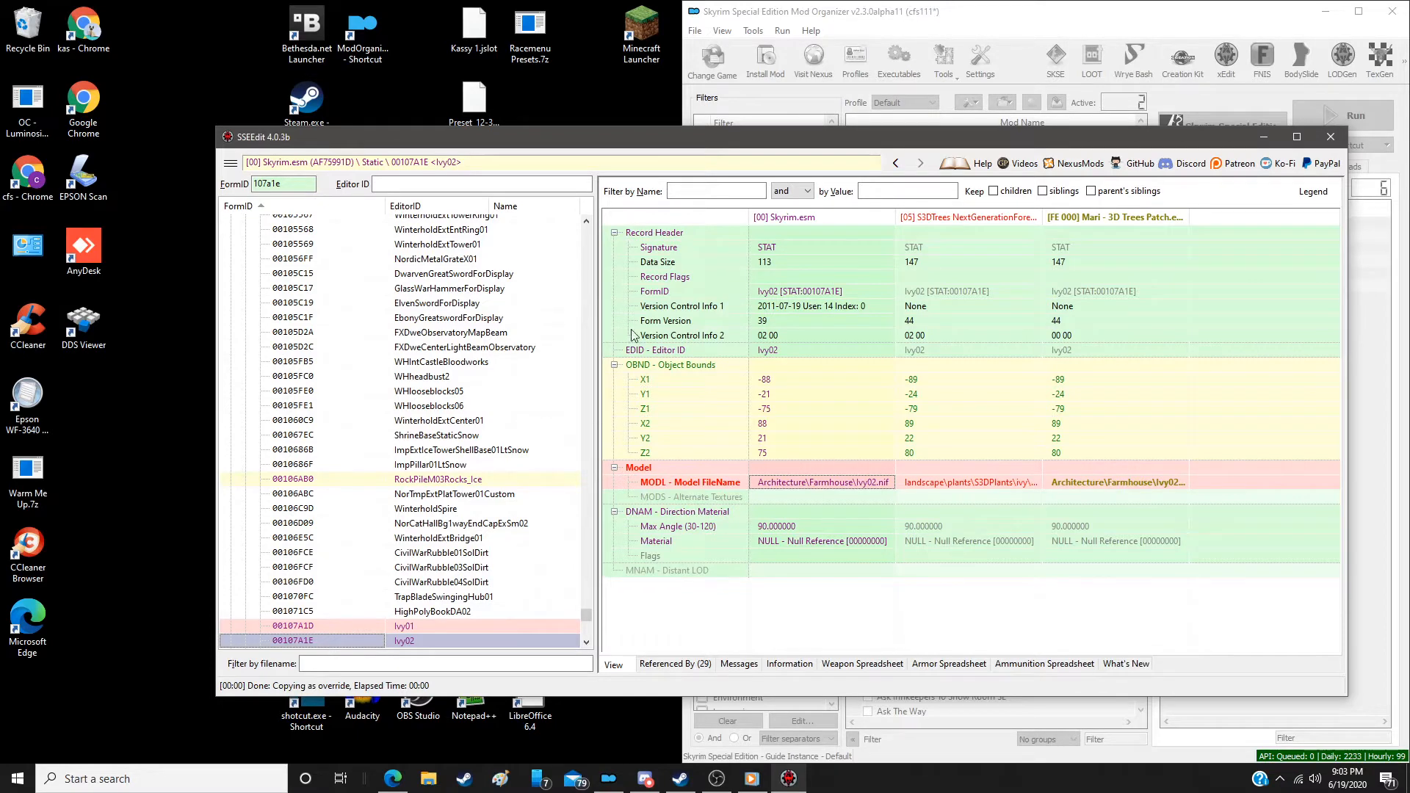
# Override the S3DTrees version of record 107a1f in Mari - 3D Trees Patch.esp and give it Skyrim.esm's Model FileName
pyautogui.click(292, 183)
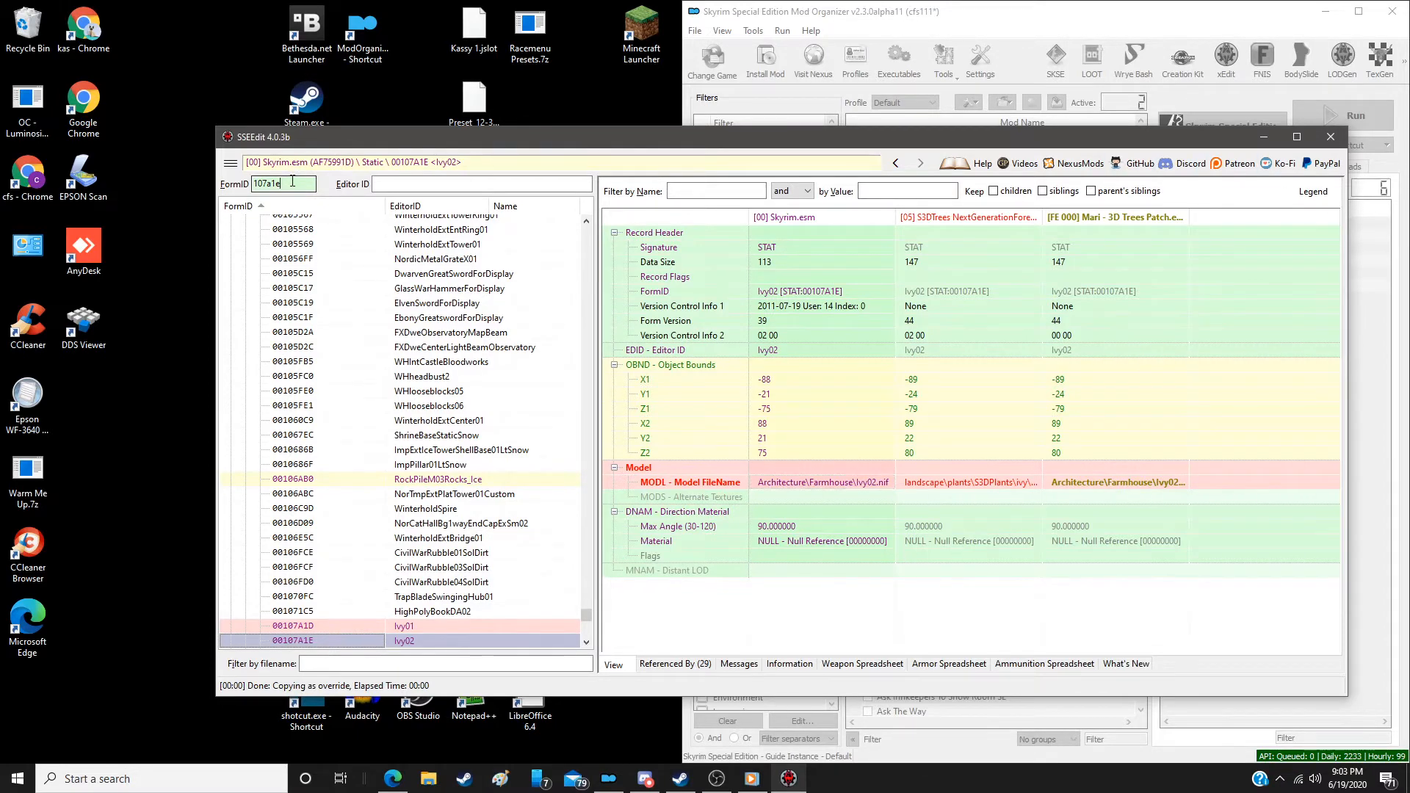
pyautogui.doubleClick(292, 183)
pyautogui.write('107a1')
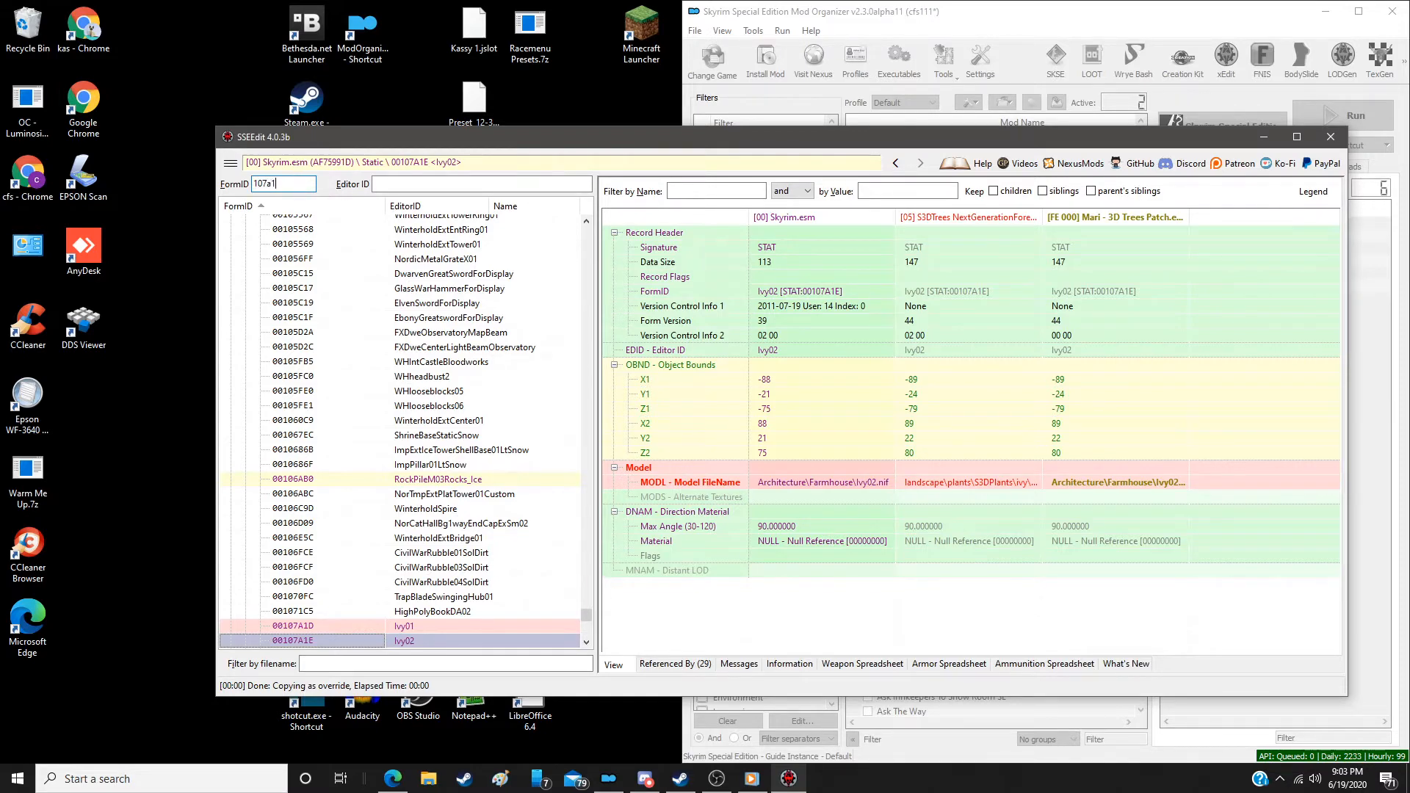
pyautogui.write('f')
pyautogui.press('Return')
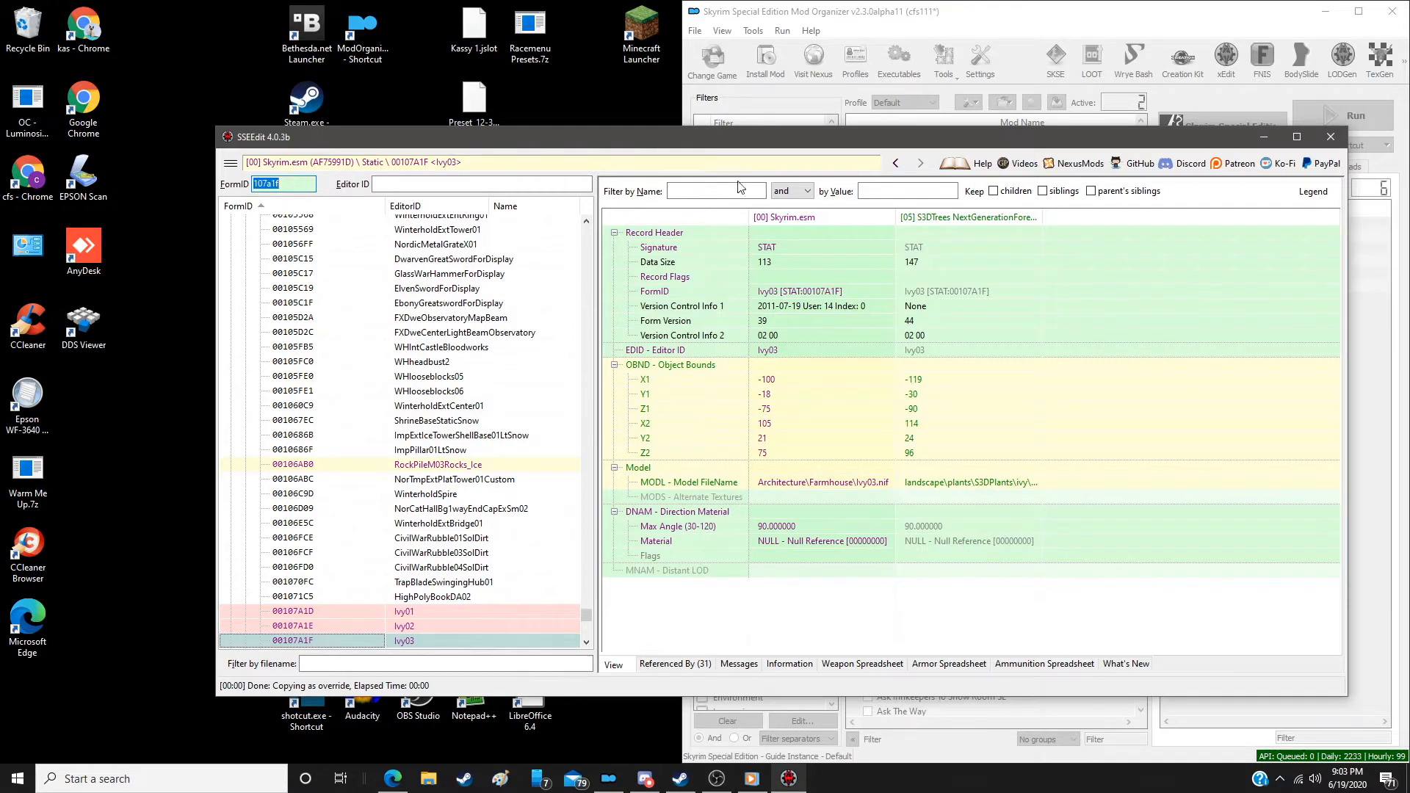
pyautogui.rightClick(960, 218)
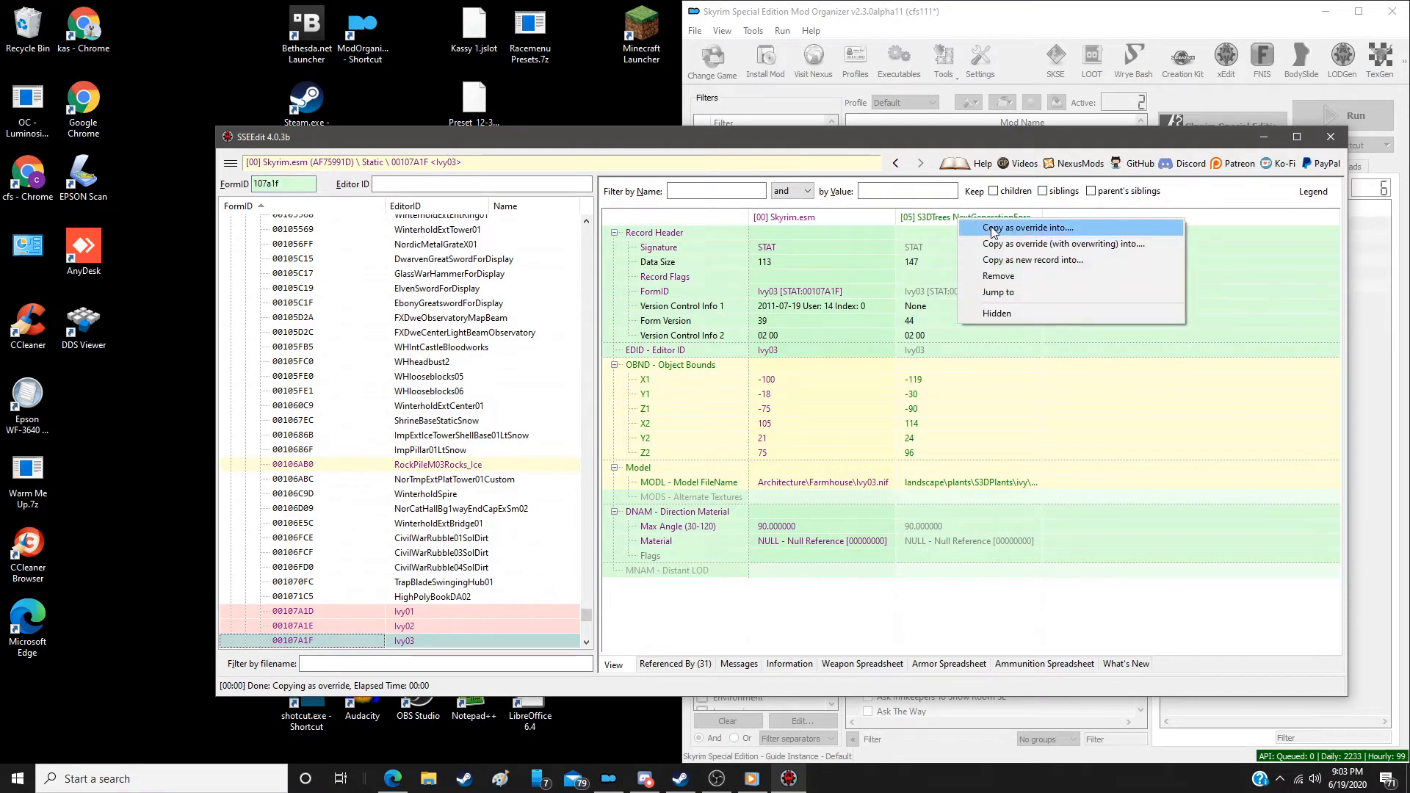
pyautogui.click(1028, 228)
pyautogui.doubleClick(481, 279)
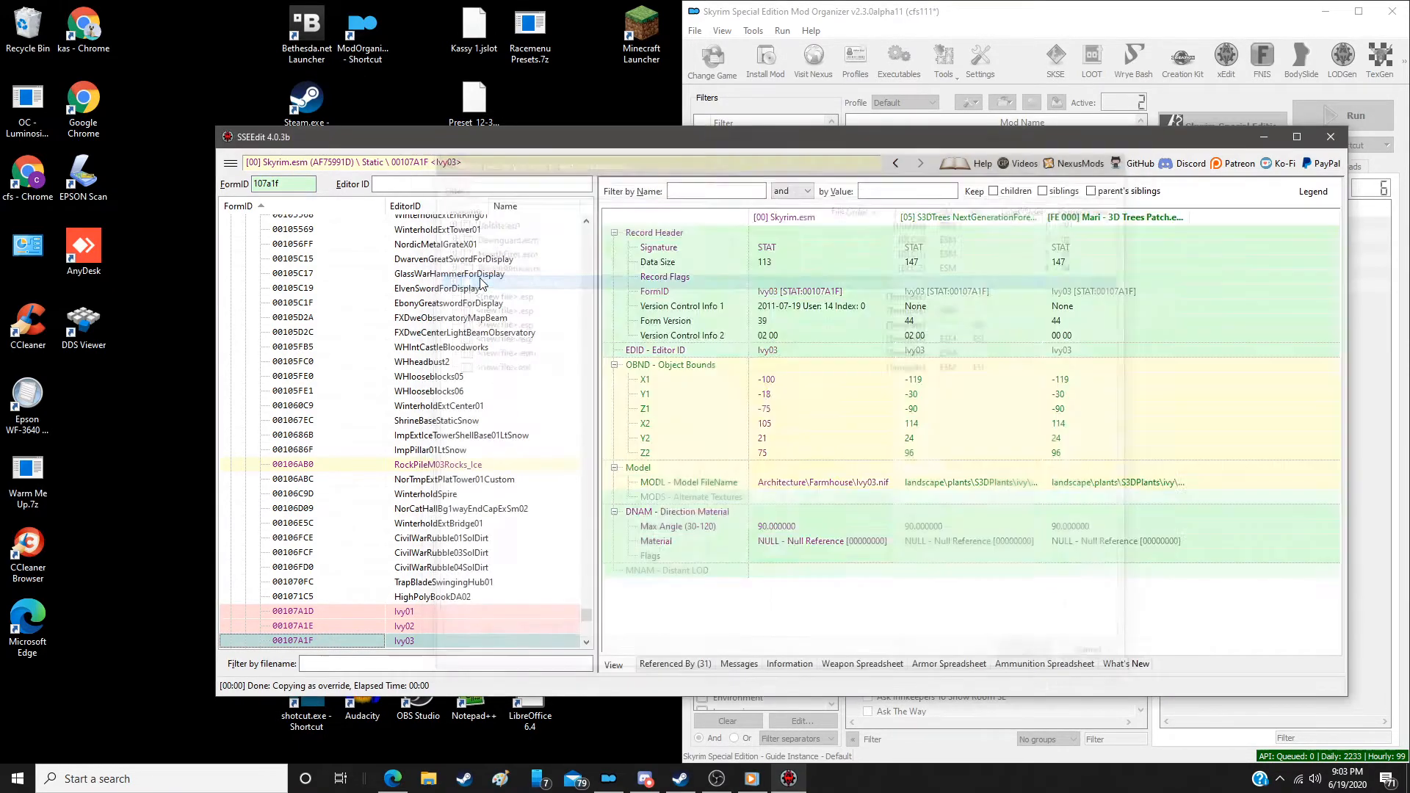
pyautogui.moveTo(861, 491); pyautogui.dragTo(1157, 490)
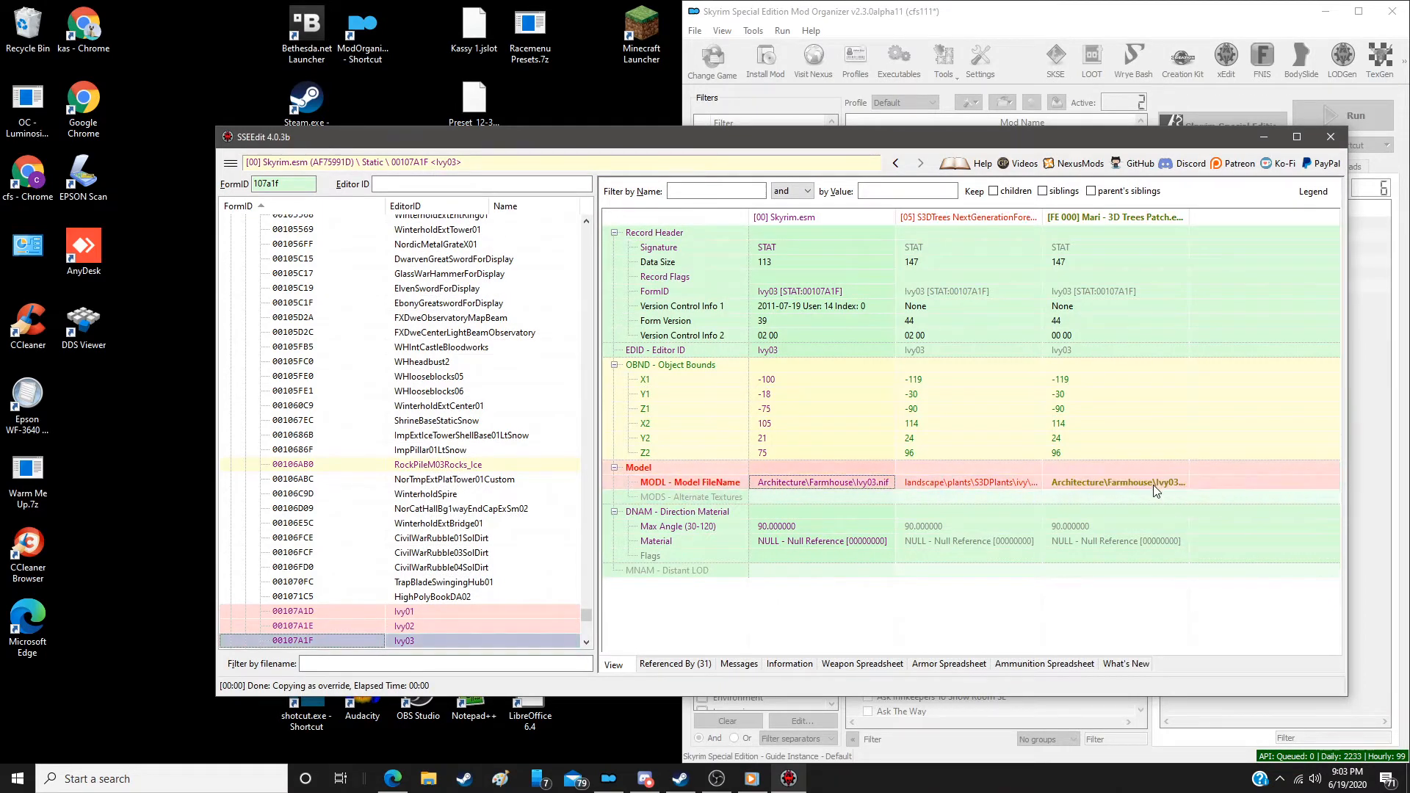
# Close SSEEdit saving Mari - 3D Trees Patch.esp, and turn Mod Organizer's Overwrite contents into a mod named Mari - 3D Trees Patch
pyautogui.click(1330, 138)
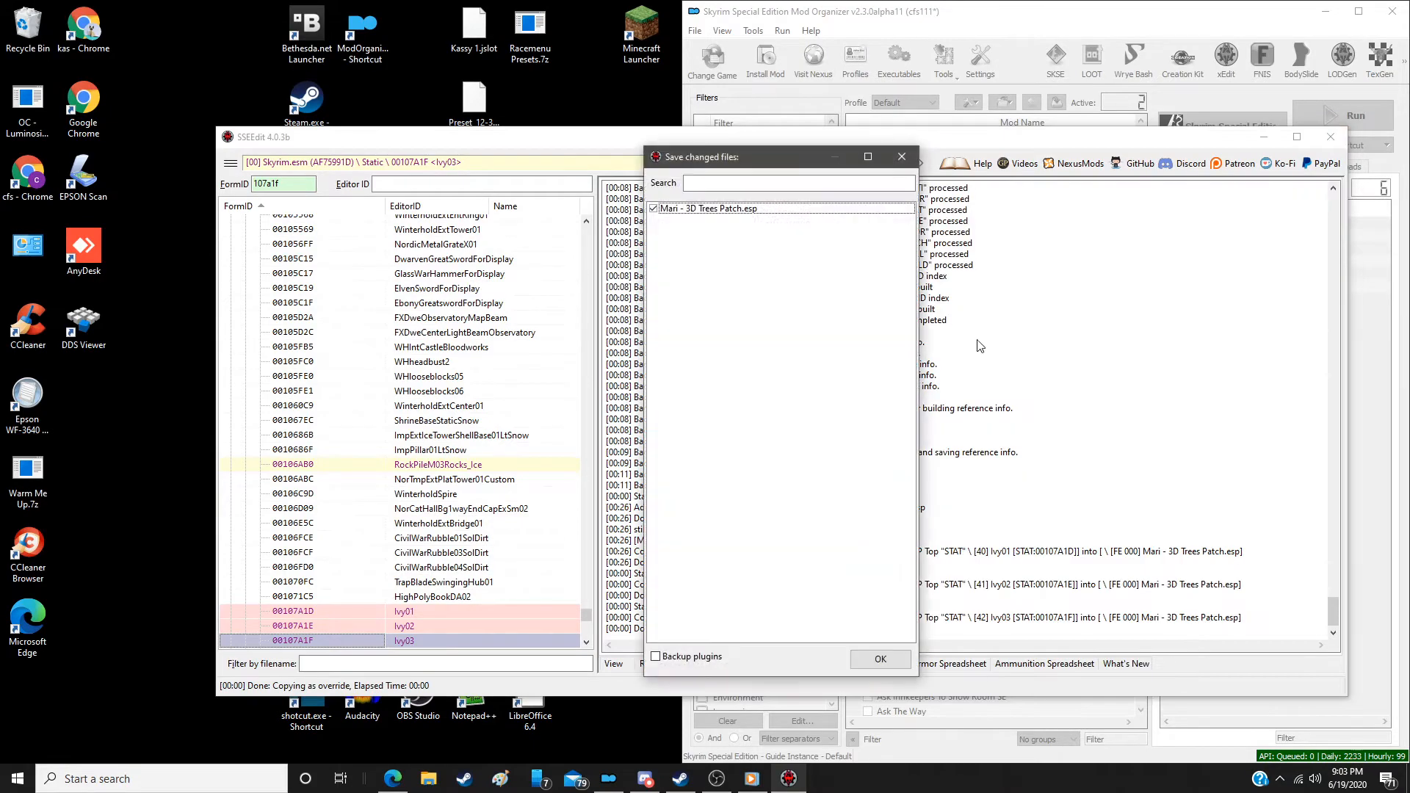
pyautogui.click(880, 658)
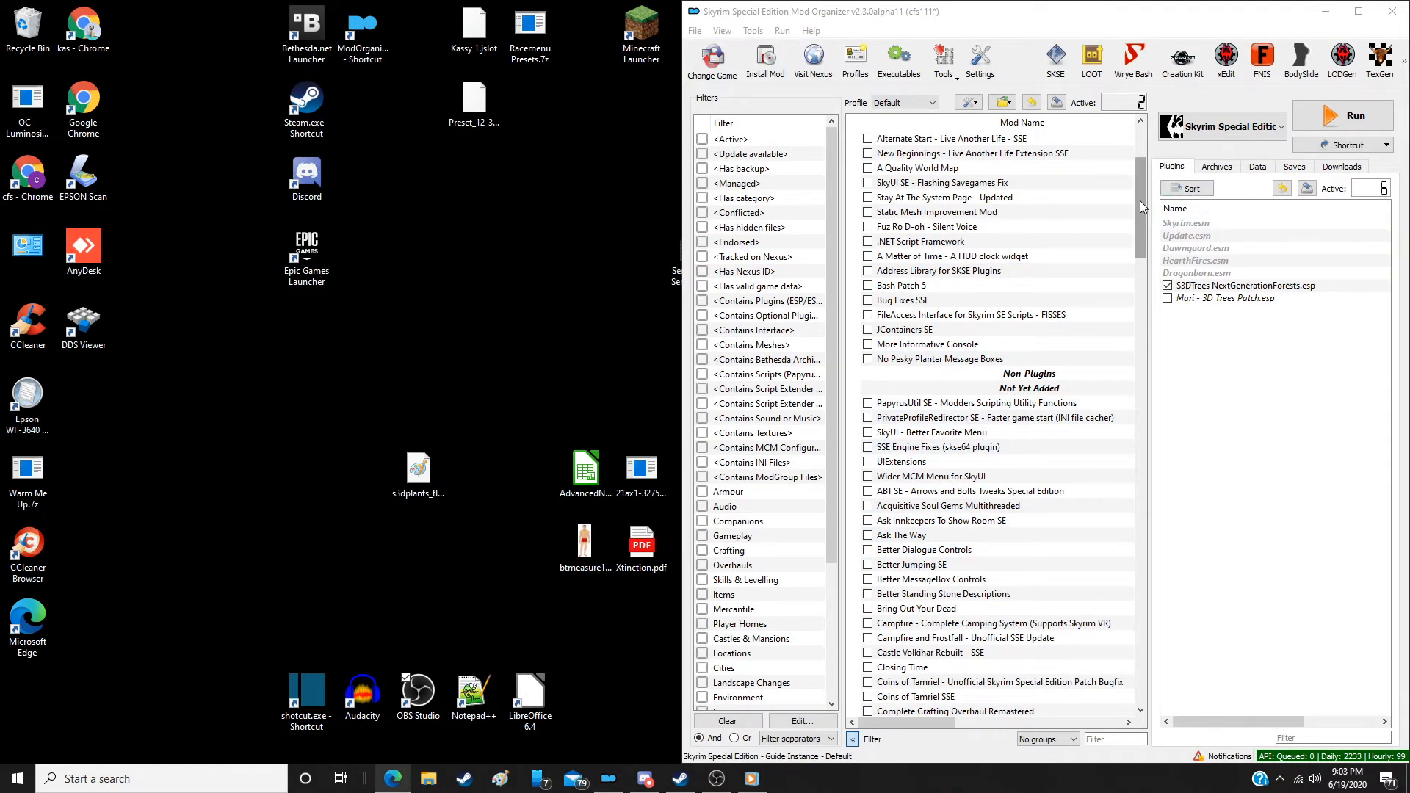
pyautogui.moveTo(1139, 200); pyautogui.dragTo(1139, 702)
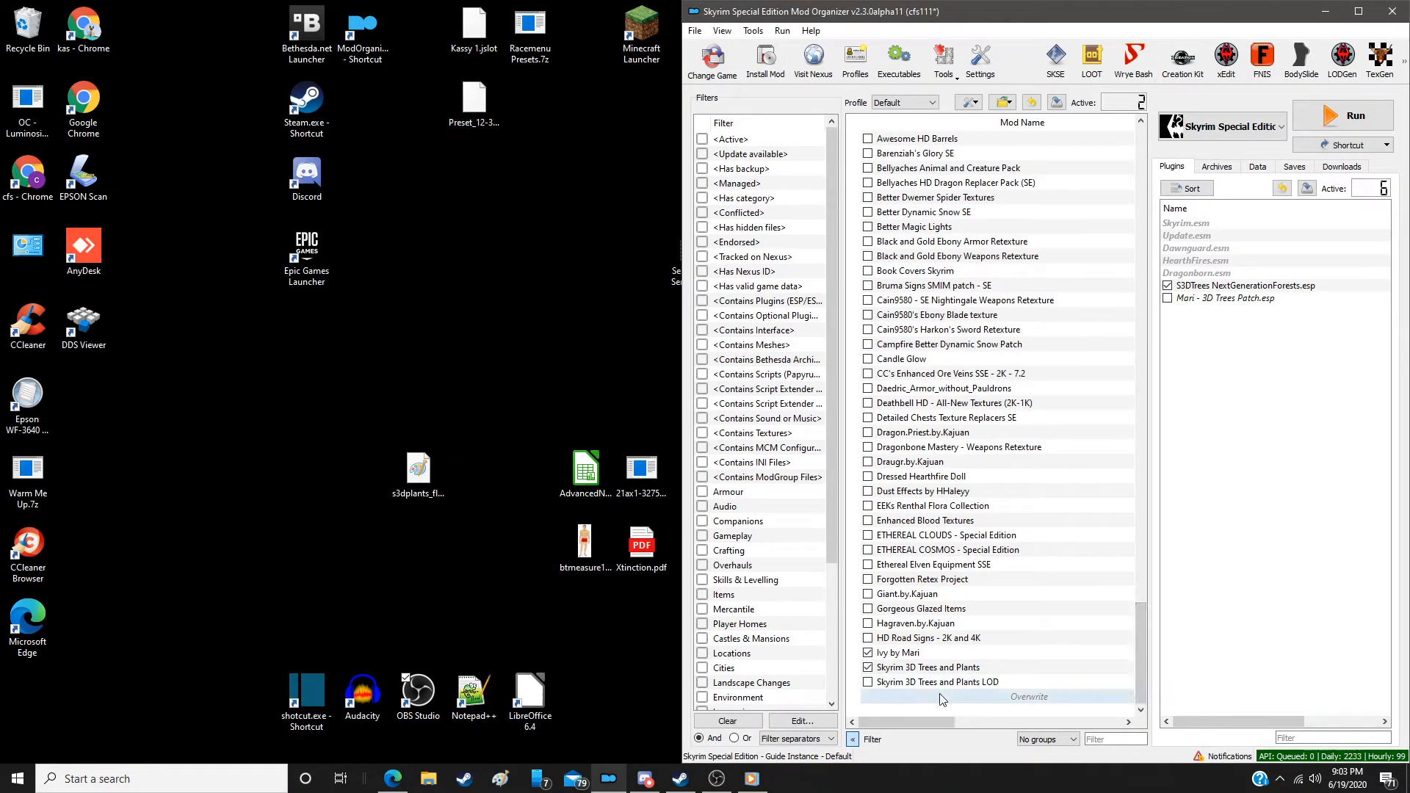
pyautogui.rightClick(945, 695)
pyautogui.click(975, 620)
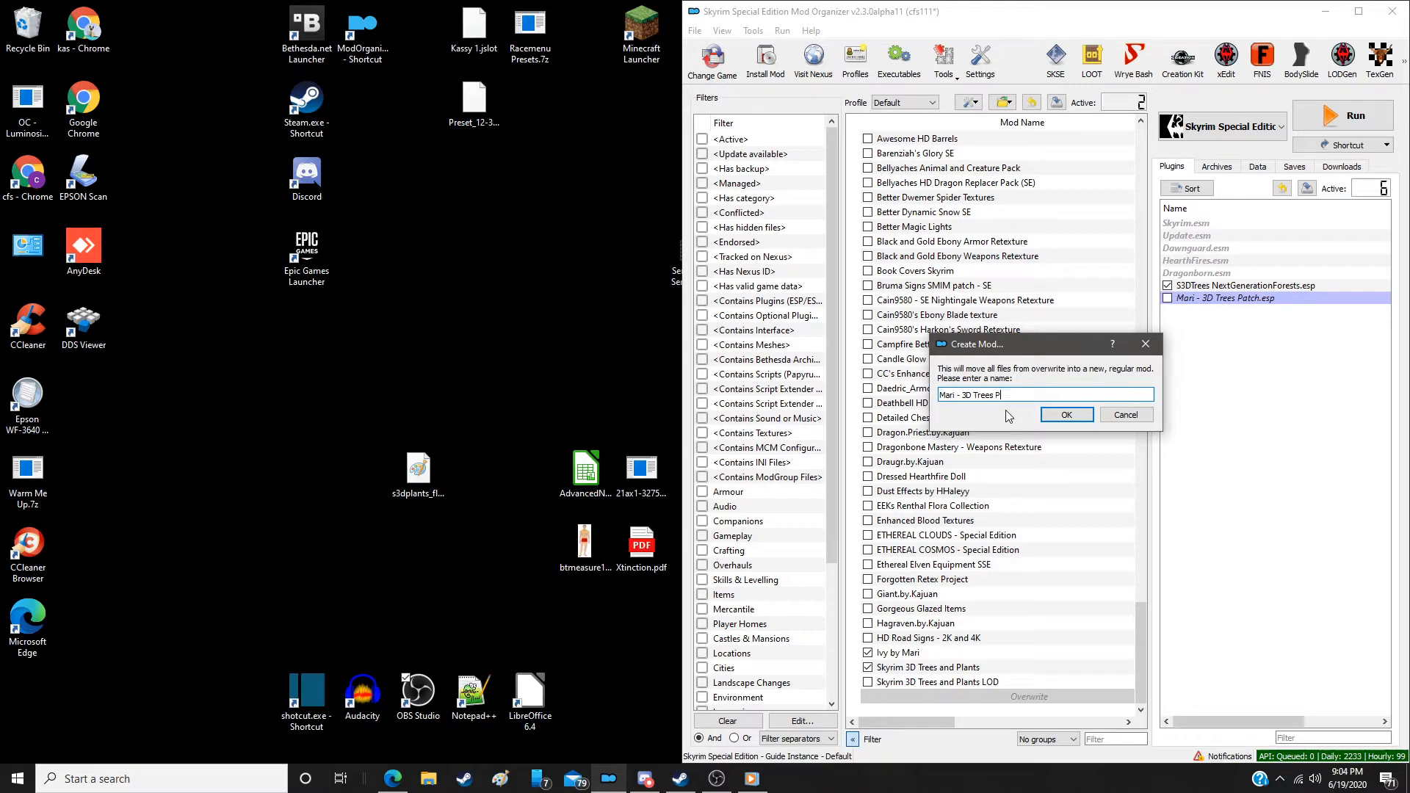
pyautogui.write('h')
pyautogui.press('Return')
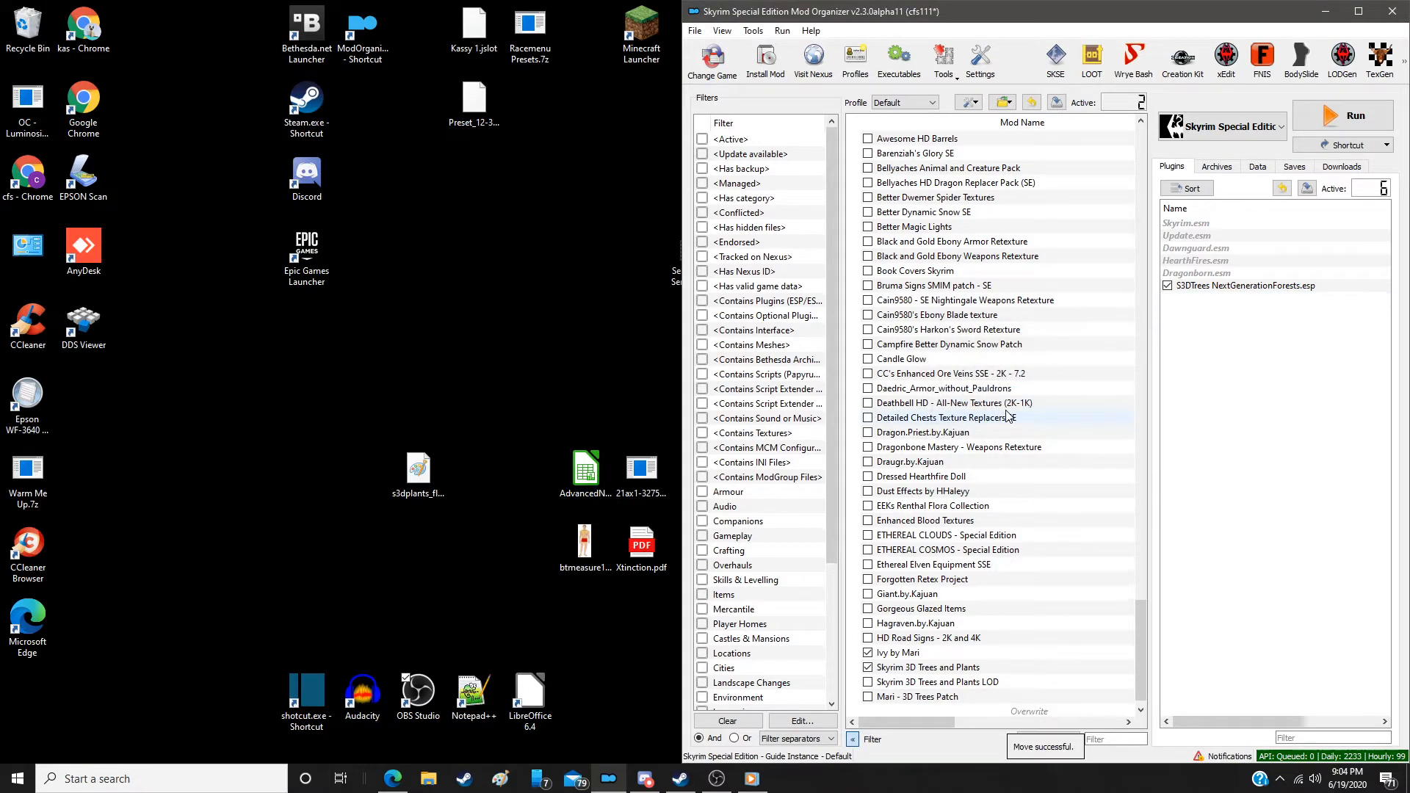
# Disable Ivy by Mari and Skyrim 3D Trees and Plants, and switch to the Guide 8 profile with the filter list hidden
pyautogui.click(867, 653)
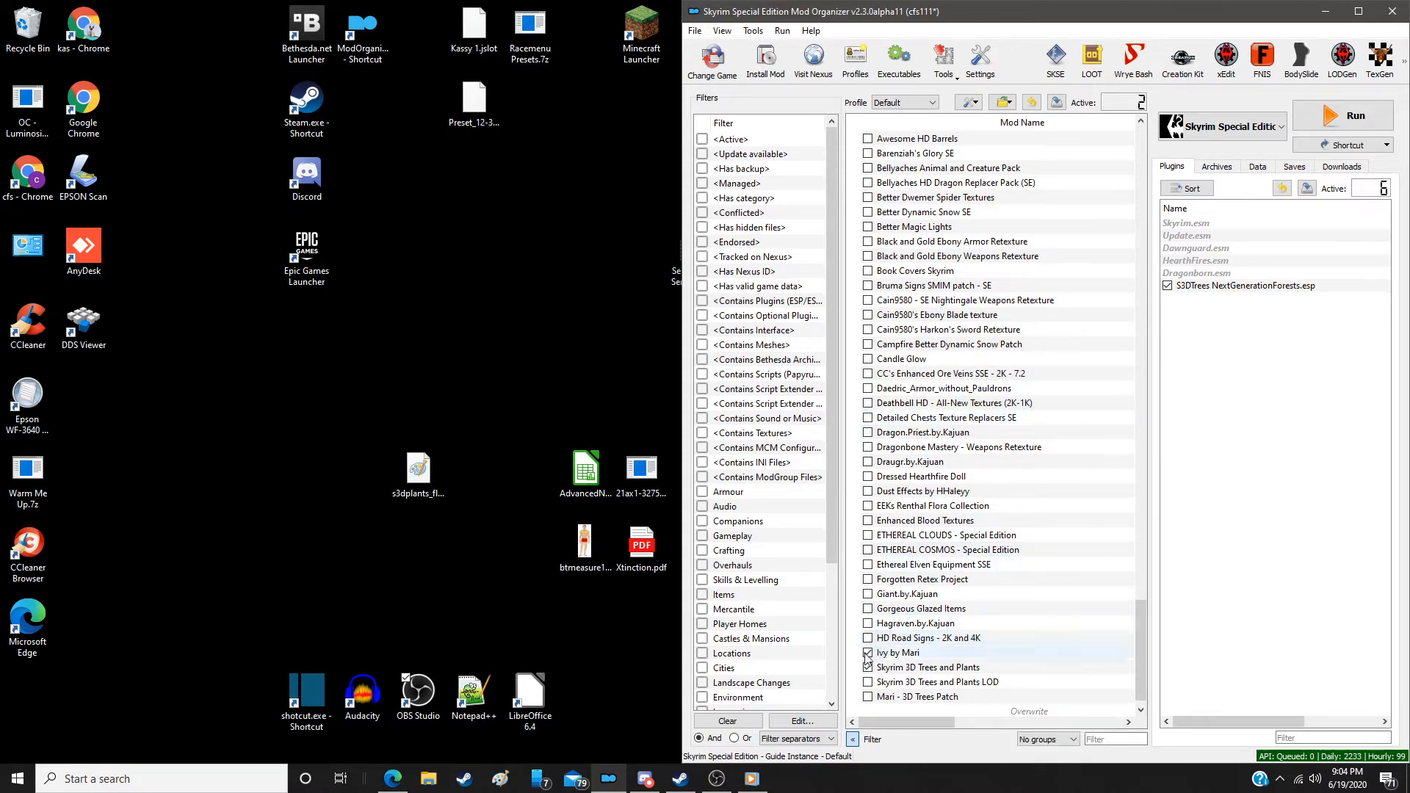
pyautogui.click(867, 668)
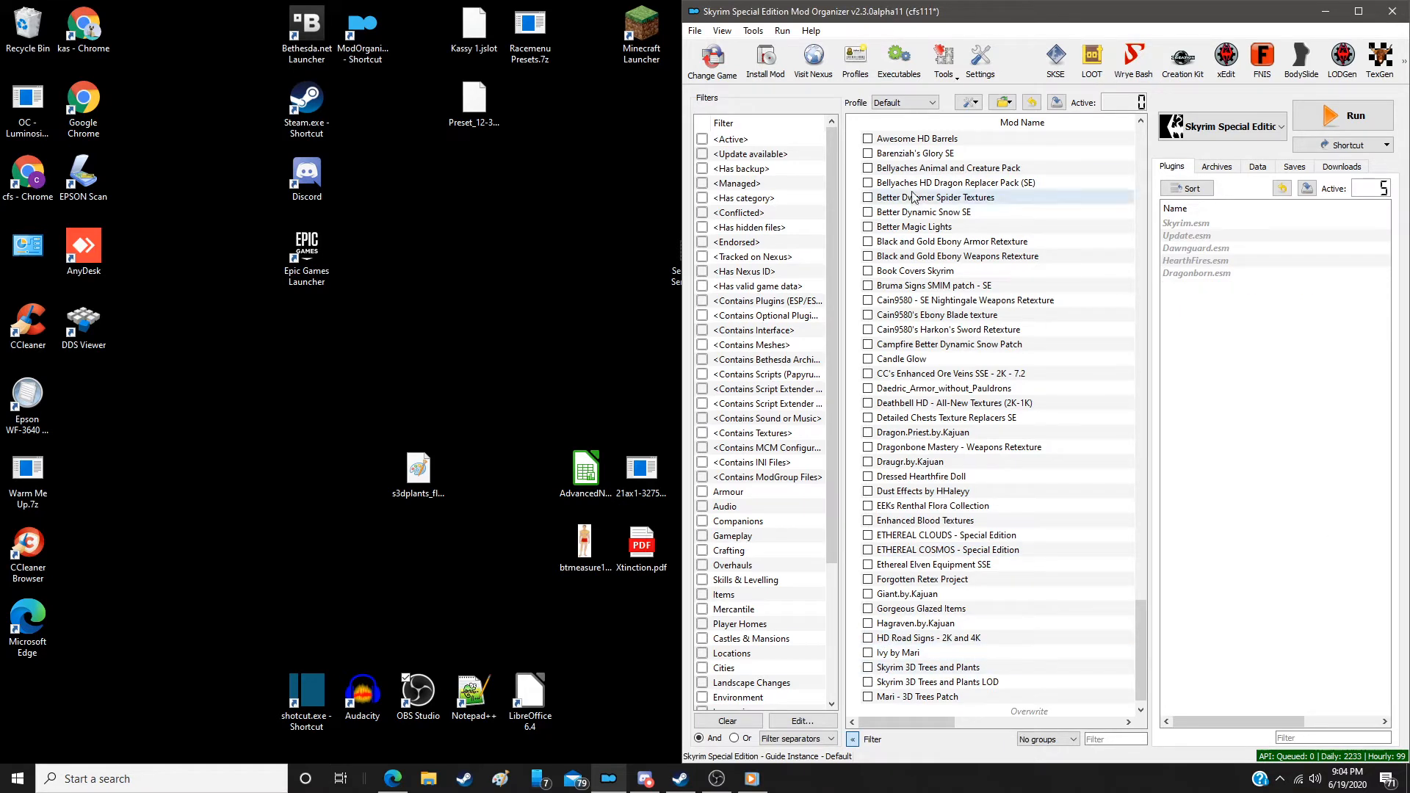
pyautogui.click(899, 103)
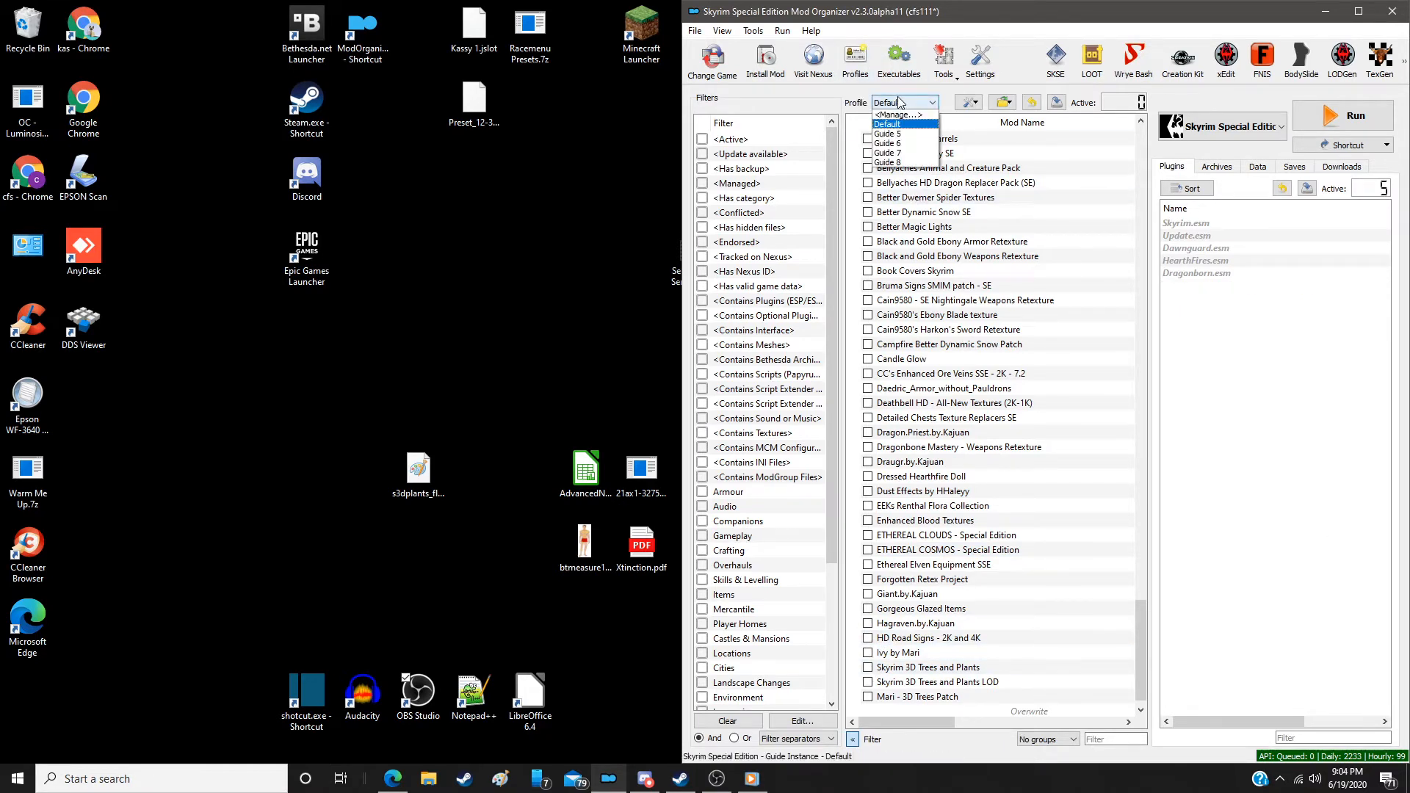
pyautogui.click(893, 163)
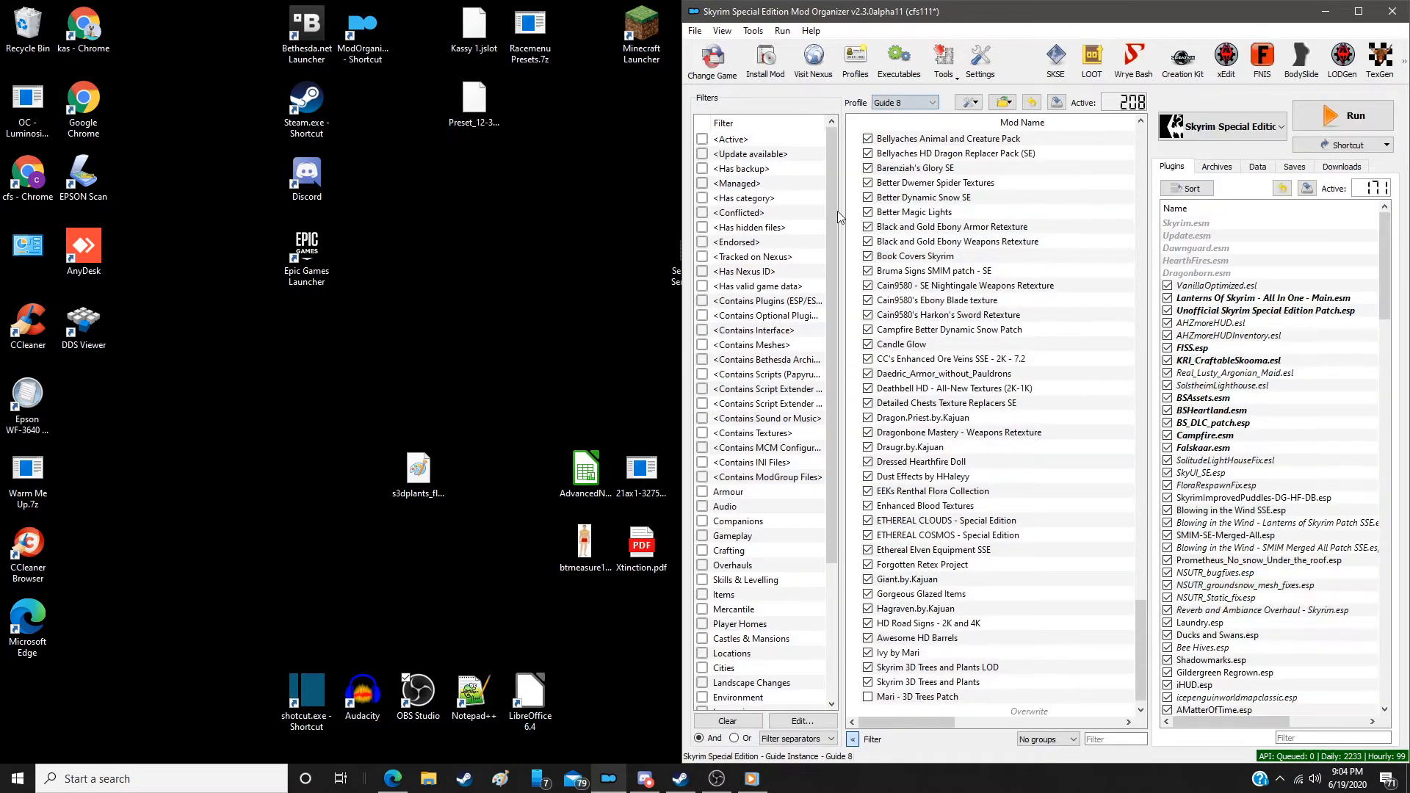
pyautogui.click(852, 739)
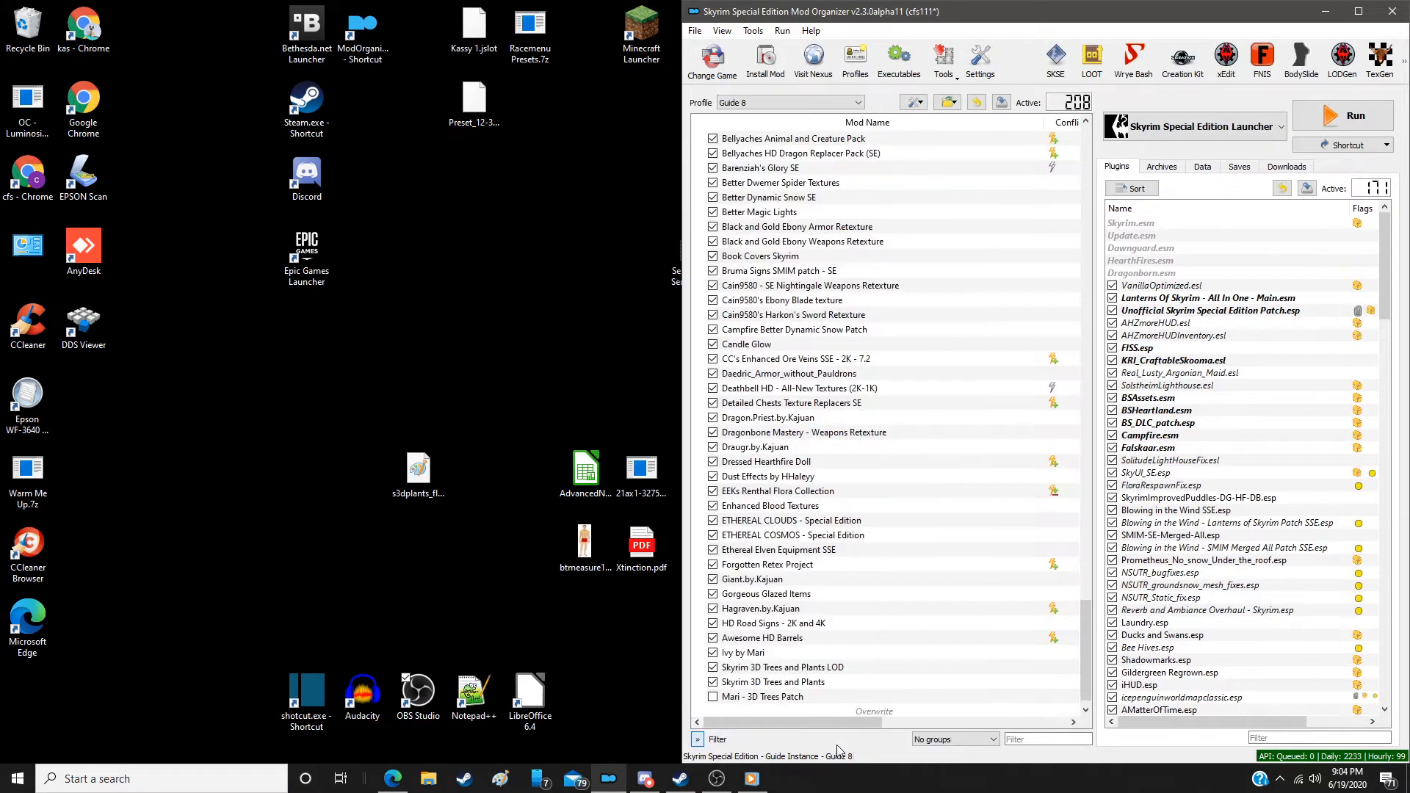
# Bring back the Steam guide in the browser at the mods following Ivy by Mari, and show Mod Organizer's downloads
pyautogui.click(391, 781)
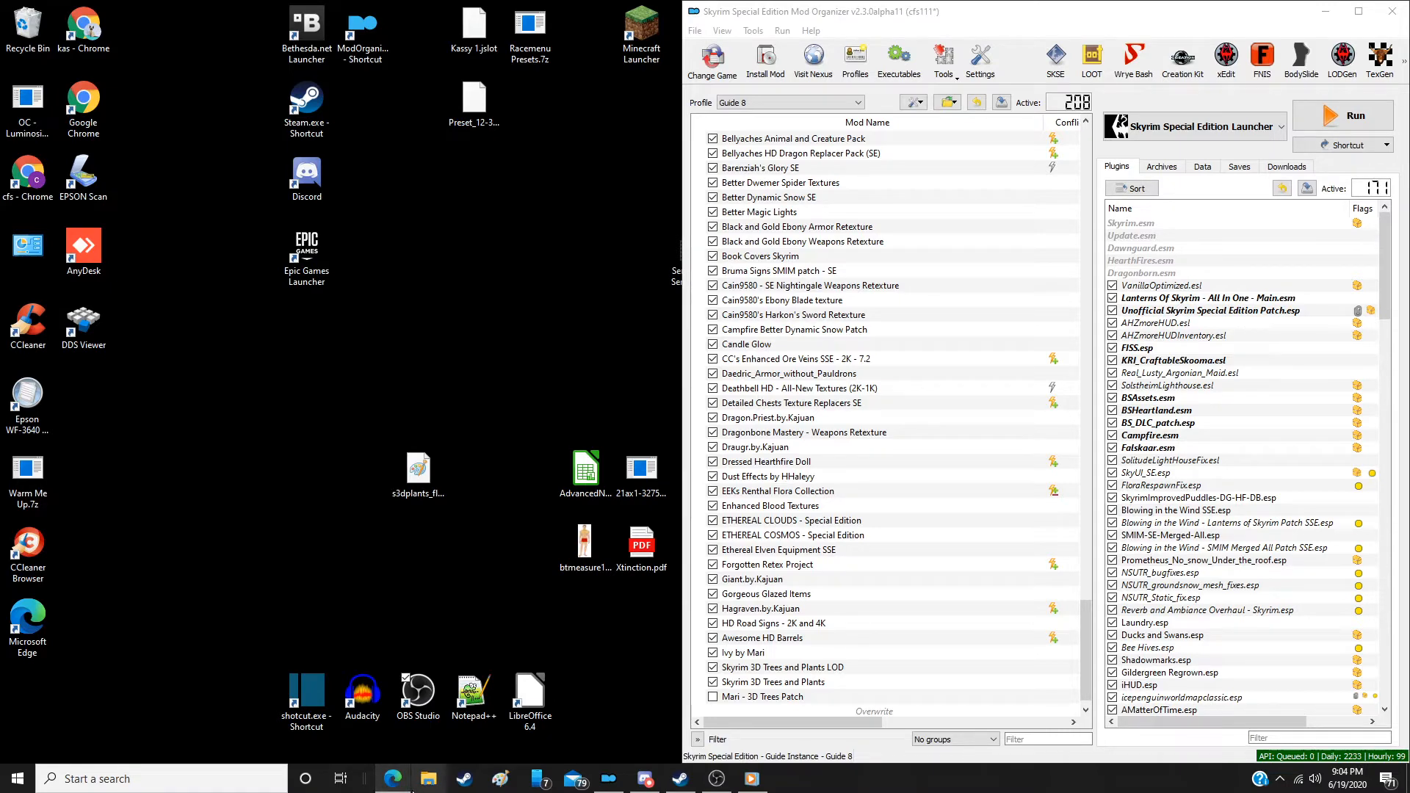
pyautogui.moveTo(391, 789)
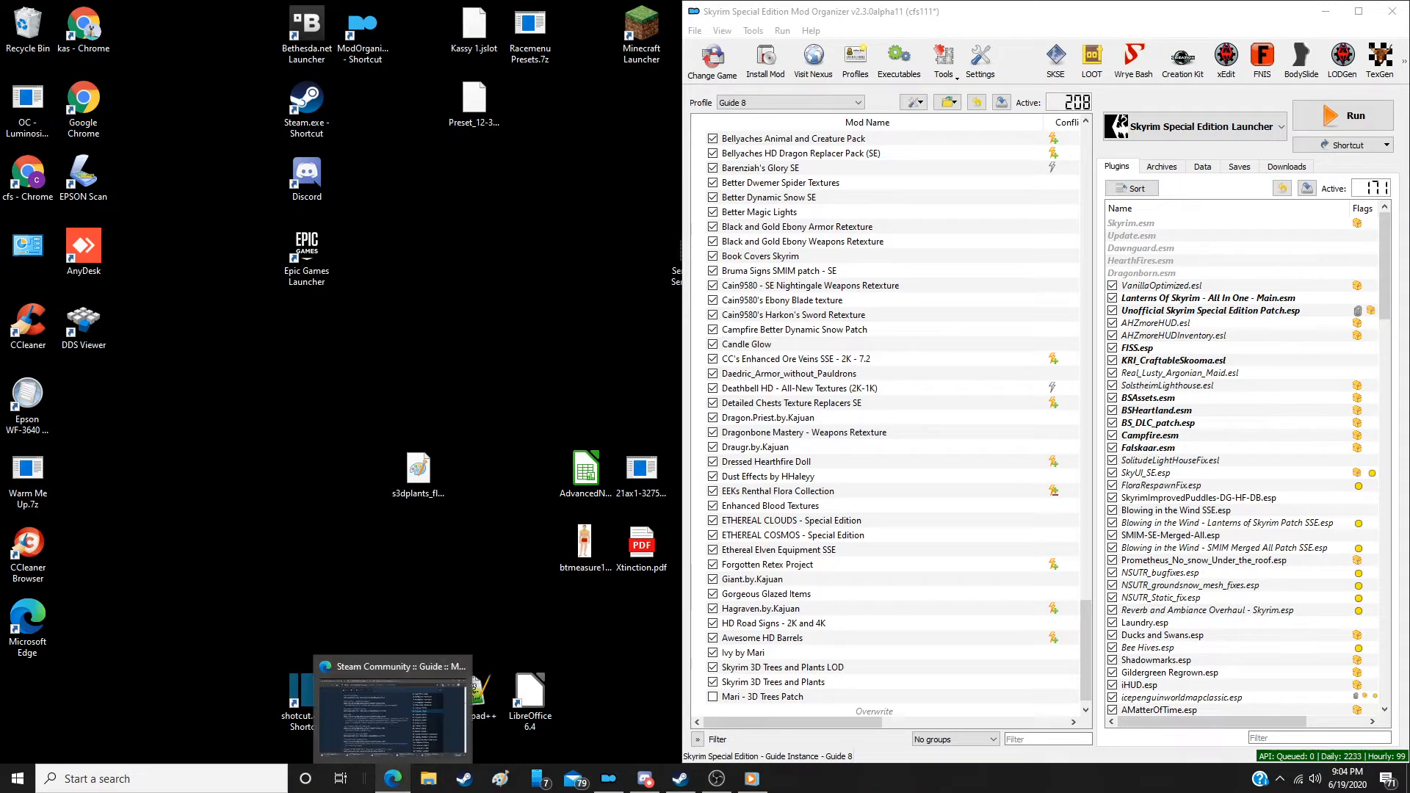
pyautogui.moveTo(0, 245); pyautogui.dragTo(0, 242)
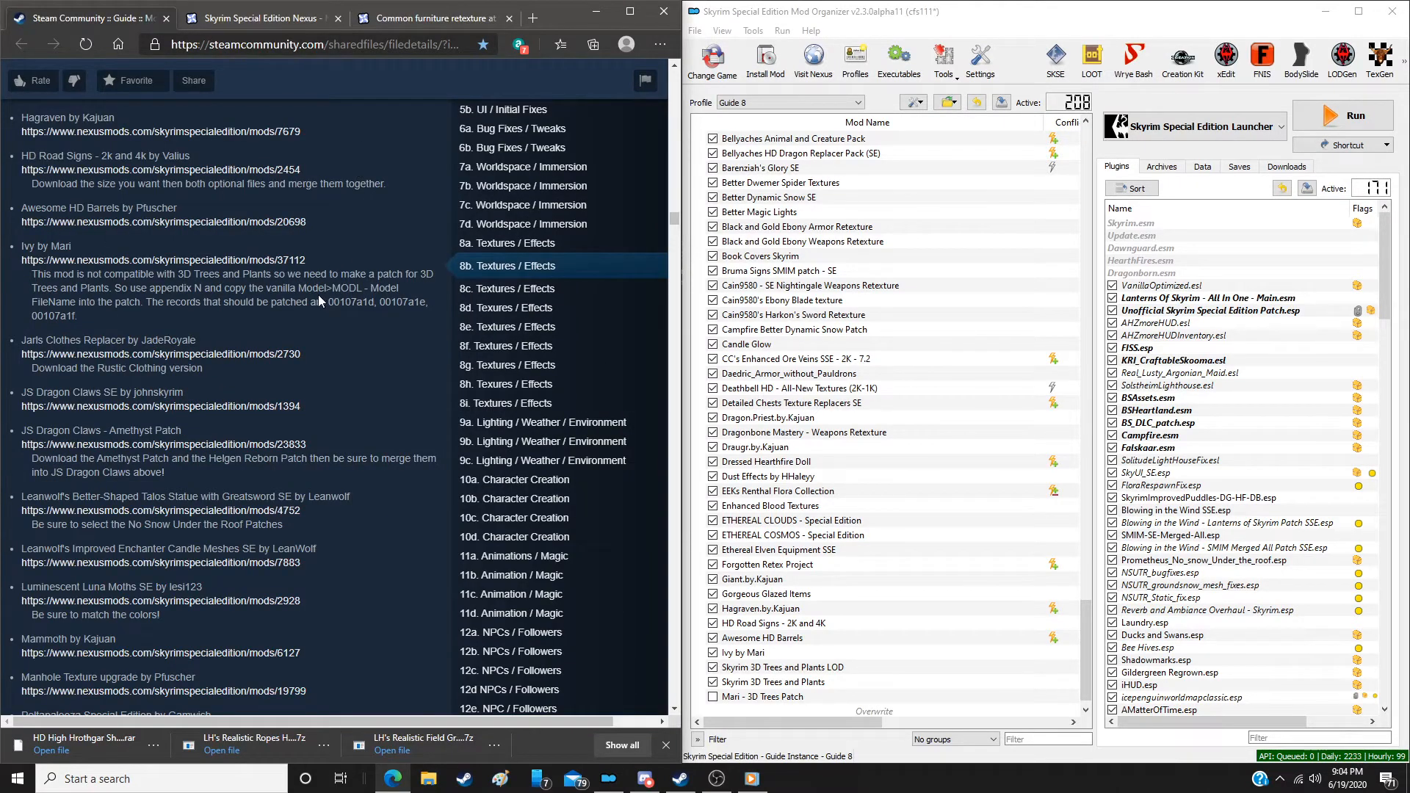
pyautogui.scroll(-3, 364, 303)
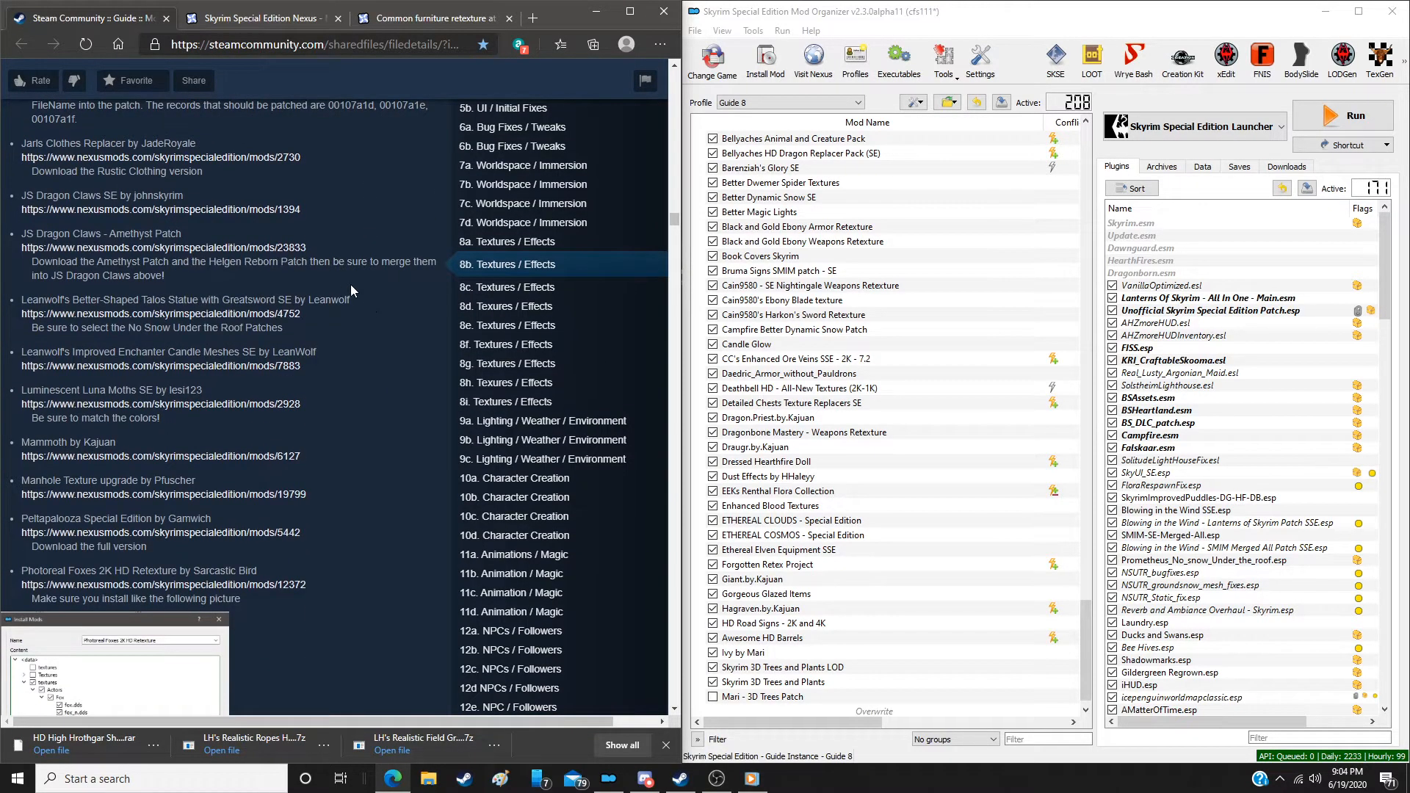
pyautogui.click(1286, 167)
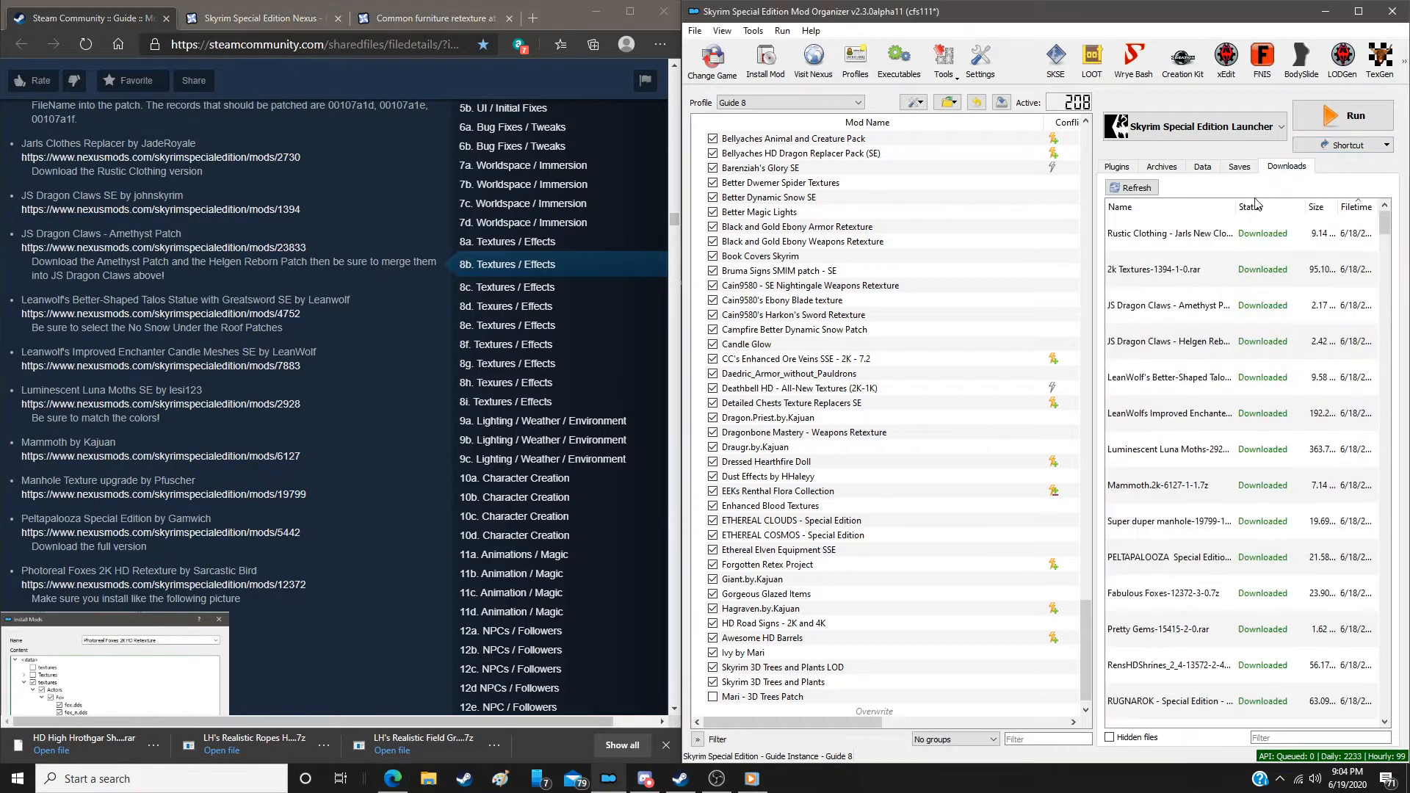
# Install Jarls Clothes Replacer from the Rustic Clothing download, excluding the fomod folder and Jarls Clothes Replacer Readme.txt
pyautogui.doubleClick(1197, 233)
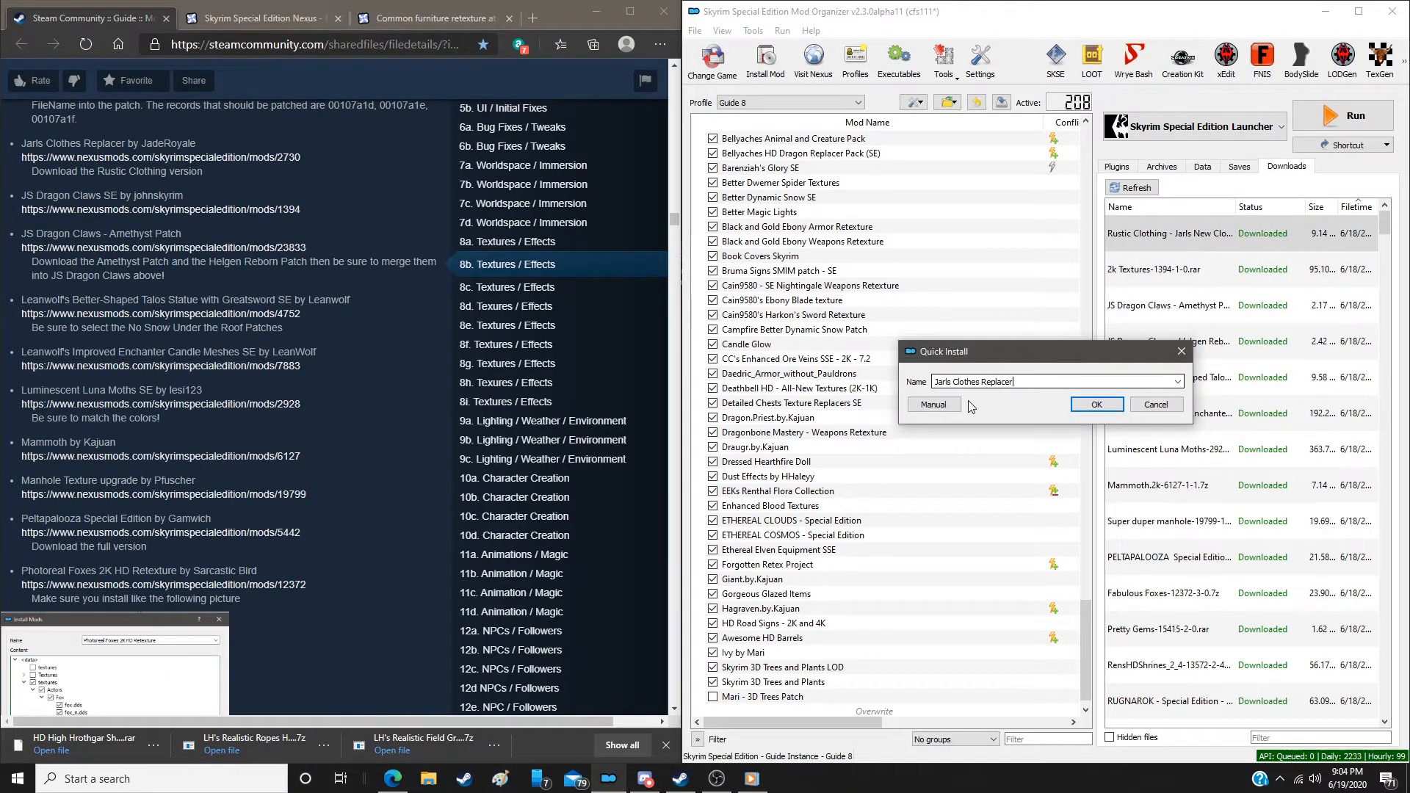
pyautogui.click(948, 404)
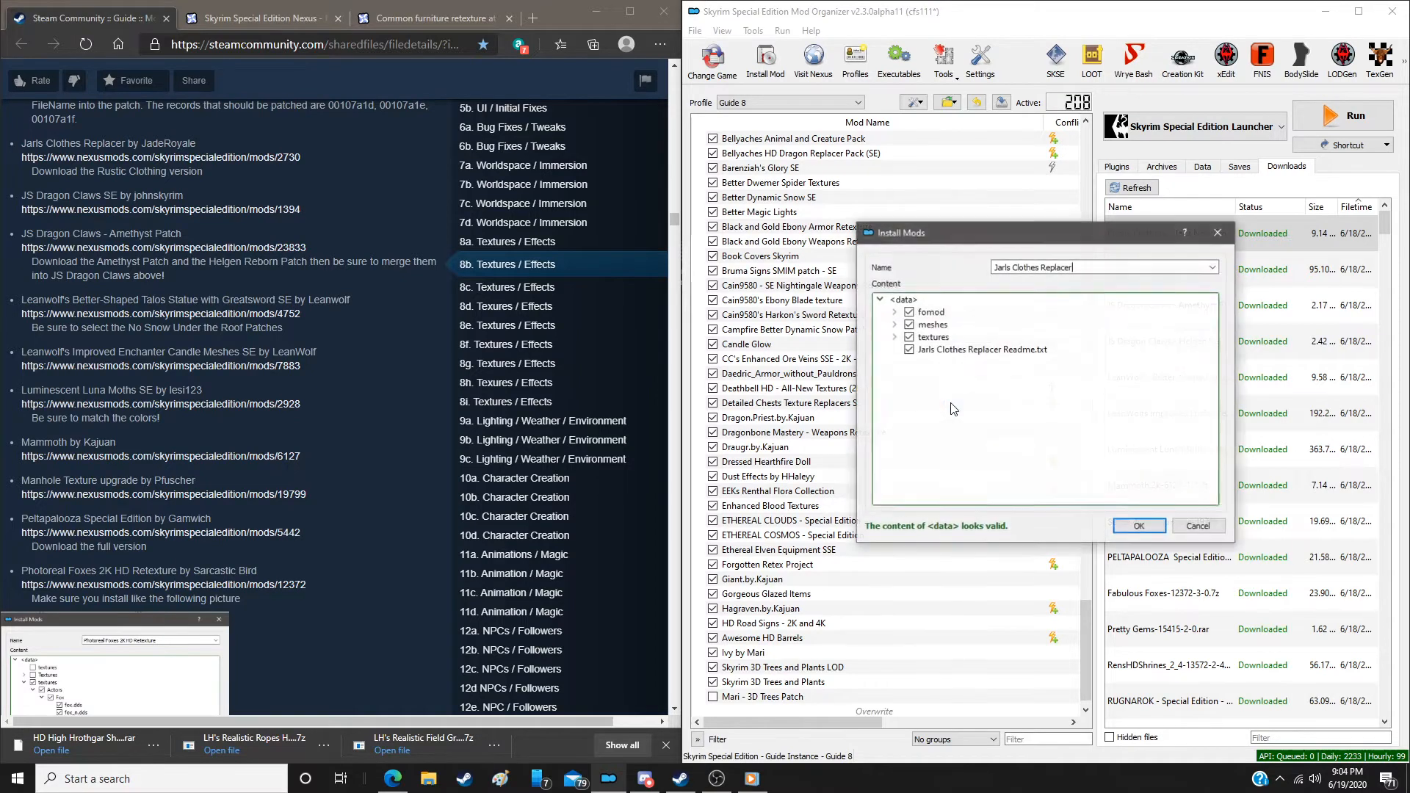
pyautogui.click(910, 312)
pyautogui.click(909, 350)
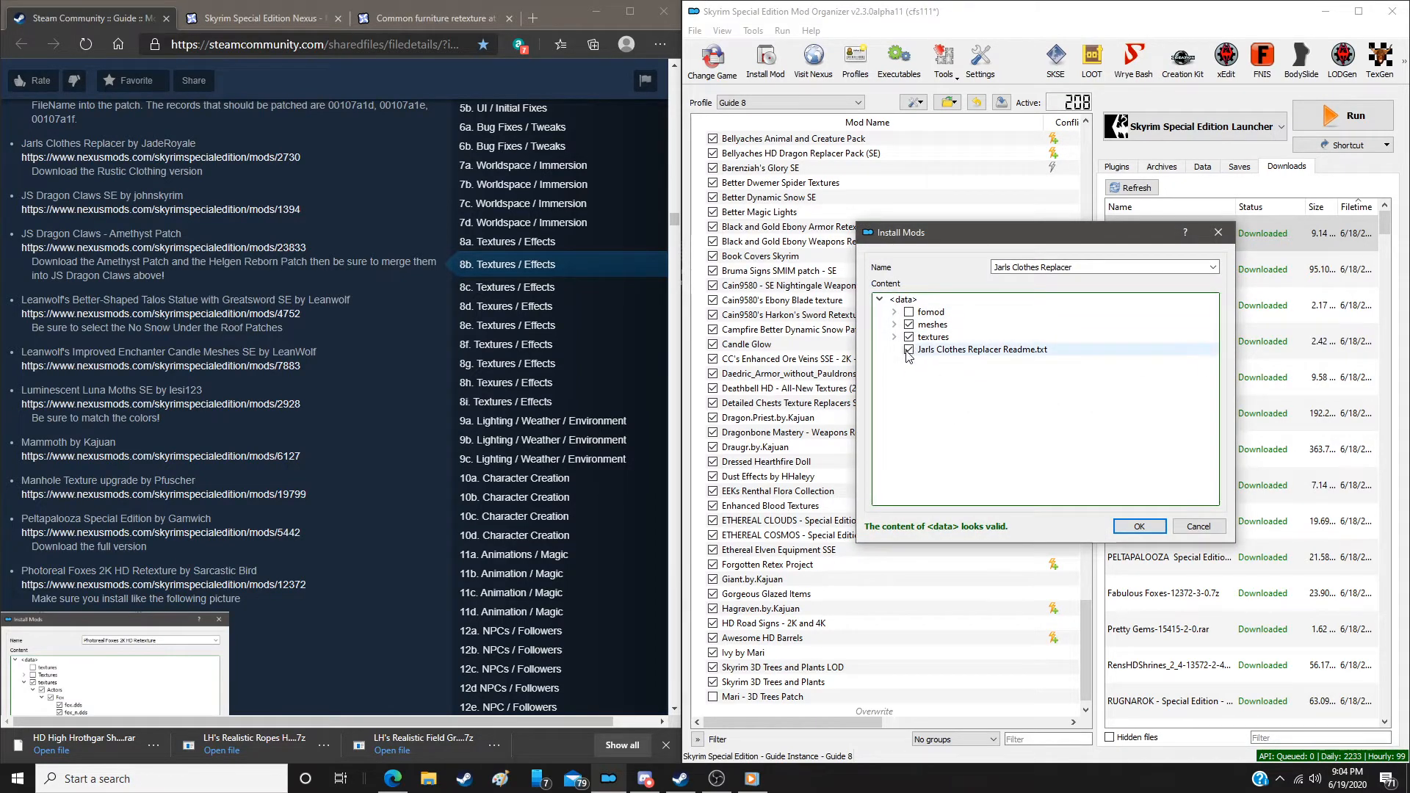
pyautogui.click(1138, 526)
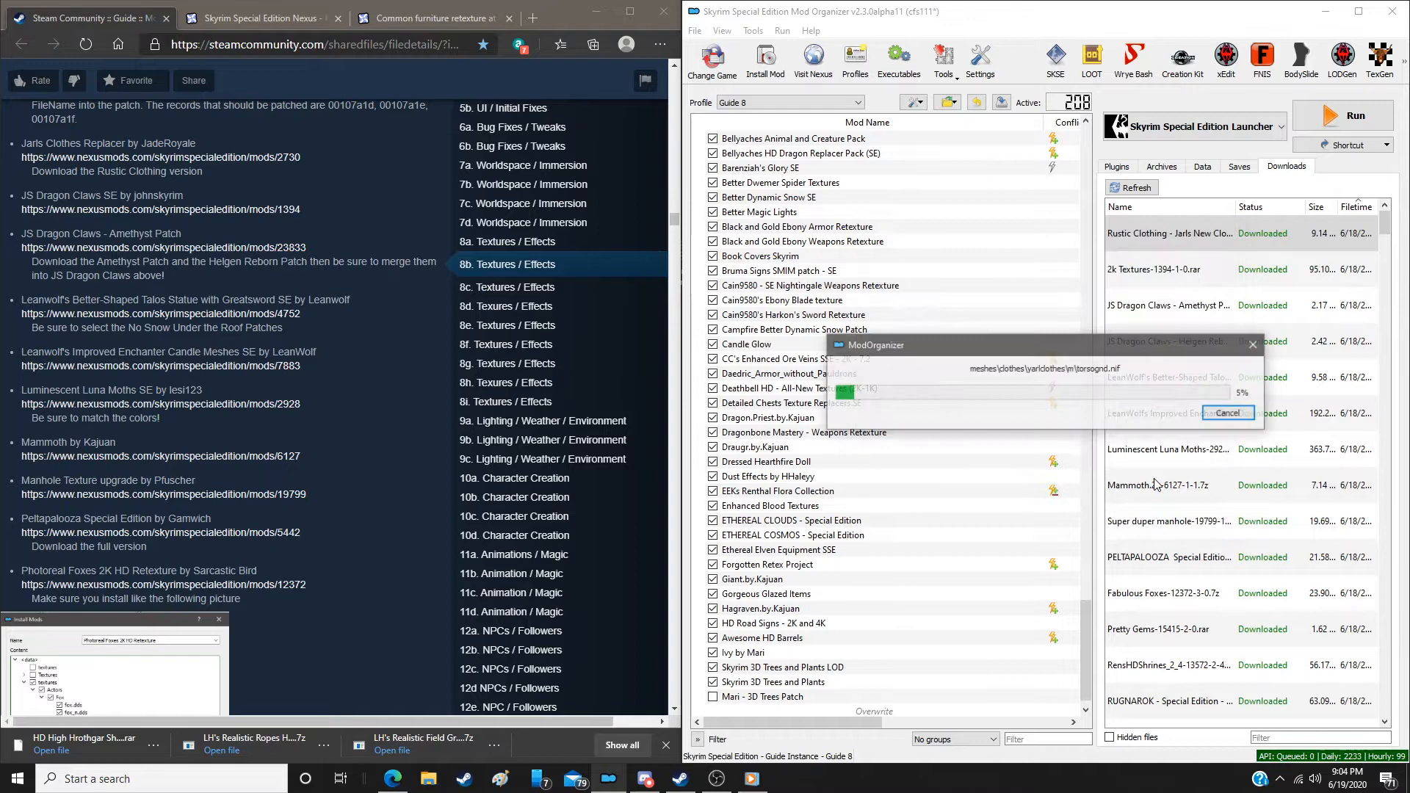
# Install the 2k Textures-1394 download as JS Dragon Claws SE with its meshes and textures
pyautogui.doubleClick(1177, 271)
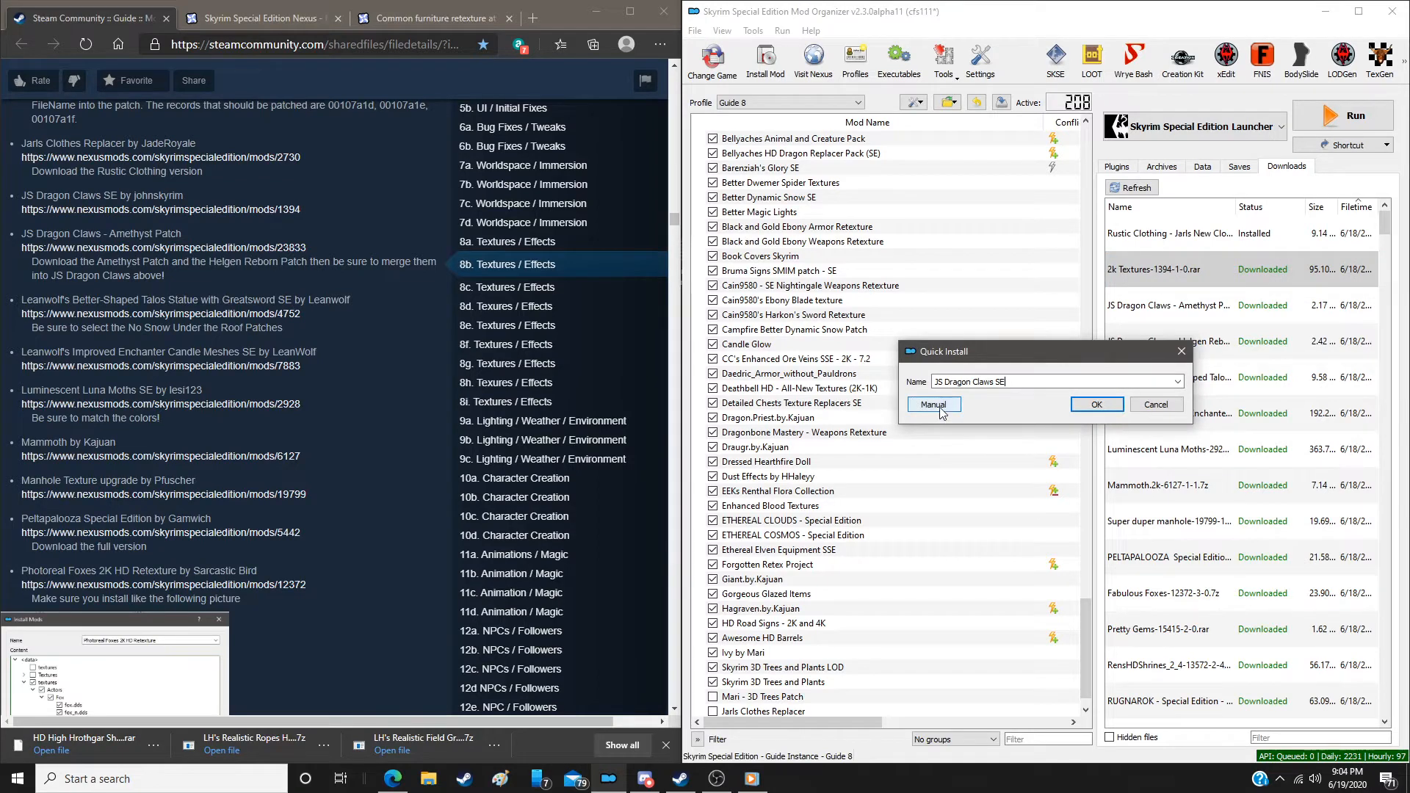
pyautogui.click(939, 407)
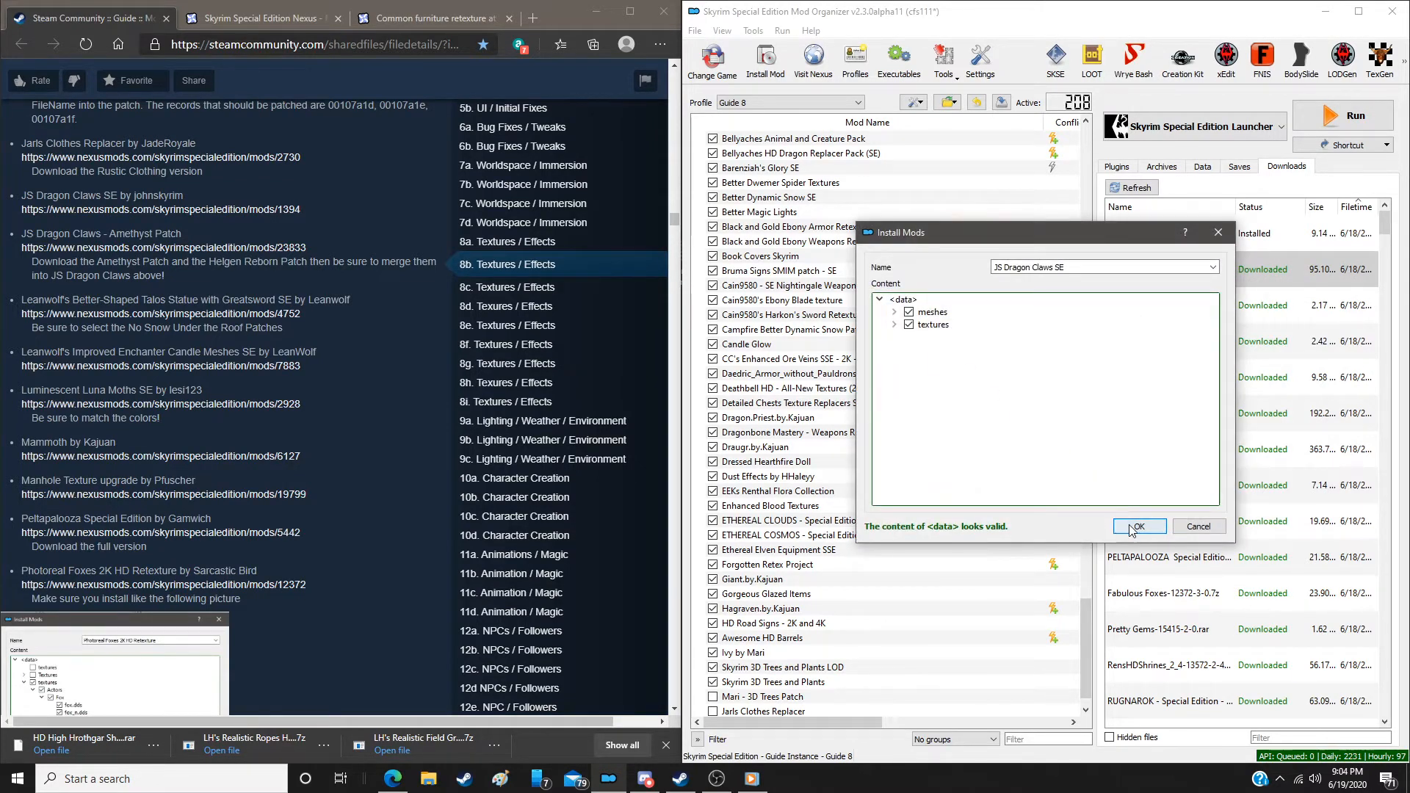
pyautogui.click(1133, 528)
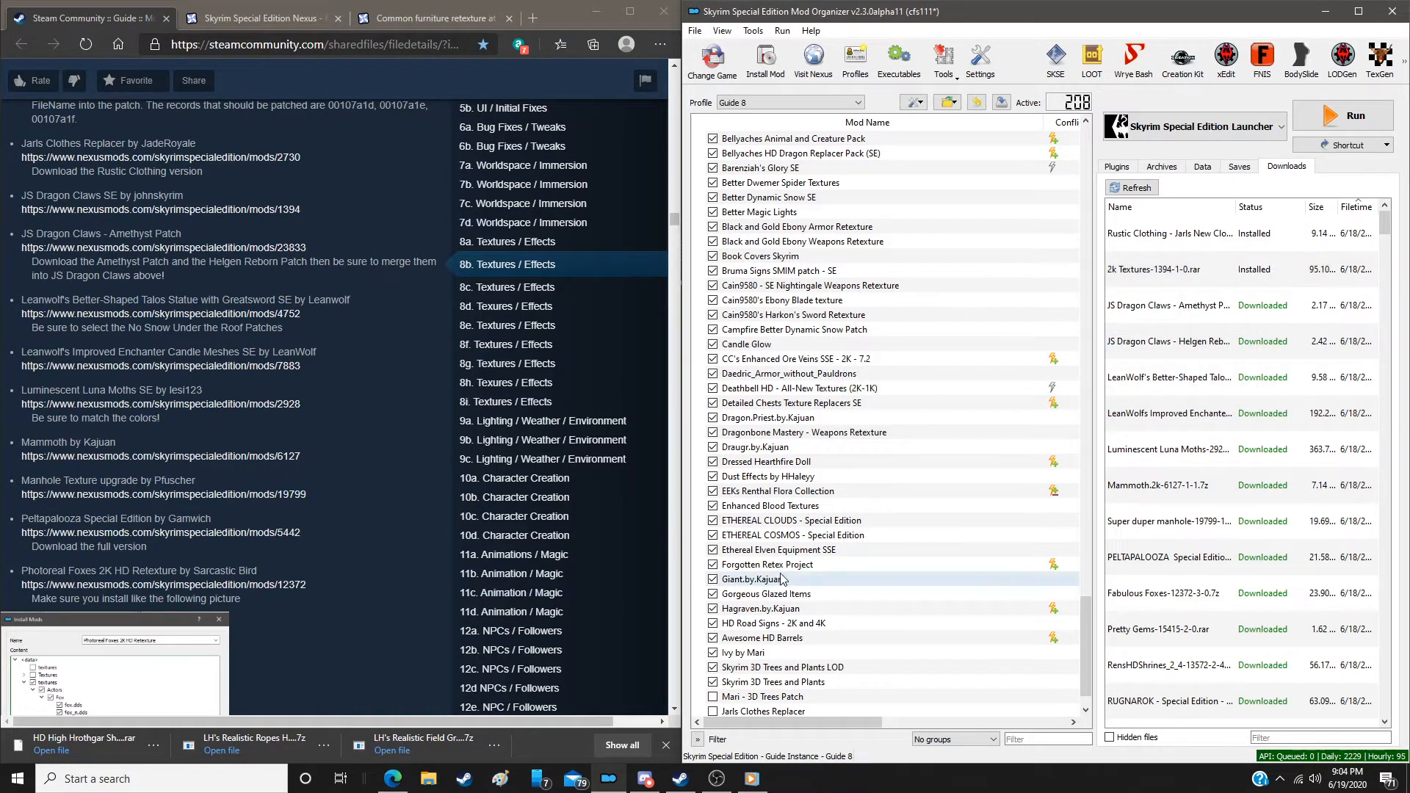
# Enable Mari - 3D Trees Patch, Jarls Clothes Replacer and JS Dragon Claws SE in the mod list
pyautogui.scroll(-1, 708, 624)
pyautogui.click(712, 652)
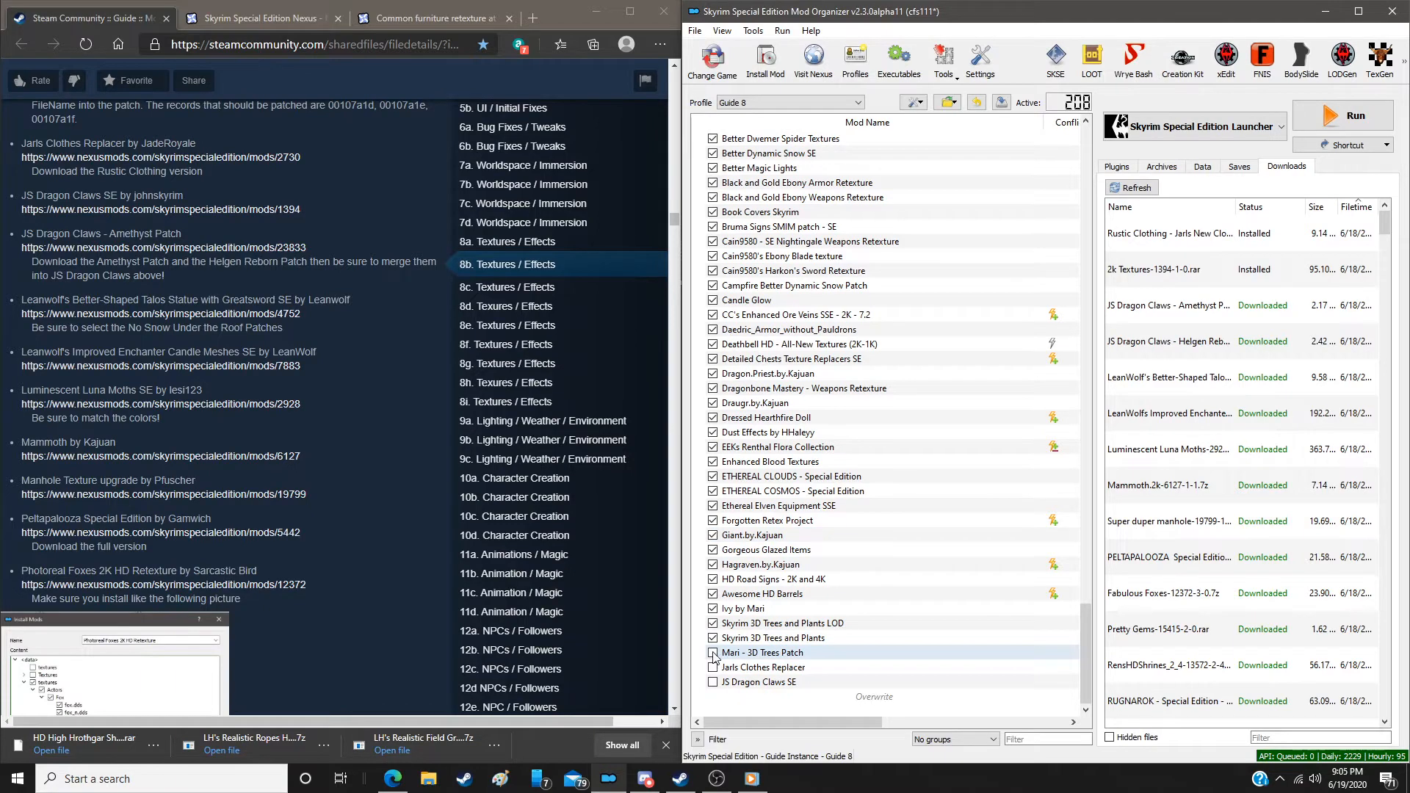
pyautogui.click(712, 667)
pyautogui.click(712, 682)
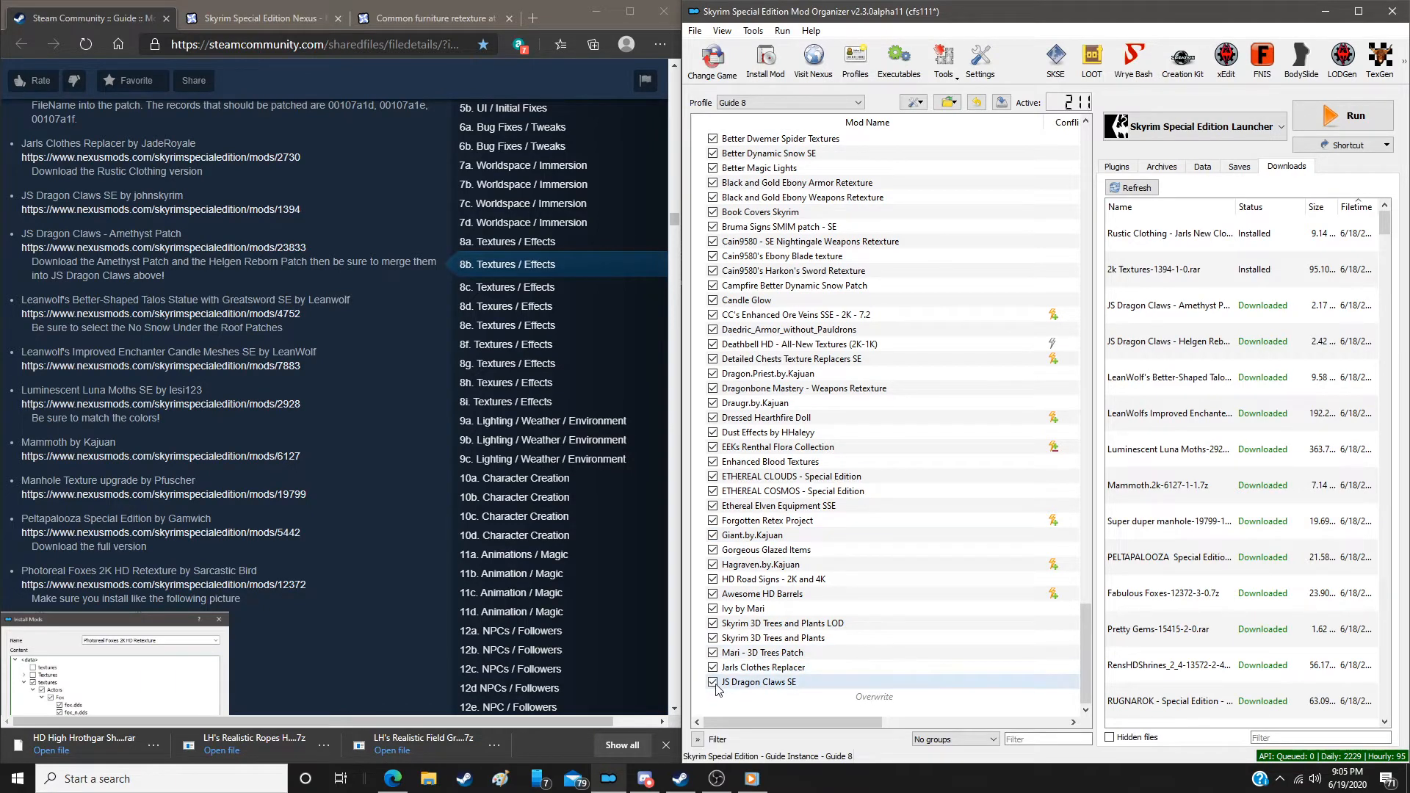
# Install the JS Dragon Claws Amethyst Patch under the name JS Dragon Claws SE, merging it into the existing mod
pyautogui.doubleClick(1192, 309)
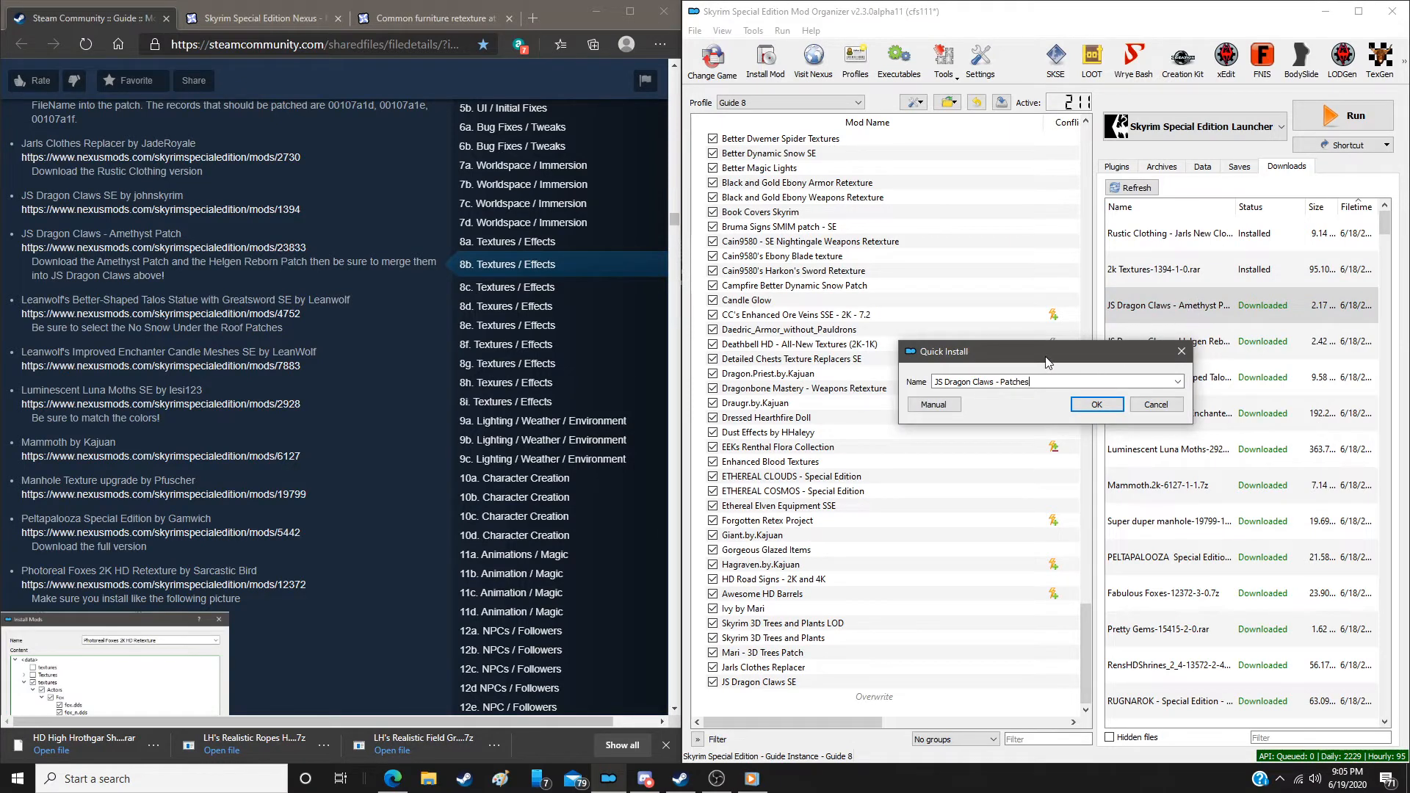
pyautogui.moveTo(1044, 351); pyautogui.dragTo(855, 230)
pyautogui.click(987, 265)
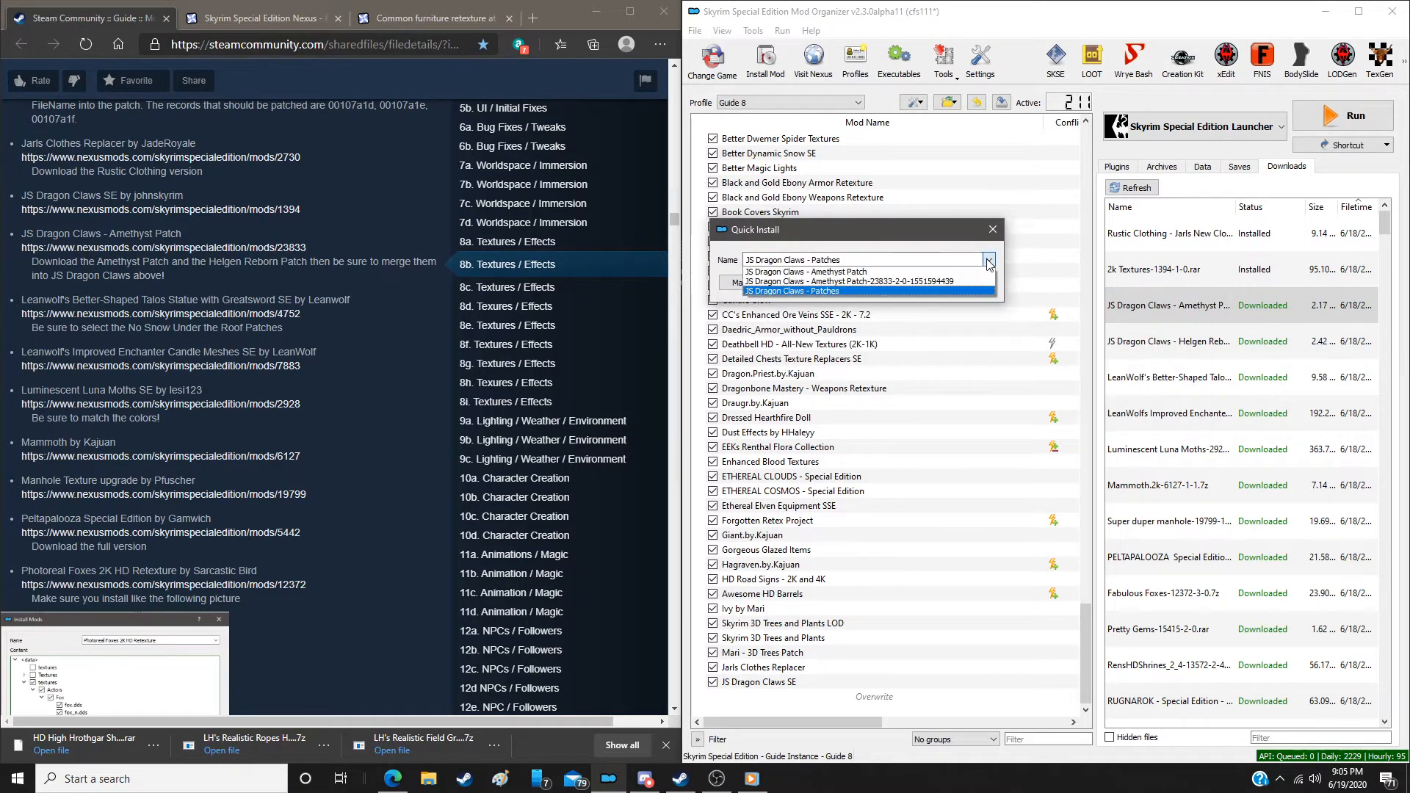
pyautogui.click(894, 291)
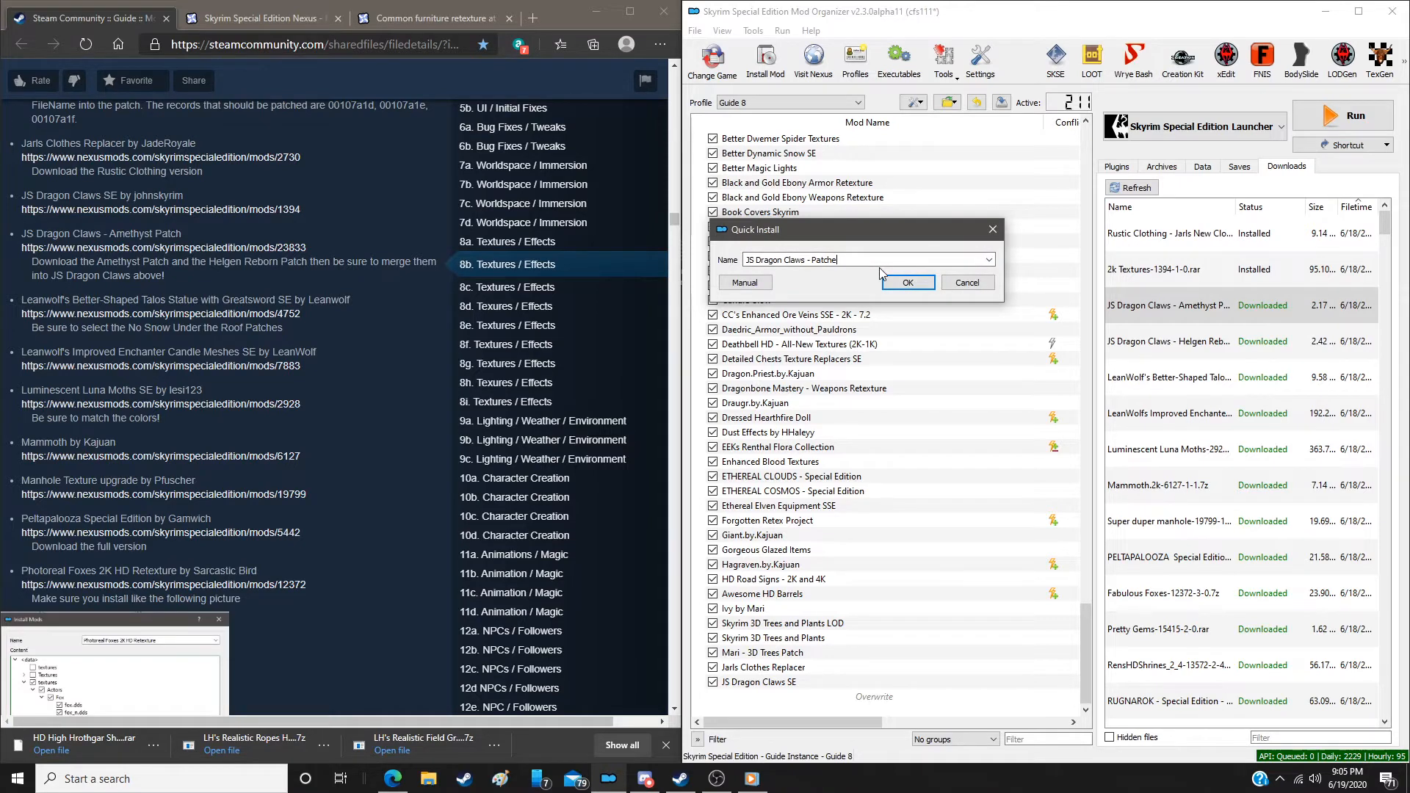
pyautogui.press('BackSpace')
pyautogui.press('BackSpace')
pyautogui.press('BackSpace')
pyautogui.press('BackSpace')
pyautogui.press('BackSpace')
pyautogui.press('BackSpace')
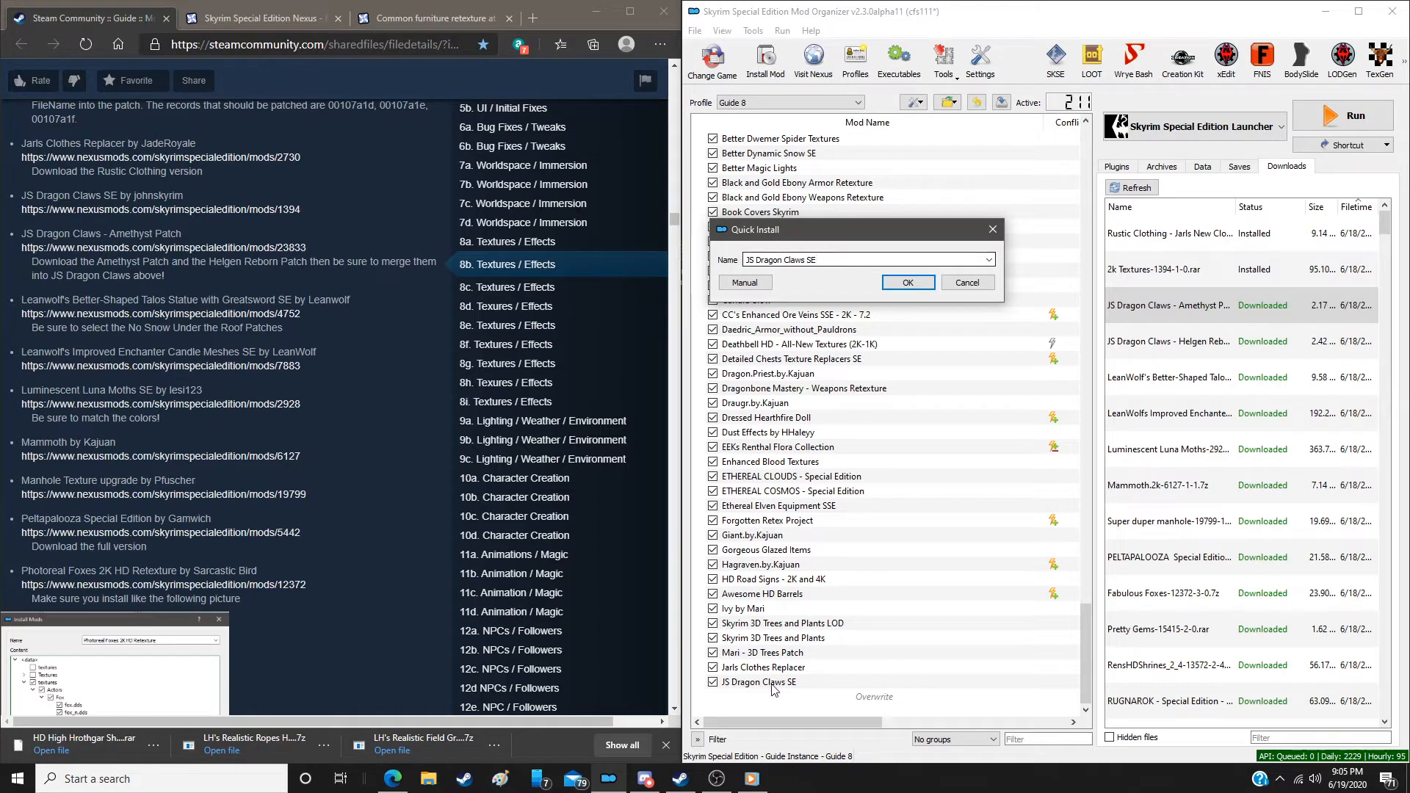
pyautogui.click(757, 288)
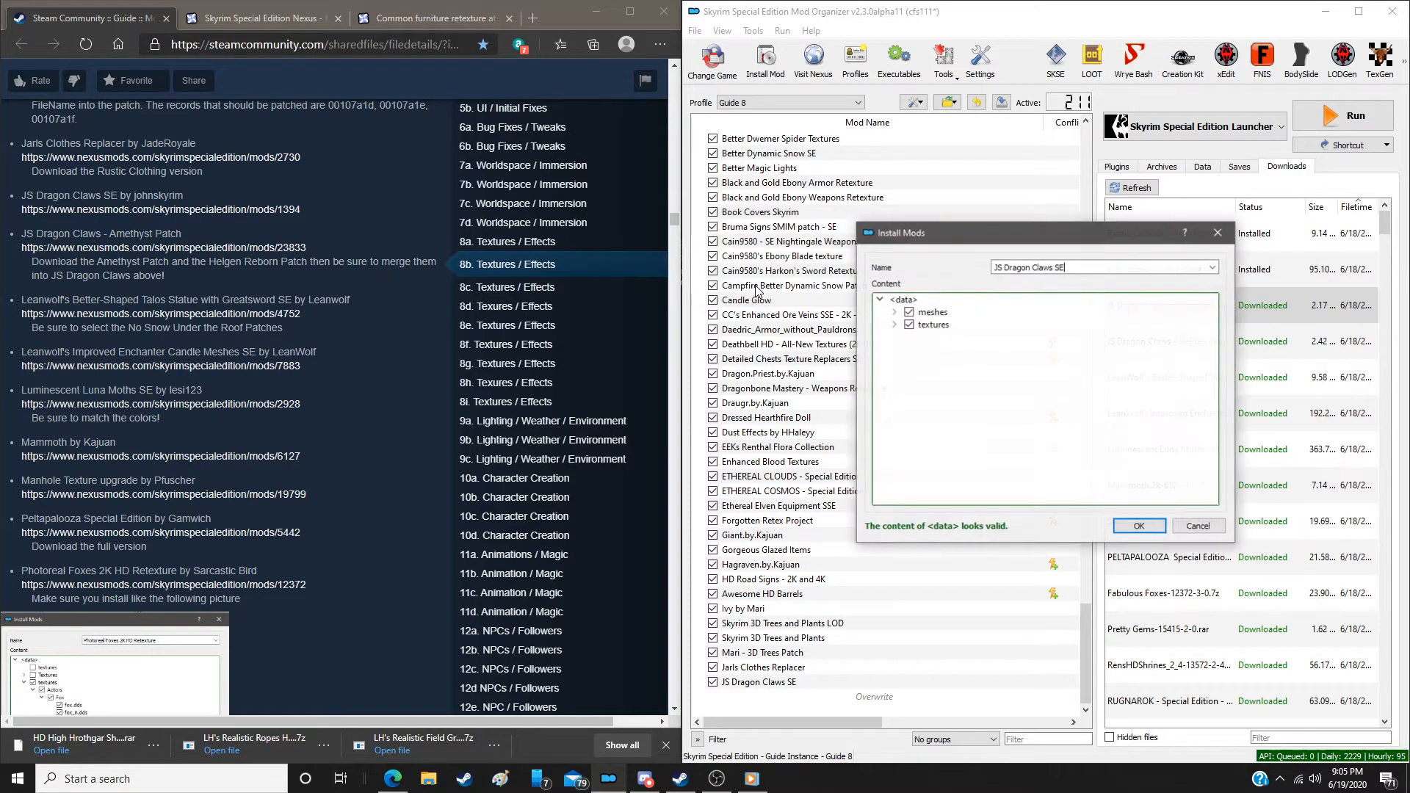
pyautogui.click(1139, 527)
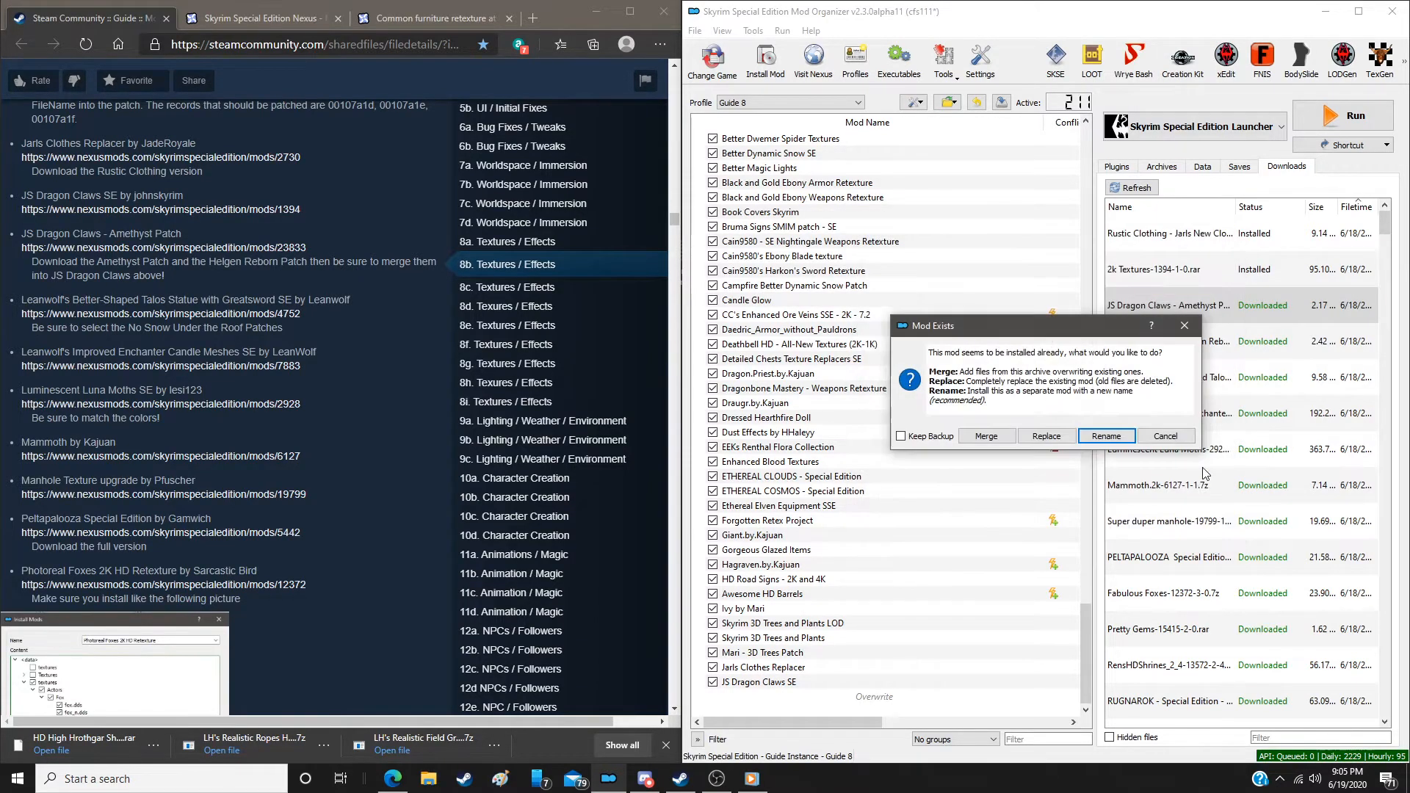
pyautogui.click(986, 437)
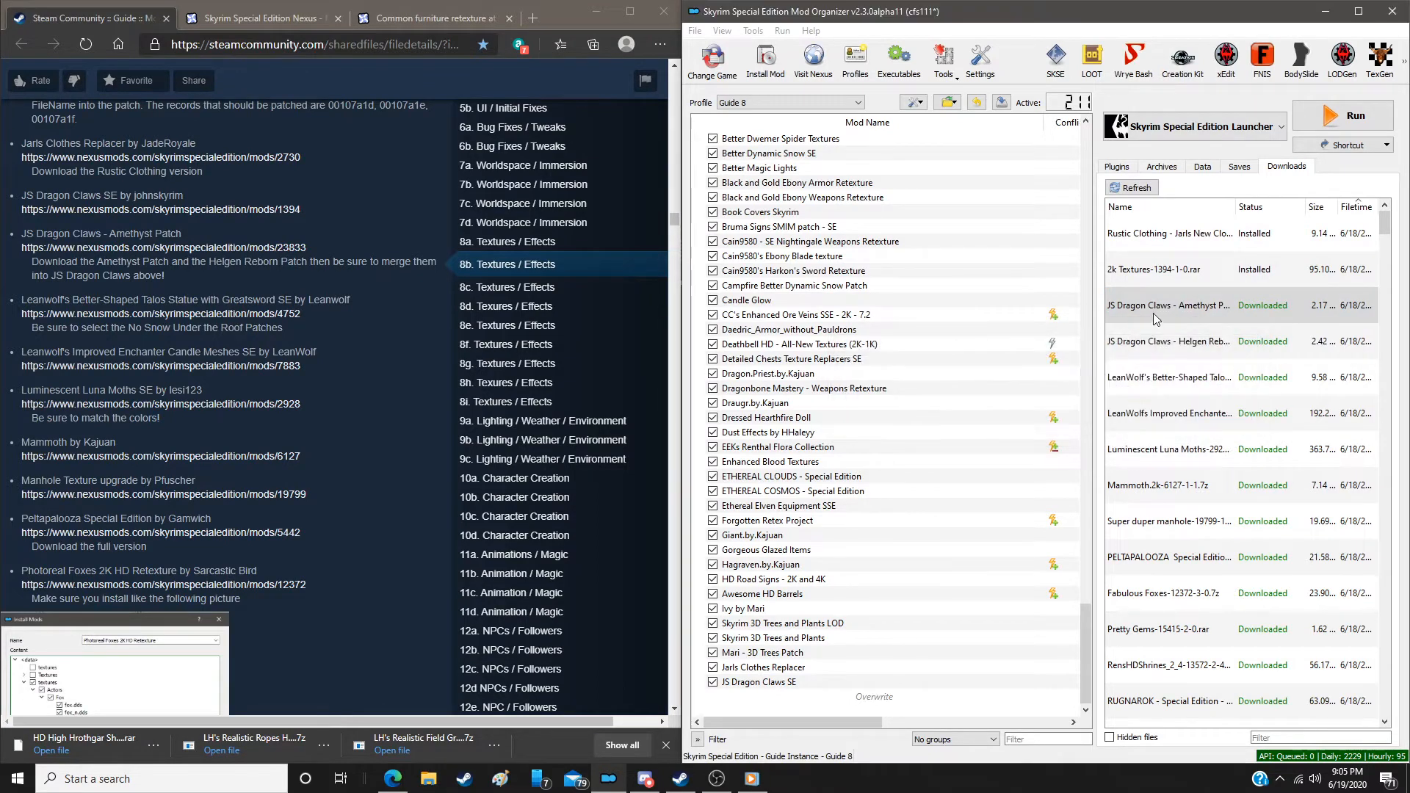
# Install the JS Dragon Claws Helgen Reborn Patch, merging it into the JS Dragon Claws SE mod
pyautogui.doubleClick(1167, 350)
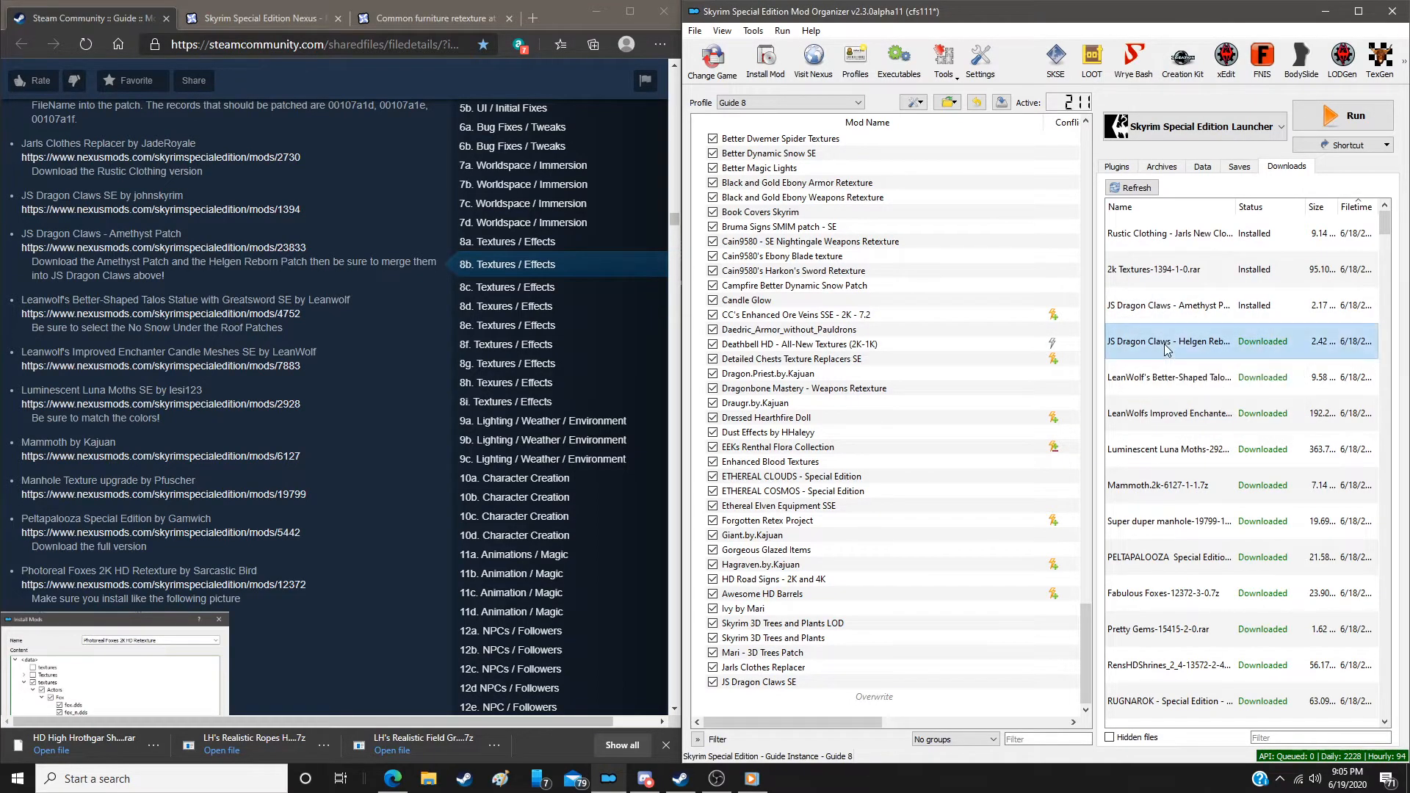
pyautogui.click(943, 405)
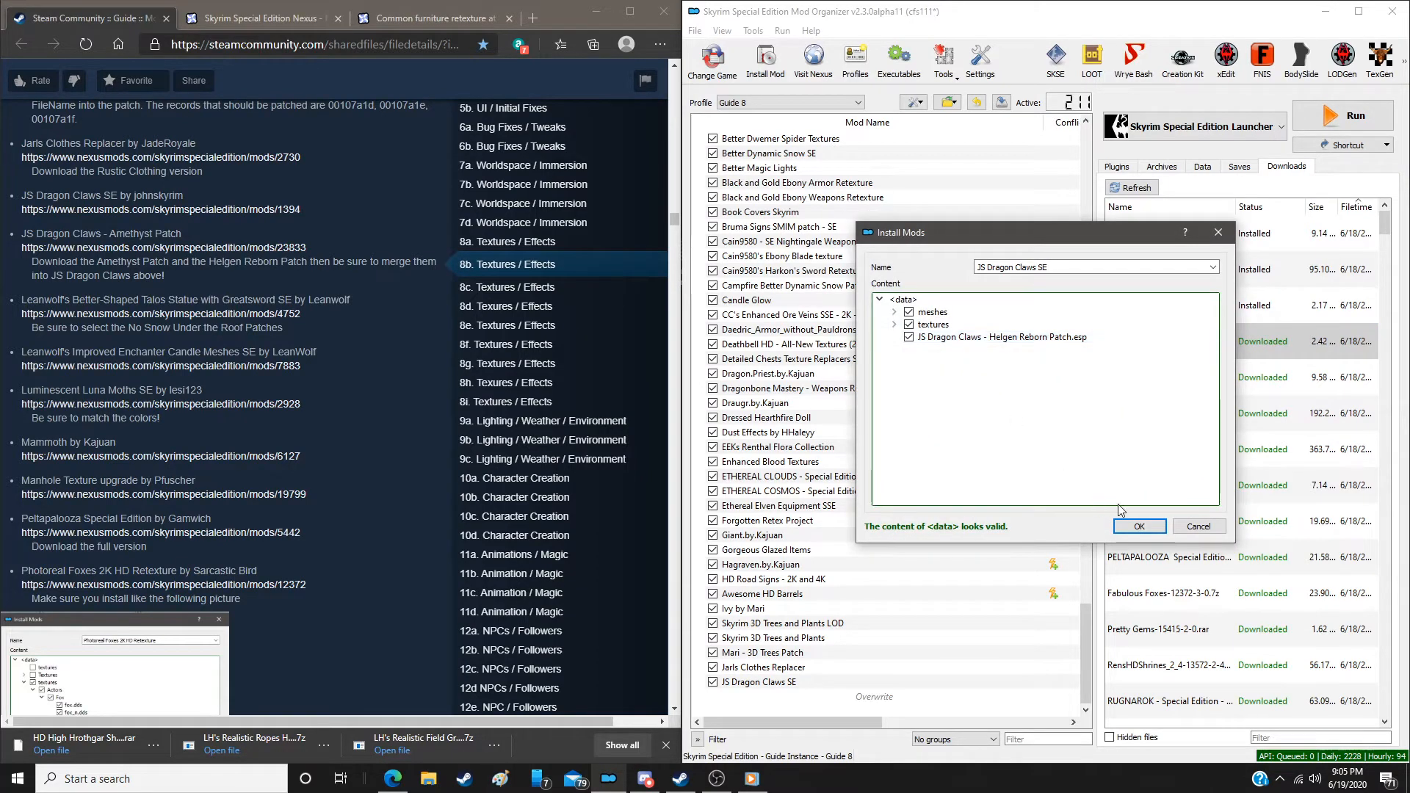
pyautogui.click(1138, 528)
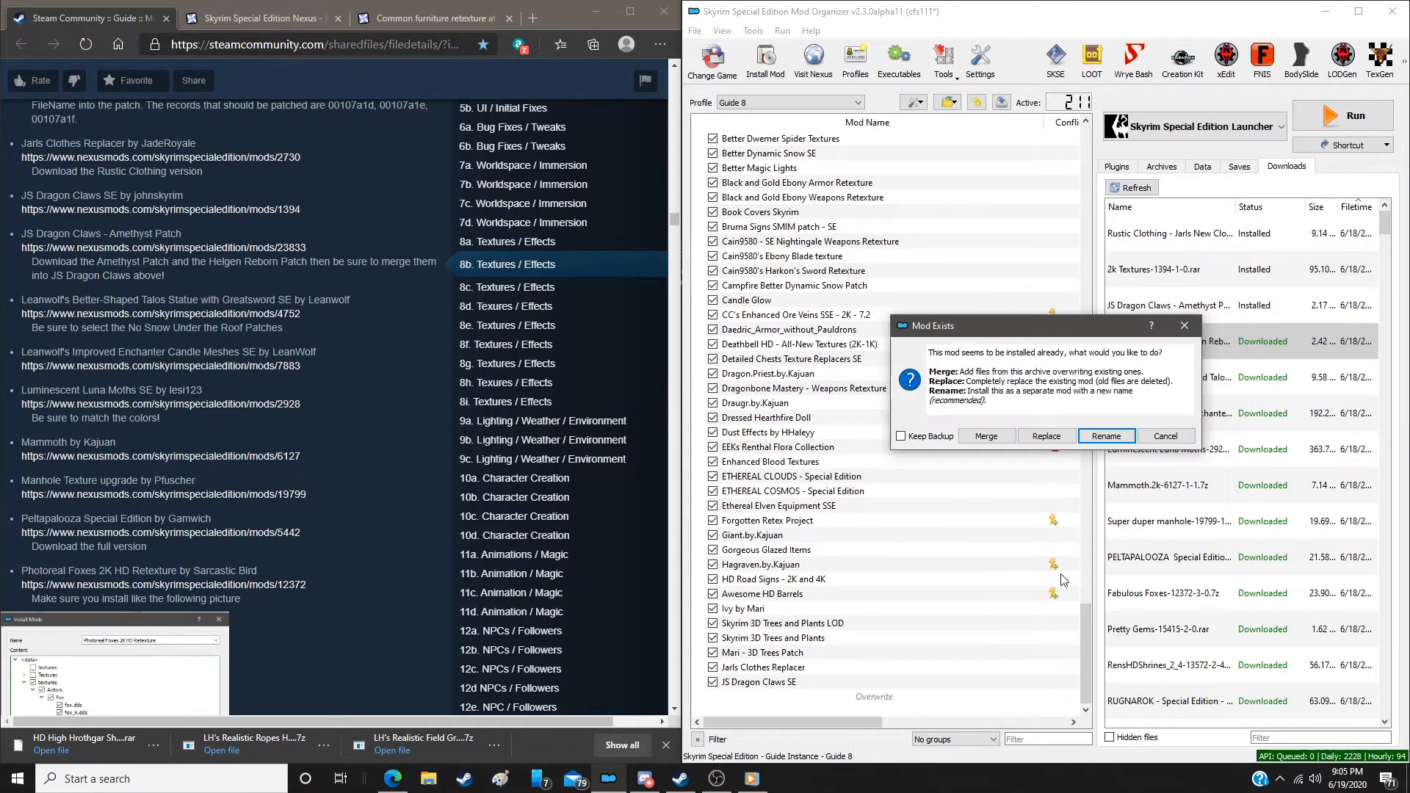
pyautogui.click(978, 435)
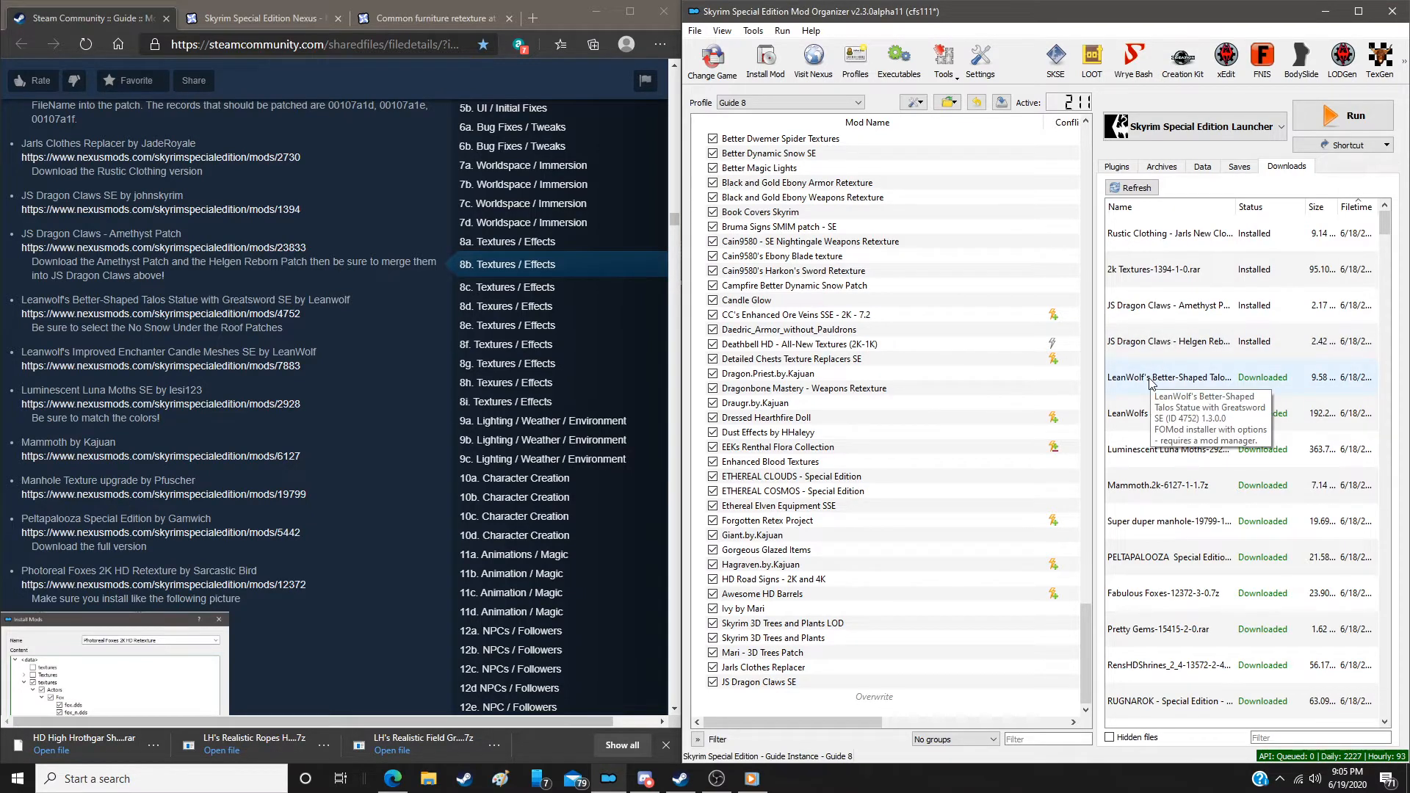
# Install LeanWolf's Better-Shaped Talos with Greatsword using High-Poly Statue, Nord Hero Greatsword, the No Snow Under the Roof patch and Snow Nord Hero Greatsword
pyautogui.doubleClick(1150, 381)
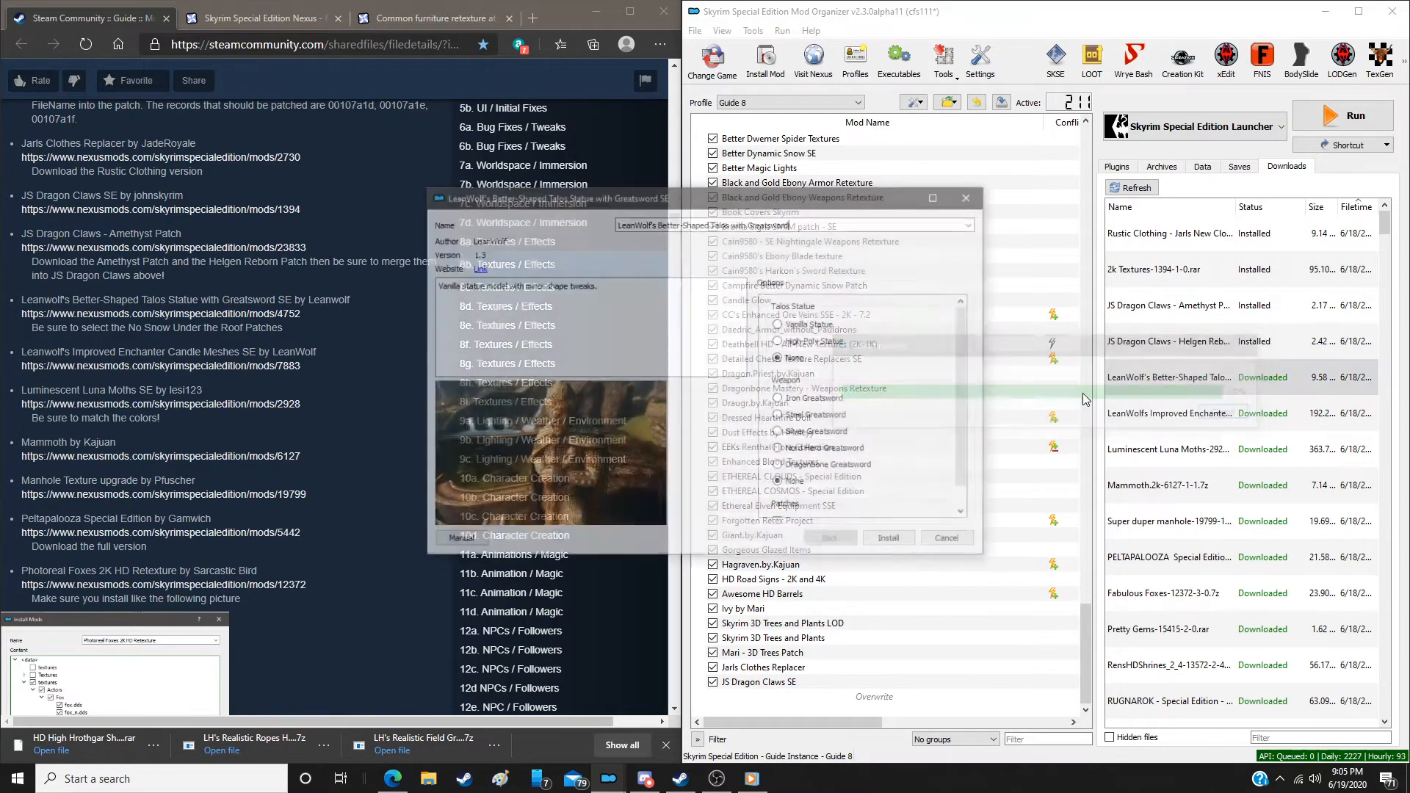
pyautogui.click(780, 341)
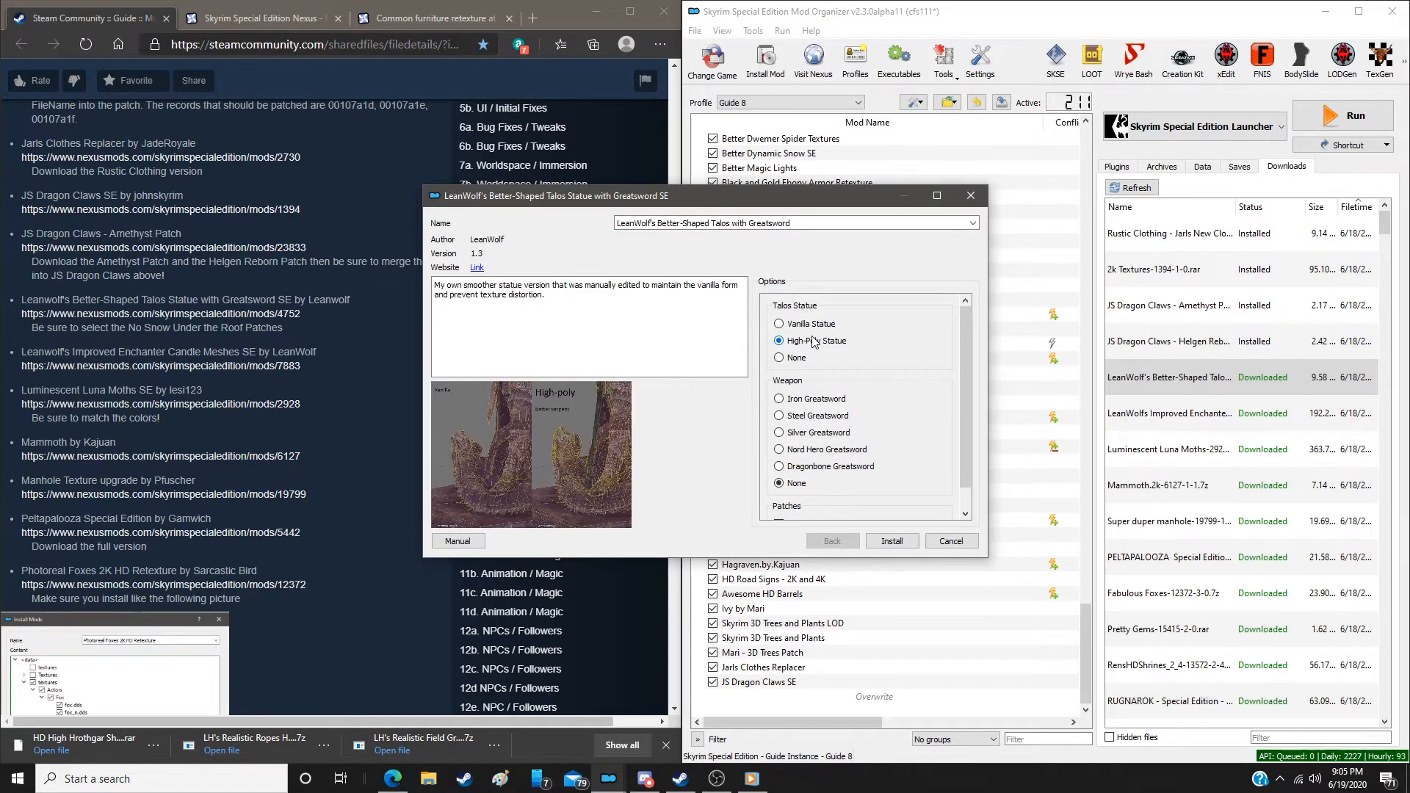
pyautogui.click(780, 450)
pyautogui.scroll(-1, 844, 452)
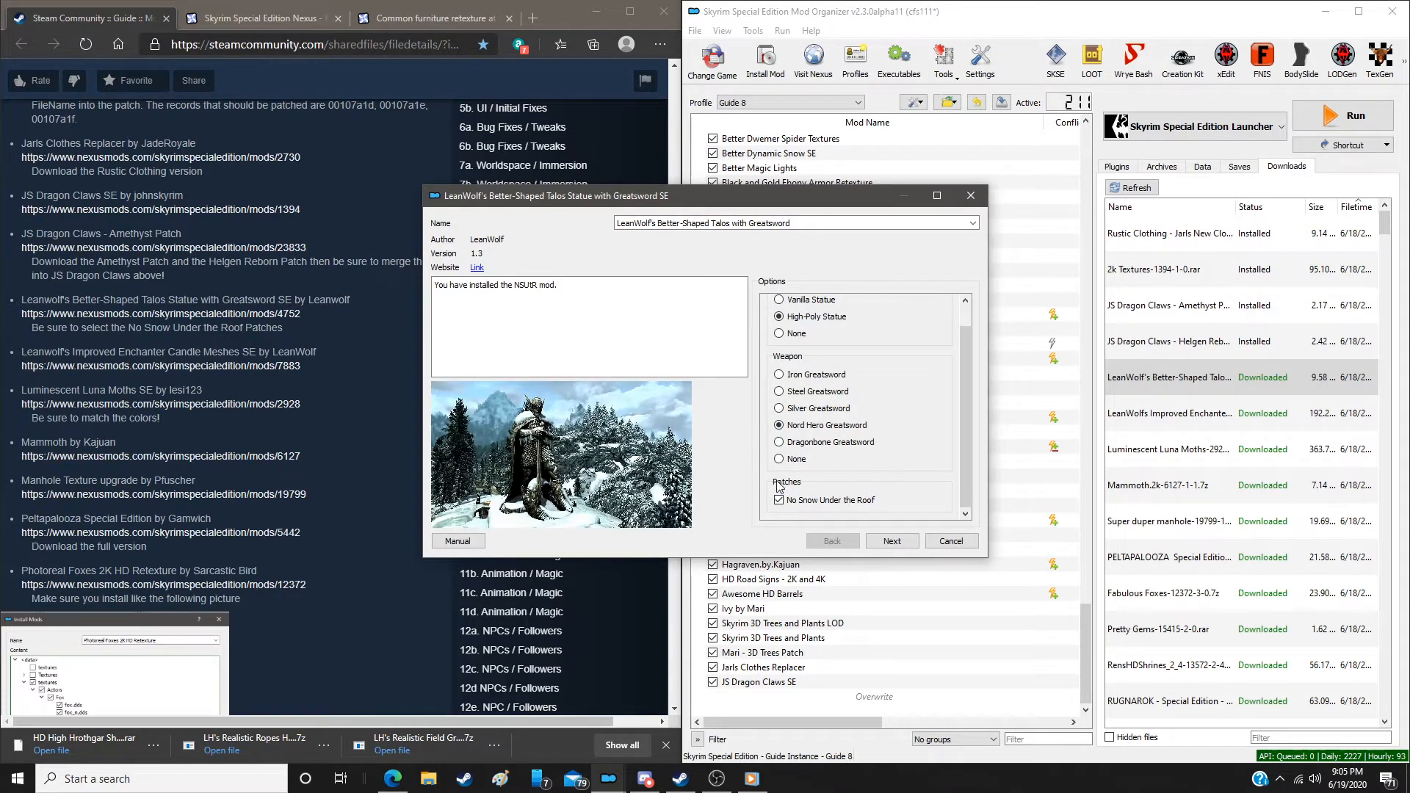
pyautogui.click(891, 541)
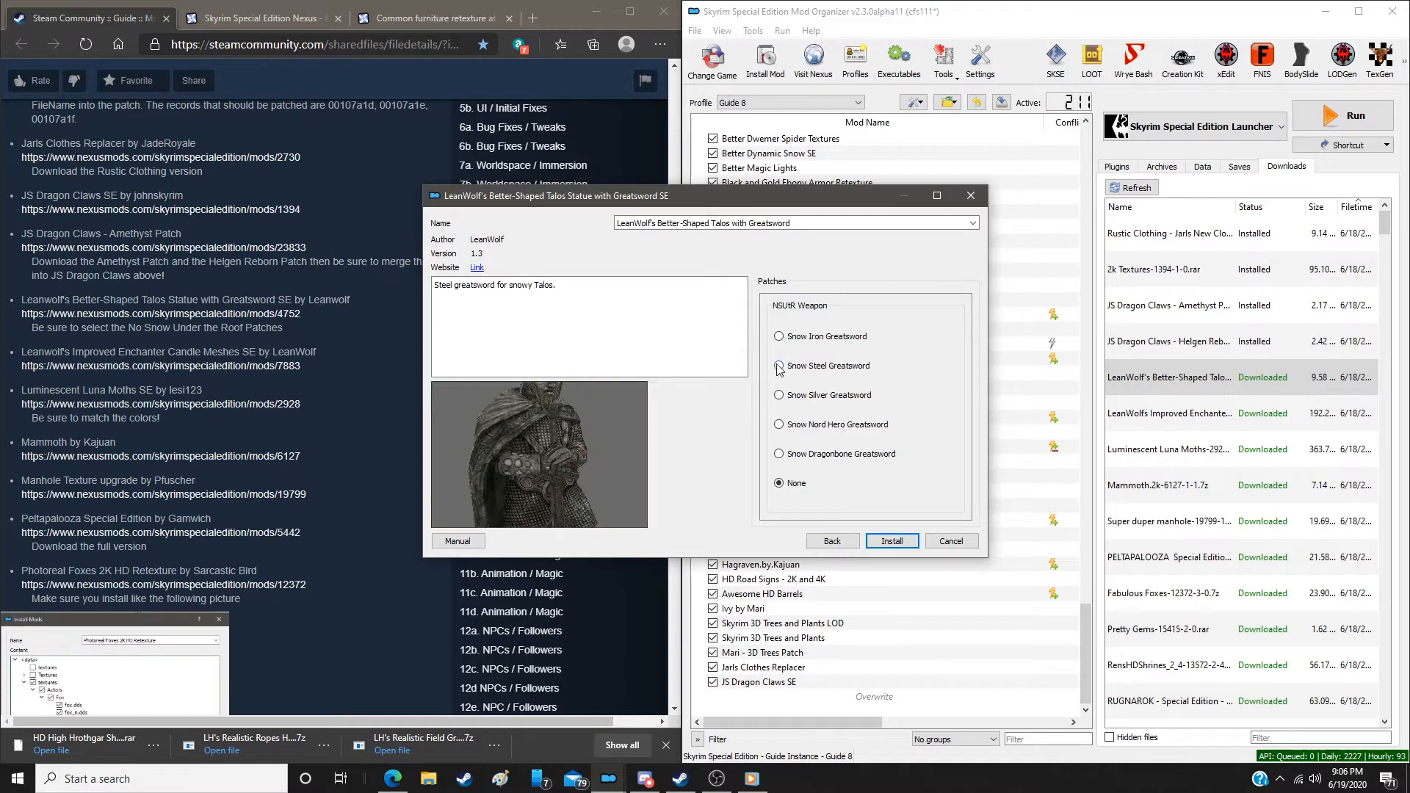
pyautogui.click(780, 424)
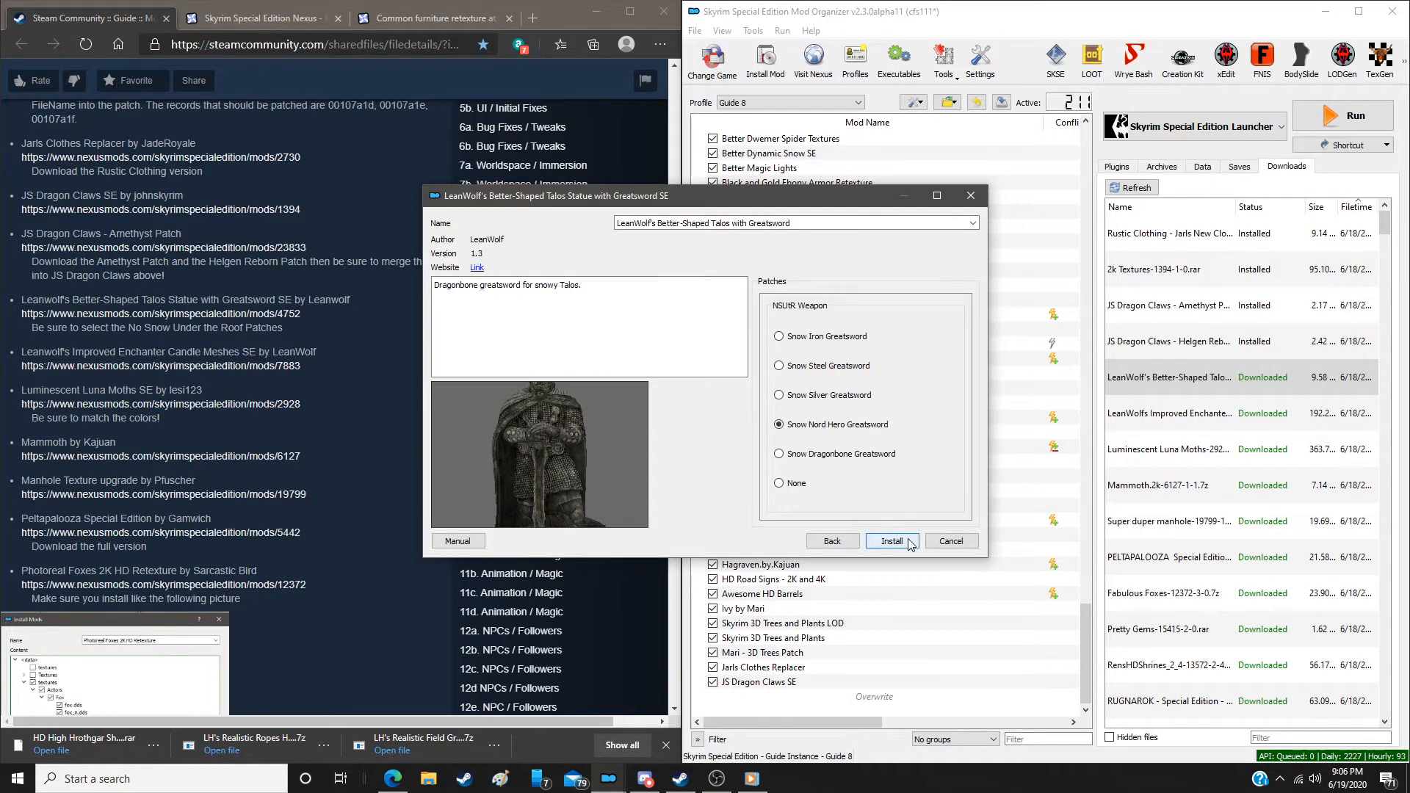
pyautogui.click(909, 542)
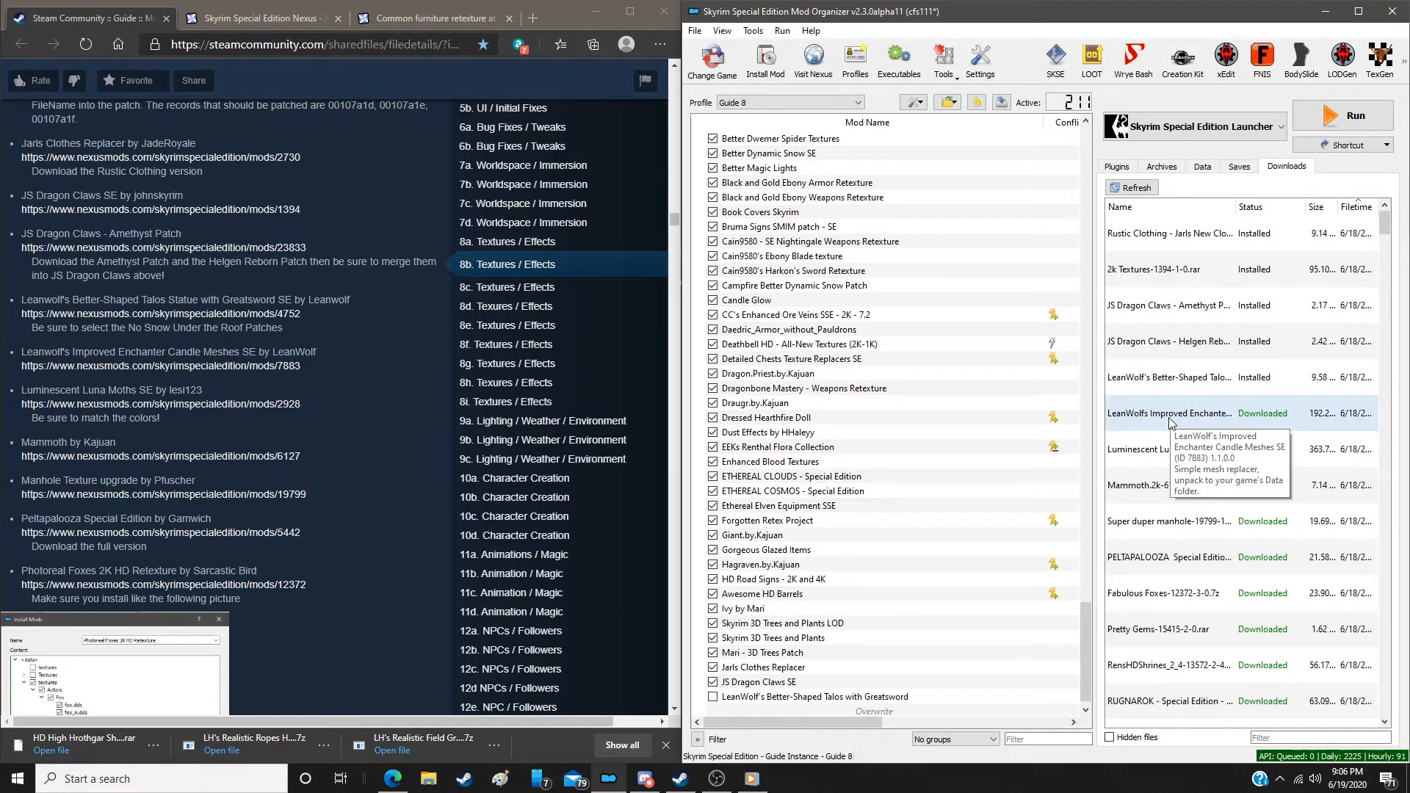
# Install LeanWolf's Improved Enchanter Candle Meshes SE with its default contents
pyautogui.doubleClick(1170, 415)
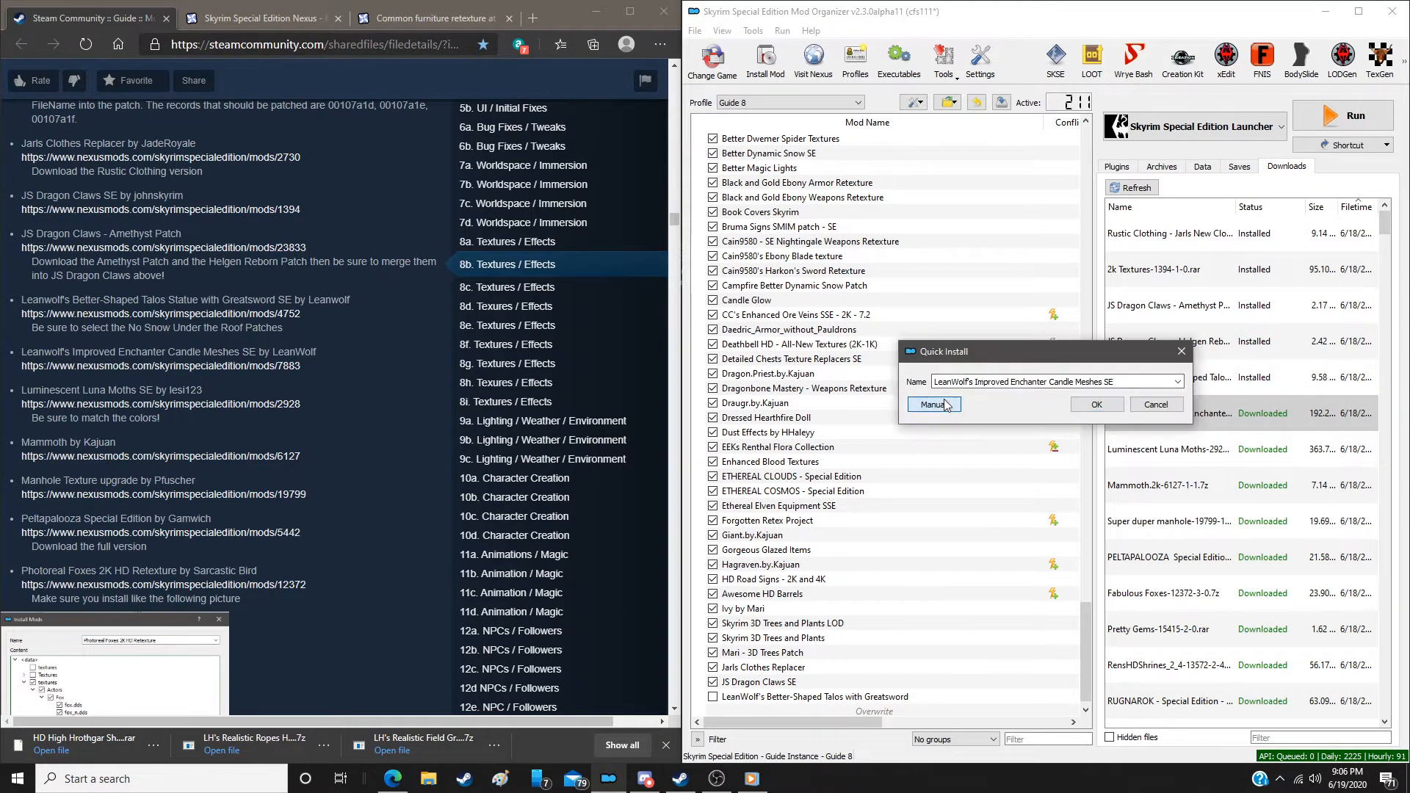
pyautogui.click(934, 404)
pyautogui.click(1149, 526)
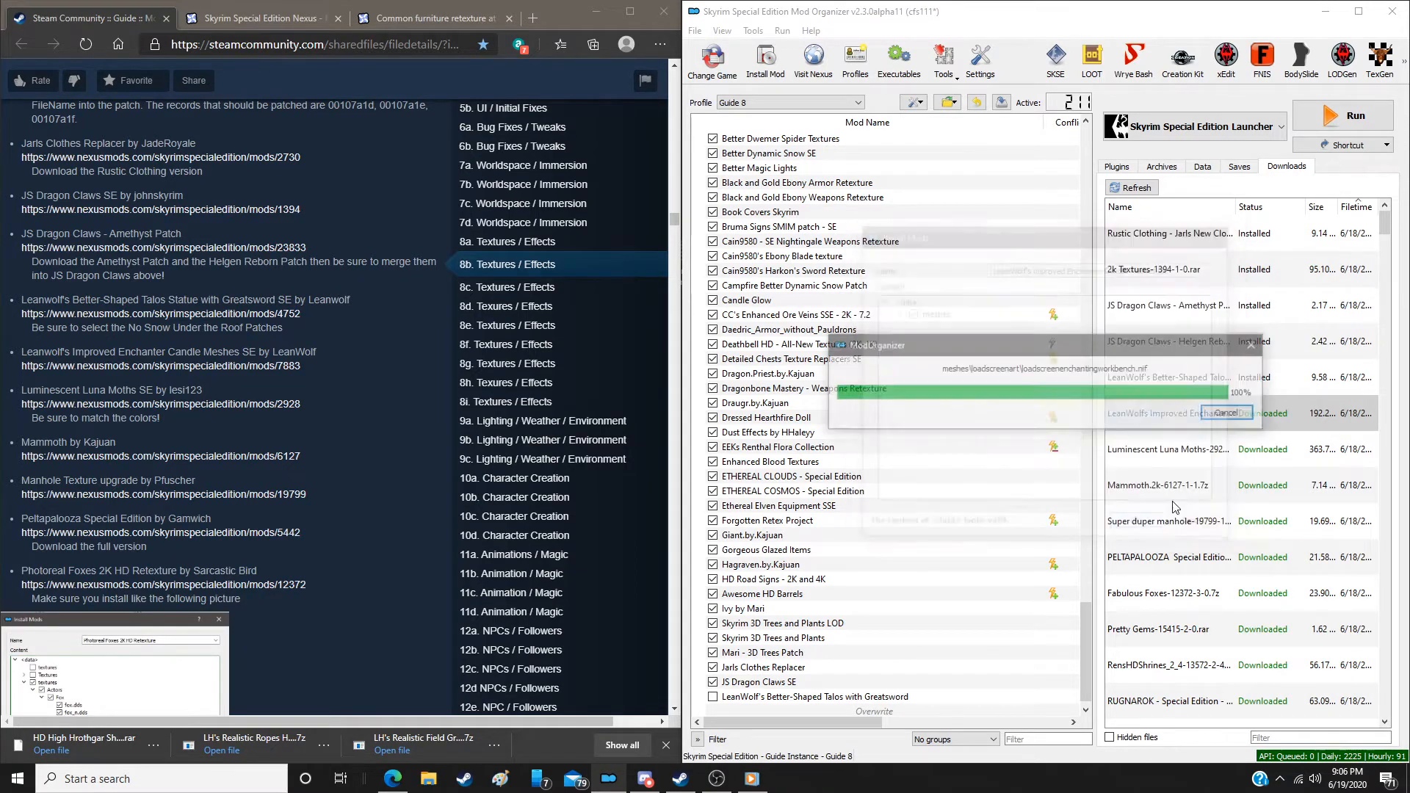
# Install Luminescent Luna Moths SE with Red as the luna moth wing ingredient color
pyautogui.doubleClick(1188, 450)
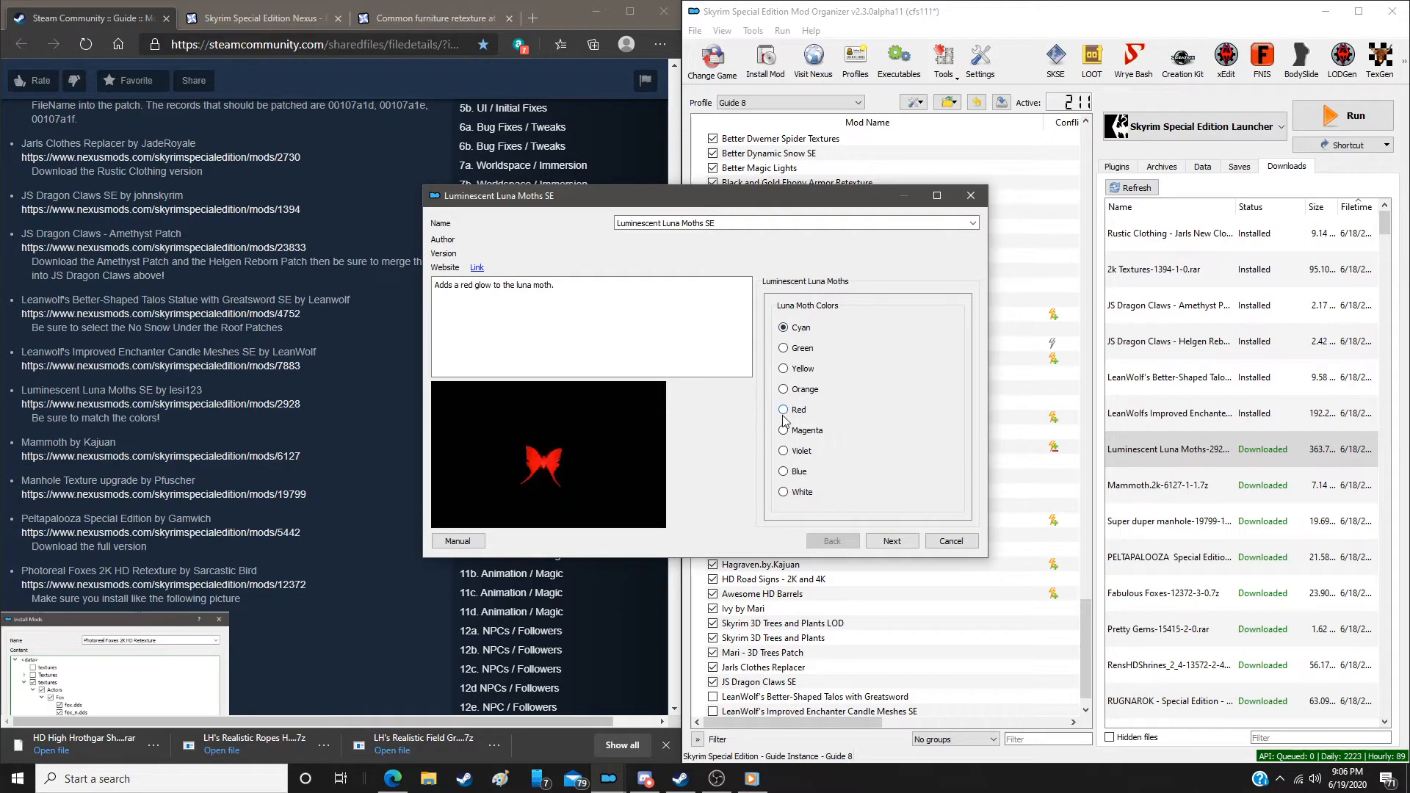
pyautogui.click(893, 543)
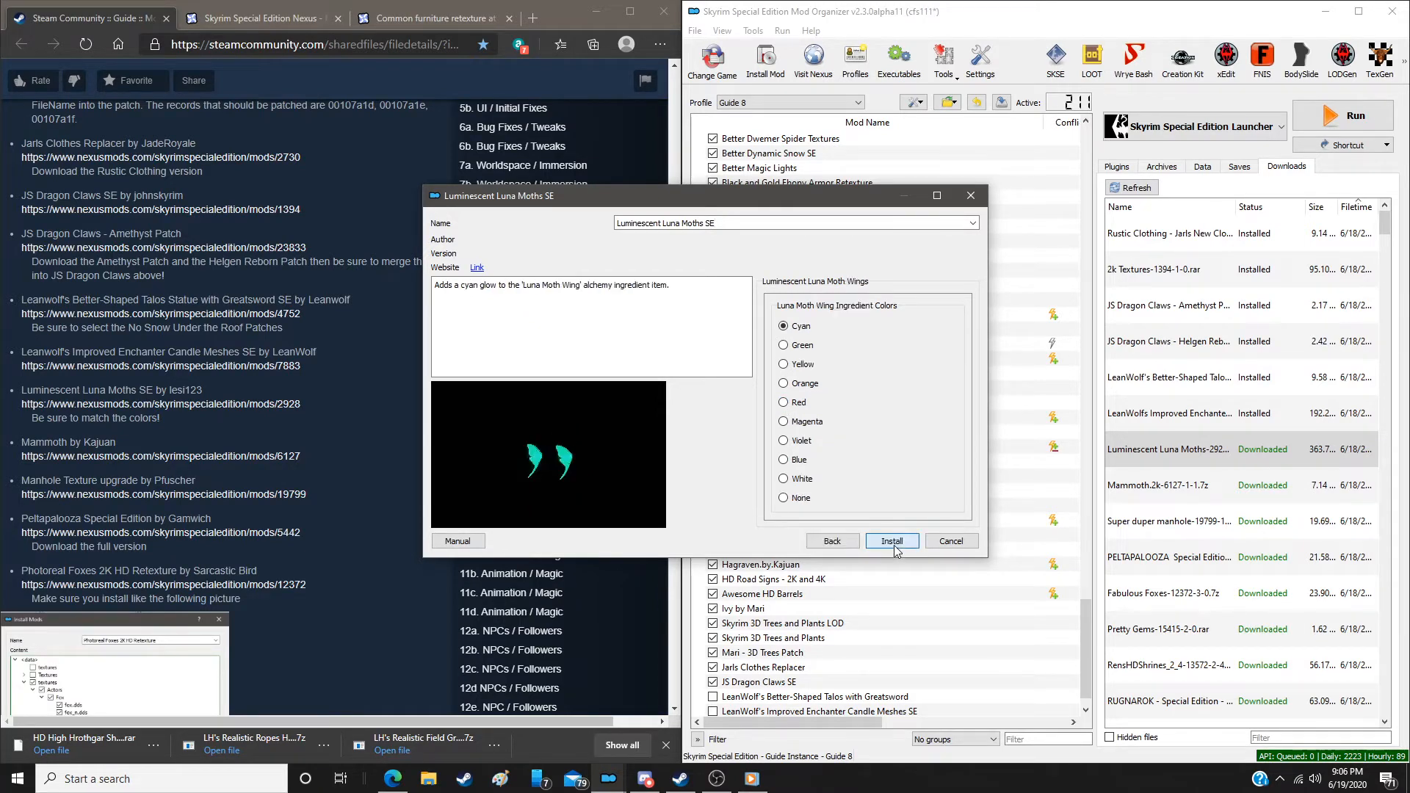
pyautogui.click(783, 403)
pyautogui.click(891, 542)
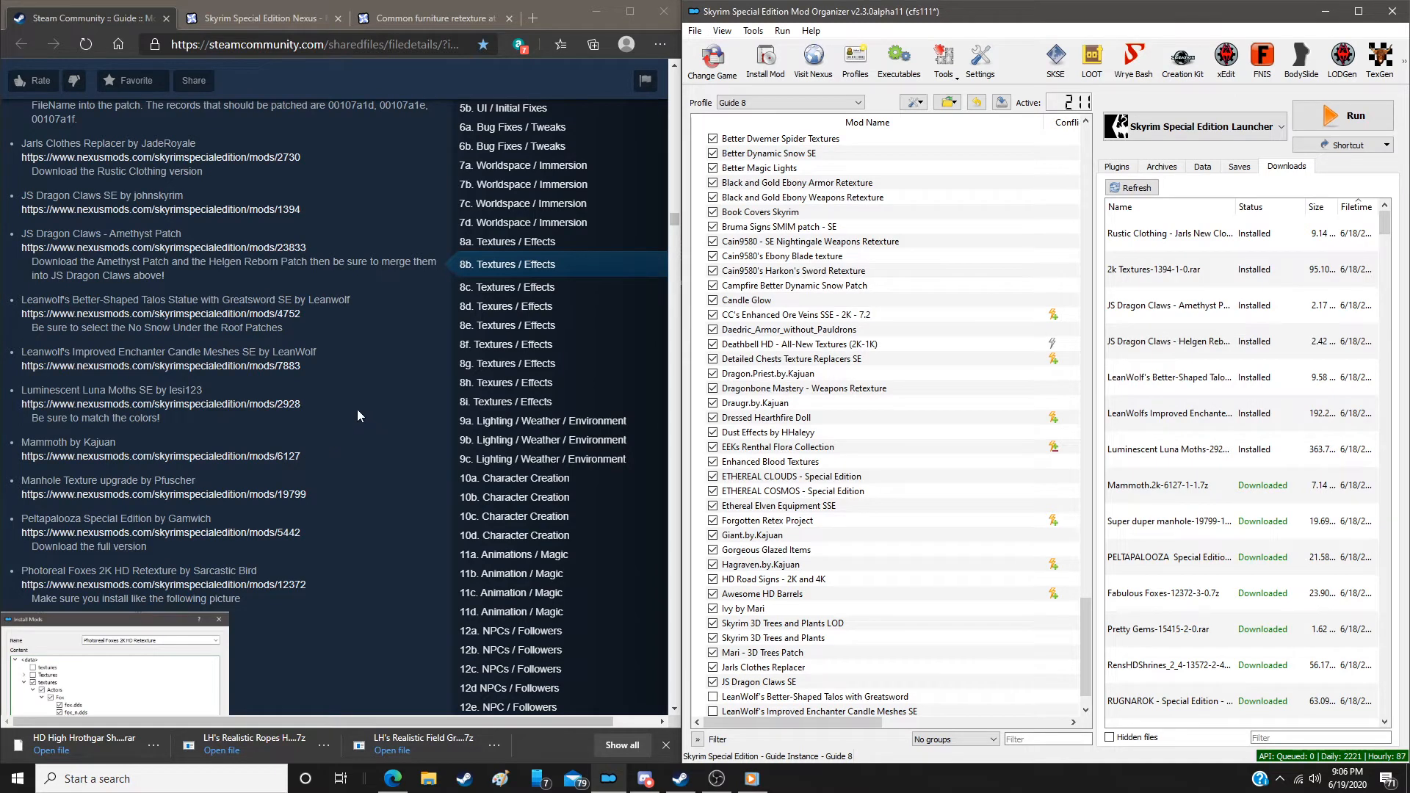
# Follow the guide to its Mammoth entry and install the Mammoth.2k download
pyautogui.scroll(-4, 354, 403)
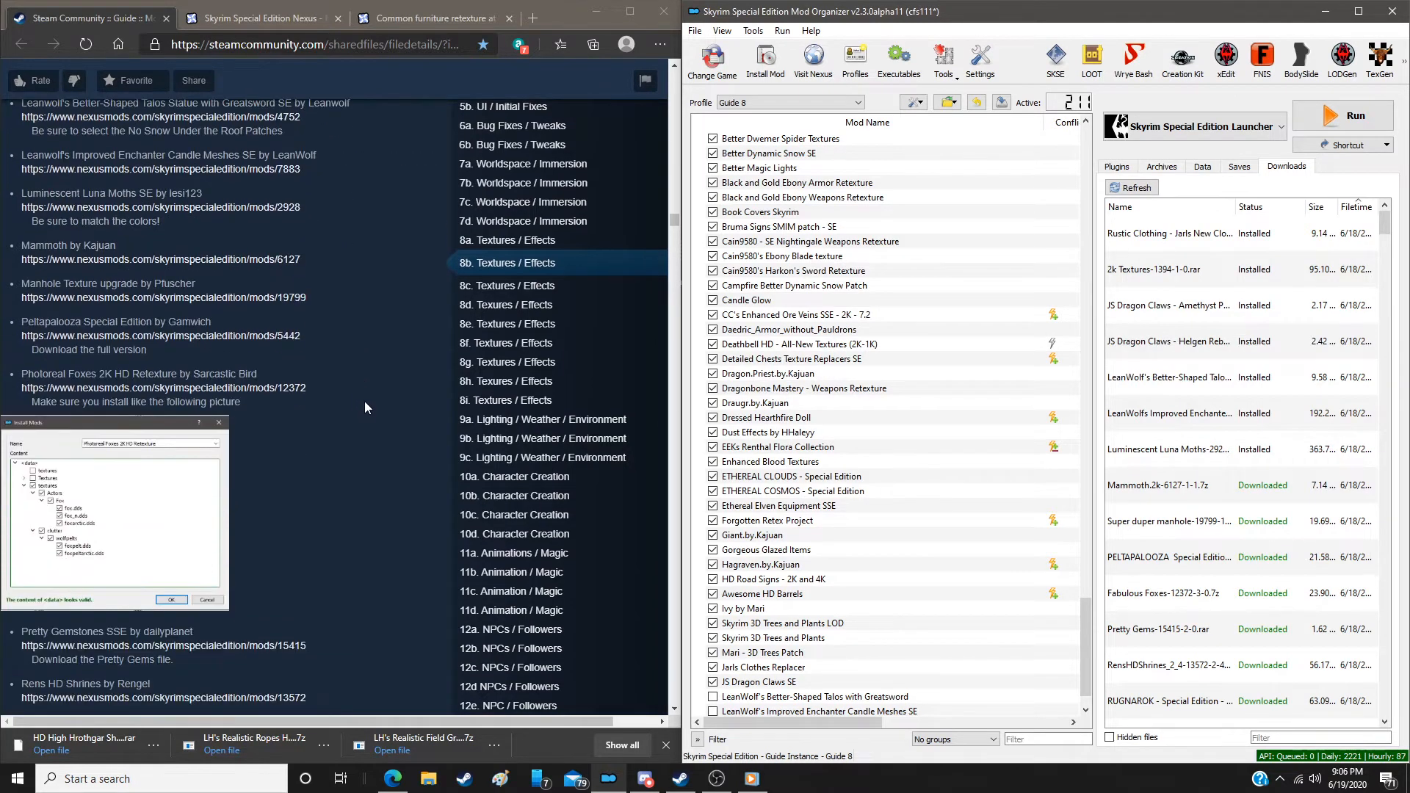
pyautogui.doubleClick(1175, 486)
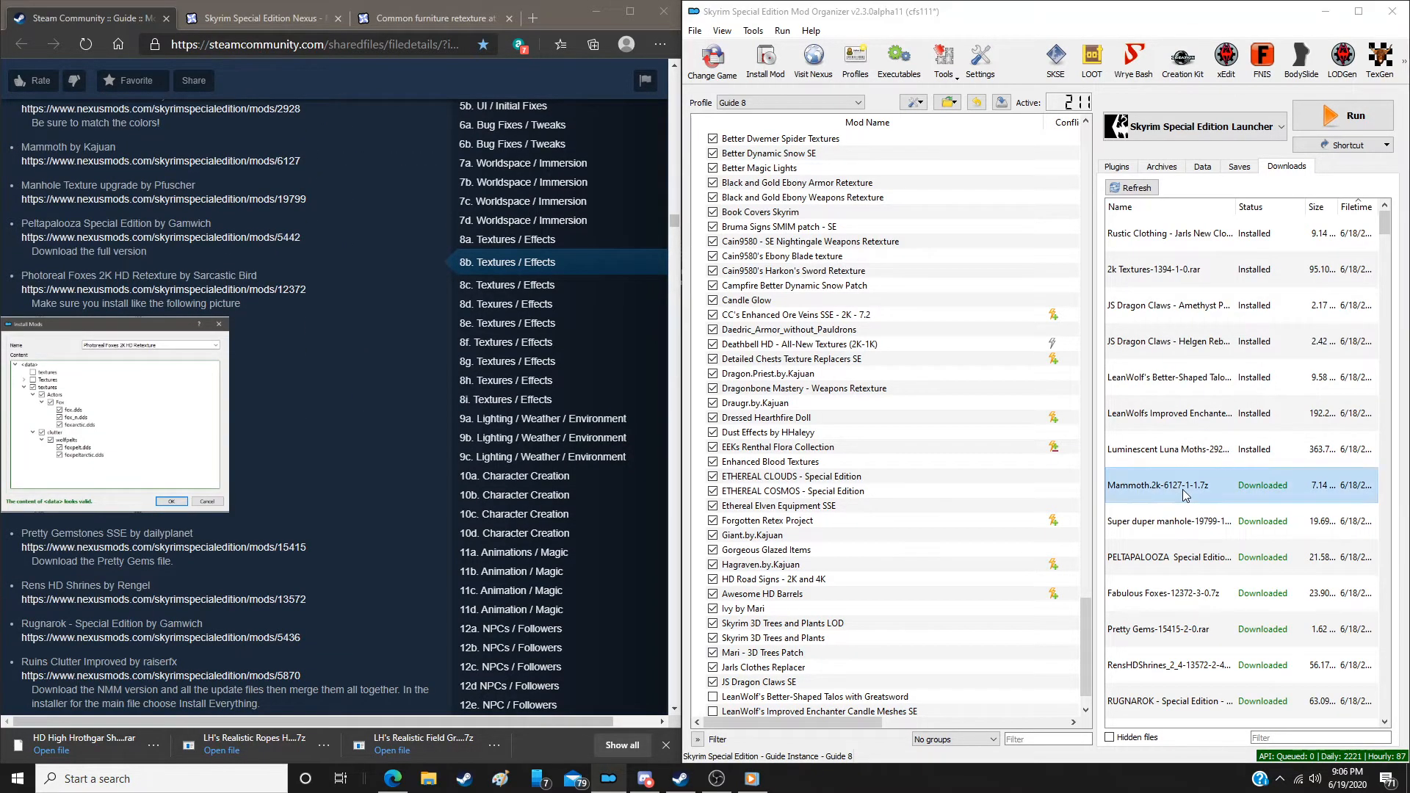
pyautogui.click(897, 542)
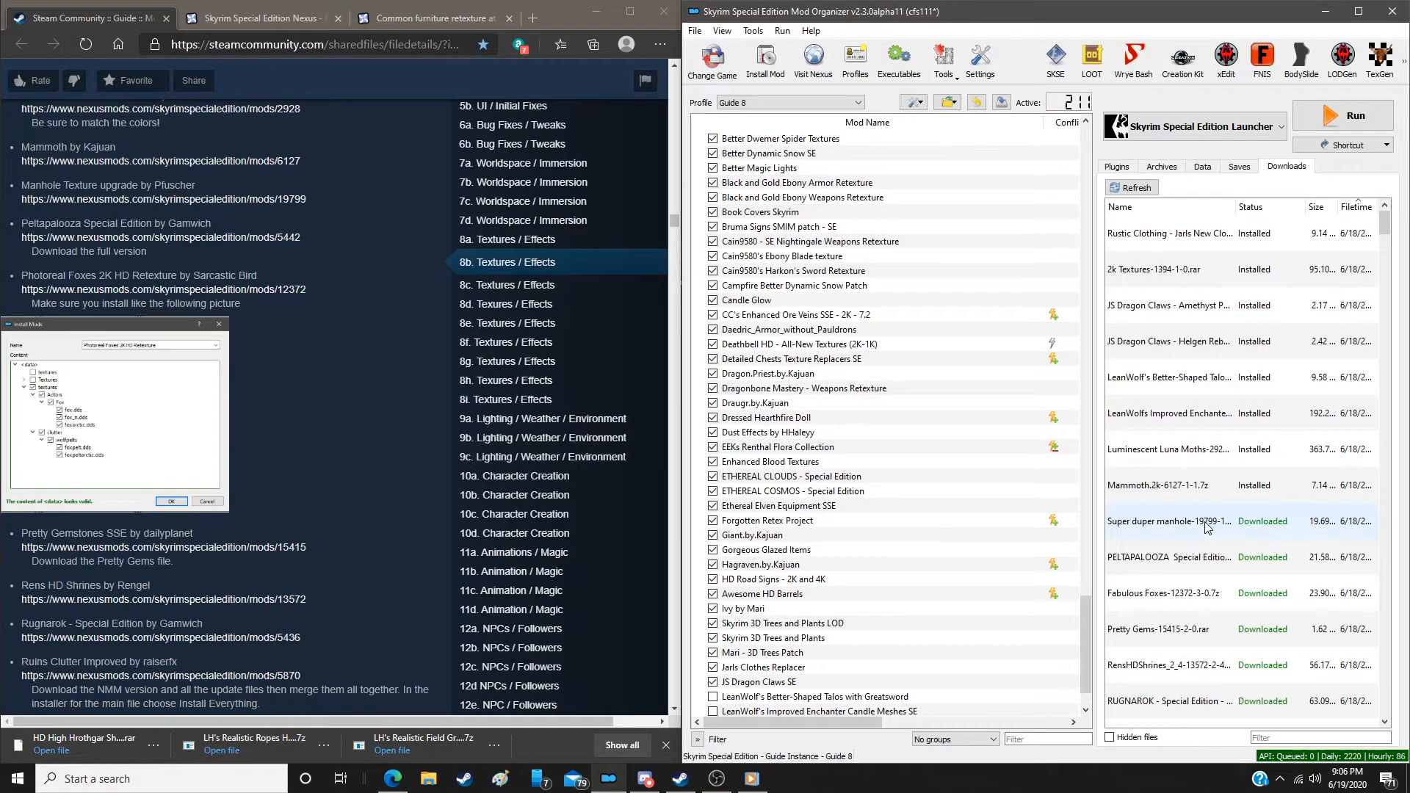
# Install the Super duper manhole download as the Manhole Texture upgrade mod, including its meshes and textures folders
pyautogui.doubleClick(1133, 522)
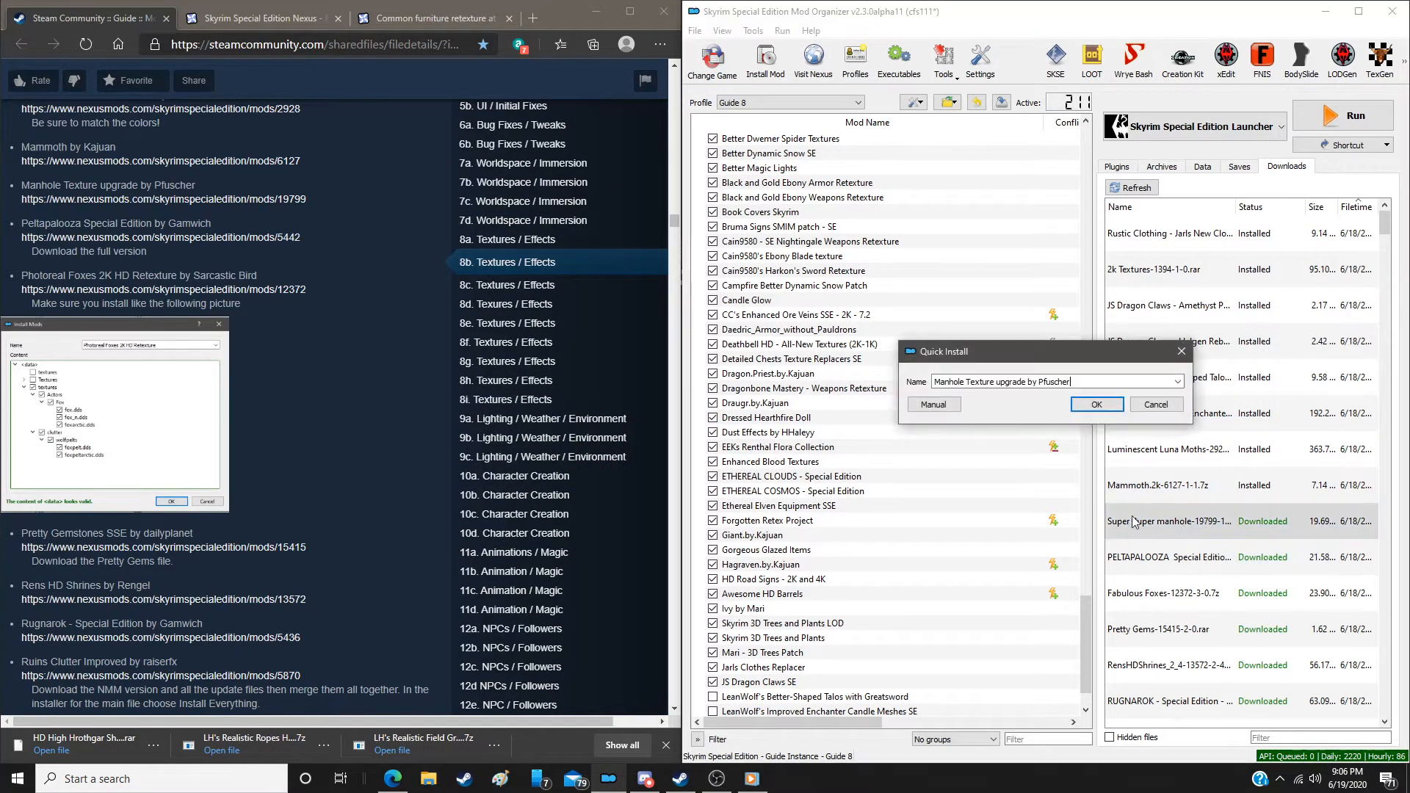
pyautogui.click(933, 404)
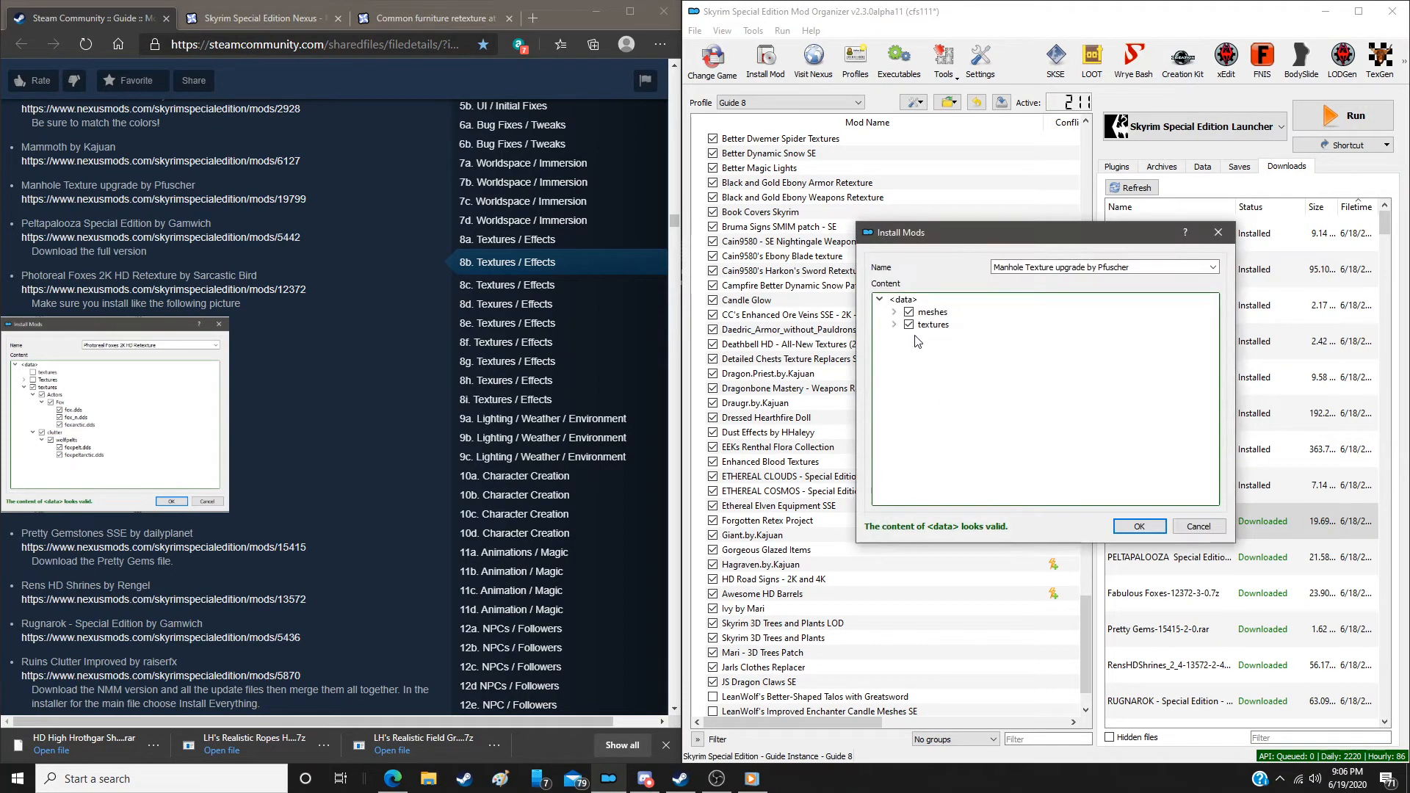
pyautogui.click(1149, 525)
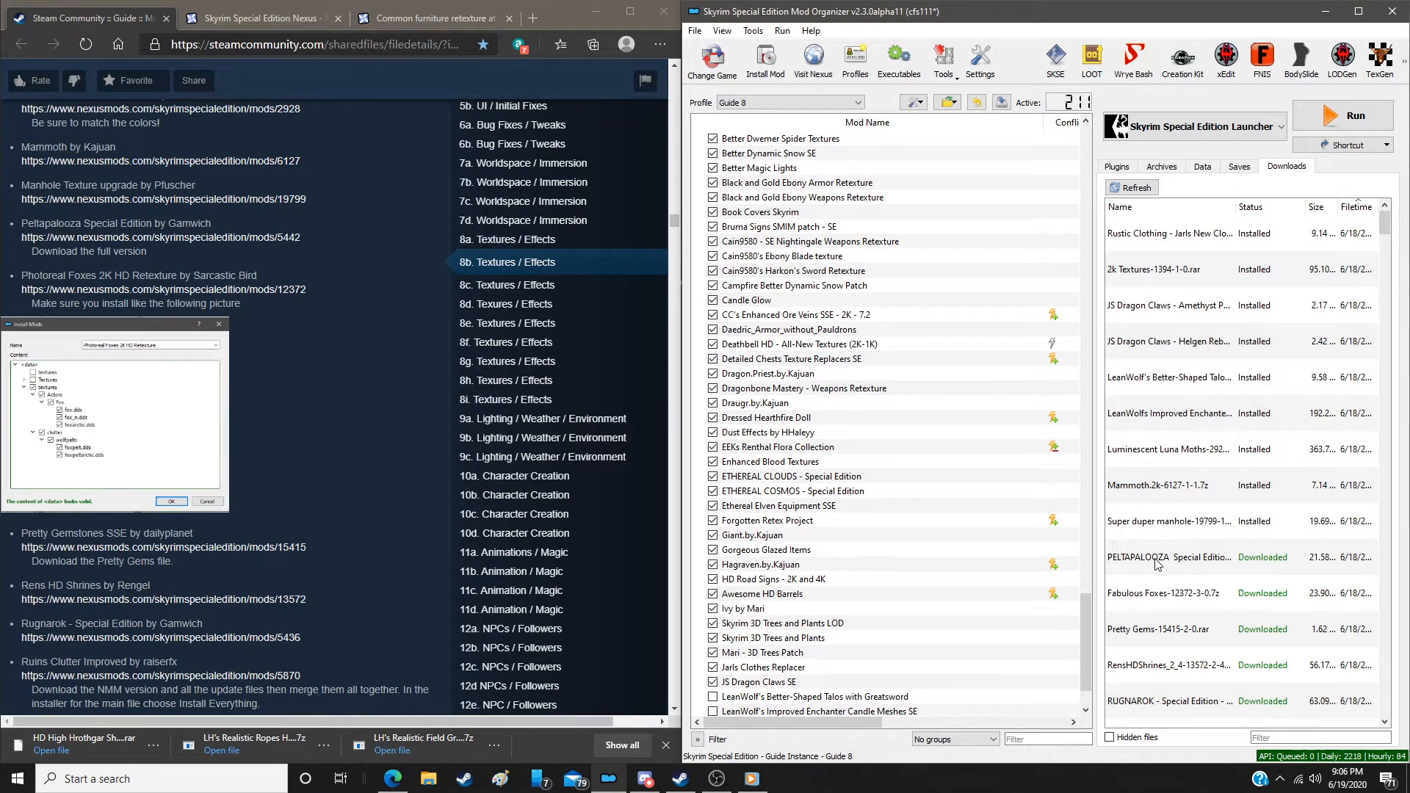
# Install PELTAPALOOZA - Special Edition with its Data folder set as the data directory
pyautogui.doubleClick(1156, 562)
pyautogui.click(933, 406)
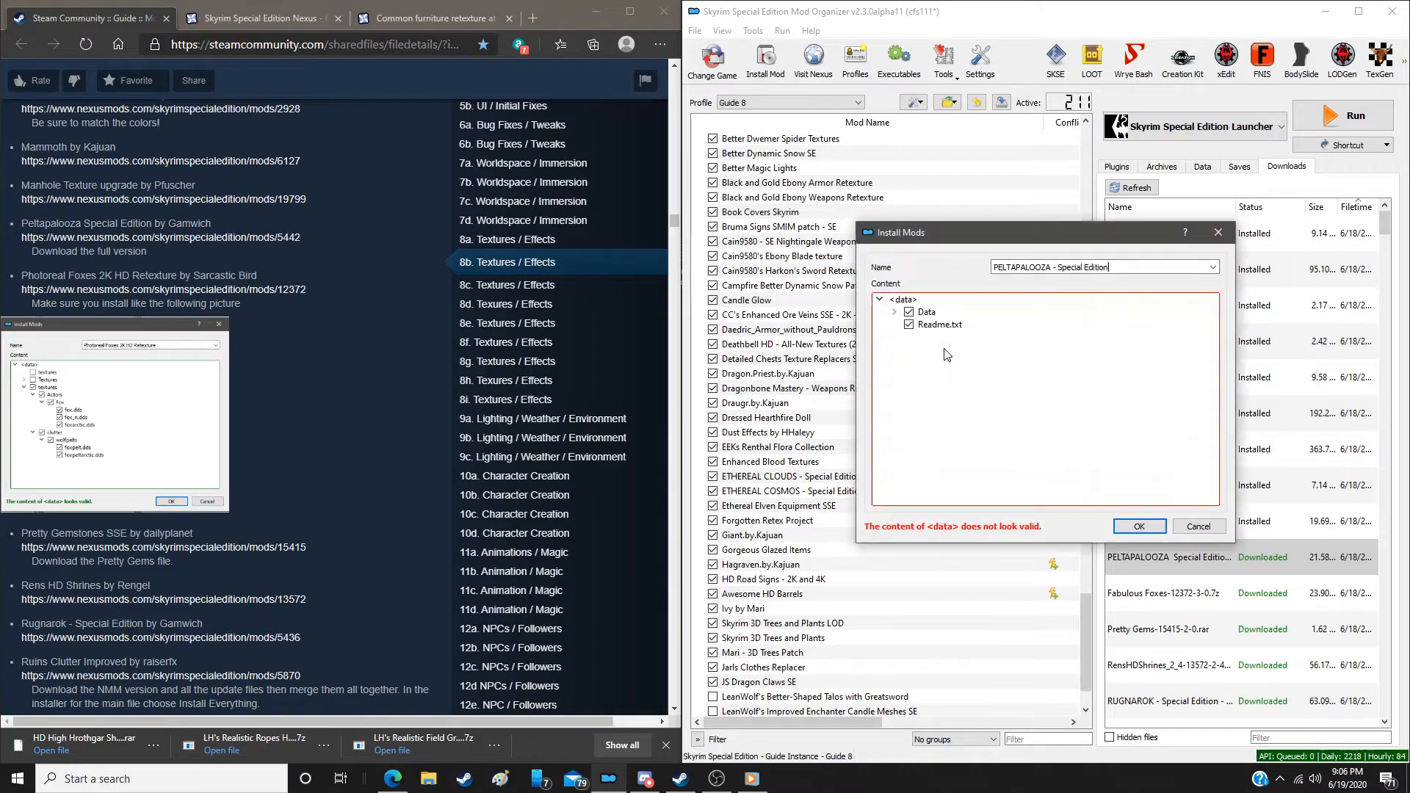
pyautogui.rightClick(924, 312)
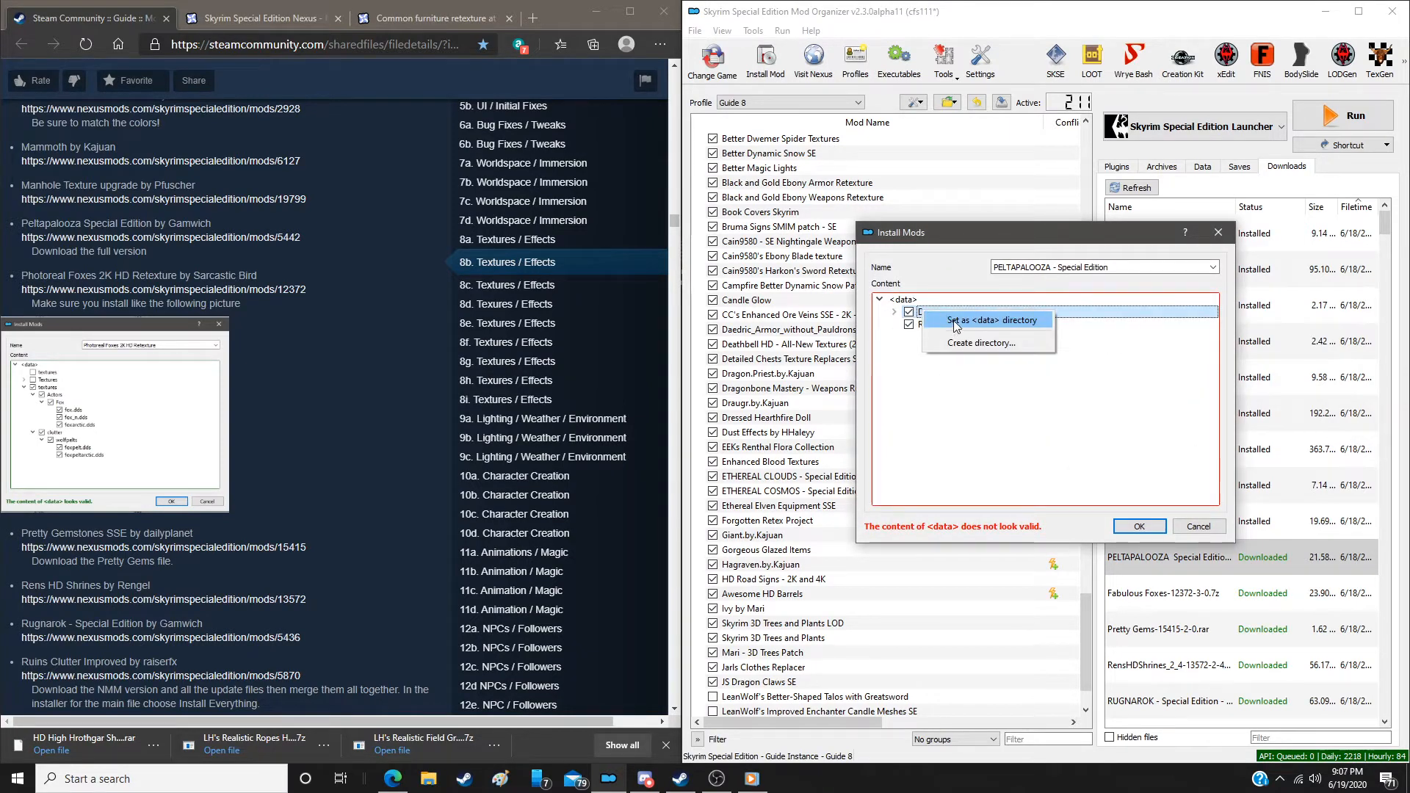
pyautogui.click(956, 326)
pyautogui.click(1139, 526)
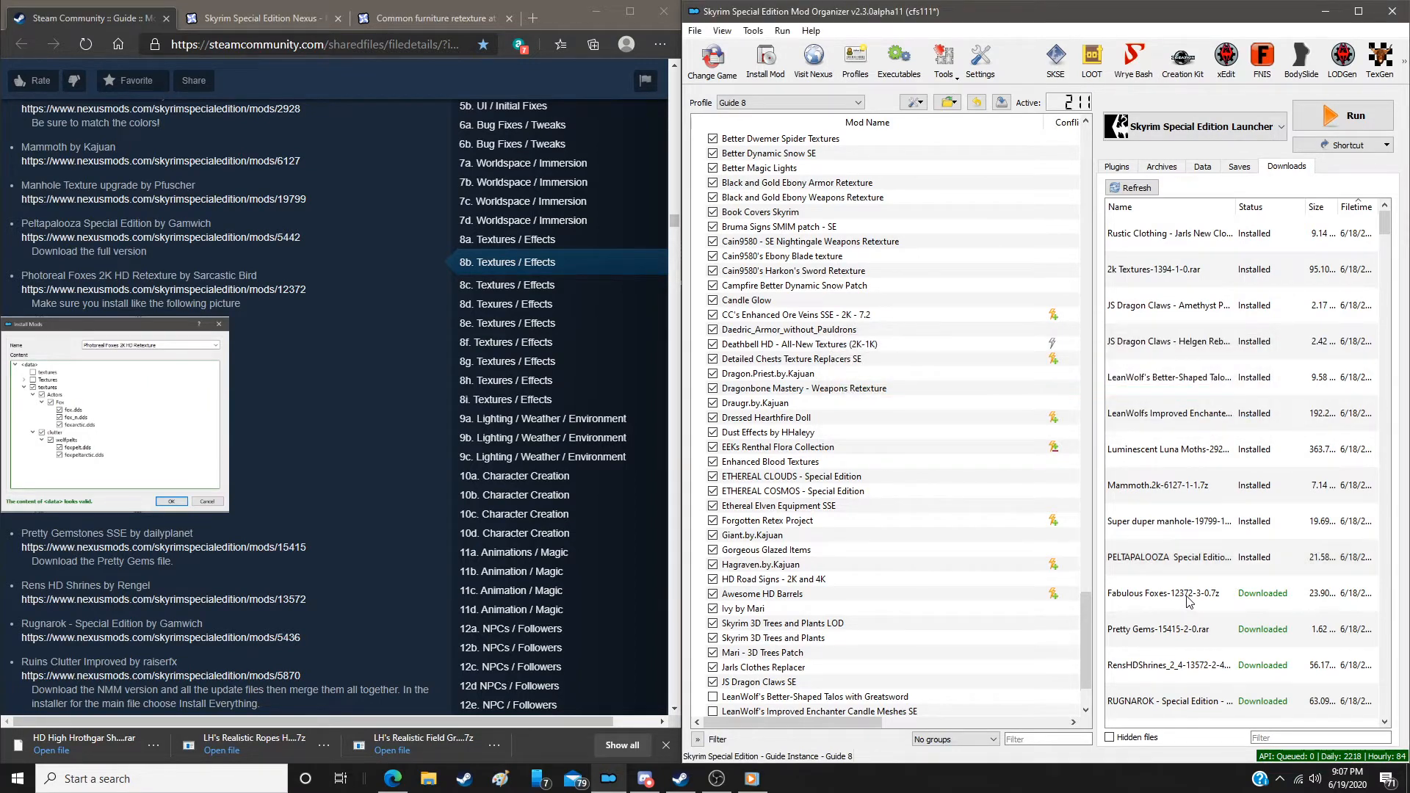
# Set up the Fabulous Foxes download for manual installation, including only the third textures folder as in the guide's picture
pyautogui.doubleClick(1190, 601)
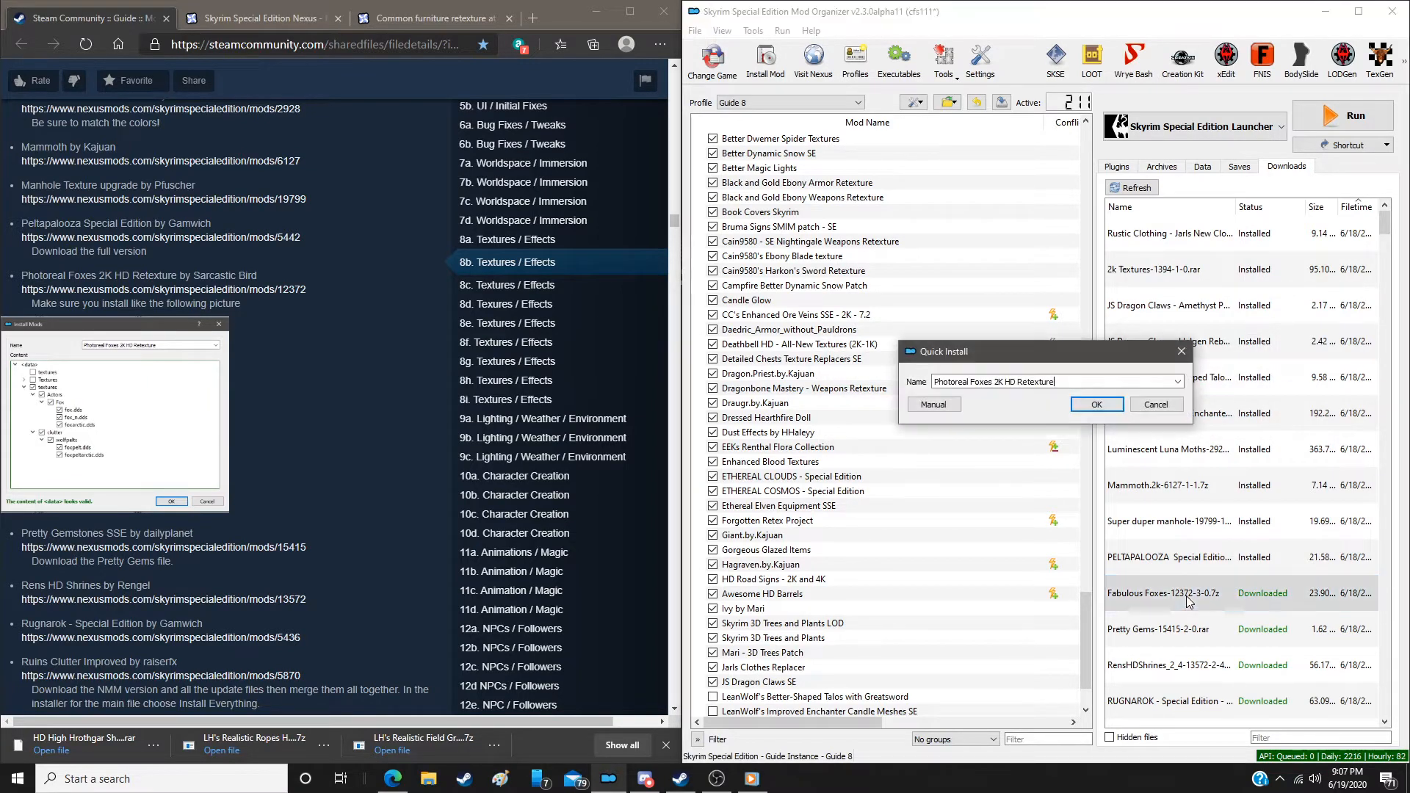
pyautogui.click(943, 405)
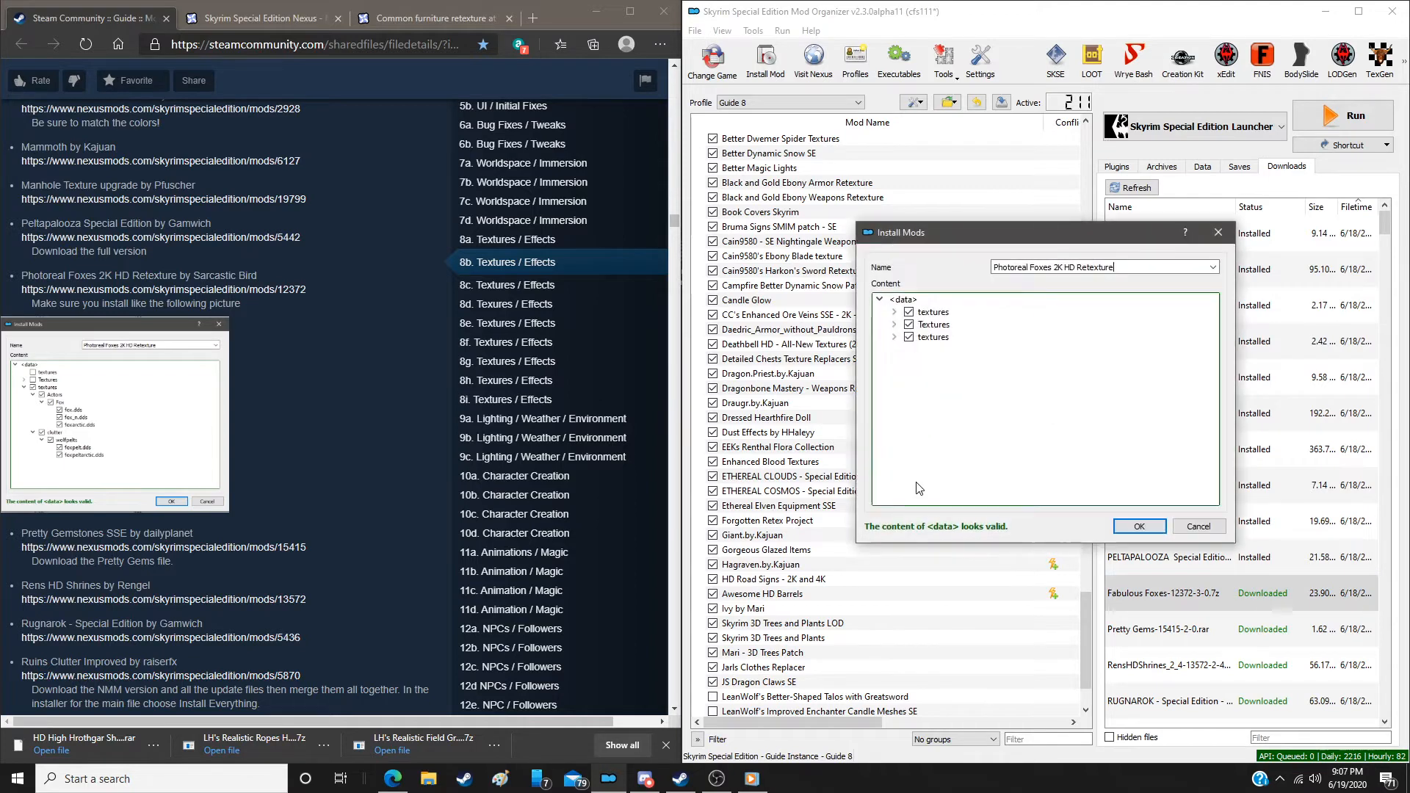
pyautogui.click(132, 433)
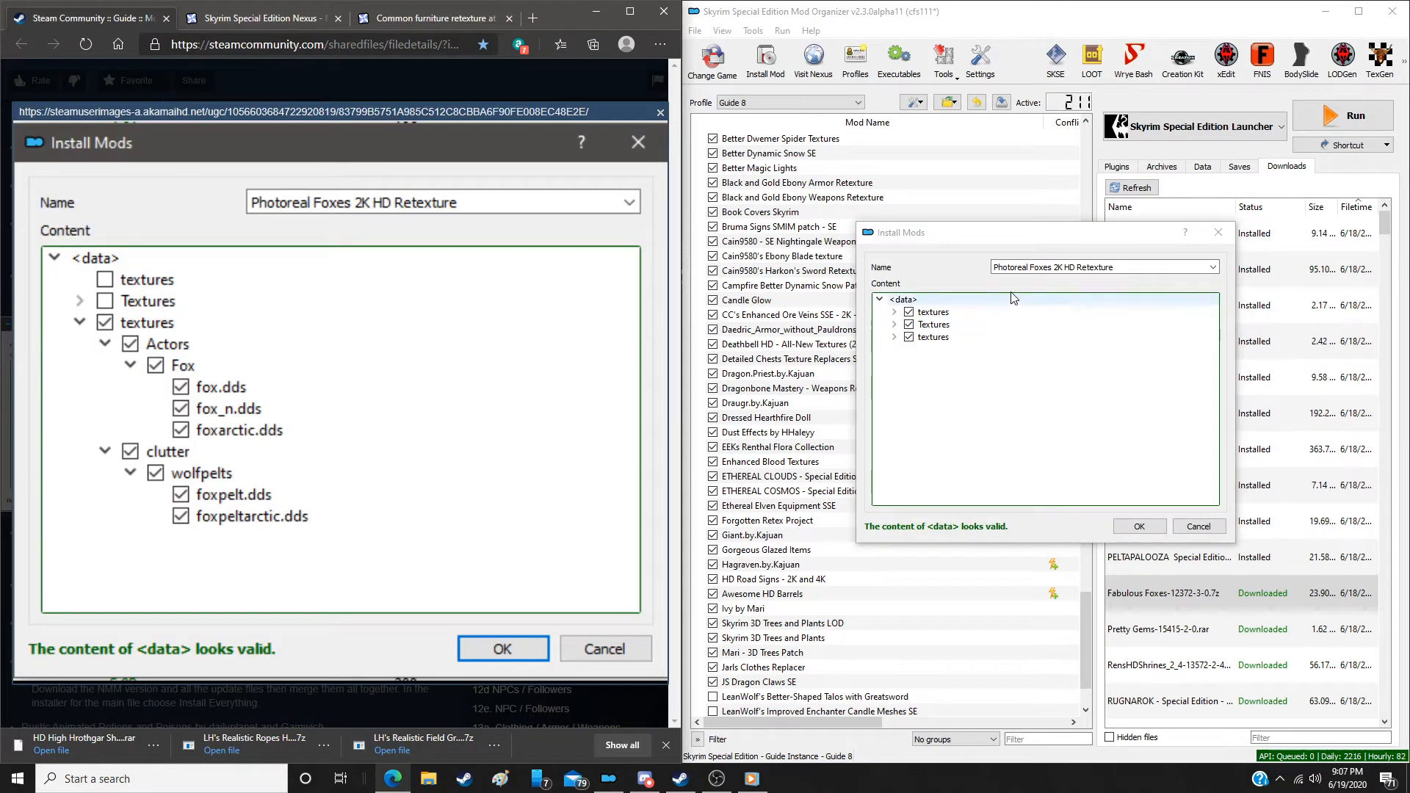
pyautogui.click(909, 313)
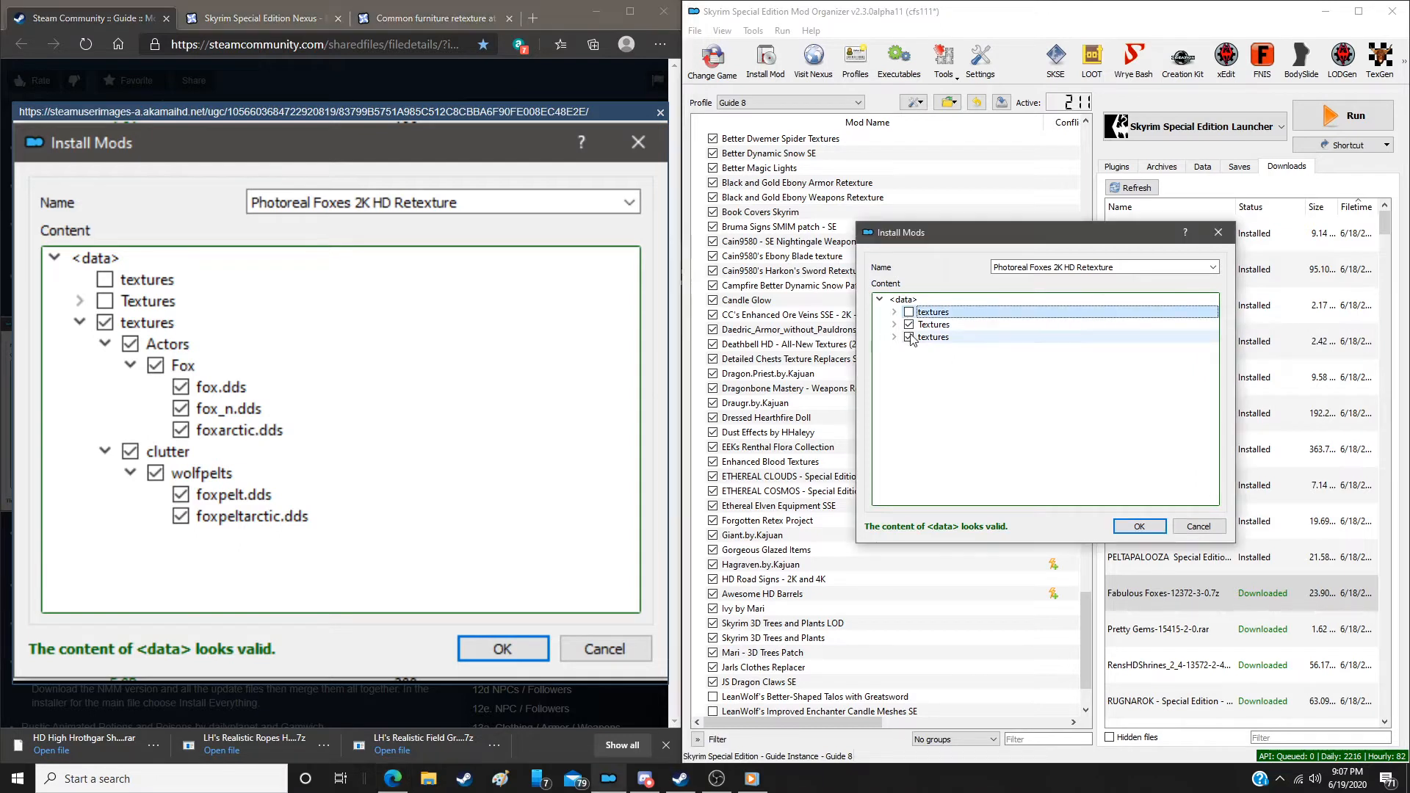
pyautogui.click(910, 337)
pyautogui.click(909, 326)
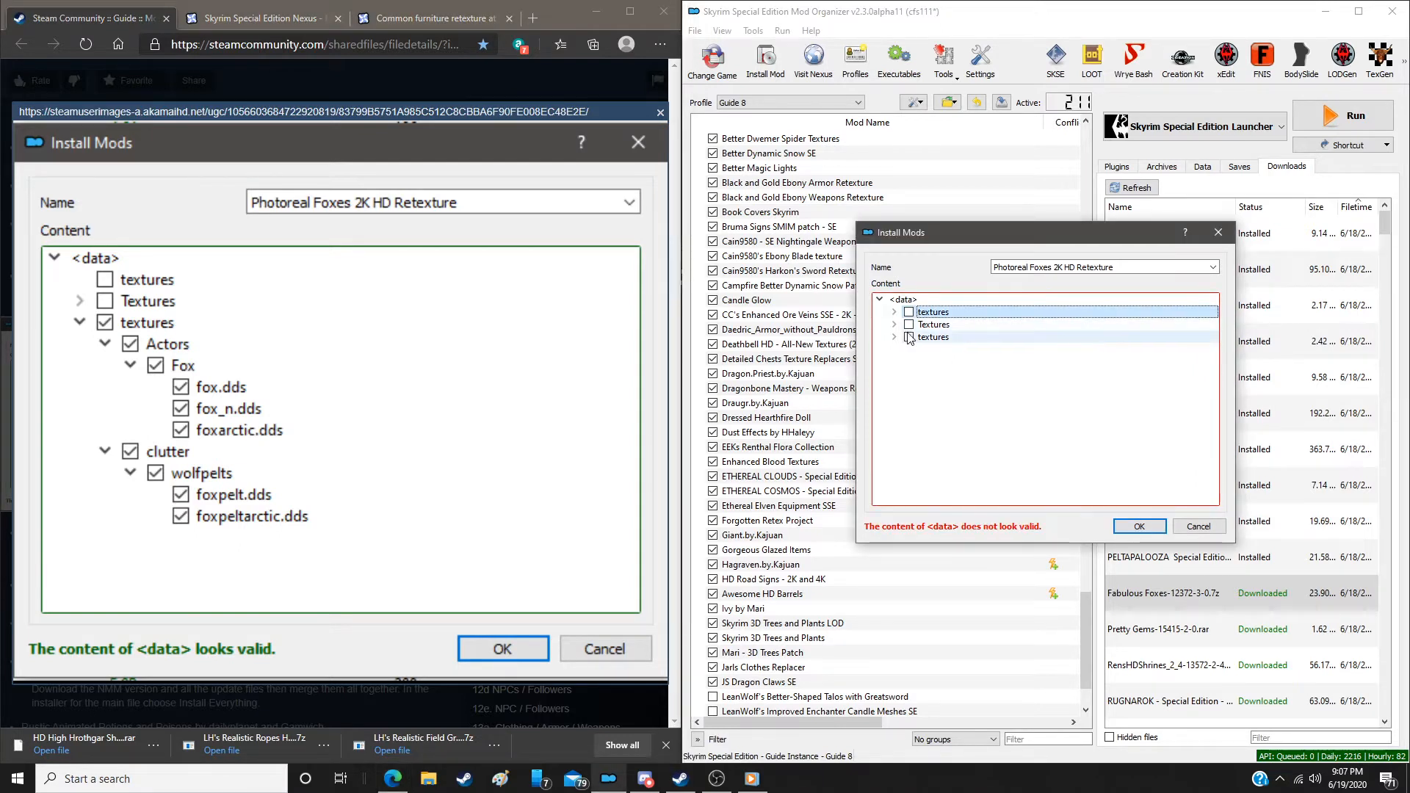
pyautogui.click(909, 337)
# Check the included Actors and clutter files against the guide's picture, and install Photoreal Foxes 2K HD Retexture
pyautogui.click(895, 337)
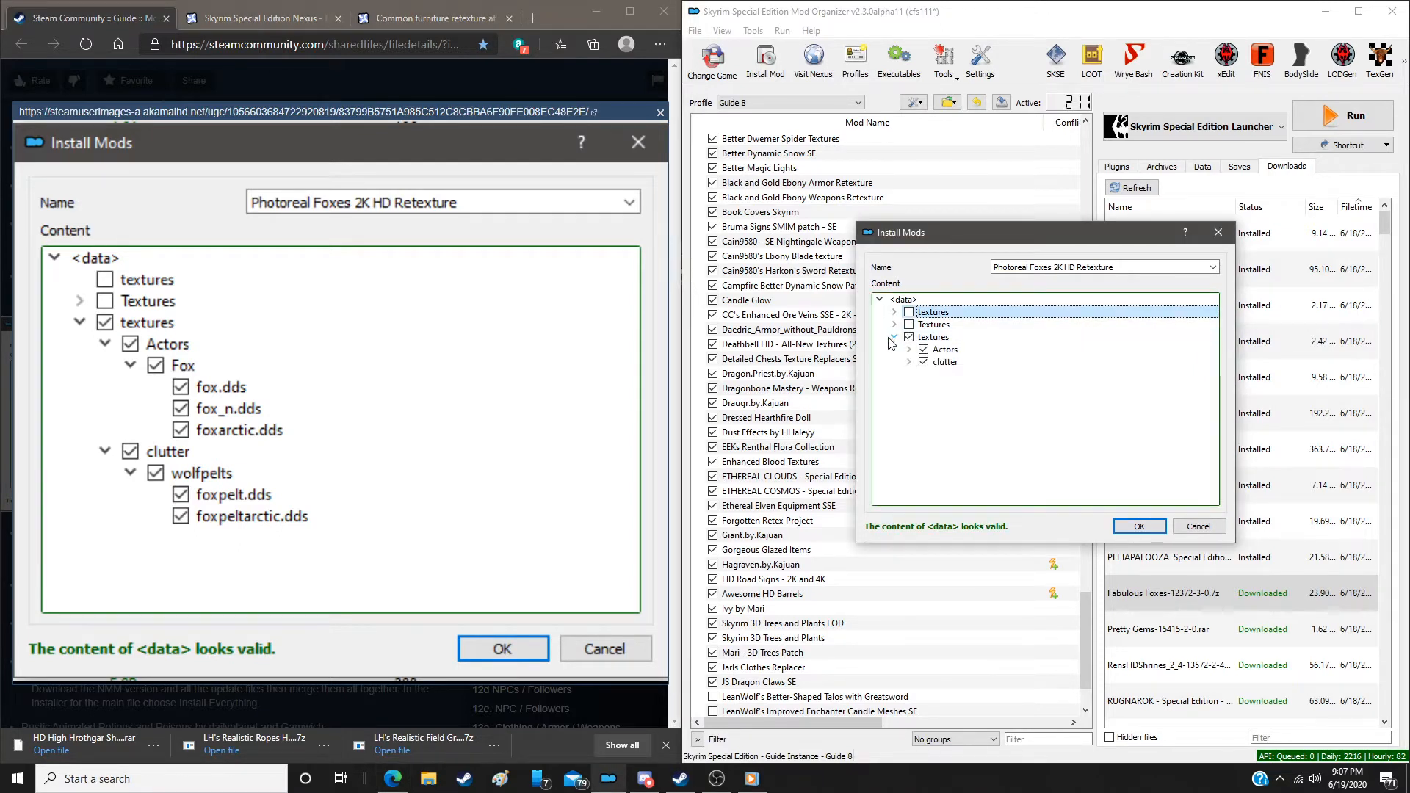
pyautogui.click(909, 350)
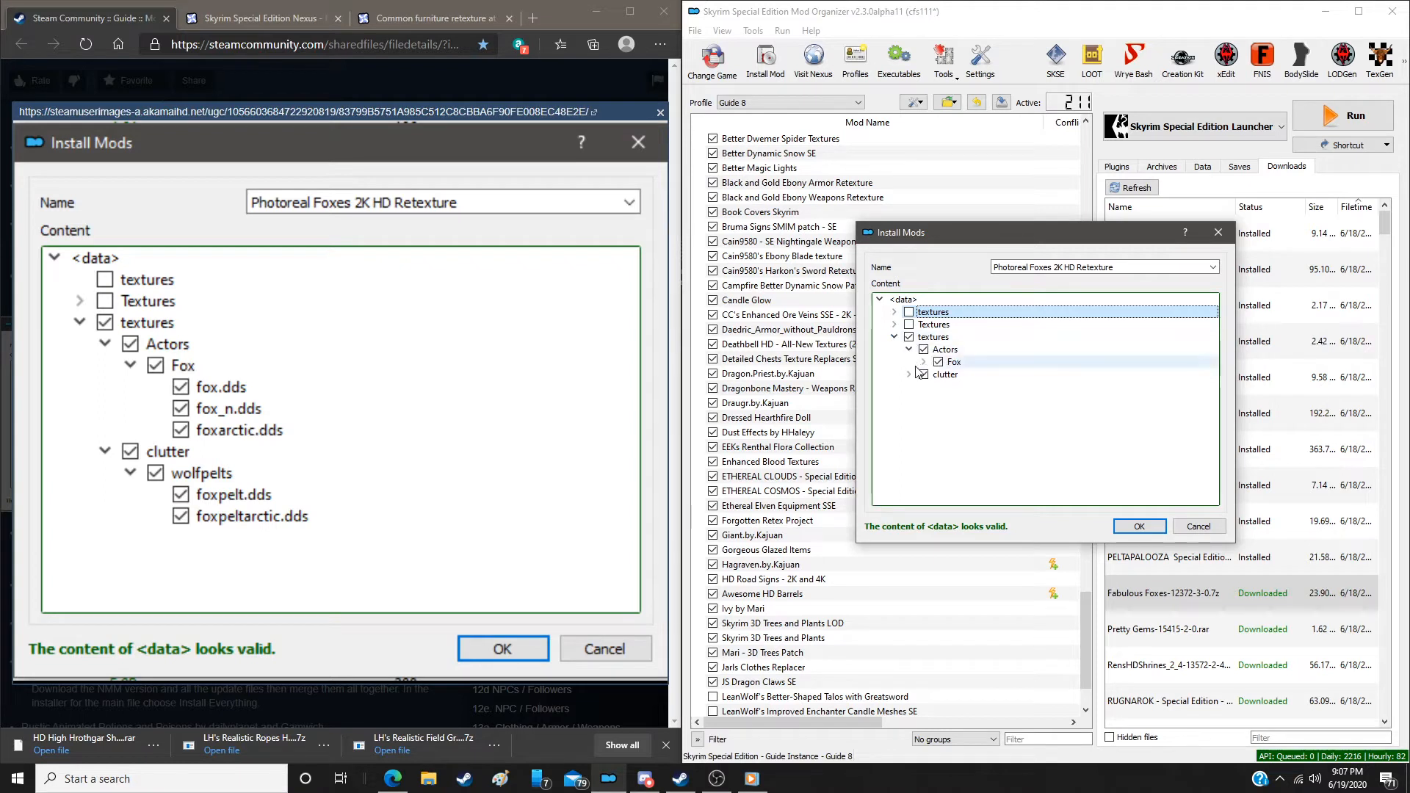
pyautogui.click(923, 362)
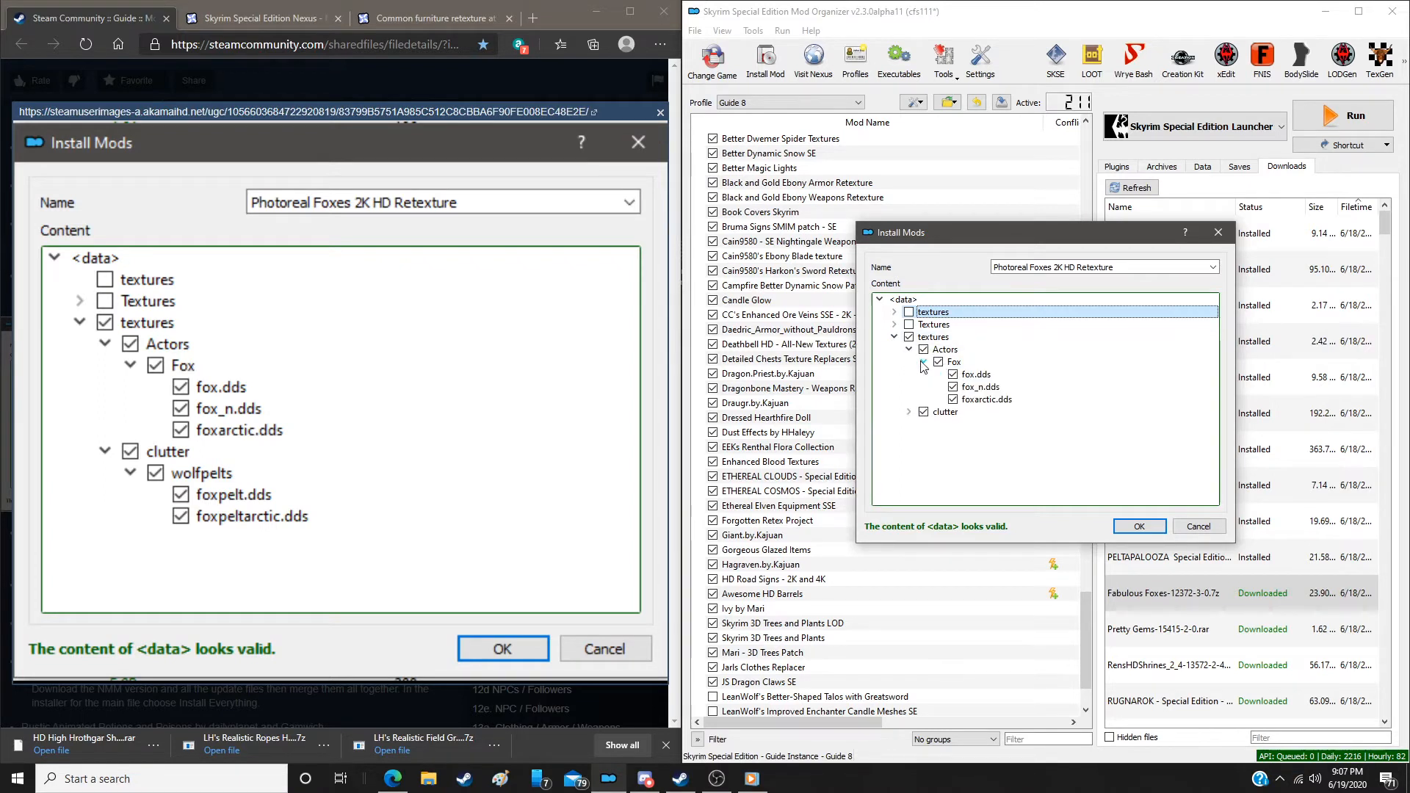
pyautogui.click(908, 412)
pyautogui.click(924, 424)
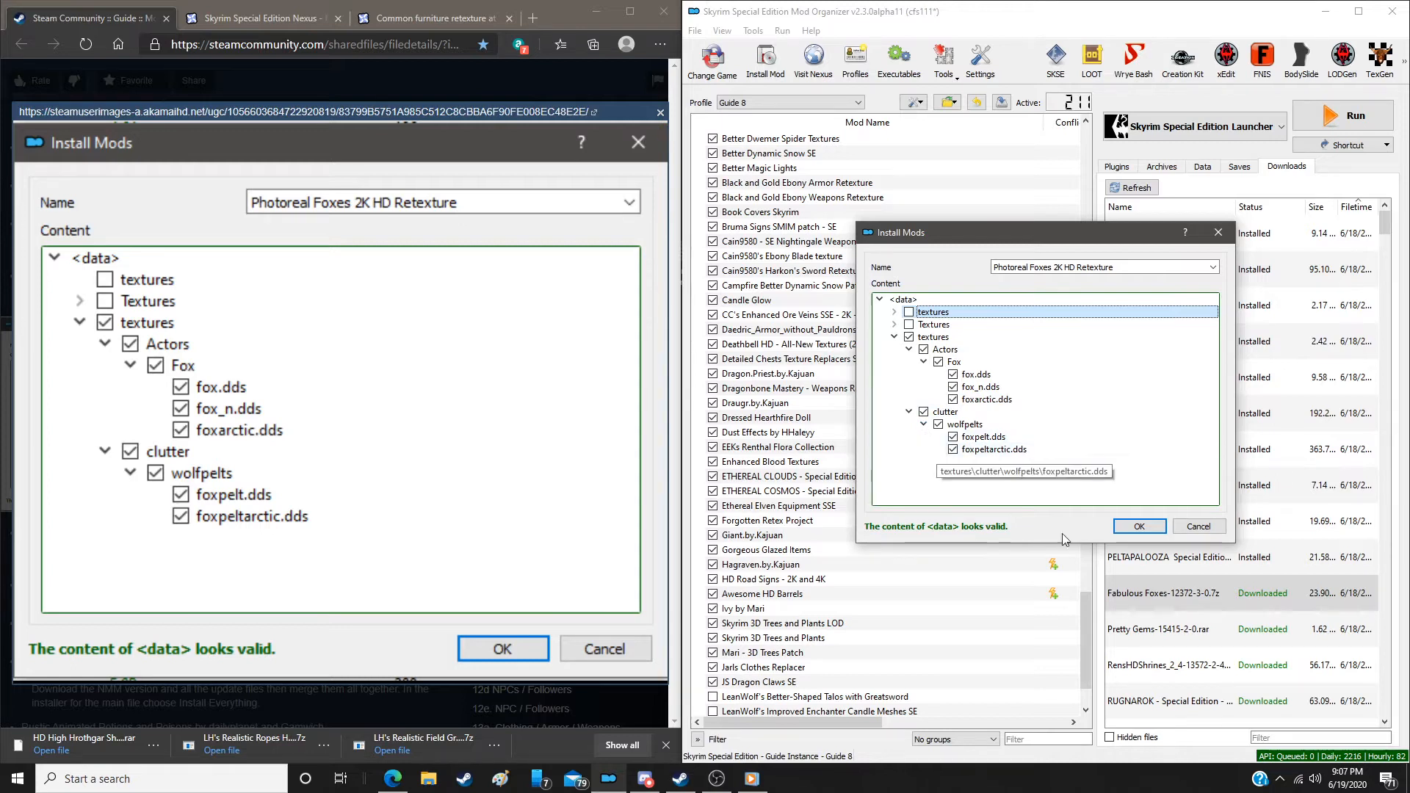
pyautogui.click(1146, 528)
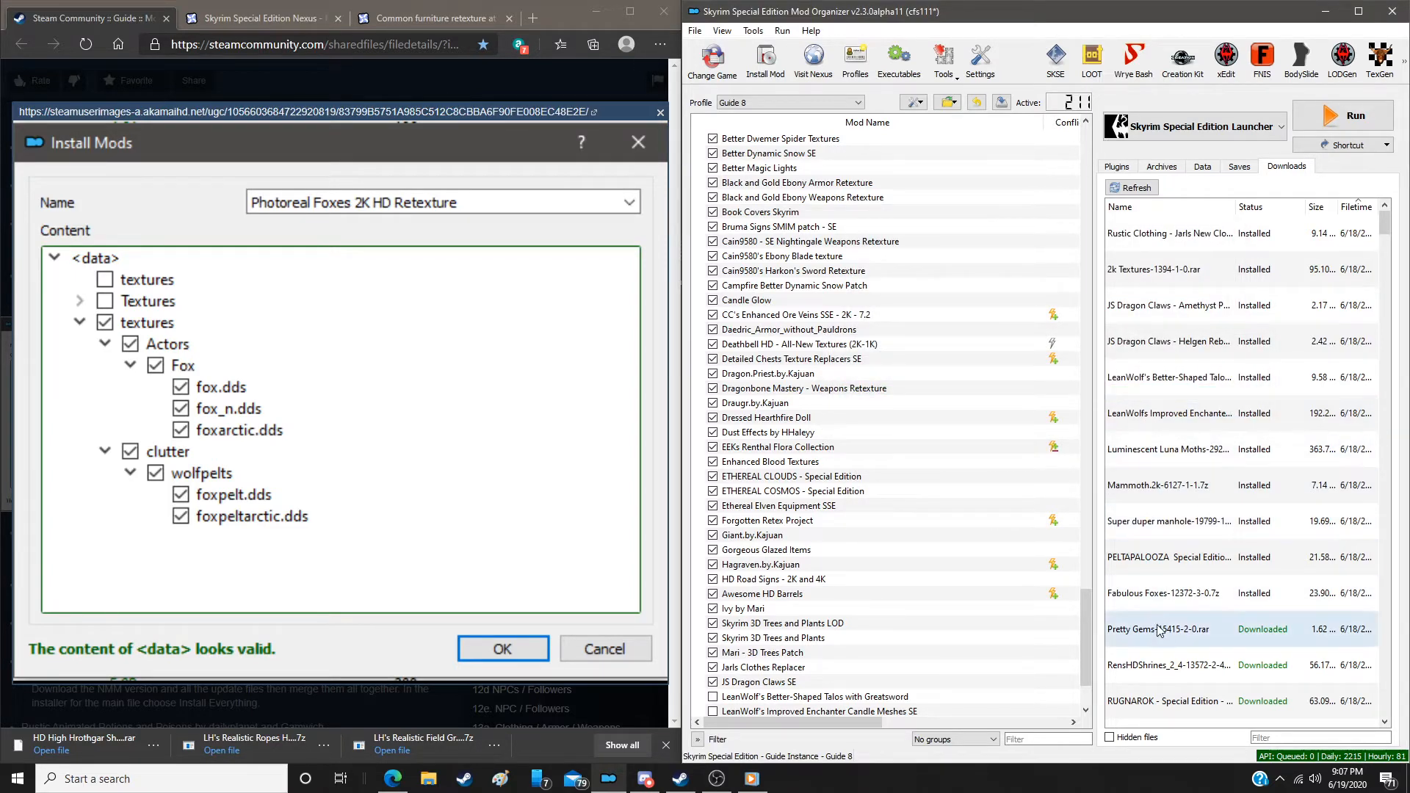
pyautogui.click(377, 699)
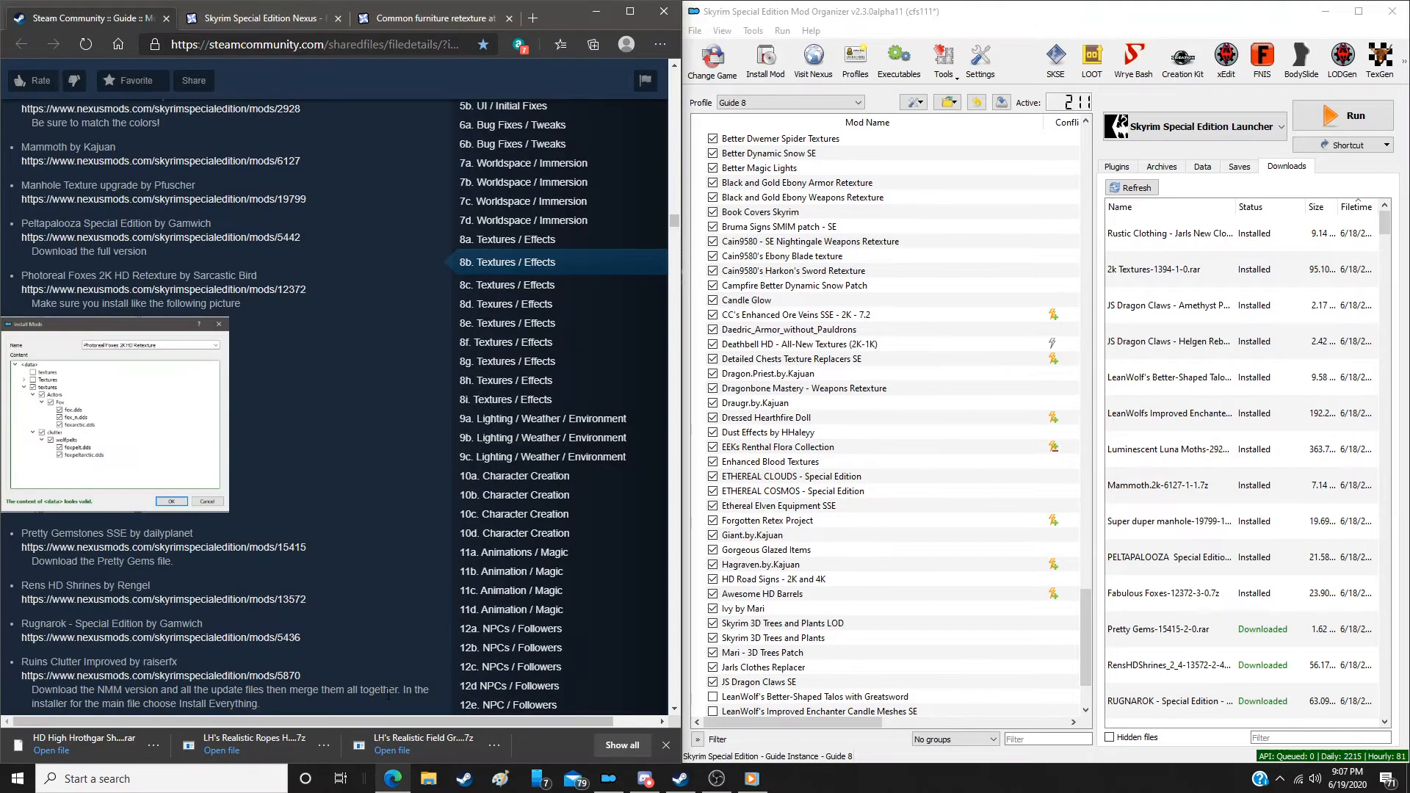
# Follow the guide to its Pretty Gemstones SSE entry and install the Pretty Gems download with its meshes and textures
pyautogui.scroll(-5, 261, 479)
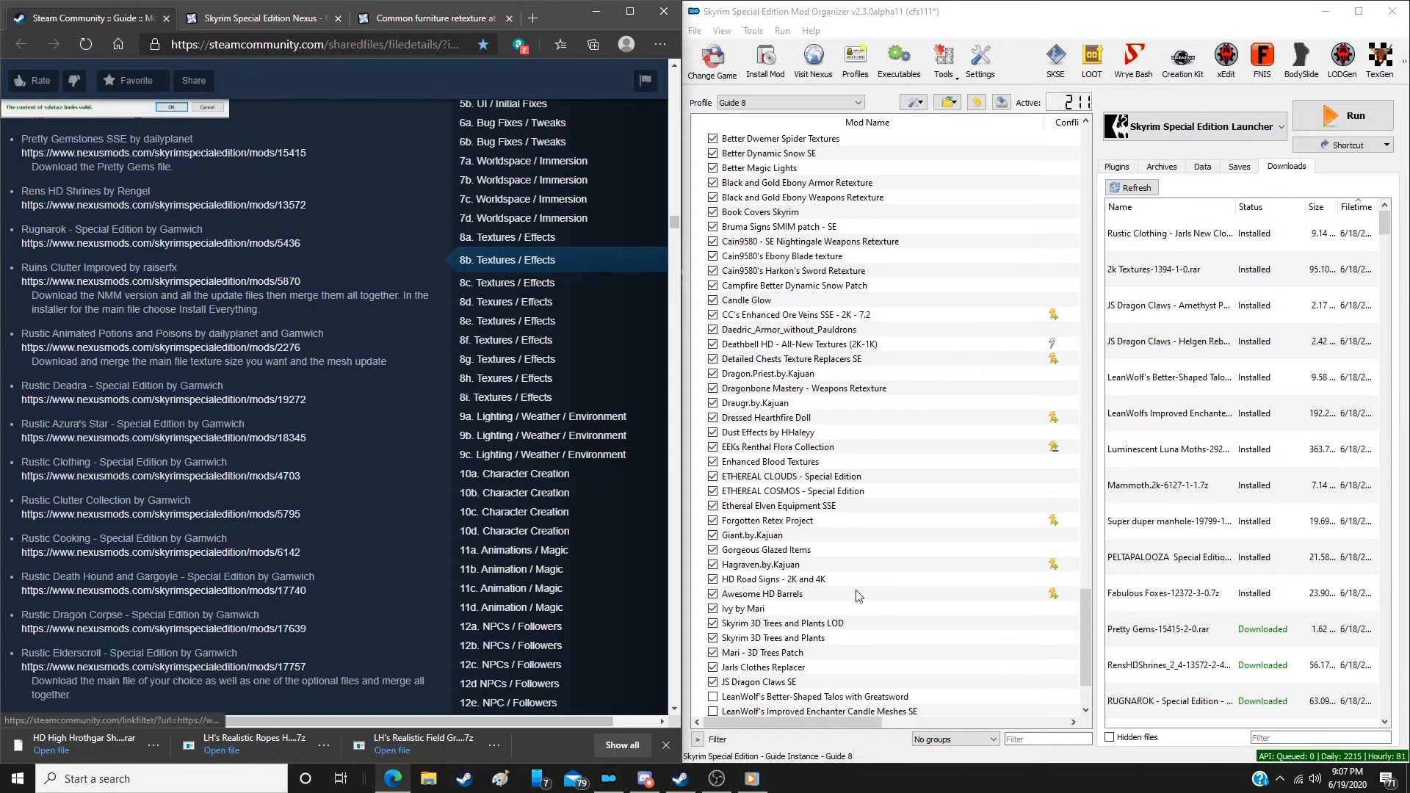
pyautogui.doubleClick(1192, 628)
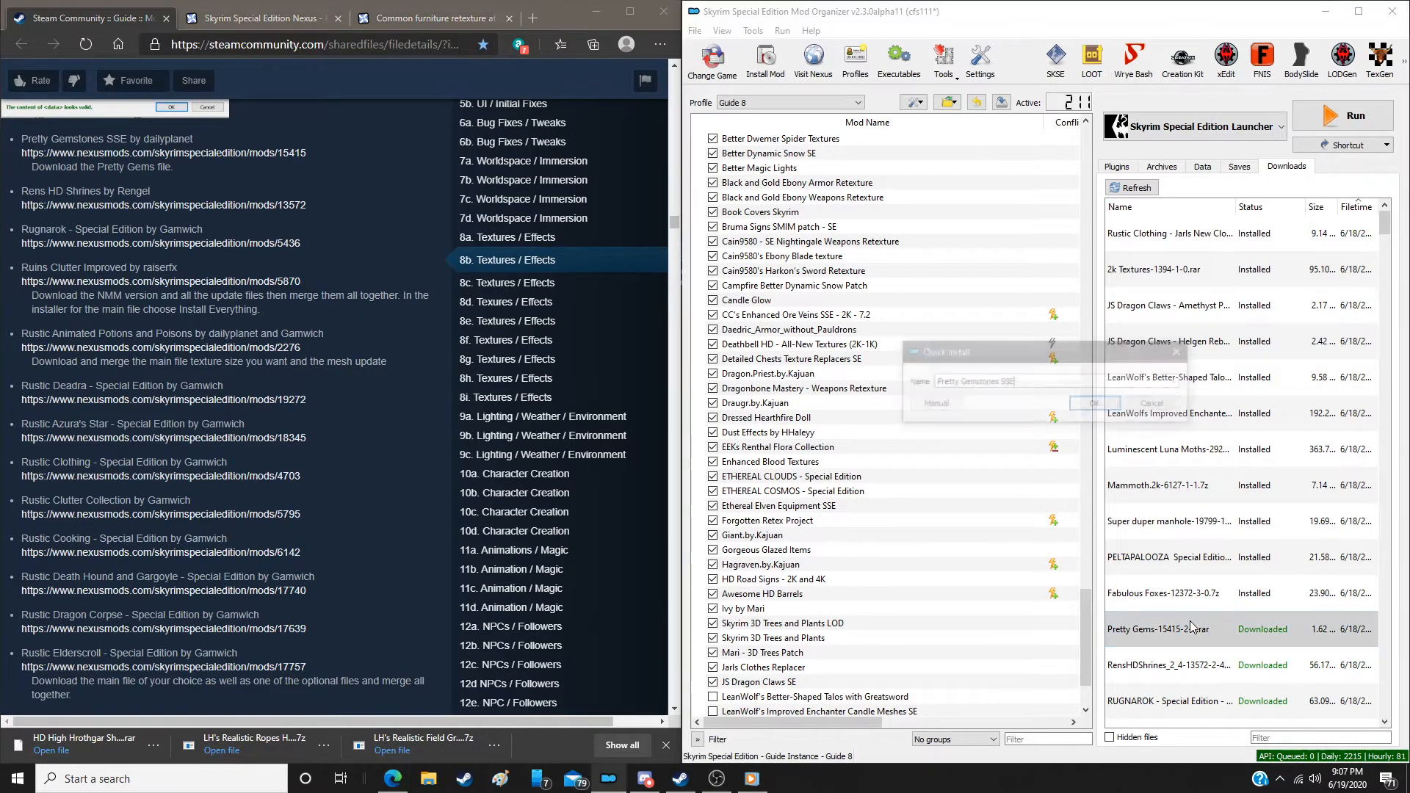
pyautogui.click(931, 404)
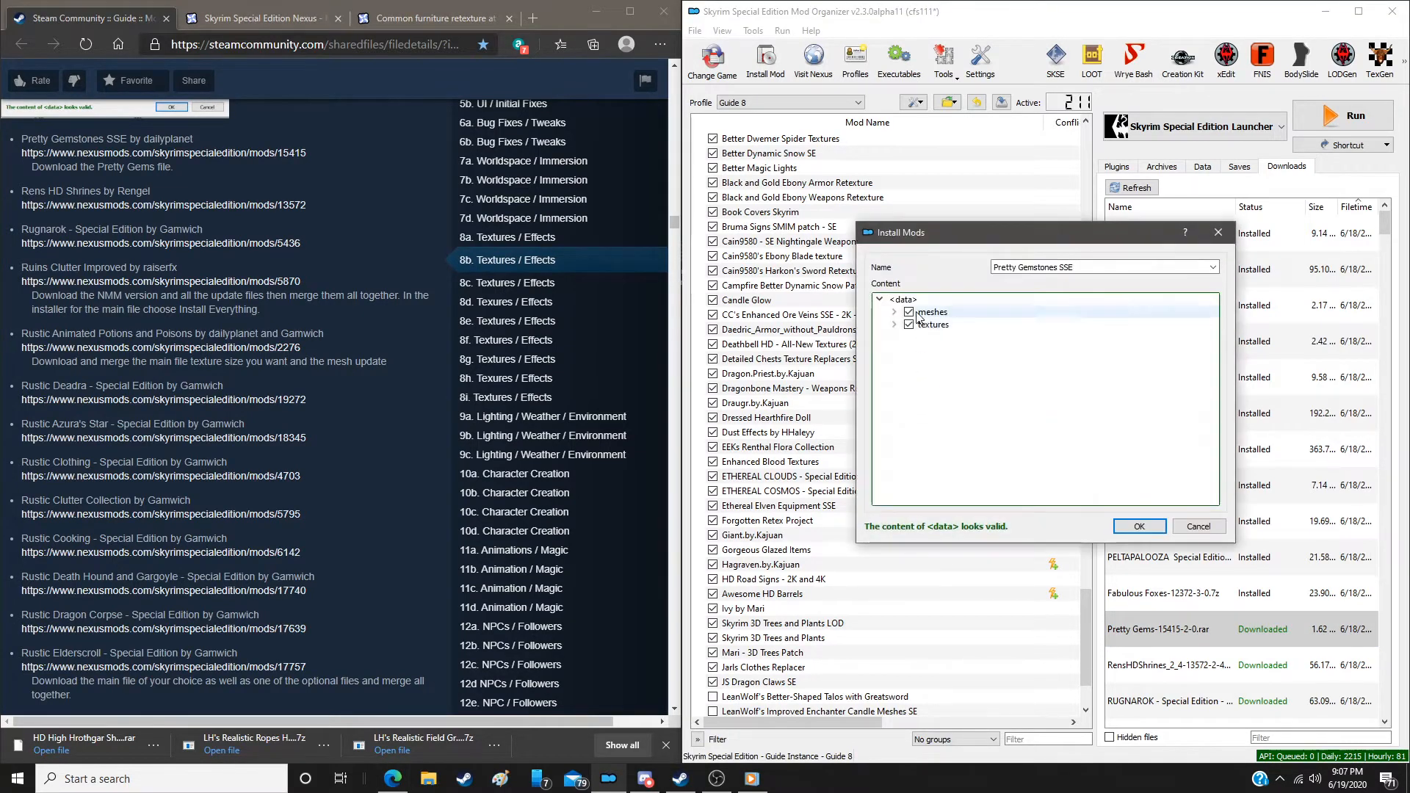
pyautogui.click(1155, 528)
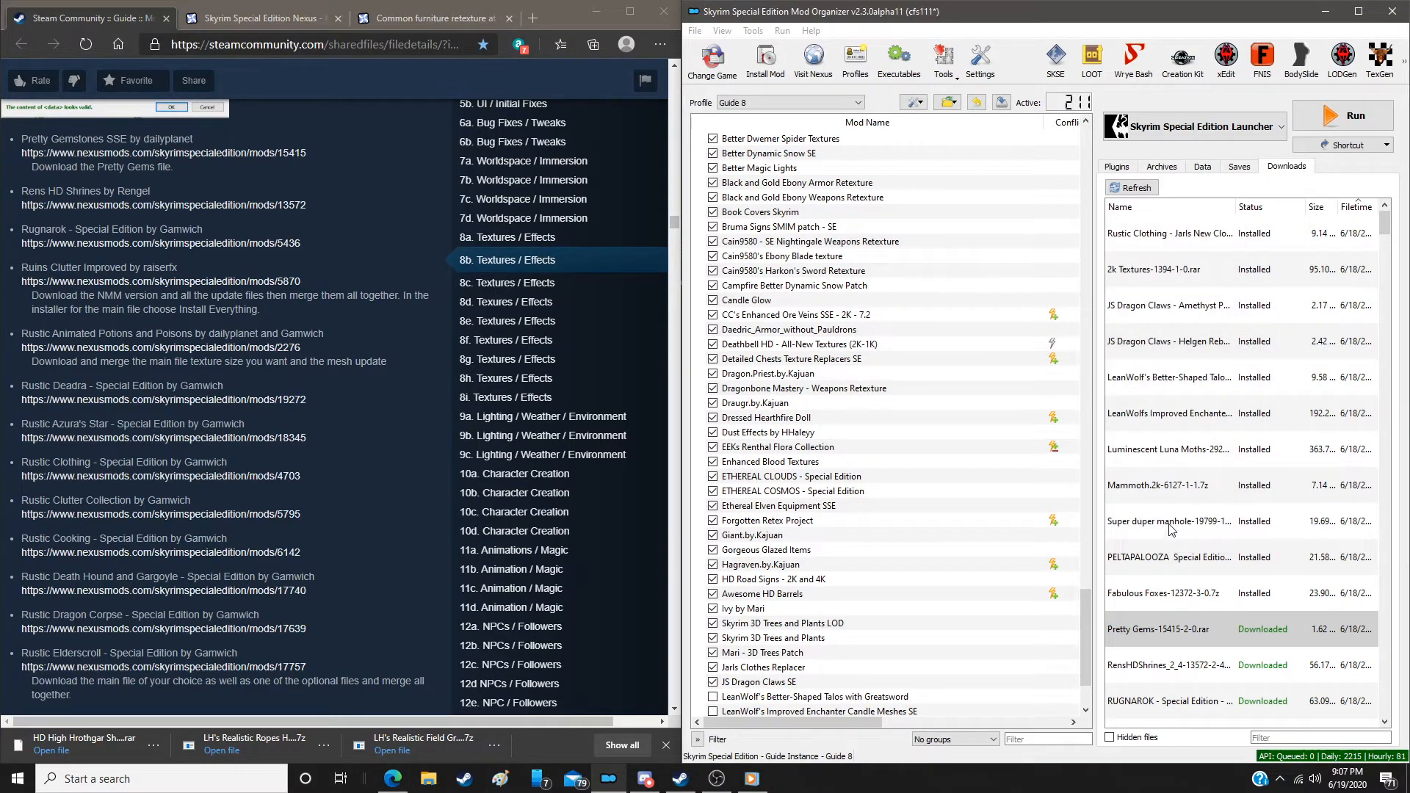
# Delete all installed downloads from the download list and from disk
pyautogui.rightClick(1162, 450)
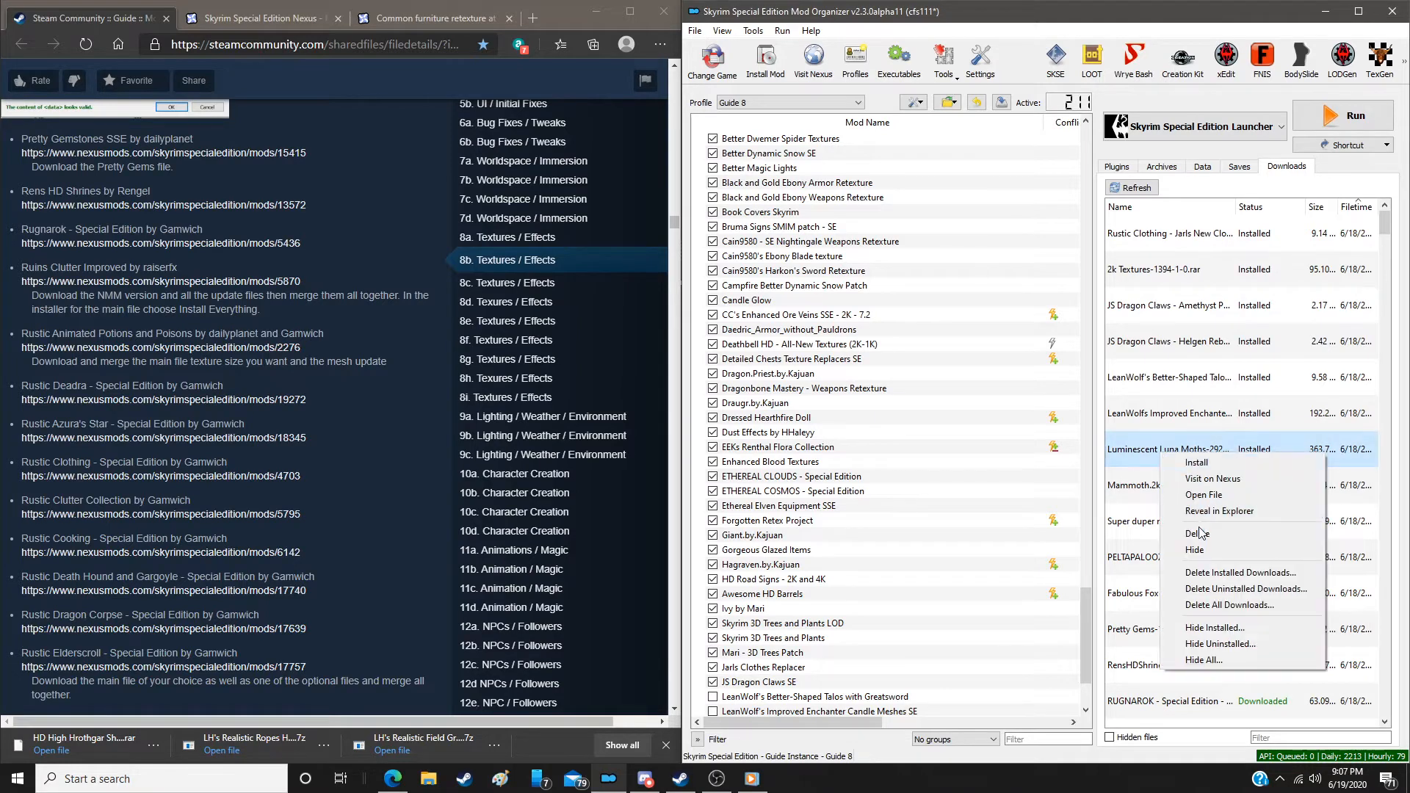
pyautogui.click(1203, 573)
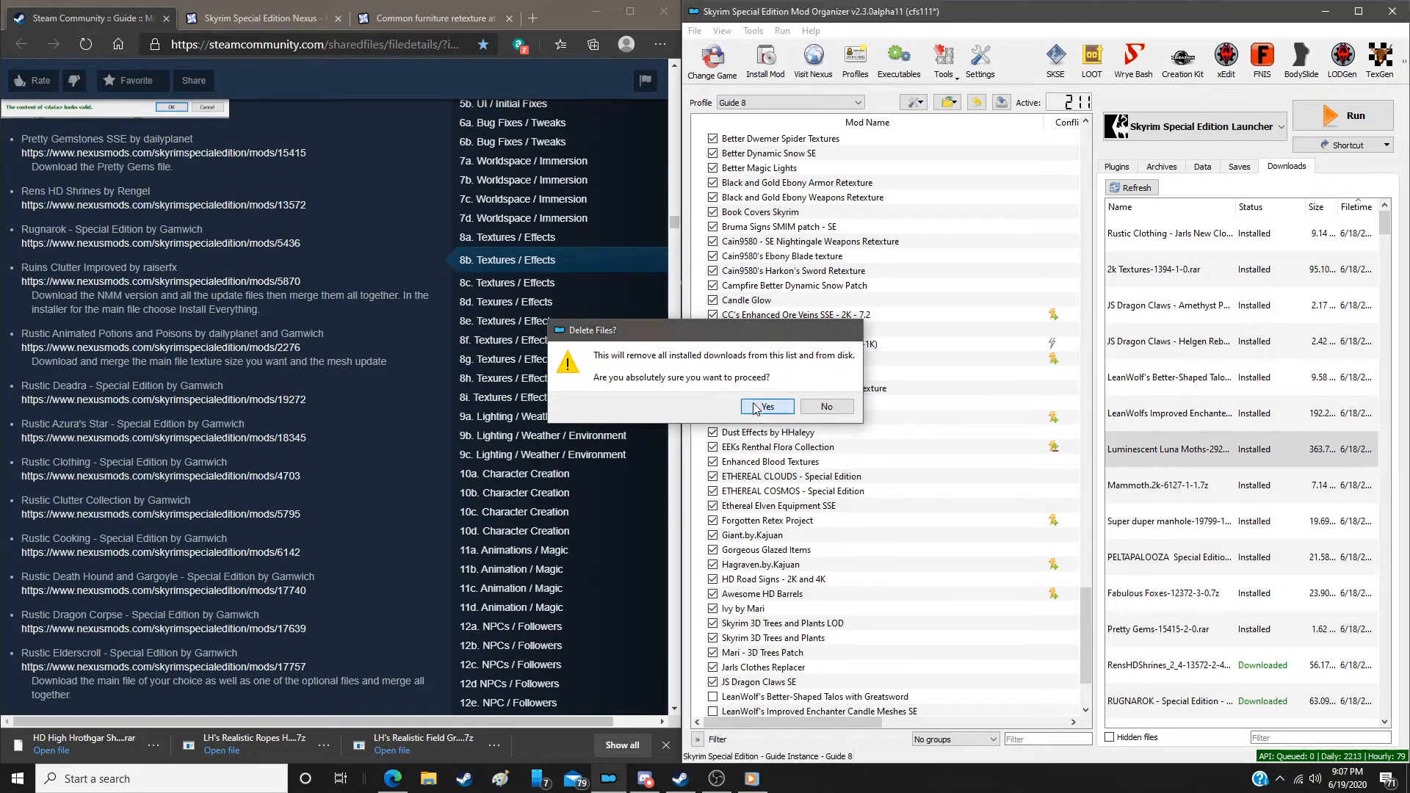
pyautogui.click(756, 409)
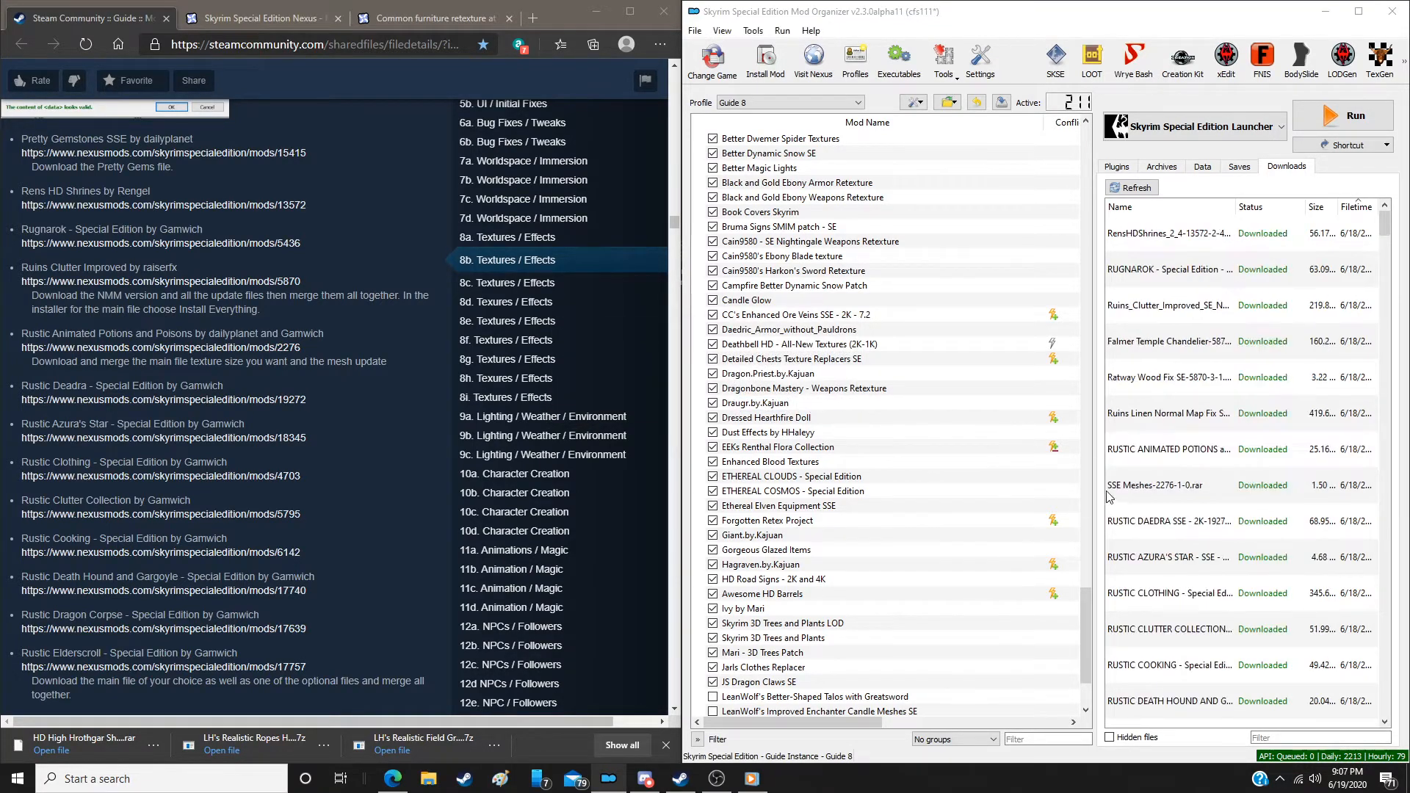
# Review the shrine choices for Ren's HD Shrines and install it with the default option for every shrine
pyautogui.doubleClick(1175, 235)
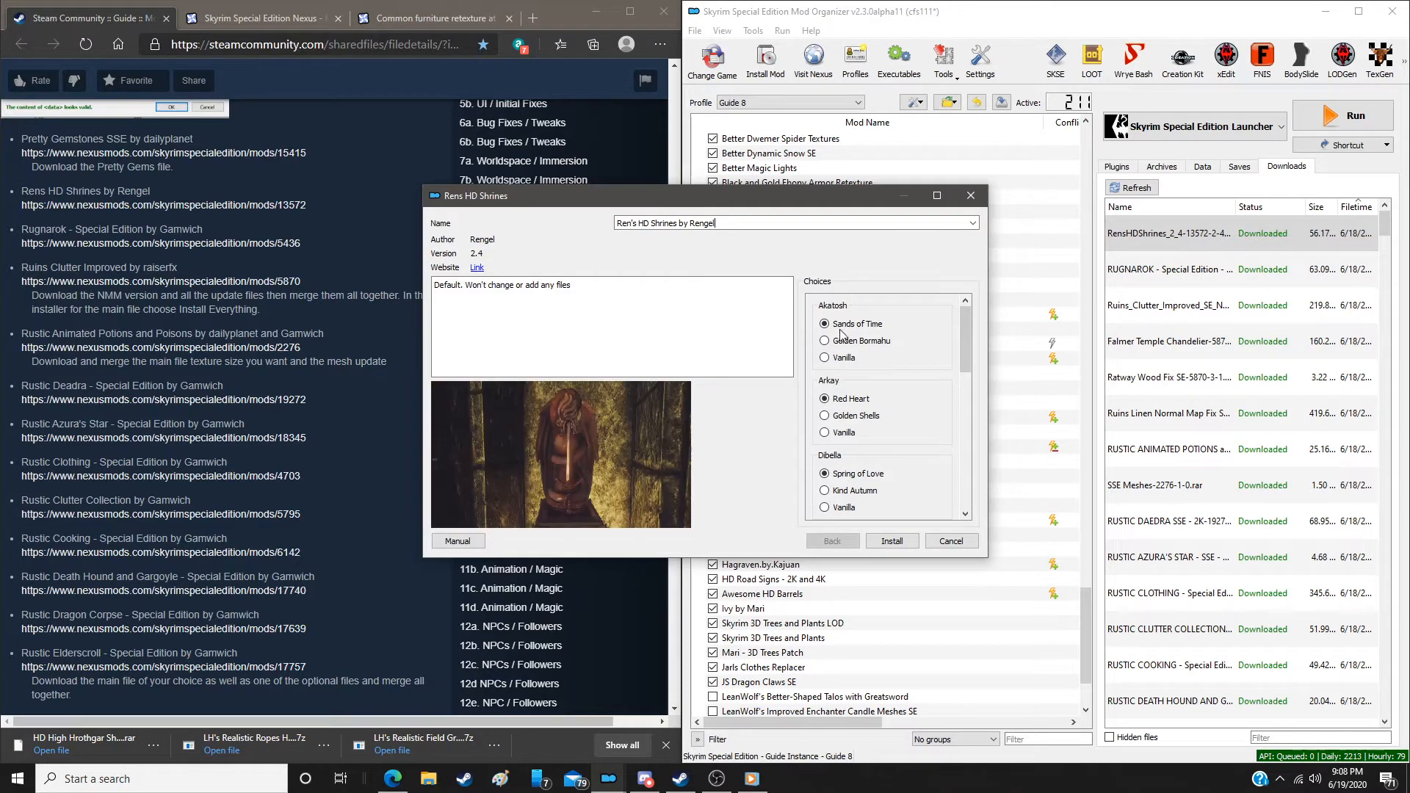
pyautogui.scroll(-2, 830, 330)
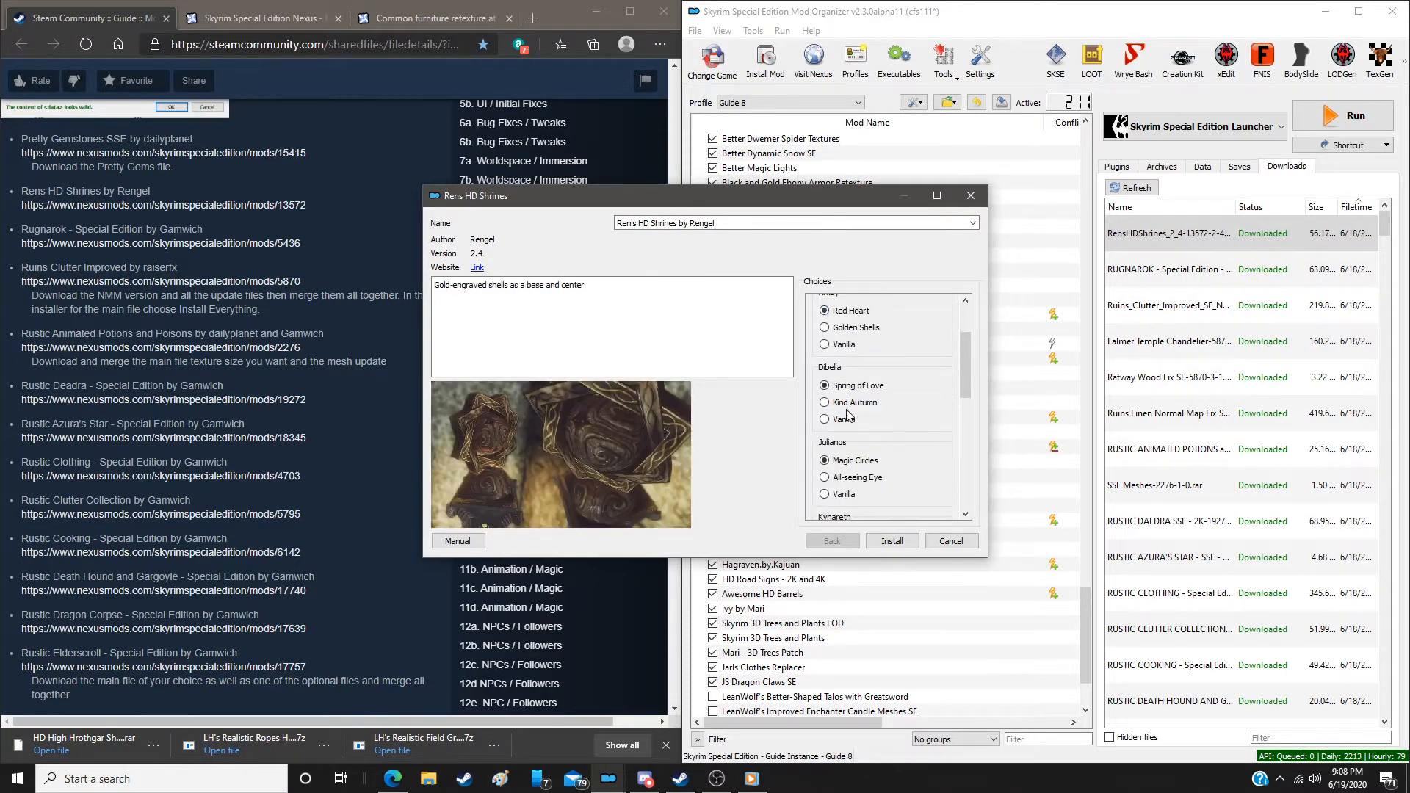
pyautogui.scroll(-4, 846, 415)
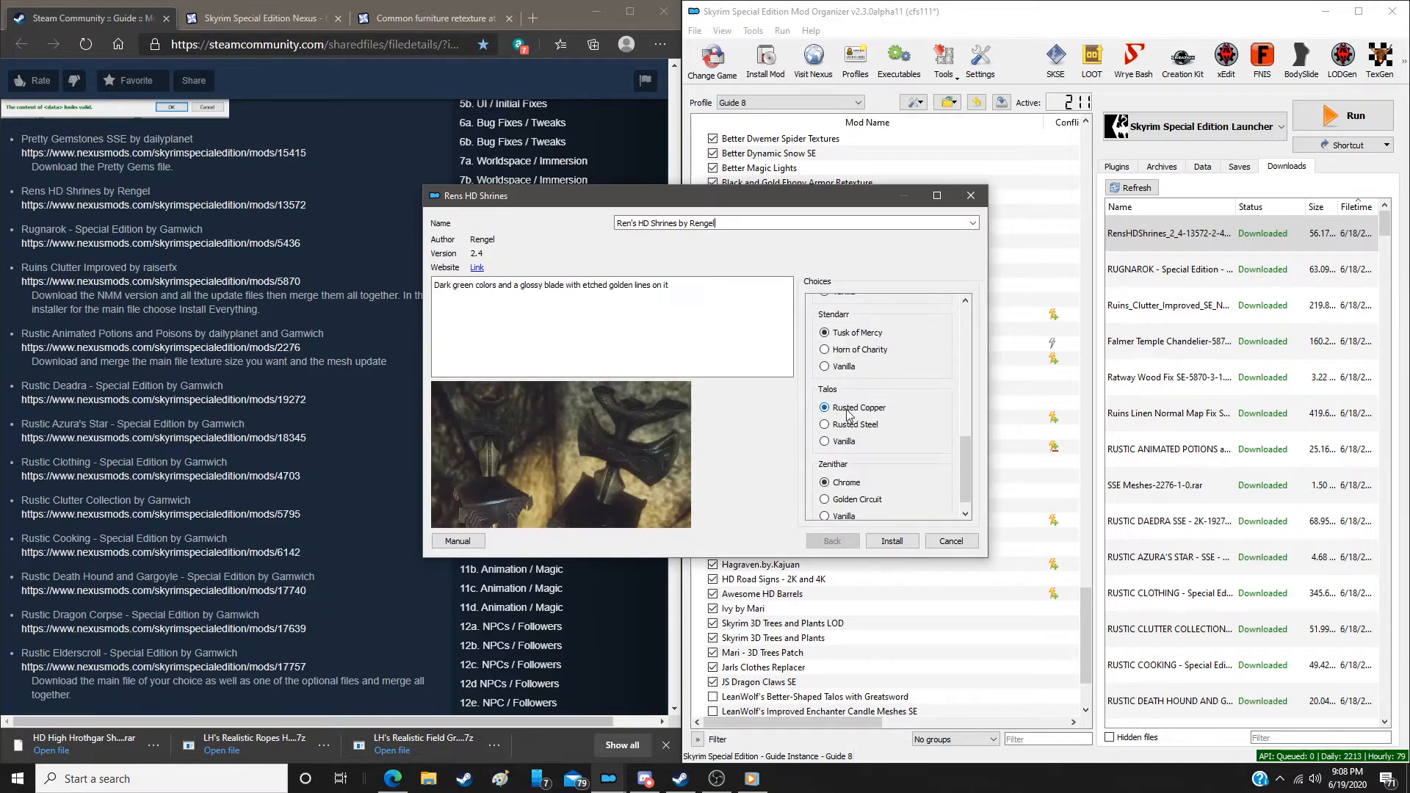
pyautogui.scroll(-1, 848, 415)
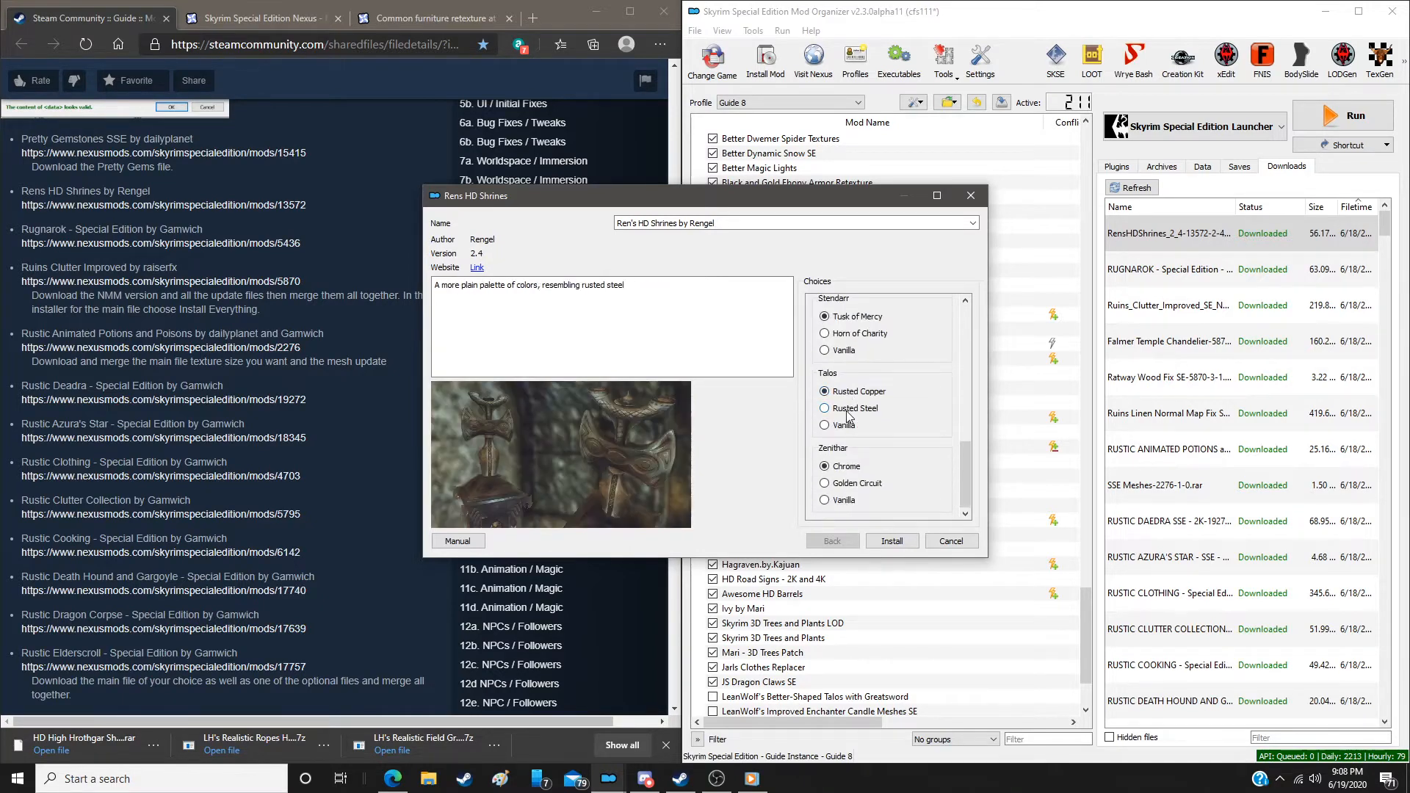
pyautogui.click(897, 542)
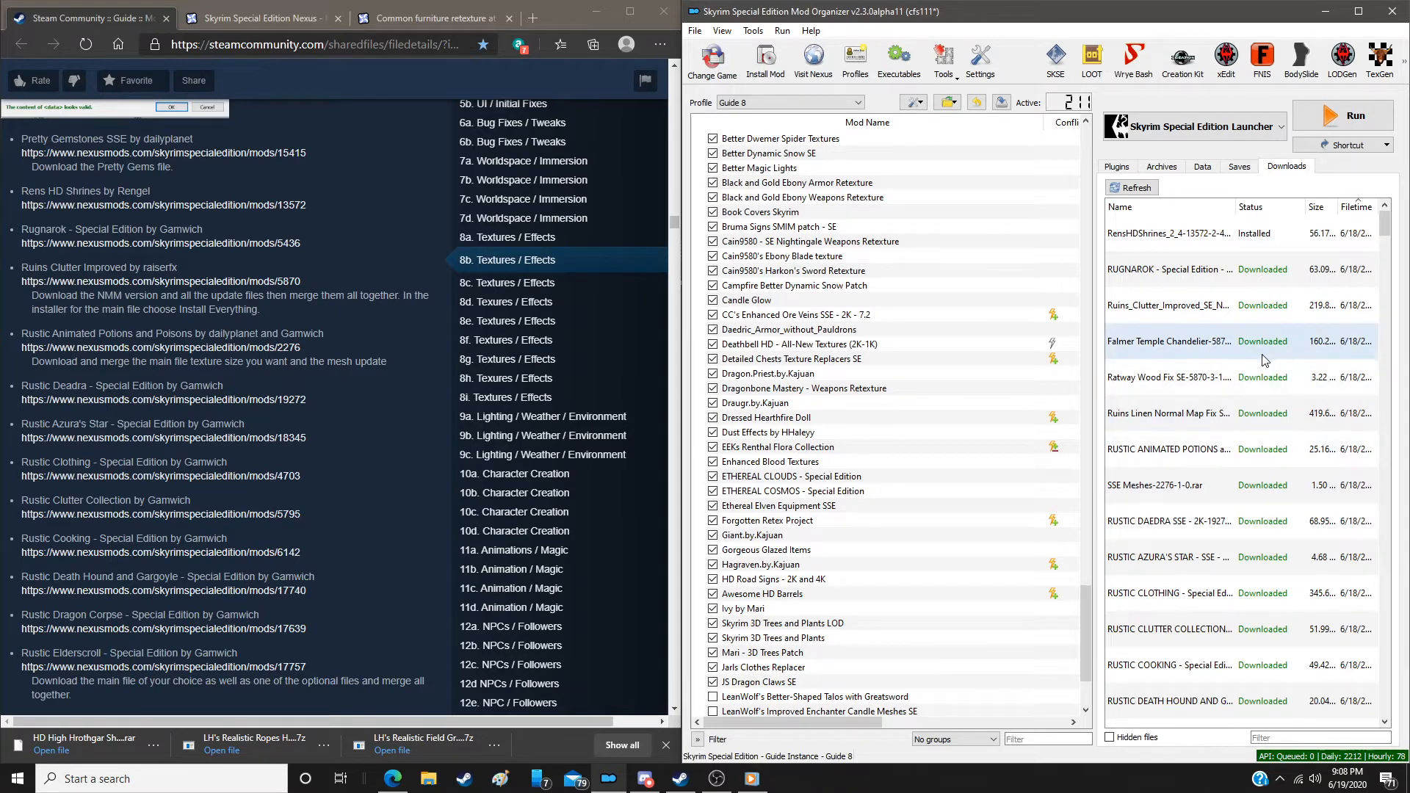
# Install RUGNAROK - Special Edition with its meshes and textures, and Ruins Clutter Improved SE with Install Everything
pyautogui.doubleClick(1185, 269)
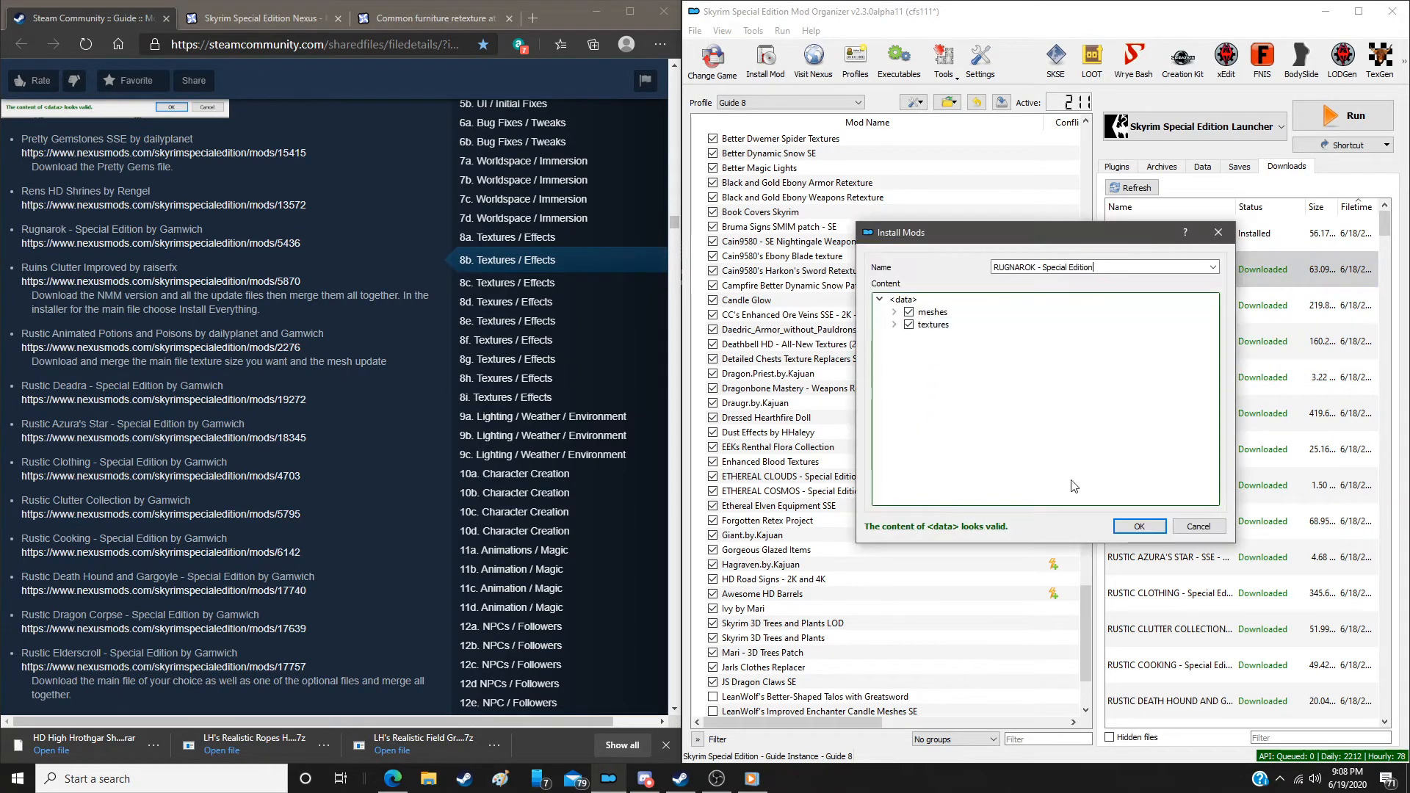
pyautogui.click(1137, 524)
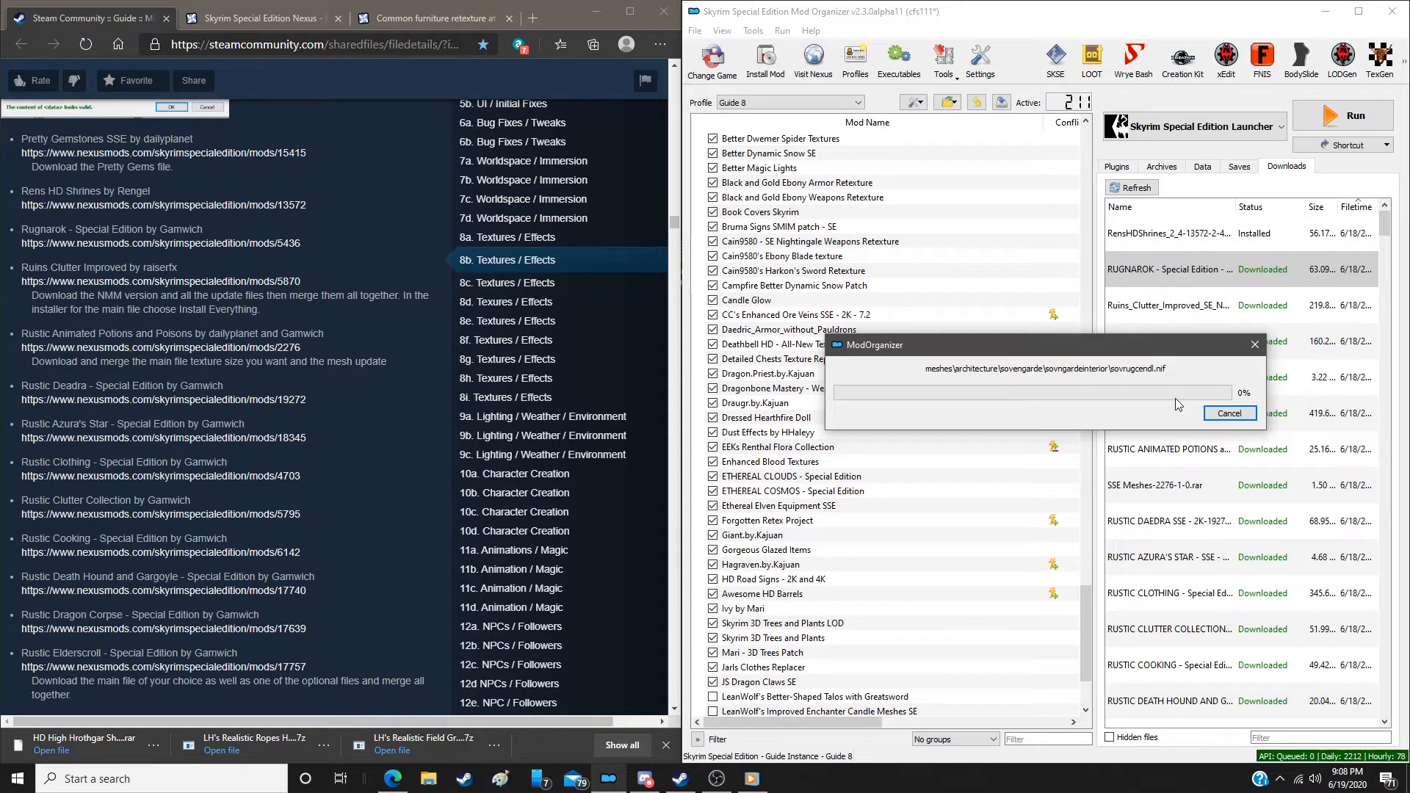
pyautogui.click(1192, 313)
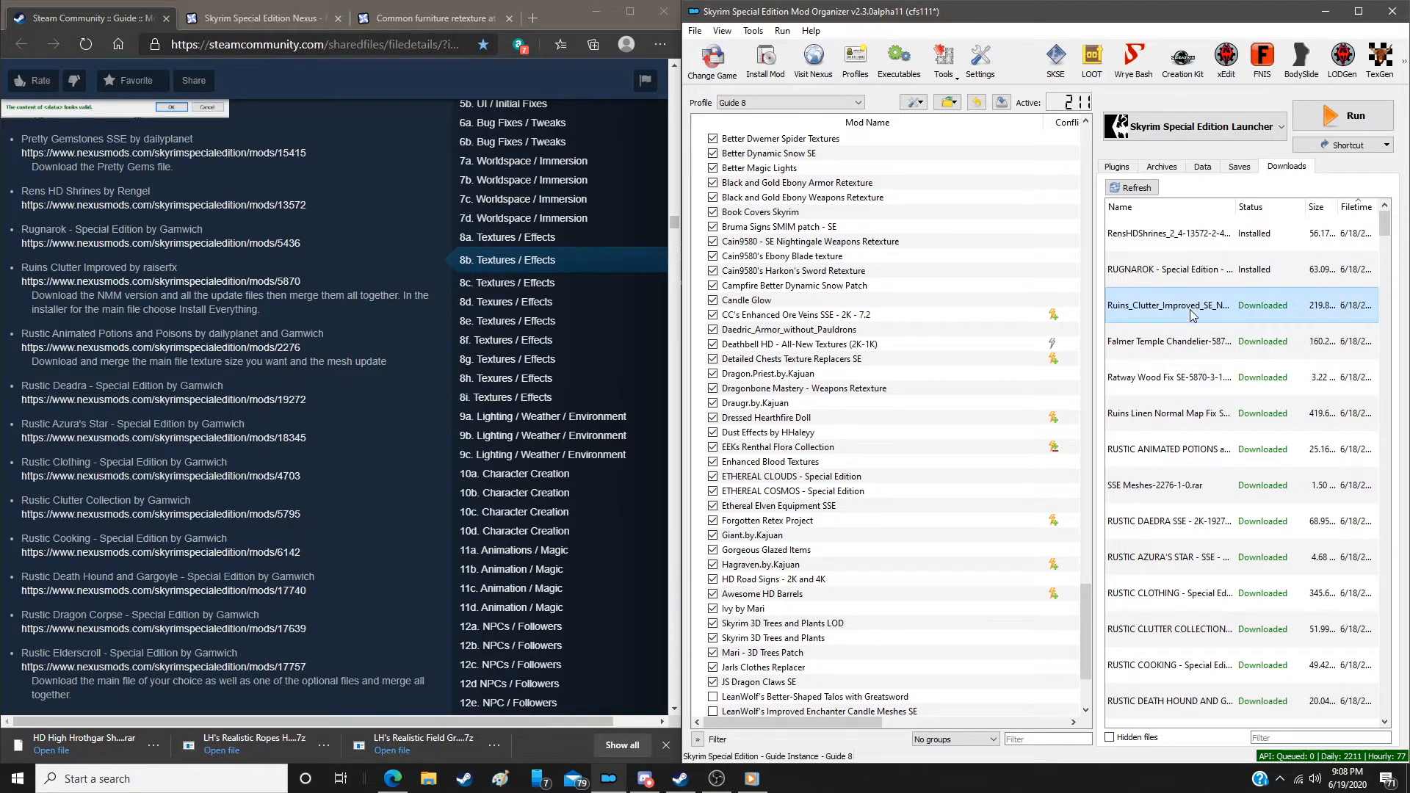
pyautogui.doubleClick(1191, 312)
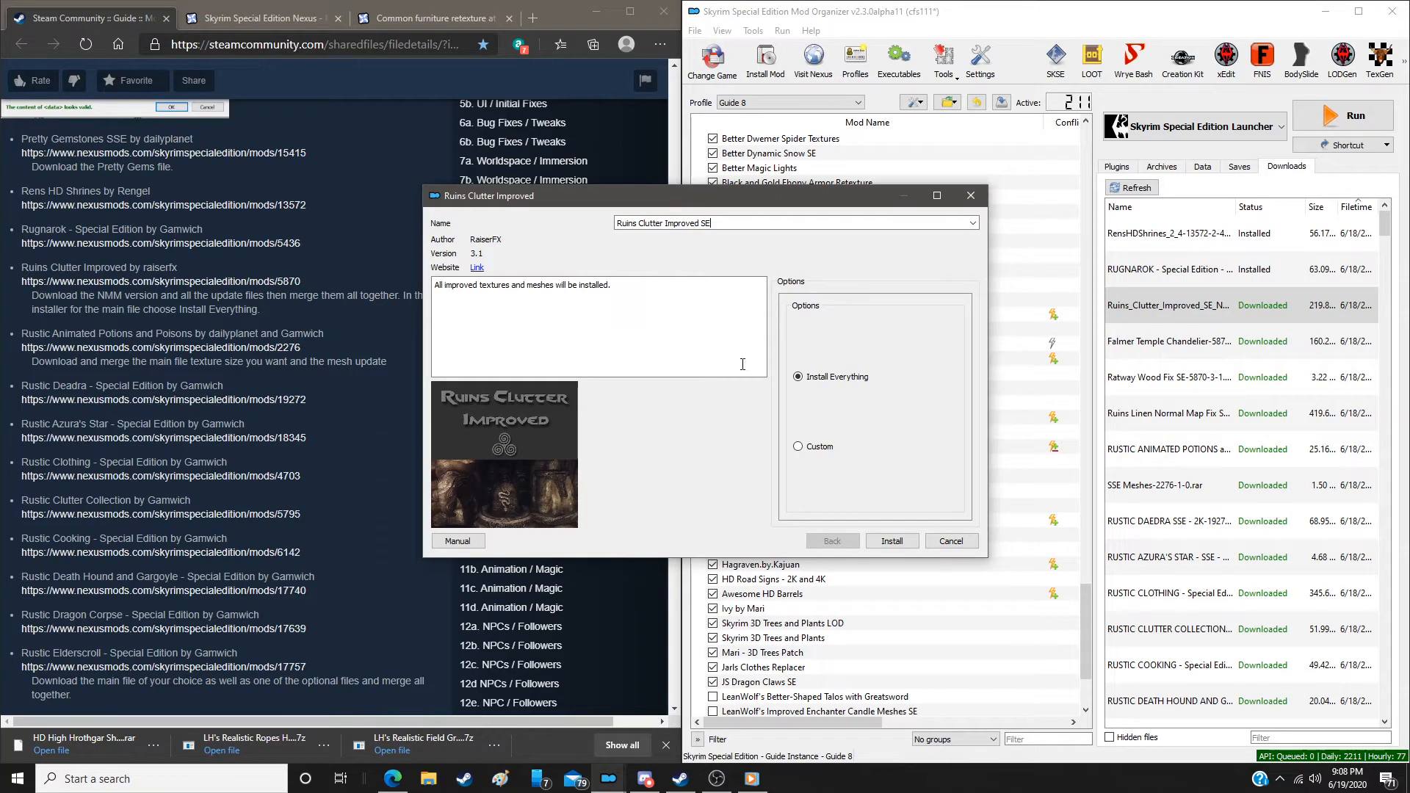
pyautogui.click(885, 542)
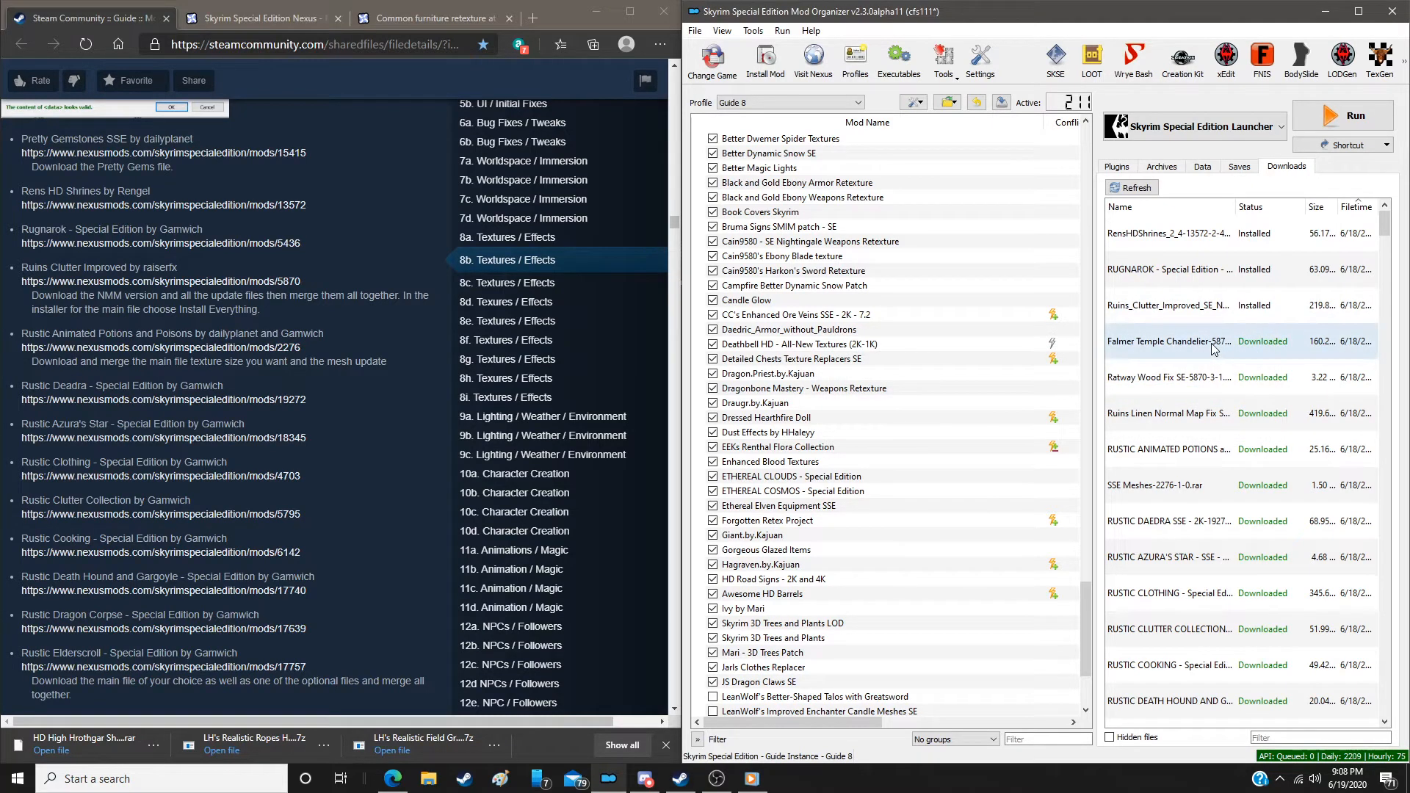
# Install the Falmer Temple Chandelier and Ratway Wood Fix SE downloads, merging both into Ruins Clutter Improved SE
pyautogui.doubleClick(1212, 345)
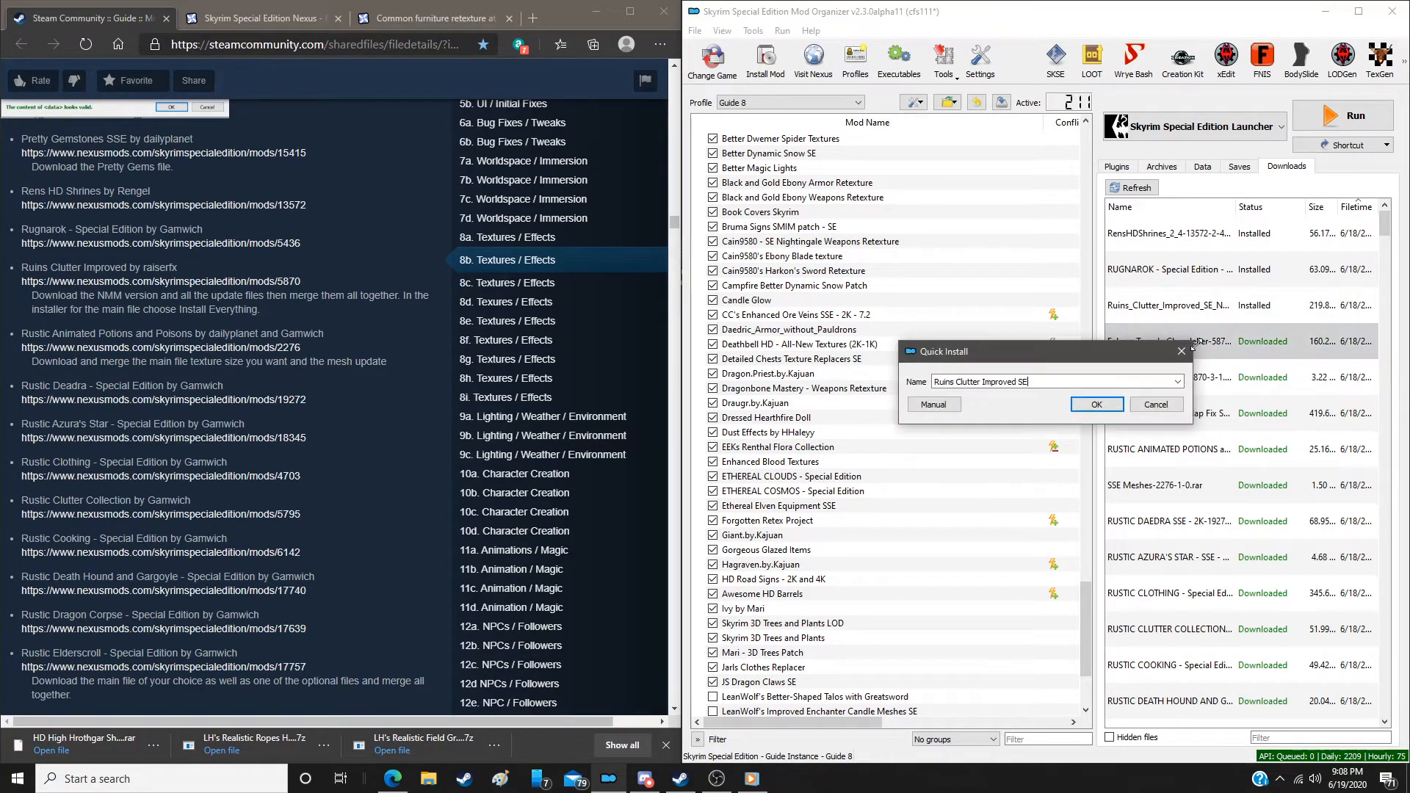
pyautogui.click(953, 402)
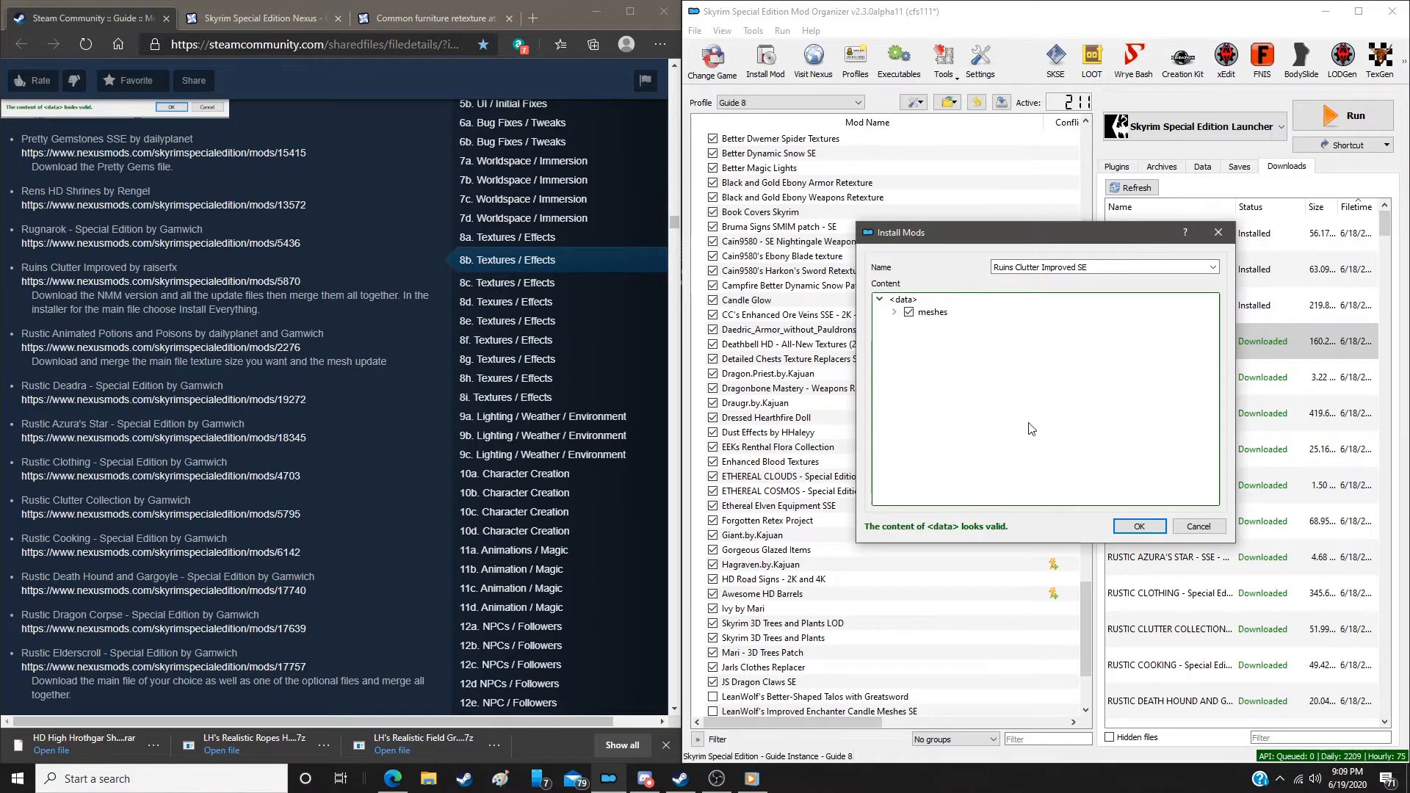
pyautogui.click(1123, 528)
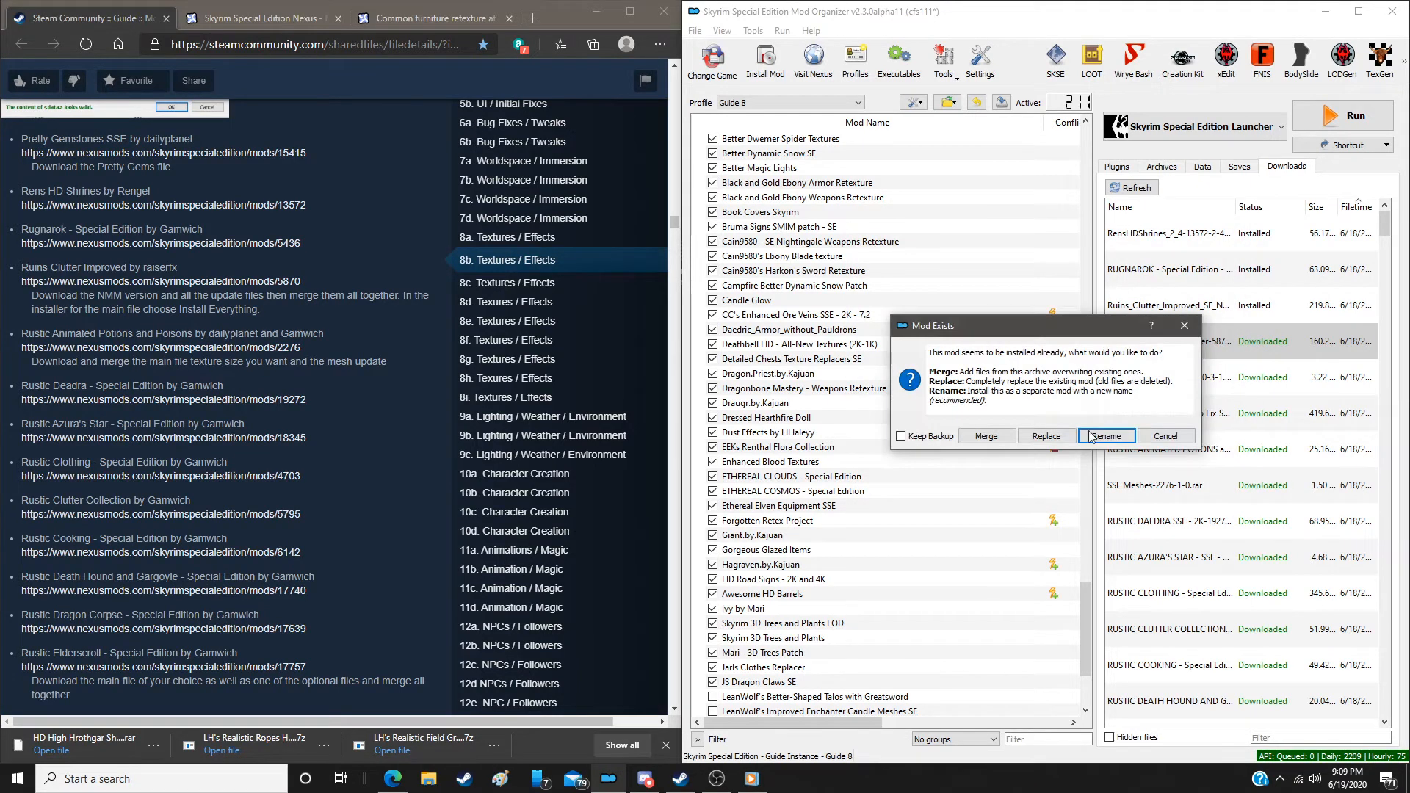
pyautogui.click(986, 437)
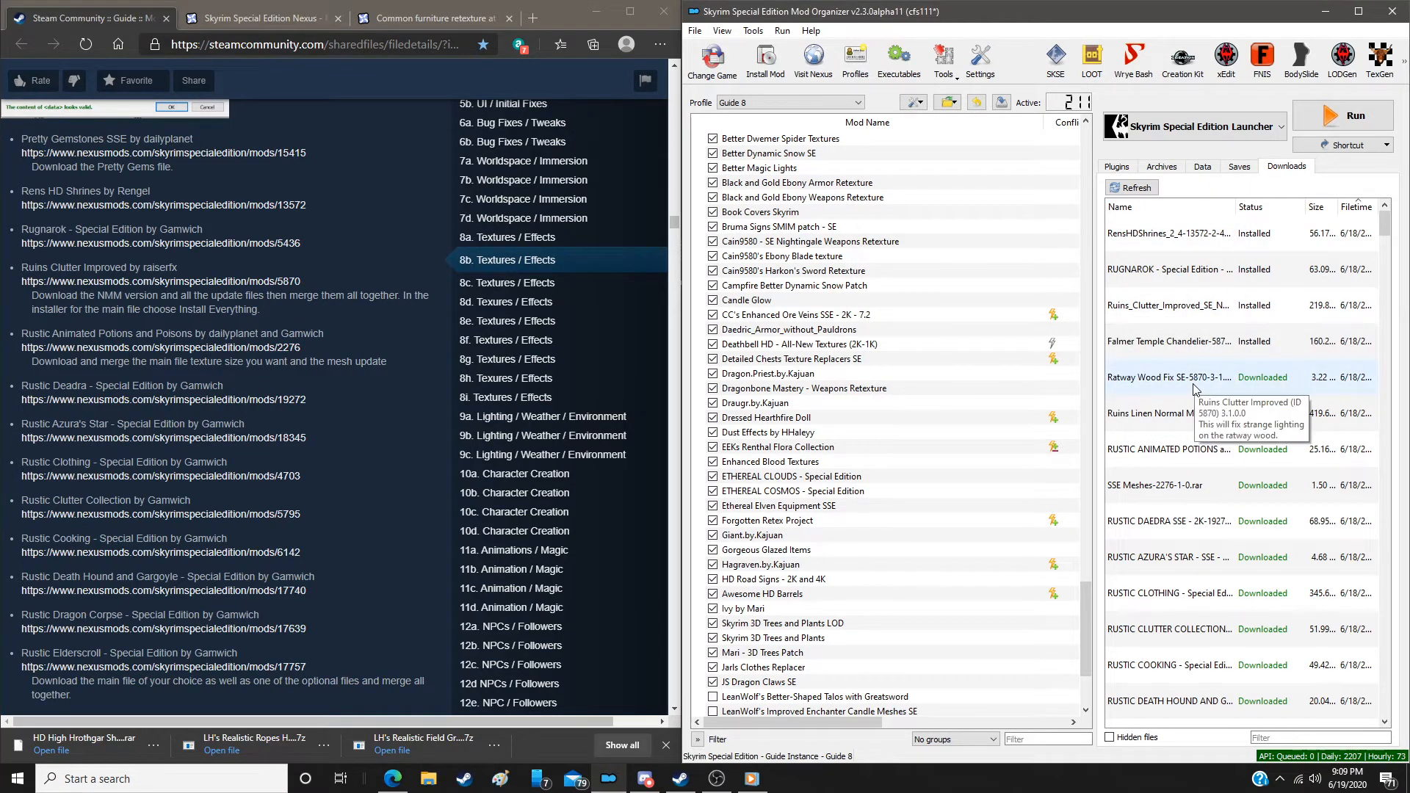
pyautogui.doubleClick(1194, 378)
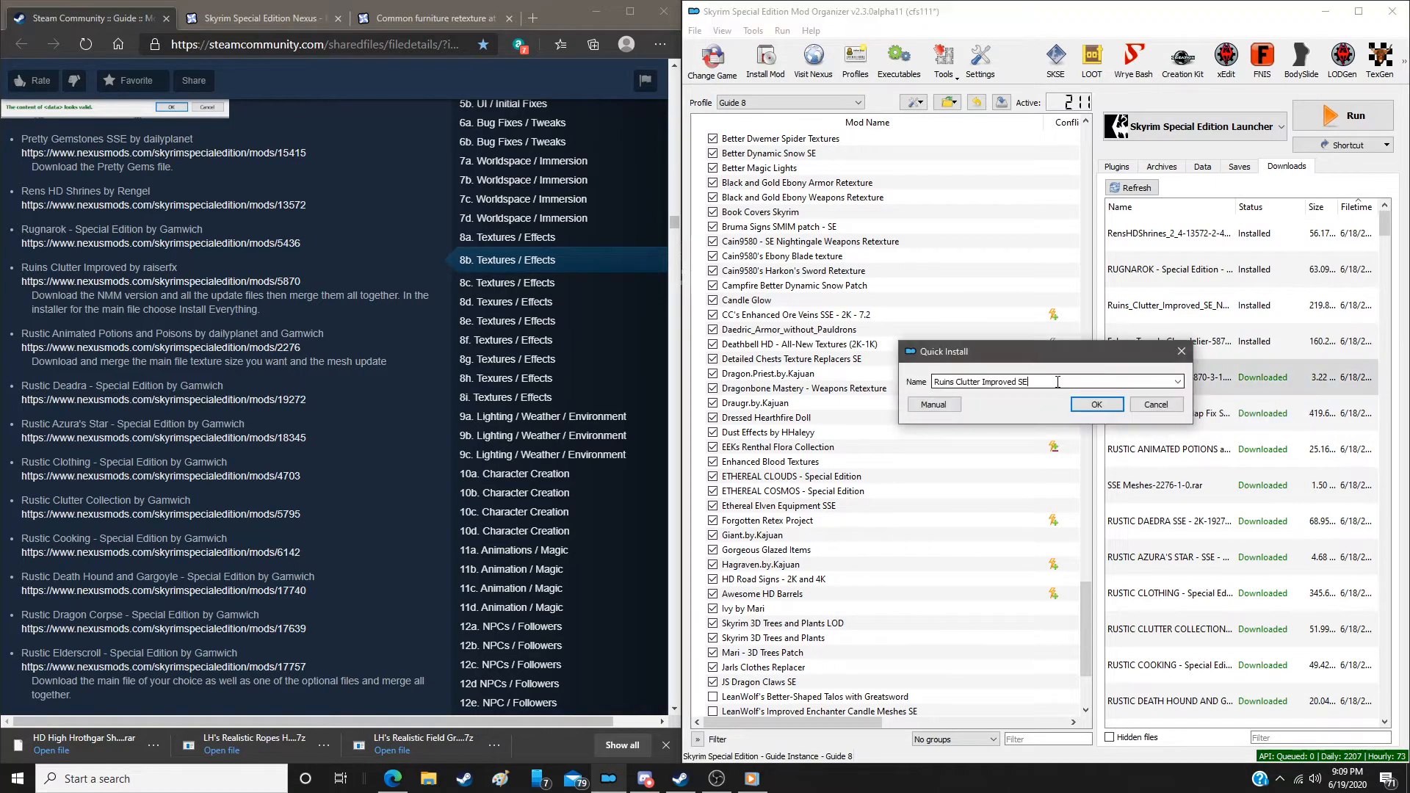
pyautogui.click(946, 406)
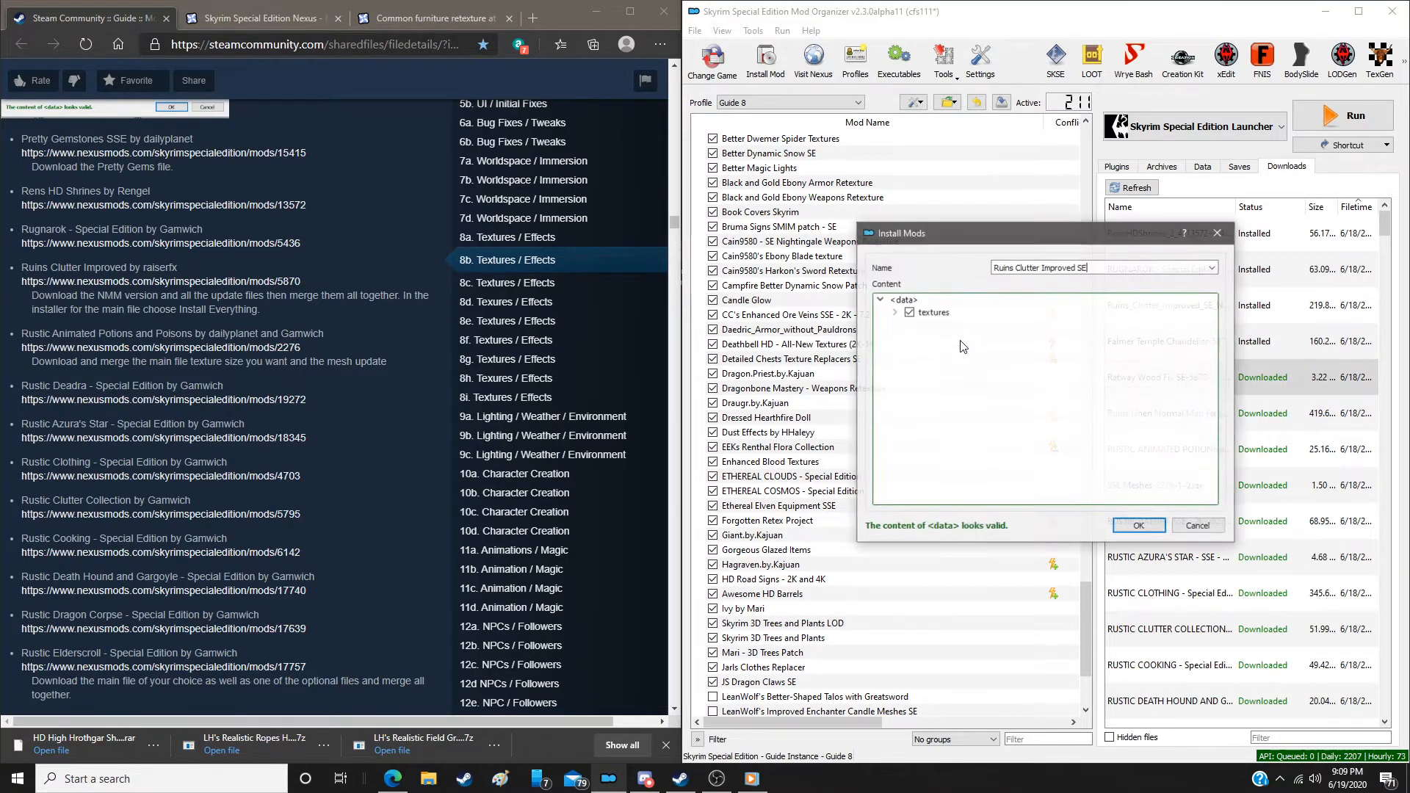
pyautogui.click(1137, 524)
pyautogui.click(986, 436)
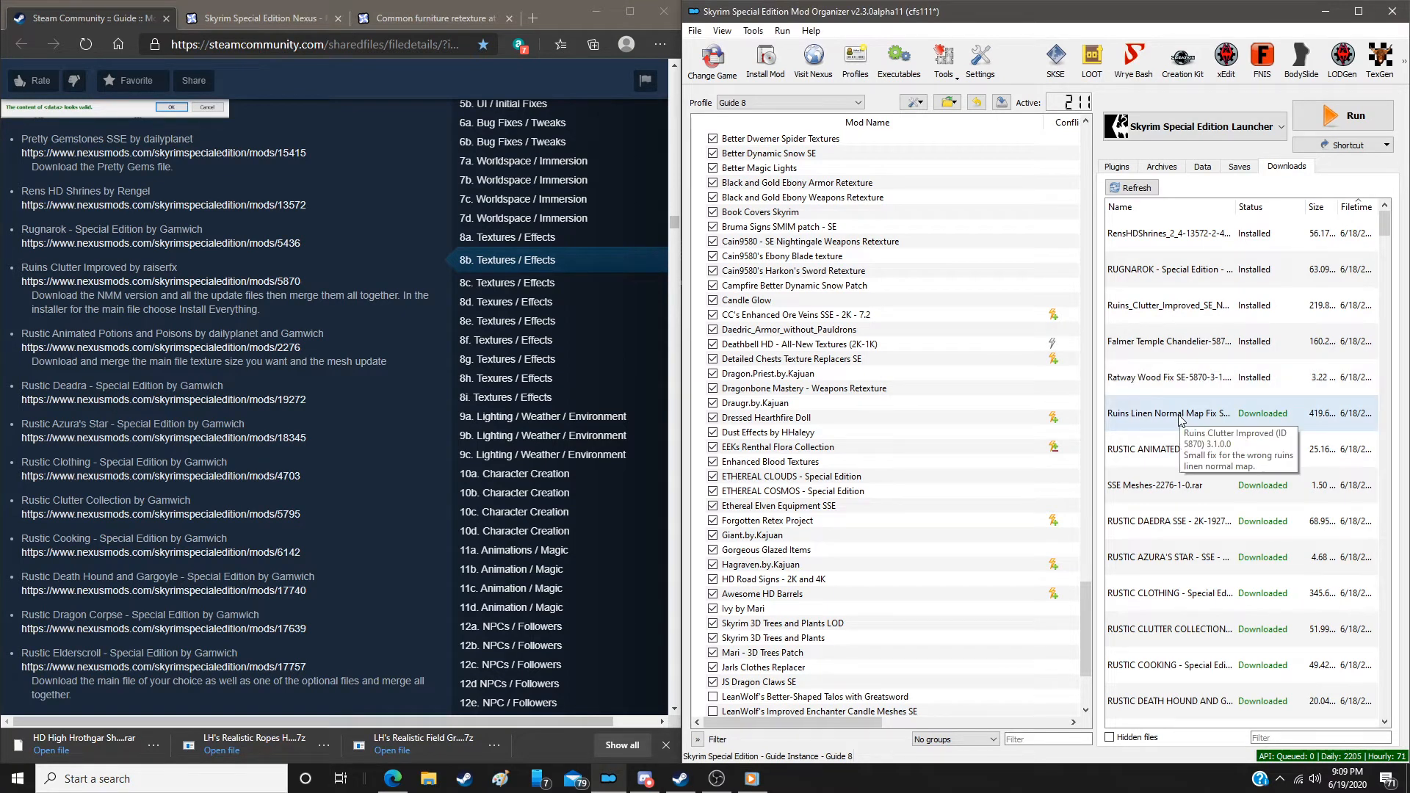
# Install the Ruins Linen Normal Map Fix download with its textures, merging it into Ruins Clutter Improved SE
pyautogui.doubleClick(1180, 415)
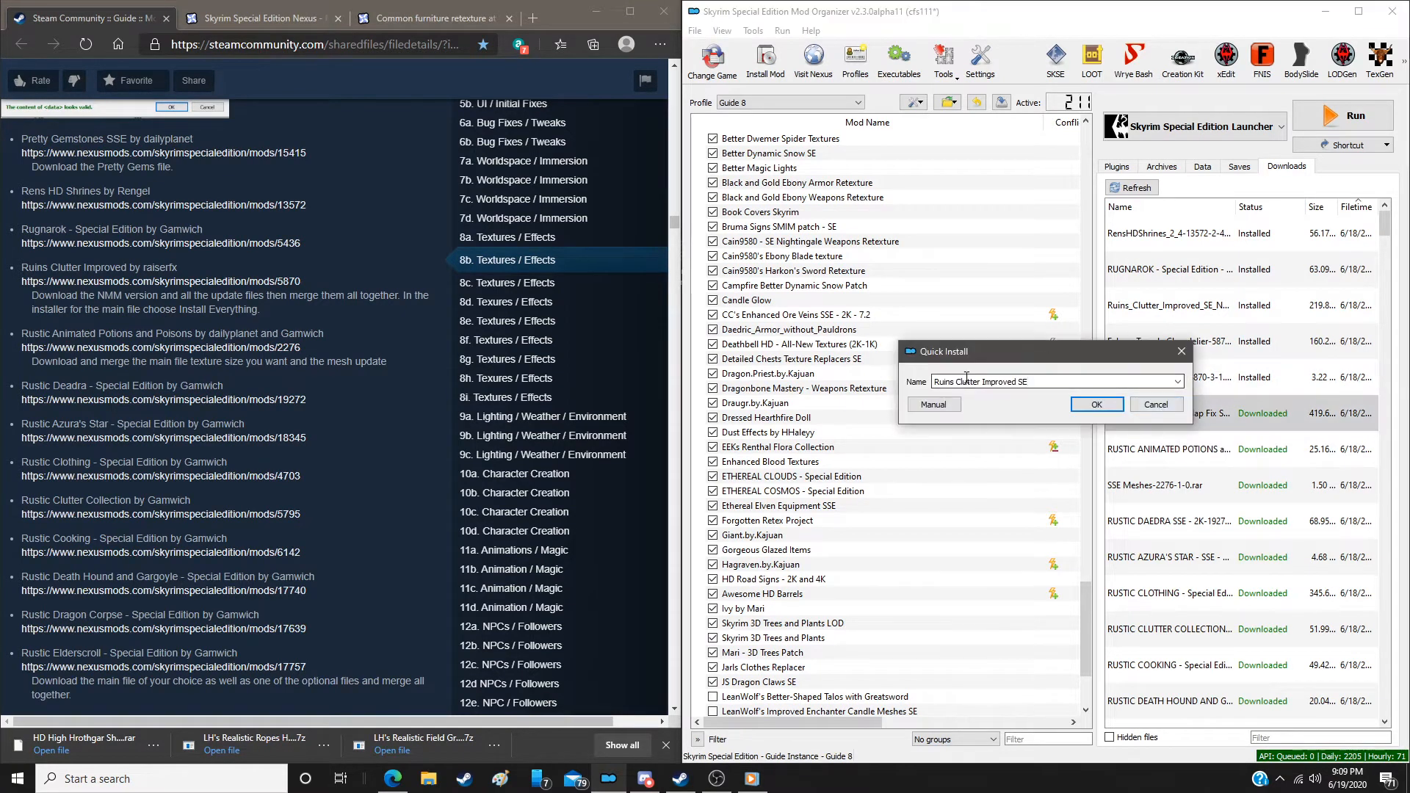
pyautogui.click(934, 405)
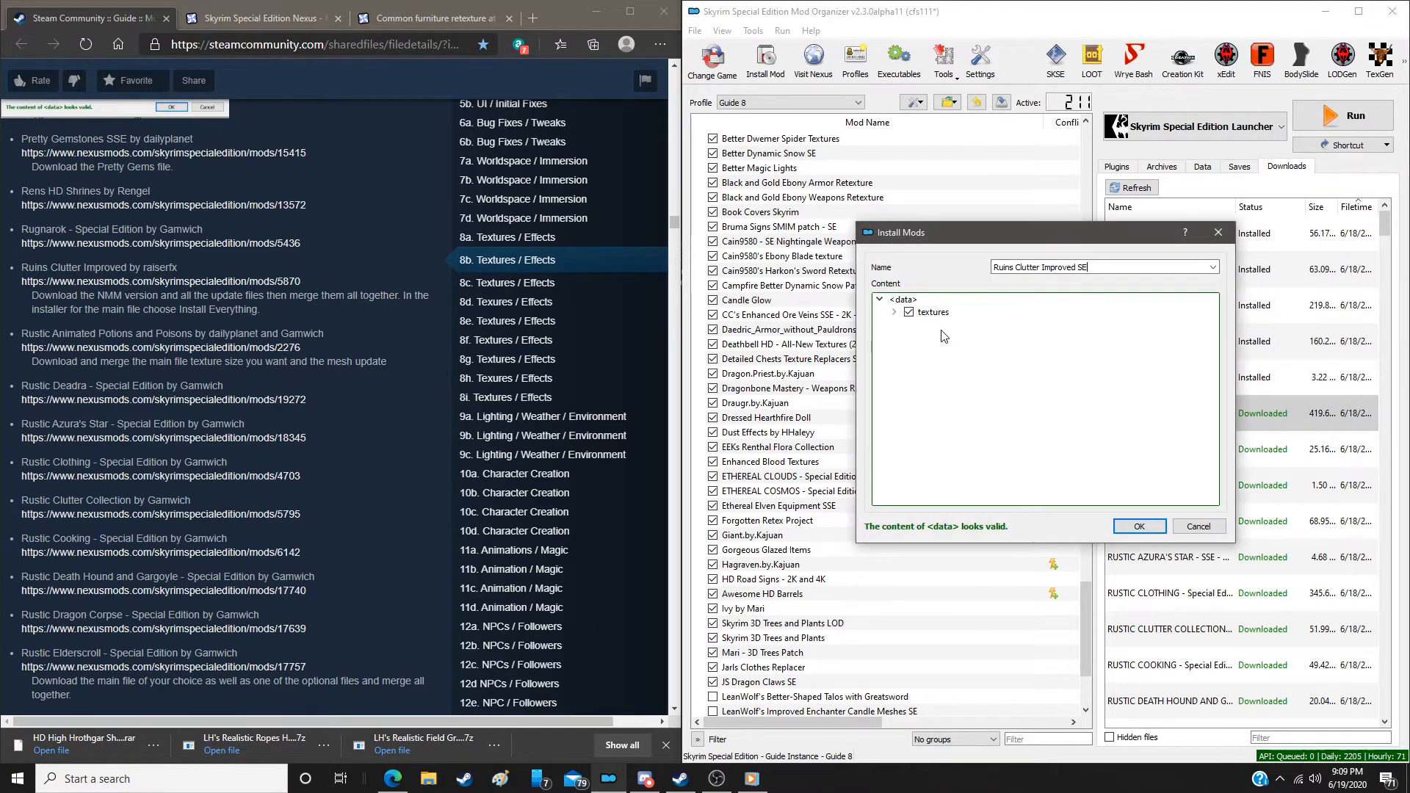
pyautogui.click(1137, 527)
pyautogui.click(984, 438)
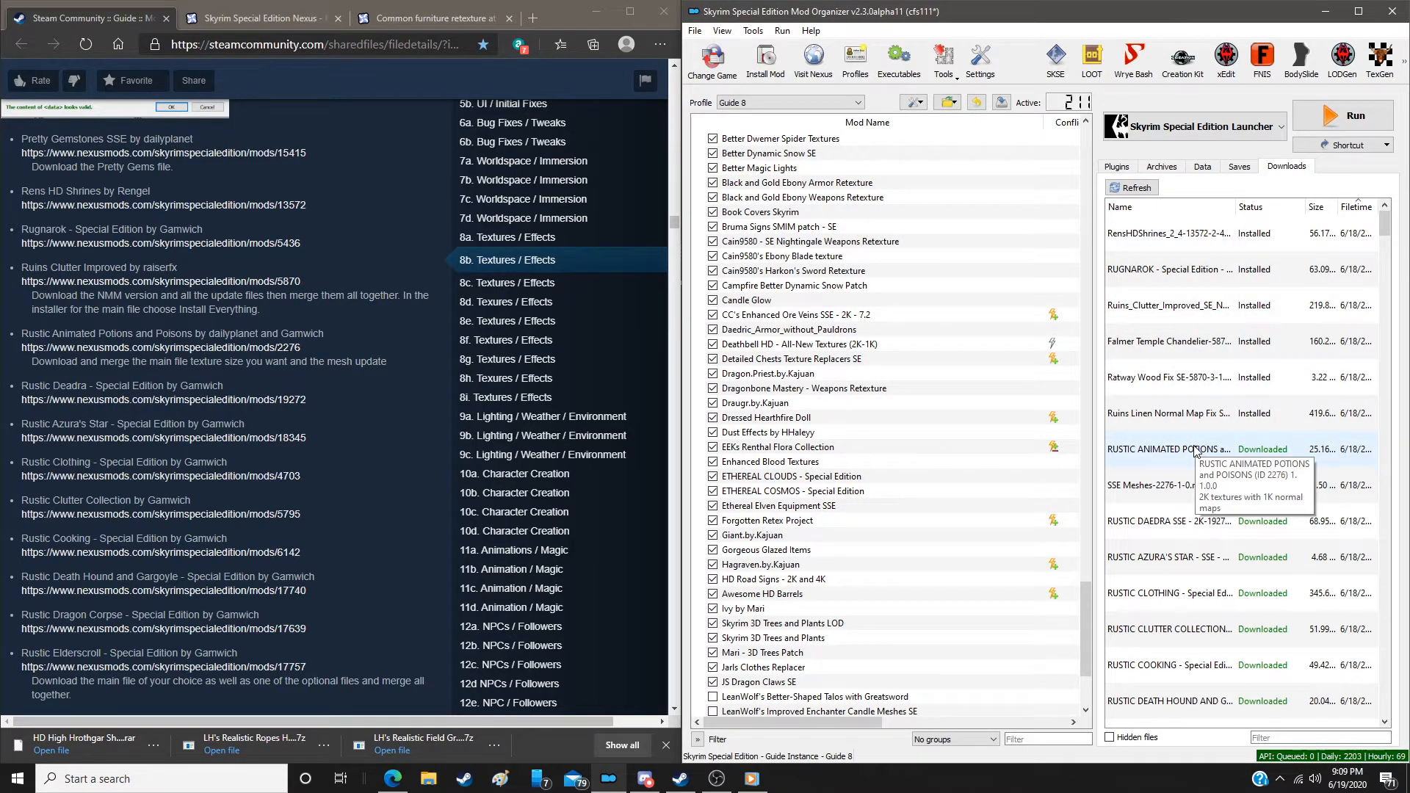
# Install RUSTIC ANIMATED POTIONS and POISONS with its meshes and textures, and merge the SSE Meshes download into it
pyautogui.doubleClick(1195, 450)
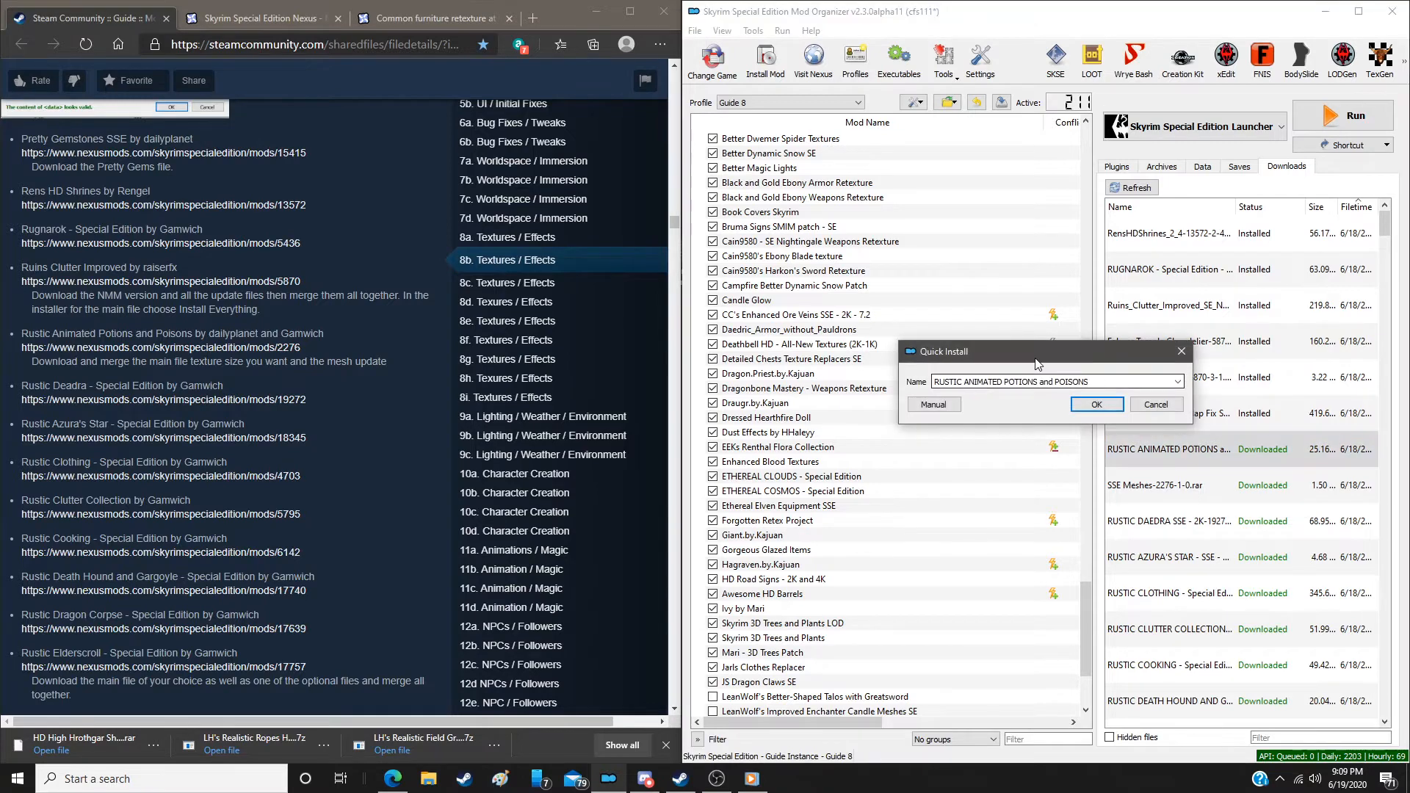
pyautogui.click(948, 404)
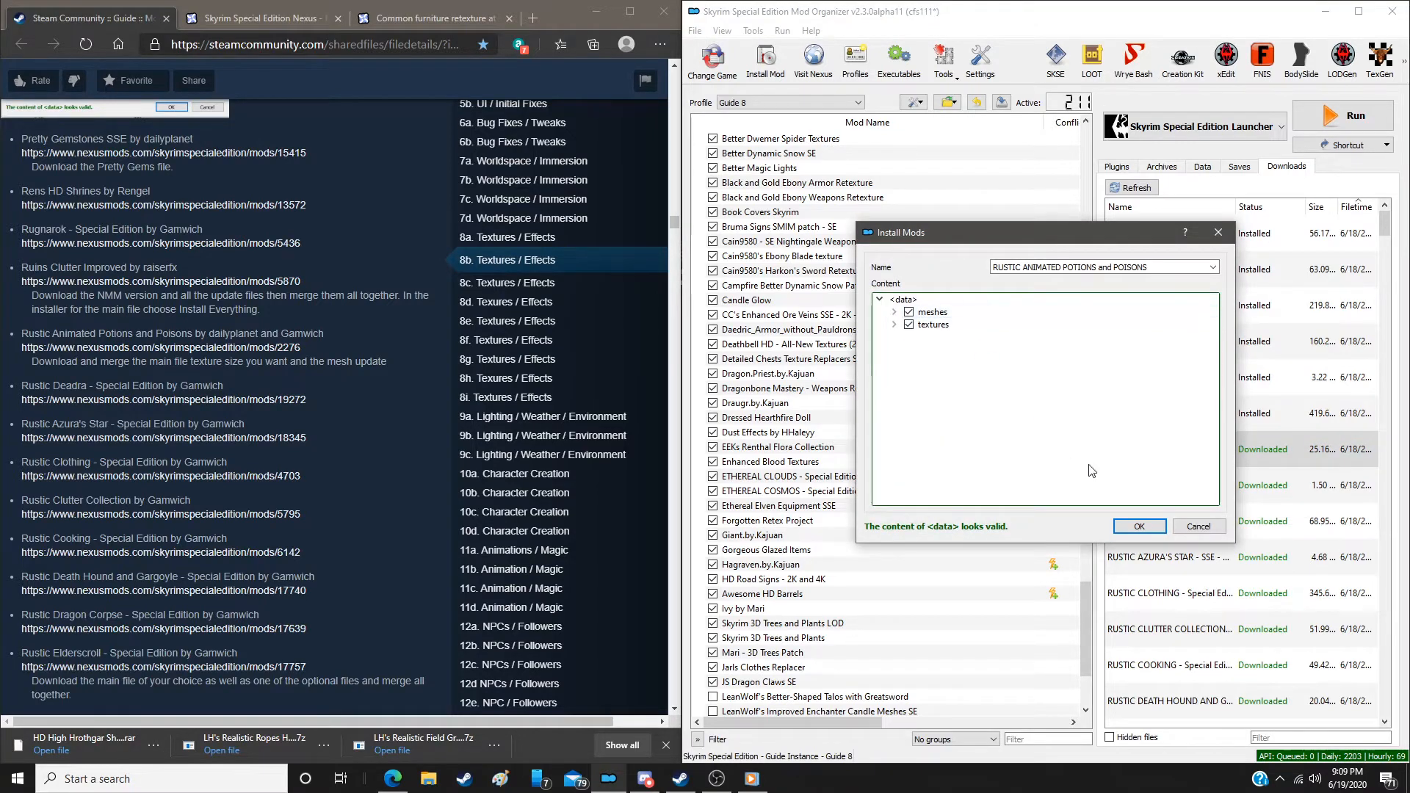
pyautogui.click(1138, 529)
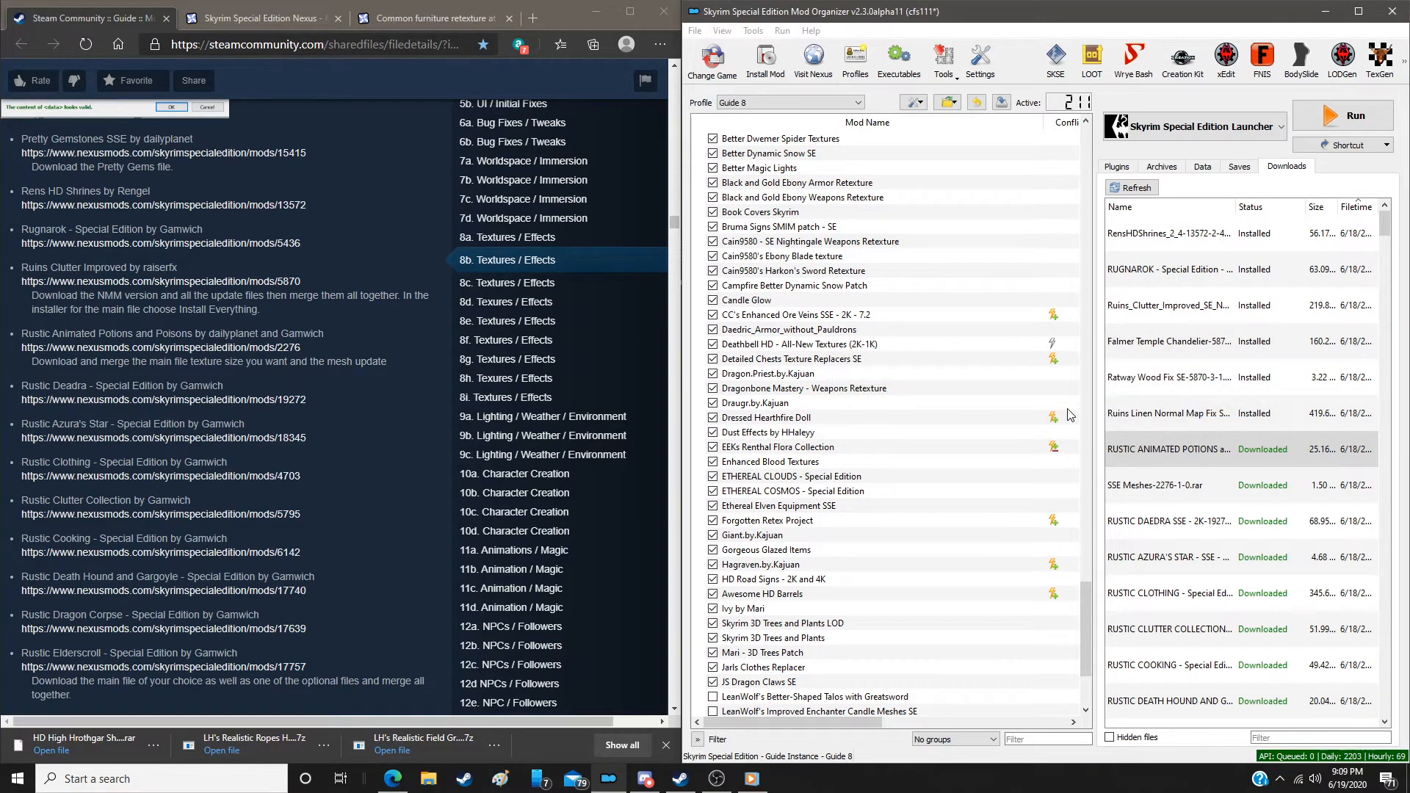
pyautogui.doubleClick(1175, 487)
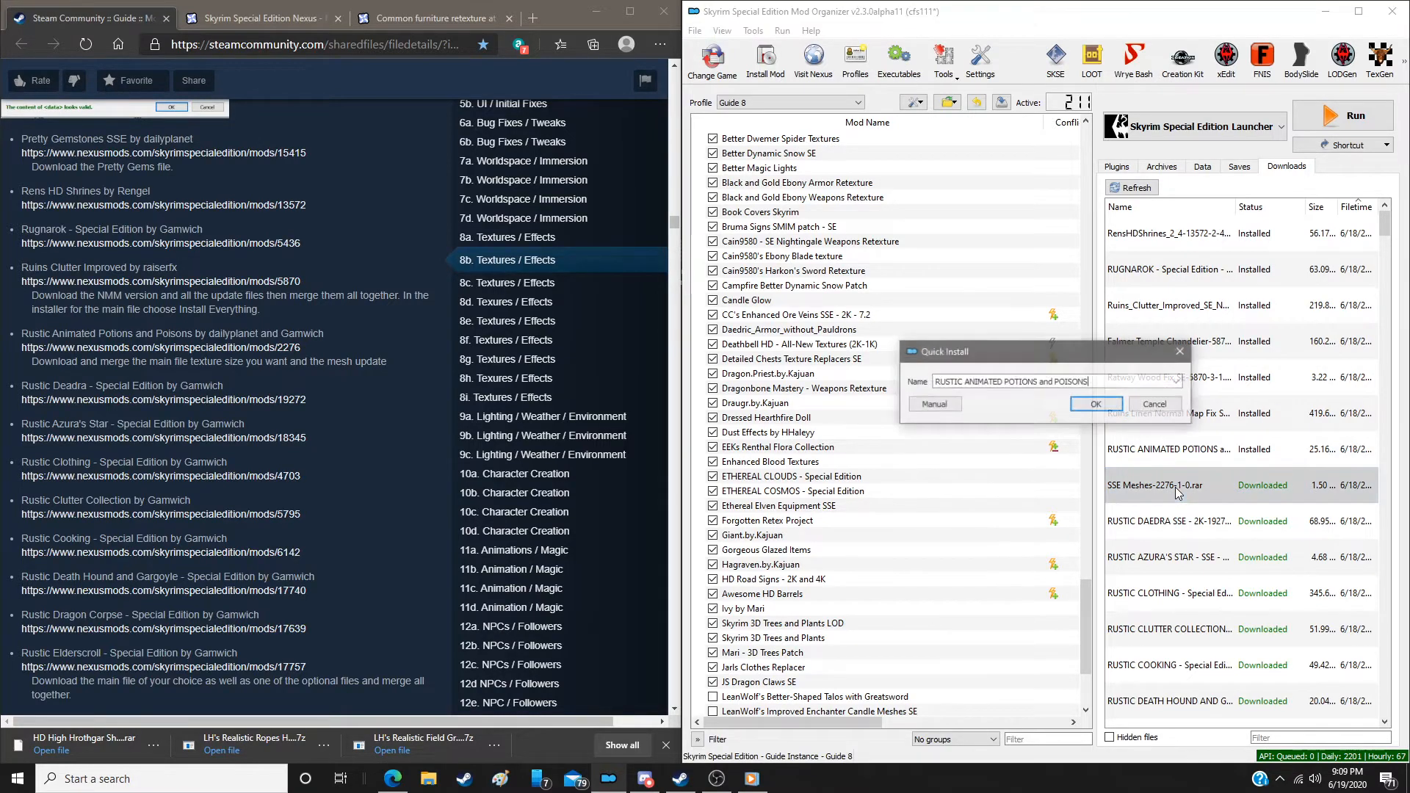
pyautogui.click(934, 404)
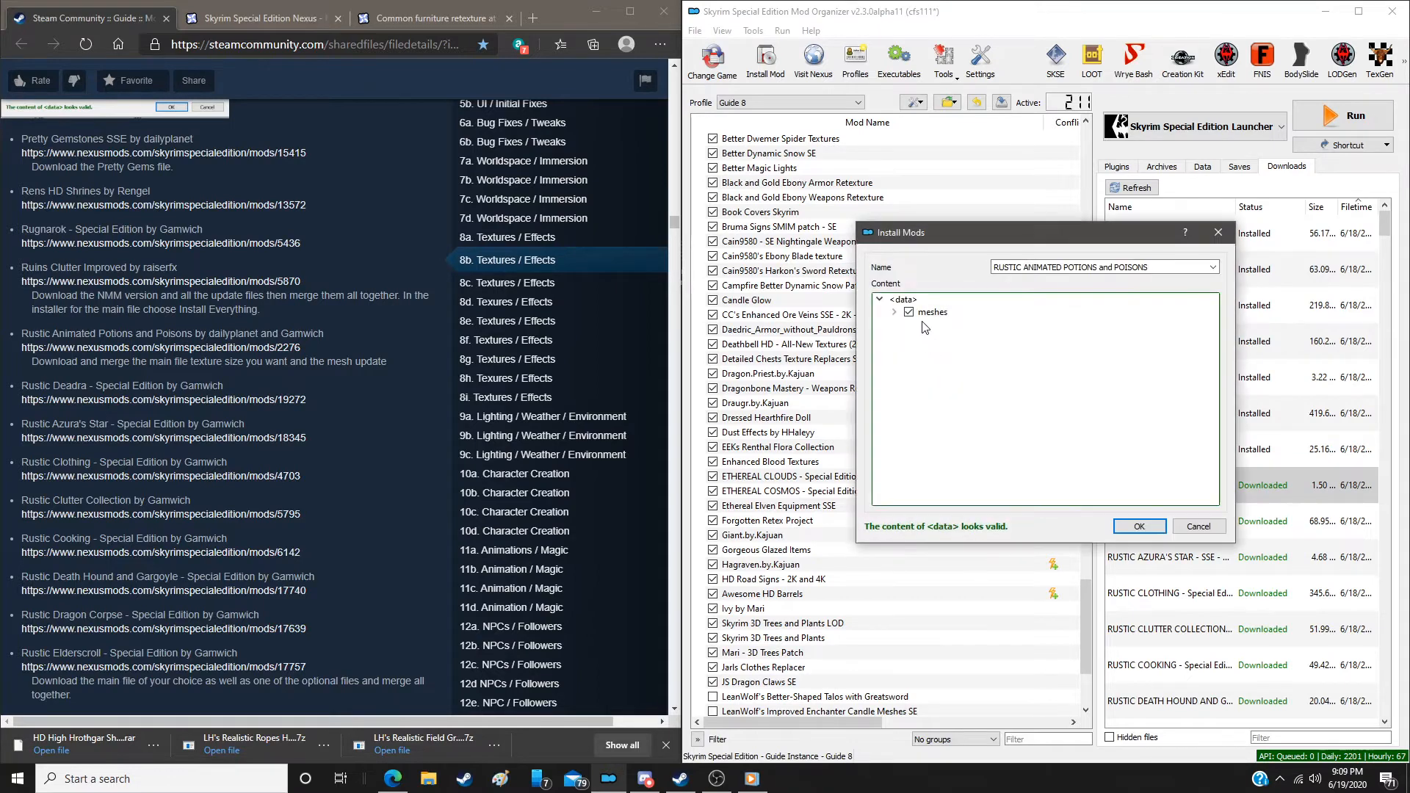
pyautogui.click(1139, 527)
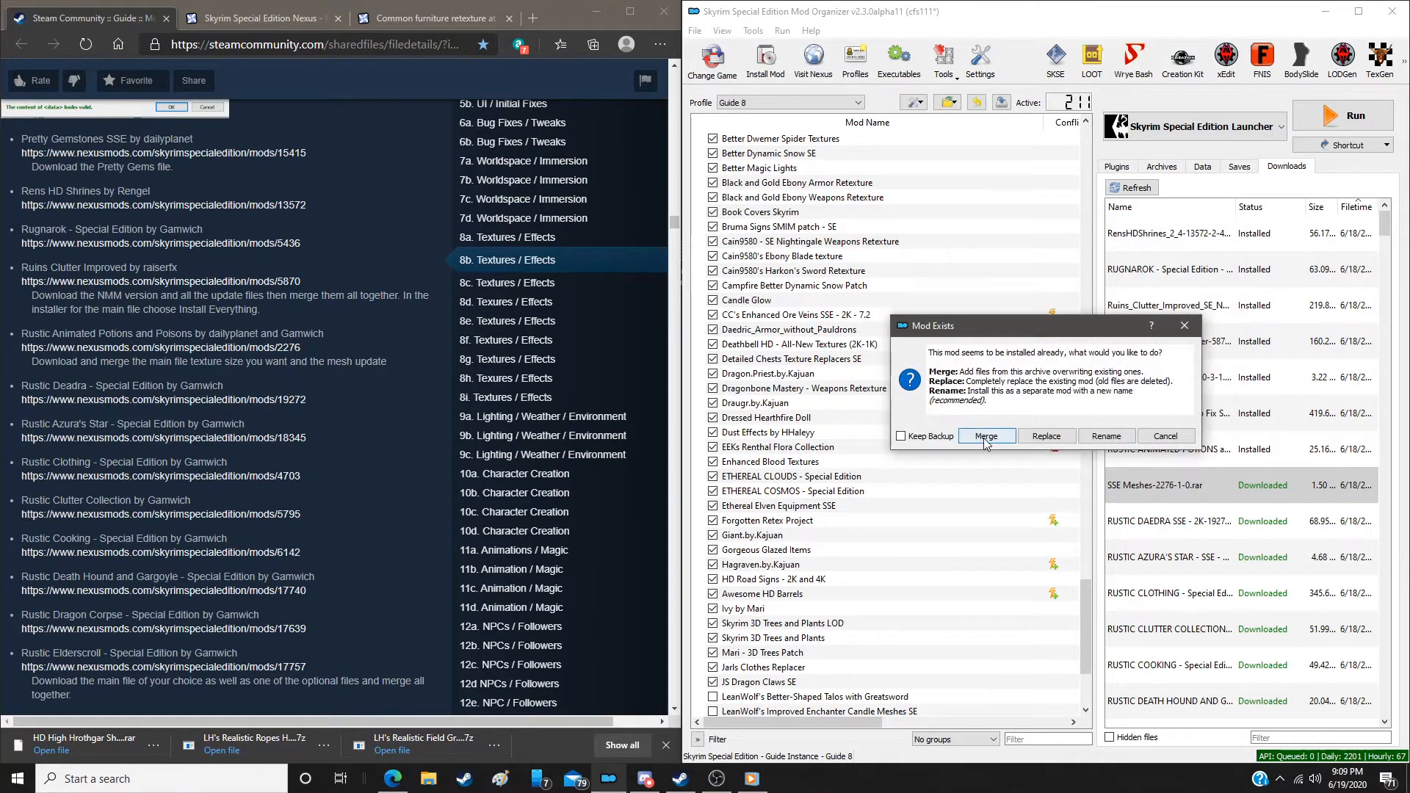
pyautogui.click(984, 438)
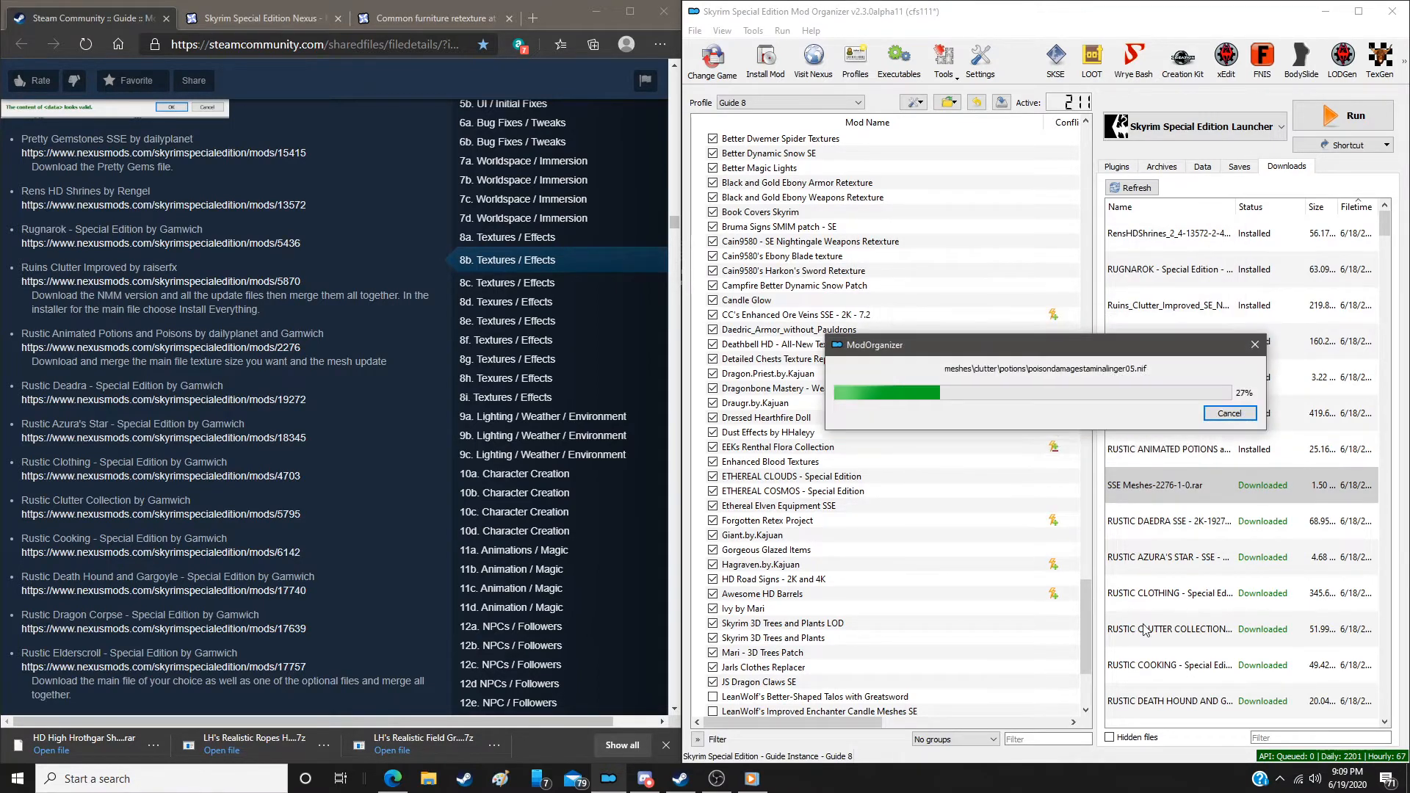
# Install the 2K version of RUSTIC DAEDRA - Special Edition with its meshes and textures
pyautogui.doubleClick(1187, 526)
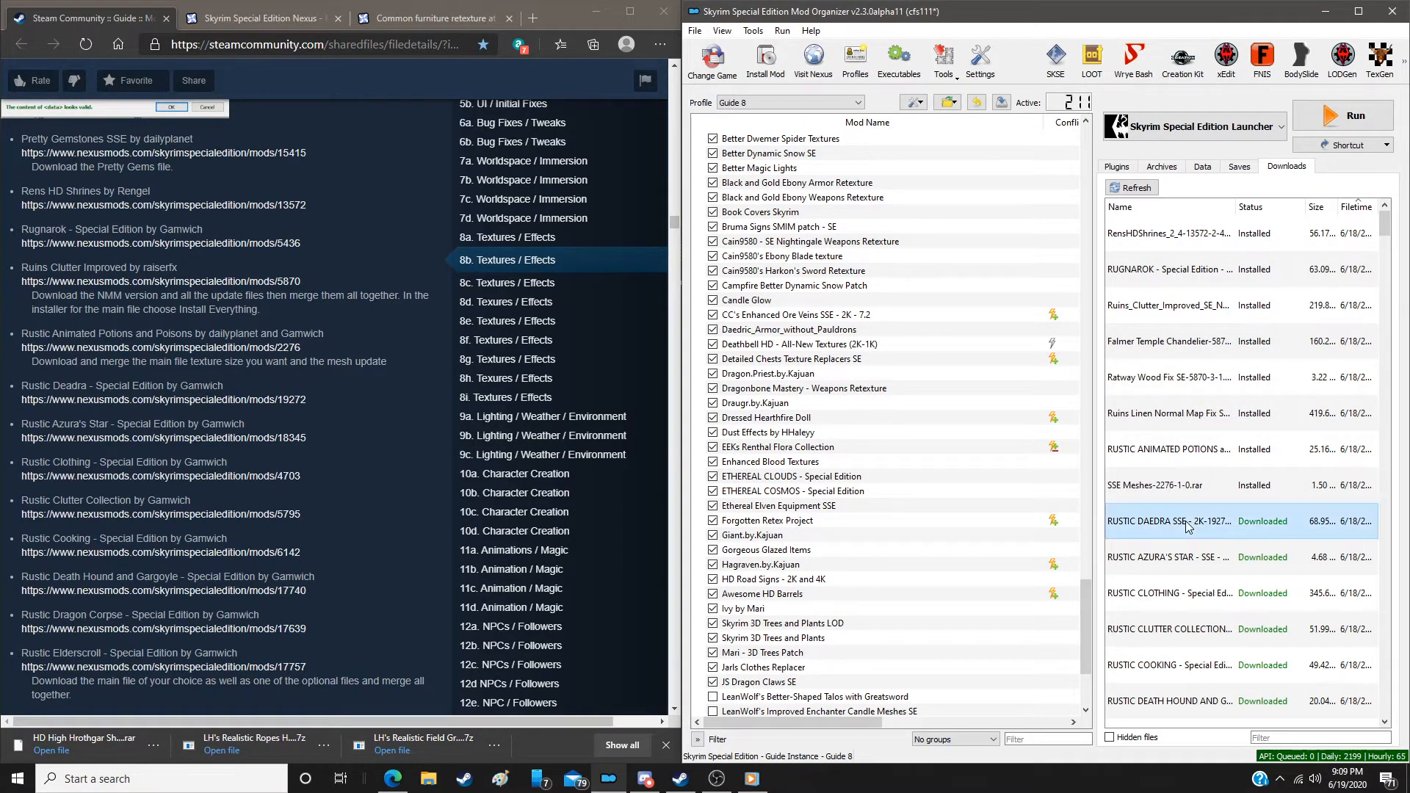
pyautogui.click(934, 405)
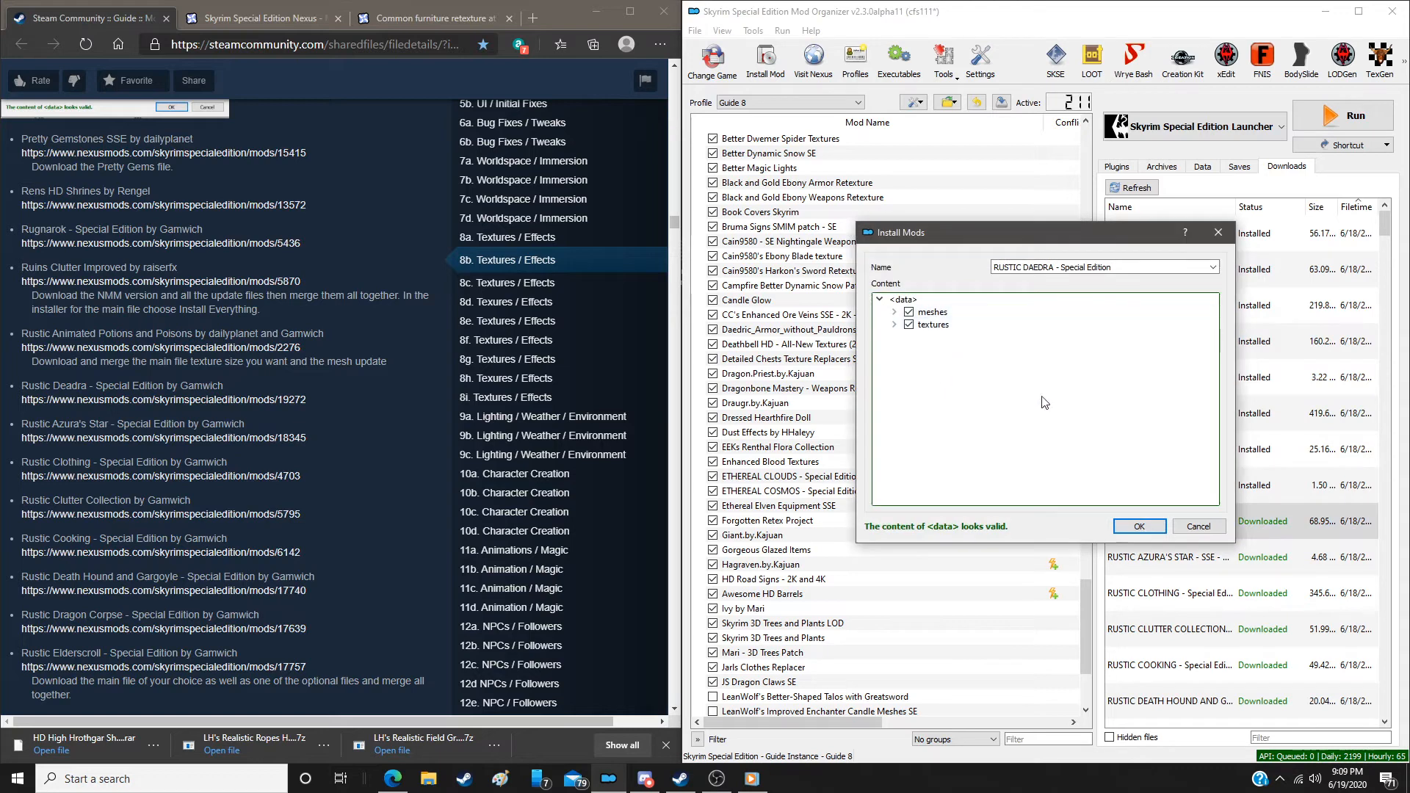
pyautogui.click(1151, 534)
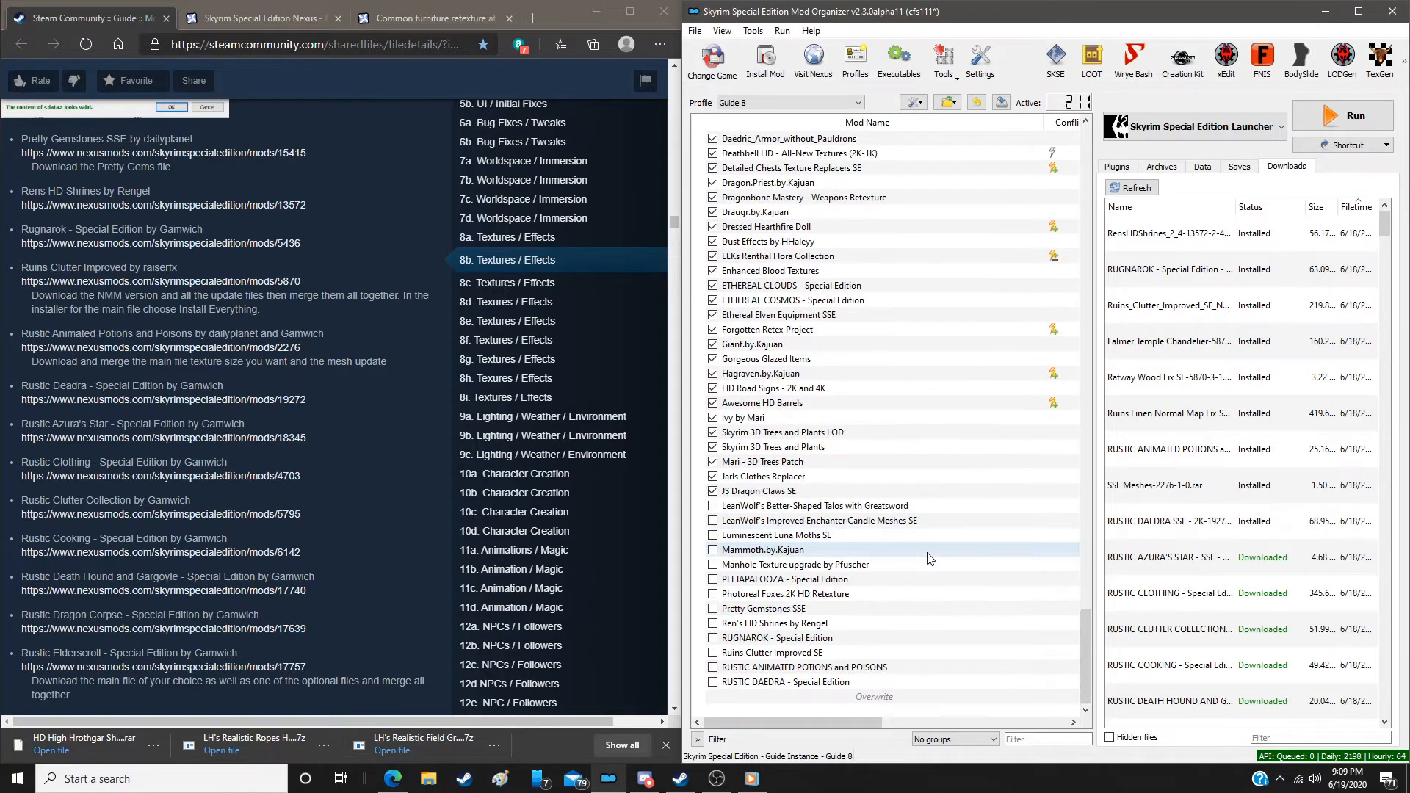
# Enable every mod from LeanWolf's Better-Shaped Talos with Greatsword through RUSTIC DAEDRA - Special Edition in the mod list
pyautogui.click(712, 506)
pyautogui.click(712, 520)
pyautogui.click(712, 534)
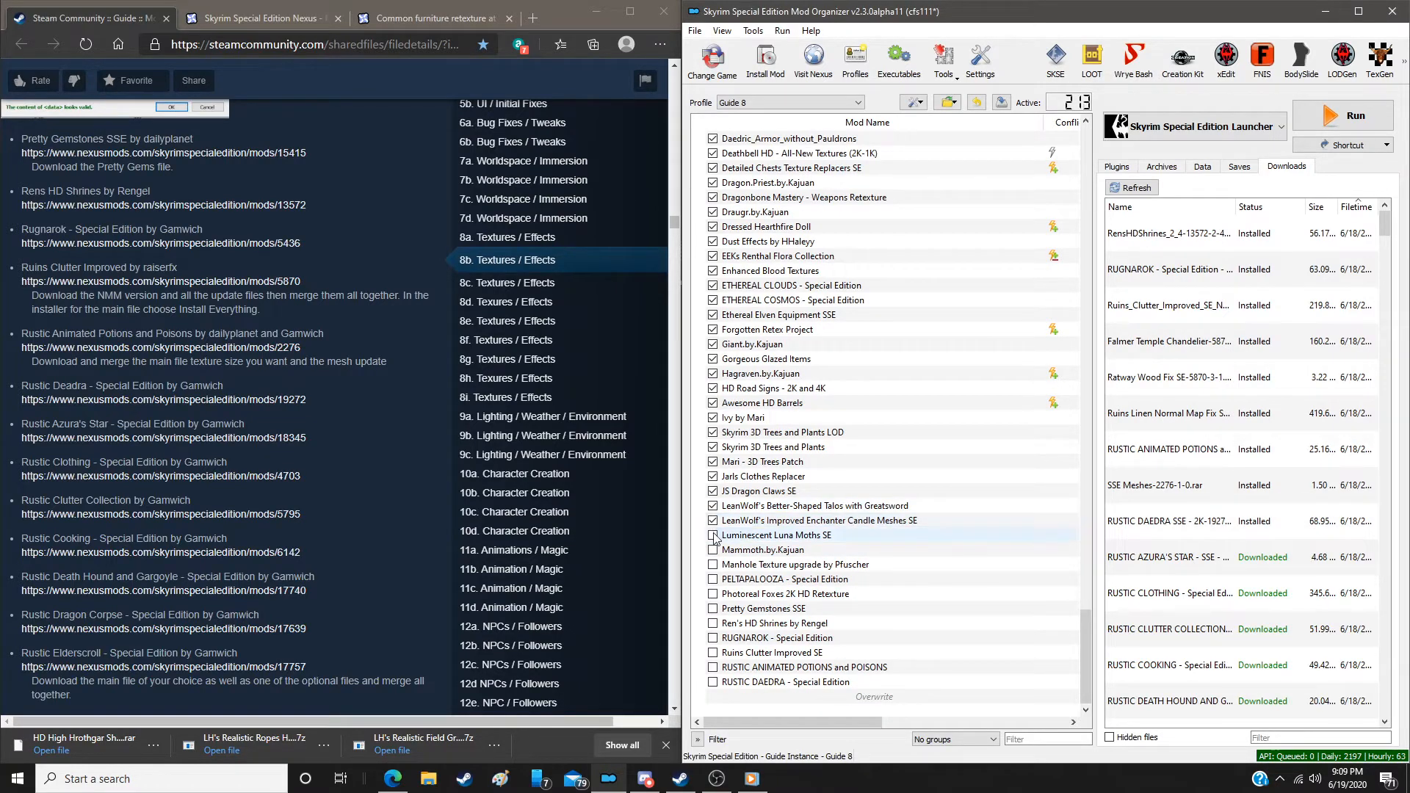
pyautogui.click(713, 551)
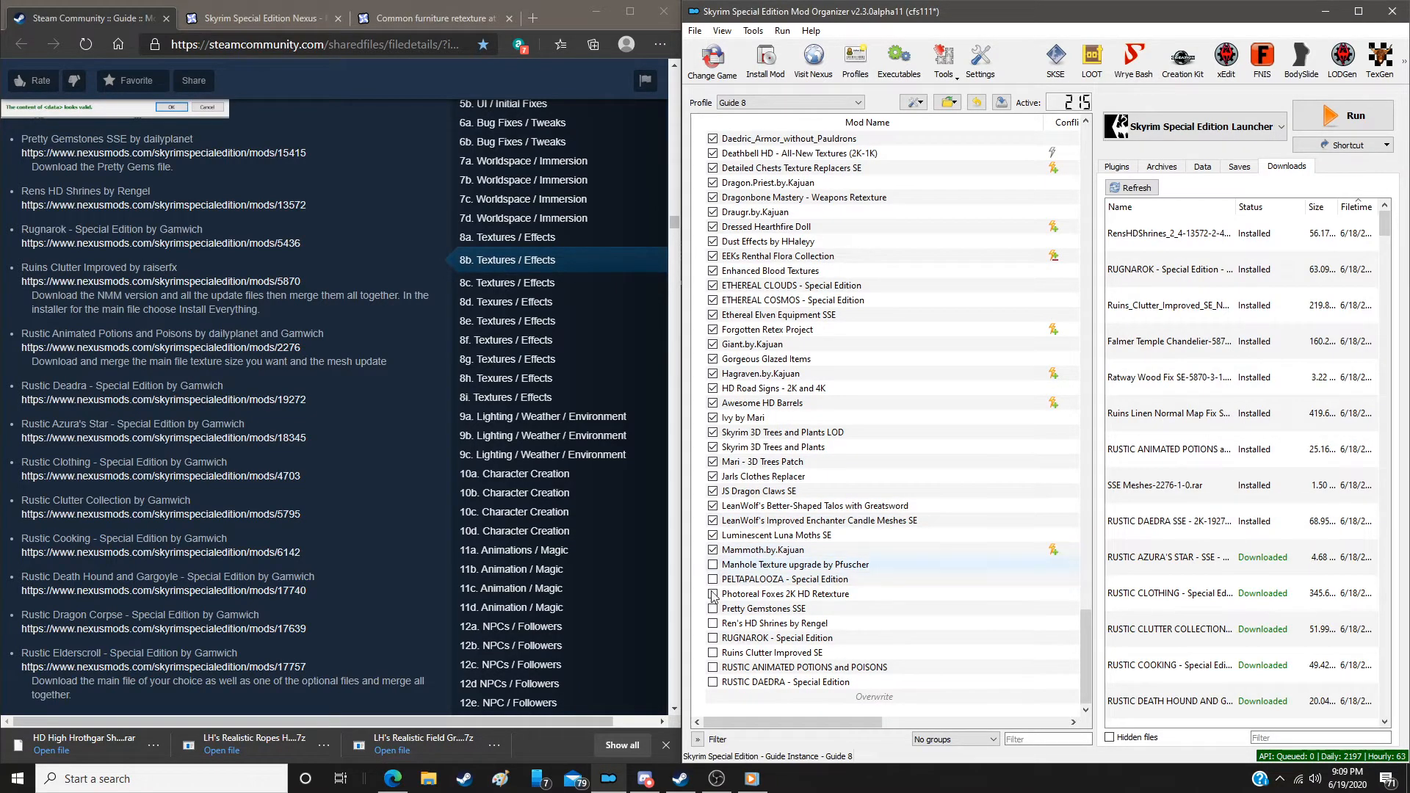
pyautogui.click(713, 565)
pyautogui.click(713, 580)
pyautogui.click(713, 594)
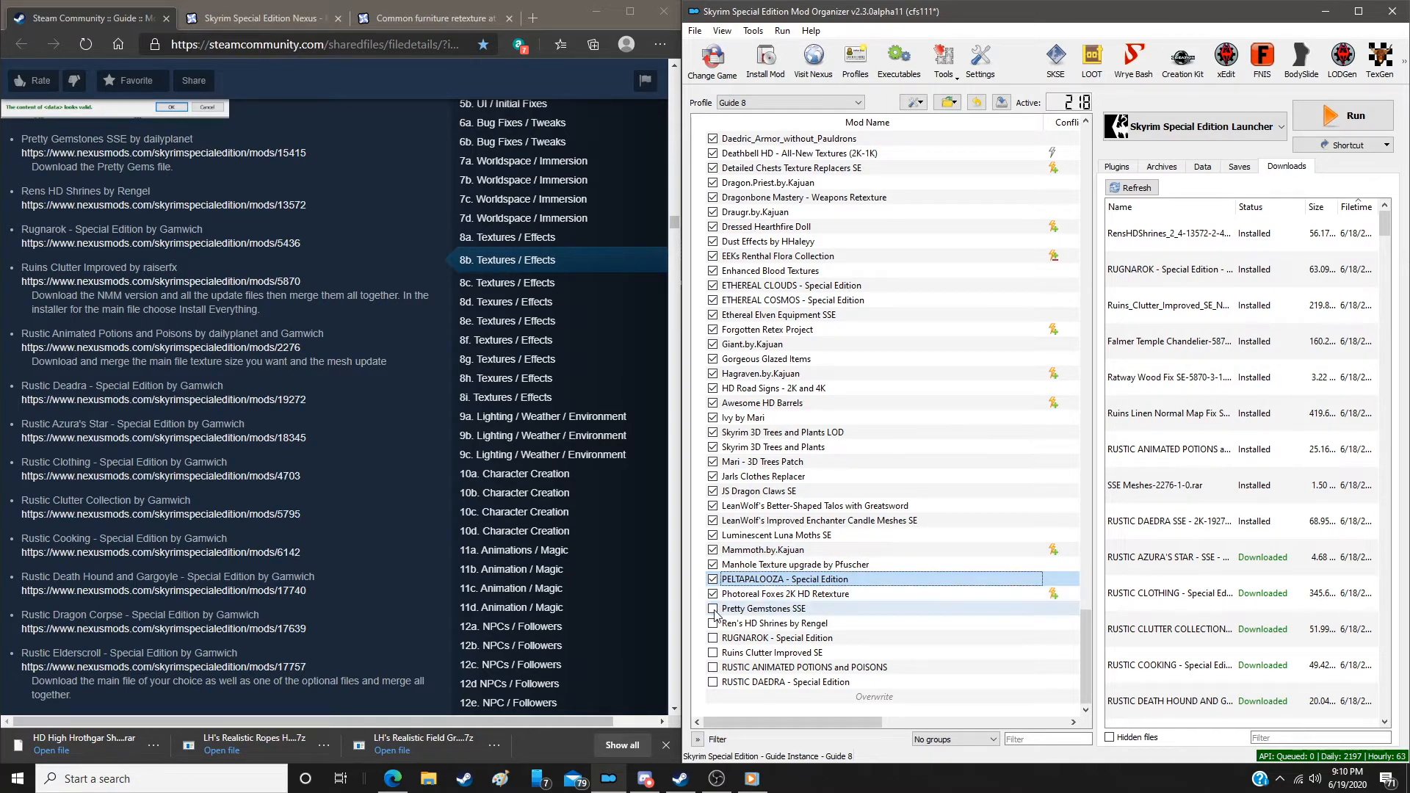
pyautogui.click(712, 609)
pyautogui.click(712, 624)
pyautogui.click(713, 638)
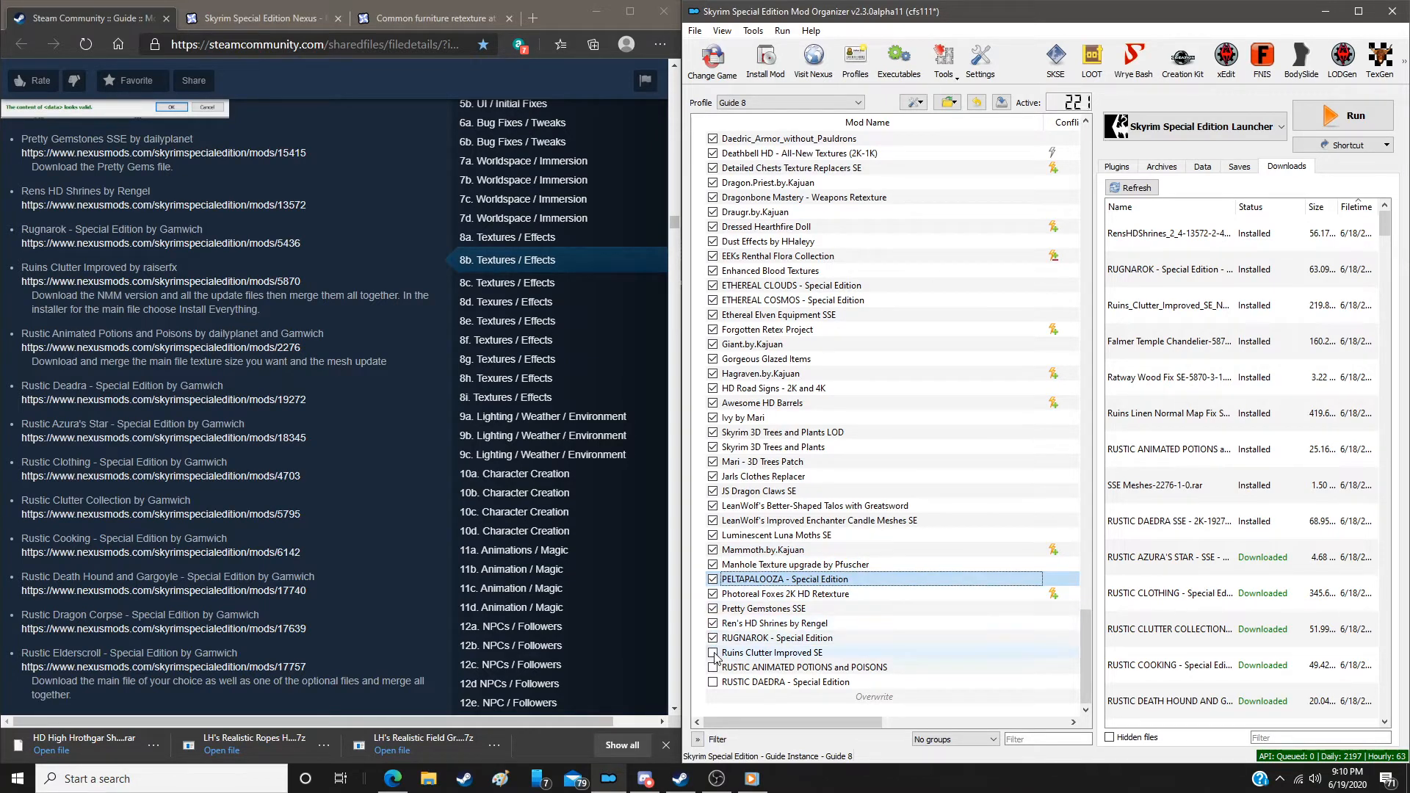
pyautogui.click(712, 667)
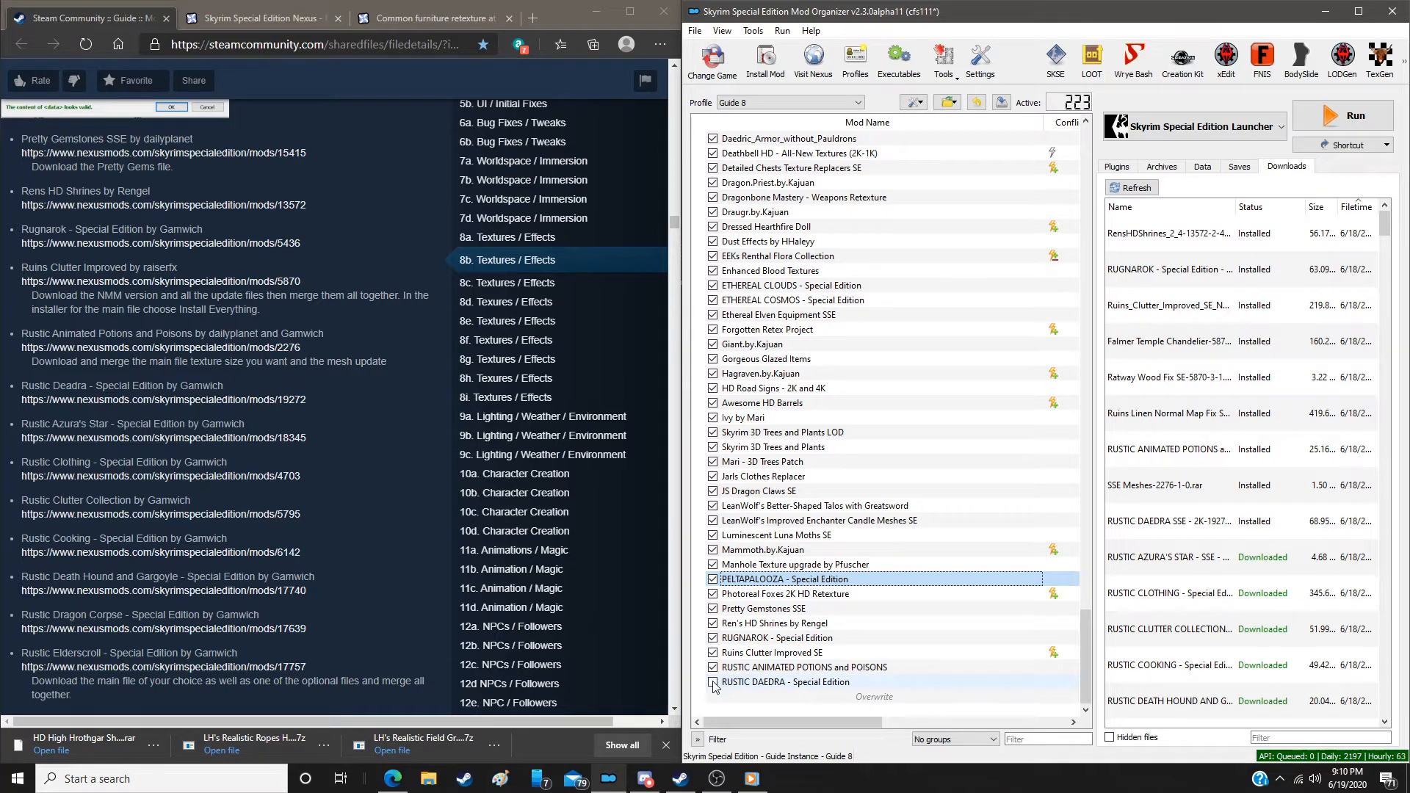
pyautogui.click(713, 682)
# Install RUSTIC AZURA'S STAR - Special Edition and RUSTIC CLOTHING - Special Edition with their textures
pyautogui.doubleClick(1160, 557)
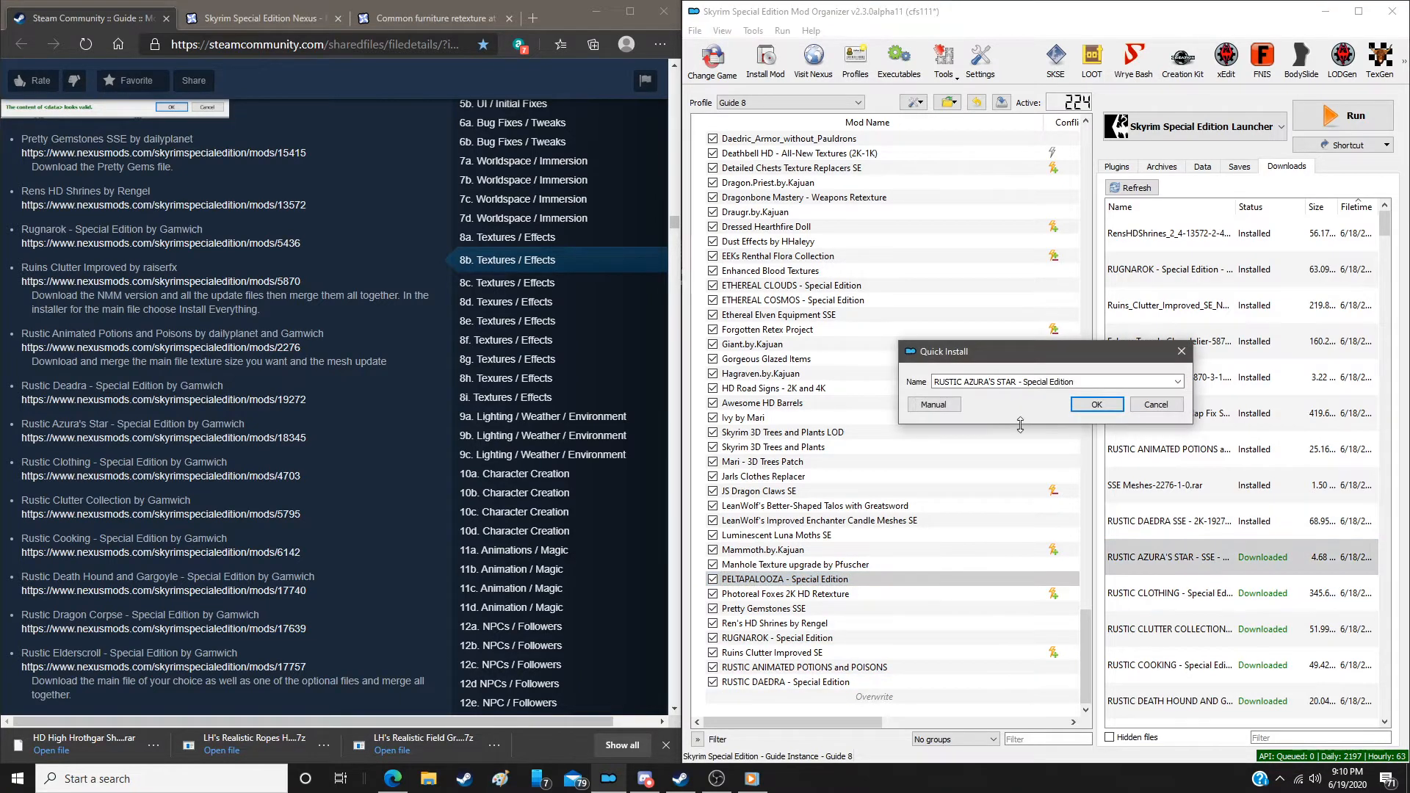
pyautogui.click(947, 405)
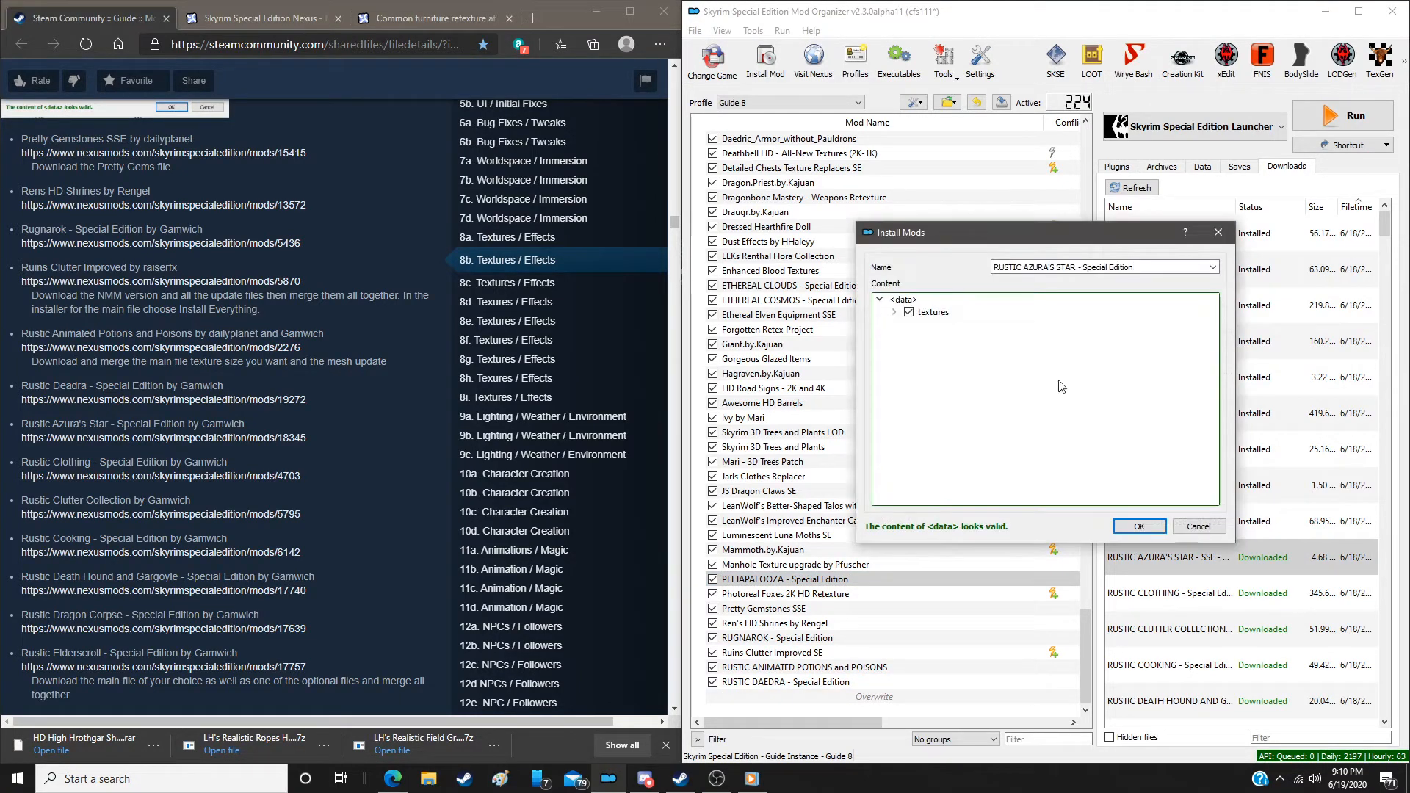
pyautogui.click(1139, 526)
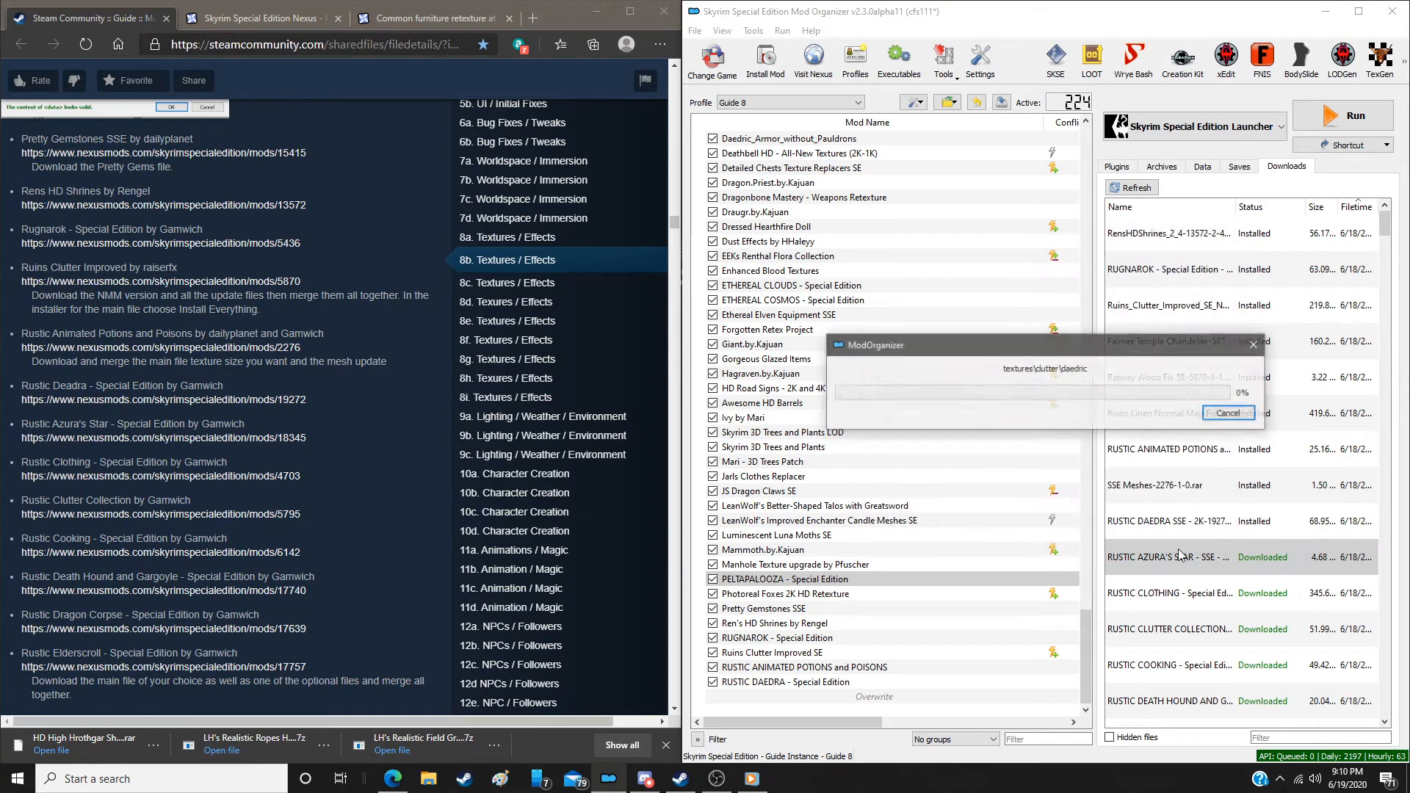
pyautogui.doubleClick(1201, 599)
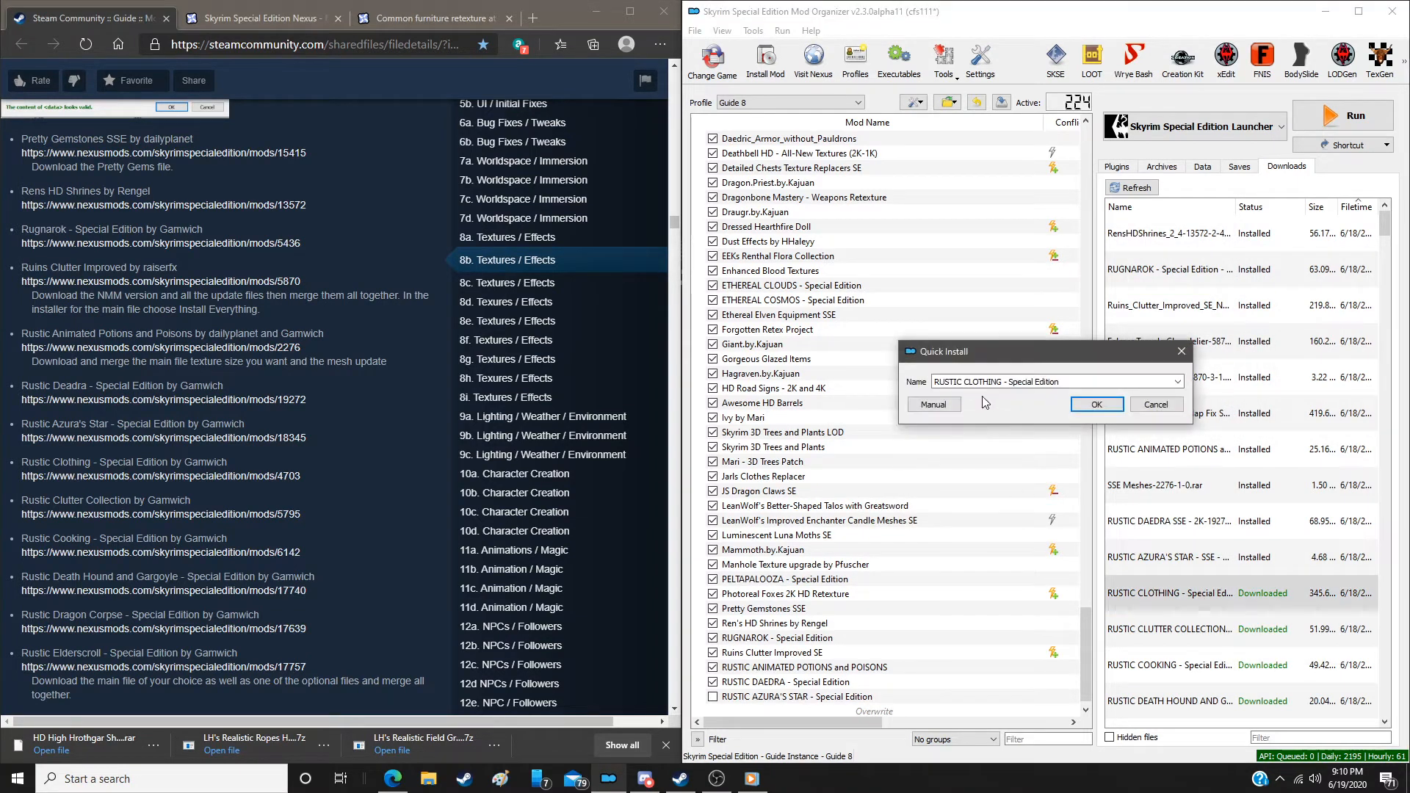
pyautogui.click(933, 405)
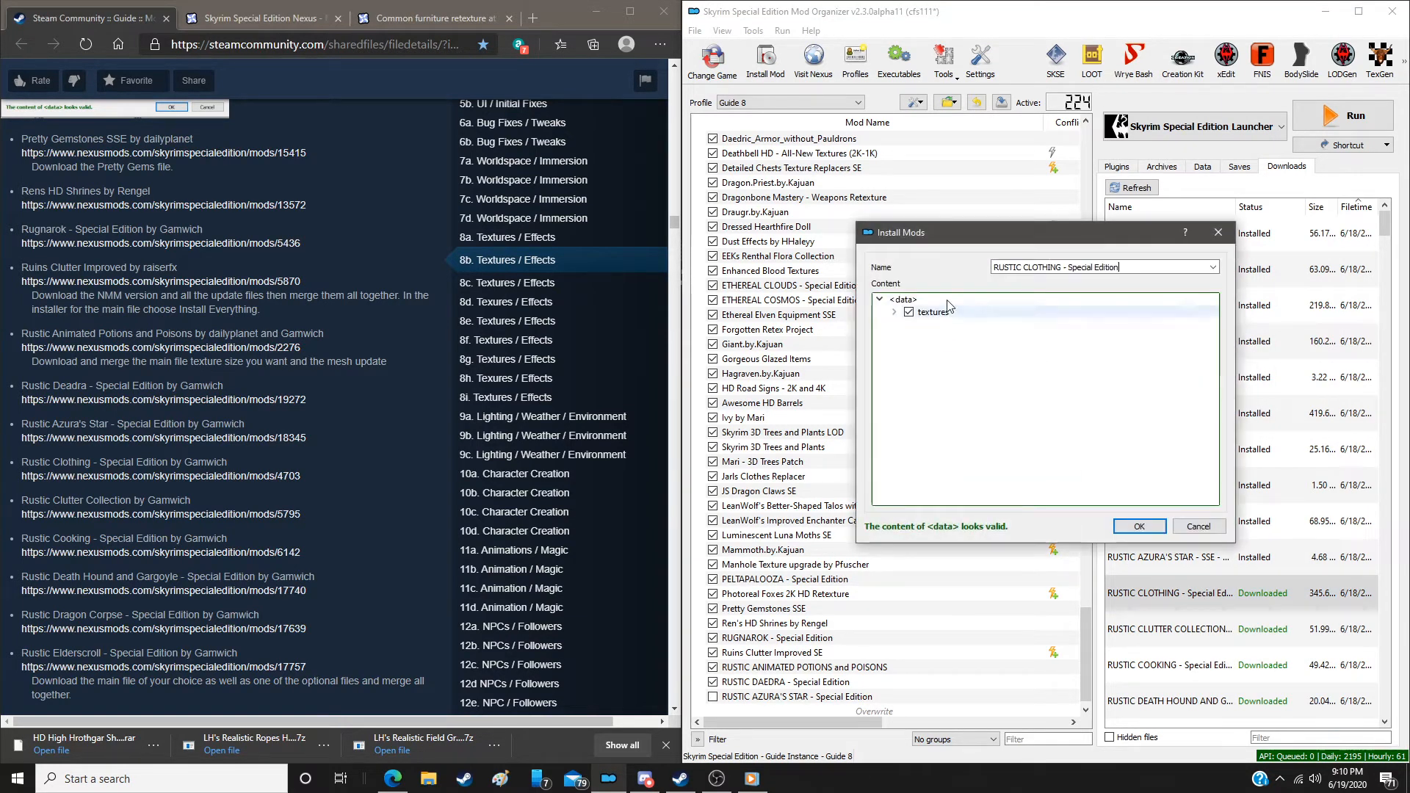
pyautogui.click(1139, 527)
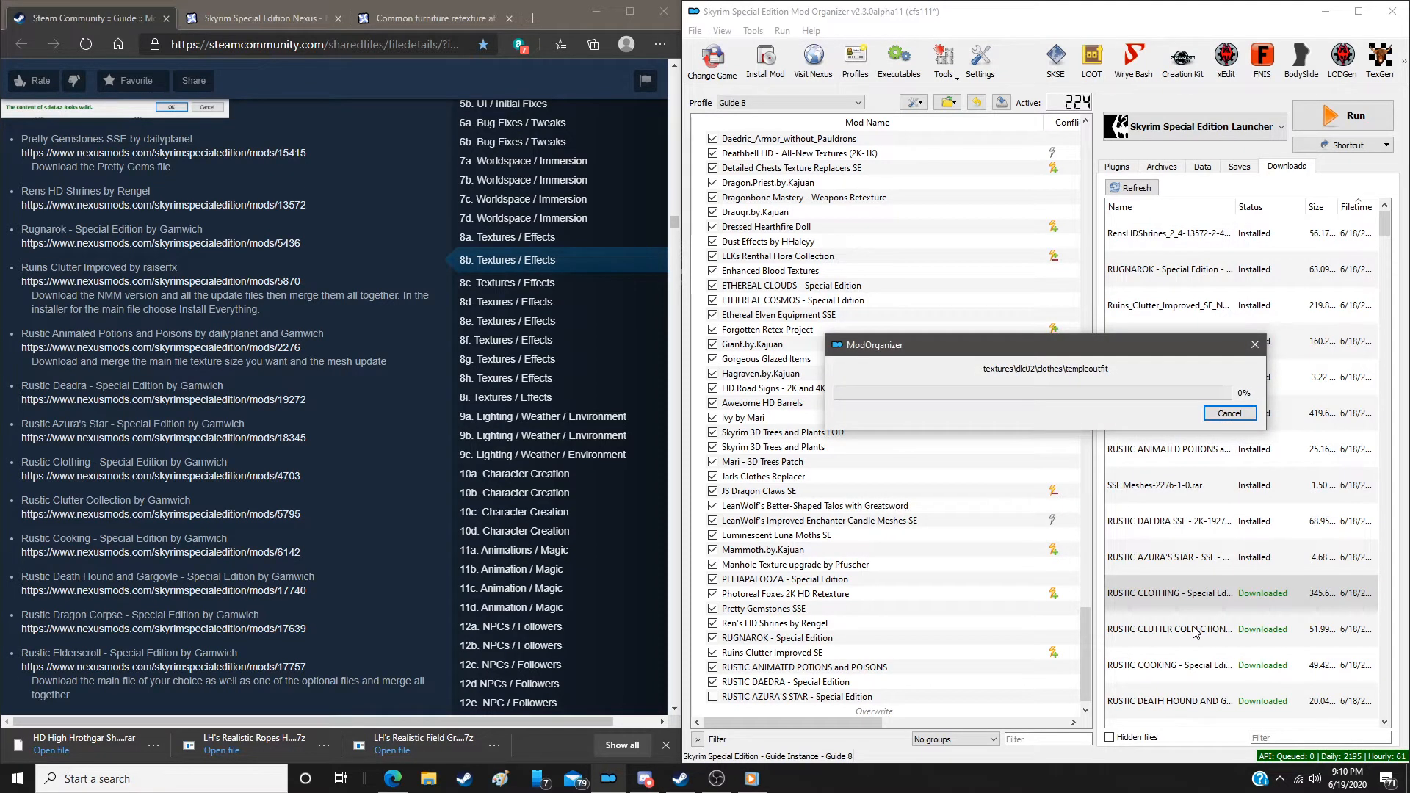
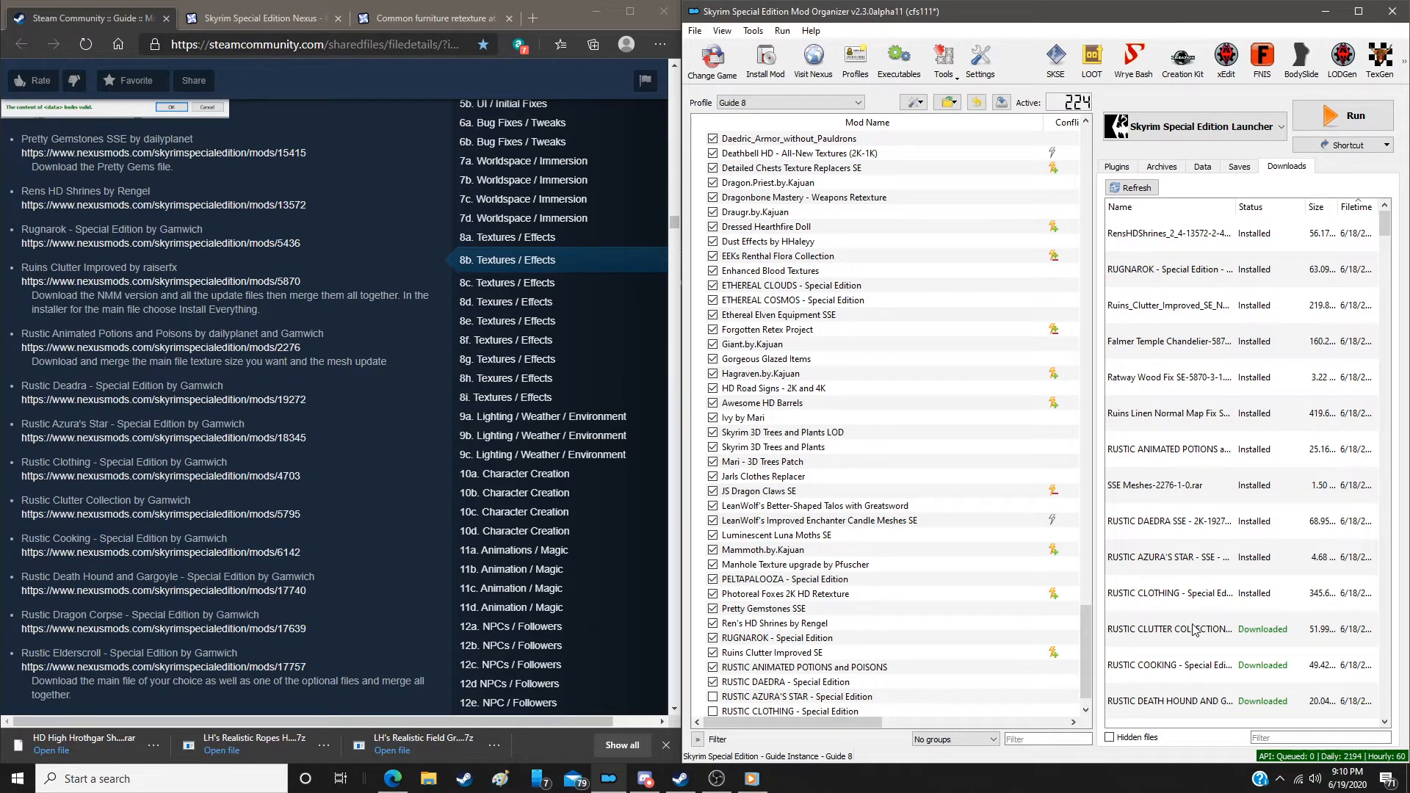
# Install RUSTIC CLUTTER COLLECTION - Special Edition, plus RUSTIC COOKING - Special Edition with its meshes and textures
pyautogui.doubleClick(1193, 629)
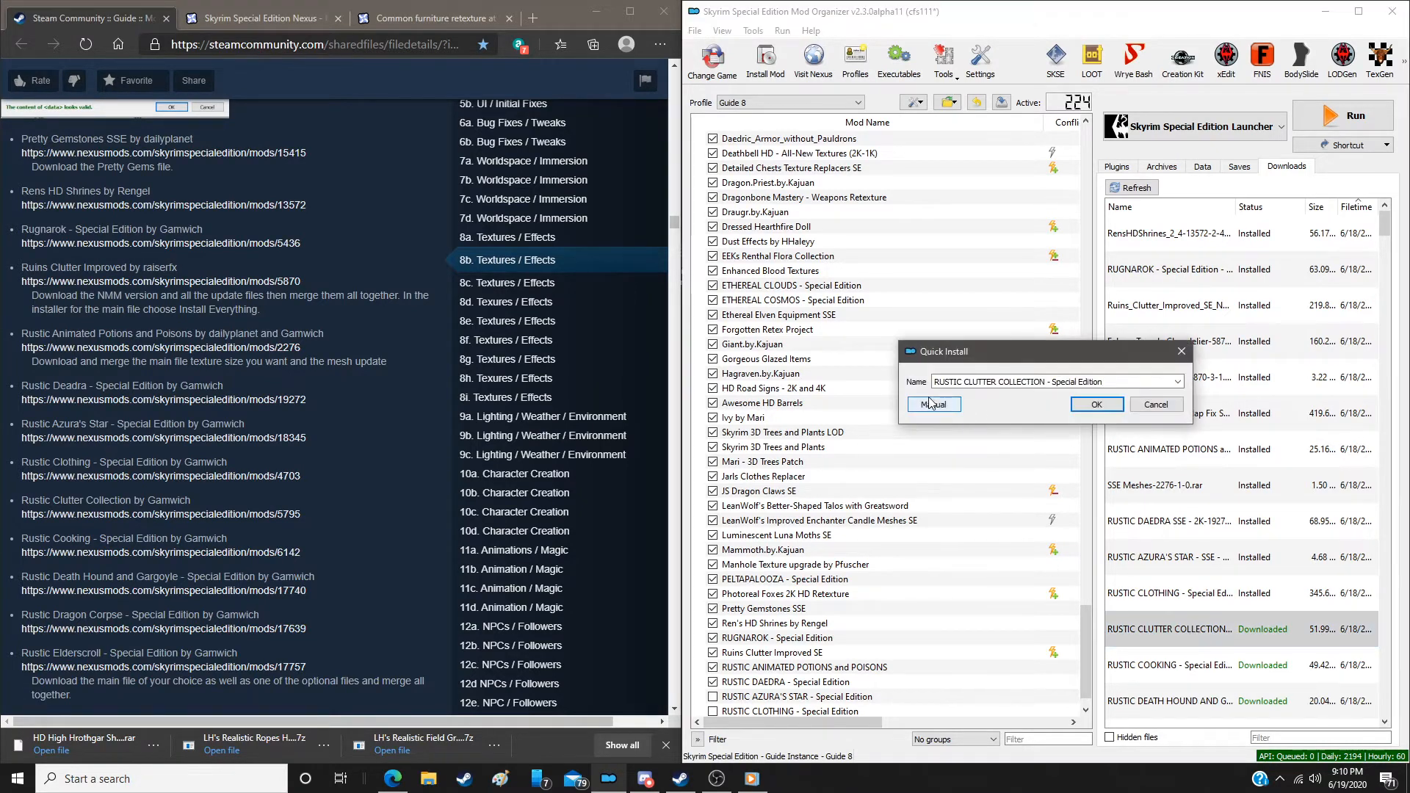
pyautogui.click(935, 406)
pyautogui.click(1142, 526)
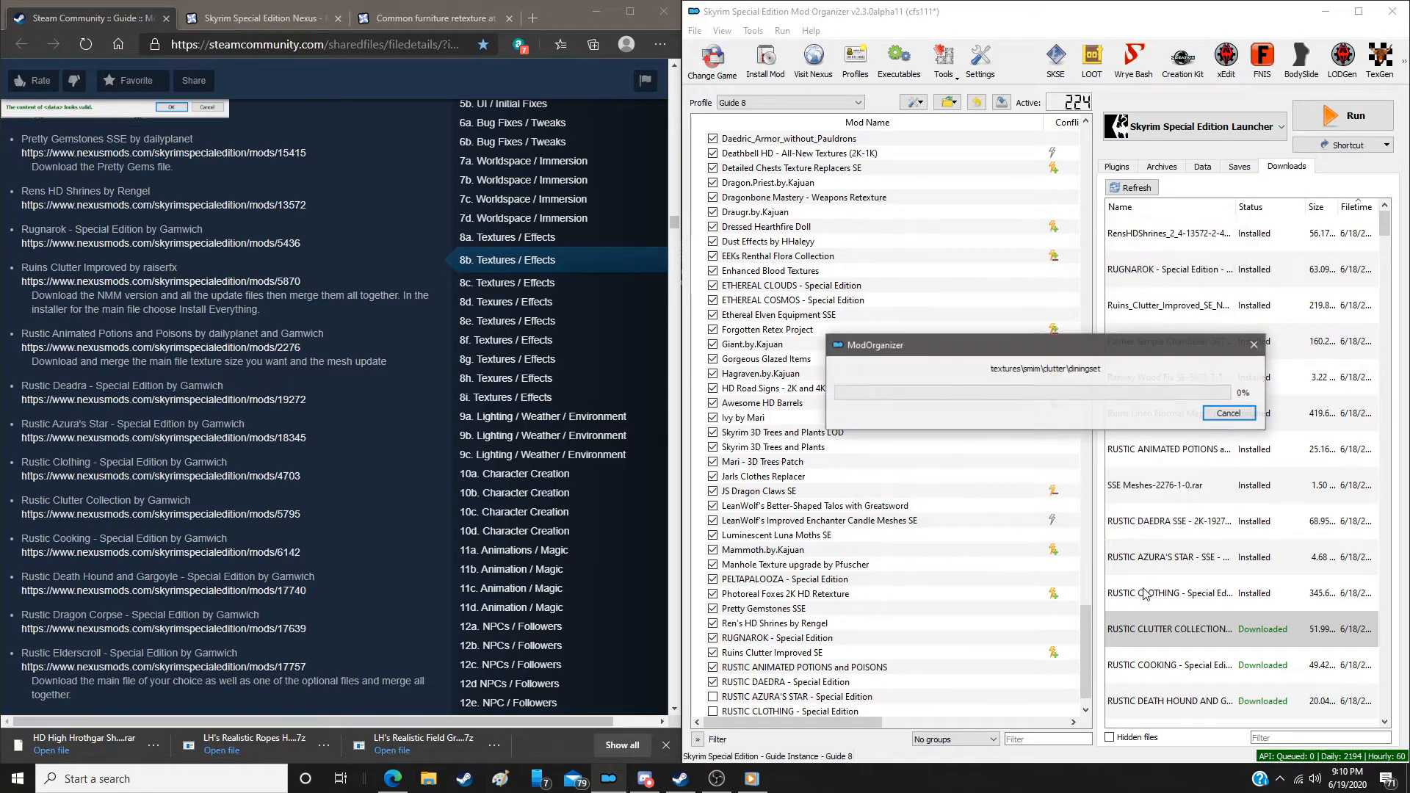
pyautogui.doubleClick(1168, 677)
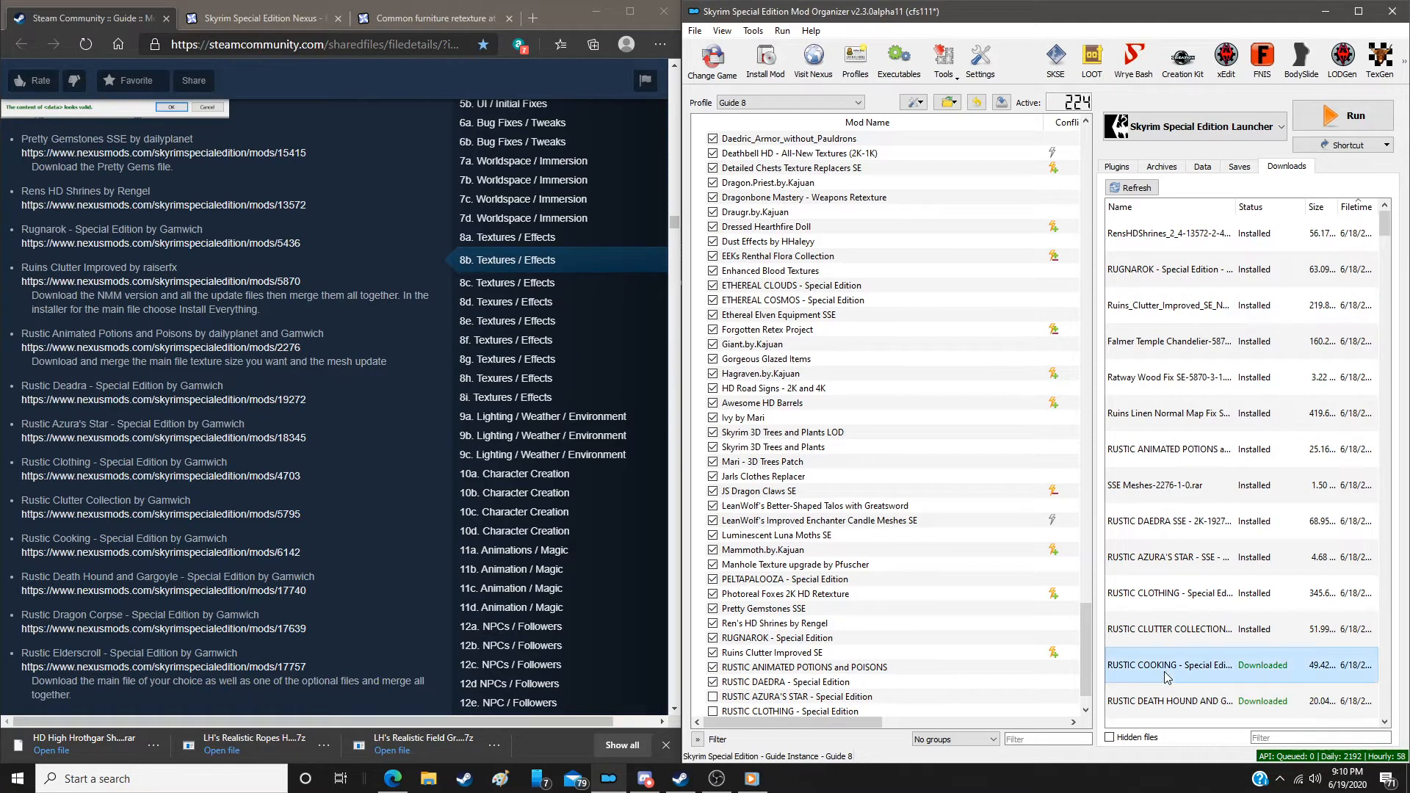
pyautogui.click(926, 405)
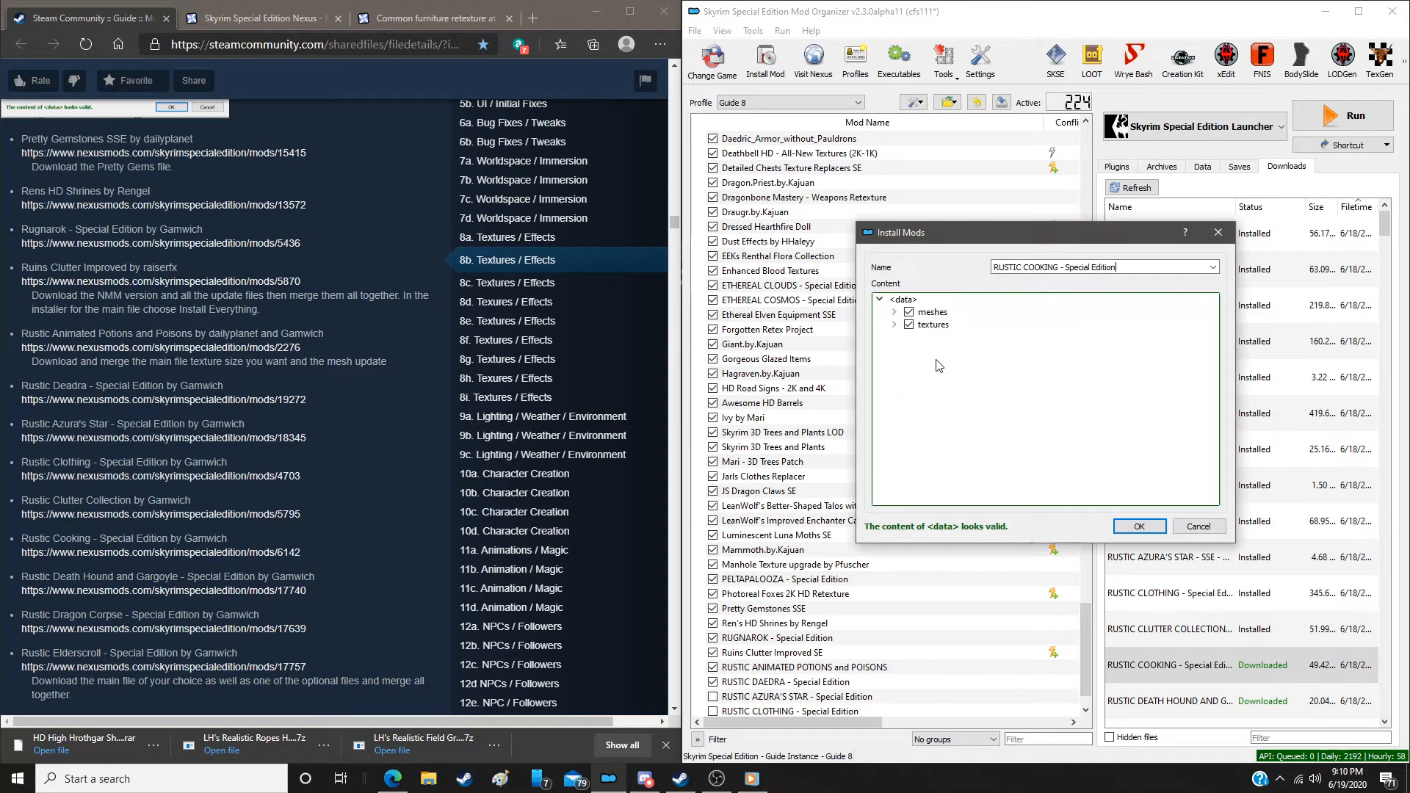
pyautogui.click(1137, 526)
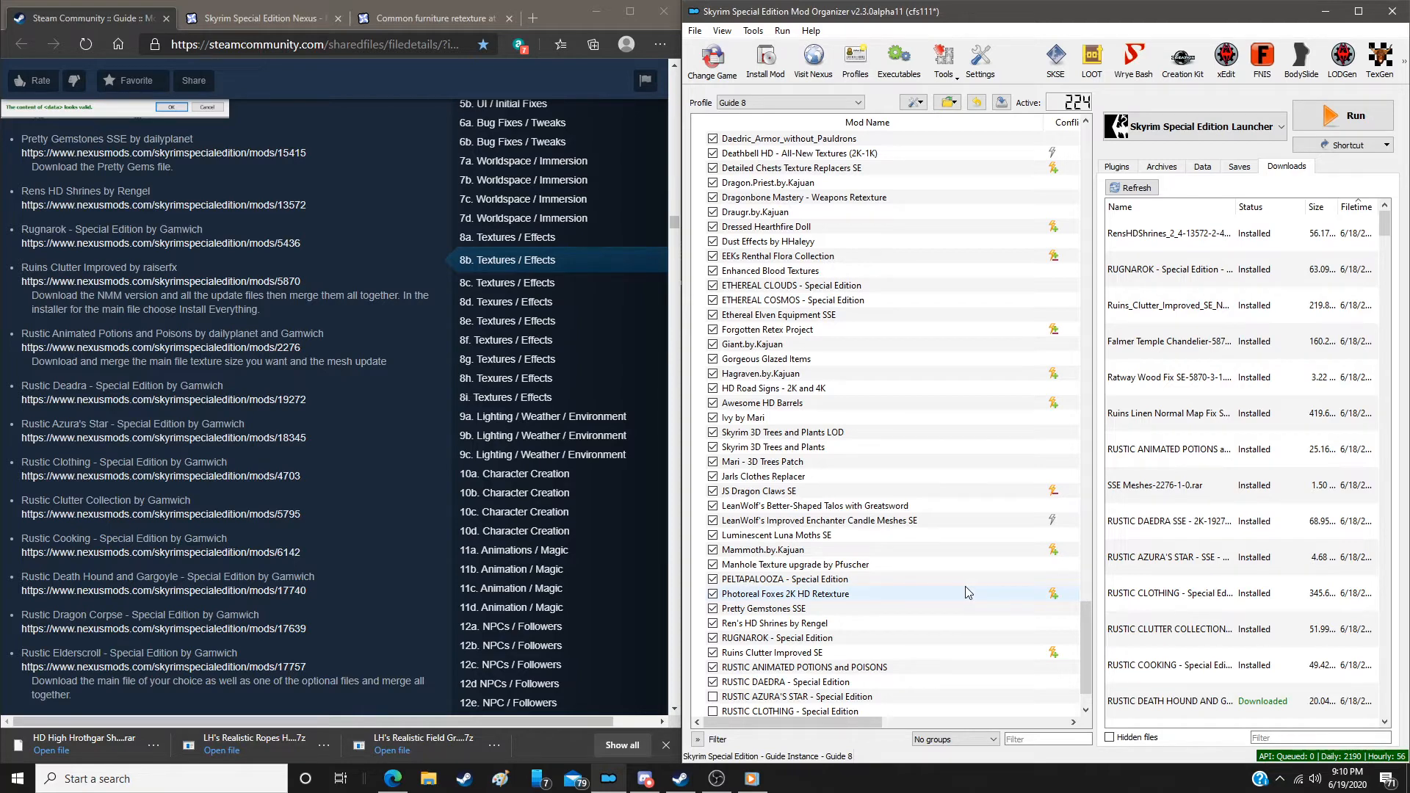
# Enable the RUSTIC AZURA'S STAR, CLOTHING, CLUTTER COLLECTION and COOKING Special Edition mods in the mod list
pyautogui.scroll(-2, 959, 587)
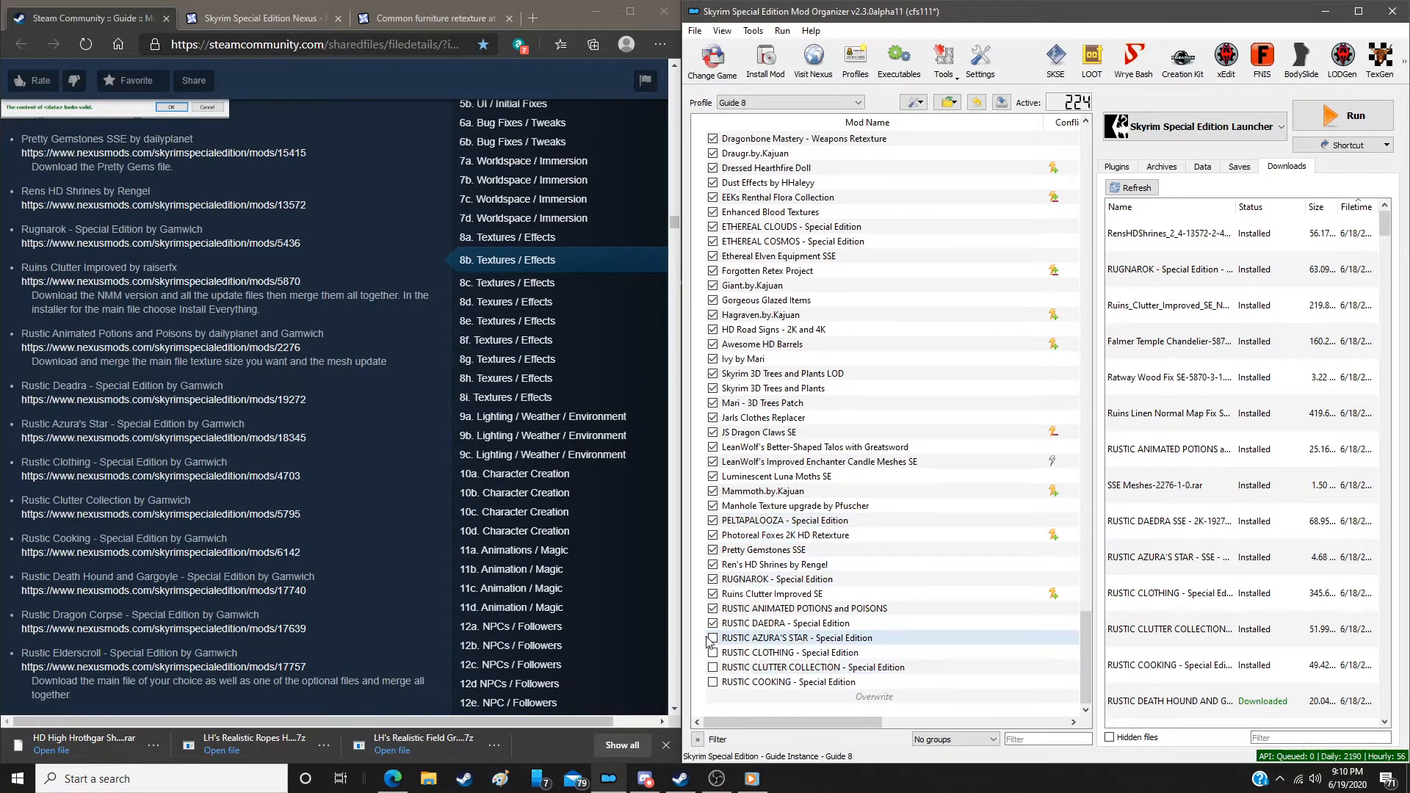
pyautogui.click(712, 639)
pyautogui.click(712, 652)
pyautogui.click(713, 667)
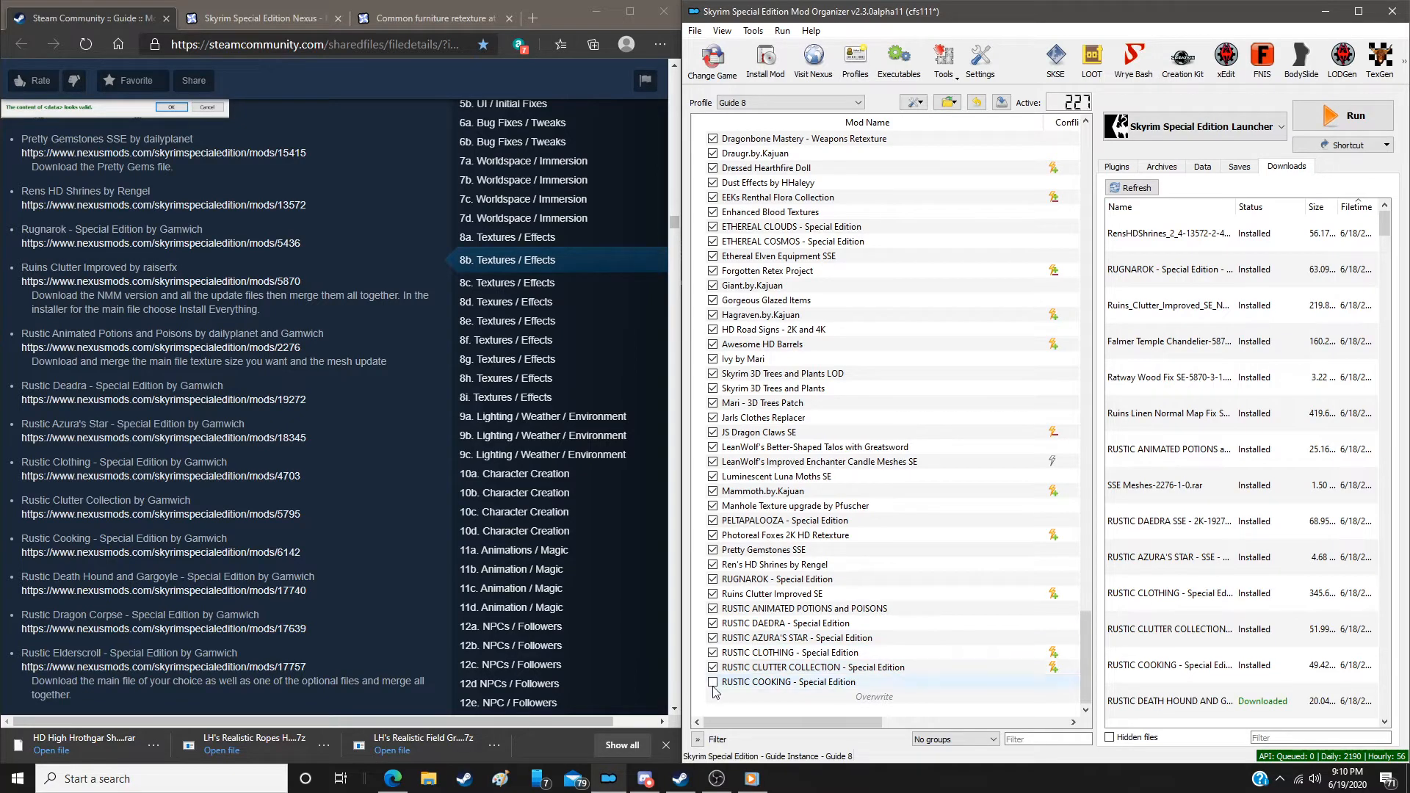
# Install RUSTIC DEATH HOUND and GARGOYLE - Special Edition with its textures
pyautogui.scroll(-3, 1207, 687)
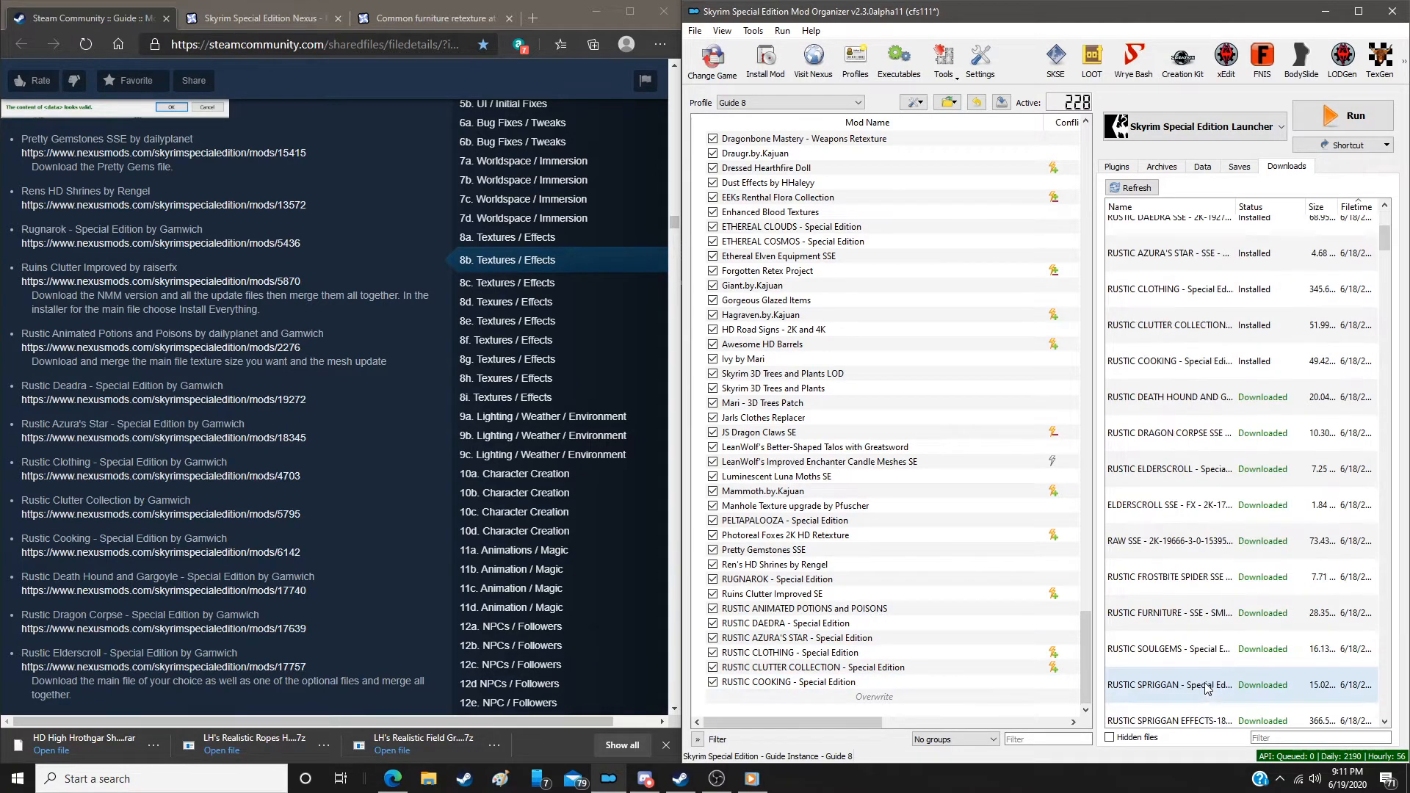
pyautogui.scroll(3, 1206, 679)
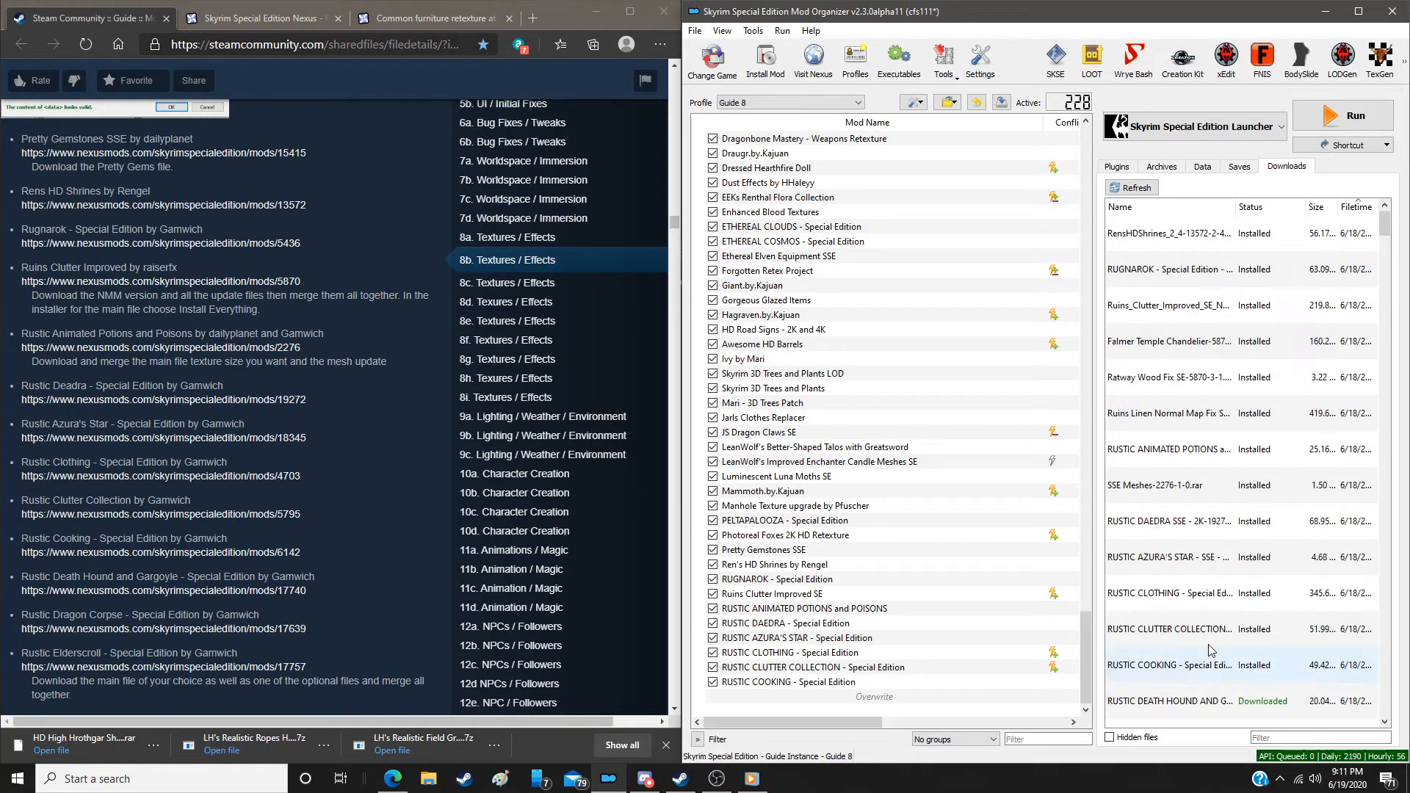
pyautogui.click(1205, 702)
pyautogui.doubleClick(1205, 701)
pyautogui.click(931, 404)
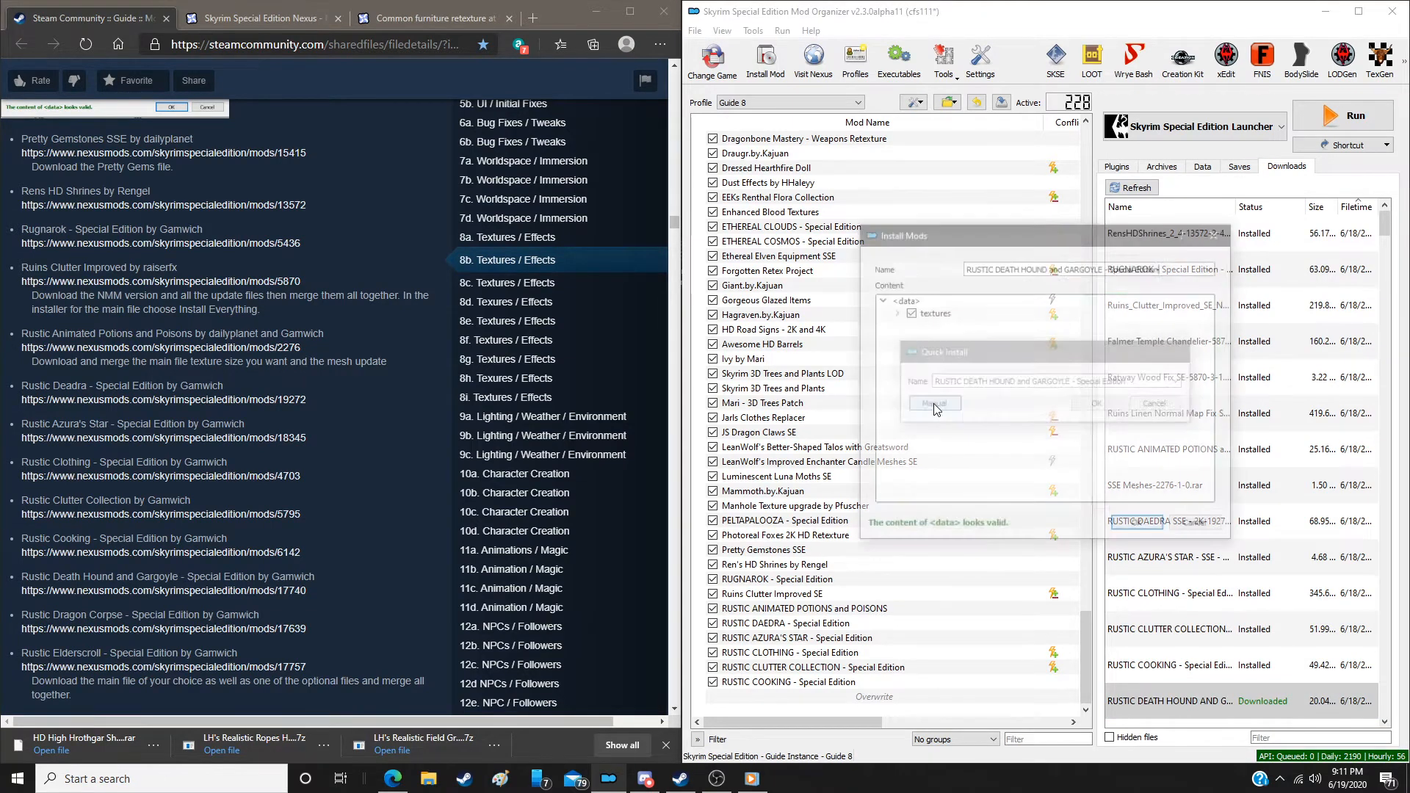
pyautogui.click(1148, 525)
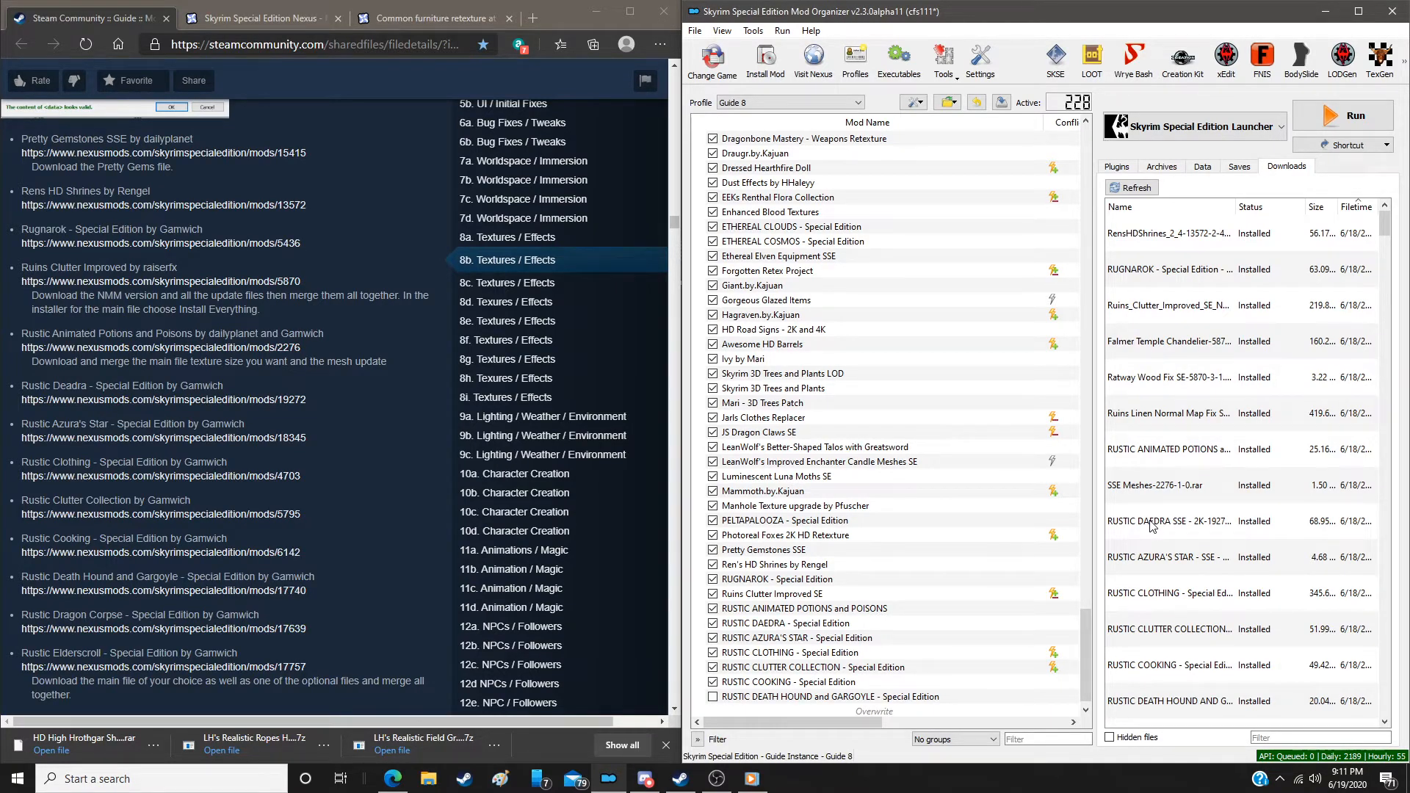
# Delete all already installed downloads from the downloads list
pyautogui.rightClick(1222, 517)
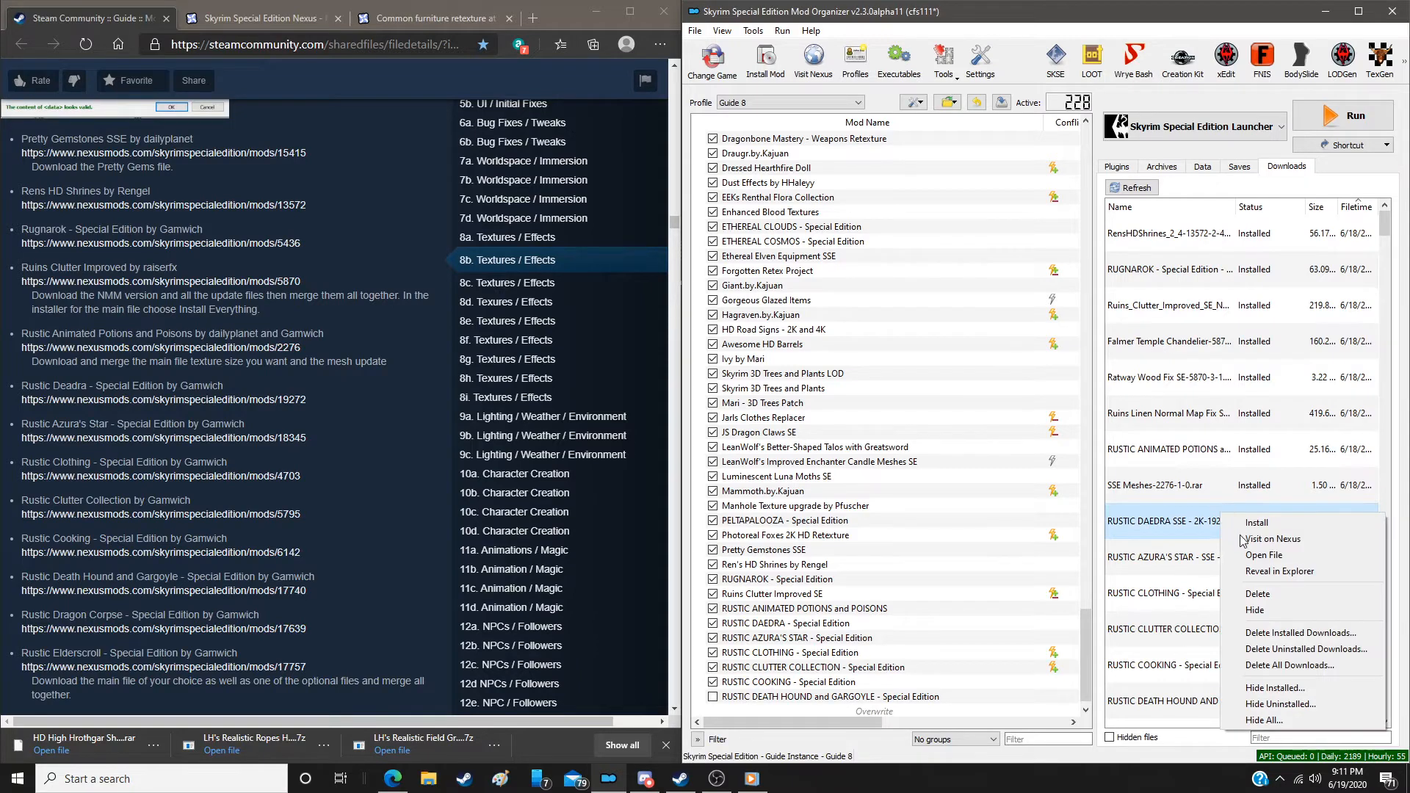
pyautogui.click(1260, 633)
pyautogui.click(766, 406)
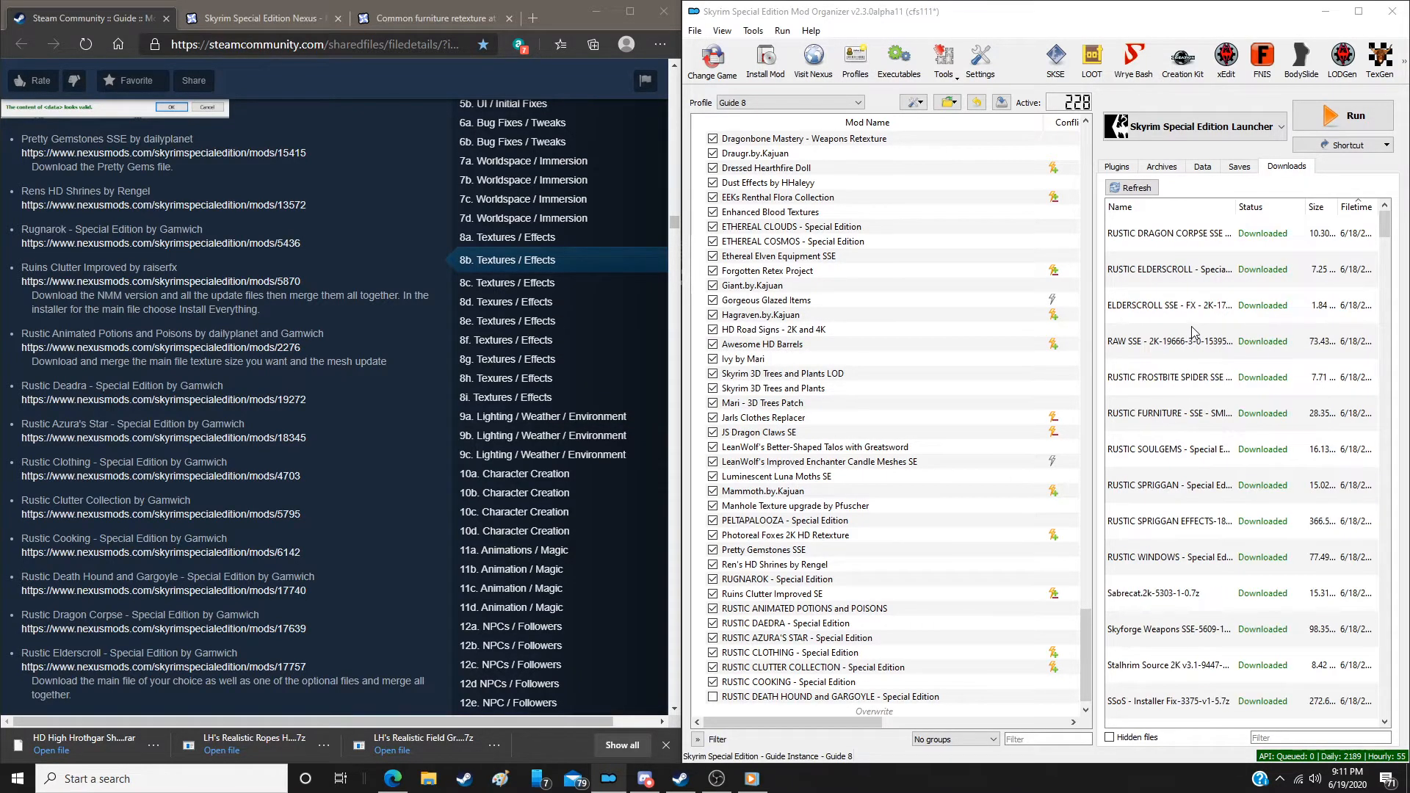
# Install RUSTIC DRAGON CORPSE - Special Edition with its meshes and textures
pyautogui.doubleClick(1167, 234)
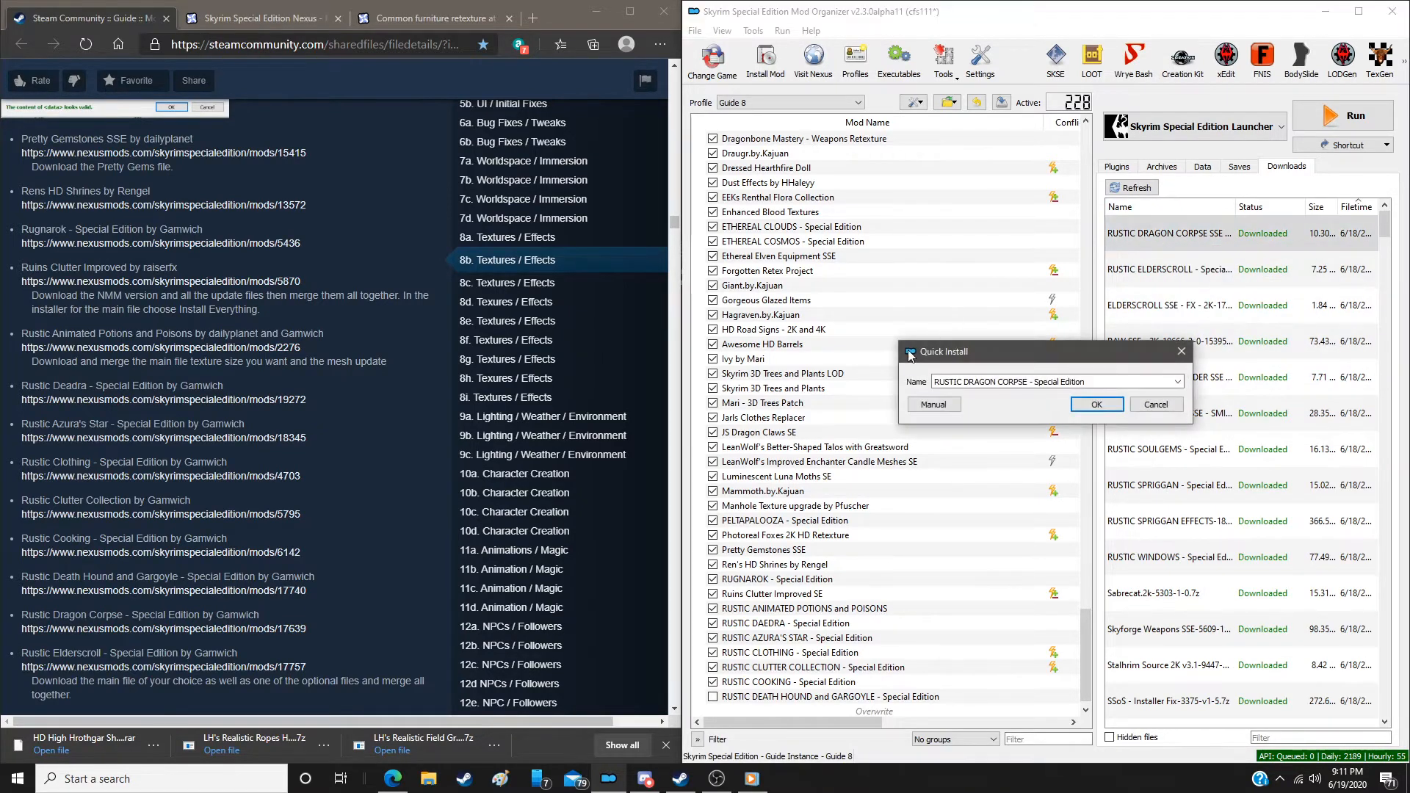
pyautogui.click(933, 409)
pyautogui.click(1132, 523)
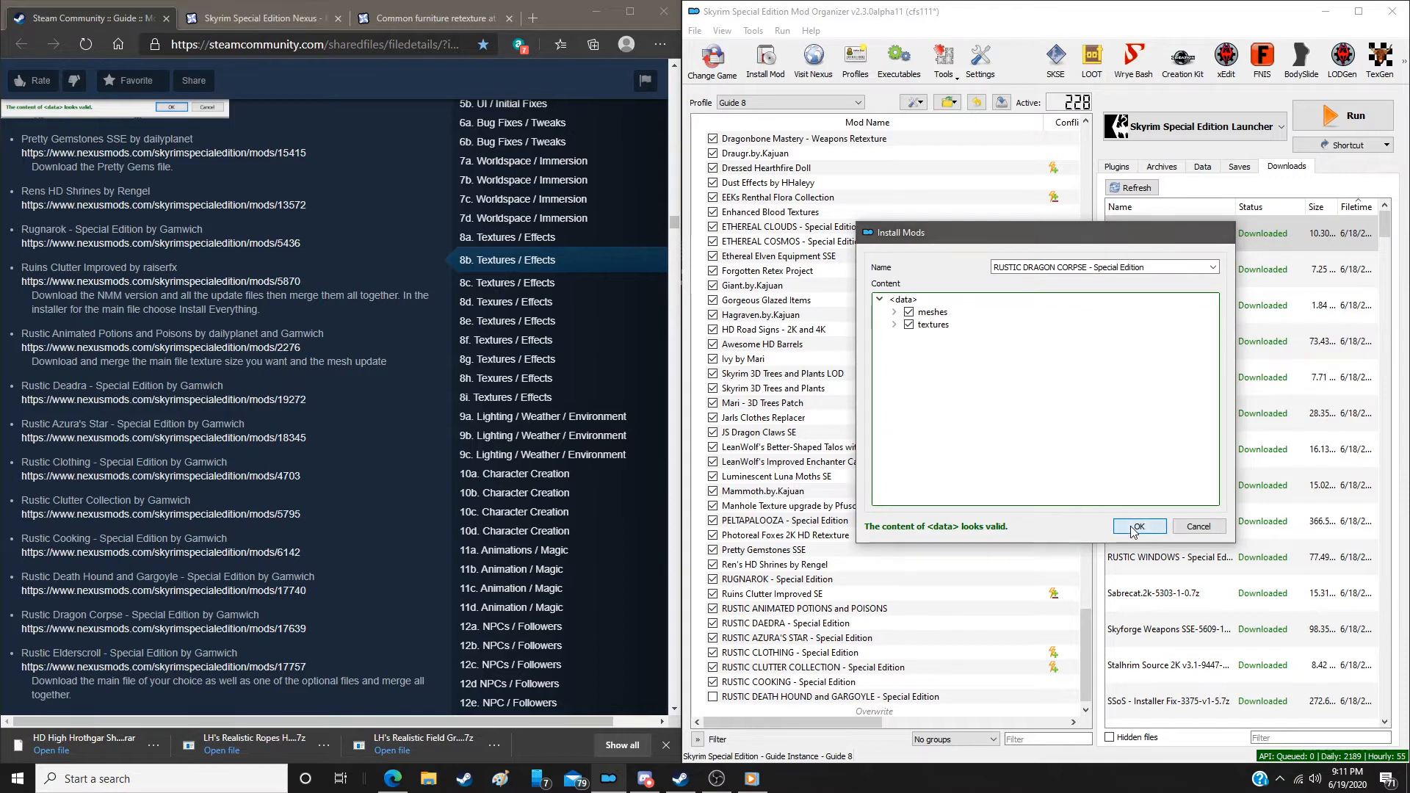
# Install RUSTIC ELDERSCROLL - Special Edition with its textures, and merge the ELDERSCROLL SSE - FX - 2K download into it
pyautogui.scroll(-7, 384, 492)
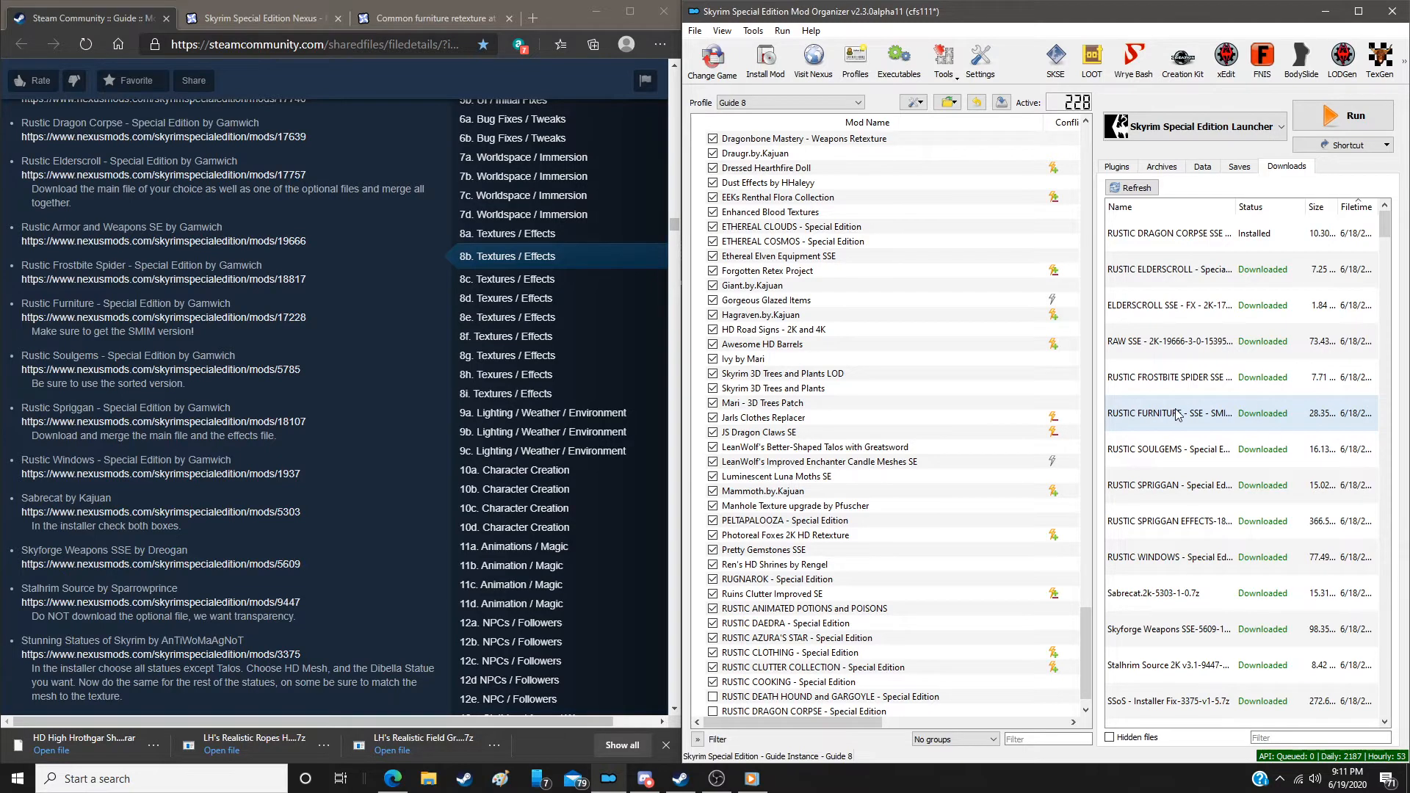
pyautogui.click(1185, 270)
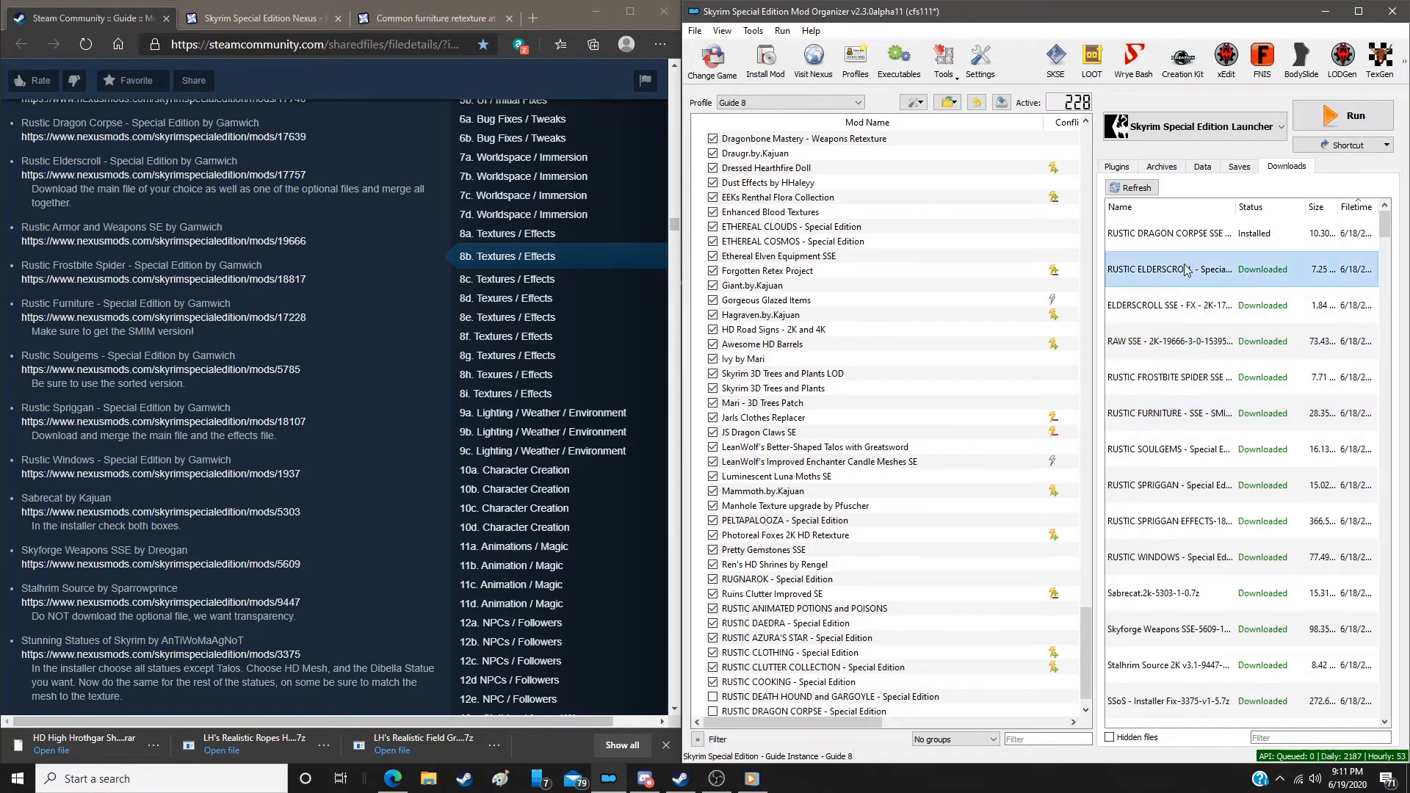
pyautogui.doubleClick(1186, 270)
pyautogui.click(940, 405)
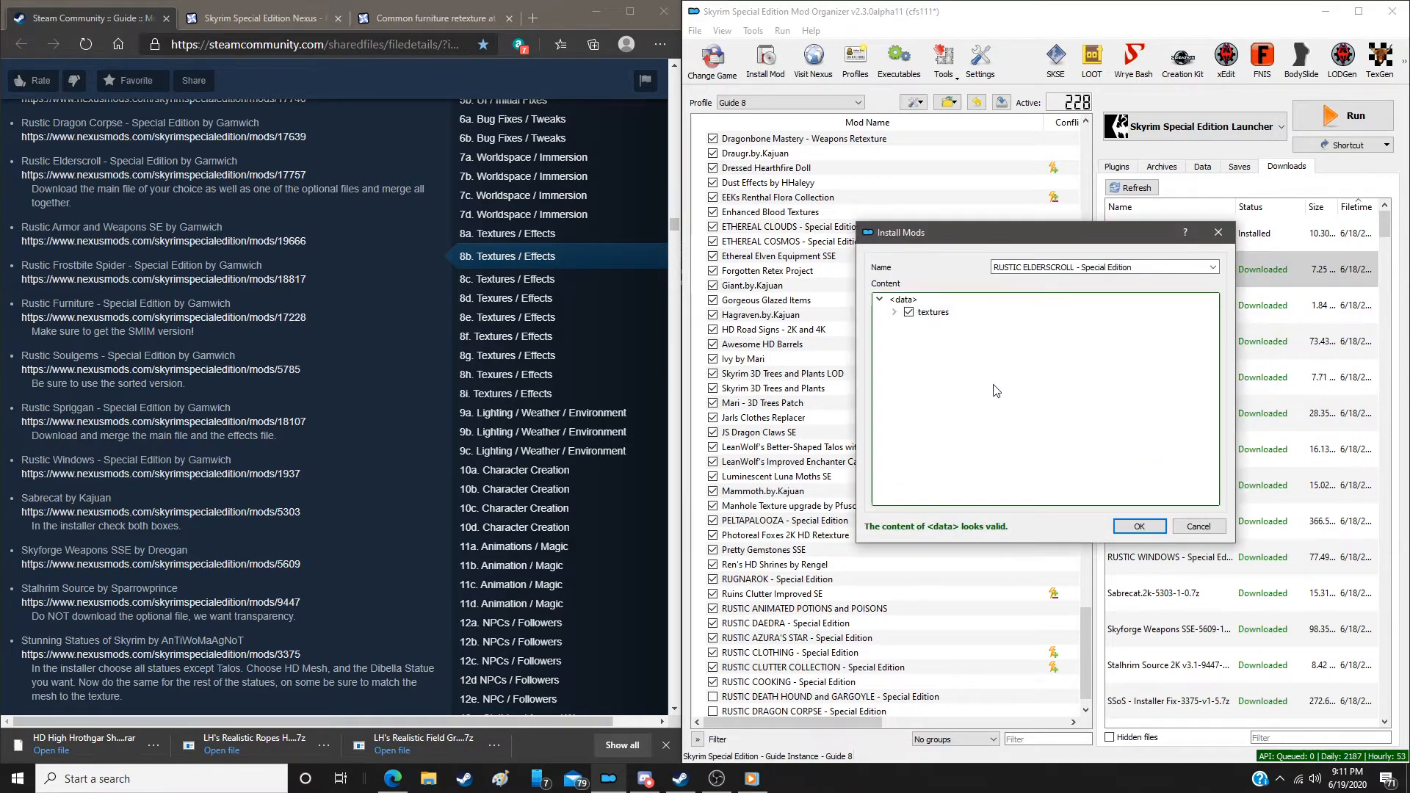
pyautogui.click(1138, 526)
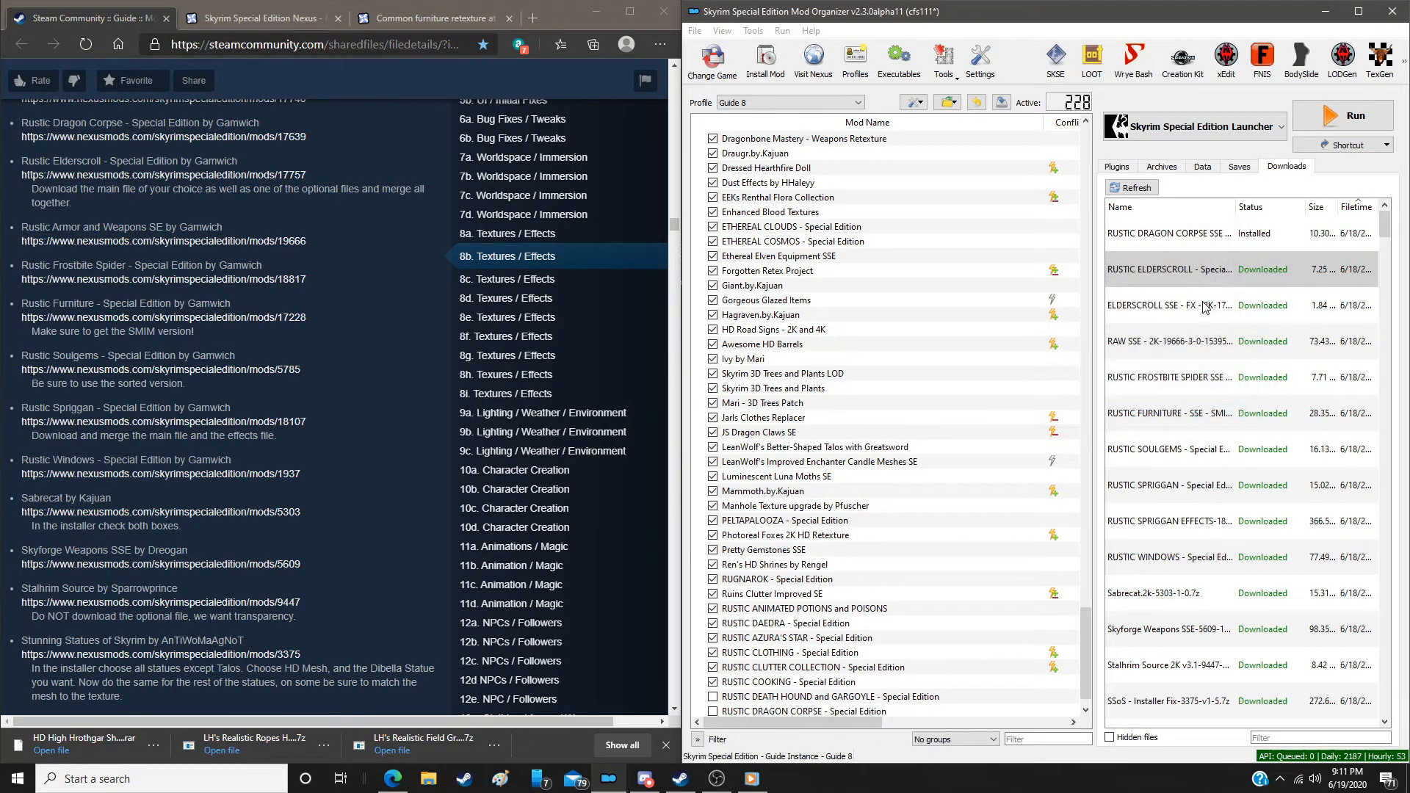
pyautogui.doubleClick(1204, 307)
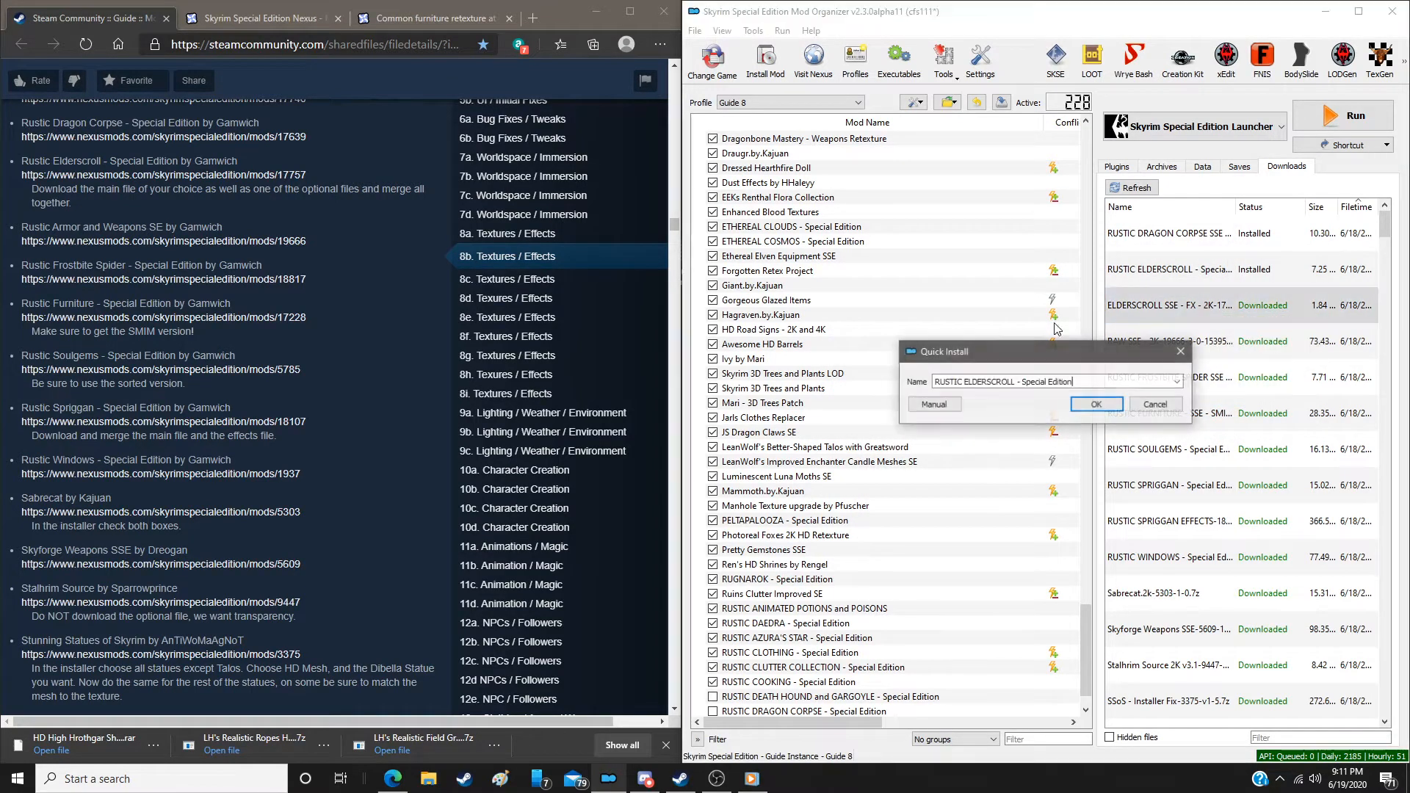
pyautogui.click(933, 403)
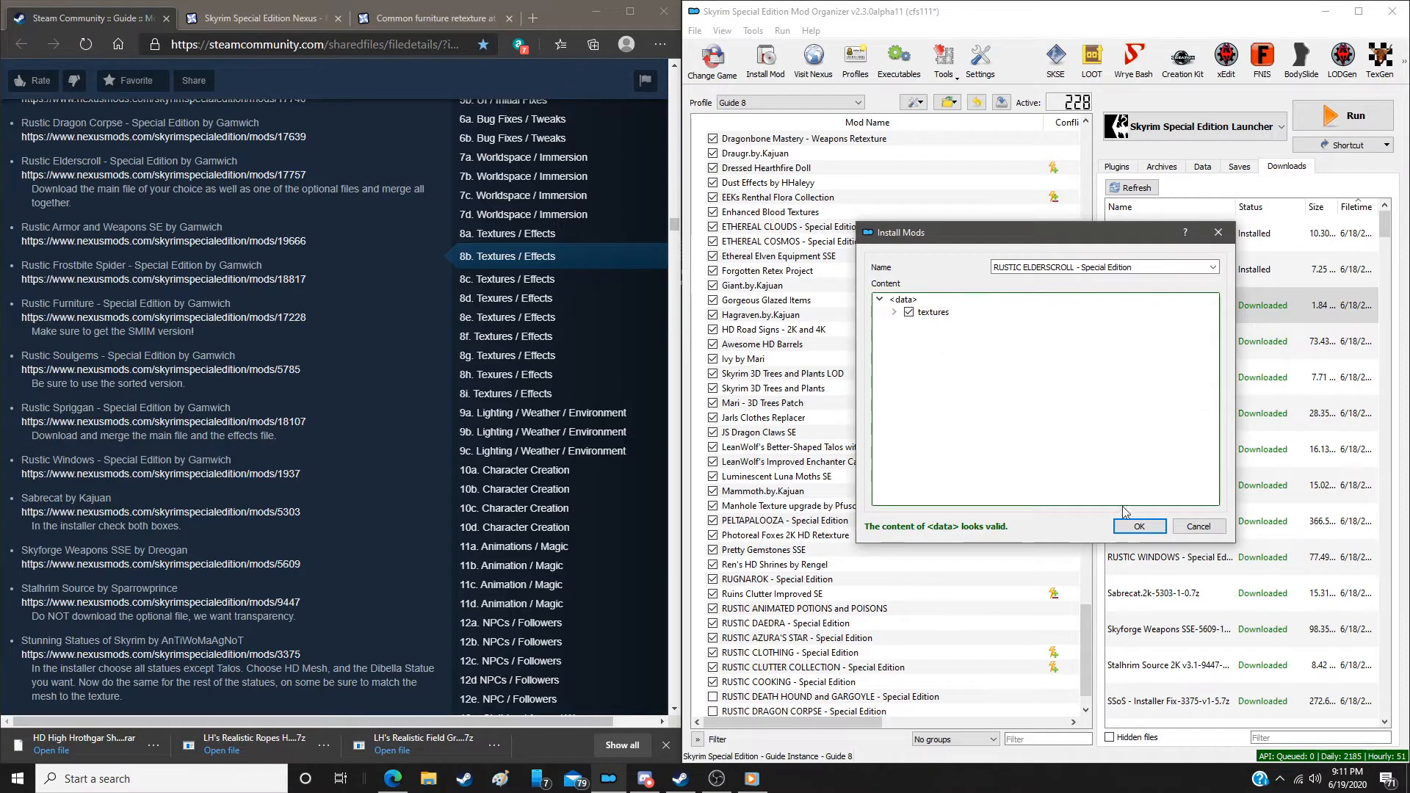
pyautogui.click(1138, 526)
pyautogui.click(974, 435)
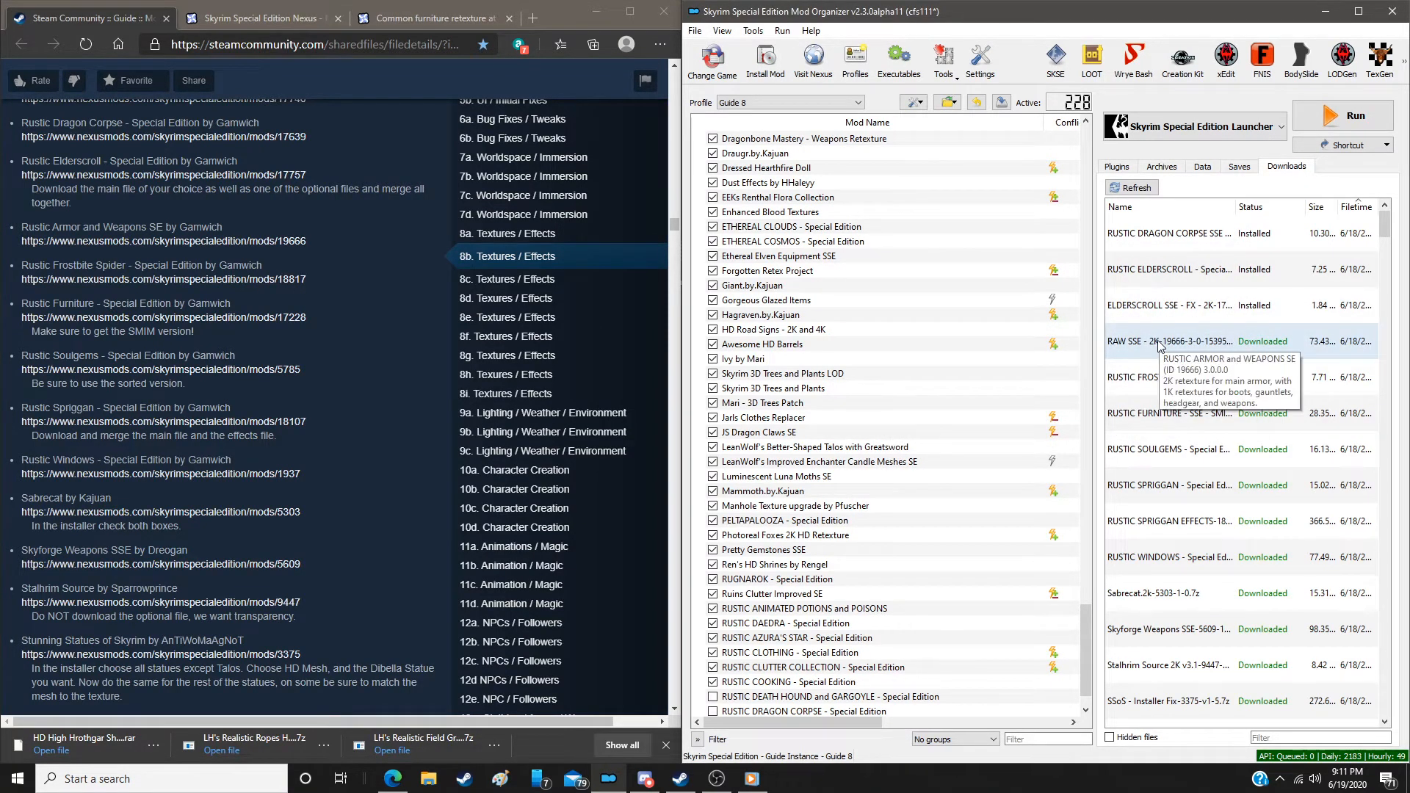
# Install the 2K version of RUSTIC ARMOR and WEAPONS SE, and RUSTIC FROSTBITE SPIDER - Special Edition
pyautogui.doubleClick(1159, 344)
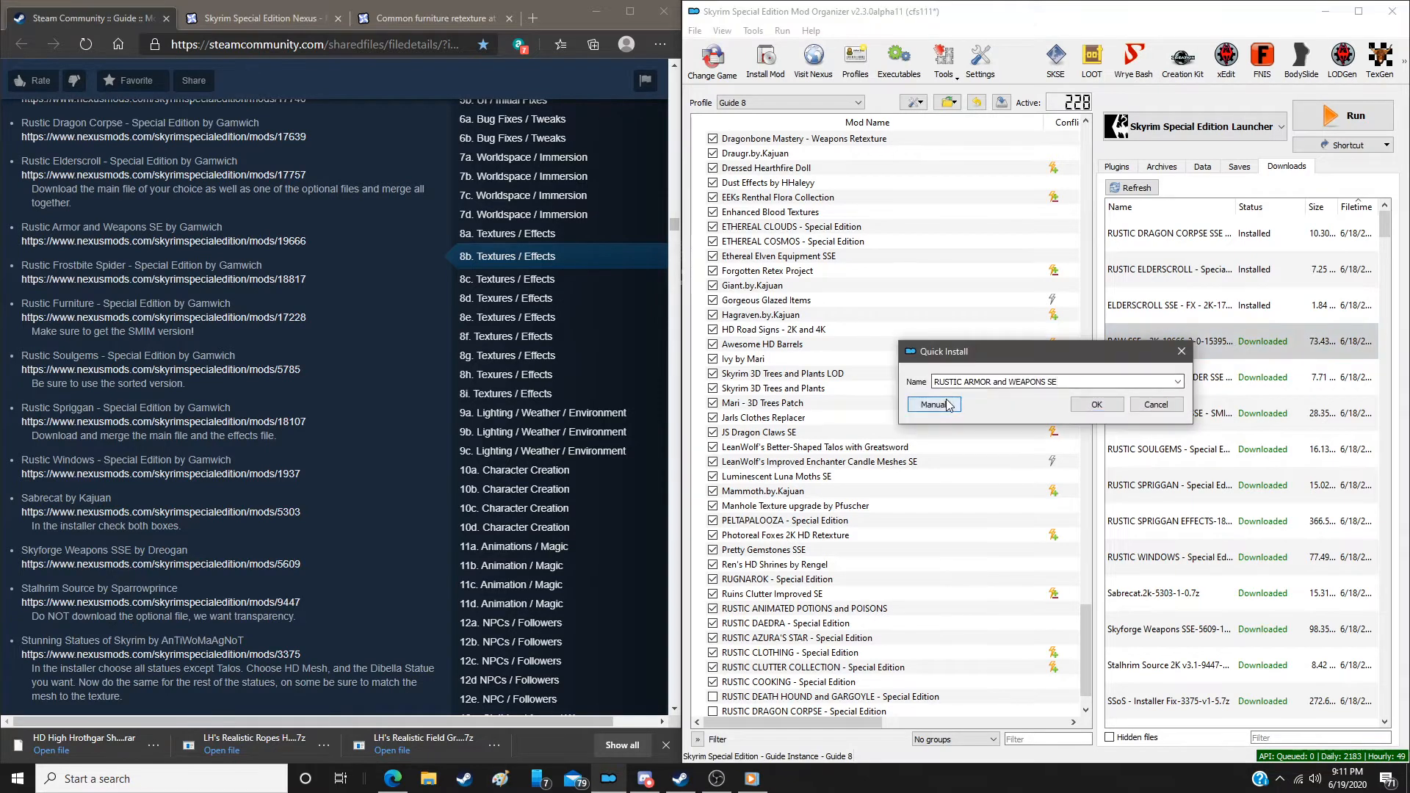
pyautogui.click(934, 405)
pyautogui.click(1139, 526)
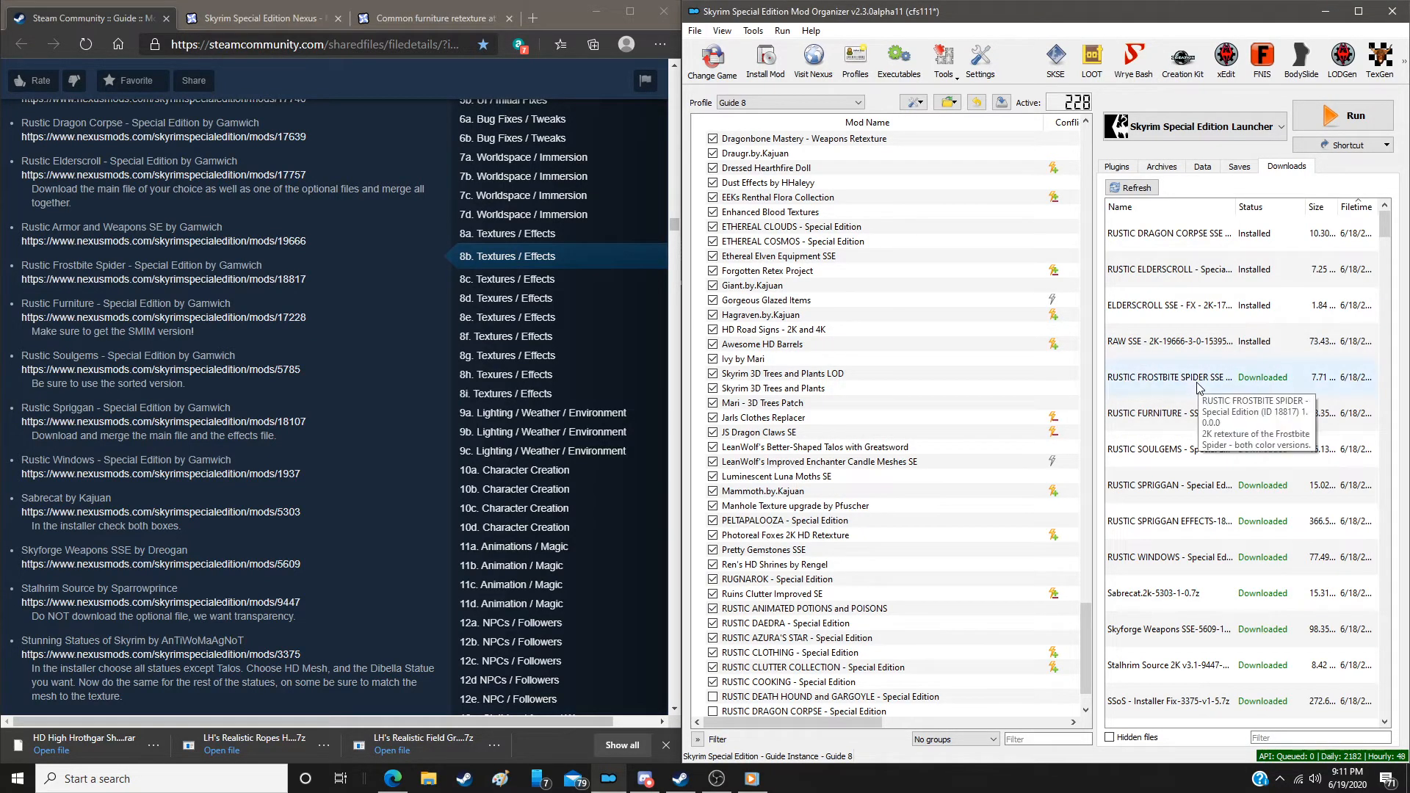
pyautogui.doubleClick(1199, 379)
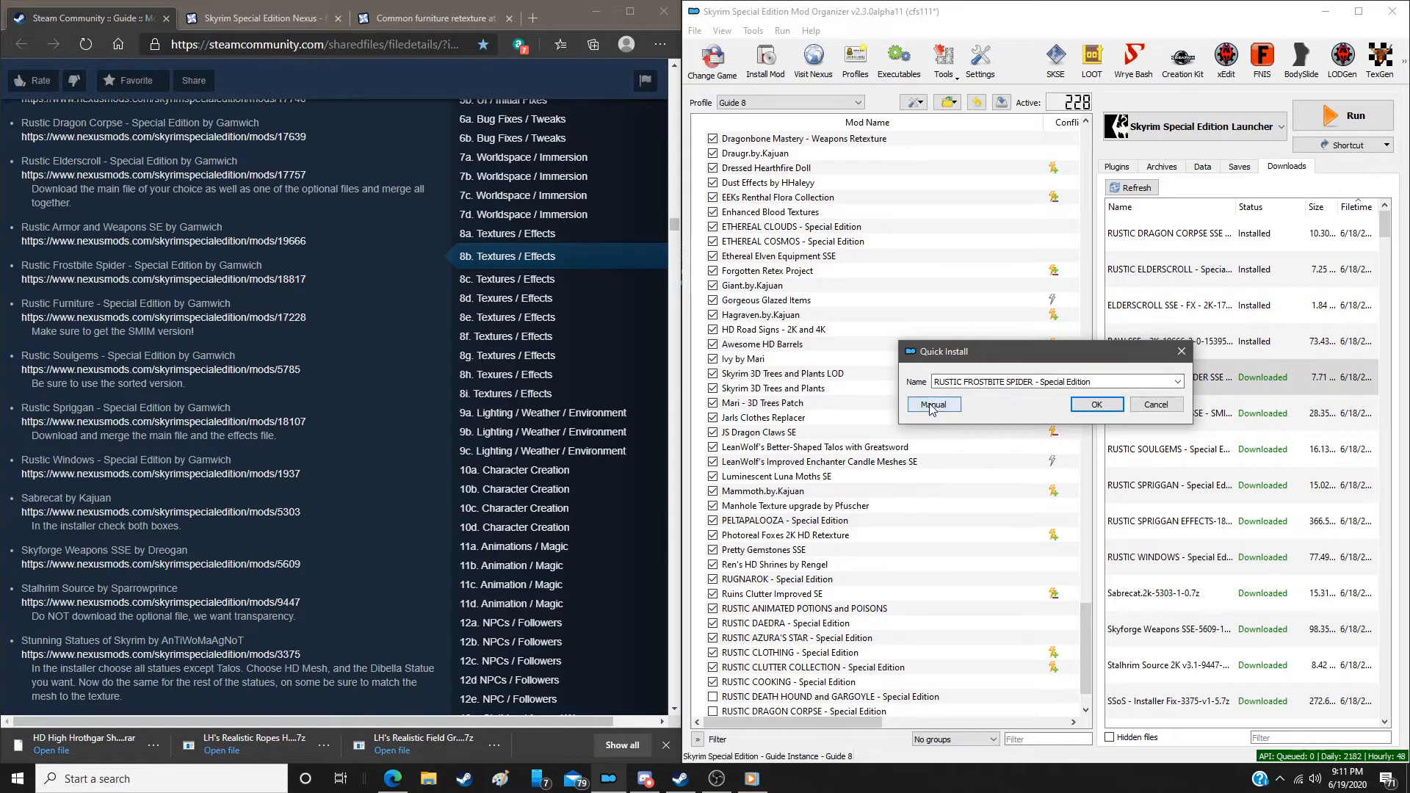
pyautogui.click(935, 408)
pyautogui.click(1139, 527)
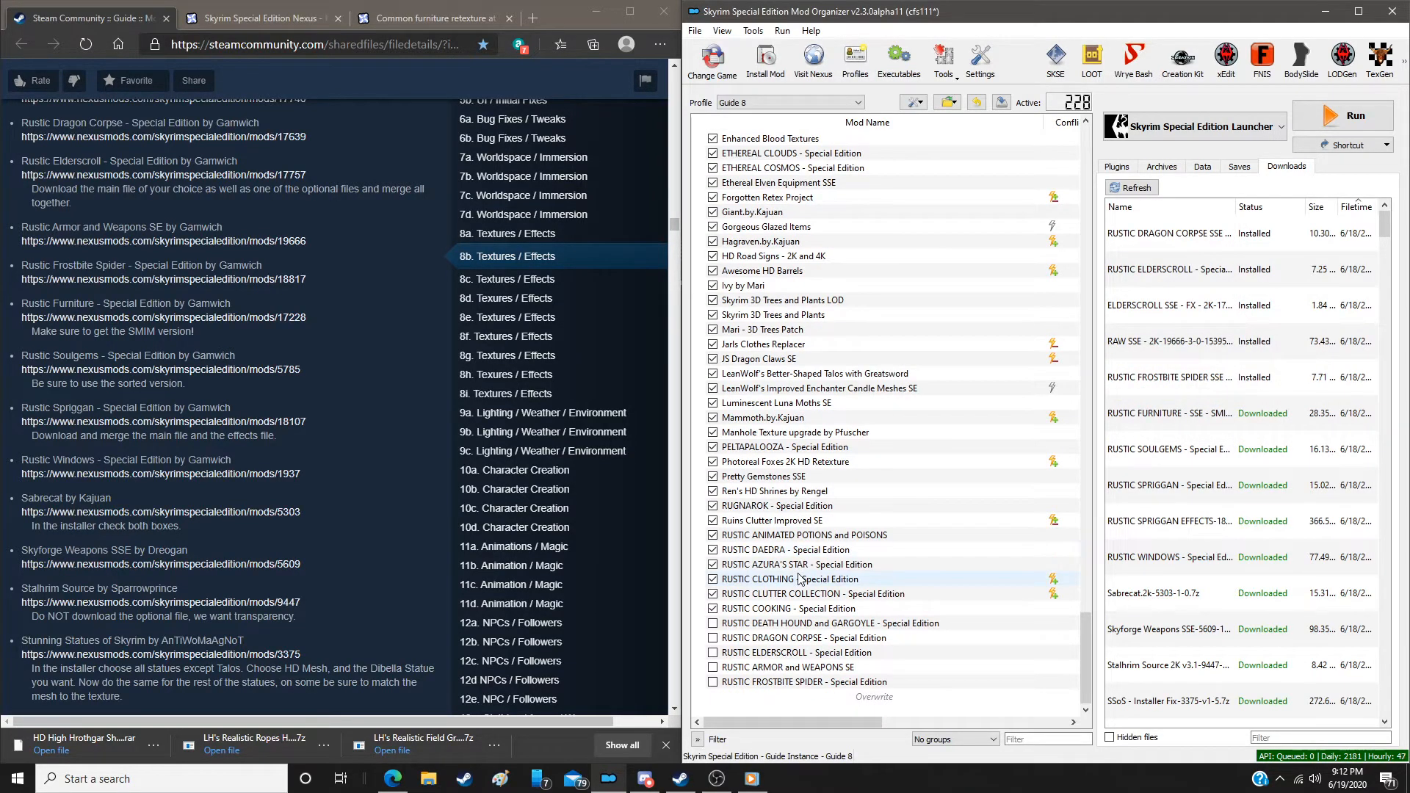
# Enable every mod from RUSTIC DEATH HOUND and GARGOYLE through RUSTIC FROSTBITE SPIDER - Special Edition in the mod list
pyautogui.click(712, 623)
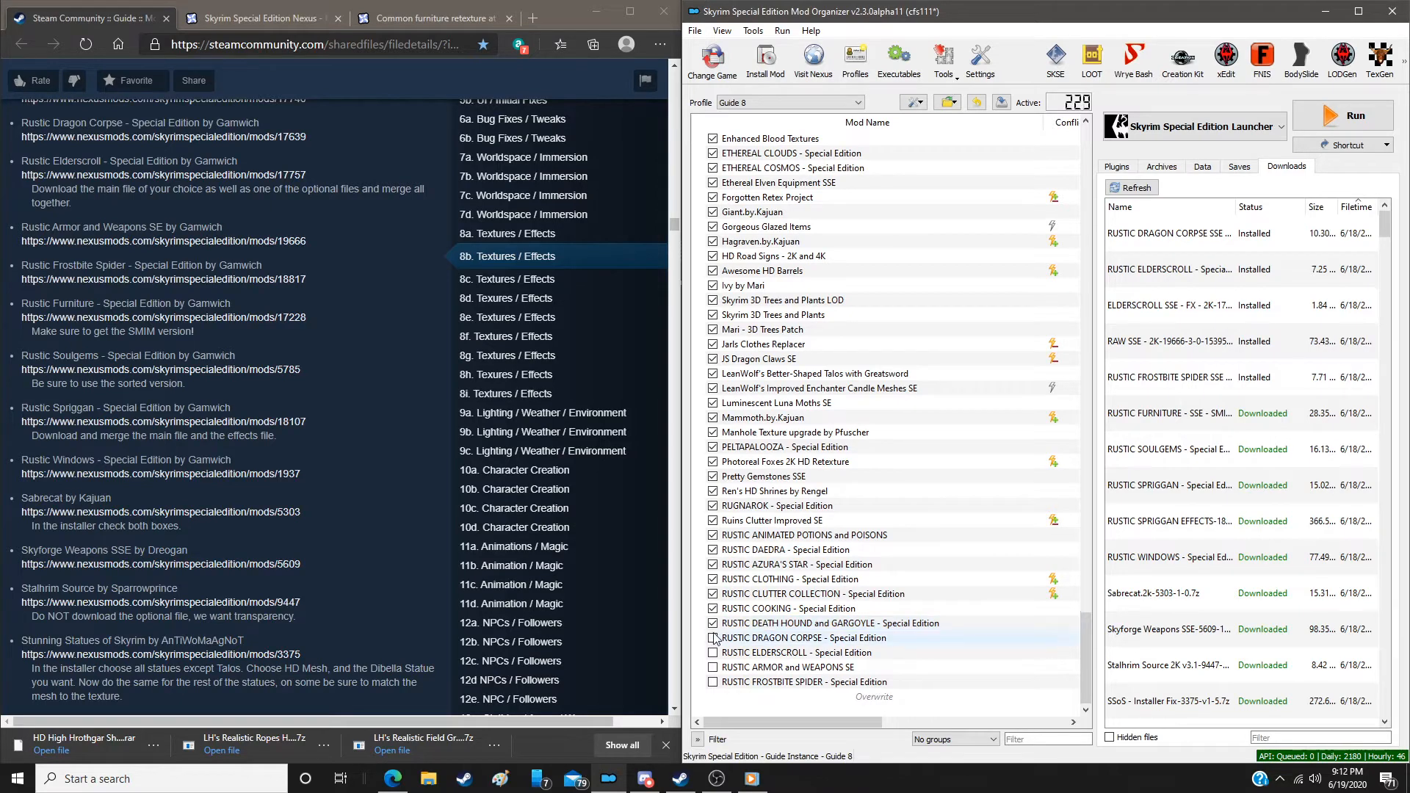
pyautogui.click(715, 639)
pyautogui.click(713, 637)
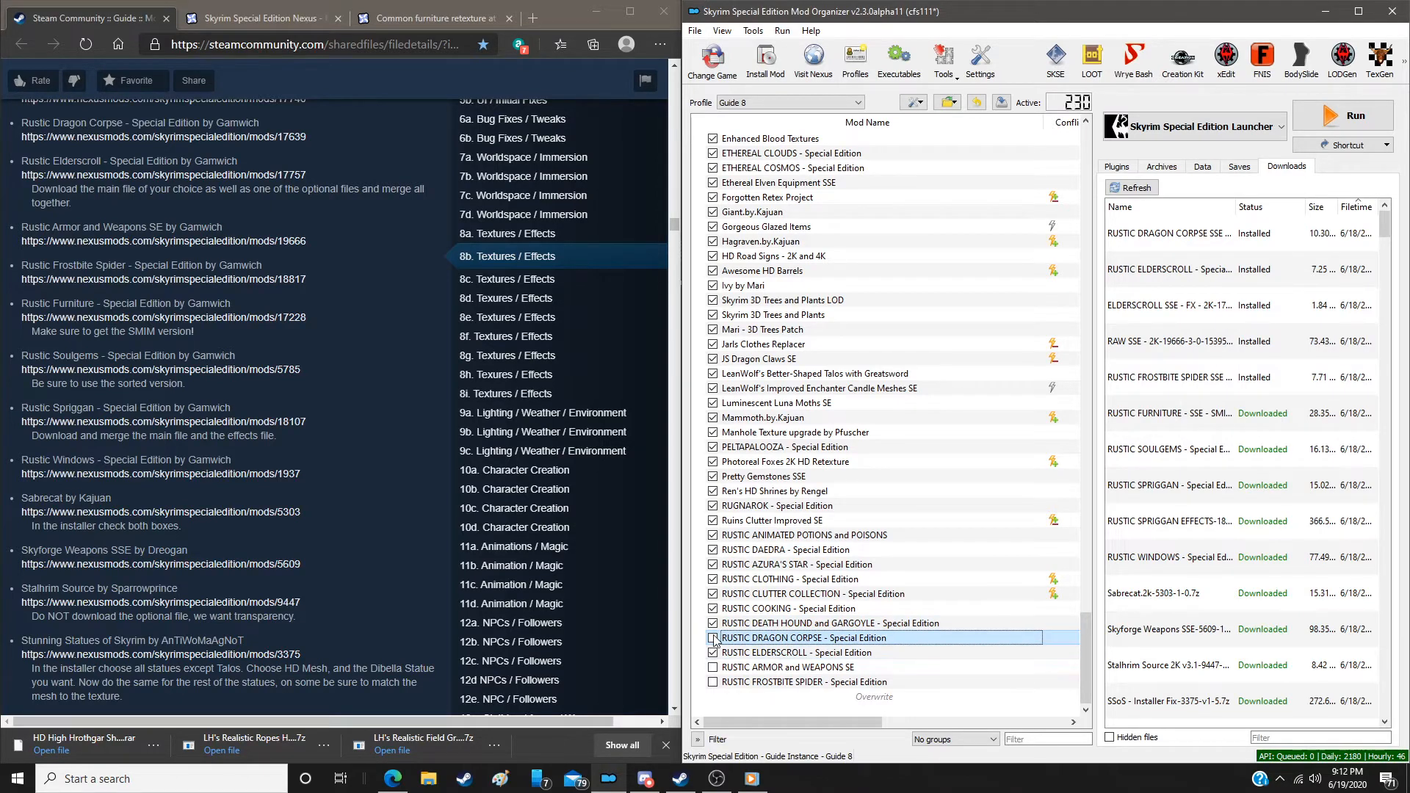
pyautogui.click(712, 652)
pyautogui.click(713, 667)
pyautogui.click(712, 682)
# Install the SMIM version of RUSTIC FURNITURE with its textures, and RUSTIC SOULGEMS with its meshes, textures and RUSTIC SOULGEMS - Sorted.esp
pyautogui.doubleClick(1170, 426)
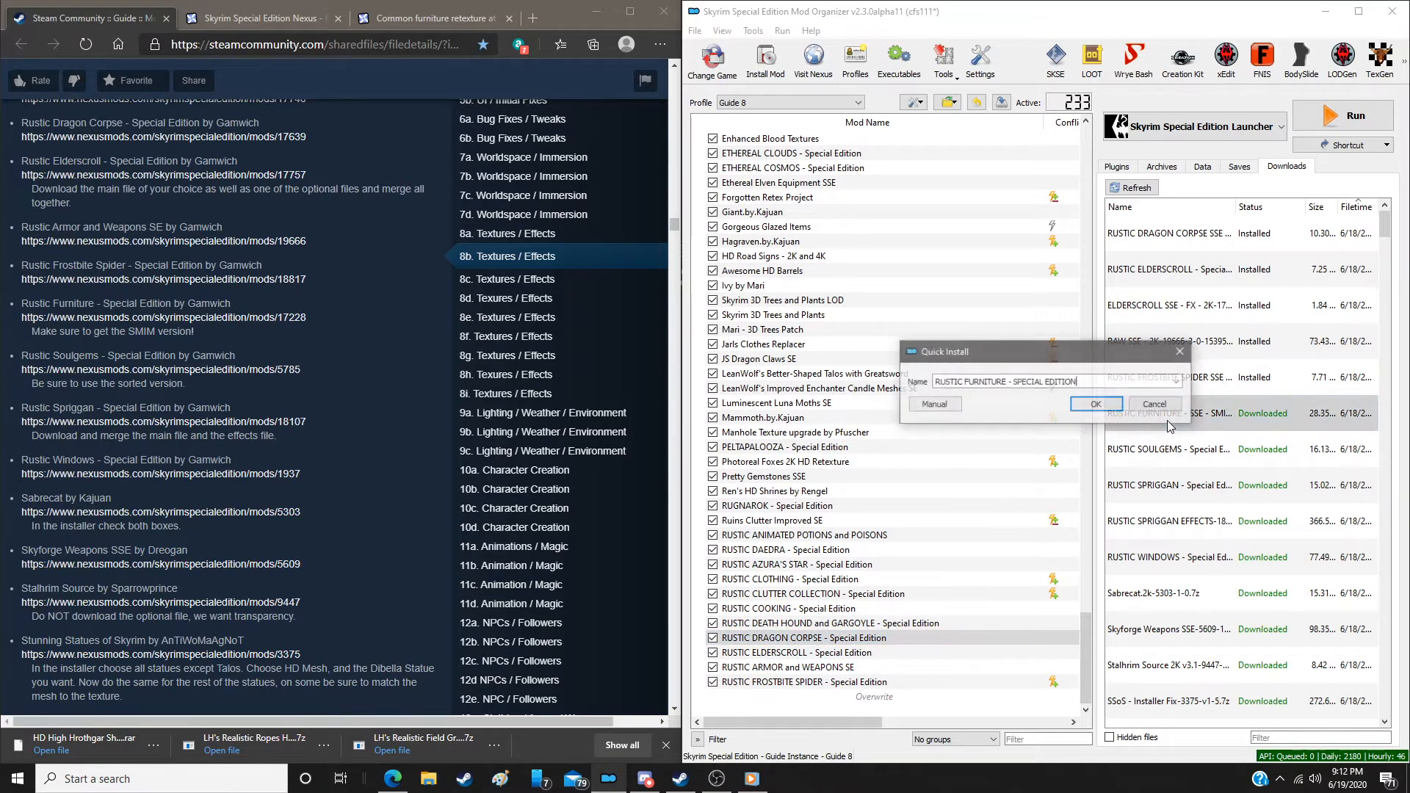
pyautogui.click(924, 406)
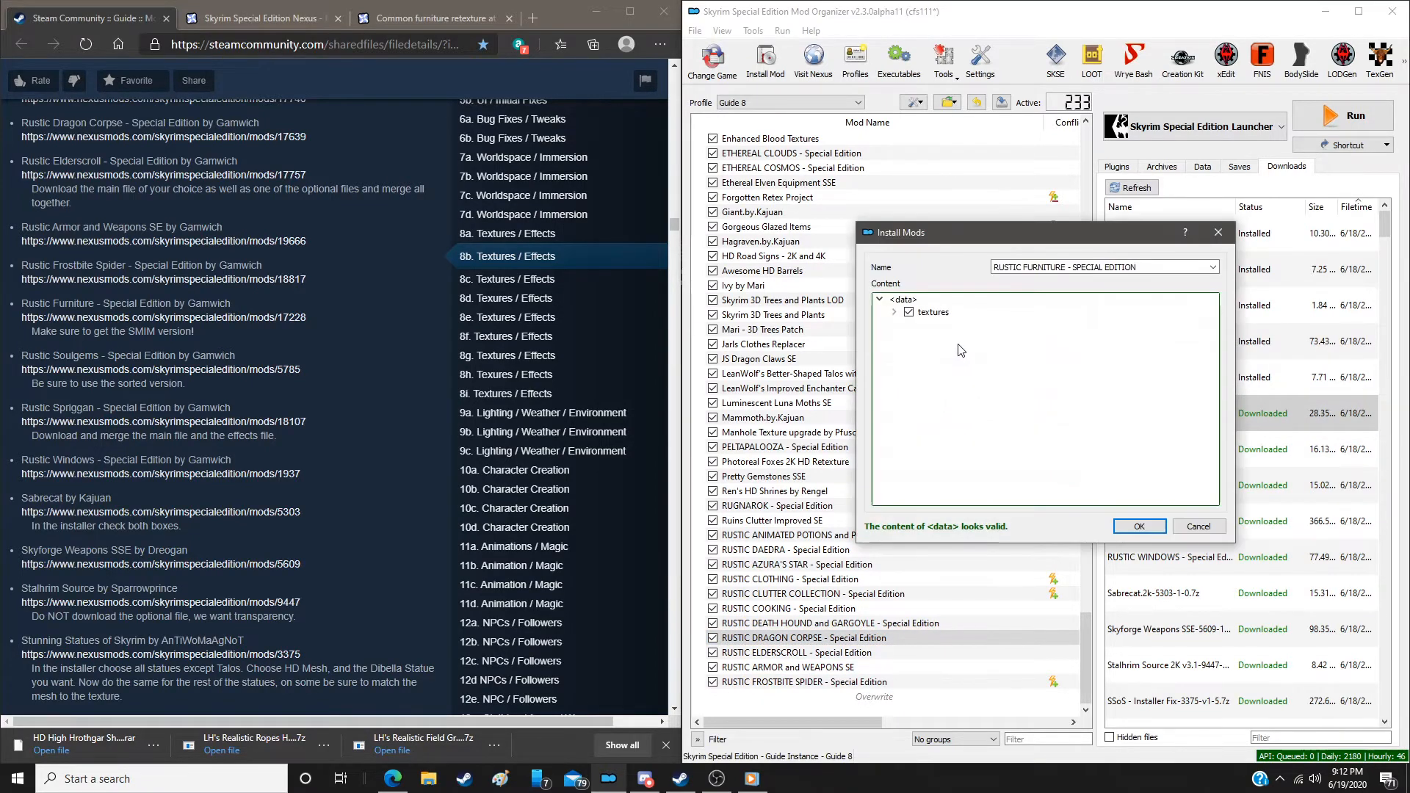
pyautogui.click(1138, 525)
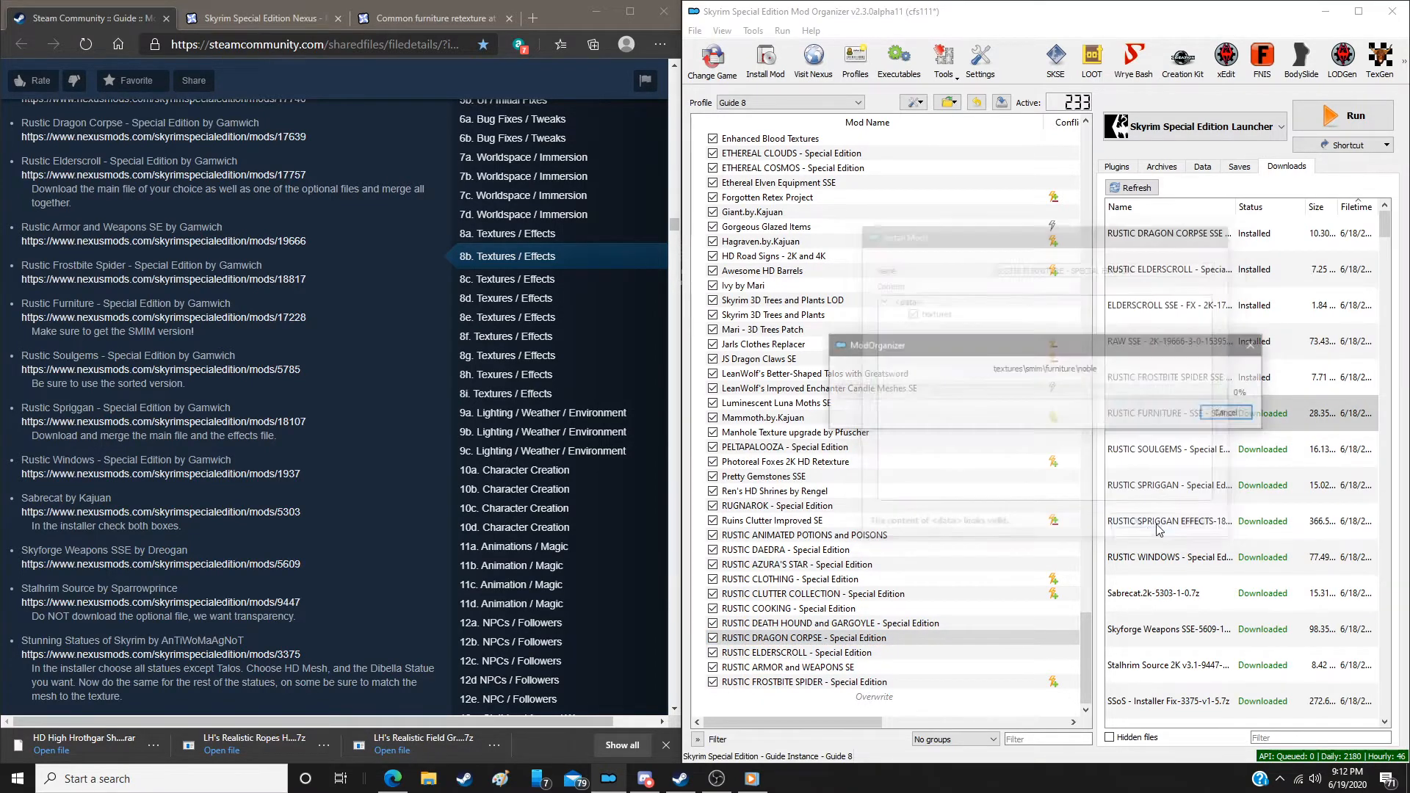
pyautogui.doubleClick(1240, 452)
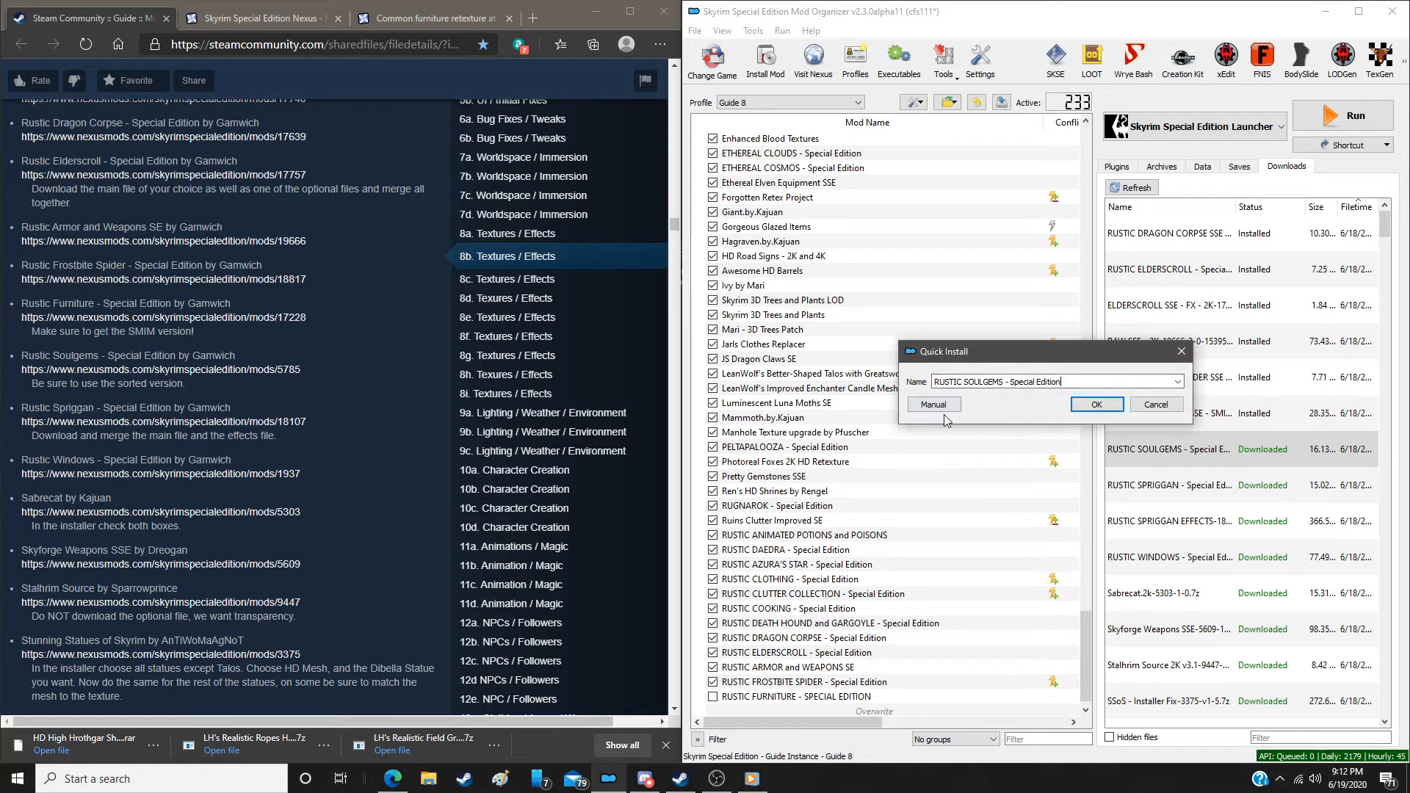
pyautogui.click(936, 404)
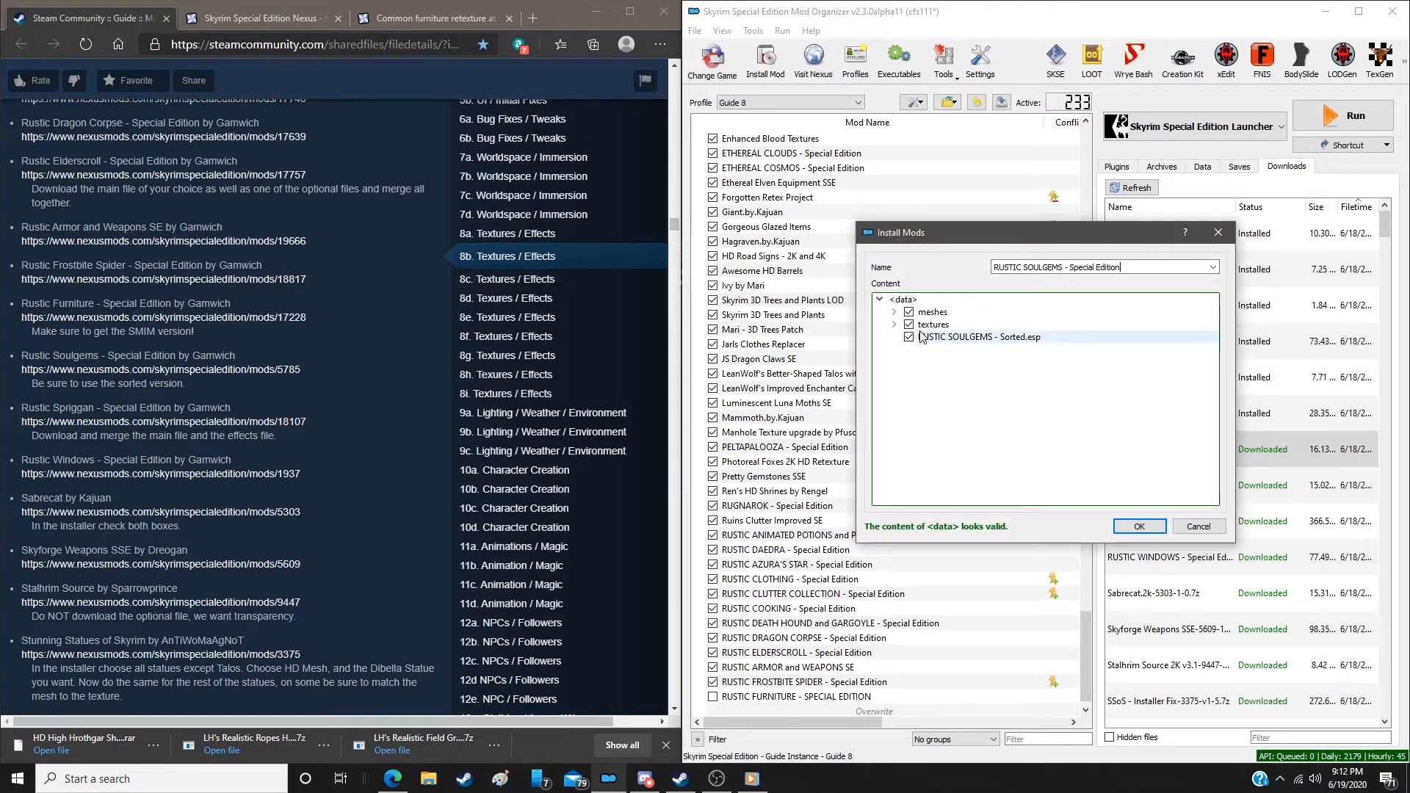
pyautogui.click(1124, 526)
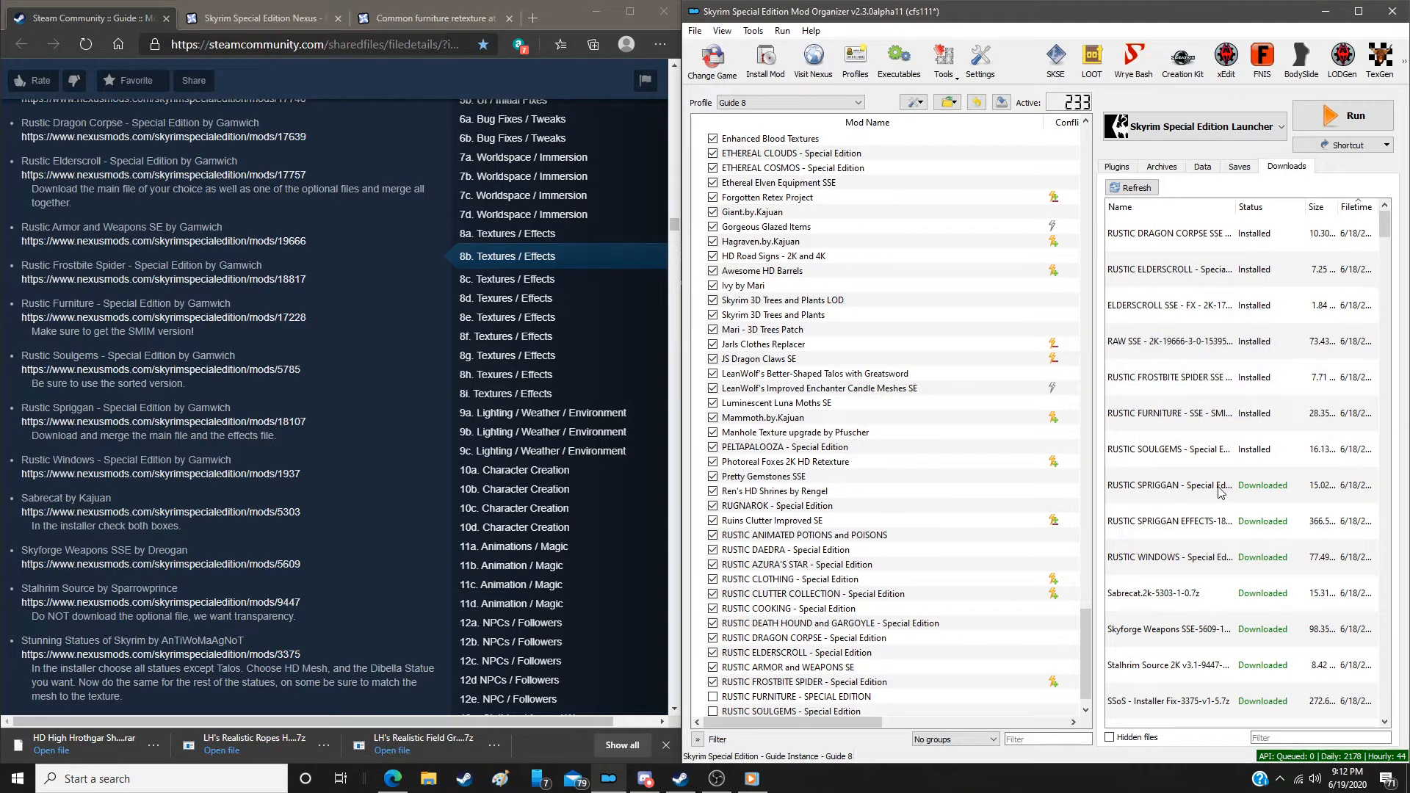
# Install RUSTIC SPRIGGAN - Special Edition with its textures, and merge the RUSTIC SPRIGGAN EFFECTS download into it
pyautogui.doubleClick(1220, 491)
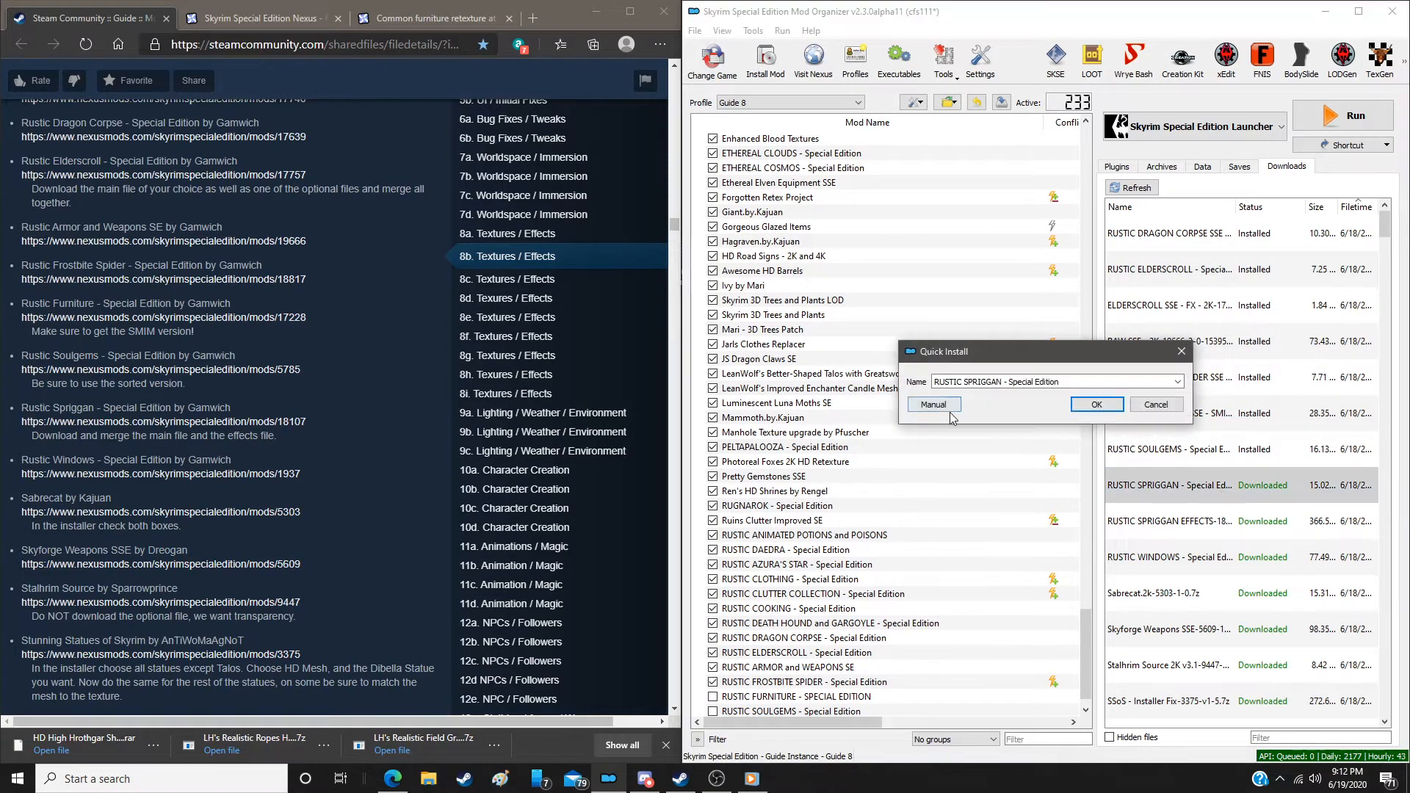
pyautogui.click(932, 405)
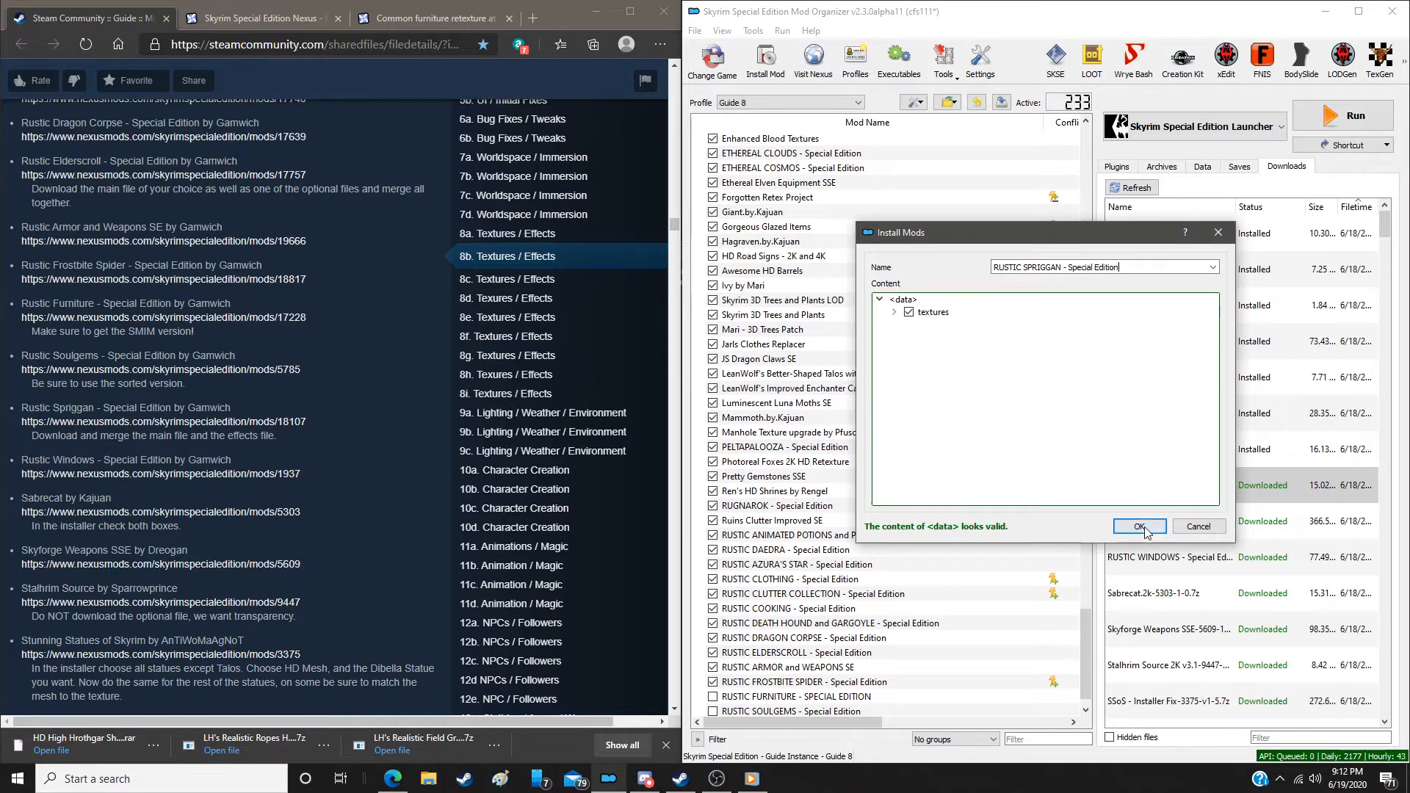
pyautogui.click(1138, 526)
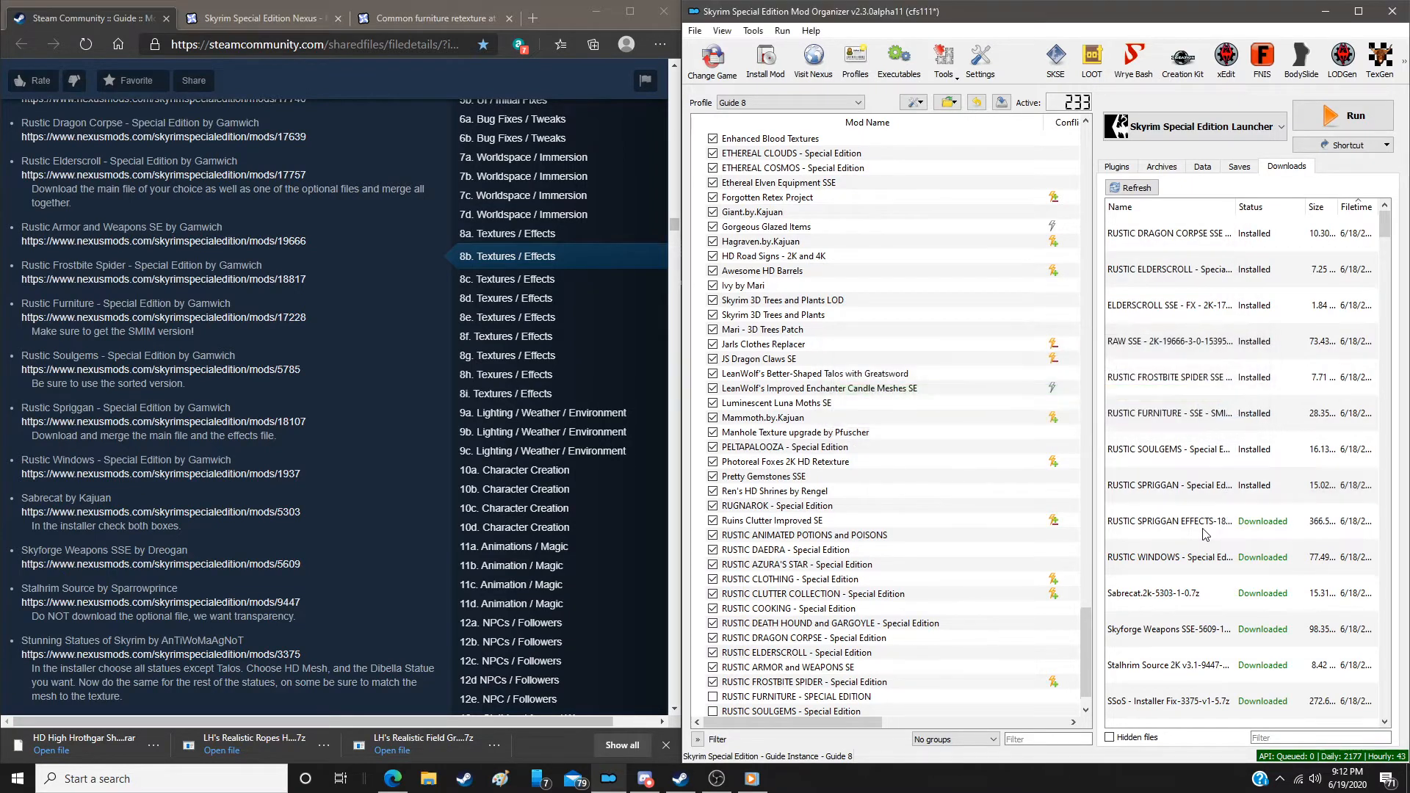
pyautogui.doubleClick(1205, 534)
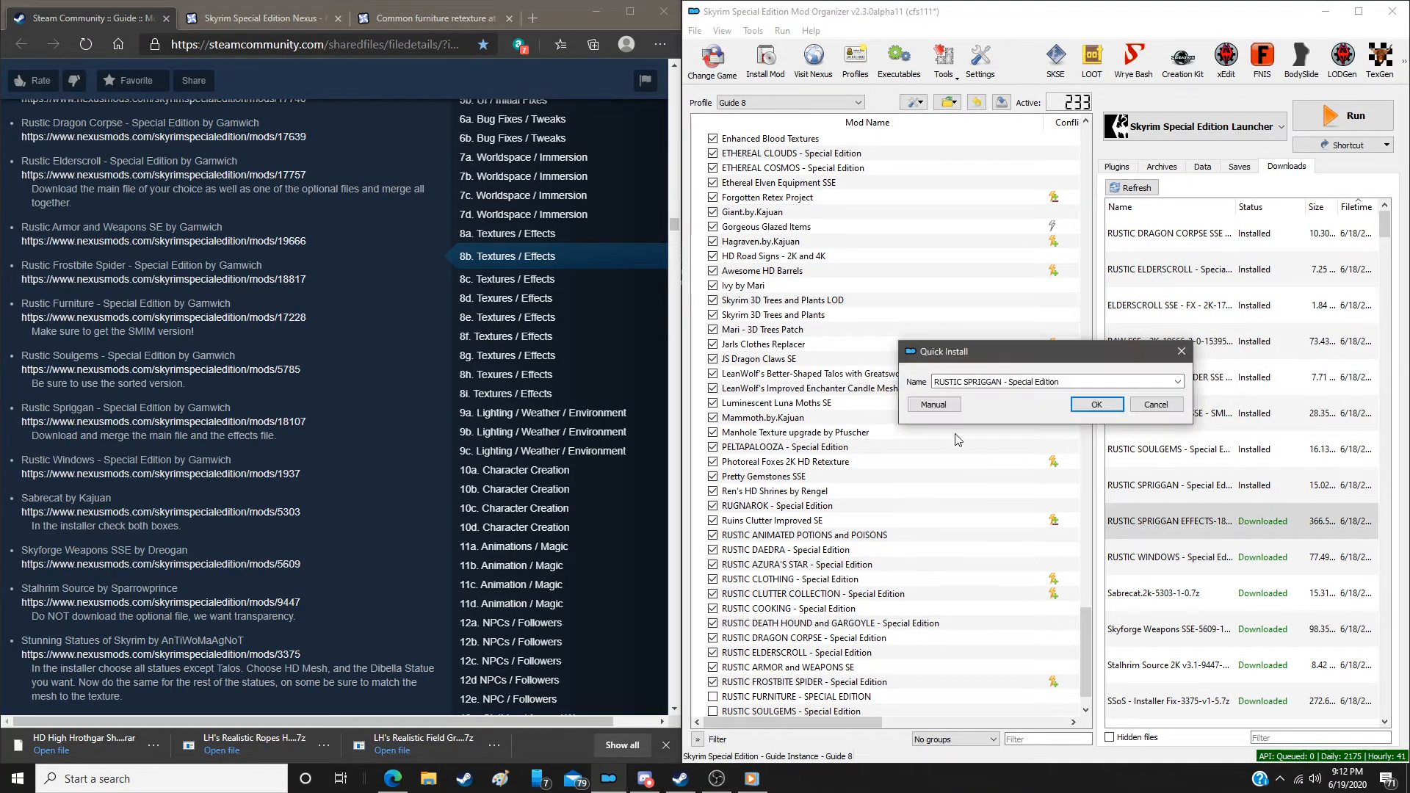
pyautogui.click(932, 405)
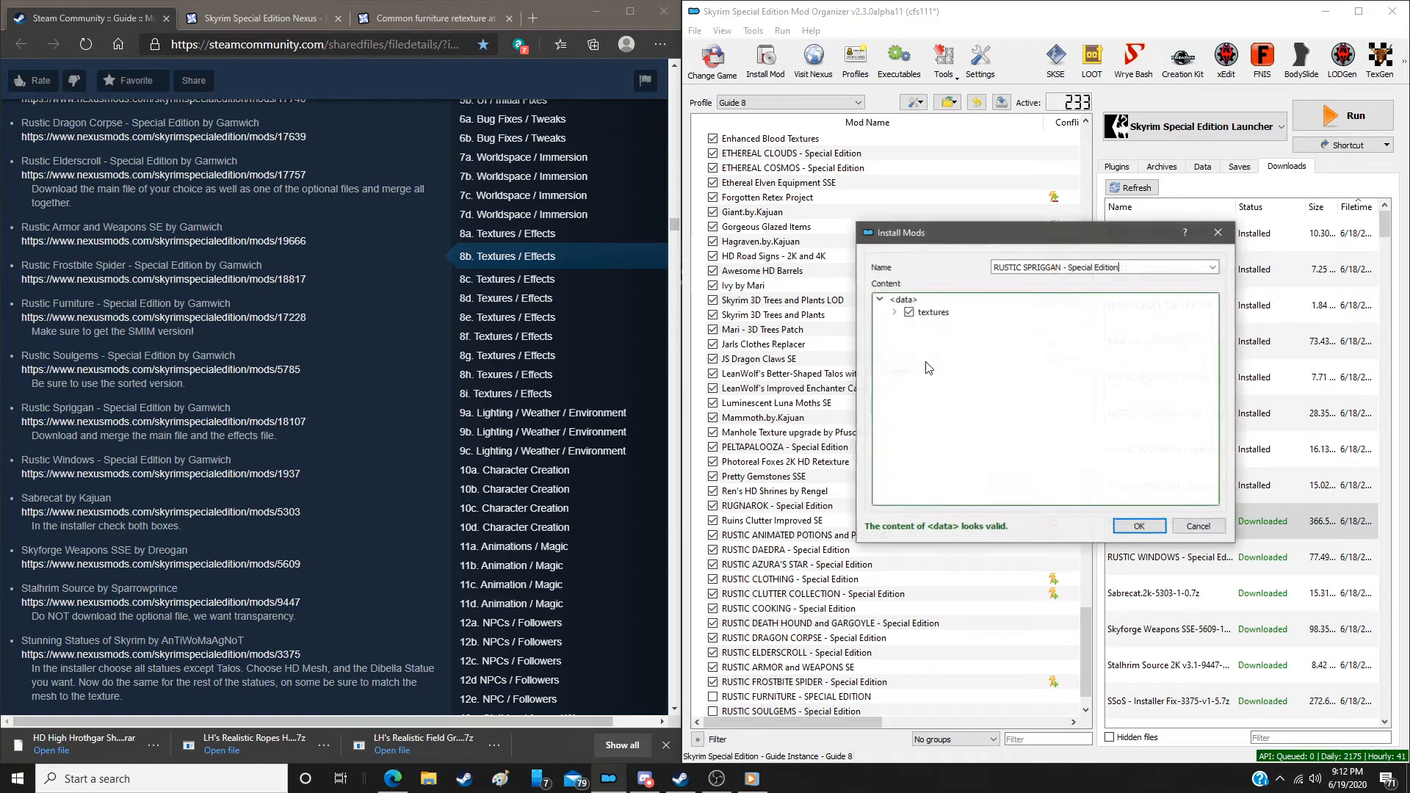
pyautogui.click(1139, 527)
pyautogui.click(971, 434)
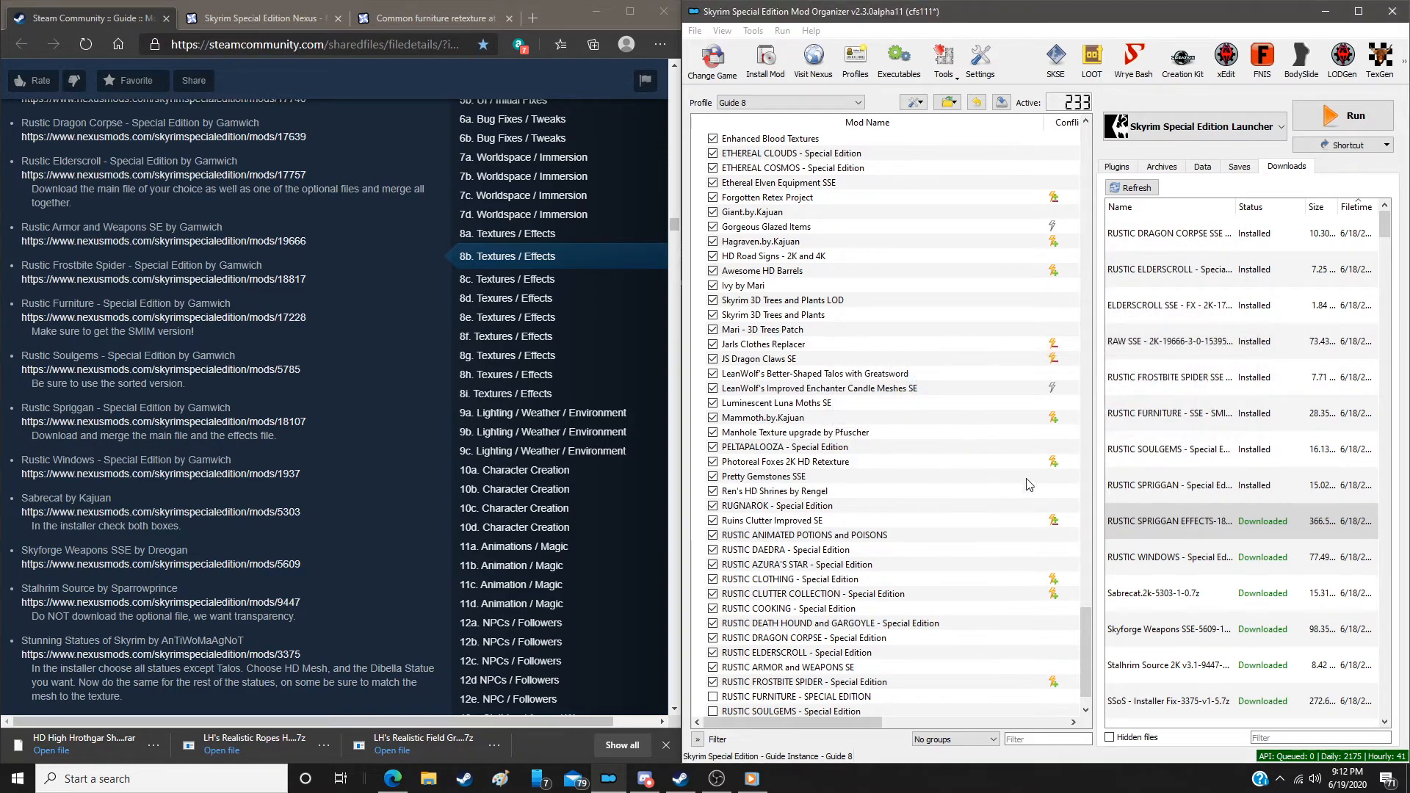
# Install RUSTIC WINDOWS - Special Edition with its textures, and SABRECAT.by.Kajuan with both the Sabrecat and Valecat options
pyautogui.doubleClick(1193, 564)
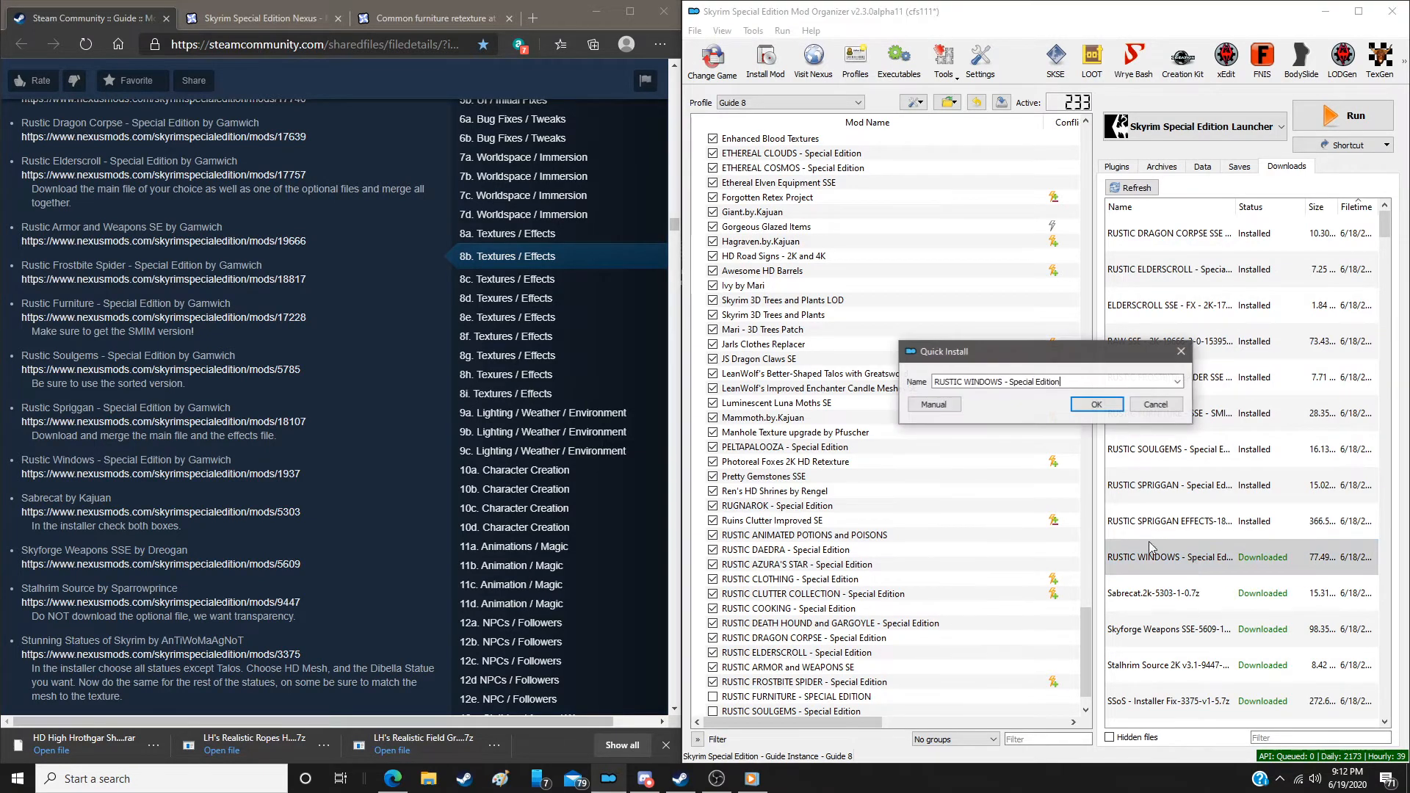
pyautogui.click(941, 403)
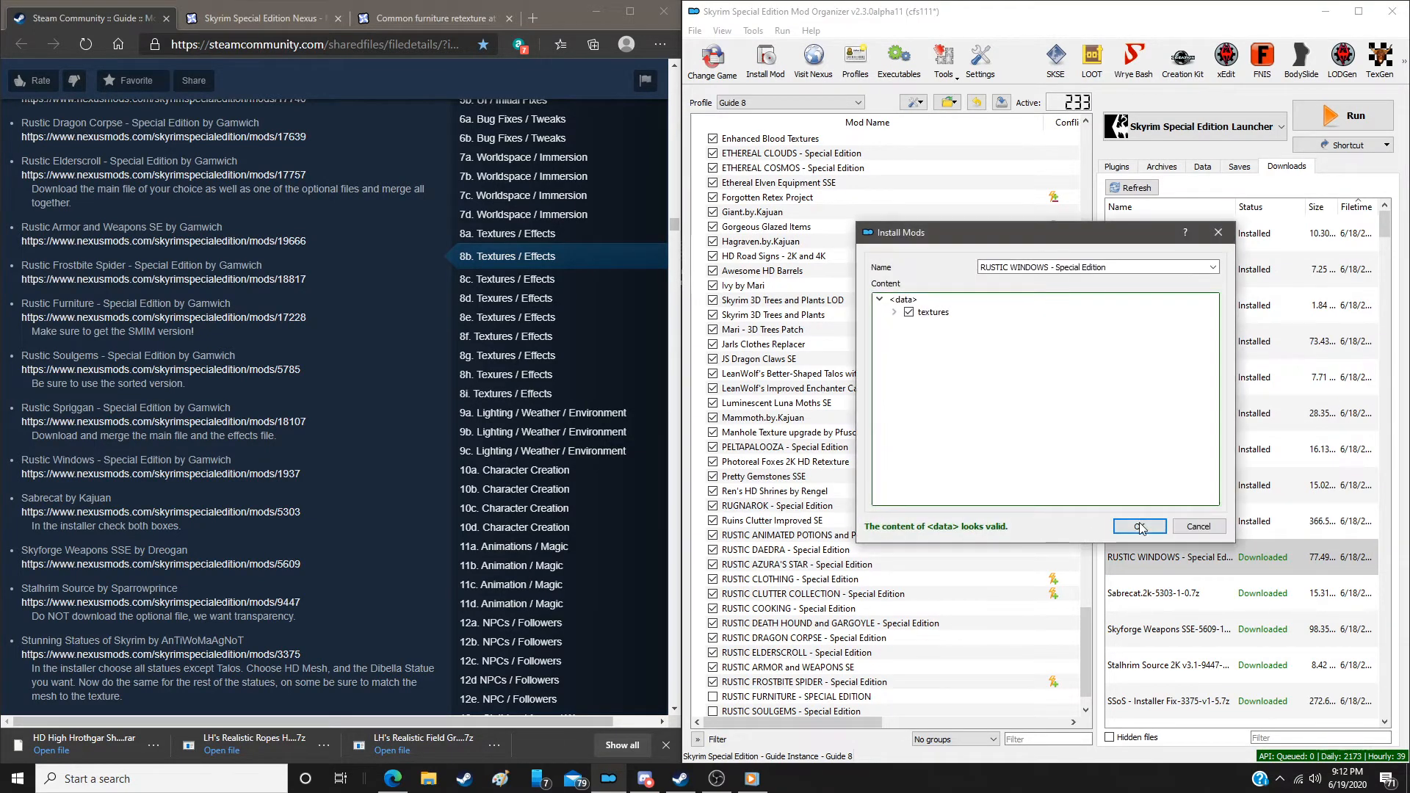
pyautogui.click(1138, 525)
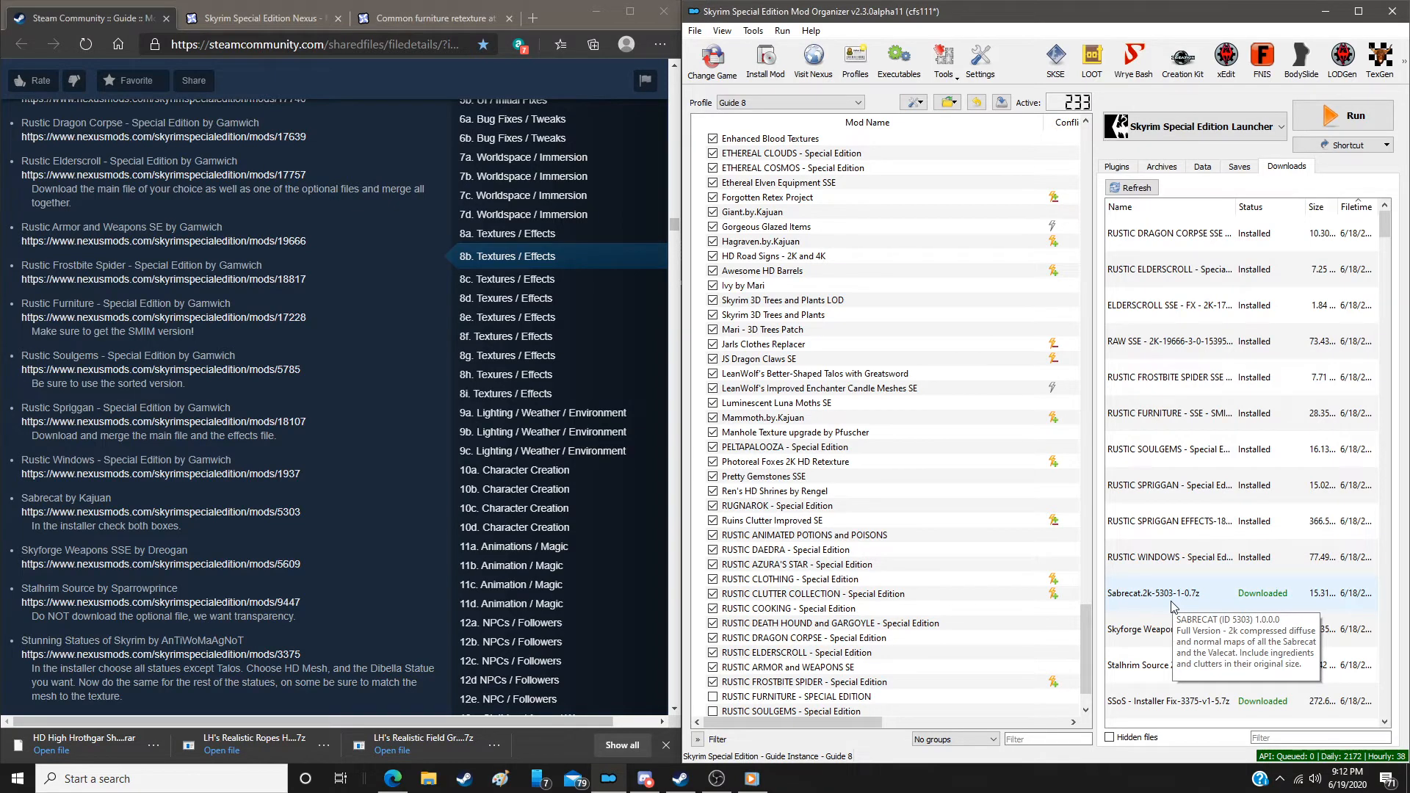
pyautogui.doubleClick(1173, 595)
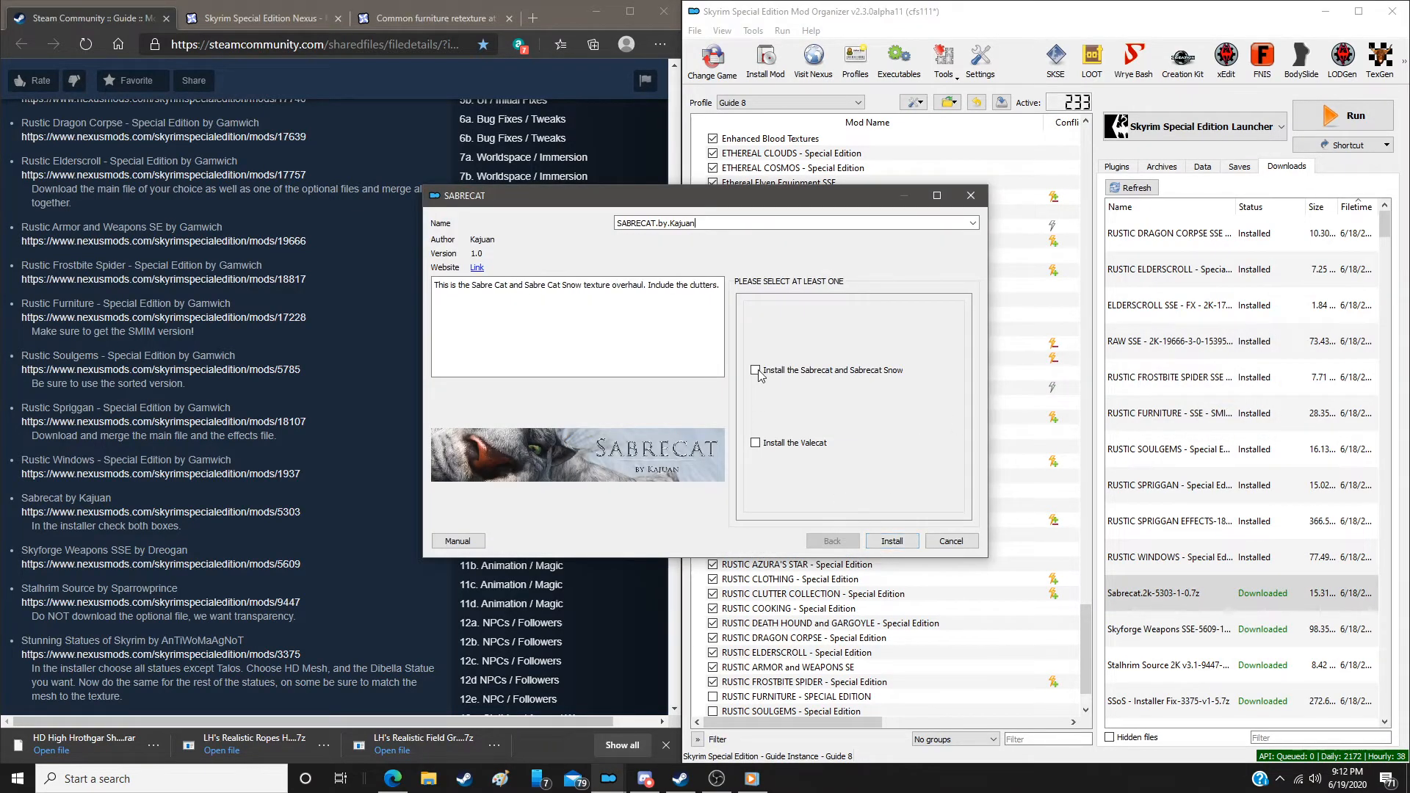
pyautogui.click(893, 542)
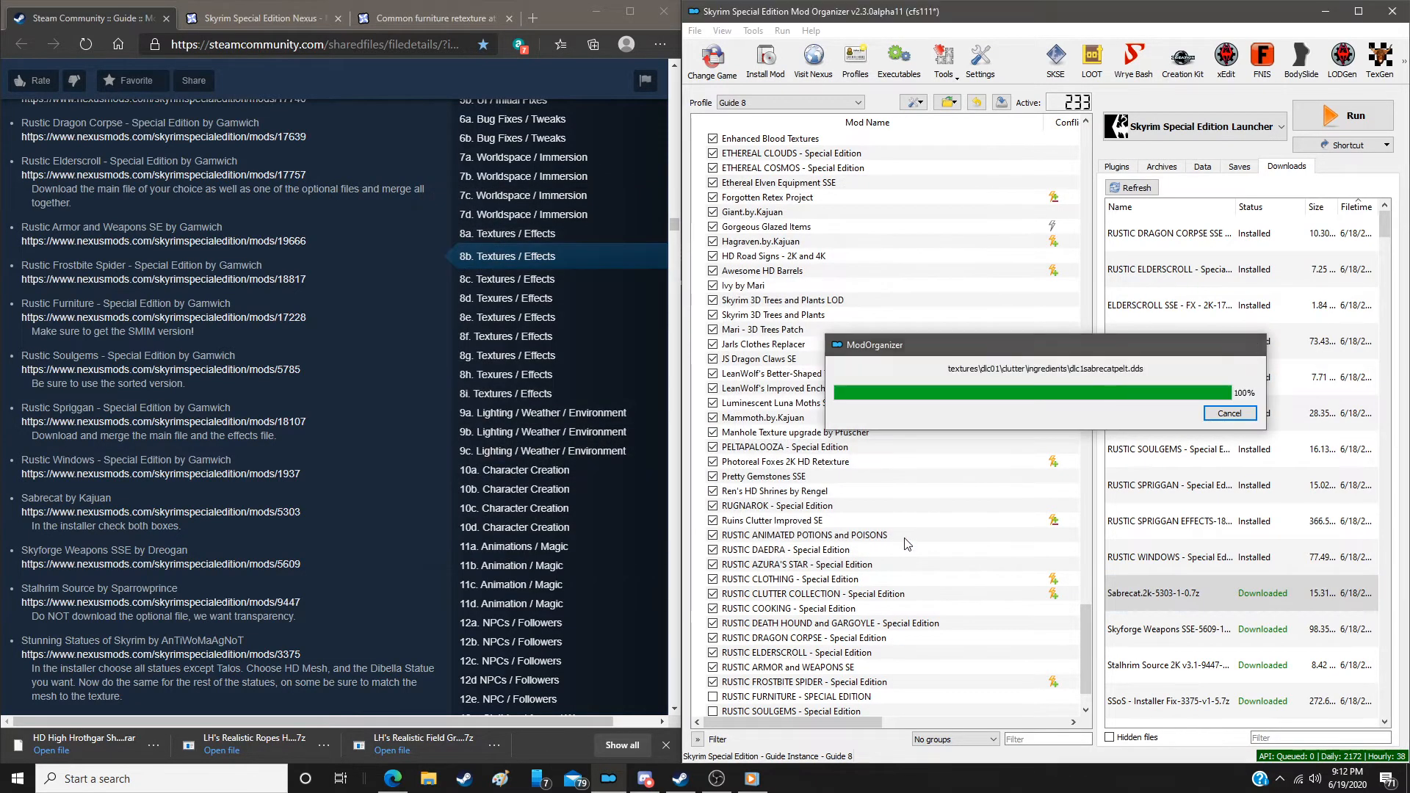
# Install Skyforge Weapons SSE with both BSA archives and skyforgedWeapons.esp, and Stalhrim Source with its meshes and textures
pyautogui.scroll(-5, 230, 584)
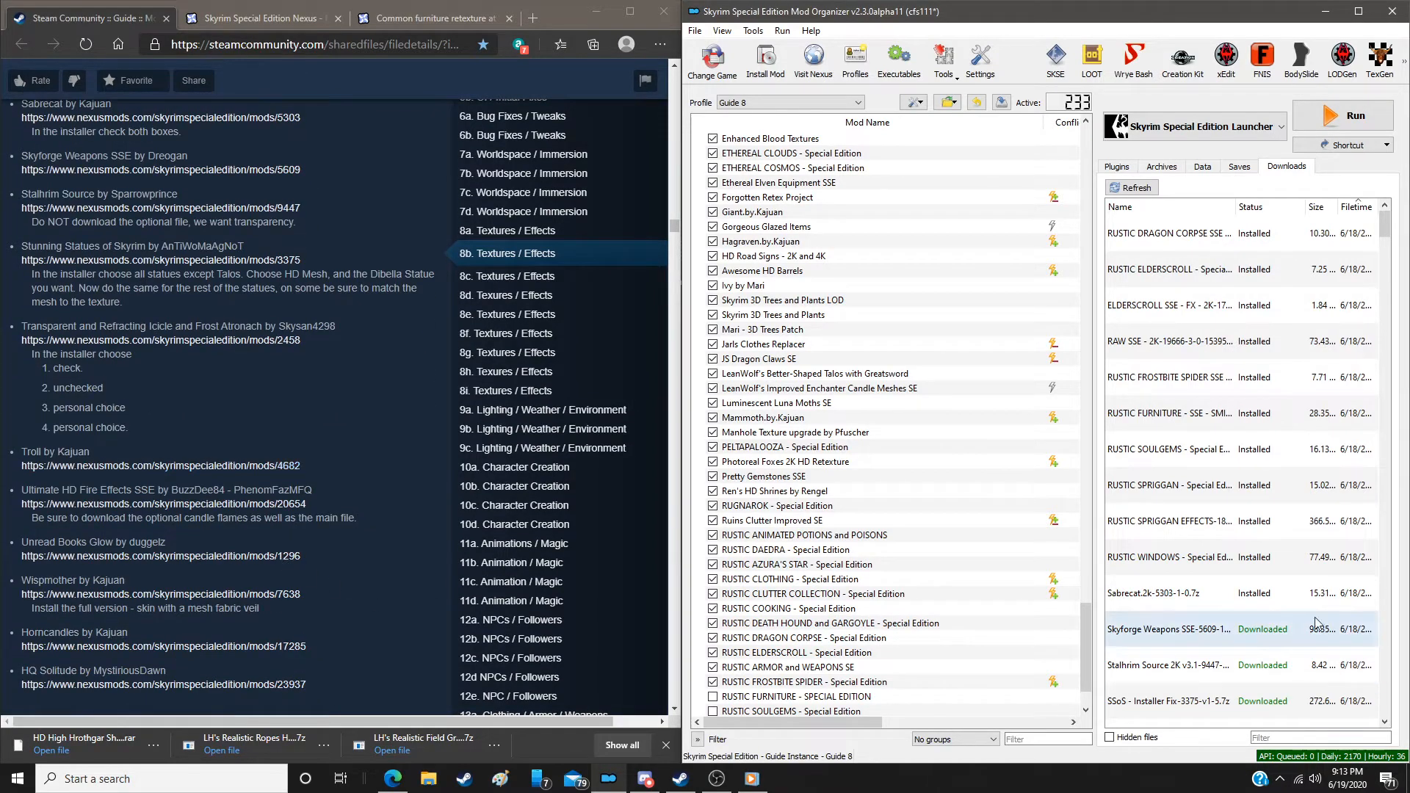
pyautogui.doubleClick(1204, 644)
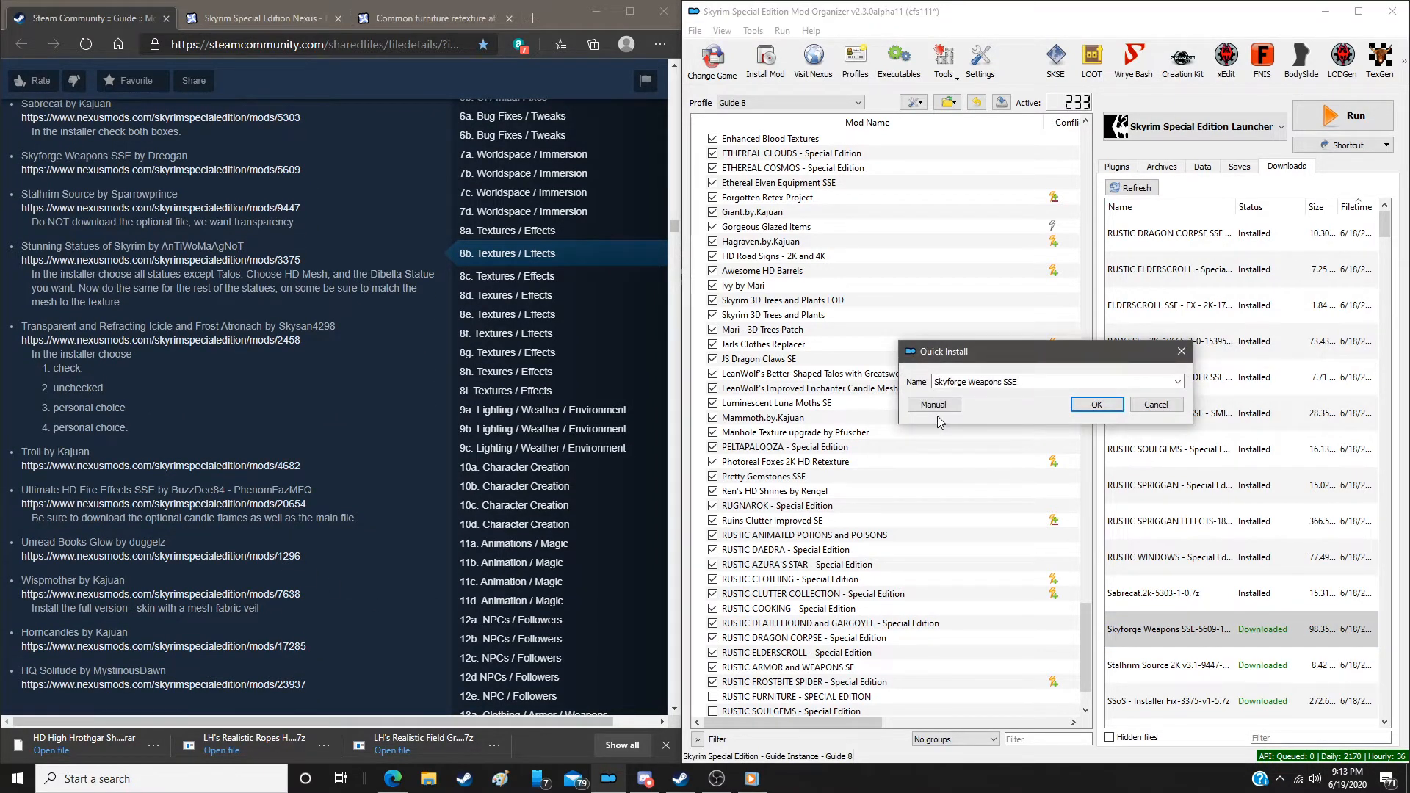
pyautogui.click(934, 405)
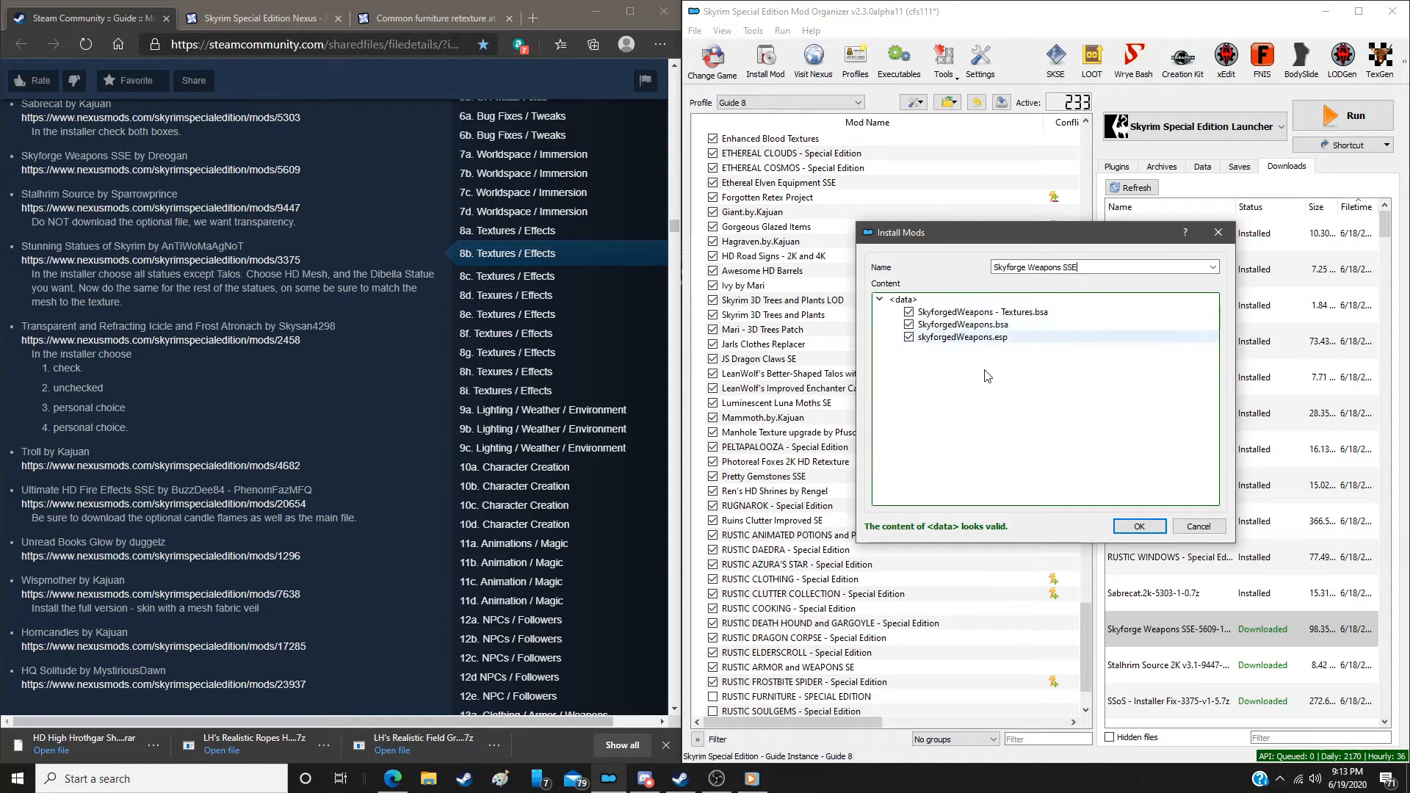
pyautogui.click(1138, 526)
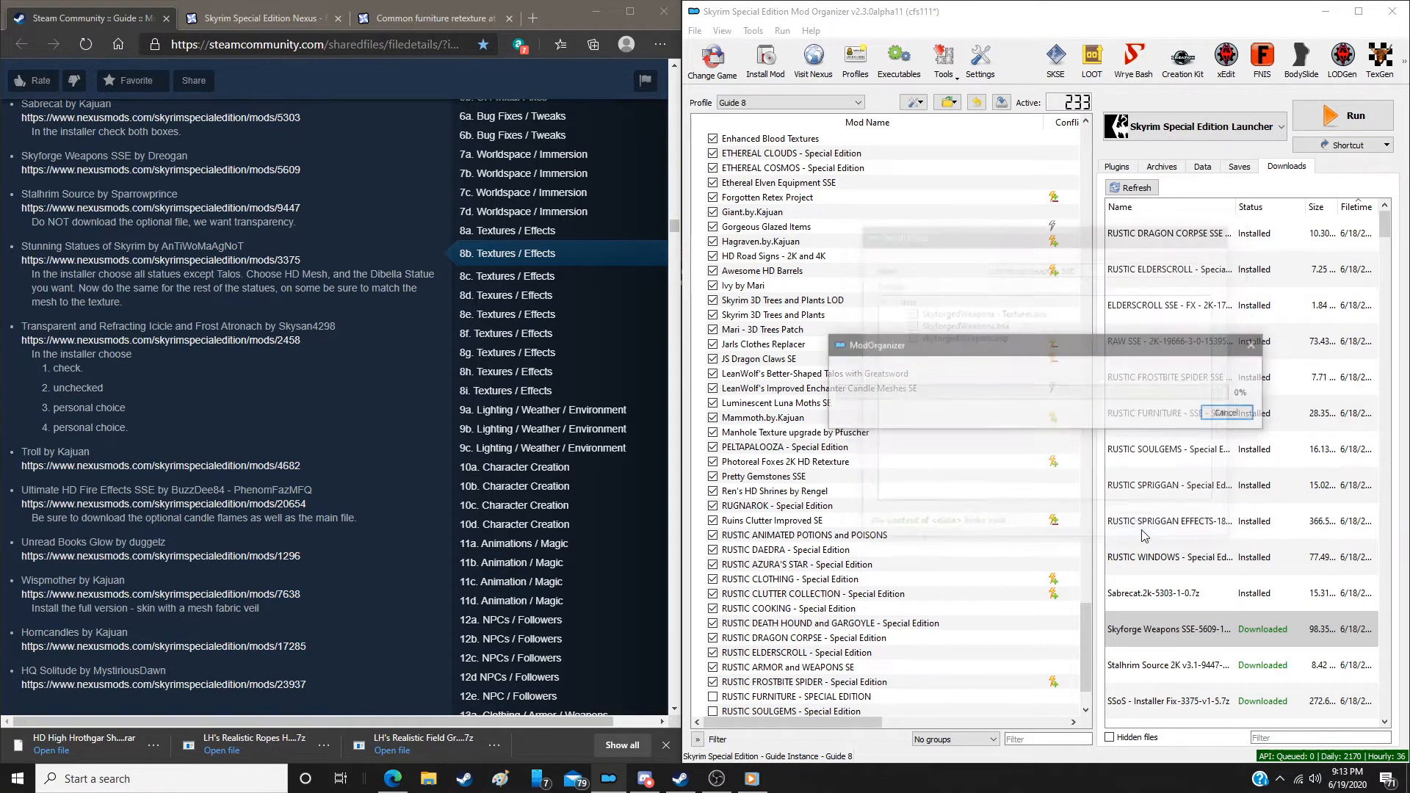
pyautogui.doubleClick(1160, 670)
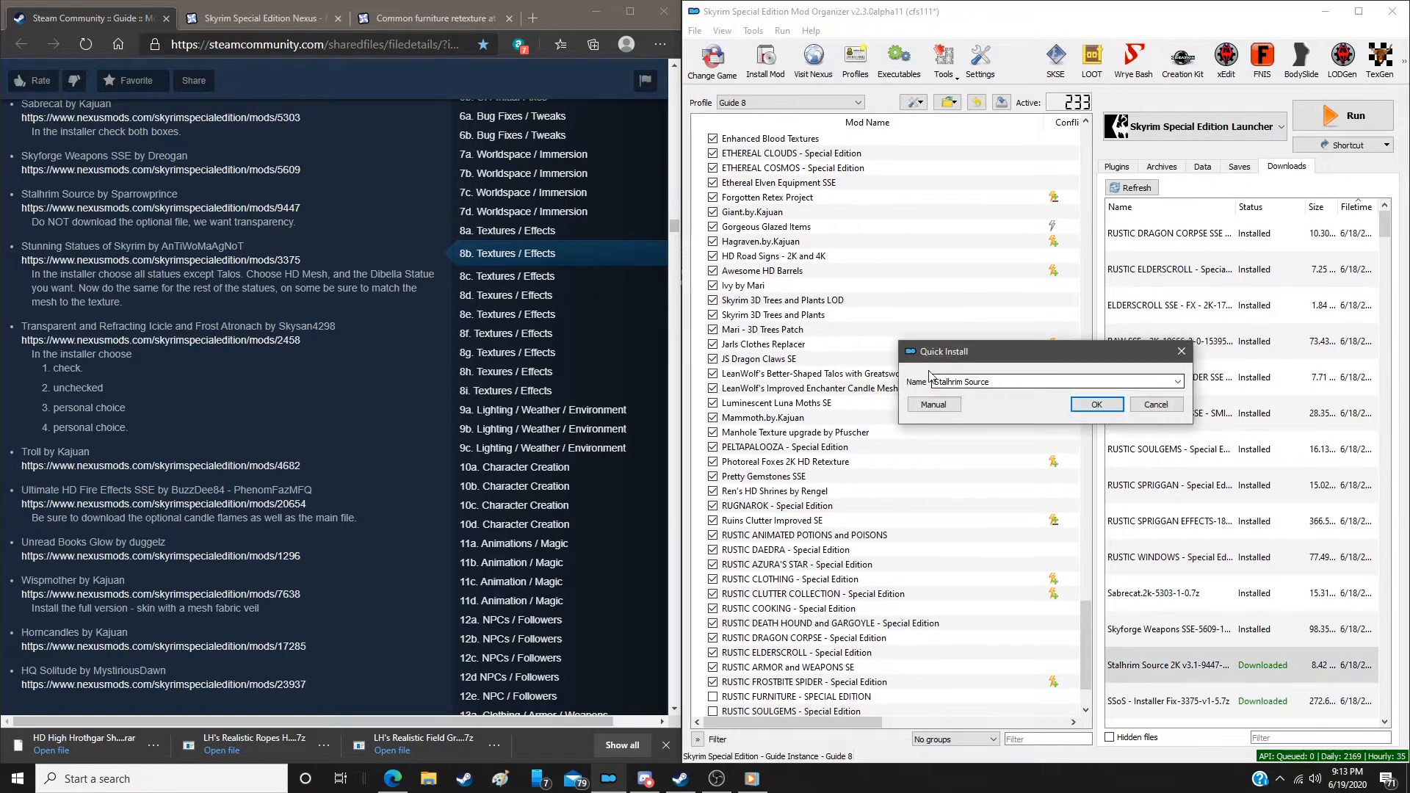
pyautogui.click(946, 404)
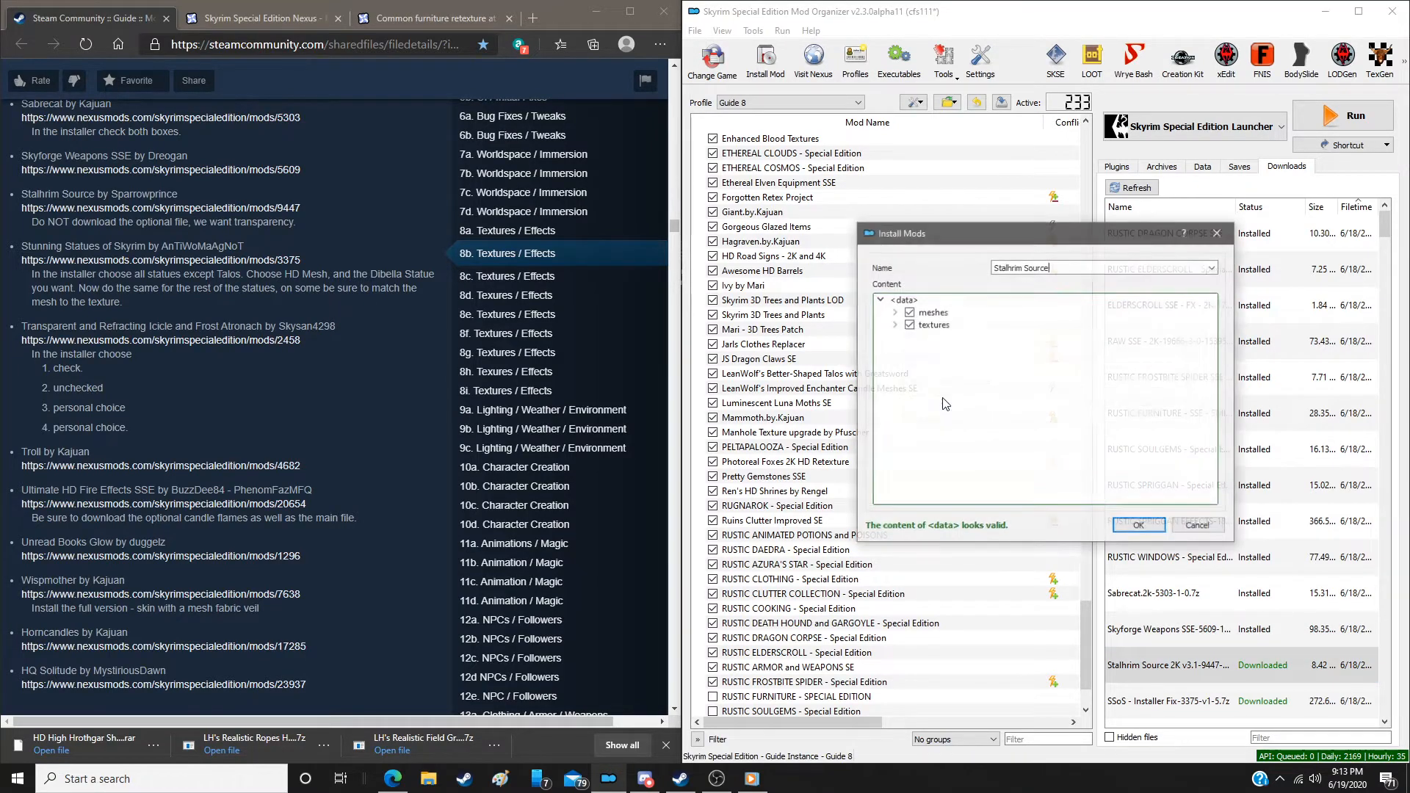
pyautogui.click(1137, 528)
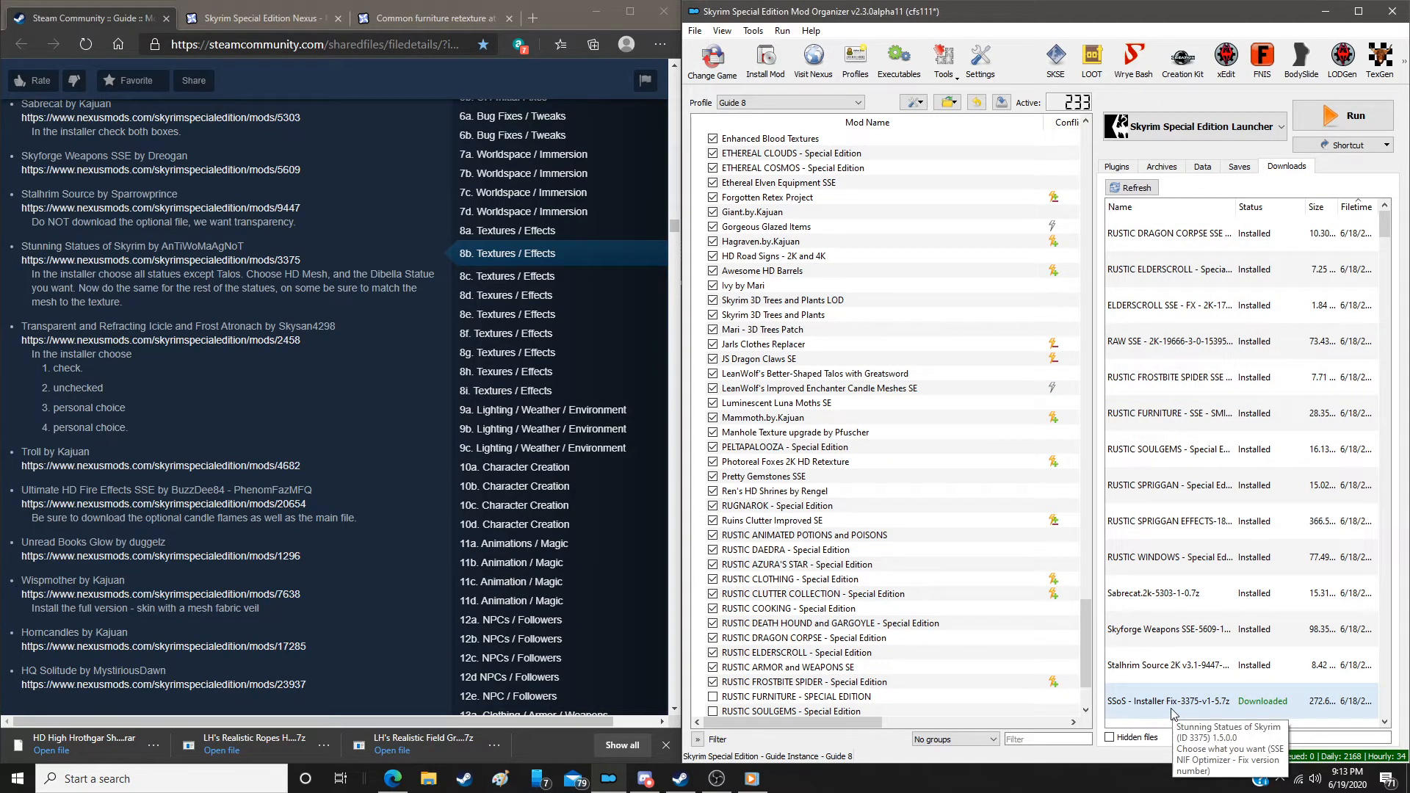
# Start installing Stunning Statues of Skyrim from SSoS - Installer Fix, selecting every statue except Terrific Talos
pyautogui.doubleClick(1173, 711)
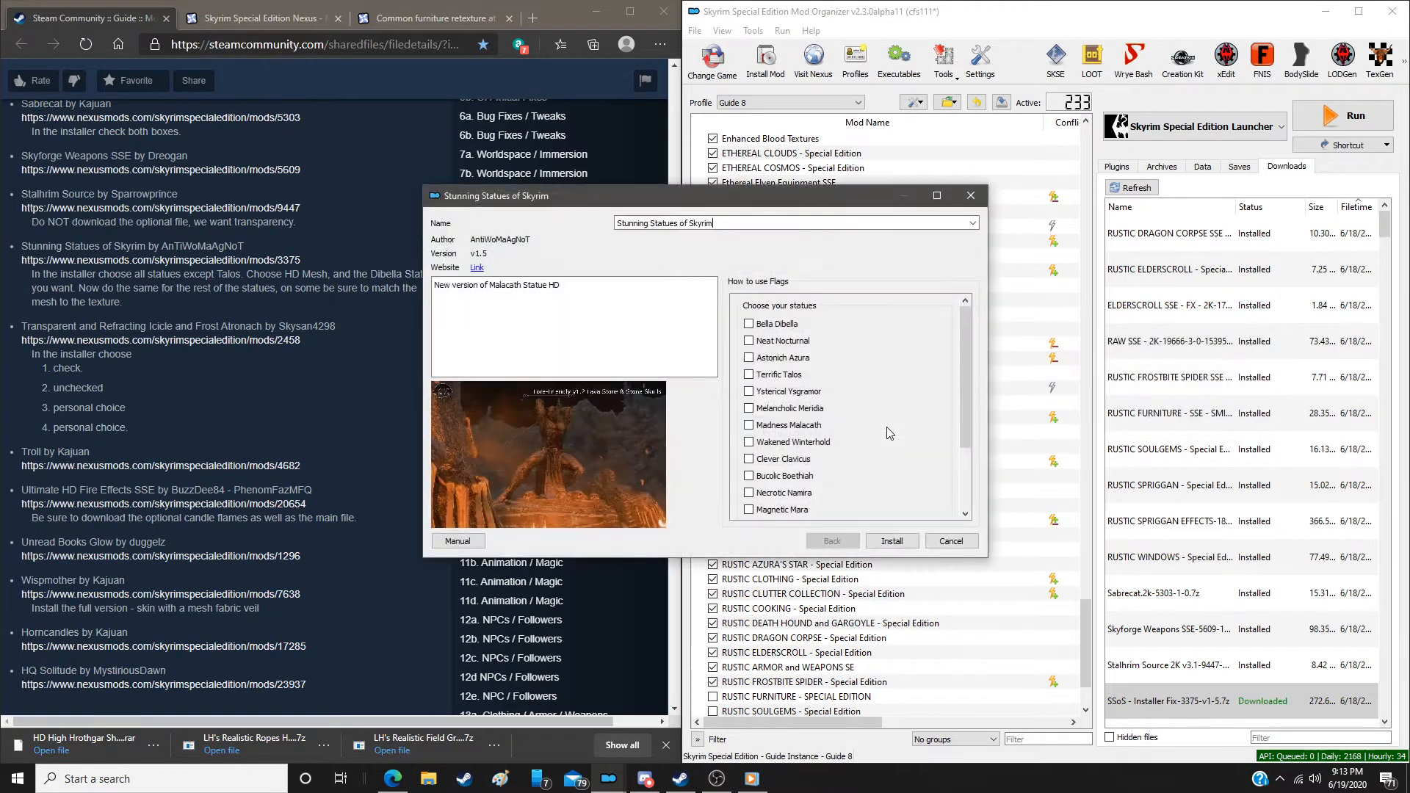
pyautogui.moveTo(765, 201); pyautogui.dragTo(882, 197)
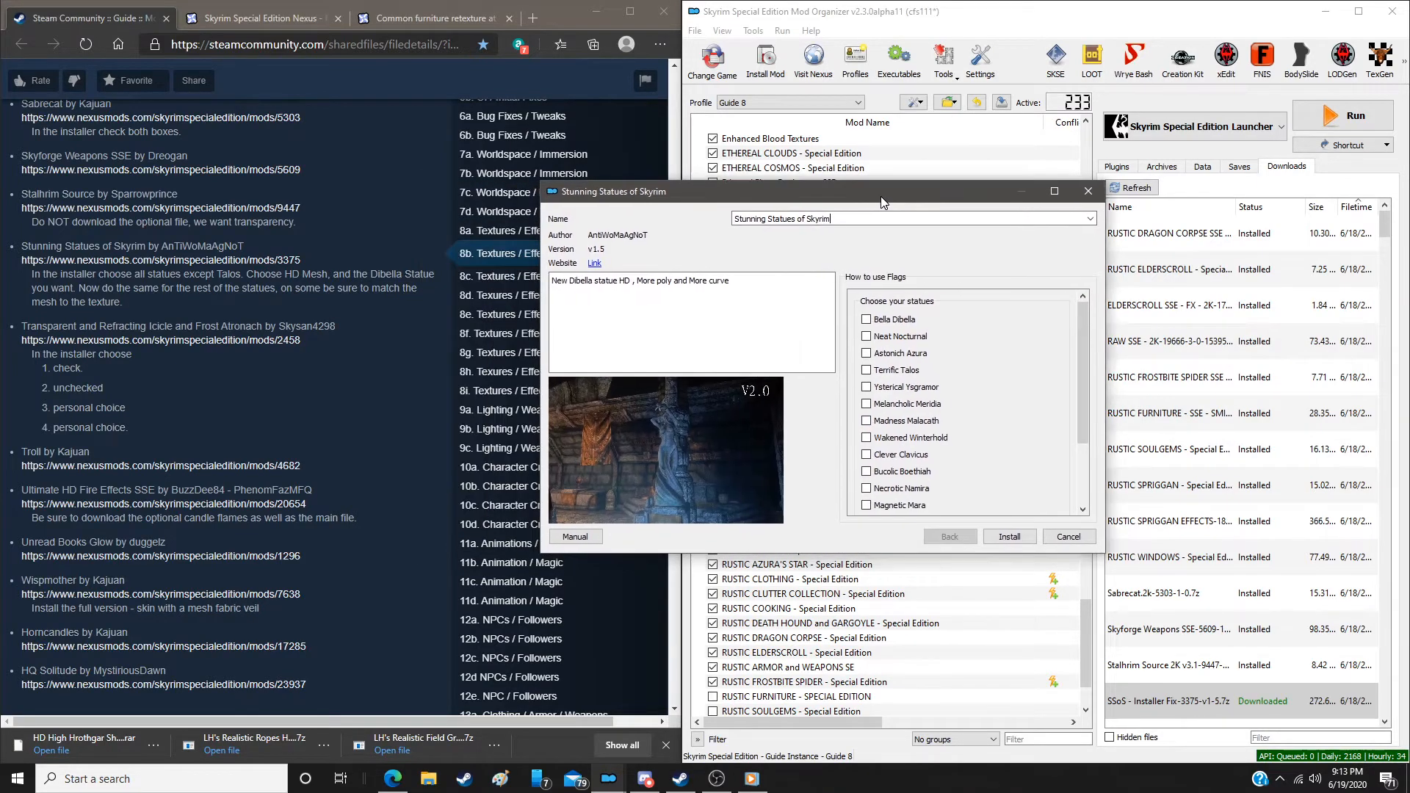
pyautogui.click(866, 320)
pyautogui.click(866, 336)
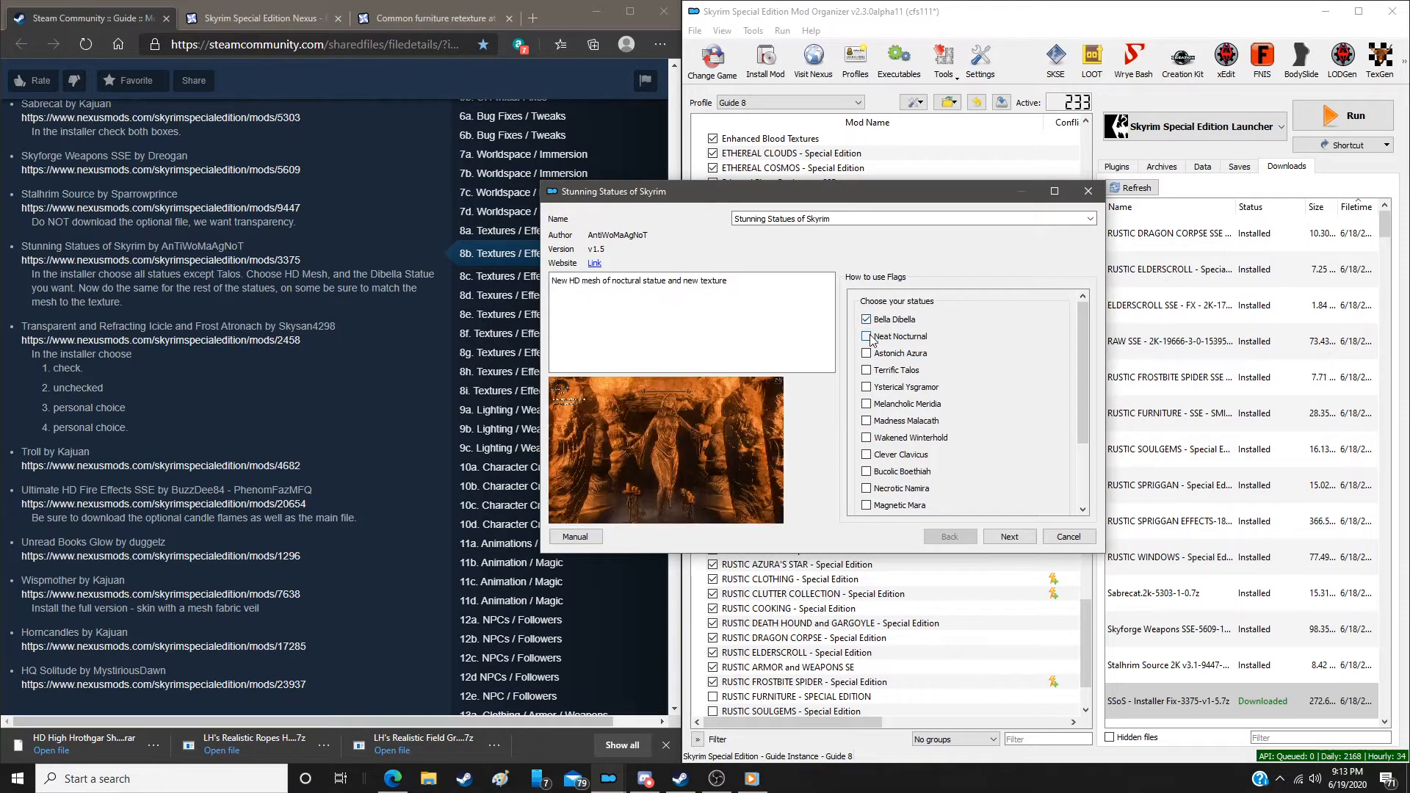
pyautogui.click(867, 387)
pyautogui.click(866, 404)
pyautogui.click(867, 421)
pyautogui.click(867, 438)
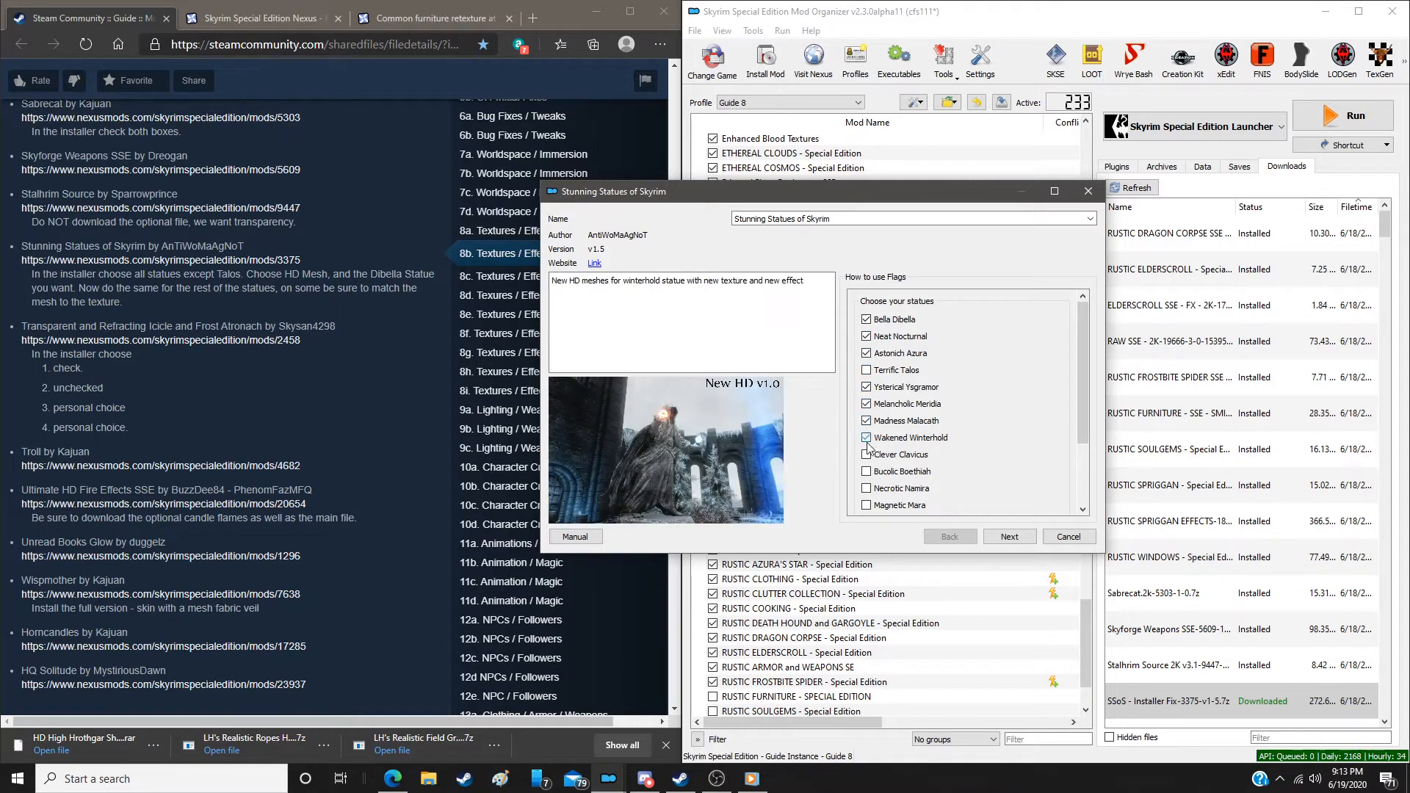
pyautogui.click(866, 455)
pyautogui.click(867, 471)
pyautogui.click(867, 488)
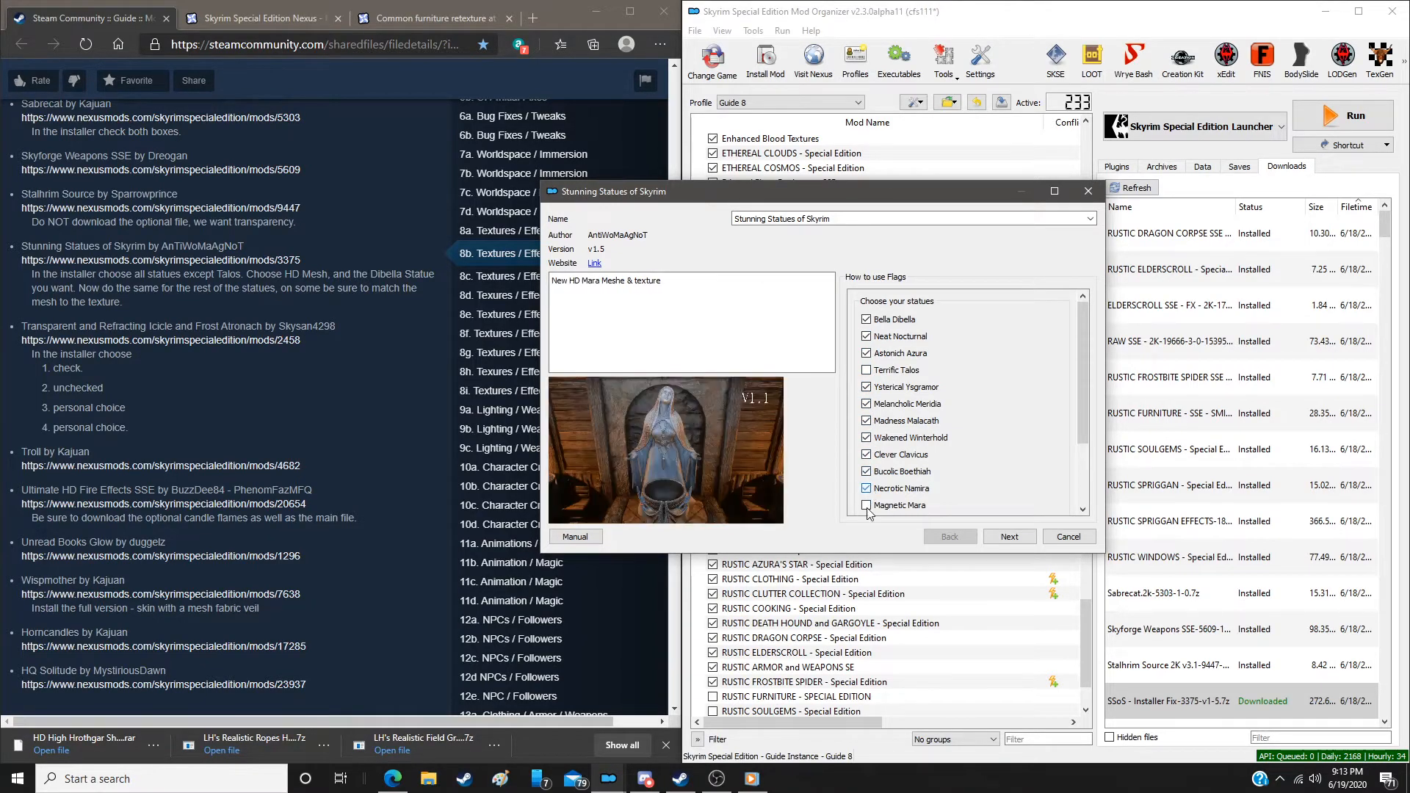
pyautogui.scroll(-2, 931, 474)
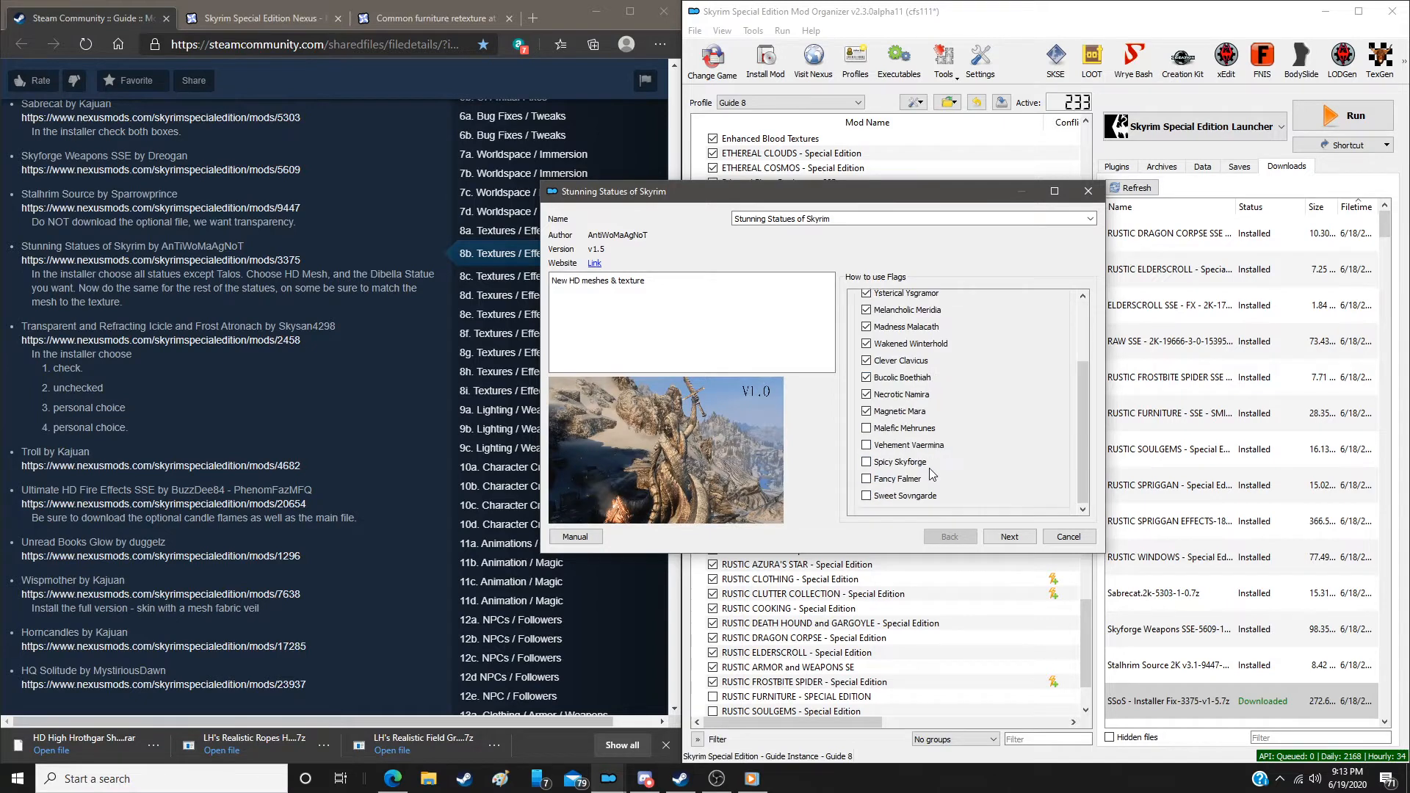
pyautogui.click(866, 428)
pyautogui.click(867, 445)
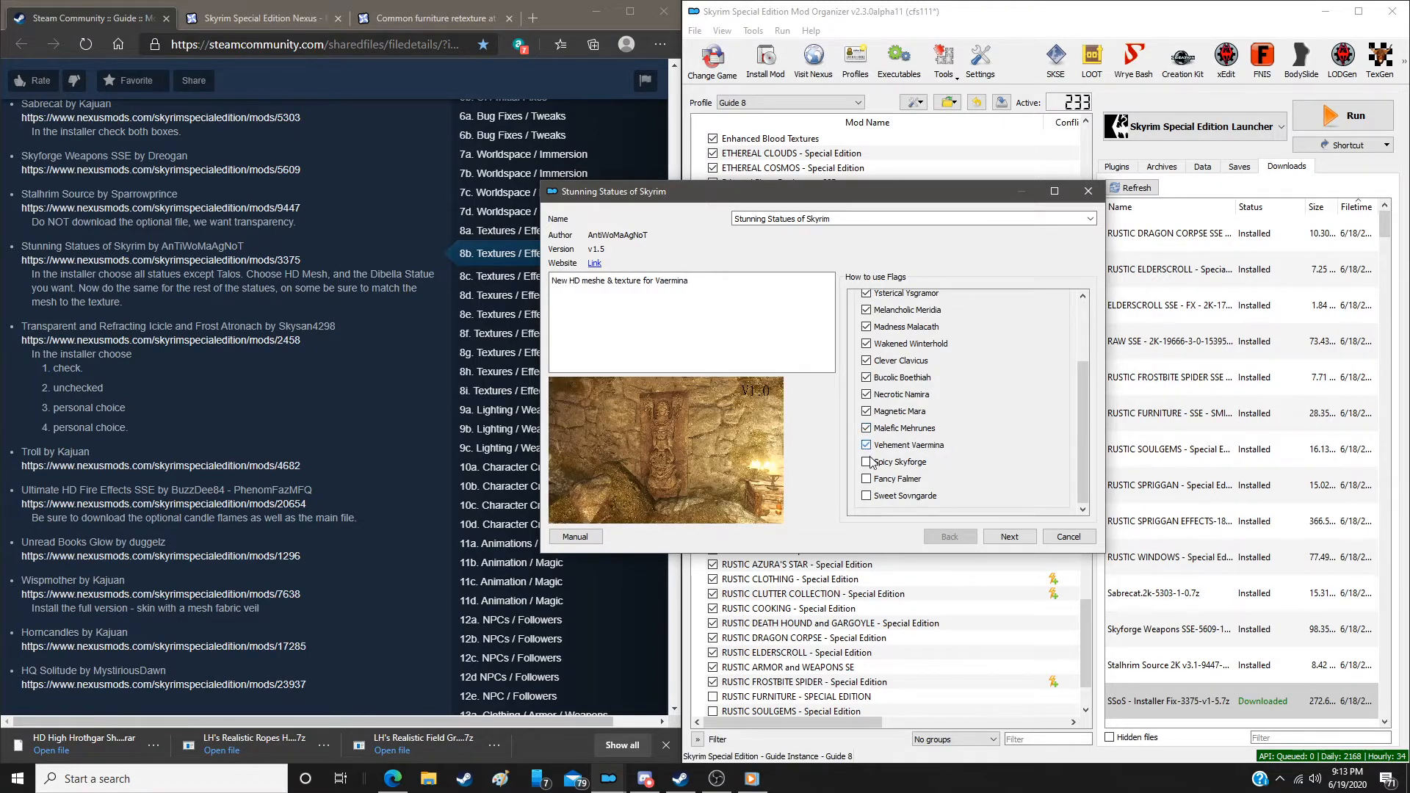
pyautogui.click(867, 462)
pyautogui.click(867, 479)
pyautogui.click(867, 495)
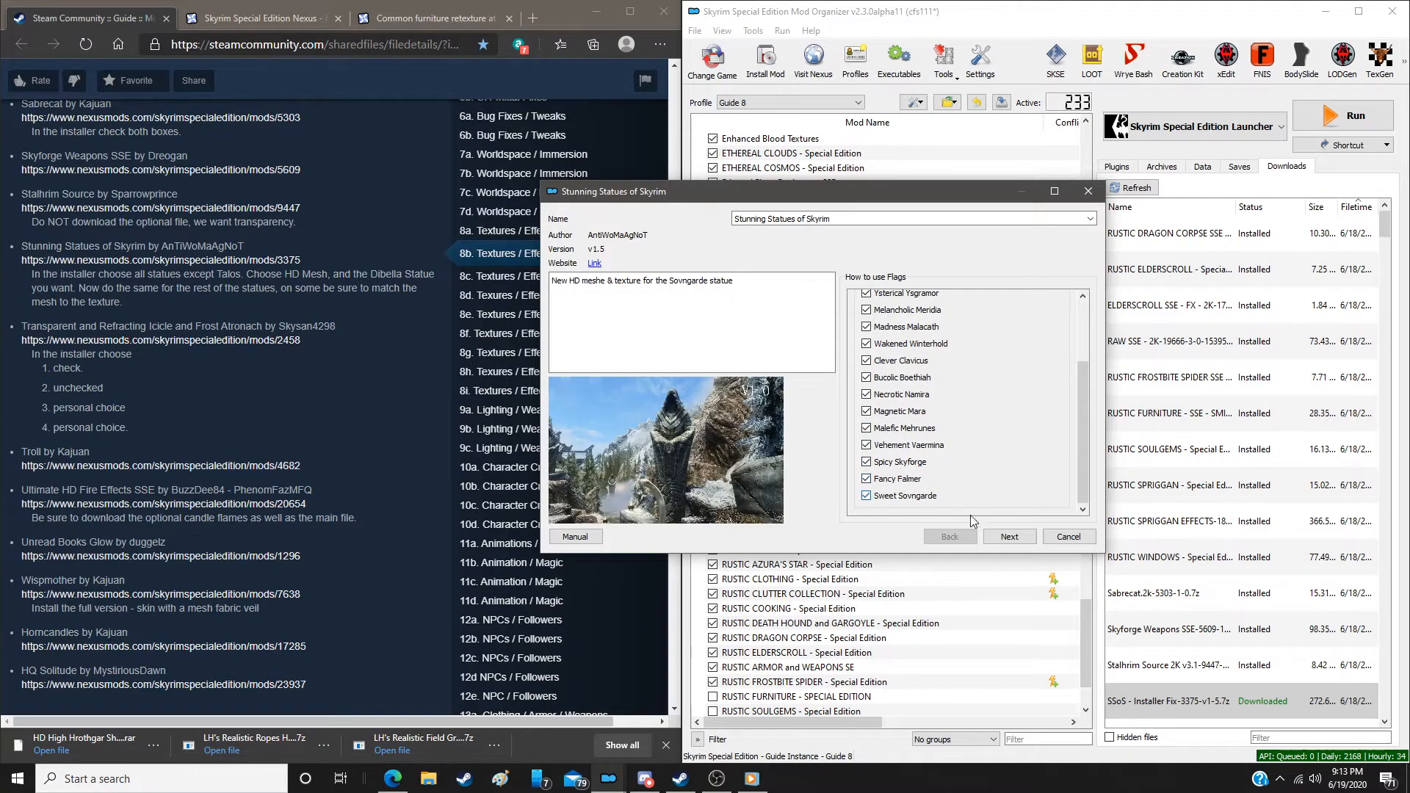
pyautogui.click(1009, 536)
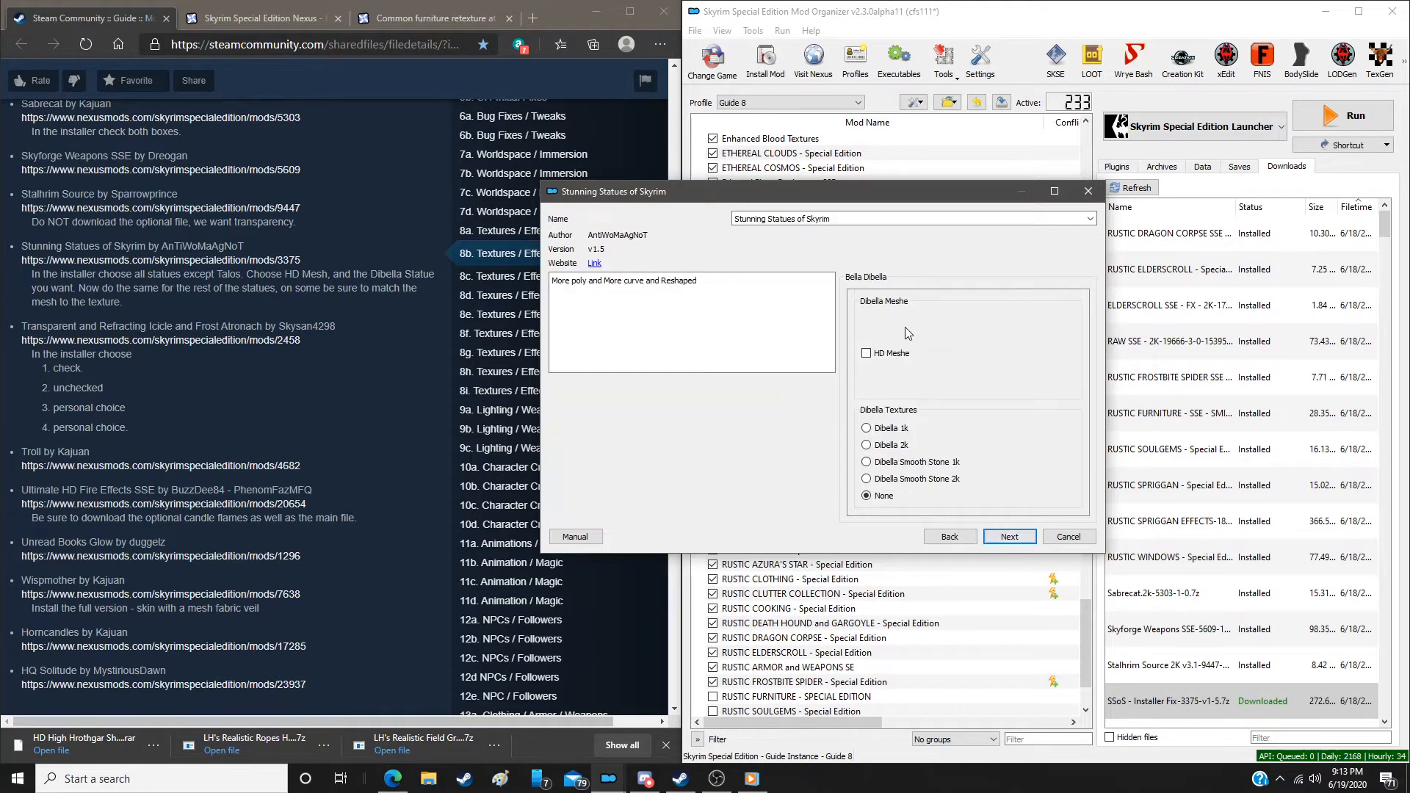
# Choose the HD mesh for the Dibella statue, and the HD mesh with the Nocturnal Porphyry 2k texture for Nocturnal
pyautogui.click(866, 355)
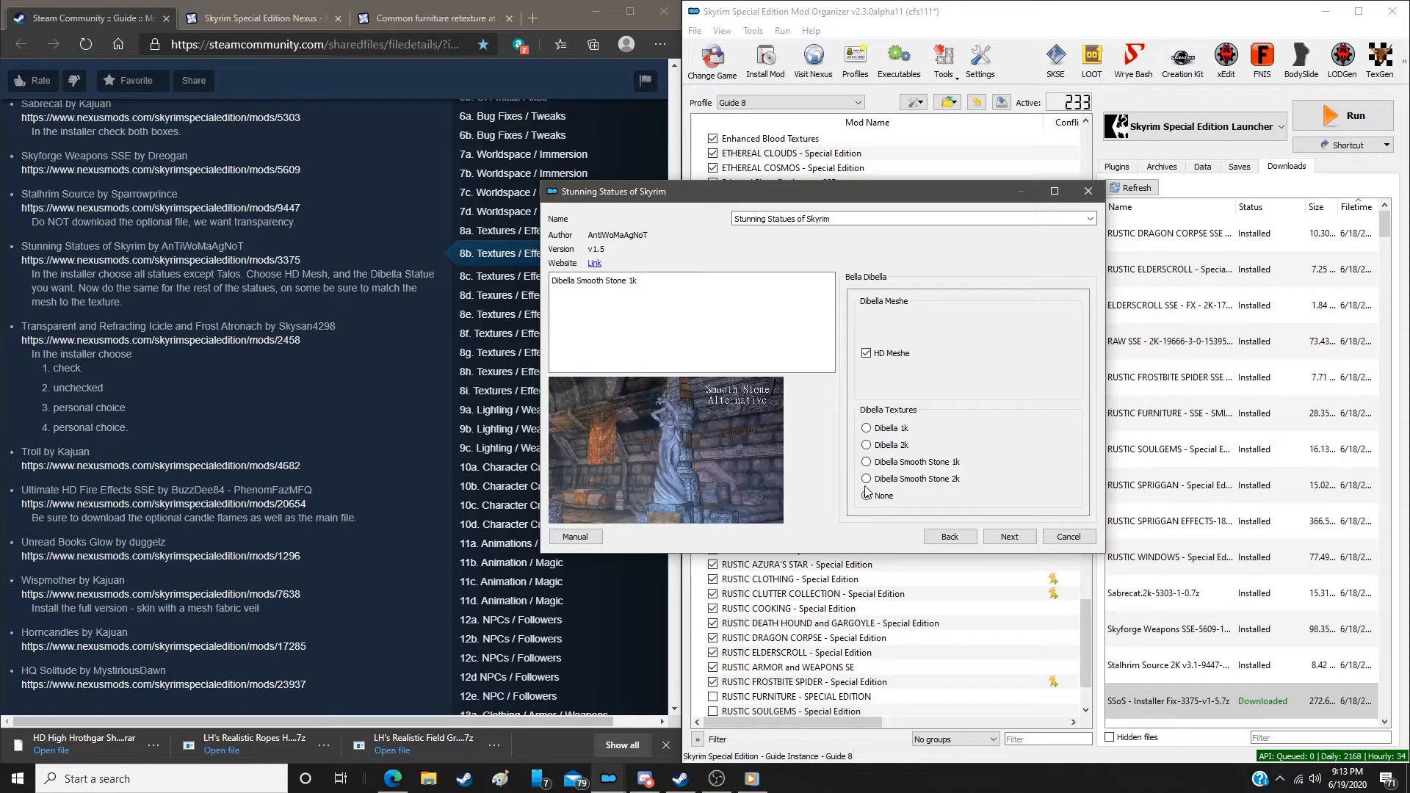
pyautogui.click(1009, 536)
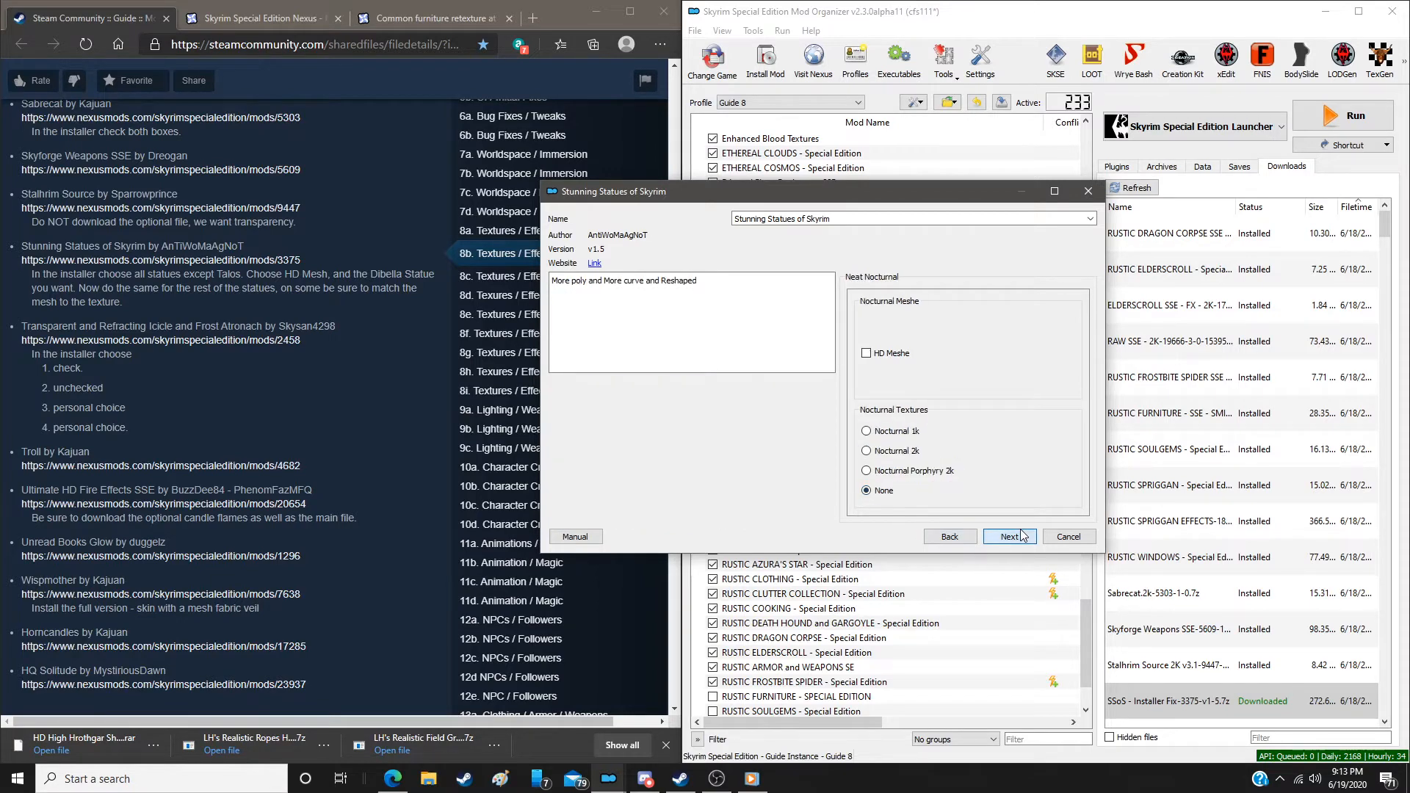
pyautogui.click(866, 354)
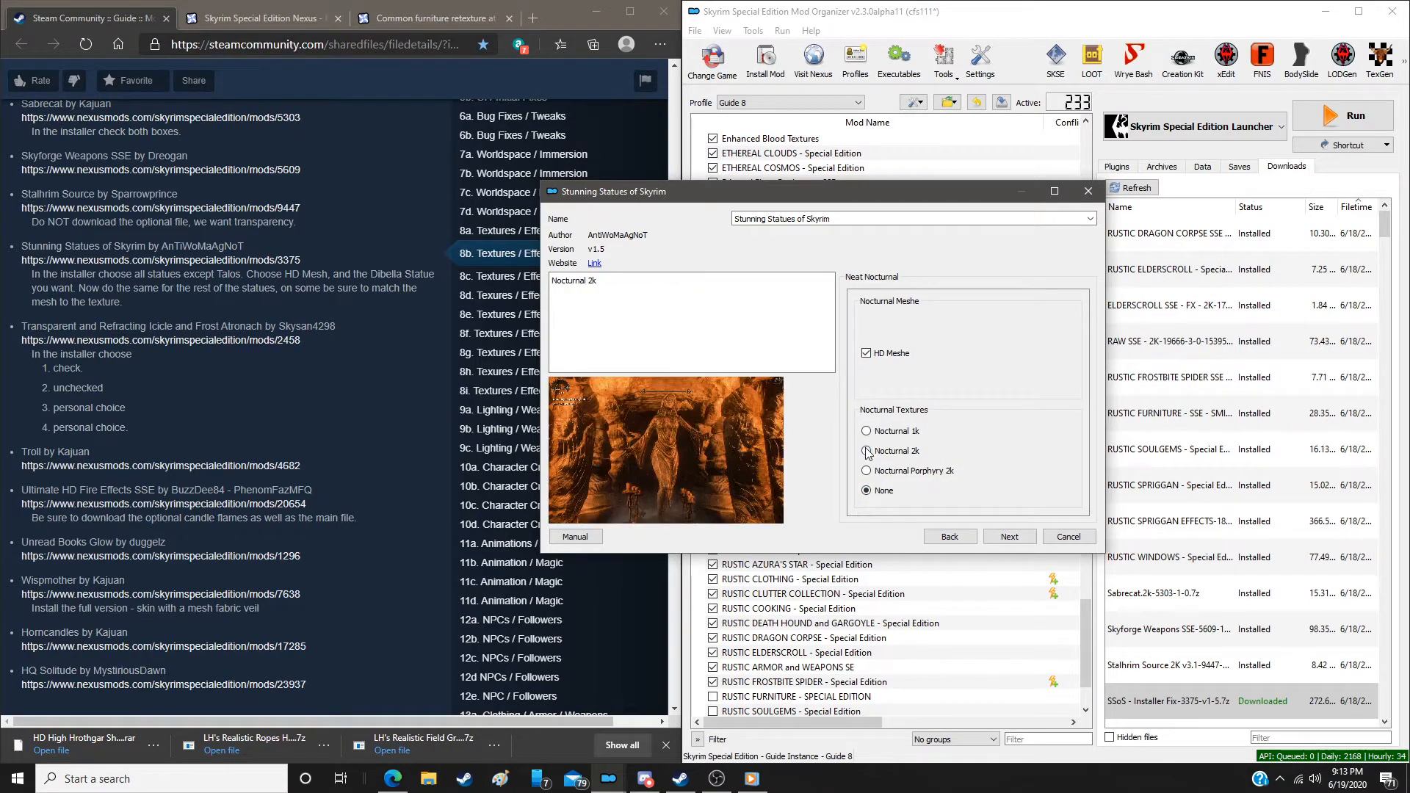
pyautogui.click(866, 472)
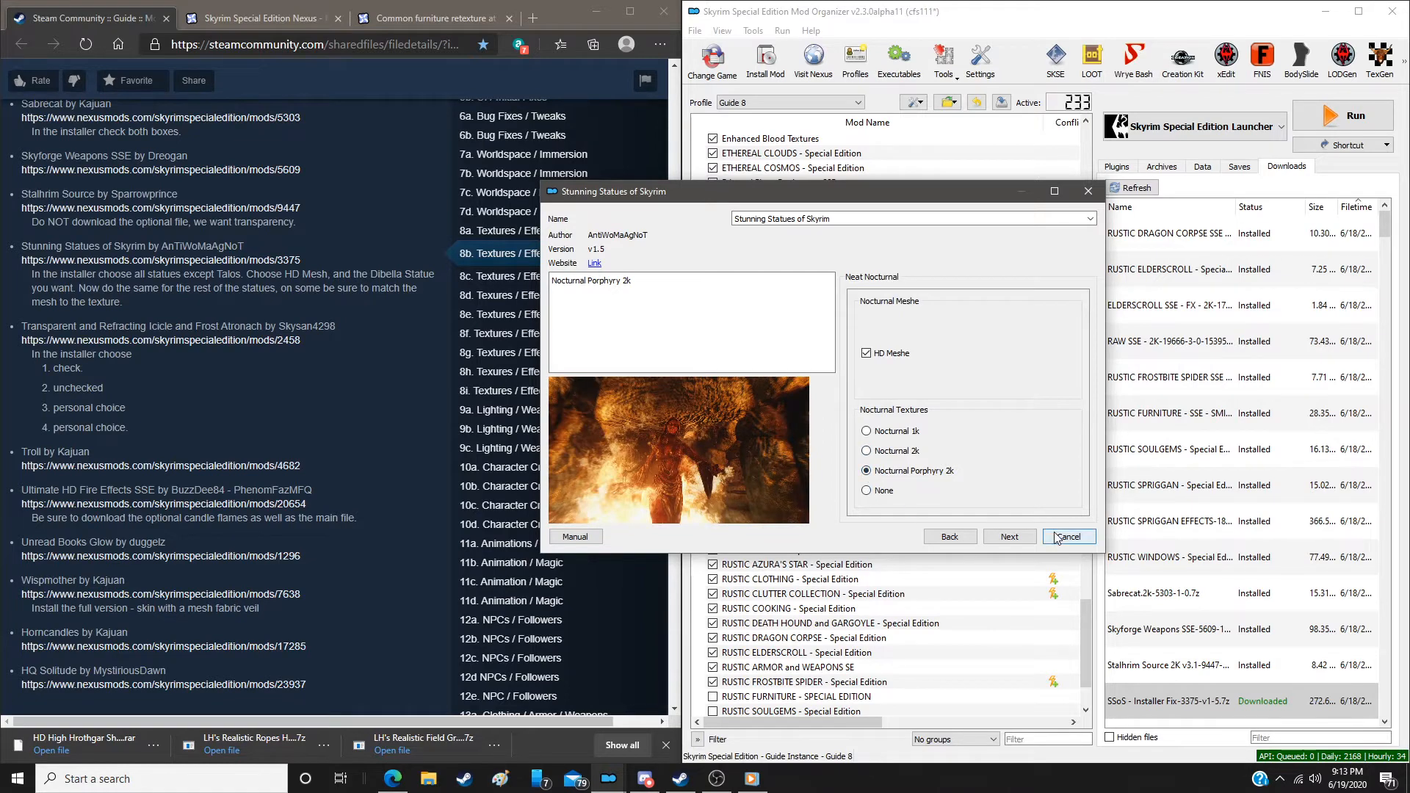
pyautogui.click(1018, 540)
# Choose HD meshes for the Azura and Ysgramor statues, with the Azura 2k and Ysgramor 2k textures
pyautogui.click(870, 354)
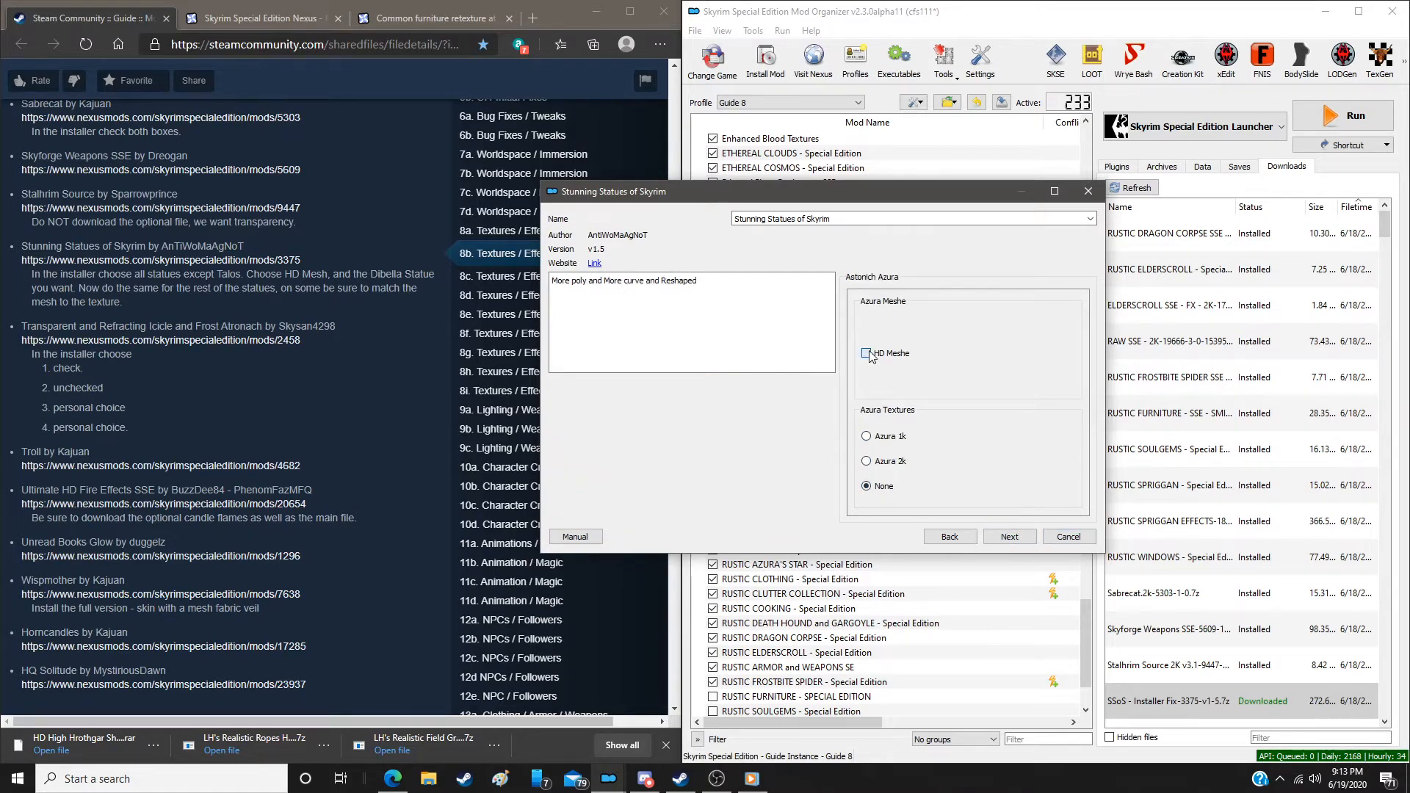
pyautogui.click(868, 461)
pyautogui.click(1009, 537)
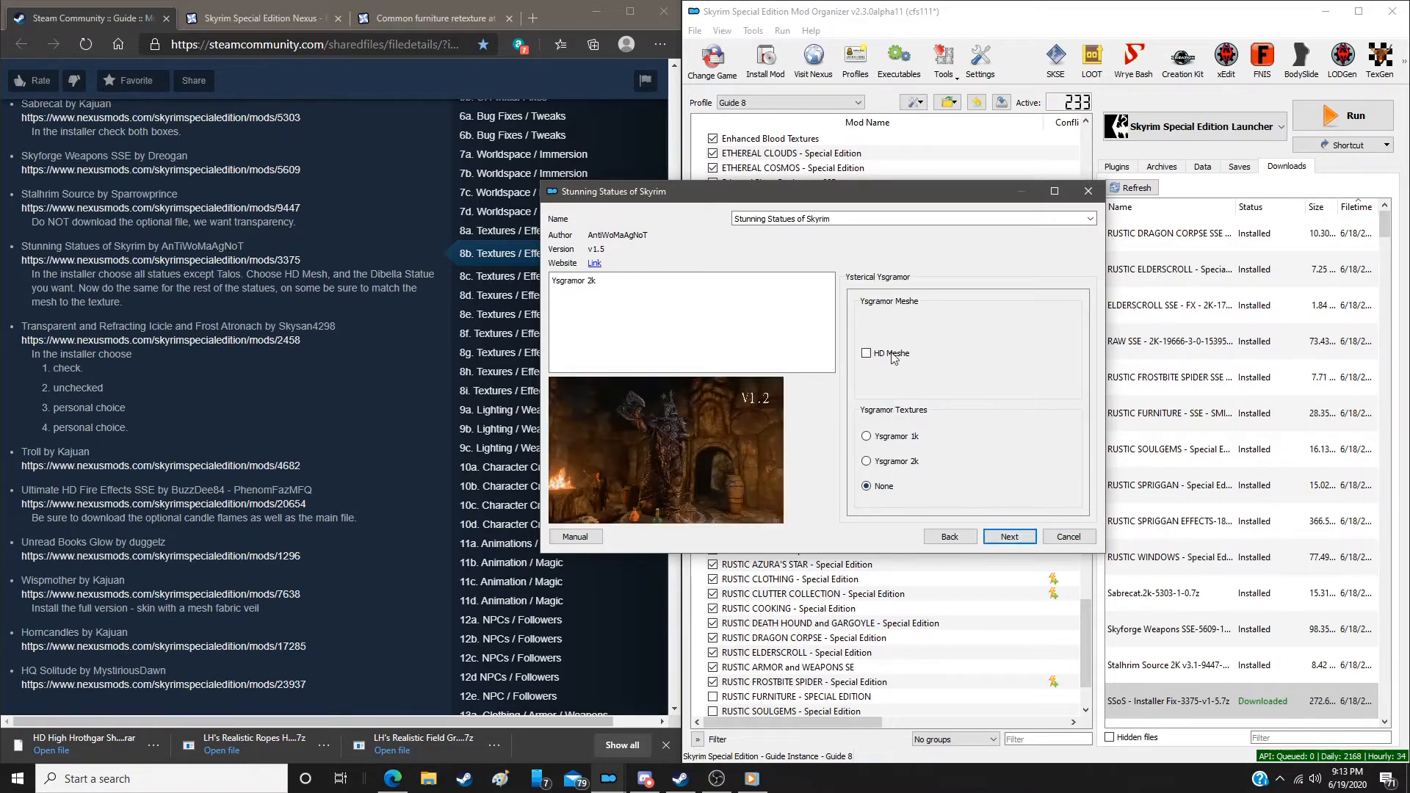
pyautogui.click(867, 353)
pyautogui.click(866, 460)
pyautogui.click(1009, 536)
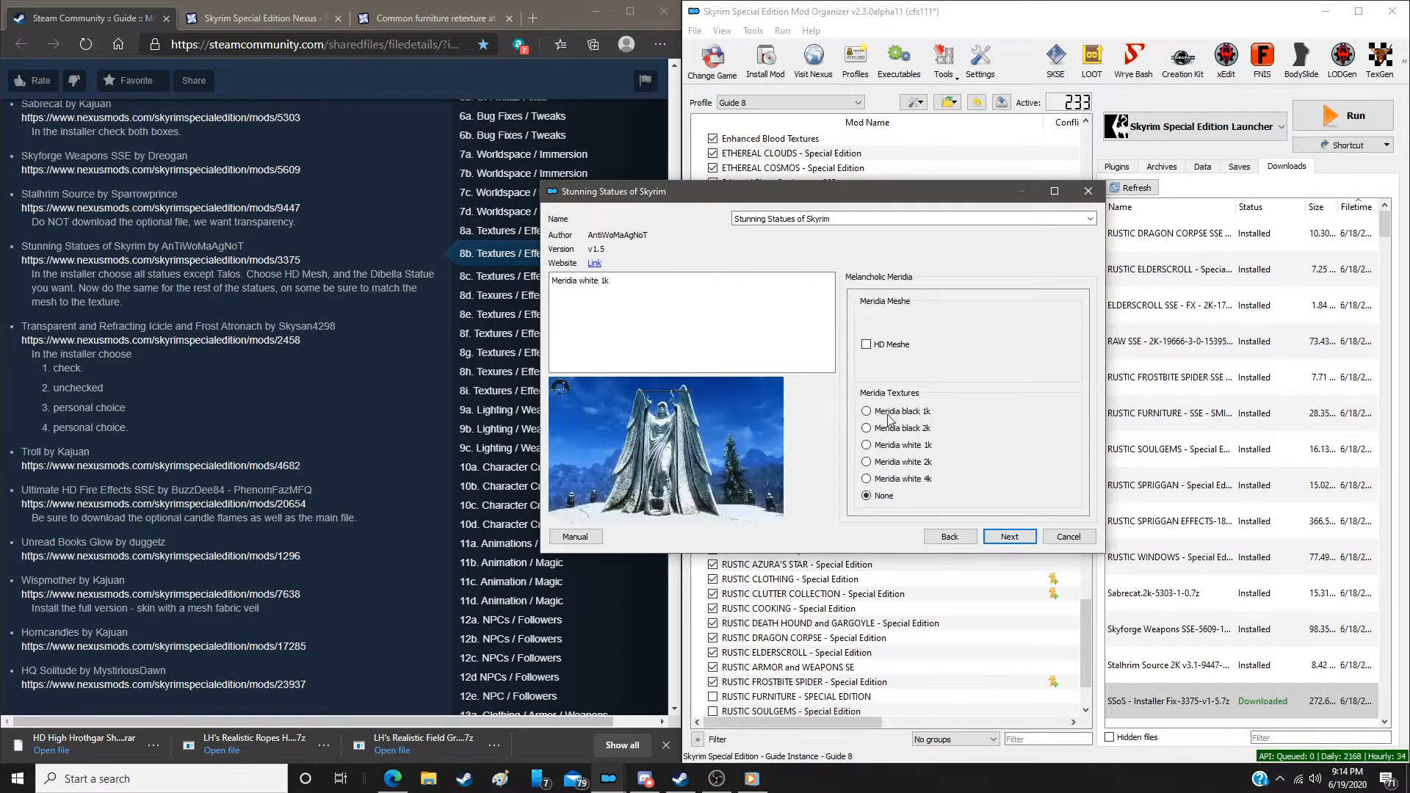
# Choose the HD mesh for the Meridia statue and the HD glow mesh for lava texture for Malacath
pyautogui.click(867, 344)
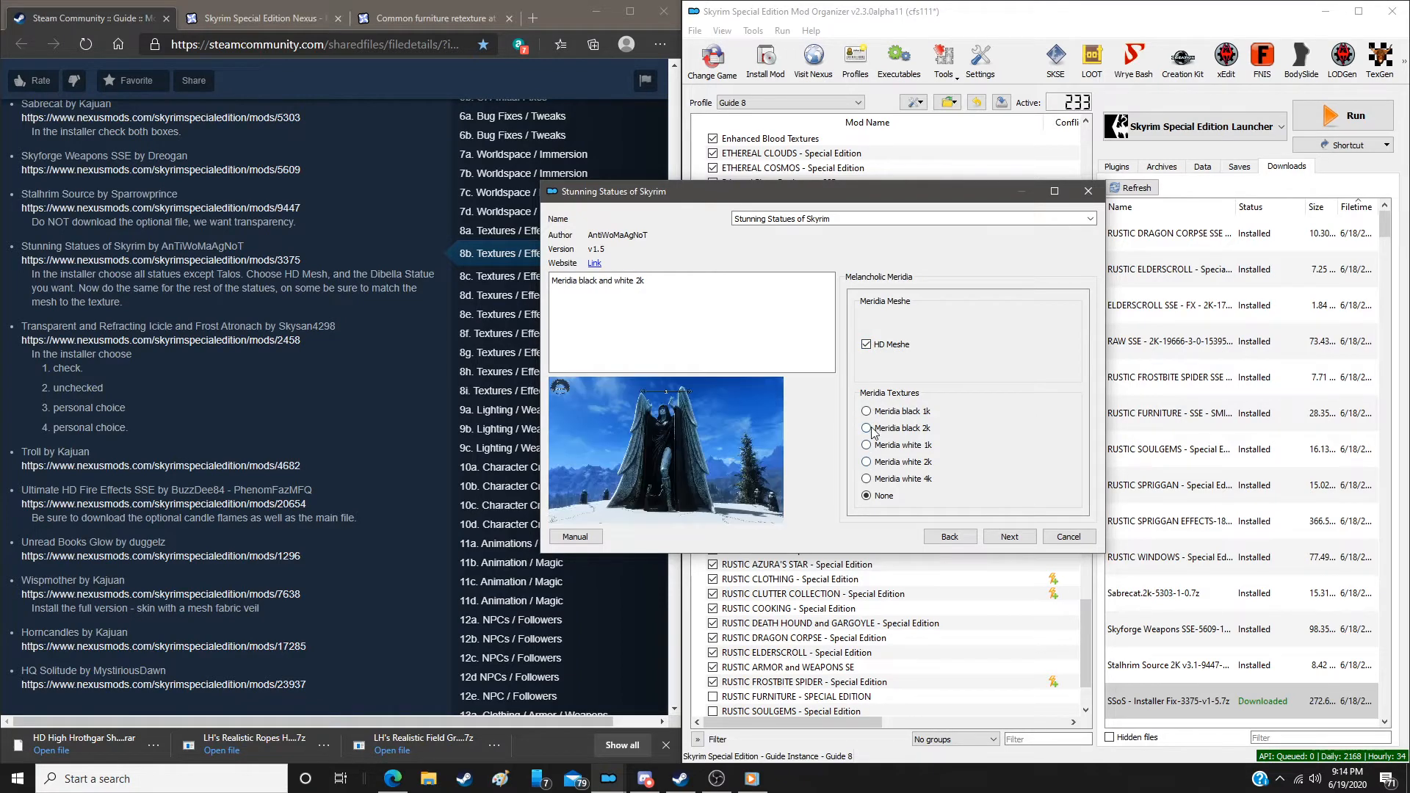
pyautogui.click(1009, 536)
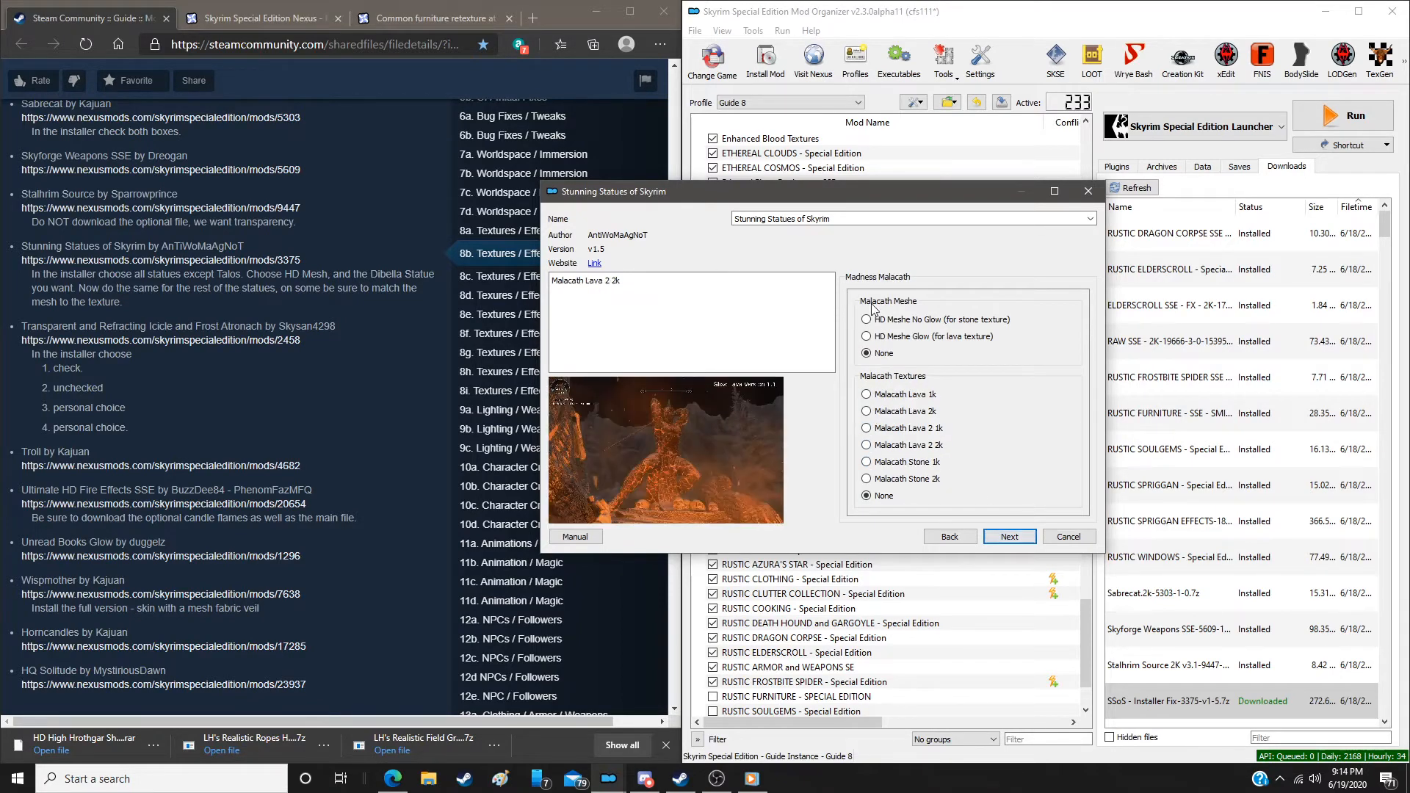
pyautogui.click(866, 336)
pyautogui.click(1009, 537)
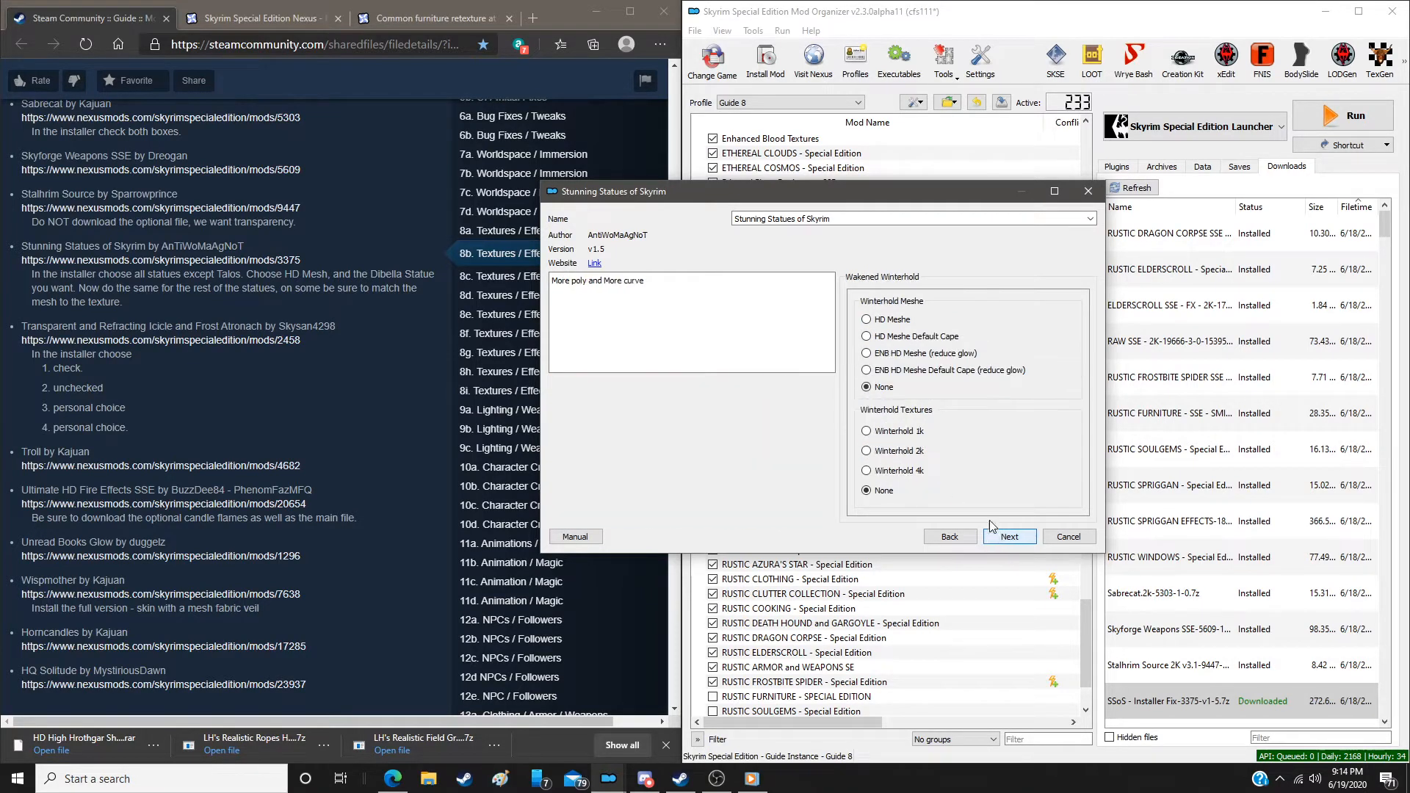
# Choose the ENB HD mesh (reduce glow) for the Winterhold statue and the HD mesh for Clavicus
pyautogui.click(867, 353)
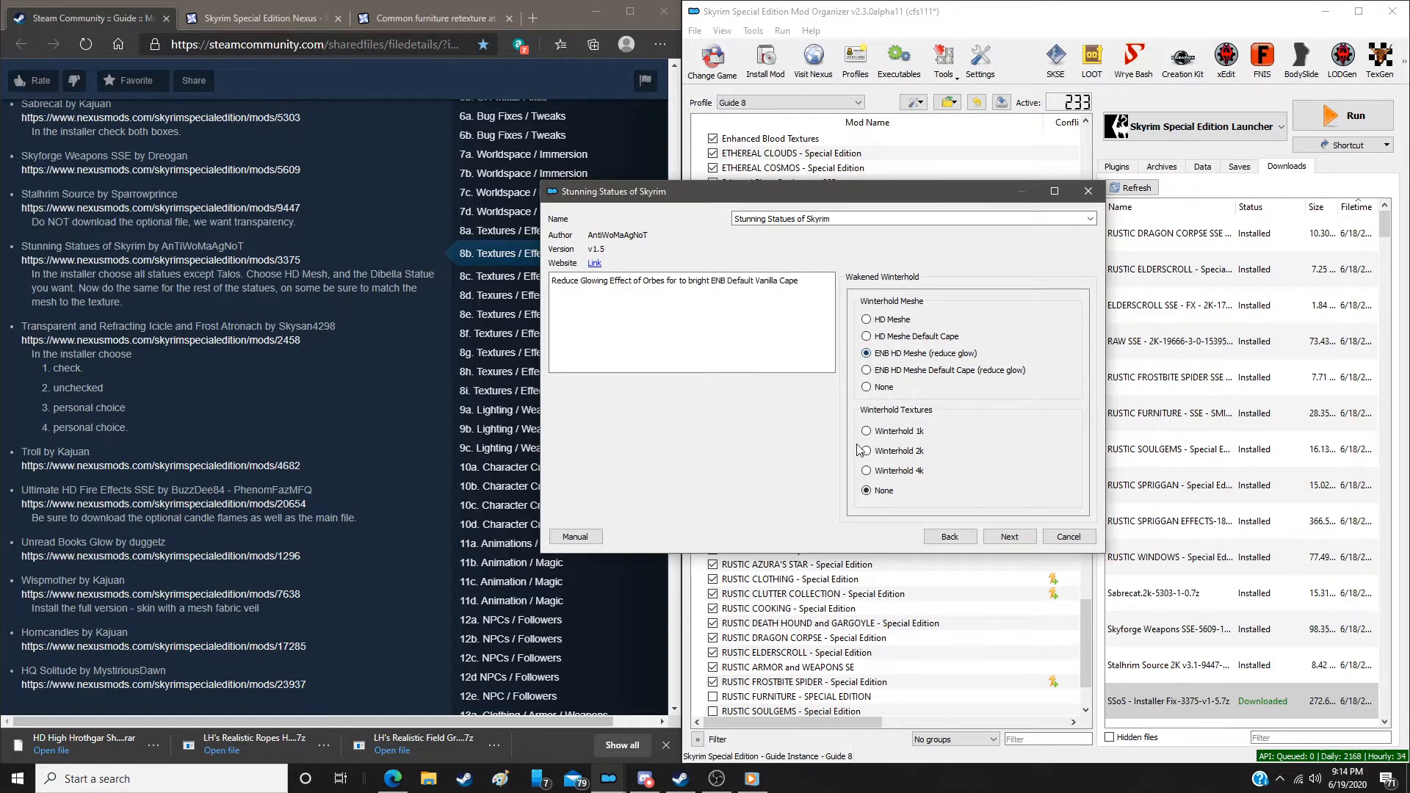
pyautogui.click(998, 536)
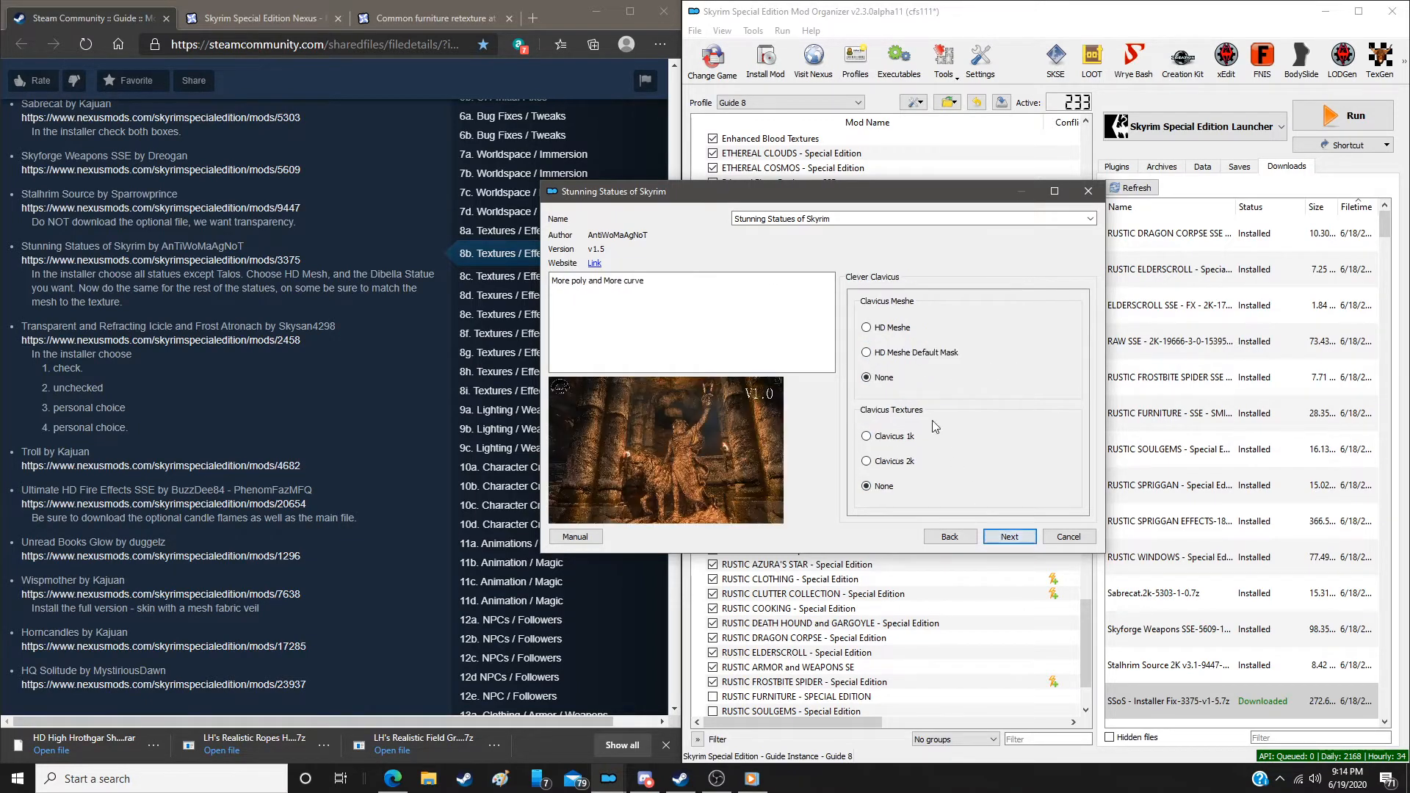
pyautogui.click(868, 330)
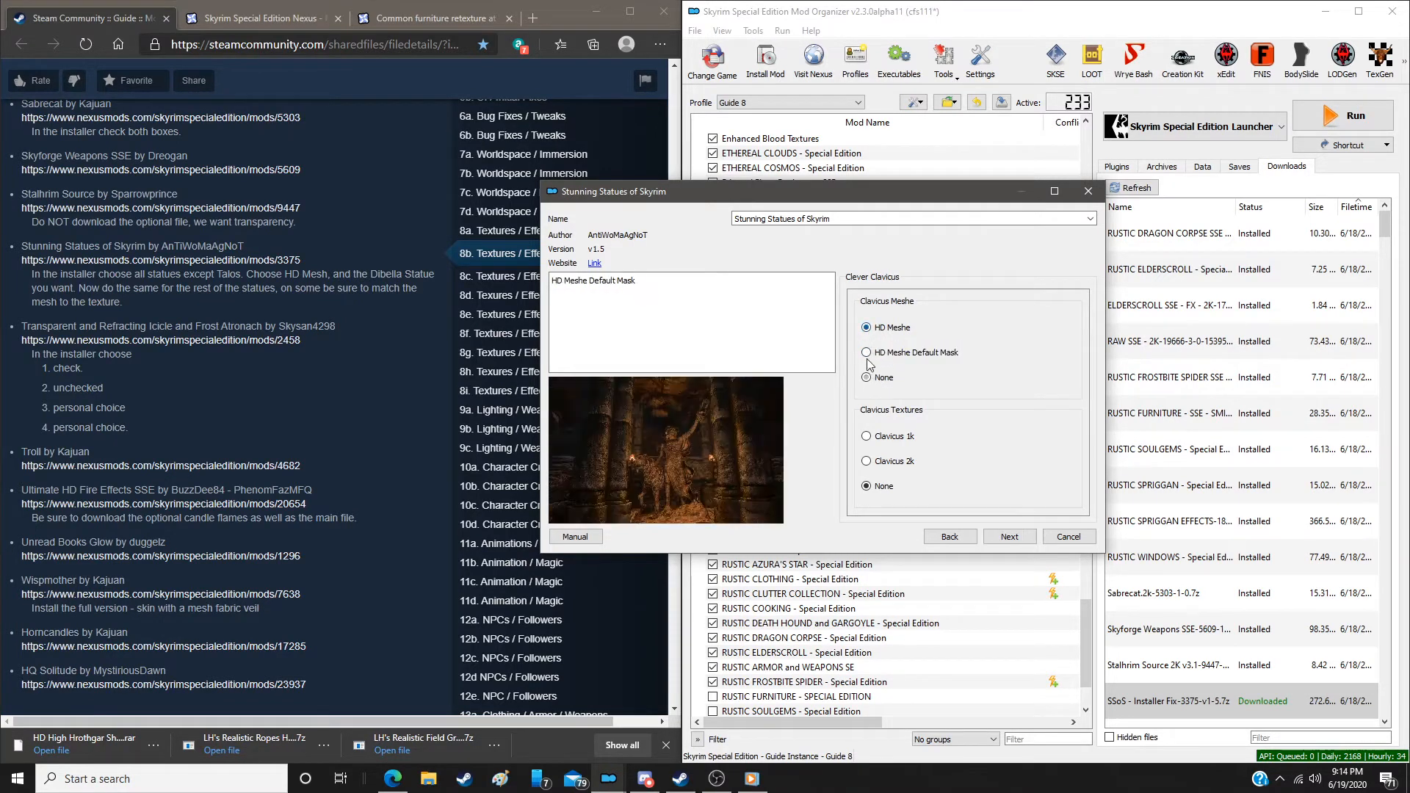
pyautogui.click(1009, 536)
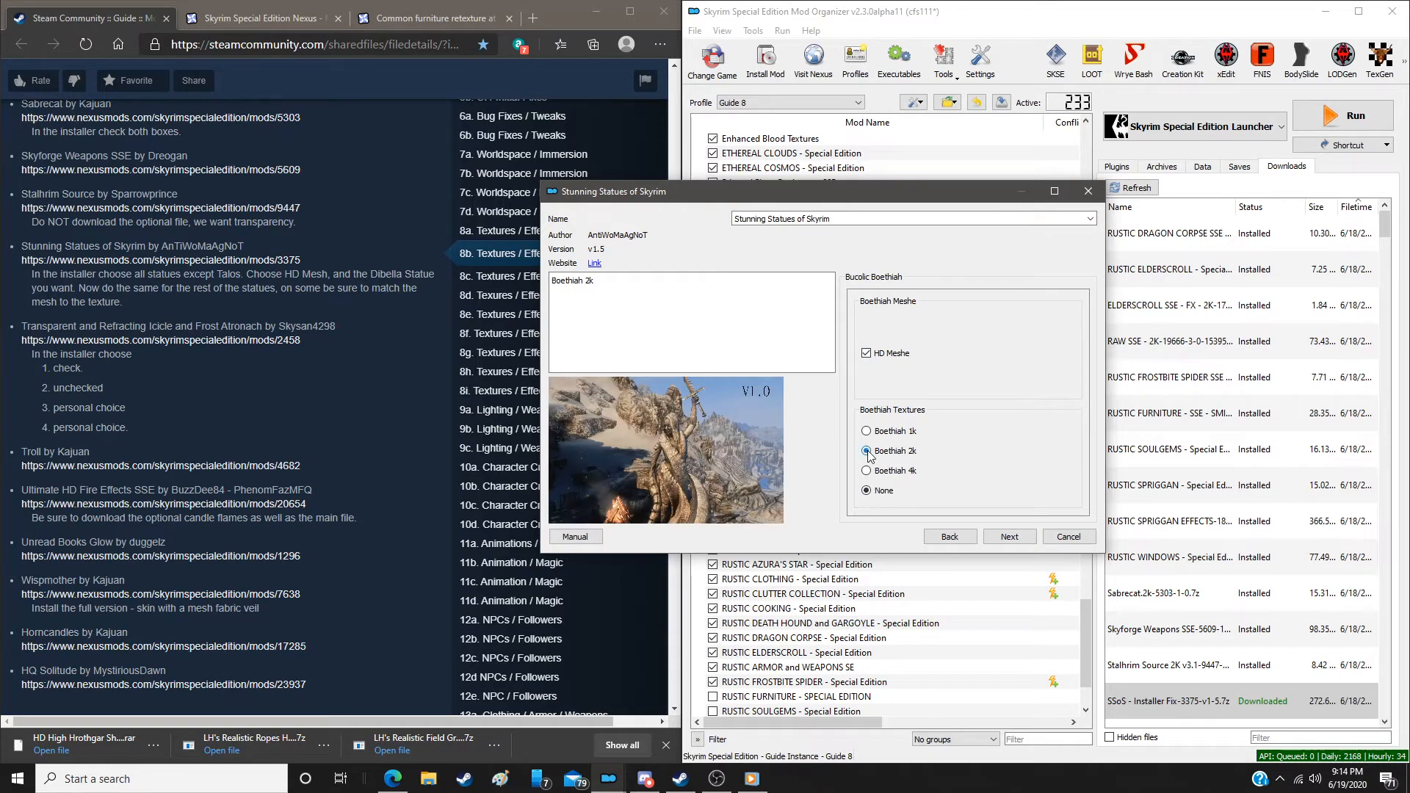
# Choose HD meshes for the Boethiah and Namira statues, with the Boethiah 2k and Namira 2k textures
pyautogui.click(1011, 536)
pyautogui.click(866, 353)
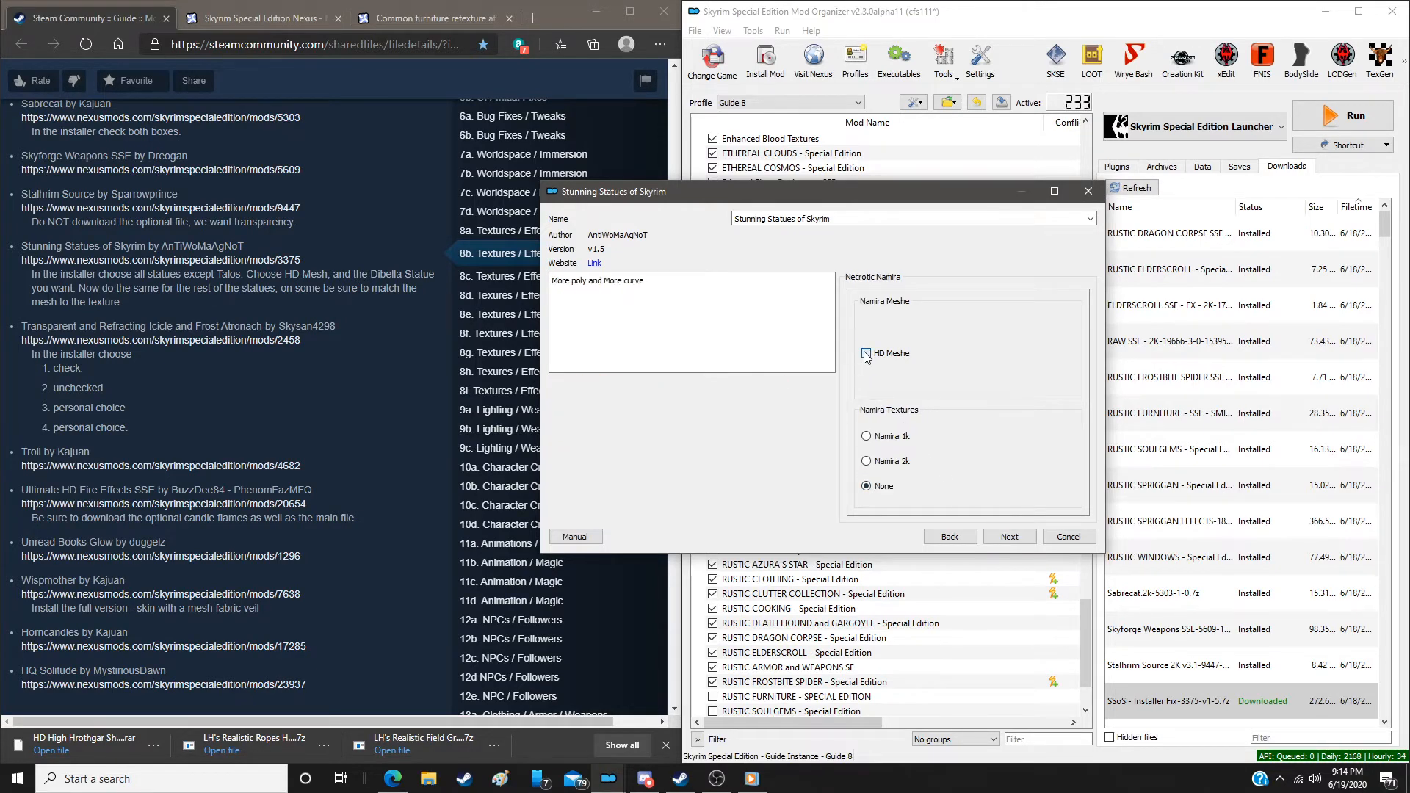
pyautogui.click(867, 462)
pyautogui.click(1009, 536)
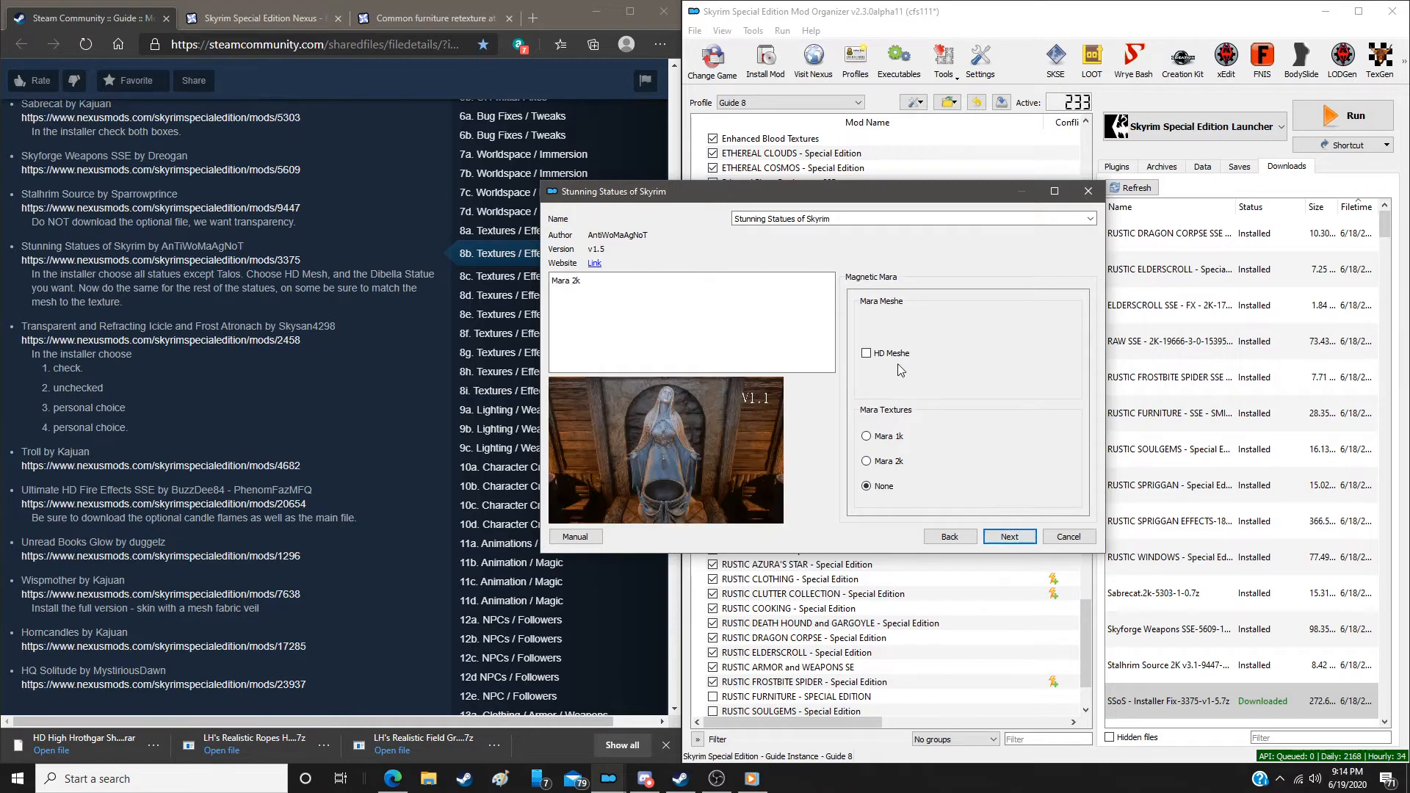
# Choose HD meshes for the Mara and Mehrunes statues, with the Mara 2k and Mehrunes Green 2k textures
pyautogui.click(867, 353)
pyautogui.click(867, 461)
pyautogui.click(1010, 537)
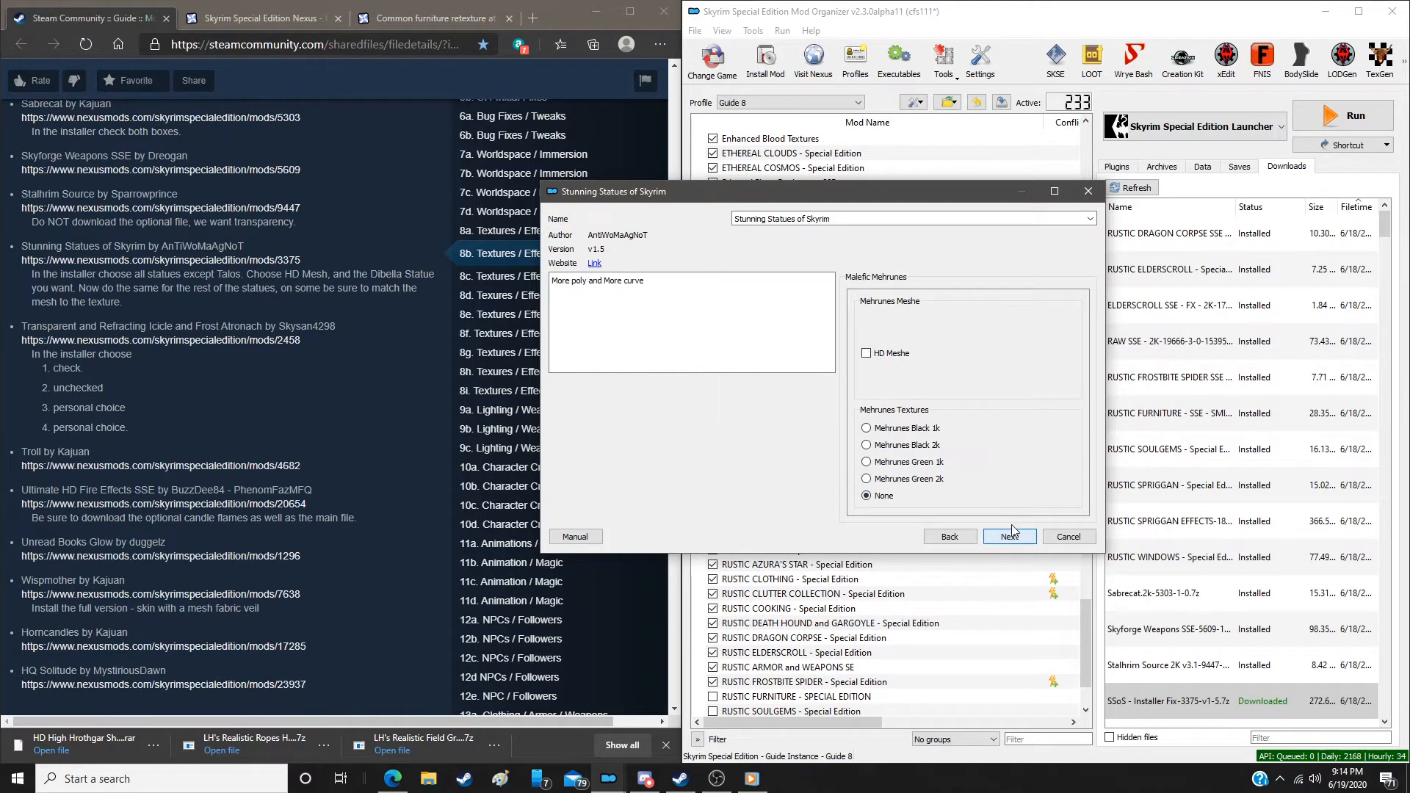
pyautogui.click(867, 354)
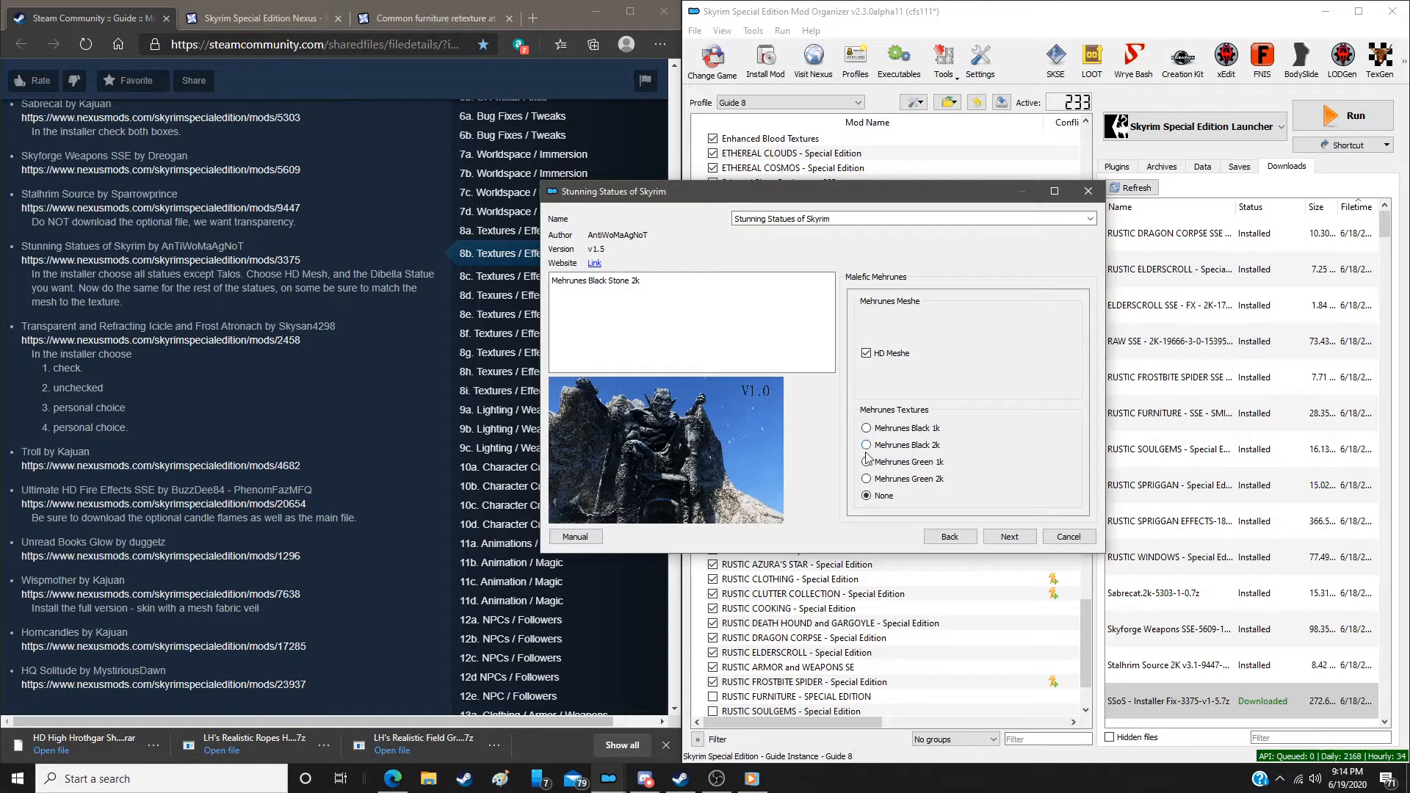
pyautogui.click(866, 479)
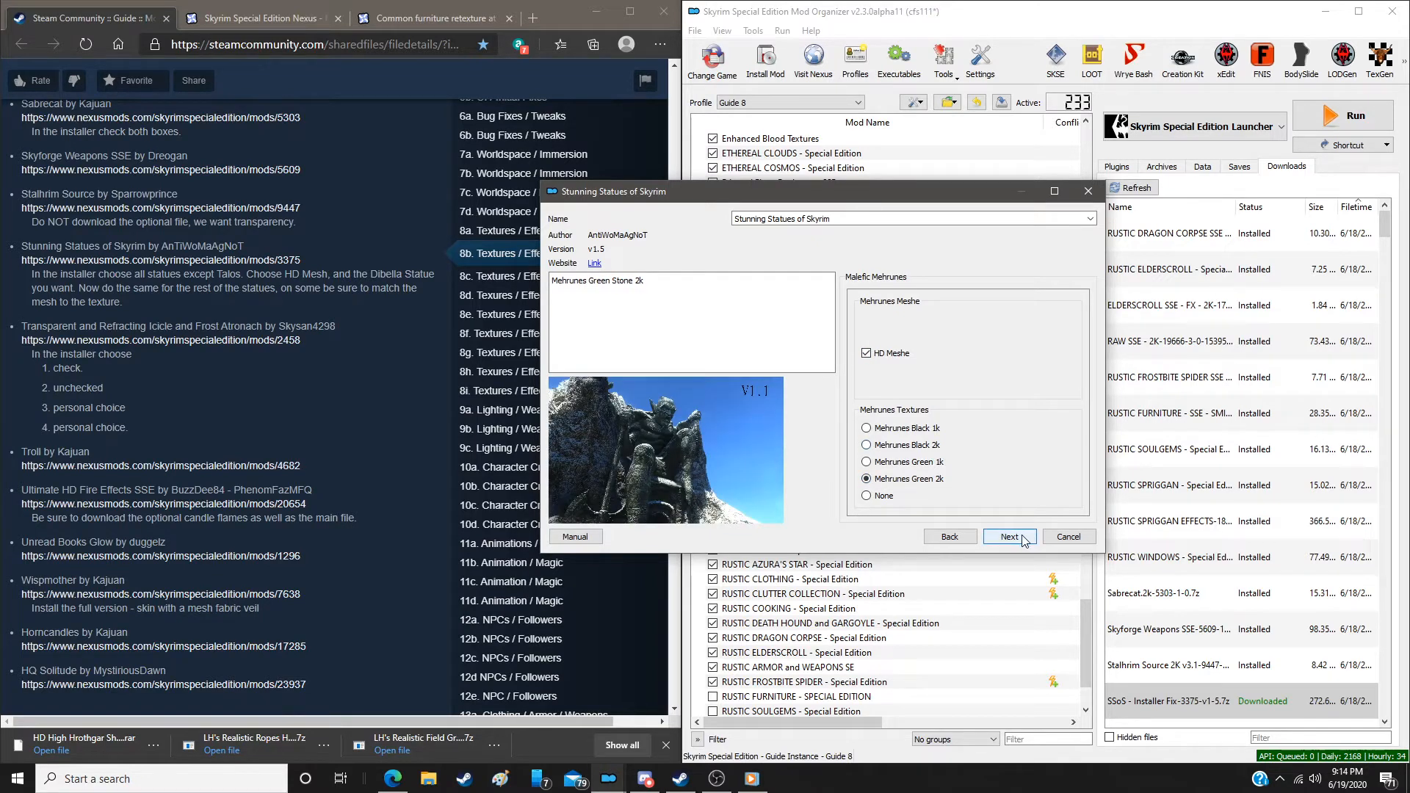
pyautogui.click(1009, 536)
# Choose the HD mesh for the Vaermina statue and the Skyforge Steel 2k texture for the Skyforge
pyautogui.click(867, 353)
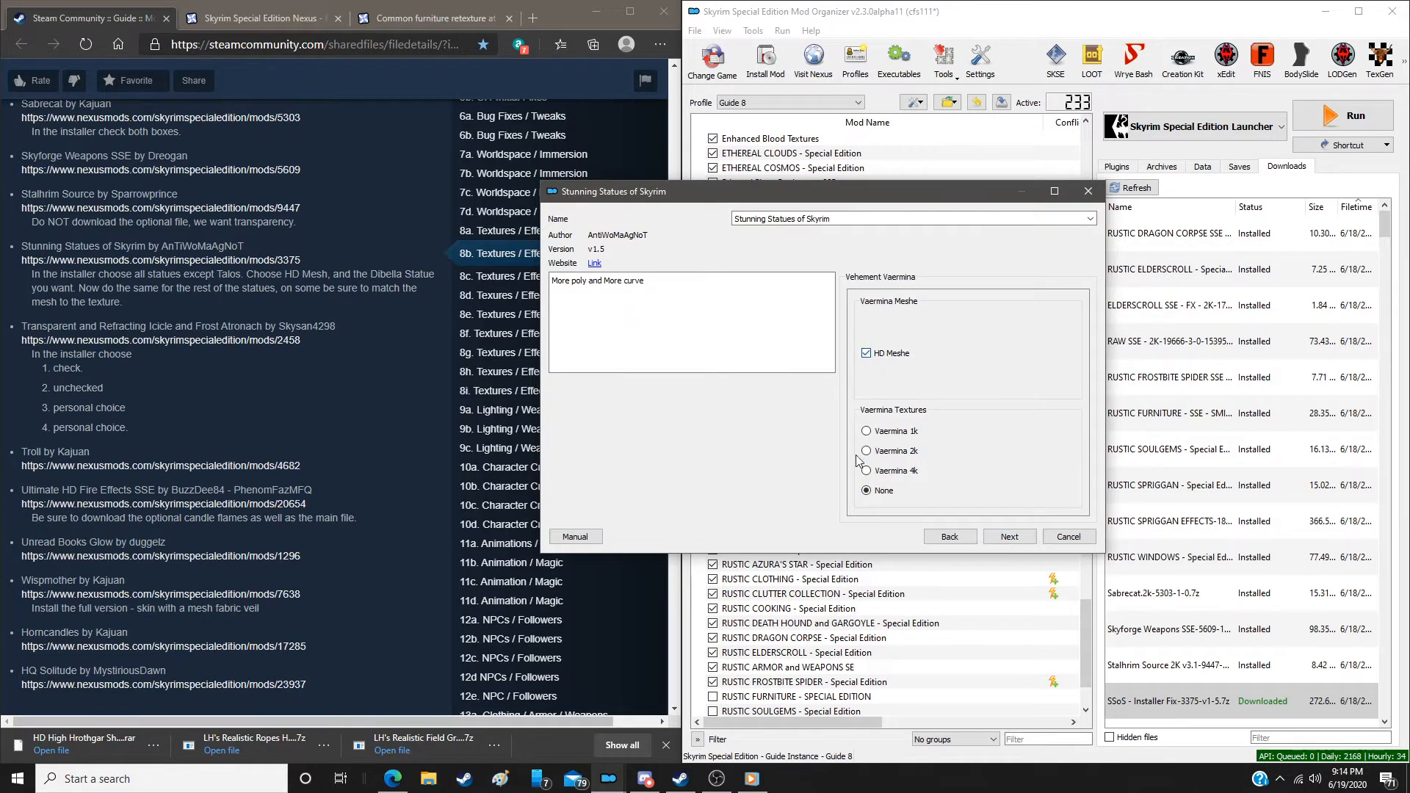
pyautogui.click(1011, 537)
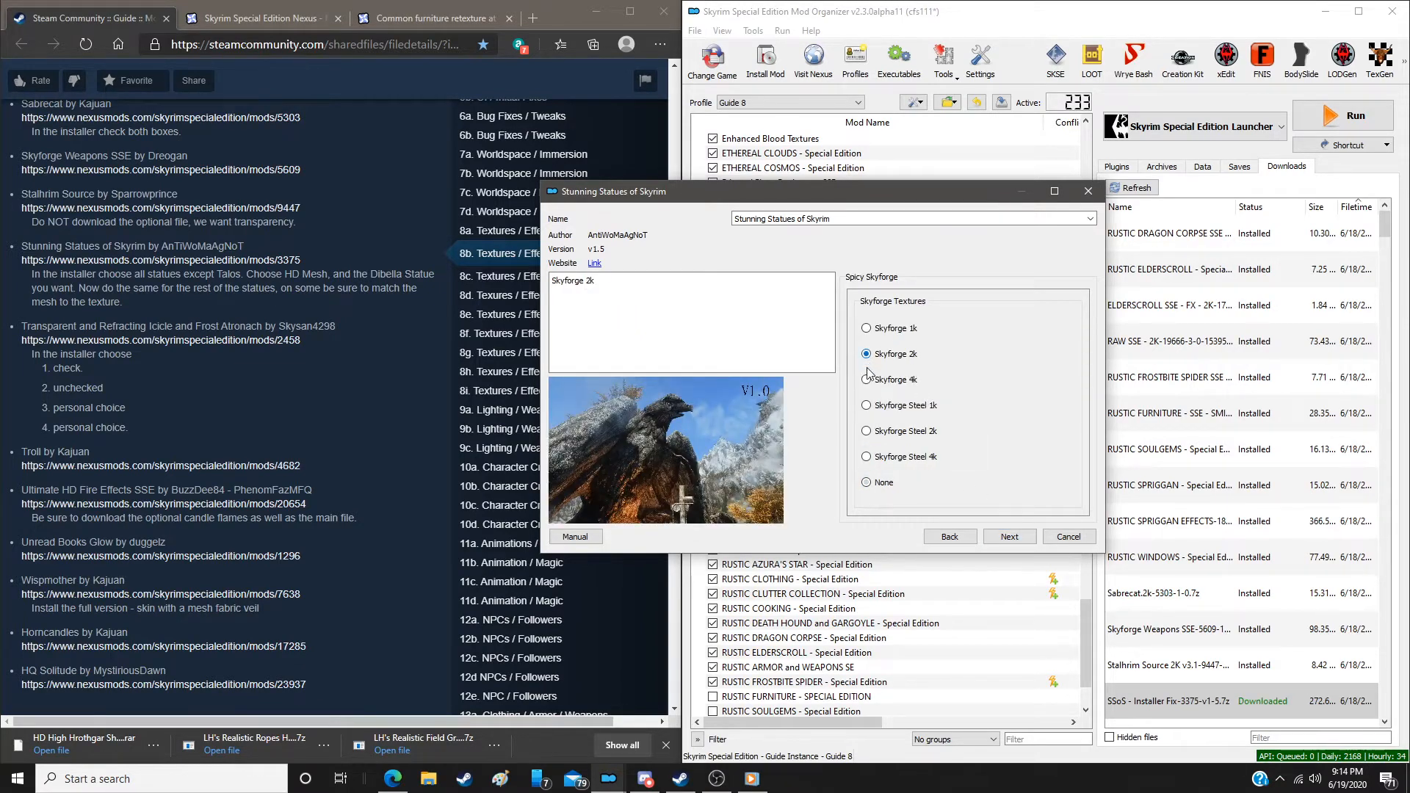
pyautogui.click(867, 431)
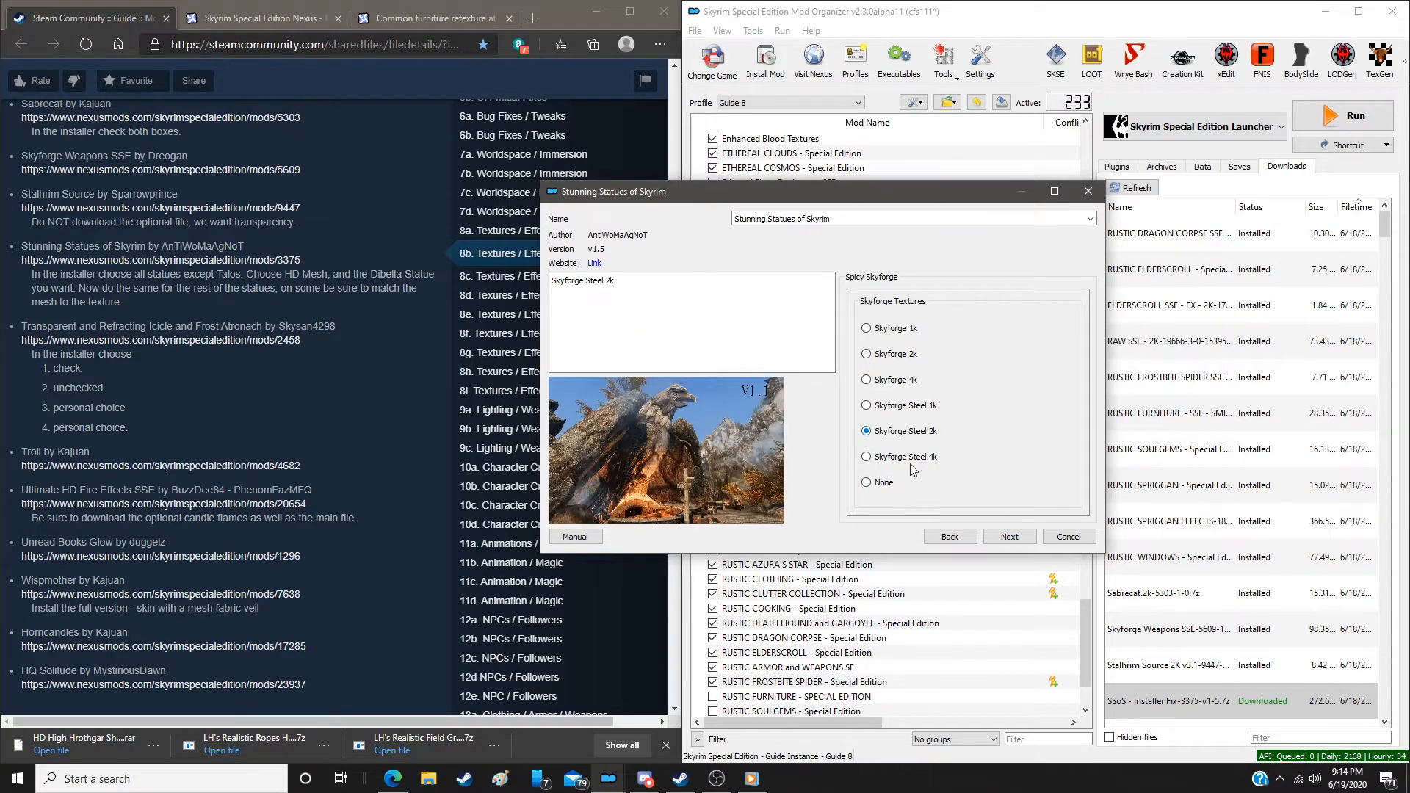
pyautogui.click(1011, 536)
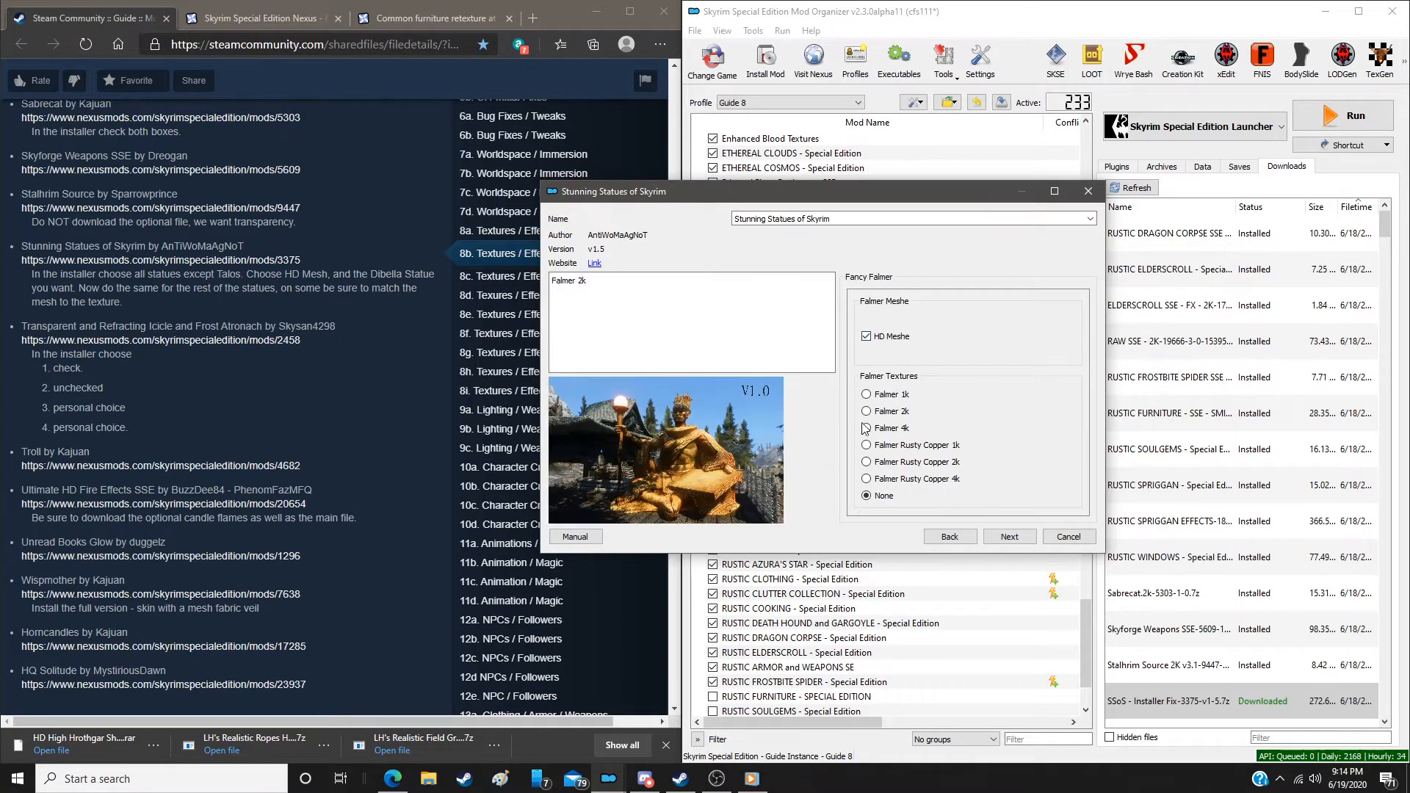
# Choose HD meshes for Falmer and Sovngarde with the Sovngarde 2k texture, and install Stunning Statues of Skyrim
pyautogui.click(1027, 541)
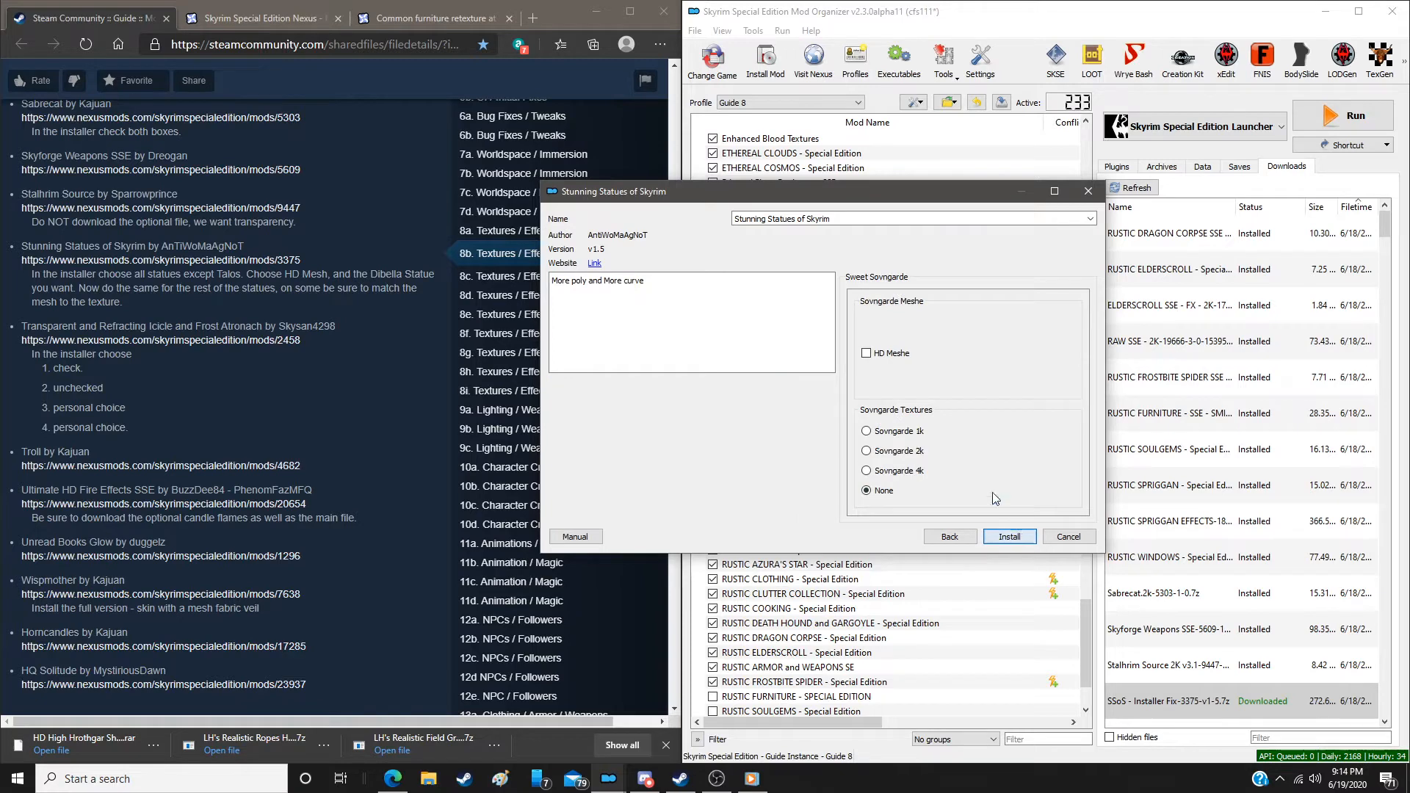
pyautogui.click(868, 353)
pyautogui.click(867, 451)
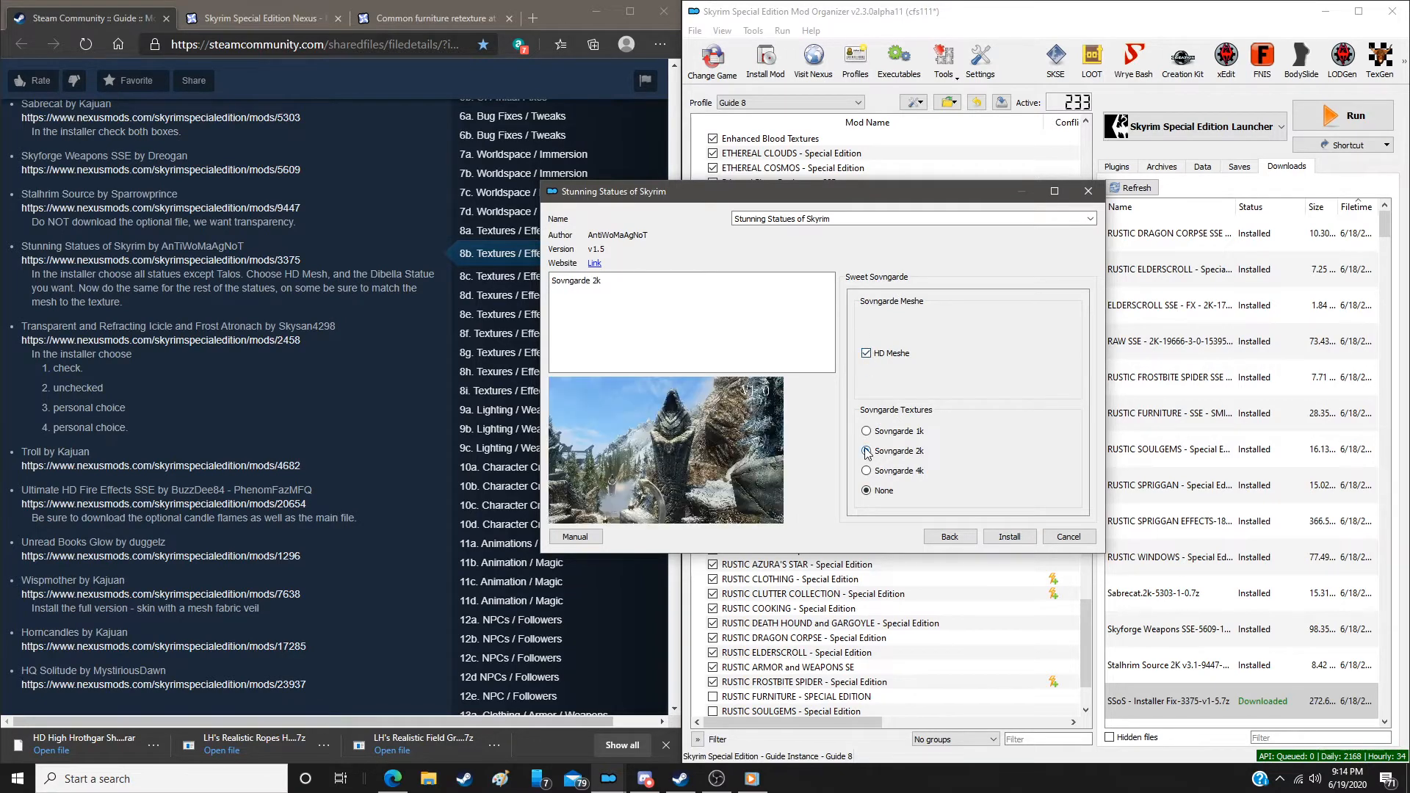
pyautogui.click(999, 535)
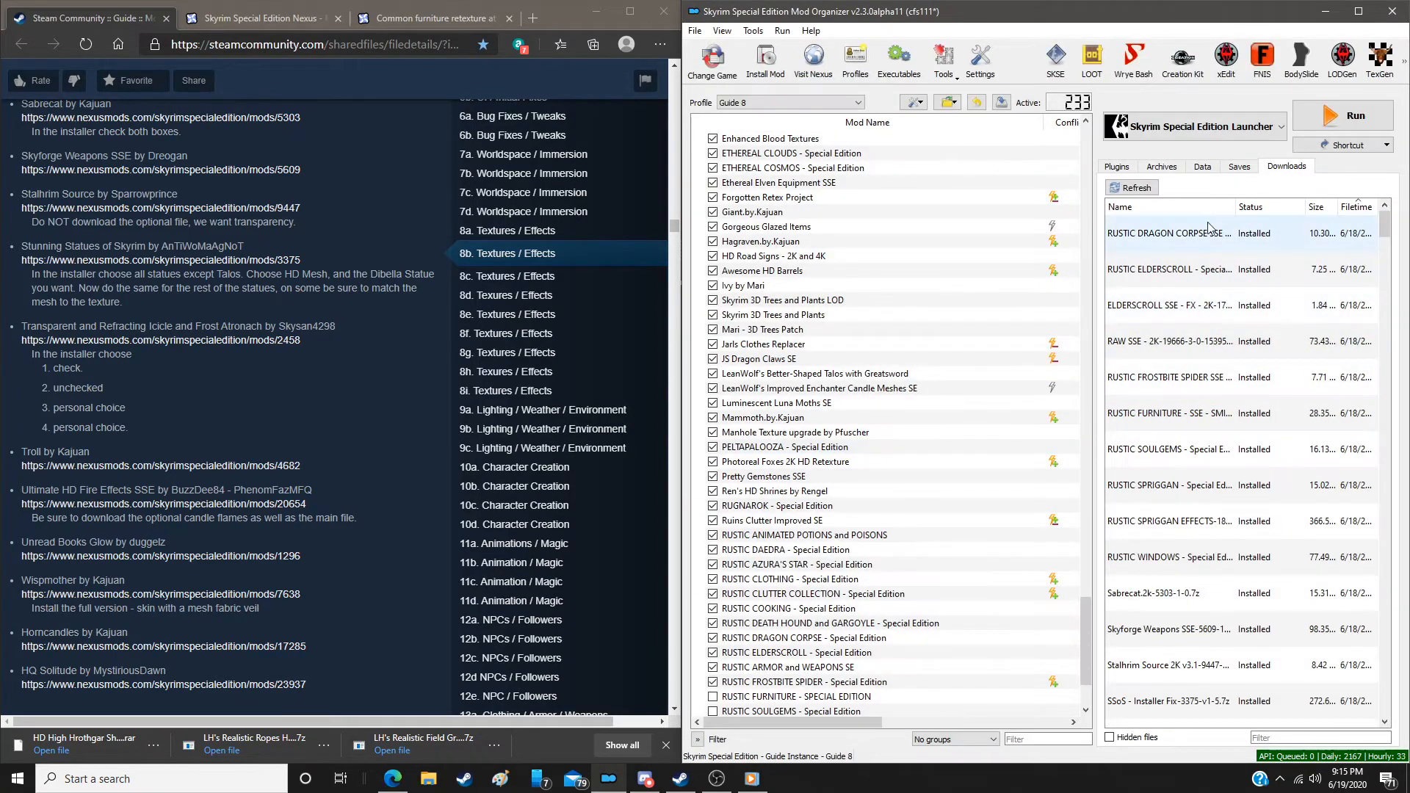
# Delete all installed downloads from the downloads list
pyautogui.rightClick(1208, 249)
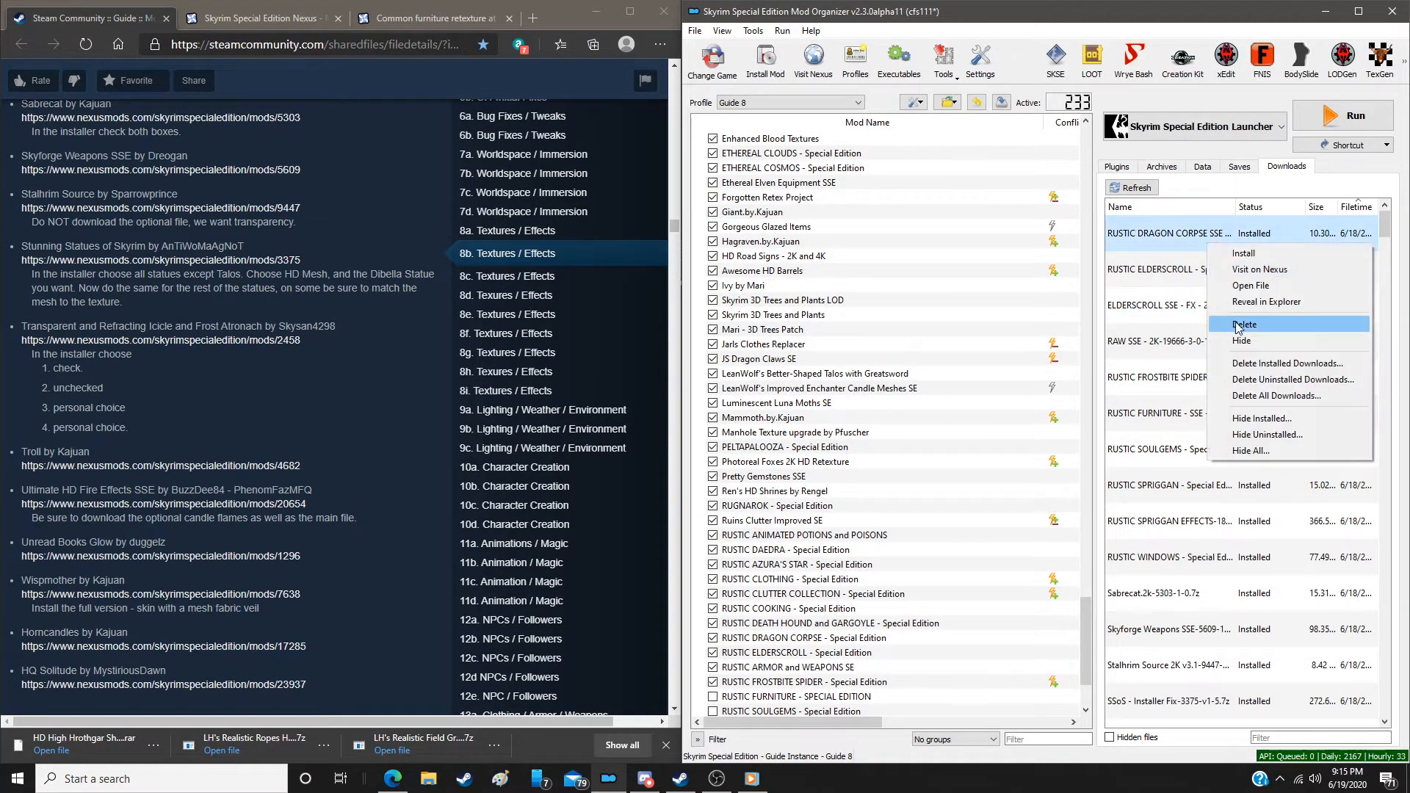
pyautogui.click(1227, 361)
pyautogui.click(765, 406)
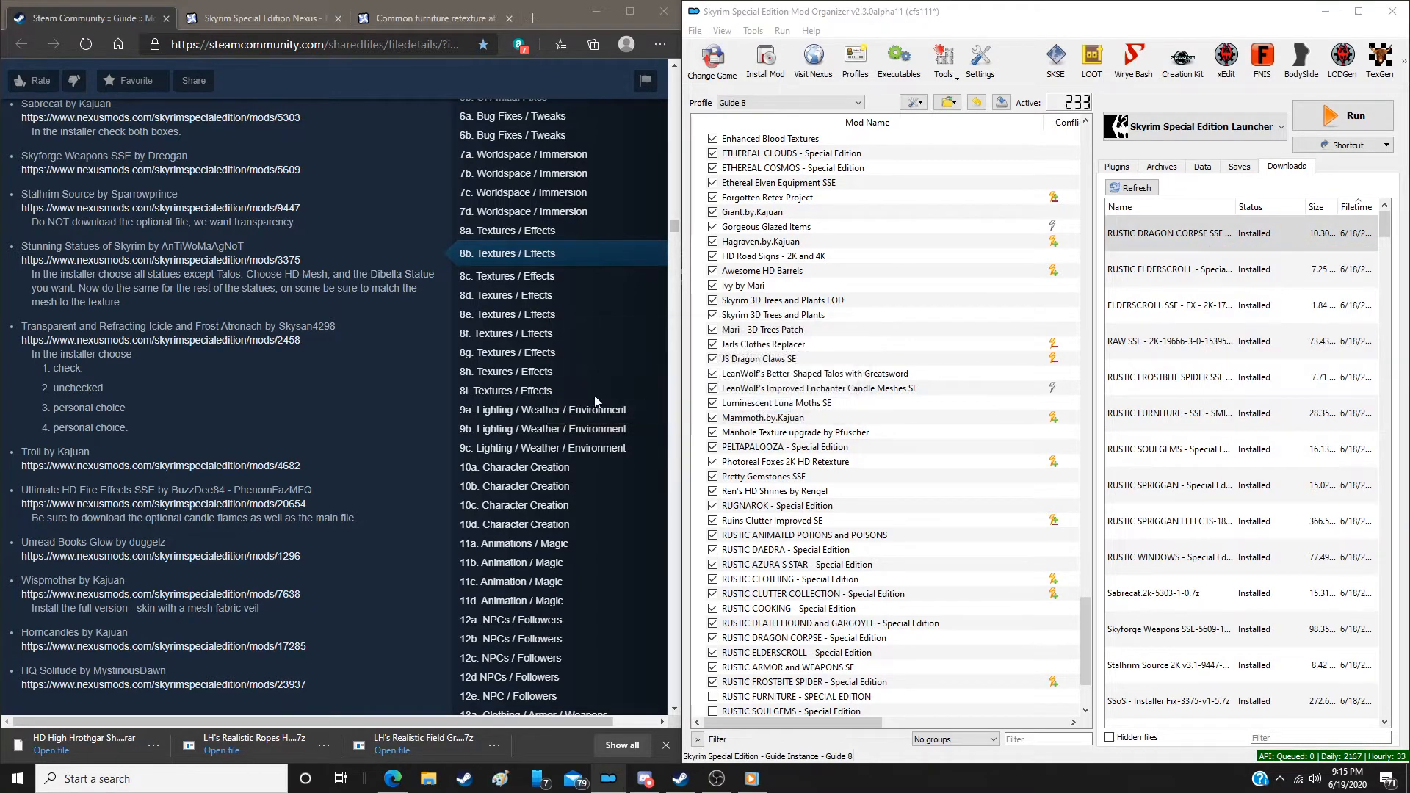
# Install Transparent and Refracting Icicle and Frost Atronach with far-distance outdoor icicle refraction and the 50% transparent Frost Atronach, leaving refracting soul gems off
pyautogui.scroll(-3, 300, 362)
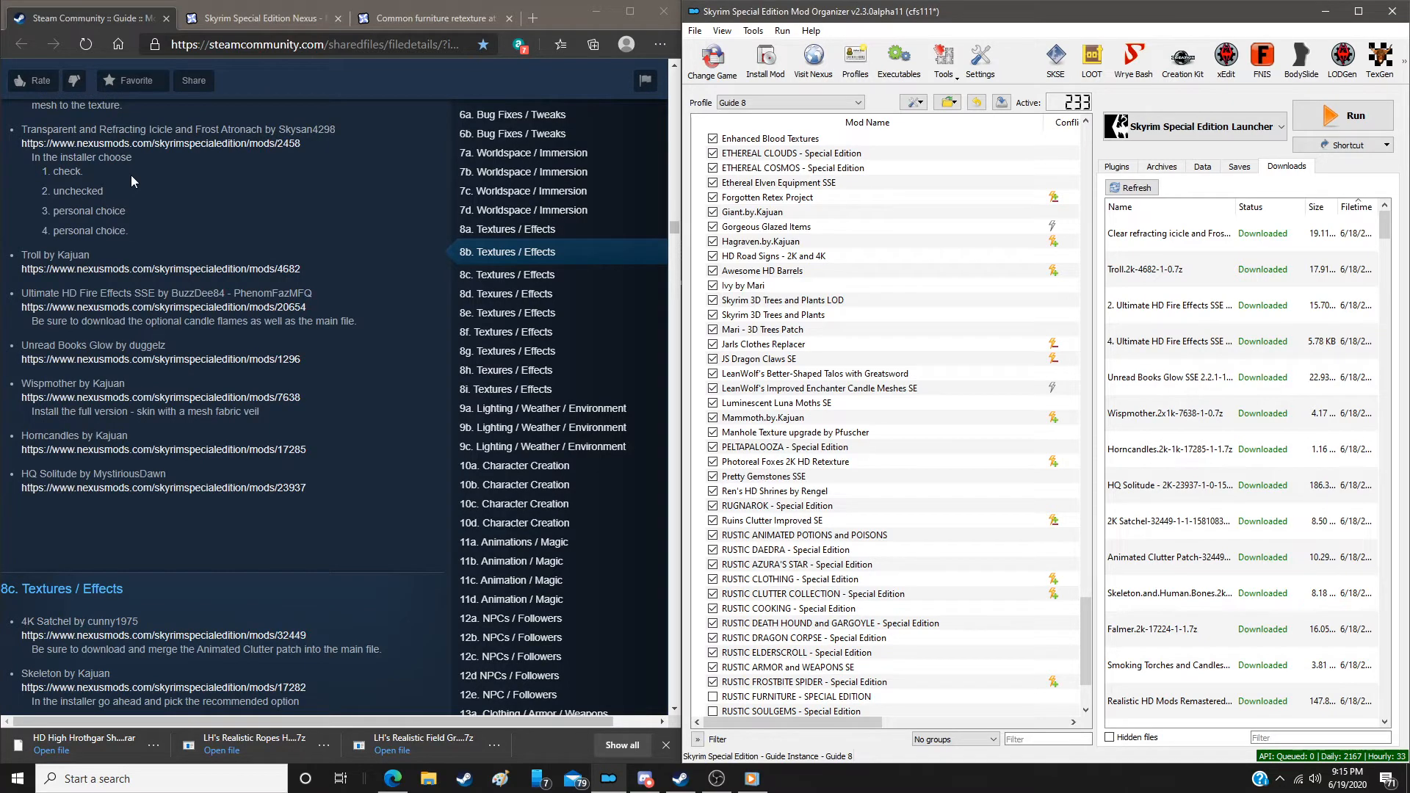
pyautogui.click(1173, 244)
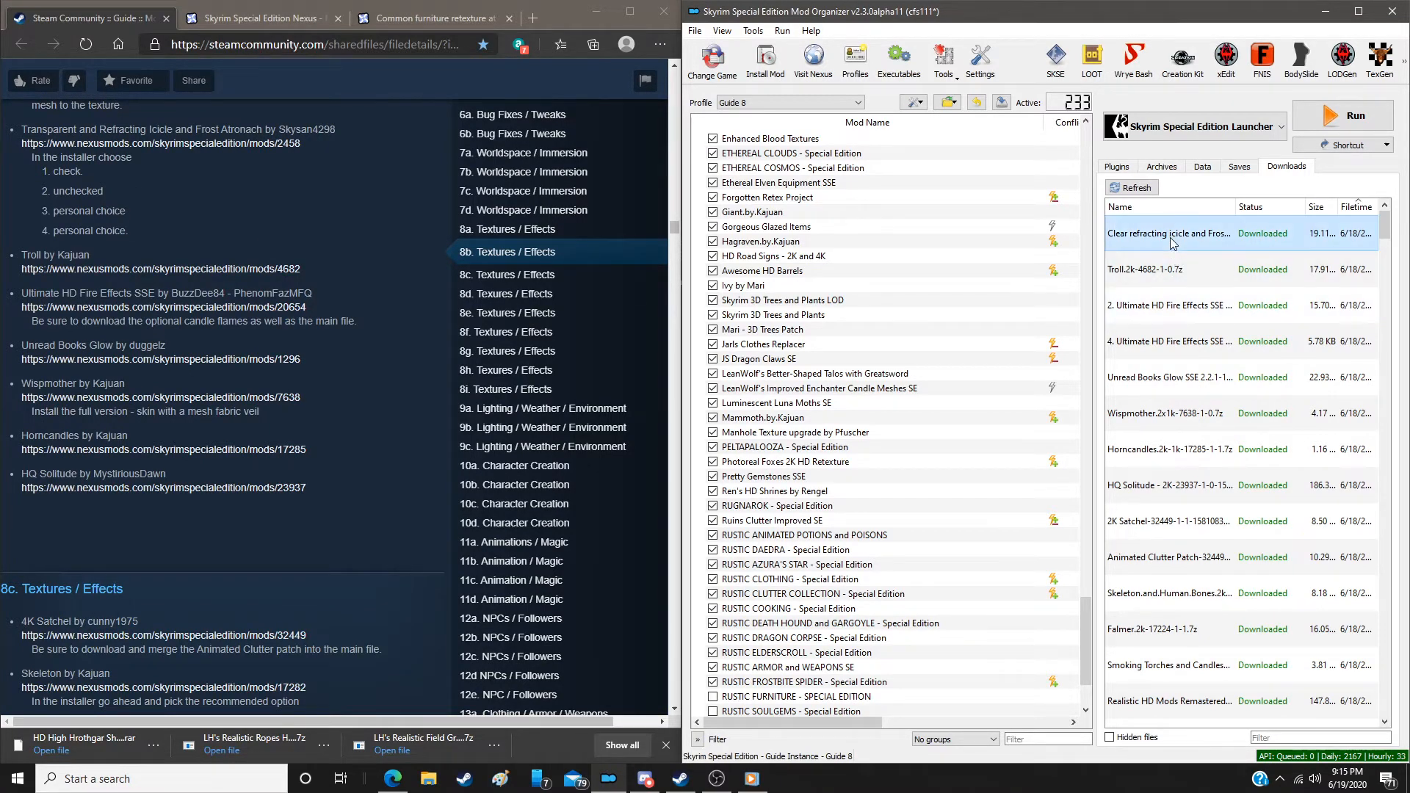
pyautogui.doubleClick(1173, 244)
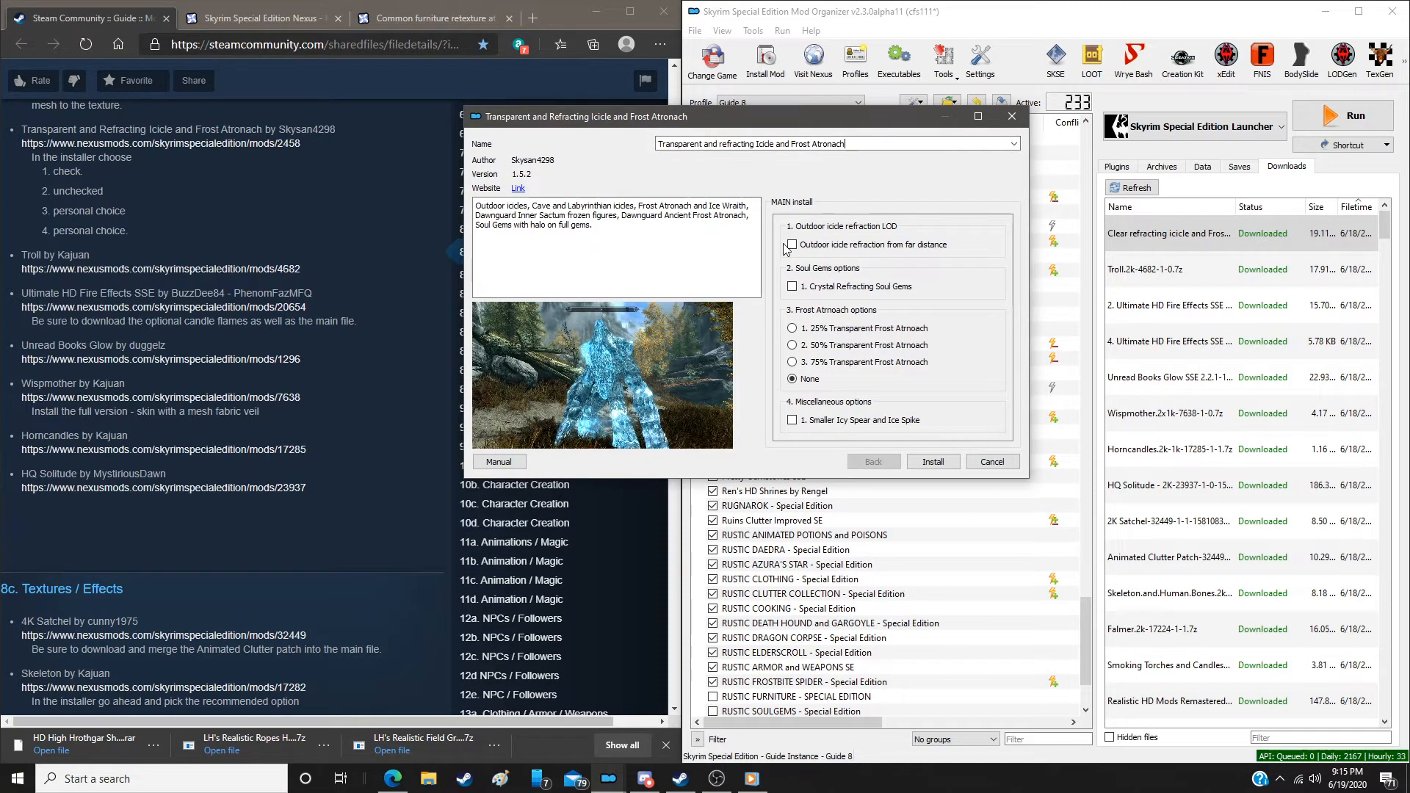
pyautogui.click(791, 244)
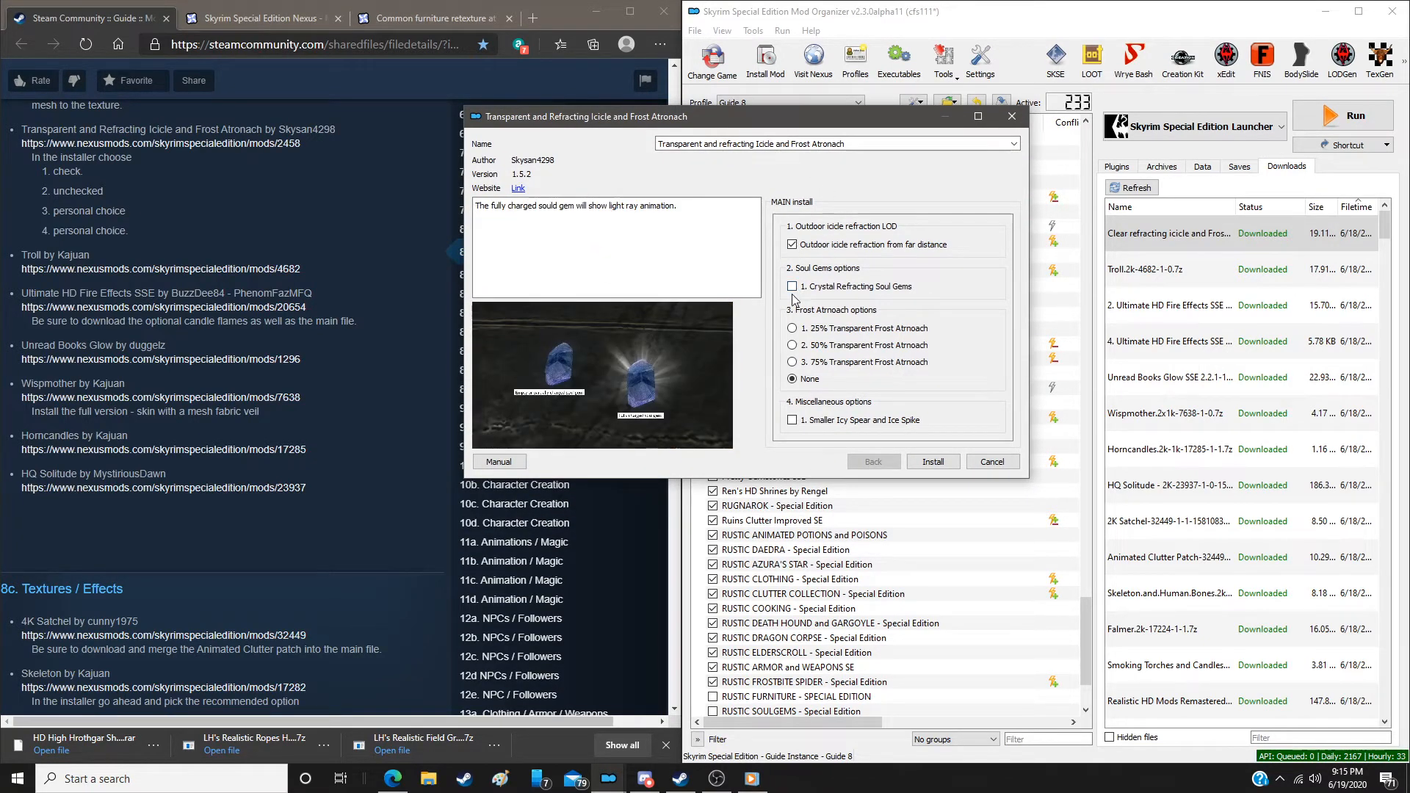
pyautogui.click(793, 346)
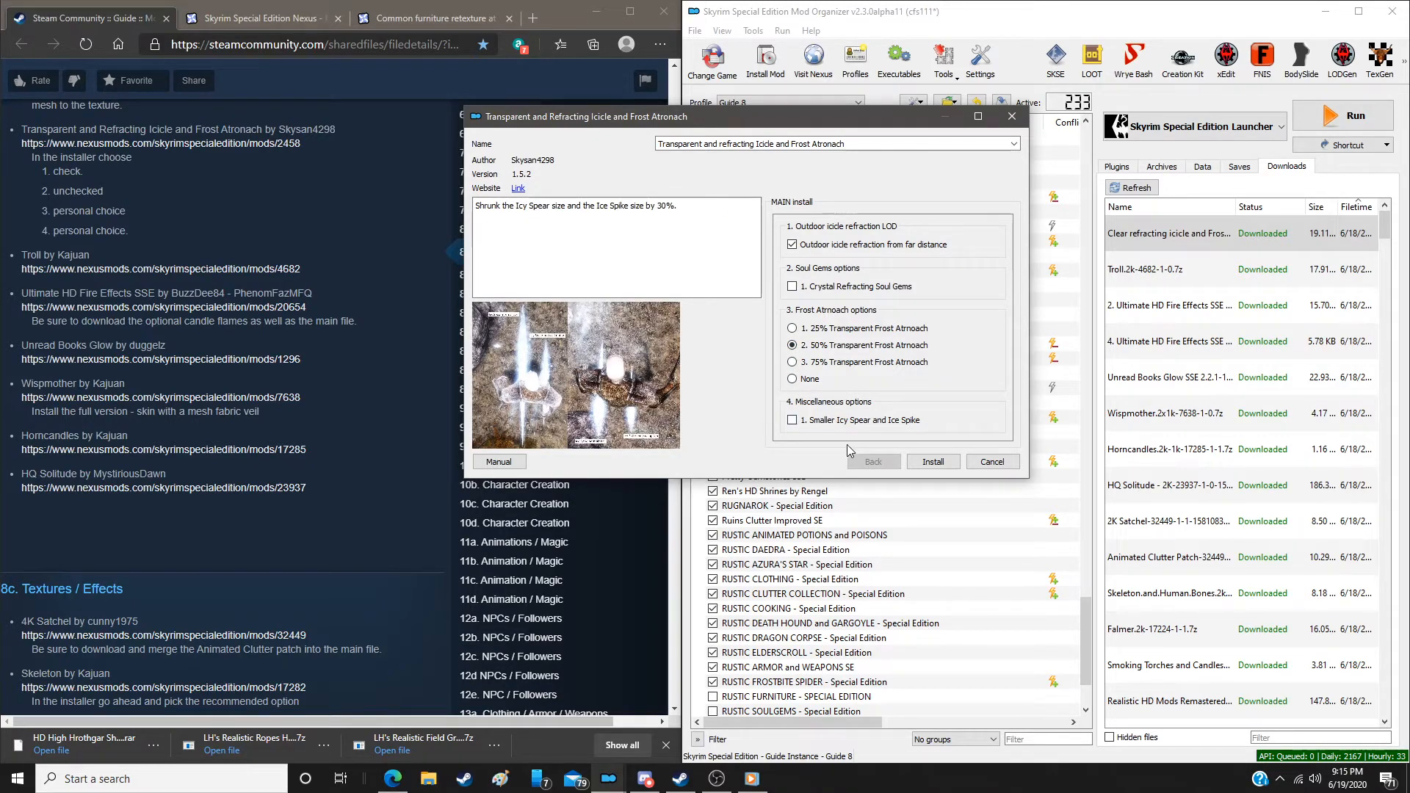
pyautogui.click(933, 461)
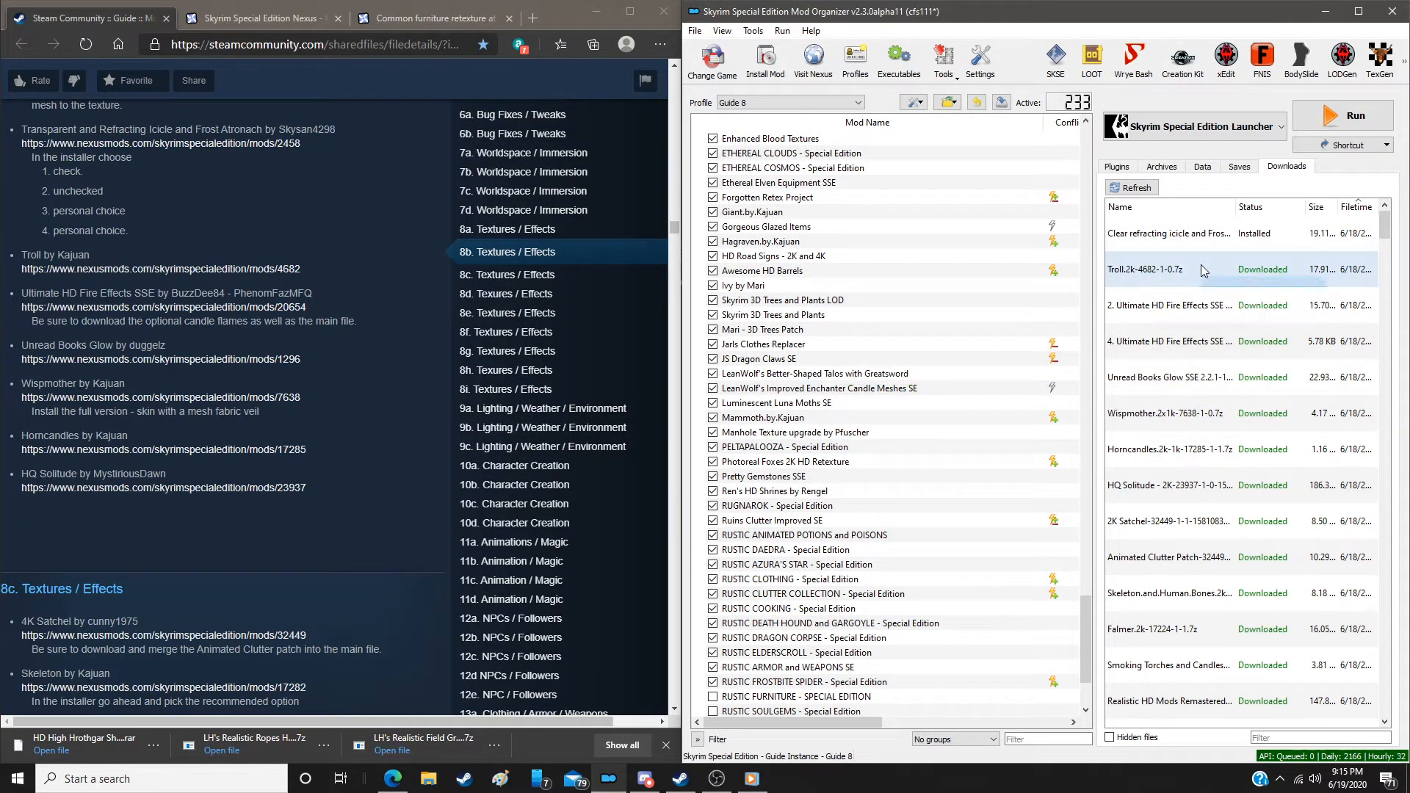
# Install the Troll 2k retexture, and Ultimate HD Fire Effects SSE with its meshes and textures
pyautogui.doubleClick(1123, 270)
pyautogui.click(891, 538)
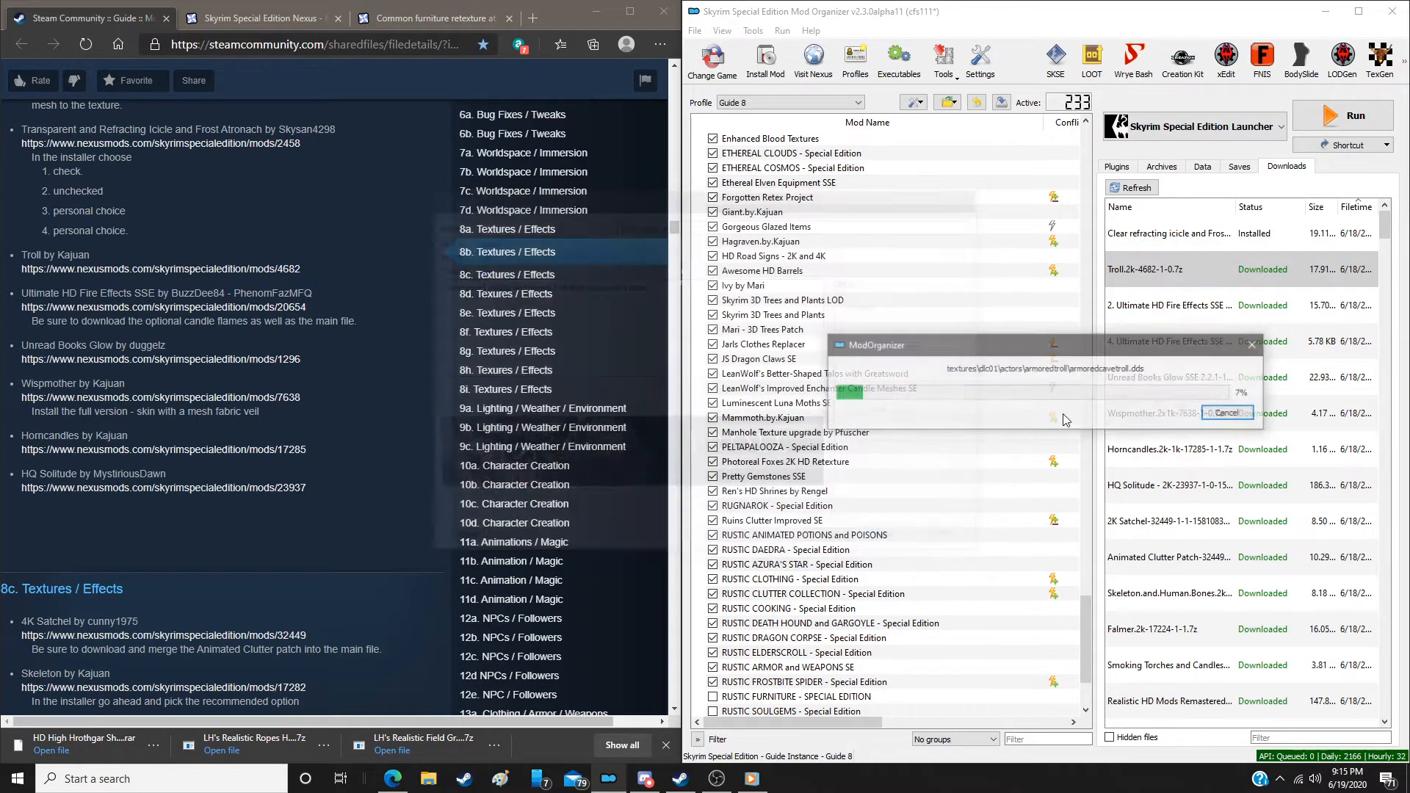
pyautogui.doubleClick(1196, 307)
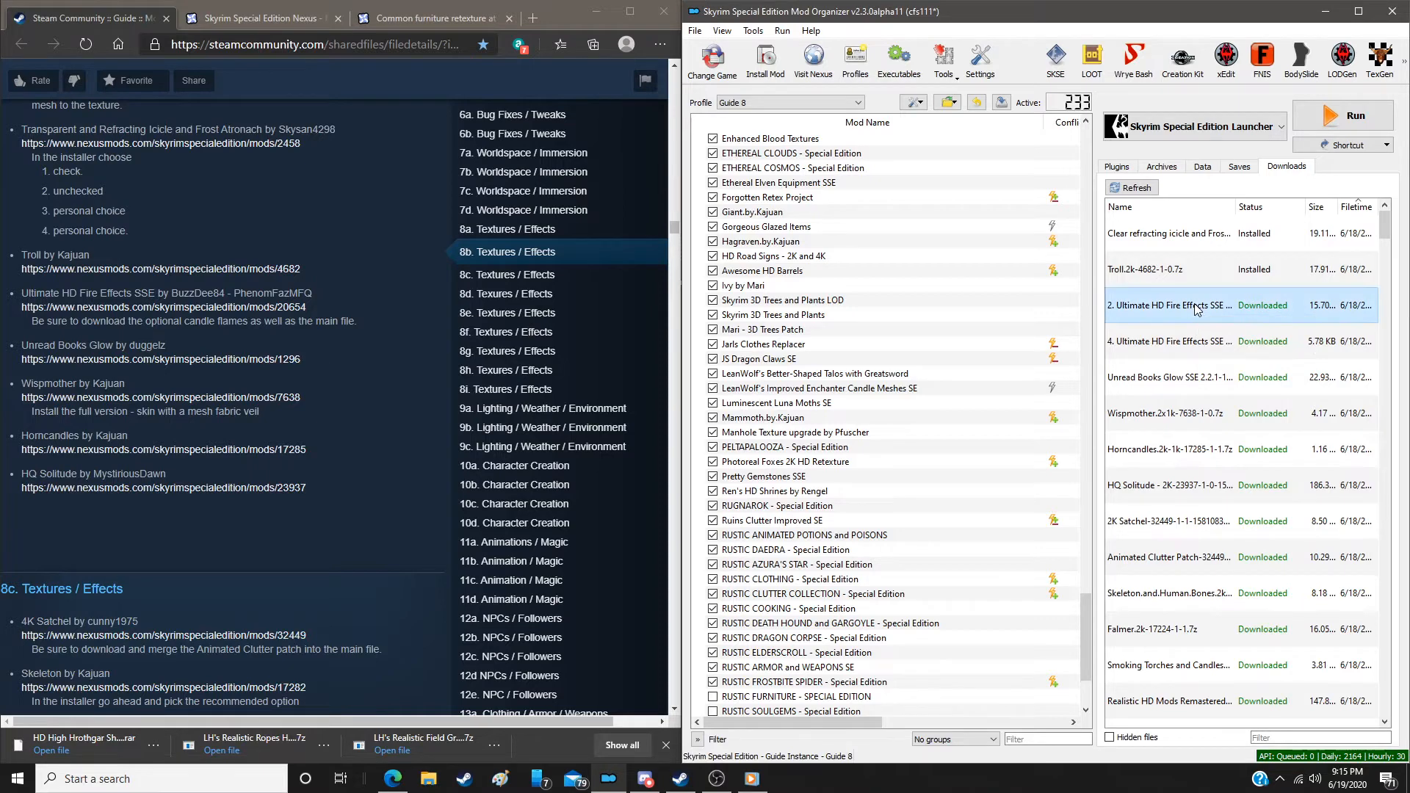
pyautogui.click(922, 404)
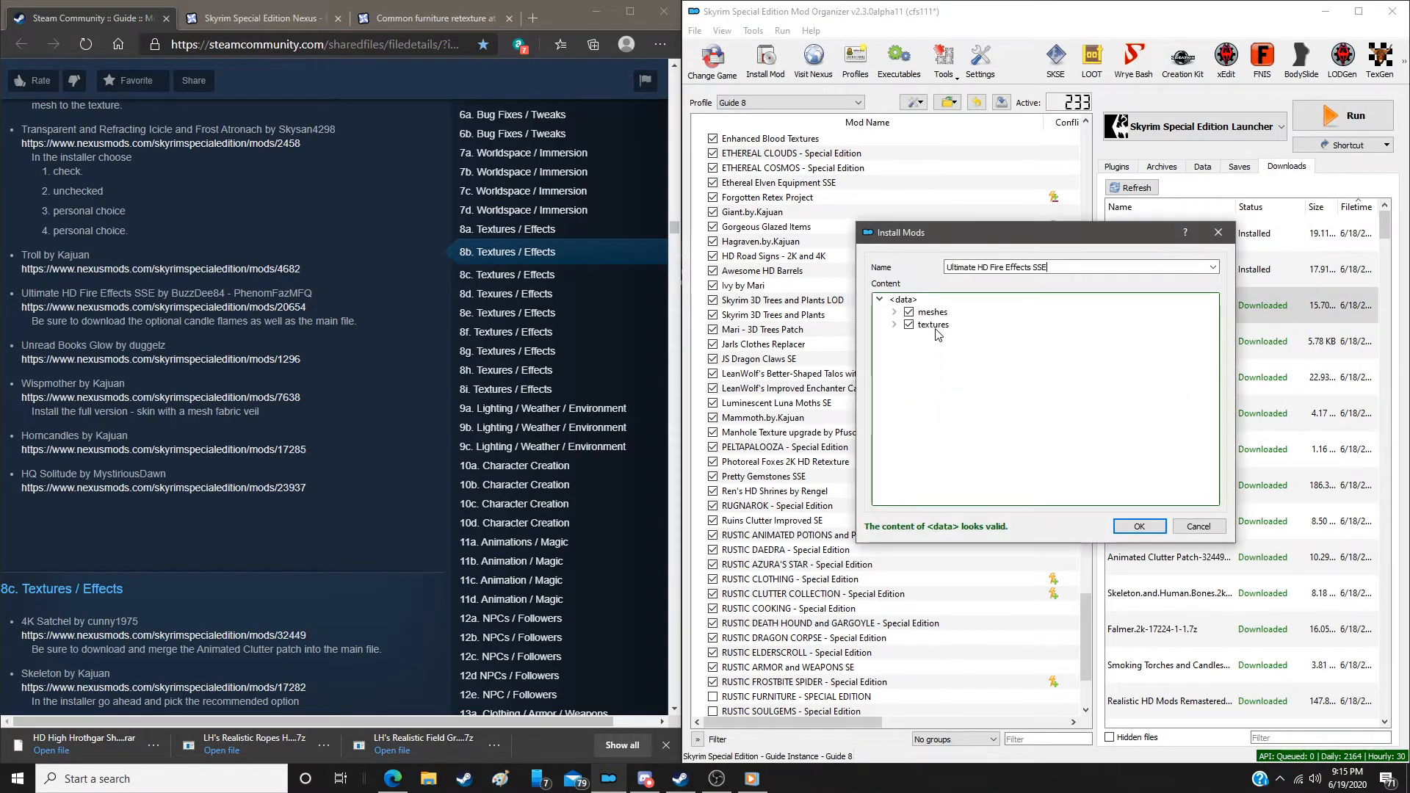
pyautogui.click(1120, 520)
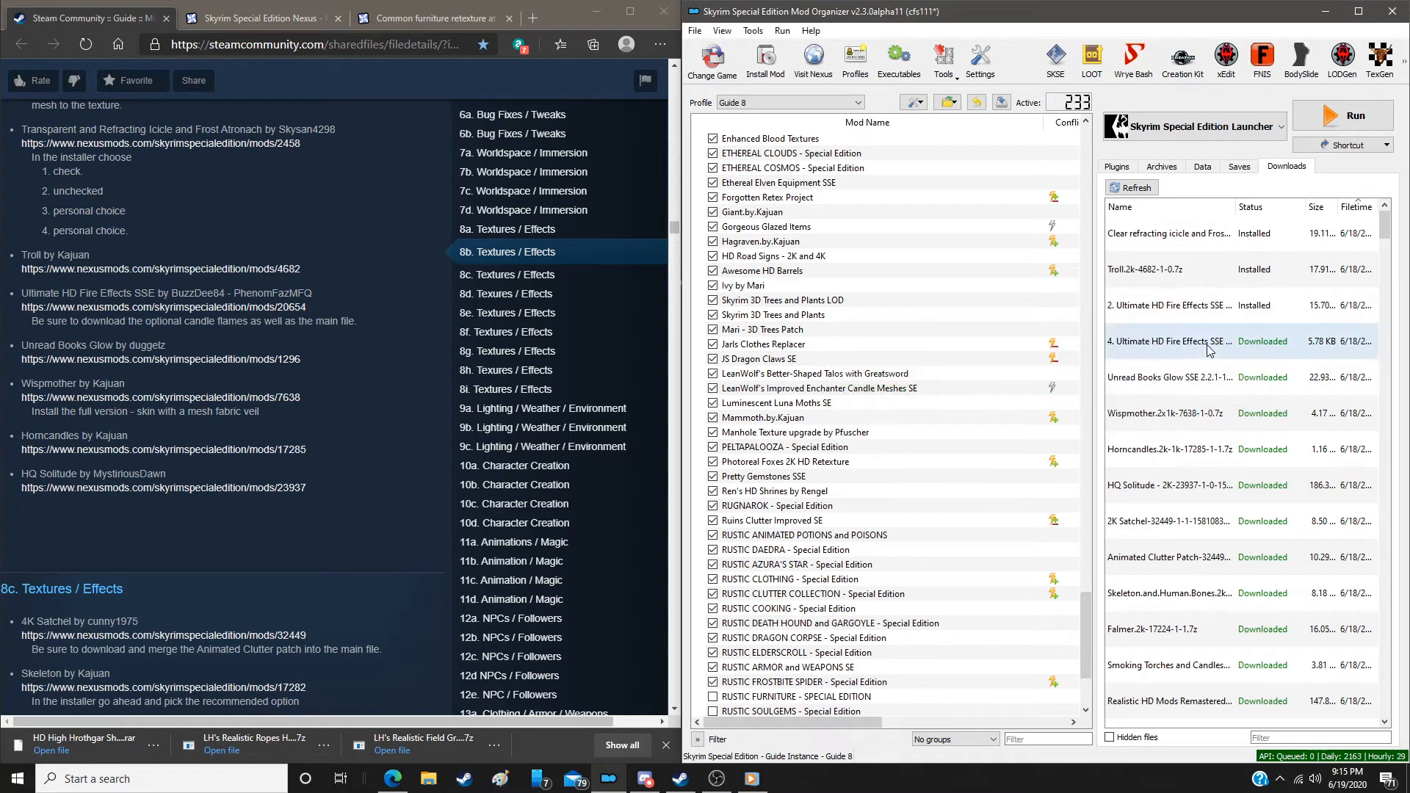
# Merge the textures of the optional "4. Ultimate HD Fire Effects SSE" download into the Ultimate HD Fire Effects SSE mod
pyautogui.doubleClick(1208, 348)
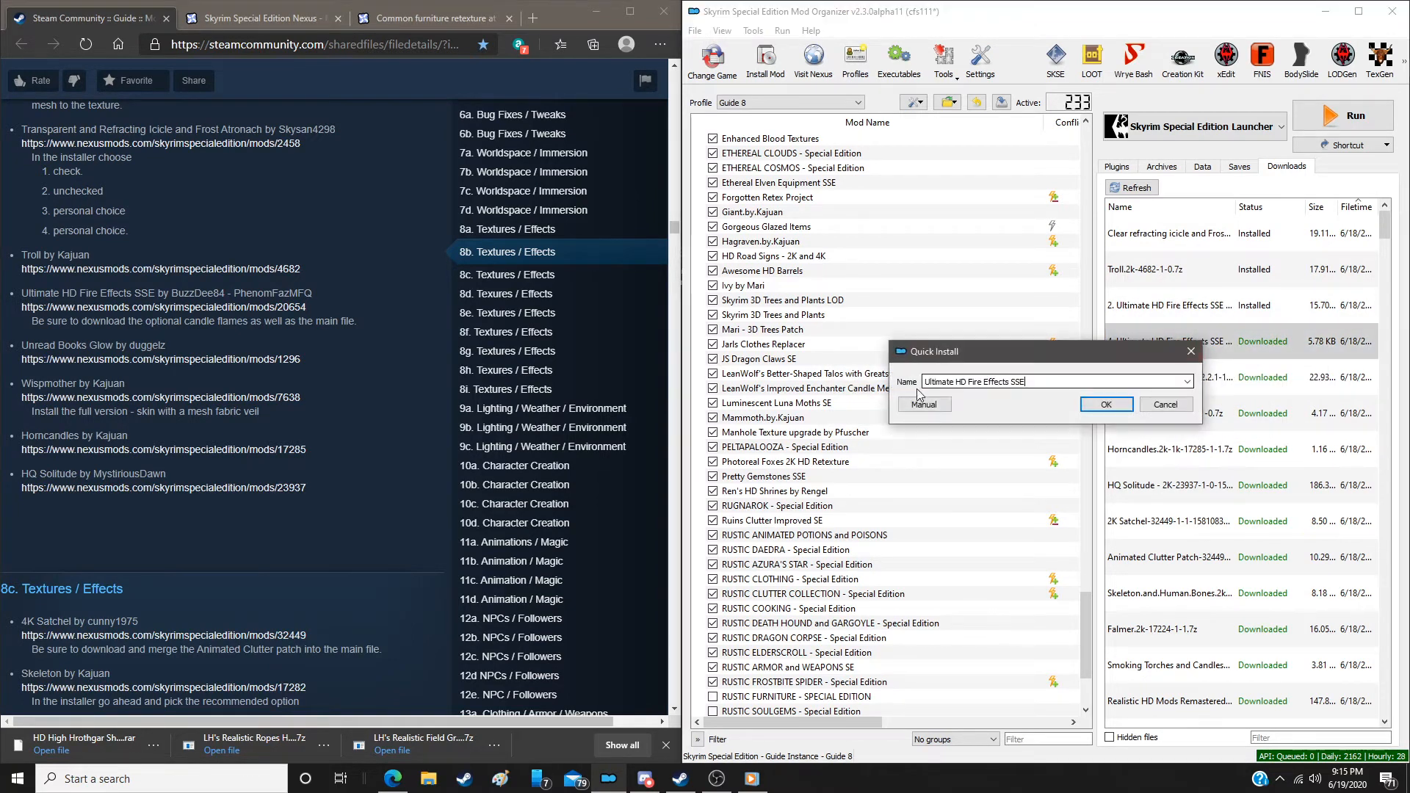
pyautogui.click(922, 405)
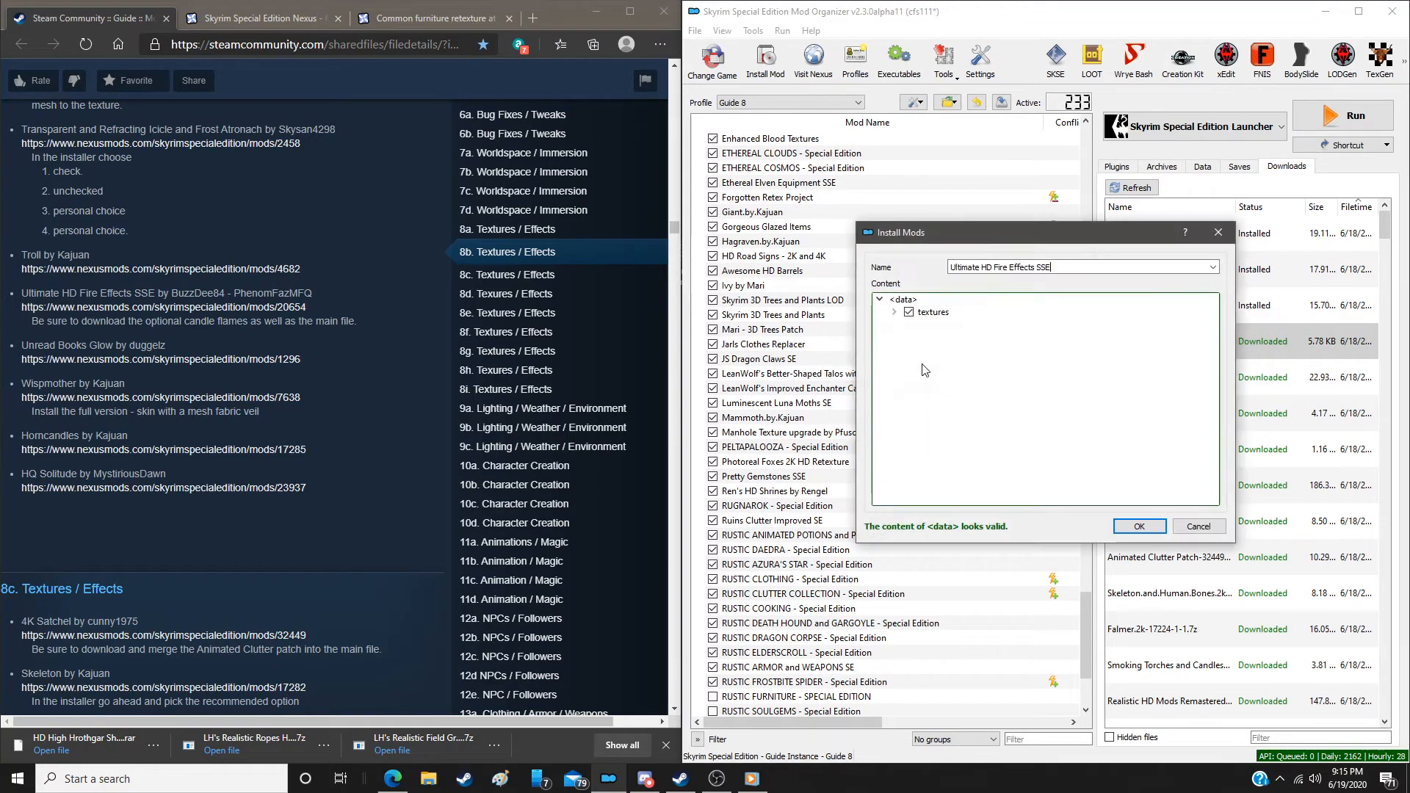
pyautogui.click(1134, 529)
pyautogui.click(973, 440)
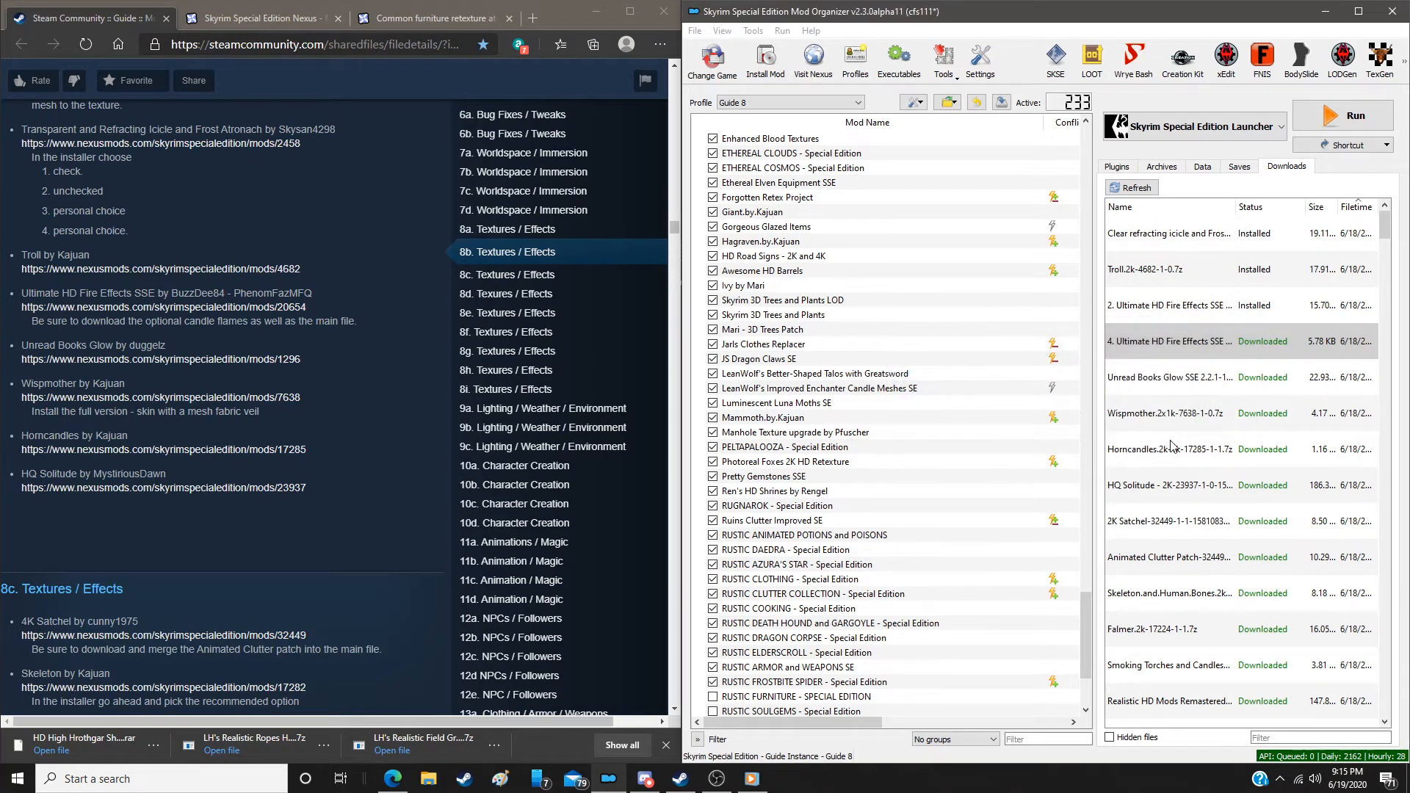
# Install Unread Books Glow SSE manually, leaving out its README text file
pyautogui.doubleClick(1173, 381)
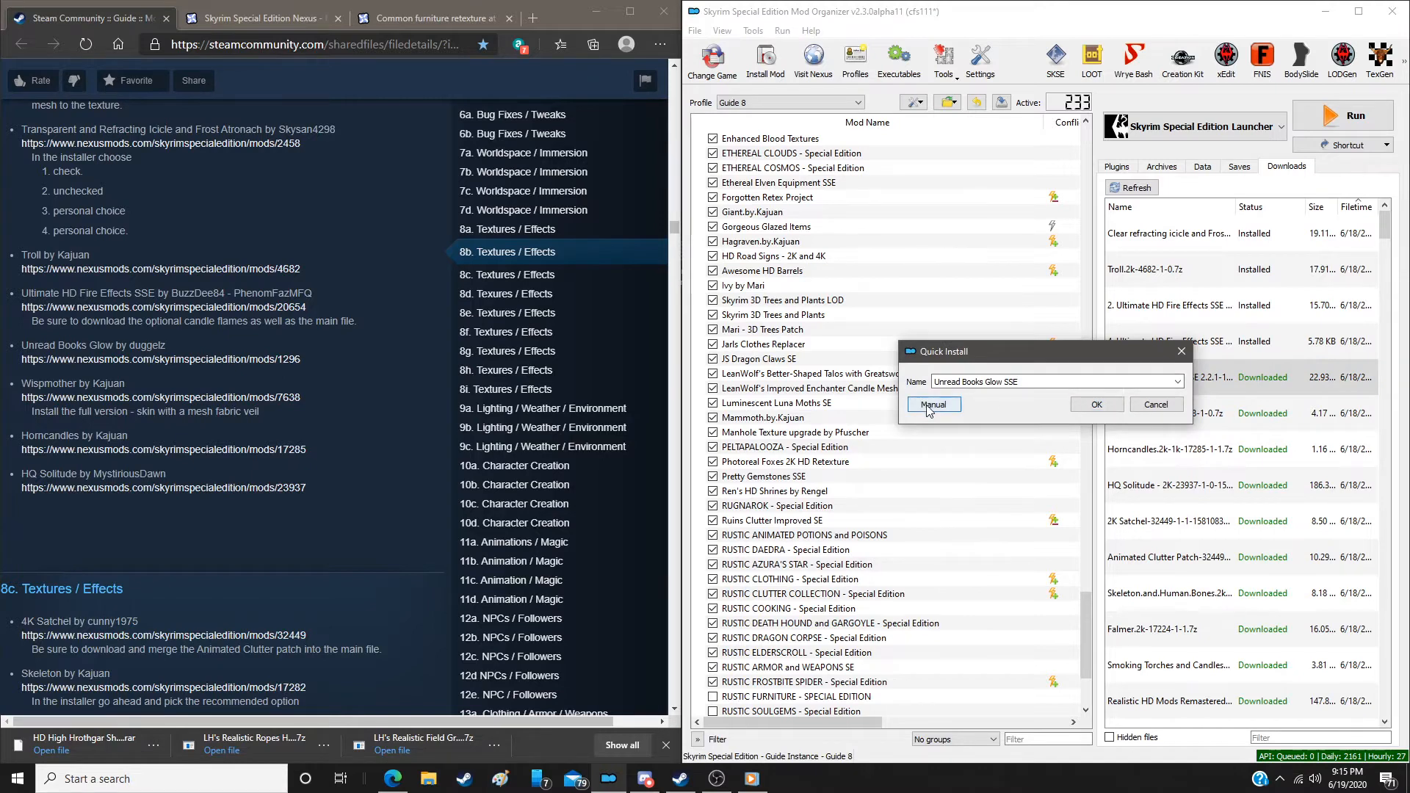
pyautogui.click(932, 406)
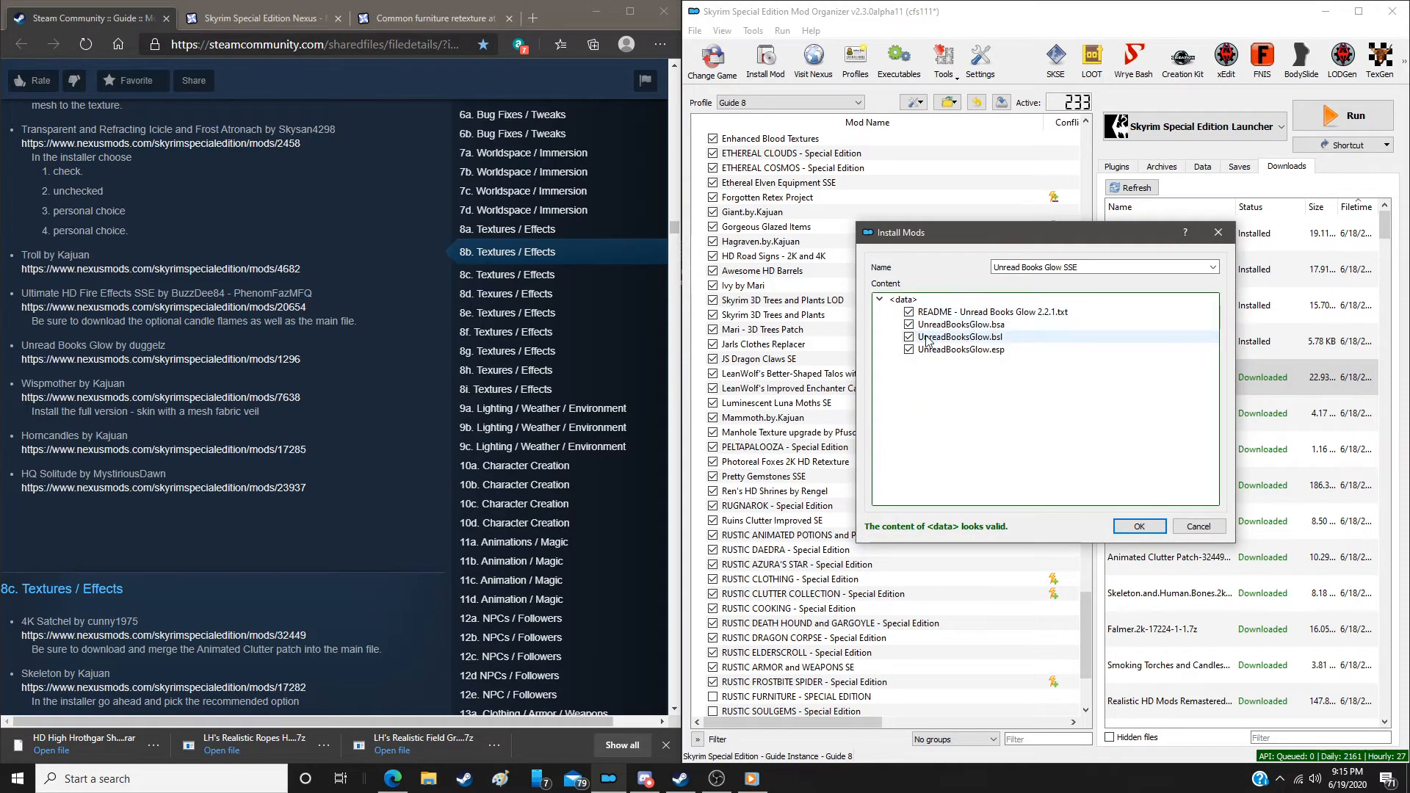
pyautogui.click(909, 312)
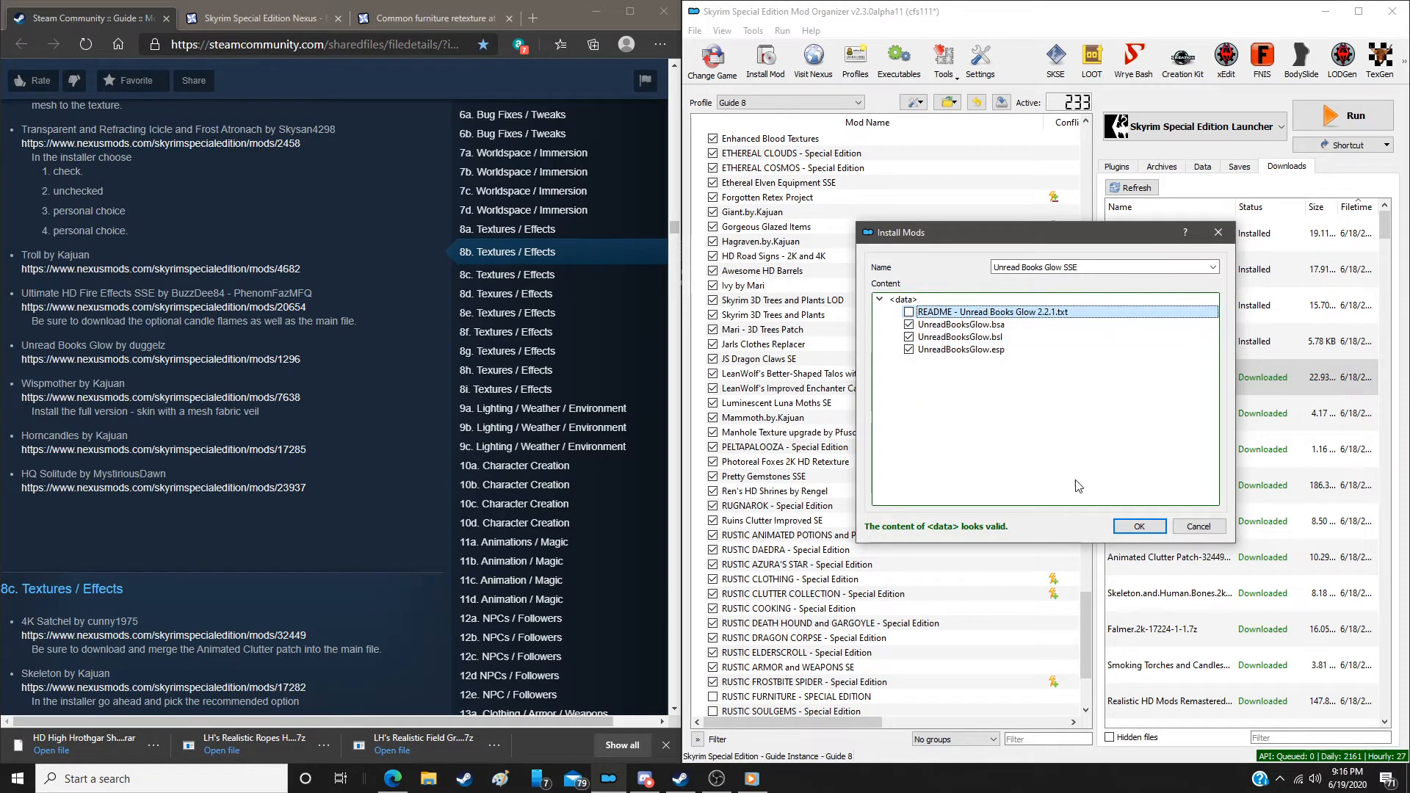
pyautogui.click(1131, 526)
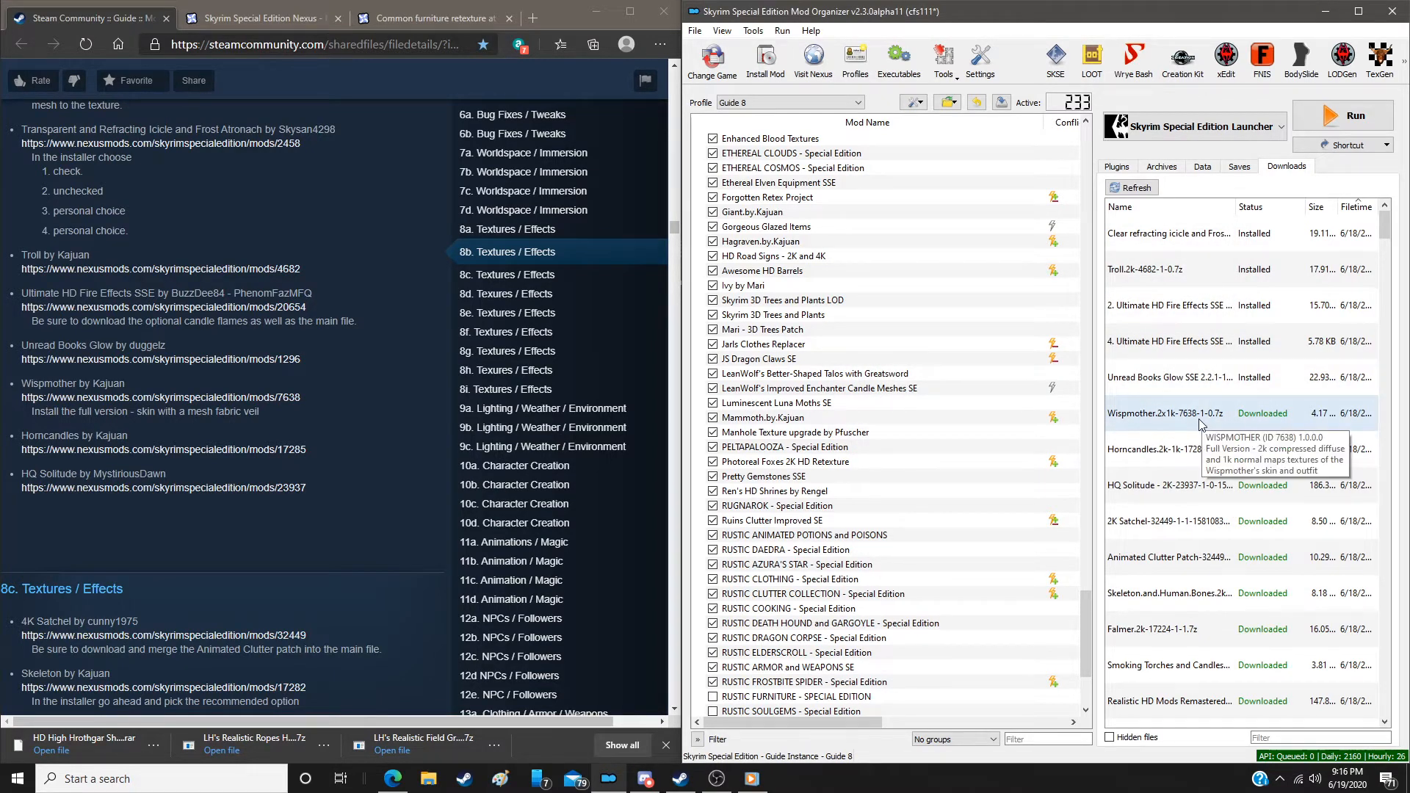
# Install the Wispmother 2x1k retexture with the recommended full version, skin with a mesh fabric veil
pyautogui.doubleClick(1199, 416)
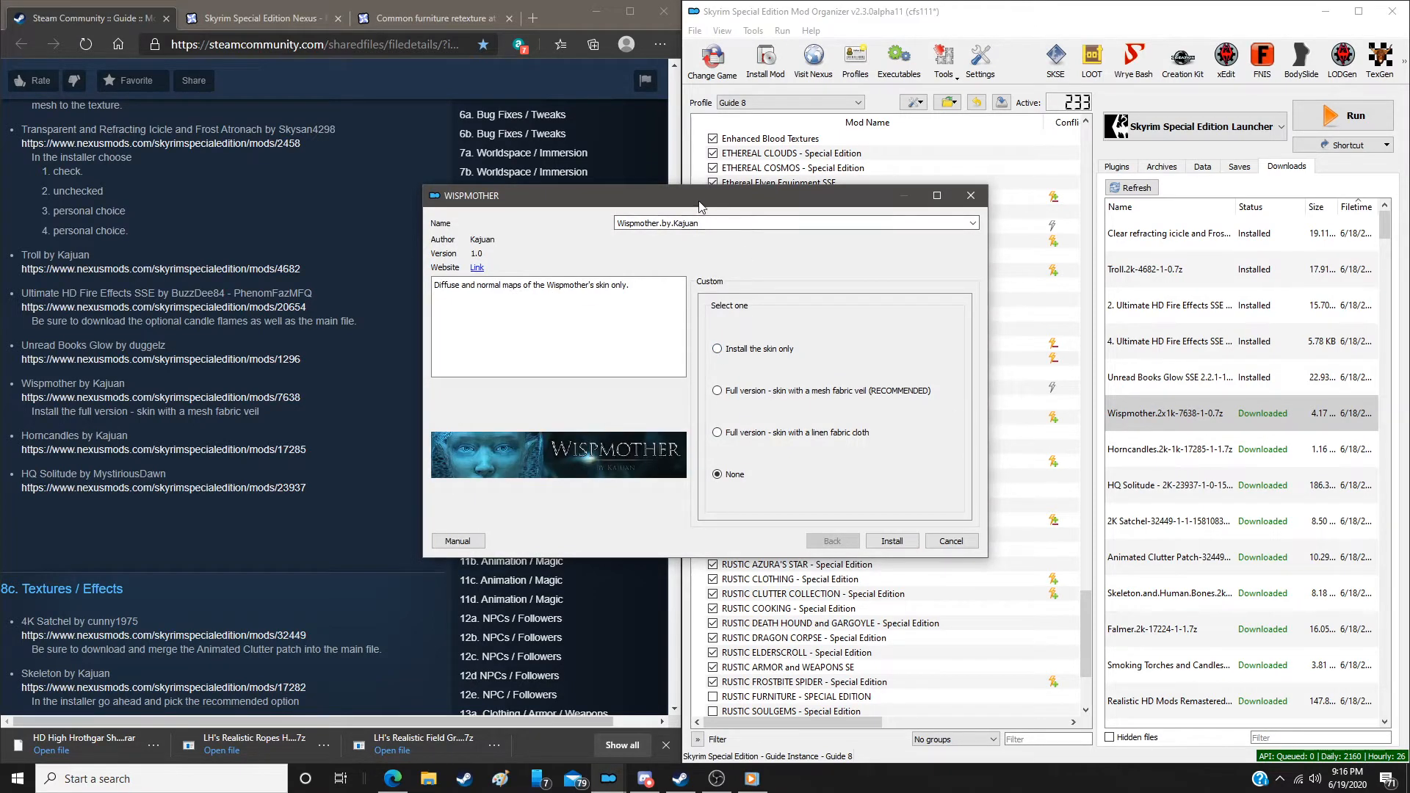
pyautogui.moveTo(678, 200); pyautogui.dragTo(775, 193)
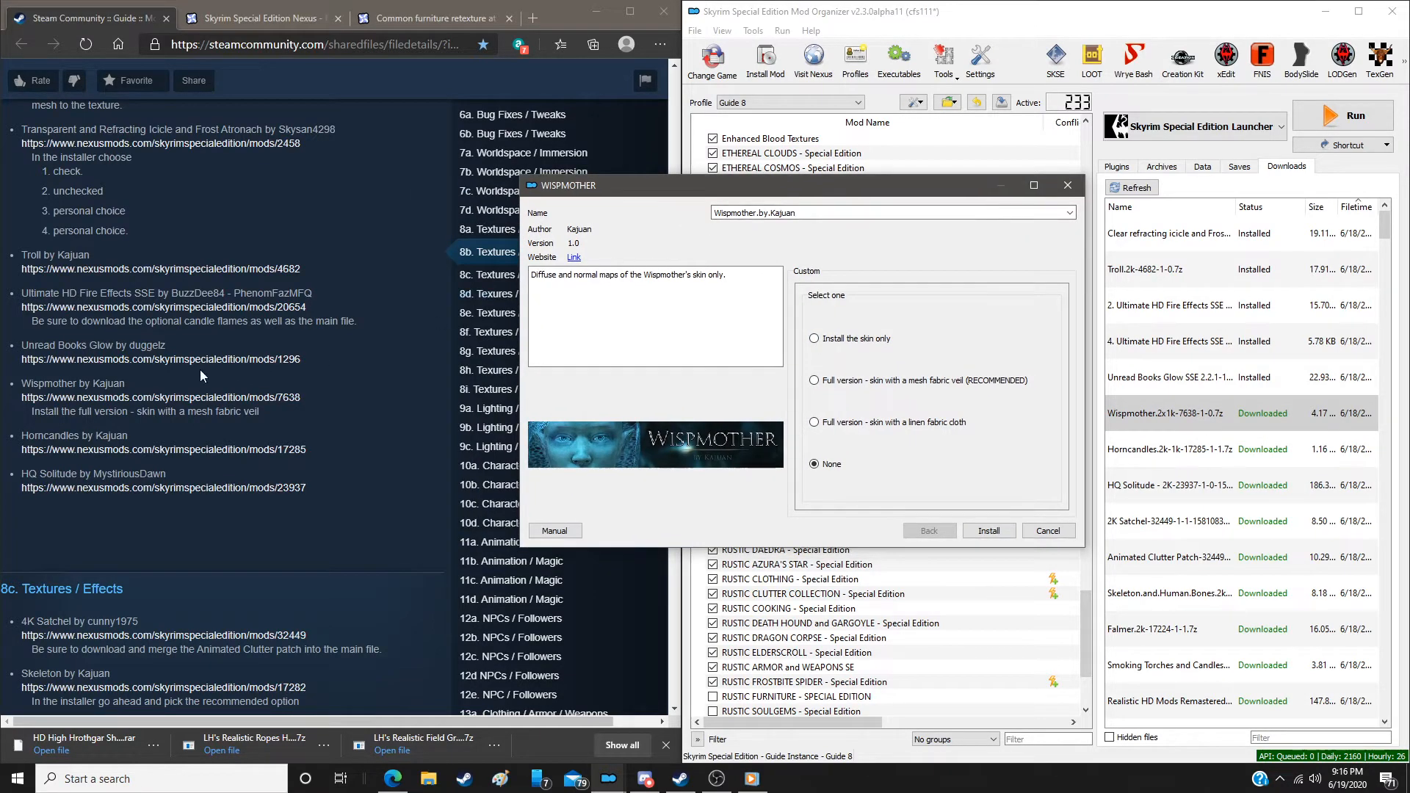
pyautogui.scroll(-3, 197, 369)
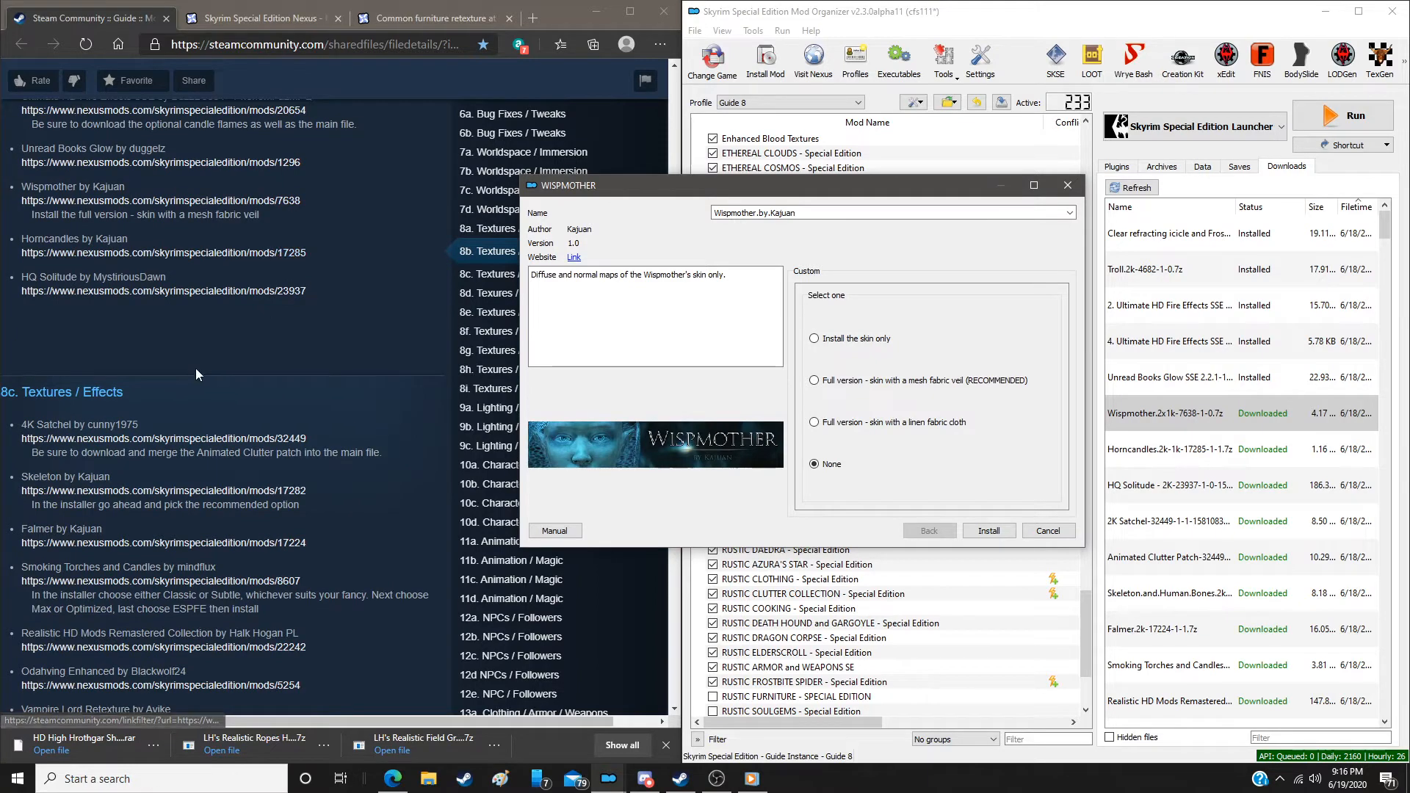
pyautogui.scroll(-3, 195, 368)
pyautogui.scroll(3, 234, 376)
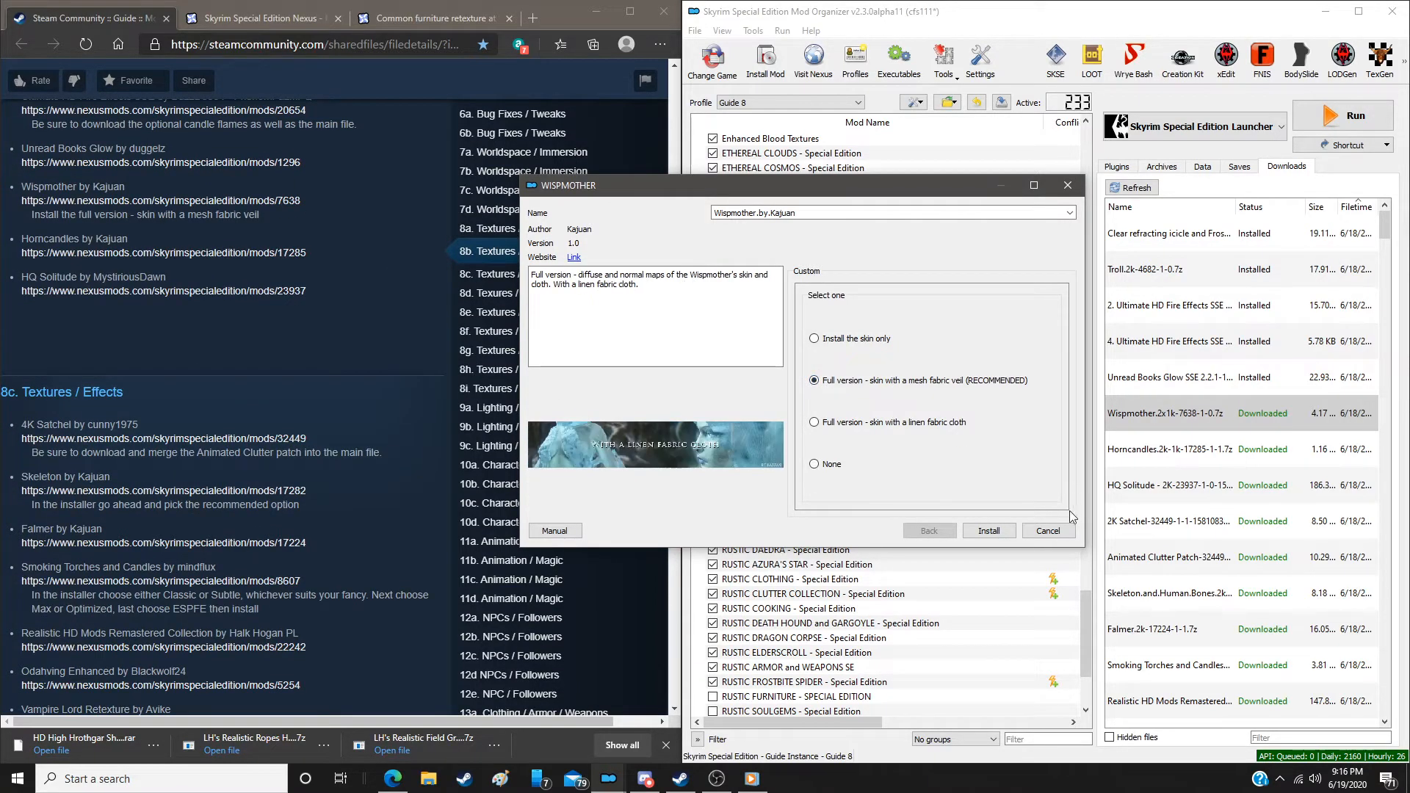
pyautogui.click(989, 530)
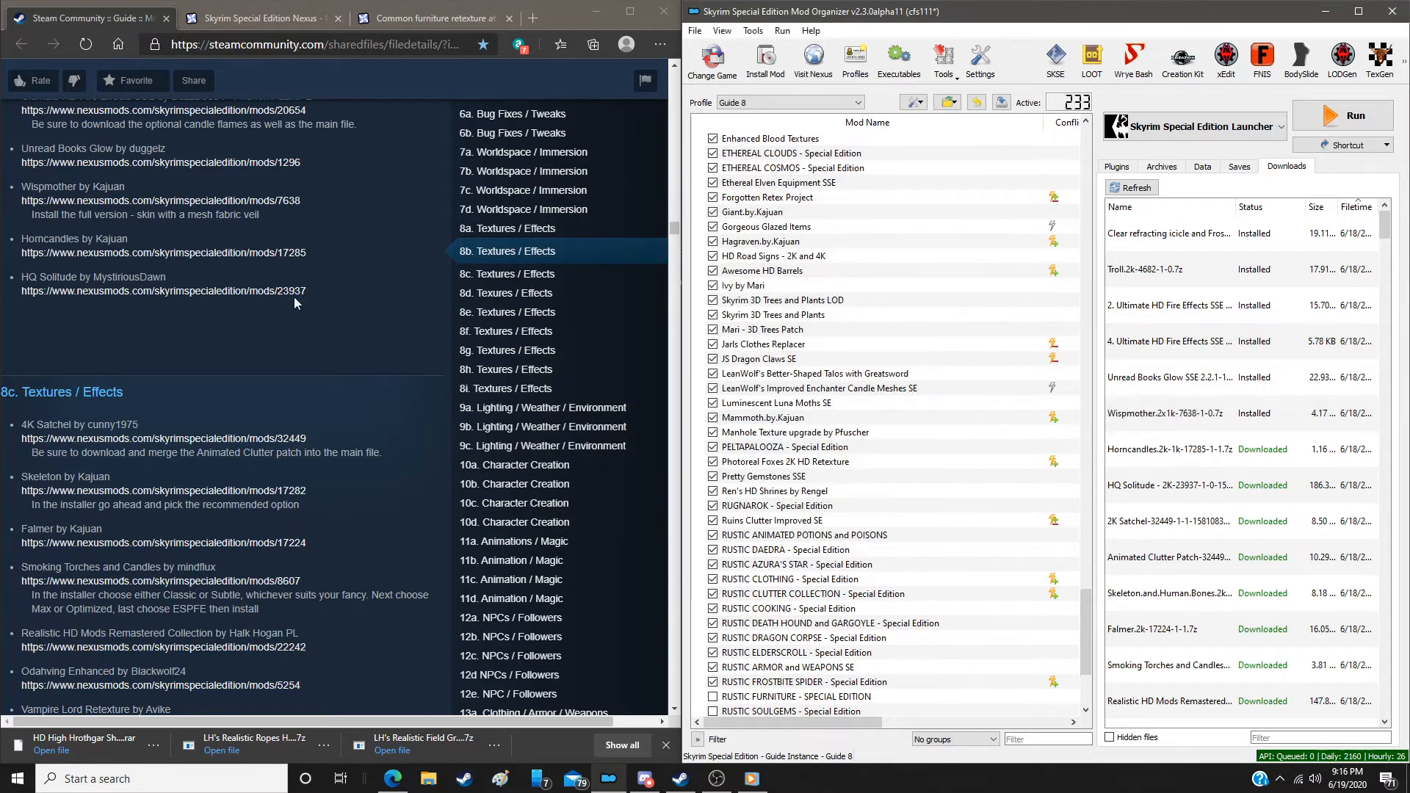
# Install the Horncandles 2k-1k retexture with its default option, and the 2K version of HQ Solitude with its full contents
pyautogui.click(1195, 449)
pyautogui.doubleClick(1195, 449)
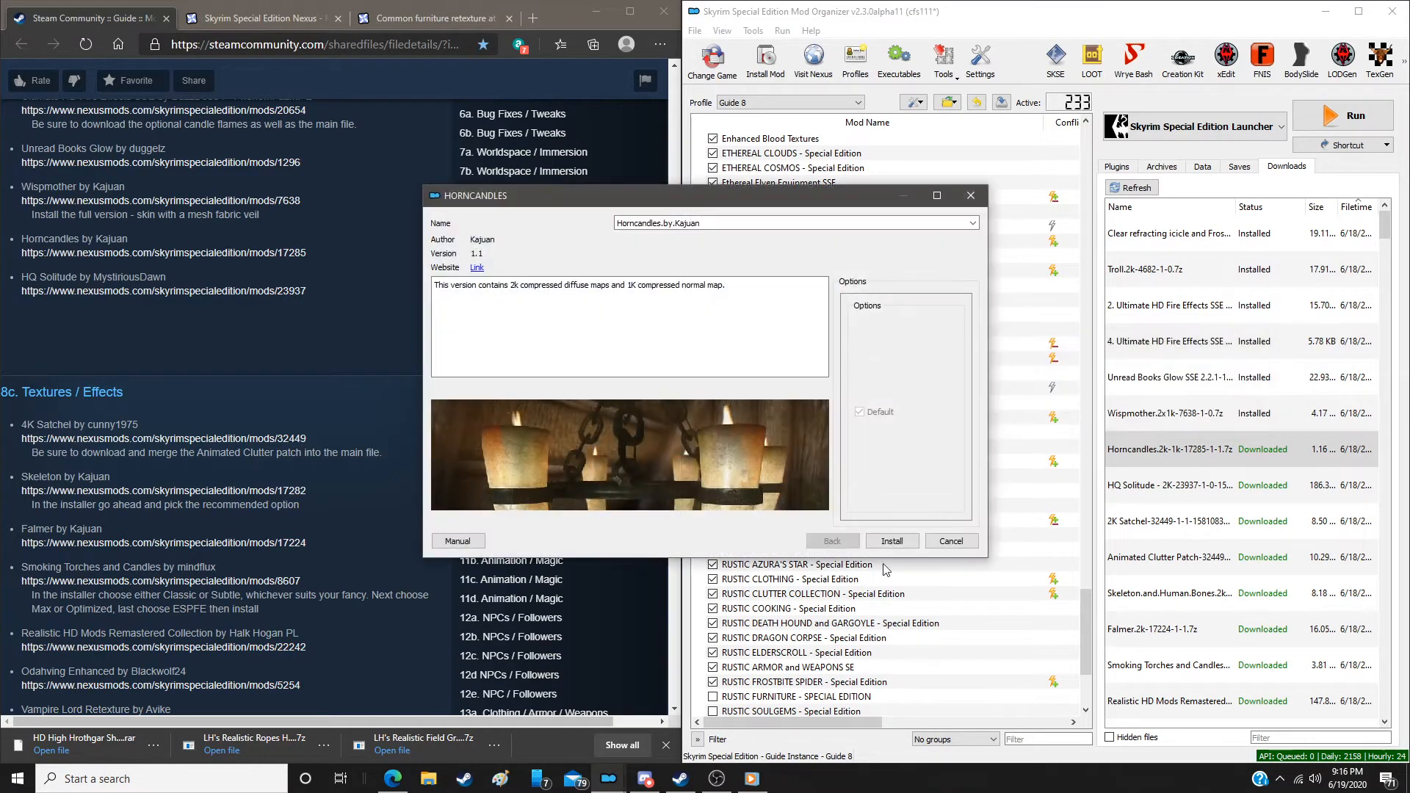
pyautogui.click(913, 546)
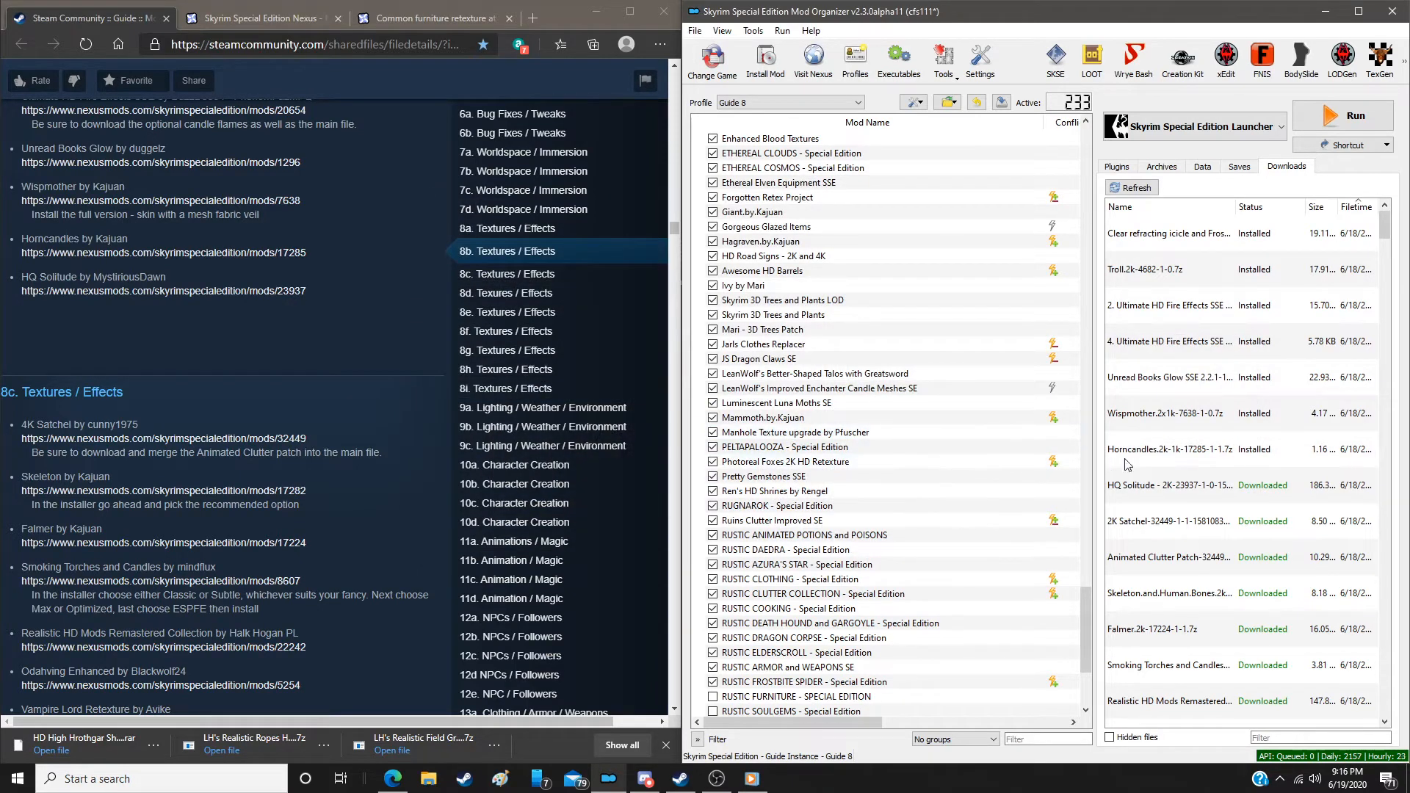
pyautogui.click(1184, 500)
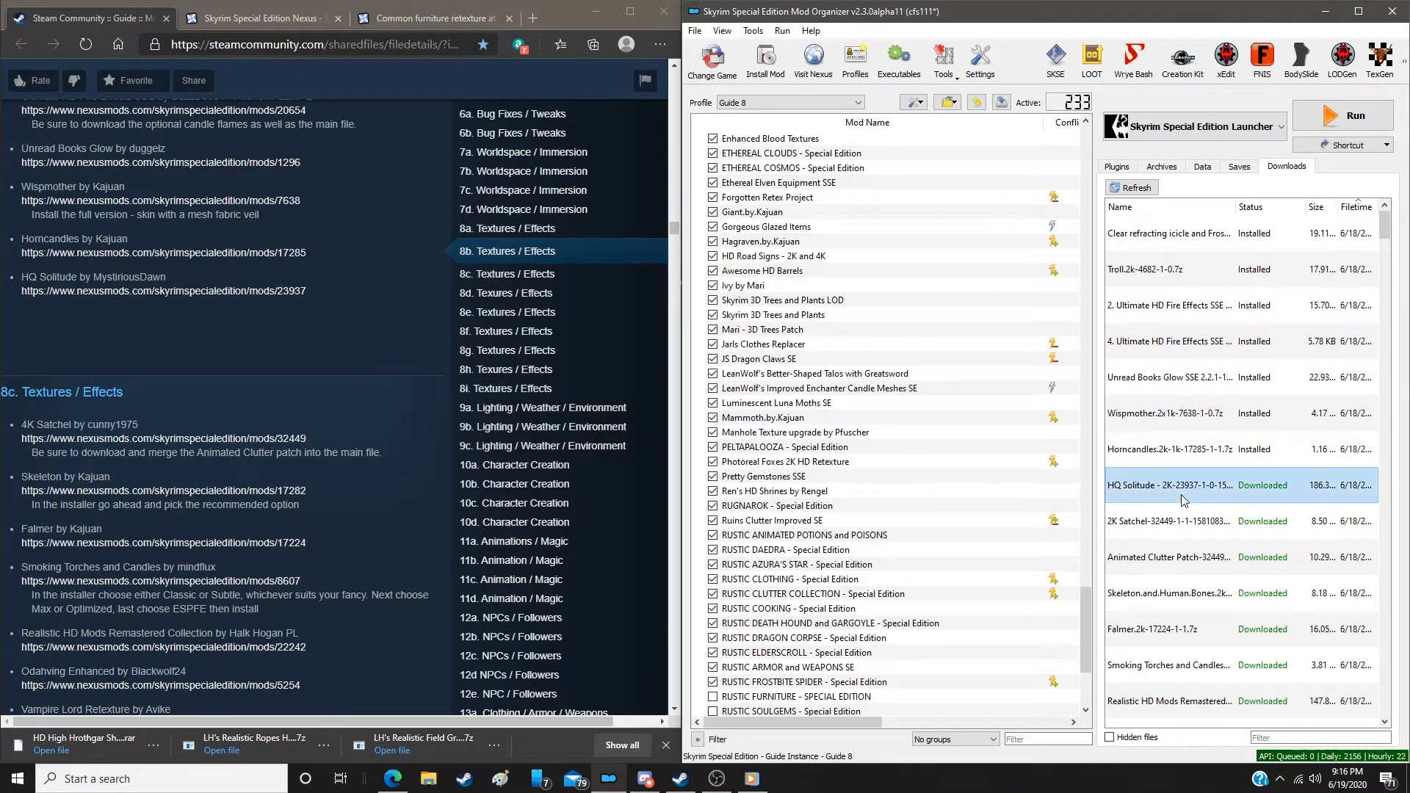
pyautogui.click(933, 405)
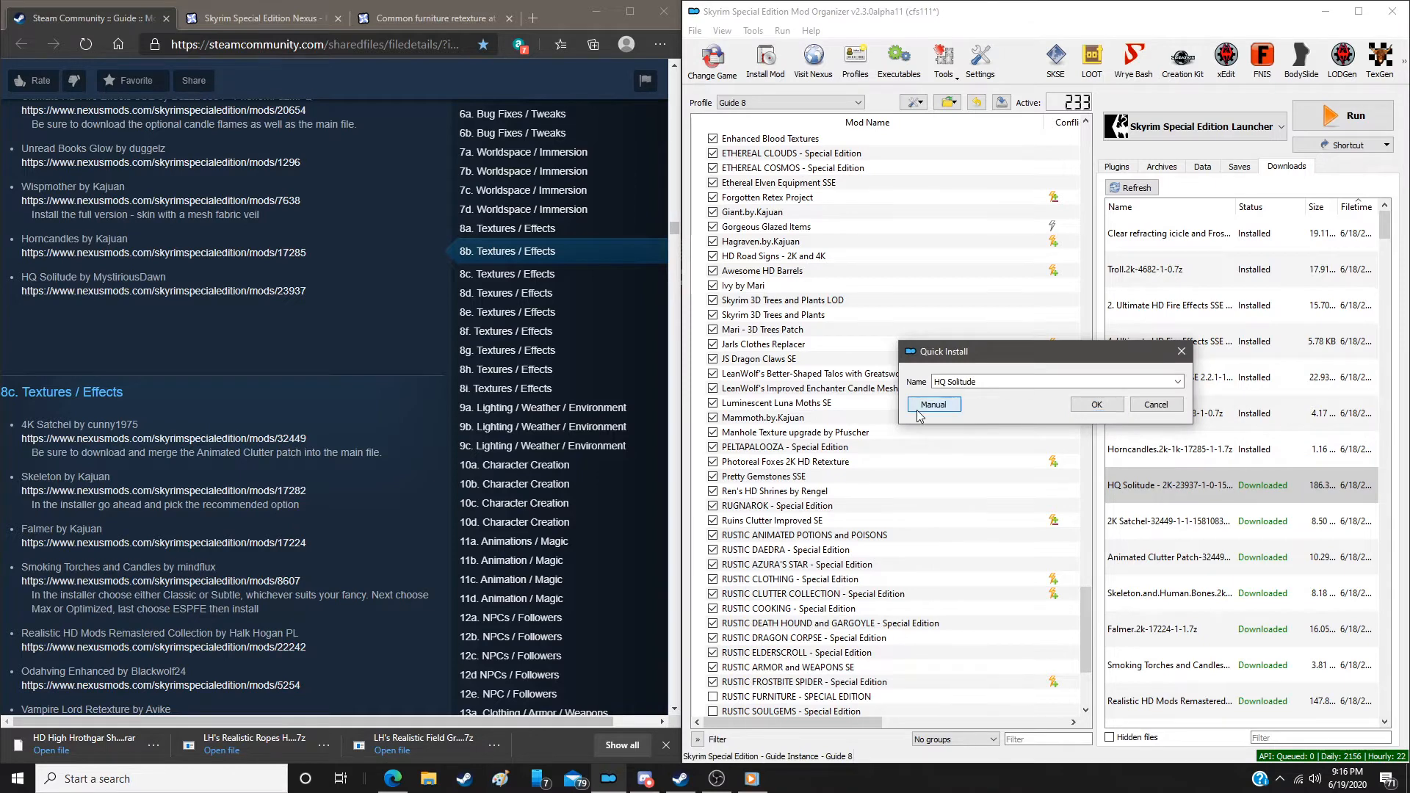
pyautogui.click(1130, 527)
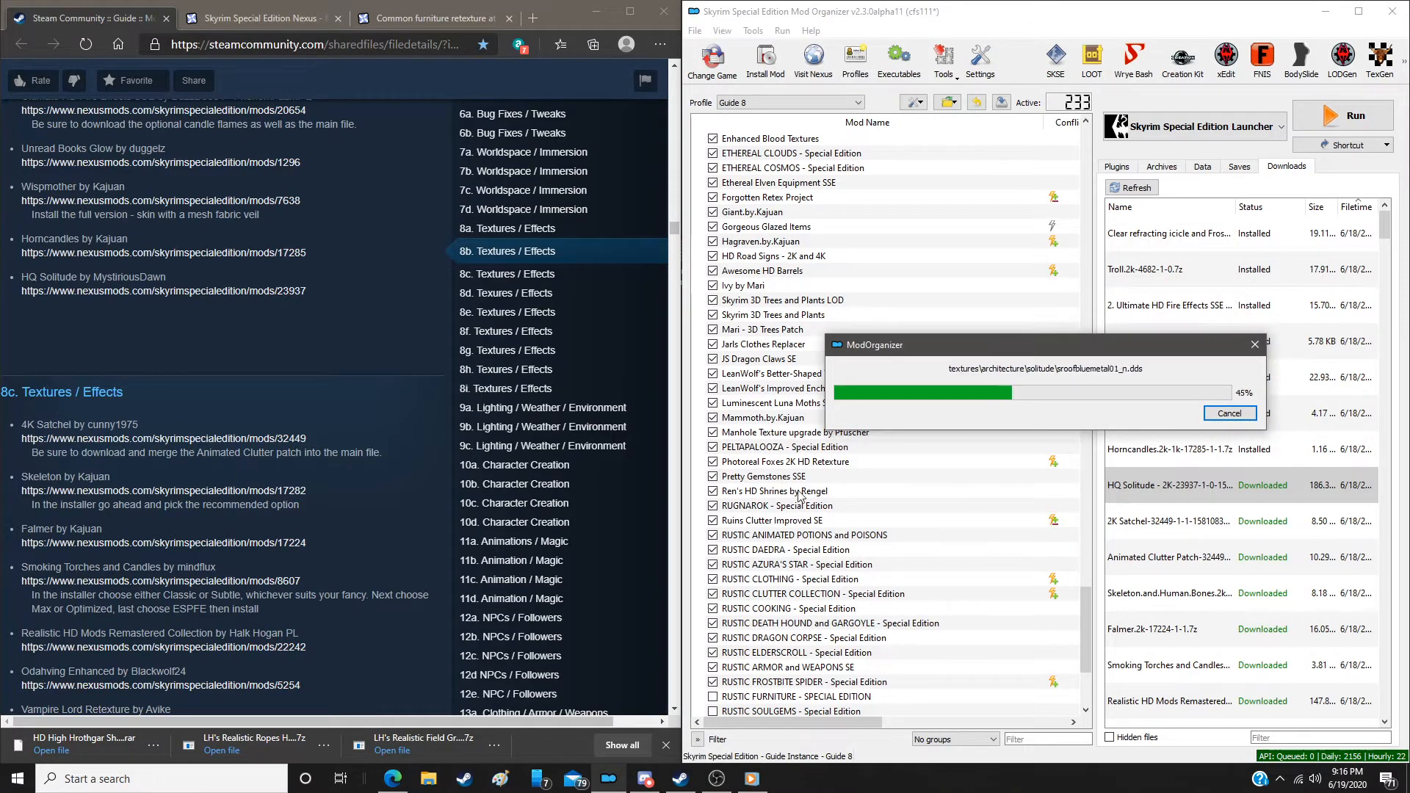
# Install the 2K Satchel download as 4K Satchel with its meshes and textures
pyautogui.scroll(-3, 417, 441)
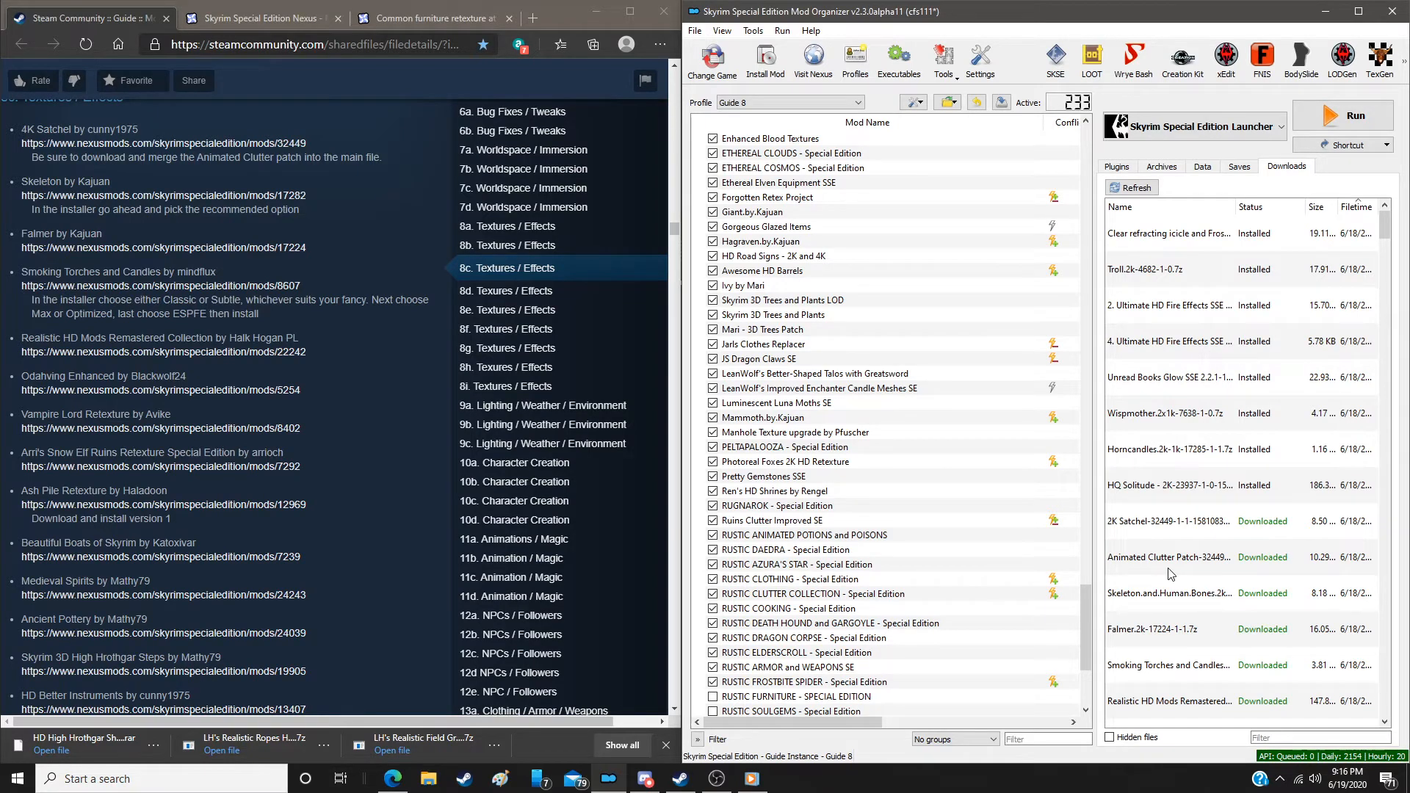
pyautogui.doubleClick(1167, 520)
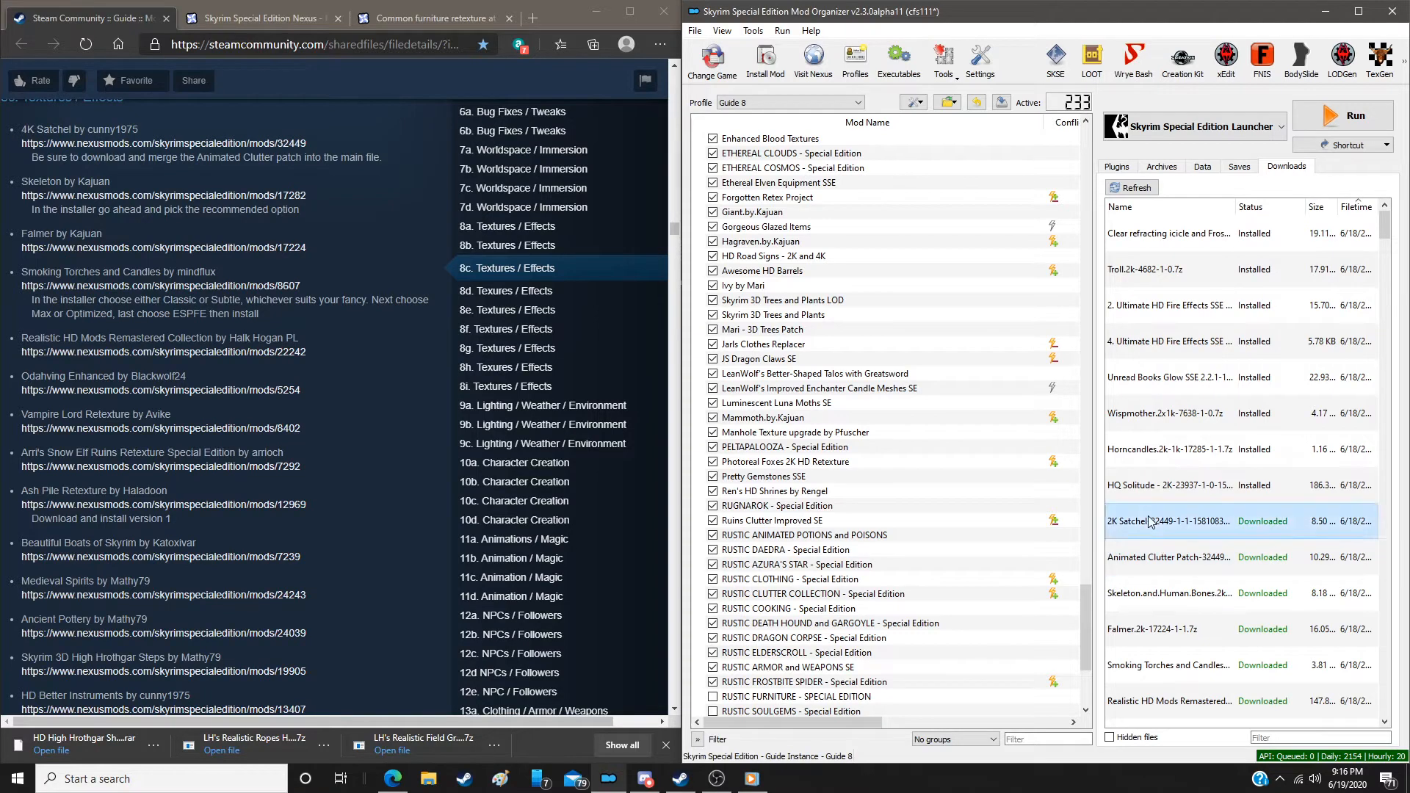
pyautogui.click(941, 412)
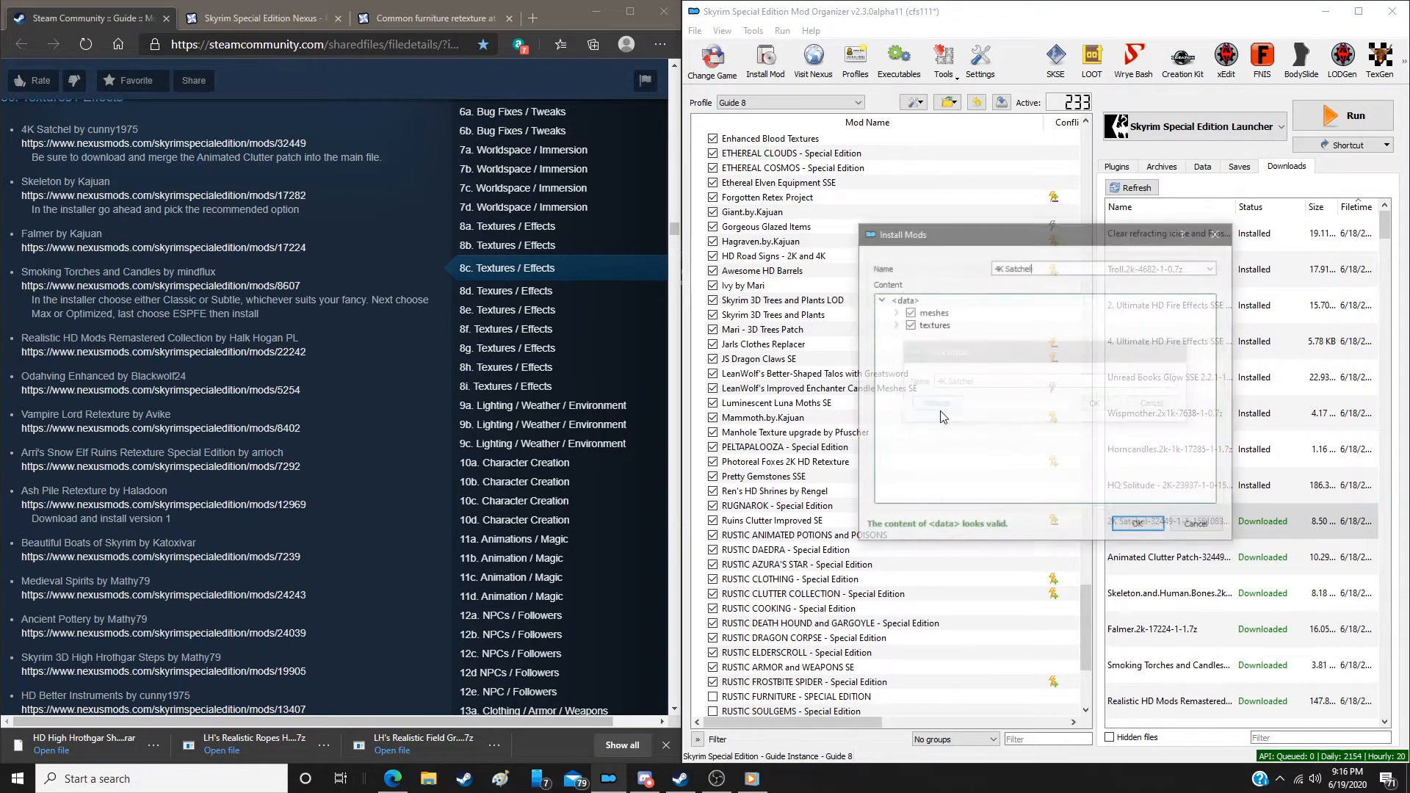
pyautogui.click(1160, 528)
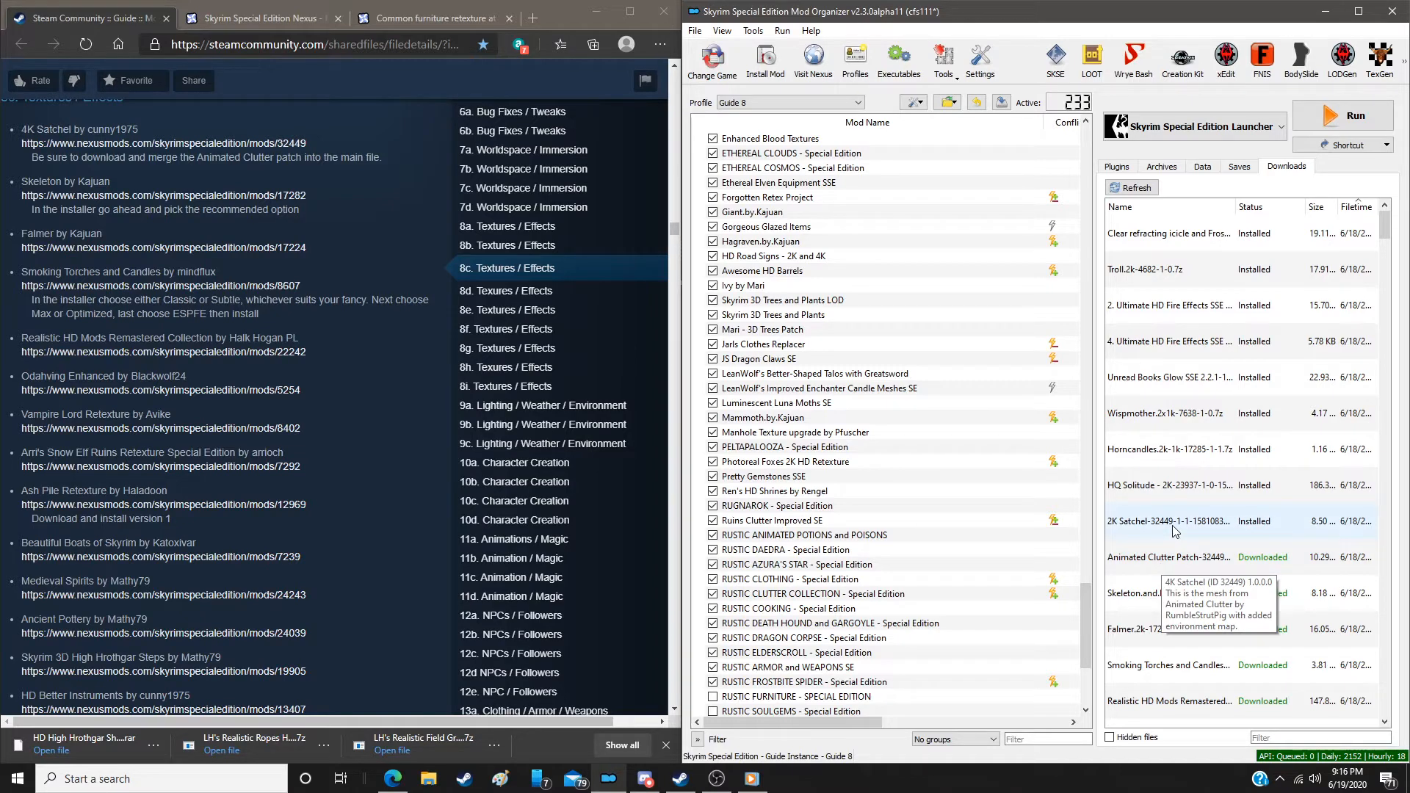
# Install the Skeleton and Human Bones retexture with the recommended skin, clutter and a few sounds, and the full Falmer 2k retexture
pyautogui.doubleClick(1163, 594)
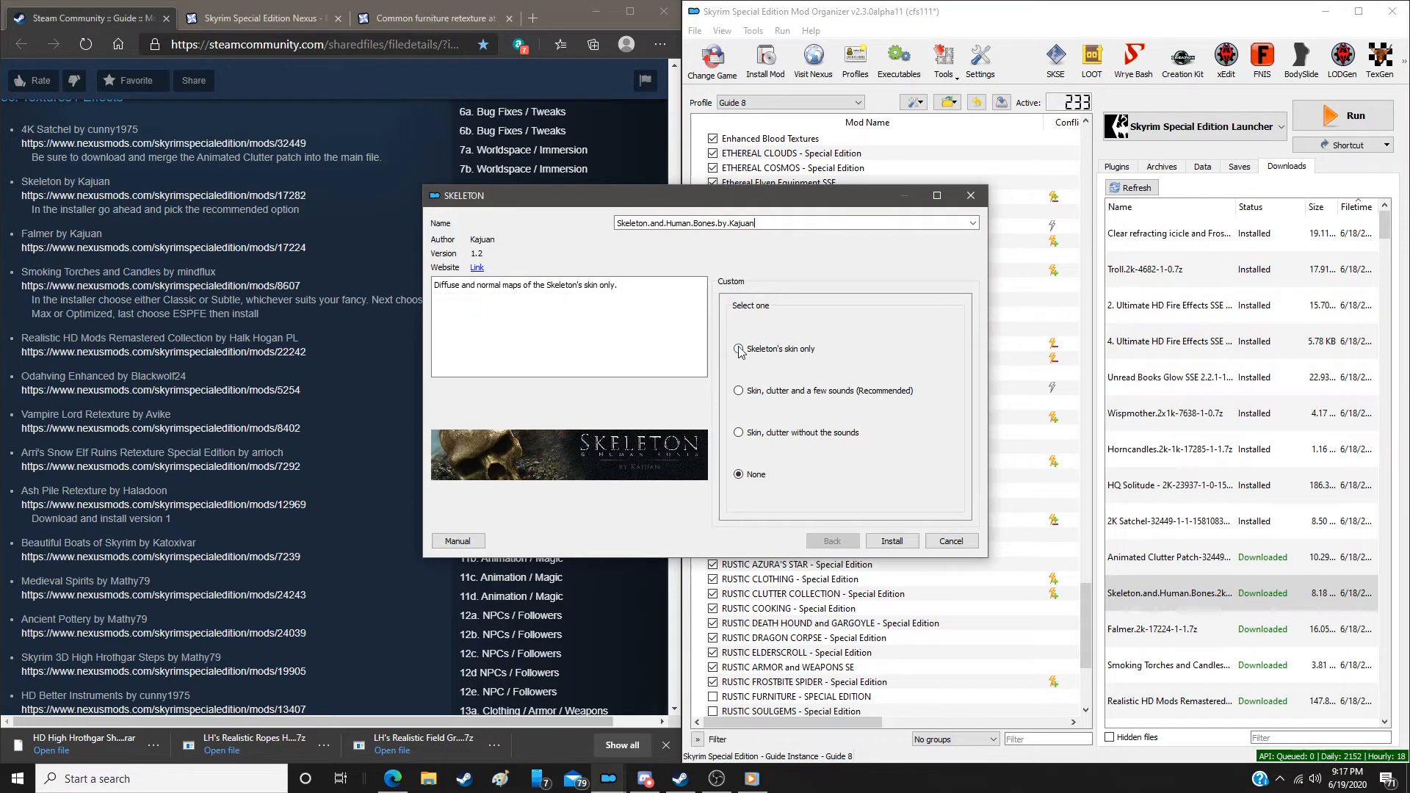
pyautogui.click(739, 392)
pyautogui.click(891, 541)
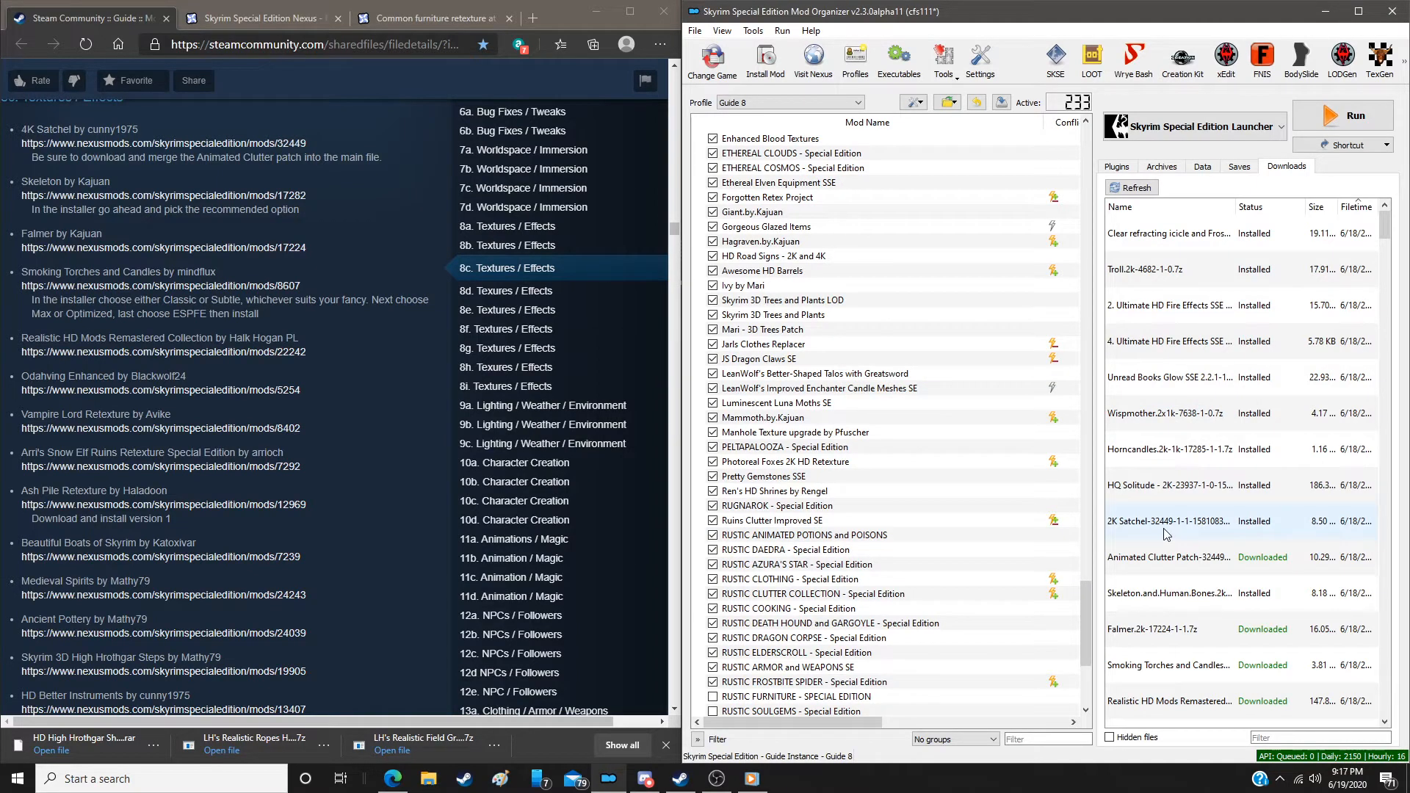
pyautogui.click(1170, 639)
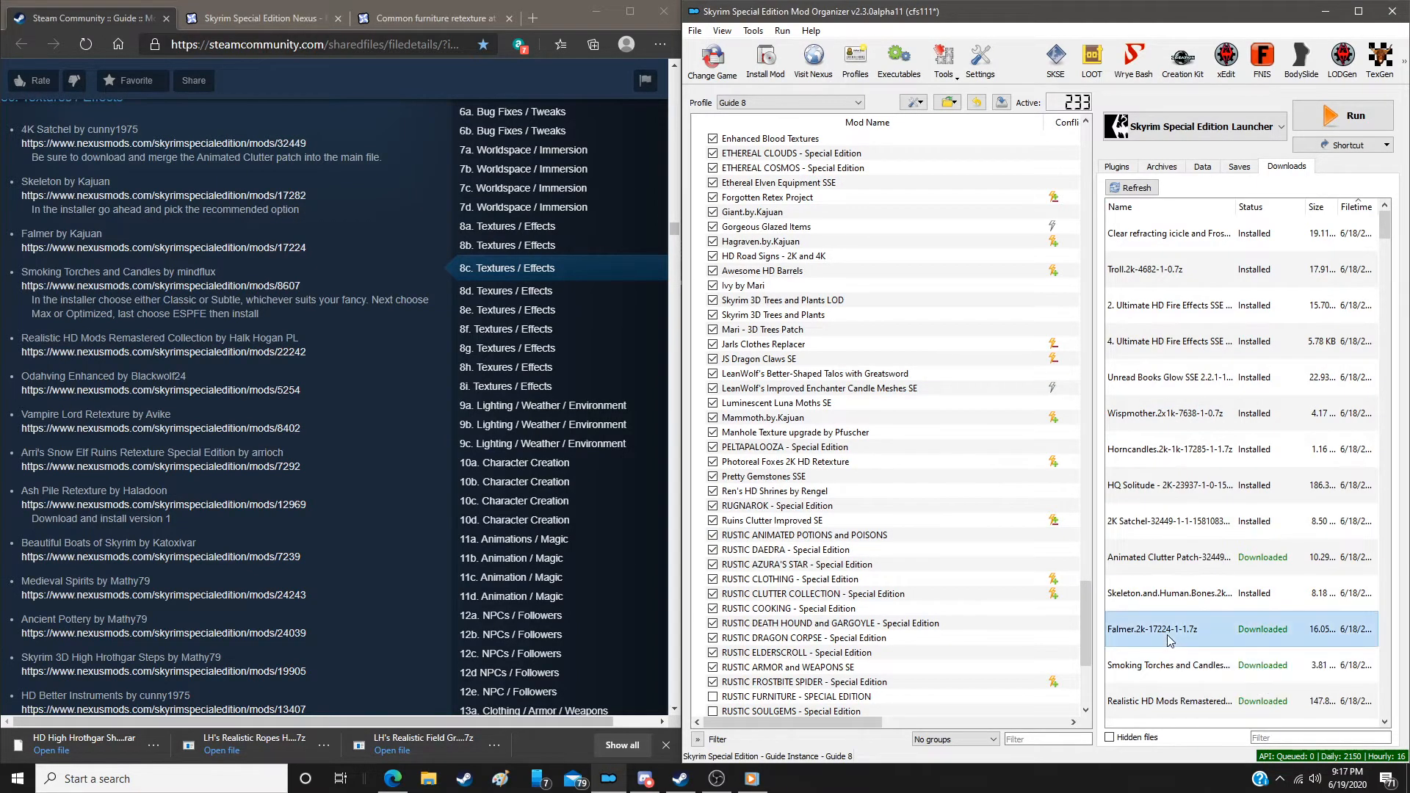
pyautogui.doubleClick(1170, 639)
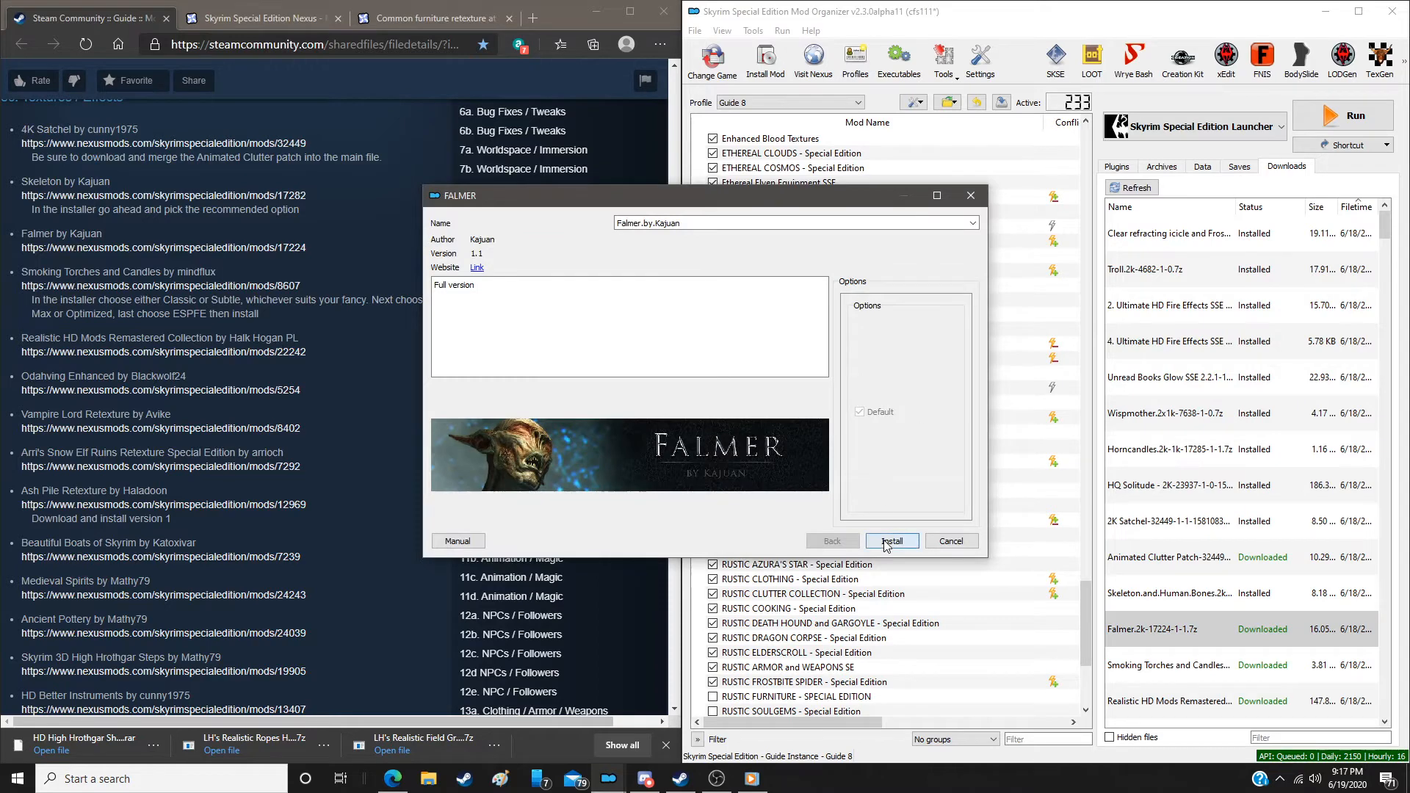
pyautogui.click(886, 541)
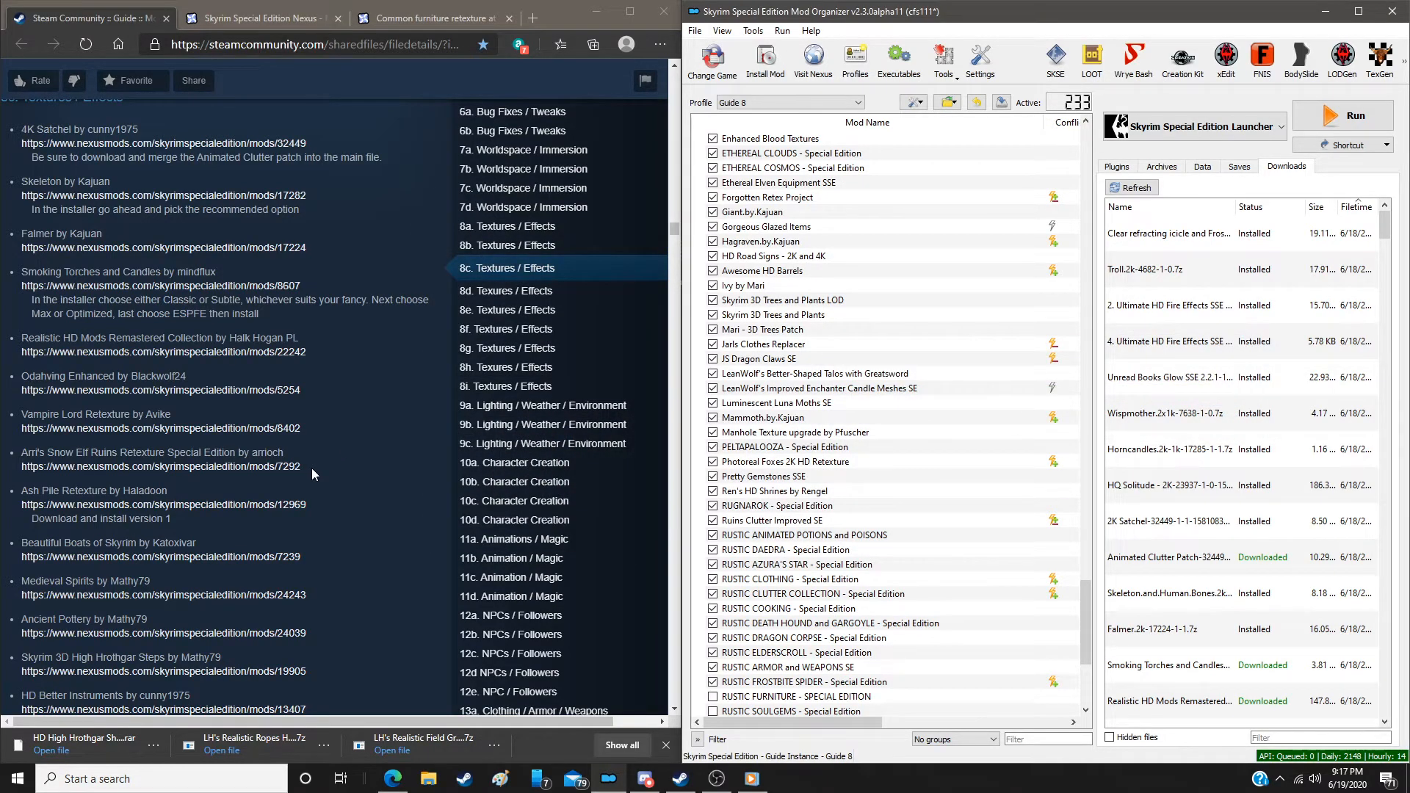
# Merge the meshes of the Animated Clutter Patch download into the 4K Satchel mod
pyautogui.scroll(5, 312, 470)
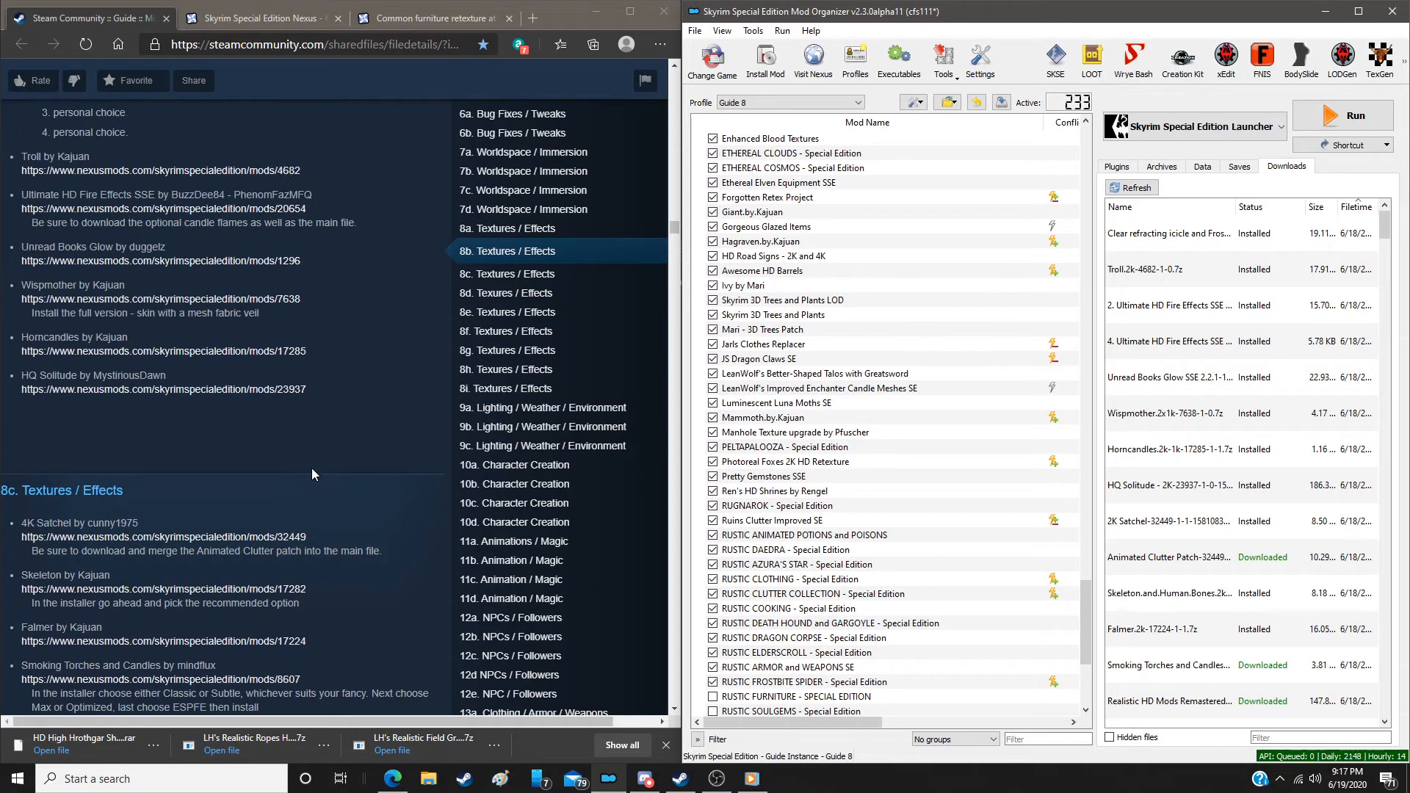
pyautogui.scroll(-6, 311, 468)
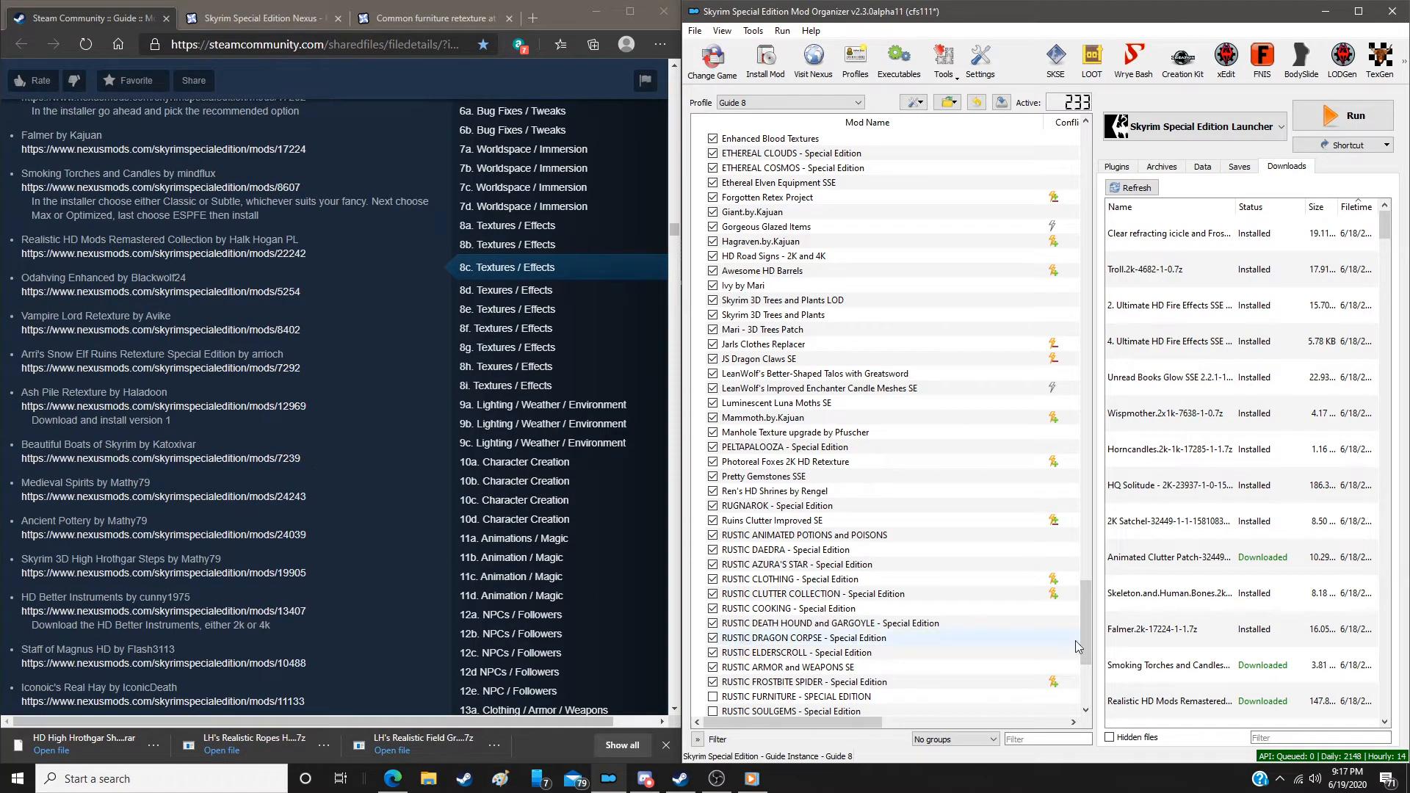
pyautogui.doubleClick(1194, 562)
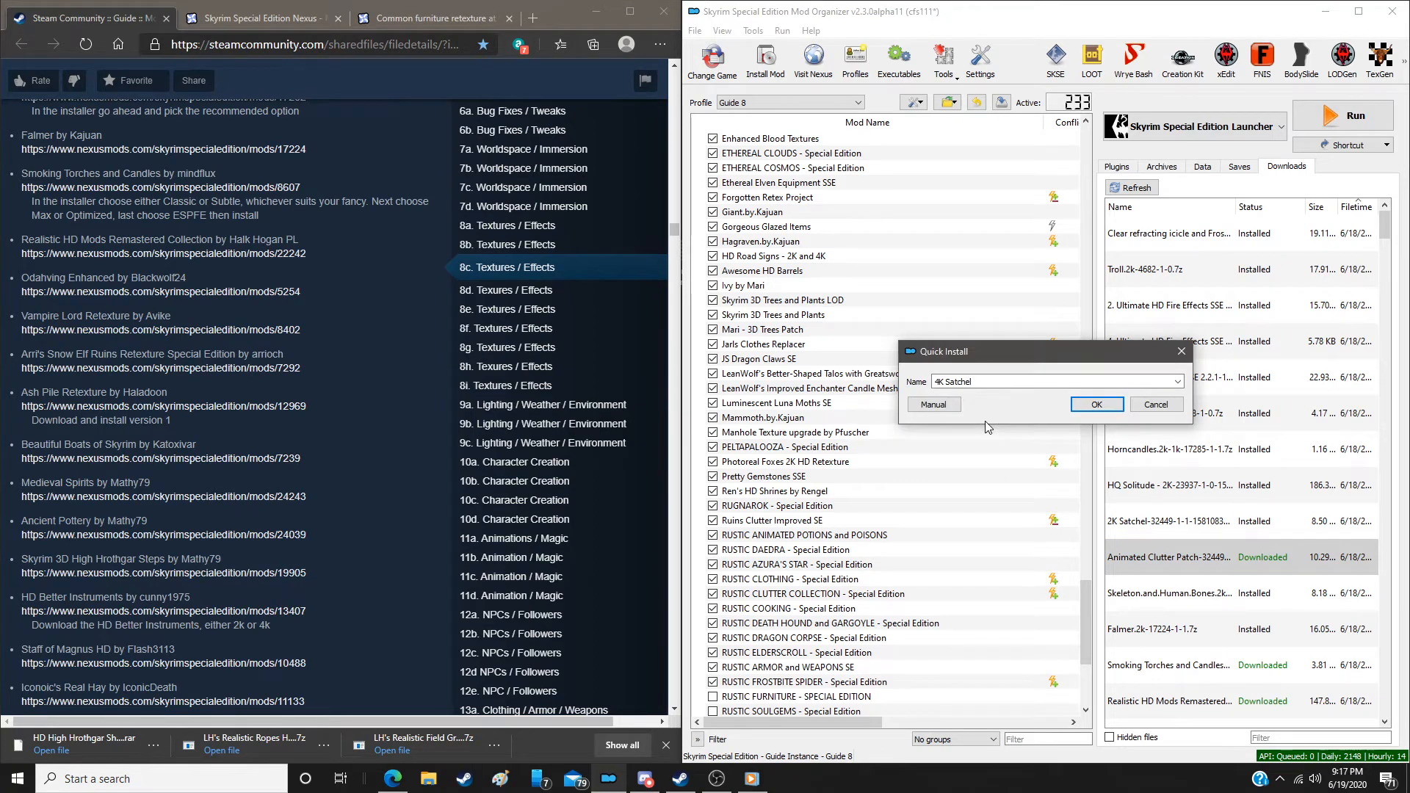
pyautogui.click(931, 406)
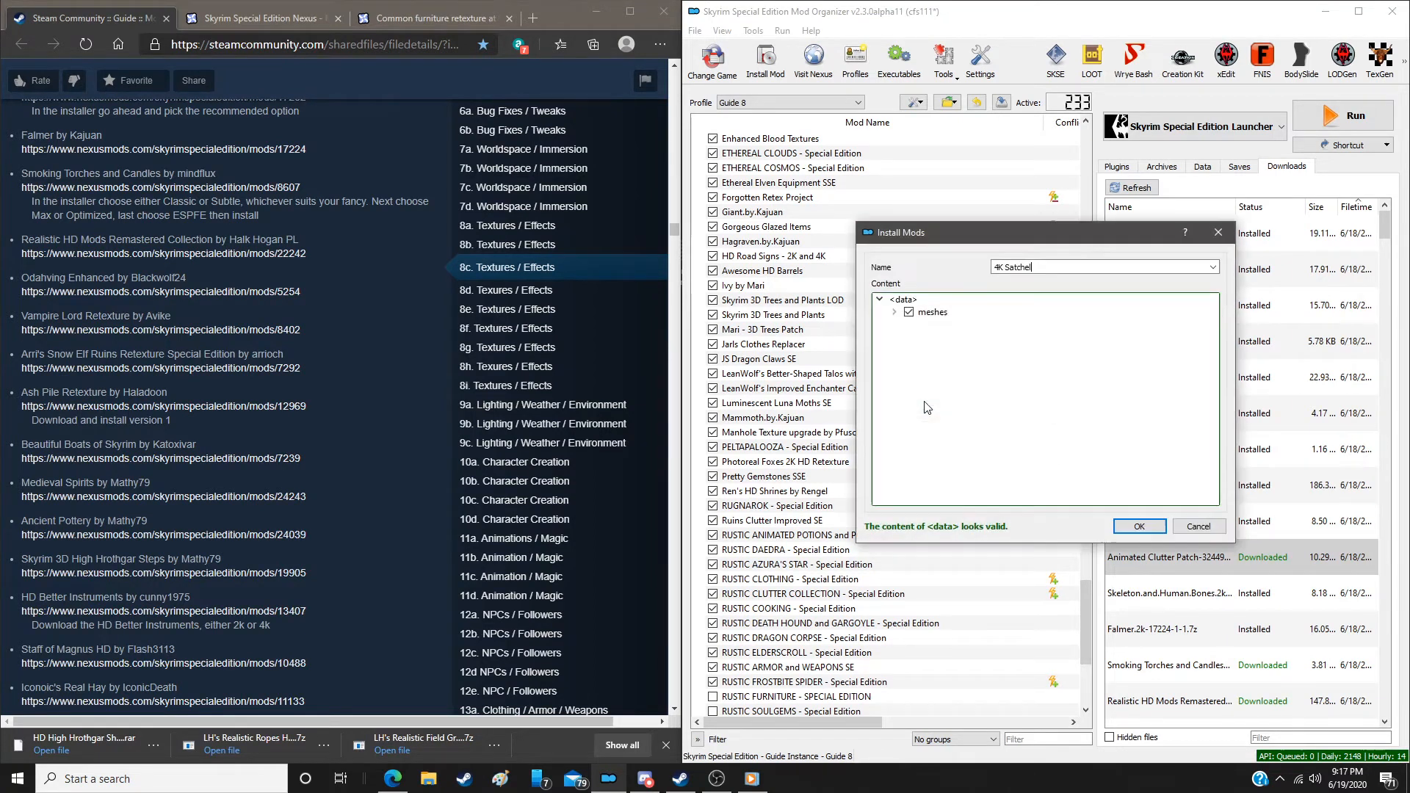
pyautogui.click(1137, 525)
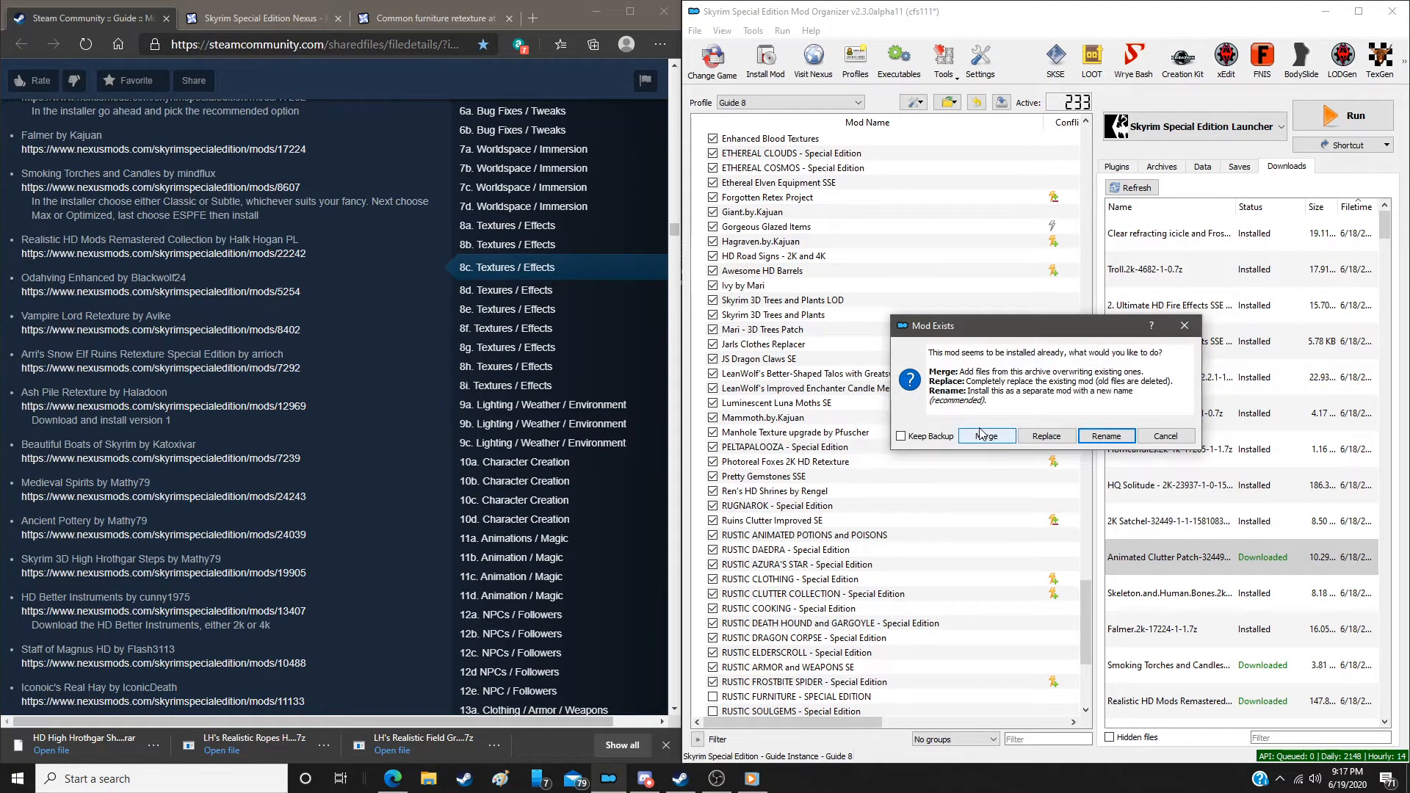
pyautogui.click(984, 436)
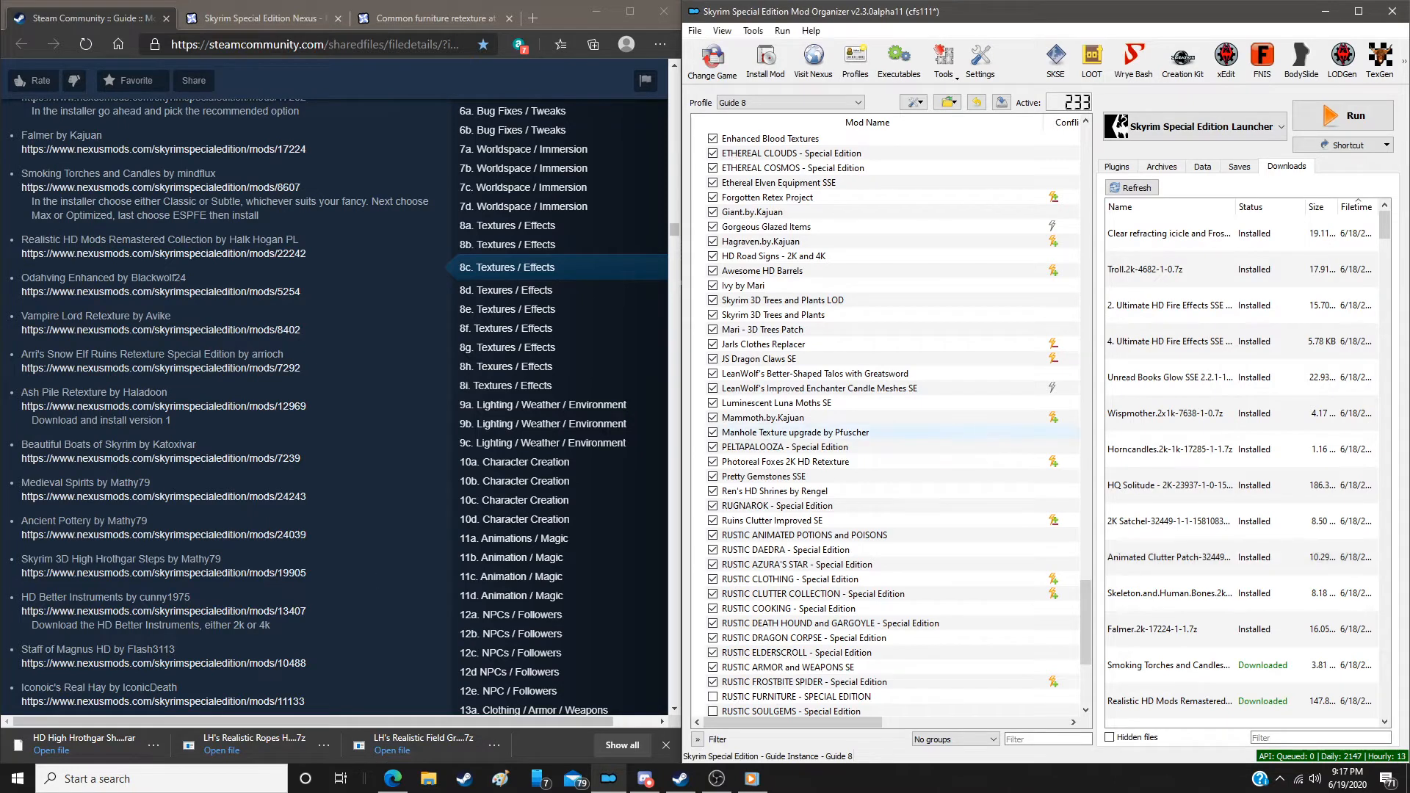
# Clear every already installed archive out of the downloads list
pyautogui.scroll(3, 260, 455)
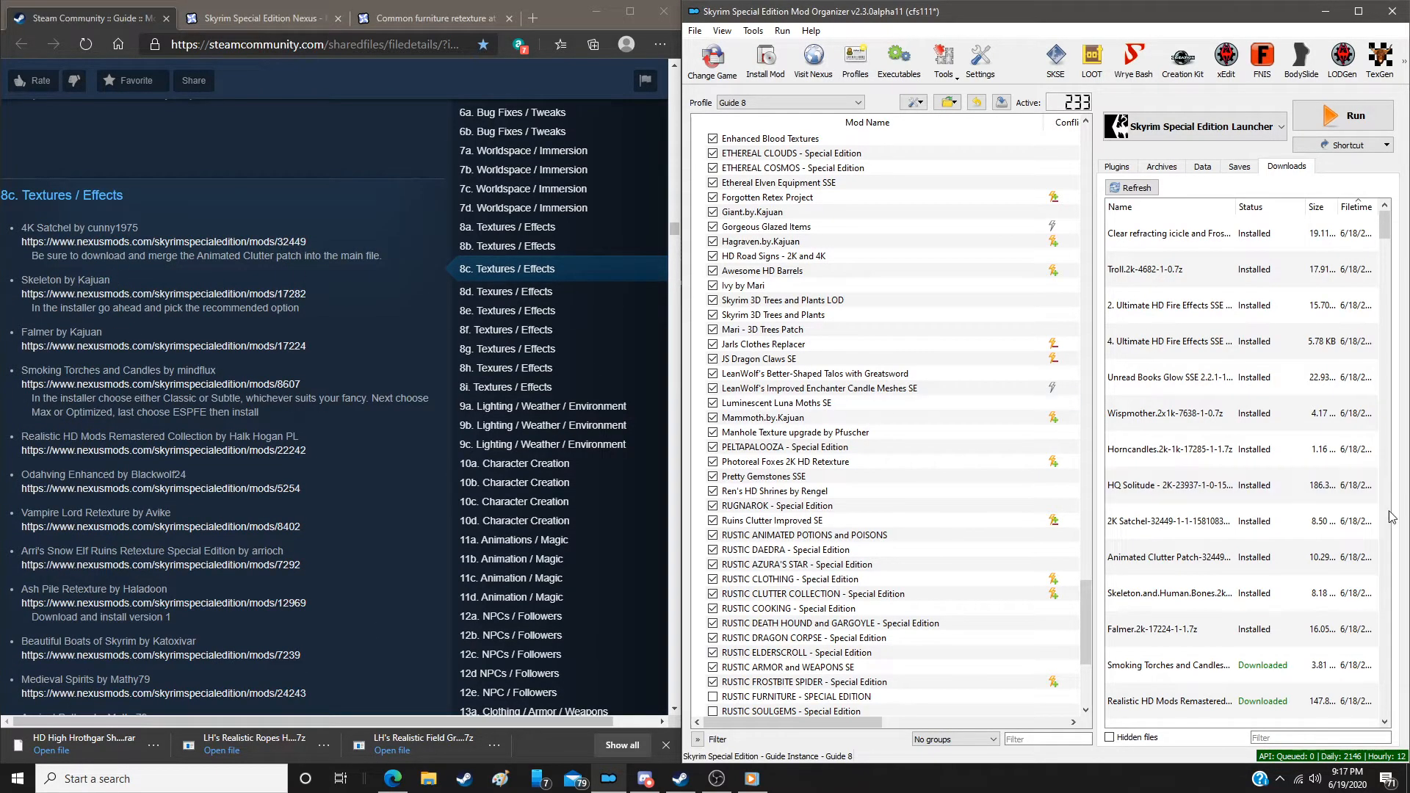
pyautogui.scroll(-2, 1197, 563)
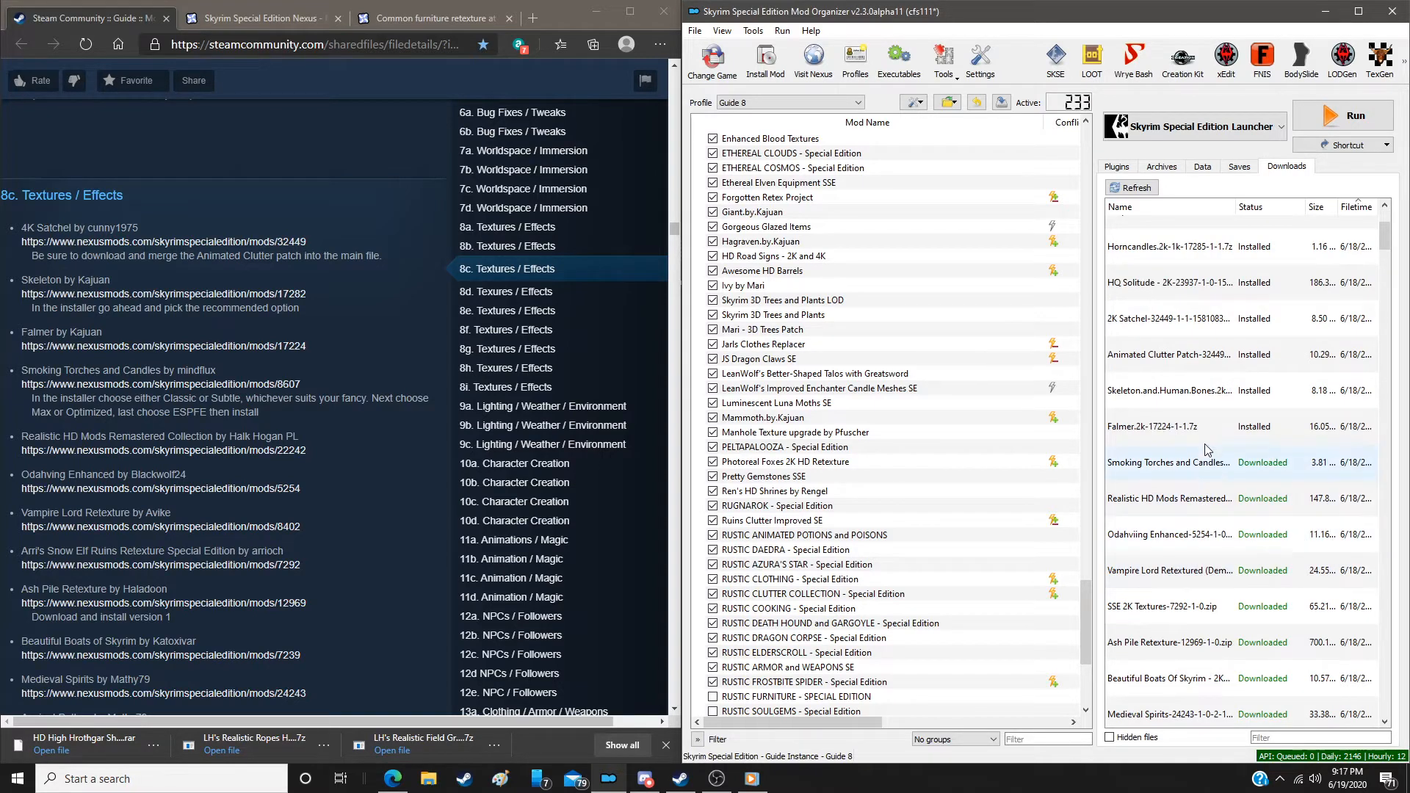
pyautogui.rightClick(1202, 405)
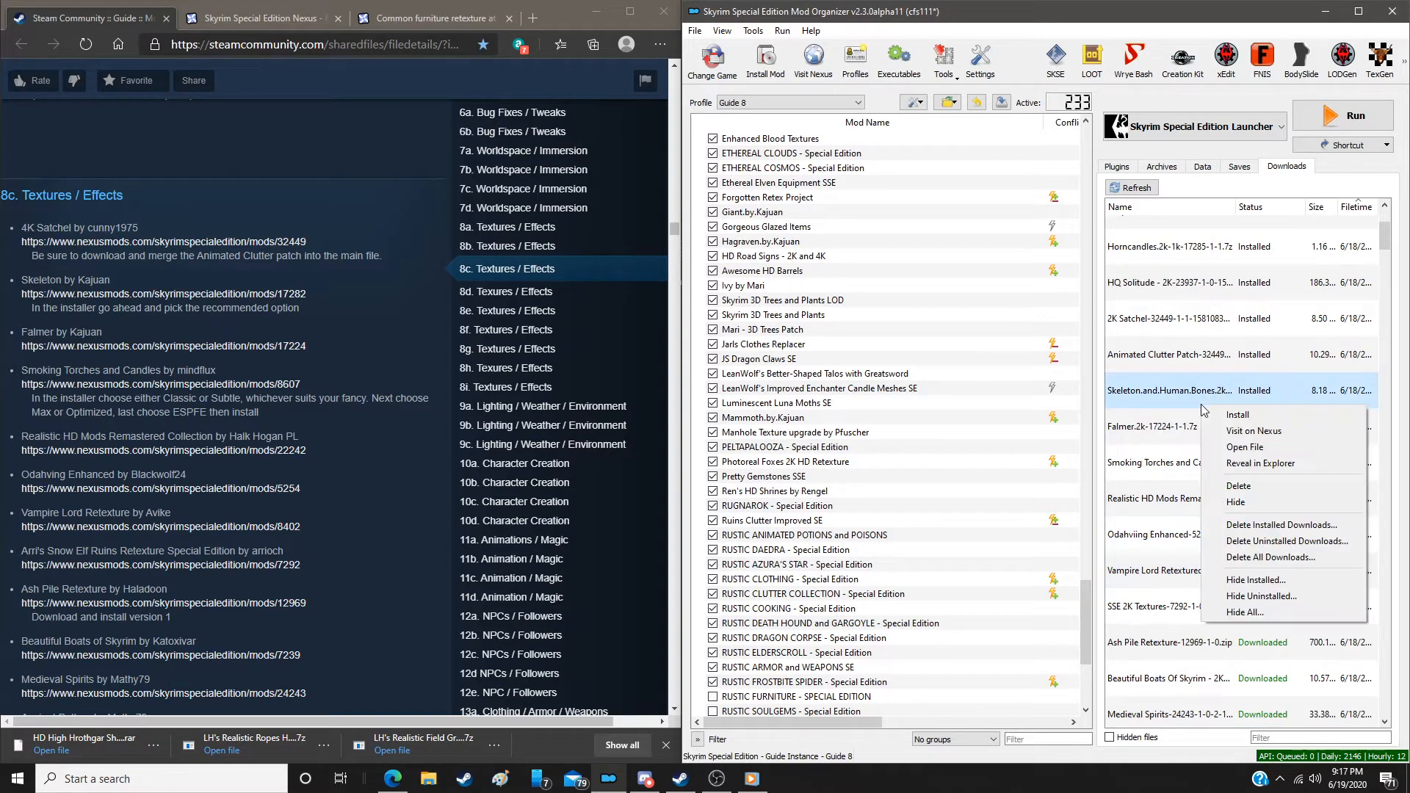
pyautogui.click(1257, 525)
pyautogui.click(758, 409)
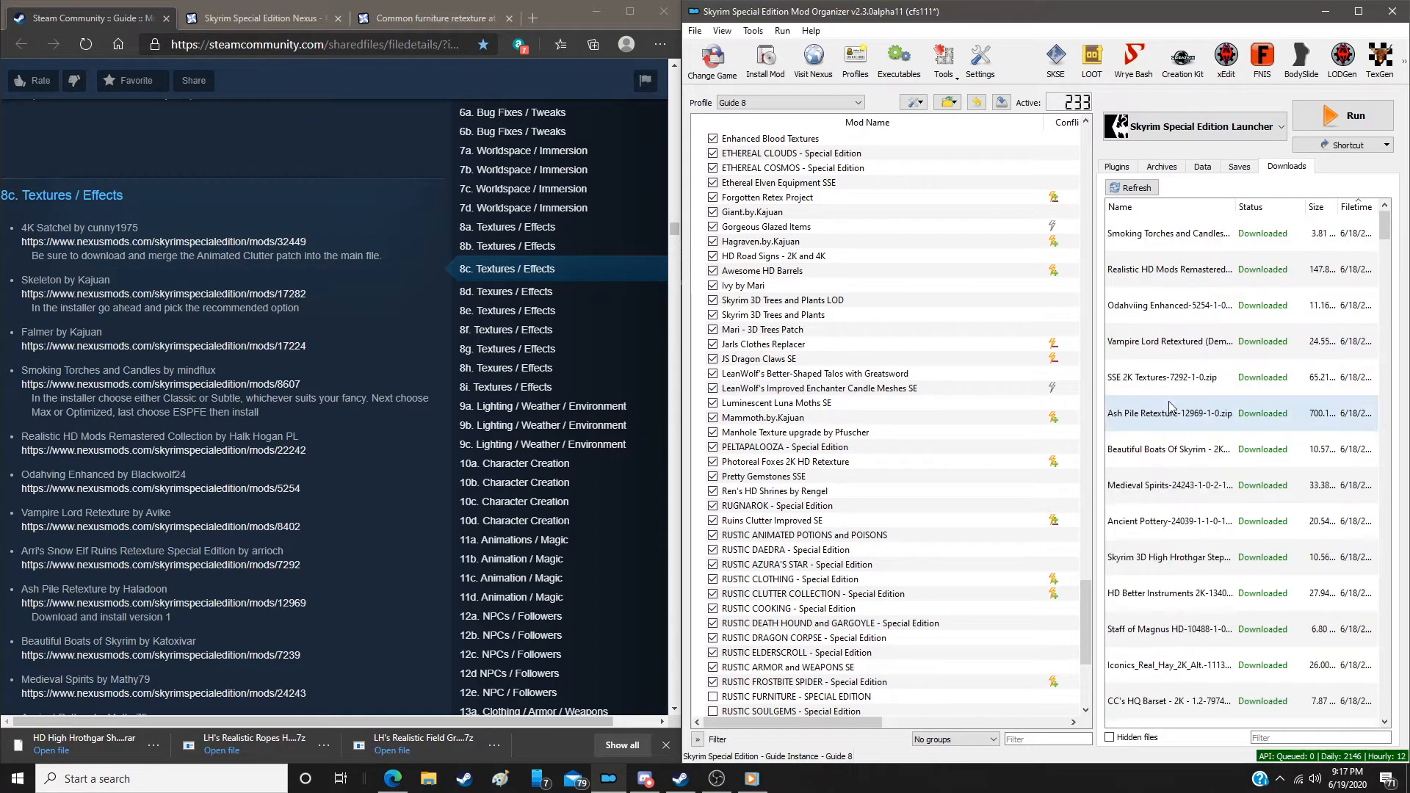
# Install Smoking Torches and Candles SSE with the Classic smoking torches, Optimized smoking candles and the ESPFE plugin
pyautogui.scroll(2, 1167, 390)
pyautogui.click(1191, 235)
pyautogui.doubleClick(1191, 235)
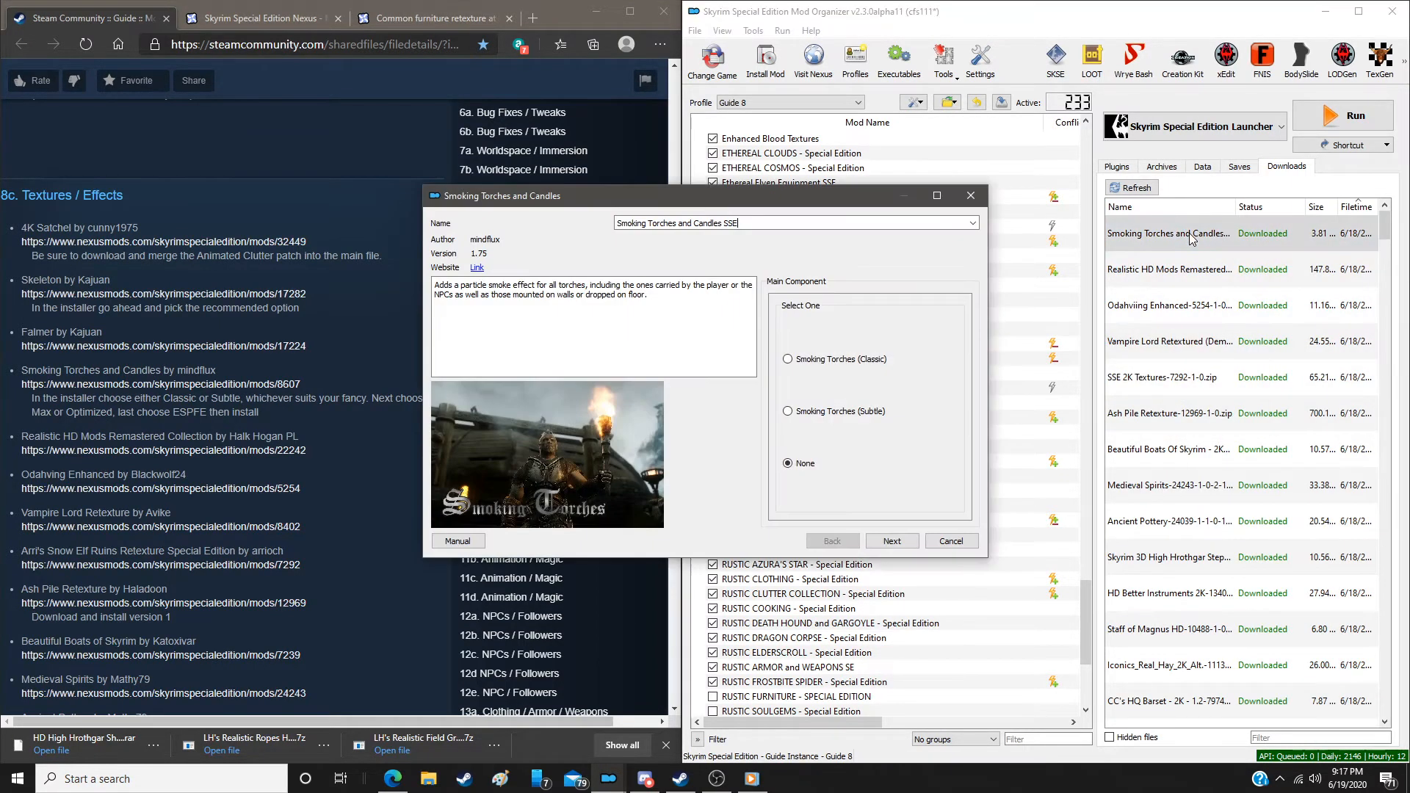
pyautogui.click(789, 359)
pyautogui.click(892, 540)
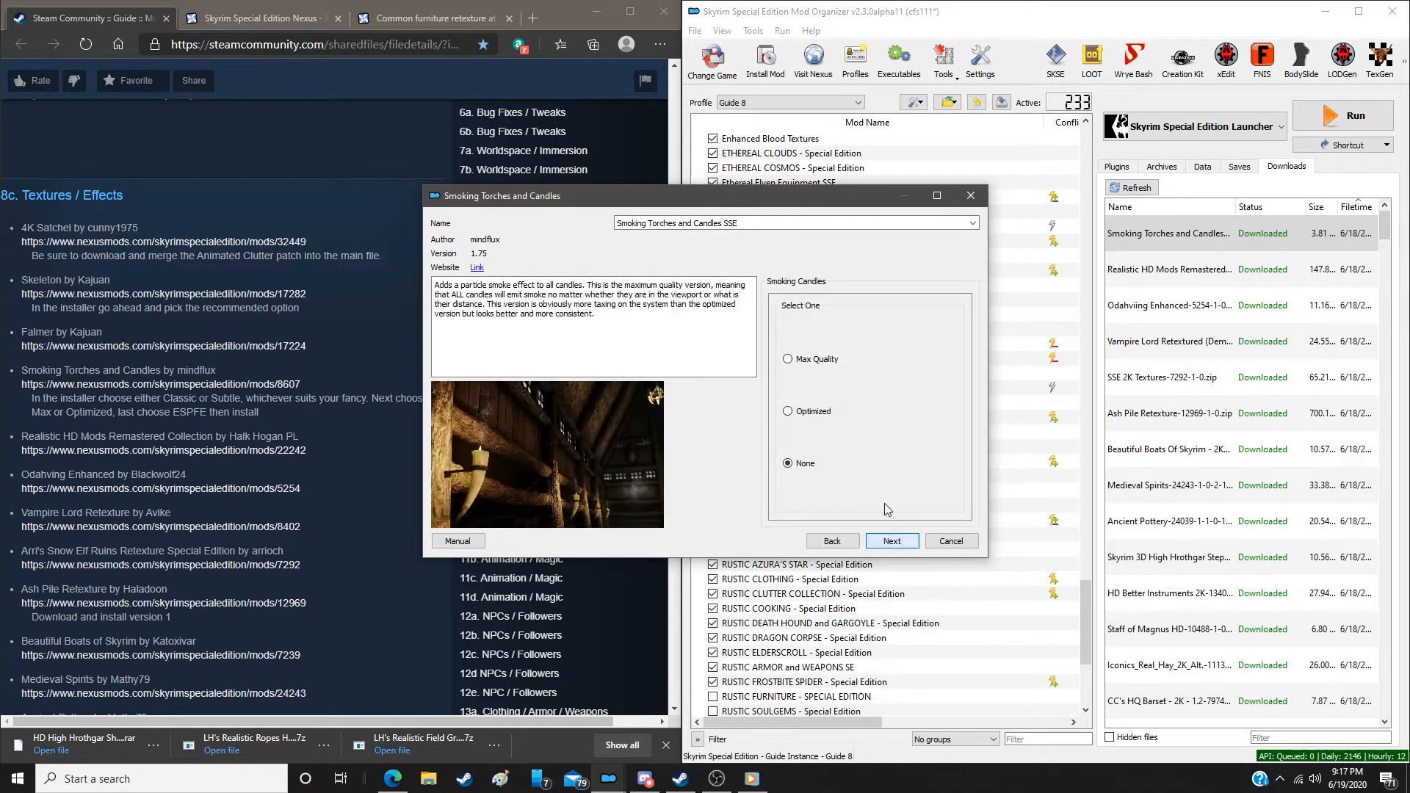
pyautogui.click(788, 411)
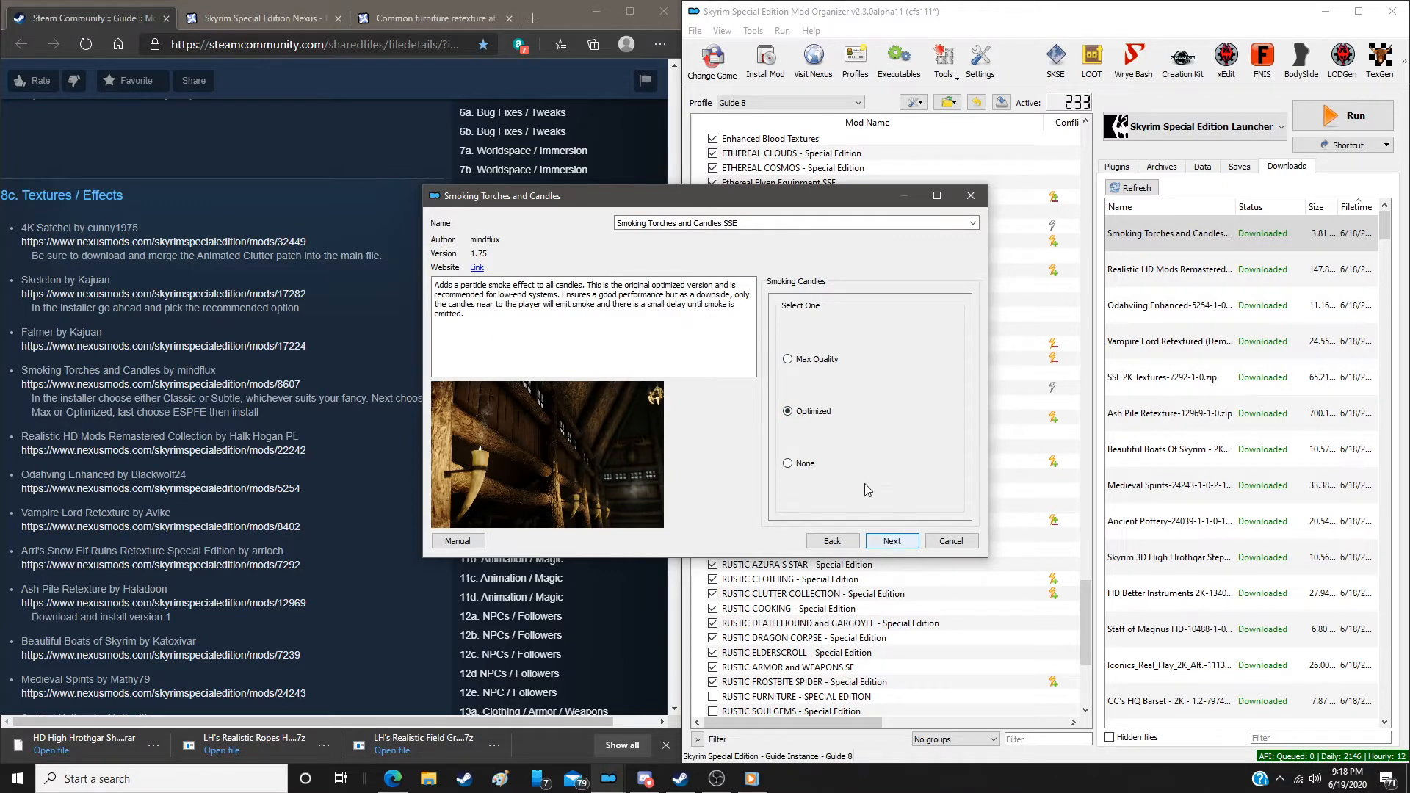
pyautogui.moveTo(735, 205); pyautogui.dragTo(849, 198)
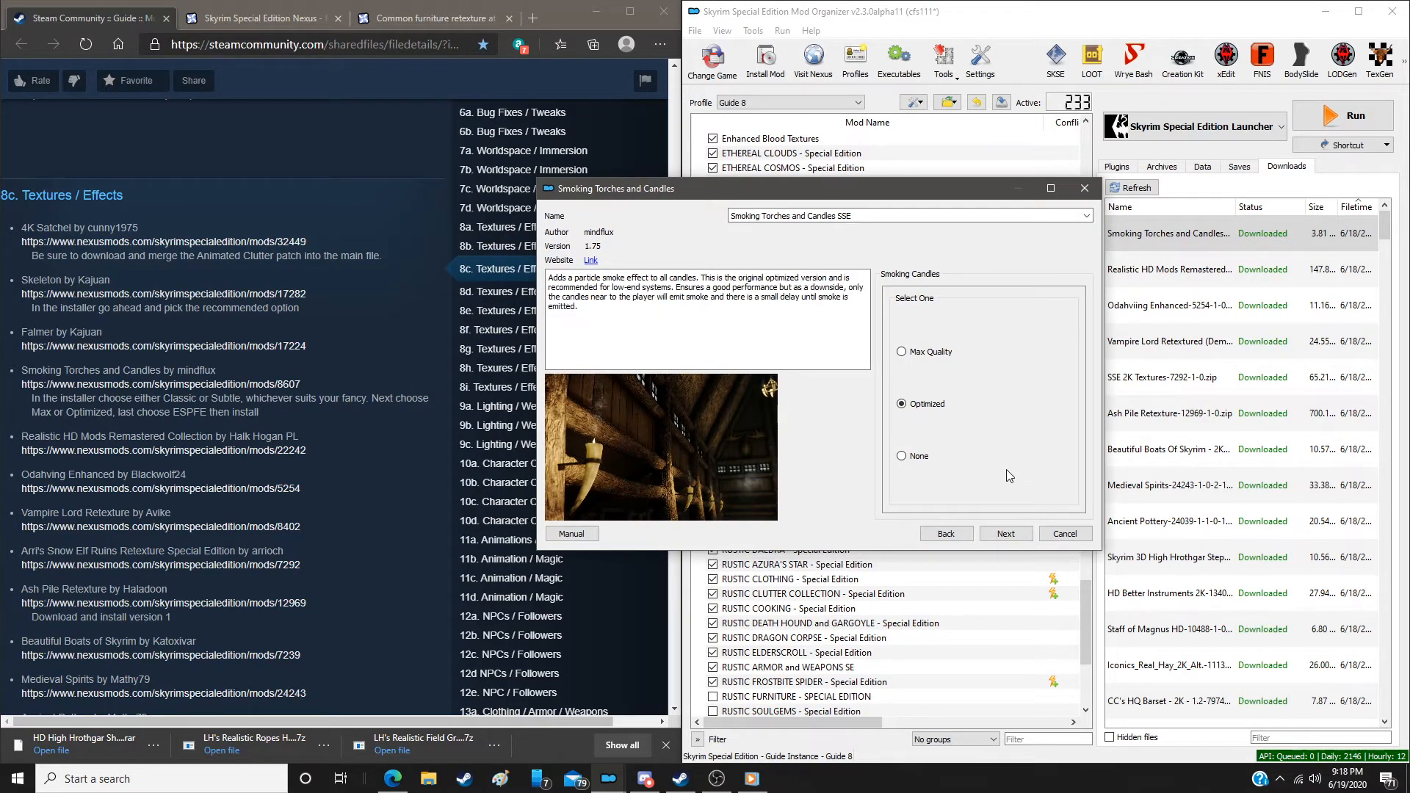
pyautogui.click(1020, 542)
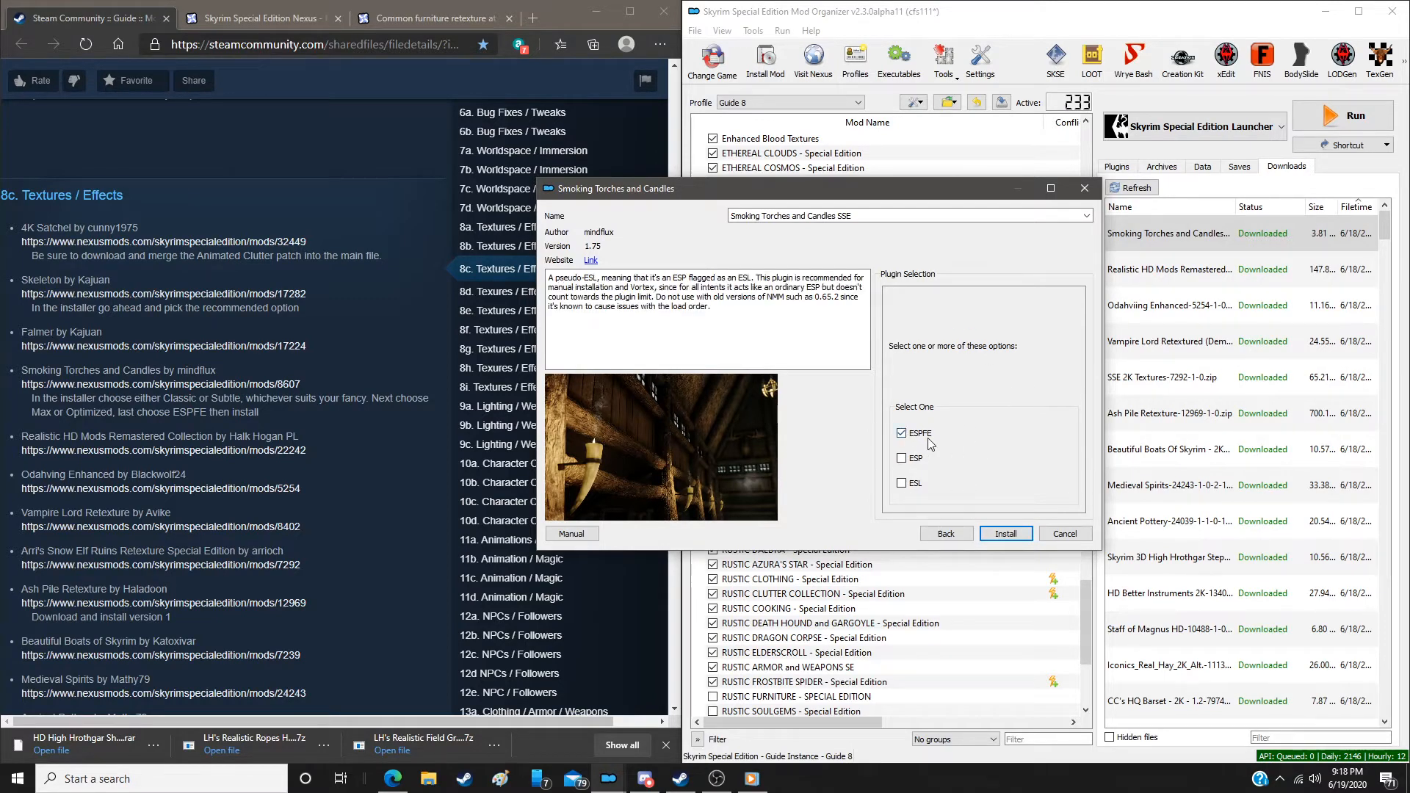
pyautogui.click(1013, 536)
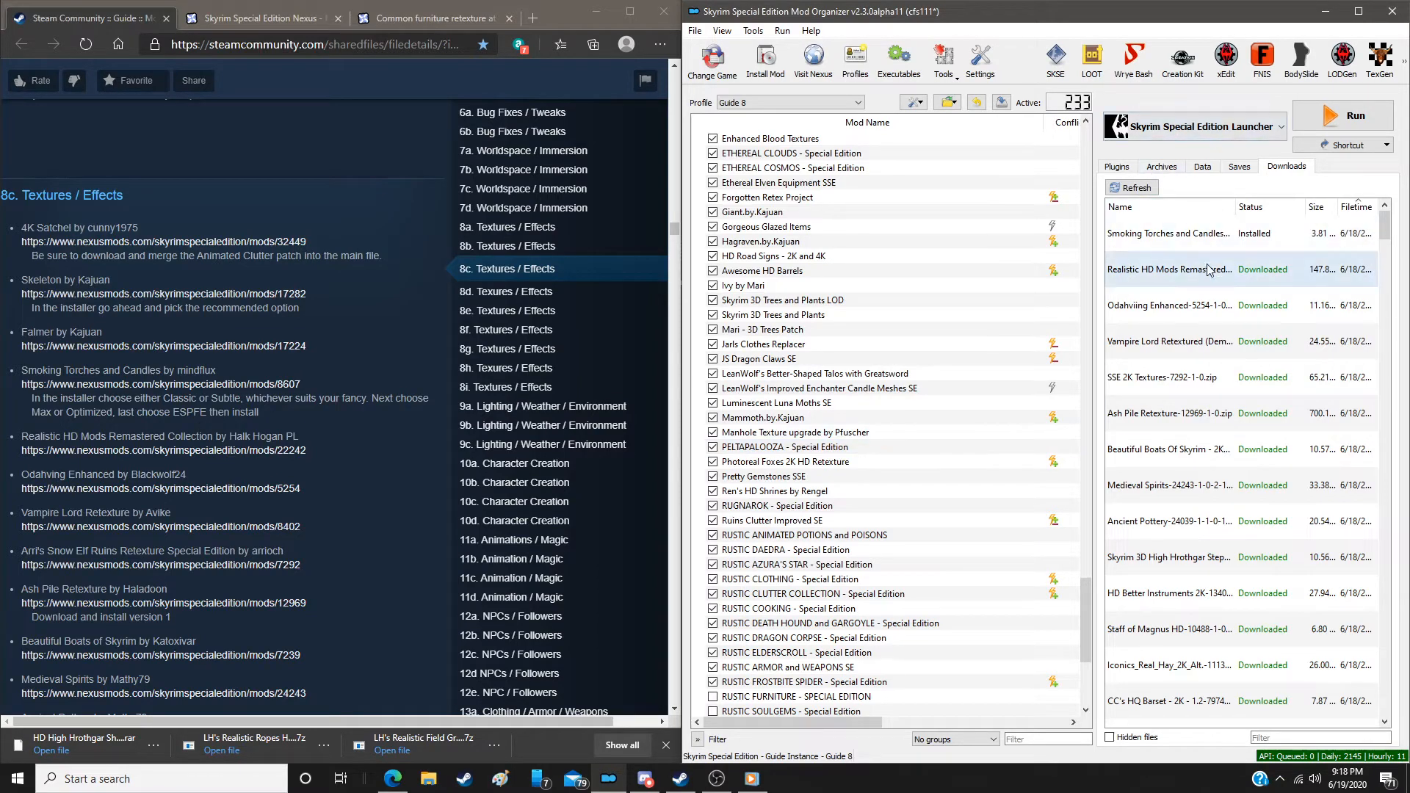
# Install the Realistic HD Mods Remastered Collection with its meshes and textures, and the Odahviing Enhanced download, checking their contents manually
pyautogui.doubleClick(1172, 269)
pyautogui.click(933, 405)
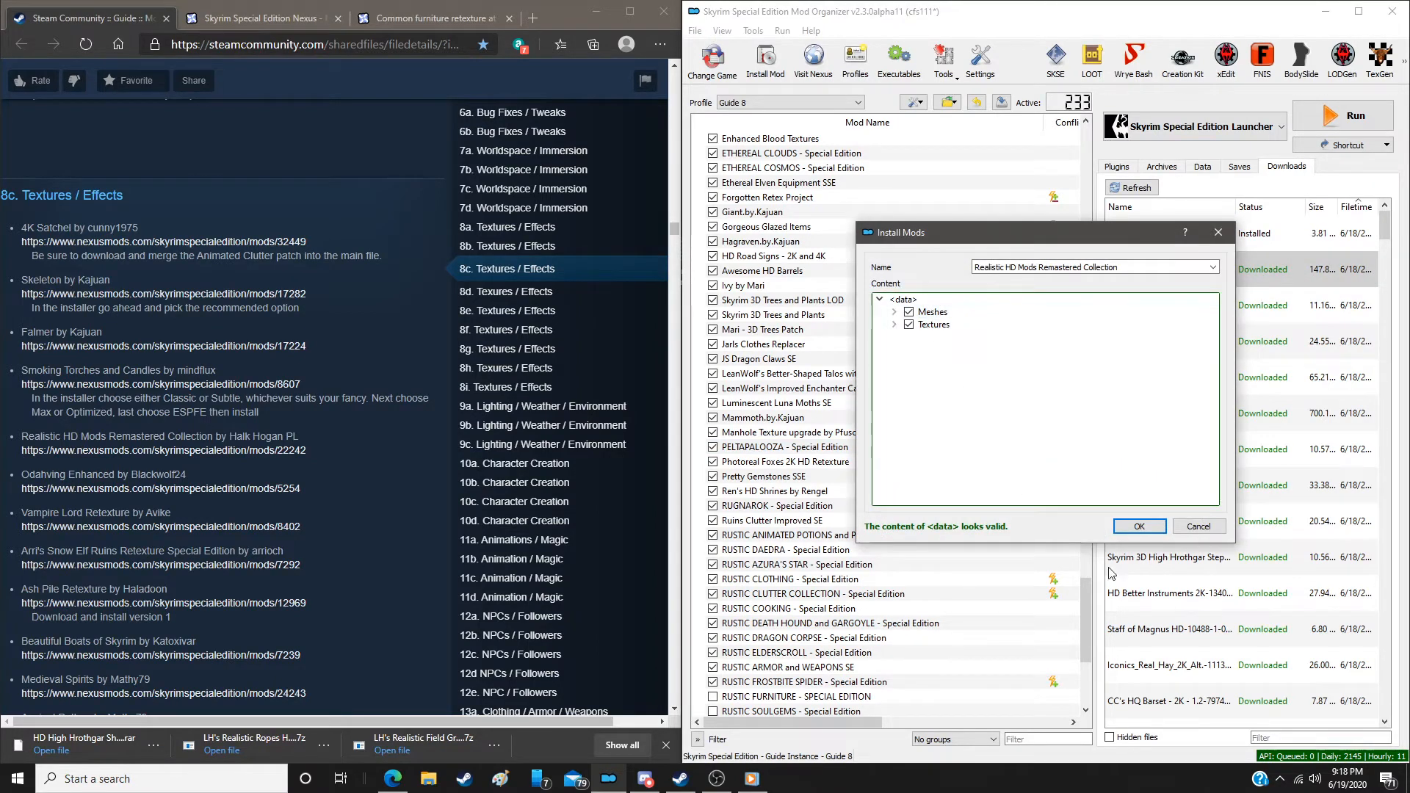
pyautogui.click(1137, 526)
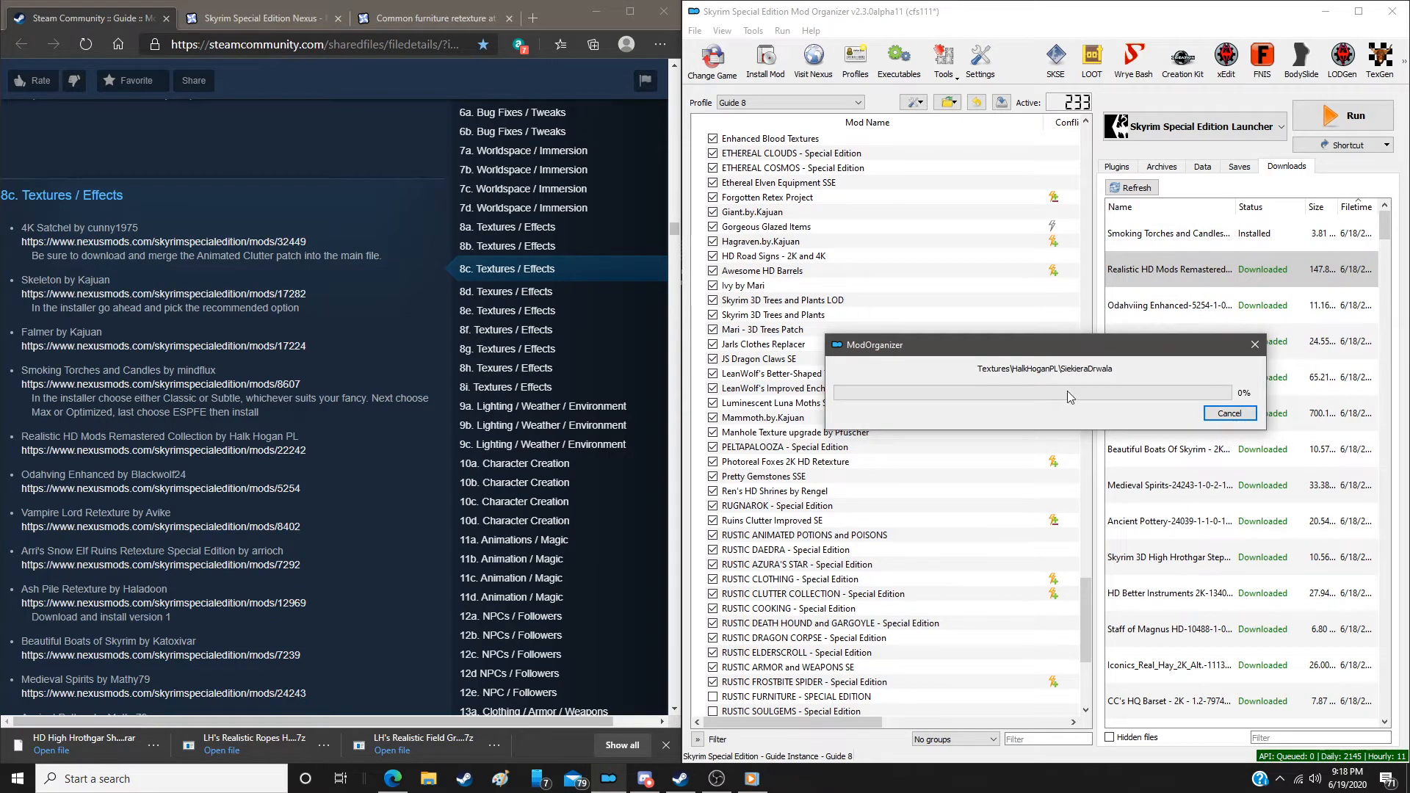
pyautogui.scroll(-4, 337, 462)
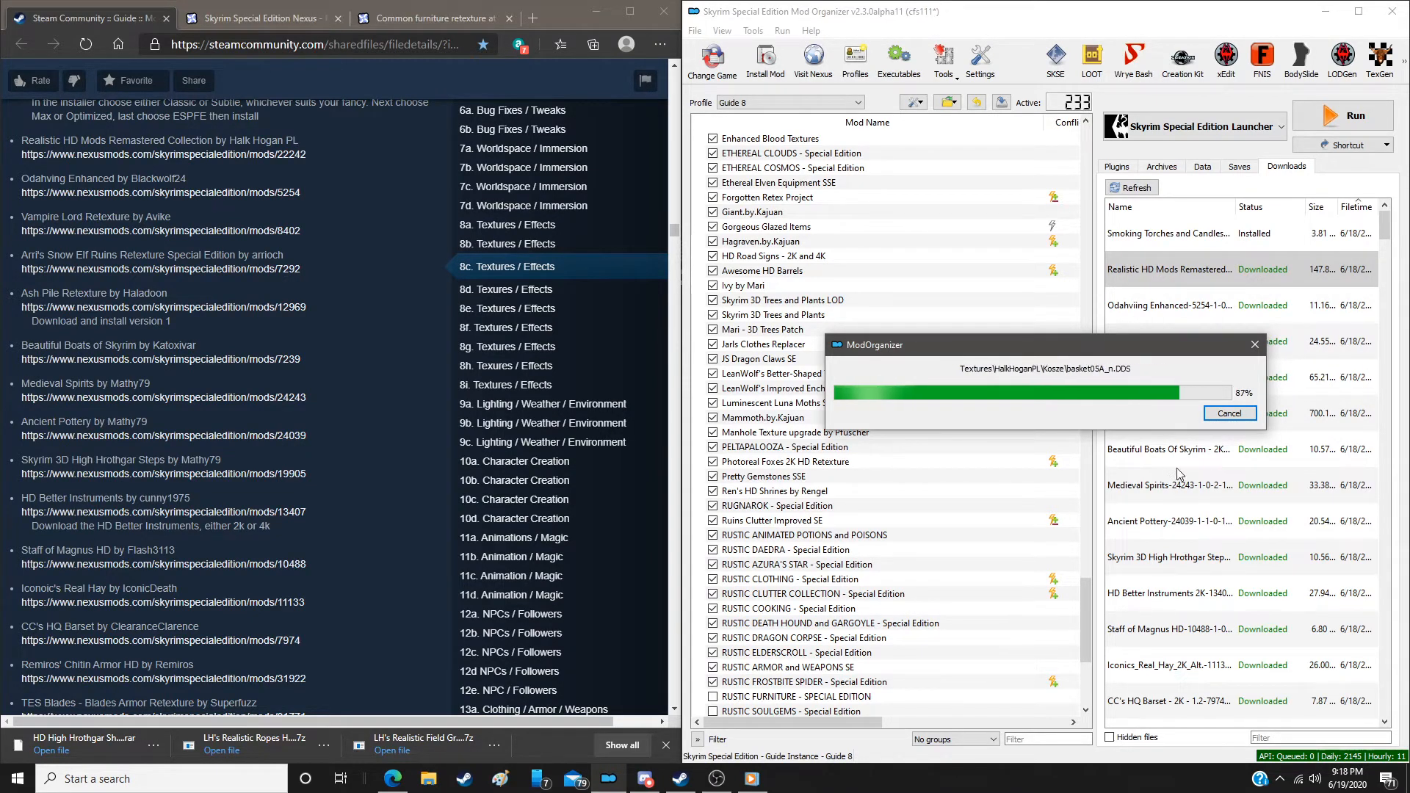
pyautogui.doubleClick(1183, 308)
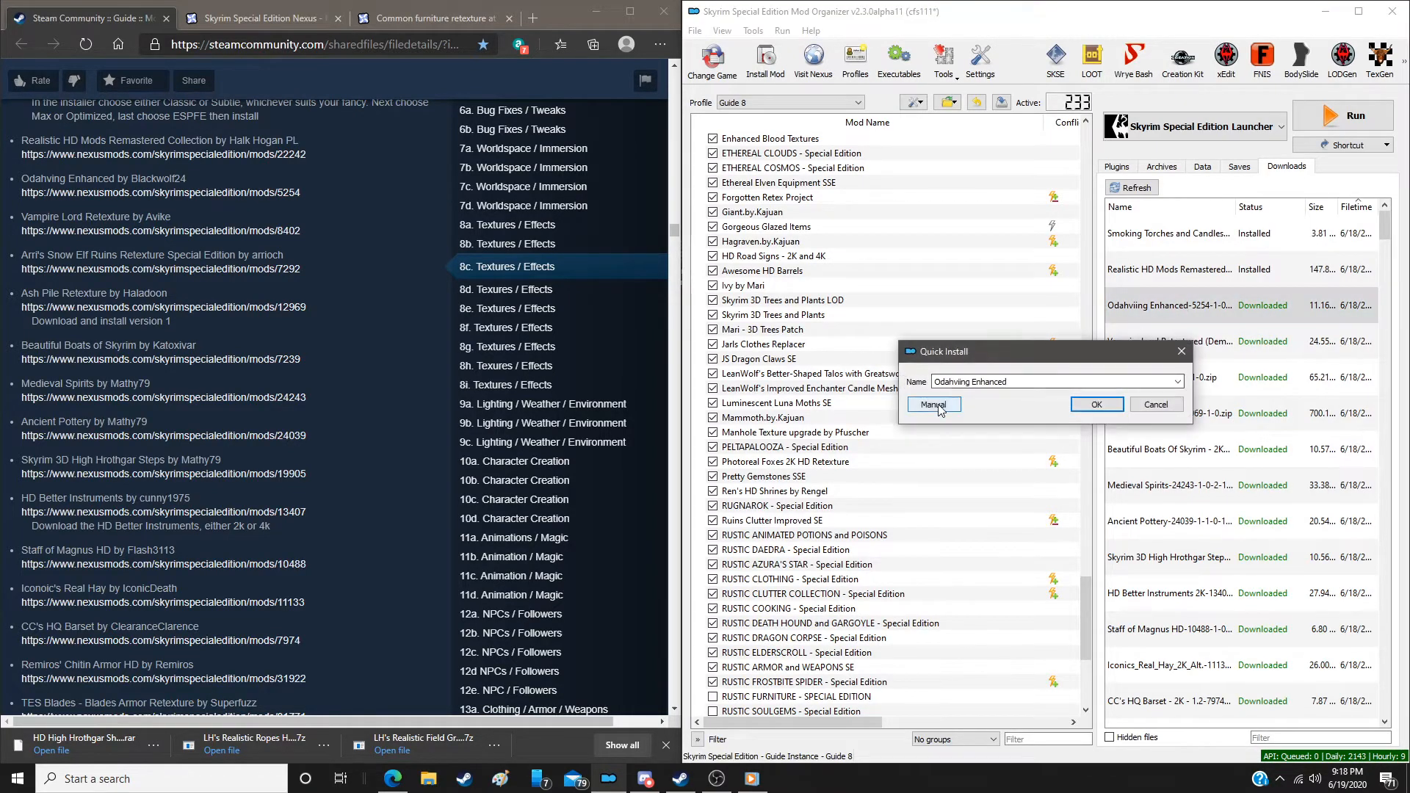
pyautogui.click(939, 403)
pyautogui.click(1138, 524)
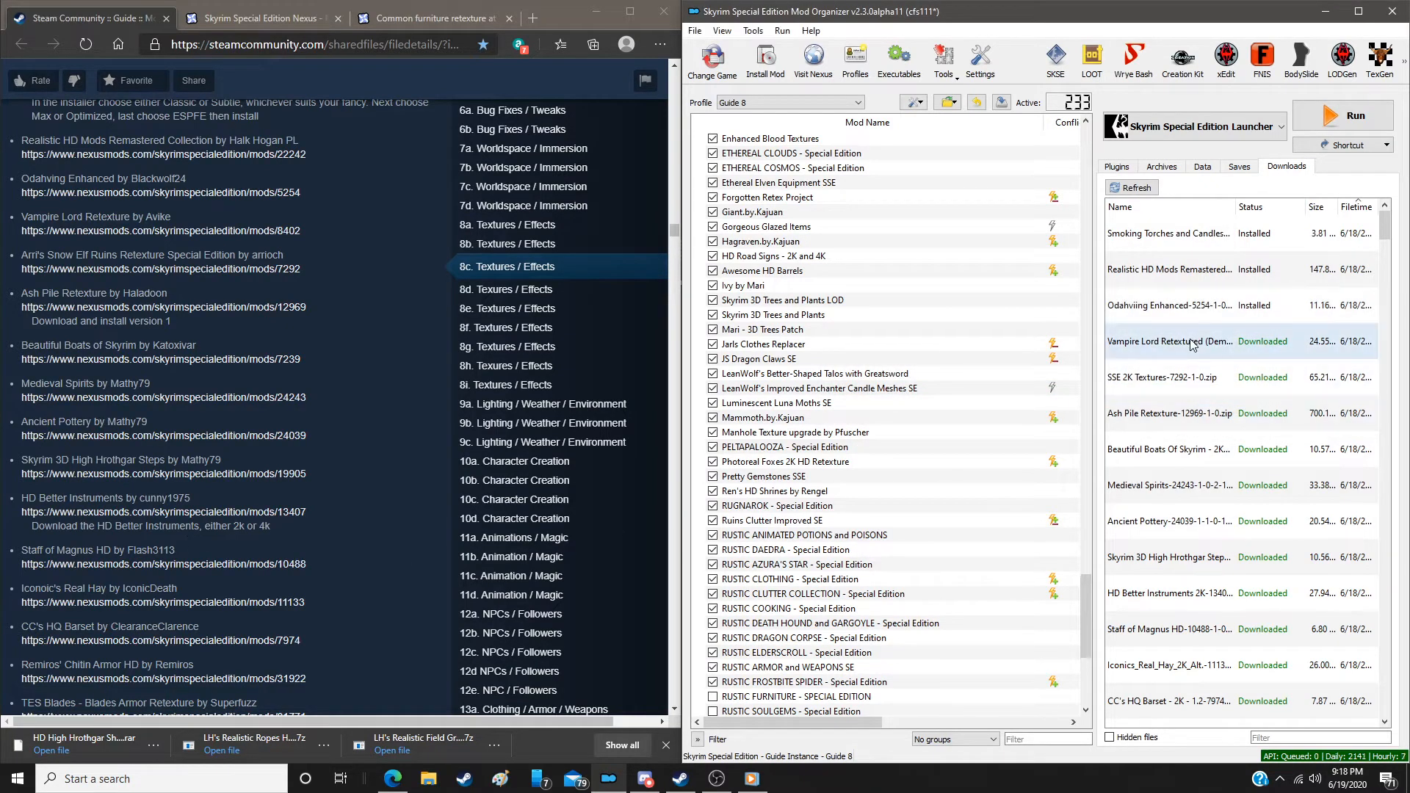
# Install the textures of Vampire Lord Retexture and of the SSE 2K Textures download for Arri's Snow Elf Ruins Retexture Special Edition
pyautogui.doubleClick(1190, 343)
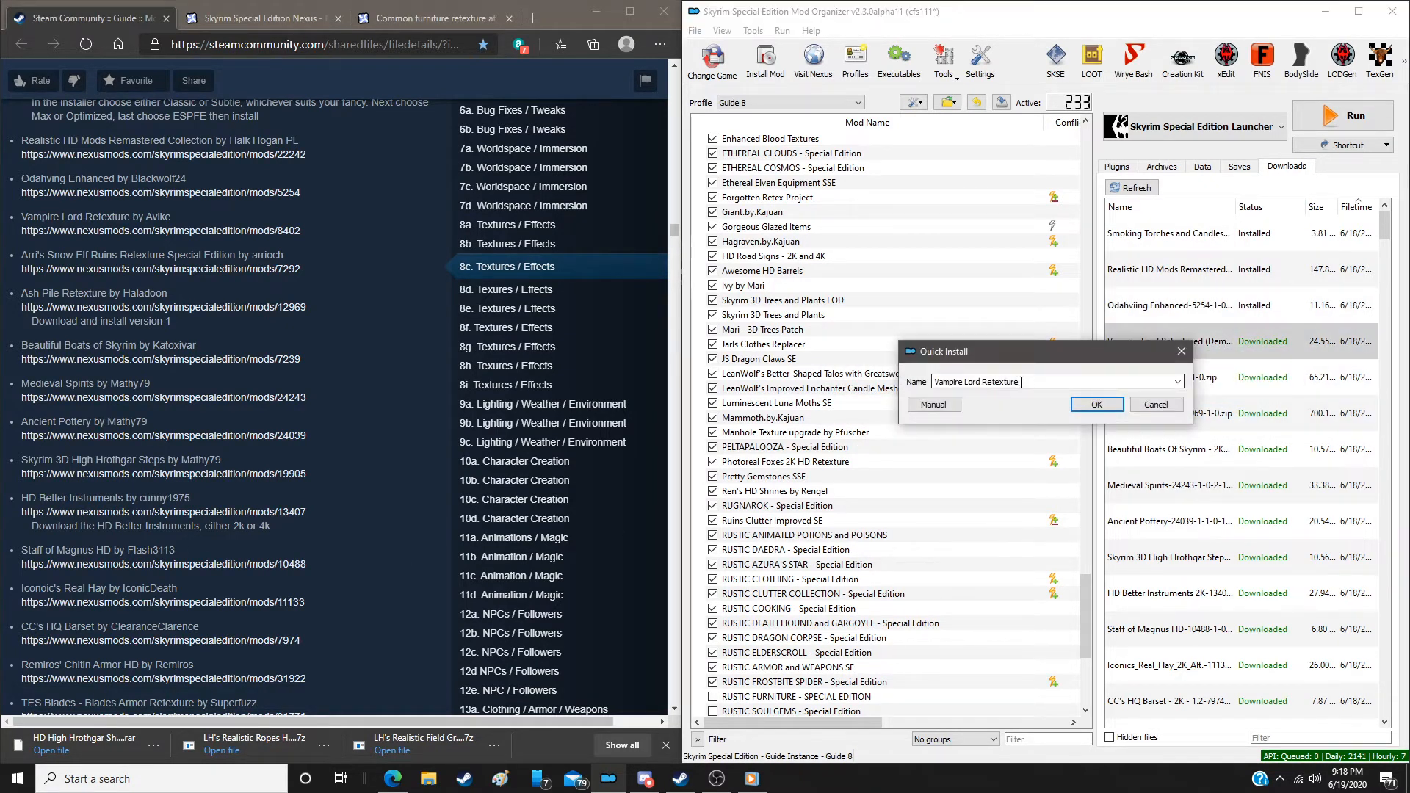
pyautogui.click(945, 406)
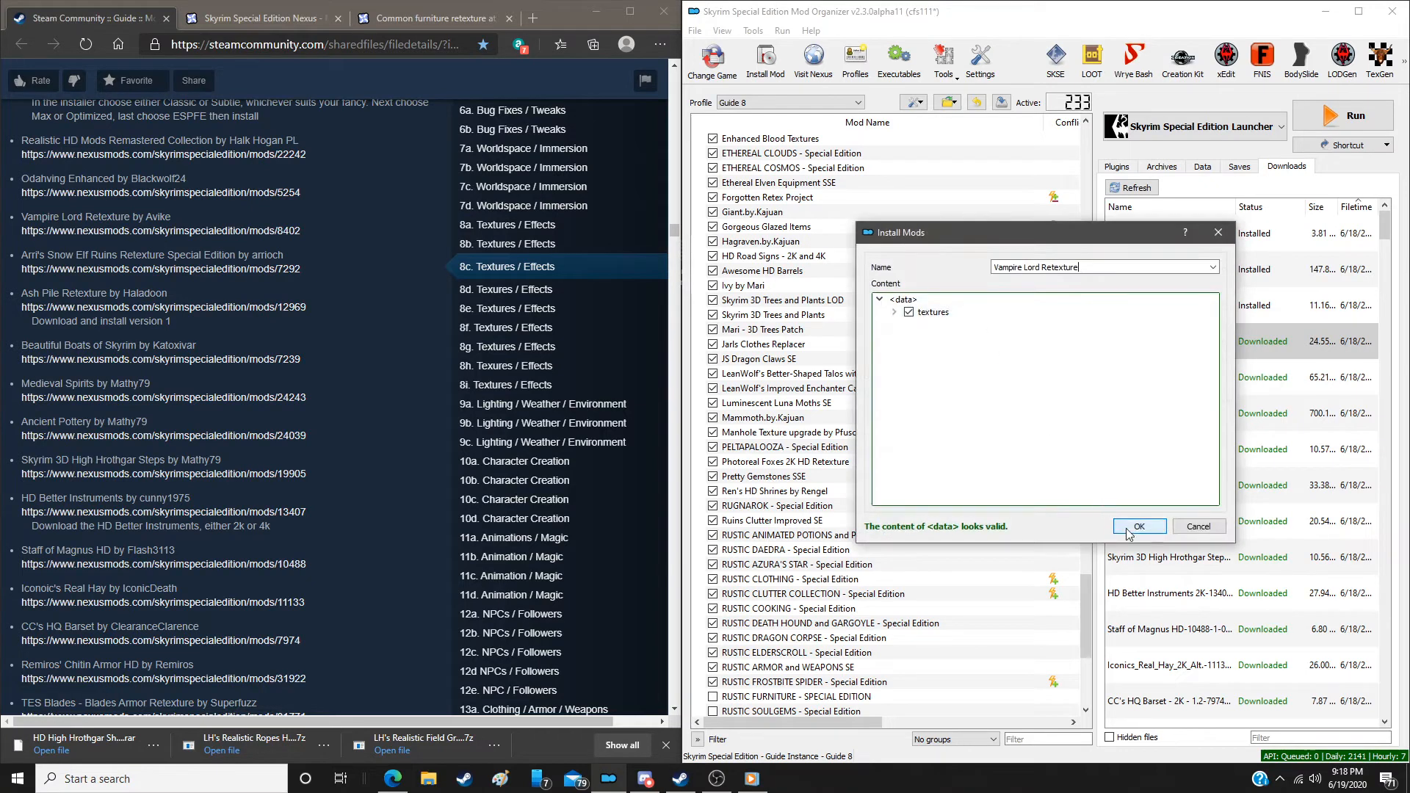
pyautogui.click(1131, 522)
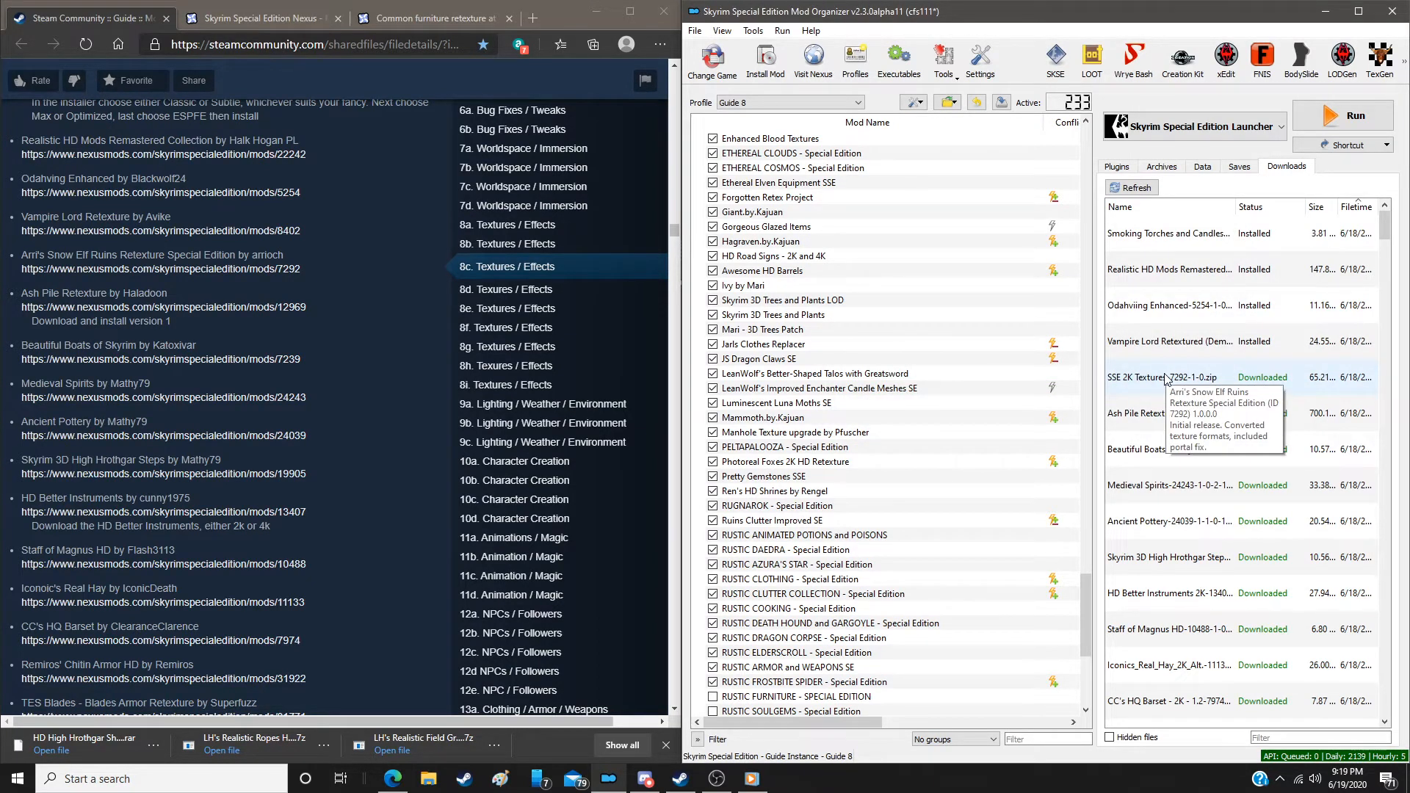
pyautogui.doubleClick(1167, 378)
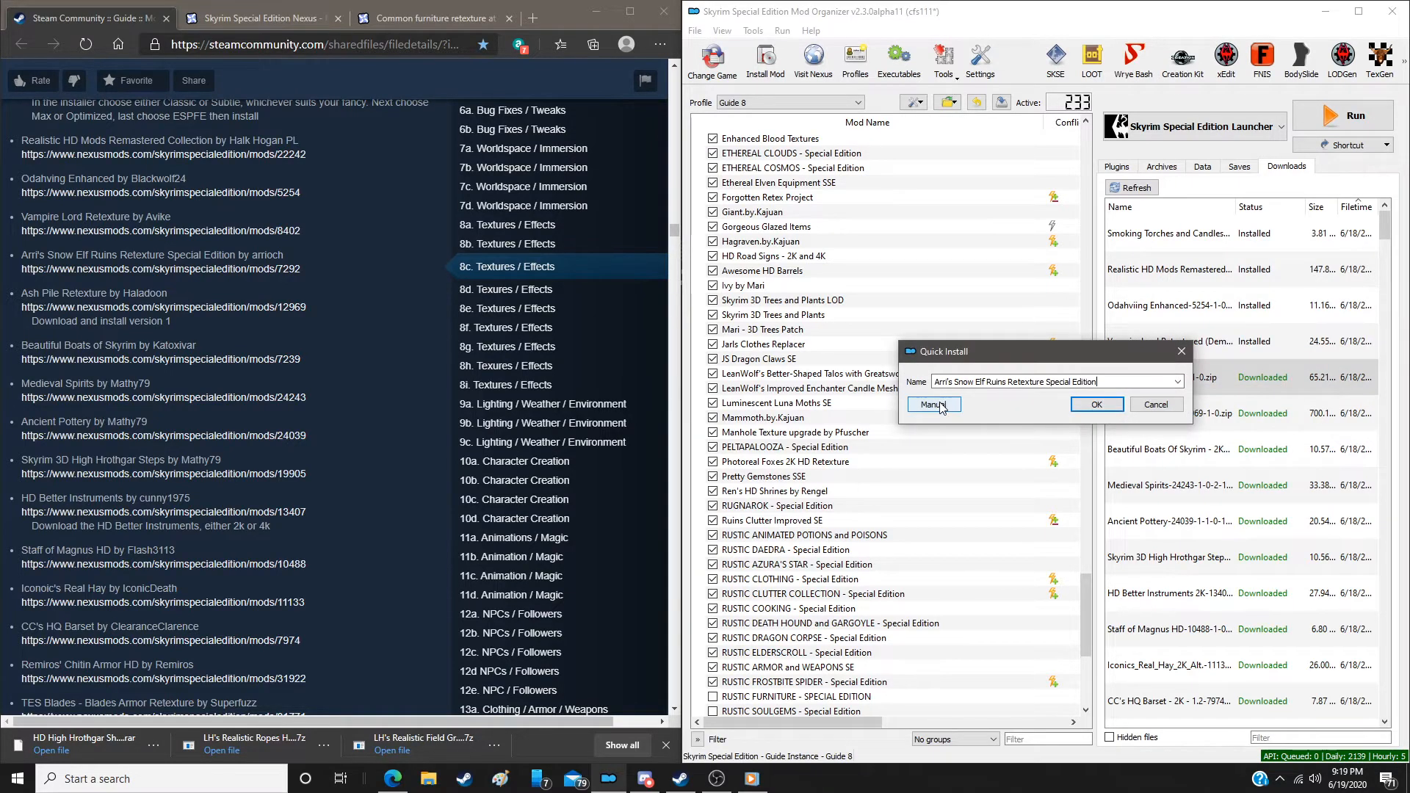
pyautogui.click(933, 405)
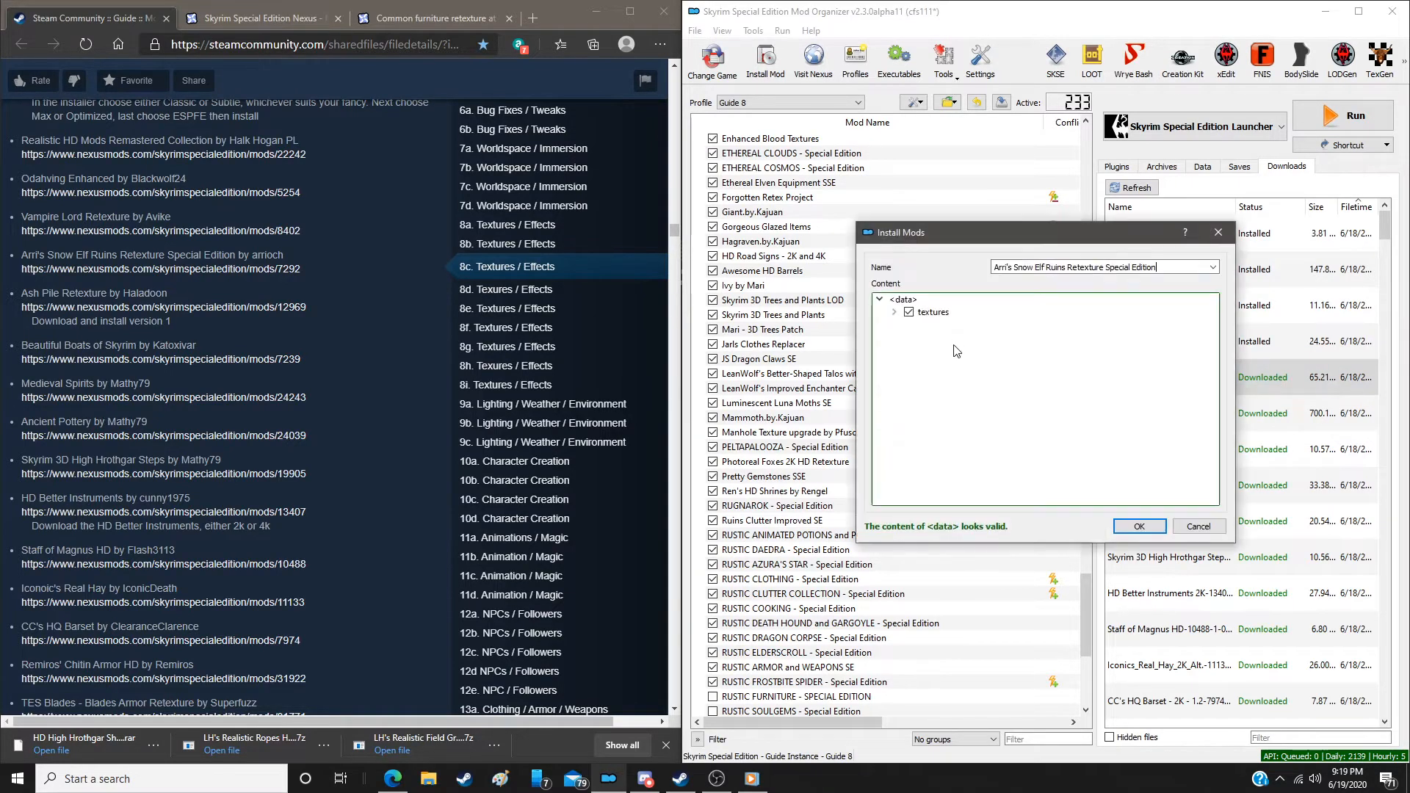
pyautogui.click(1137, 527)
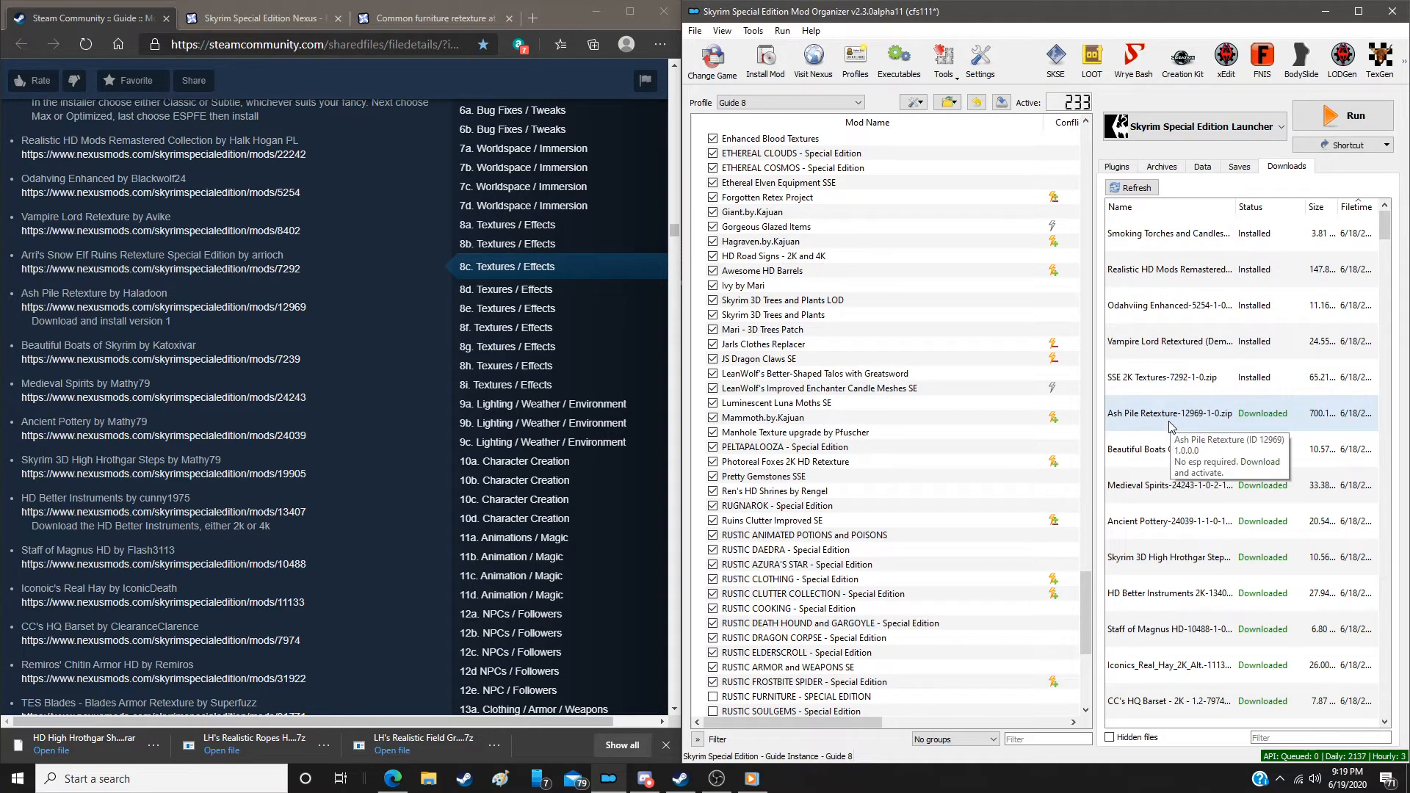
# Install the textures of the Ash Pile Retexture and Beautiful Boats of Skyrim 2K downloads
pyautogui.doubleClick(1170, 413)
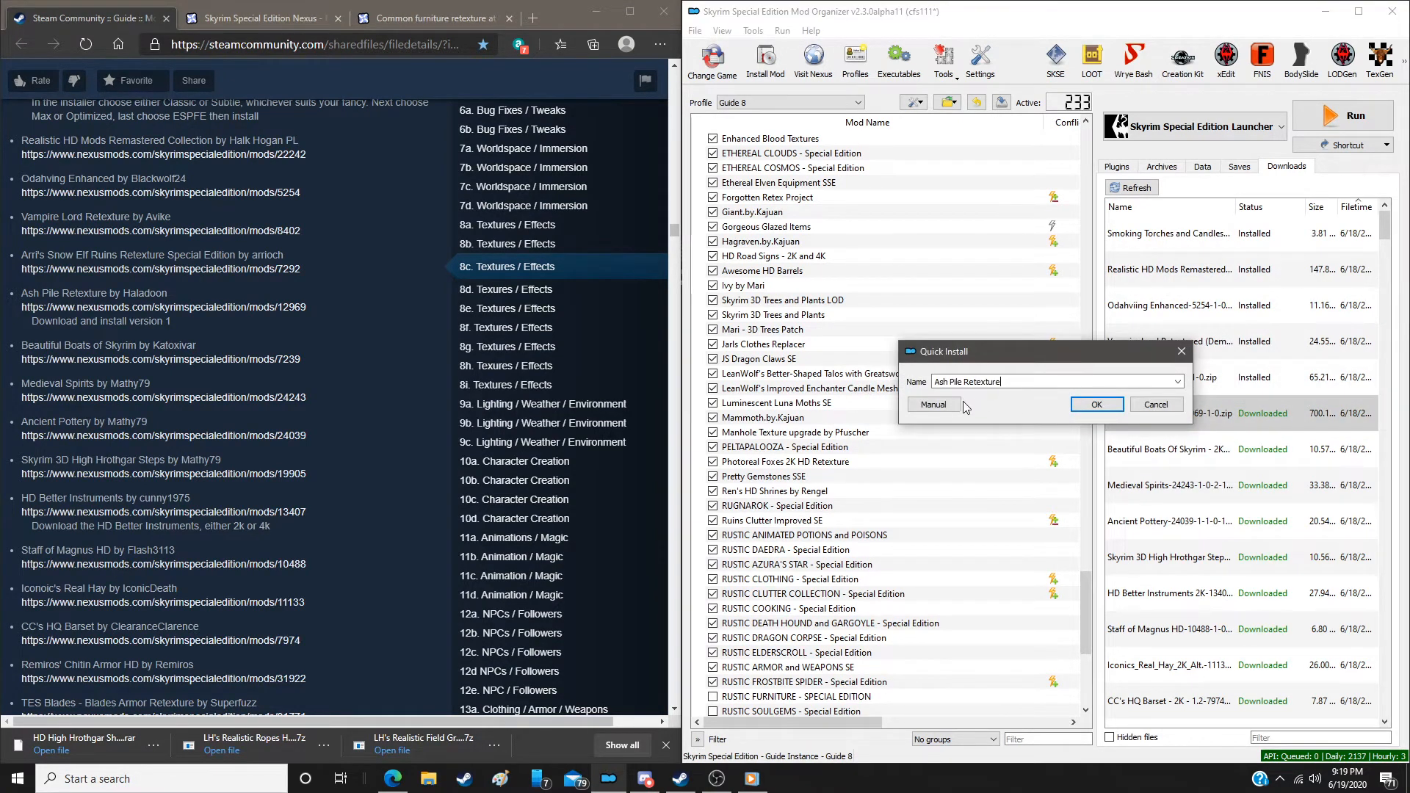
pyautogui.click(959, 405)
pyautogui.click(1133, 523)
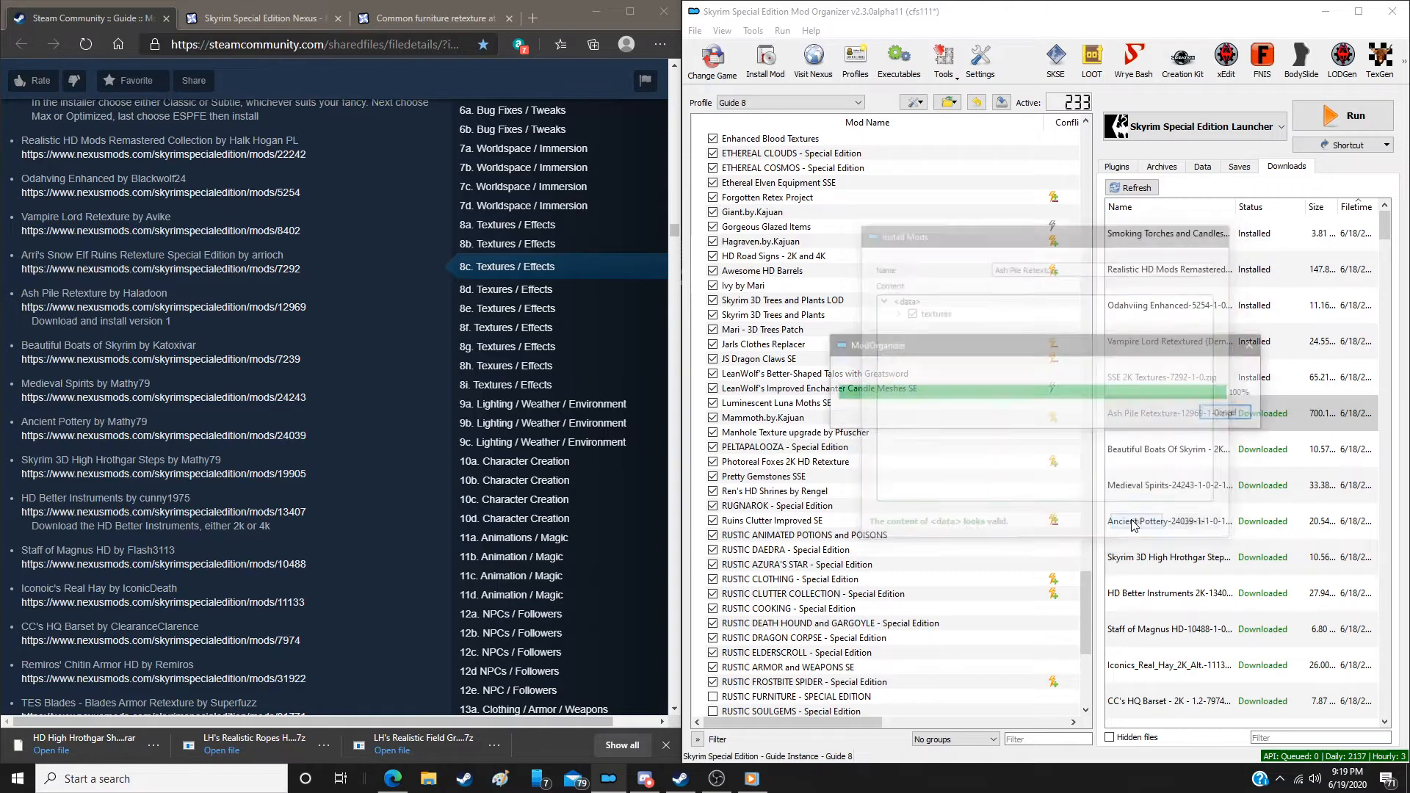
pyautogui.doubleClick(1168, 456)
pyautogui.click(919, 406)
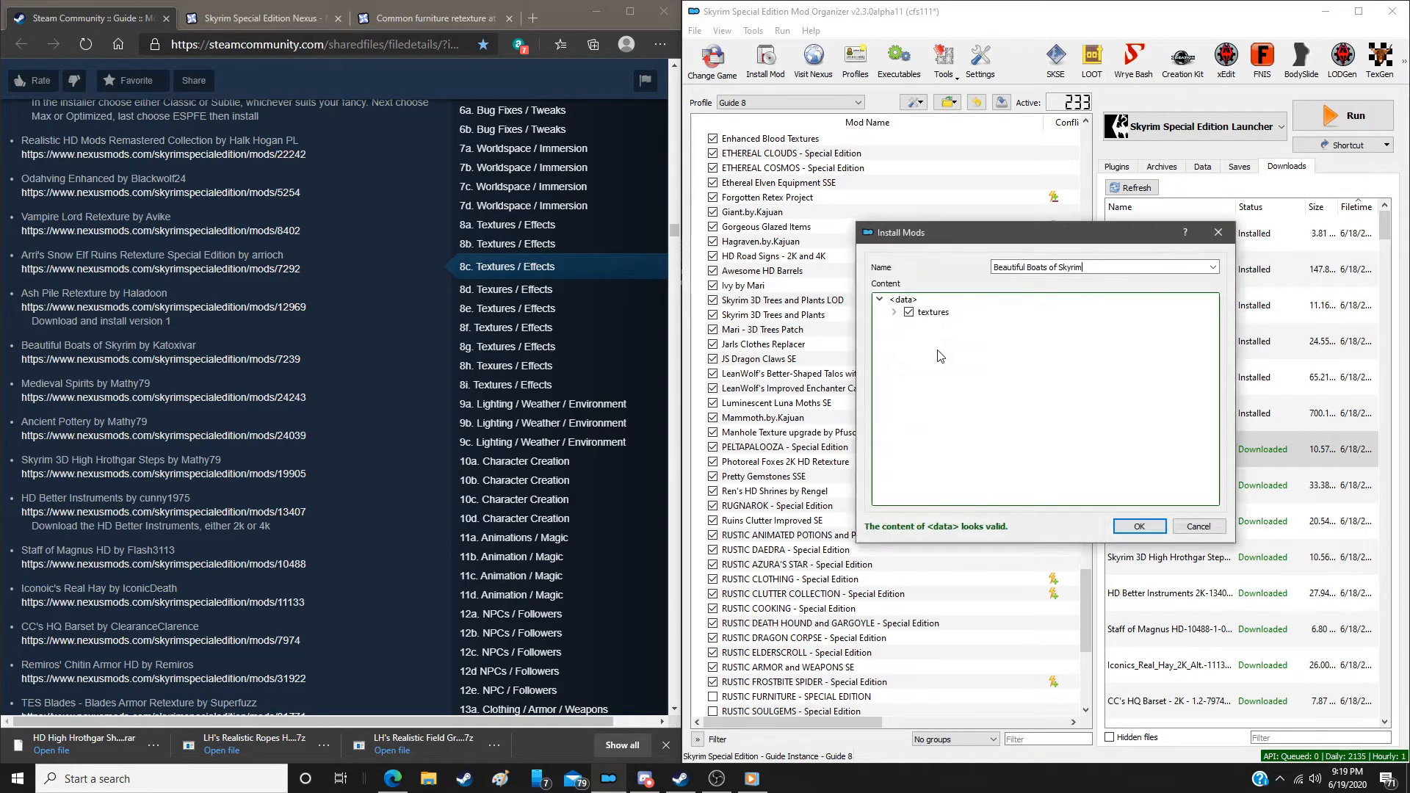
pyautogui.click(1141, 527)
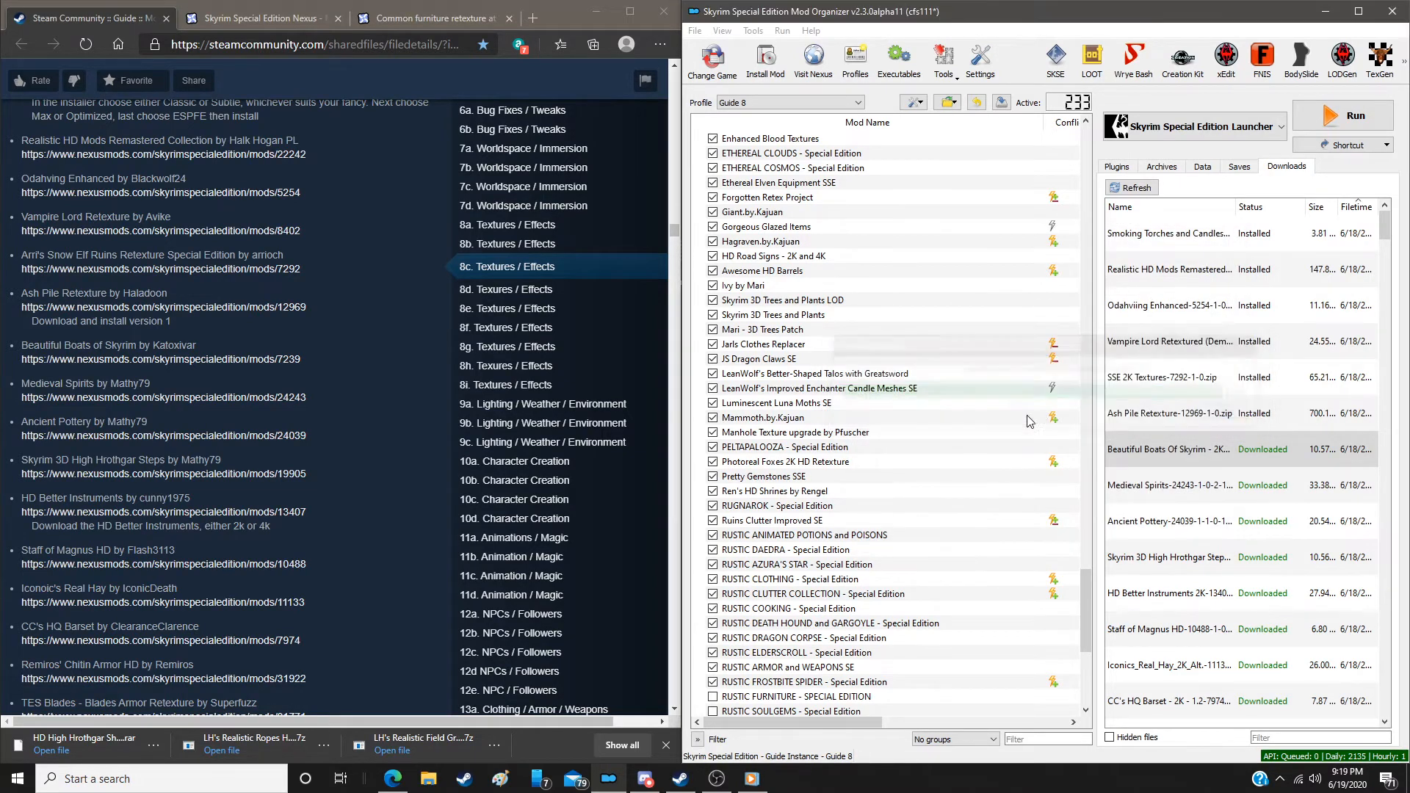
# Install the Medieval Spirits and Ancient Pottery downloads, each with its meshes and textures
pyautogui.doubleClick(1184, 491)
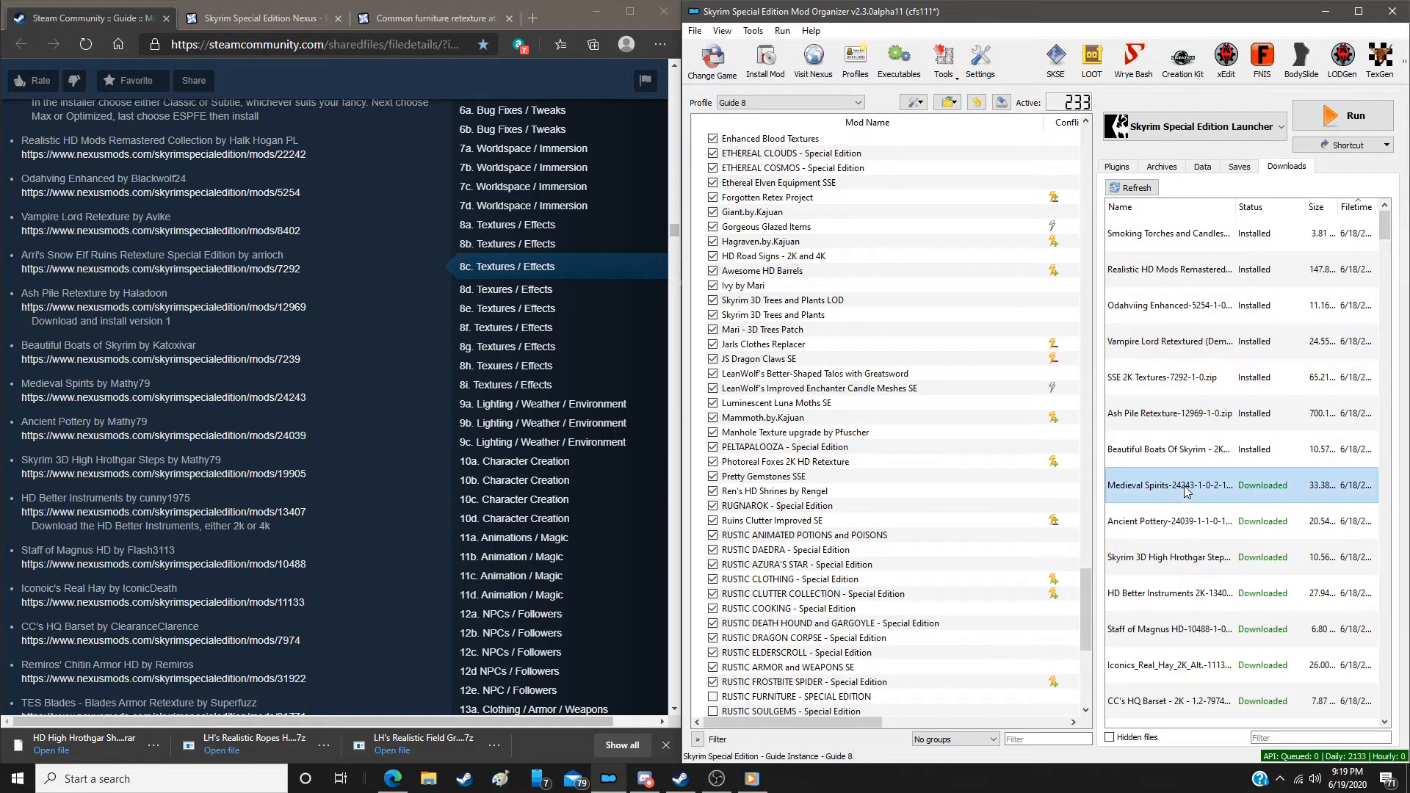
pyautogui.click(949, 407)
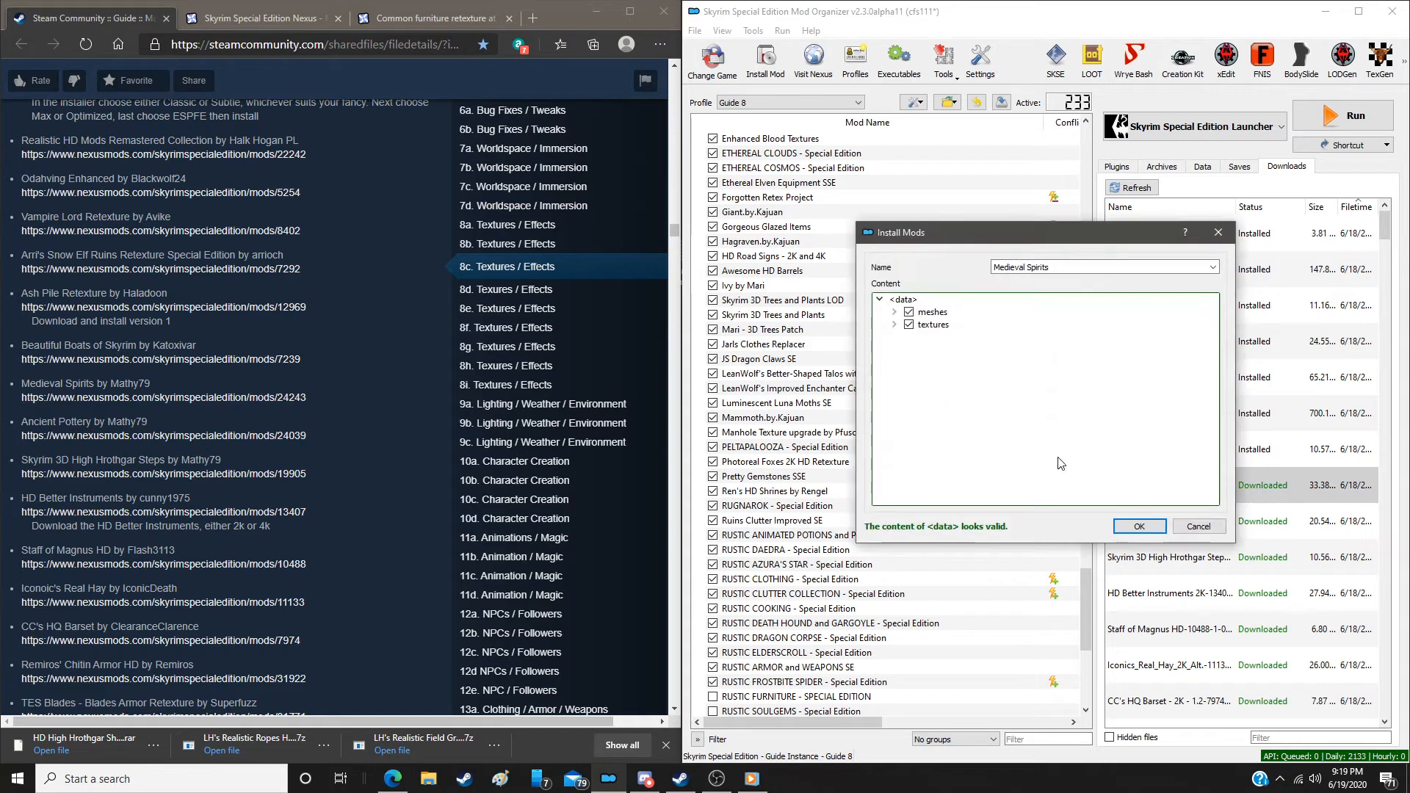
pyautogui.click(1142, 526)
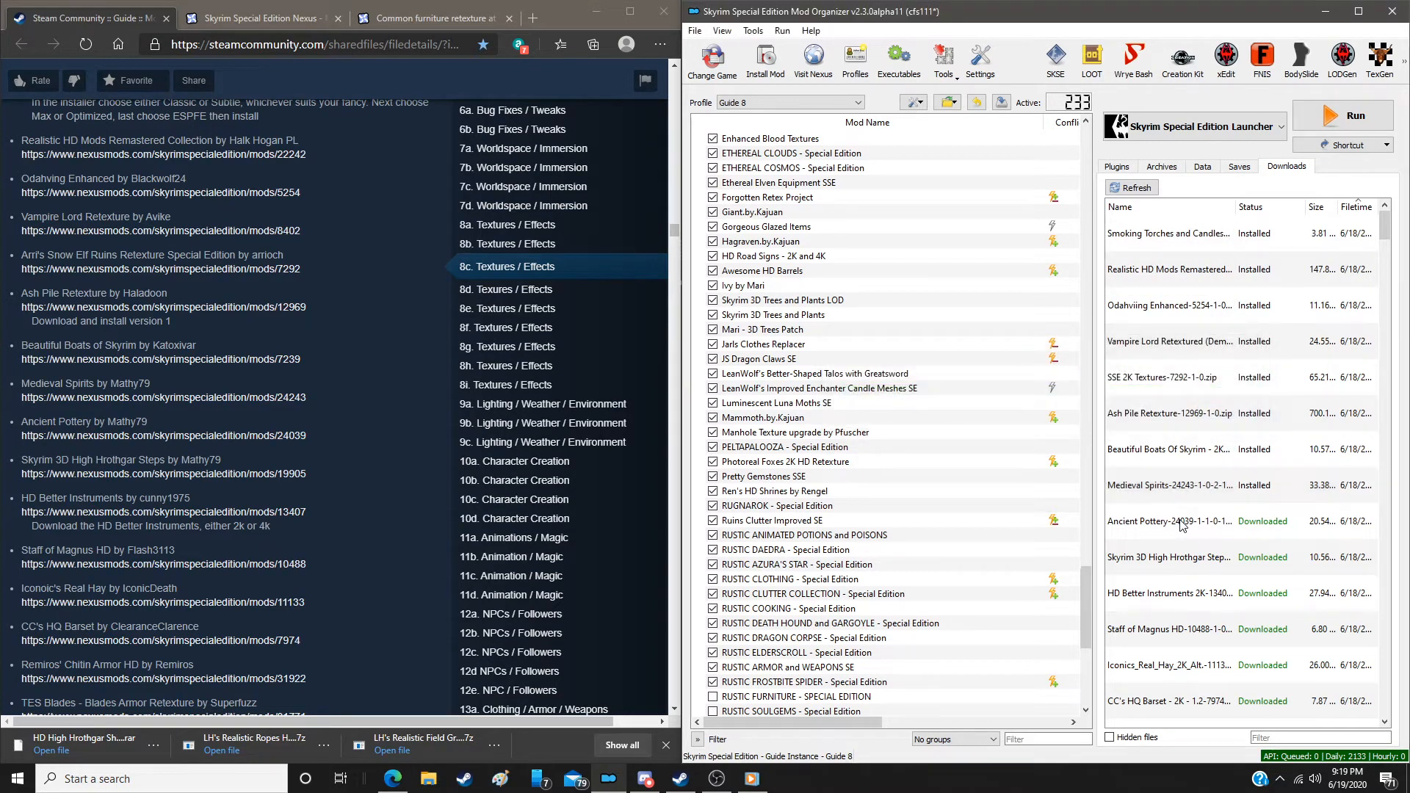
pyautogui.doubleClick(1182, 523)
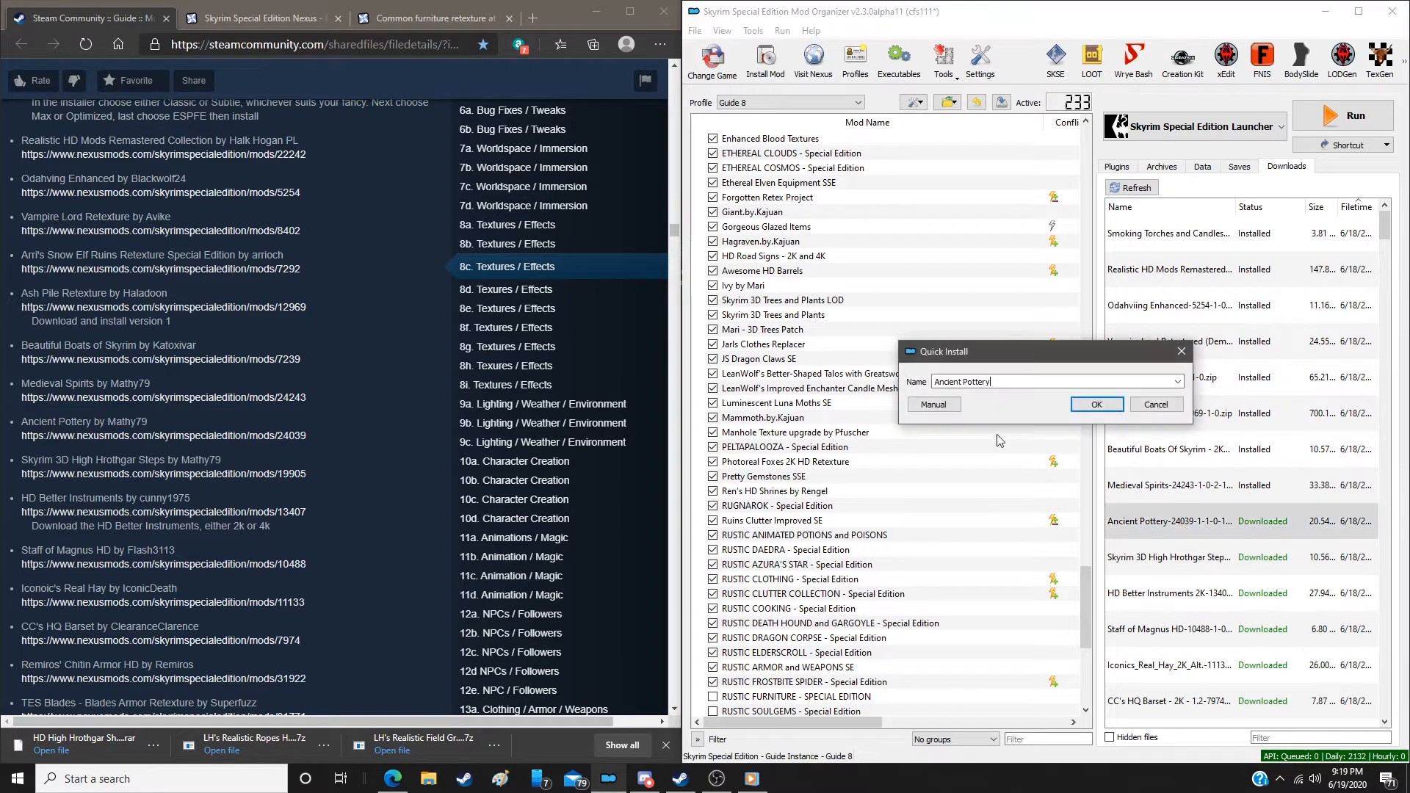
pyautogui.click(953, 407)
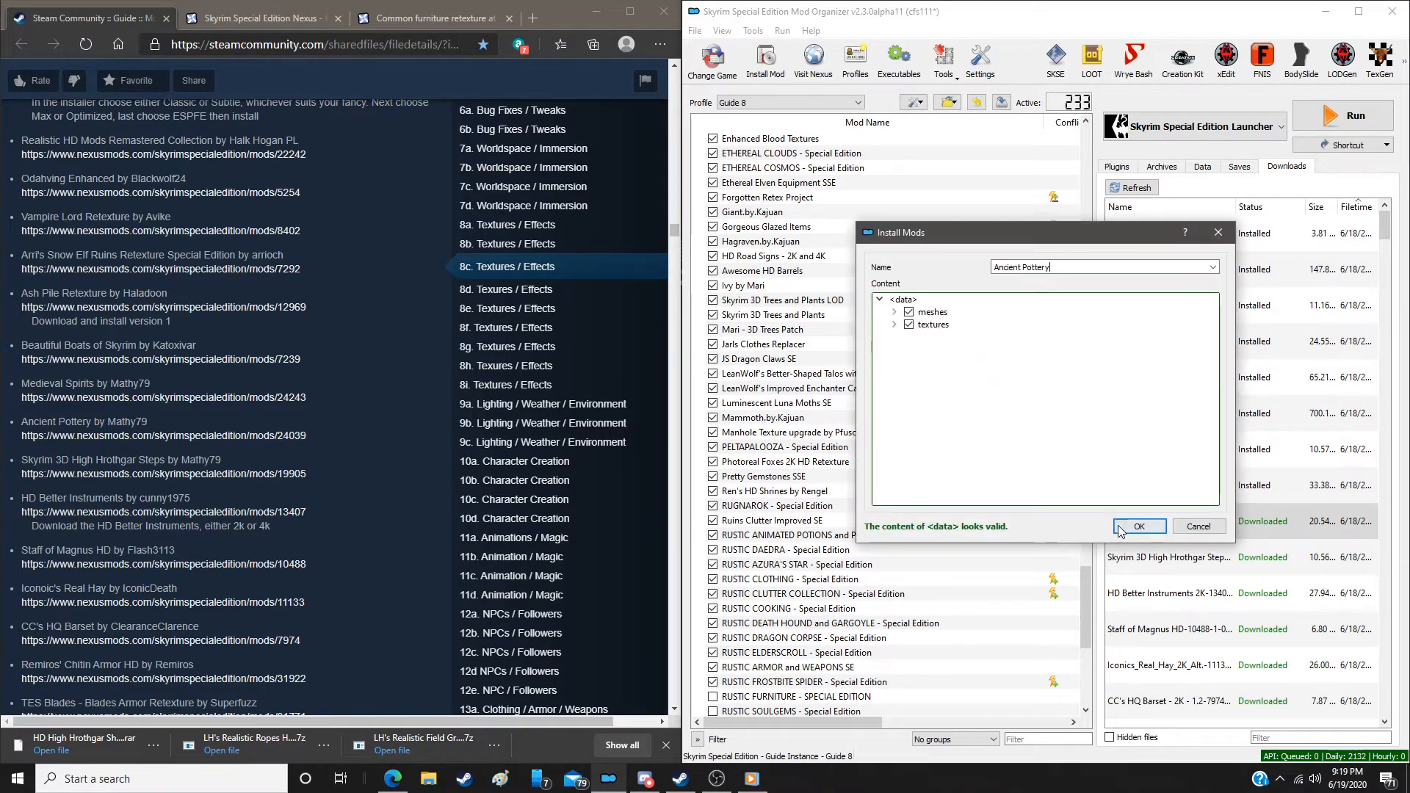
pyautogui.click(1137, 526)
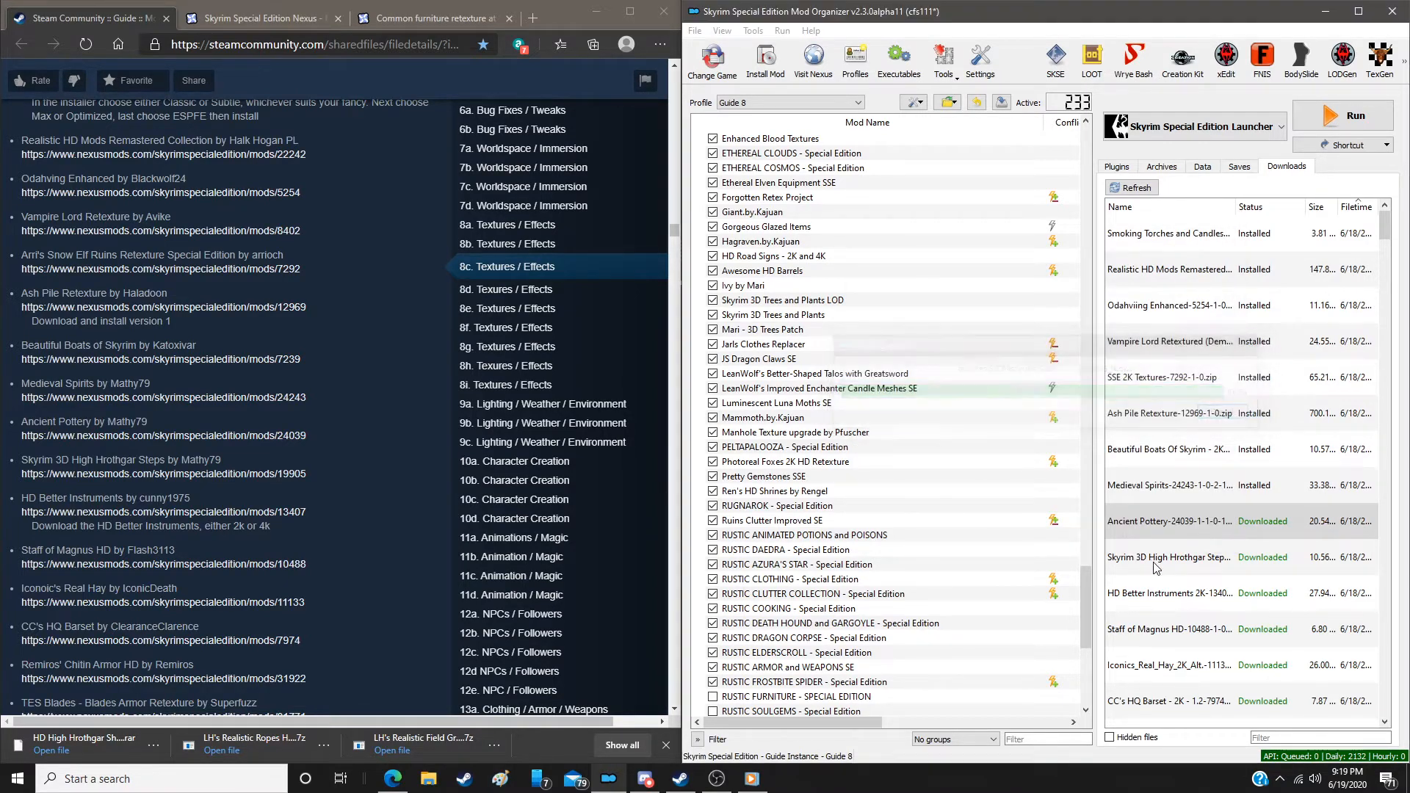
# Install the Skyrim 3D High Hrothgar Steps download
pyautogui.doubleClick(1155, 559)
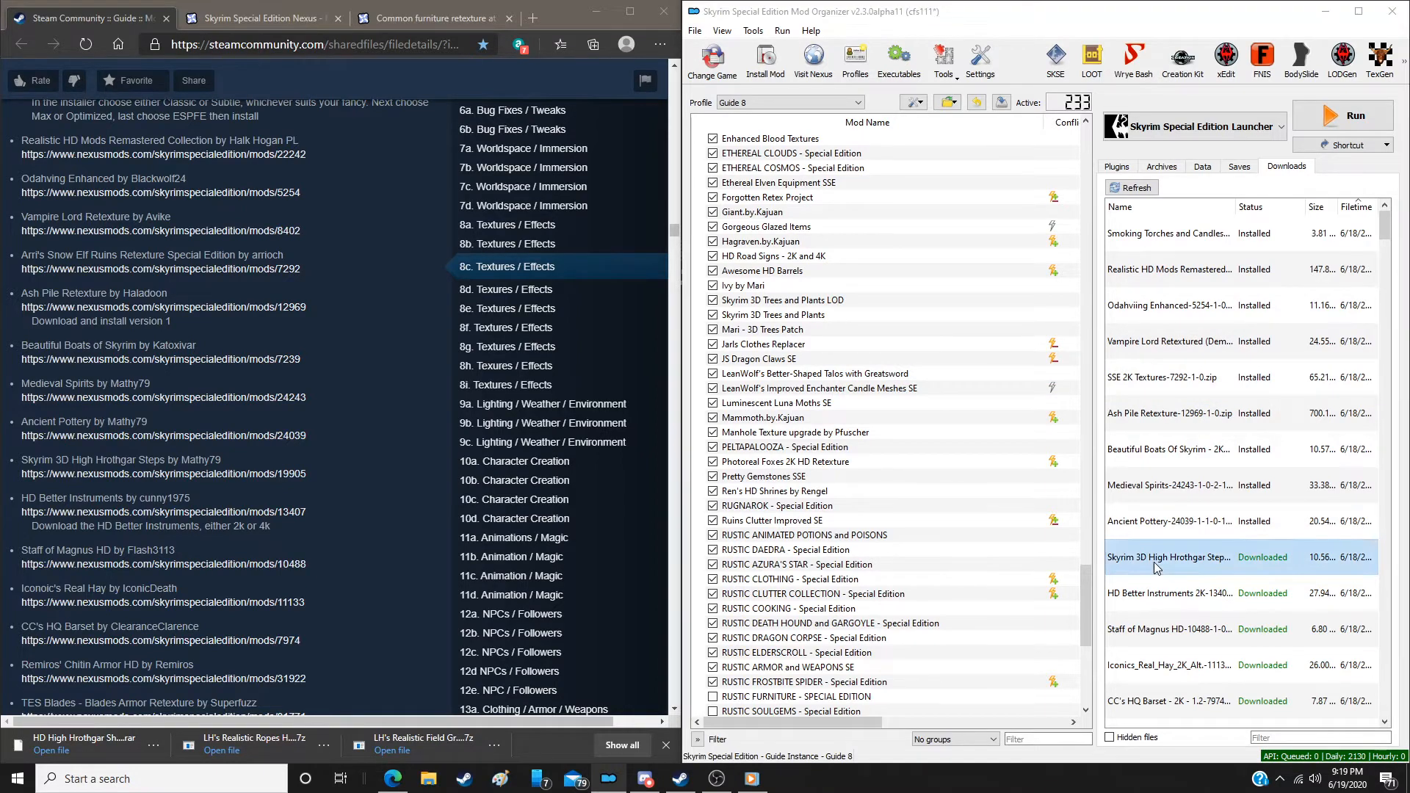
# Manually install the Skyrim 3D High Hrothgar Steps and HD Better Instruments 2K downloads with their suggested names and contents
pyautogui.click(952, 408)
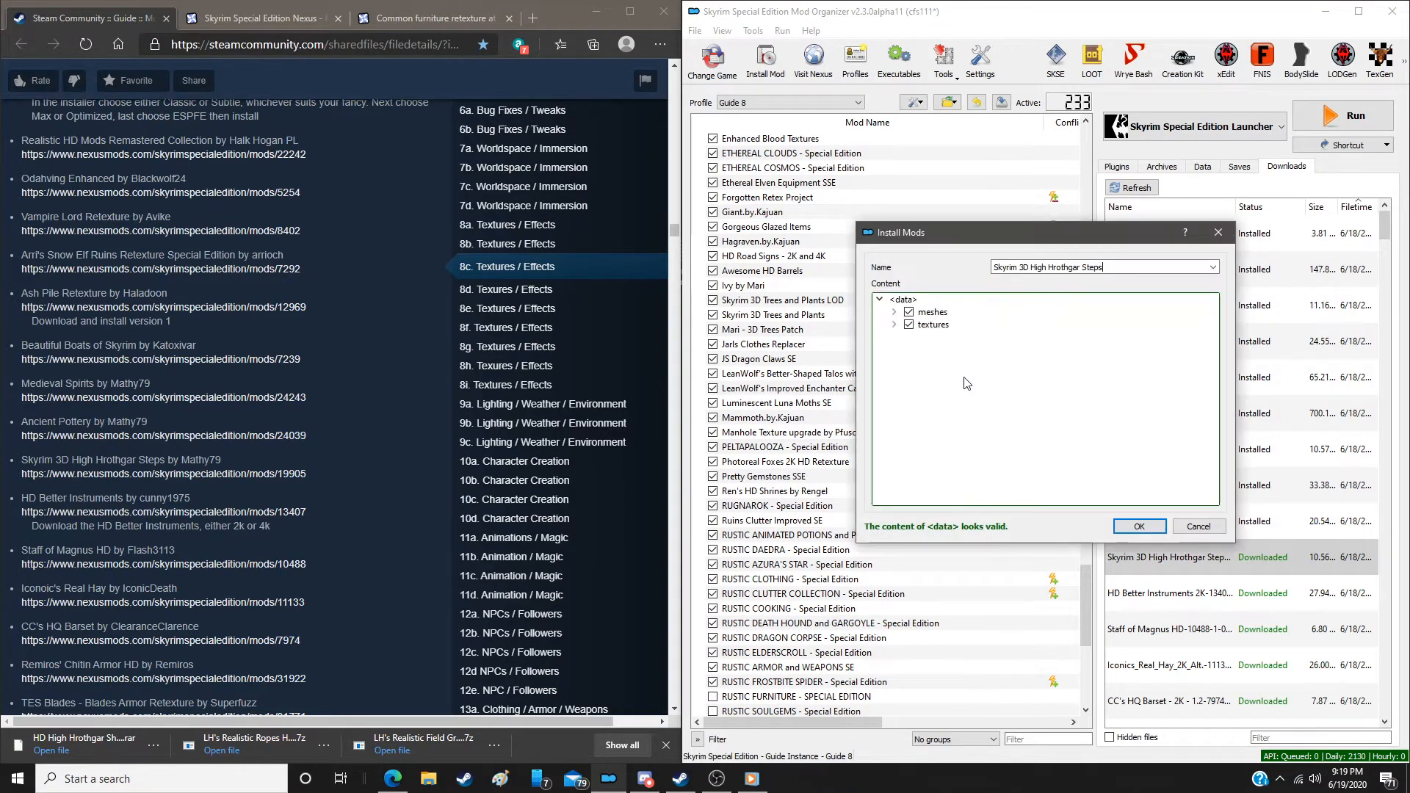
pyautogui.click(1122, 523)
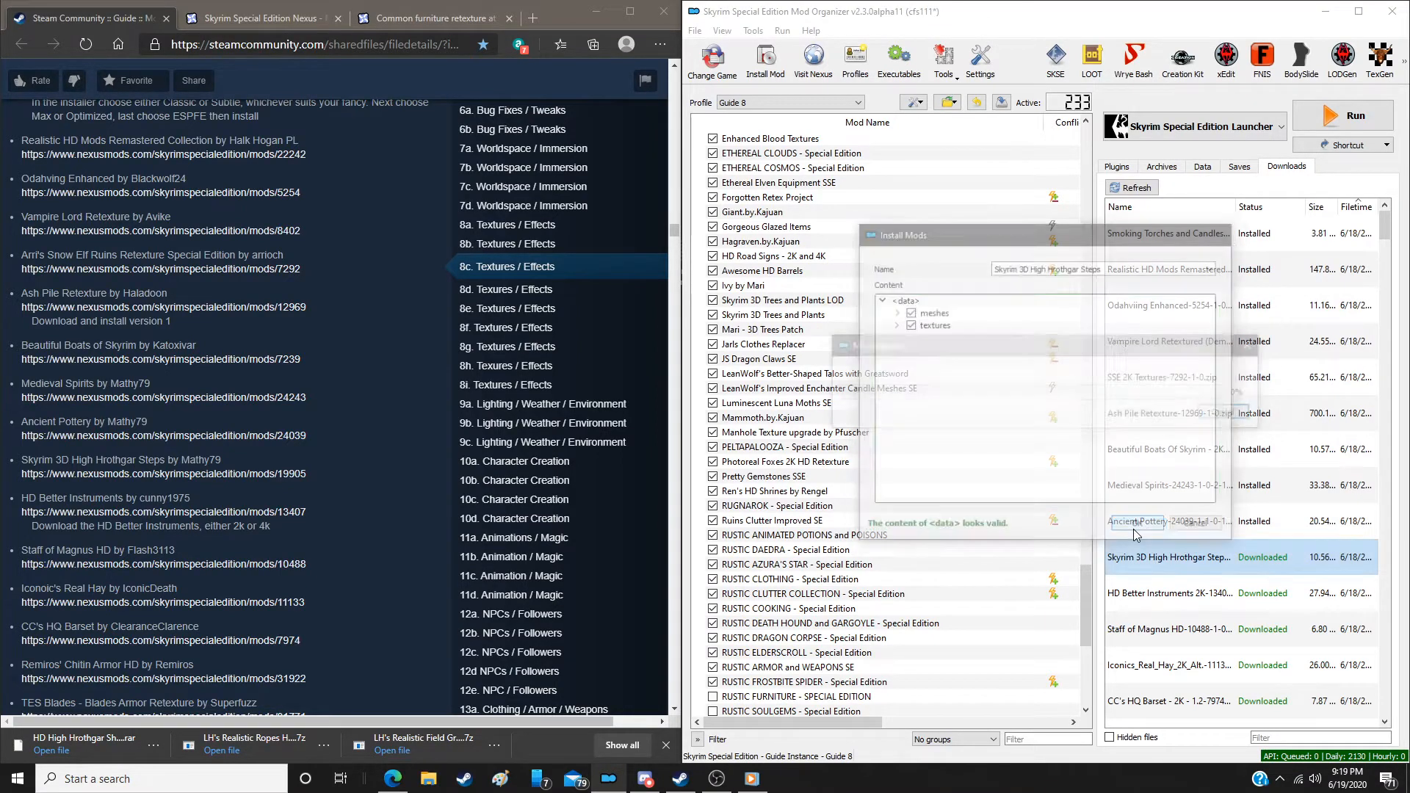
pyautogui.doubleClick(1147, 592)
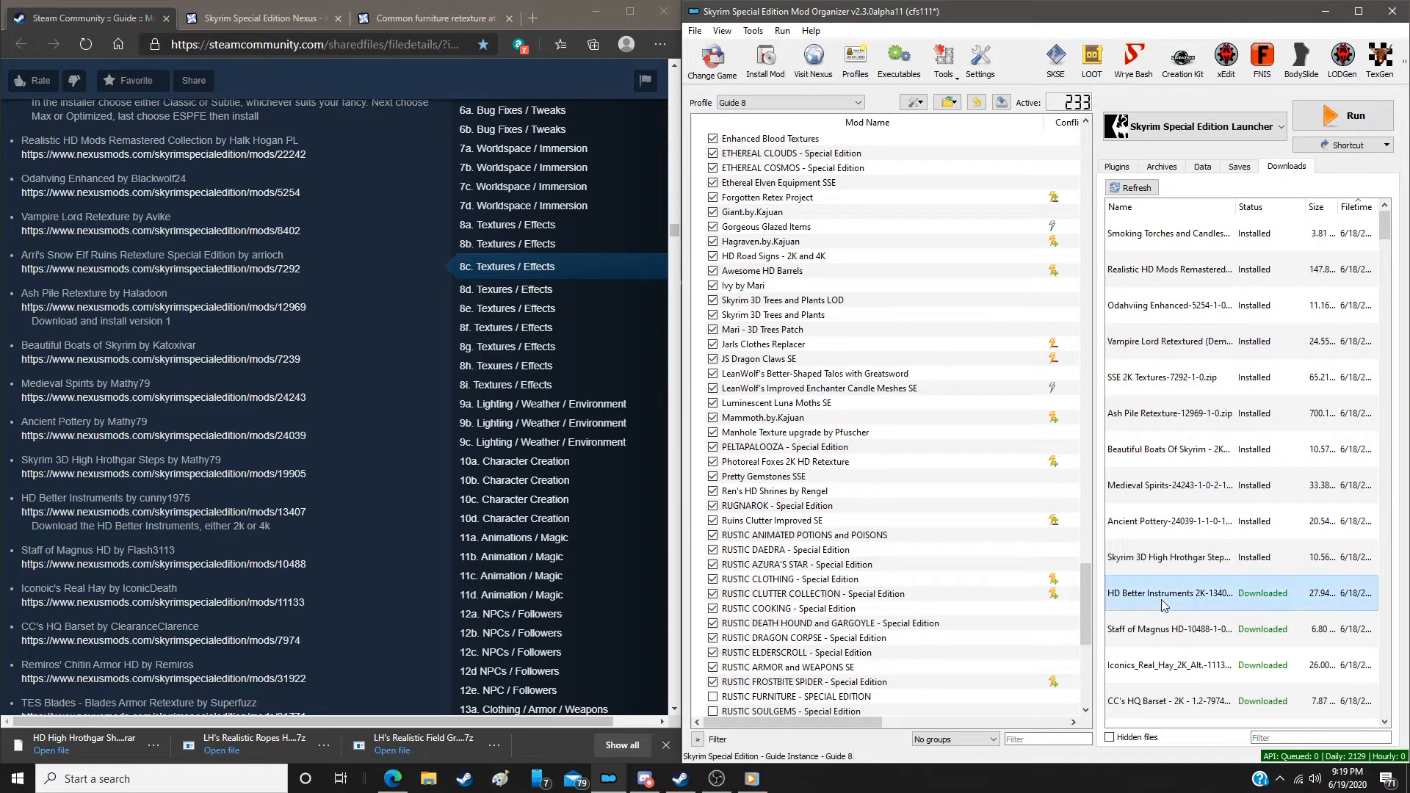
pyautogui.click(955, 405)
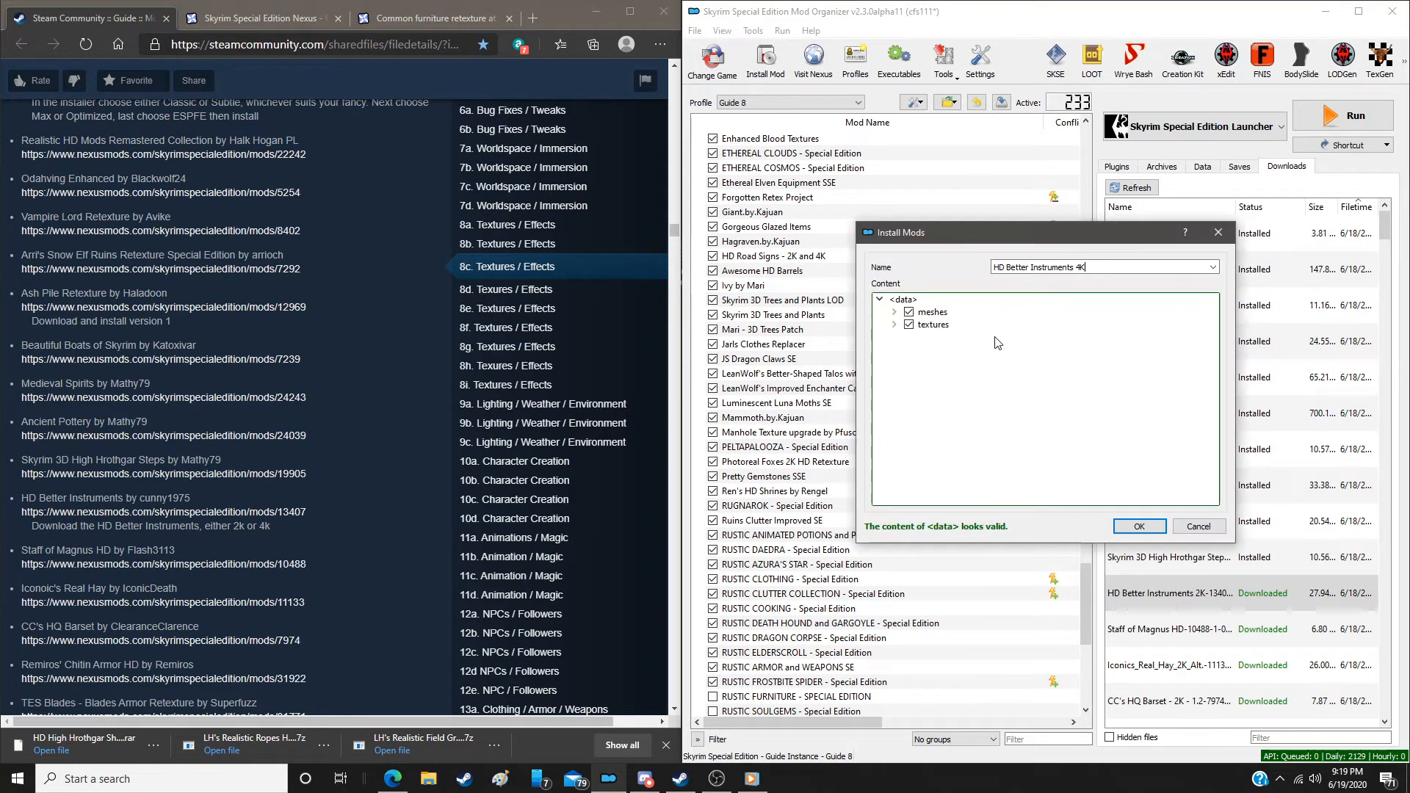
pyautogui.click(1131, 526)
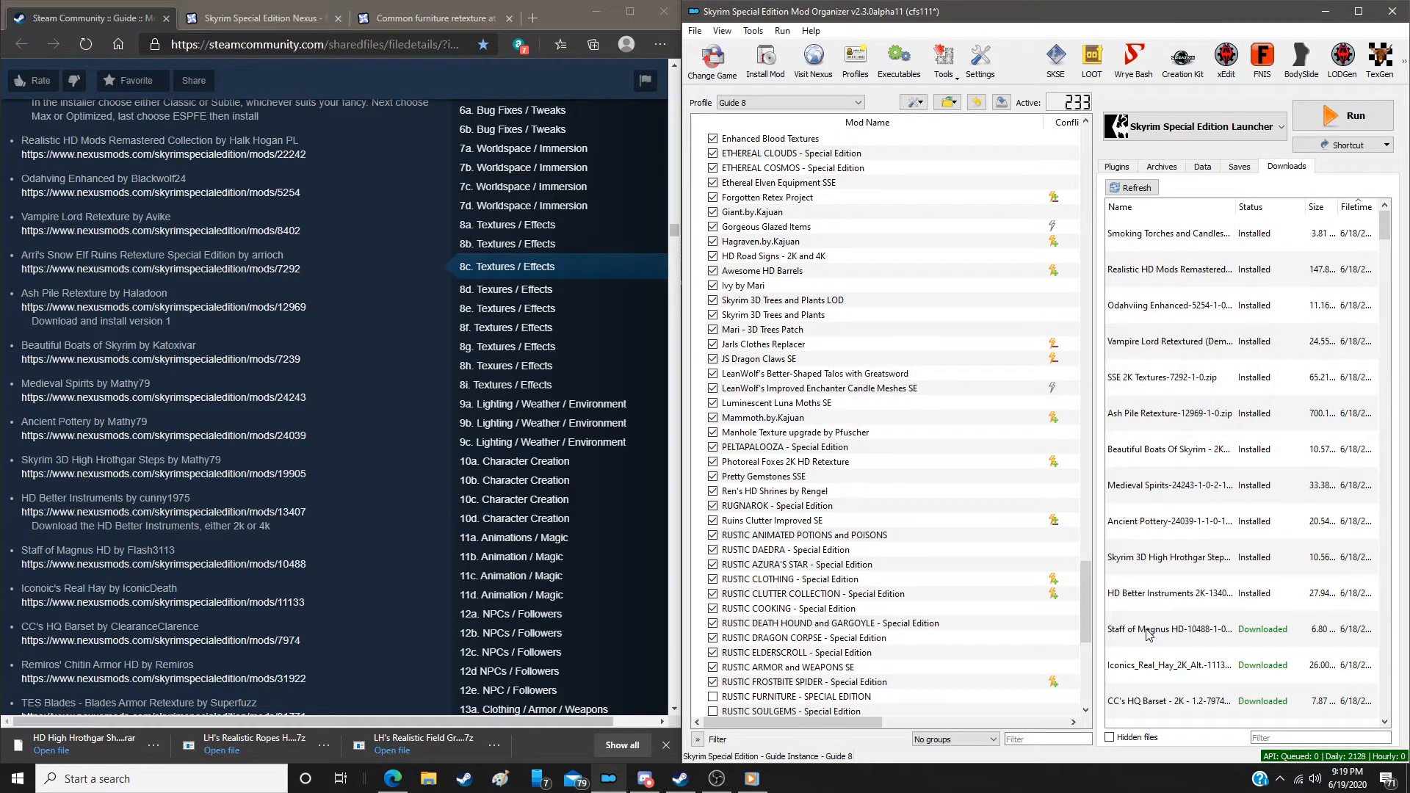
# Manually install the Staff of Magnus HD and Iconic's Real Hay downloads with their default textures content
pyautogui.doubleClick(1150, 636)
pyautogui.click(929, 405)
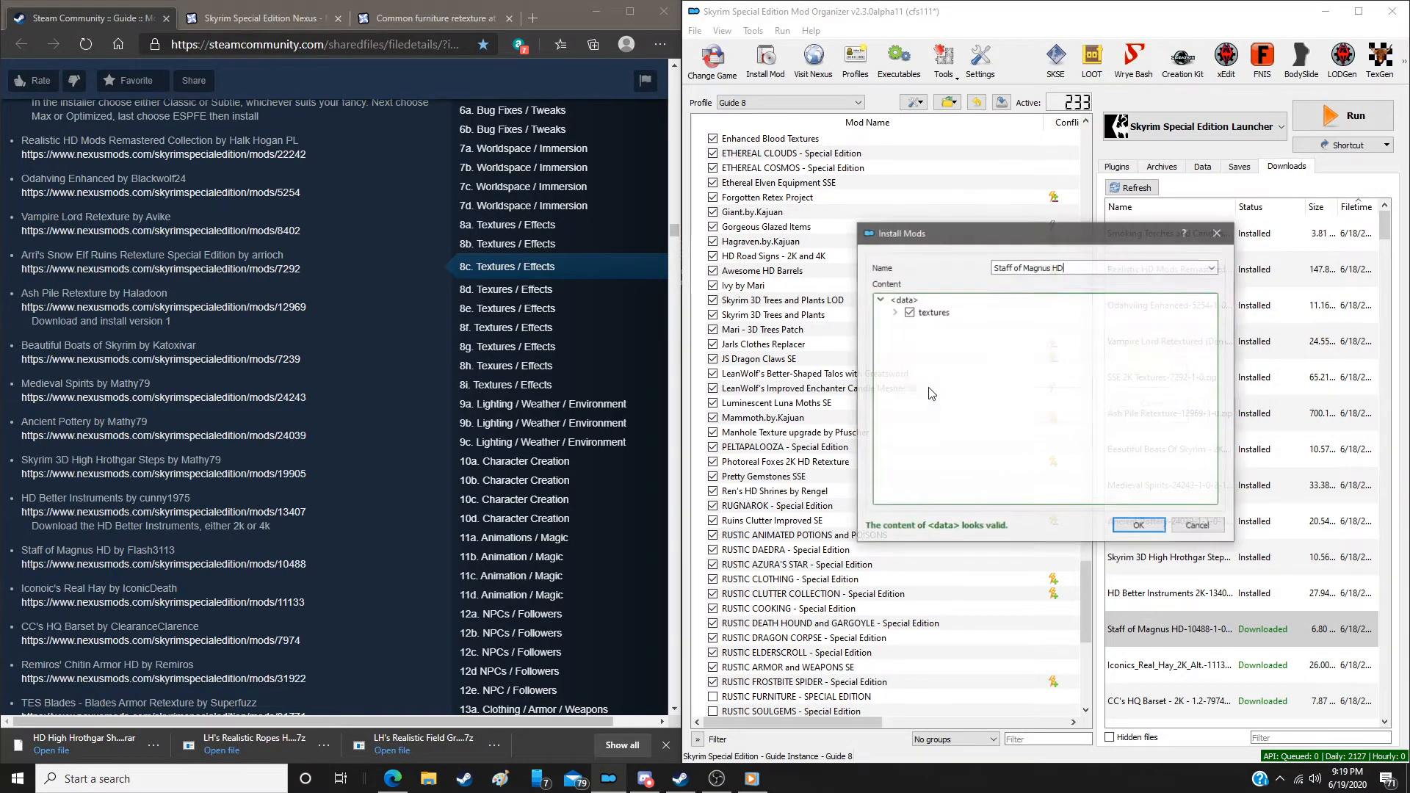
pyautogui.click(1135, 526)
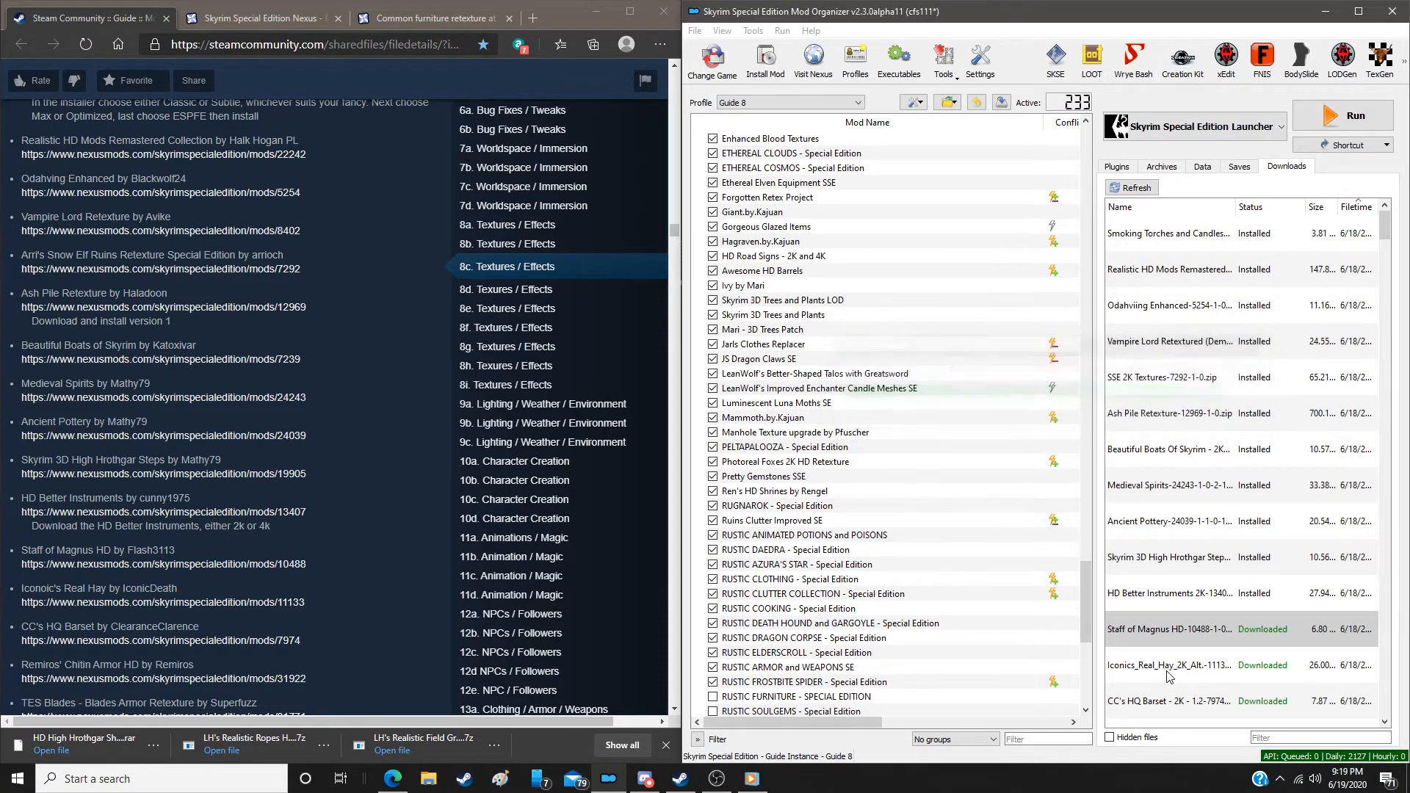
pyautogui.doubleClick(1169, 668)
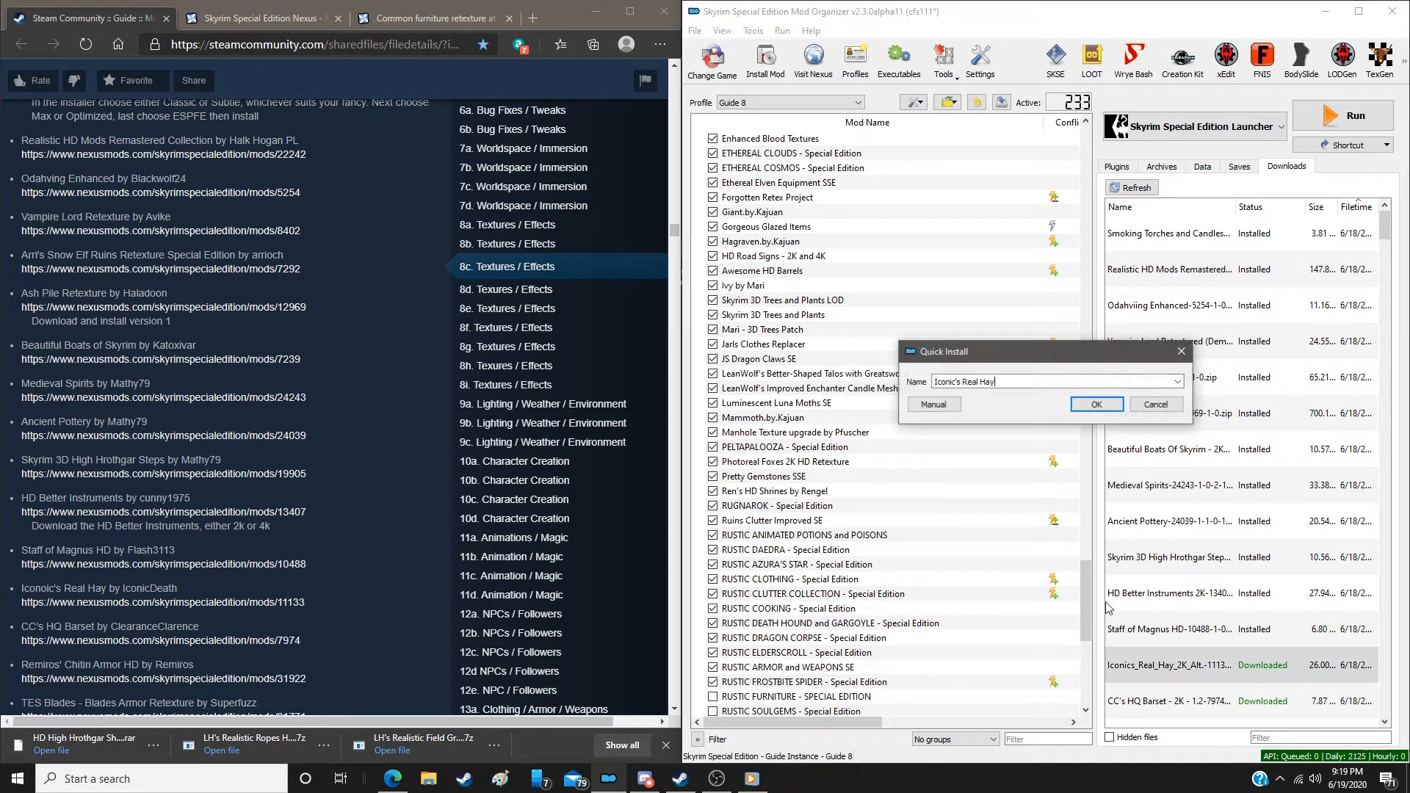
pyautogui.click(948, 405)
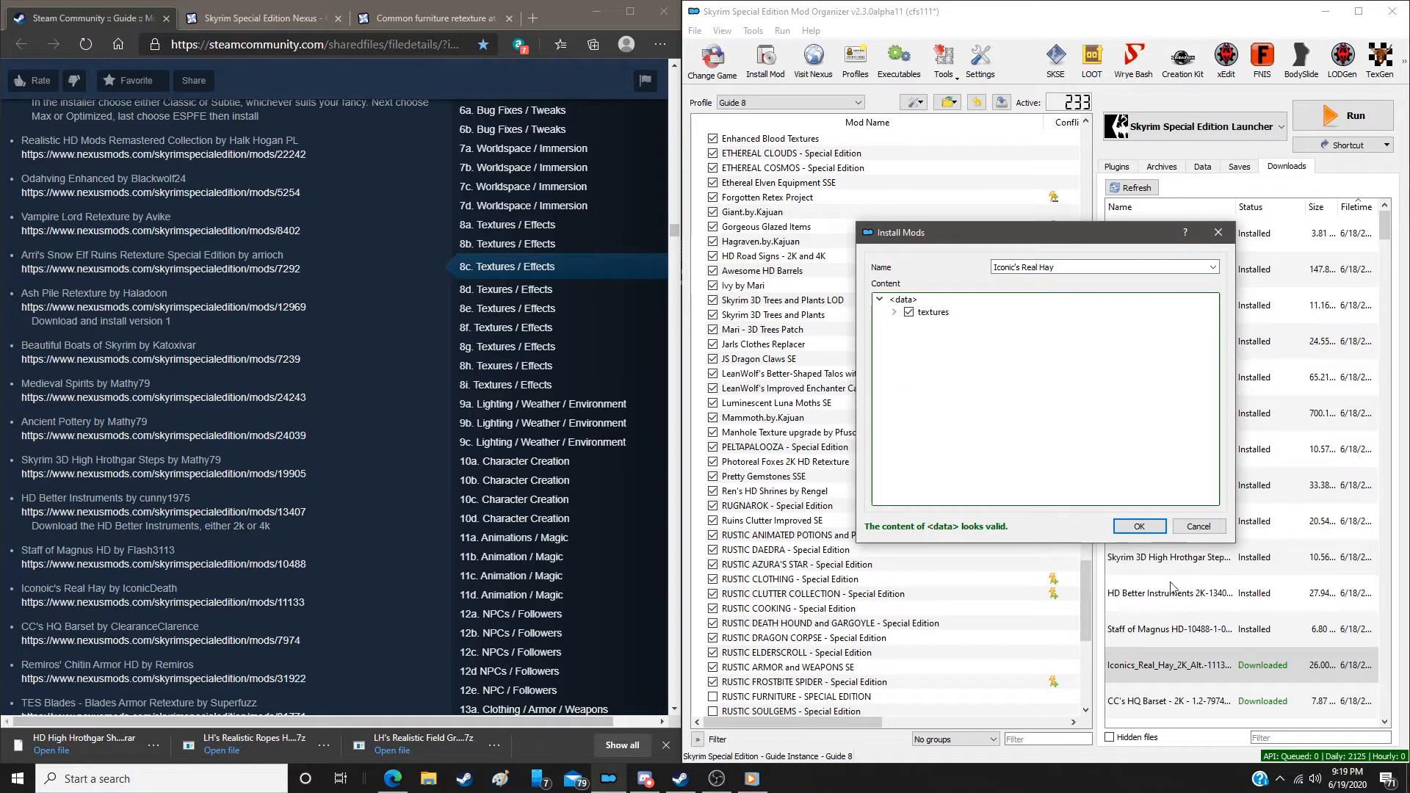
pyautogui.click(1128, 526)
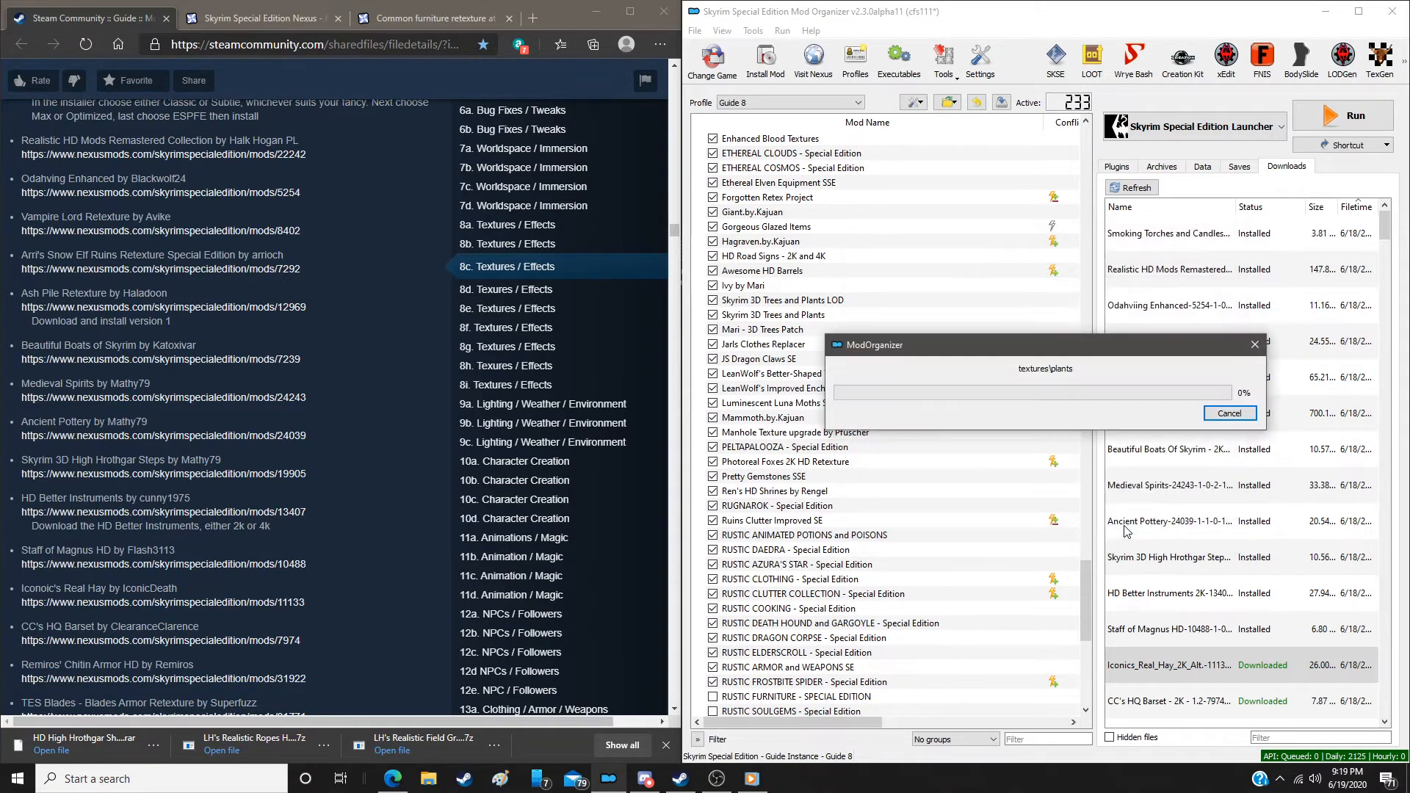
# Manually install the CC's HQ Barset 2K download, keeping its FOMod, meshes and textures folders
pyautogui.scroll(-7, 373, 553)
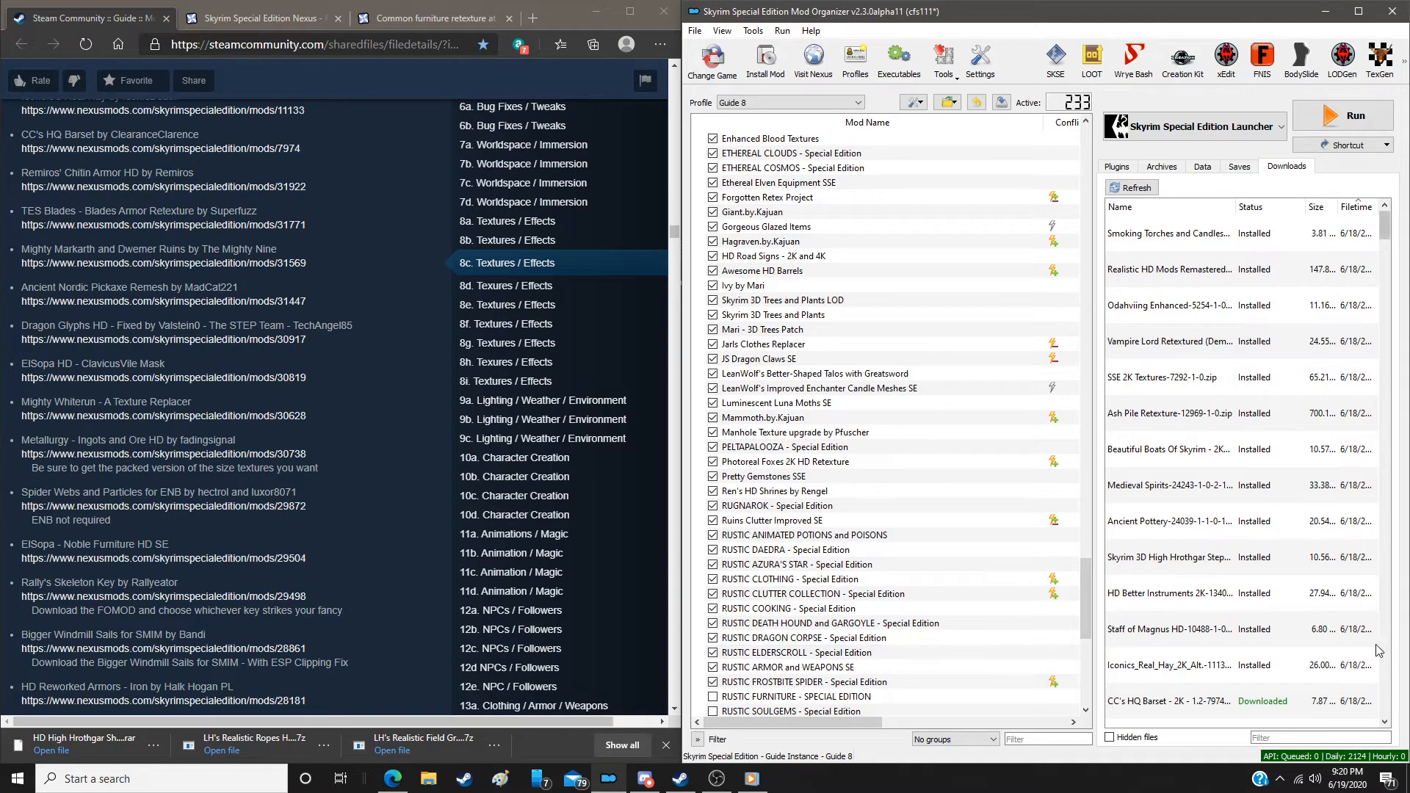
pyautogui.doubleClick(1175, 701)
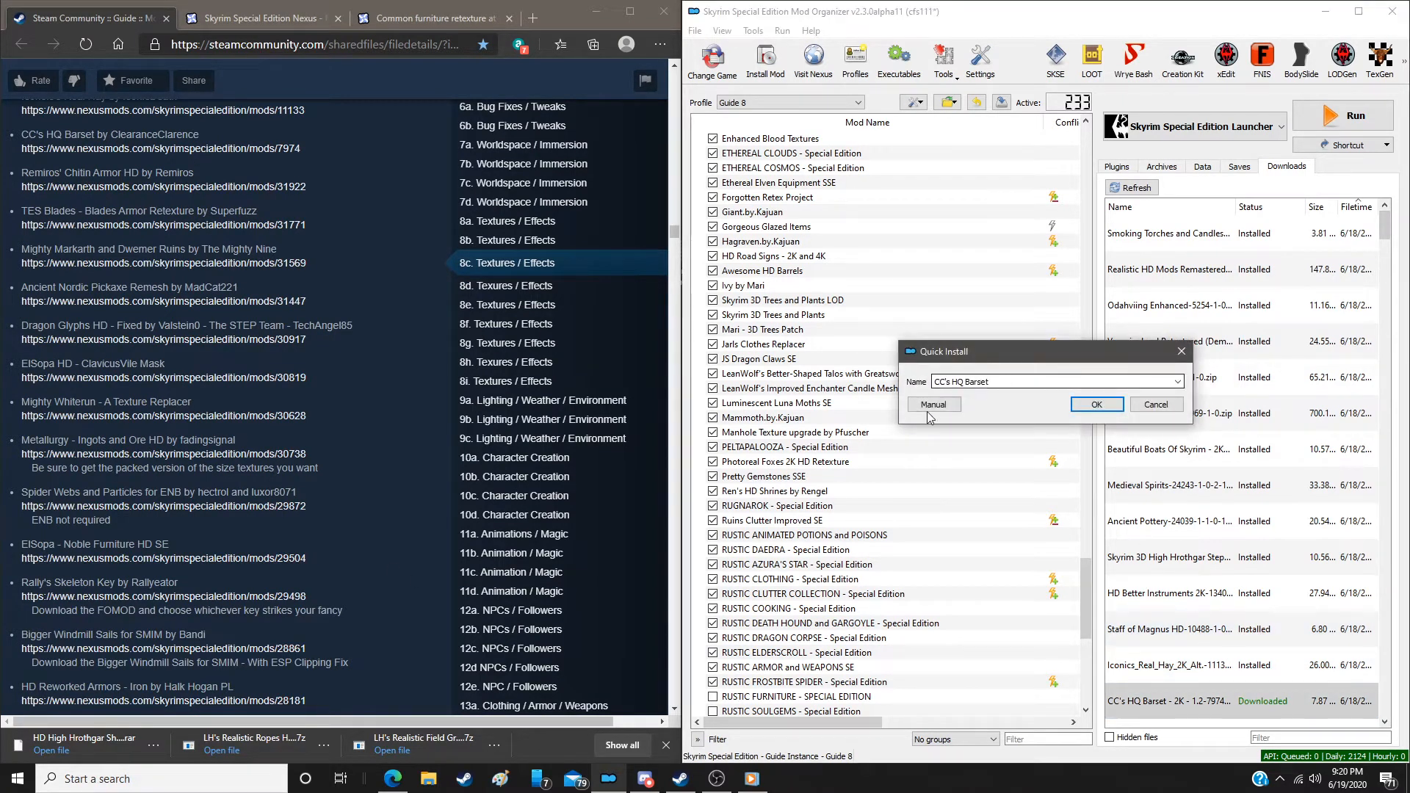
pyautogui.click(931, 405)
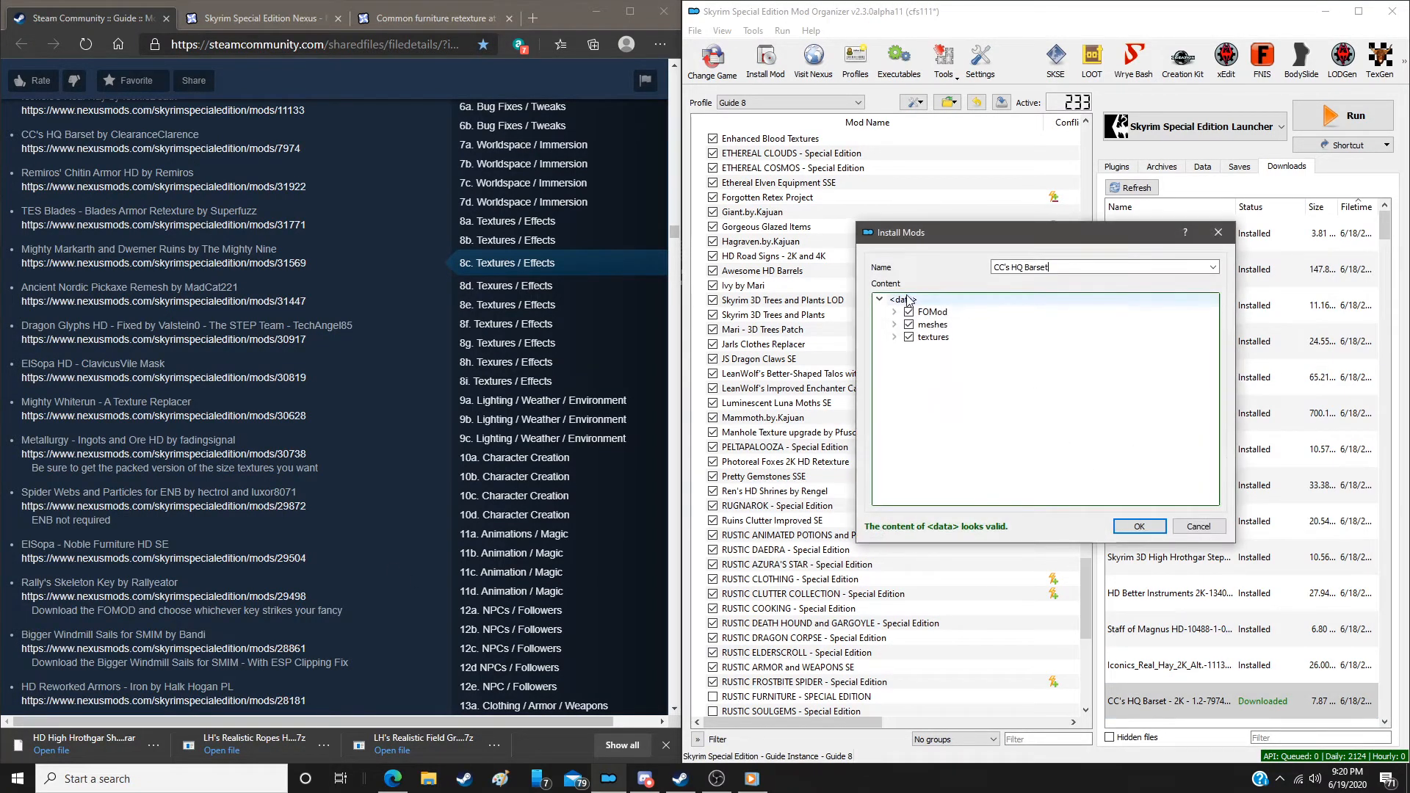
pyautogui.click(1139, 525)
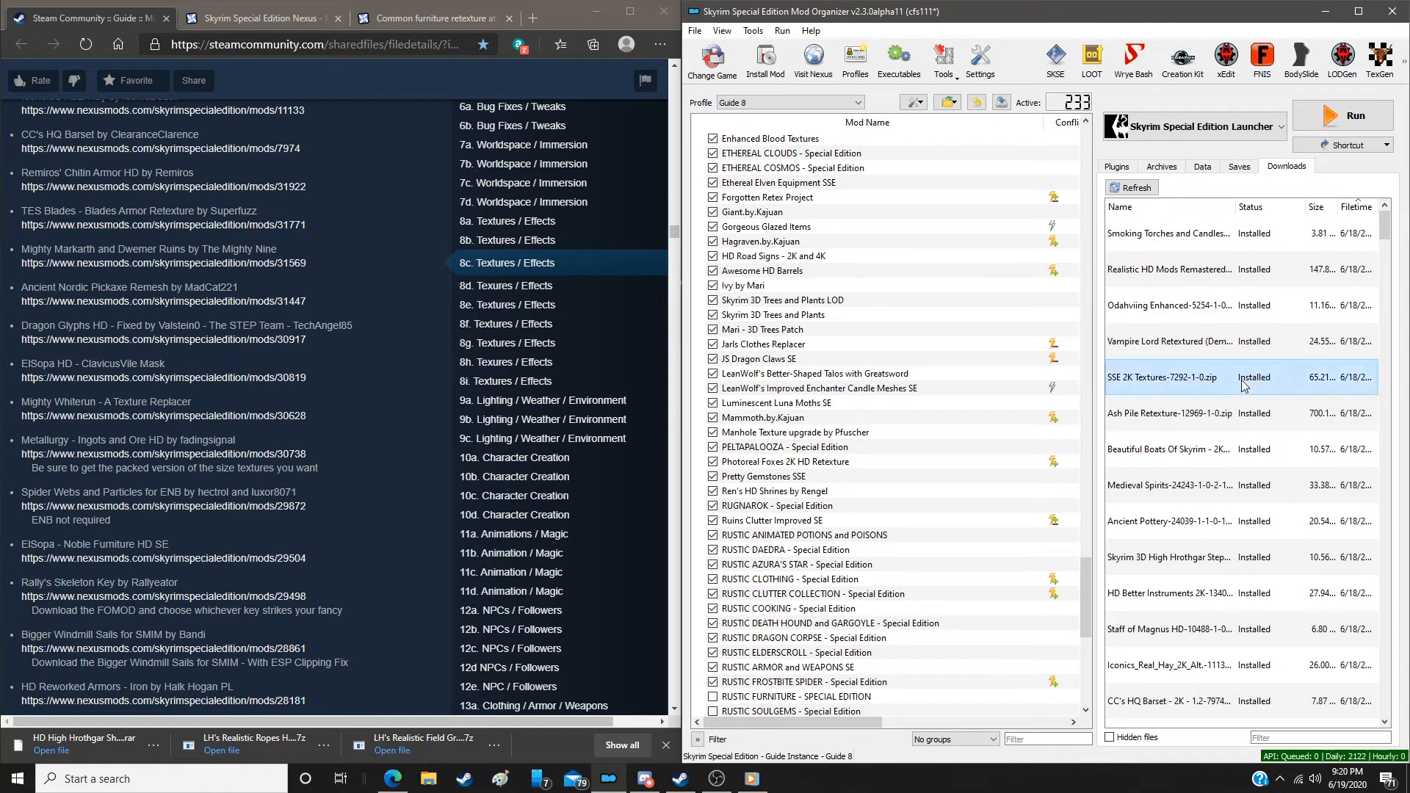
# Delete all installed downloads from the downloads list and from disk
pyautogui.rightClick(1242, 386)
pyautogui.click(1293, 504)
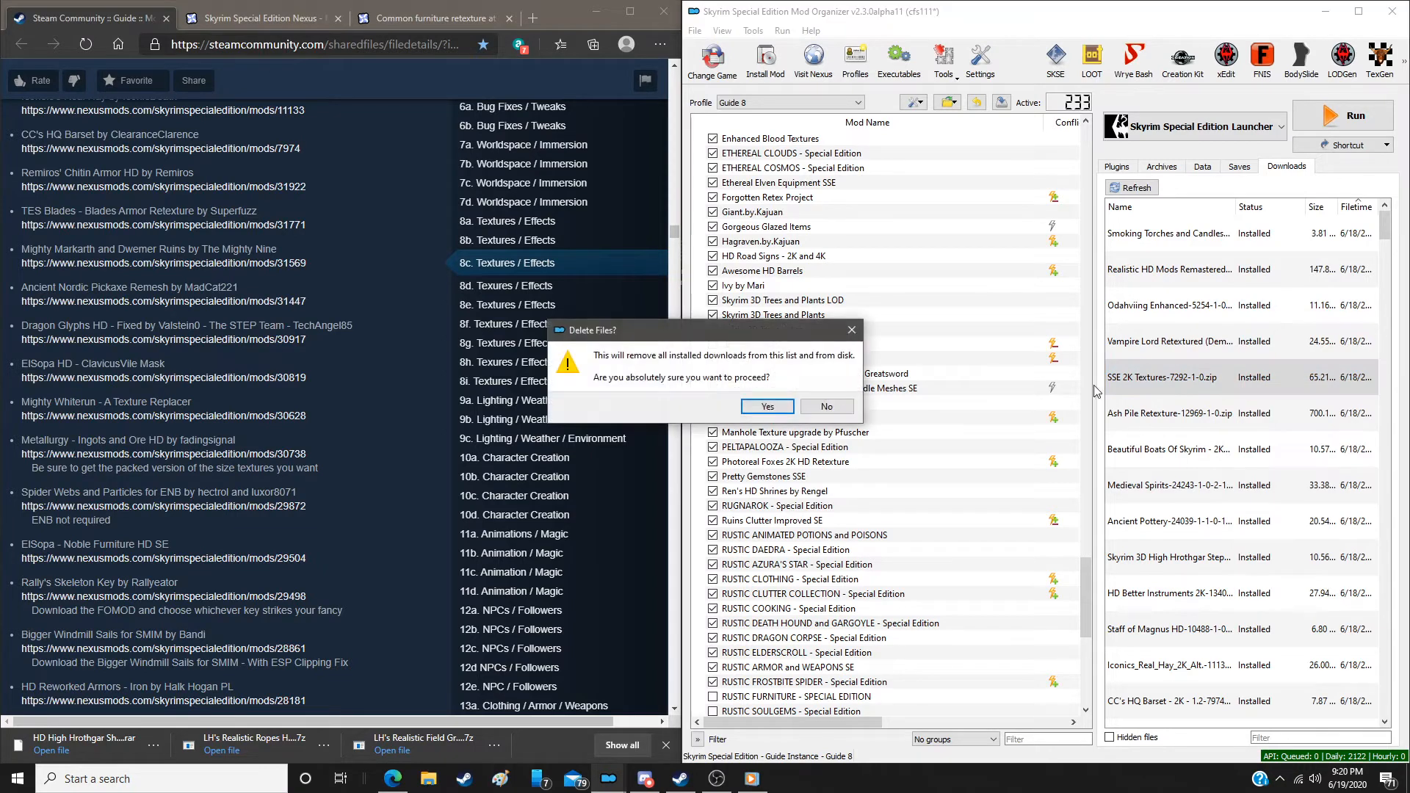
pyautogui.click(785, 404)
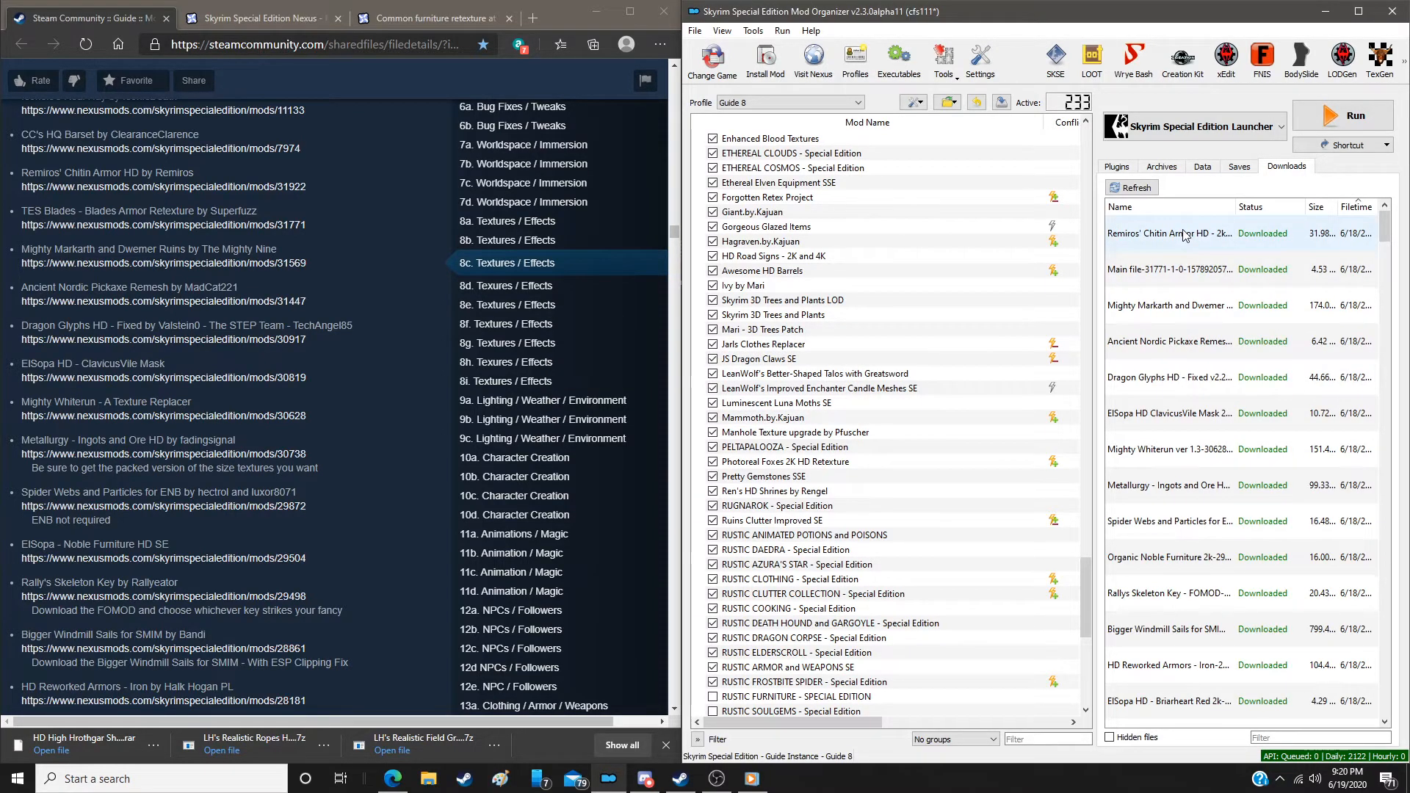
# Manually install Remiros' Chitin Armor HD and TES Blades - Blades Armor Retexture with their default contents
pyautogui.doubleClick(1185, 234)
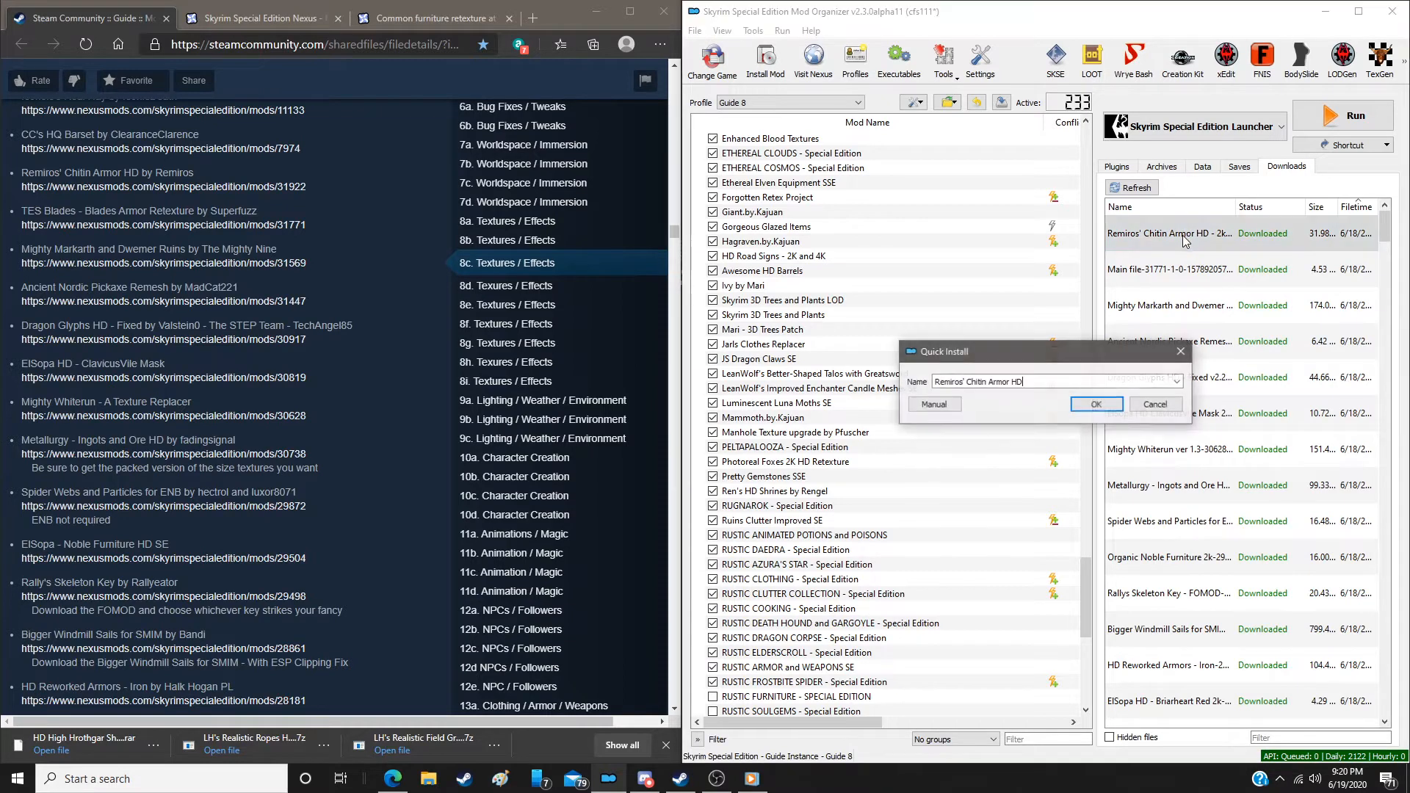
pyautogui.click(935, 407)
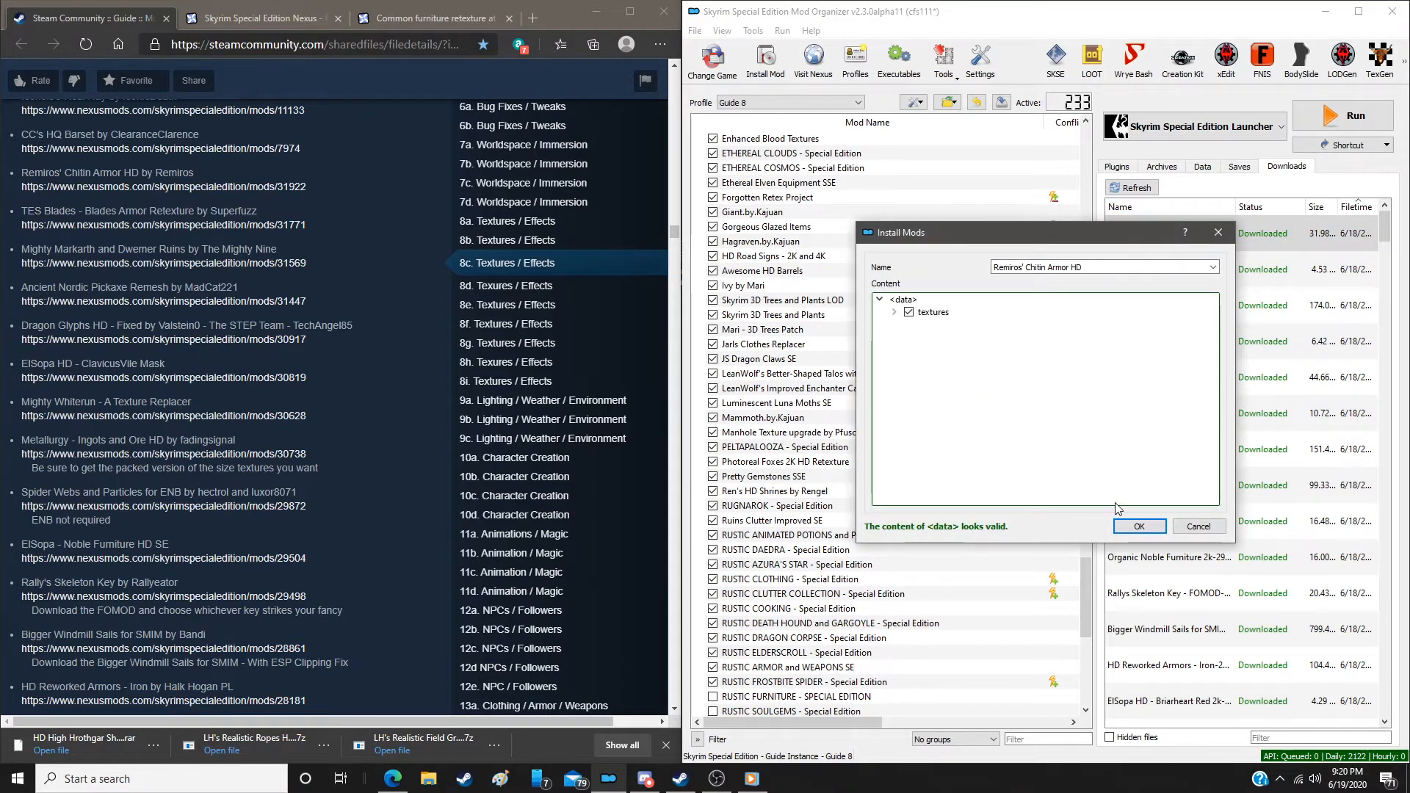
pyautogui.click(1137, 527)
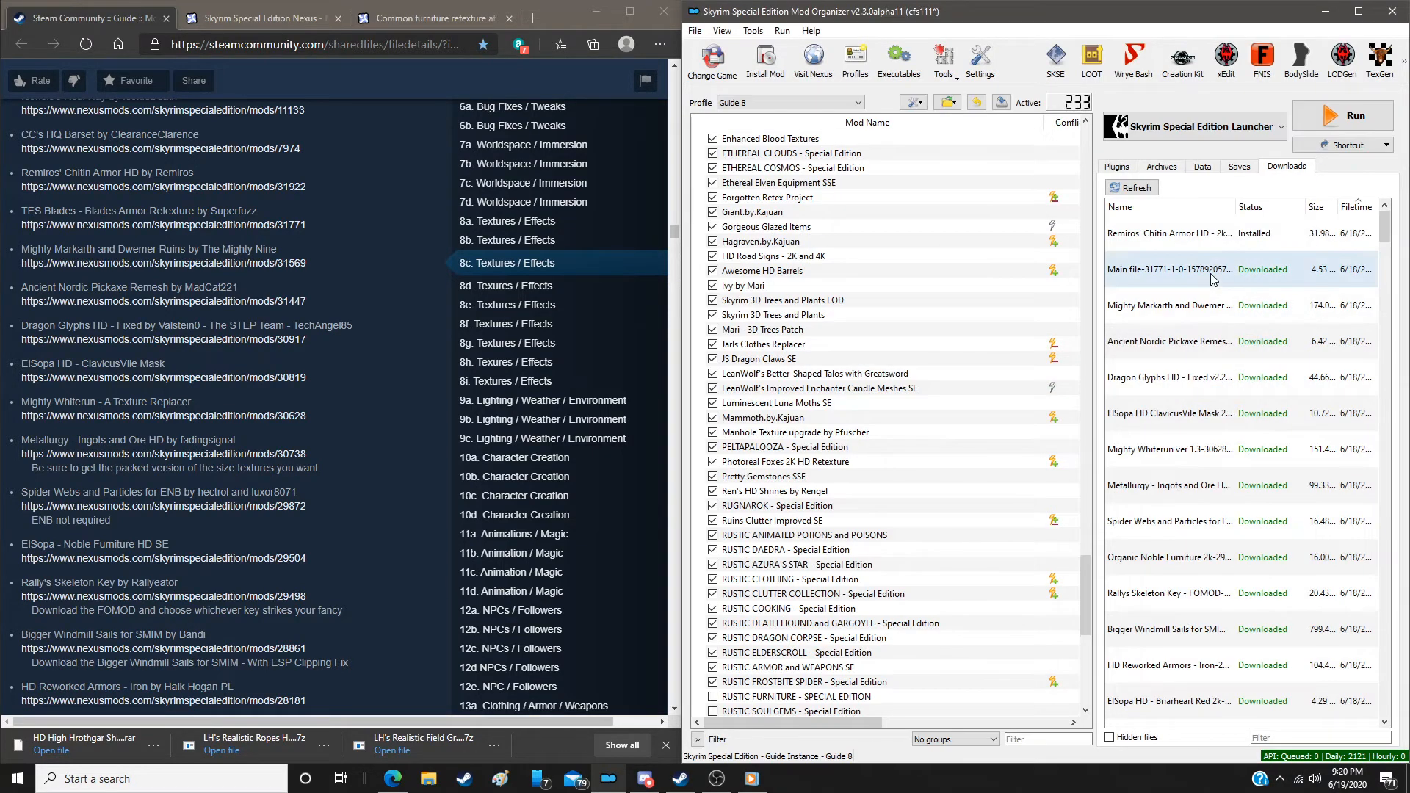
pyautogui.doubleClick(1208, 273)
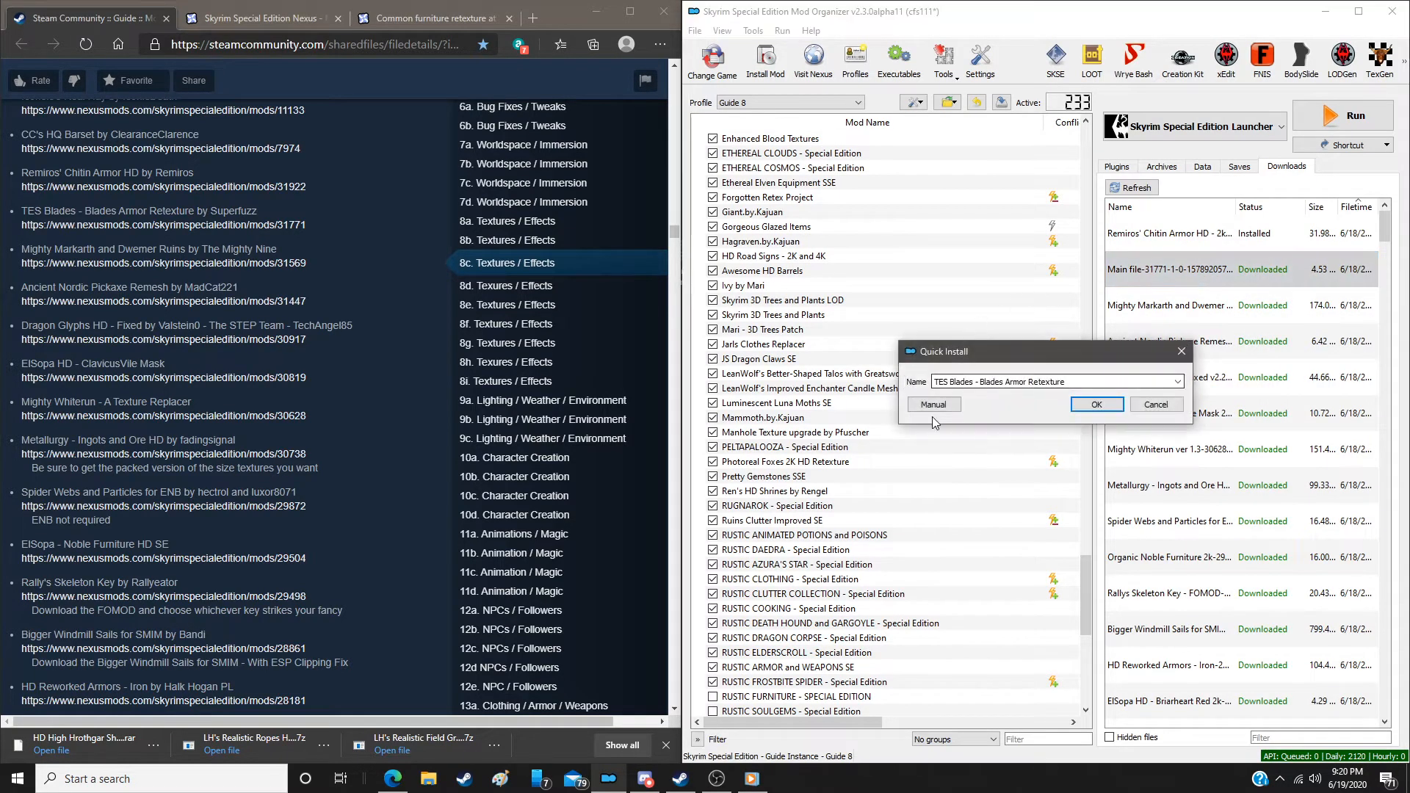
pyautogui.click(933, 405)
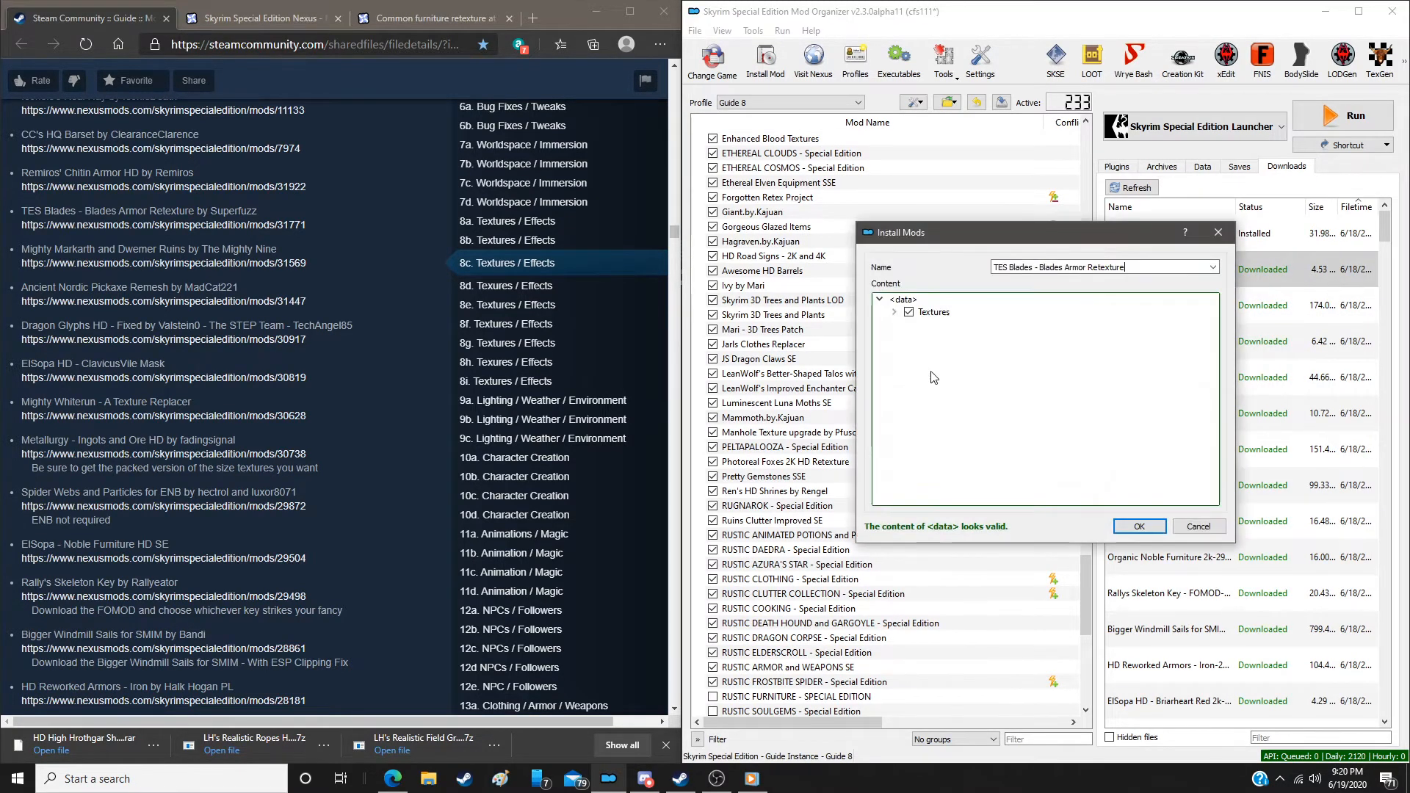
pyautogui.click(1131, 525)
# Manually install Mighty Markarth and Dwemer Ruins and Ancient Nordic Pickaxe Remesh, leaving the latter's Readme.txt excluded
pyautogui.doubleClick(1216, 301)
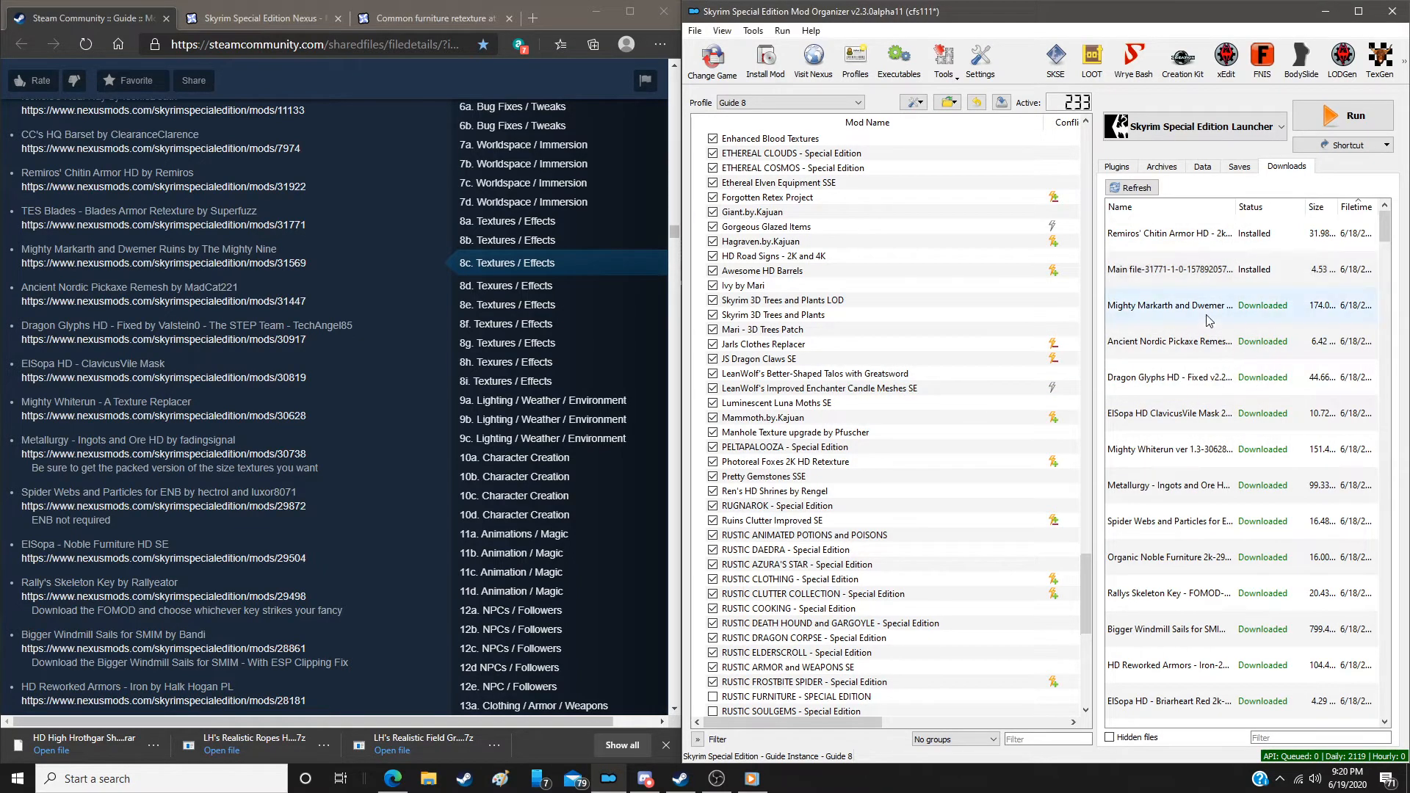
pyautogui.click(928, 406)
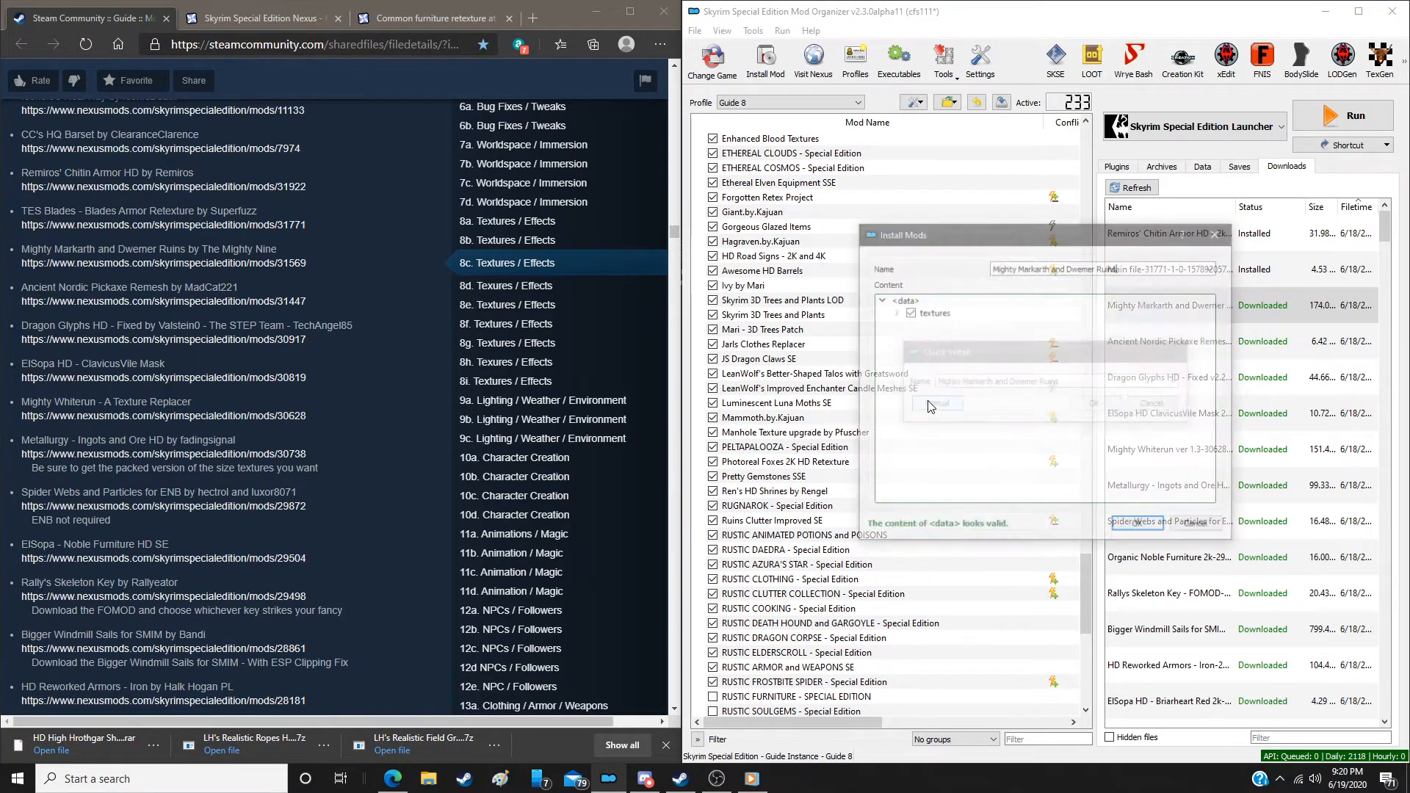
pyautogui.click(1136, 524)
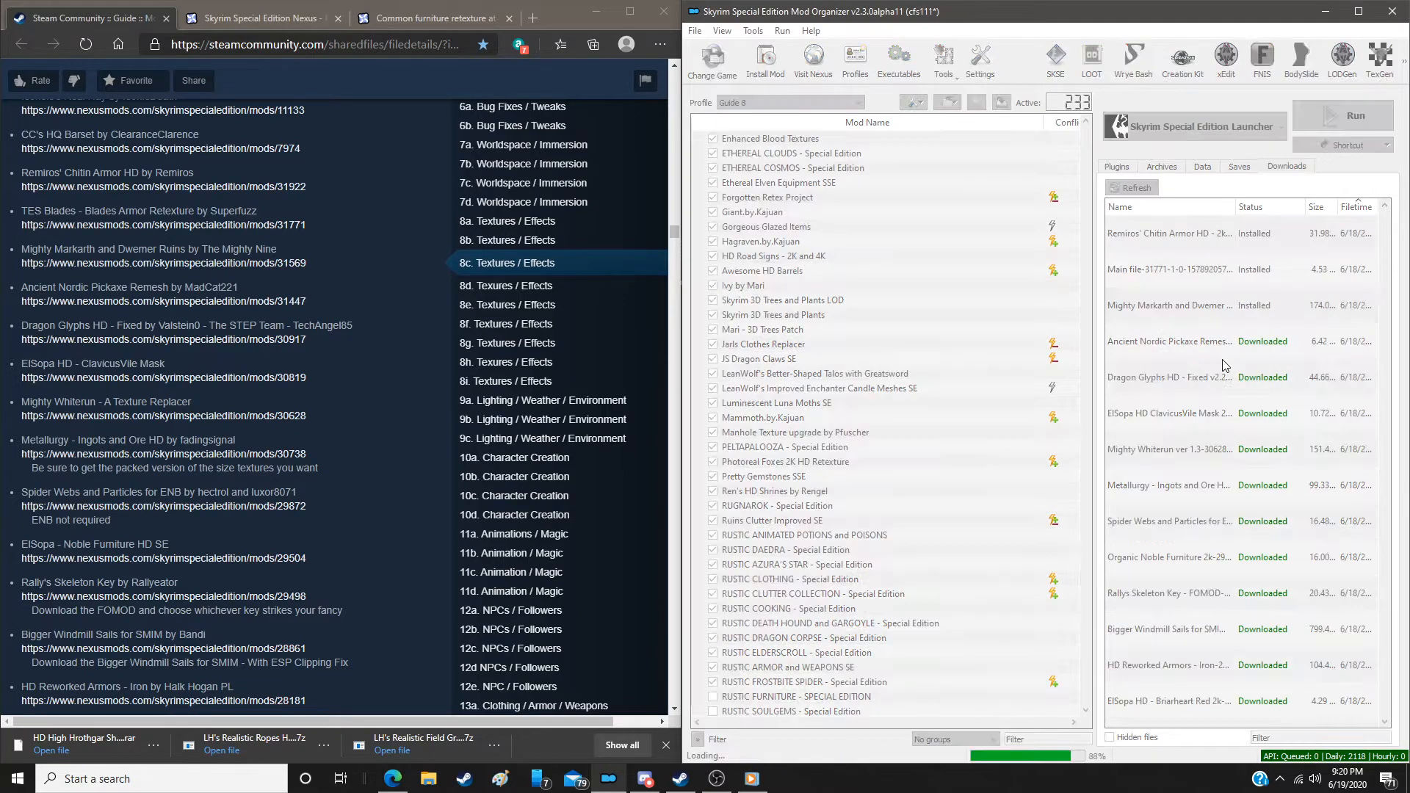
pyautogui.doubleClick(1175, 342)
pyautogui.click(931, 404)
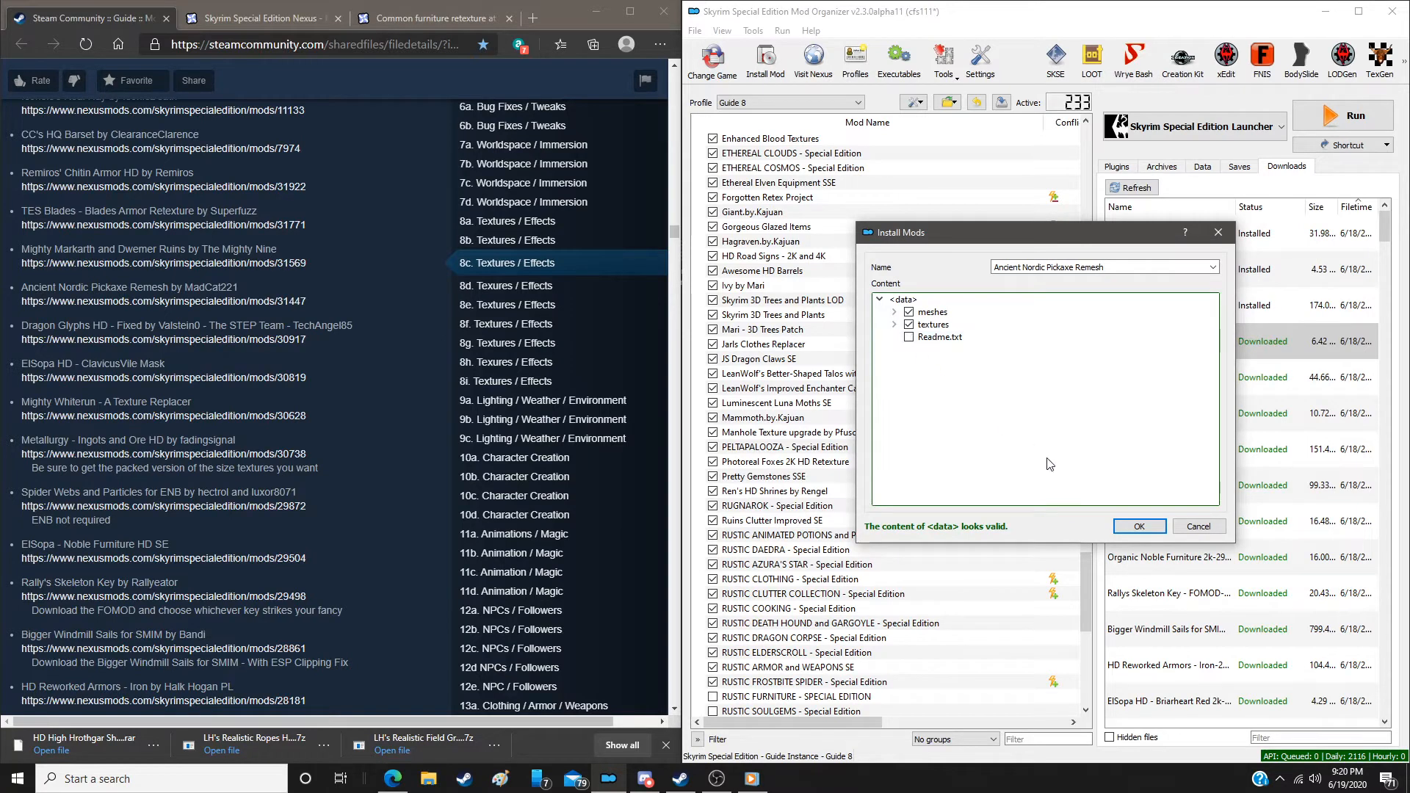
pyautogui.click(1138, 528)
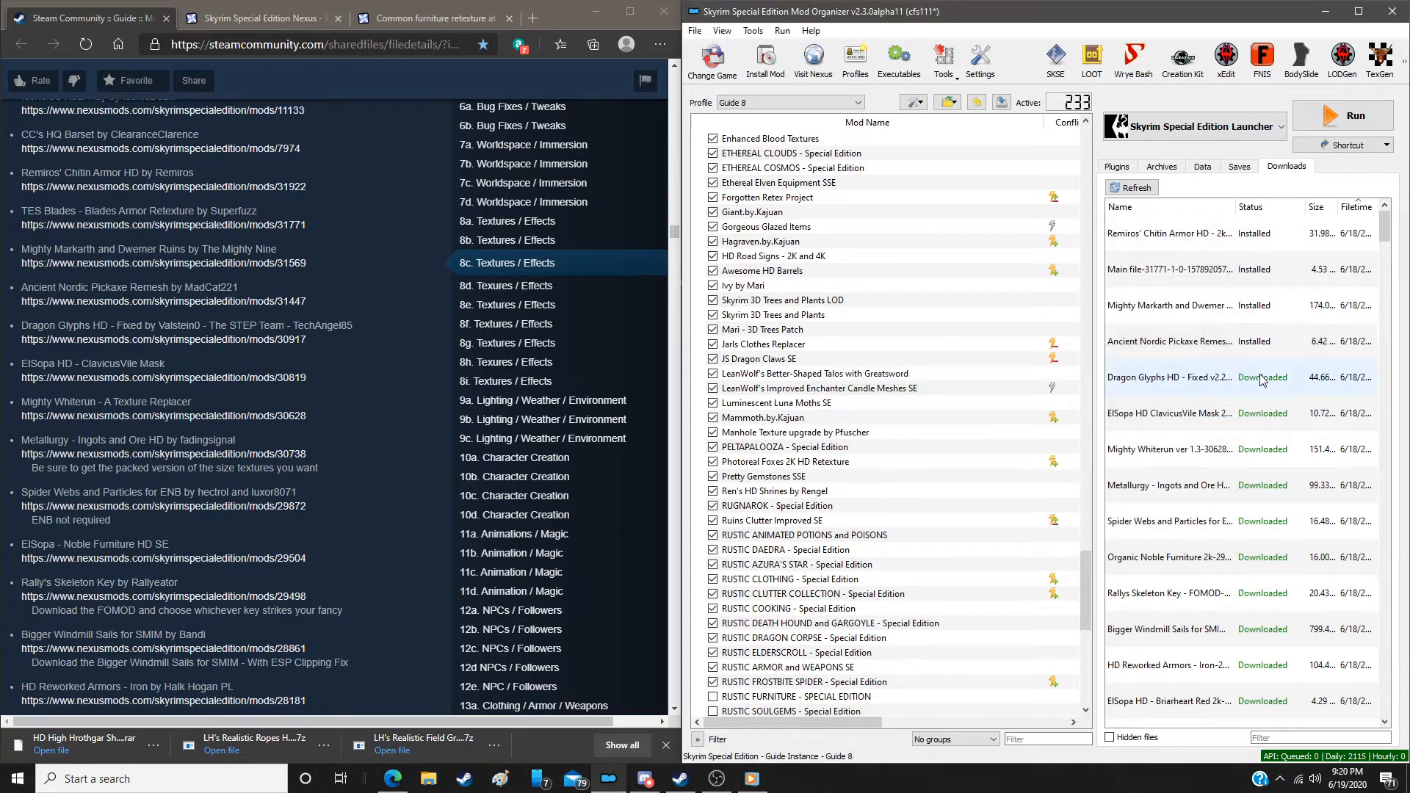
# Install Dragon Glyphs HD - Fixed with the Dragon Chiseled texture option
pyautogui.doubleClick(1261, 379)
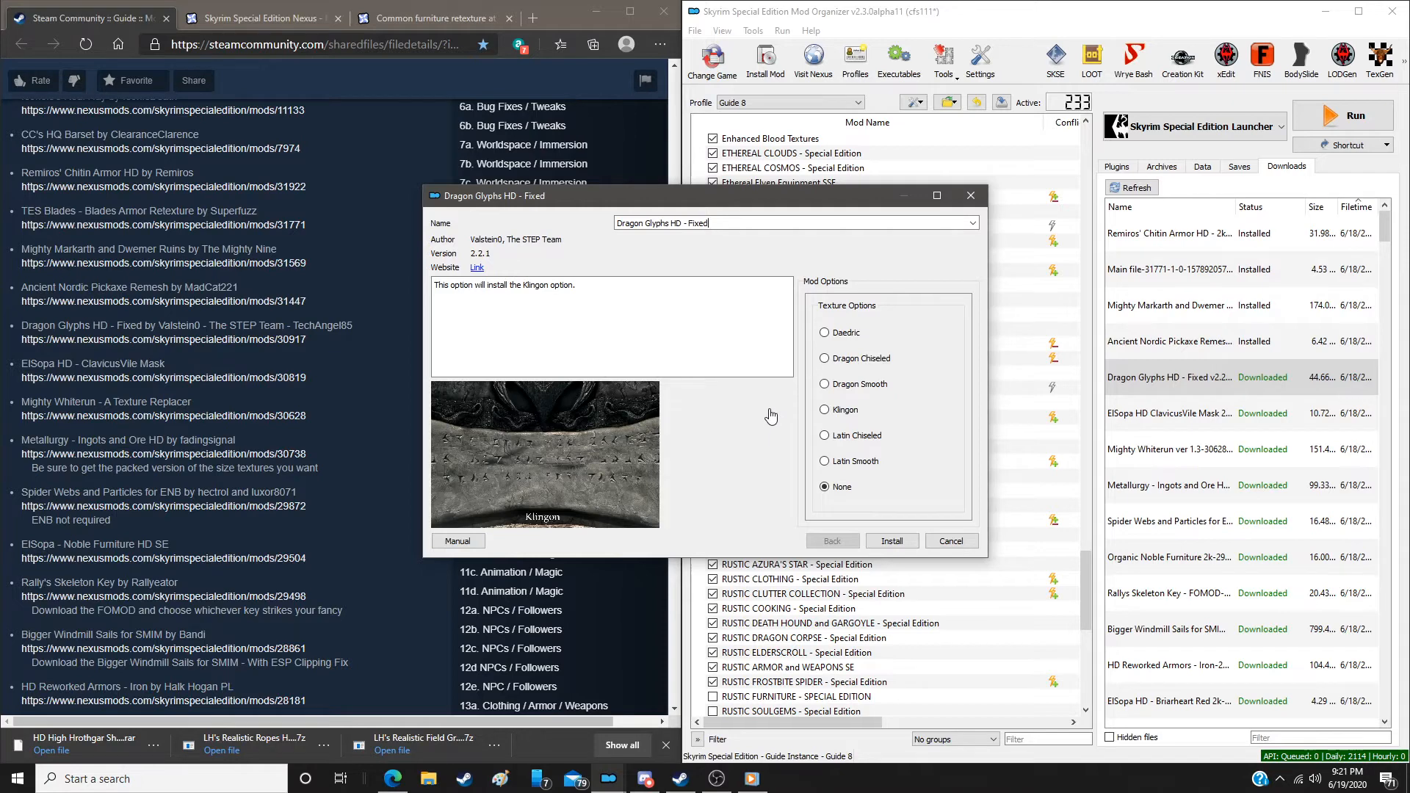
pyautogui.click(825, 385)
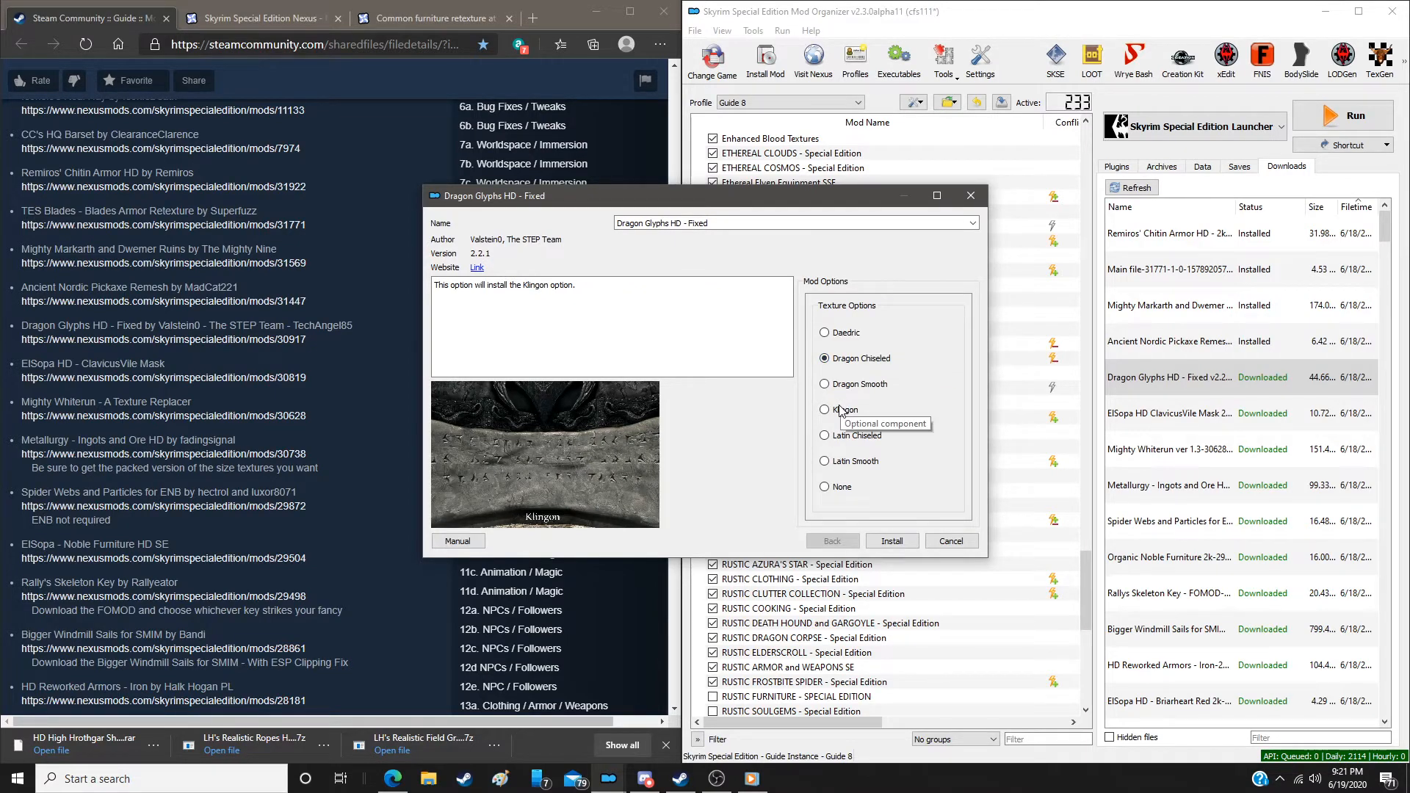
pyautogui.click(891, 541)
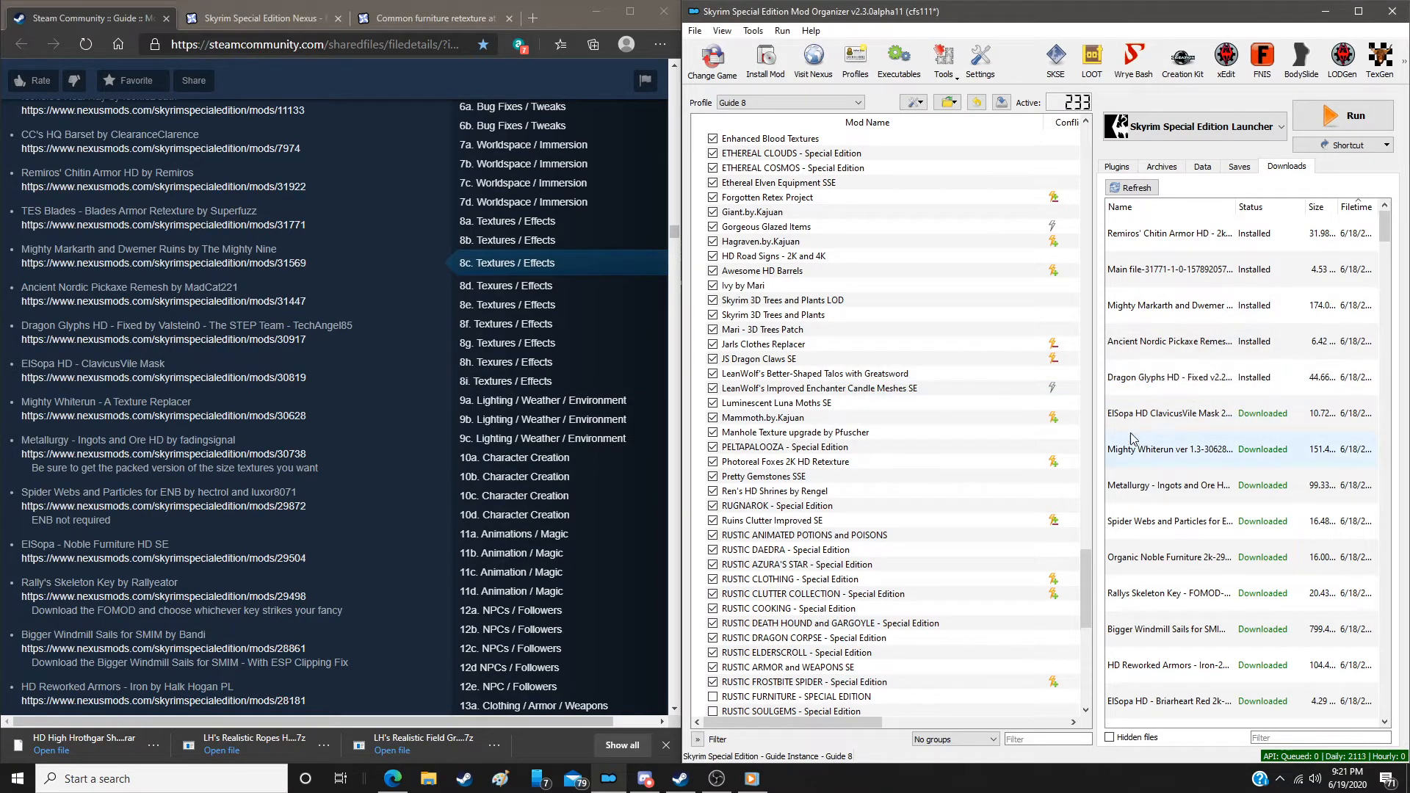
# Manually install ElSopa HD - ClavicusVile Mask and Mighty Whiterun - A Texture Replacer, leaving the latter's meta.ini excluded
pyautogui.doubleClick(1159, 416)
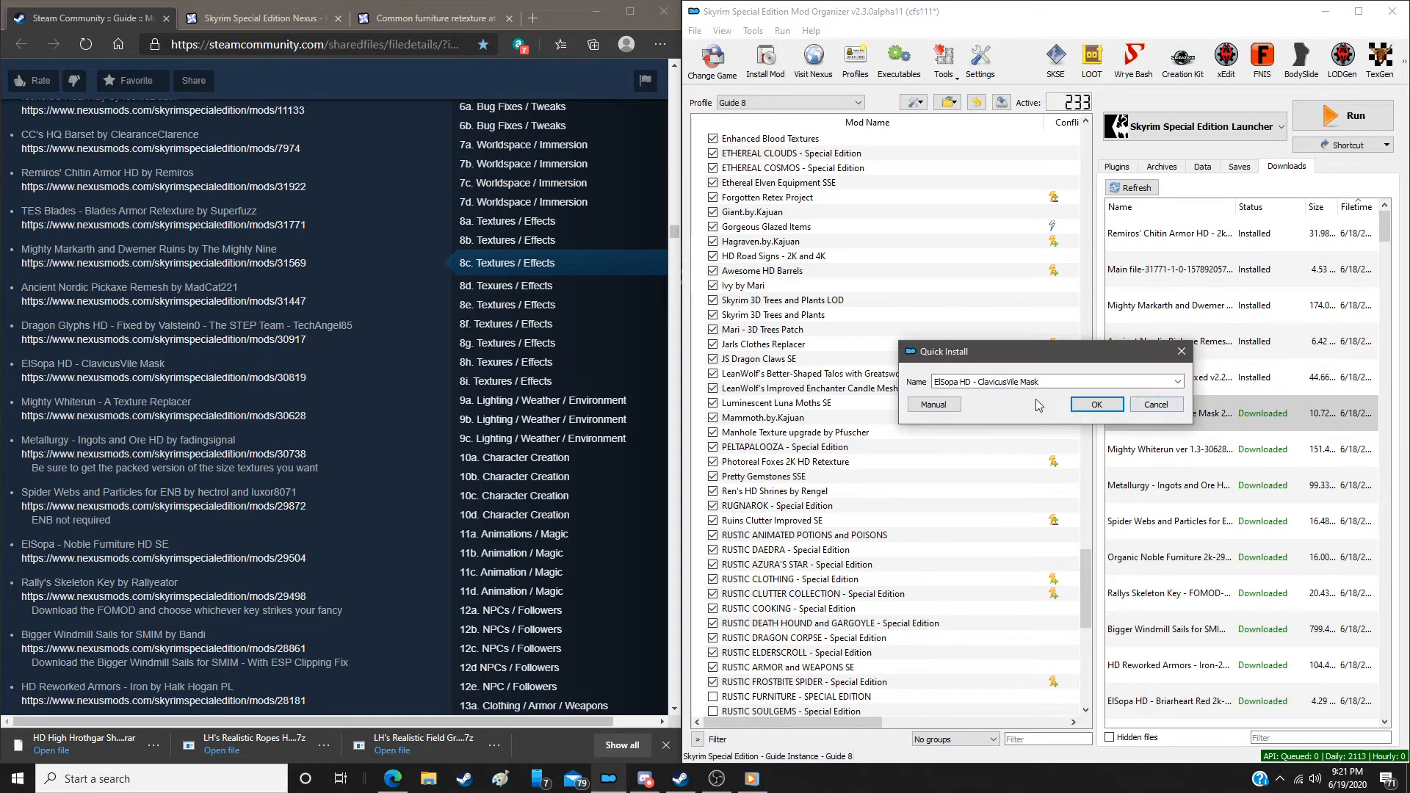
pyautogui.click(931, 405)
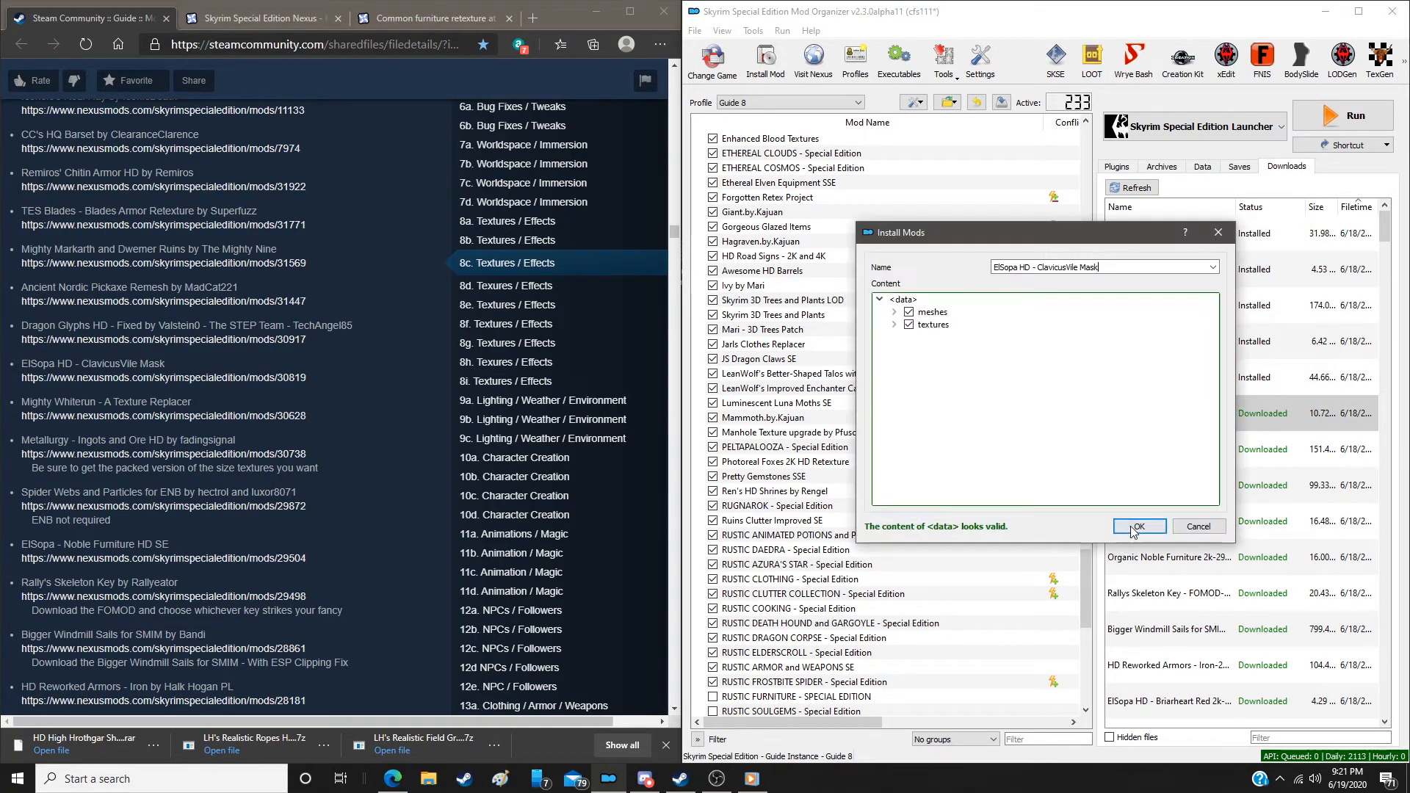
pyautogui.click(1162, 526)
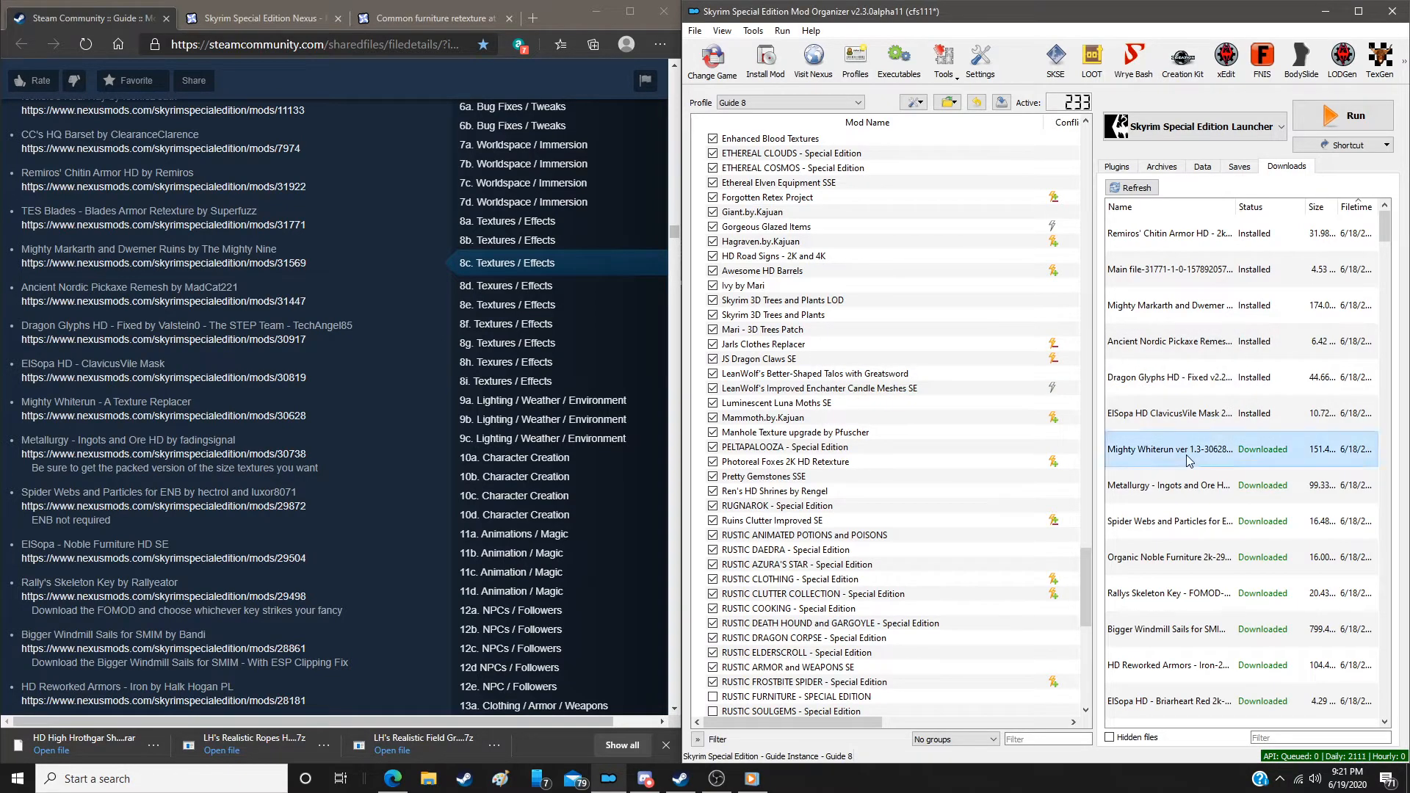
pyautogui.doubleClick(1187, 460)
pyautogui.click(933, 405)
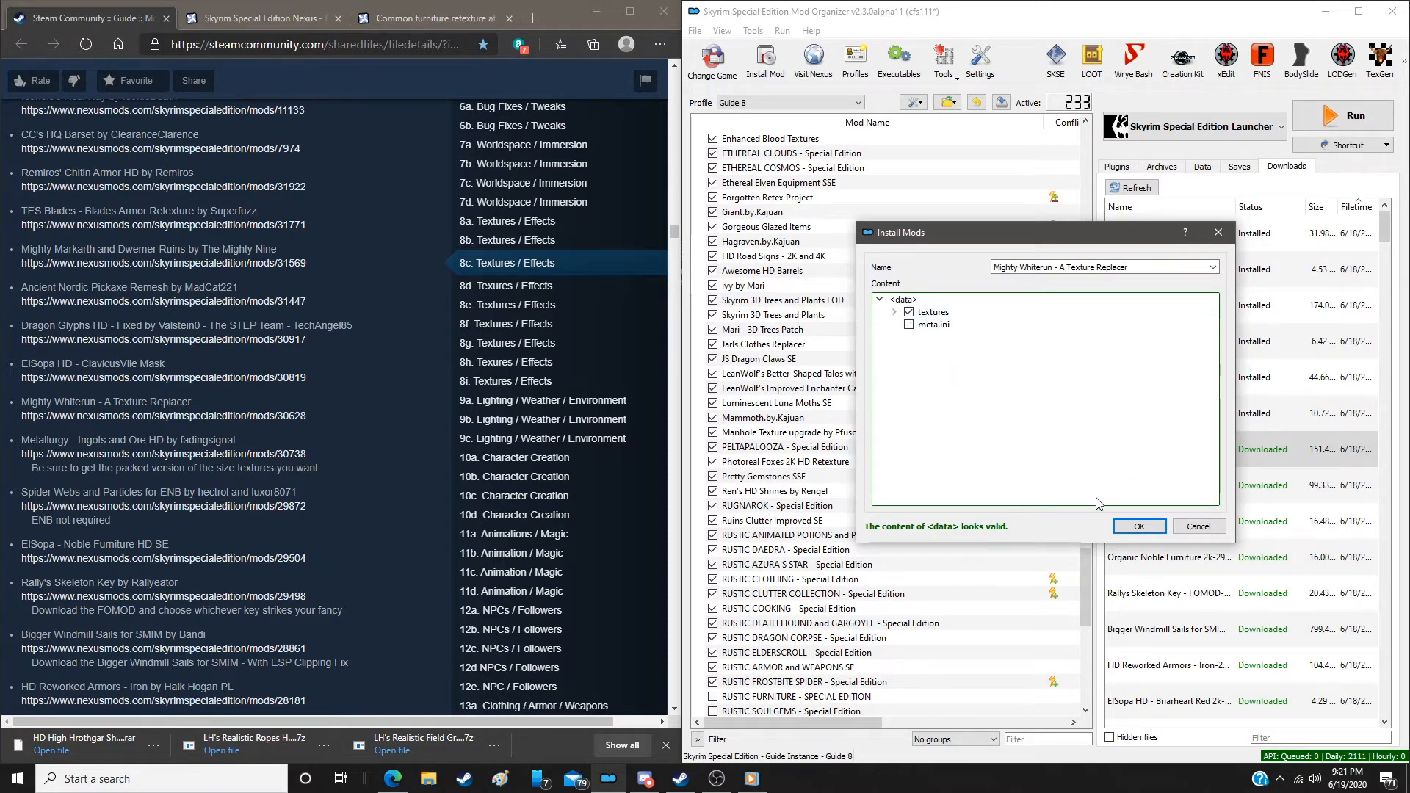
pyautogui.click(1139, 527)
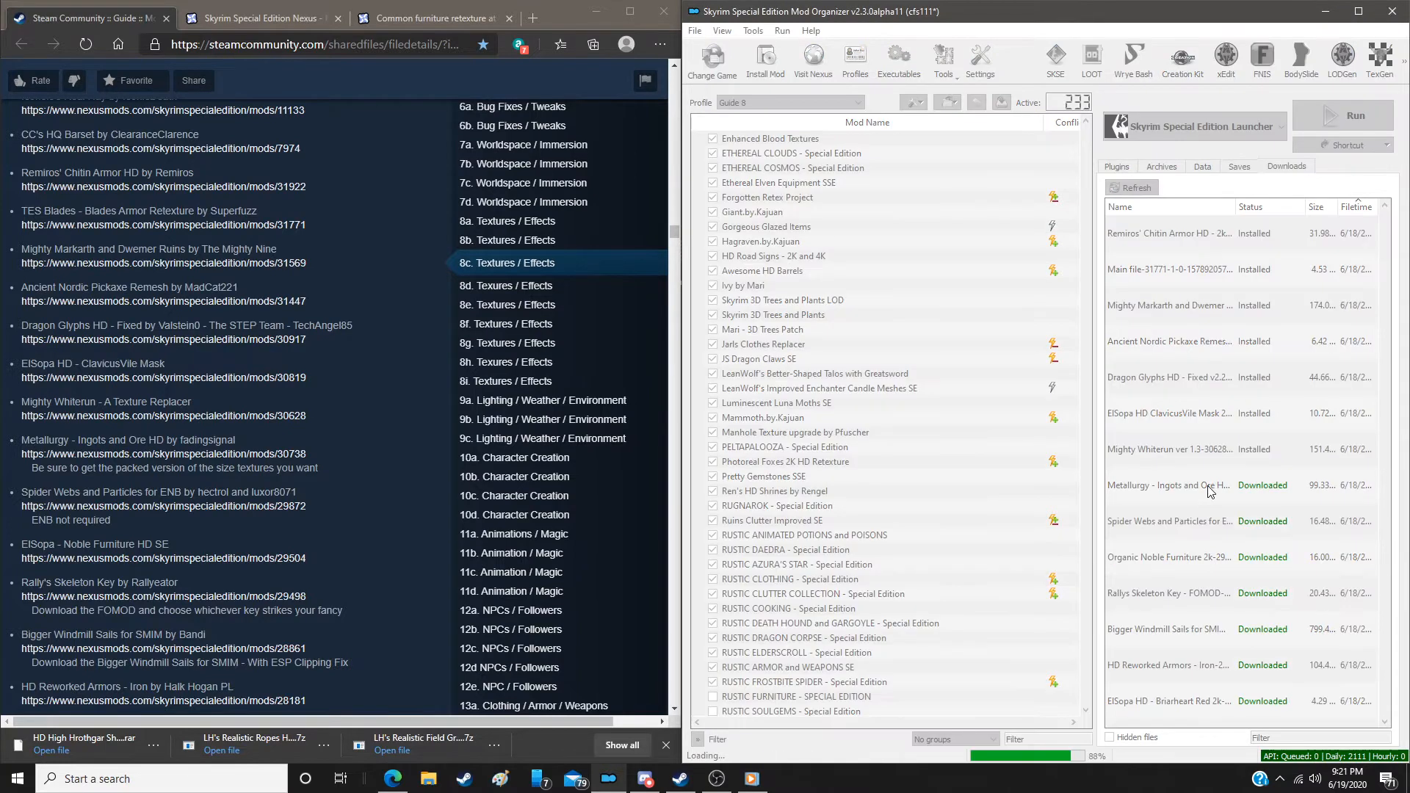
# Manually install Metallurgy - Ingots and Ore HD with its default contents
pyautogui.doubleClick(1210, 491)
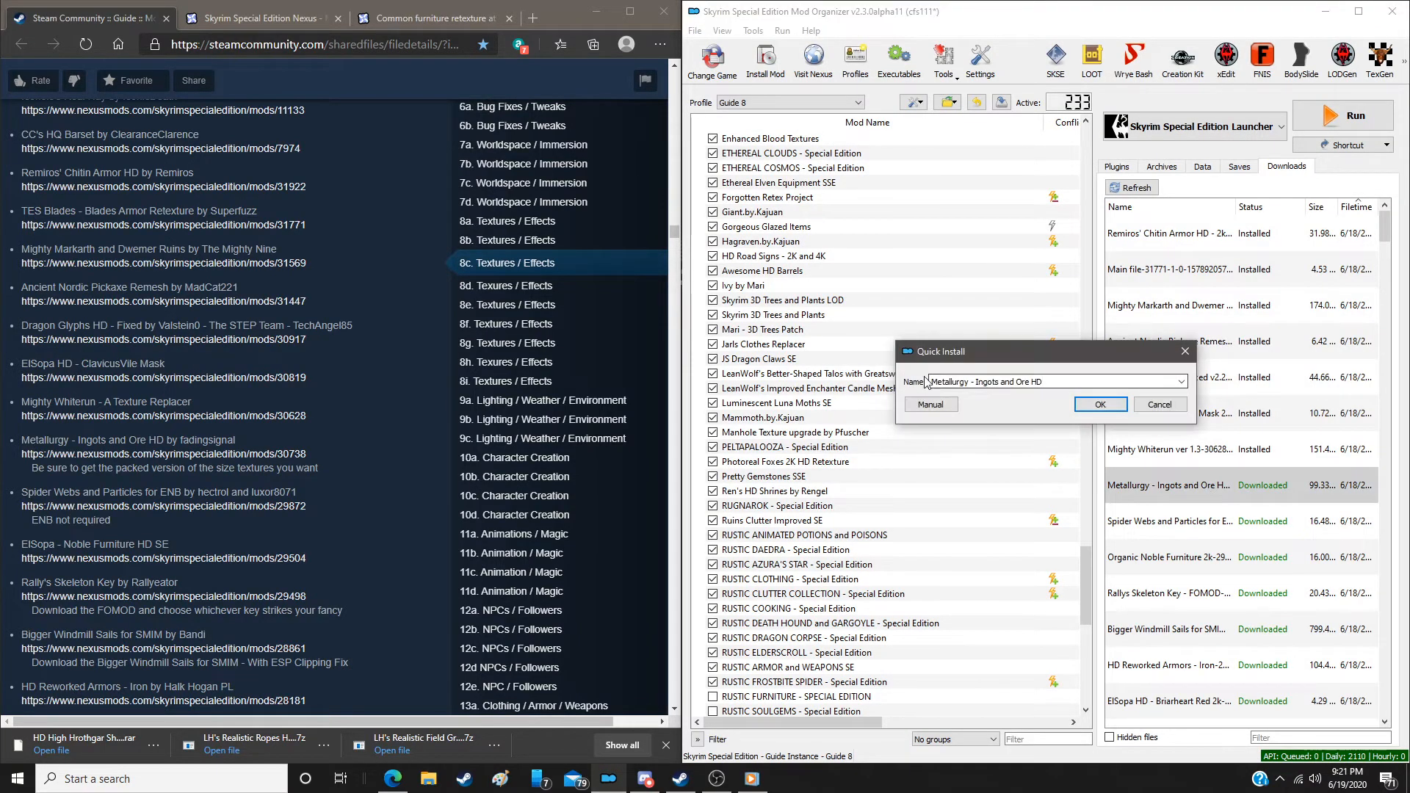
pyautogui.click(933, 406)
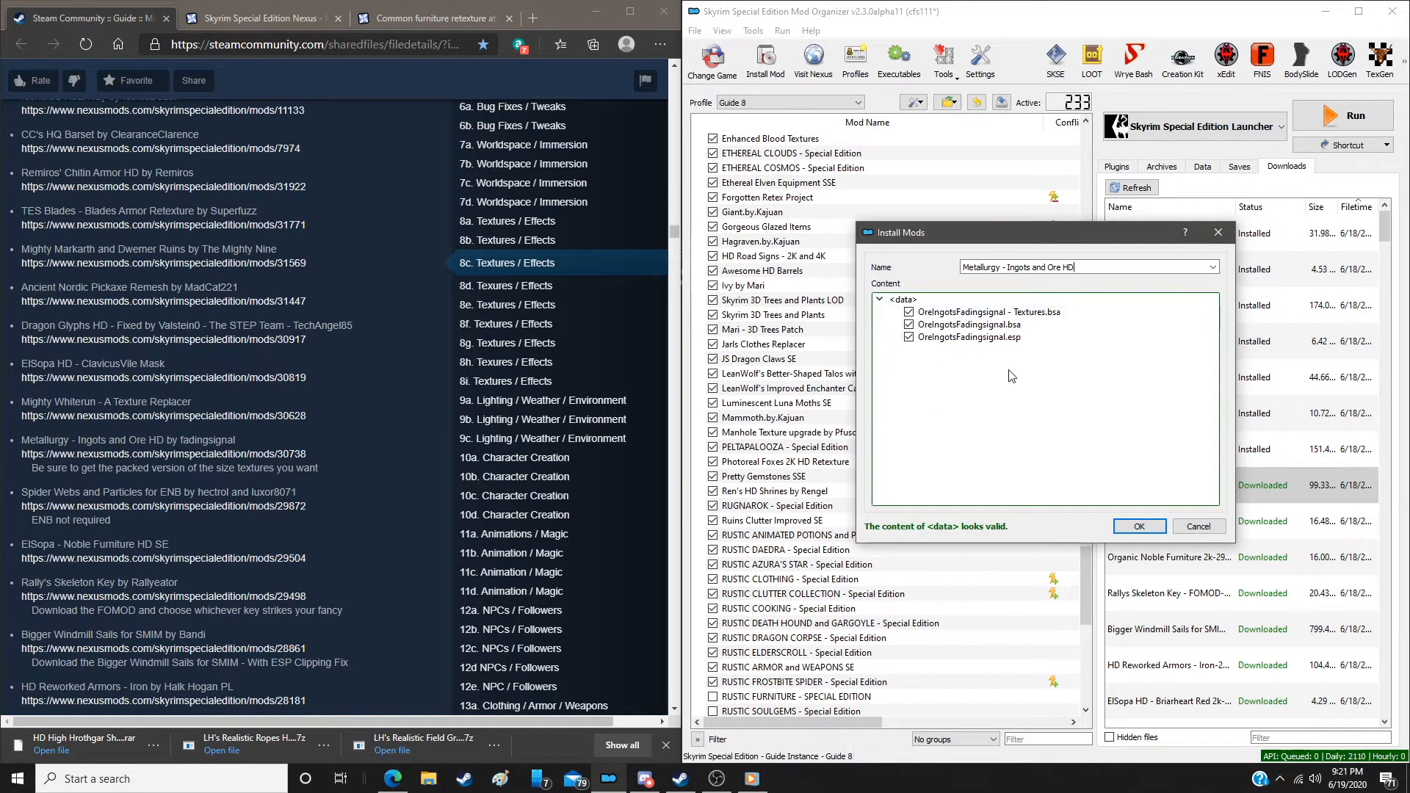
pyautogui.click(1137, 526)
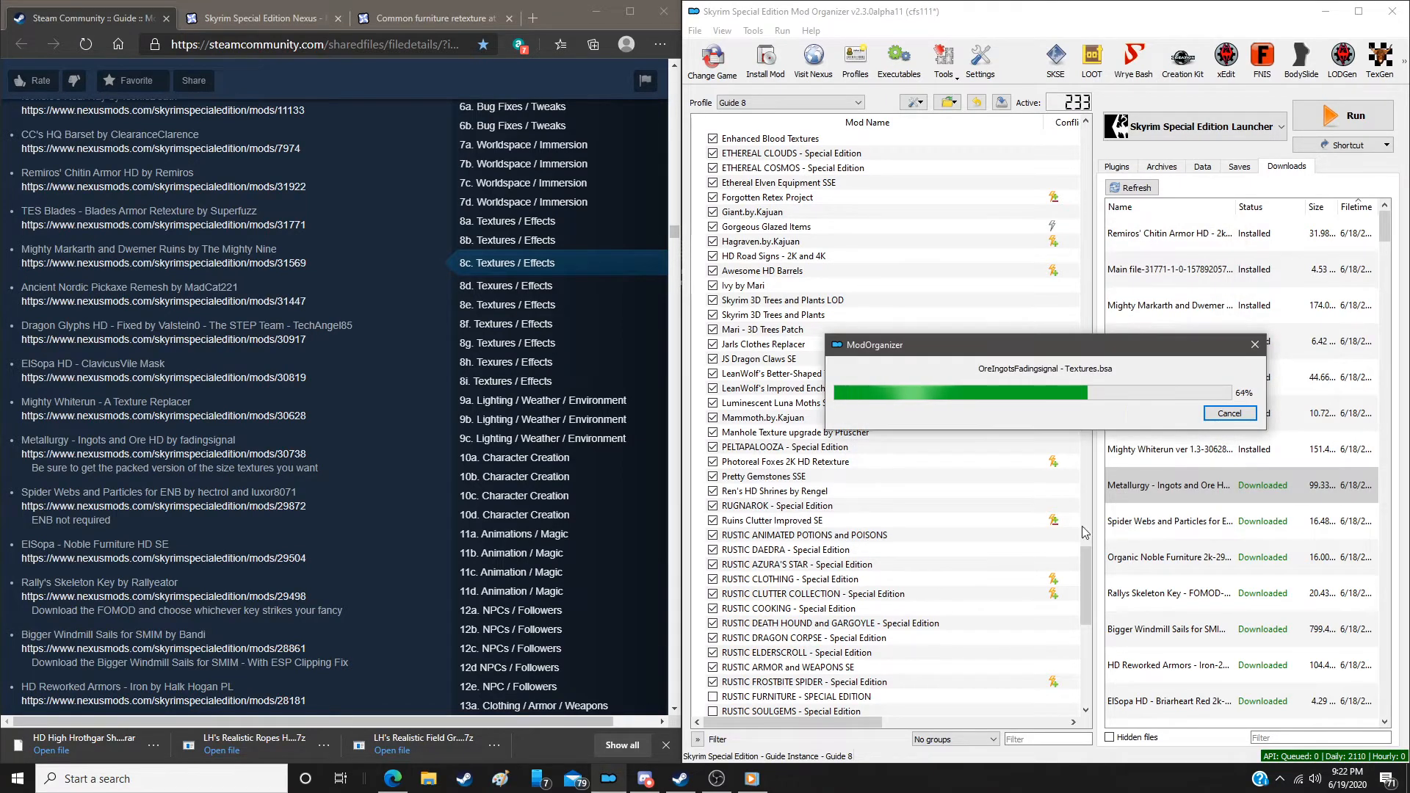
# Enable every disabled mod in the mod list from RUSTIC FURNITURE - SPECIAL EDITION through Metallurgy - Ingots and Ore HD
pyautogui.scroll(-10, 916, 549)
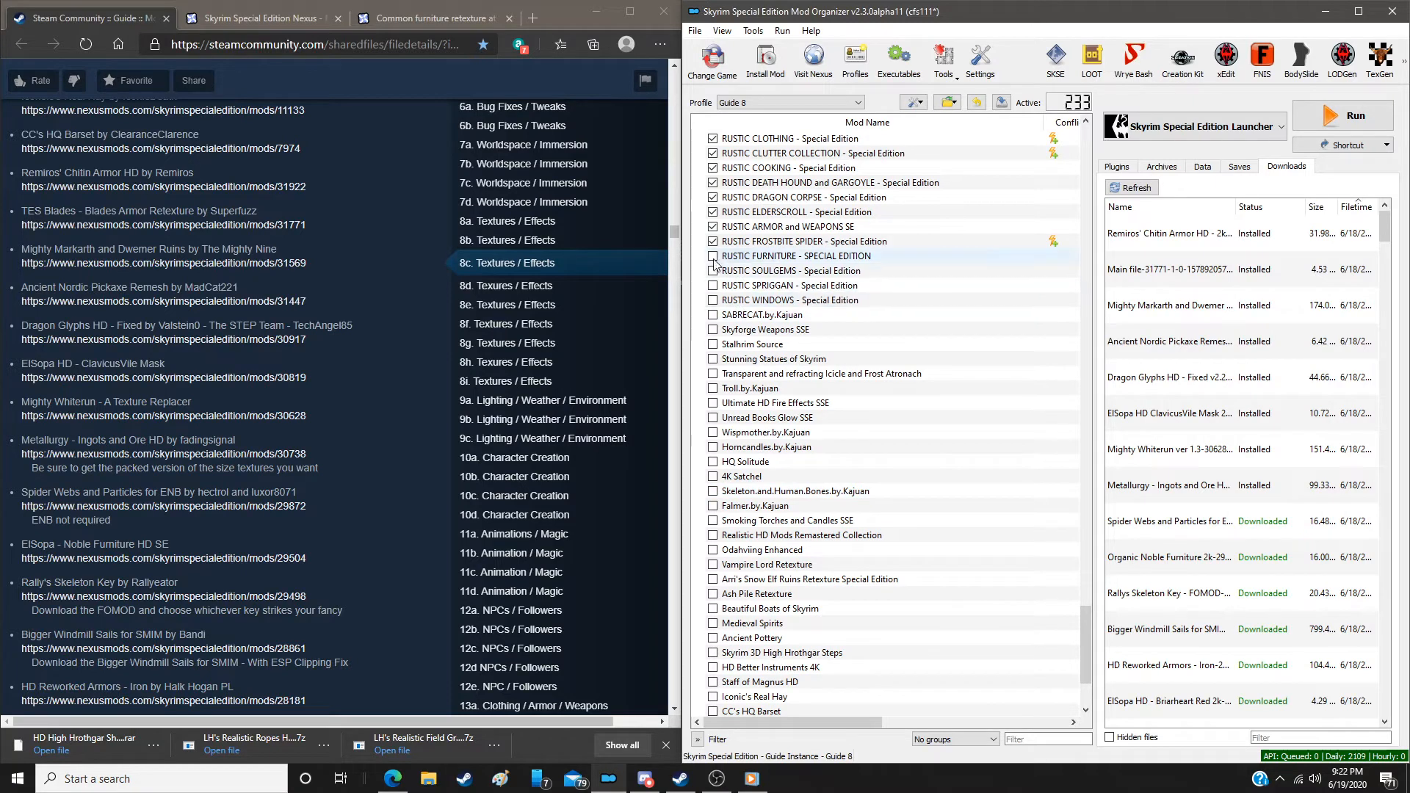
pyautogui.click(713, 257)
pyautogui.click(712, 271)
pyautogui.click(713, 285)
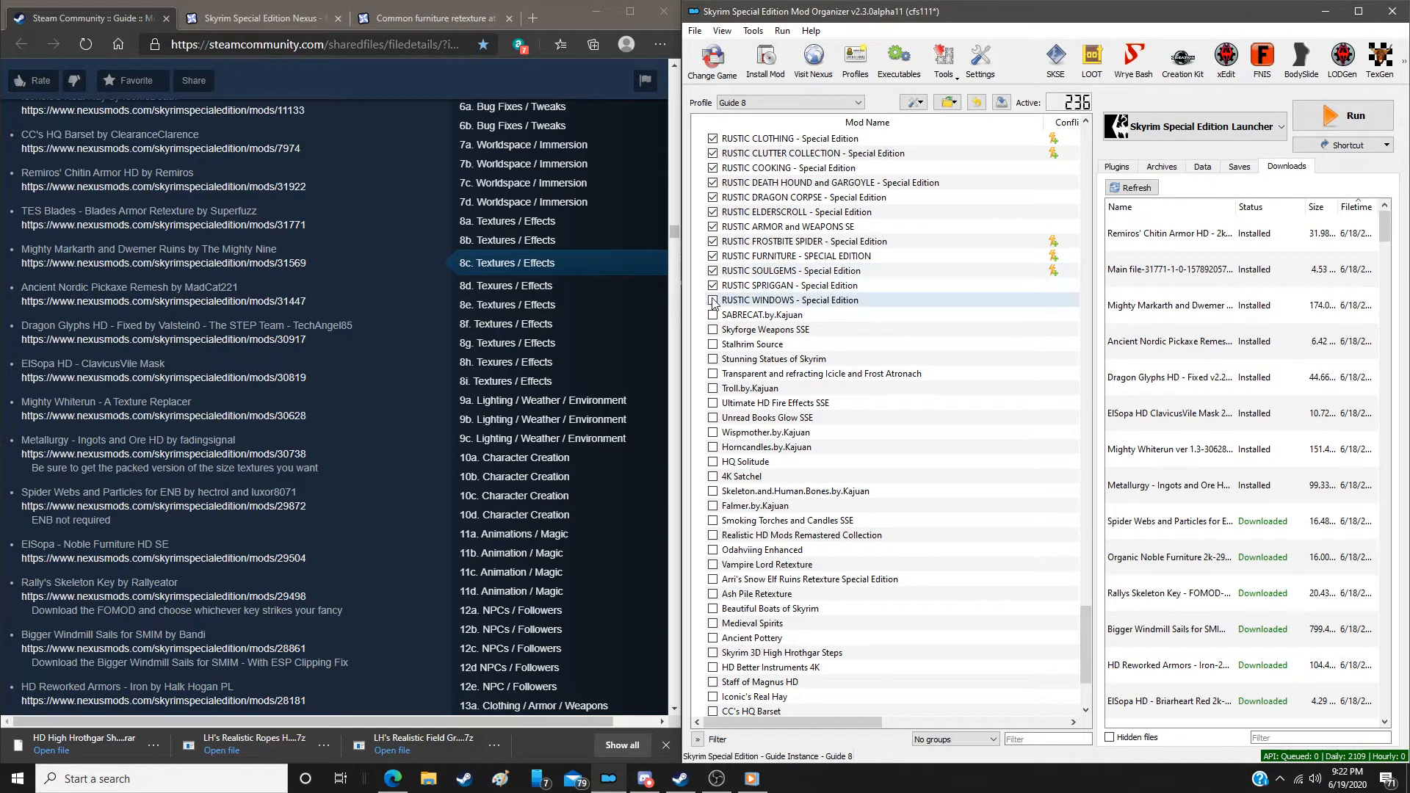
pyautogui.click(713, 301)
pyautogui.click(712, 315)
pyautogui.click(713, 330)
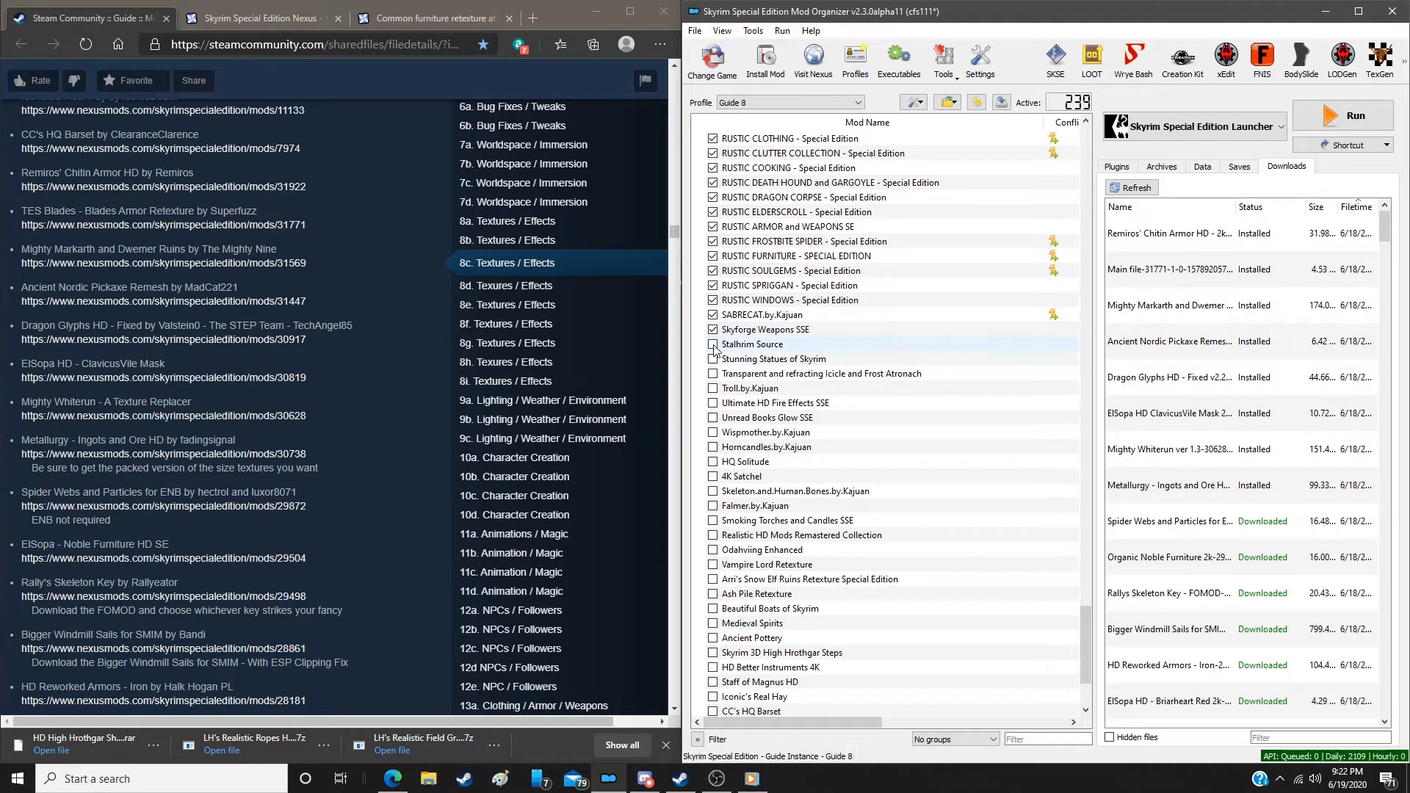
pyautogui.click(712, 345)
pyautogui.click(714, 360)
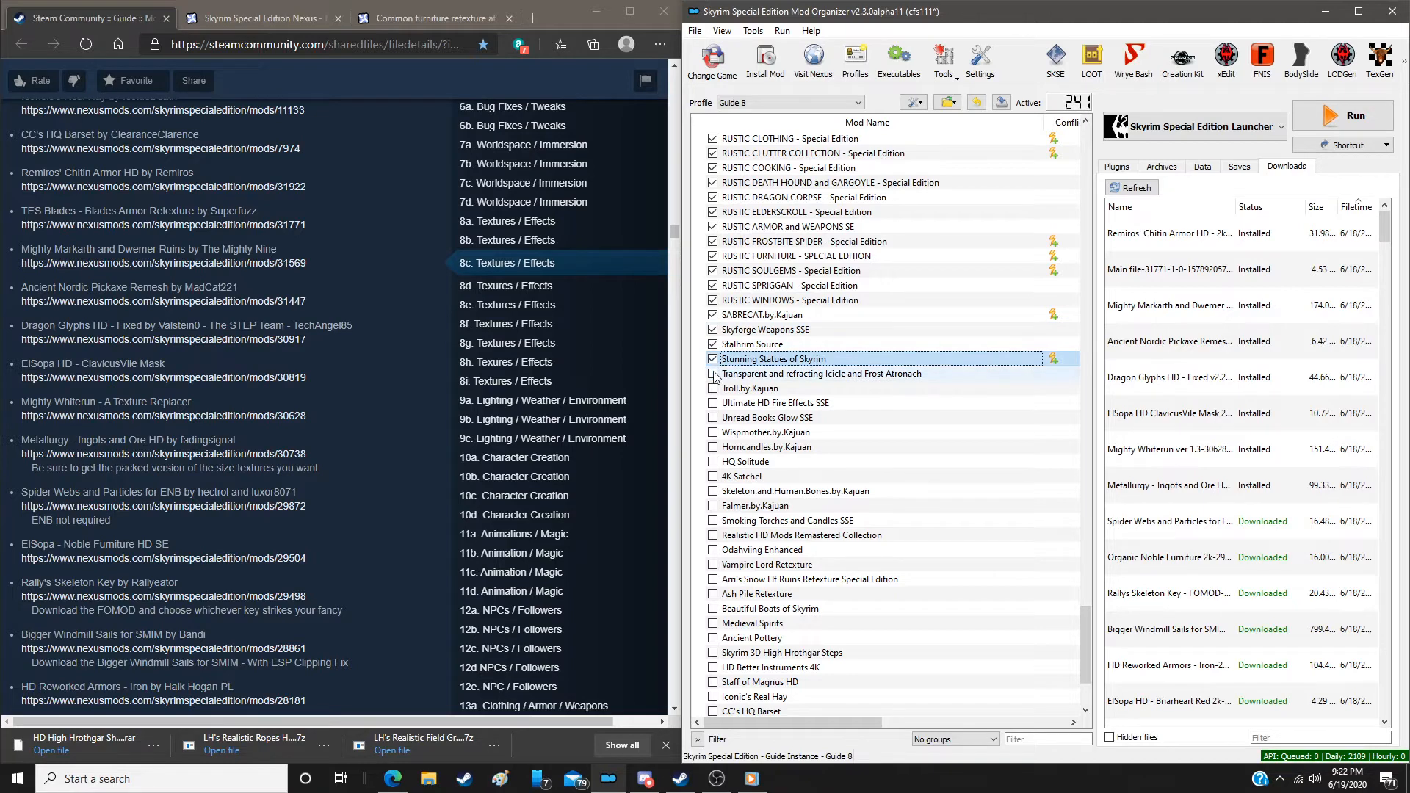
pyautogui.click(713, 374)
pyautogui.click(712, 388)
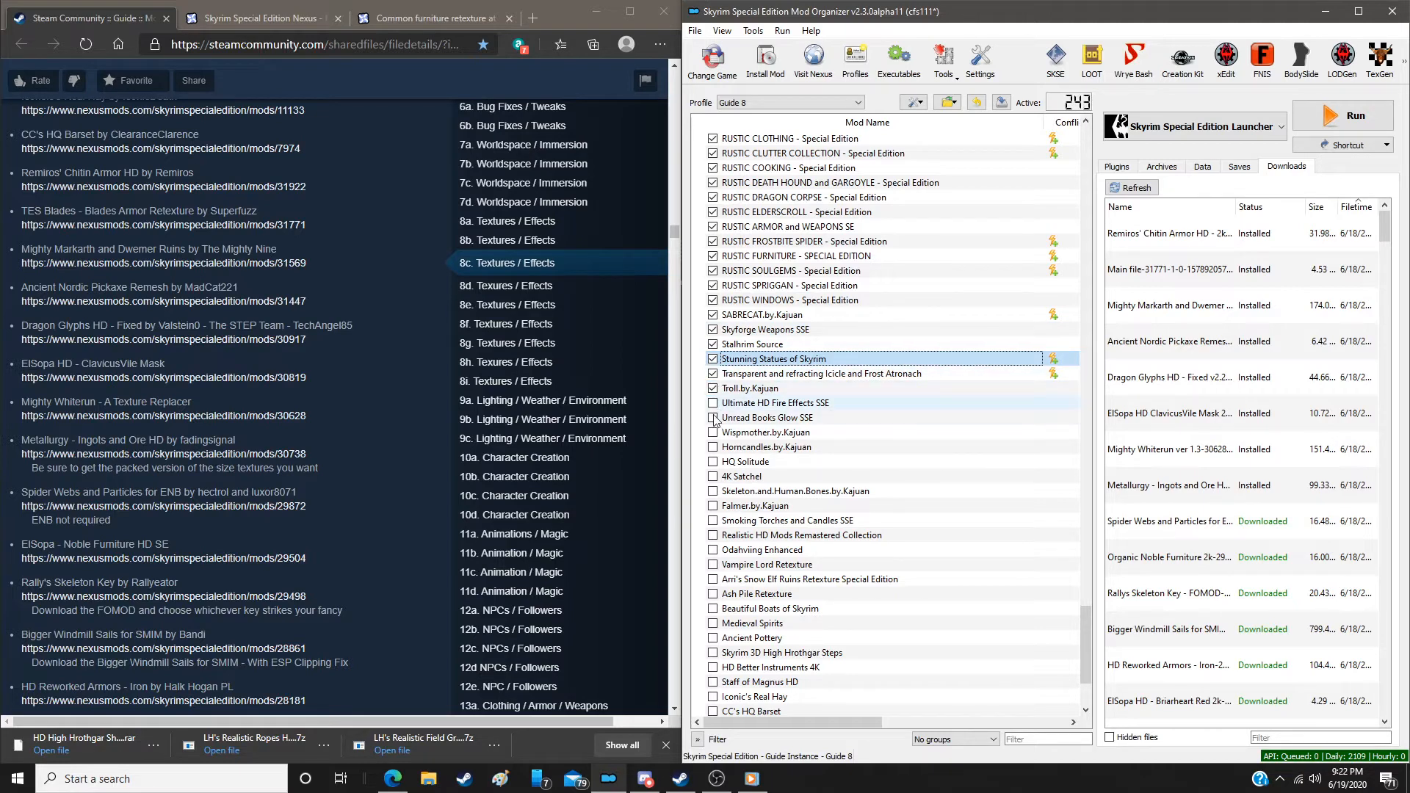
pyautogui.click(713, 417)
pyautogui.click(713, 433)
pyautogui.click(712, 448)
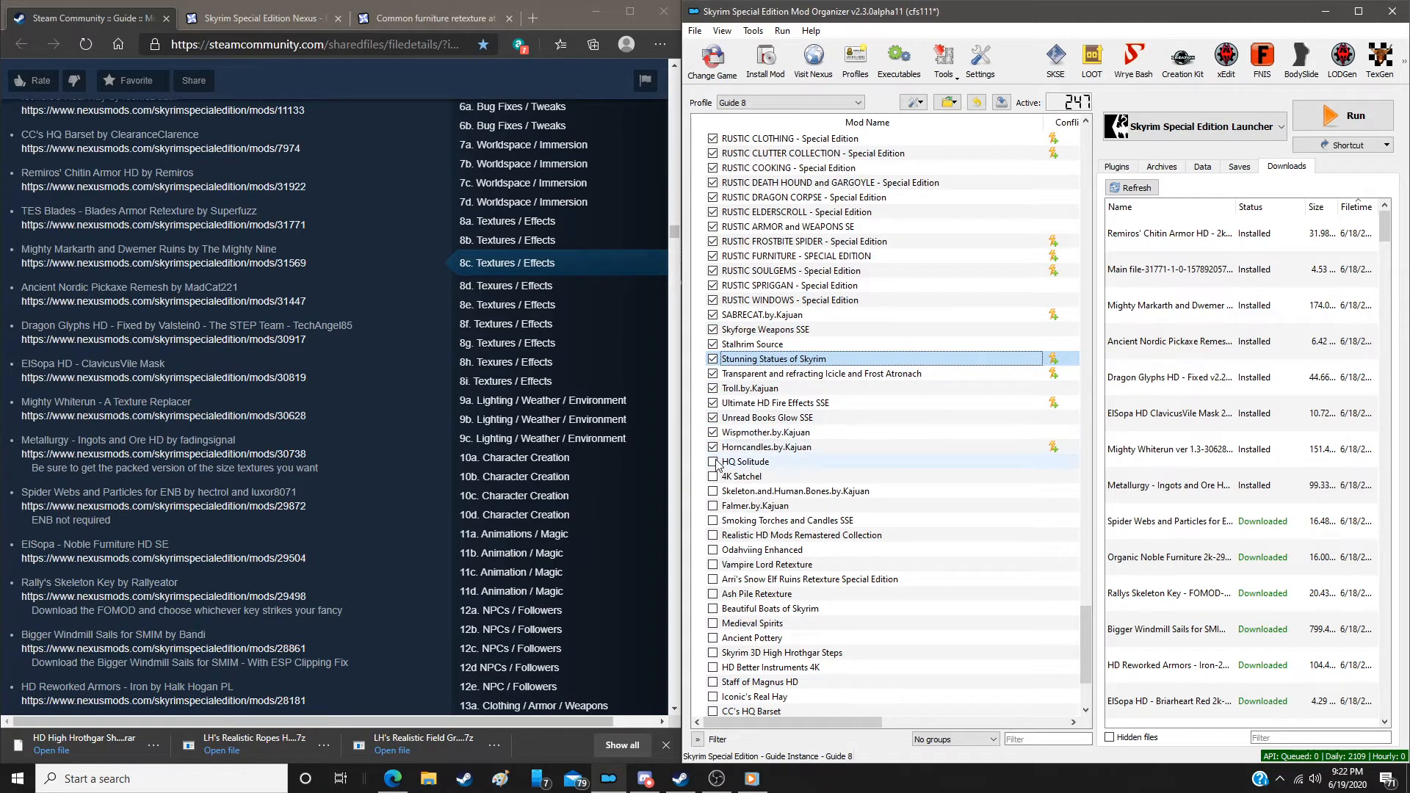
pyautogui.click(713, 477)
pyautogui.click(713, 491)
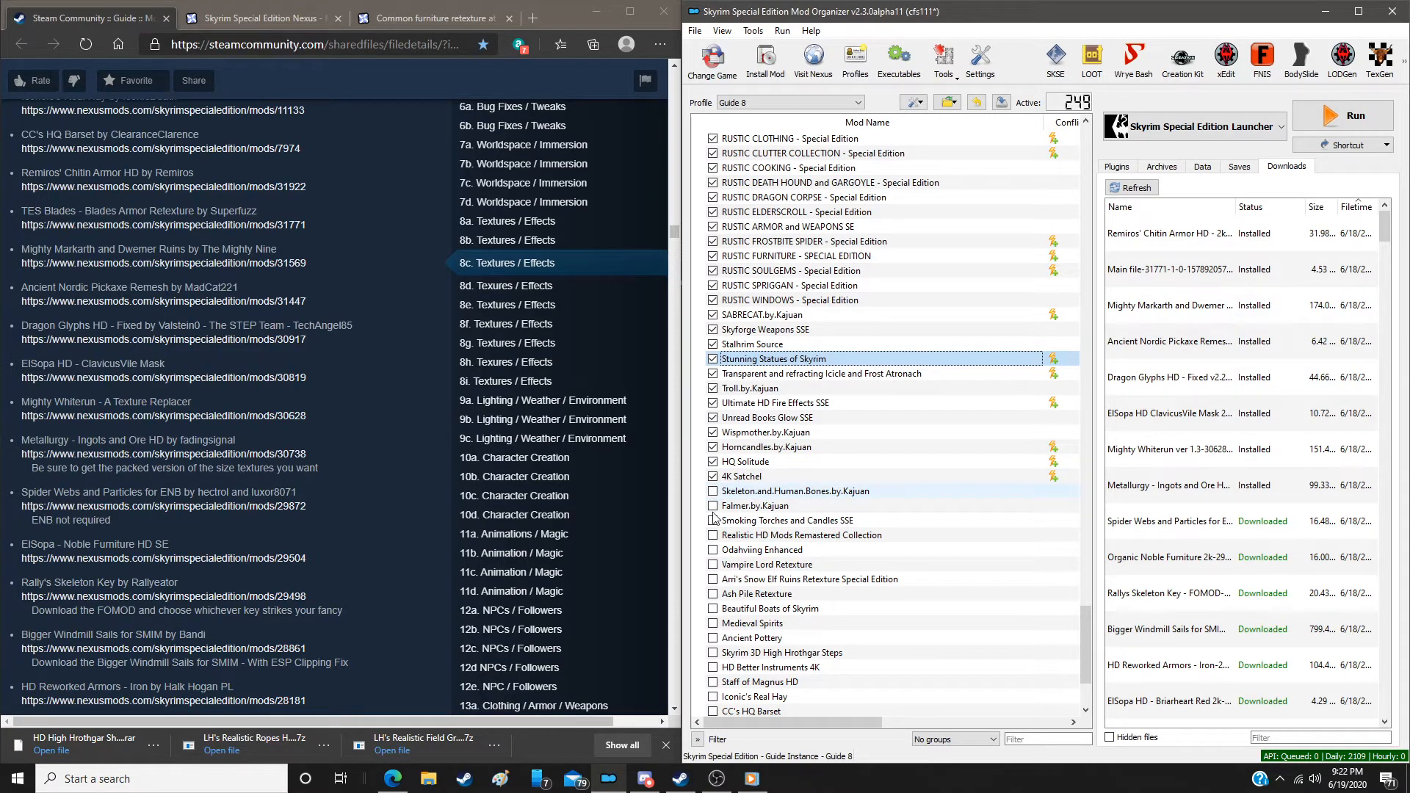
pyautogui.click(713, 506)
pyautogui.click(712, 520)
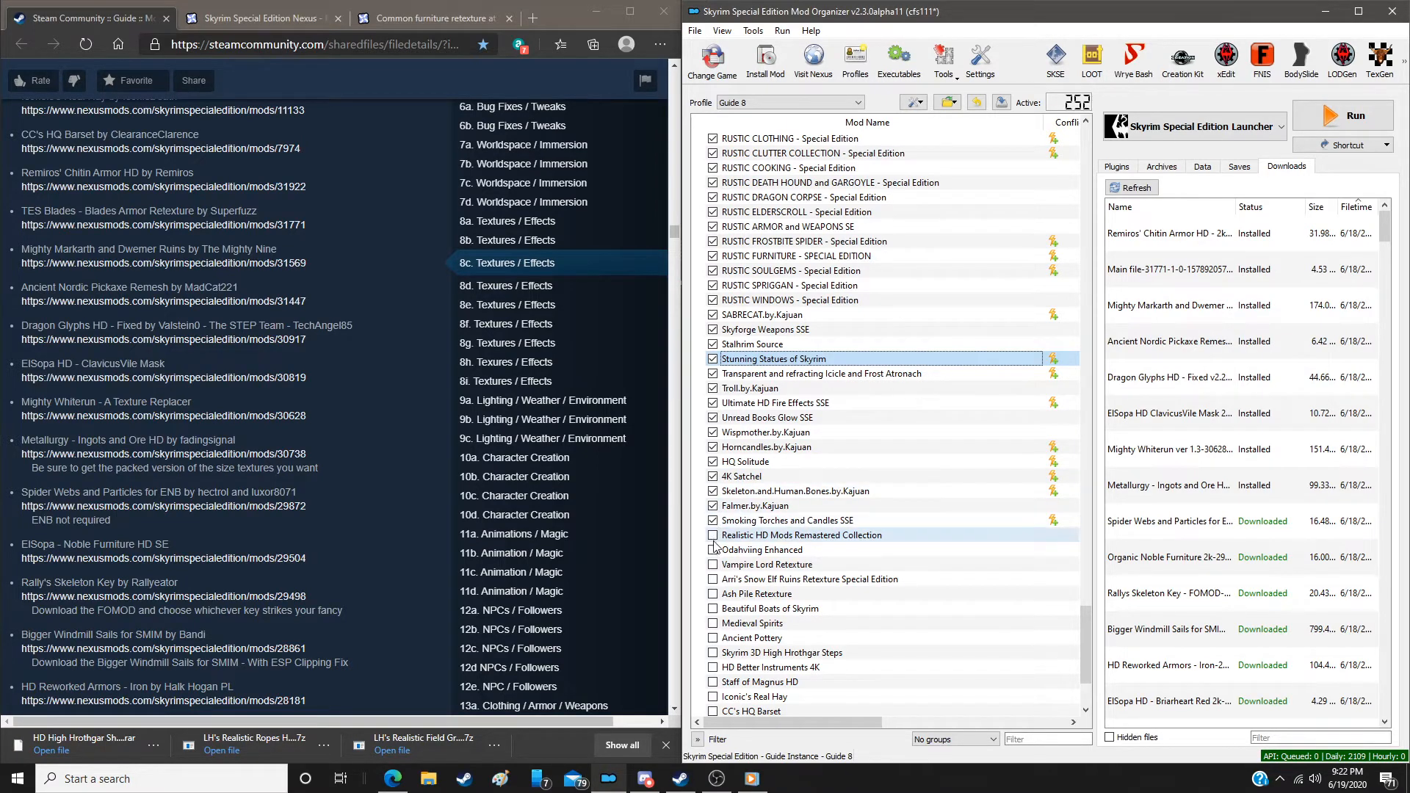
pyautogui.click(712, 537)
pyautogui.click(712, 550)
pyautogui.click(712, 565)
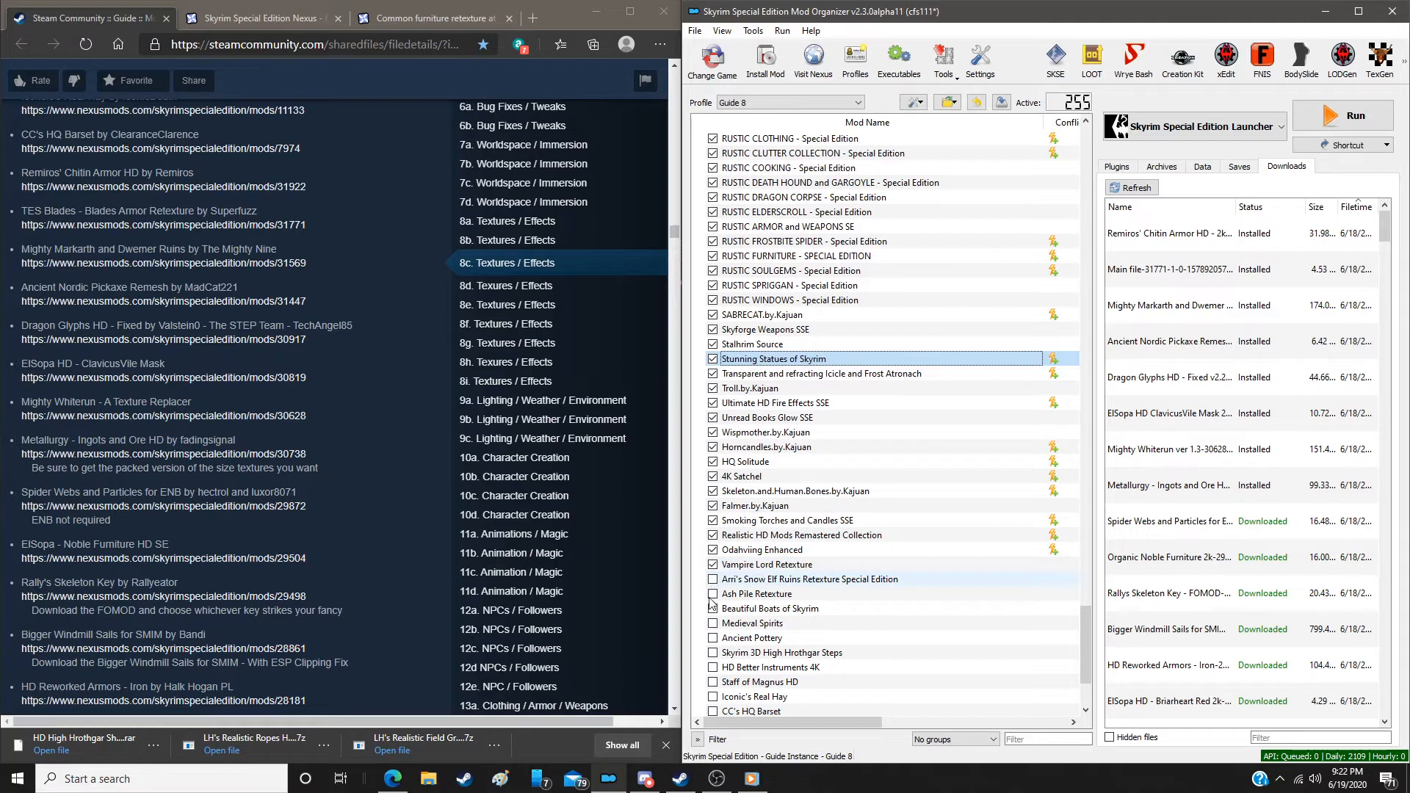
pyautogui.click(711, 596)
pyautogui.click(712, 610)
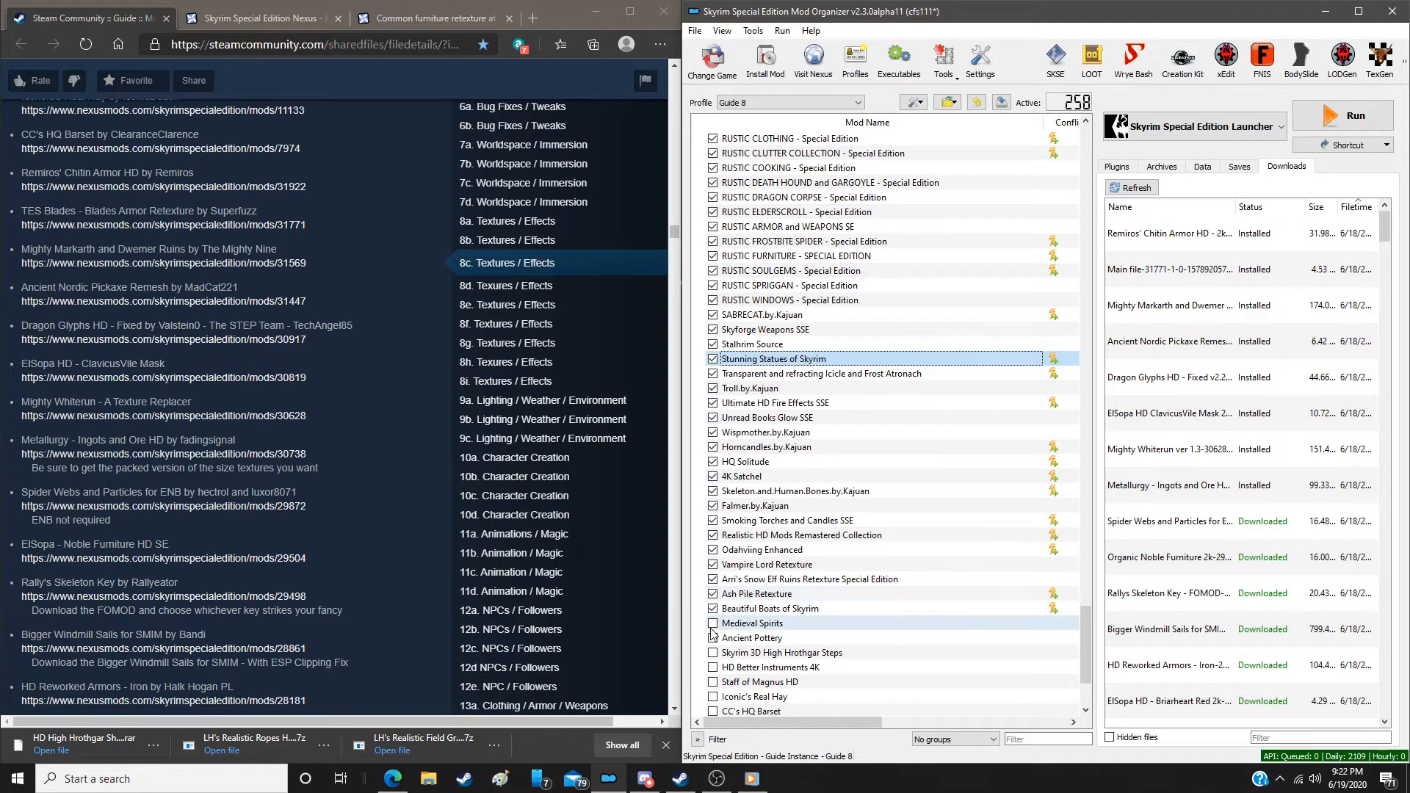
pyautogui.click(713, 623)
pyautogui.click(713, 638)
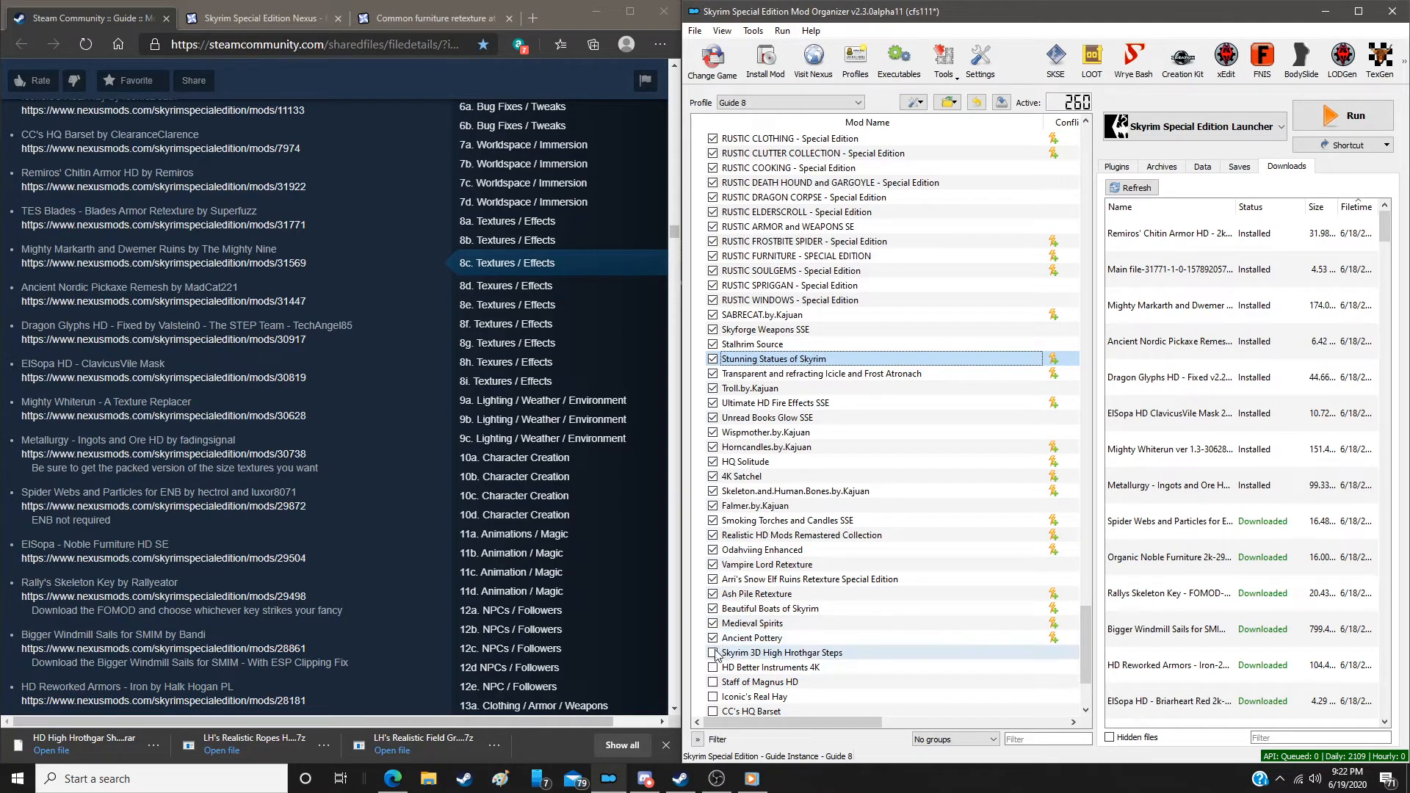
pyautogui.click(712, 653)
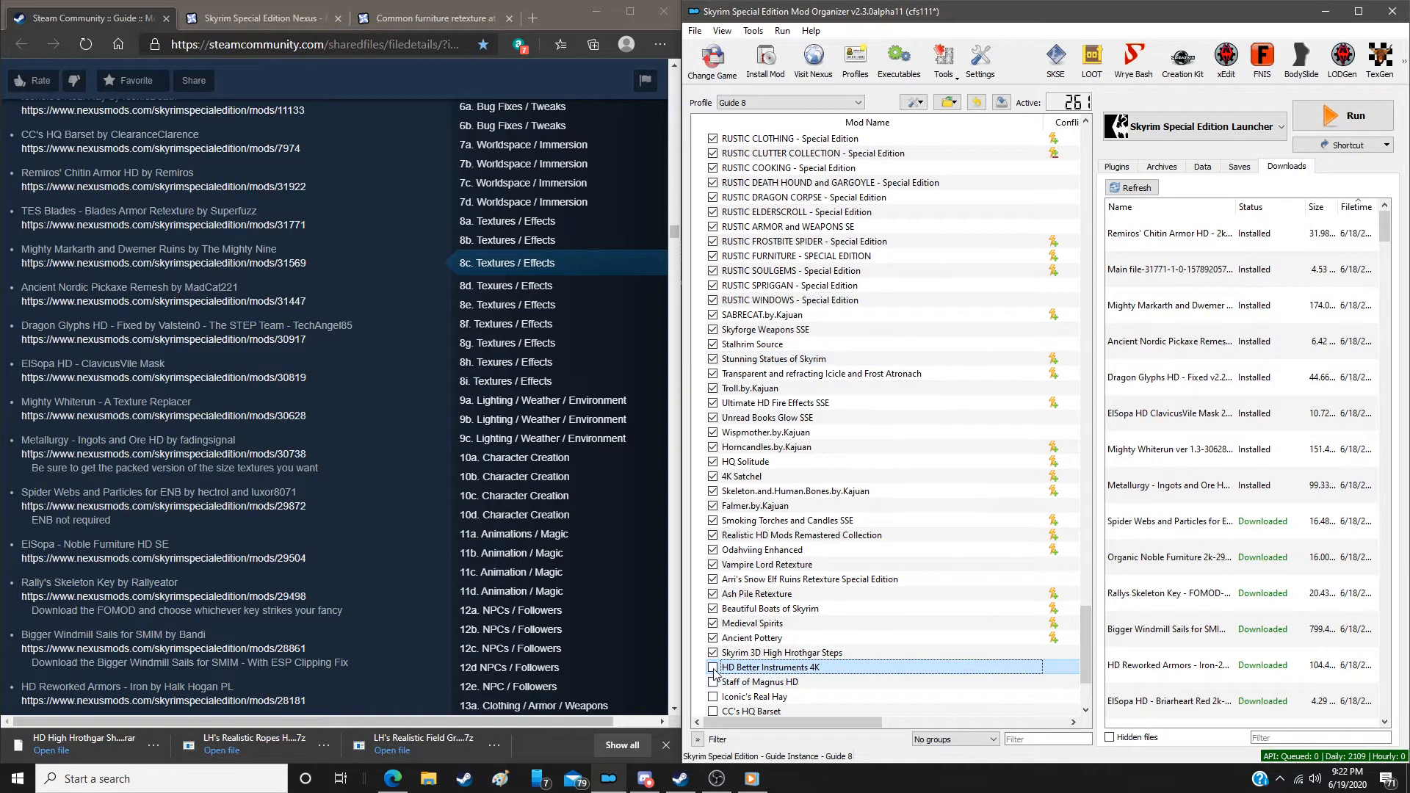
pyautogui.click(712, 669)
pyautogui.click(712, 683)
pyautogui.click(712, 697)
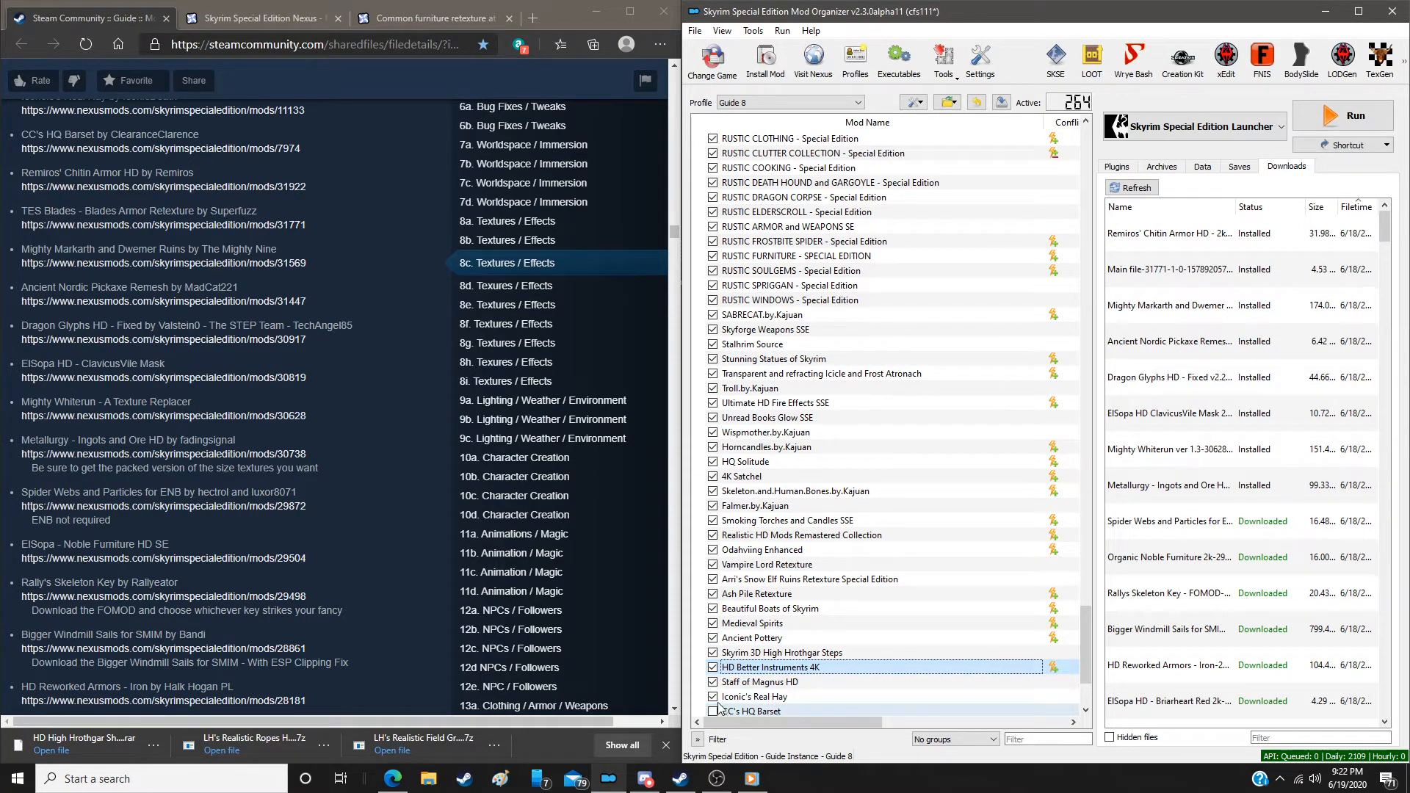
pyautogui.click(713, 711)
pyautogui.scroll(-3, 717, 661)
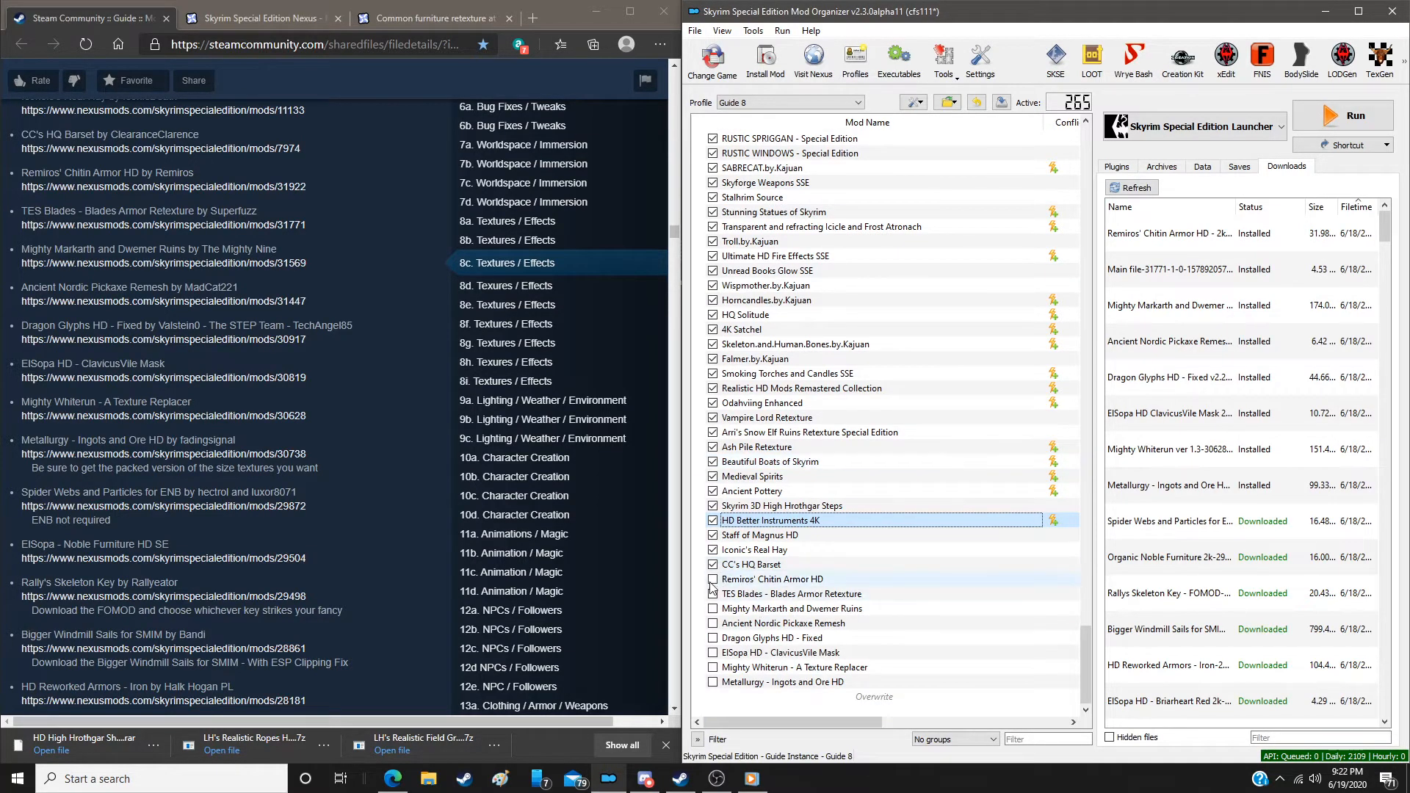
pyautogui.click(712, 580)
pyautogui.click(712, 596)
pyautogui.click(712, 609)
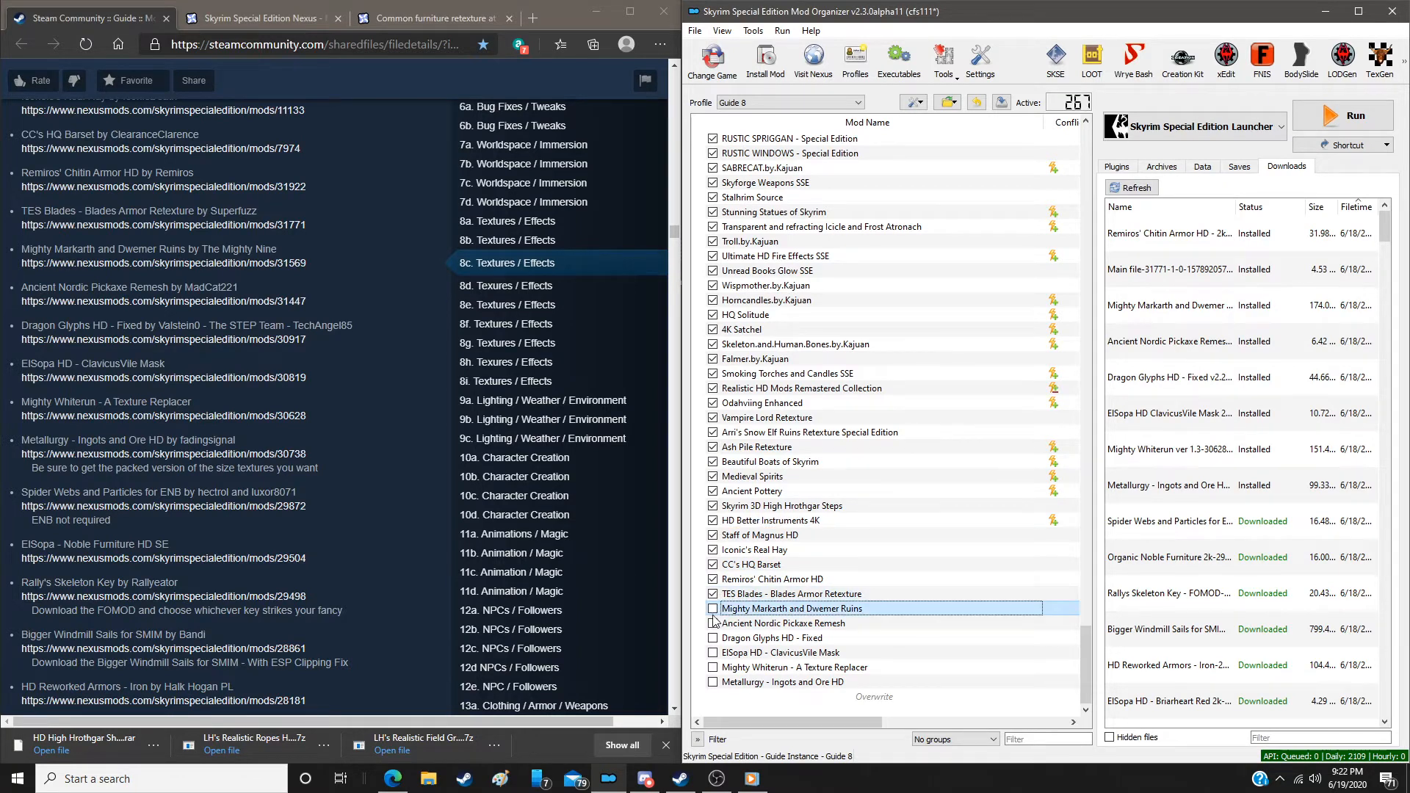
pyautogui.click(713, 610)
pyautogui.click(712, 623)
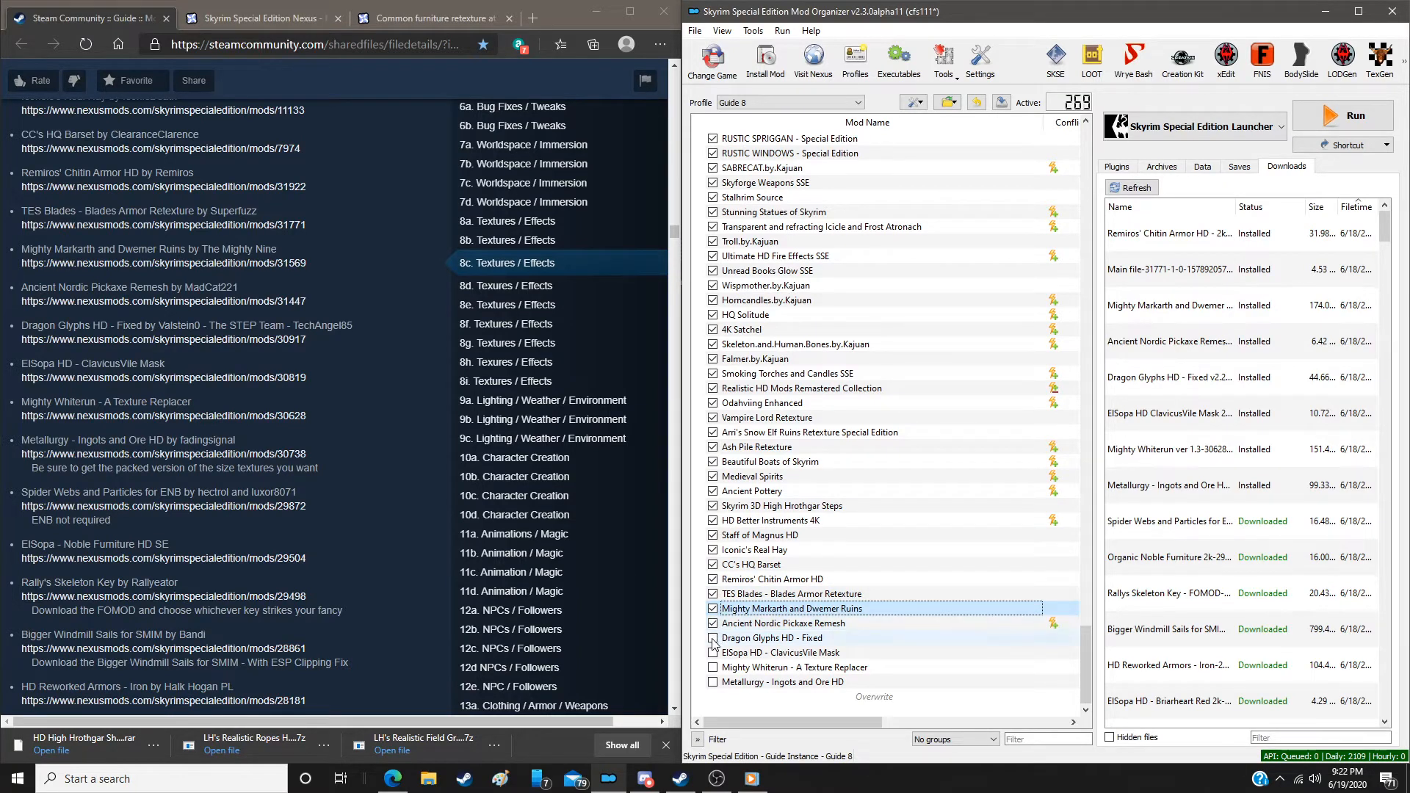
pyautogui.click(712, 638)
pyautogui.click(712, 653)
pyautogui.click(712, 667)
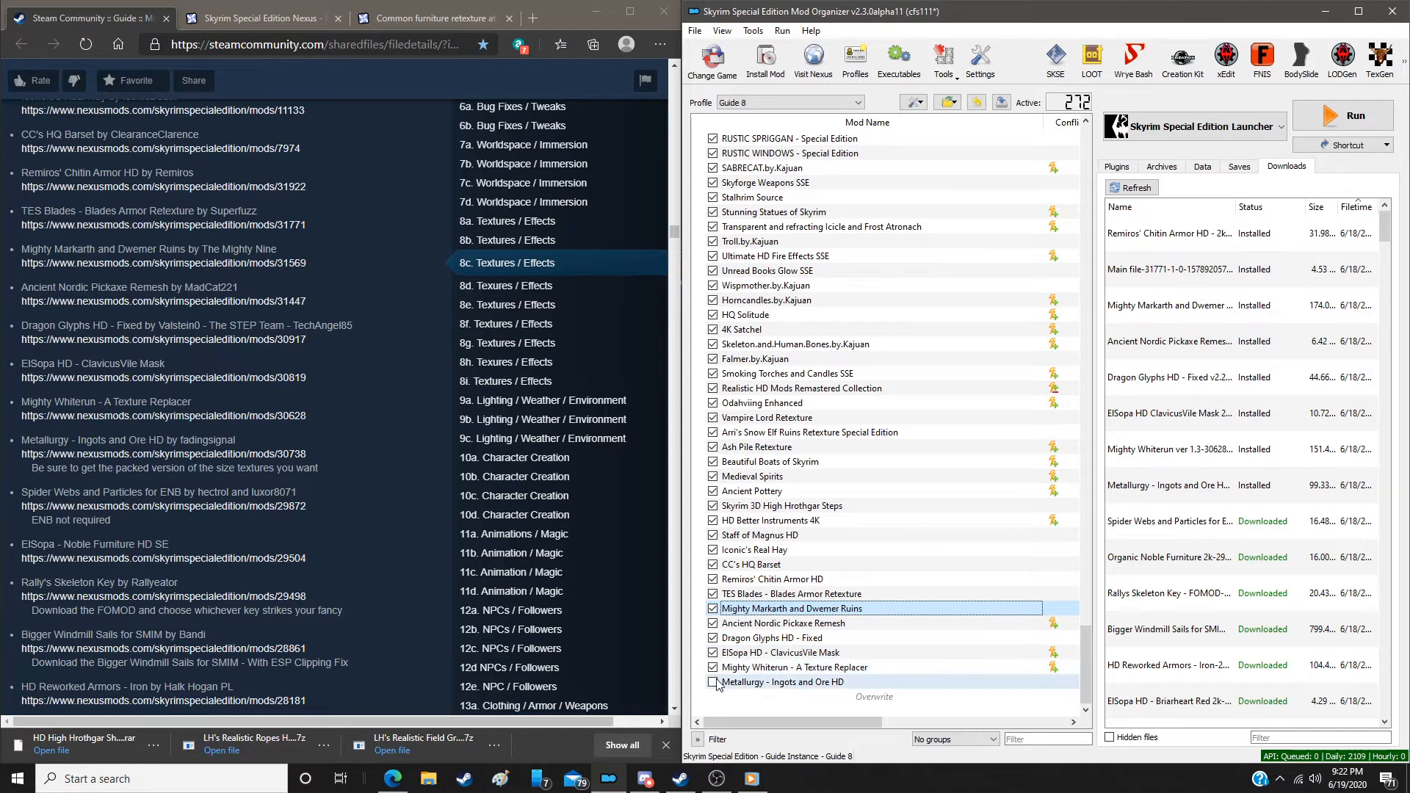
pyautogui.click(712, 682)
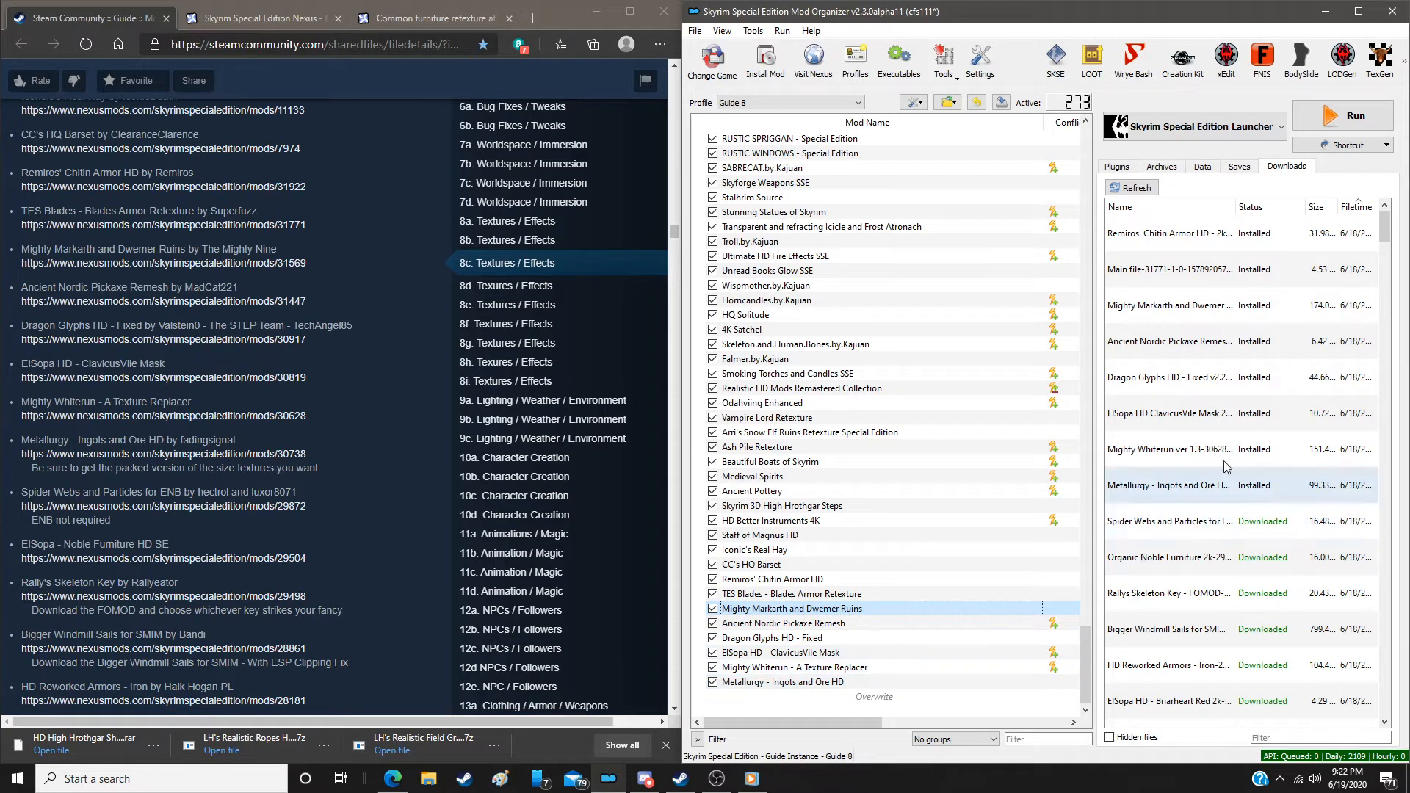
# Delete all installed downloads from the downloads list and from disk
pyautogui.rightClick(1228, 401)
pyautogui.click(1246, 516)
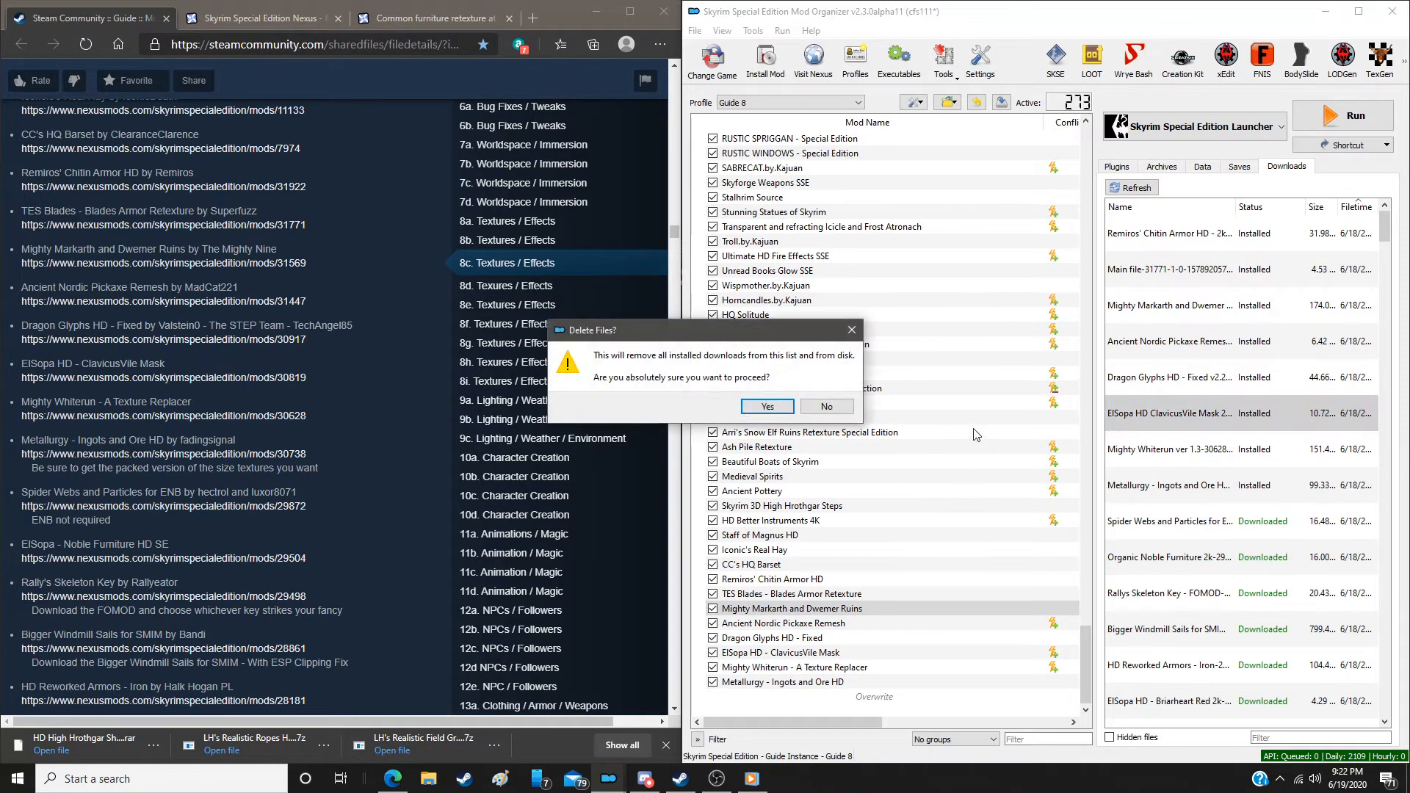
pyautogui.click(763, 408)
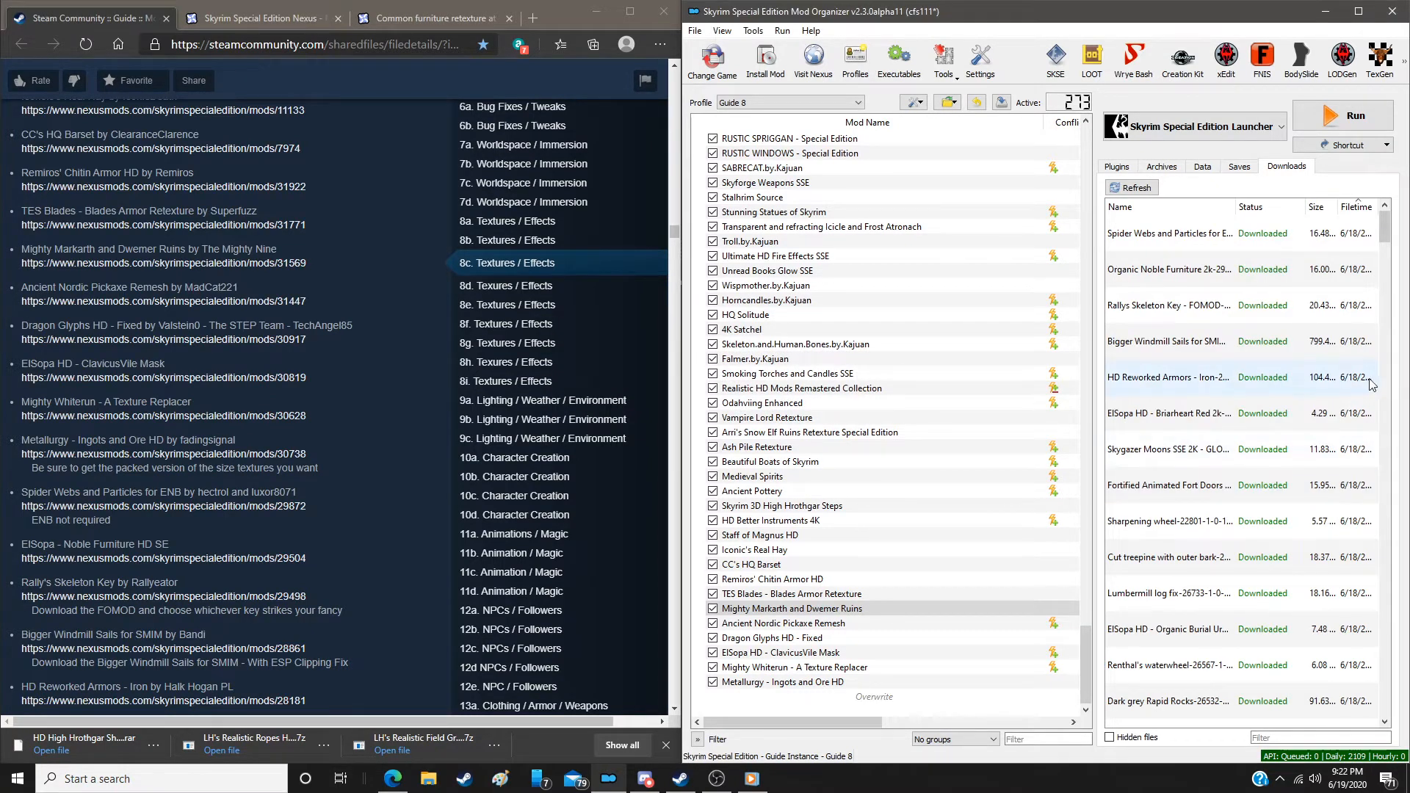
# Manually install Spider Webs and Particles for ENB and ElSopa - Noble Furniture HD SE with their default contents
pyautogui.doubleClick(1204, 235)
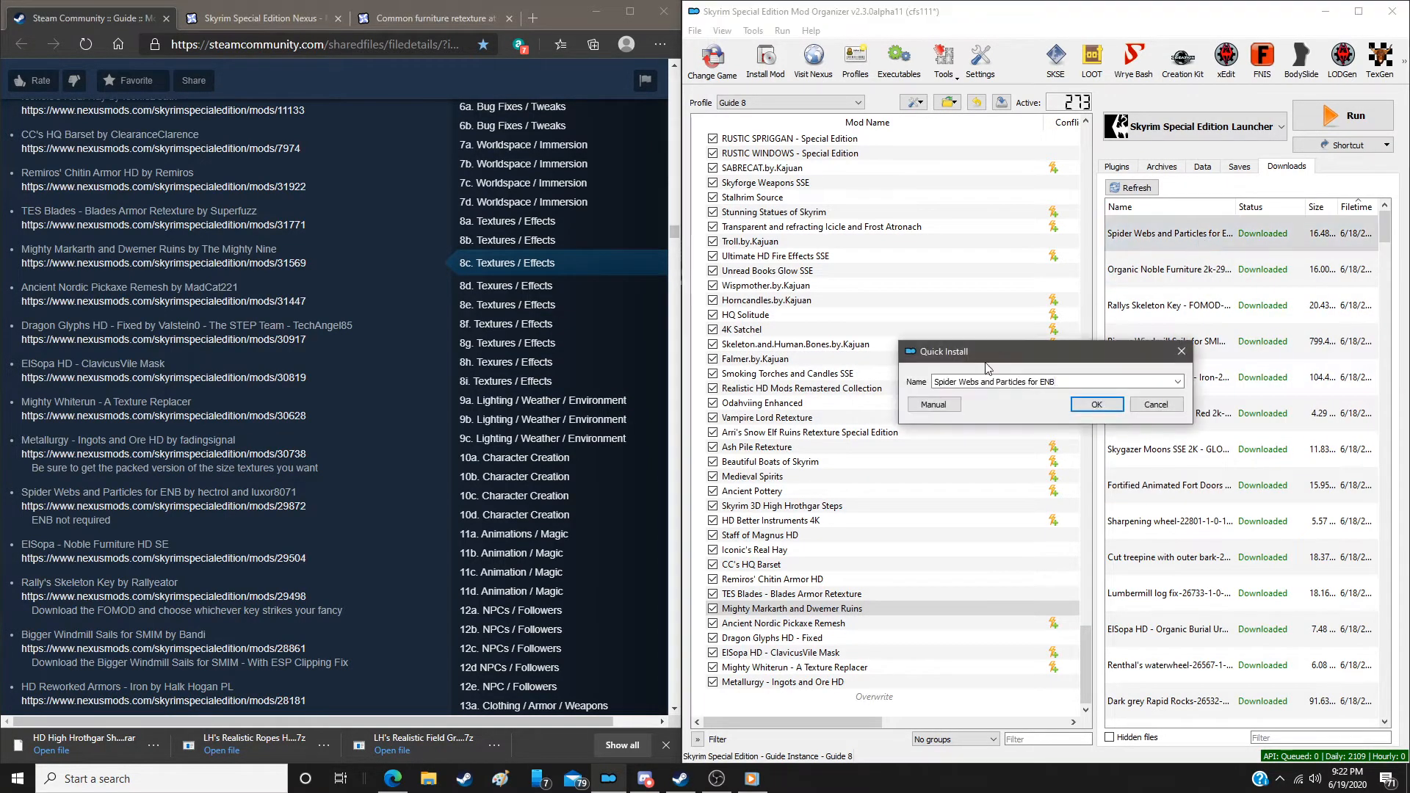
pyautogui.click(934, 406)
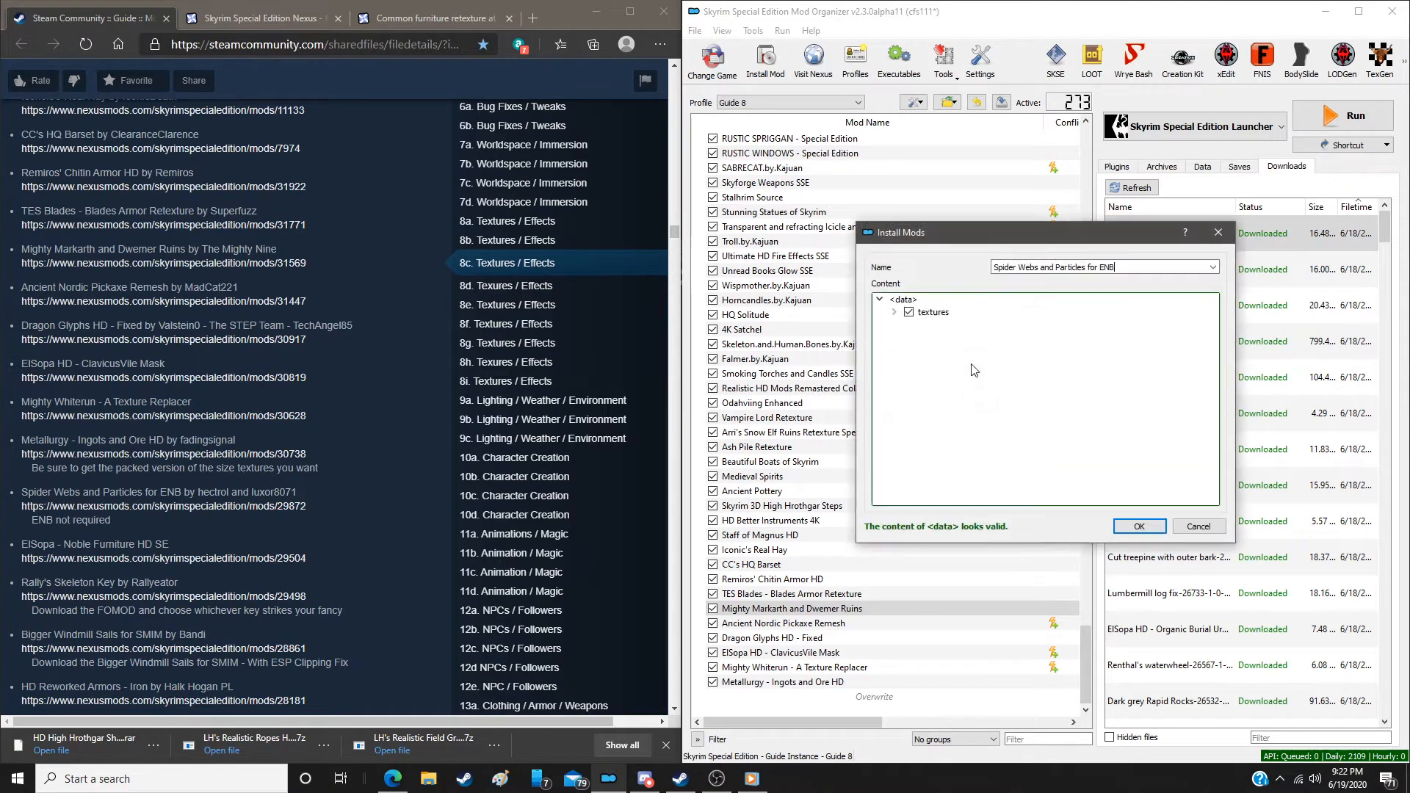
pyautogui.click(1138, 526)
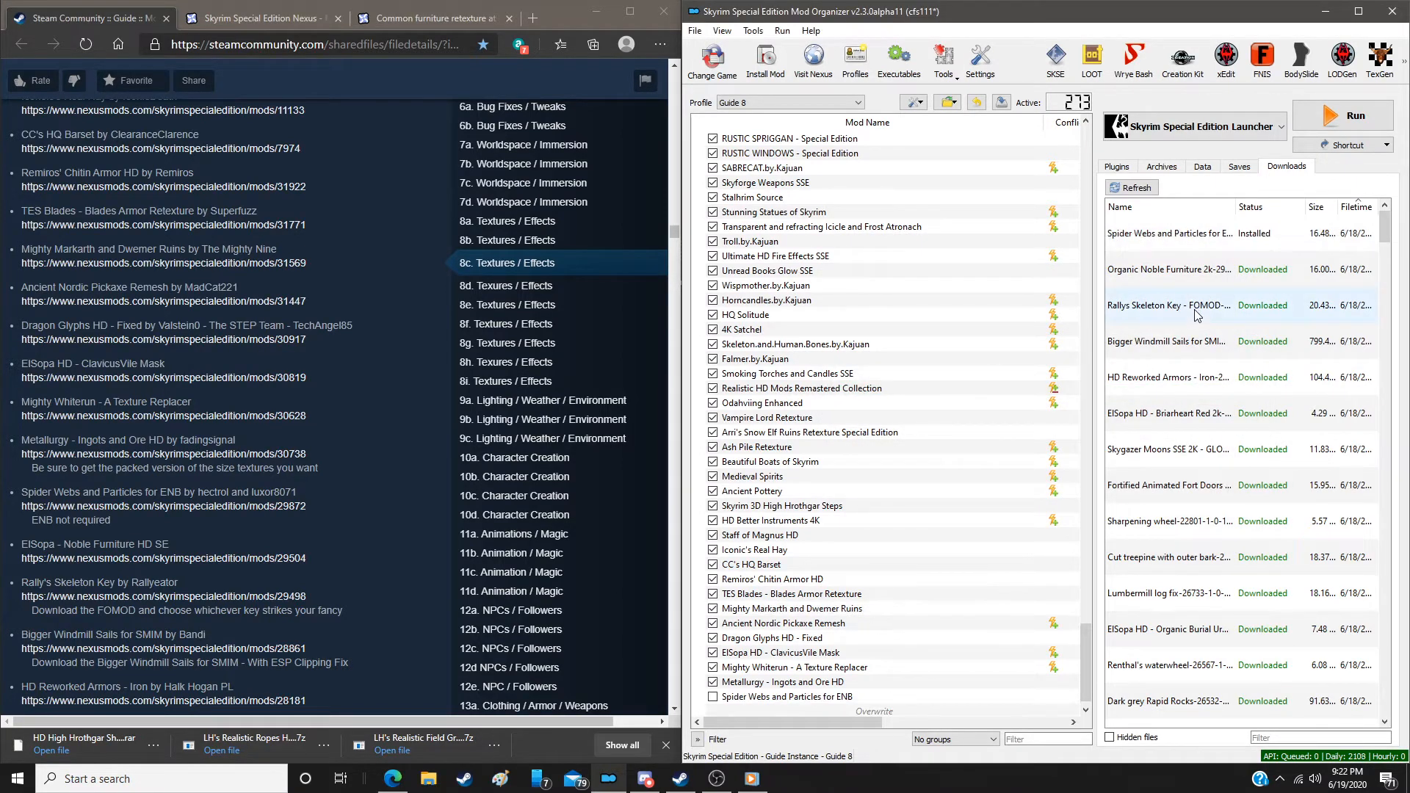
pyautogui.scroll(-4, 381, 461)
pyautogui.scroll(-1, 382, 462)
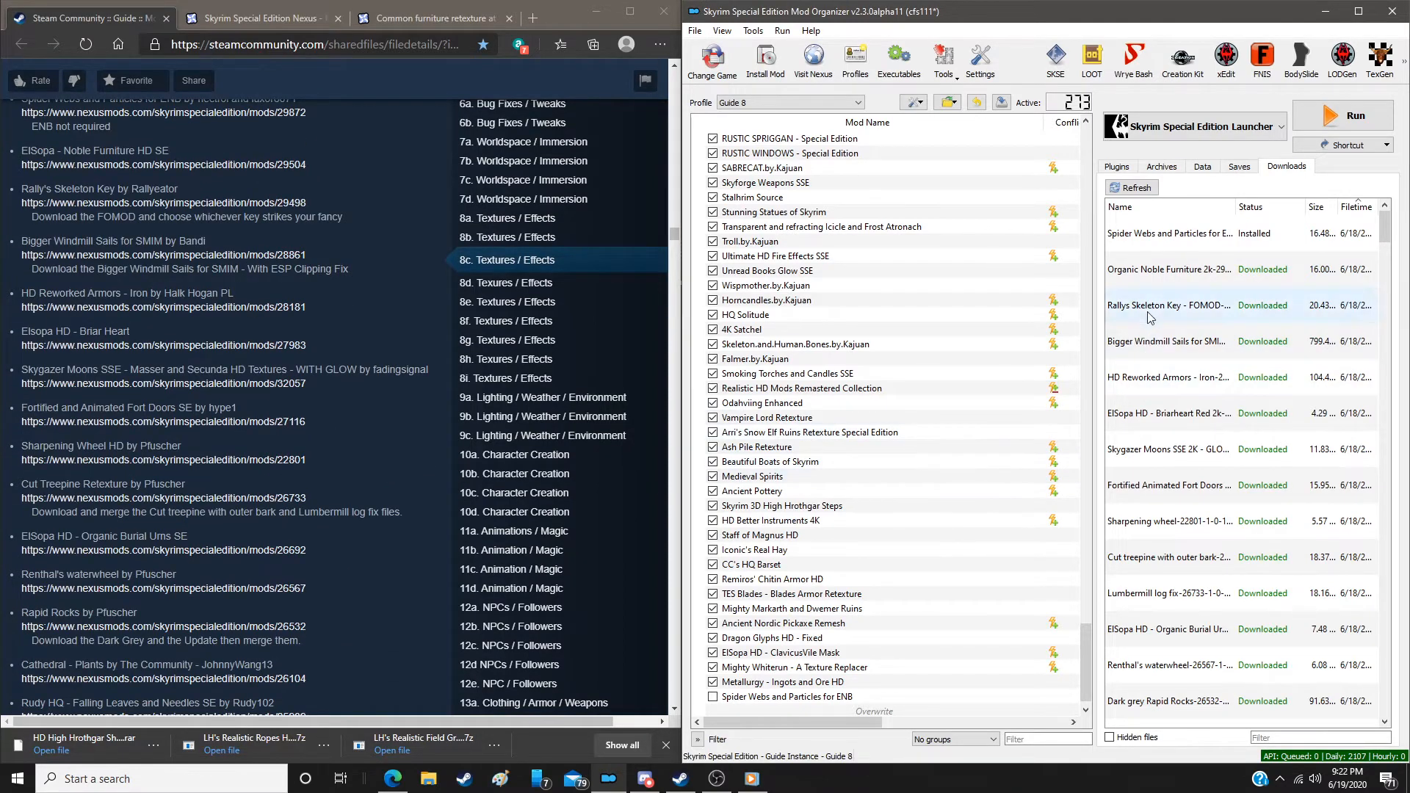
pyautogui.click(1156, 278)
pyautogui.doubleClick(1154, 276)
pyautogui.click(934, 409)
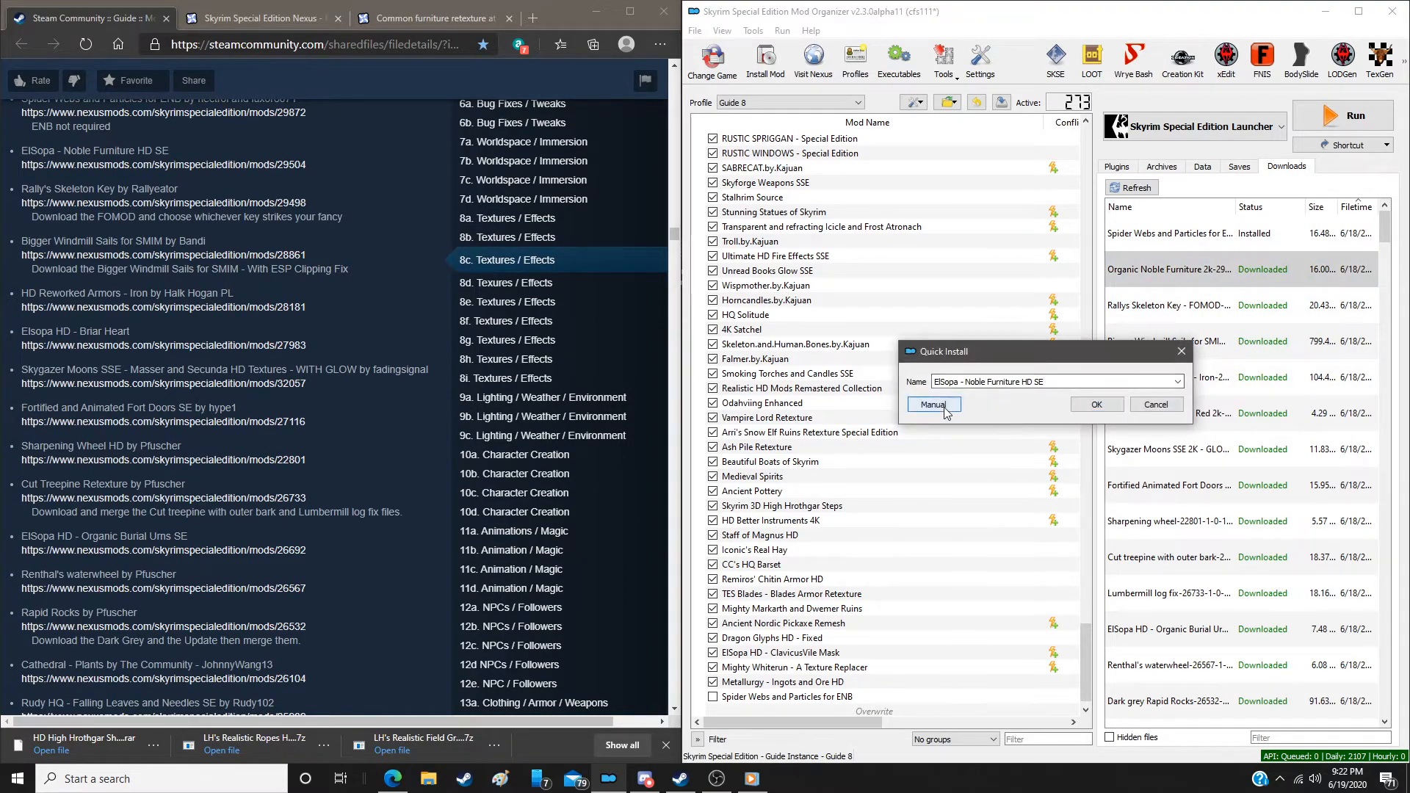
pyautogui.click(1139, 525)
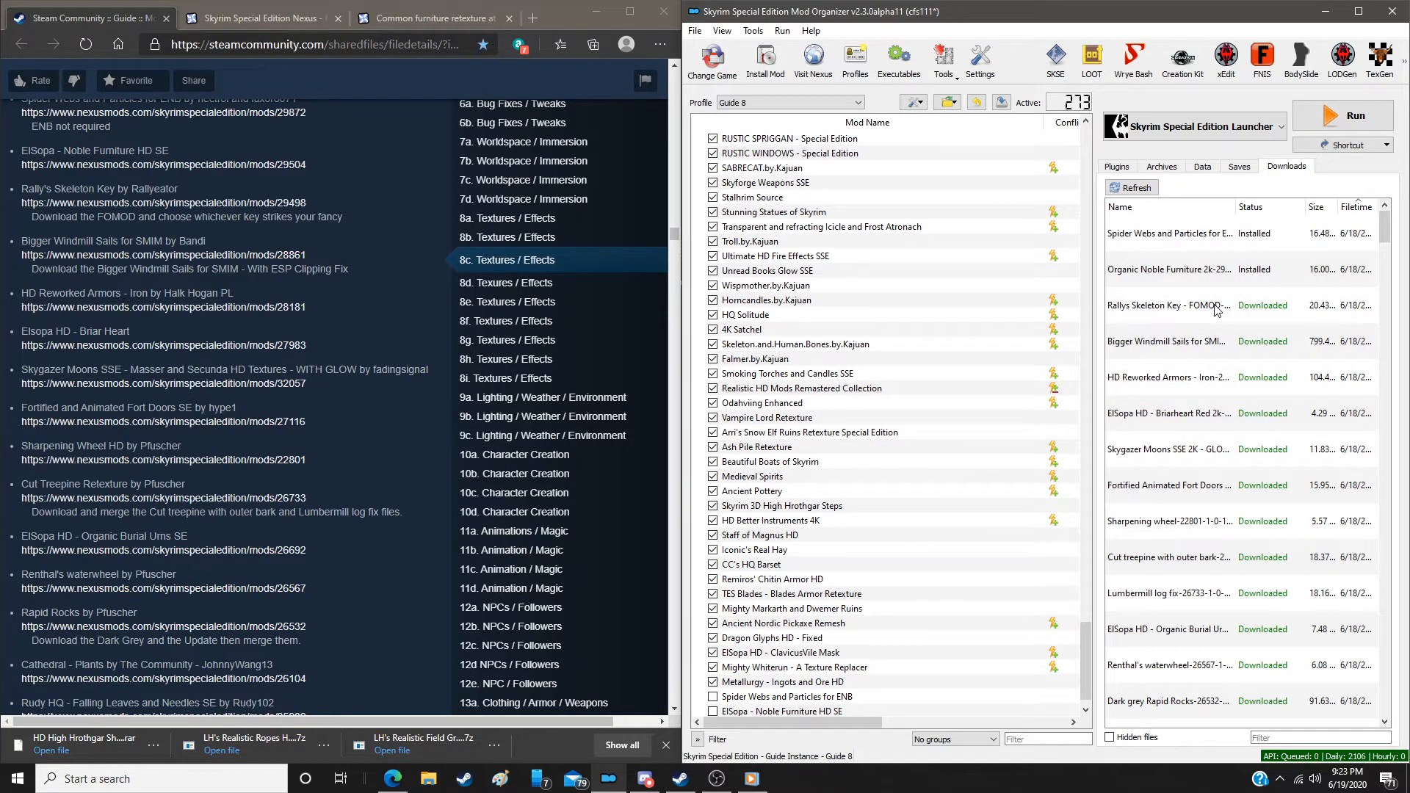
# Install Rally's Skeleton Key with the Copper 2K option and manually install Bigger Windmill Sails for SMIM with its default contents
pyautogui.doubleClick(1215, 310)
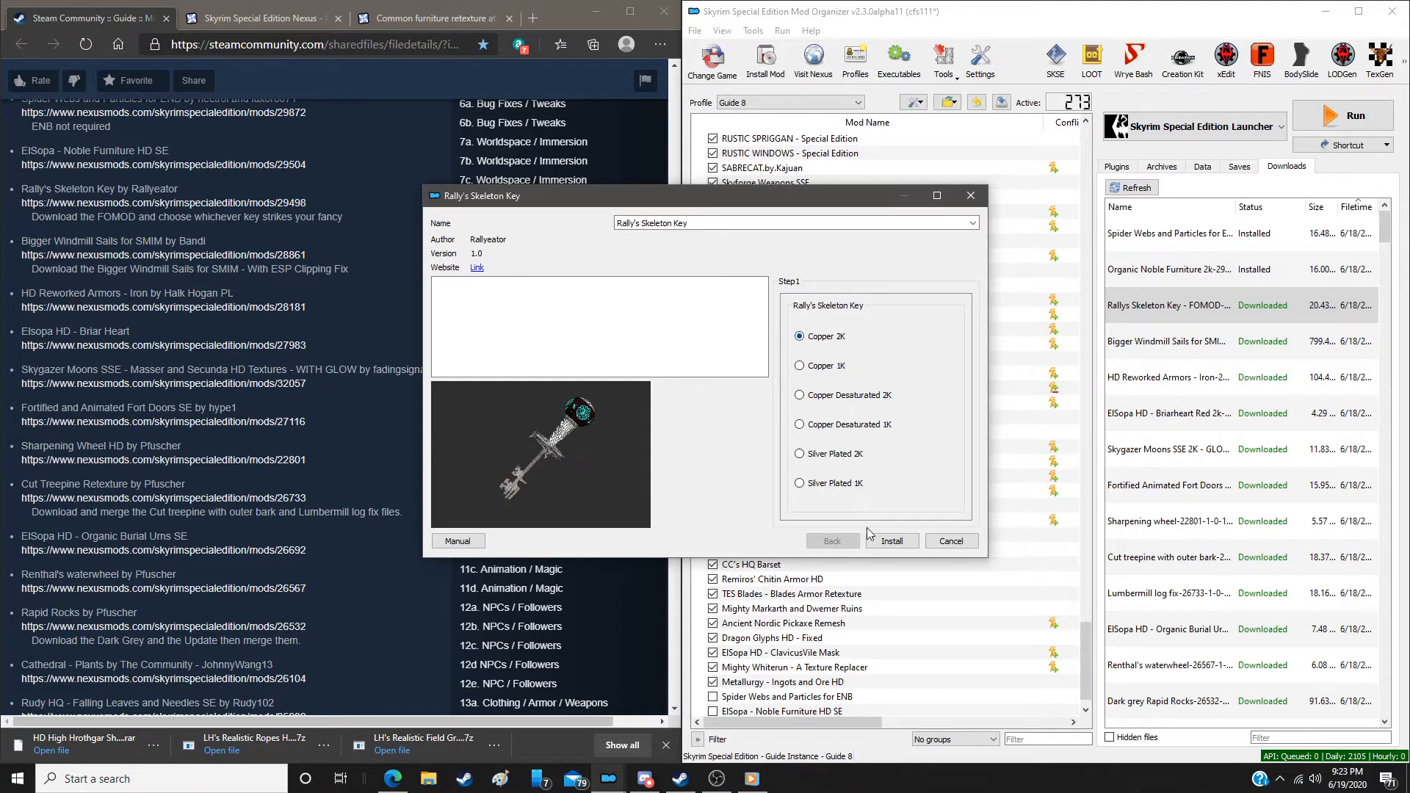
pyautogui.click(891, 540)
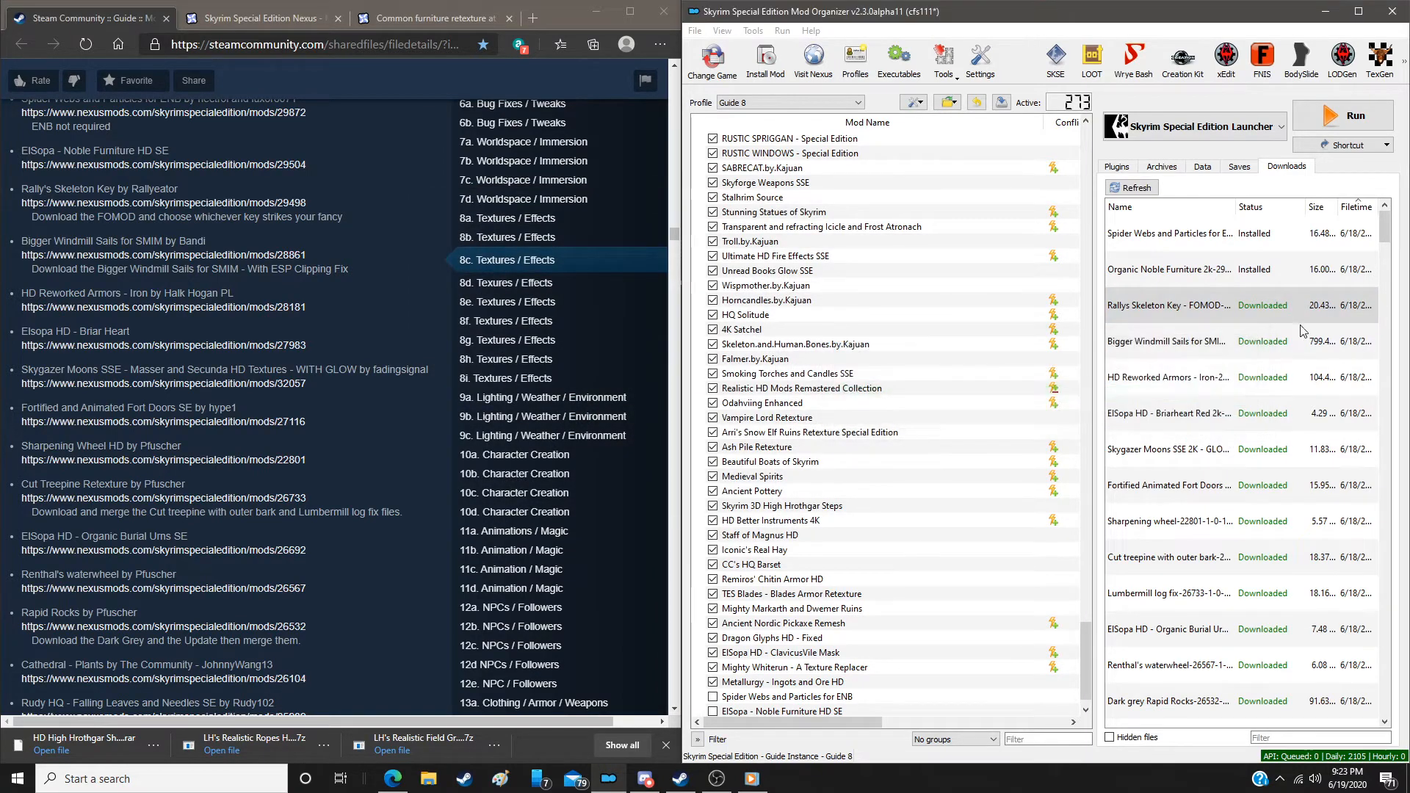
pyautogui.click(1240, 353)
pyautogui.doubleClick(1239, 354)
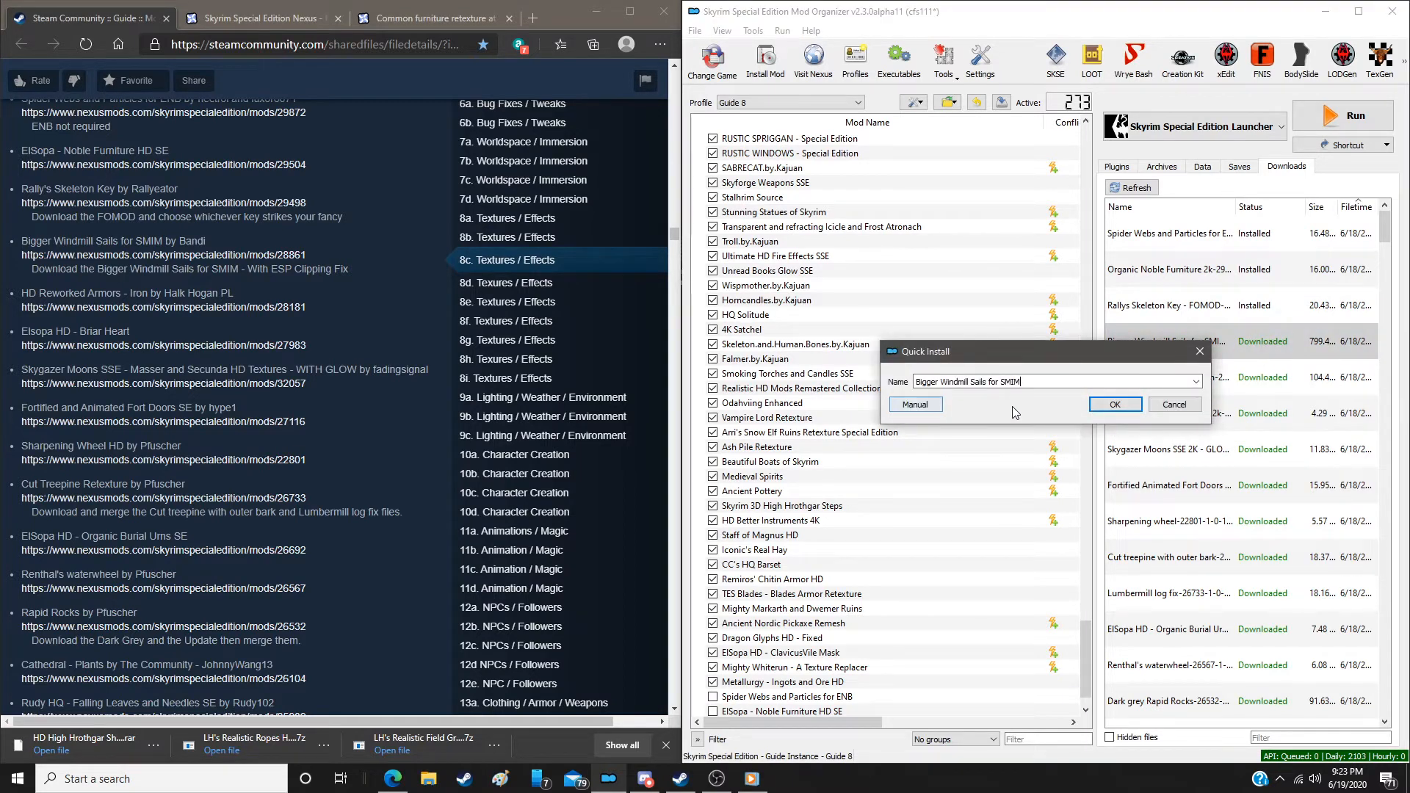
pyautogui.click(933, 410)
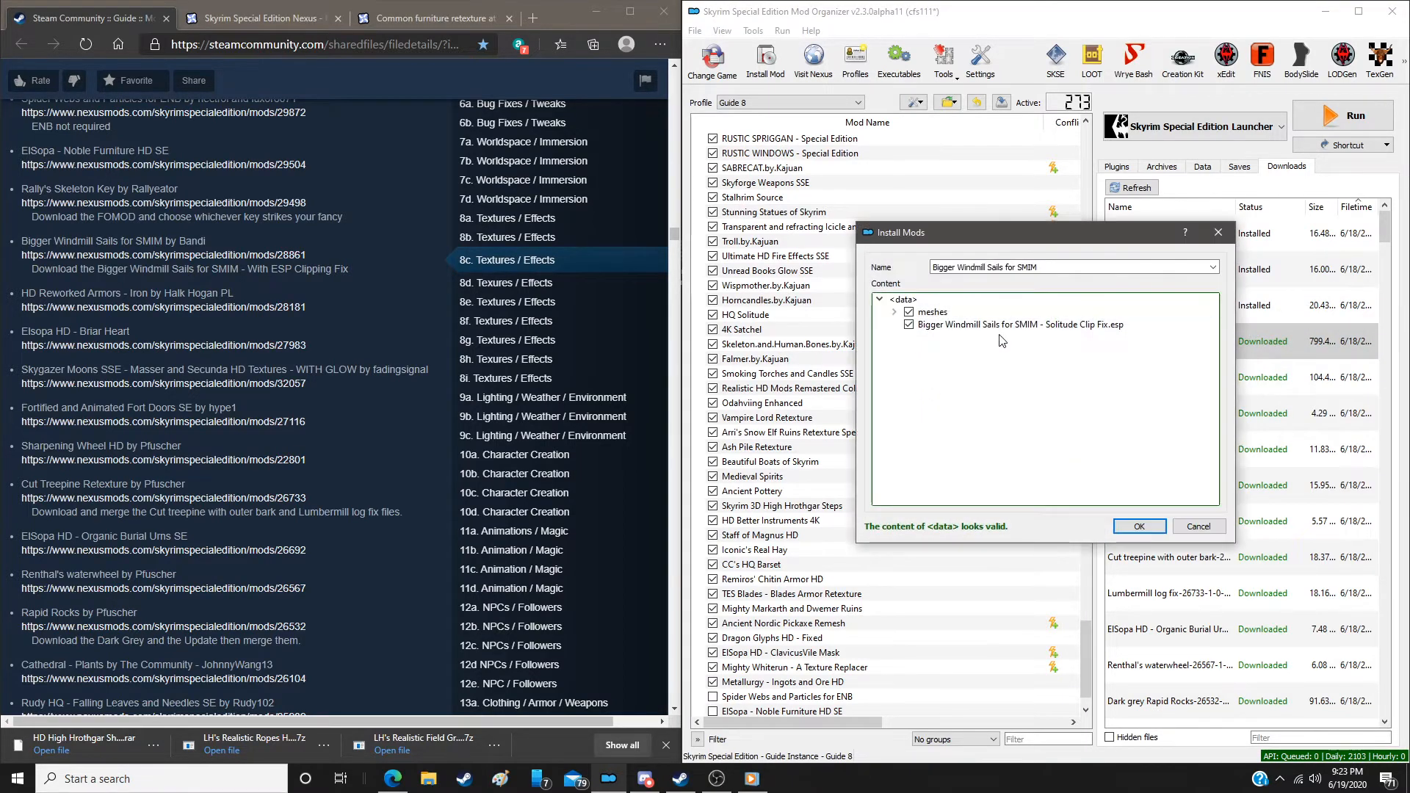
pyautogui.click(1138, 526)
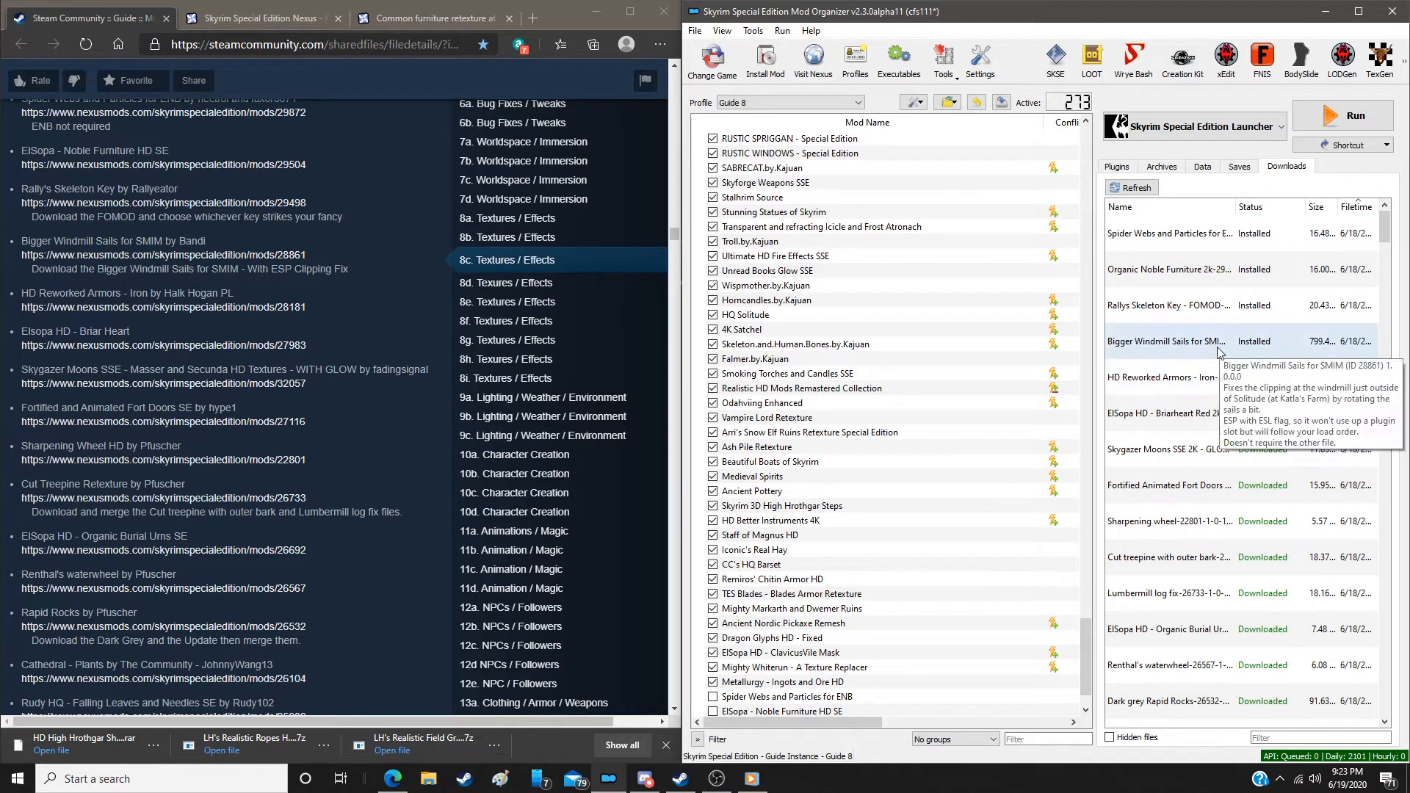
# Manually install HD Reworked Armors - Iron and ElSopa HD - Briar Heart with their default contents
pyautogui.doubleClick(1184, 391)
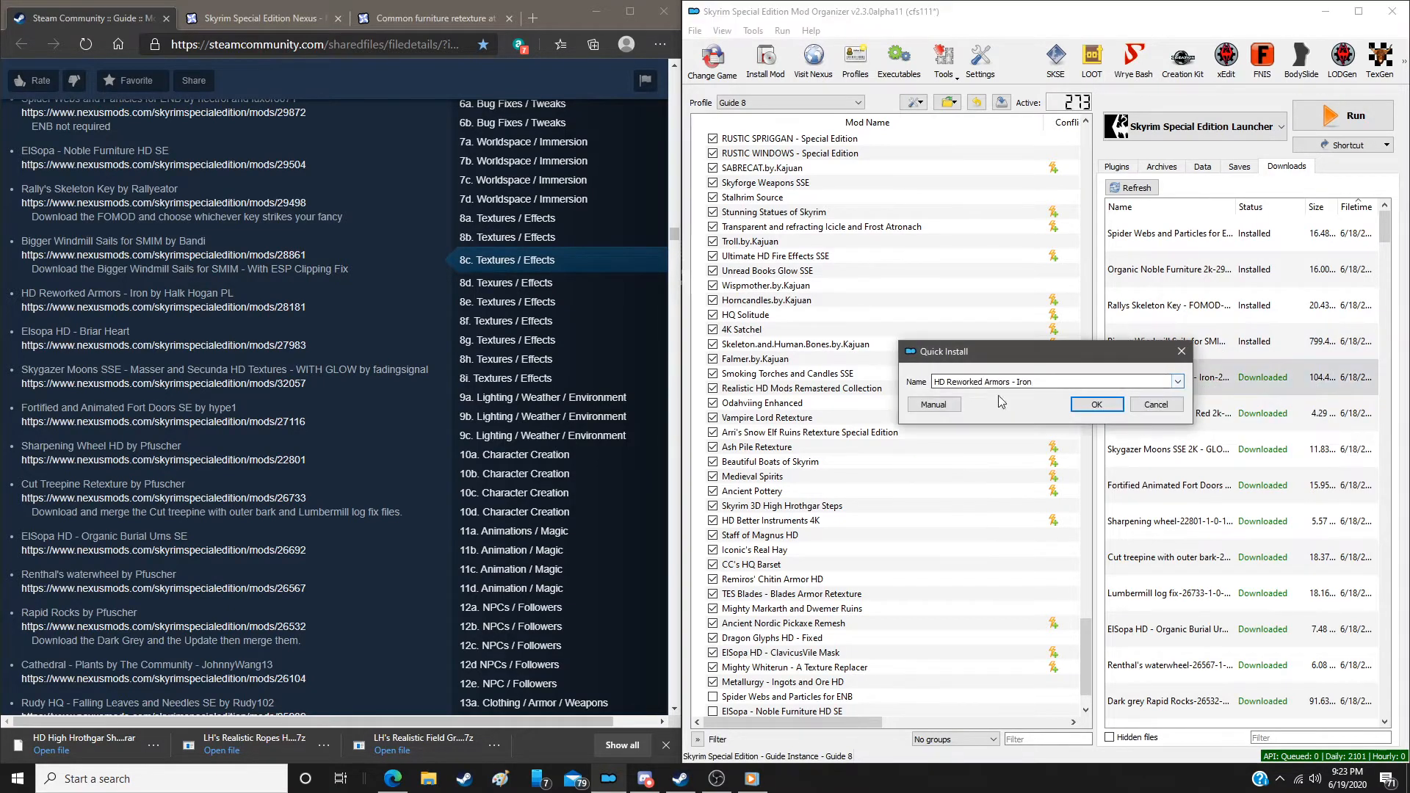
pyautogui.click(935, 410)
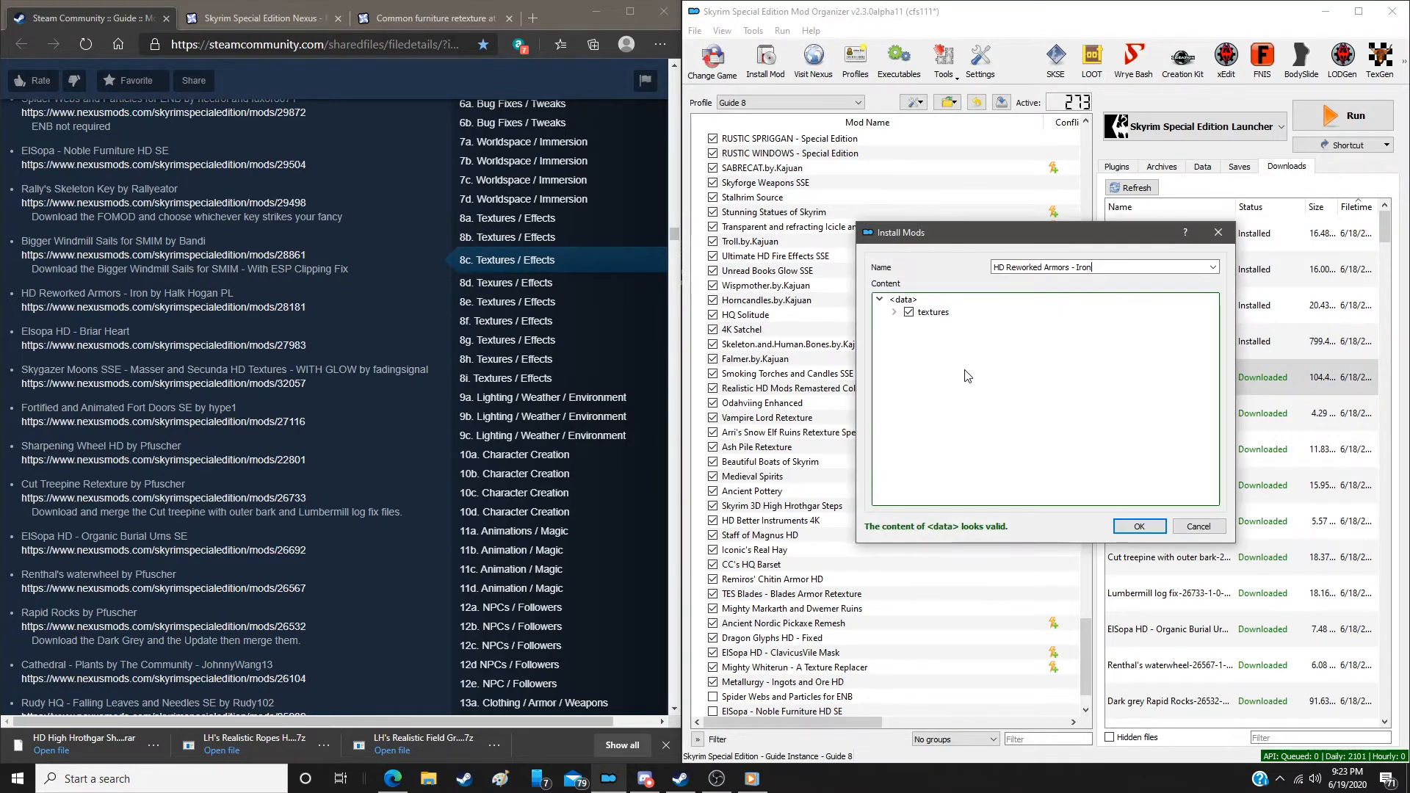
pyautogui.click(1139, 525)
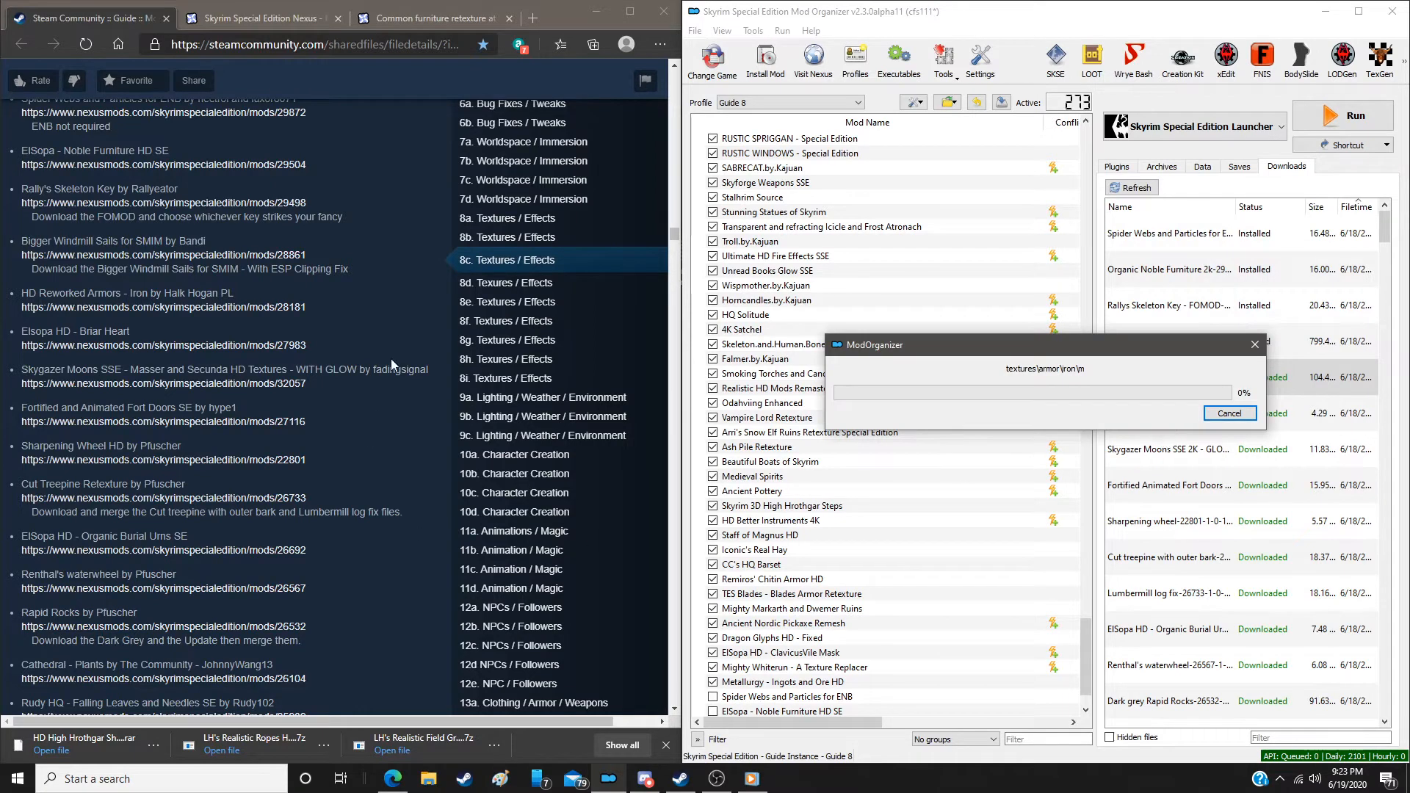
pyautogui.scroll(-3, 362, 412)
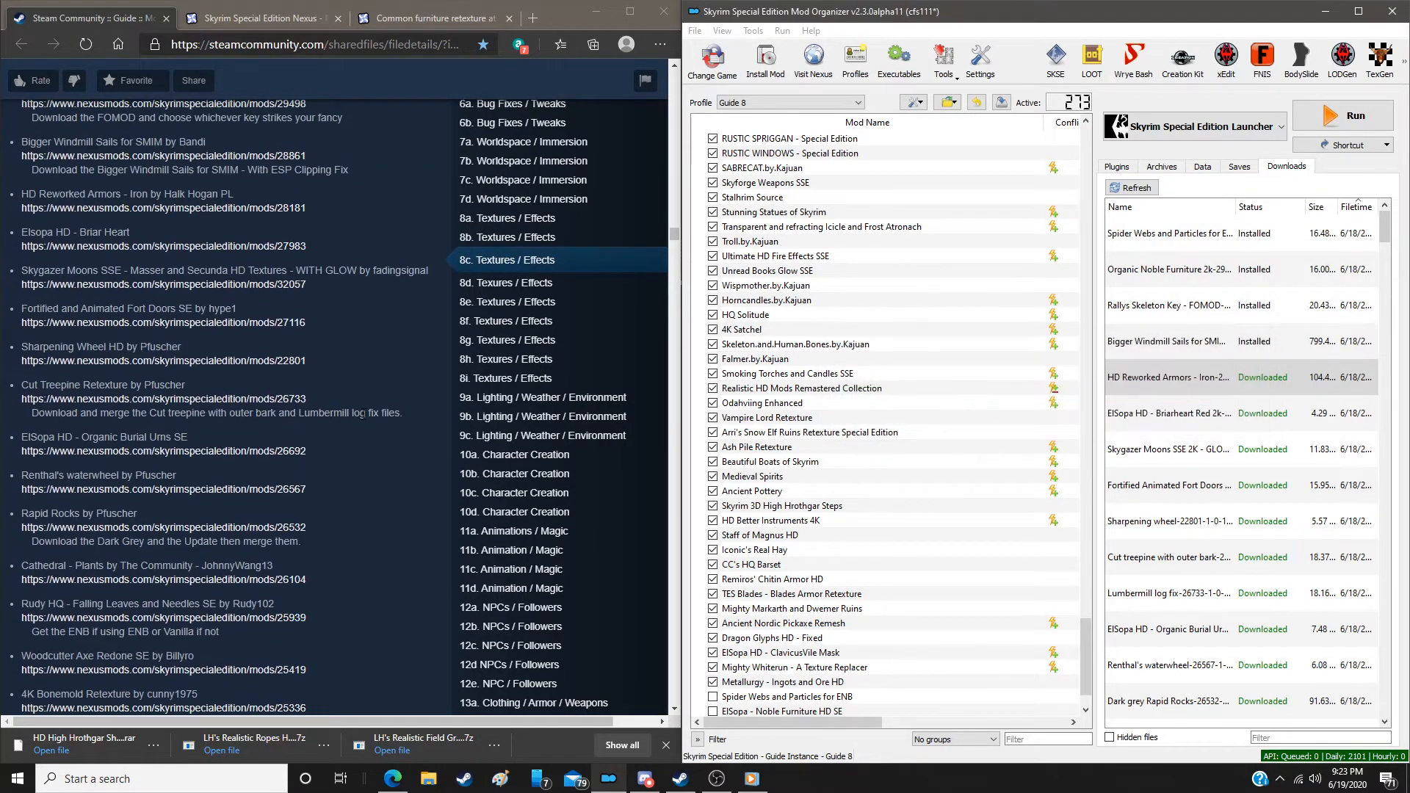
pyautogui.doubleClick(1172, 415)
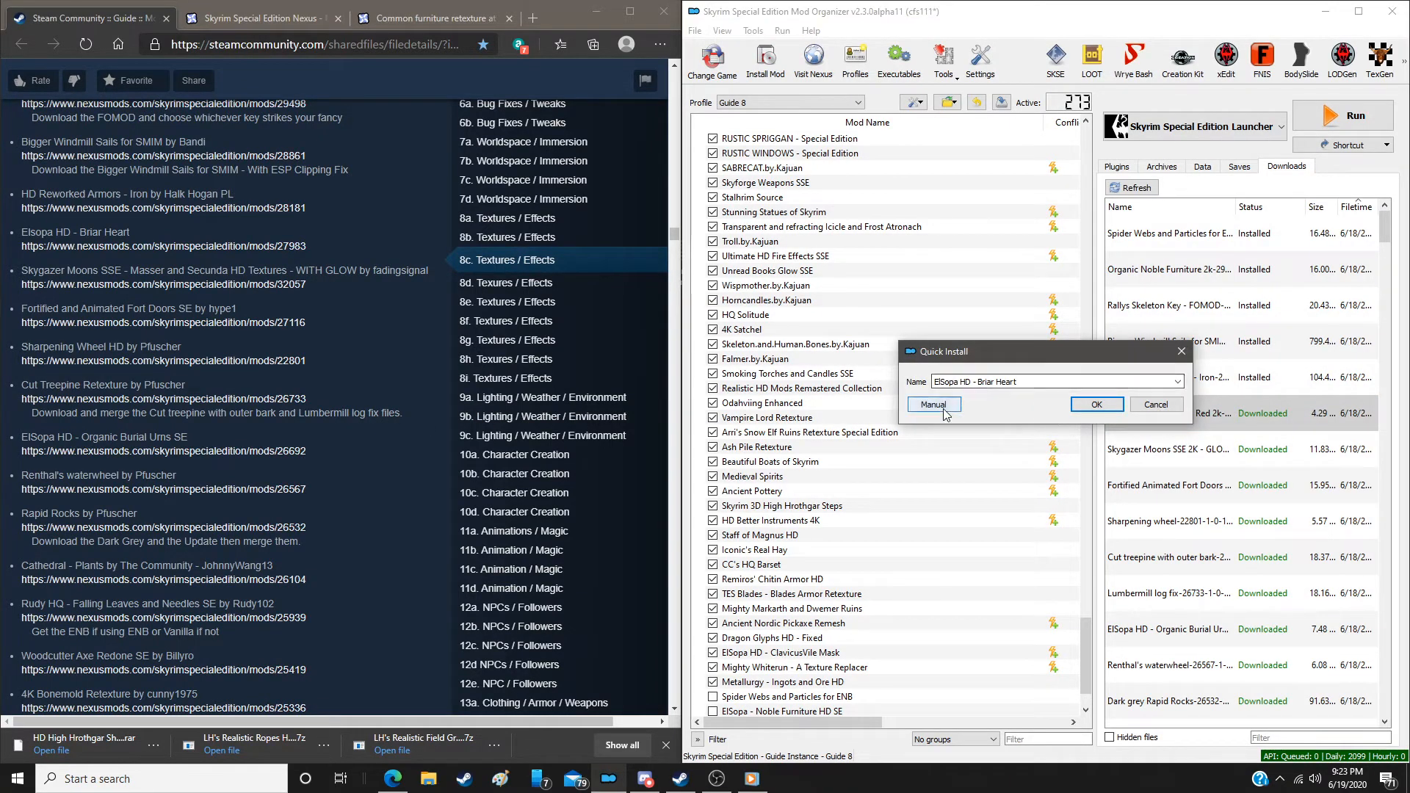
pyautogui.click(933, 404)
pyautogui.click(1140, 532)
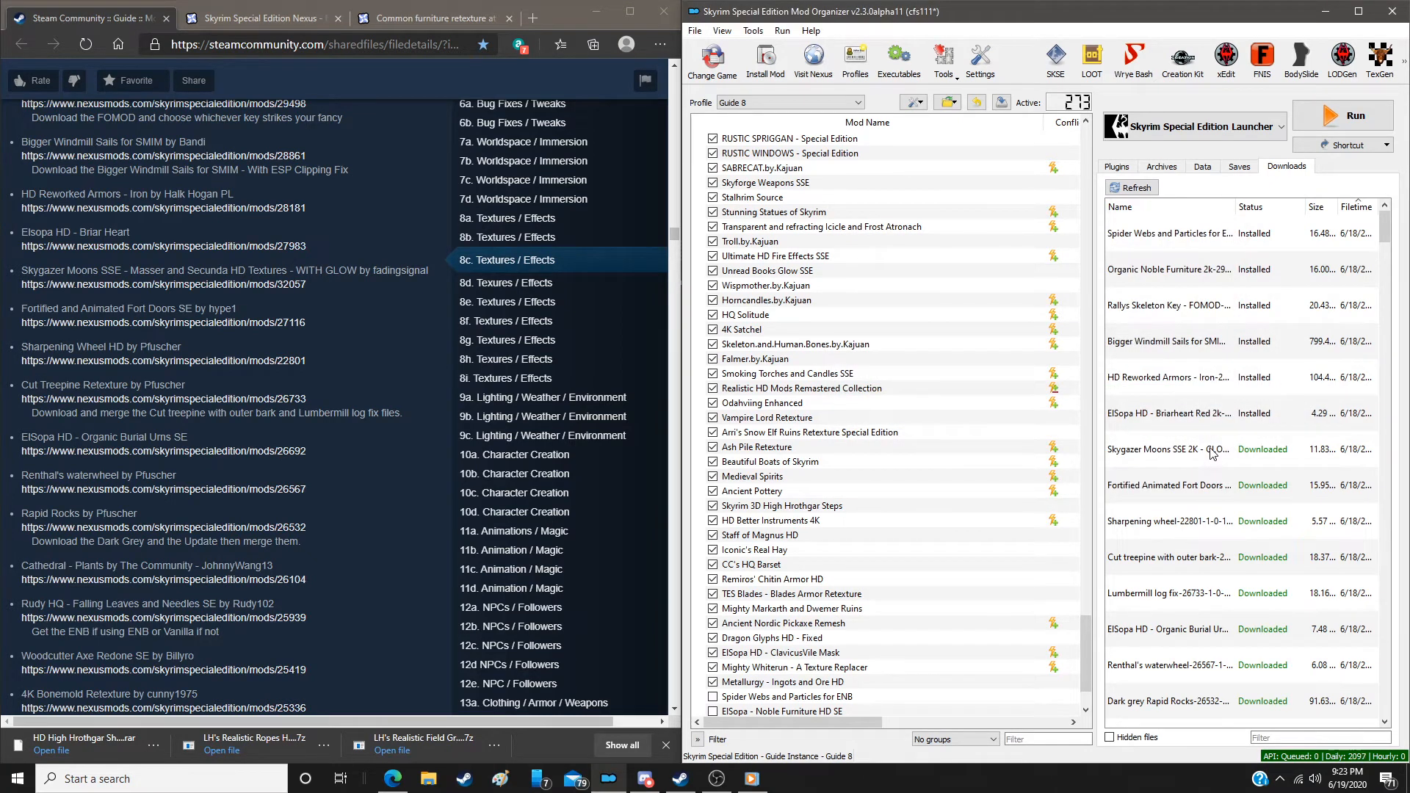
# Manually install Skygazer Moons SSE - Masser and Secunda HD Textures - WITH GLOW and Fortified and Animated Fort Doors SE with their default contents
pyautogui.doubleClick(1212, 454)
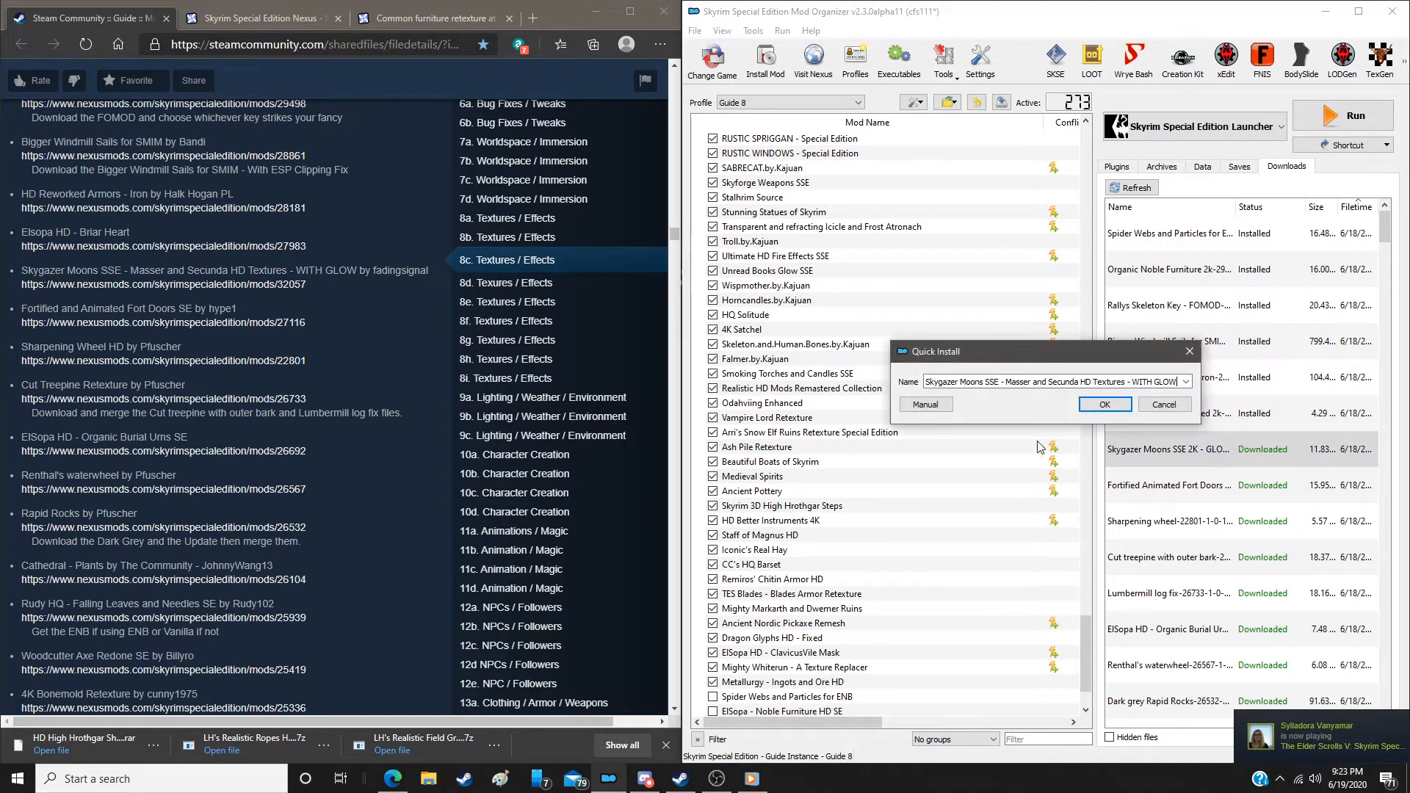
pyautogui.click(926, 405)
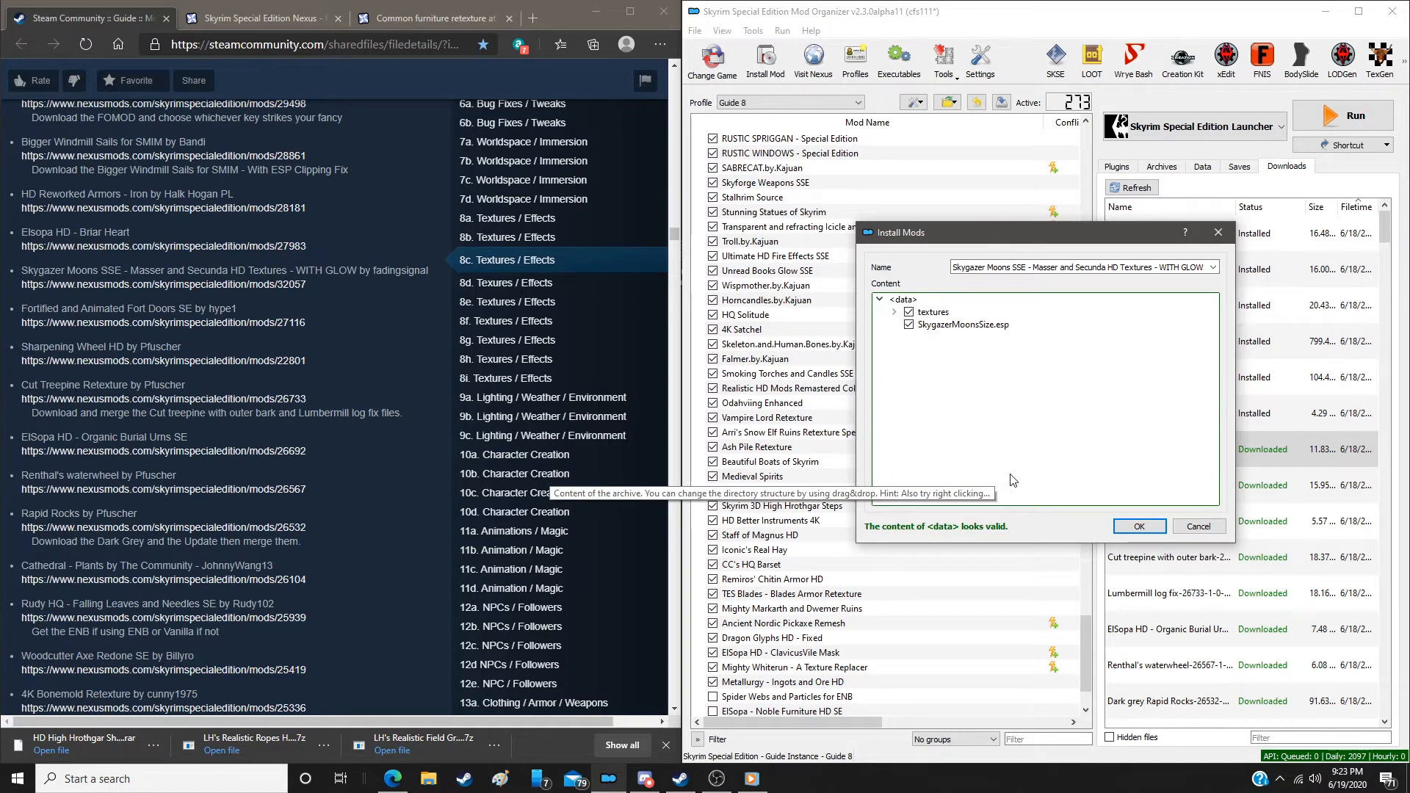
pyautogui.click(1137, 527)
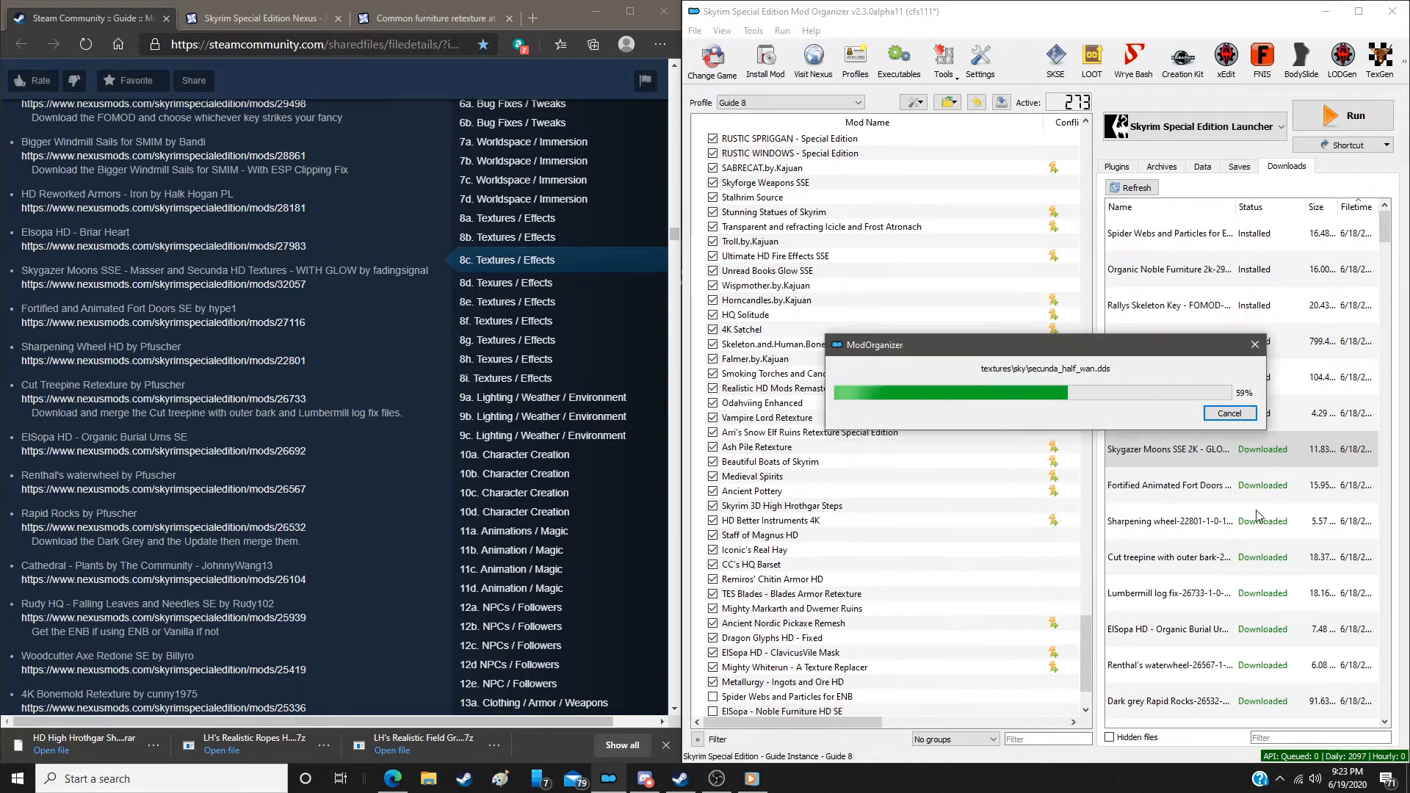
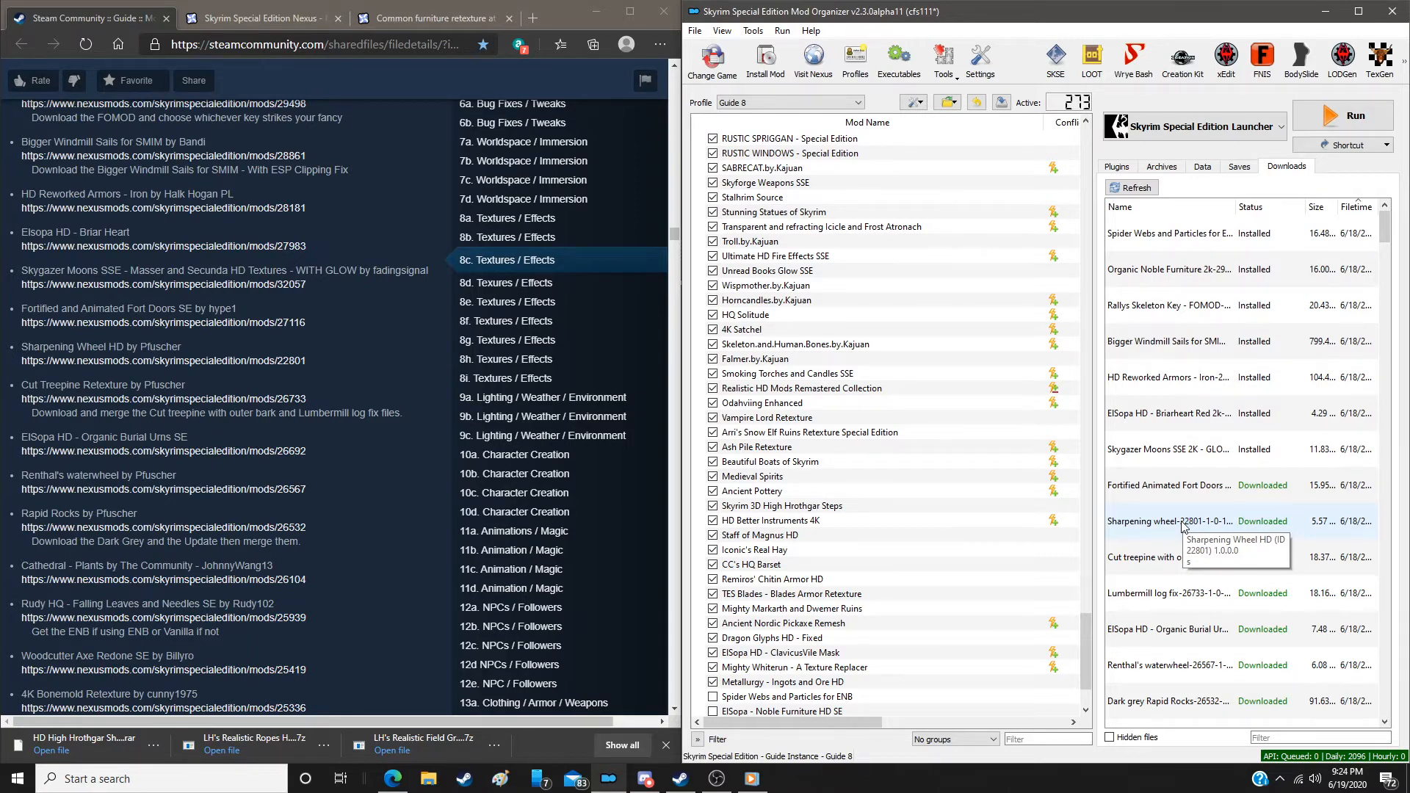
pyautogui.click(1161, 501)
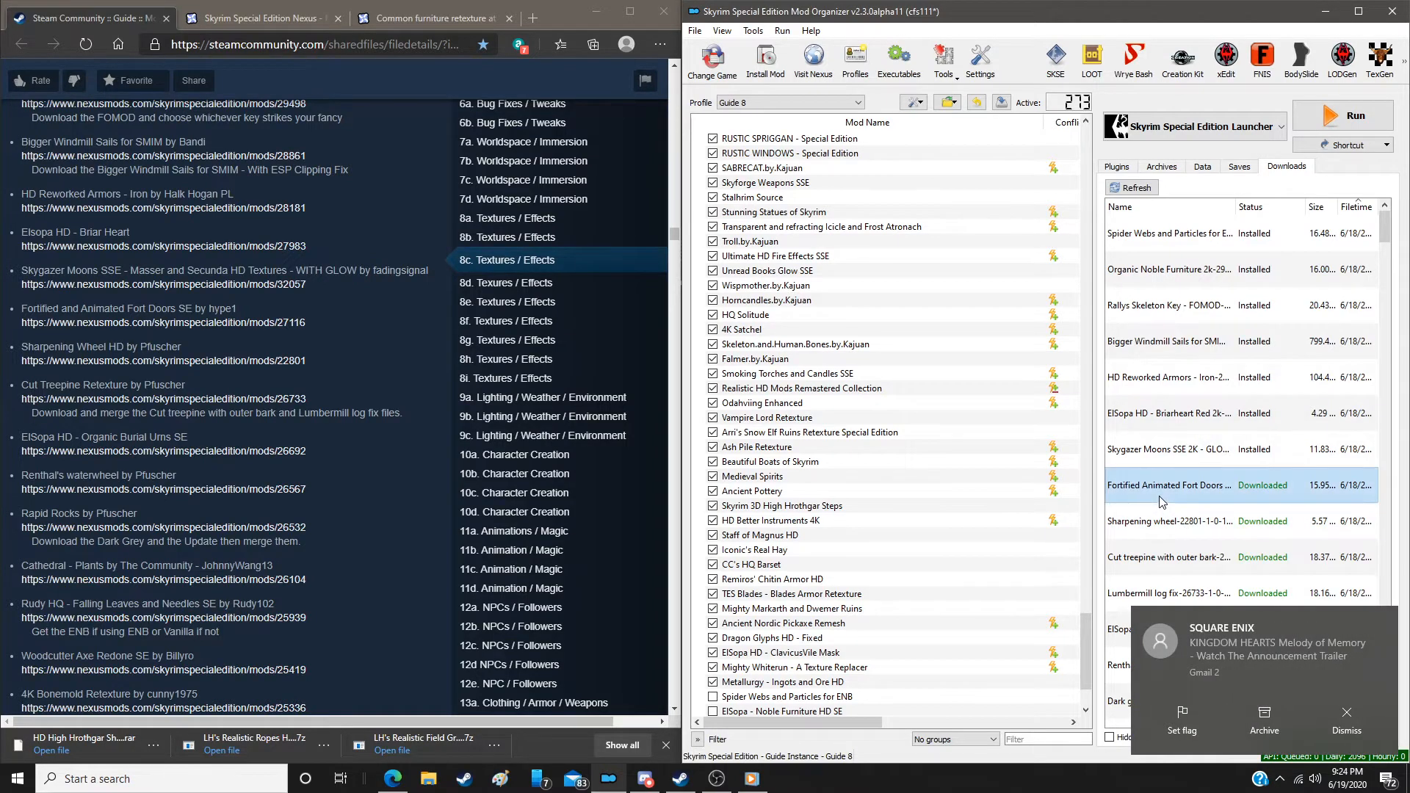
pyautogui.doubleClick(1161, 501)
pyautogui.click(949, 406)
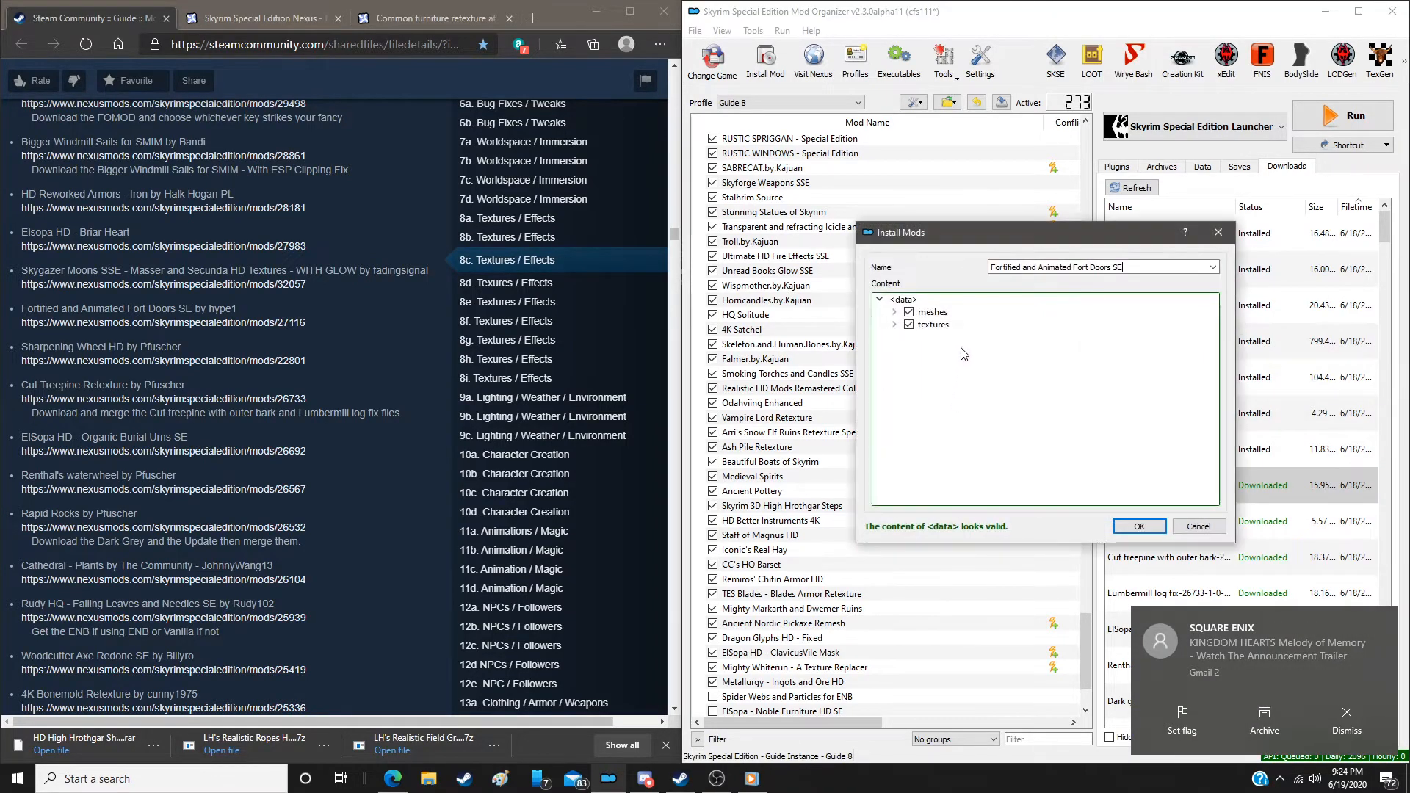
pyautogui.click(1139, 526)
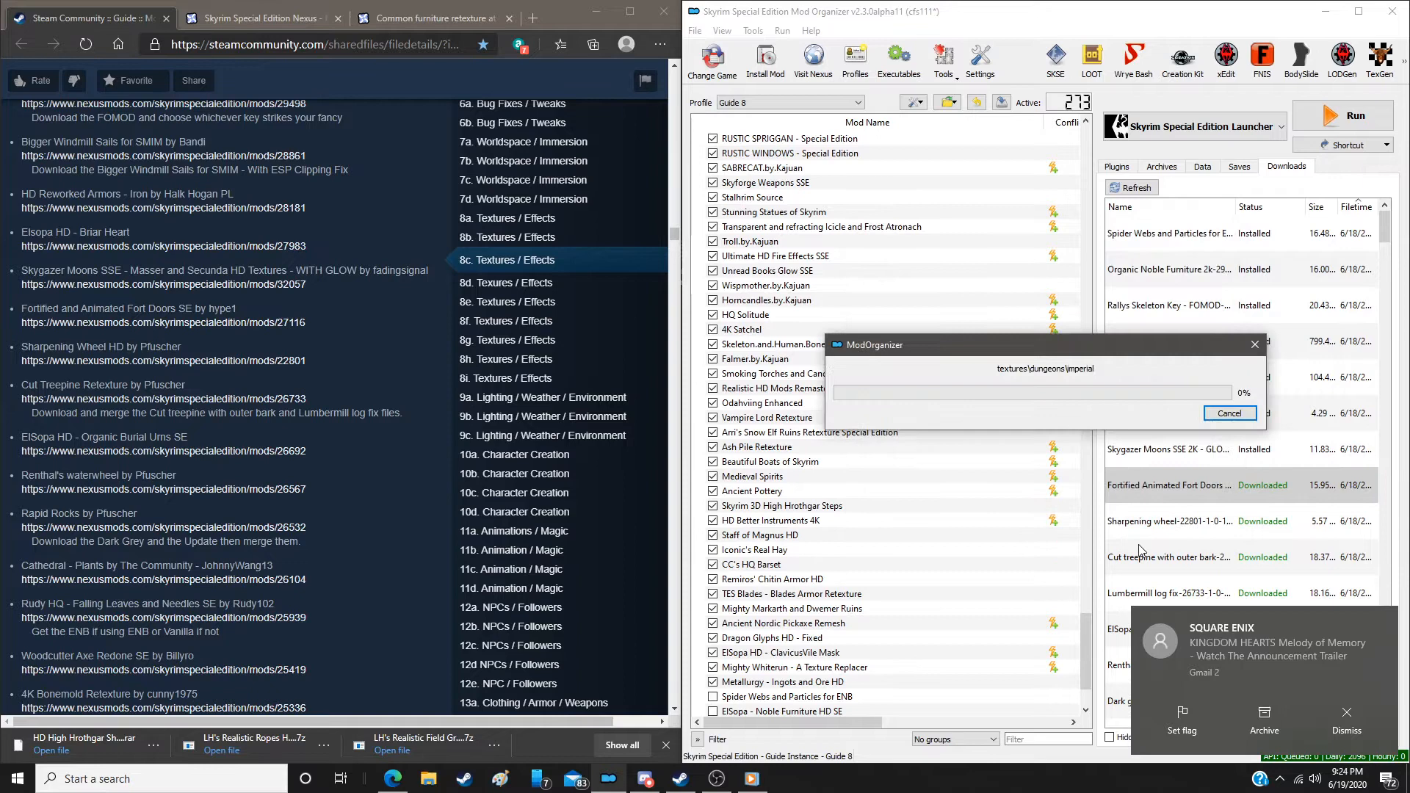
# Manually install Sharpening Wheel HD with its default meshes and textures
pyautogui.doubleClick(1173, 522)
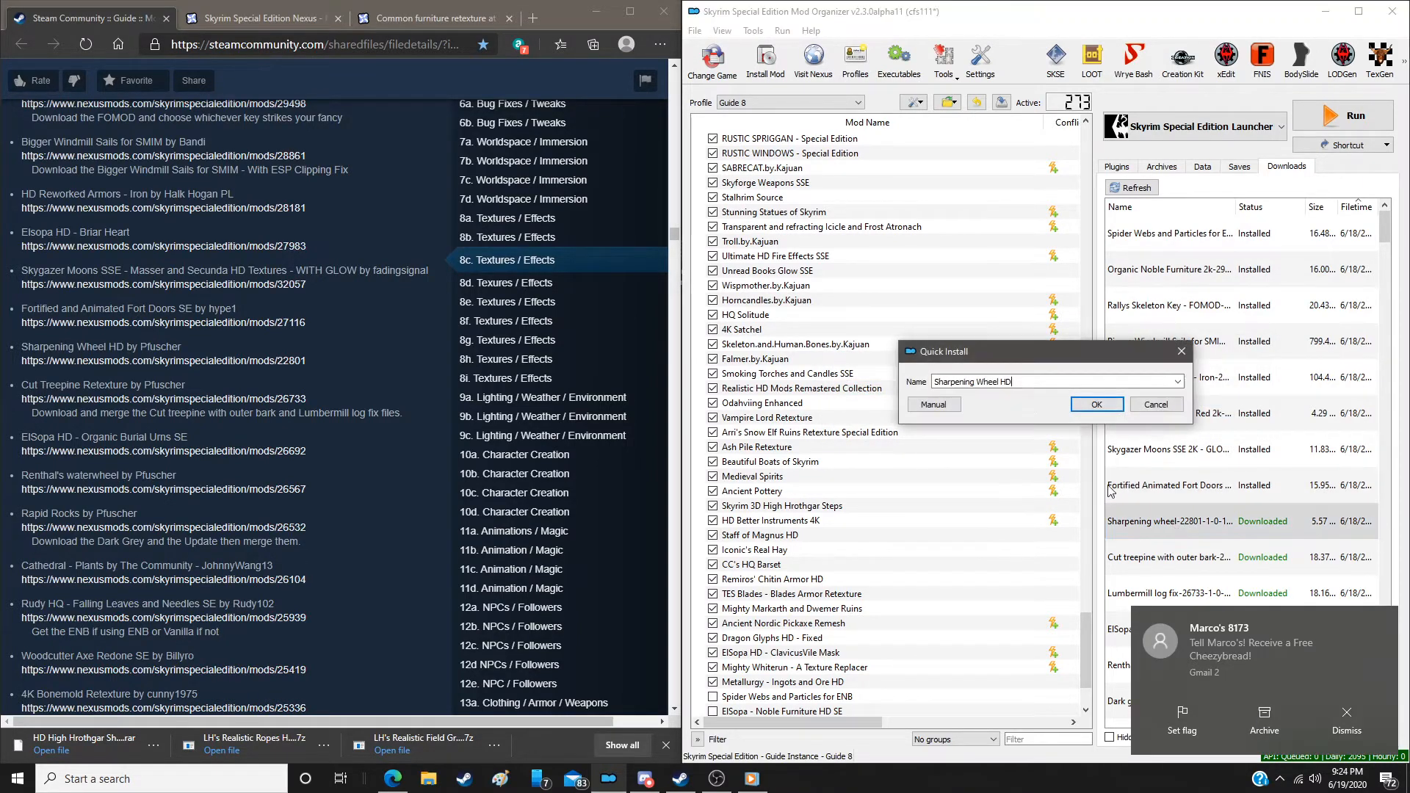
pyautogui.click(949, 404)
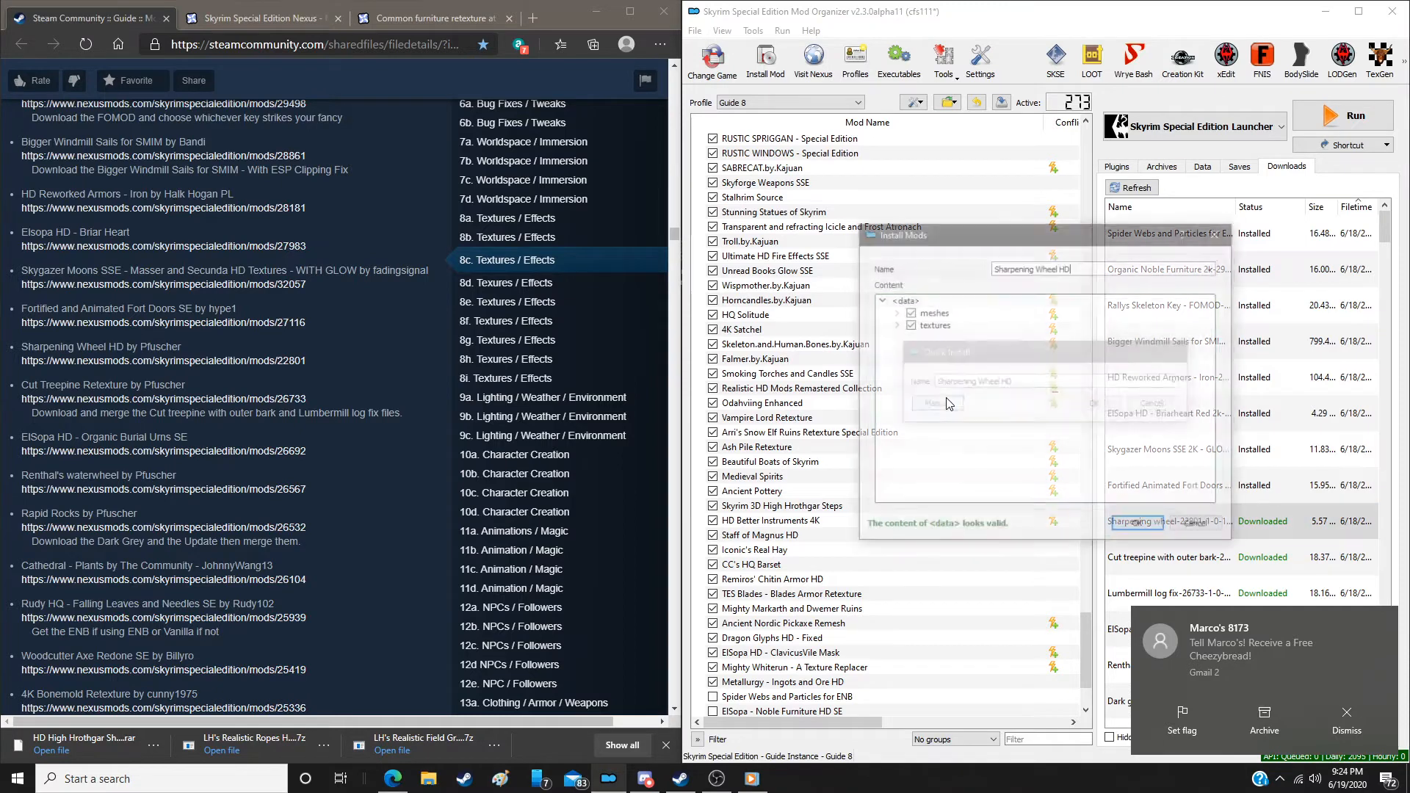
pyautogui.click(1139, 527)
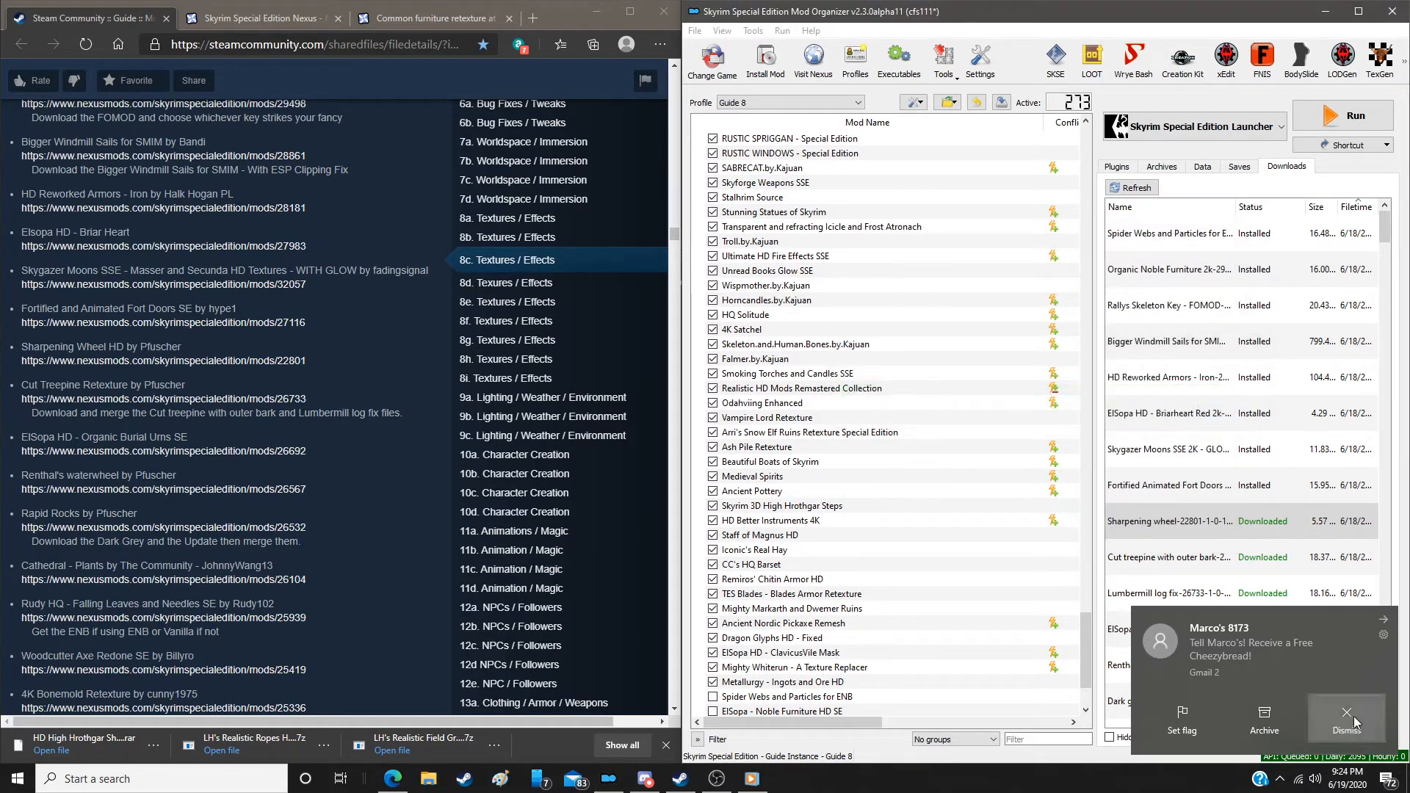
# Manually install Cut Treepine Retexture from the outer bark file and merge the Lumbermill log fix into it
pyautogui.doubleClick(1178, 571)
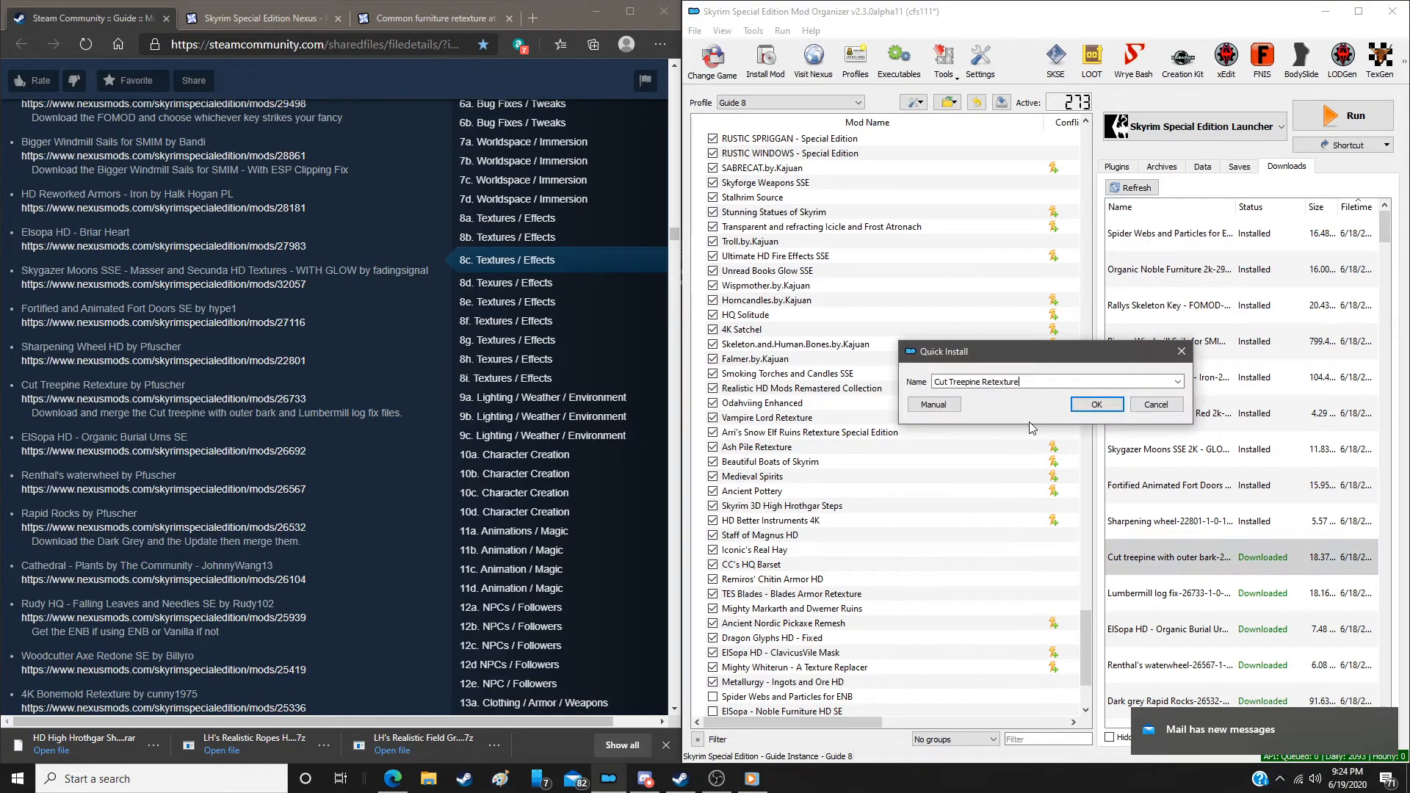
pyautogui.click(947, 405)
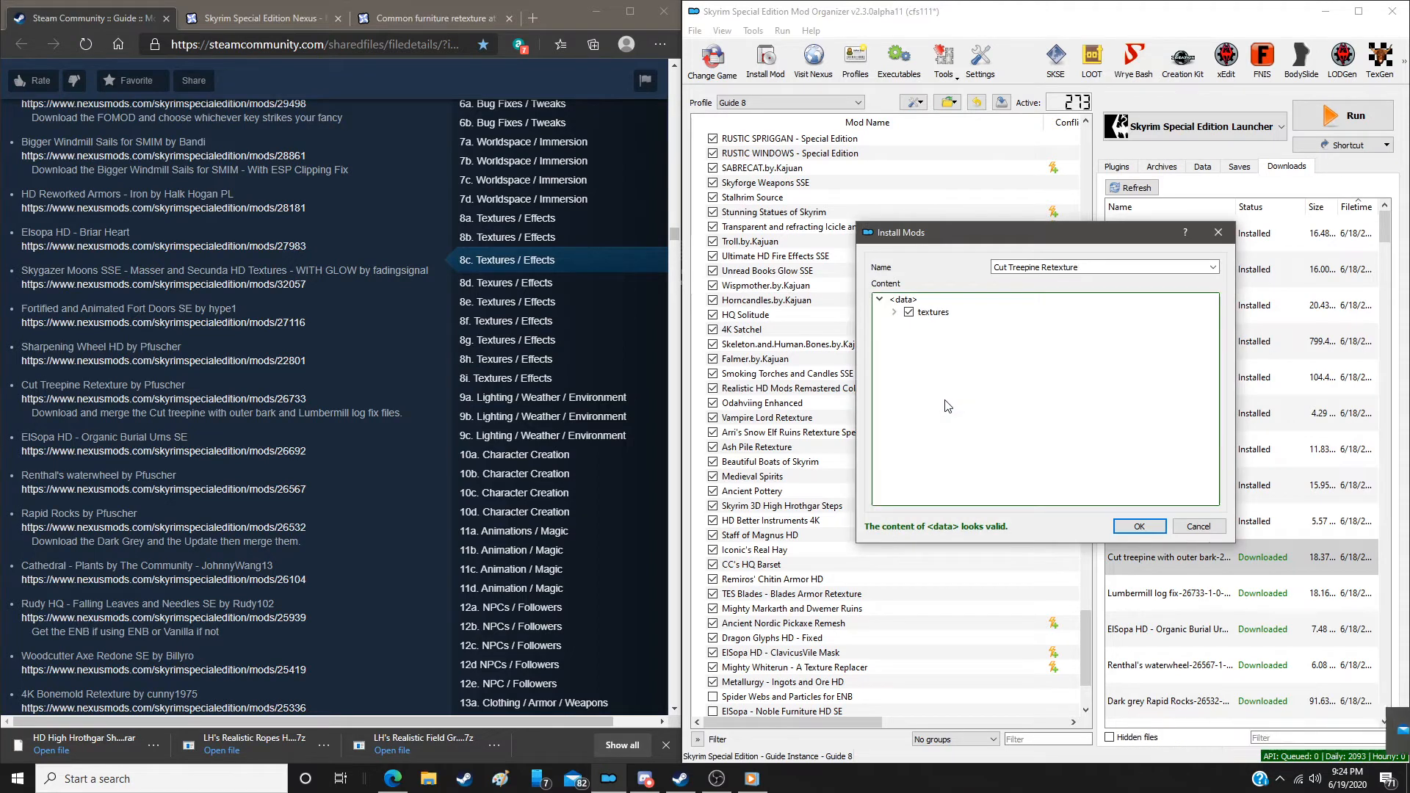
pyautogui.click(1140, 528)
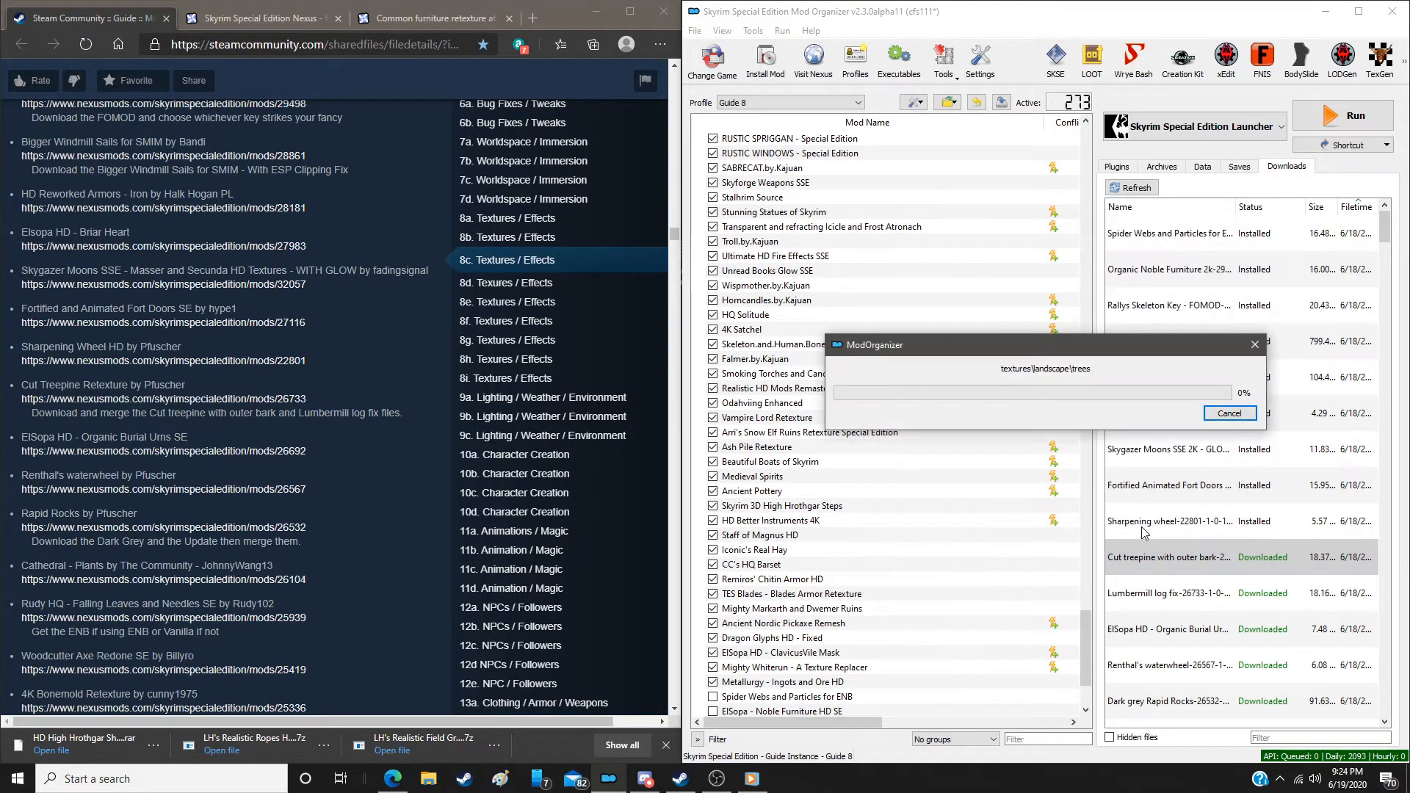
pyautogui.doubleClick(1169, 594)
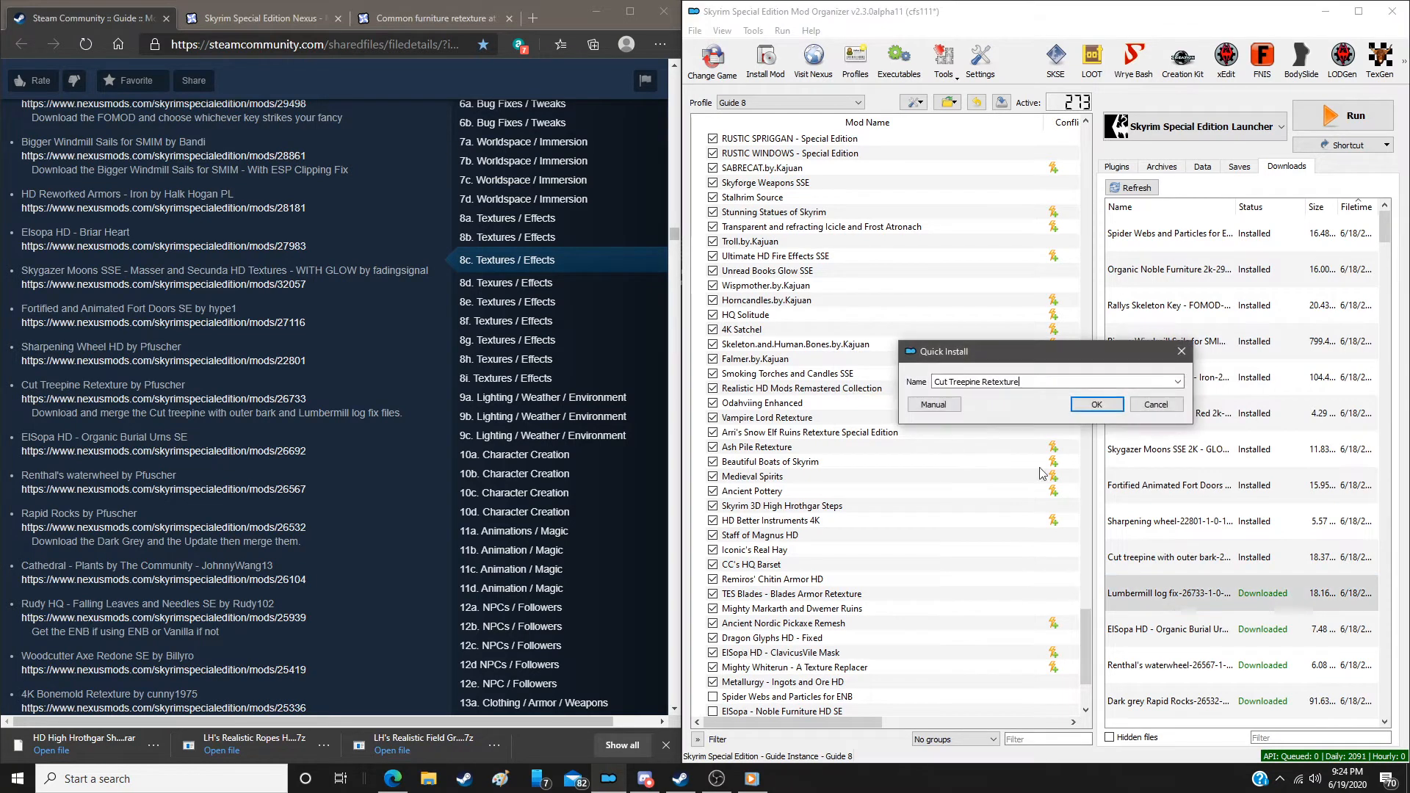
pyautogui.click(947, 405)
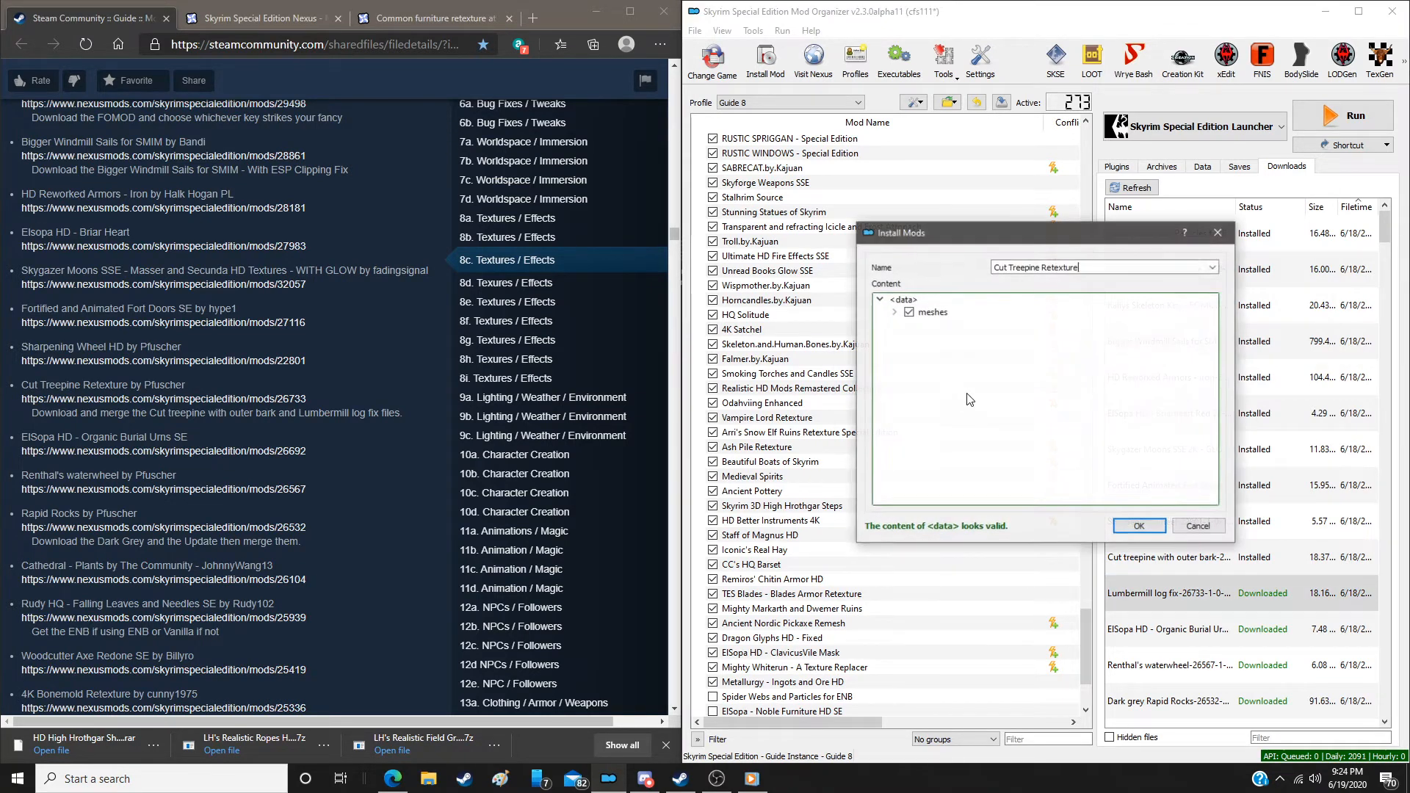
pyautogui.click(1139, 526)
pyautogui.click(983, 436)
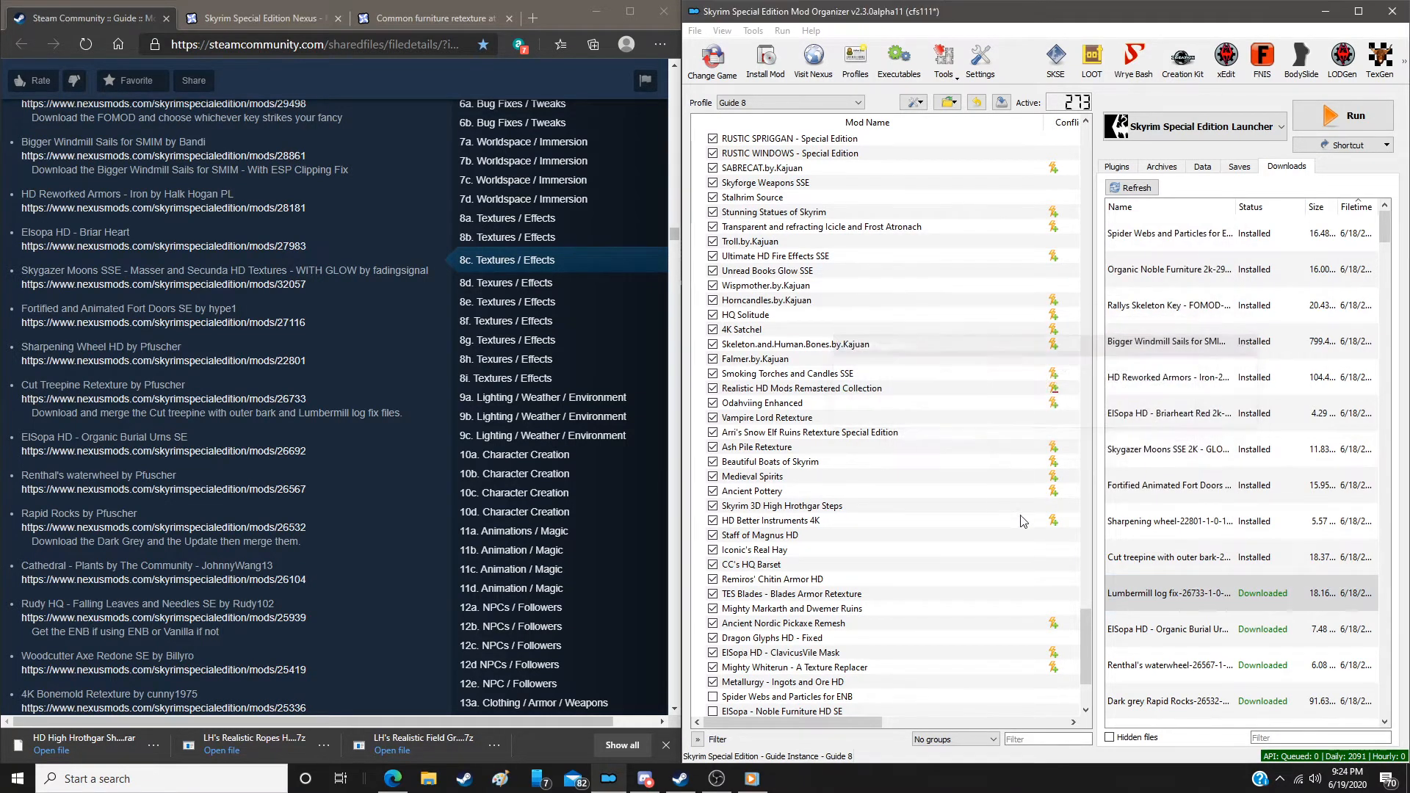
# Manually install ElSopa HD - Organic Burial Urns SE and Renthal's waterwheel with their default contents
pyautogui.doubleClick(1145, 627)
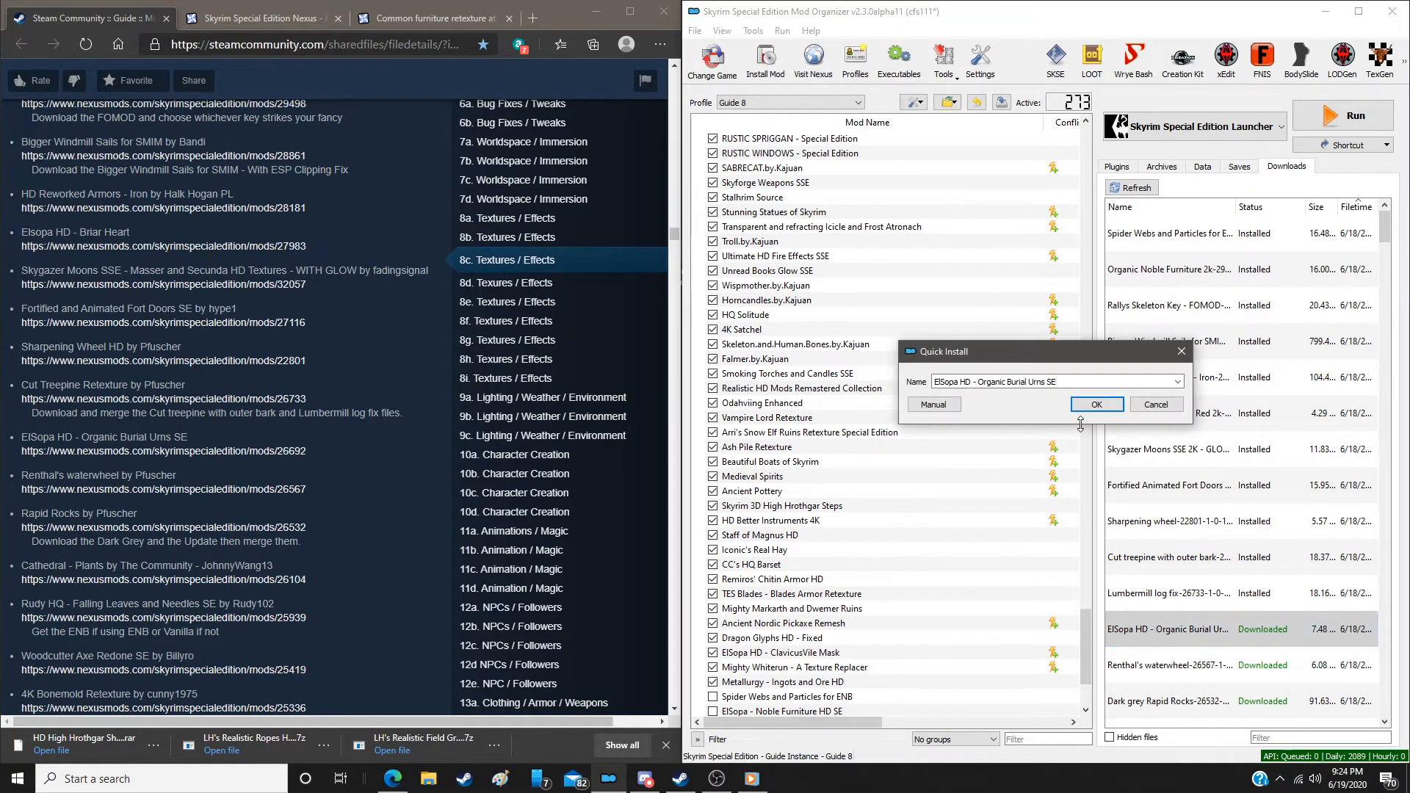
pyautogui.click(949, 409)
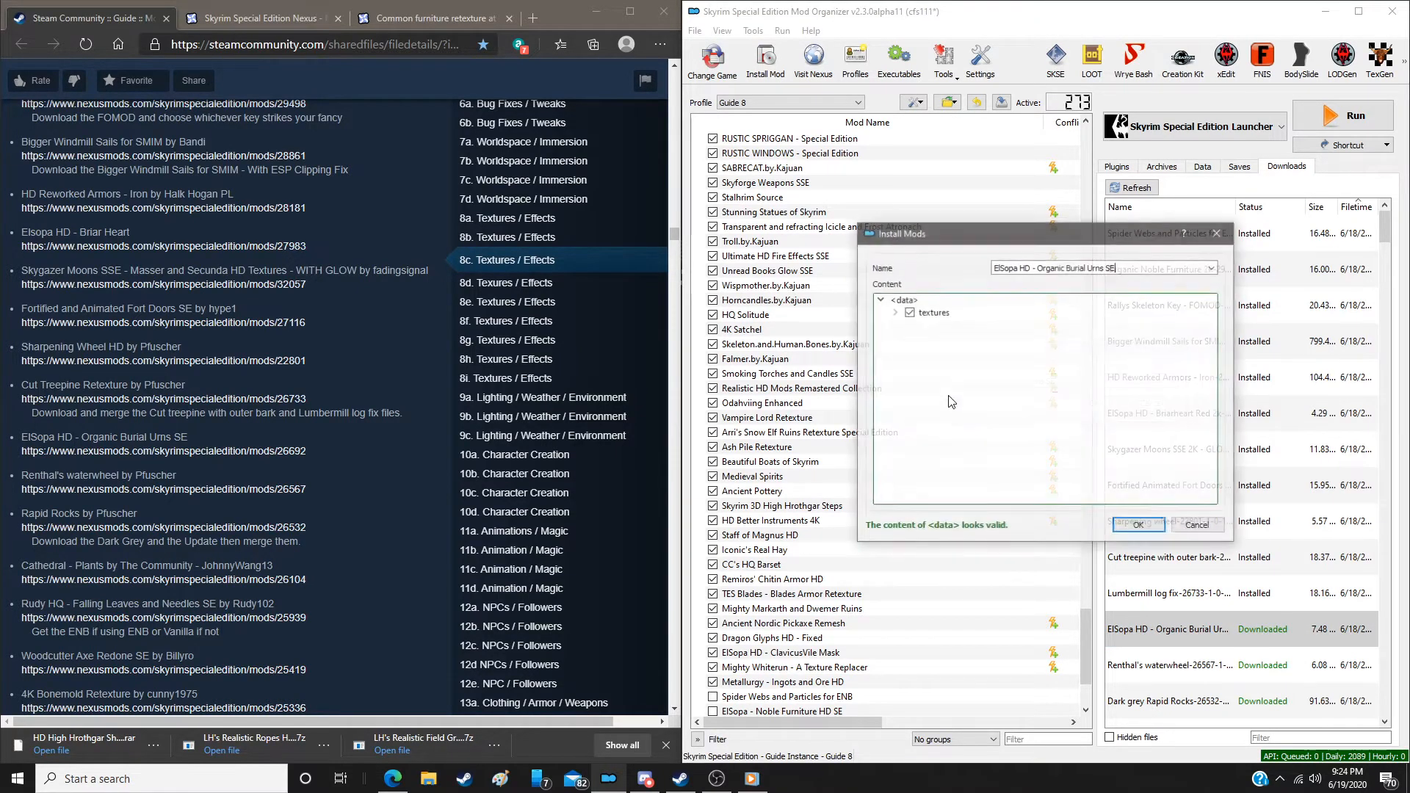
pyautogui.click(1139, 527)
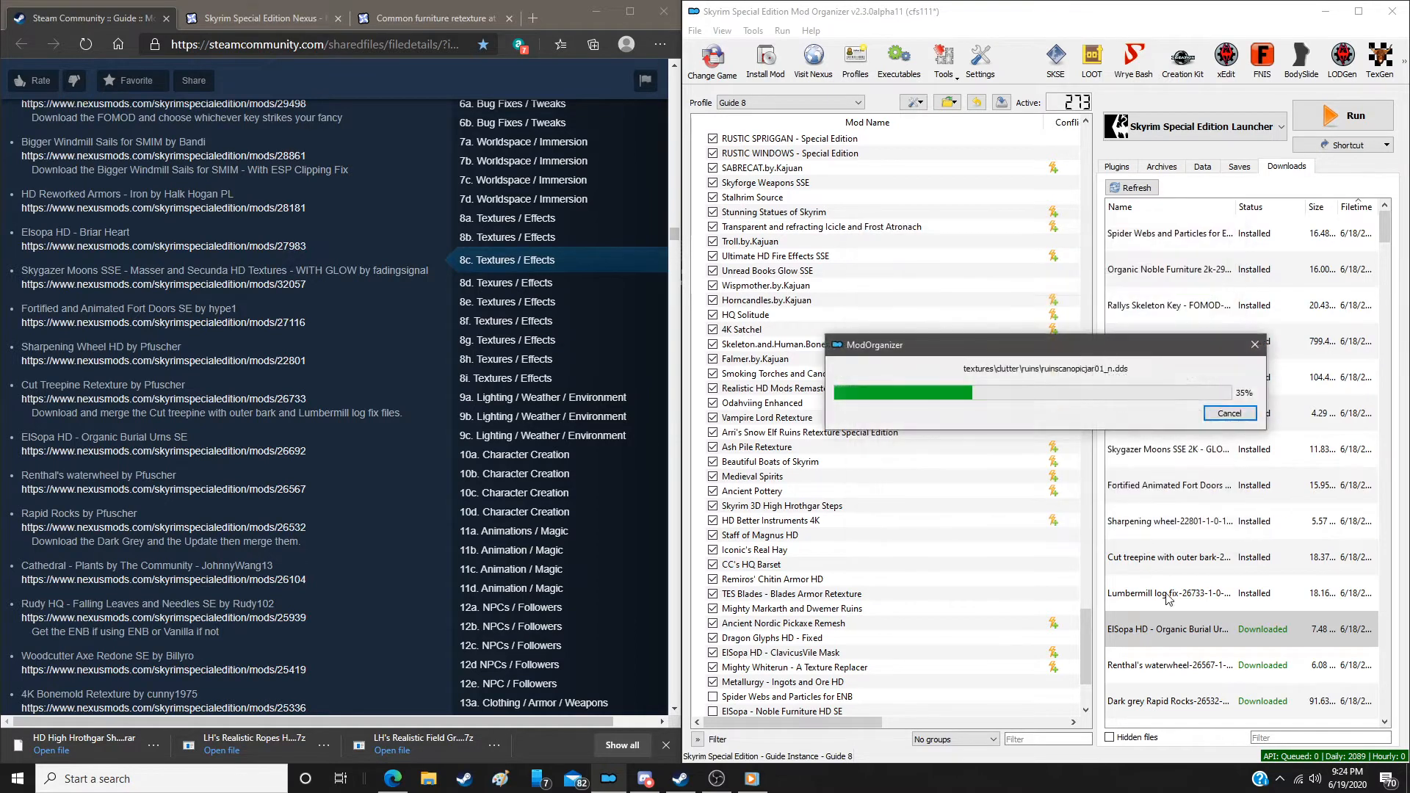
pyautogui.doubleClick(1177, 668)
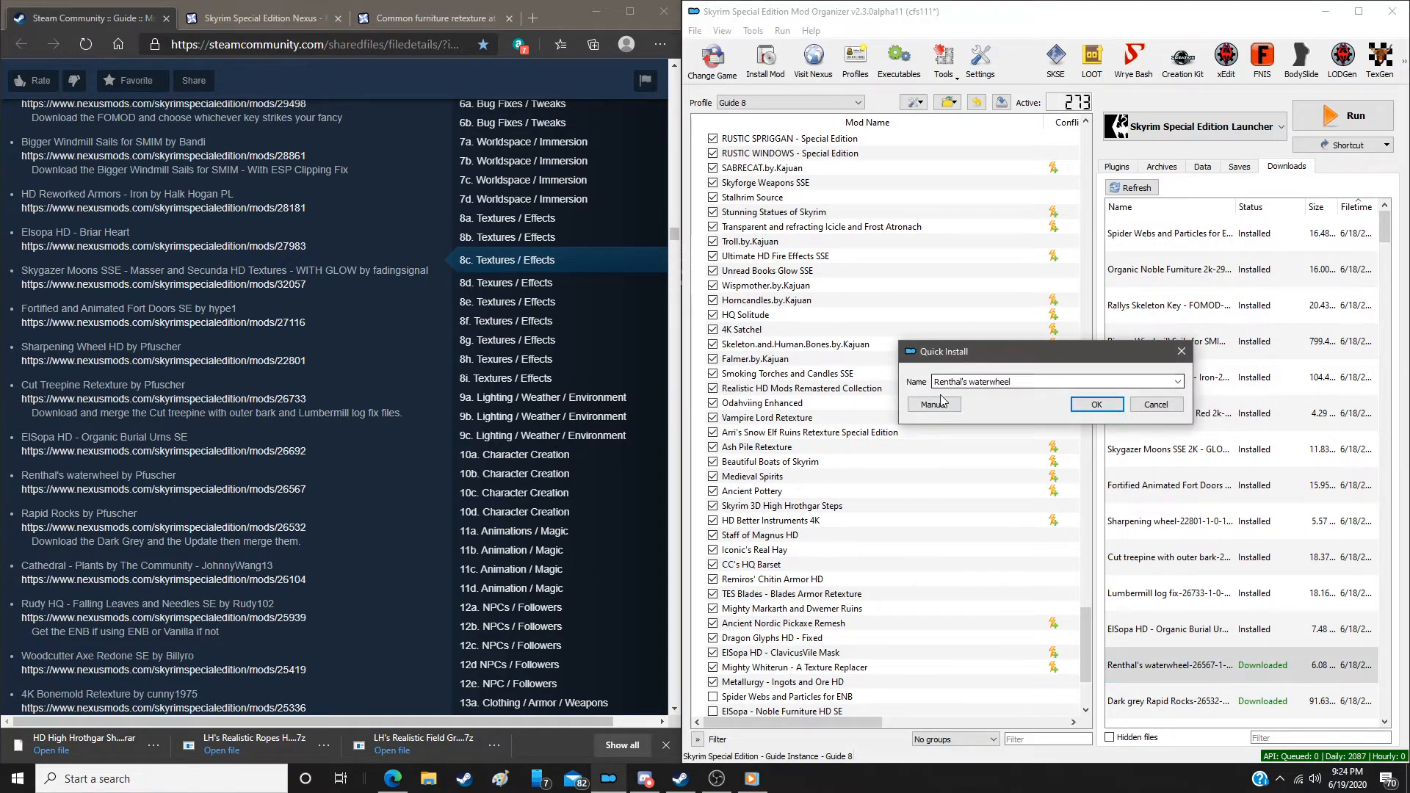
pyautogui.click(952, 401)
pyautogui.click(1124, 534)
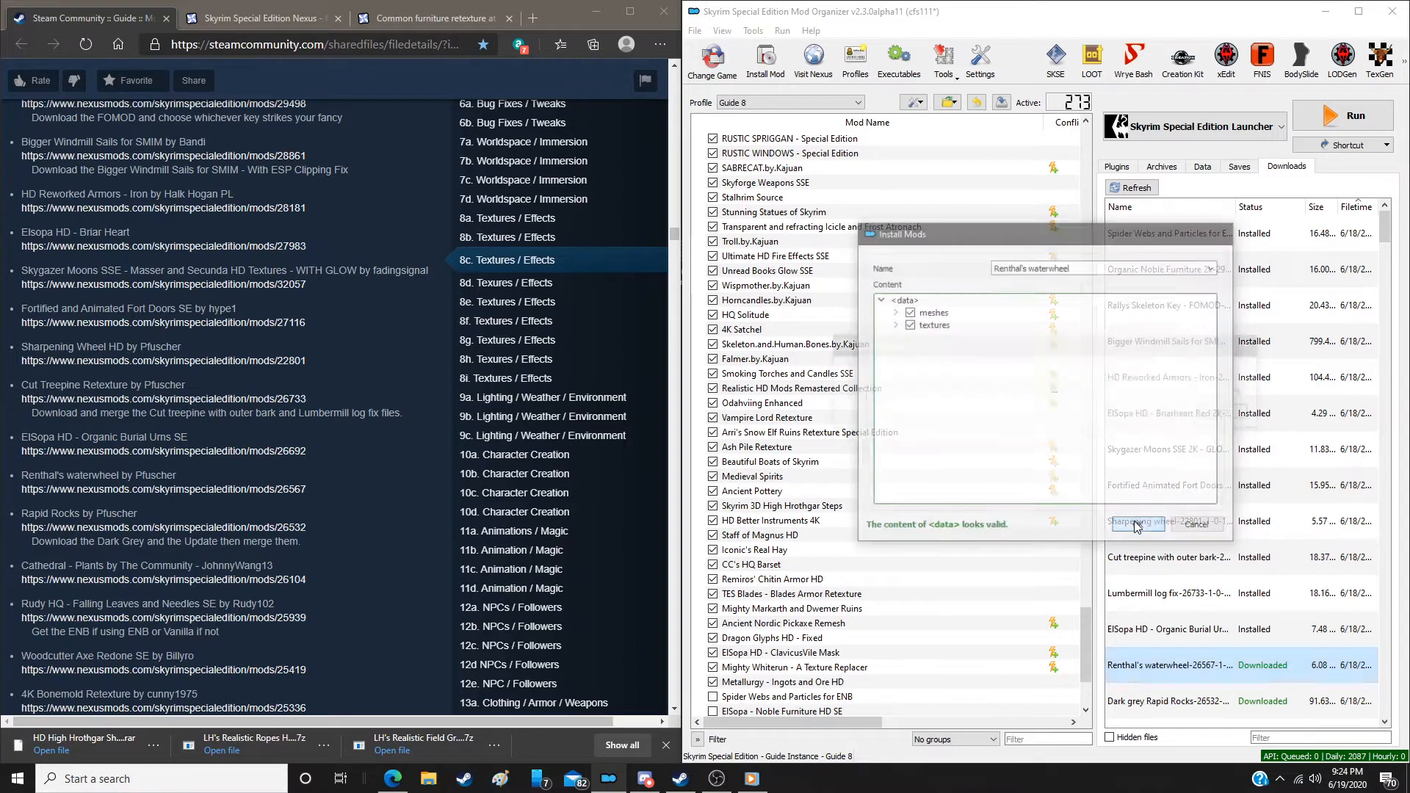
# Manually install the Dark grey Rapid Rocks download as Rapid Rocks with its default meshes and textures
pyautogui.doubleClick(1165, 705)
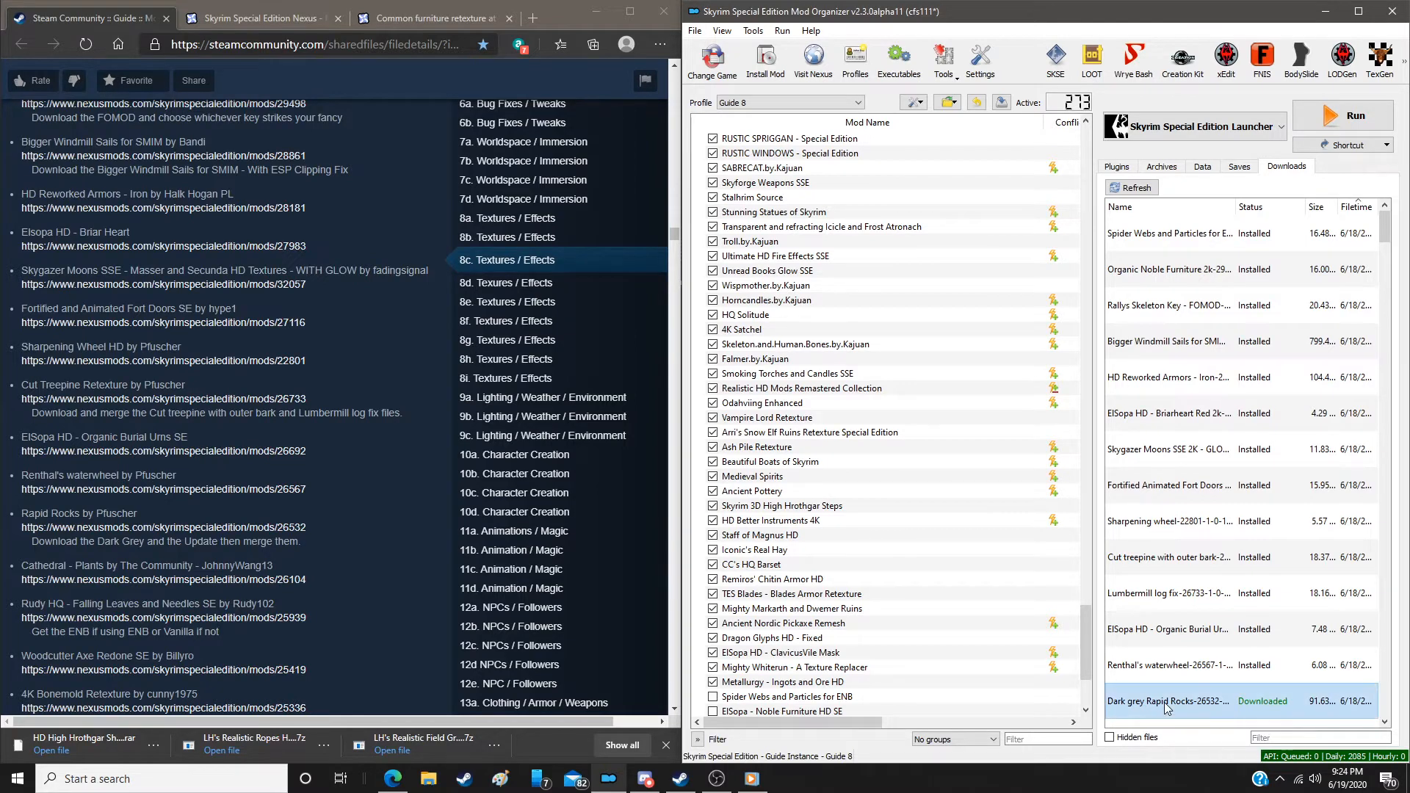
pyautogui.click(933, 405)
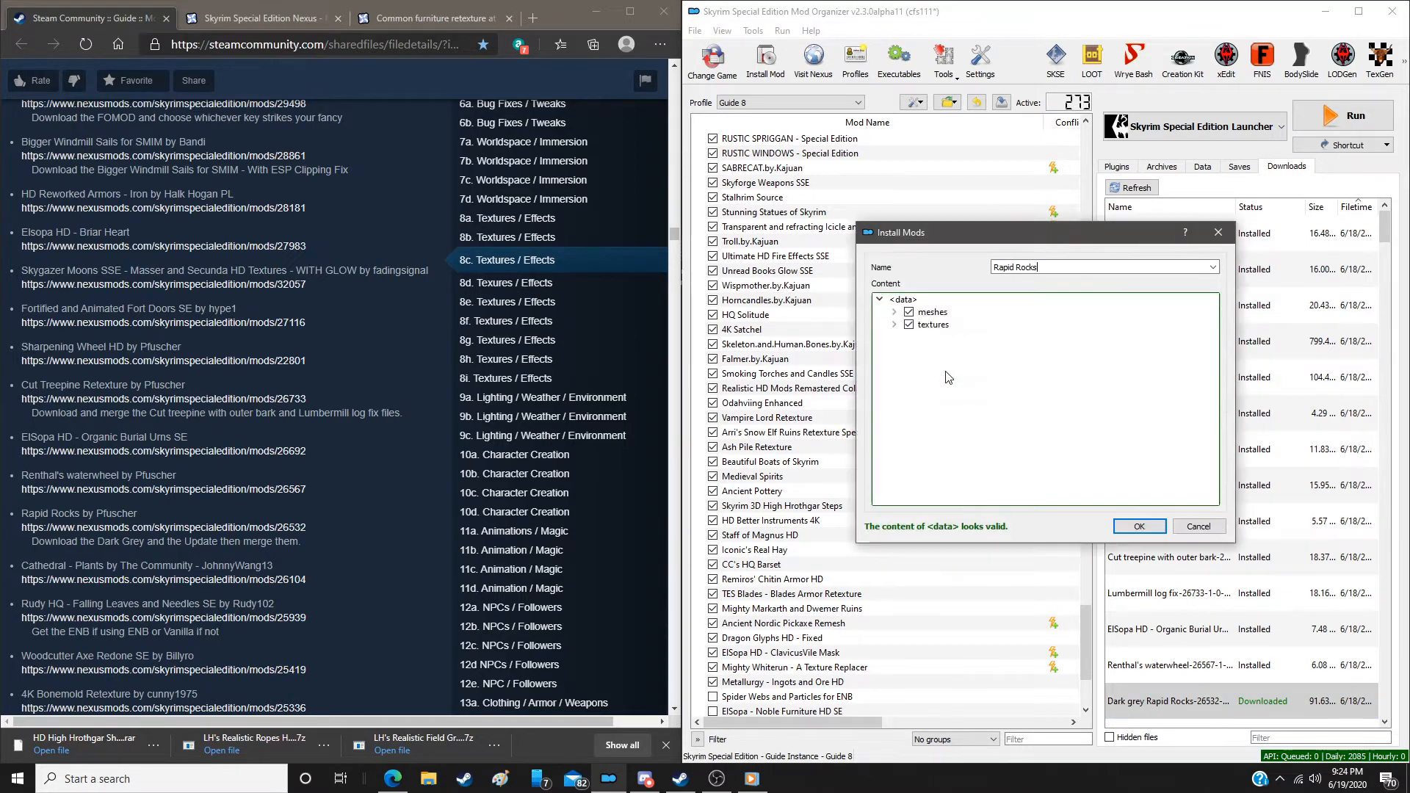
pyautogui.click(1152, 527)
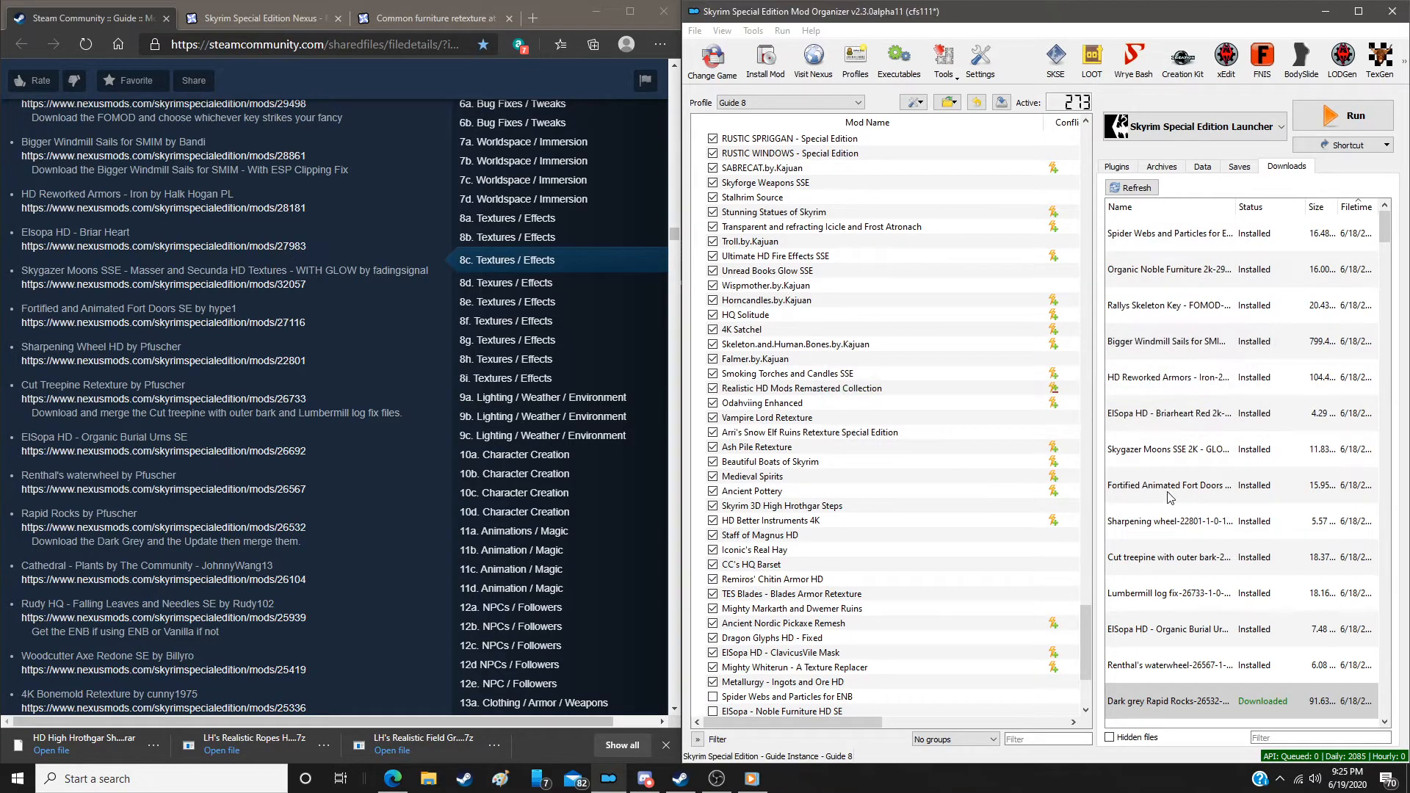
# Delete all installed downloads from the list and from disk, confirming the removal
pyautogui.rightClick(1172, 269)
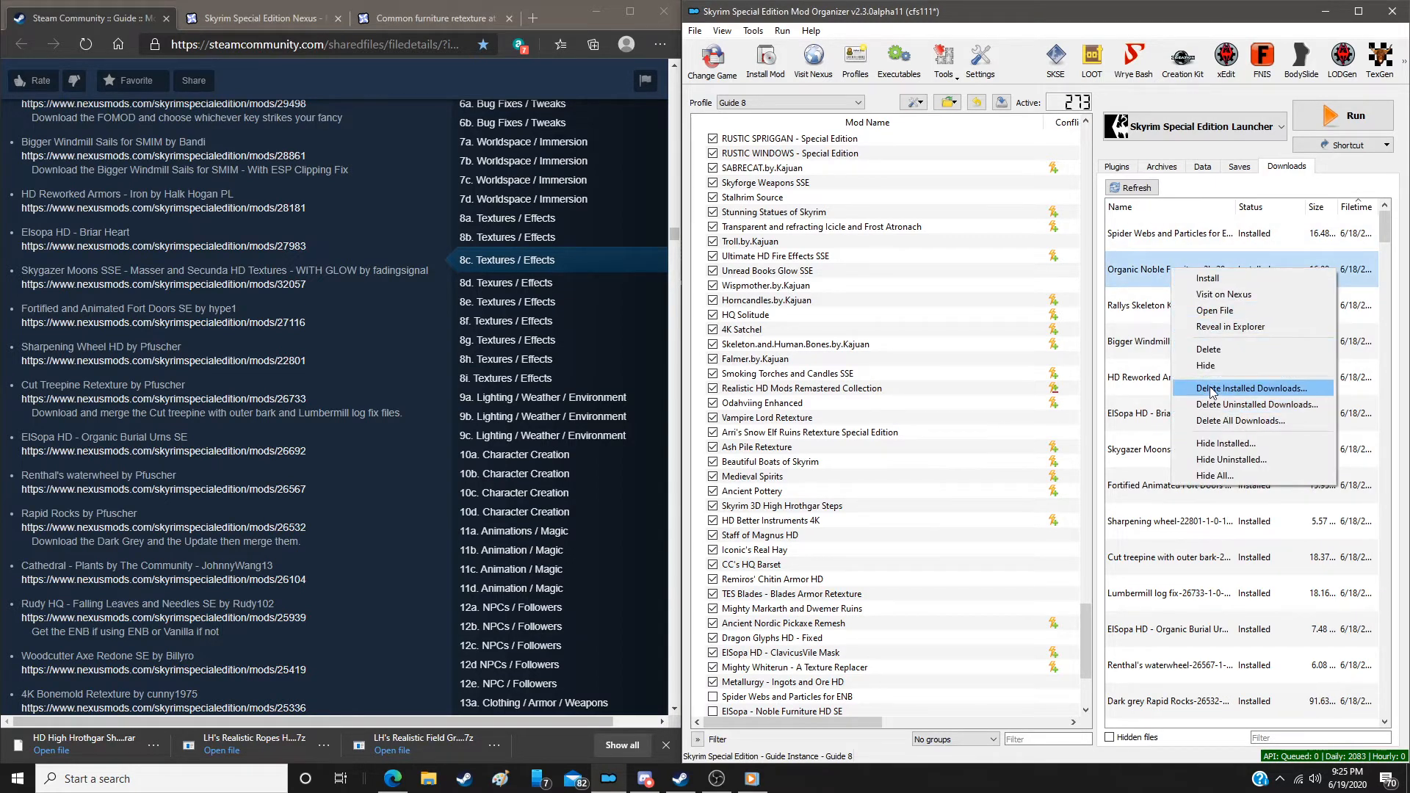
pyautogui.click(1212, 389)
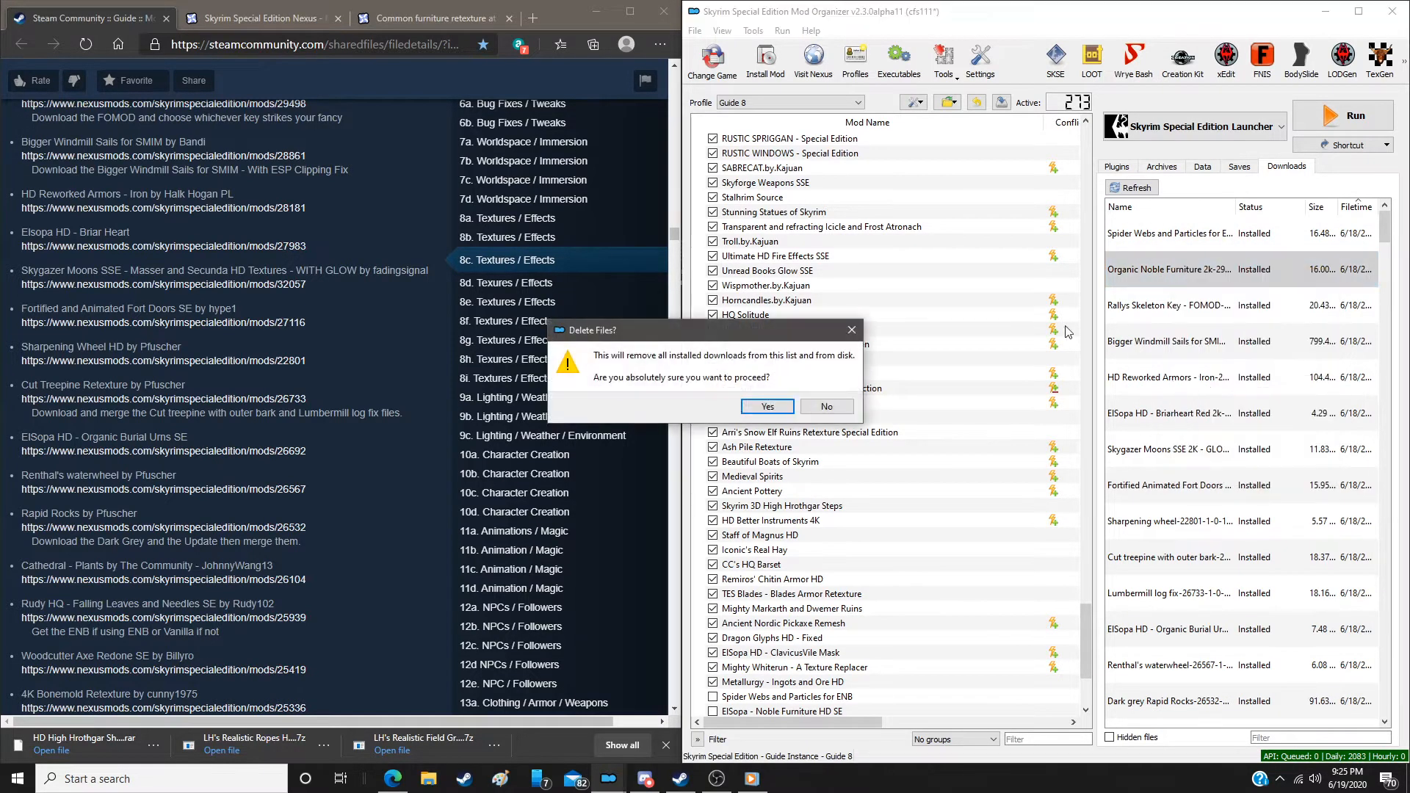
pyautogui.click(757, 409)
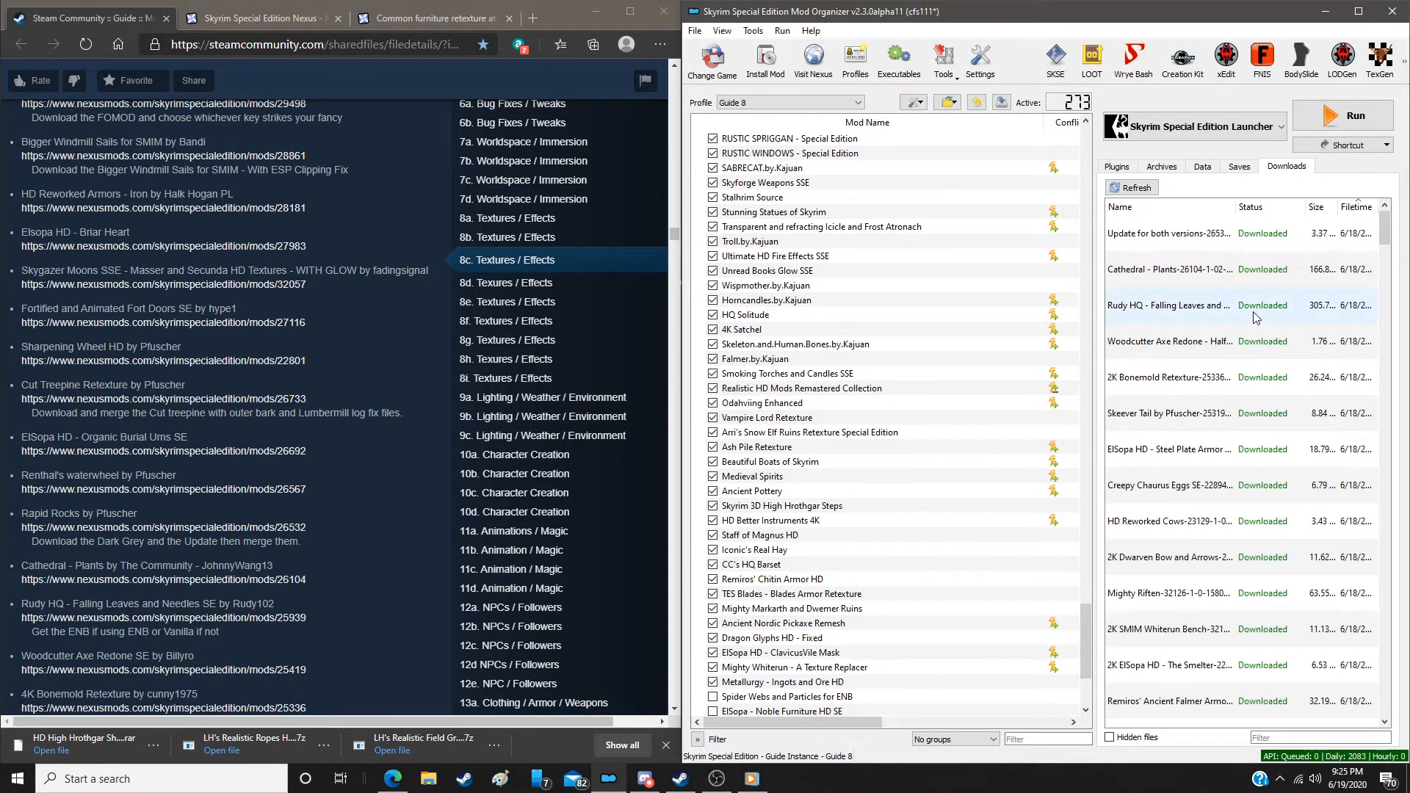
# Manually install the "Update for both versions" download under the name Rapid Rocks and merge its meshes into the existing Rapid Rocks mod
pyautogui.doubleClick(1197, 235)
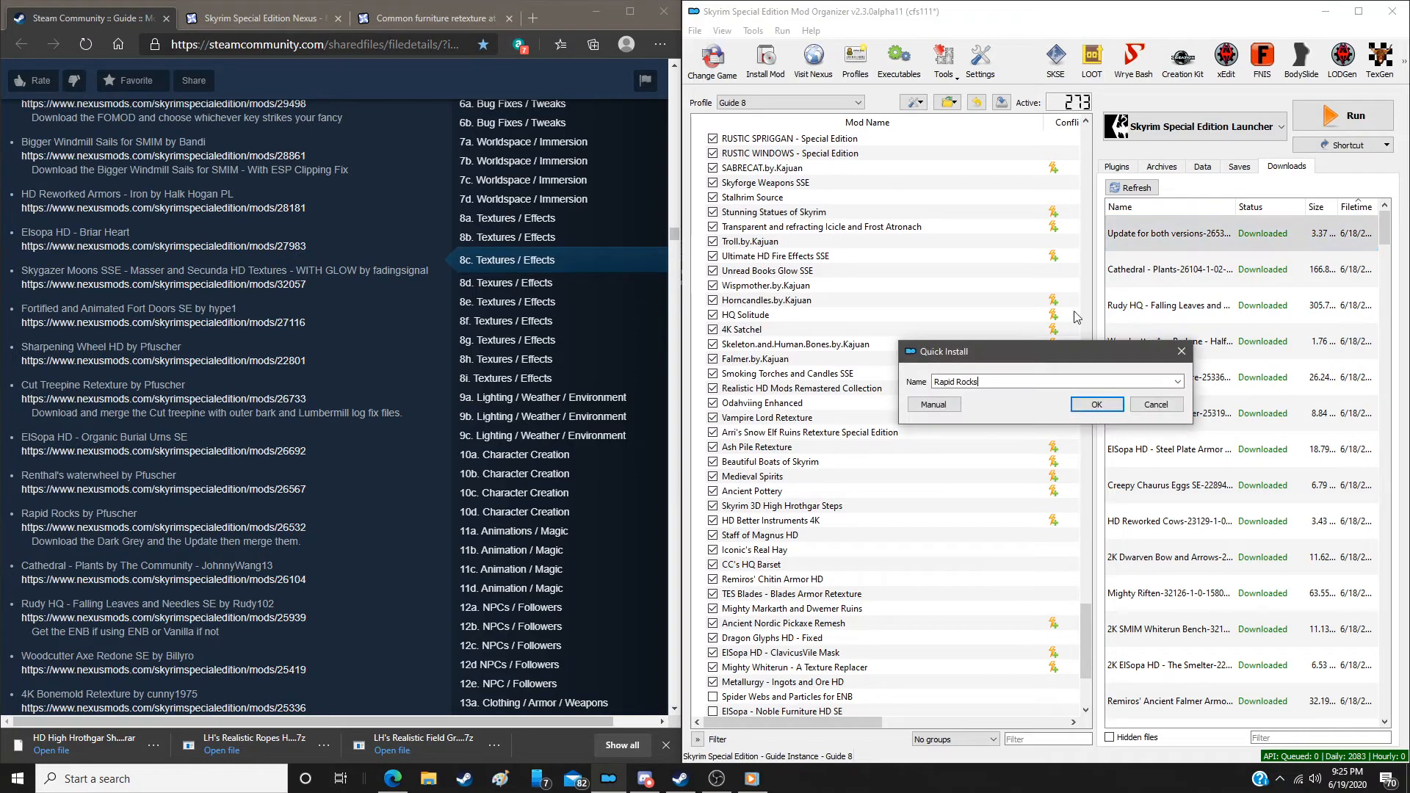
pyautogui.click(934, 405)
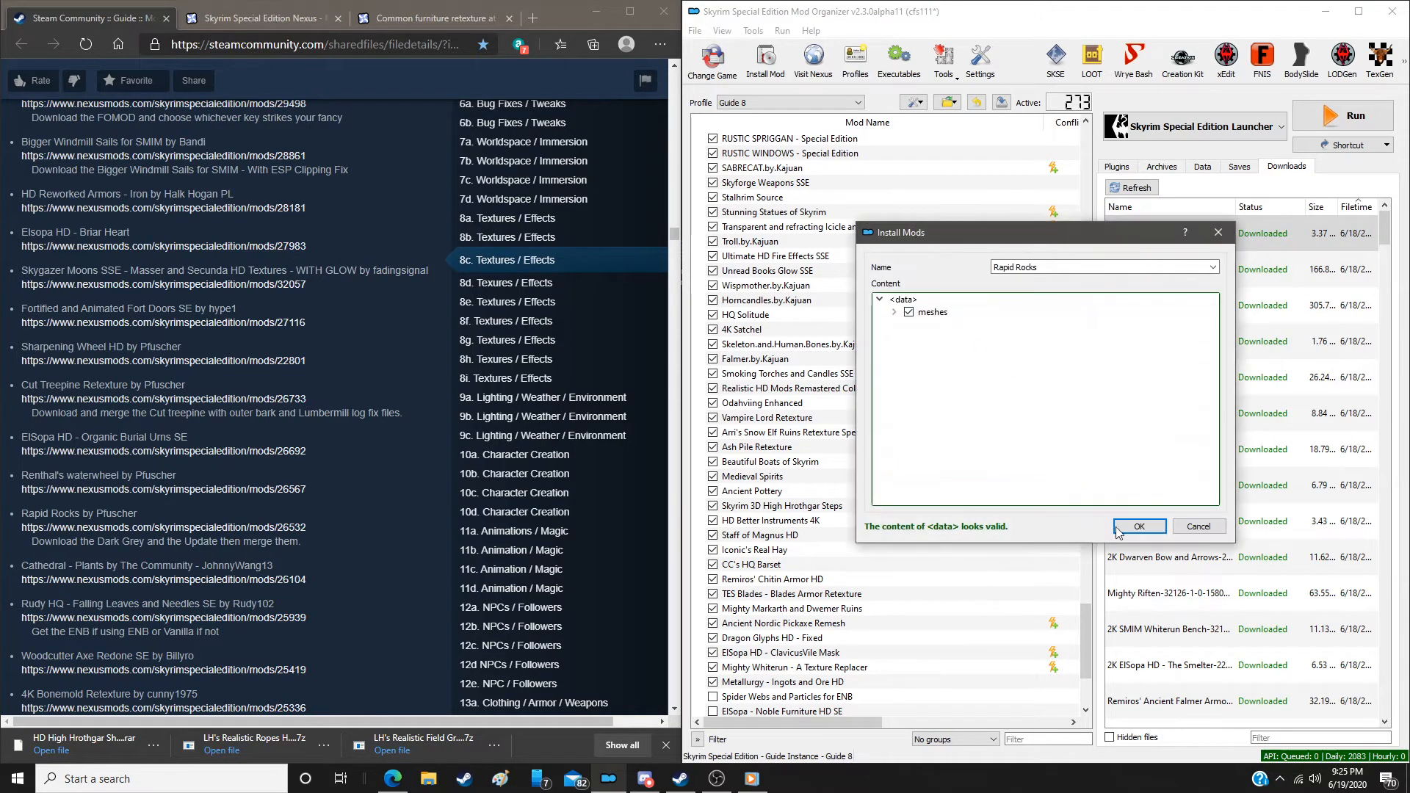
pyautogui.click(1140, 527)
pyautogui.click(987, 438)
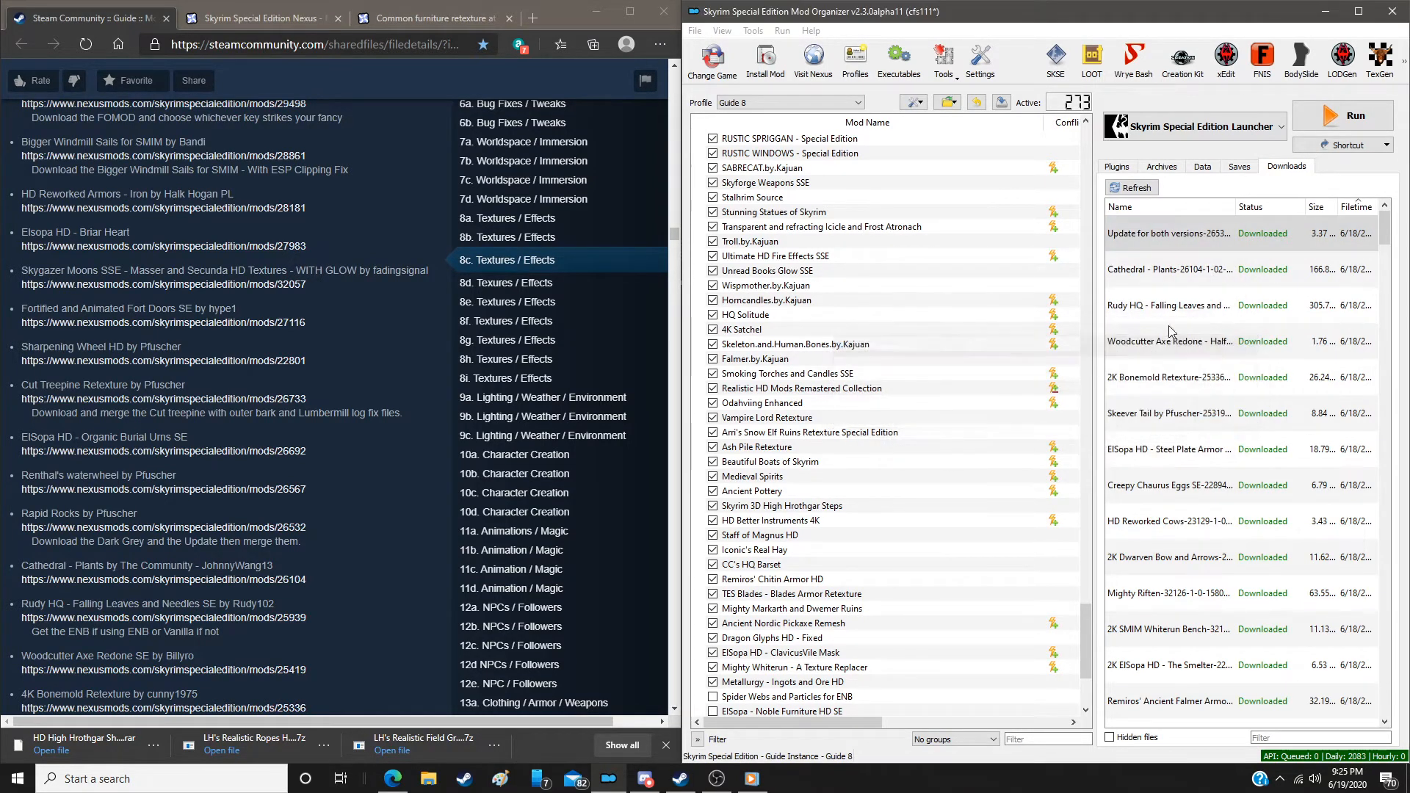
# Manually install Cathedral - Plants and Rudy HQ - Falling Leaves and Needles SE with their default contents
pyautogui.doubleClick(1185, 275)
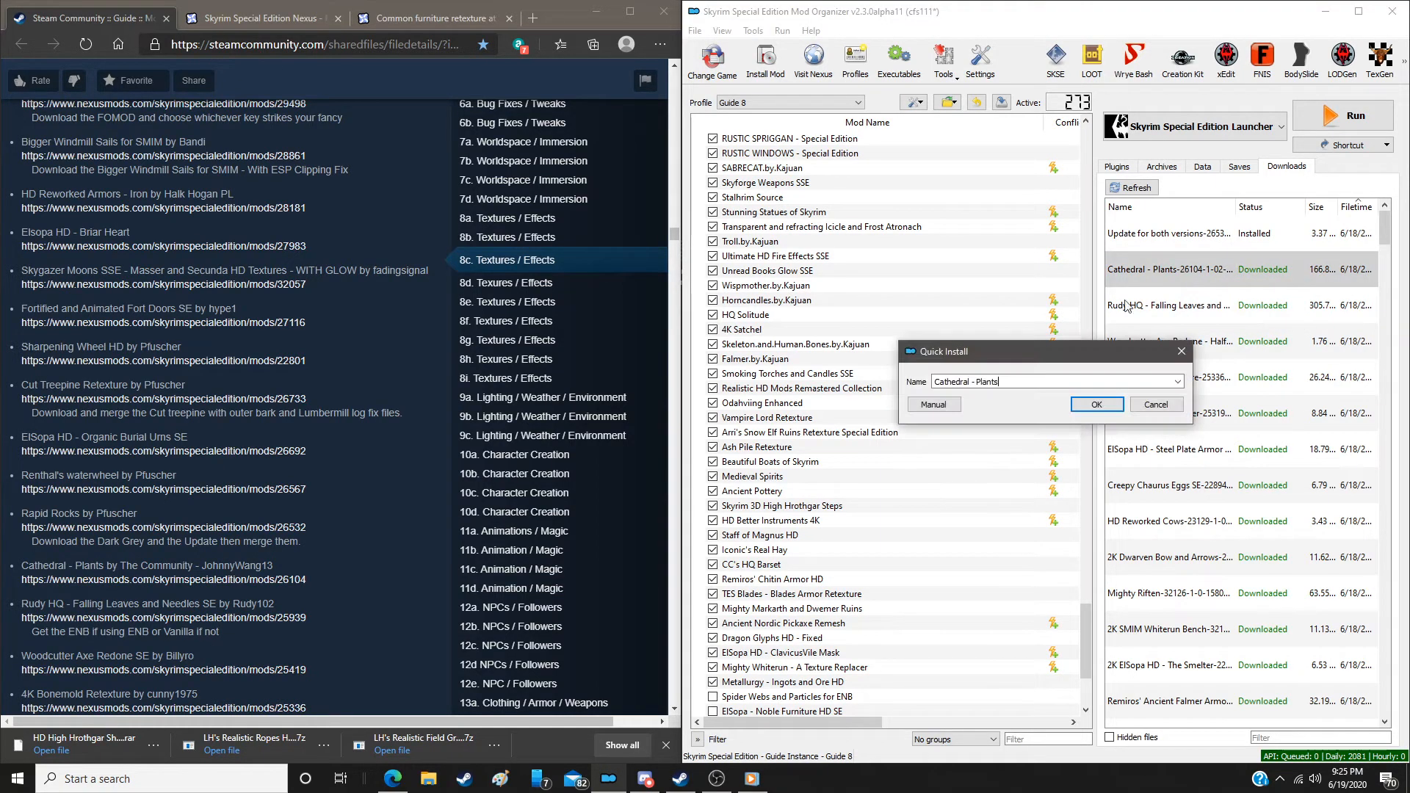
pyautogui.click(933, 408)
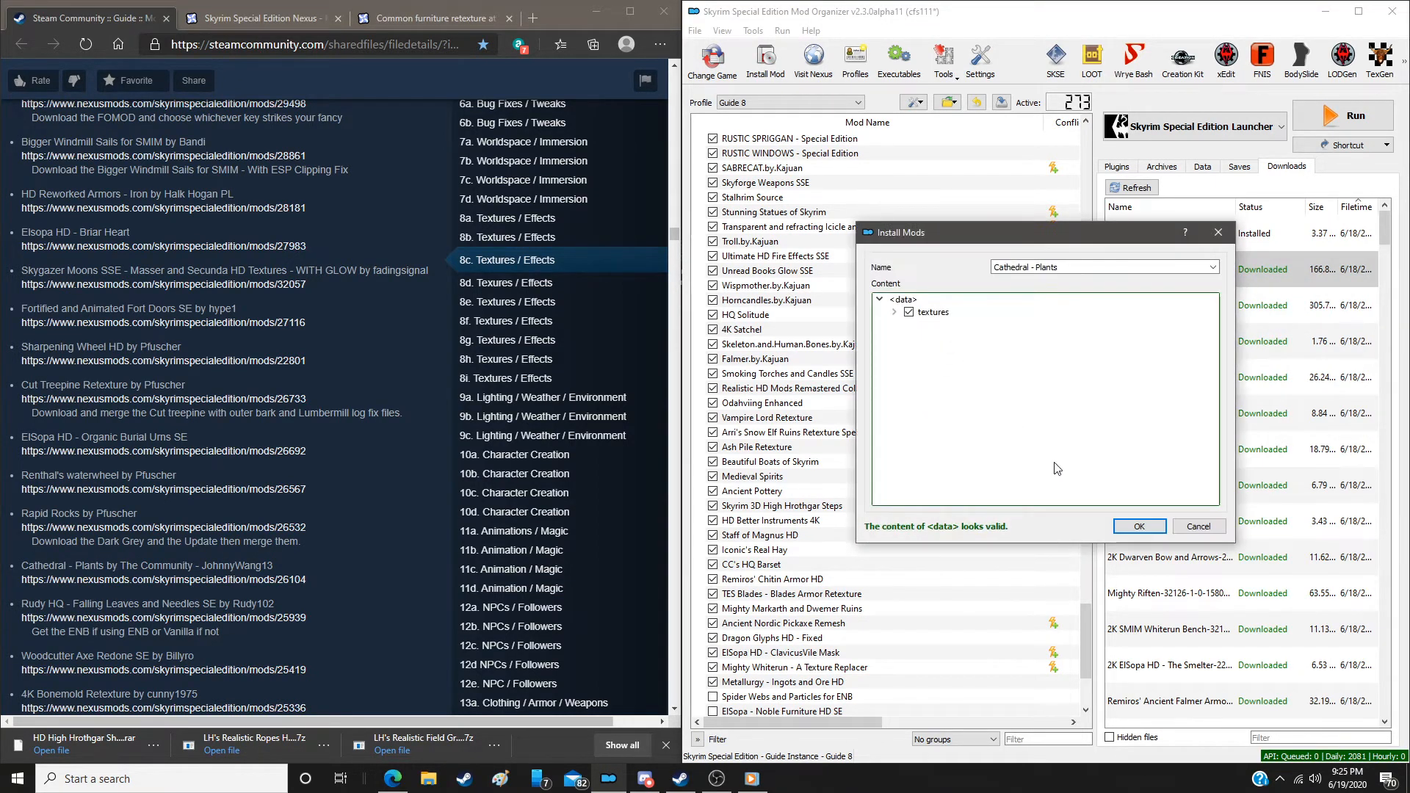
pyautogui.click(1139, 526)
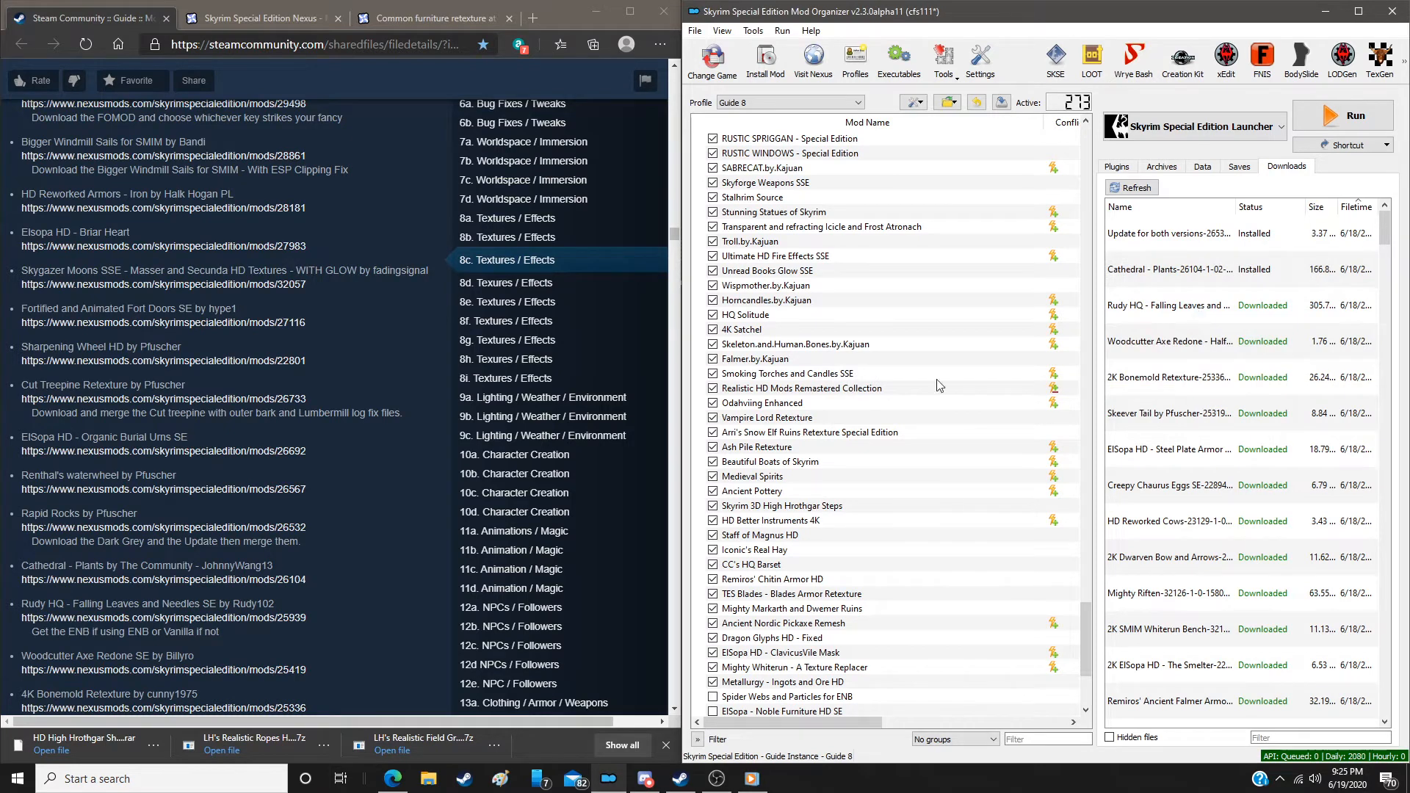
pyautogui.scroll(-5, 368, 501)
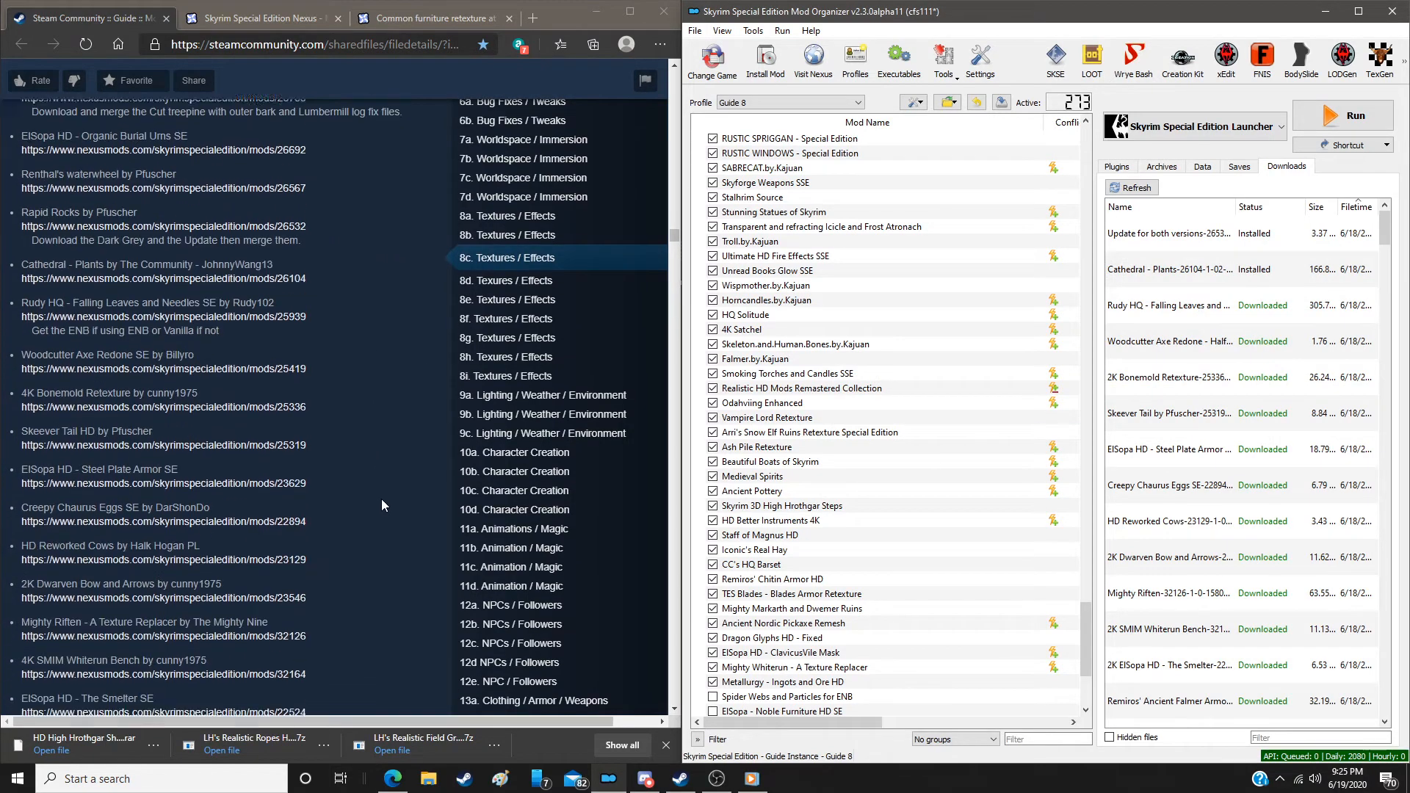
pyautogui.scroll(-1, 382, 499)
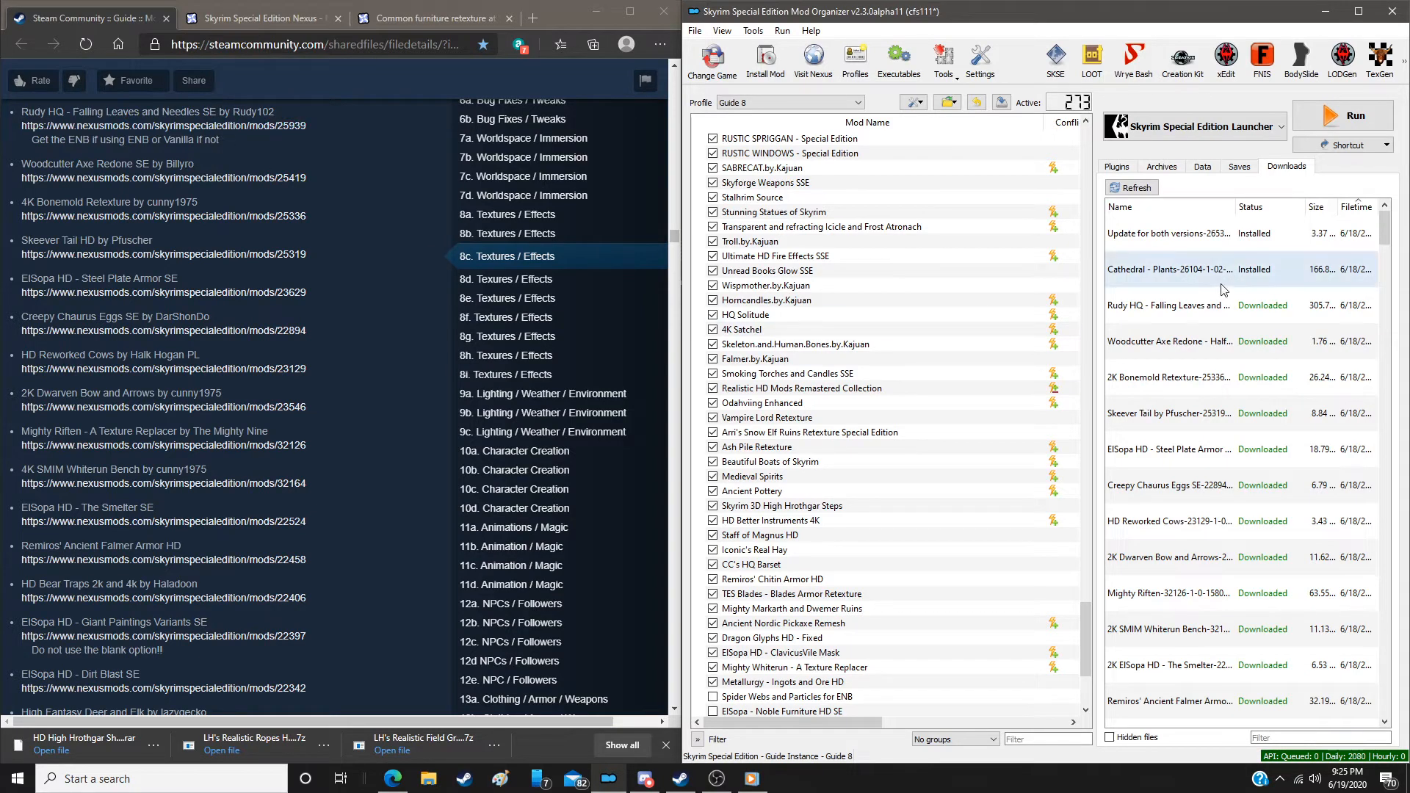
pyautogui.doubleClick(1199, 312)
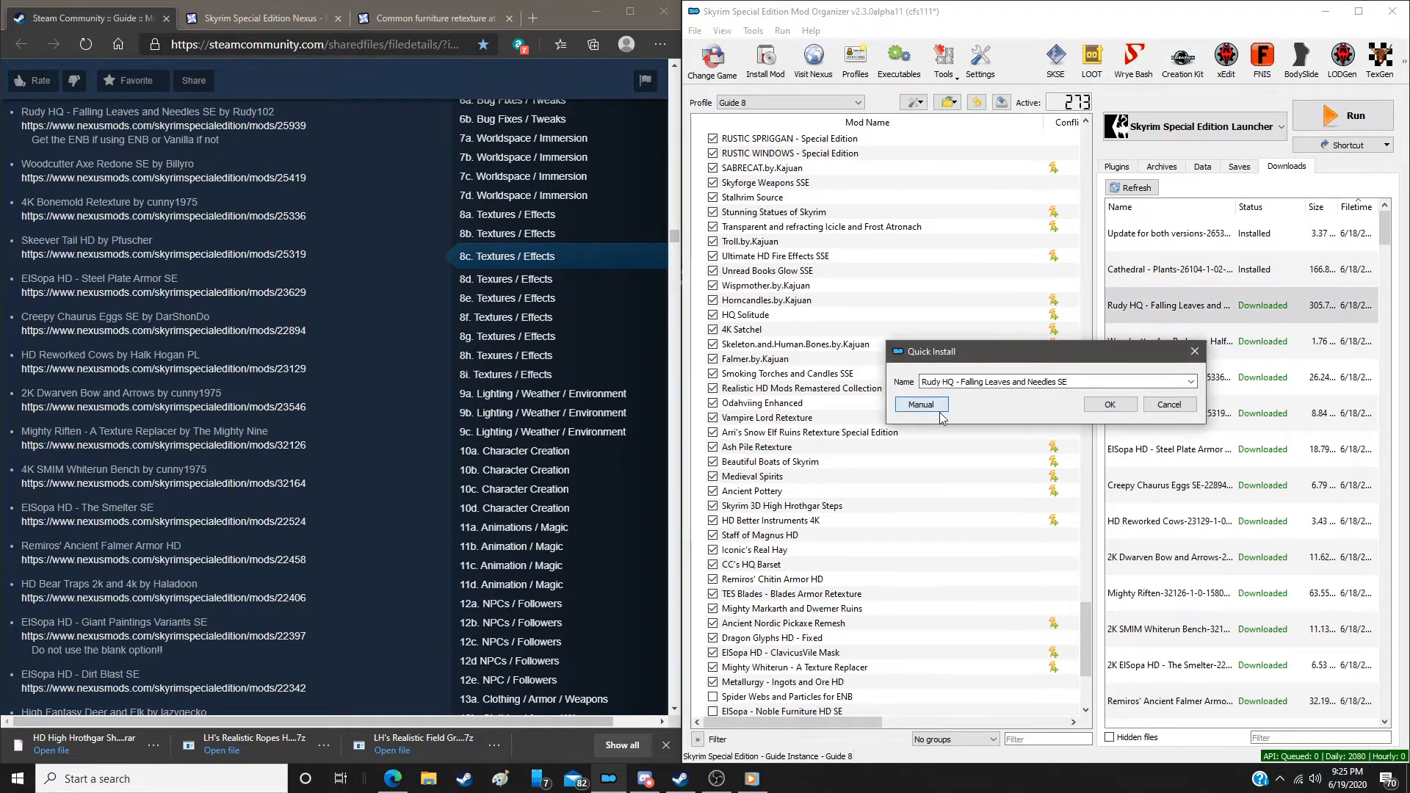
pyautogui.click(922, 405)
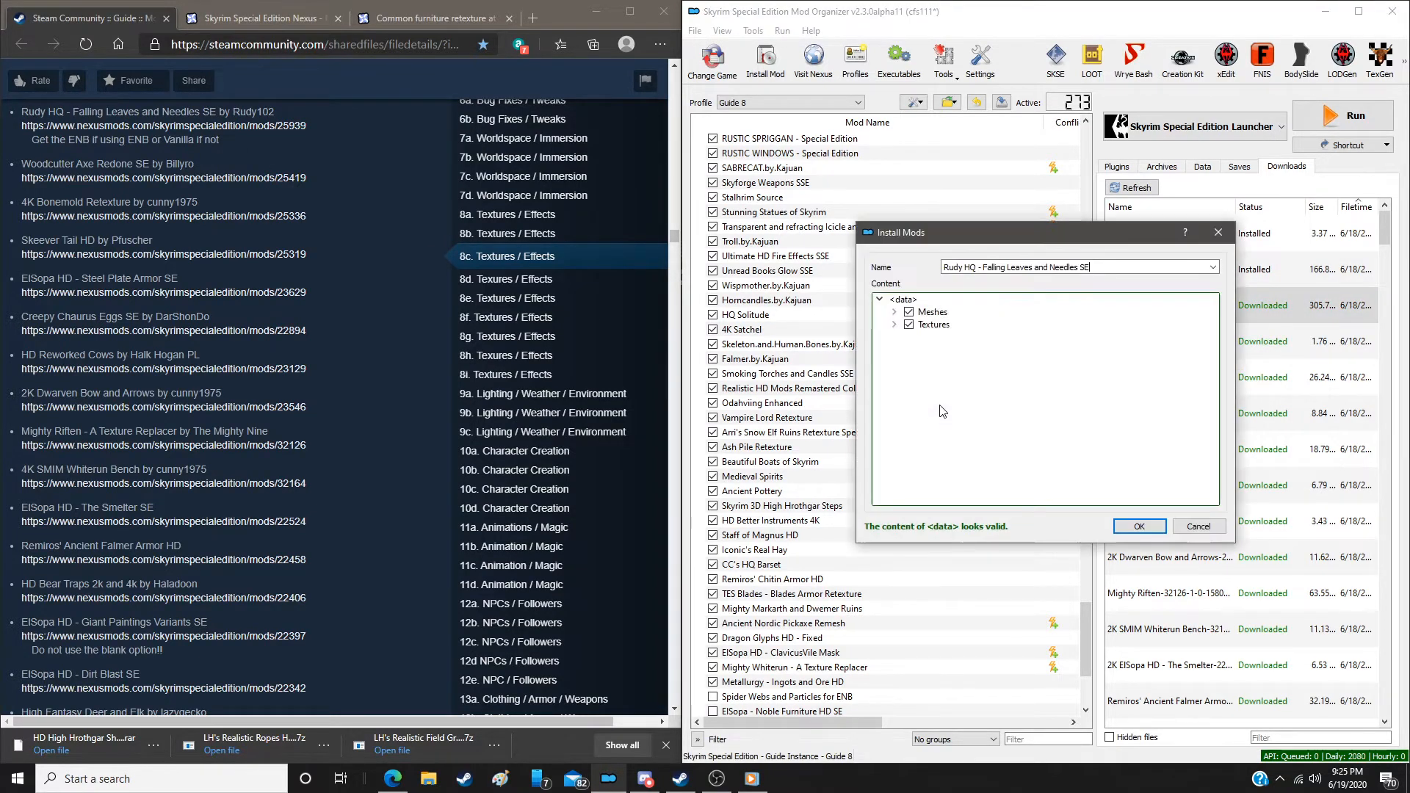
pyautogui.click(1143, 527)
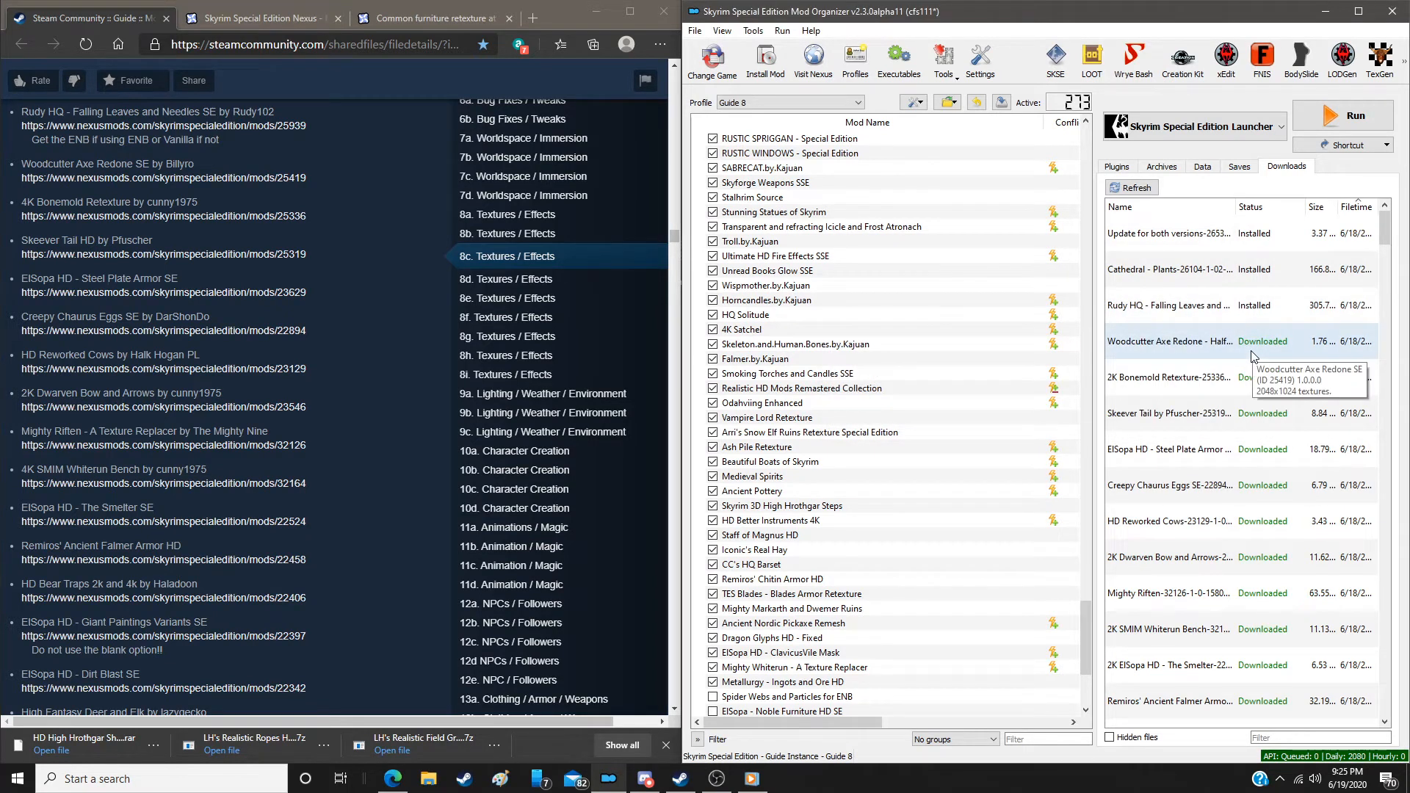
# Manually install Woodcutter Axe Redone SE and the 2K download of 4K Bonemold Retexture with their default contents
pyautogui.doubleClick(1253, 342)
pyautogui.click(922, 409)
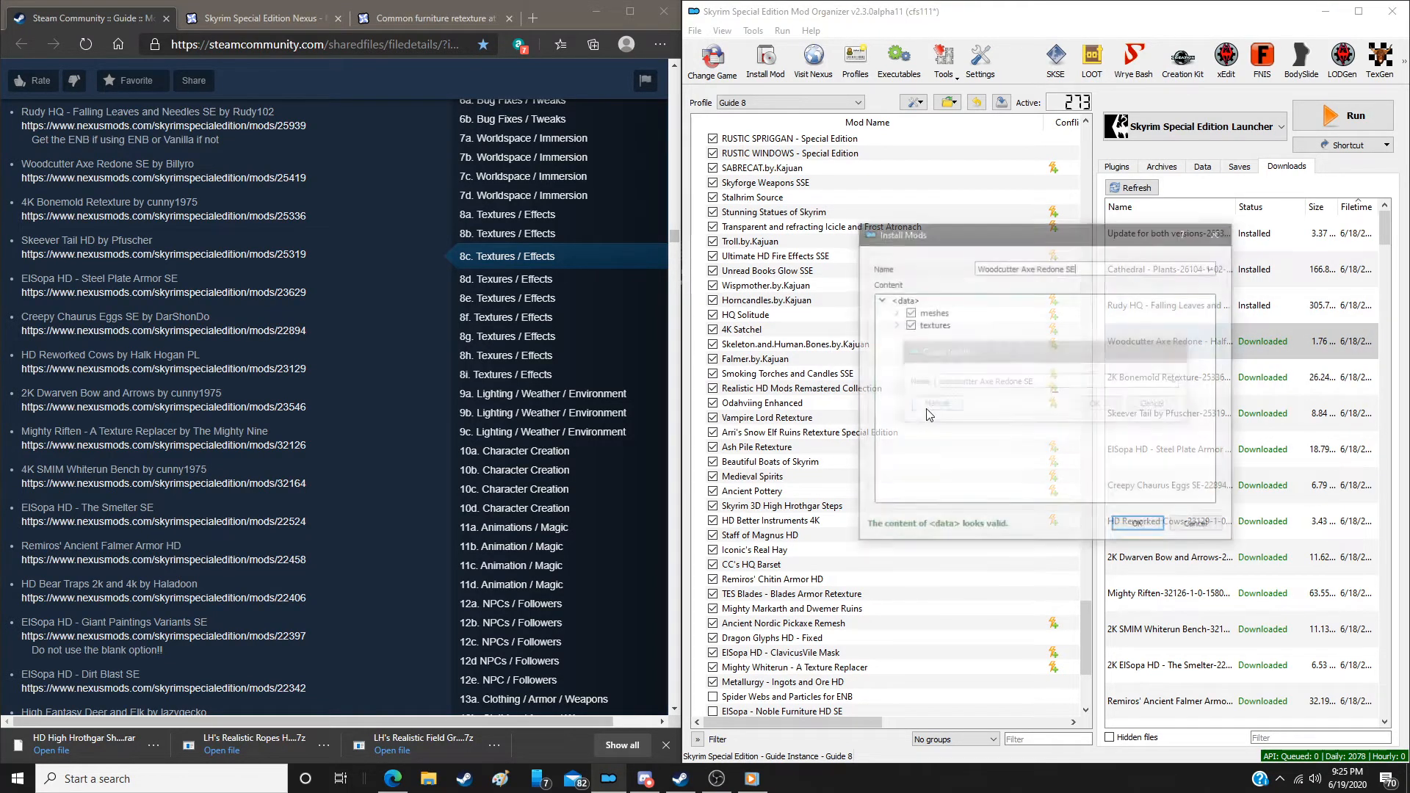
pyautogui.click(1139, 527)
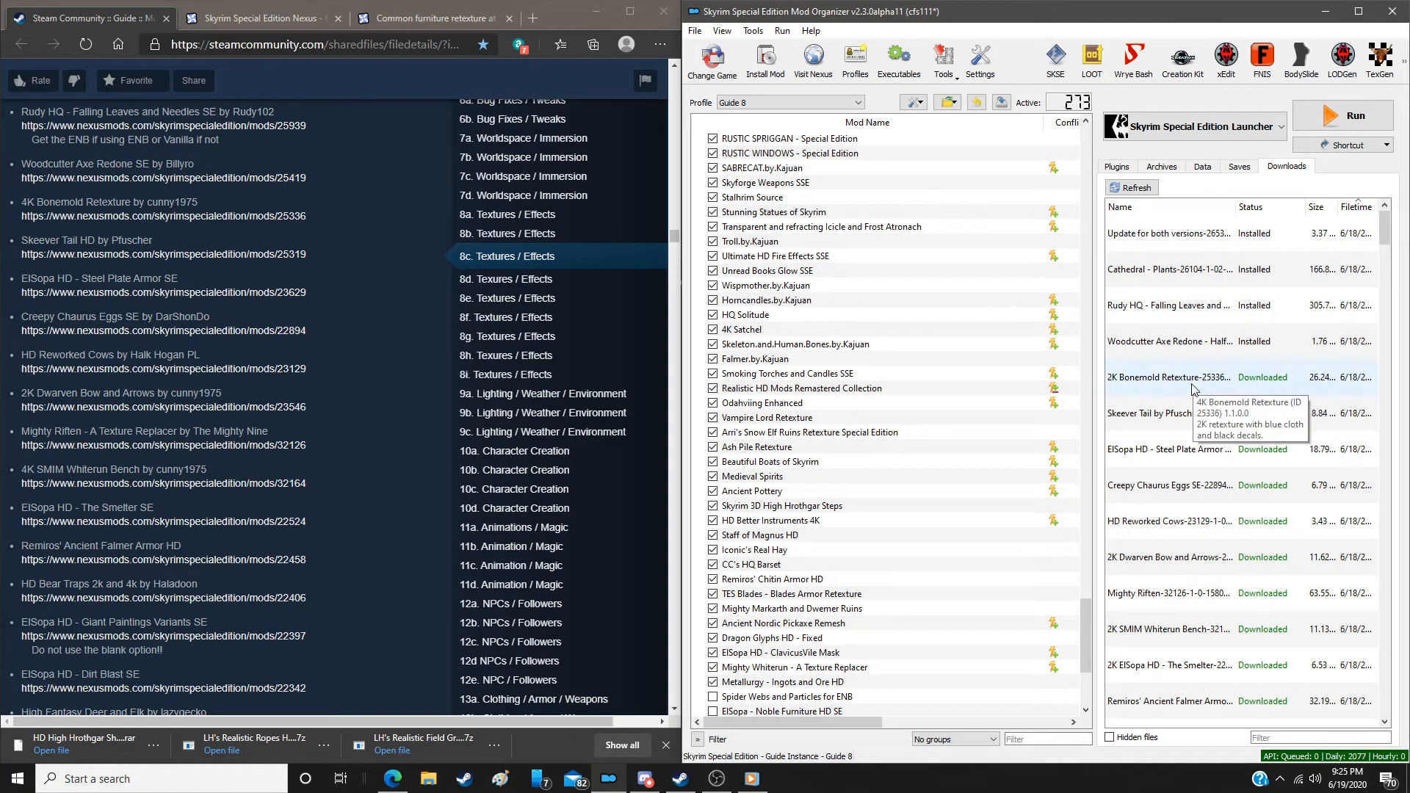
pyautogui.doubleClick(1195, 389)
pyautogui.click(927, 407)
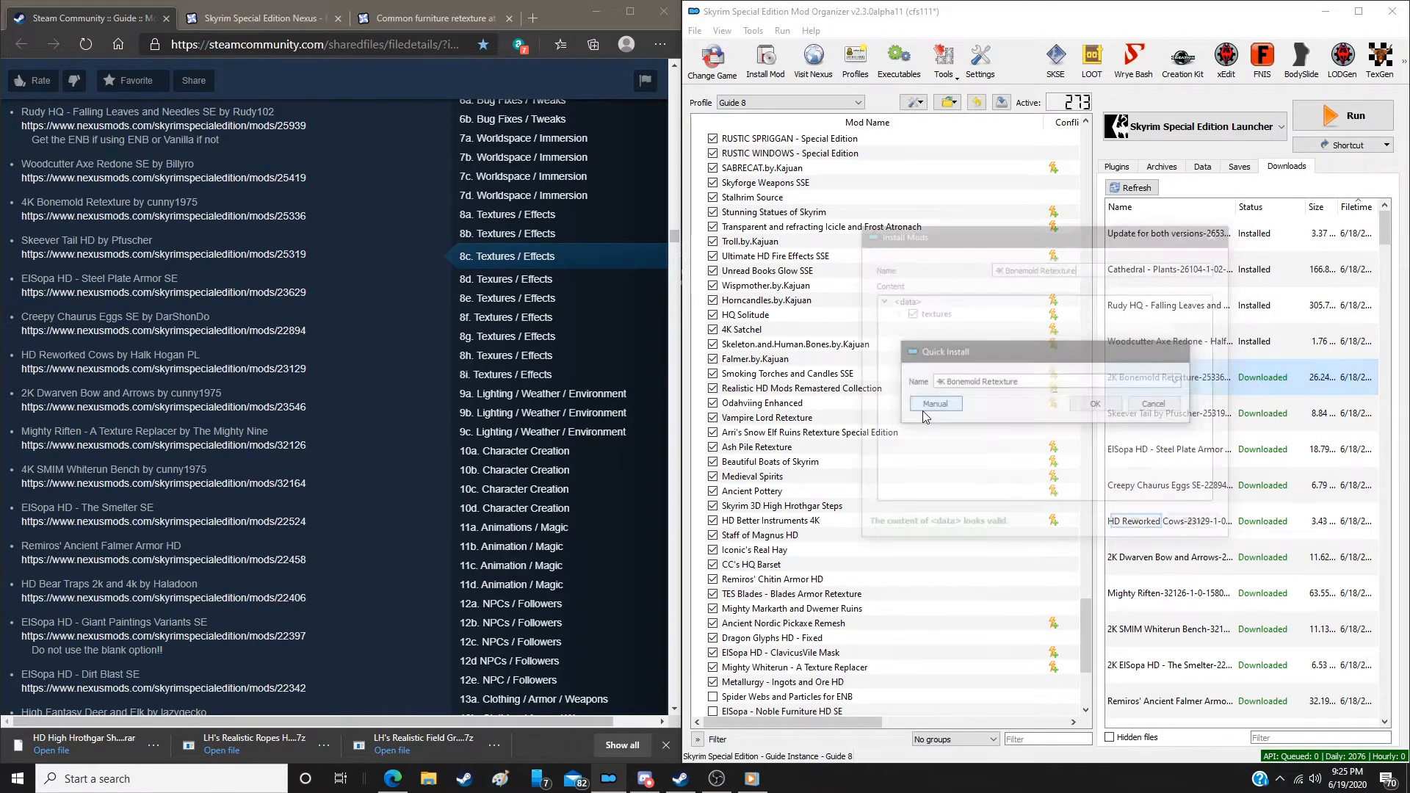
pyautogui.click(1150, 523)
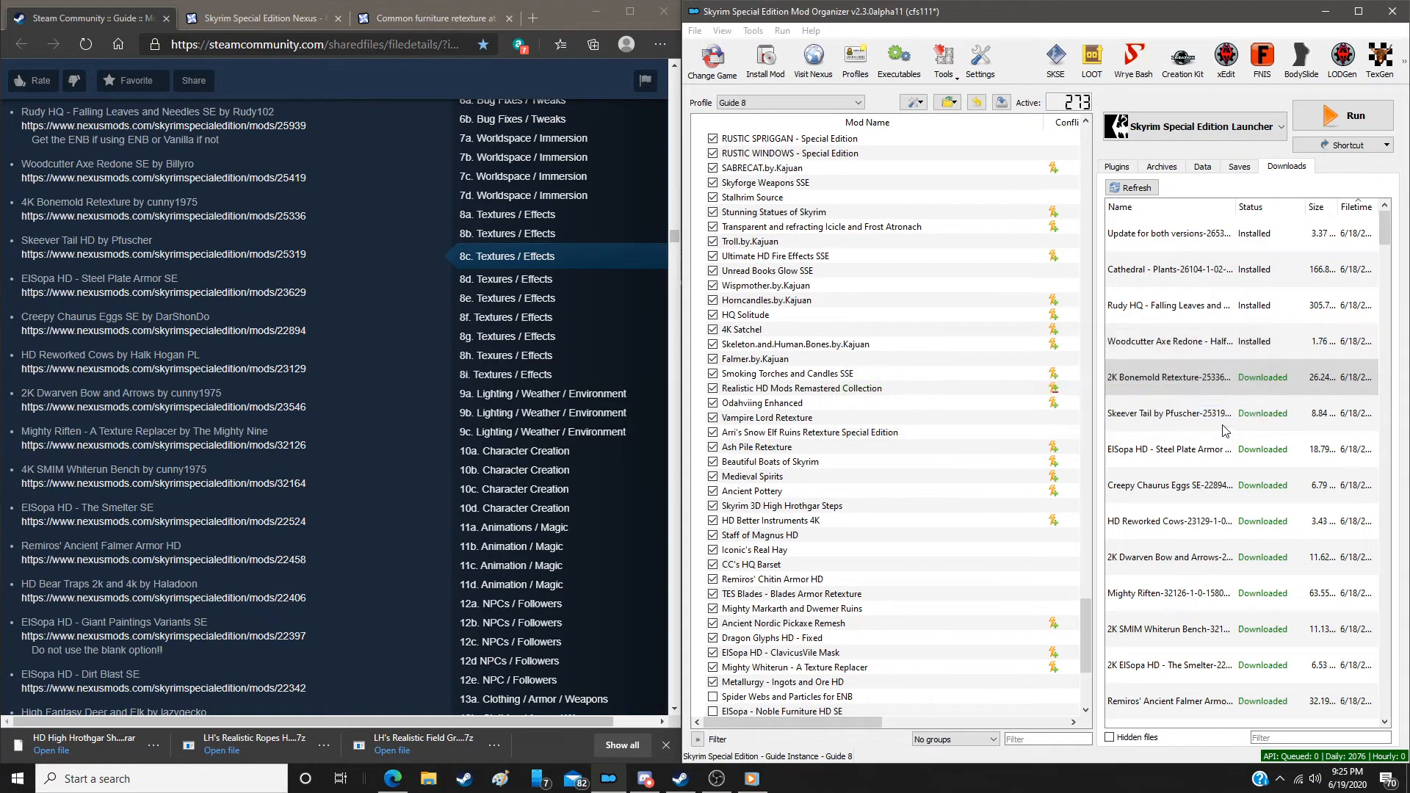
# Manually install Skeever Tail HD and ElSopa HD - Steel Plate Armor SE with their default contents
pyautogui.doubleClick(1217, 423)
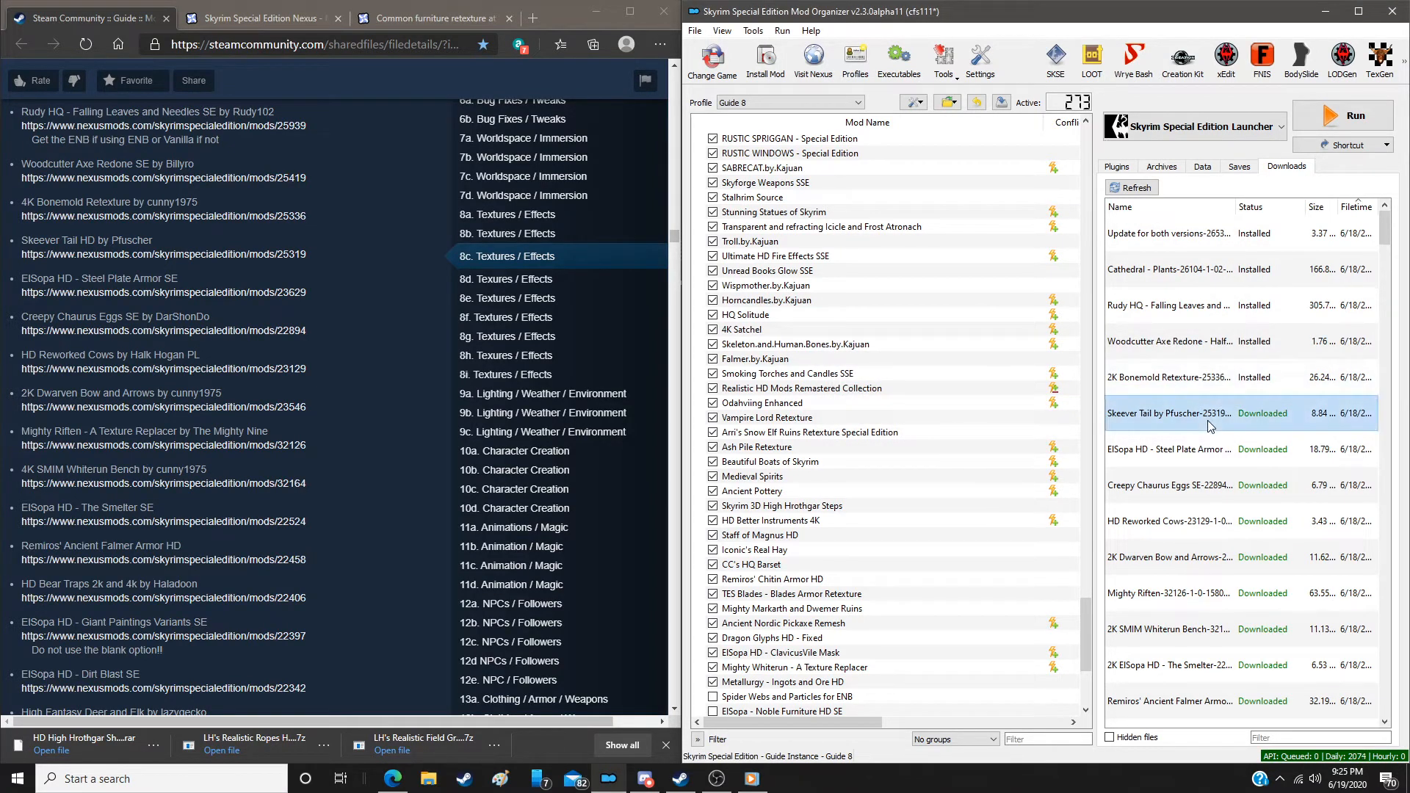
pyautogui.click(934, 405)
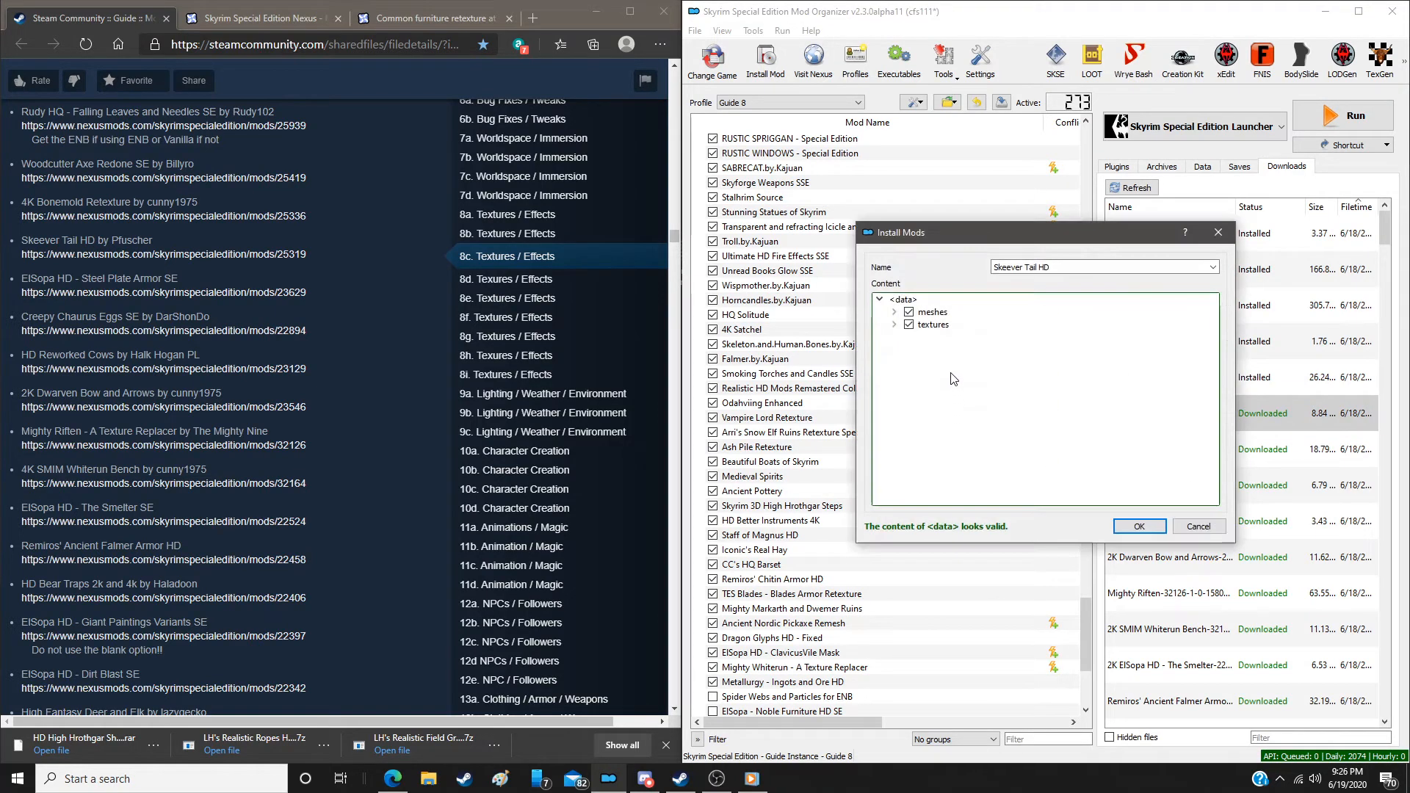
pyautogui.click(1138, 526)
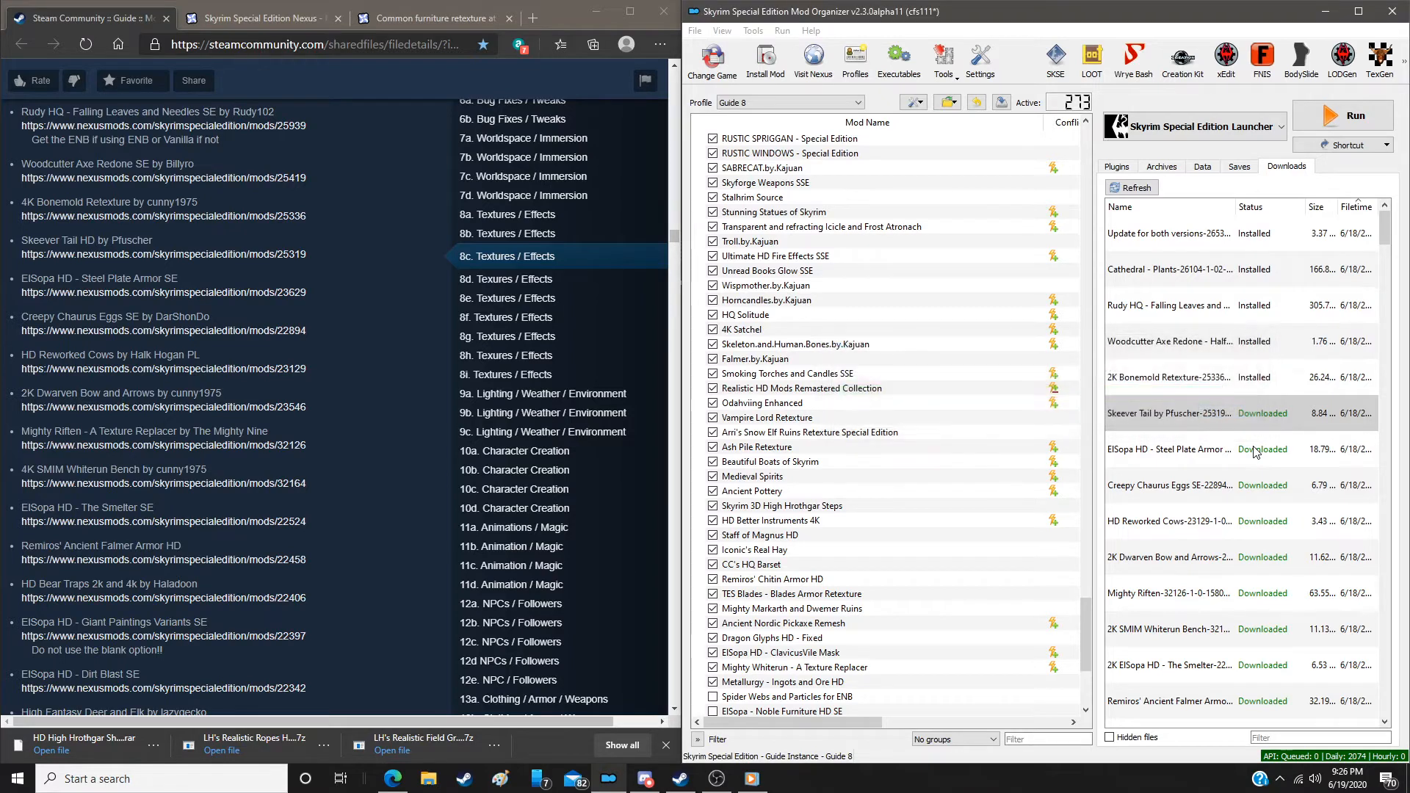
pyautogui.doubleClick(1256, 450)
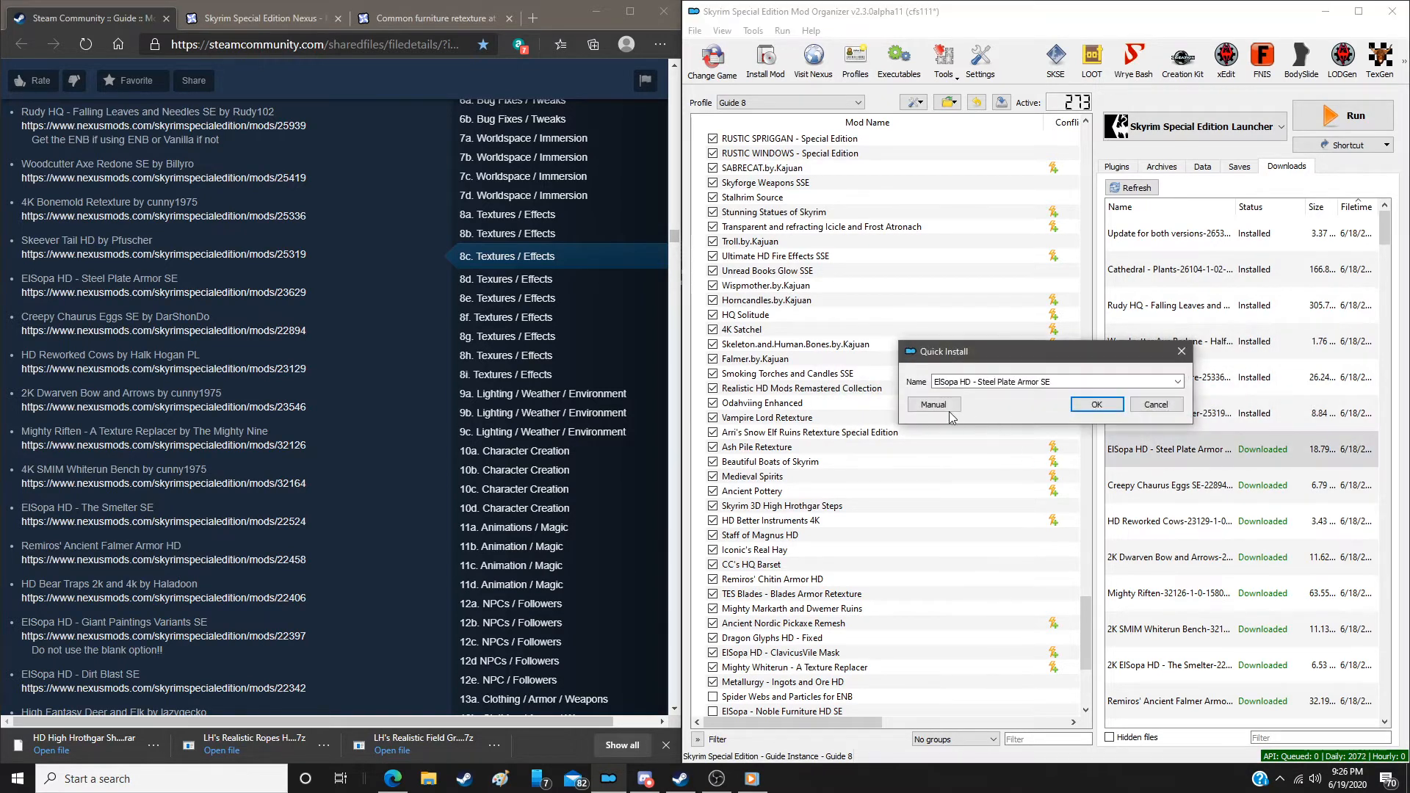
pyautogui.click(947, 408)
pyautogui.click(1138, 527)
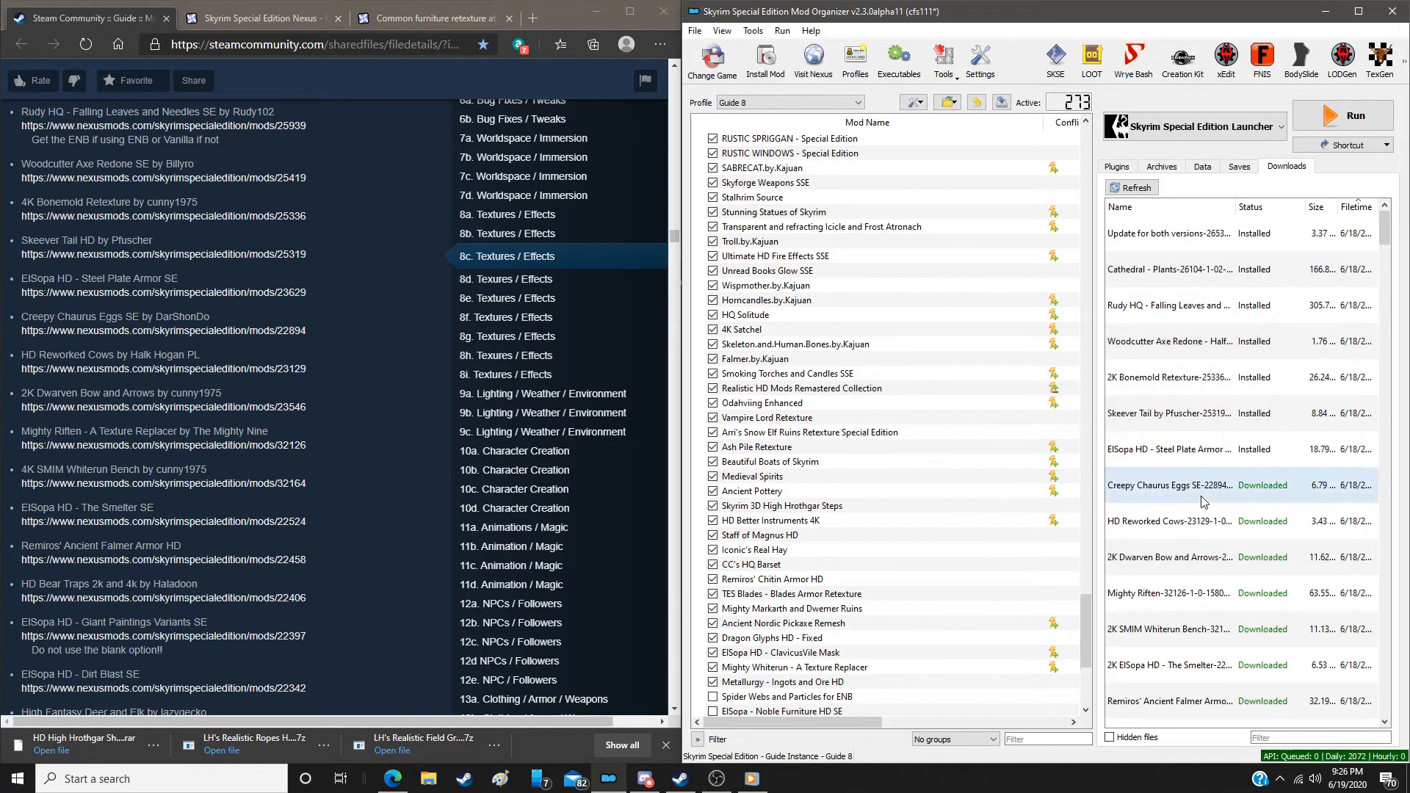
# Manually install Creepy Chaurus Eggs SE and HD Reworked Cows with their default textures
pyautogui.doubleClick(1205, 502)
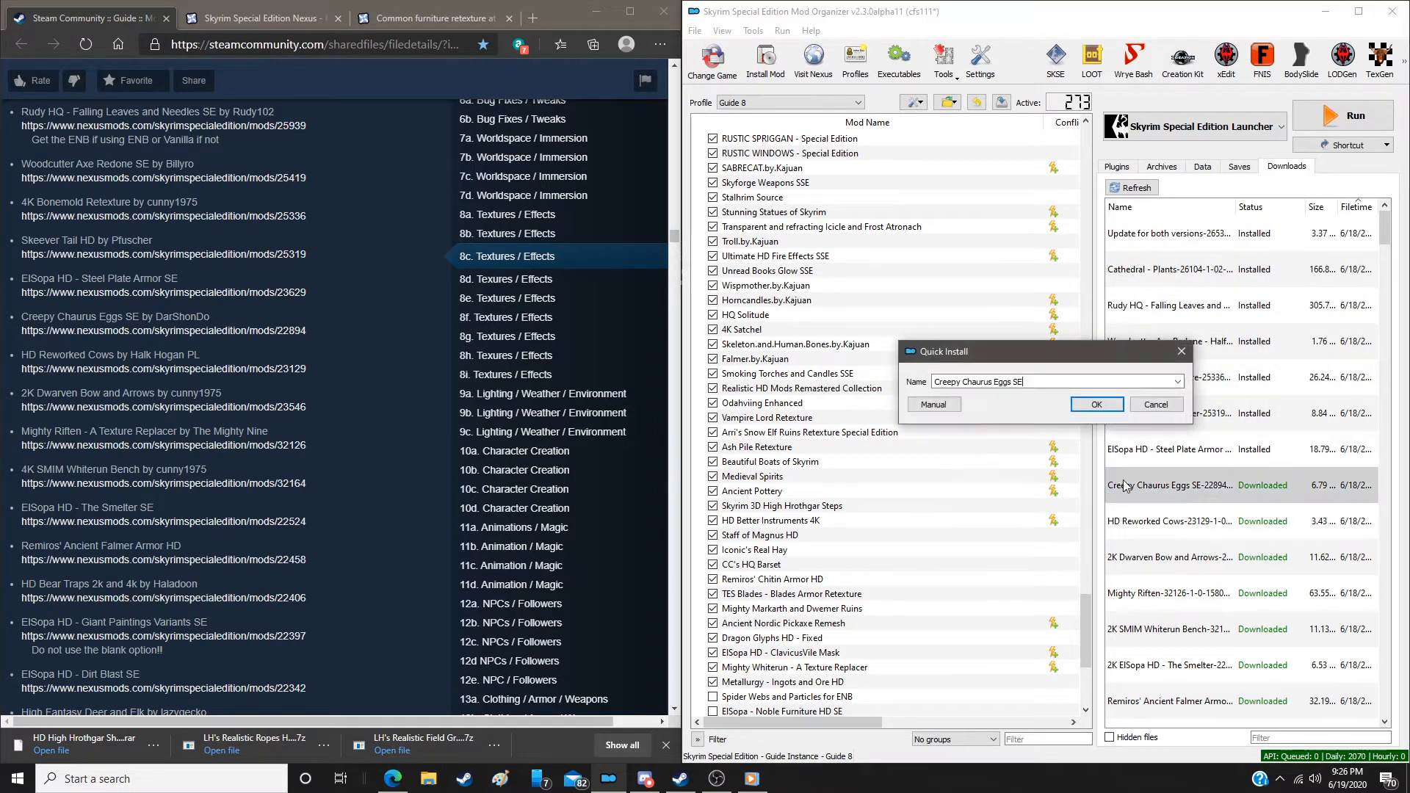
pyautogui.click(933, 404)
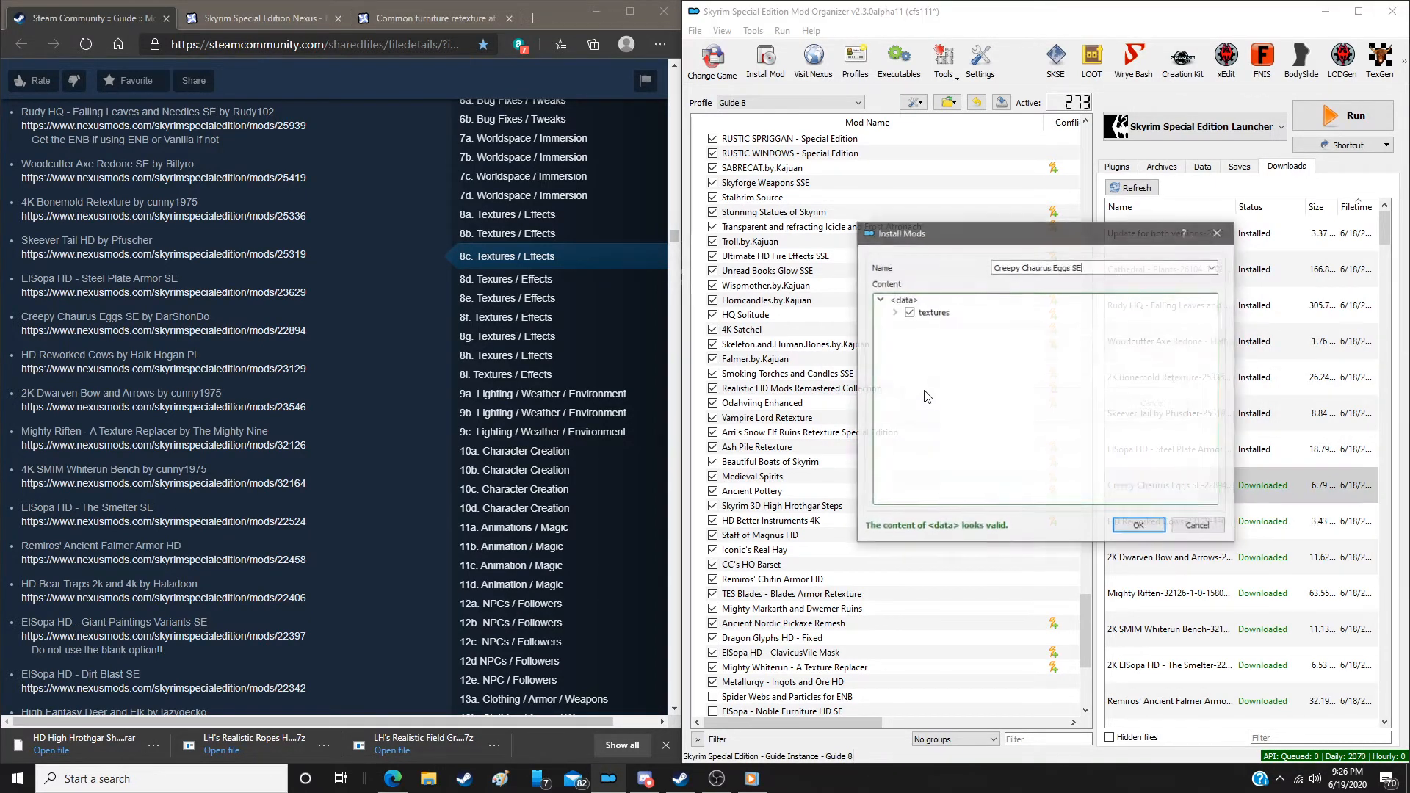
pyautogui.click(1163, 525)
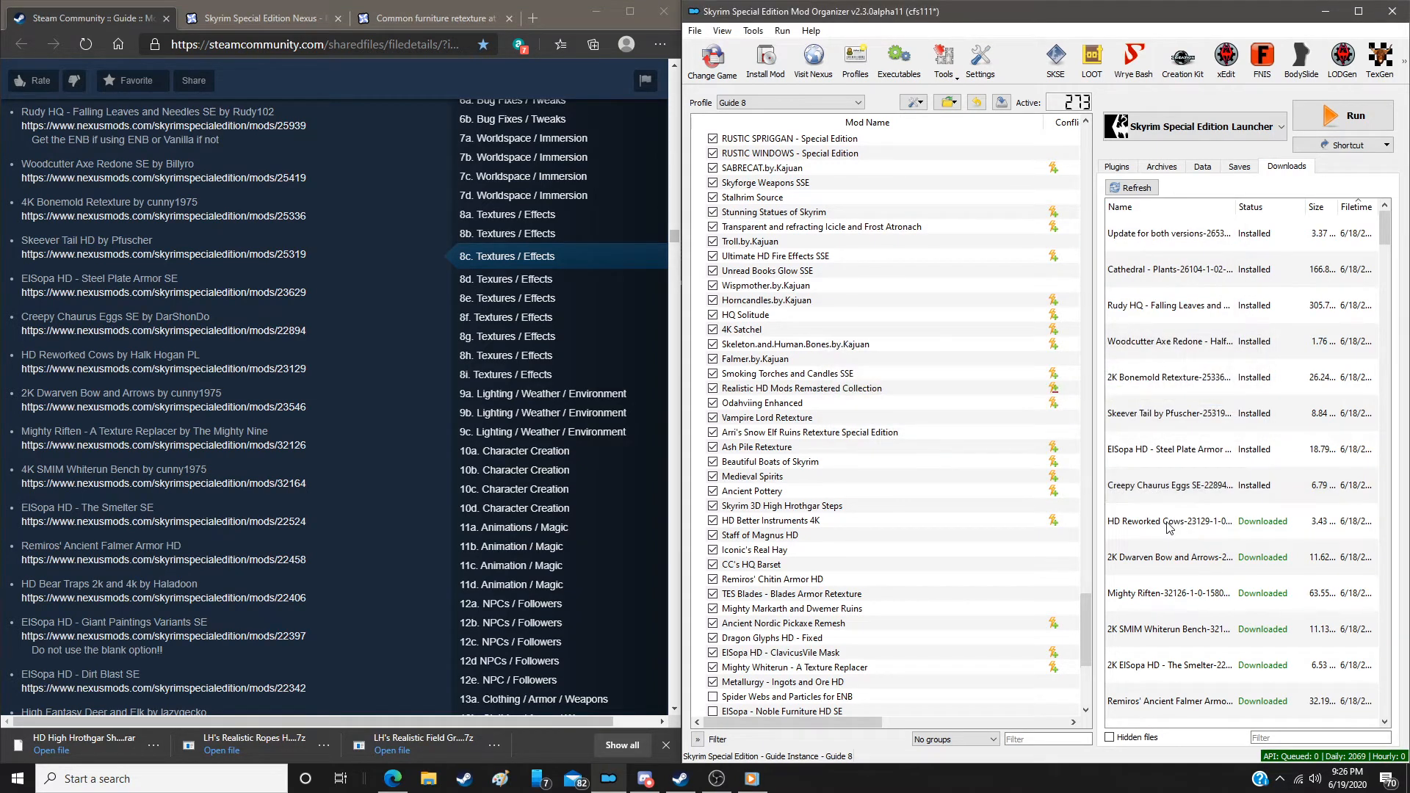
pyautogui.doubleClick(1169, 523)
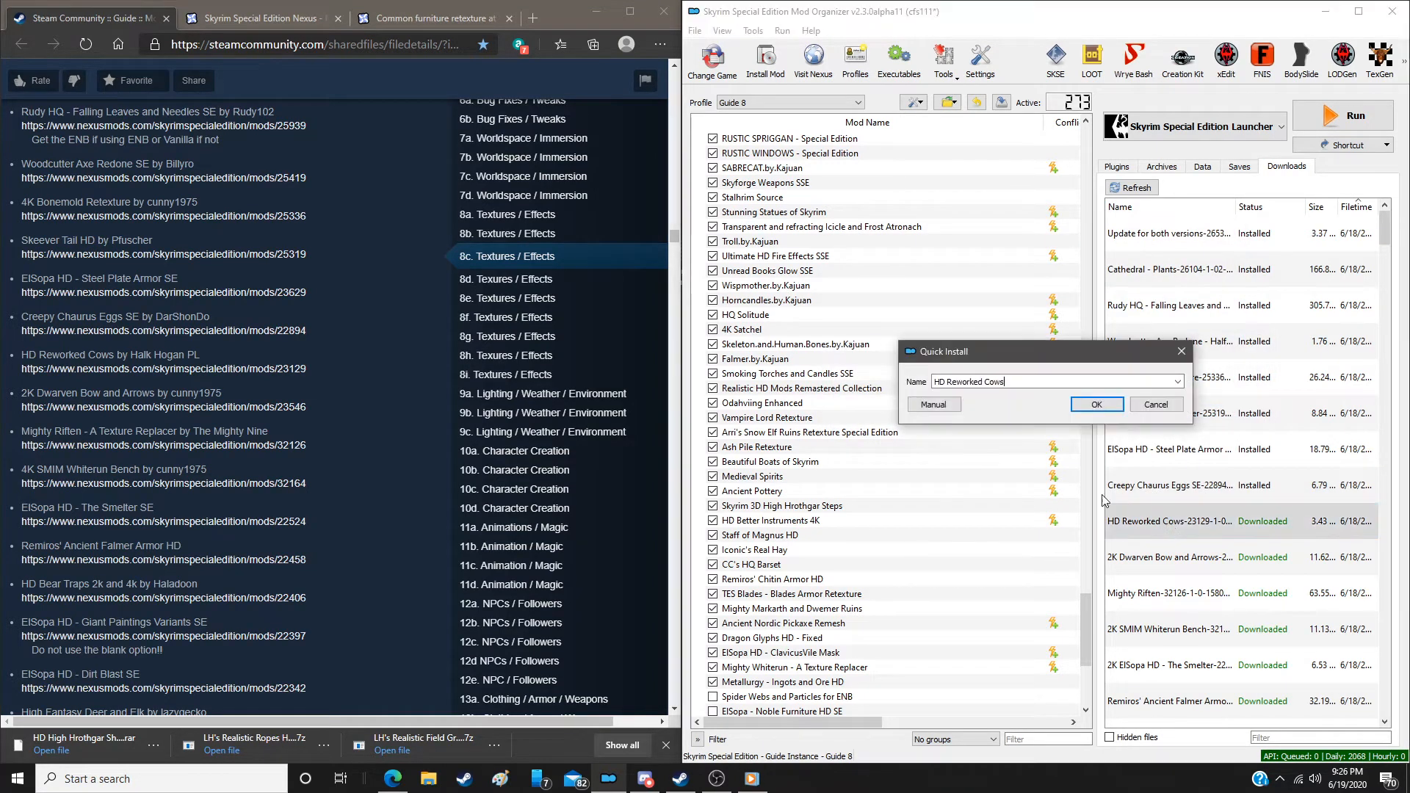
pyautogui.click(932, 409)
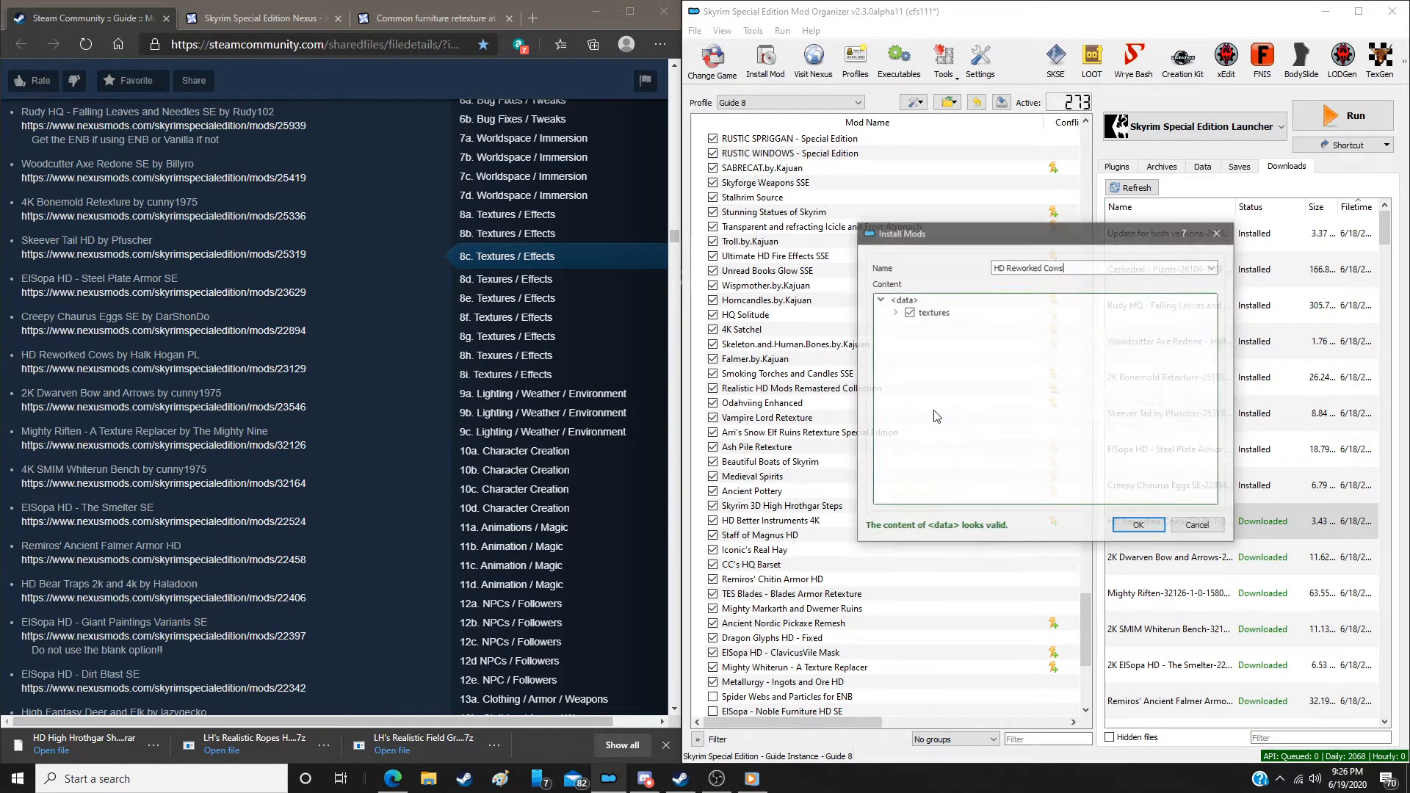
pyautogui.click(1155, 528)
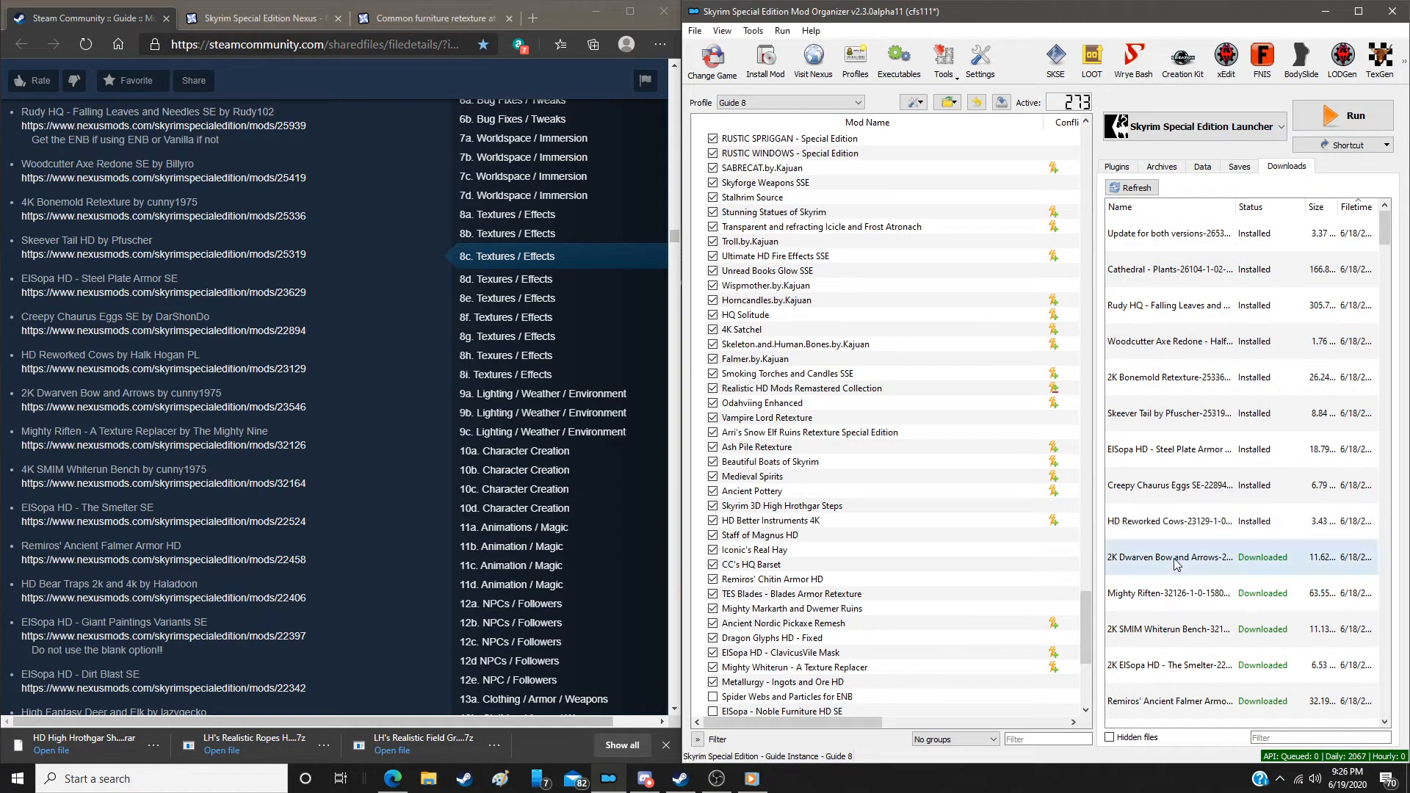
# Manually install 2K Dwarven Bow and Arrows and Mighty Riften - A Texture Replacer with their default contents
pyautogui.doubleClick(1175, 564)
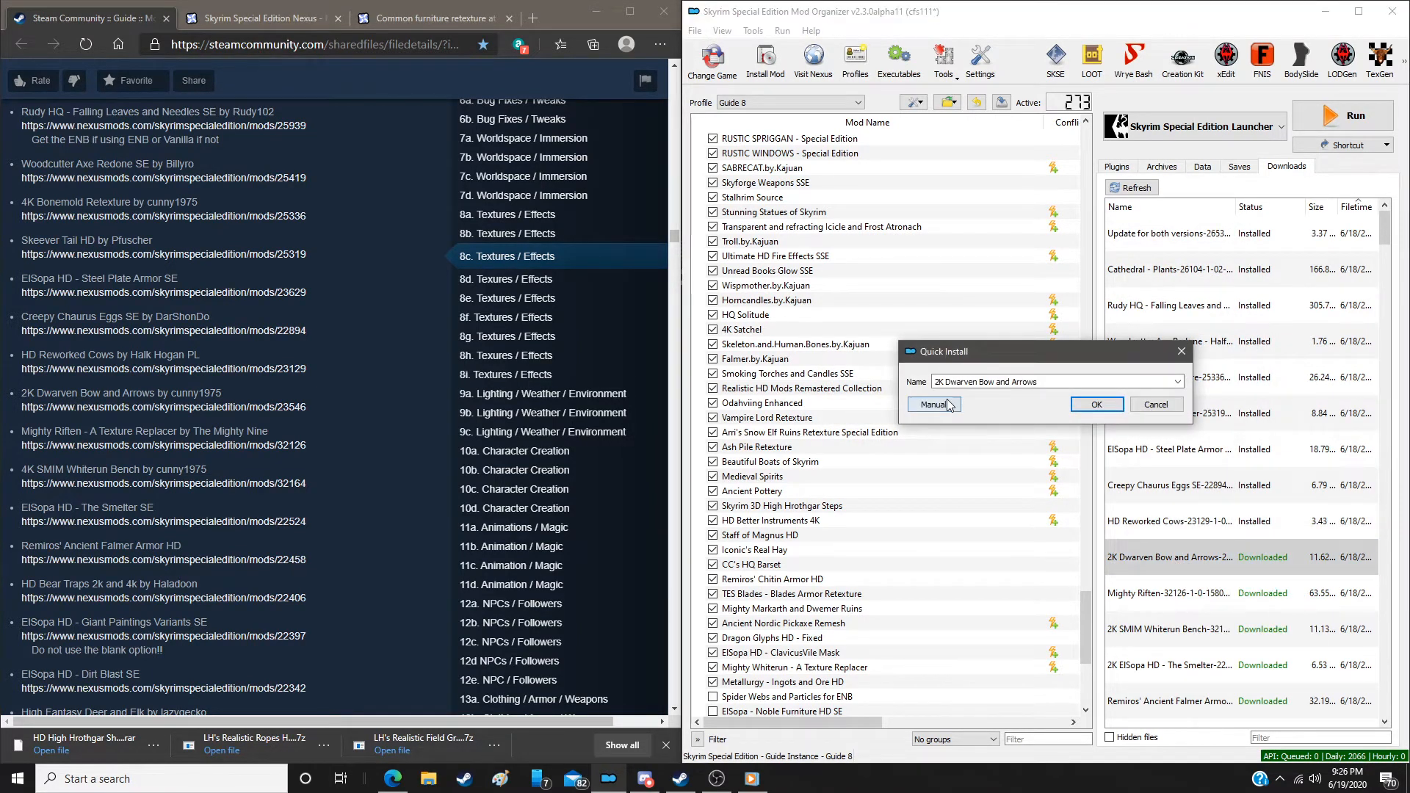
pyautogui.click(947, 405)
pyautogui.click(1094, 483)
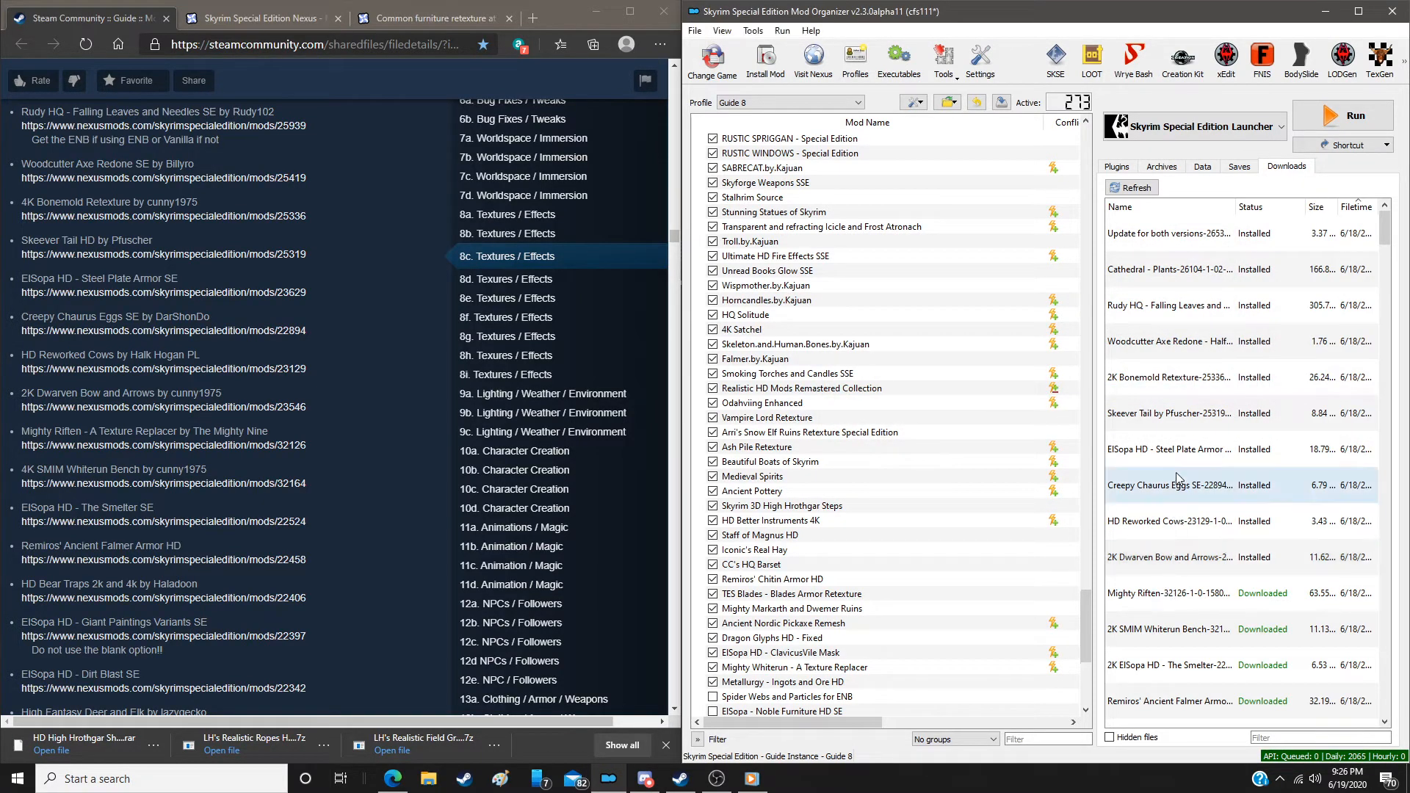
pyautogui.doubleClick(1171, 600)
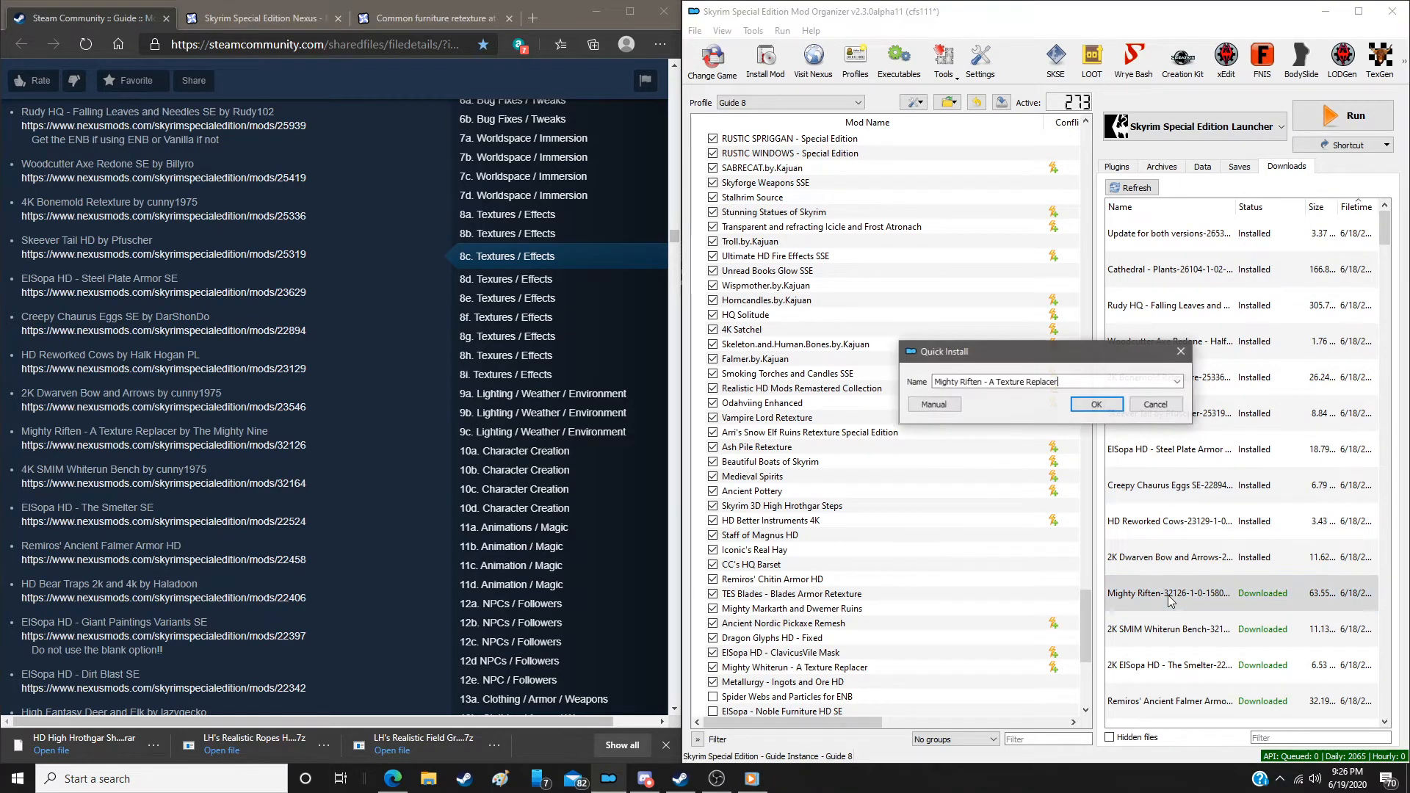
pyautogui.click(933, 405)
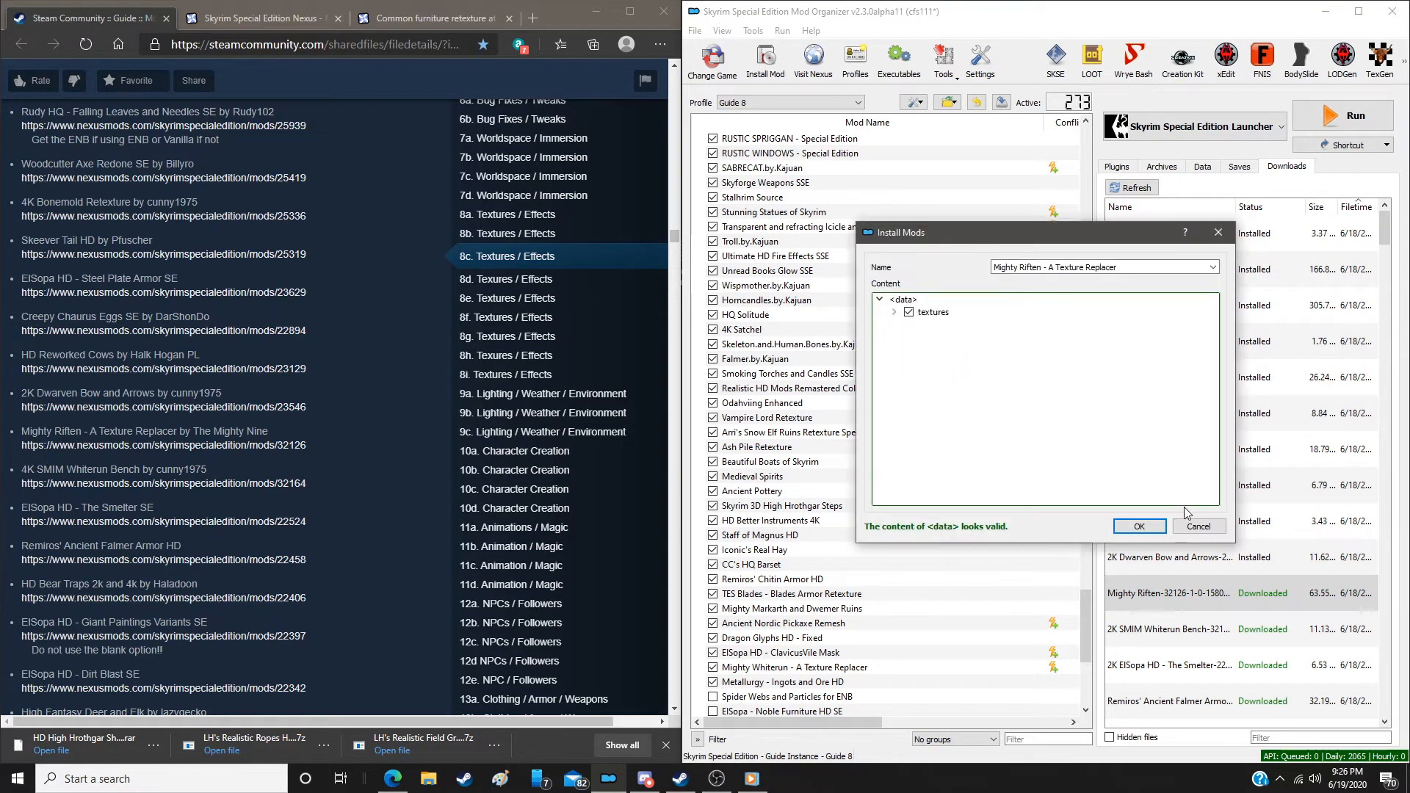
pyautogui.click(1139, 526)
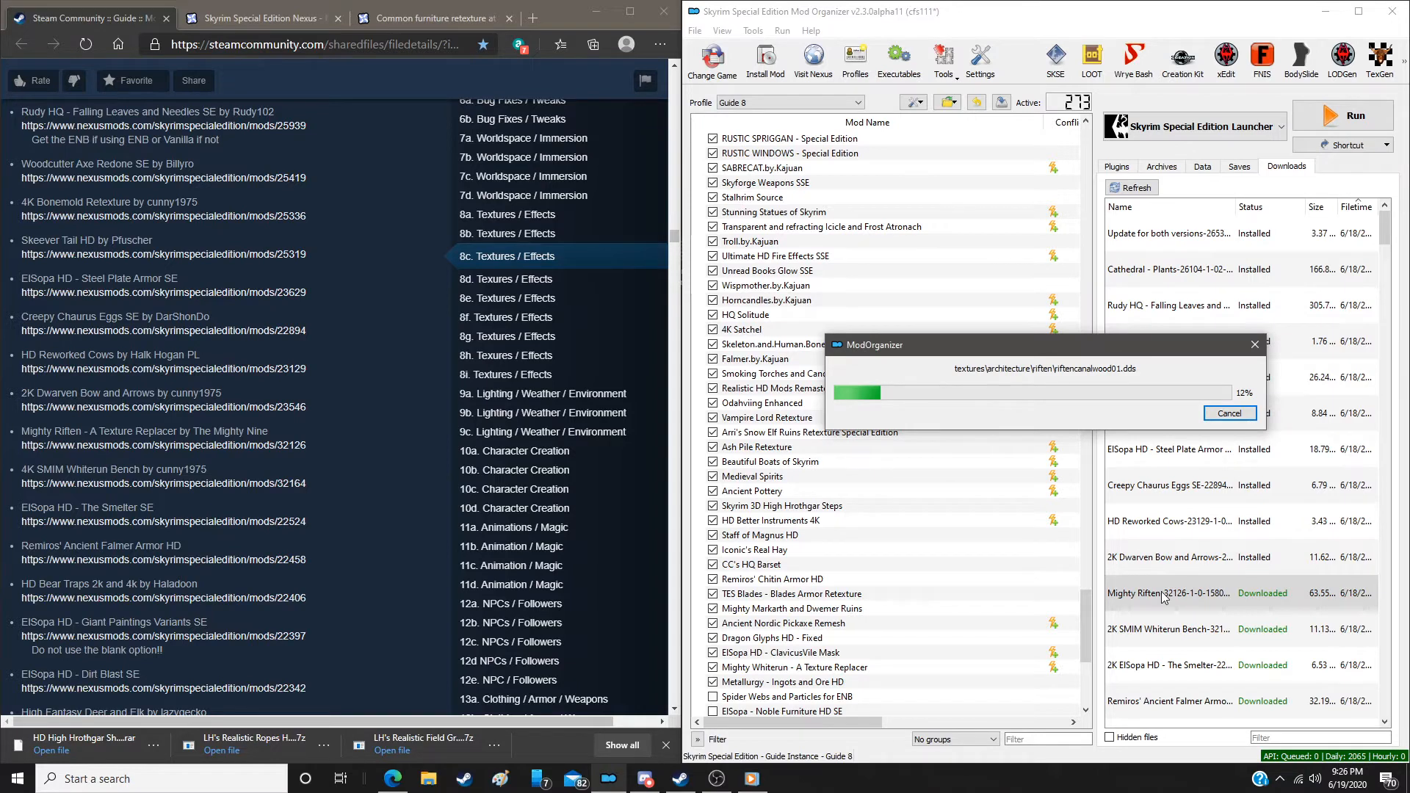
# Manually install the 2K download of 4K SMIM Whiterun Bench and ElSopa HD - The Smelter SE with their default contents
pyautogui.doubleClick(1170, 633)
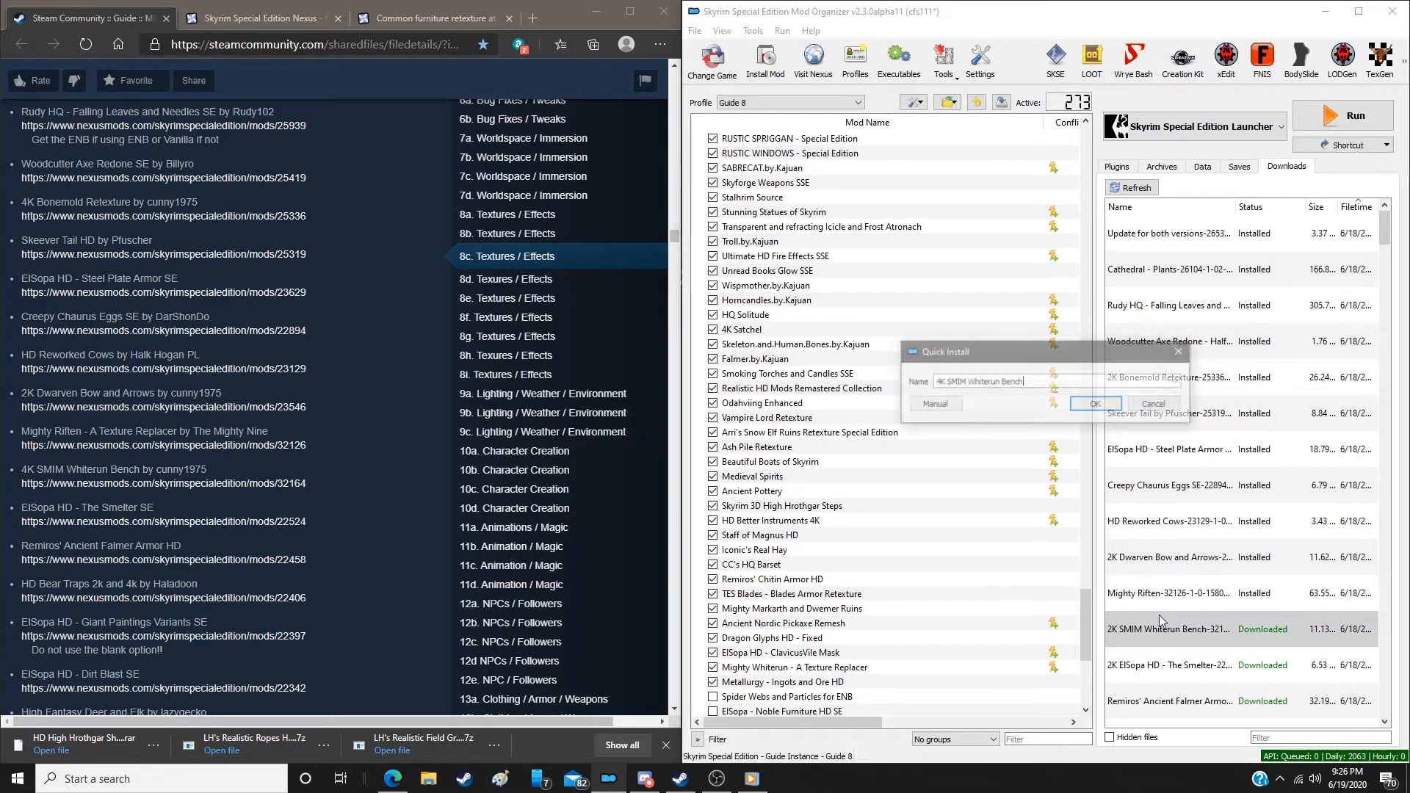
pyautogui.click(935, 404)
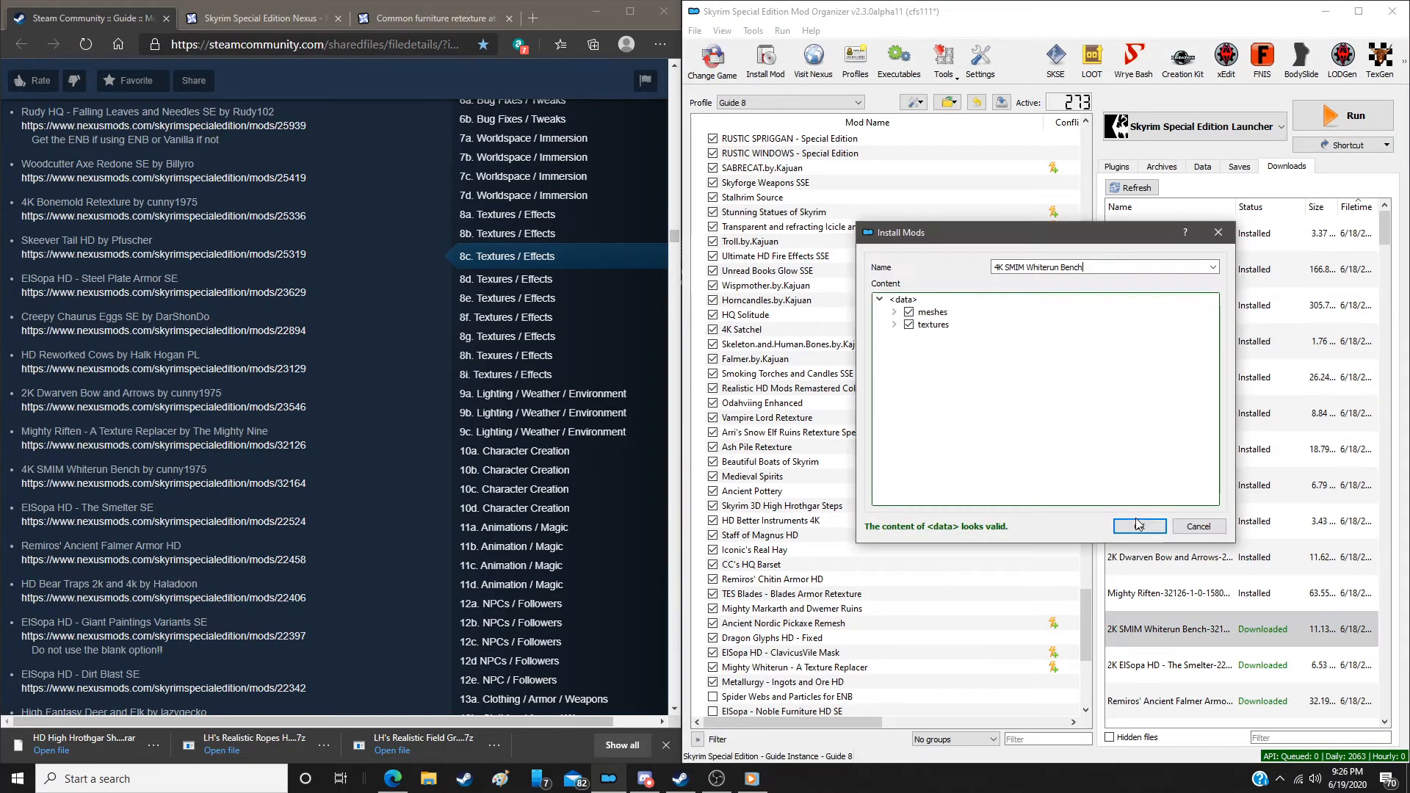
pyautogui.click(1136, 525)
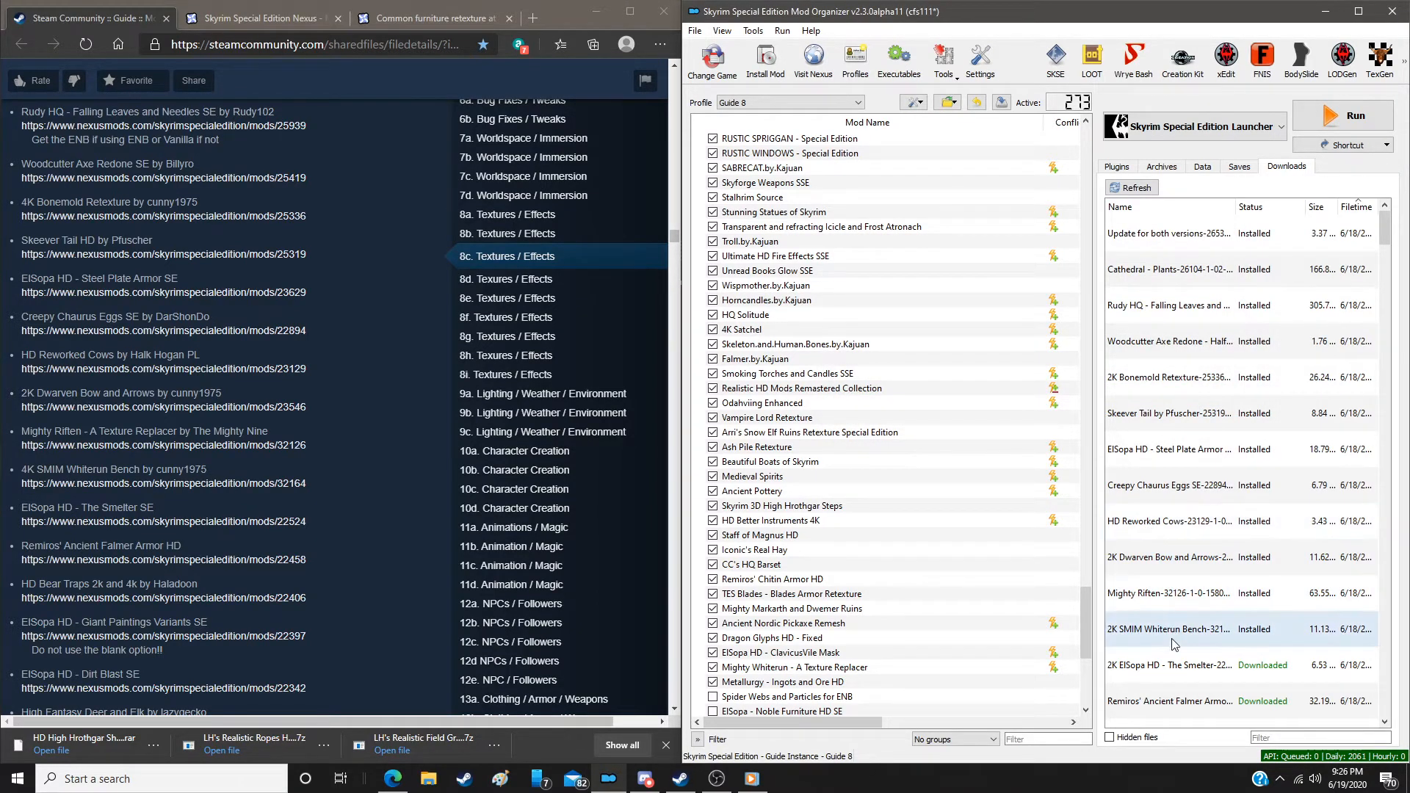
pyautogui.doubleClick(1173, 663)
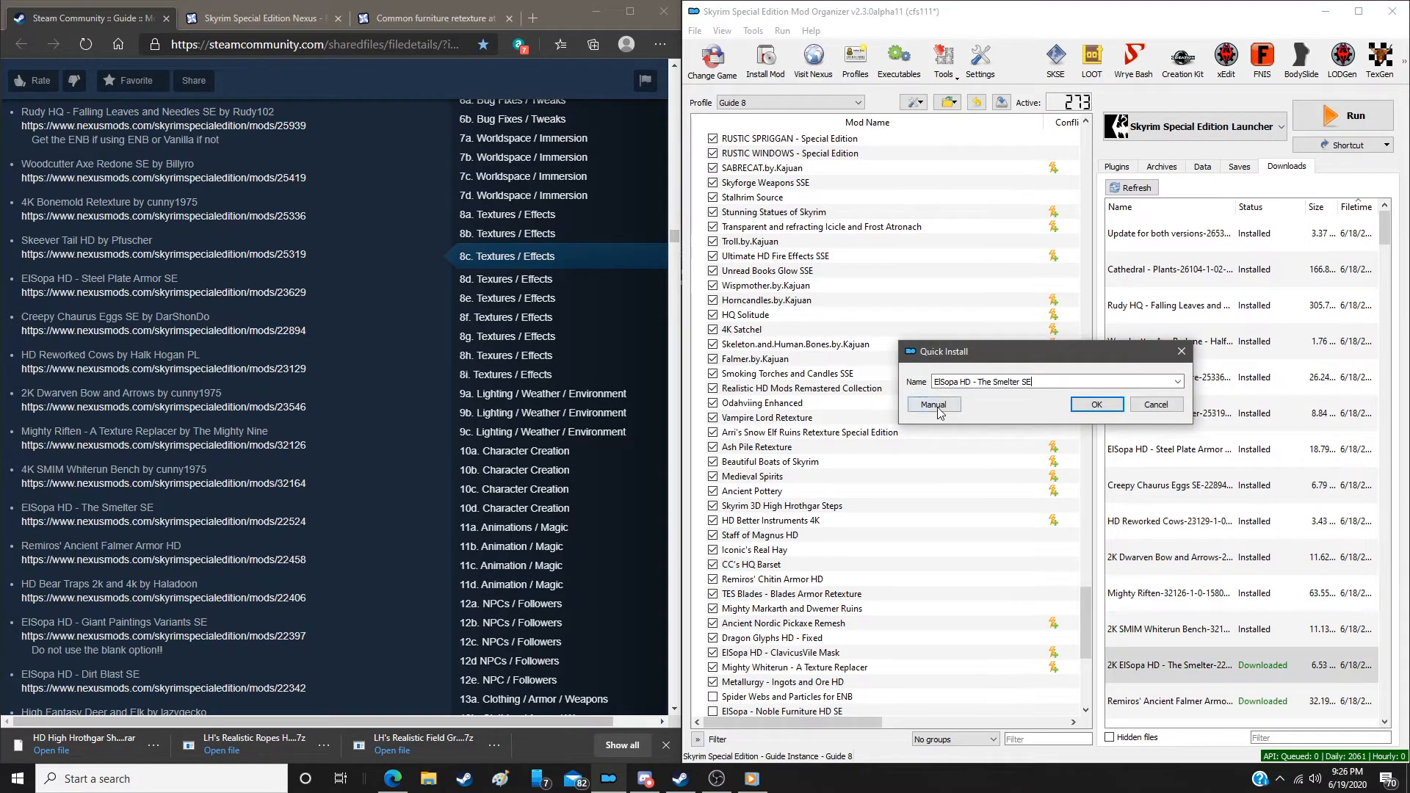
pyautogui.click(934, 404)
pyautogui.click(1127, 528)
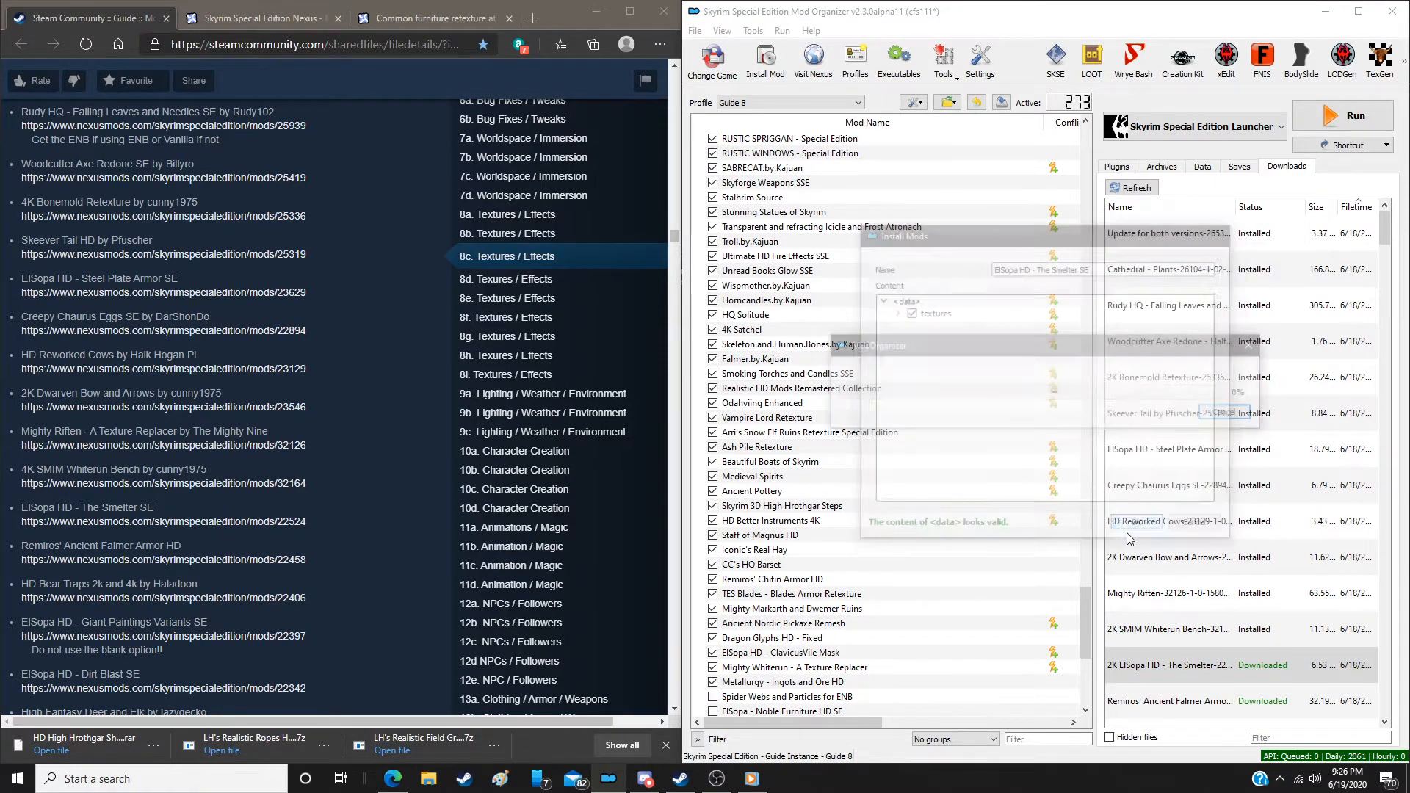
# Manually install Remiros' Ancient Falmer Armor HD with its default contents
pyautogui.doubleClick(1191, 704)
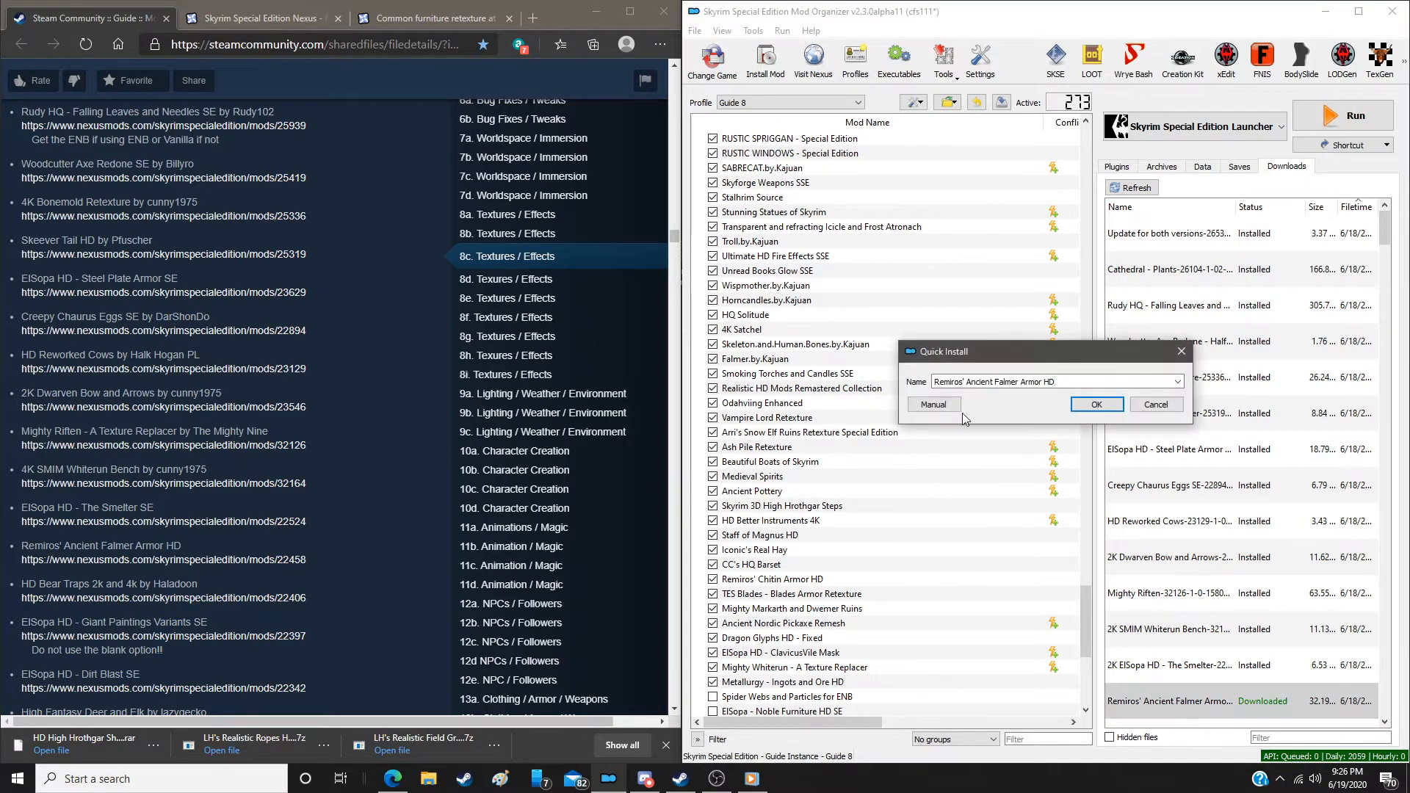
pyautogui.click(933, 405)
pyautogui.click(1137, 522)
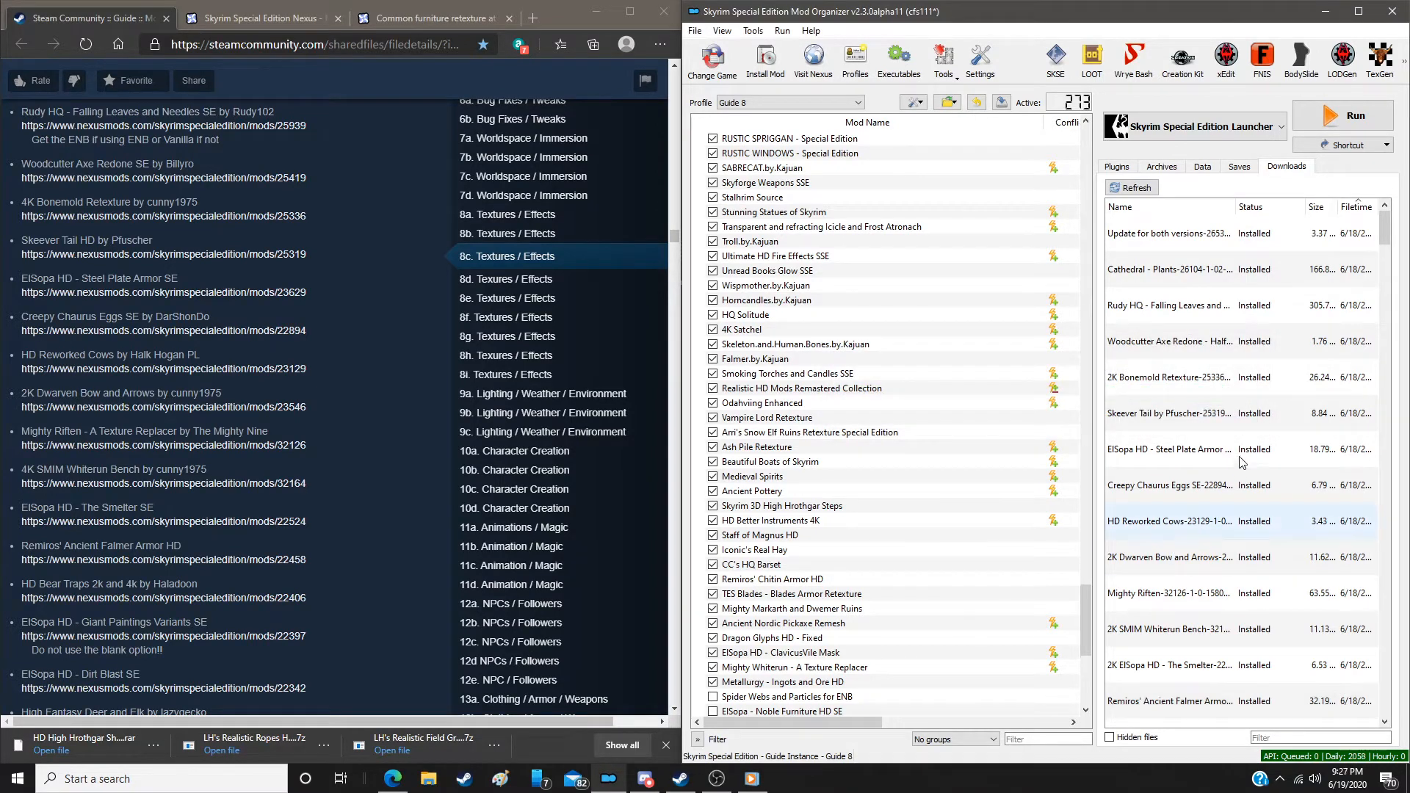
# Delete all installed downloads from the downloads list and from disk
pyautogui.rightClick(1211, 424)
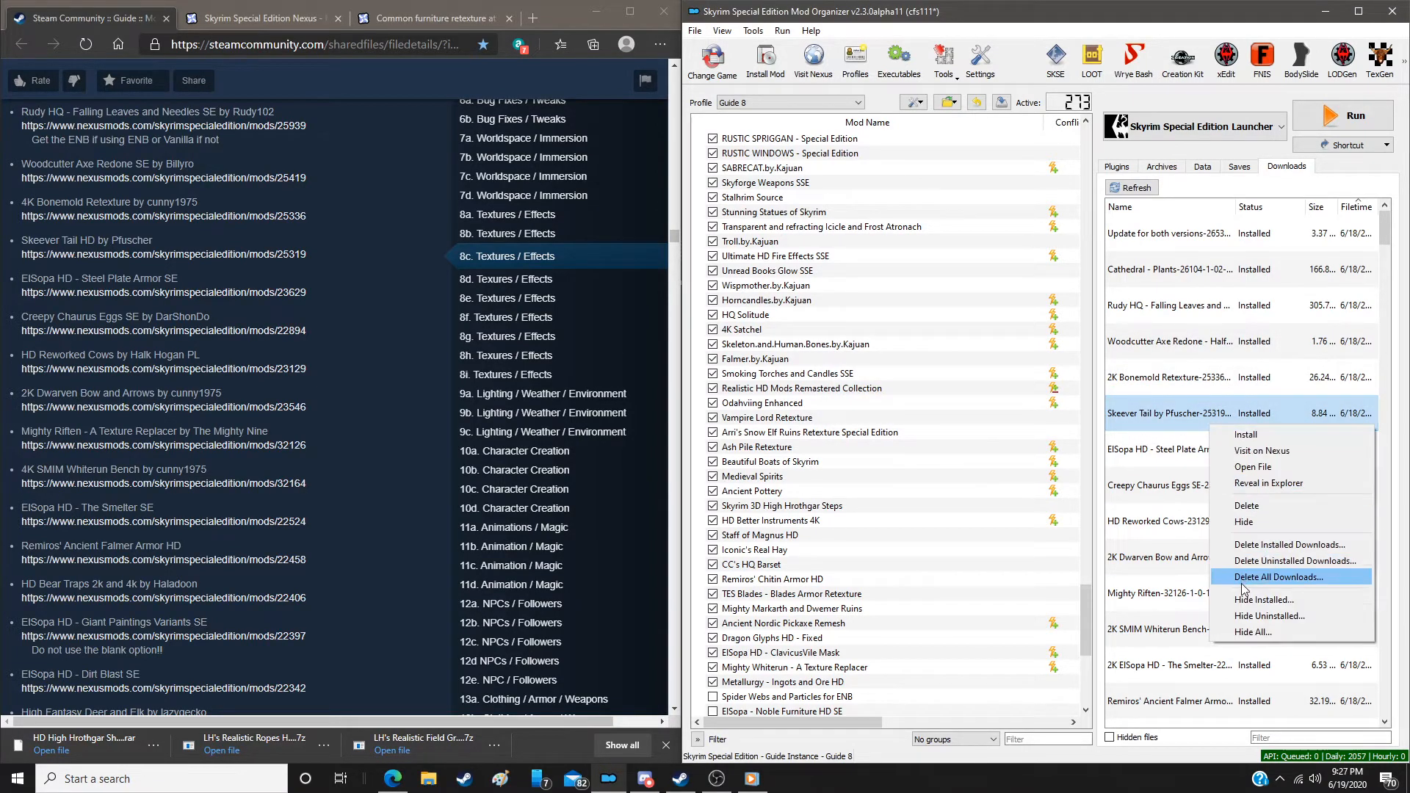
pyautogui.click(1243, 545)
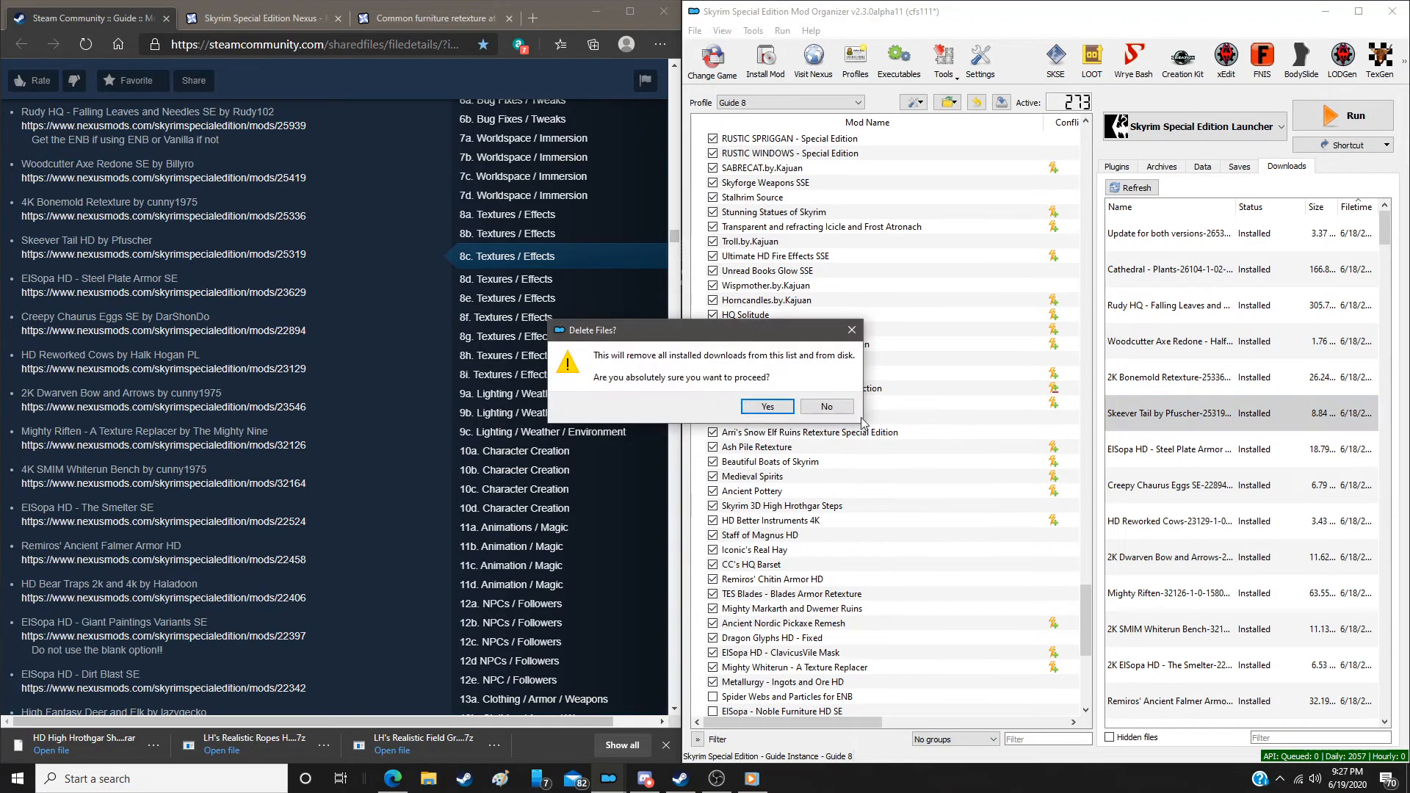
pyautogui.click(768, 407)
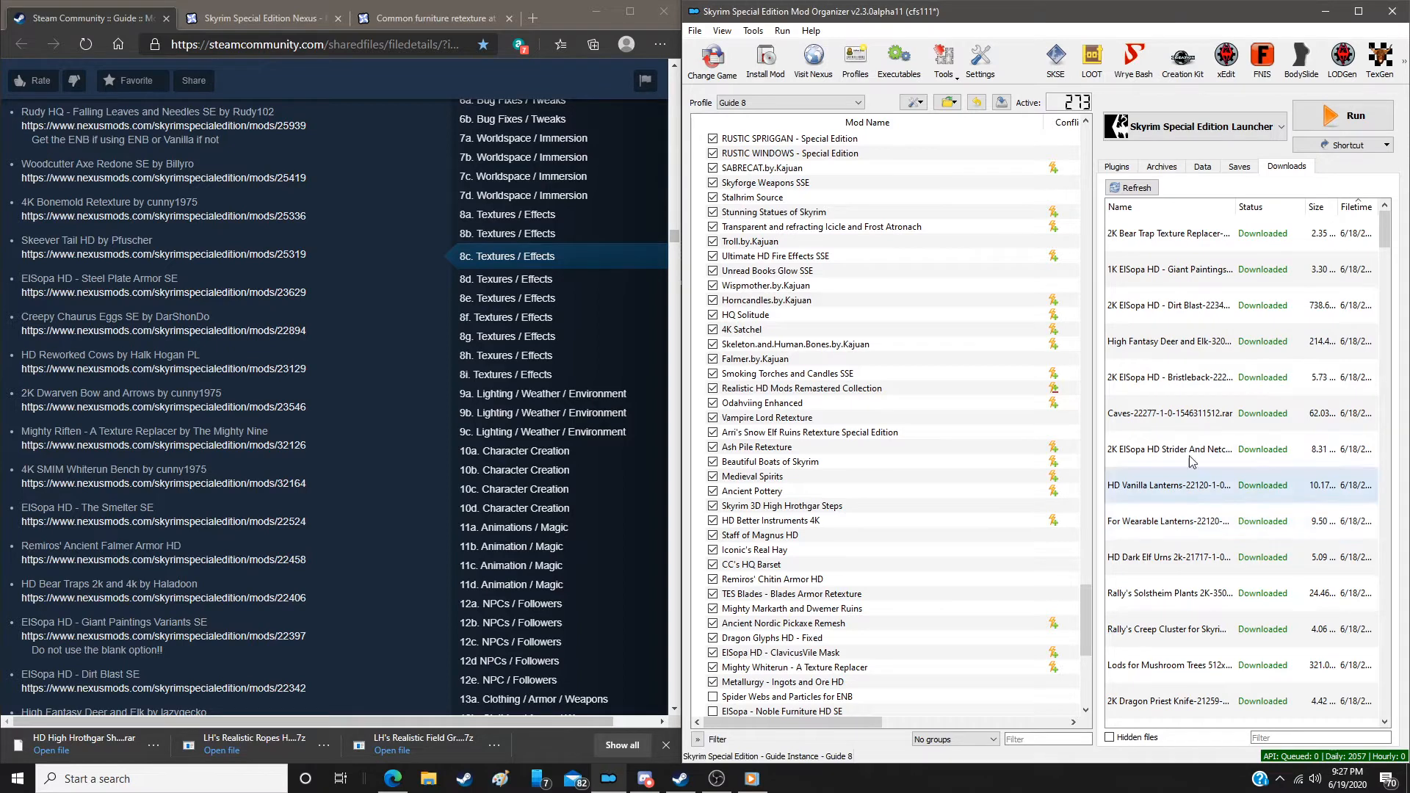
# Manually install the 2K download of HD Bear Traps 2k and 4k with its default textures
pyautogui.doubleClick(1191, 240)
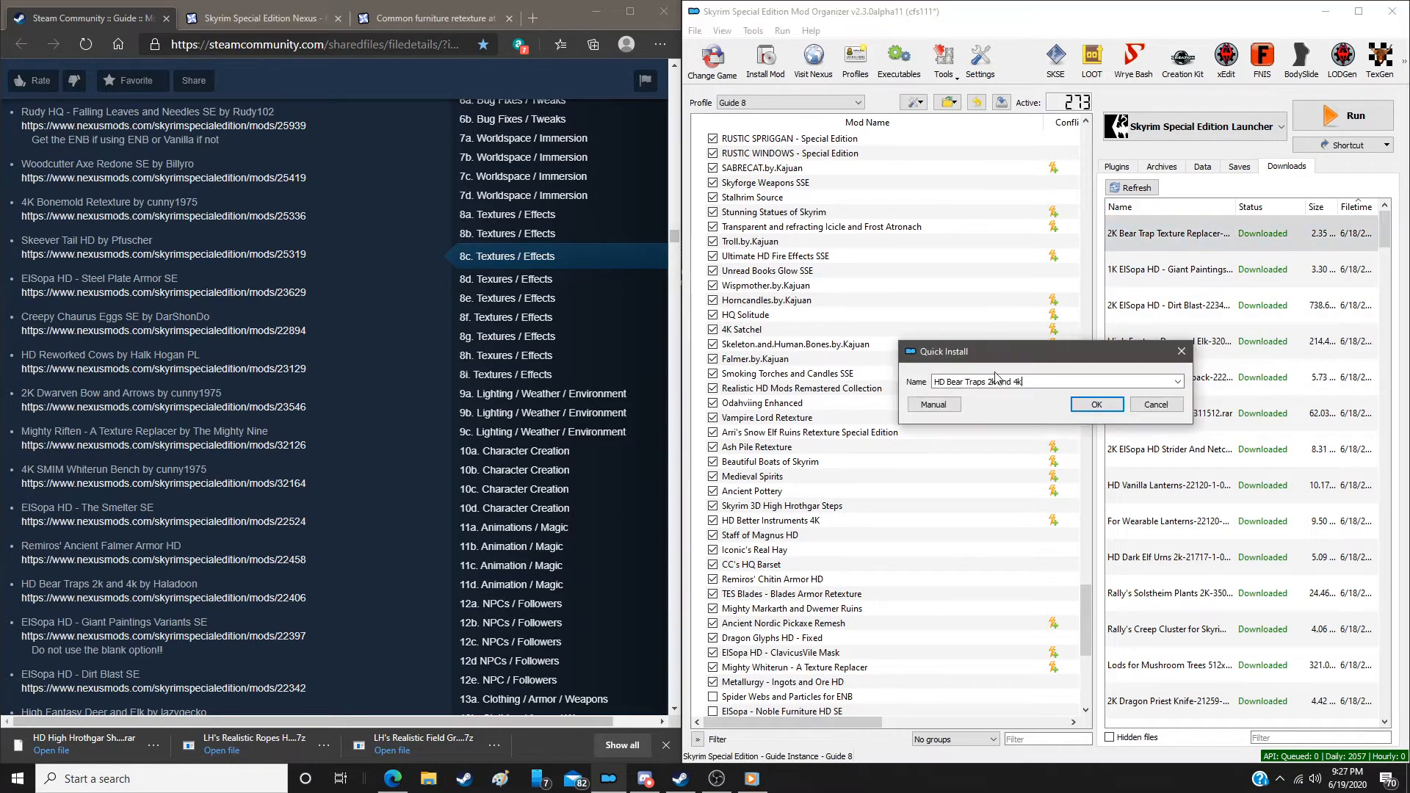
pyautogui.click(947, 400)
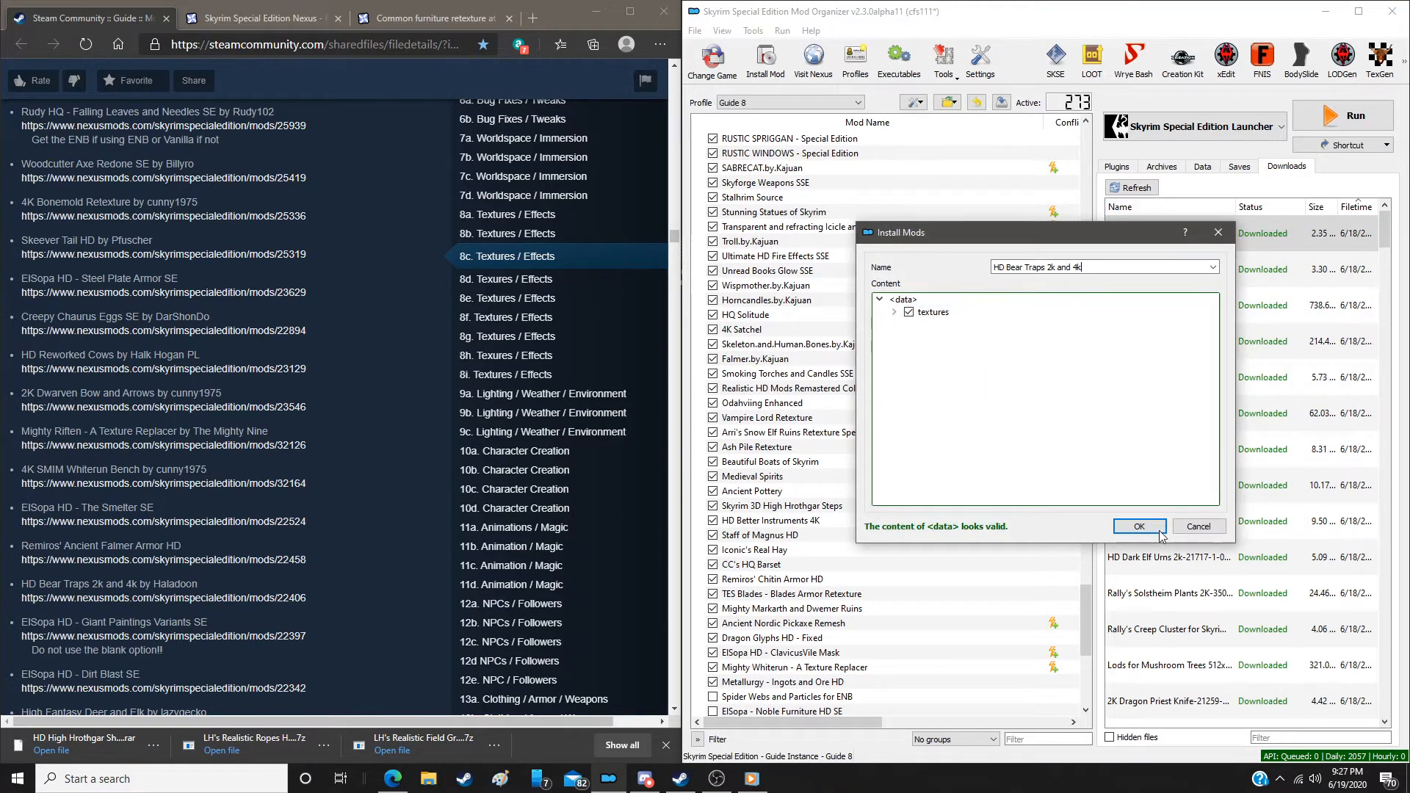
pyautogui.click(1136, 531)
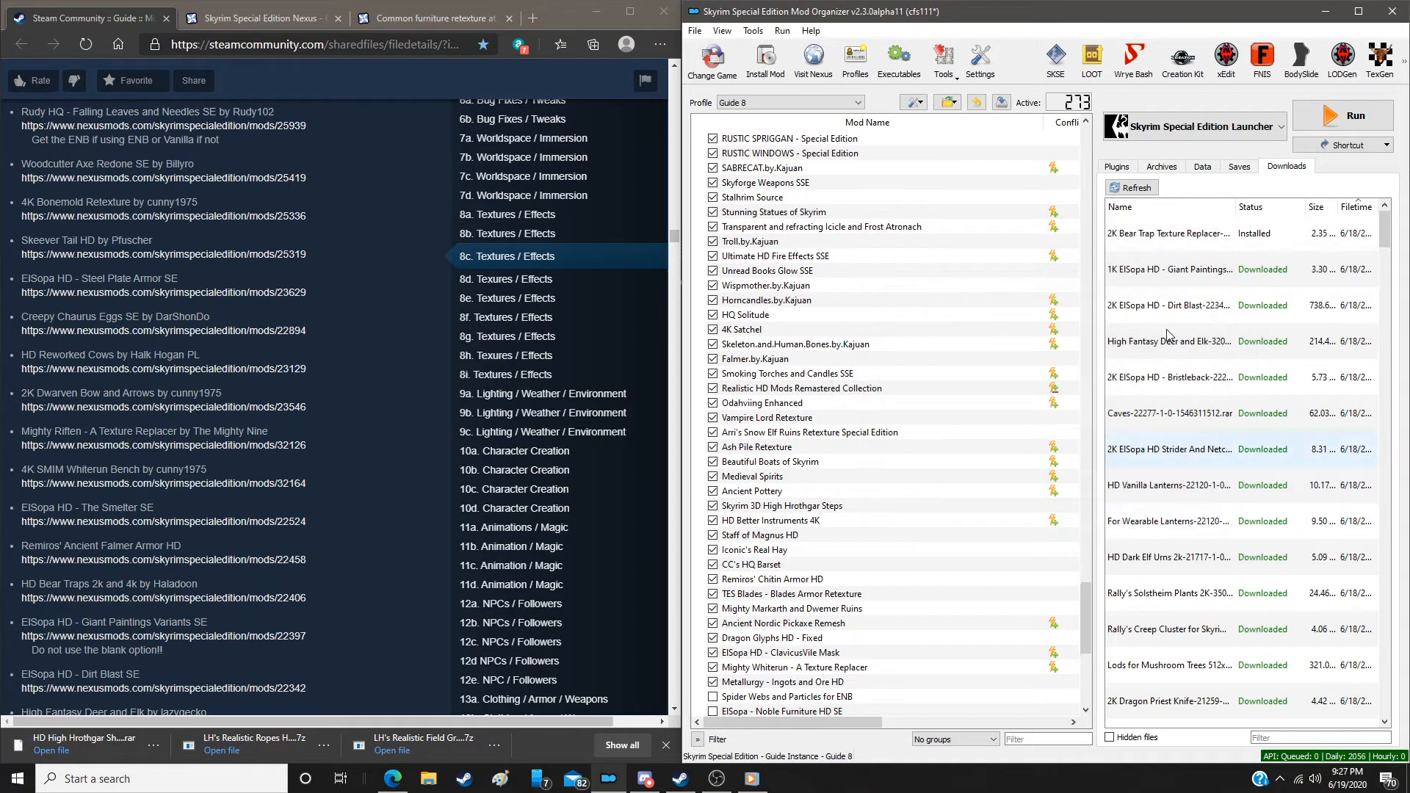
# Install ElSopa HD - Giant Paintings with the Blue Spirals option instead of the blank one
pyautogui.moveTo(1150, 271)
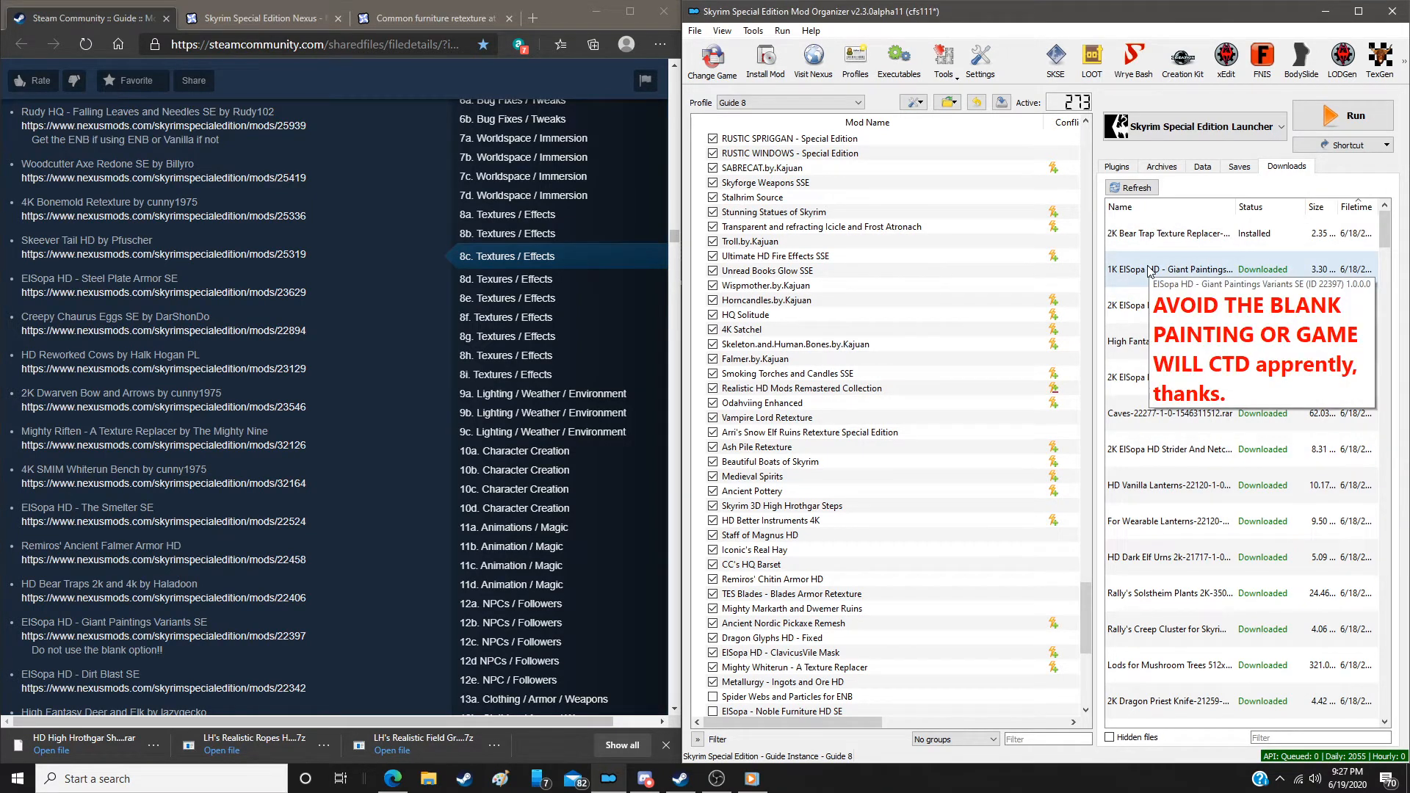
pyautogui.doubleClick(1150, 271)
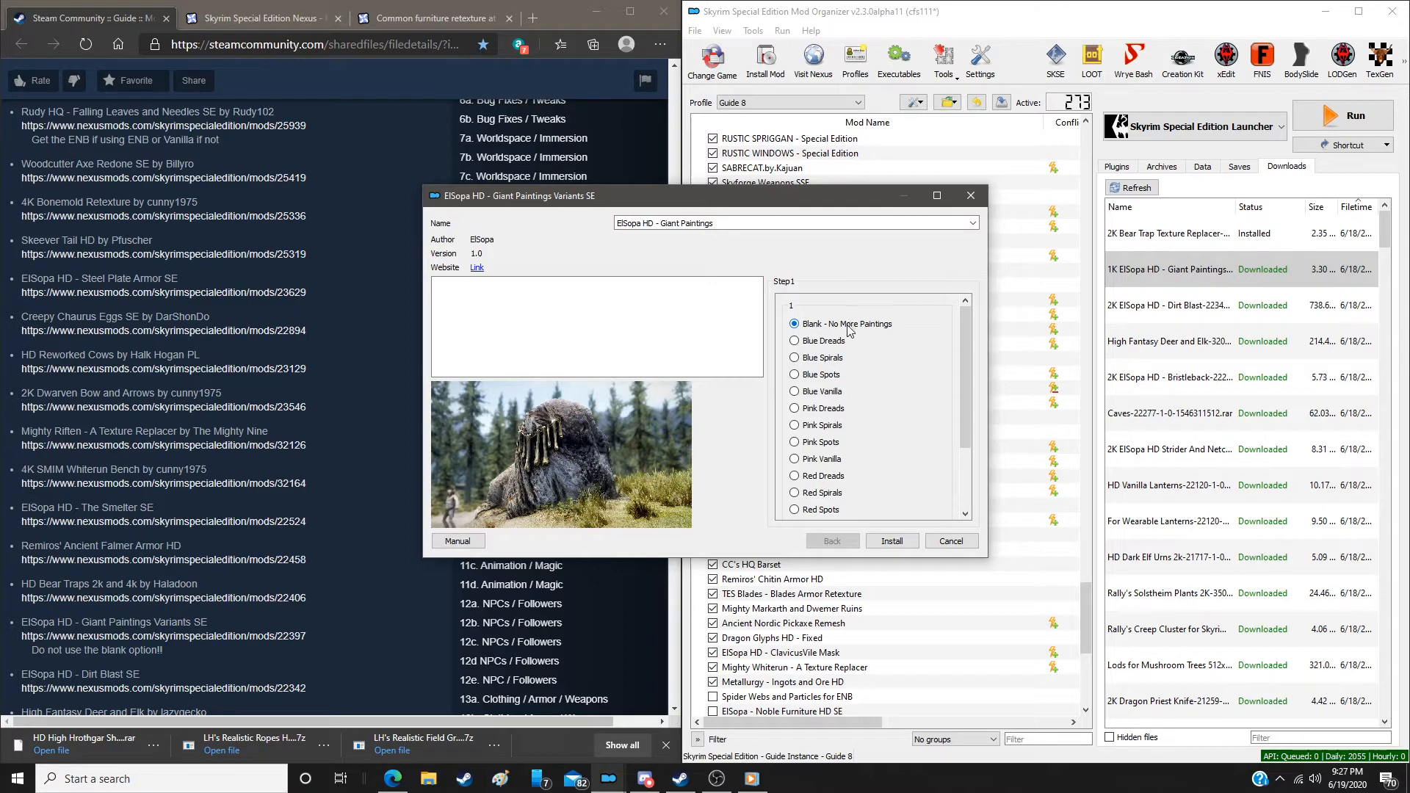
pyautogui.click(796, 359)
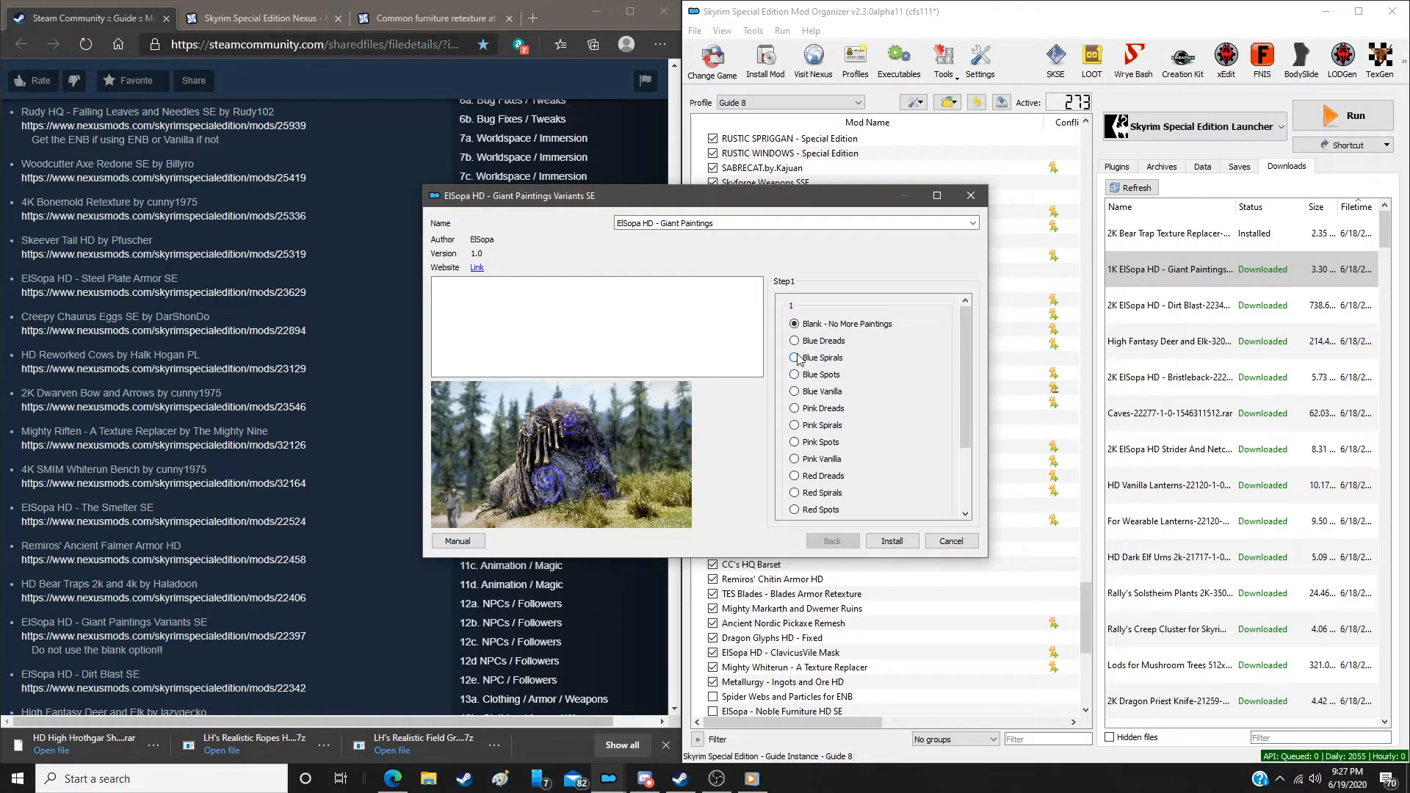
pyautogui.click(891, 541)
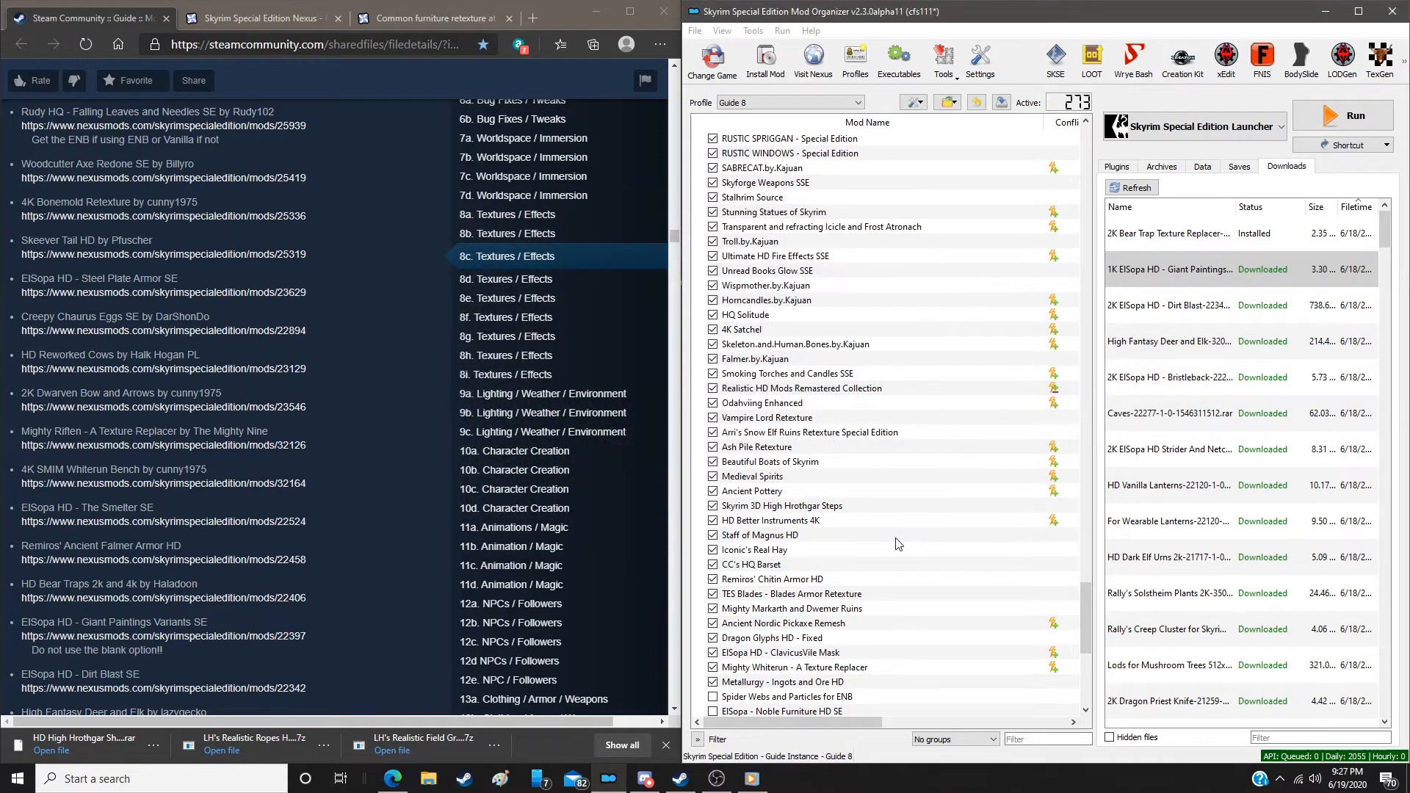
# Manually install ElSopa HD - Dirt Blast SE with its default textures
pyautogui.doubleClick(1179, 303)
pyautogui.click(935, 404)
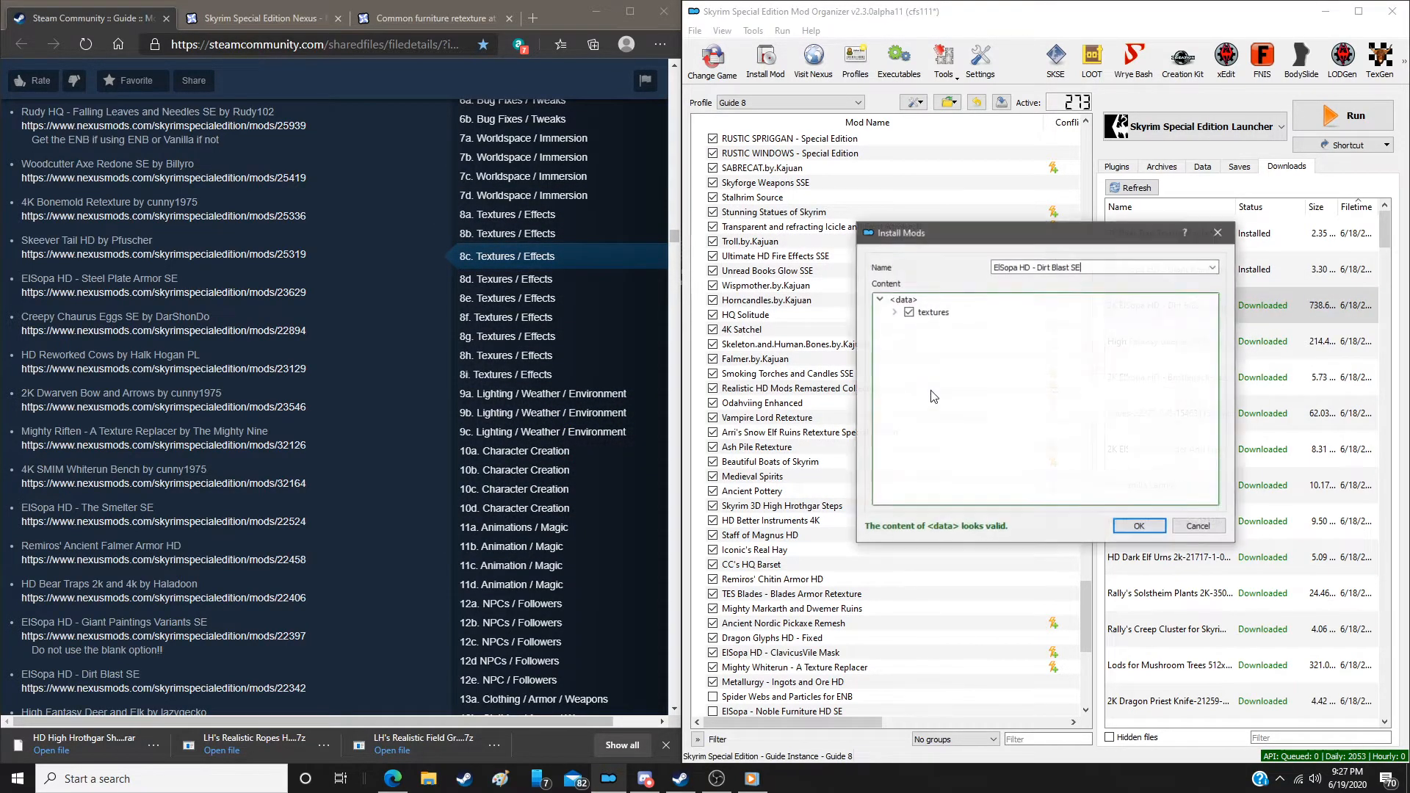
pyautogui.click(1131, 528)
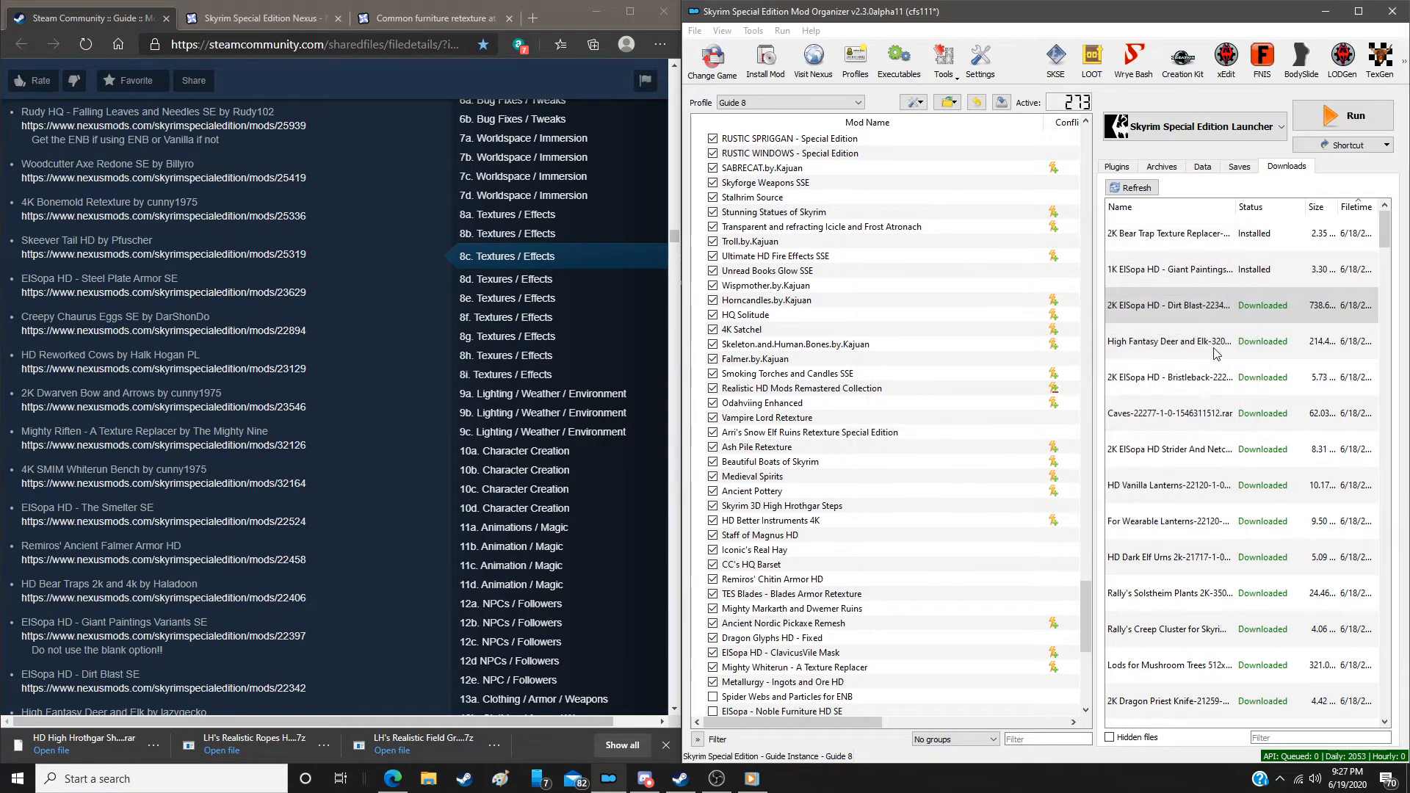
# Install High Fantasy Deer and Elk with the Beige color and 2K Normals options
pyautogui.doubleClick(1123, 355)
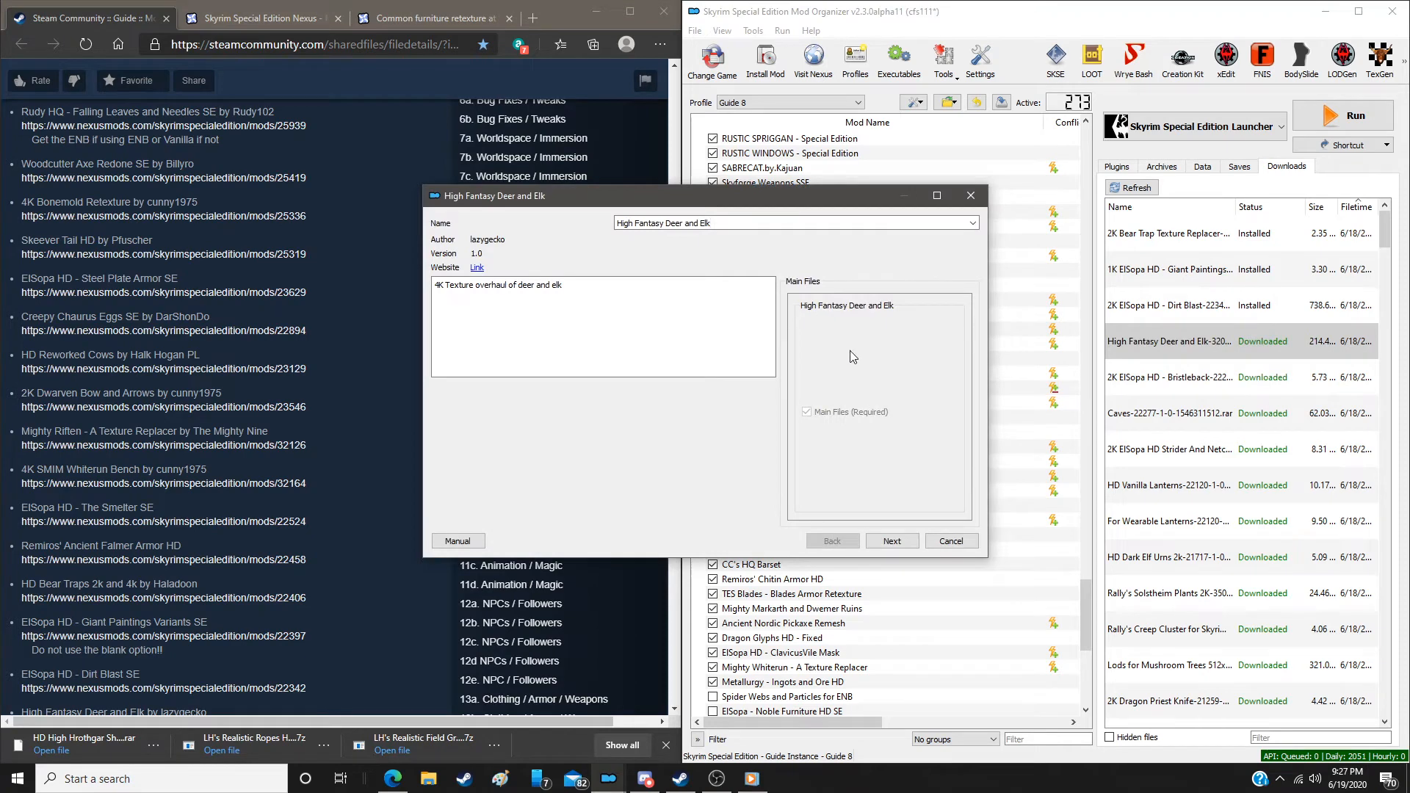
pyautogui.click(895, 541)
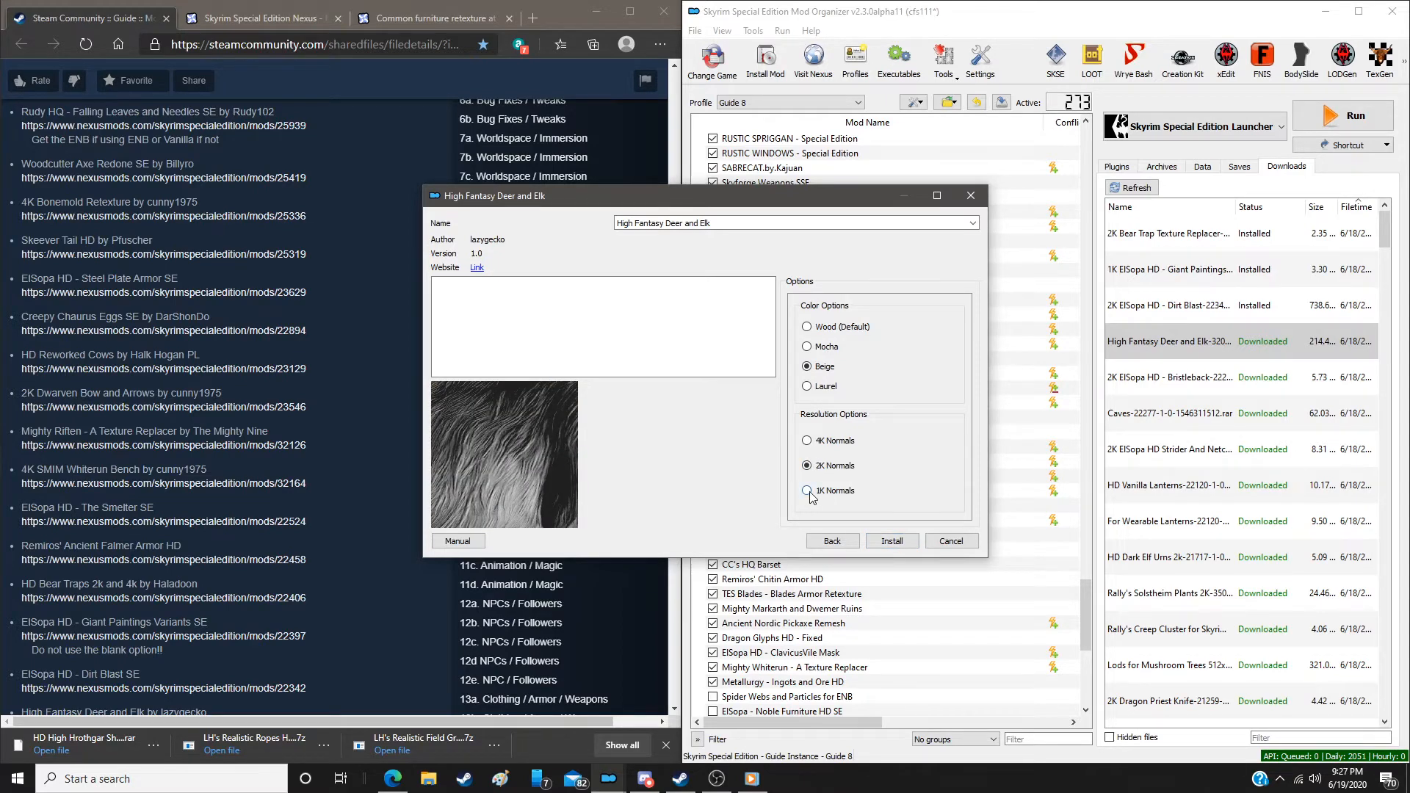
pyautogui.click(892, 541)
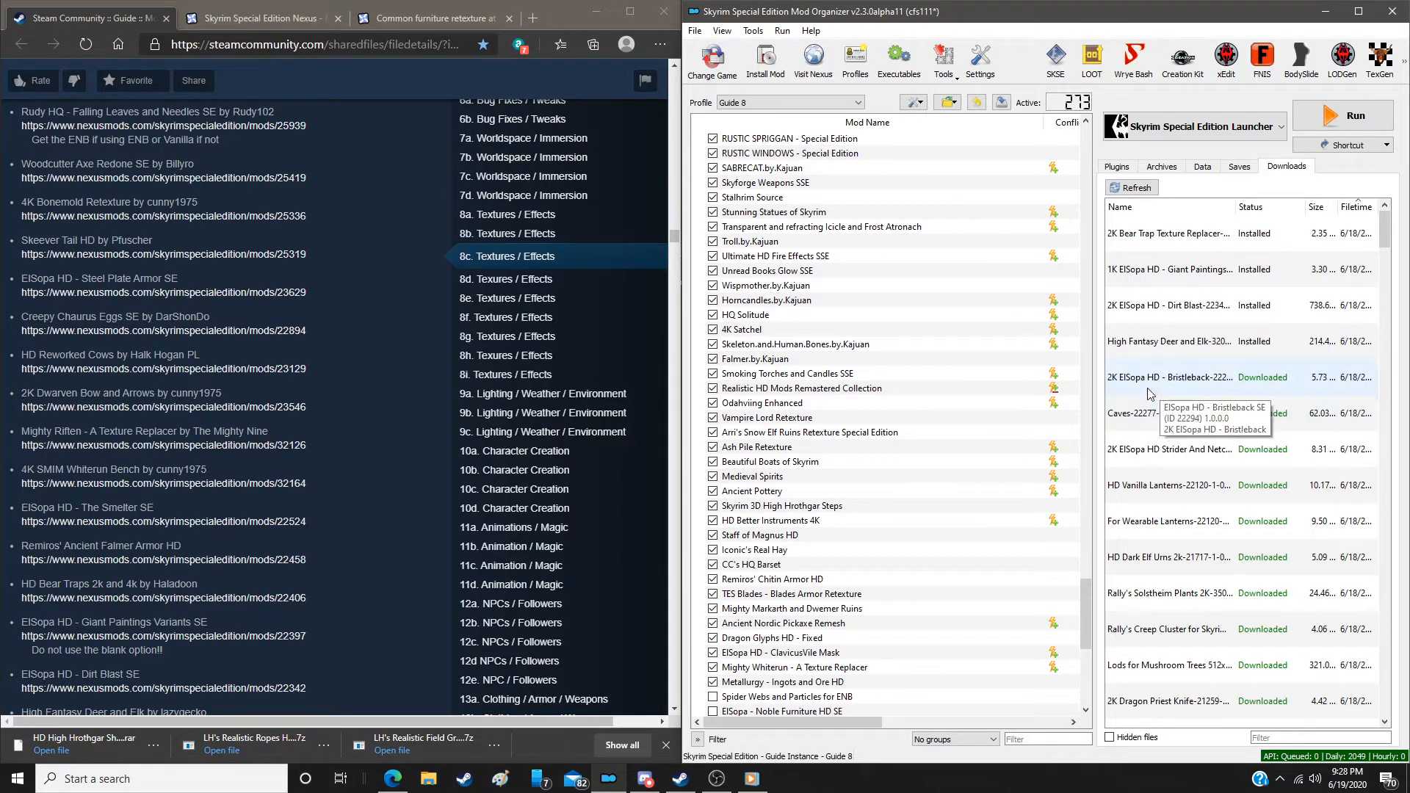
# Check the guide's remaining 8c entries and manually install ElSopa HD - Bristleback SE with its default textures
pyautogui.scroll(-3, 338, 450)
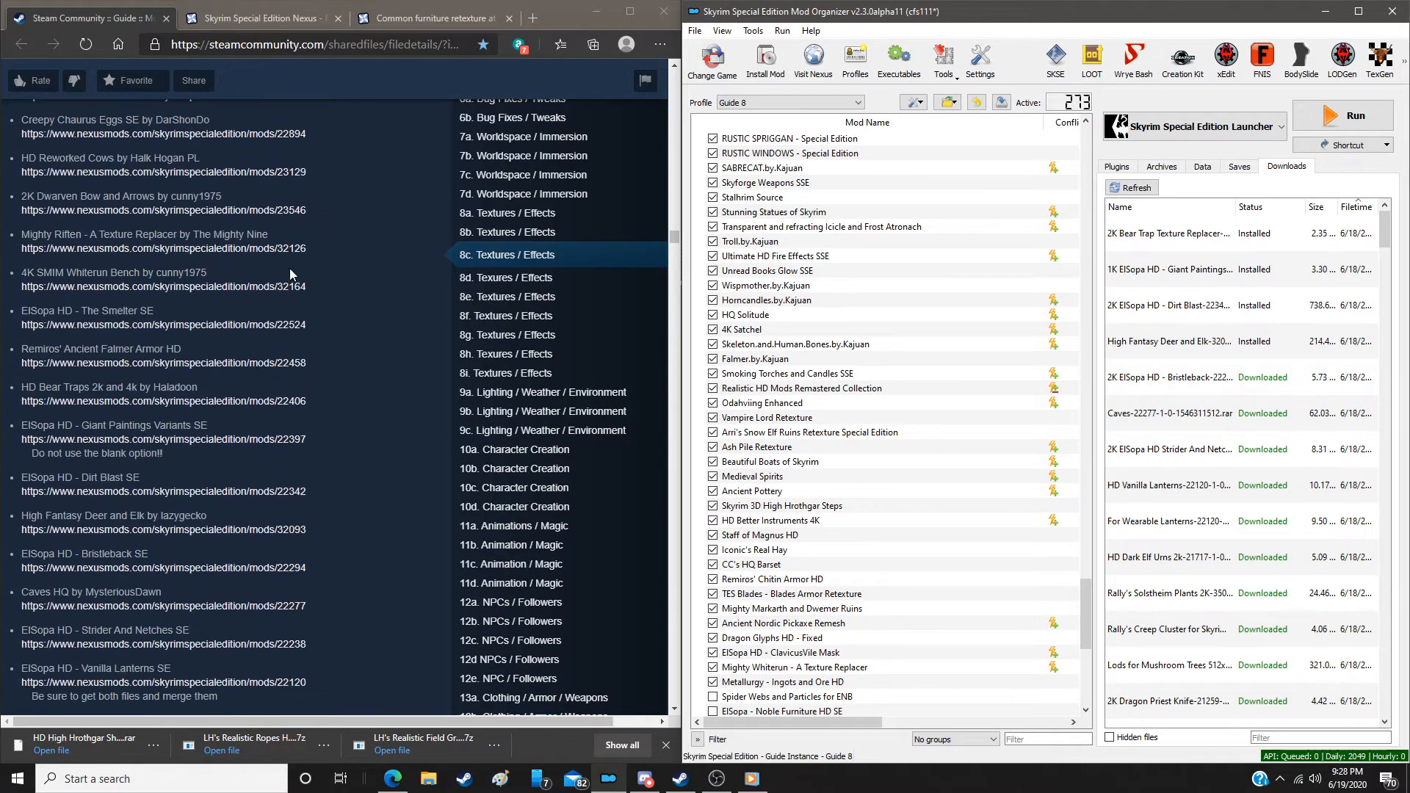
pyautogui.scroll(-3, 191, 354)
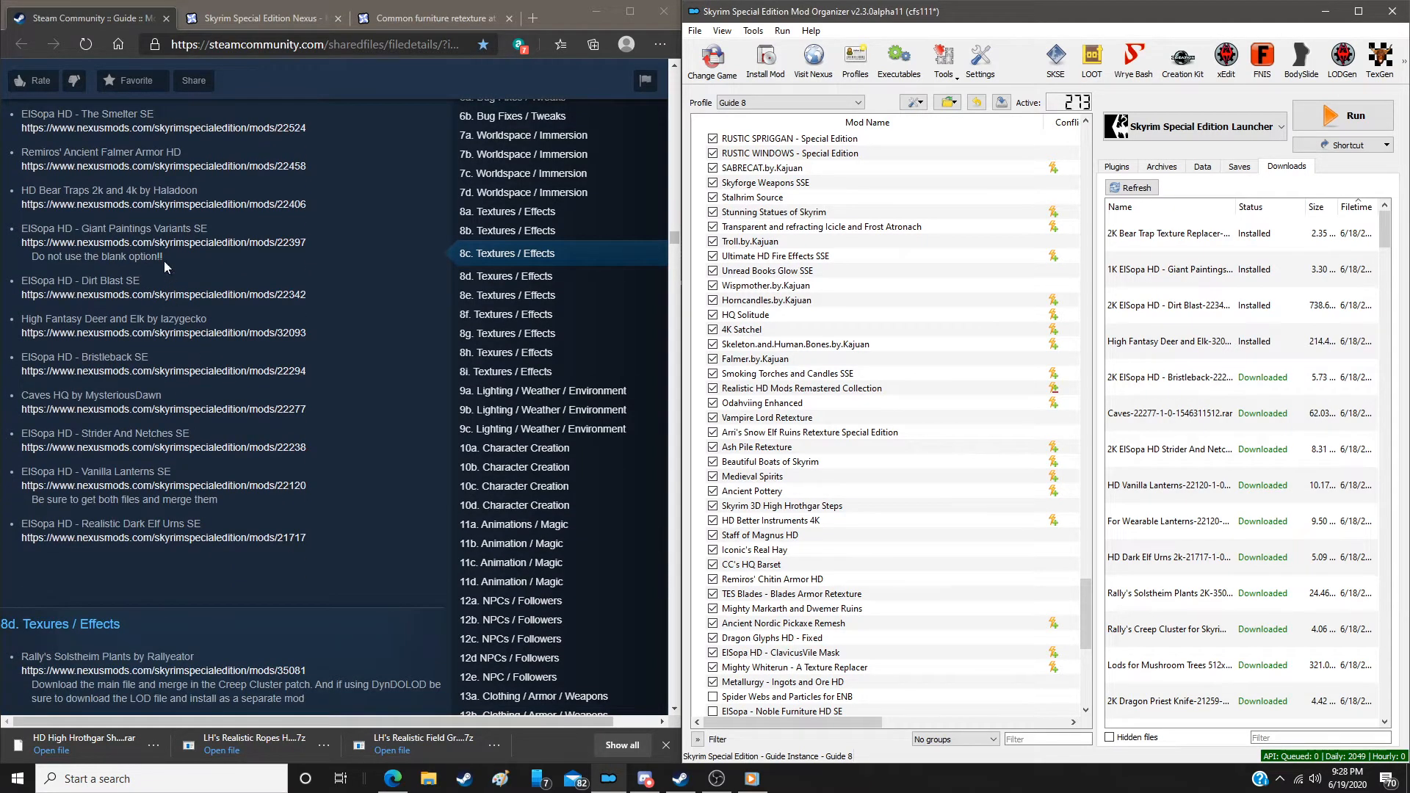
pyautogui.scroll(-2, 173, 292)
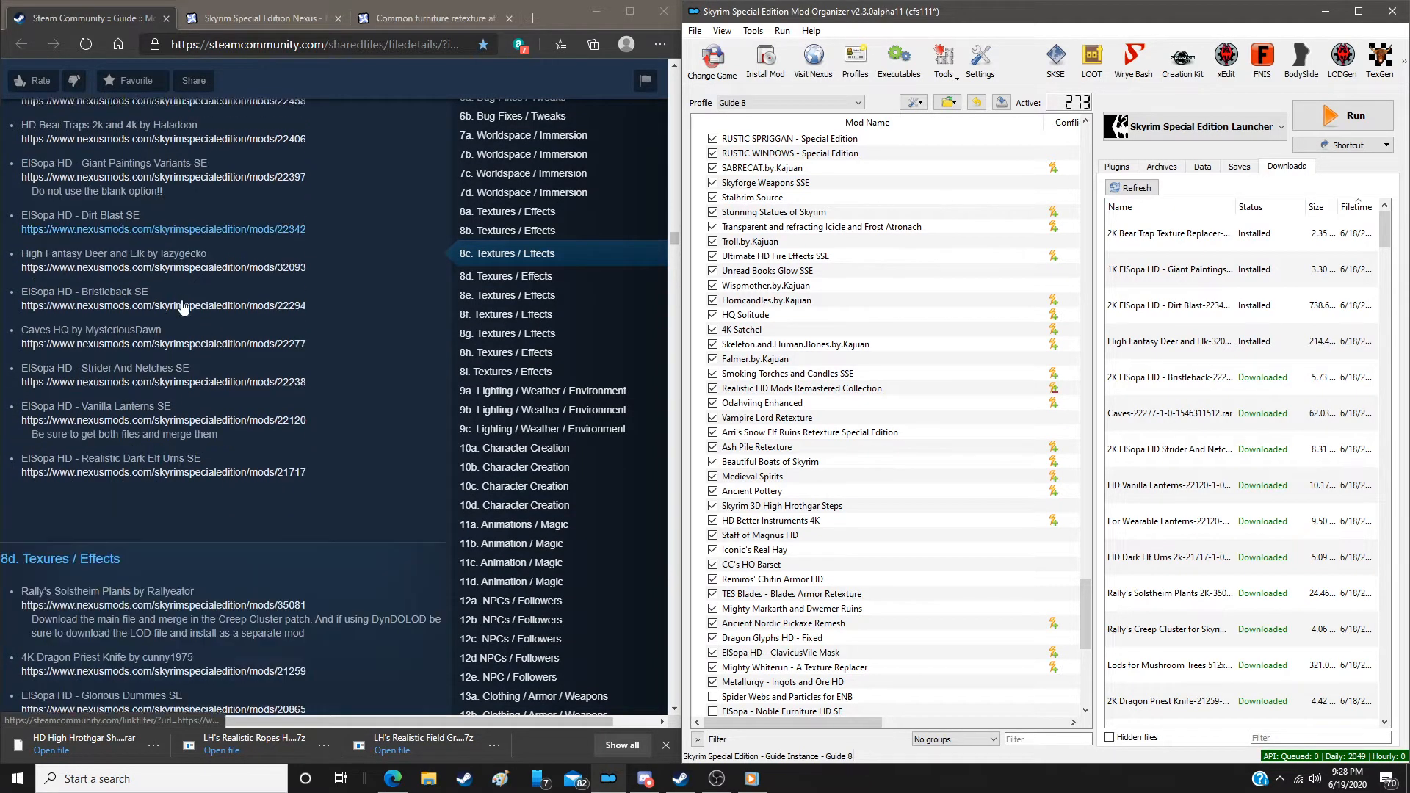
pyautogui.scroll(-2, 174, 291)
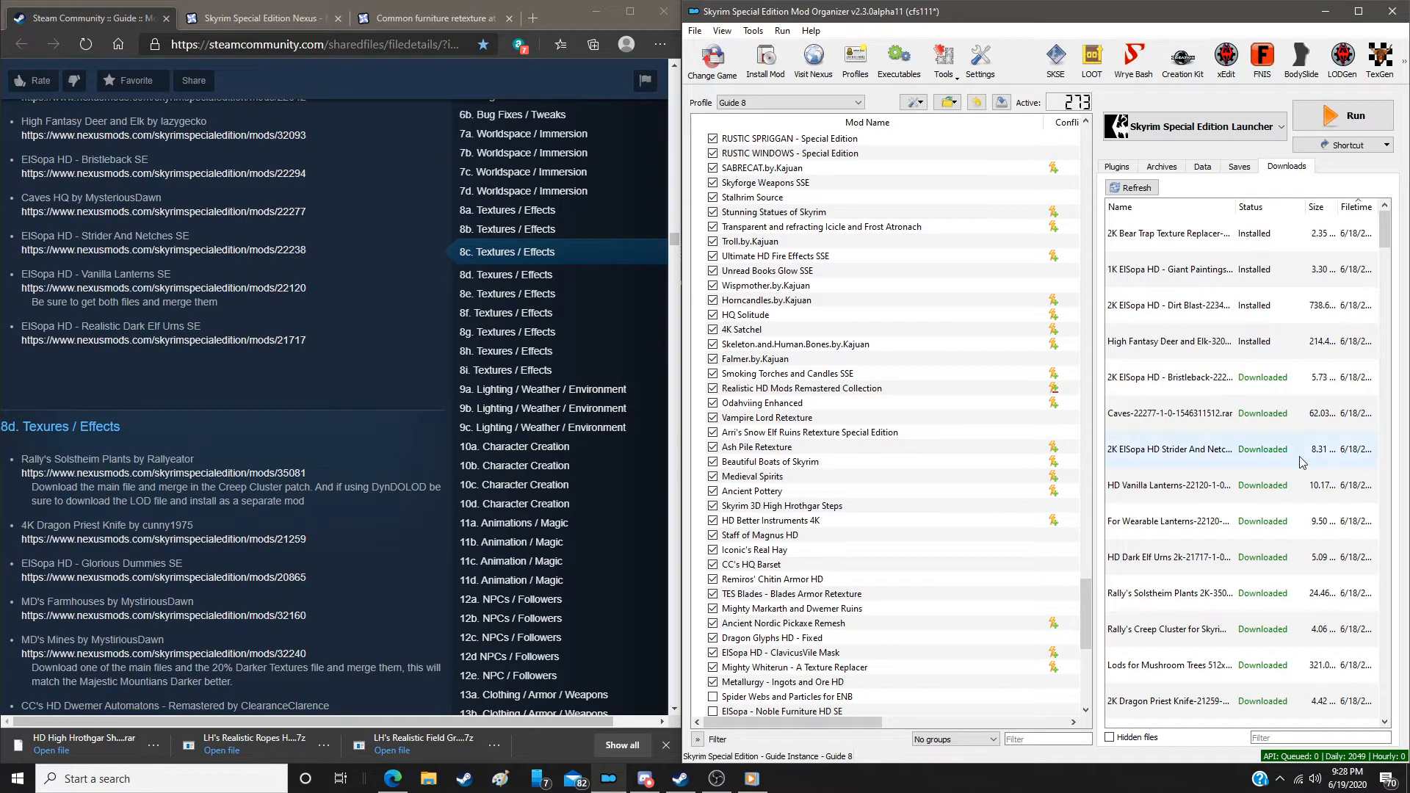
pyautogui.doubleClick(1130, 381)
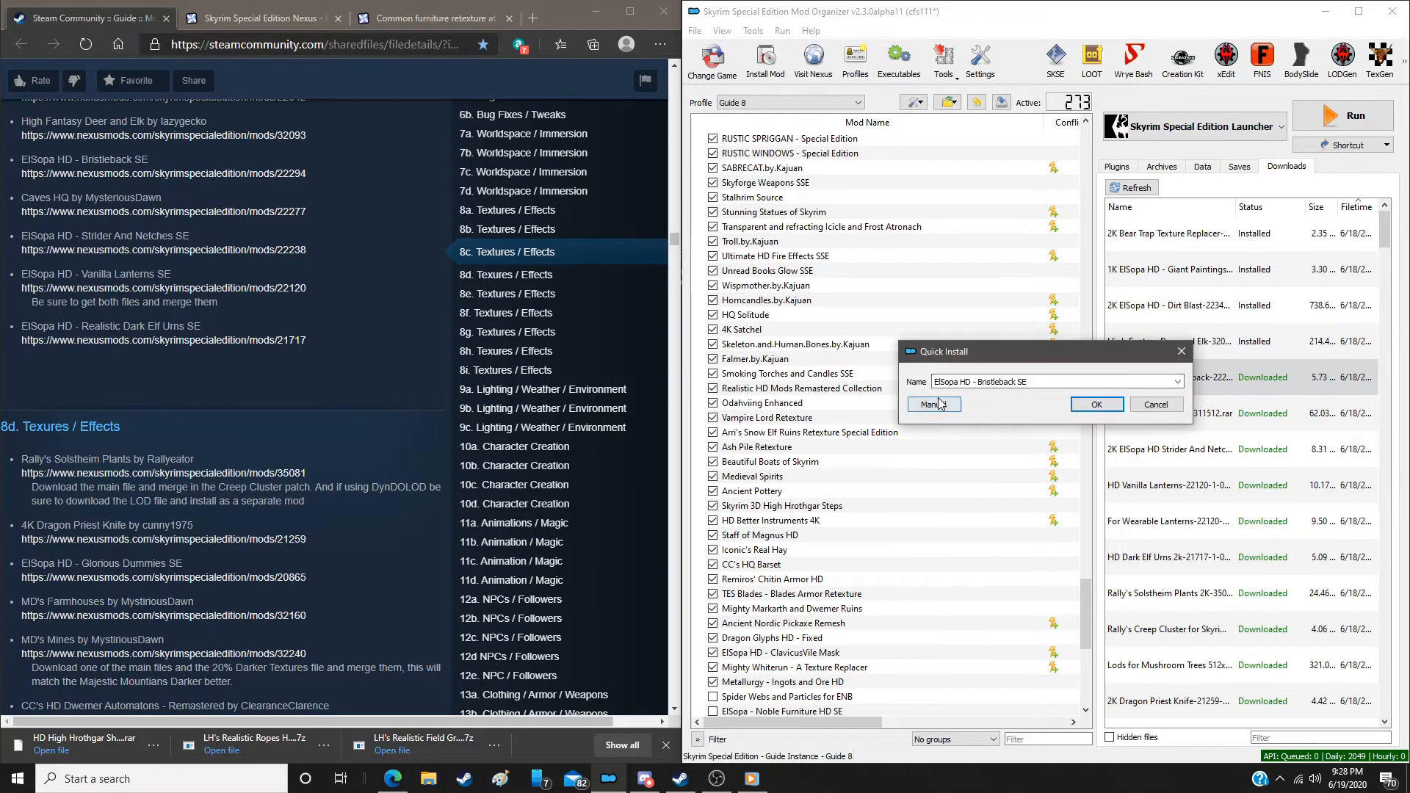
pyautogui.click(941, 404)
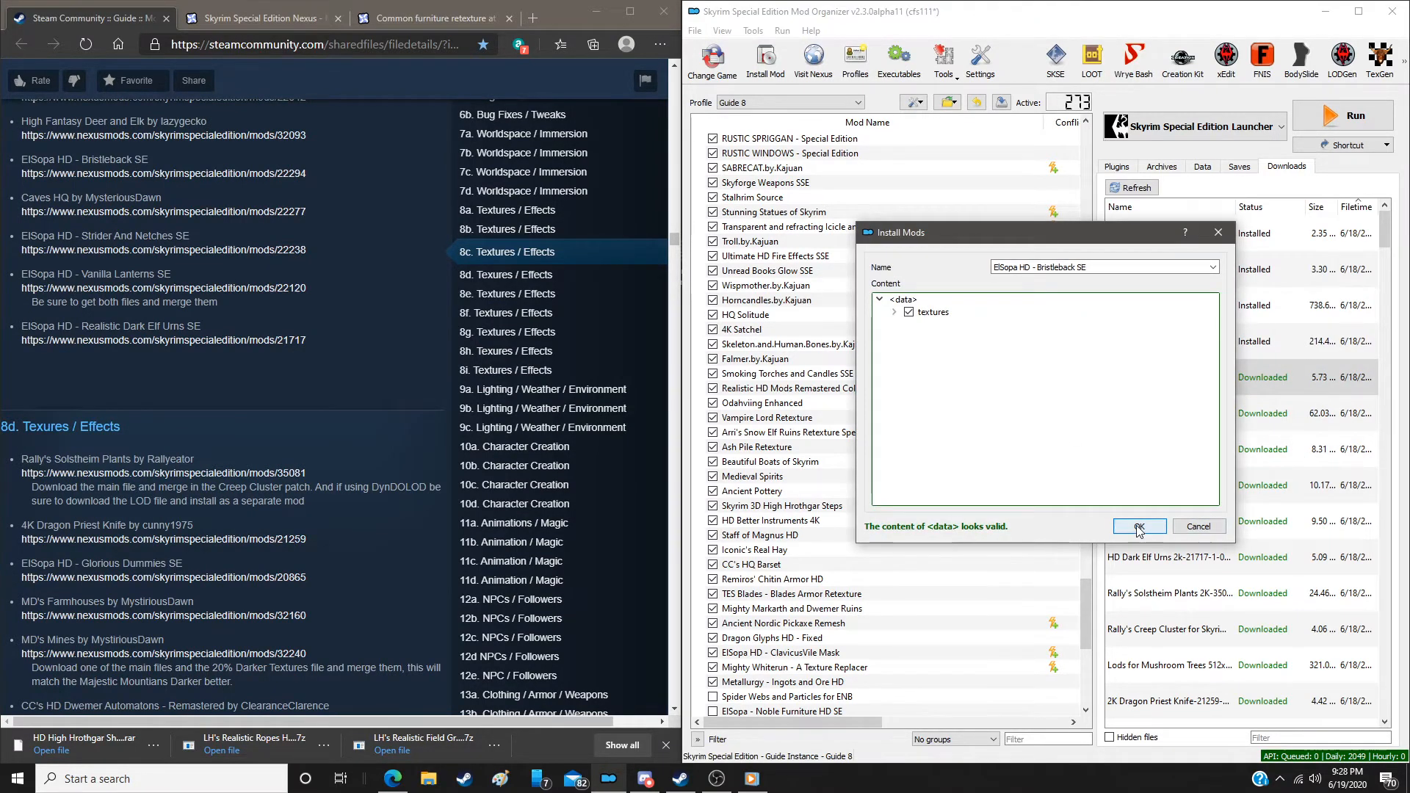
pyautogui.click(1140, 526)
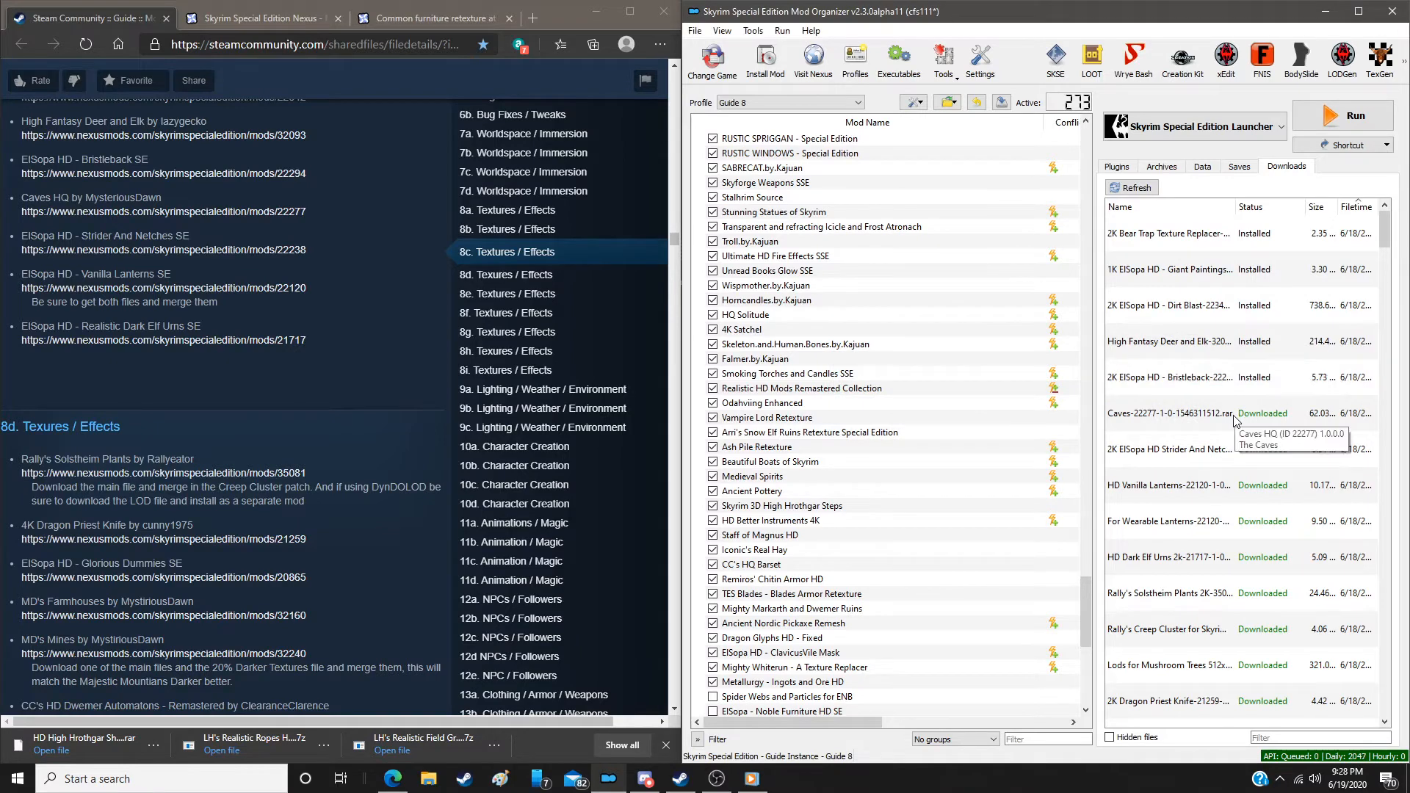
# Manually install Caves HQ and ElSopa HD - Strider And Netches SE with their default contents
pyautogui.doubleClick(1236, 415)
pyautogui.click(936, 405)
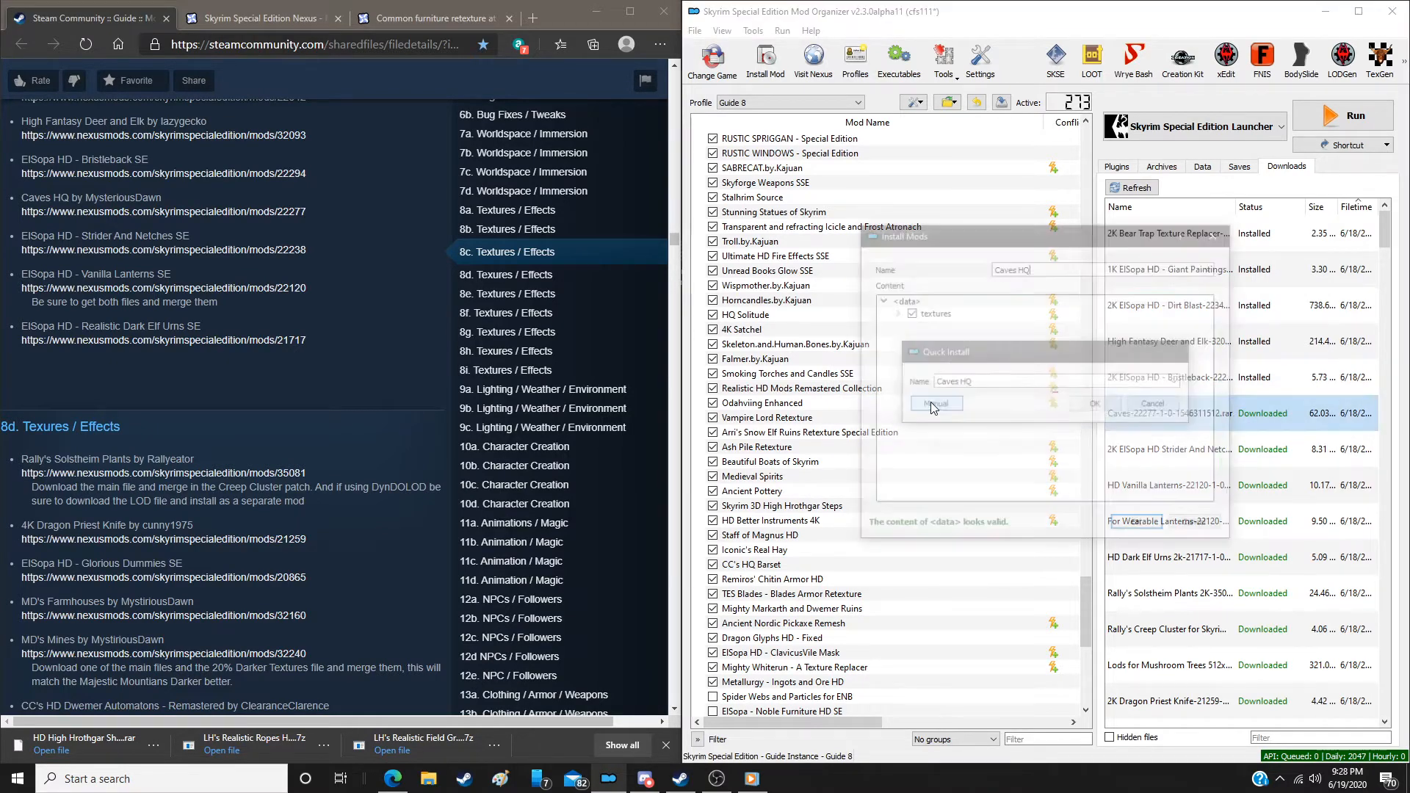
pyautogui.click(1139, 527)
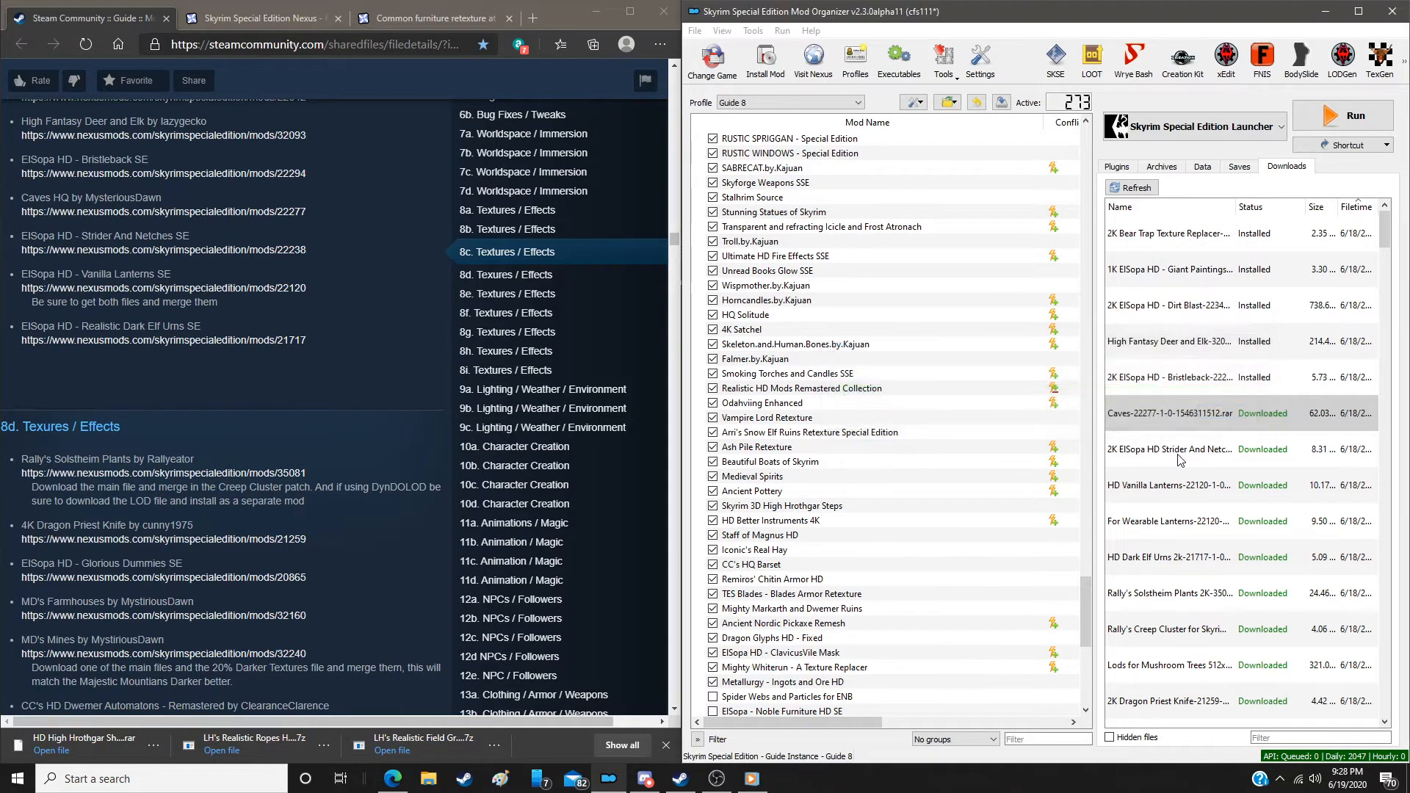
pyautogui.doubleClick(1179, 459)
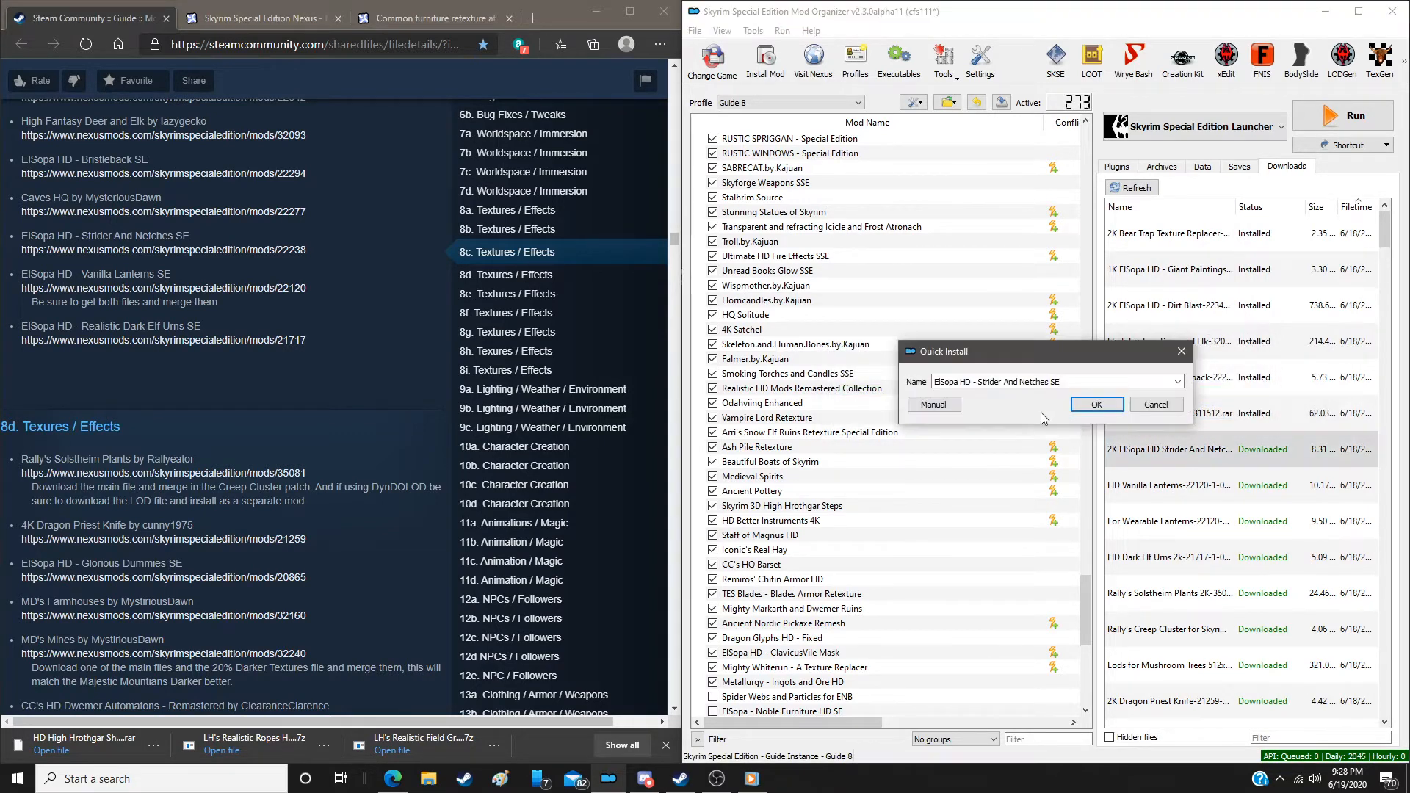
pyautogui.click(934, 405)
pyautogui.click(1139, 526)
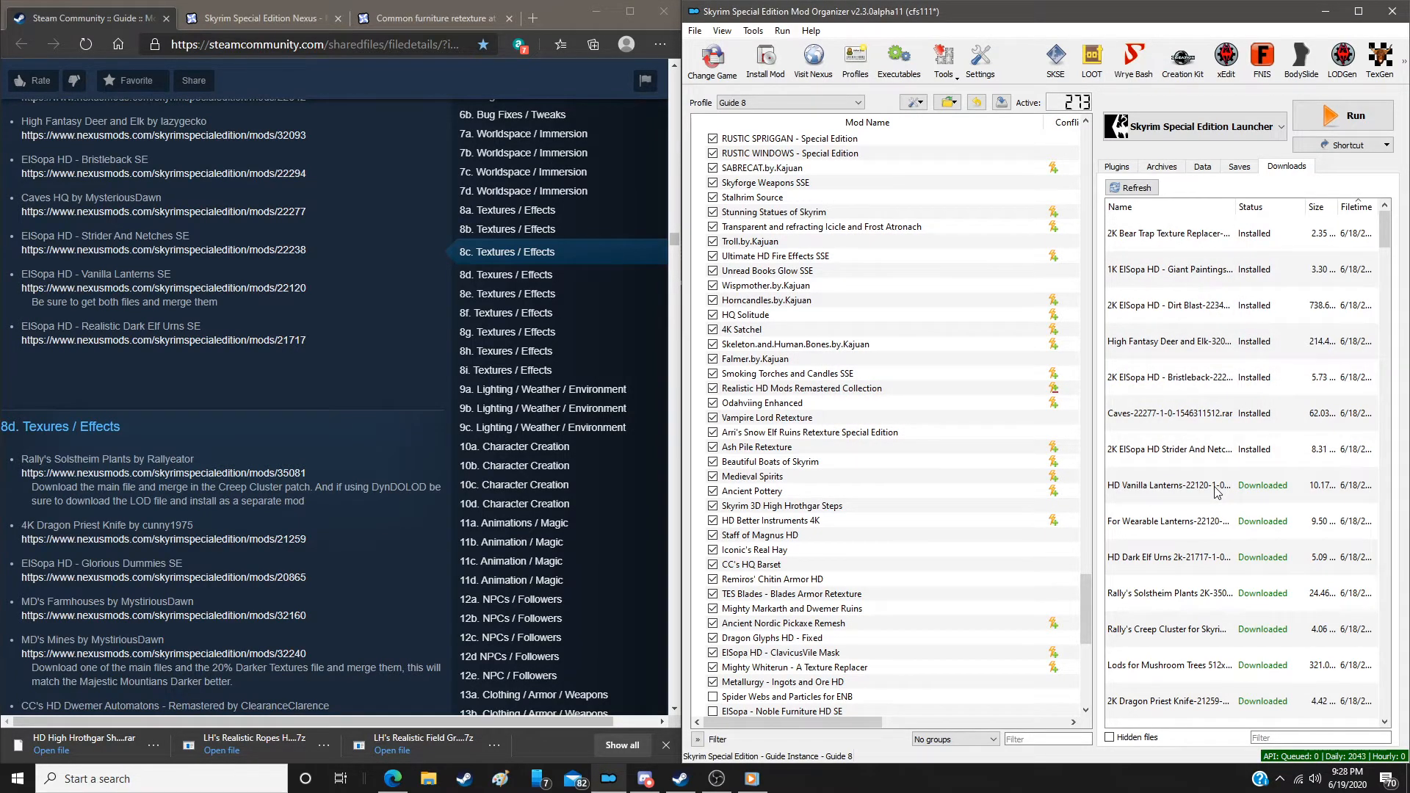
# Install HD Vanilla Lanterns and merge the For Wearable Lanterns file into it using the 2K Iron option
pyautogui.doubleClick(1216, 490)
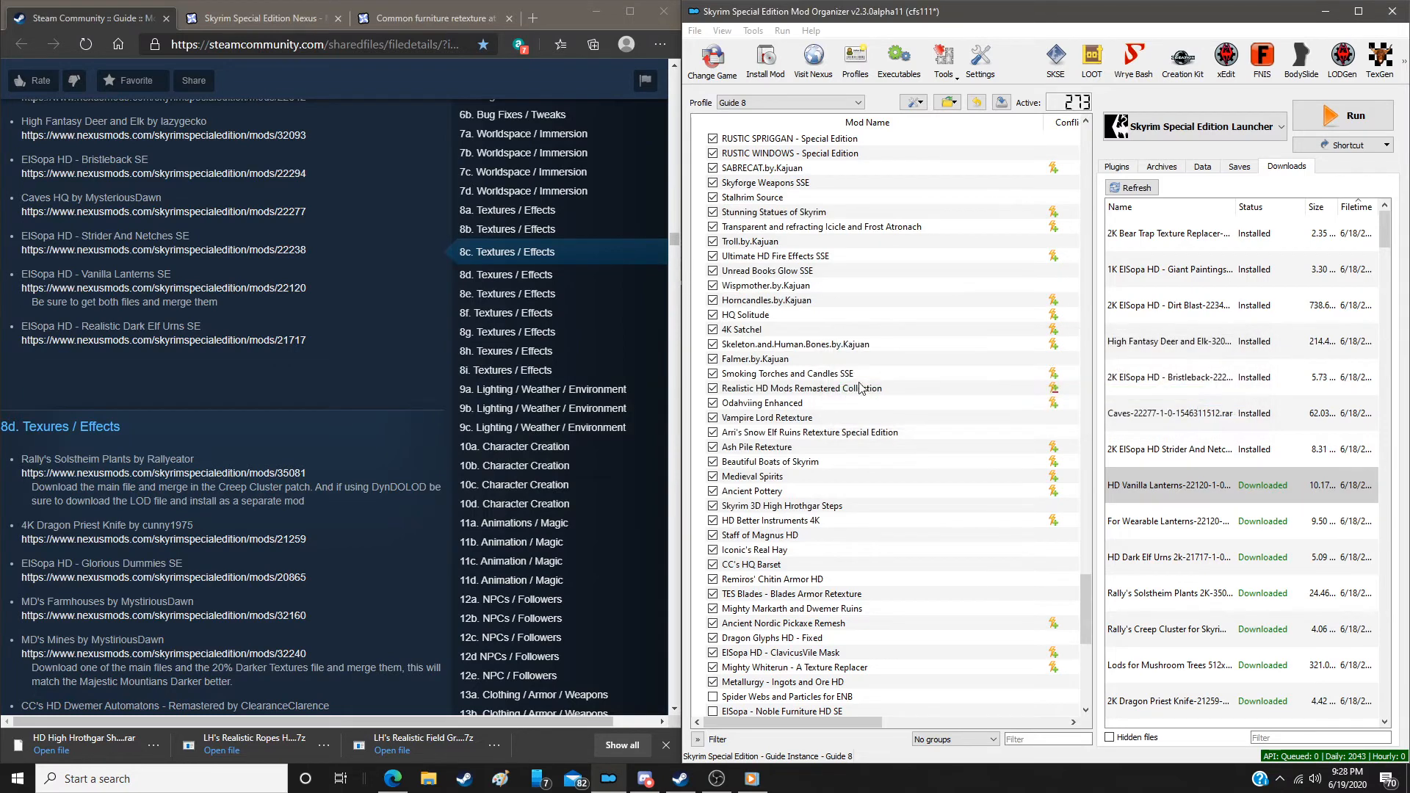
pyautogui.doubleClick(1176, 534)
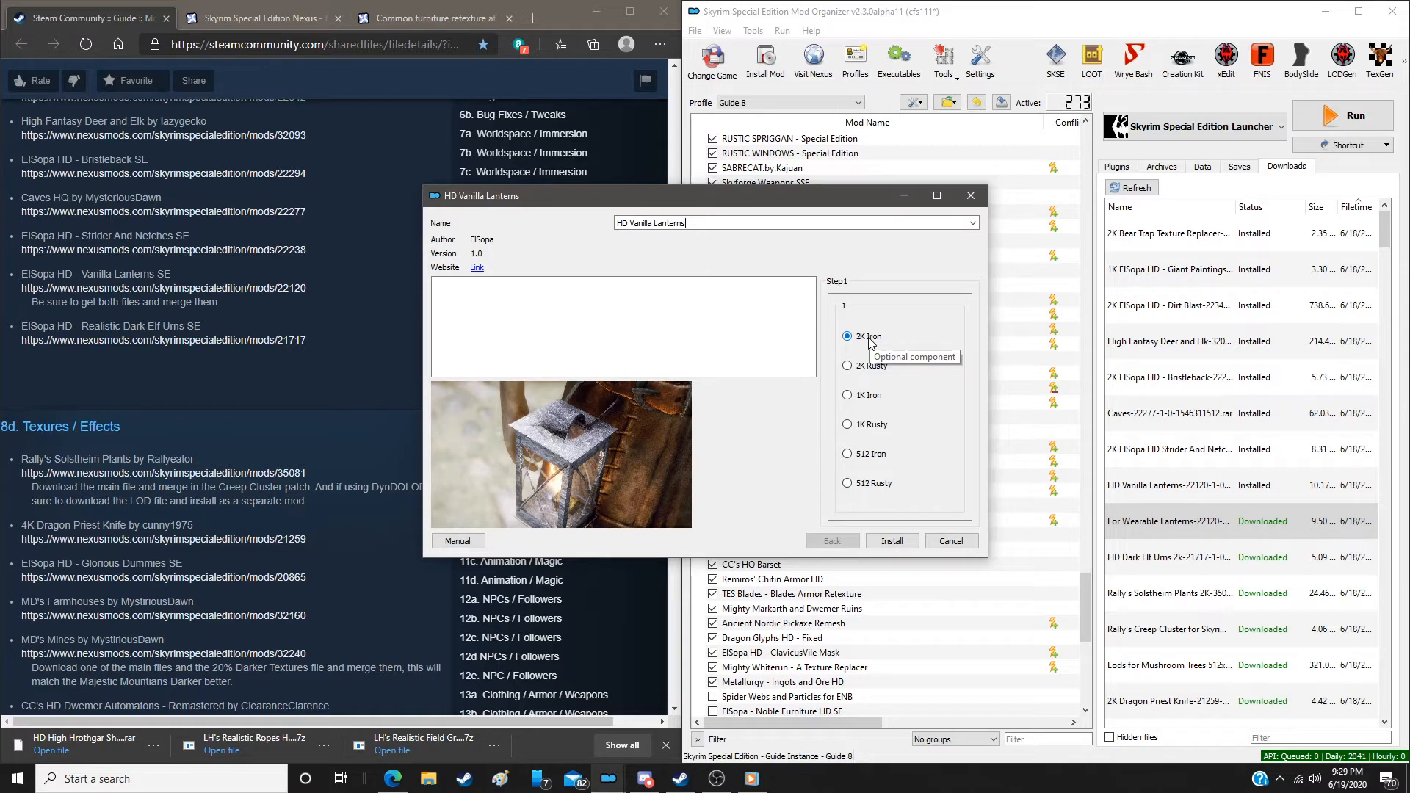
pyautogui.click(893, 544)
pyautogui.click(995, 437)
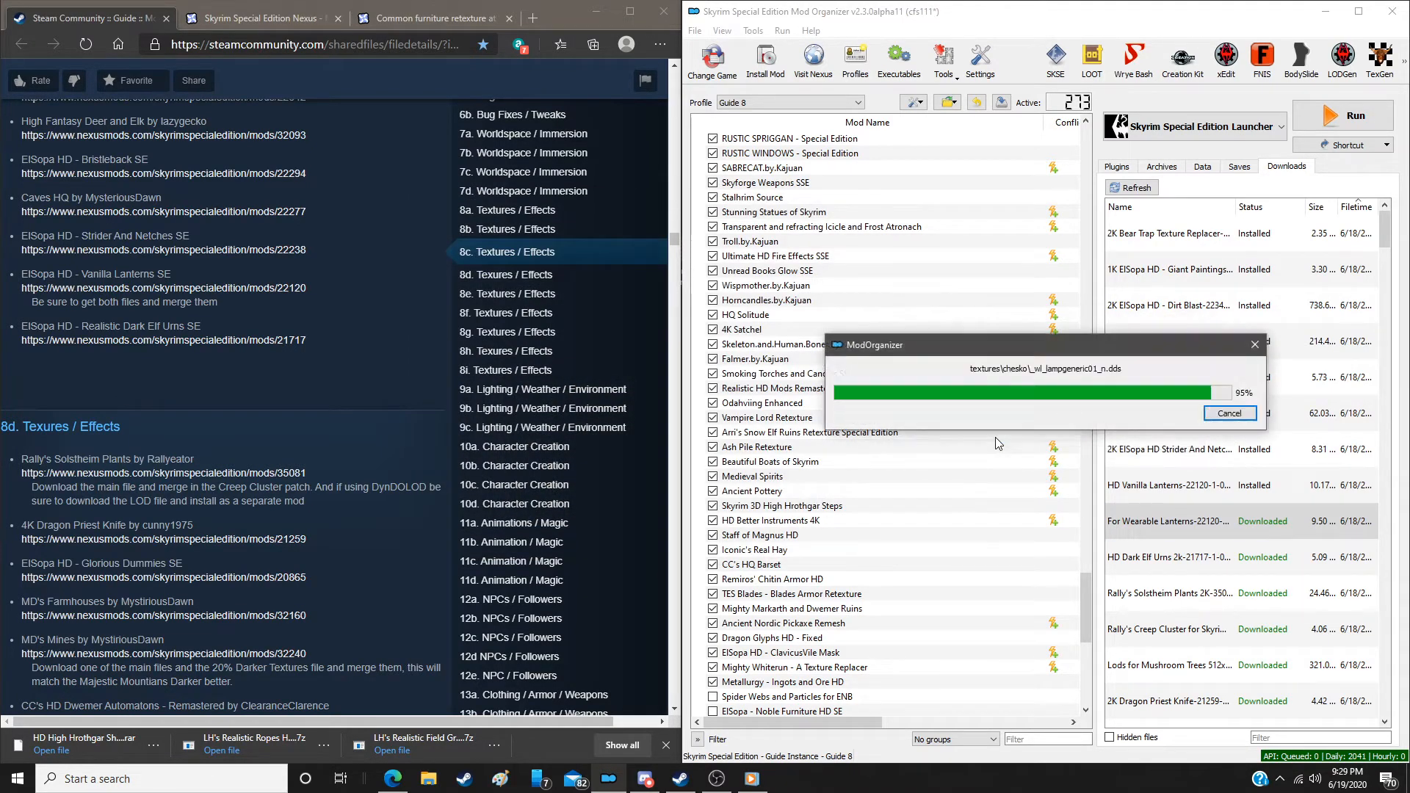
# Manually install ElSopa HD - Realistic Dark Elf Urns SE with its default textures
pyautogui.doubleClick(1212, 564)
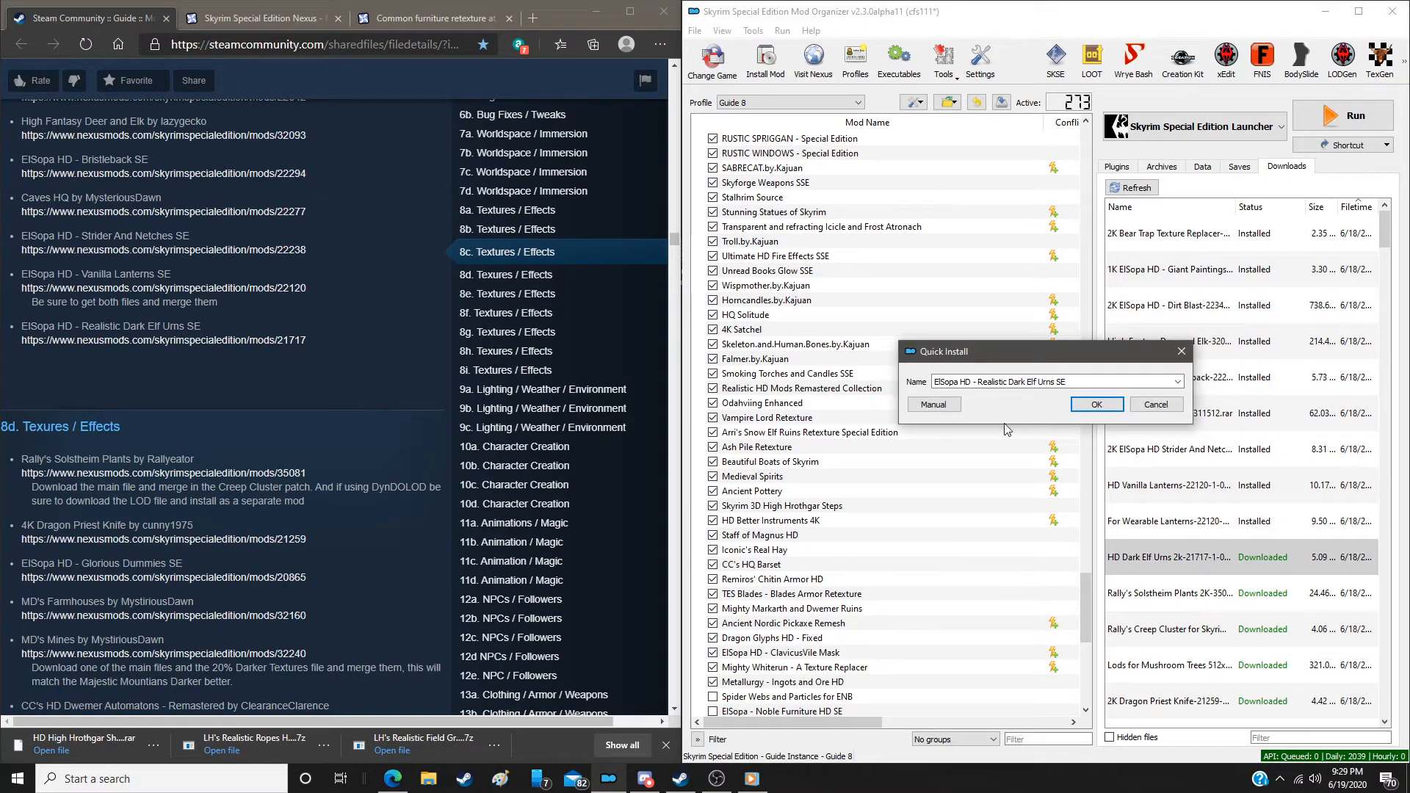
pyautogui.click(933, 405)
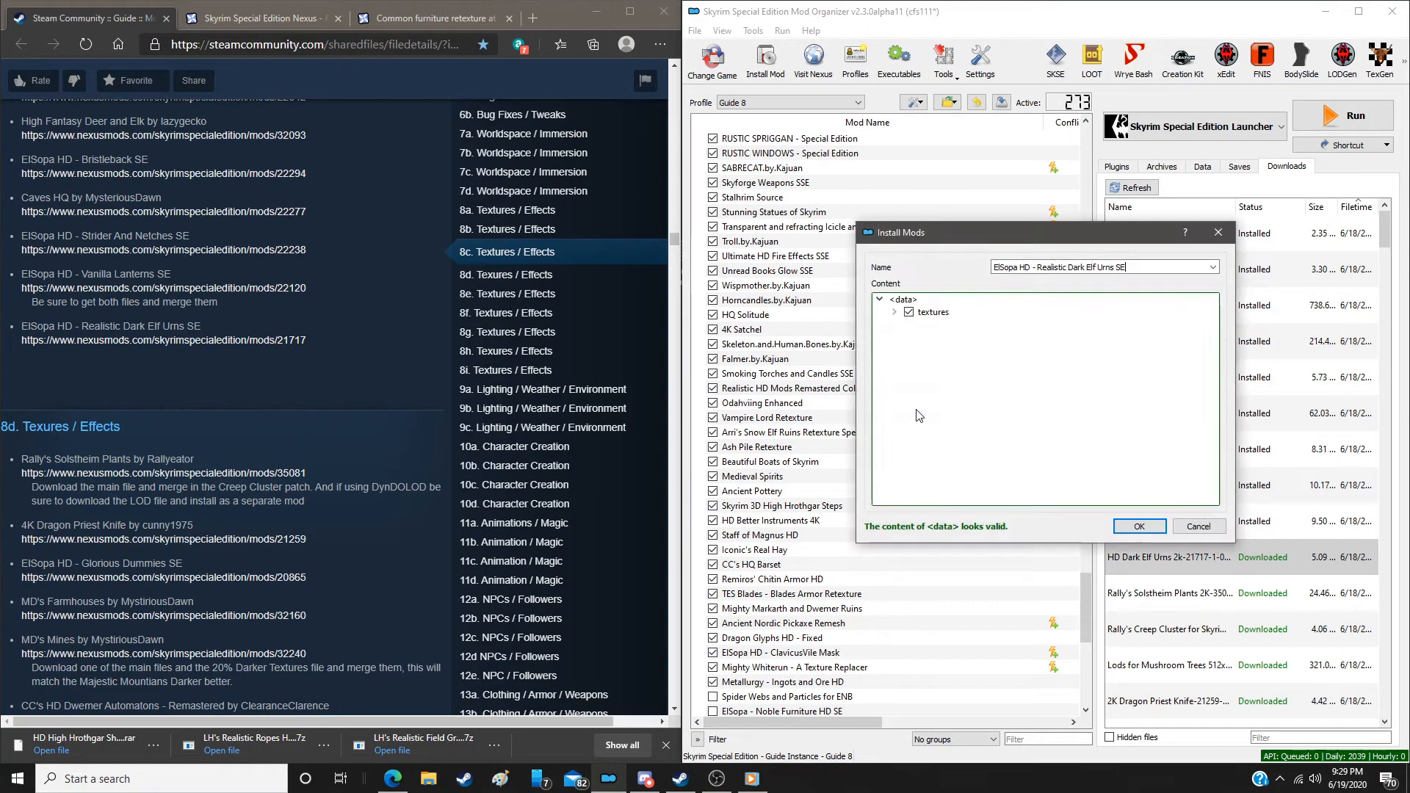
pyautogui.click(1131, 530)
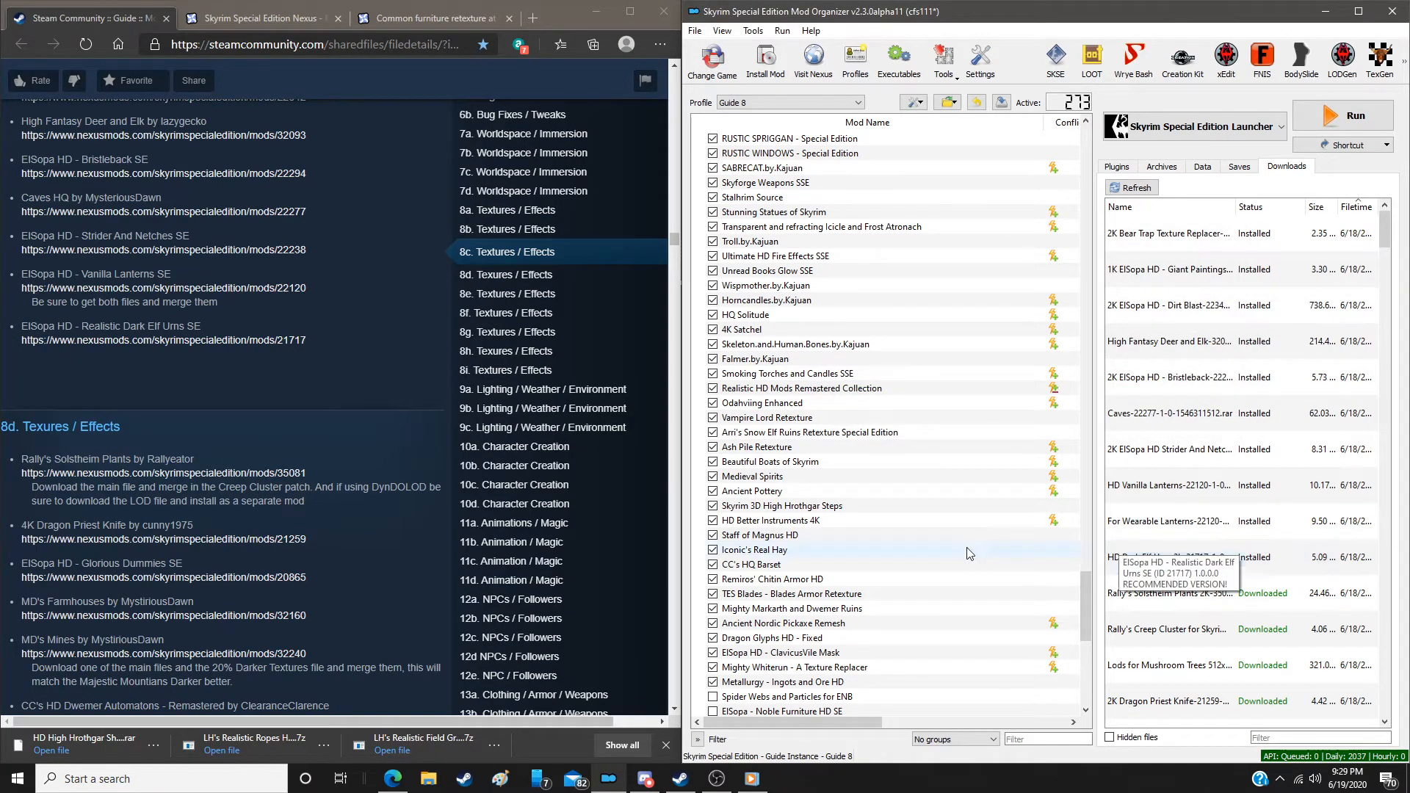
# Check the guide's section 8d and manually install the main Rally's Solstheim Plants 2K file with its default textures
pyautogui.scroll(-4, 351, 531)
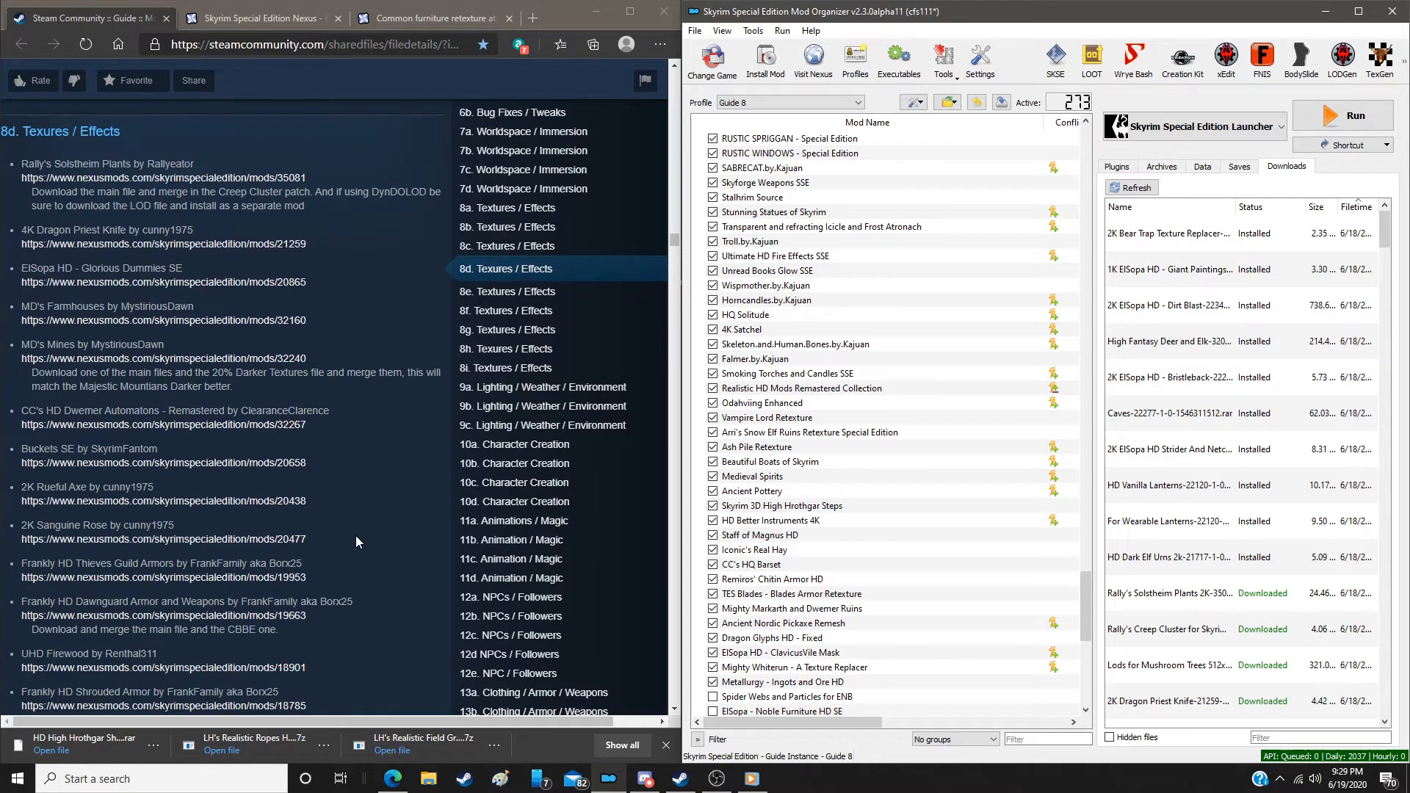
pyautogui.doubleClick(1170, 600)
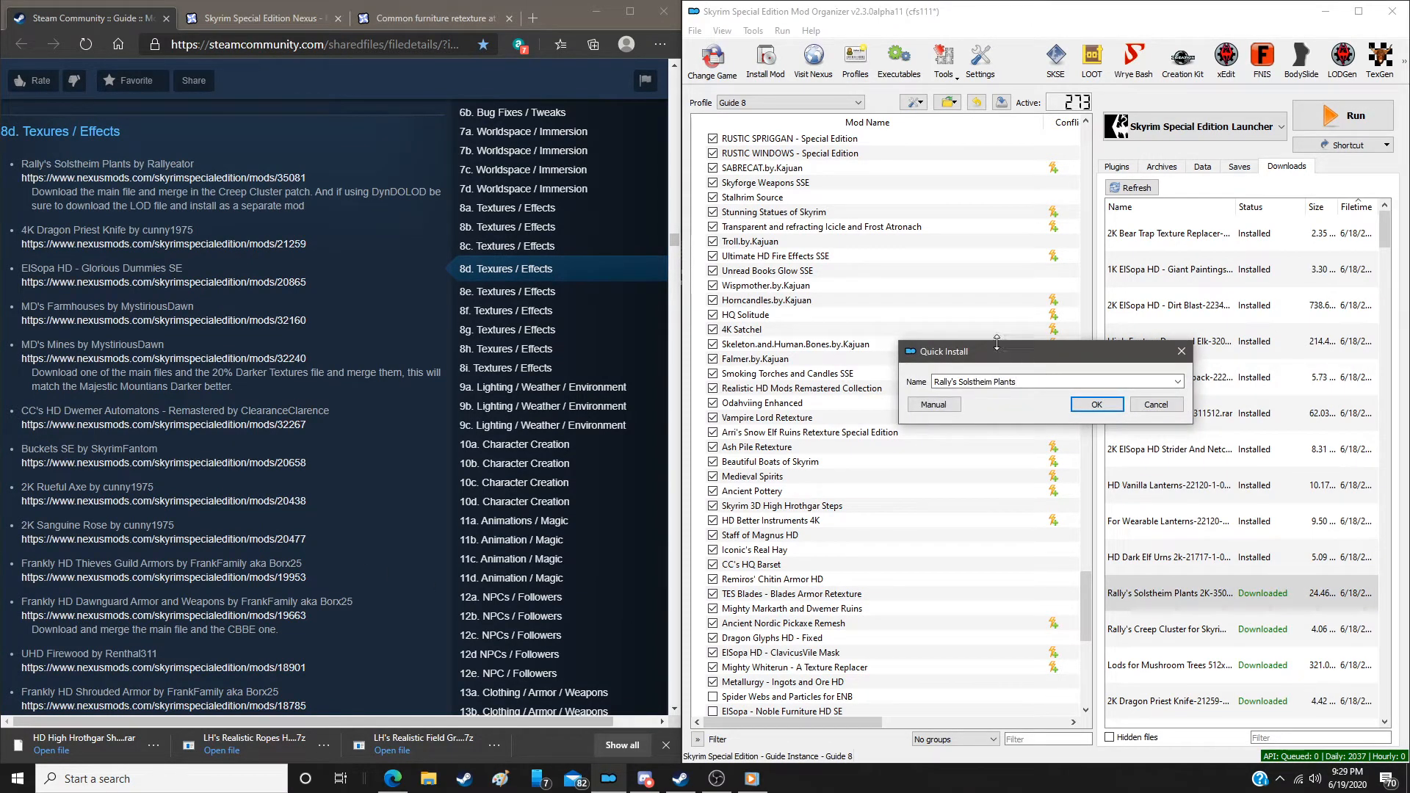
pyautogui.click(933, 404)
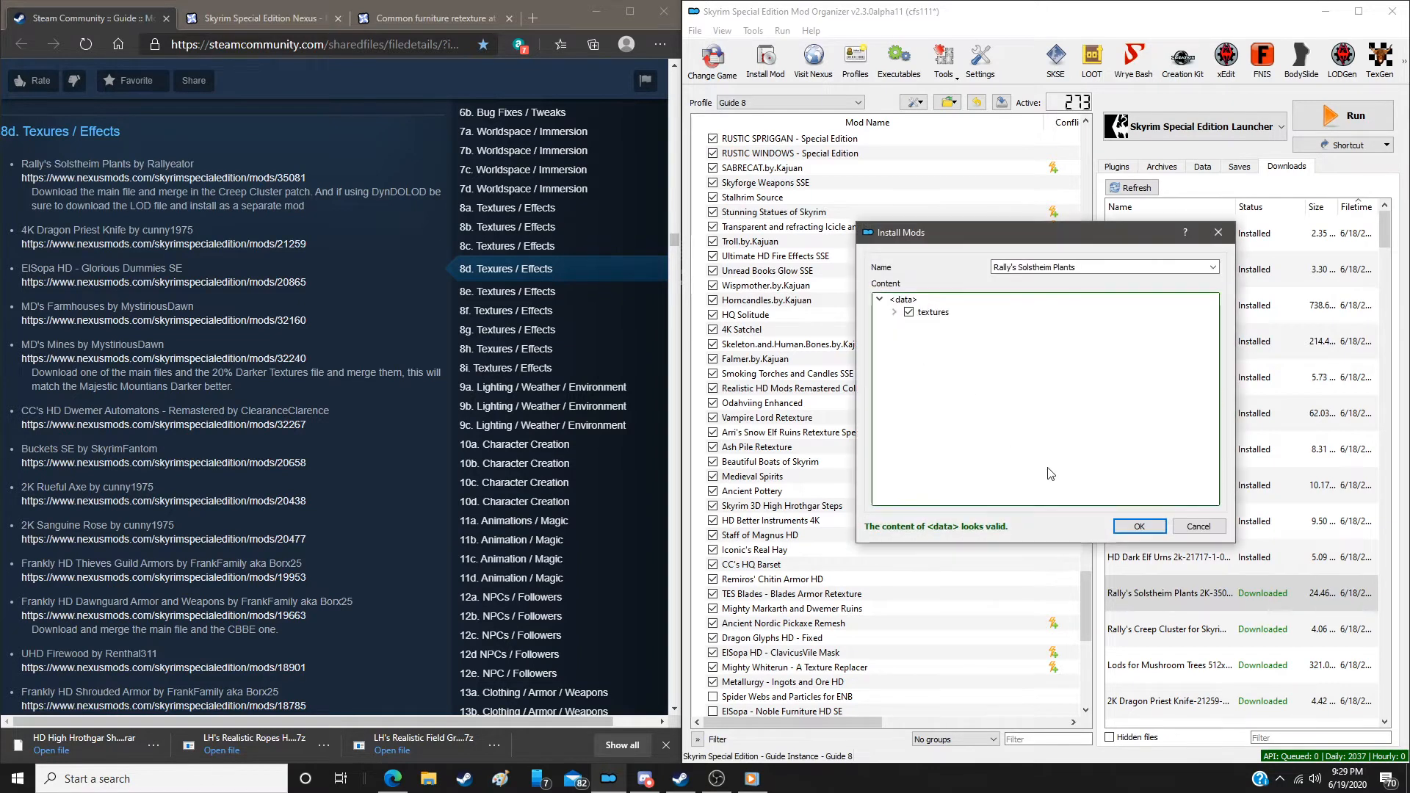
pyautogui.click(1136, 525)
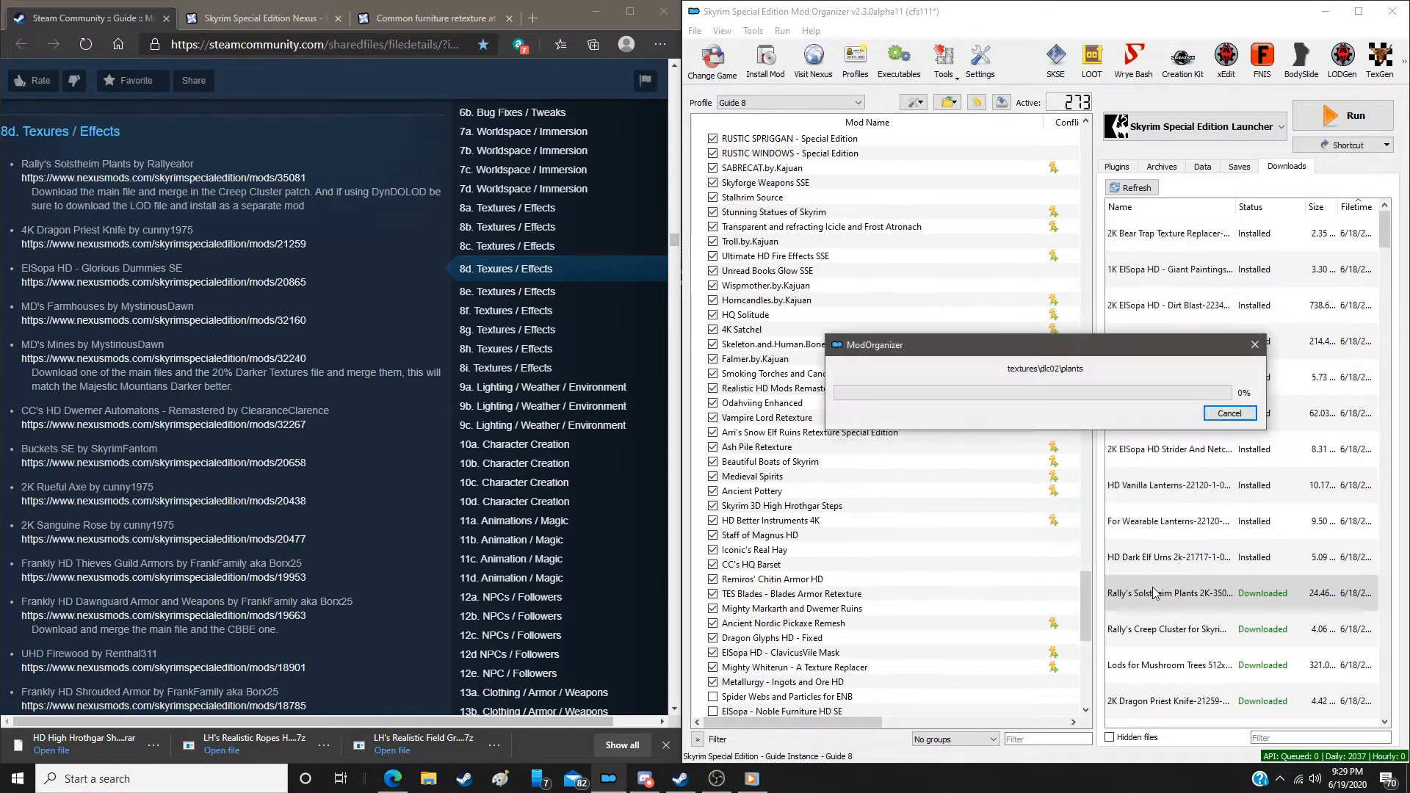
# Manually install Rally's Creep Cluster file and merge it into the existing Rally's Solstheim Plants mod
pyautogui.doubleClick(1184, 644)
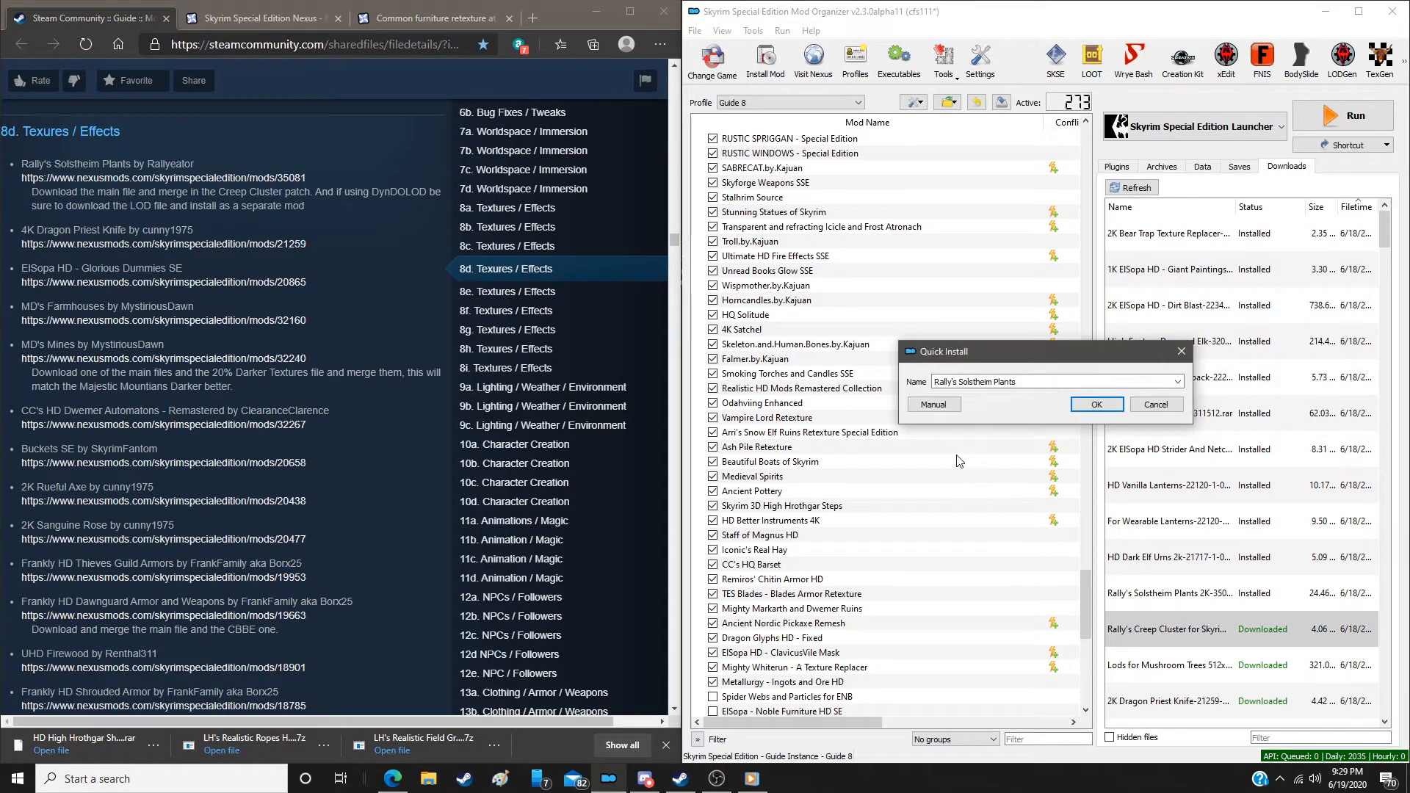
pyautogui.click(931, 405)
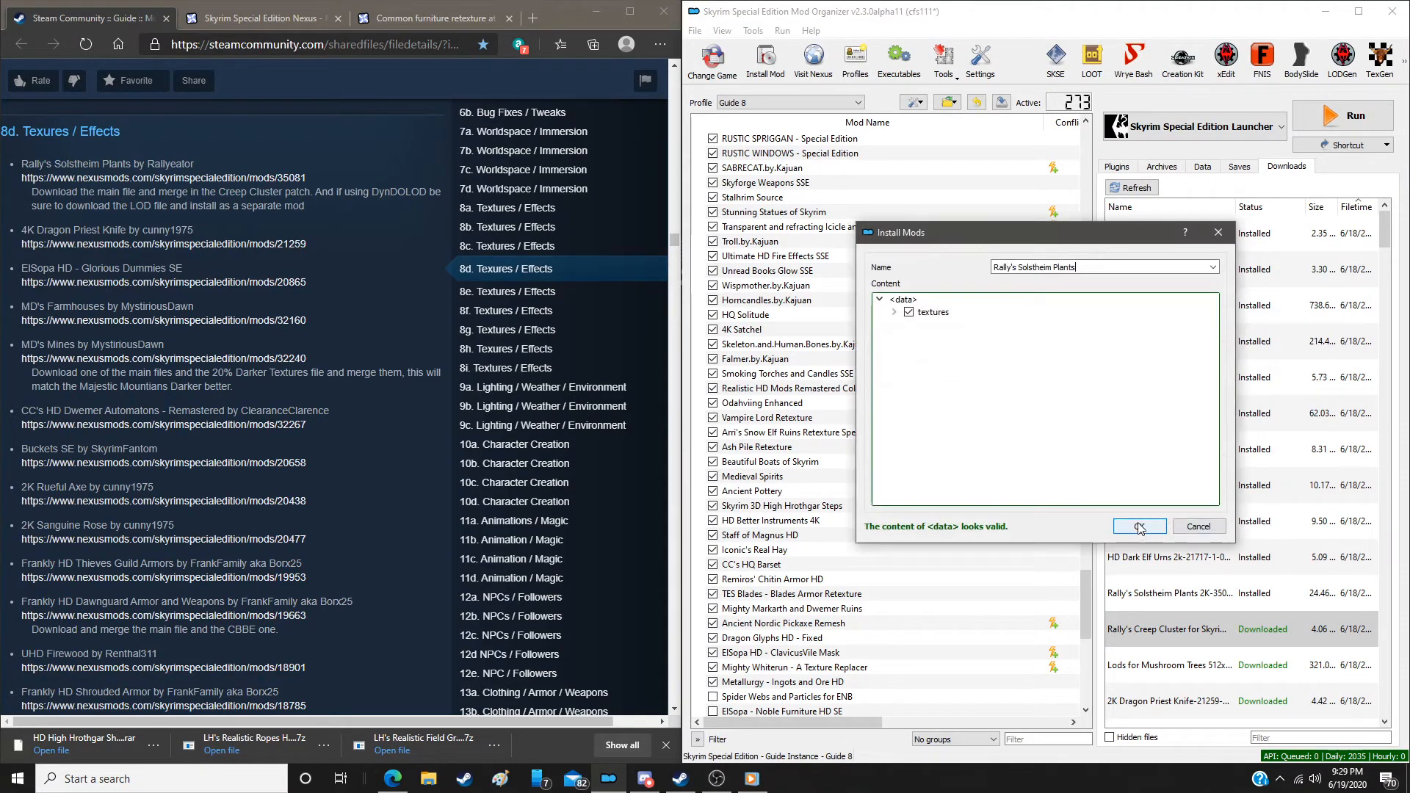
pyautogui.press('Return')
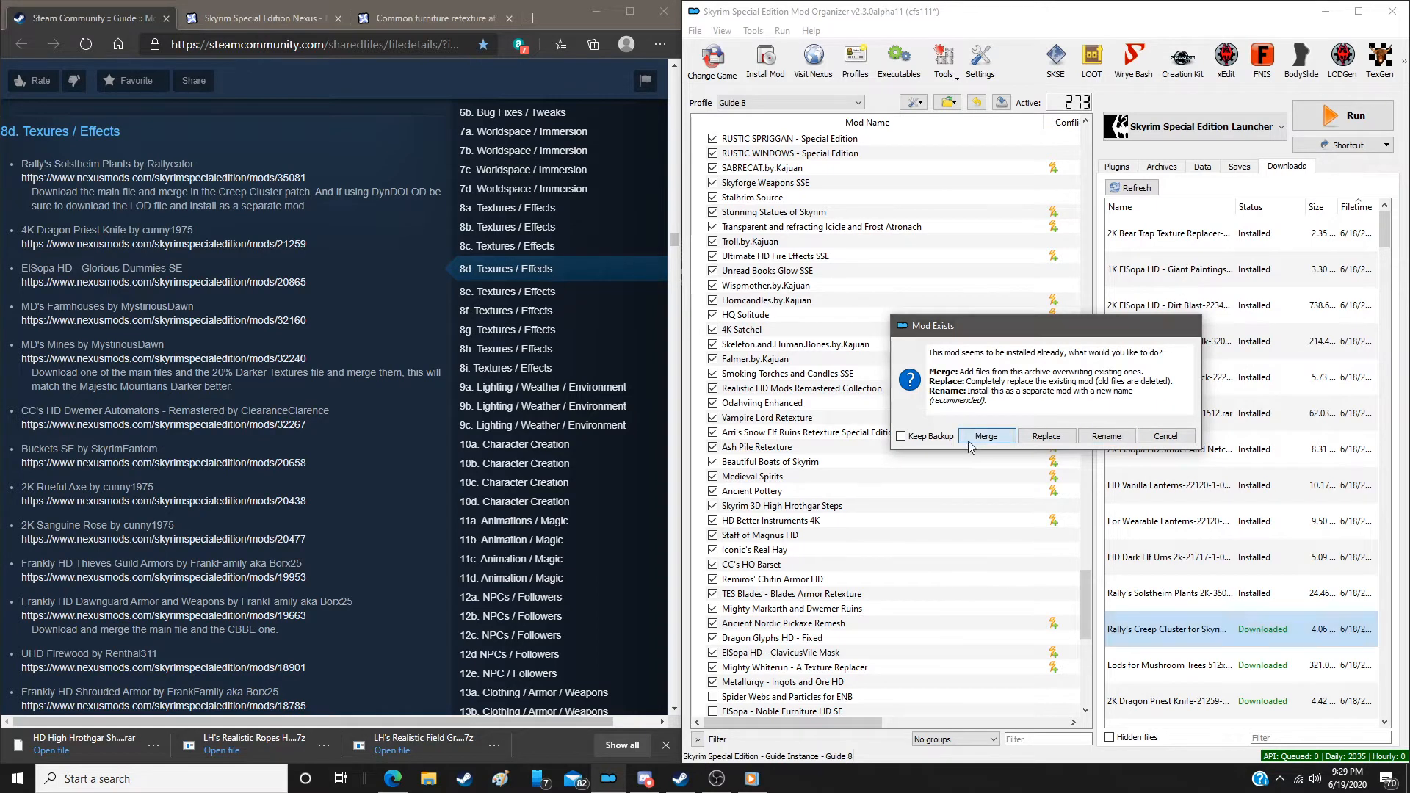
pyautogui.click(986, 437)
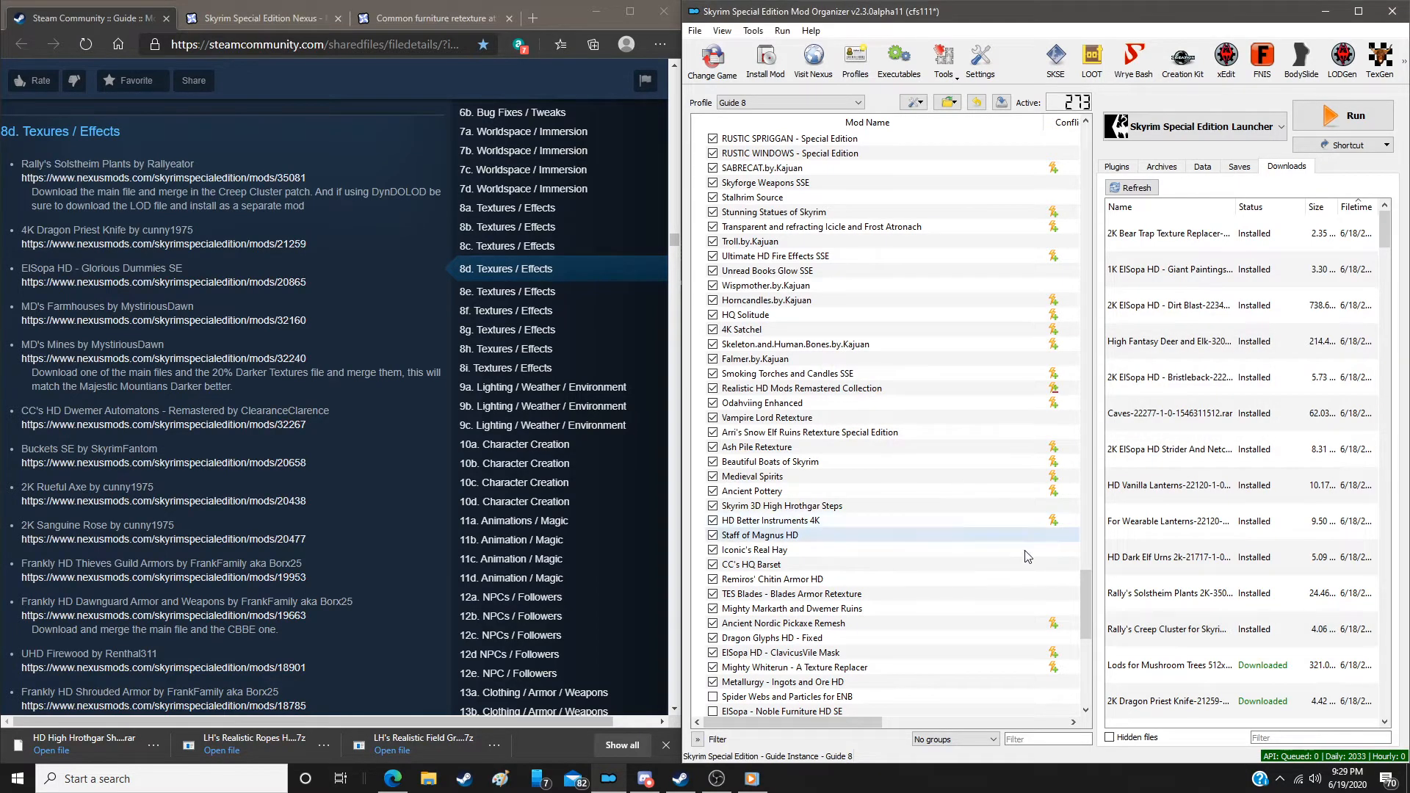
# Manually install the Lods for Mushroom Trees 512x download as a separate mod named Rally's Solstheim Plants LOD
pyautogui.scroll(-2, 1164, 667)
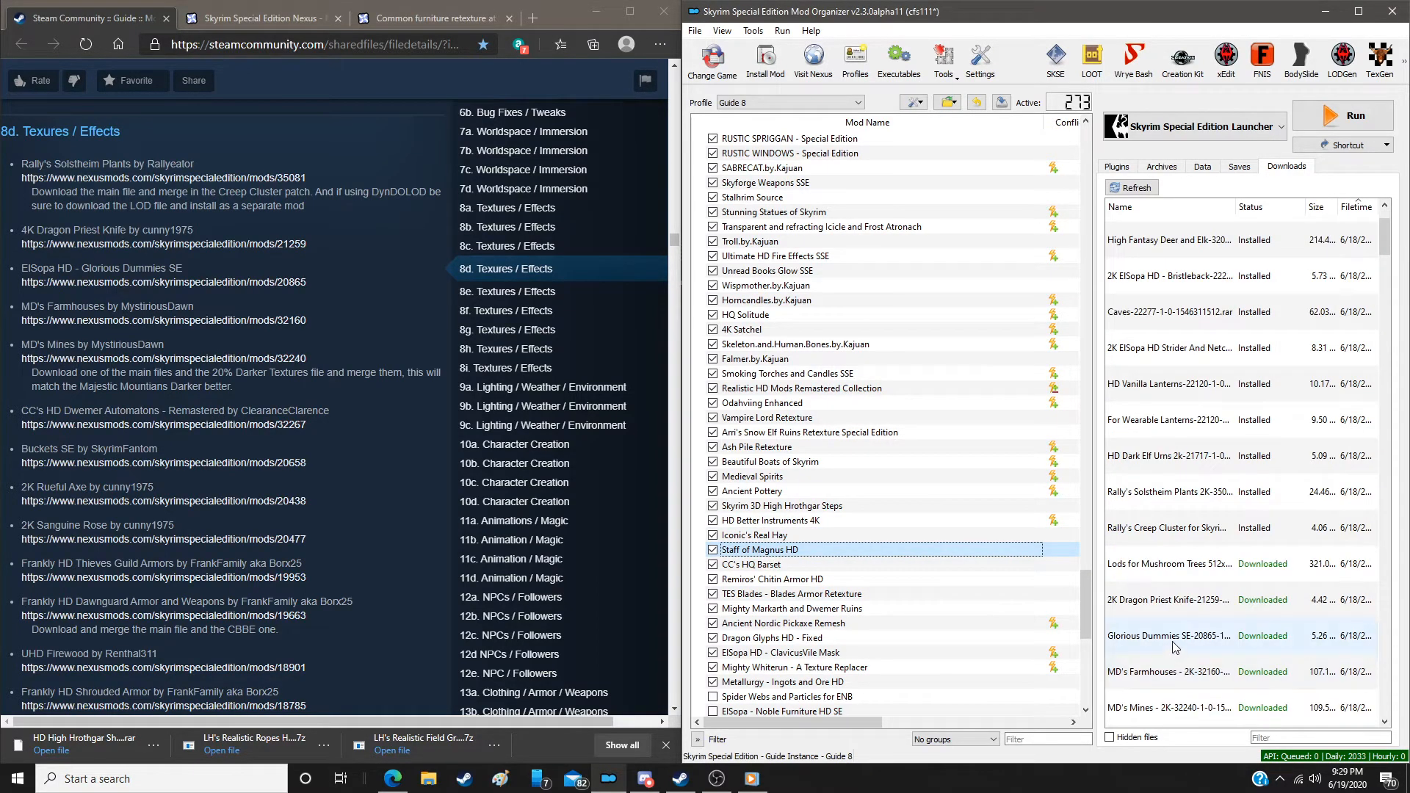
pyautogui.doubleClick(1167, 564)
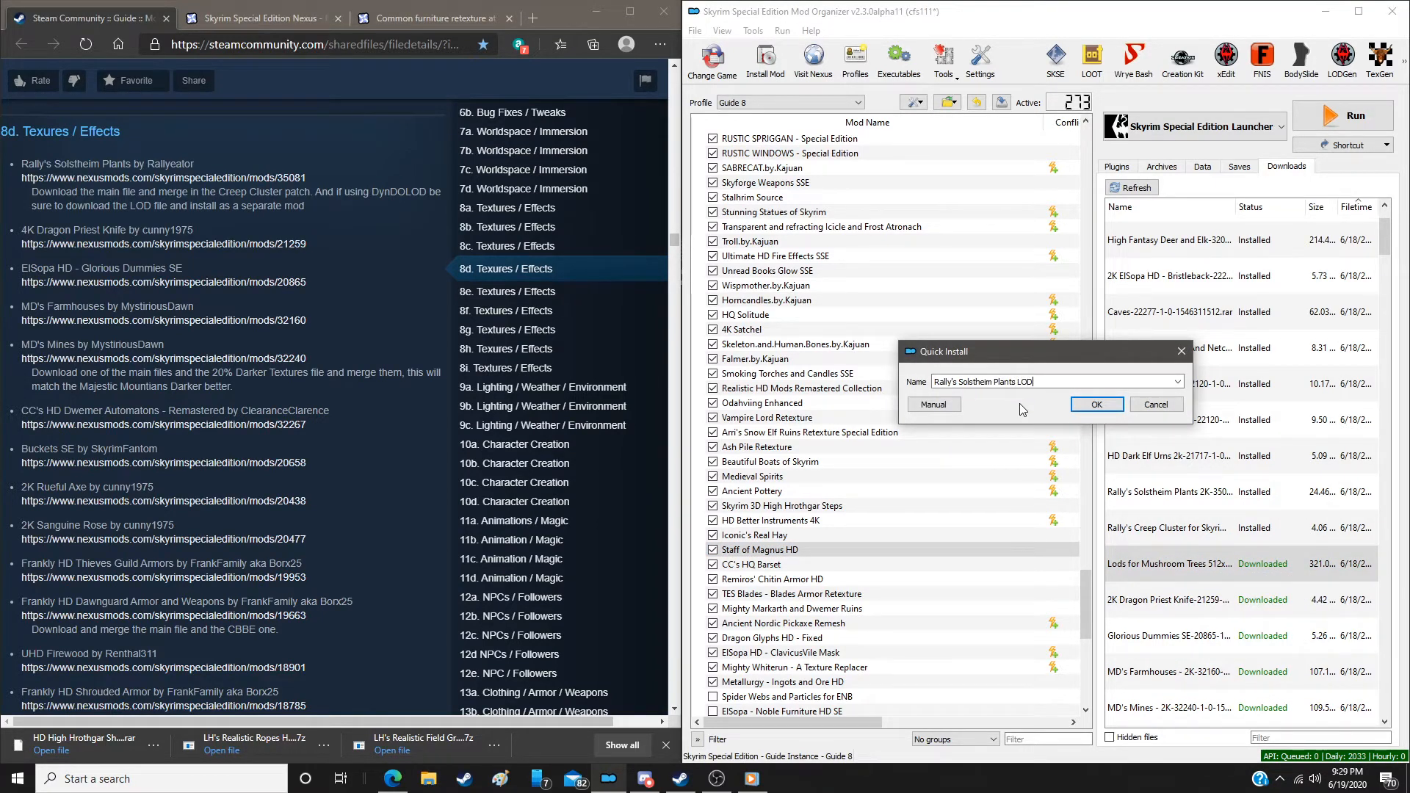
pyautogui.click(952, 407)
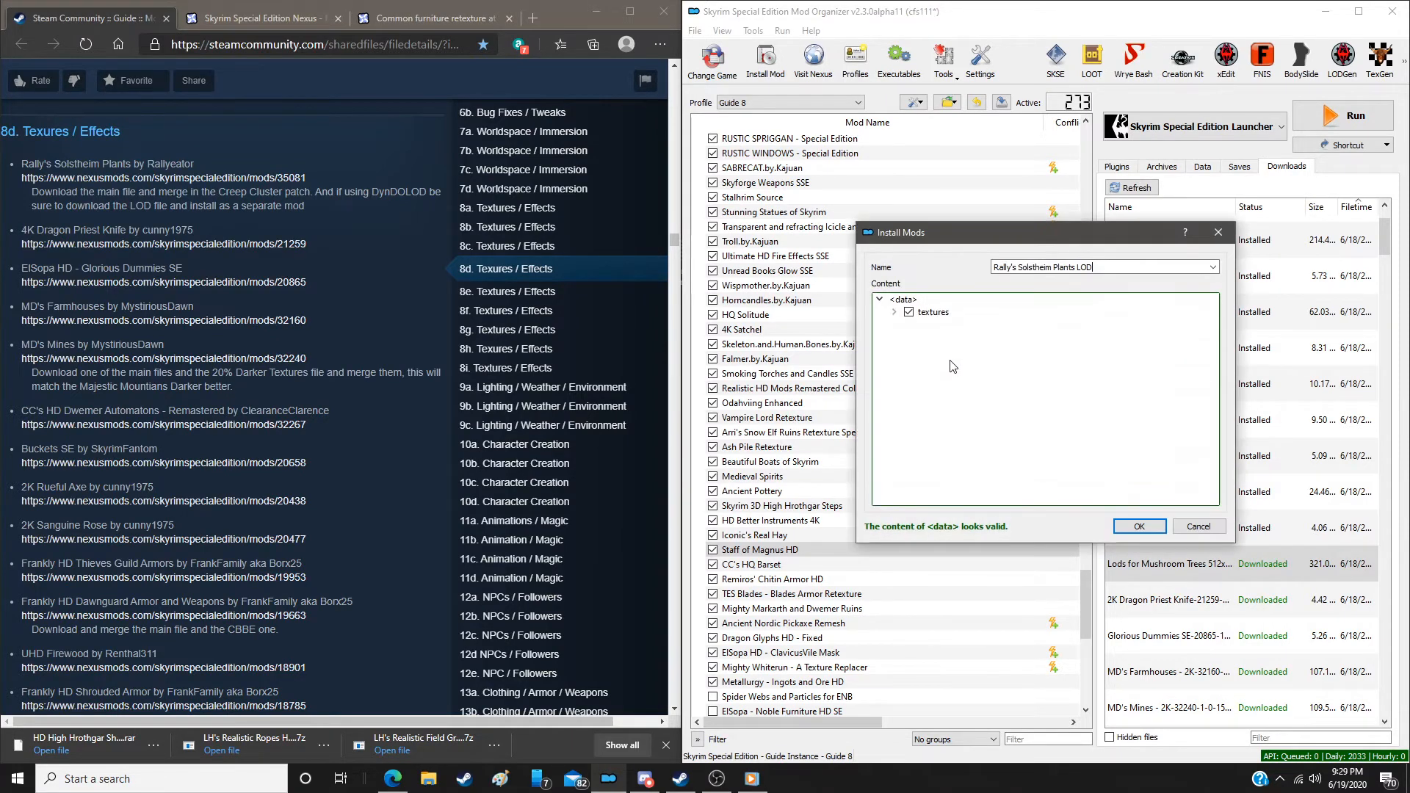
pyautogui.click(1128, 526)
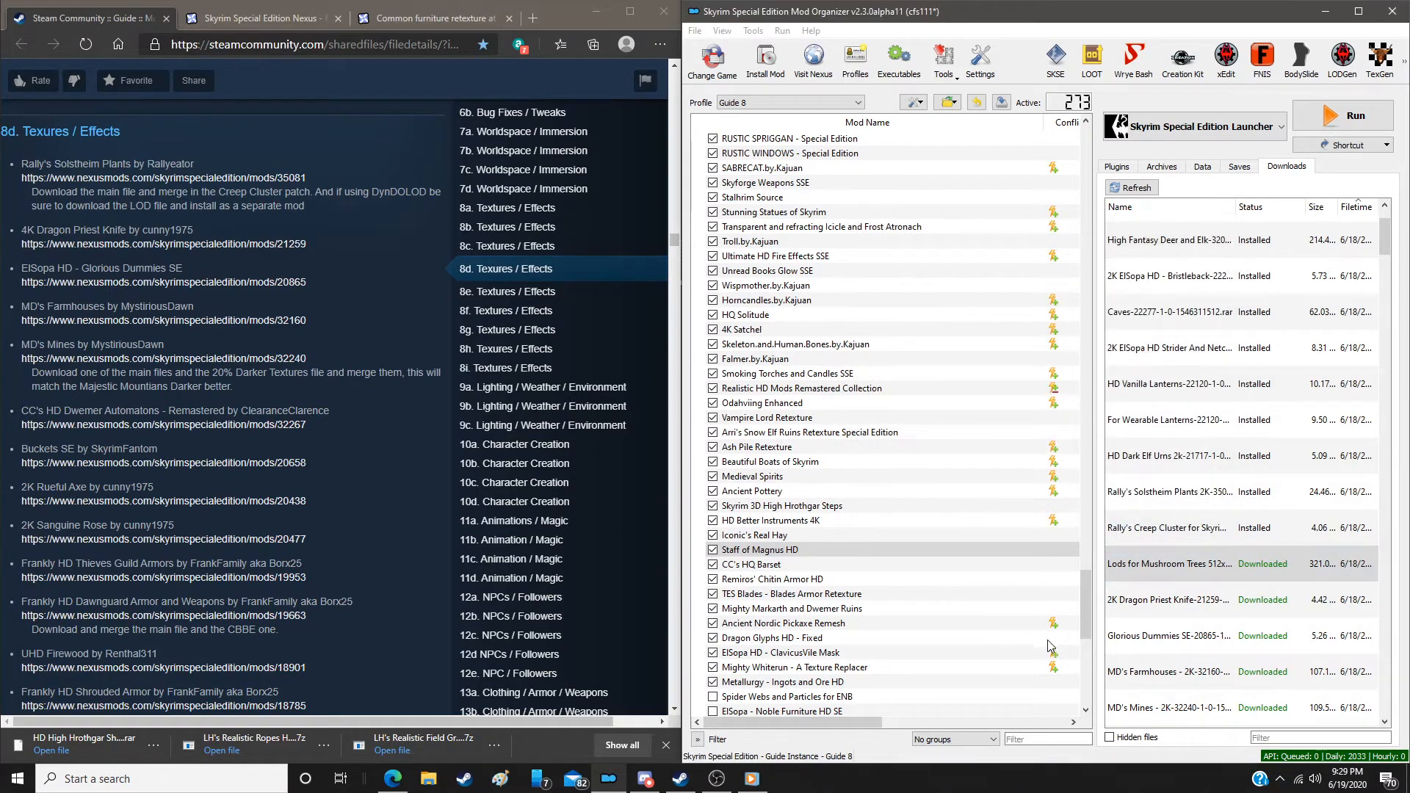
# Manually install 4K Dragon Priest Knife with its default meshes and textures, and install Glorious Dummies with the 2K option
pyautogui.doubleClick(1175, 601)
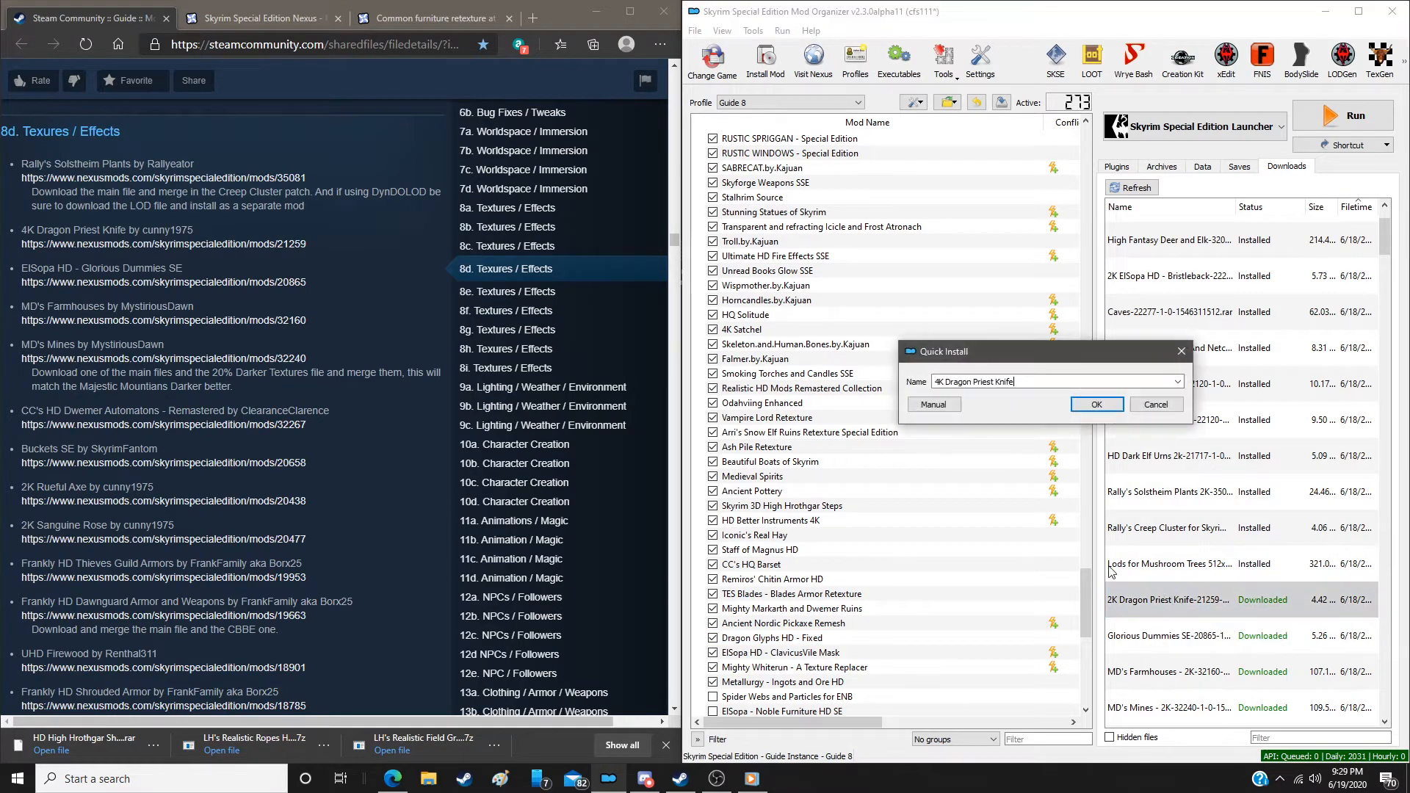
pyautogui.click(933, 405)
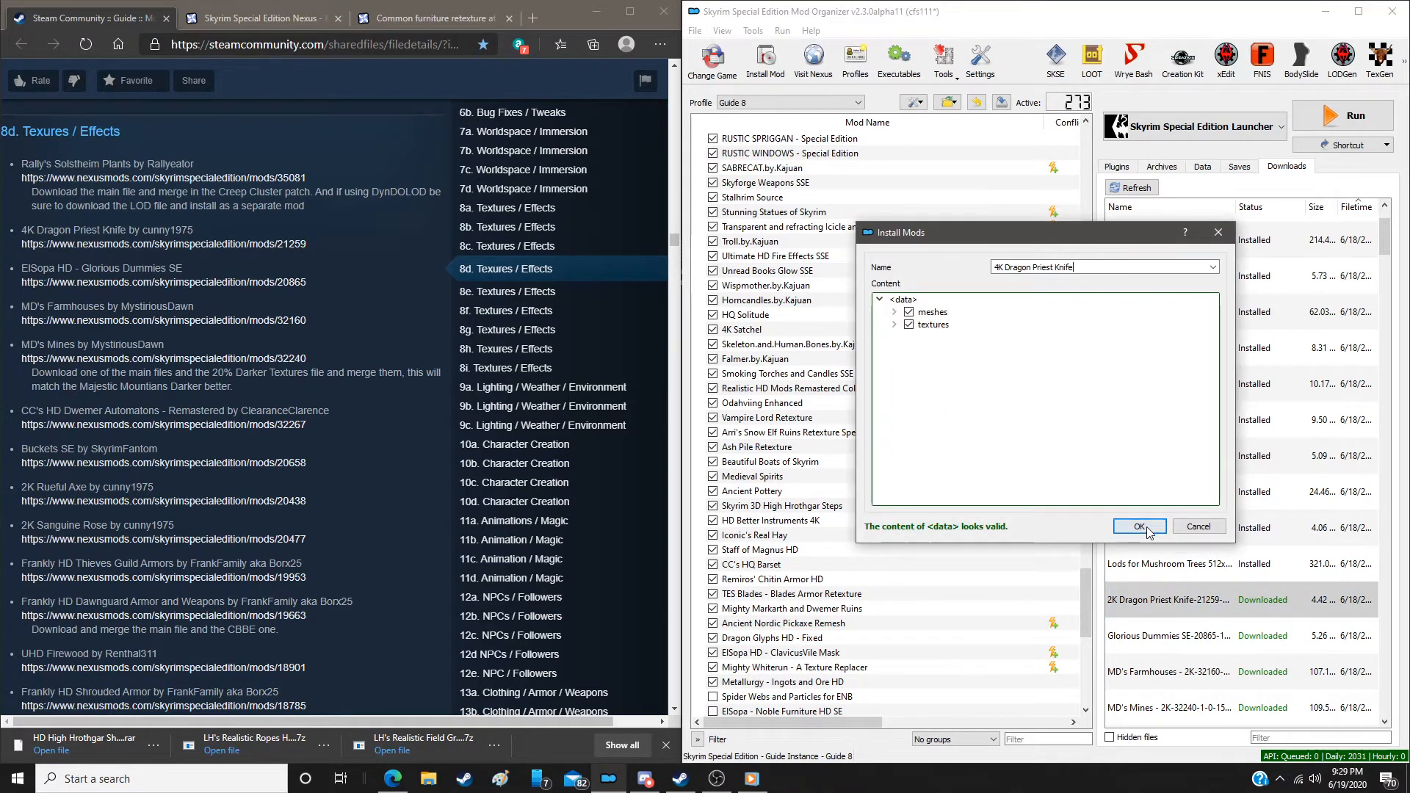
pyautogui.click(1139, 530)
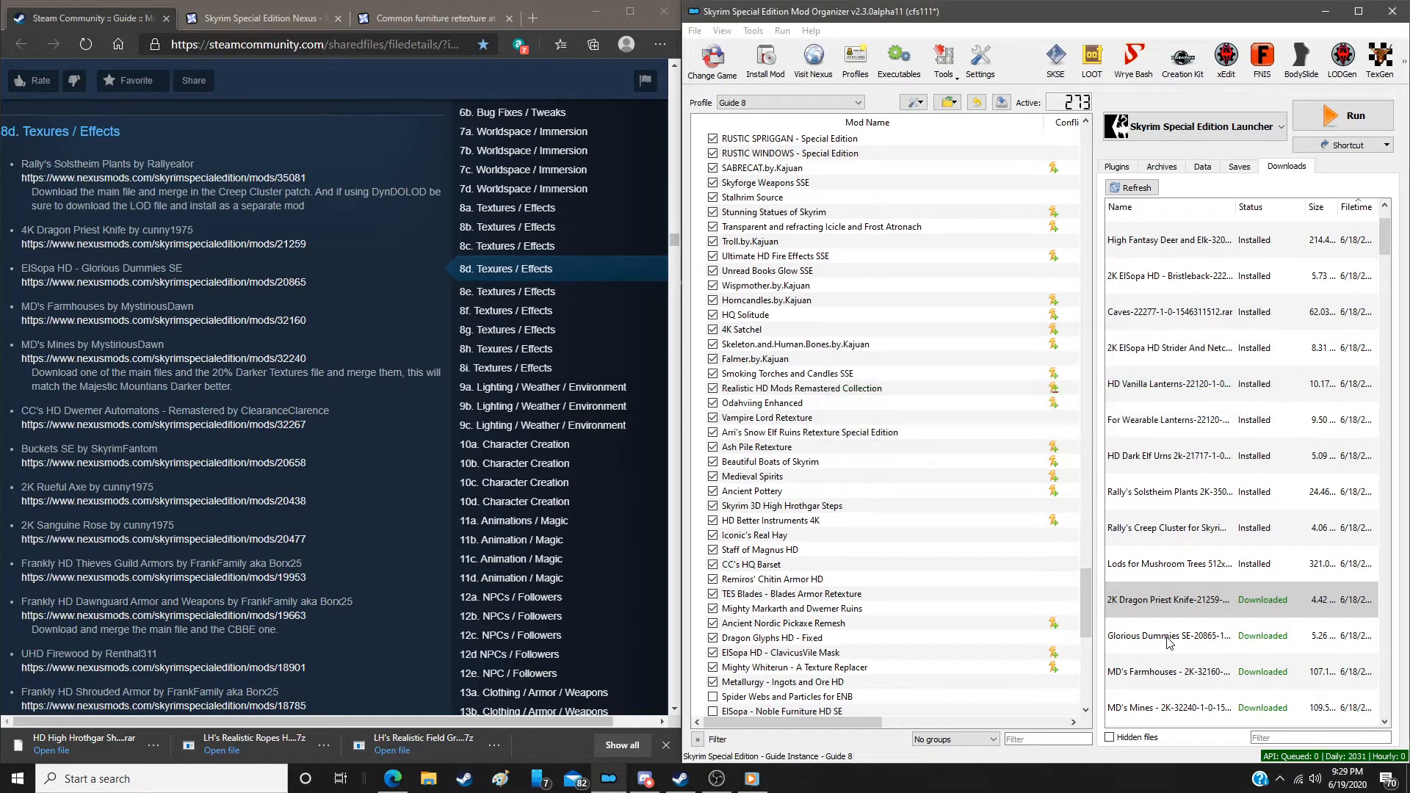
pyautogui.doubleClick(1170, 636)
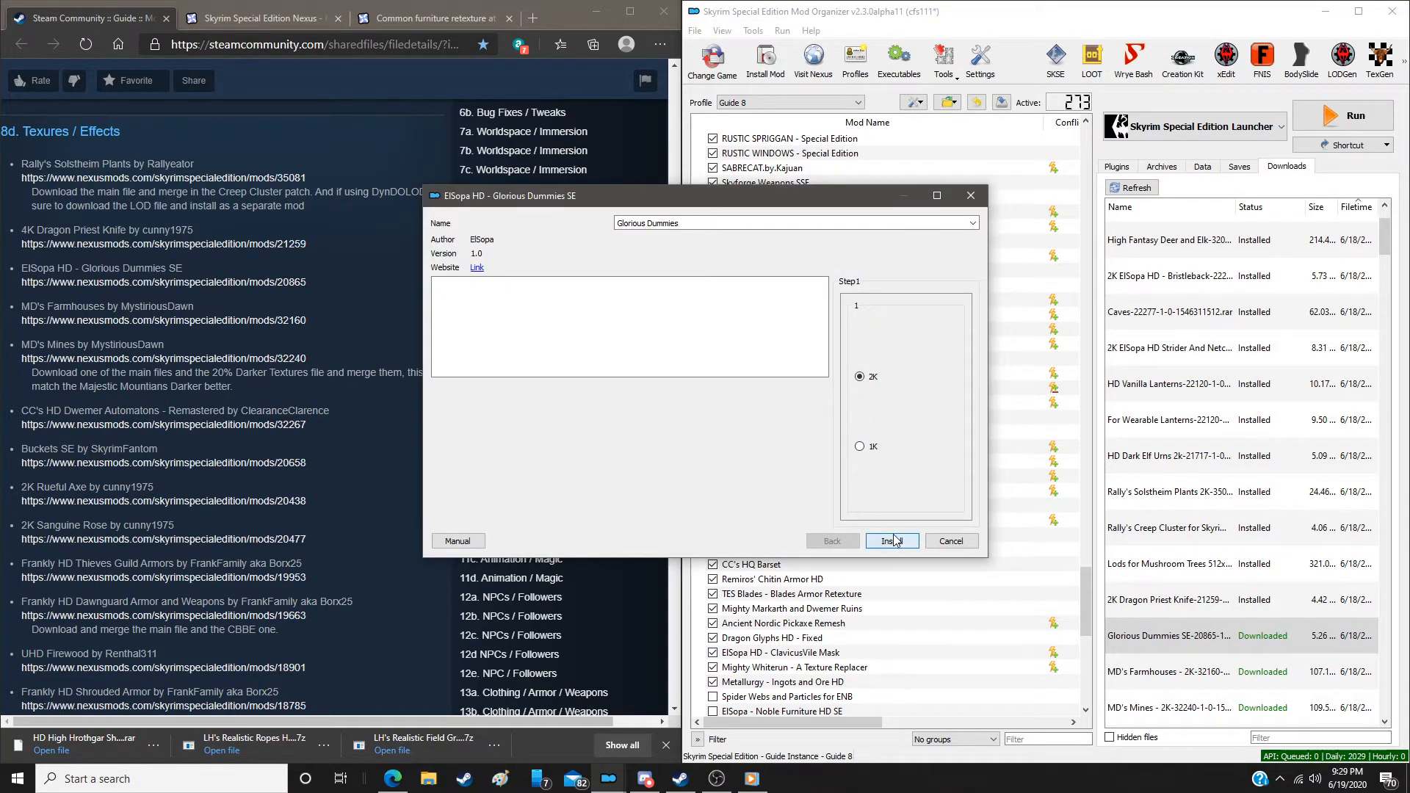
pyautogui.click(893, 541)
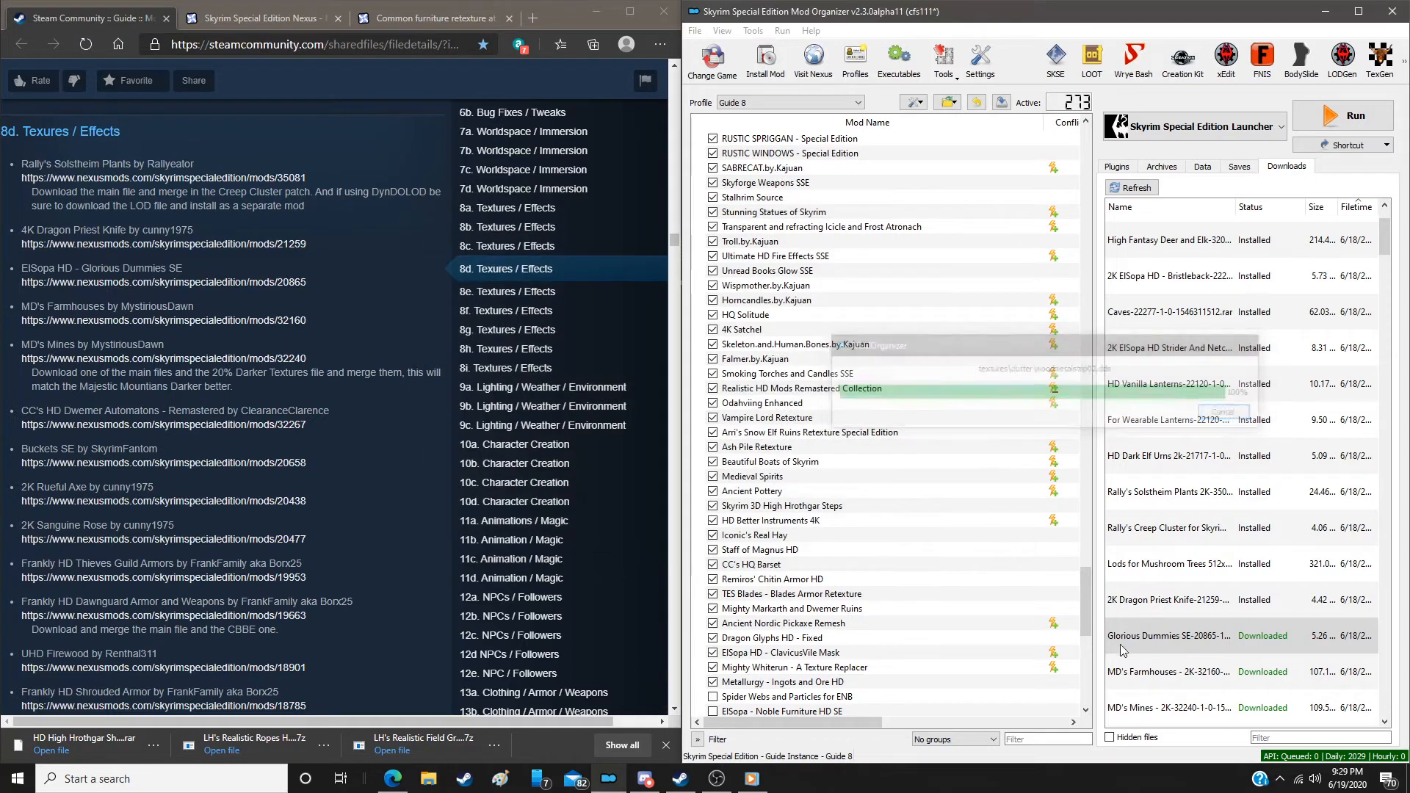
# Manually install the 2K version of MD's Farmhouses with its default textures
pyautogui.doubleClick(1158, 682)
pyautogui.click(930, 404)
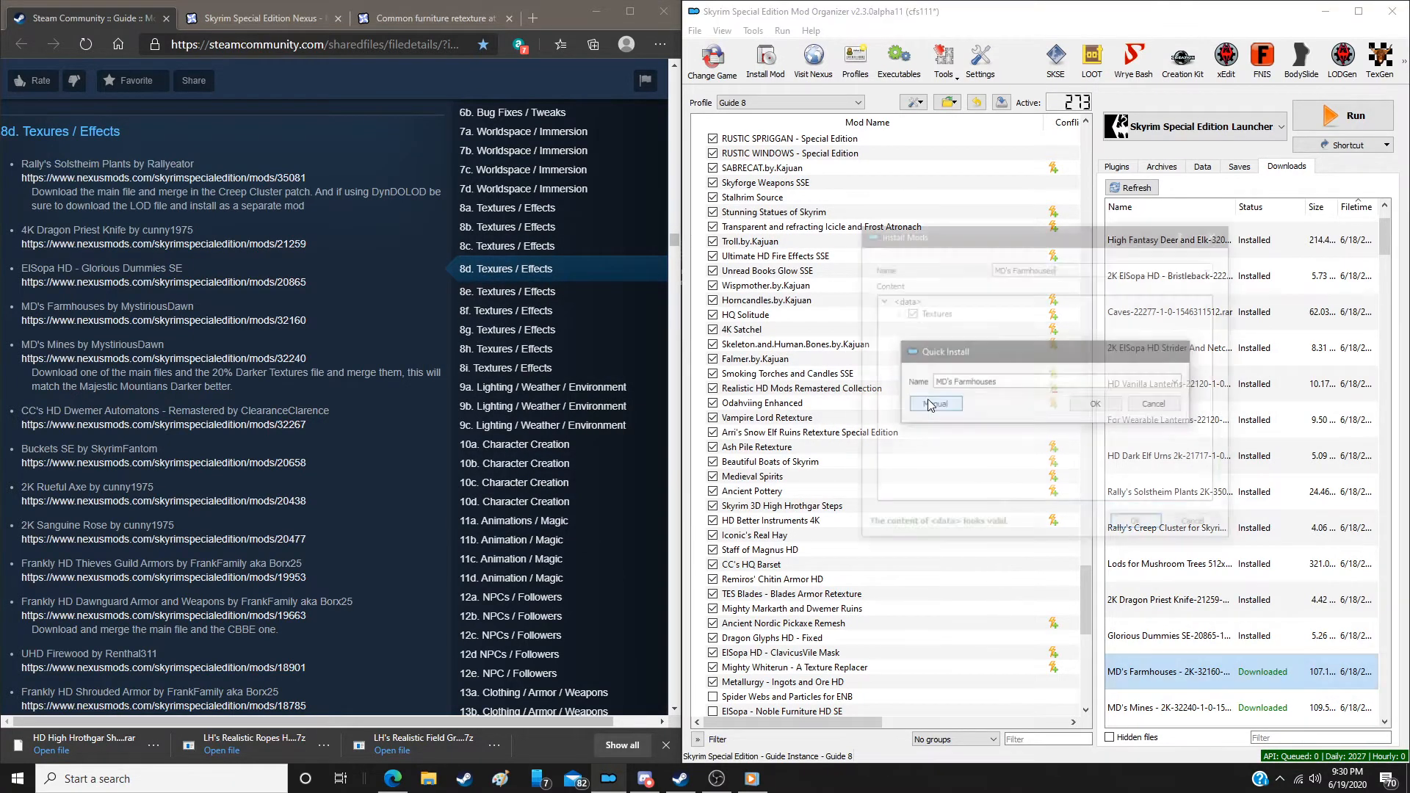
pyautogui.click(1134, 525)
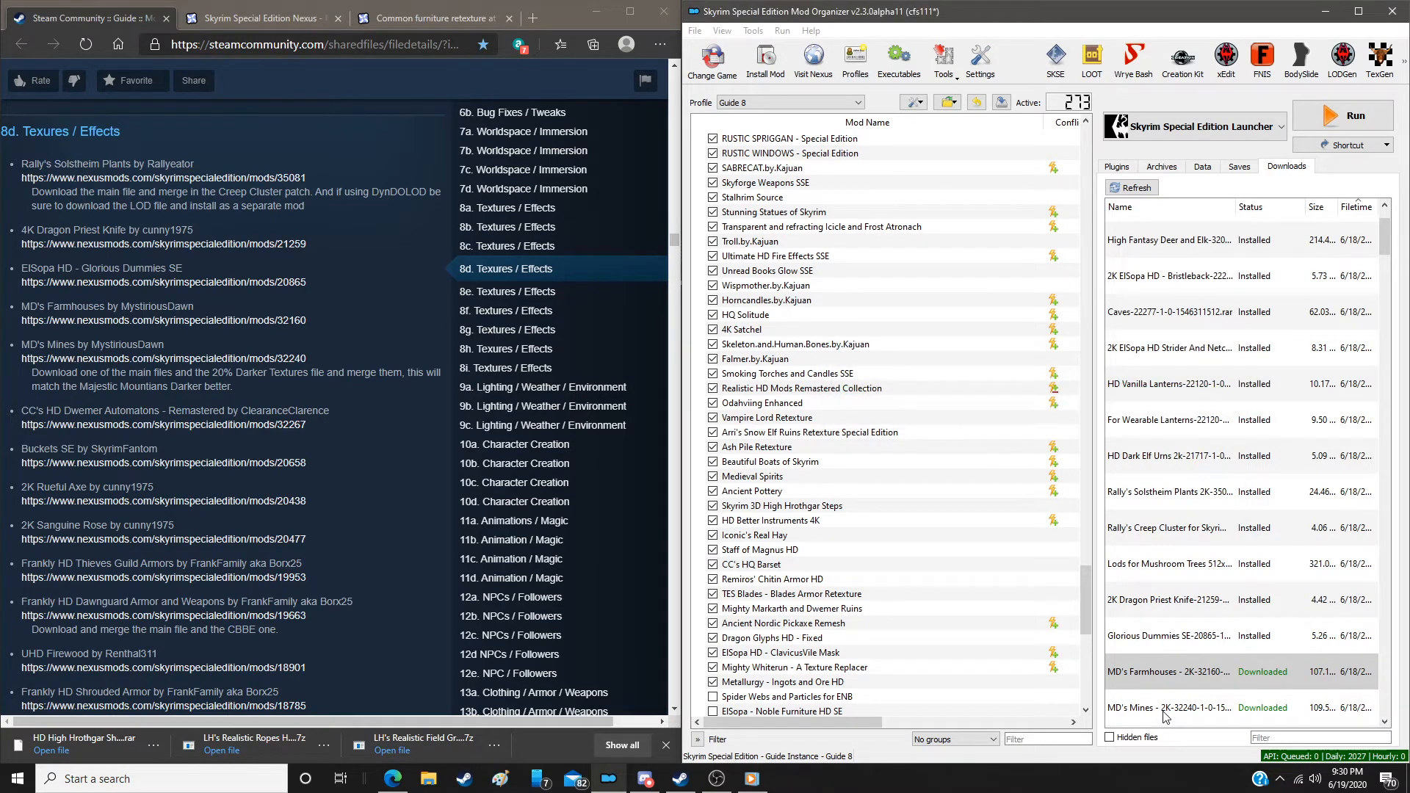
# Manually install the MD's Mines 2K download under the name MD's Photoreal Mines with its default textures
pyautogui.scroll(-3, 1168, 691)
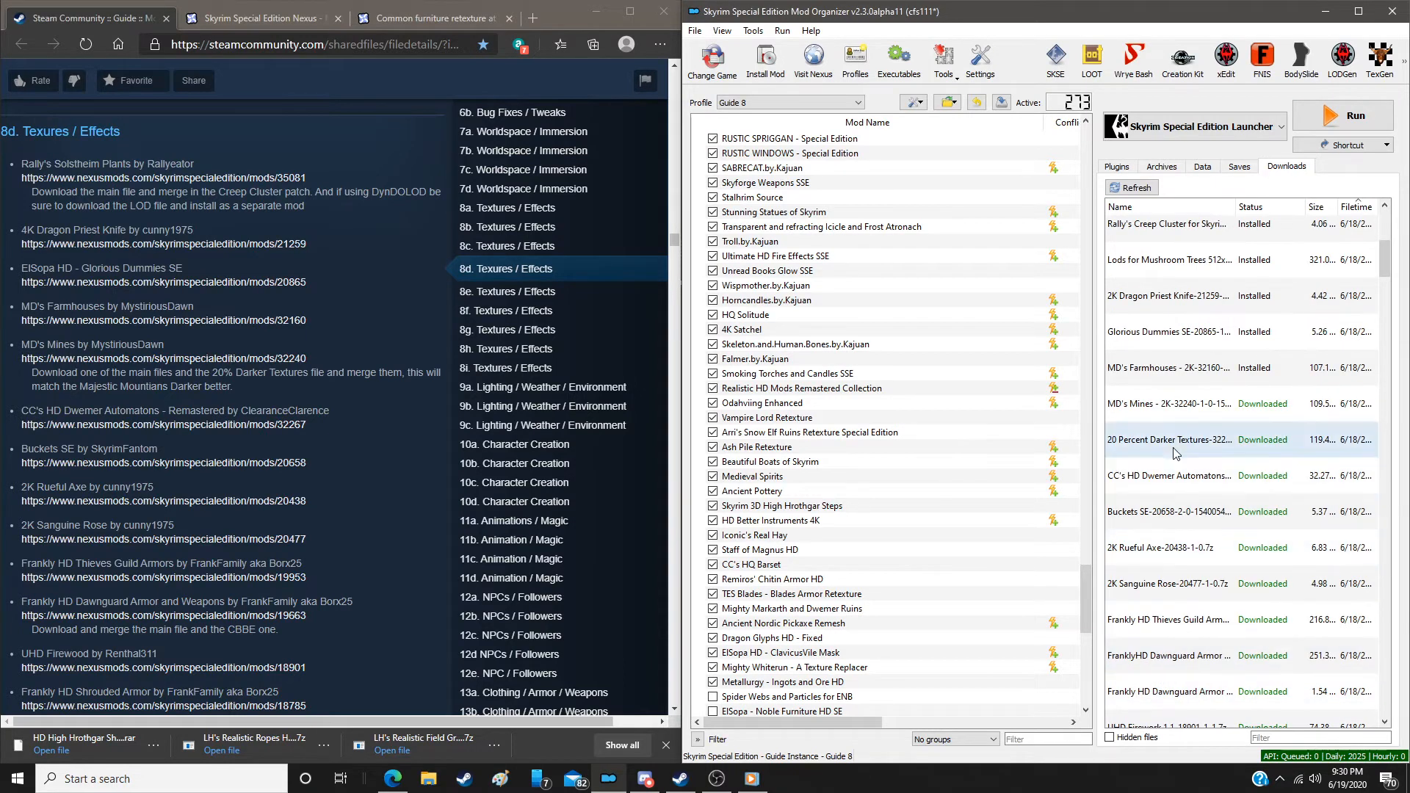
pyautogui.doubleClick(1166, 404)
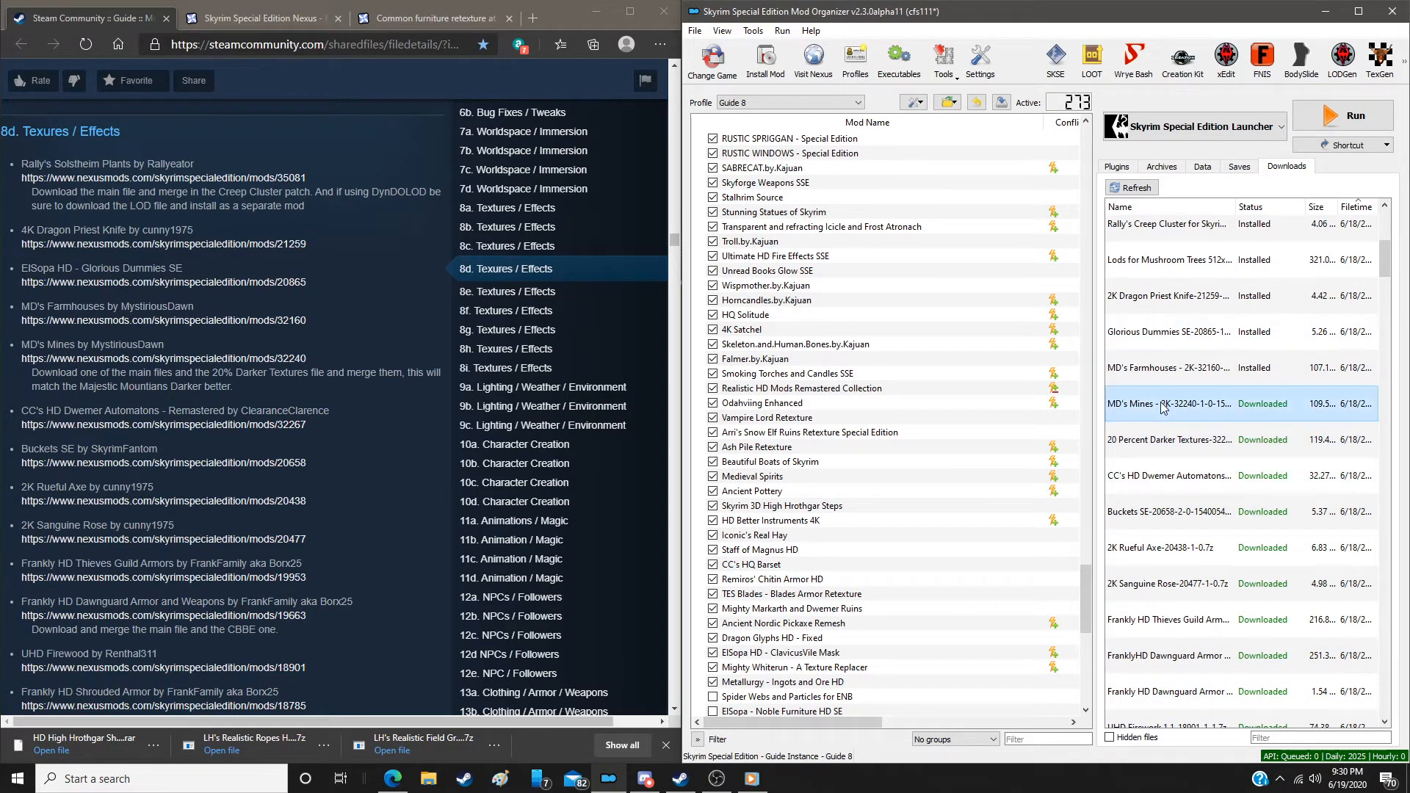
pyautogui.click(933, 404)
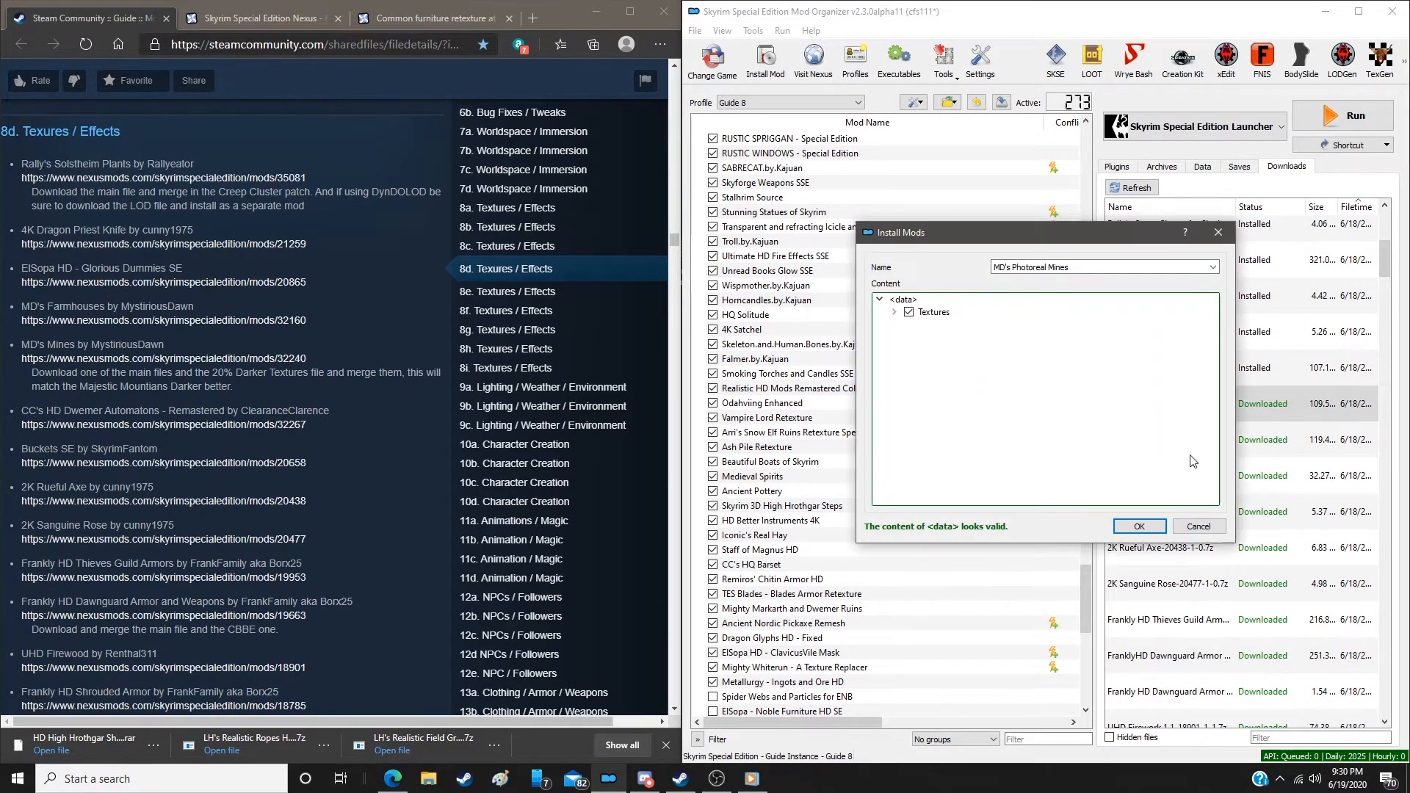
pyautogui.click(1139, 527)
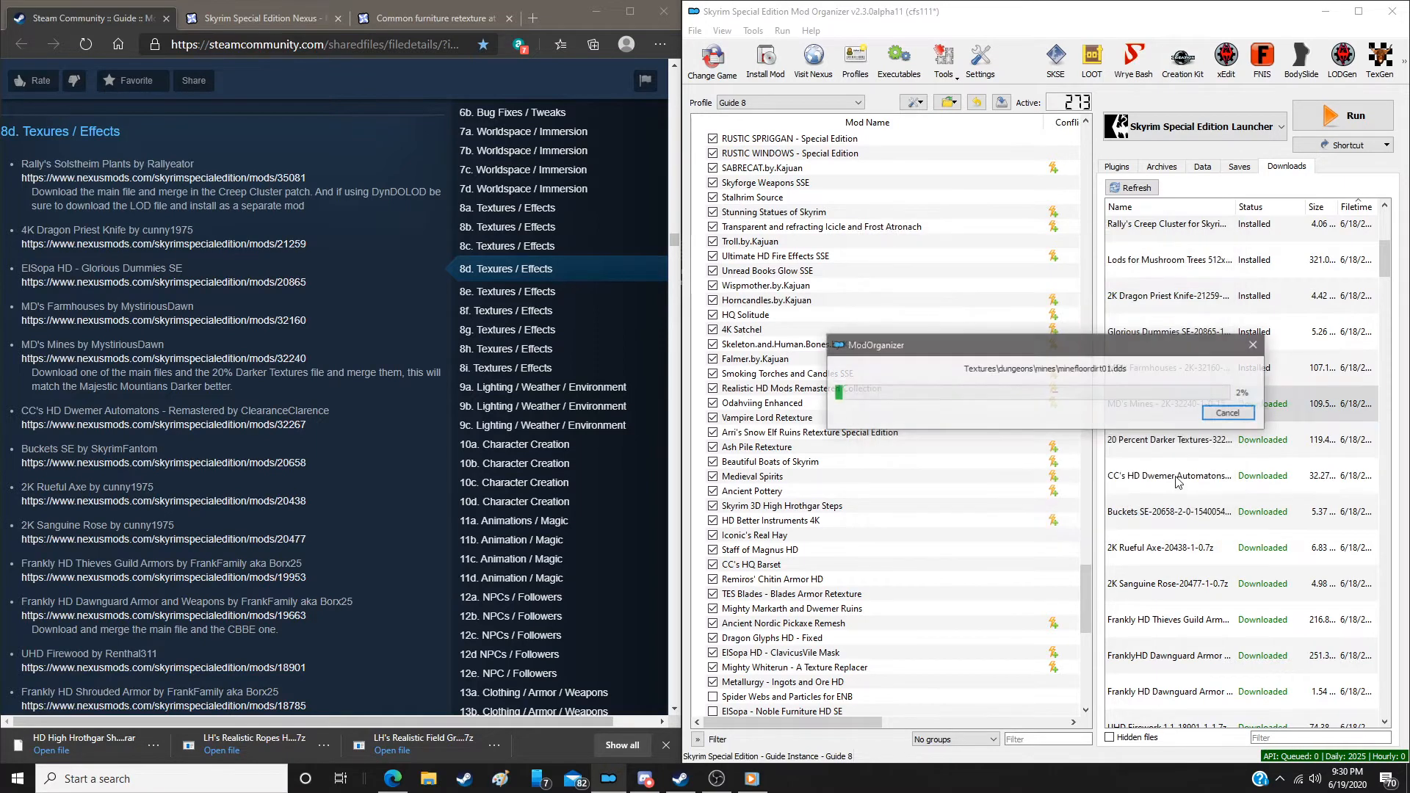
# Manually install the 20 Percent Darker Textures file and merge it into the MD's Photoreal Mines mod
pyautogui.click(1187, 440)
pyautogui.doubleClick(1187, 441)
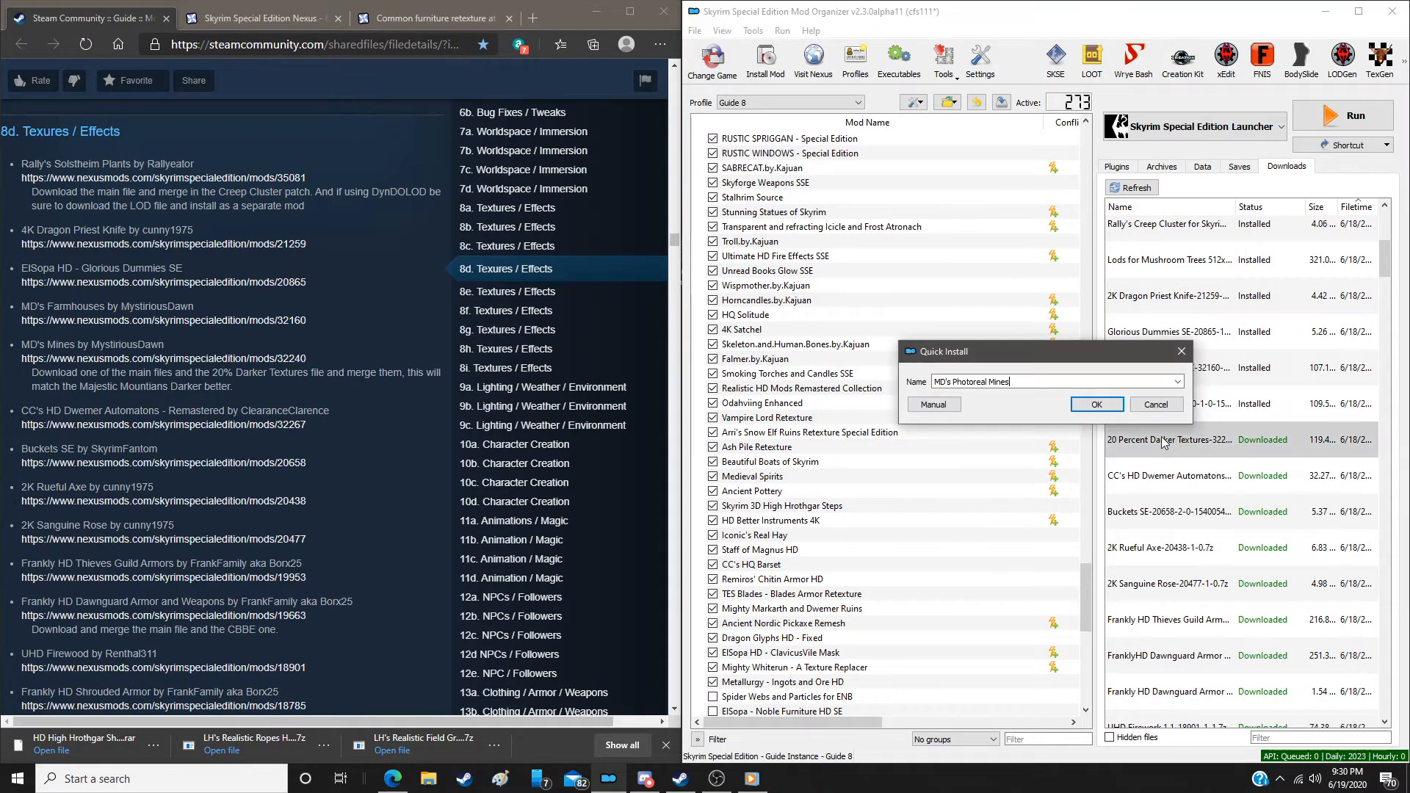
pyautogui.click(933, 405)
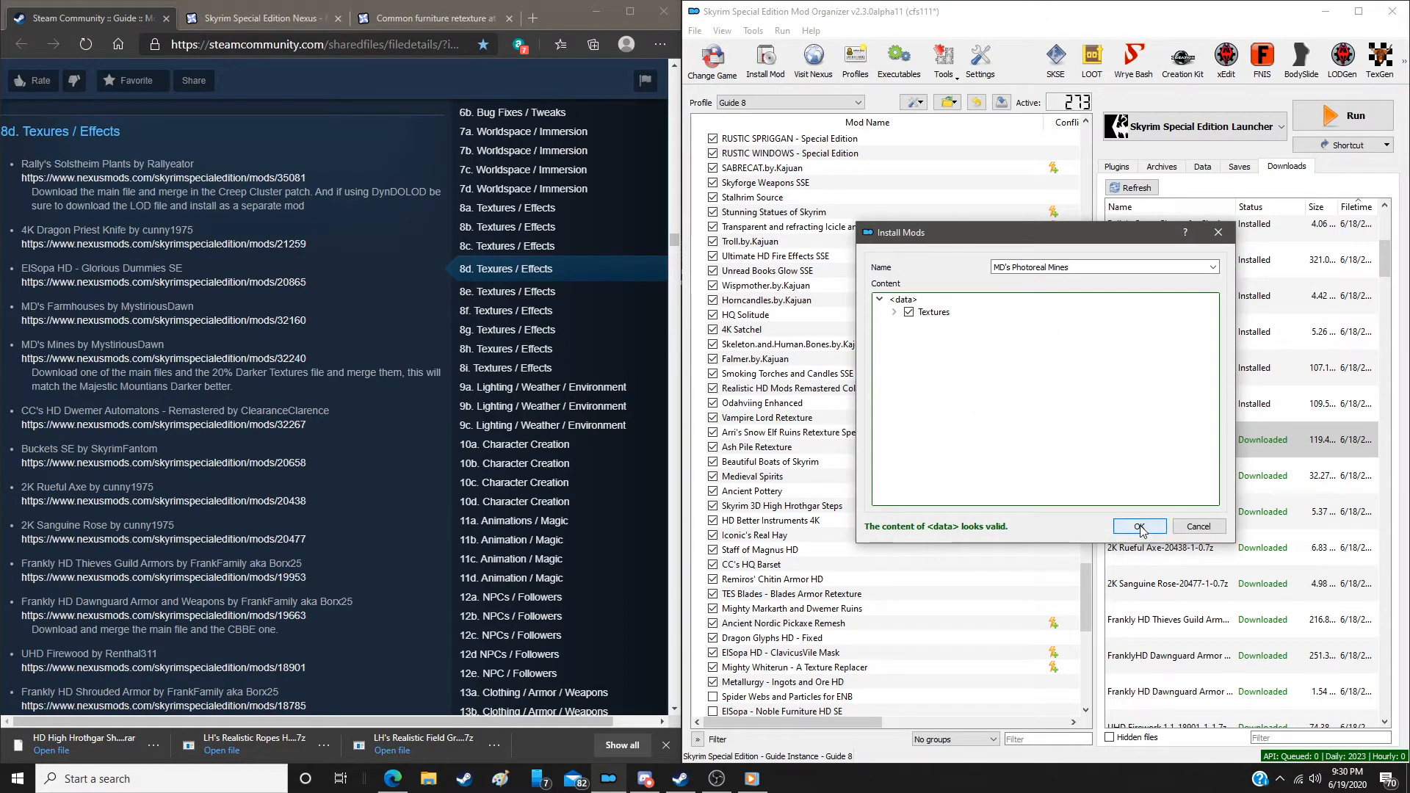
pyautogui.click(1139, 528)
pyautogui.click(986, 436)
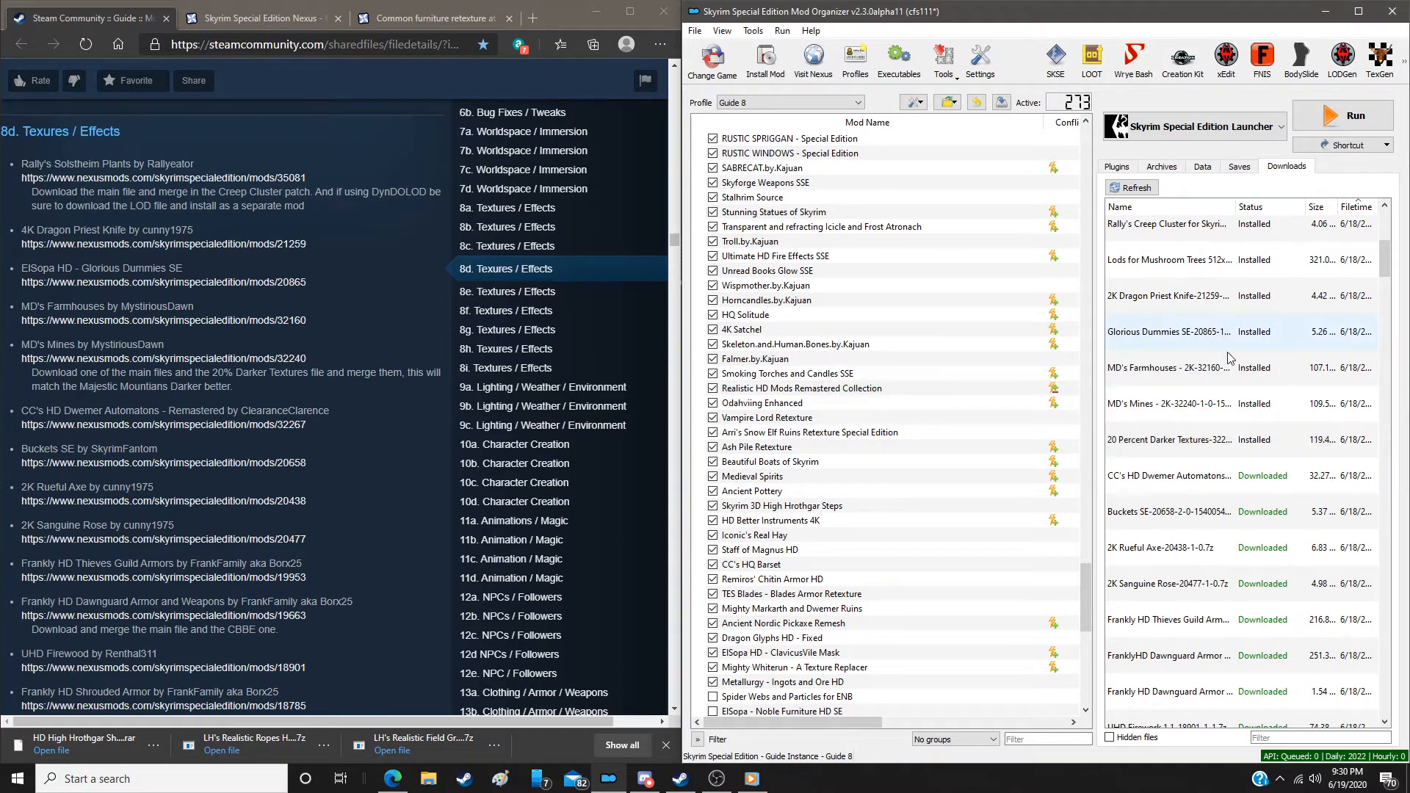
# Delete all installed downloads from the downloads list
pyautogui.rightClick(1222, 380)
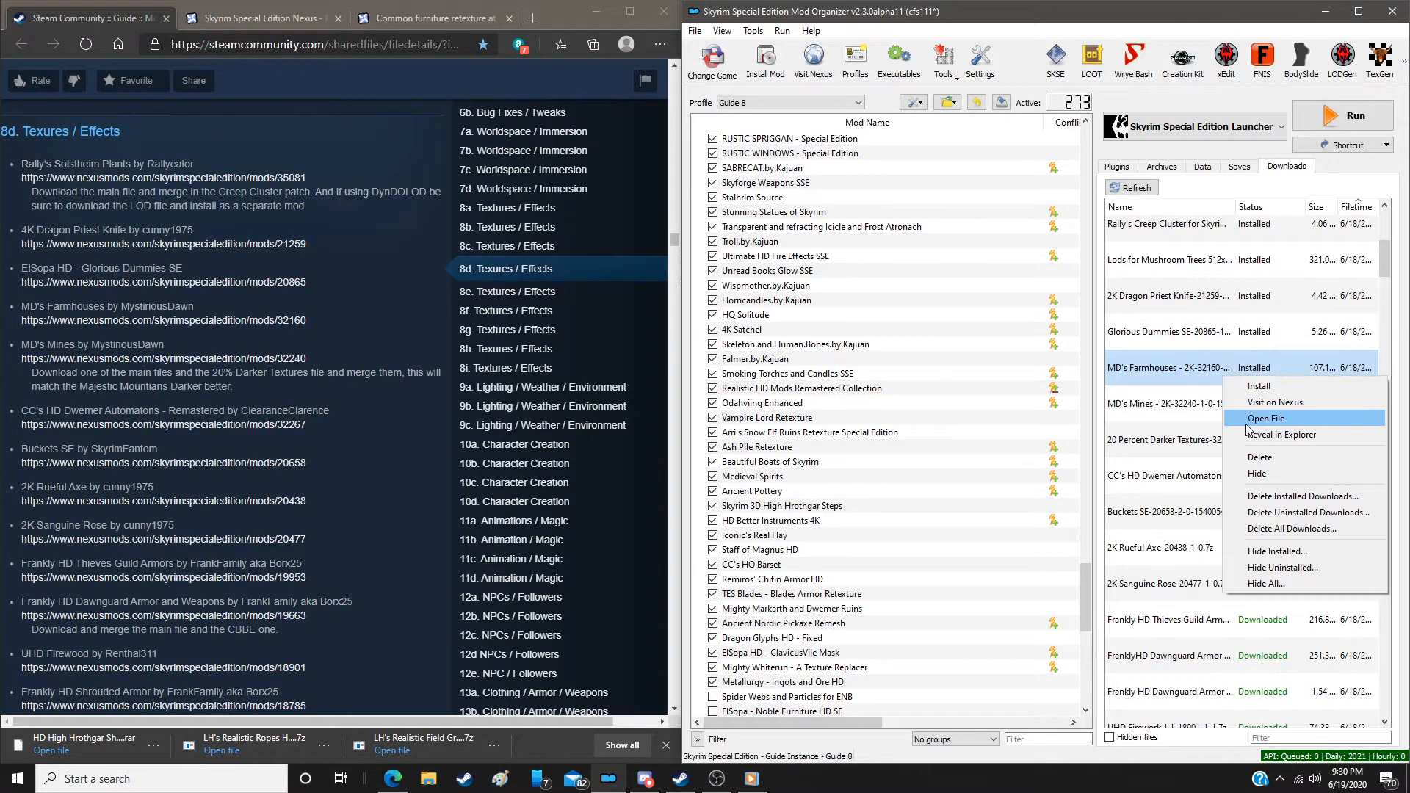
pyautogui.click(1254, 498)
pyautogui.click(764, 407)
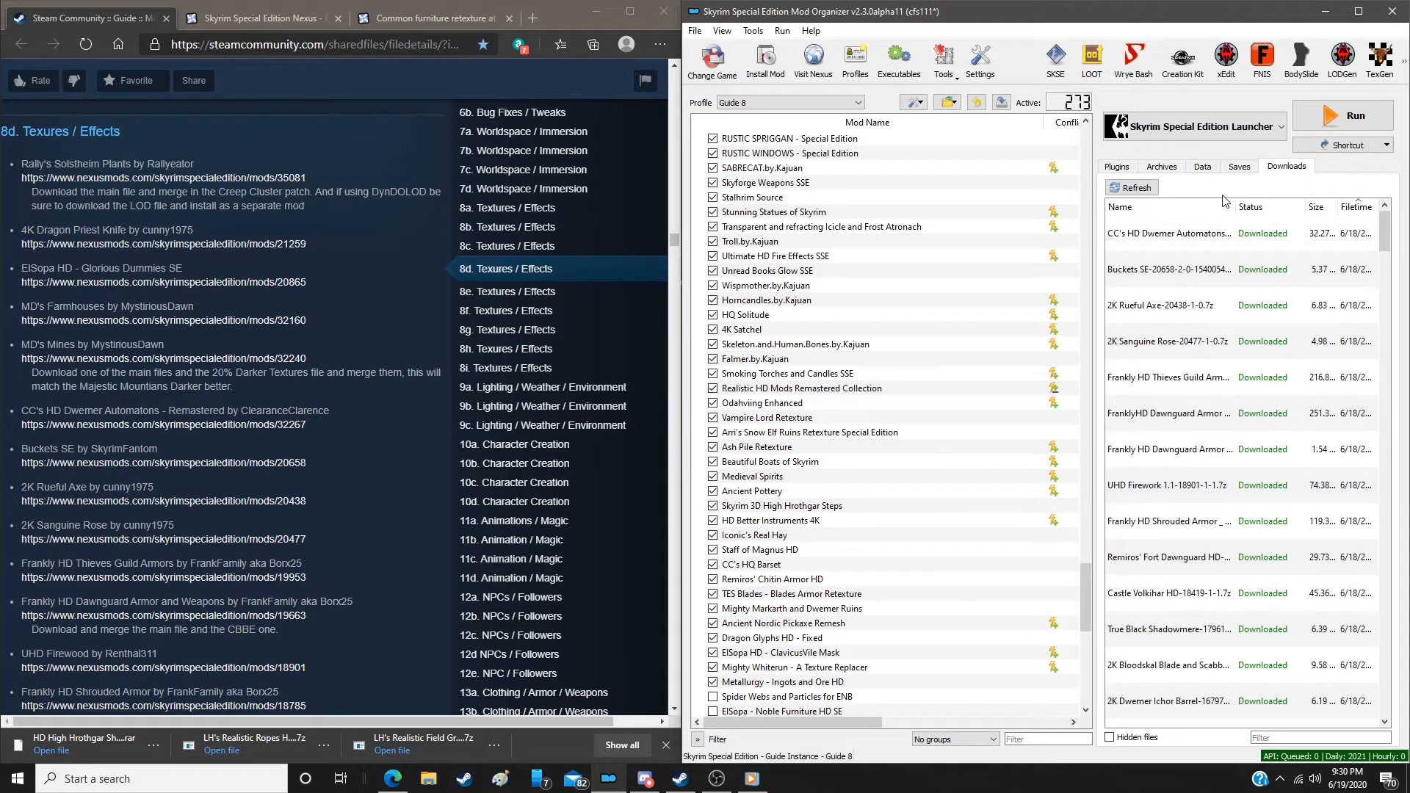
# Manually install CC's HD Dwemer Automatons - Remastered with the FOMod folder excluded and only the textures folder included
pyautogui.doubleClick(1193, 242)
pyautogui.click(913, 404)
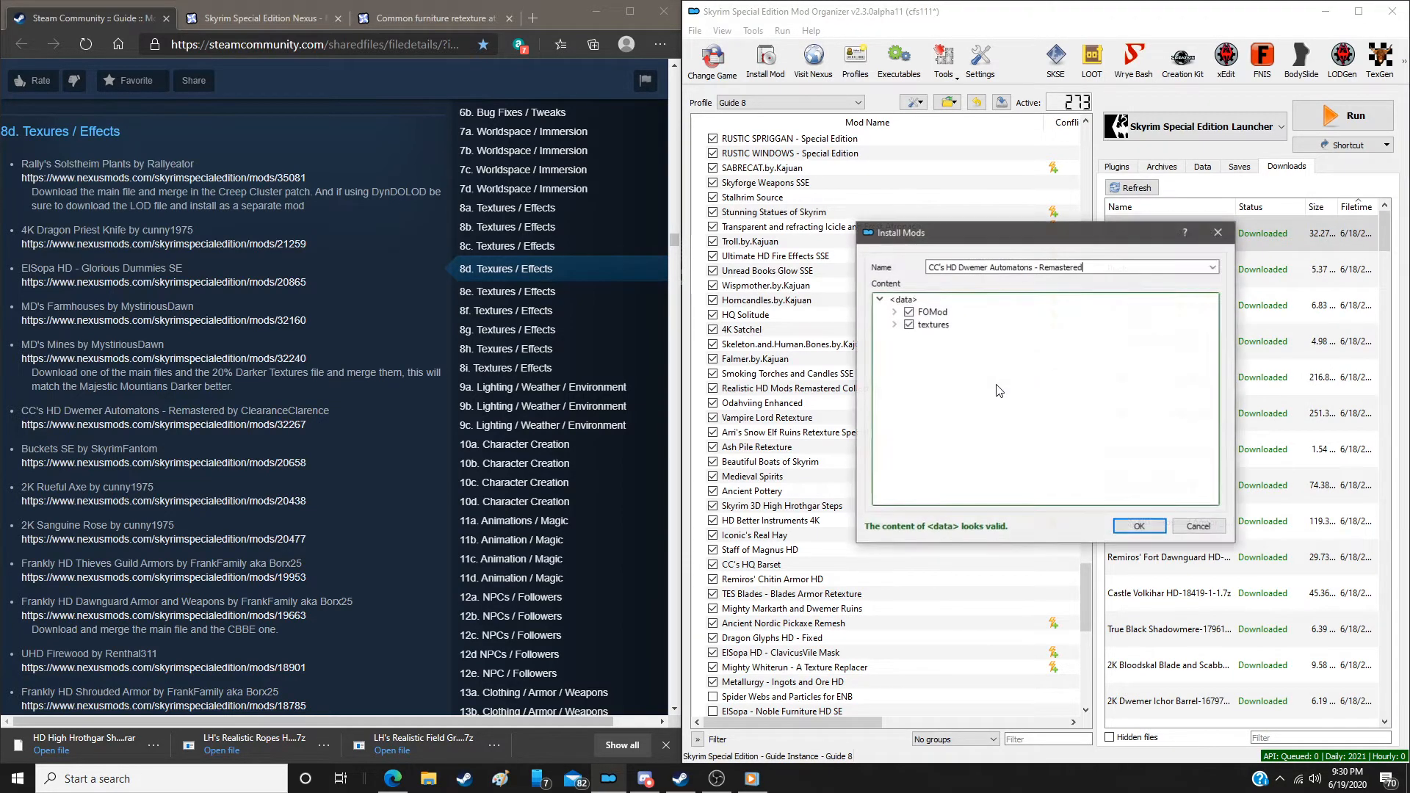
pyautogui.click(910, 312)
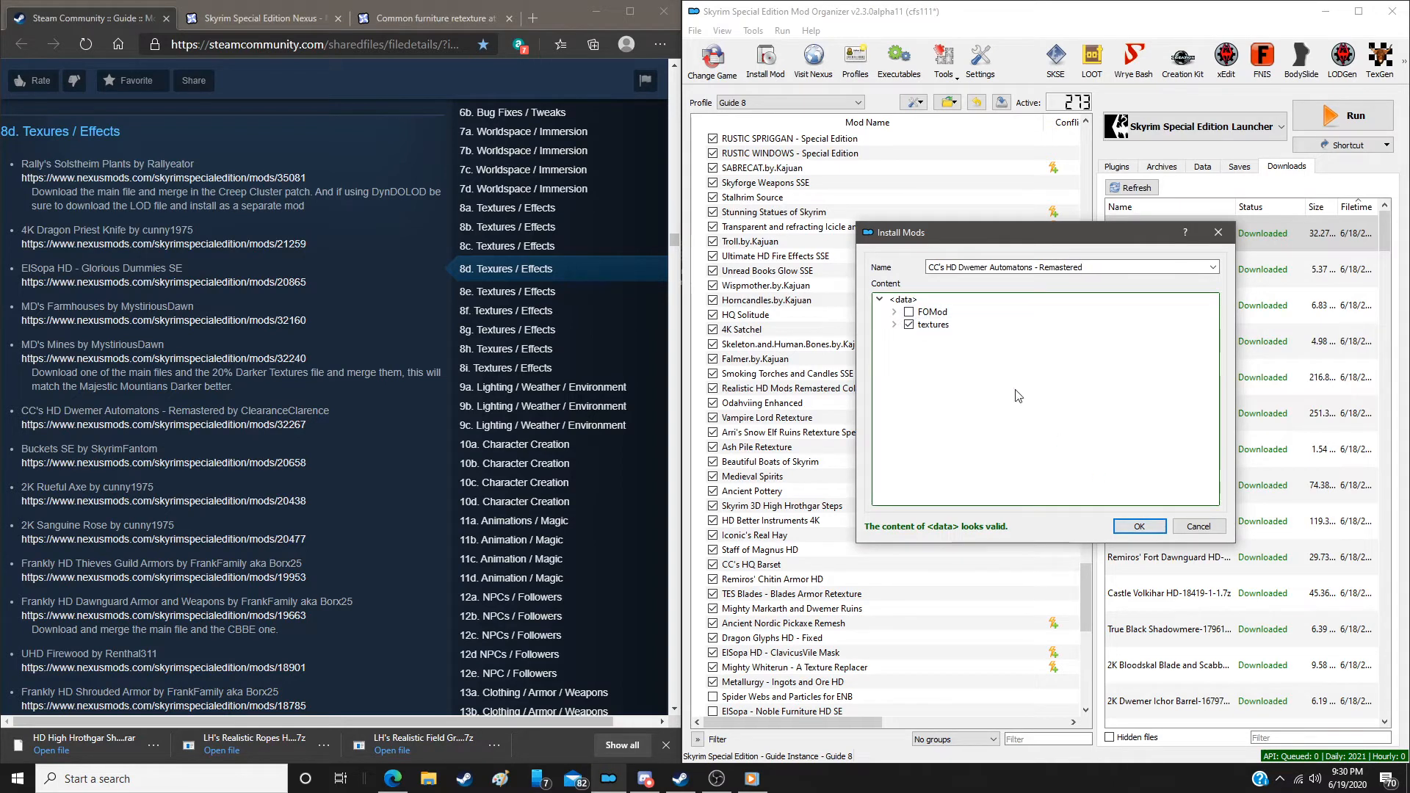
pyautogui.click(1128, 526)
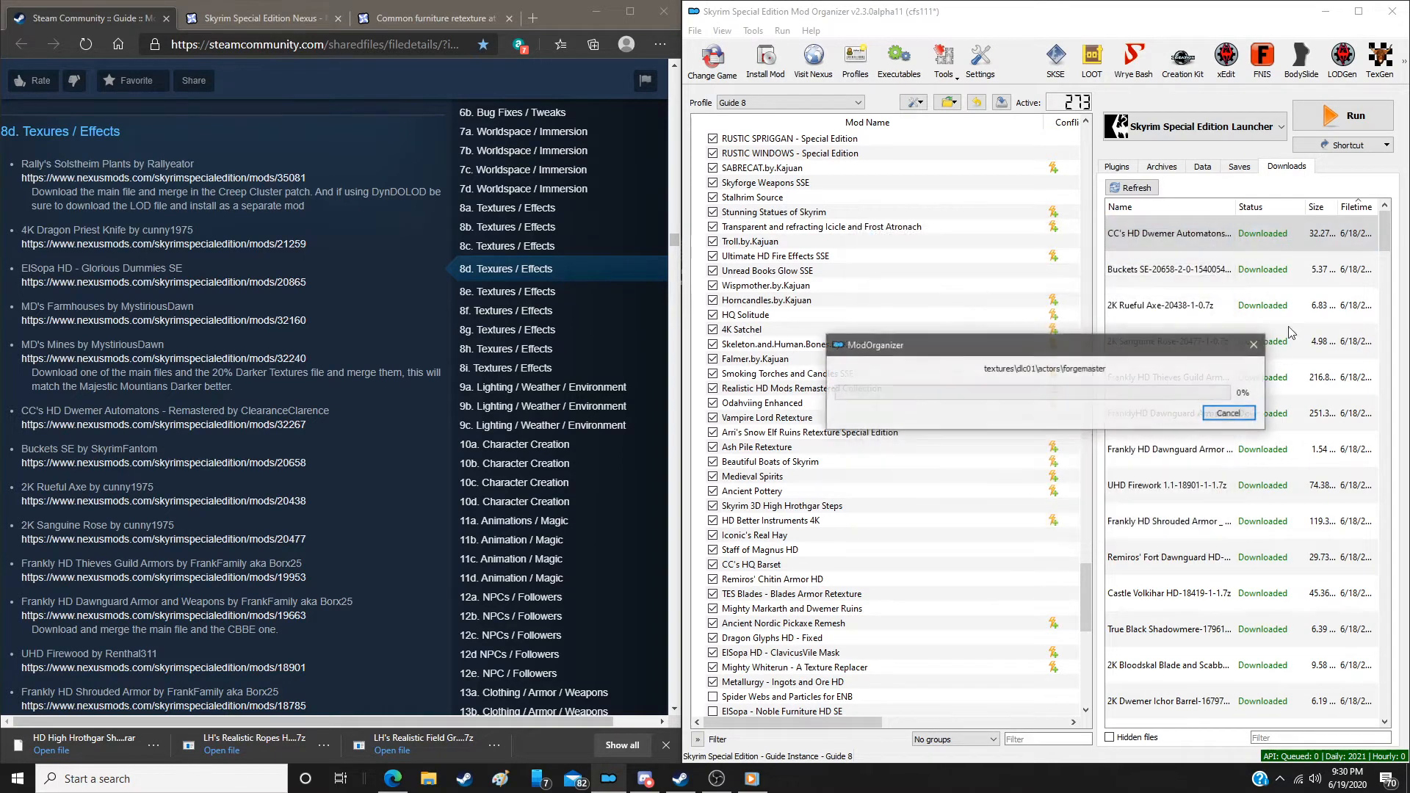
# Manually install the Buckets SE and 2K Rueful Axe downloads under their default names with all their content
pyautogui.doubleClick(1260, 275)
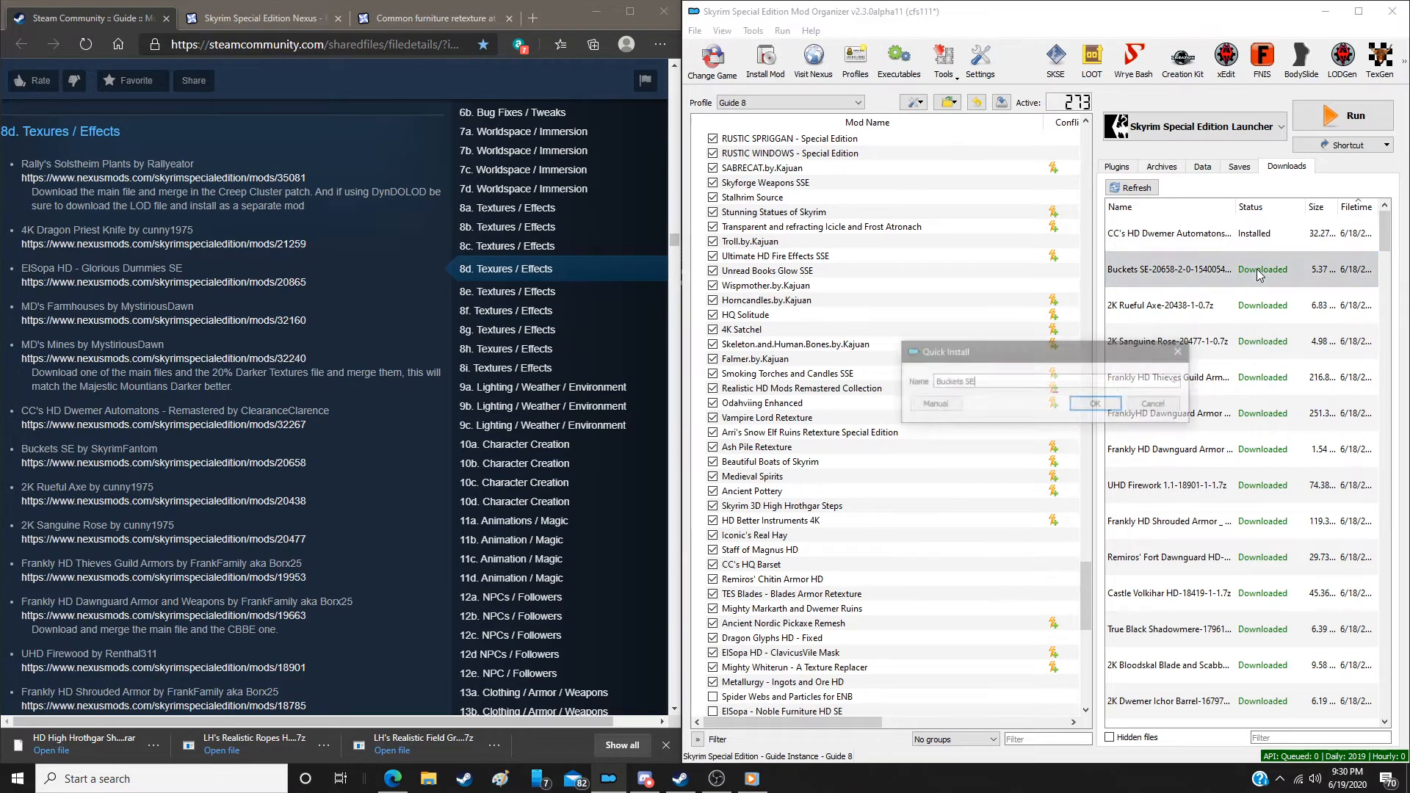
pyautogui.click(936, 406)
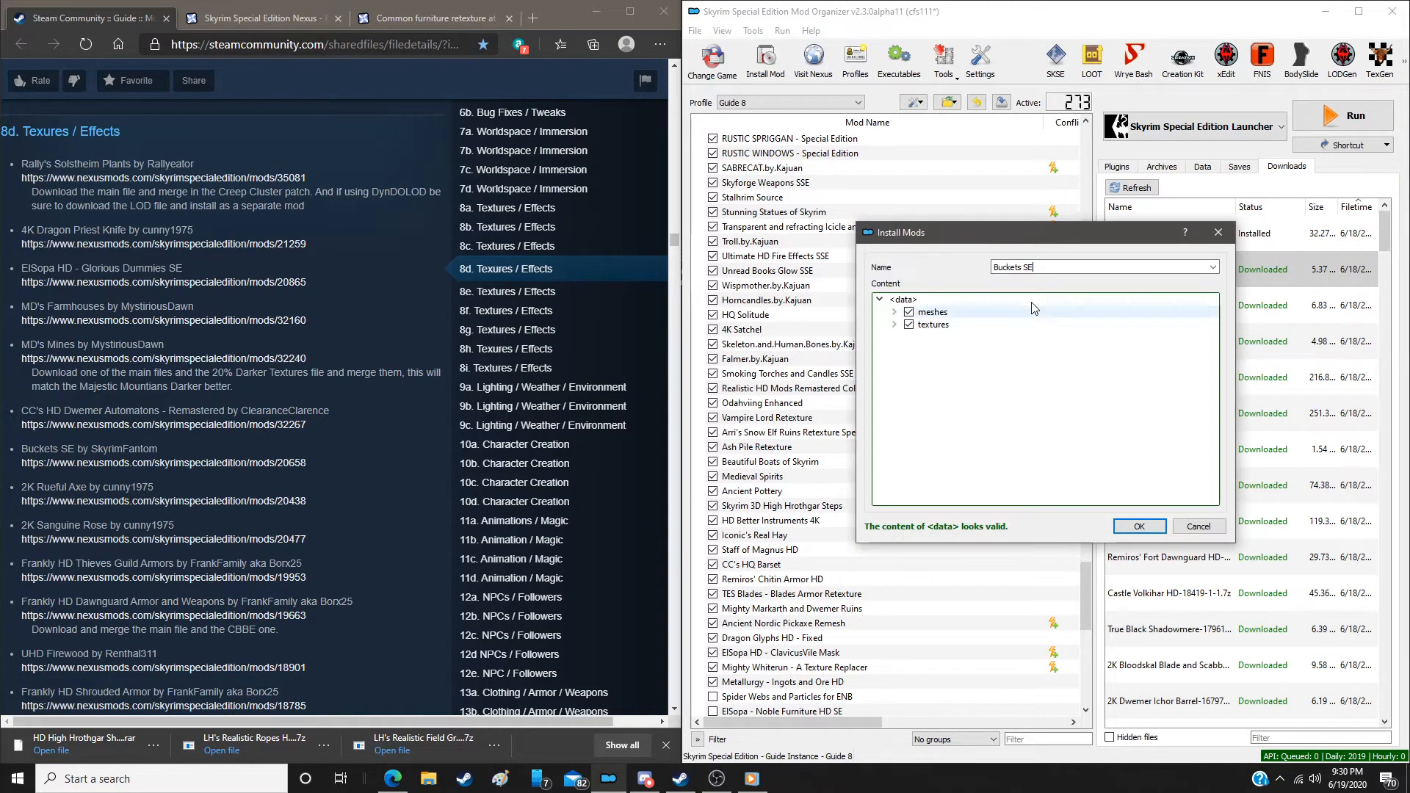
pyautogui.click(1153, 527)
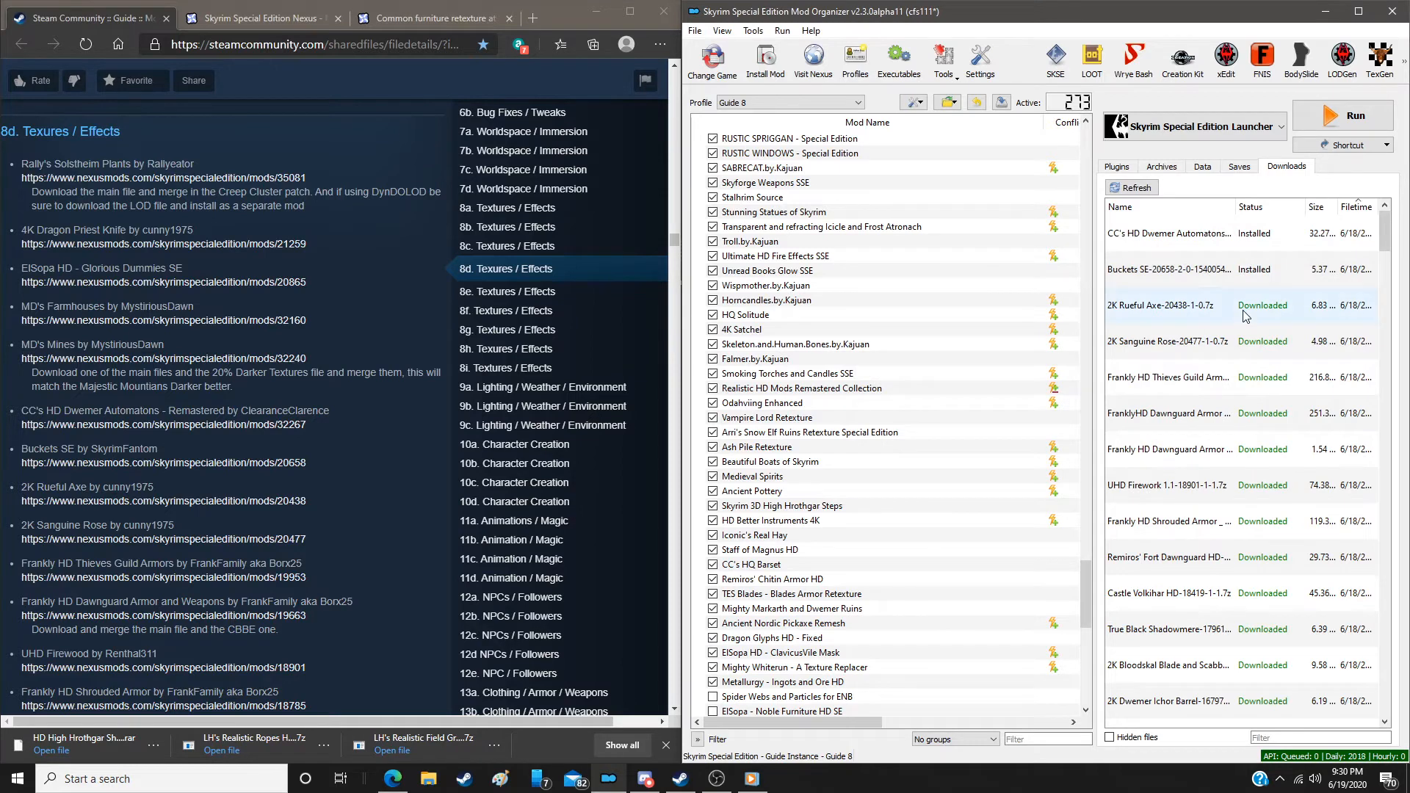
pyautogui.doubleClick(1244, 316)
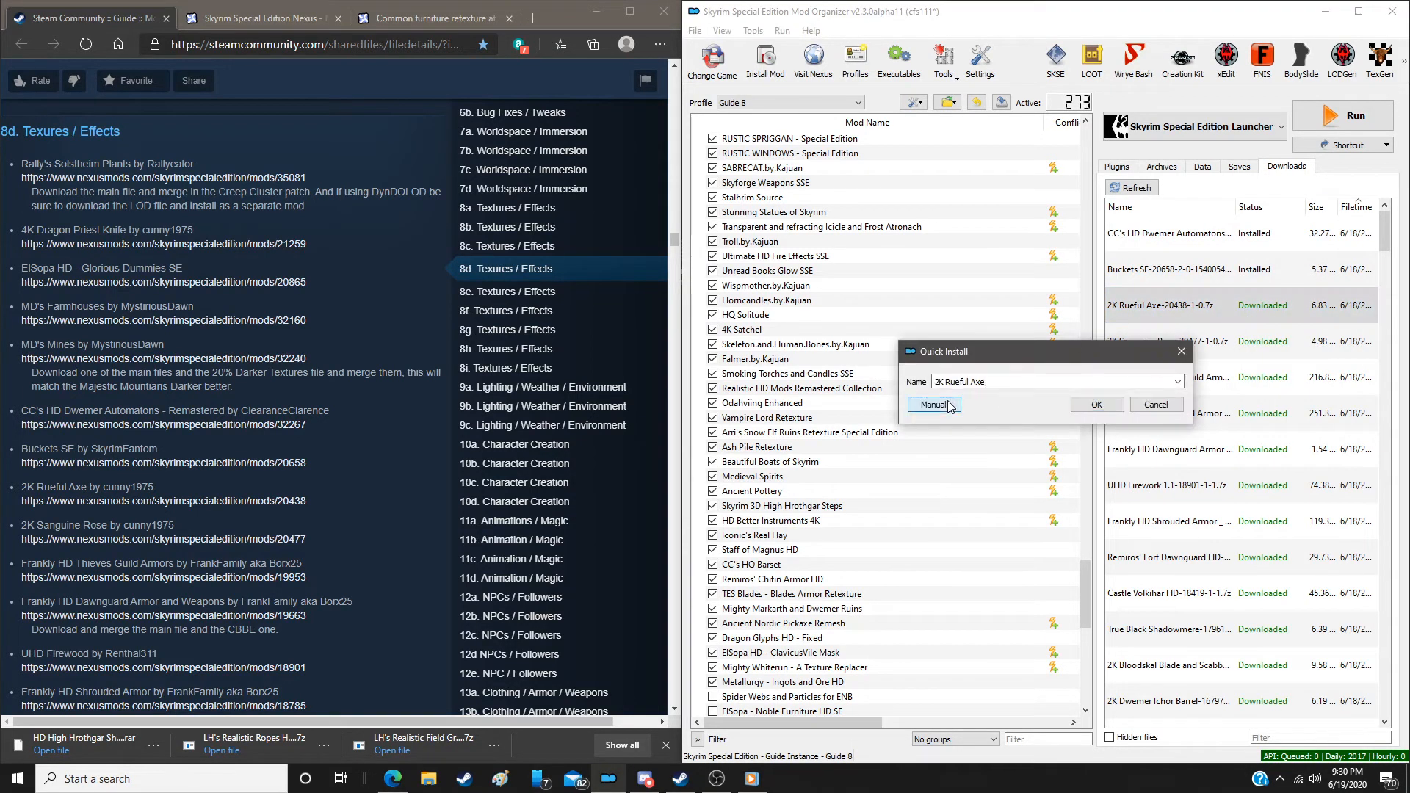
pyautogui.click(935, 404)
pyautogui.click(1139, 527)
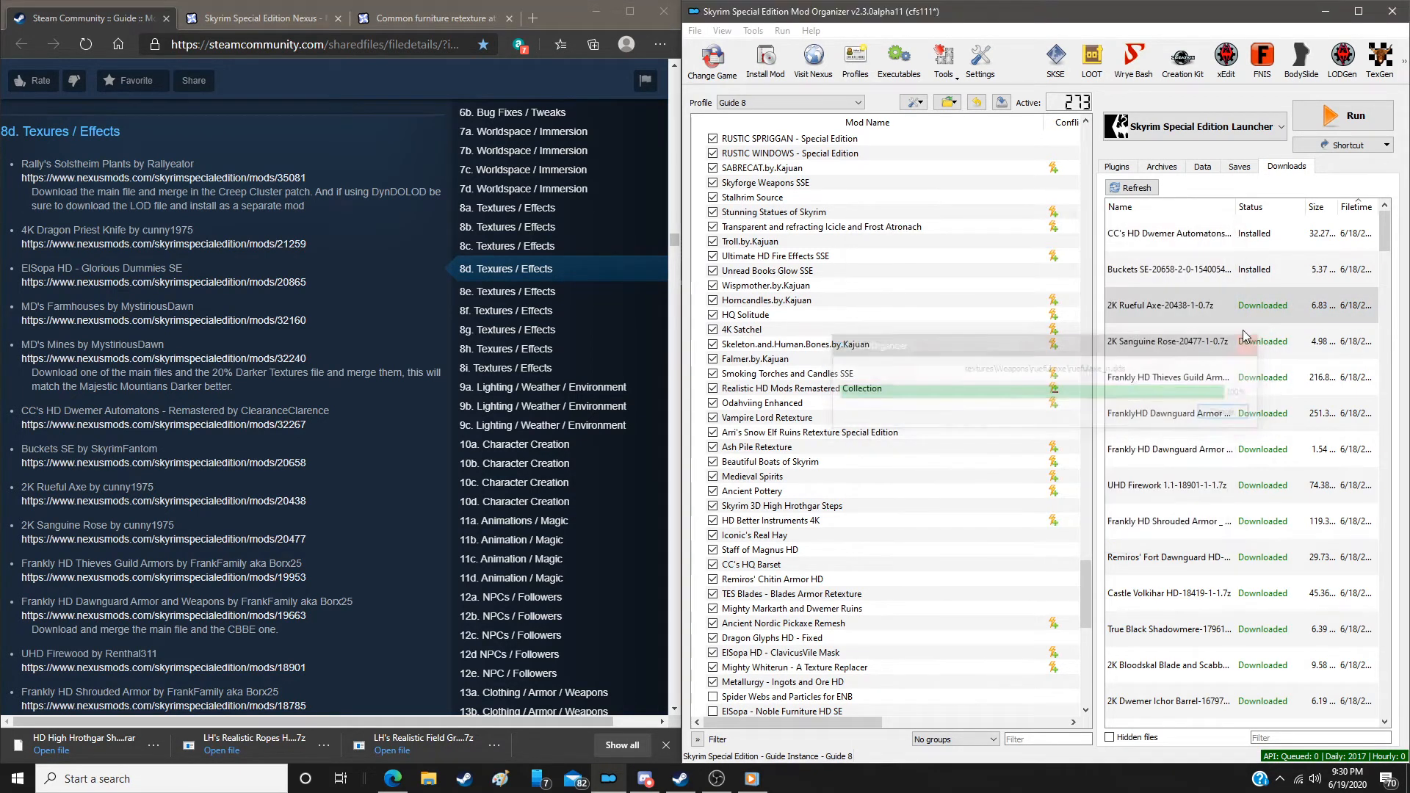
# Manually install 2K Sanguine Rose with its default content, and install Frankly HD Thieves Guild Armors with the 4K Resolution option
pyautogui.doubleClick(1242, 351)
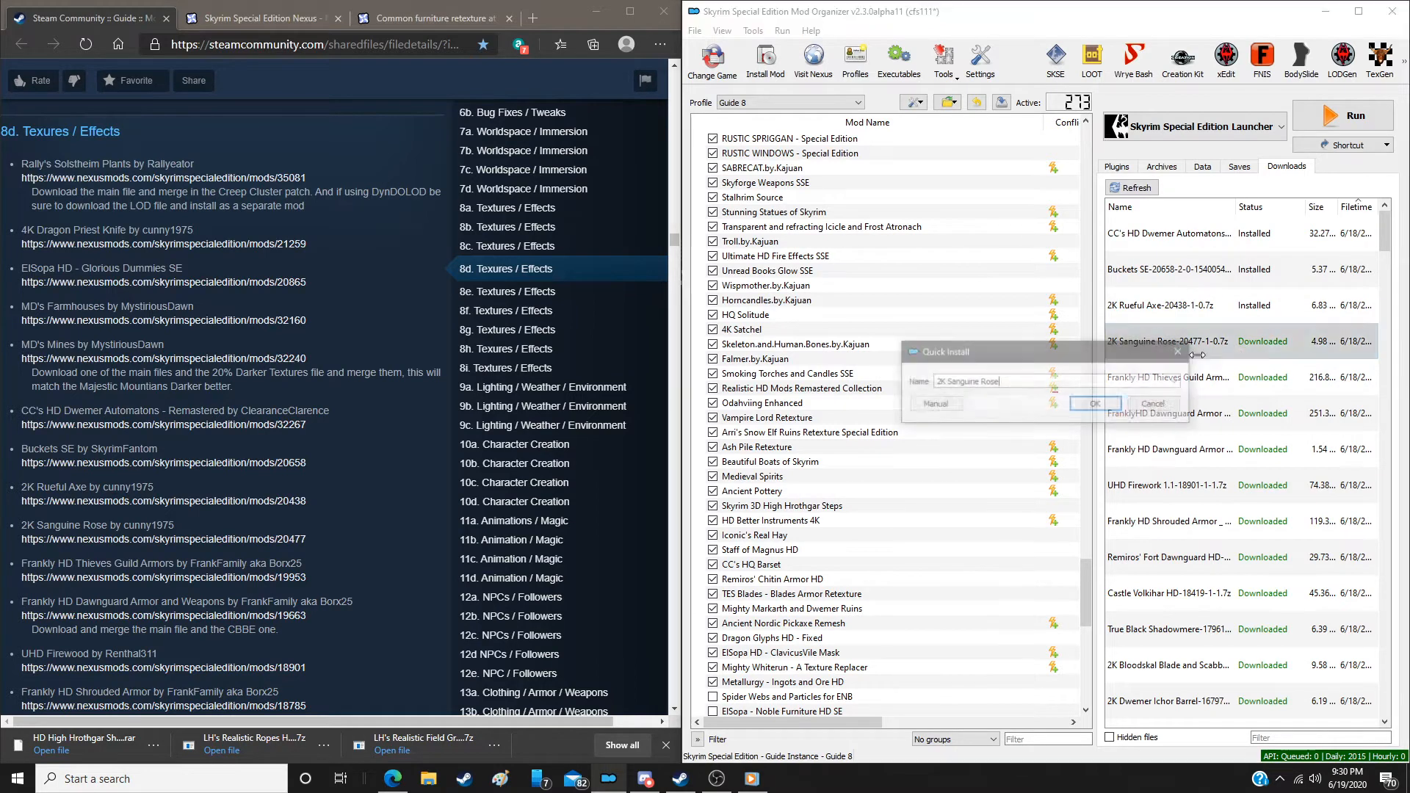
pyautogui.click(935, 405)
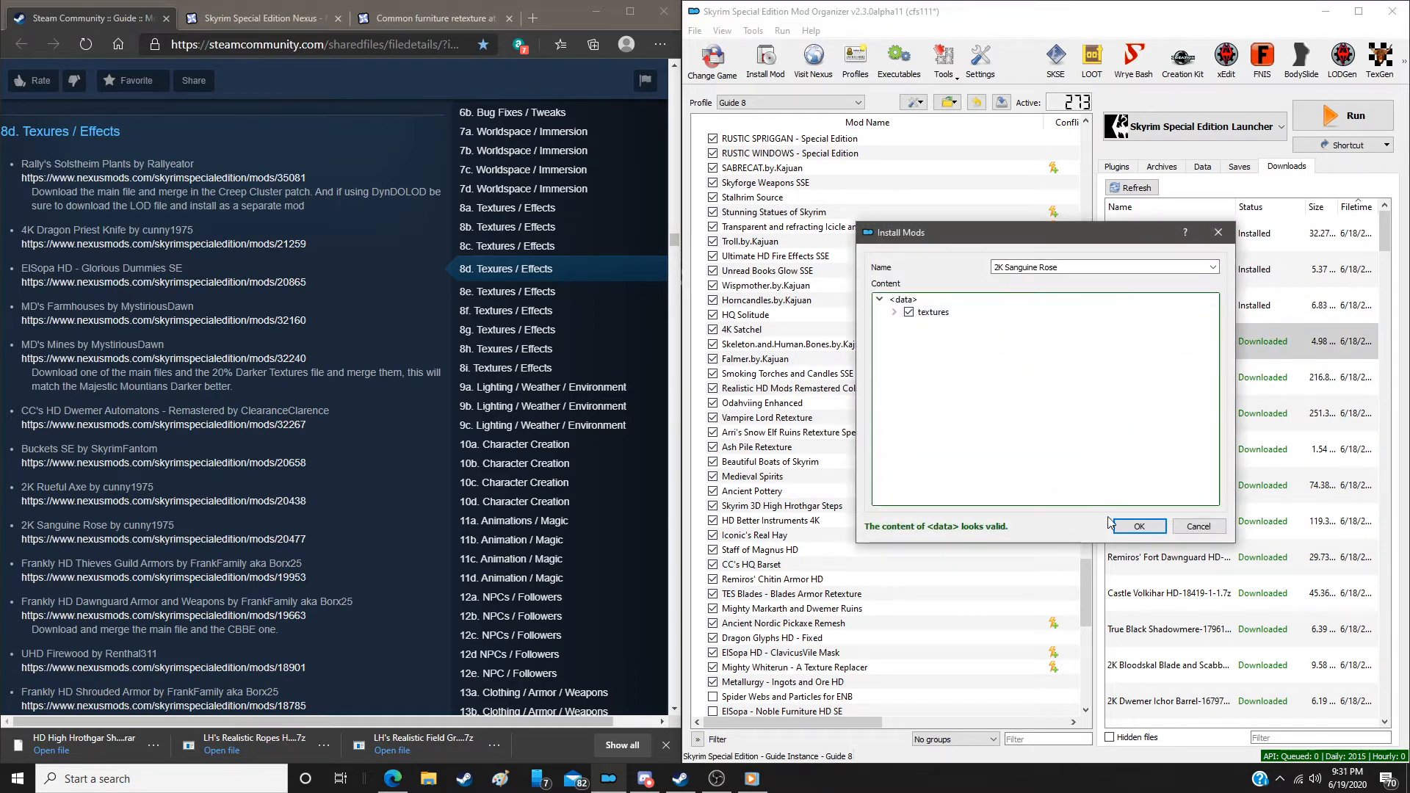
pyautogui.click(1136, 528)
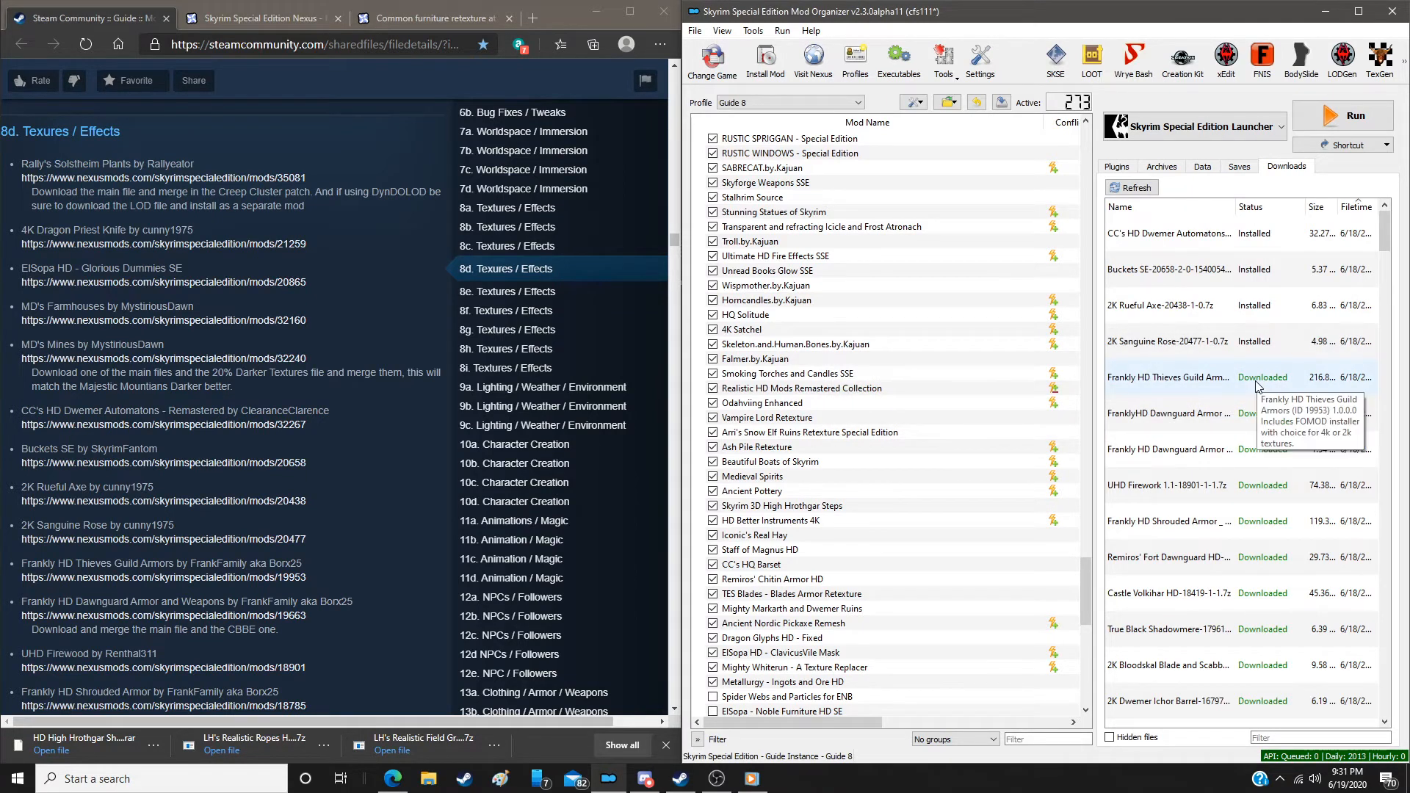
pyautogui.doubleClick(1258, 380)
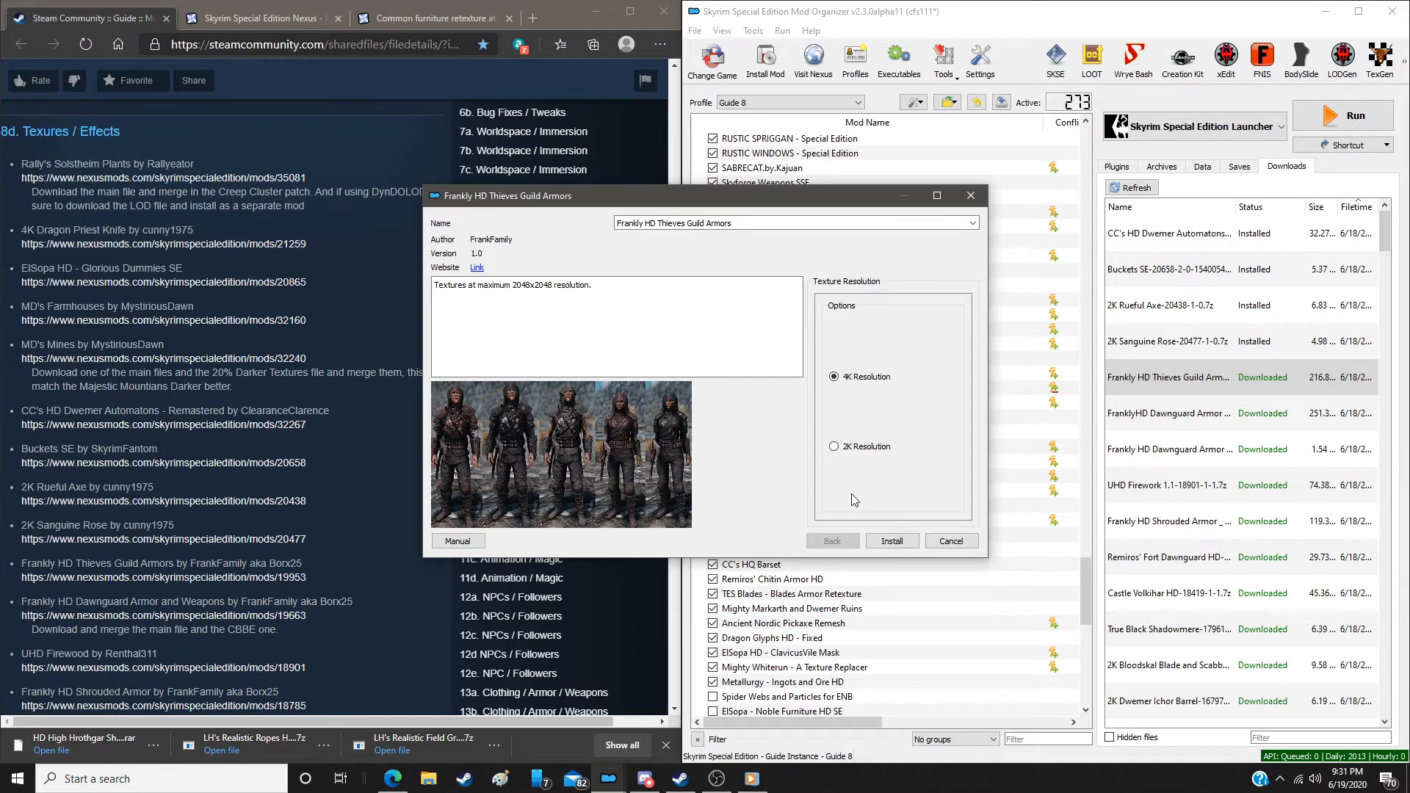
pyautogui.click(891, 540)
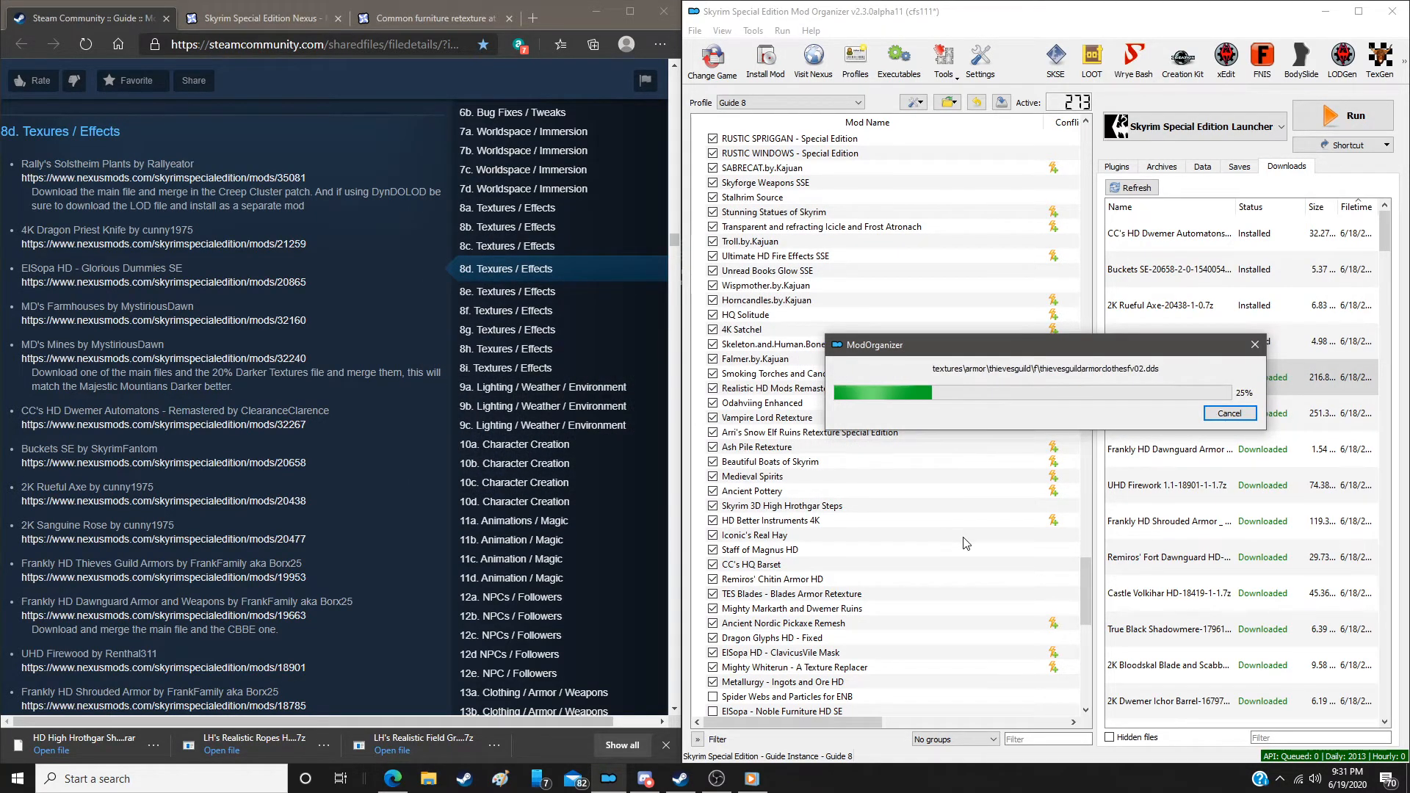
# Enable every disabled mod in the mod list from Spider Webs and Particles for ENB through Frankly HD Thieves Guild Armors
pyautogui.scroll(-5, 955, 551)
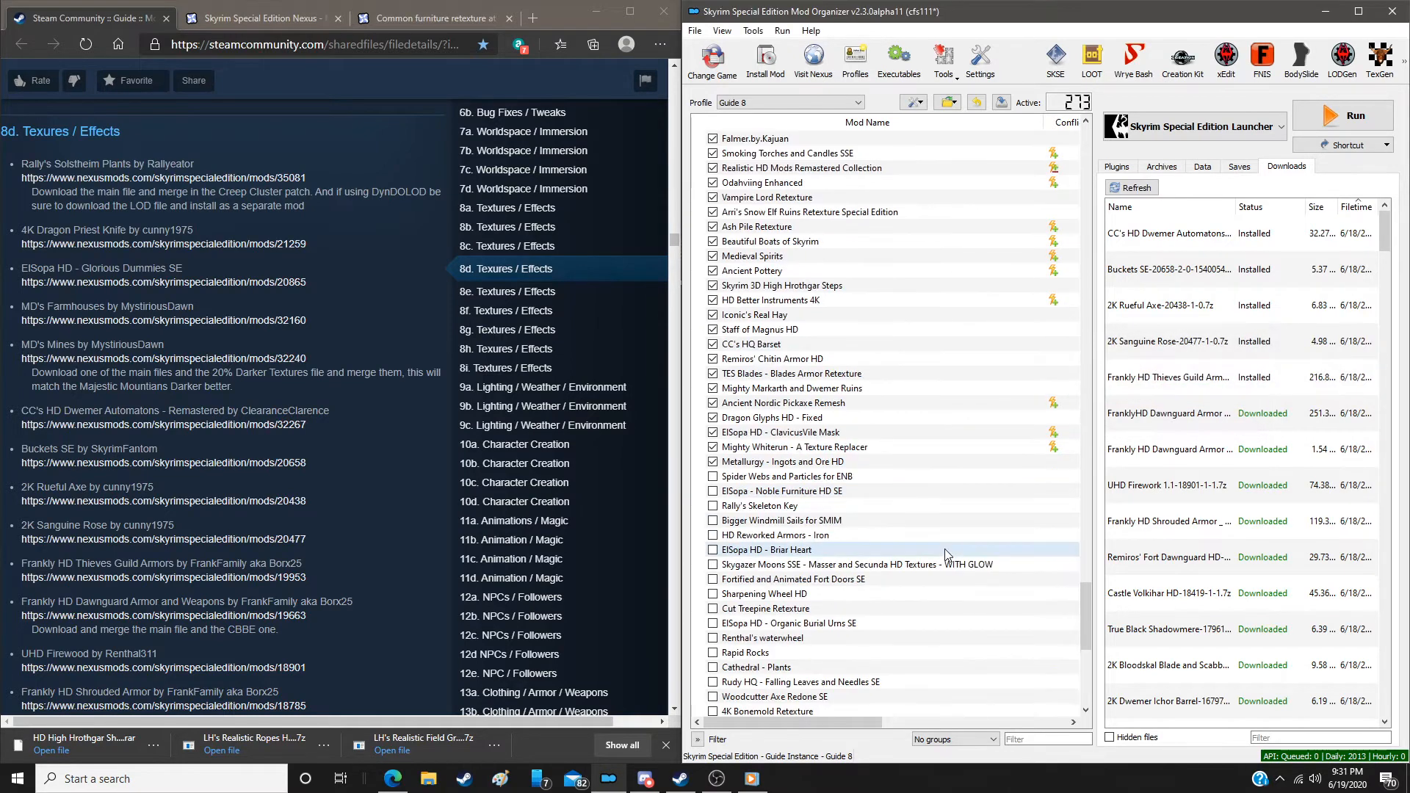
pyautogui.scroll(-4, 944, 564)
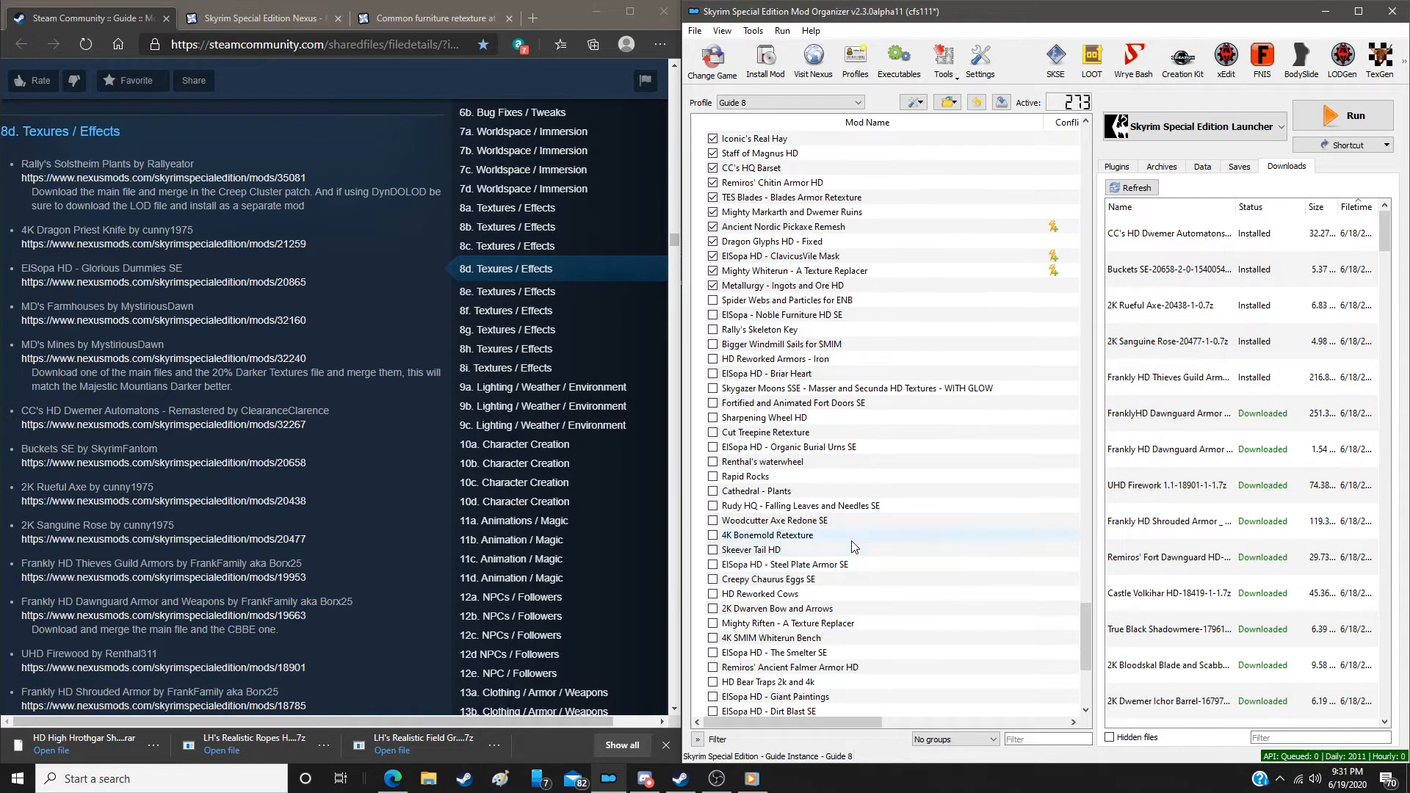
pyautogui.click(713, 300)
pyautogui.click(713, 315)
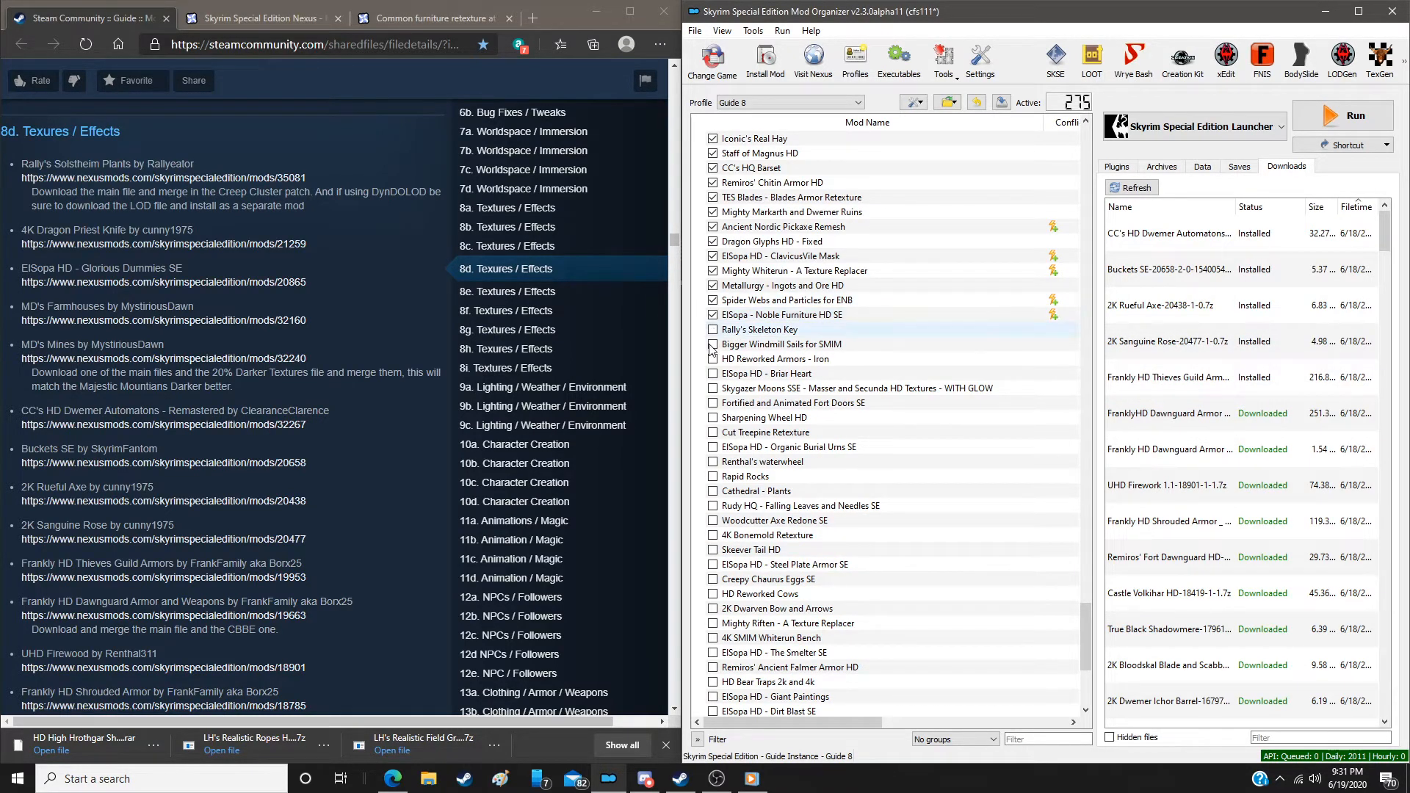
pyautogui.click(712, 330)
pyautogui.click(712, 344)
pyautogui.click(713, 359)
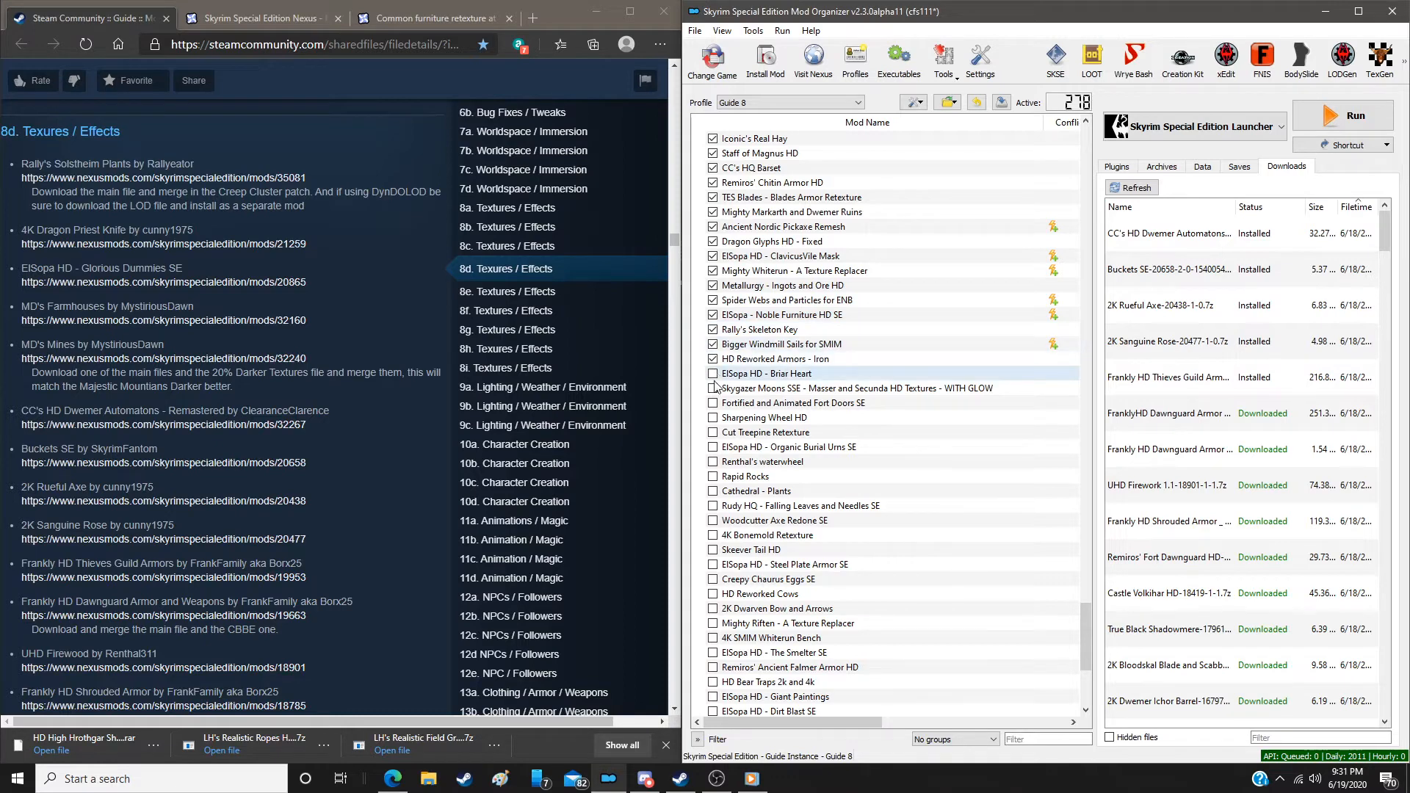
pyautogui.click(713, 374)
pyautogui.click(712, 389)
pyautogui.click(712, 403)
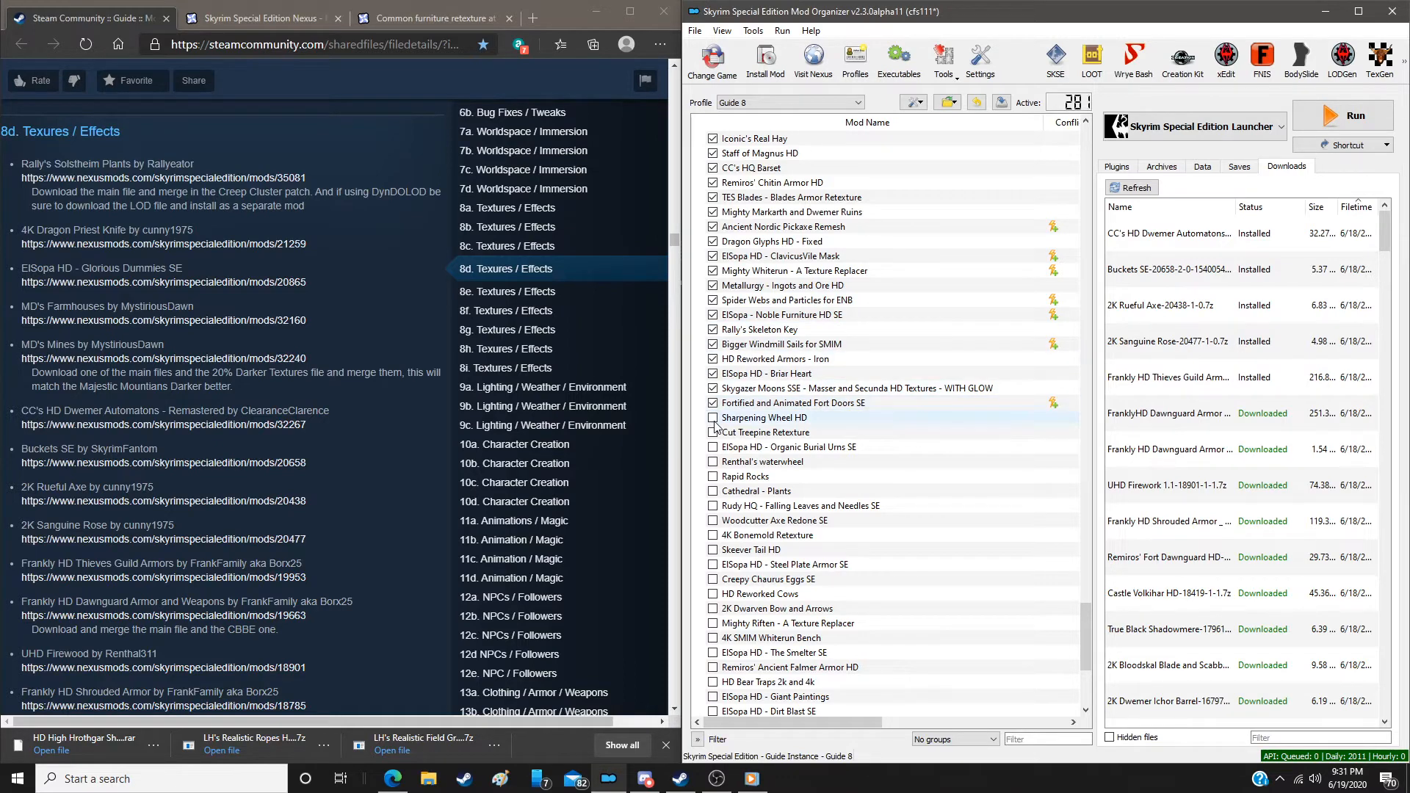
pyautogui.click(712, 418)
pyautogui.click(713, 433)
pyautogui.click(712, 448)
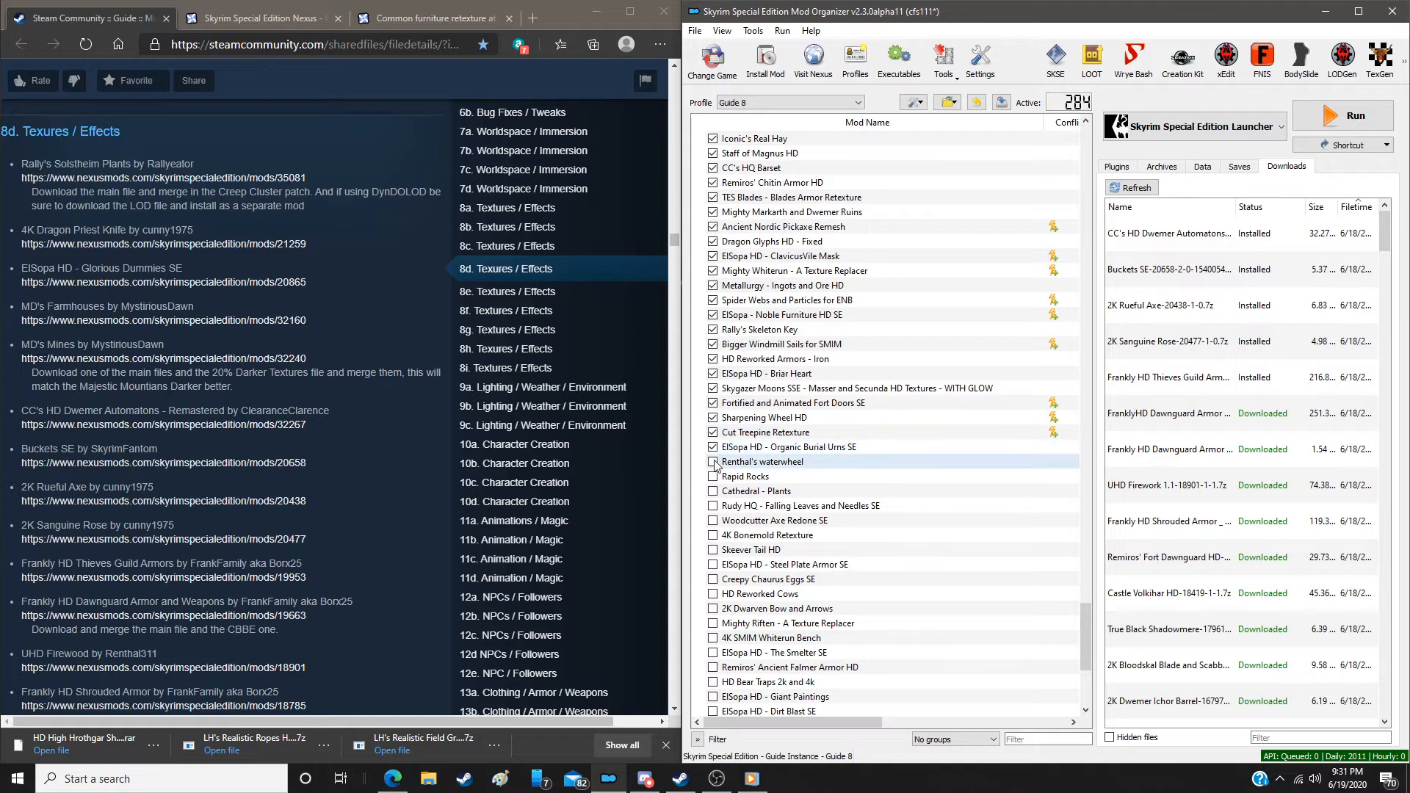
pyautogui.click(713, 464)
pyautogui.click(713, 477)
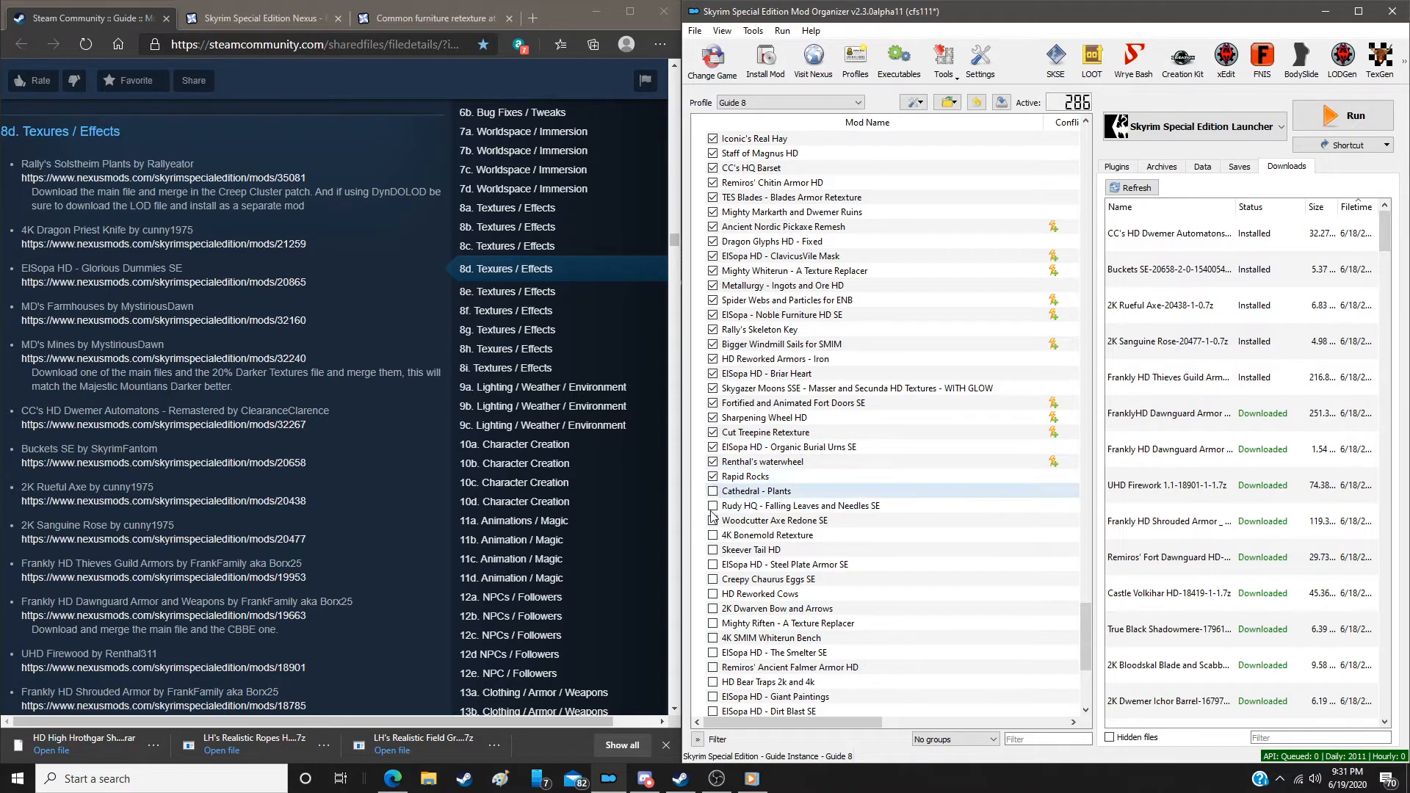
pyautogui.click(712, 491)
pyautogui.click(712, 506)
pyautogui.click(713, 521)
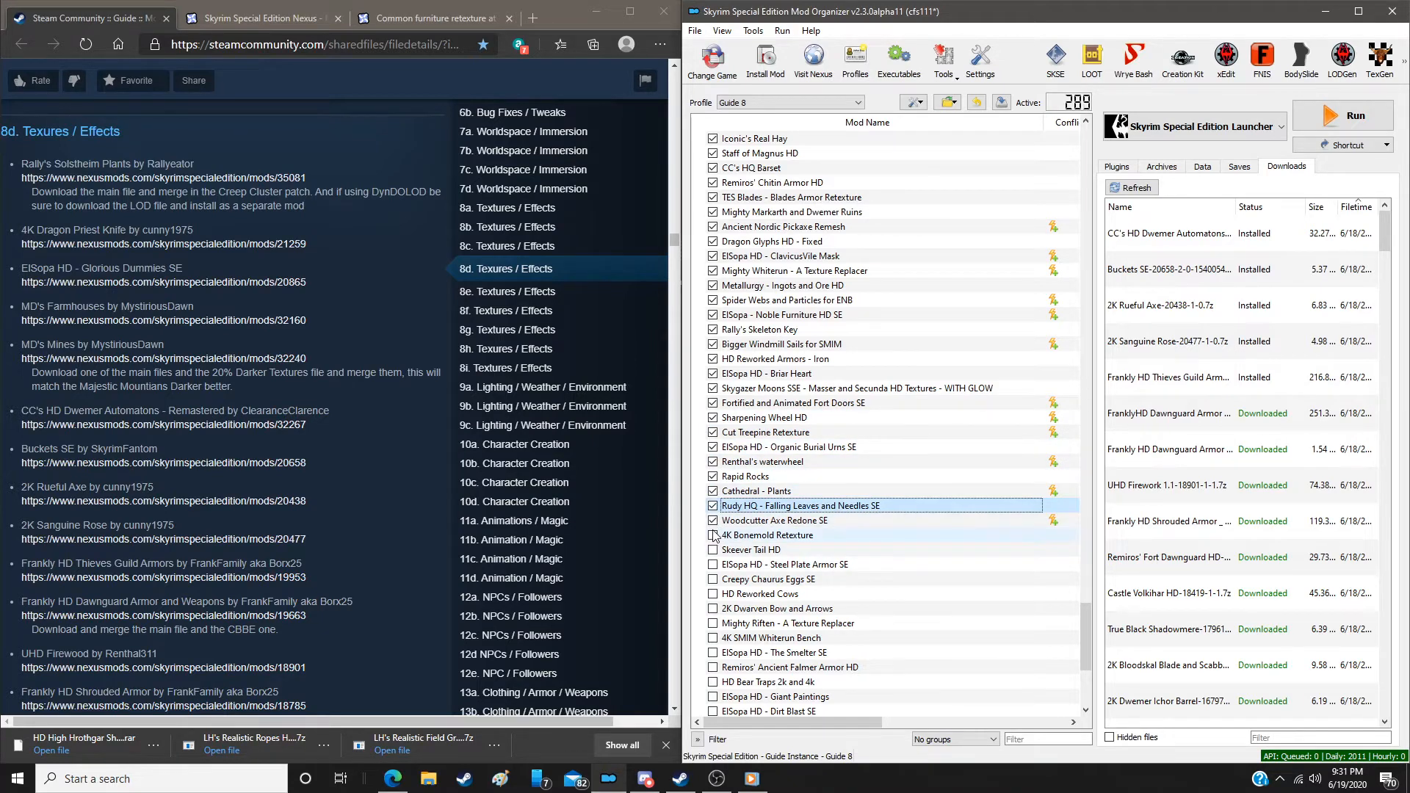
pyautogui.click(712, 536)
pyautogui.click(712, 550)
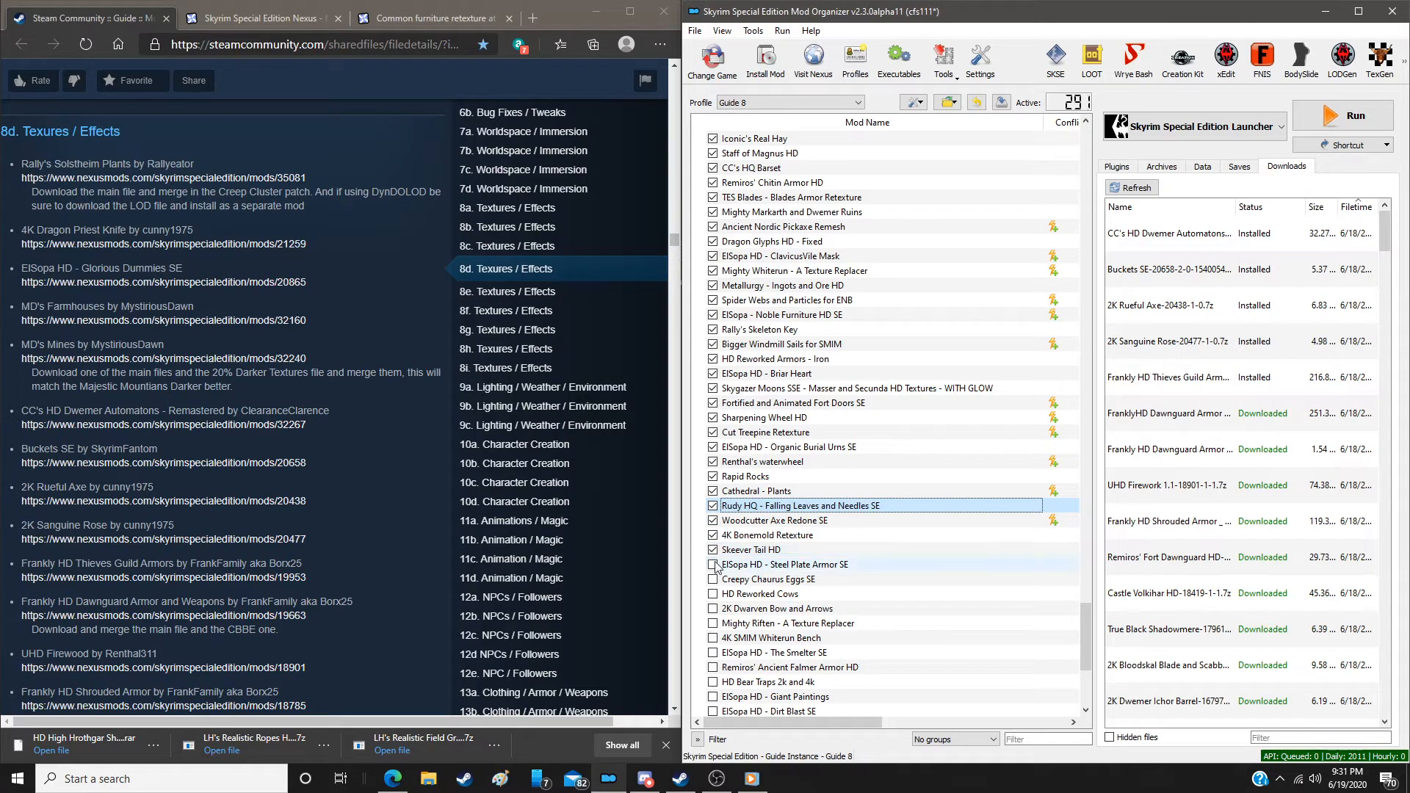
pyautogui.click(713, 565)
pyautogui.click(713, 579)
pyautogui.click(712, 594)
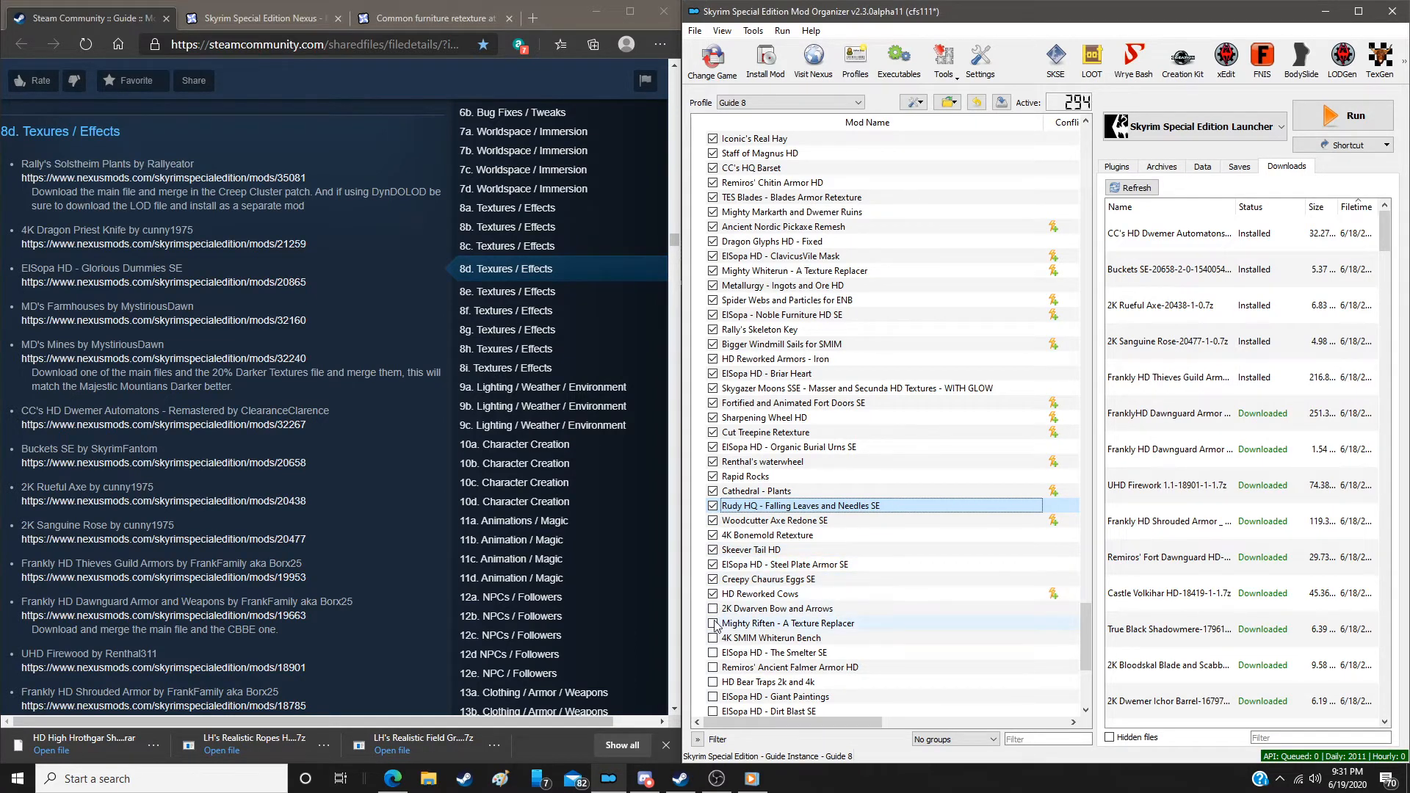
pyautogui.click(712, 609)
pyautogui.click(712, 624)
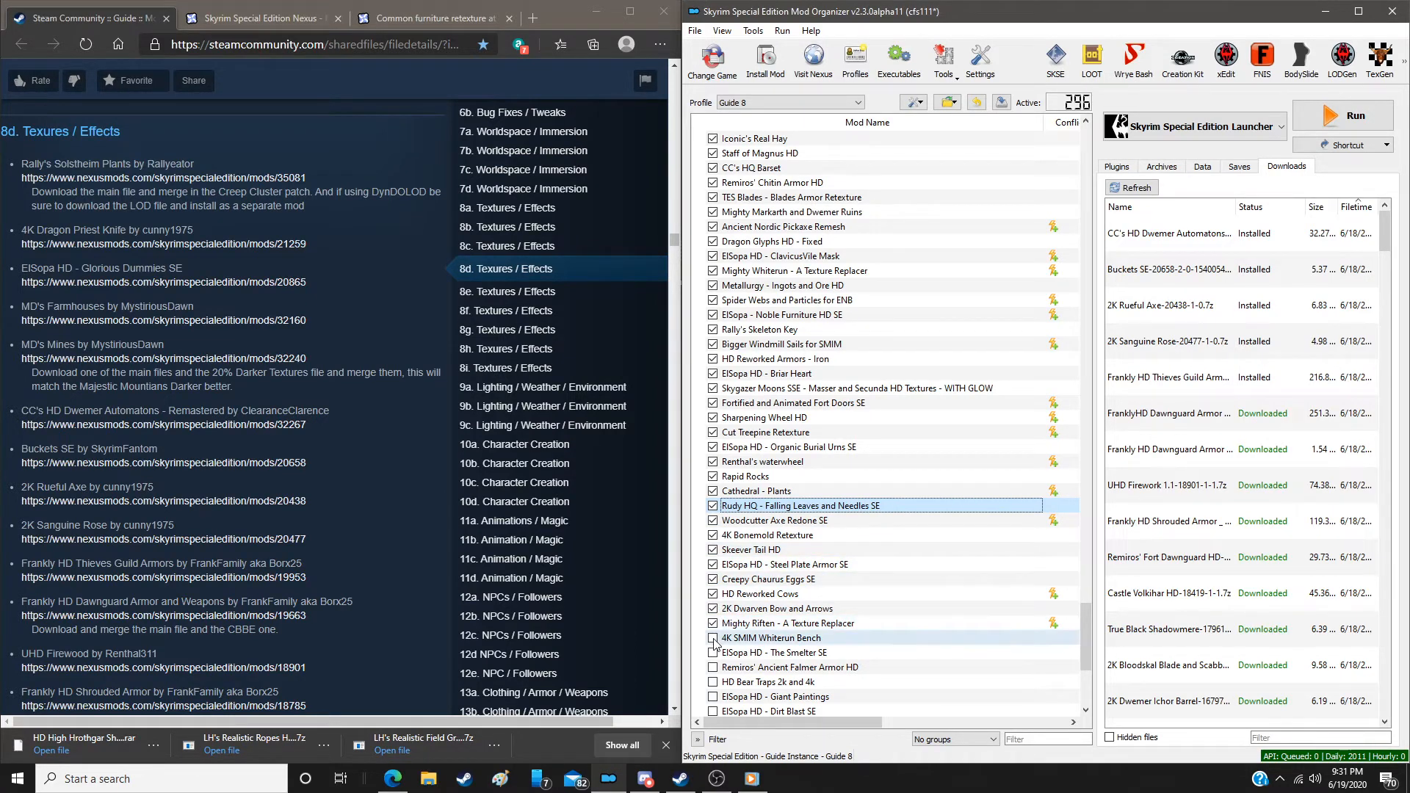
pyautogui.click(712, 639)
pyautogui.click(713, 667)
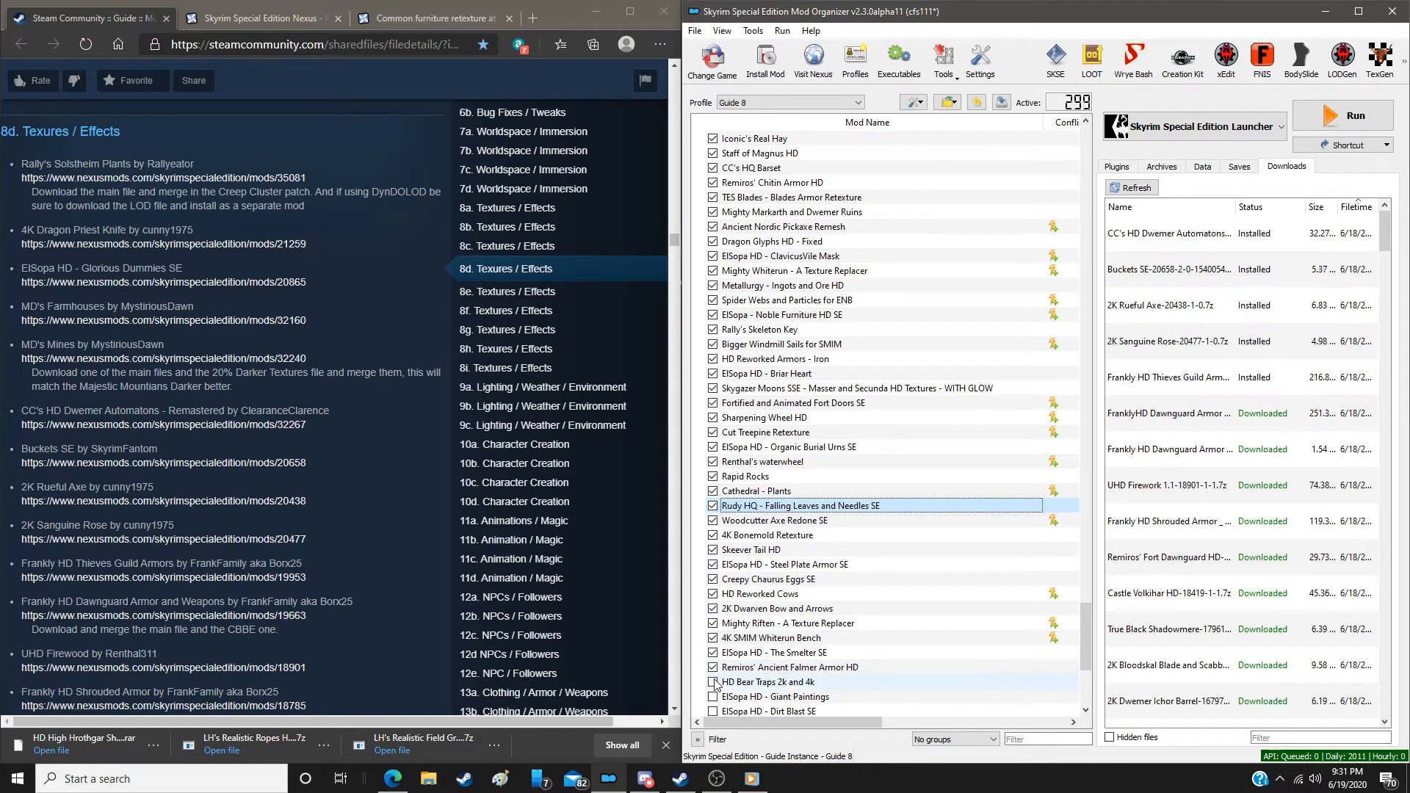
pyautogui.click(712, 682)
pyautogui.click(713, 697)
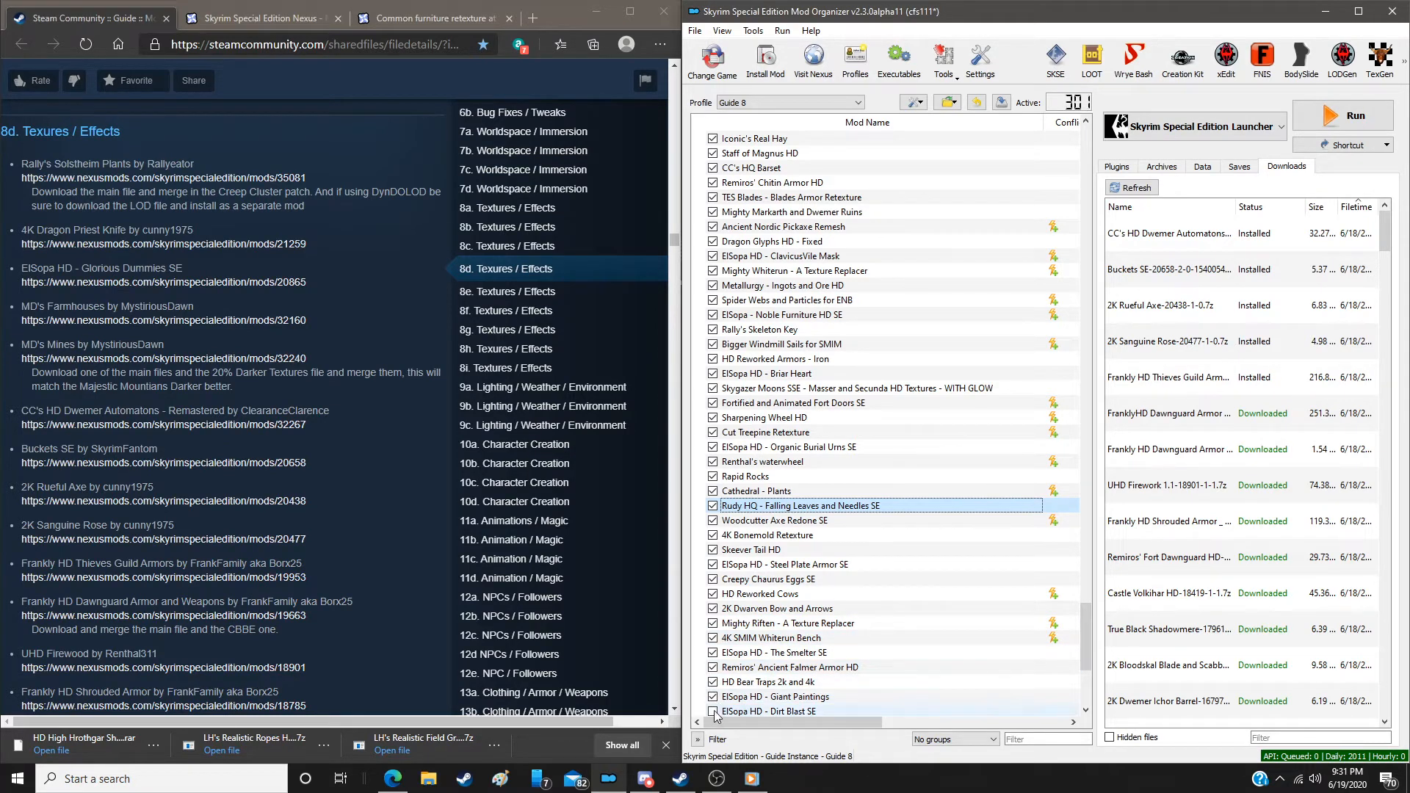
pyautogui.click(712, 711)
pyautogui.scroll(-5, 714, 705)
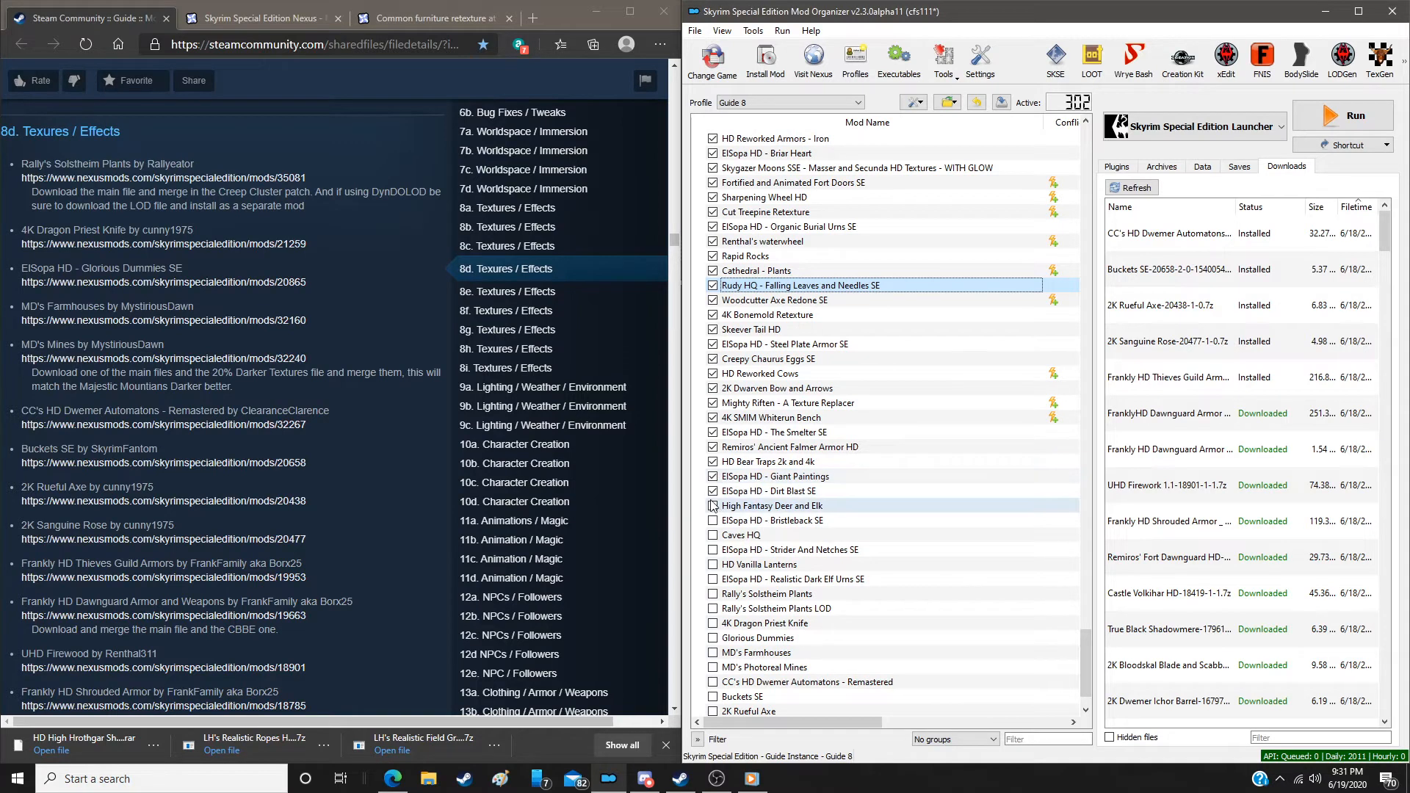
pyautogui.click(712, 506)
pyautogui.click(712, 520)
pyautogui.click(713, 535)
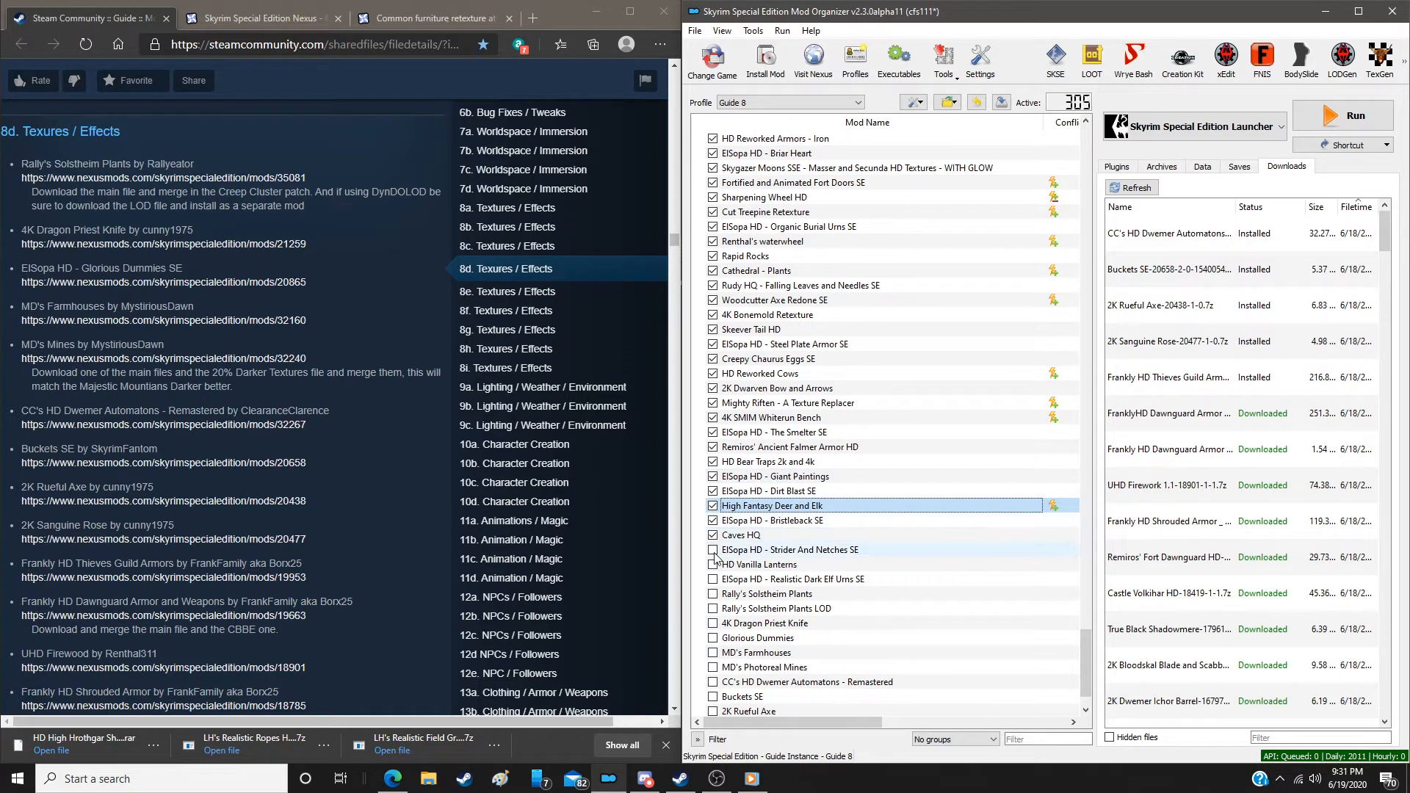
pyautogui.click(713, 550)
pyautogui.click(713, 564)
pyautogui.click(712, 579)
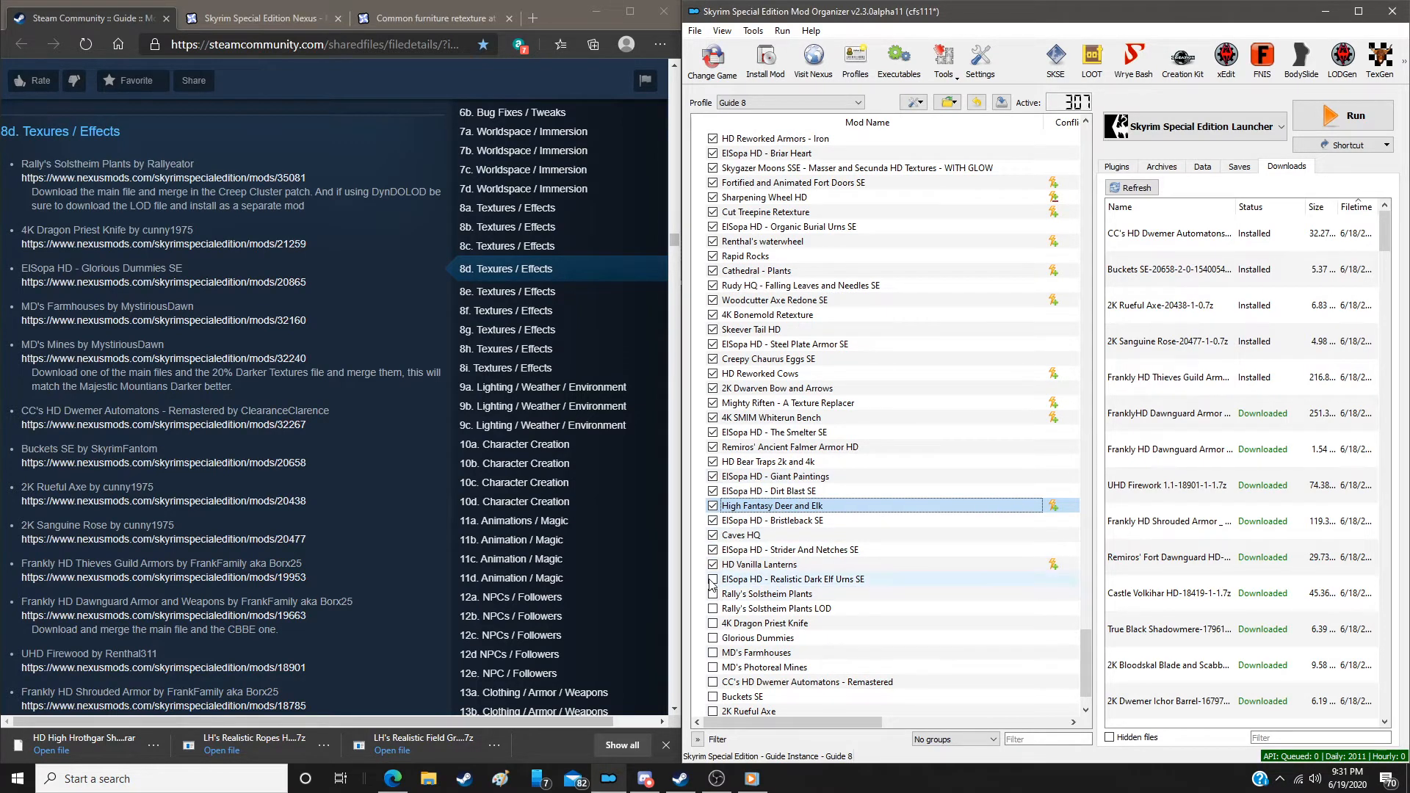
pyautogui.click(713, 595)
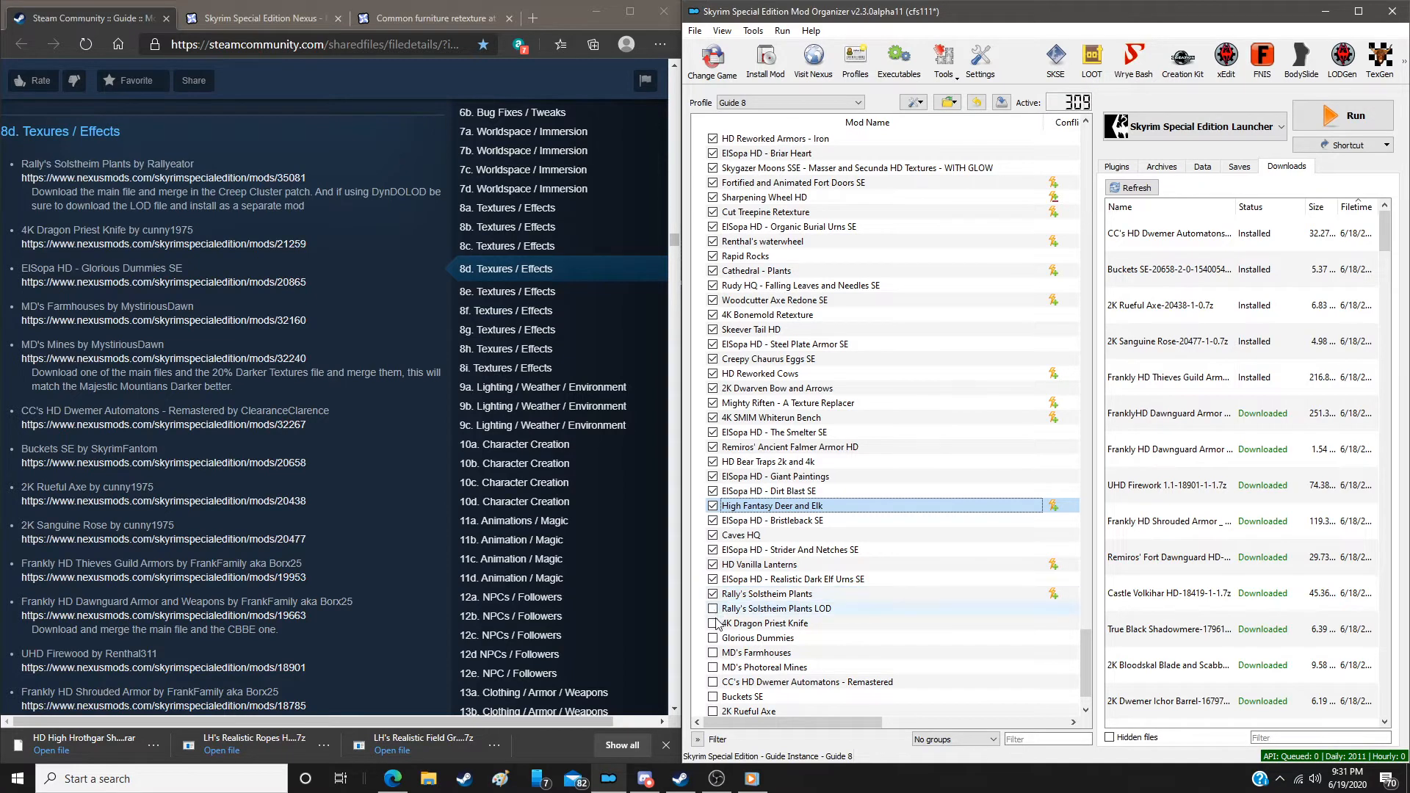
pyautogui.click(712, 608)
pyautogui.click(713, 623)
pyautogui.click(712, 637)
pyautogui.scroll(-2, 755, 608)
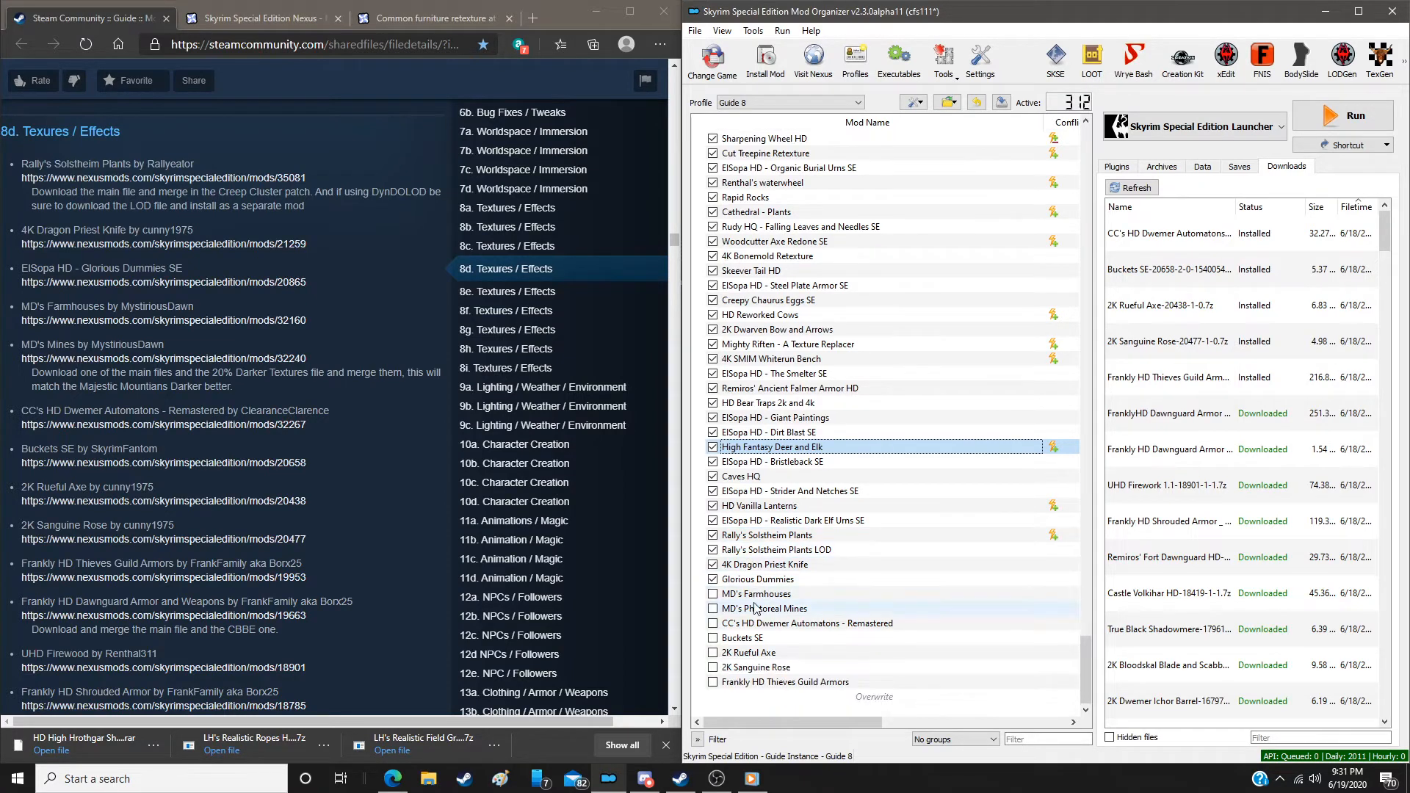
pyautogui.click(712, 595)
pyautogui.click(716, 608)
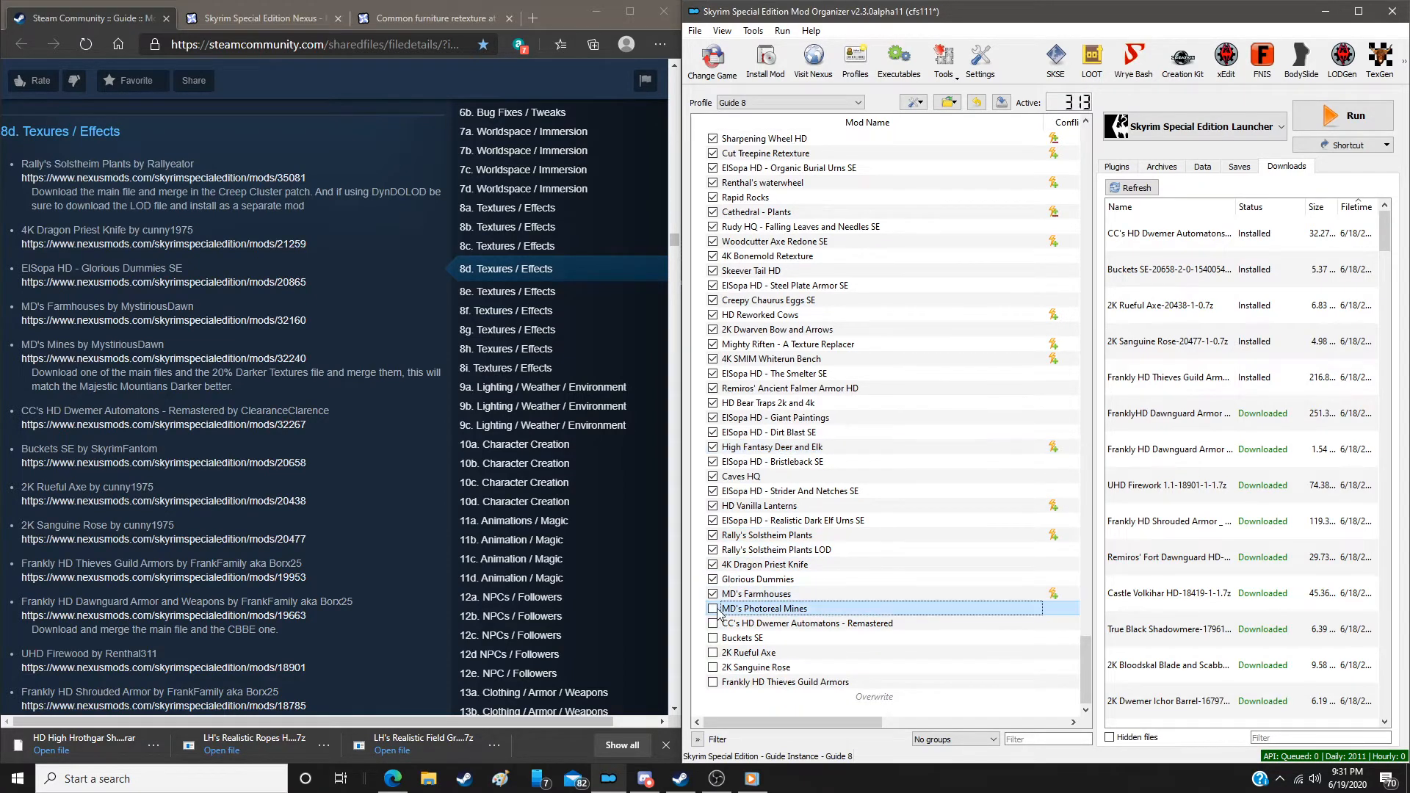
pyautogui.click(713, 609)
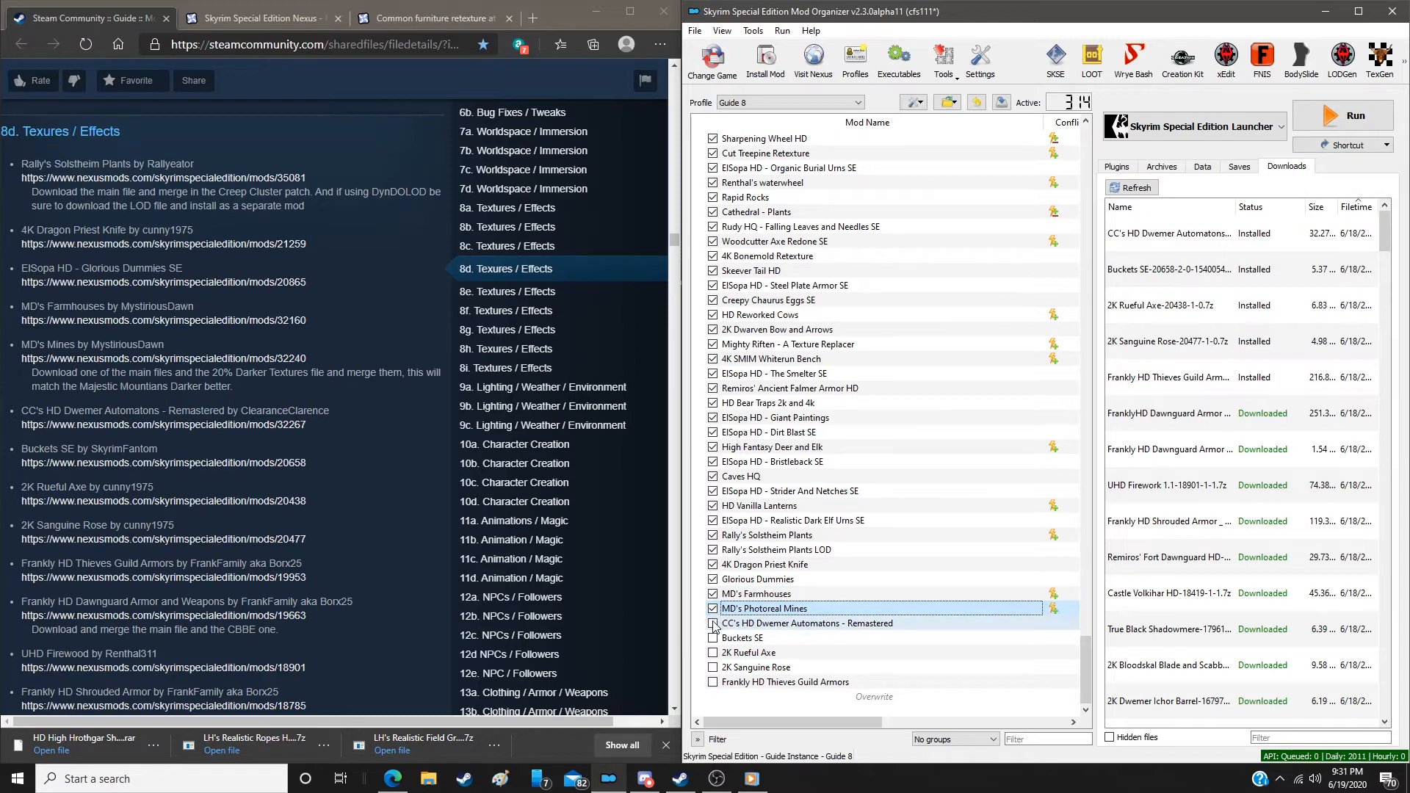
pyautogui.click(712, 624)
pyautogui.click(713, 653)
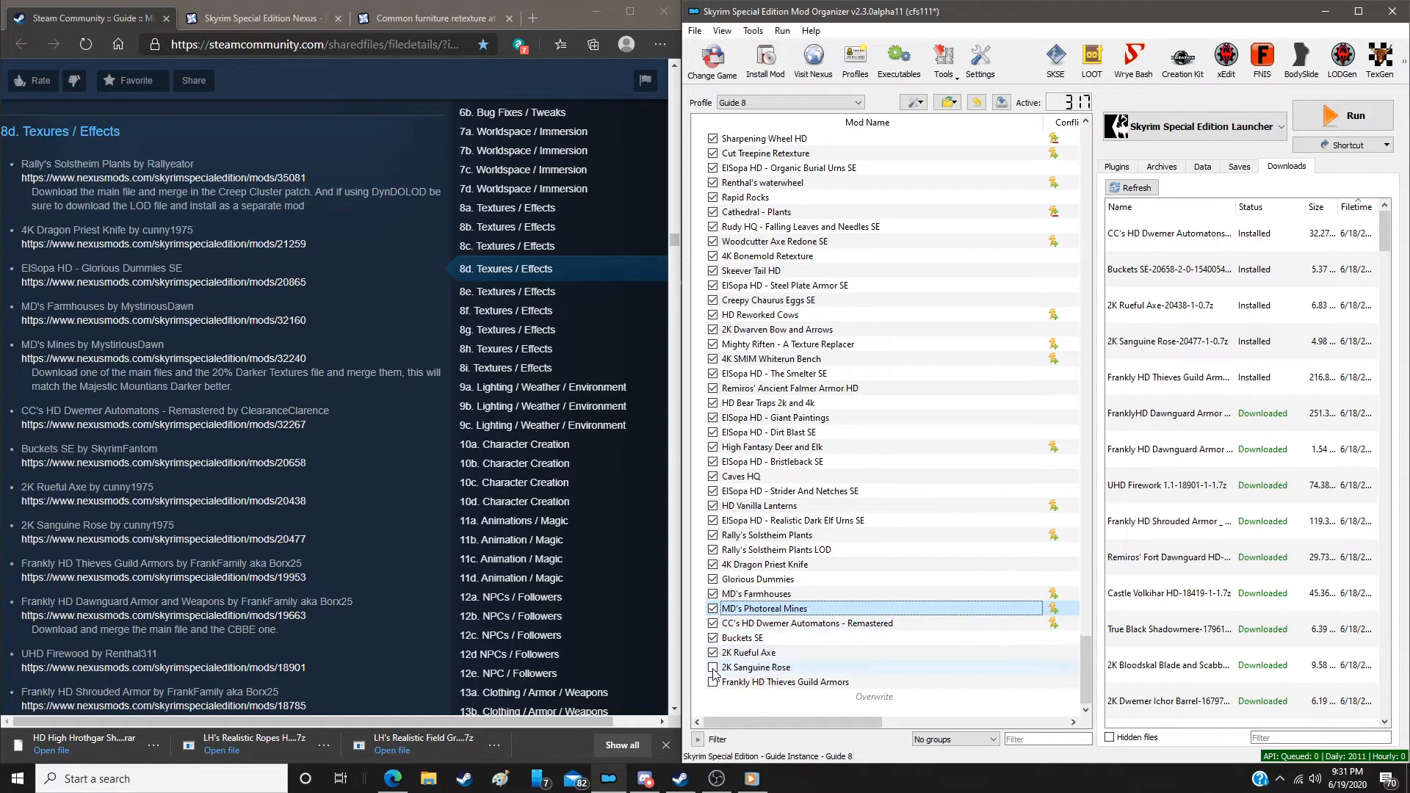
pyautogui.click(713, 667)
pyautogui.click(712, 682)
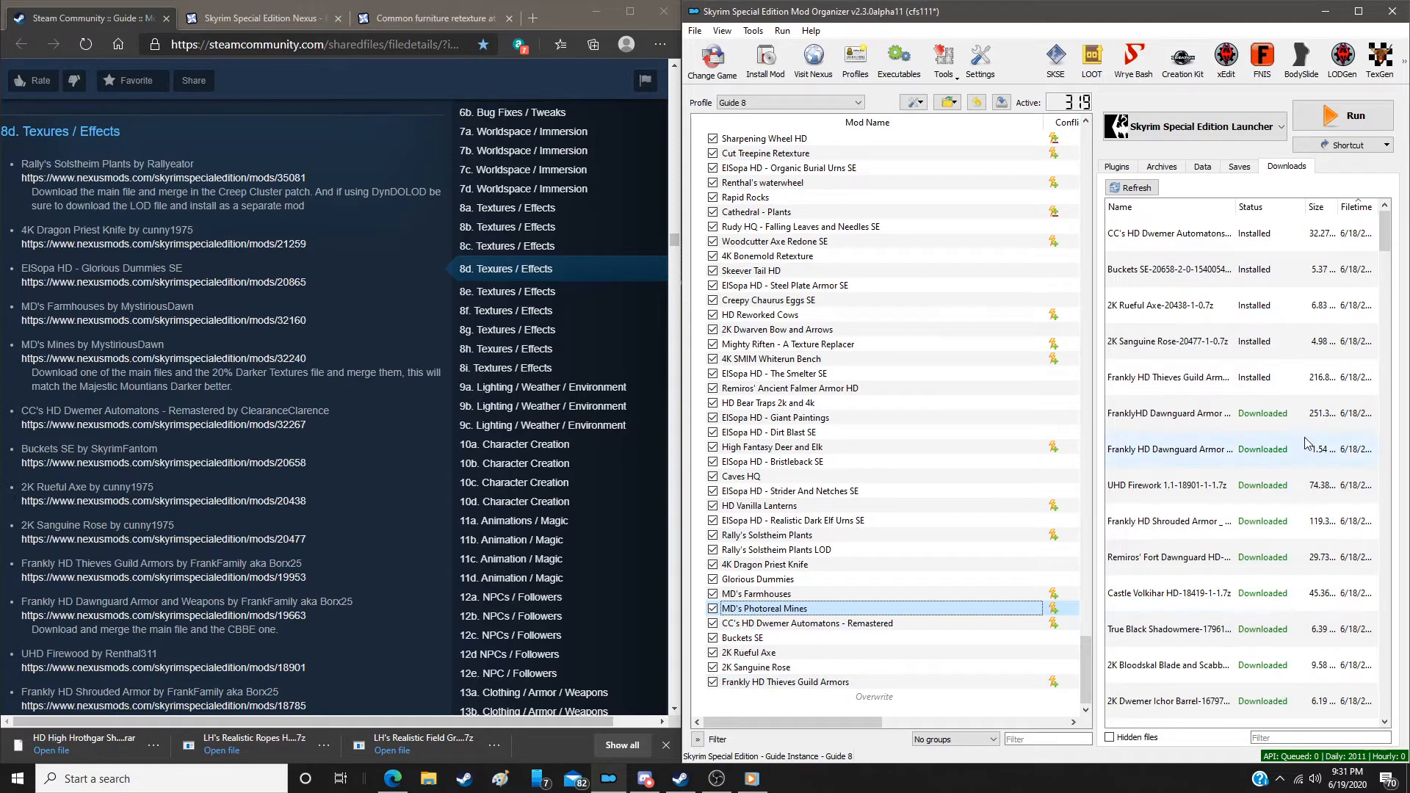
# Reinstall Frankly HD Thieves Guild Armors with the 2K Resolution option, replacing the existing mod
pyautogui.scroll(-1, 1301, 448)
pyautogui.scroll(1, 1302, 448)
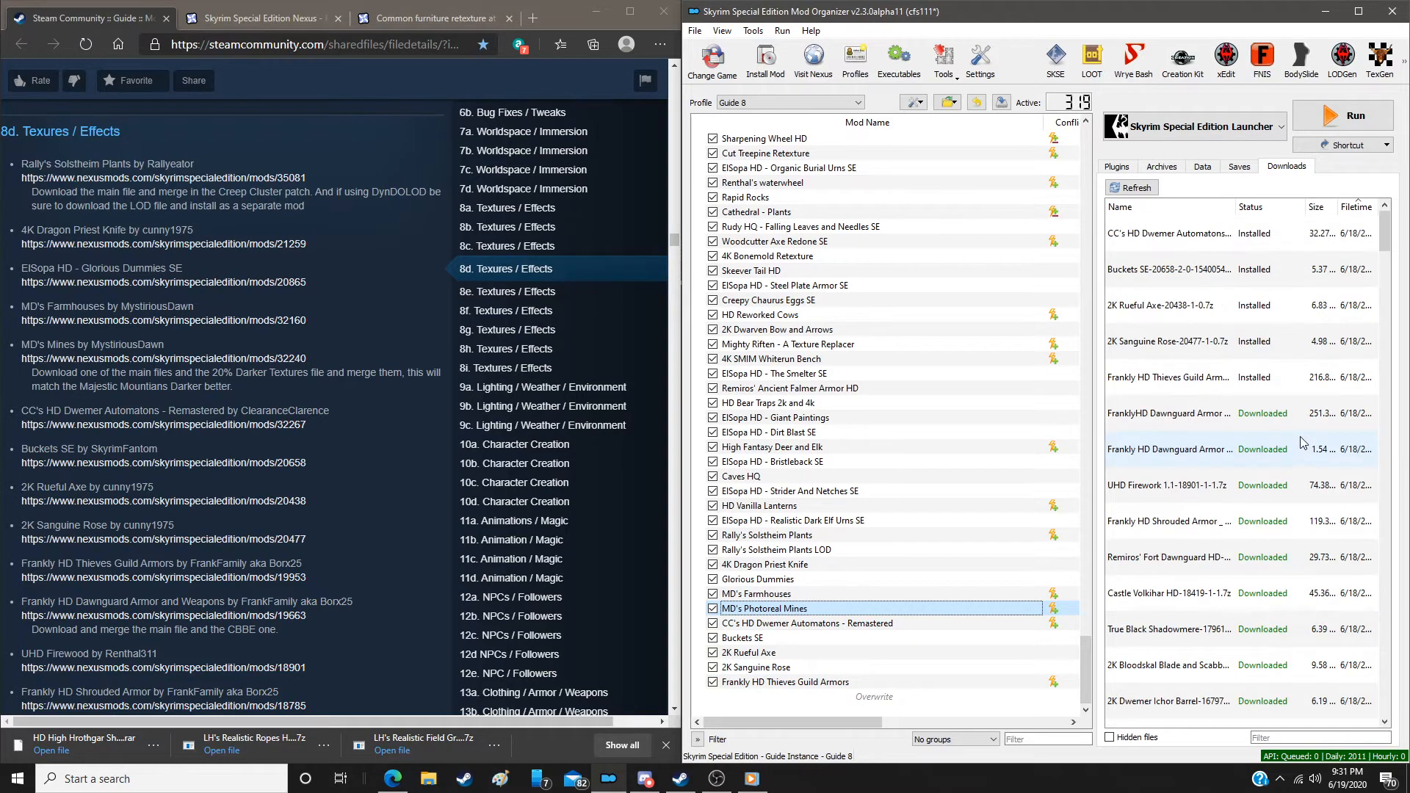
pyautogui.doubleClick(1203, 378)
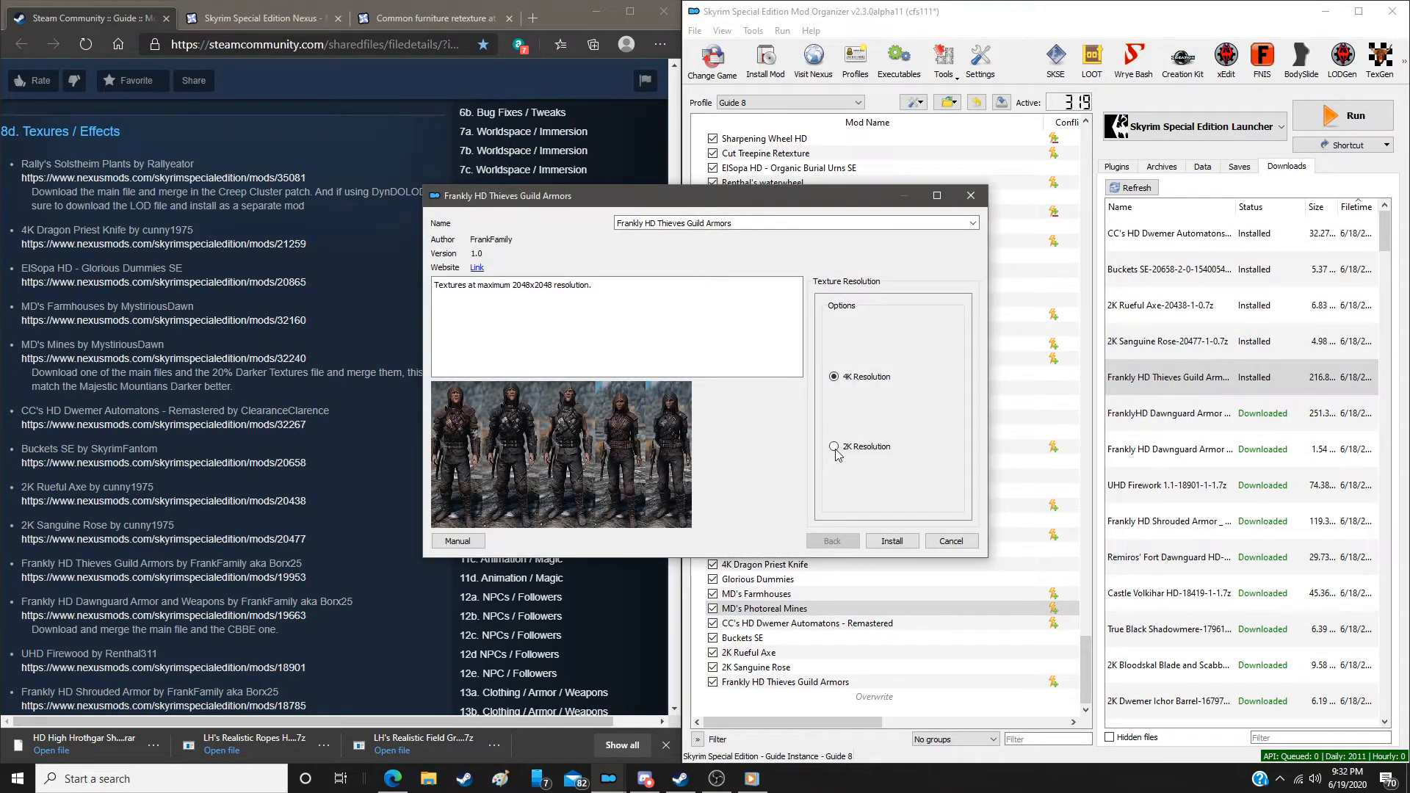
pyautogui.click(847, 455)
pyautogui.click(890, 539)
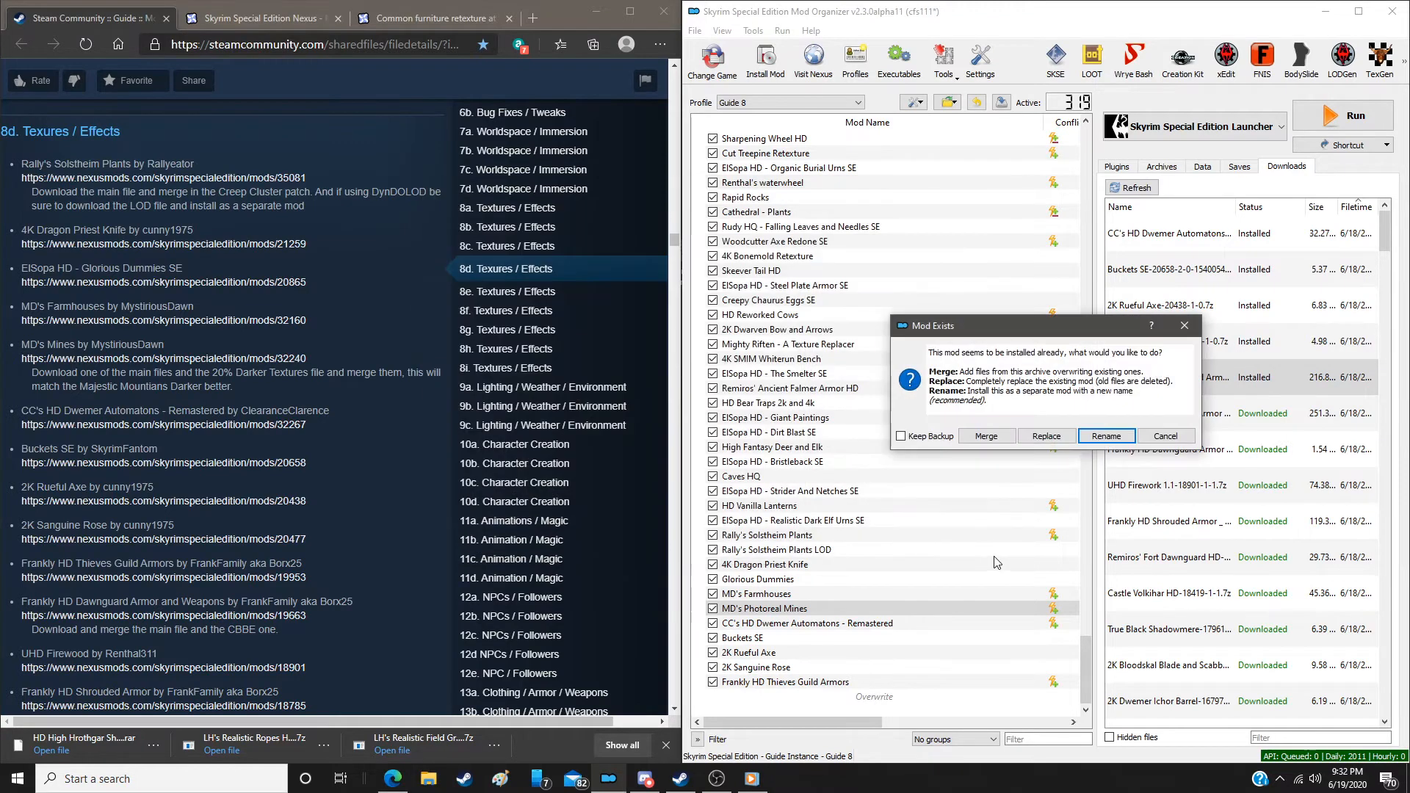
pyautogui.click(1040, 439)
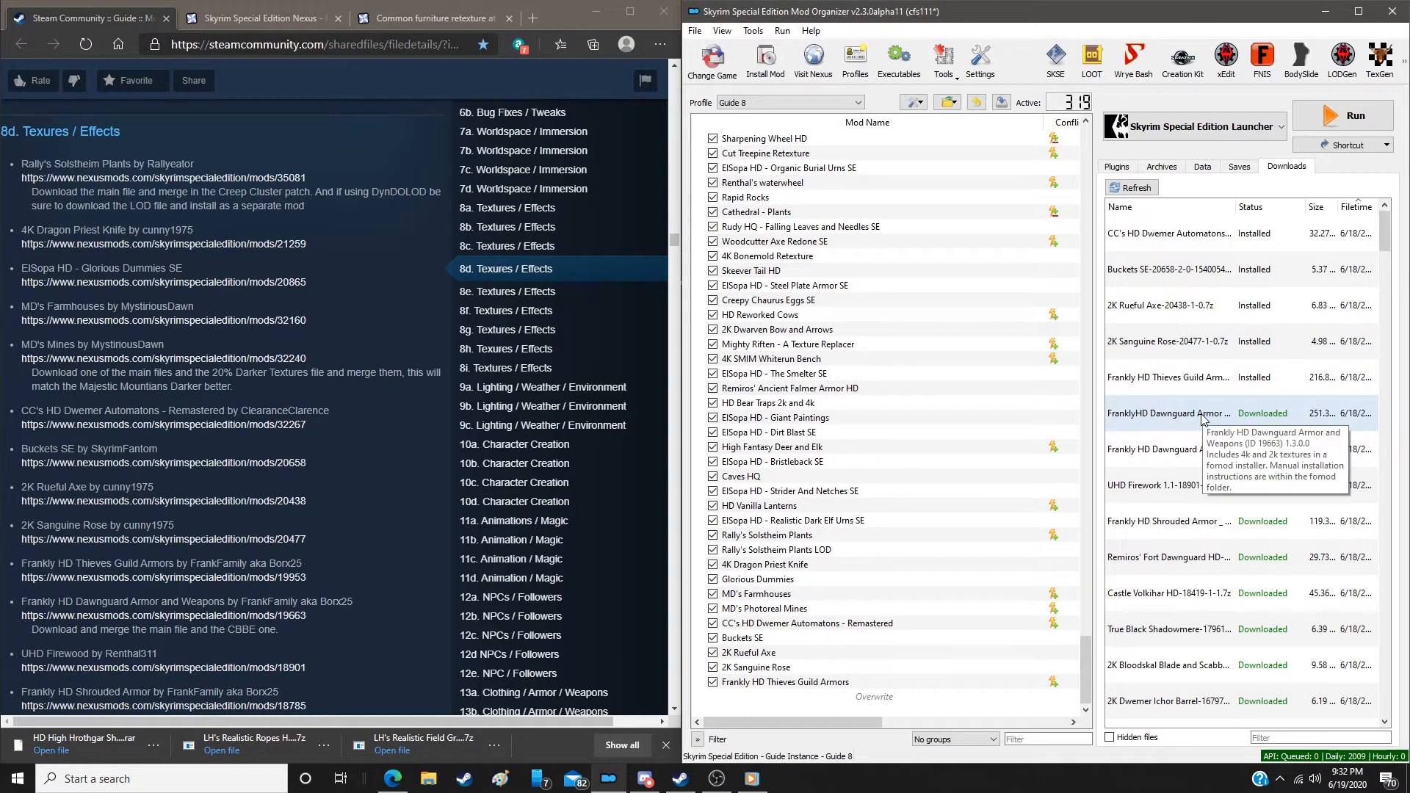
# Install the main Frankly HD Dawnguard Armor and Weapons file and merge the mod's CBBE file into it with all its content
pyautogui.scroll(-4, 385, 542)
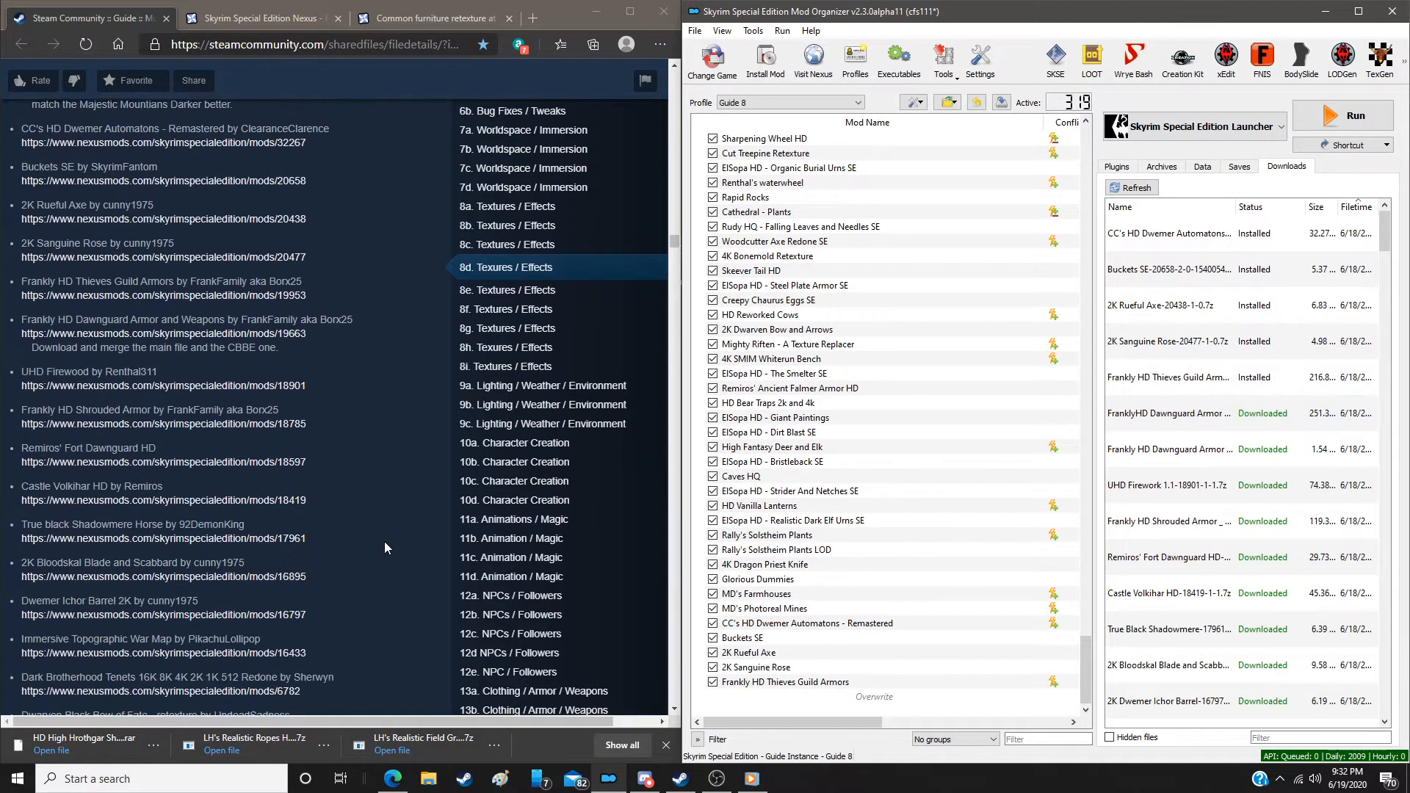
pyautogui.scroll(-1, 385, 543)
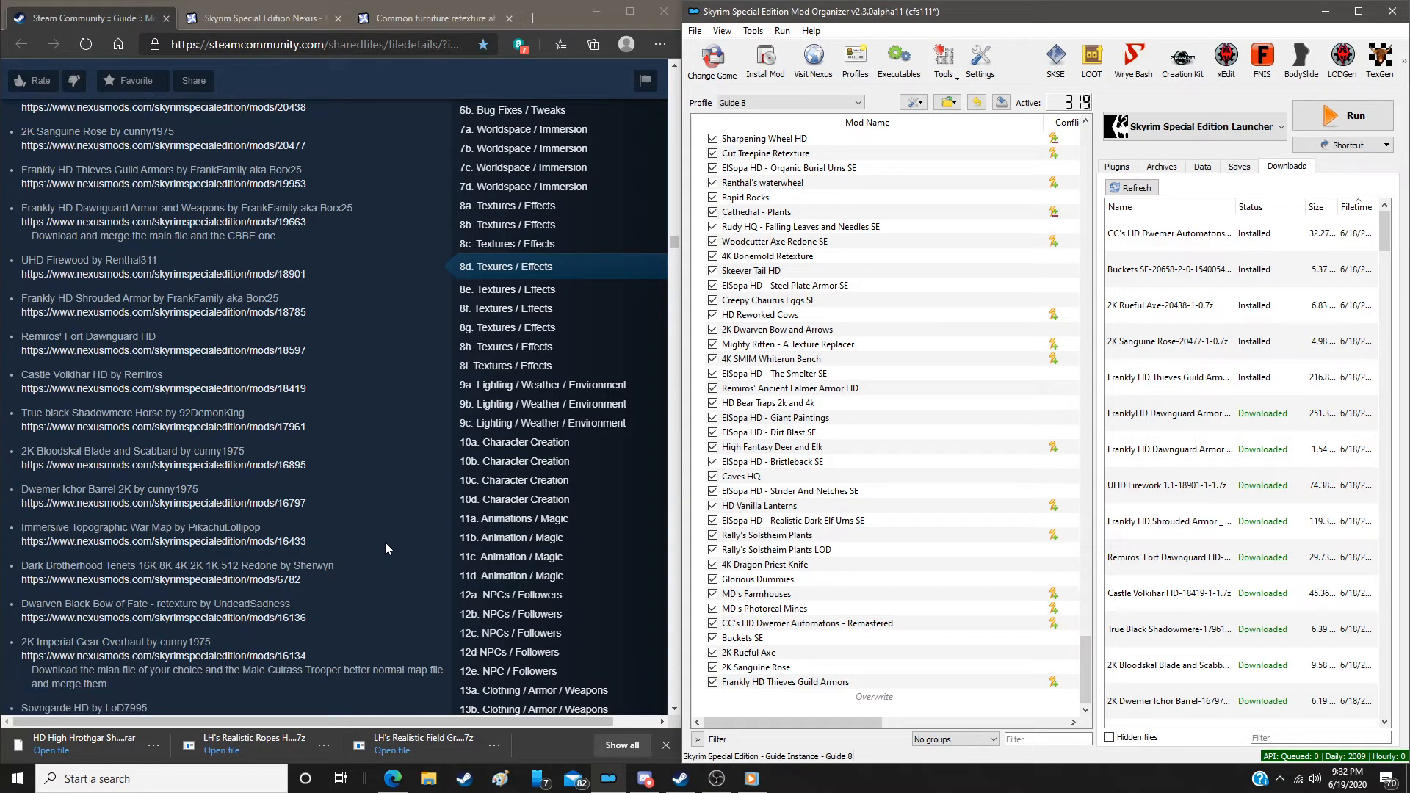
pyautogui.doubleClick(1186, 415)
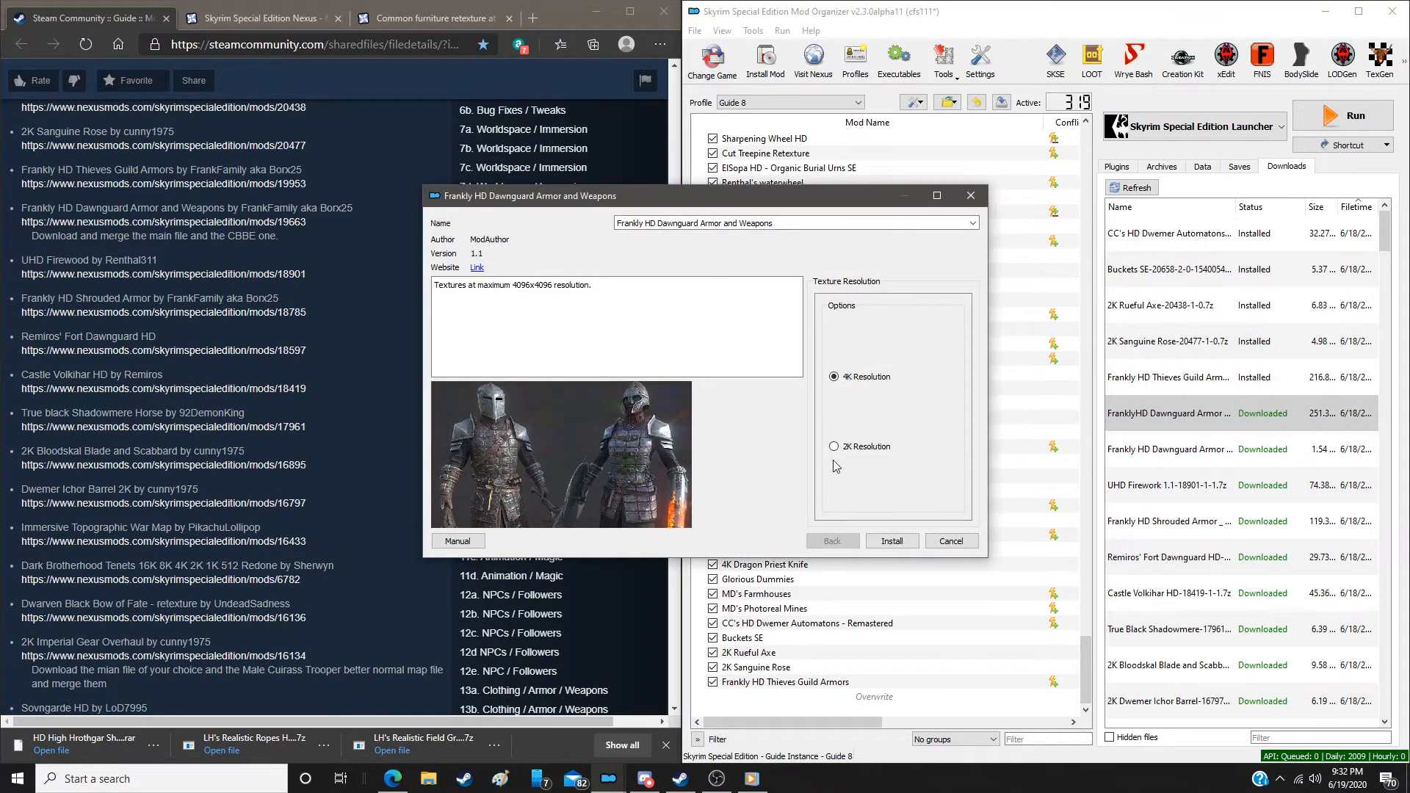
pyautogui.click(895, 543)
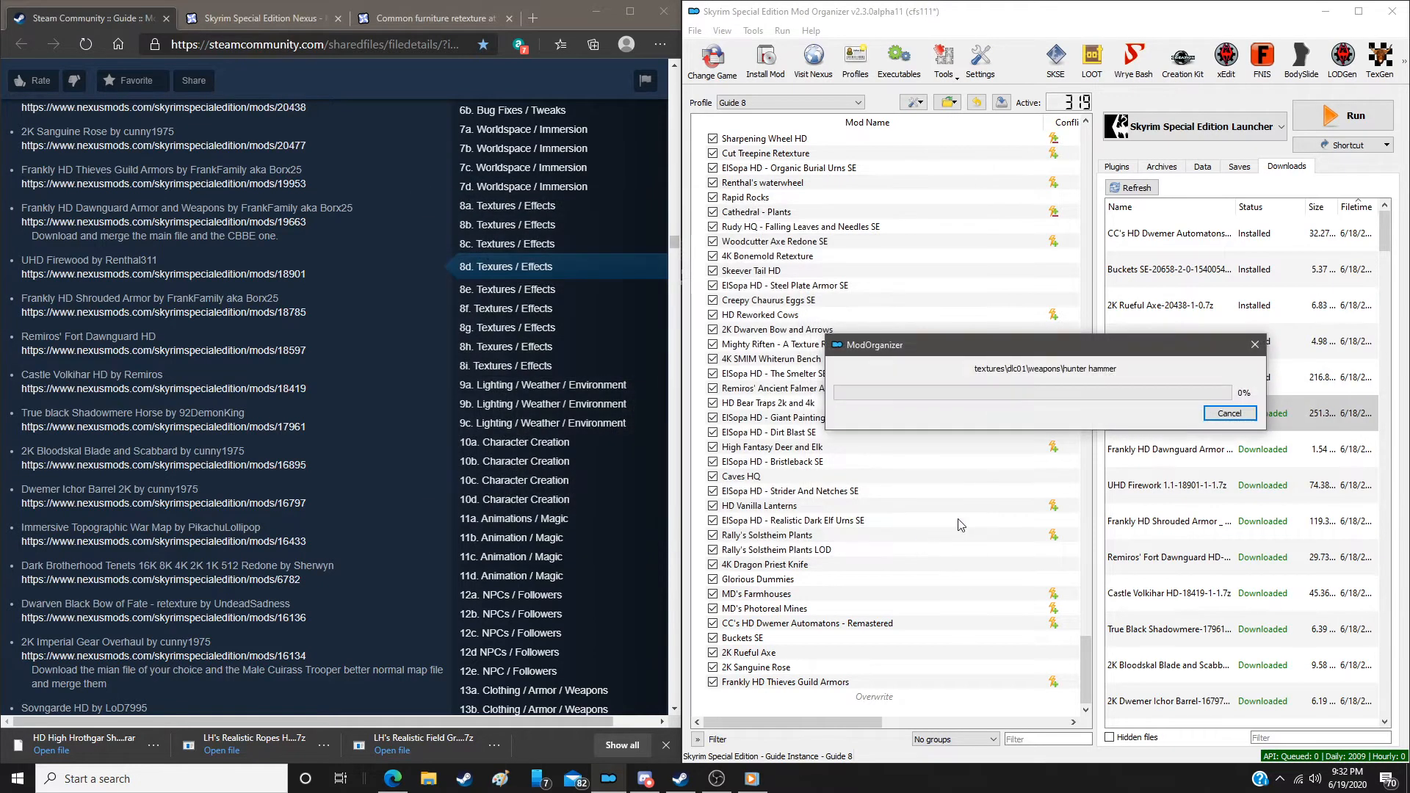
pyautogui.doubleClick(1183, 451)
pyautogui.click(934, 405)
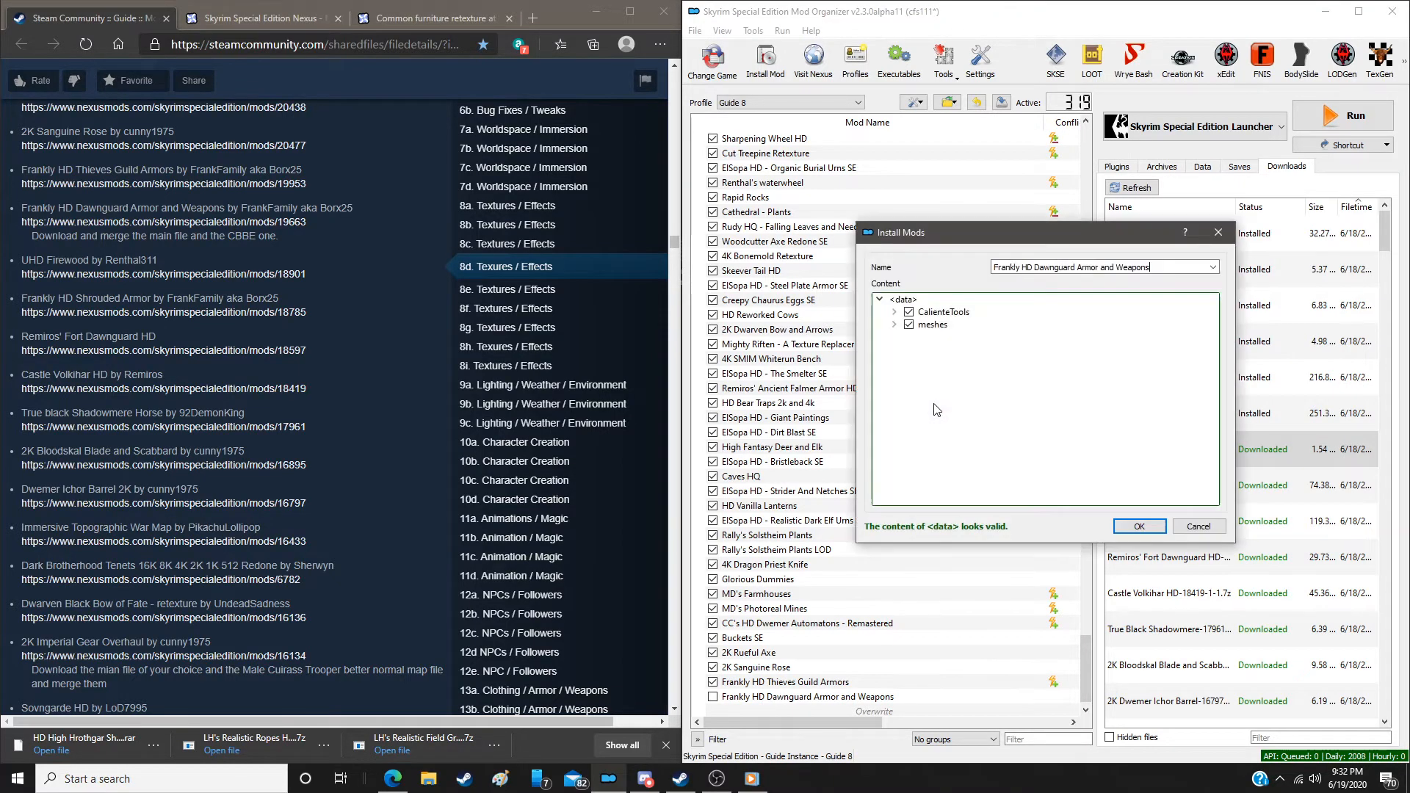
pyautogui.click(1139, 527)
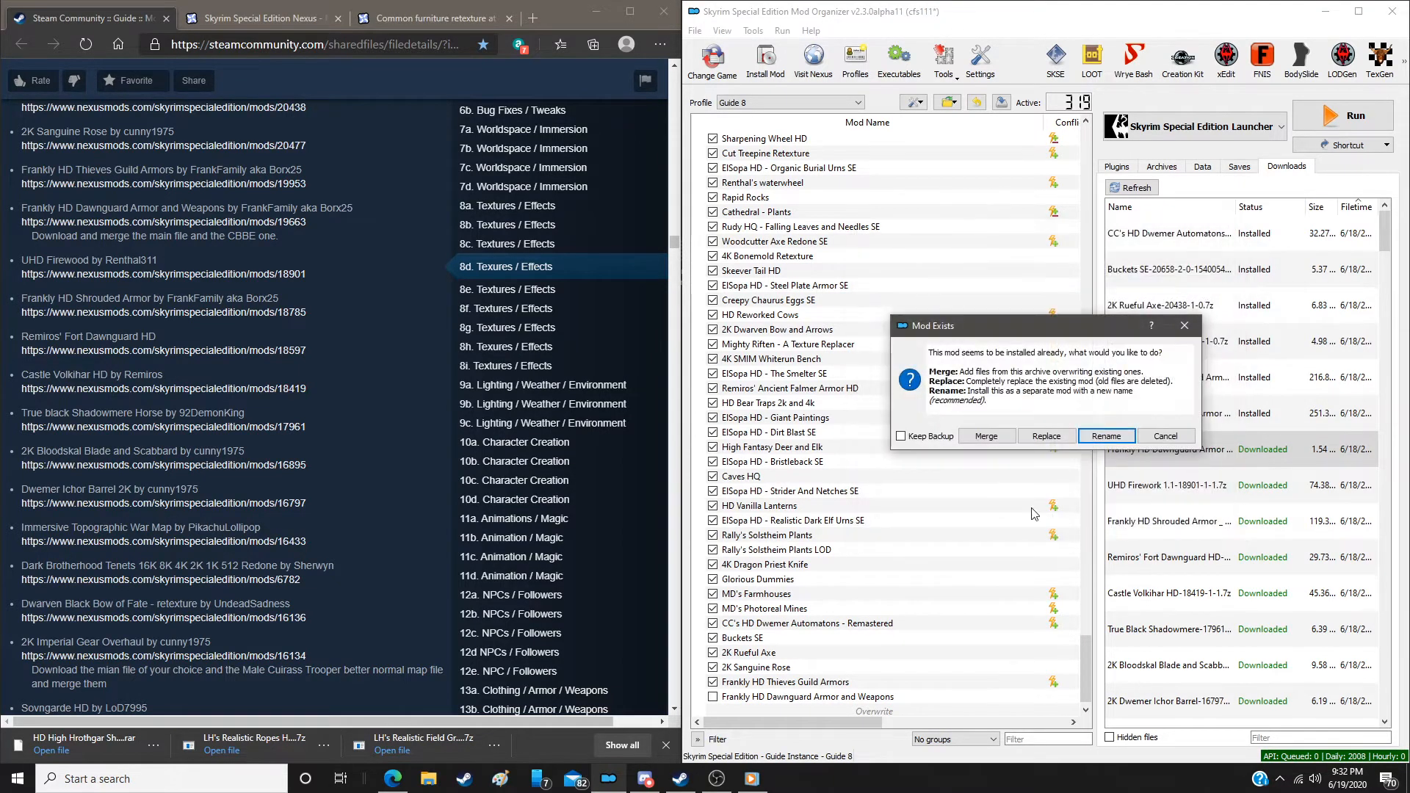
pyautogui.click(986, 438)
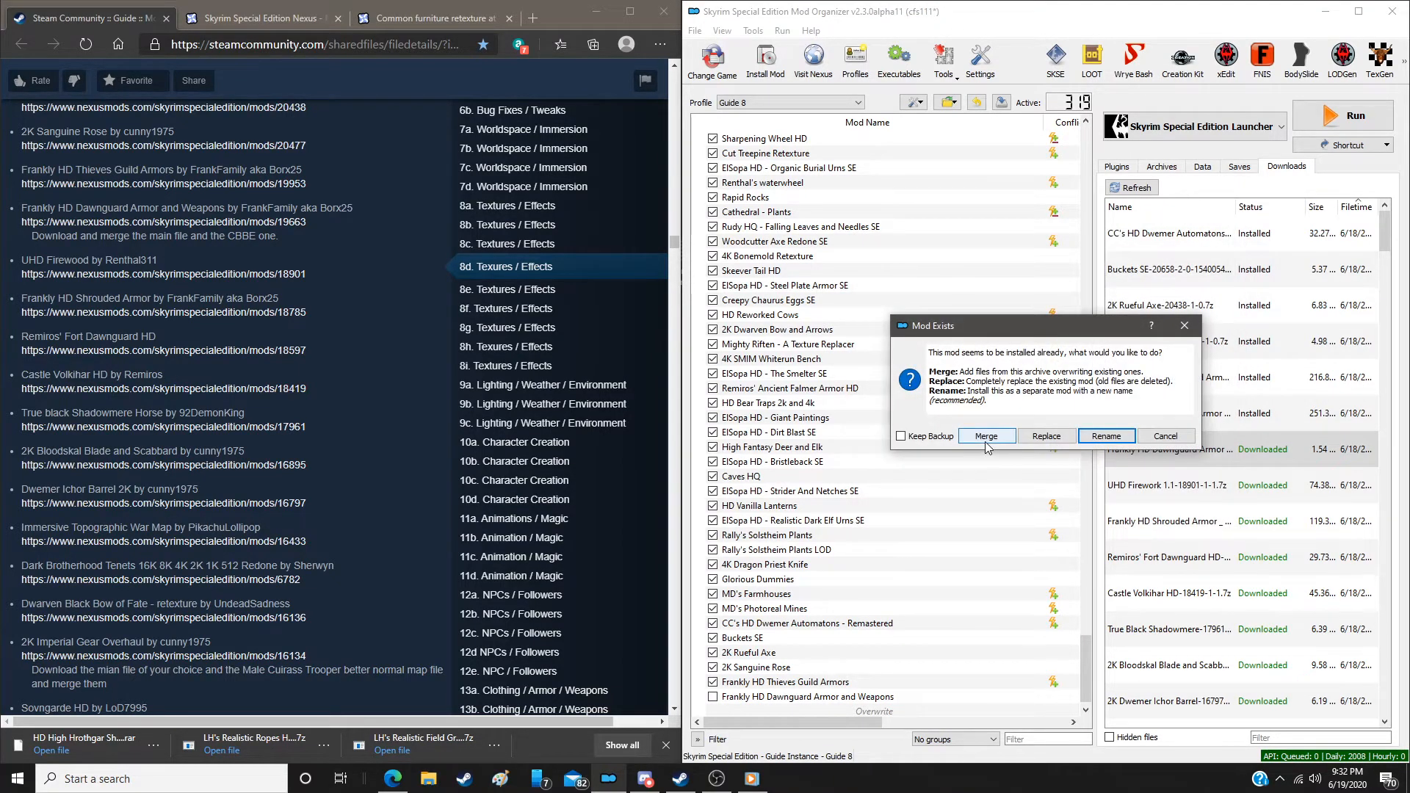
# Manually install UHD Firewood with its default content, and install Frankly HD Shrouded Armor without the Oblivion Style option
pyautogui.doubleClick(1145, 486)
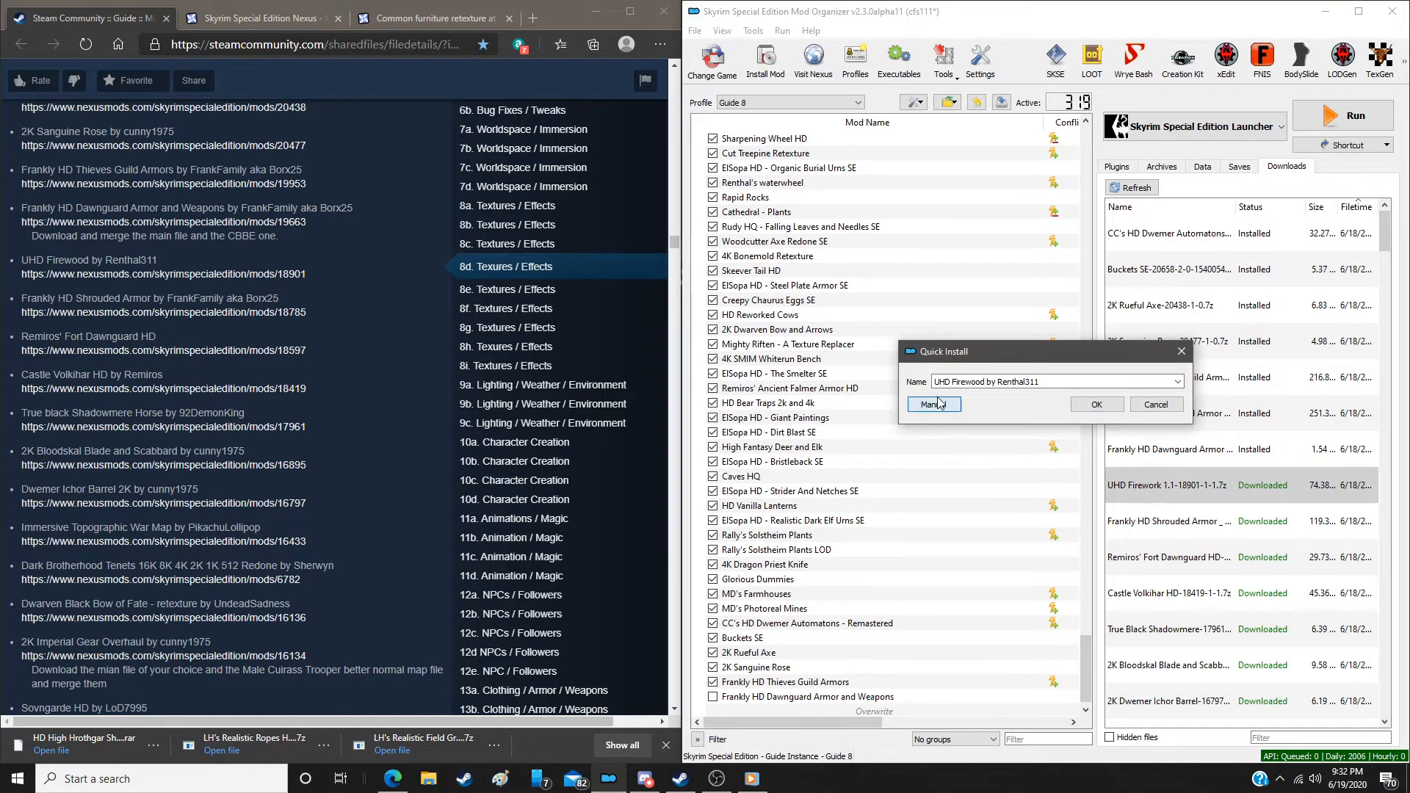
pyautogui.click(944, 404)
pyautogui.click(1128, 526)
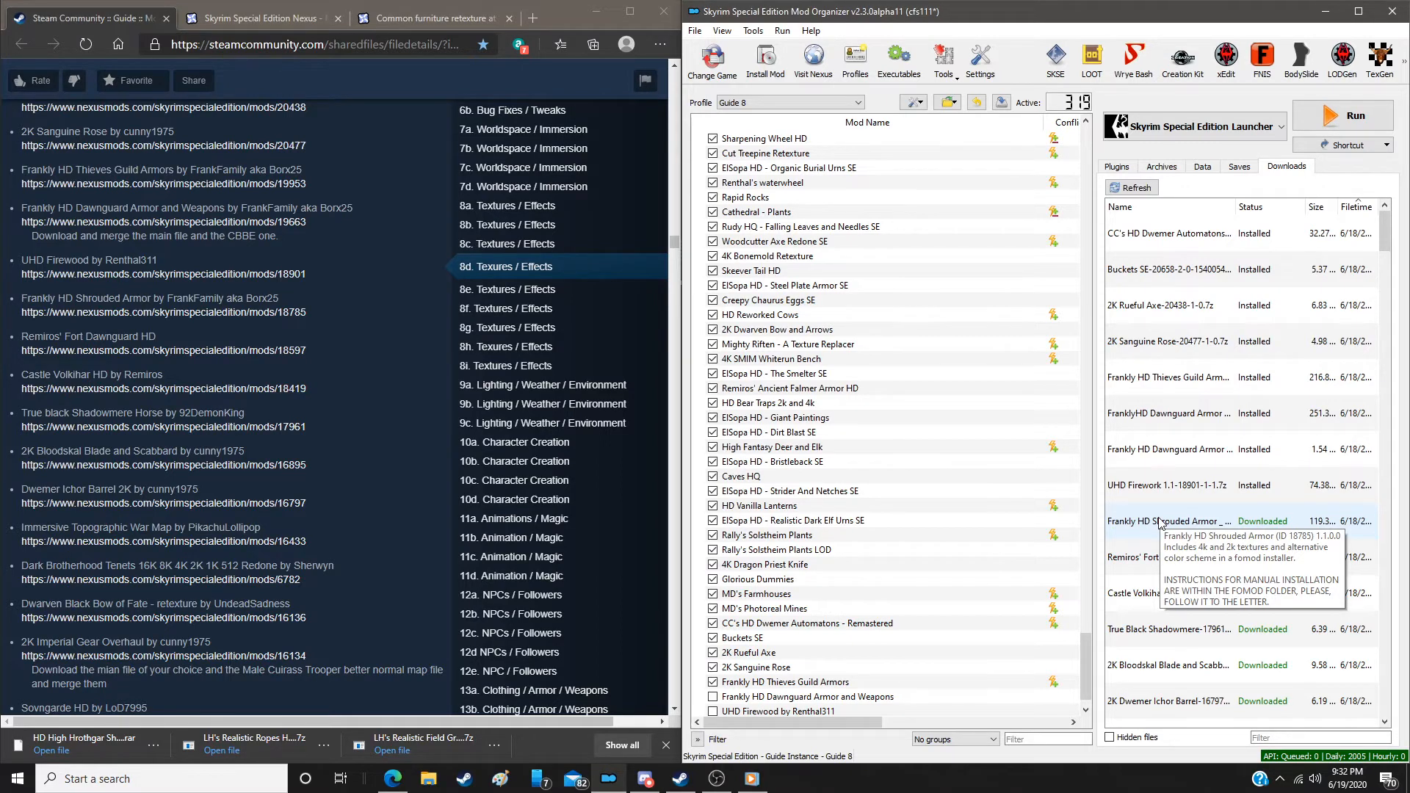
pyautogui.doubleClick(1160, 523)
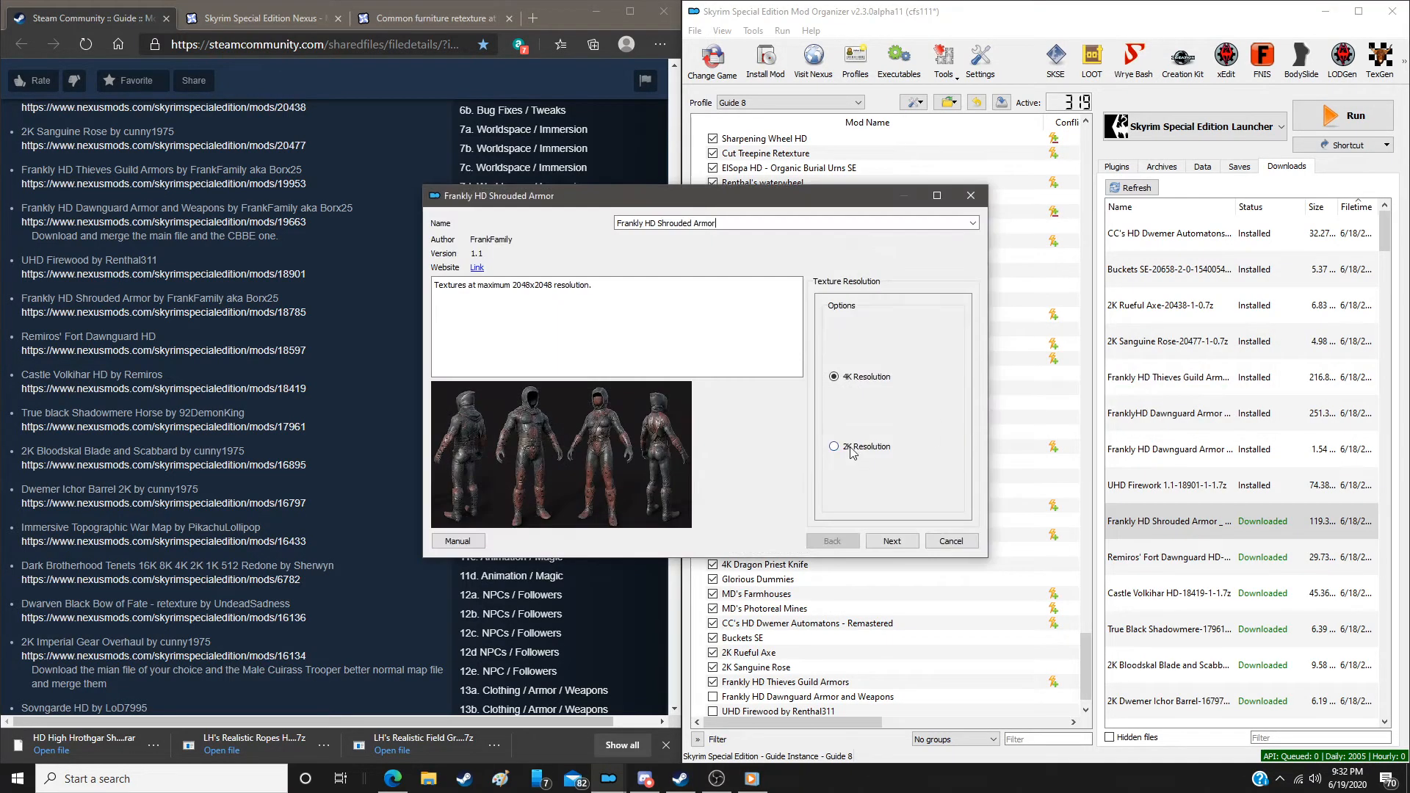
pyautogui.click(892, 540)
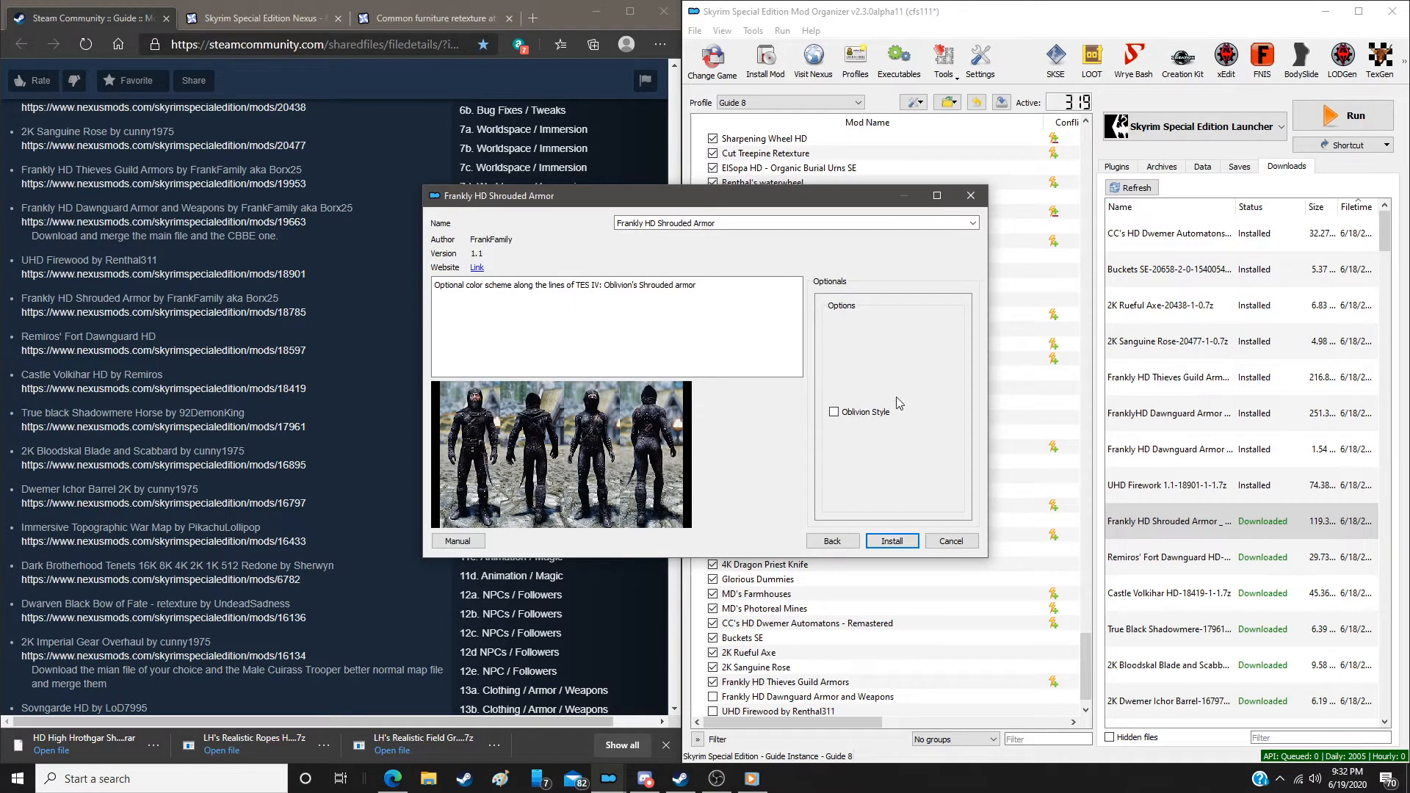
pyautogui.click(897, 543)
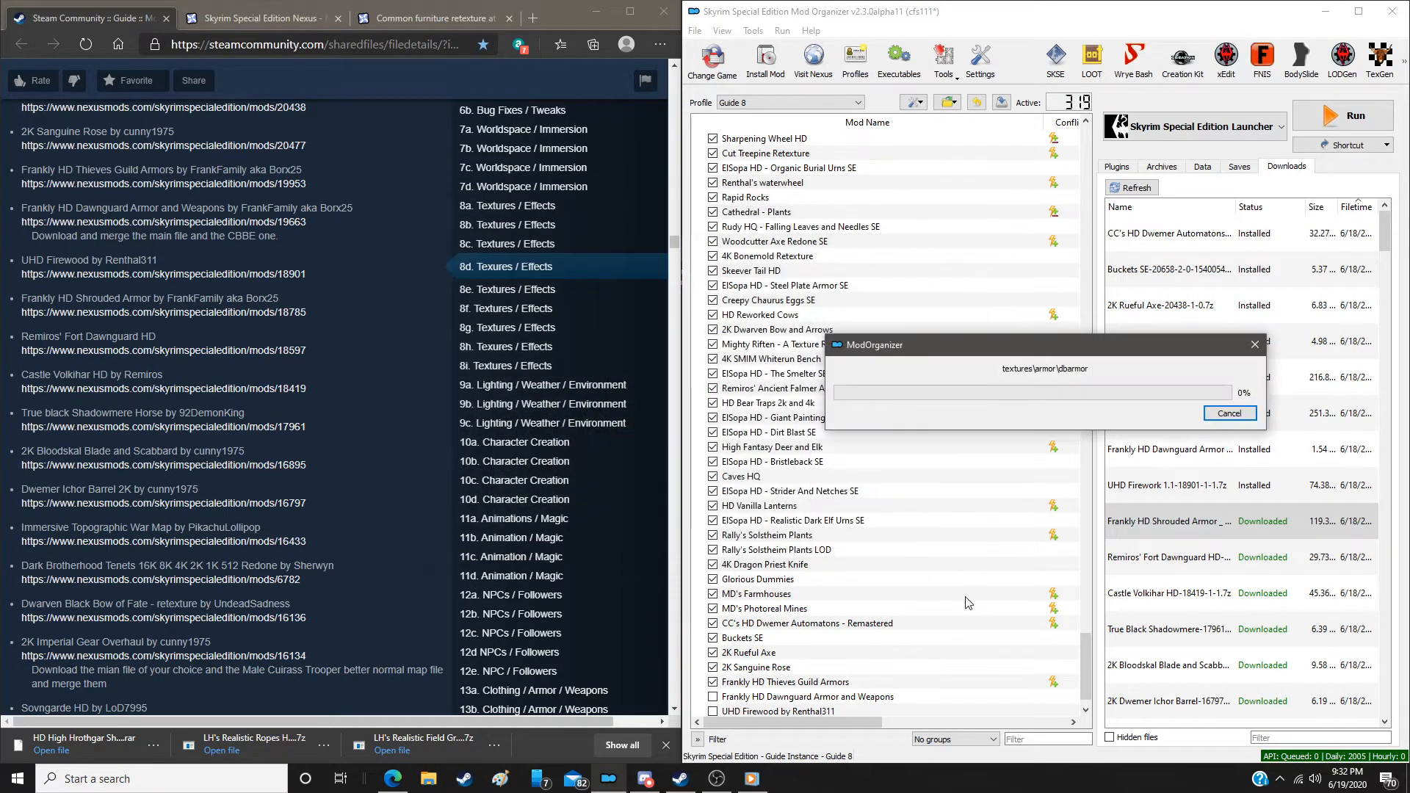
# Manually install Remiros' Fort Dawnguard HD and Castle Volkihar HD under their default names with all their content
pyautogui.doubleClick(1163, 559)
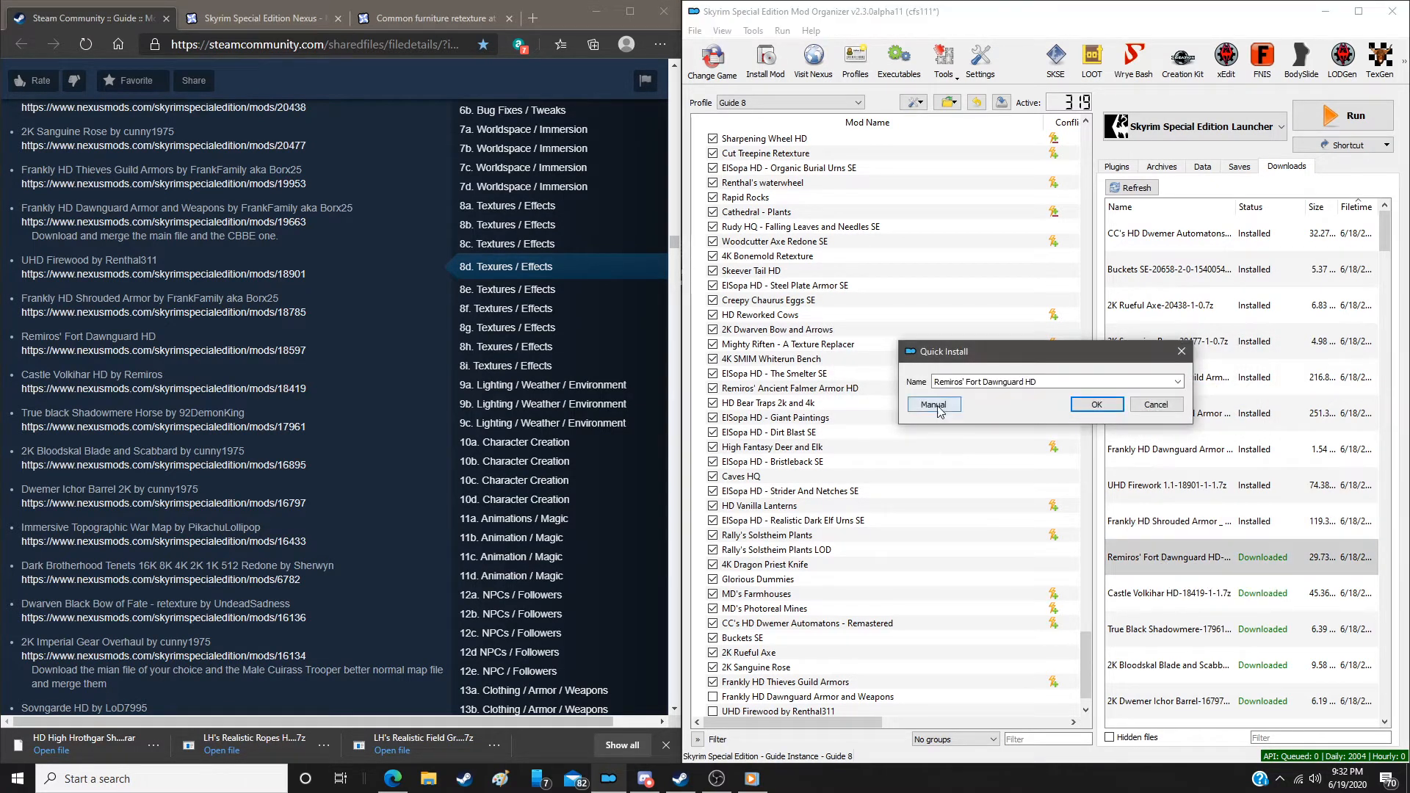
pyautogui.click(938, 408)
pyautogui.click(1137, 530)
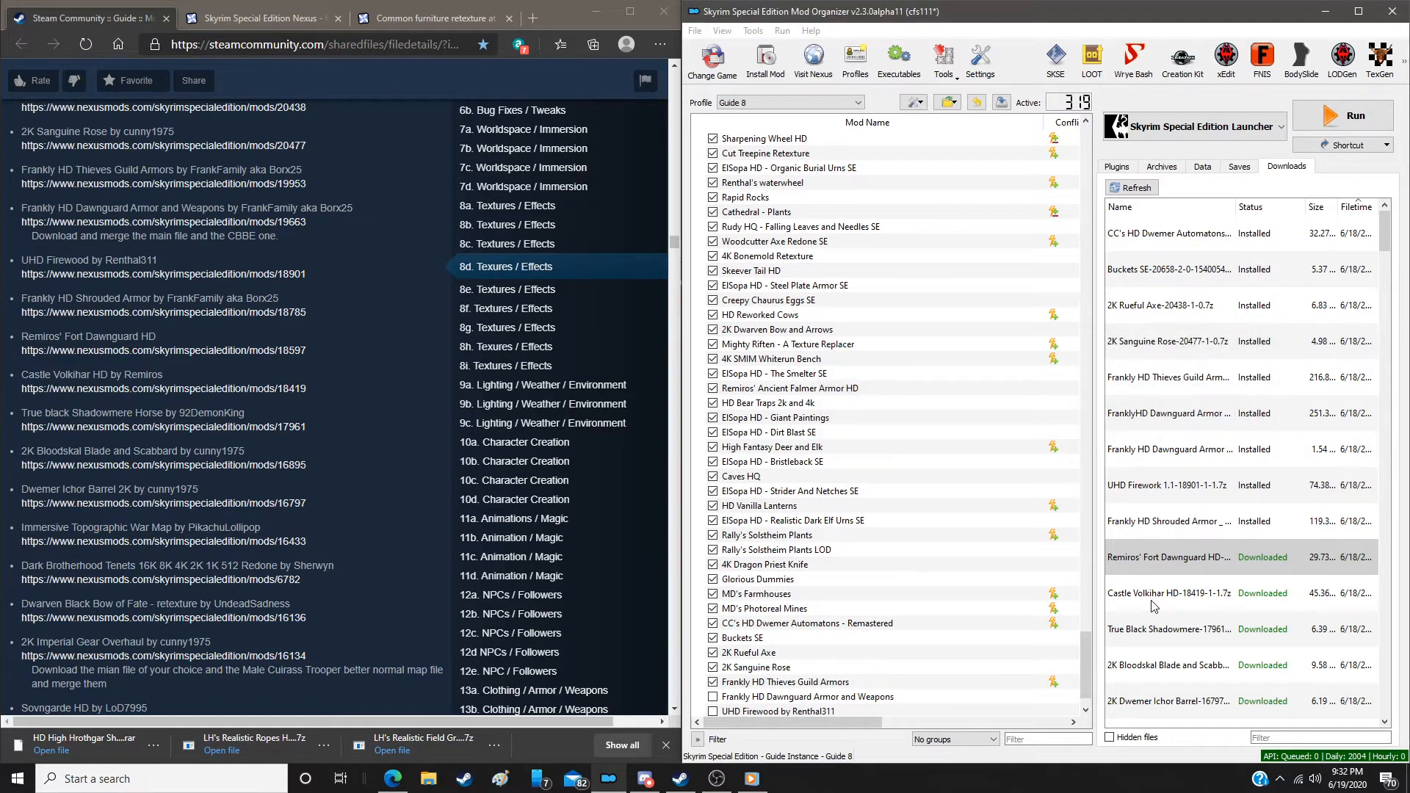
pyautogui.doubleClick(1151, 604)
pyautogui.click(933, 405)
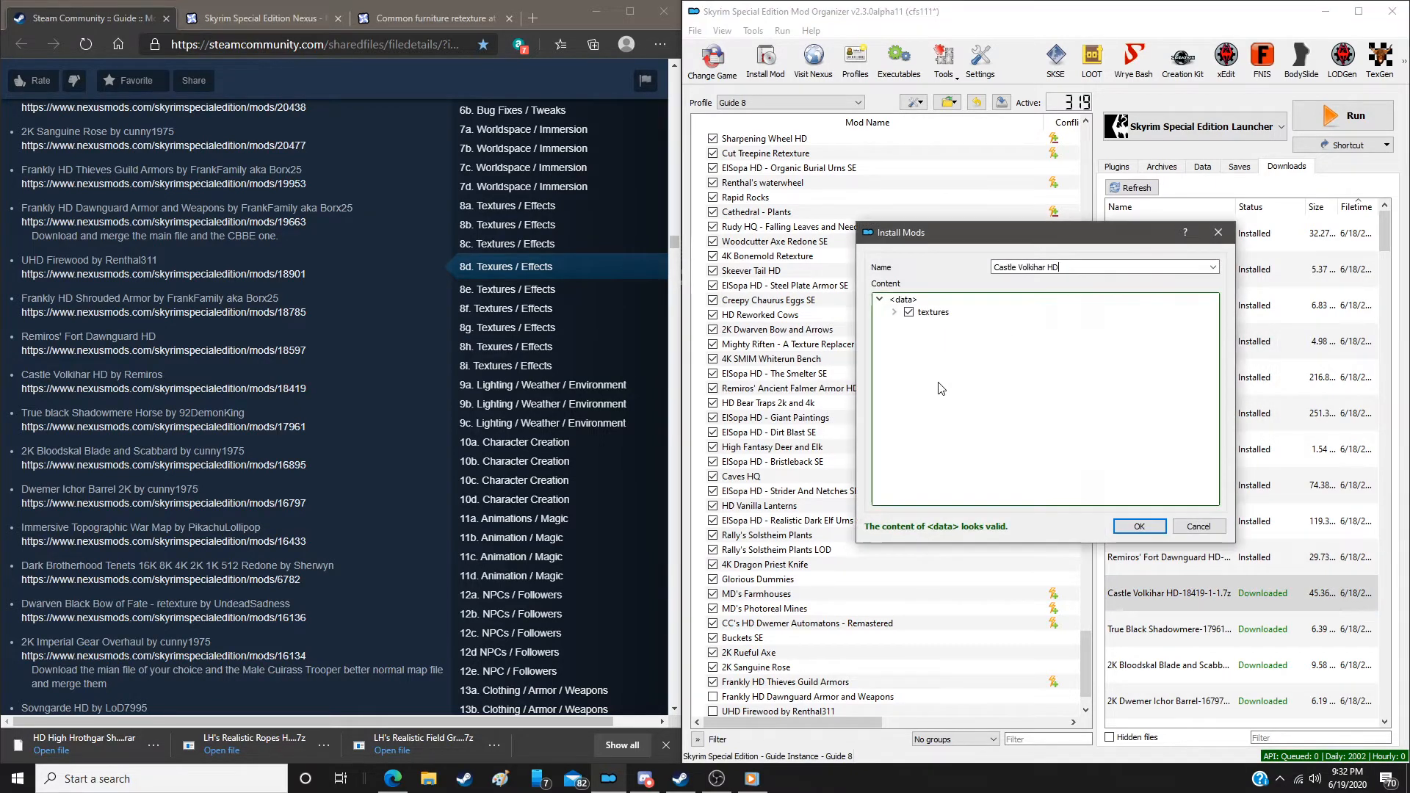
pyautogui.click(1139, 528)
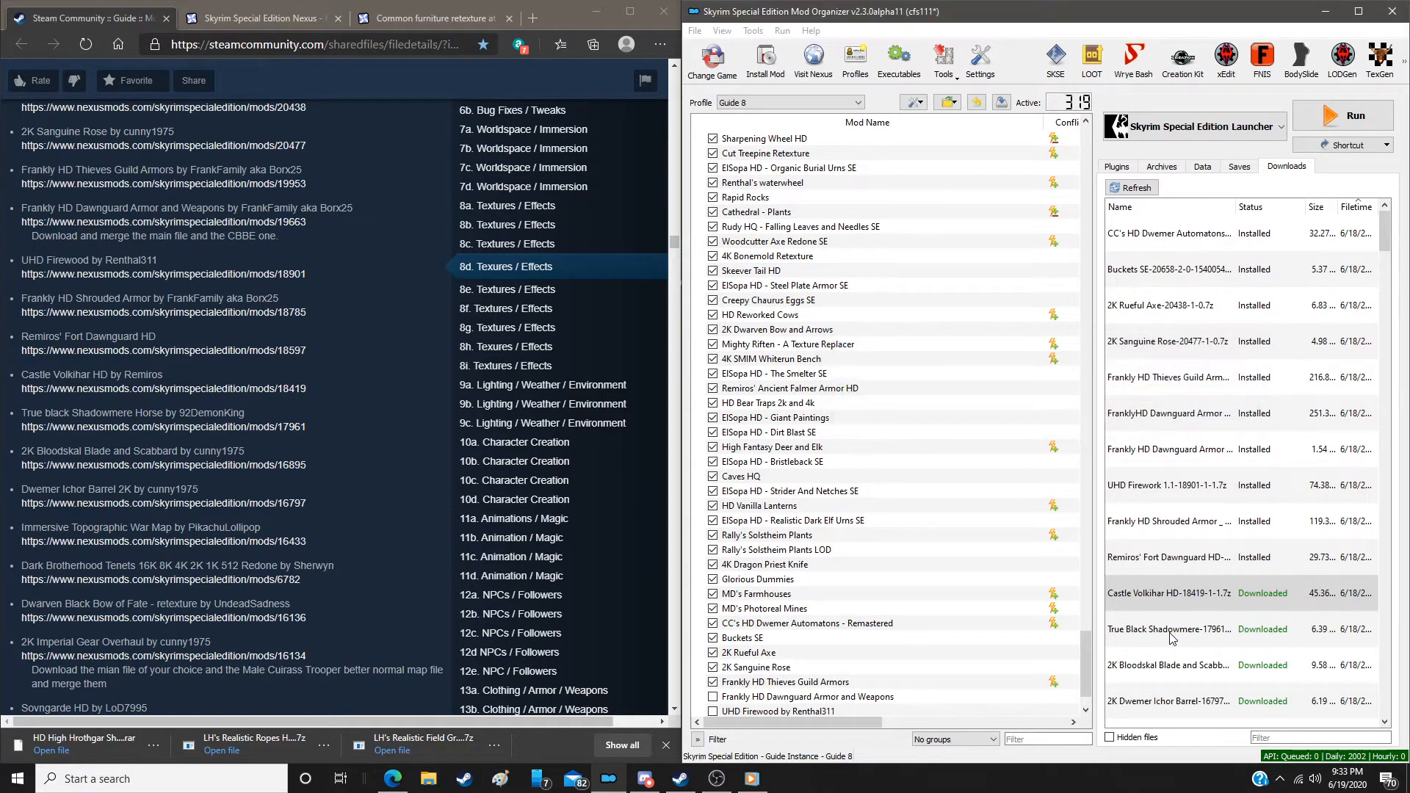
# Manually install the True Black Shadowmere download under its default name with its default content
pyautogui.doubleClick(1169, 633)
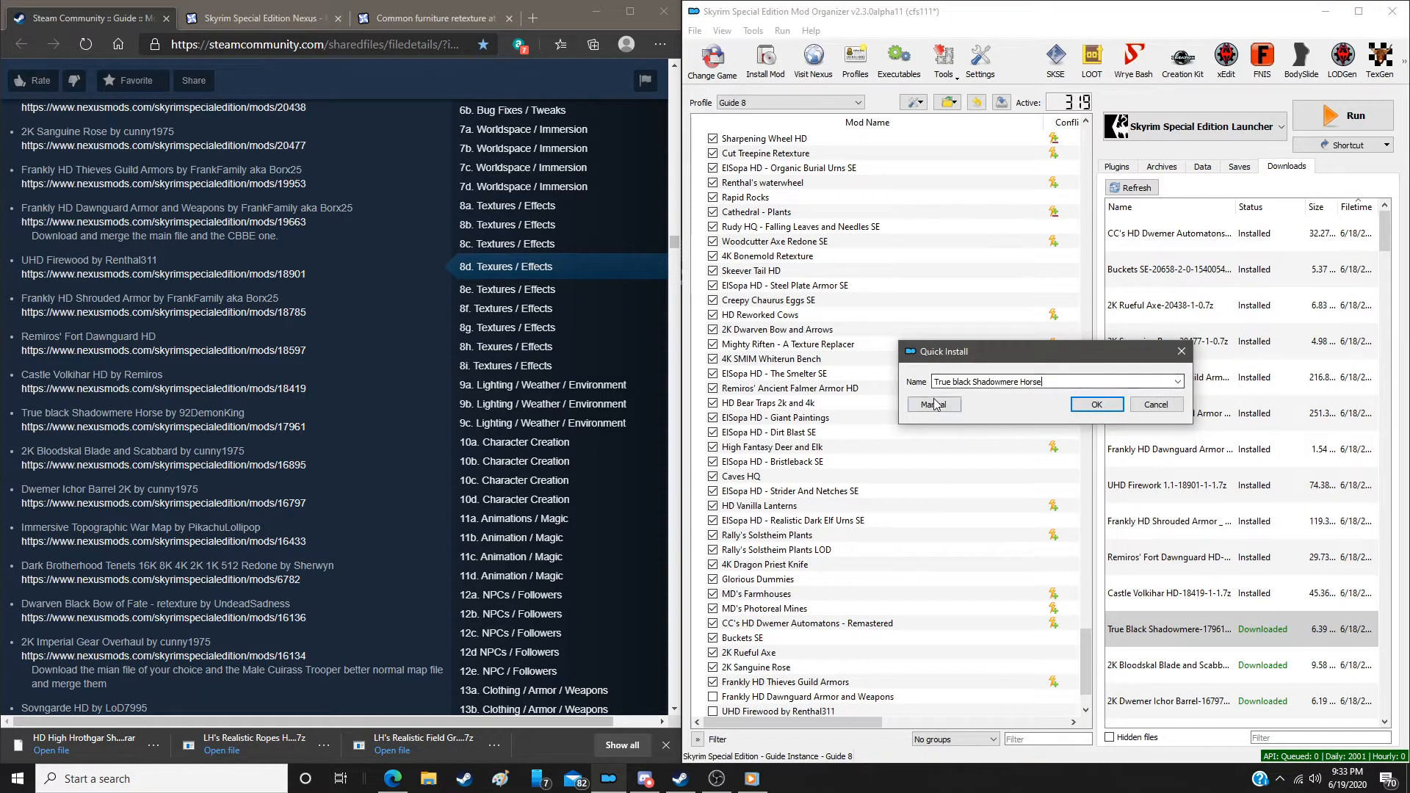
pyautogui.click(936, 402)
pyautogui.click(1122, 524)
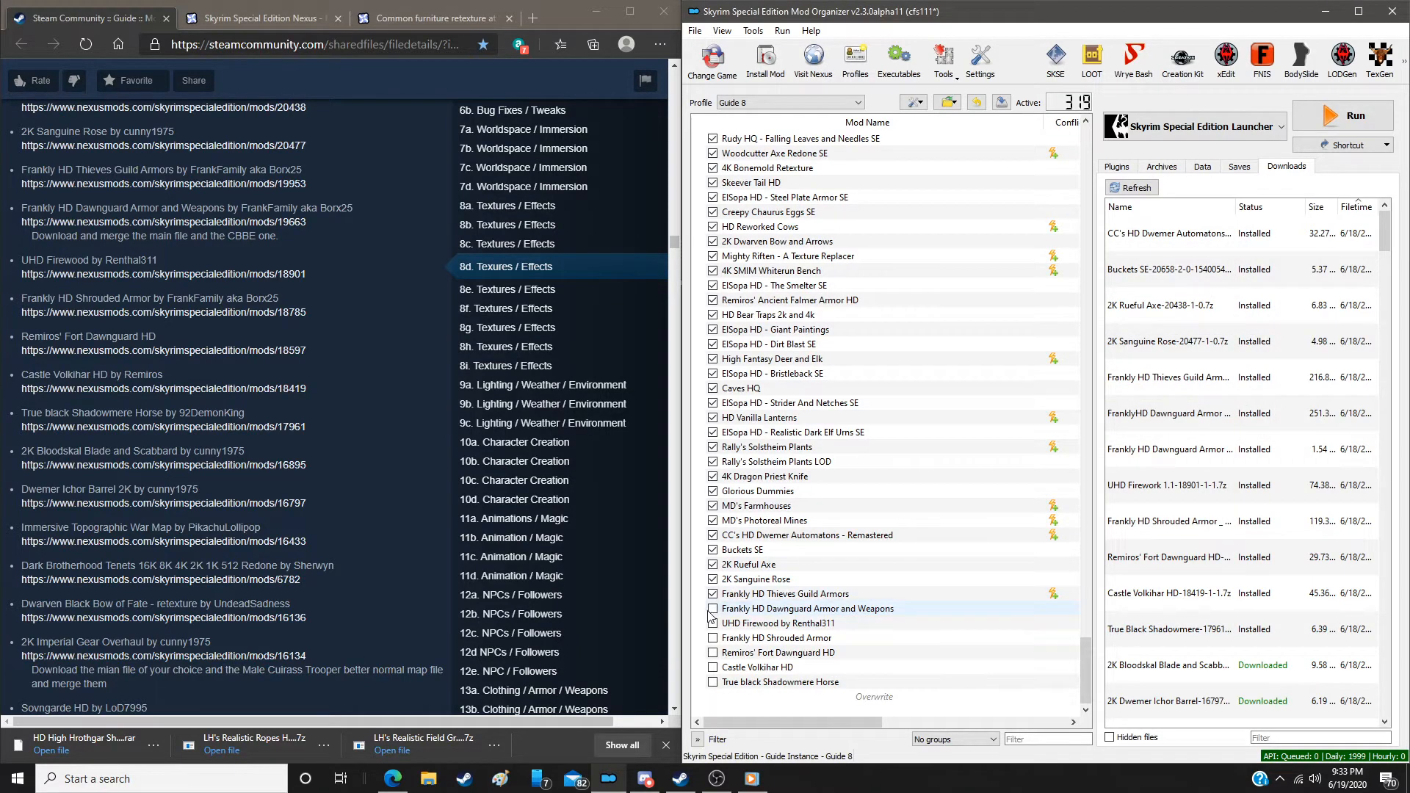
# Enable the disabled mods from Frankly HD Dawnguard Armor and Weapons through True black Shadowmere Horse in the mod list
pyautogui.click(713, 609)
pyautogui.click(713, 623)
pyautogui.click(713, 638)
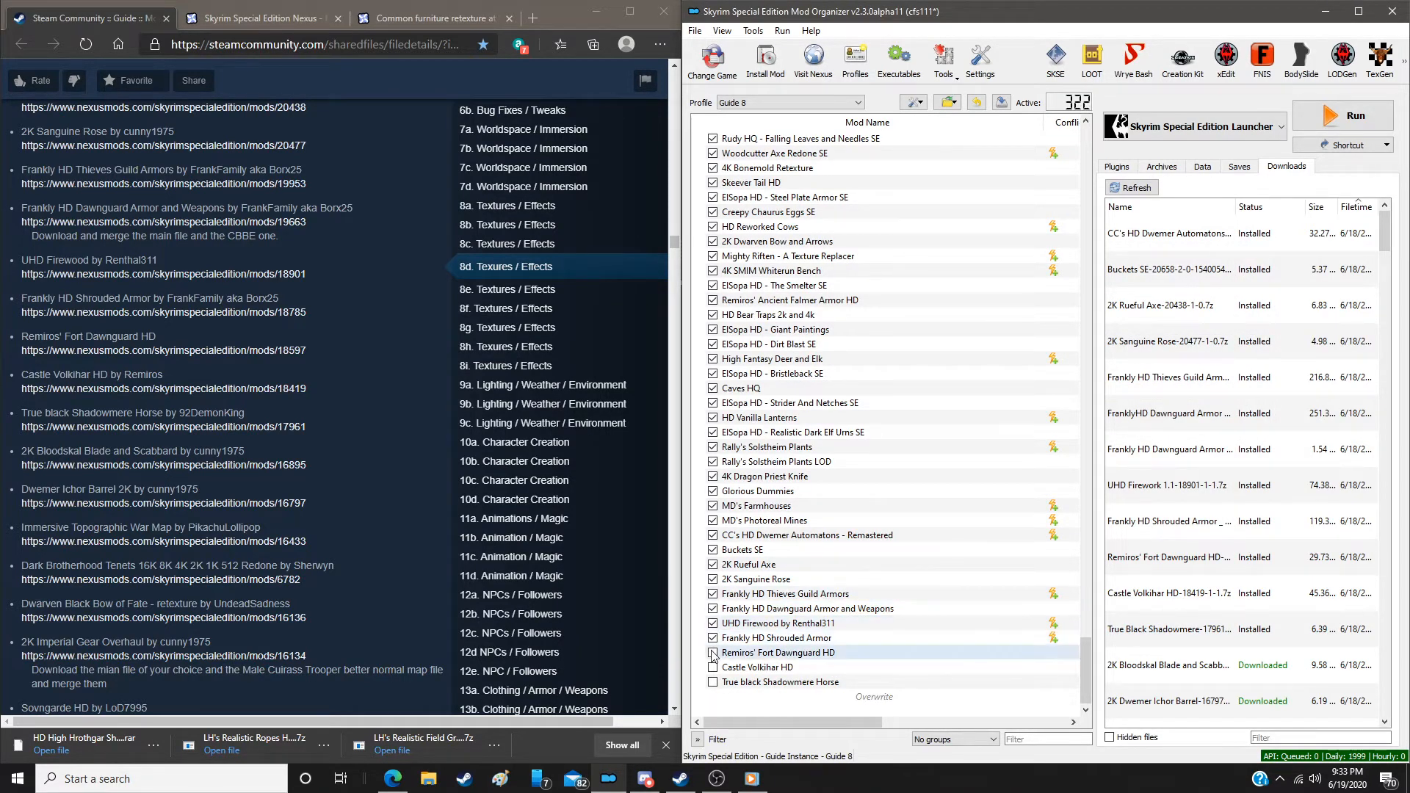
pyautogui.click(713, 667)
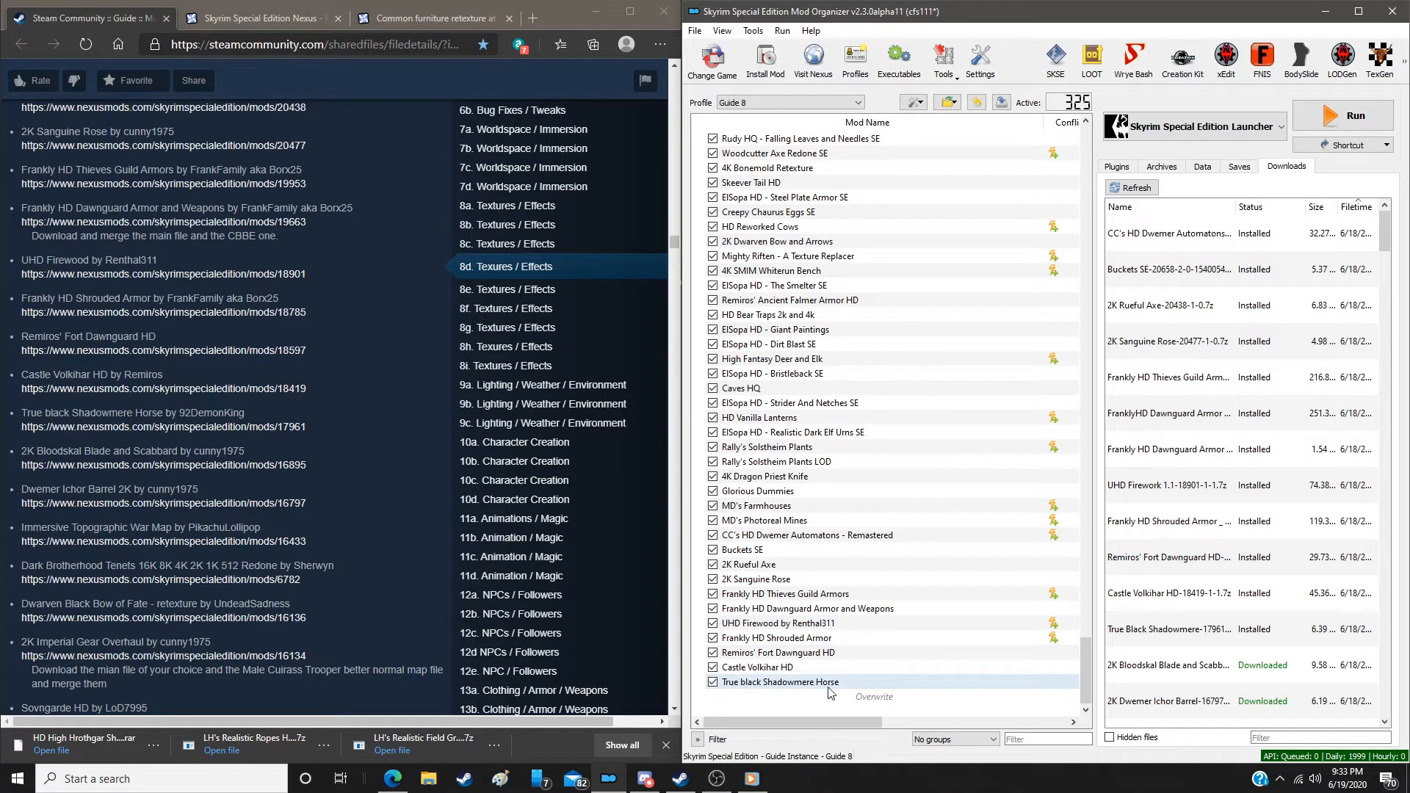
# Manually install 2K Bloodskal Blade and Scabbard and Dwemer Ichor Barrel 2K with their meshes and textures, and enable both mods
pyautogui.doubleClick(1209, 668)
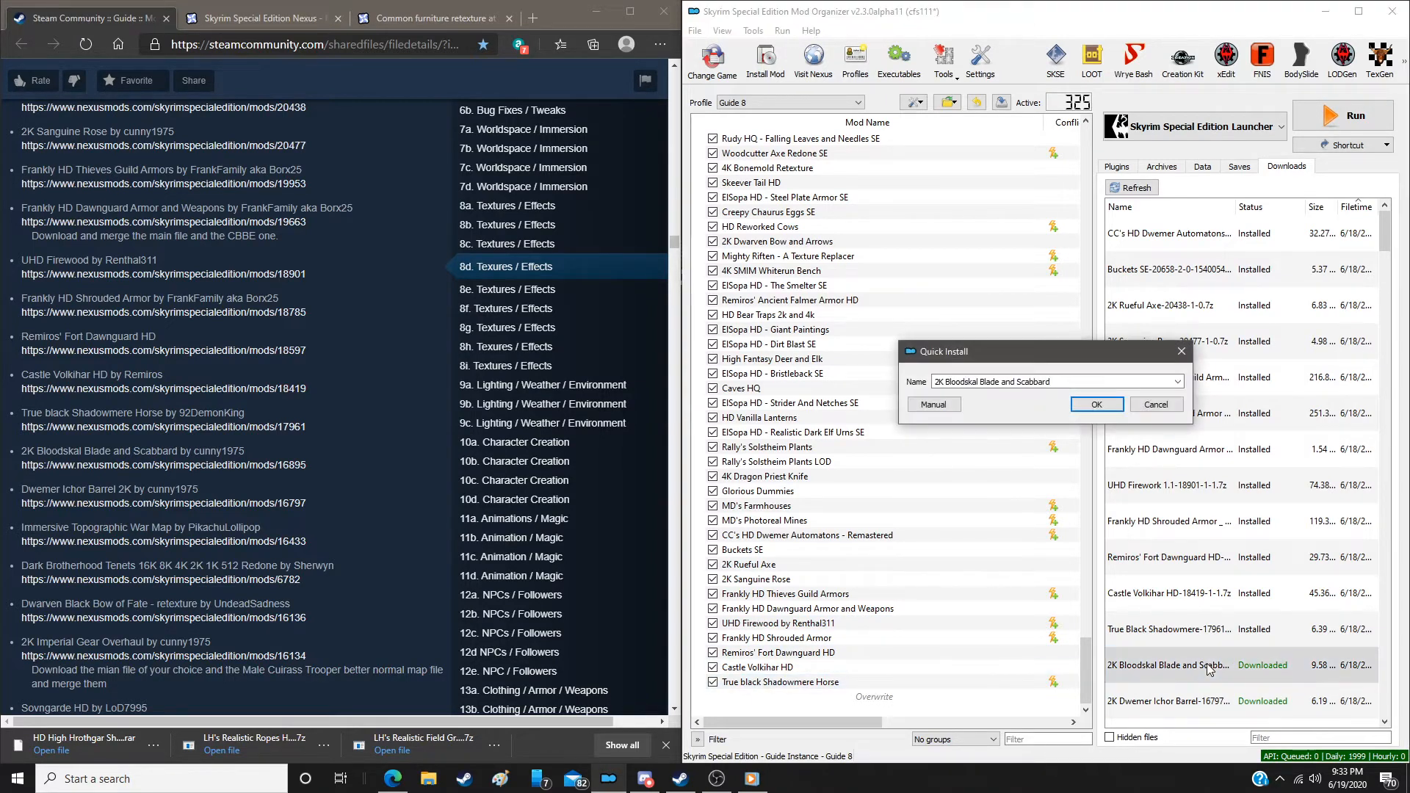
pyautogui.click(933, 405)
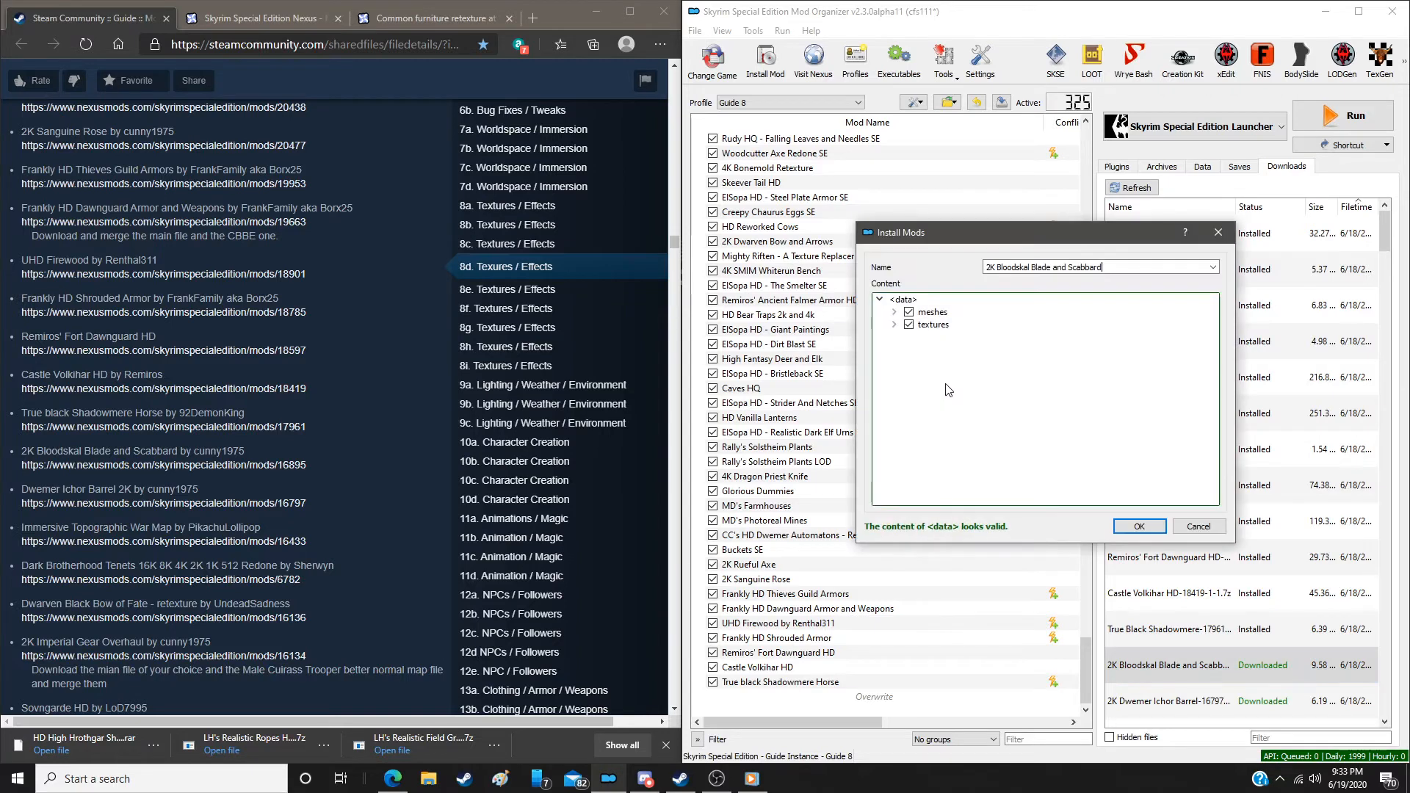
pyautogui.click(1139, 526)
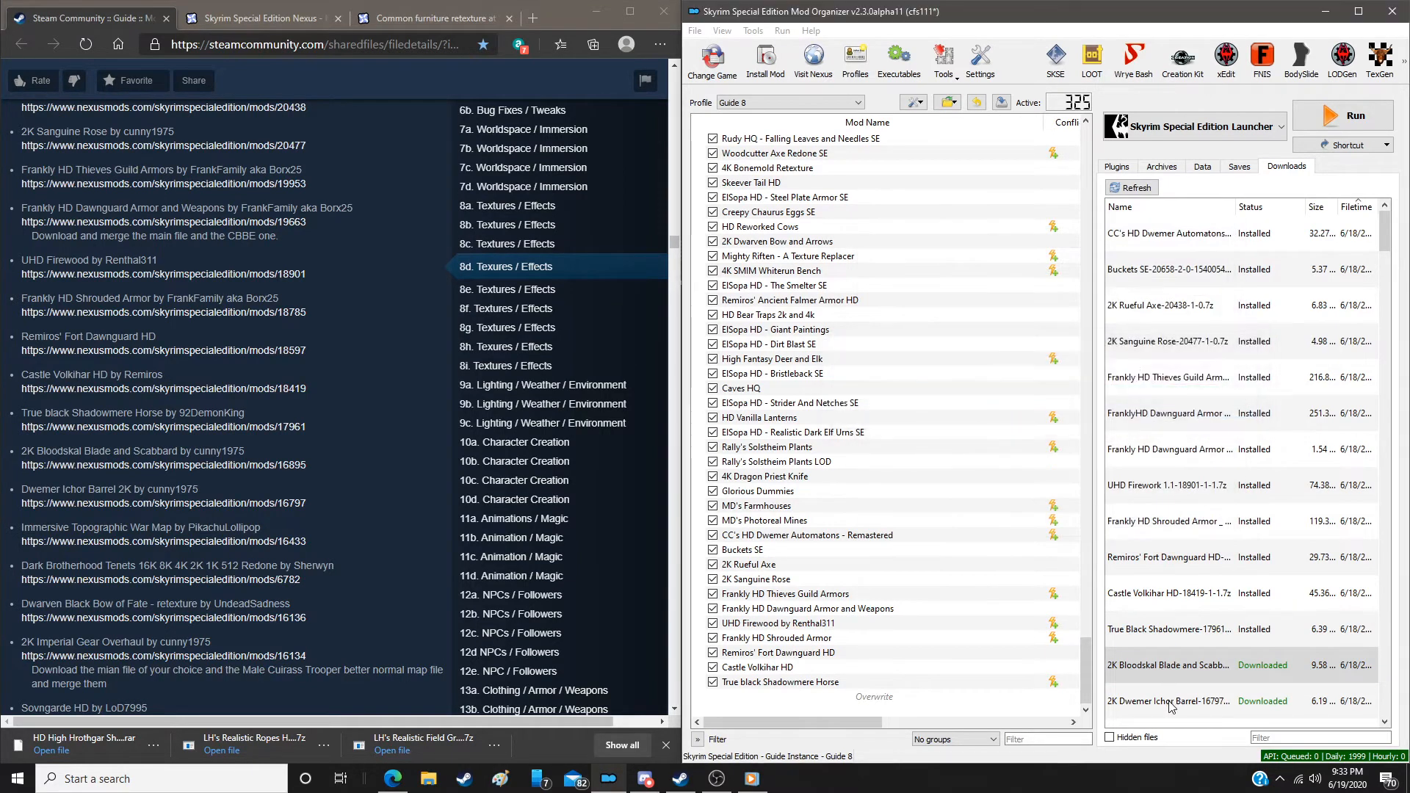
pyautogui.click(1171, 705)
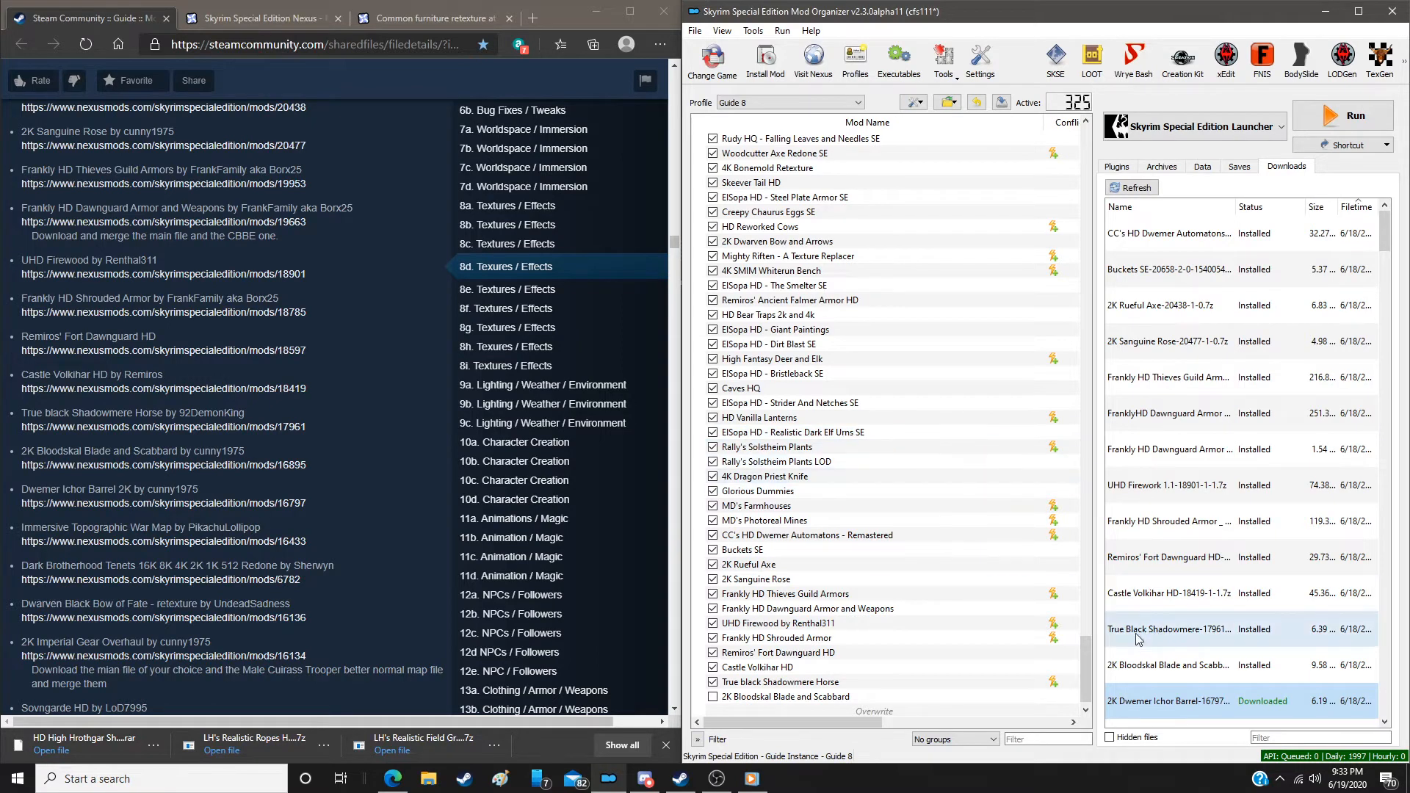
pyautogui.doubleClick(1179, 703)
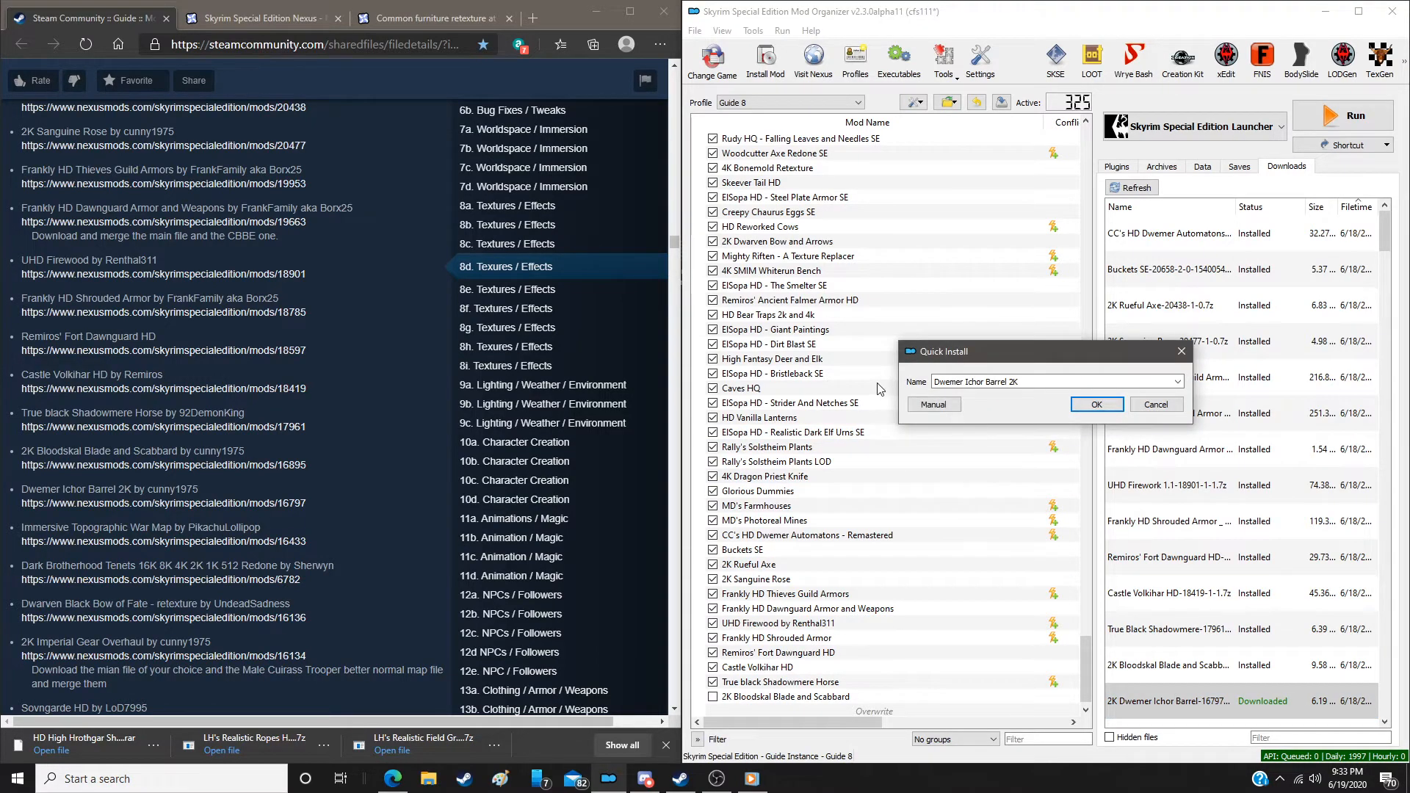
pyautogui.click(927, 405)
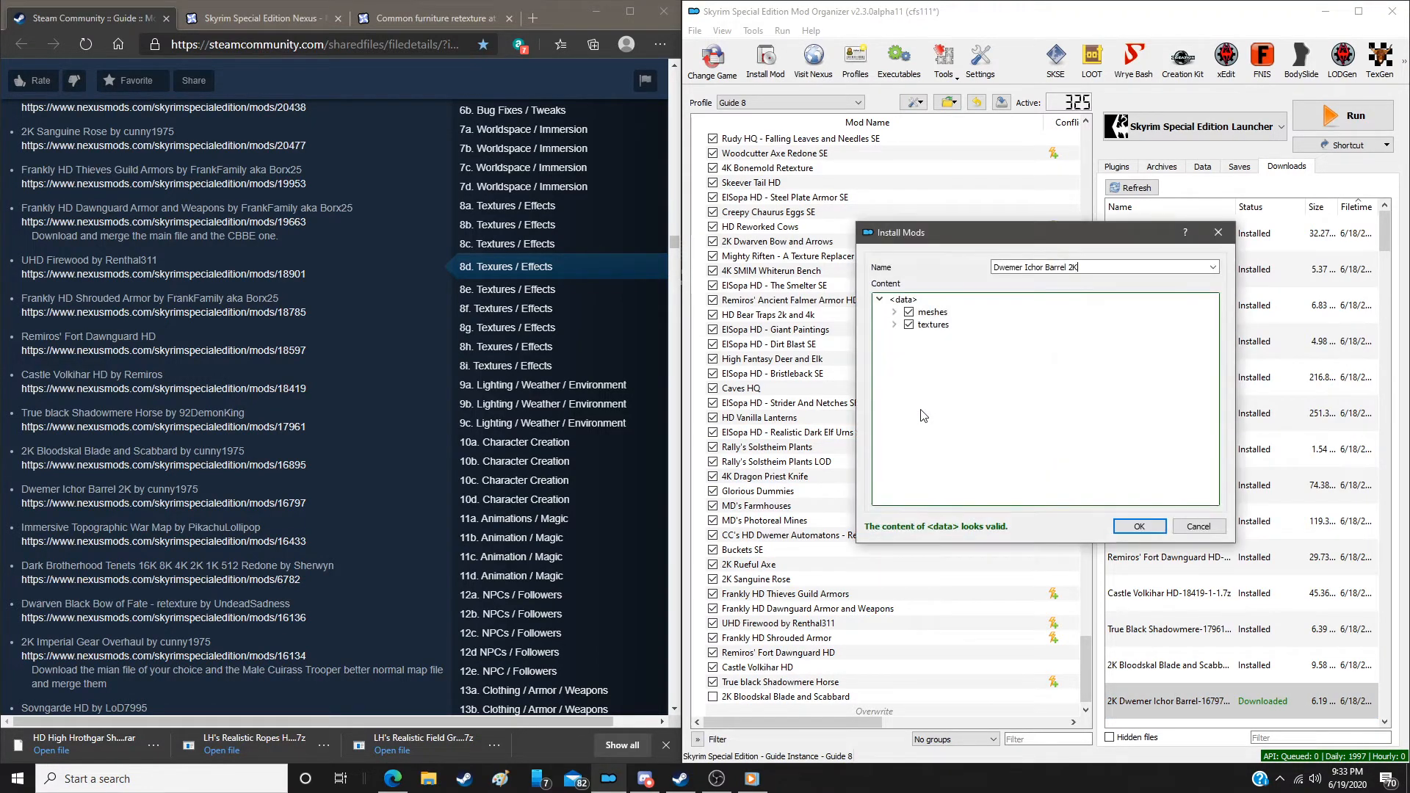
pyautogui.click(1139, 526)
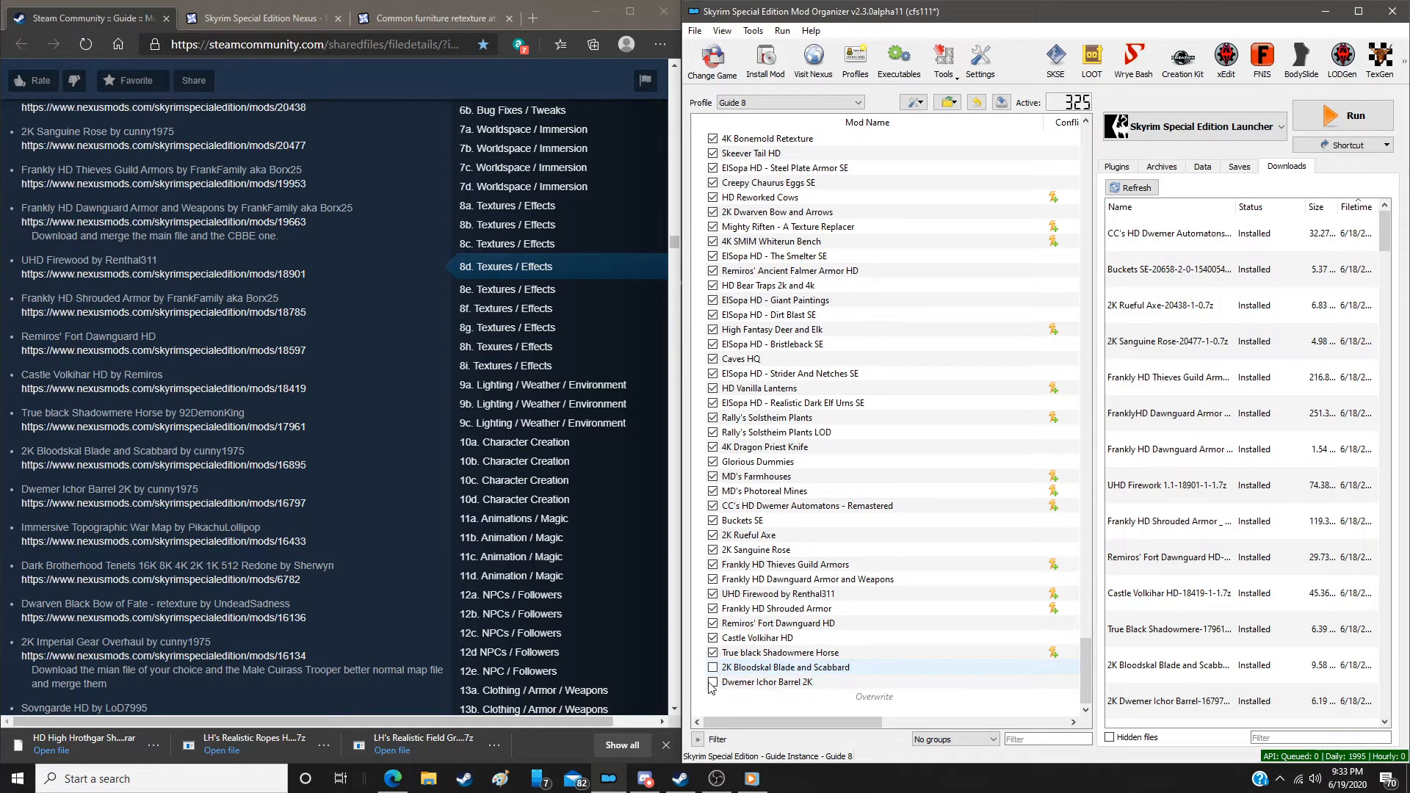
pyautogui.click(712, 683)
# Delete all installed downloads from the download list and from disk
pyautogui.rightClick(1247, 369)
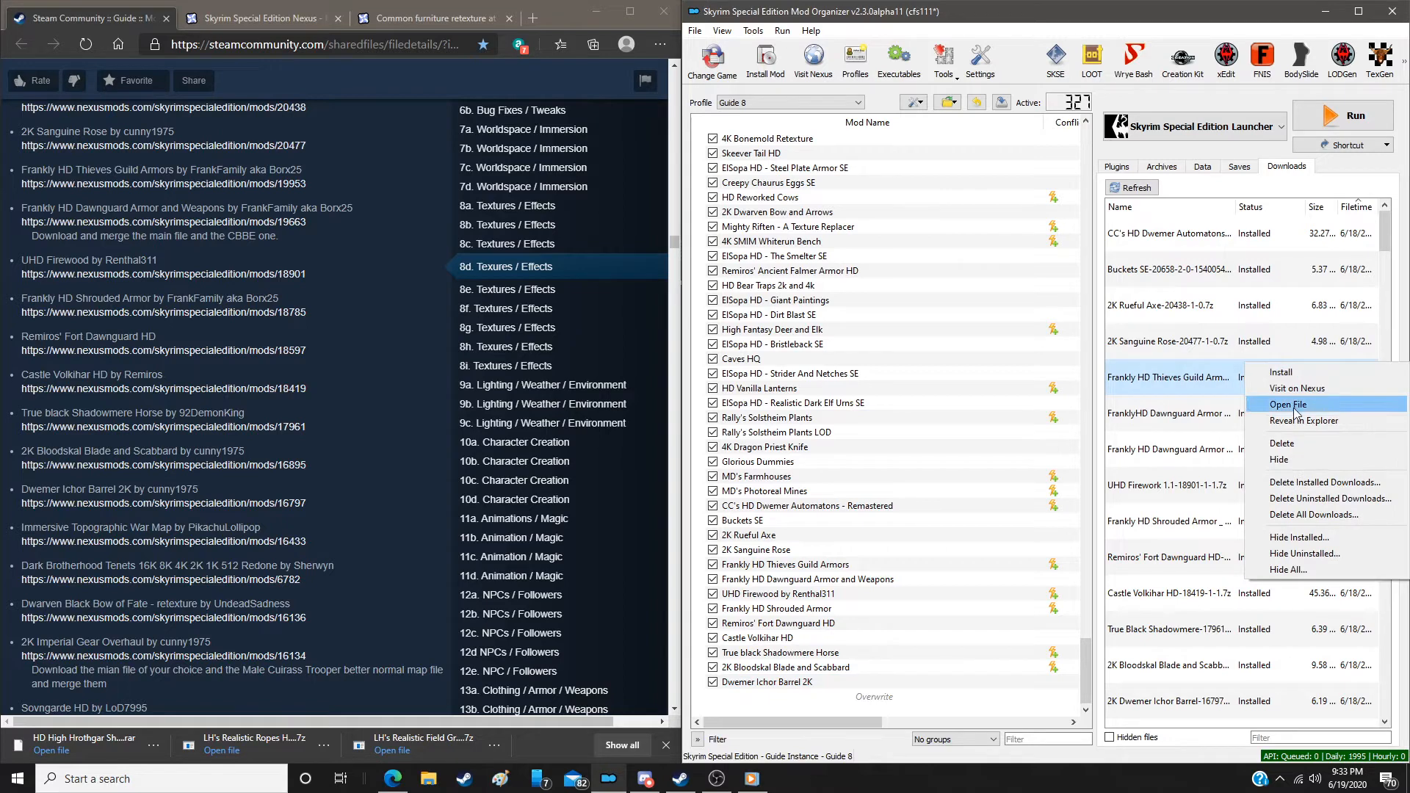
pyautogui.click(1297, 482)
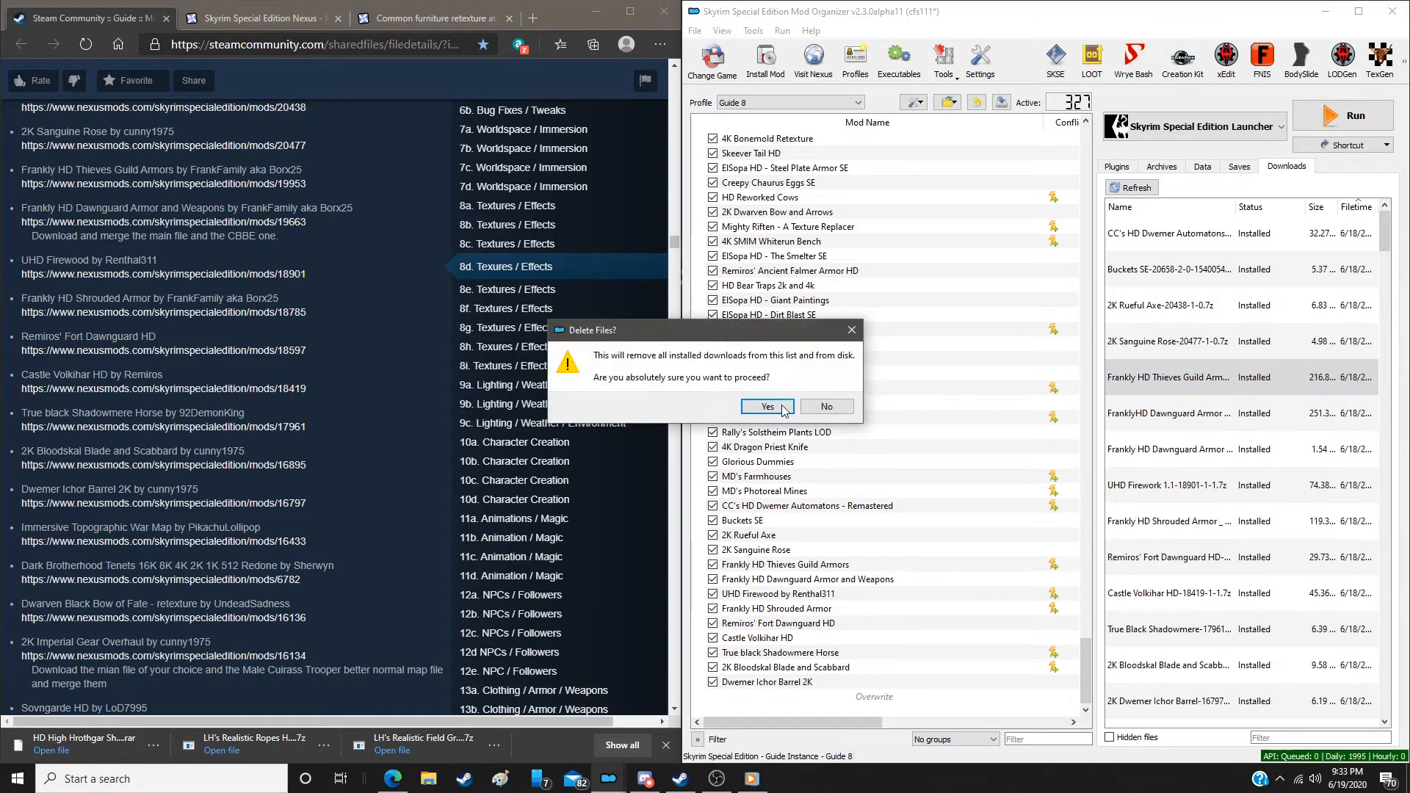
pyautogui.click(767, 406)
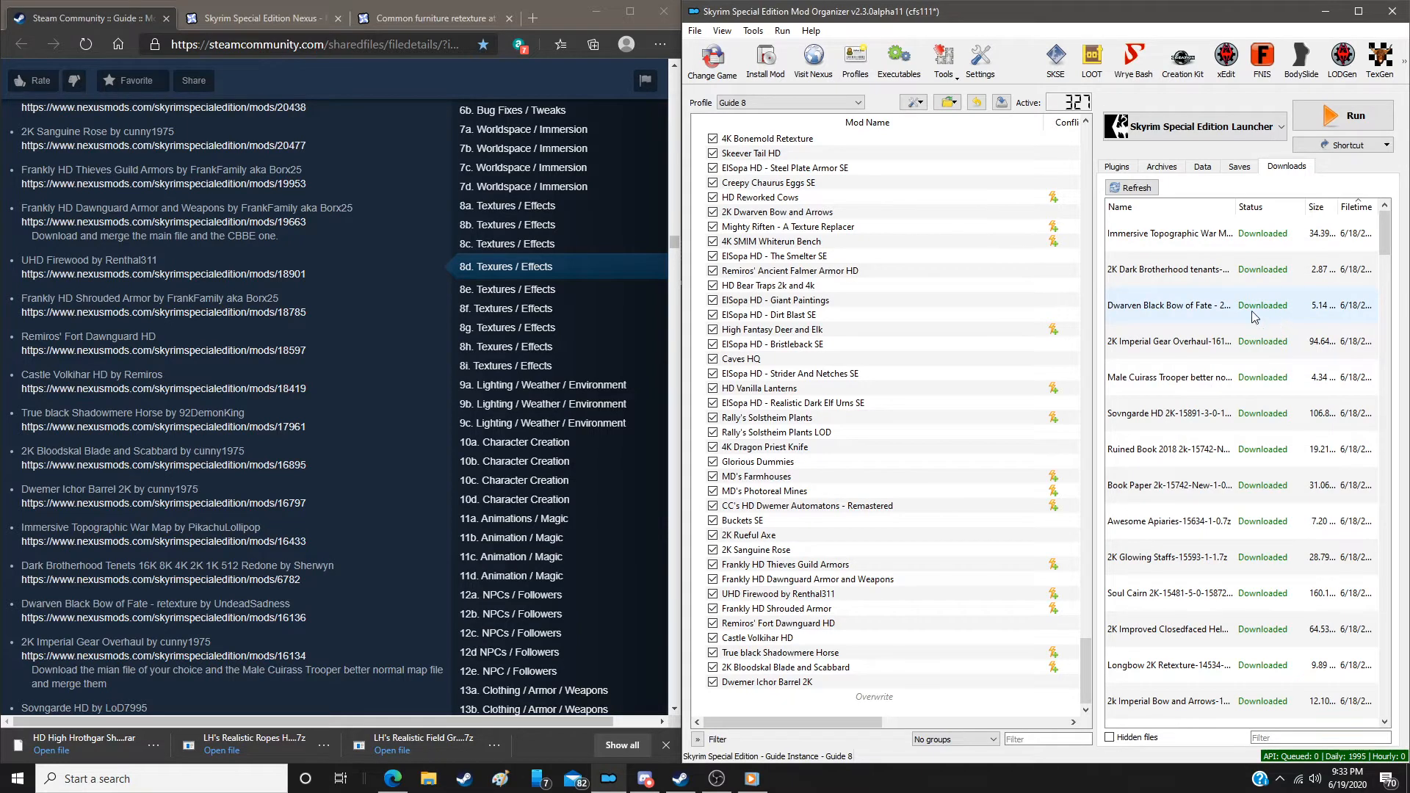
# Manually install the Immersive Topographic War Map download with its textures, leaving out Readme.txt
pyautogui.doubleClick(1169, 242)
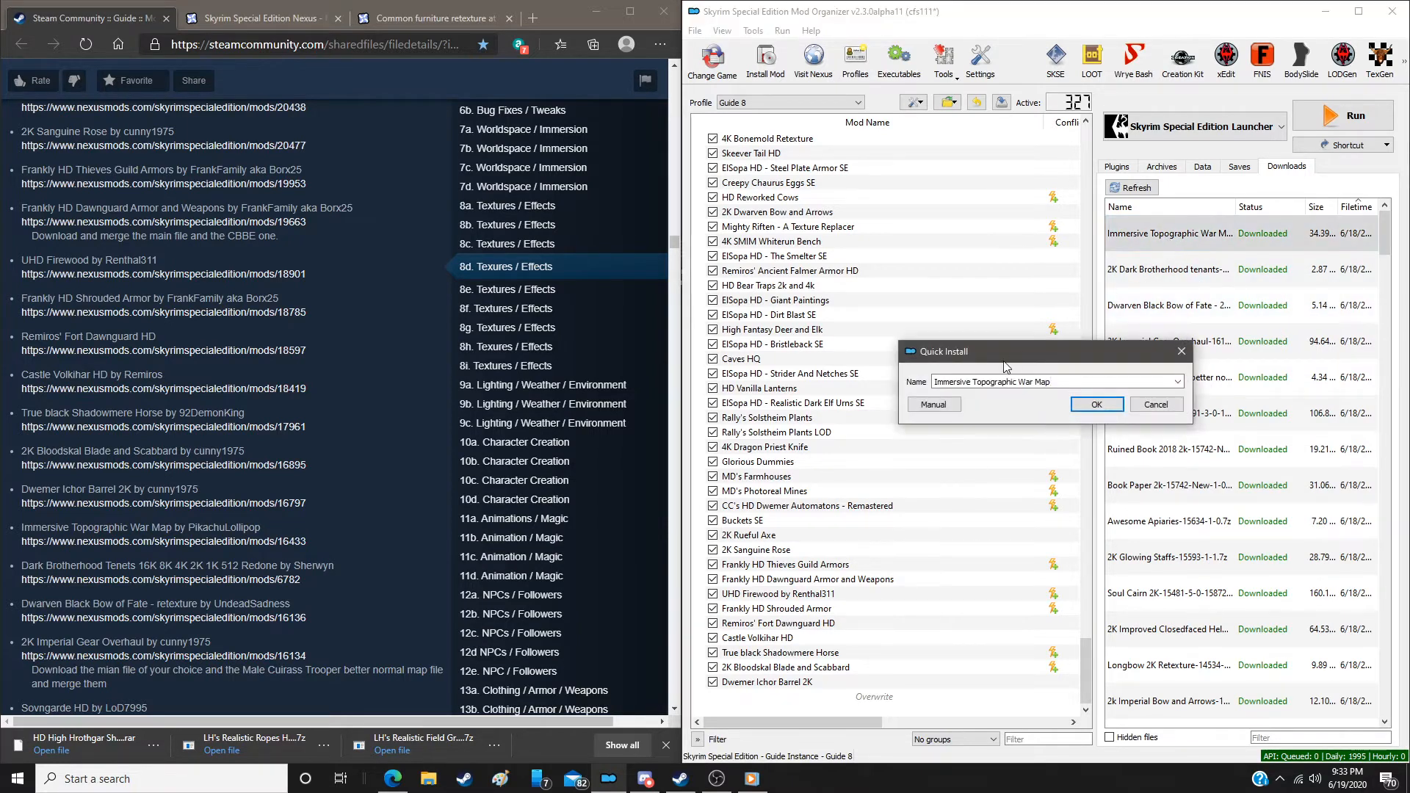
pyautogui.click(934, 404)
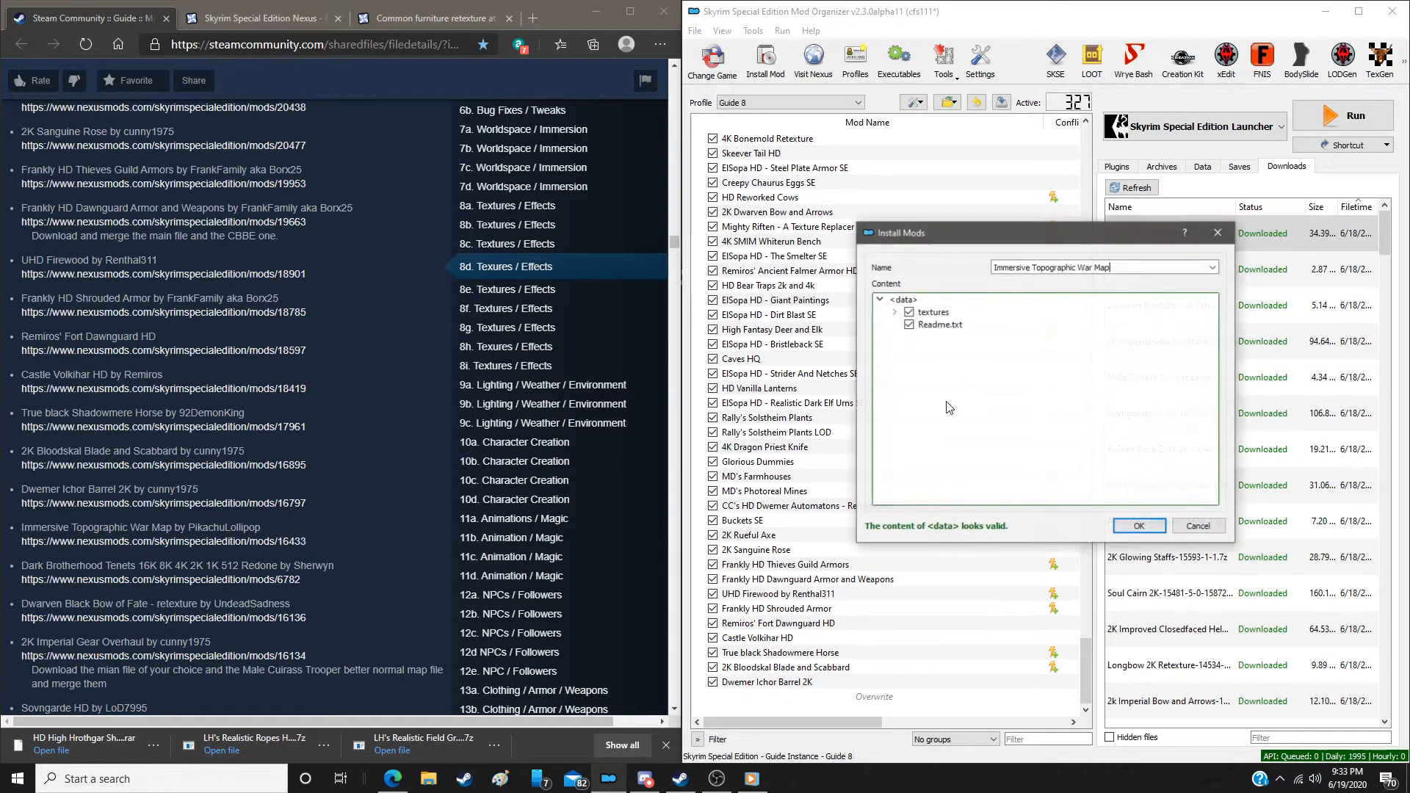
pyautogui.click(909, 325)
pyautogui.click(1139, 526)
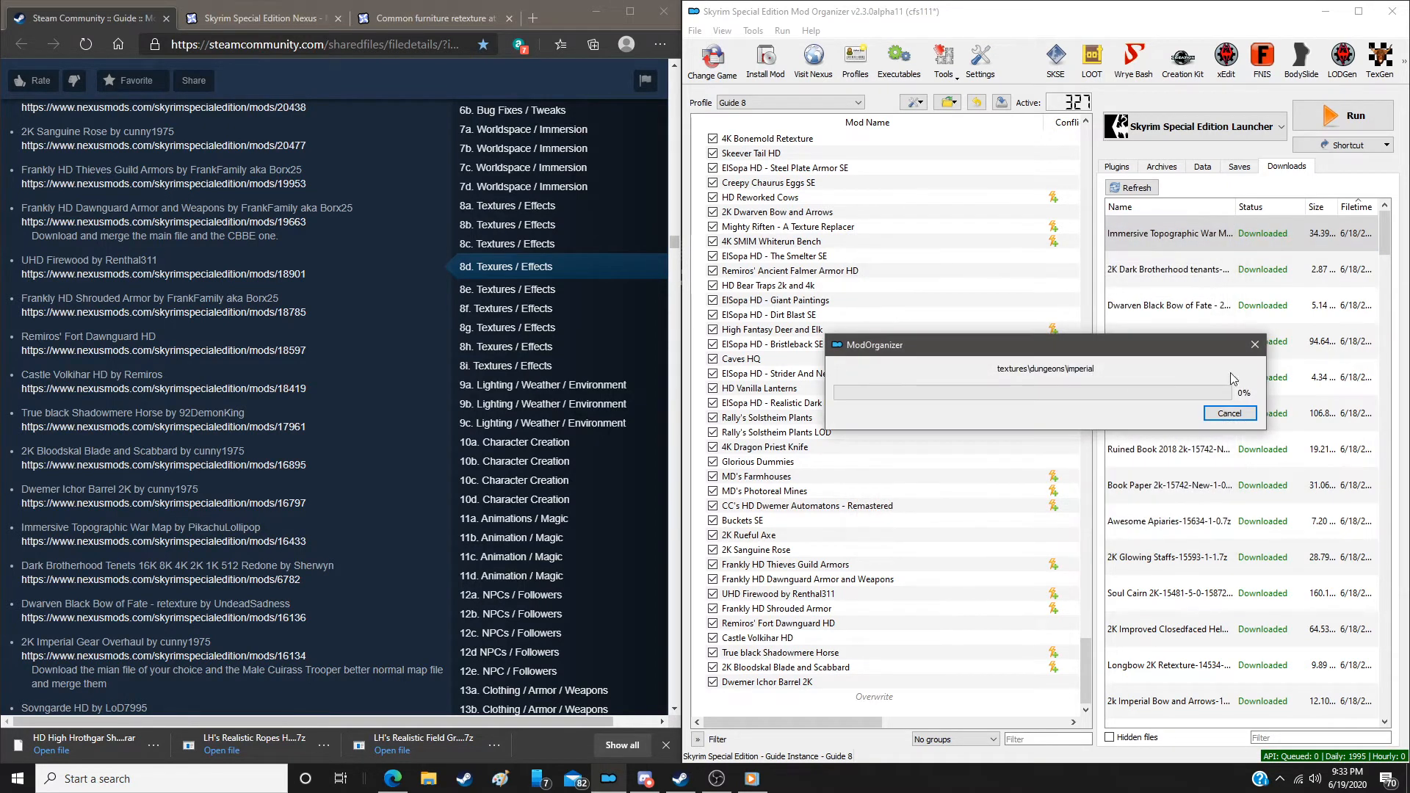
# Manually install the 2K Dark Brotherhood Tenets and Dwarven Black Bow of Fate downloads under their default names with their default content
pyautogui.doubleClick(1213, 283)
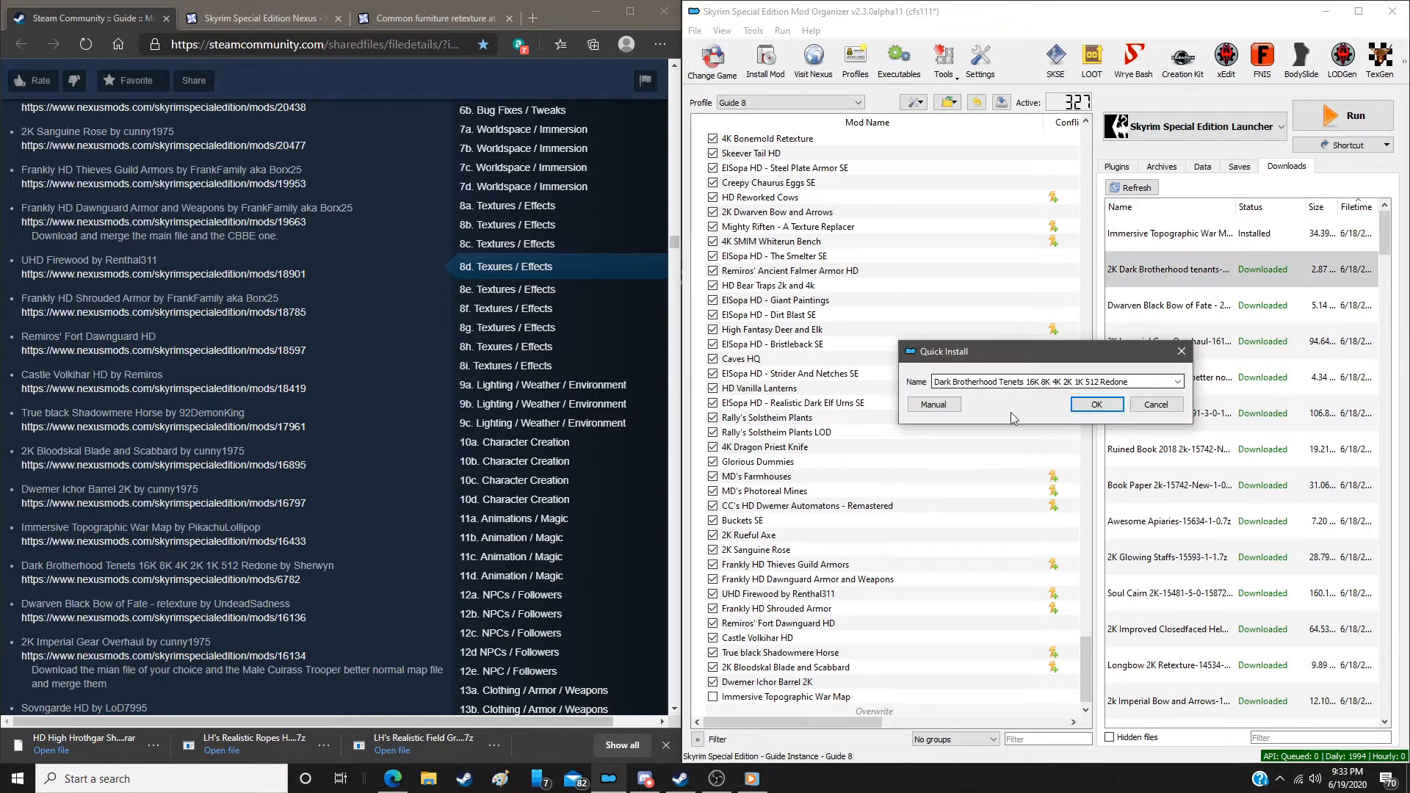
pyautogui.click(934, 404)
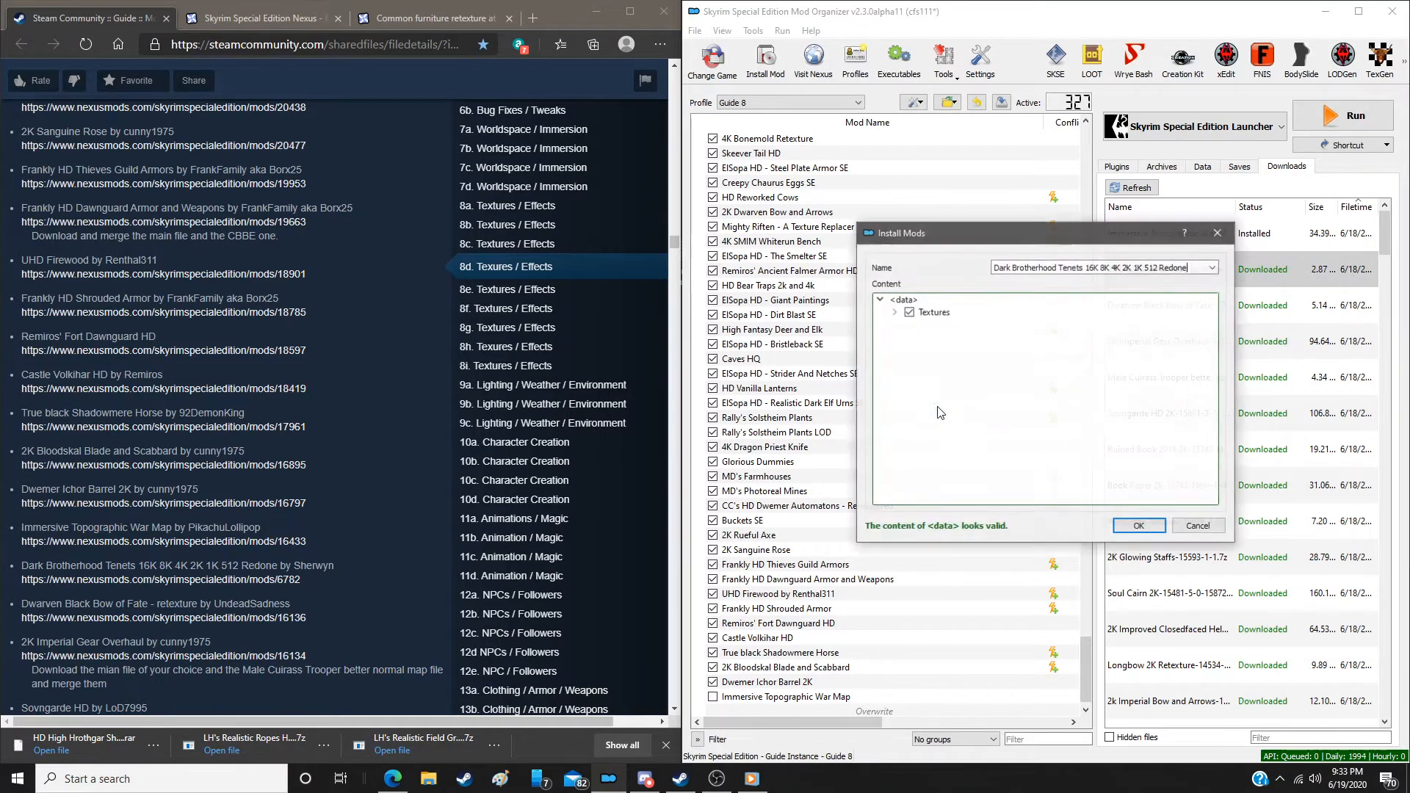
pyautogui.click(1115, 523)
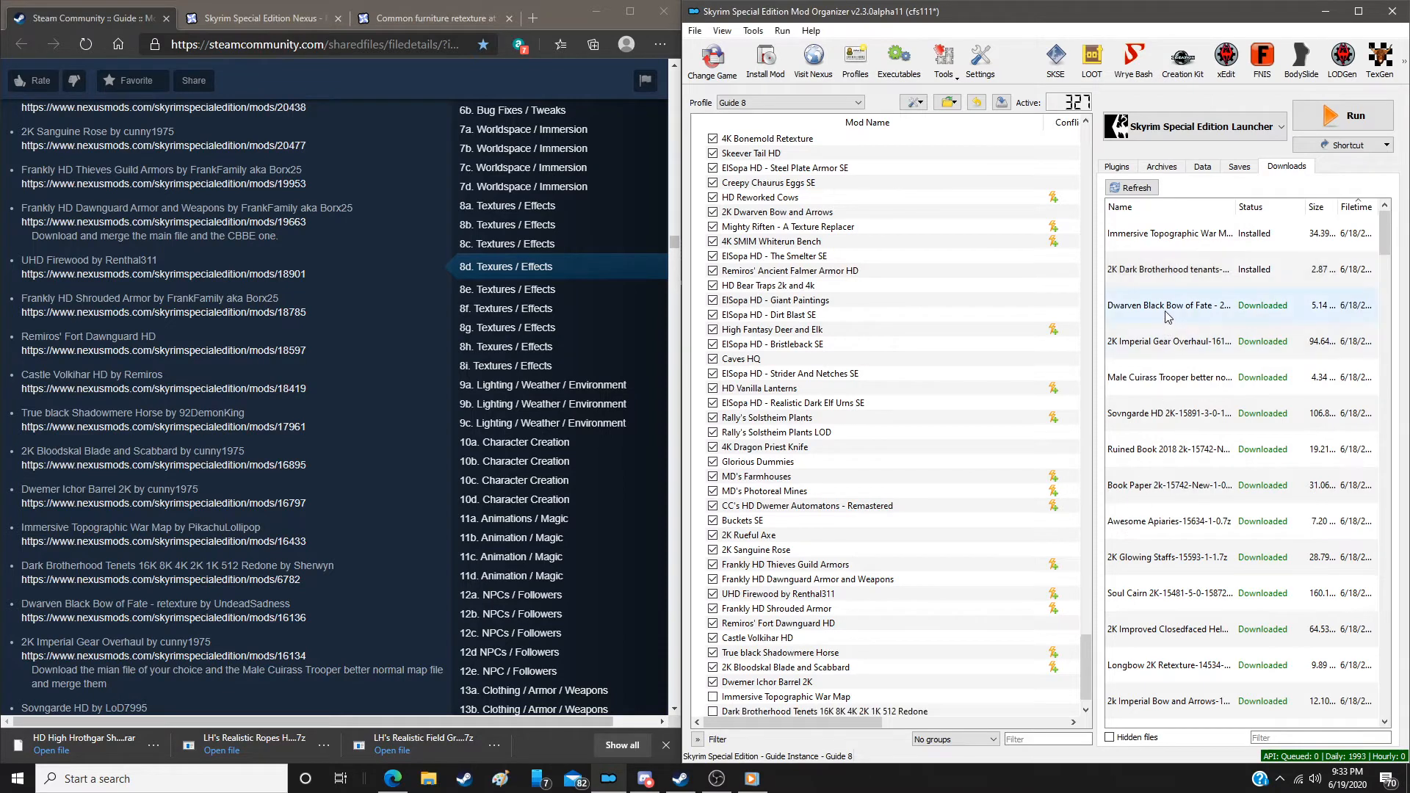
pyautogui.doubleClick(1165, 306)
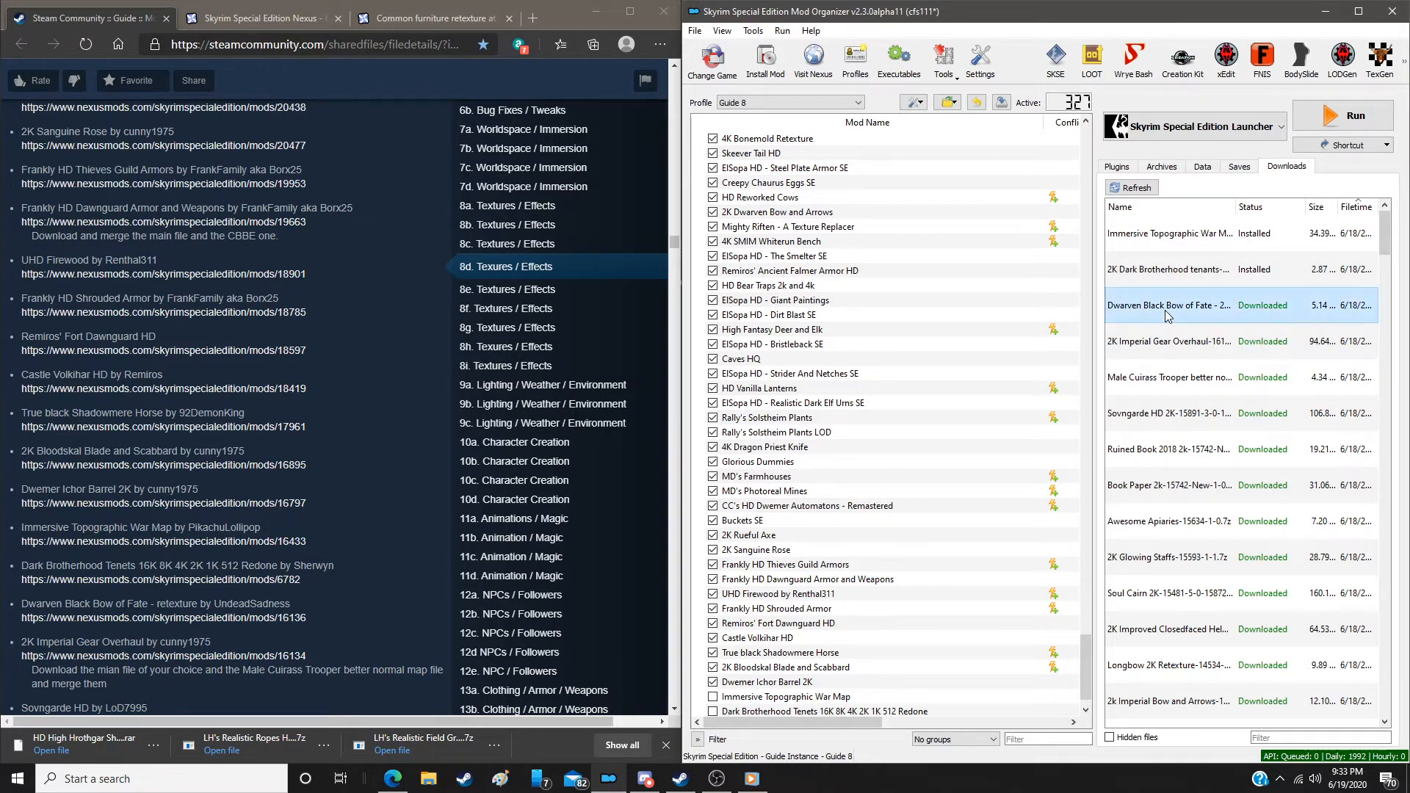
pyautogui.click(942, 406)
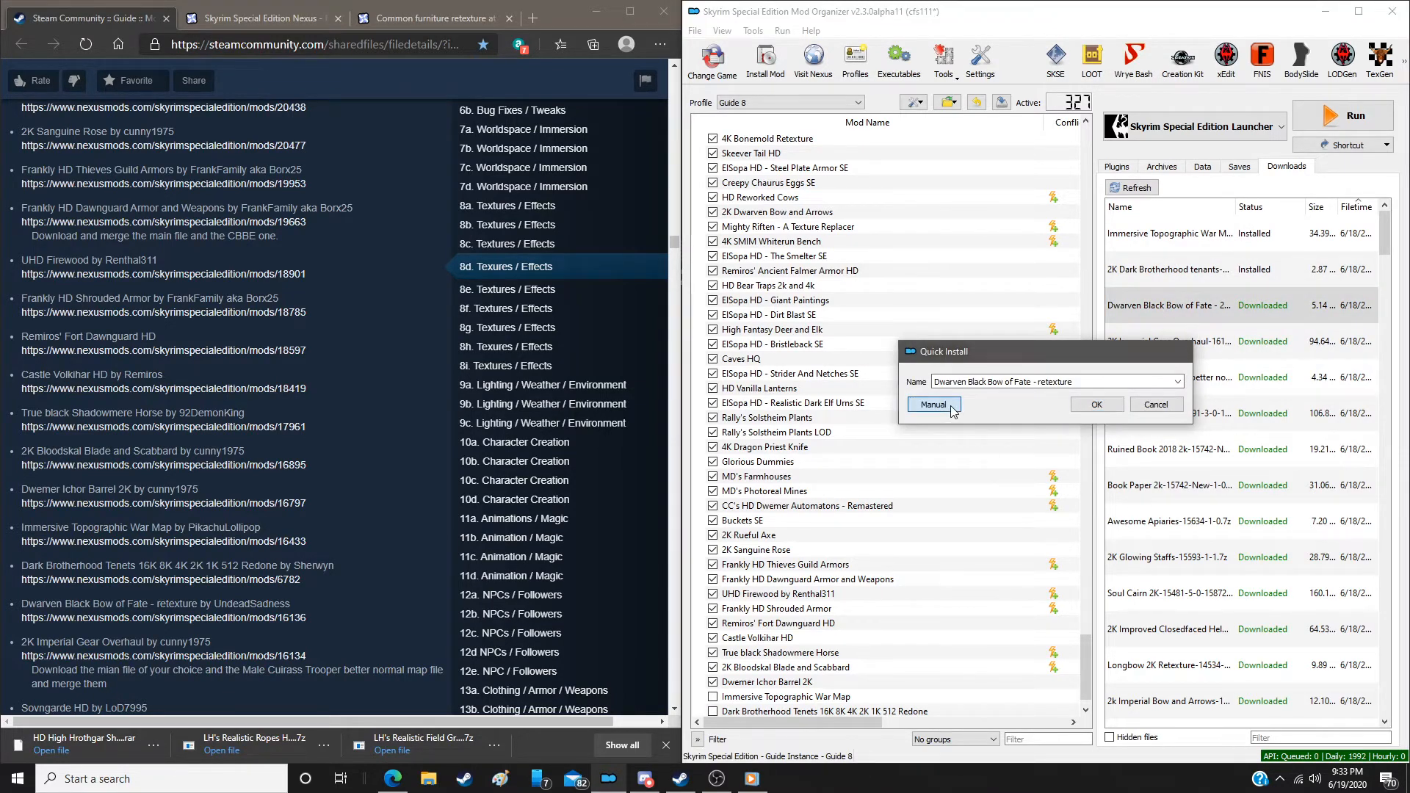
pyautogui.click(1118, 526)
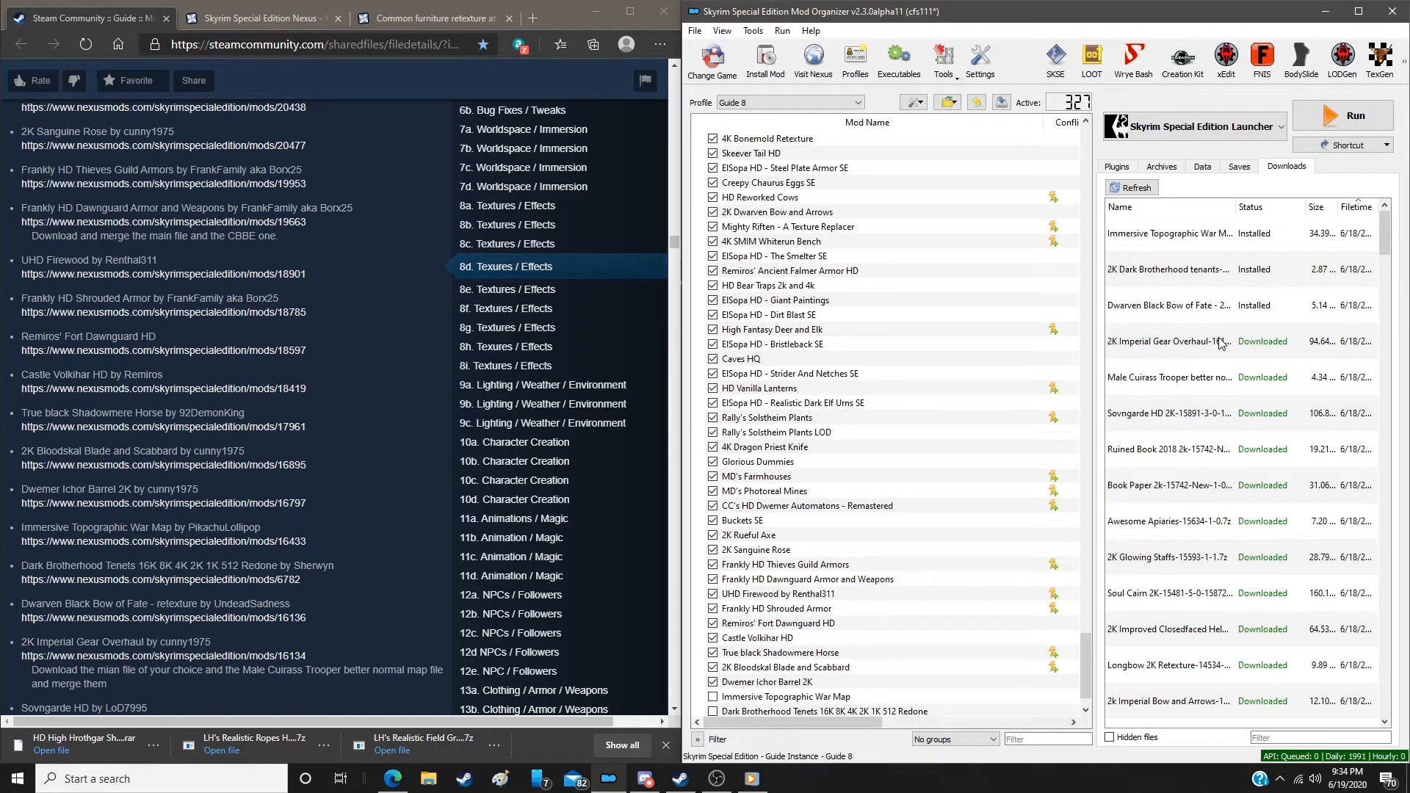
# Manually install the 2K Imperial Gear Overhaul main file under its default name with its default content
pyautogui.doubleClick(1221, 344)
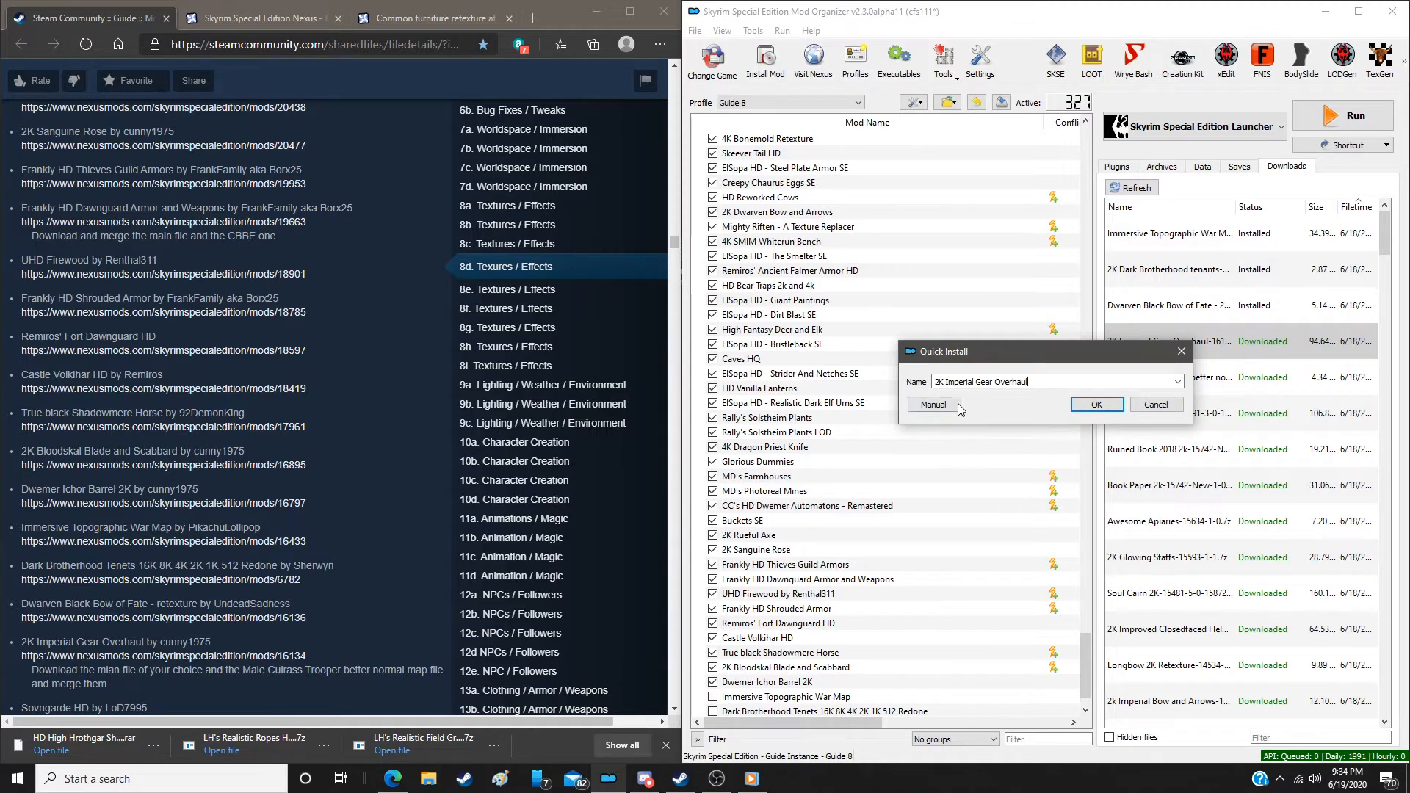
pyautogui.click(933, 405)
pyautogui.click(1132, 527)
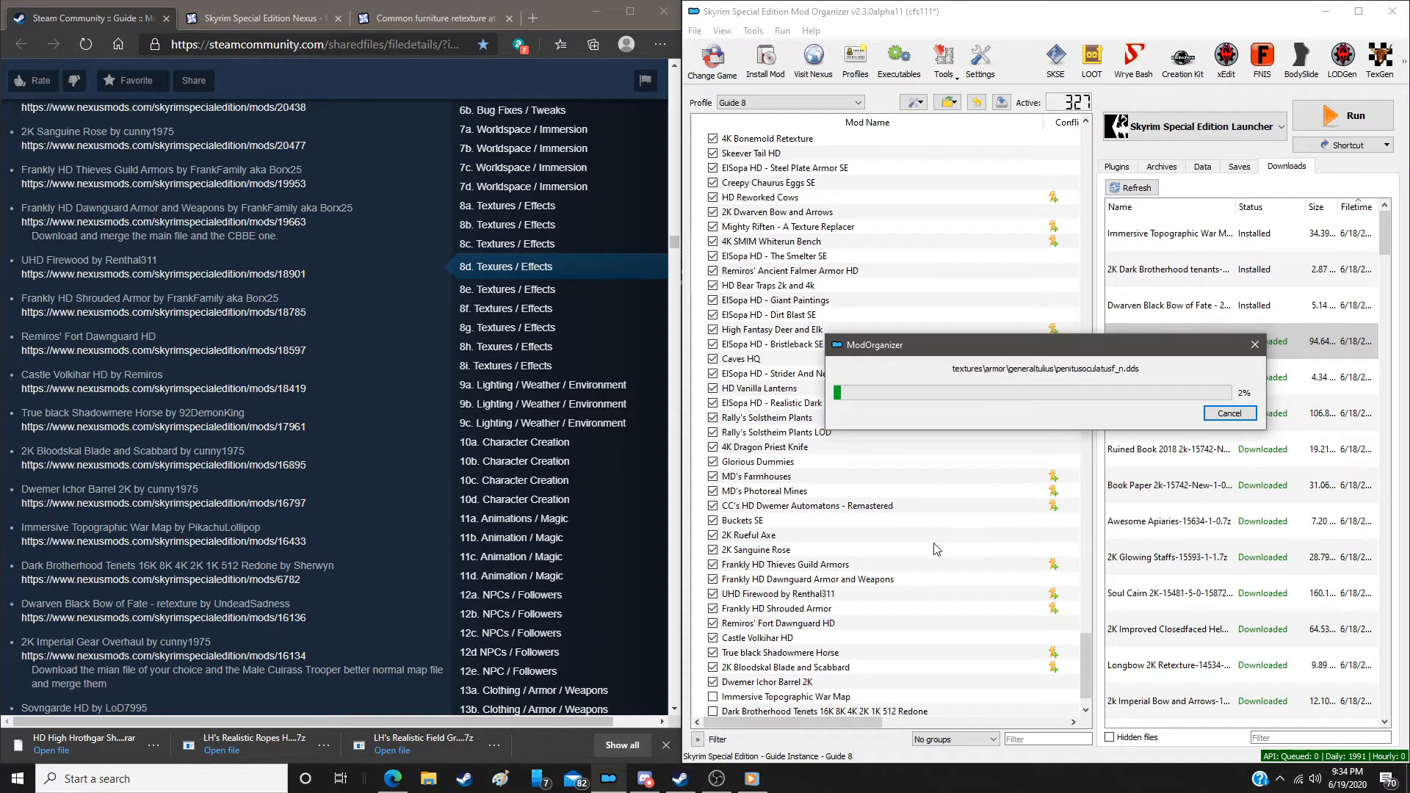
# Enable the four disabled mods from Immersive Topographic War Map through 2K Imperial Gear Overhaul in the mod list
pyautogui.scroll(-2, 931, 568)
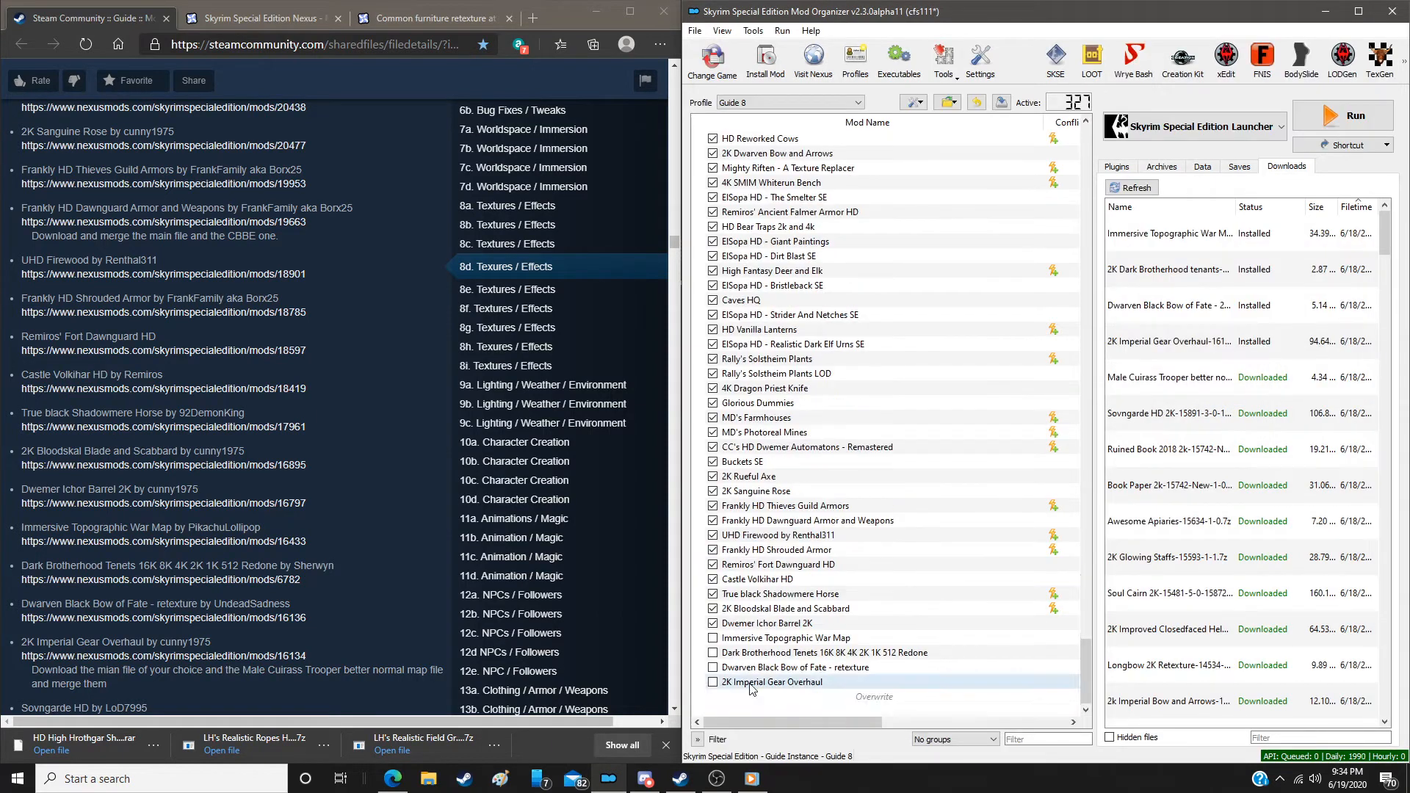
pyautogui.click(712, 641)
pyautogui.click(713, 652)
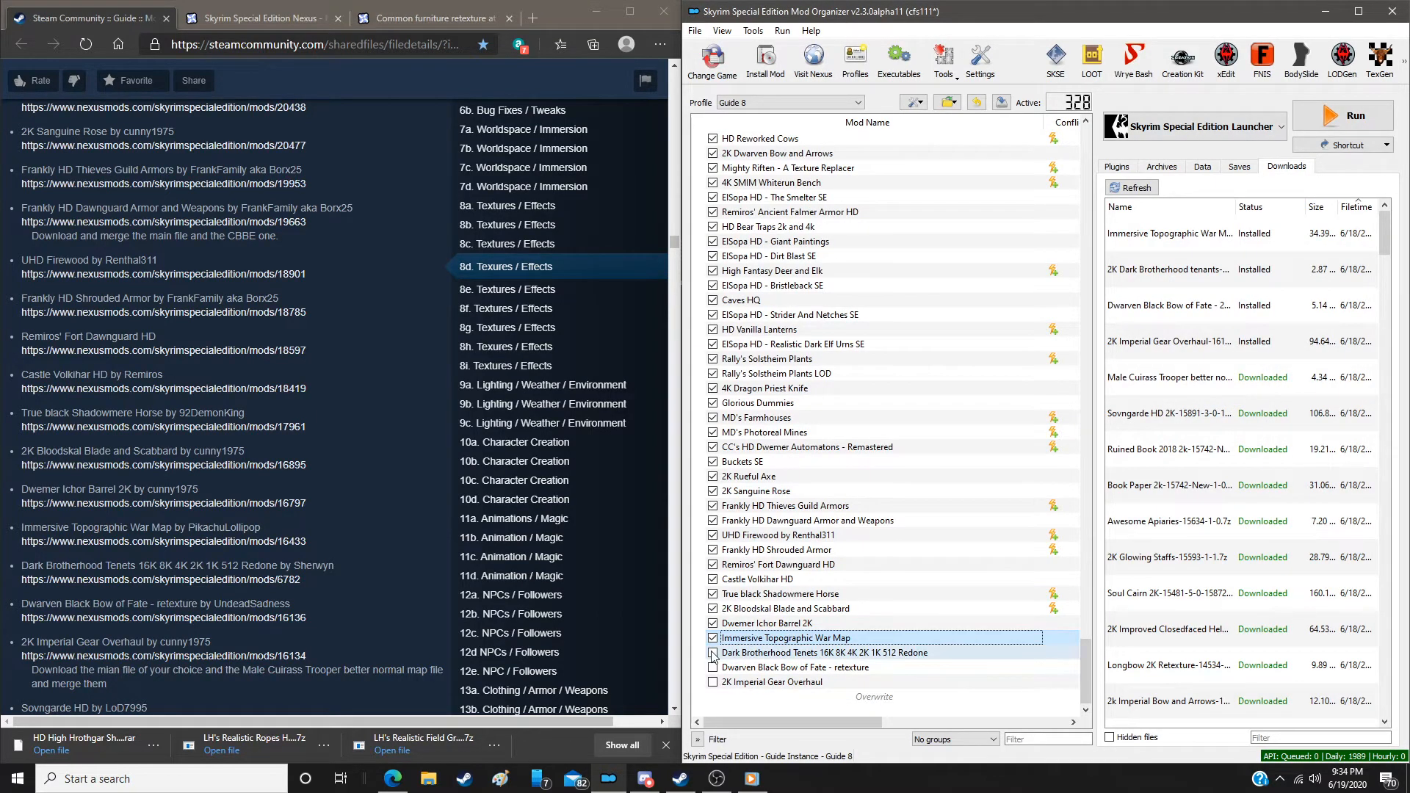
pyautogui.click(713, 669)
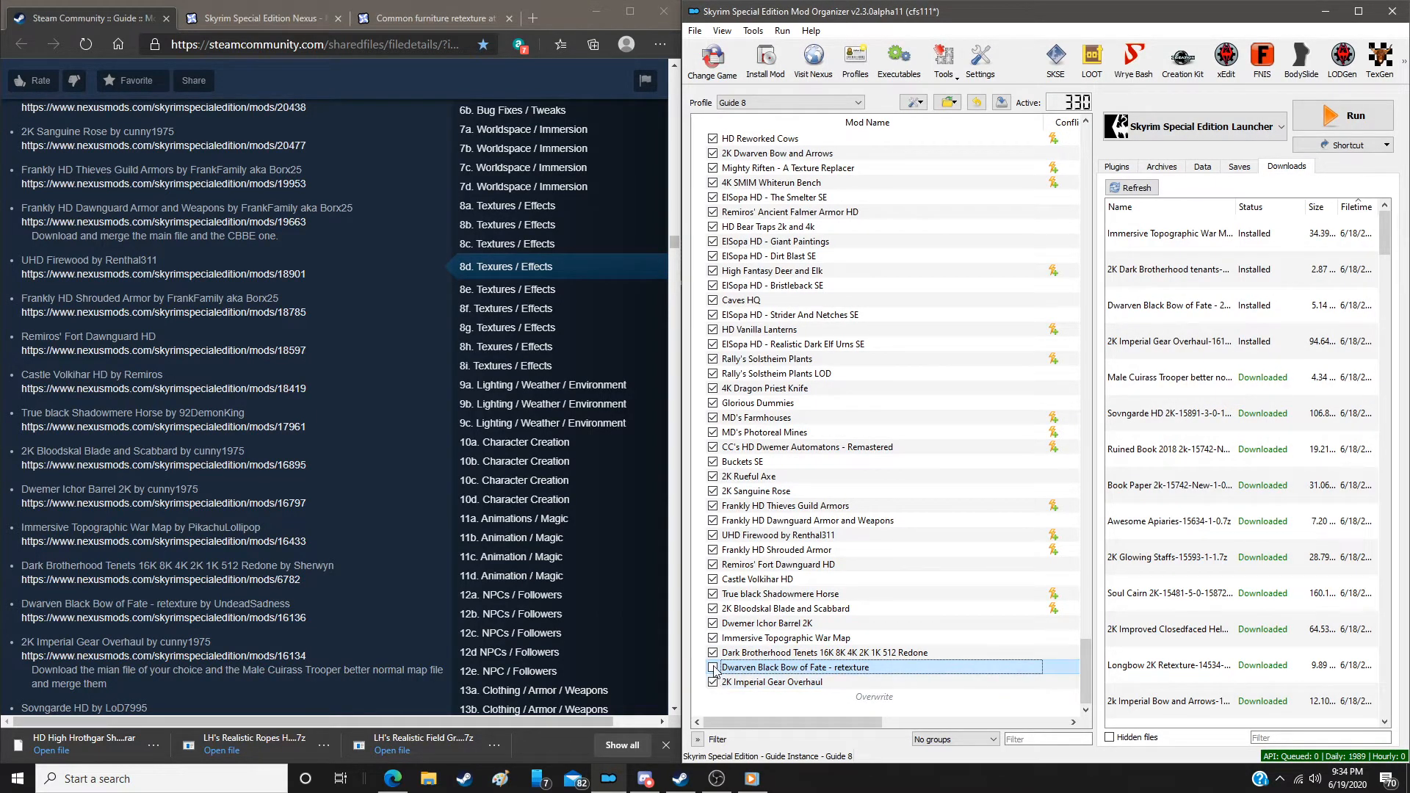
pyautogui.click(713, 668)
# Manually install the Male Cuirass Trooper better normal map download and merge it into 2K Imperial Gear Overhaul
pyautogui.doubleClick(1222, 379)
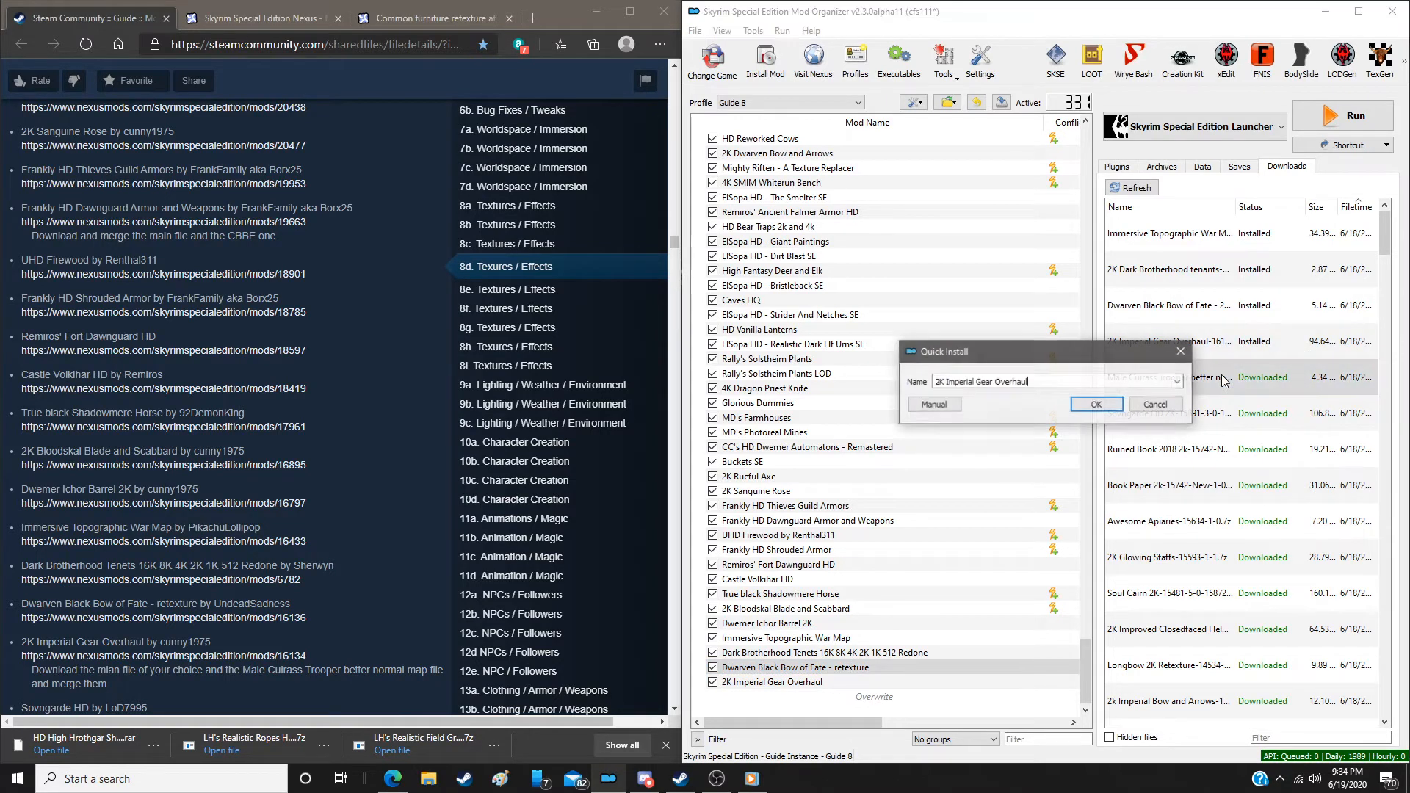
pyautogui.click(934, 403)
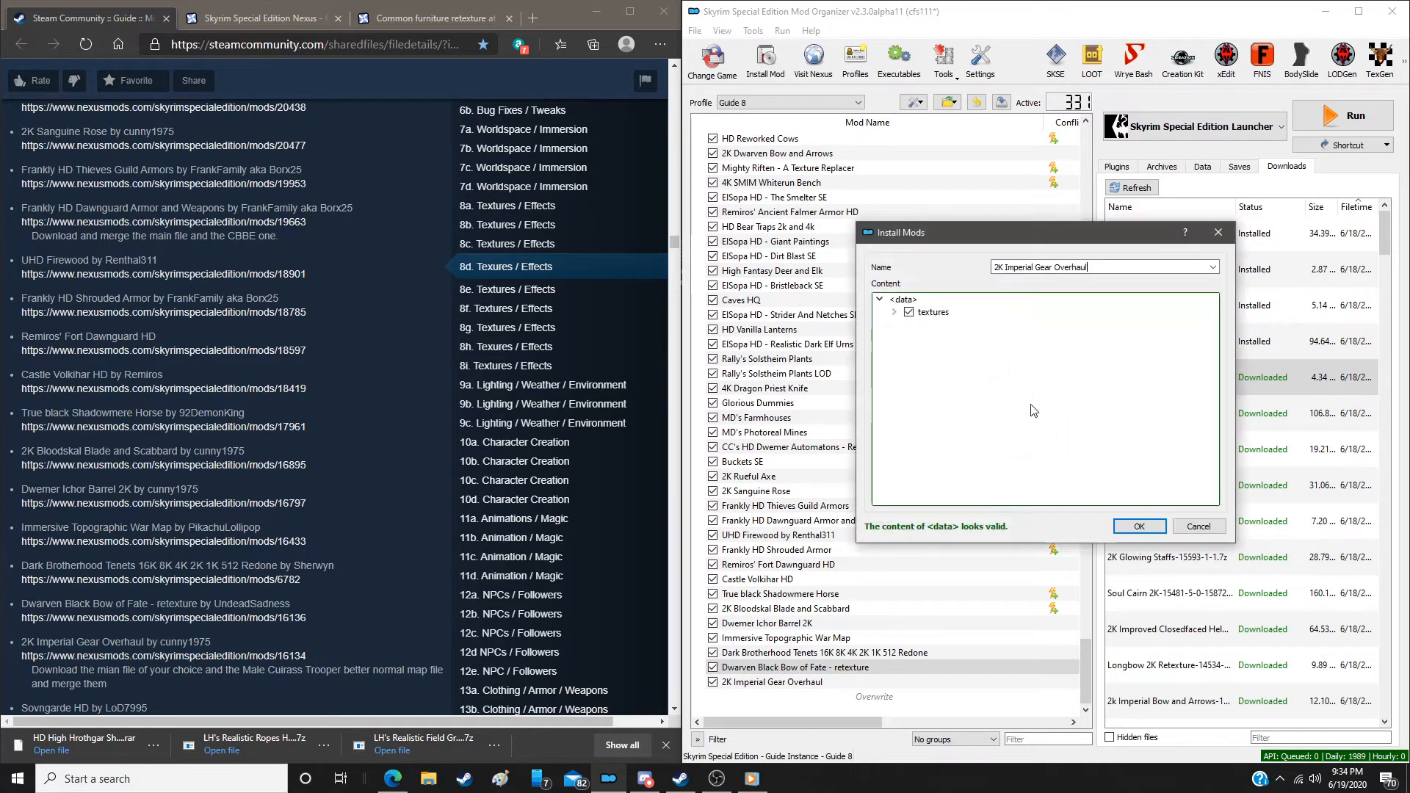
pyautogui.click(1136, 528)
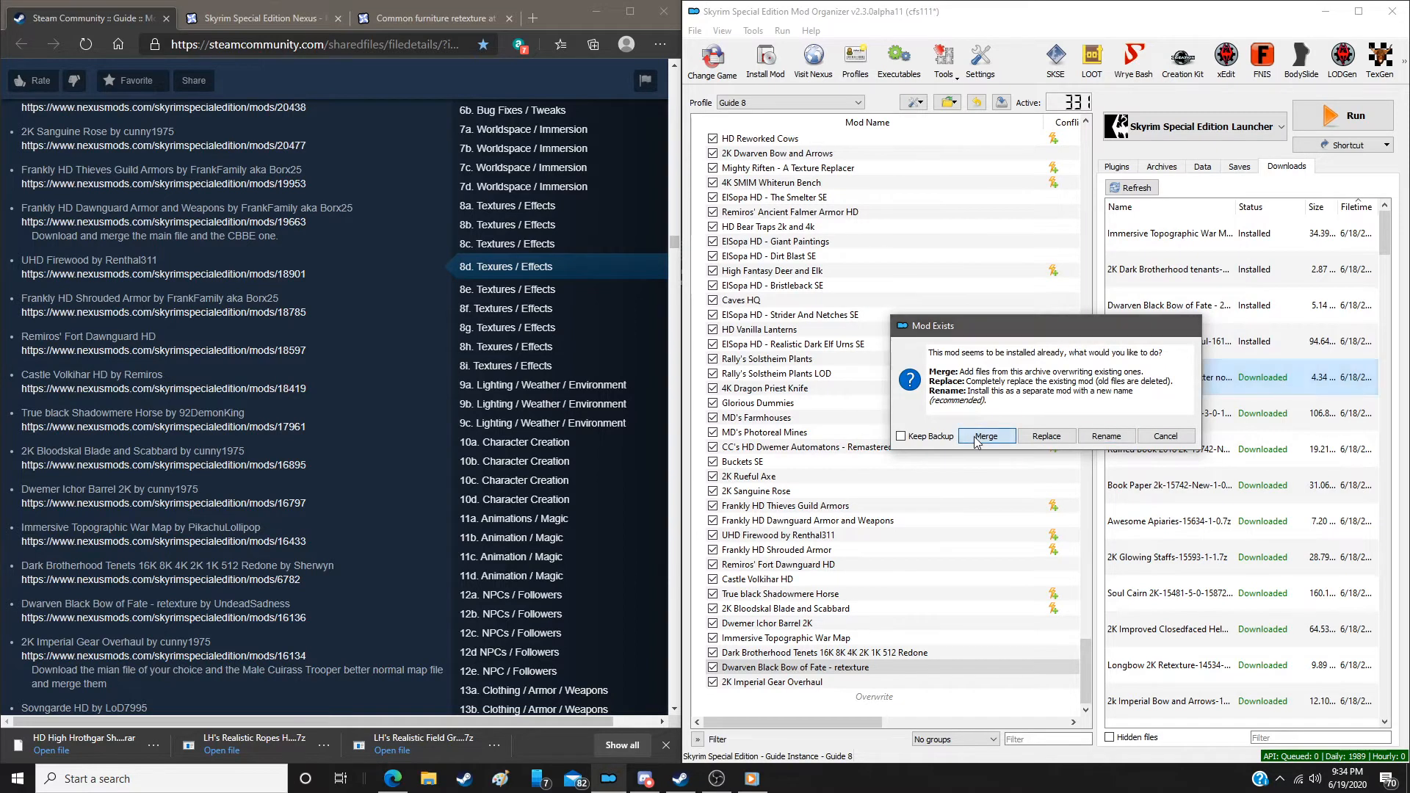
pyautogui.click(988, 440)
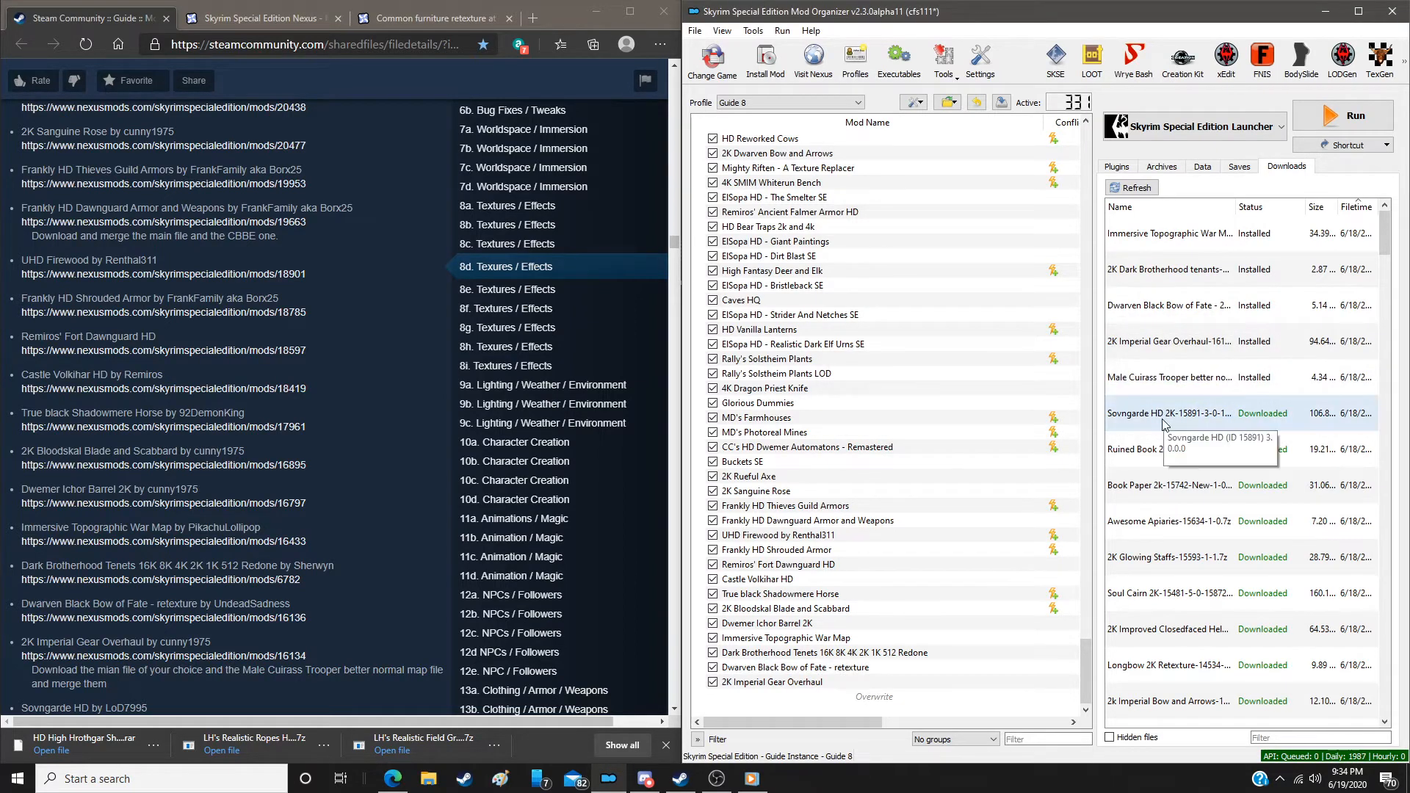
# Check the guide's install notes for the next mods and manually install the Sovngarde HD 2K download as Sovngarde HD
pyautogui.scroll(-5, 423, 528)
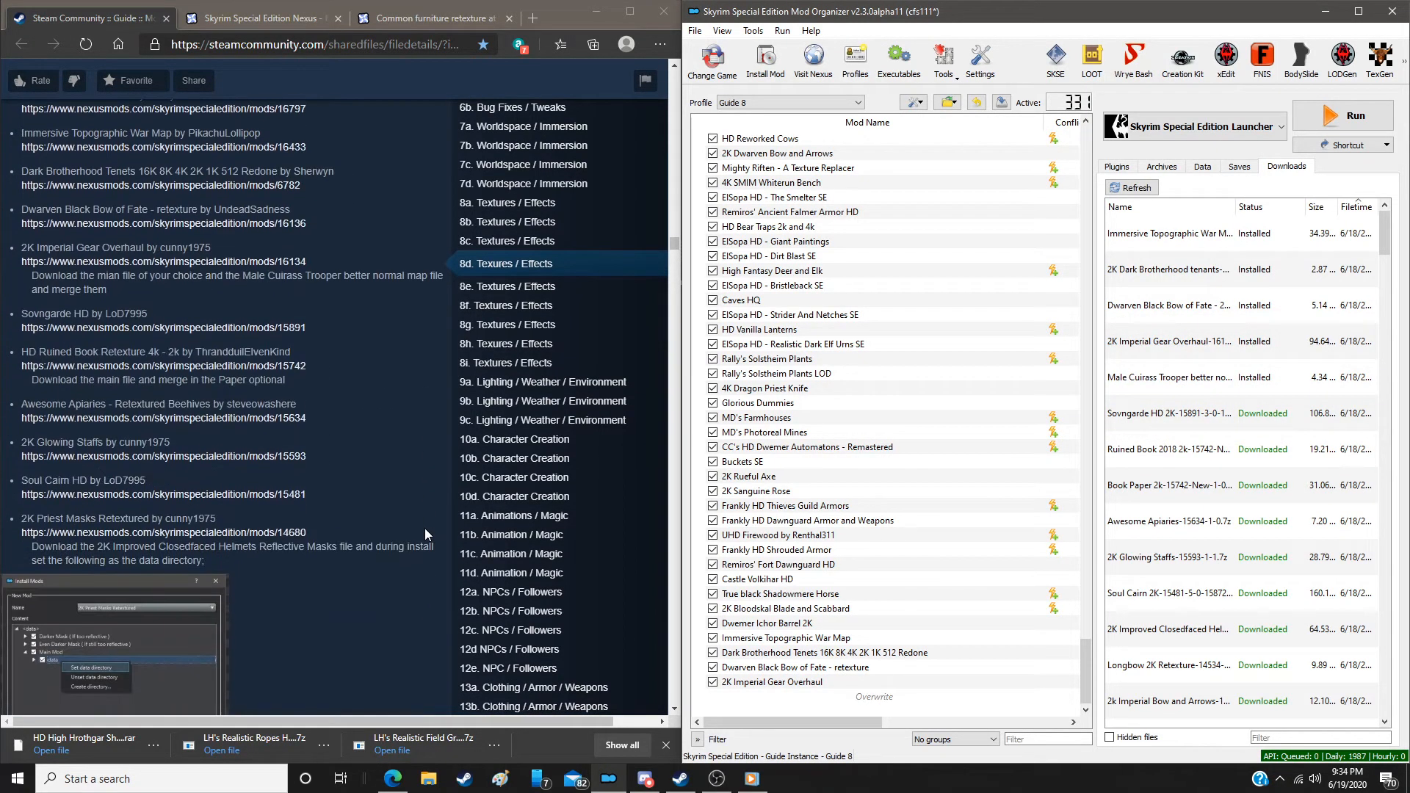
pyautogui.scroll(-2, 424, 527)
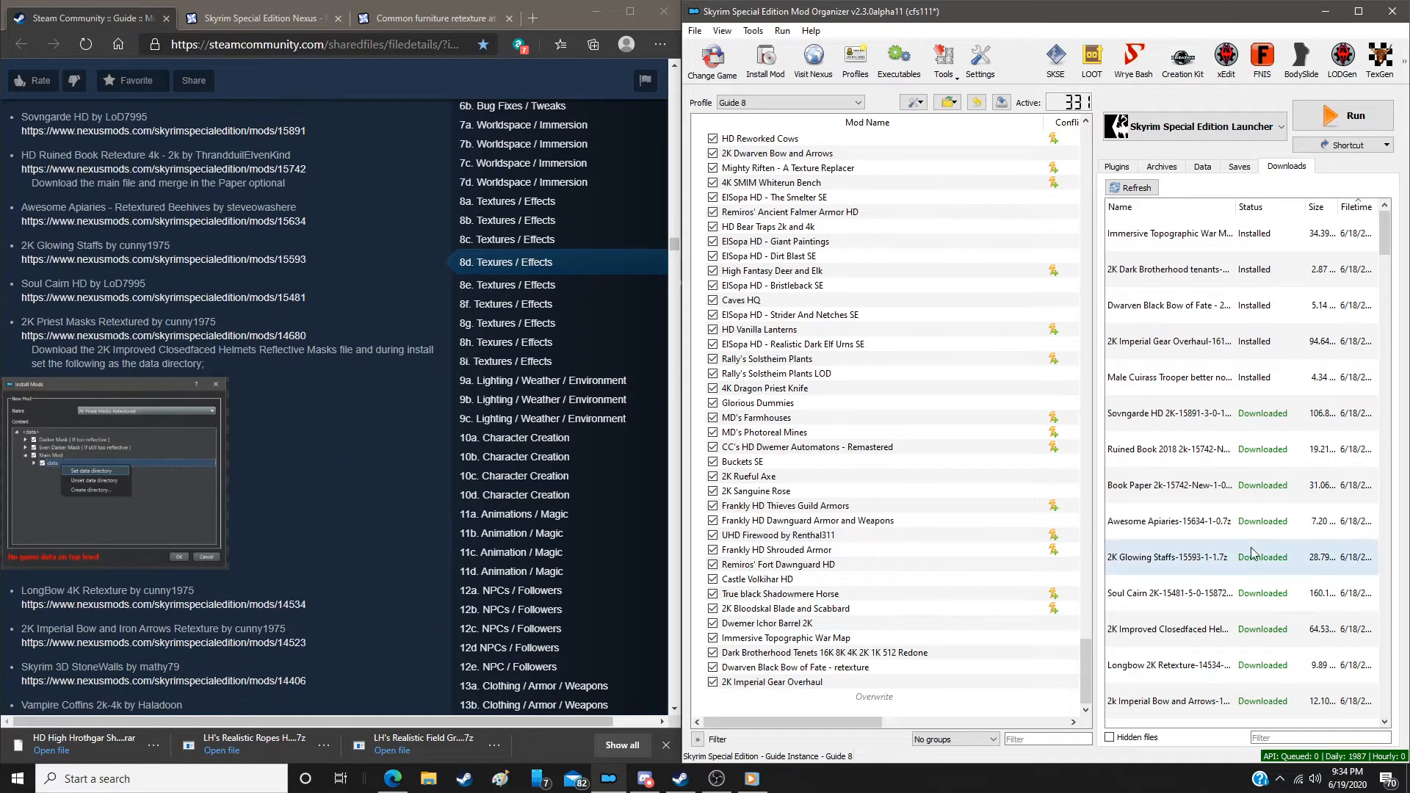
pyautogui.click(1186, 419)
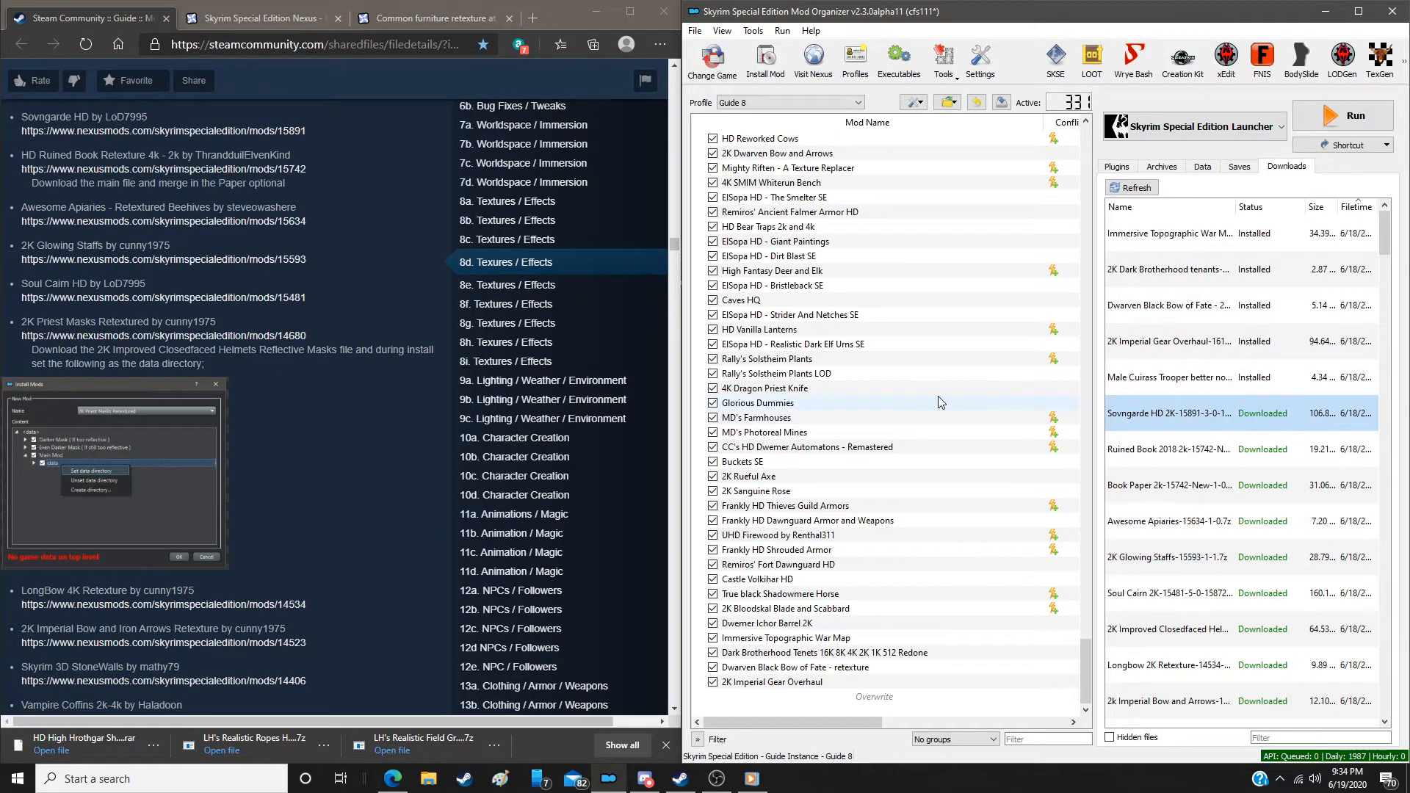
pyautogui.doubleClick(1193, 413)
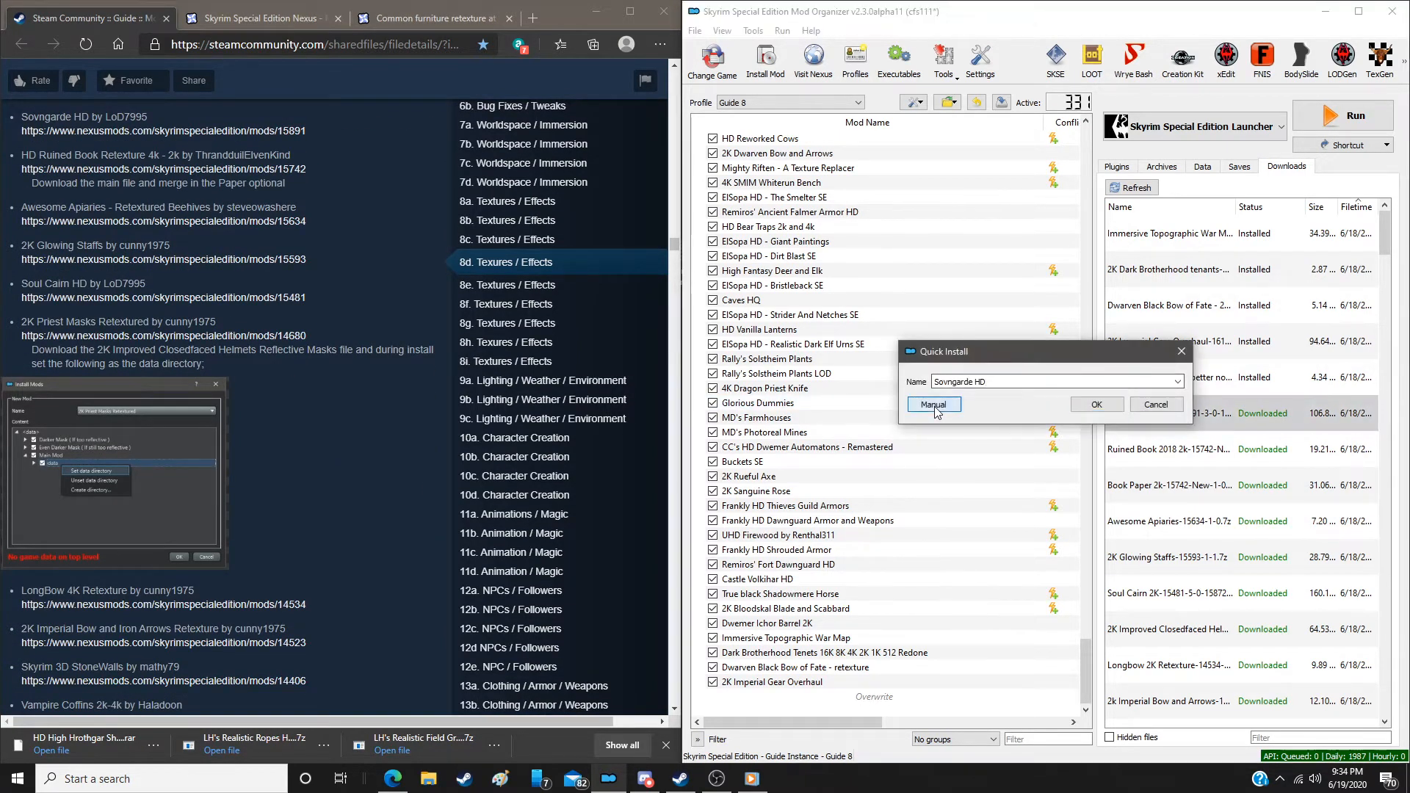
pyautogui.click(934, 405)
pyautogui.click(1140, 529)
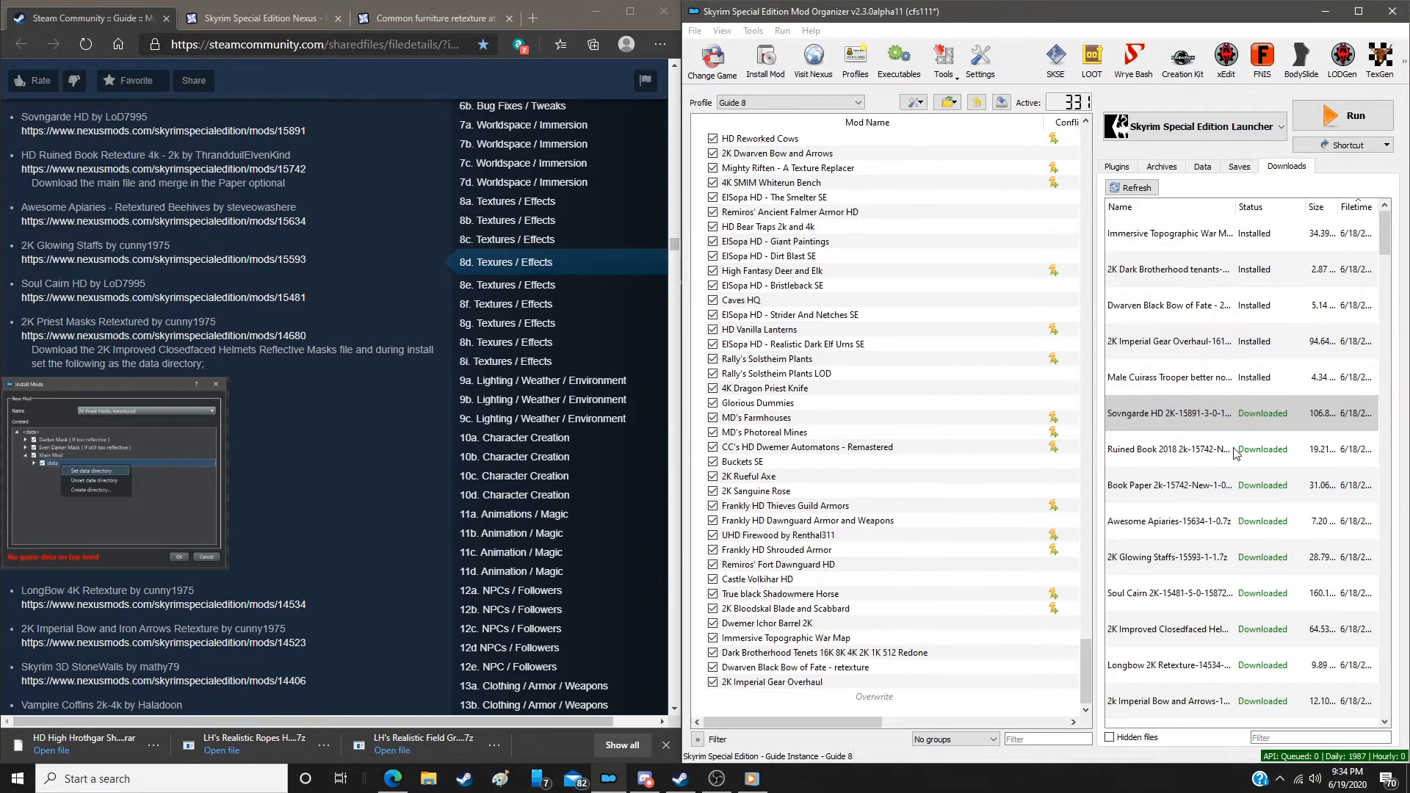
# Manually install HD Ruined Book Retexture 4k - 2k with meshes and textures, and merge the Book Paper 2k download into it
pyautogui.doubleClick(1236, 451)
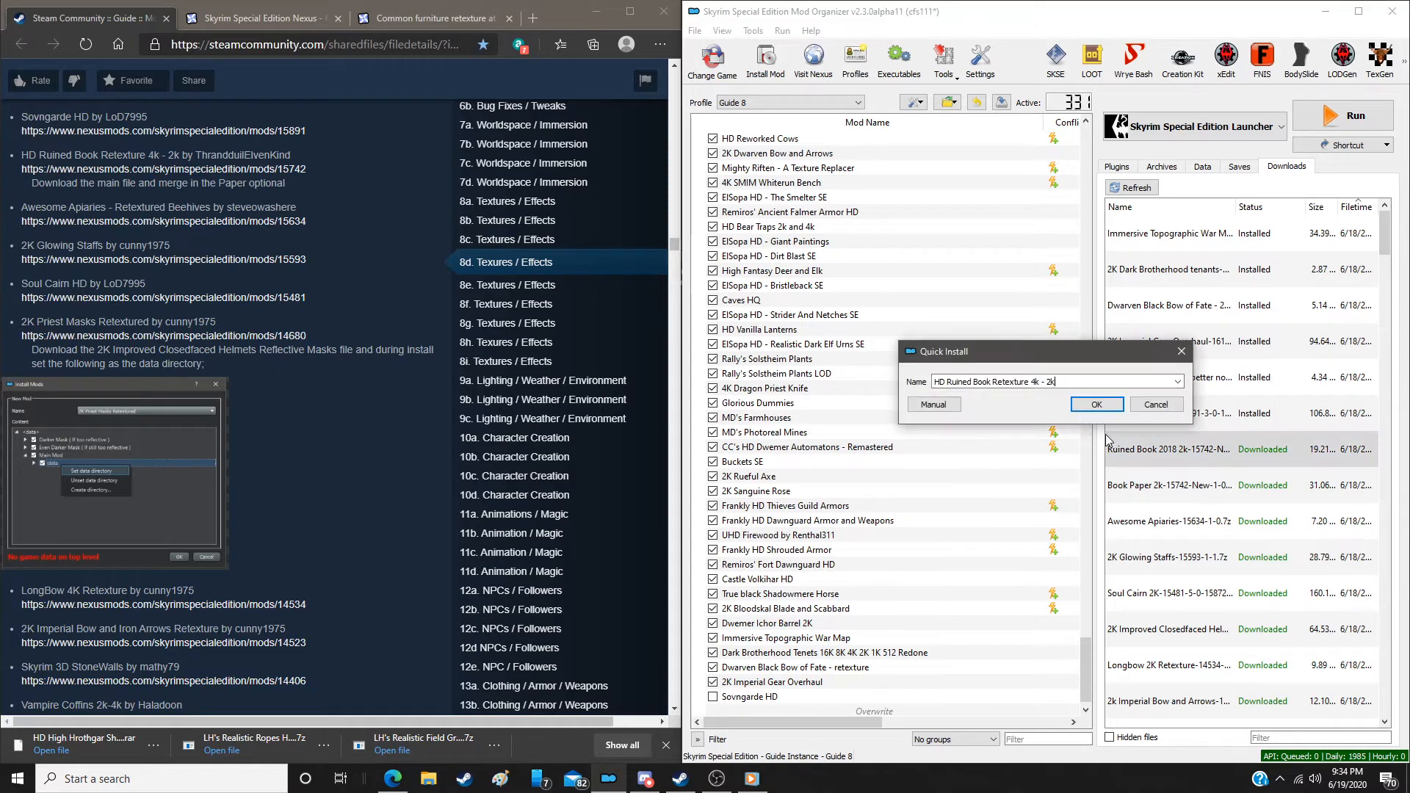
pyautogui.click(938, 405)
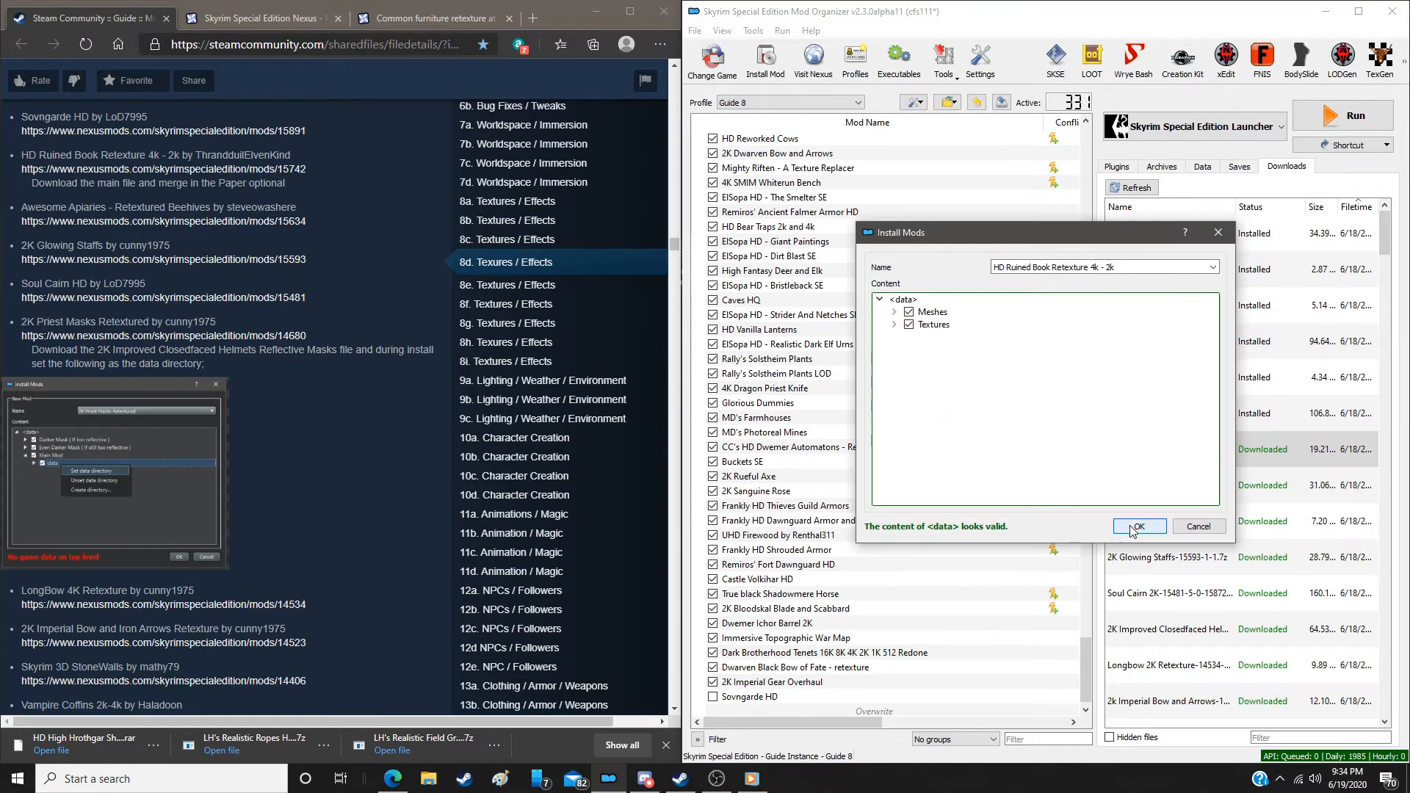
pyautogui.click(1138, 525)
pyautogui.doubleClick(1146, 478)
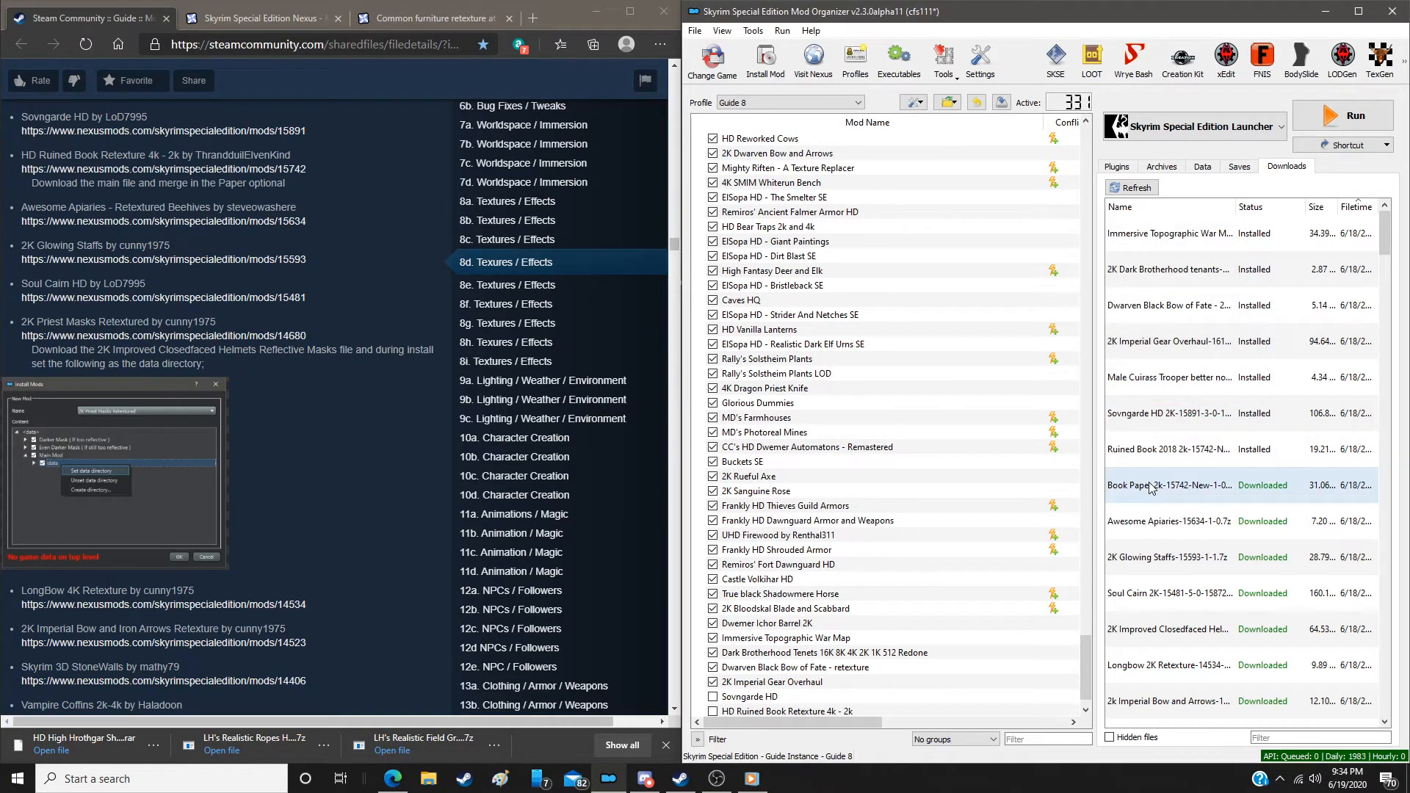
pyautogui.click(938, 405)
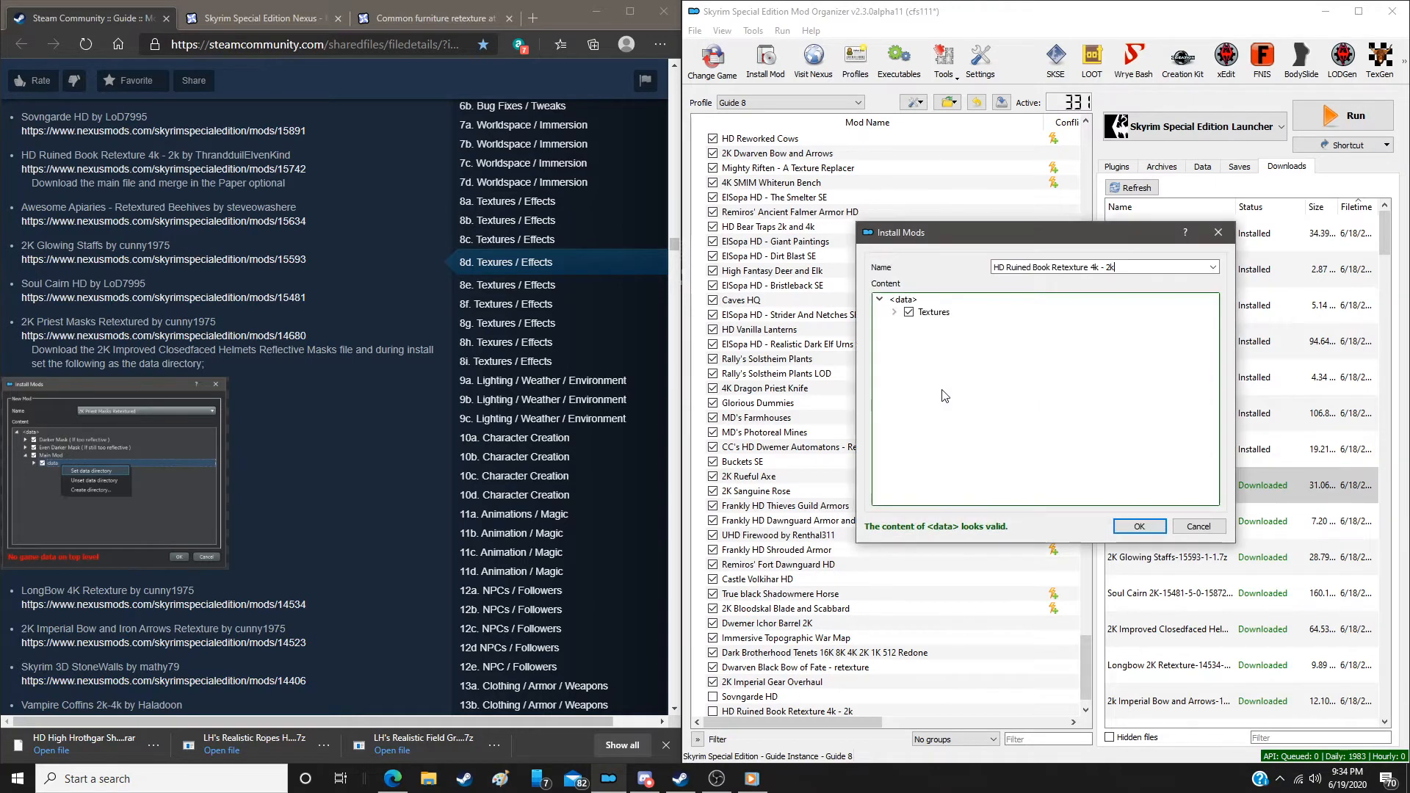
pyautogui.click(1138, 526)
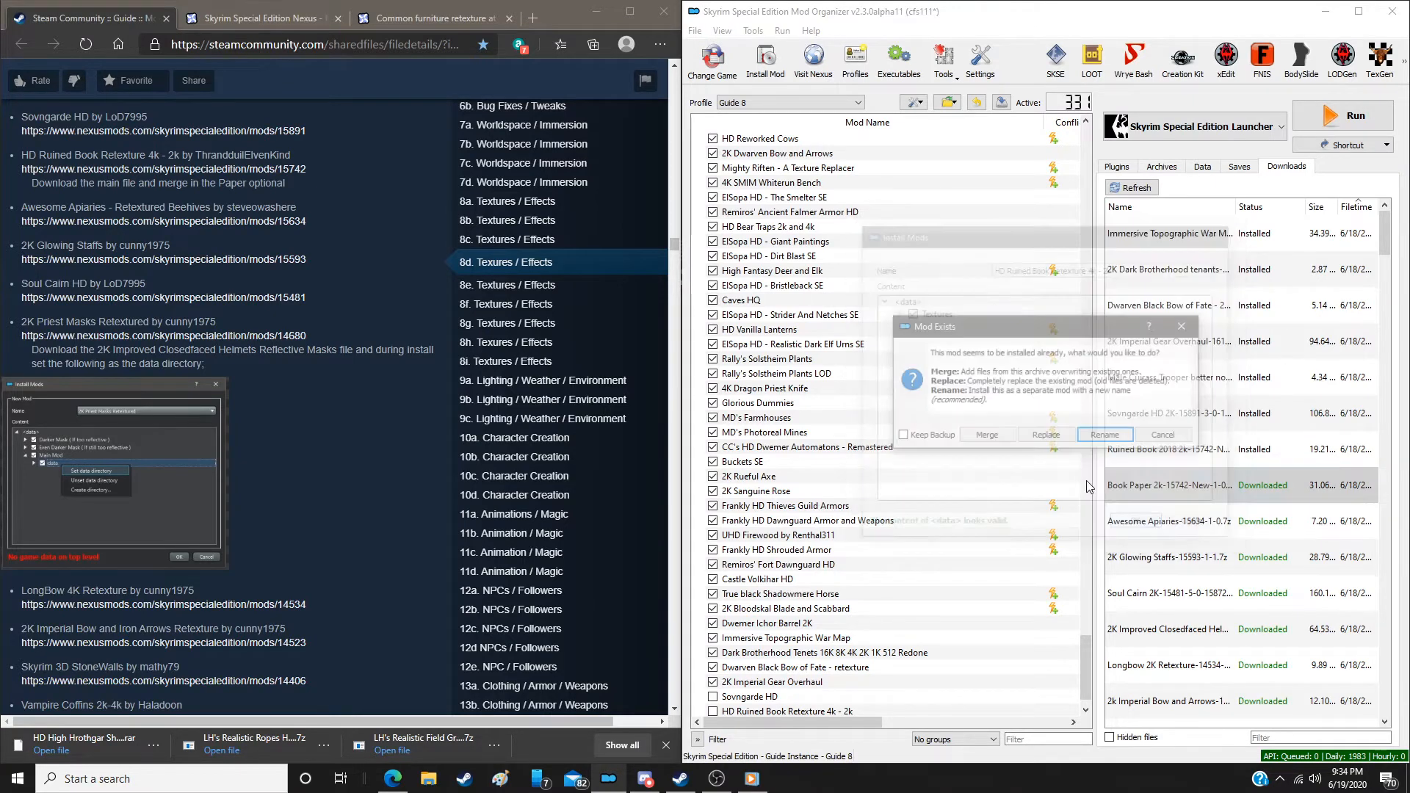
pyautogui.click(990, 434)
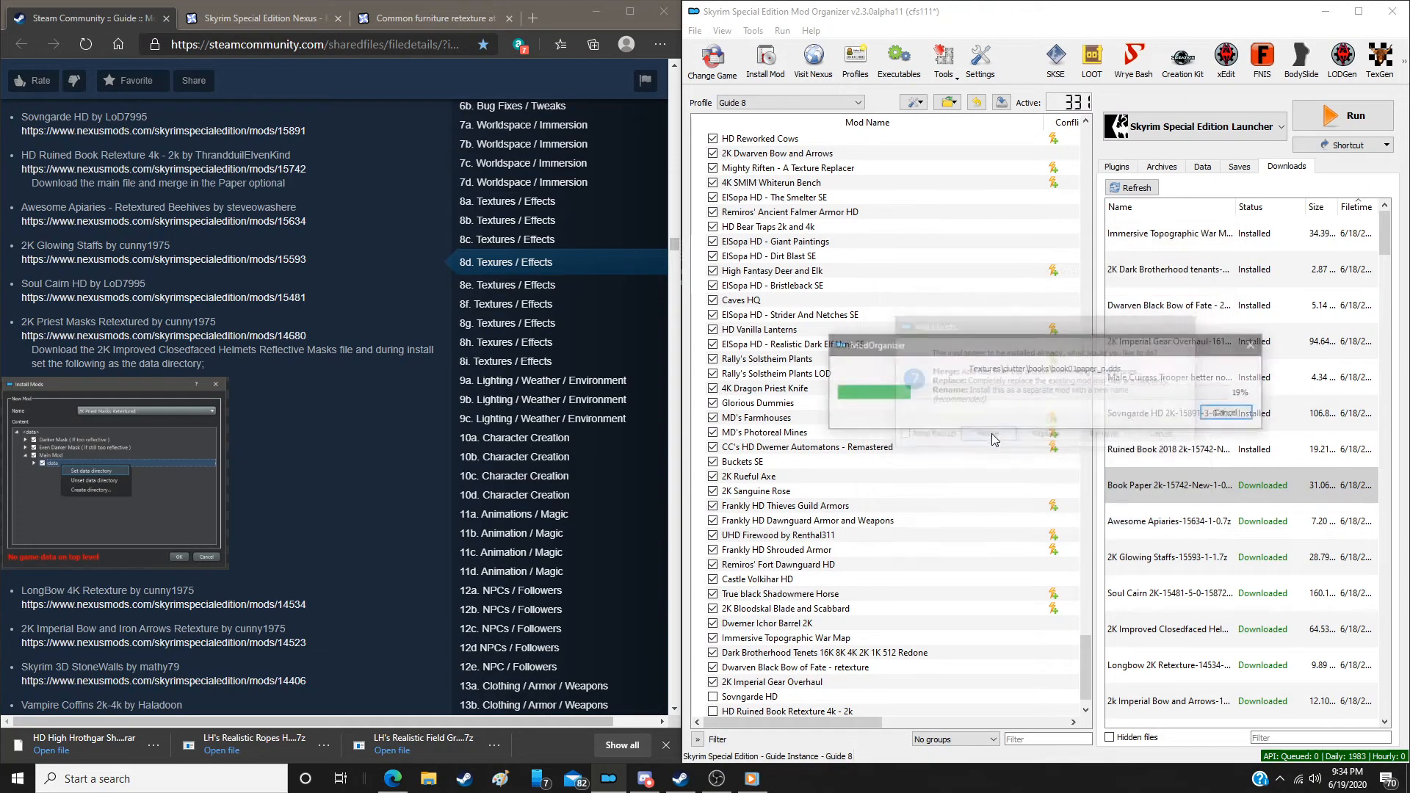
# Manually install Awesome Apiaries - Retextured Beehives and 2K Glowing Staffs with their meshes and textures
pyautogui.doubleClick(1168, 523)
pyautogui.click(936, 405)
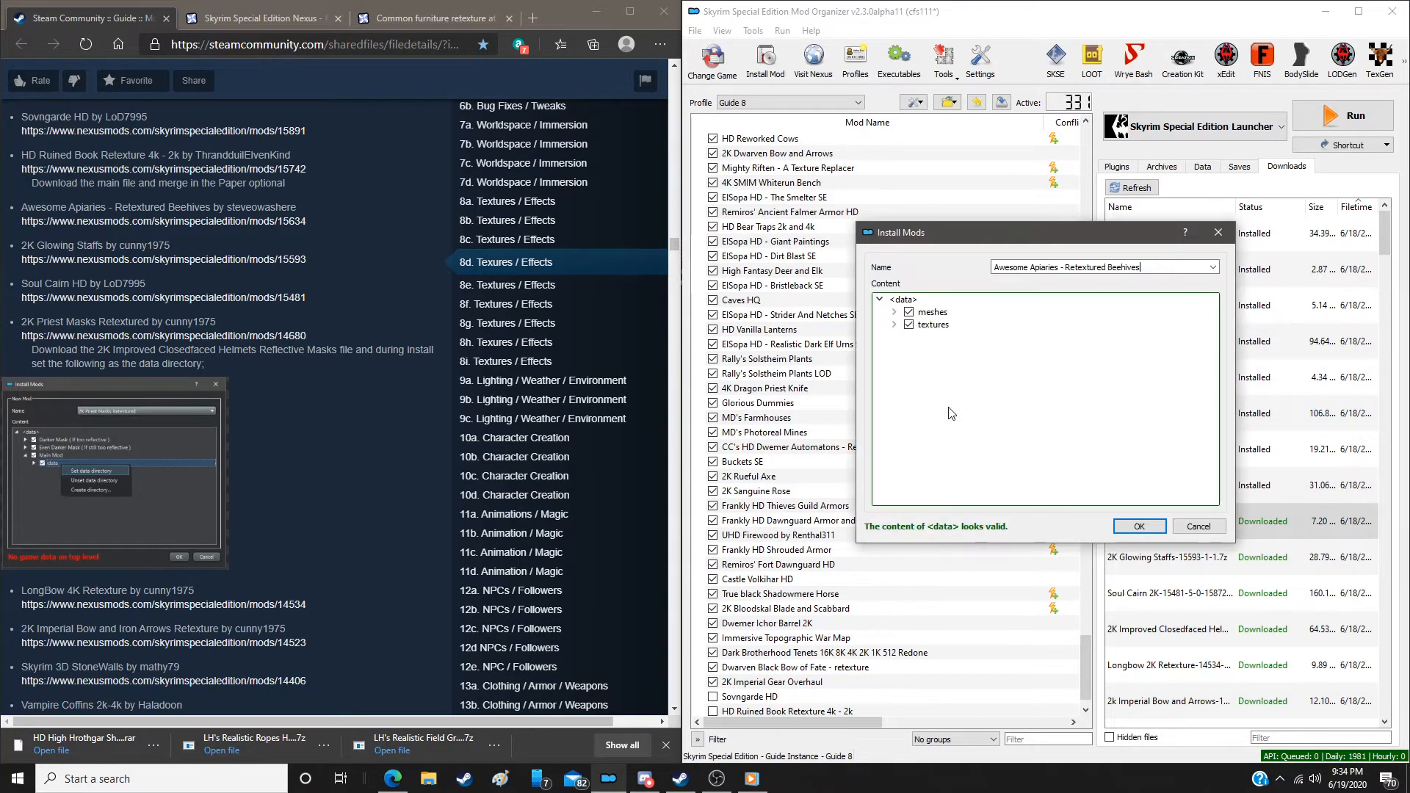
pyautogui.click(1139, 526)
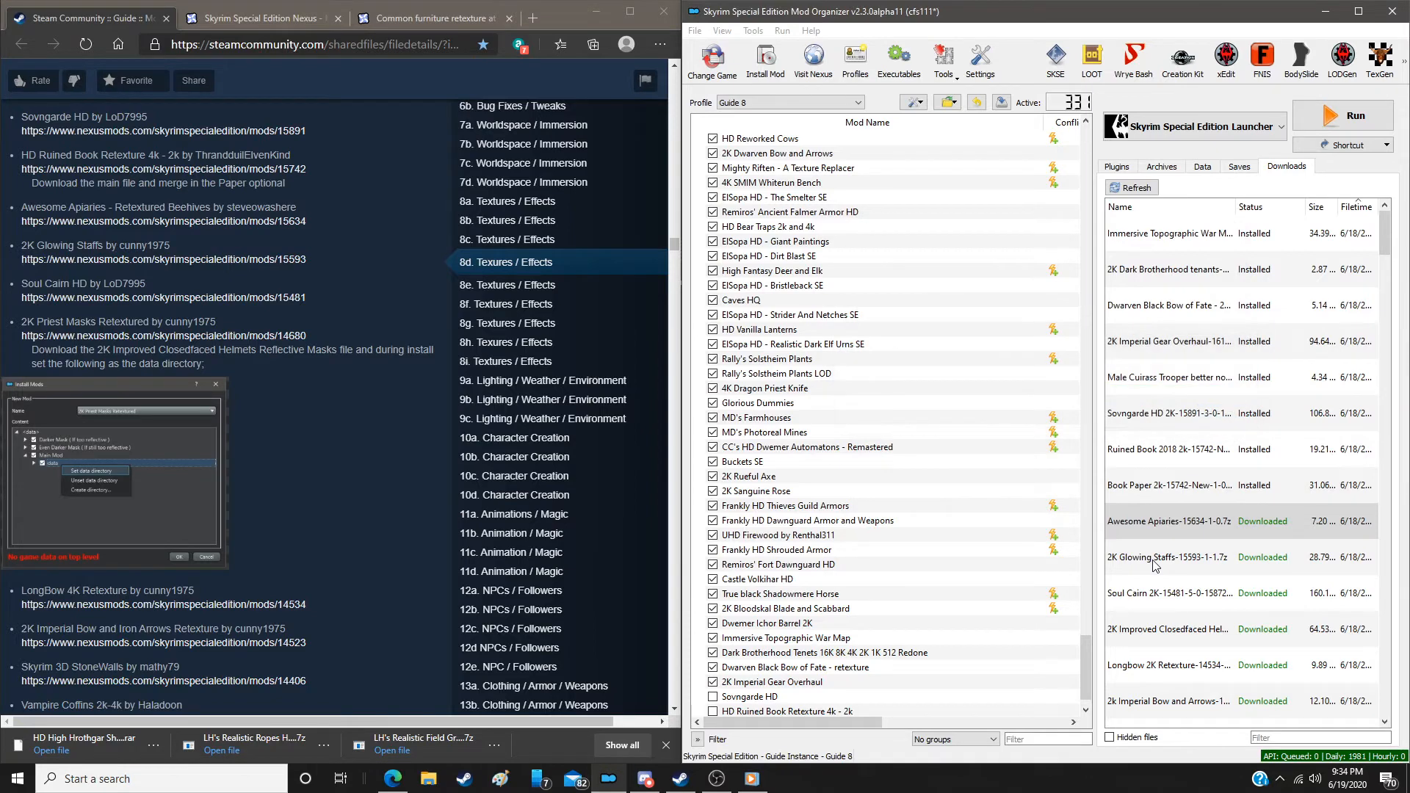
pyautogui.doubleClick(1153, 560)
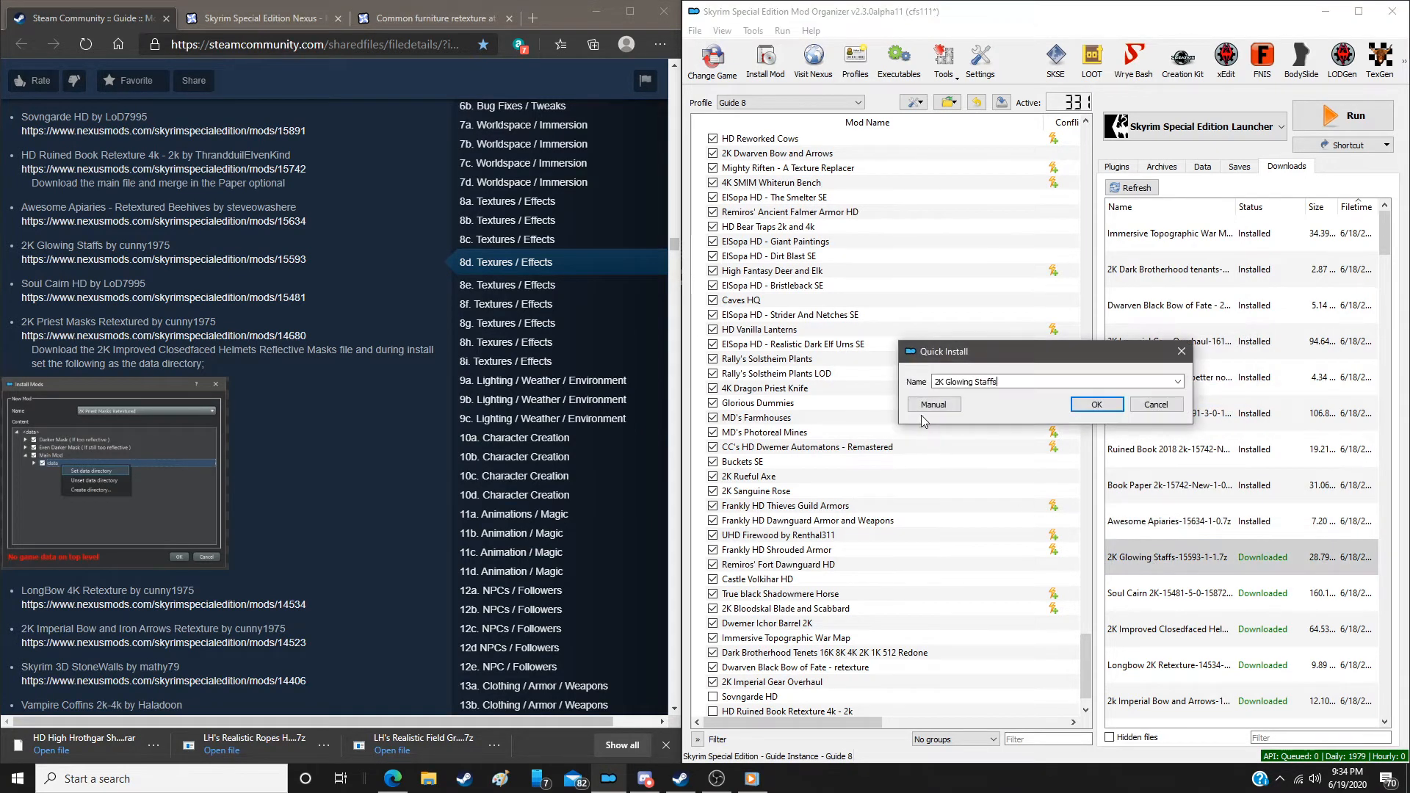
pyautogui.click(935, 405)
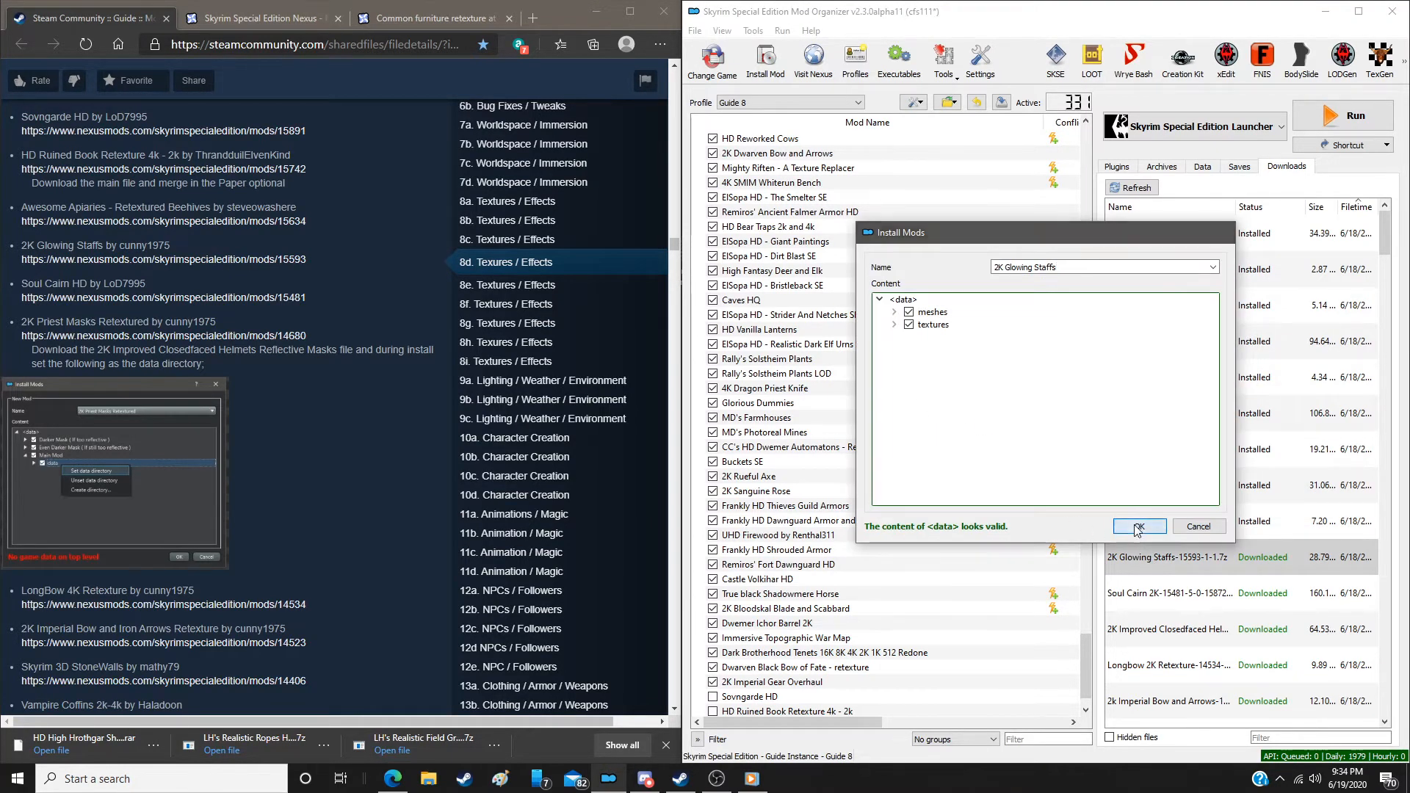
pyautogui.click(1137, 527)
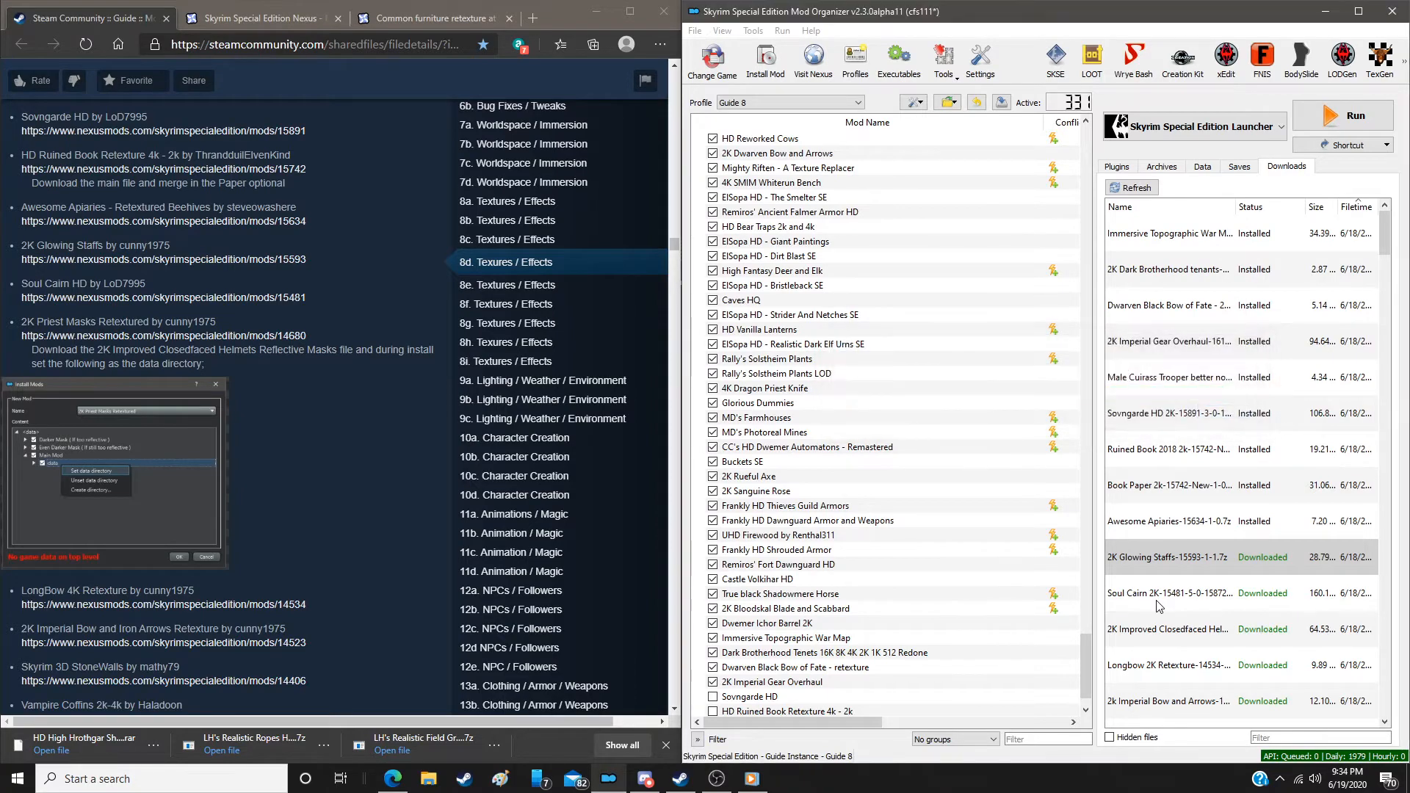
# Manually install the Soul Cairn 2K download as Soul Cairn HD with its meshes and textures
pyautogui.doubleClick(1159, 604)
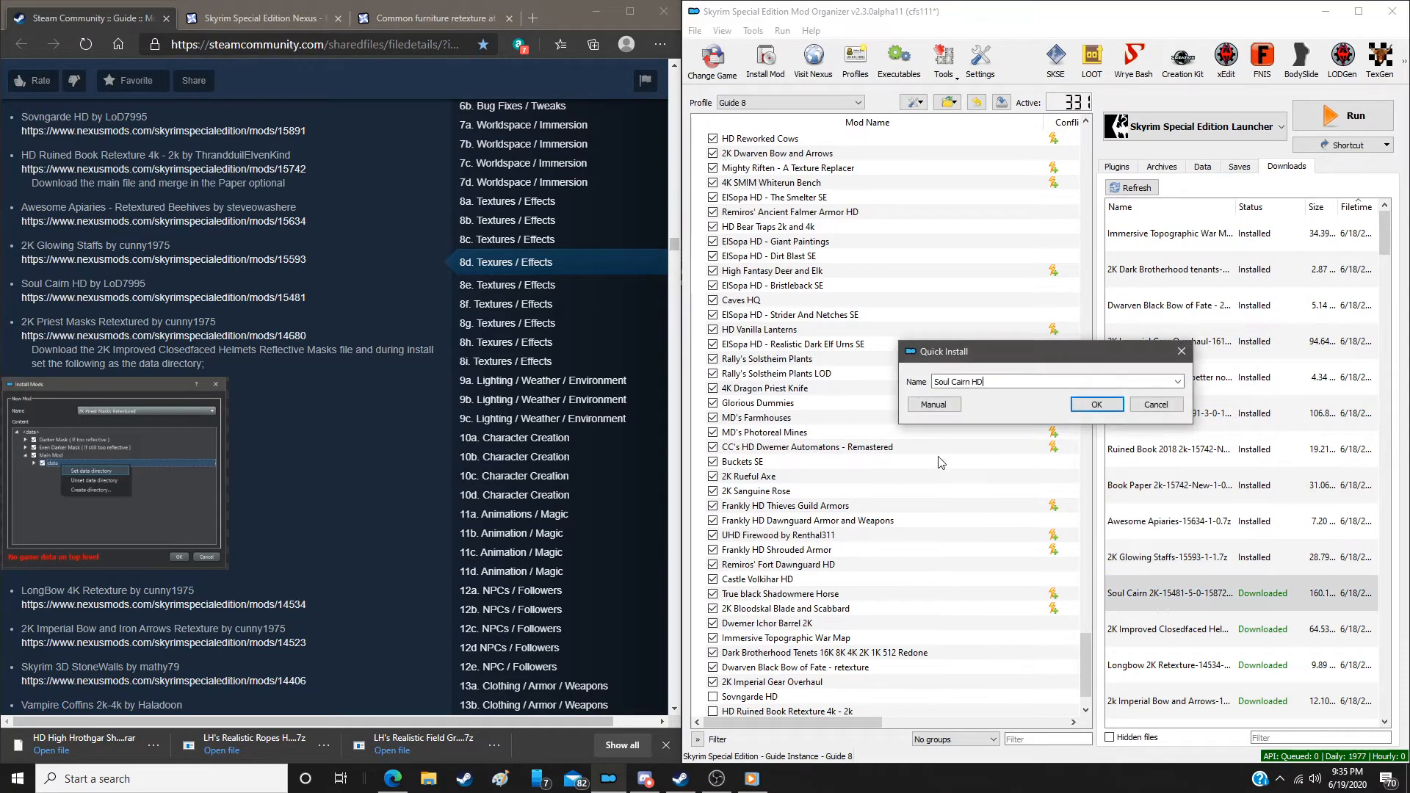
pyautogui.click(935, 405)
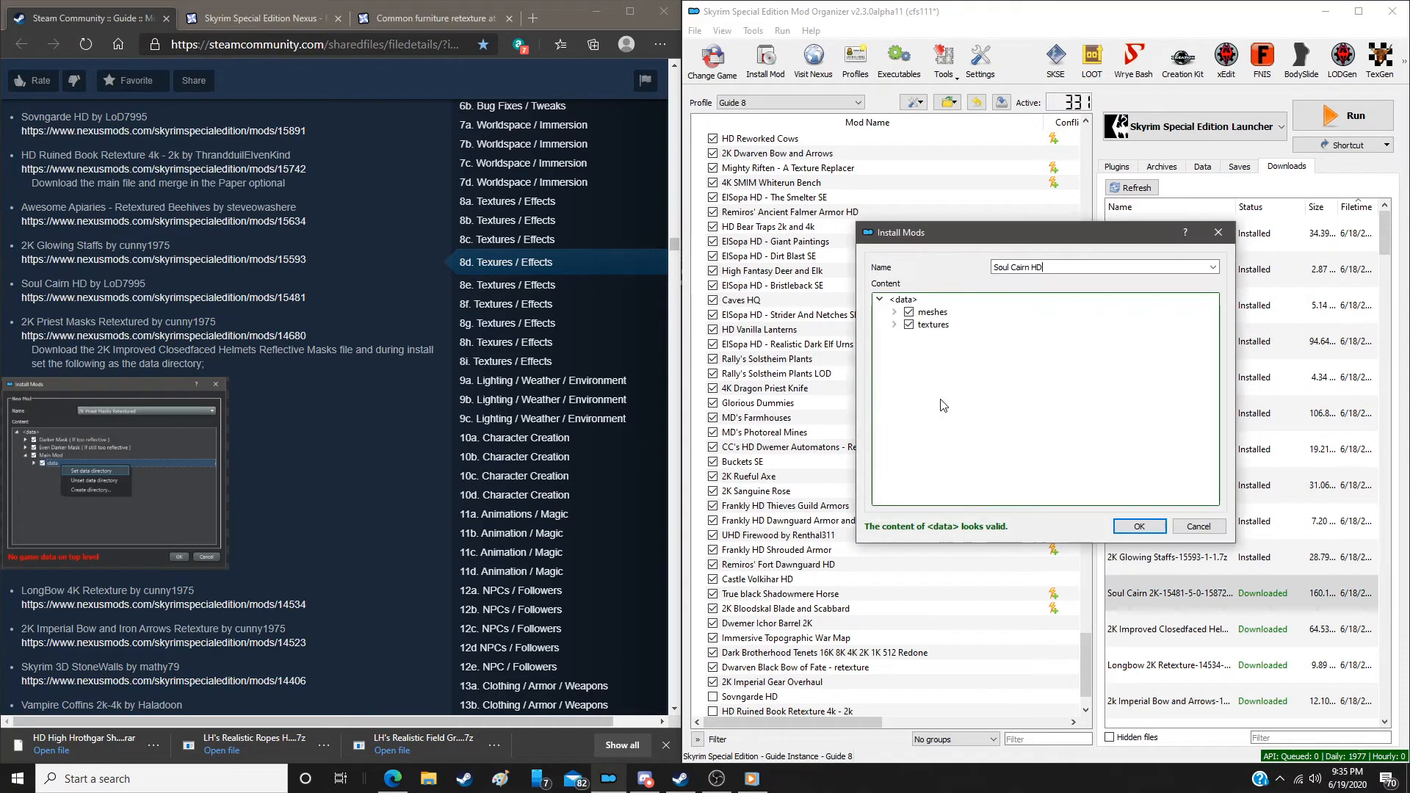
pyautogui.click(1135, 527)
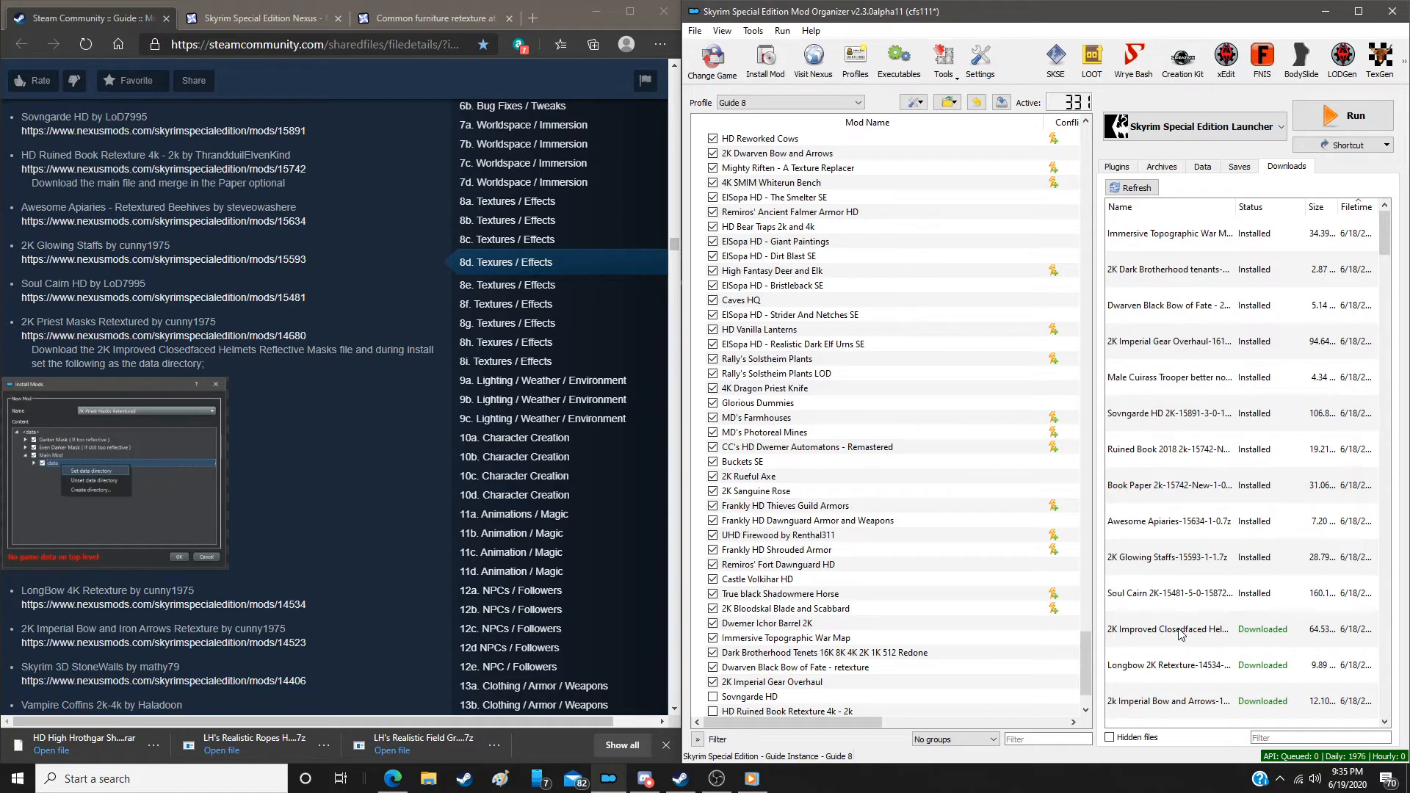
# Following the guide's image, install 2K Priest Masks Retextured without either darker mask option, setting Main Mod's data folder as the data directory
pyautogui.doubleClick(1180, 633)
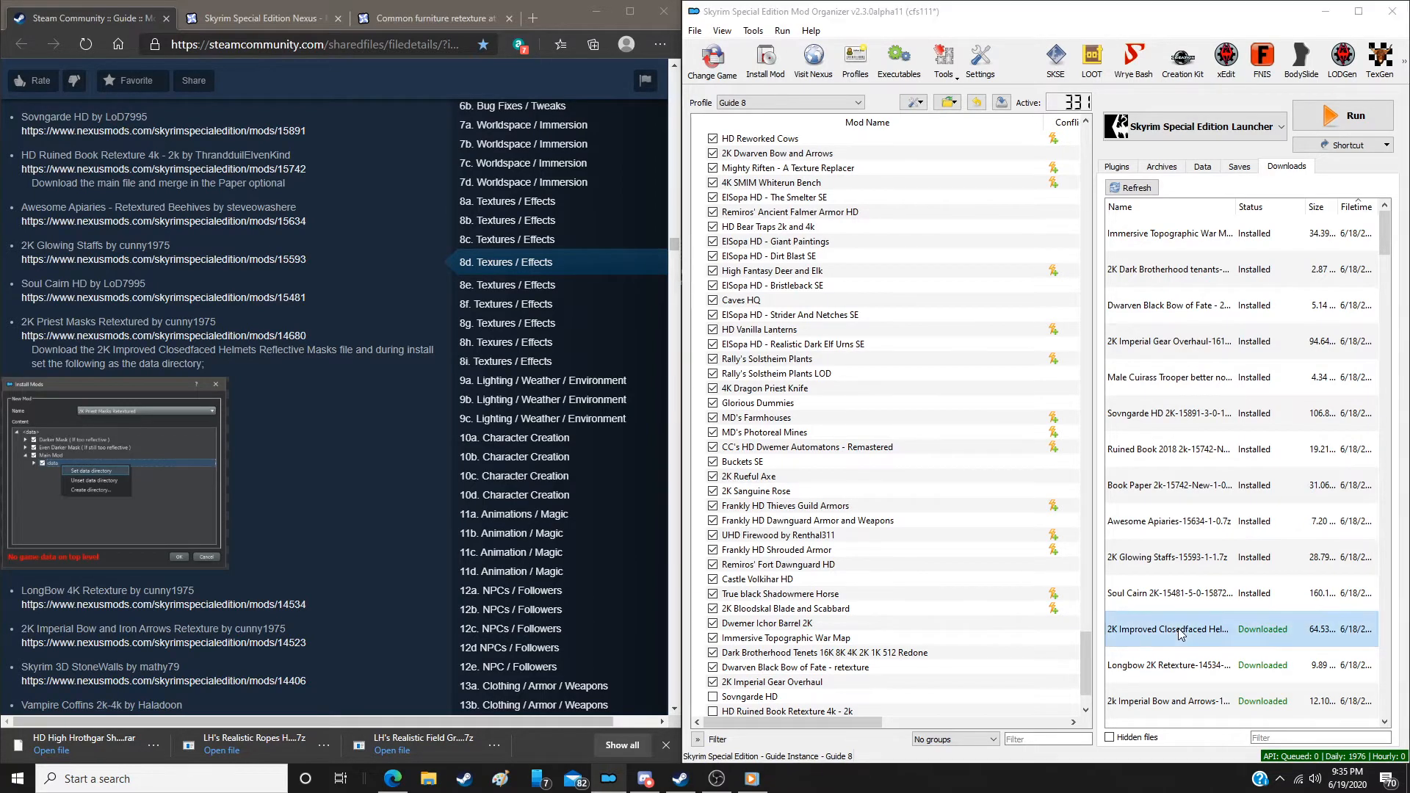
pyautogui.click(89, 478)
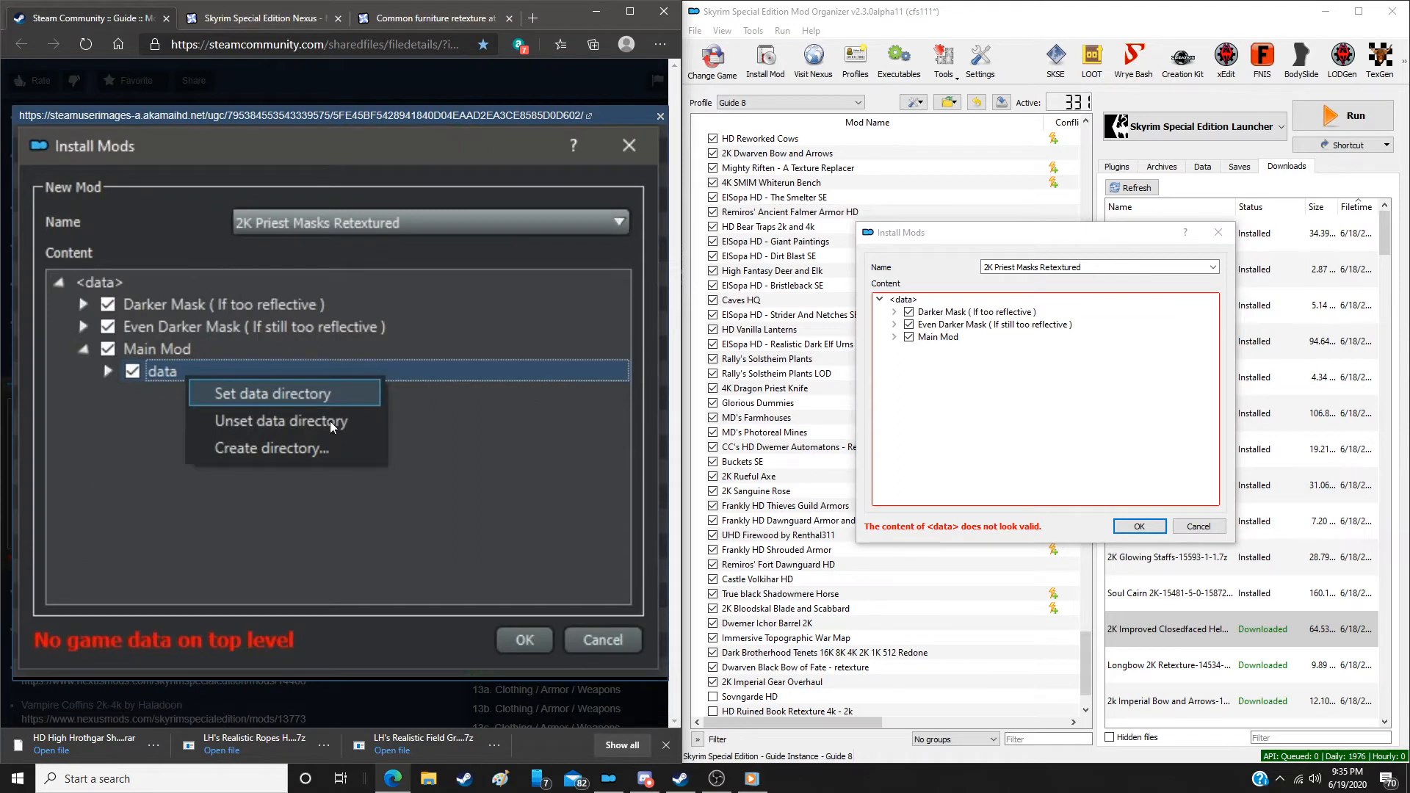
pyautogui.click(909, 313)
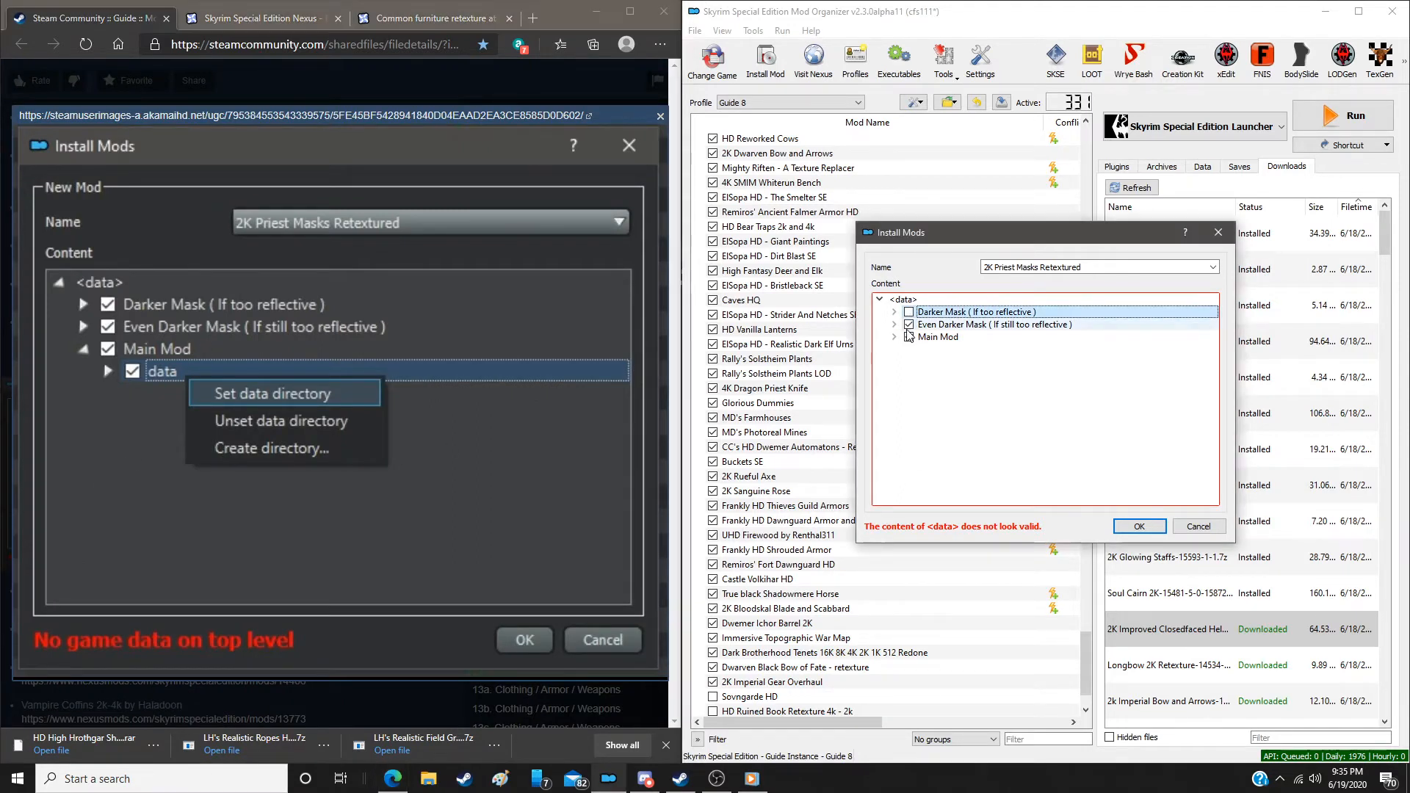
pyautogui.click(909, 324)
pyautogui.click(909, 336)
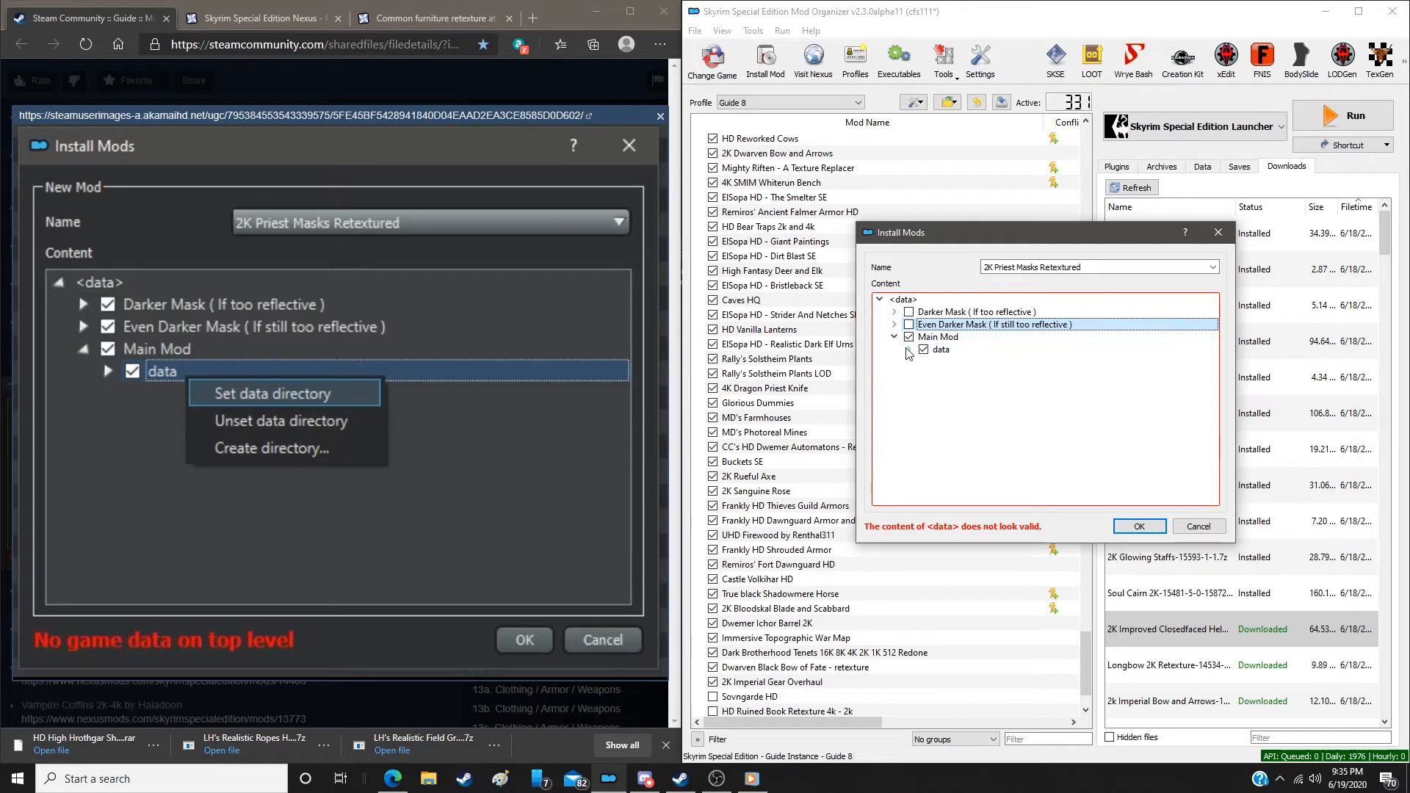
pyautogui.click(909, 350)
pyautogui.rightClick(957, 351)
pyautogui.click(990, 360)
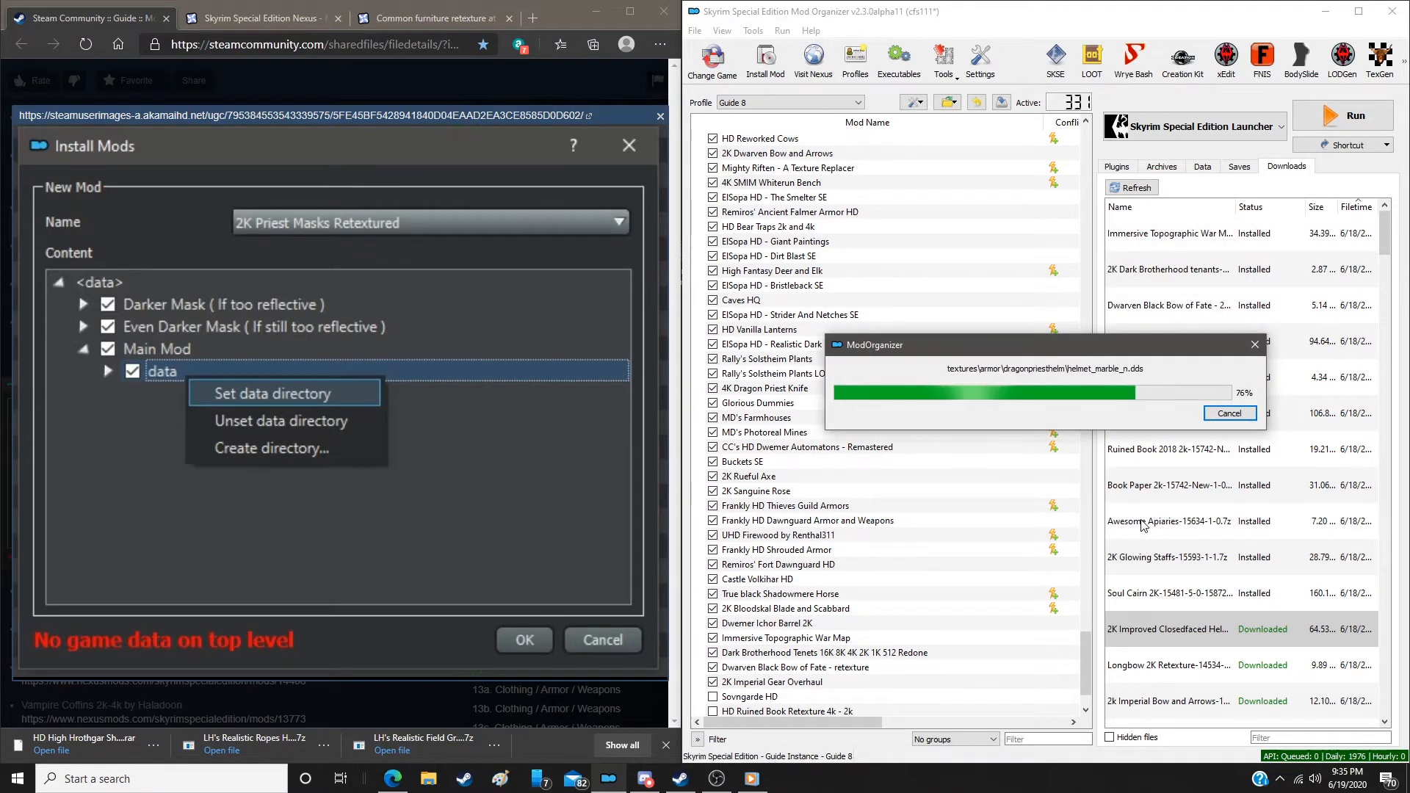
pyautogui.click(566, 651)
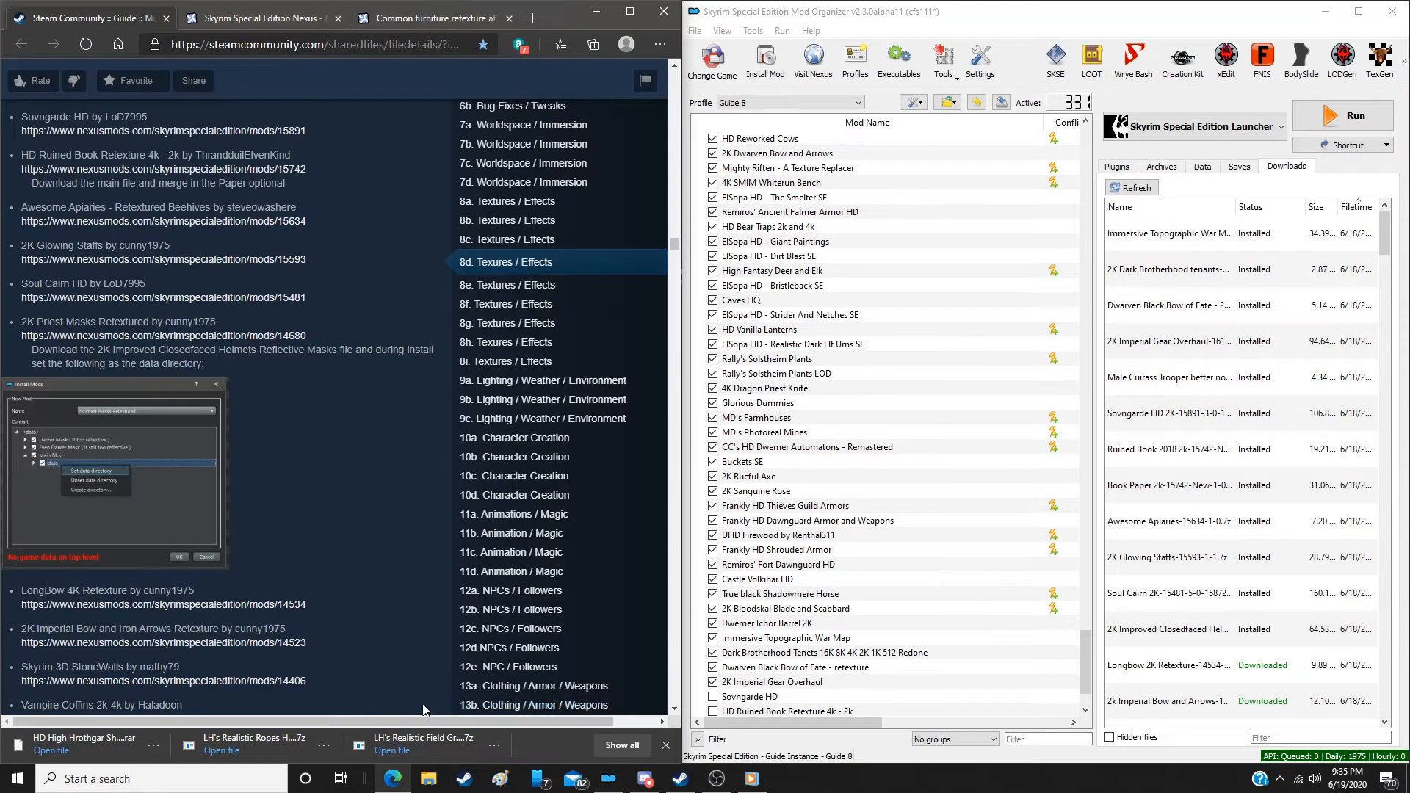
# Manually install LongBow 4K Retexture and 4K Imperial Bow and Iron Arrows Retexture from their 2K downloads
pyautogui.scroll(-4, 1175, 591)
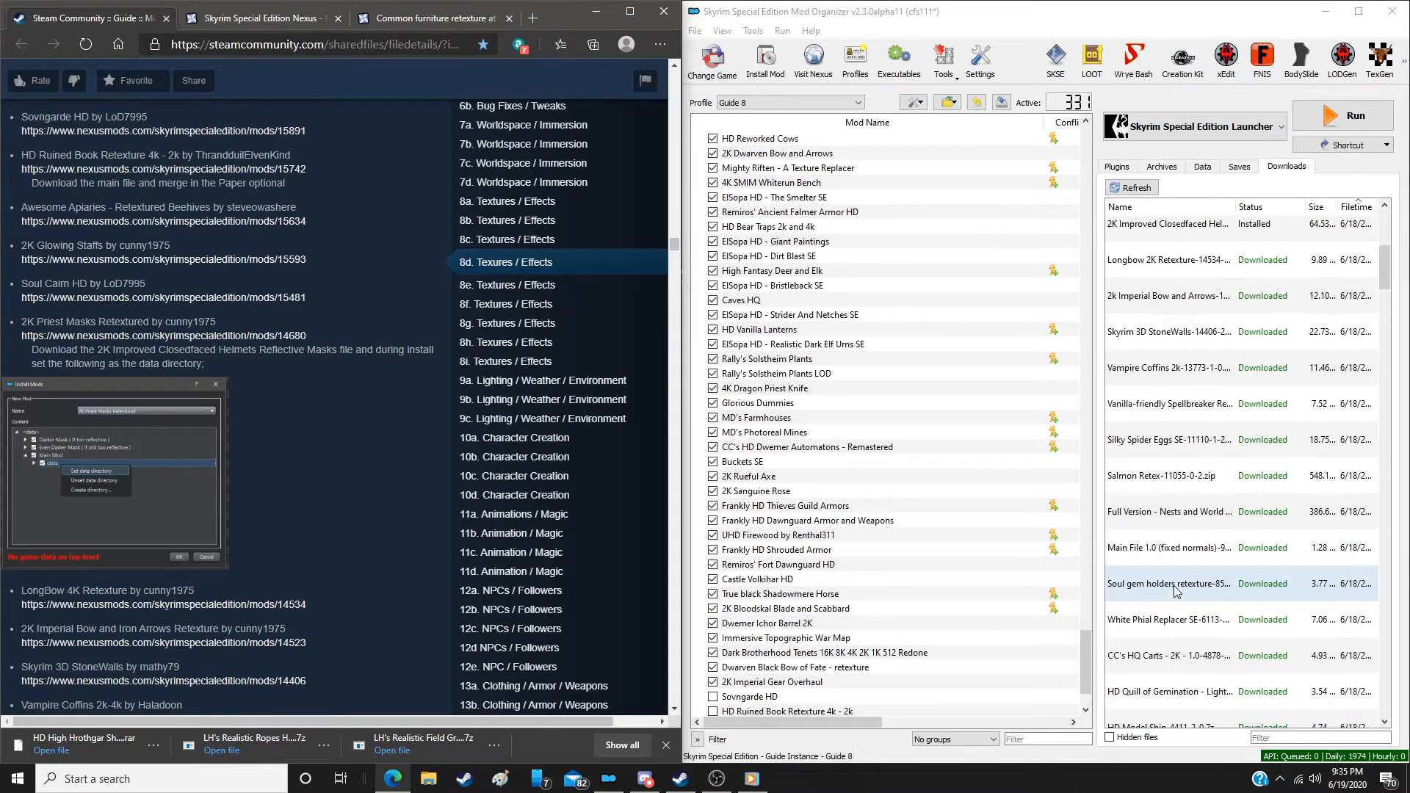
pyautogui.scroll(4, 1178, 580)
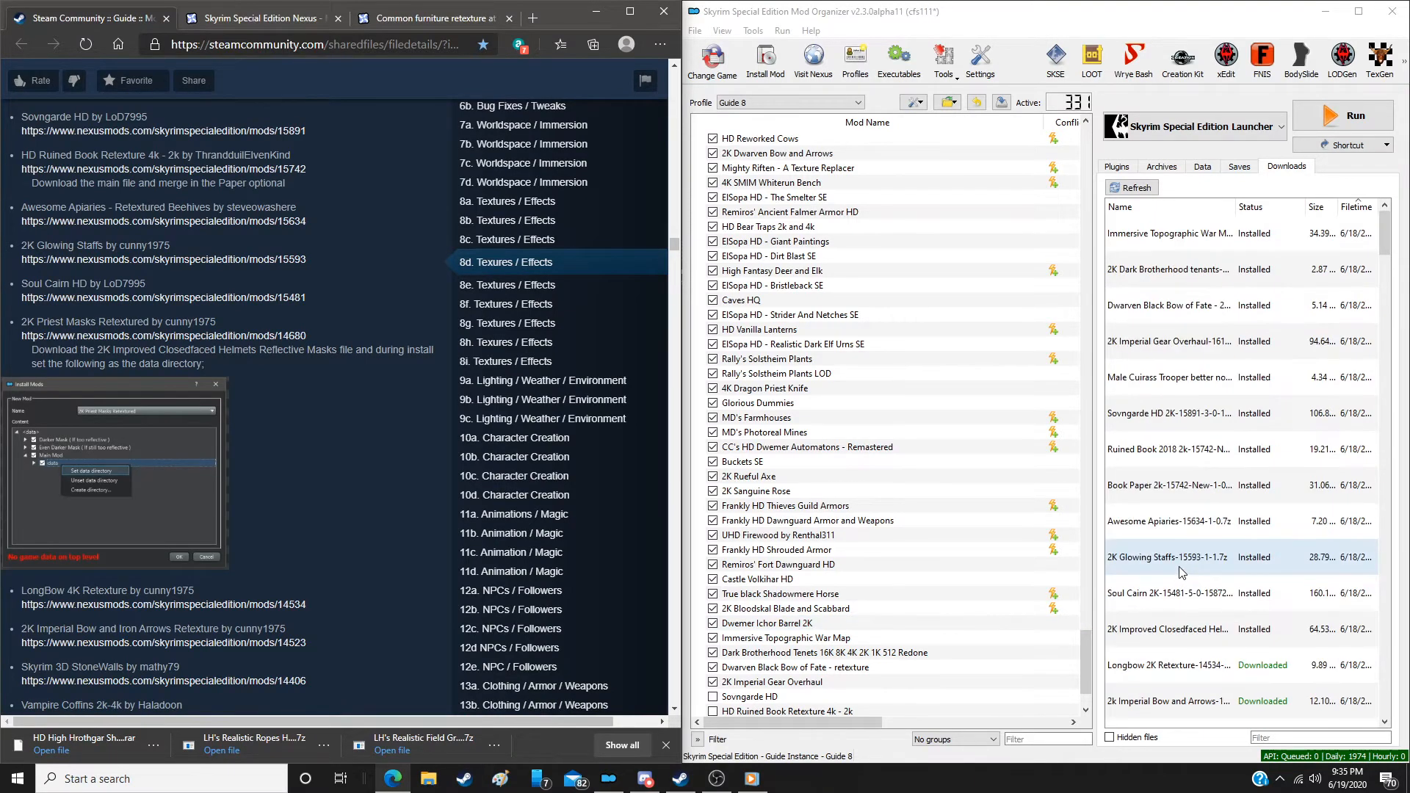
pyautogui.doubleClick(1163, 672)
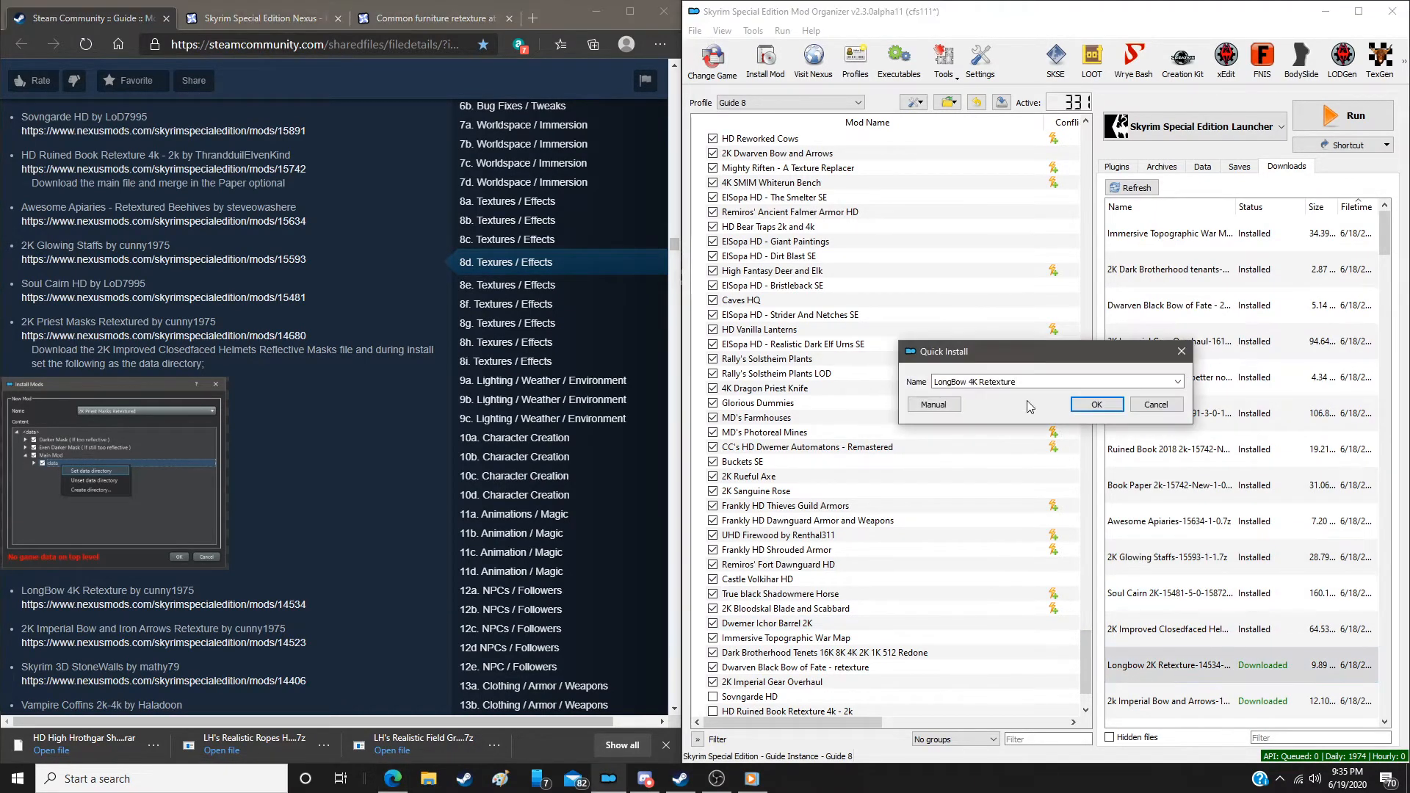
pyautogui.click(932, 404)
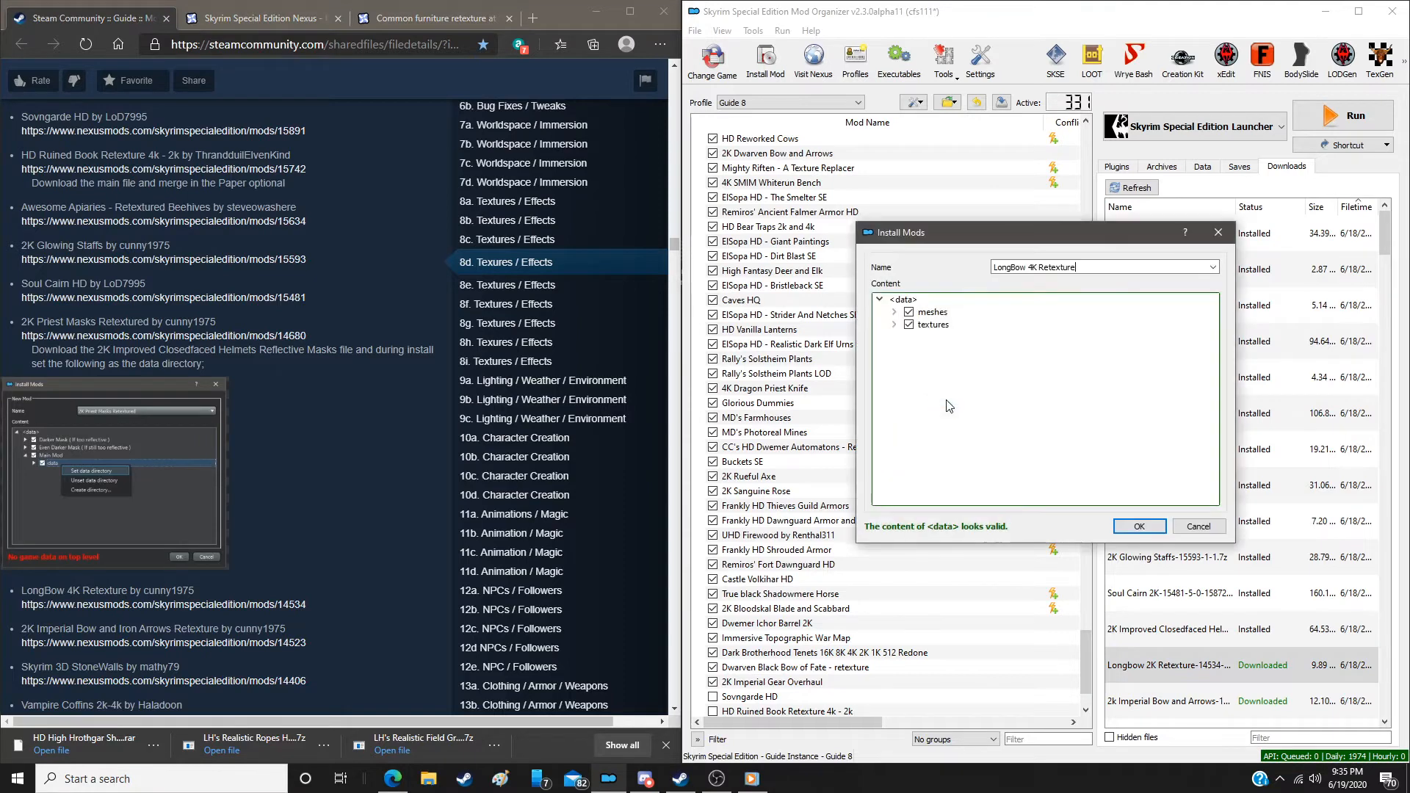
pyautogui.click(1131, 527)
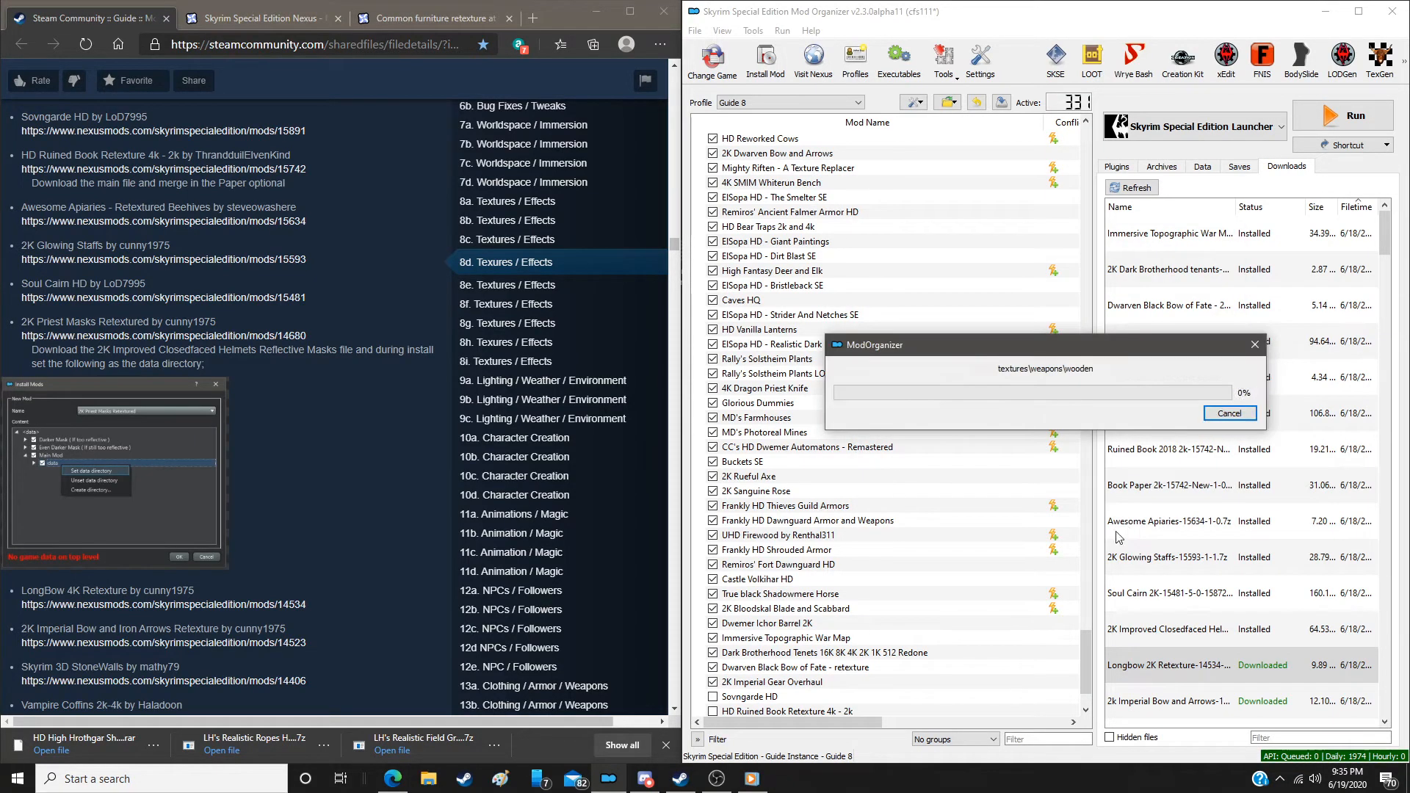
pyautogui.doubleClick(1173, 703)
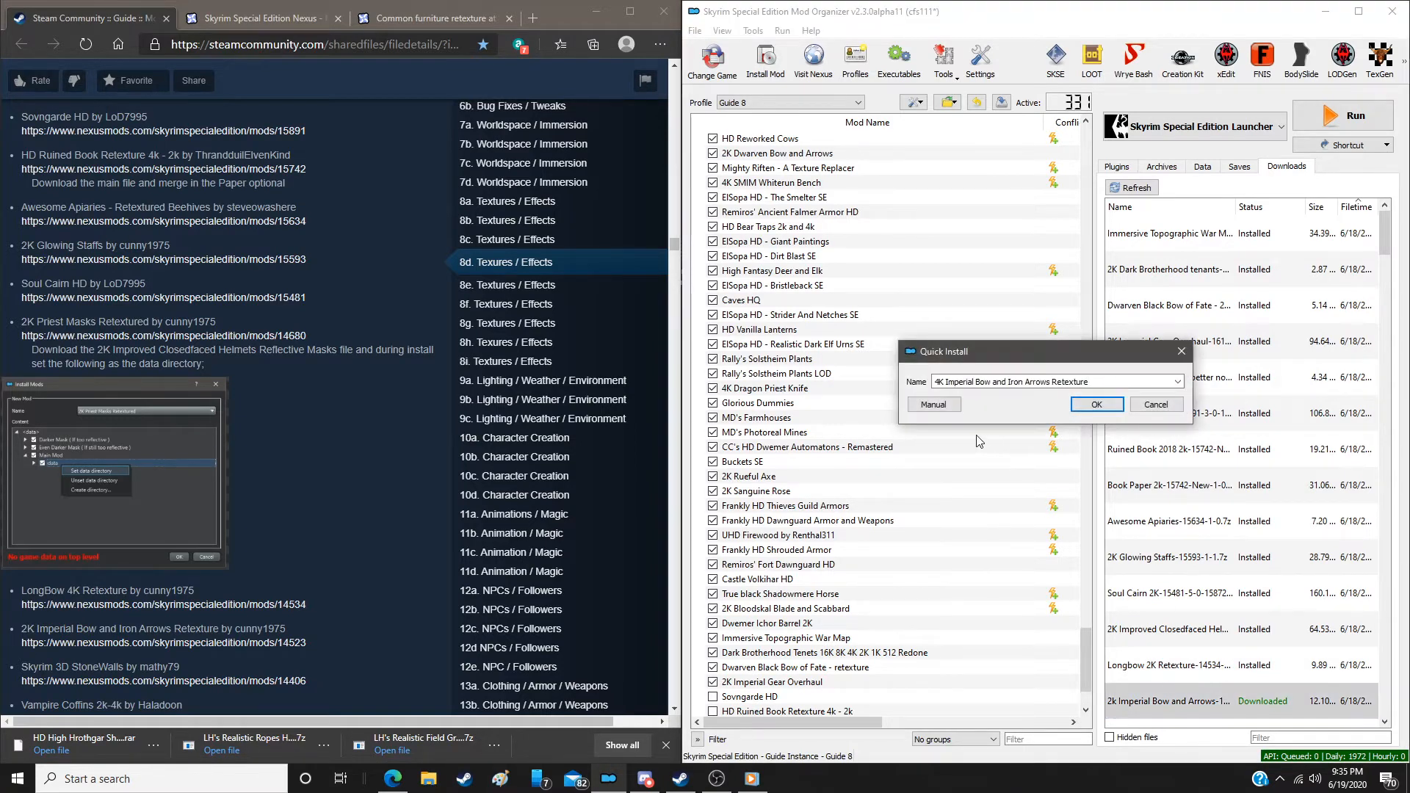
pyautogui.click(933, 405)
pyautogui.click(1139, 527)
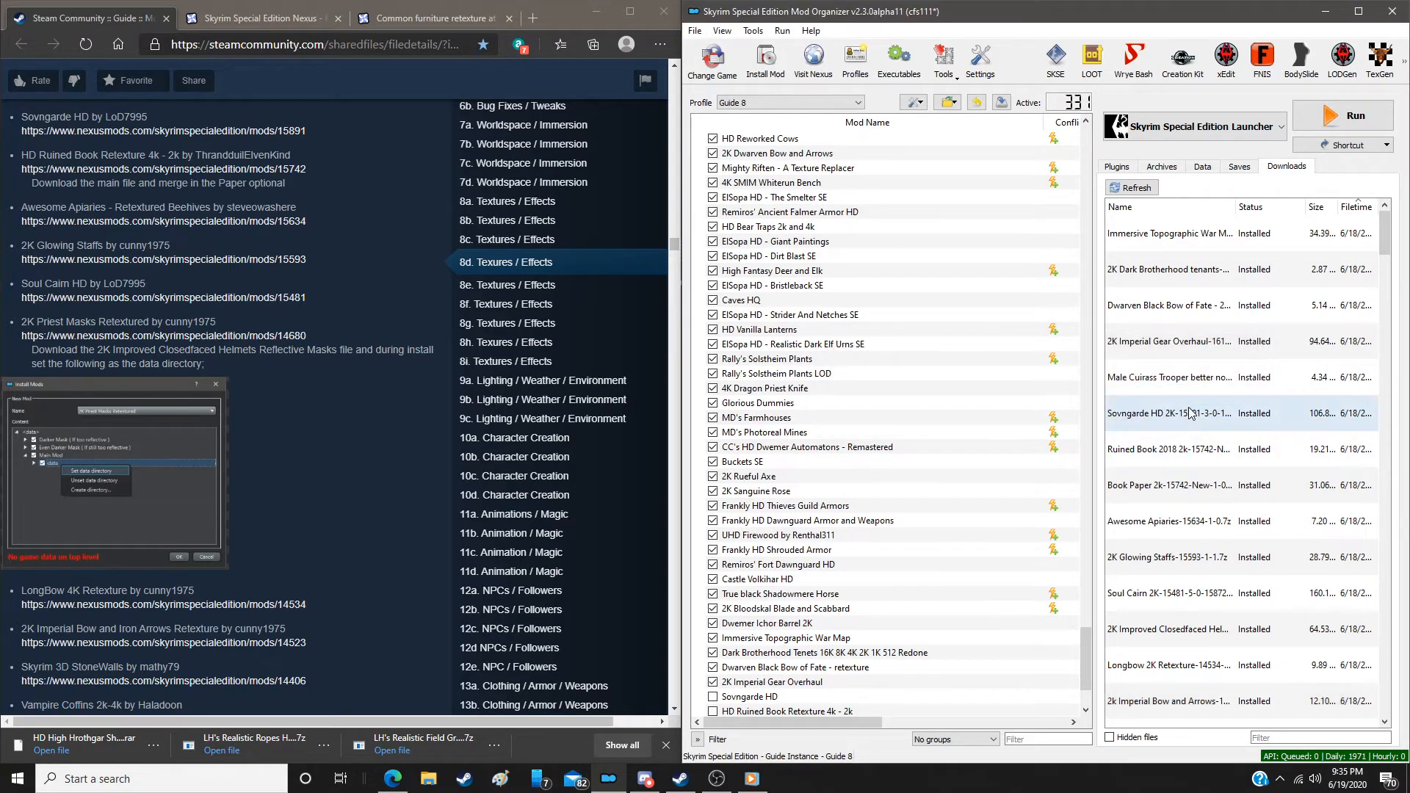
# Delete all installed downloads from the download list
pyautogui.rightClick(1190, 409)
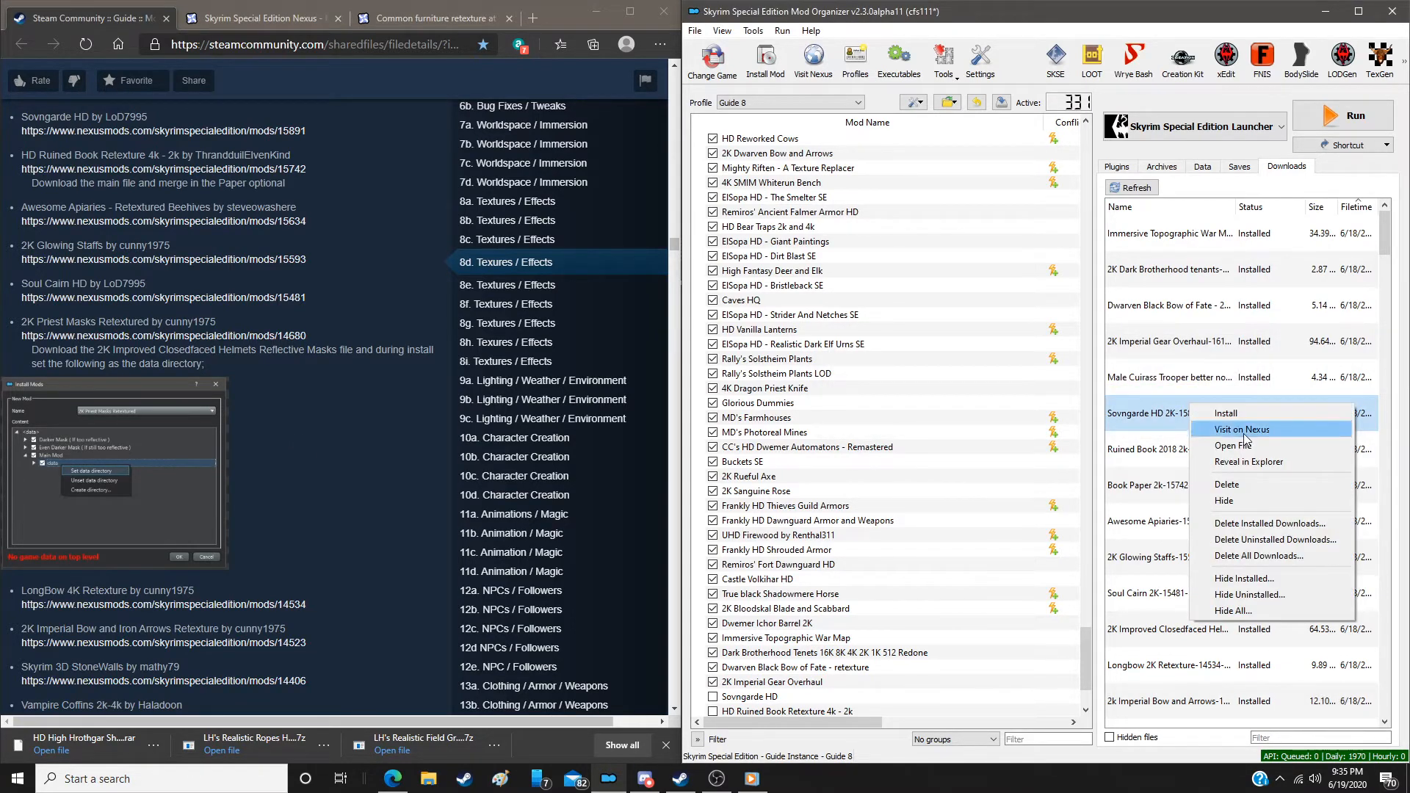
pyautogui.click(1249, 522)
pyautogui.click(749, 404)
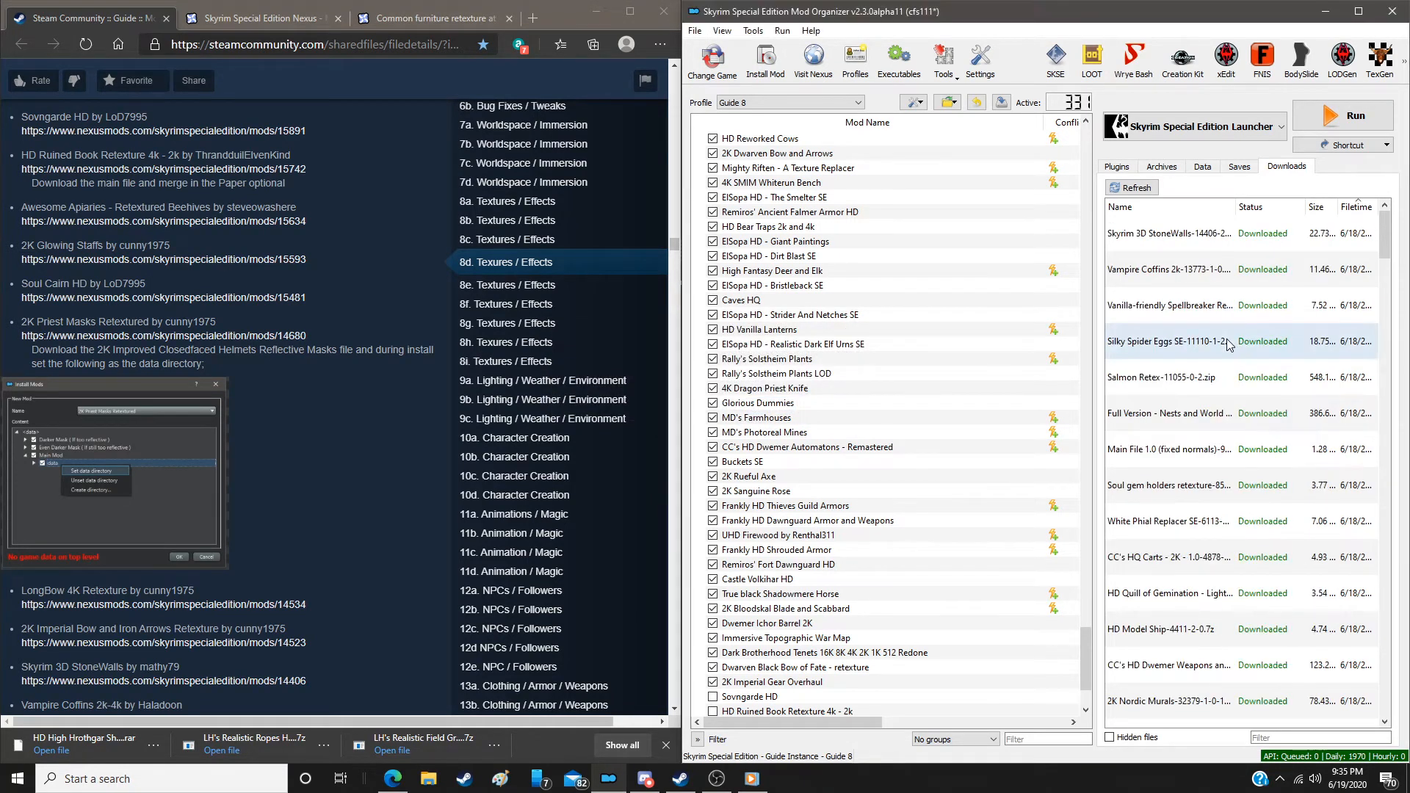
# Check the guide's next entries and manually install Skyrim 3D StoneWalls and Vampire Coffins 2k-4k
pyautogui.scroll(-7, 320, 403)
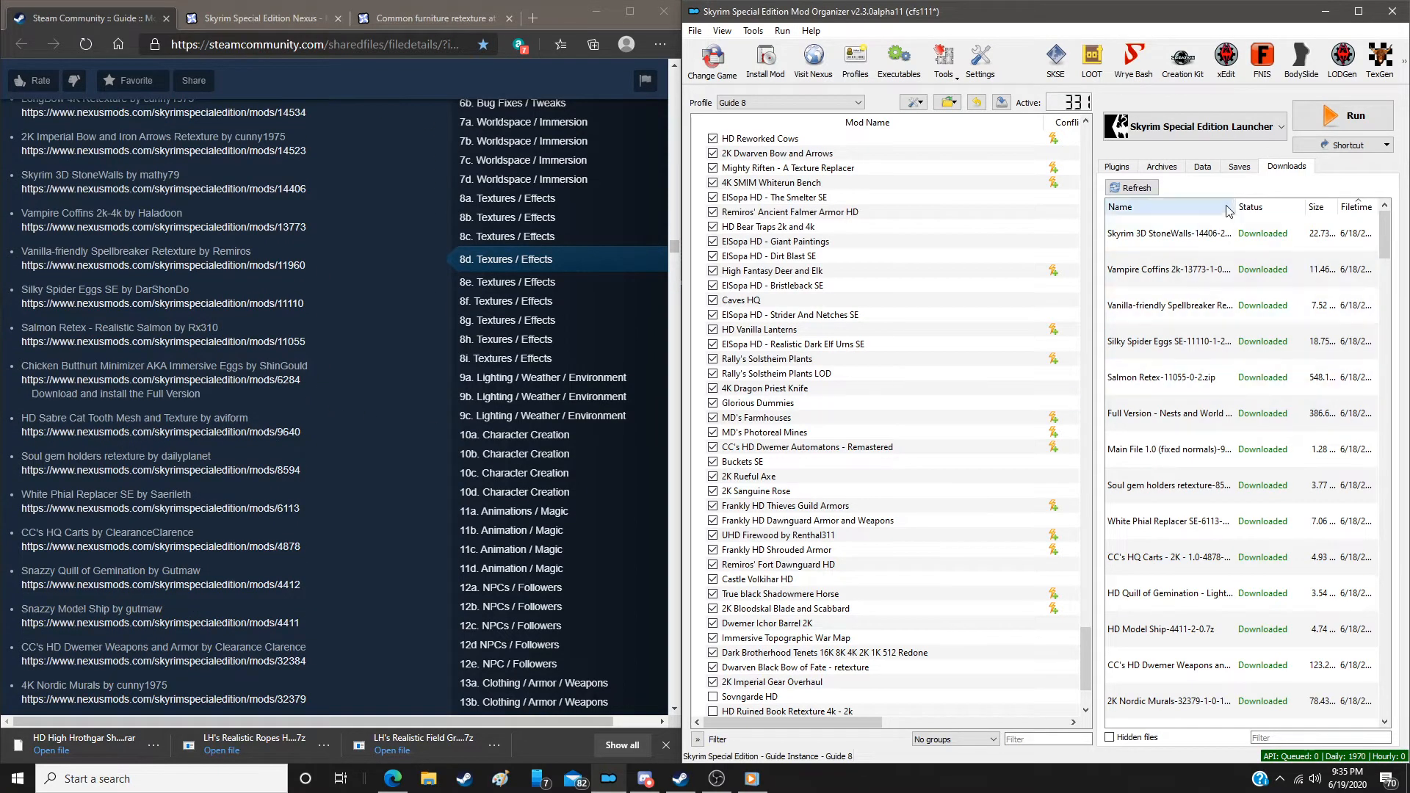
pyautogui.doubleClick(1205, 255)
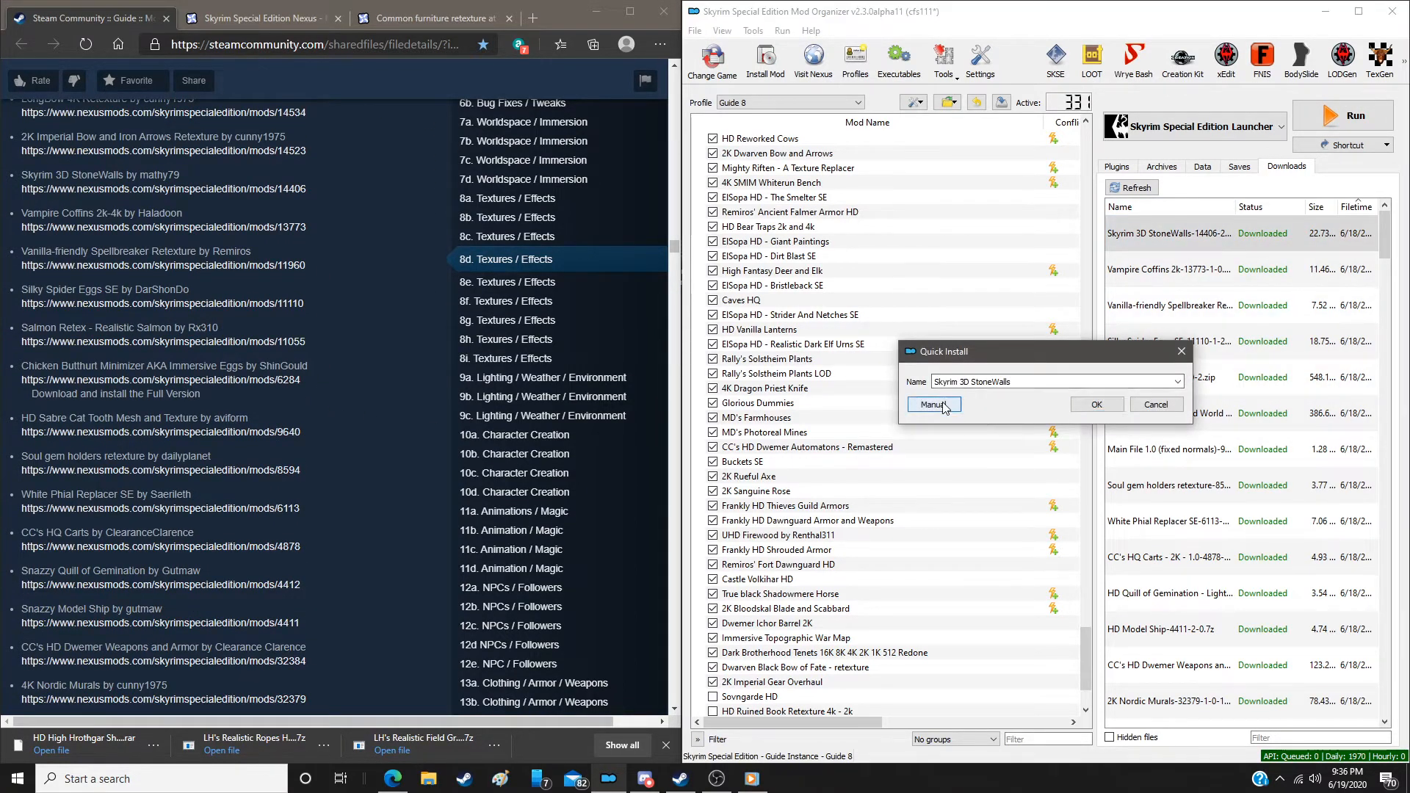
pyautogui.click(1150, 527)
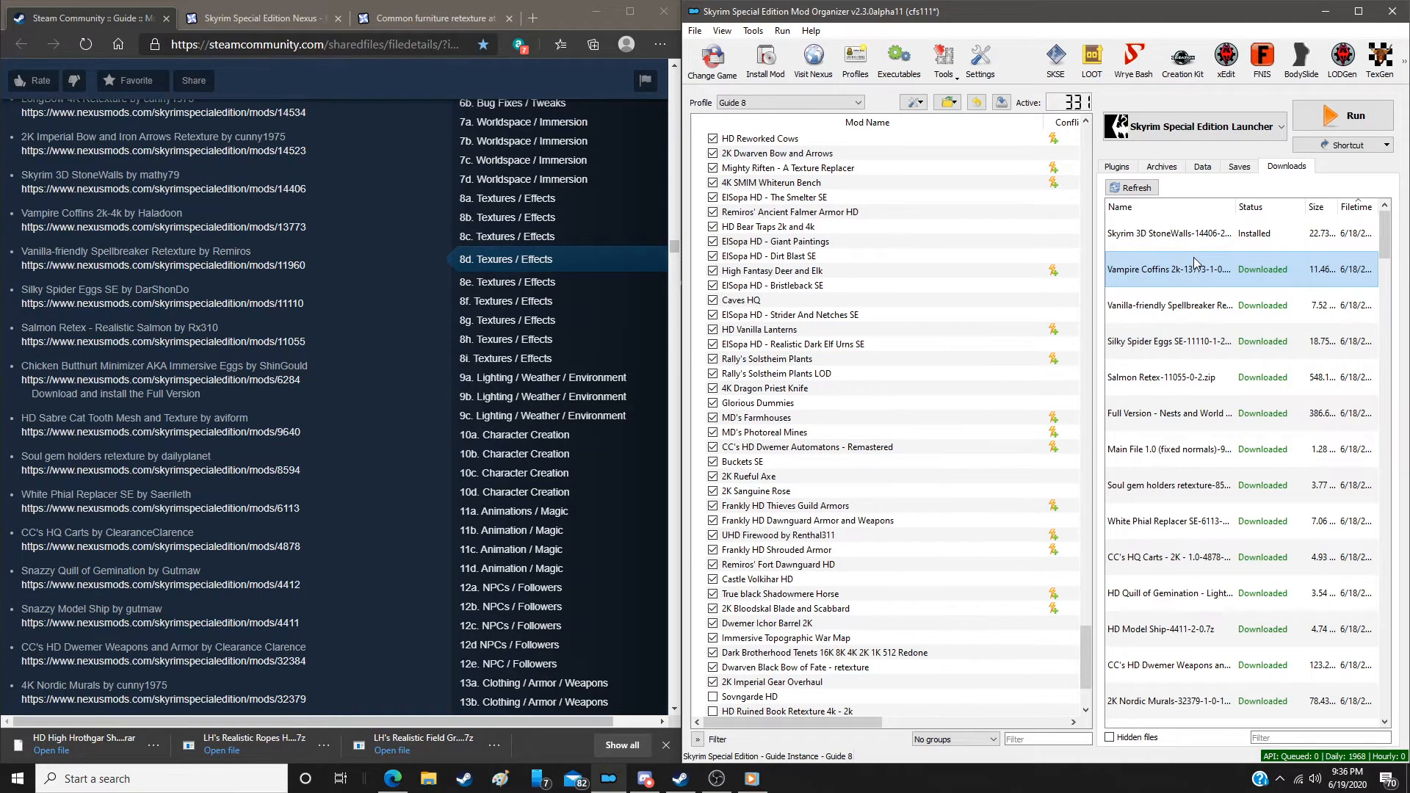
pyautogui.doubleClick(1193, 257)
pyautogui.click(957, 408)
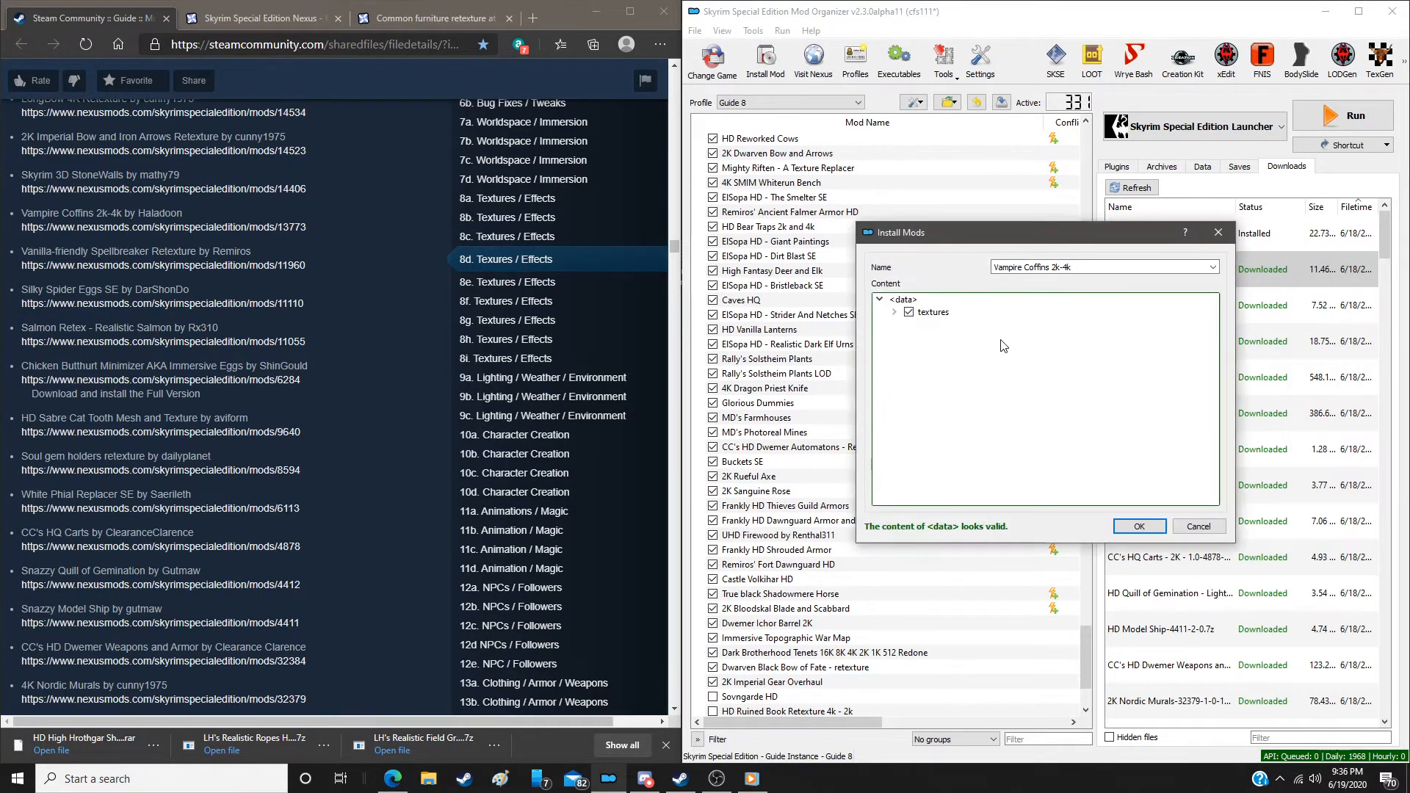
pyautogui.click(1135, 525)
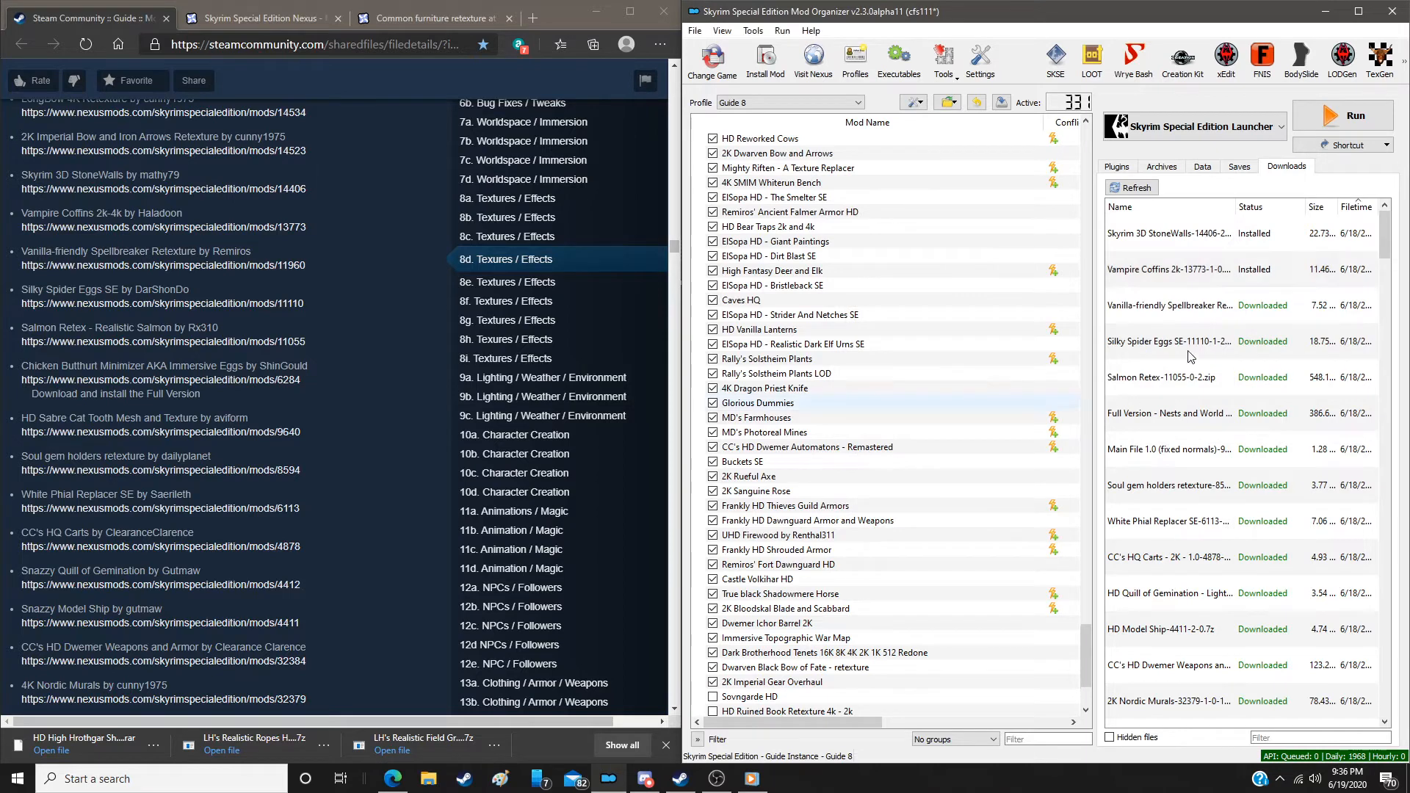
# Manually install Vanilla-friendly Spellbreaker Retexture with its textures
pyautogui.doubleClick(1172, 306)
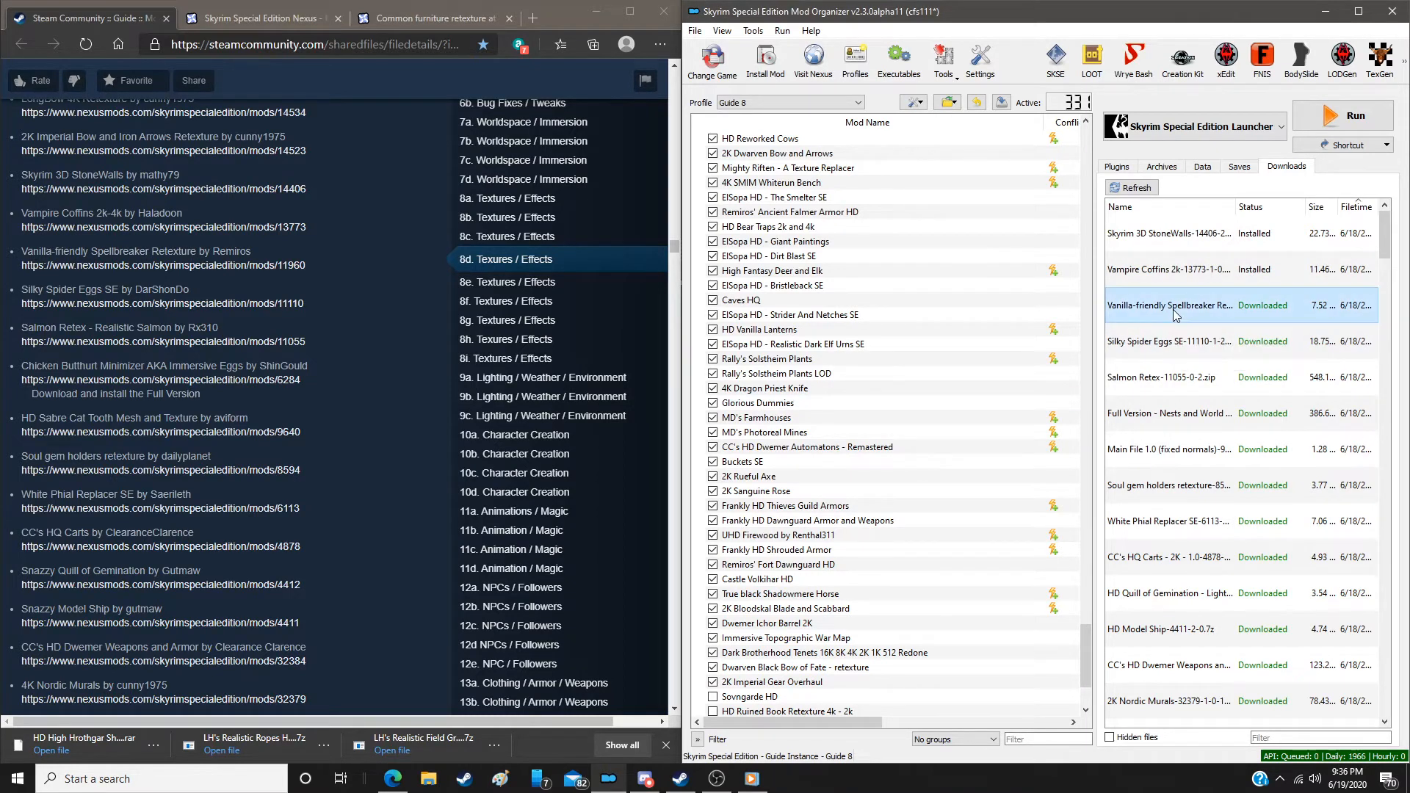
pyautogui.click(944, 405)
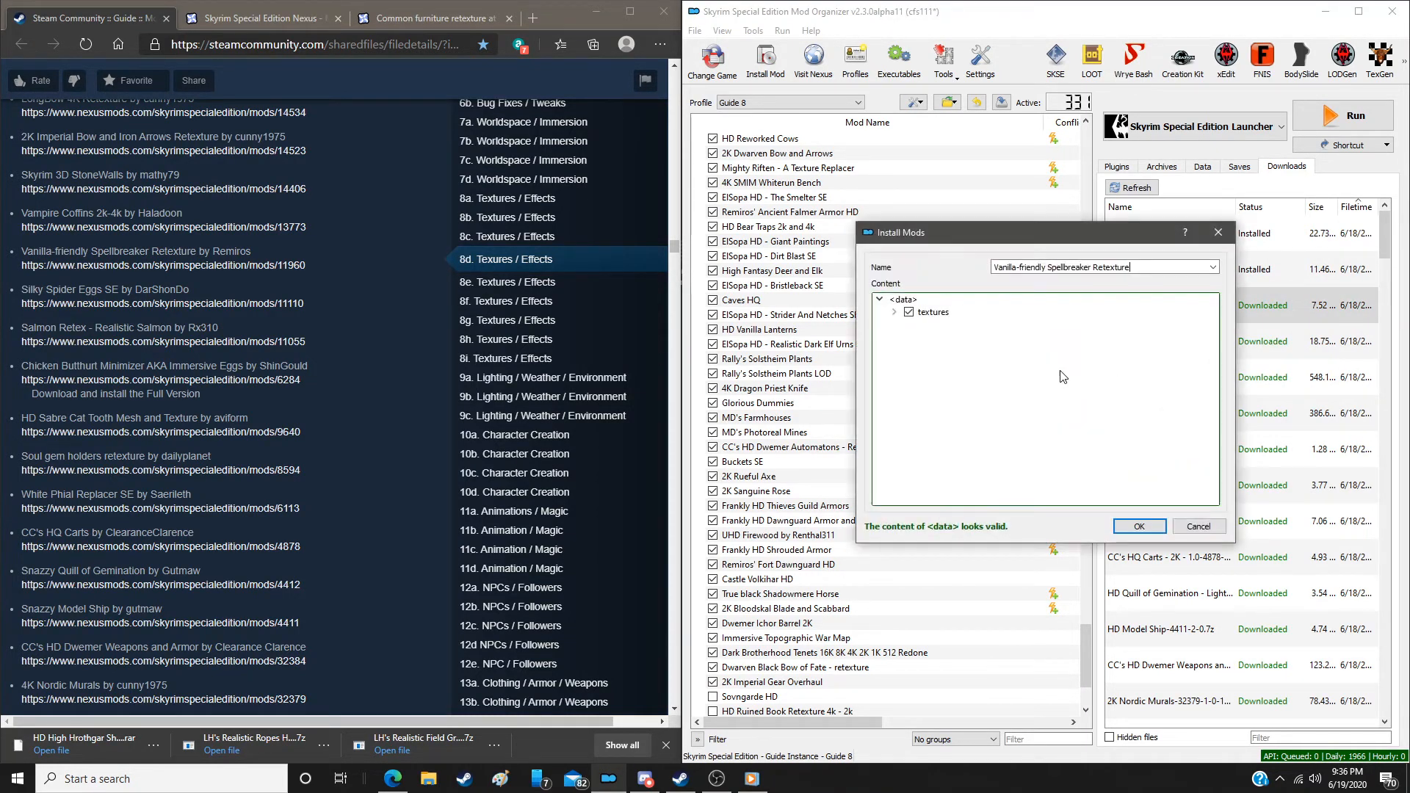
pyautogui.click(1140, 526)
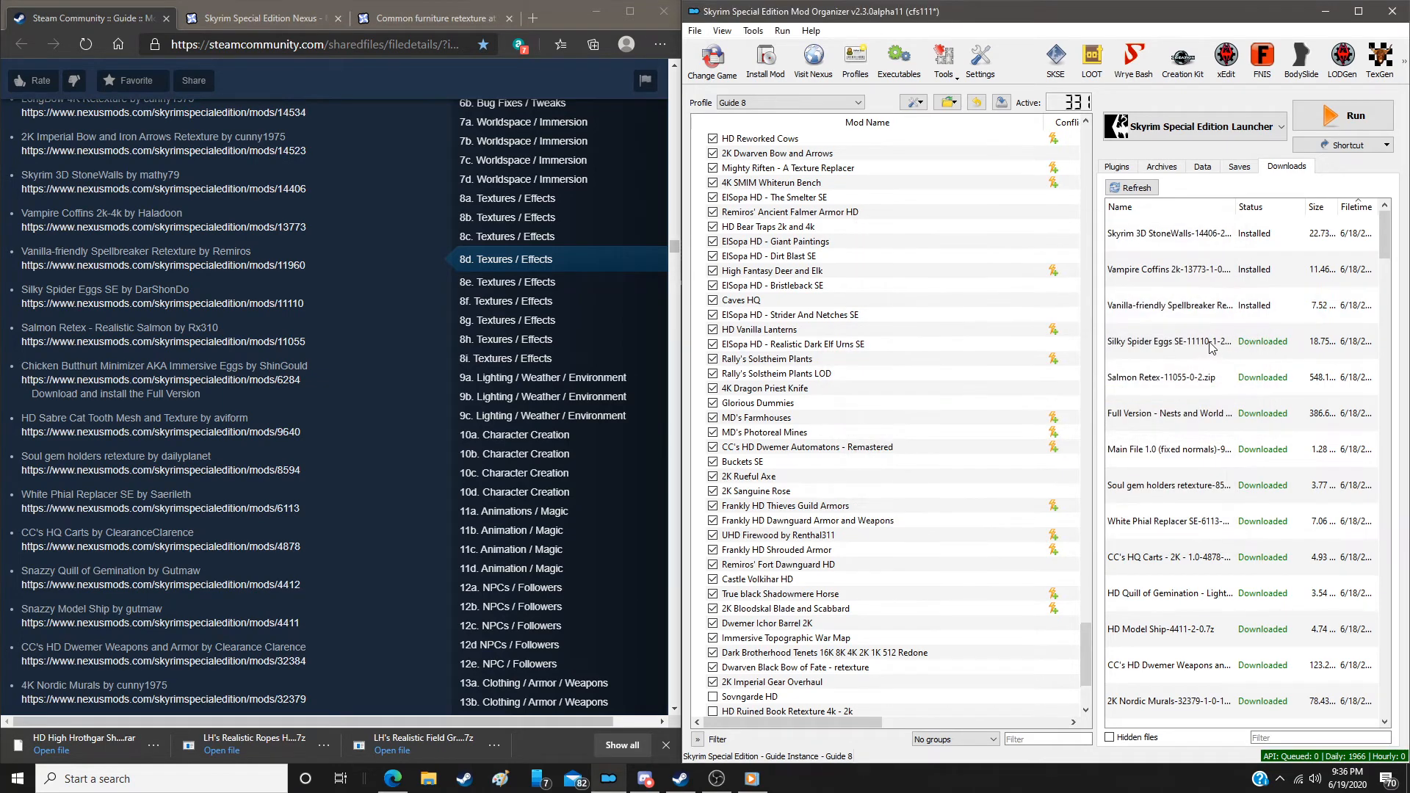
# Install Silky Spider Eggs SE with the Silky egg type and 2K texture size
pyautogui.doubleClick(1211, 347)
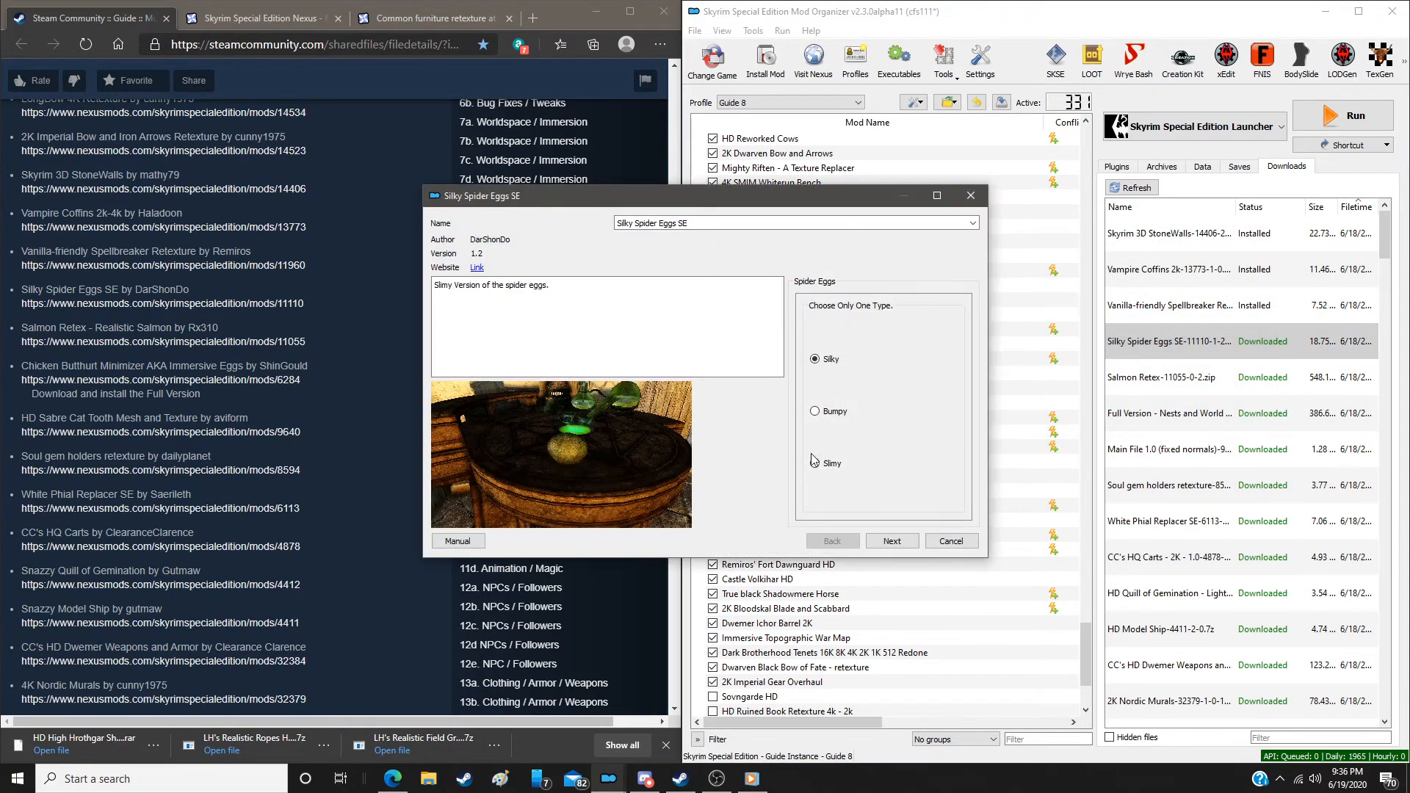
pyautogui.click(892, 540)
pyautogui.click(816, 447)
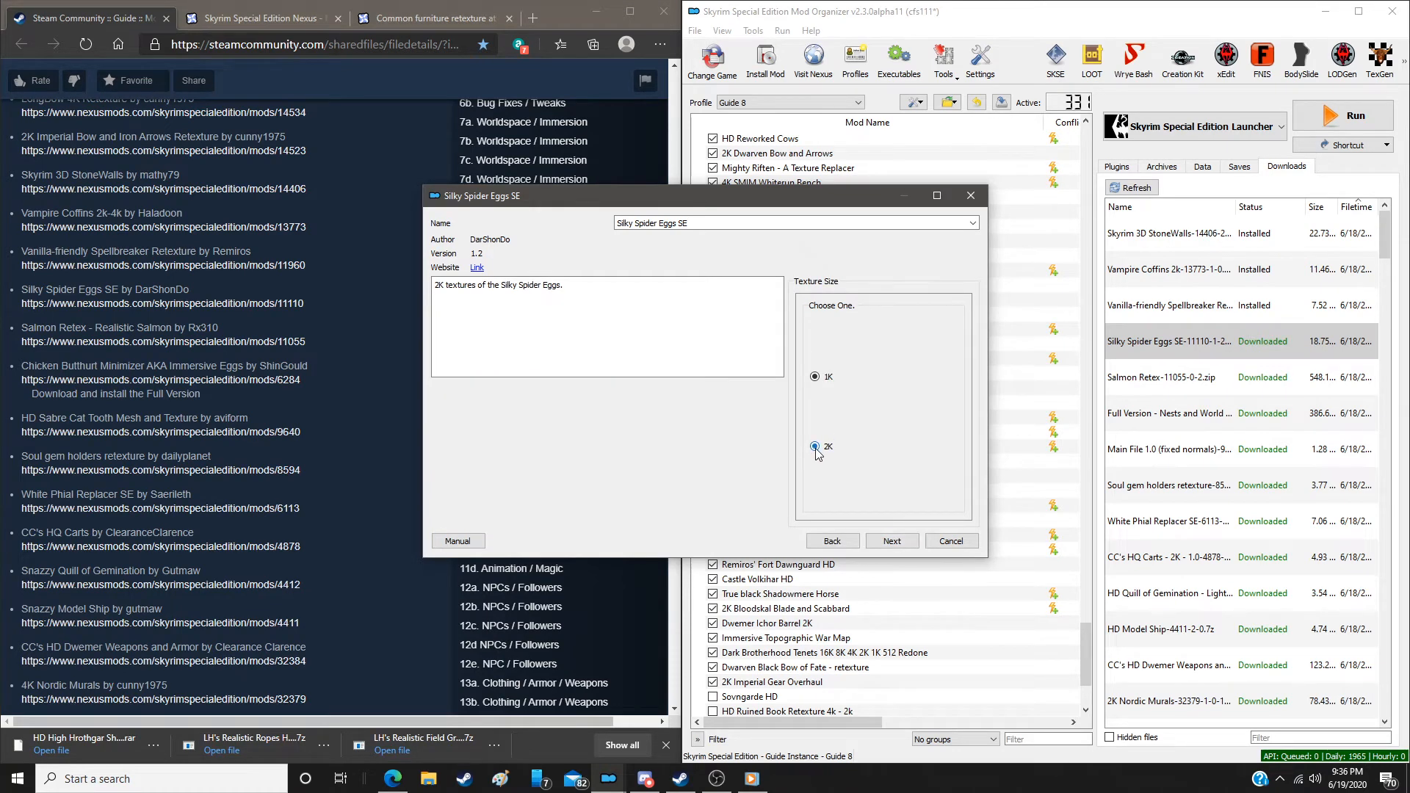
pyautogui.click(892, 541)
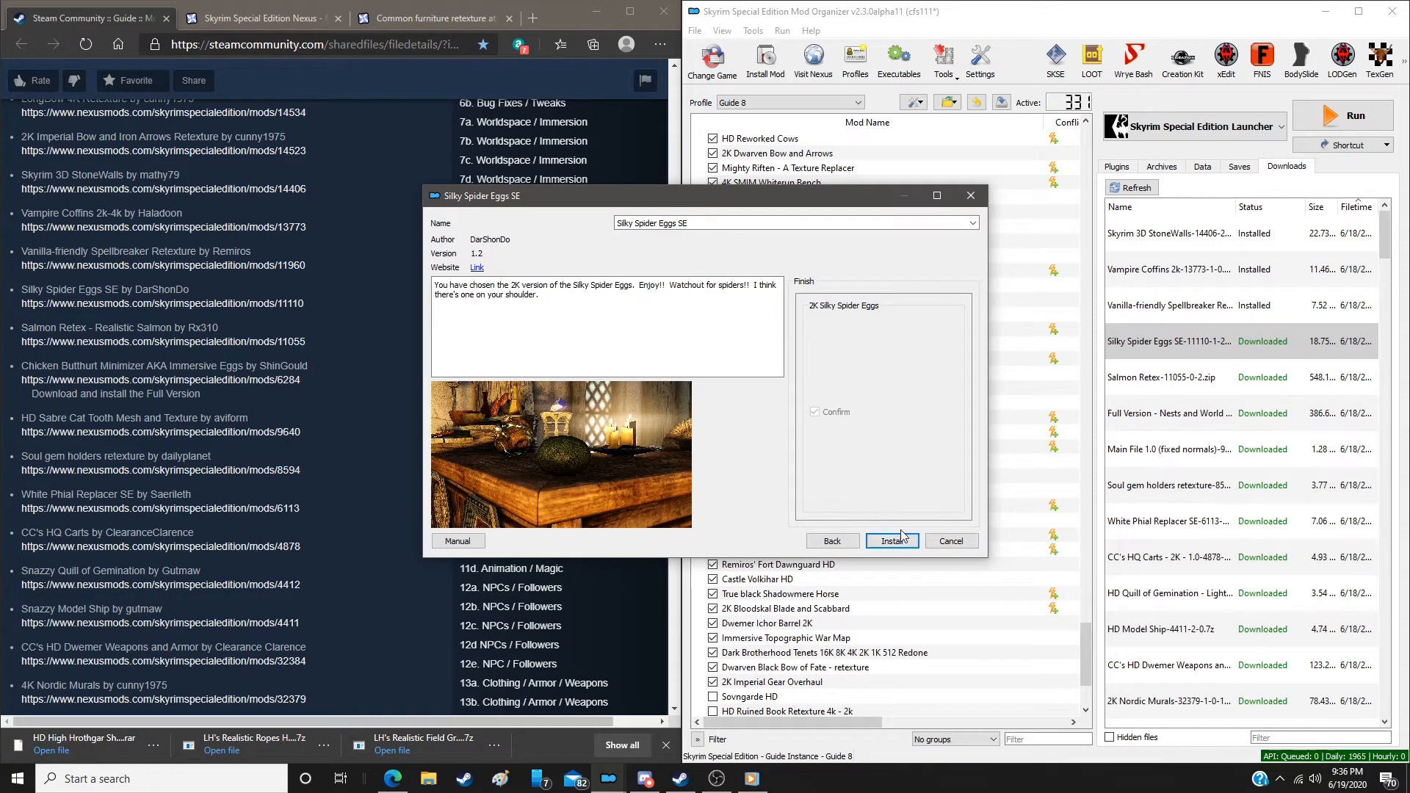
pyautogui.click(900, 538)
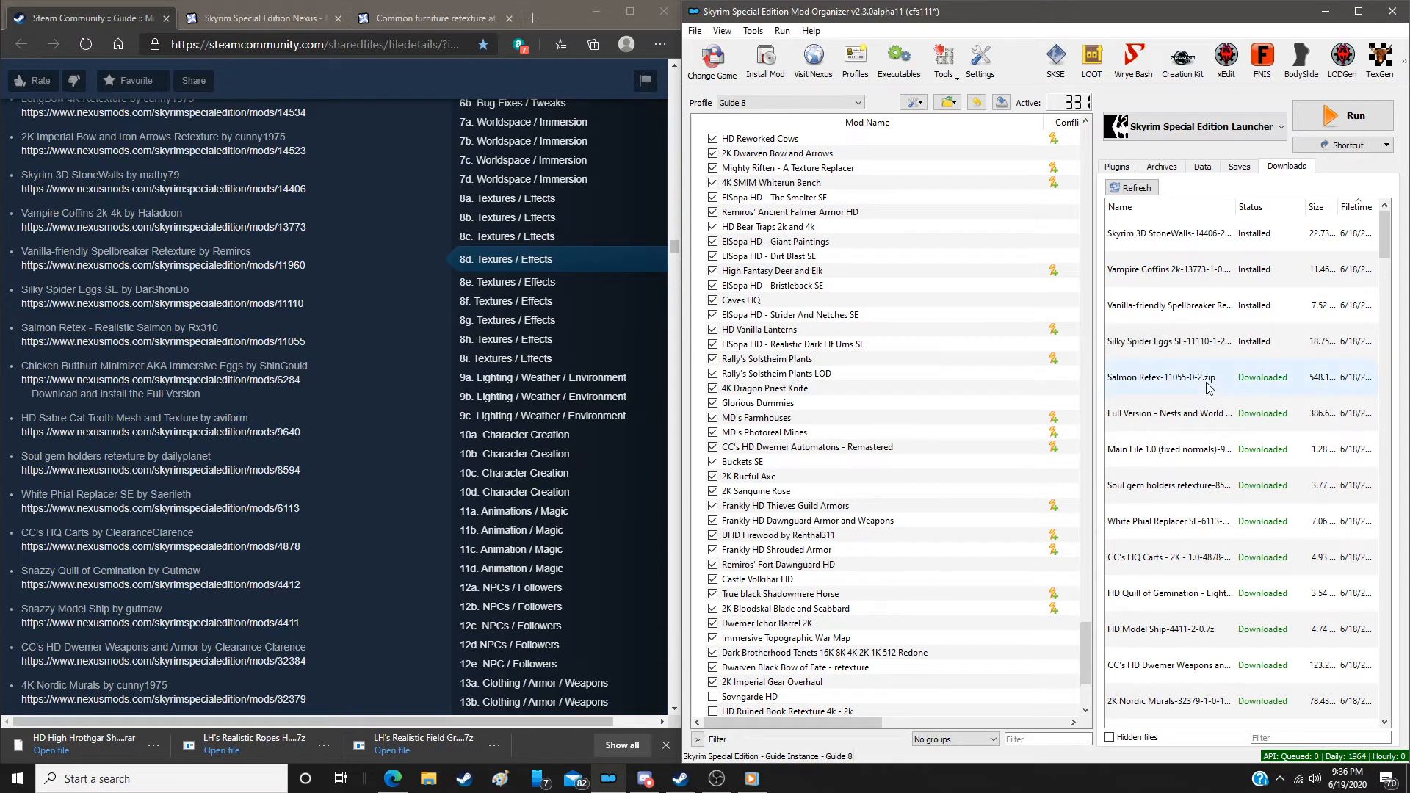
# Manually install the Salmon Retex download as Salmon Retex - Realistic Salmon
pyautogui.doubleClick(1208, 385)
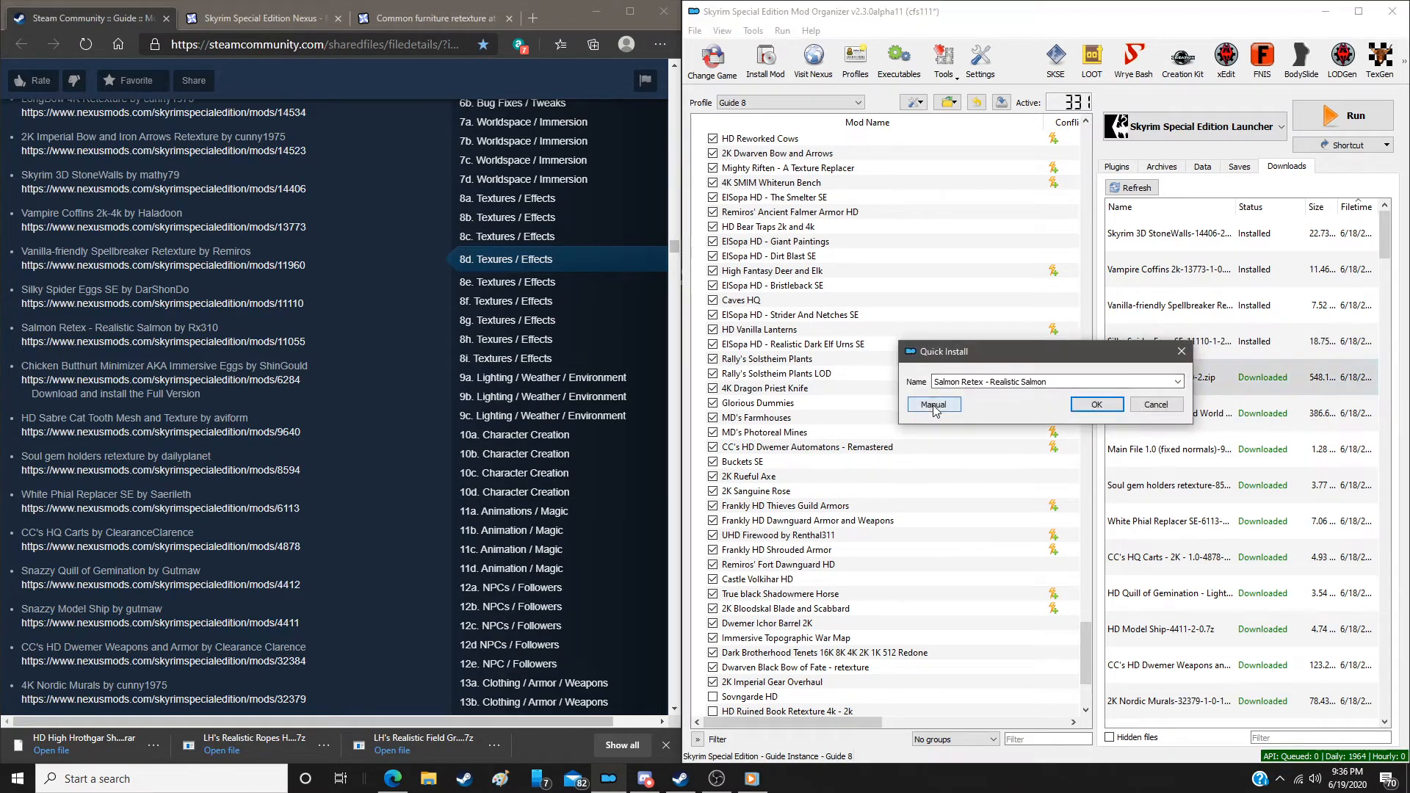
pyautogui.click(933, 404)
pyautogui.click(1139, 527)
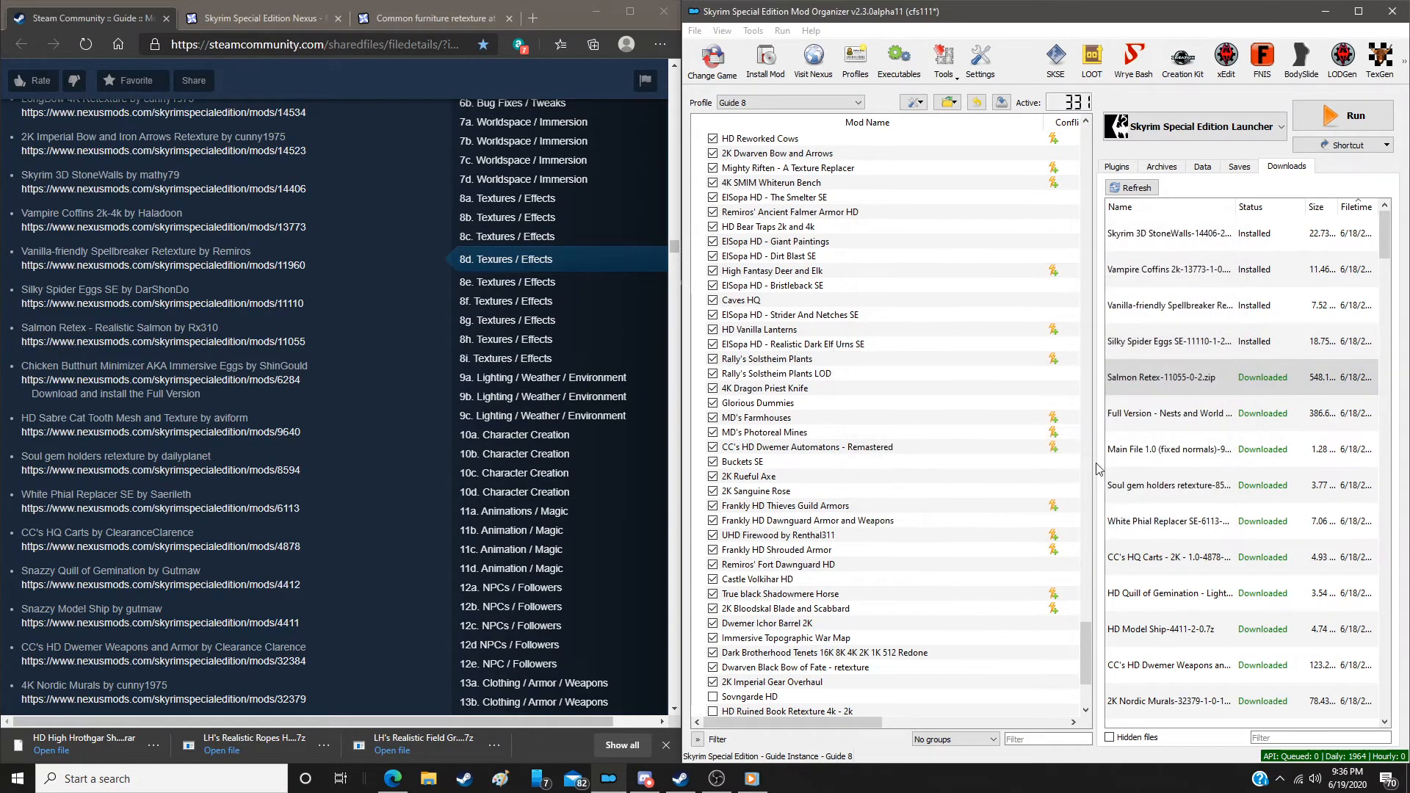
# Manually install the full version of Chicken Butthurt Minimizer AKA Immersive Eggs and the HD Sabre Cat Tooth Mesh and Texture download
pyautogui.doubleClick(1177, 414)
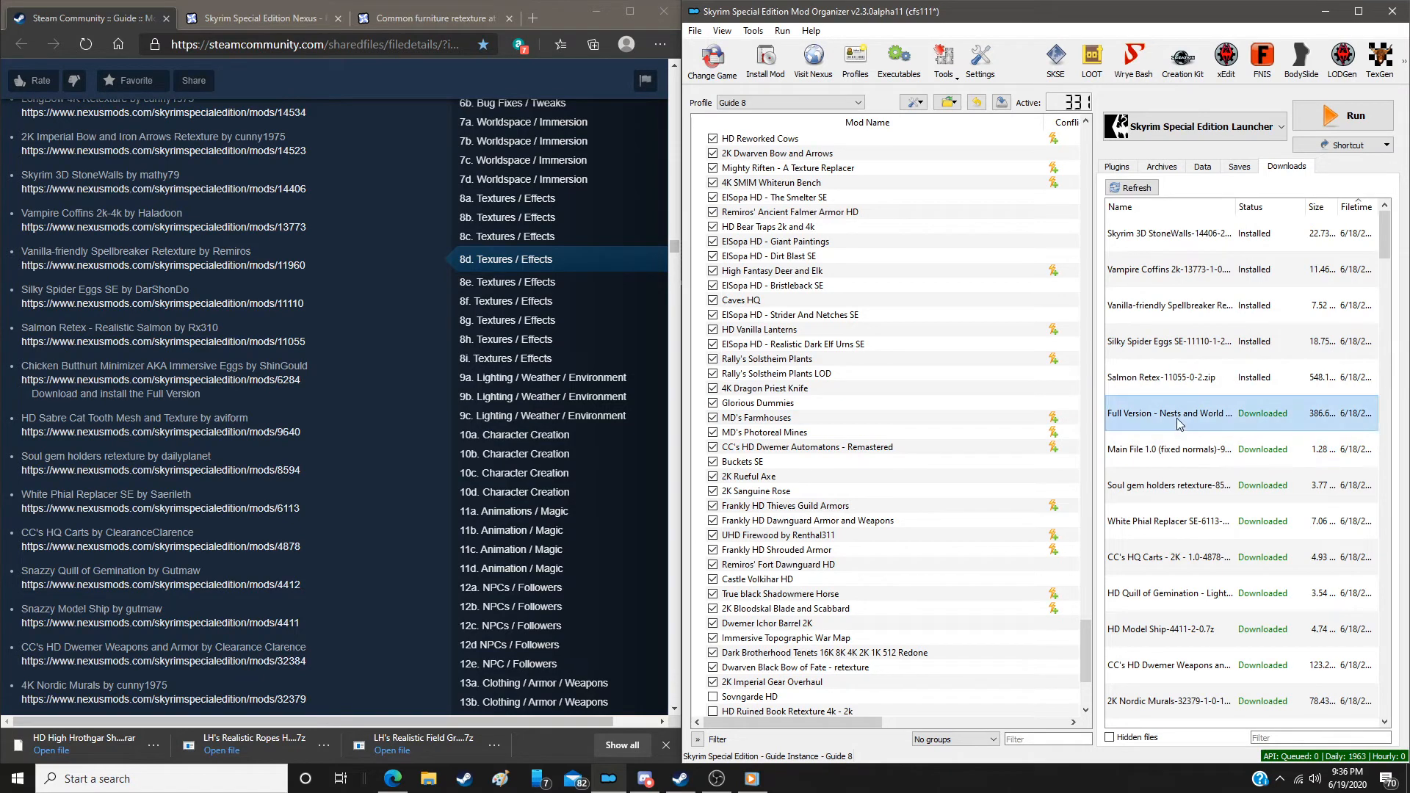
pyautogui.click(933, 404)
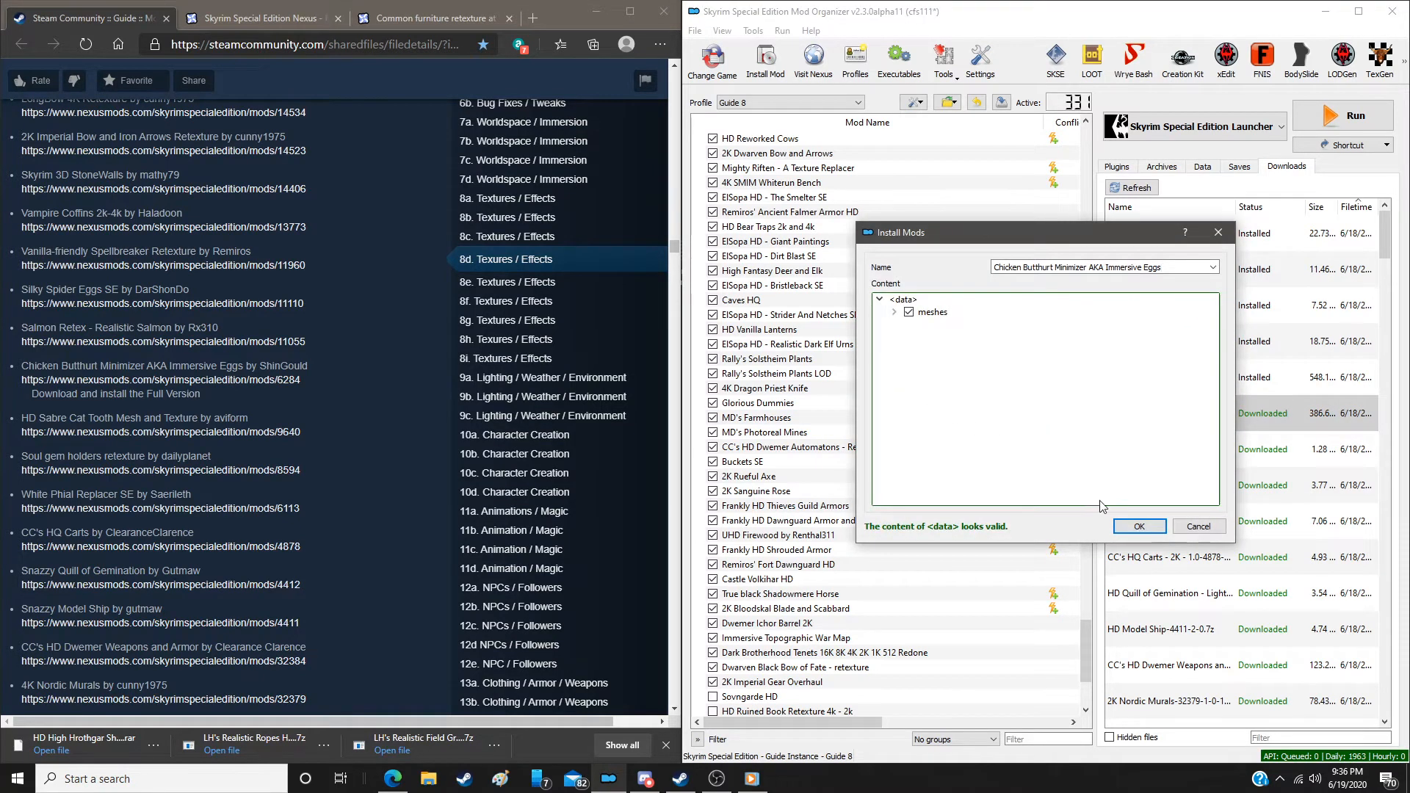
pyautogui.click(1139, 527)
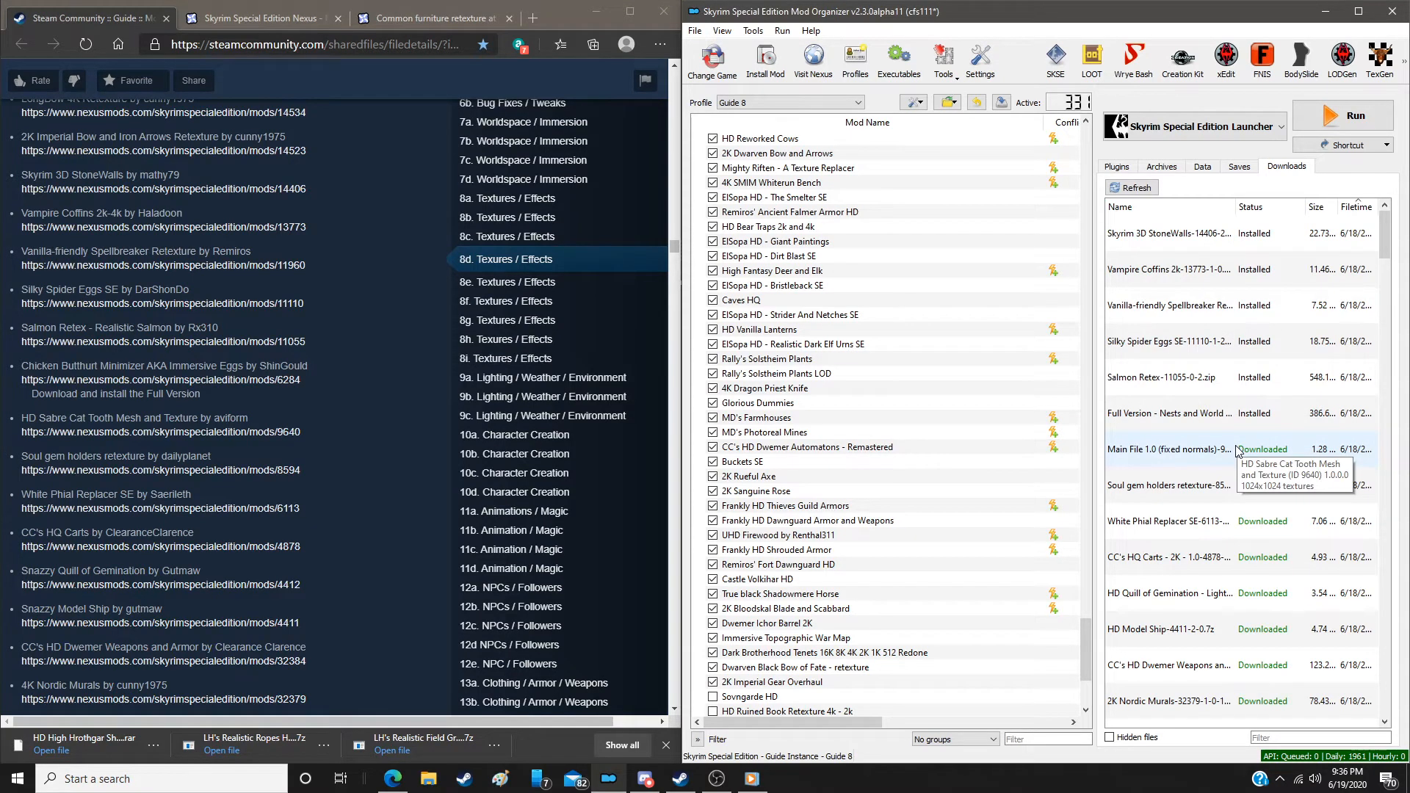
pyautogui.doubleClick(1238, 450)
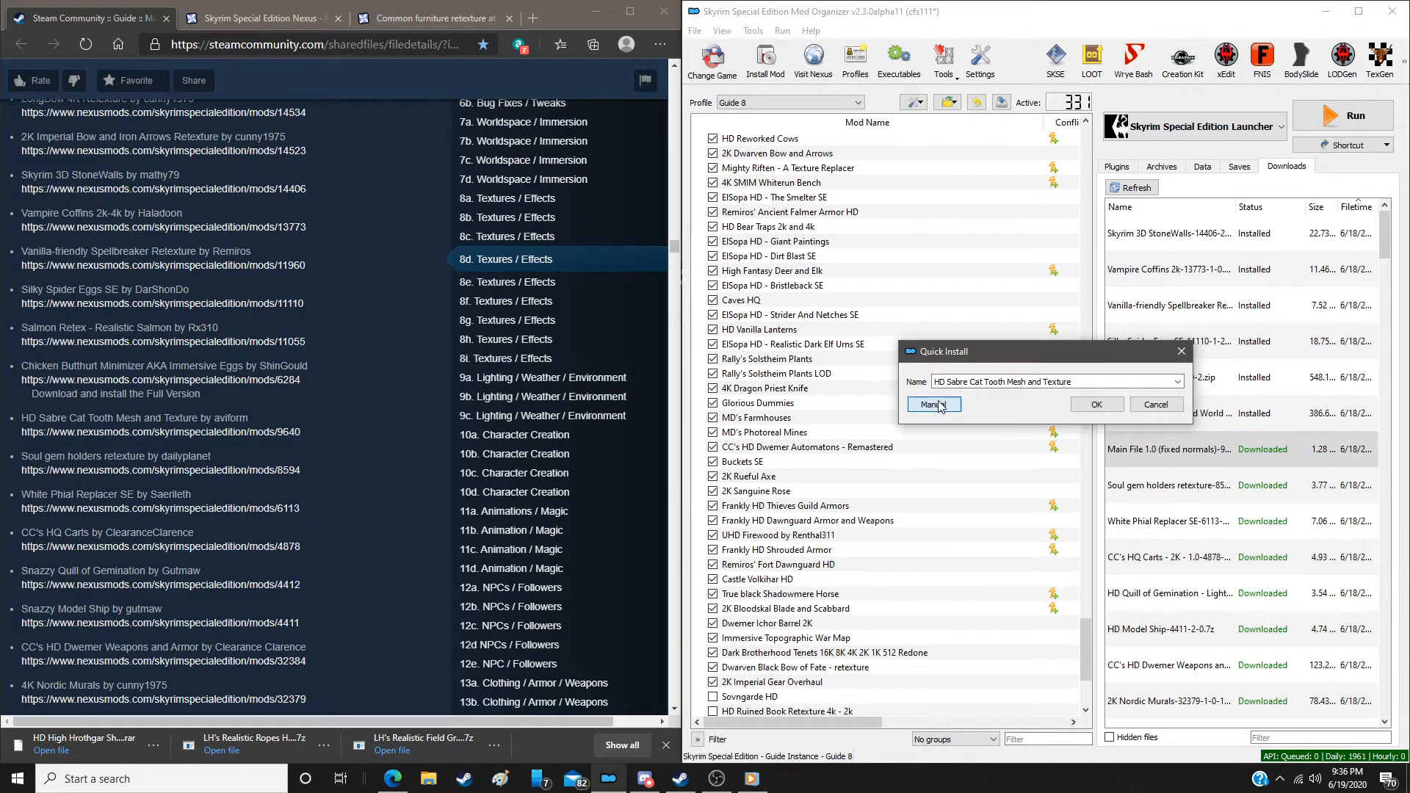
pyautogui.click(933, 405)
pyautogui.click(1147, 528)
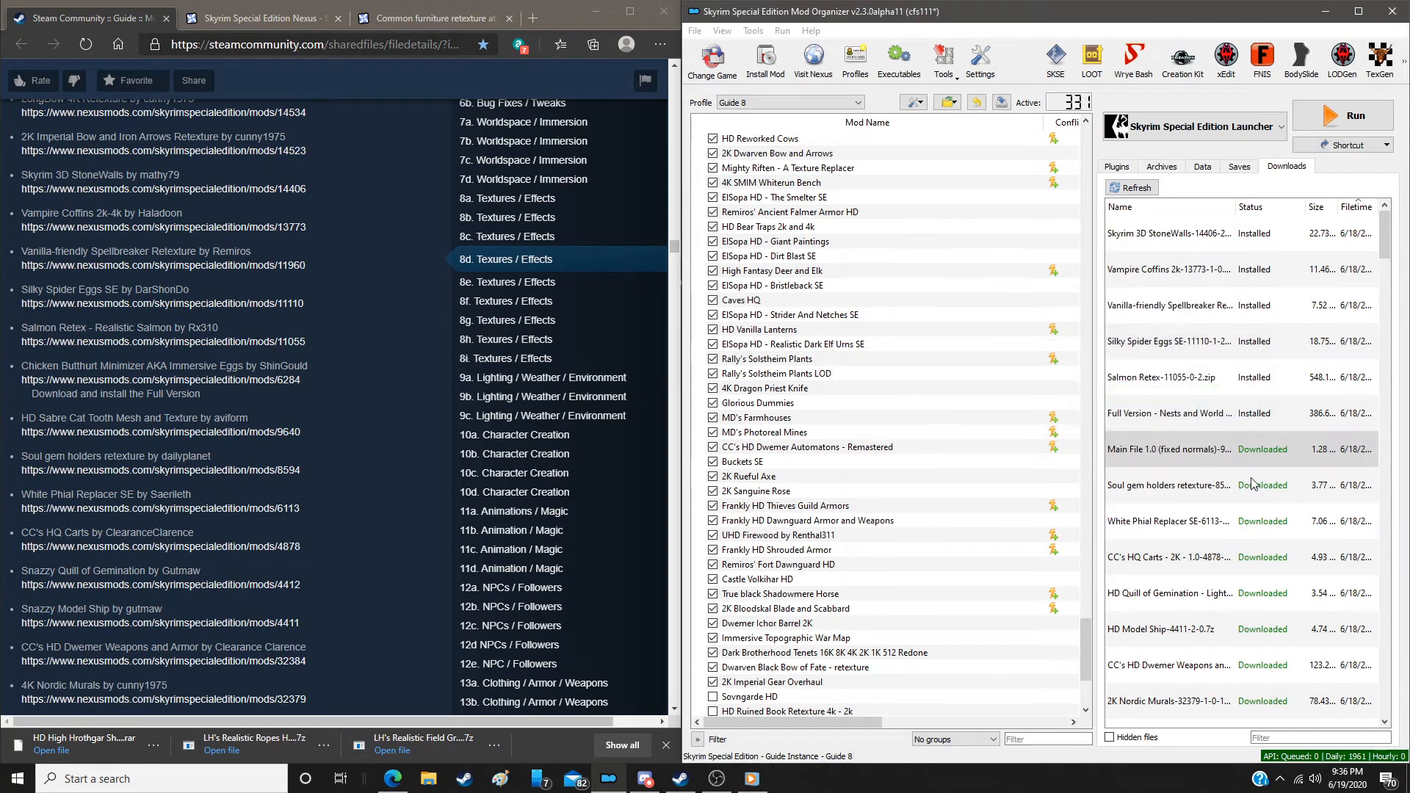
# Manually install the Soul gem holders retexture and White Phial Replacer SE downloads, keeping their default names and contents
pyautogui.doubleClick(1252, 484)
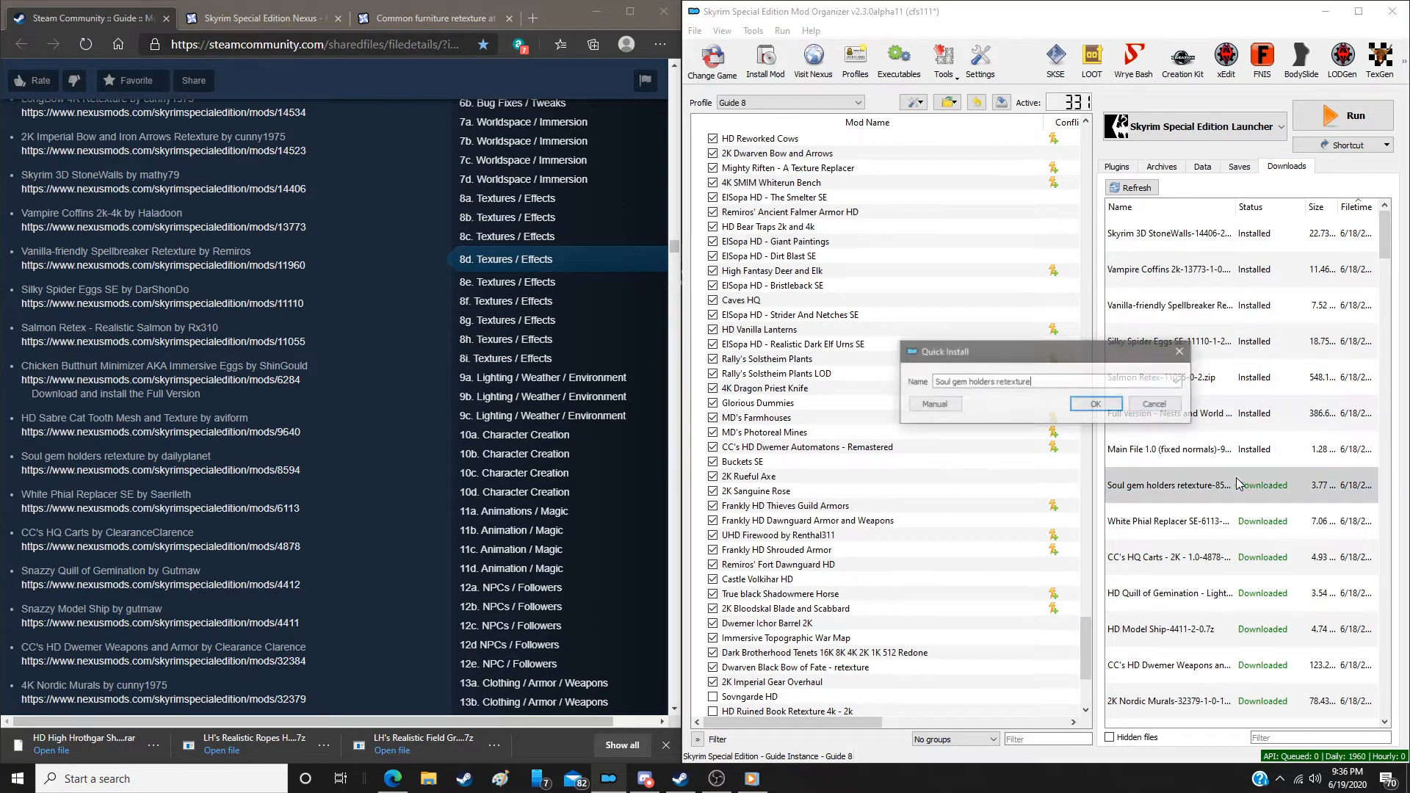
pyautogui.click(931, 408)
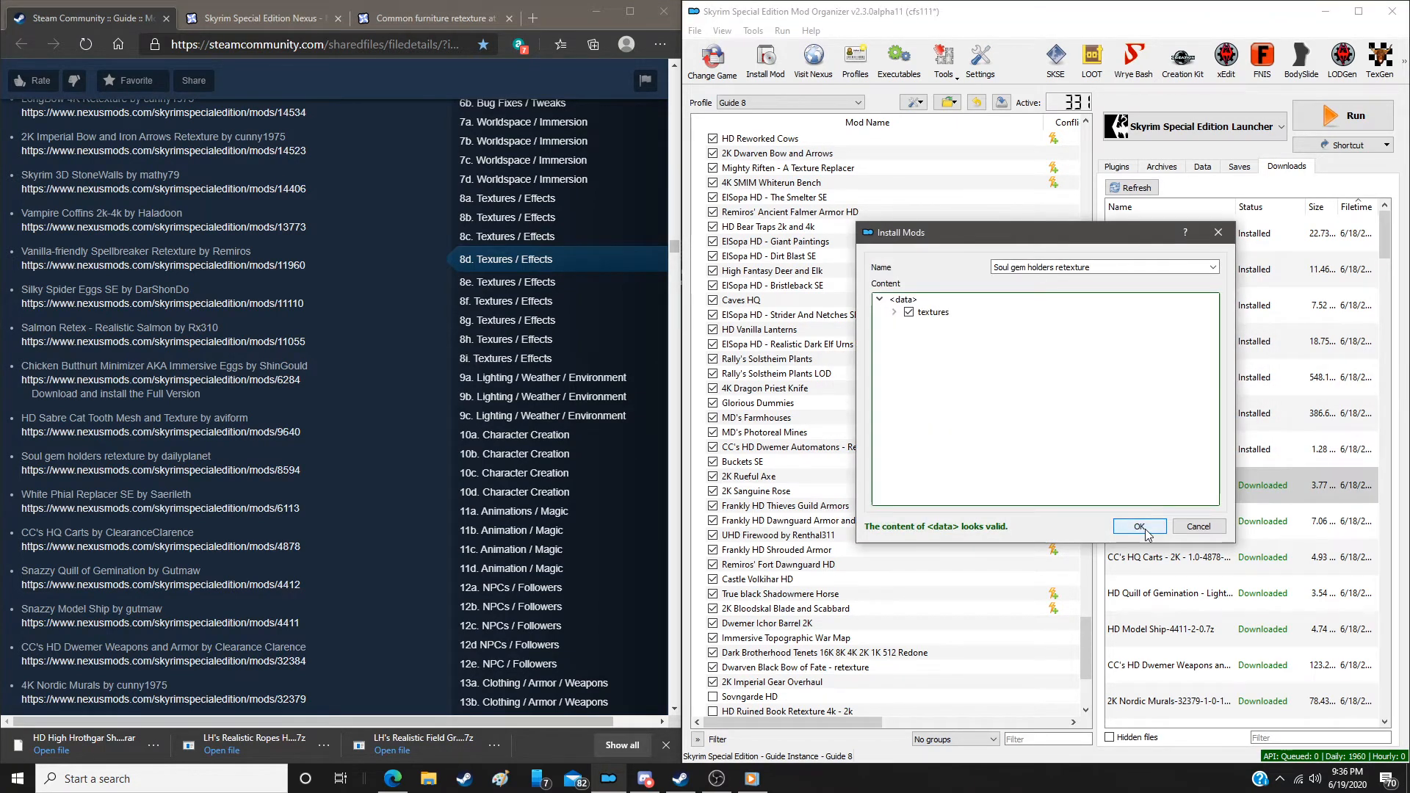
pyautogui.click(1139, 526)
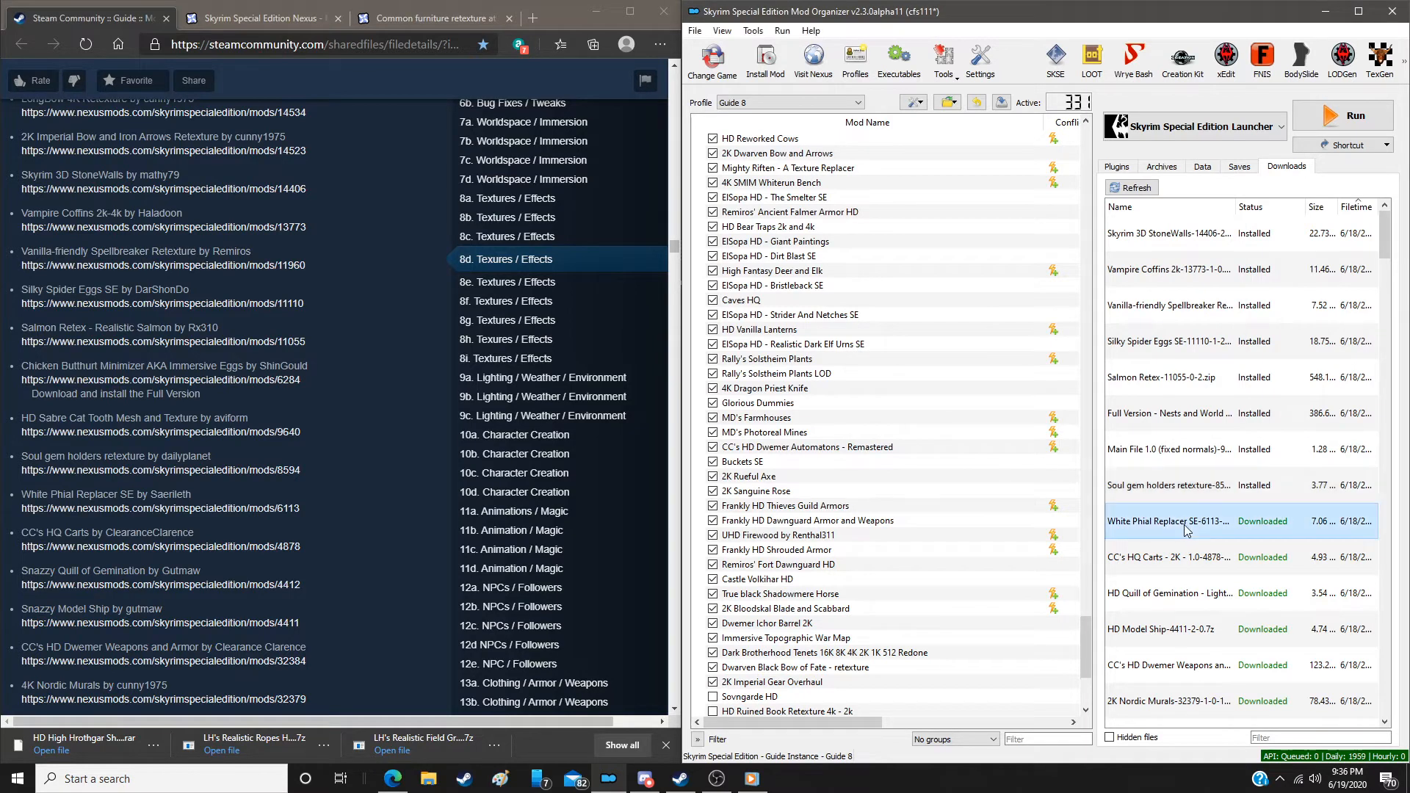
pyautogui.doubleClick(1185, 529)
pyautogui.click(931, 408)
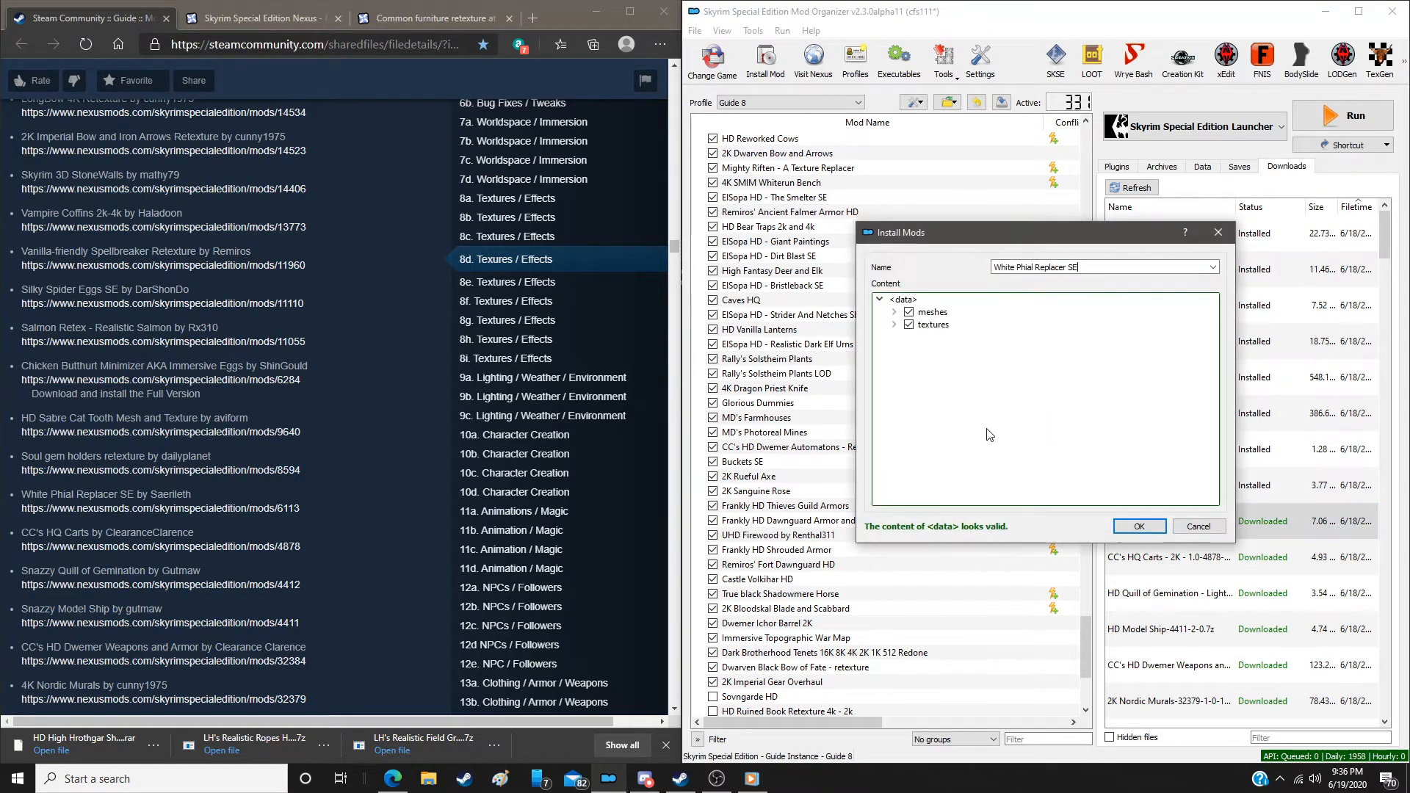
pyautogui.click(1136, 526)
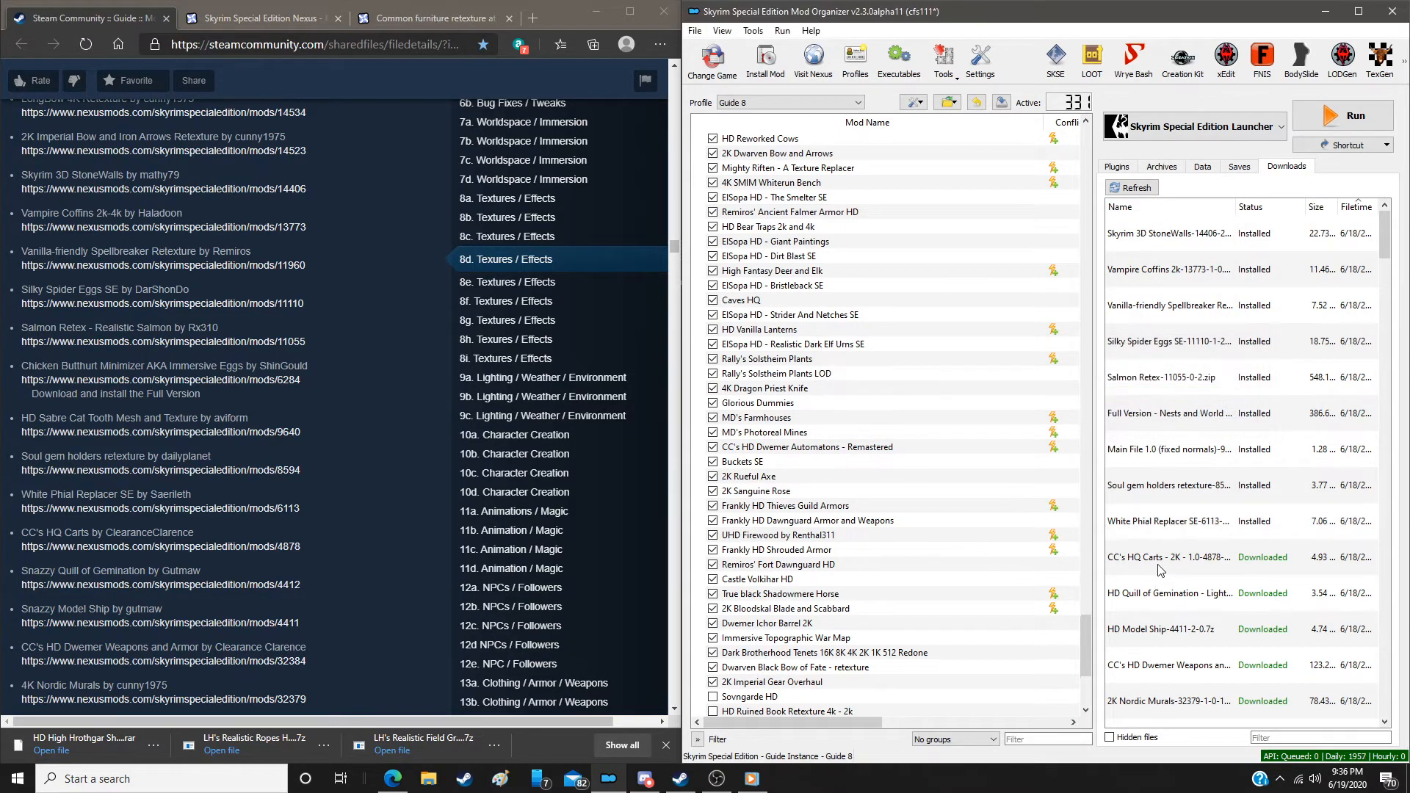
# Manually install the CC's HQ Carts download with its FOMod folder excluded
pyautogui.doubleClick(1160, 565)
pyautogui.click(933, 406)
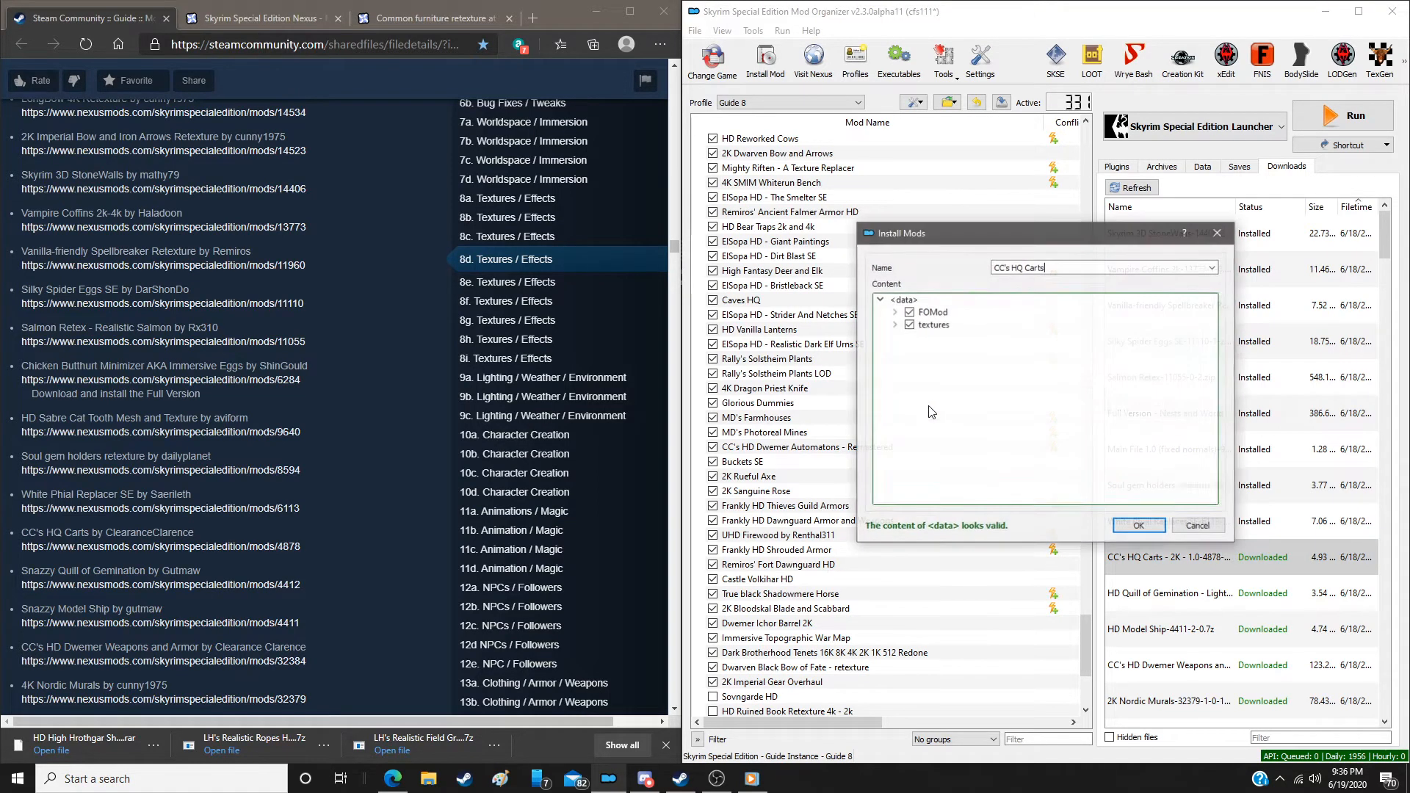
pyautogui.click(909, 312)
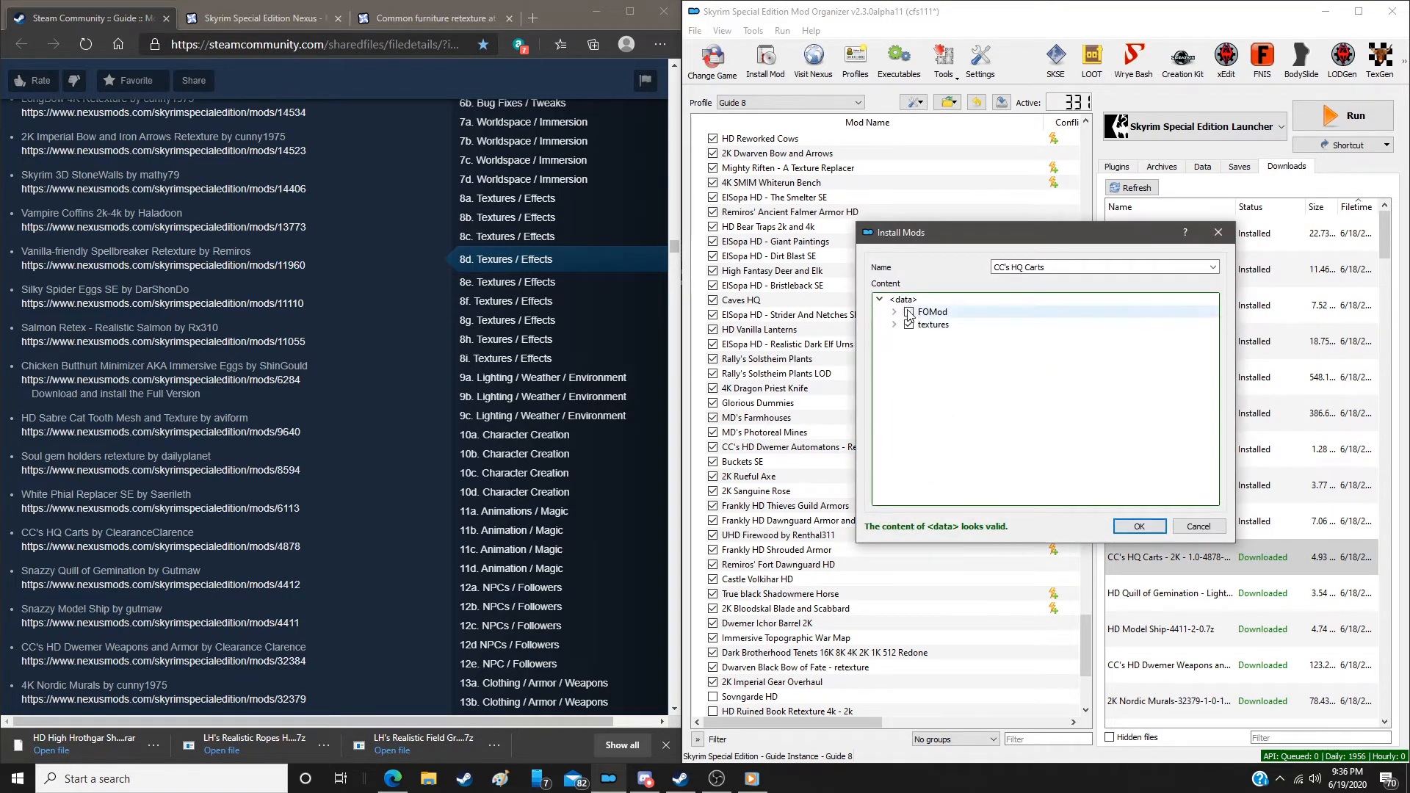
pyautogui.click(1138, 527)
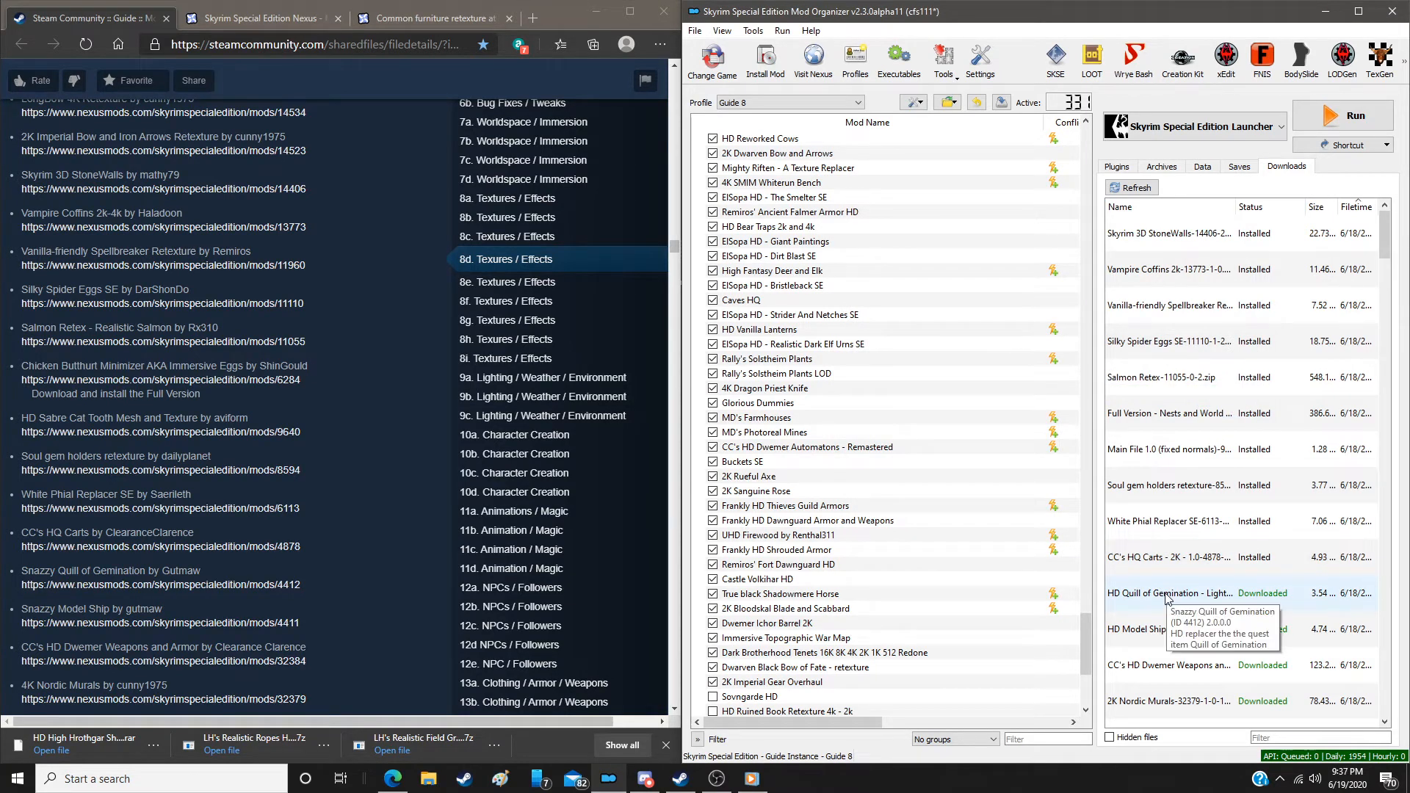
# Manually install the Snazzy Quill of Gemination download with its Pics folder excluded
pyautogui.doubleClick(1147, 594)
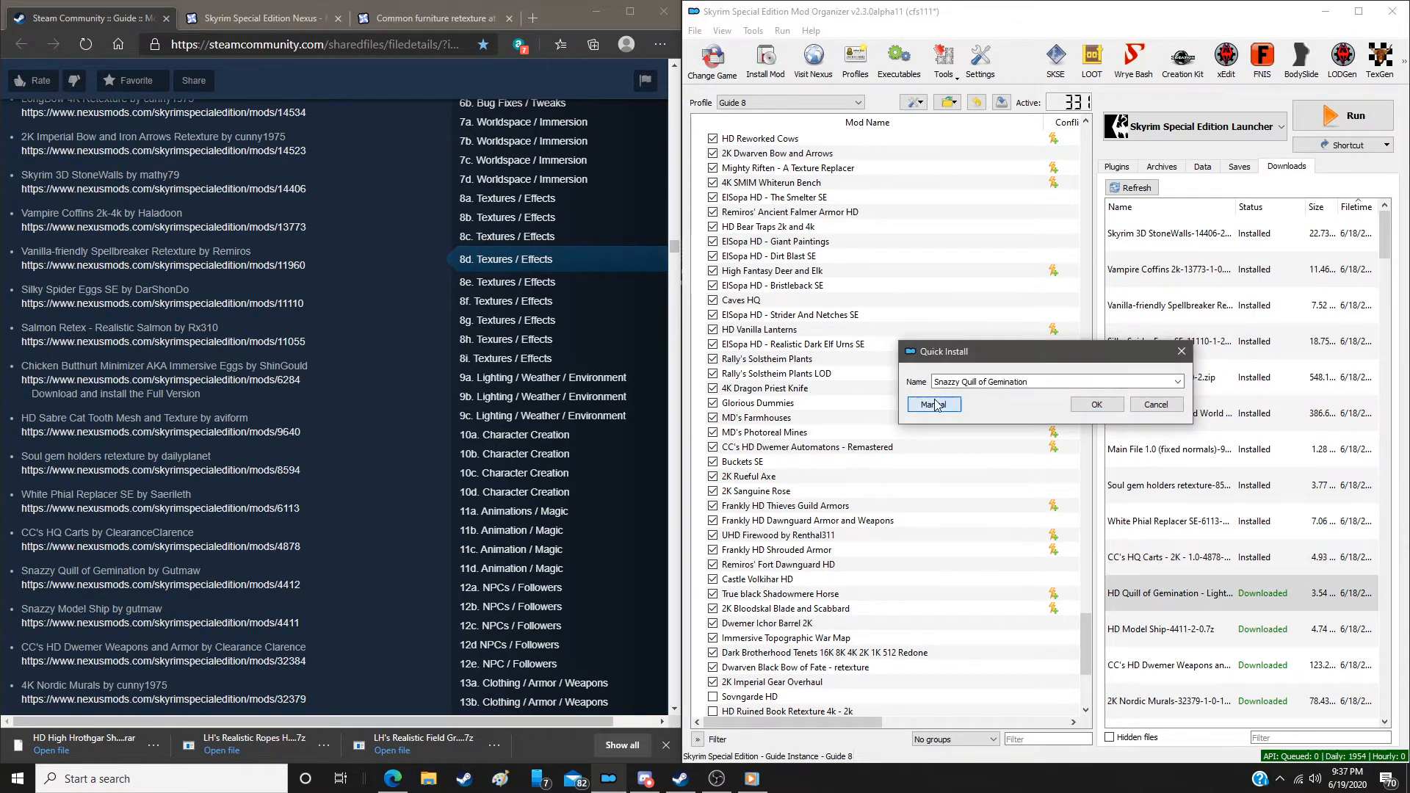
pyautogui.click(945, 408)
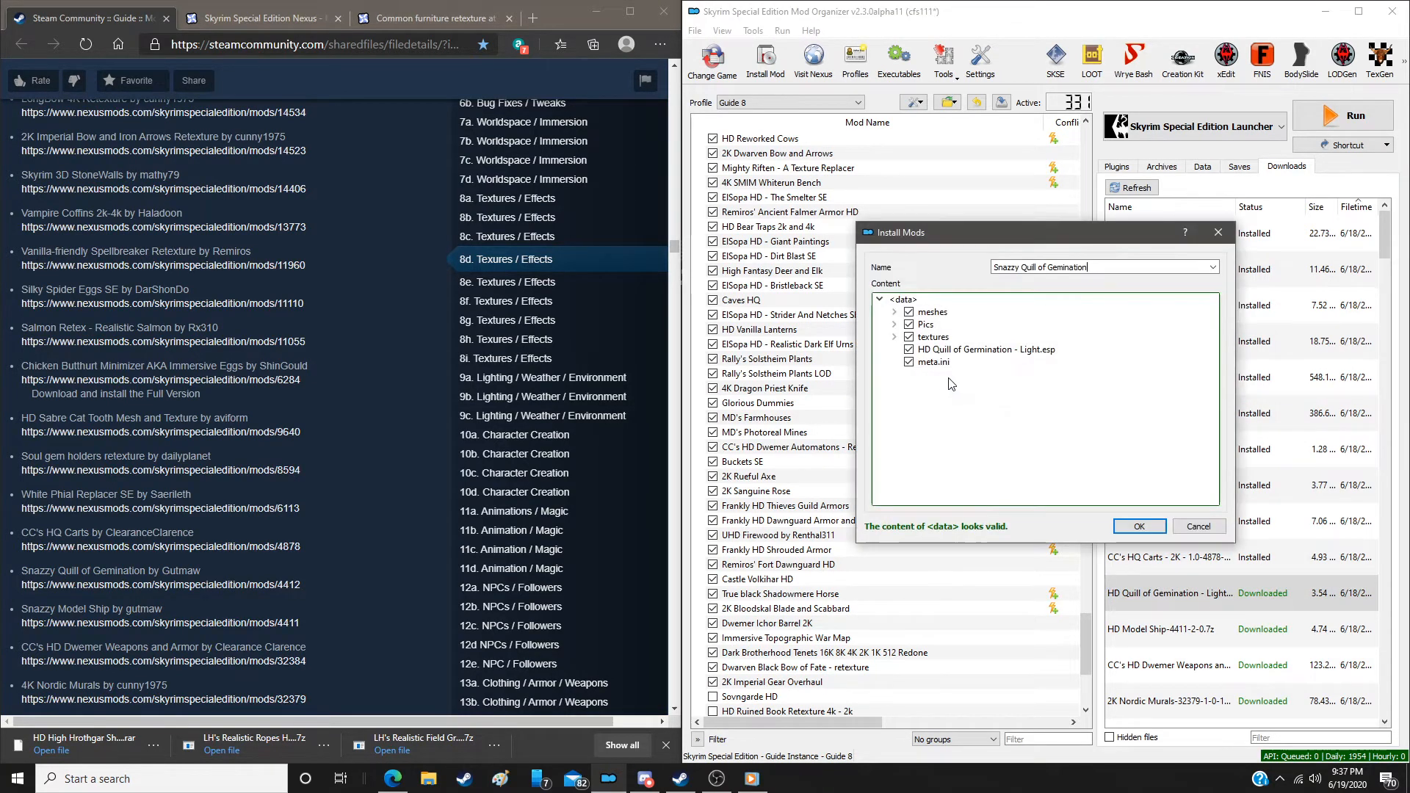
pyautogui.click(908, 324)
pyautogui.click(1139, 527)
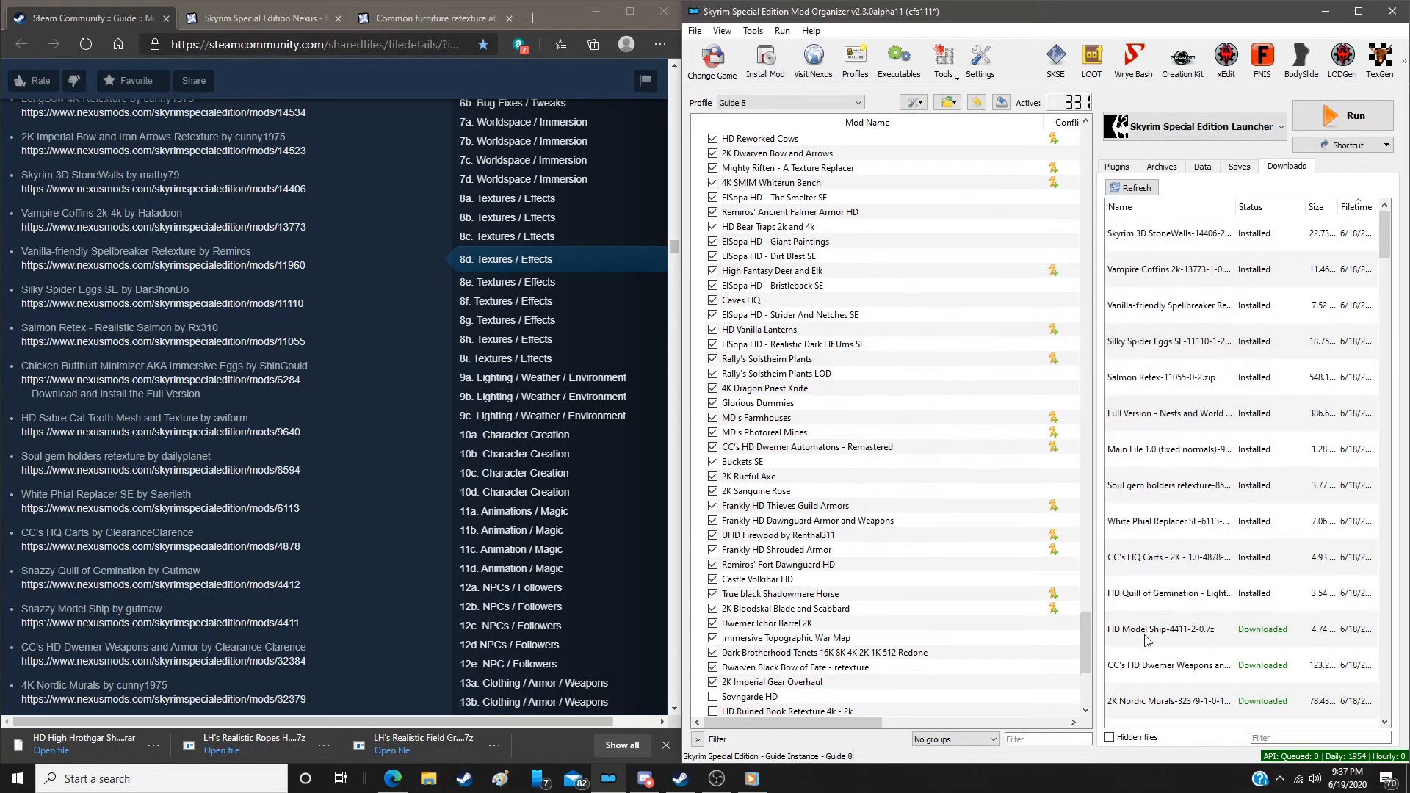
# Manually install the Snazzy Model Ship download with its --Screenshots-- folder excluded
pyautogui.doubleClick(1146, 631)
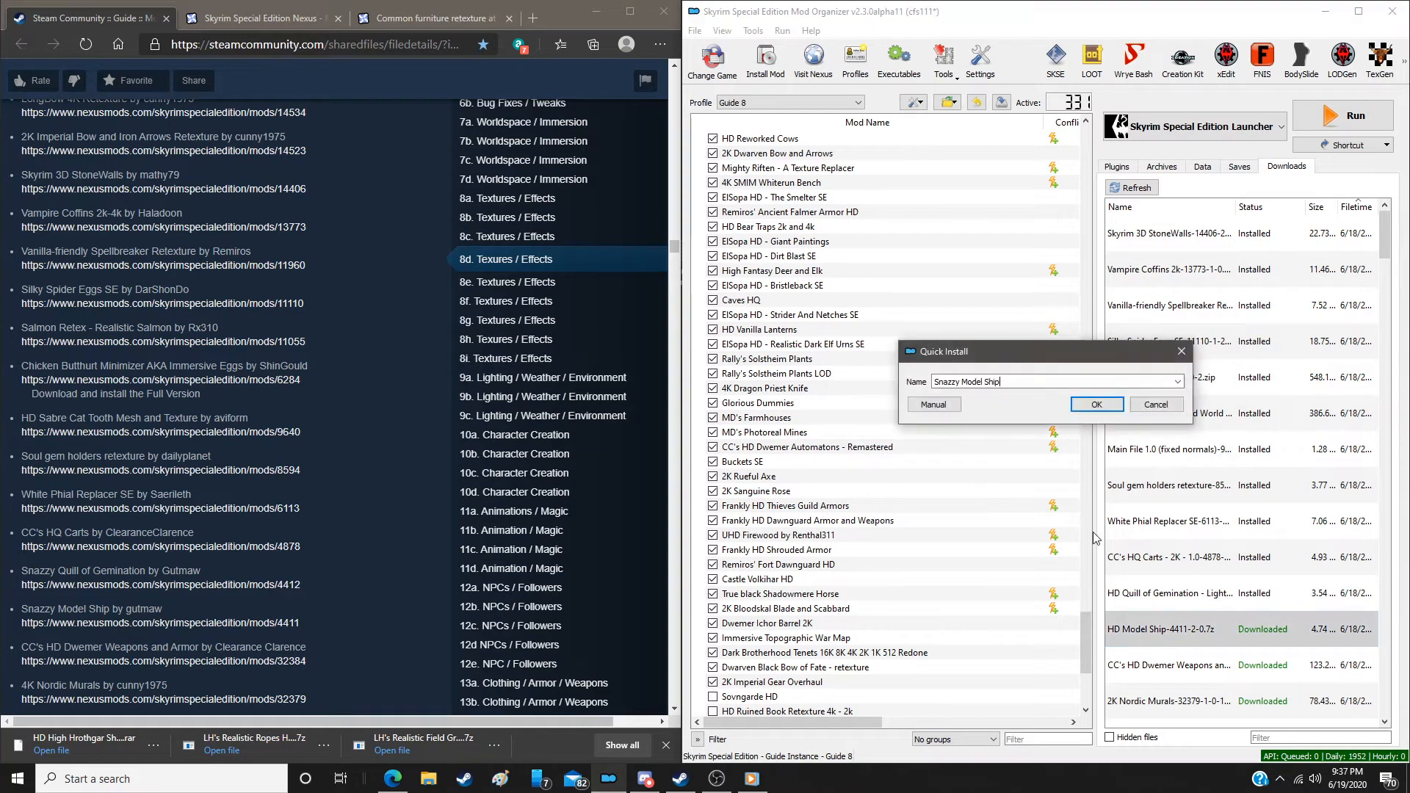
pyautogui.click(930, 405)
pyautogui.click(908, 312)
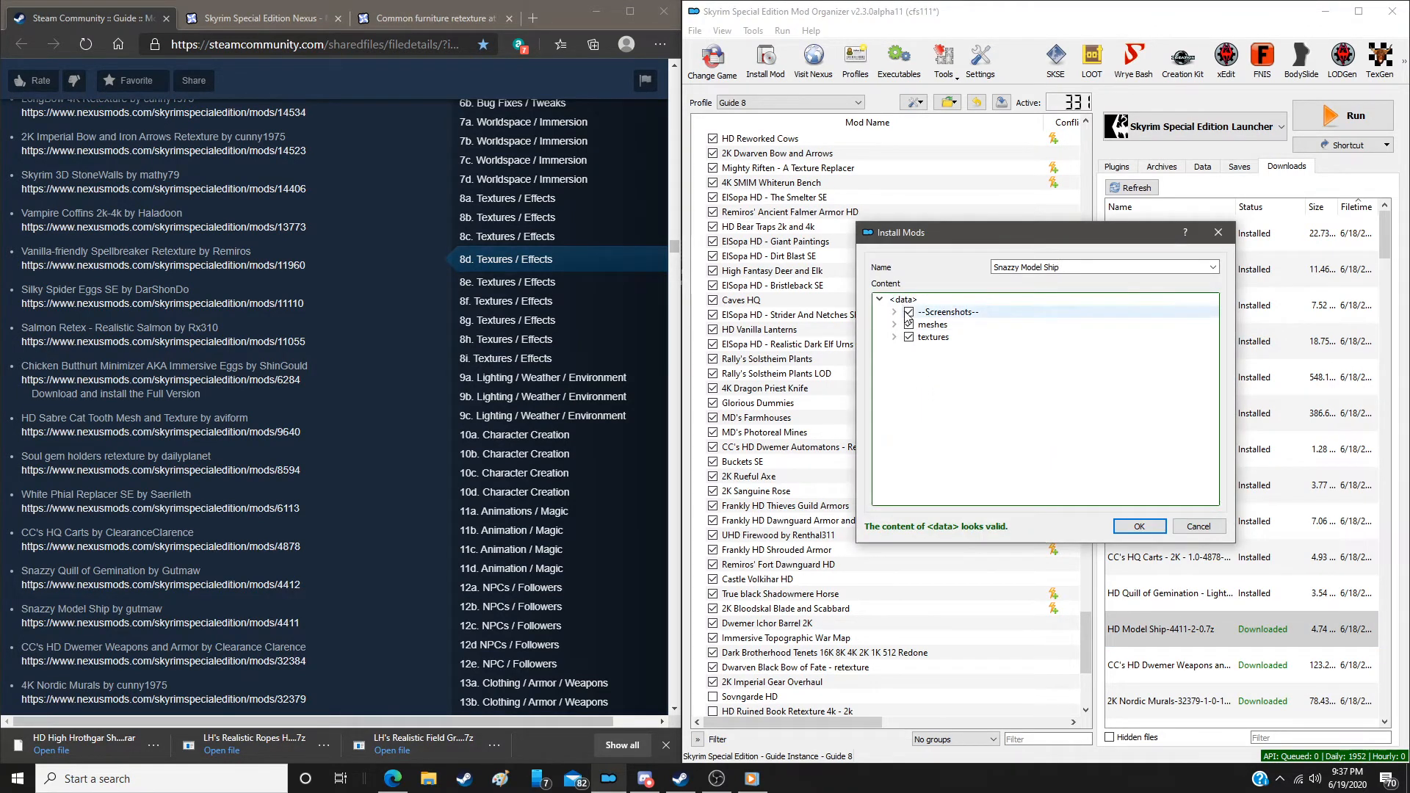
pyautogui.click(1130, 528)
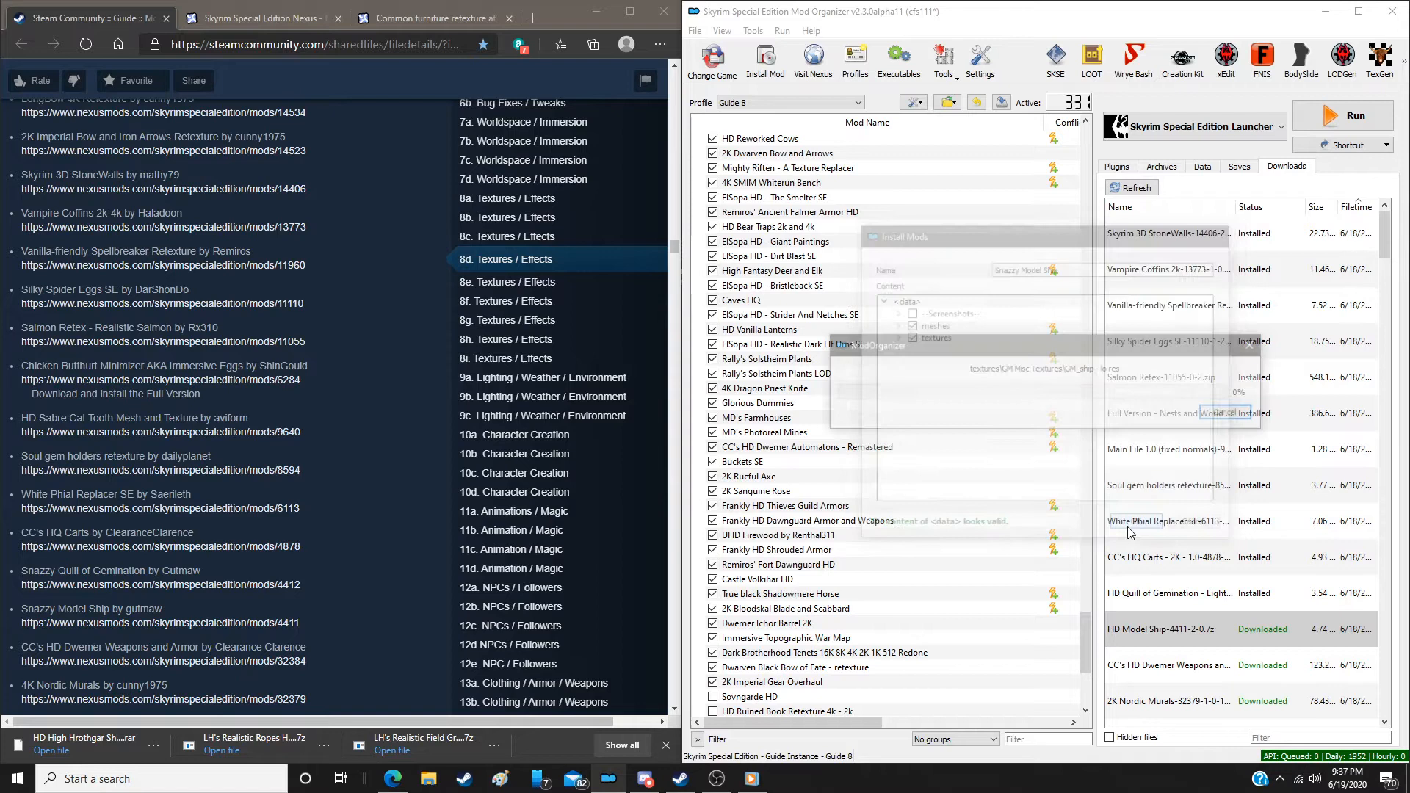
# Manually install CC's HD Dwemer Weapons and Armor with its FOMod folder excluded
pyautogui.doubleClick(1139, 672)
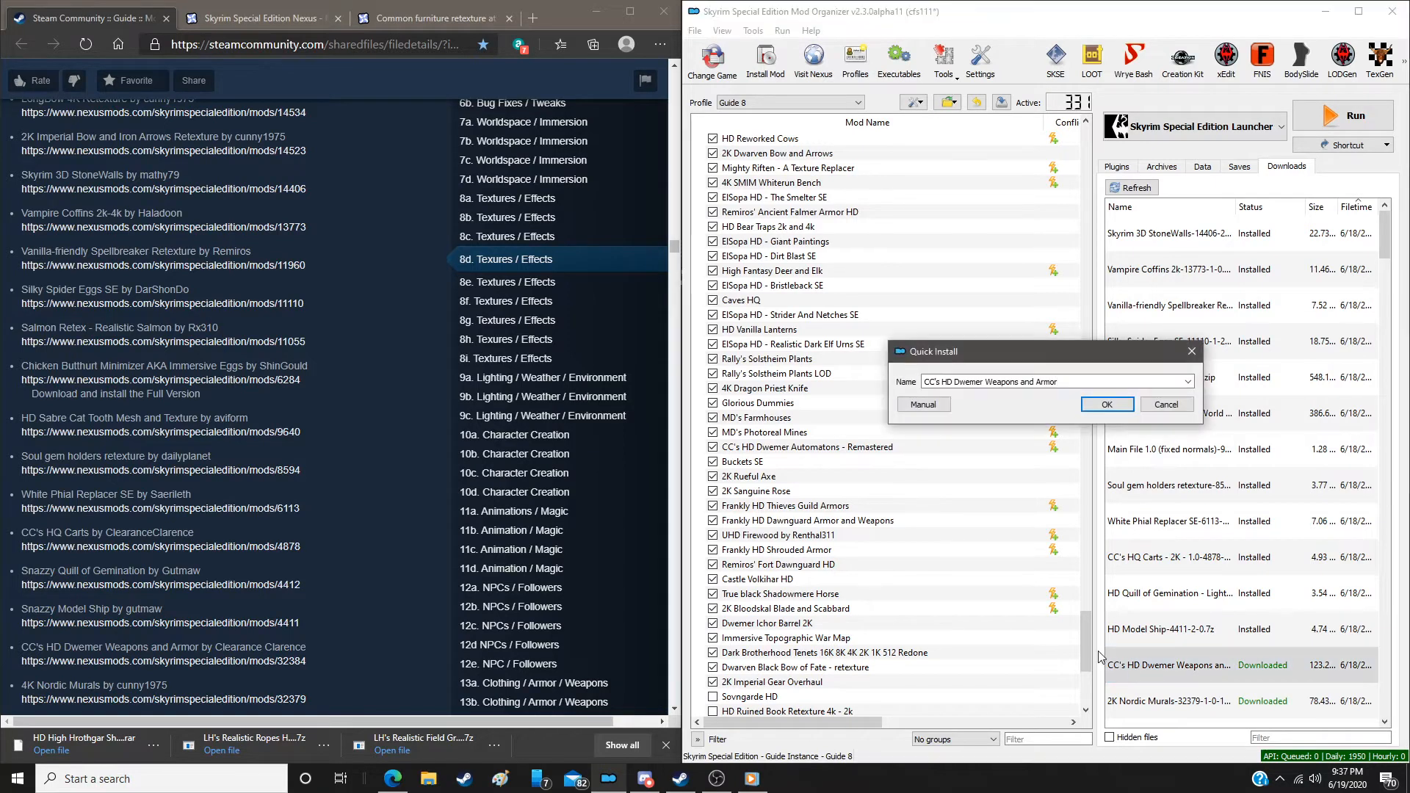
pyautogui.click(923, 405)
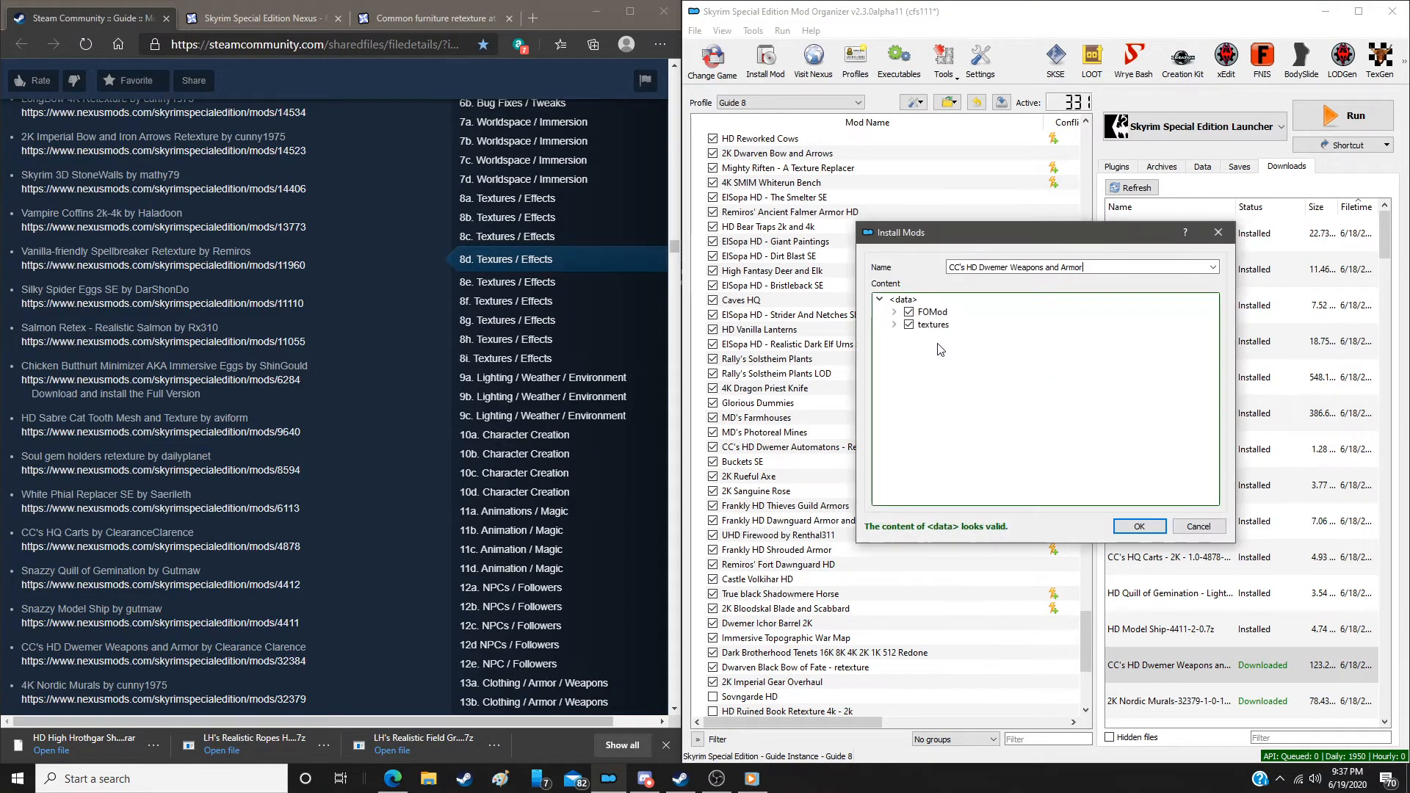
pyautogui.click(903, 313)
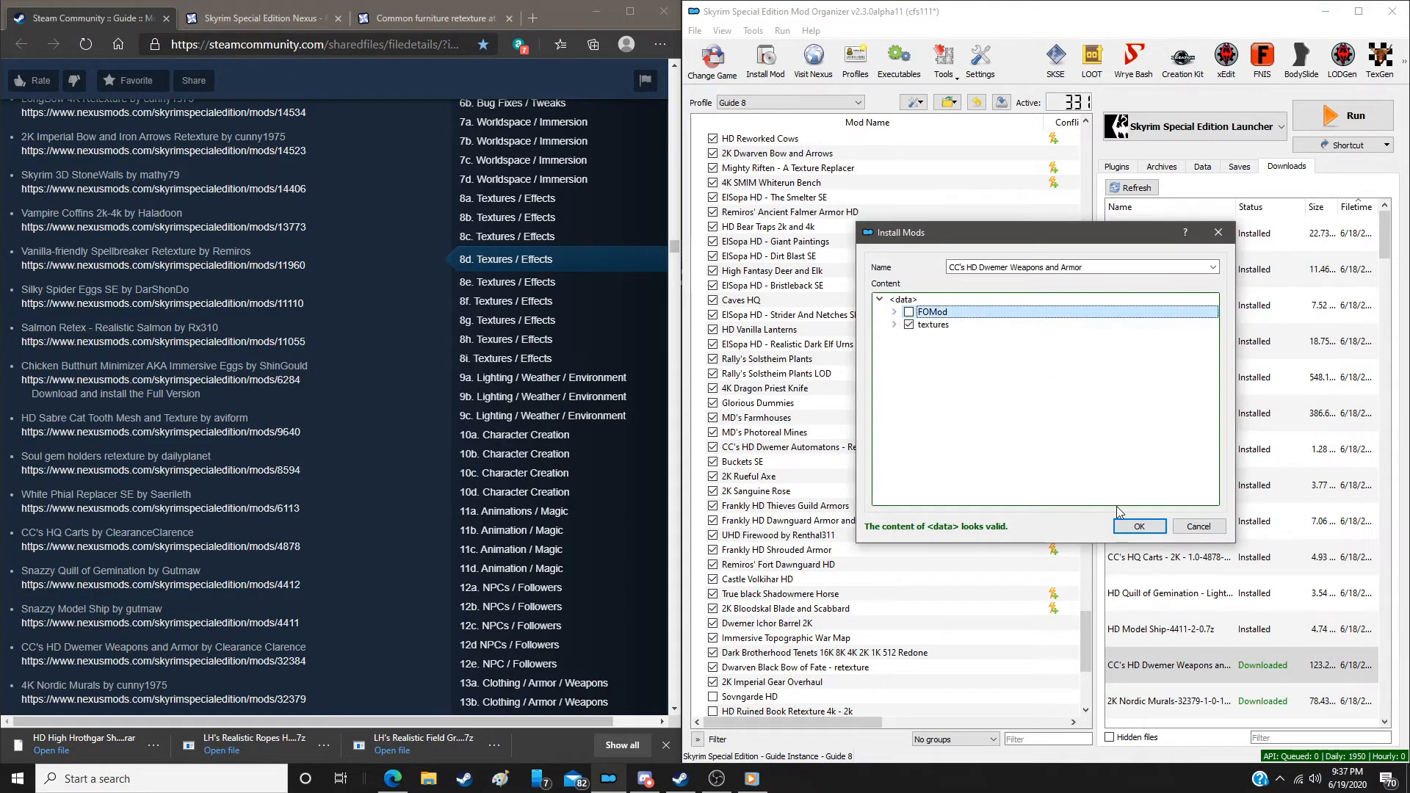
pyautogui.click(1135, 528)
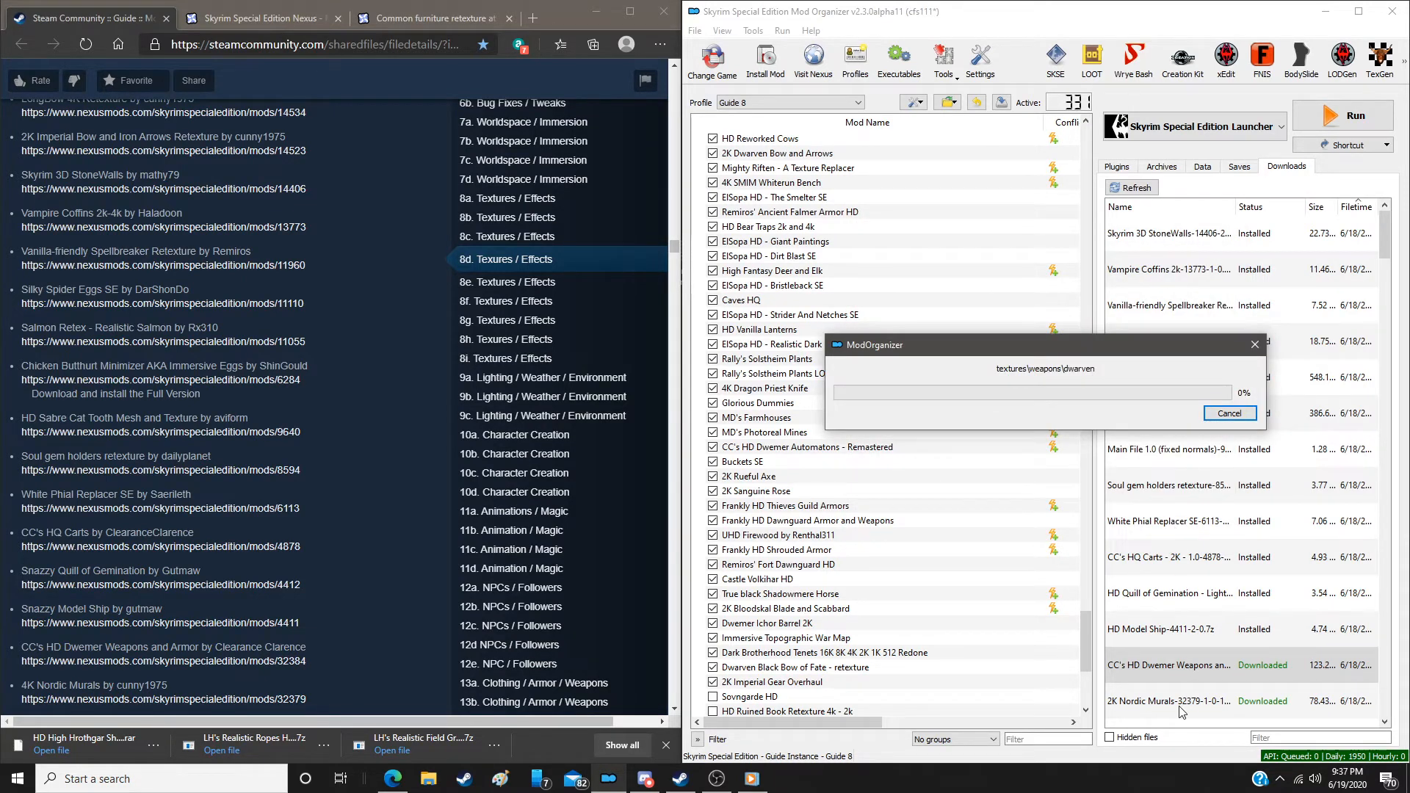
# Check the next mods in the guide and manually install the 2K file of 4K Nordic Murals
pyautogui.scroll(-5, 350, 548)
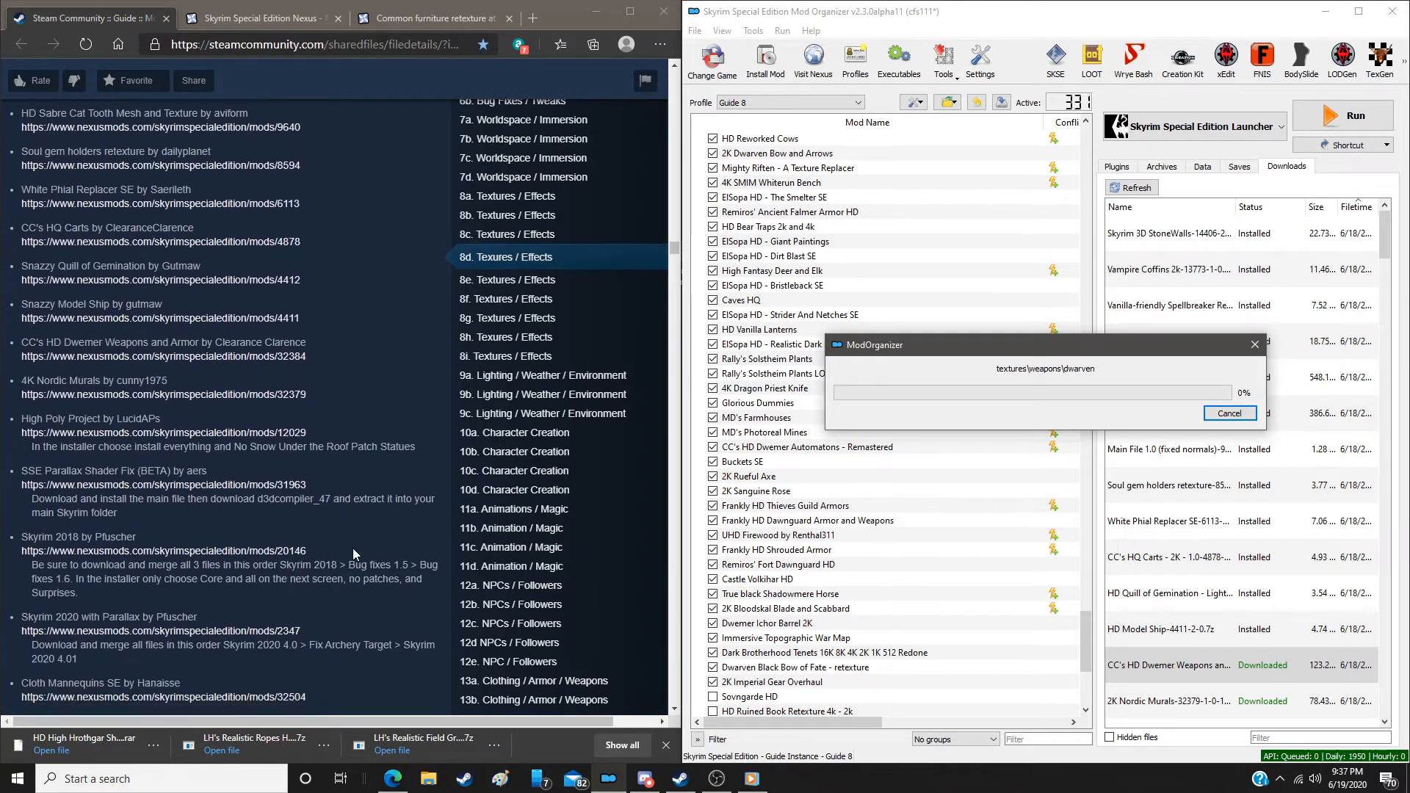
pyautogui.scroll(-2, 353, 548)
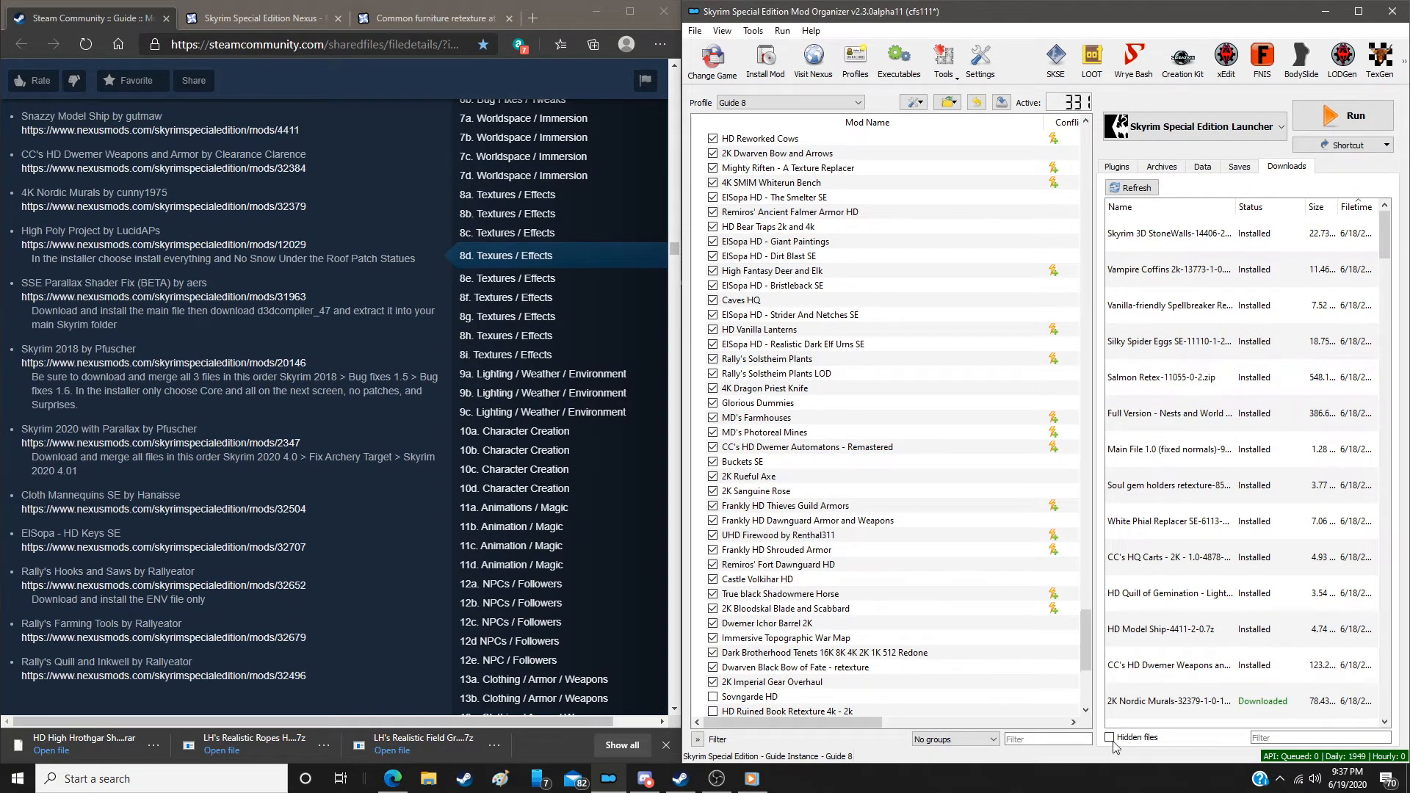
pyautogui.doubleClick(1157, 700)
pyautogui.click(937, 403)
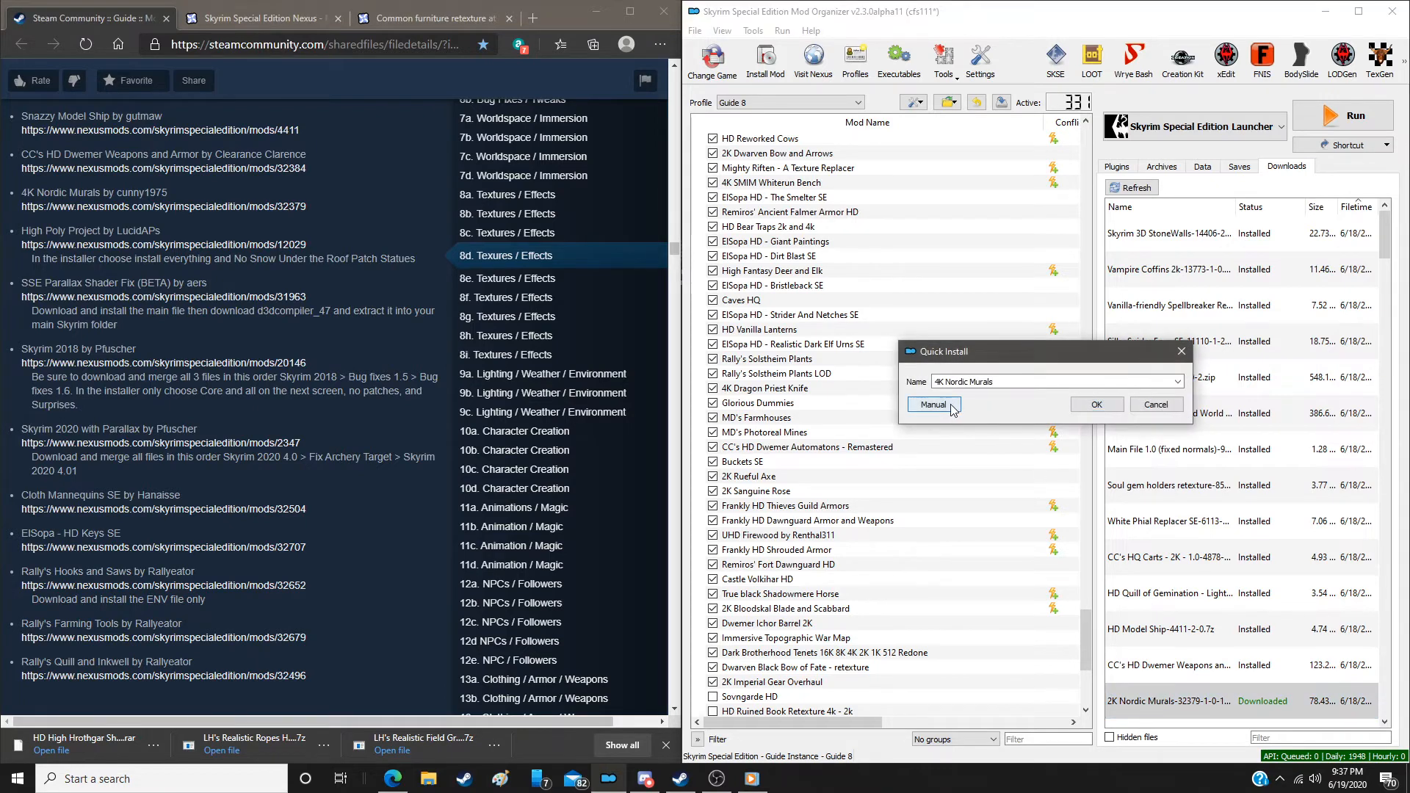
pyautogui.click(1139, 526)
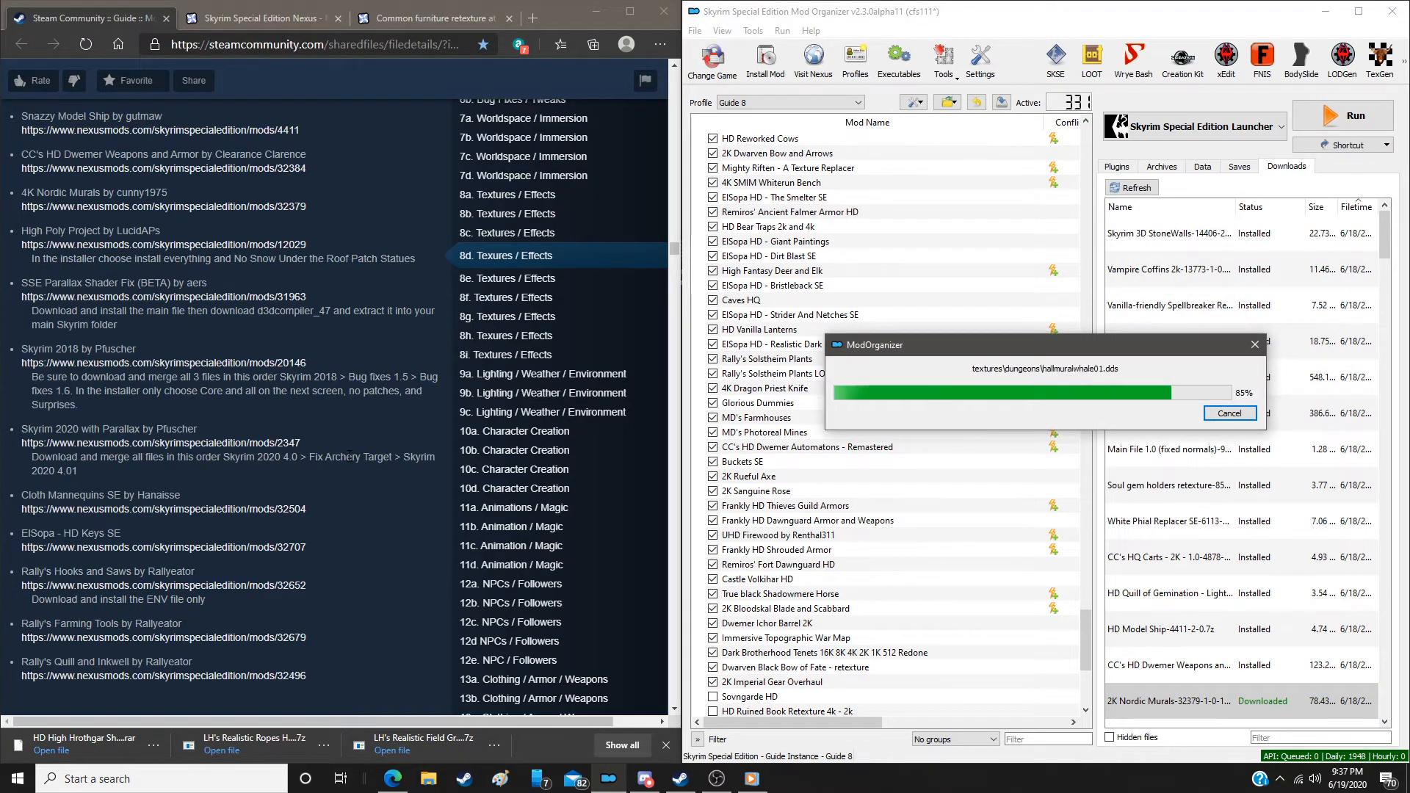
# Delete all installed archives from the downloads list and confirm the deletion
pyautogui.scroll(-2, 350, 454)
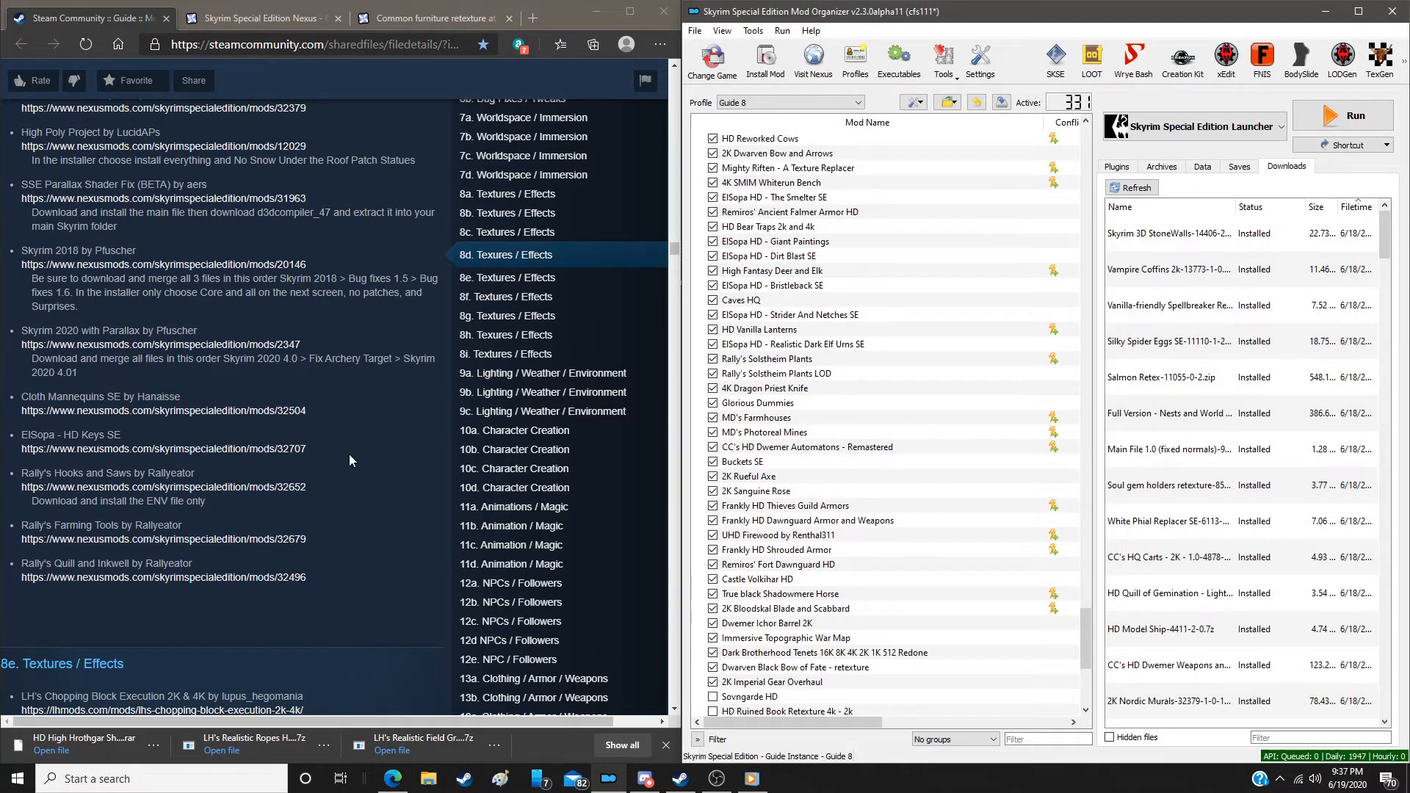
pyautogui.rightClick(1209, 414)
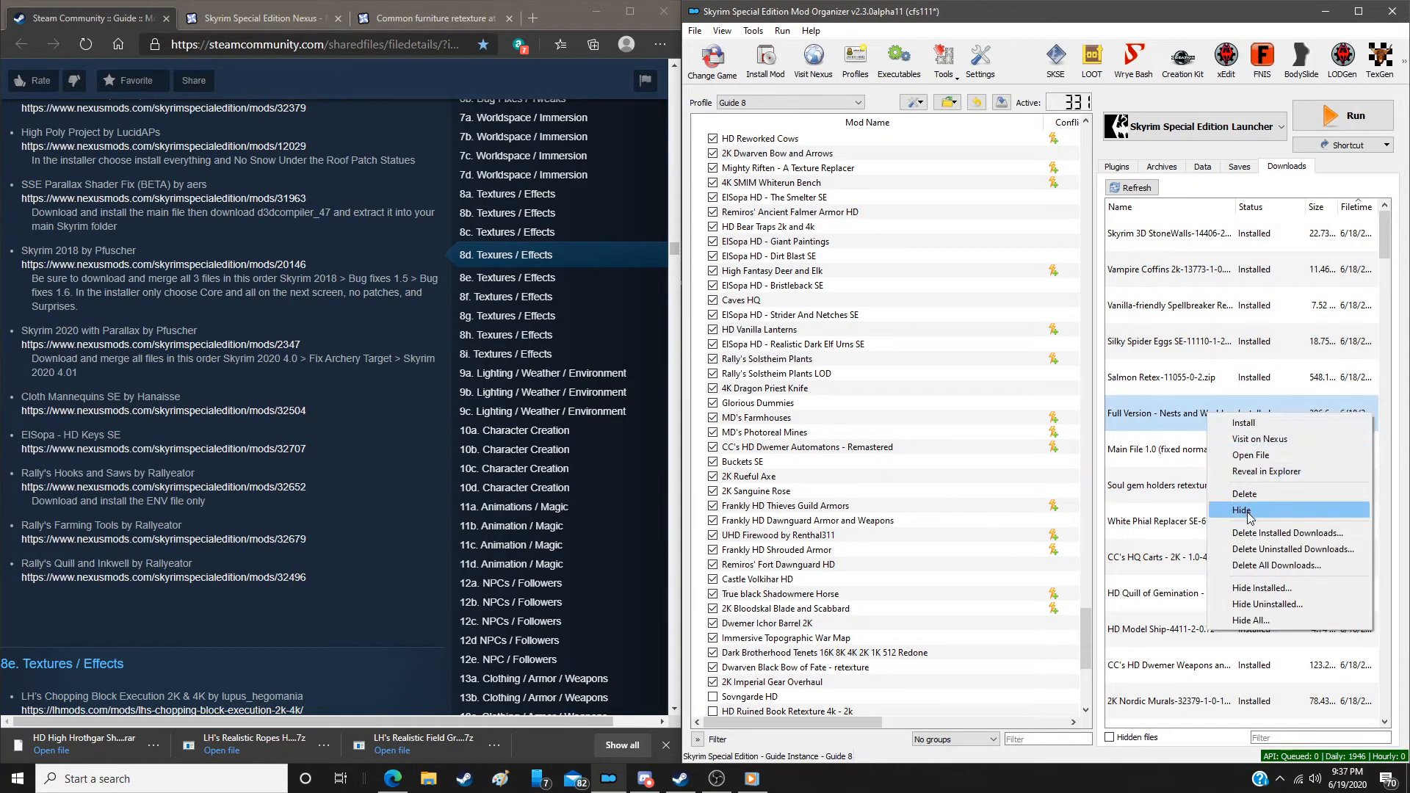
pyautogui.click(1286, 533)
pyautogui.click(793, 408)
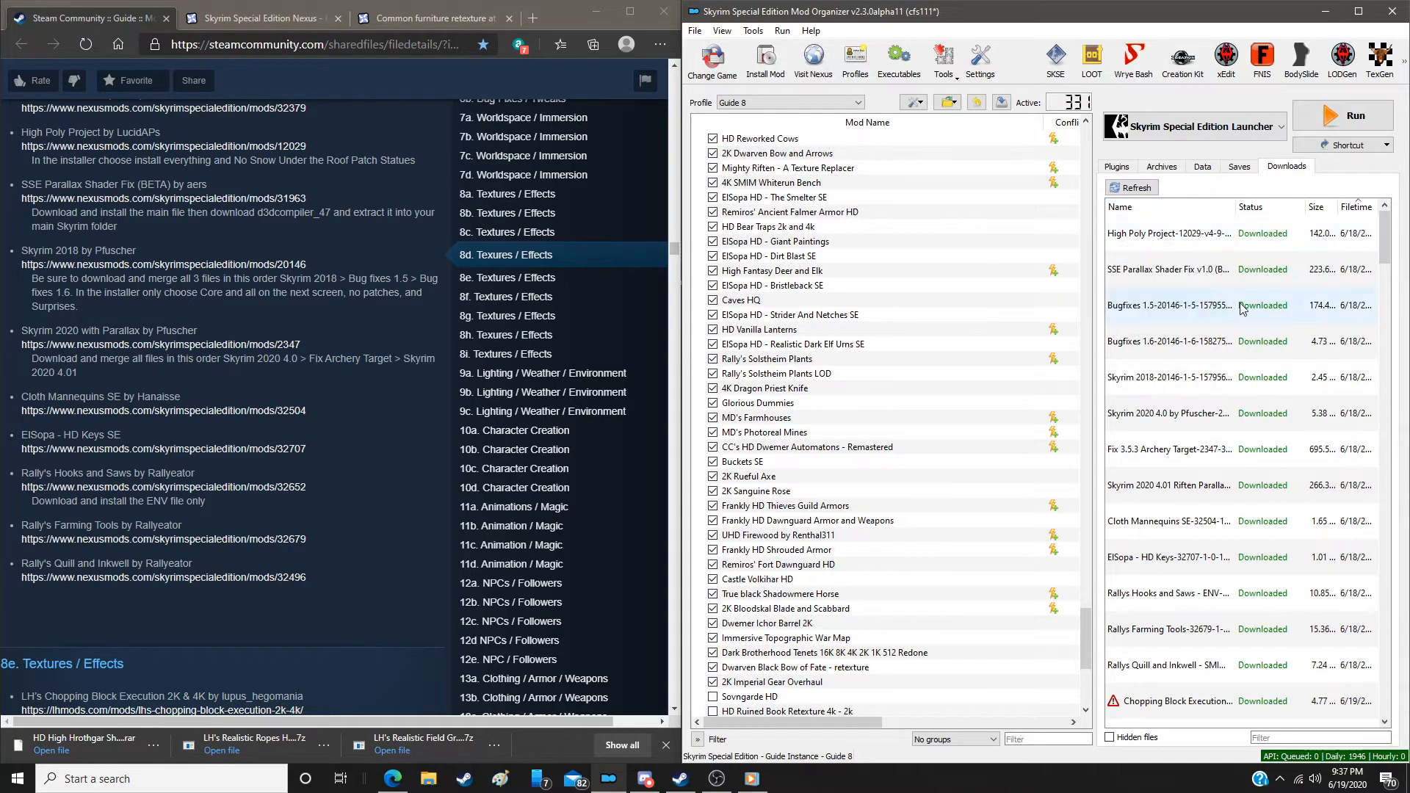
# Install High Poly Project with the Install Everything option and the Statues choice of the No Snow Under the Roof Patch
pyautogui.doubleClick(1222, 243)
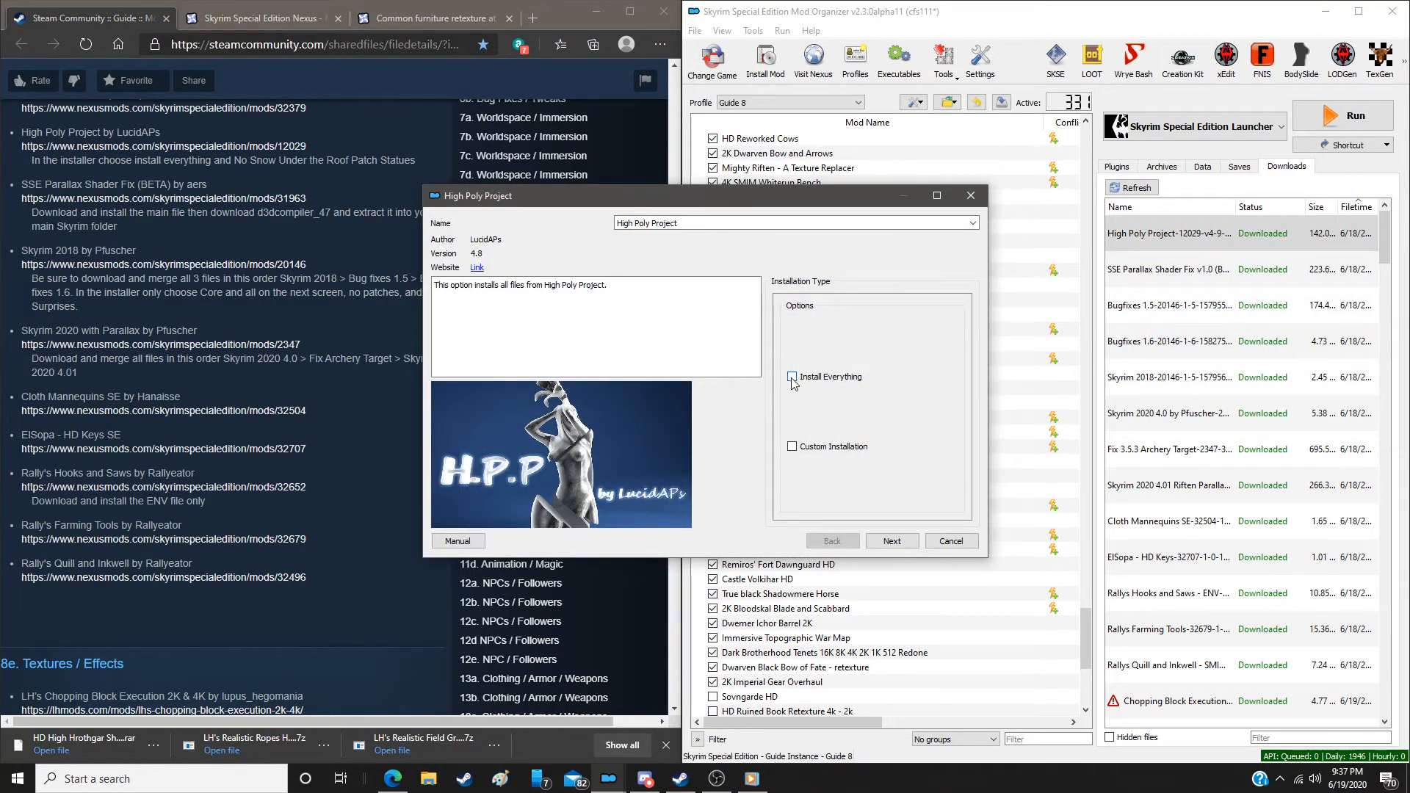
pyautogui.click(793, 378)
pyautogui.click(889, 541)
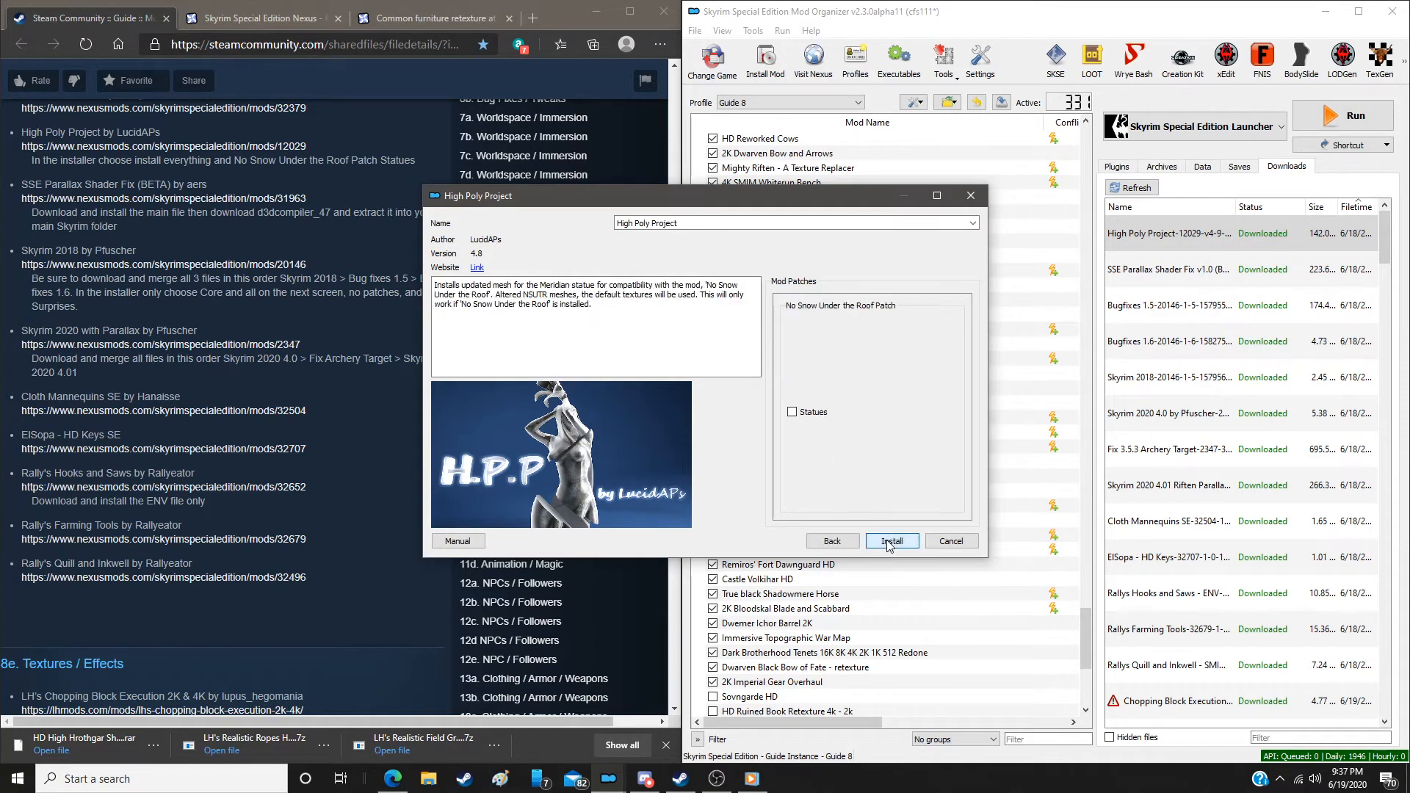
pyautogui.click(792, 414)
pyautogui.click(892, 541)
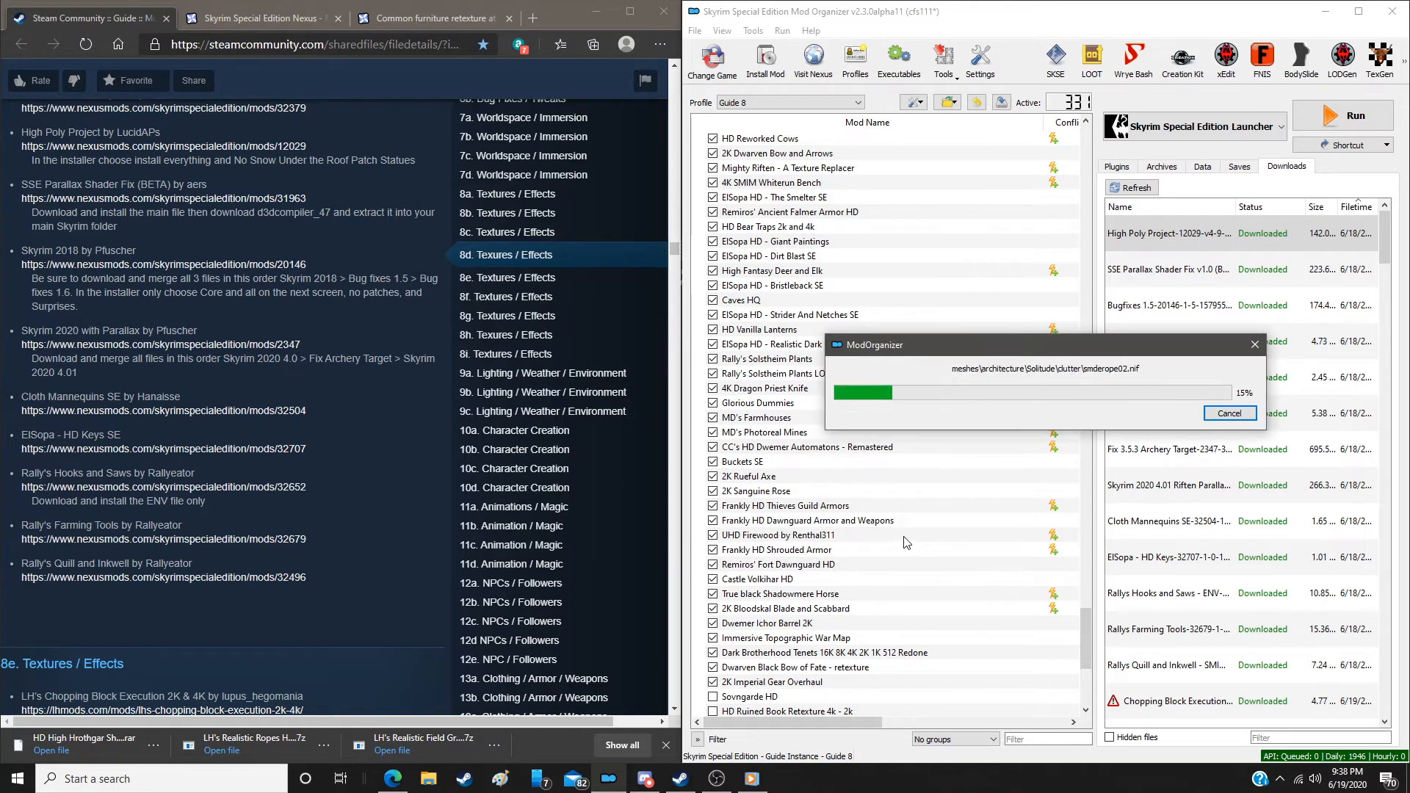
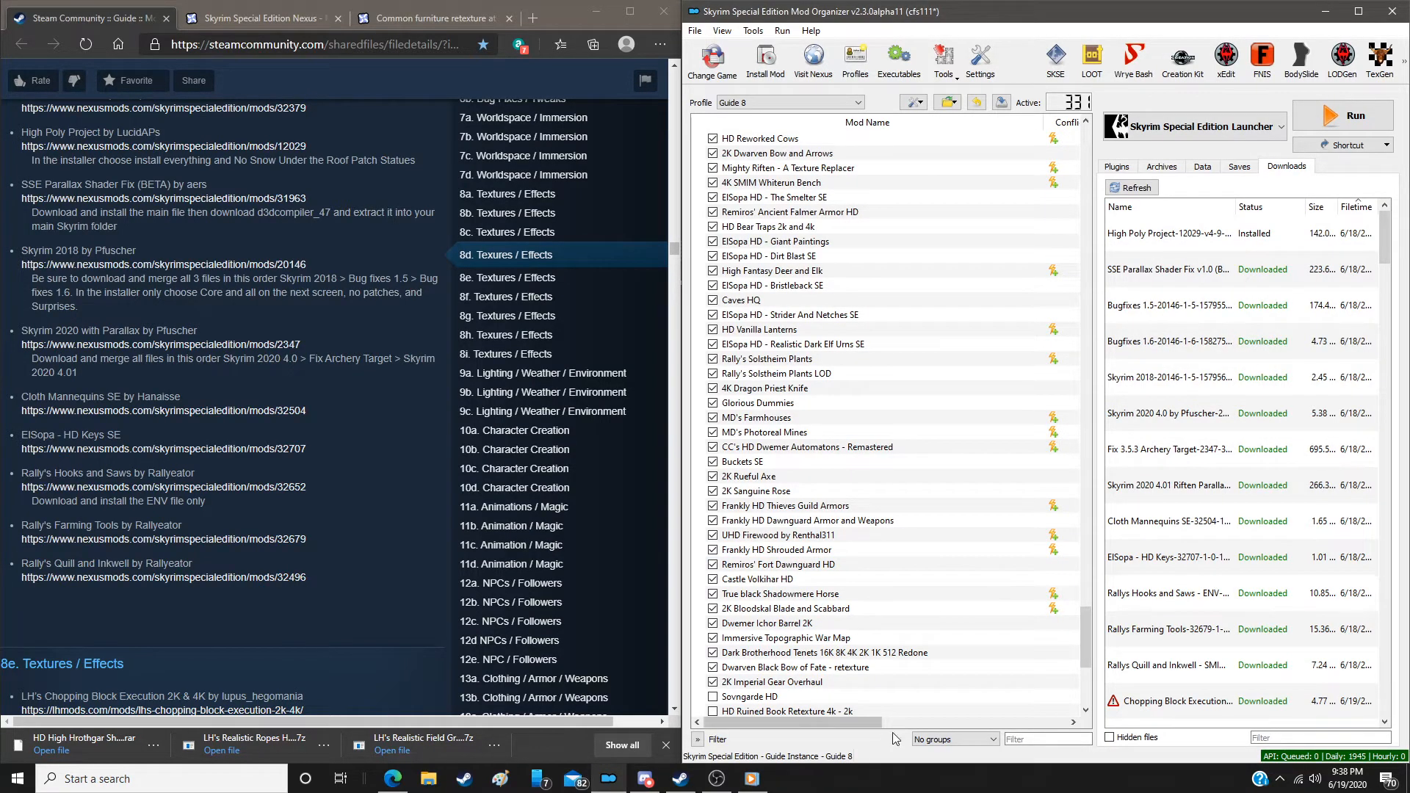
# In File Explorer, open the Multigame Tools folder on drive D and start a 7-Zip file extraction of the d3dcompiler_47 archive
pyautogui.click(429, 780)
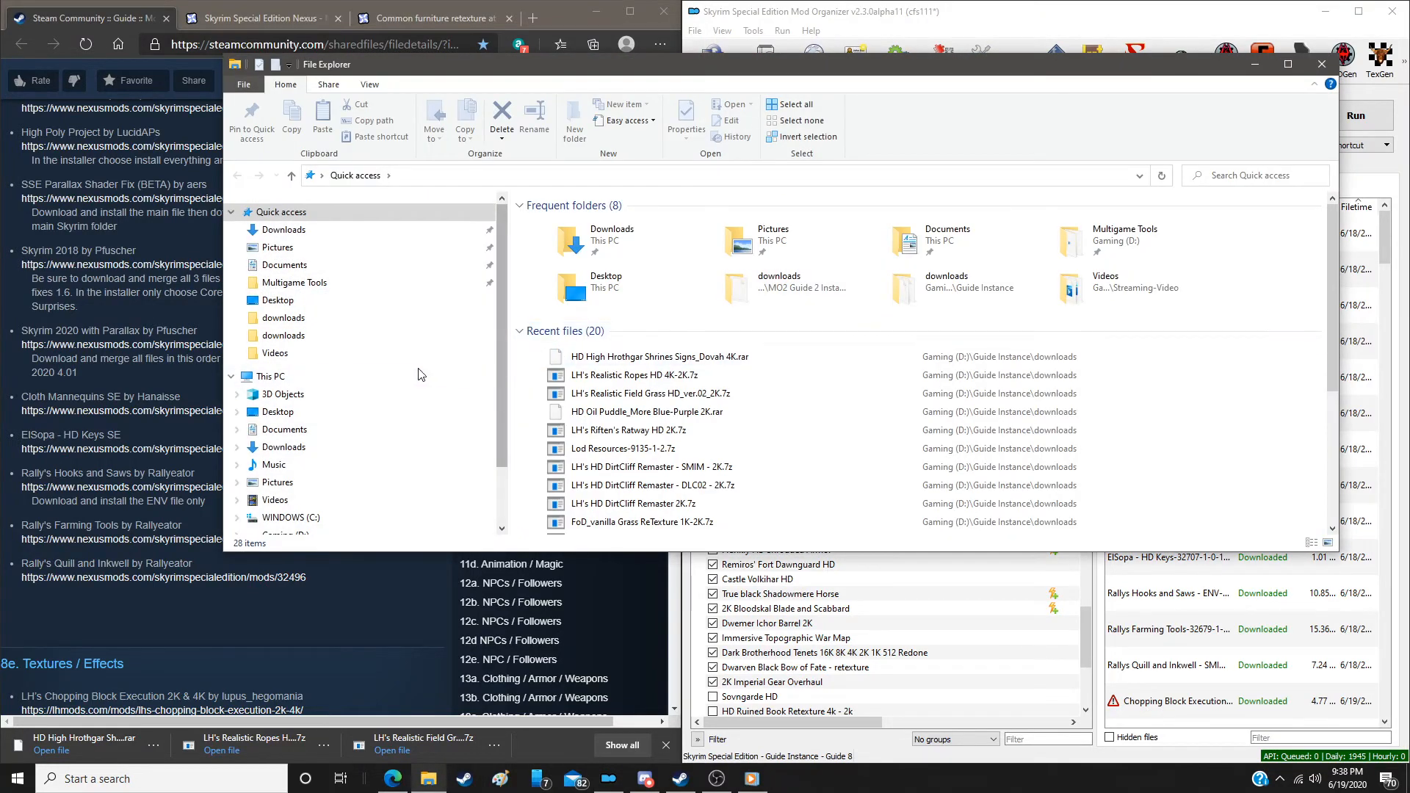
pyautogui.click(305, 522)
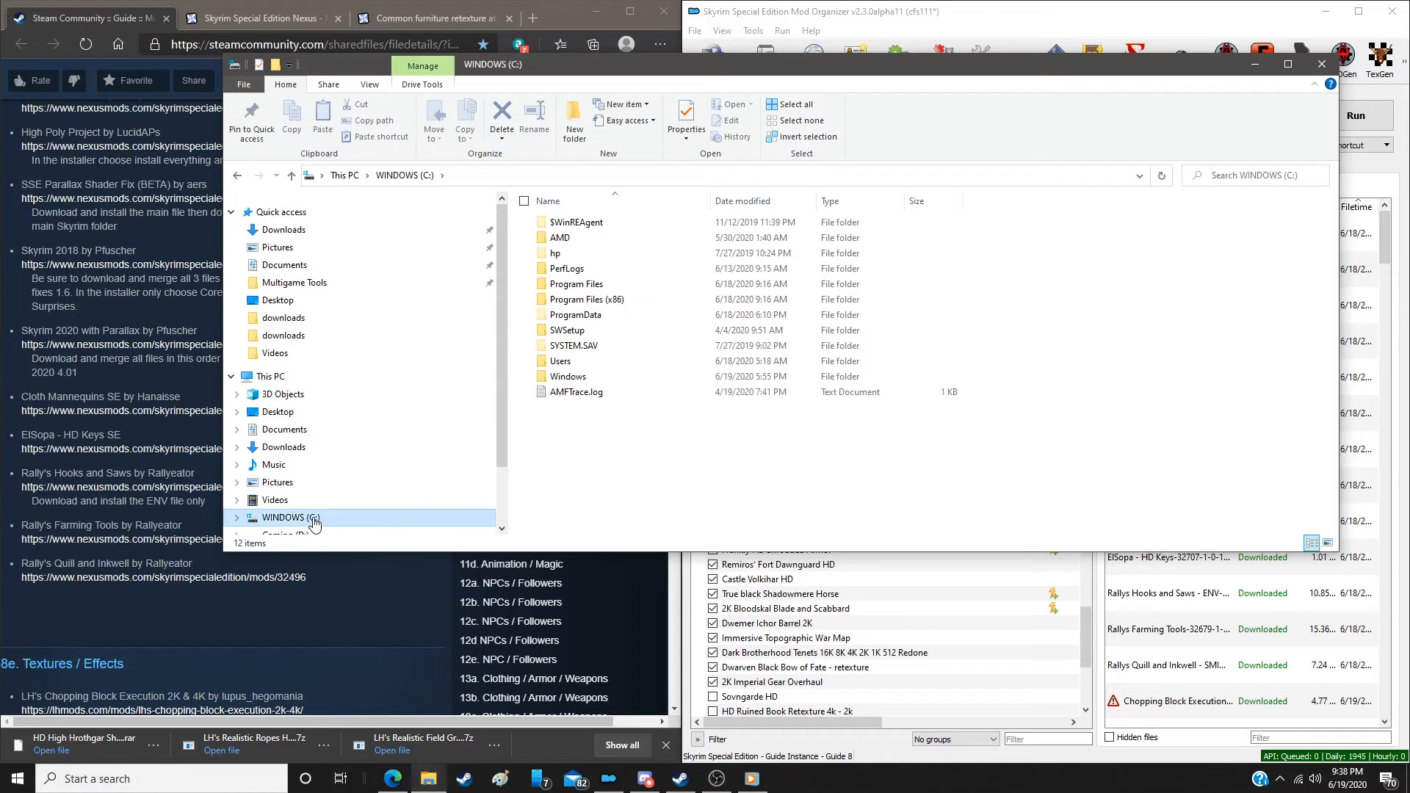
pyautogui.click(307, 535)
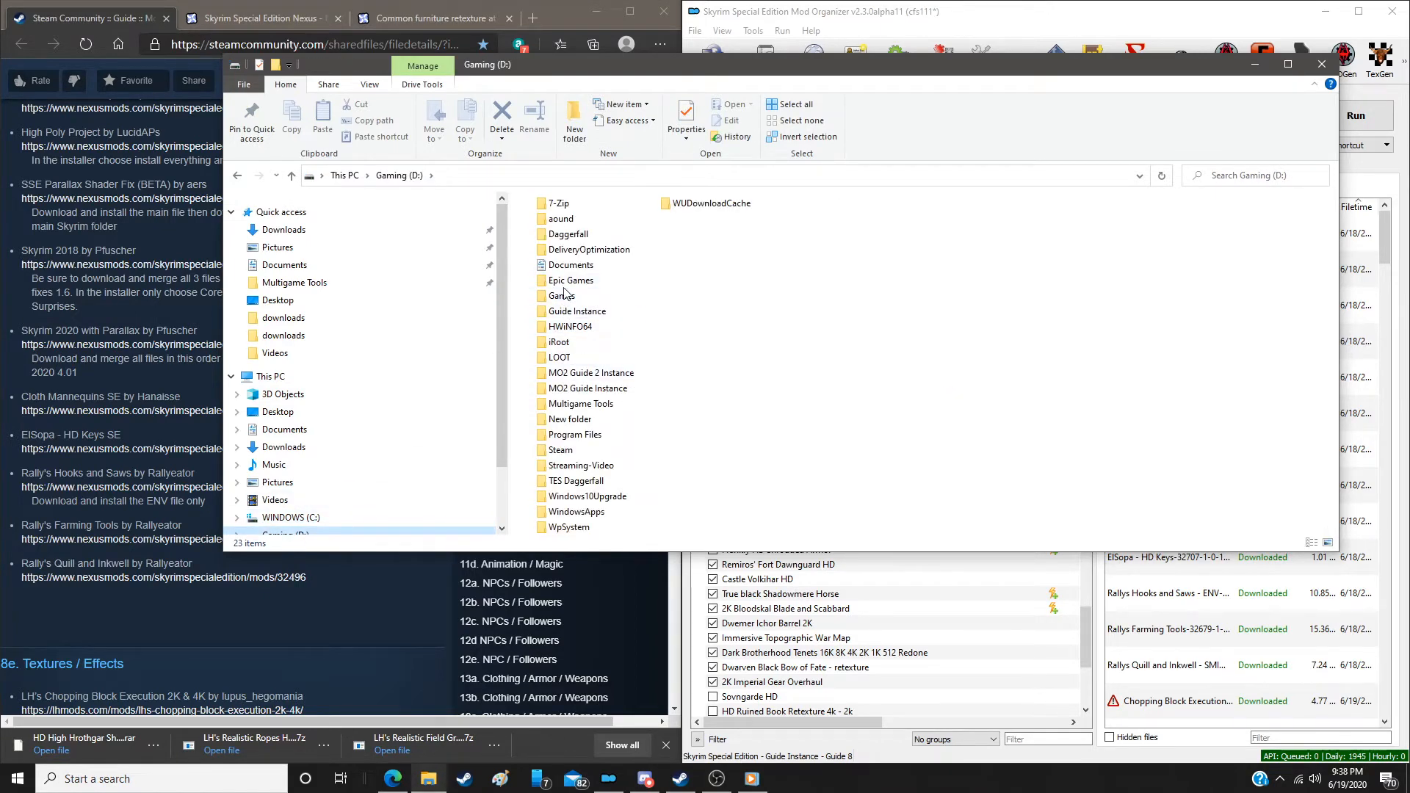
pyautogui.doubleClick(578, 404)
pyautogui.scroll(-3, 614, 411)
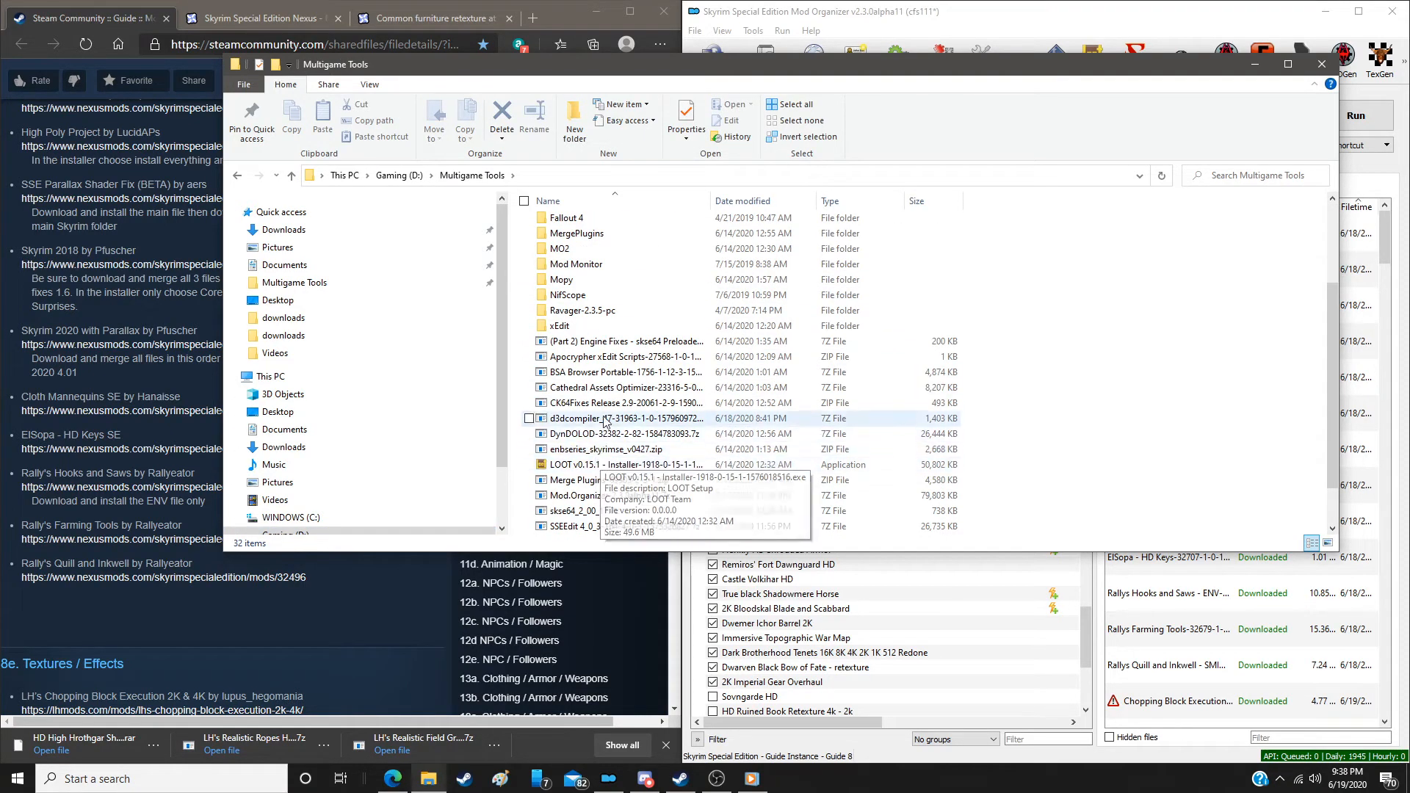
pyautogui.rightClick(604, 423)
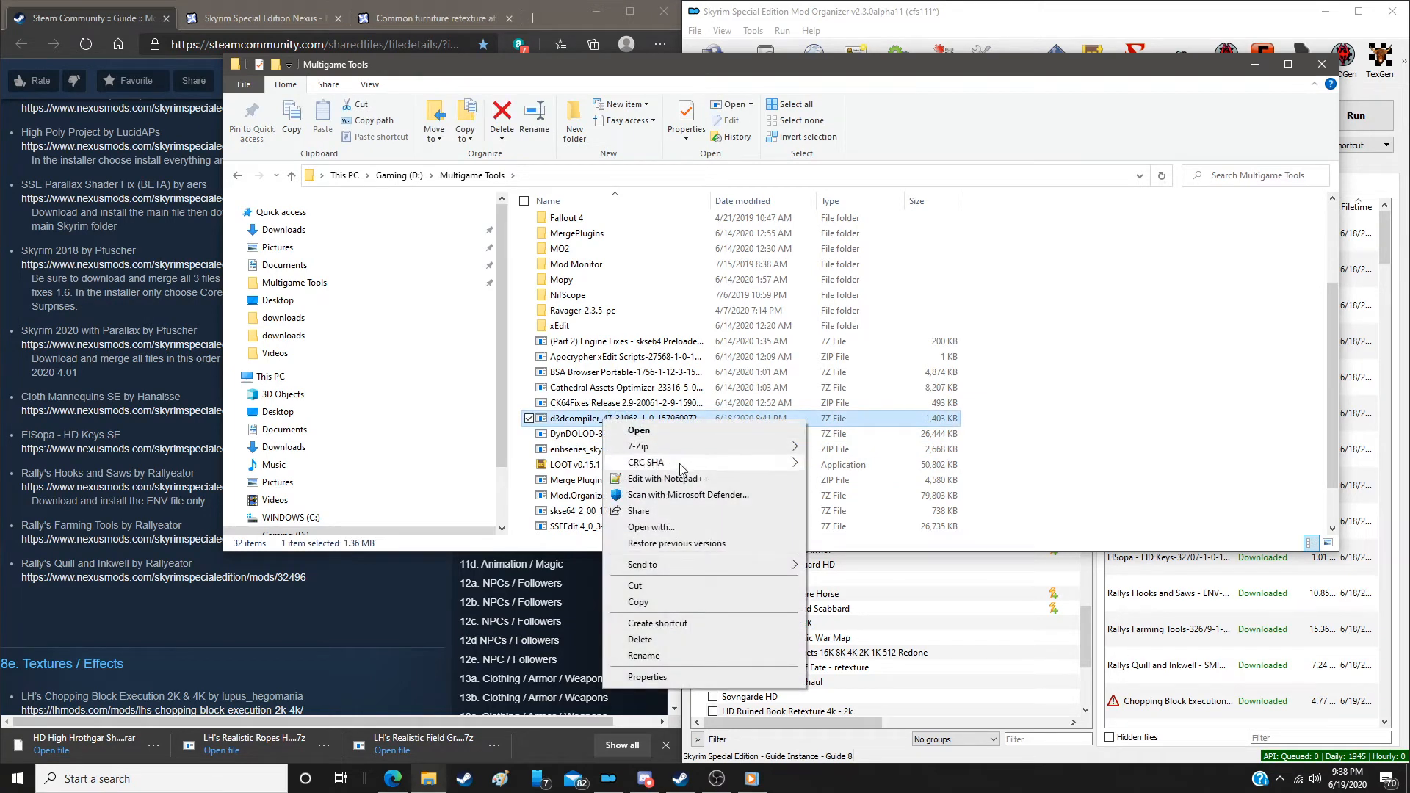
pyautogui.moveTo(703, 447)
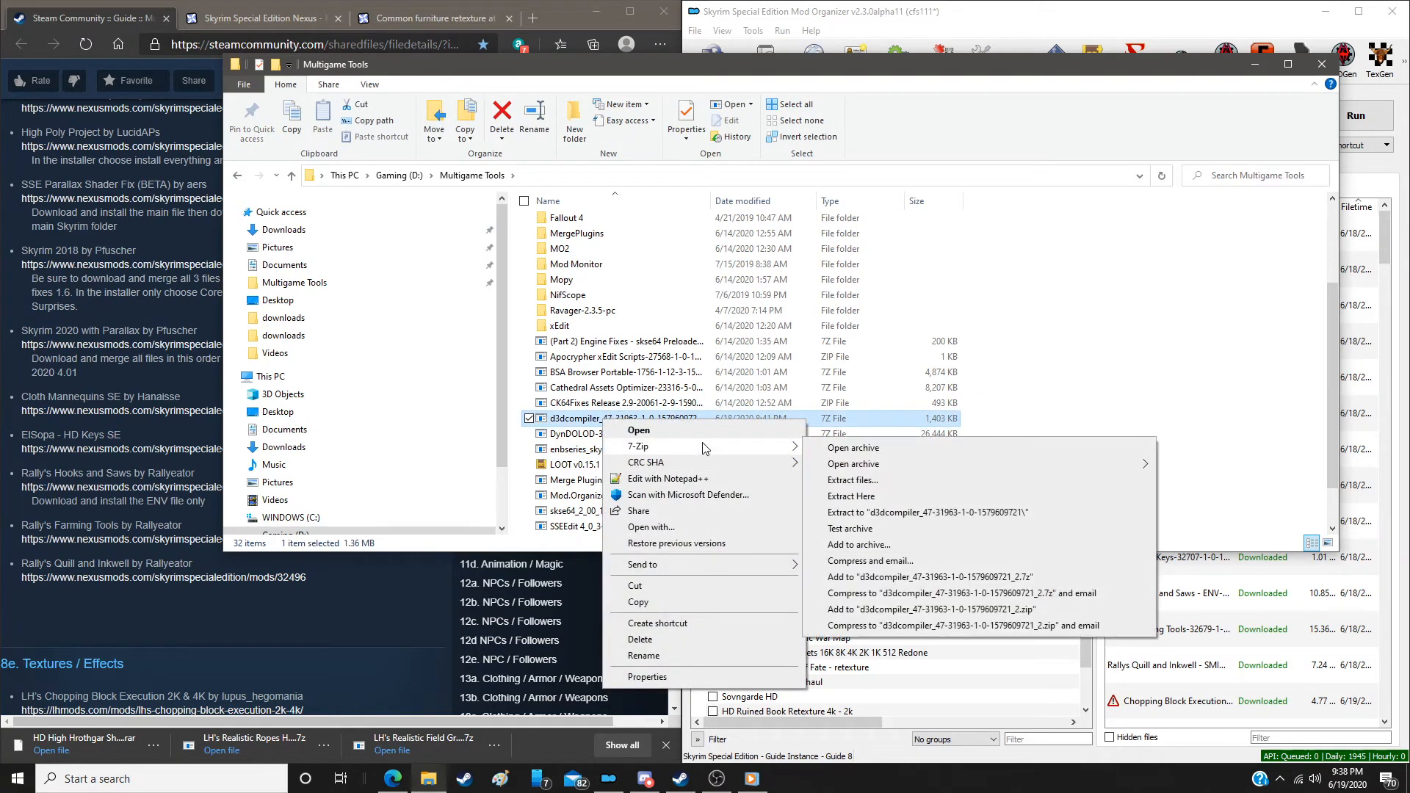
pyautogui.click(908, 482)
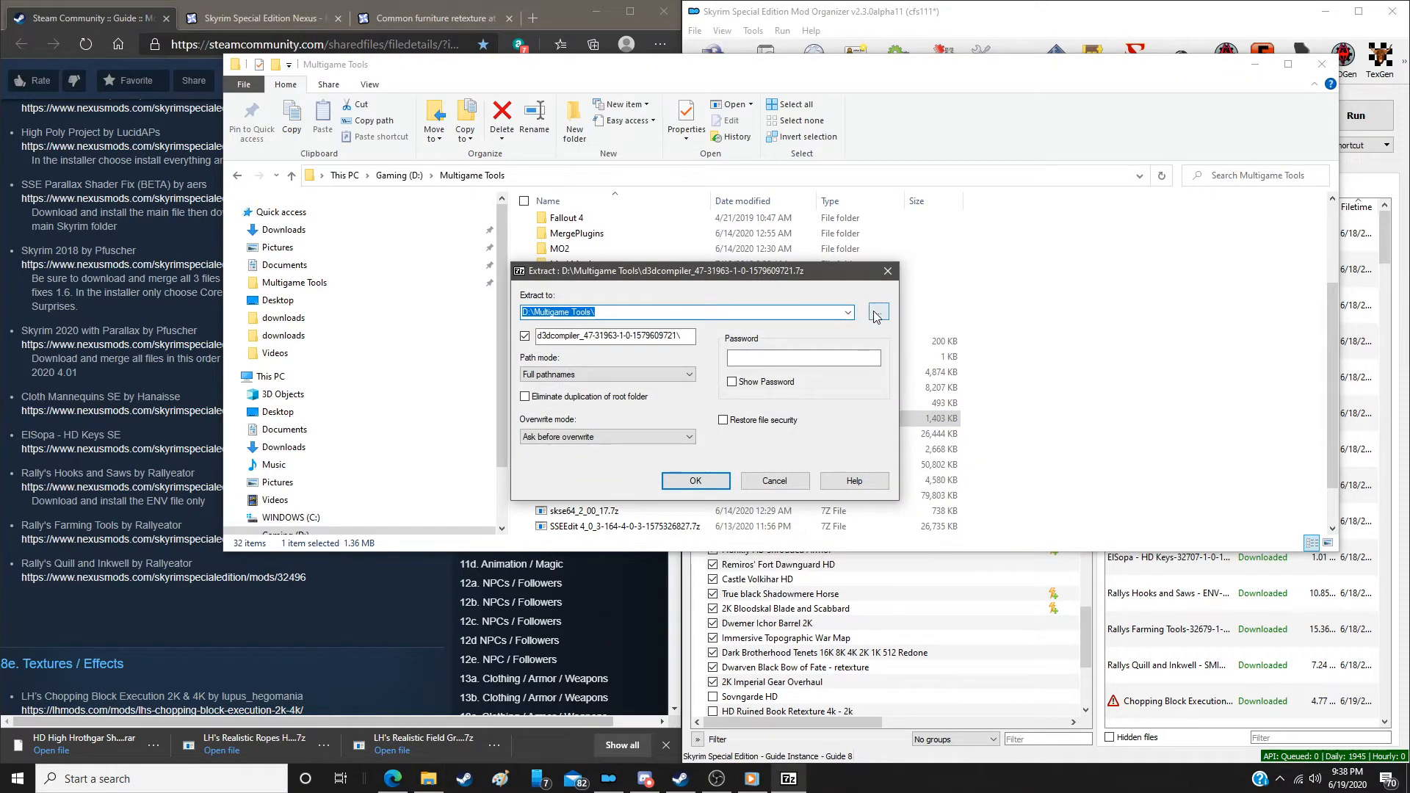
# Extract the d3dcompiler_47 archive to D:\Steam\steamapps\common\Skyrim Special Edition and close File Explorer
pyautogui.click(848, 313)
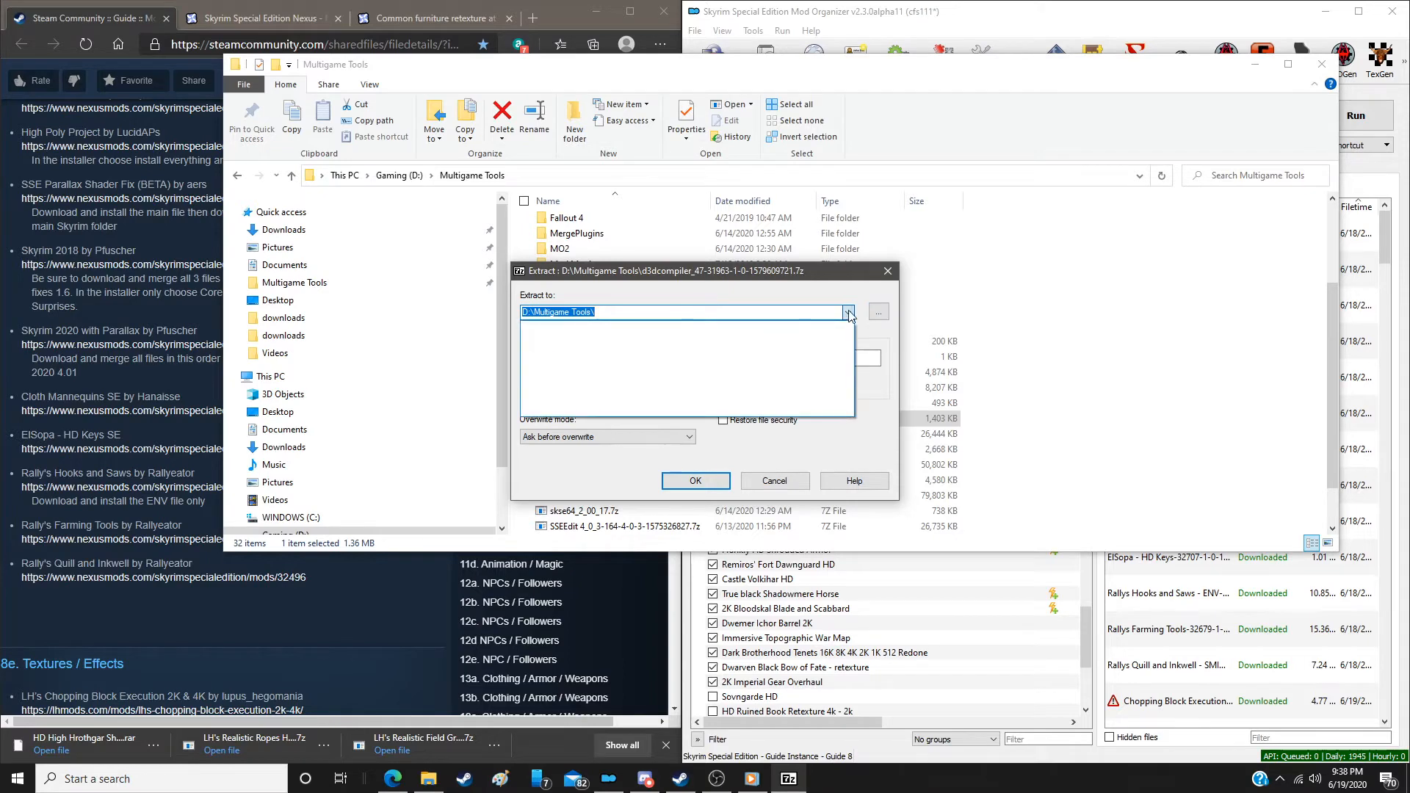
pyautogui.click(849, 313)
pyautogui.click(878, 312)
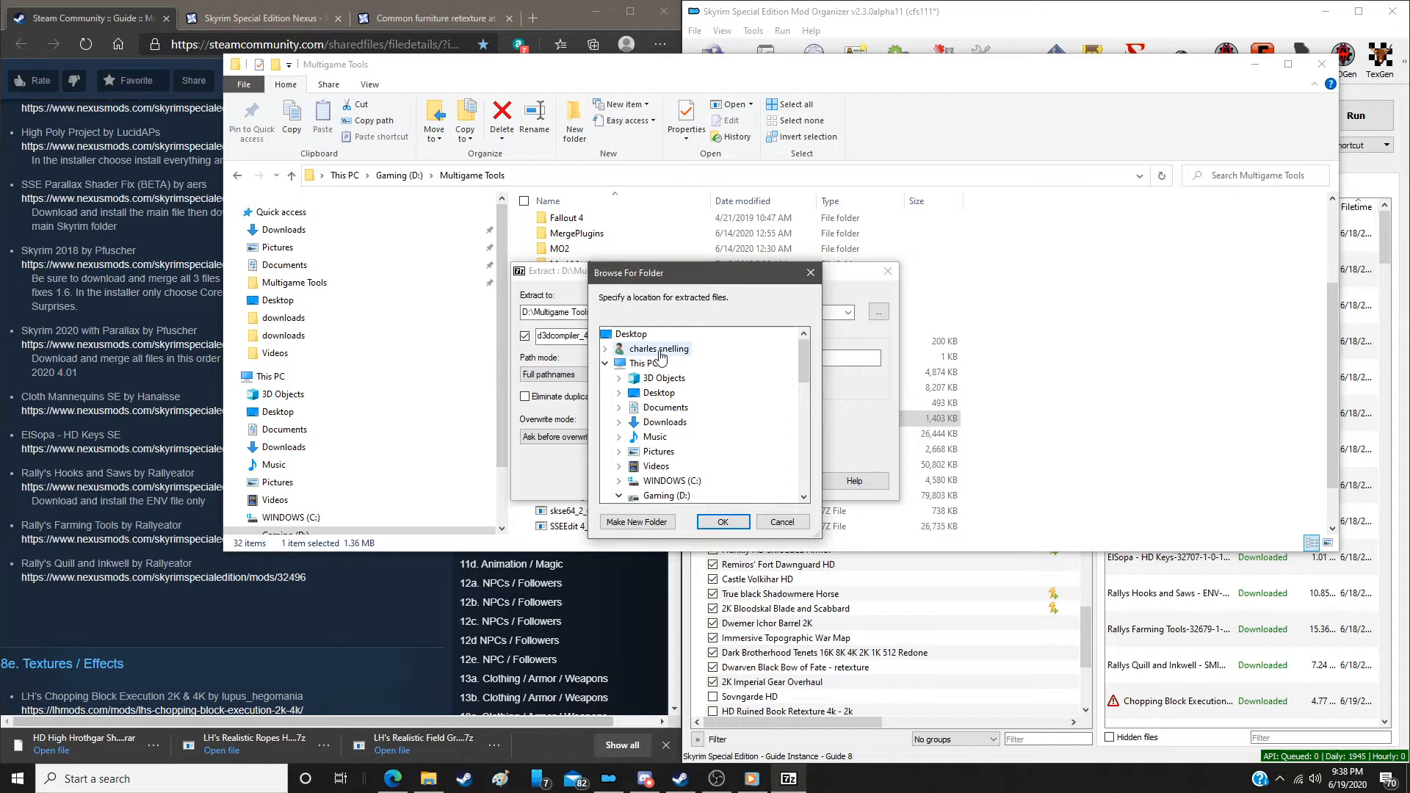
pyautogui.scroll(-3, 667, 400)
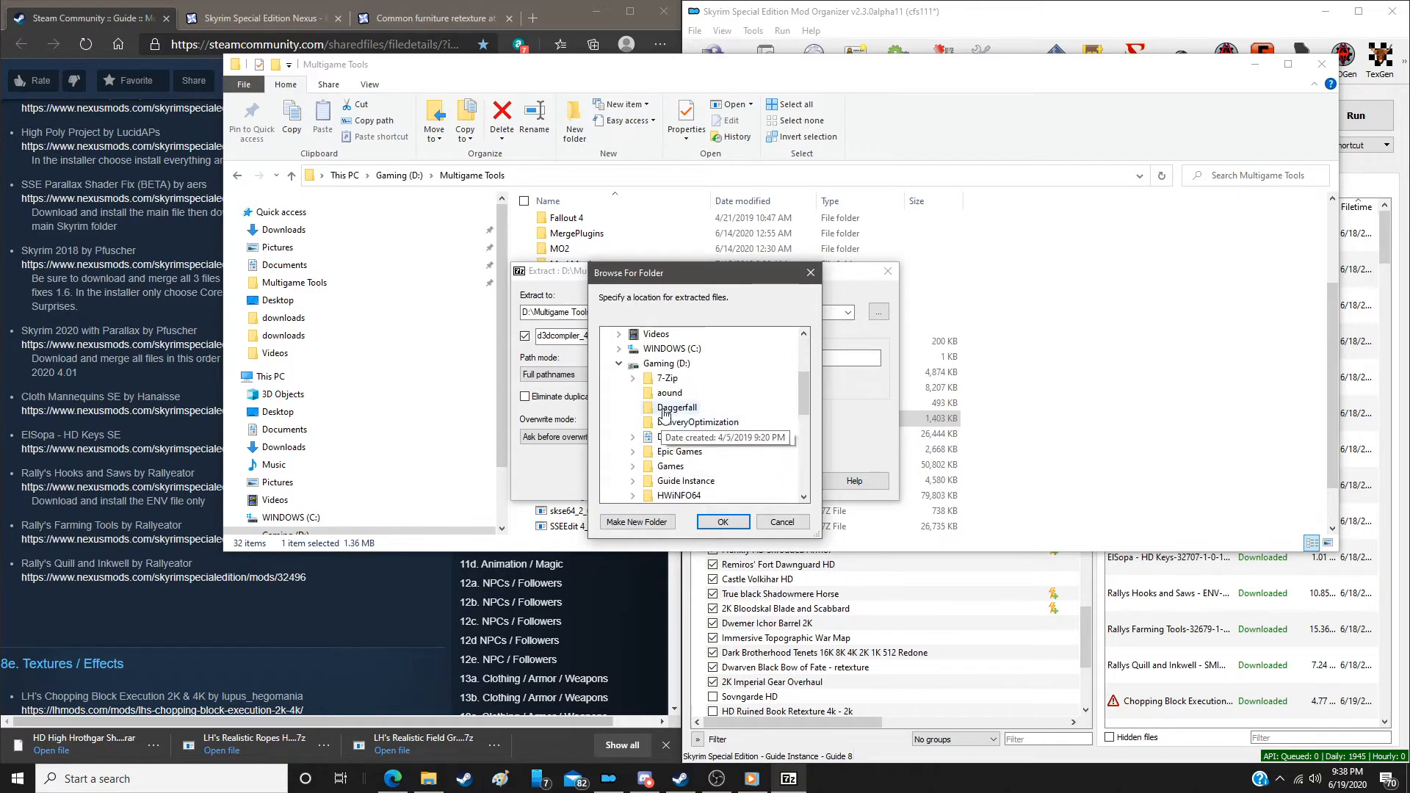
pyautogui.scroll(-4, 668, 404)
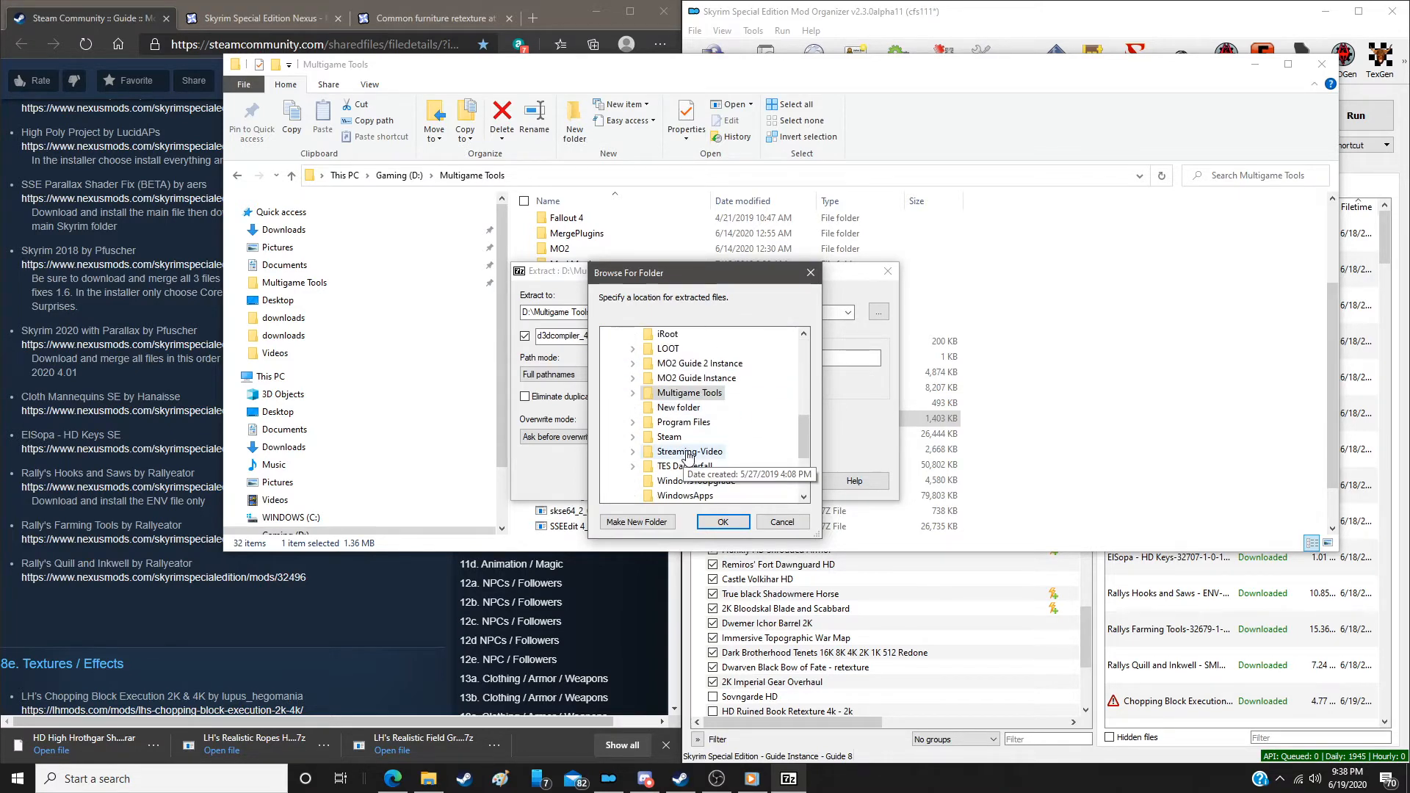
pyautogui.doubleClick(669, 437)
pyautogui.scroll(-4, 686, 455)
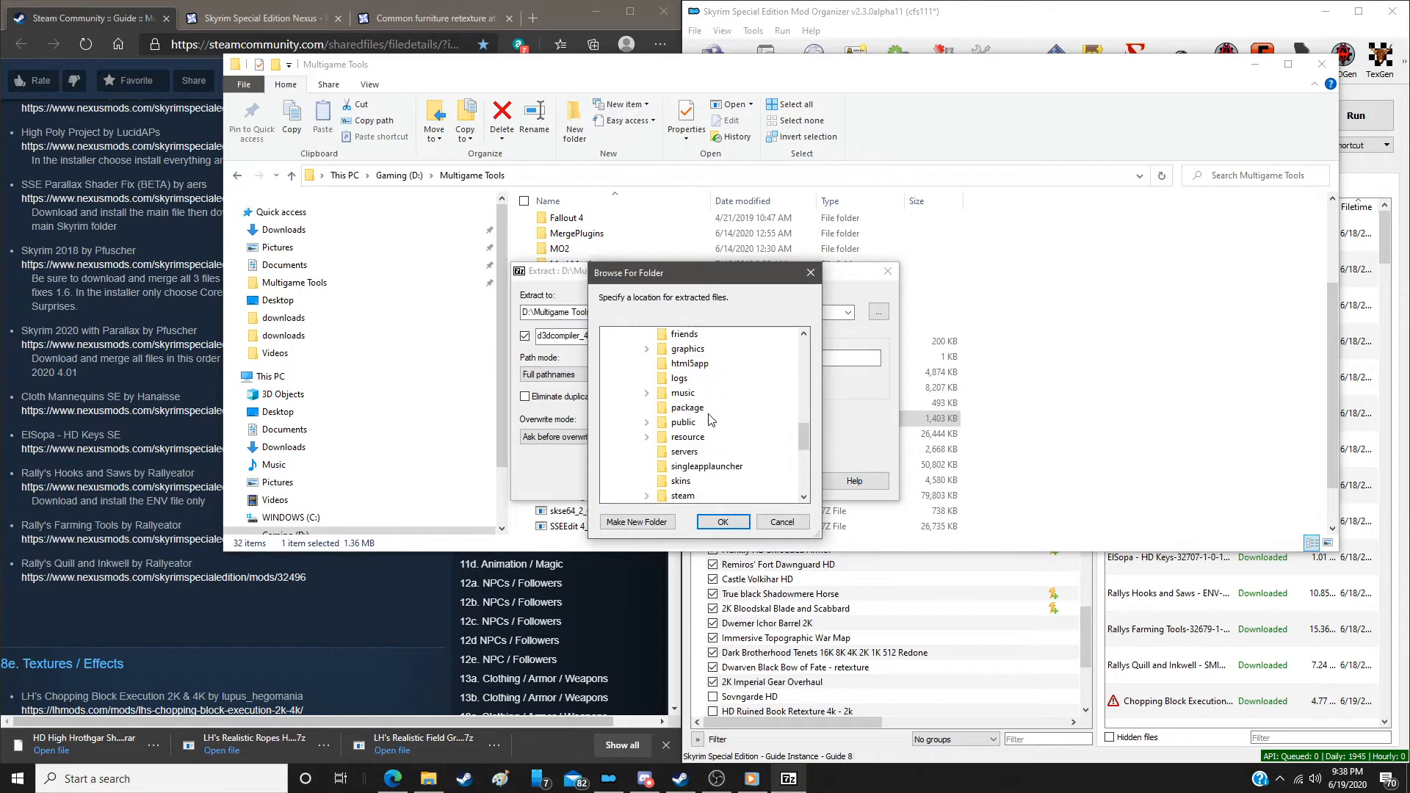
pyautogui.scroll(-2, 692, 448)
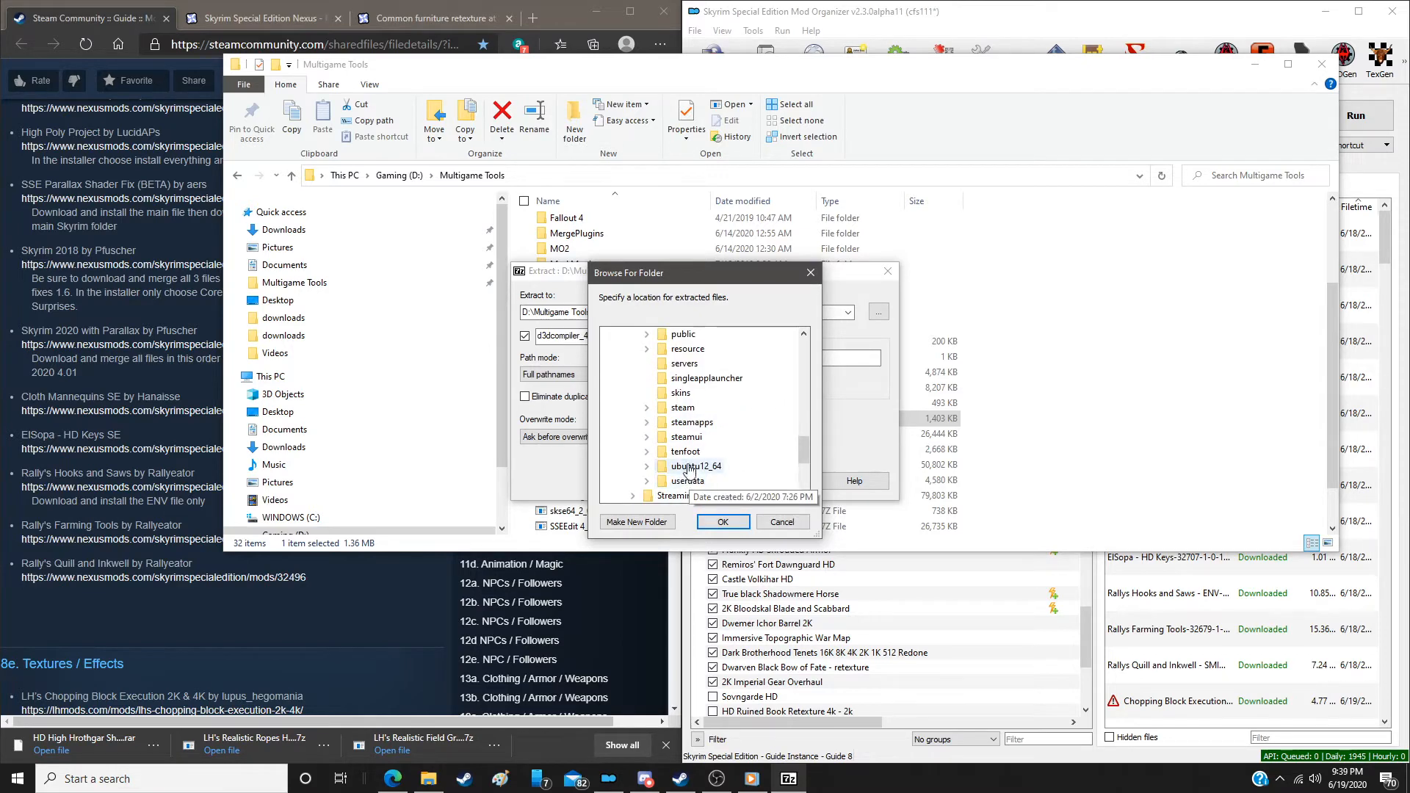
pyautogui.doubleClick(692, 425)
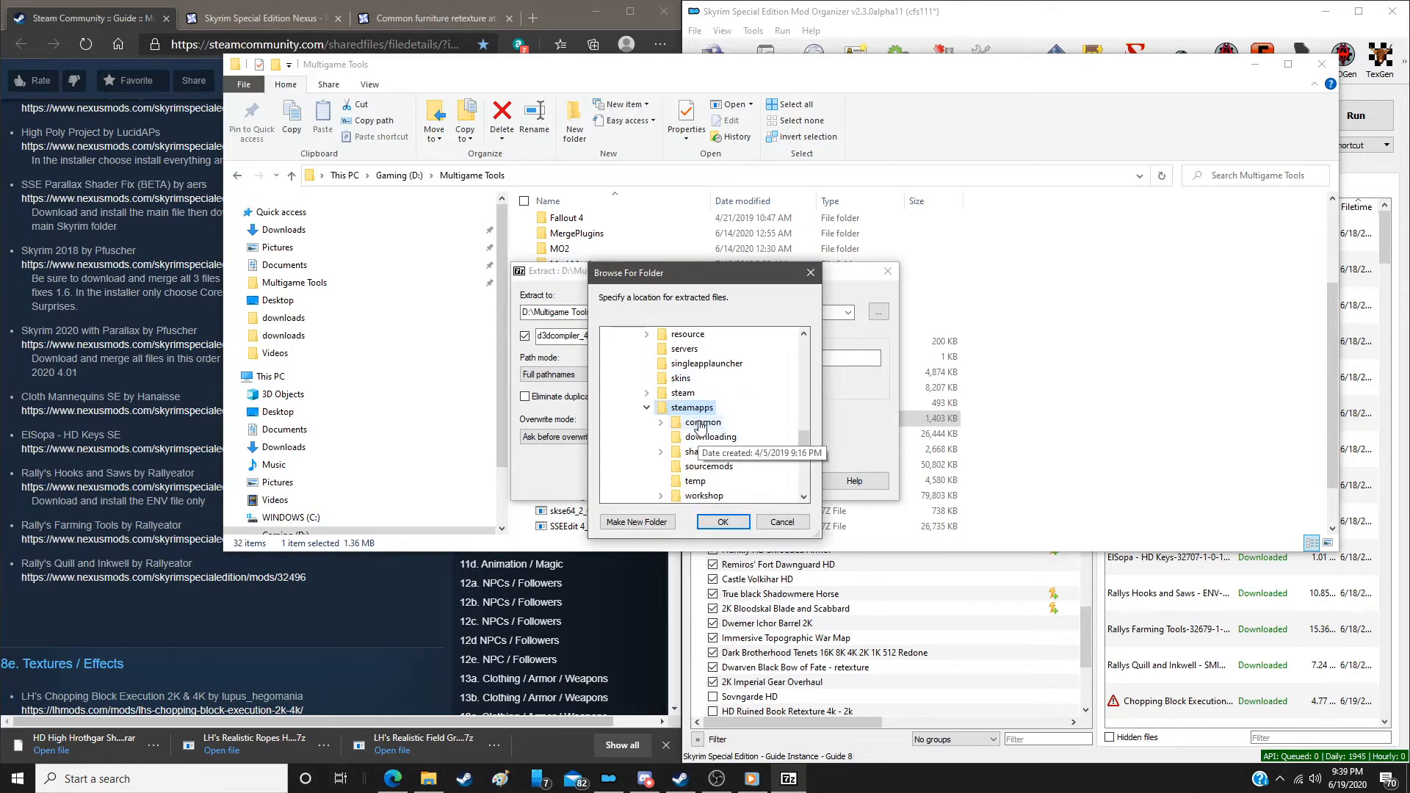
pyautogui.doubleClick(696, 424)
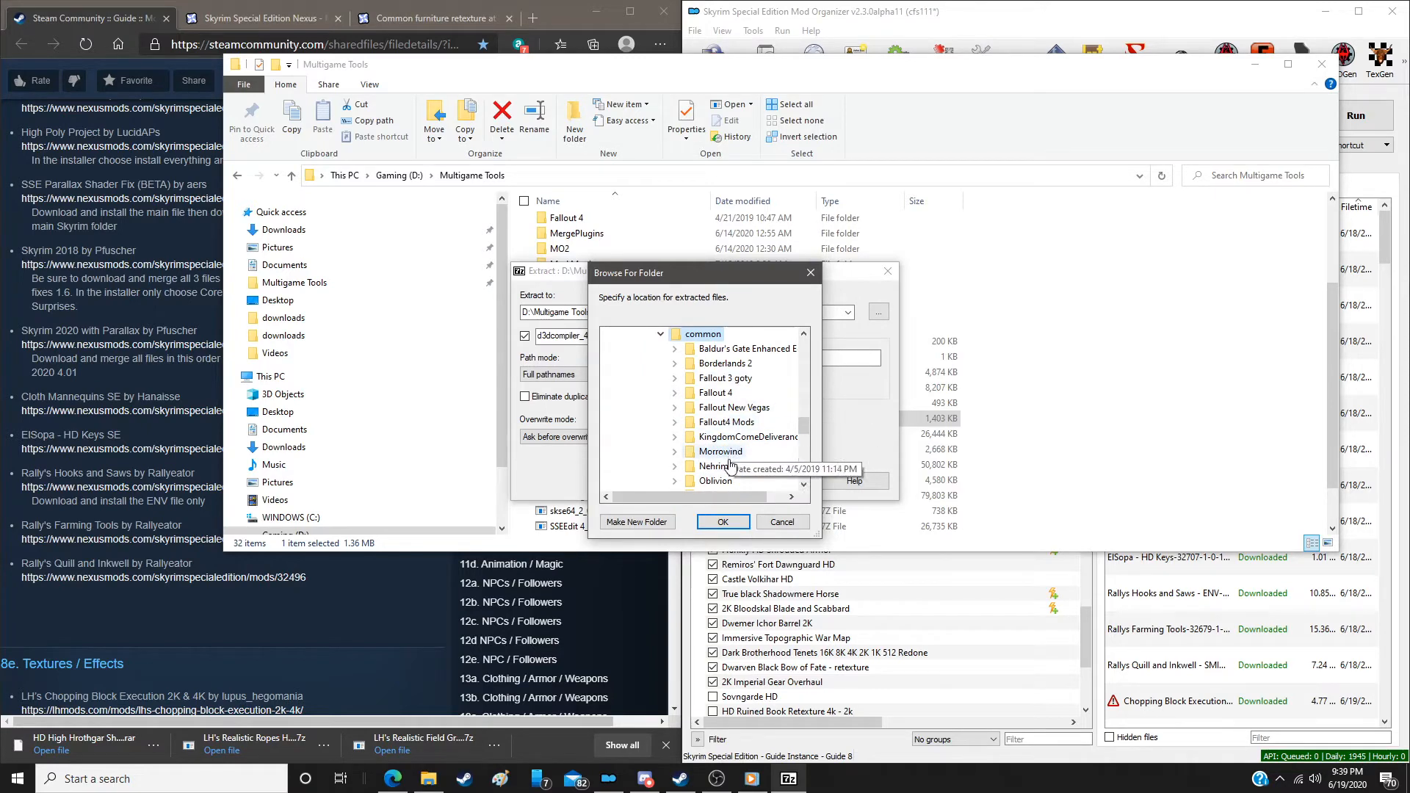
pyautogui.scroll(-1, 731, 457)
pyautogui.scroll(-2, 731, 457)
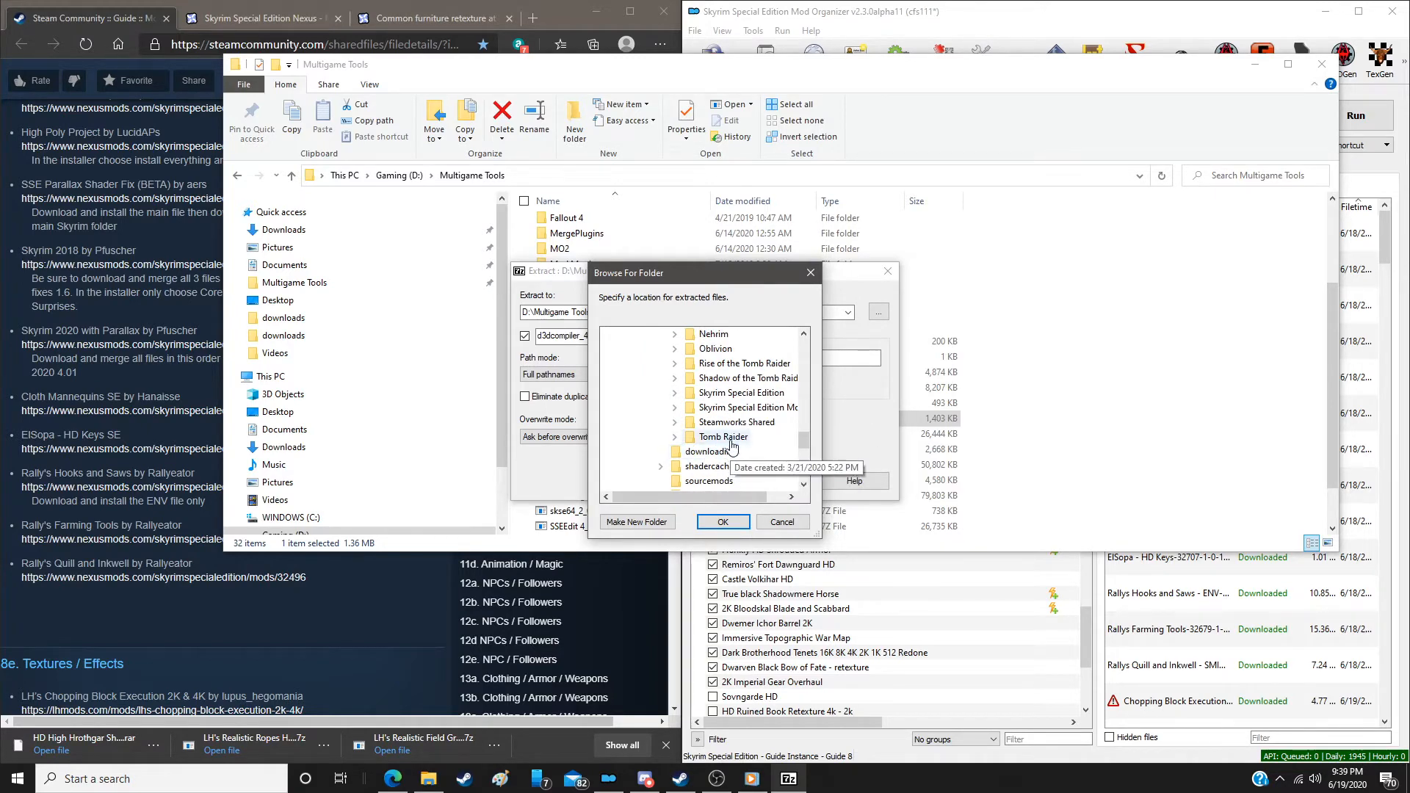
pyautogui.doubleClick(730, 398)
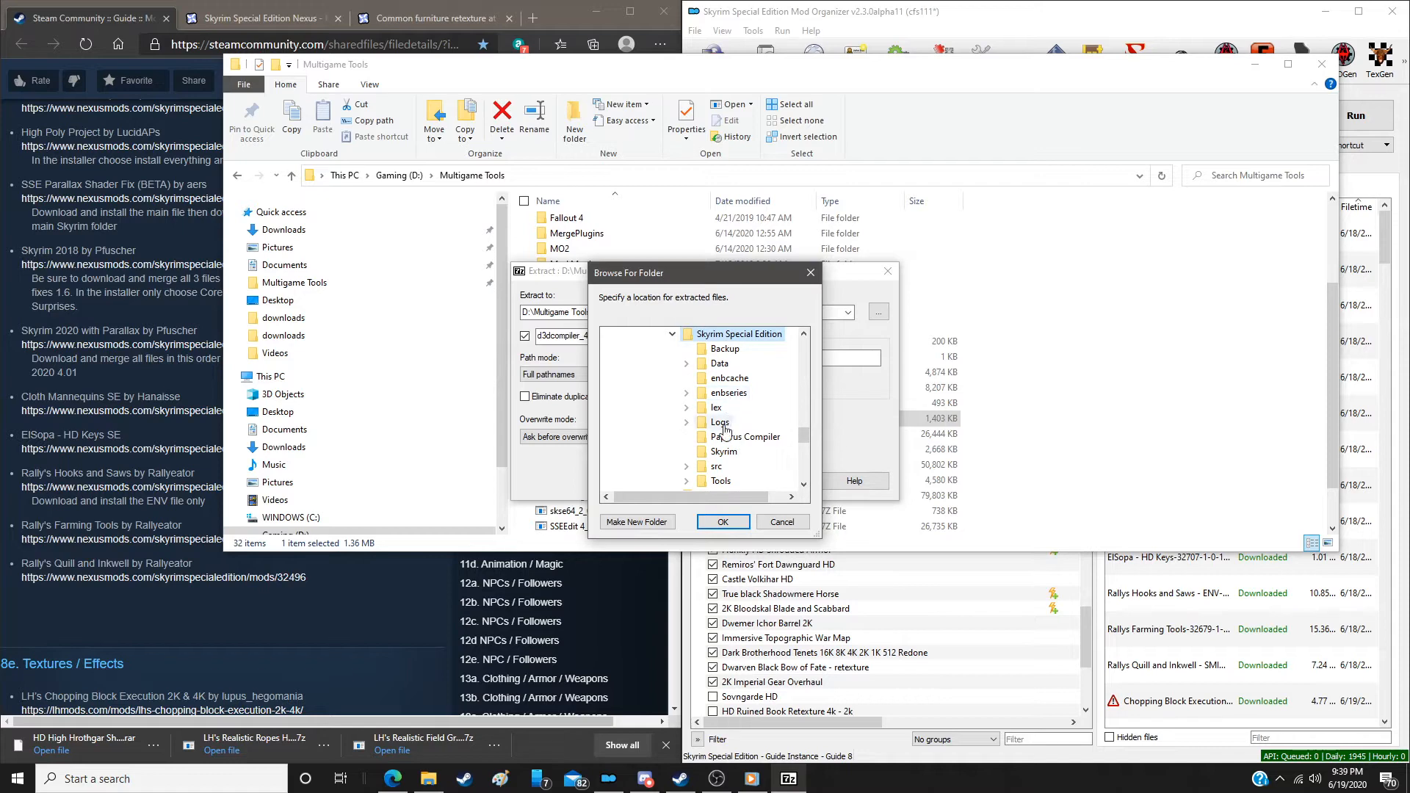
pyautogui.click(724, 522)
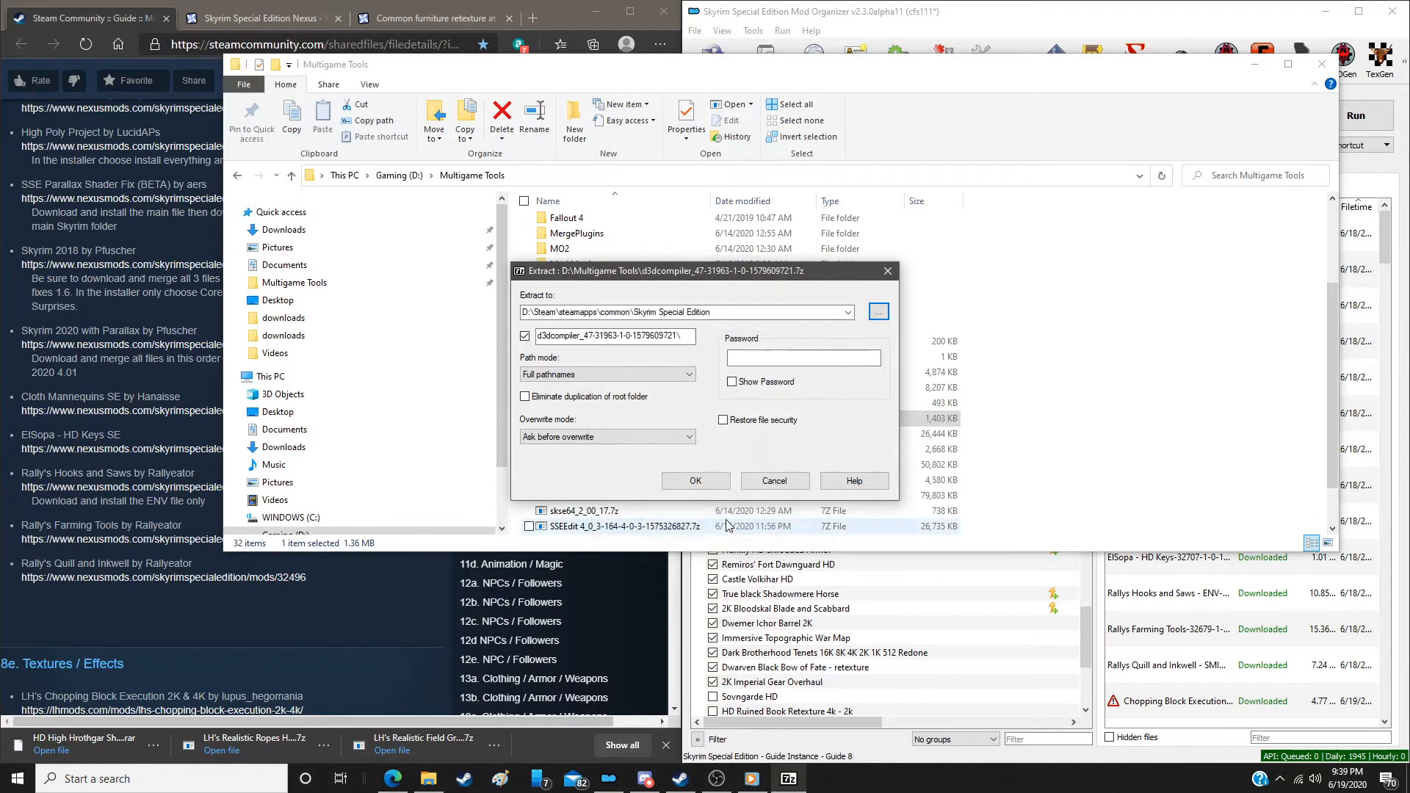
pyautogui.click(708, 481)
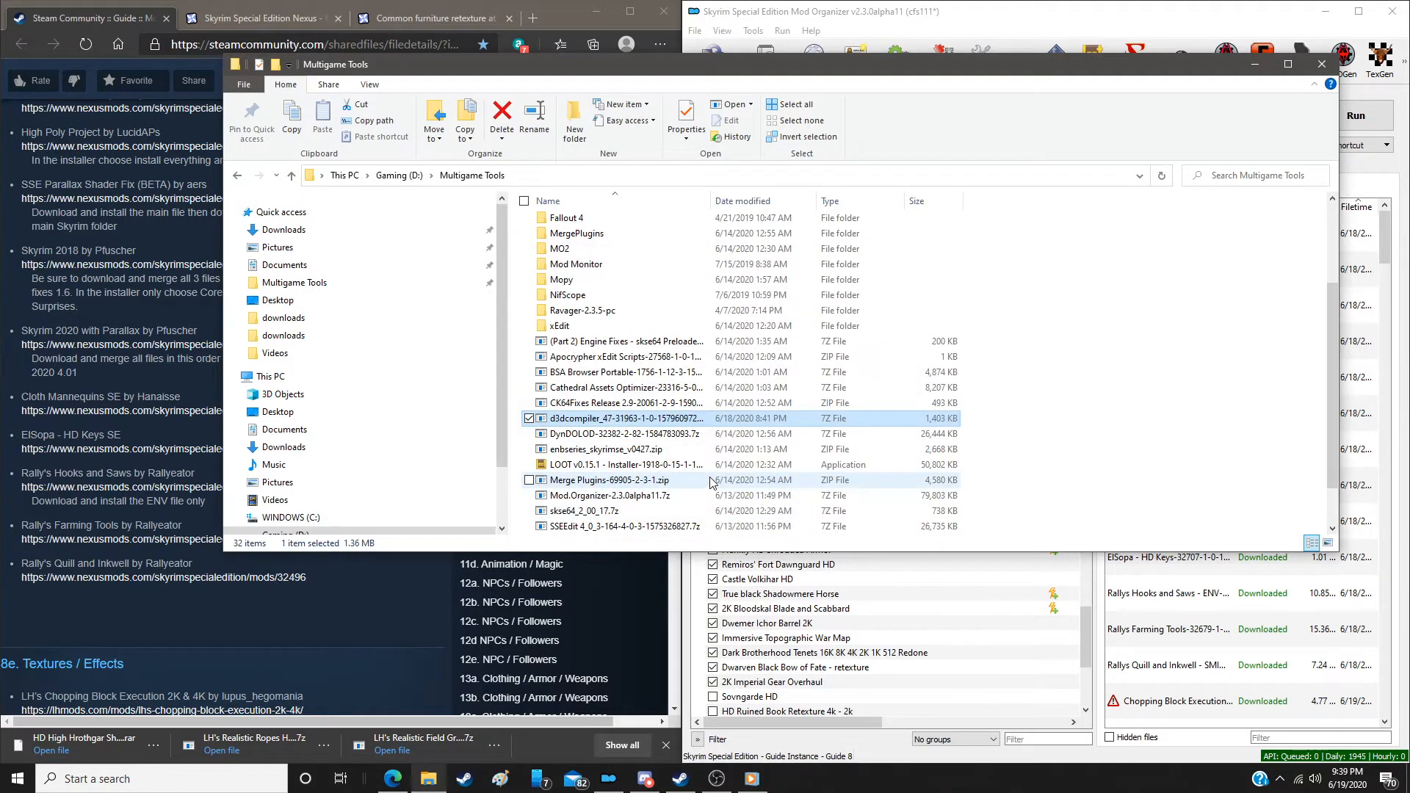
pyautogui.click(1321, 64)
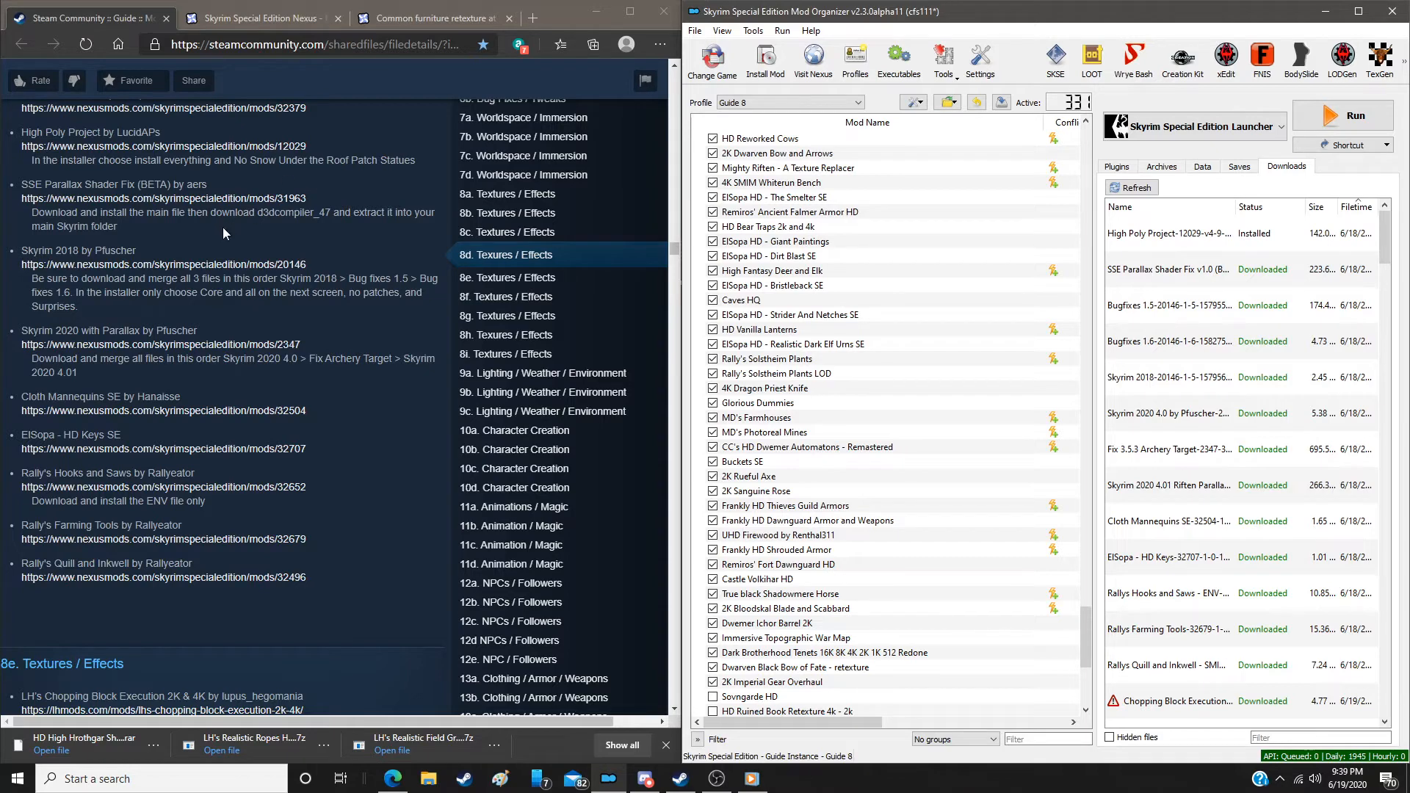
# Manually install the SSE Parallax Shader Fix (BETA) download with its skse folder included
pyautogui.doubleClick(1167, 272)
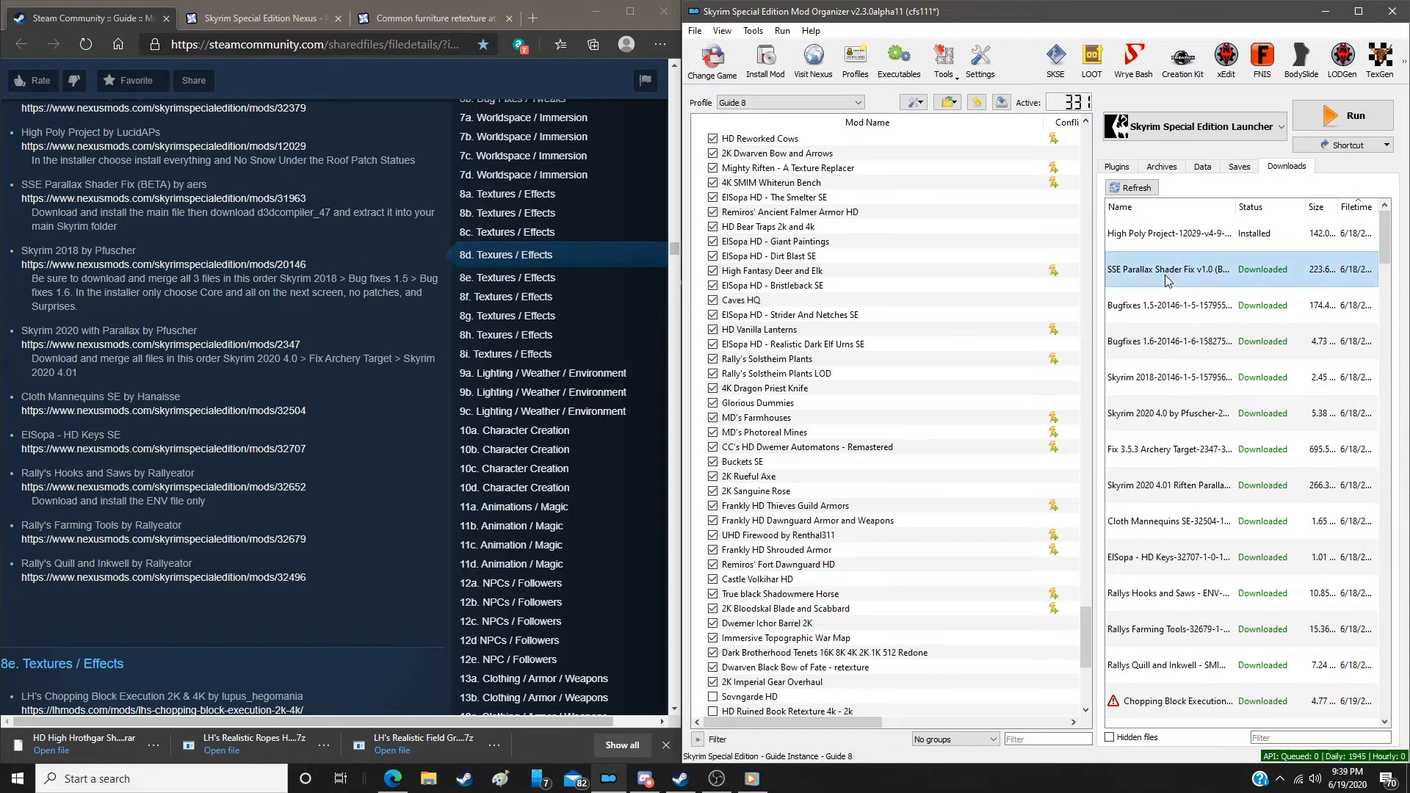
pyautogui.click(929, 405)
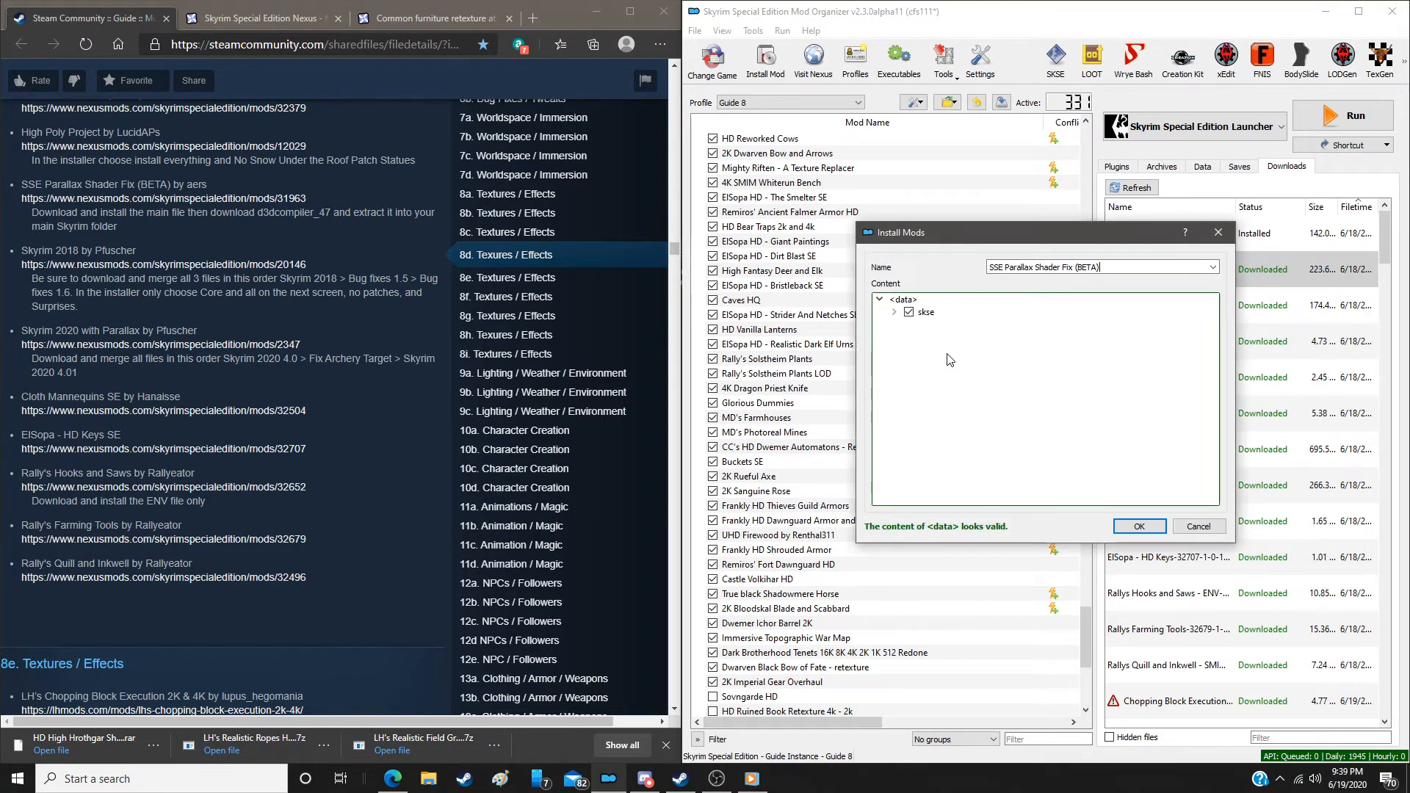
pyautogui.click(1139, 526)
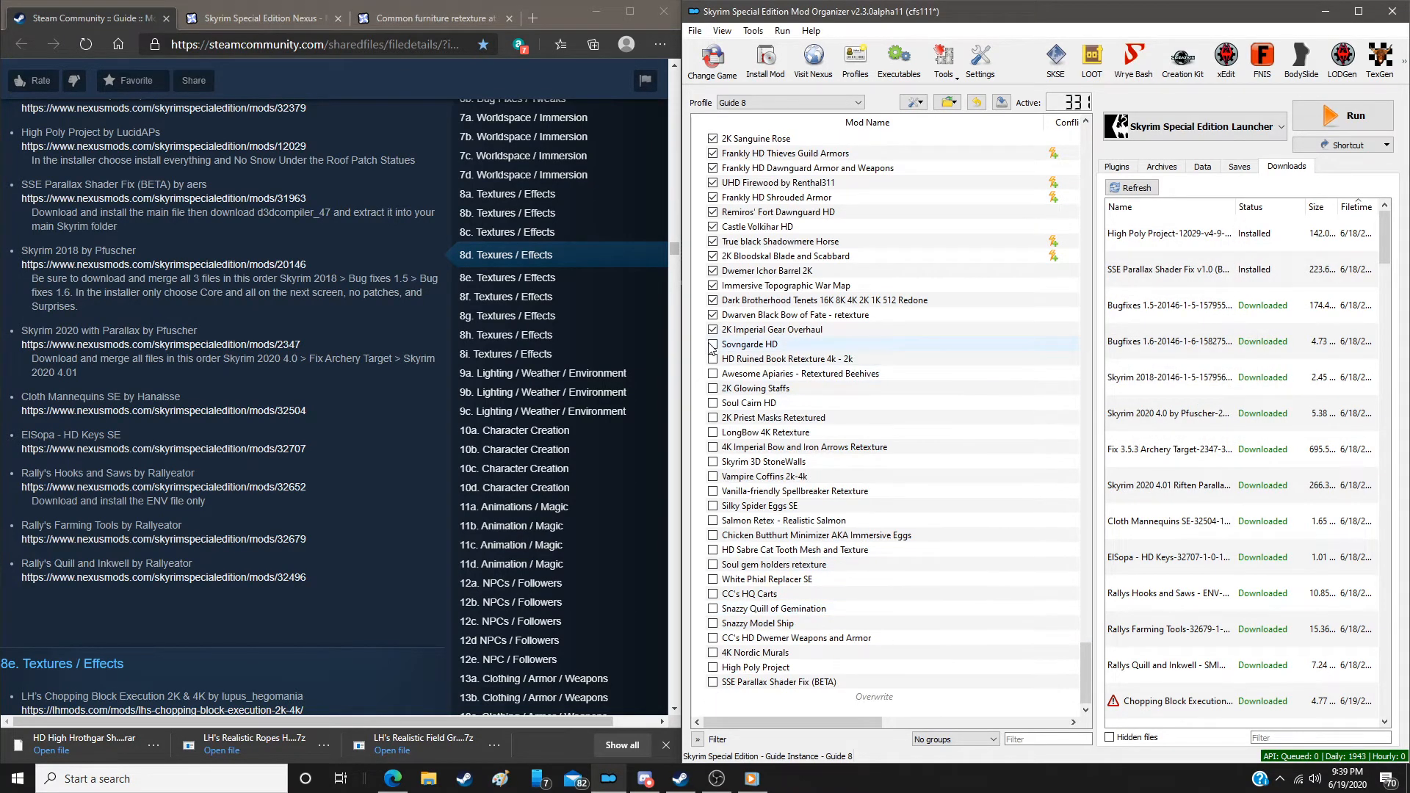
# Enable every unchecked mod in the mod list from Sovngarde HD through SSE Parallax Shader Fix (BETA)
pyautogui.click(712, 344)
pyautogui.click(713, 359)
pyautogui.click(712, 374)
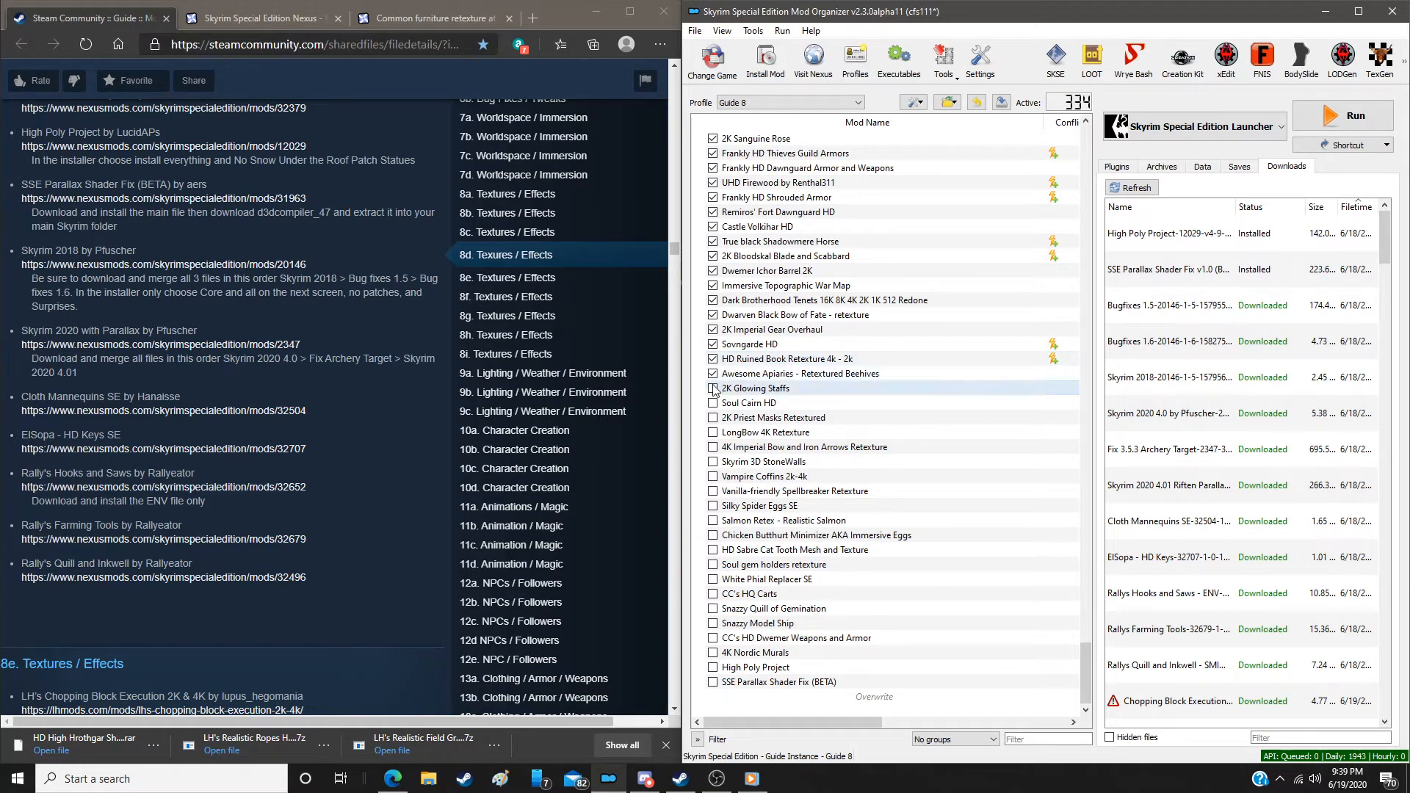
pyautogui.click(712, 389)
pyautogui.click(713, 403)
pyautogui.click(712, 418)
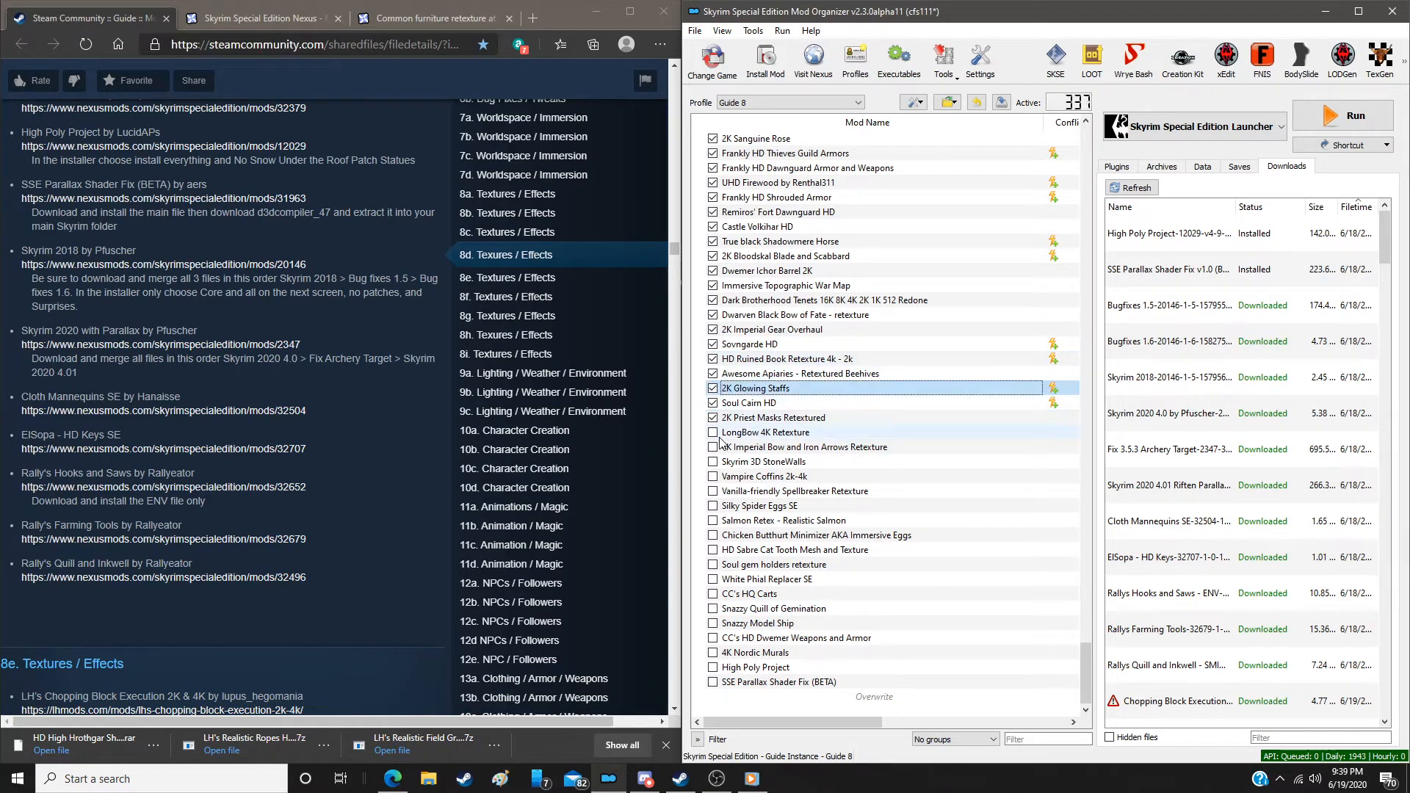
pyautogui.click(713, 433)
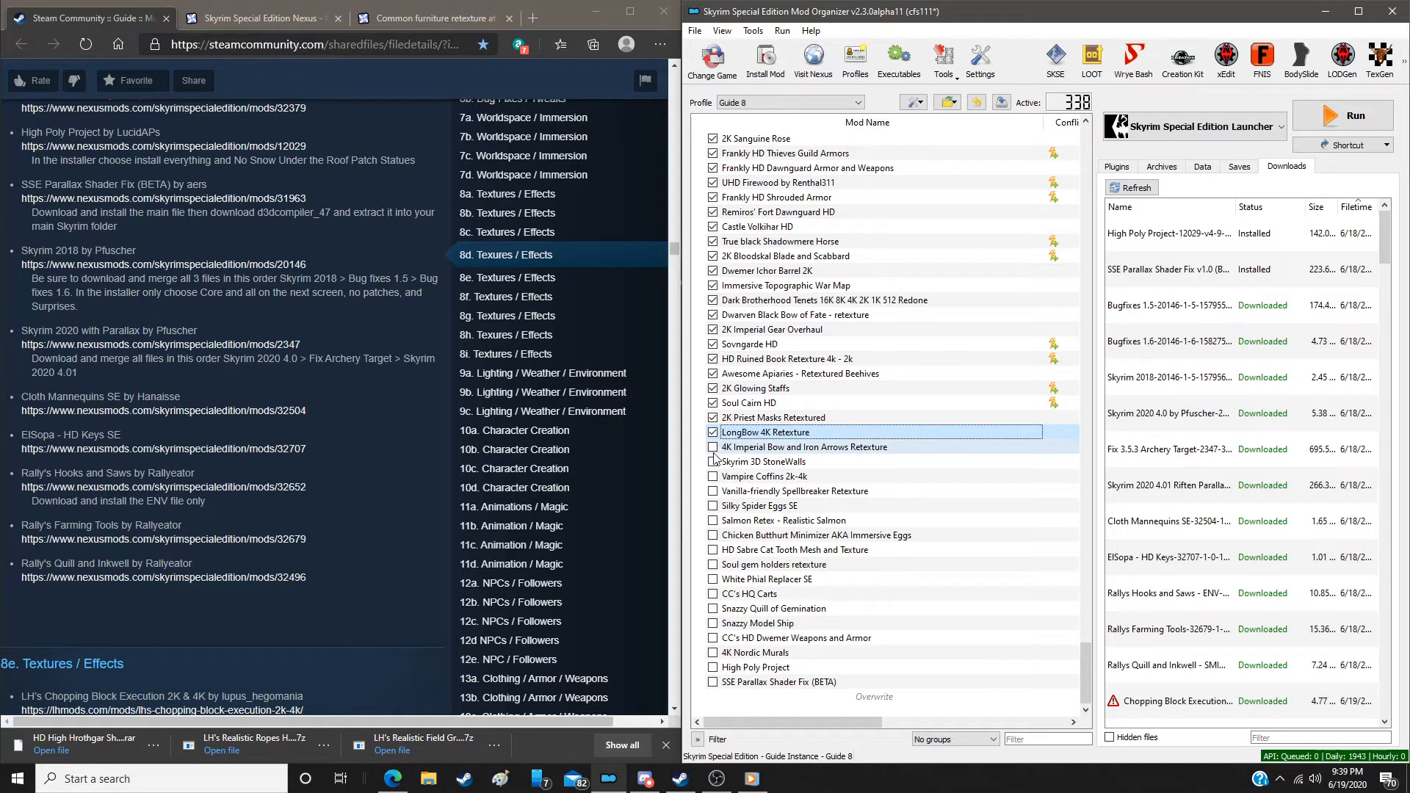
pyautogui.click(713, 448)
pyautogui.click(712, 462)
pyautogui.click(712, 476)
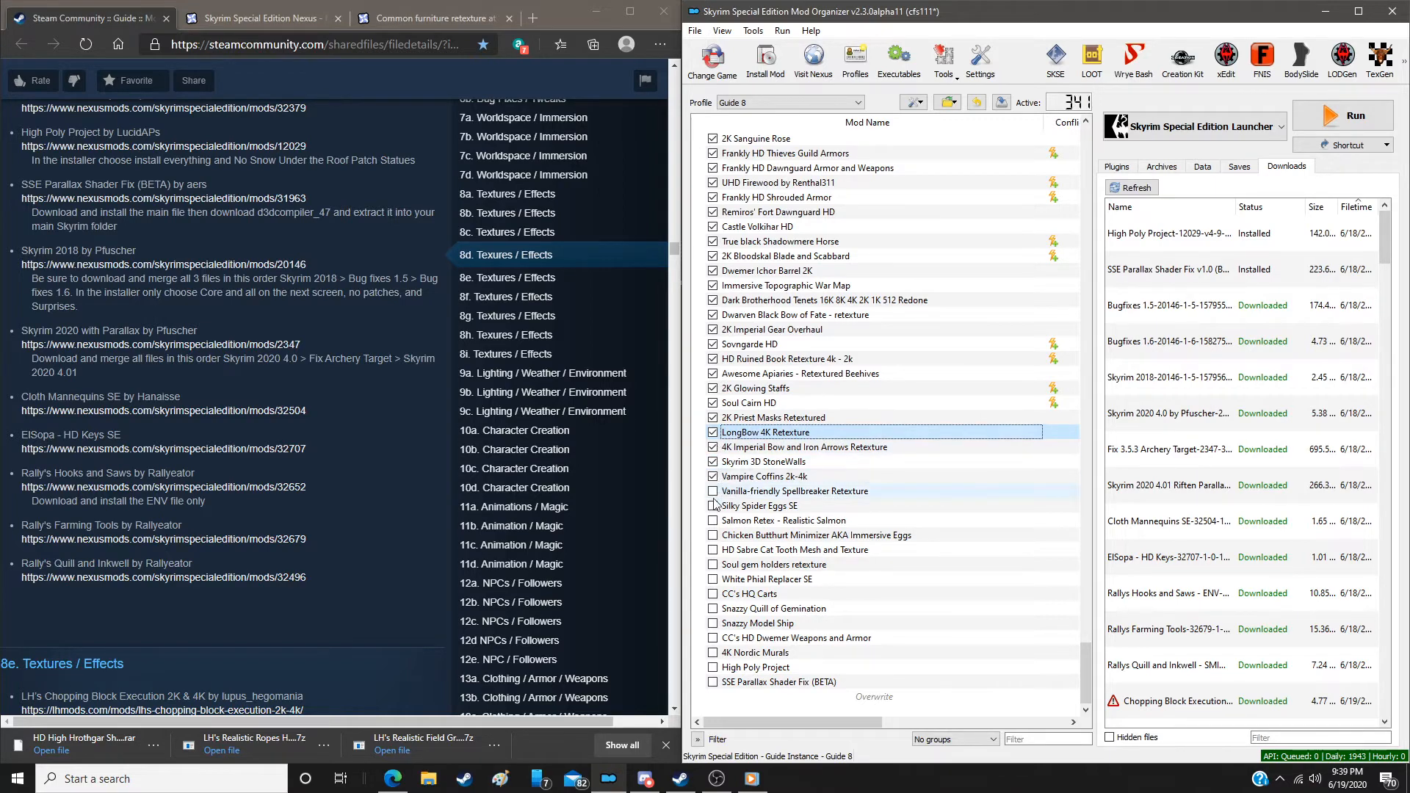
pyautogui.click(713, 491)
pyautogui.click(713, 506)
pyautogui.click(713, 521)
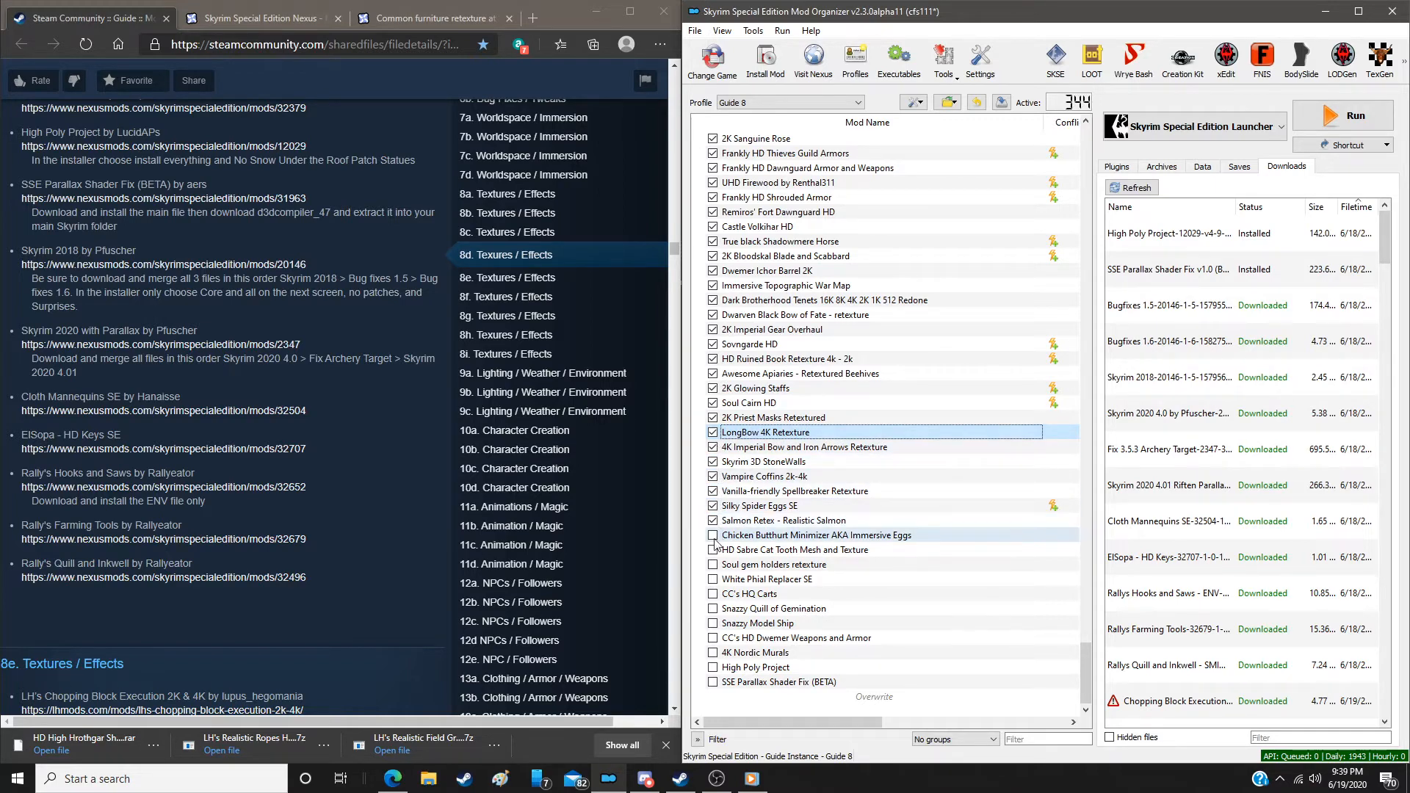
pyautogui.click(713, 535)
pyautogui.click(712, 550)
pyautogui.click(713, 564)
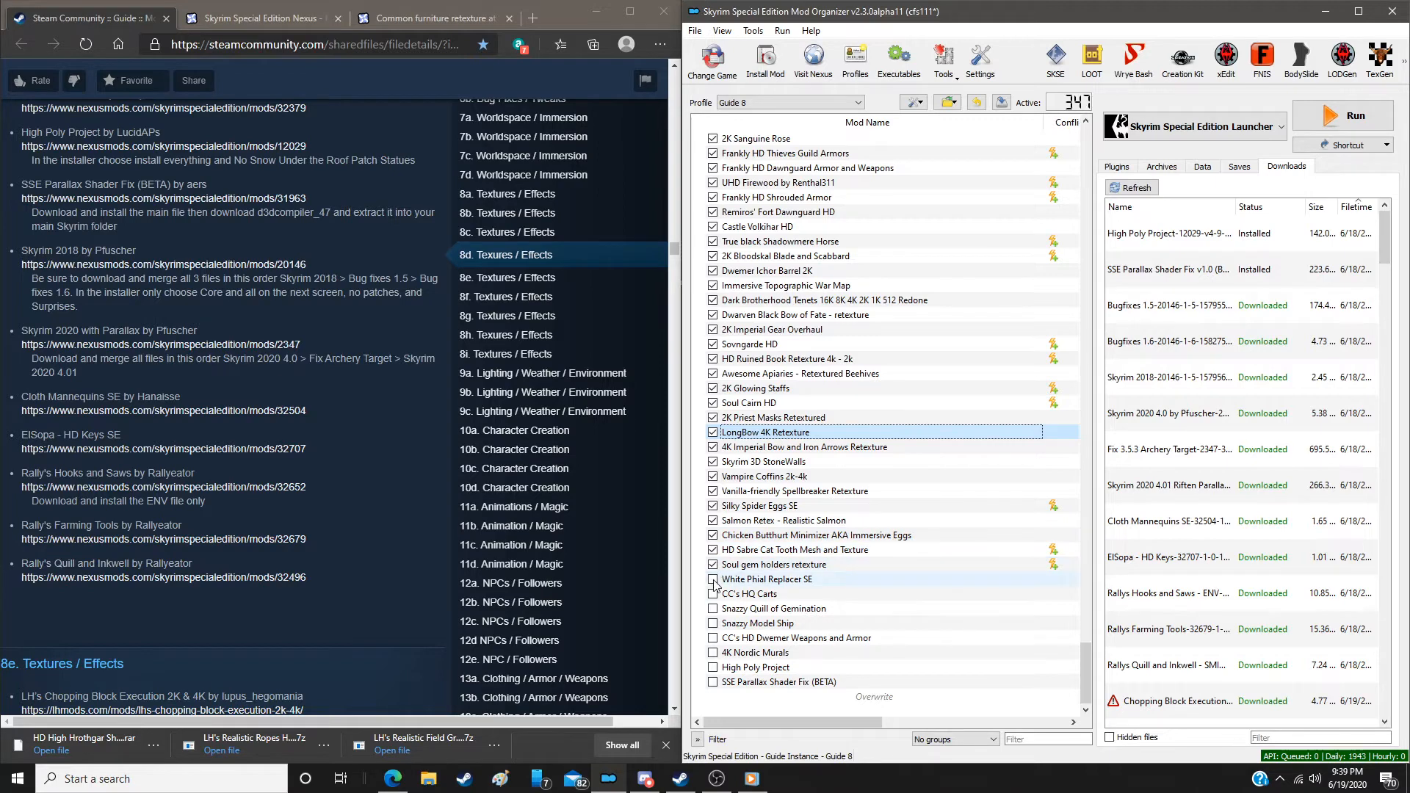
pyautogui.click(713, 580)
pyautogui.click(712, 594)
pyautogui.click(712, 608)
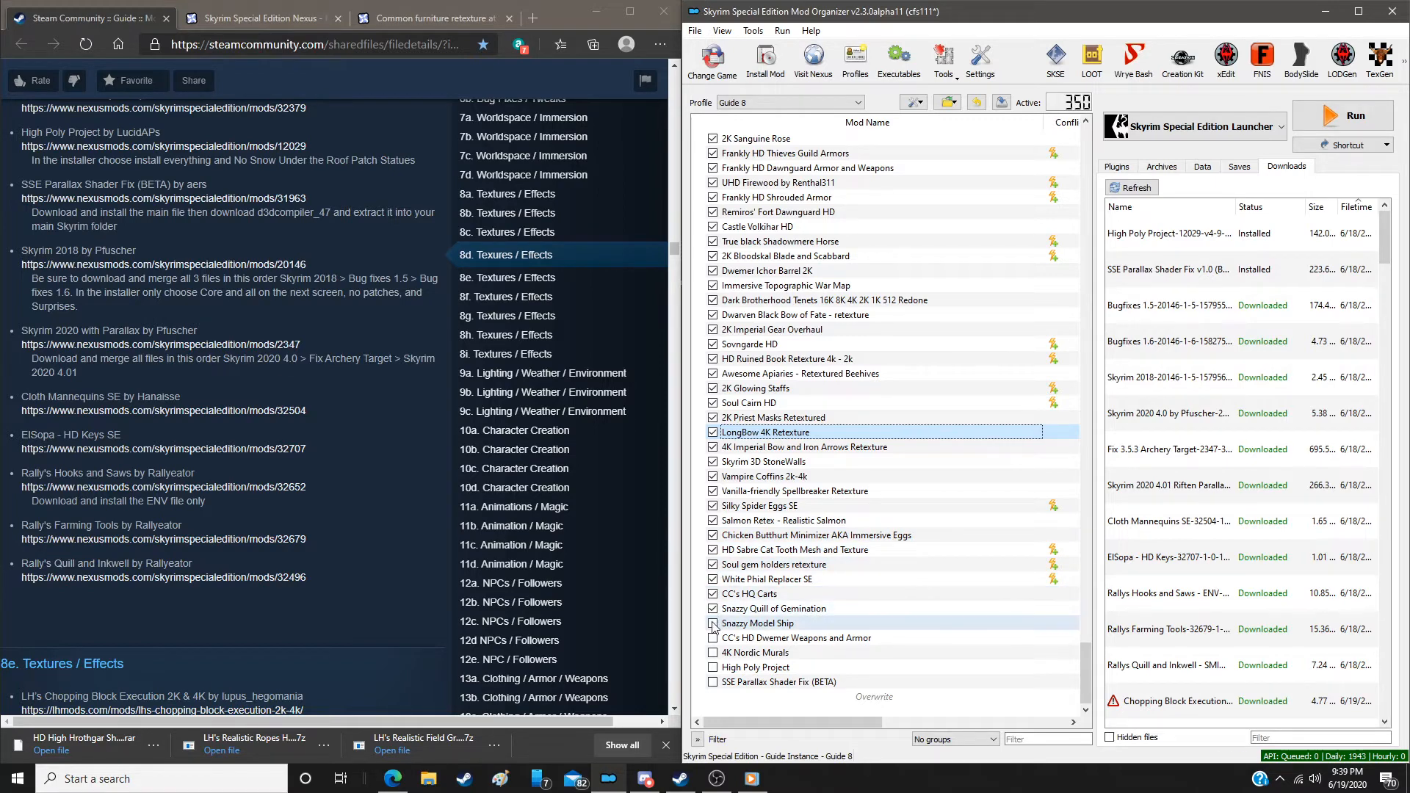
pyautogui.click(712, 624)
pyautogui.click(712, 638)
pyautogui.click(712, 653)
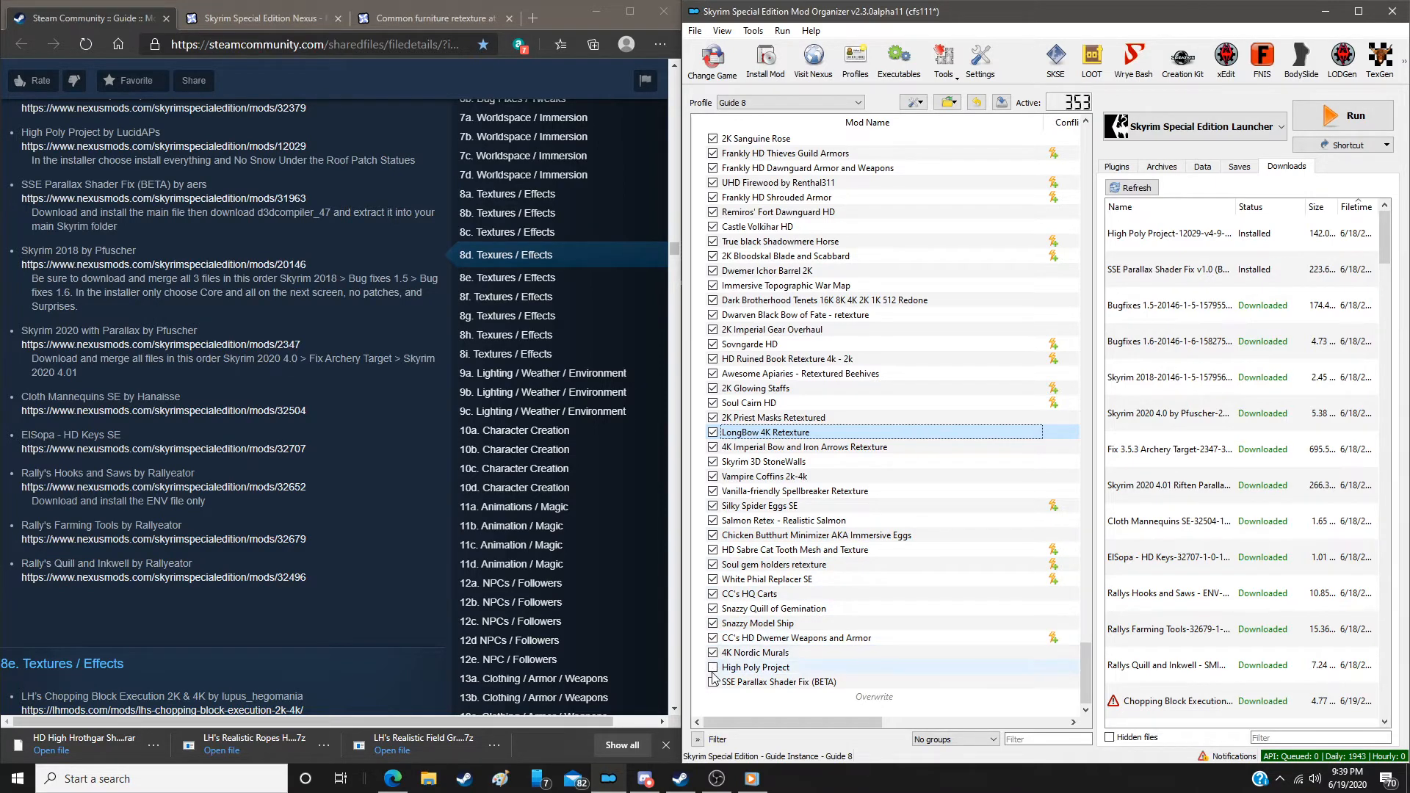
pyautogui.click(713, 668)
pyautogui.click(712, 682)
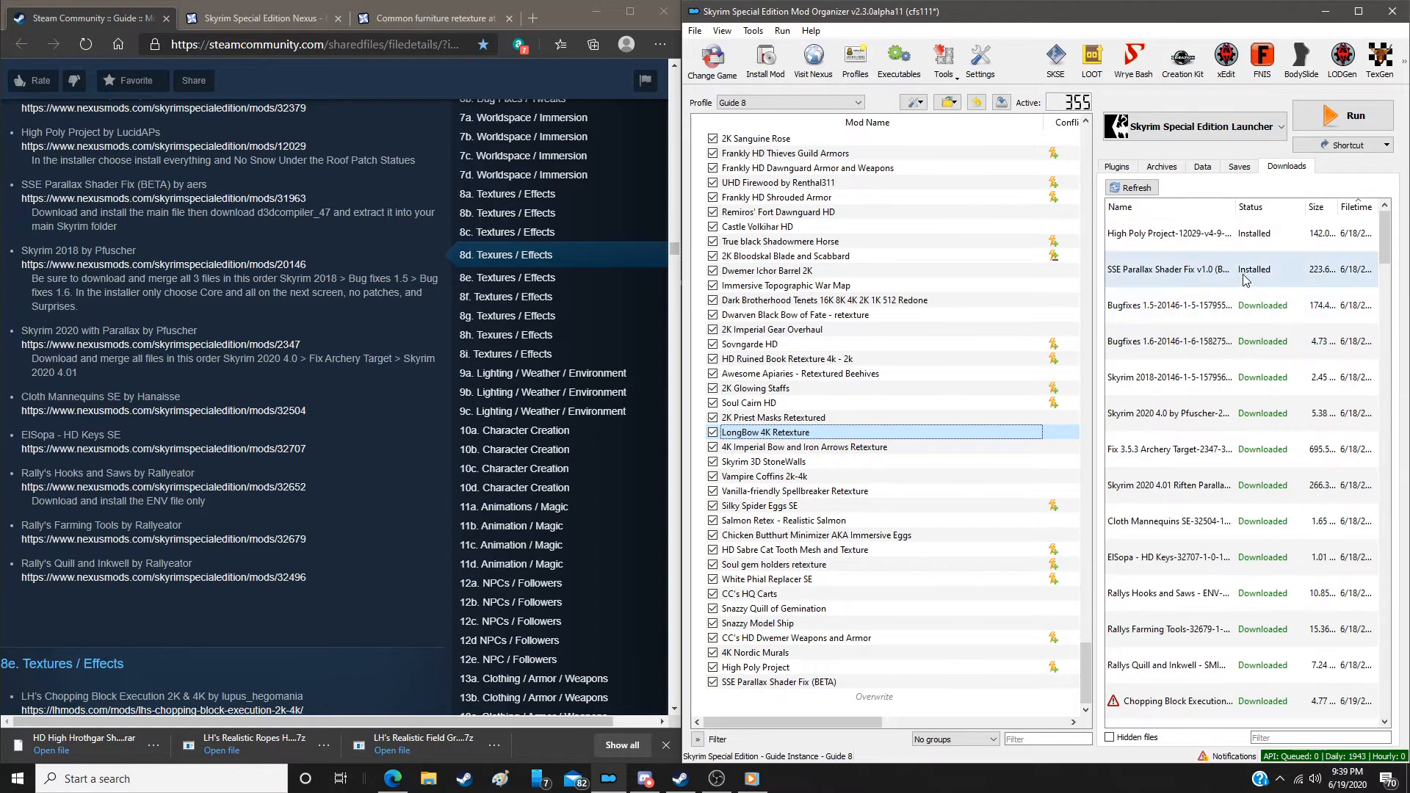
# Start installing the Skyrim 2018 download with its Core module and proceed to the optional modules
pyautogui.doubleClick(1191, 317)
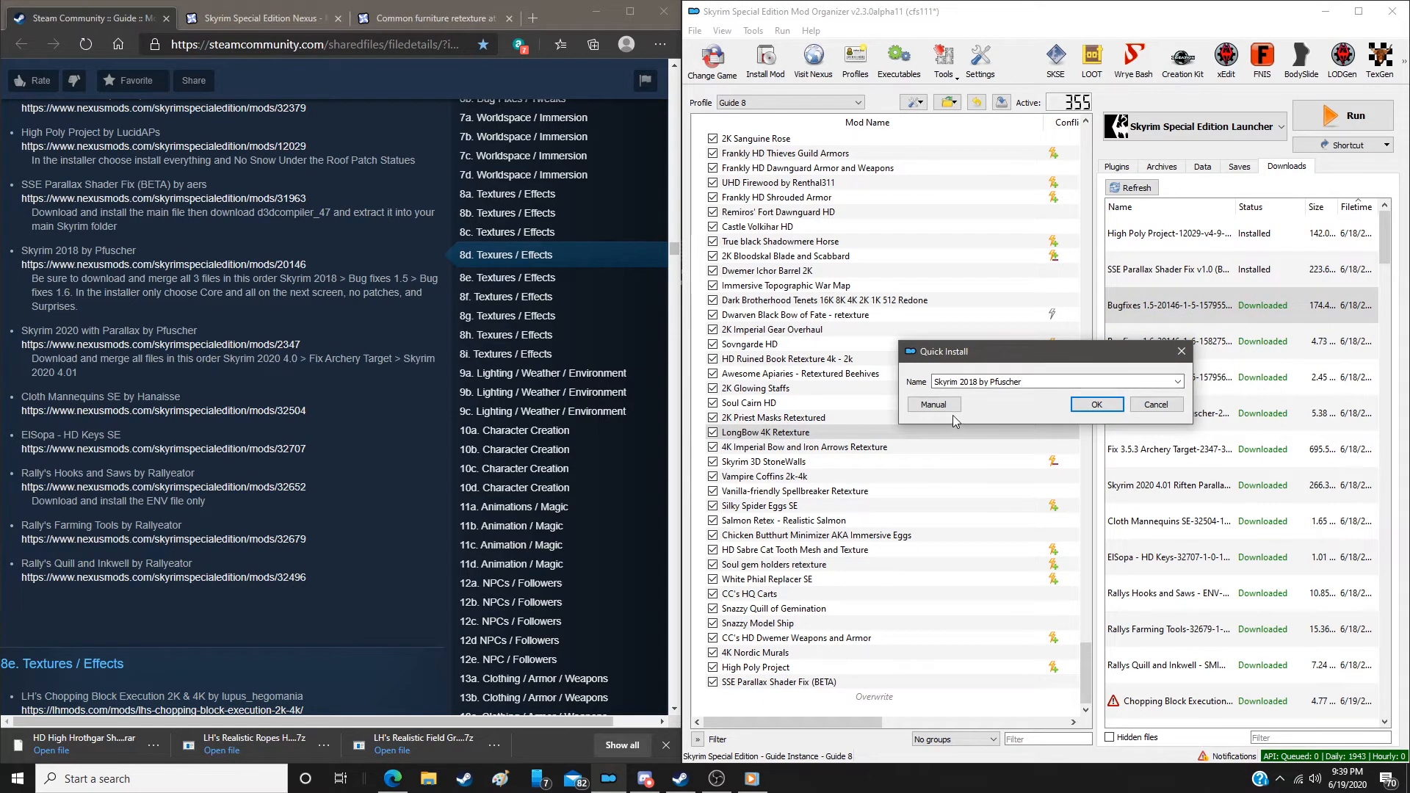
pyautogui.click(1164, 405)
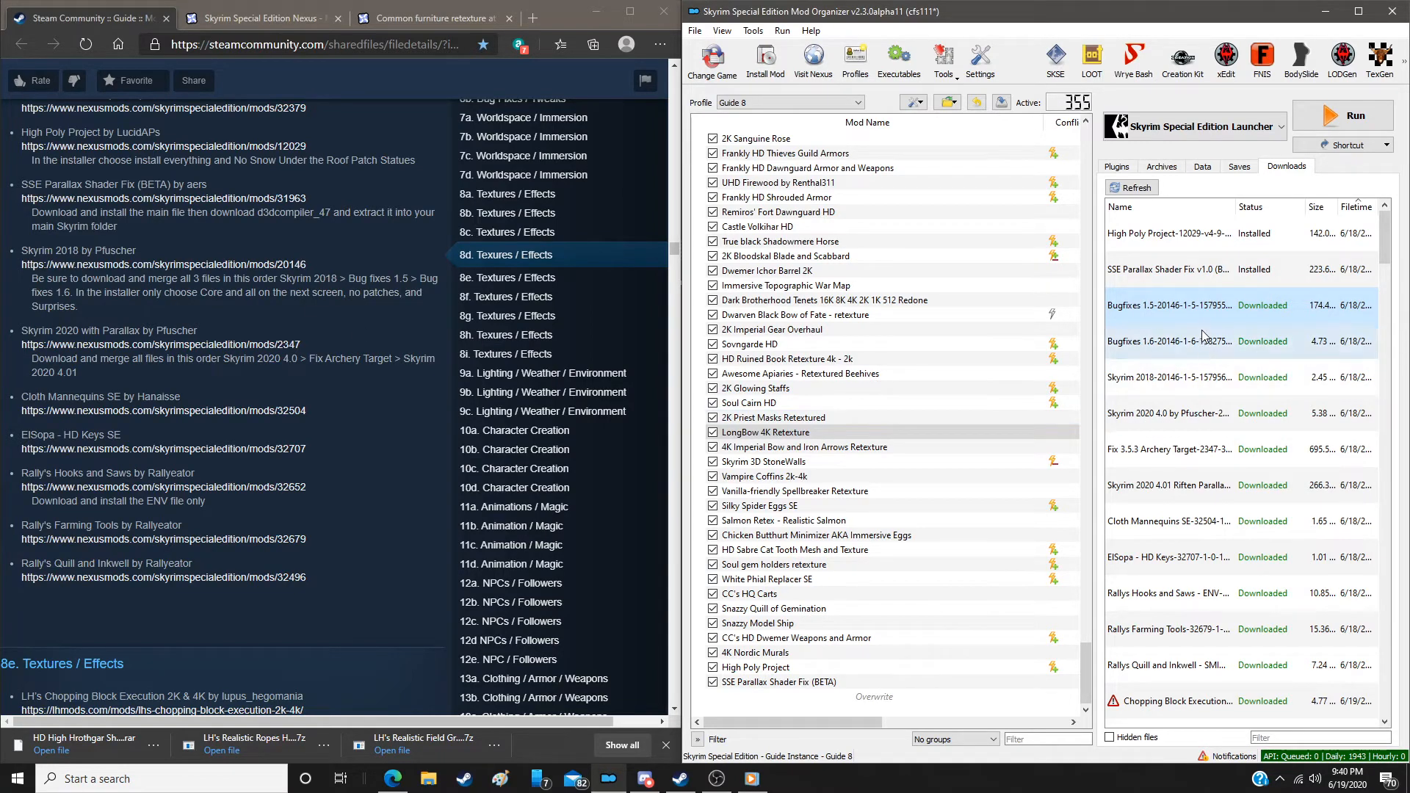
pyautogui.doubleClick(1197, 378)
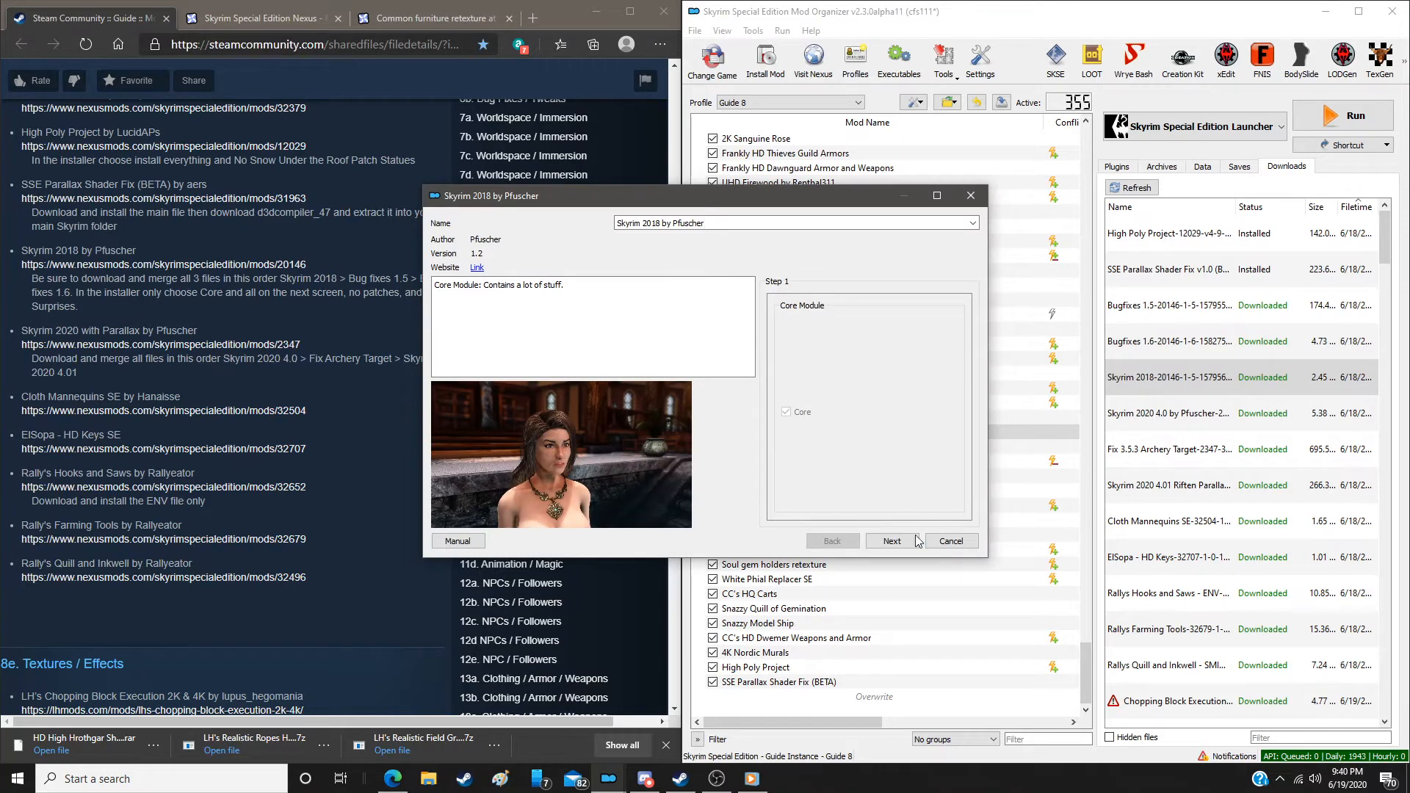
pyautogui.click(891, 542)
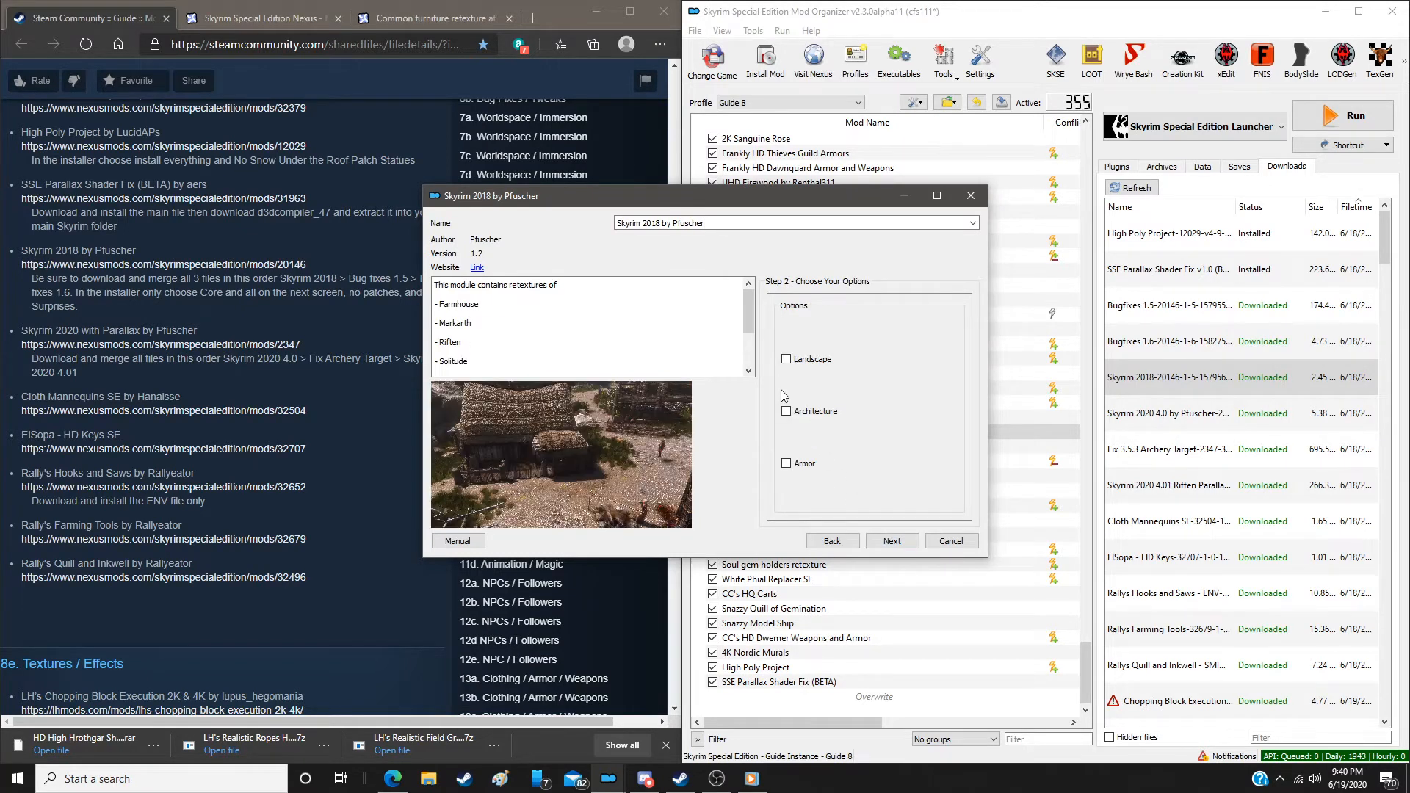
pyautogui.moveTo(785, 362)
pyautogui.moveTo(700, 205); pyautogui.dragTo(798, 200)
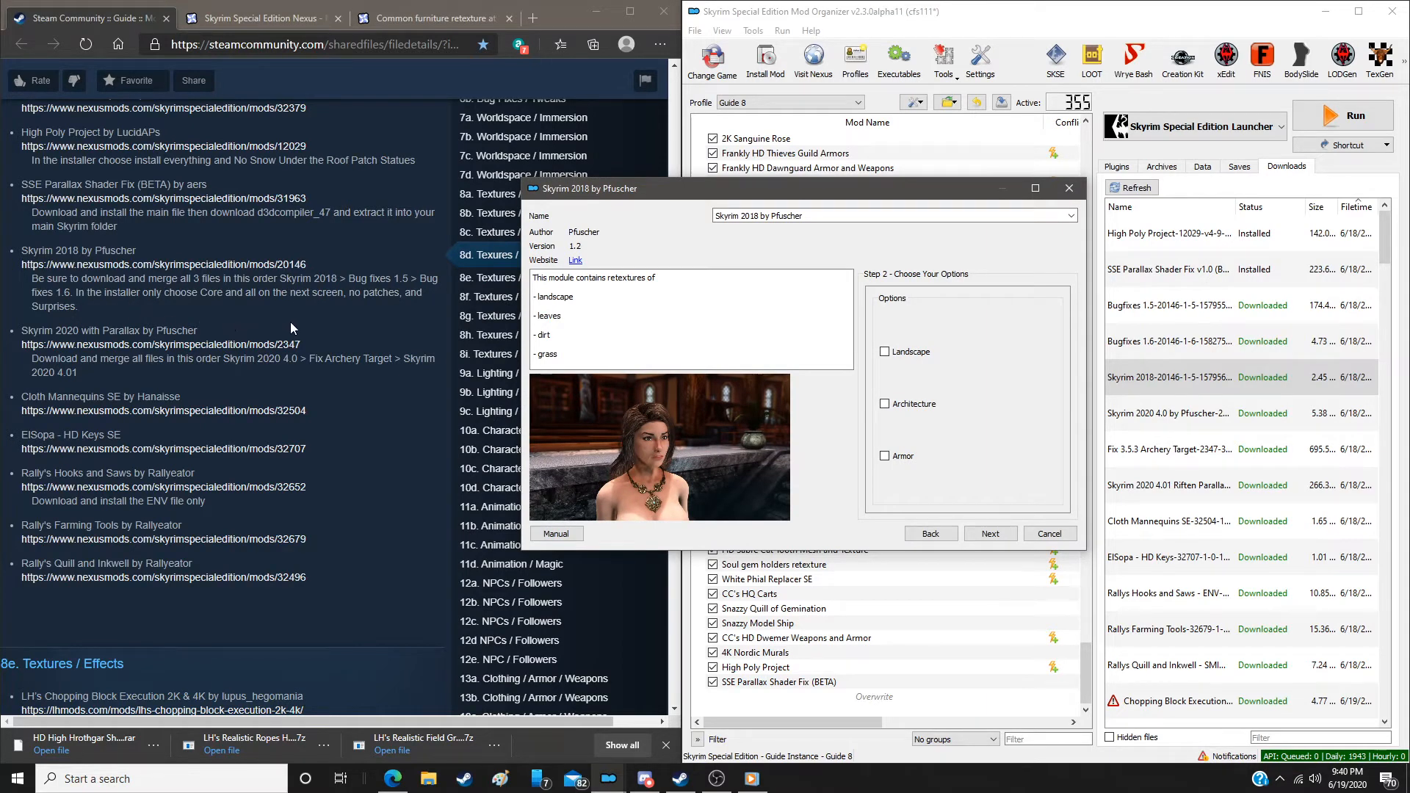
pyautogui.click(940, 541)
pyautogui.click(990, 534)
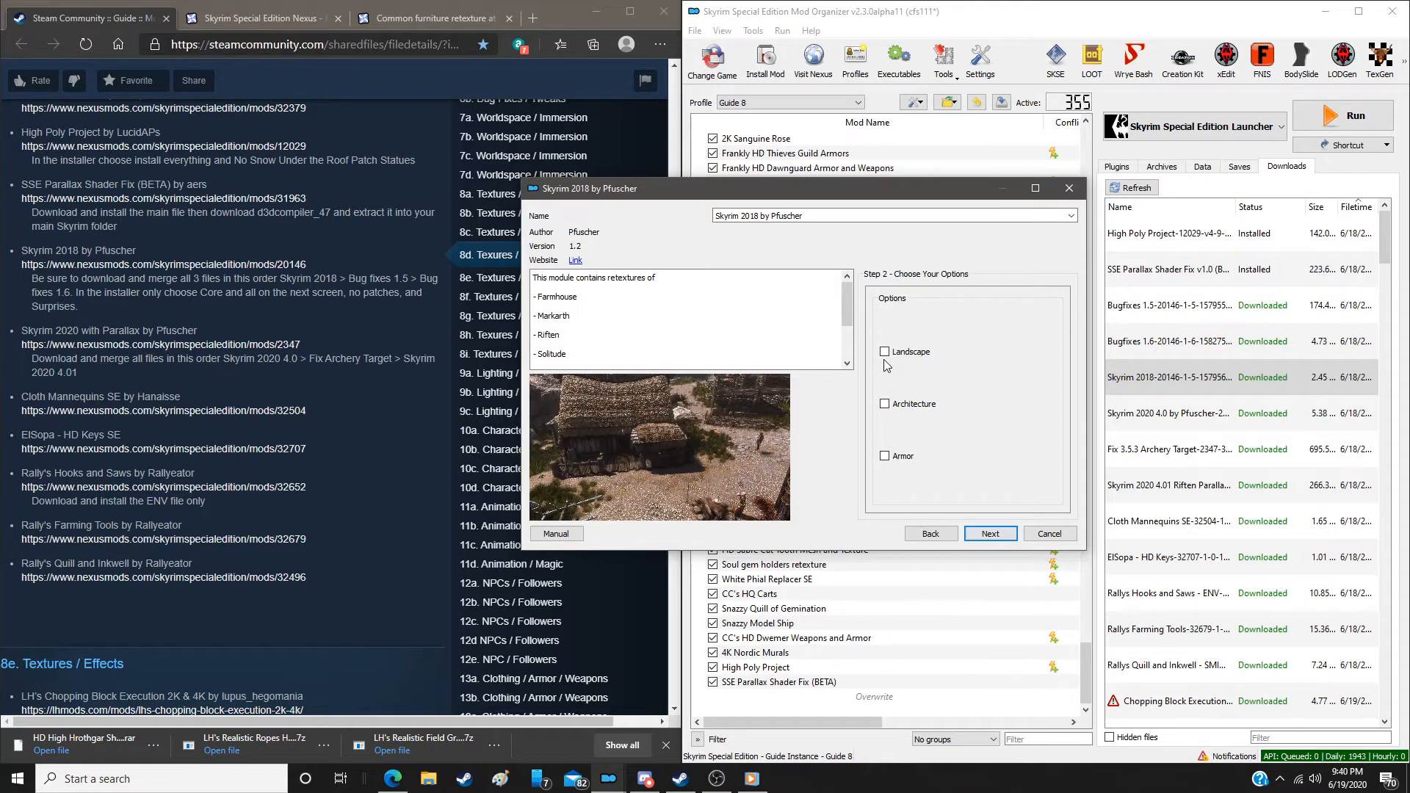
# Include the Landscape and Architecture modules, leave out all retextures for other mods, and finish installing Skyrim 2018
pyautogui.moveTo(885, 357)
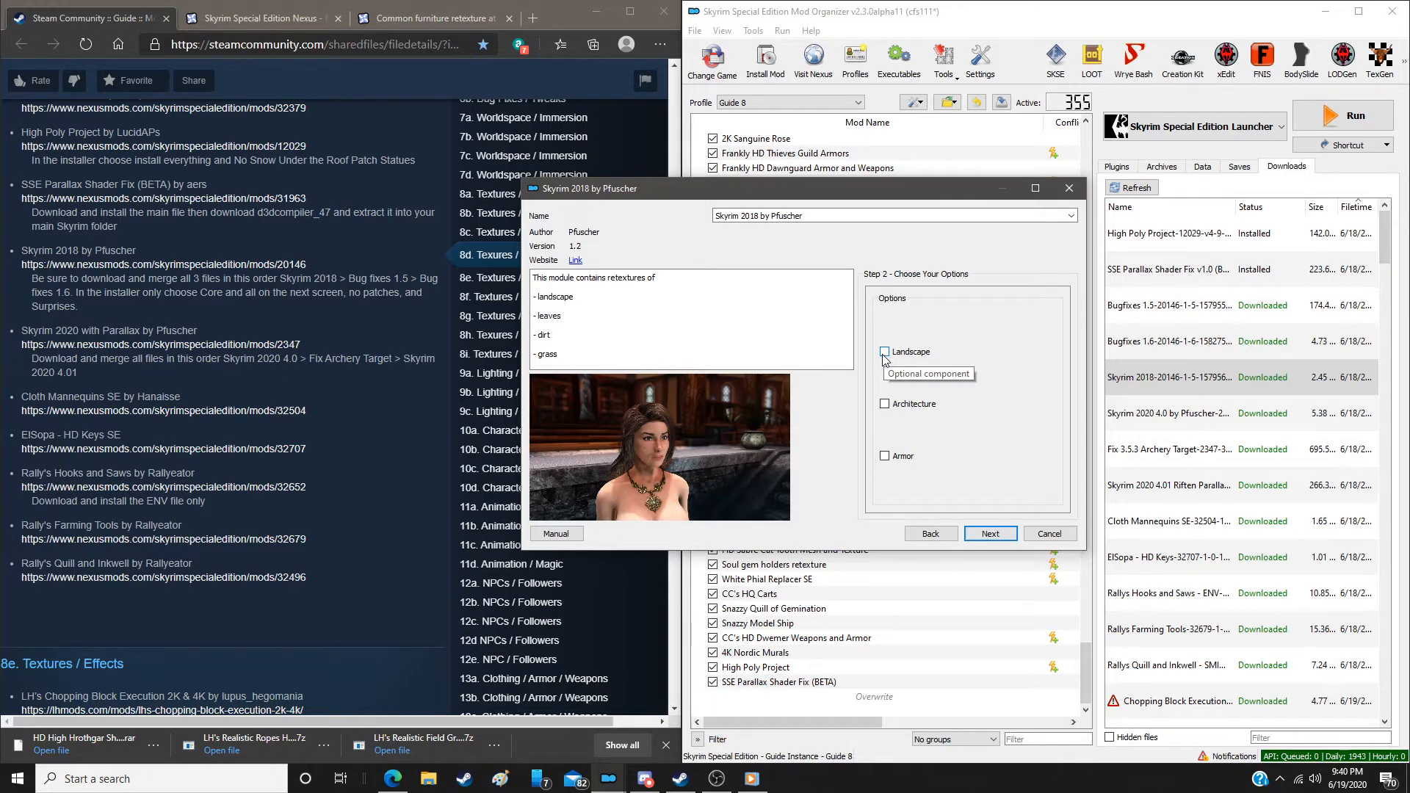
pyautogui.click(884, 352)
pyautogui.click(885, 404)
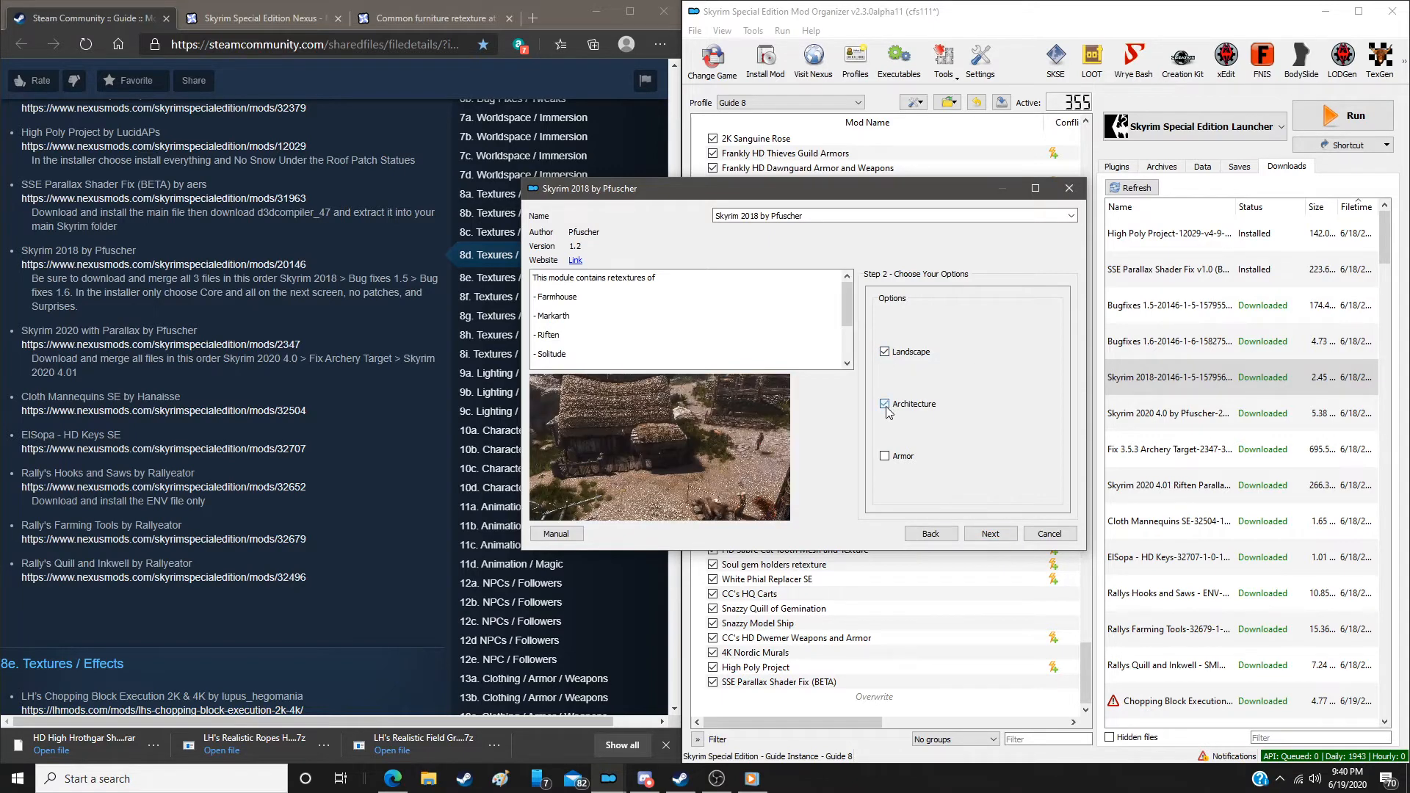
pyautogui.click(1008, 535)
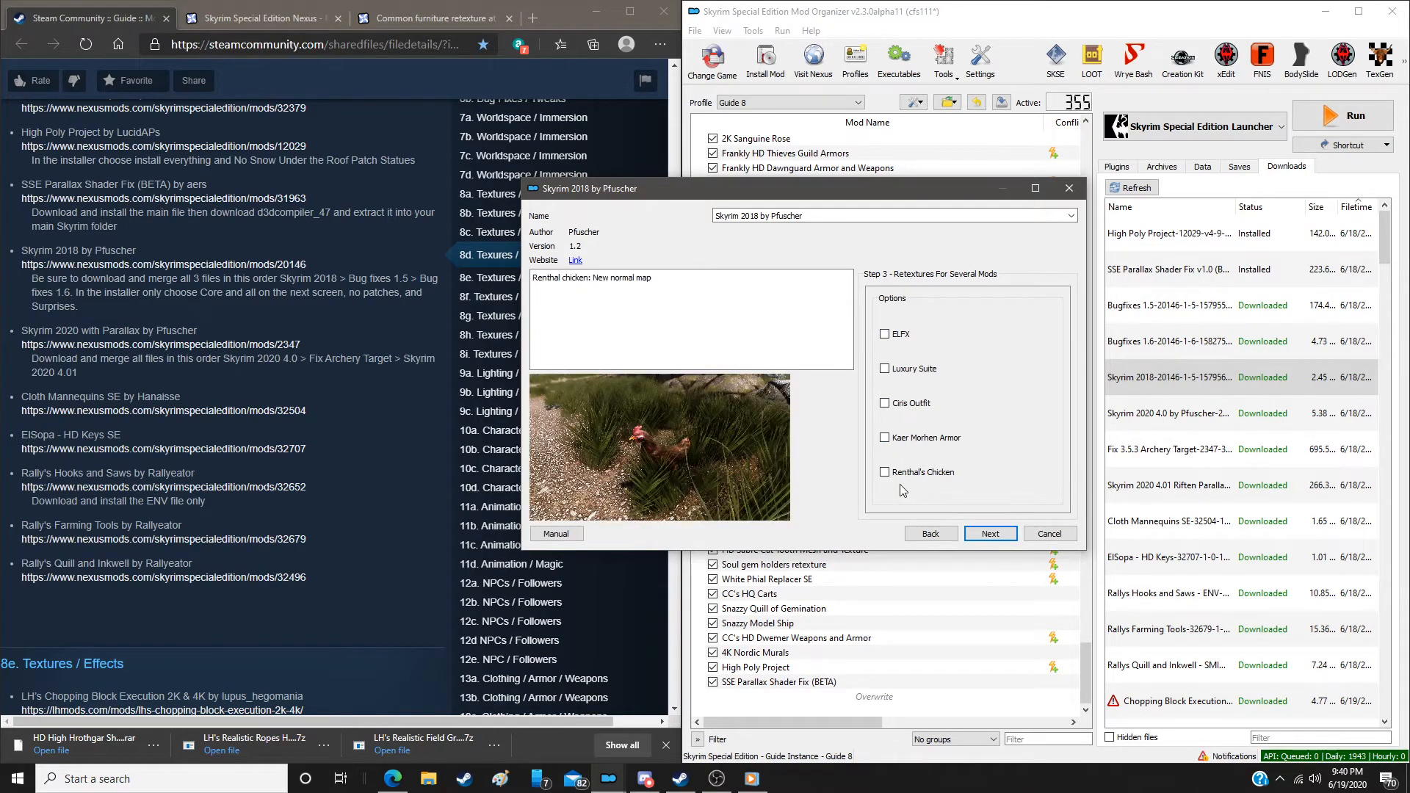
pyautogui.click(991, 534)
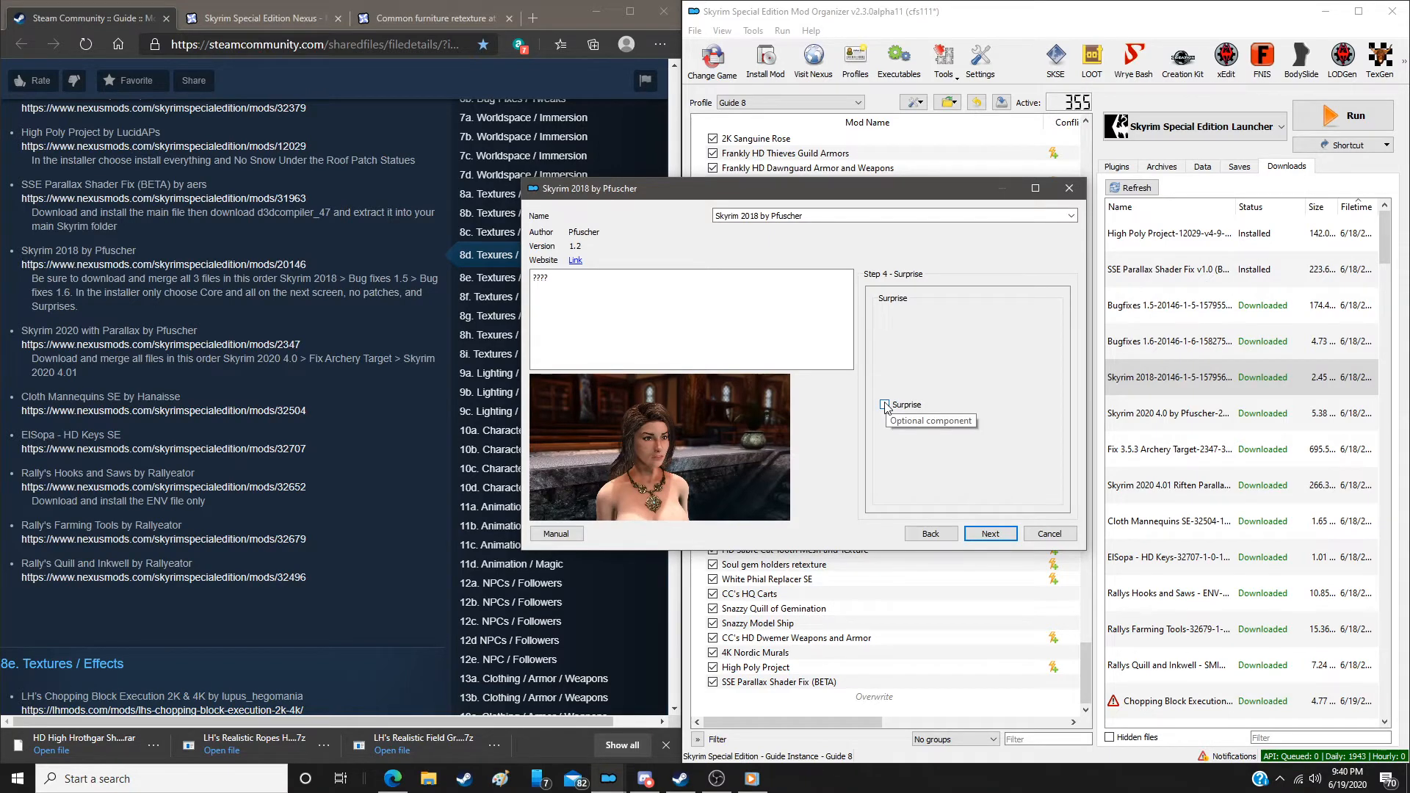
pyautogui.click(990, 529)
pyautogui.click(985, 535)
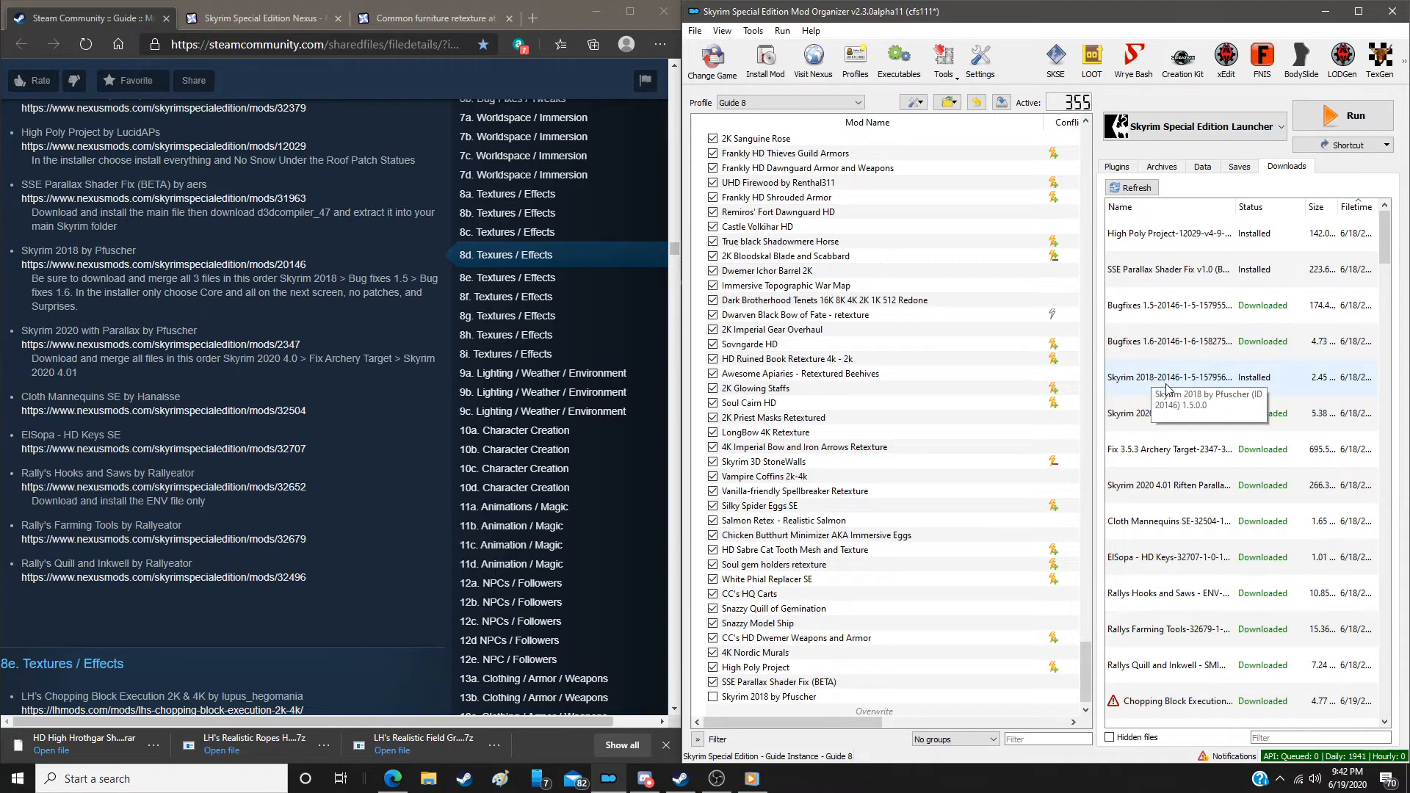
# Manually install the Bugfixes 1.5 download and merge it into the existing Skyrim 2018 mod
pyautogui.doubleClick(1192, 305)
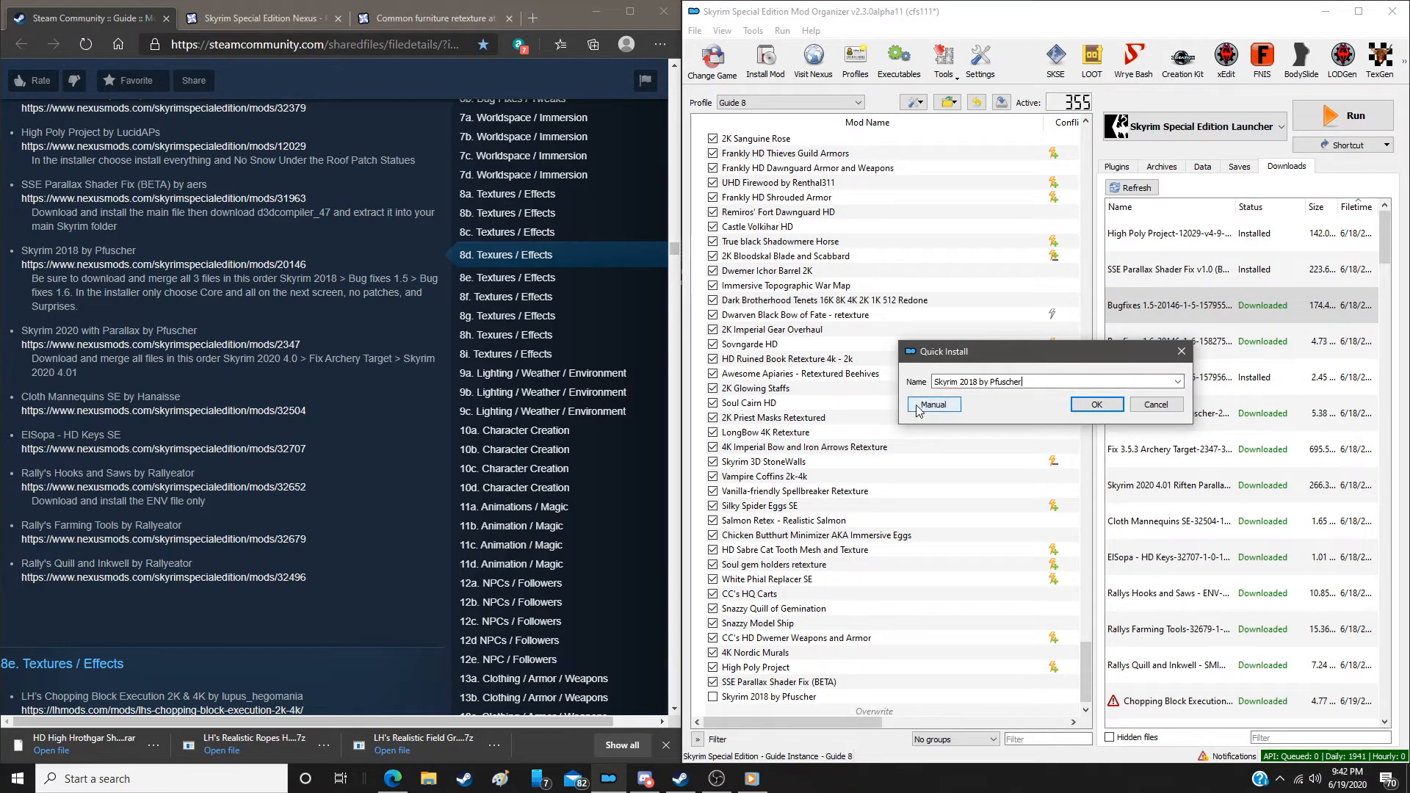
pyautogui.click(919, 405)
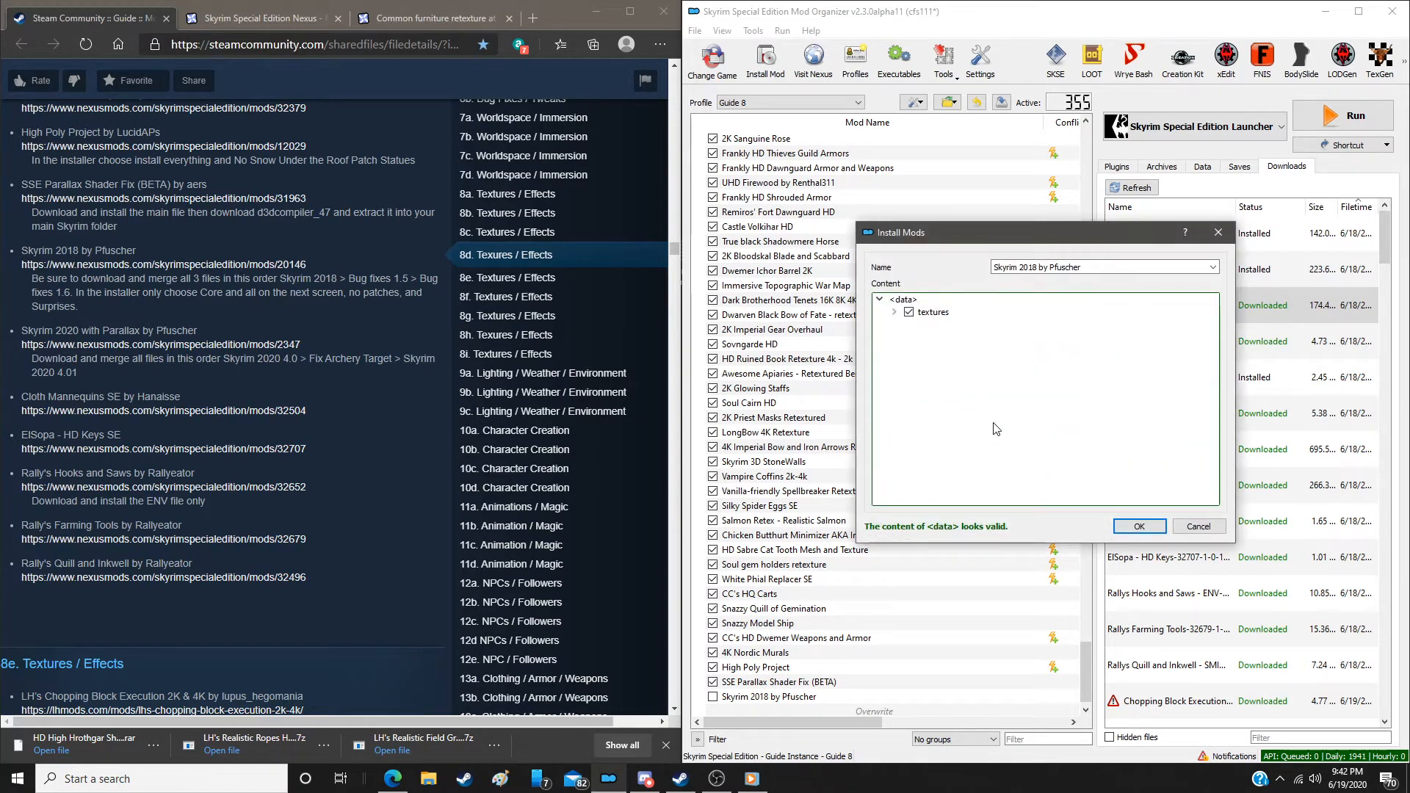
pyautogui.click(1137, 526)
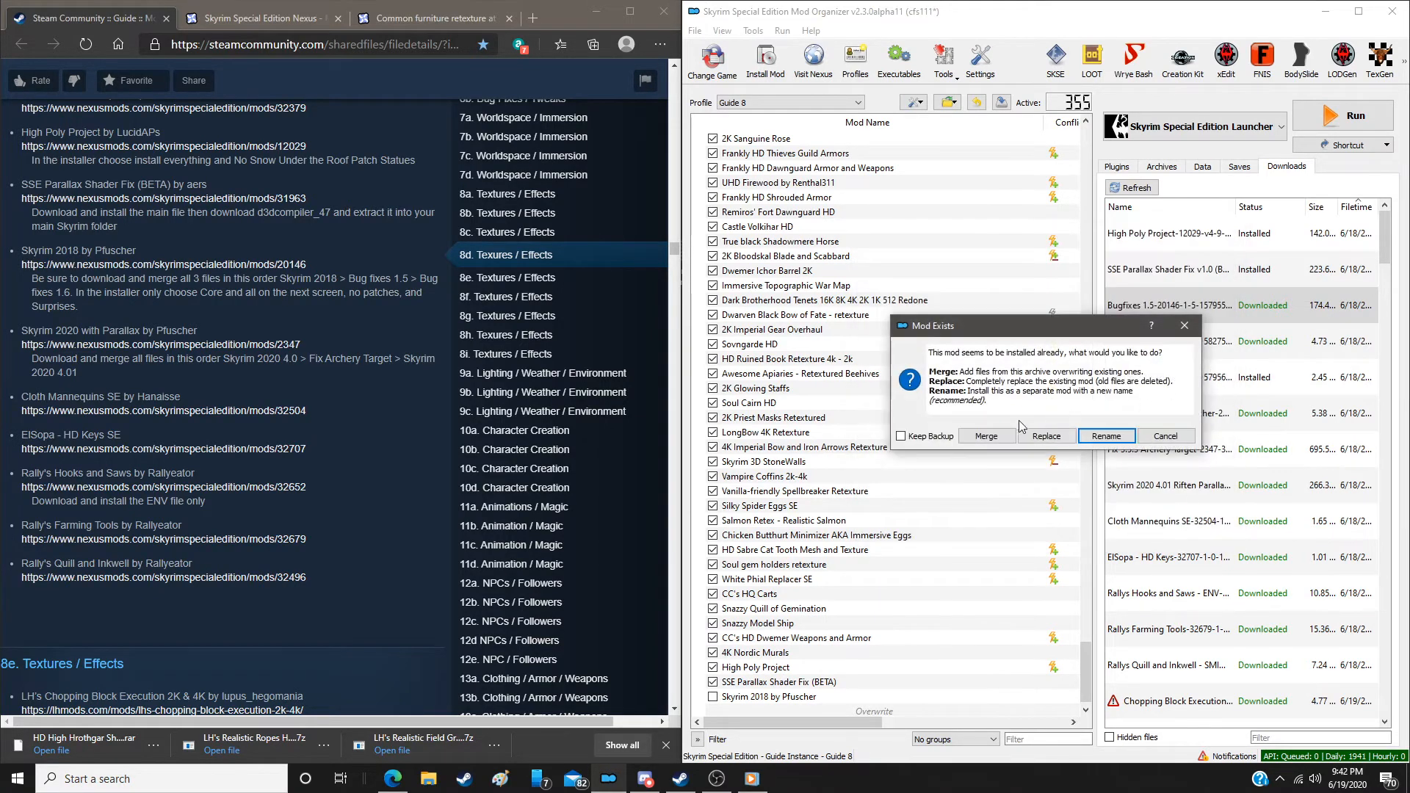
pyautogui.click(966, 439)
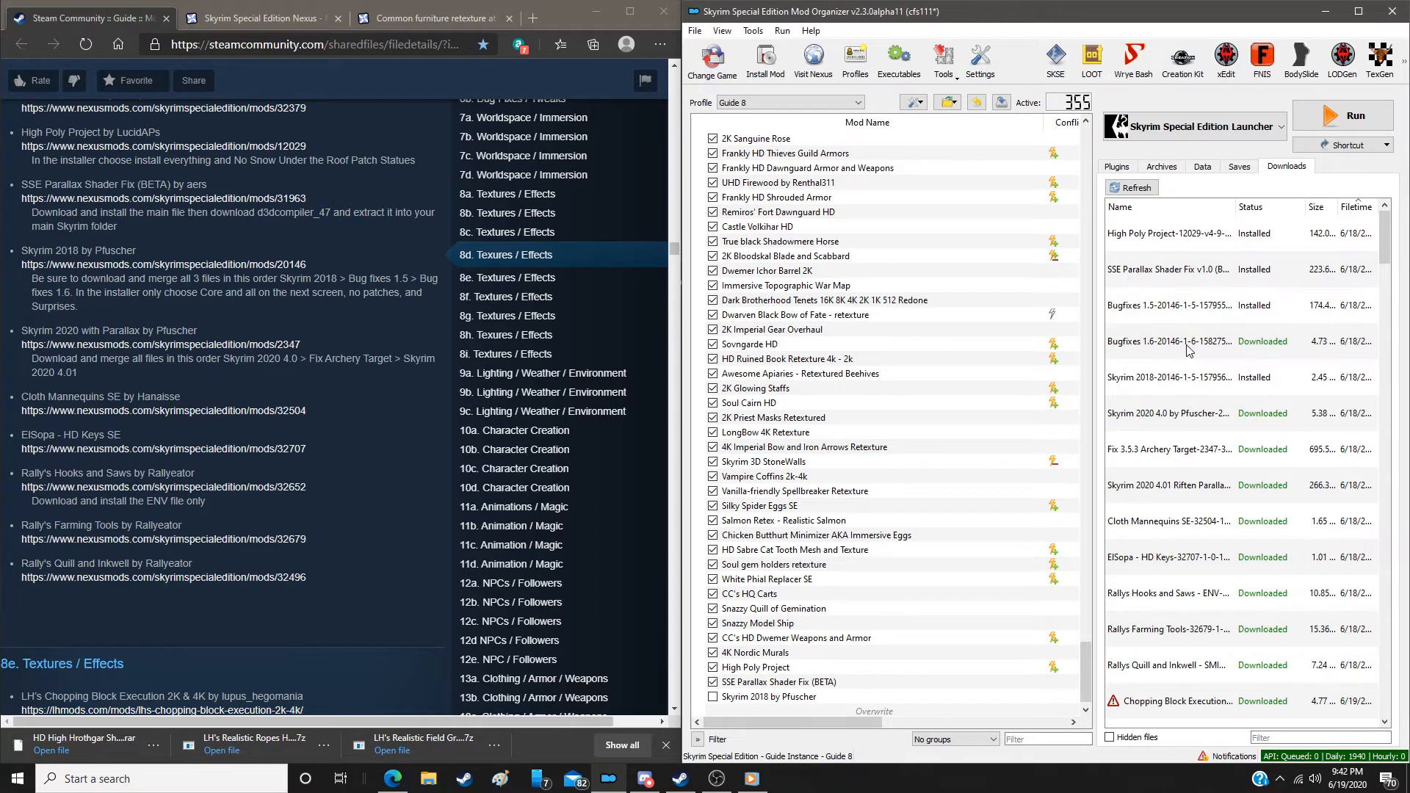
# Merge the Bugfixes 1.6 download into the Skyrim 2018 mod through a manual install and enable the mod
pyautogui.doubleClick(1189, 350)
pyautogui.click(918, 403)
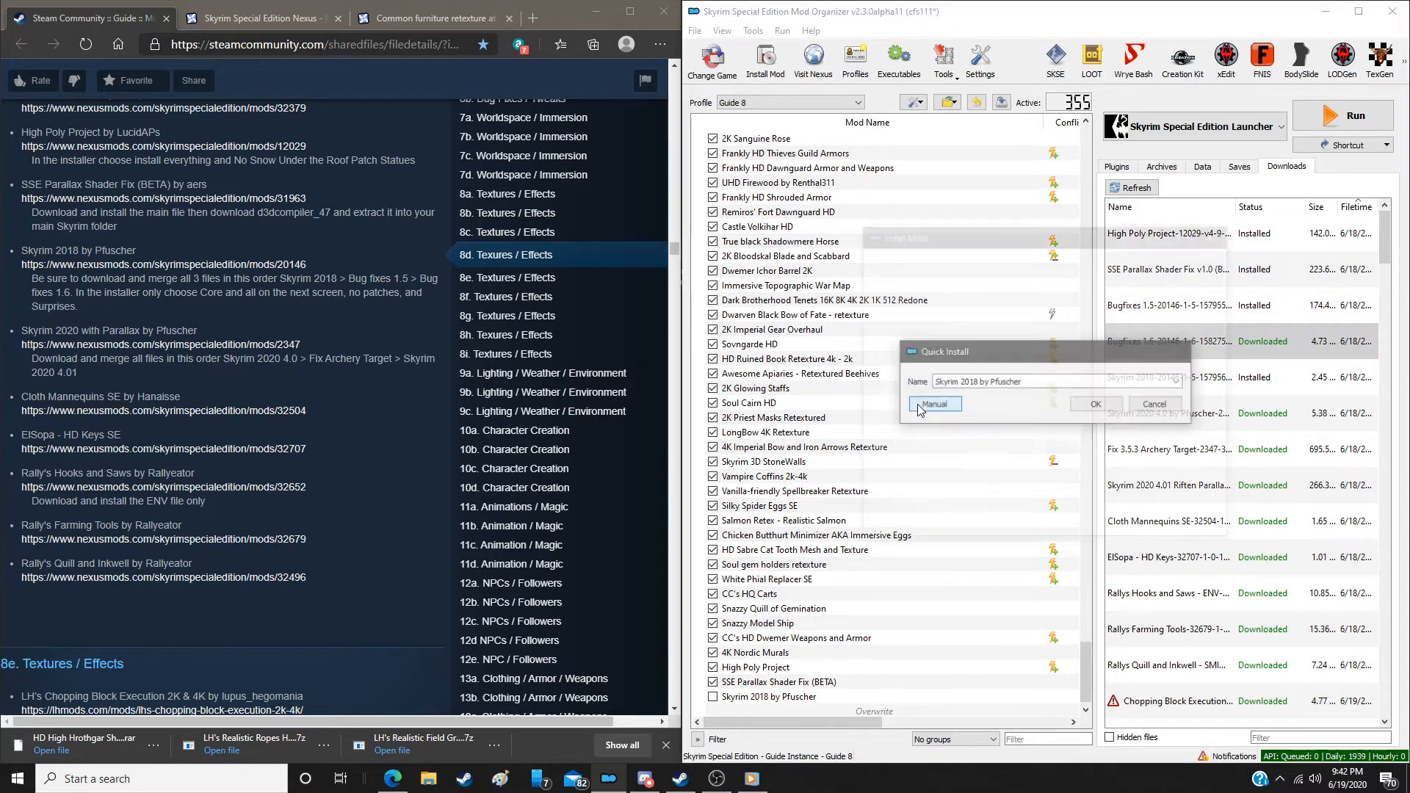
pyautogui.click(1122, 527)
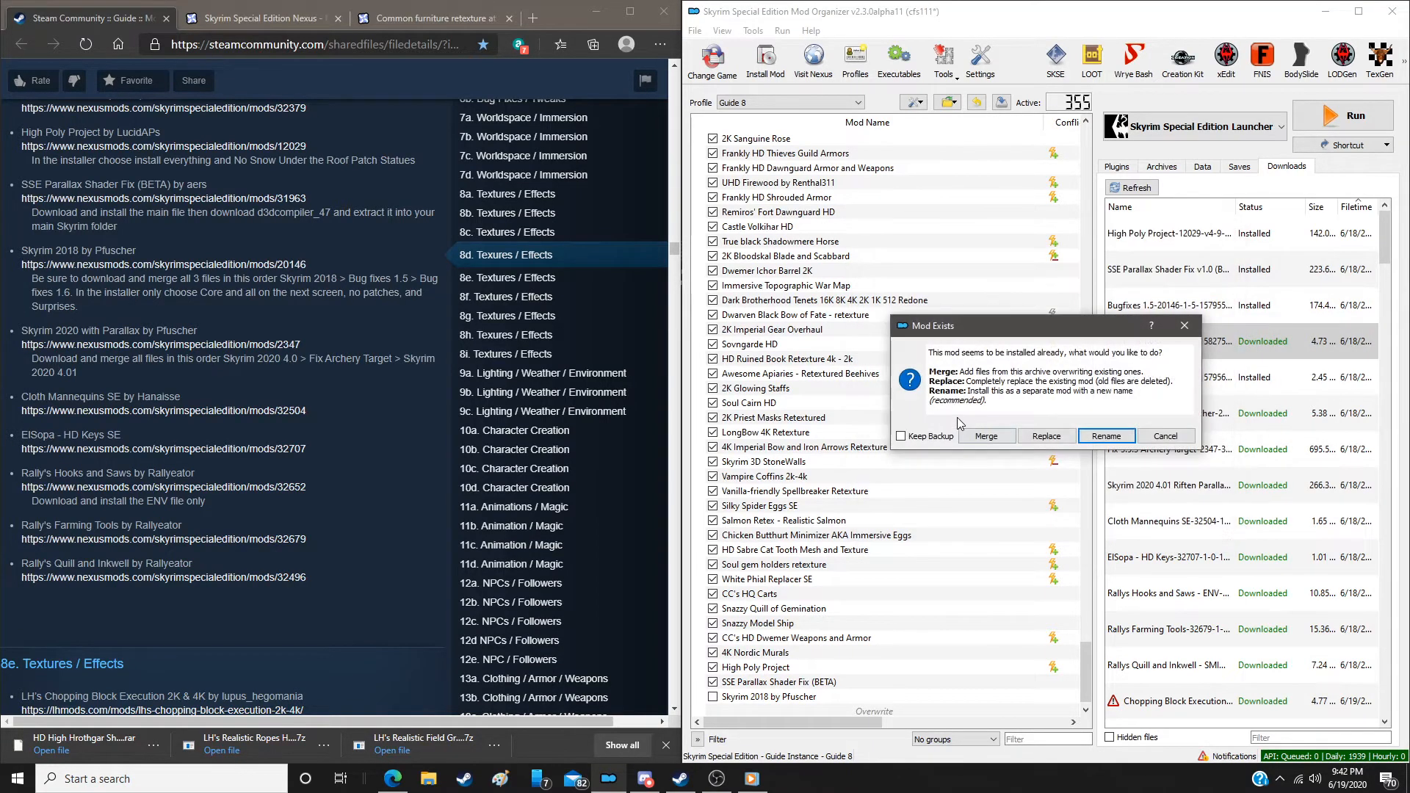
pyautogui.click(977, 439)
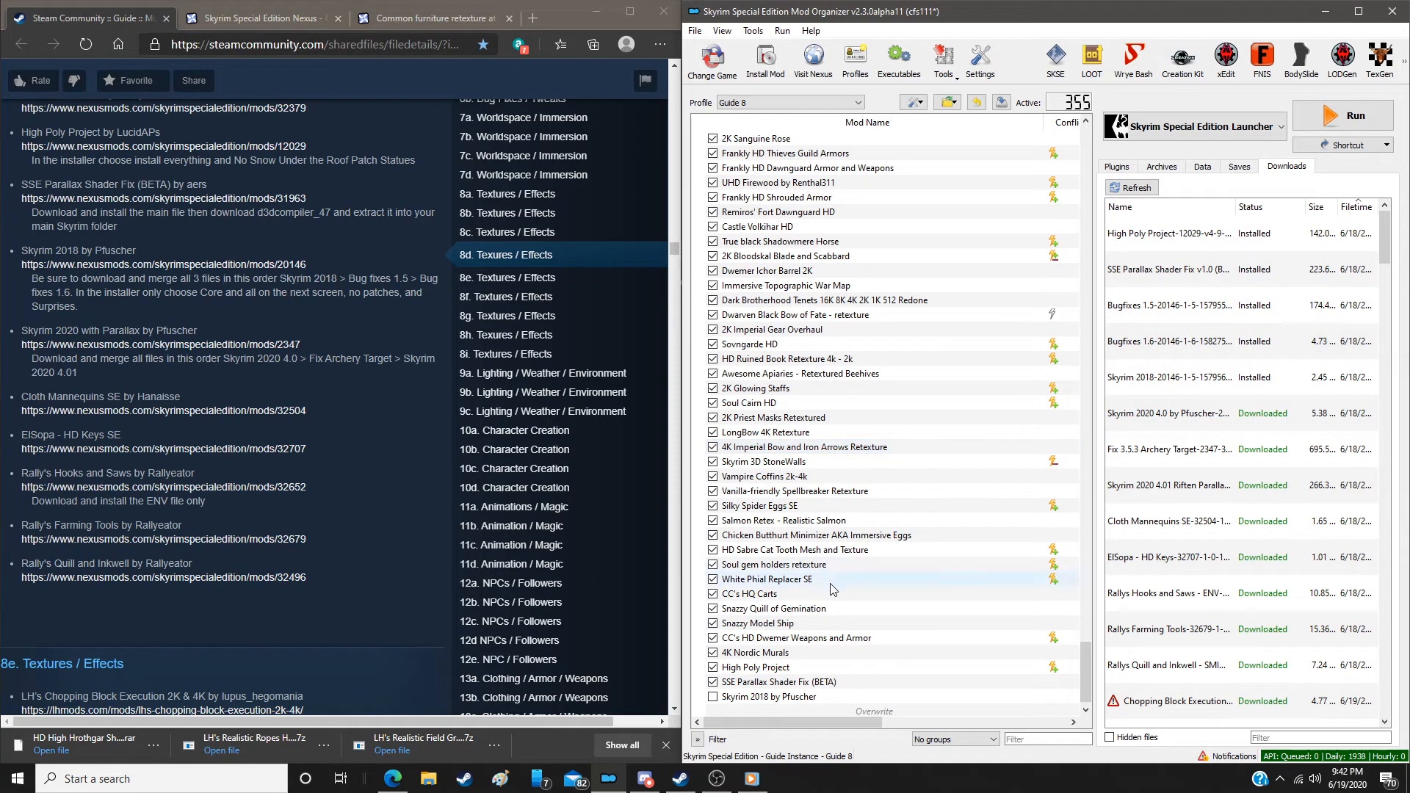
pyautogui.click(712, 683)
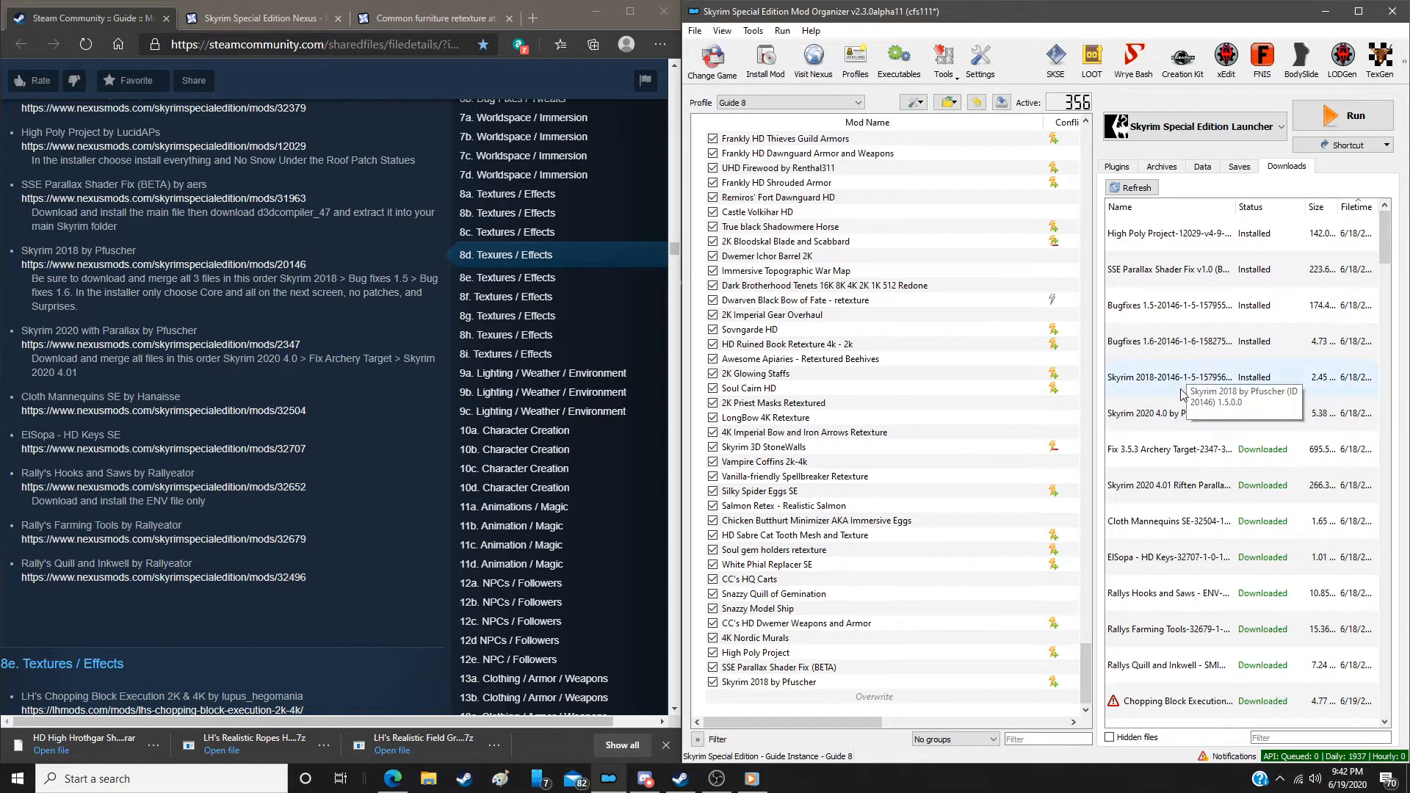
# Manually install the Skyrim 2020 4.0 download with its meshes and textures folders and enable the Skyrim 2020 Parallax mod
pyautogui.click(1180, 416)
pyautogui.doubleClick(1179, 416)
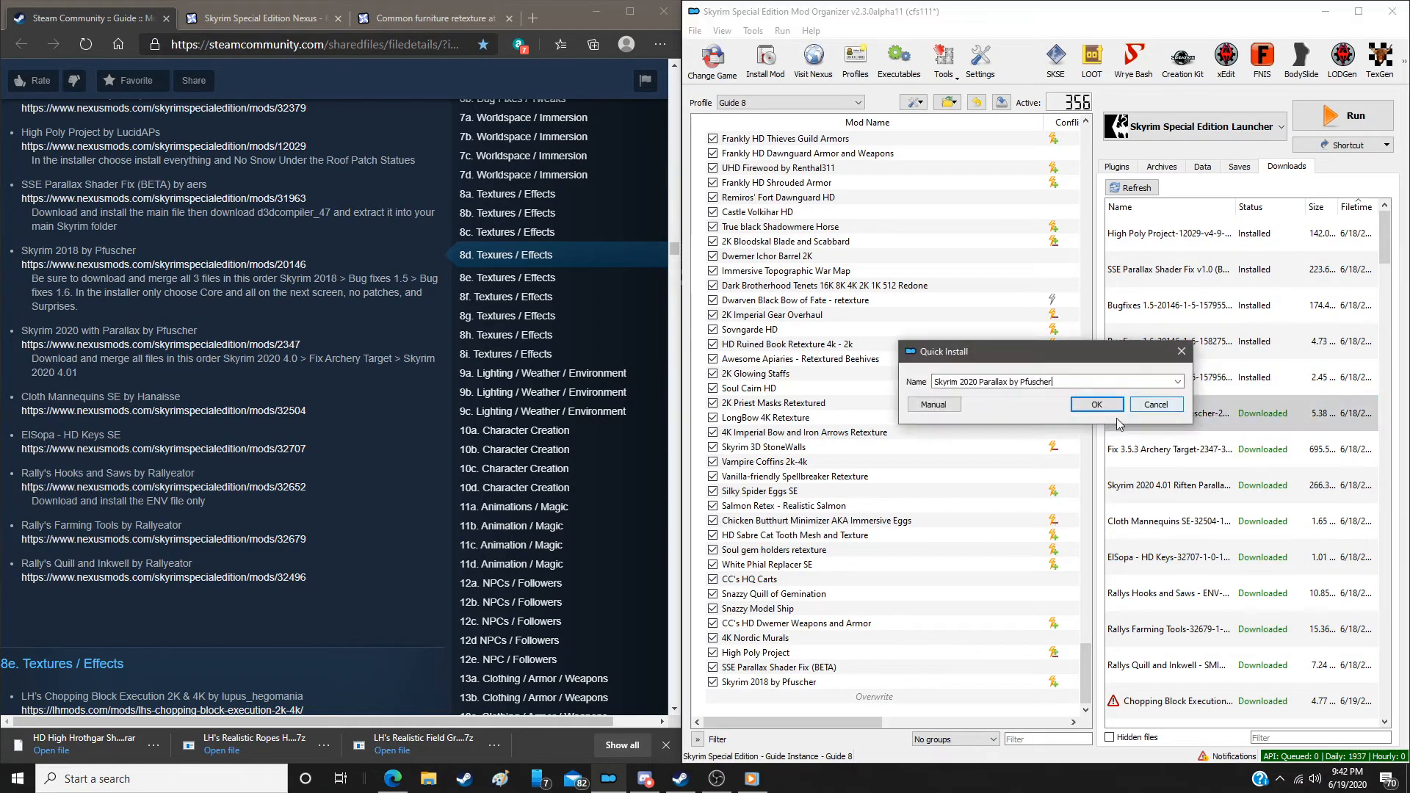
pyautogui.click(927, 405)
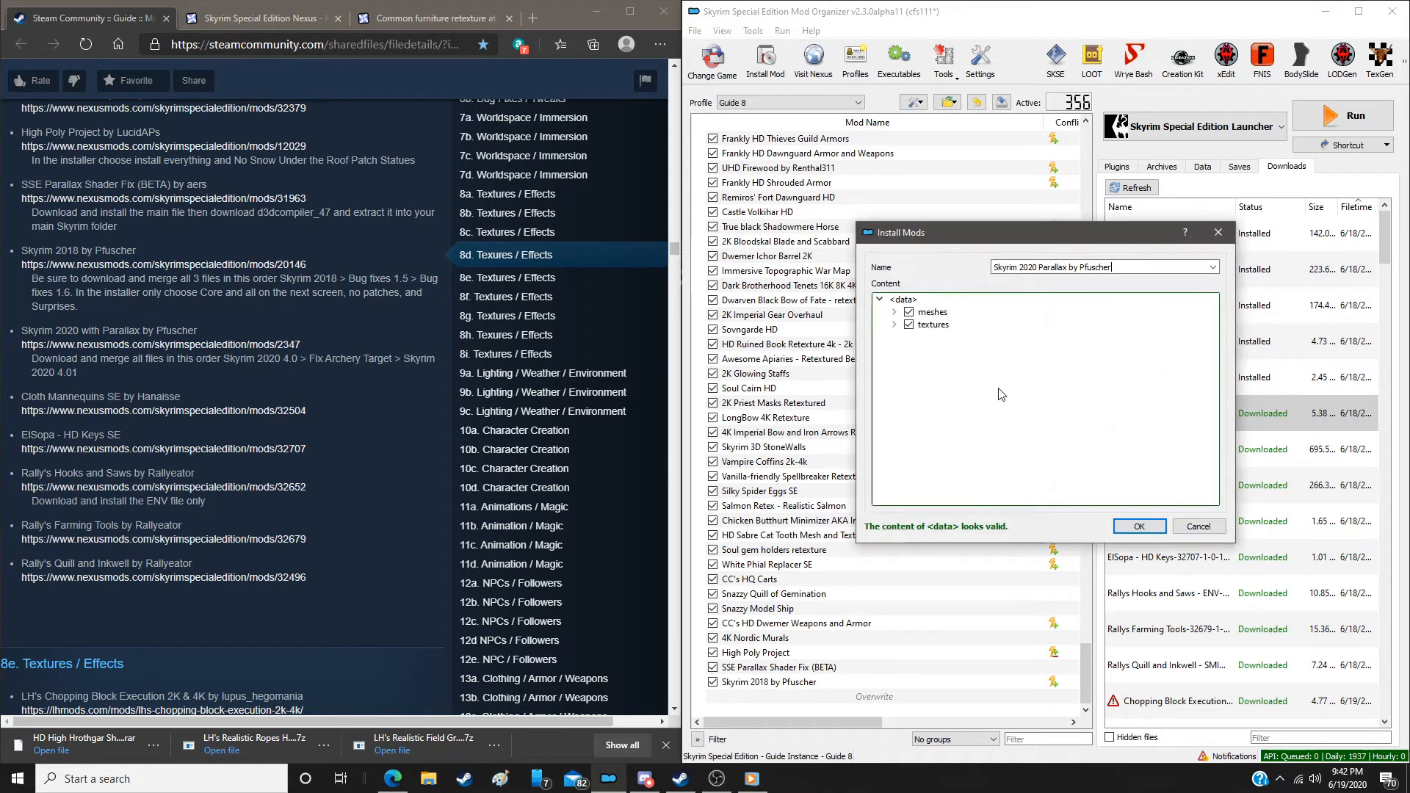
pyautogui.click(1139, 527)
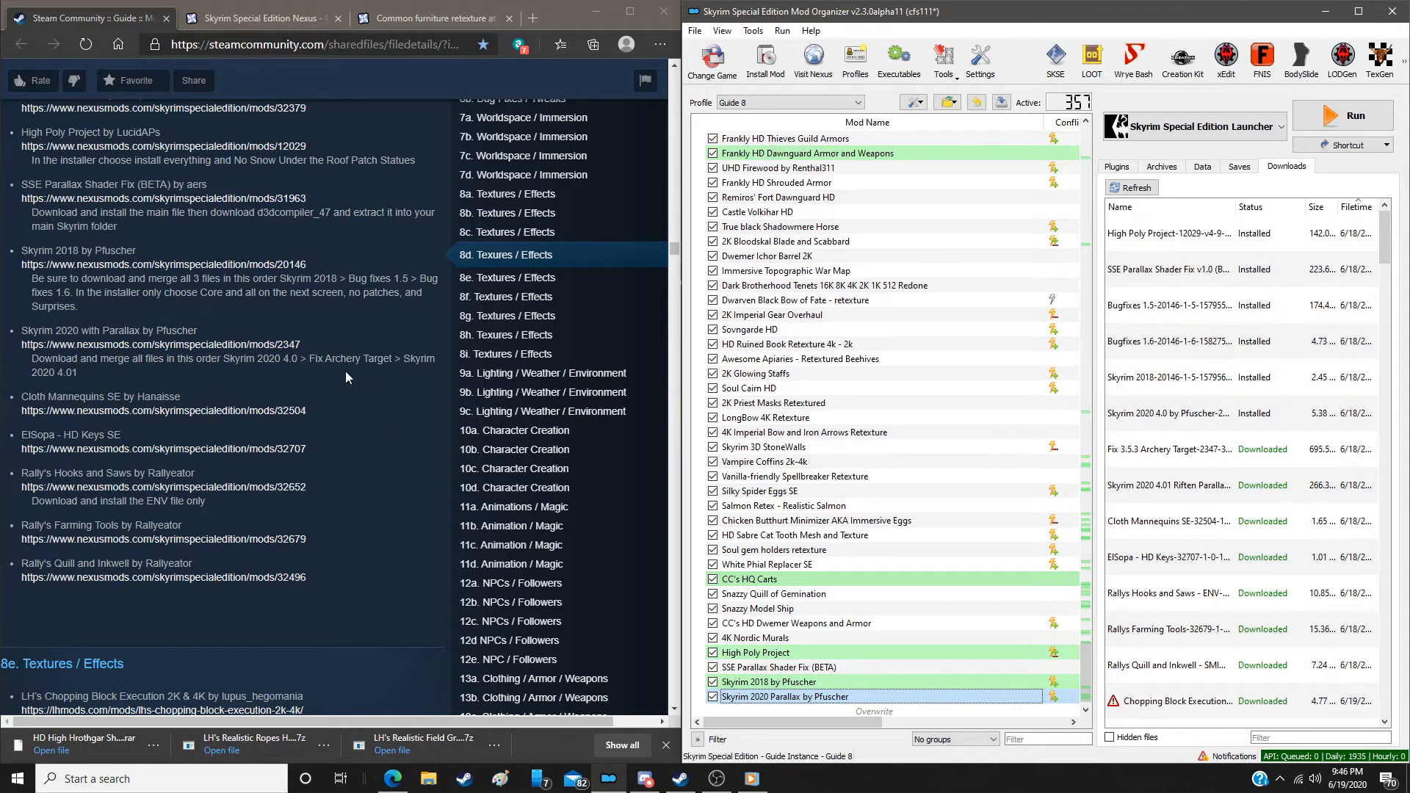
# Manually install the Fix 3.5.3 Archery Target download and merge it into the Skyrim 2020 Parallax mod
pyautogui.click(1185, 463)
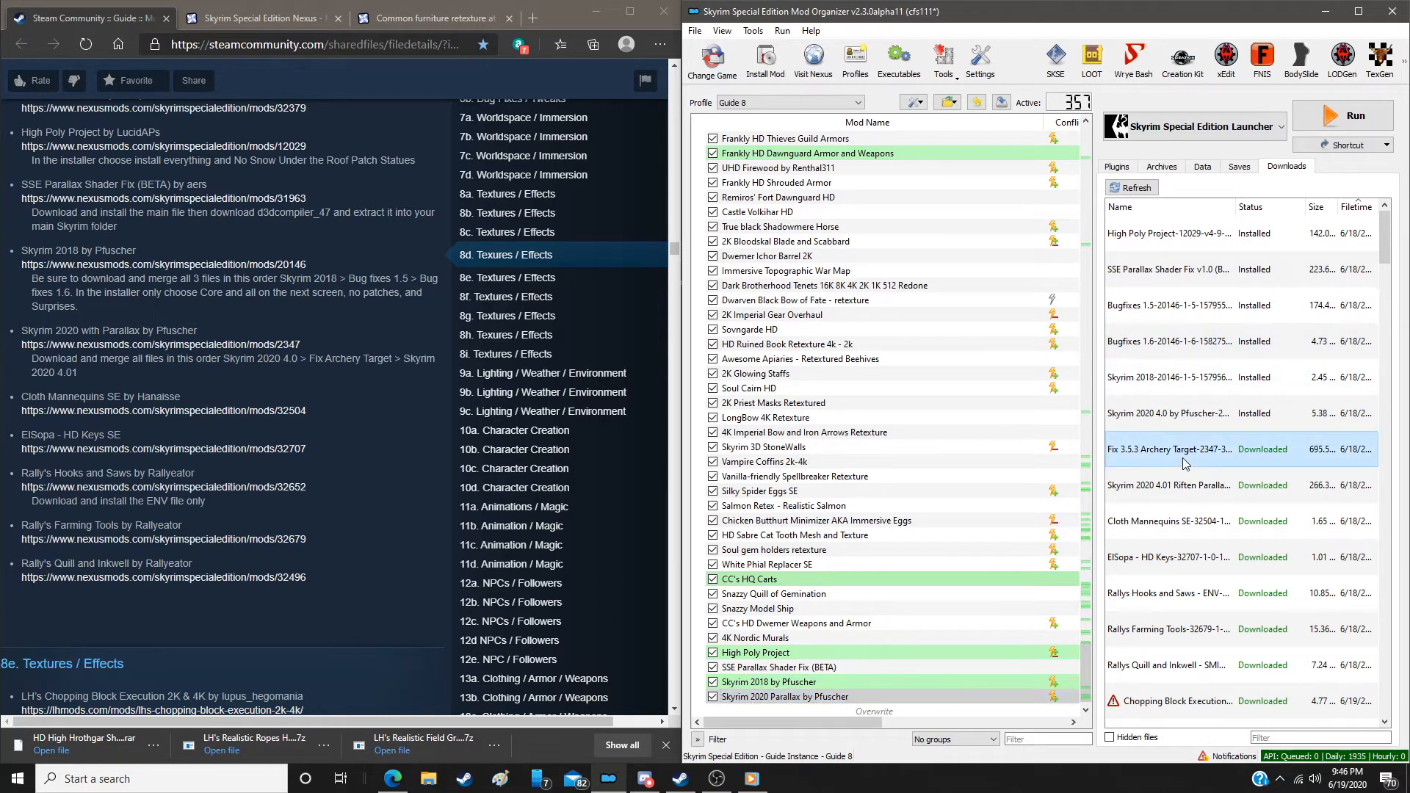
pyautogui.doubleClick(1185, 462)
pyautogui.click(923, 402)
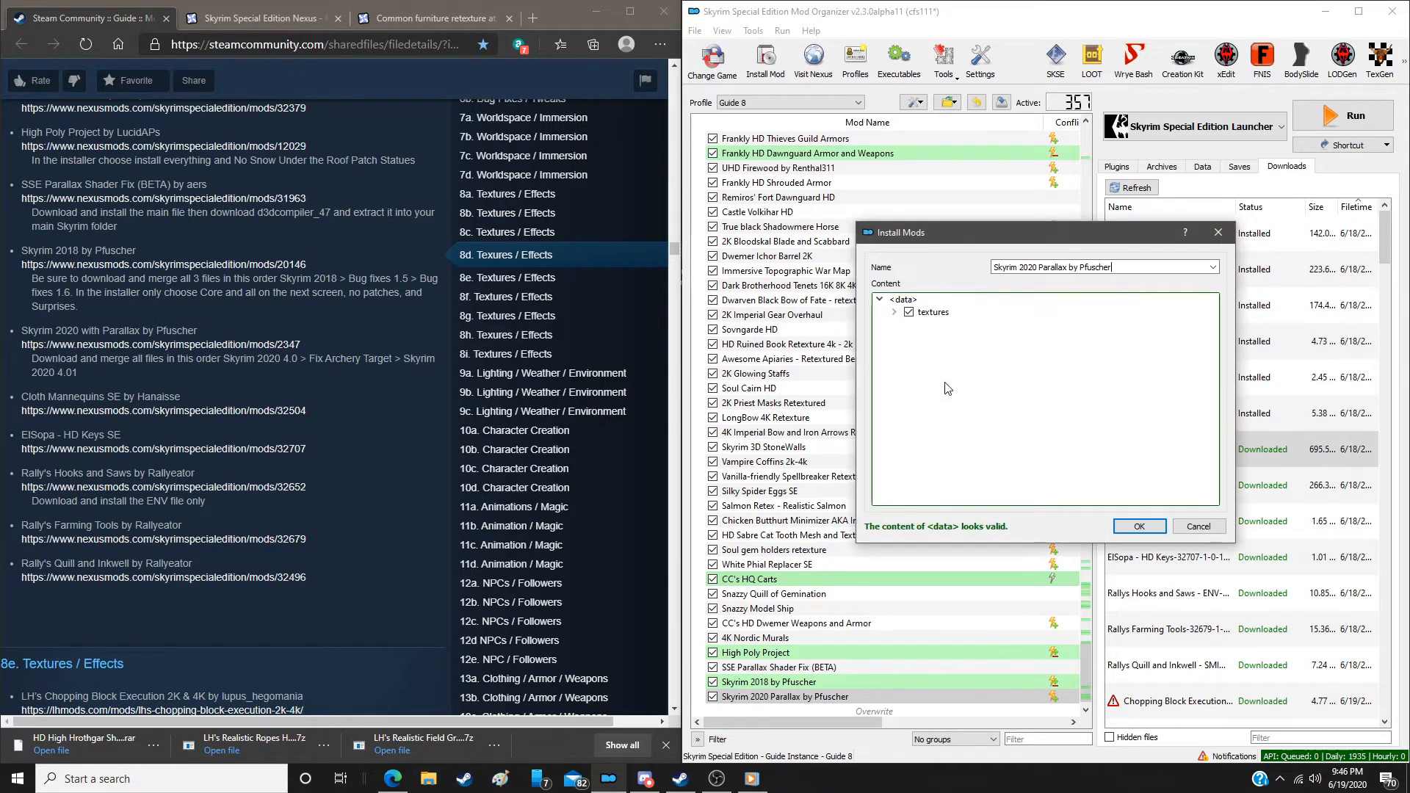
pyautogui.click(1138, 526)
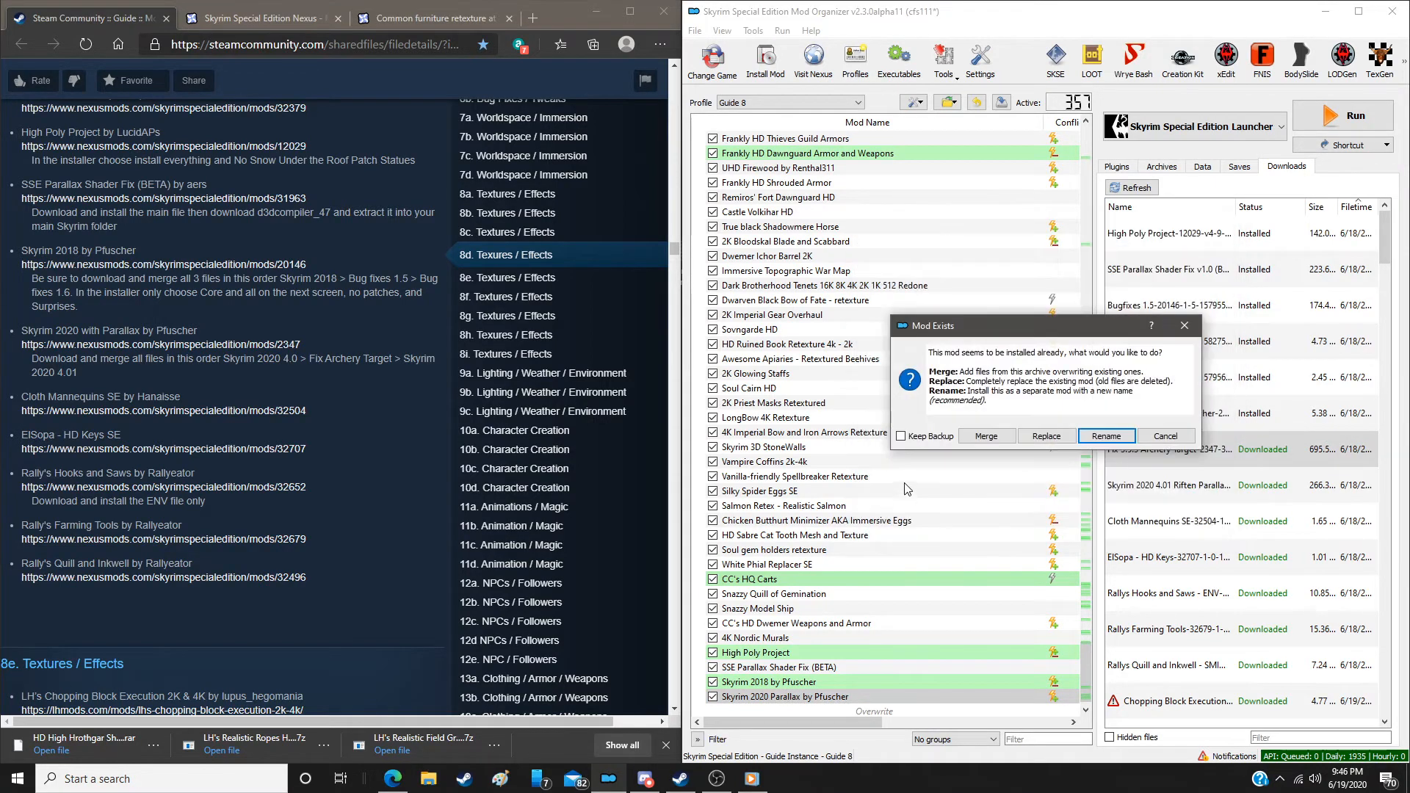
pyautogui.click(985, 436)
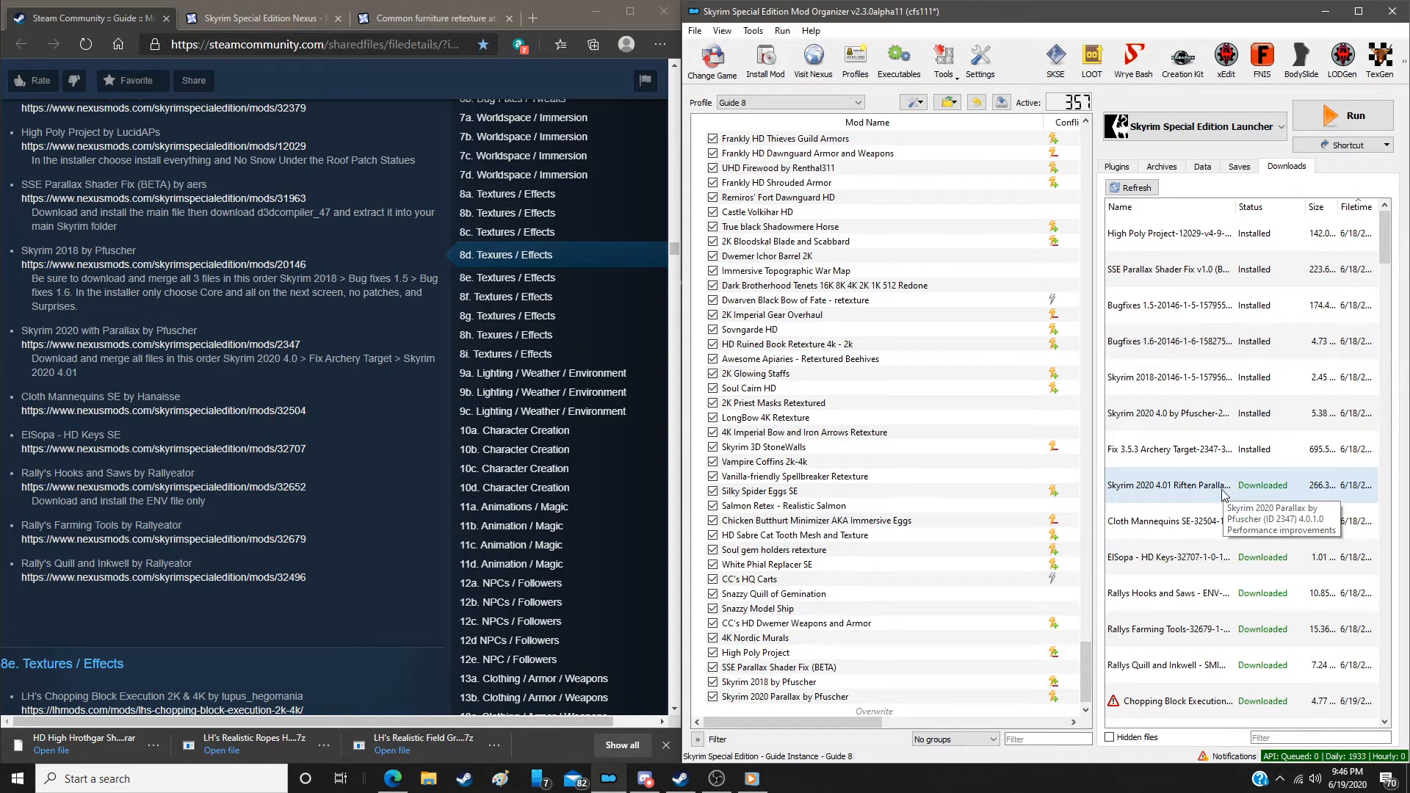
# Manually install the Skyrim 2020 4.01 Riften Parallax download and merge it into the Skyrim 2020 Parallax mod
pyautogui.doubleClick(1223, 494)
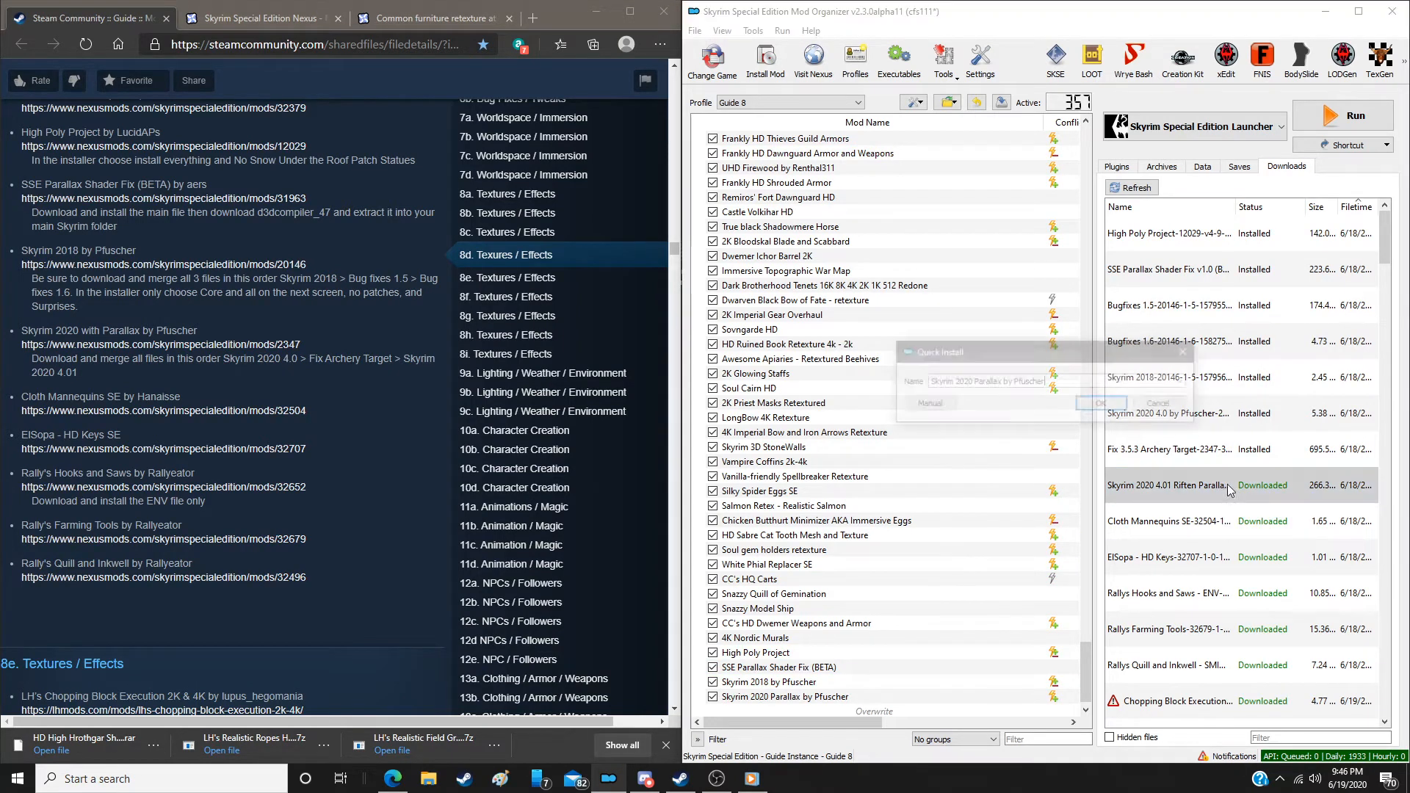
pyautogui.click(952, 405)
pyautogui.click(1139, 527)
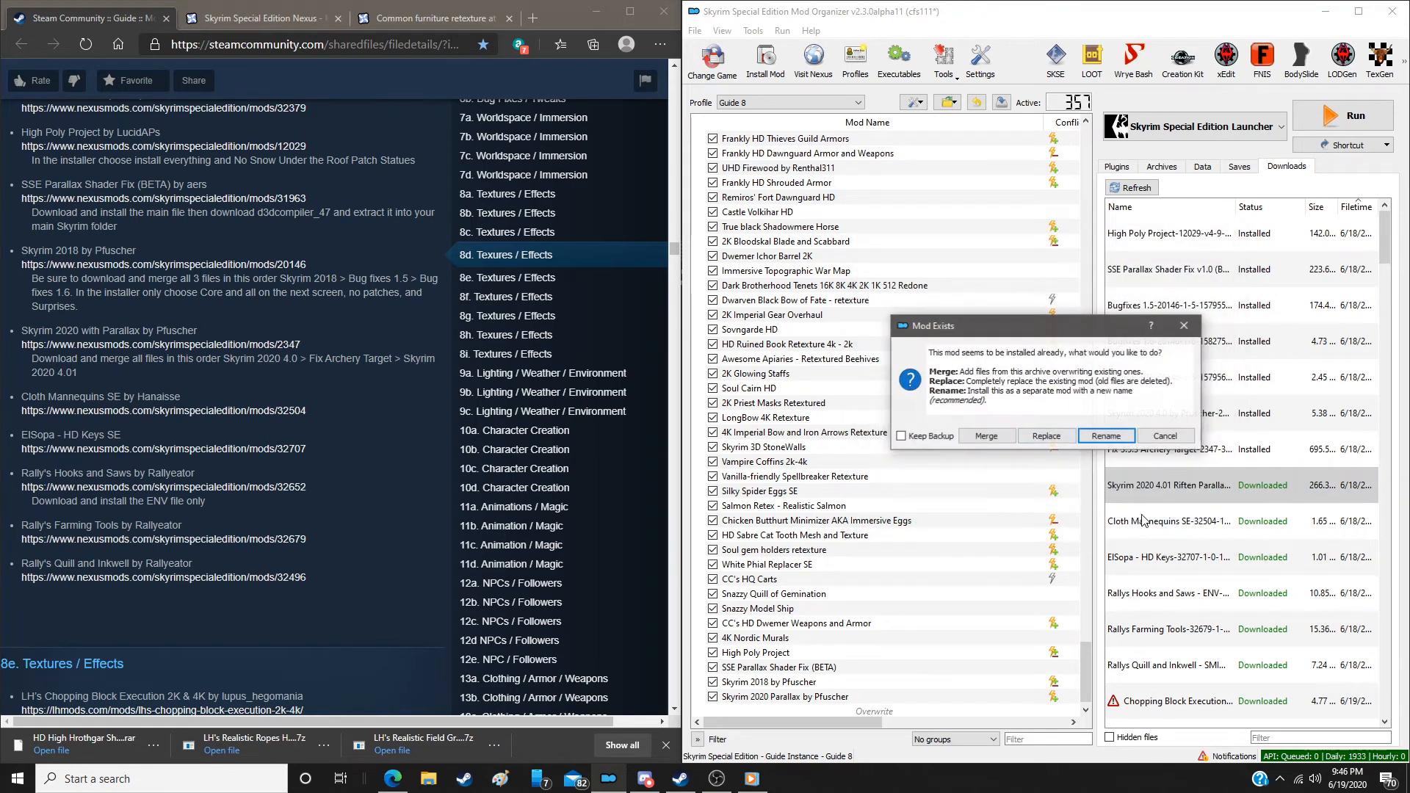
pyautogui.click(1106, 437)
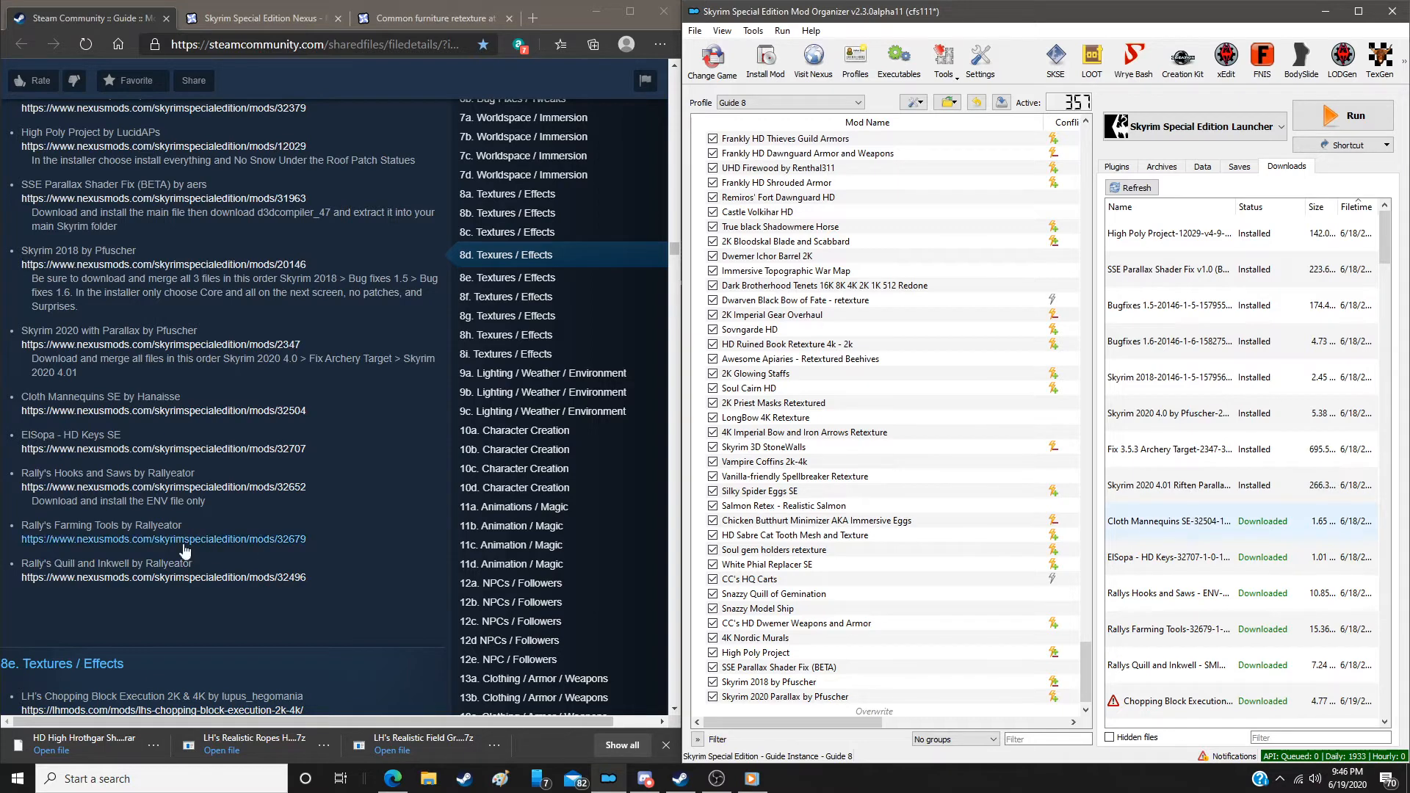
# Manually install Cloth Mannequins SE with its meshes and textures, excluding ReadMe Cloth Mannequins.txt
pyautogui.scroll(-3, 288, 541)
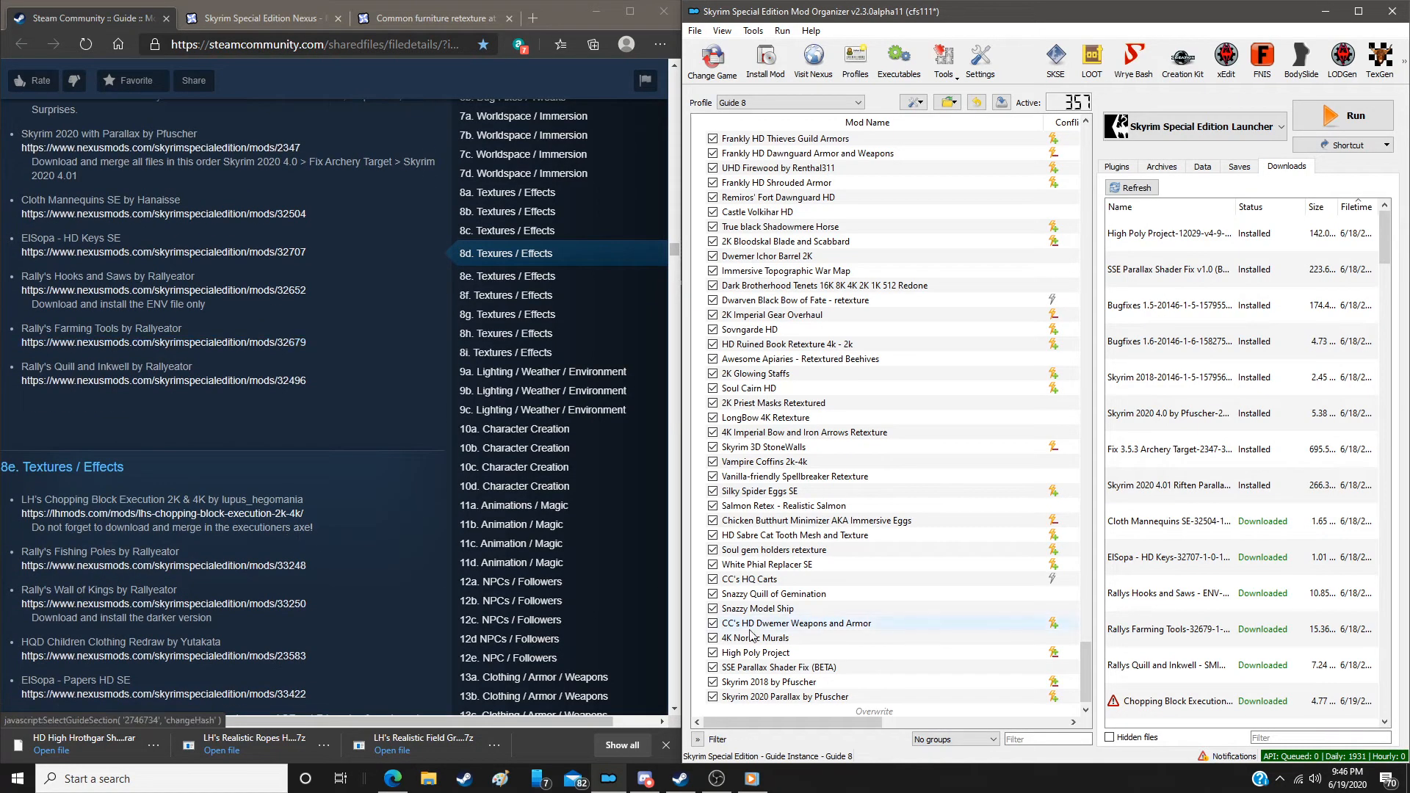
pyautogui.doubleClick(1190, 523)
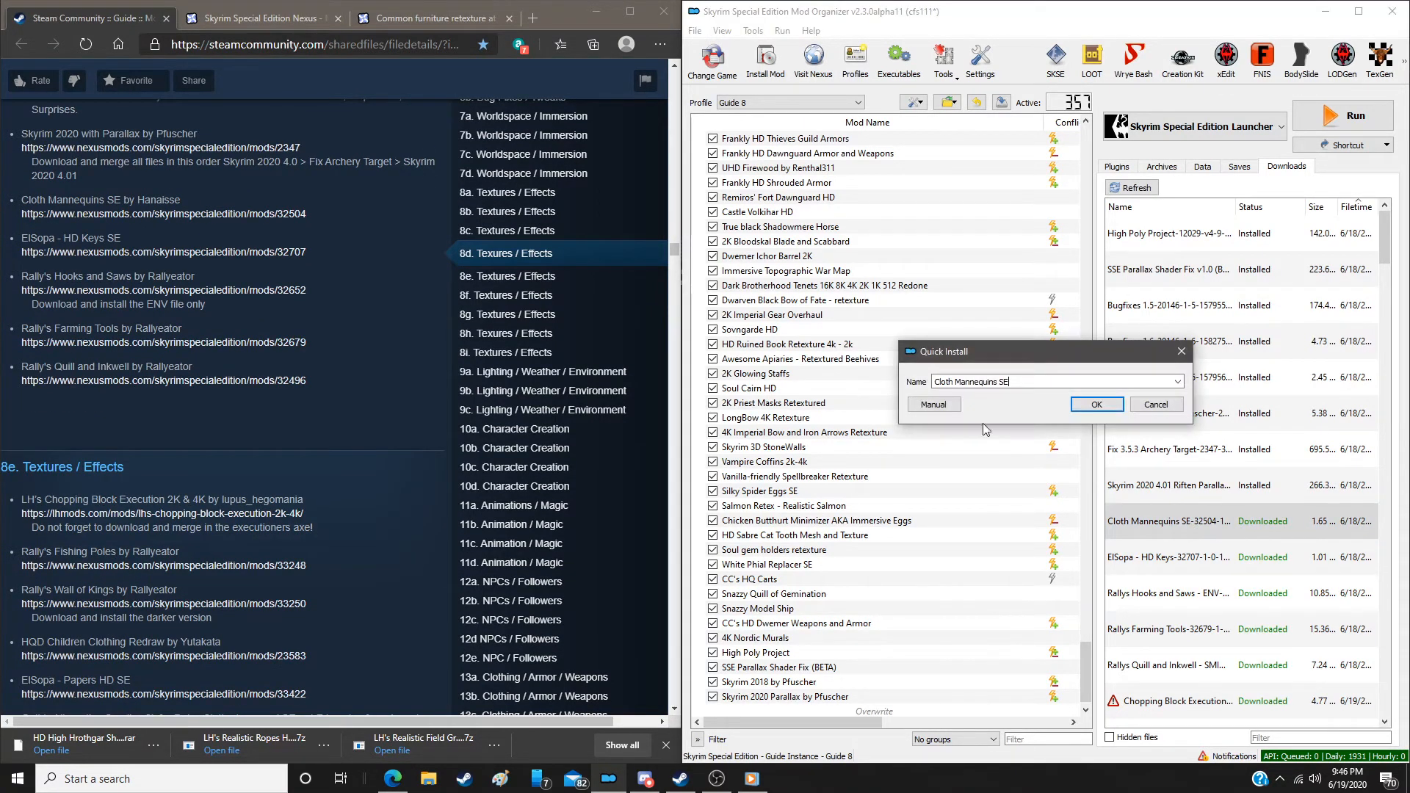
pyautogui.click(933, 405)
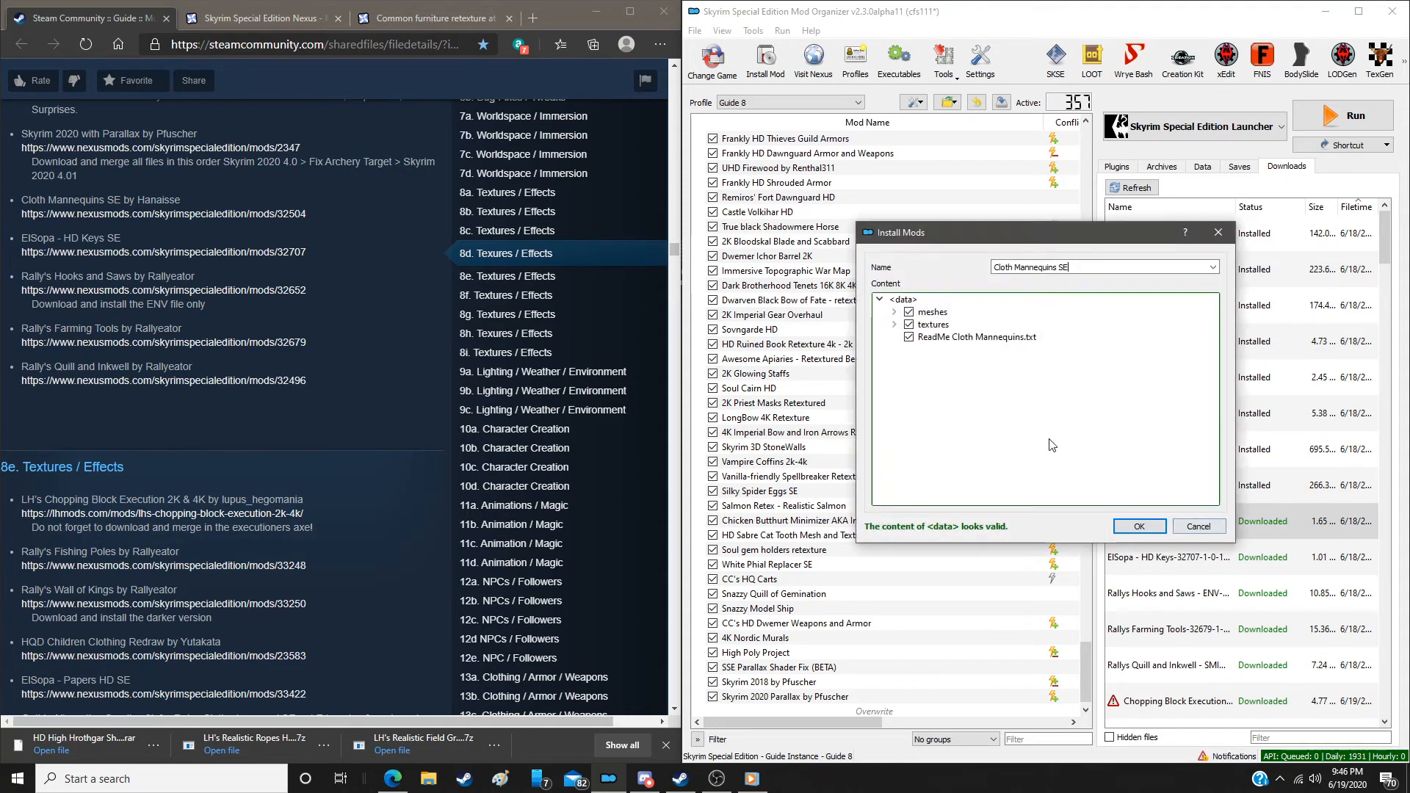
pyautogui.click(909, 337)
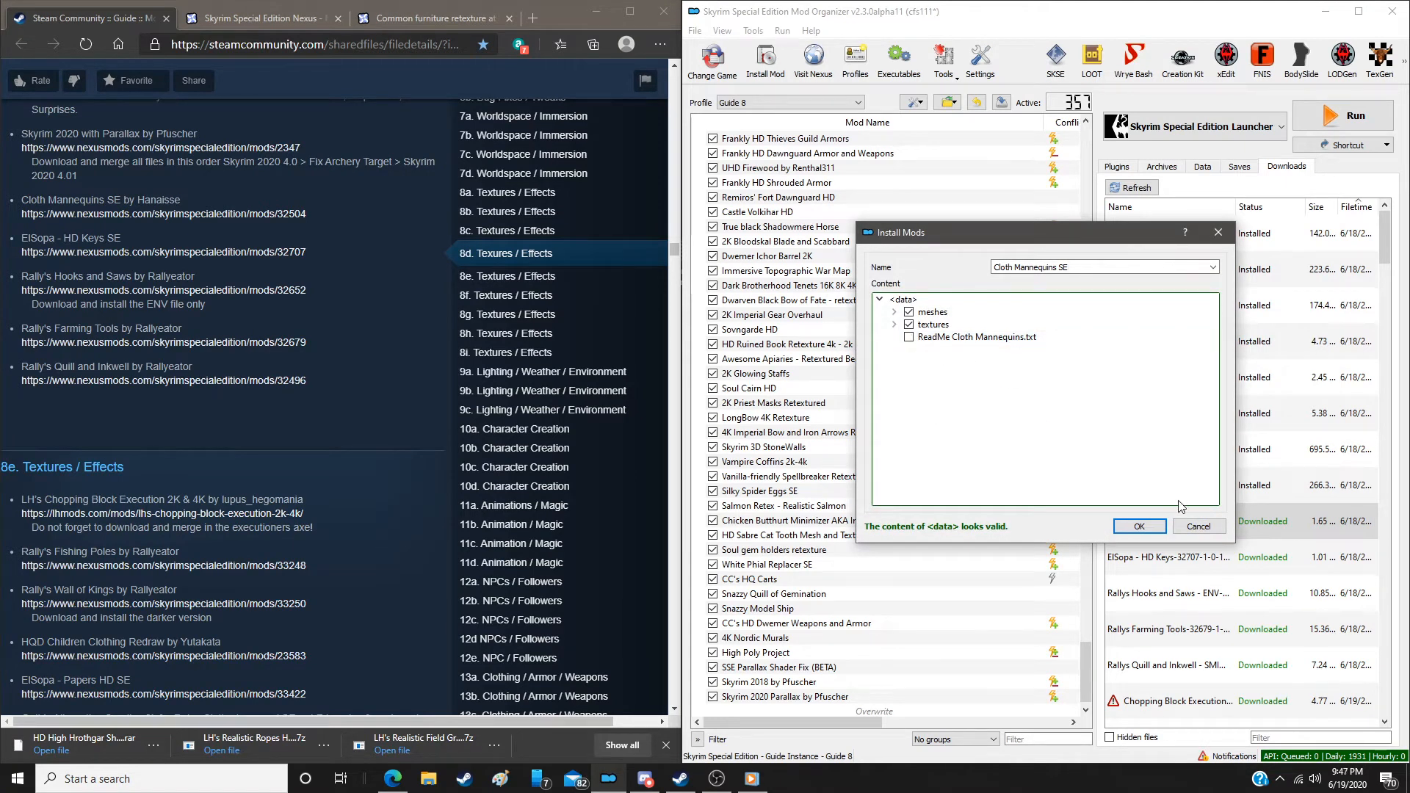
pyautogui.click(1140, 527)
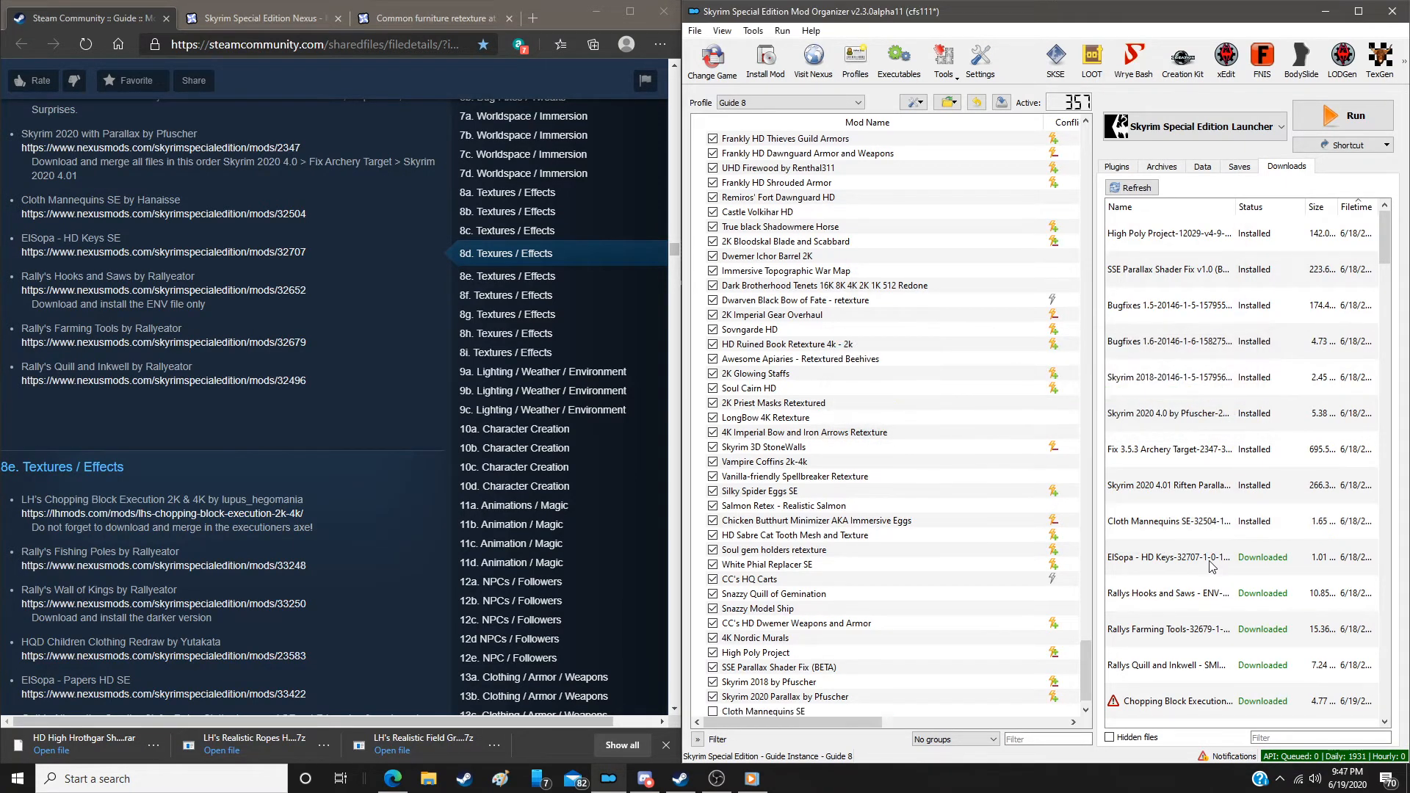
# Manually install the ElSopa - HD Keys SE download, and install Rally's Hooks and Saws with the Default option
pyautogui.doubleClick(1210, 561)
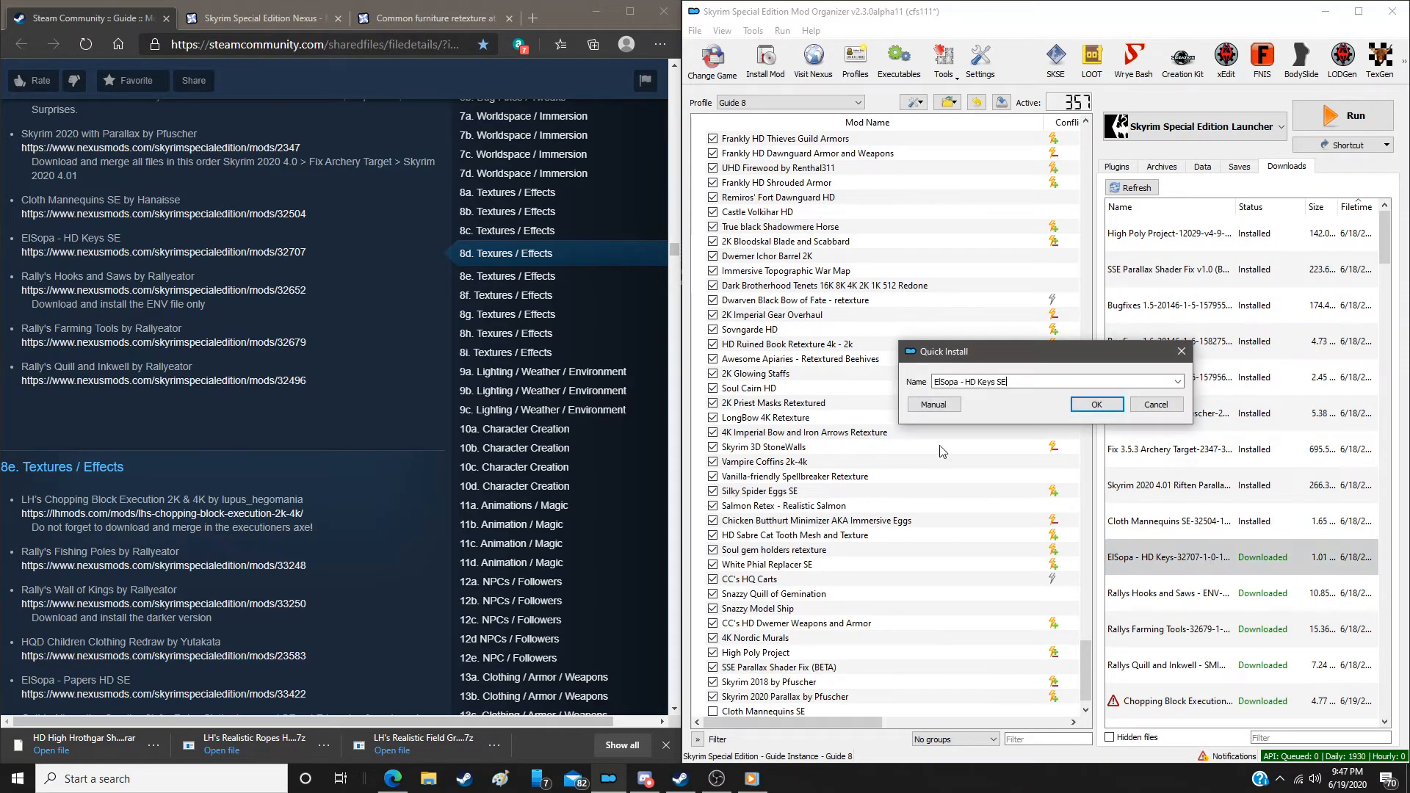
pyautogui.click(932, 405)
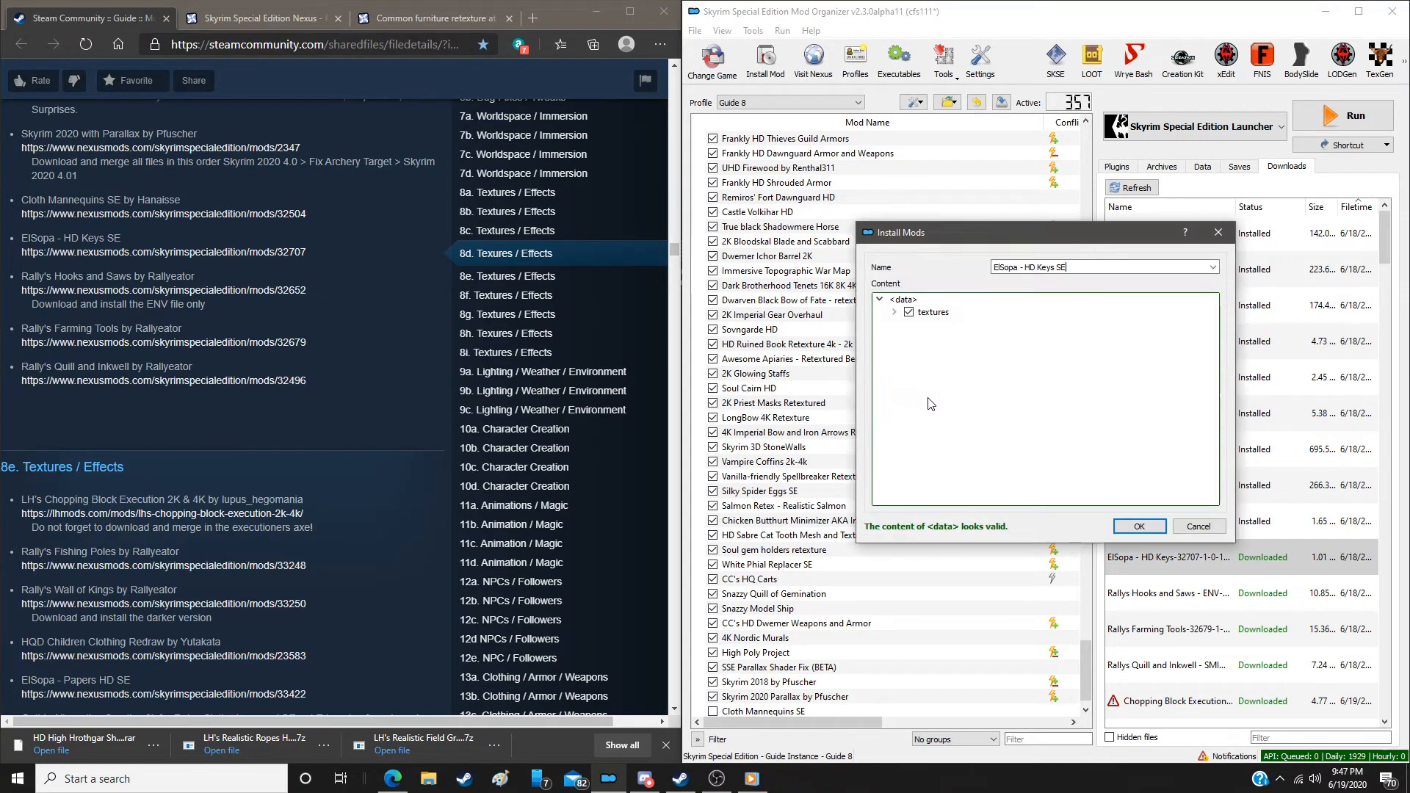
pyautogui.click(1139, 527)
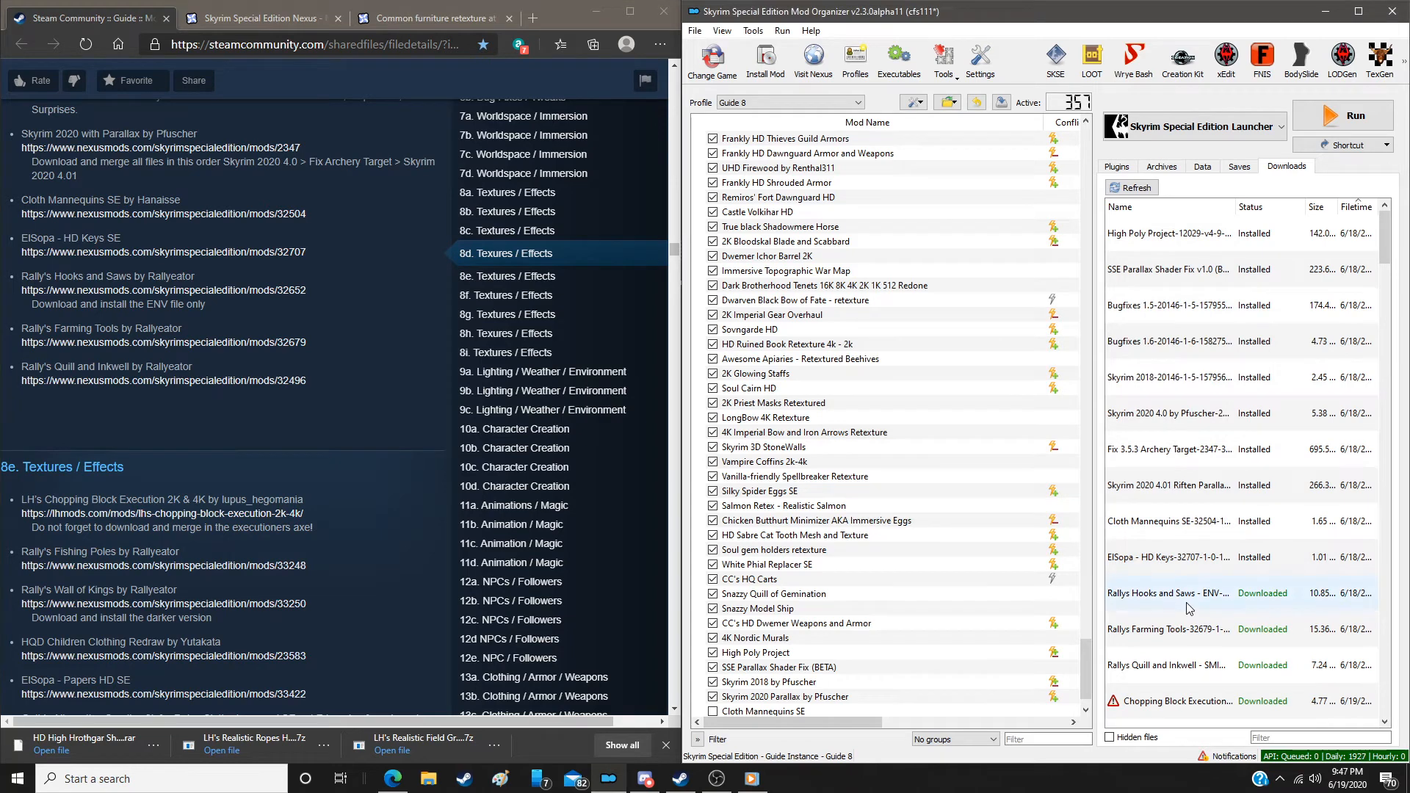
pyautogui.doubleClick(1187, 602)
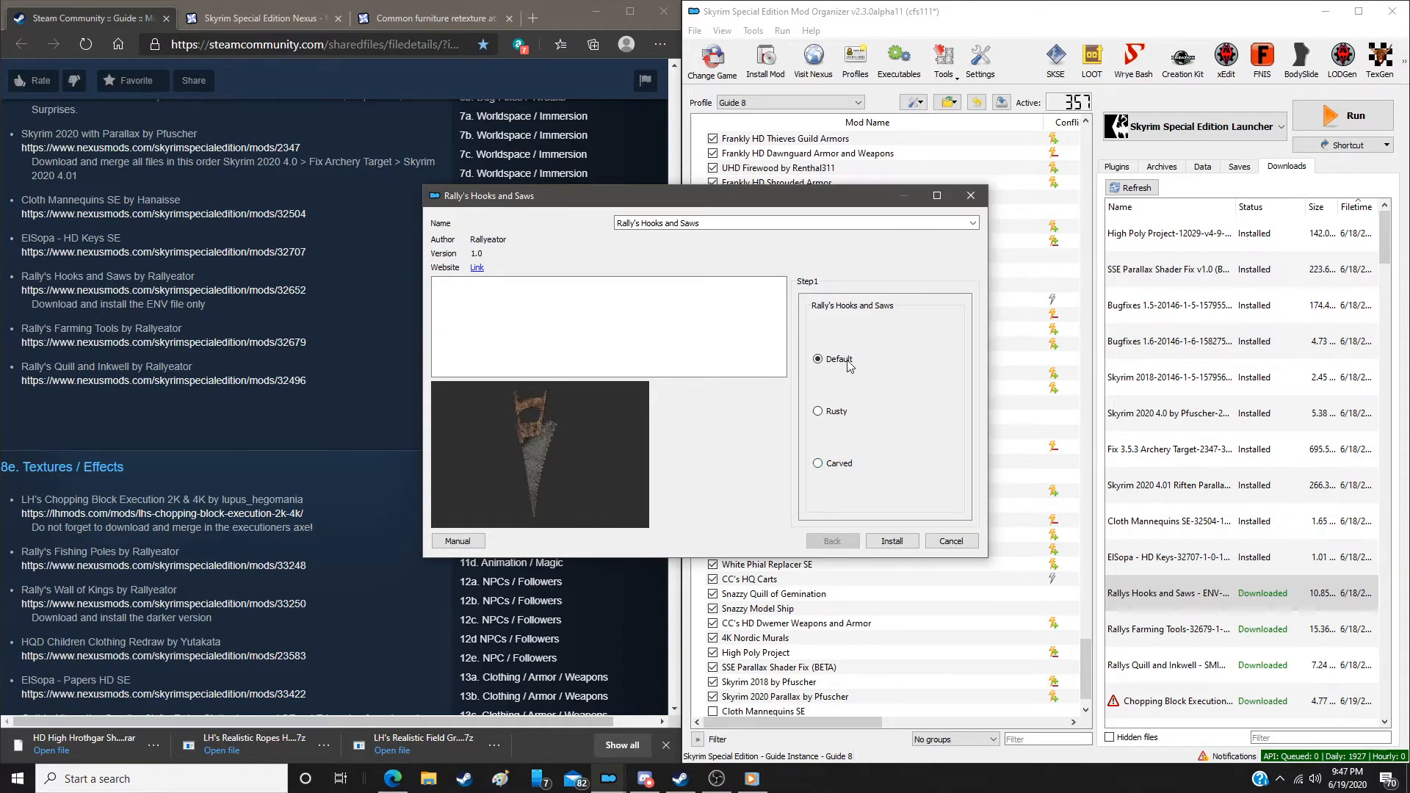
pyautogui.click(901, 544)
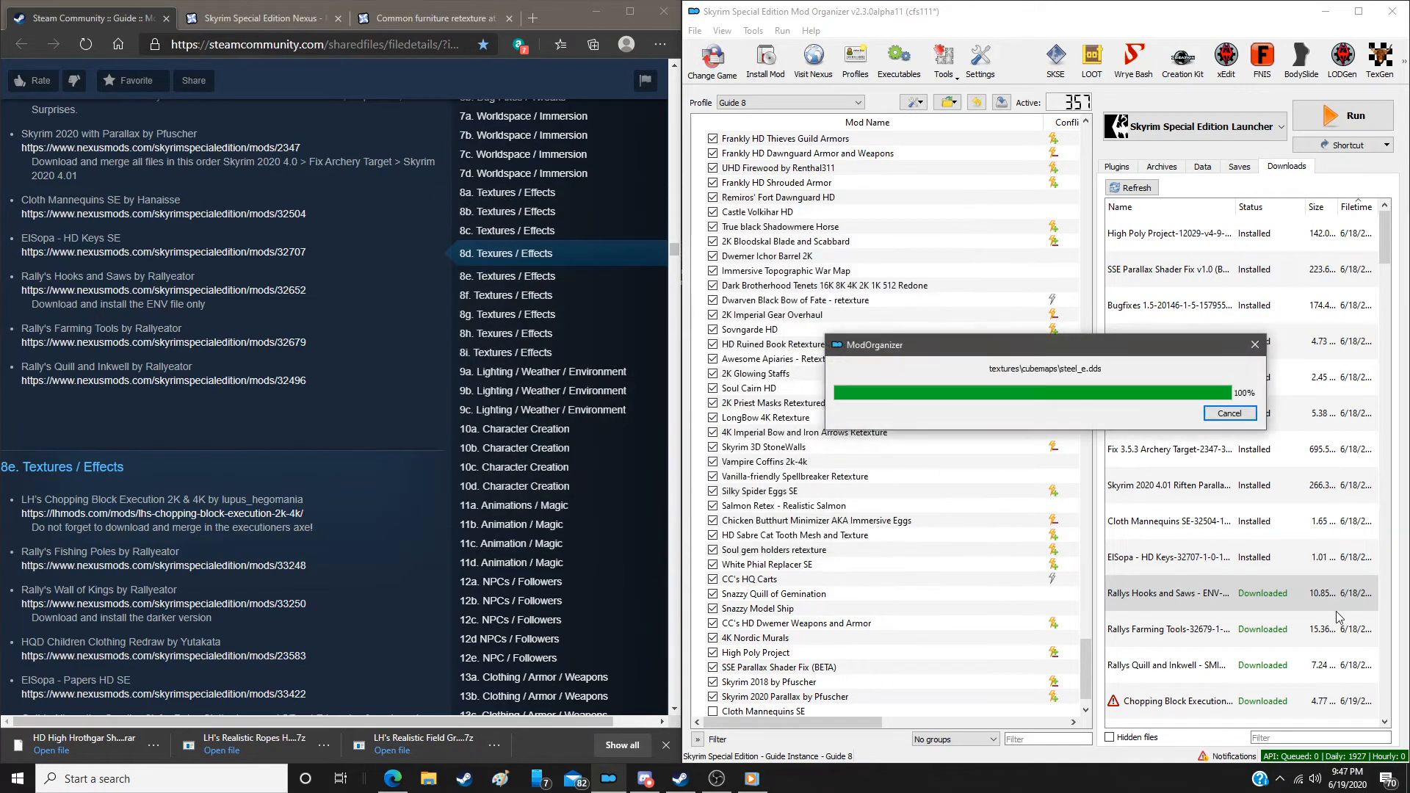
# Manually install the Rally's Farming Tools and Rally's Quill and Inkwell downloads with their textures folders
pyautogui.doubleClick(1202, 630)
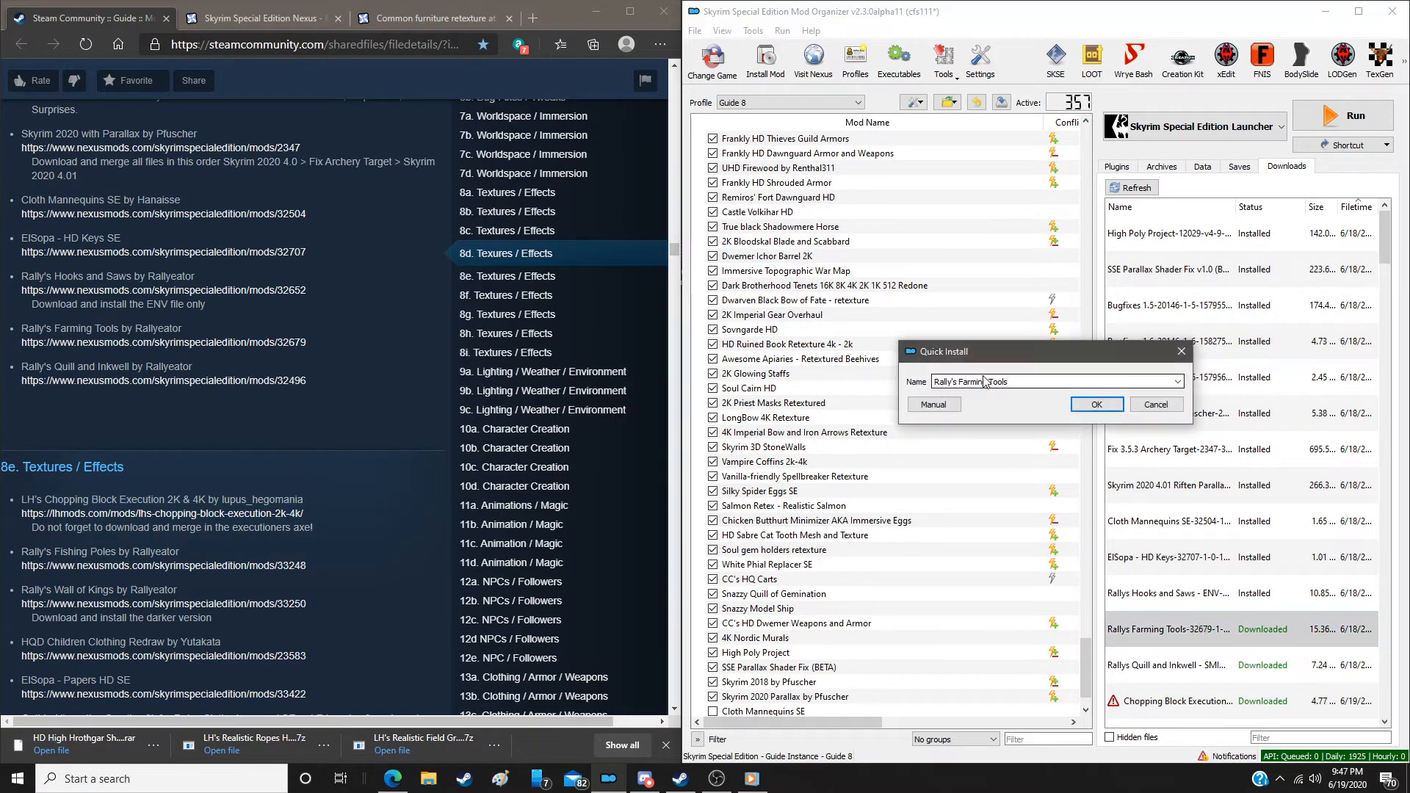
pyautogui.click(944, 406)
pyautogui.click(1136, 525)
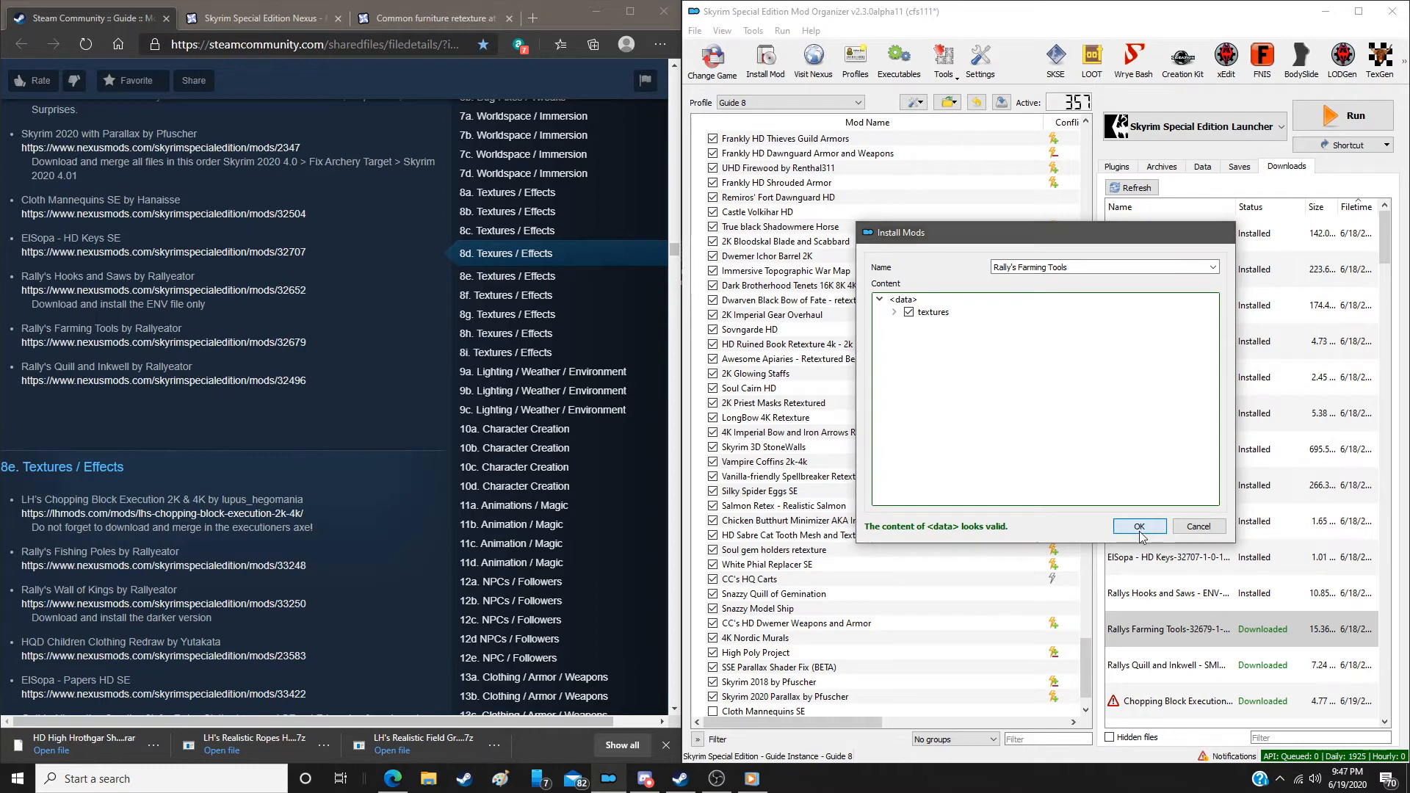
pyautogui.doubleClick(1200, 670)
pyautogui.click(913, 404)
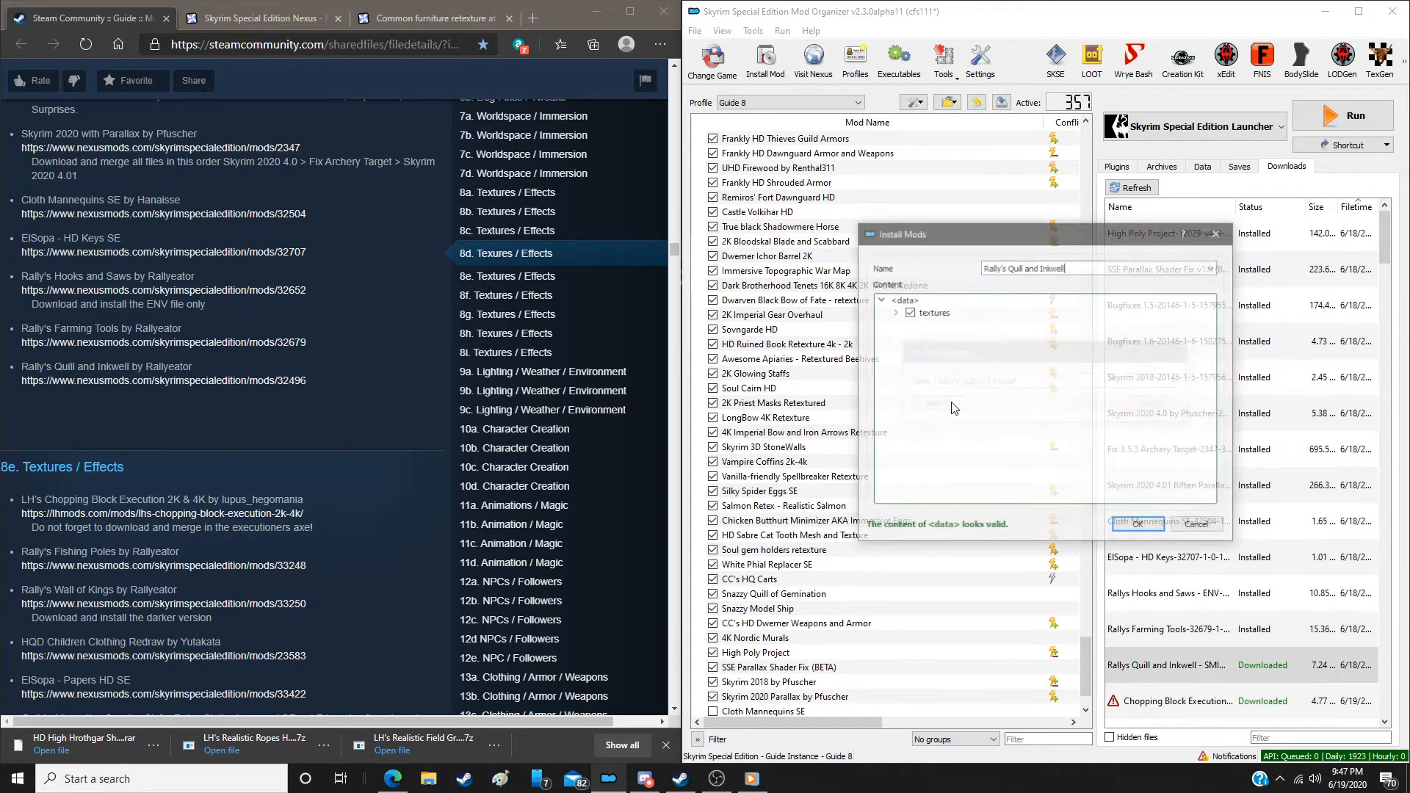
pyautogui.click(1146, 526)
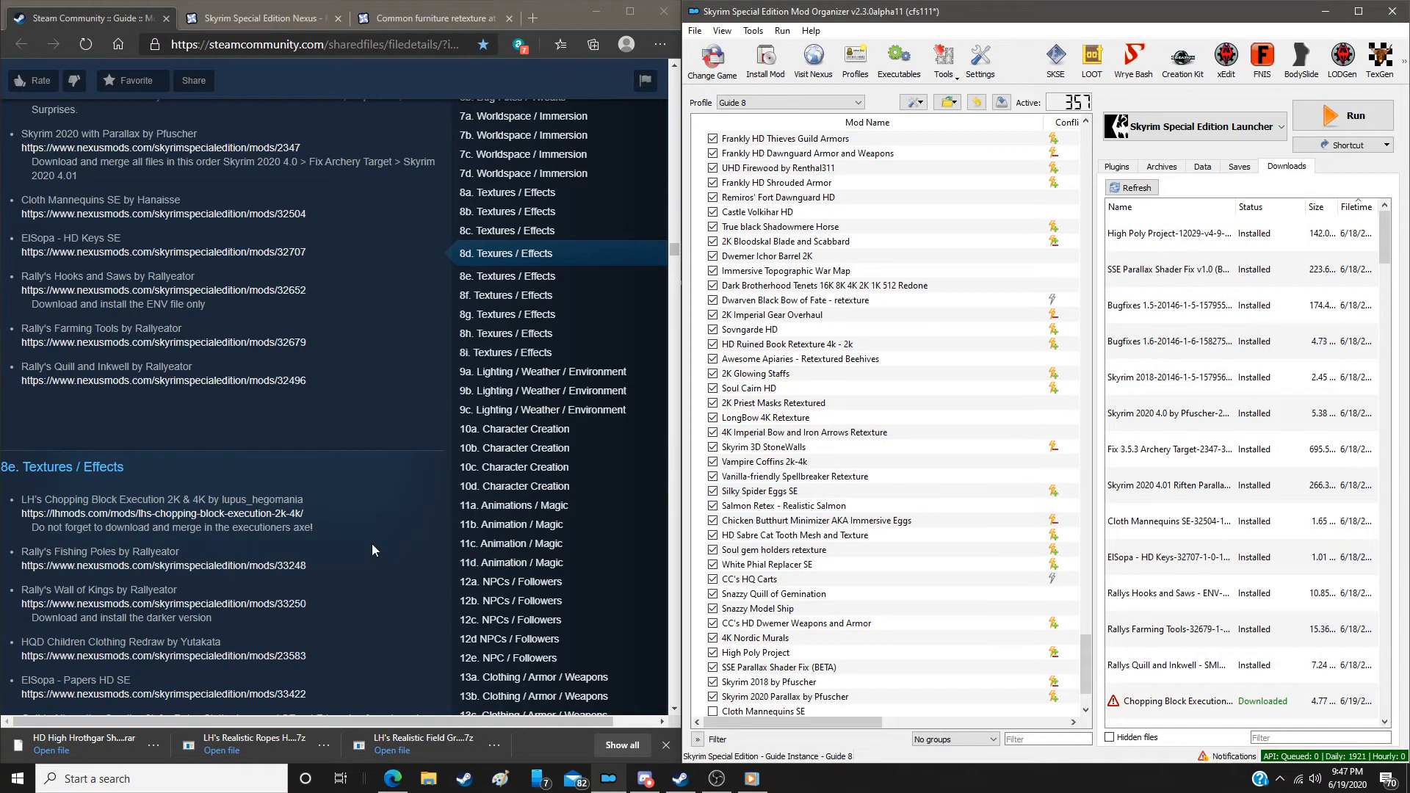
# Manually install the first section 8e download, Chopping Block Execution, under the name Chopping Block Execution_New_improved_
pyautogui.scroll(-4, 380, 536)
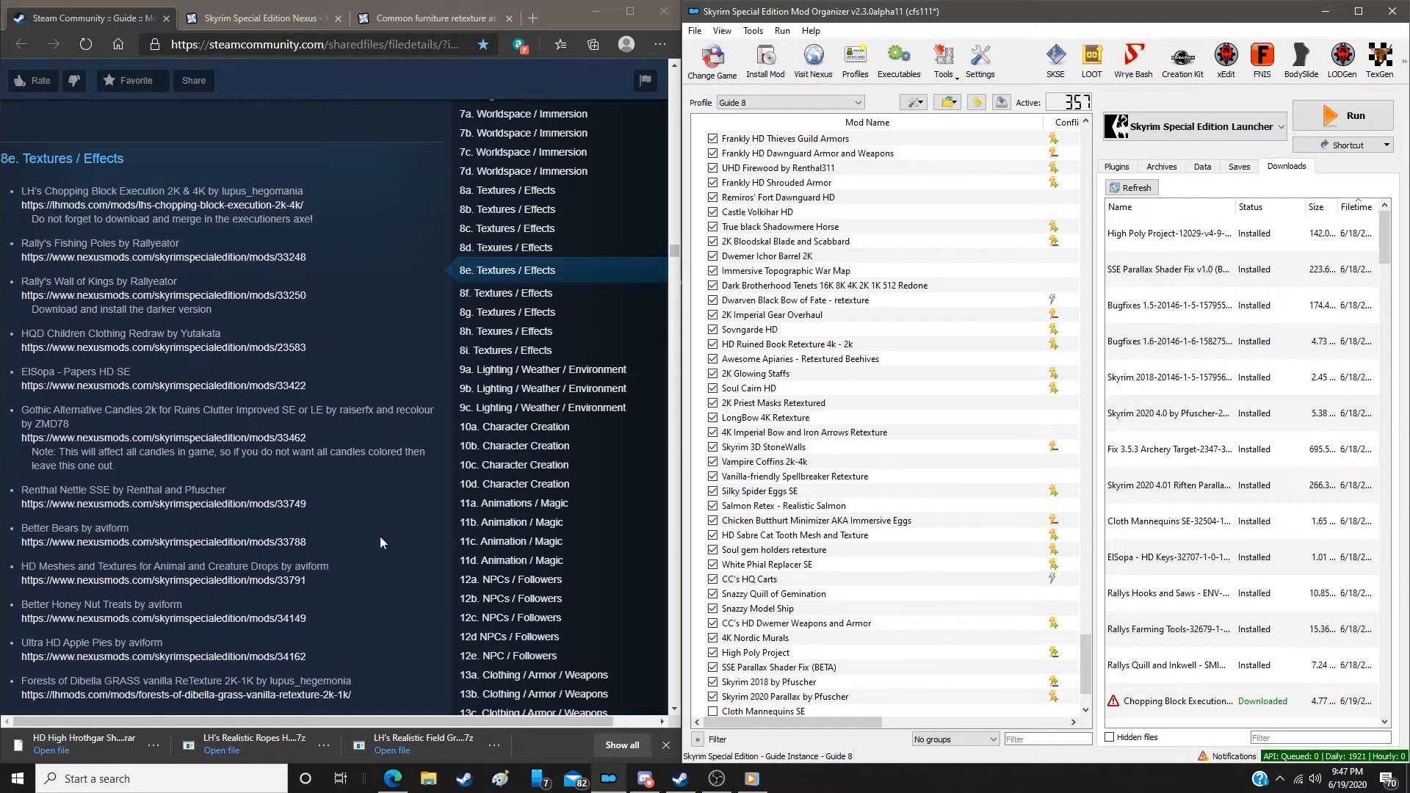
pyautogui.scroll(-1, 380, 537)
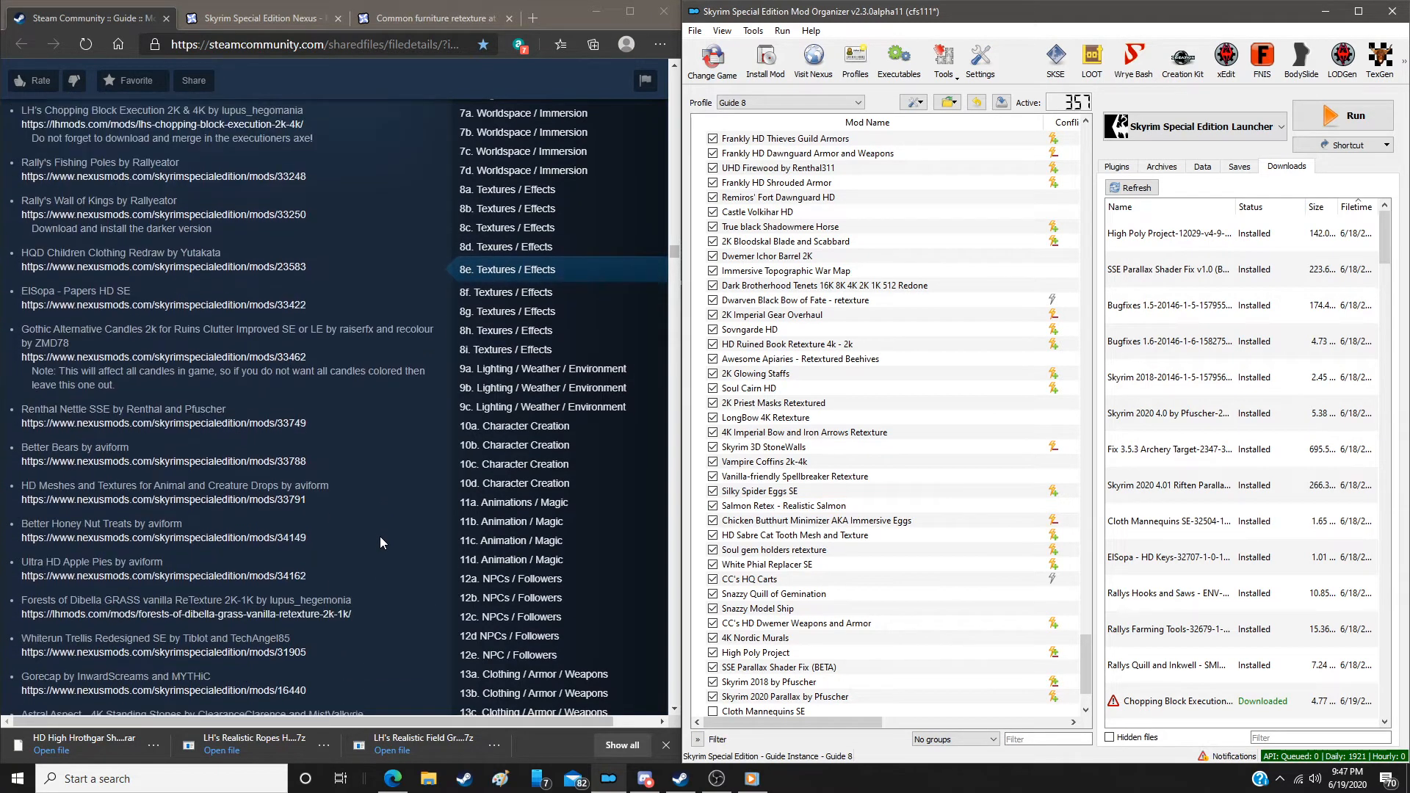
pyautogui.doubleClick(1273, 709)
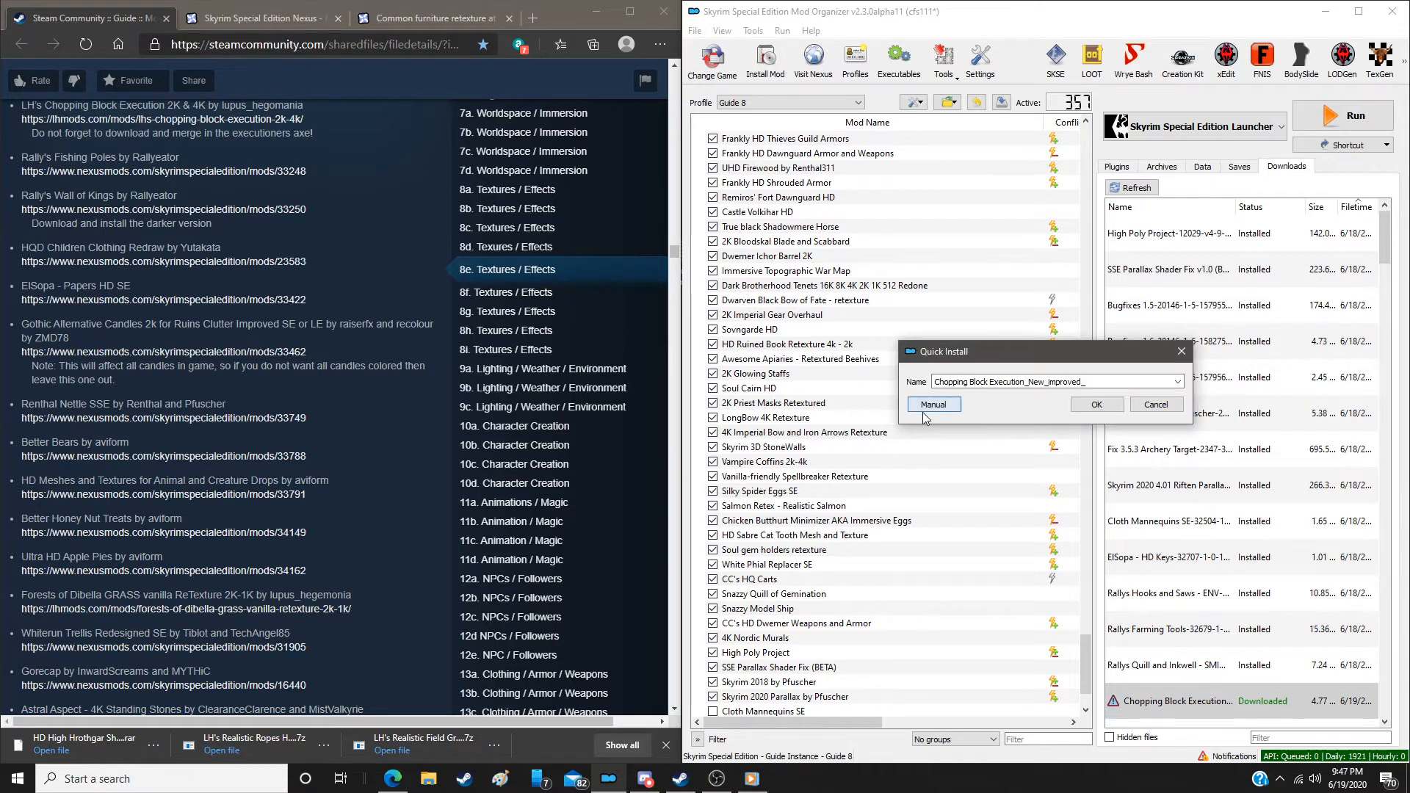
pyautogui.click(933, 405)
pyautogui.click(1142, 534)
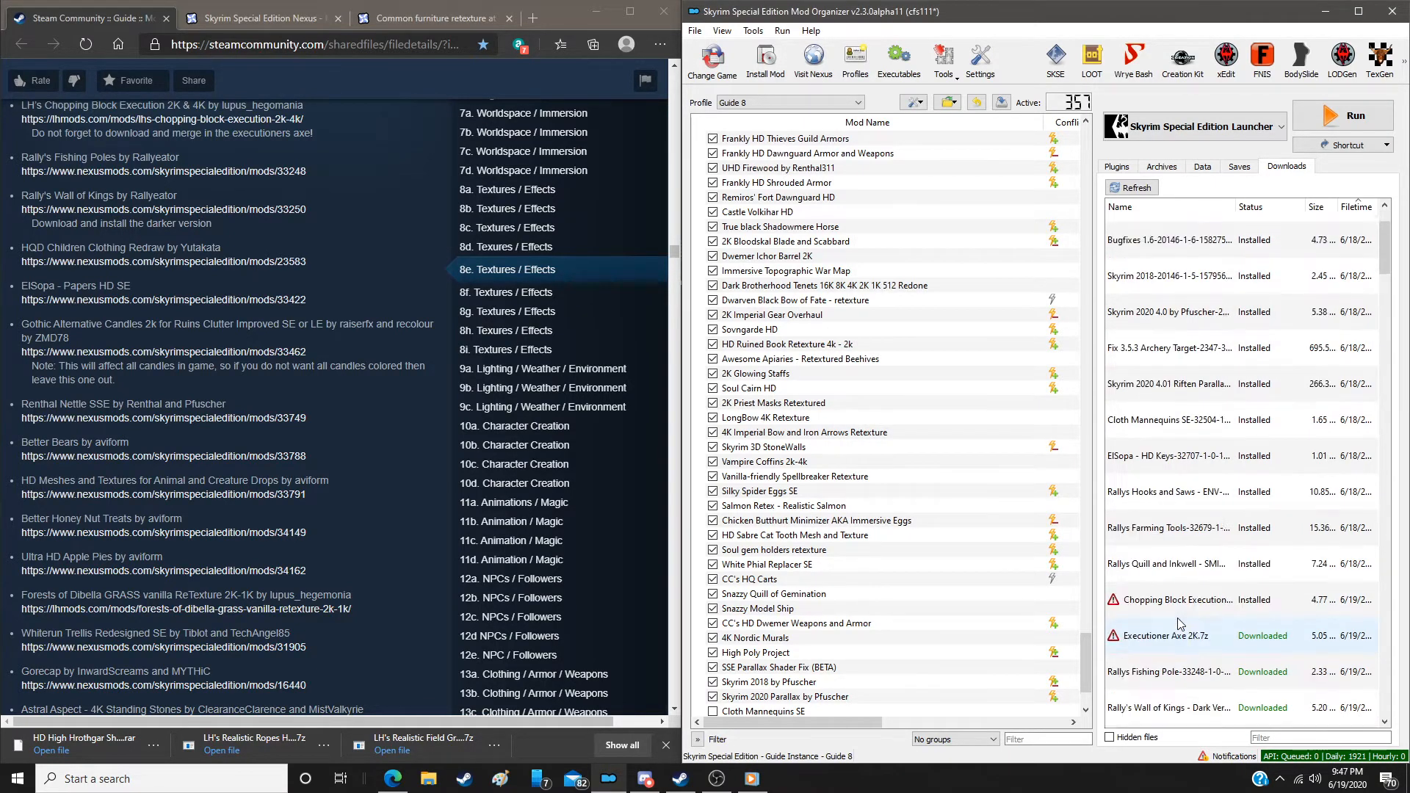
# Delete all already installed downloads from the downloads list
pyautogui.rightClick(1205, 529)
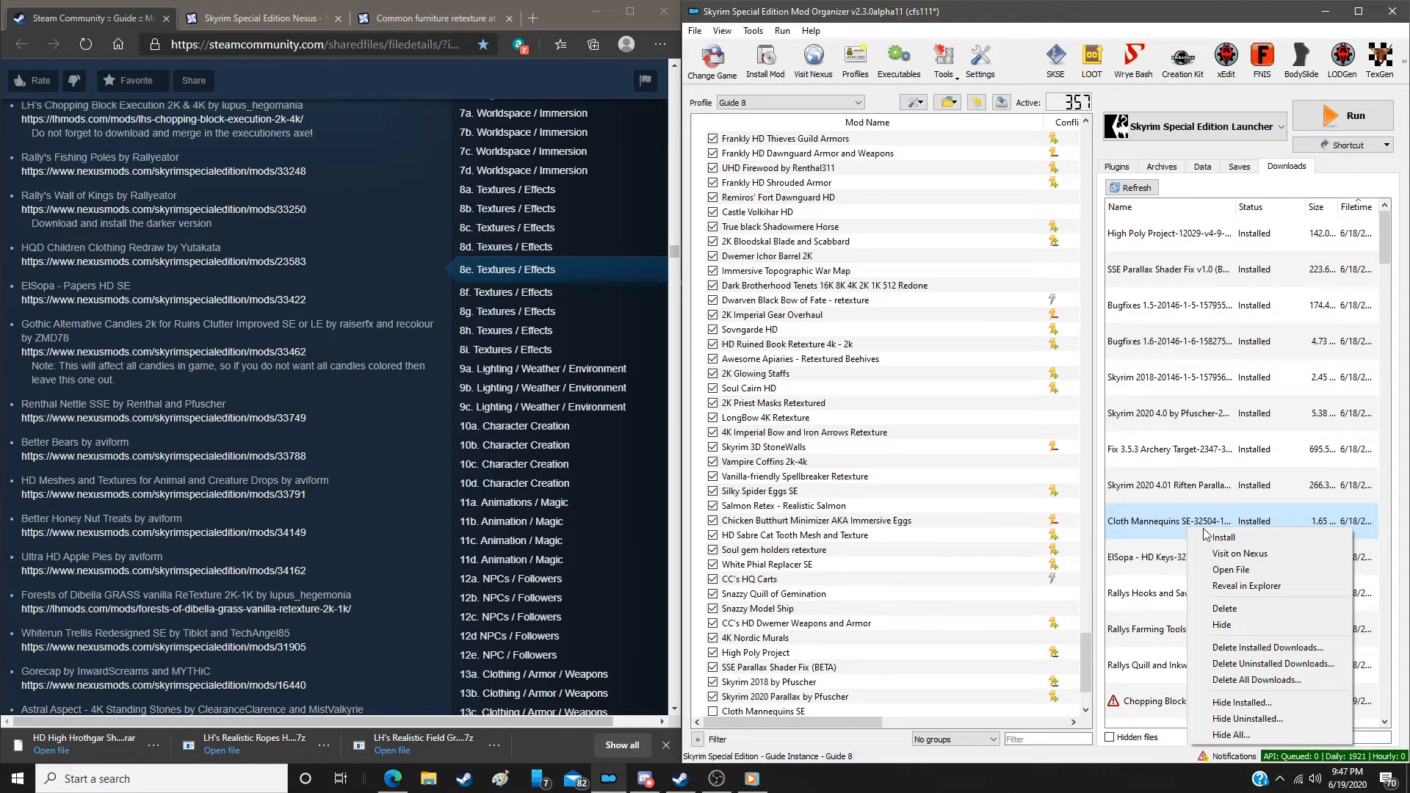
pyautogui.click(1219, 649)
pyautogui.click(764, 408)
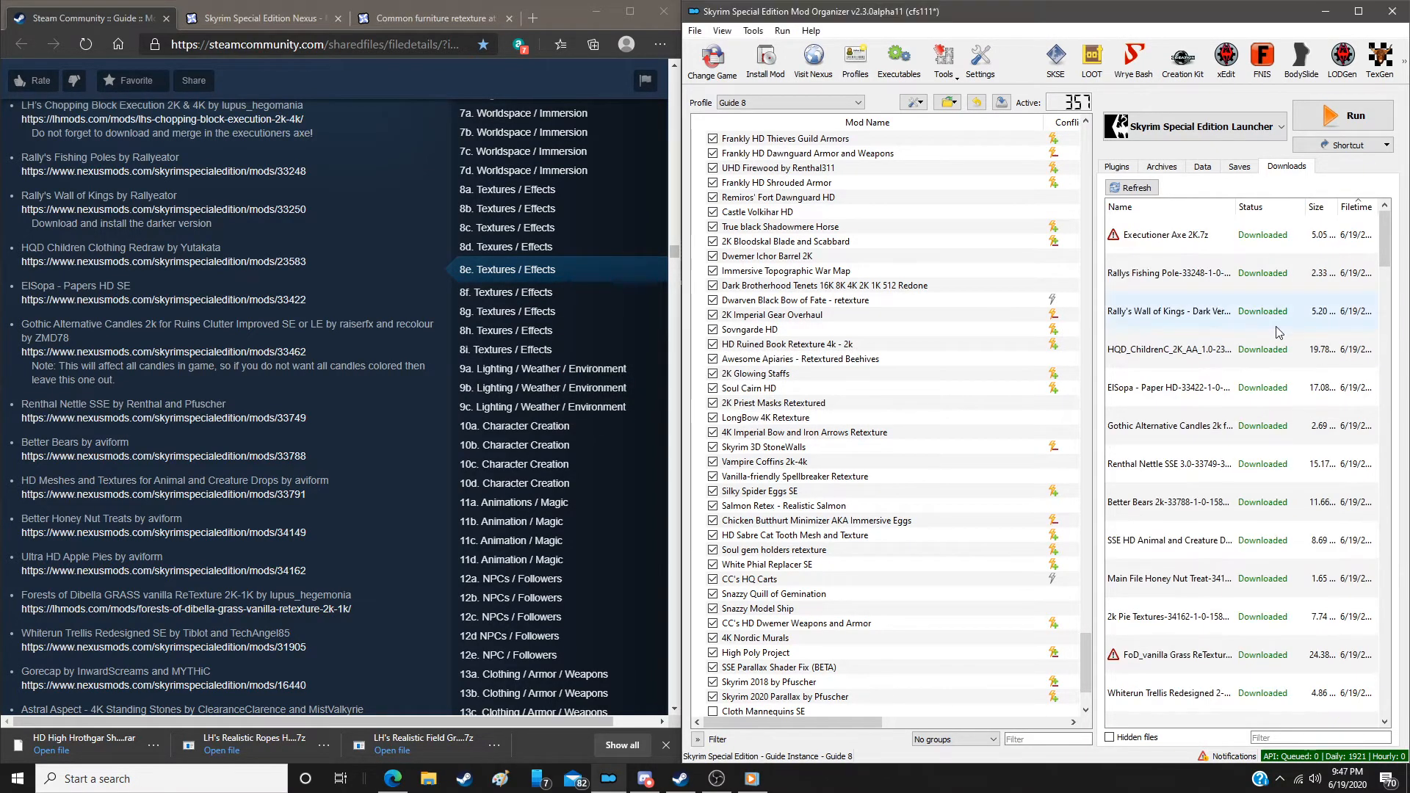
# Enable Cloth Mannequins SE, ElSopa - HD Keys SE, Rally's Hooks and Saws, Rally's Farming Tools and Rally's Quill and Inkwell
pyautogui.doubleClick(1175, 235)
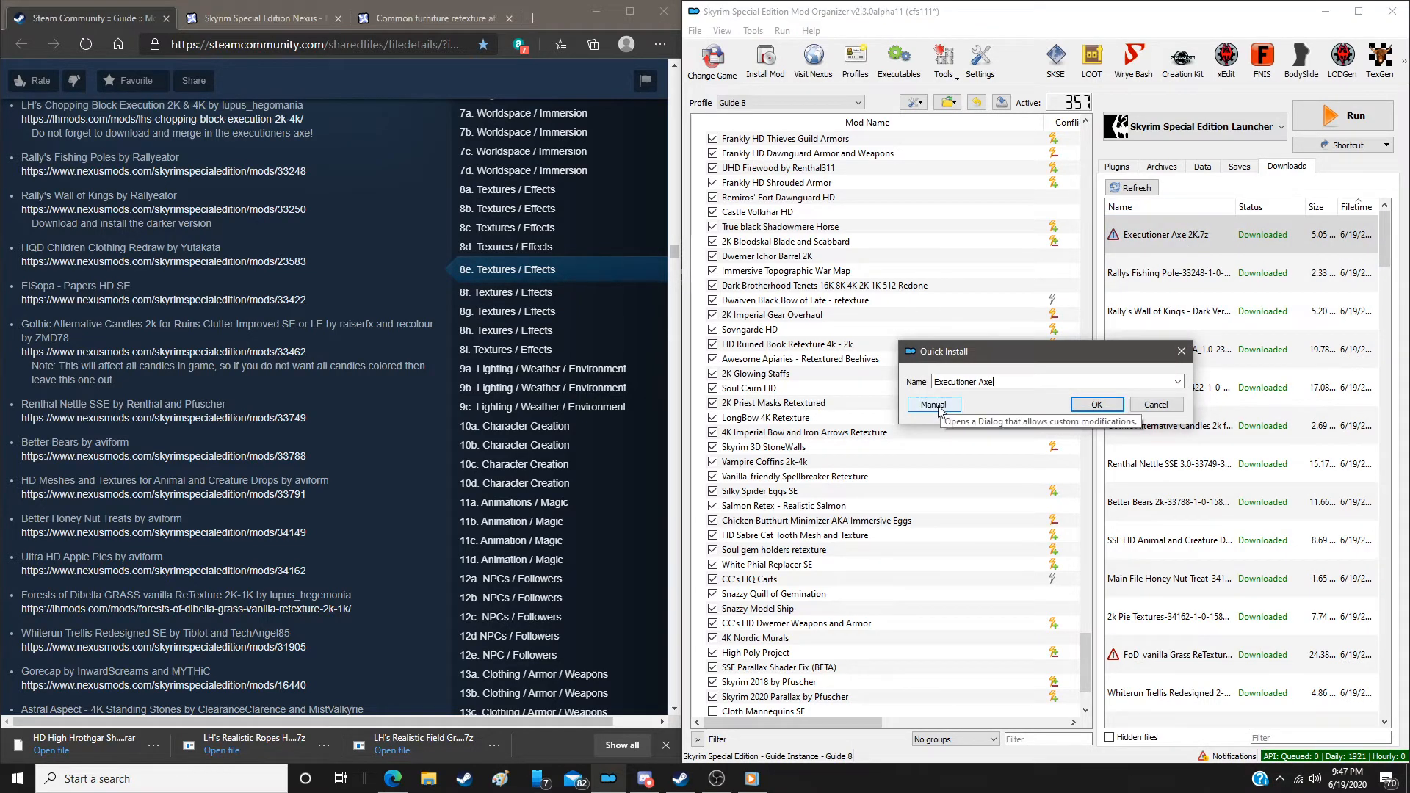
pyautogui.click(1156, 404)
pyautogui.scroll(-3, 865, 499)
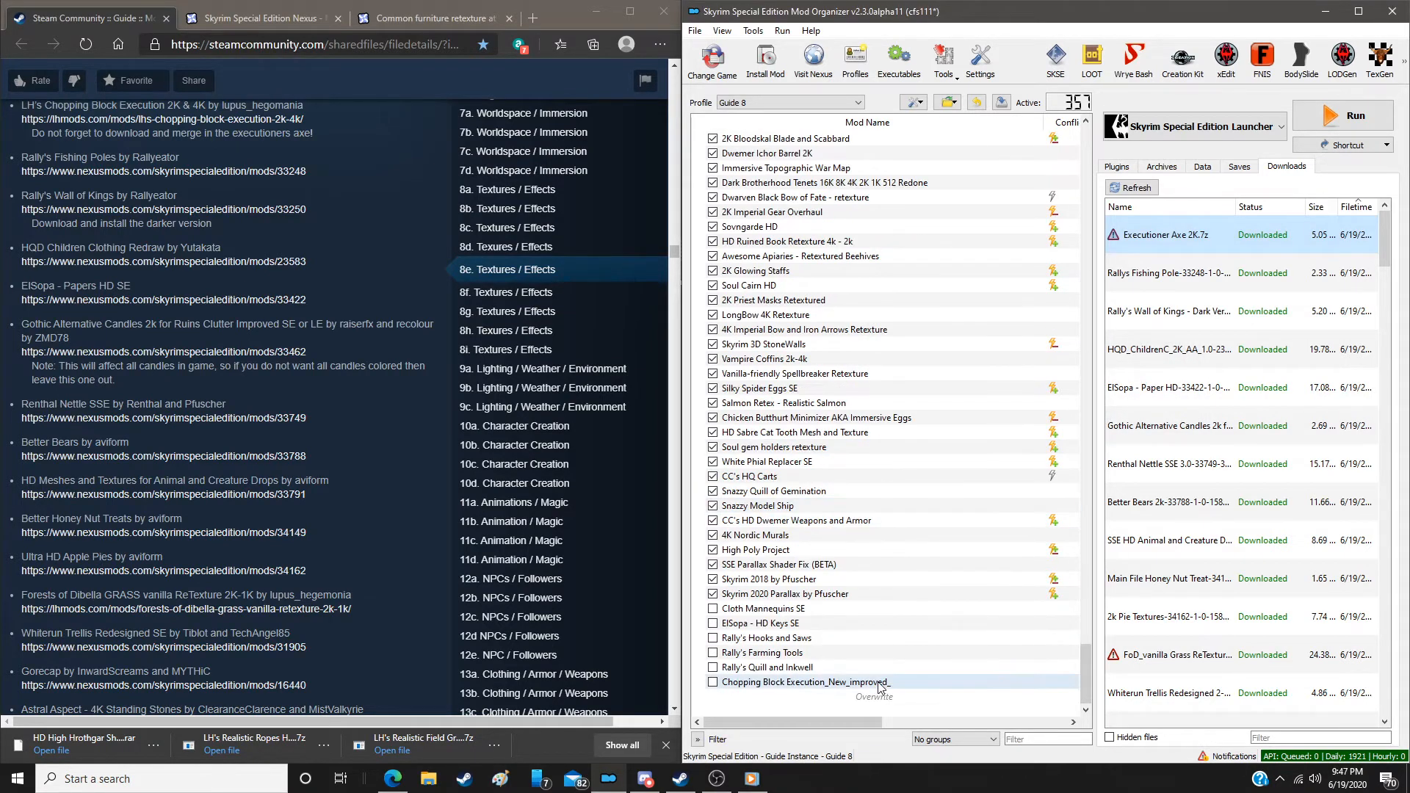
pyautogui.click(712, 609)
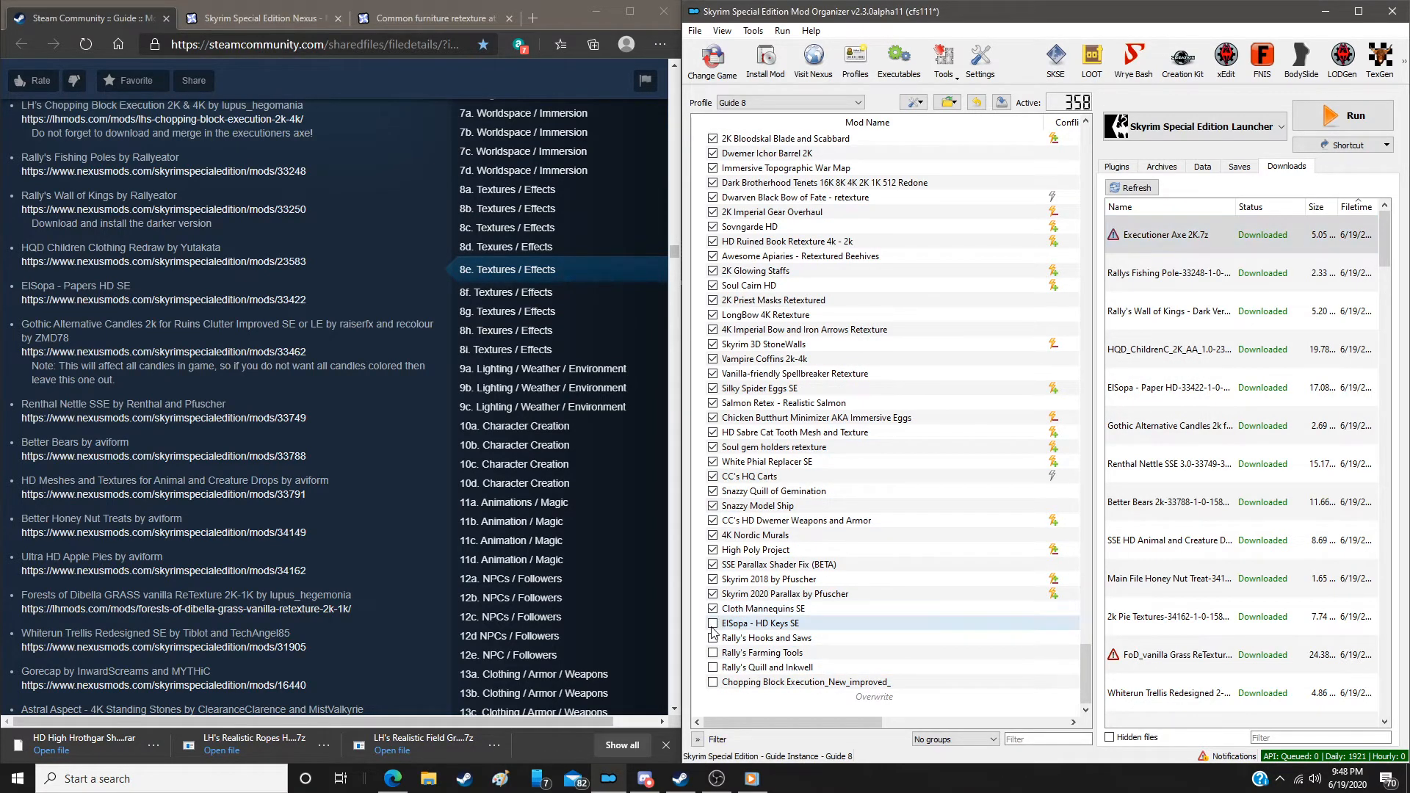
pyautogui.click(713, 637)
pyautogui.click(712, 652)
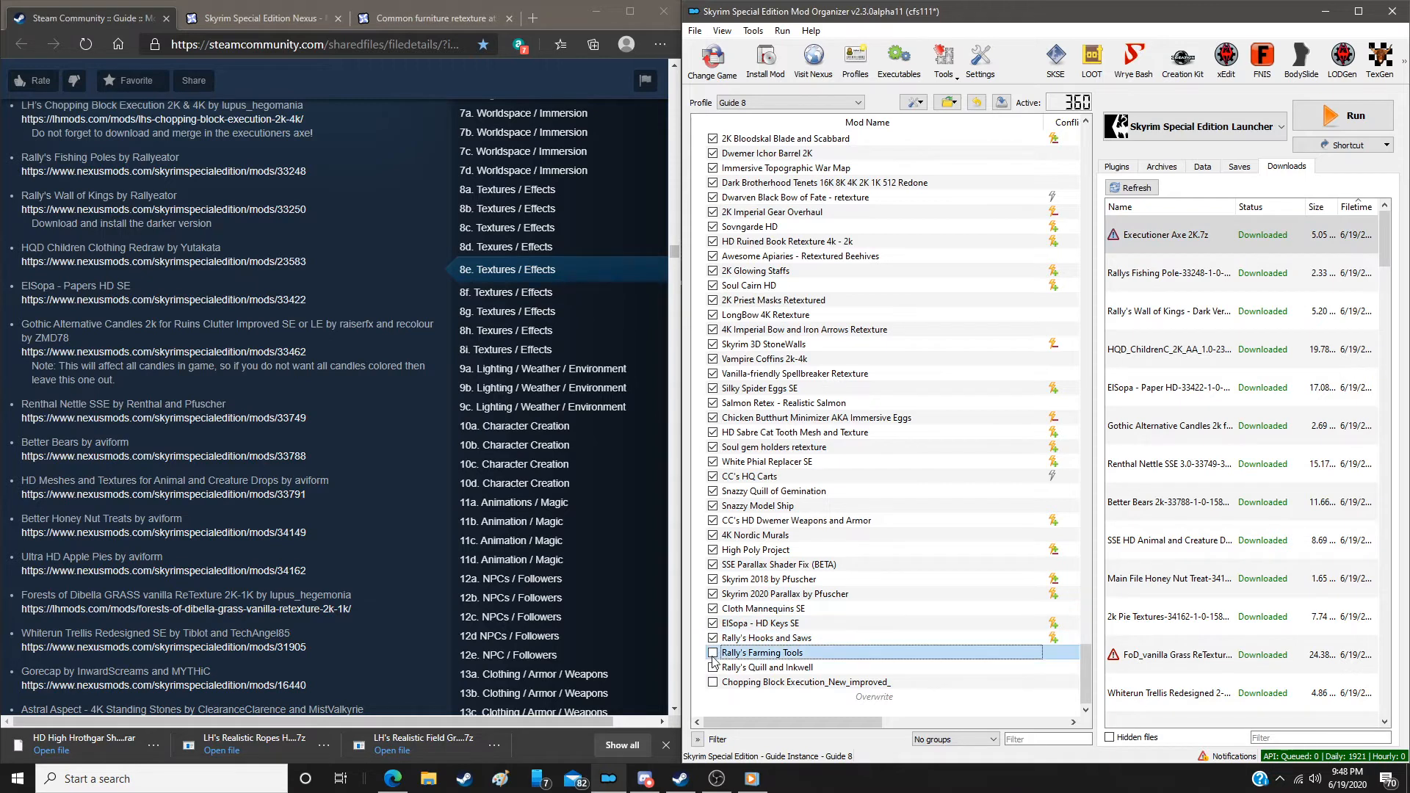
pyautogui.click(714, 650)
pyautogui.click(713, 652)
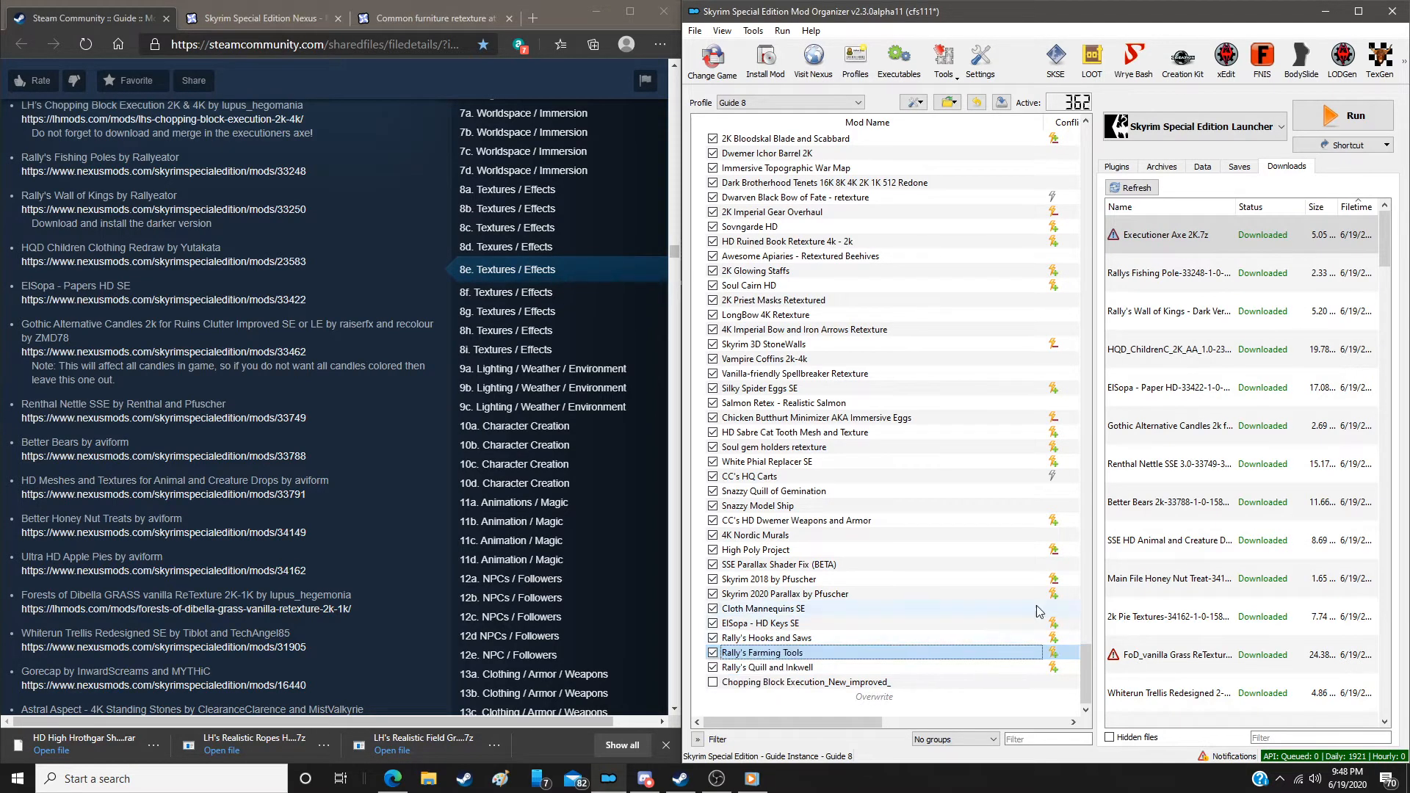
# Install the Executioner Axe 2K download under the name Chopping Block Execution_New_improved_, merge it into that existing mod, and enable the mod
pyautogui.doubleClick(1227, 245)
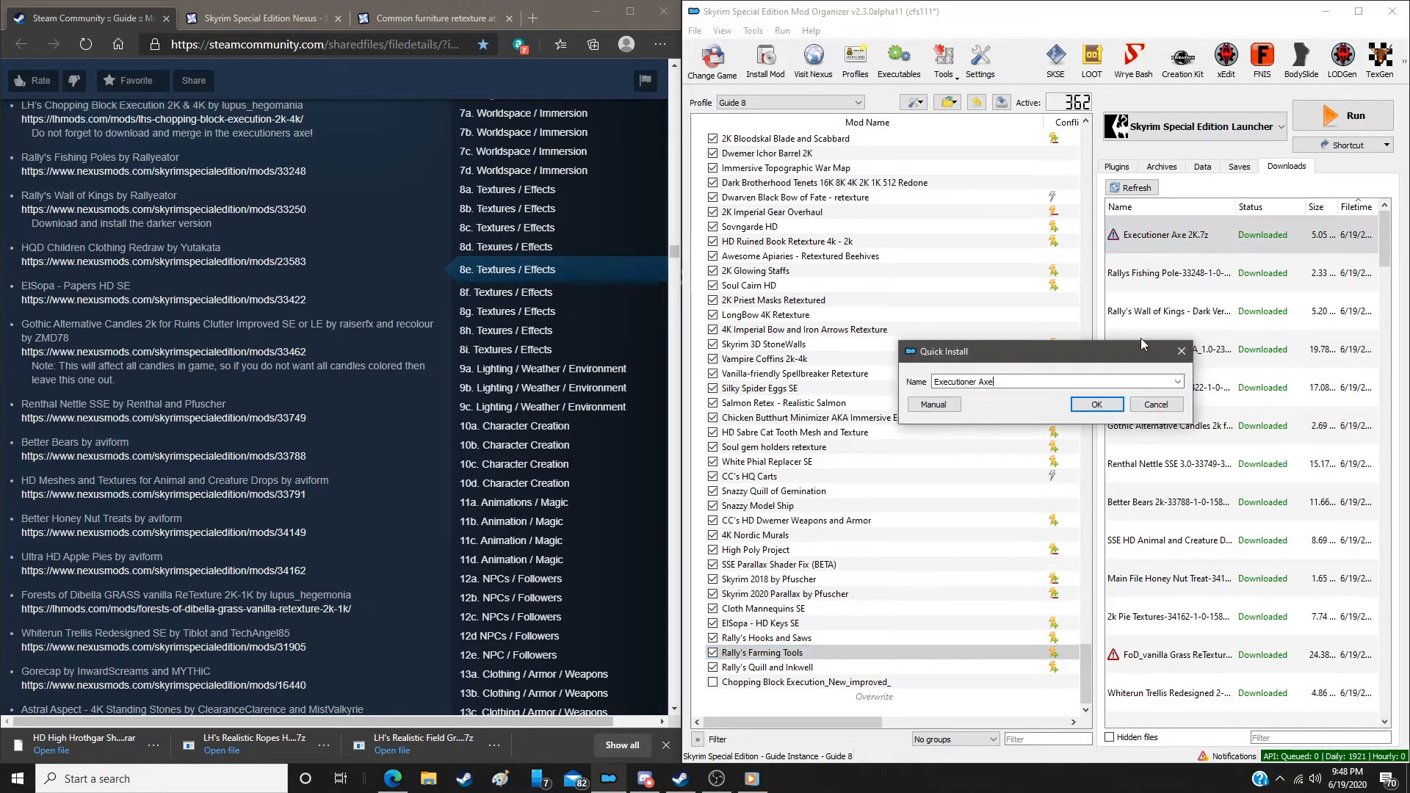
pyautogui.click(1178, 381)
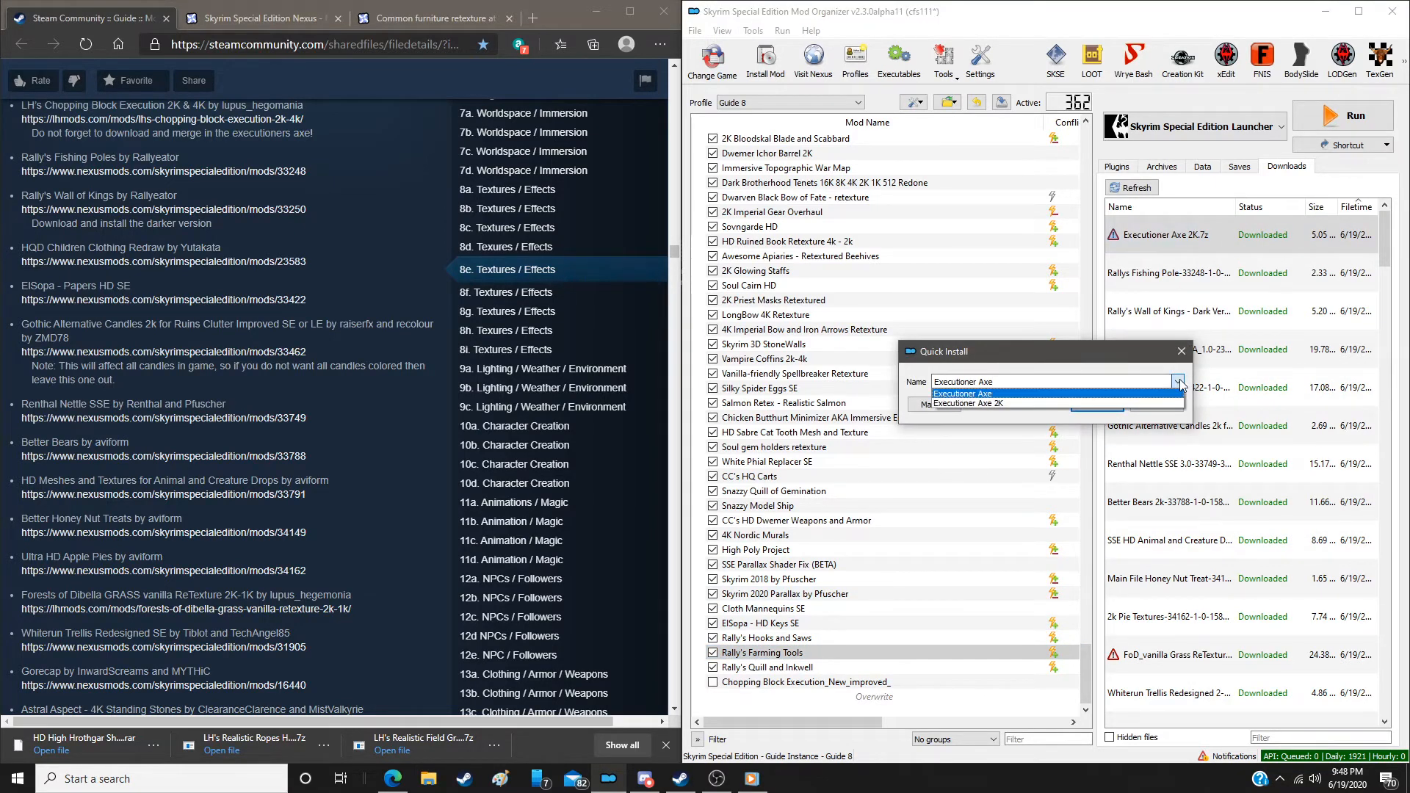
pyautogui.click(986, 394)
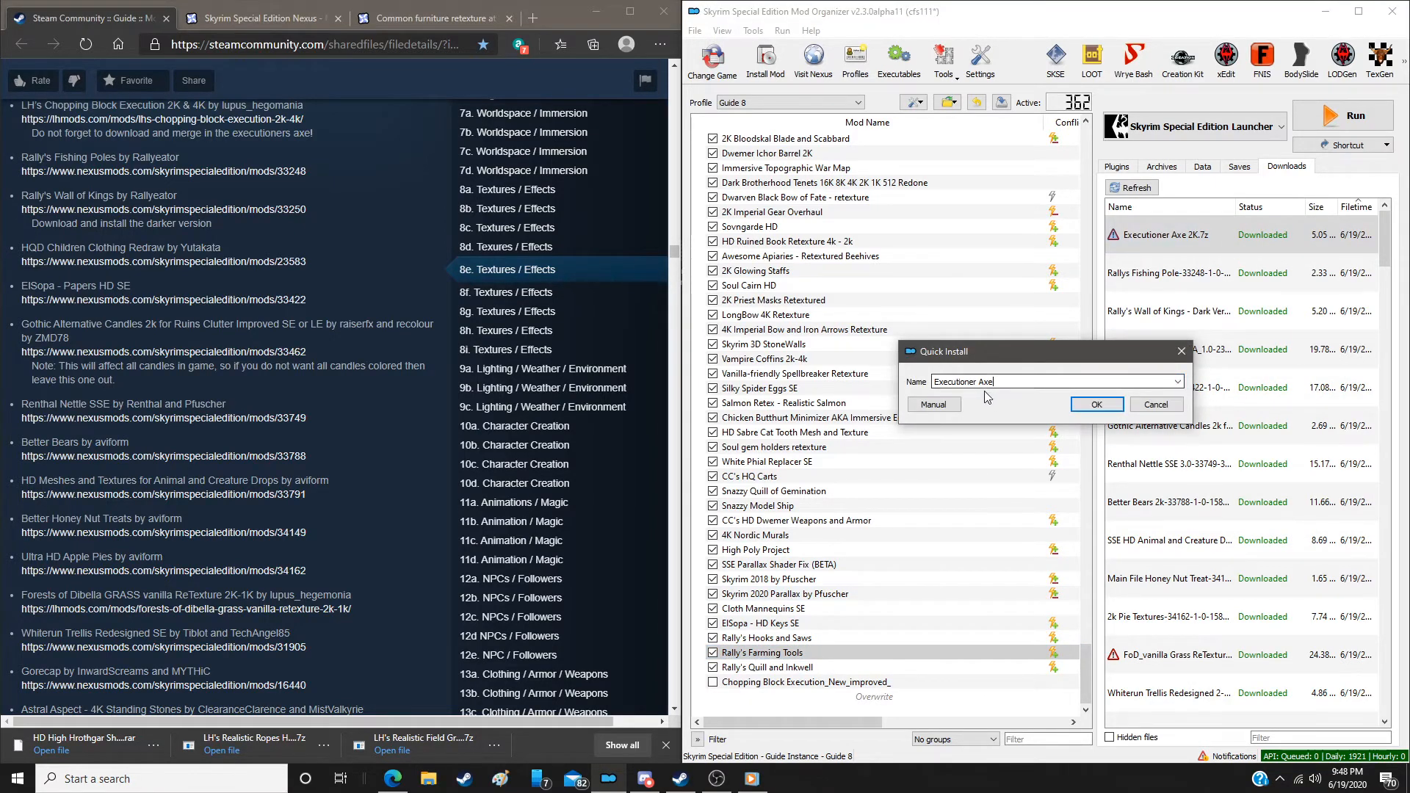
pyautogui.moveTo(997, 382); pyautogui.dragTo(876, 389)
pyautogui.click(876, 388)
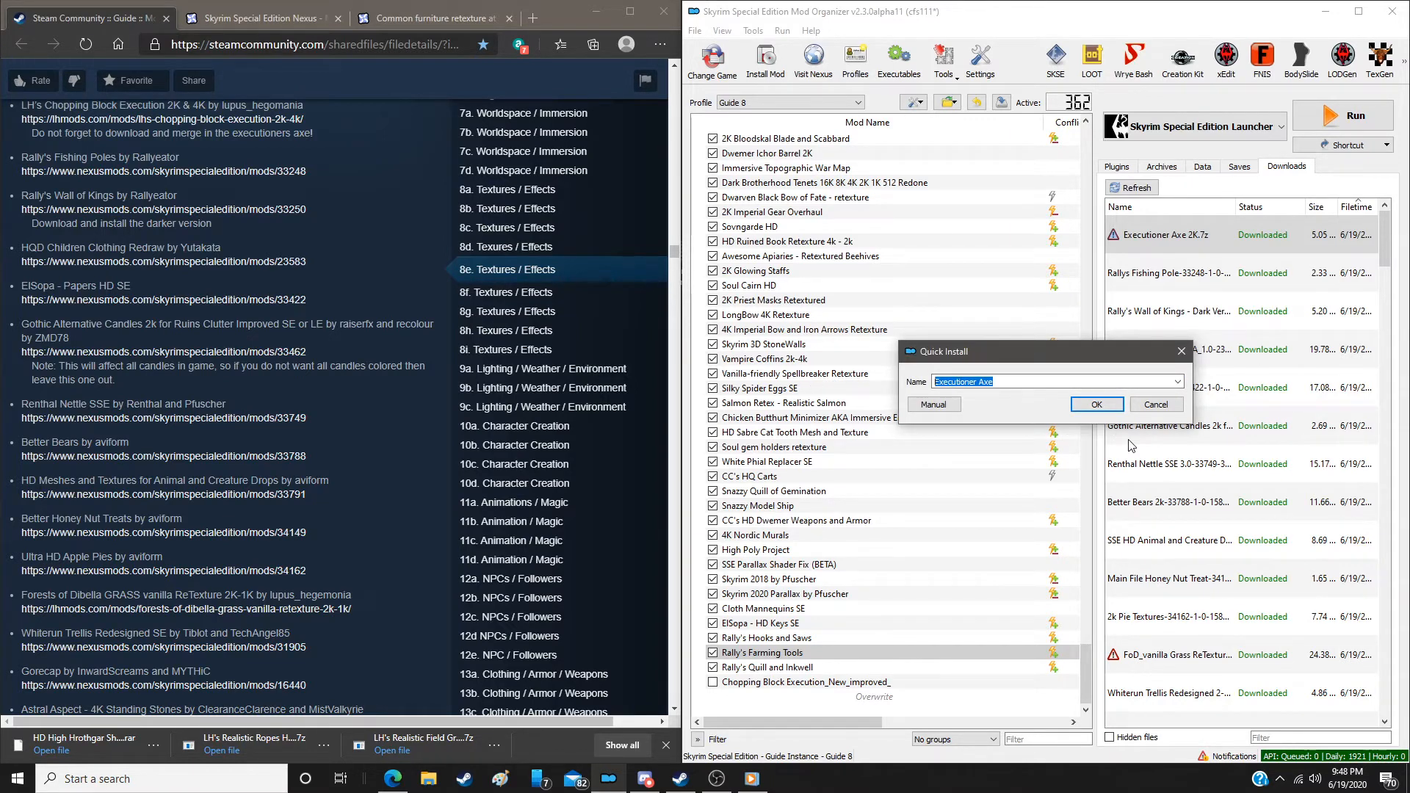
pyautogui.write('Chopping Block')
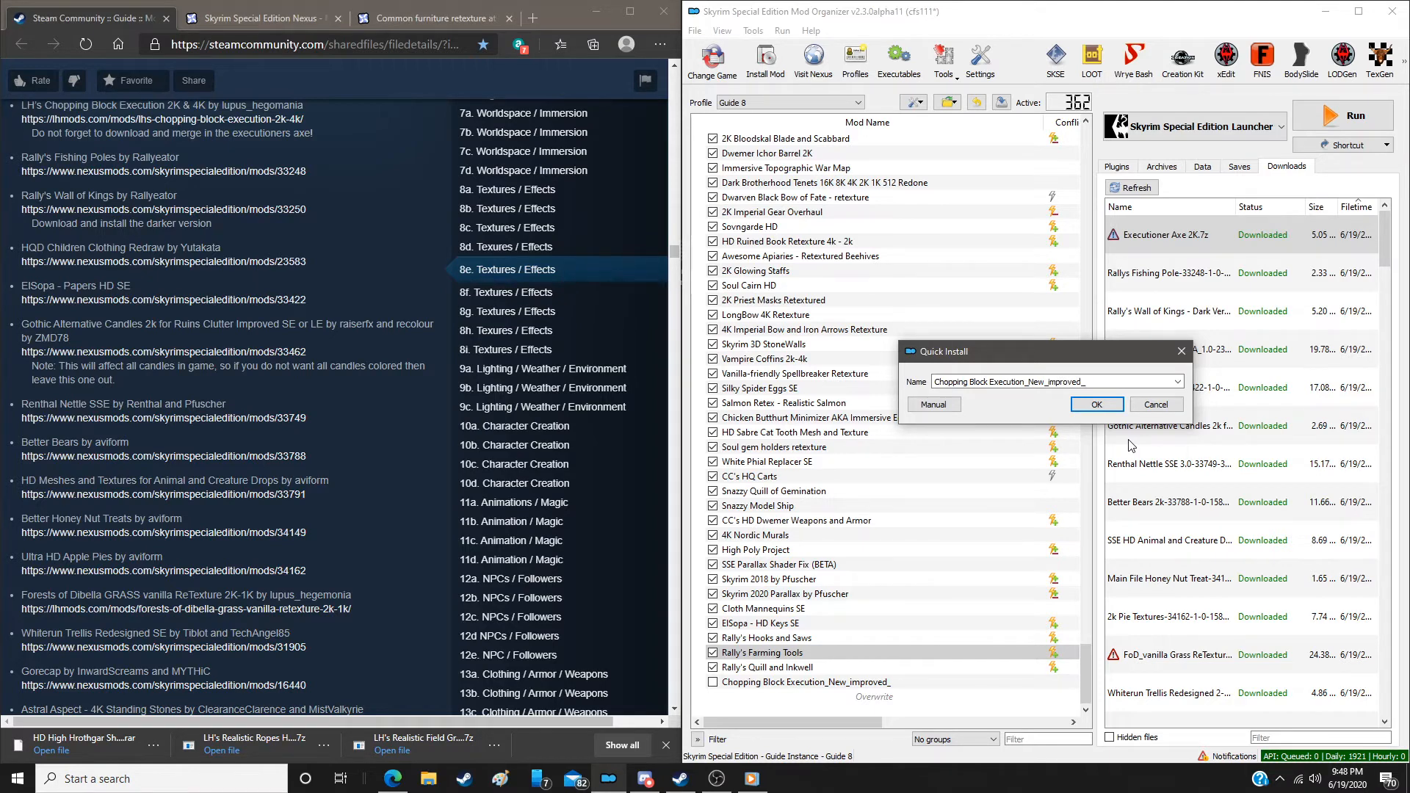
pyautogui.click(1094, 404)
pyautogui.click(970, 437)
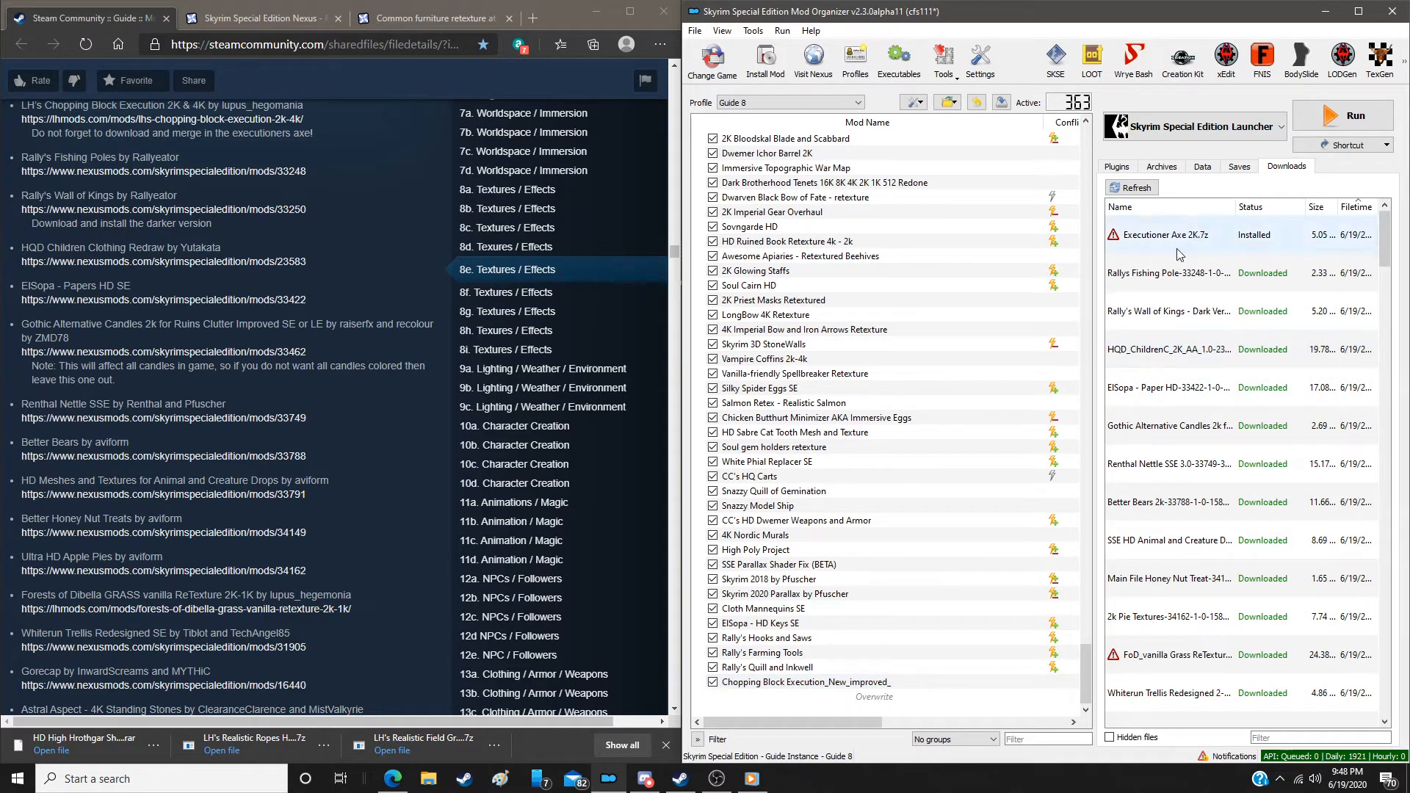
# Manually install the Rally's Fishing Poles and dark Rally's Wall of Kings downloads with their textures folders
pyautogui.doubleClick(1173, 281)
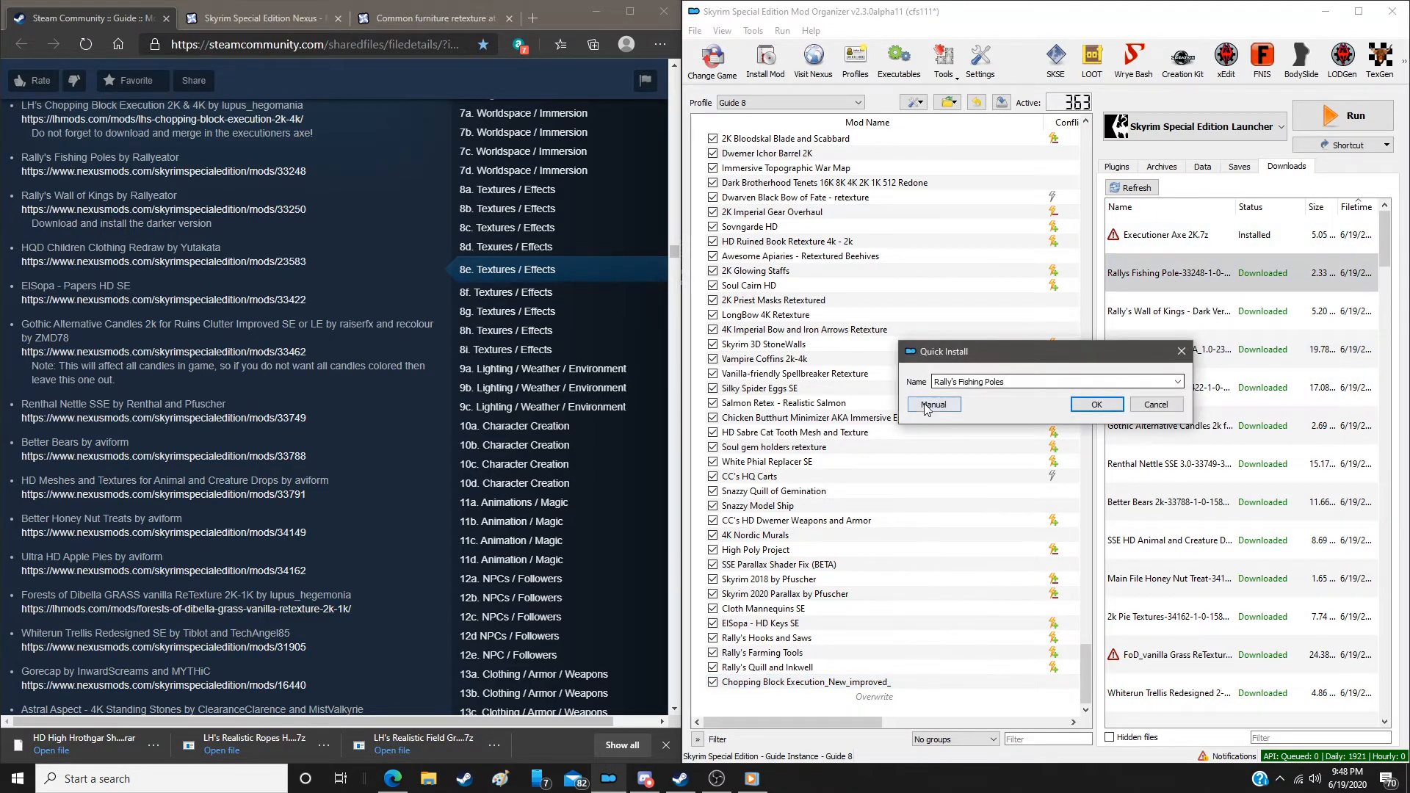
pyautogui.click(924, 404)
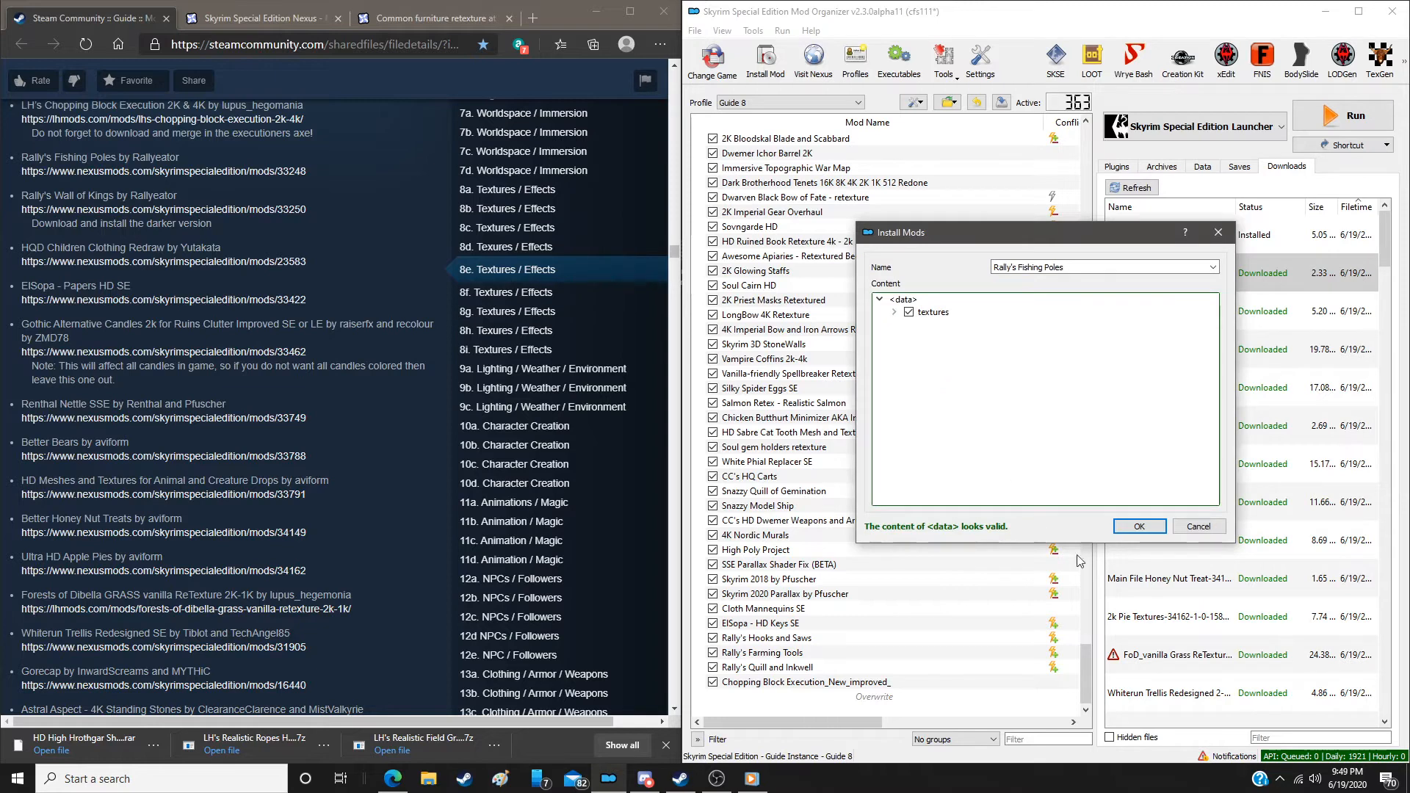
pyautogui.click(1138, 529)
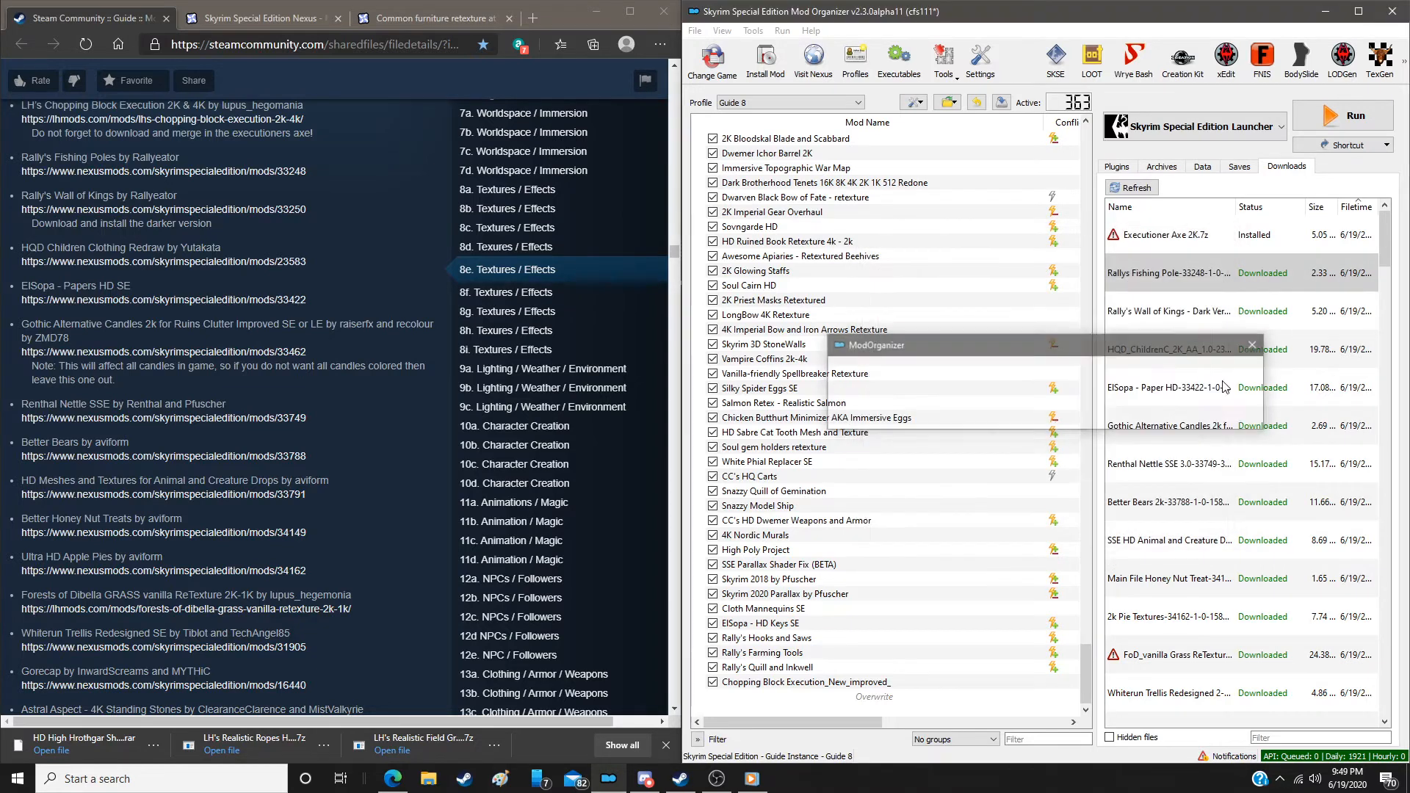
pyautogui.doubleClick(1184, 314)
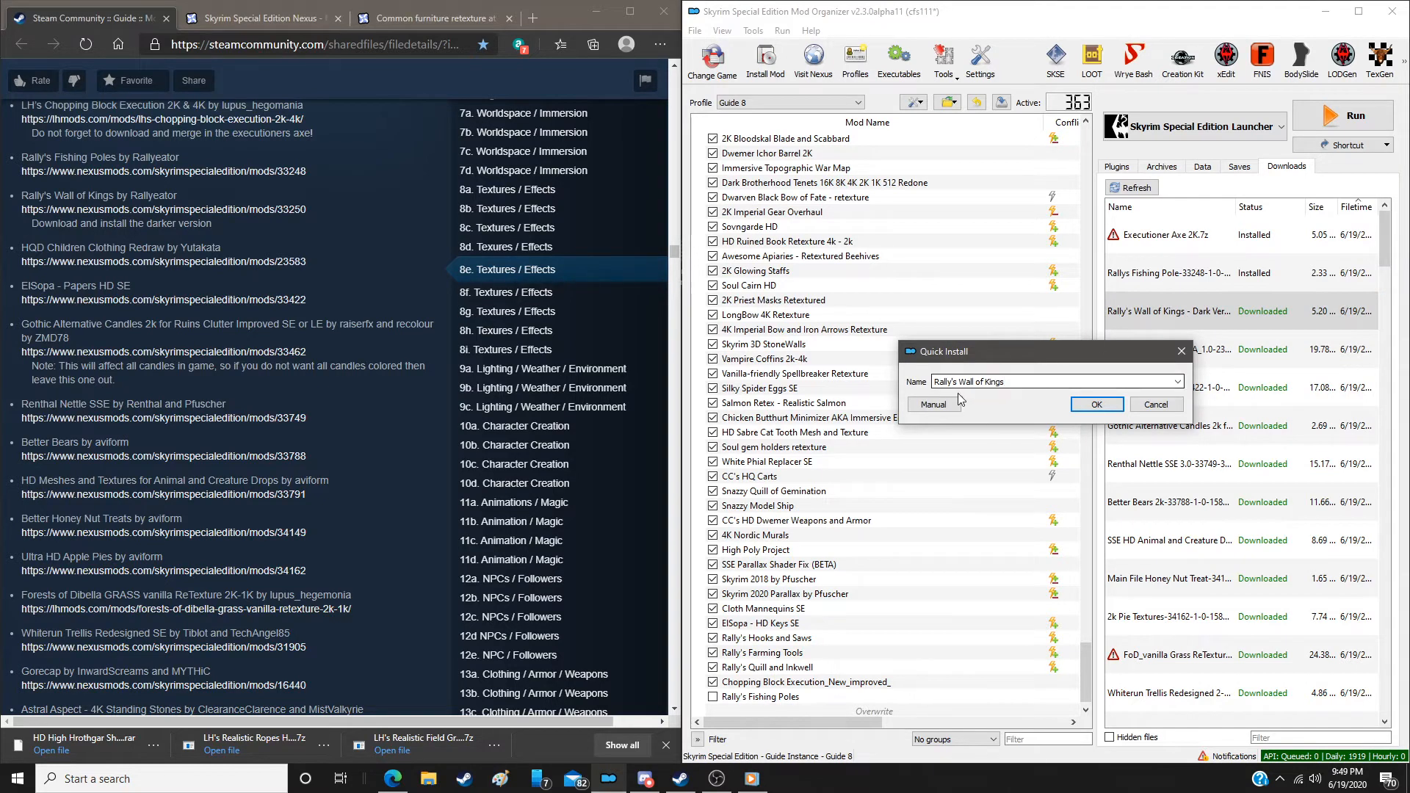
pyautogui.click(935, 405)
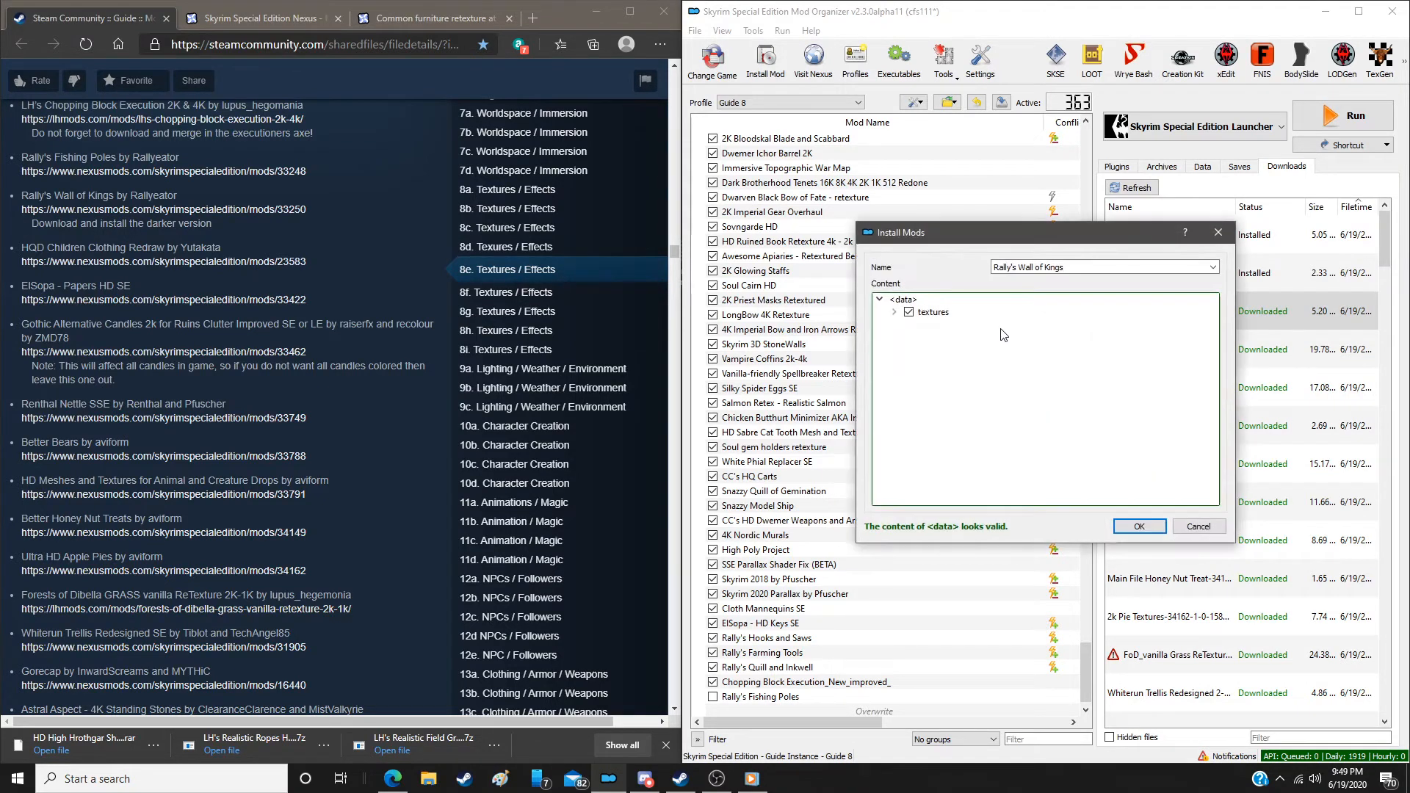
pyautogui.click(1131, 526)
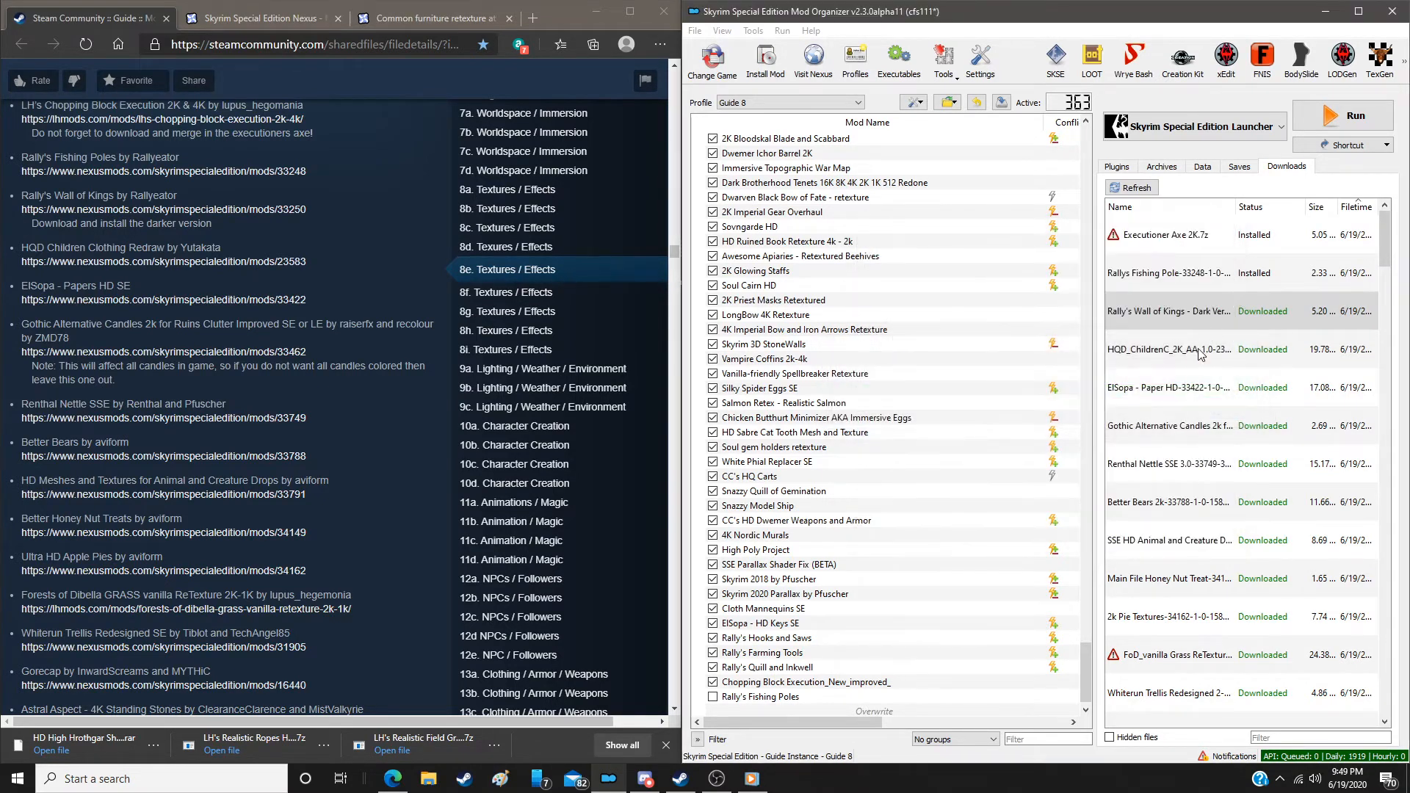
# Manually install the HQD Children Clothing Redraw download with its Textures folder
pyautogui.doubleClick(1199, 351)
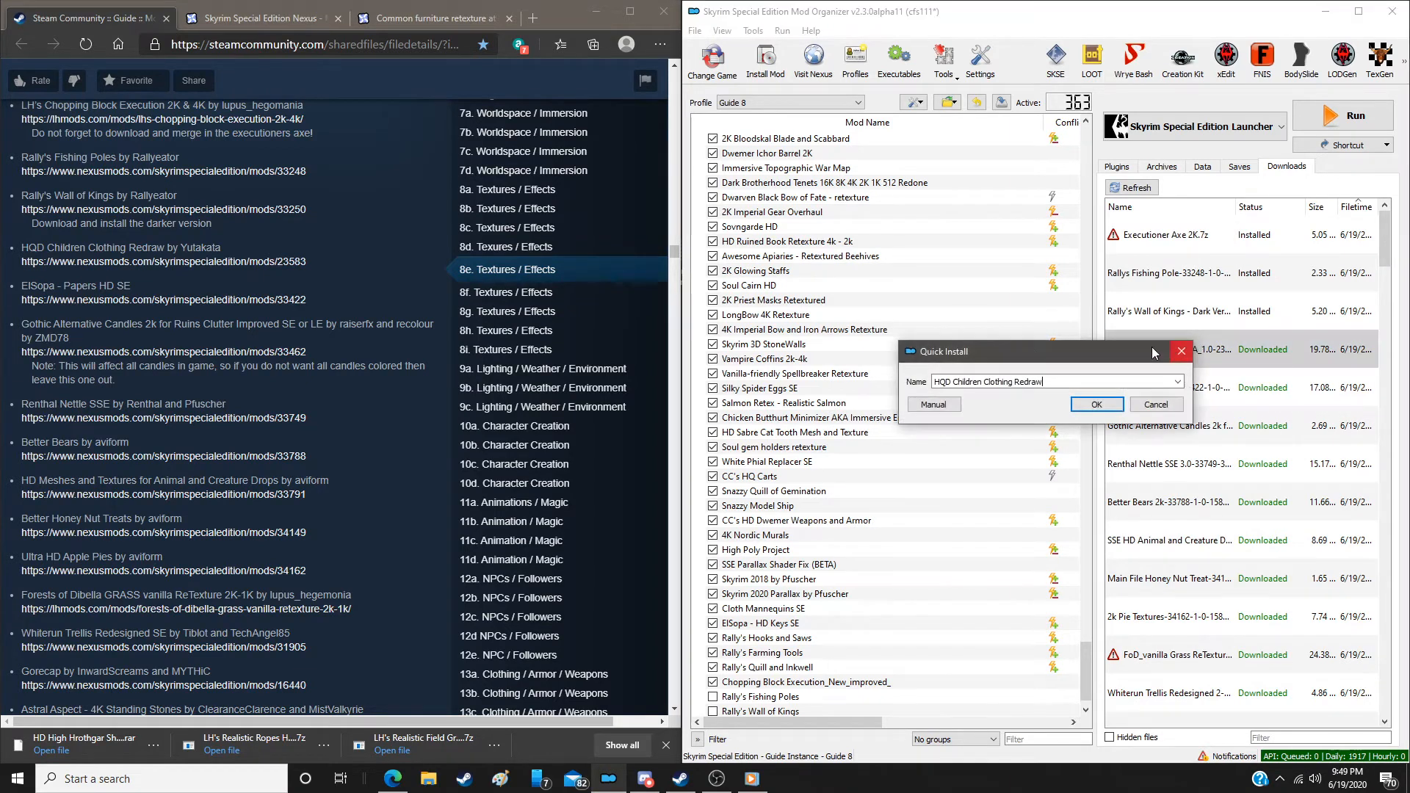
pyautogui.click(934, 405)
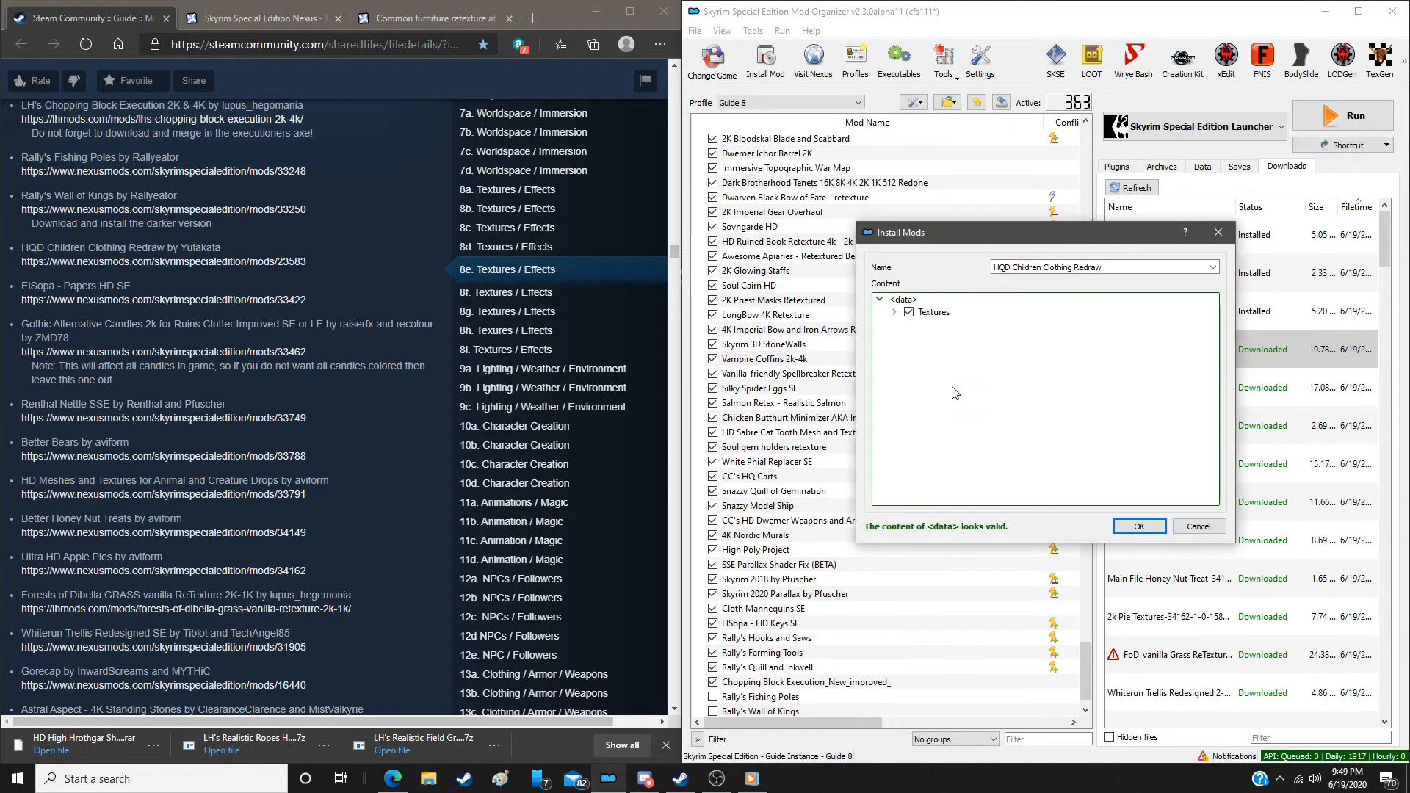
pyautogui.click(1133, 524)
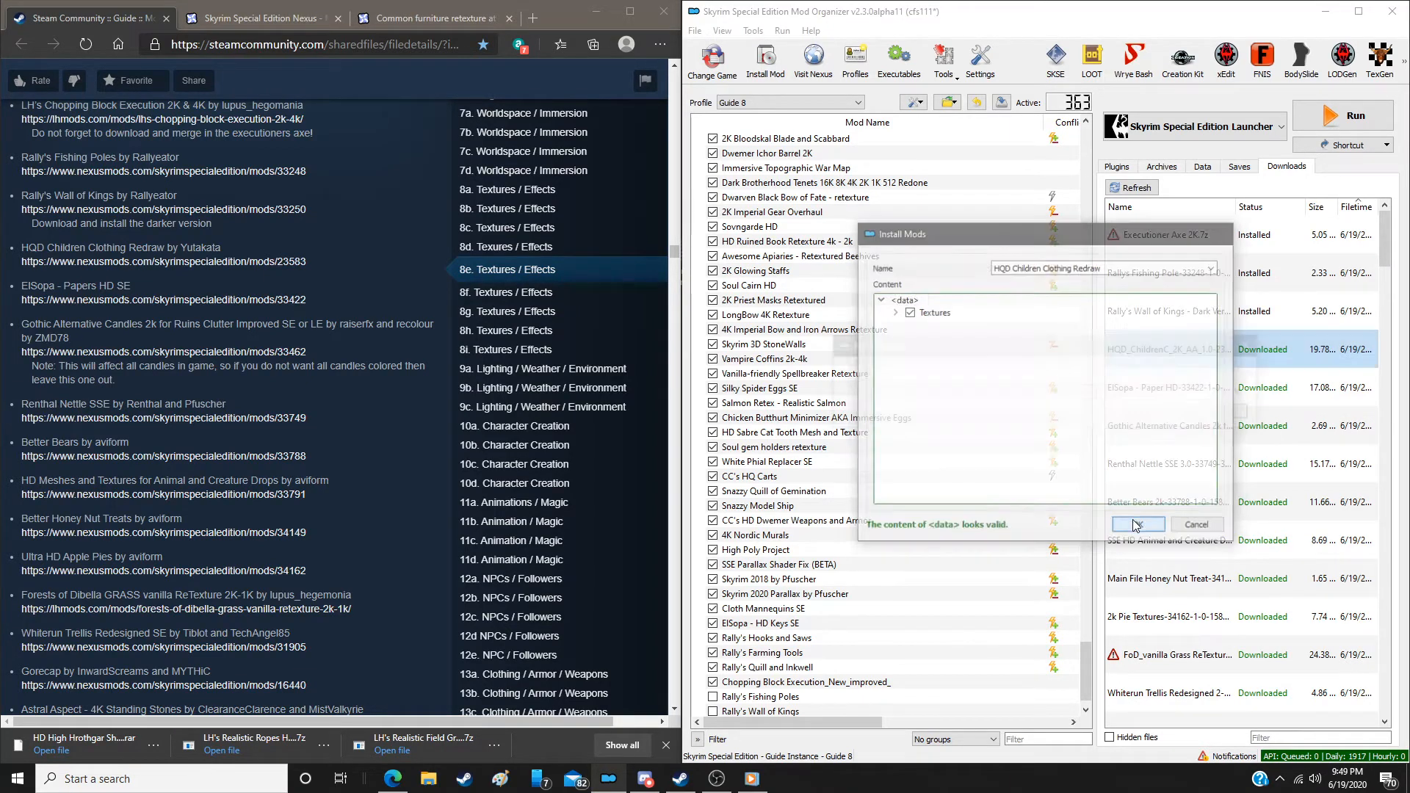
# Manually install the ElSopa - Papers HD SE and Gothic Alternative Candles 2k downloads with their textures folders
pyautogui.doubleClick(1244, 396)
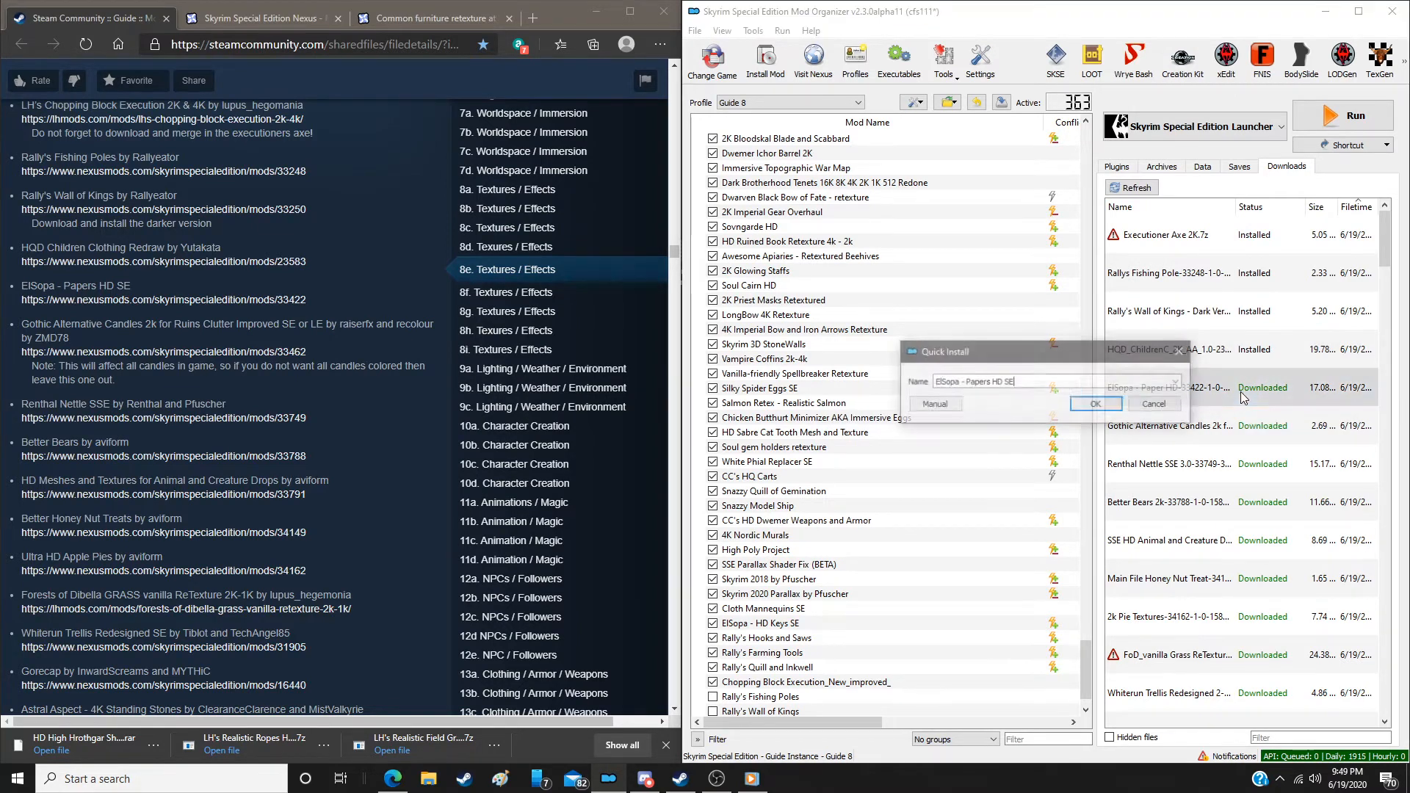
pyautogui.click(934, 404)
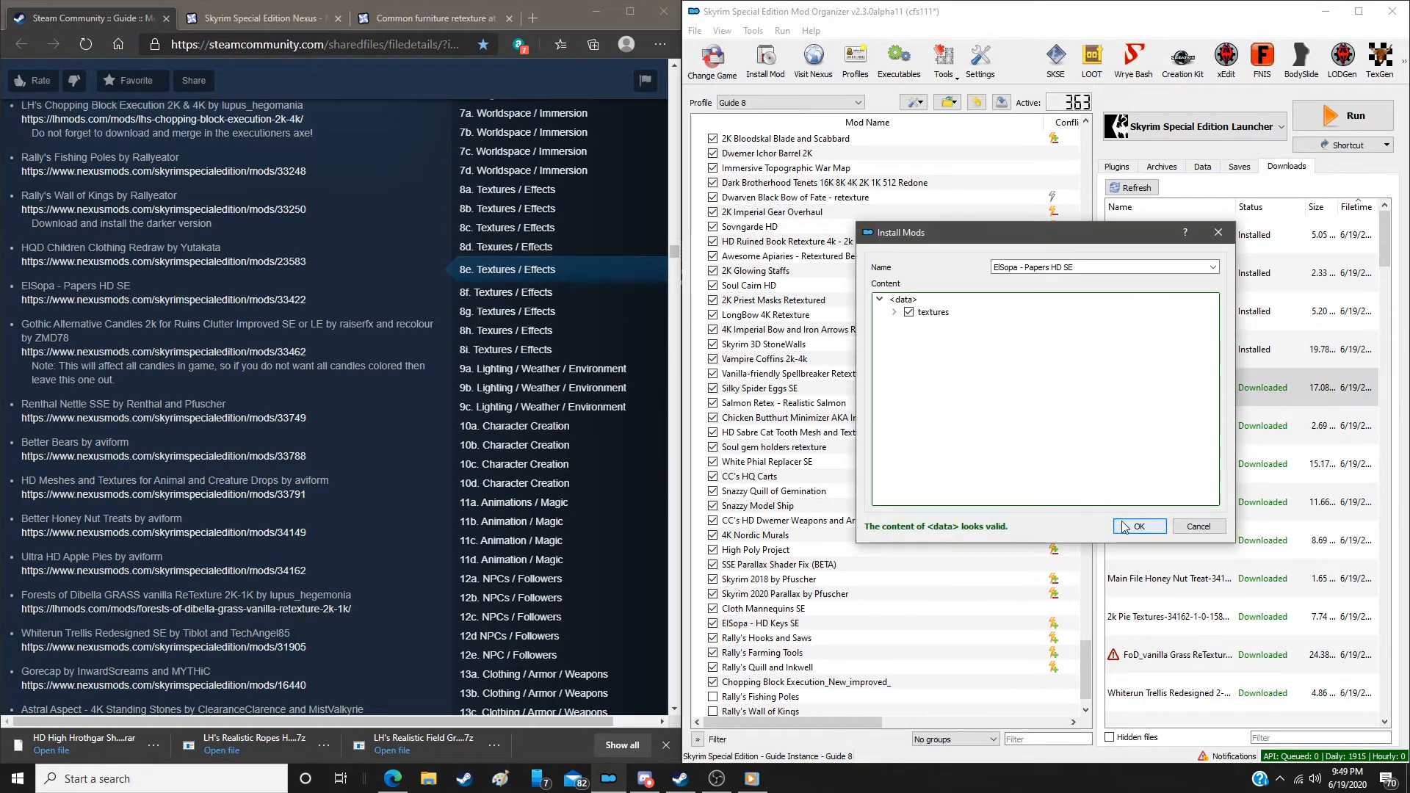
pyautogui.click(1125, 525)
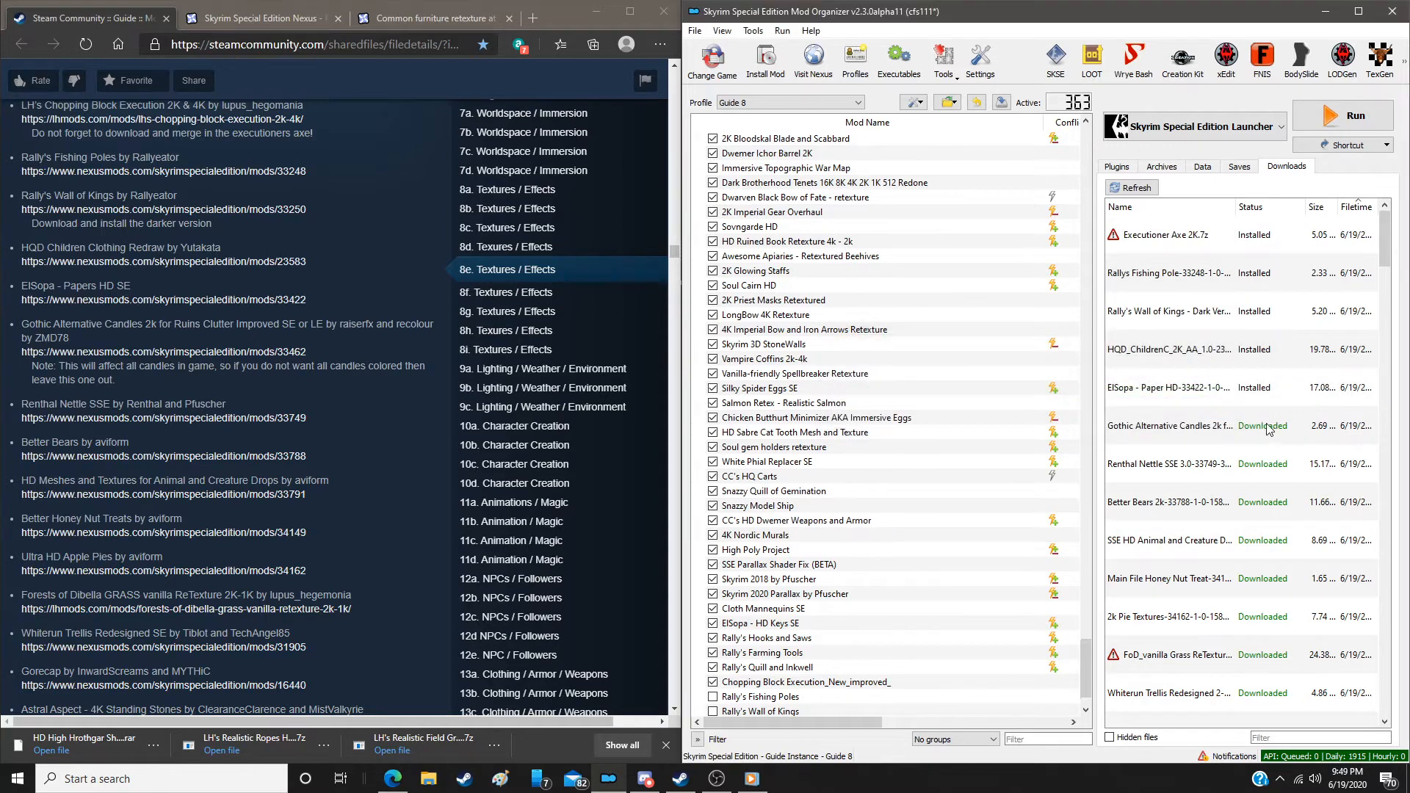
pyautogui.doubleClick(1263, 427)
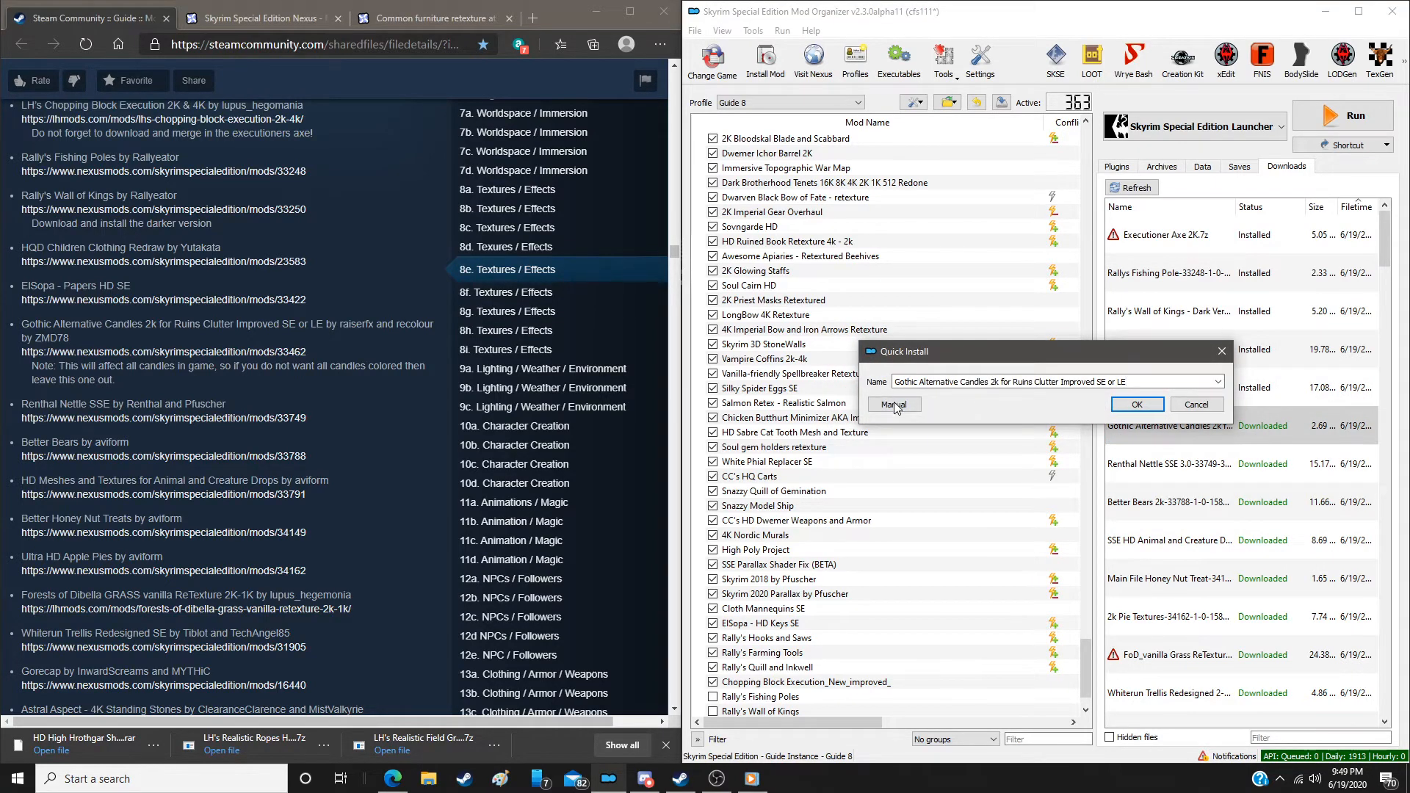
pyautogui.click(893, 404)
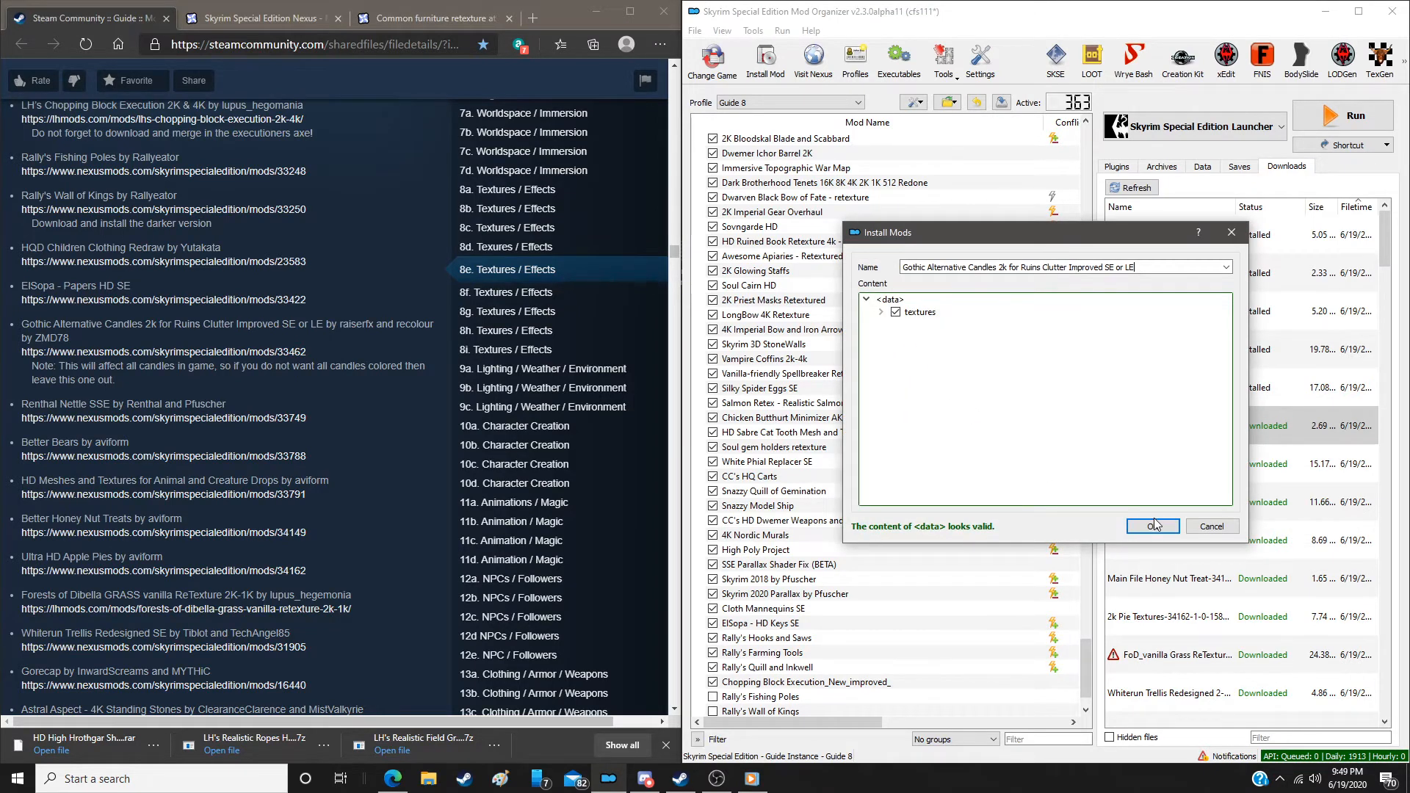
pyautogui.click(1155, 524)
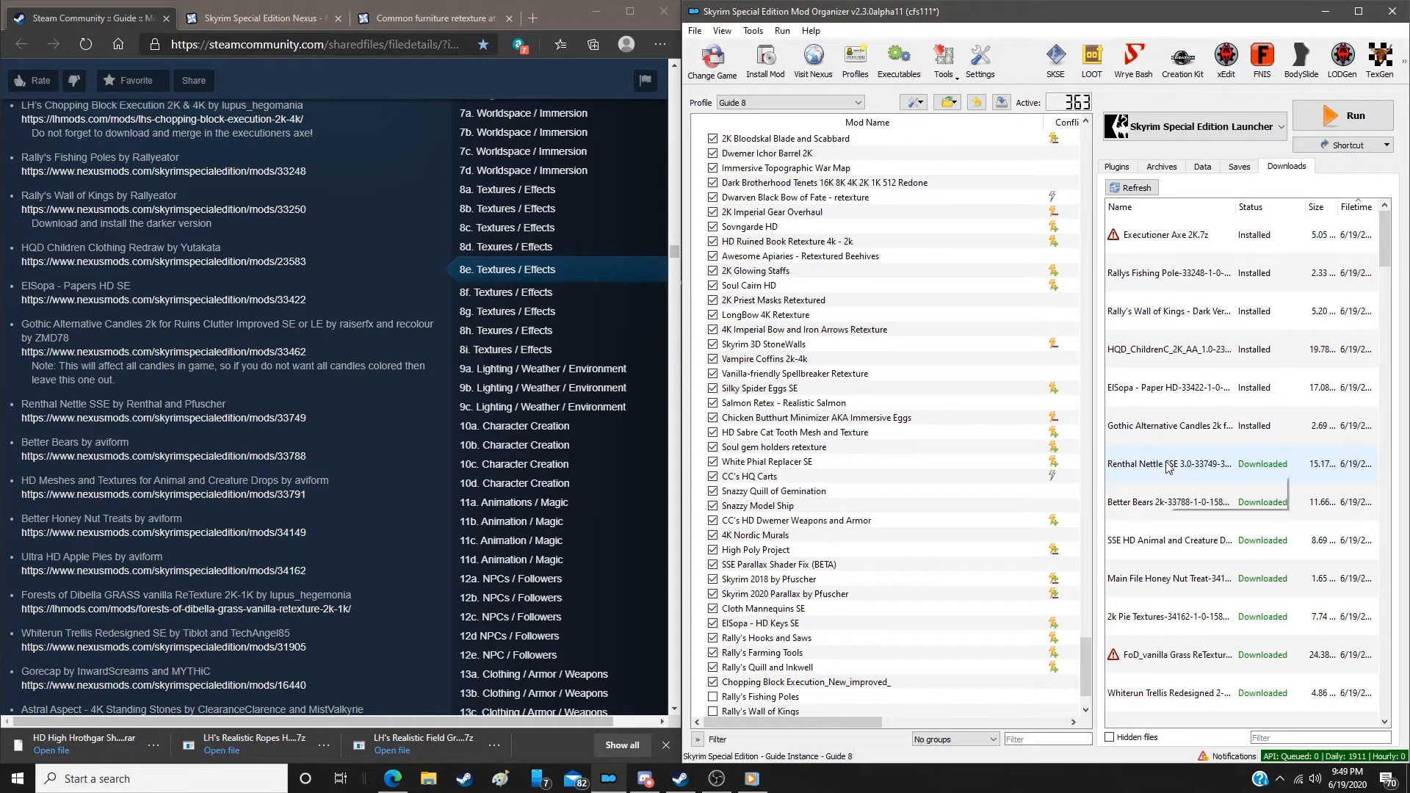
# Manually install the Renthal Nettle SSE and Better Bears downloads with their meshes and textures folders
pyautogui.doubleClick(1167, 464)
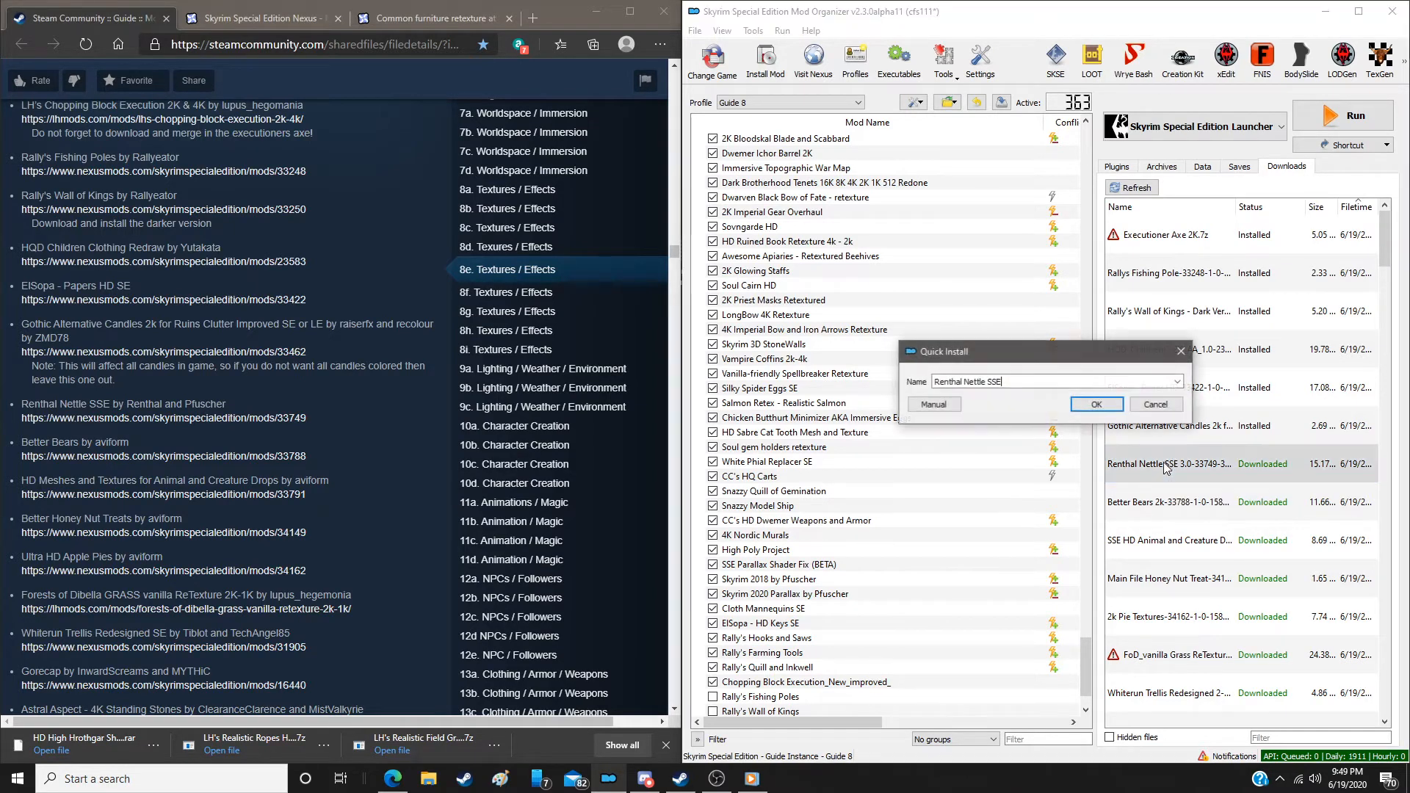
pyautogui.click(932, 406)
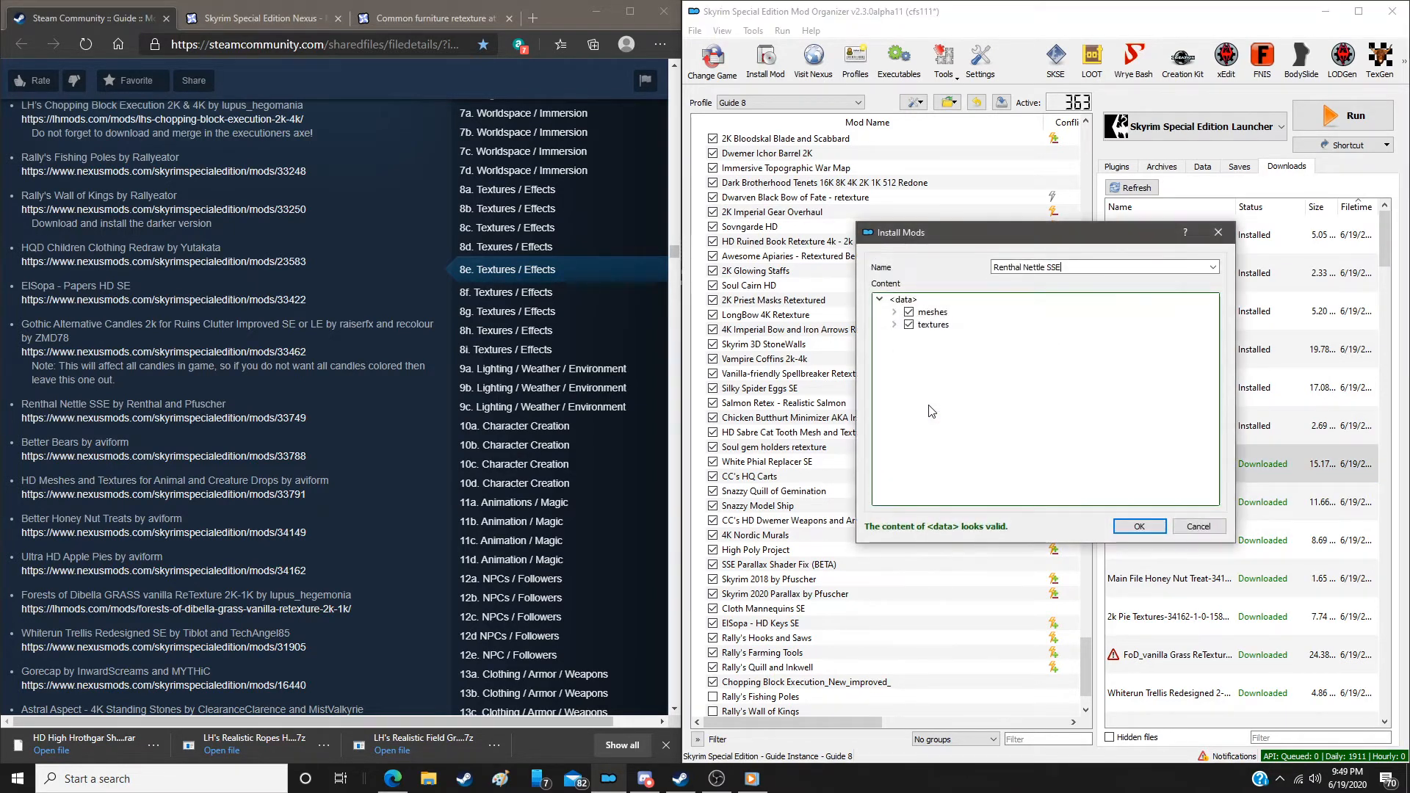
pyautogui.click(1161, 525)
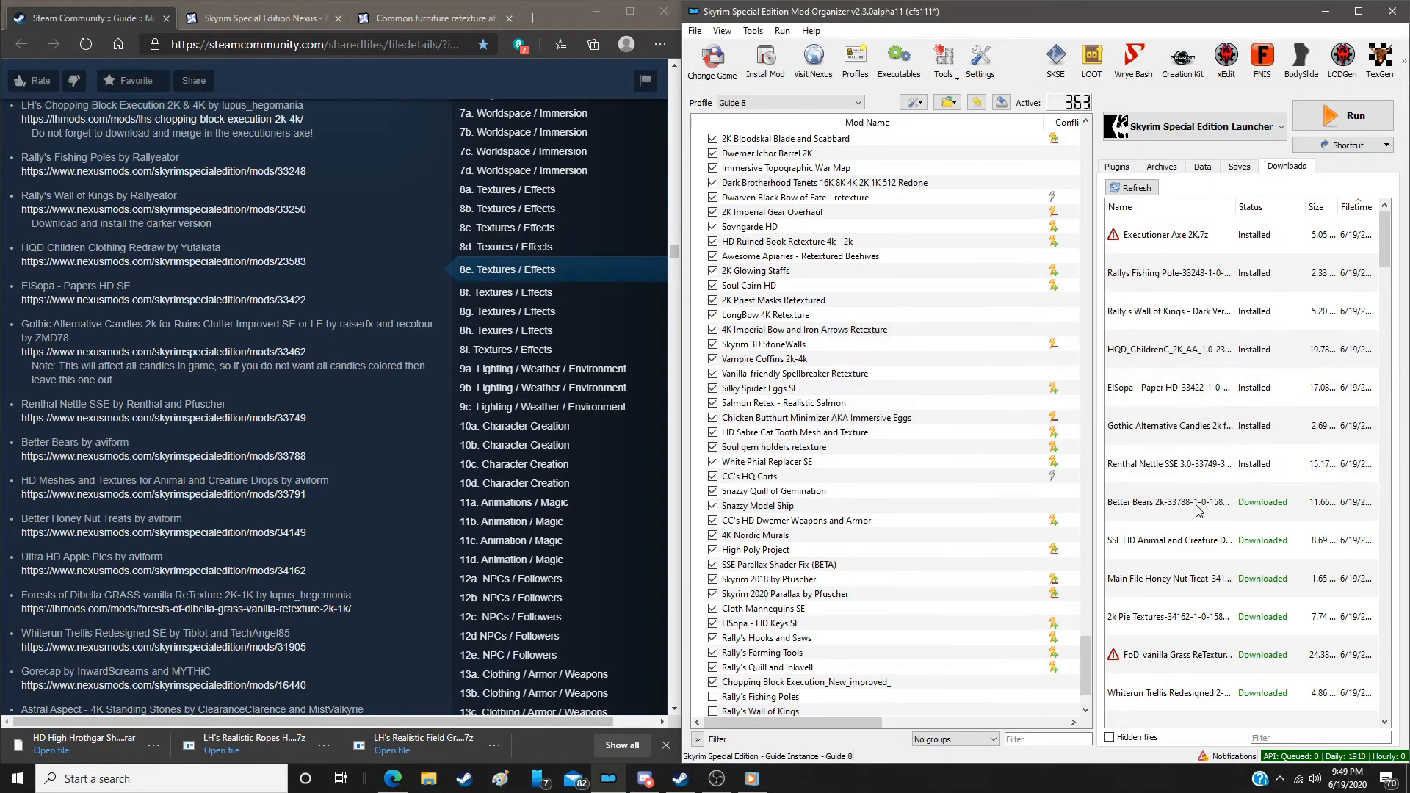
pyautogui.doubleClick(1196, 507)
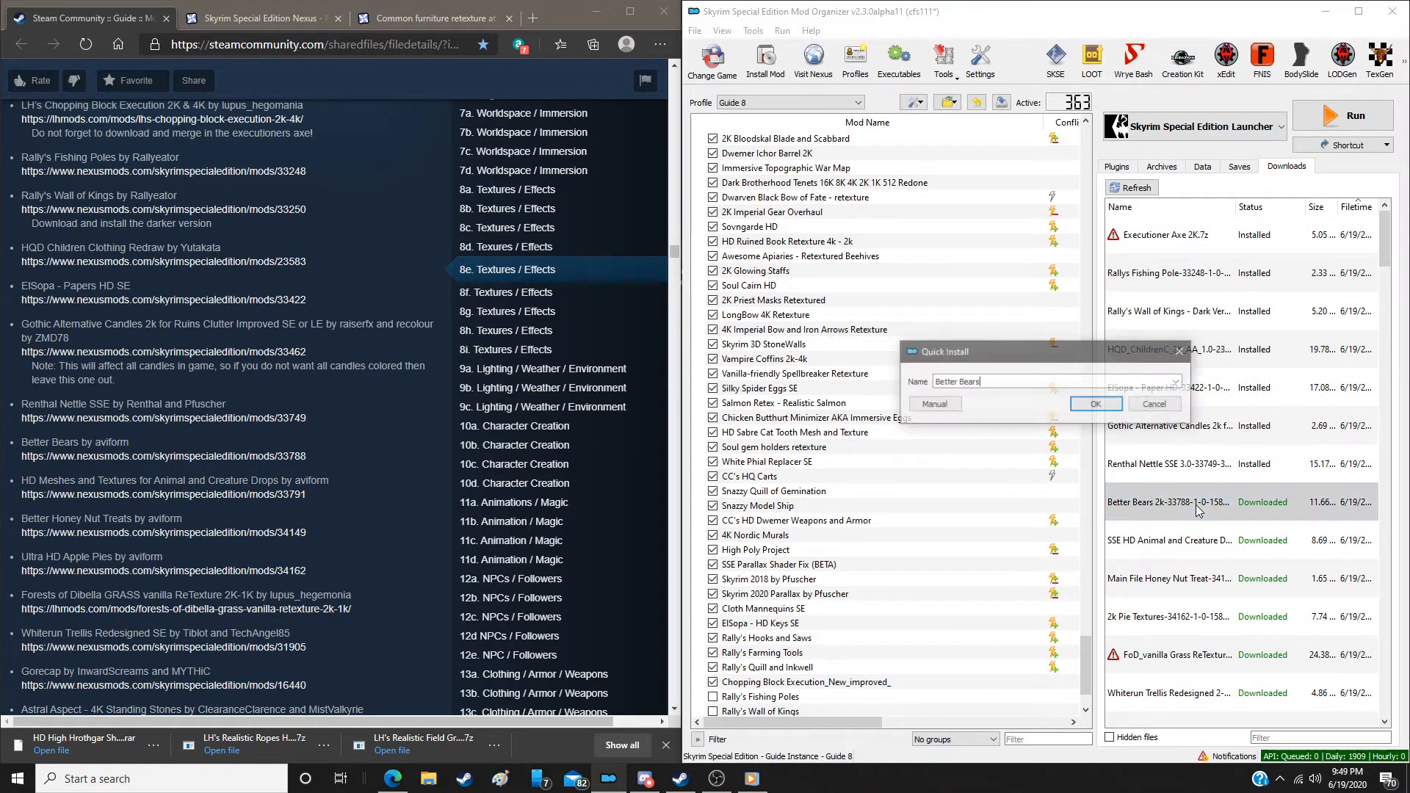
pyautogui.click(934, 405)
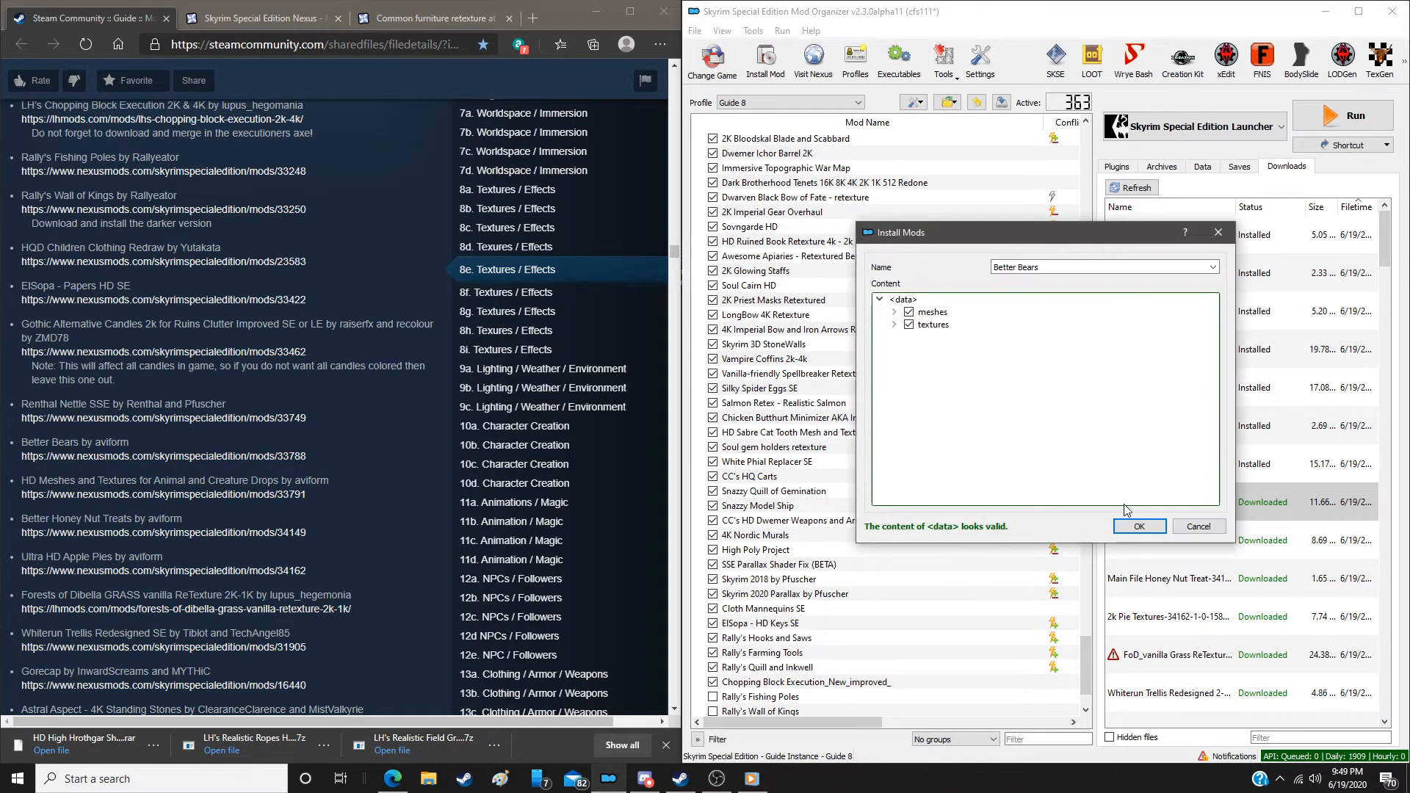
pyautogui.click(1136, 526)
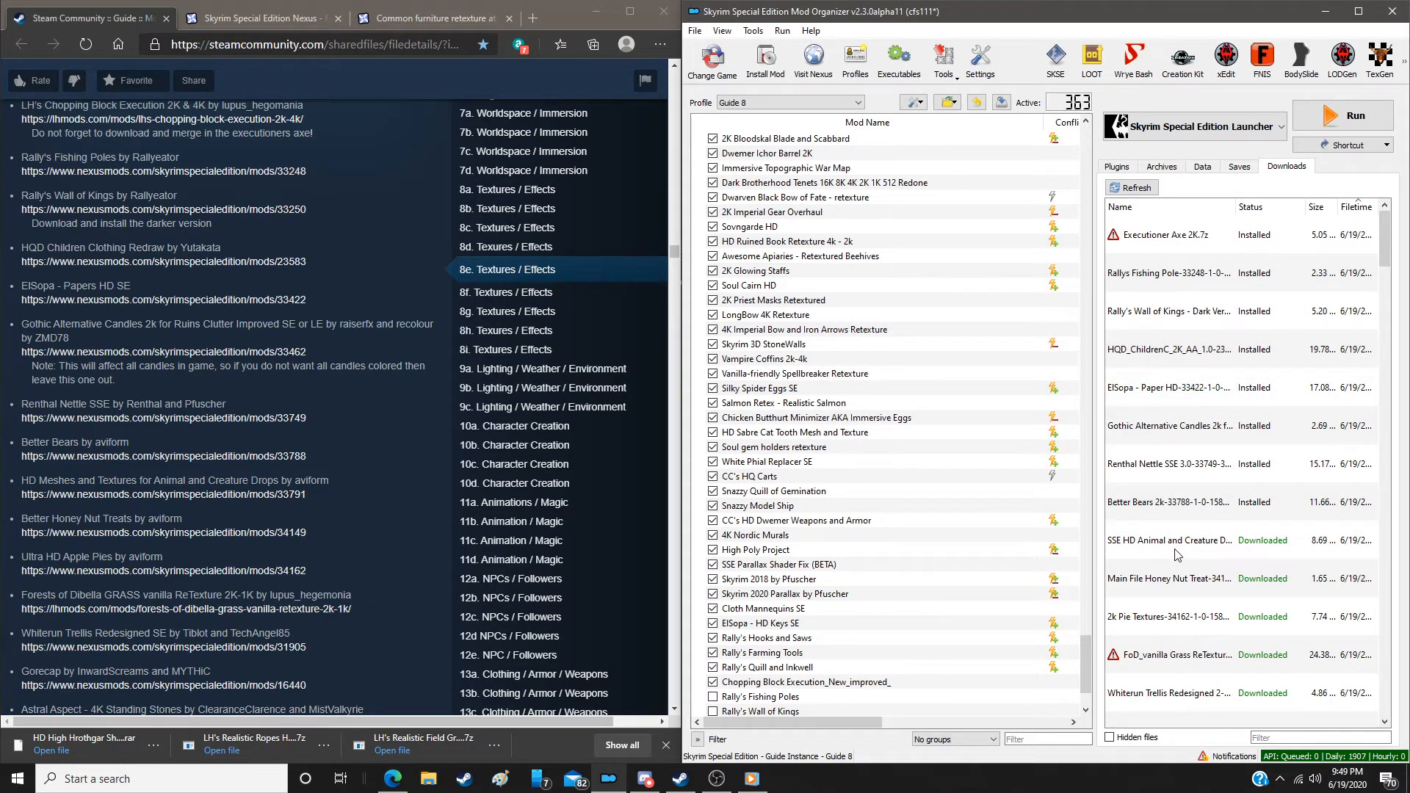
# Manually install the HD Meshes and Textures for Animal and Creature Drops and Better Honey Nut Treats downloads with all their content
pyautogui.doubleClick(1176, 555)
pyautogui.click(926, 406)
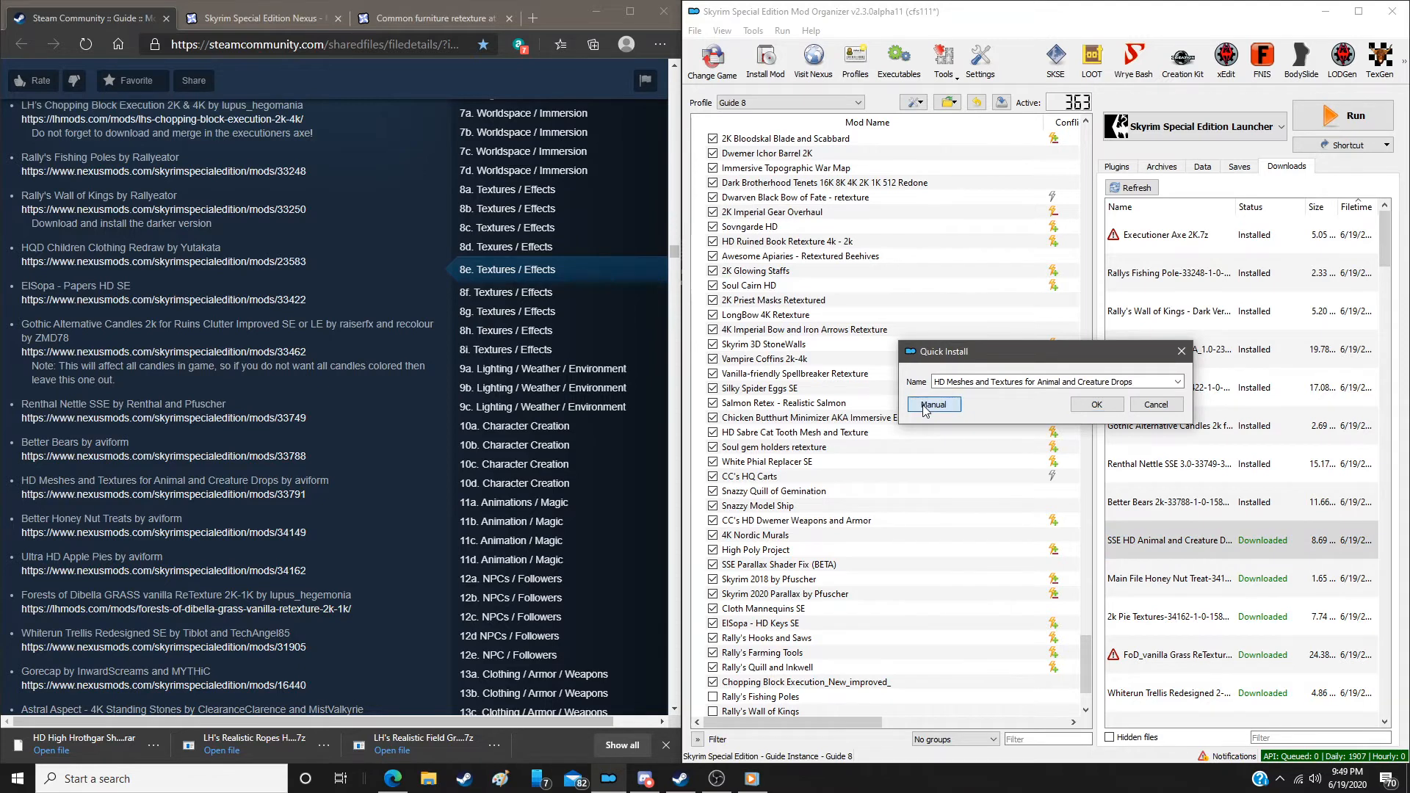
pyautogui.click(1138, 526)
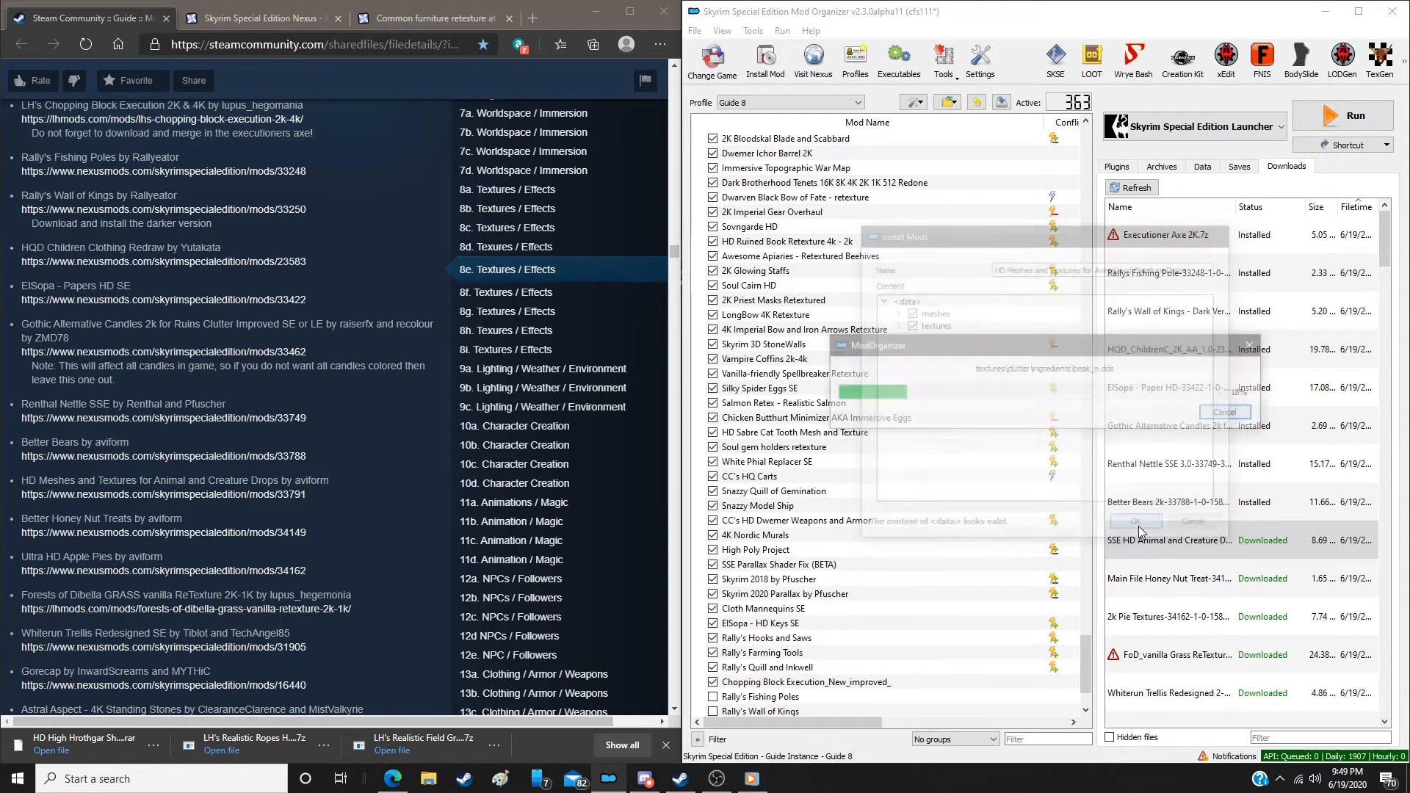
pyautogui.doubleClick(1161, 581)
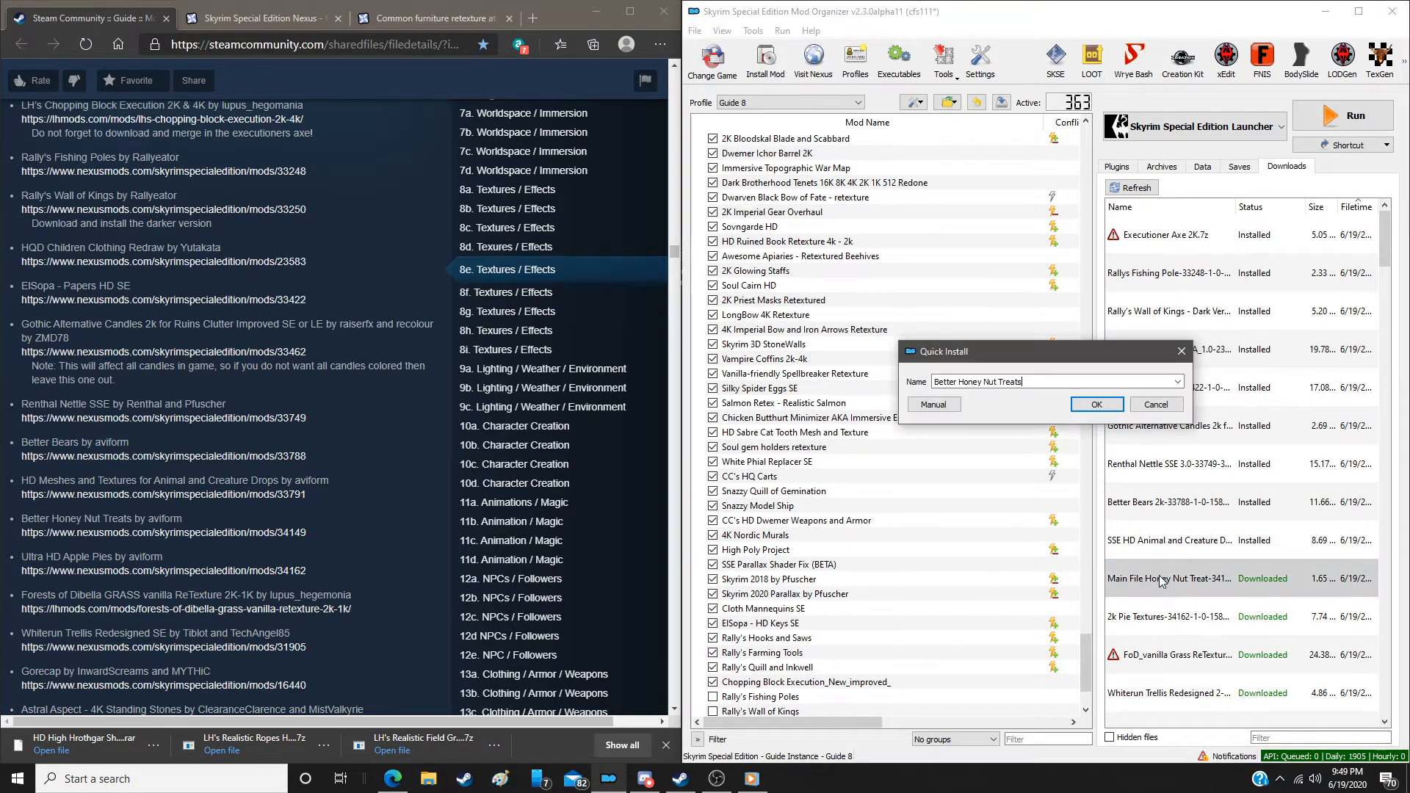
pyautogui.click(934, 404)
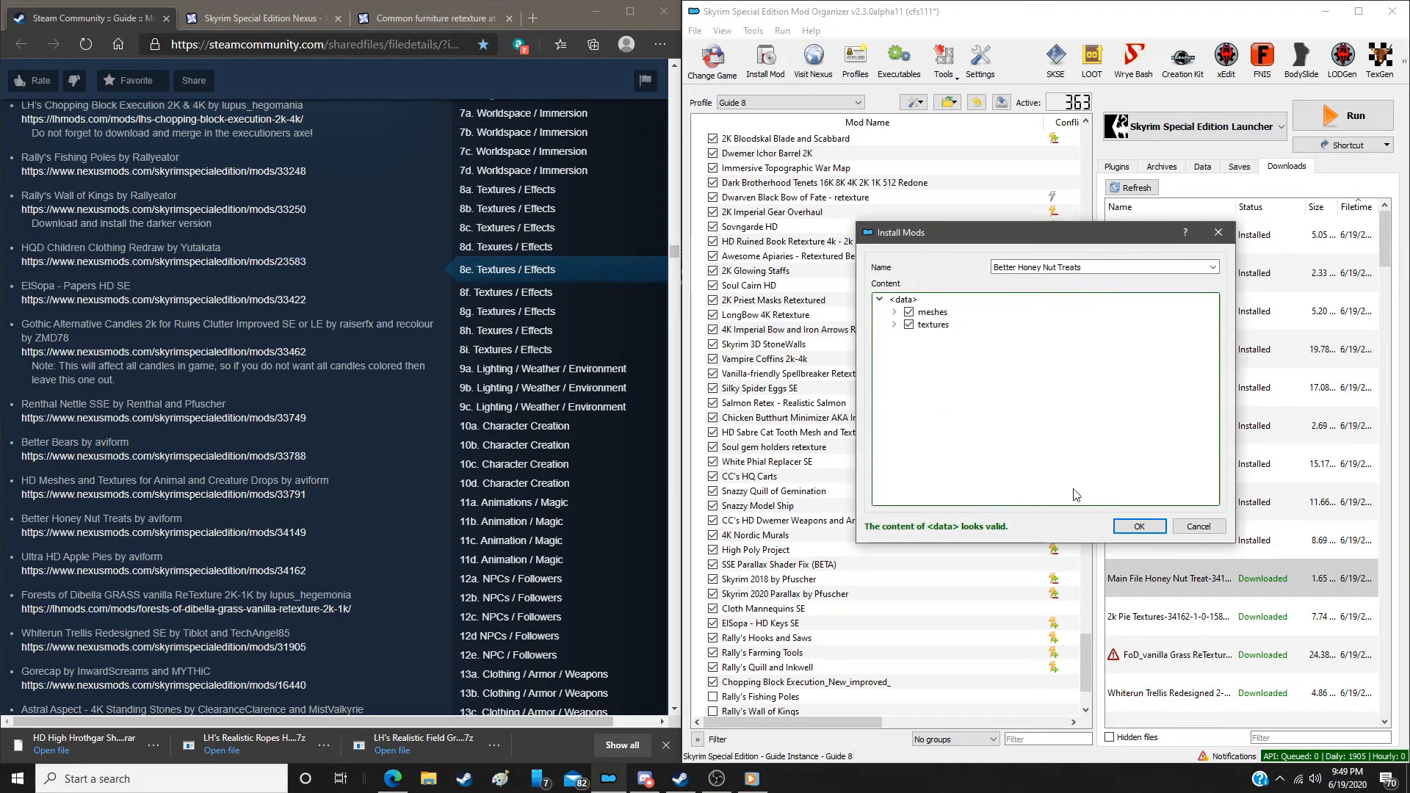
pyautogui.click(1129, 528)
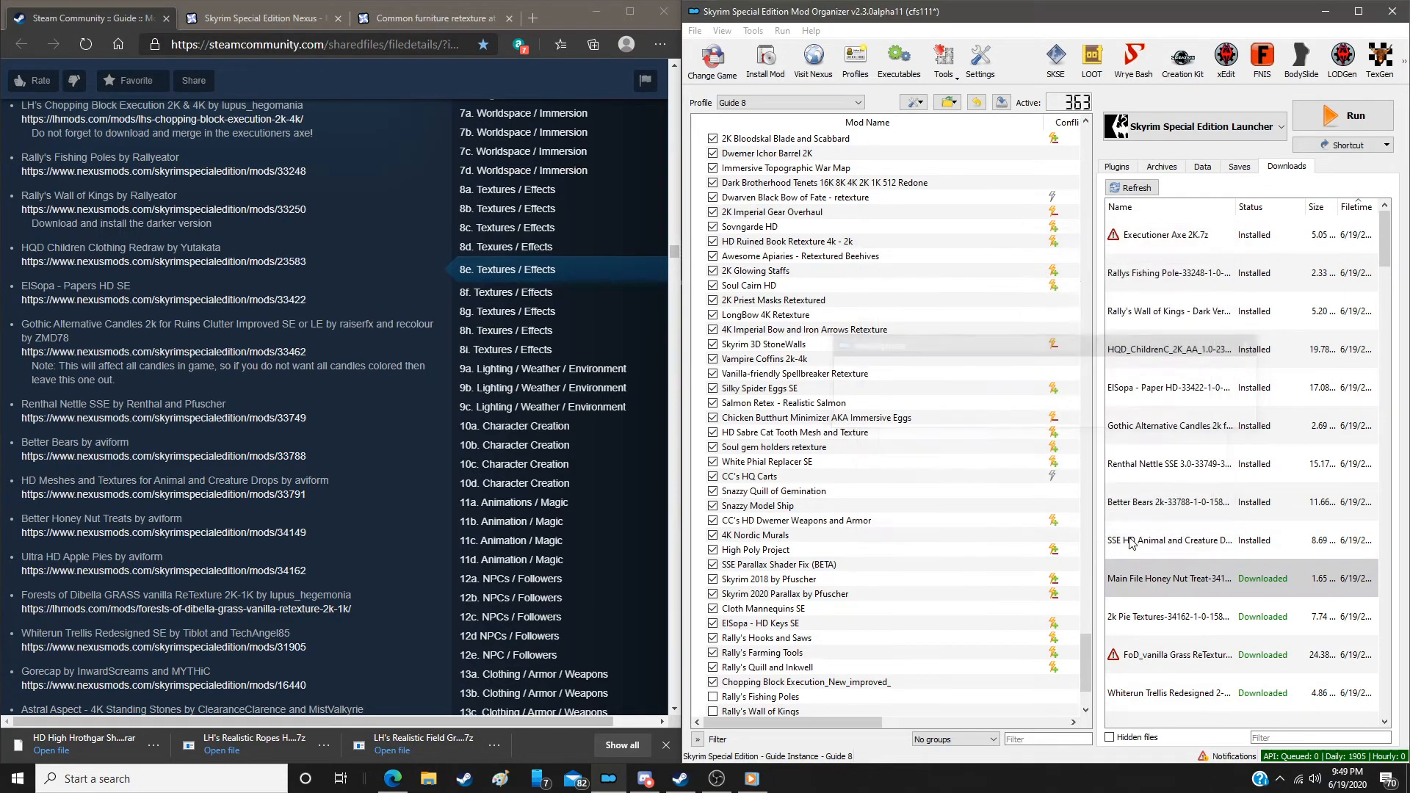
# Manually install the Ultra HD Apple Pies and FoD_vanilla Grass ReTexture downloads with all their content
pyautogui.doubleClick(1147, 619)
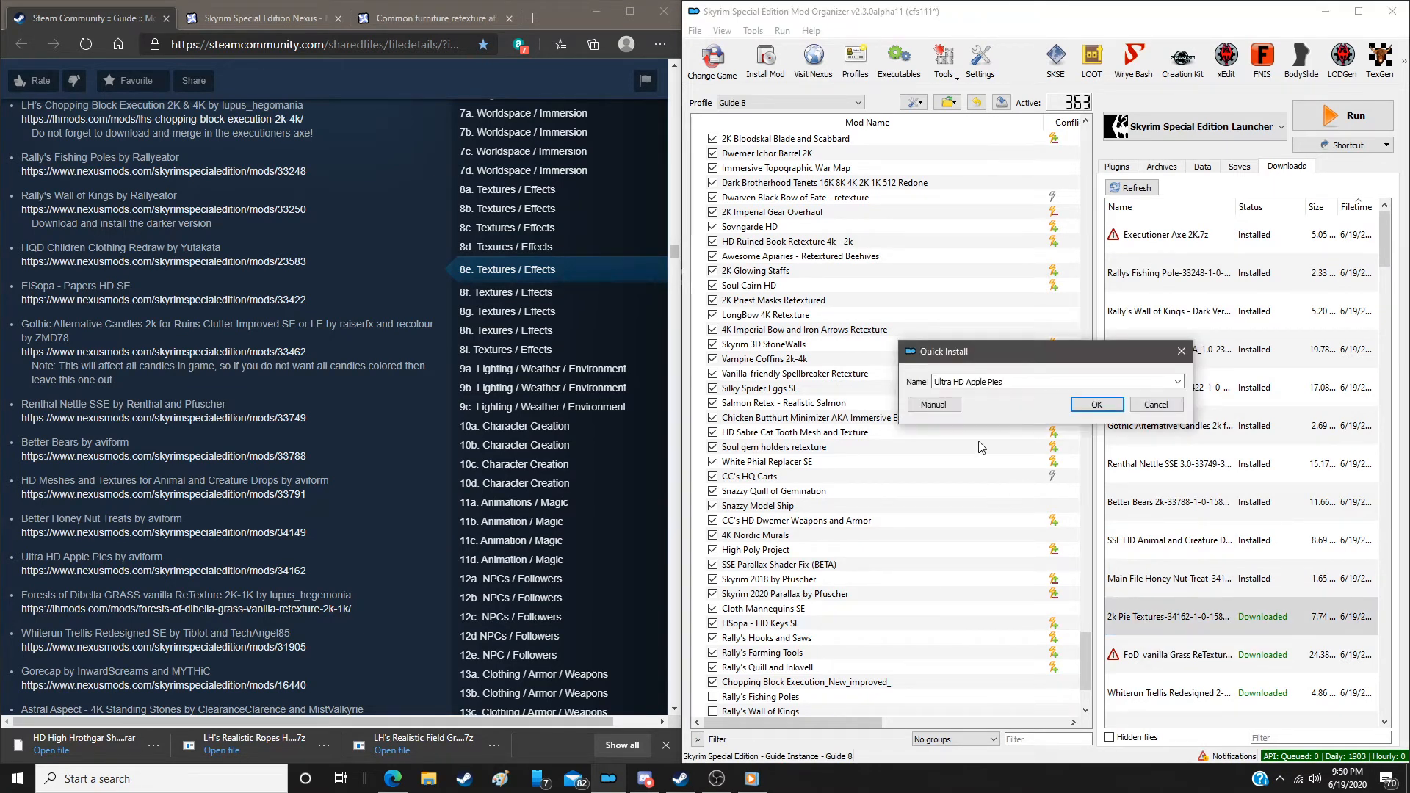
pyautogui.click(940, 409)
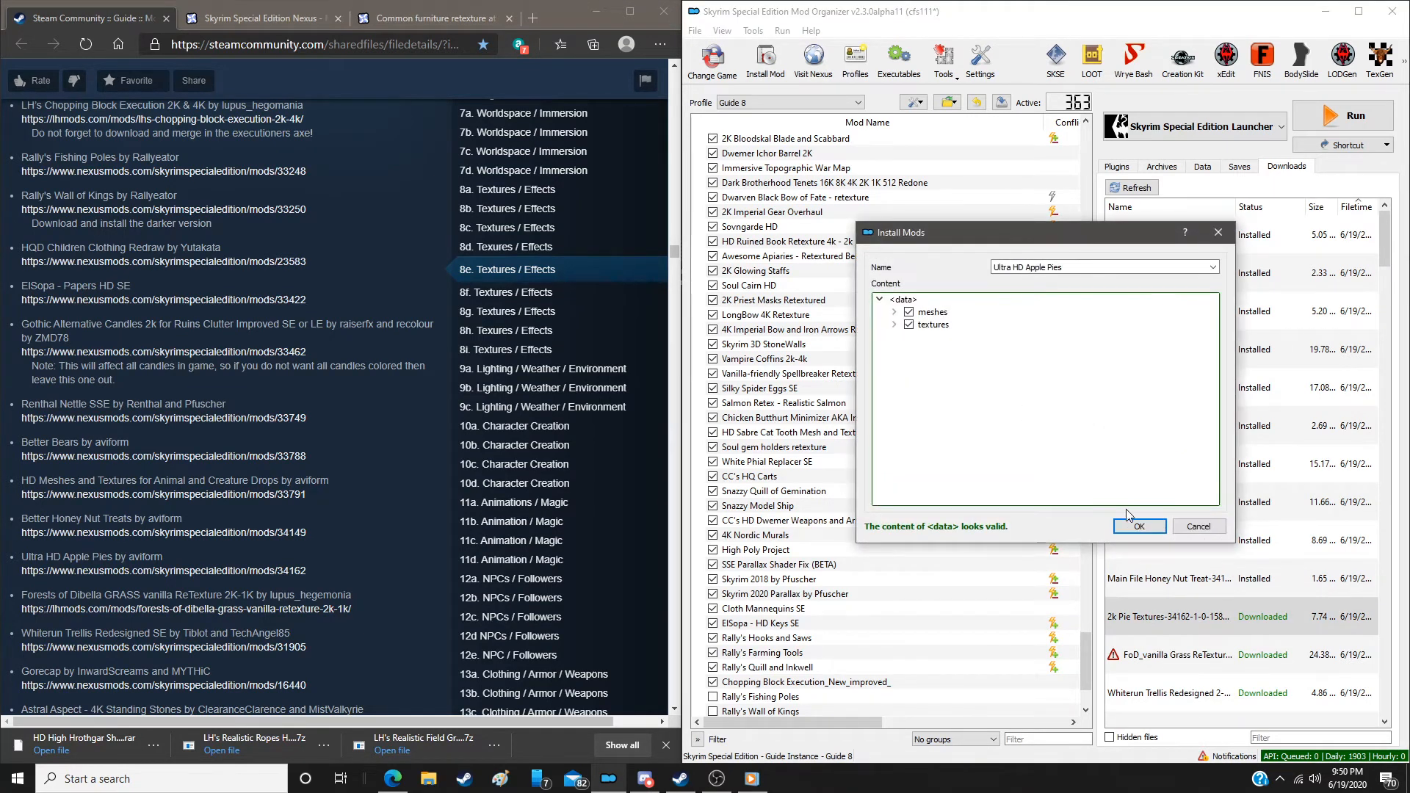
pyautogui.click(1138, 526)
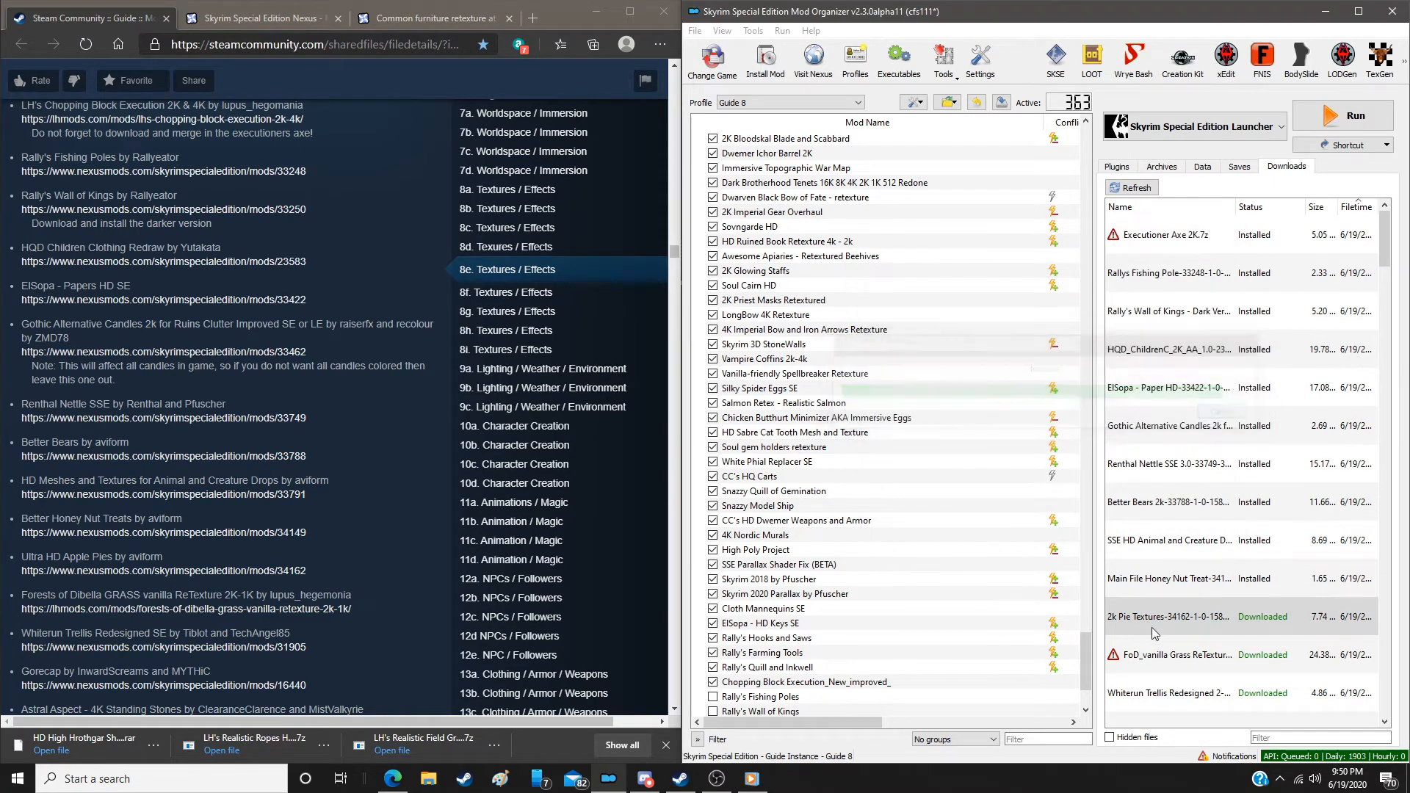
pyautogui.doubleClick(1173, 665)
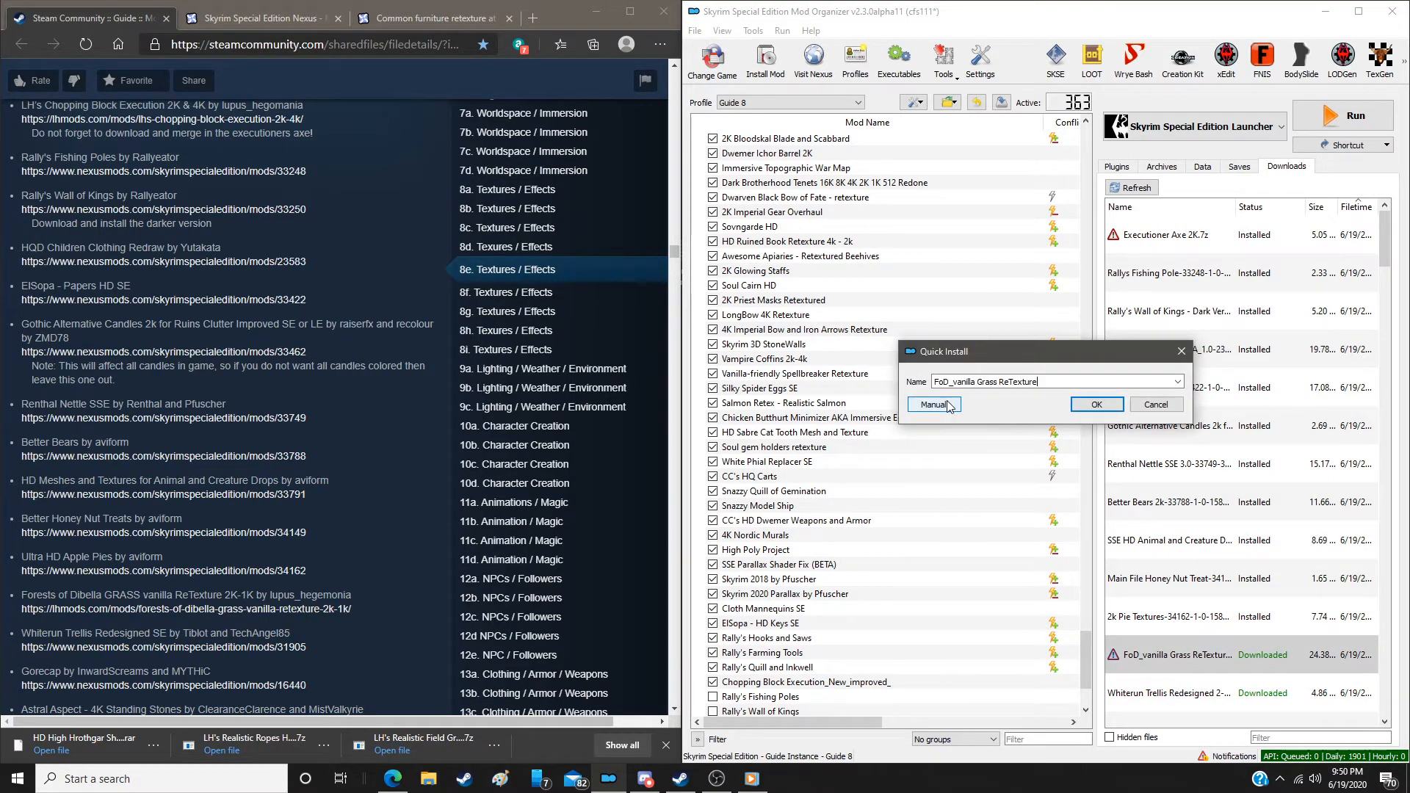
pyautogui.click(933, 404)
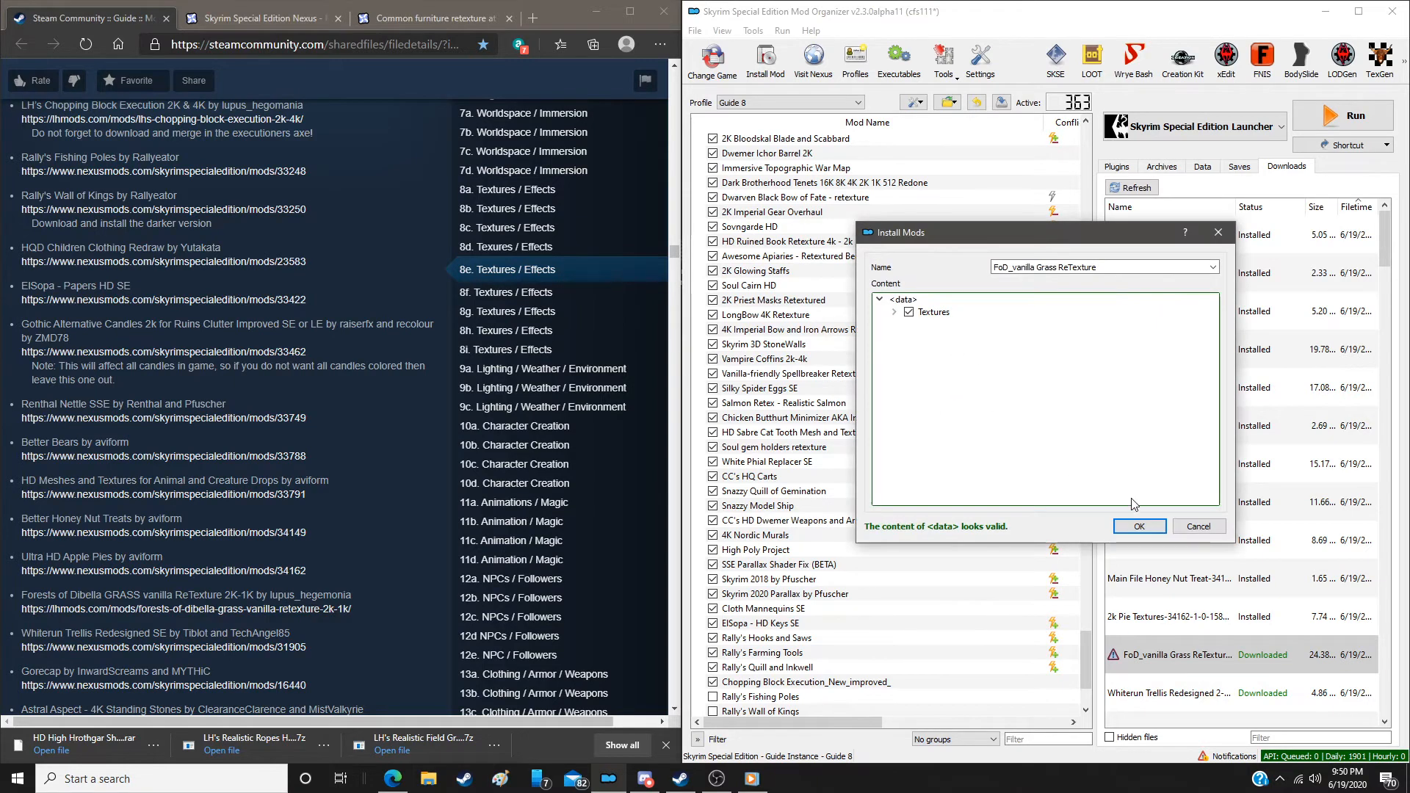
pyautogui.click(1139, 526)
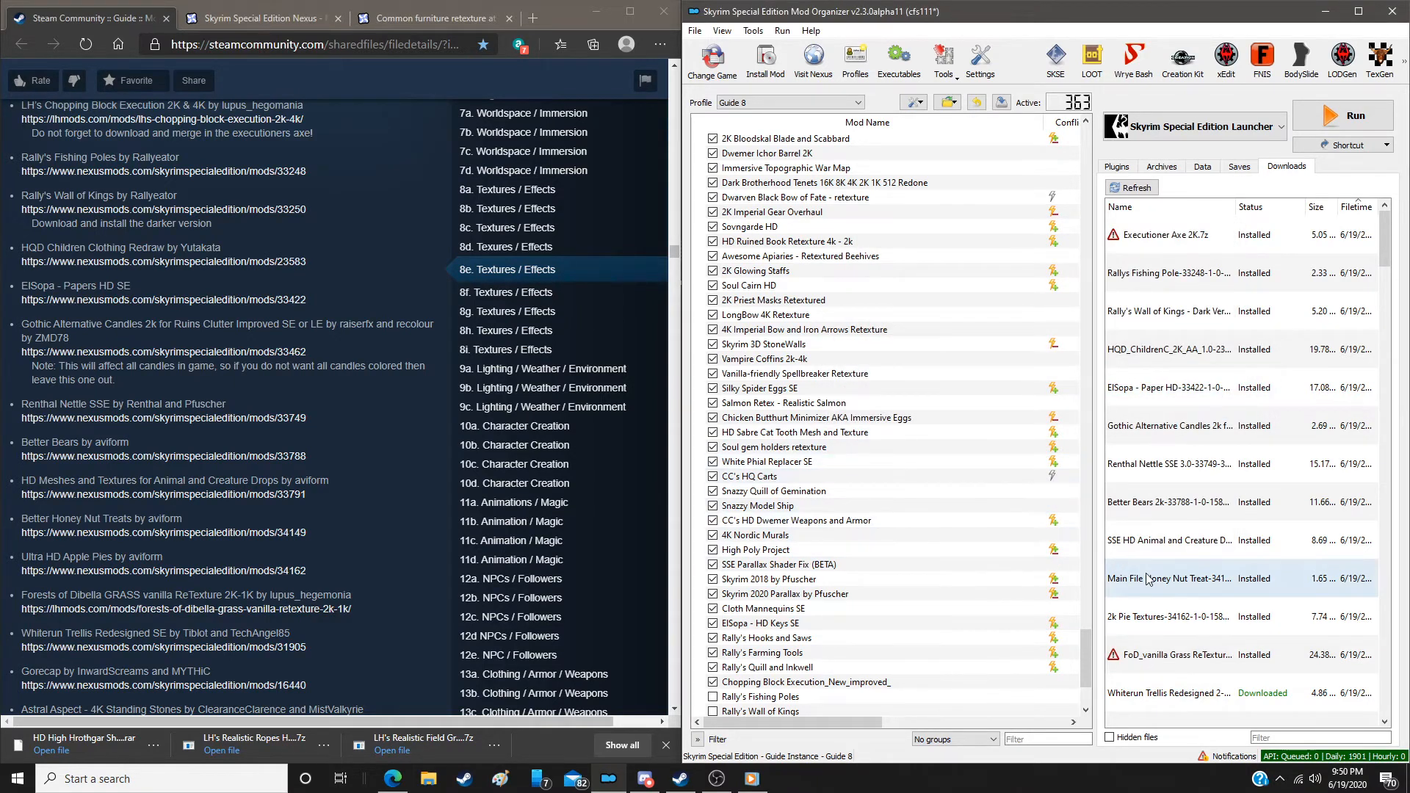
# Manually install the Whiterun Trellis Redesigned SE download with its textures folder
pyautogui.doubleClick(1205, 699)
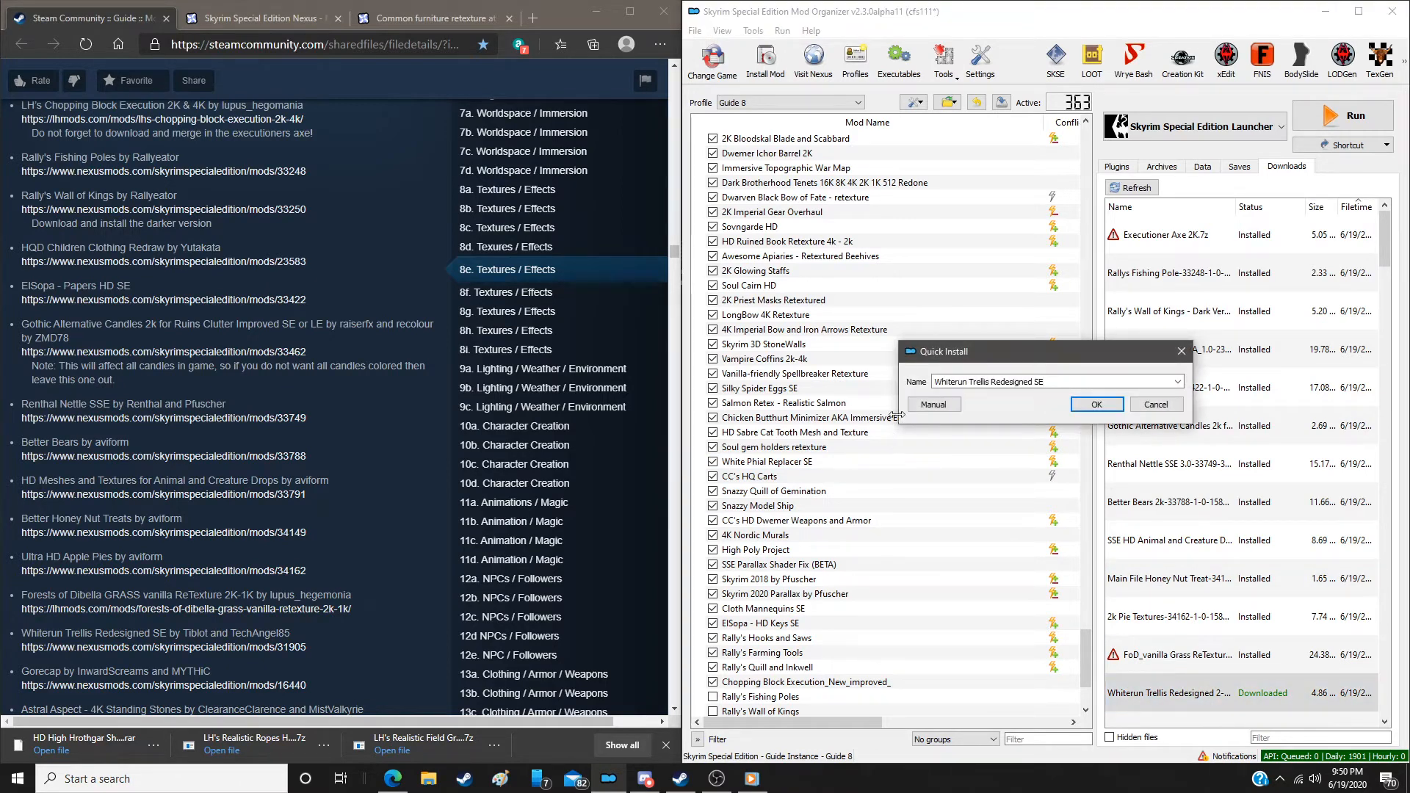
pyautogui.click(933, 405)
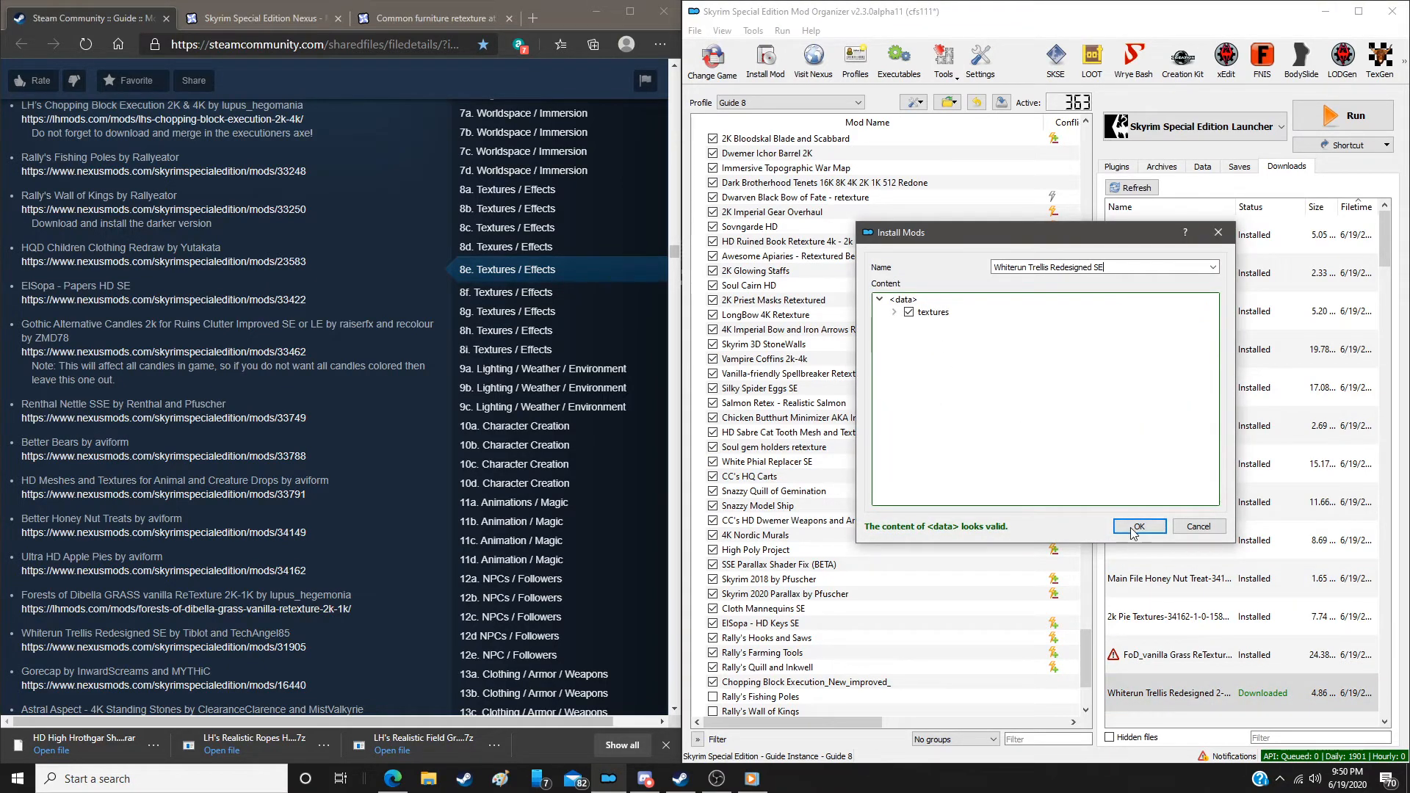
pyautogui.click(1120, 523)
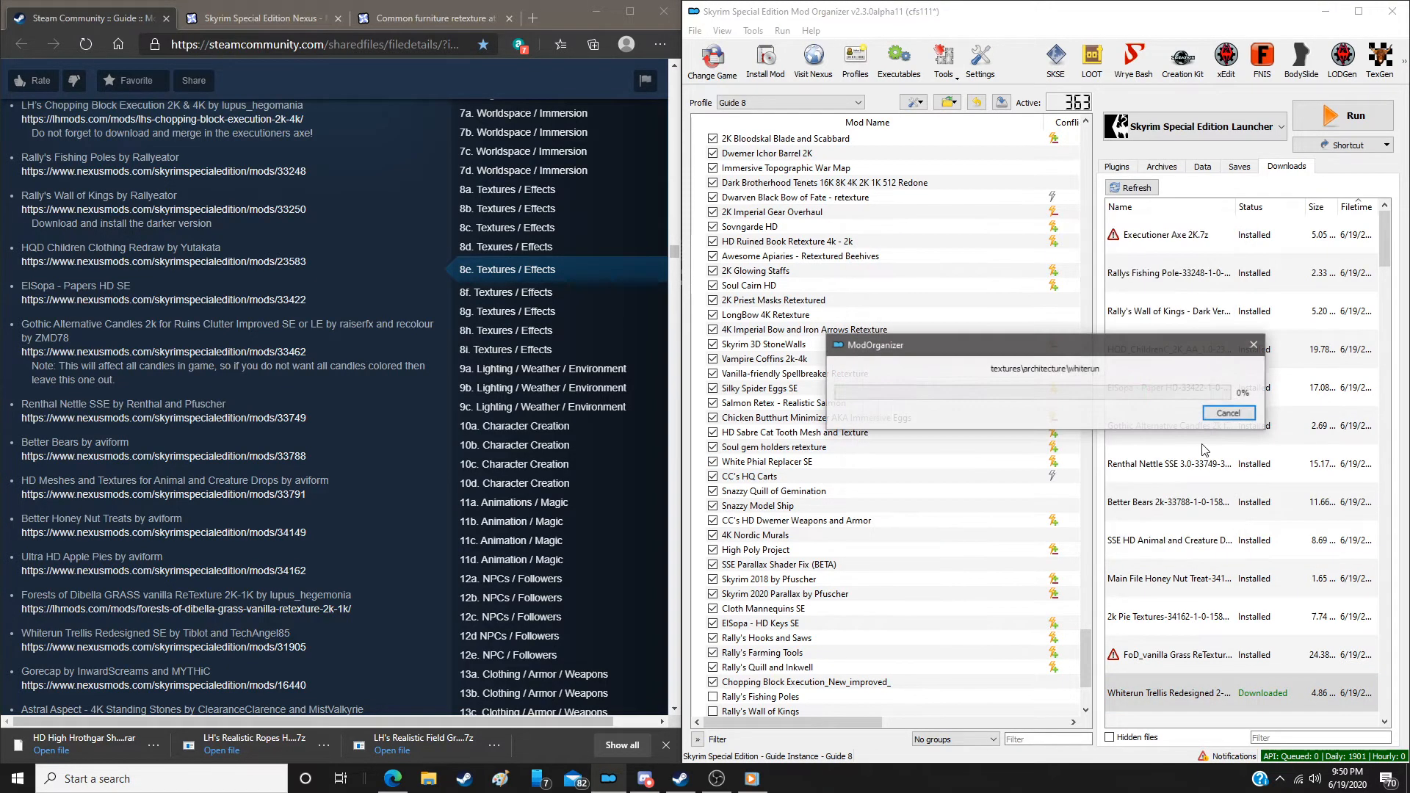
# Delete all installed downloads from the downloads list and from disk
pyautogui.rightClick(1216, 312)
pyautogui.click(1257, 439)
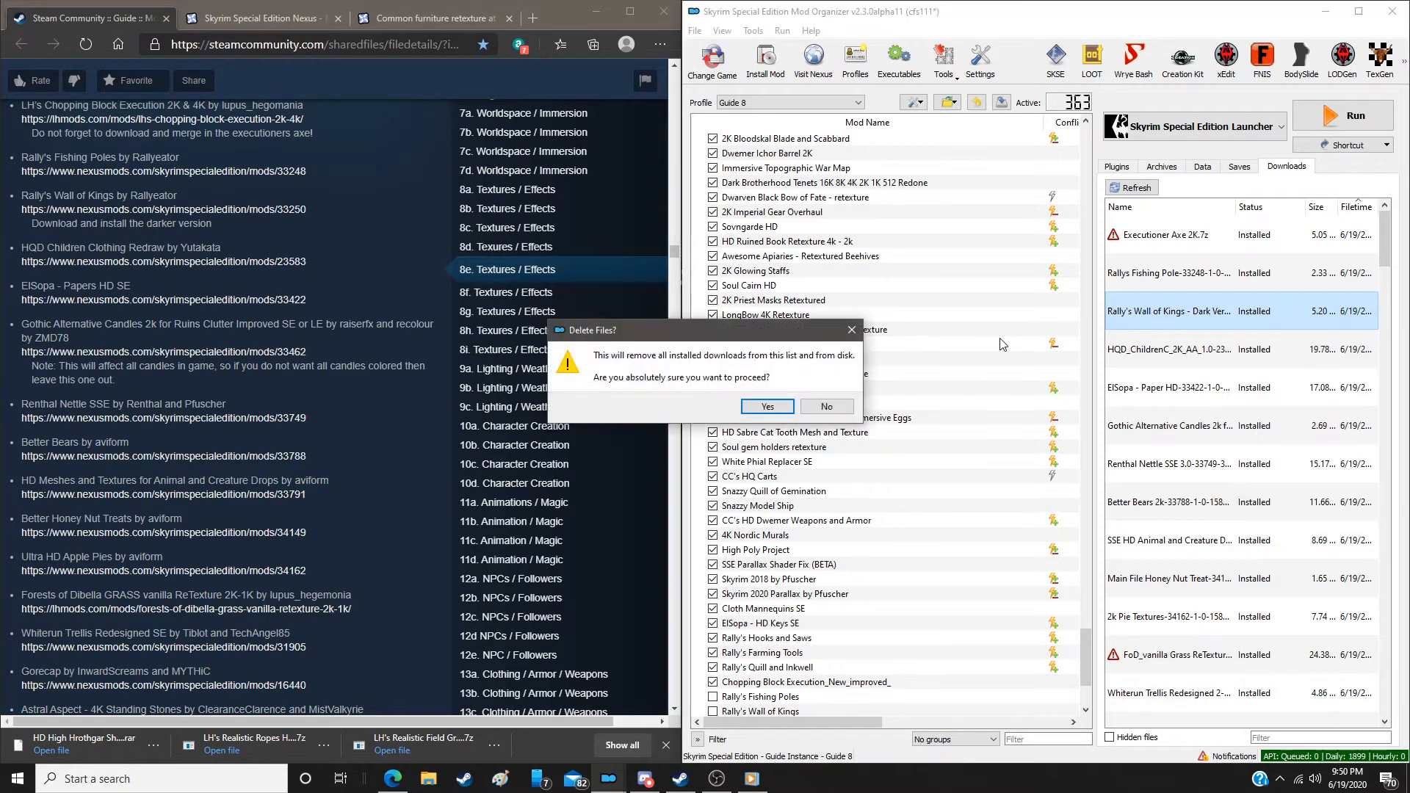
pyautogui.click(780, 412)
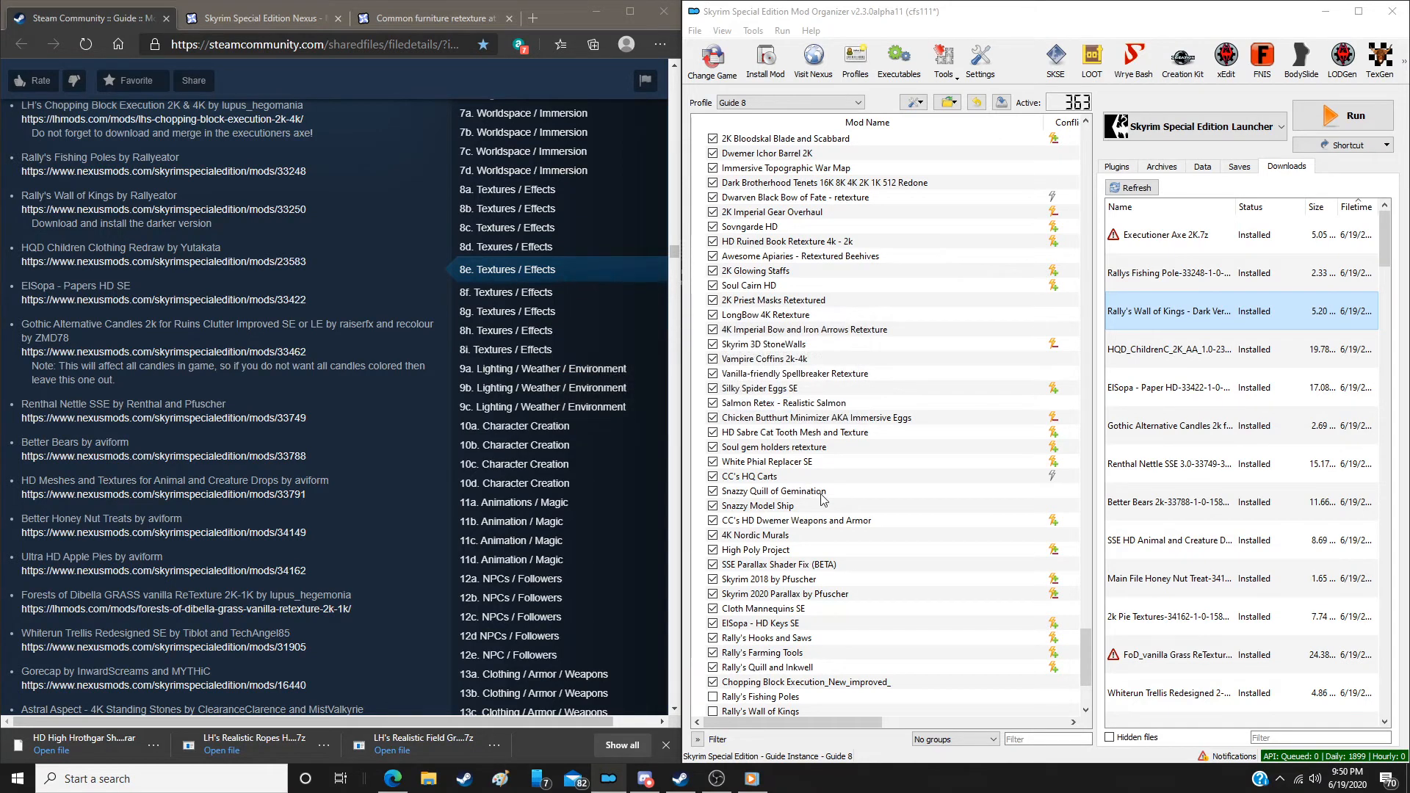
# Enable Rally's Fishing Poles, Rally's Wall of Kings, HQD Children Clothing Redraw, ElSopa - Papers HD SE, Gothic Alternative Candles 2k and Renthal Nettle SSE
pyautogui.scroll(-4, 822, 500)
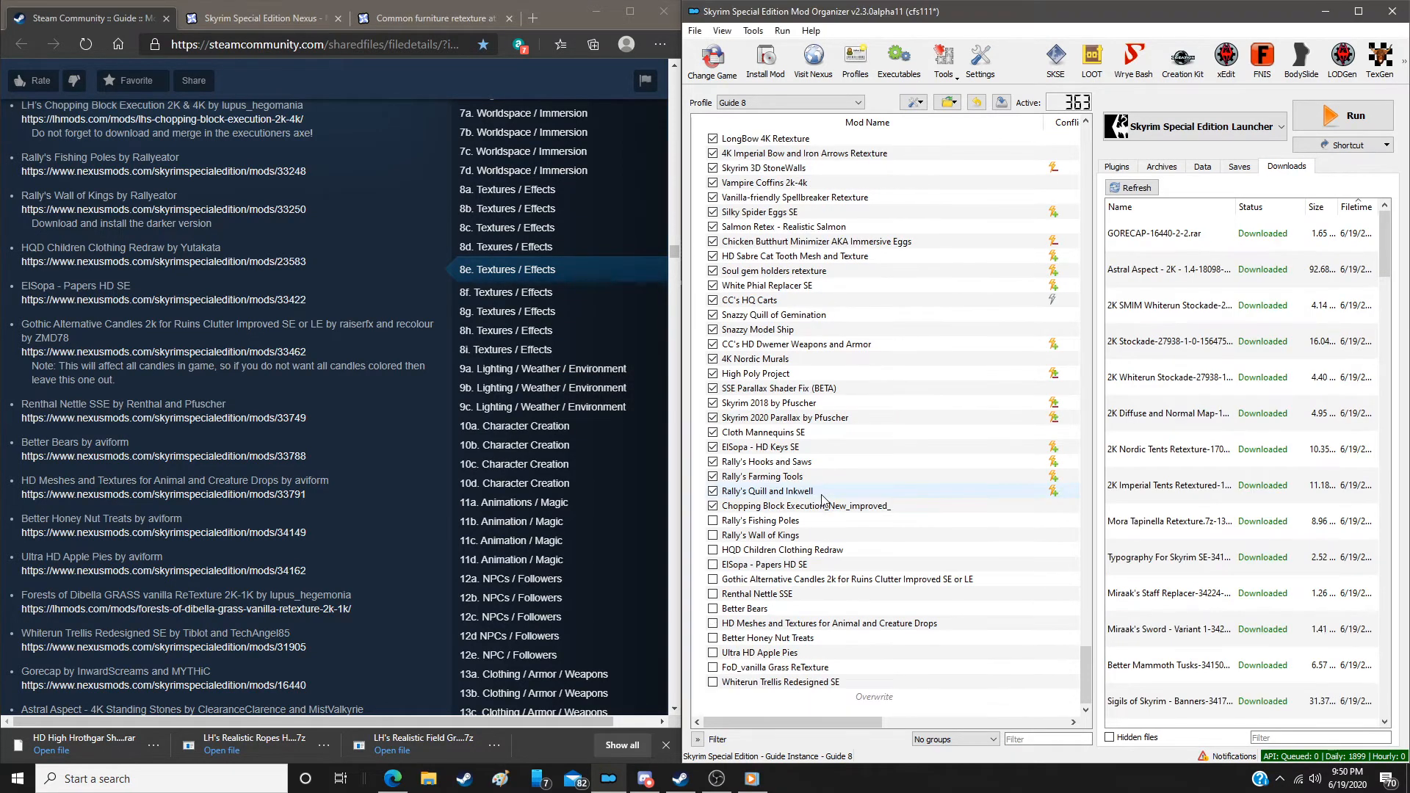
pyautogui.click(713, 522)
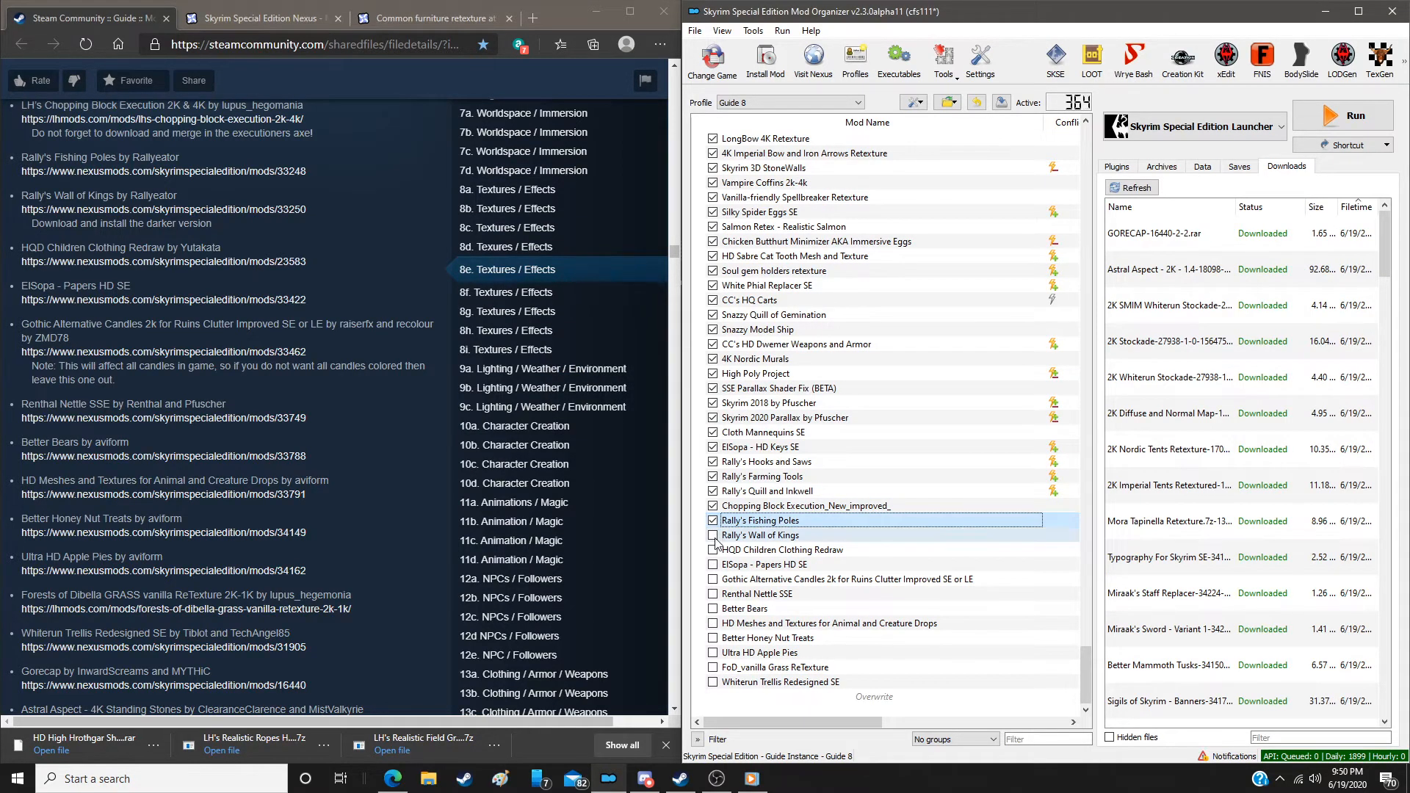
pyautogui.click(713, 536)
pyautogui.click(713, 551)
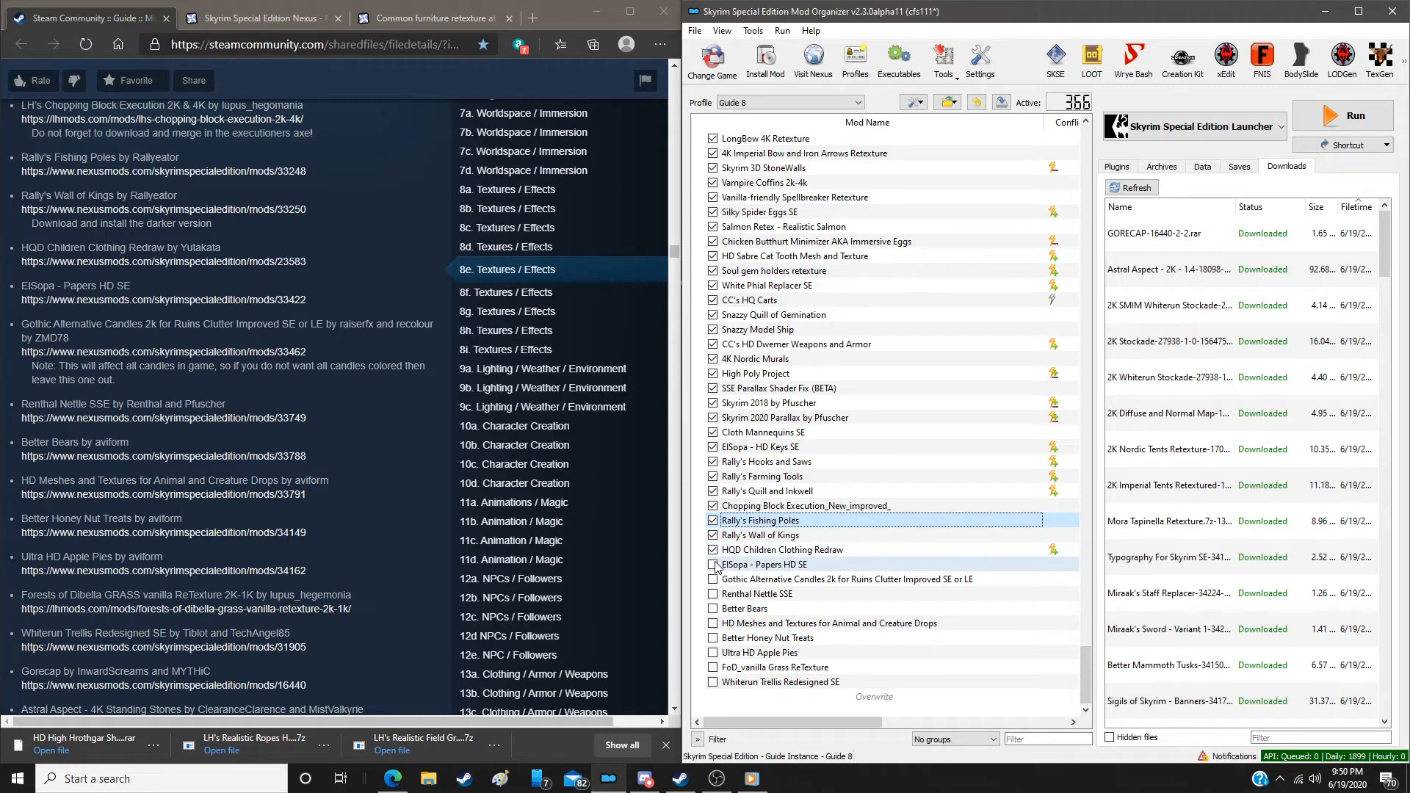
pyautogui.click(713, 565)
pyautogui.click(713, 580)
pyautogui.click(713, 595)
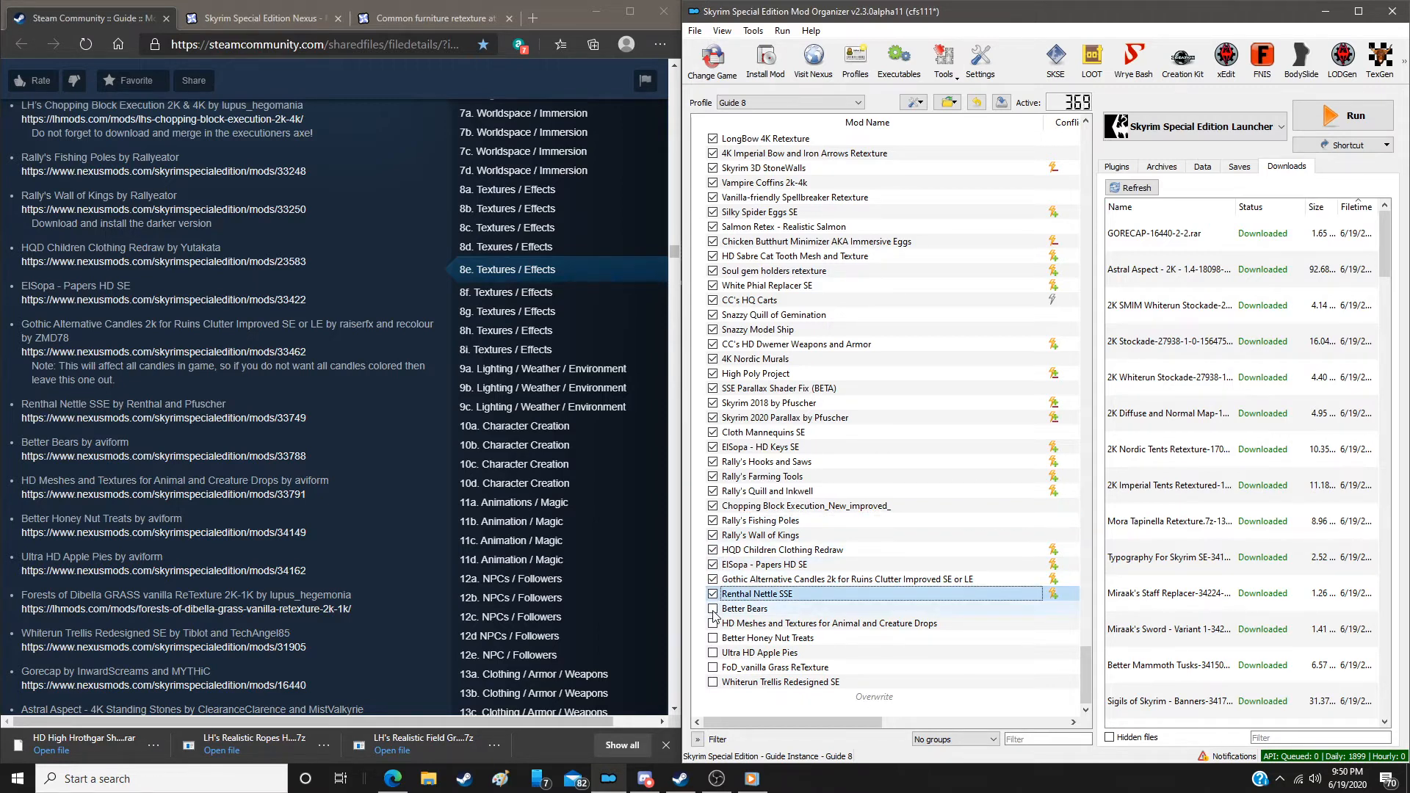
# Enable Better Bears, HD Meshes and Textures for Animal and Creature Drops, Better Honey Nut Treats, Ultra HD Apple Pies, FoD_vanilla Grass ReTexture and Whiterun Trellis Redesigned SE
pyautogui.click(713, 610)
pyautogui.click(713, 624)
pyautogui.click(713, 638)
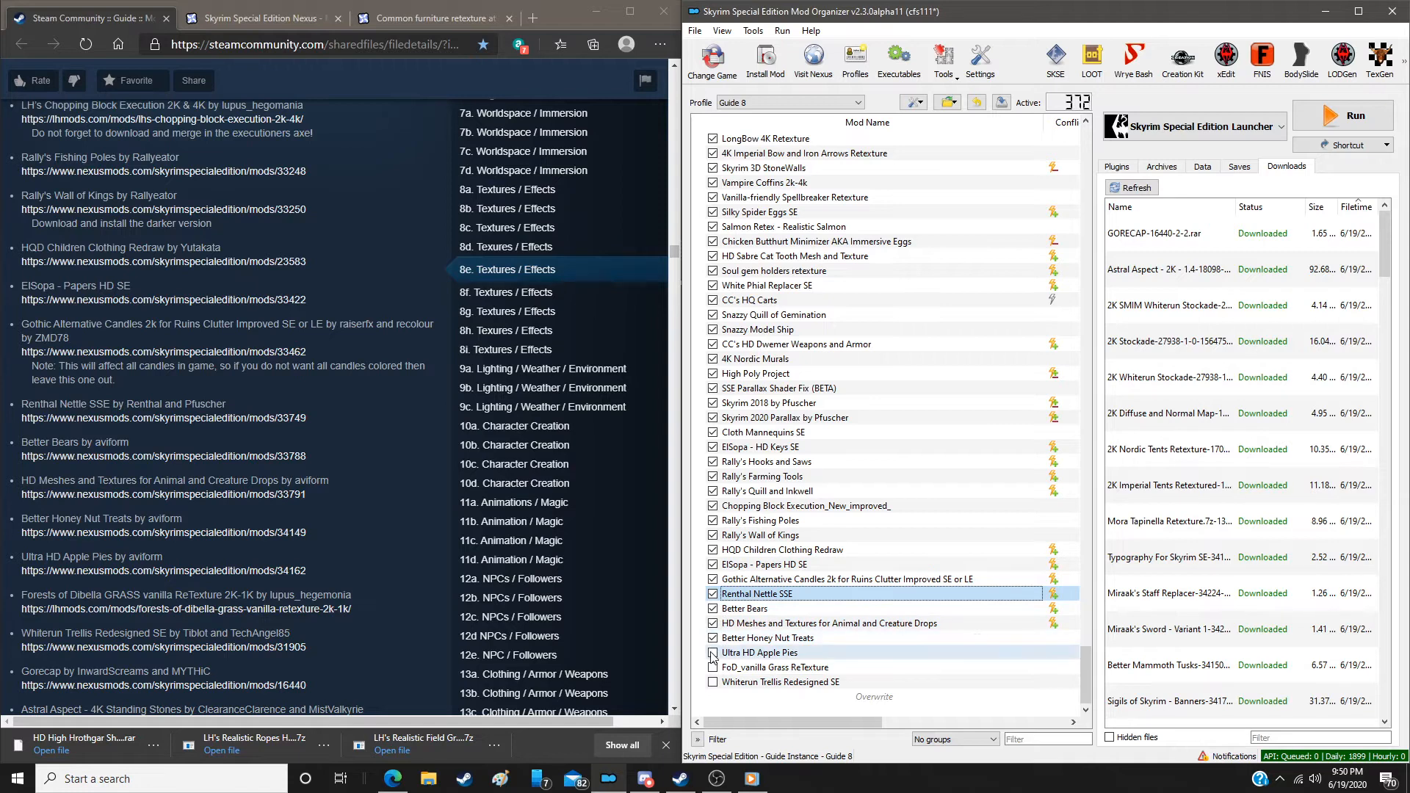
pyautogui.click(713, 653)
pyautogui.click(713, 668)
pyautogui.click(712, 682)
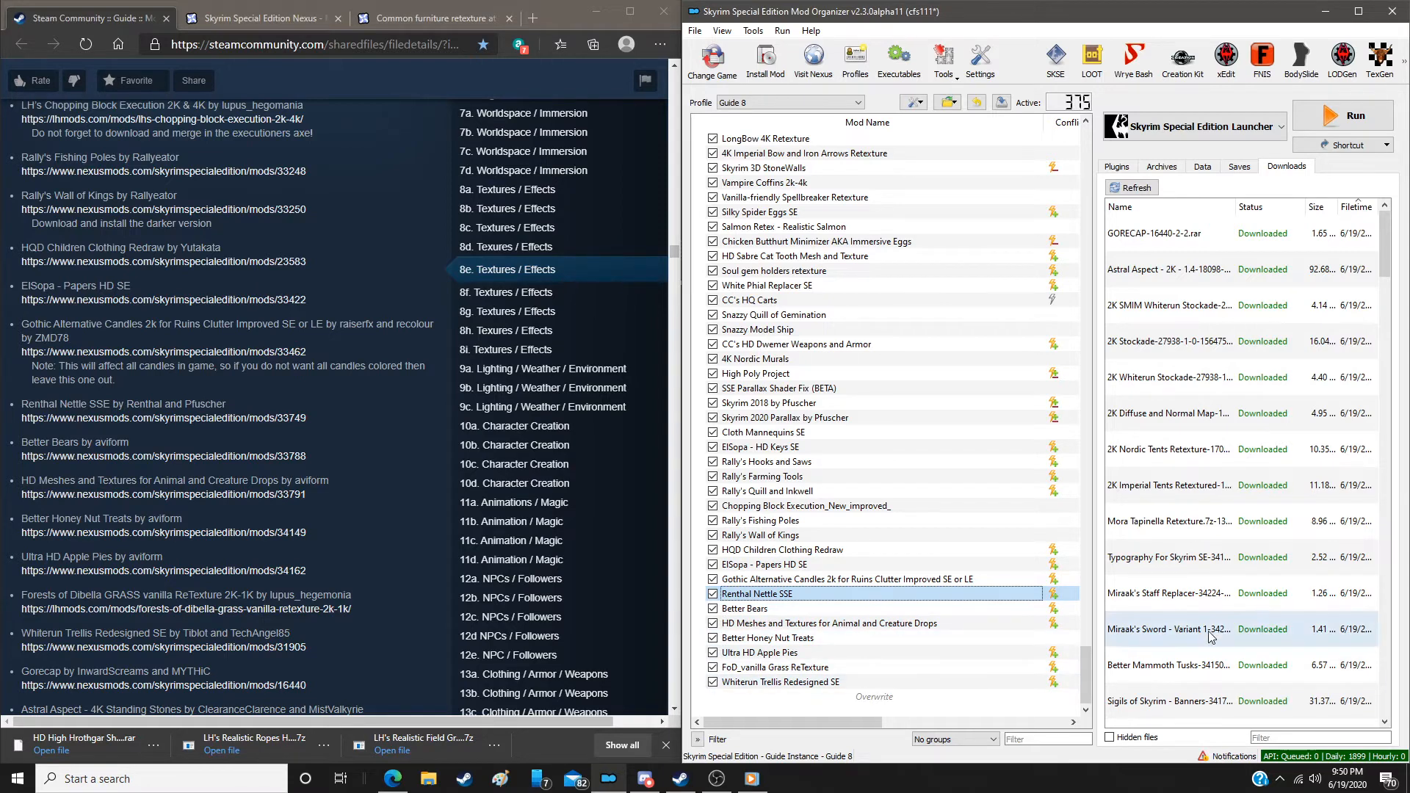
# Manually install the GORECAP download with its textures folder
pyautogui.click(1213, 243)
pyautogui.doubleClick(1213, 243)
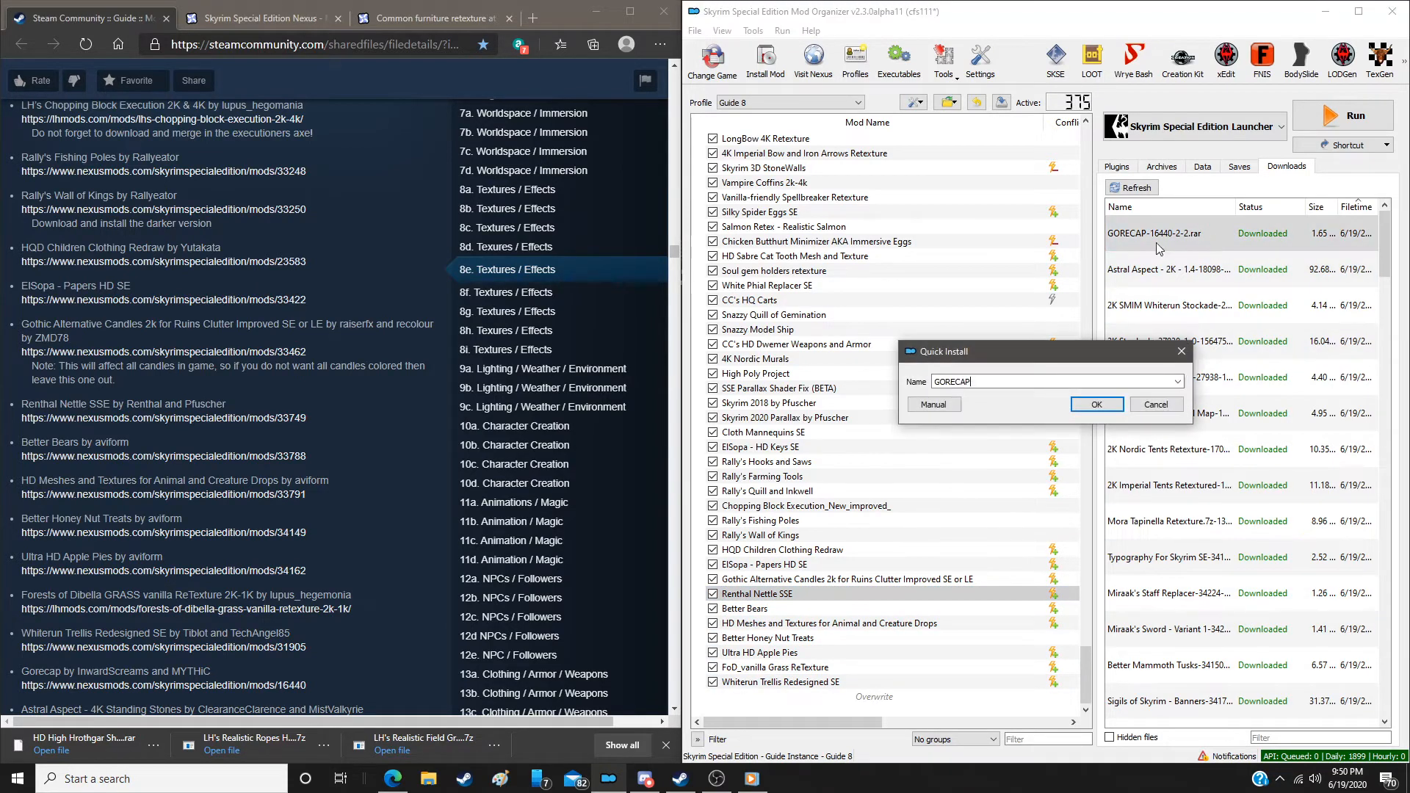
pyautogui.click(935, 410)
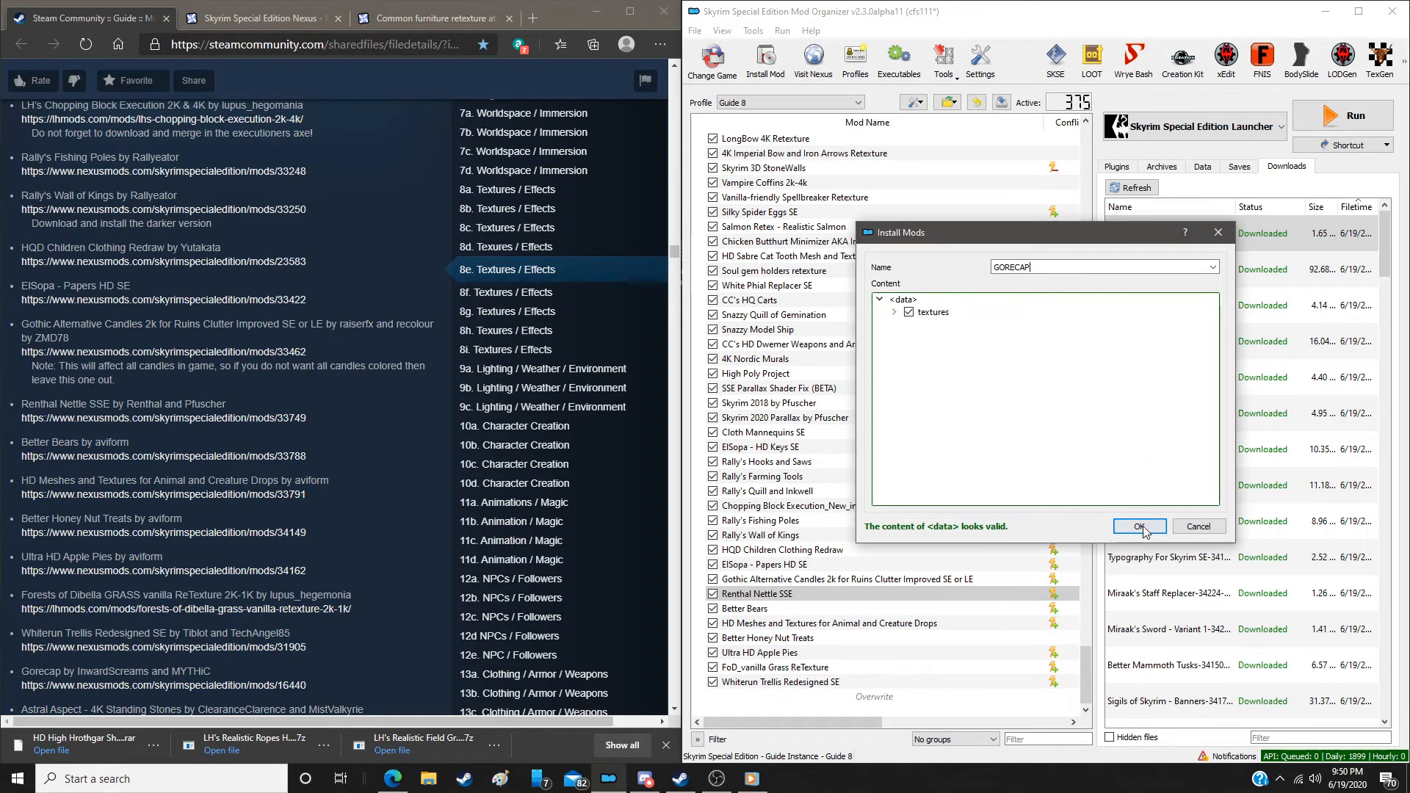
pyautogui.click(1141, 527)
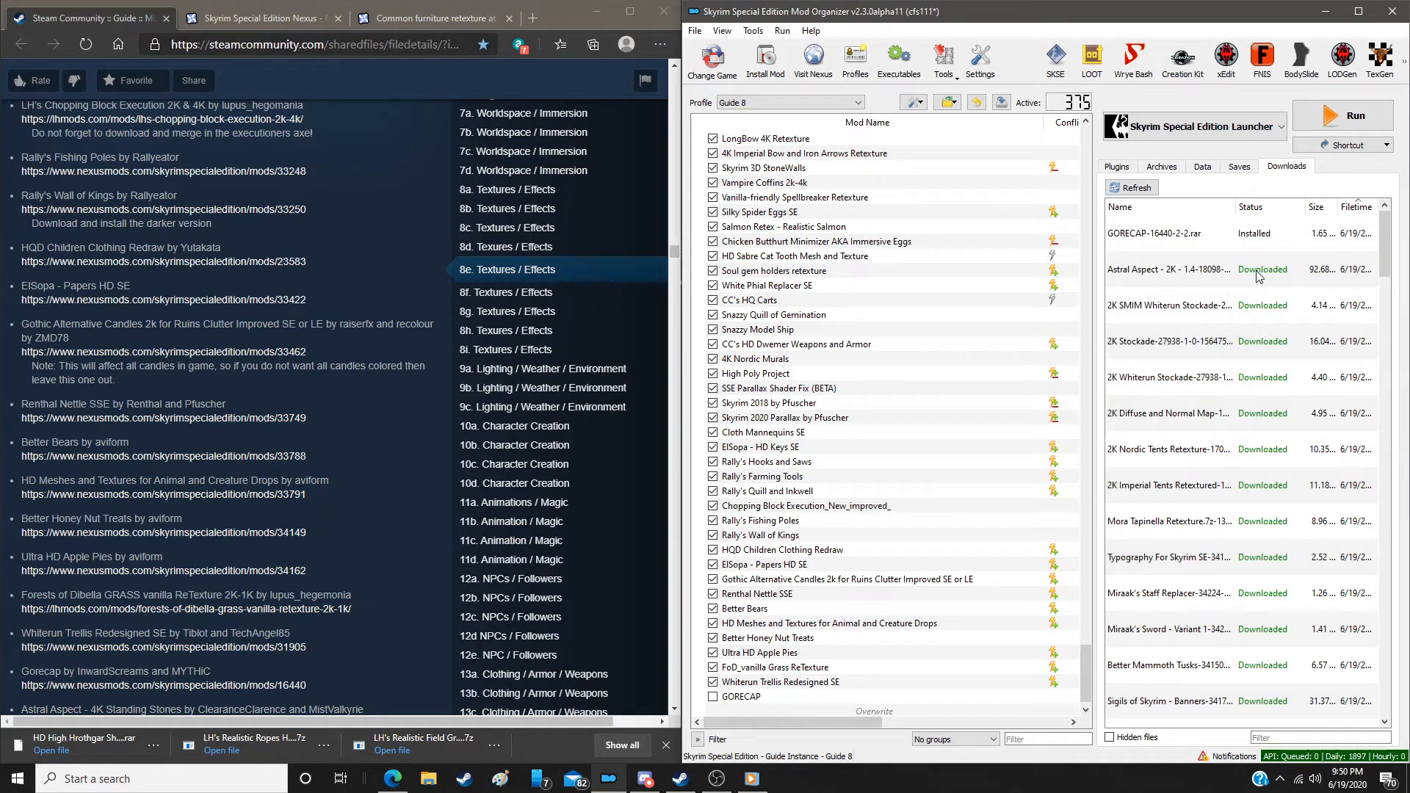
# Manually install Astral Aspect - 4K Standing Stones with its meshes and textures, excluding the FOMod folder
pyautogui.doubleClick(1258, 276)
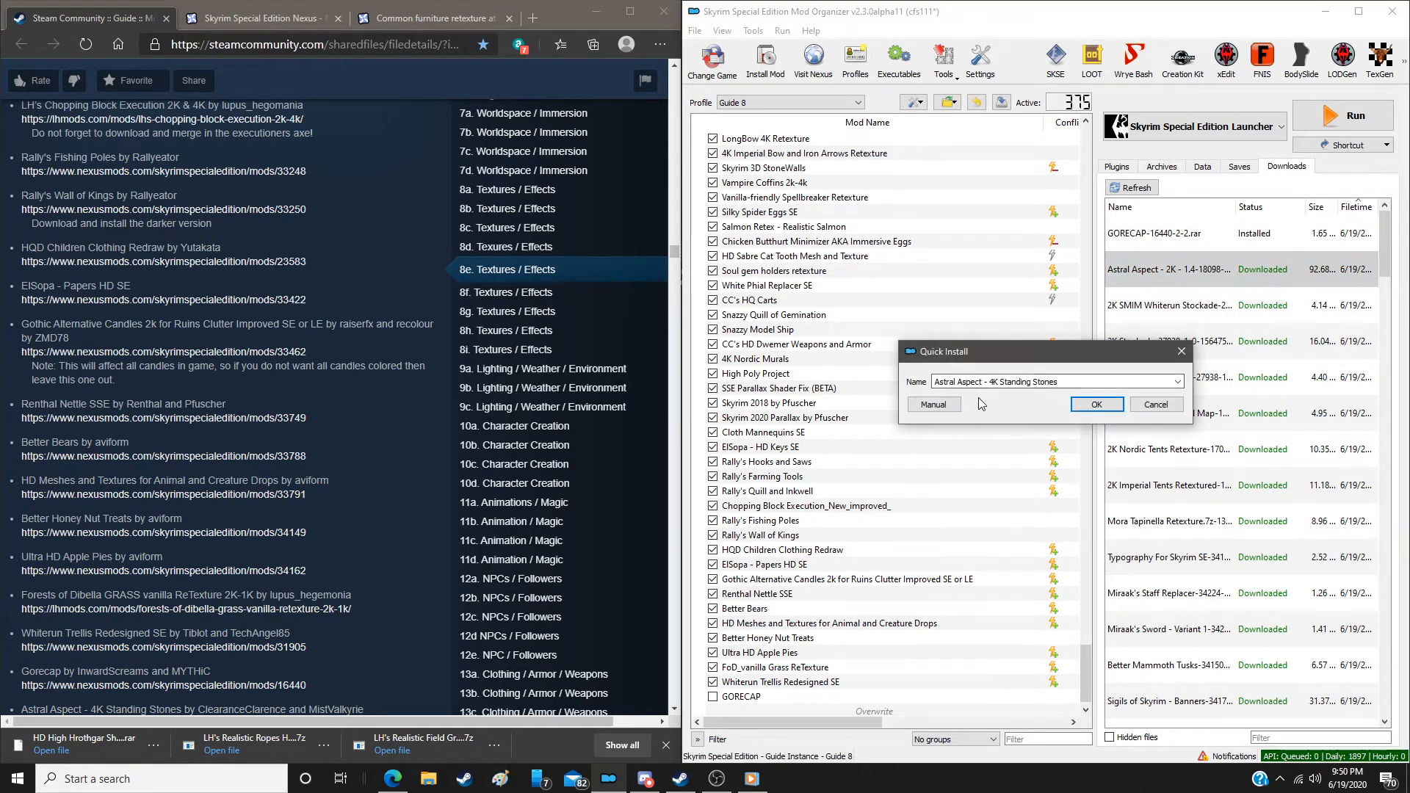
pyautogui.click(935, 405)
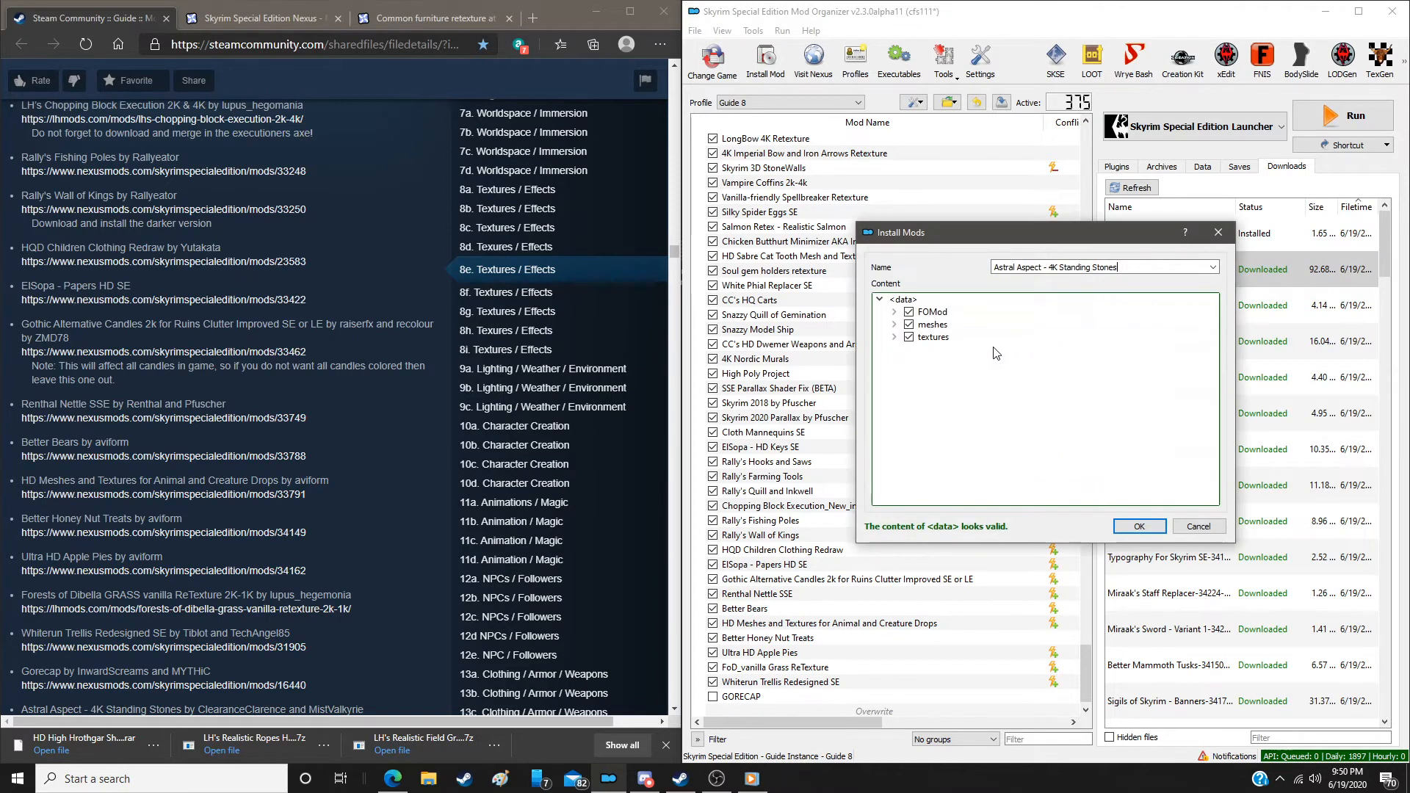
pyautogui.click(909, 311)
pyautogui.click(1154, 527)
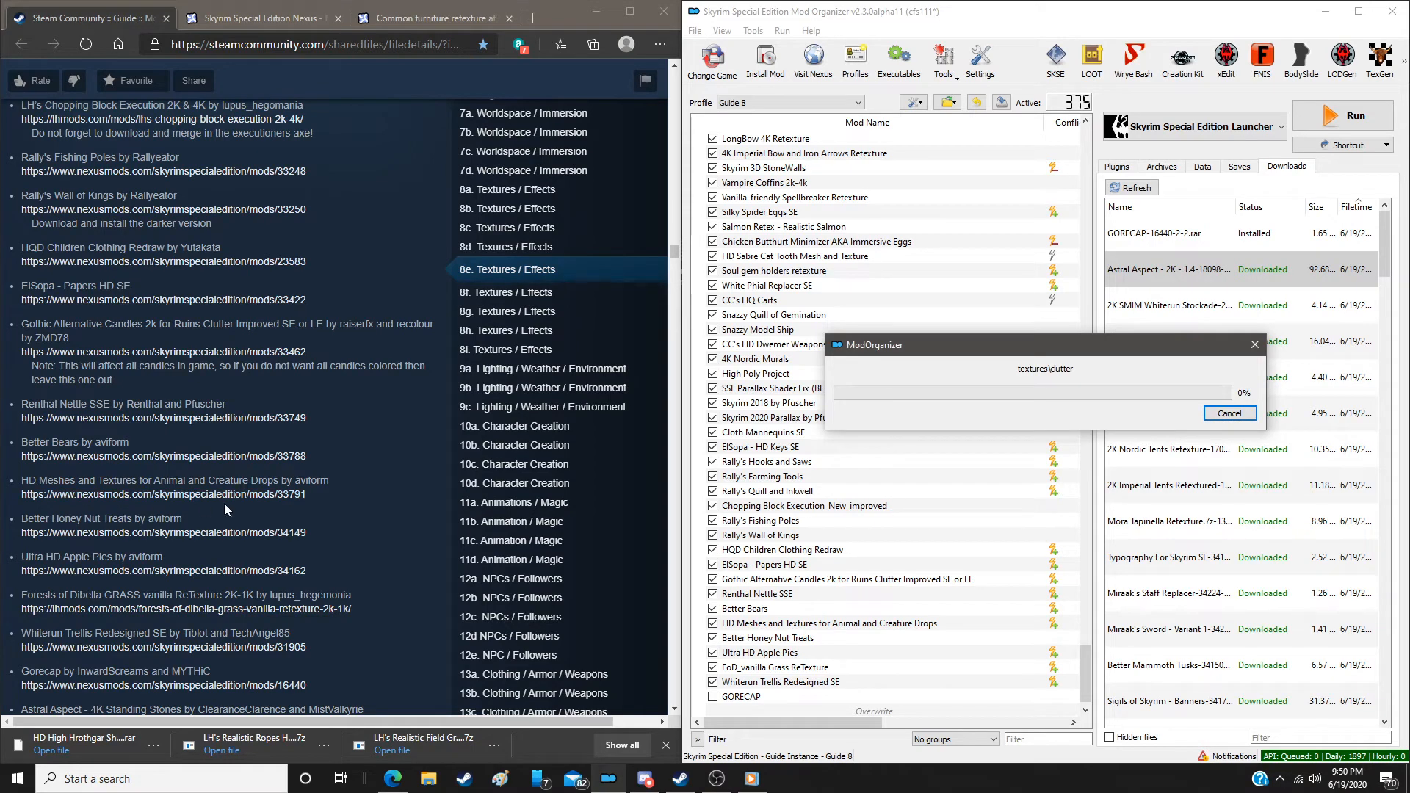
# Check the guide's 4K Stockade entry and manually install the 2K SMIM Whiterun Stockade download as 4K Stockade
pyautogui.scroll(-5, 287, 535)
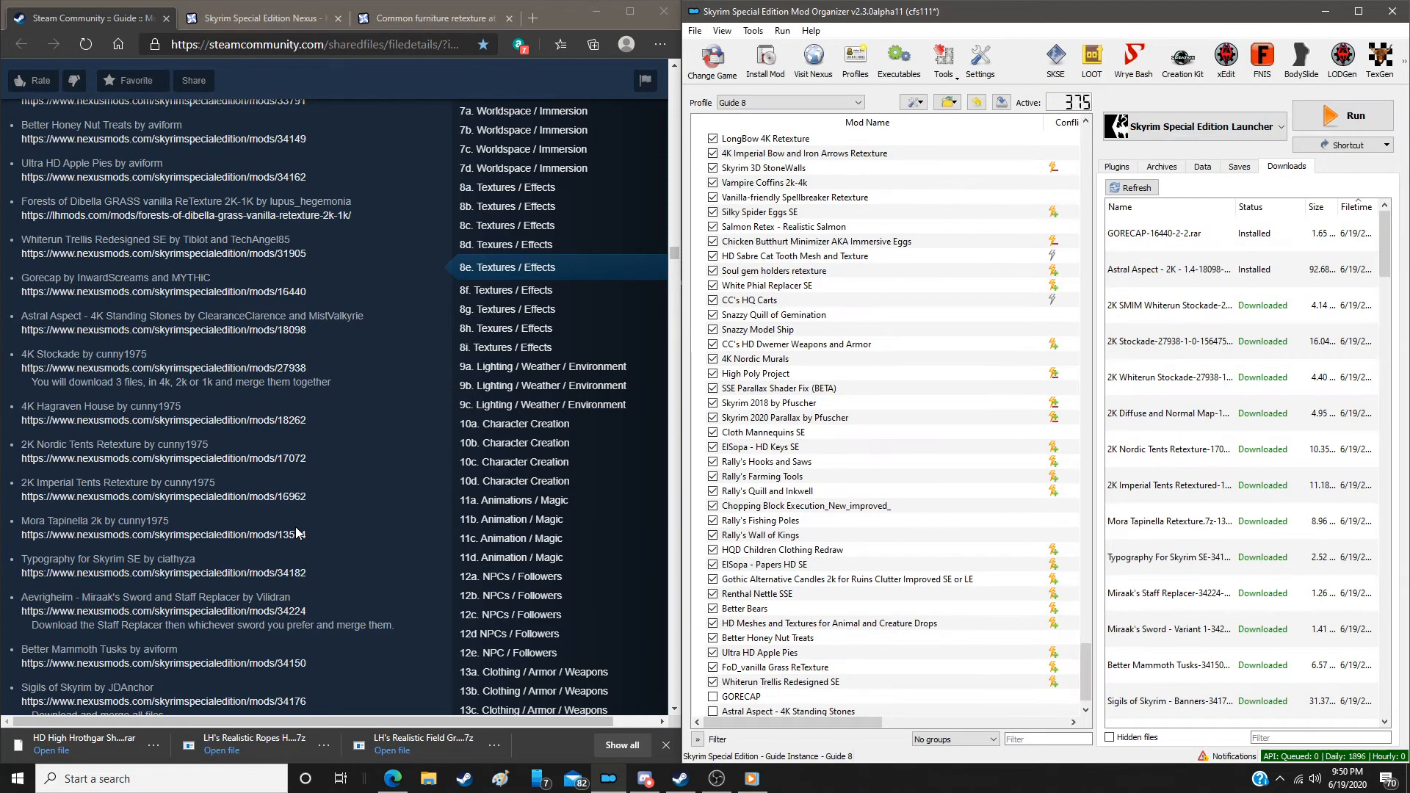
pyautogui.scroll(-3, 296, 533)
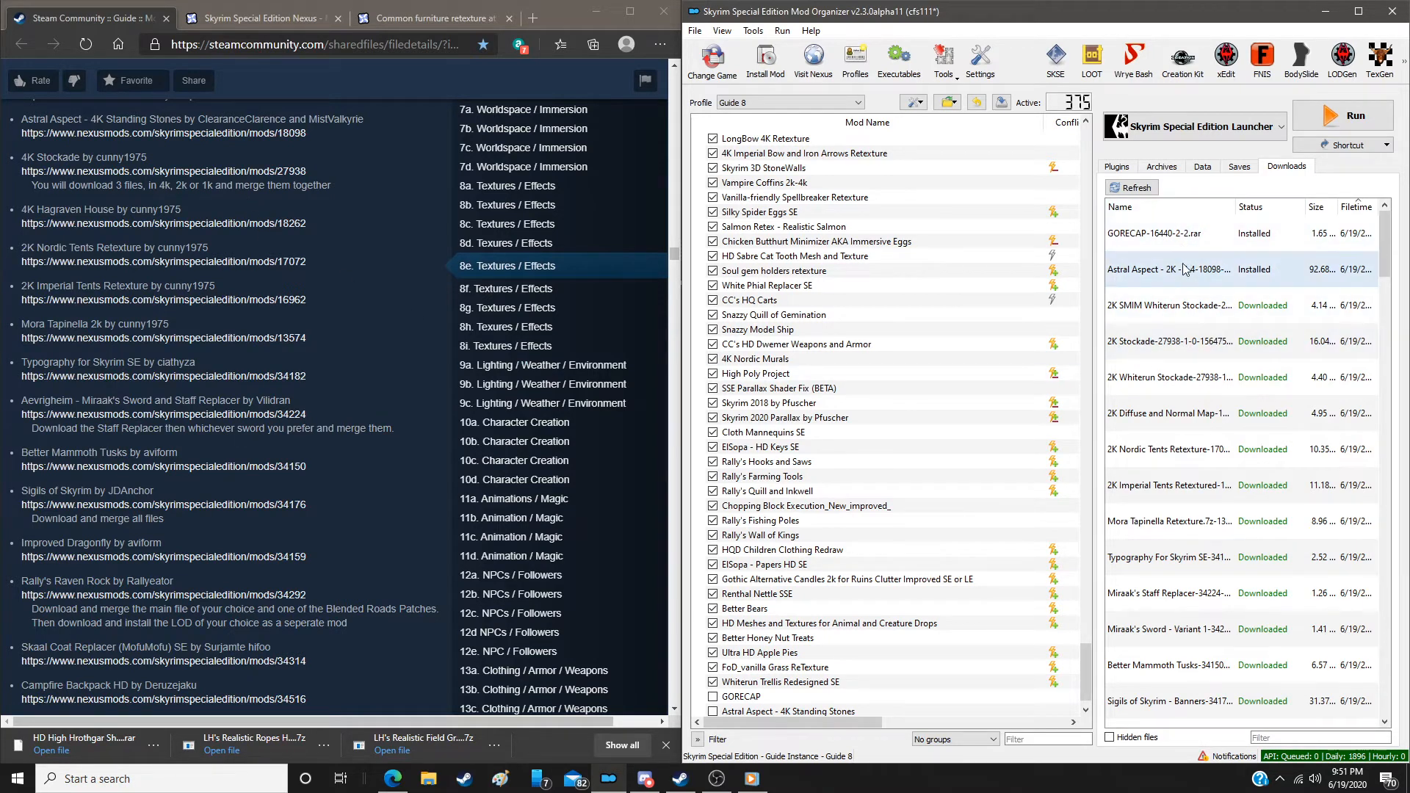
pyautogui.doubleClick(1171, 312)
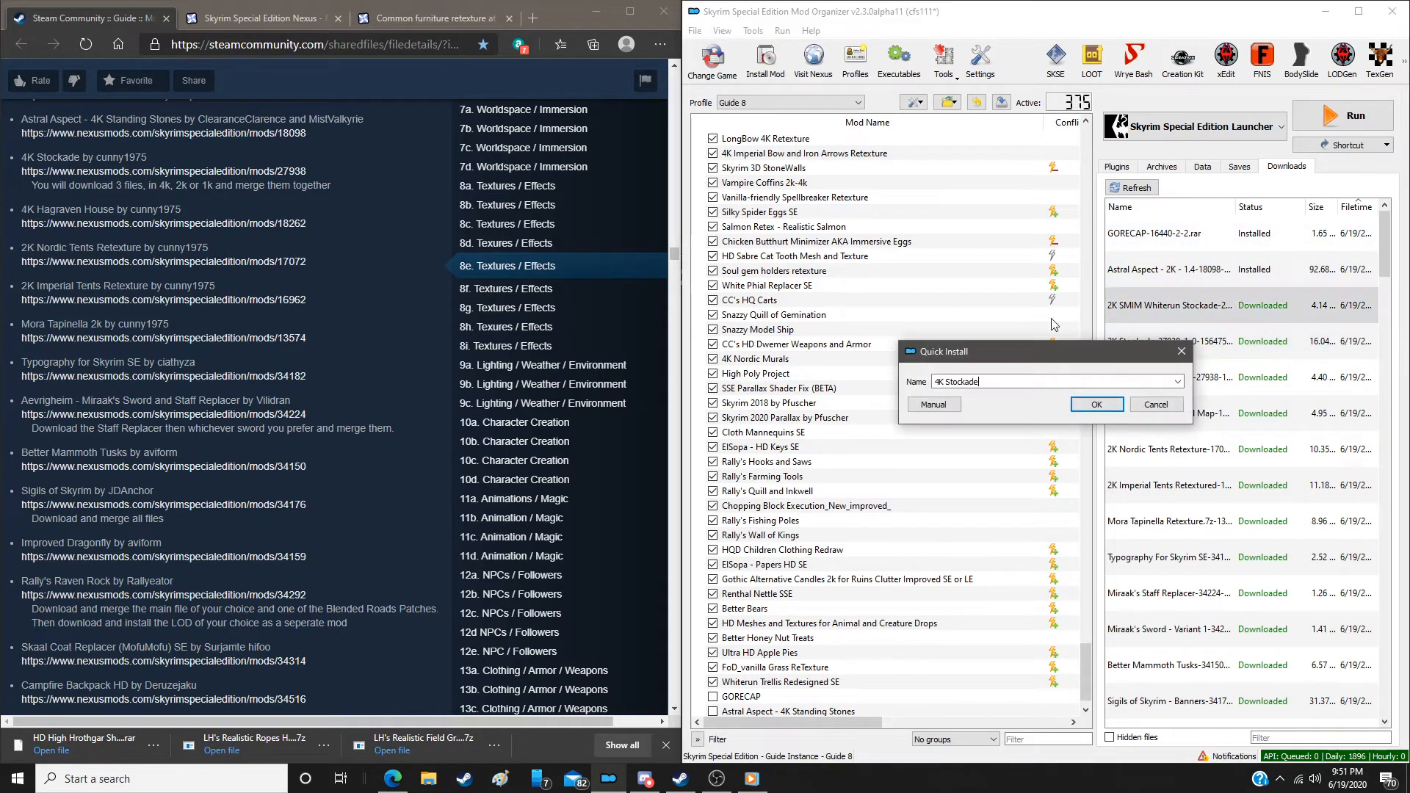
pyautogui.click(923, 406)
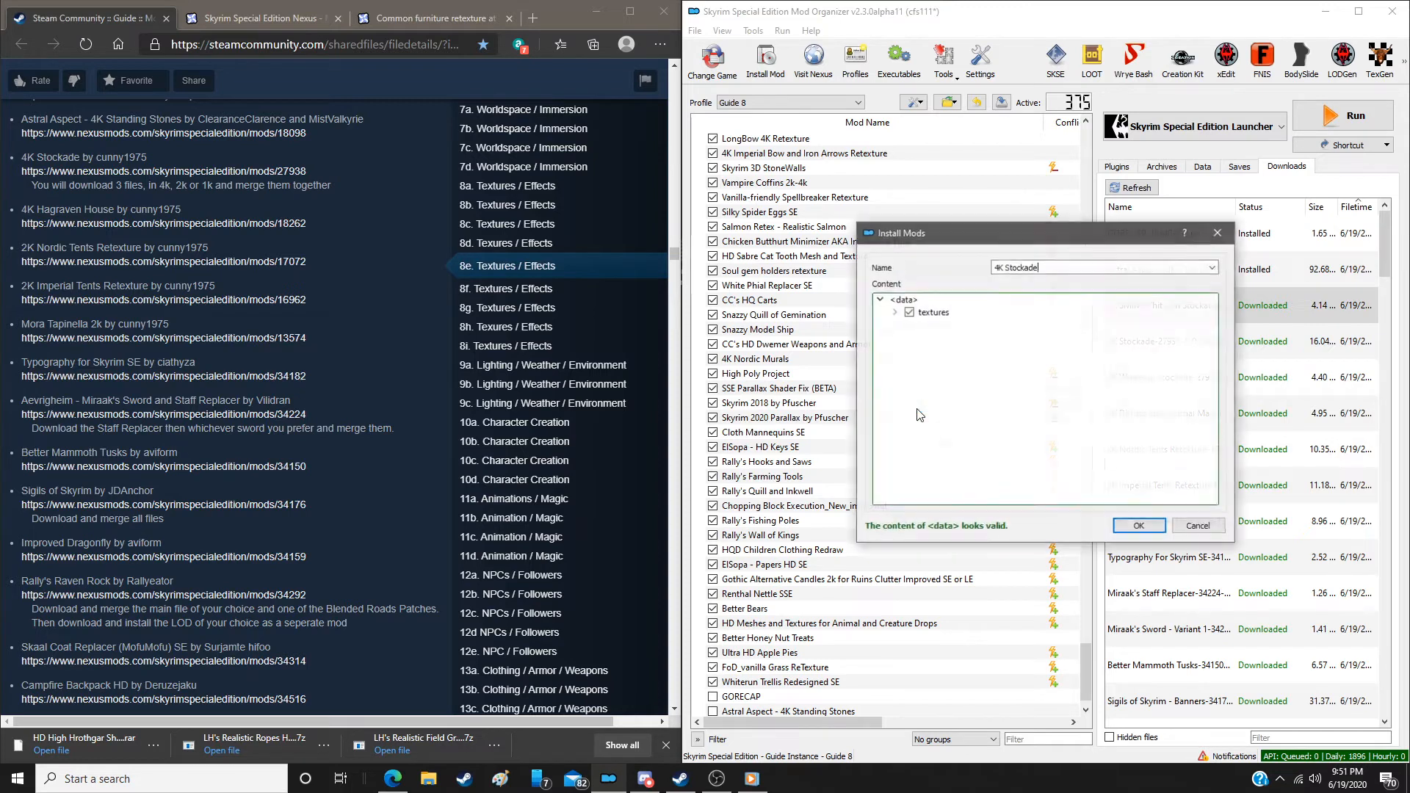
pyautogui.click(1139, 525)
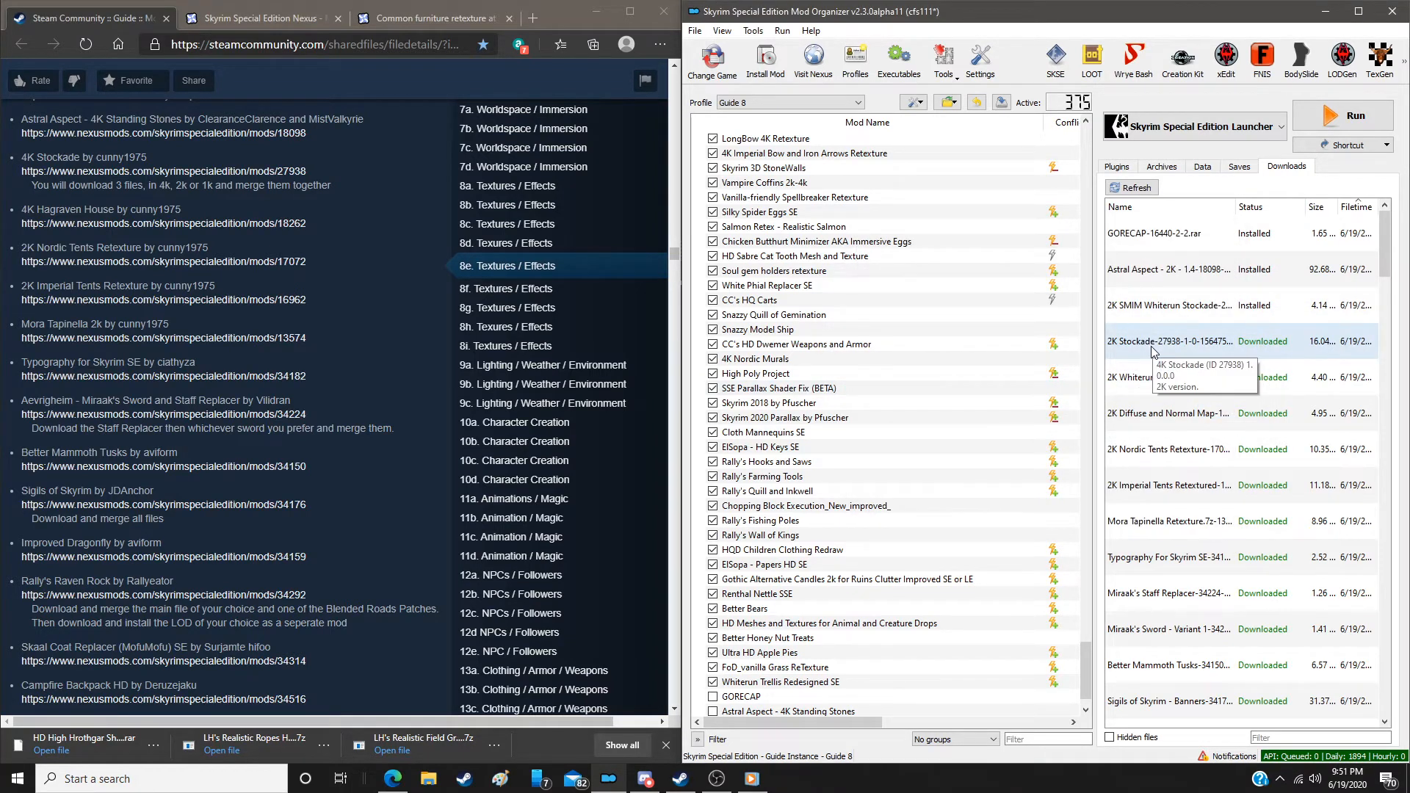
# Manually install the 2K Stockade and 2K Whiterun Stockade downloads, merging both into the existing 4K Stockade mod
pyautogui.doubleClick(1153, 352)
pyautogui.click(951, 405)
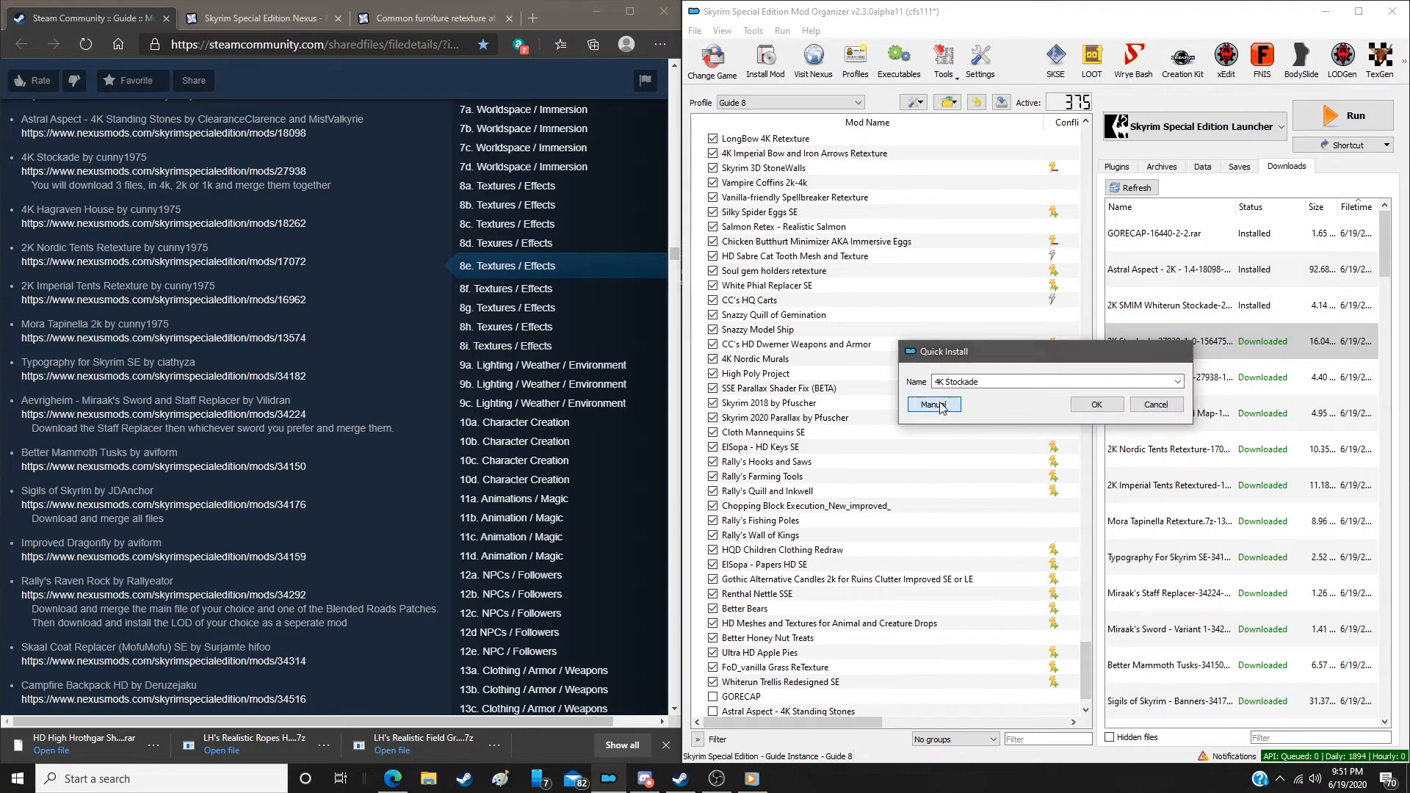
pyautogui.click(1135, 525)
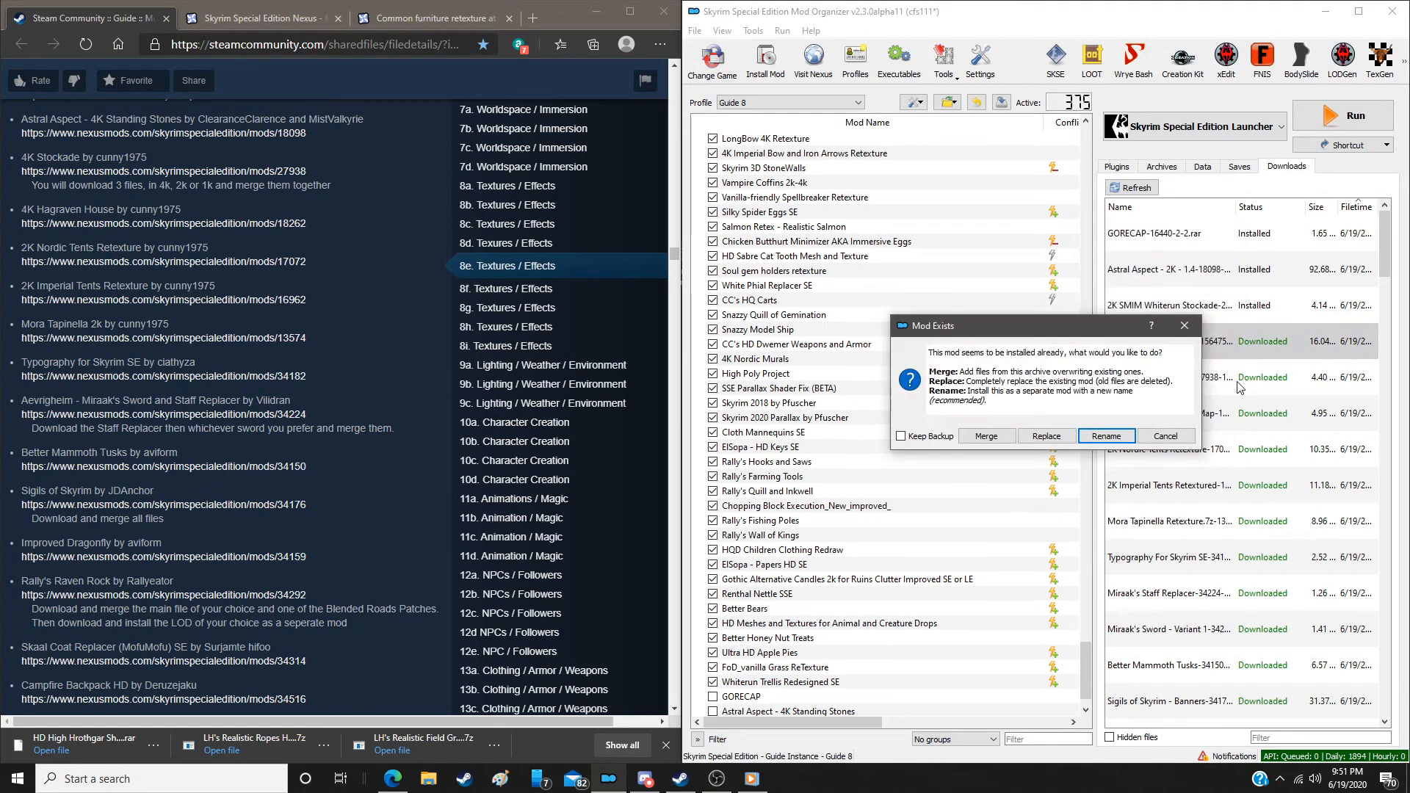
pyautogui.click(986, 436)
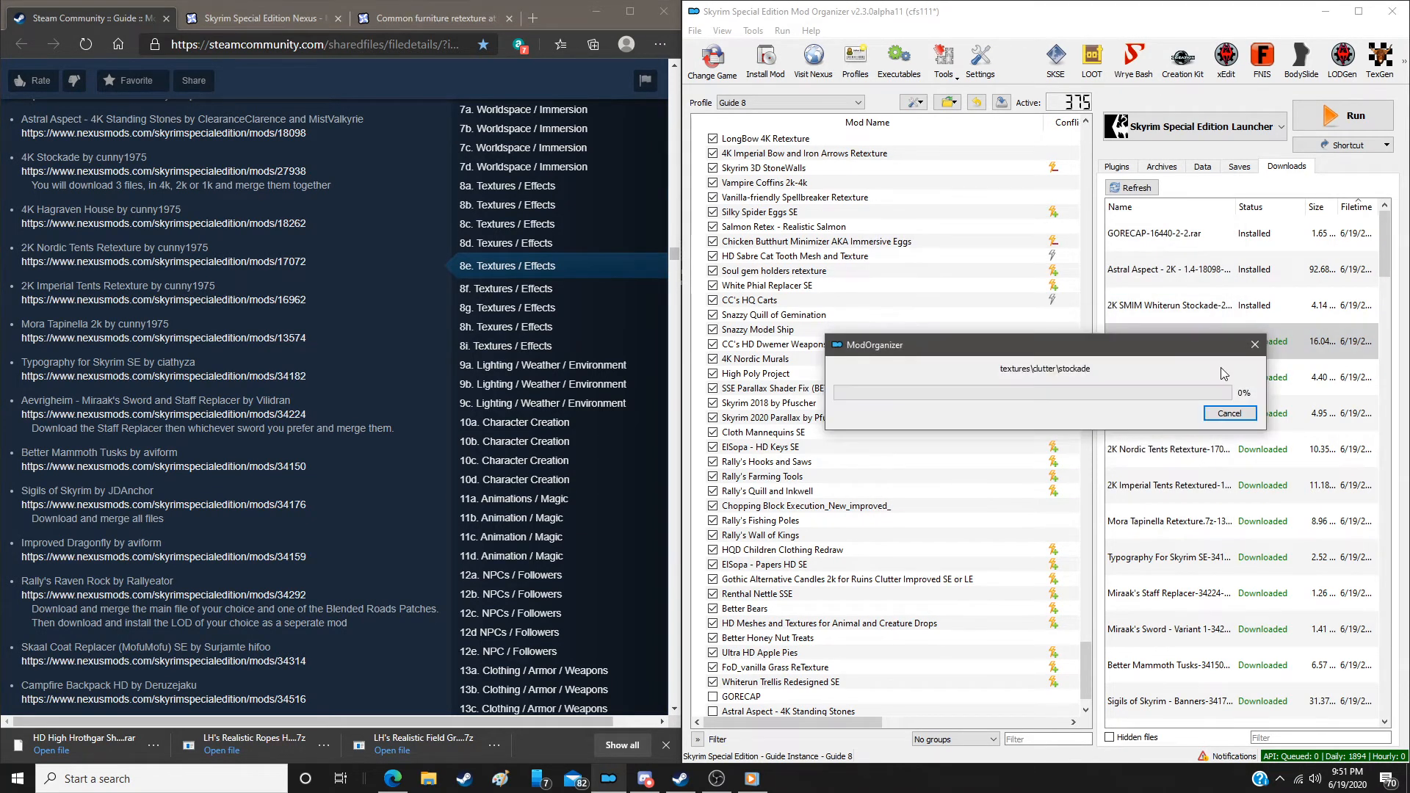
pyautogui.doubleClick(1221, 375)
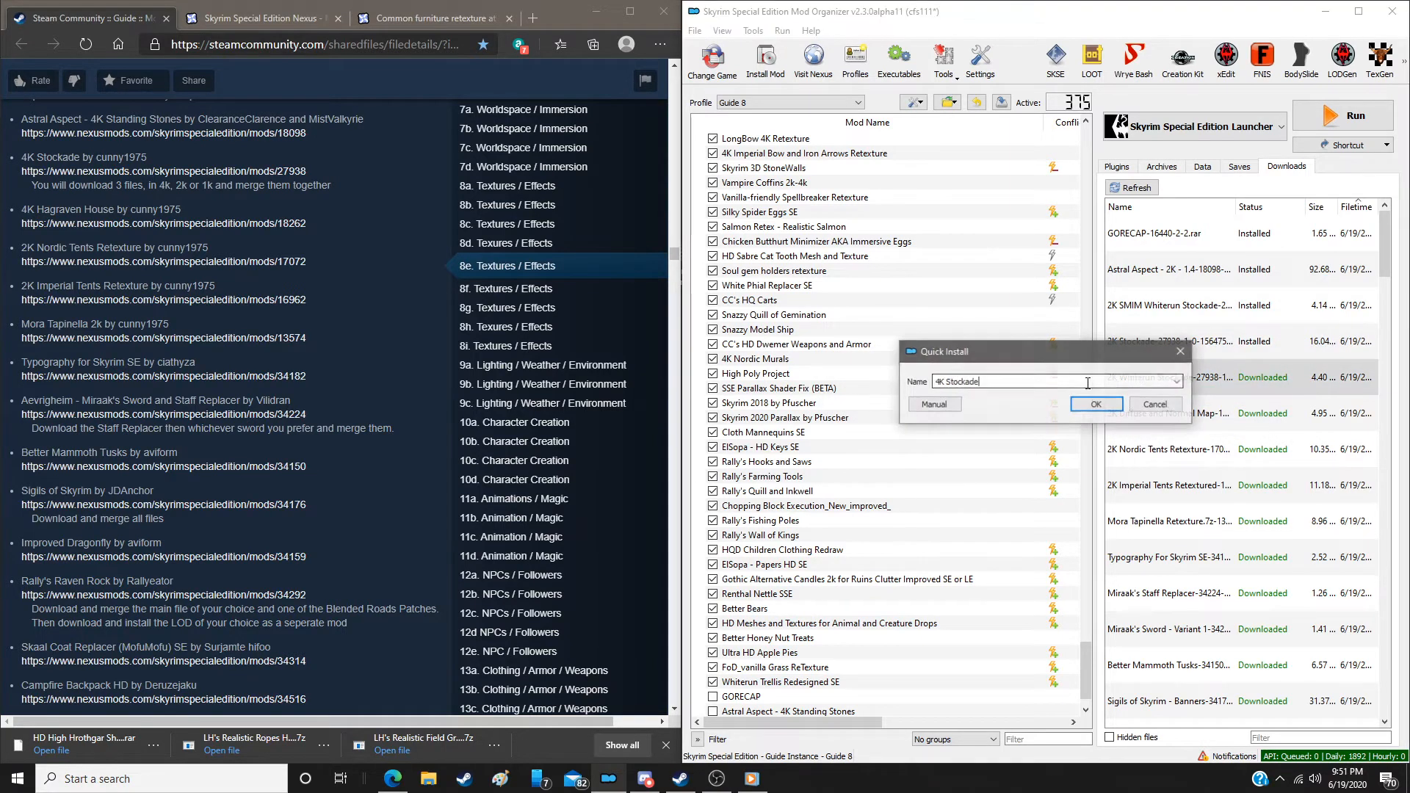
pyautogui.click(939, 404)
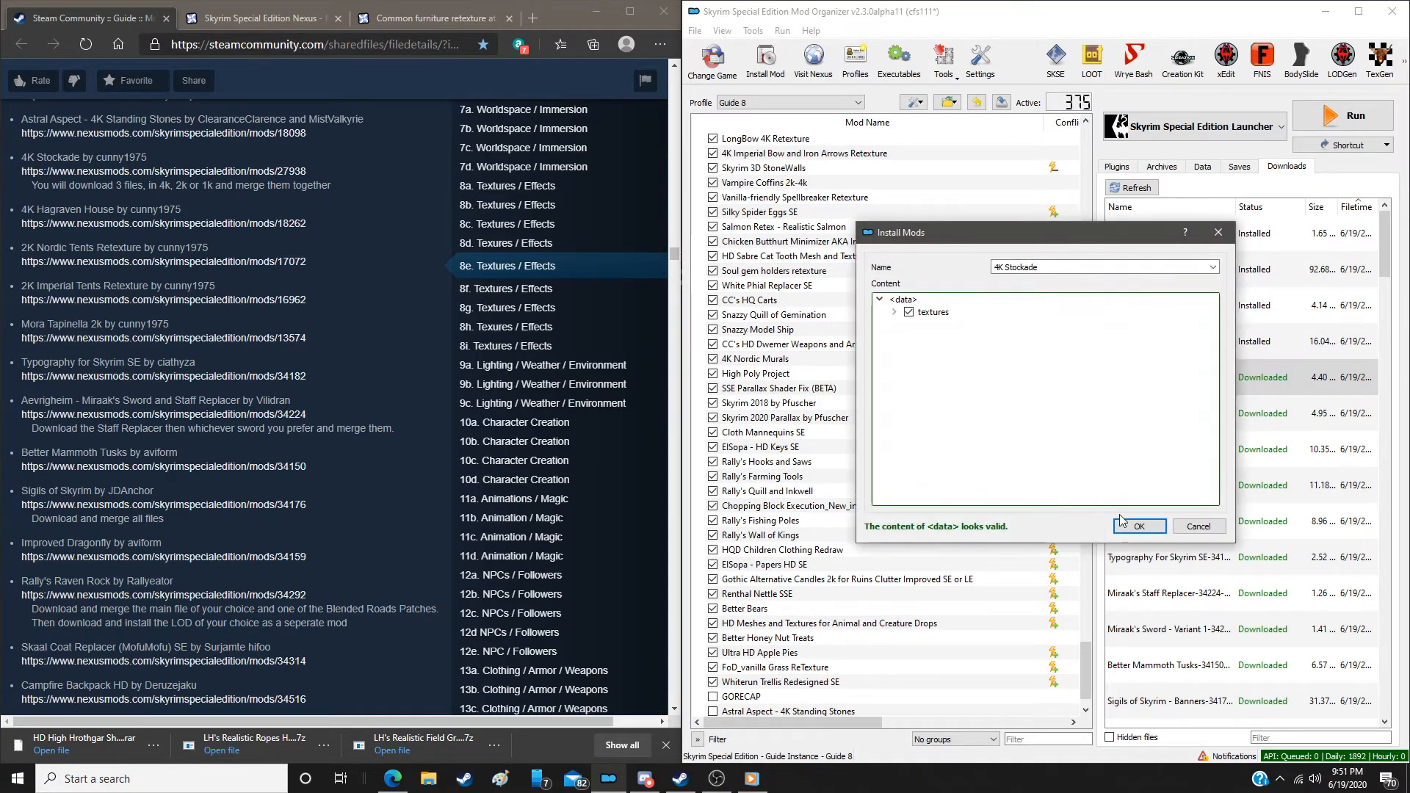
pyautogui.click(1137, 526)
pyautogui.click(986, 436)
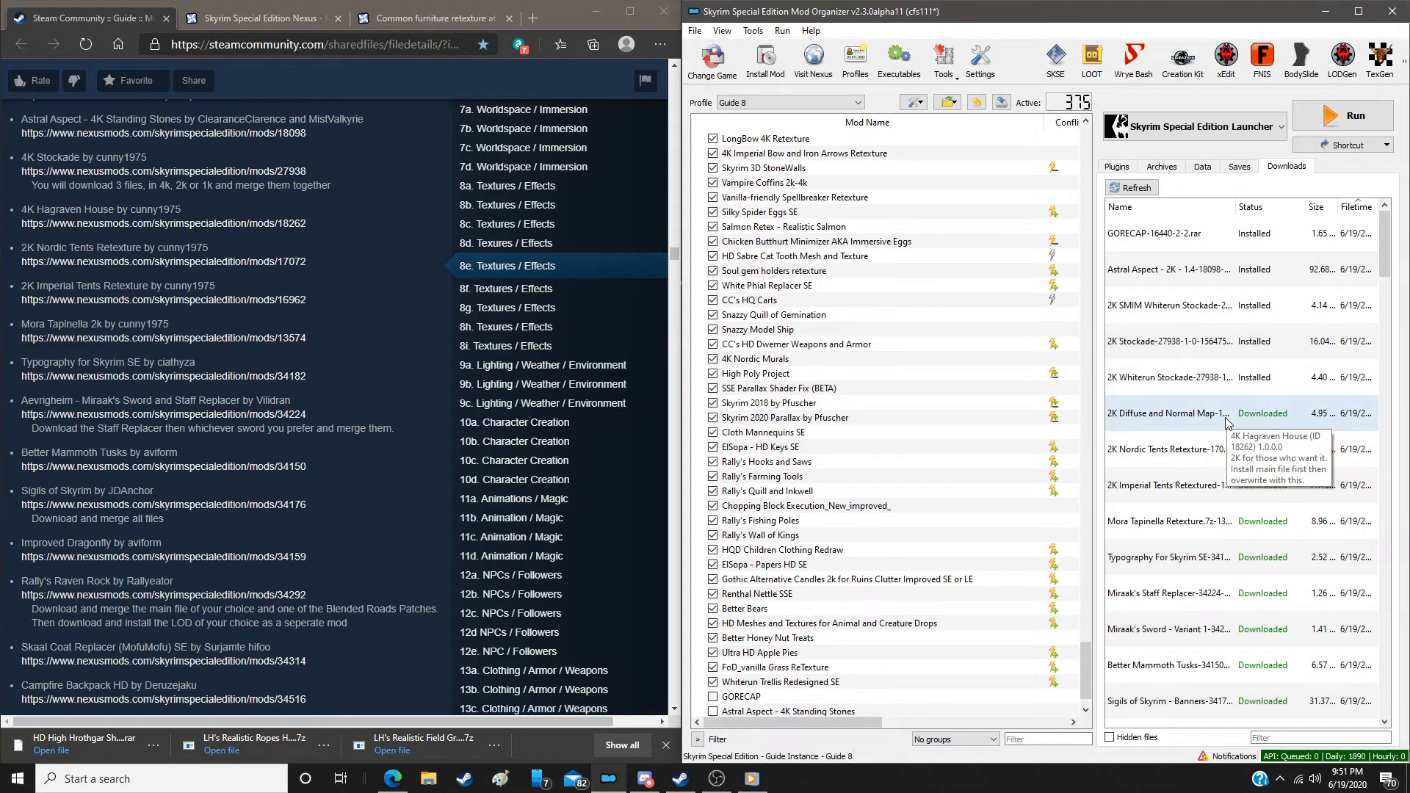
# Manually install the 2K Diffuse and Normal Map download as 4K Hagraven House, and the 2K Nordic Tents Retexture download
pyautogui.doubleClick(1225, 416)
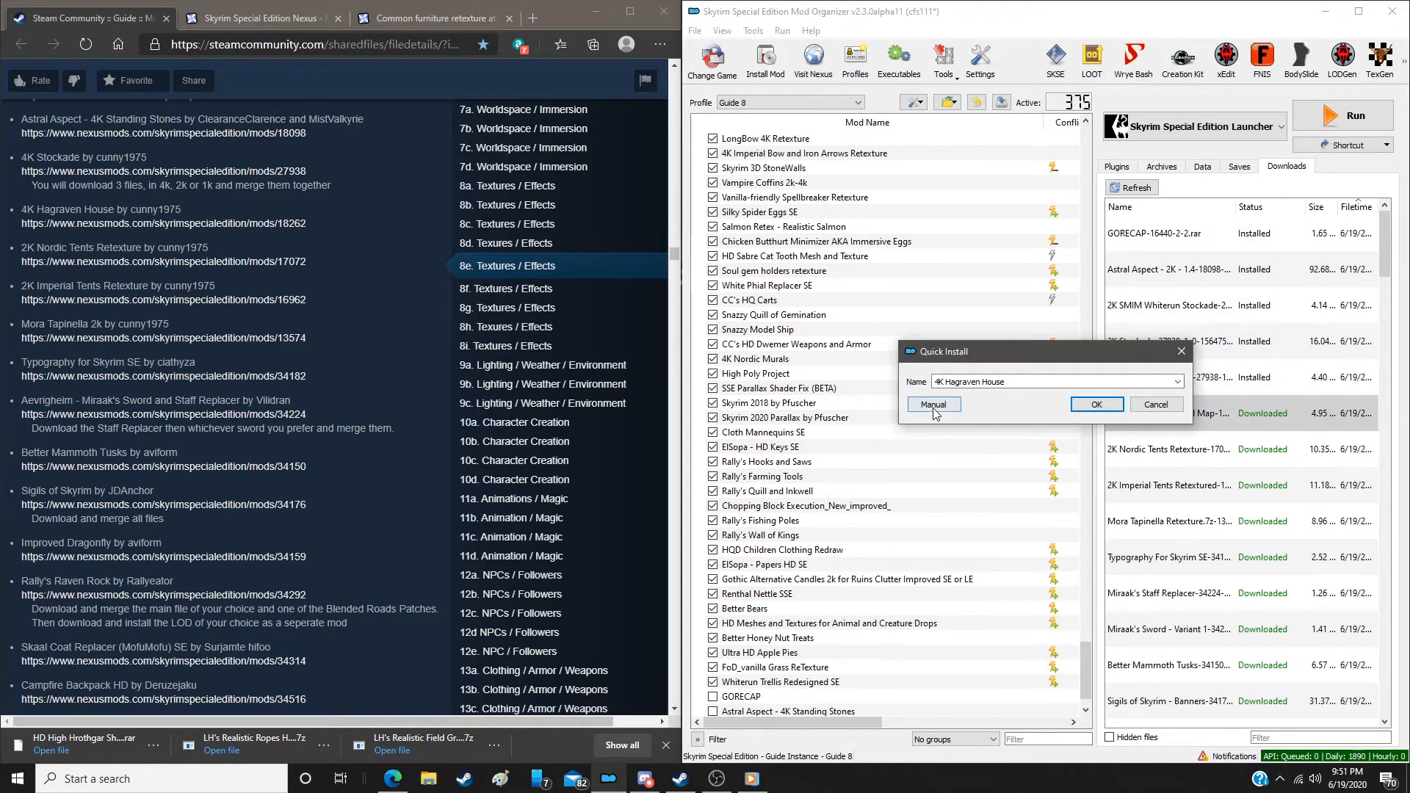
pyautogui.click(934, 405)
pyautogui.click(1126, 528)
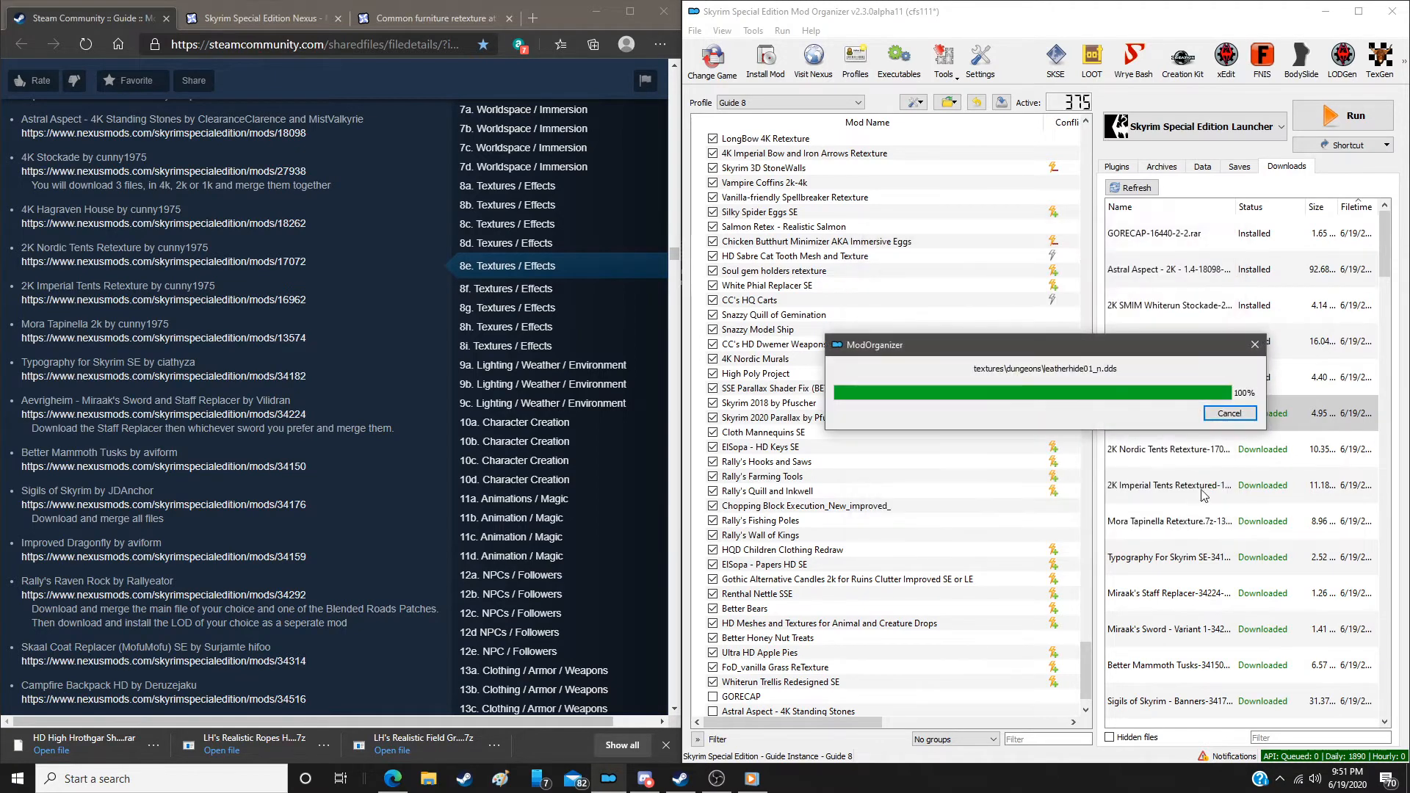
pyautogui.doubleClick(1208, 447)
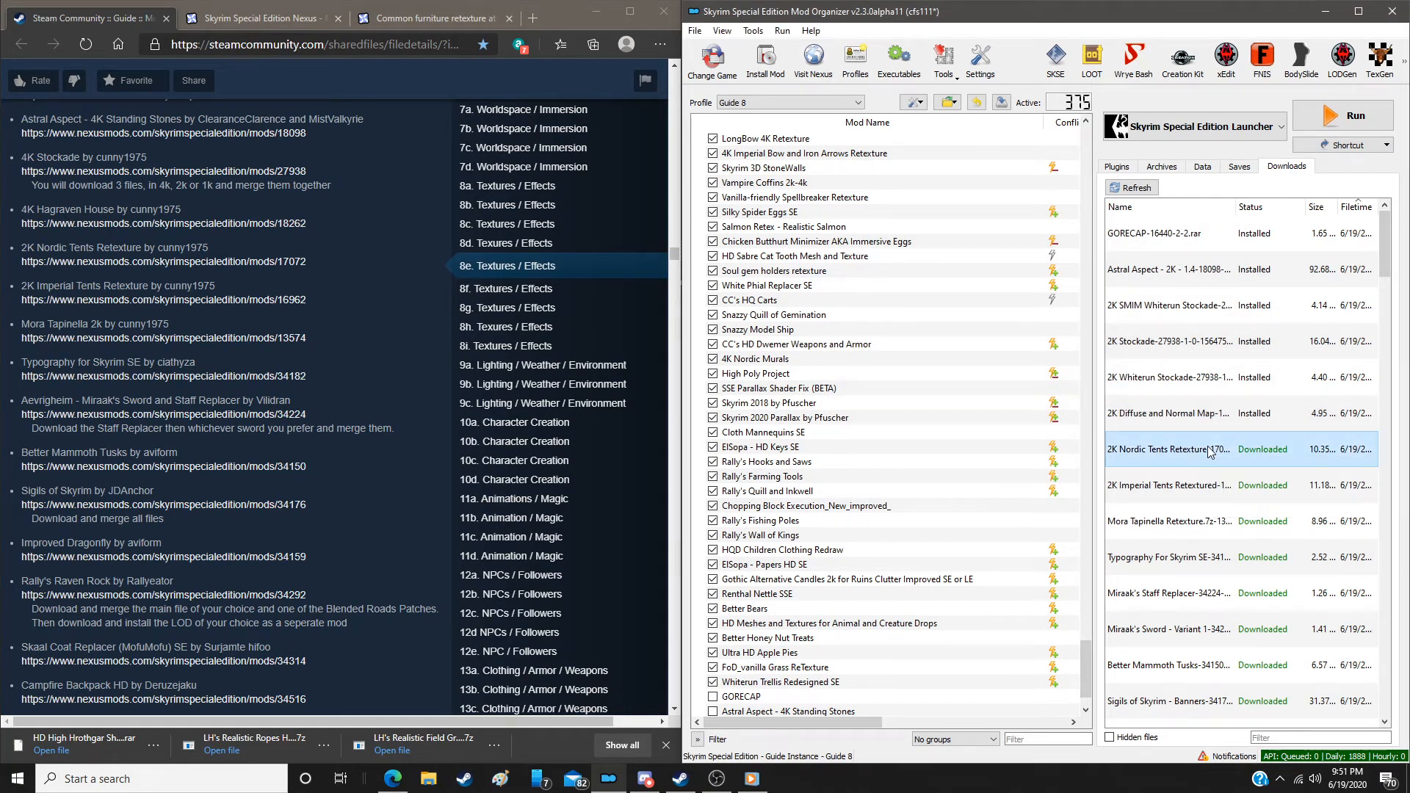
pyautogui.click(934, 406)
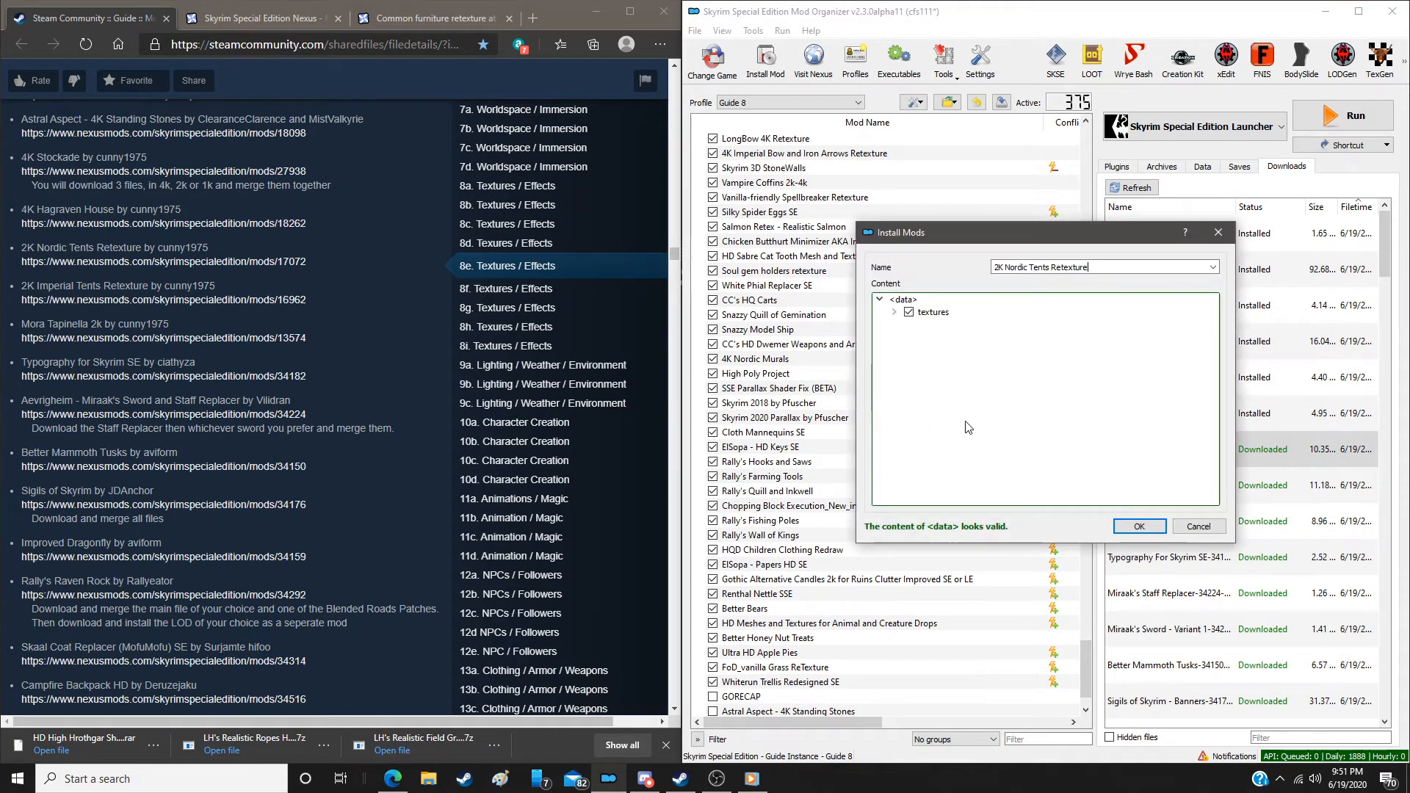
pyautogui.click(1139, 527)
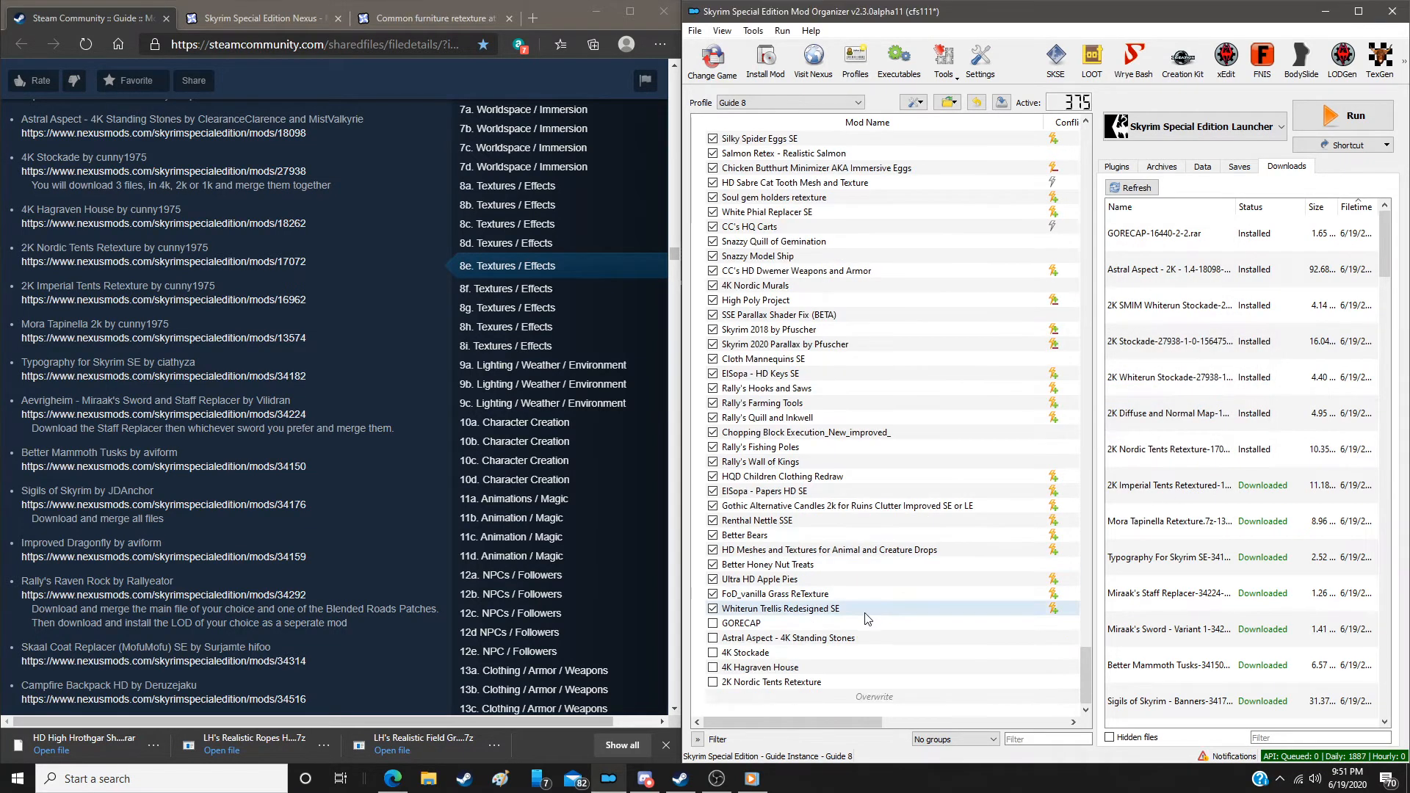
# Enable GORECAP, Astral Aspect - 4K Standing Stones, 4K Stockade, 4K Hagraven House and 2K Nordic Tents Retexture
pyautogui.click(712, 623)
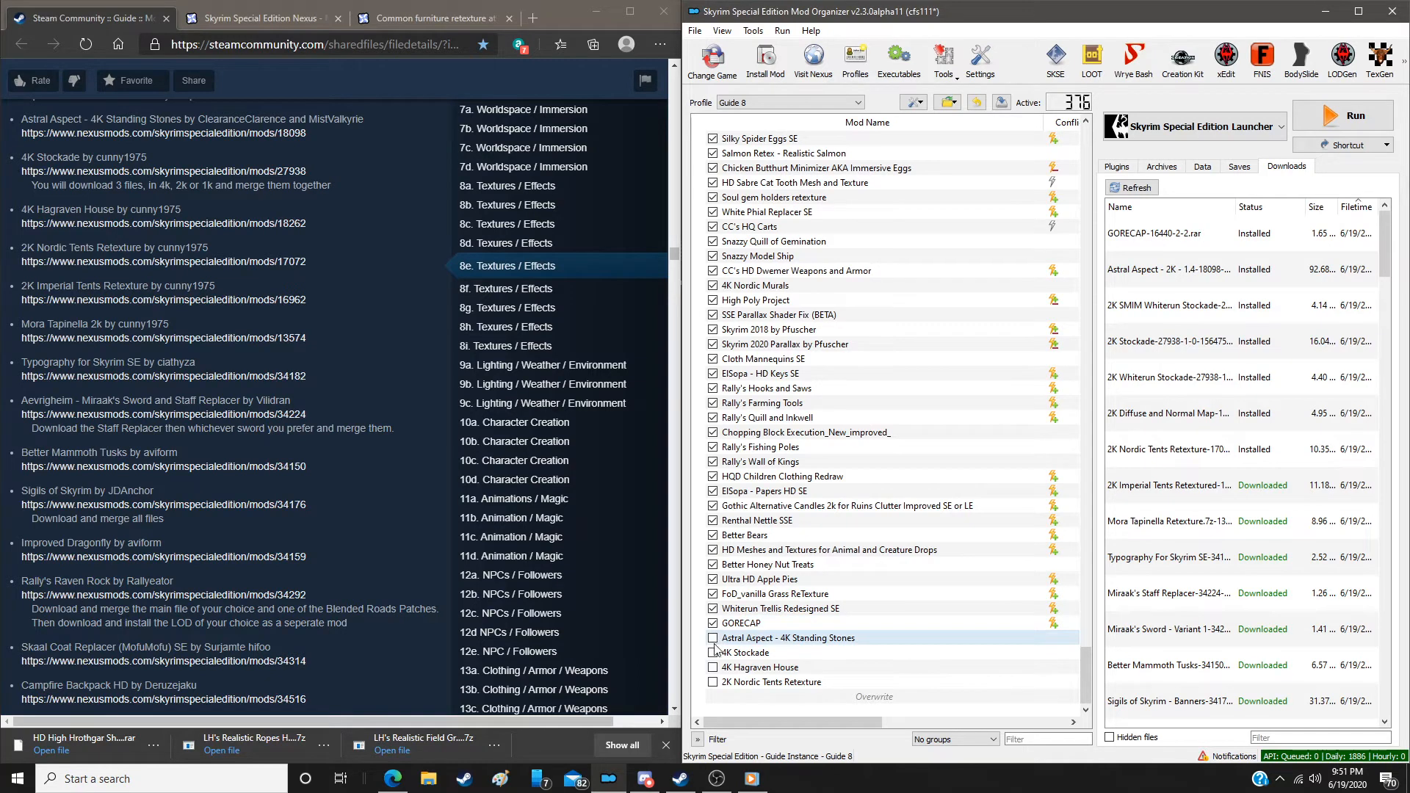
pyautogui.click(713, 638)
pyautogui.click(712, 652)
pyautogui.click(713, 666)
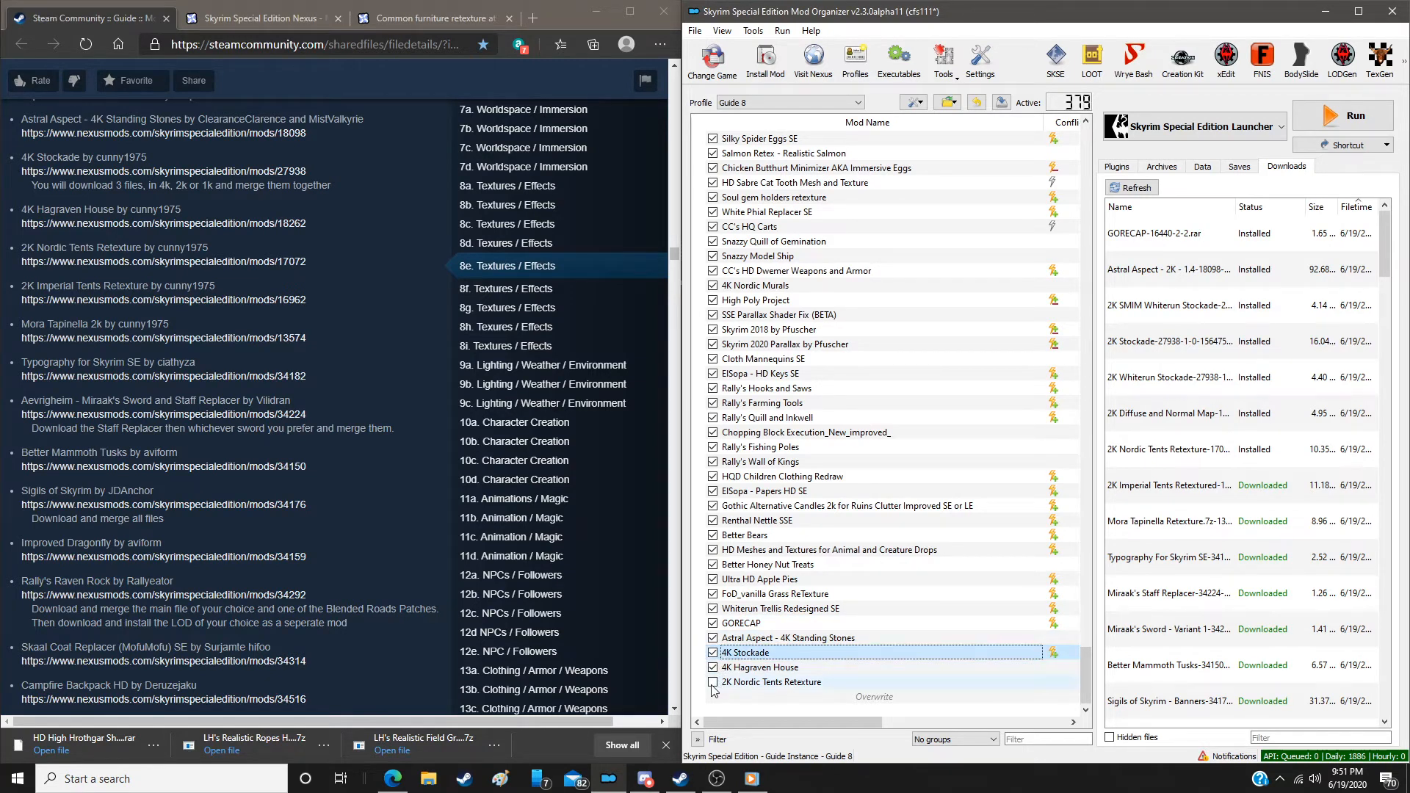
pyautogui.click(712, 682)
# Manually install the 2K Imperial Tents Retexture and Mora Tapinella 2k downloads with their textures folders
pyautogui.click(1207, 494)
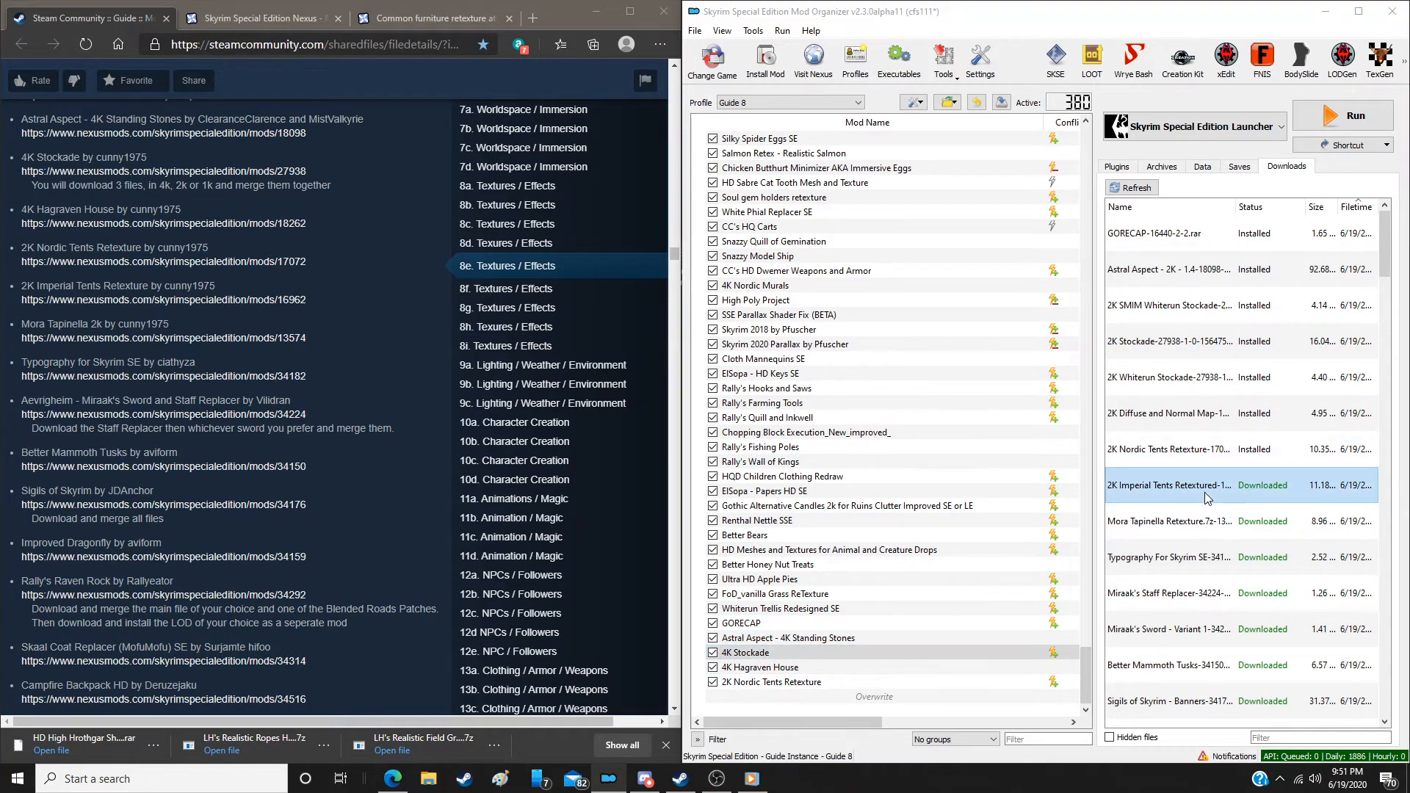
pyautogui.doubleClick(1207, 498)
pyautogui.click(934, 408)
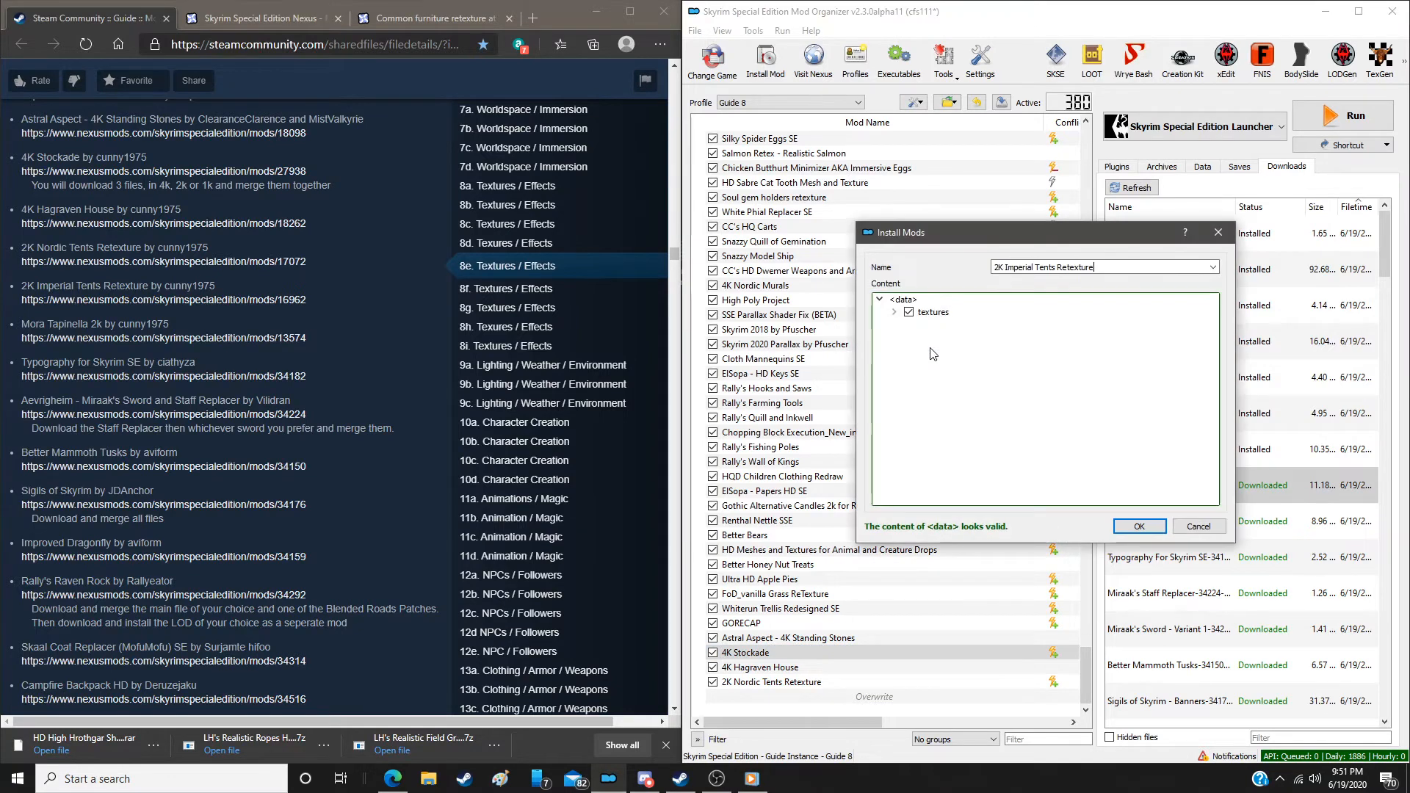
pyautogui.click(1137, 527)
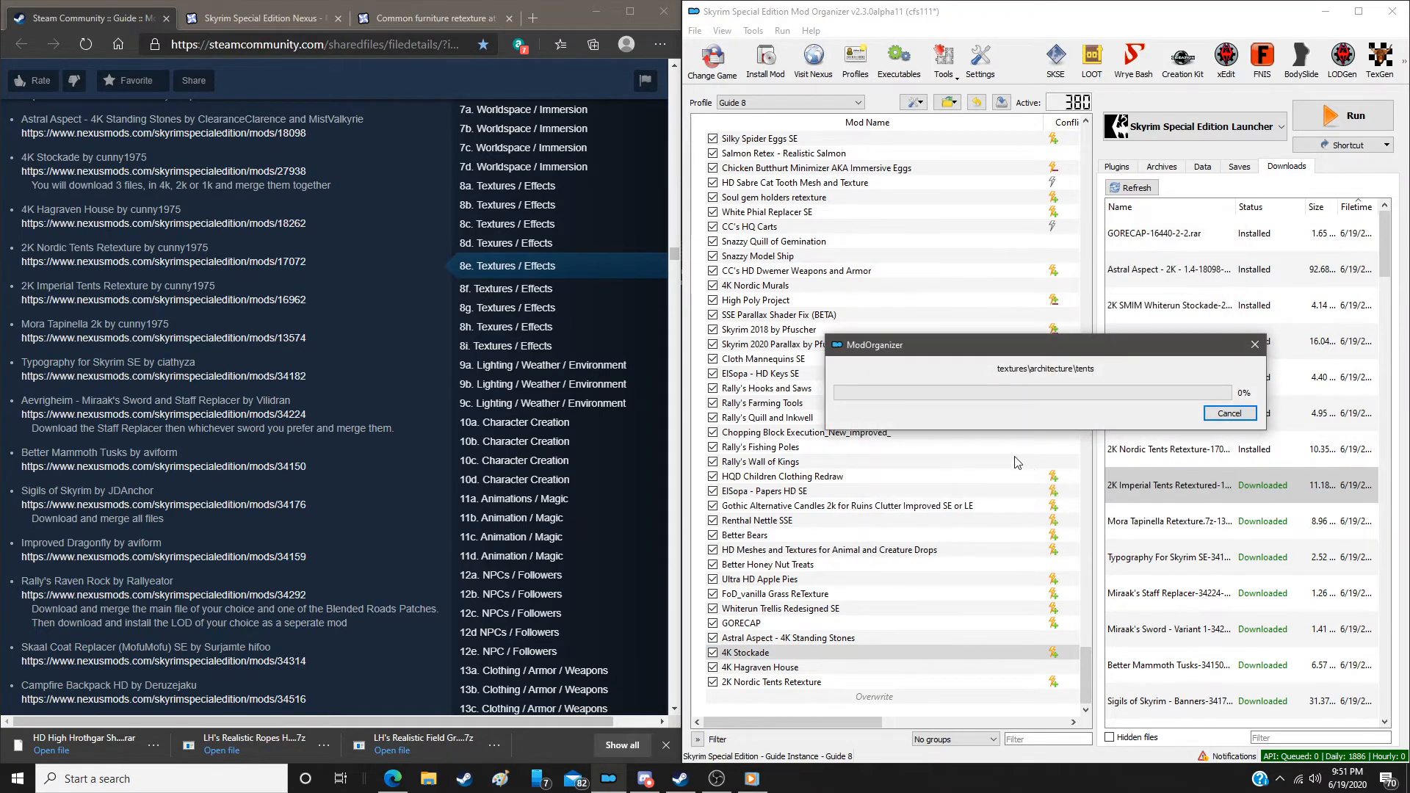
pyautogui.doubleClick(1182, 523)
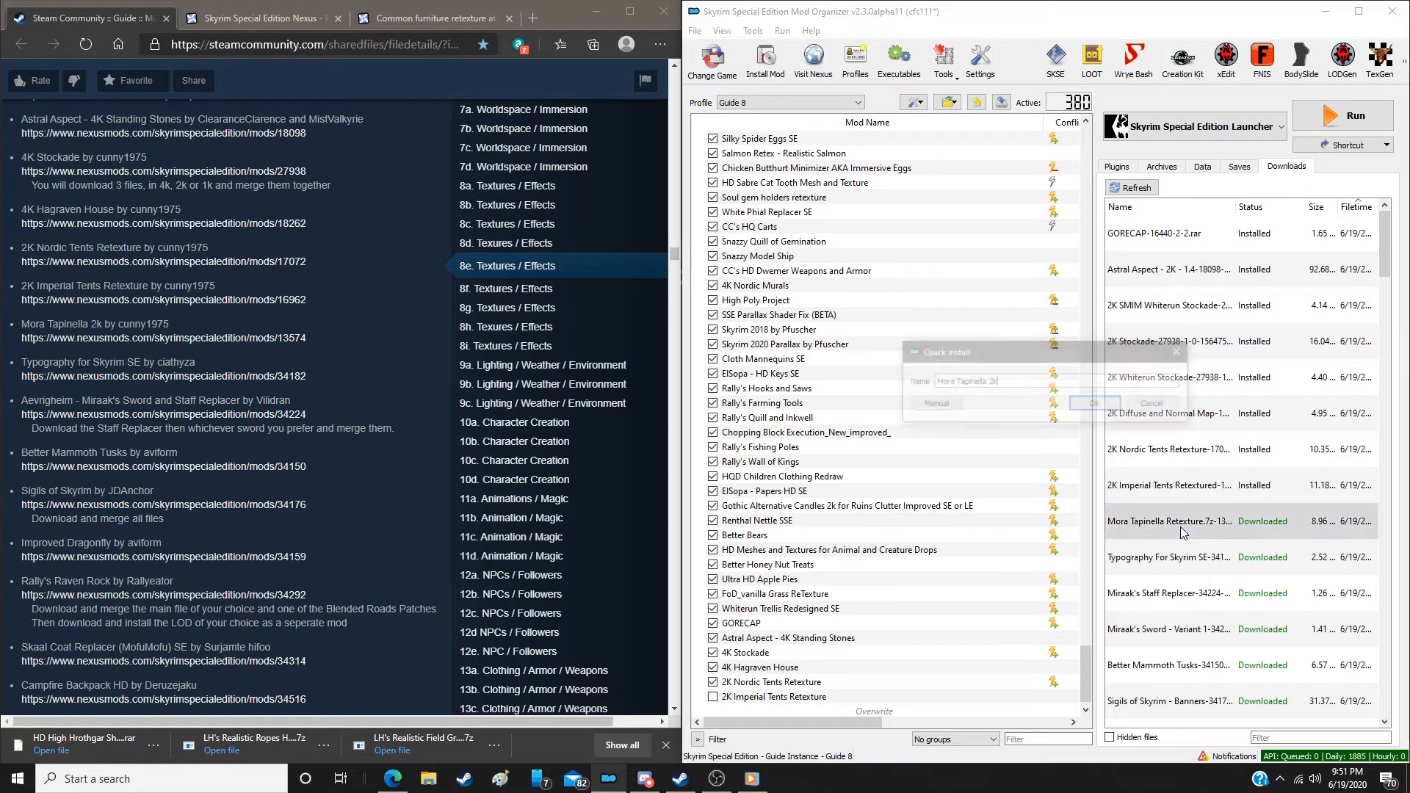
pyautogui.click(926, 405)
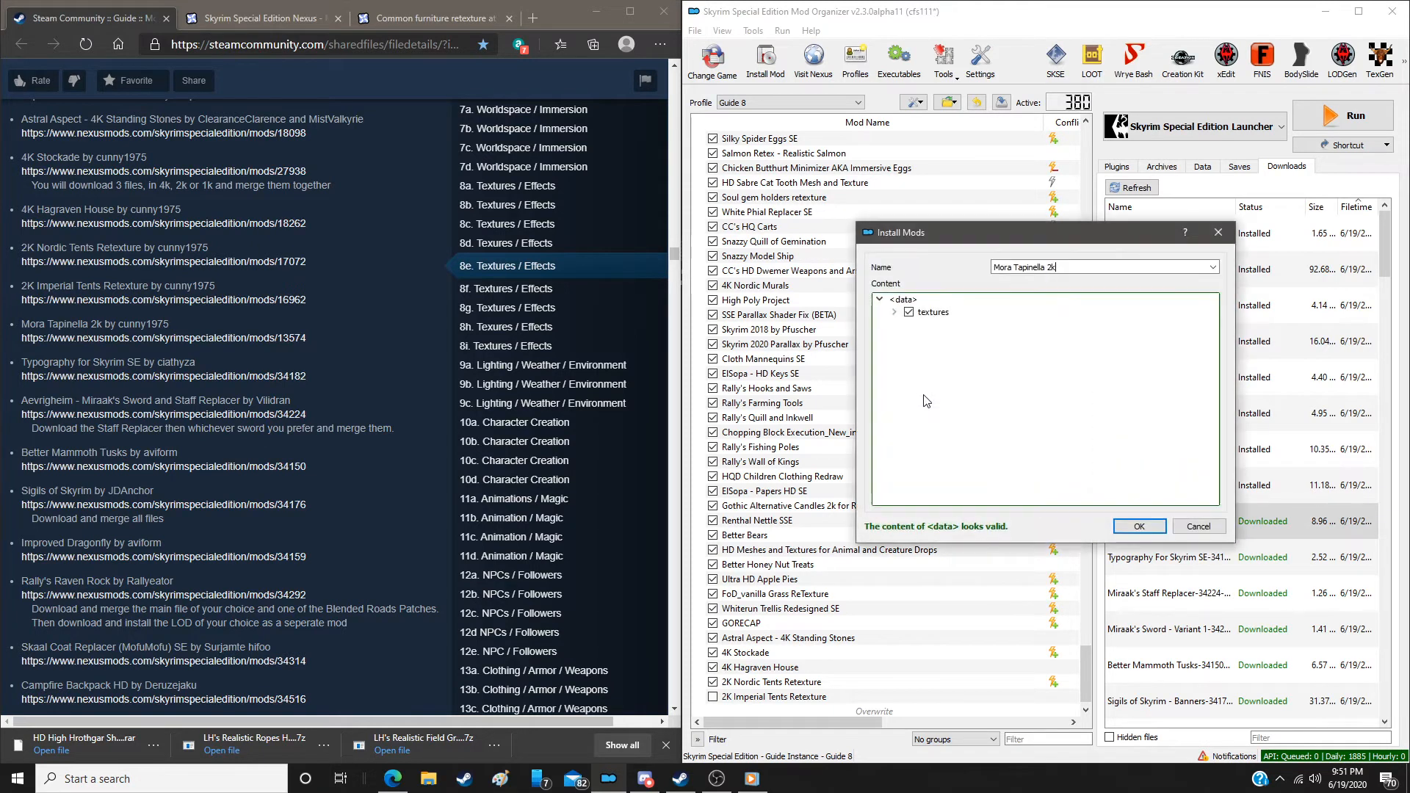
pyautogui.click(1138, 526)
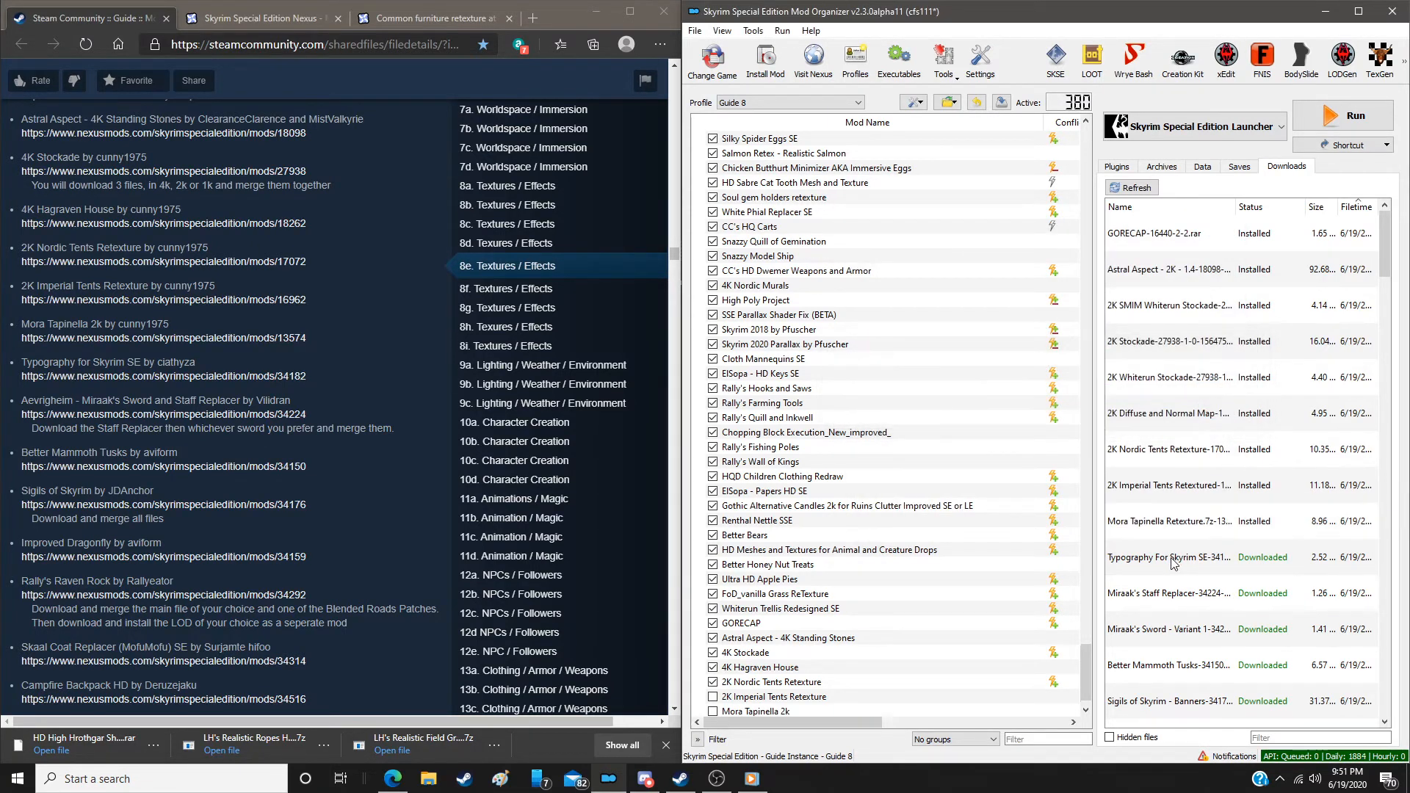
# Manually install the Typography for Skyrim SE download
pyautogui.doubleClick(1174, 561)
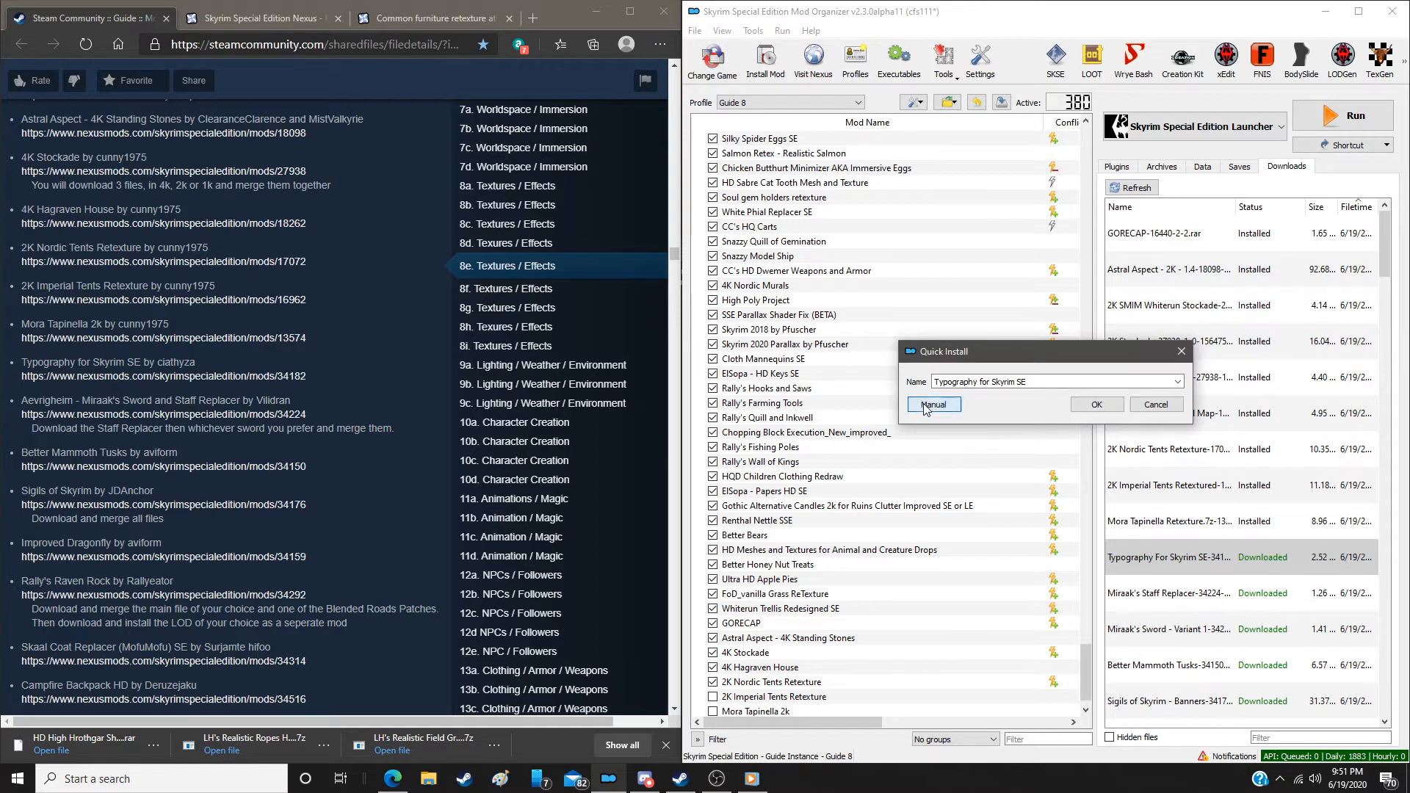
pyautogui.click(927, 404)
pyautogui.click(1138, 526)
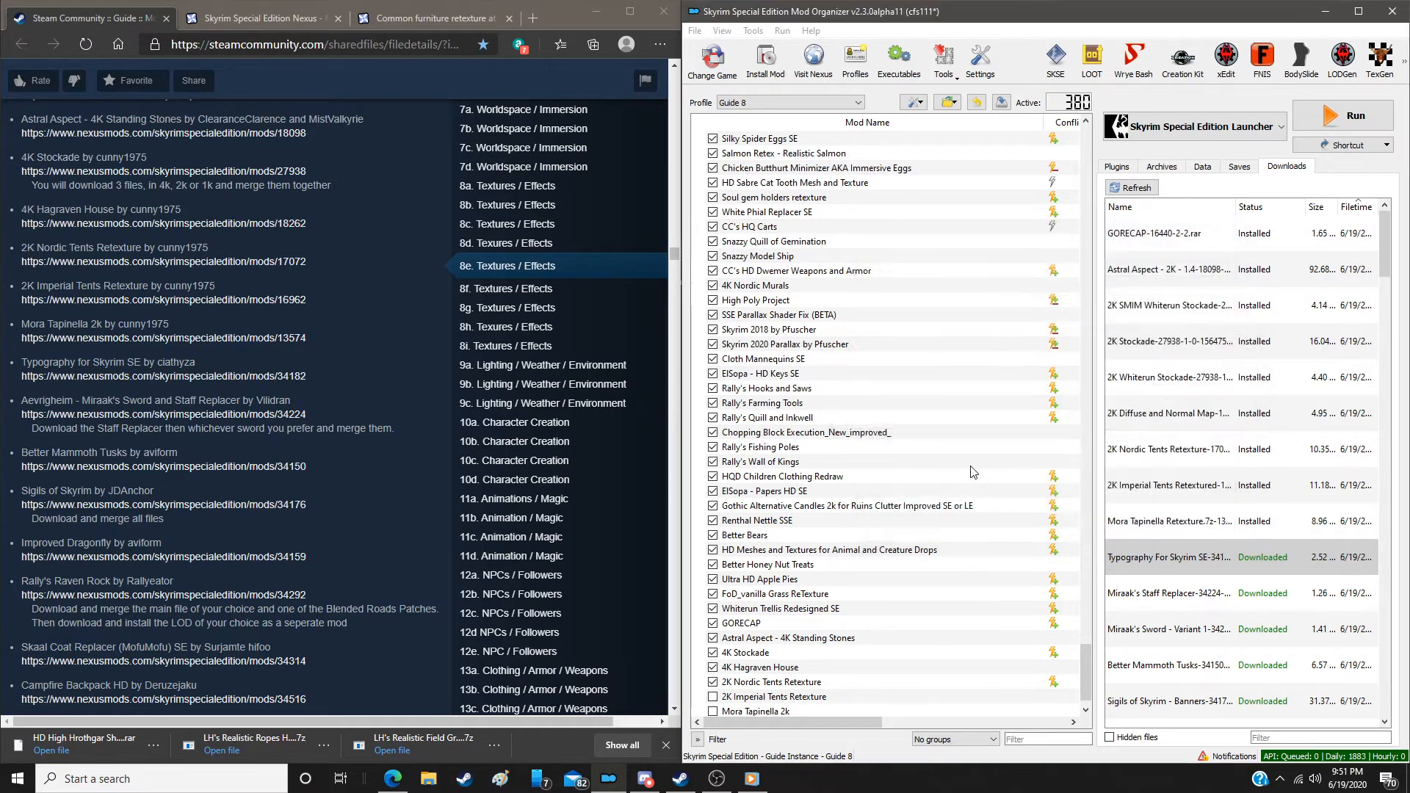
# Manually install the Miraak's Staff Replacer download and merge Miraak's Sword - Variant 1 into the same Aevrigheim mod
pyautogui.doubleClick(1169, 593)
pyautogui.click(941, 409)
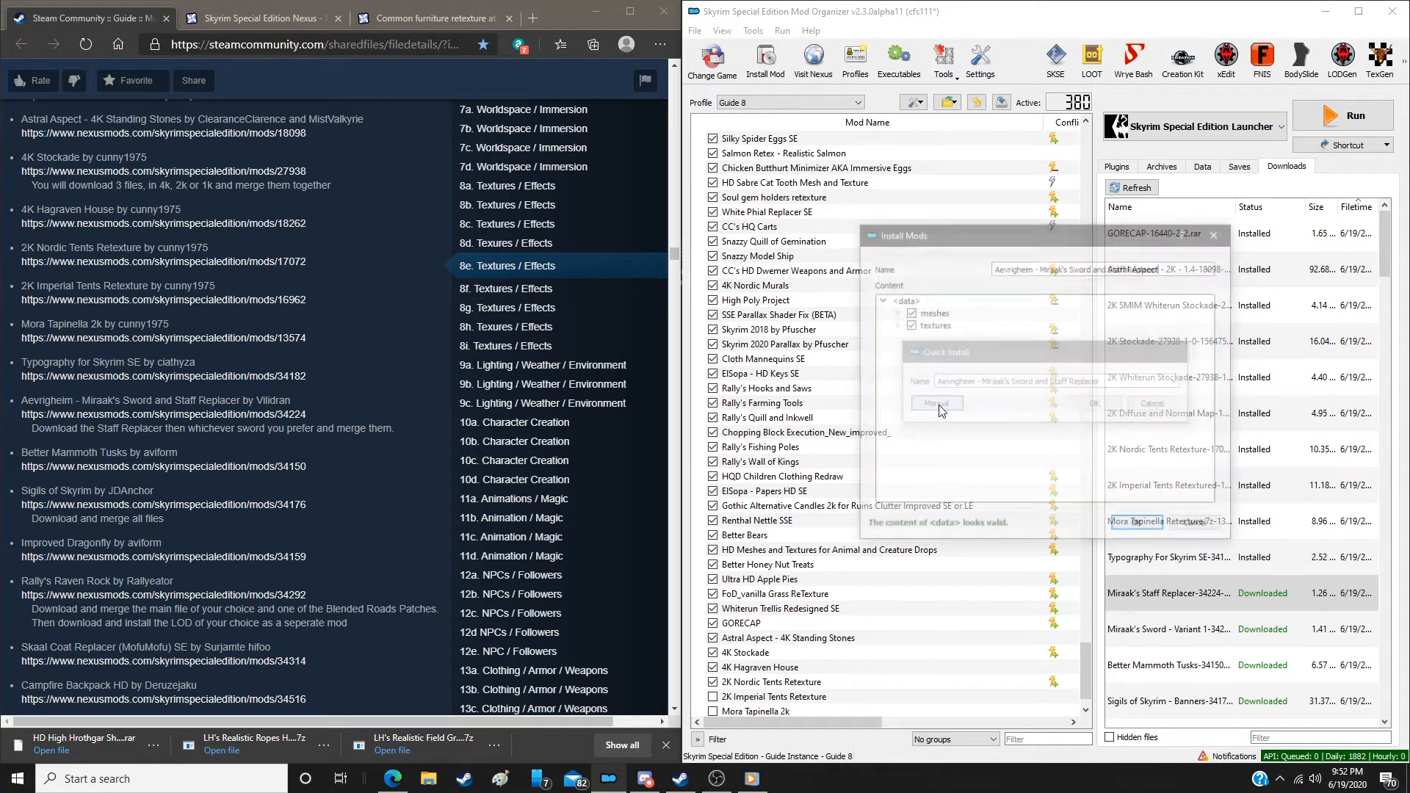
pyautogui.doubleClick(1143, 636)
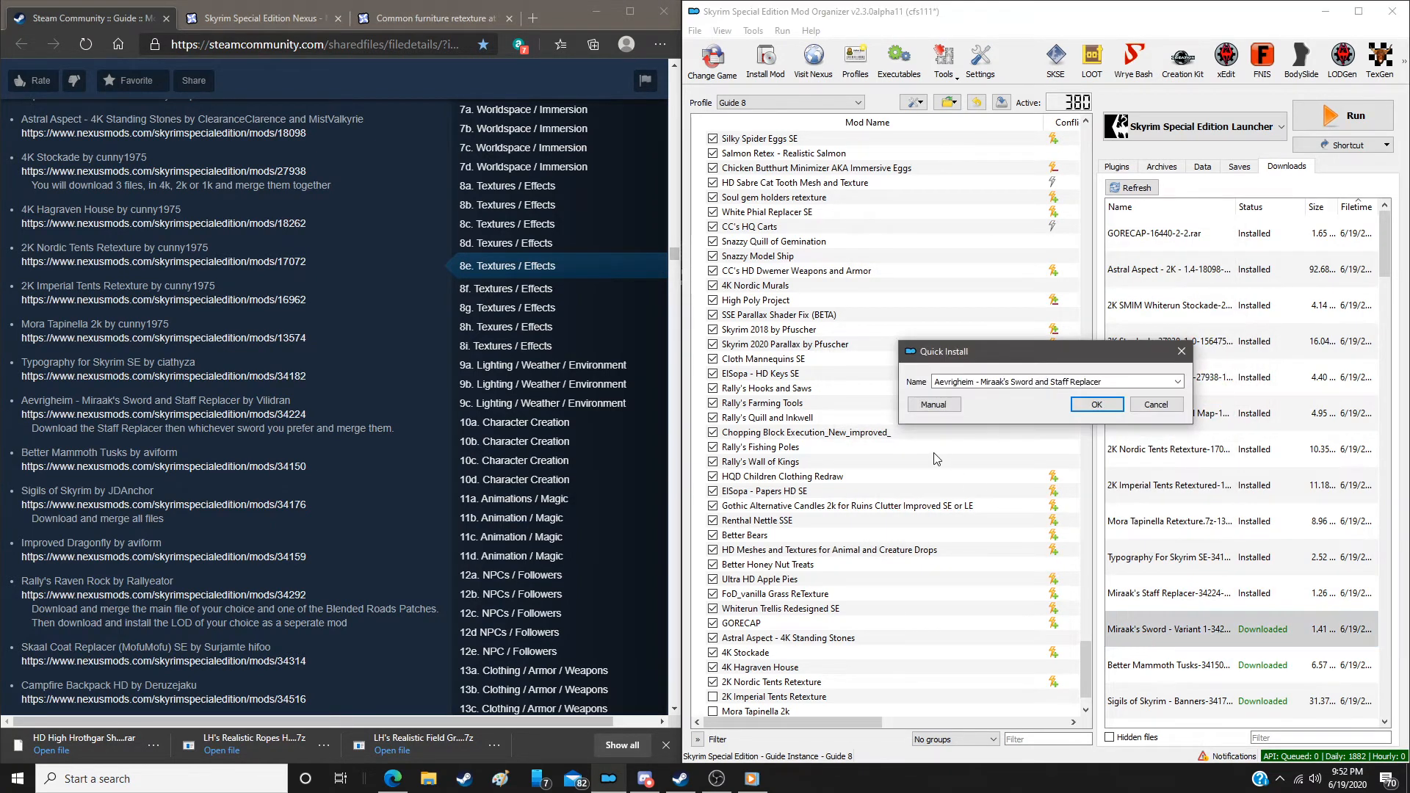
pyautogui.click(938, 410)
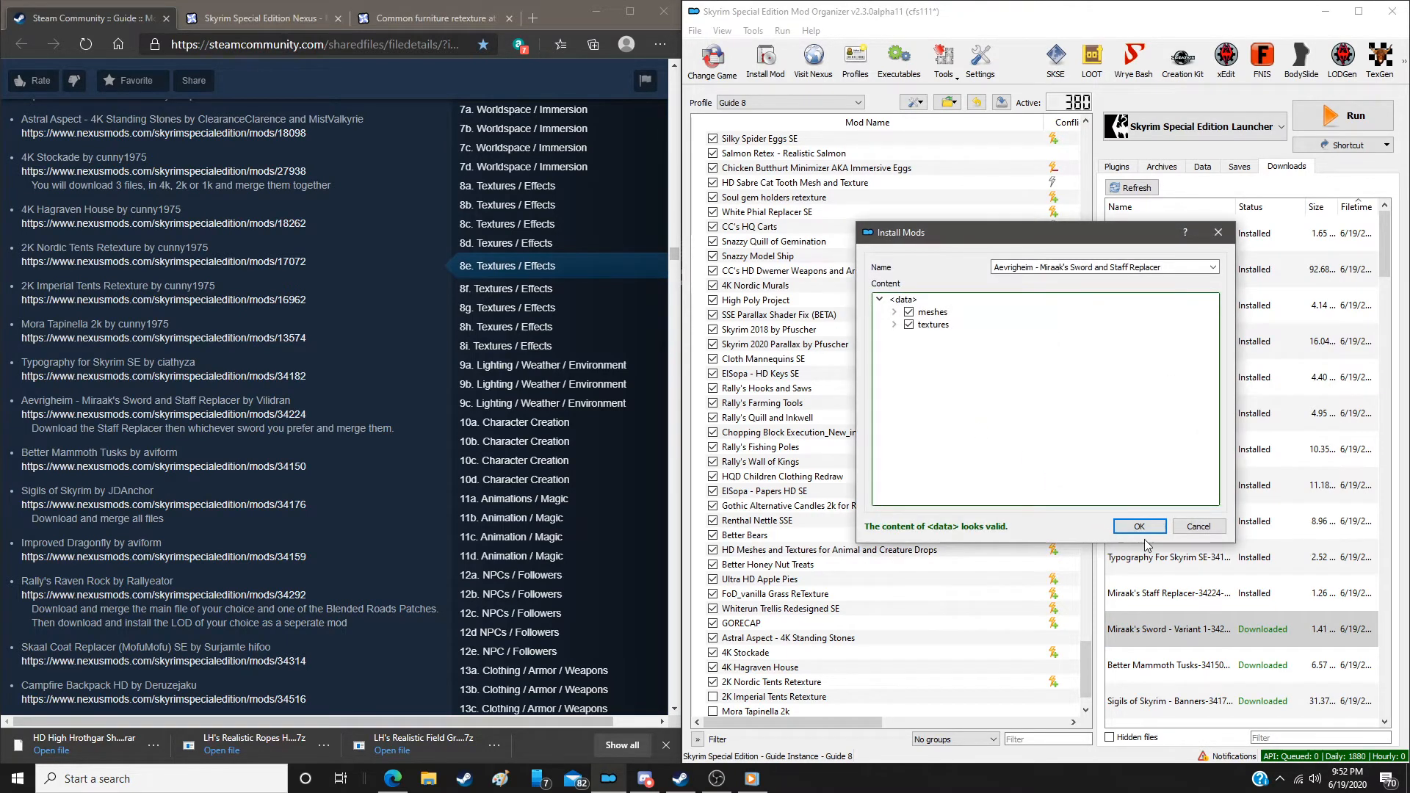
pyautogui.click(1139, 526)
pyautogui.click(990, 437)
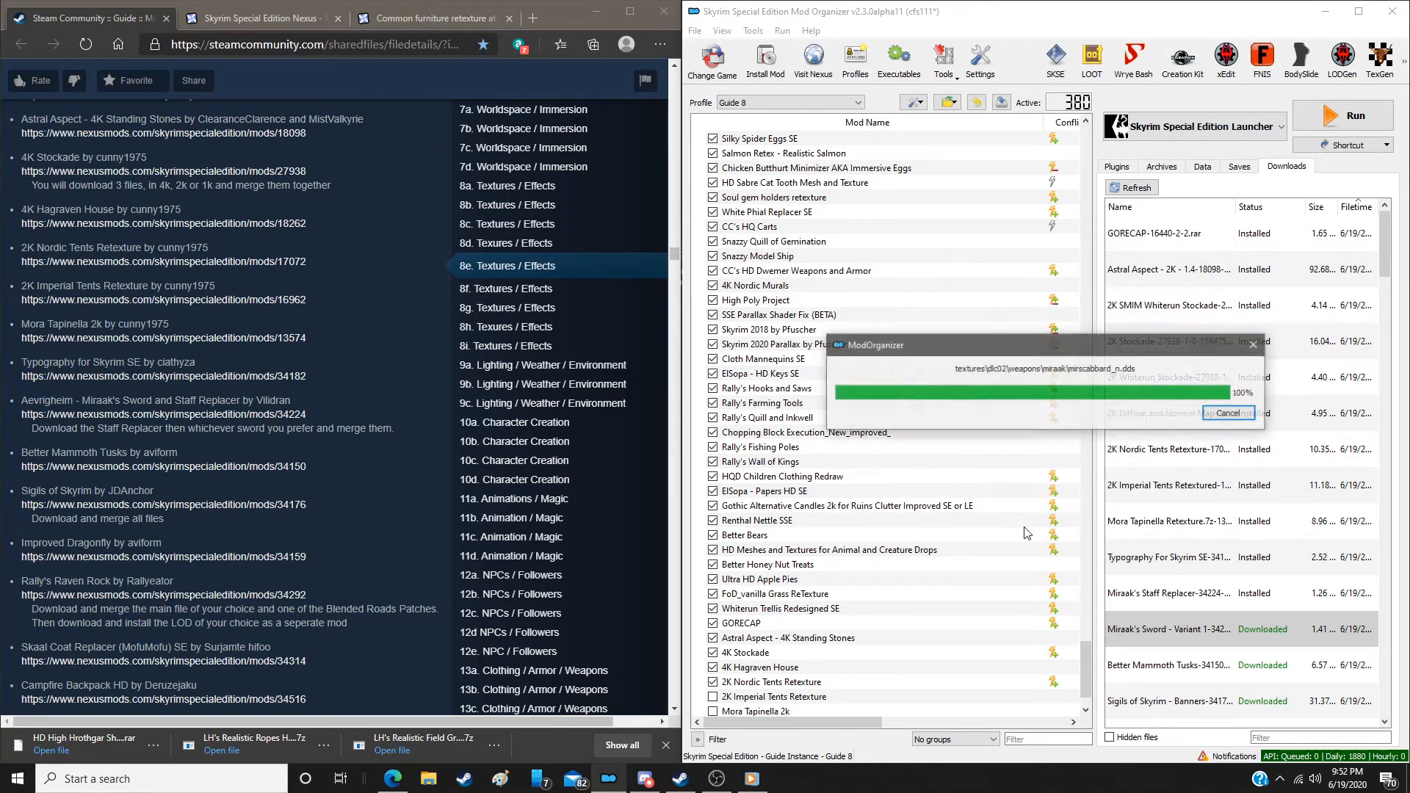
# Manually install the Better Mammoth Tusks download
pyautogui.doubleClick(1164, 667)
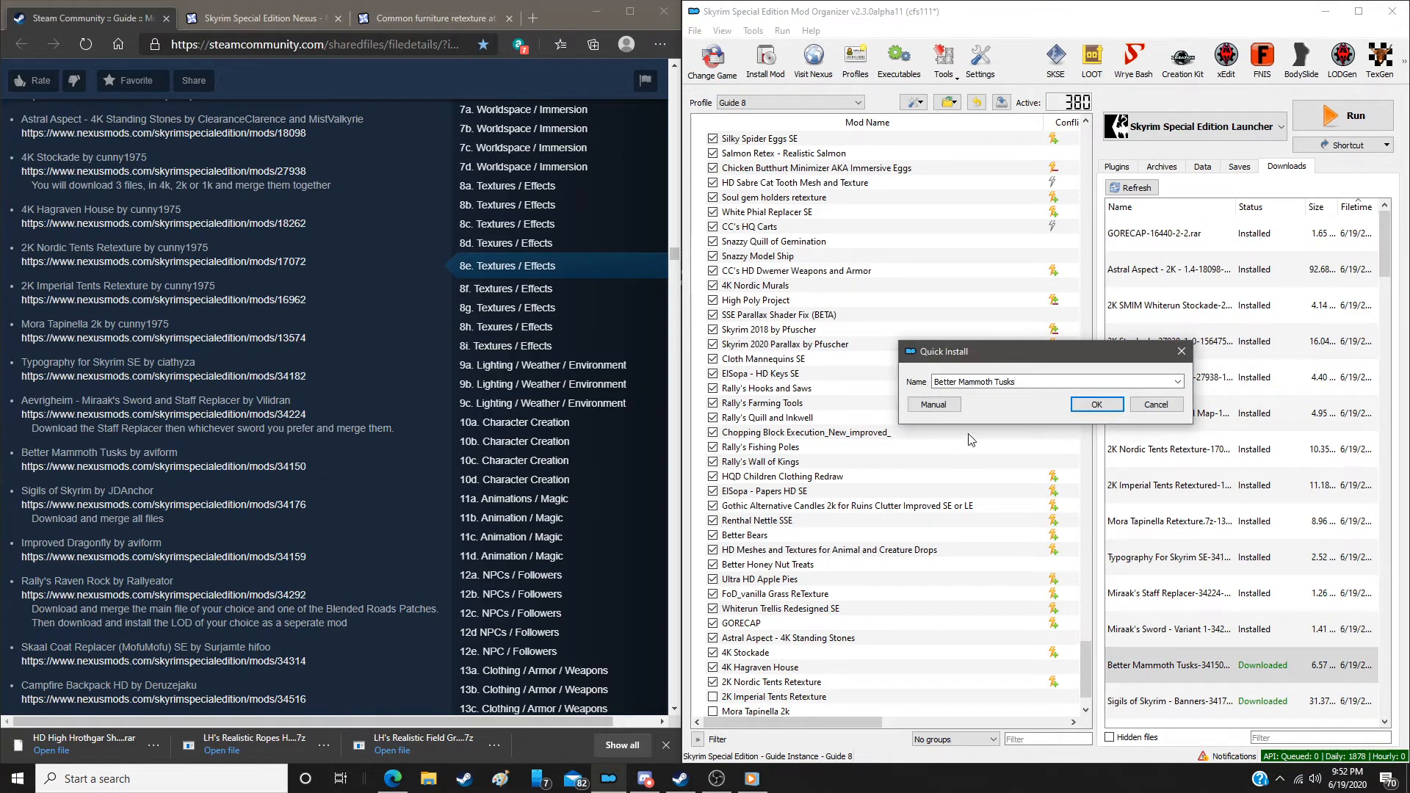
pyautogui.click(933, 405)
pyautogui.click(1139, 526)
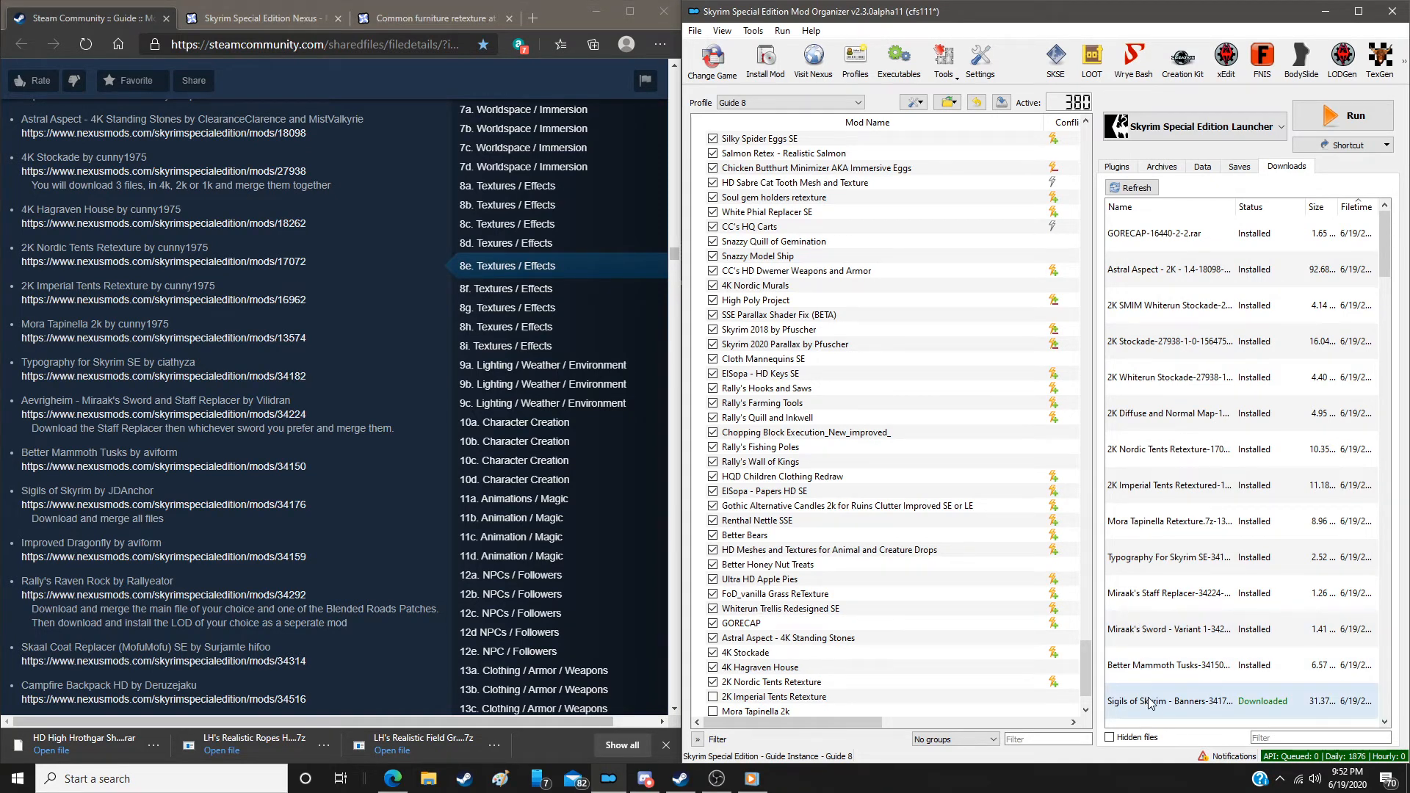
# Manually install the Sigils of Skyrim - Banners download and merge Sigils of Skyrim - Shields into the same mod
pyautogui.scroll(-3, 1153, 698)
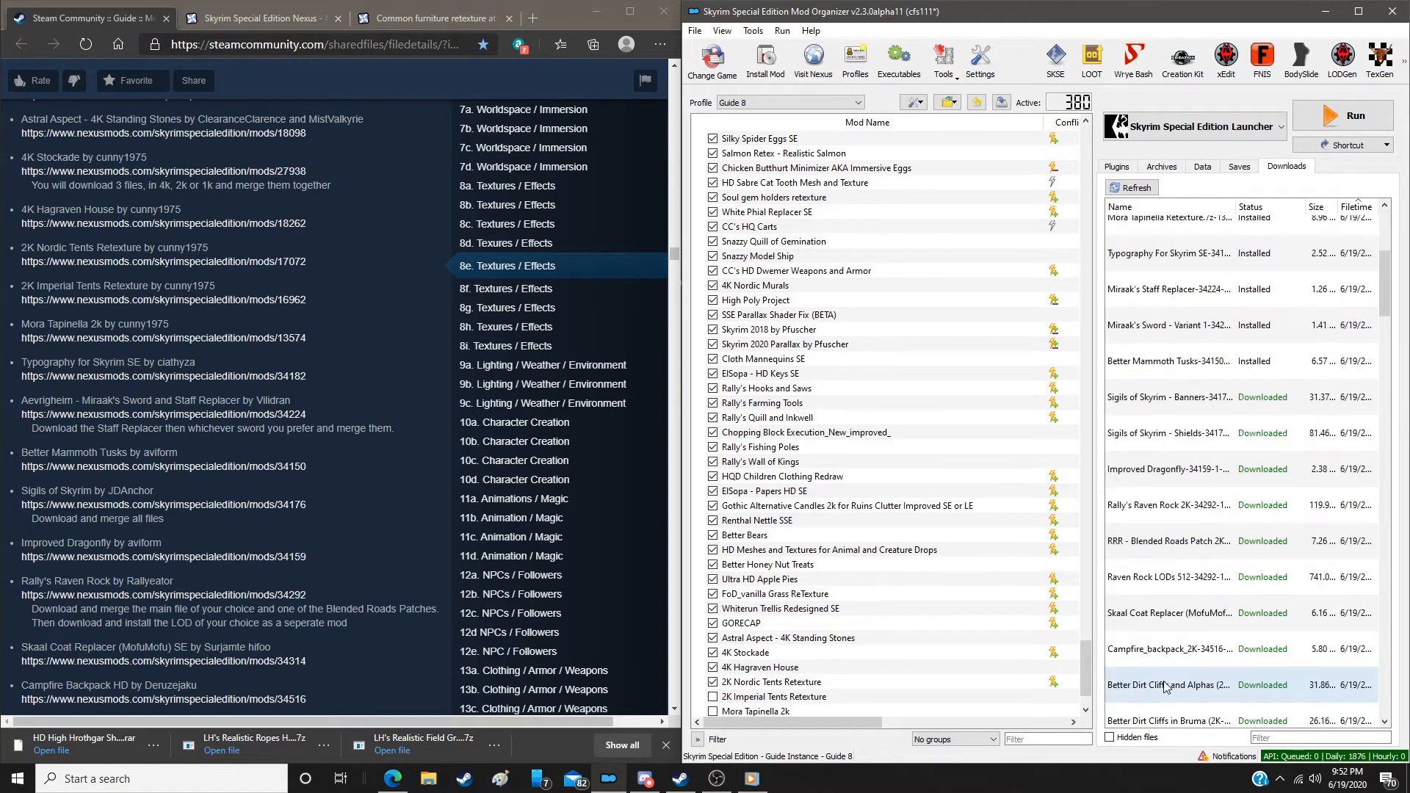
pyautogui.doubleClick(1155, 410)
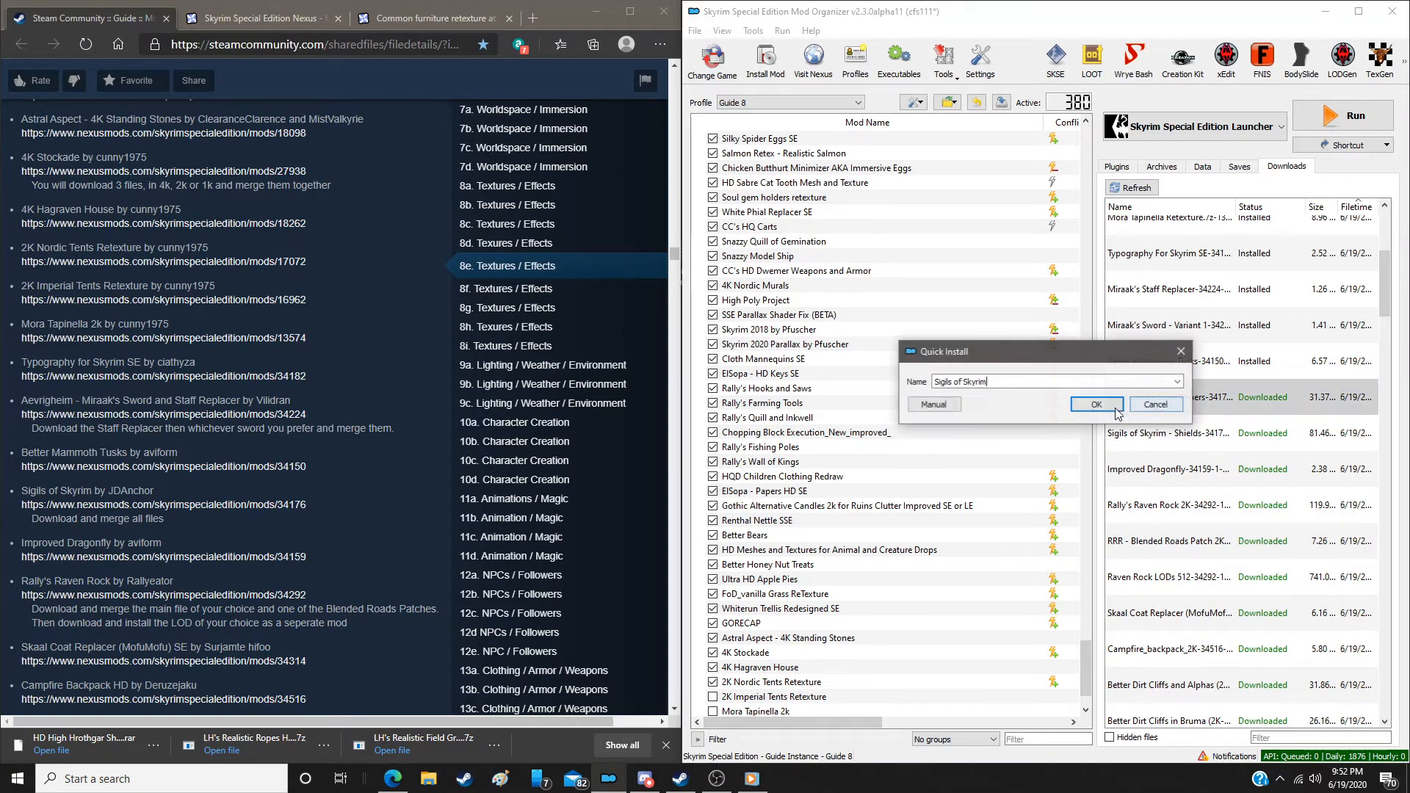
pyautogui.click(927, 406)
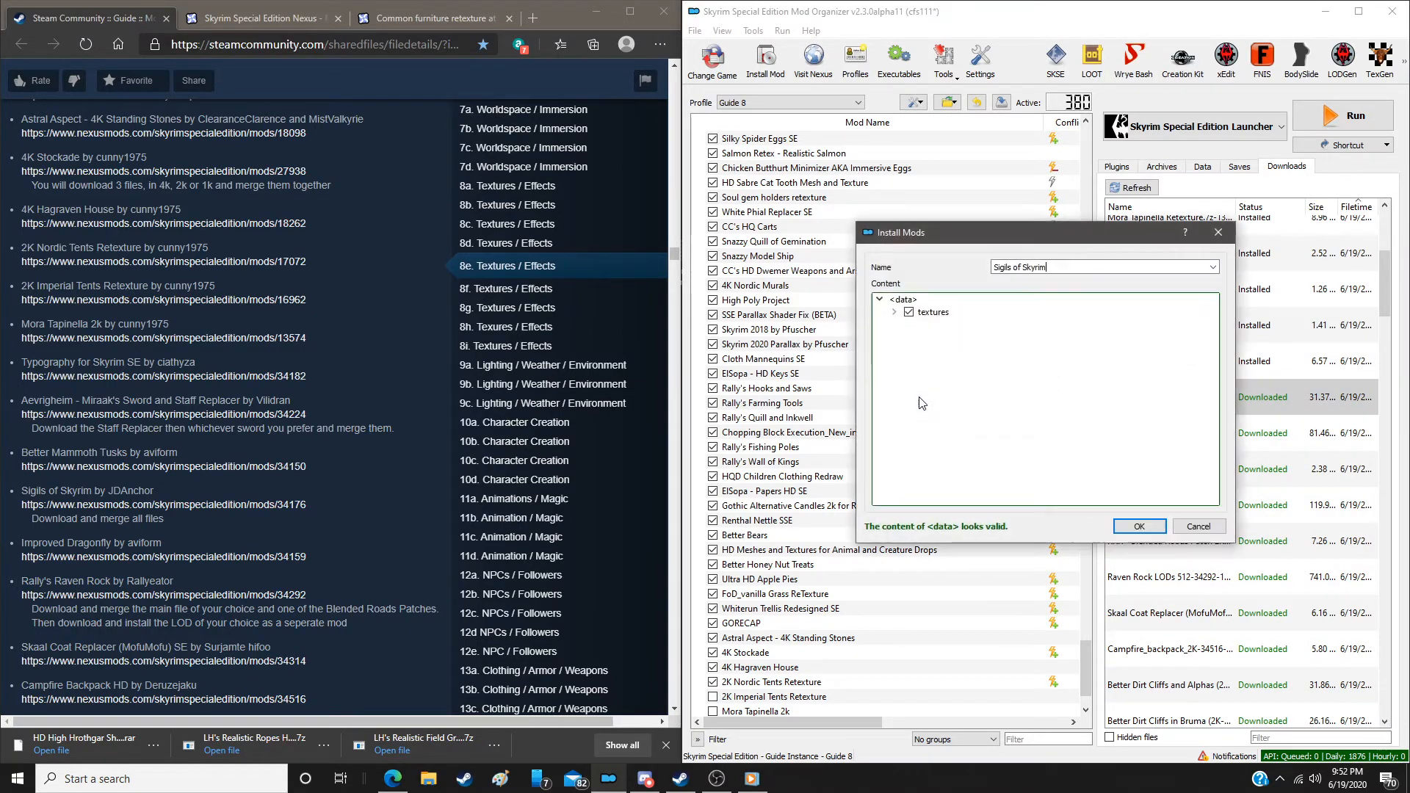
pyautogui.click(1139, 526)
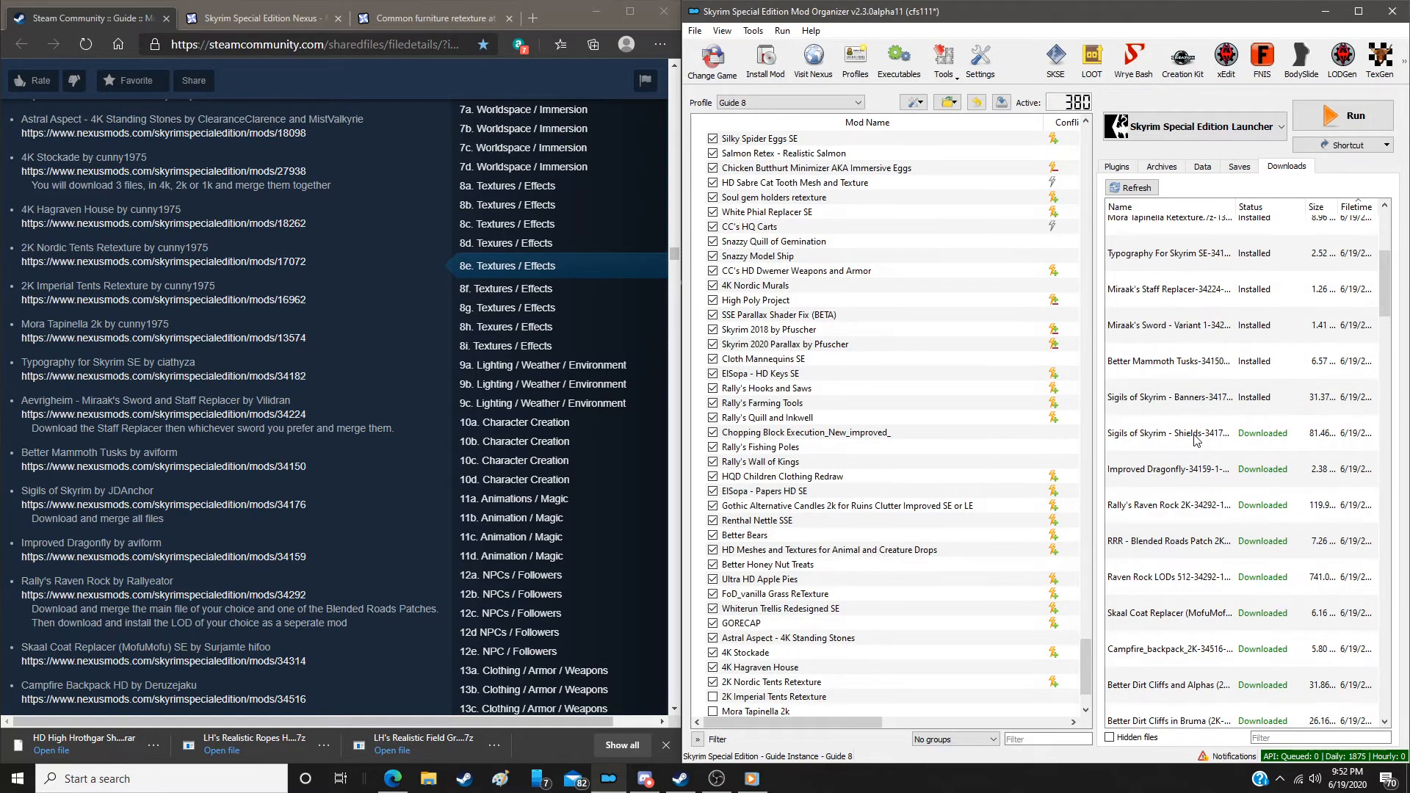
pyautogui.doubleClick(1195, 439)
pyautogui.click(933, 403)
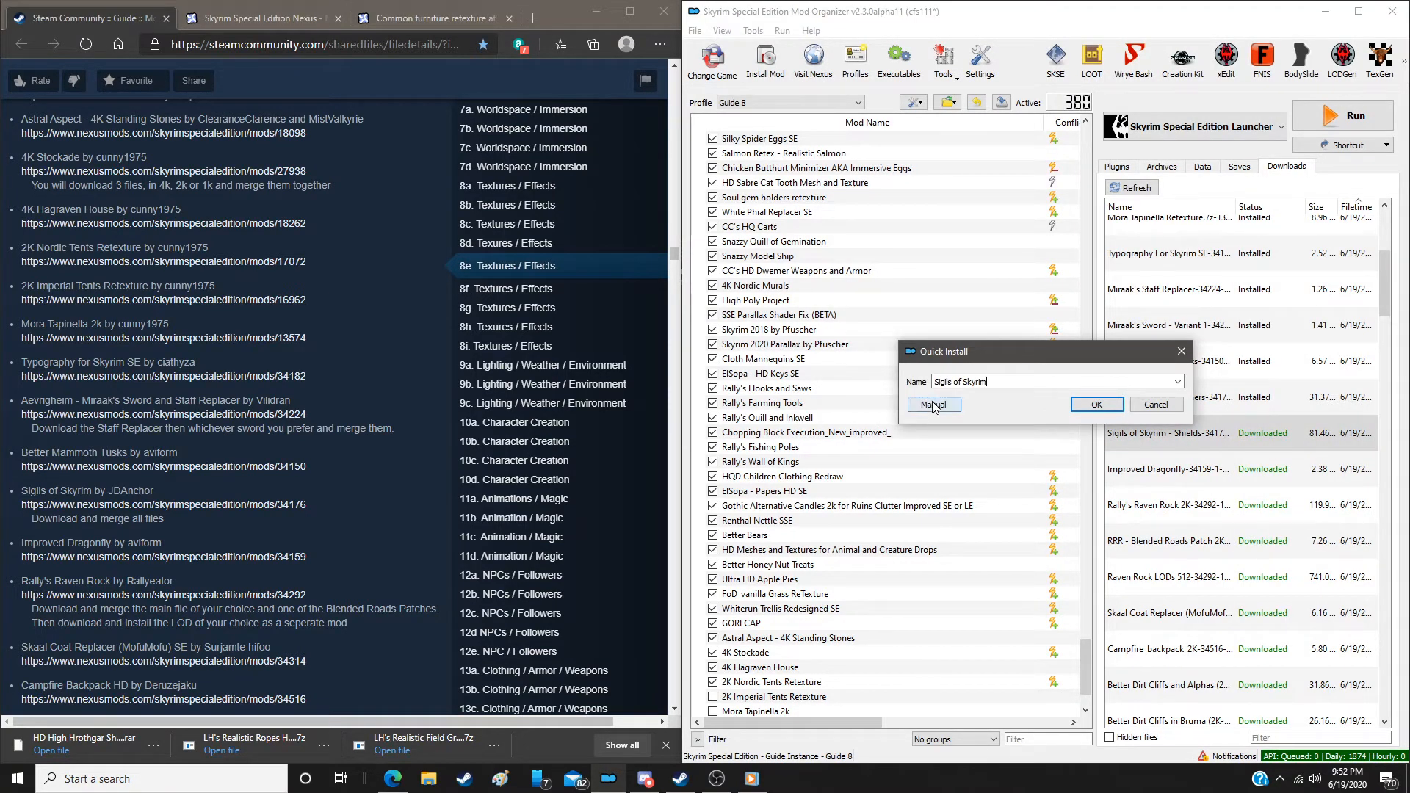
pyautogui.click(1139, 527)
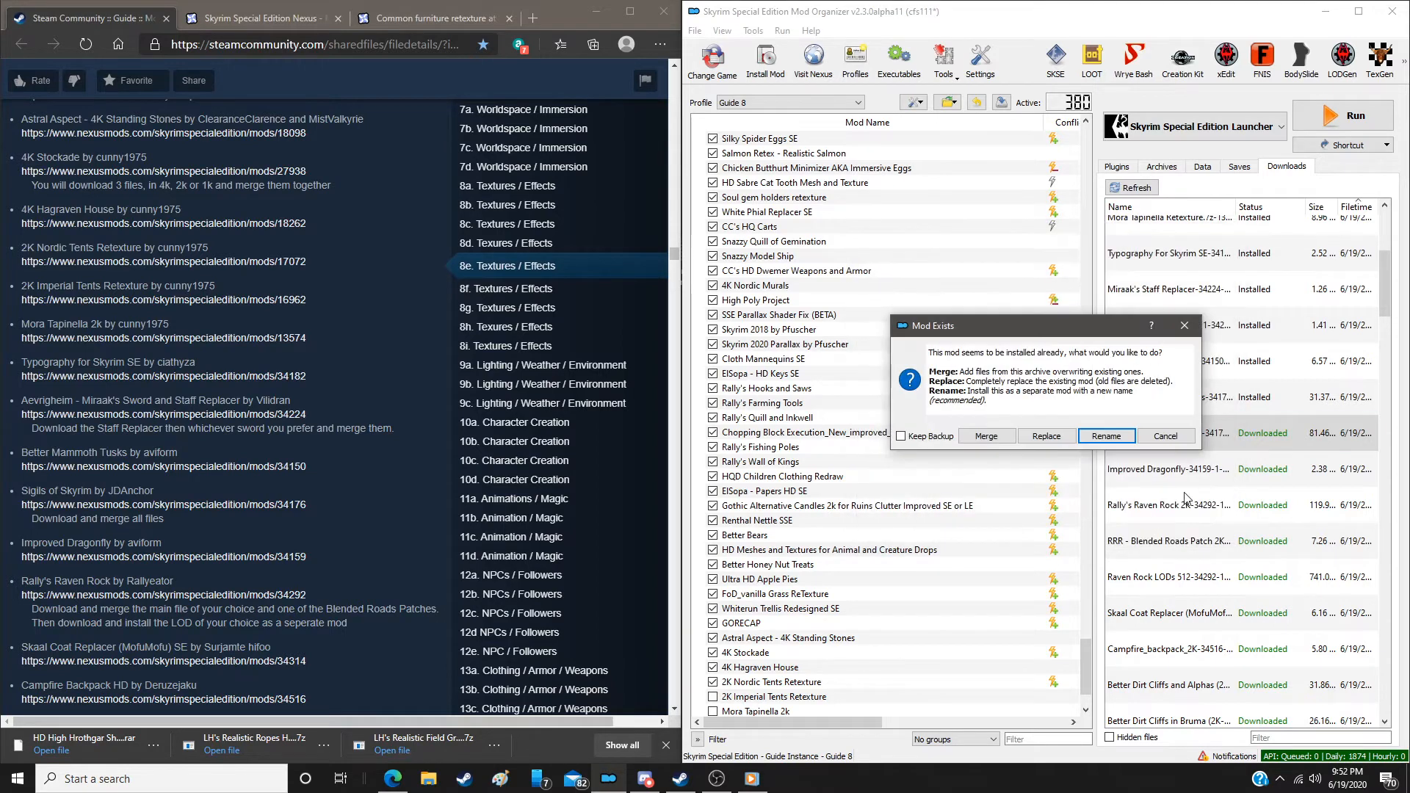
pyautogui.click(983, 436)
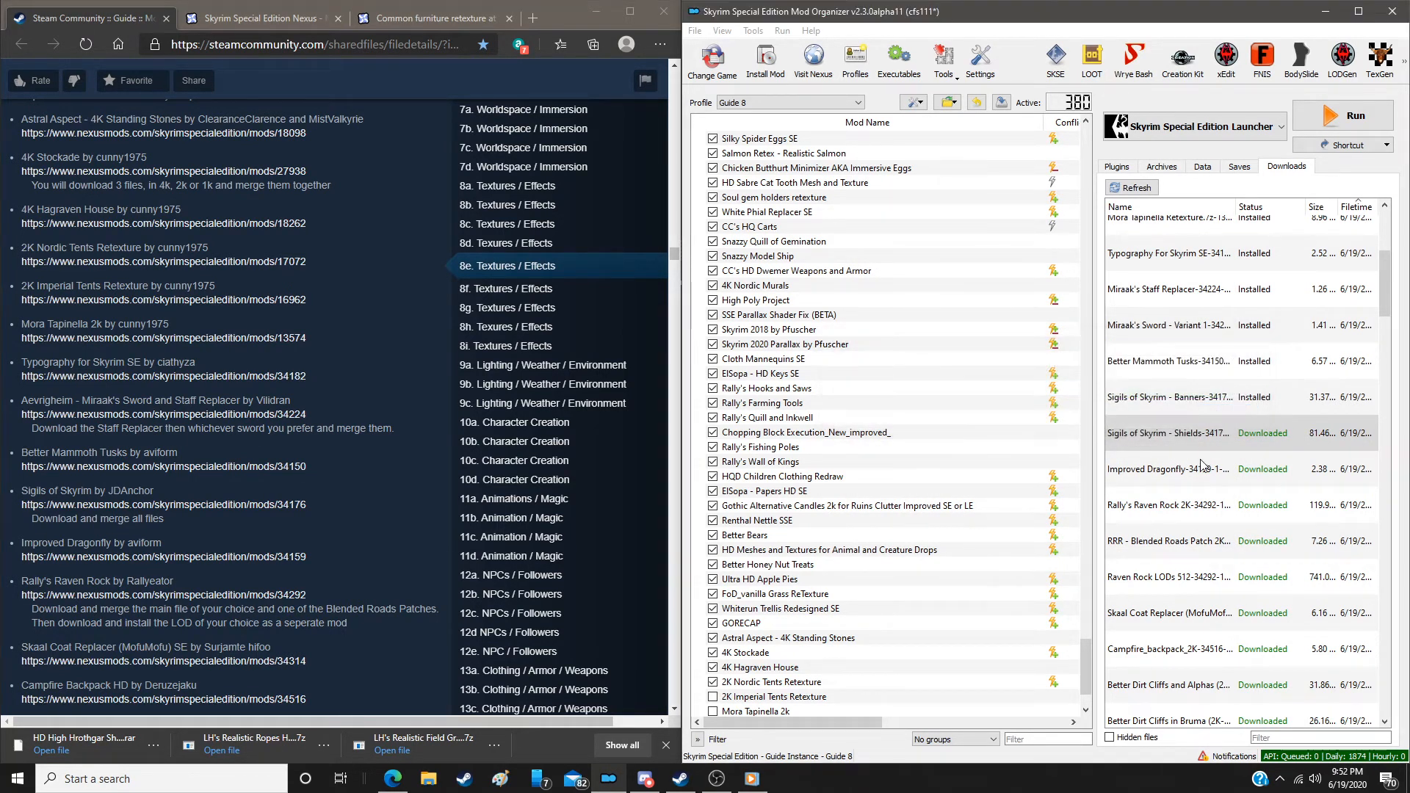
# Delete all installed downloads from the download list and from disk
pyautogui.rightClick(1149, 439)
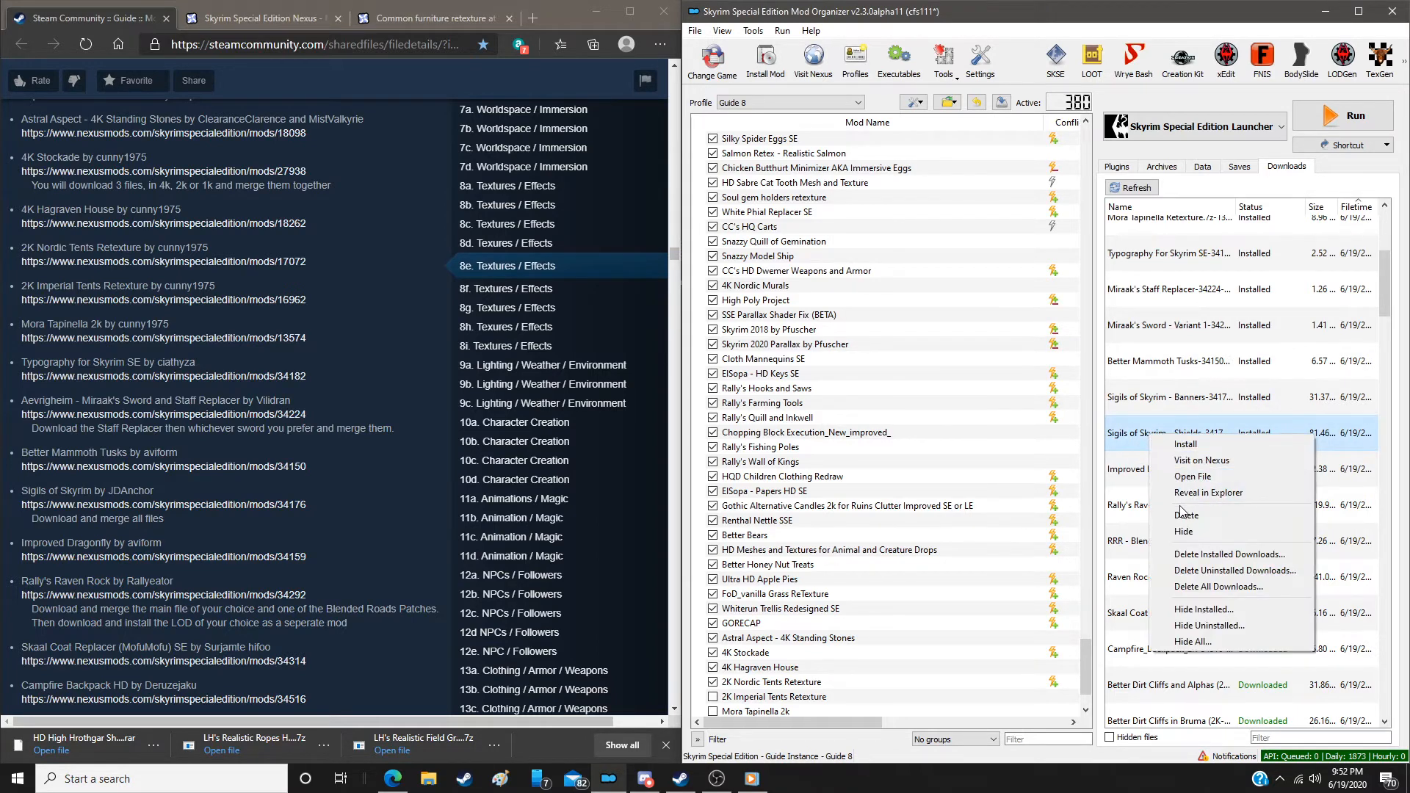
pyautogui.click(1183, 553)
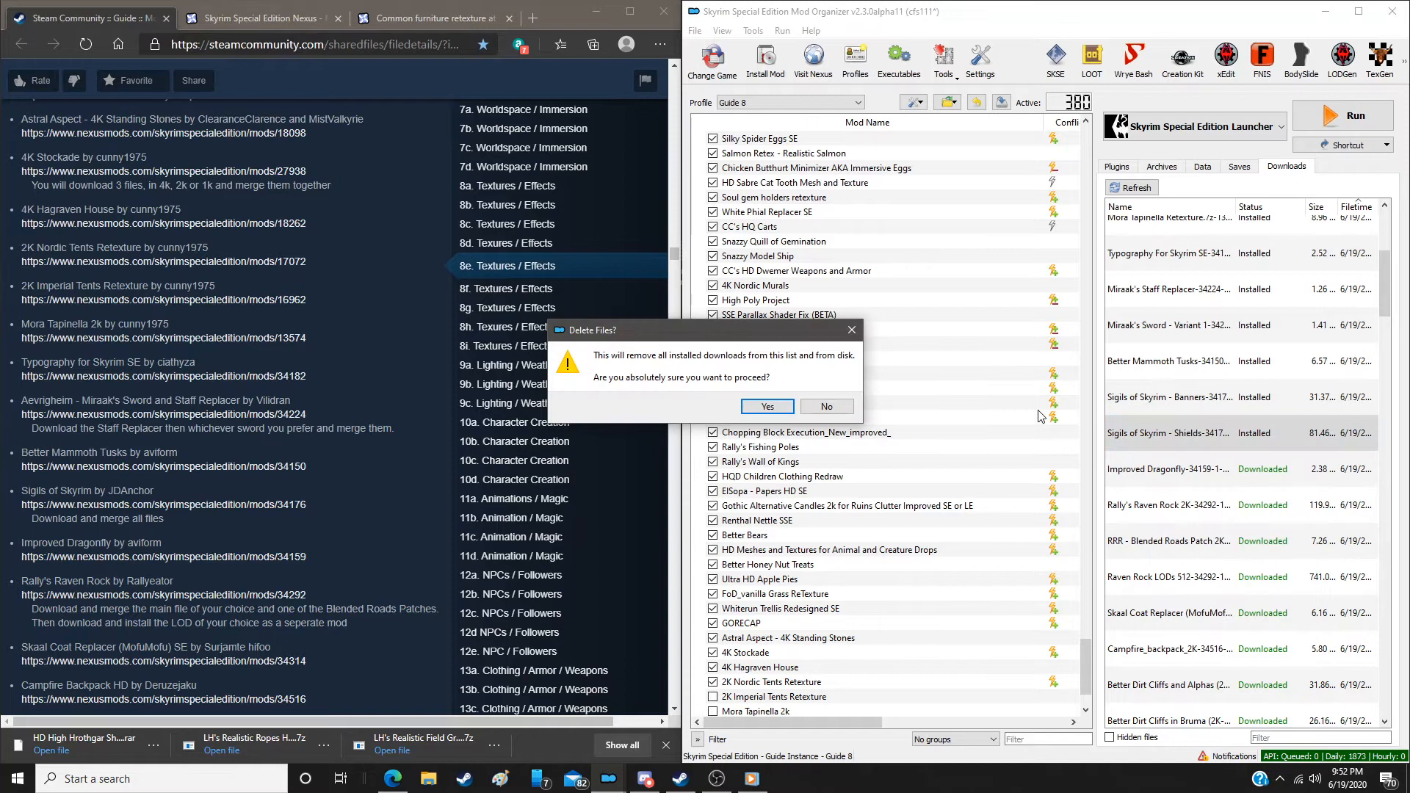
pyautogui.click(822, 409)
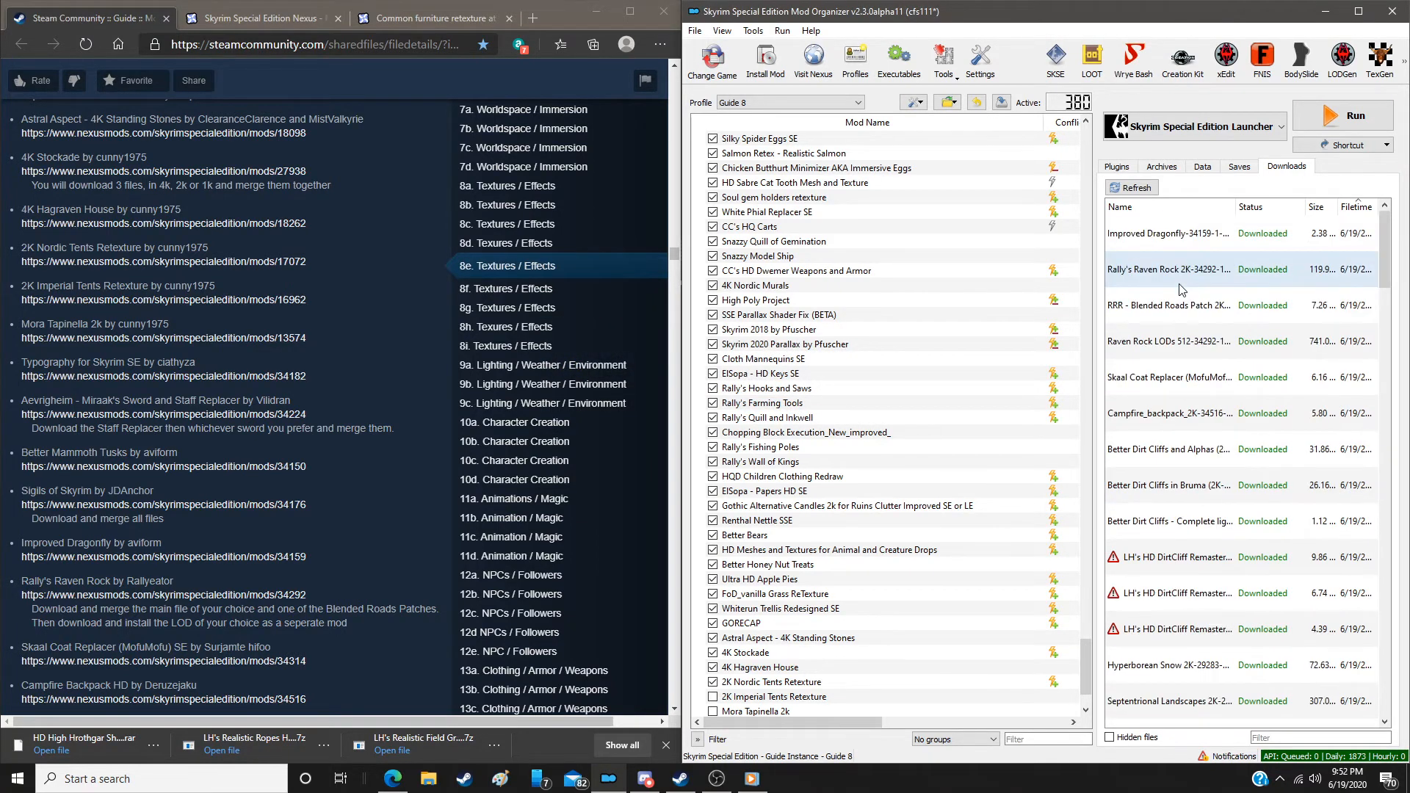
# Manually install the Improved Dragonfly download with its meshes and textures folders
pyautogui.doubleClick(1184, 235)
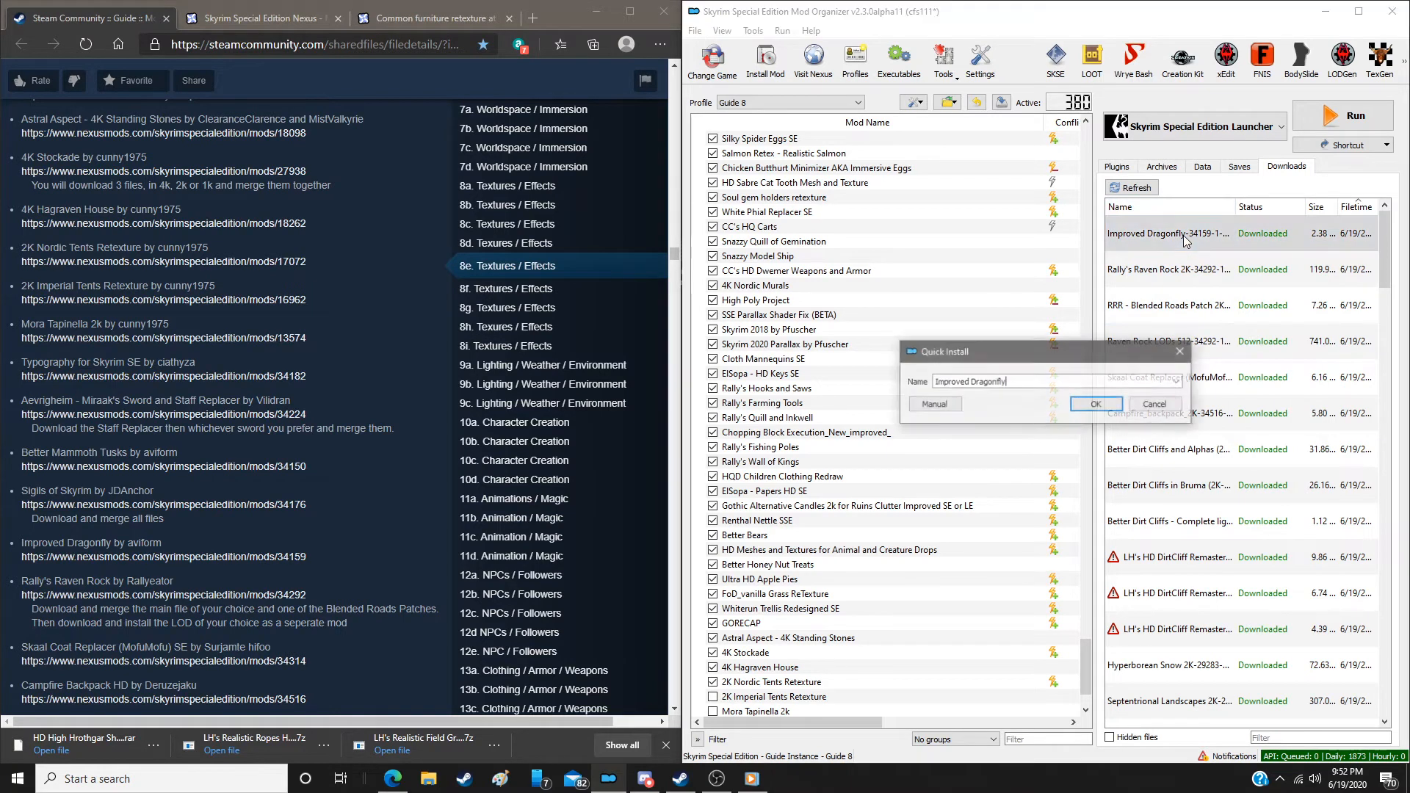
pyautogui.click(955, 403)
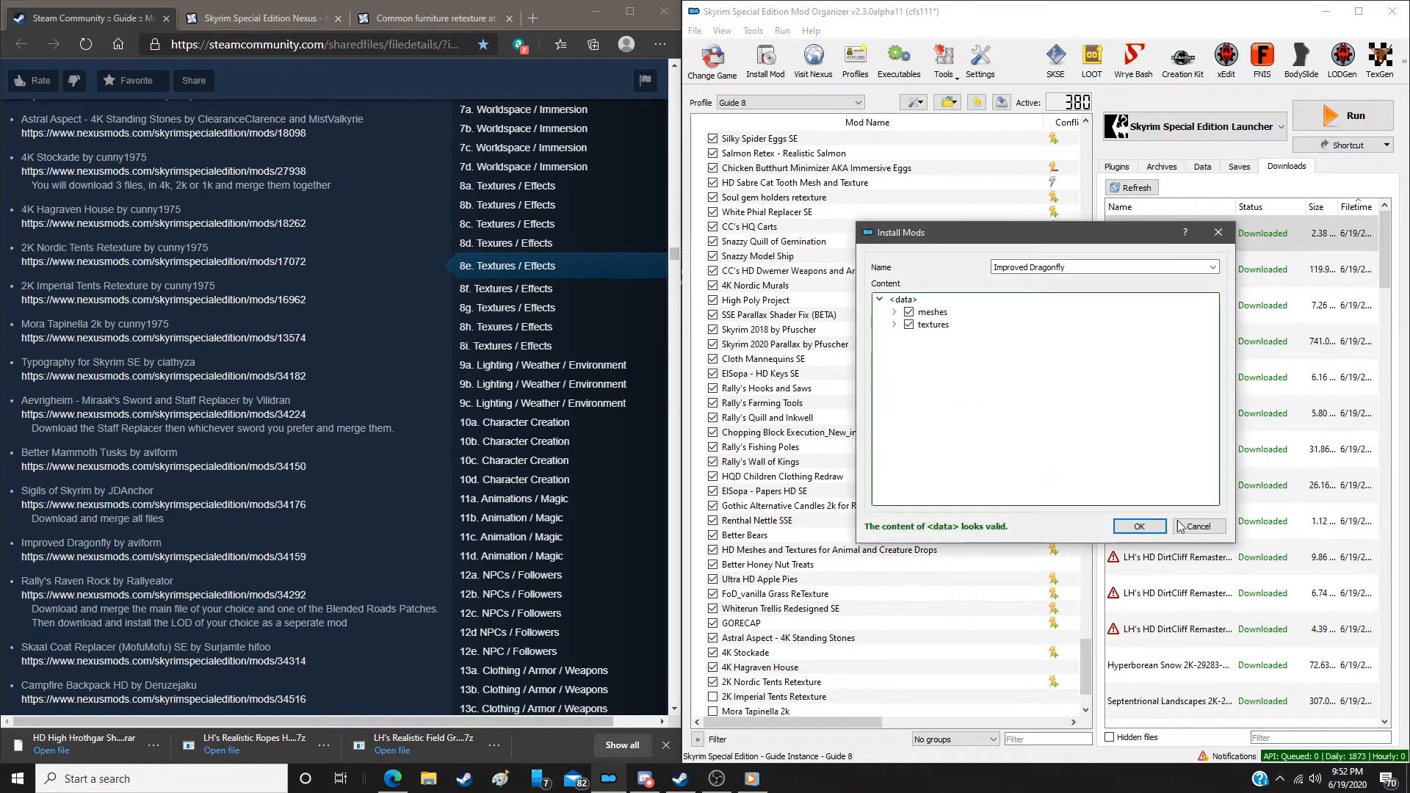
pyautogui.click(1139, 526)
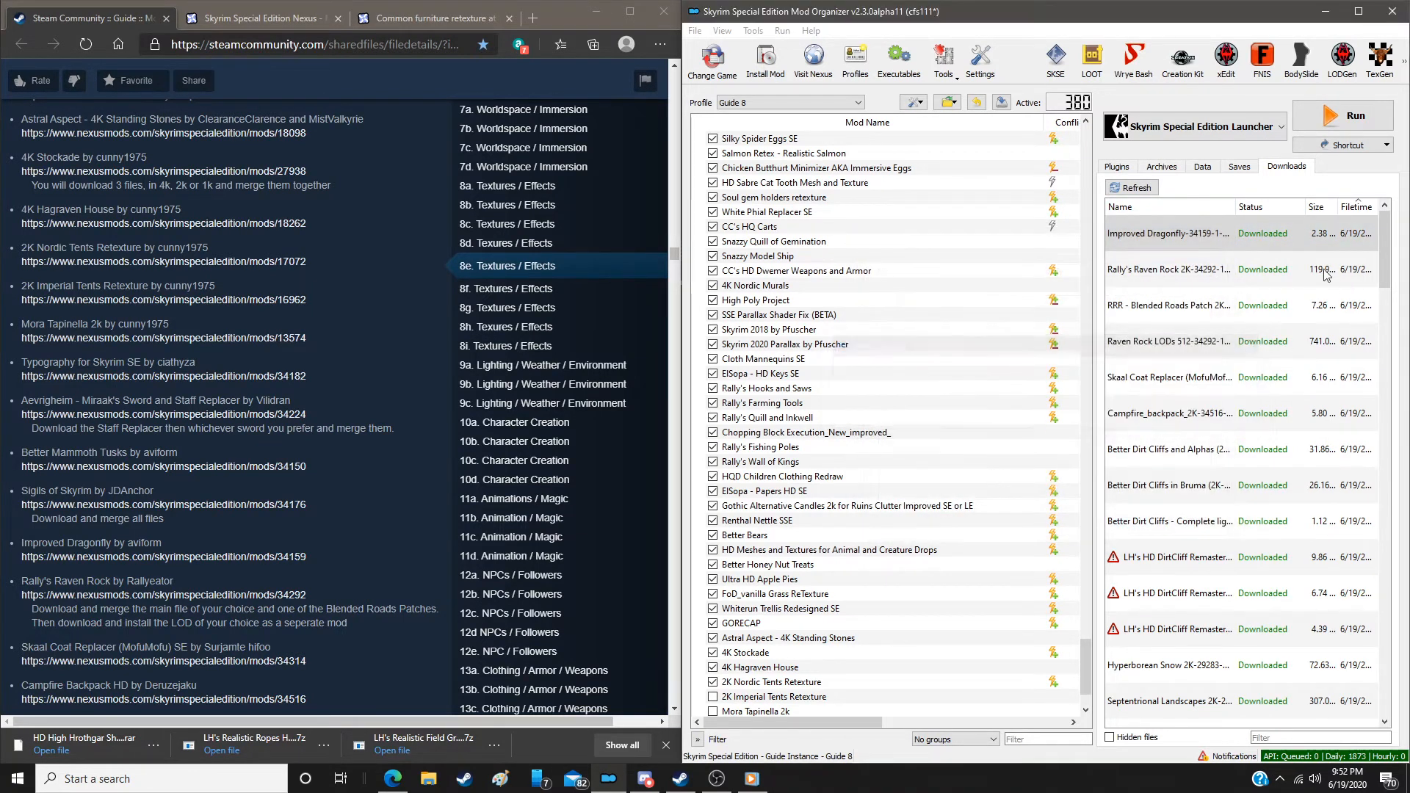
# Manually install Rally's Raven Rock 2K and merge the RRR - Blended Roads Patch 2K download into the same mod
pyautogui.doubleClick(1222, 273)
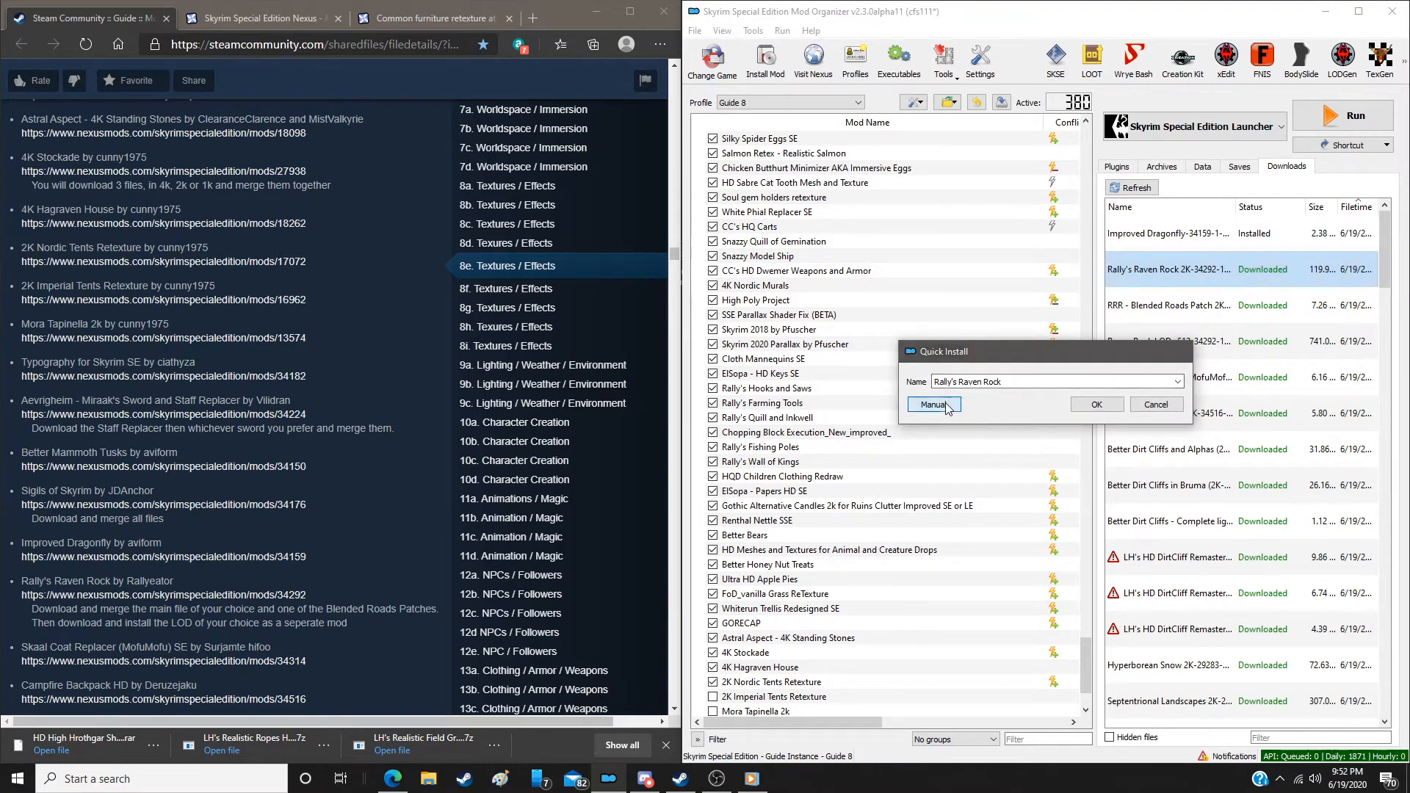
pyautogui.click(946, 408)
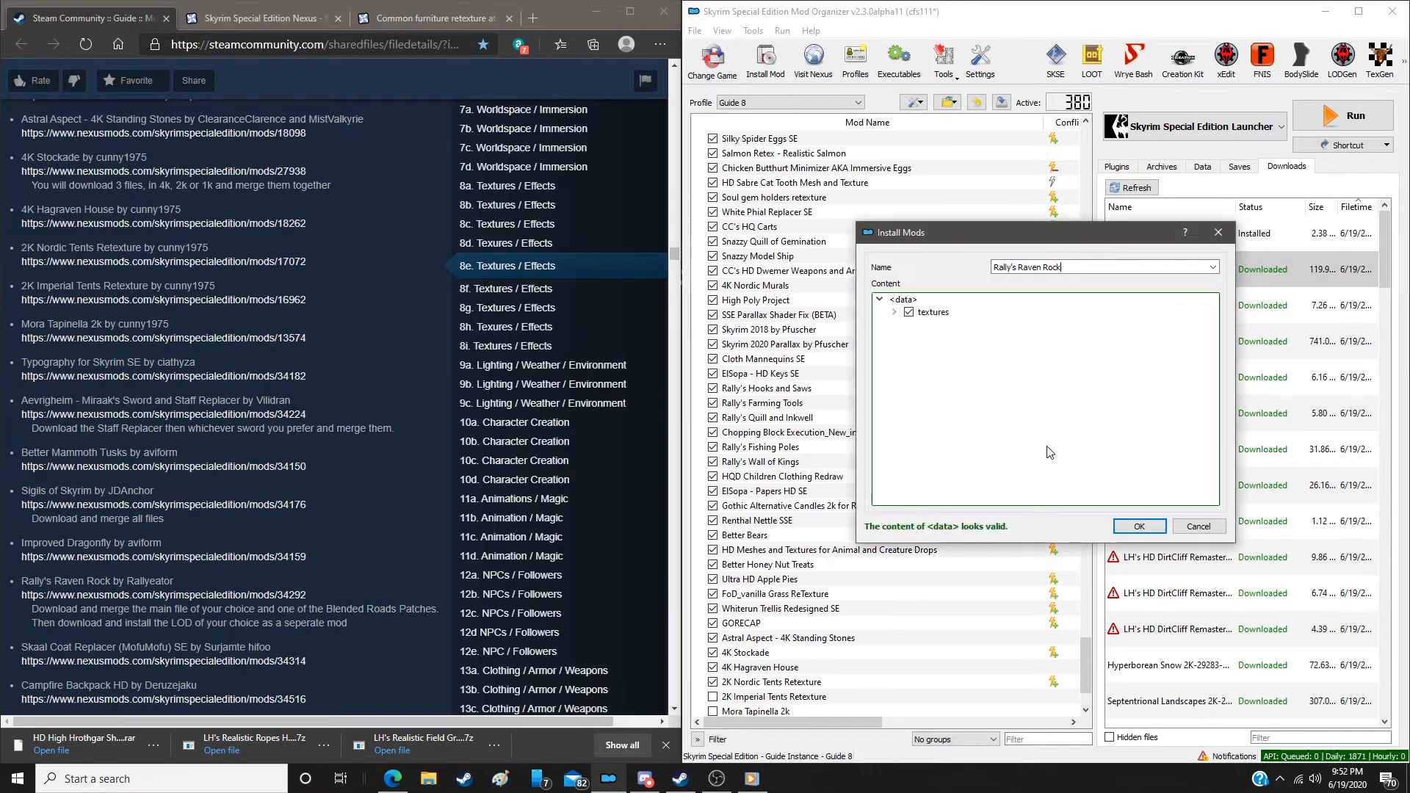
pyautogui.click(1139, 525)
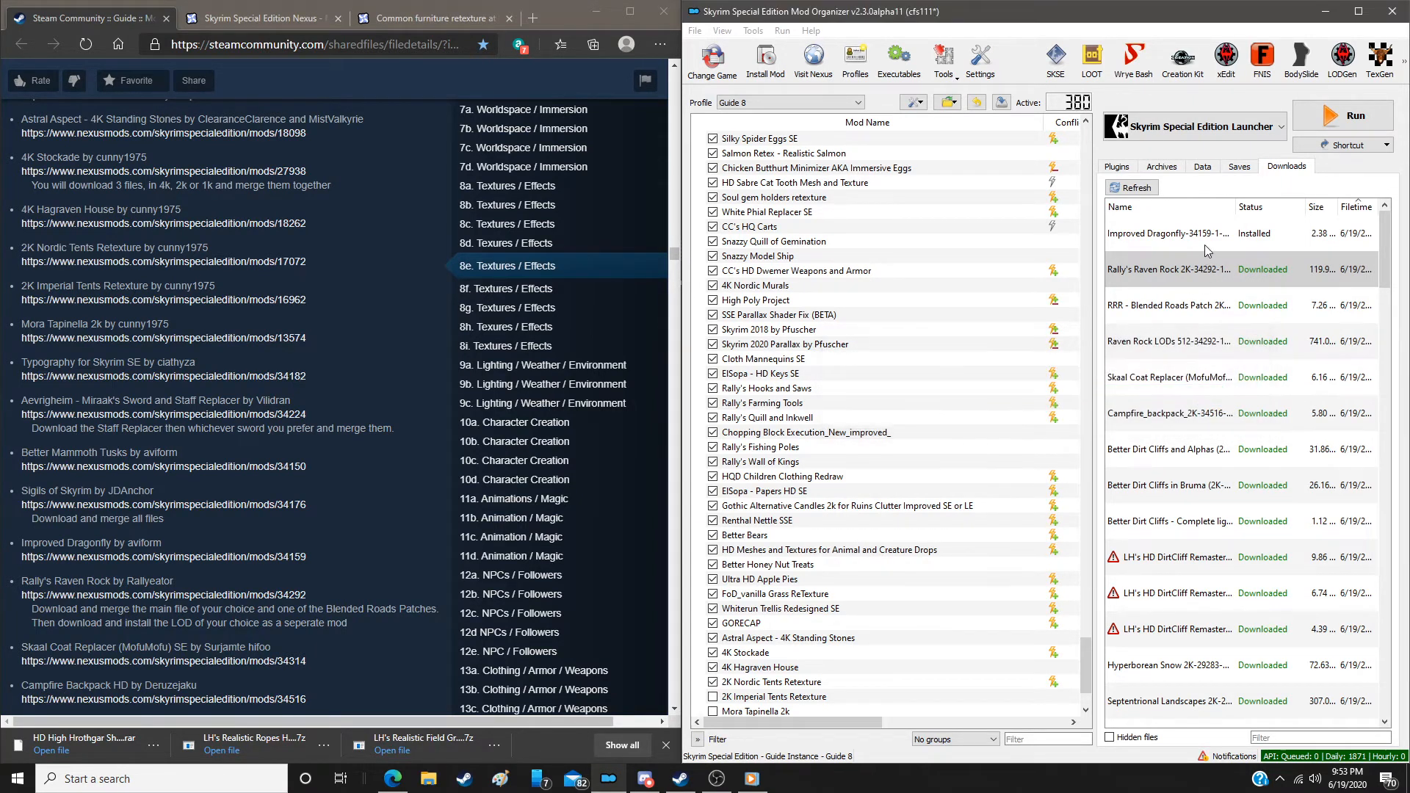
pyautogui.doubleClick(1197, 312)
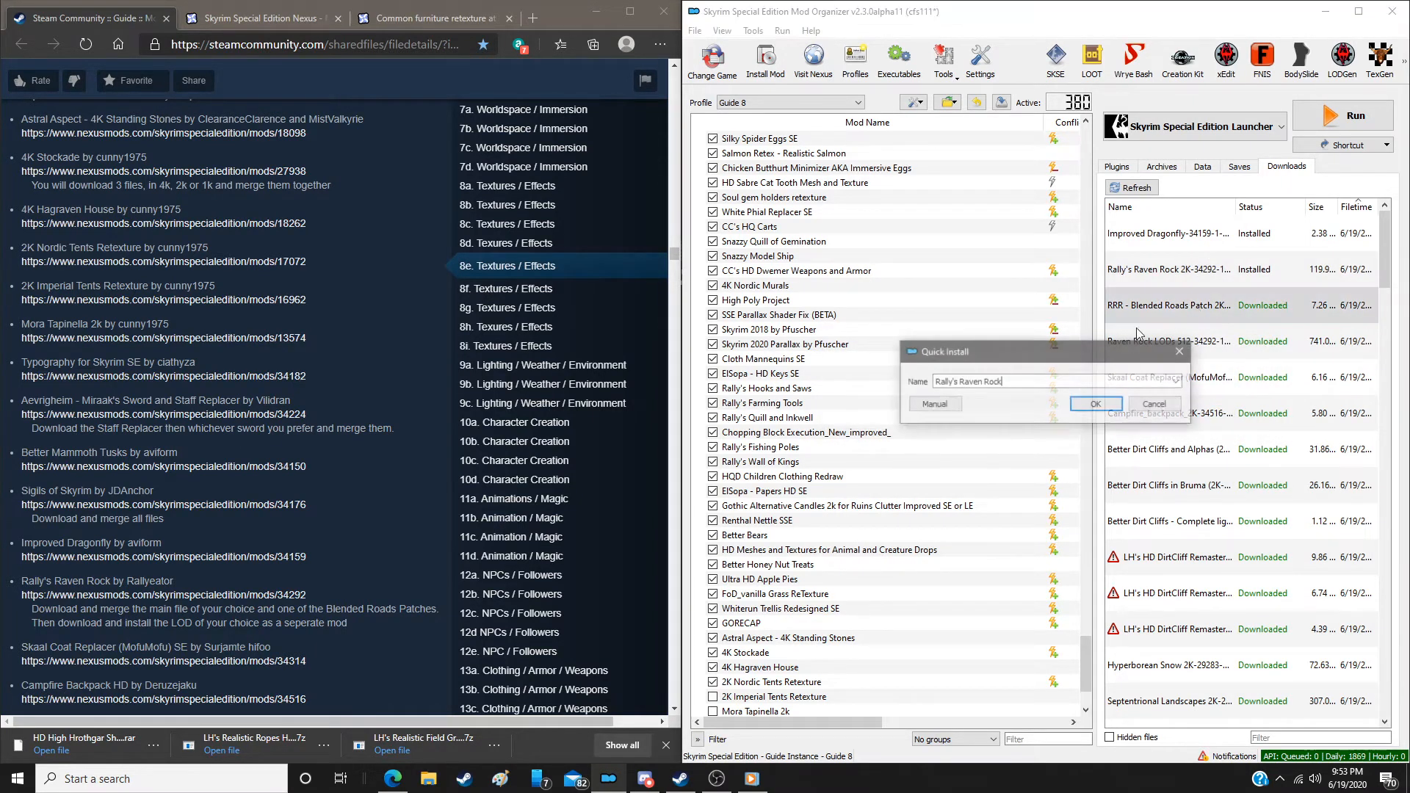
pyautogui.click(1020, 497)
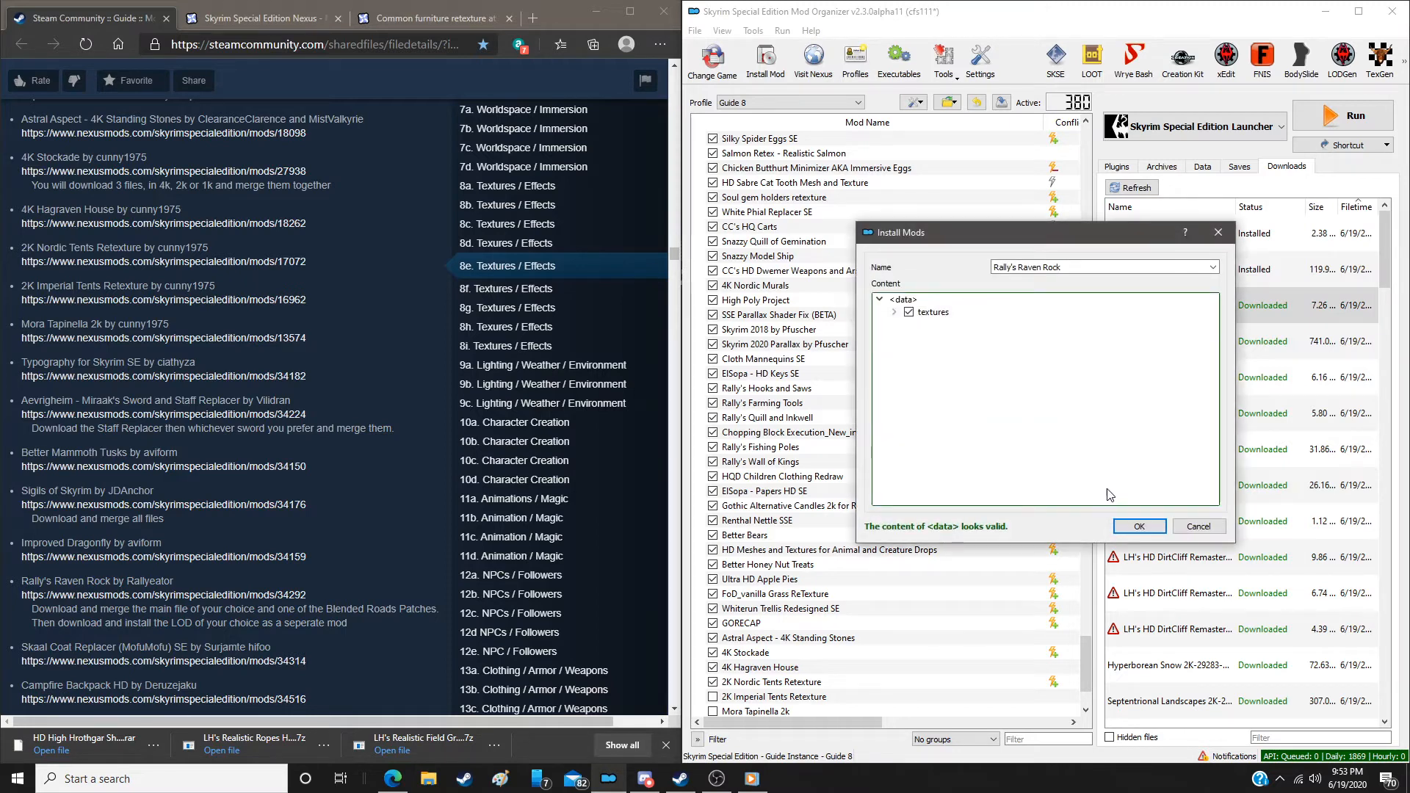
pyautogui.click(1139, 526)
pyautogui.click(984, 436)
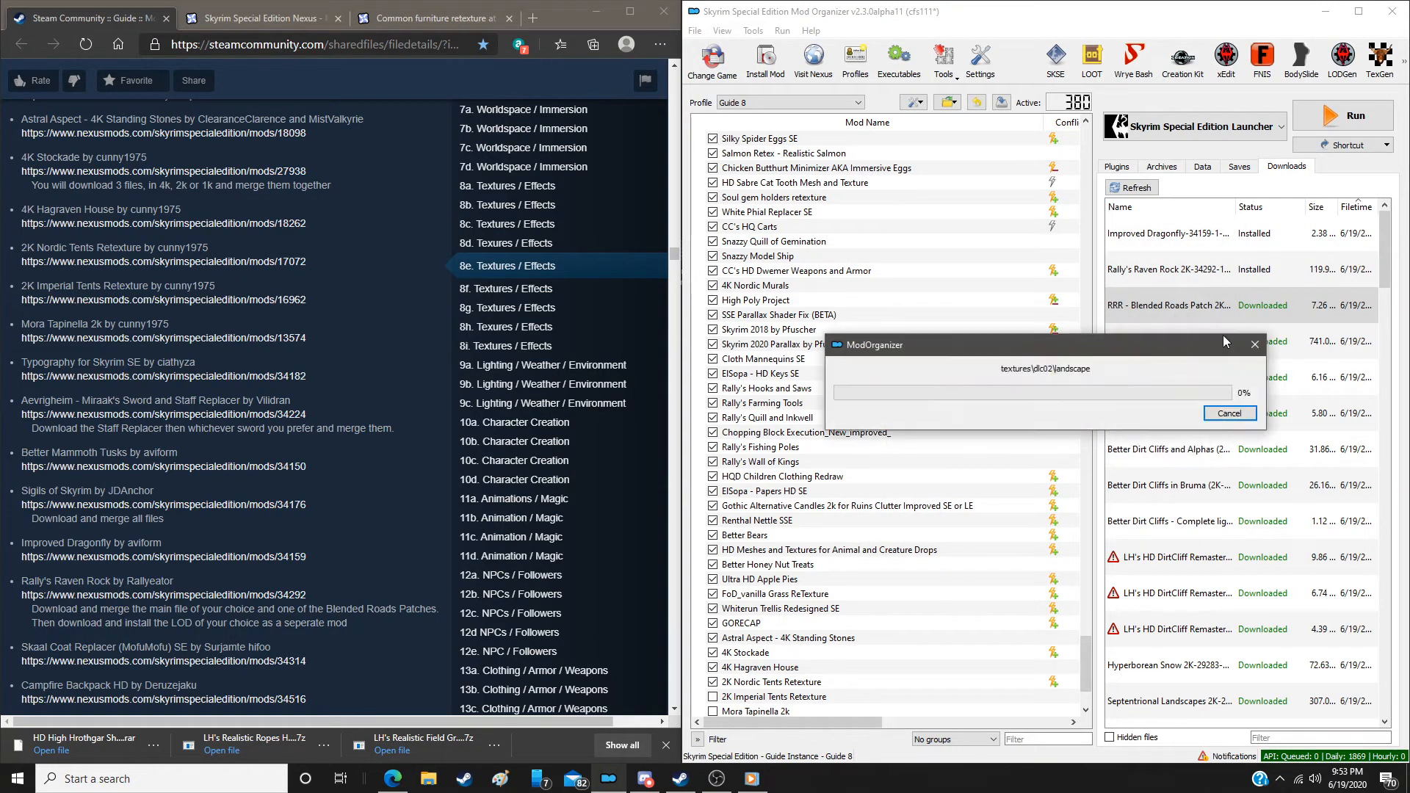
# Manually install the Raven Rock LODs 512 download as a separate mod named Rally's Raven Rock LOD
pyautogui.doubleClick(1221, 348)
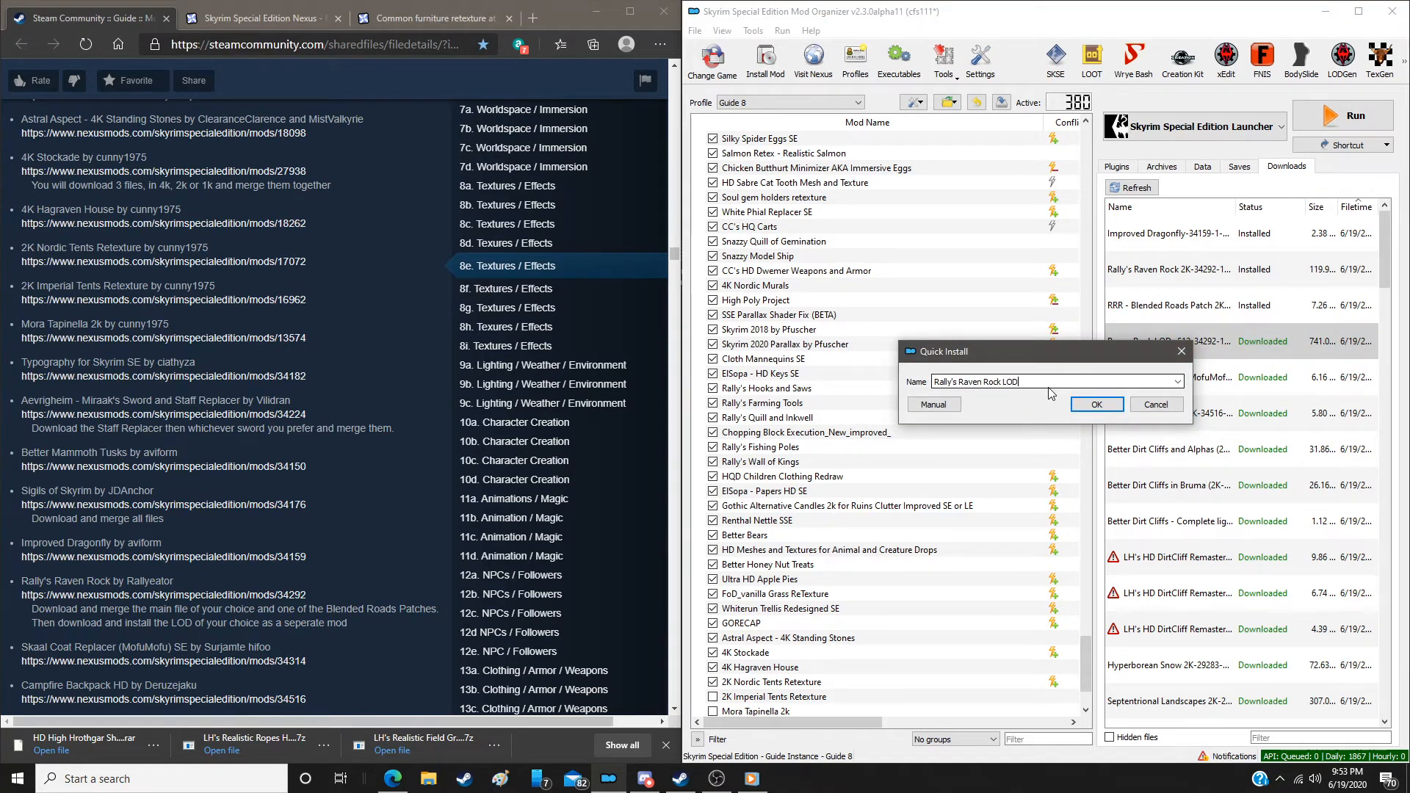
pyautogui.click(934, 405)
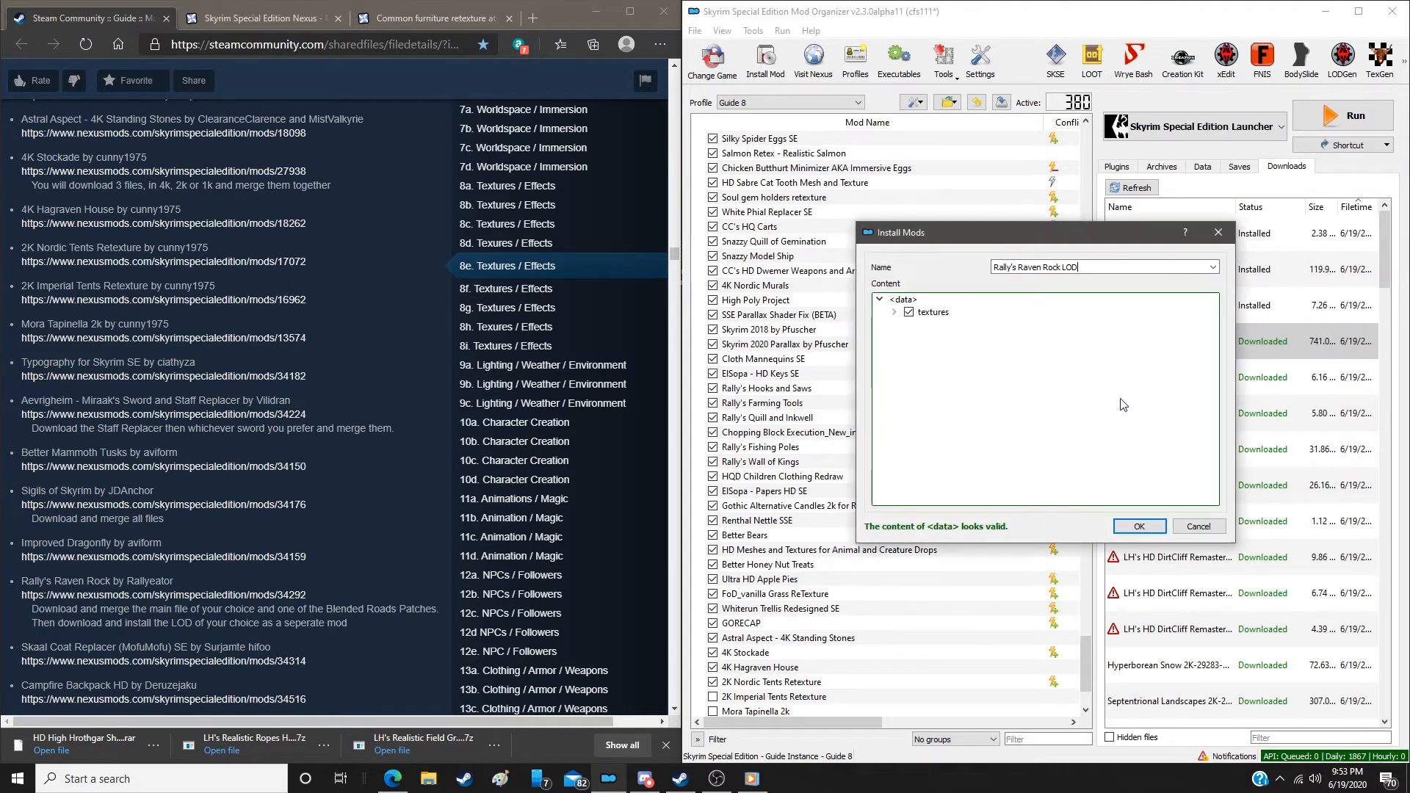
pyautogui.click(1139, 526)
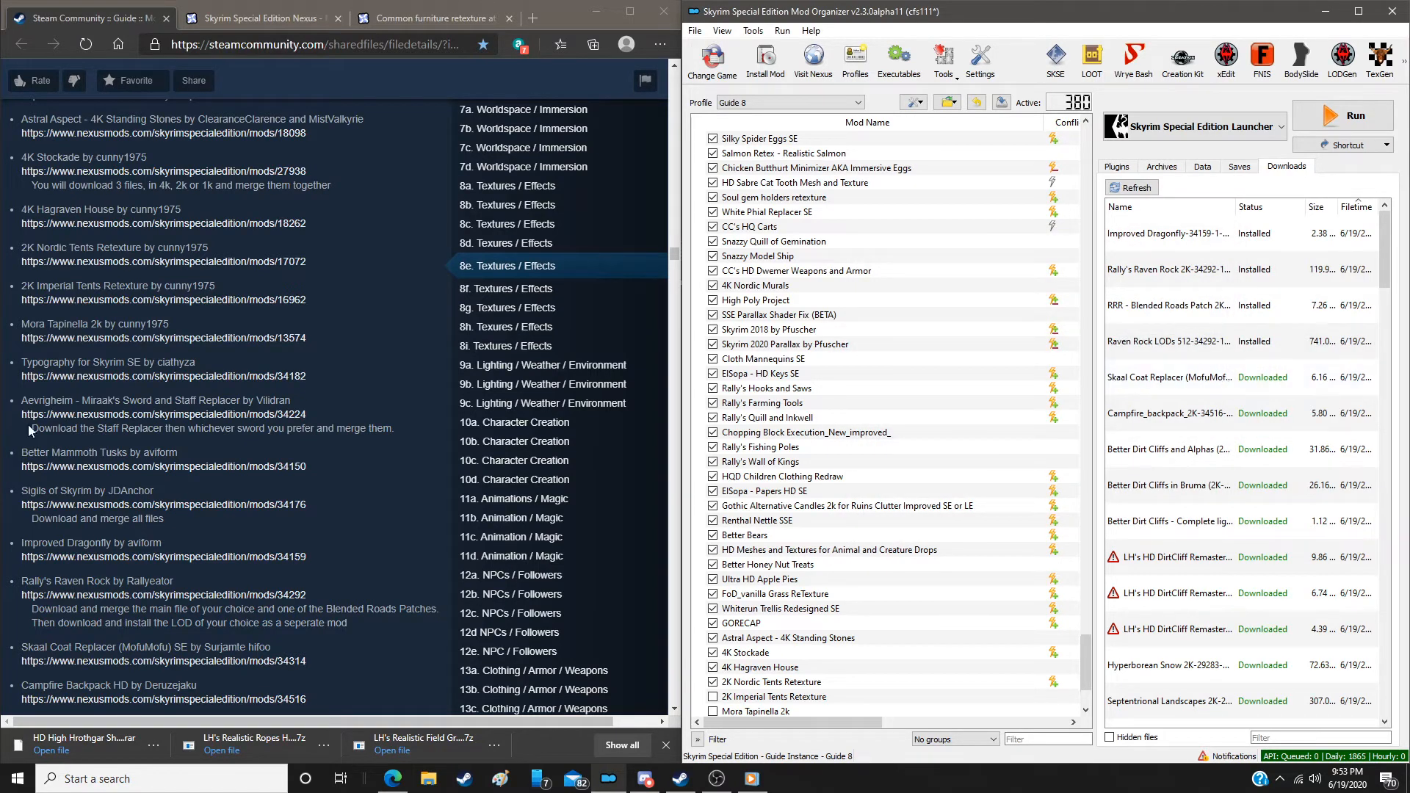
# Manually install the Skaal Coat Replacer (MofuMofu) SE and Campfire Backpack HD downloads
pyautogui.scroll(-4, 266, 418)
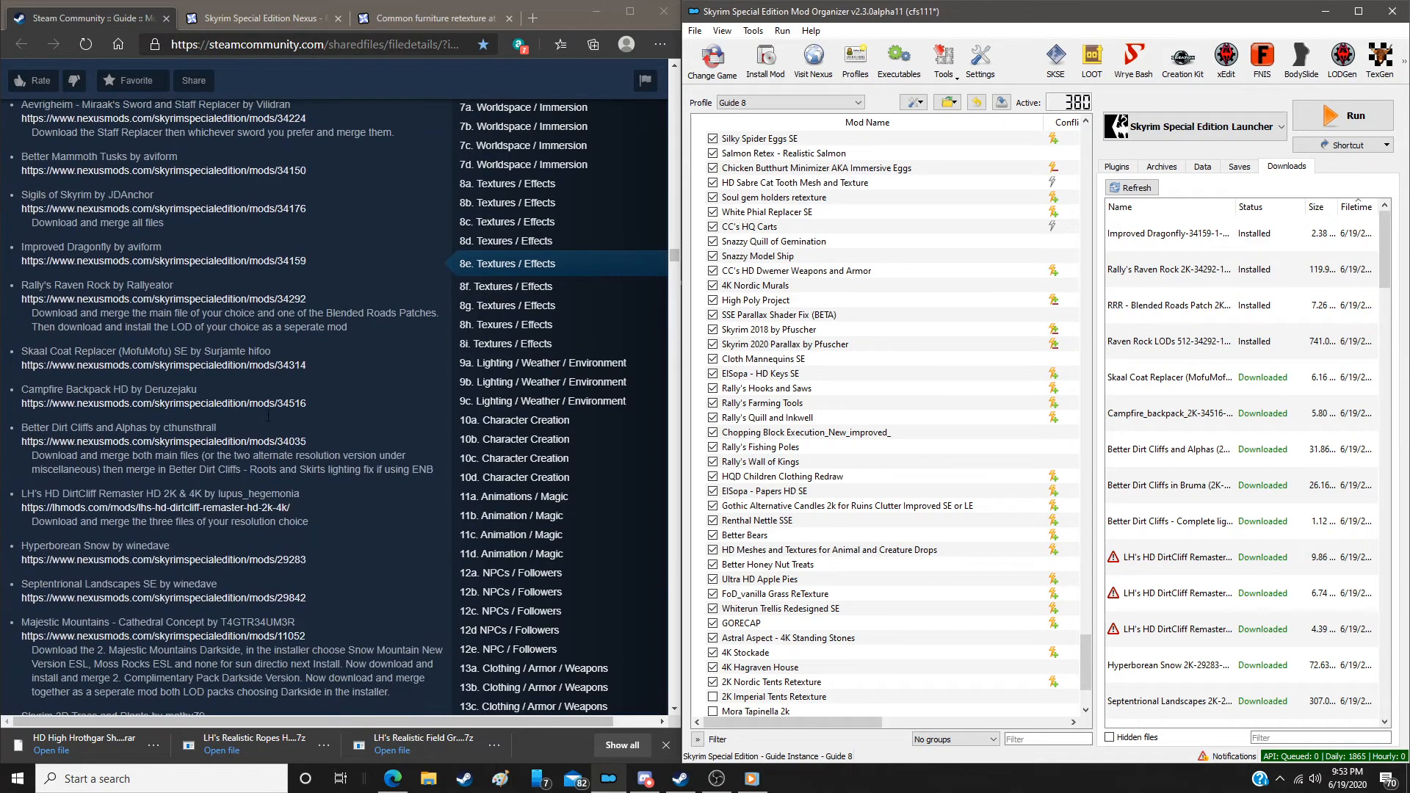
pyautogui.scroll(-2, 298, 408)
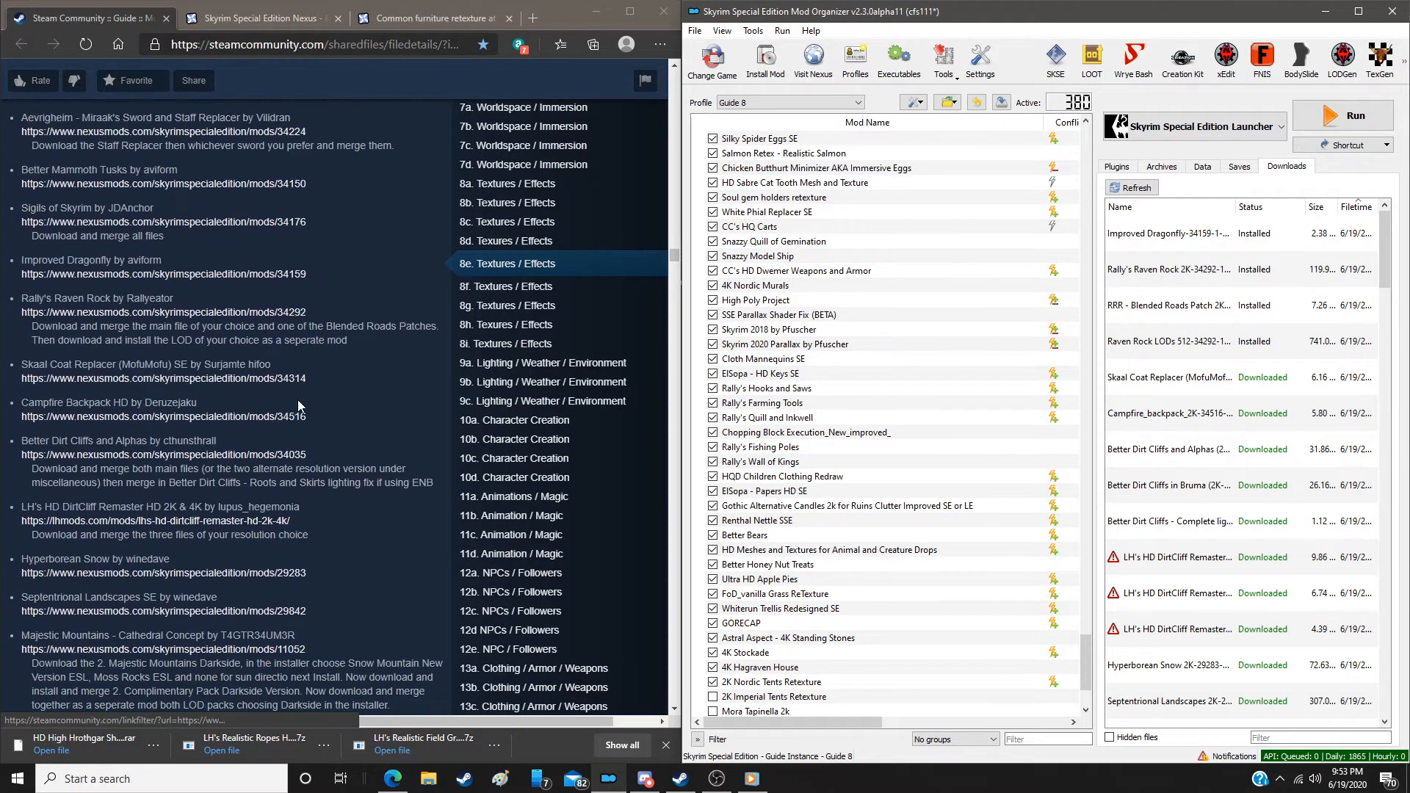
pyautogui.scroll(-2, 301, 399)
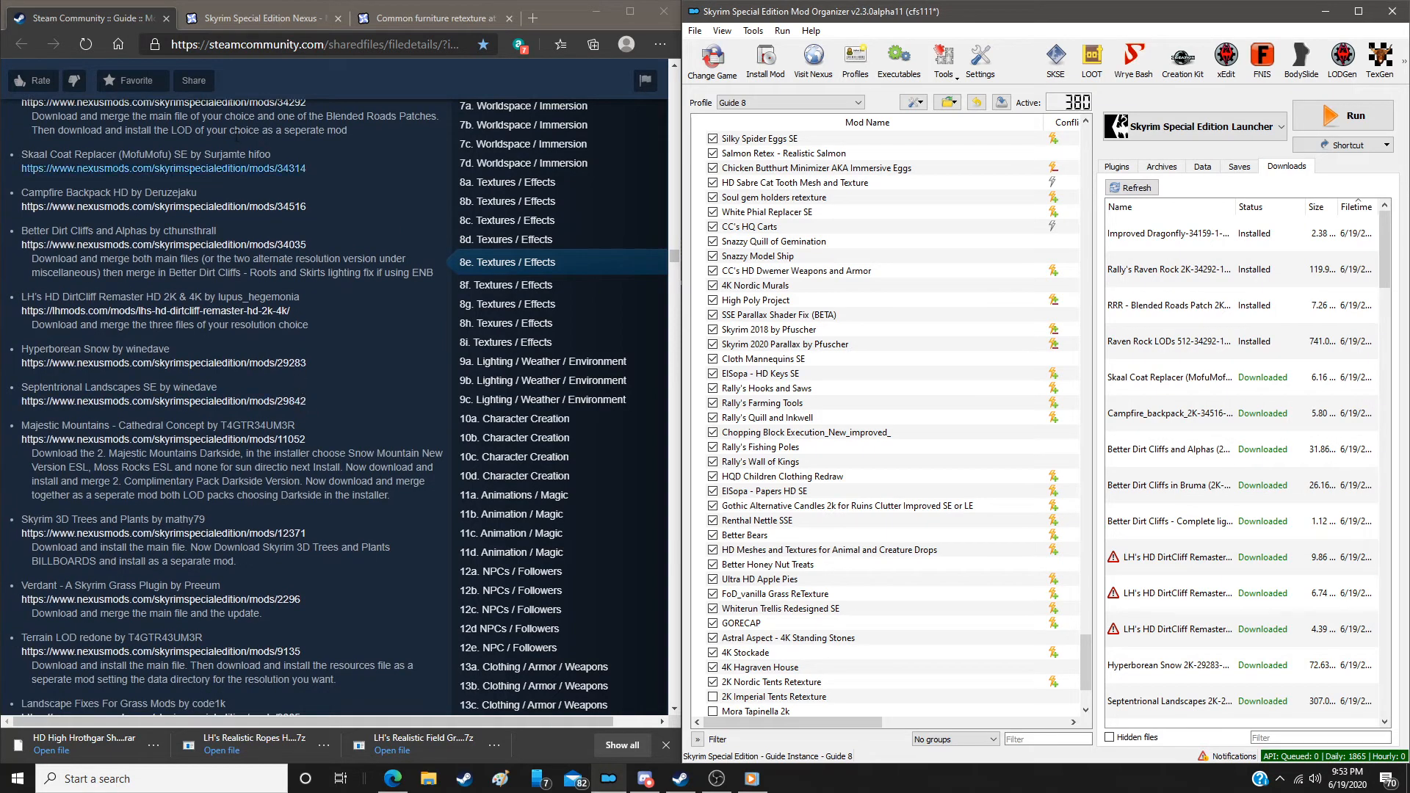
pyautogui.doubleClick(1212, 377)
pyautogui.click(931, 404)
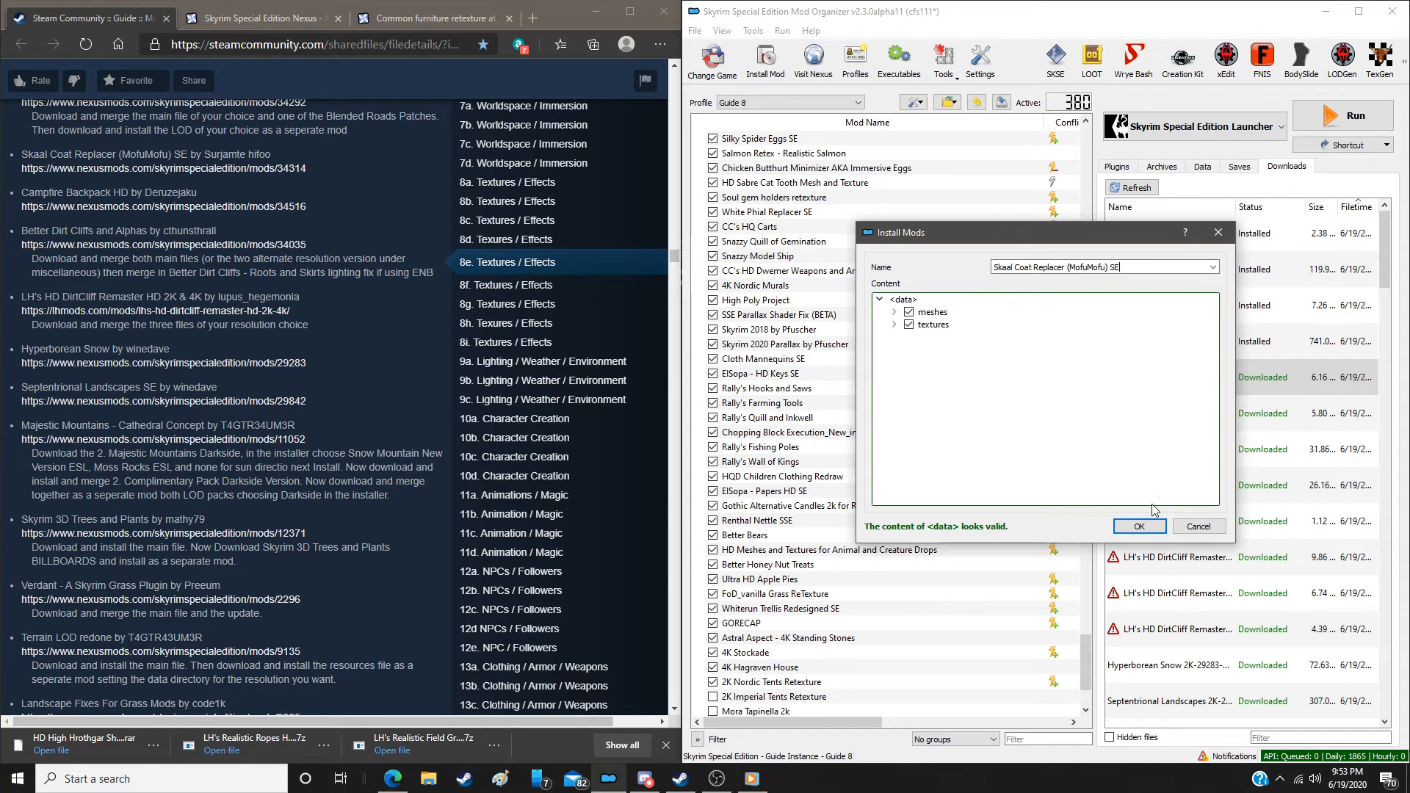
pyautogui.click(1139, 526)
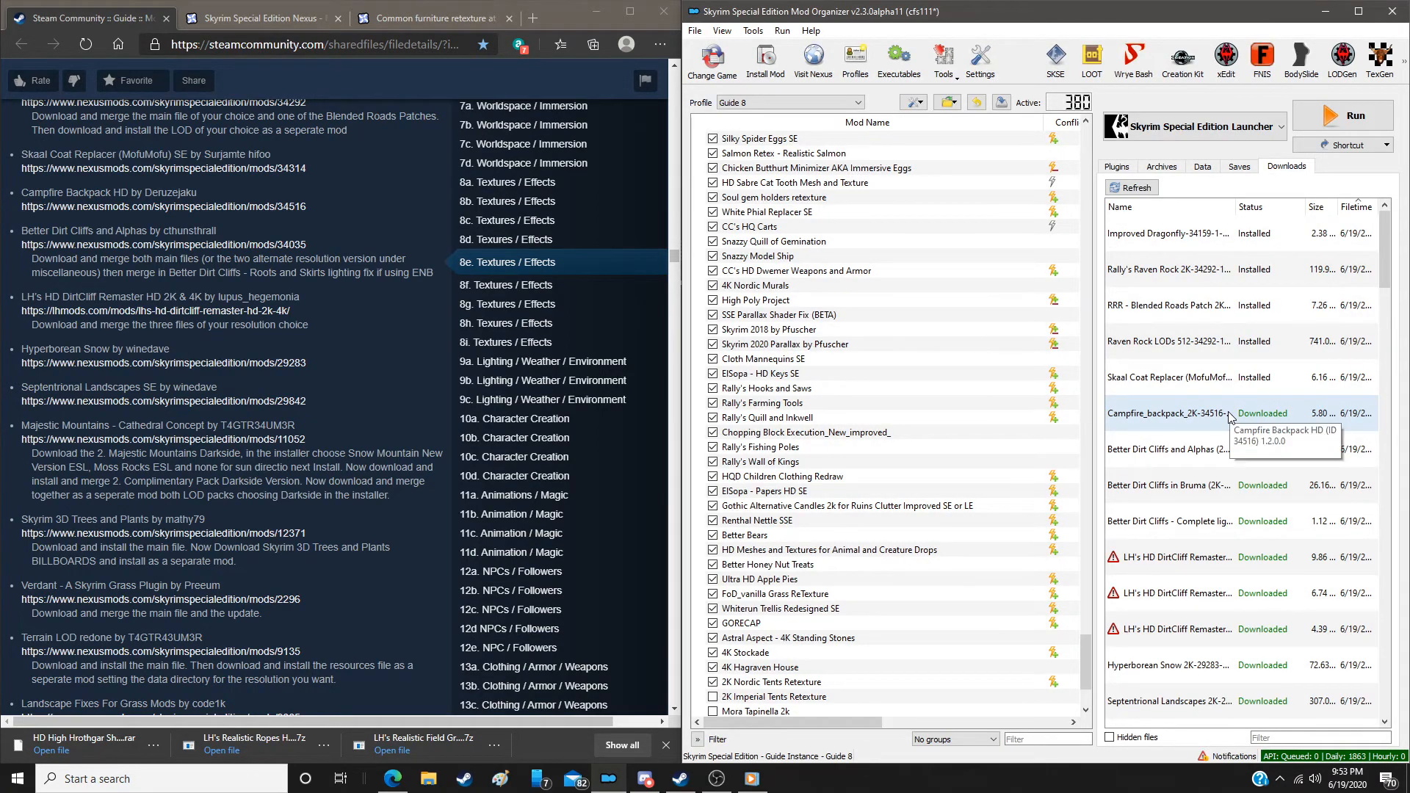
pyautogui.doubleClick(1232, 416)
pyautogui.click(931, 404)
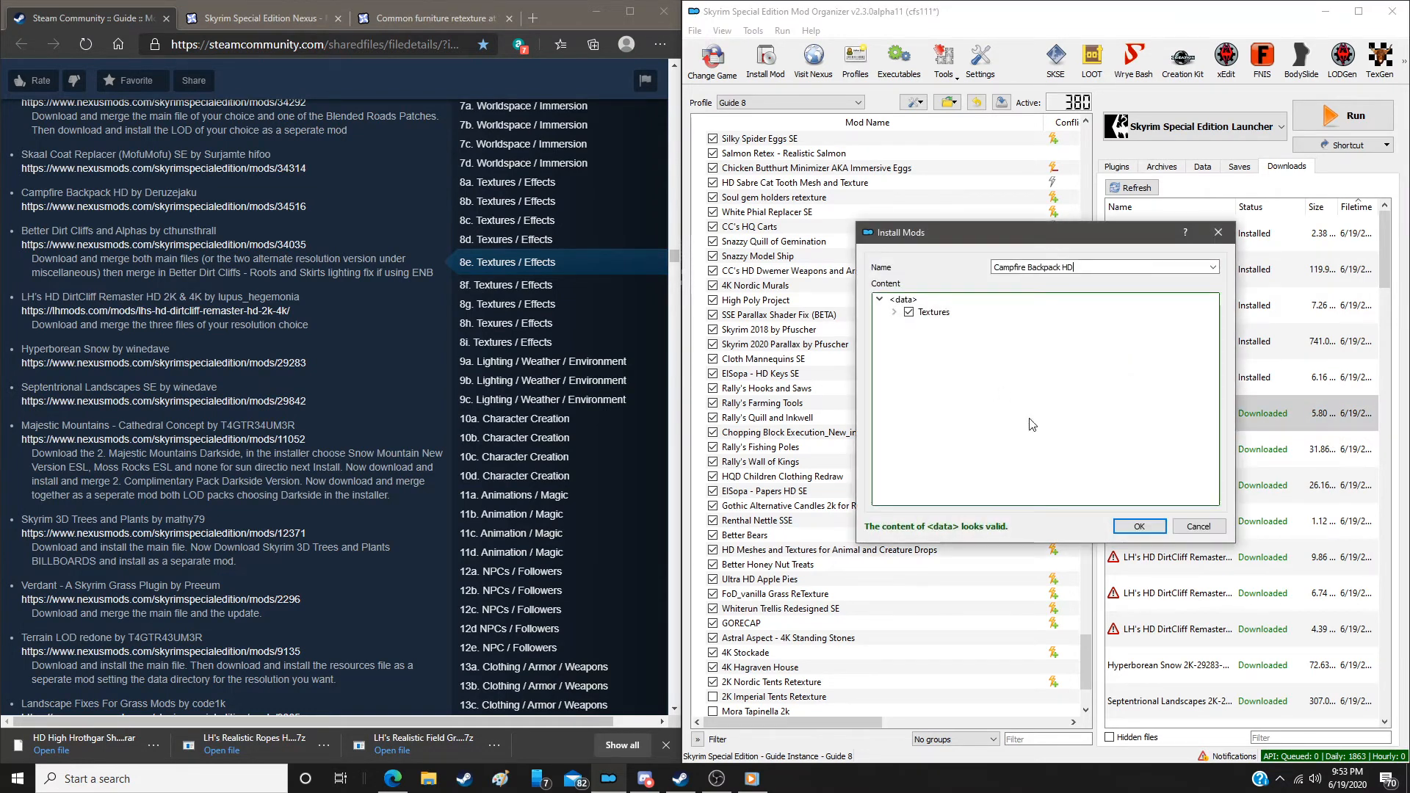
pyautogui.click(1132, 523)
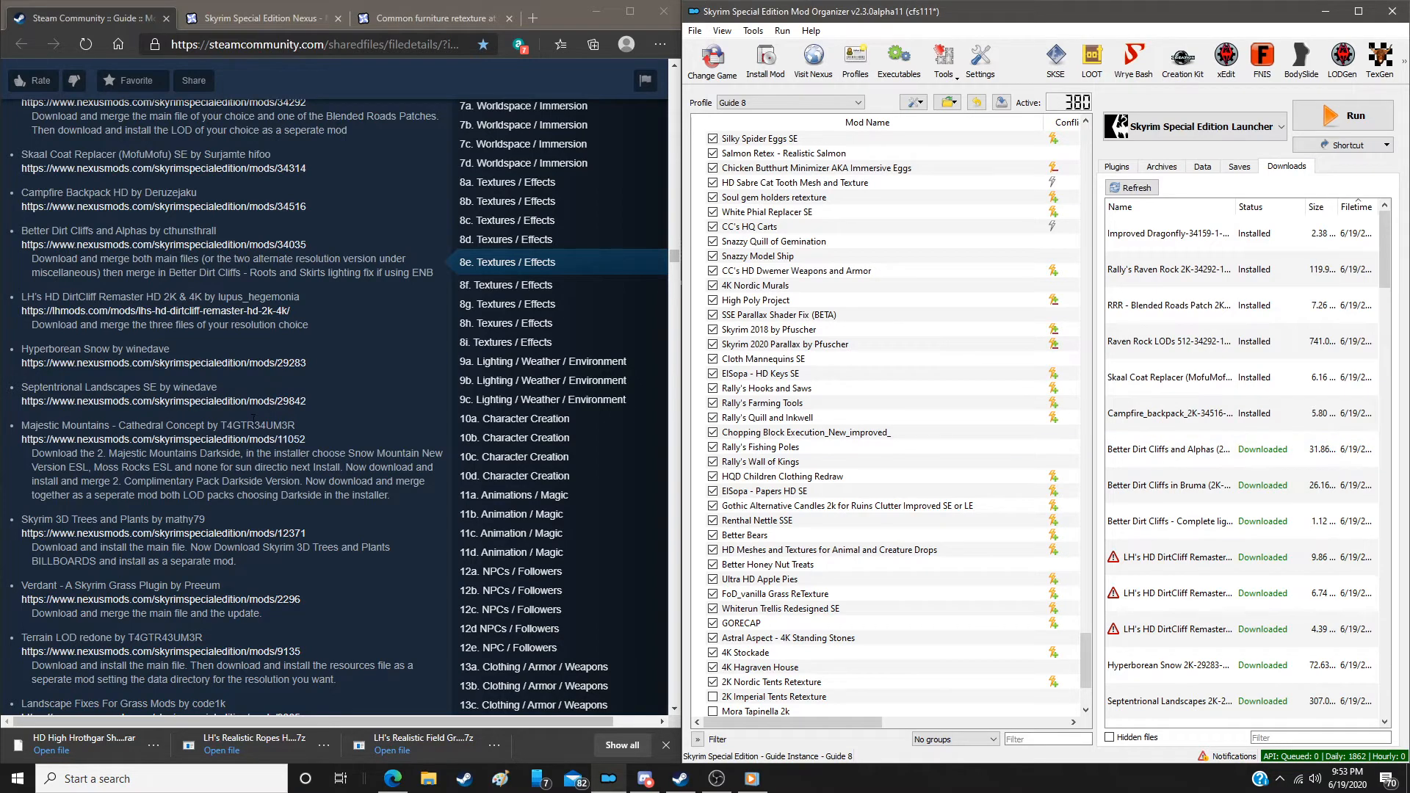
# Manually install the main Better Dirt Cliffs and Alphas download with its meshes and textures folders
pyautogui.scroll(-2, 269, 430)
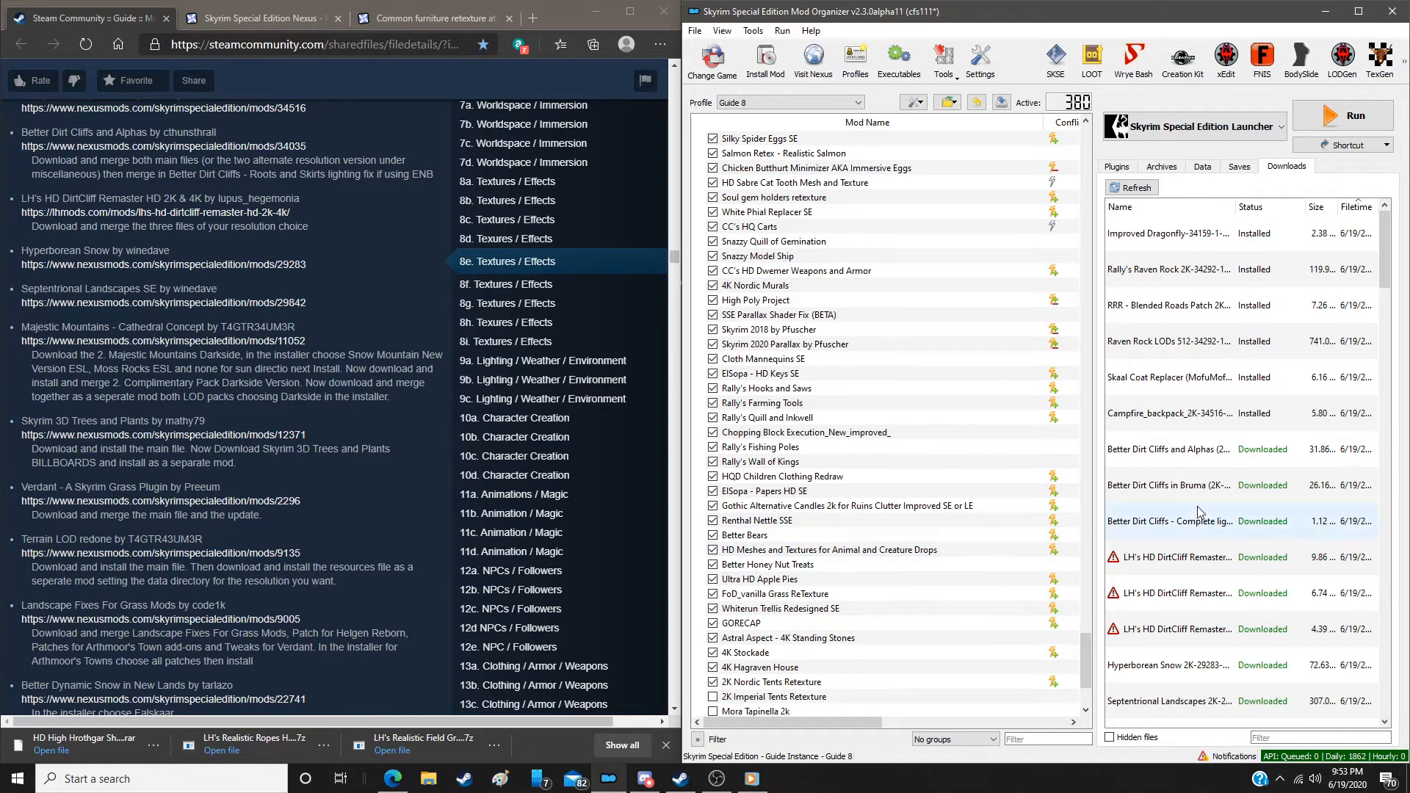
pyautogui.click(1209, 456)
pyautogui.doubleClick(1209, 456)
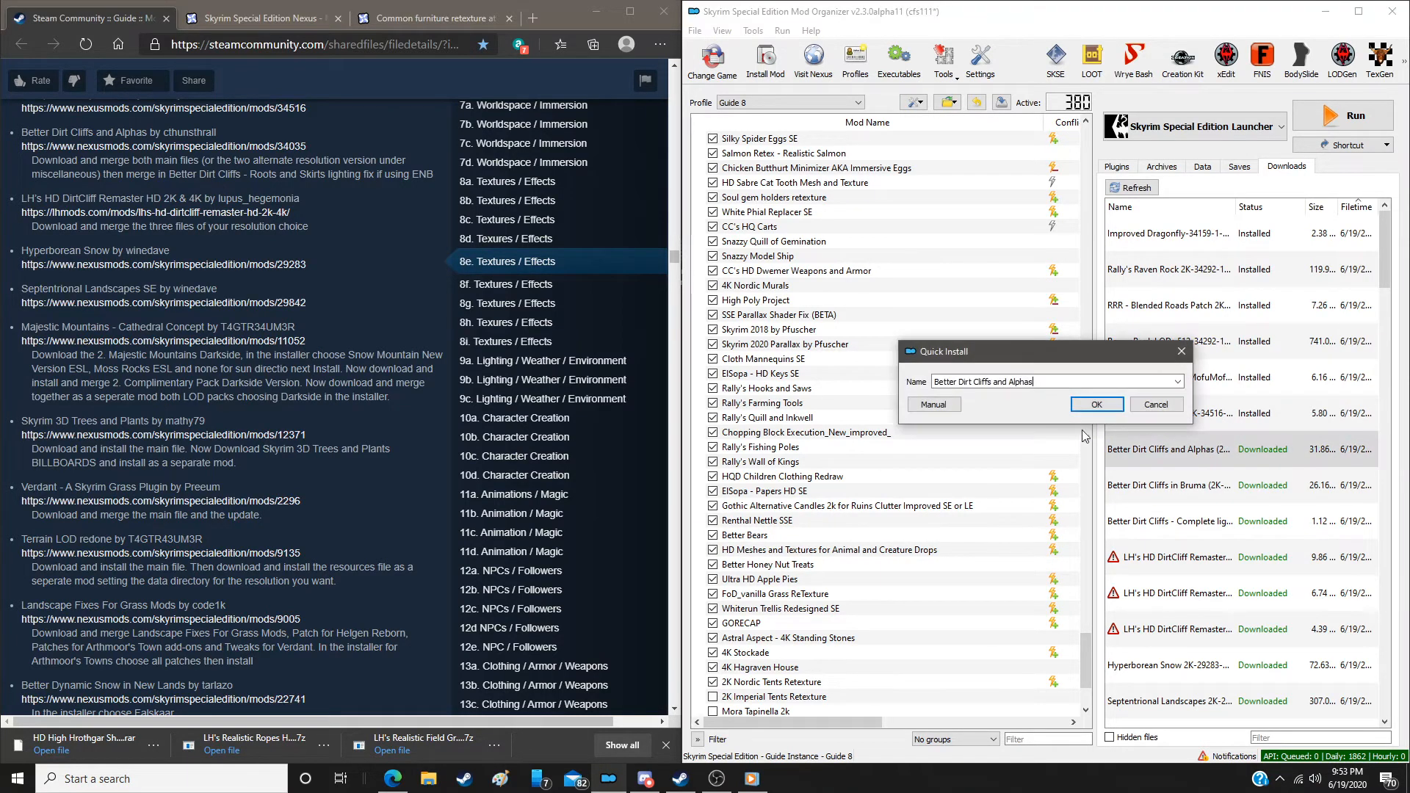
pyautogui.click(934, 405)
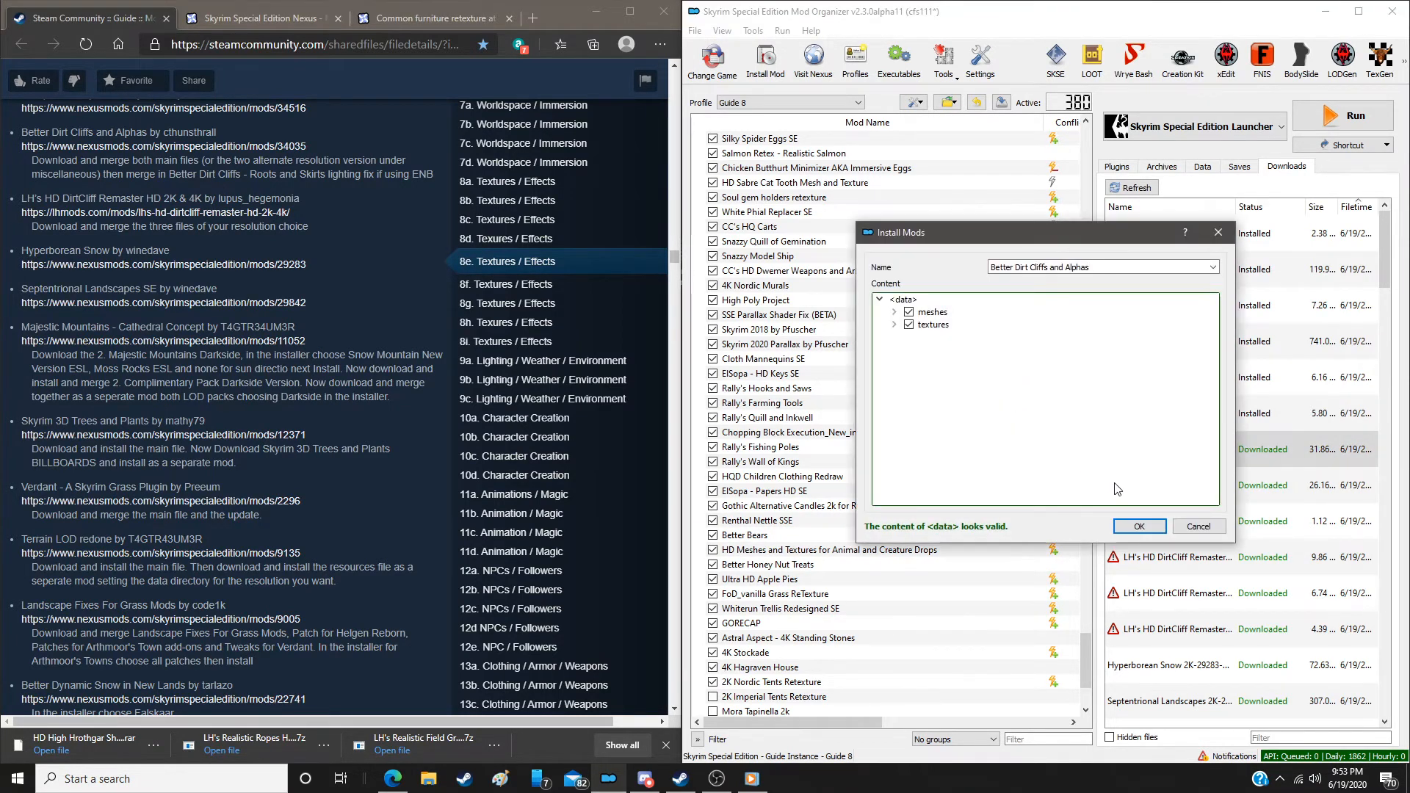
pyautogui.click(1143, 526)
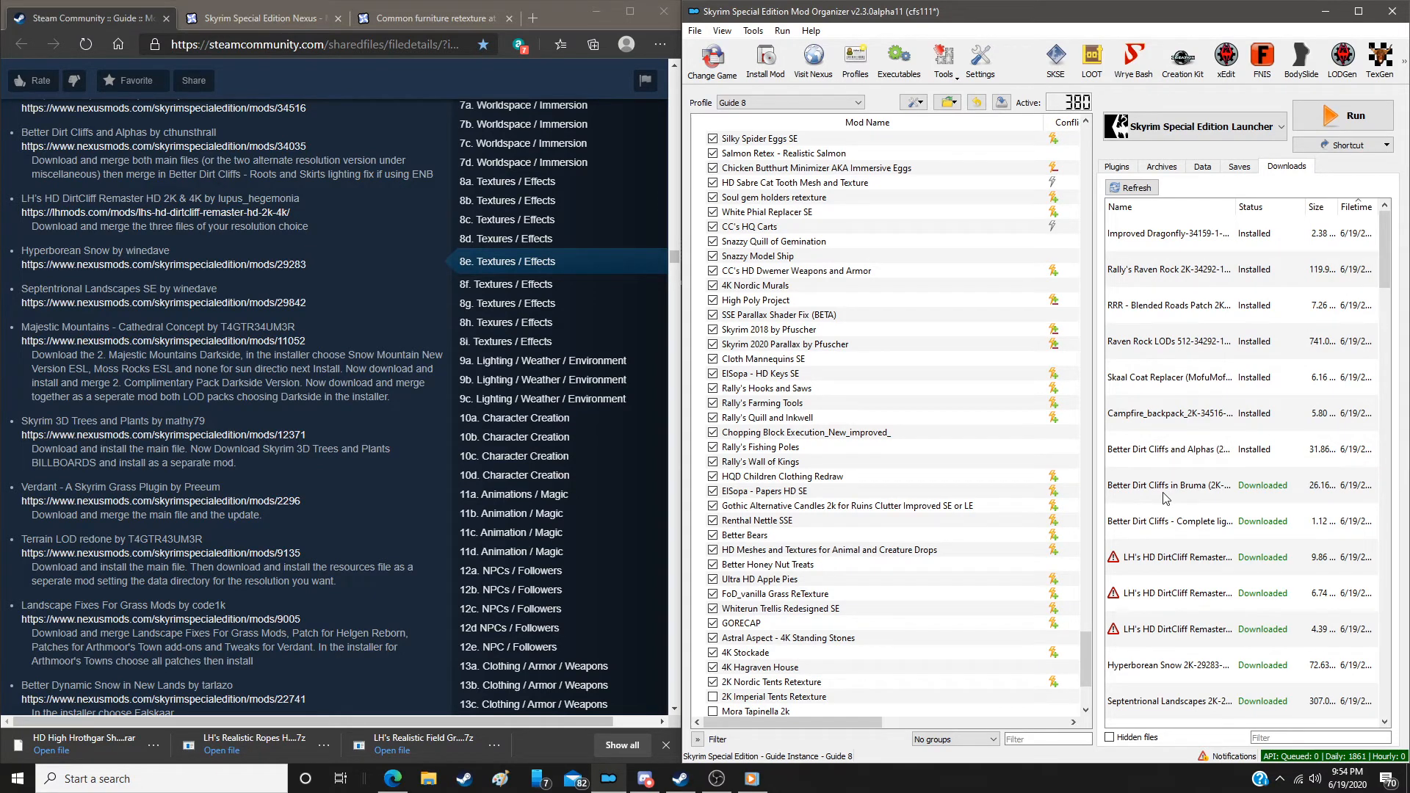
# Manually install the Better Dirt Cliffs in Bruma 2K download and merge it into the Better Dirt Cliffs and Alphas mod
pyautogui.doubleClick(1141, 503)
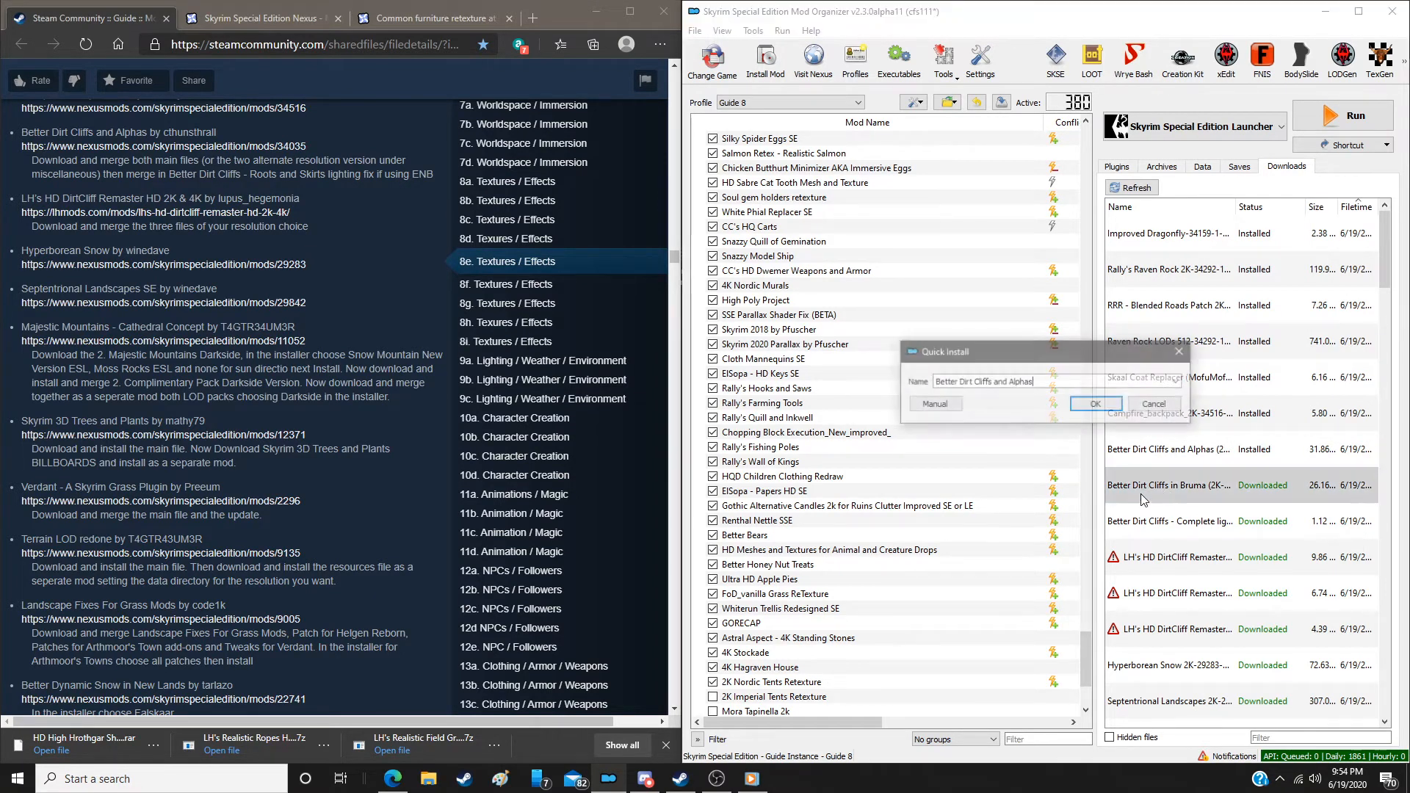
pyautogui.click(933, 405)
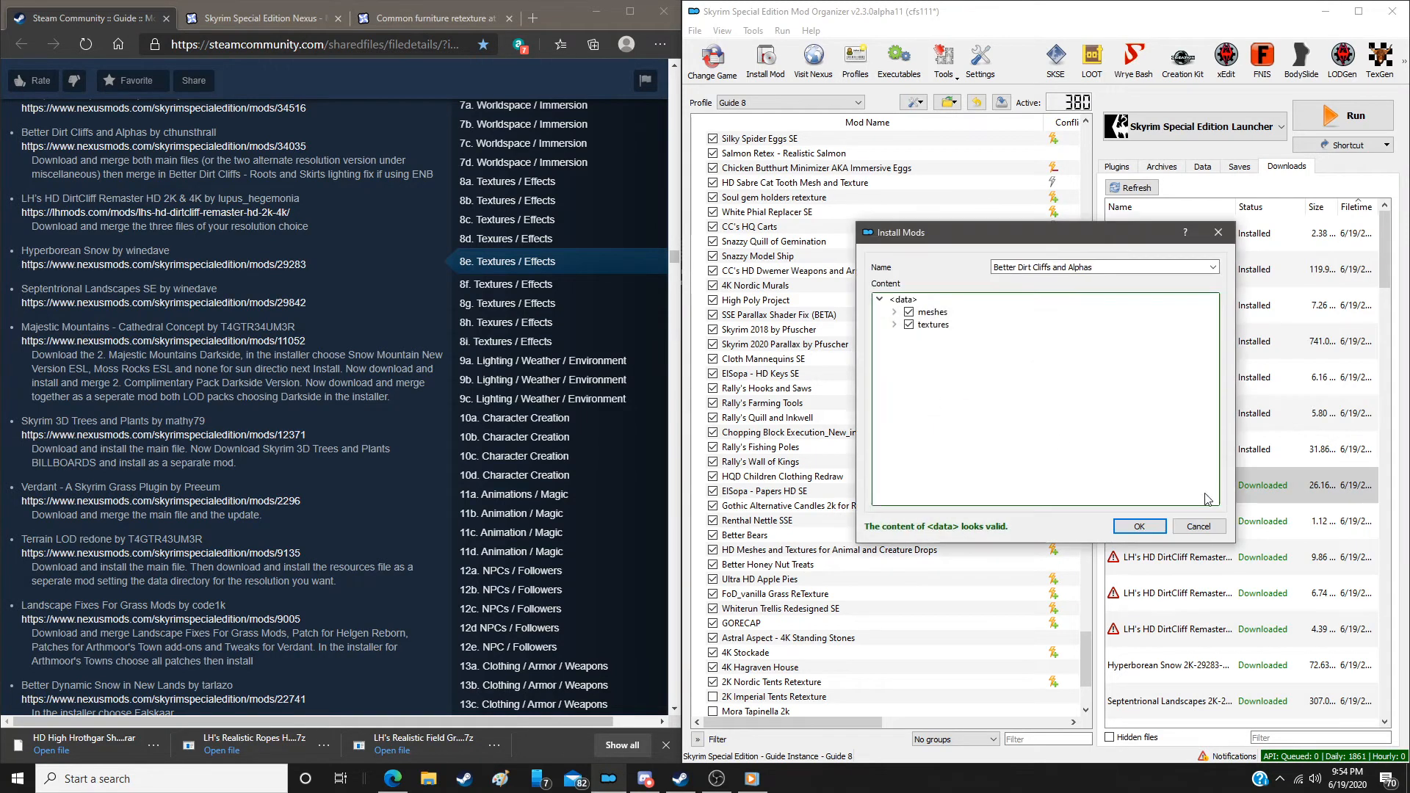
pyautogui.click(1137, 526)
pyautogui.click(988, 437)
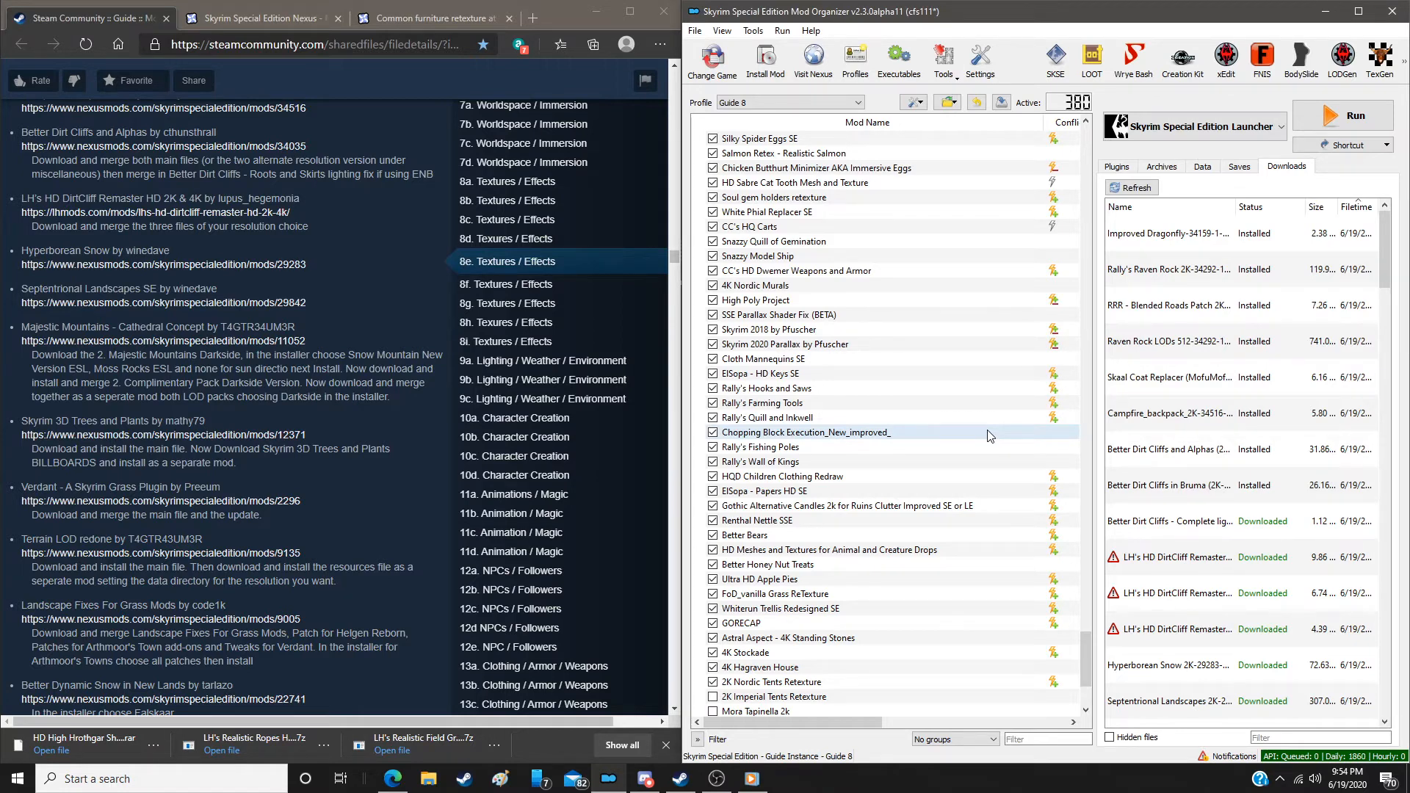
# Merge the Better Dirt Cliffs complete lighting fix download into the Better Dirt Cliffs and Alphas mod through a manual install
pyautogui.doubleClick(1205, 520)
pyautogui.click(922, 407)
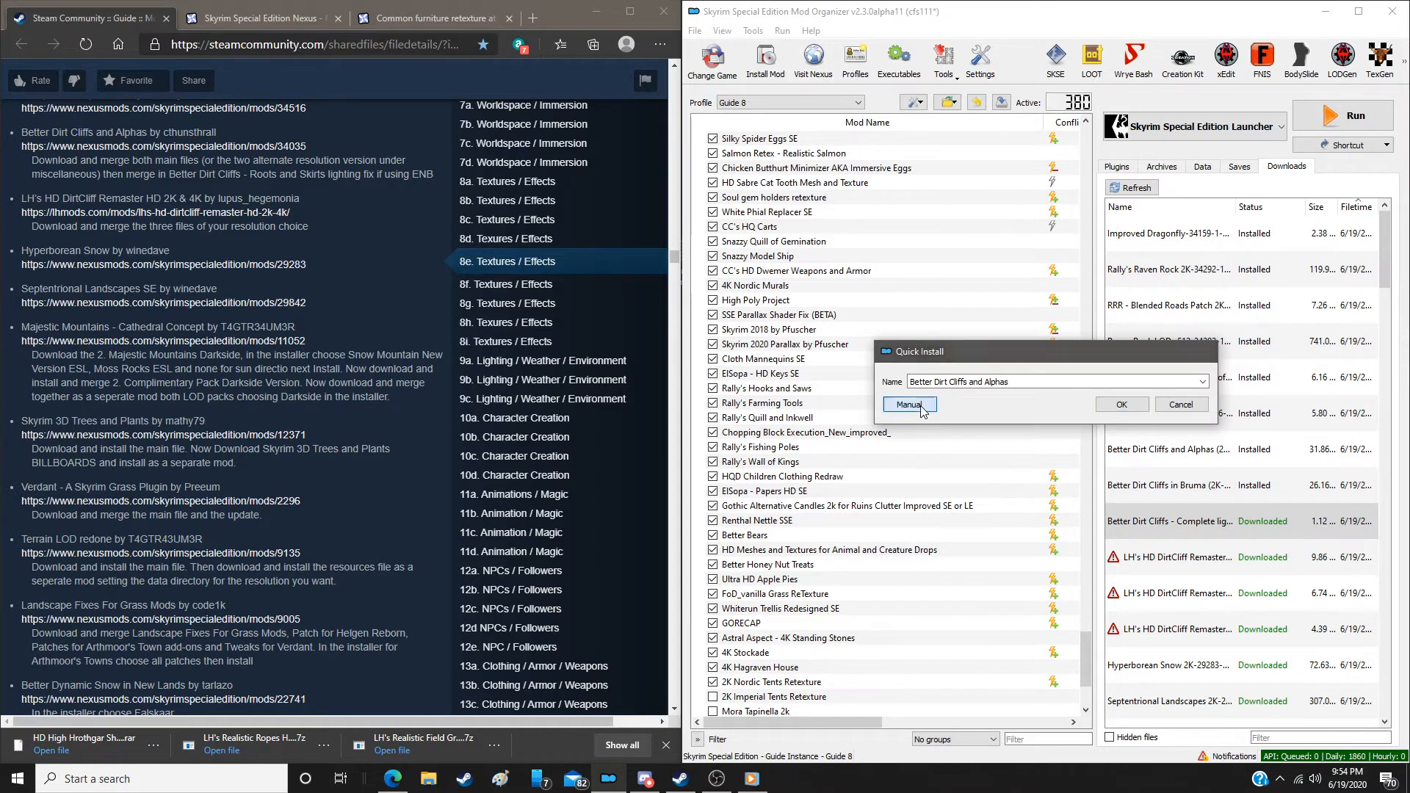
pyautogui.click(1139, 526)
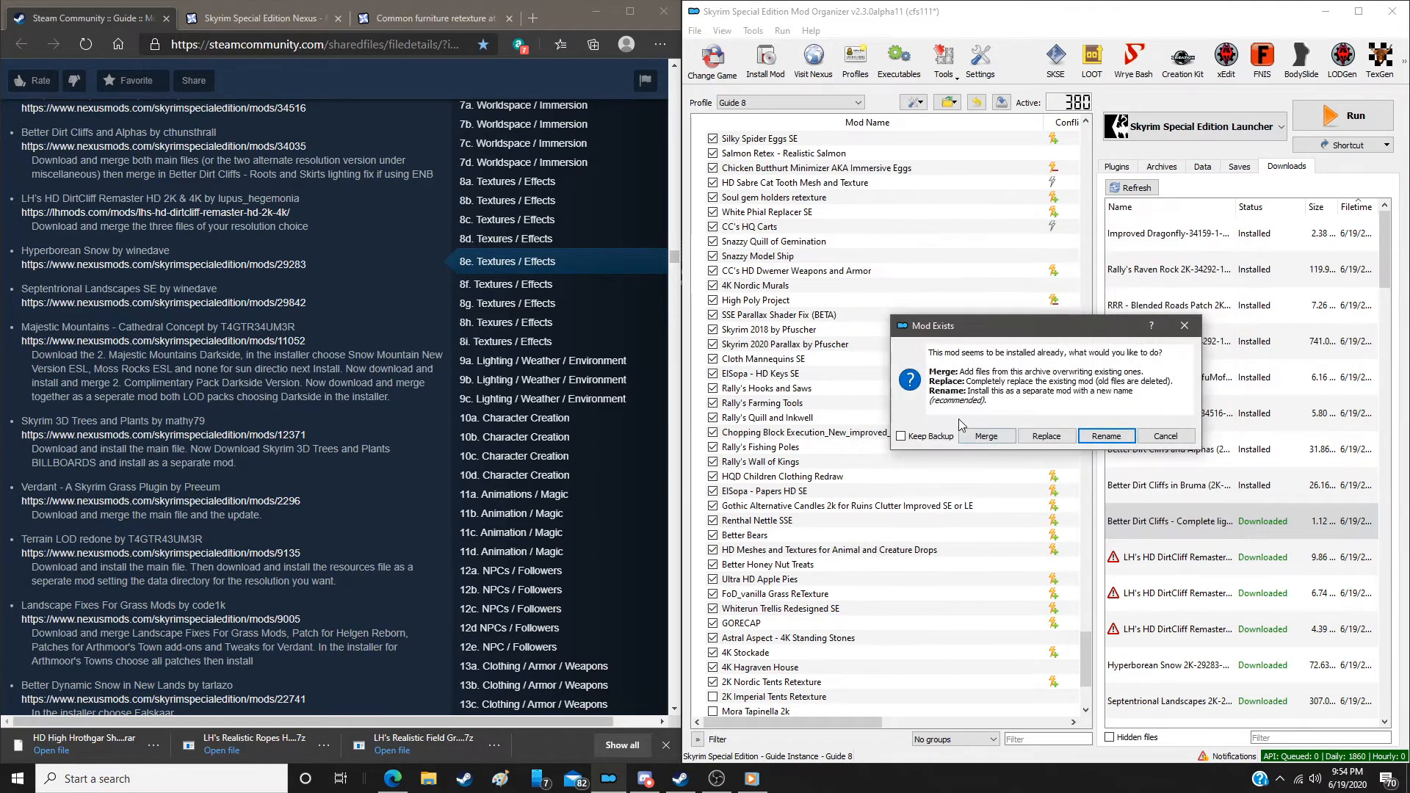
pyautogui.click(988, 436)
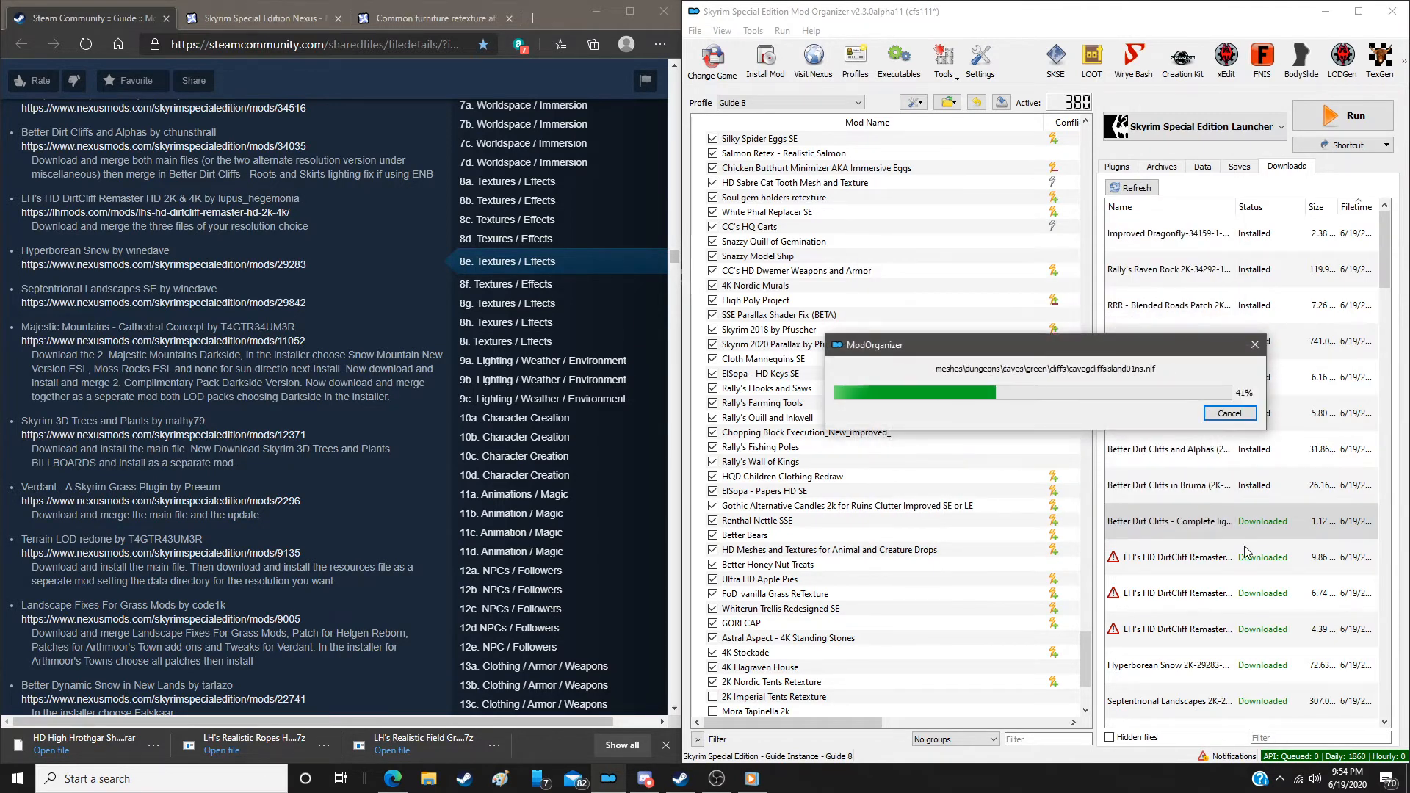
# Manually install the first LH's HD DirtCliff Remaster download under the name LH's HD DirtCliff Remaster 2K
pyautogui.doubleClick(1193, 558)
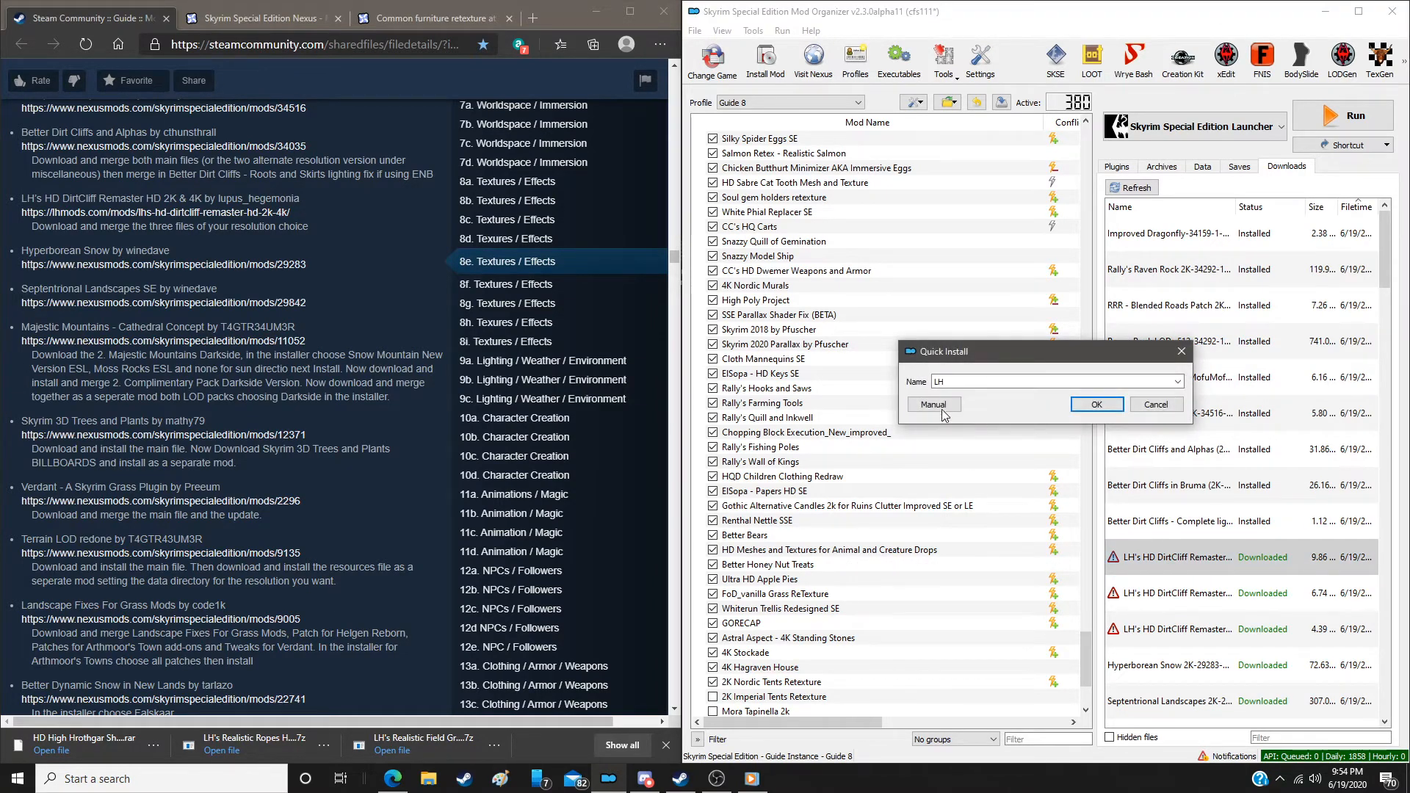
pyautogui.click(1178, 382)
pyautogui.click(1050, 403)
pyautogui.click(933, 404)
pyautogui.click(1139, 524)
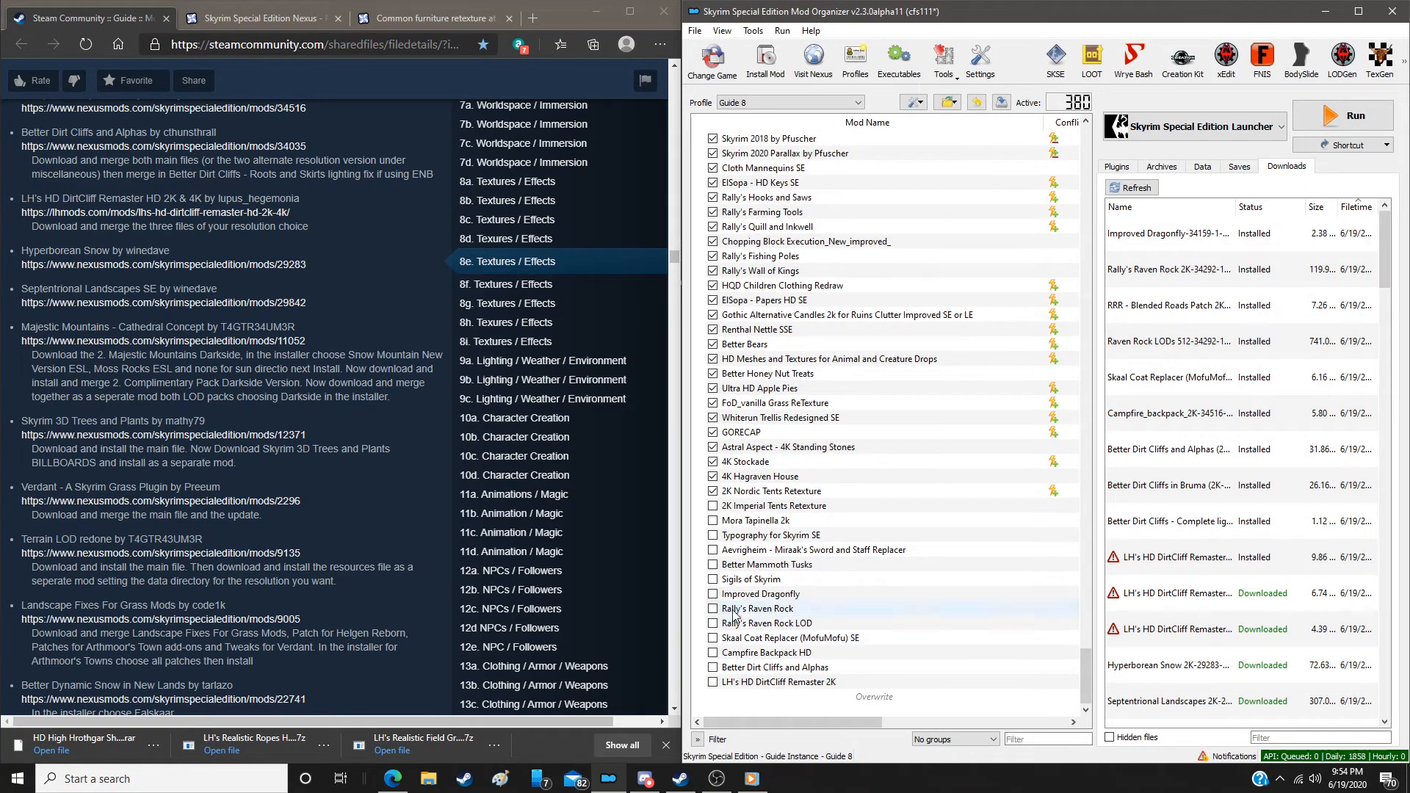
# Enable every mod in the list from 2K Imperial Tents Retexture down through LH's HD DirtCliff Remaster 2K
pyautogui.click(712, 521)
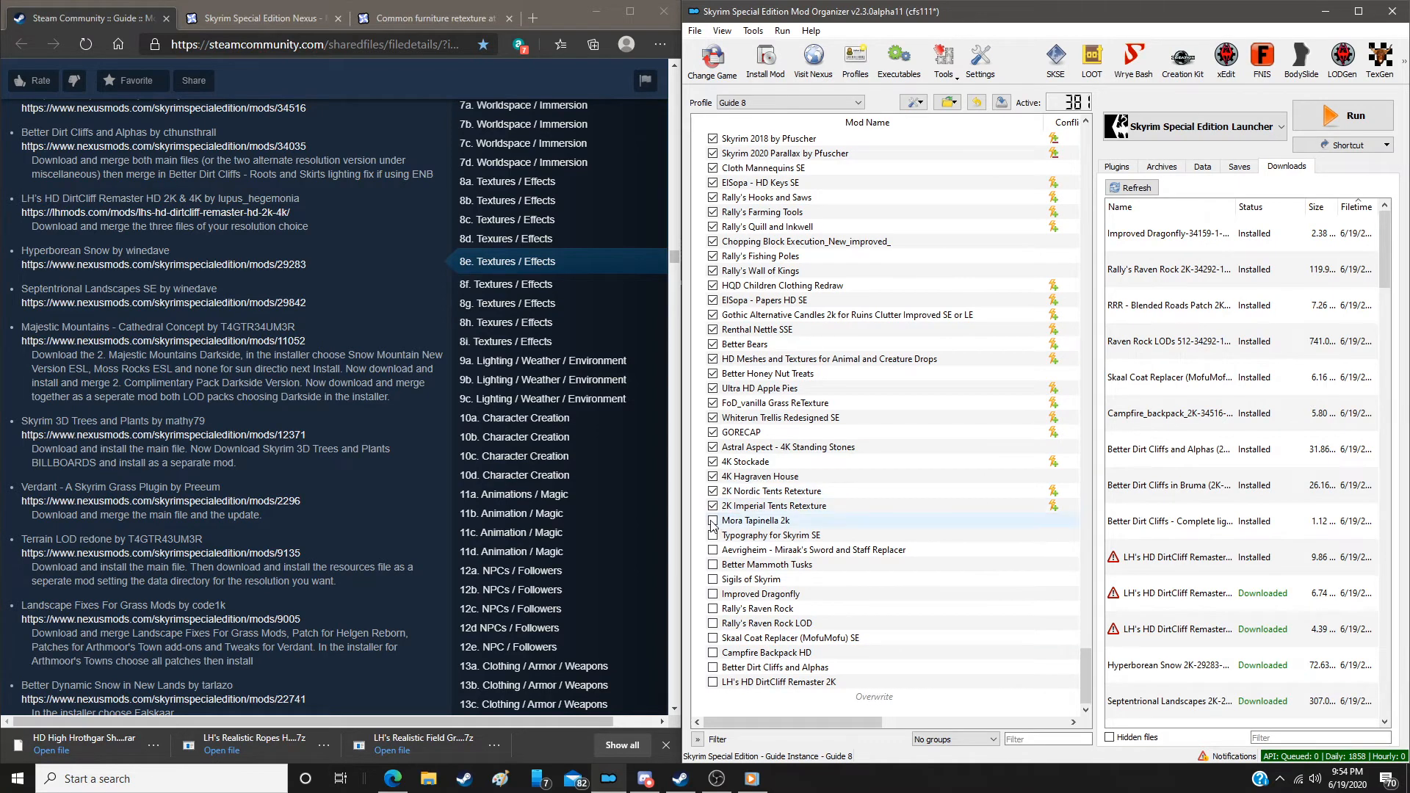
pyautogui.click(712, 535)
pyautogui.click(712, 550)
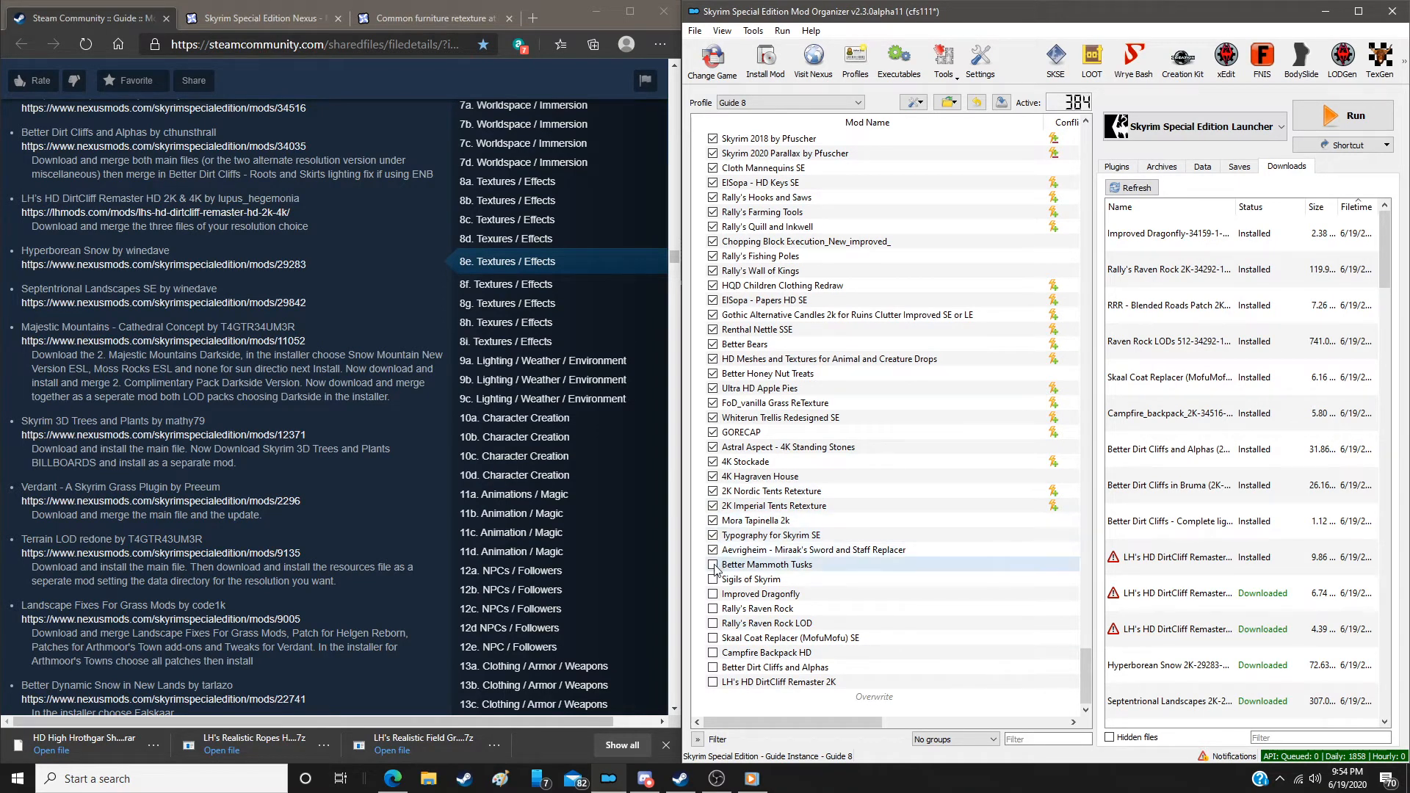
pyautogui.click(712, 565)
pyautogui.click(713, 580)
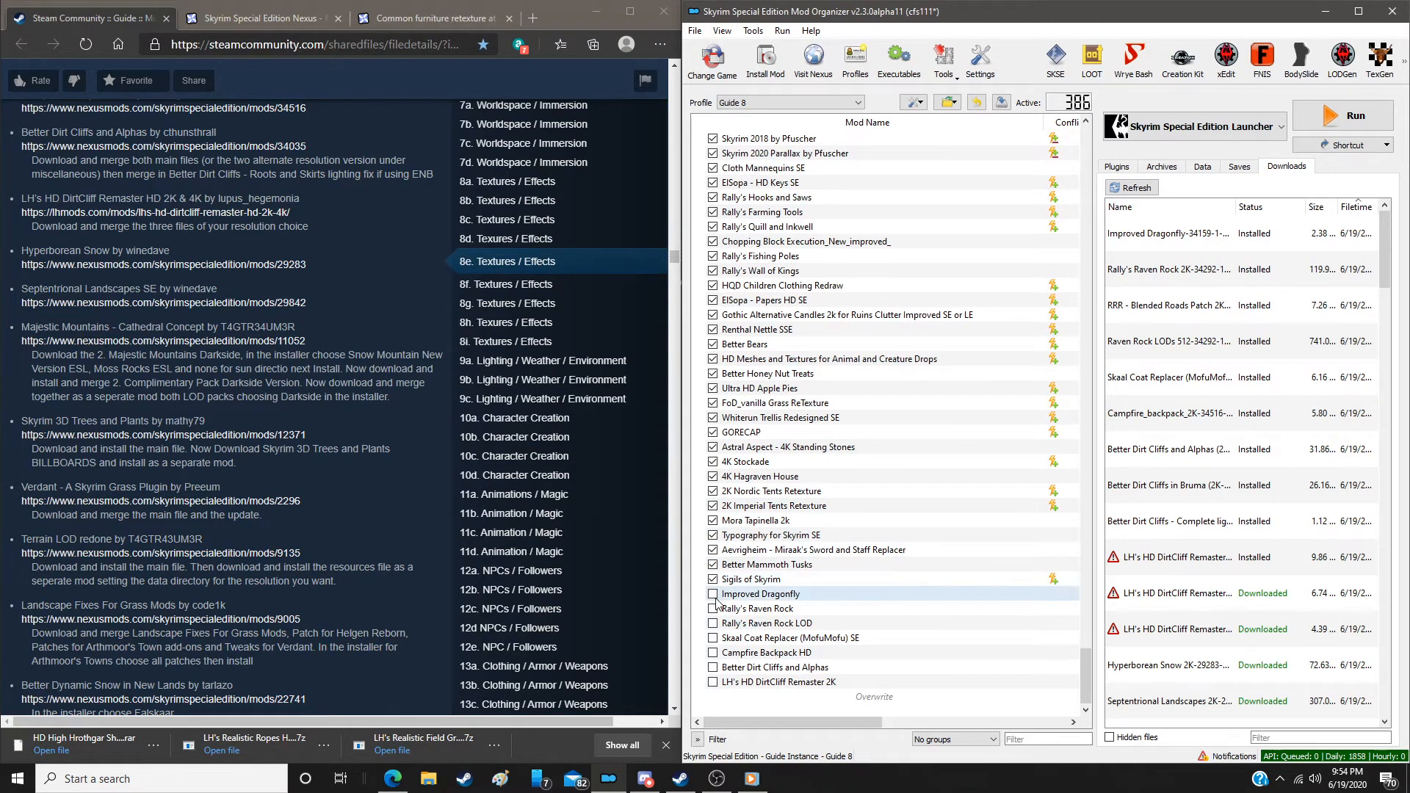
pyautogui.click(712, 593)
pyautogui.click(712, 609)
pyautogui.click(712, 623)
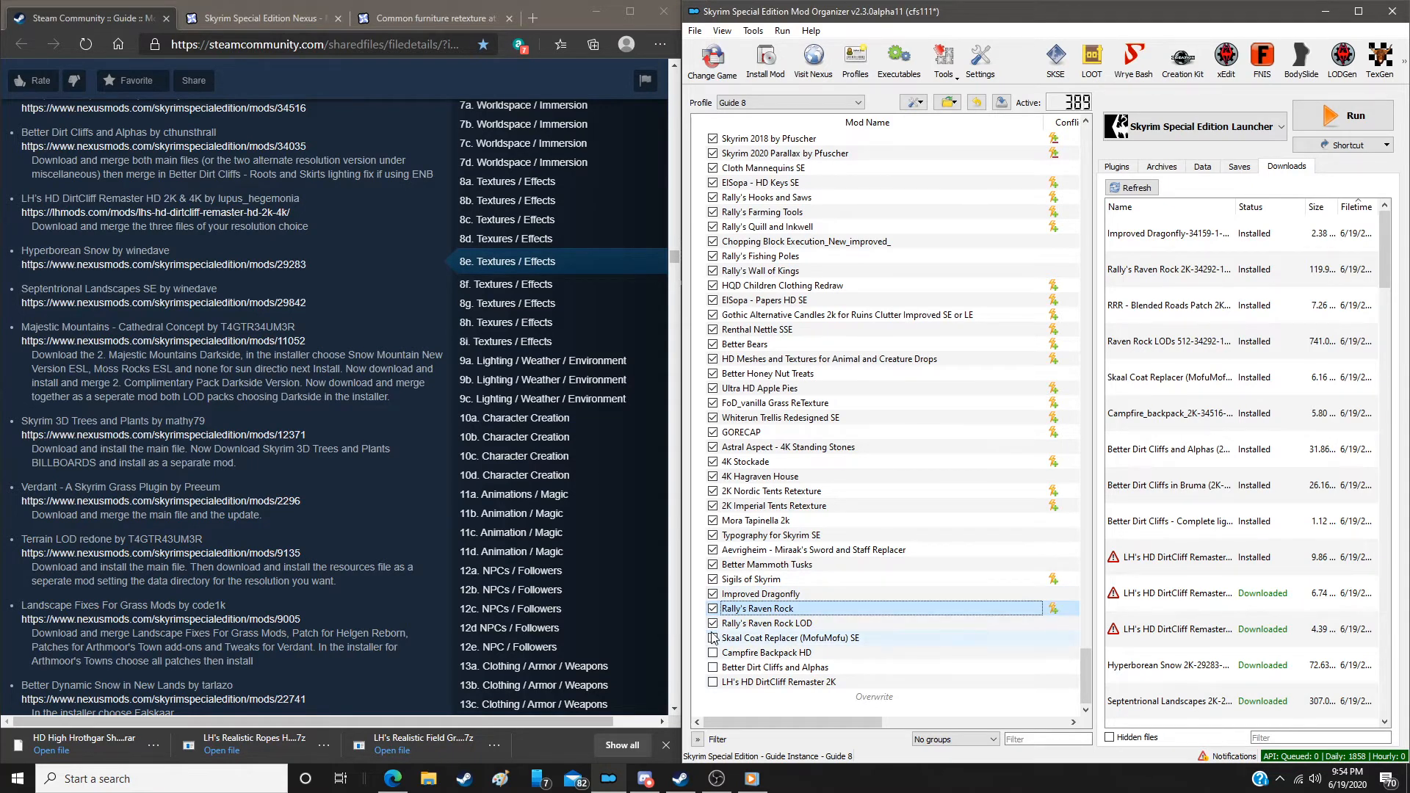
pyautogui.click(712, 638)
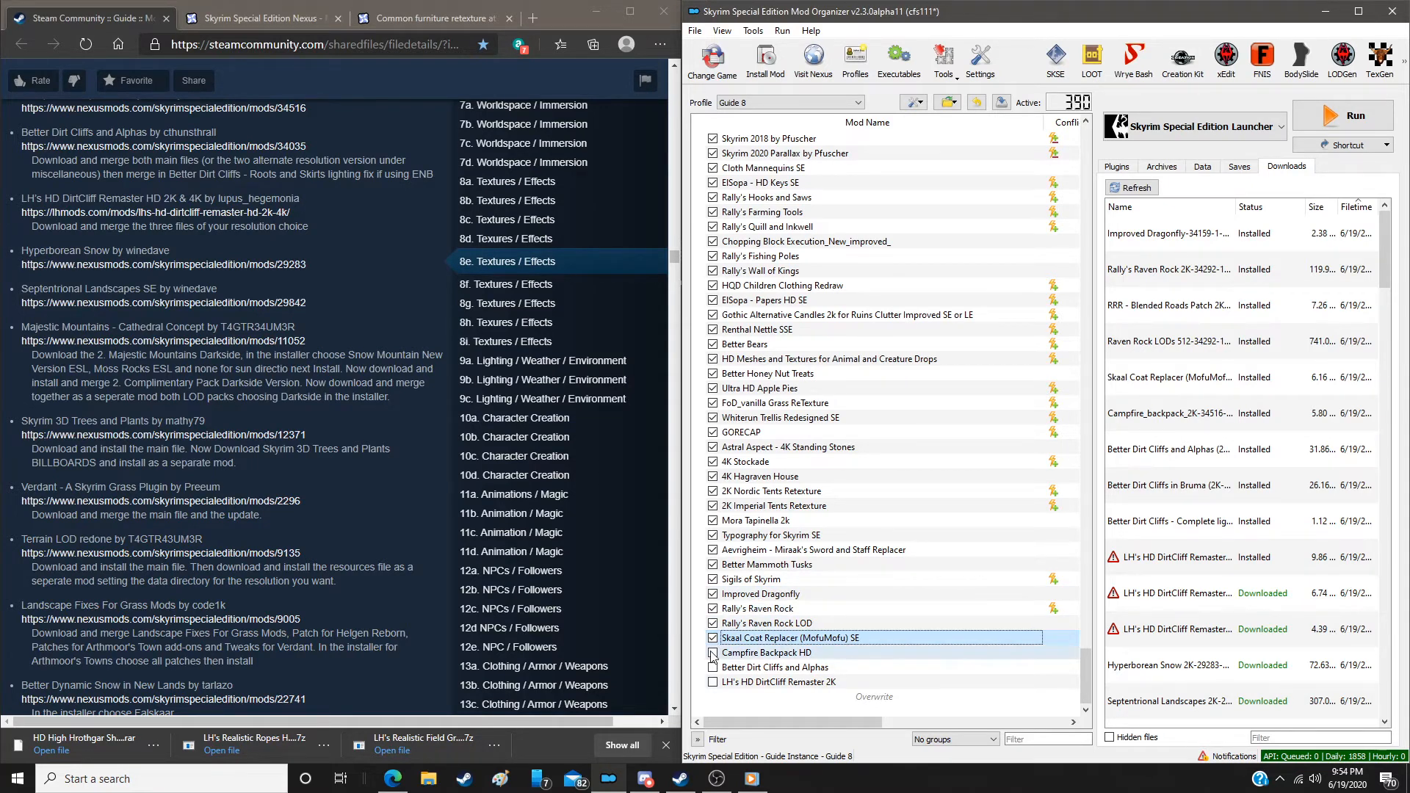
pyautogui.click(713, 652)
pyautogui.click(712, 667)
pyautogui.click(706, 682)
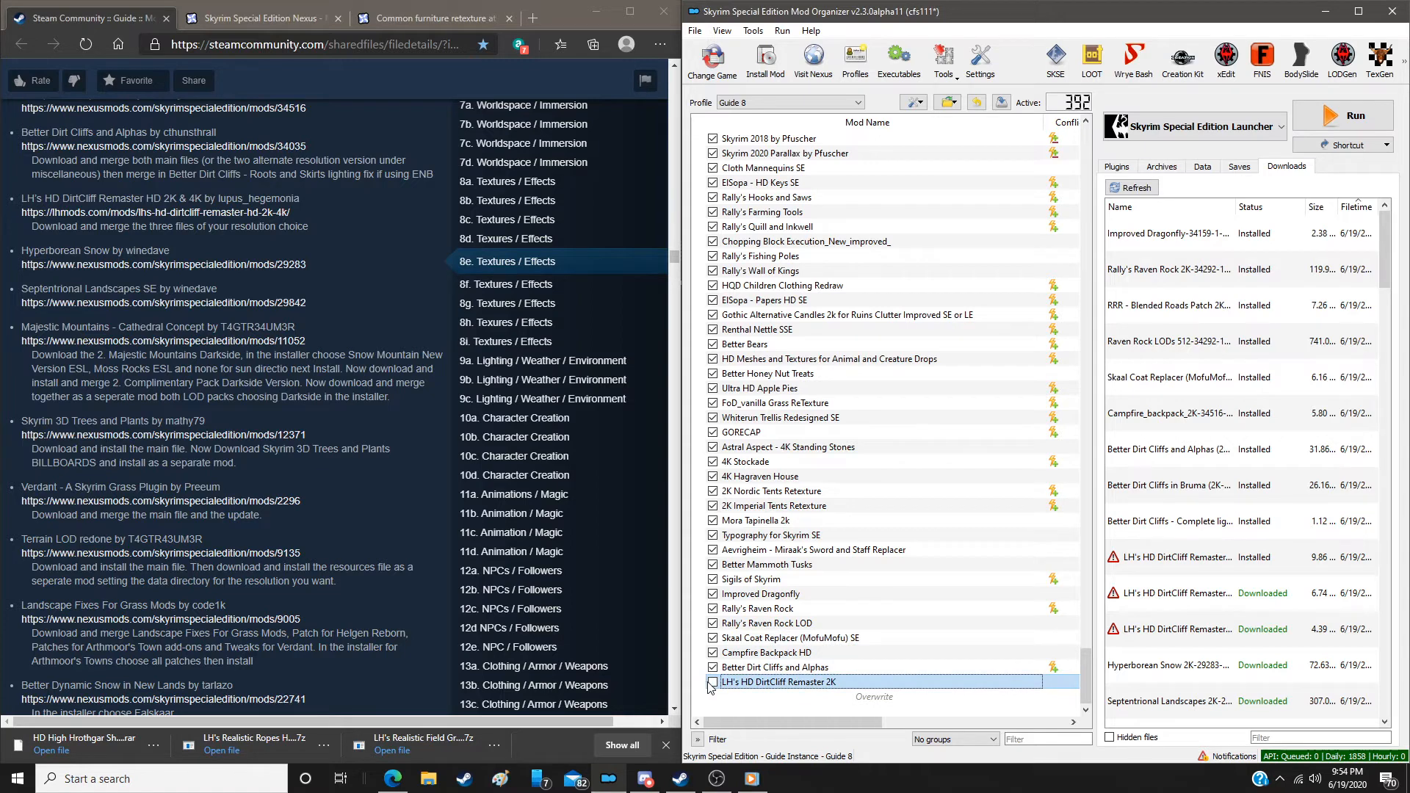
pyautogui.click(712, 682)
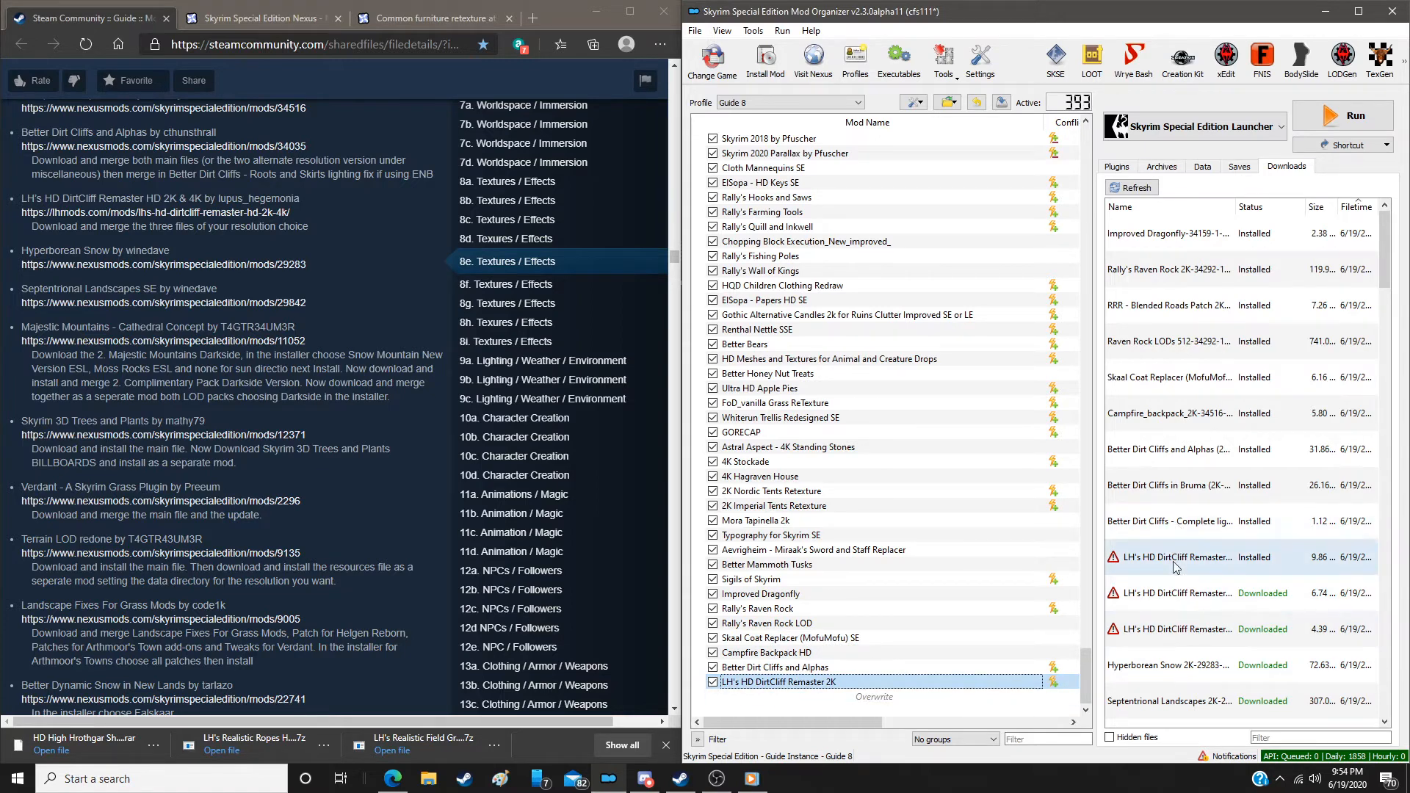
# Manually install the LH's HD DirtCliff Remaster DLC02 2K download, renamed LH's HD DirtCliff Remaster 2K, and merge it into that existing mod
pyautogui.doubleClick(1170, 604)
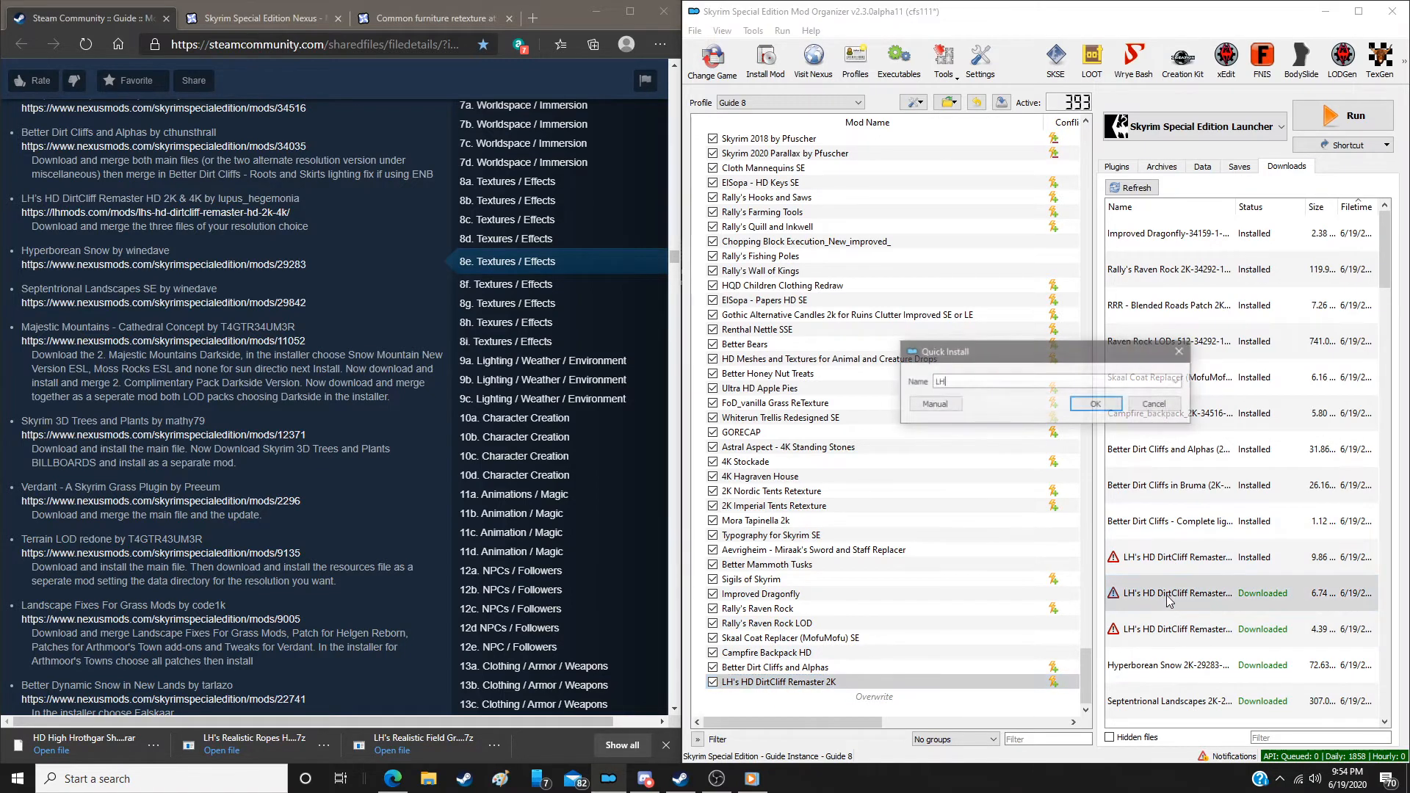
pyautogui.click(1178, 382)
pyautogui.click(1054, 404)
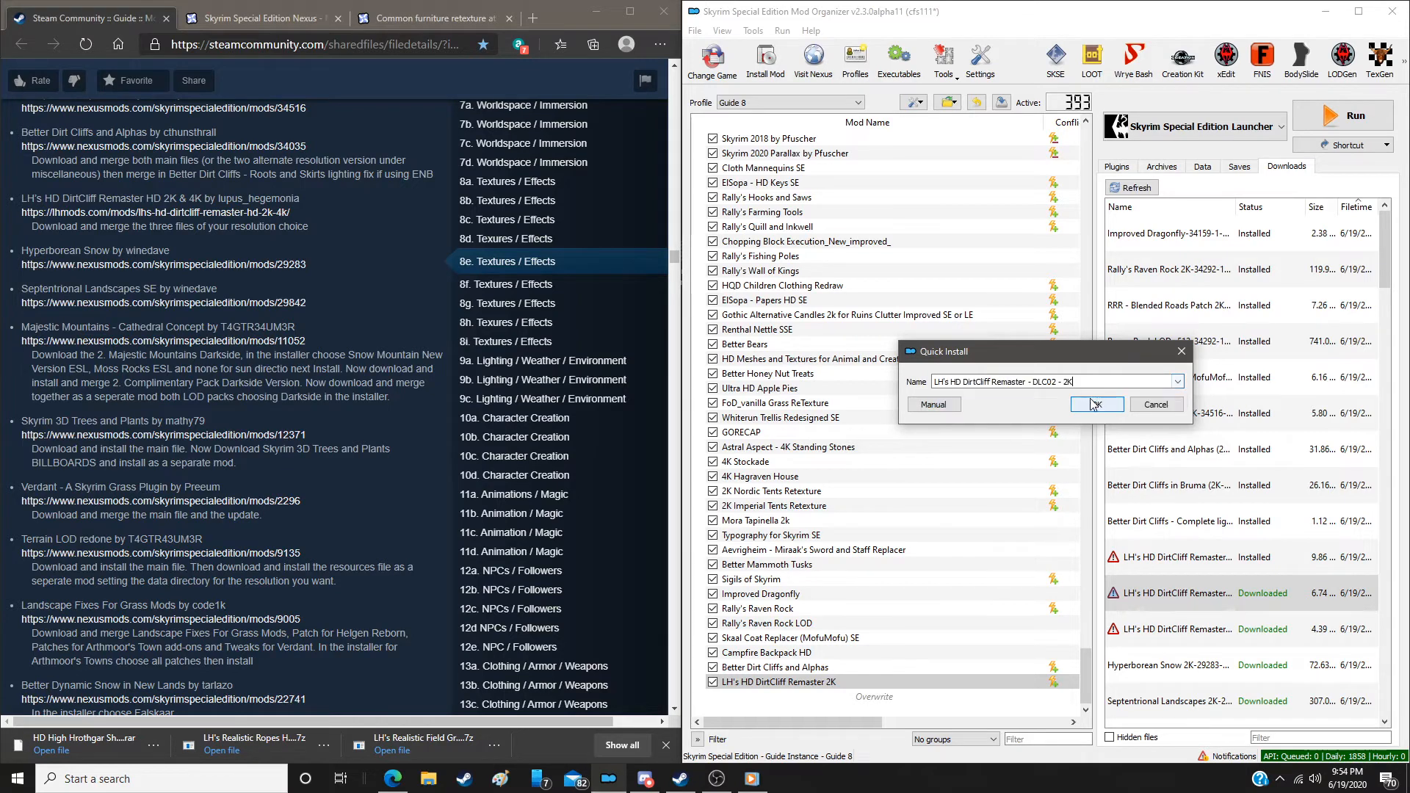
pyautogui.click(1062, 384)
pyautogui.press('BackSpace')
pyautogui.press('BackSpace')
pyautogui.press('BackSpace')
pyautogui.press('BackSpace')
pyautogui.press('BackSpace')
pyautogui.press('BackSpace')
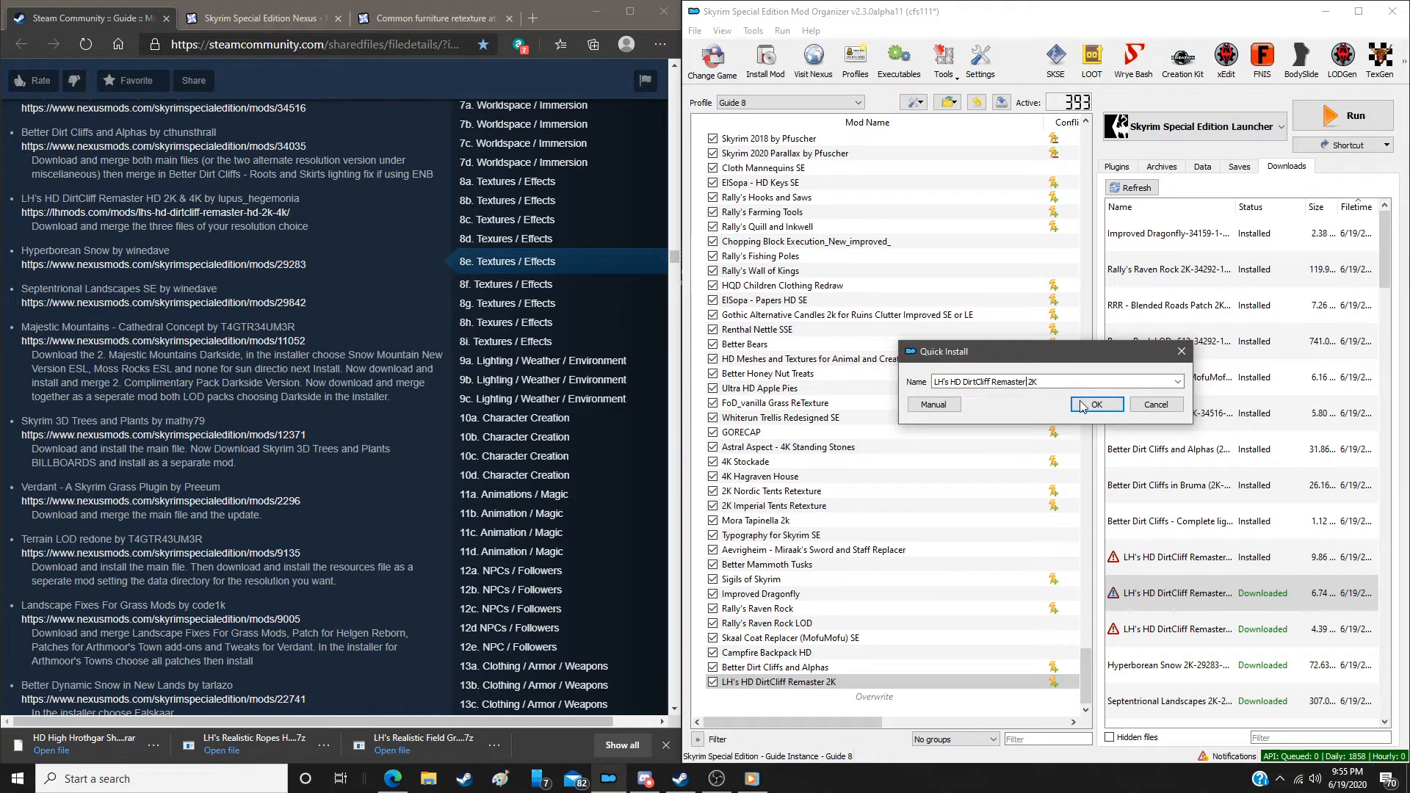
pyautogui.click(937, 404)
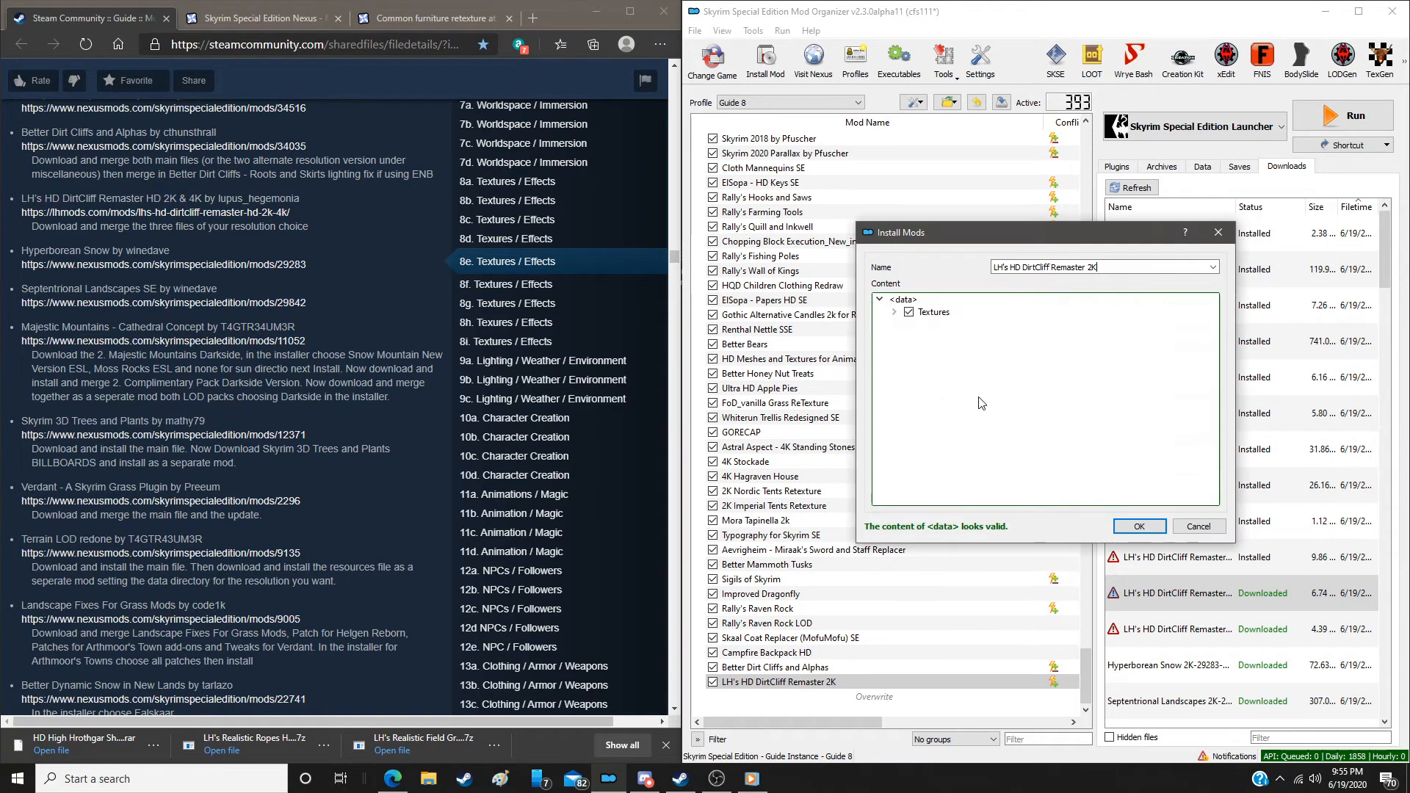
pyautogui.click(1131, 527)
pyautogui.click(986, 437)
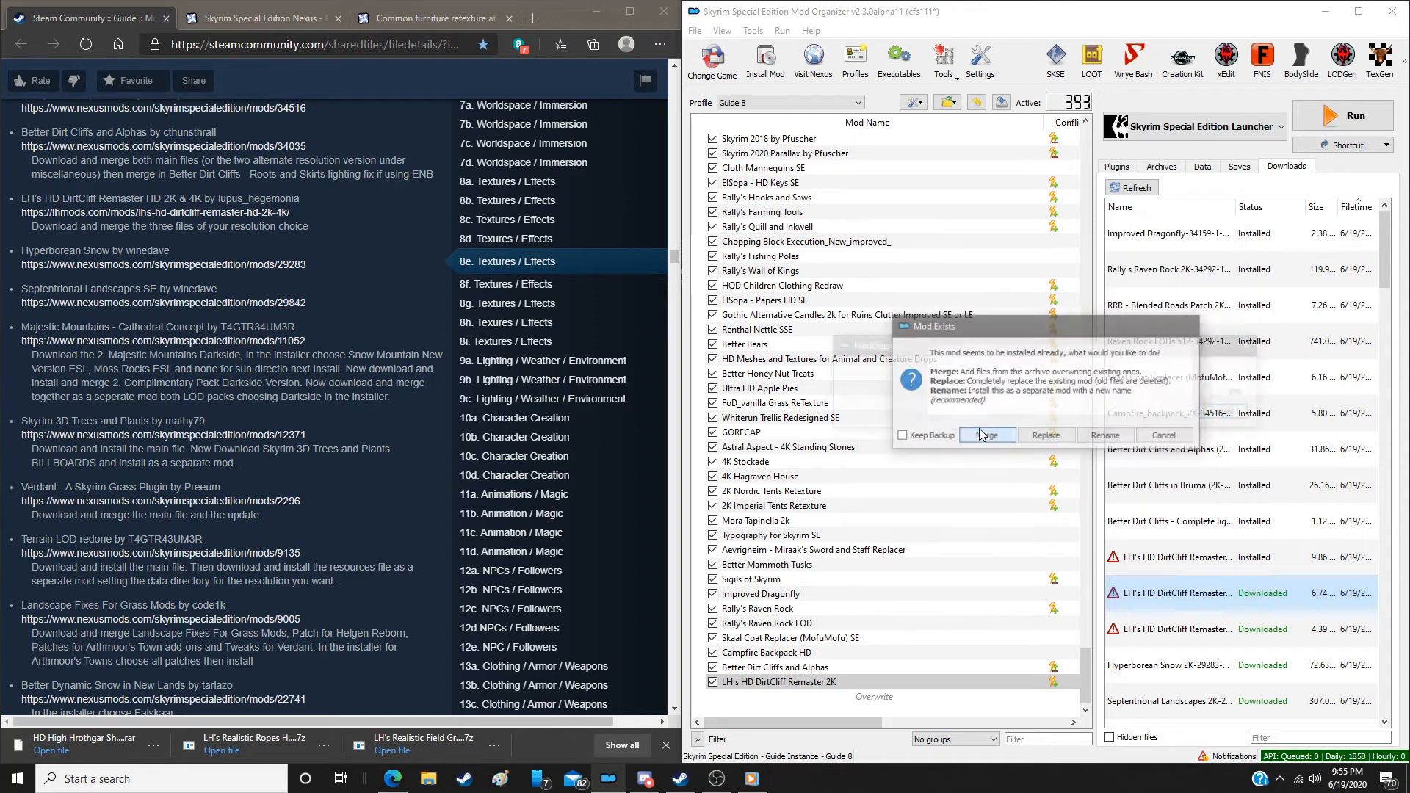
# Merge the LH's HD DirtCliff Remaster SMIM 2K download into the LH's HD DirtCliff Remaster 2K mod by giving it the same name
pyautogui.doubleClick(1178, 639)
pyautogui.write('LH')
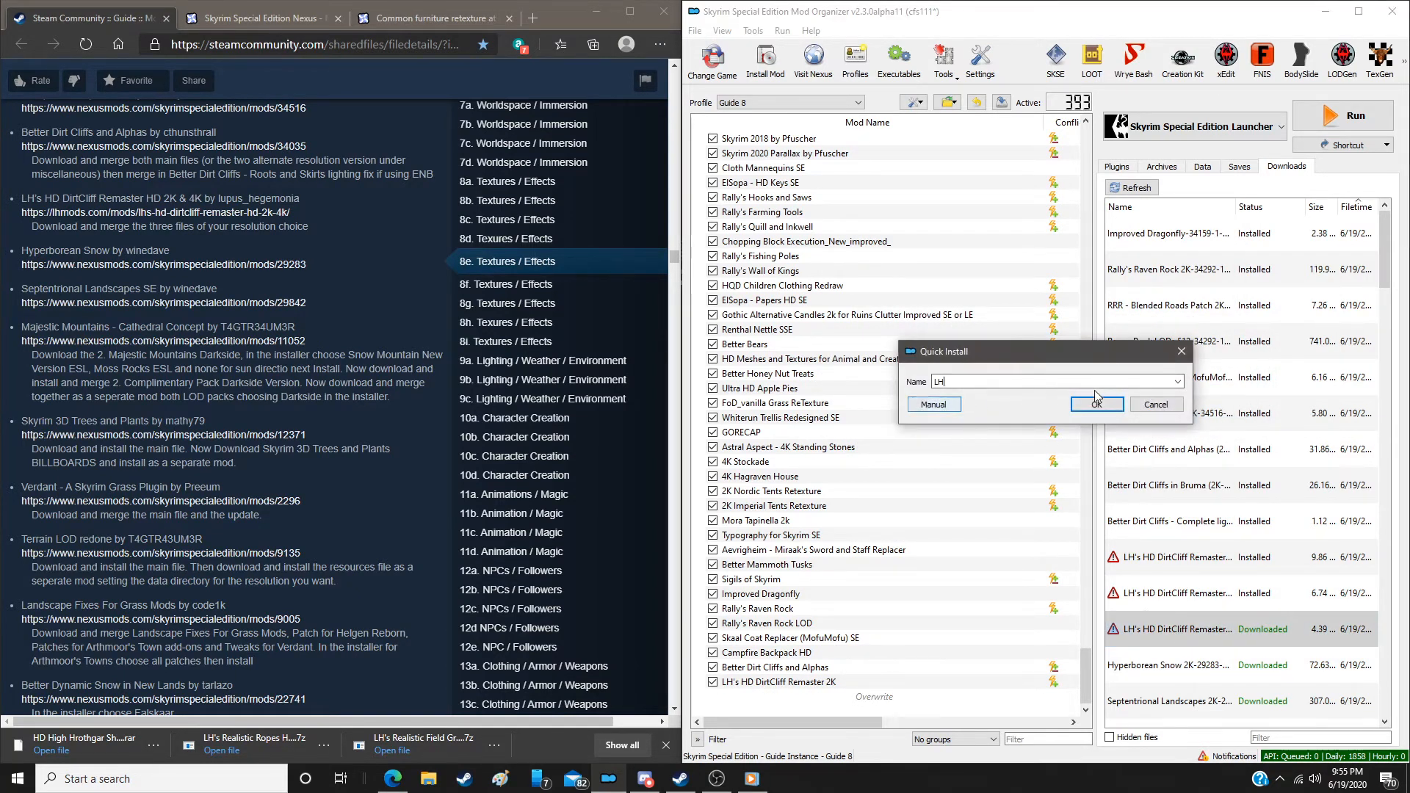
pyautogui.click(1178, 383)
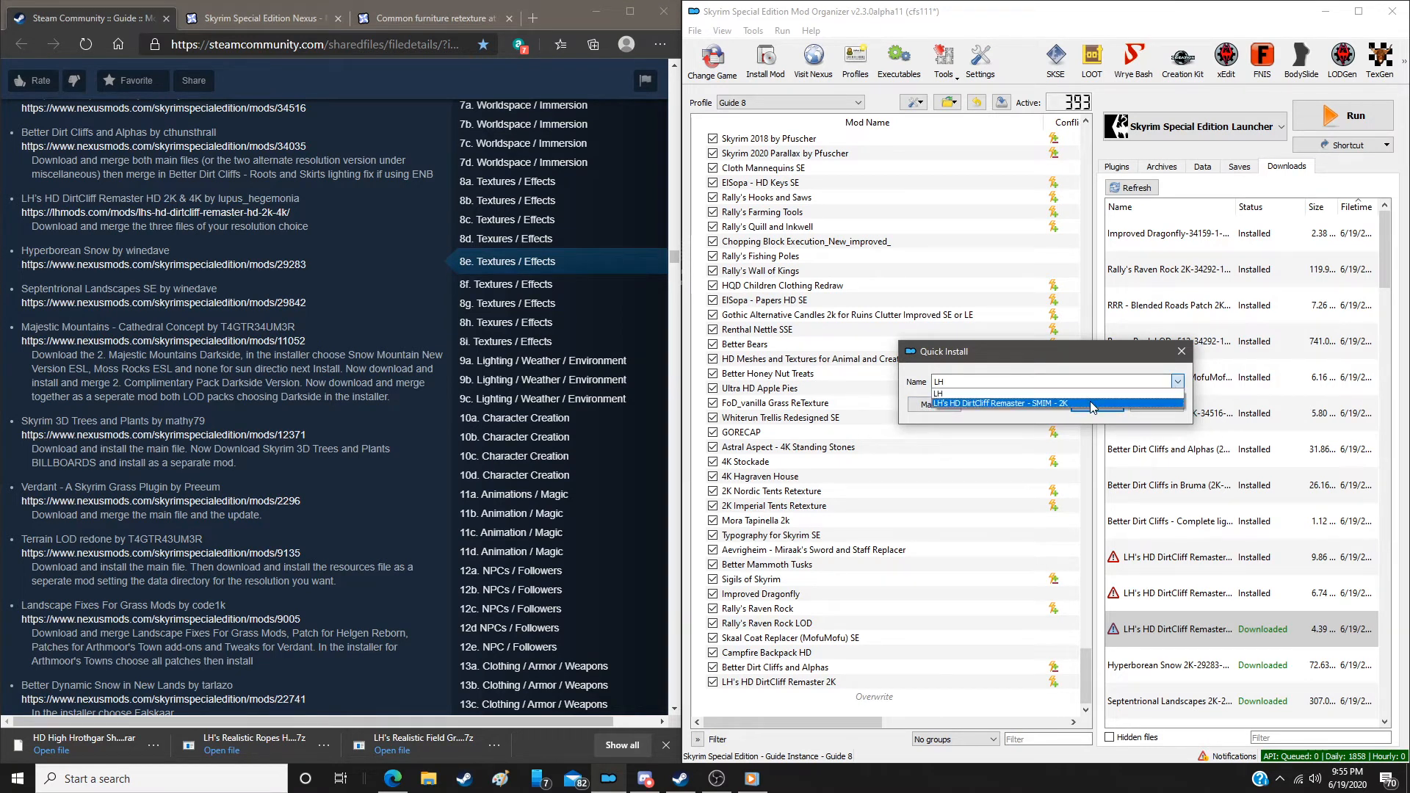
pyautogui.click(1091, 406)
pyautogui.click(1060, 384)
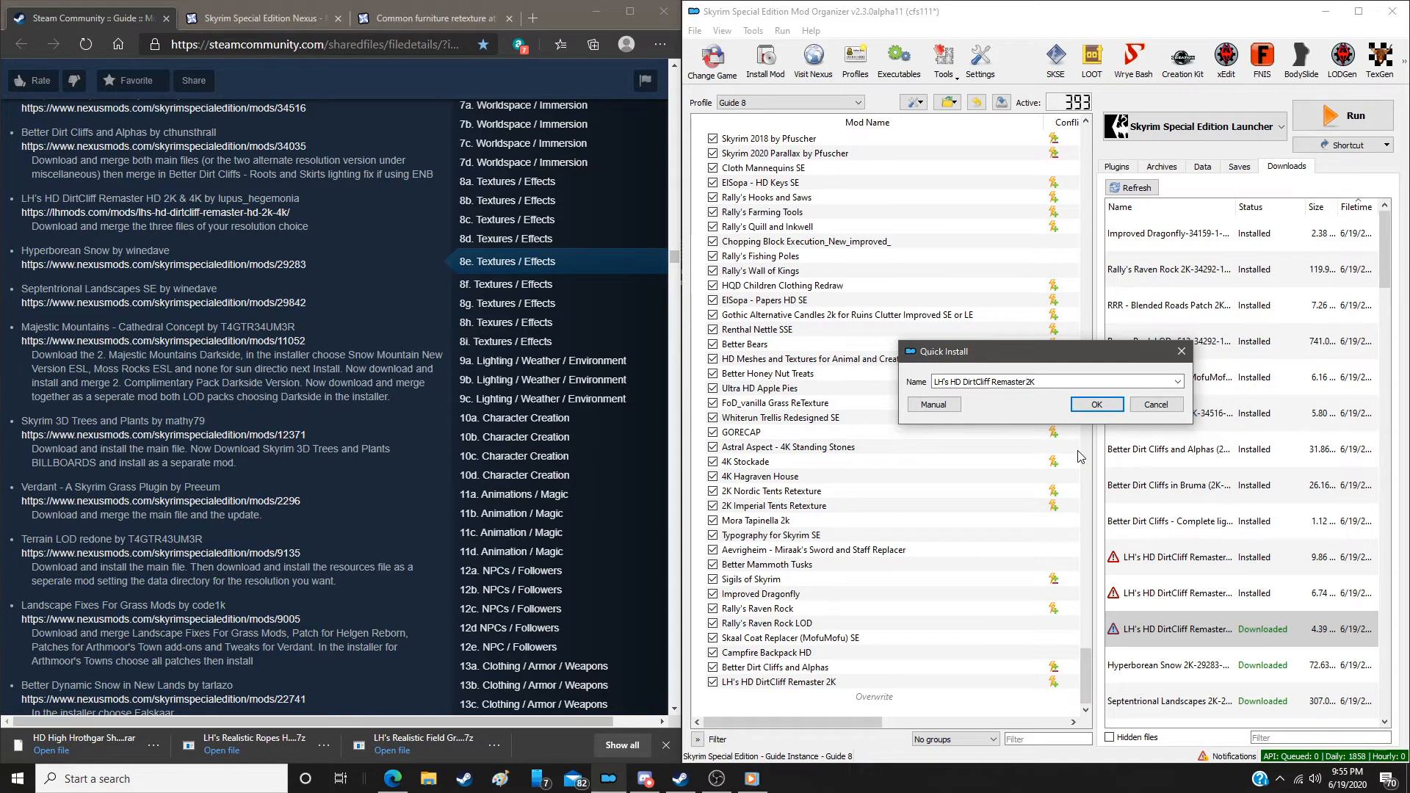
pyautogui.click(938, 408)
pyautogui.click(1138, 524)
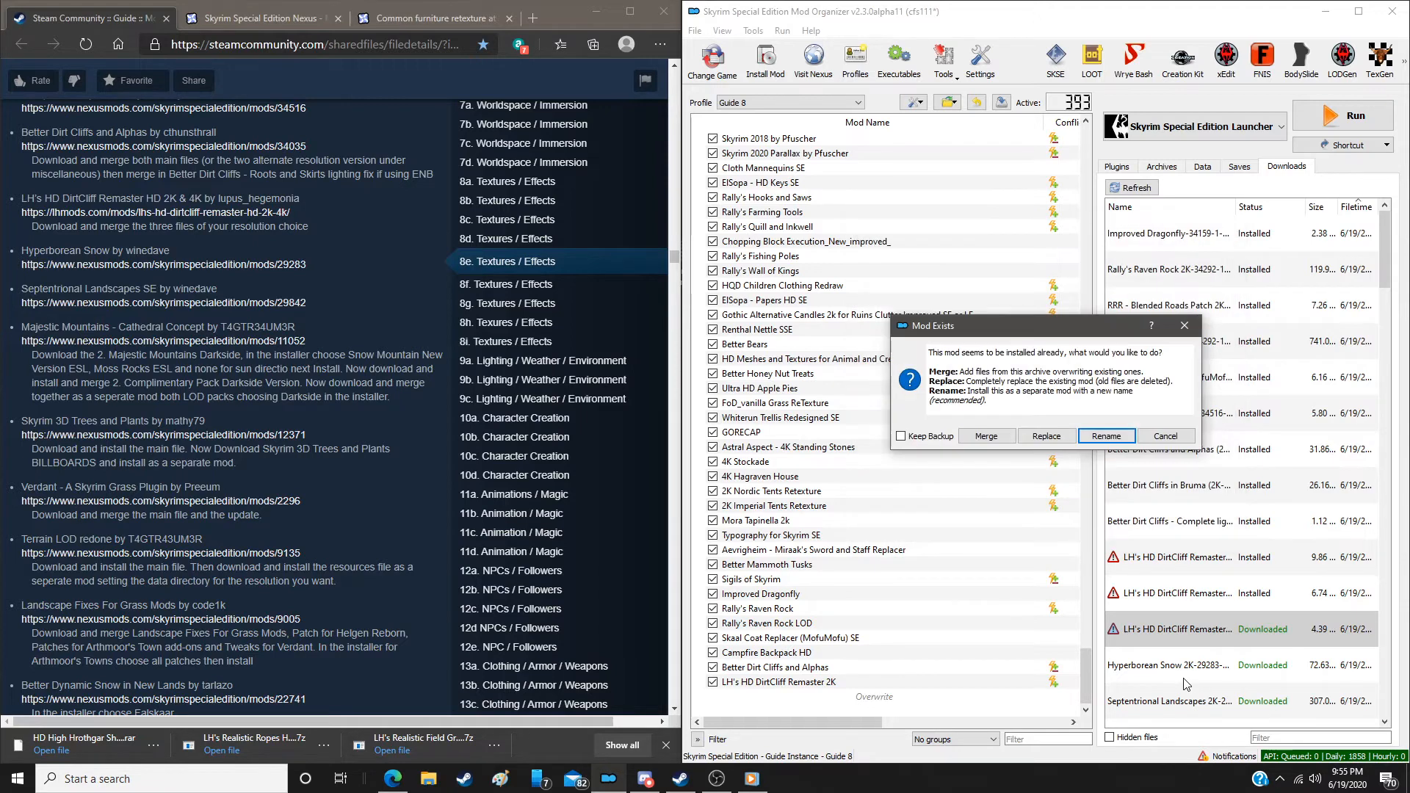
pyautogui.click(1005, 445)
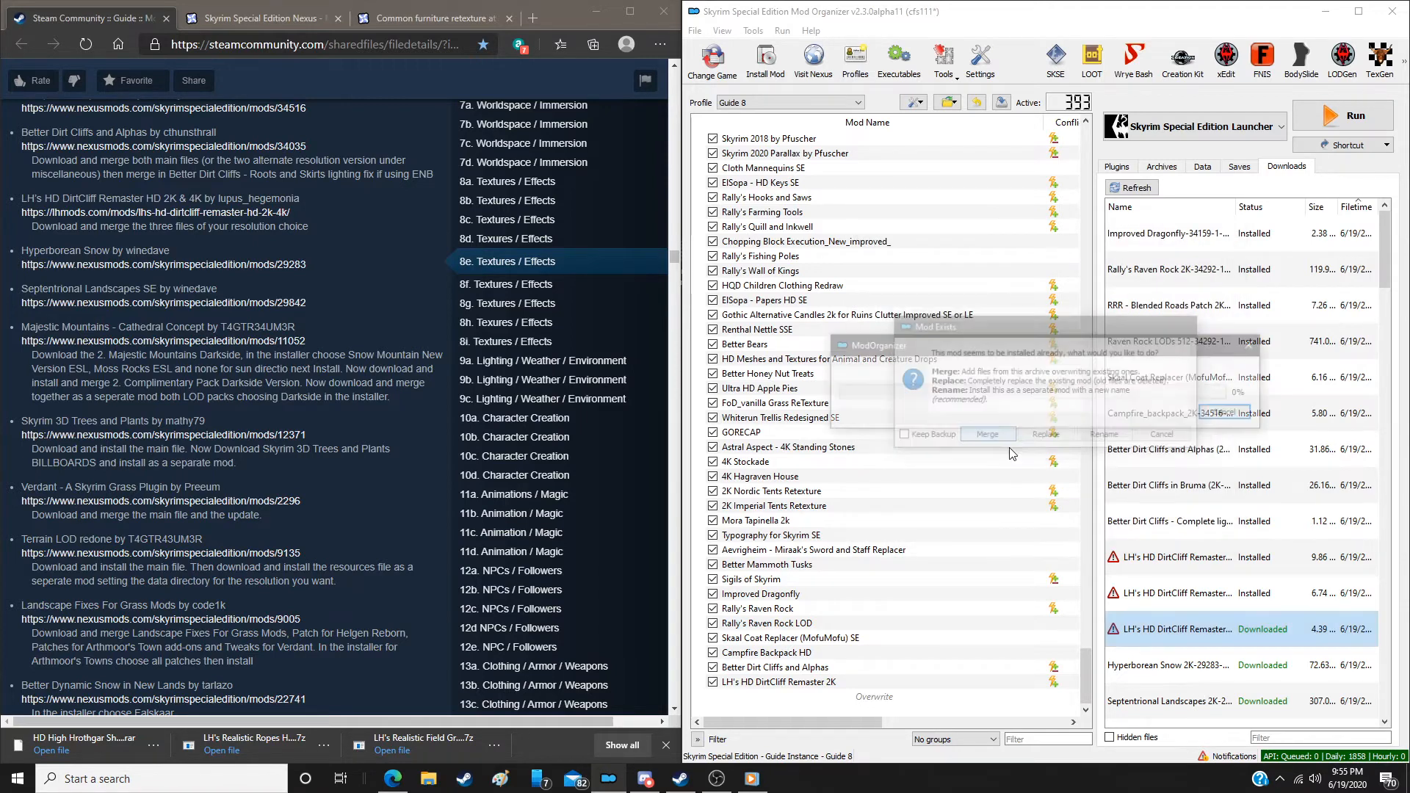
# Manually install the Hyperborean Snow 2K download as its own mod named Hyperborean Snow
pyautogui.doubleClick(1208, 668)
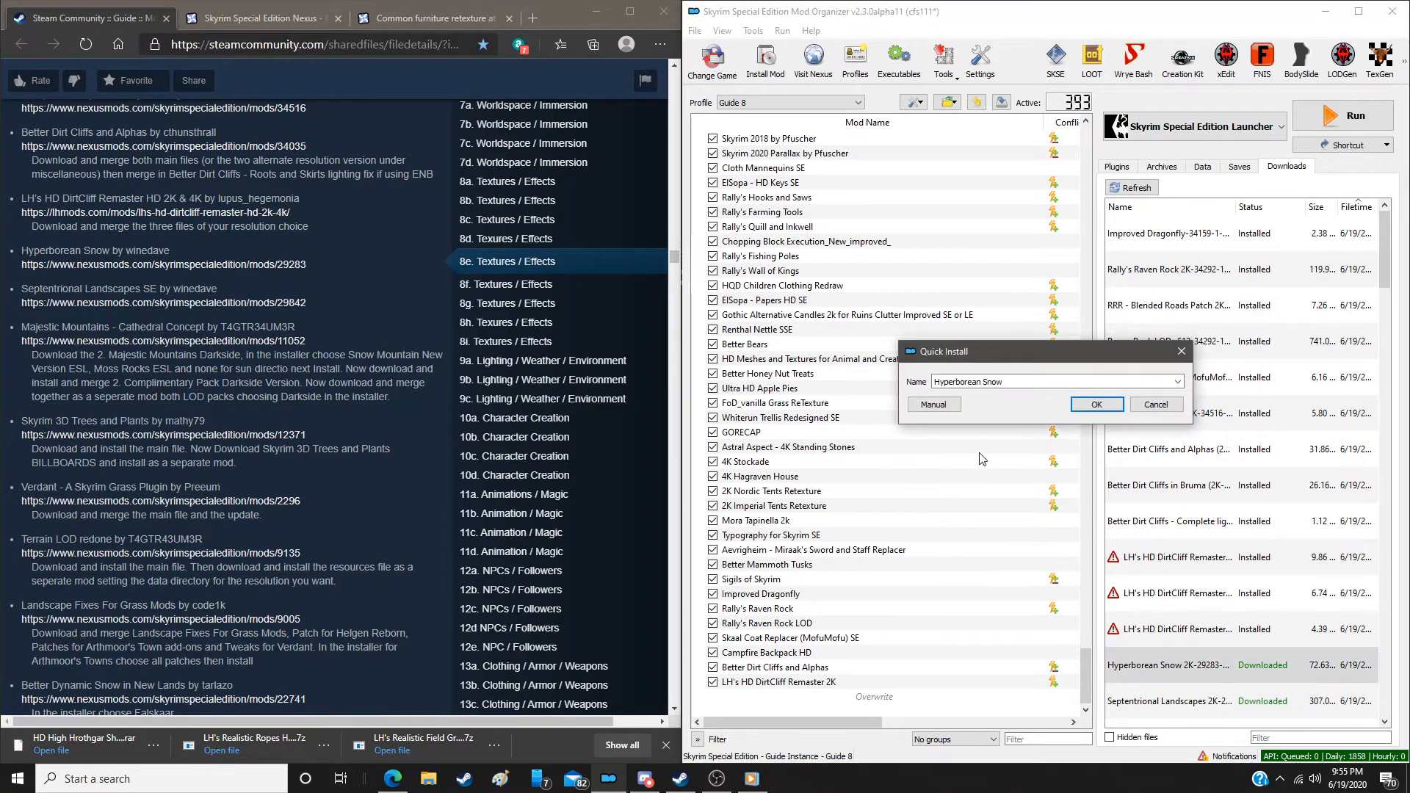
pyautogui.click(946, 404)
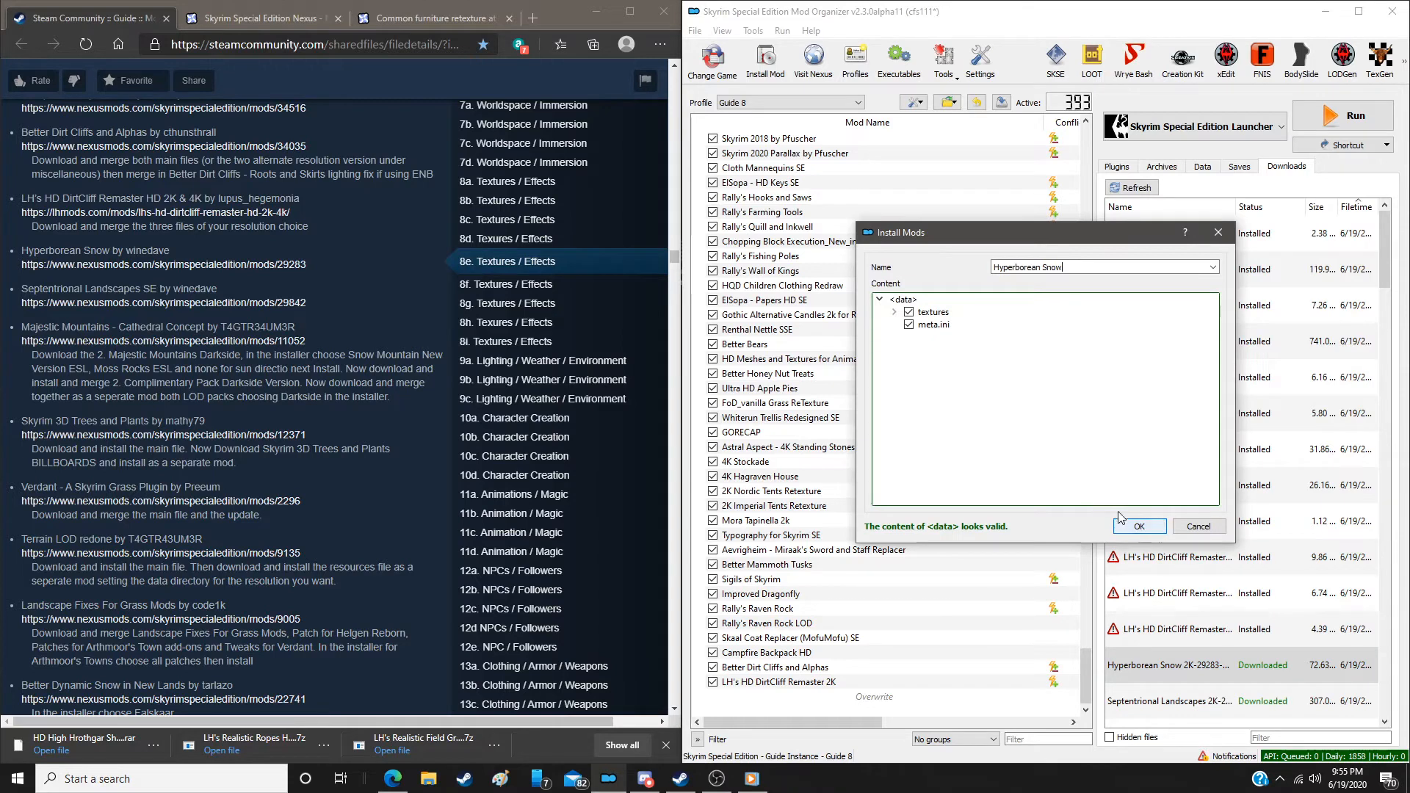
pyautogui.click(916, 328)
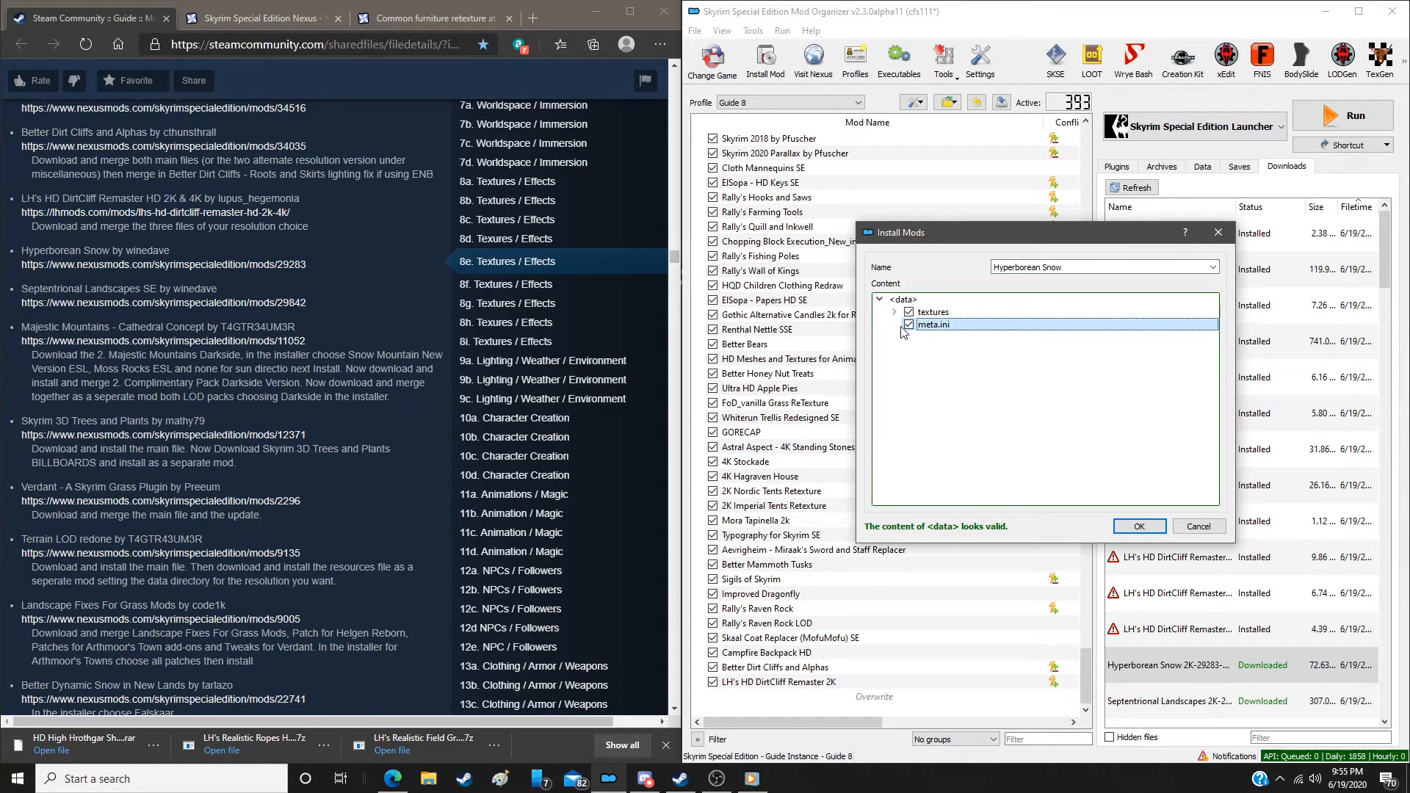
pyautogui.click(1139, 526)
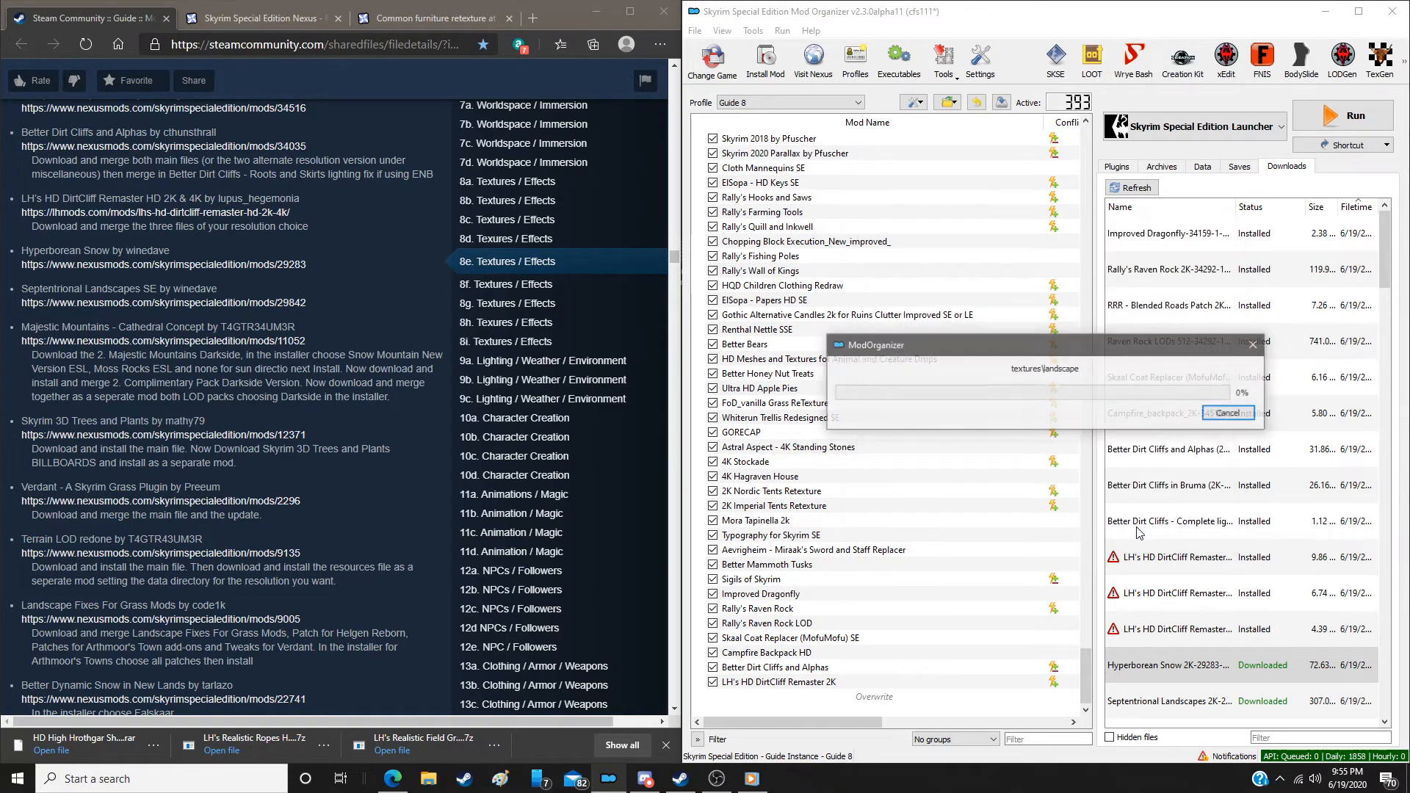
# Manually install the Septentrional Landscapes 2K download as its own mod named Septentrional Landscapes SE
pyautogui.doubleClick(1186, 707)
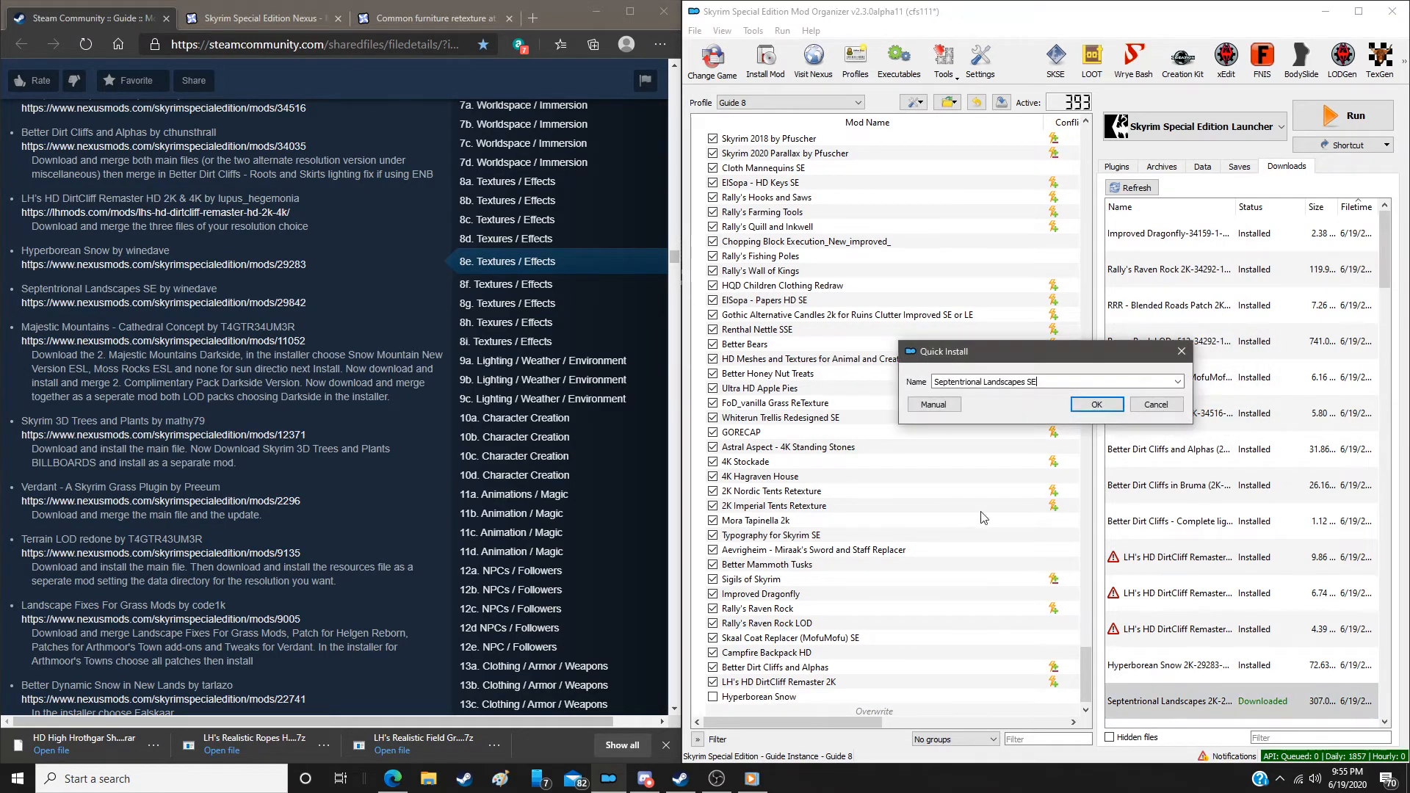
pyautogui.click(943, 400)
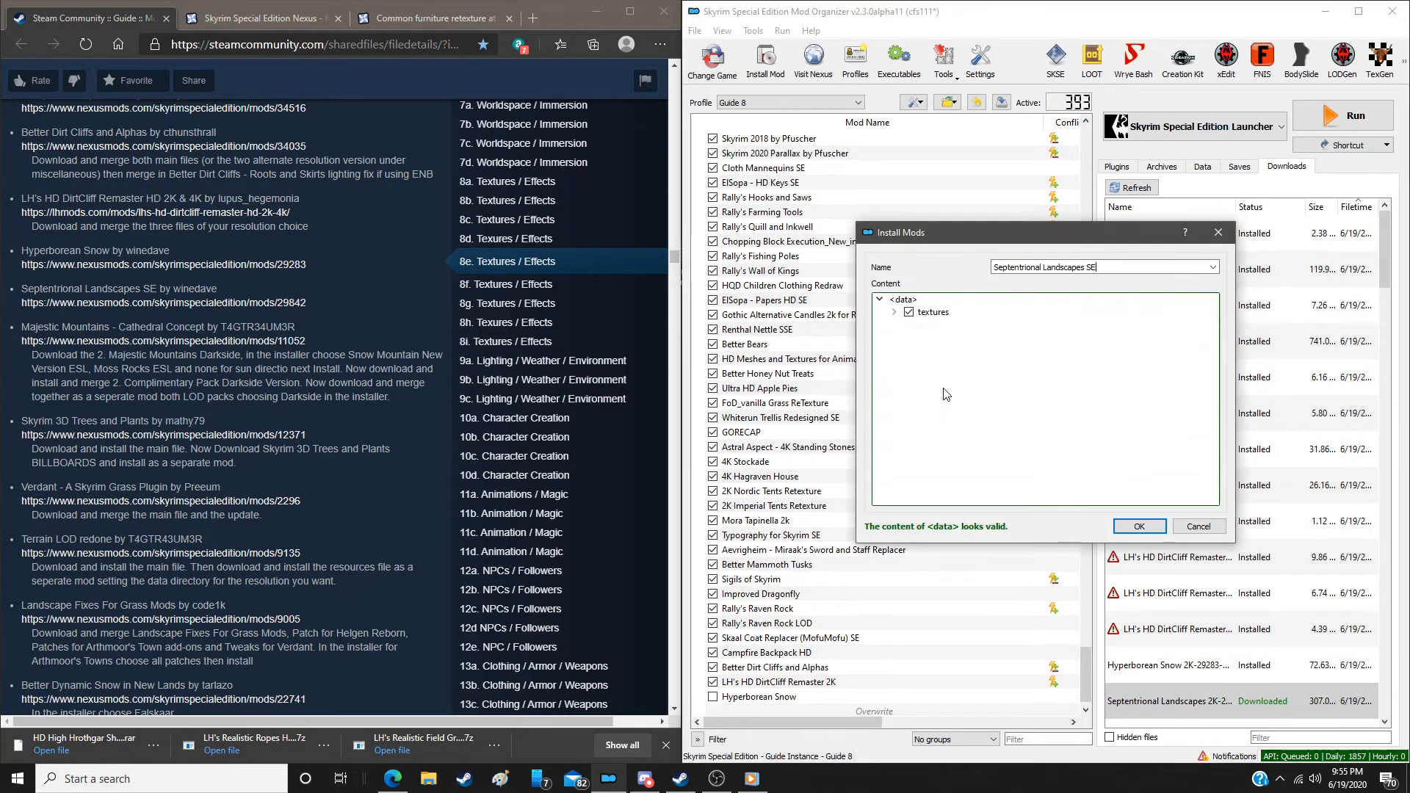
pyautogui.click(1139, 527)
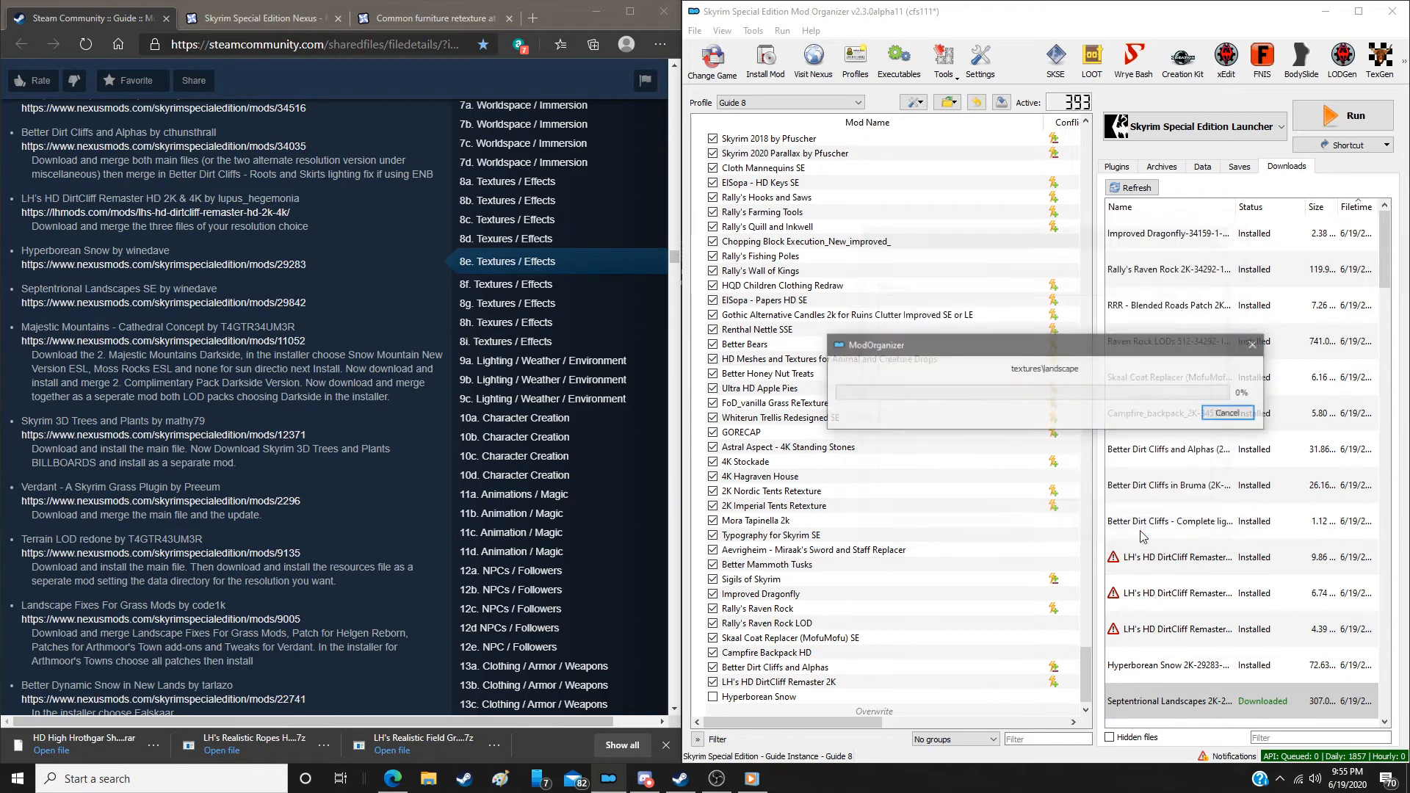
# Delete all installed downloads from the downloads list
pyautogui.rightClick(1190, 491)
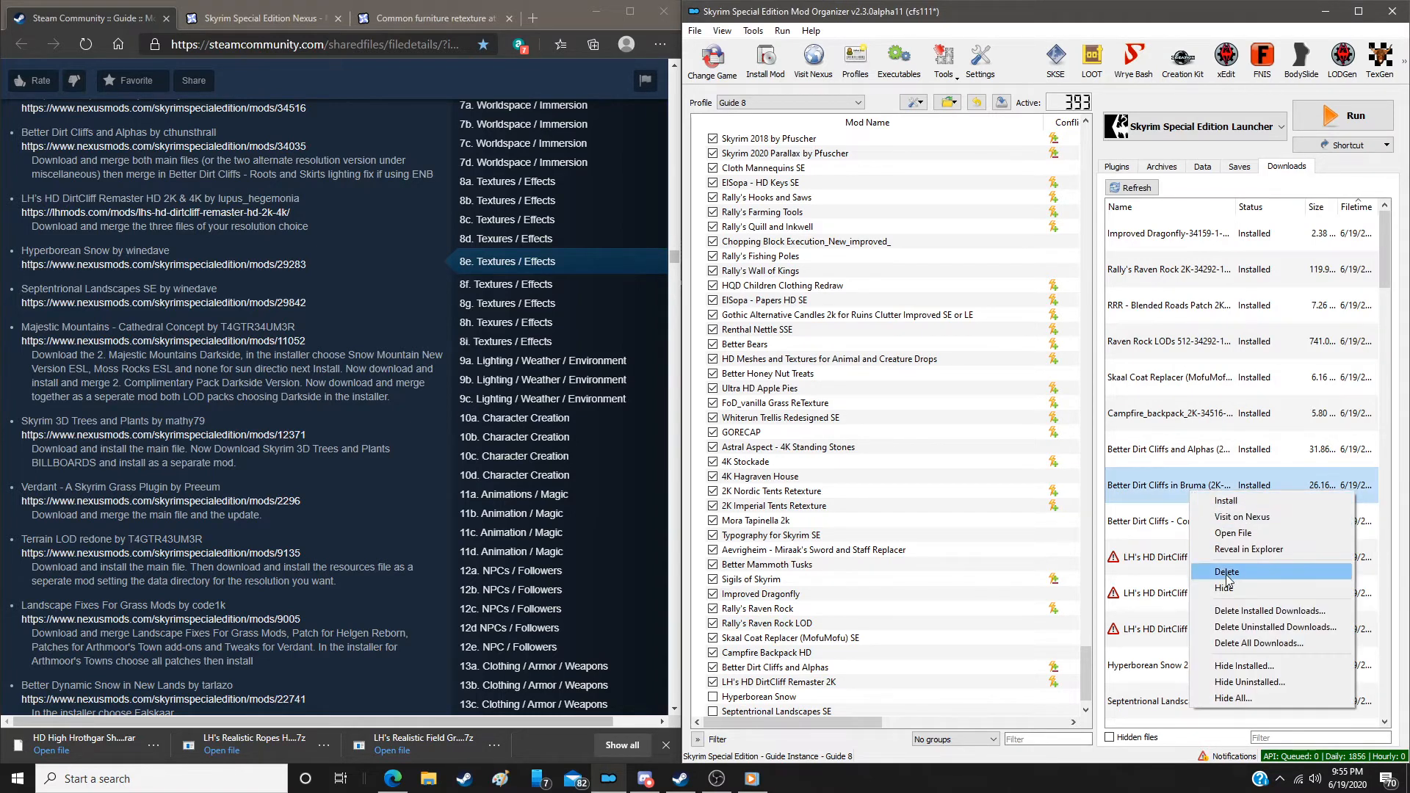
pyautogui.click(1238, 610)
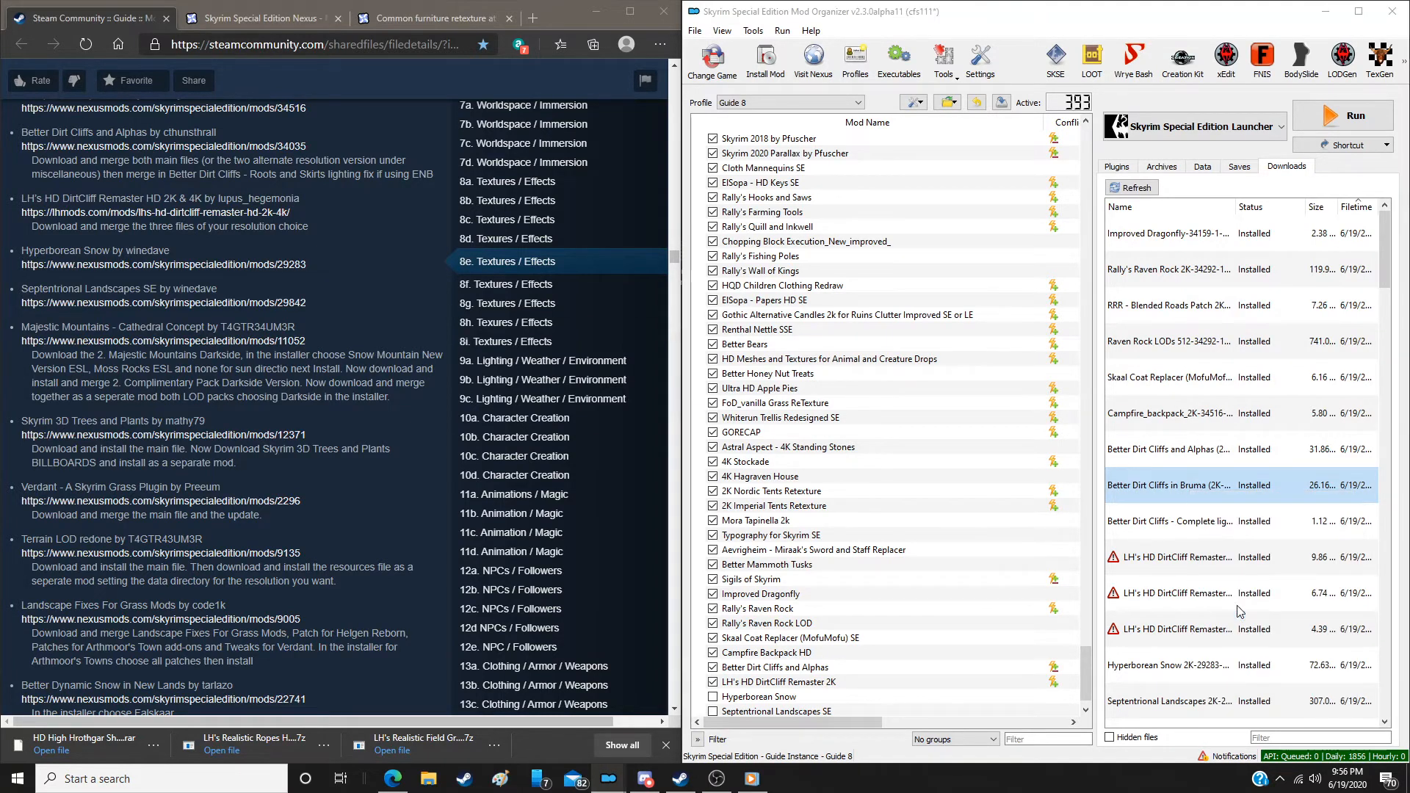
pyautogui.click(776, 416)
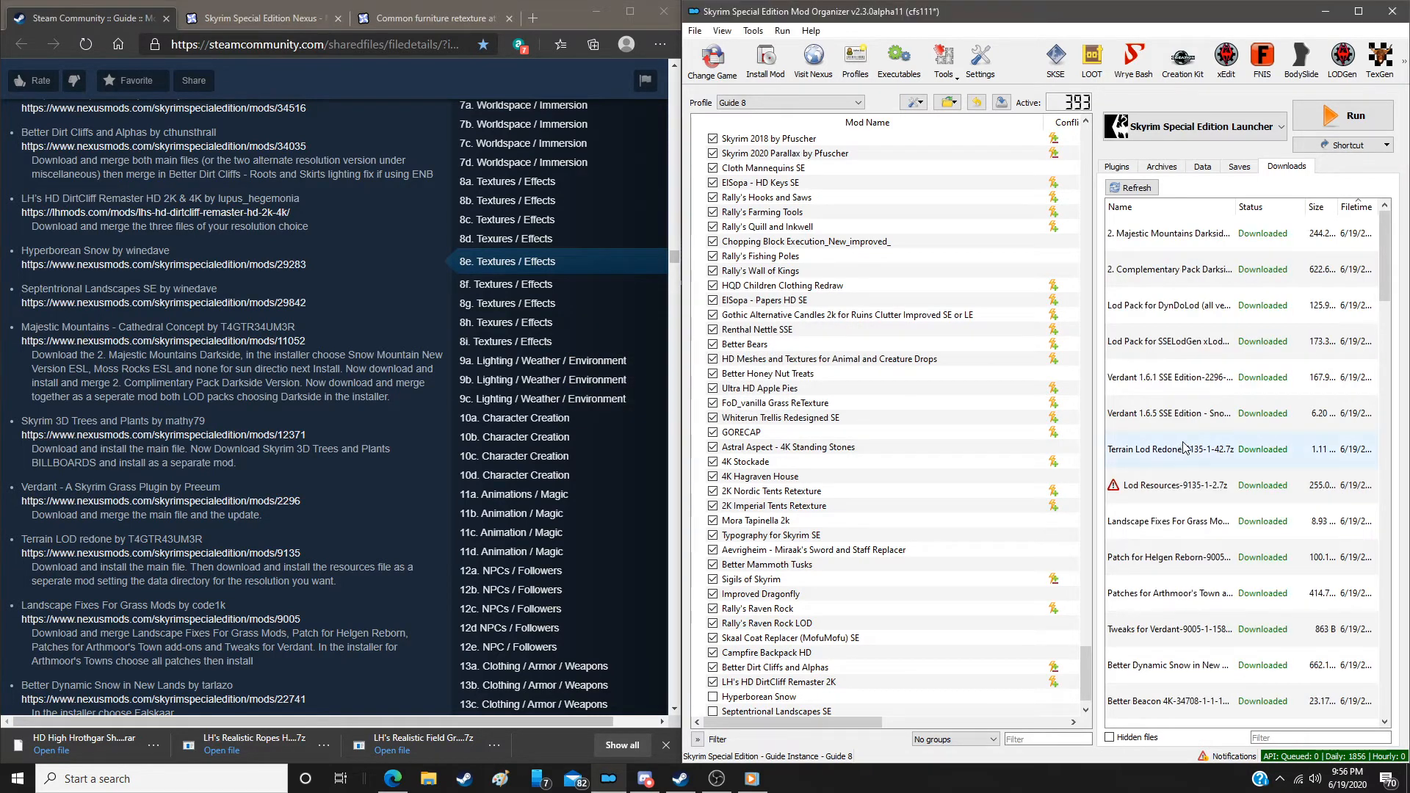
# Install the 2. Majestic Mountains Darkside download with Snow Mountain New version ESL, Moss Rocks ESL Version and no sun direction
pyautogui.doubleClick(1166, 240)
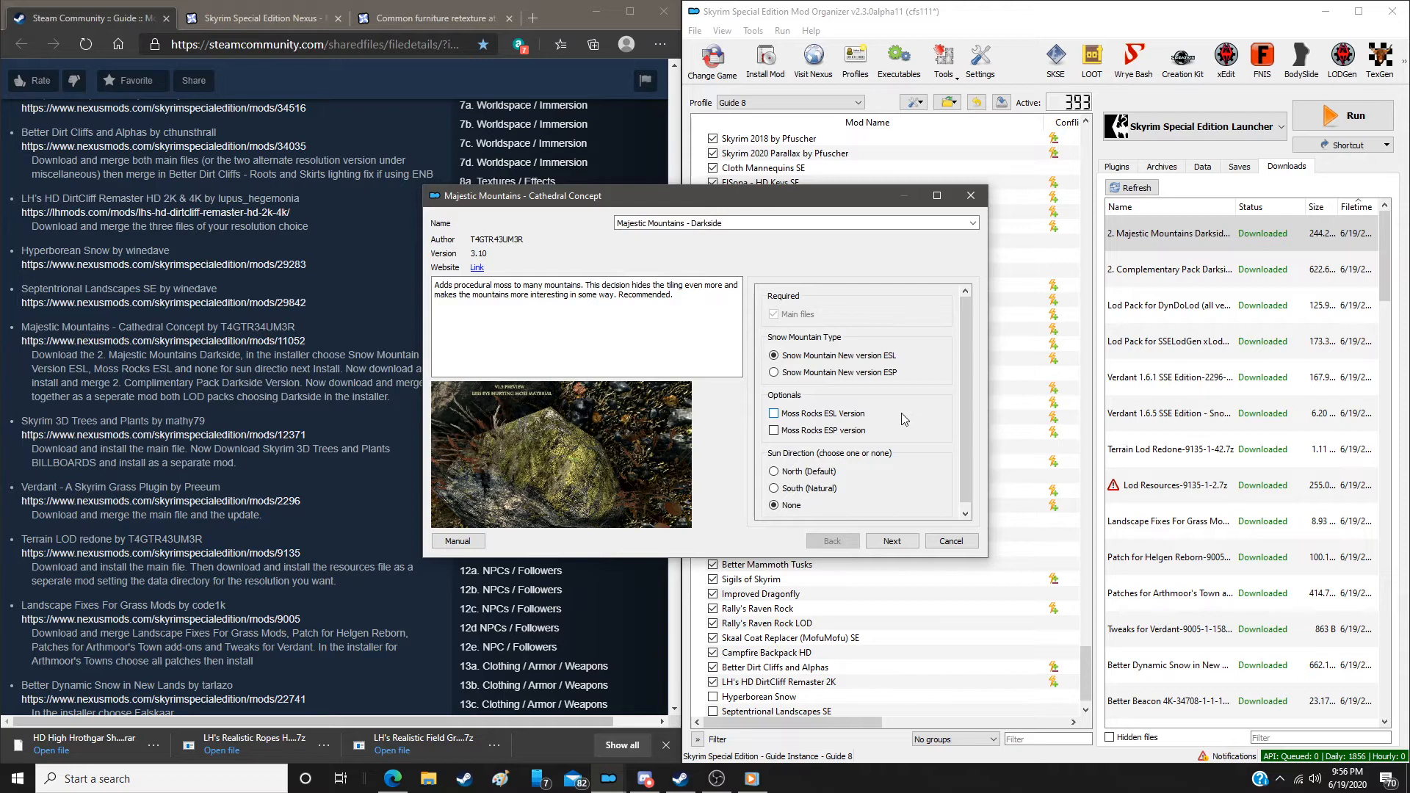
pyautogui.moveTo(850, 363)
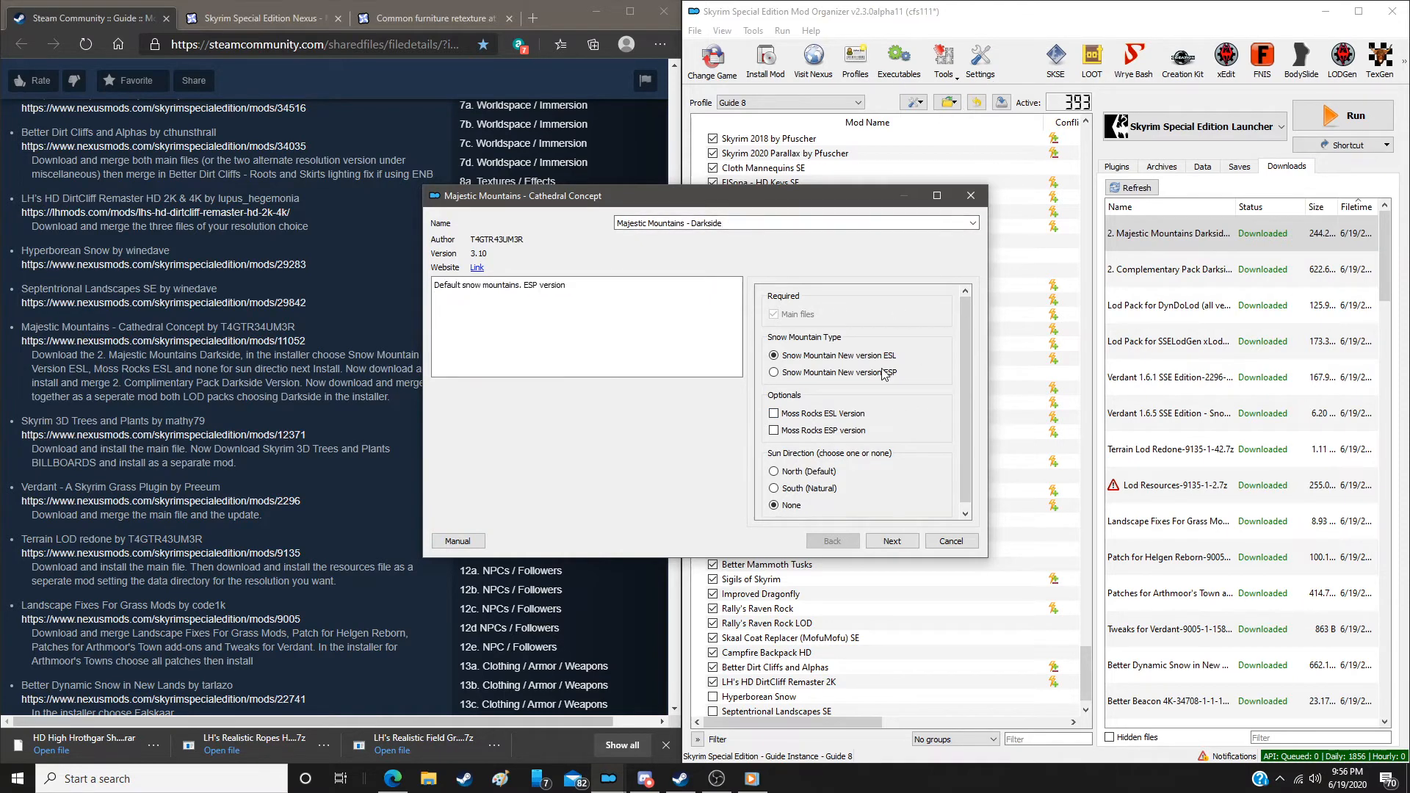
pyautogui.click(773, 413)
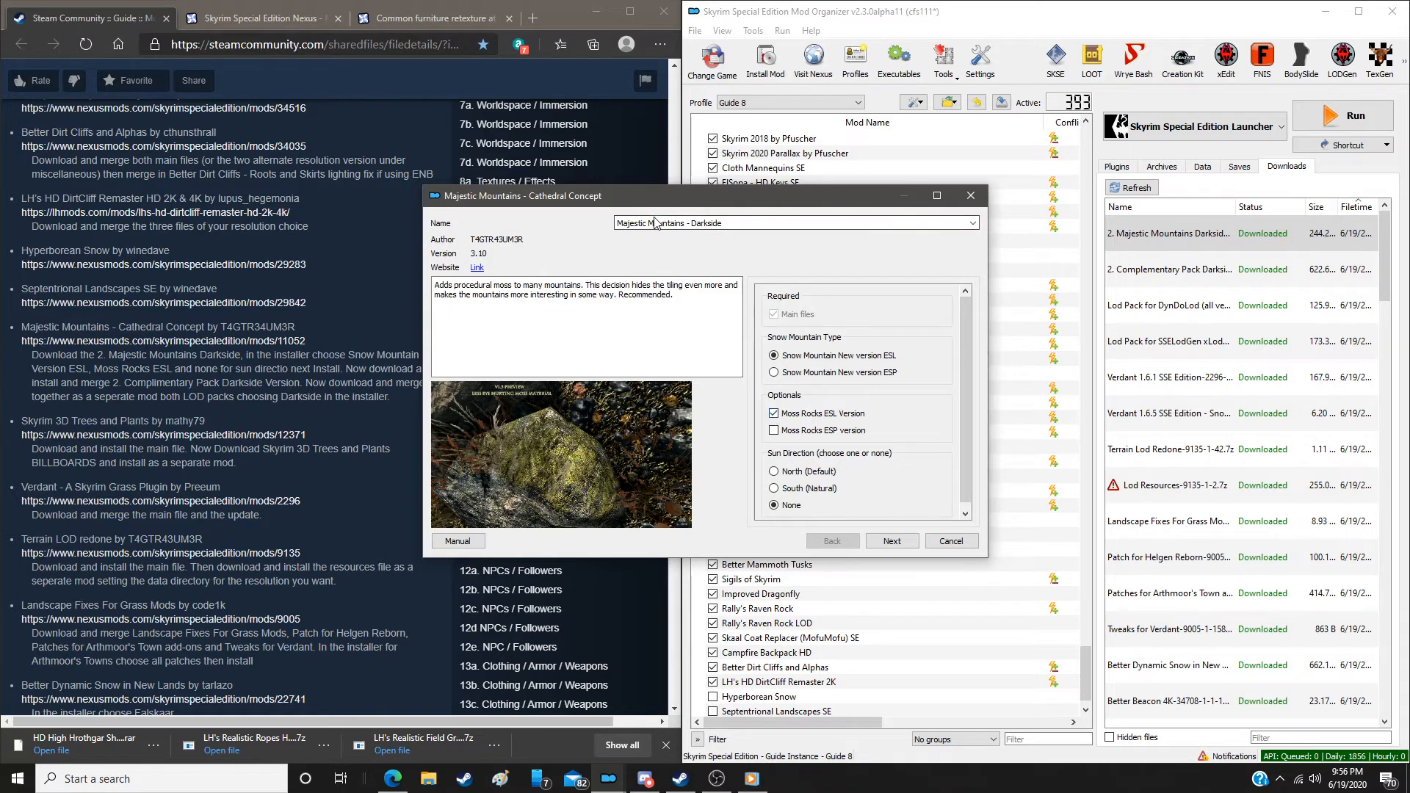
pyautogui.moveTo(659, 203); pyautogui.dragTo(803, 216)
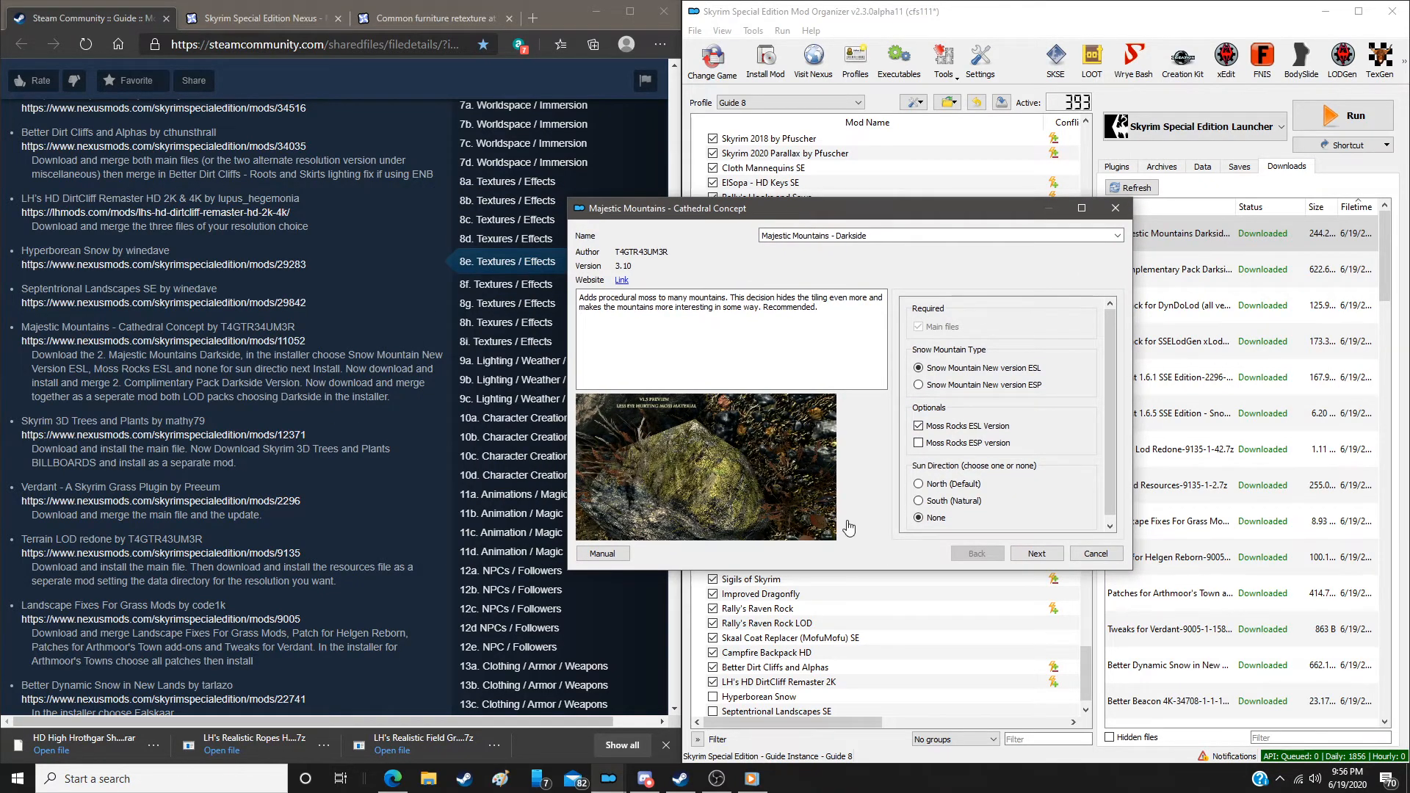
pyautogui.click(1049, 554)
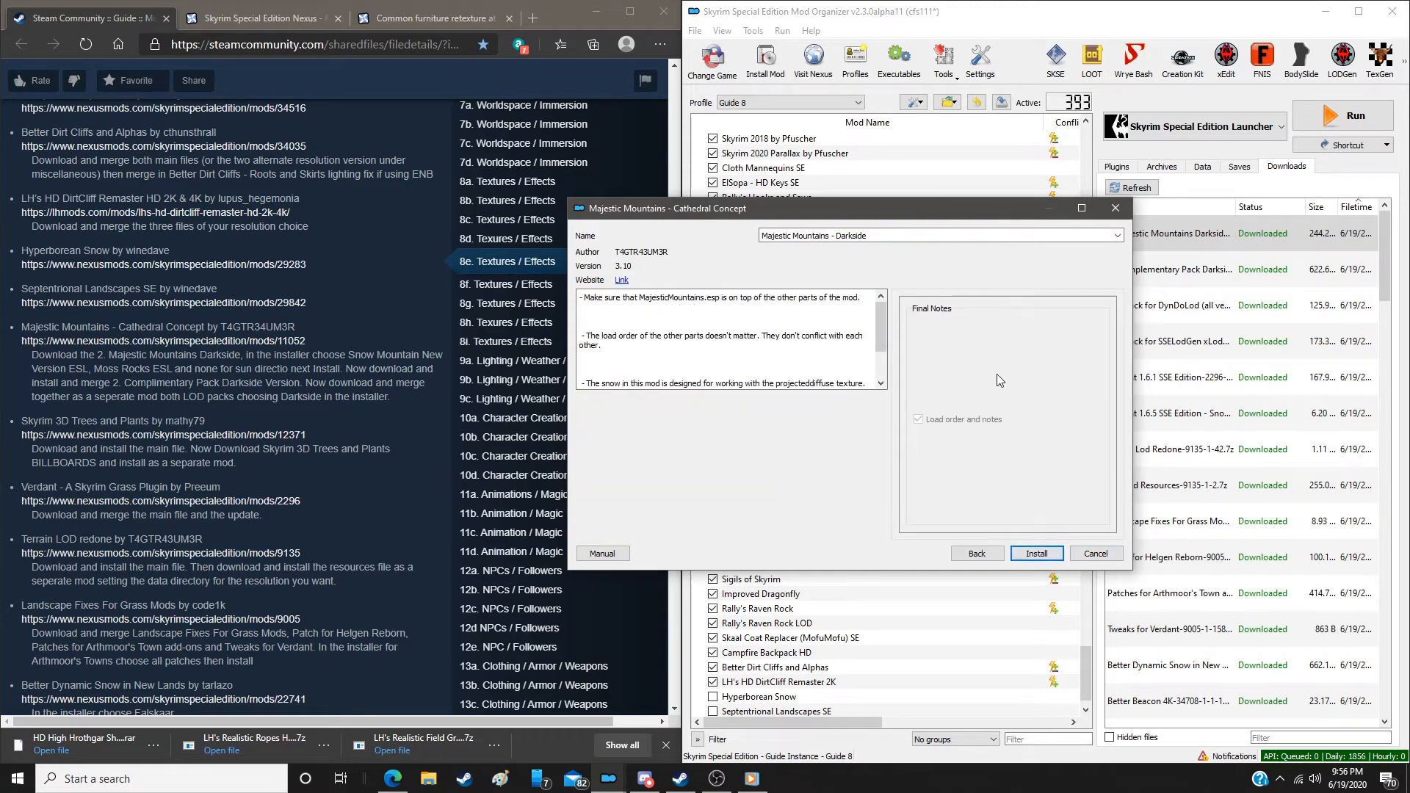
pyautogui.click(1037, 555)
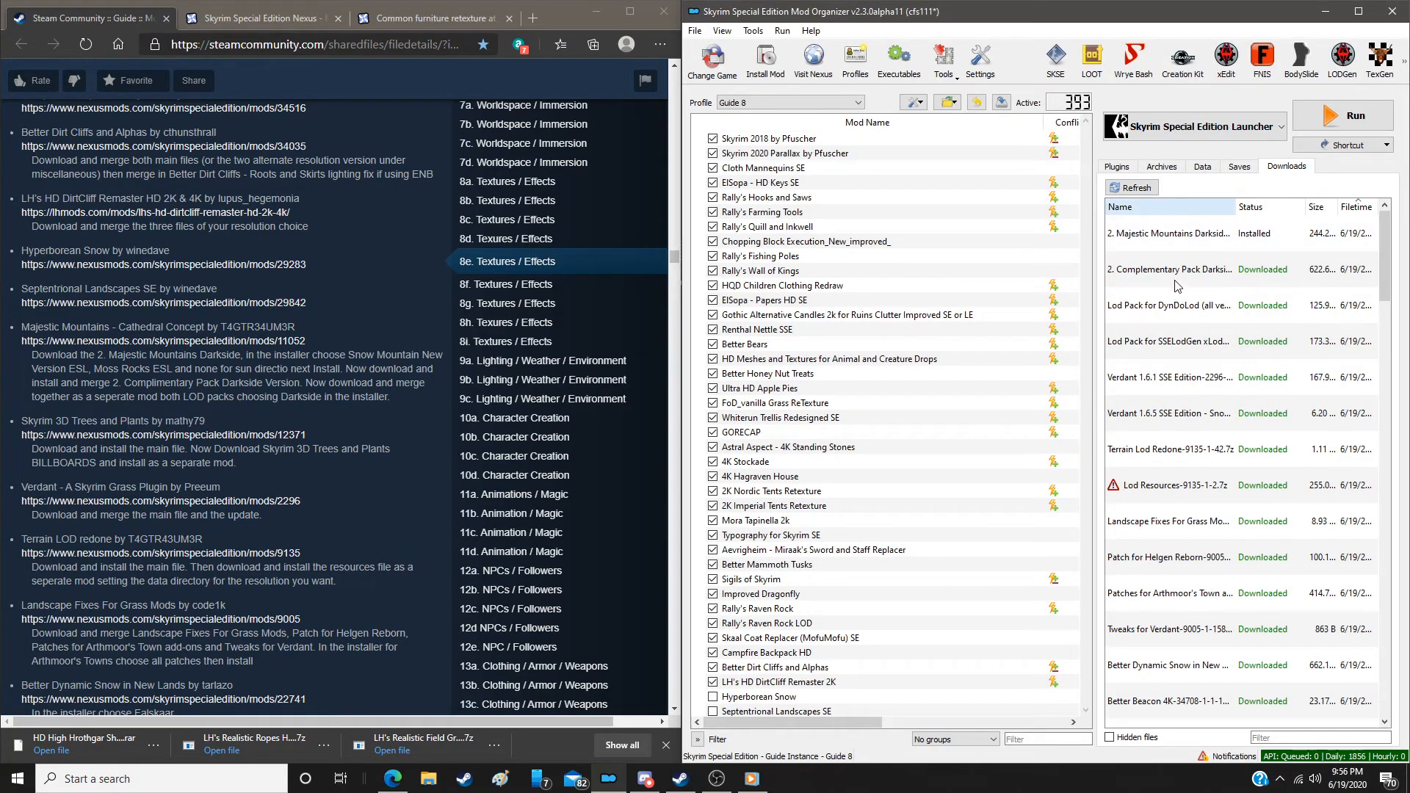
# Manually install the 2. Complementary Pack Darkside download and merge it into the Majestic Mountains - Darkside mod
pyautogui.doubleClick(1178, 286)
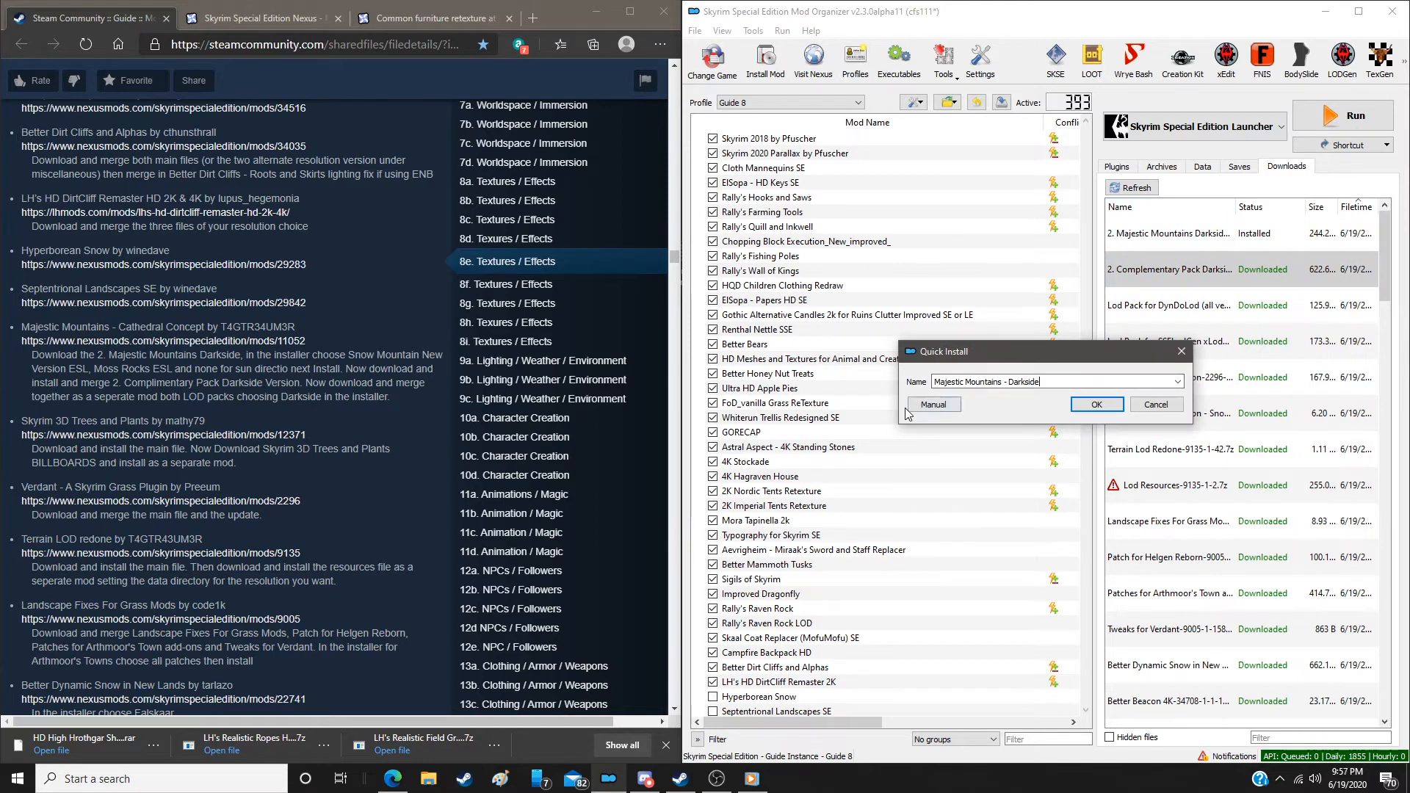
pyautogui.click(943, 406)
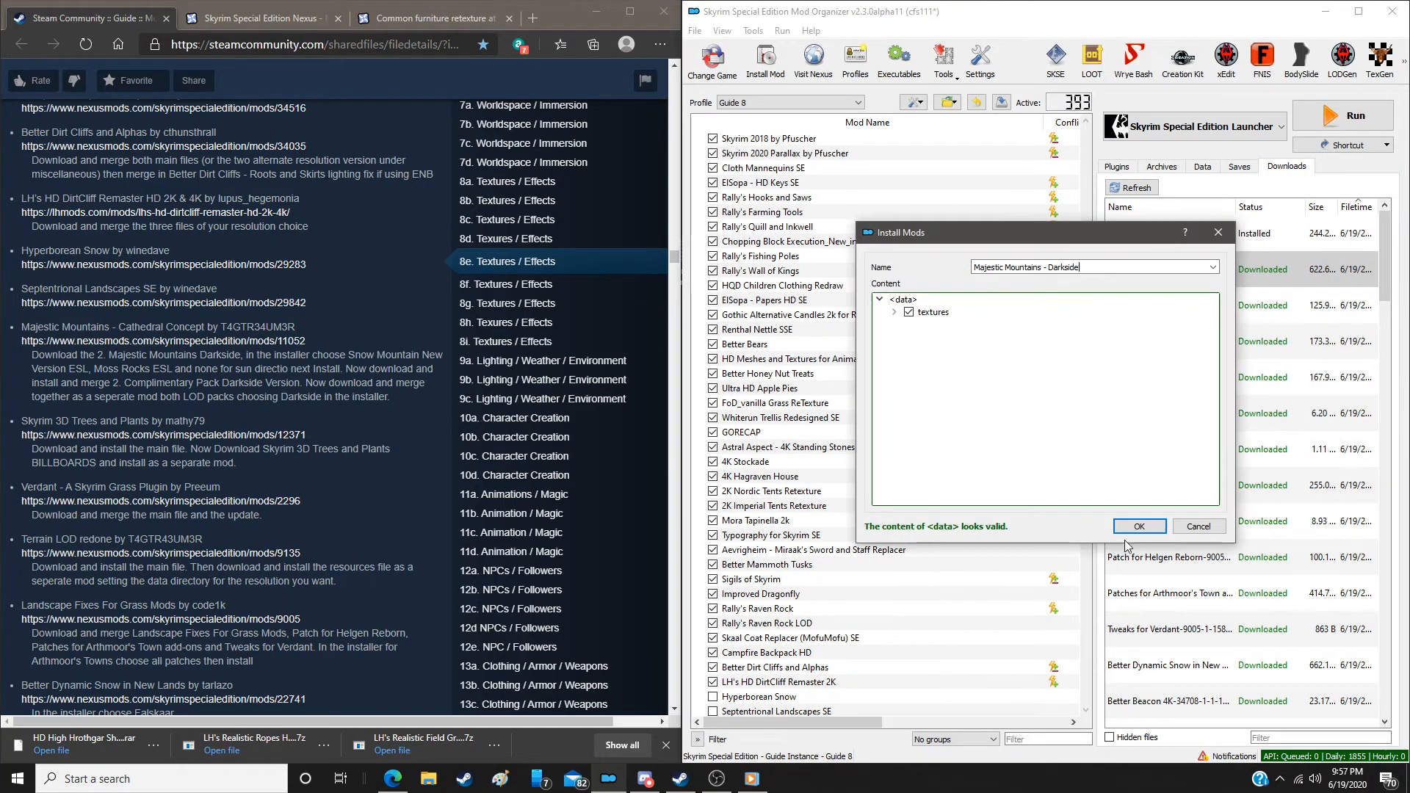
pyautogui.click(1135, 526)
pyautogui.click(989, 436)
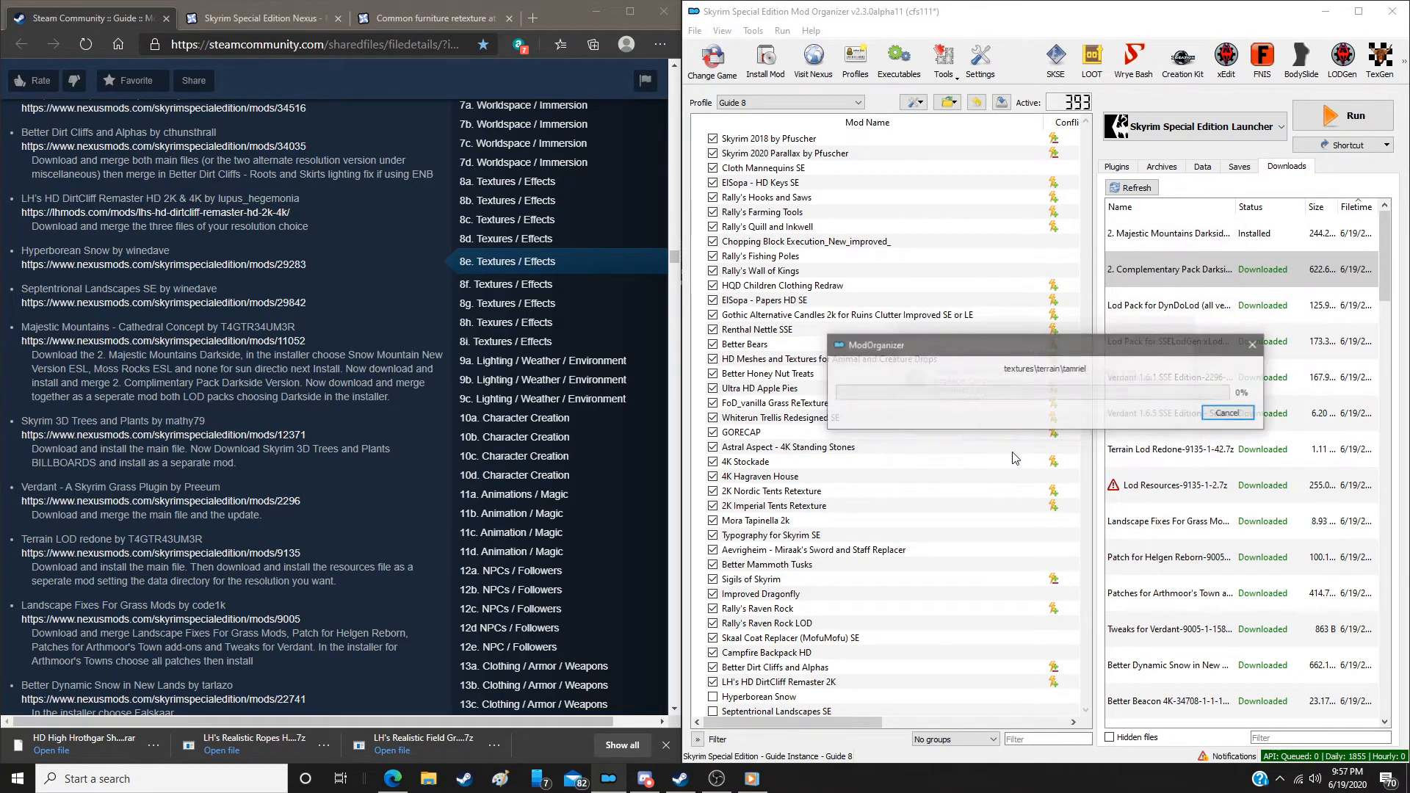
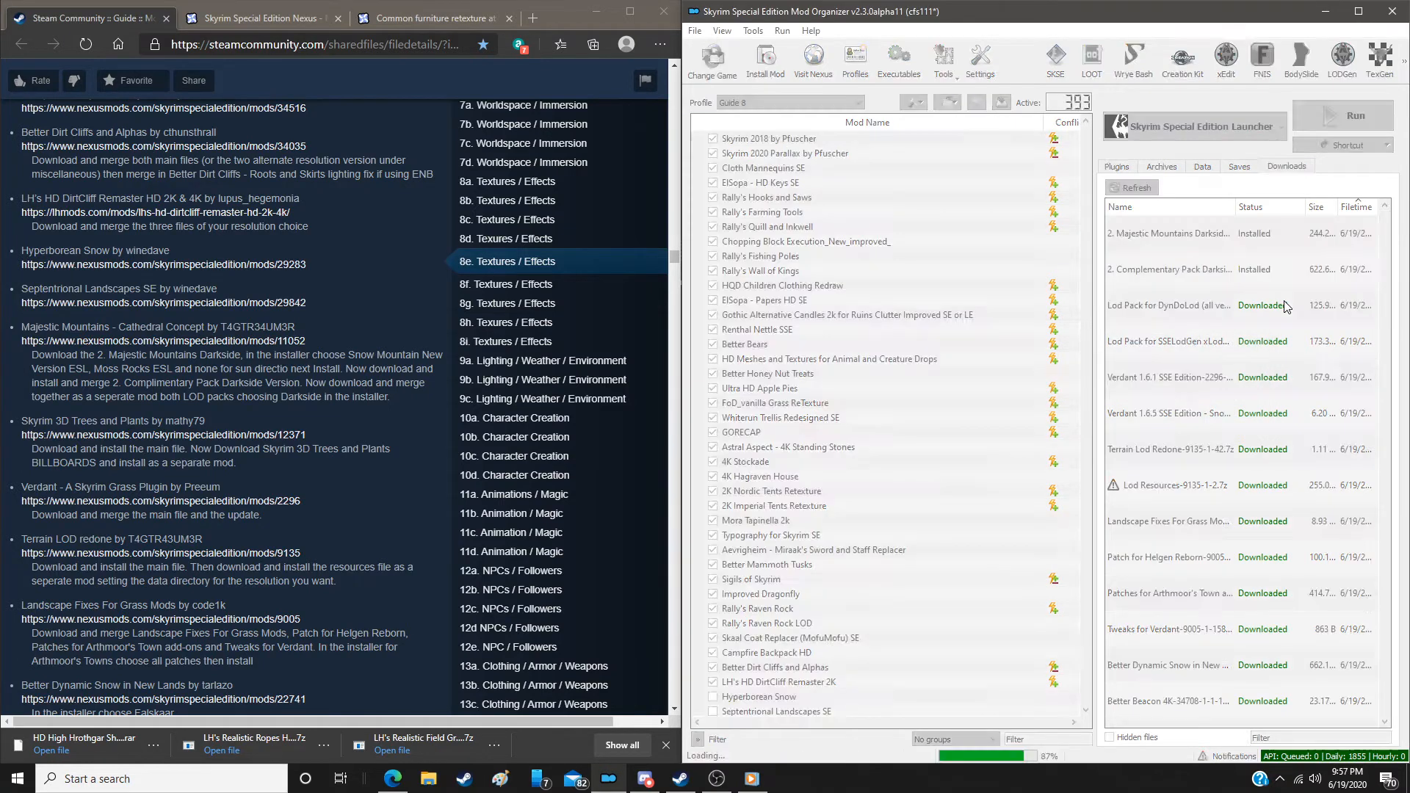
# Install the Lod Pack for DynDoLod with Darkside LOD textures as a separate mod named Majestic Mountains - Darkside LOD
pyautogui.doubleClick(1273, 310)
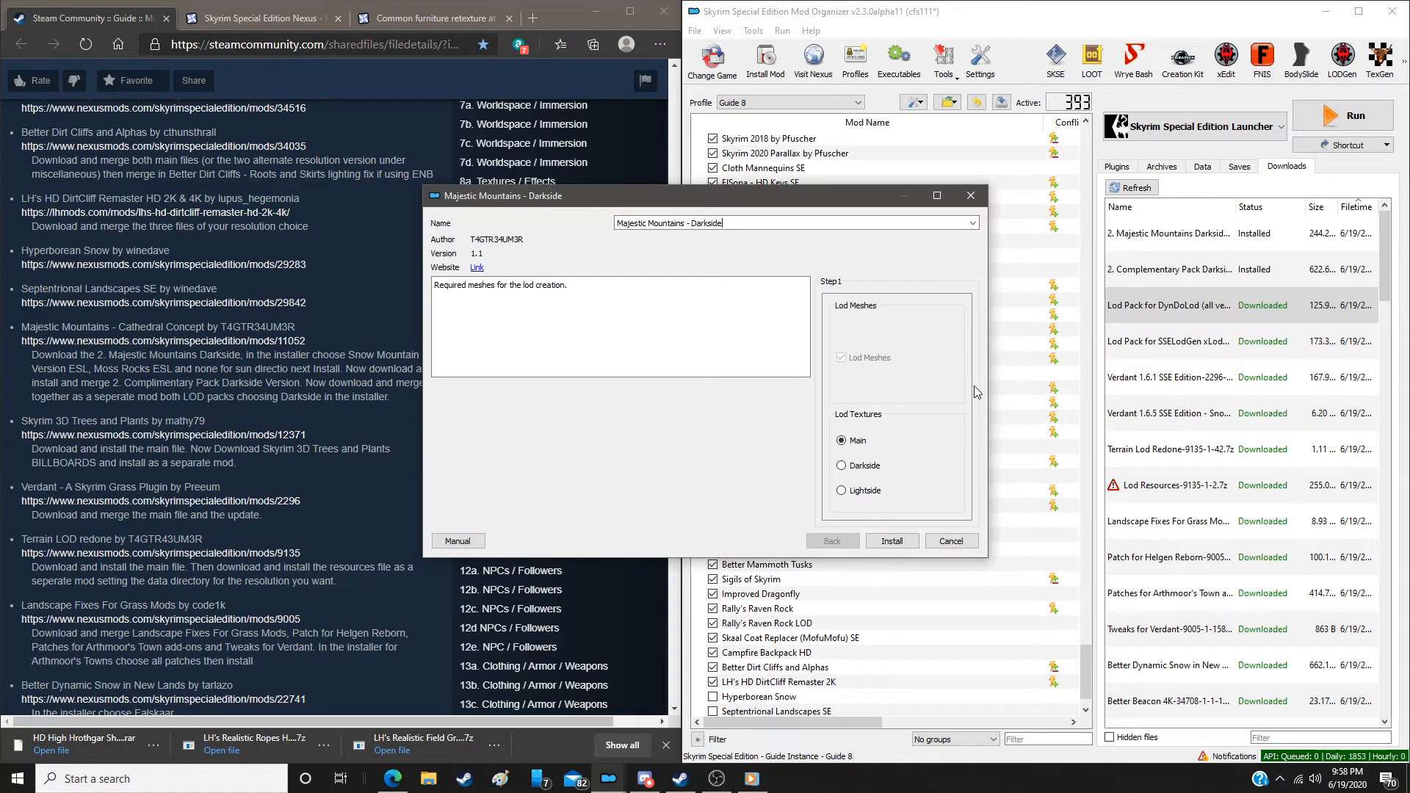
pyautogui.moveTo(665, 191); pyautogui.dragTo(817, 185)
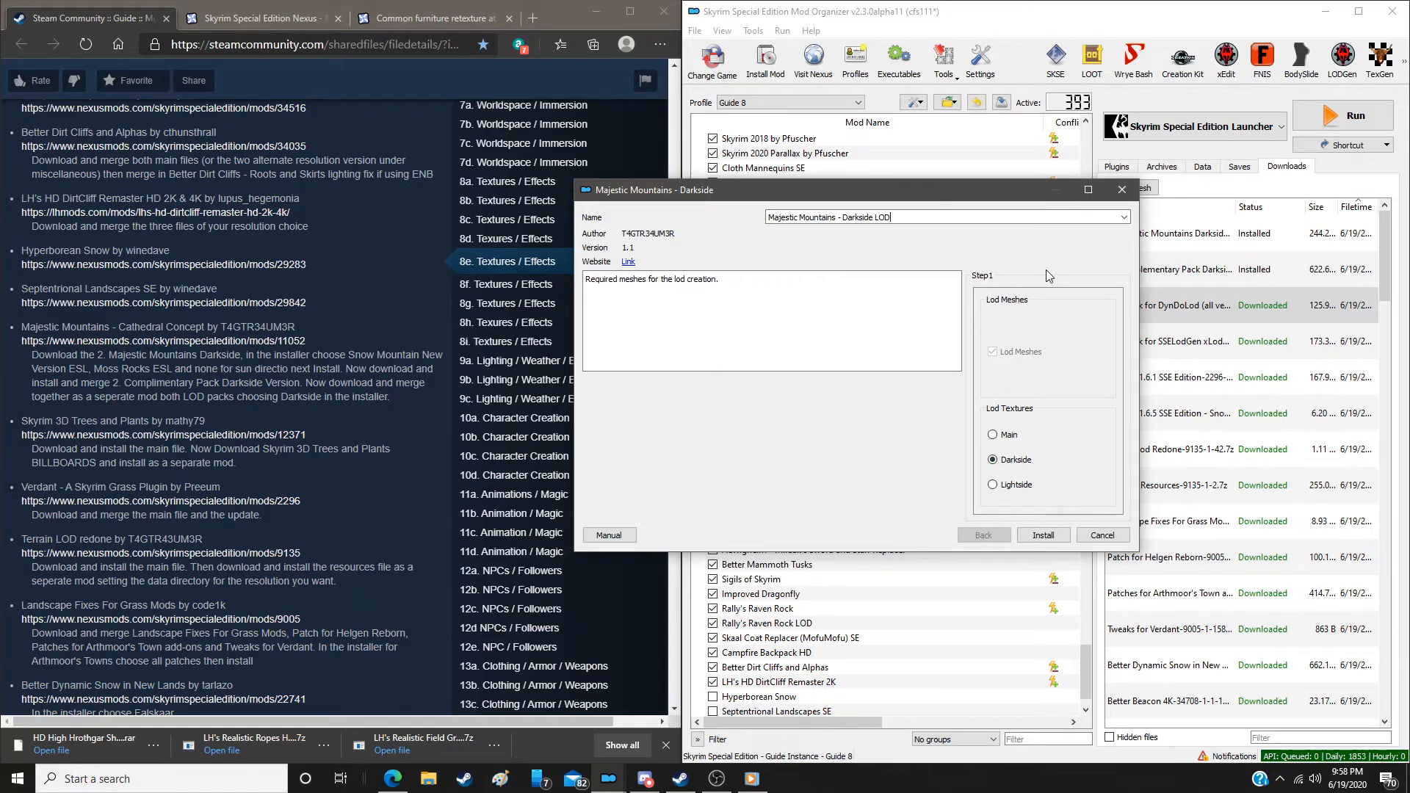
pyautogui.click(1034, 539)
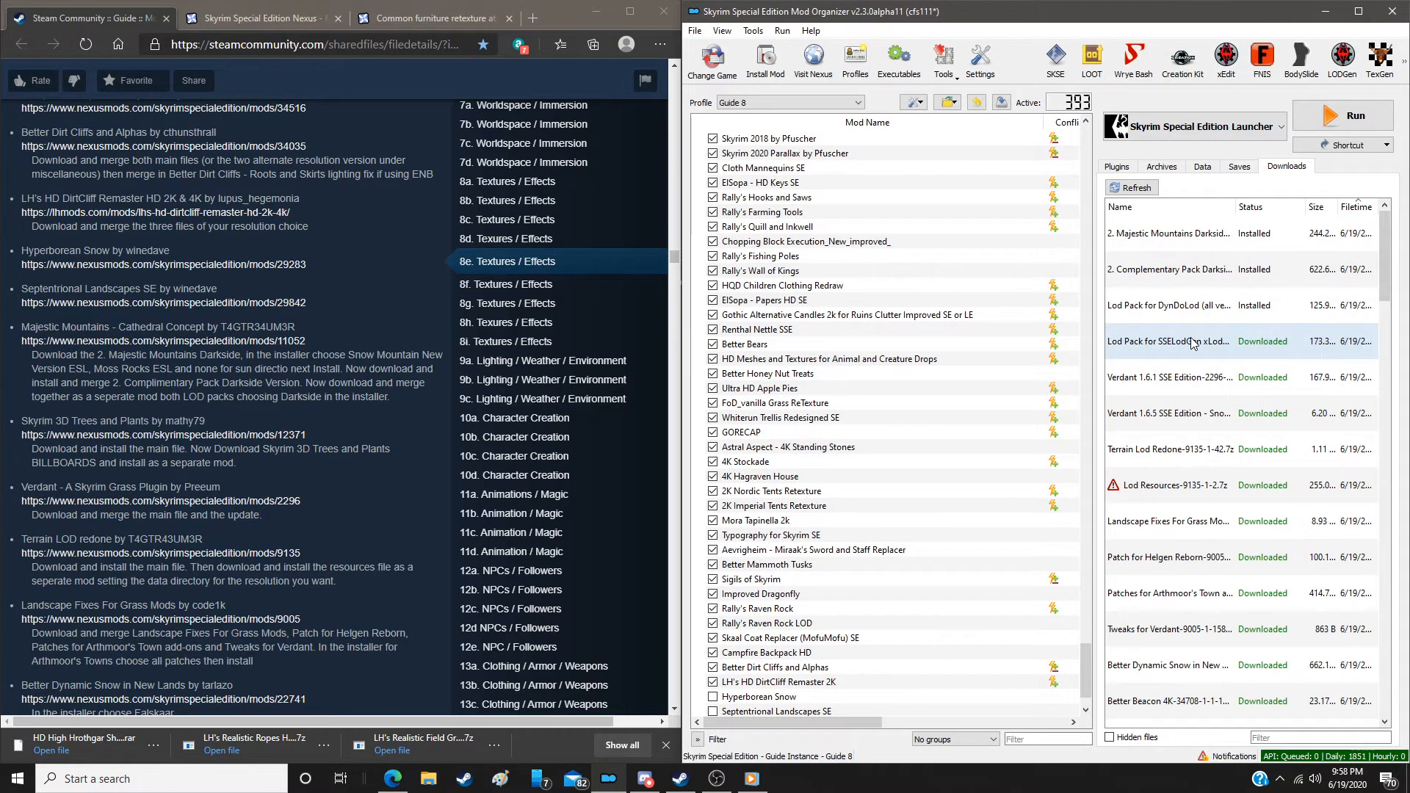
# Install the Lod Pack for SSELodGen xLodGen with Darkside textures and merge it into the Majestic Mountains - Darkside LOD mod
pyautogui.doubleClick(1192, 339)
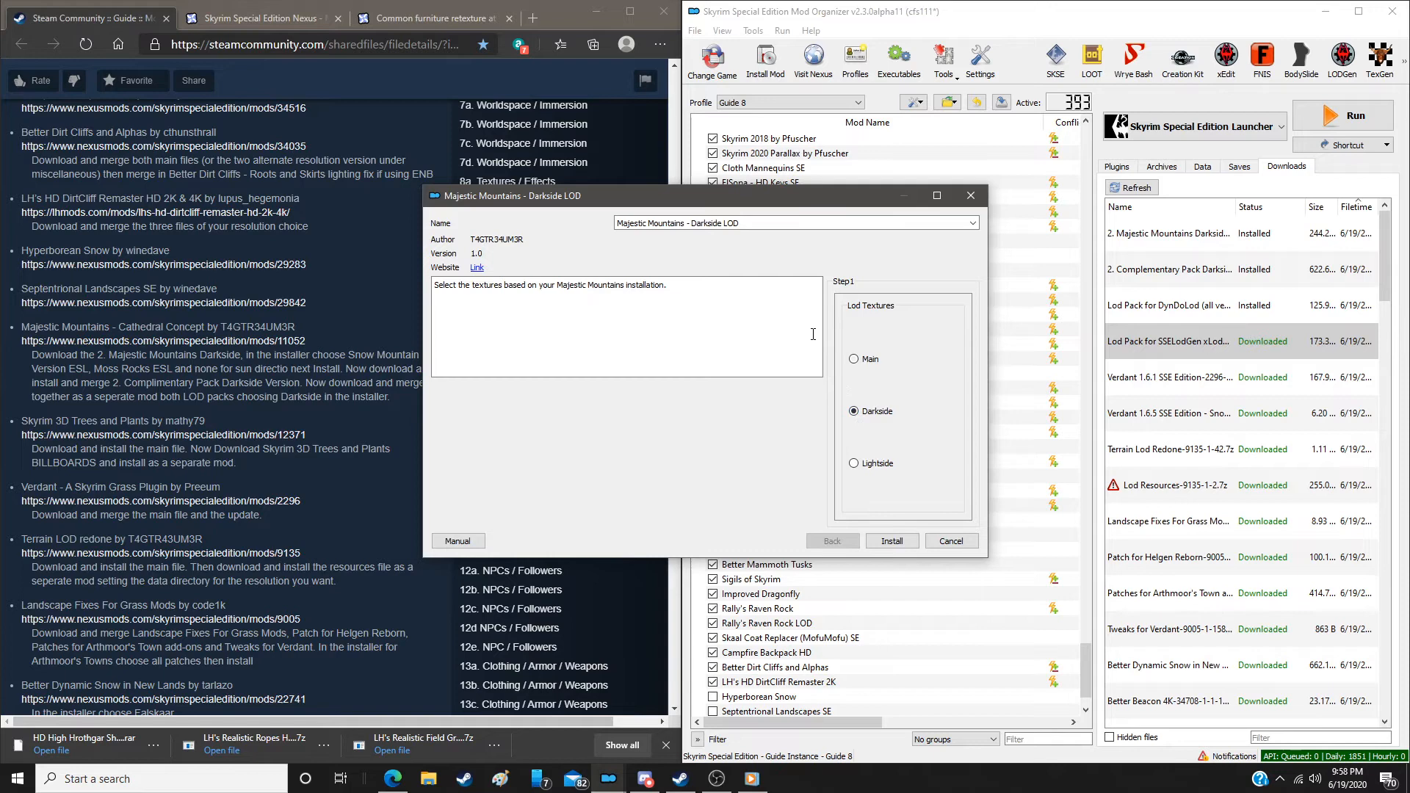
pyautogui.click(903, 542)
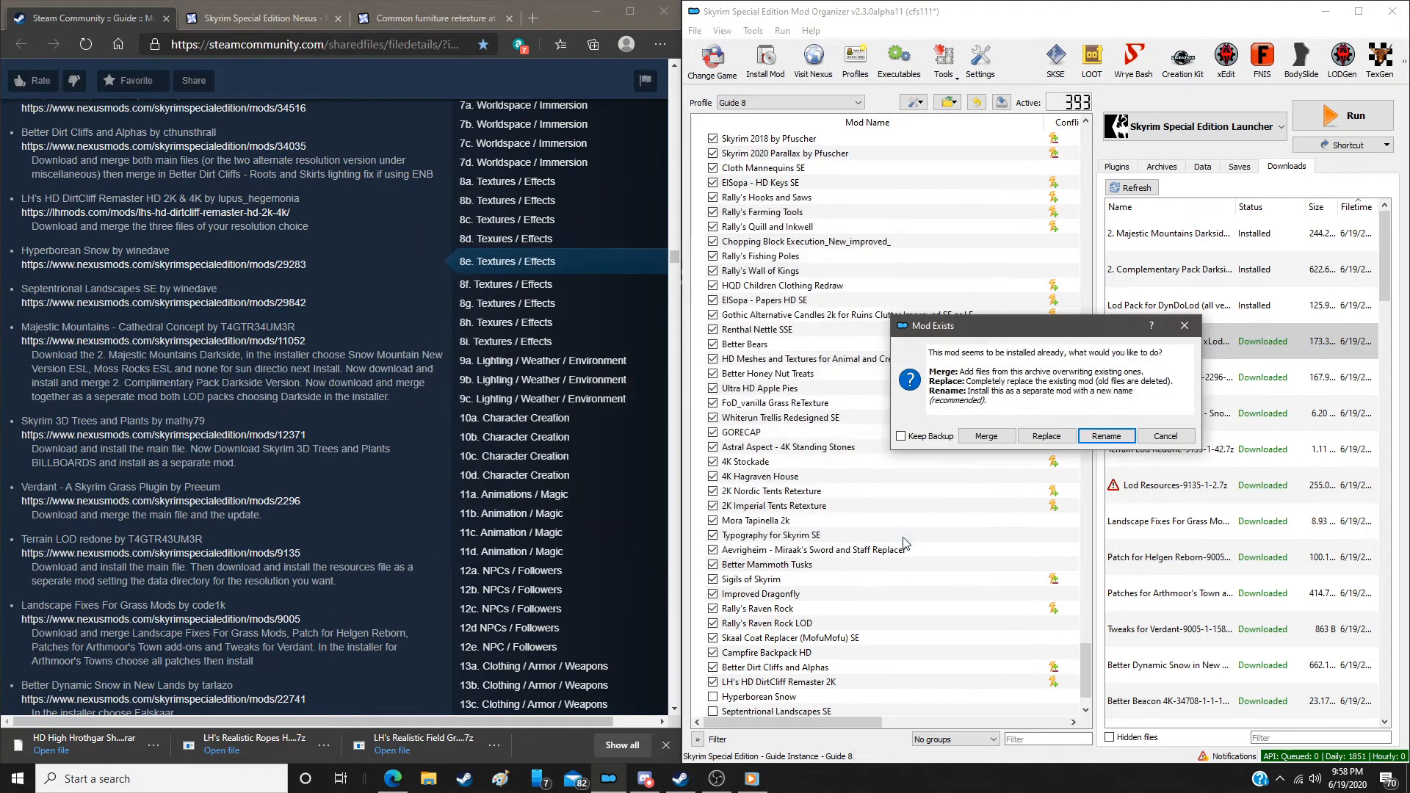
pyautogui.click(979, 438)
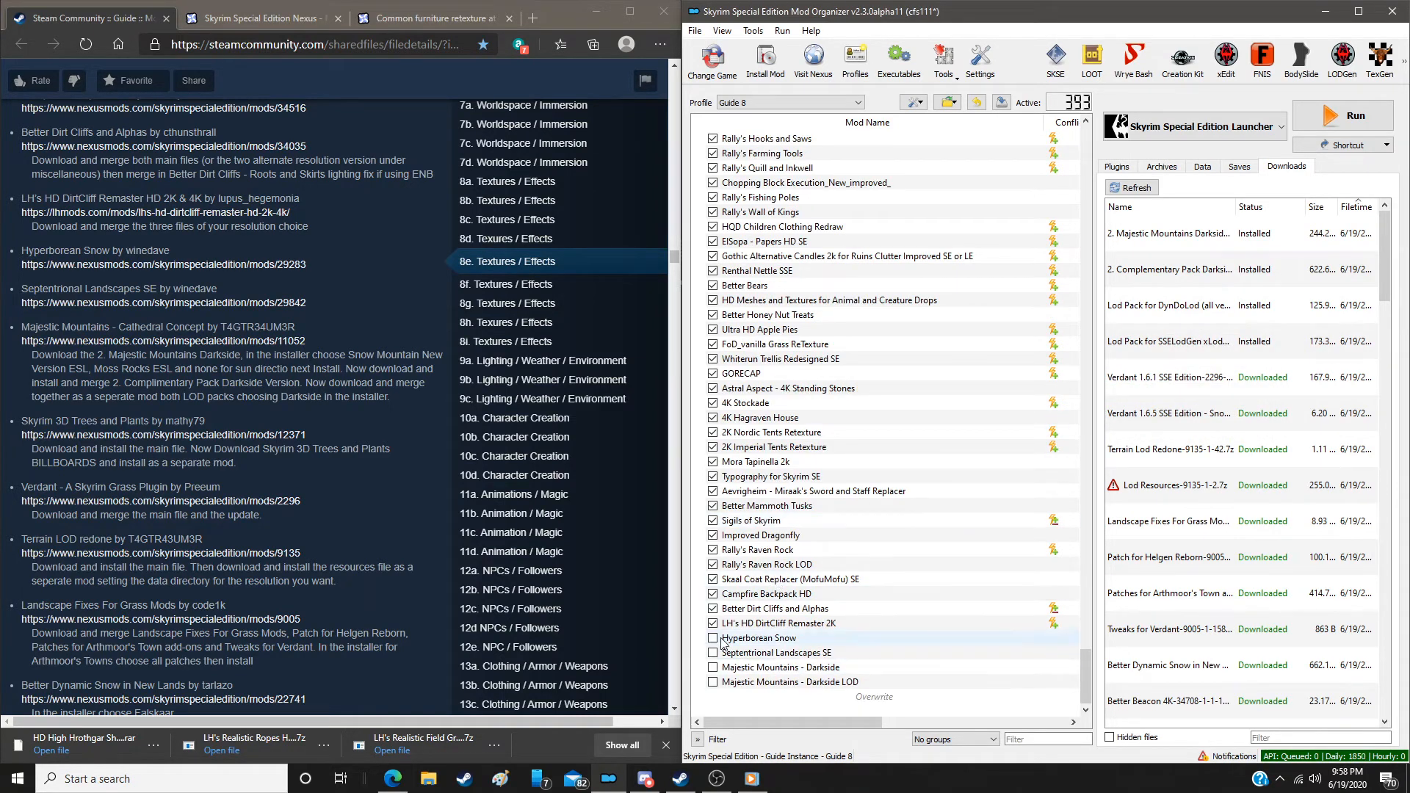
# Enable the Hyperborean Snow, Septentrional Landscapes SE, Majestic Mountains - Darkside and Majestic Mountains - Darkside LOD mods
pyautogui.click(712, 637)
pyautogui.click(712, 653)
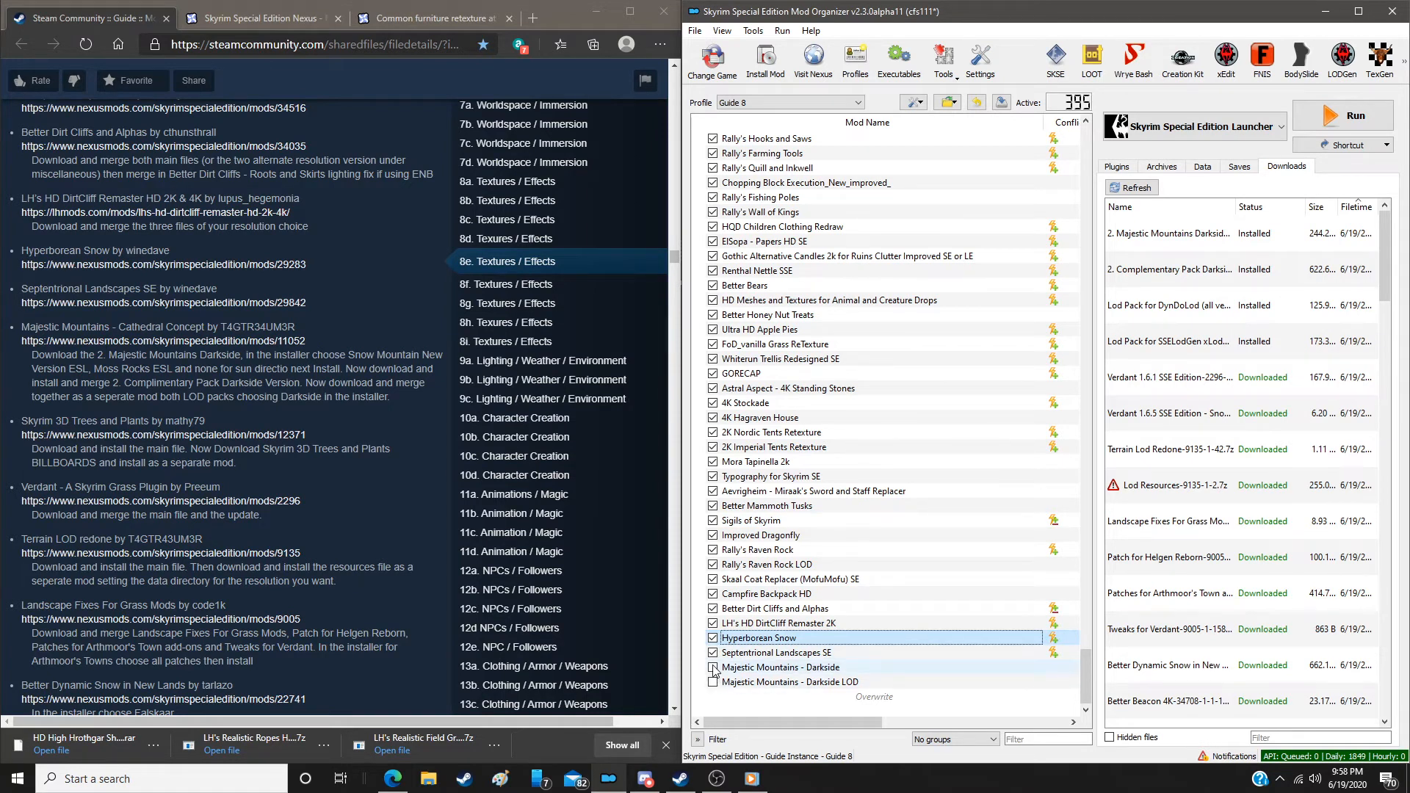
pyautogui.click(713, 668)
pyautogui.click(712, 682)
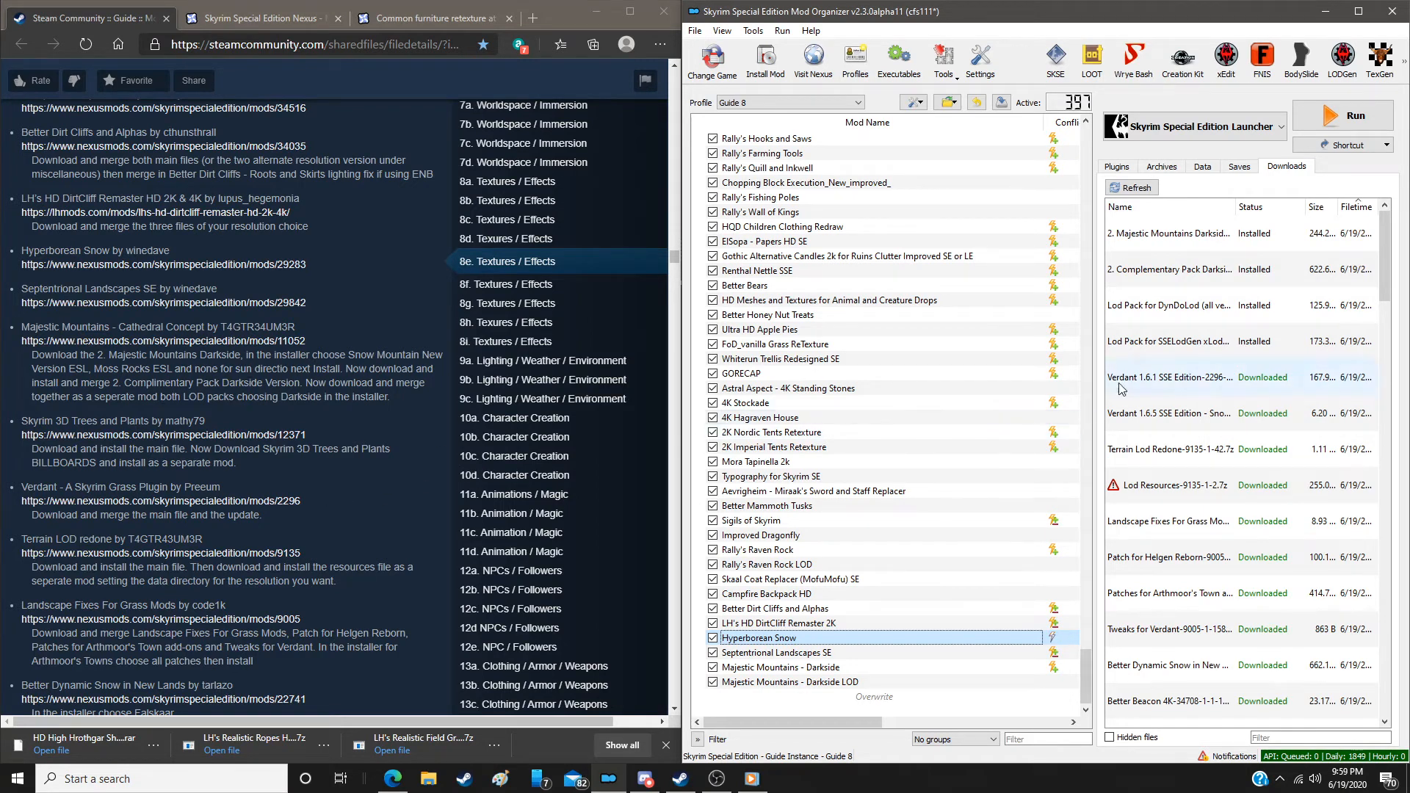
# Manually install the Verdant 1.6.1 SSE Edition download as Verdant - A Skyrim Grass Plugin, excluding Verdant Skyrimpref tweaks.txt
pyautogui.click(1198, 383)
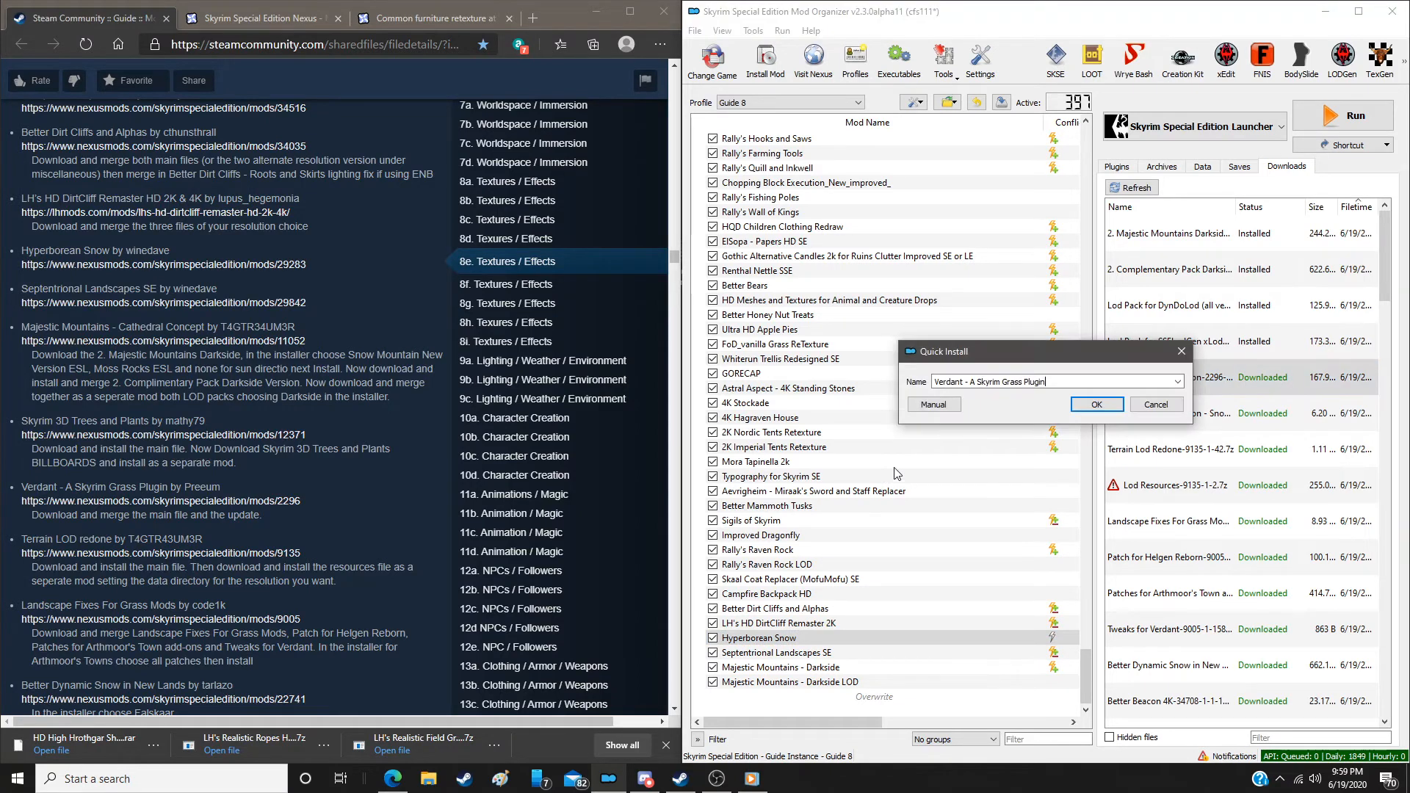
pyautogui.click(933, 404)
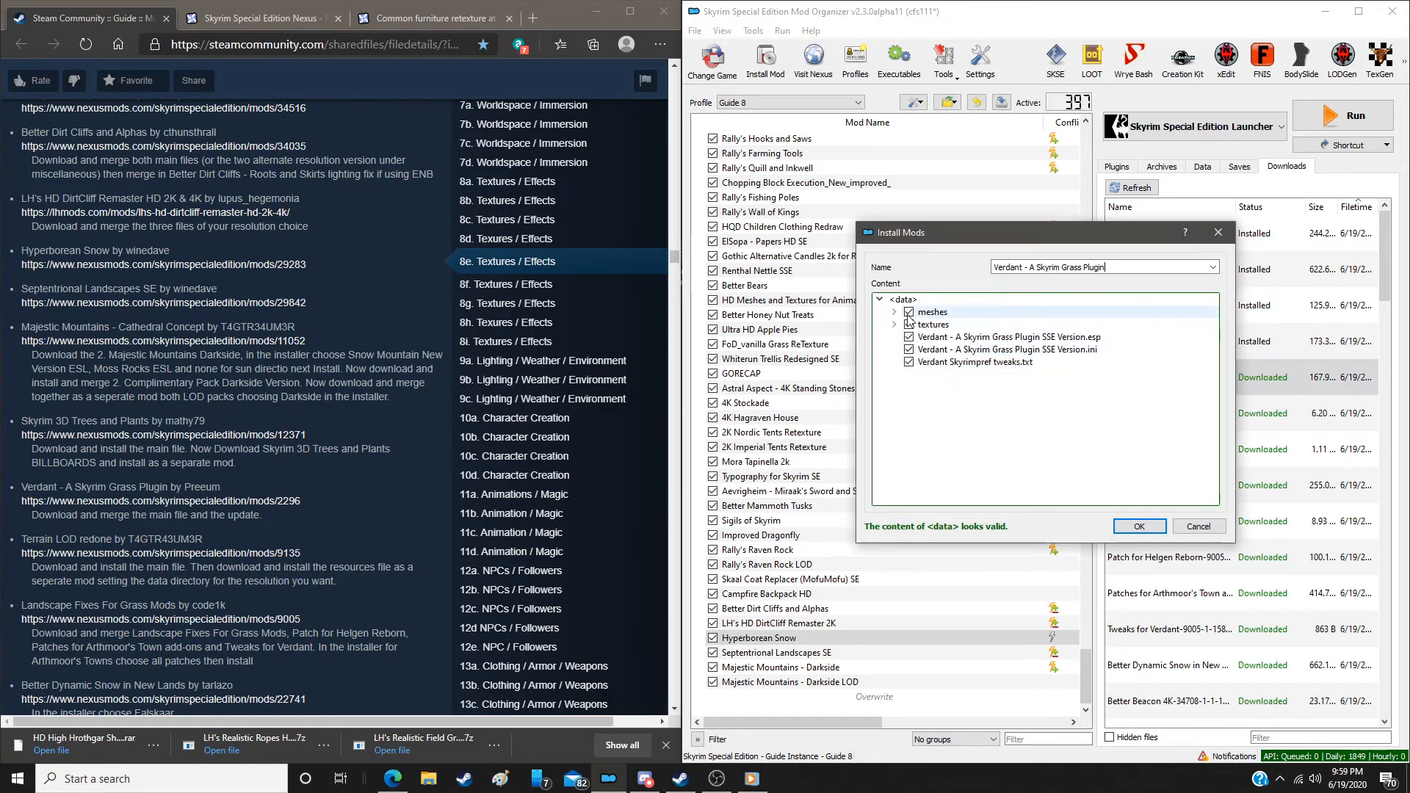
pyautogui.click(909, 362)
pyautogui.click(908, 363)
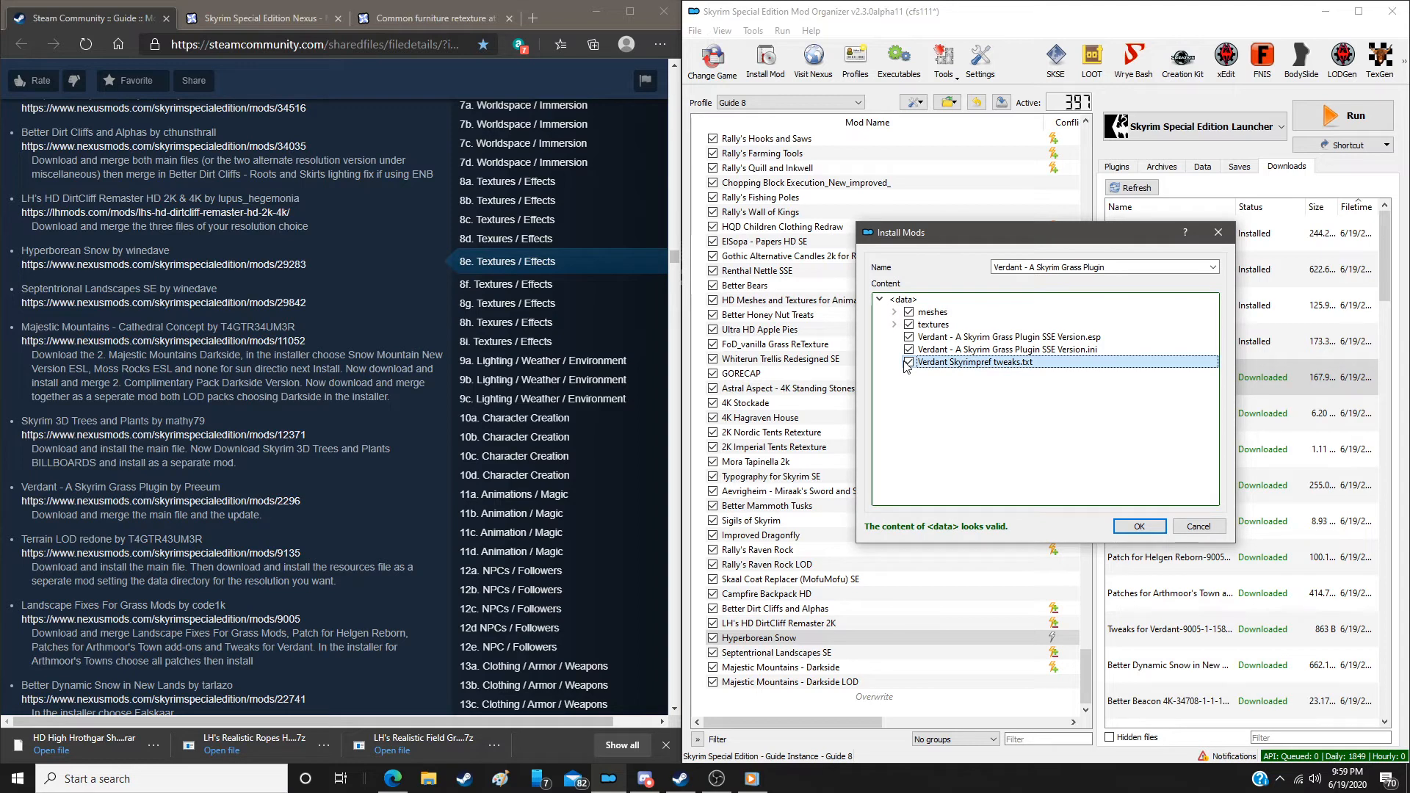
pyautogui.click(909, 362)
pyautogui.click(1135, 527)
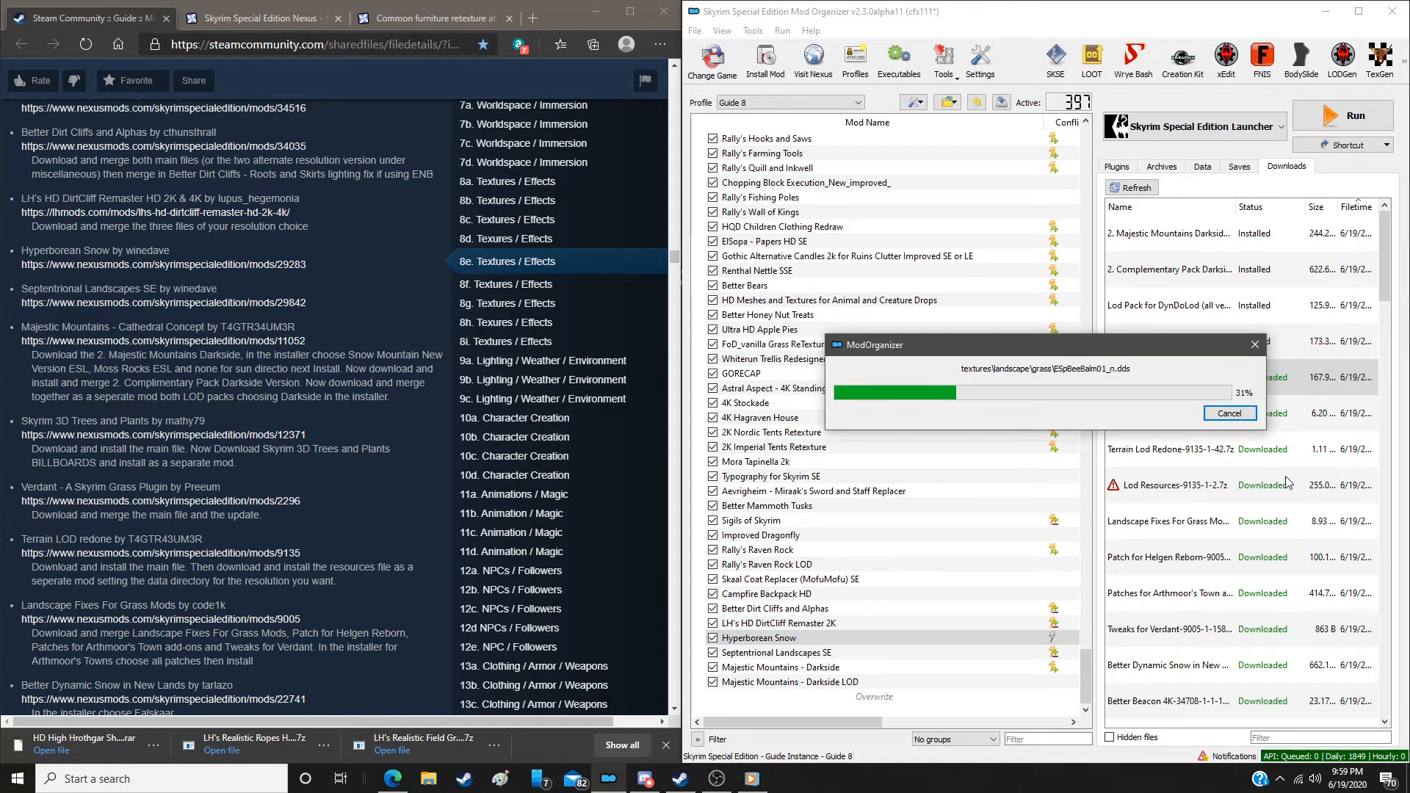
# Manually install the Verdant 1.6.5 SSE Edition update and merge it into the Verdant - A Skyrim Grass Plugin mod
pyautogui.scroll(-4, 428, 545)
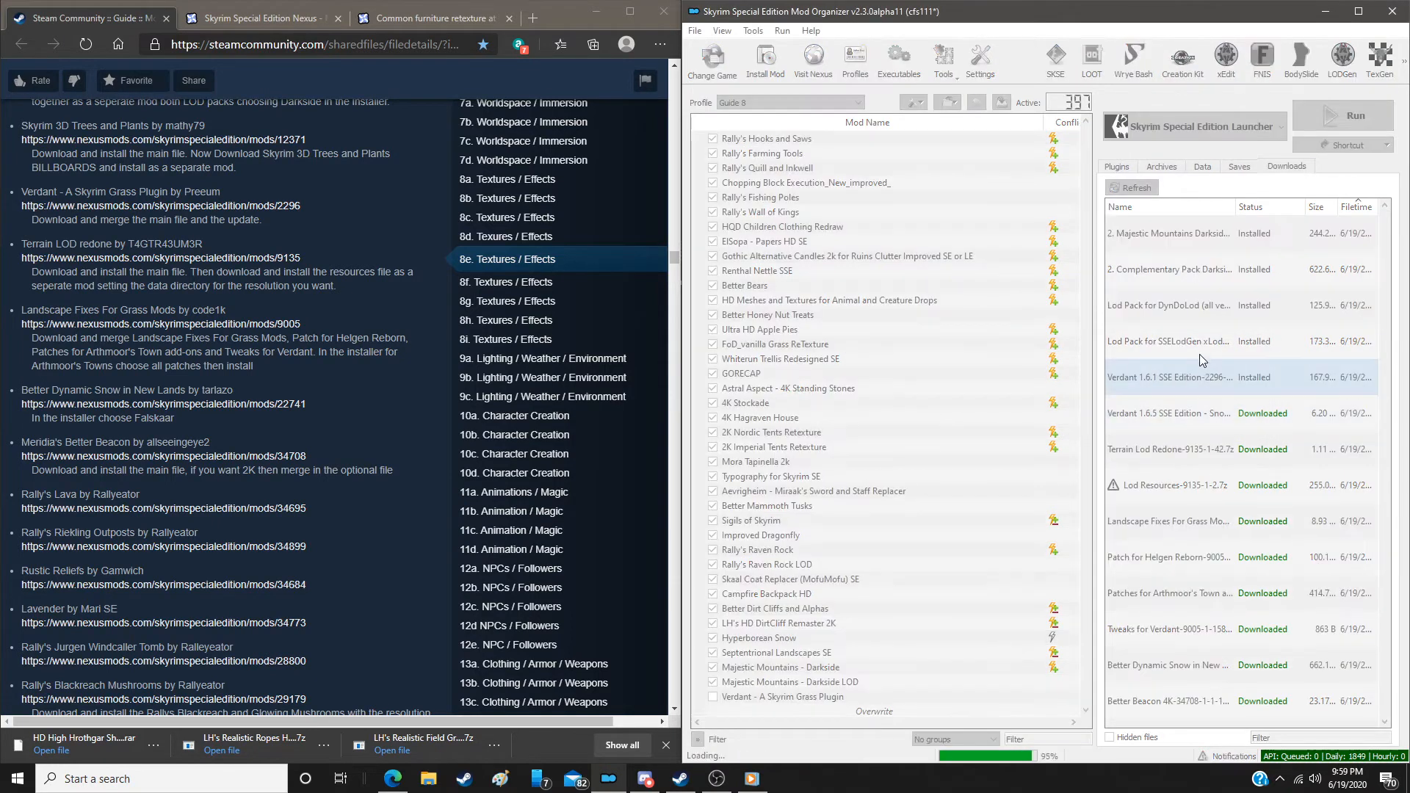
pyautogui.doubleClick(1180, 419)
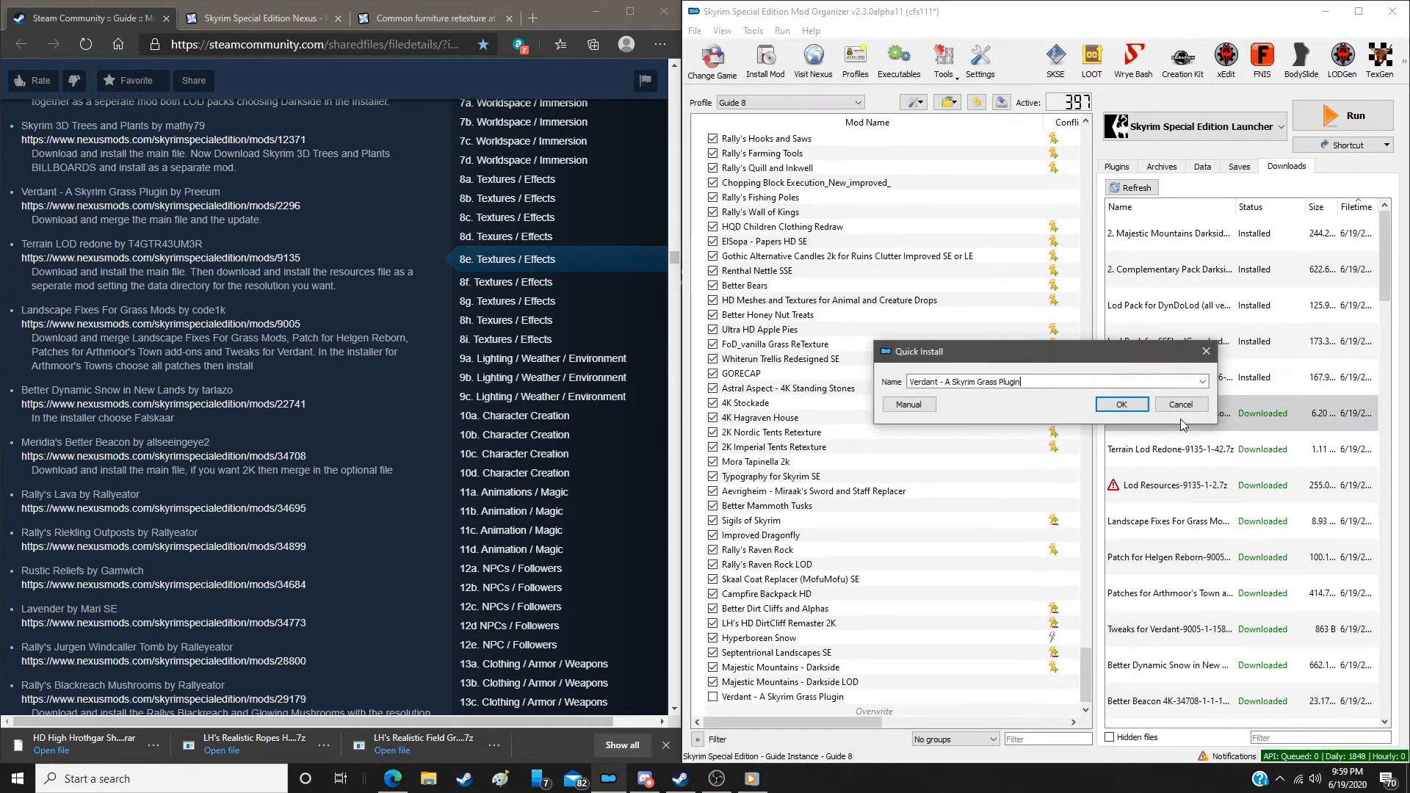
pyautogui.click(918, 404)
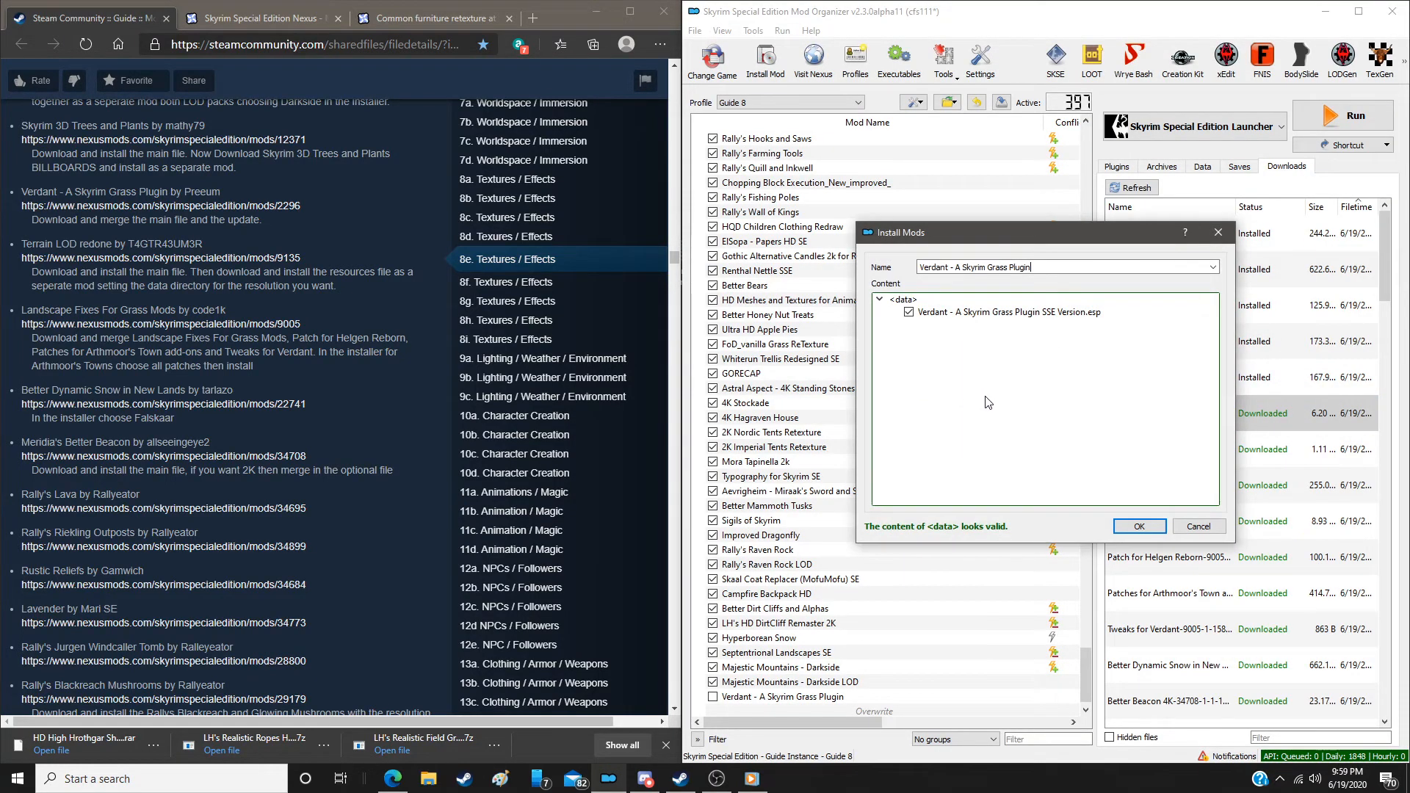
pyautogui.click(1139, 526)
pyautogui.click(981, 437)
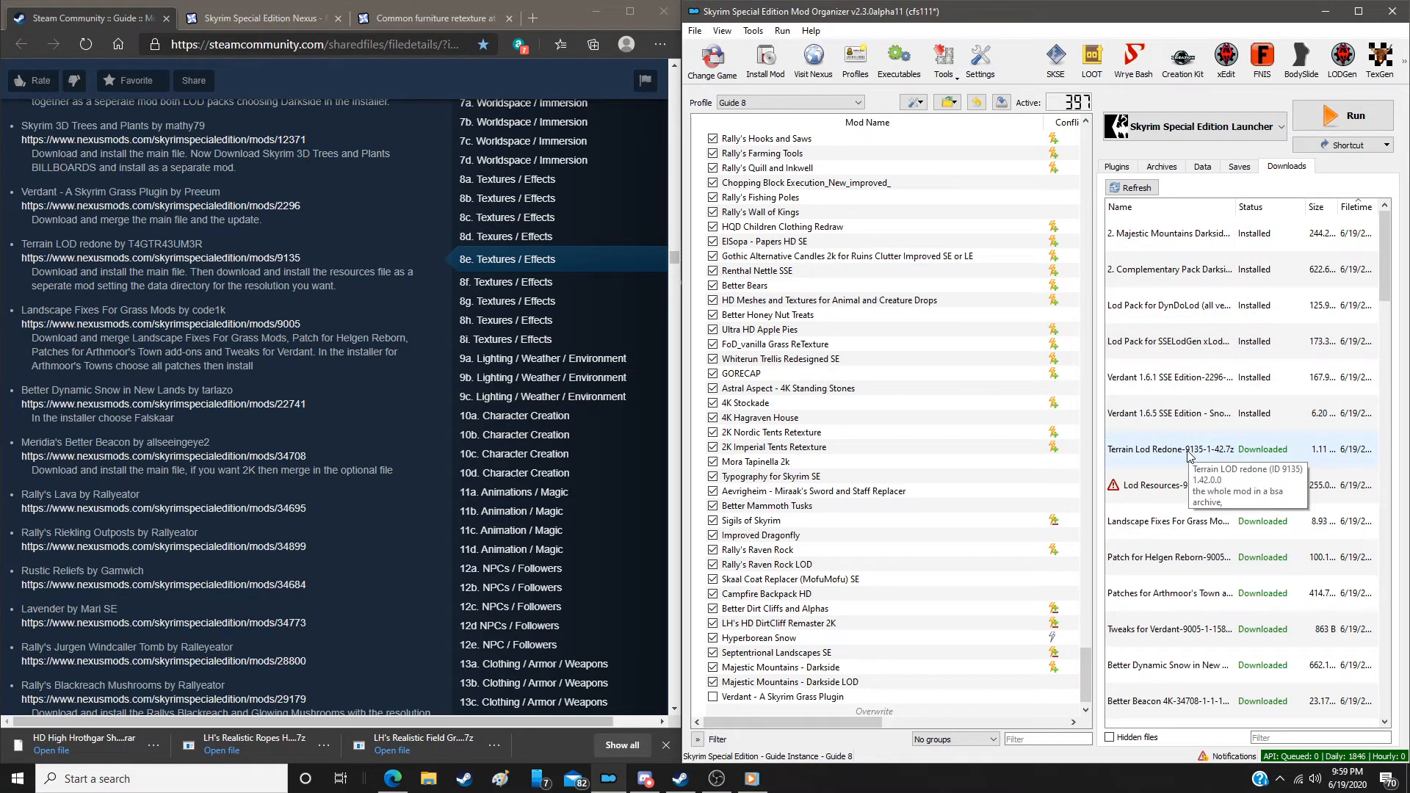
# Manually install the Terrain Lod Redone download as its own mod named Terrain LOD redone
pyautogui.doubleClick(1186, 455)
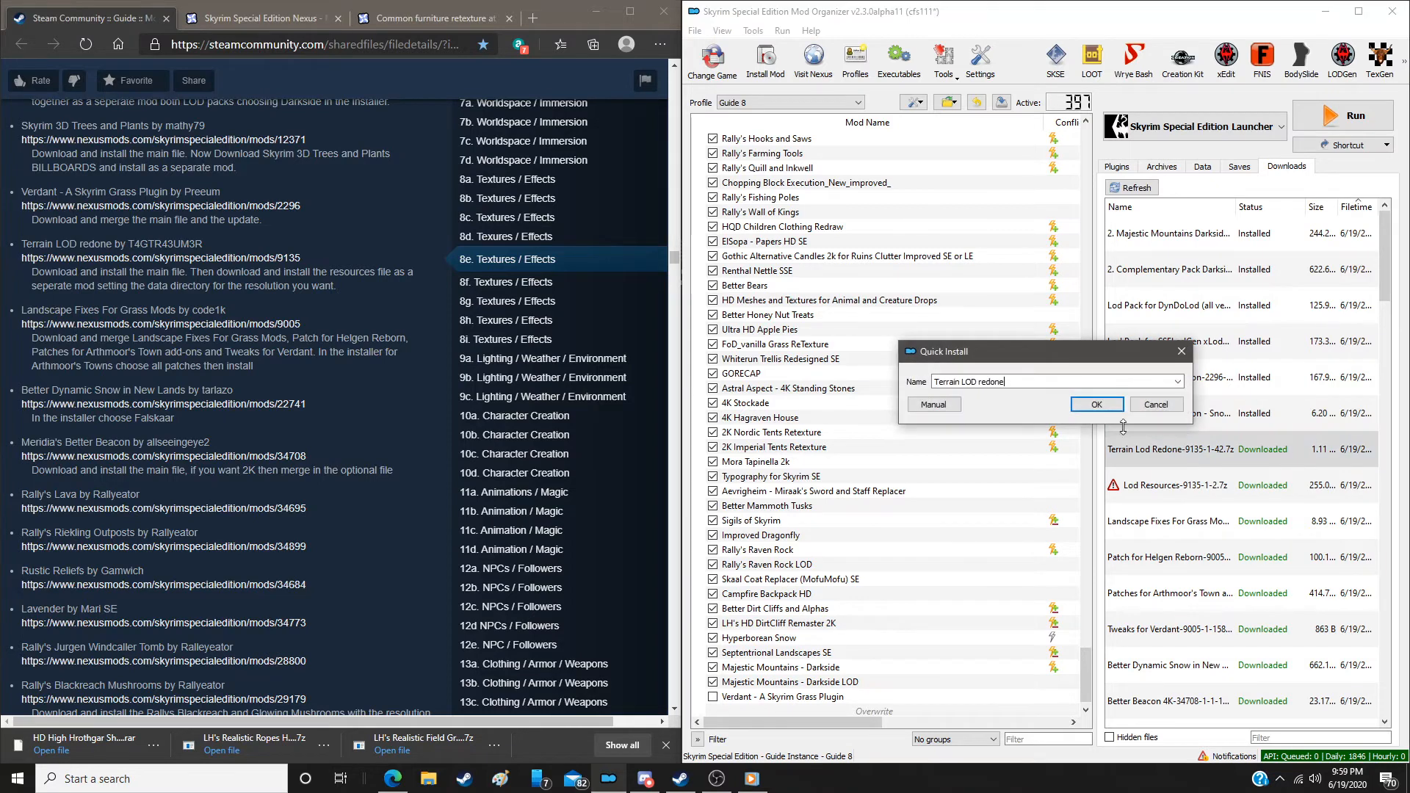
pyautogui.click(934, 405)
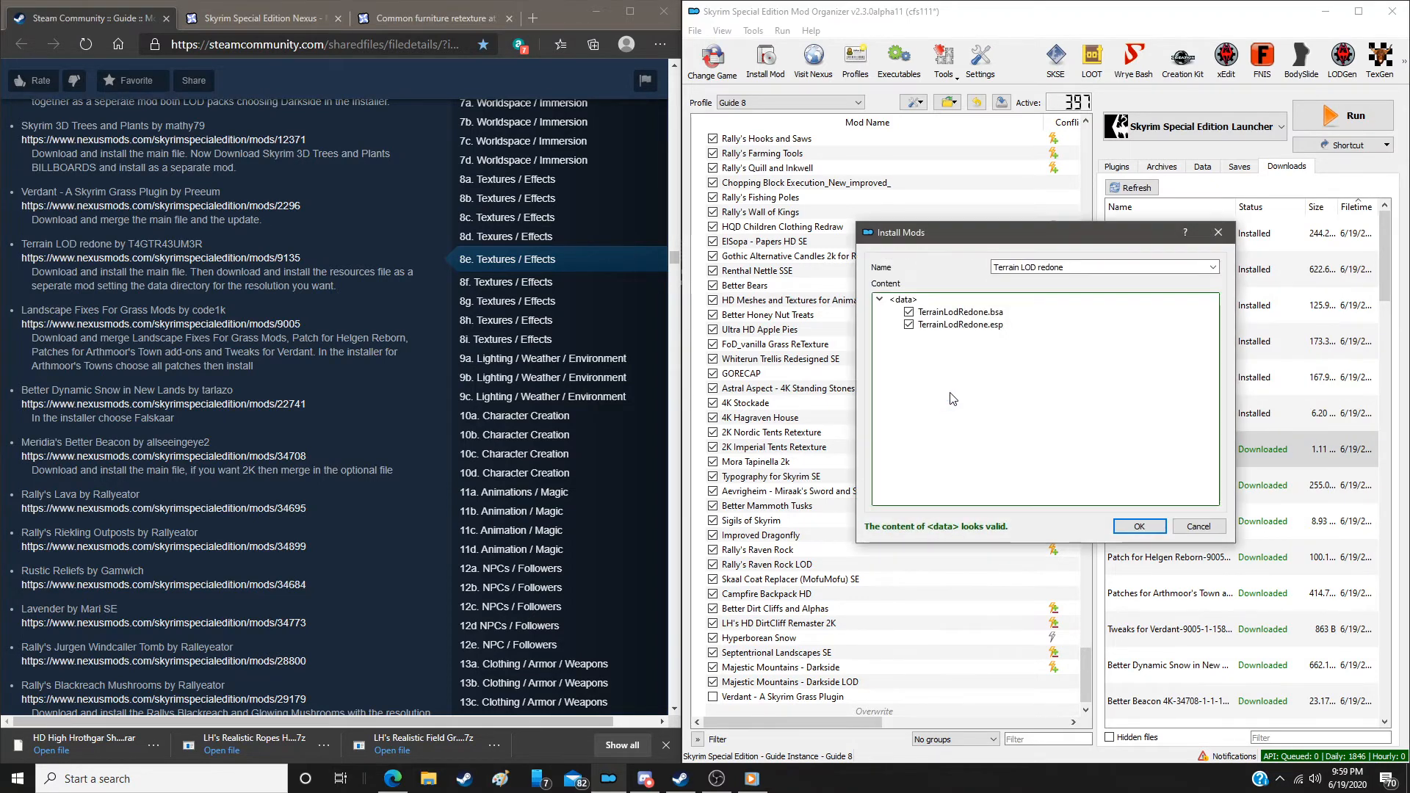
pyautogui.click(1139, 527)
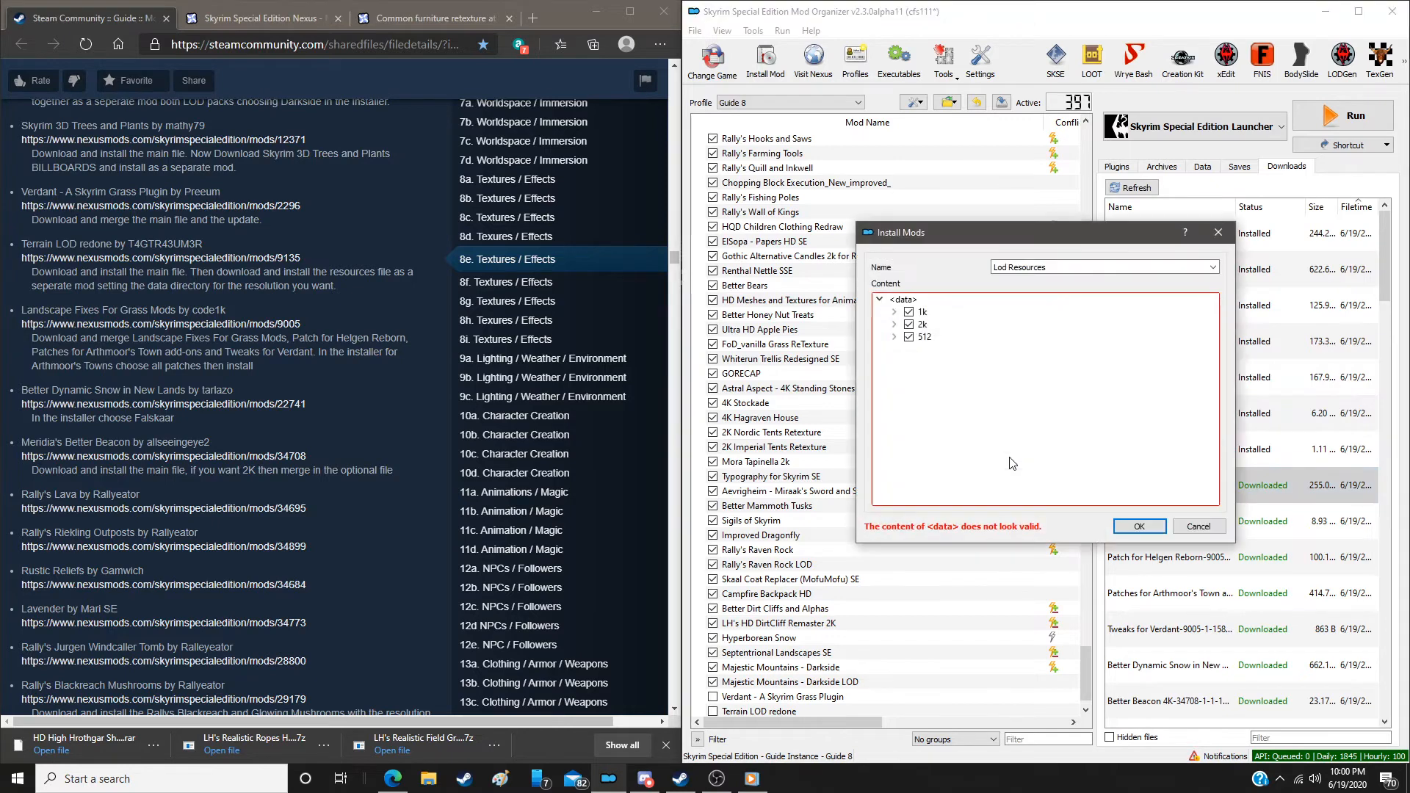
# Set the data folder inside the 512 folder as the data directory for the Lod Resources install
pyautogui.rightClick(935, 330)
pyautogui.click(926, 338)
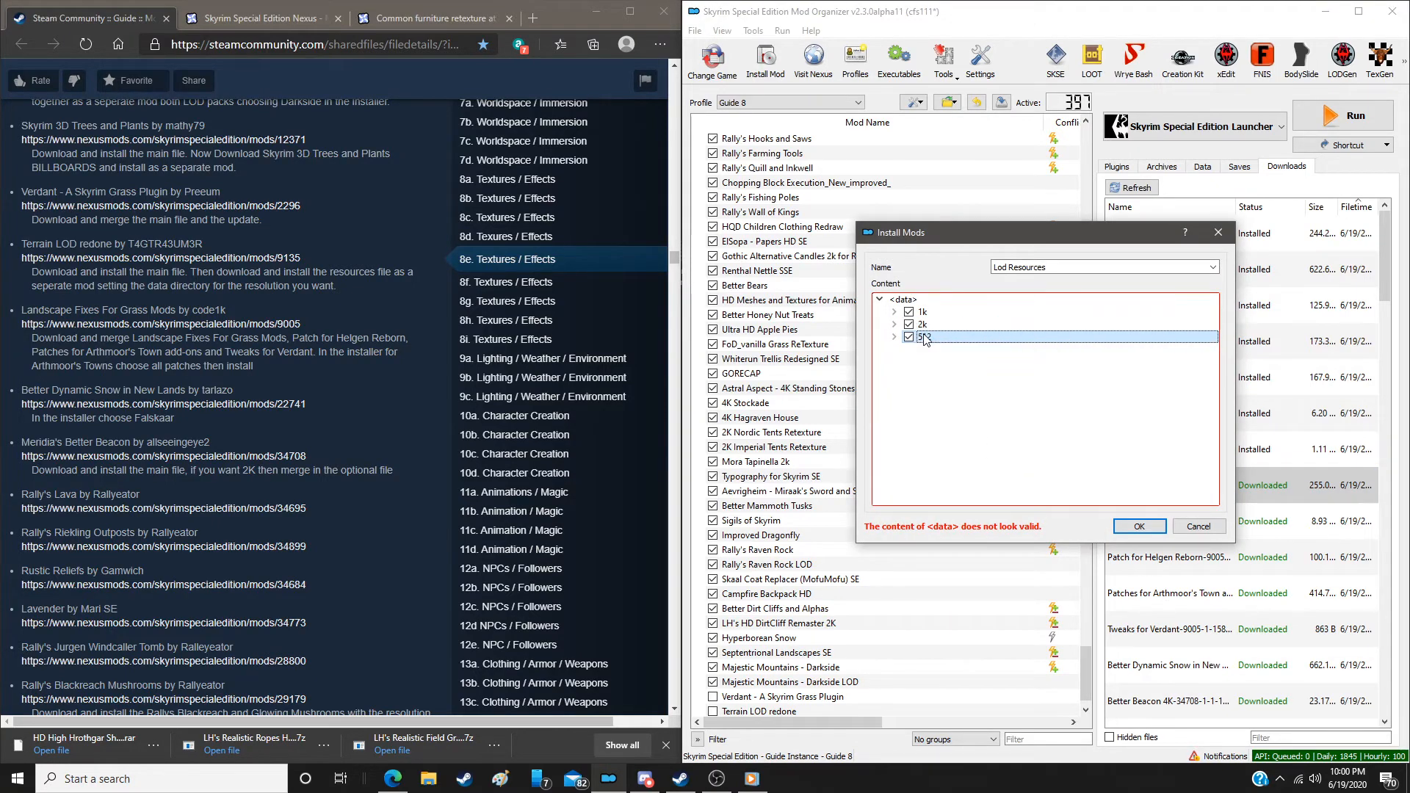
pyautogui.rightClick(925, 338)
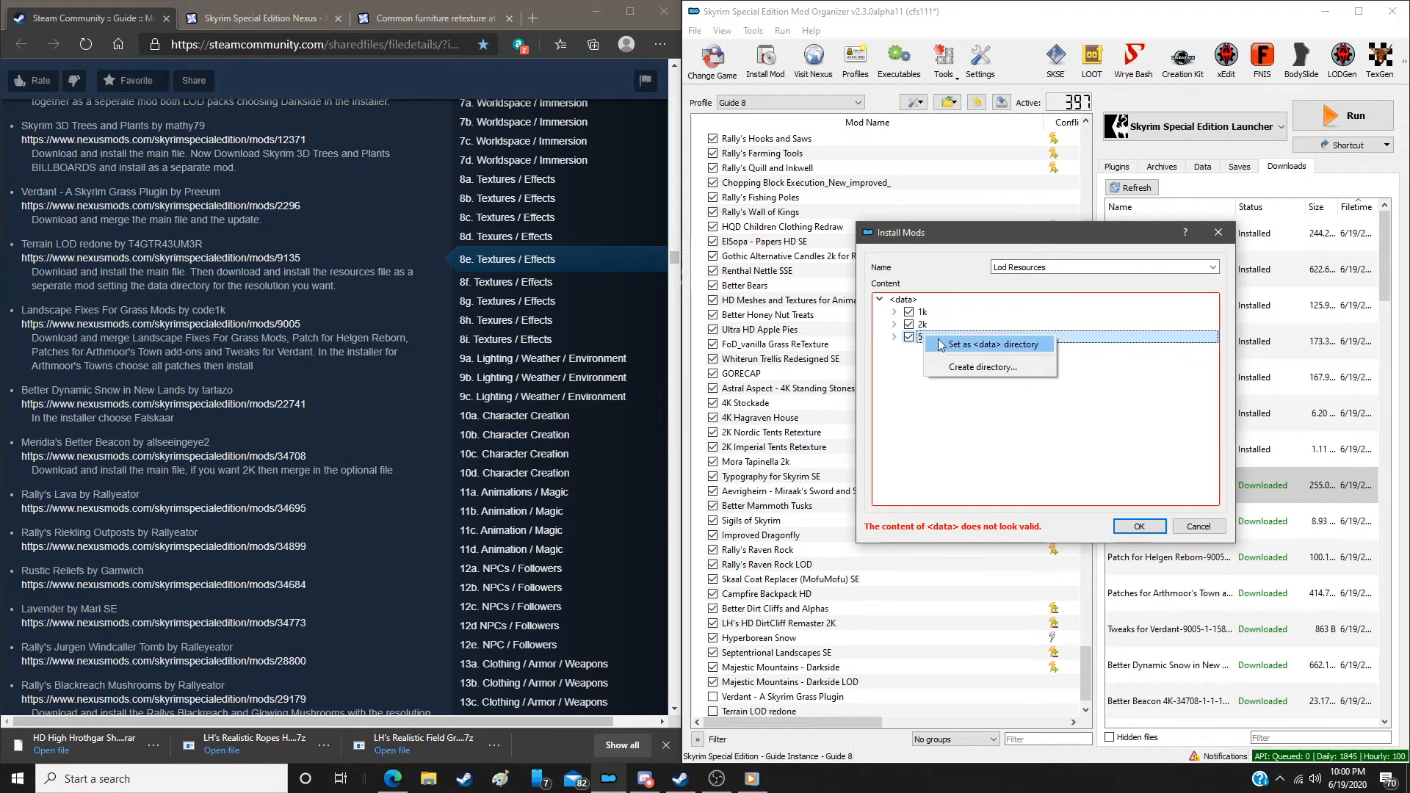
pyautogui.click(952, 345)
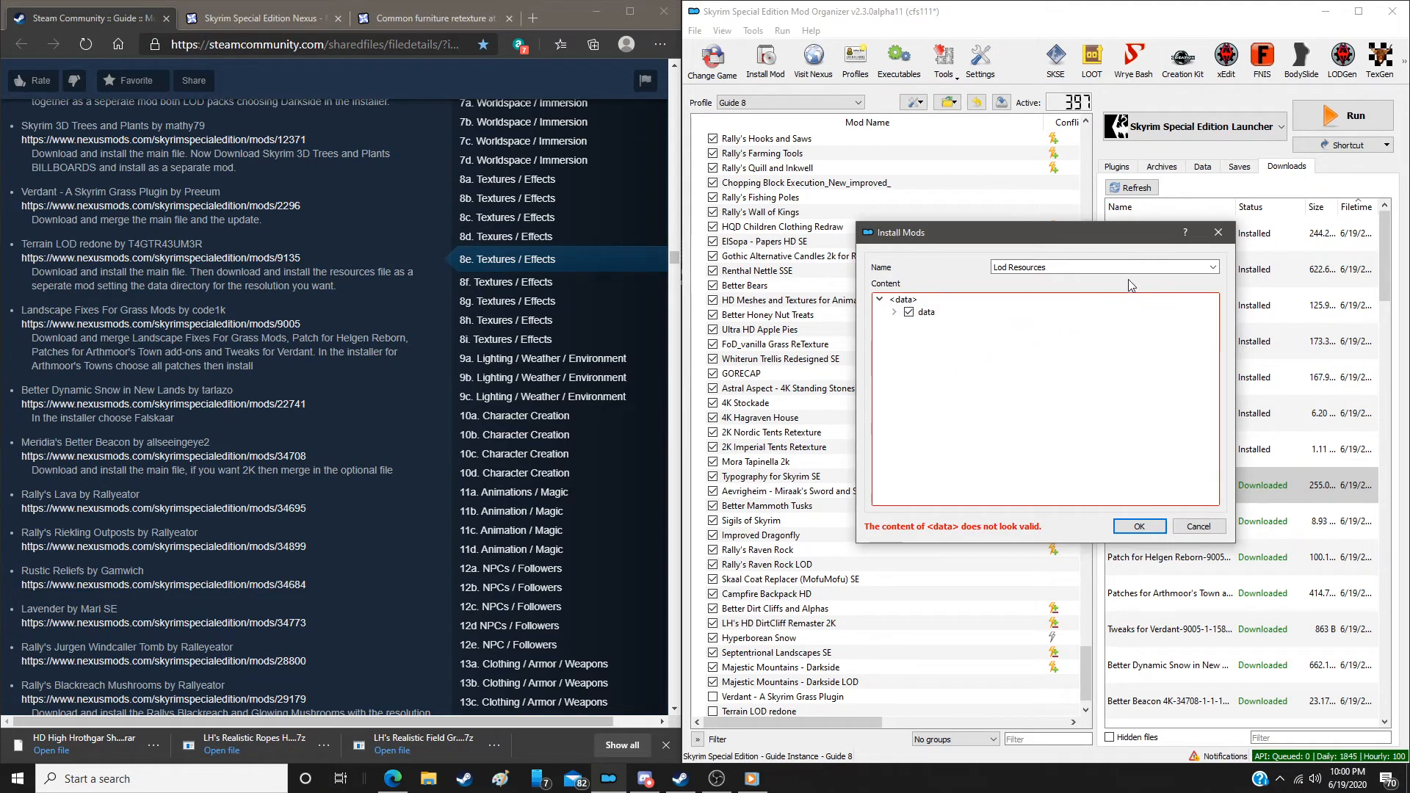
pyautogui.rightClick(937, 312)
pyautogui.click(1026, 322)
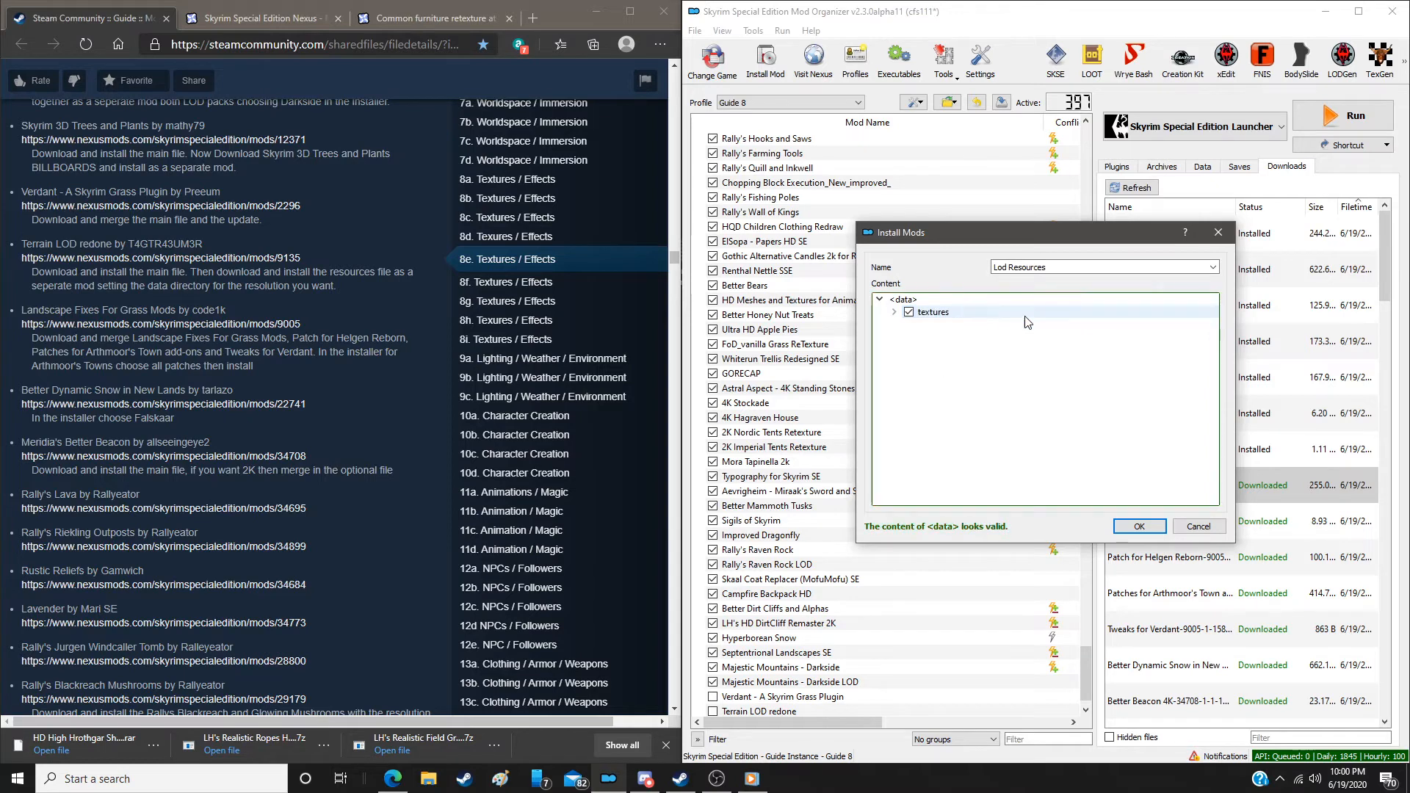
# Name the Lod Resources mod Terrian LOD Redone LOD and install it as a separate mod
pyautogui.click(1213, 268)
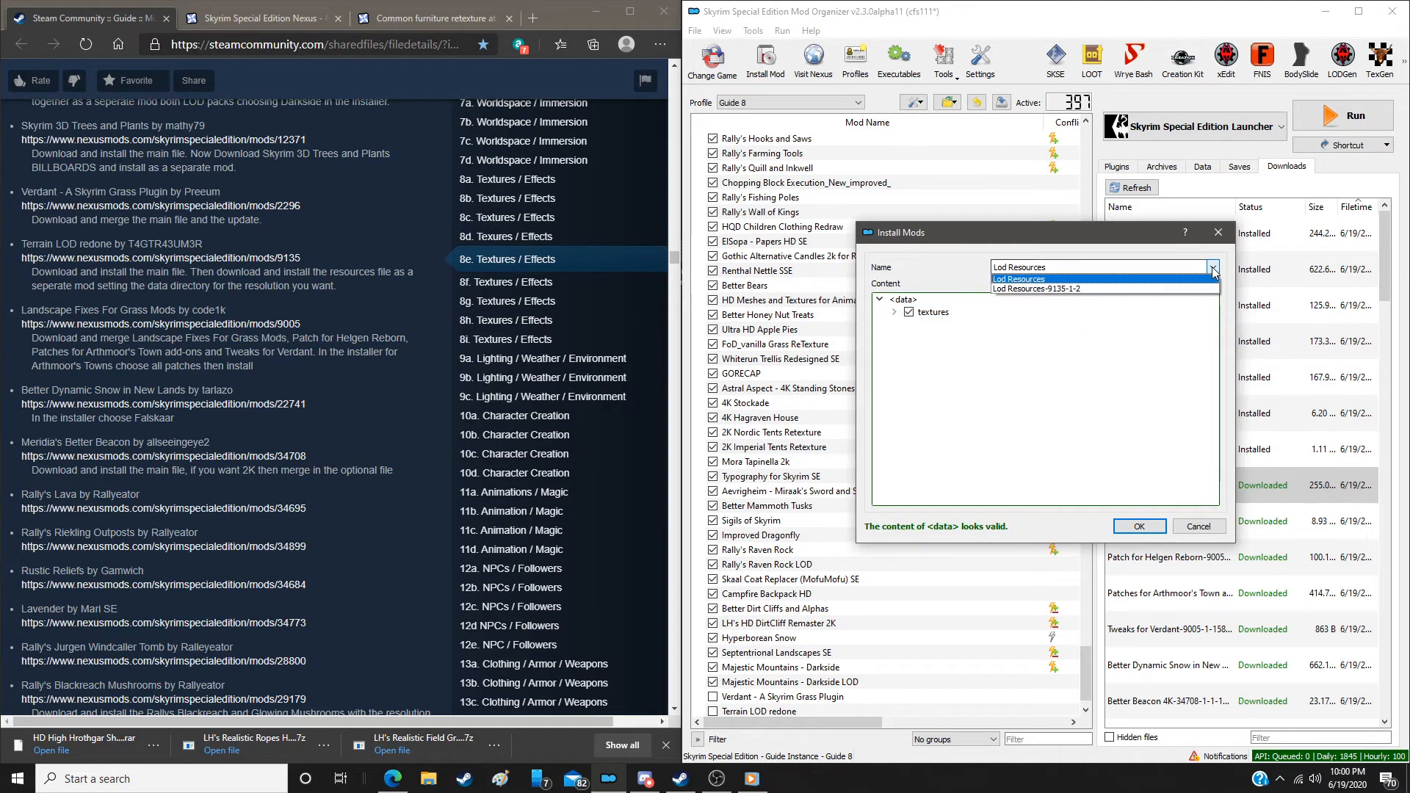
pyautogui.click(1125, 284)
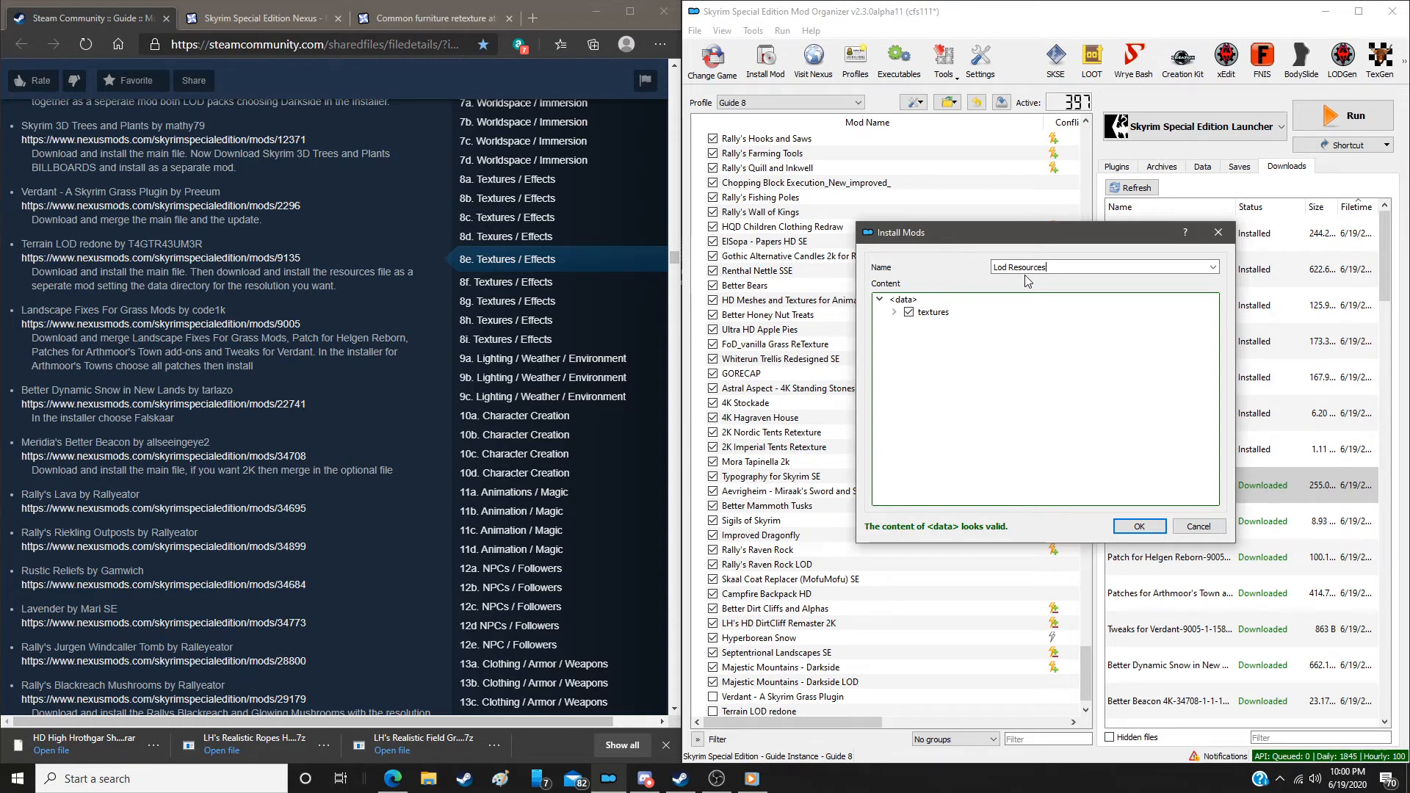
pyautogui.press('BackSpace')
pyautogui.press('BackSpace')
pyautogui.write('Terrian LOD Redone LOD')
pyautogui.click(1130, 525)
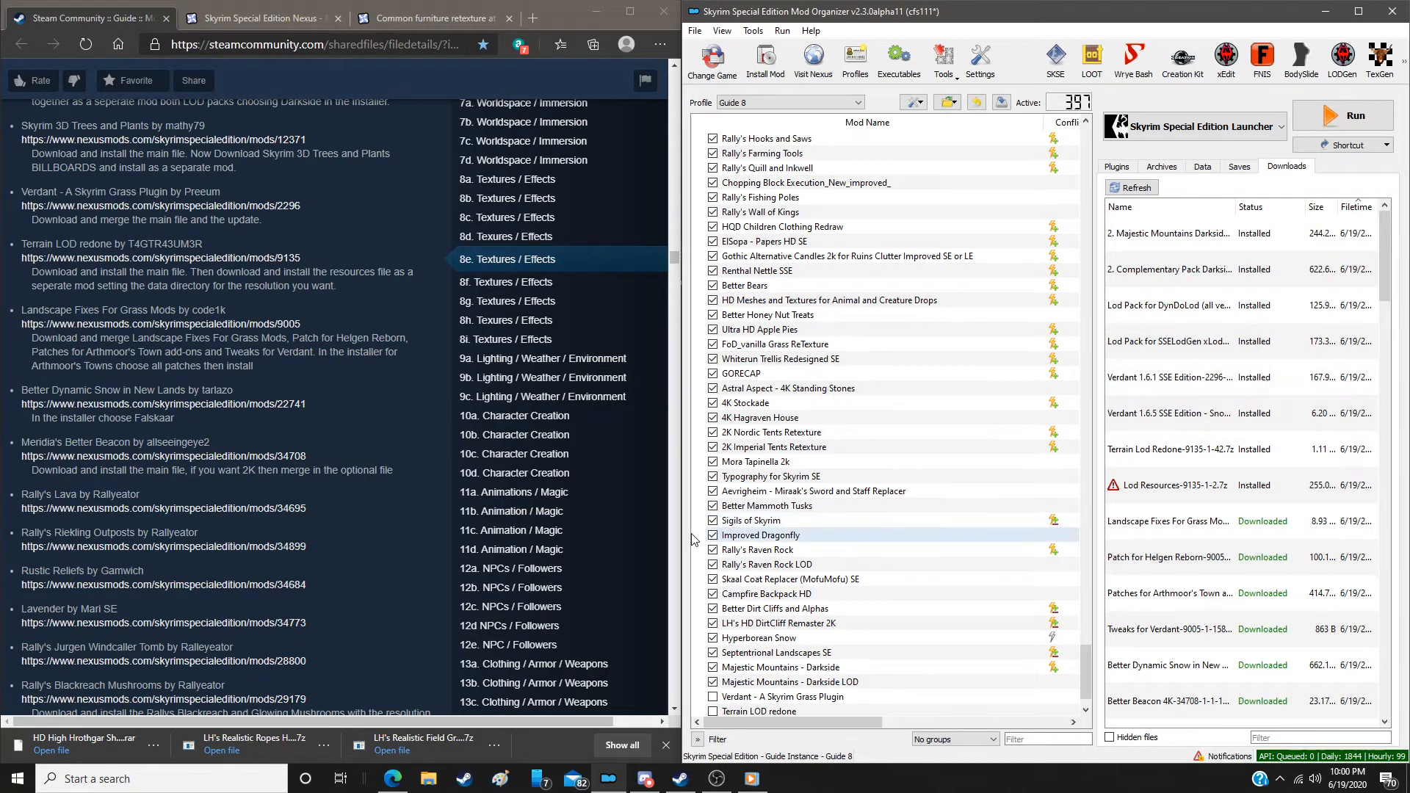
# Enable the Verdant - A Skyrim Grass Plugin, Terrain LOD redone and Terrian LOD Redone LOD mods
pyautogui.scroll(-1, 843, 526)
pyautogui.click(712, 654)
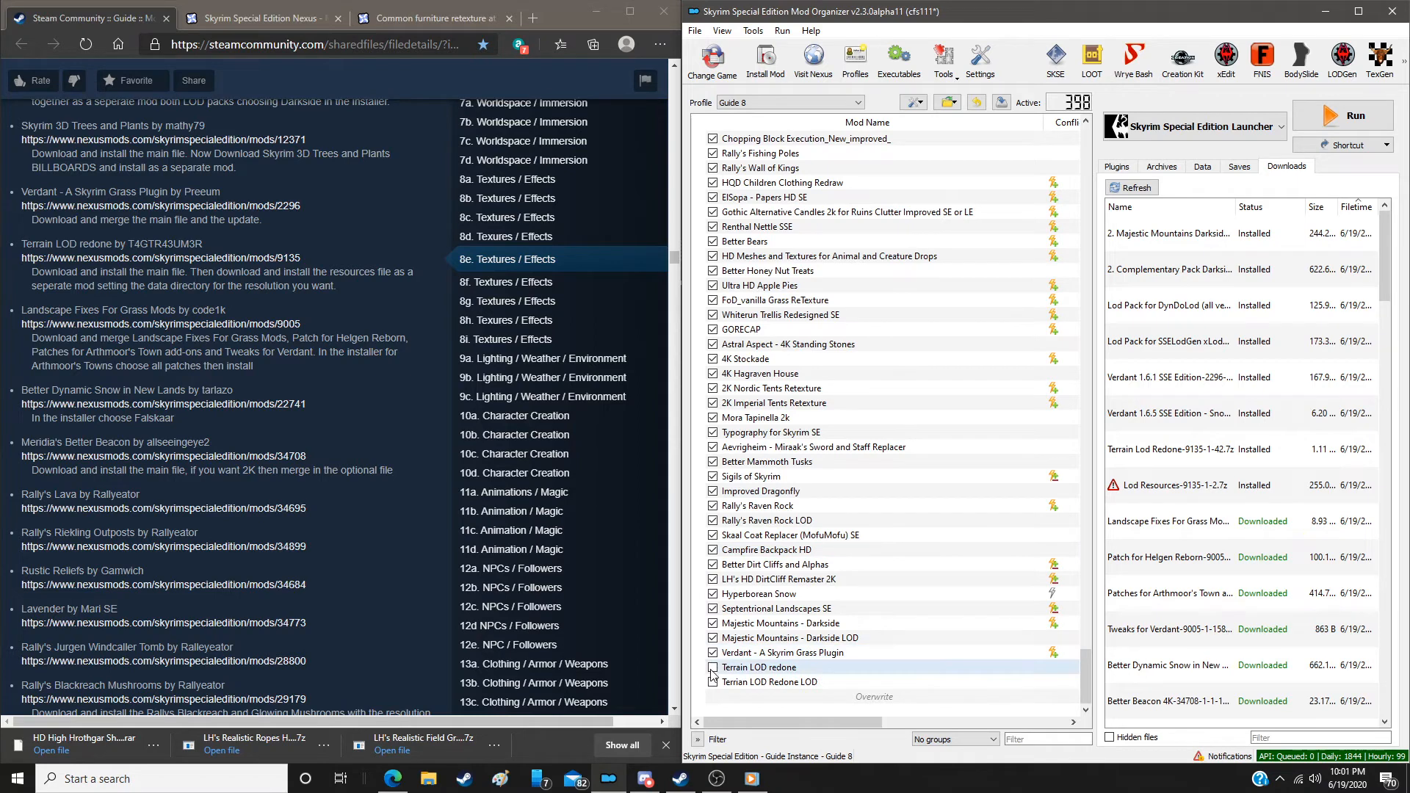
pyautogui.click(713, 667)
pyautogui.click(712, 681)
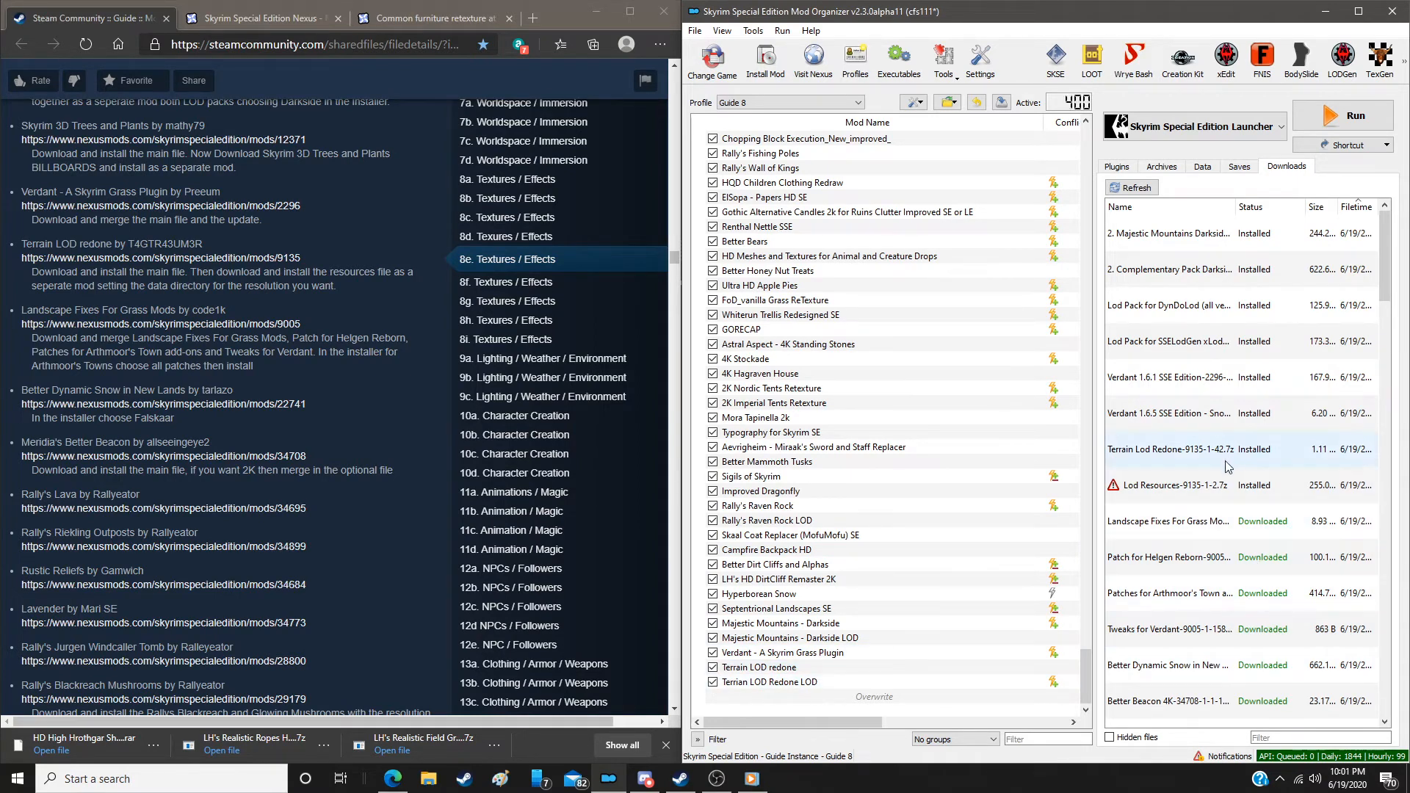
# Manually install the Landscape Fixes For Grass Mods download under its suggested name
pyautogui.doubleClick(1174, 523)
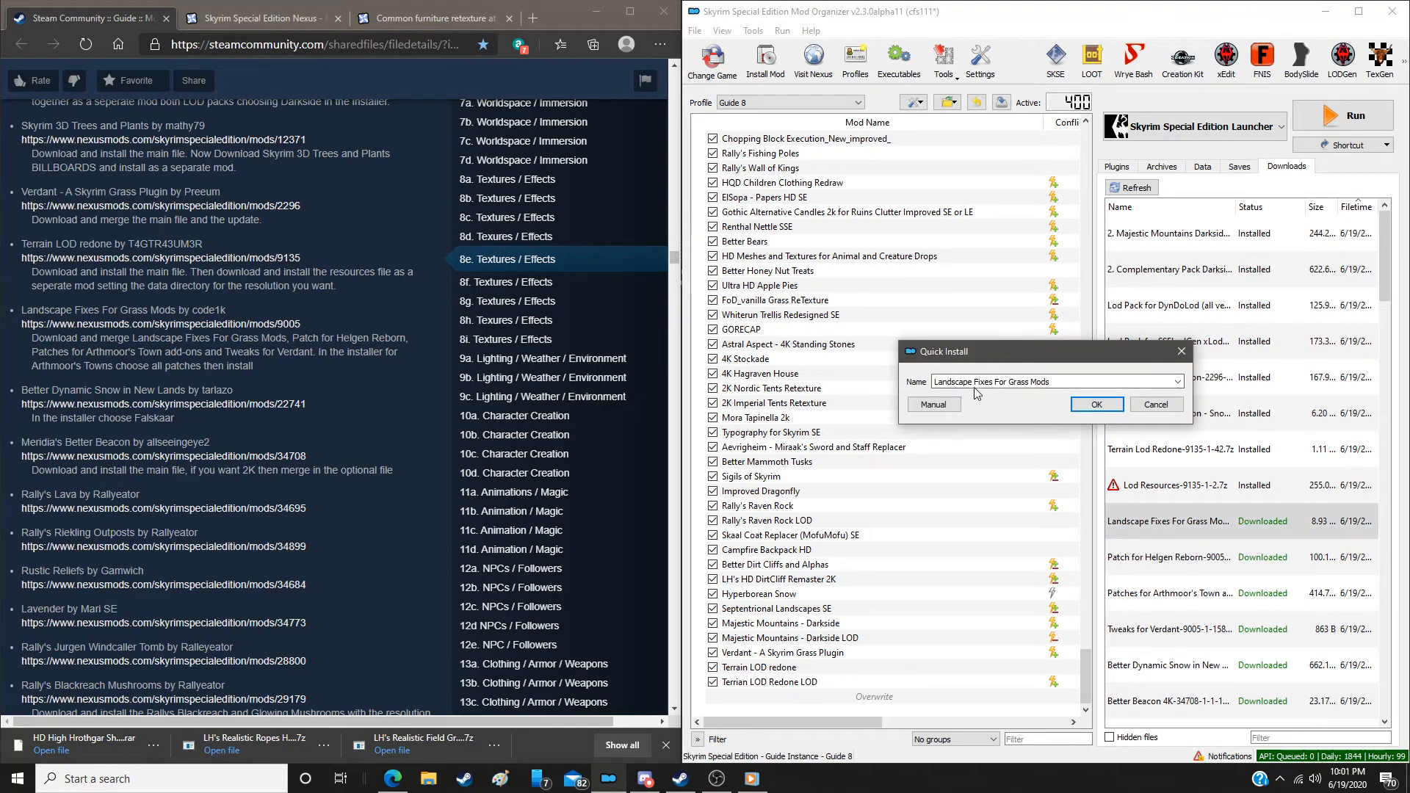
pyautogui.click(933, 405)
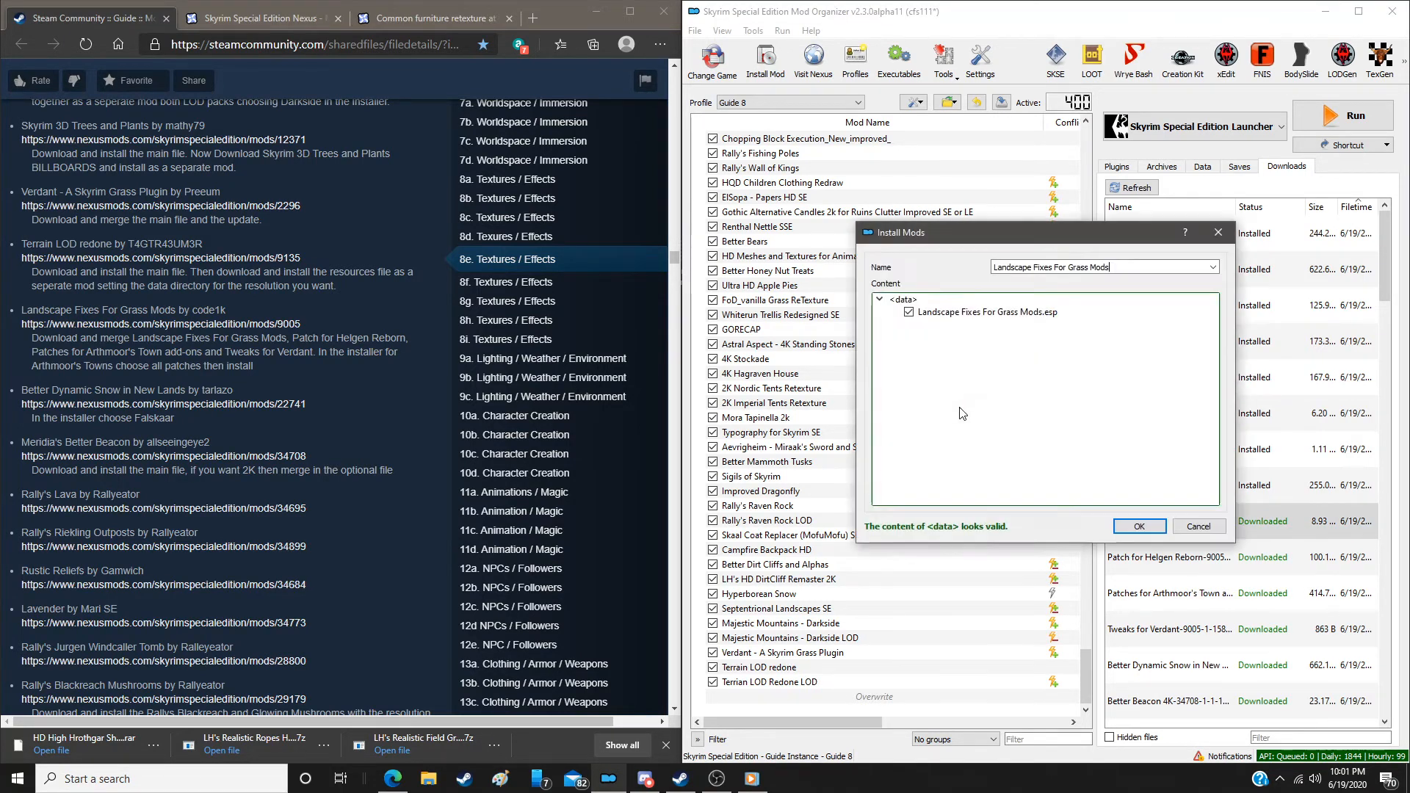
pyautogui.click(1130, 528)
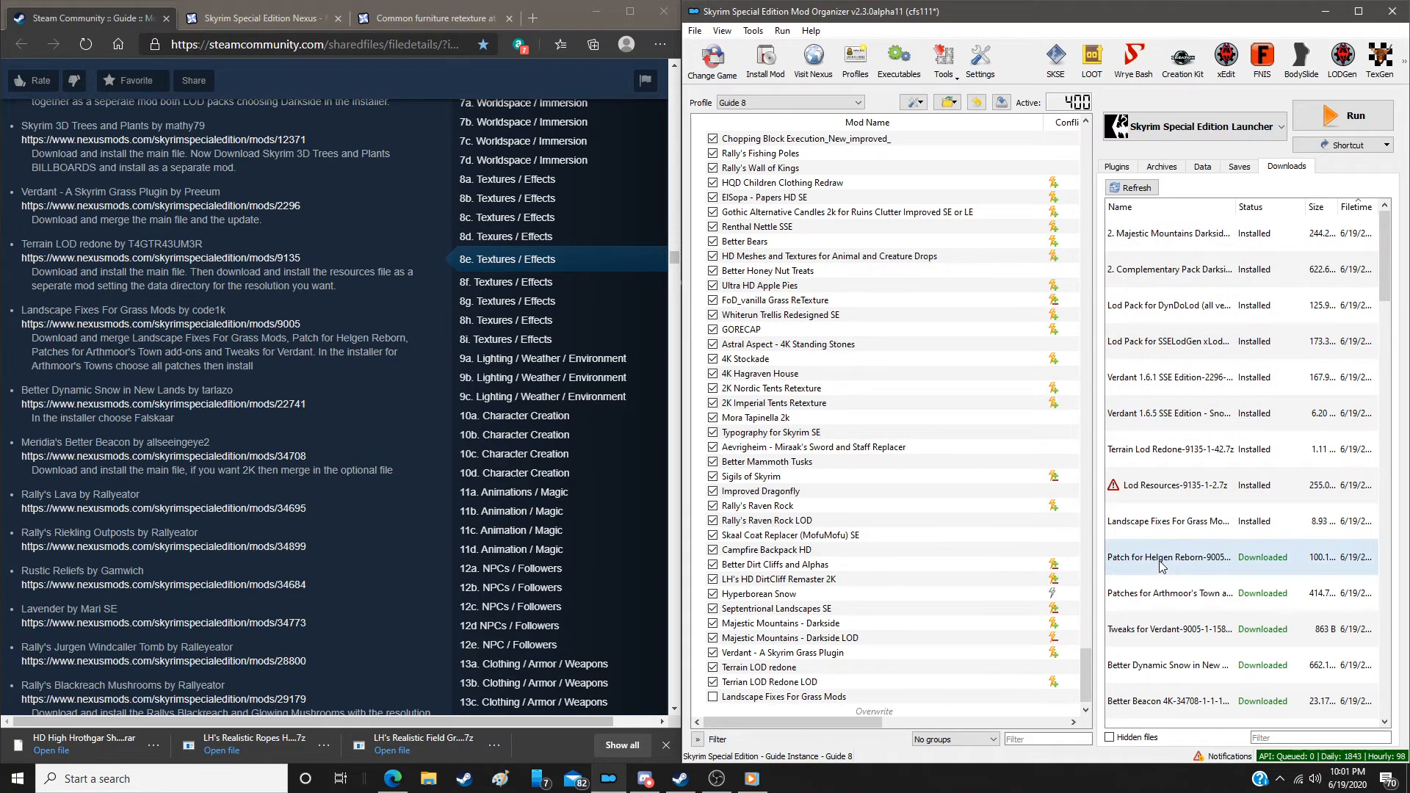
# Manually install the Patch for Helgen Reborn download and merge it into the Landscape Fixes For Grass Mods mod
pyautogui.doubleClick(1160, 564)
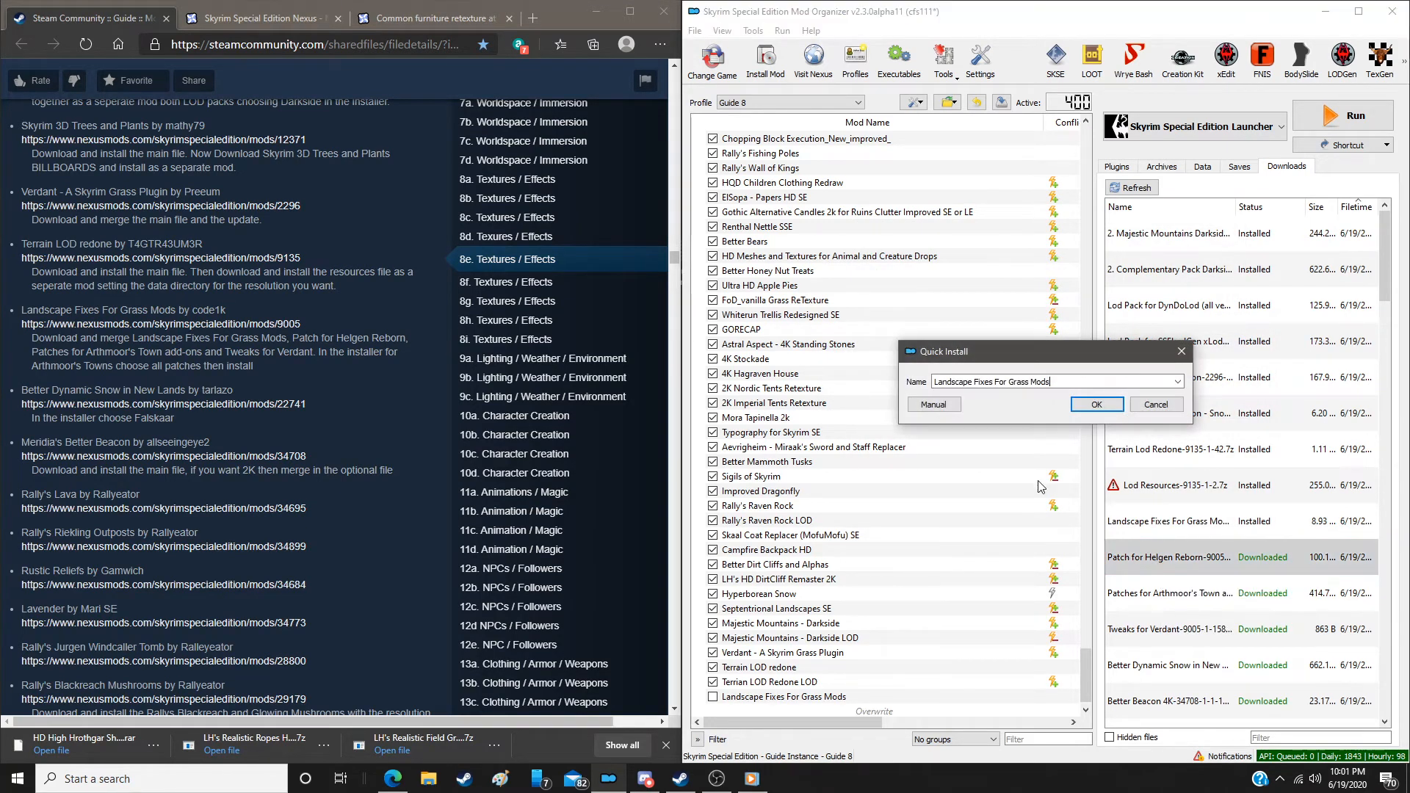
pyautogui.click(933, 405)
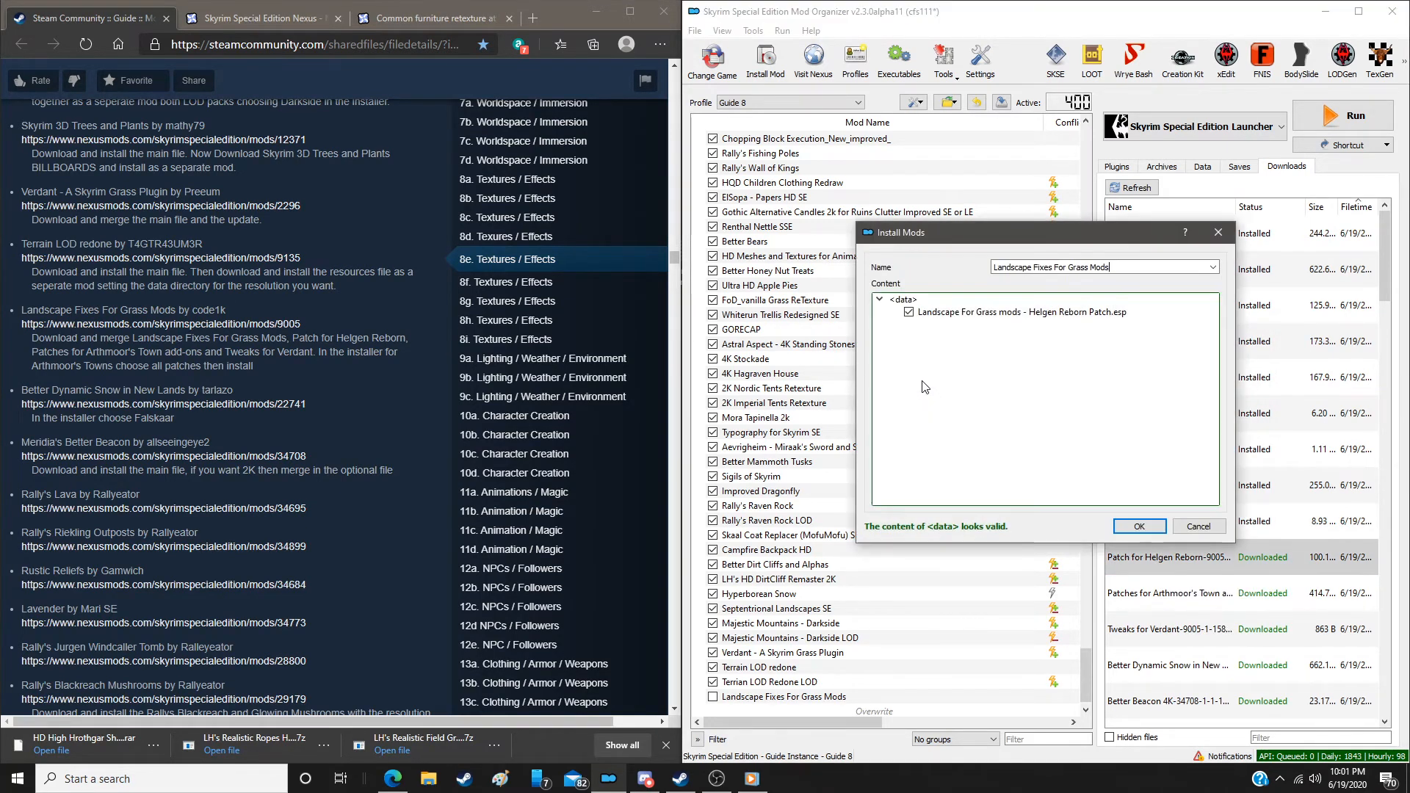
pyautogui.click(1139, 526)
pyautogui.click(988, 436)
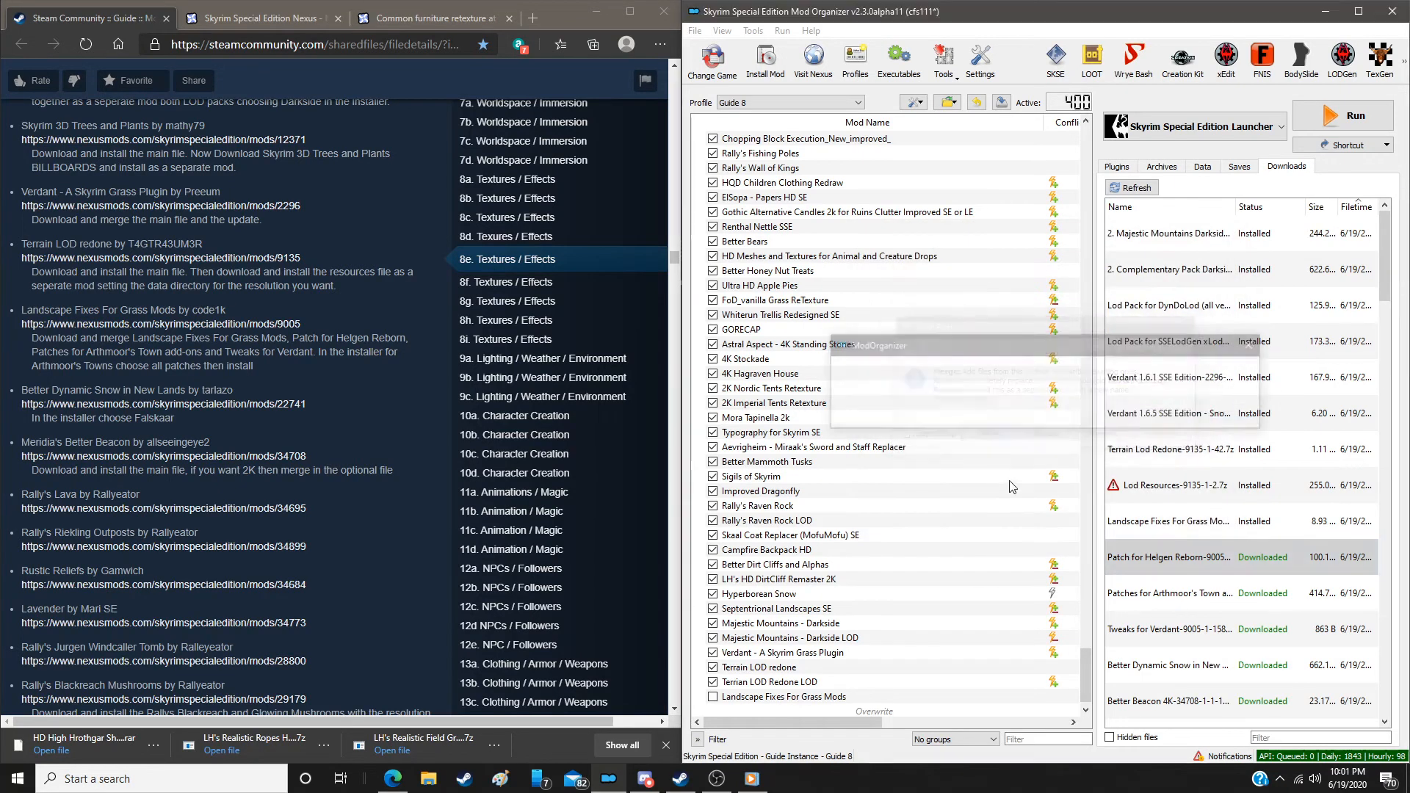
# Start installing the Patches for Arthmoor's Town download and select the patches from Alternate Start - Live Another Life through Provincial Courier
pyautogui.doubleClick(1186, 606)
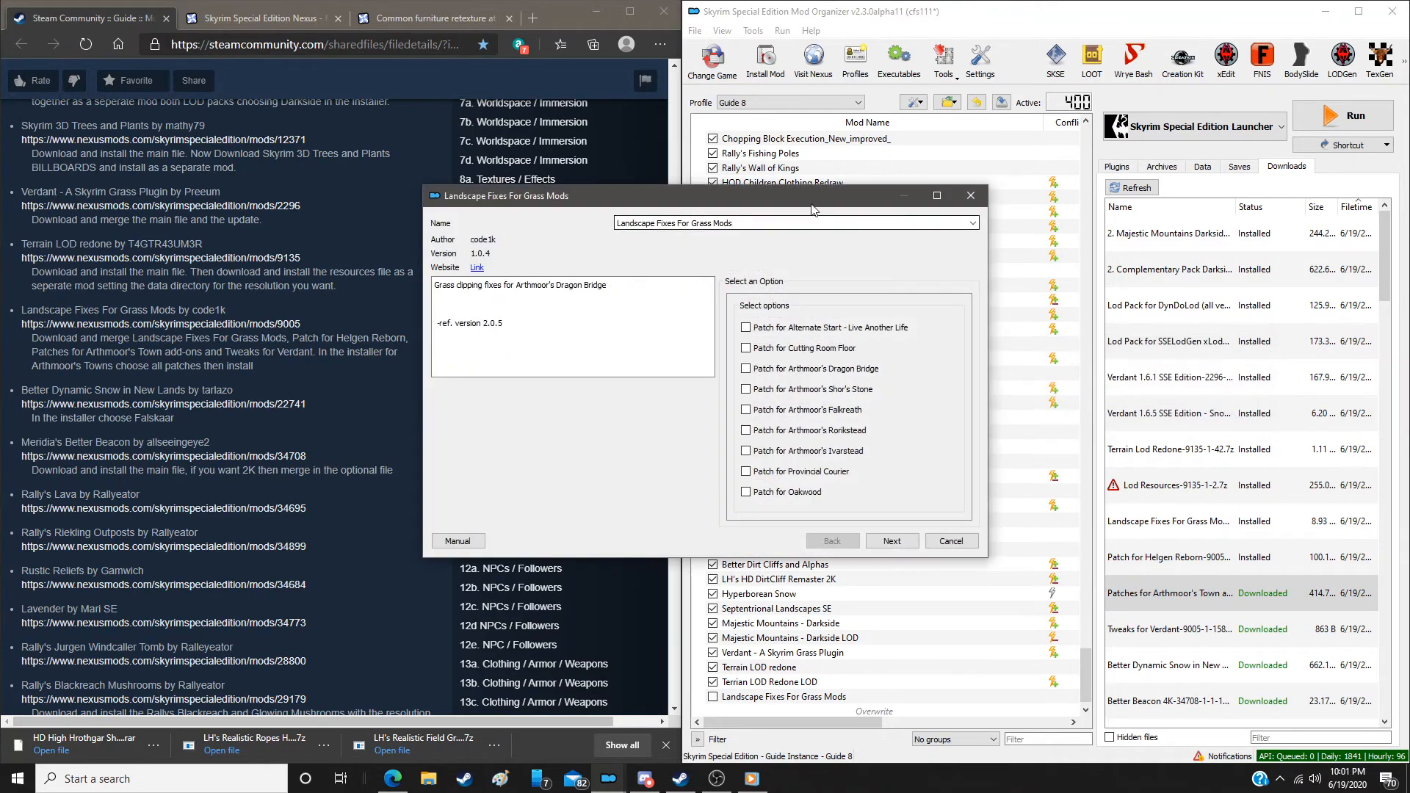
pyautogui.moveTo(786, 195); pyautogui.dragTo(981, 170)
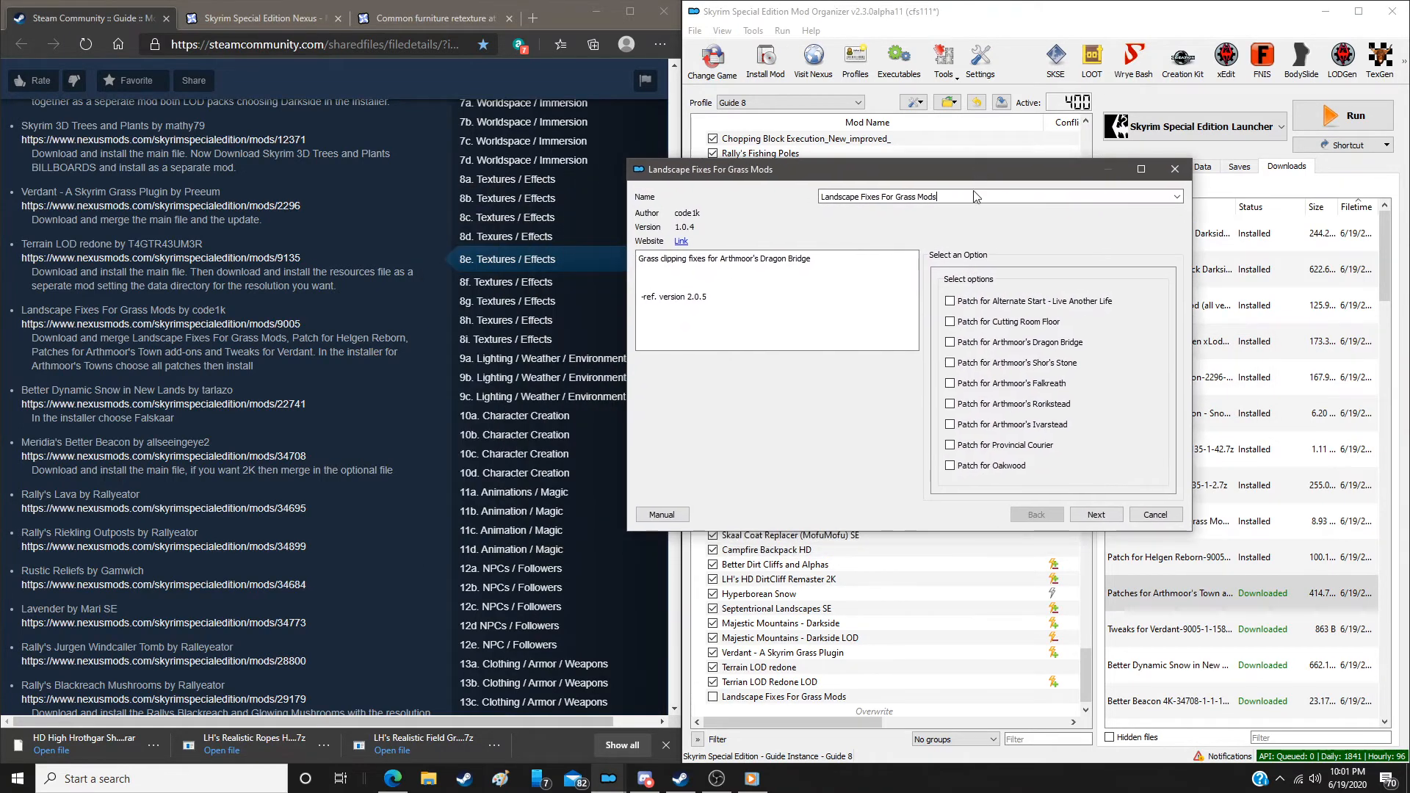
pyautogui.click(951, 301)
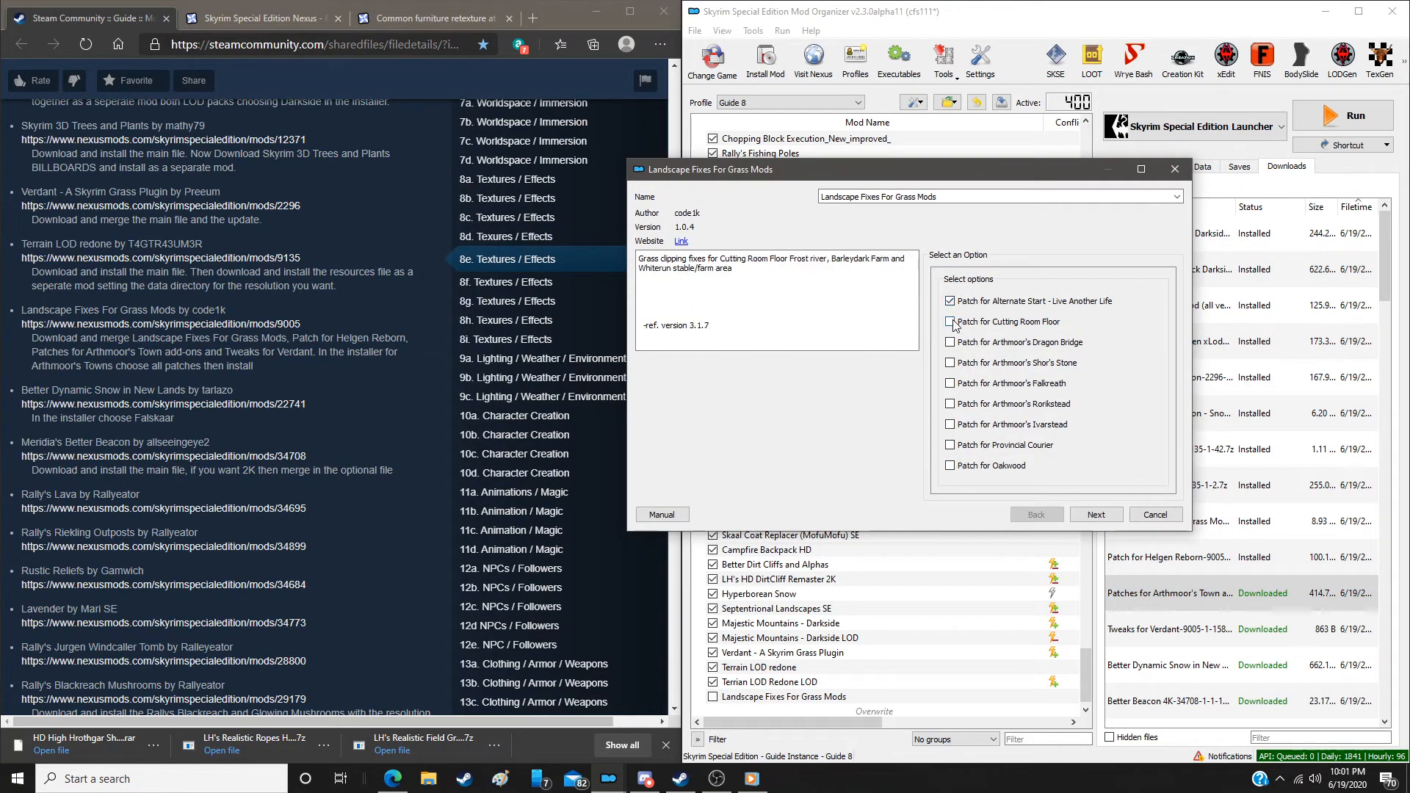
pyautogui.click(950, 321)
pyautogui.click(950, 342)
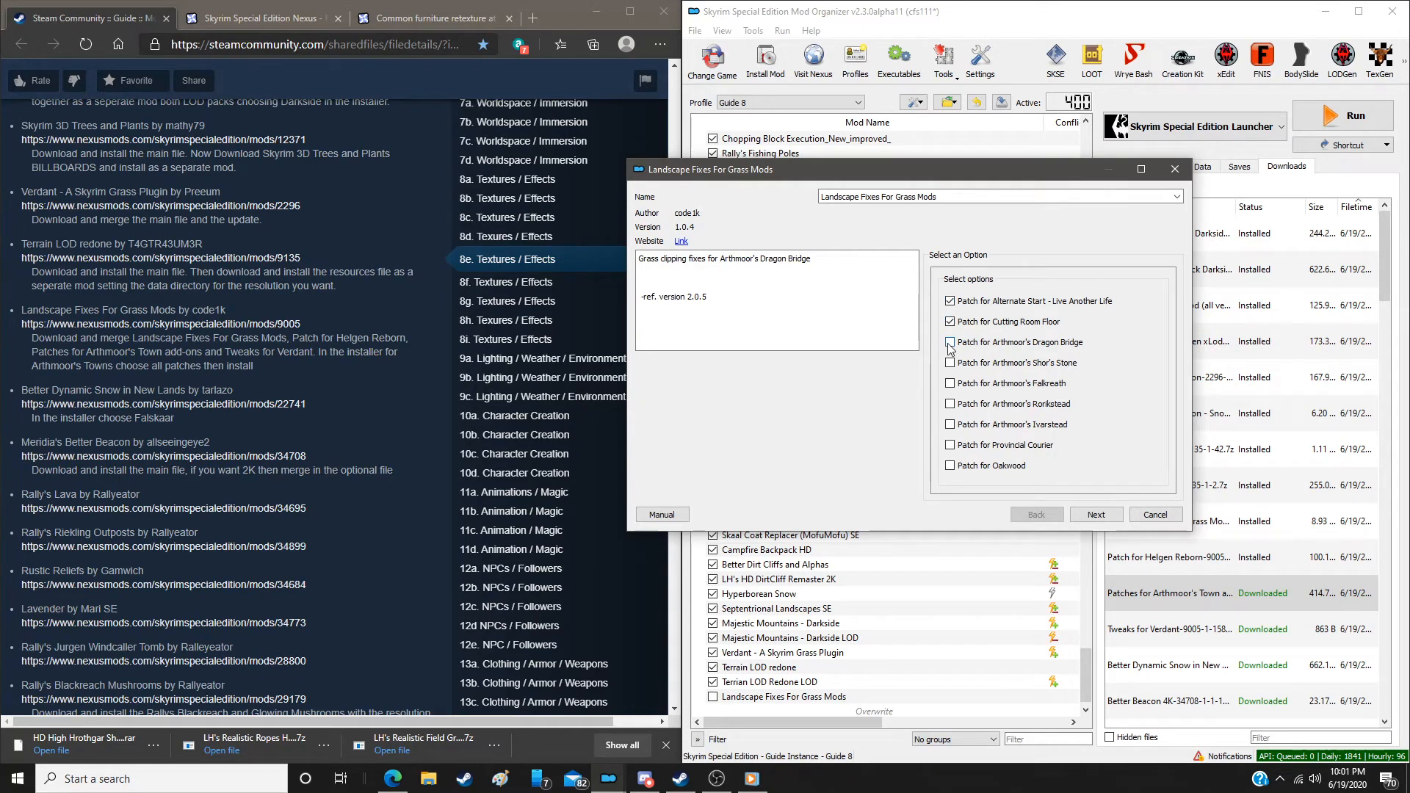
pyautogui.click(950, 383)
pyautogui.click(950, 404)
pyautogui.click(950, 424)
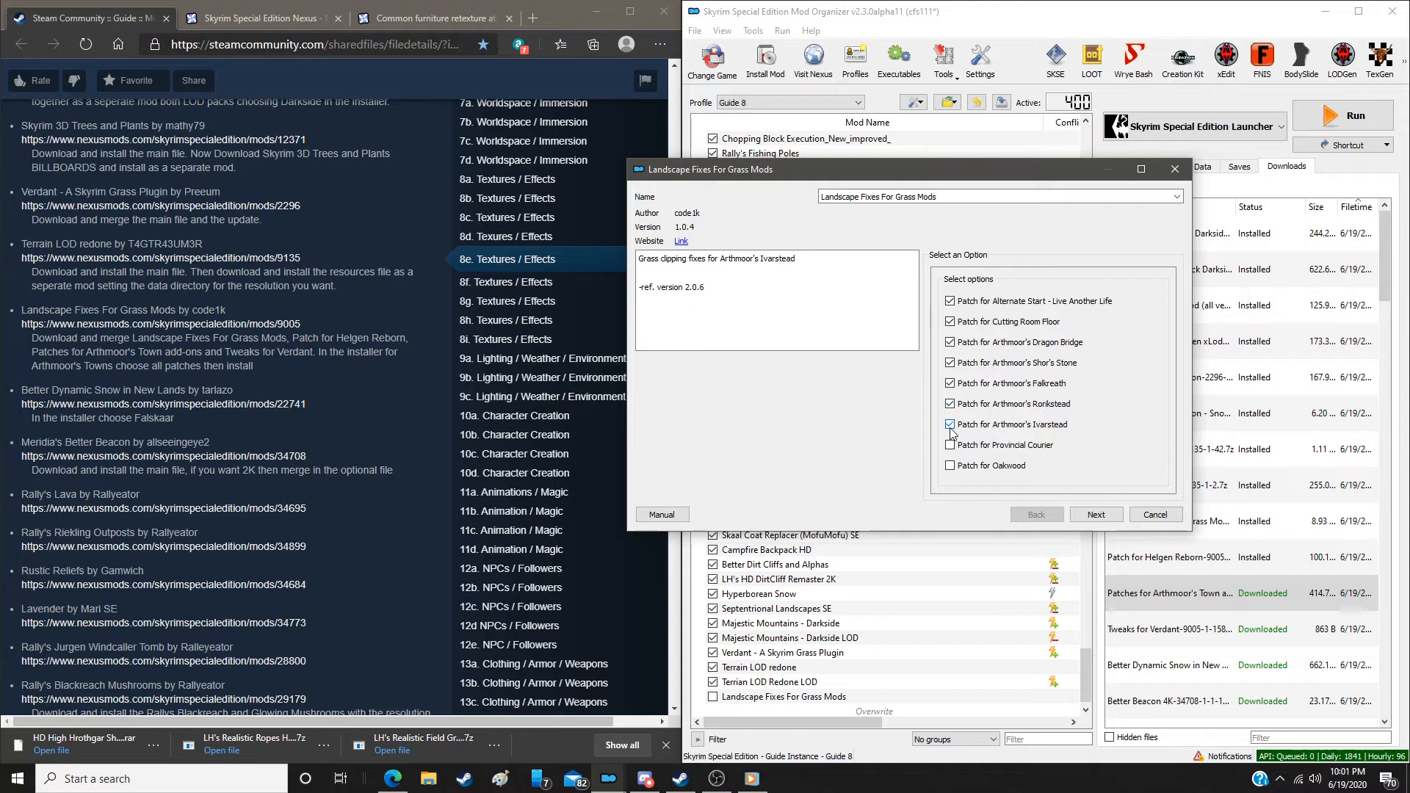
pyautogui.click(950, 445)
# Install the selected Arthmoor's Town patches without the Reminder option and merge them into Landscape Fixes For Grass Mods
pyautogui.click(1096, 514)
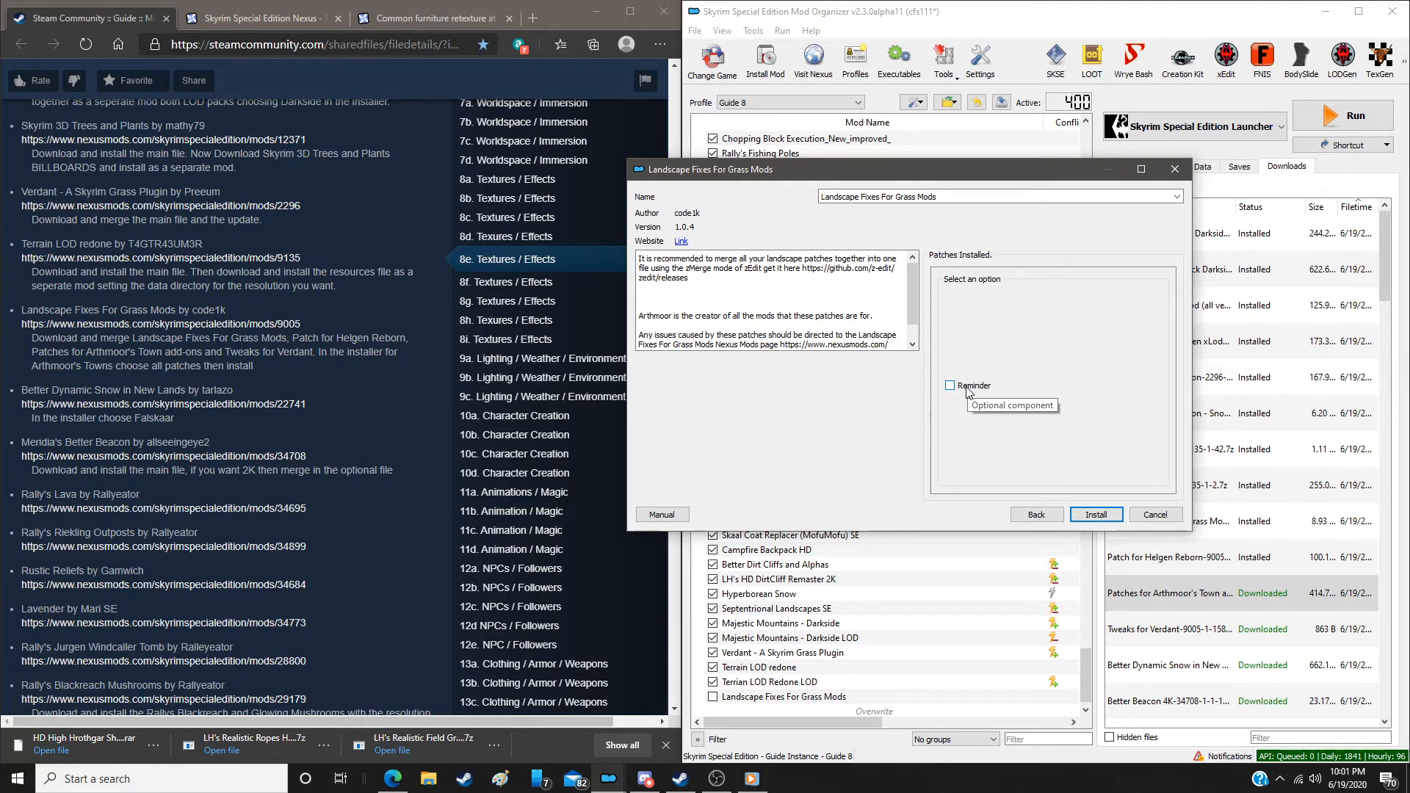
pyautogui.click(1094, 516)
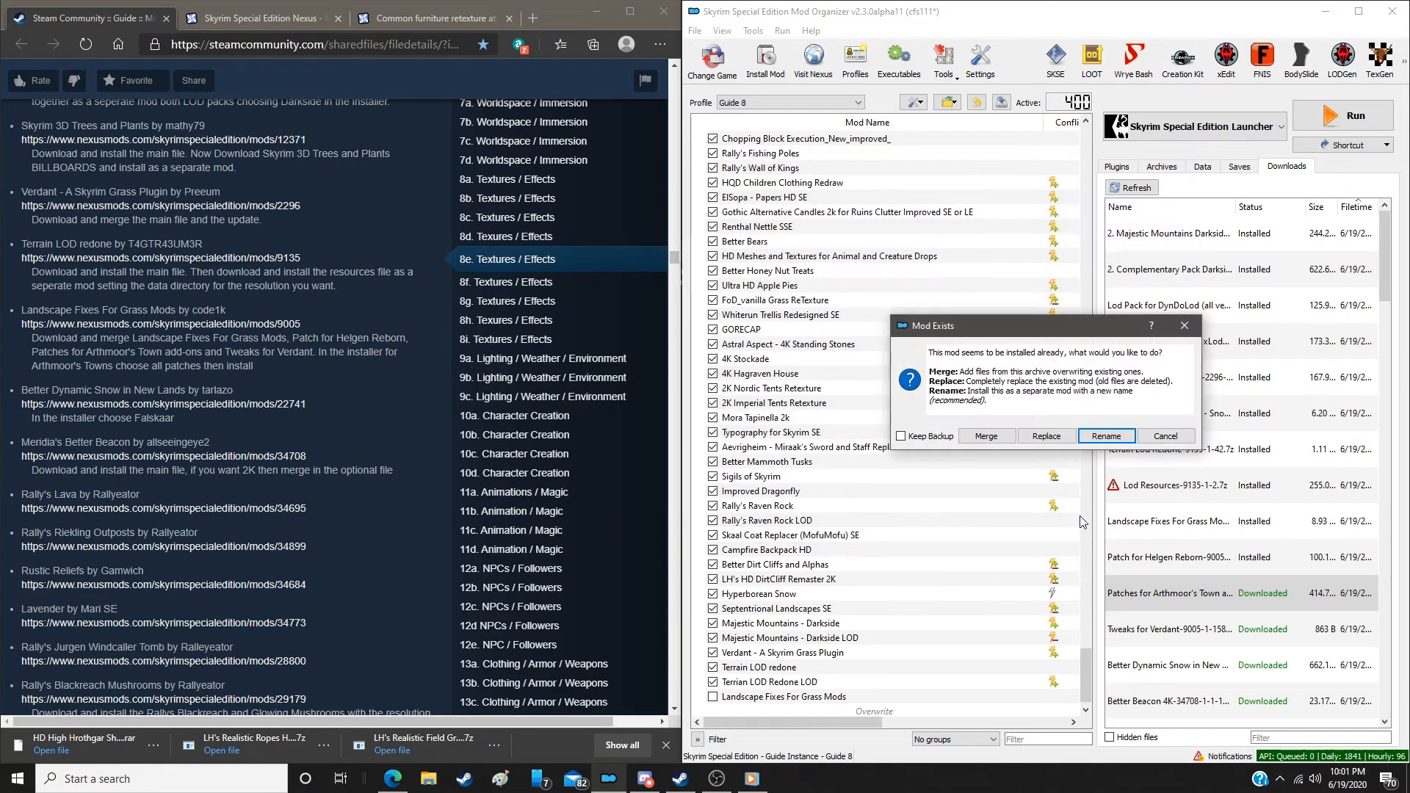
pyautogui.click(986, 436)
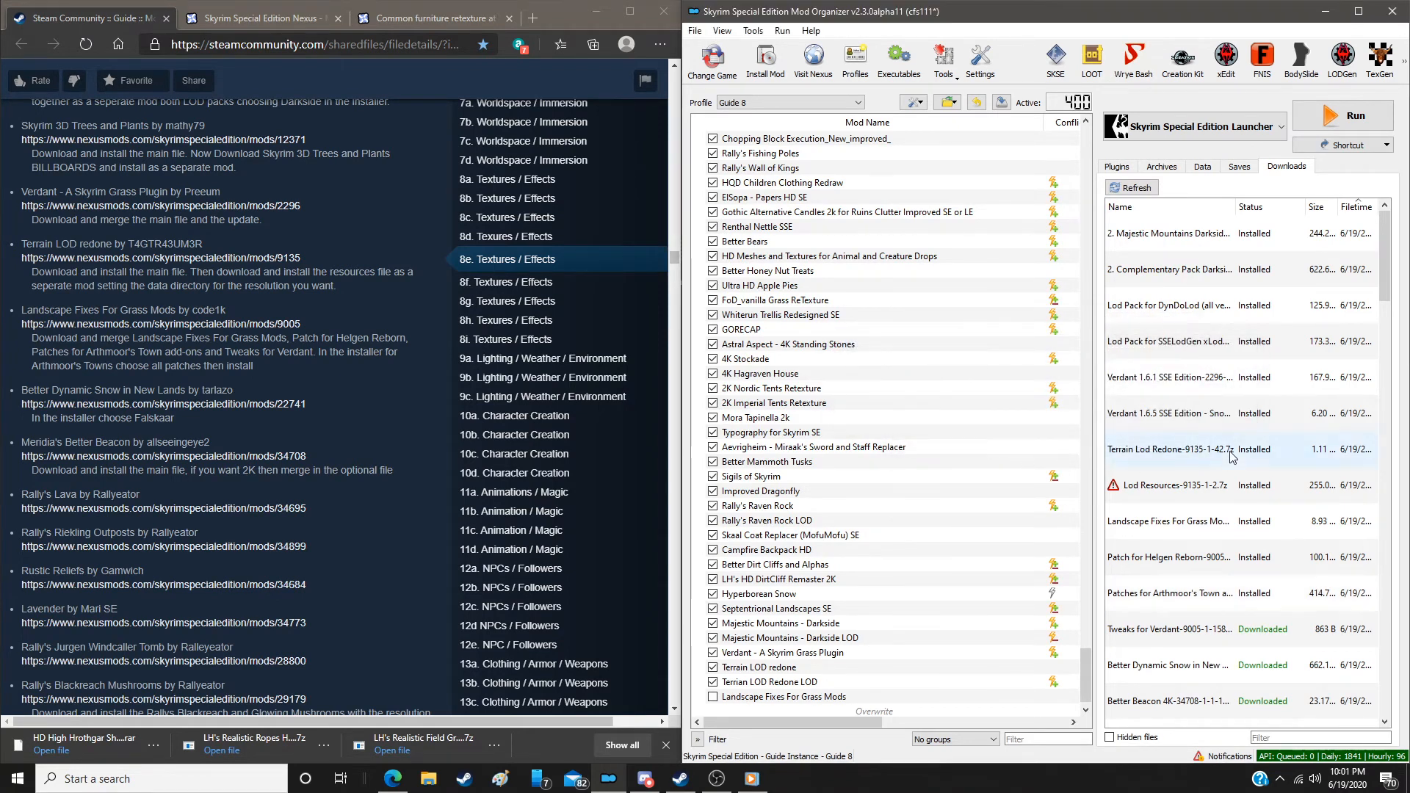
# Delete all installed downloads from the downloads list and from disk
pyautogui.rightClick(1214, 444)
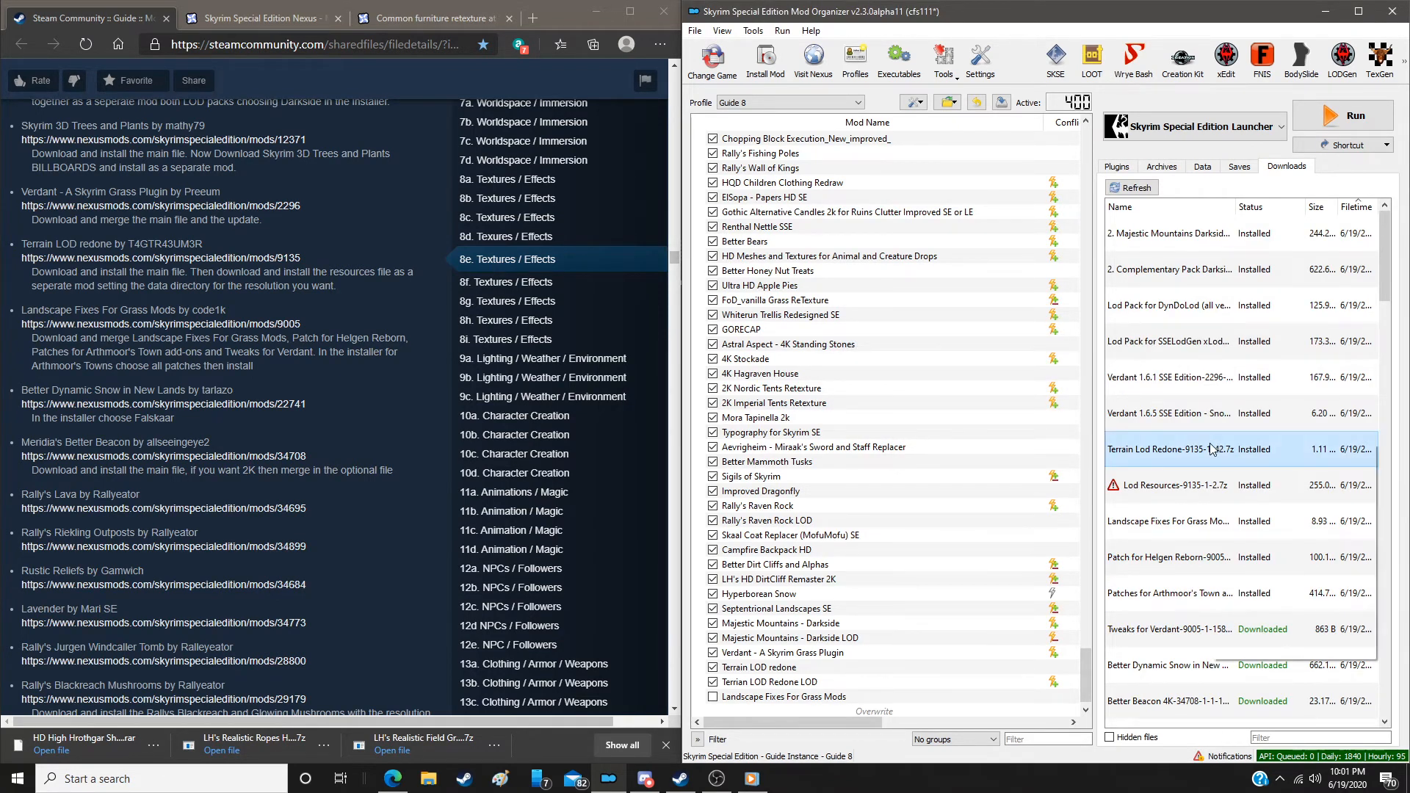
pyautogui.click(1282, 562)
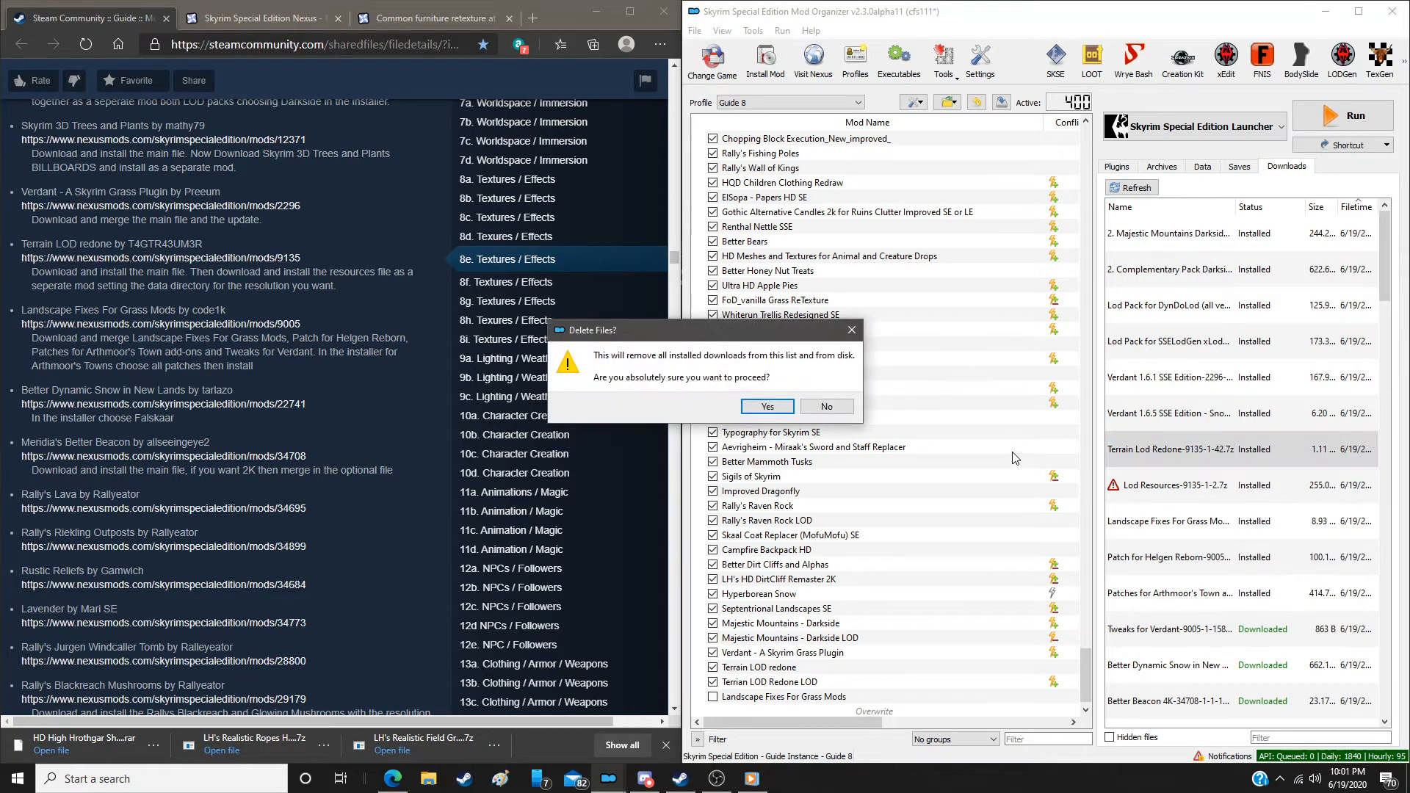
pyautogui.click(783, 407)
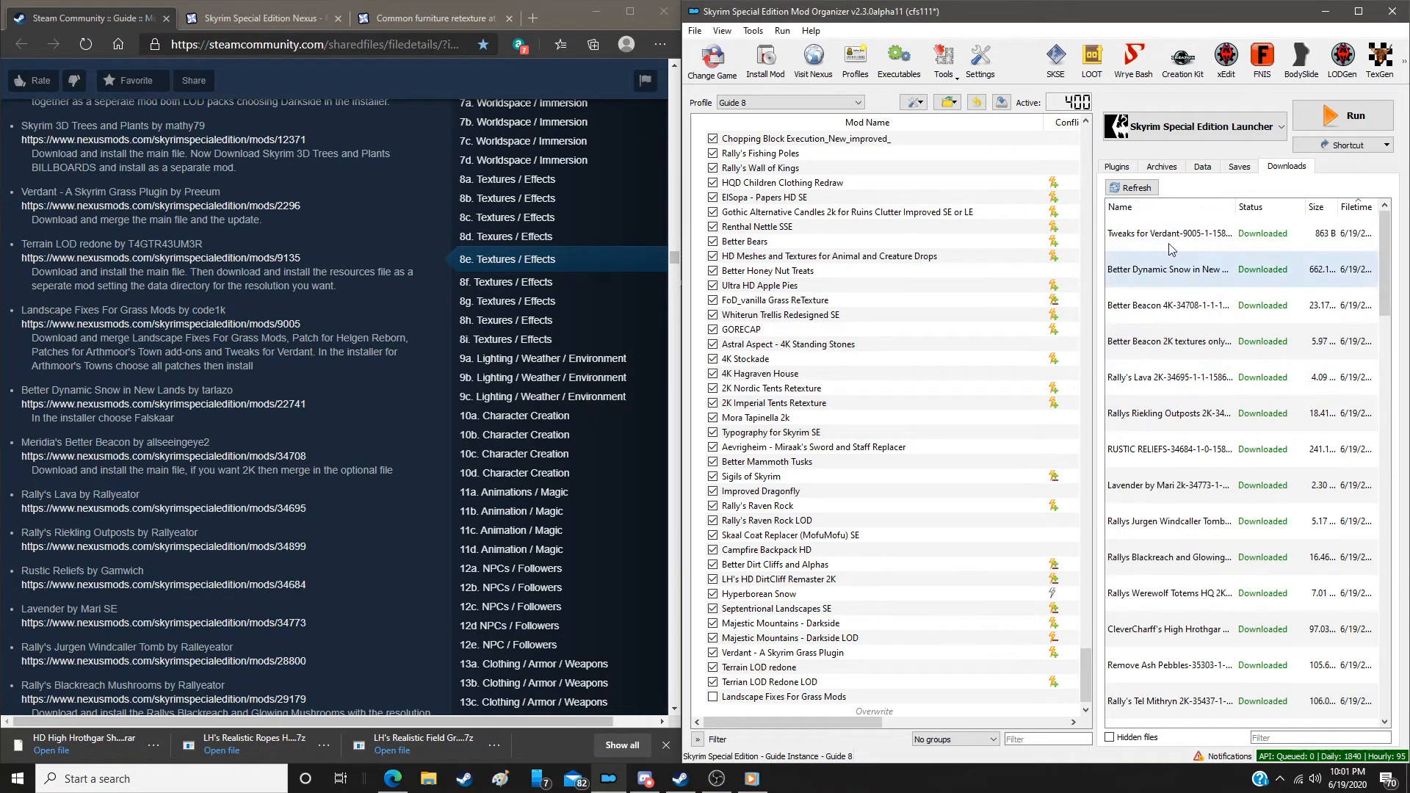
# Manually install the Tweaks for Verdant download and merge it into the Landscape Fixes For Grass Mods mod
pyautogui.doubleClick(1159, 235)
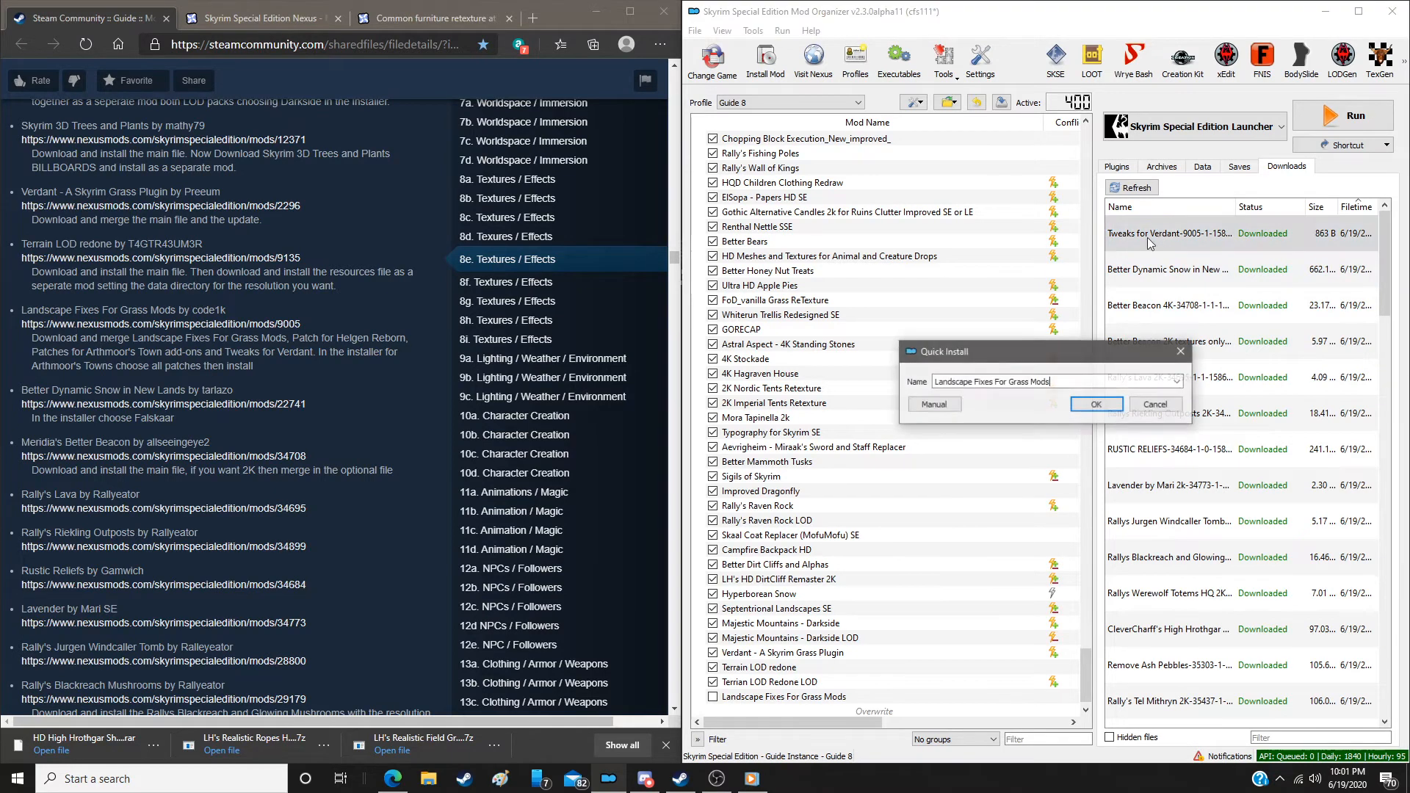
pyautogui.click(932, 408)
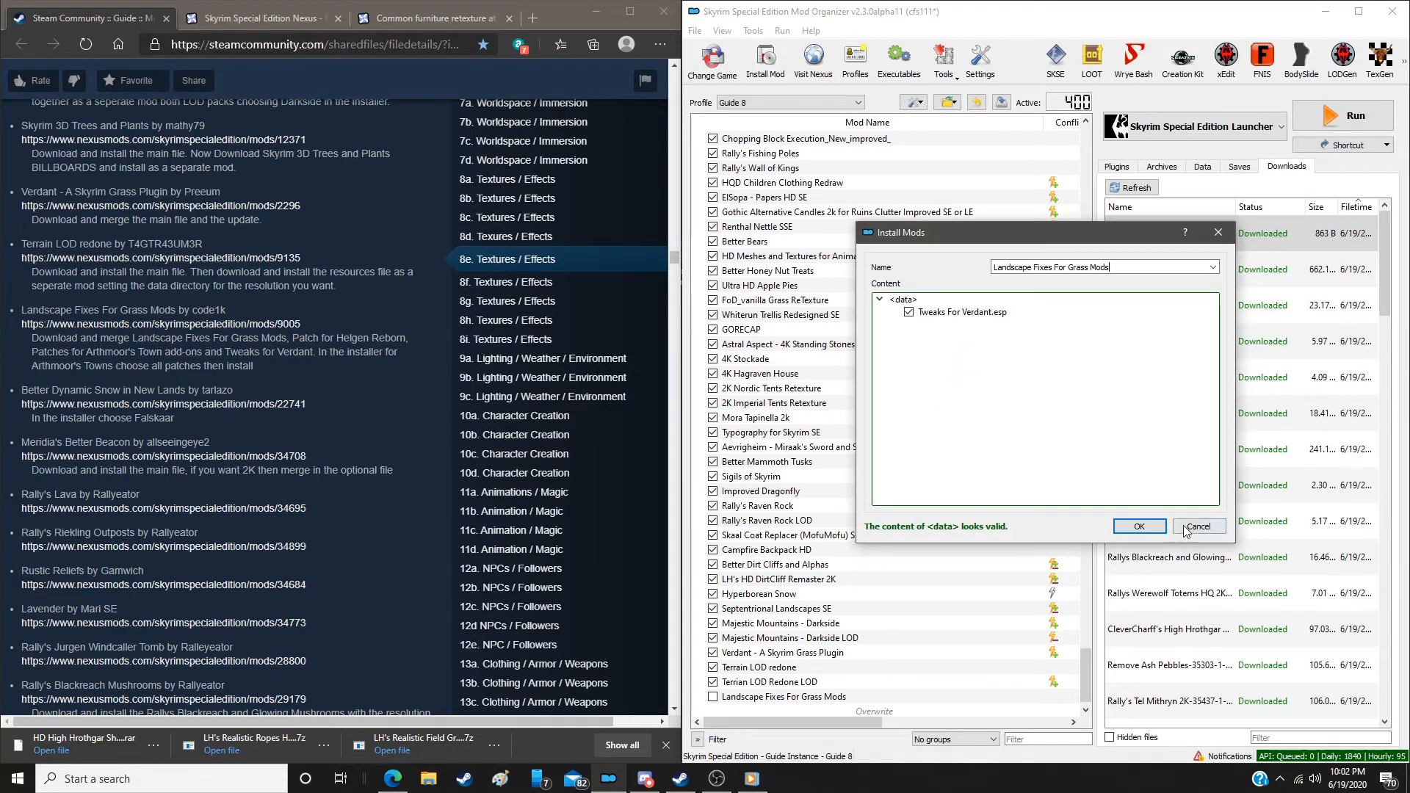
pyautogui.click(1139, 526)
pyautogui.click(986, 436)
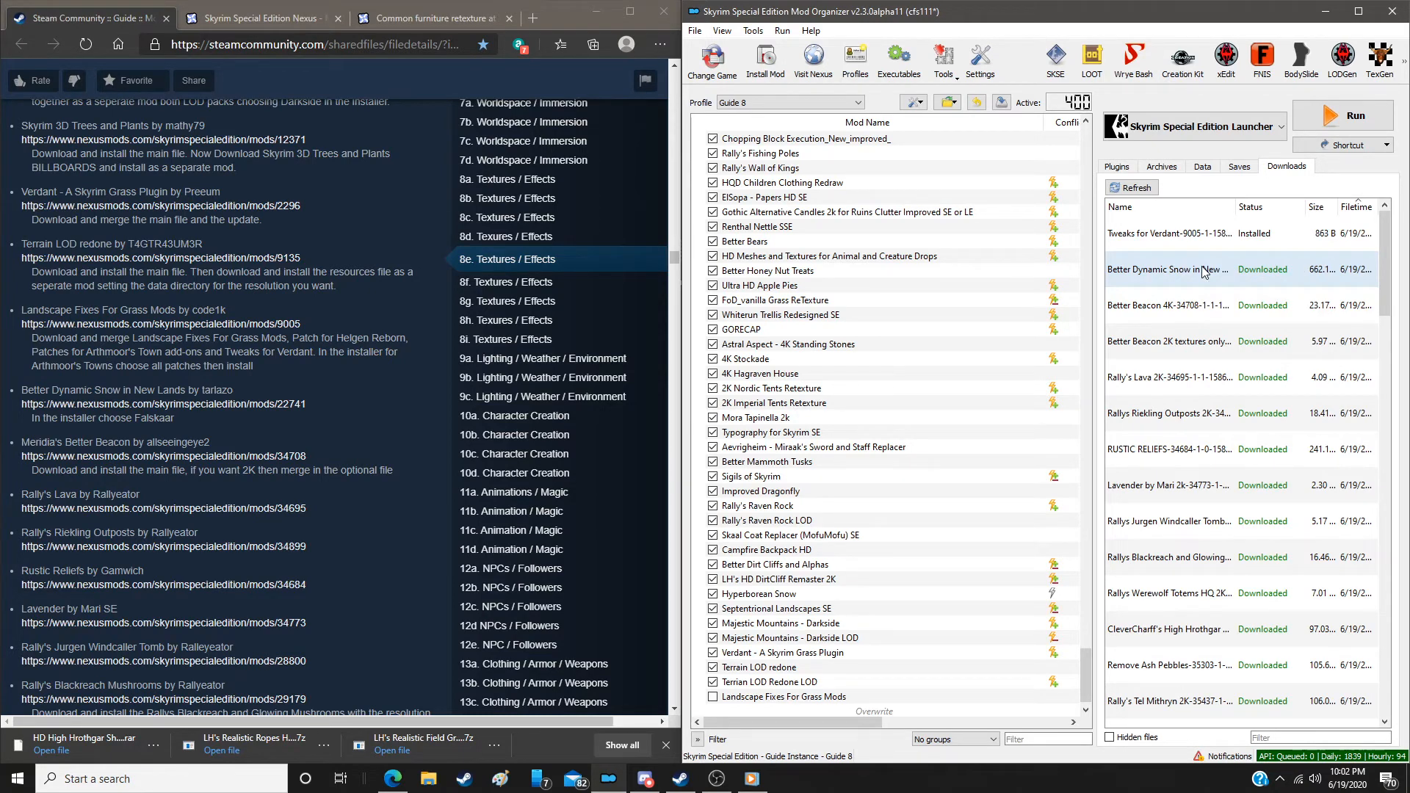
# Install Better Dynamic Snow in New Areas with only the Falskaar patch, and enable it along with Landscape Fixes For Grass Mods
pyautogui.doubleClick(1204, 272)
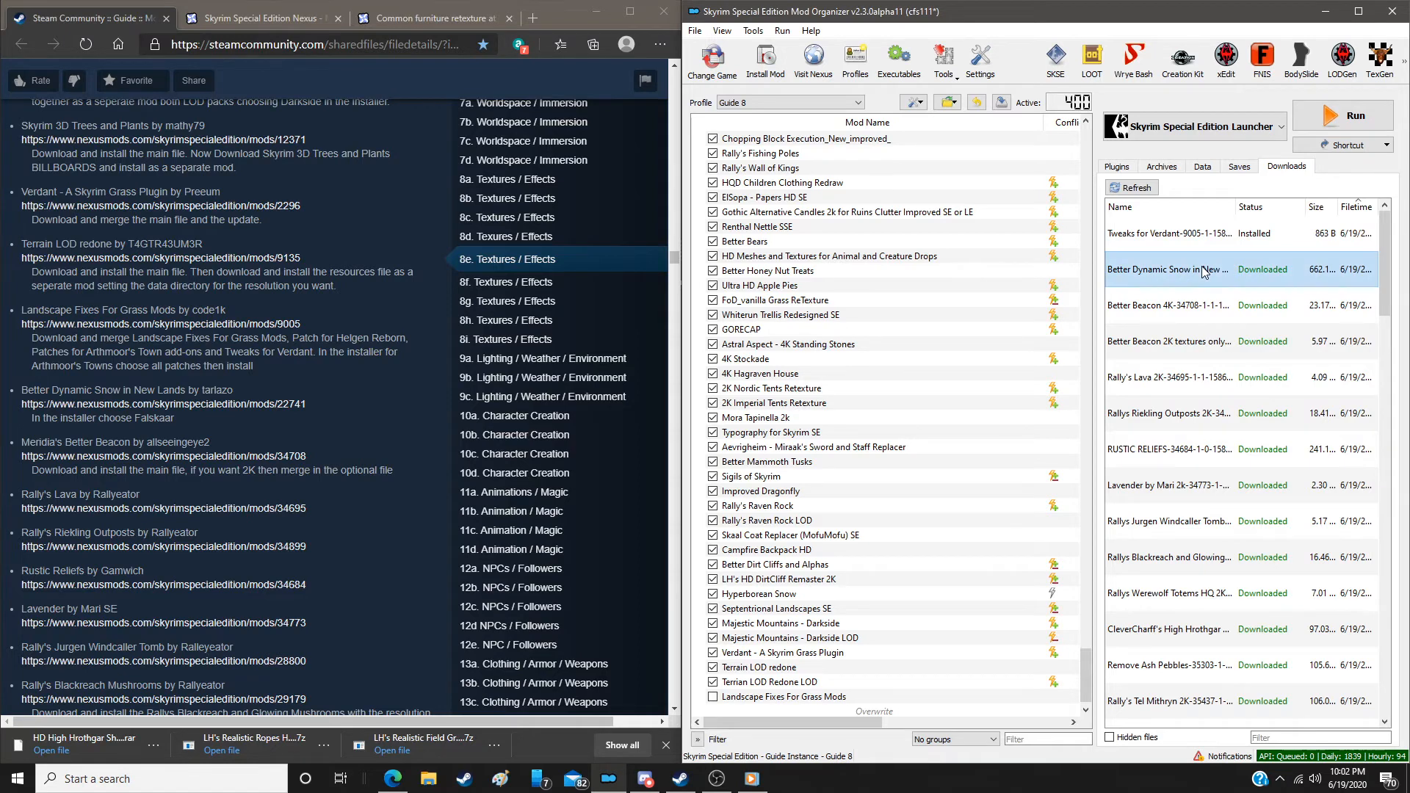
pyautogui.click(788, 455)
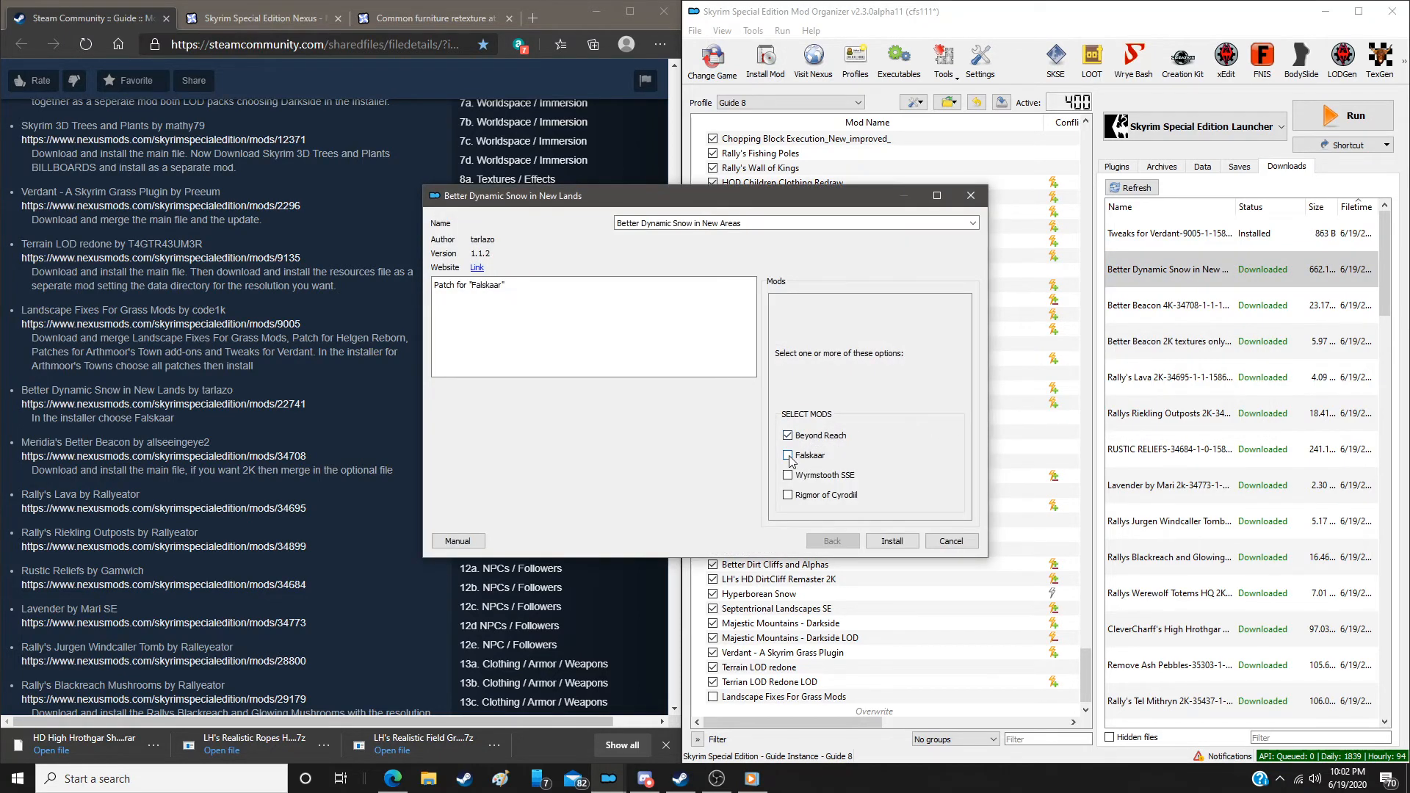
pyautogui.click(788, 435)
pyautogui.click(892, 542)
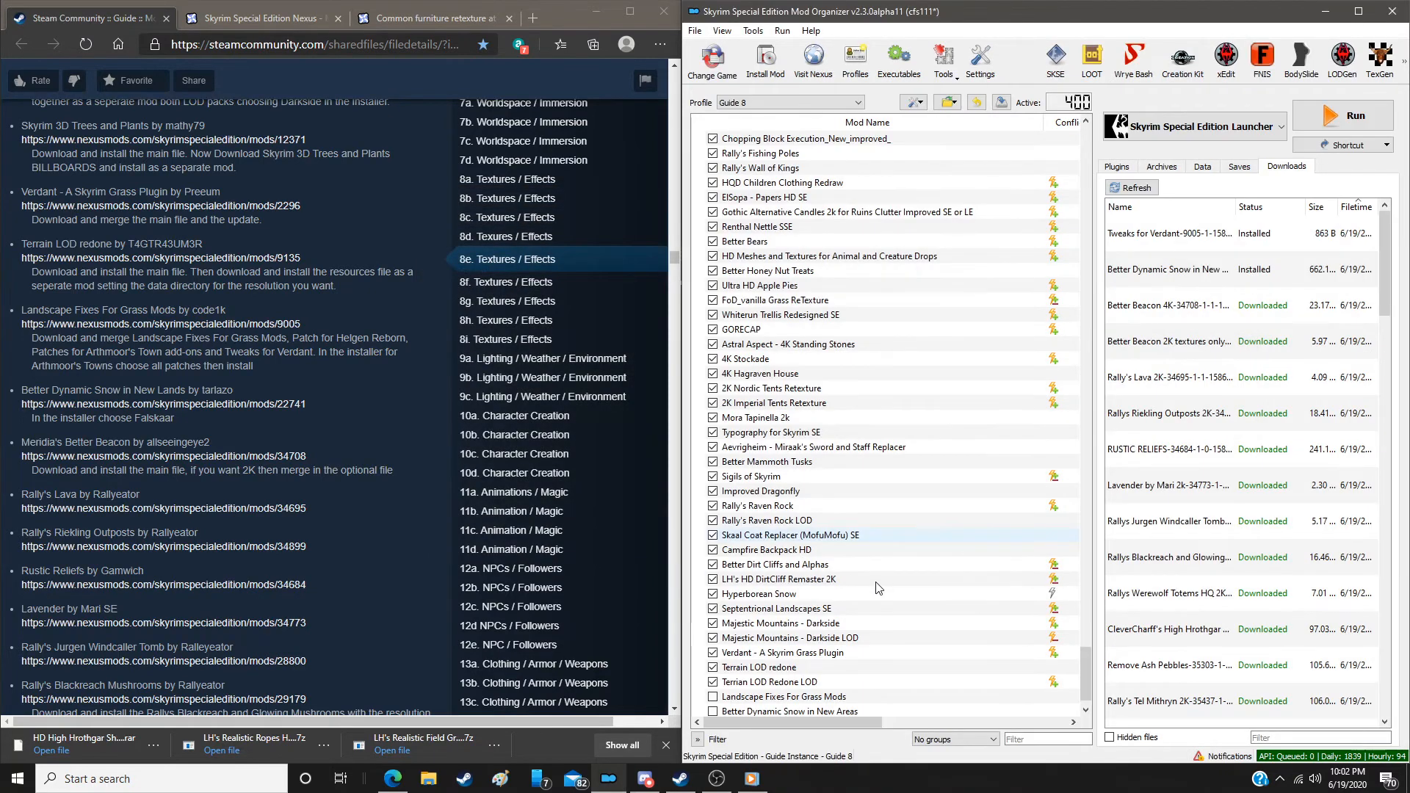
pyautogui.click(712, 668)
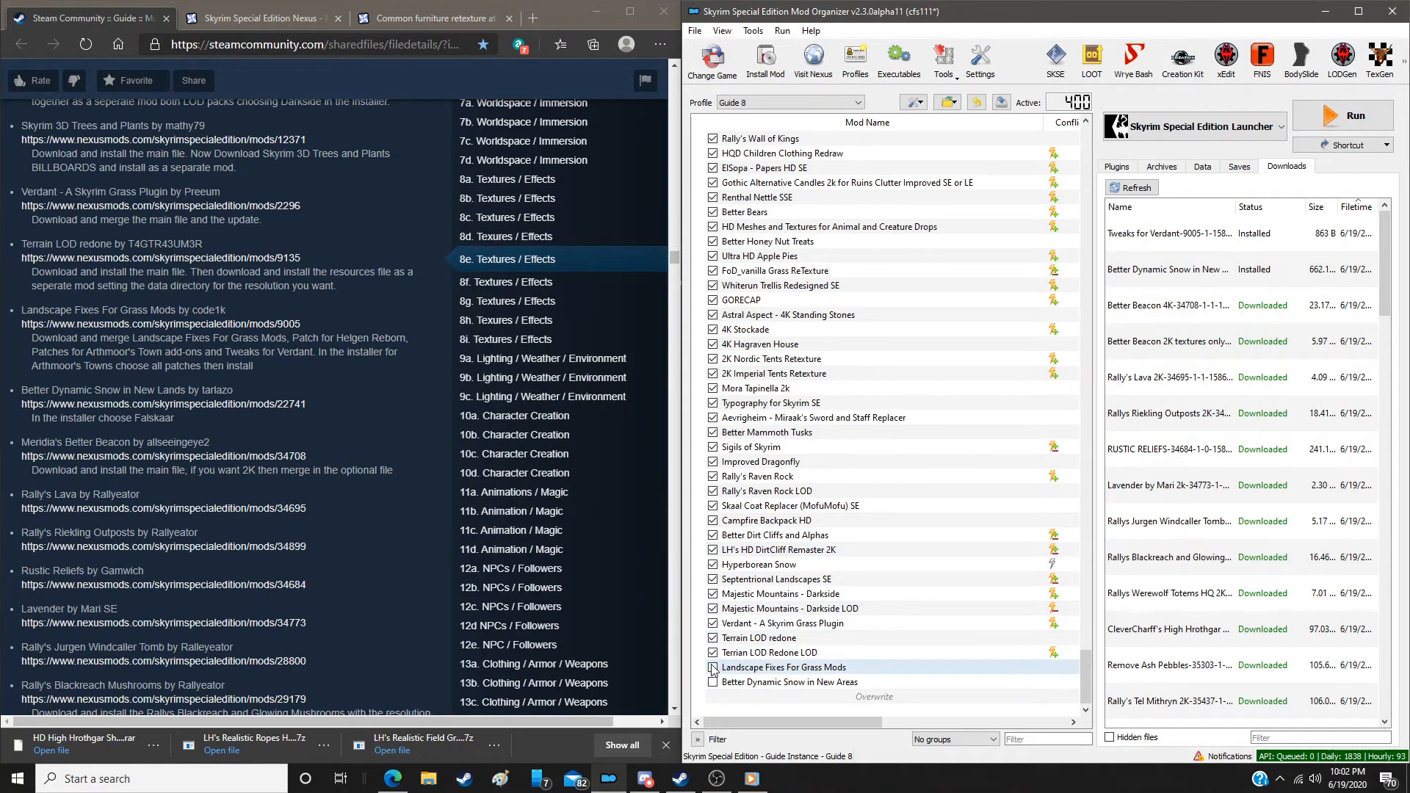
# Manually install the Better Beacon 4K download as Meridia's Better Beacon and merge the Better Beacon 2K textures into it
pyautogui.doubleClick(1230, 308)
pyautogui.click(933, 405)
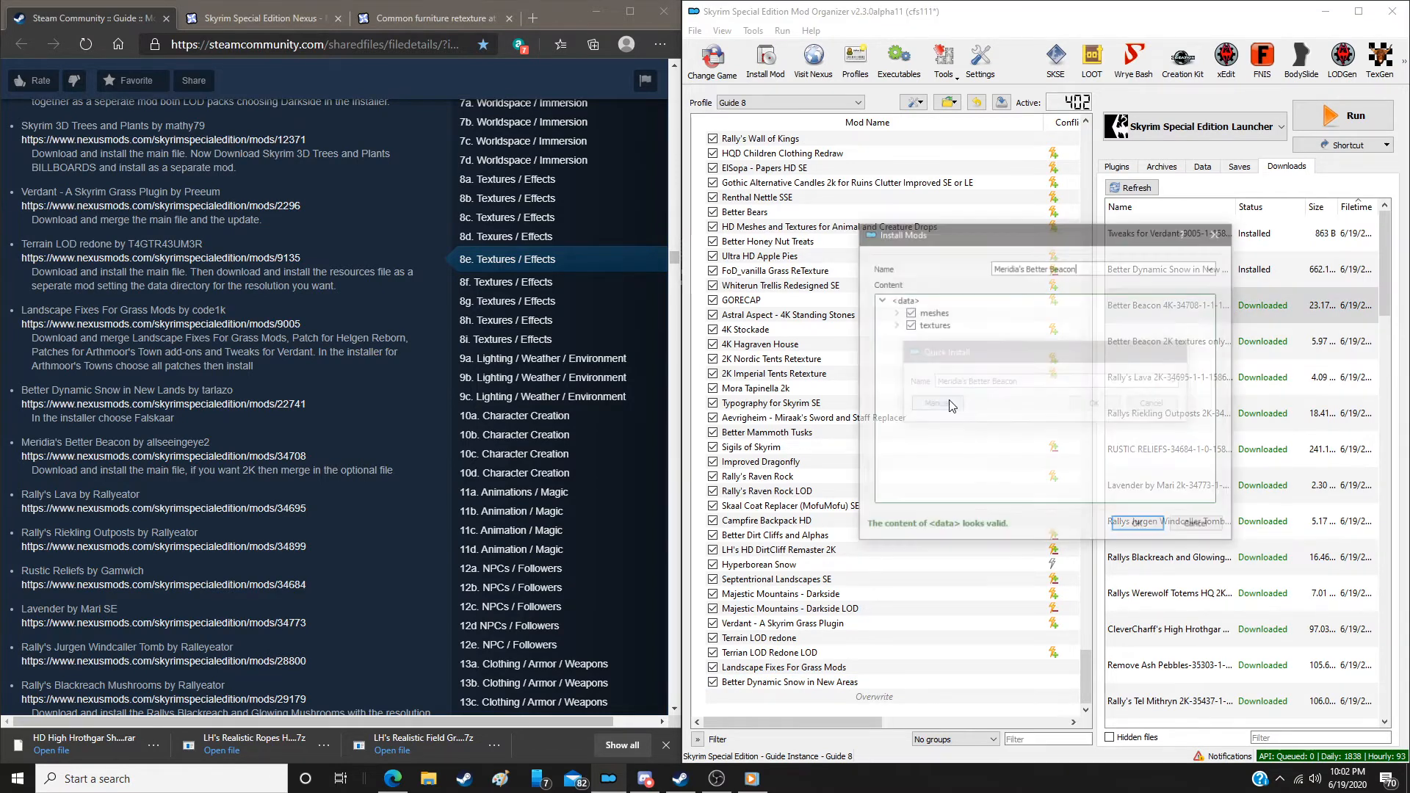
pyautogui.click(1139, 527)
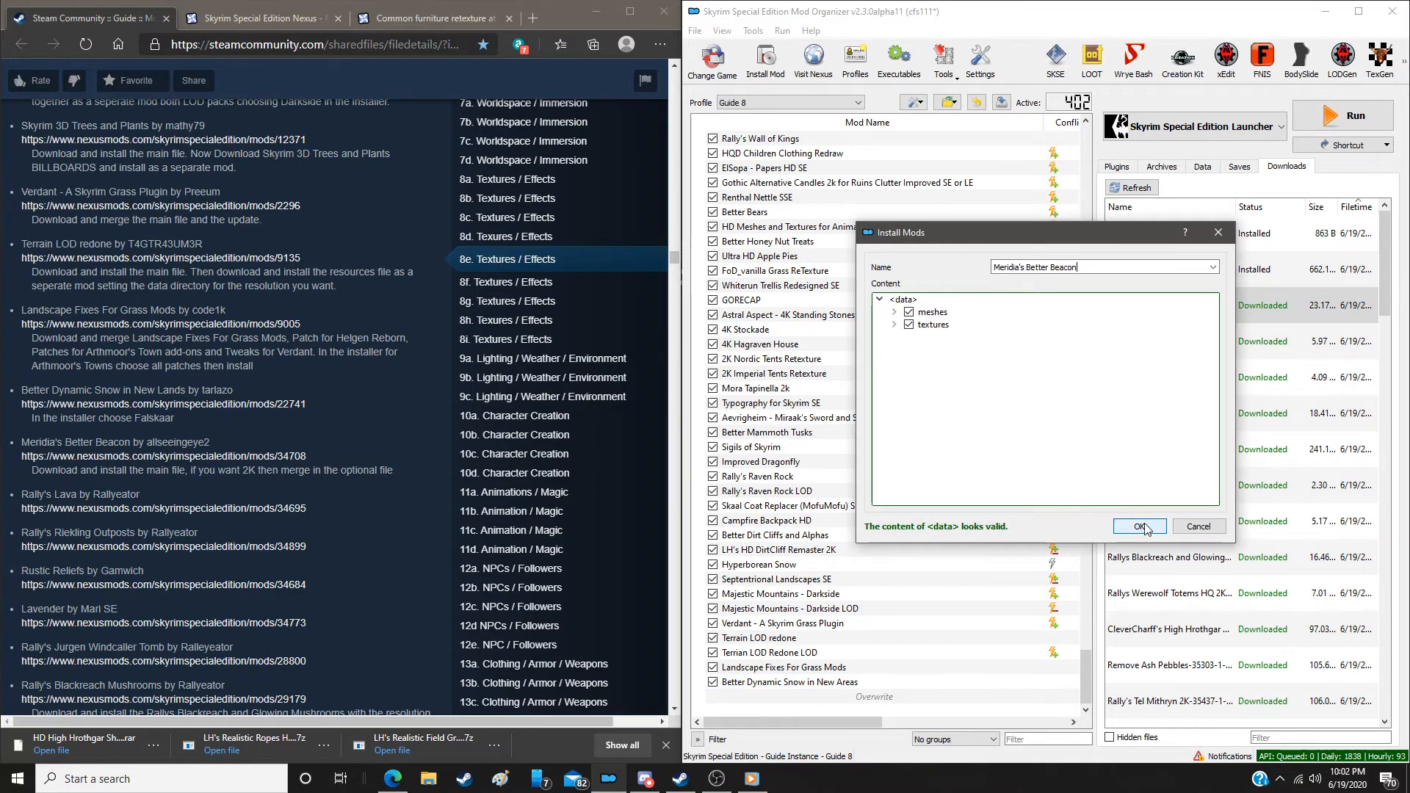
pyautogui.doubleClick(1258, 355)
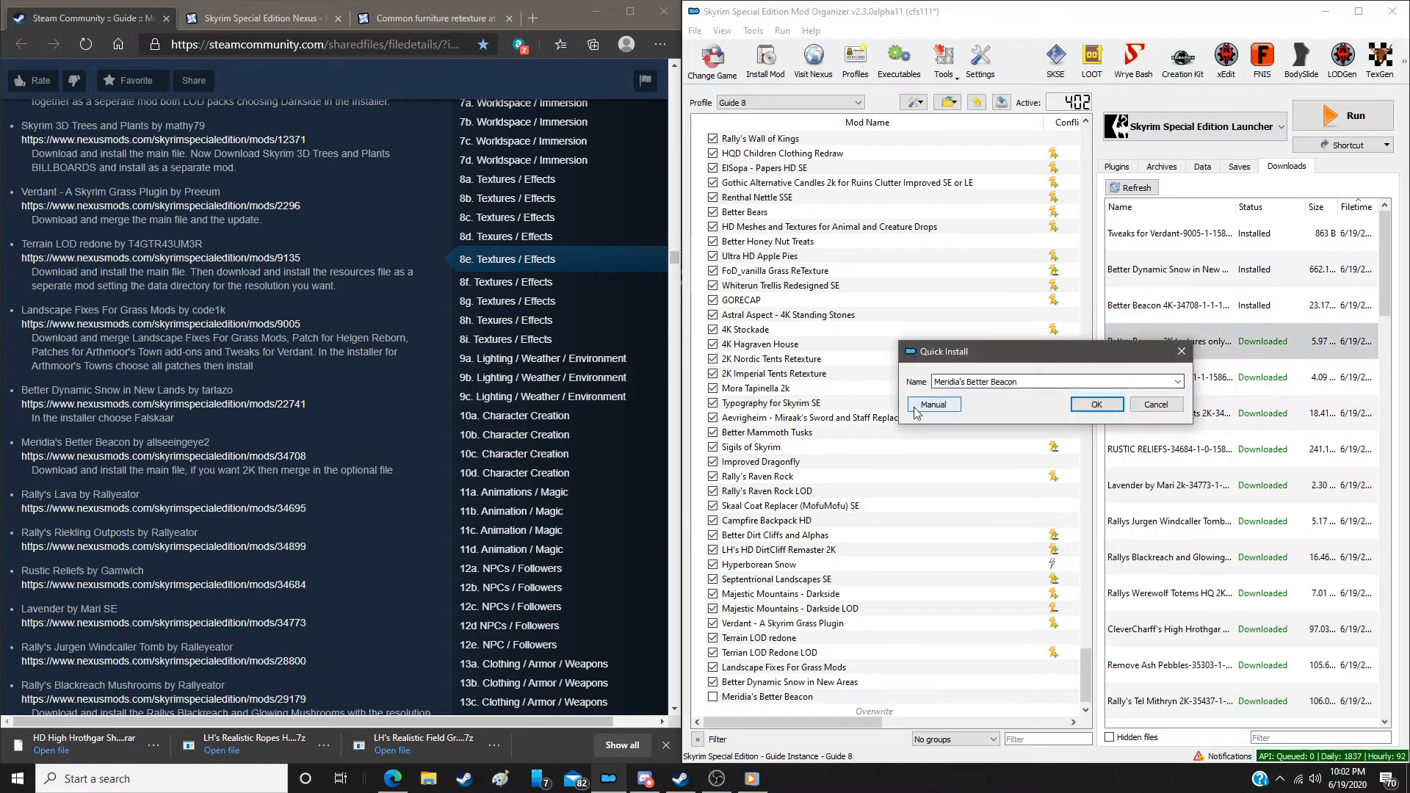
pyautogui.click(916, 408)
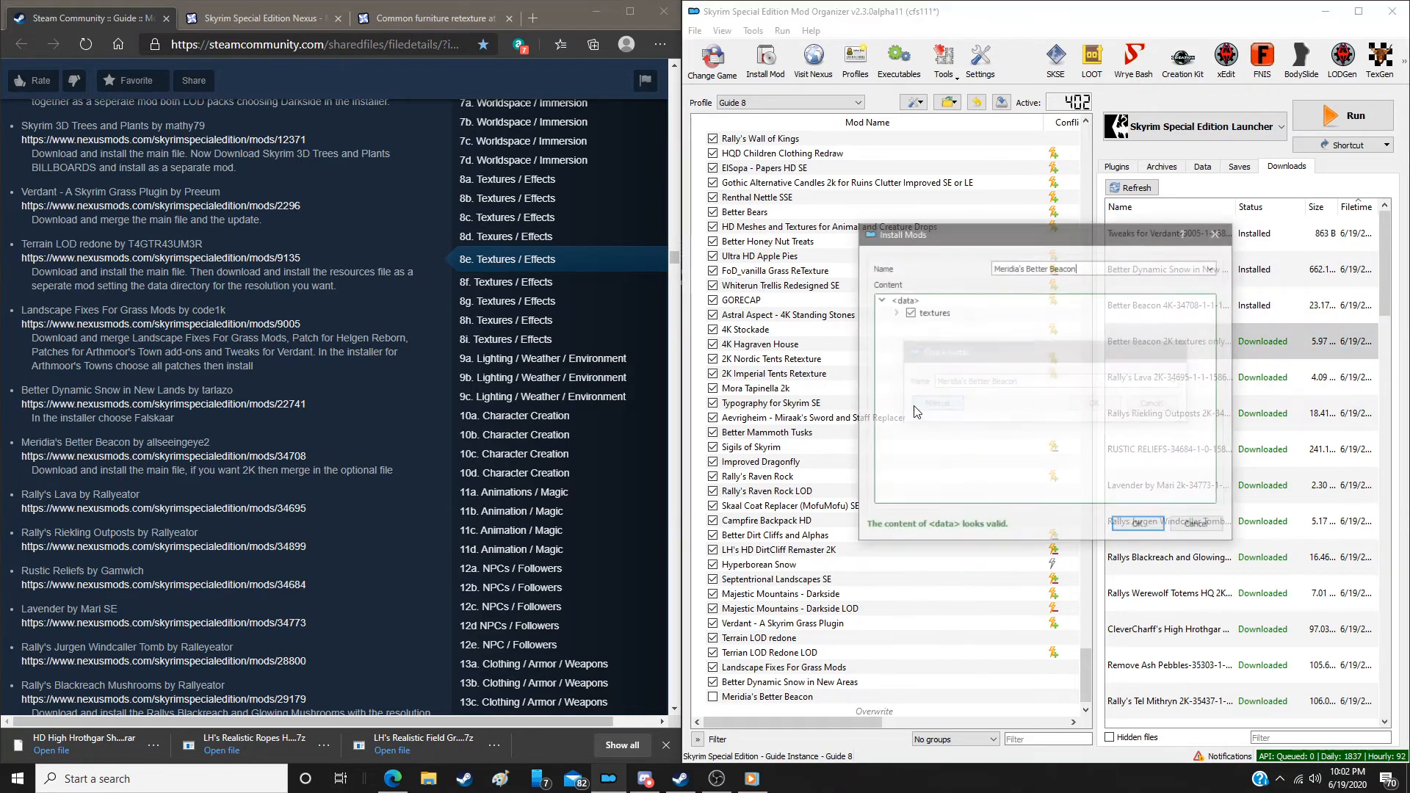
pyautogui.click(1135, 526)
pyautogui.click(988, 436)
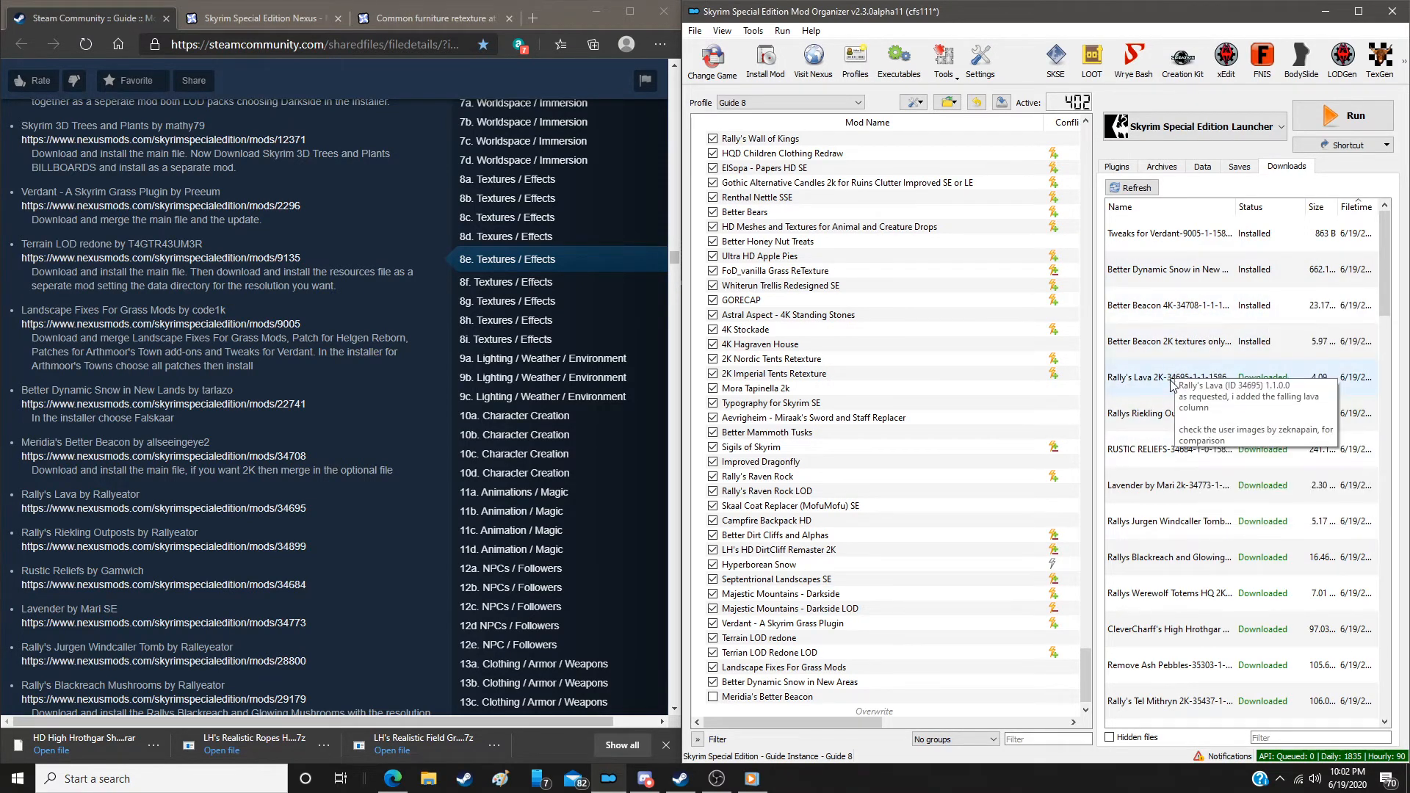
# Manually install the Rally's Lava 2K and Rallys Riekling Outposts 2K downloads with their default mod names
pyautogui.scroll(-4, 355, 479)
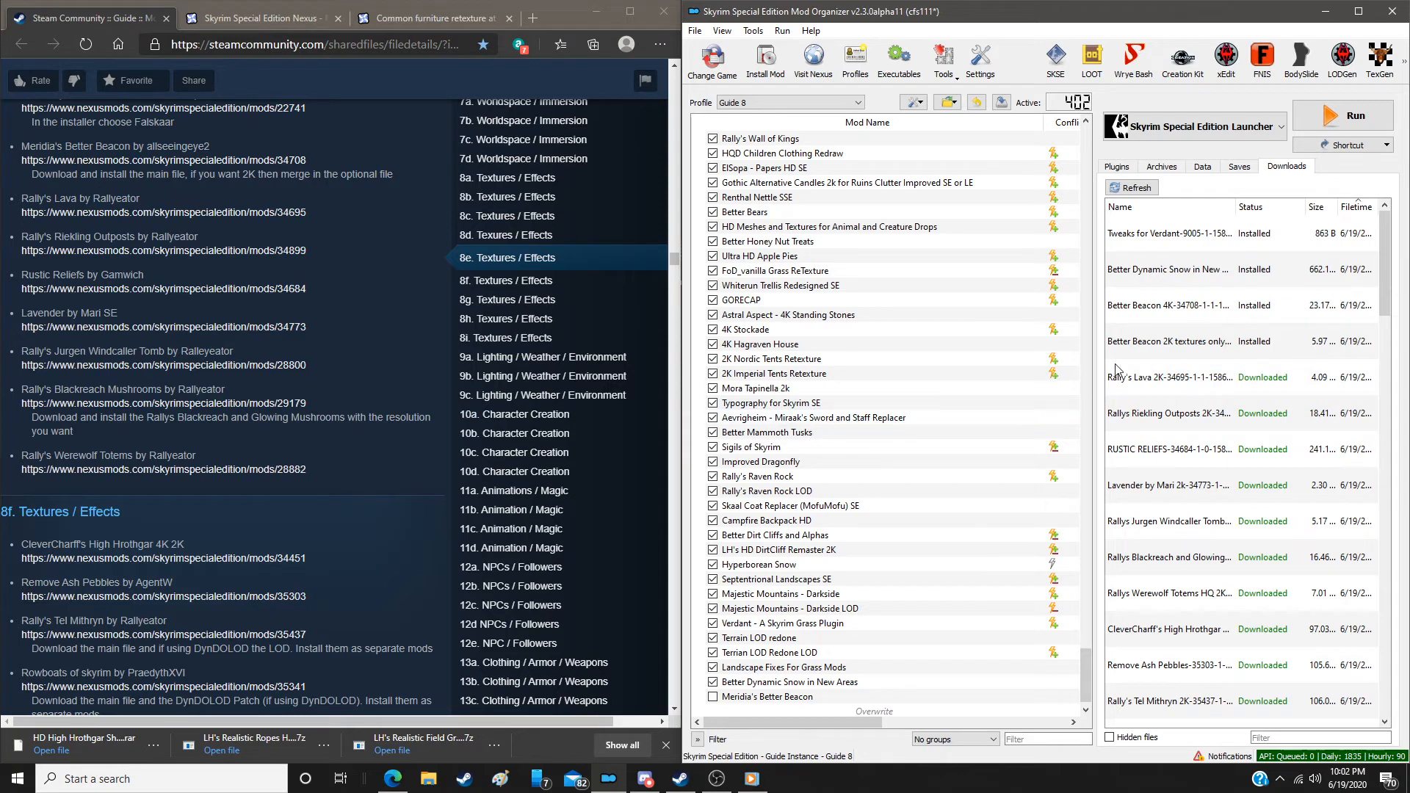
pyautogui.doubleClick(1168, 377)
pyautogui.click(916, 405)
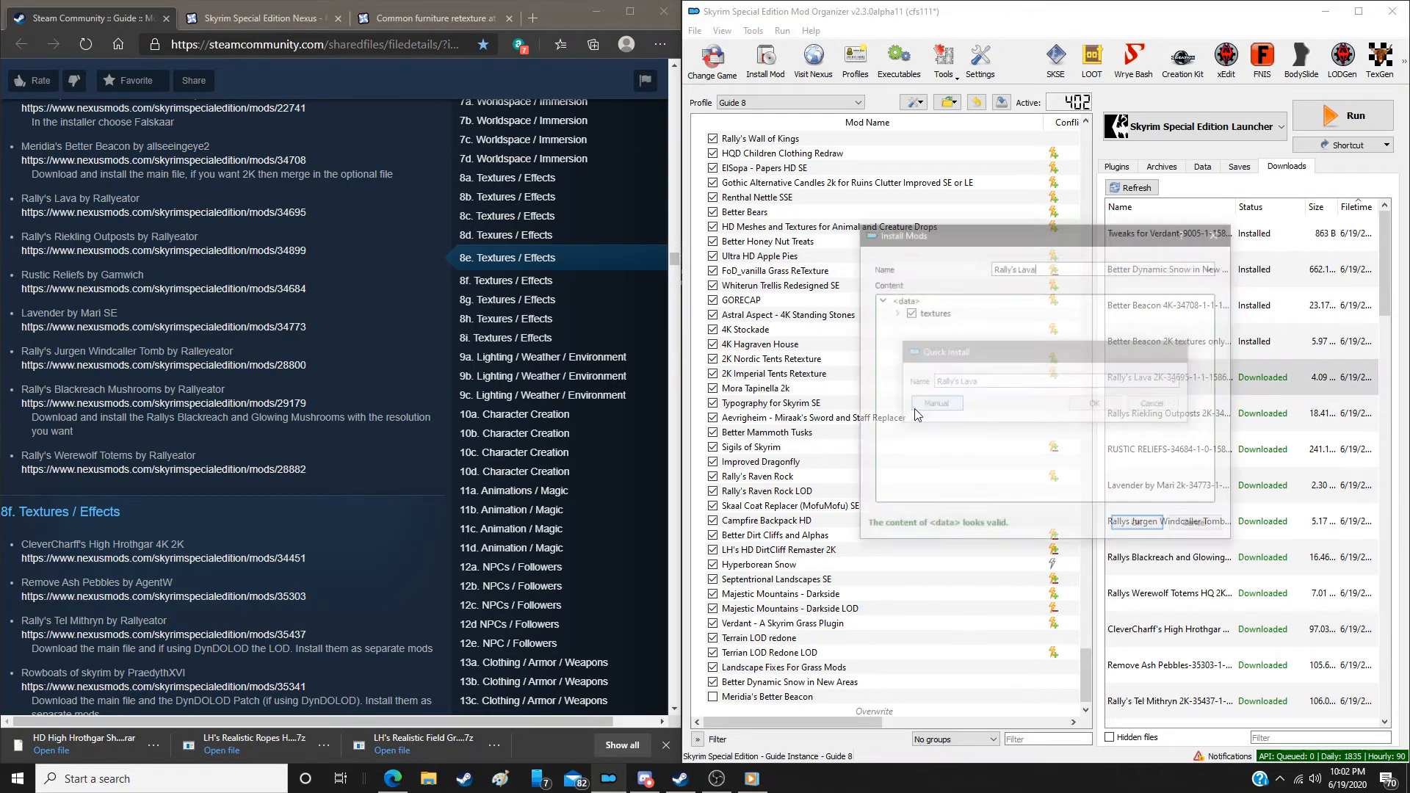
pyautogui.click(1139, 528)
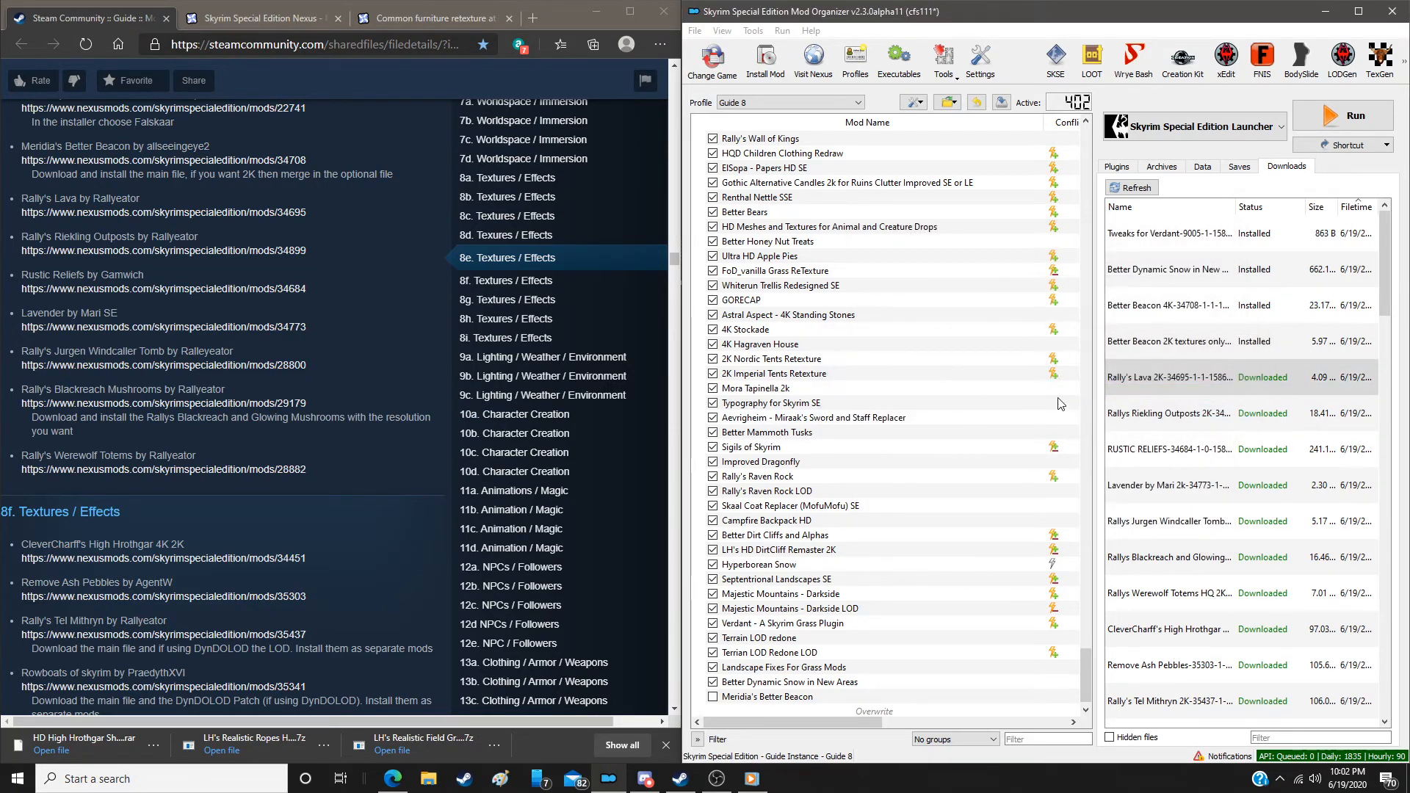
pyautogui.doubleClick(1161, 422)
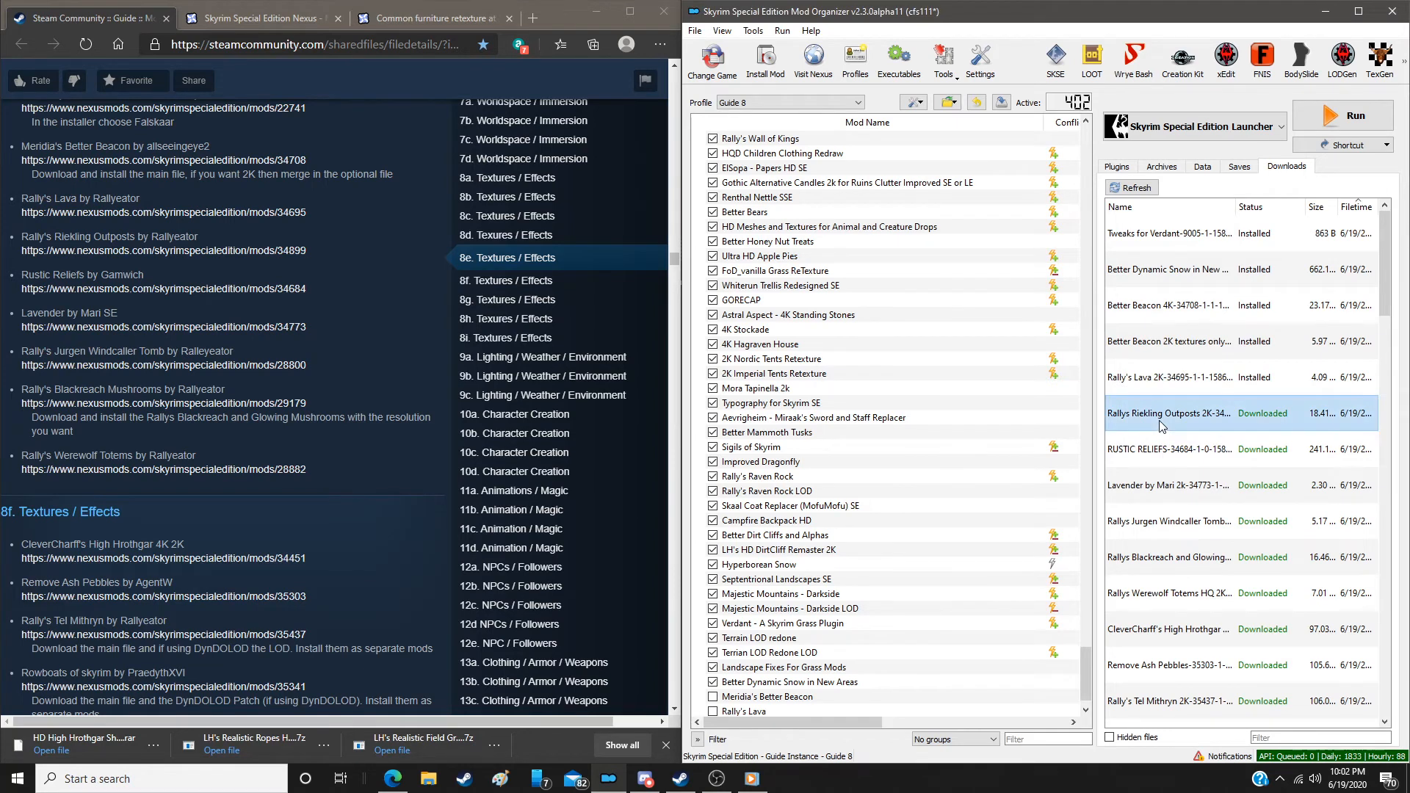
pyautogui.click(929, 405)
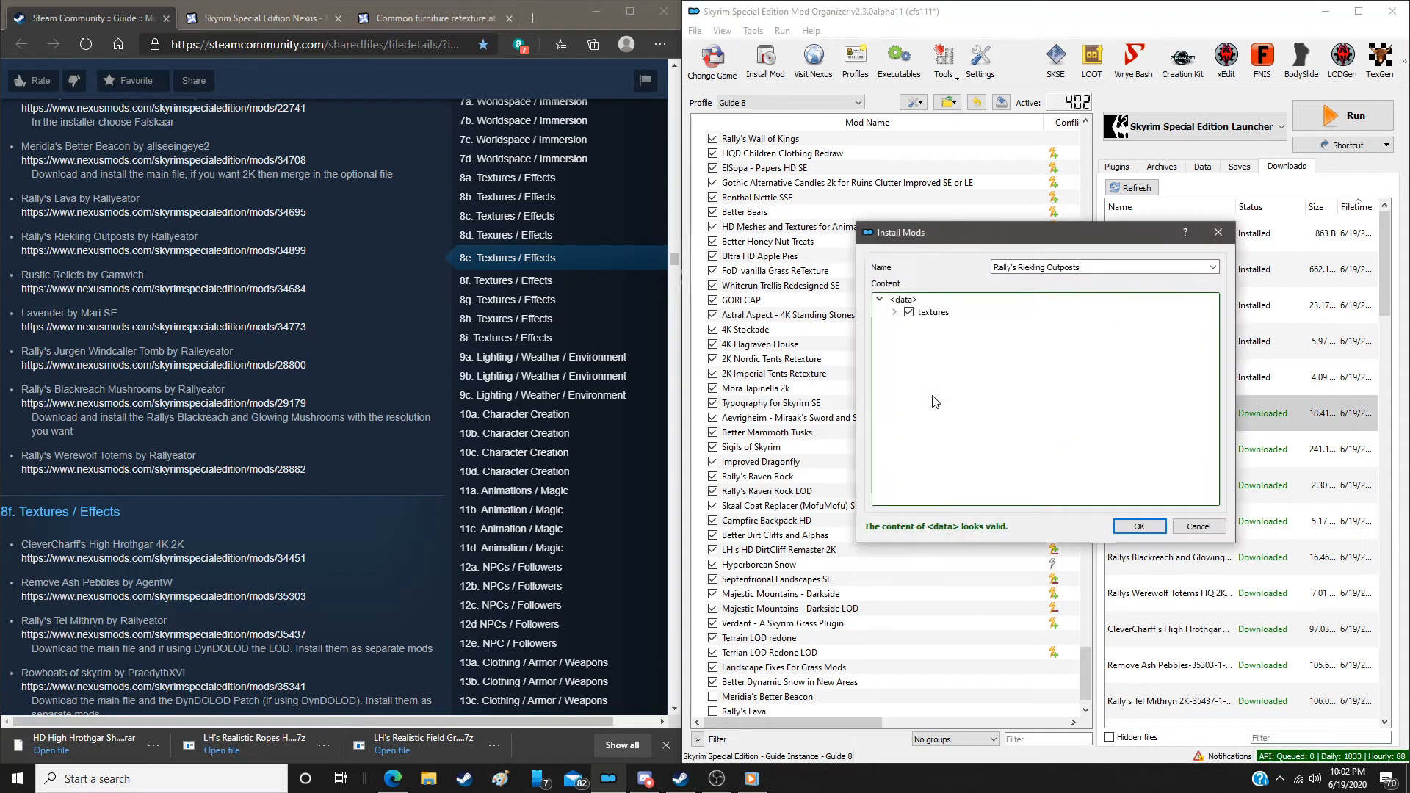
pyautogui.click(1122, 523)
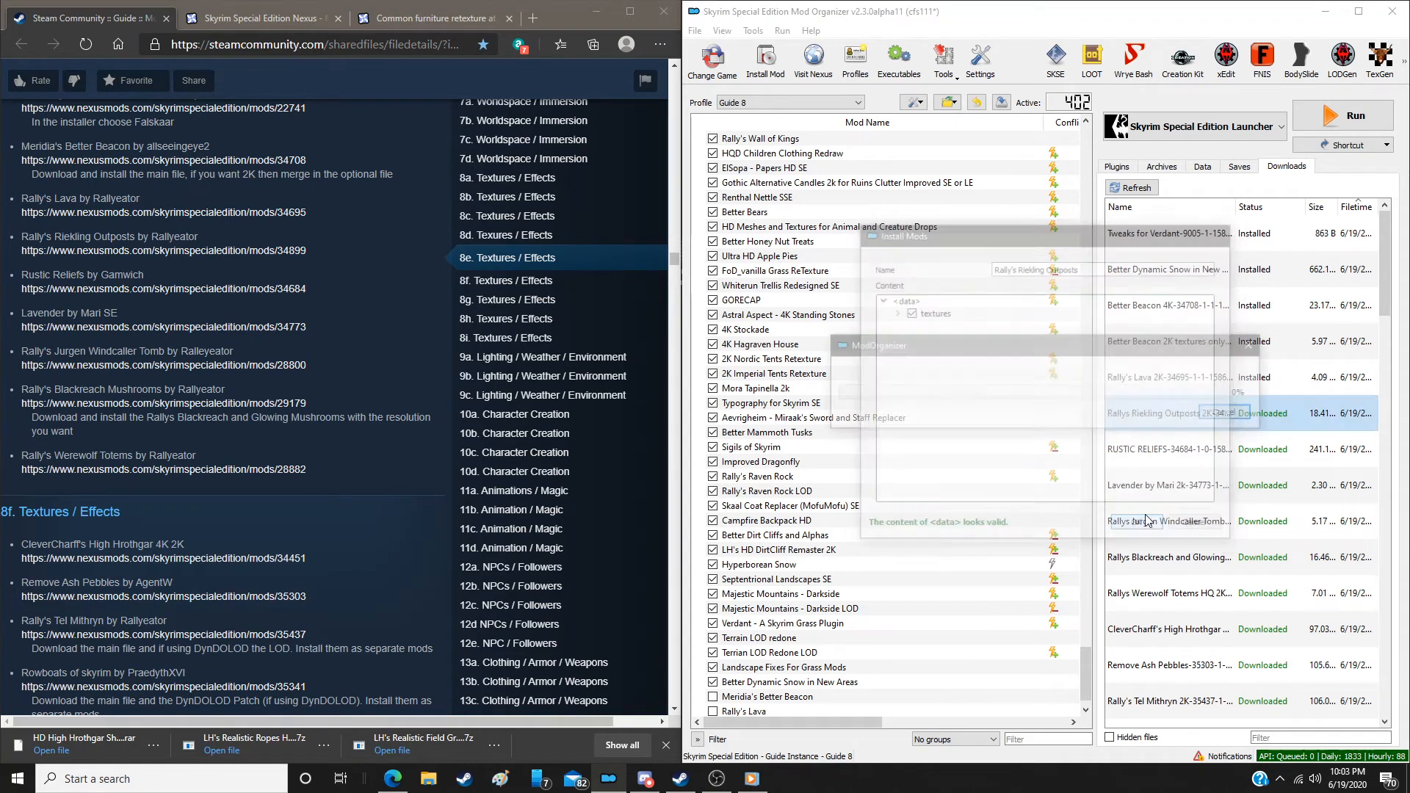
# Manually install the RUSTIC RELIEFS and Lavender by Mari 2k downloads, keeping their suggested names
pyautogui.doubleClick(1219, 449)
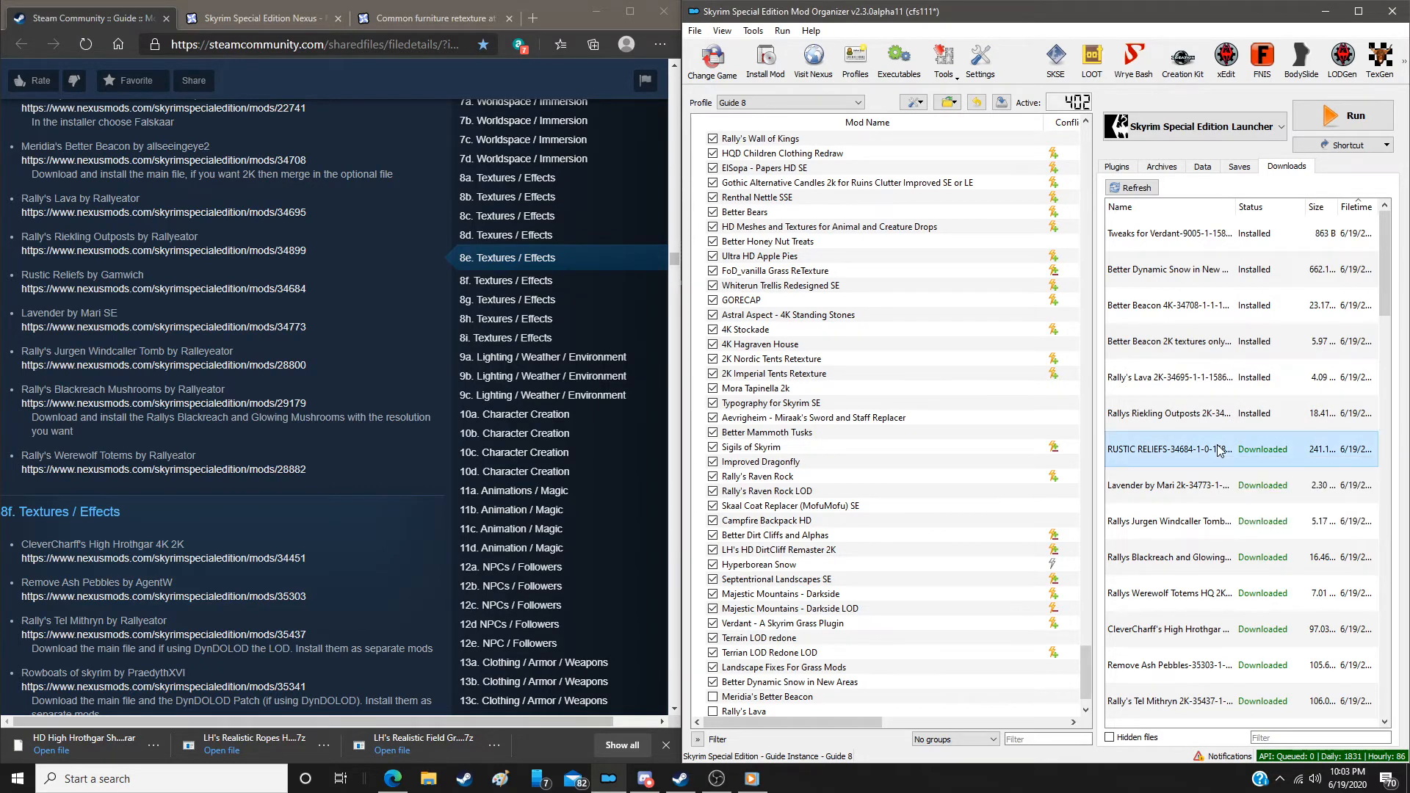
pyautogui.click(920, 404)
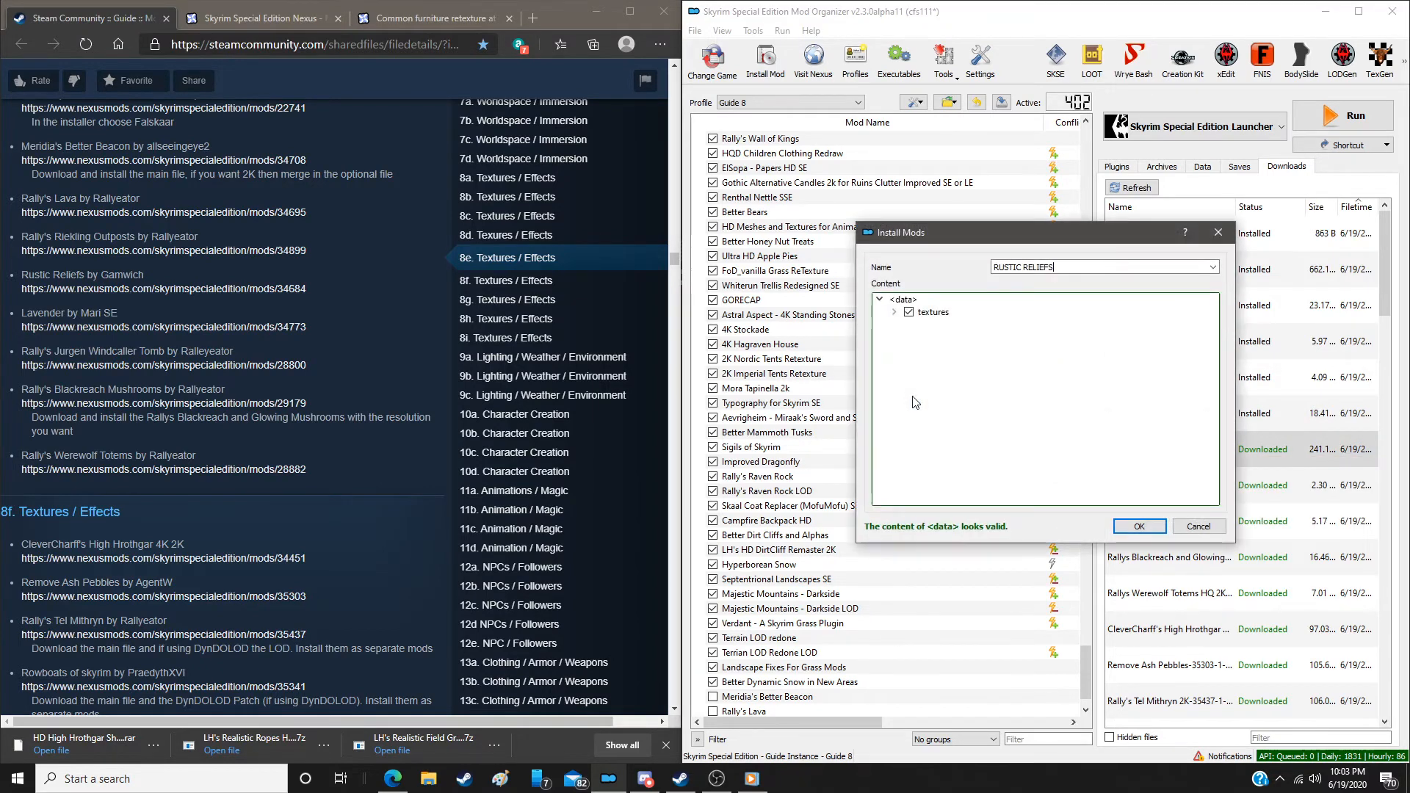
pyautogui.click(1117, 527)
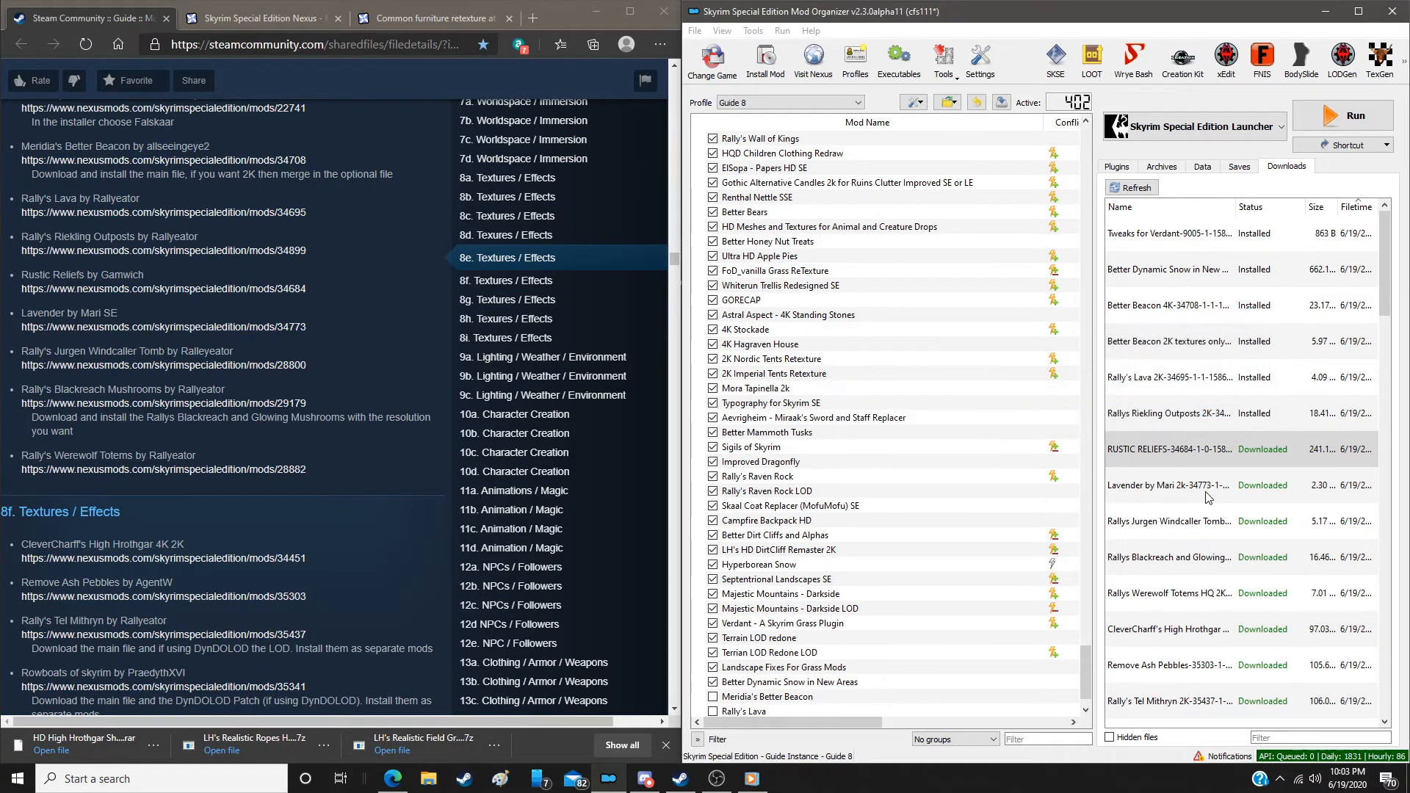
pyautogui.doubleClick(1207, 494)
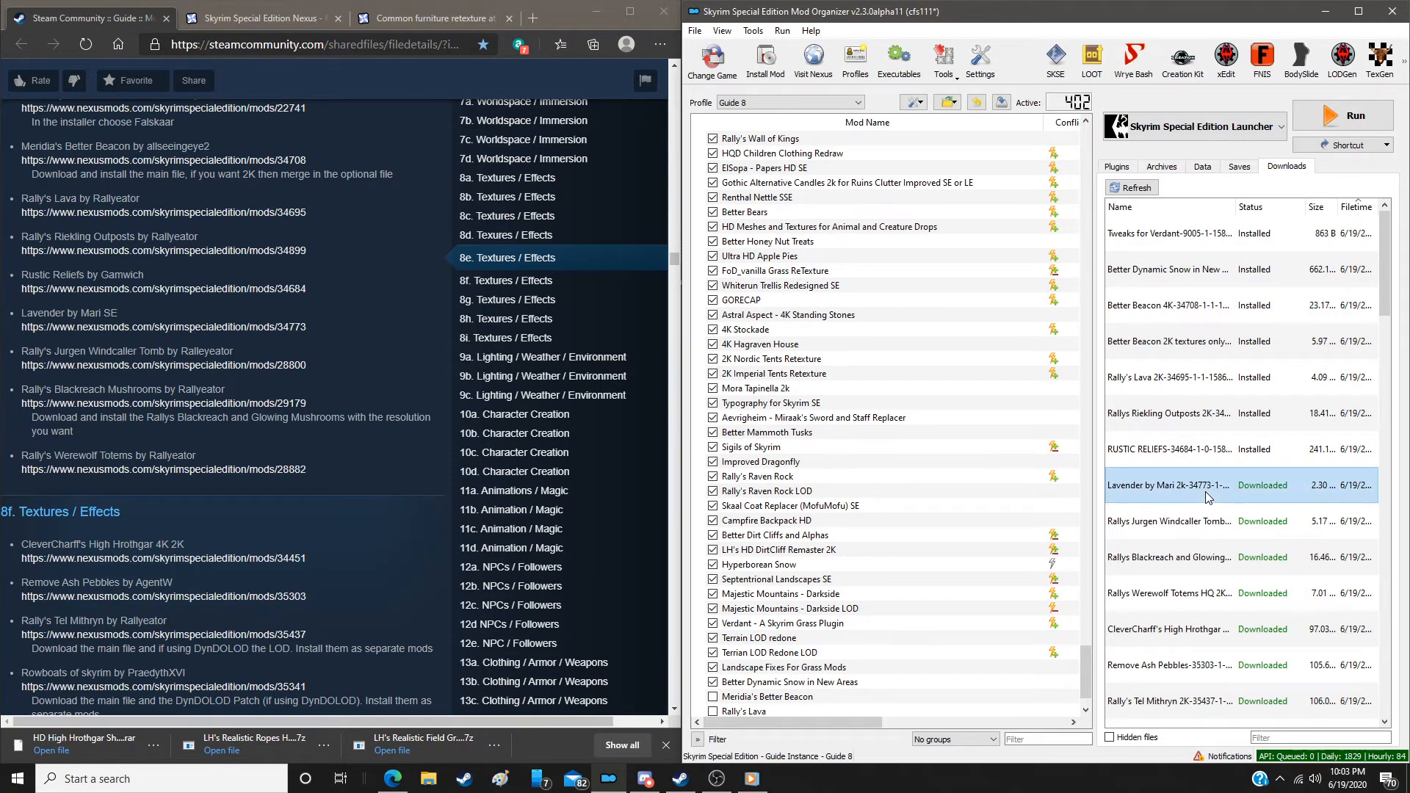
pyautogui.click(931, 408)
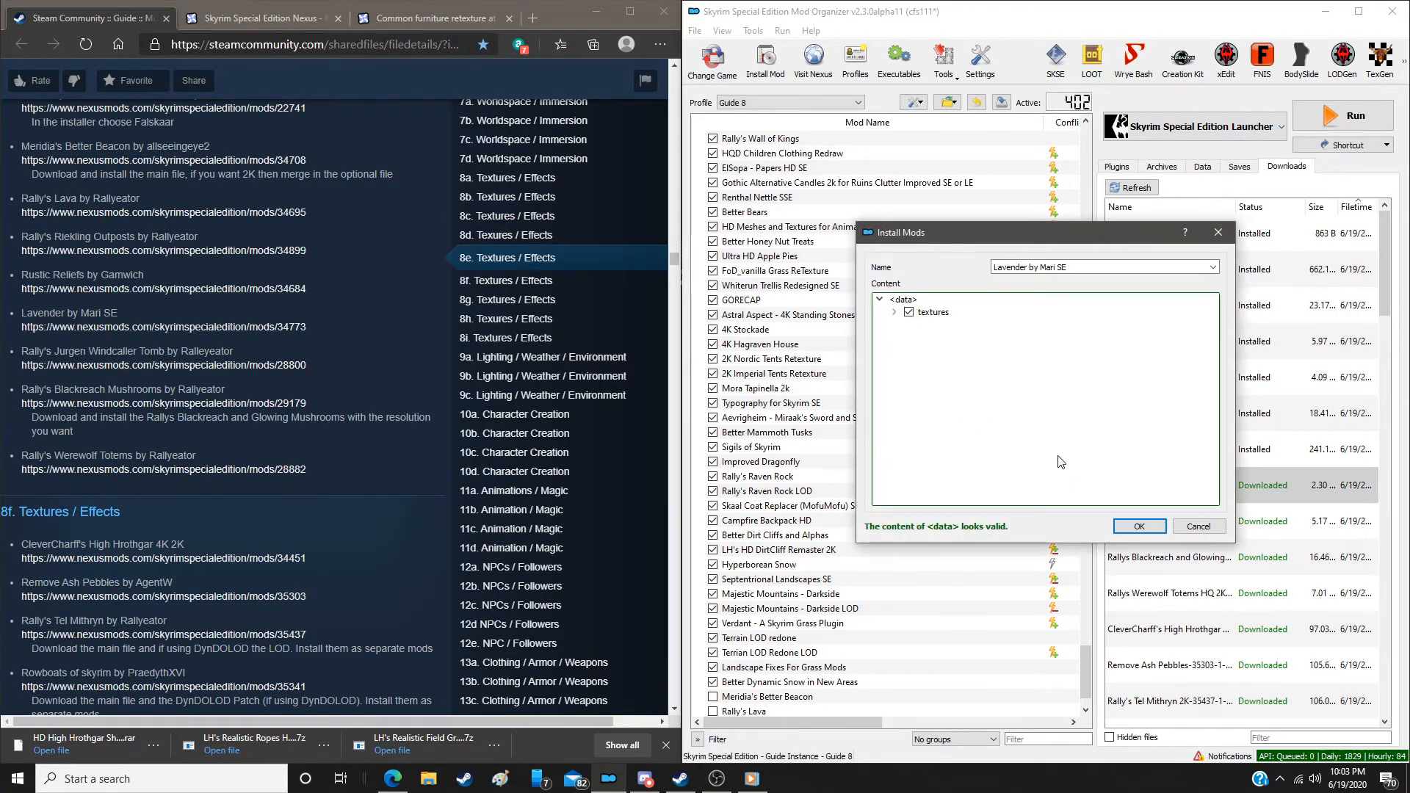
pyautogui.click(1139, 523)
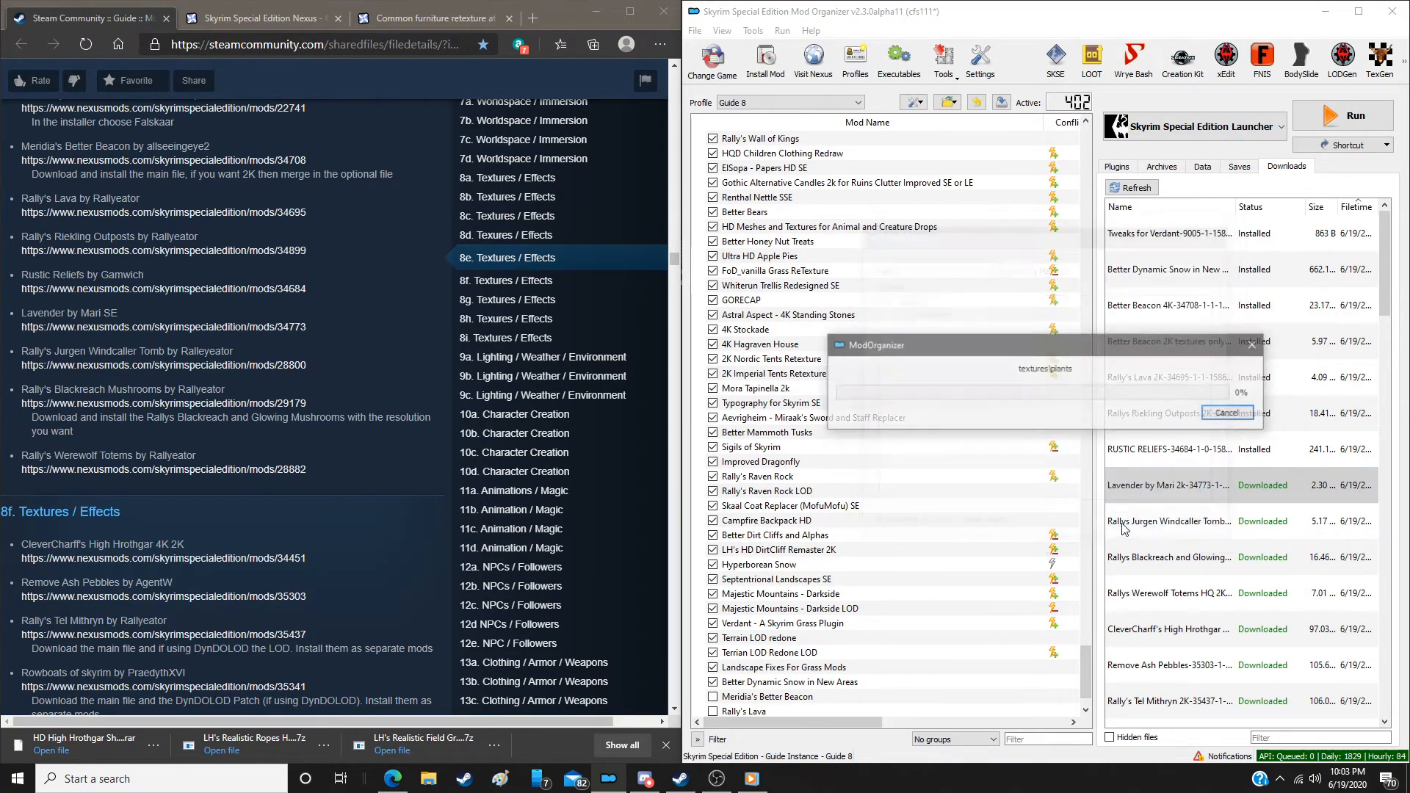
# Manually install the Rally's Jurgen Windcaller Tomb download under its suggested name
pyautogui.click(1161, 531)
pyautogui.doubleClick(1161, 530)
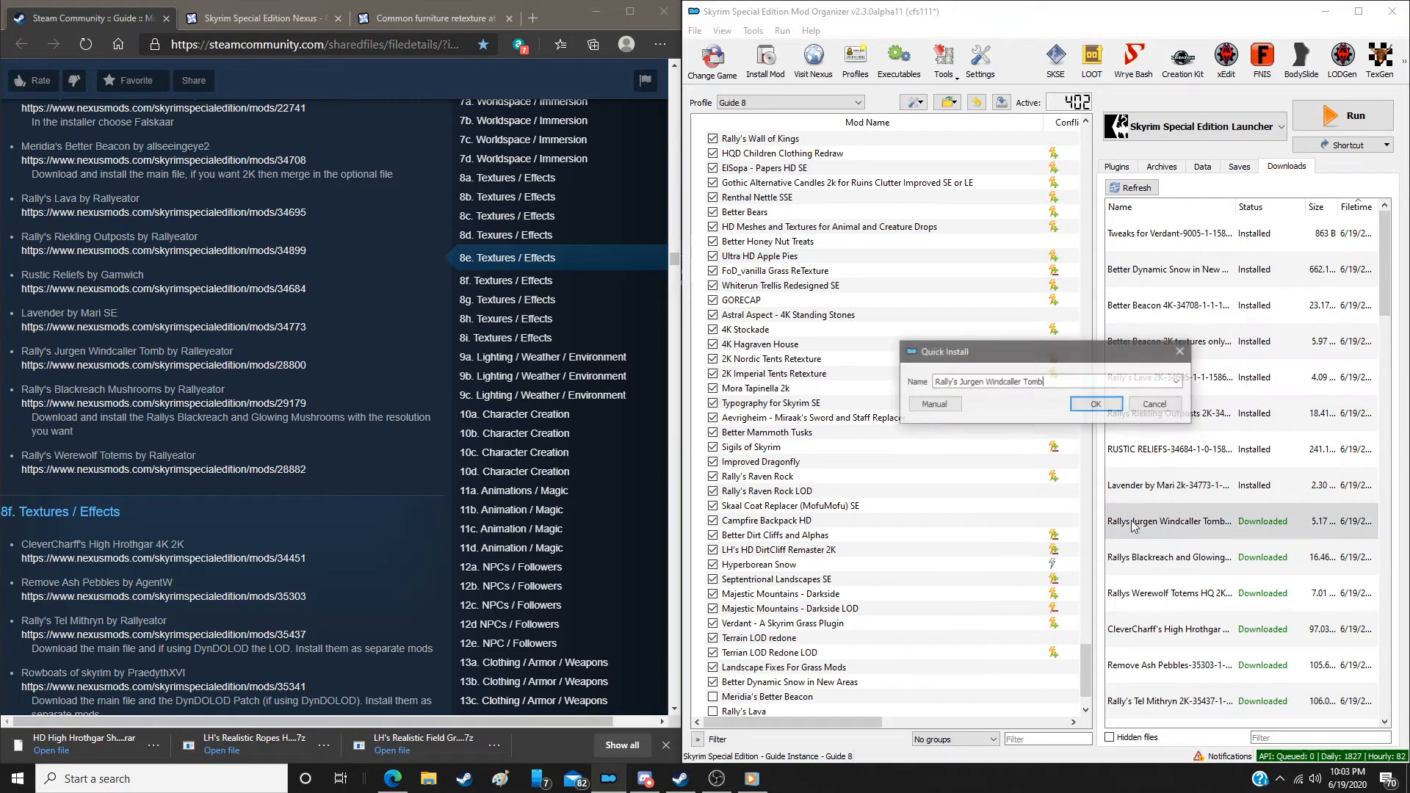
pyautogui.click(933, 405)
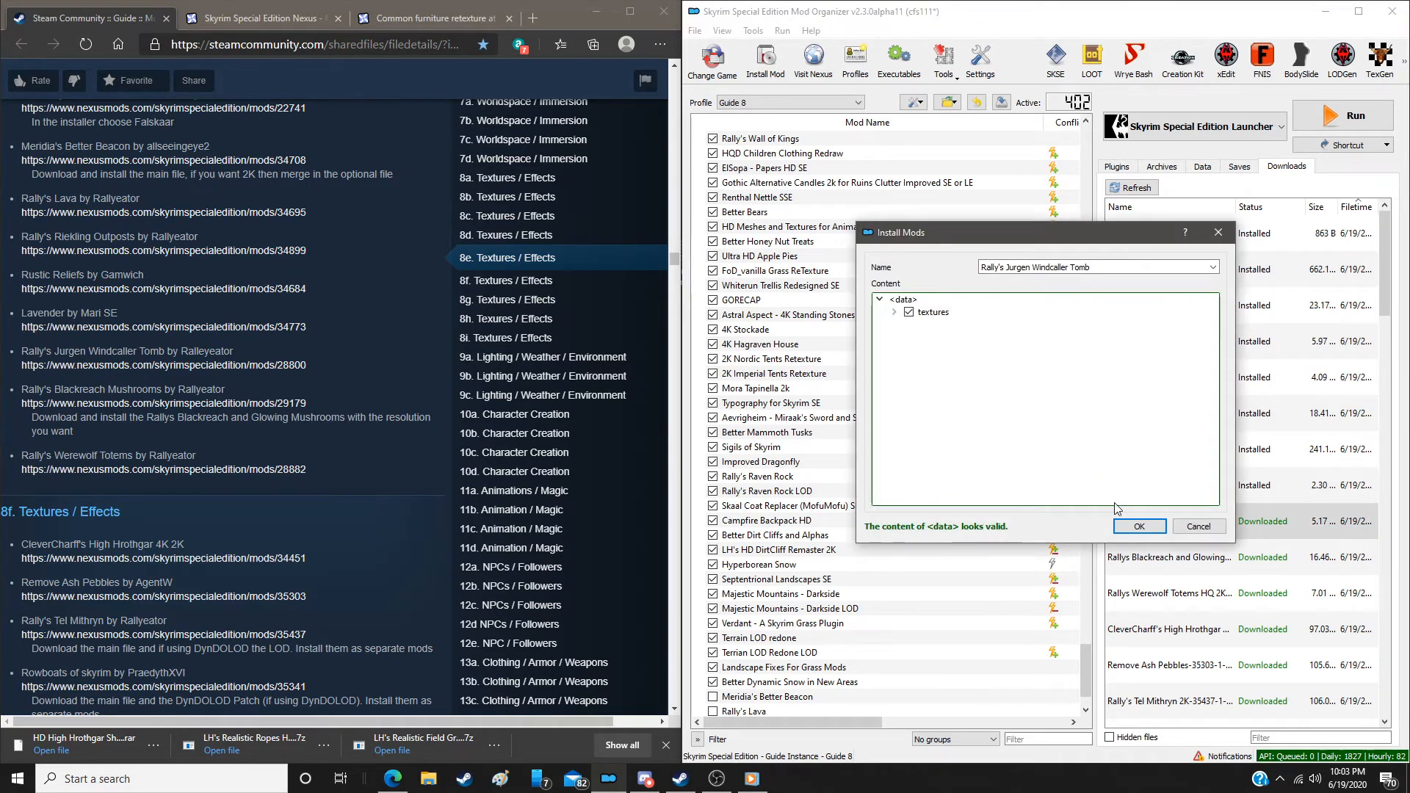
pyautogui.click(1139, 525)
# Enable the six newly installed mods from Meridia's Better Beacon through Rally's Jurgen Windcaller Tomb in the mod list
pyautogui.scroll(-2, 905, 608)
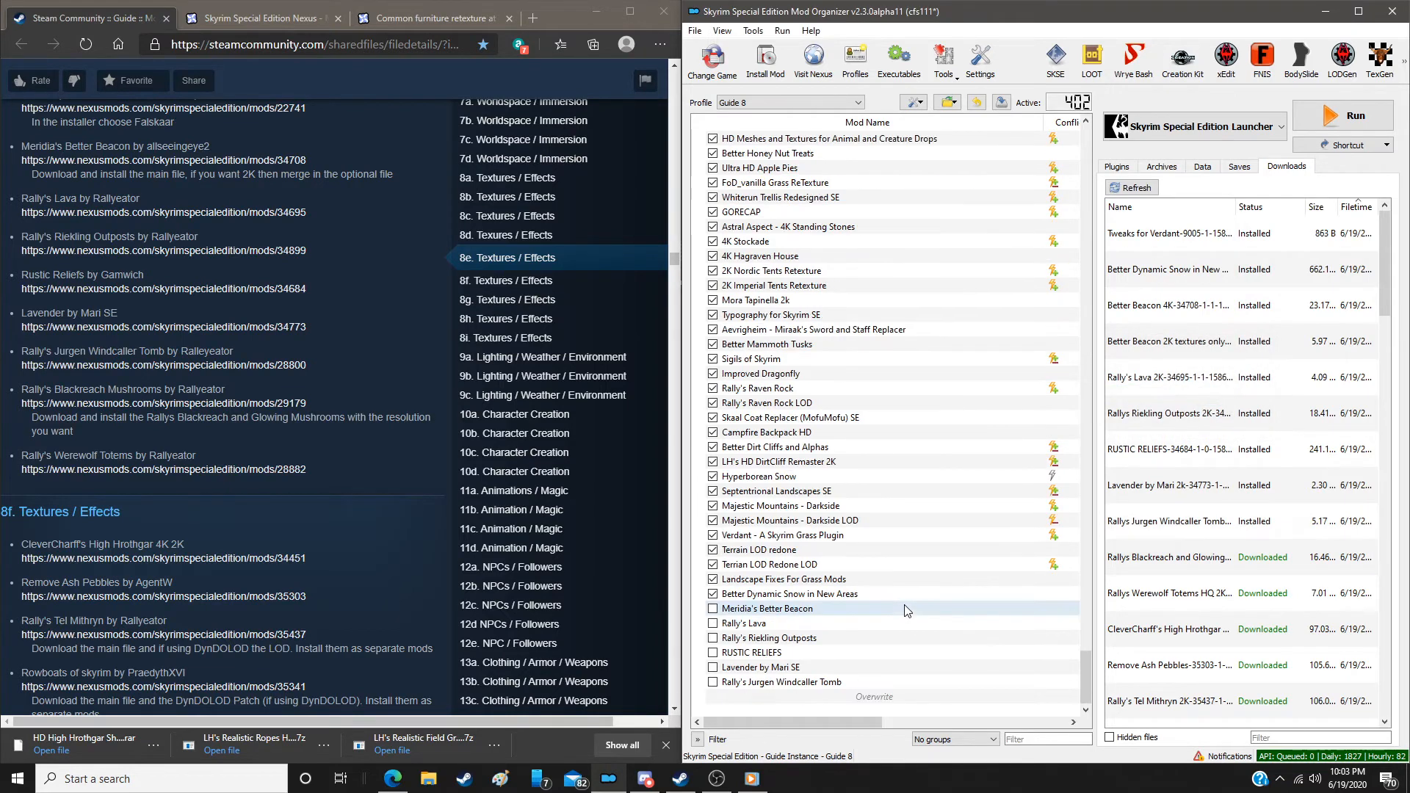
pyautogui.click(713, 609)
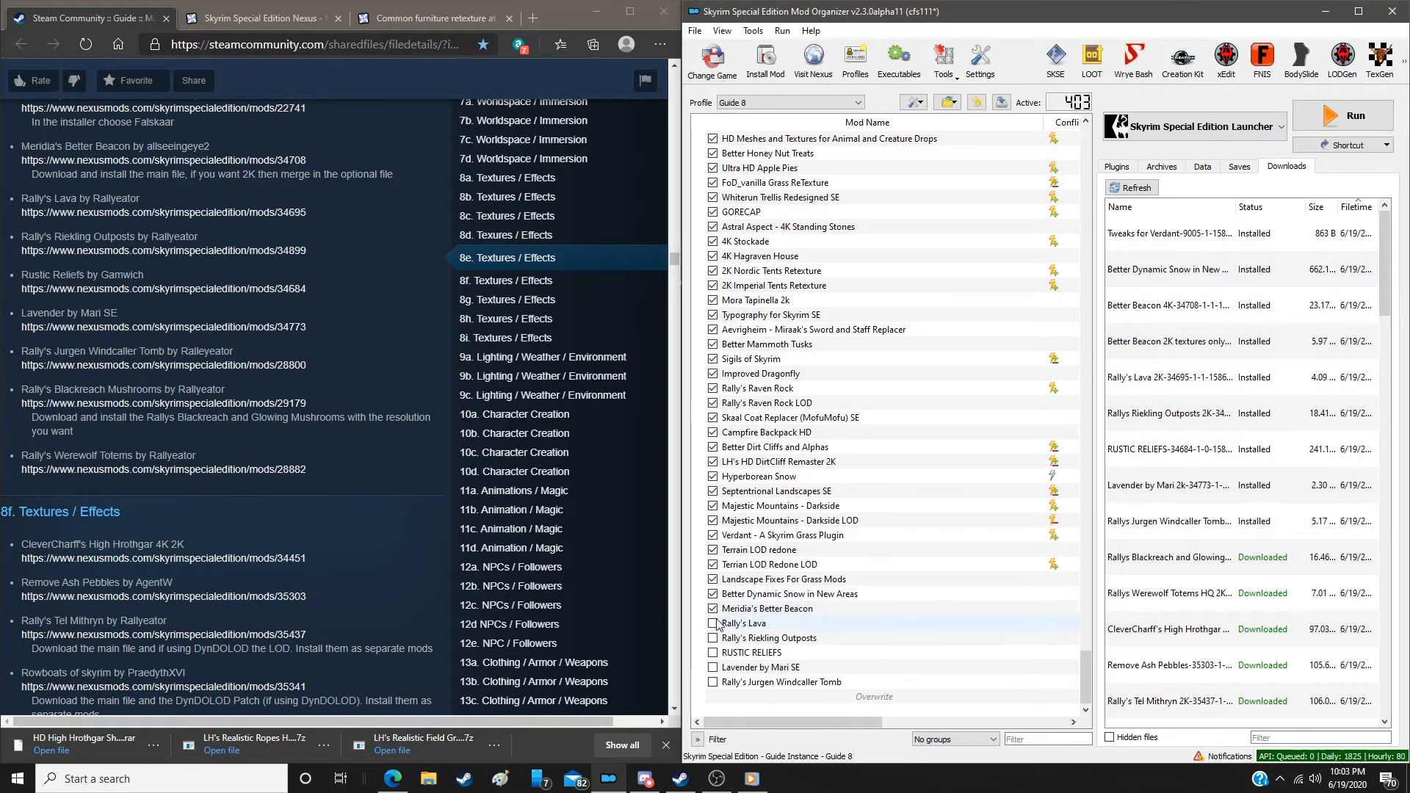
pyautogui.click(713, 624)
pyautogui.click(712, 638)
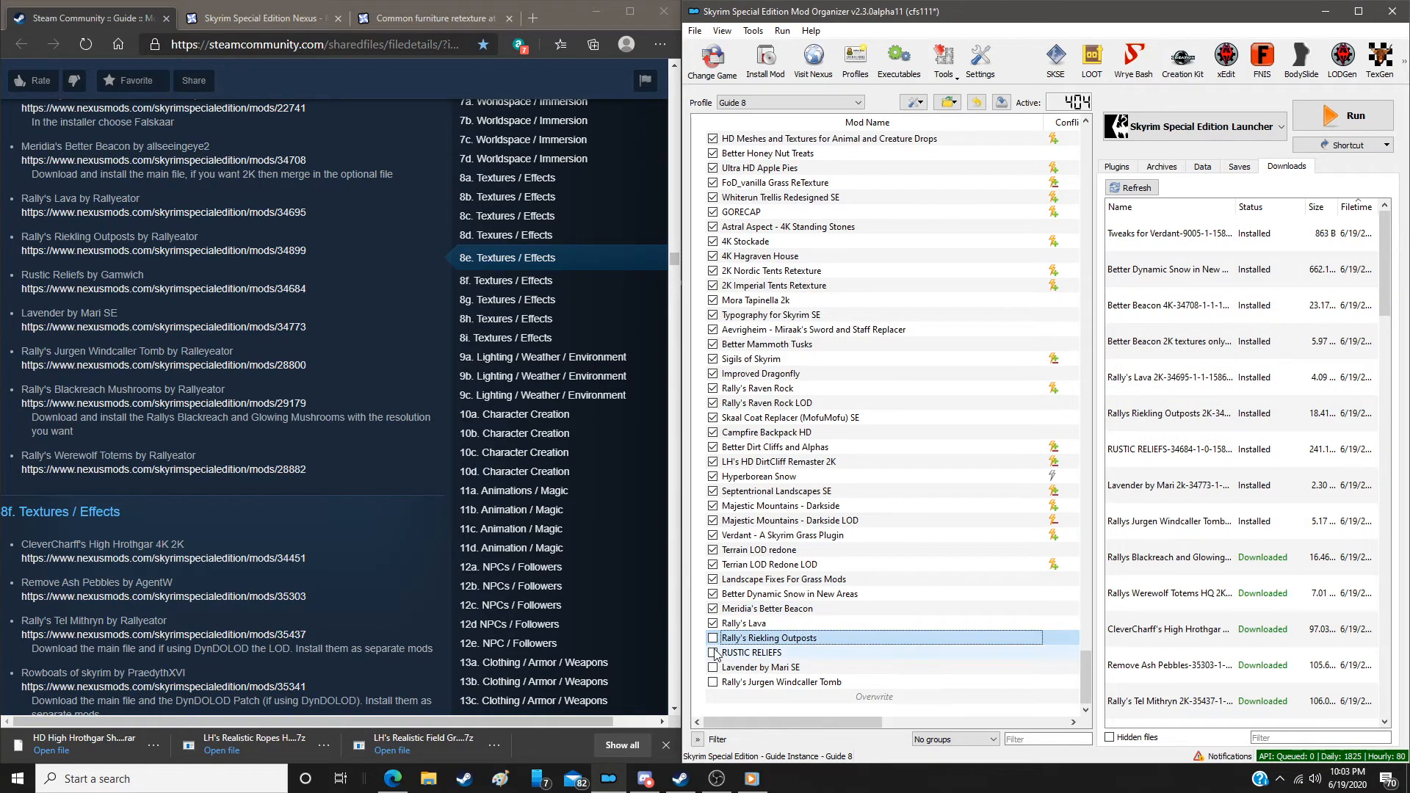
pyautogui.click(712, 639)
pyautogui.click(712, 653)
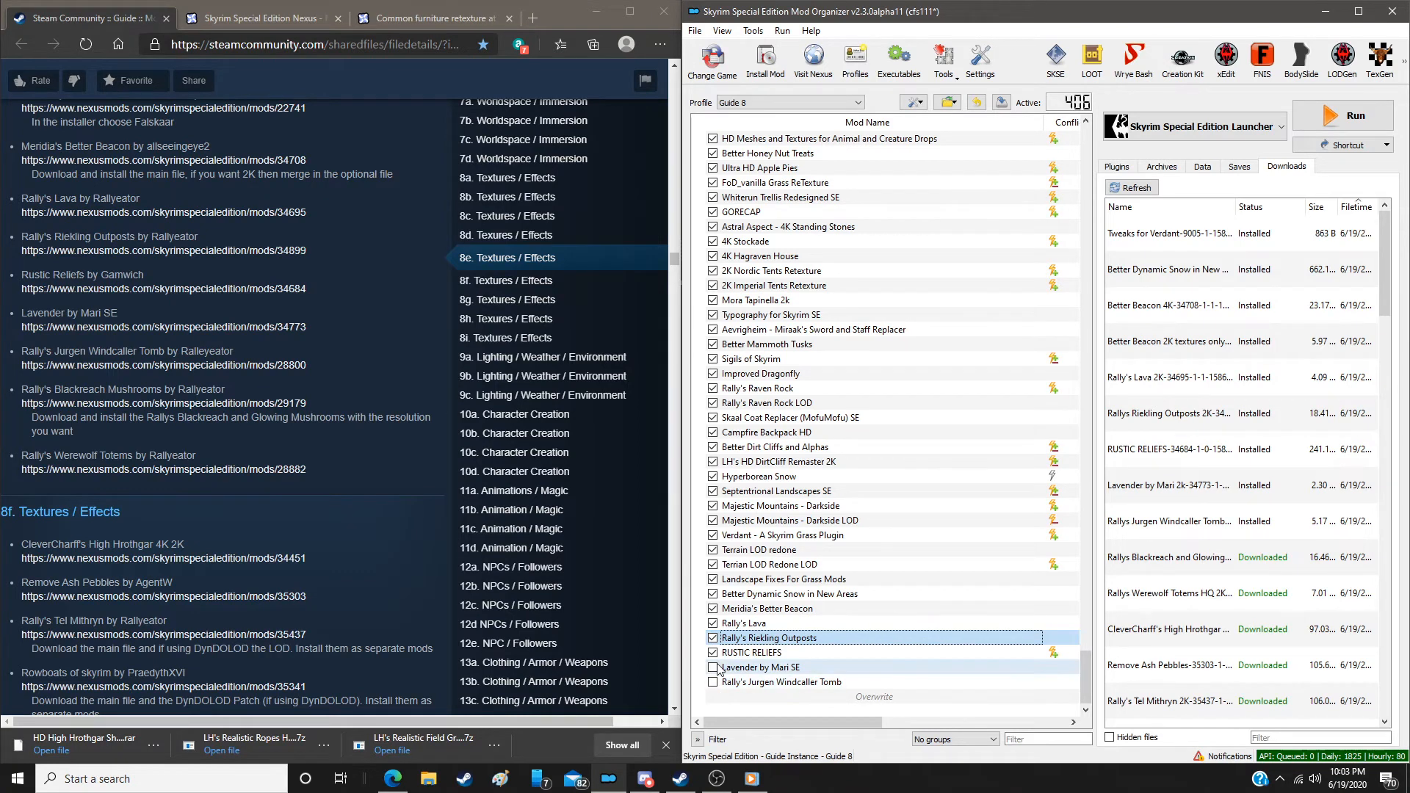
pyautogui.click(713, 668)
pyautogui.click(713, 683)
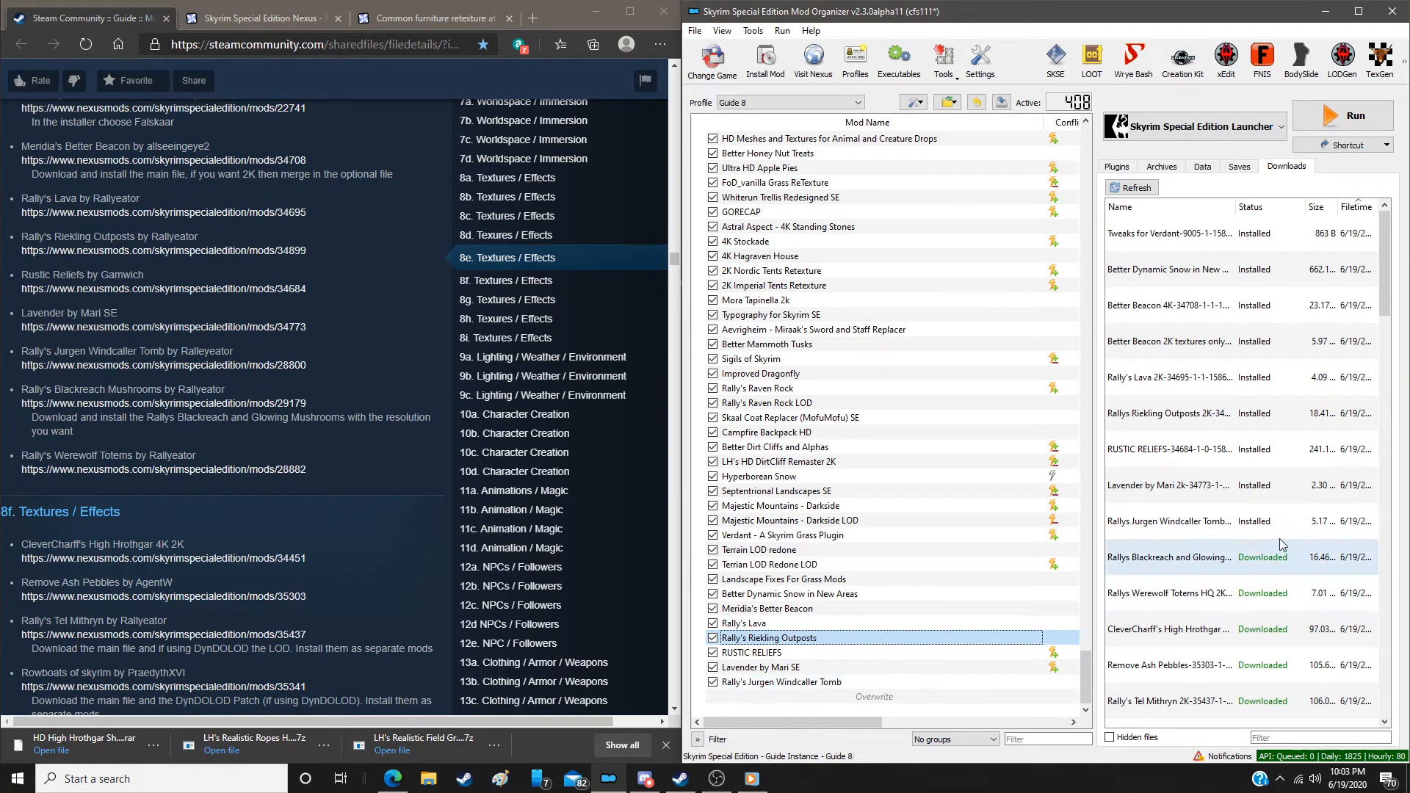
# Manually install the Rally's Blackreach Mushrooms and Rally's Werewolf Totems downloads as separate mods
pyautogui.doubleClick(1230, 567)
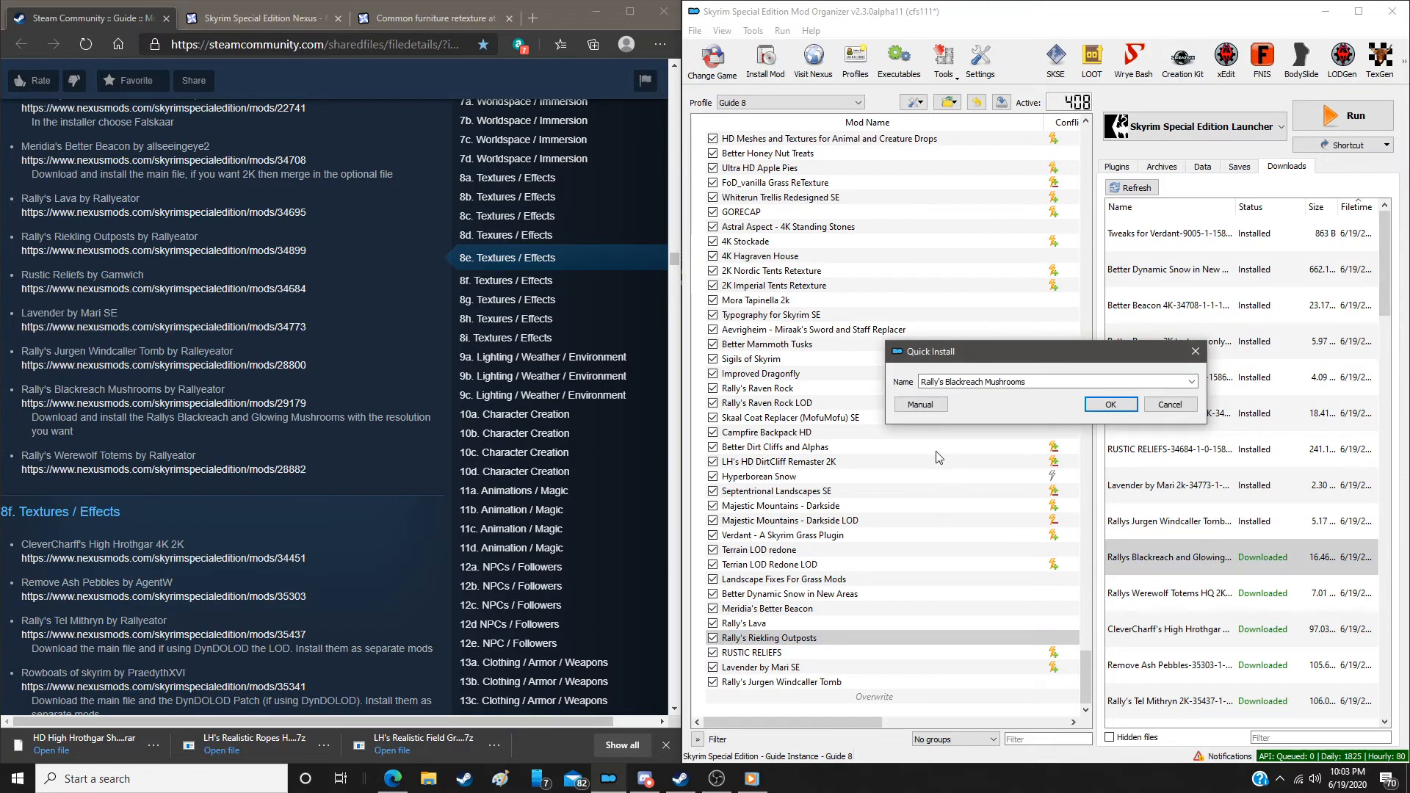
pyautogui.click(922, 405)
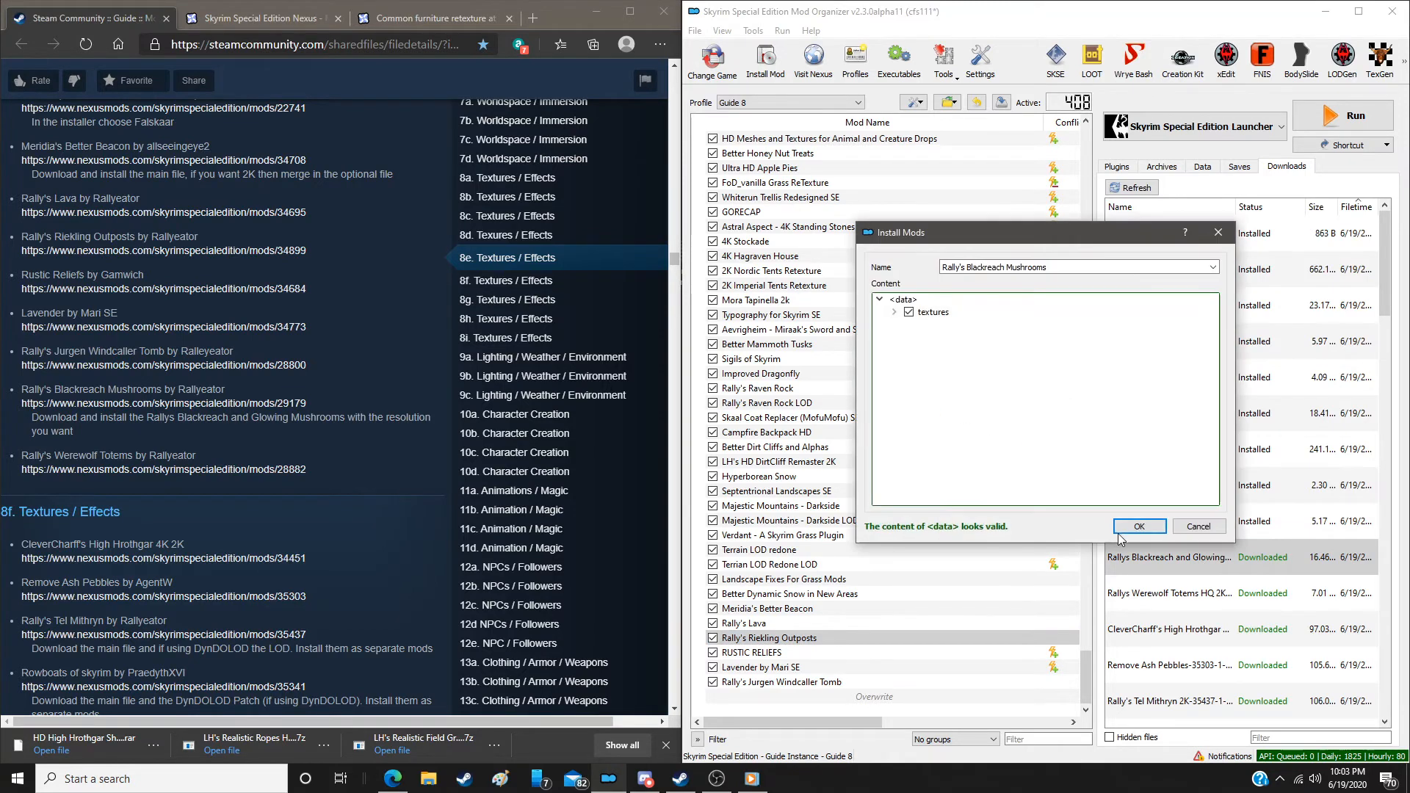
pyautogui.click(1135, 526)
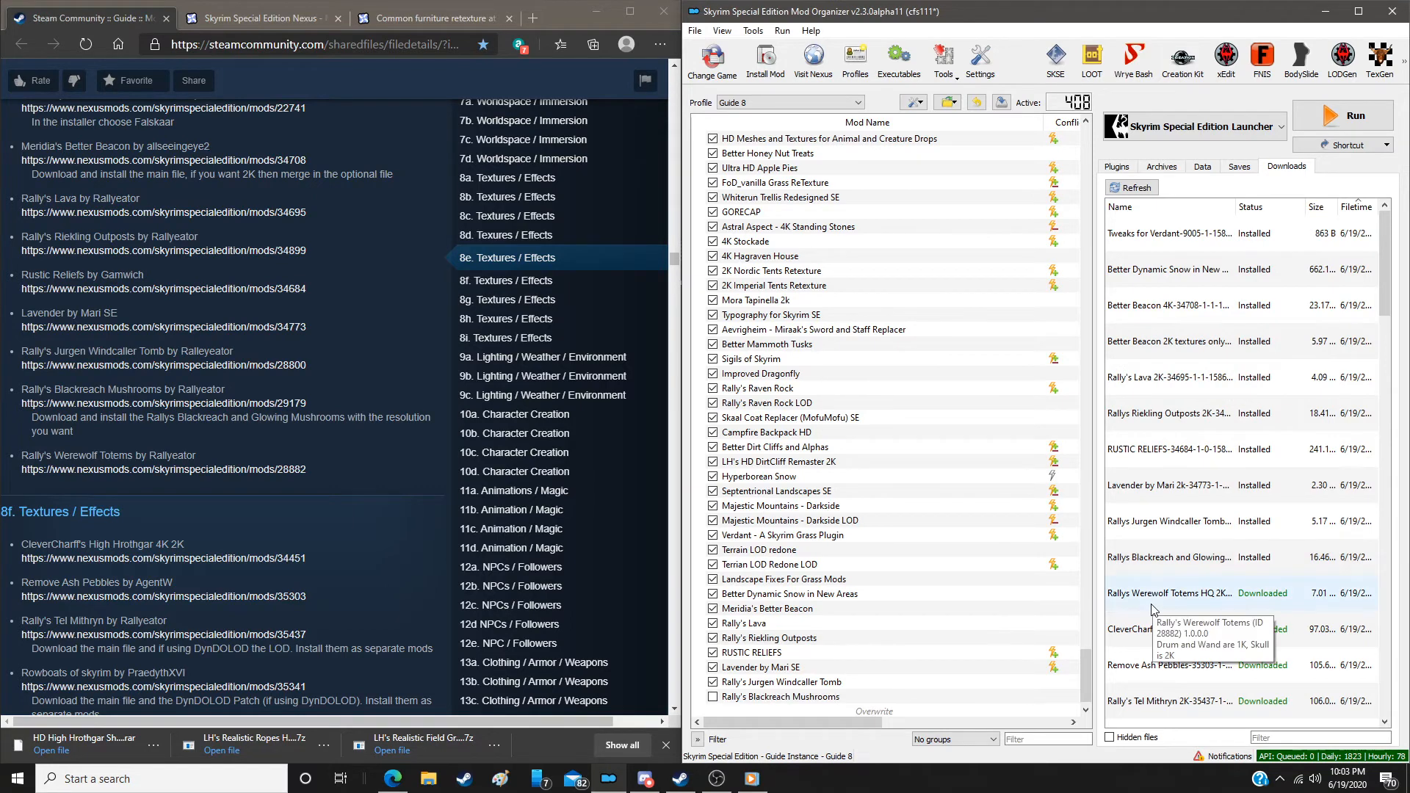
pyautogui.doubleClick(1152, 605)
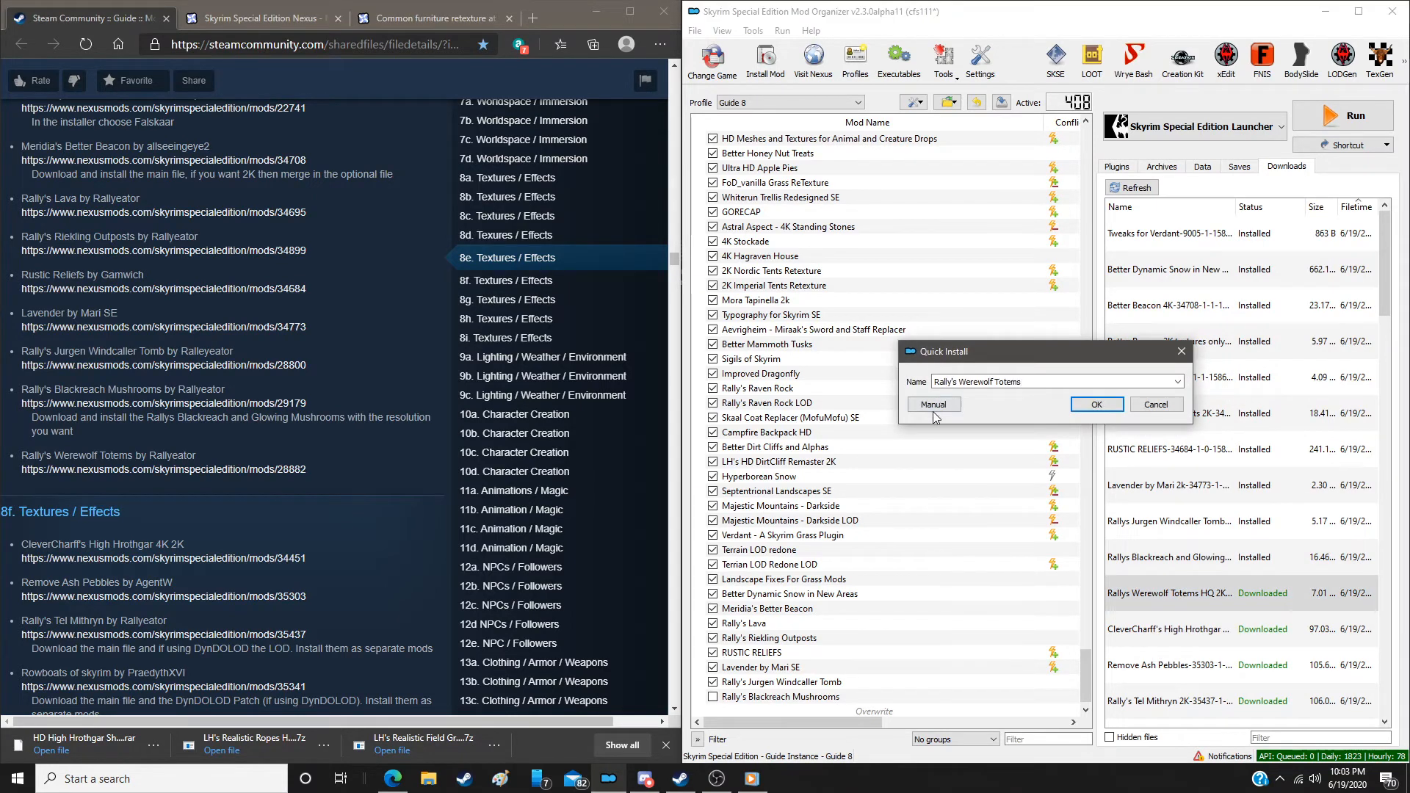
pyautogui.click(933, 406)
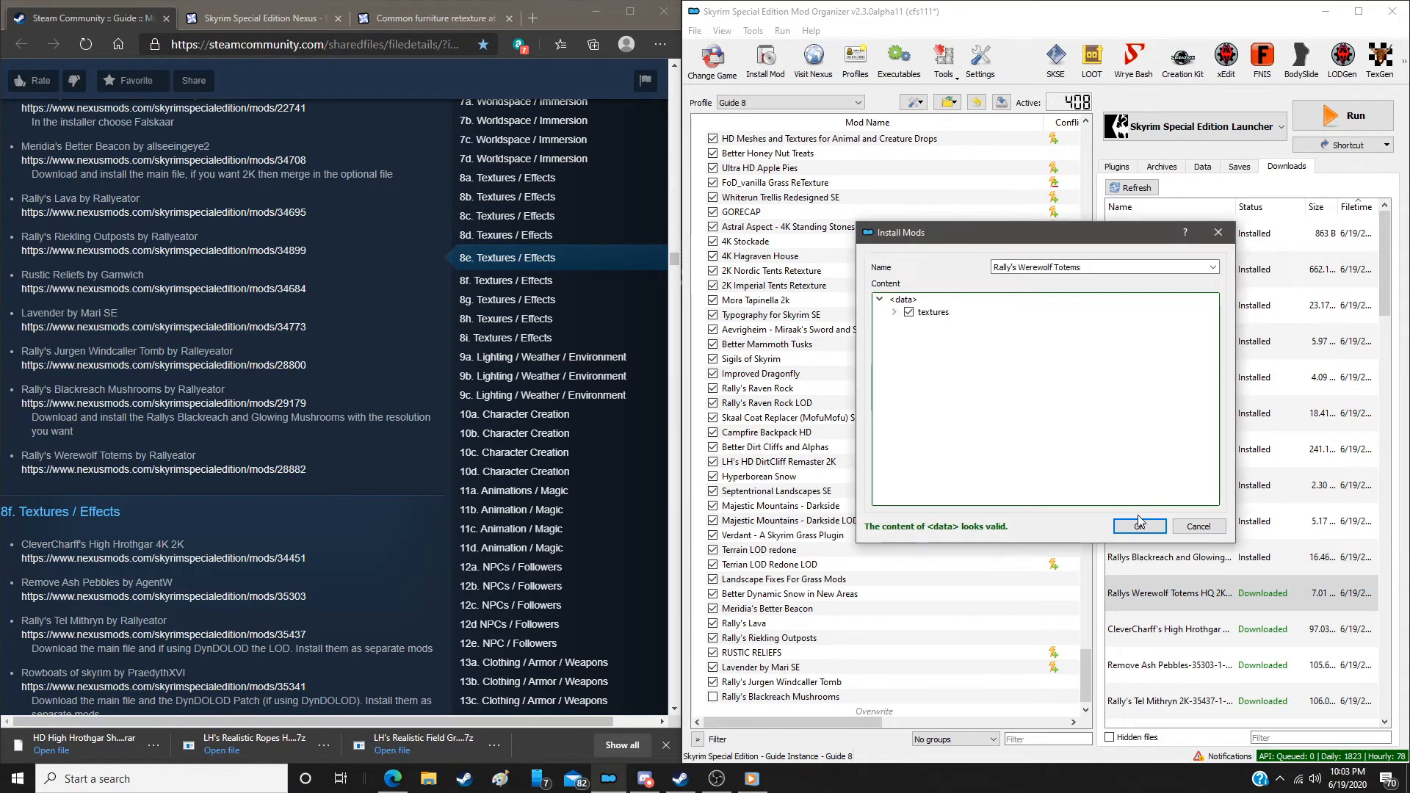
pyautogui.click(1140, 526)
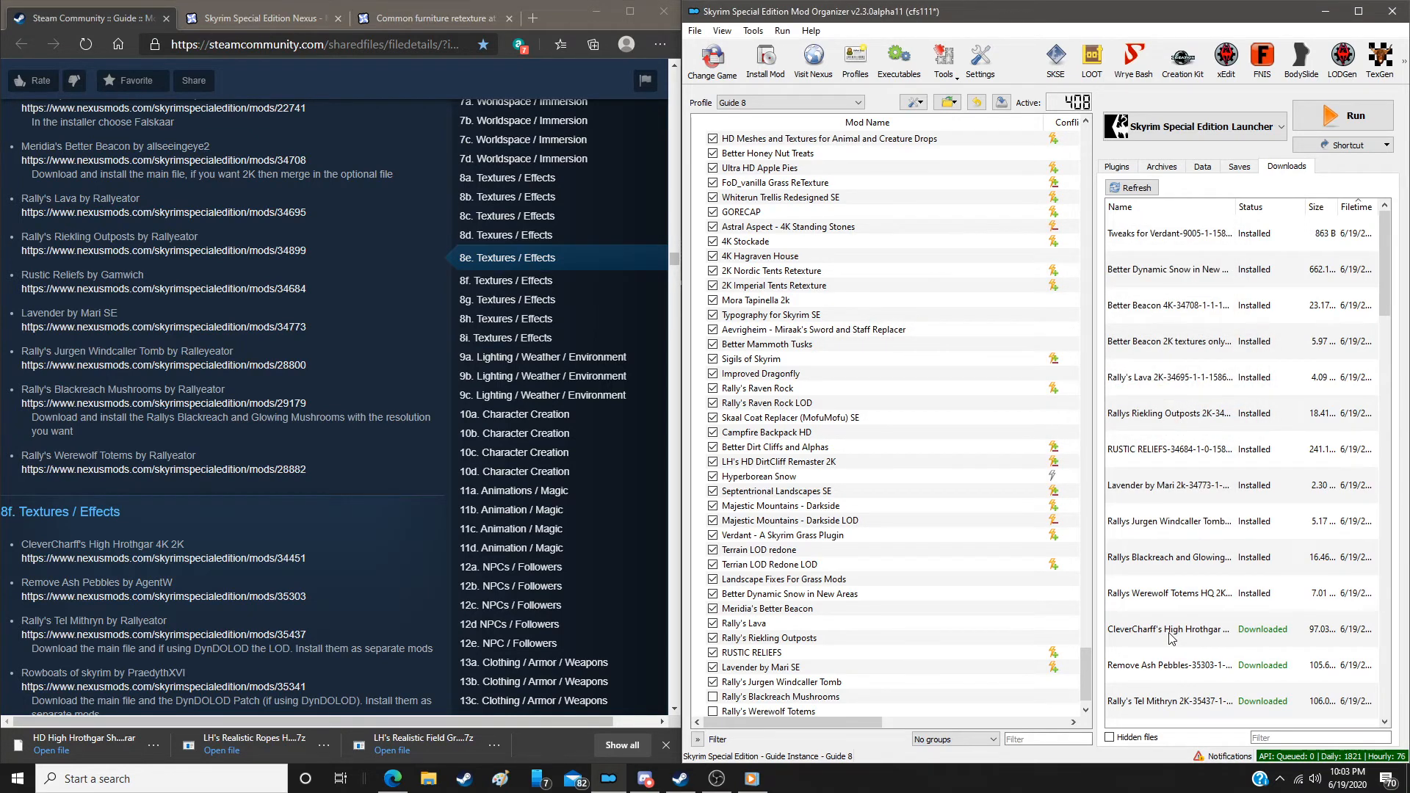
pyautogui.scroll(-5, 244, 542)
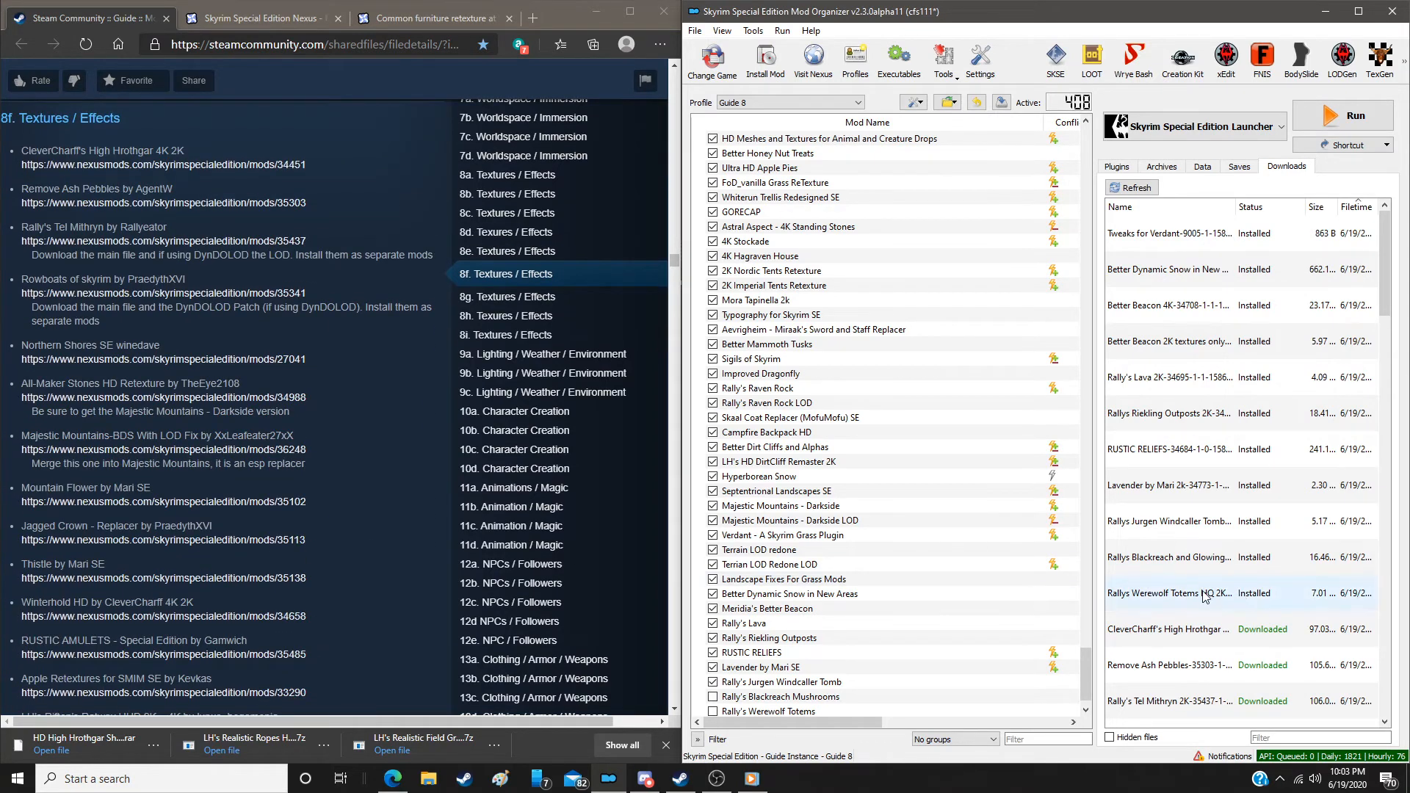
# Manually install the CleverCharff's High Hrothgar 4K 2K download under its suggested name
pyautogui.doubleClick(1184, 629)
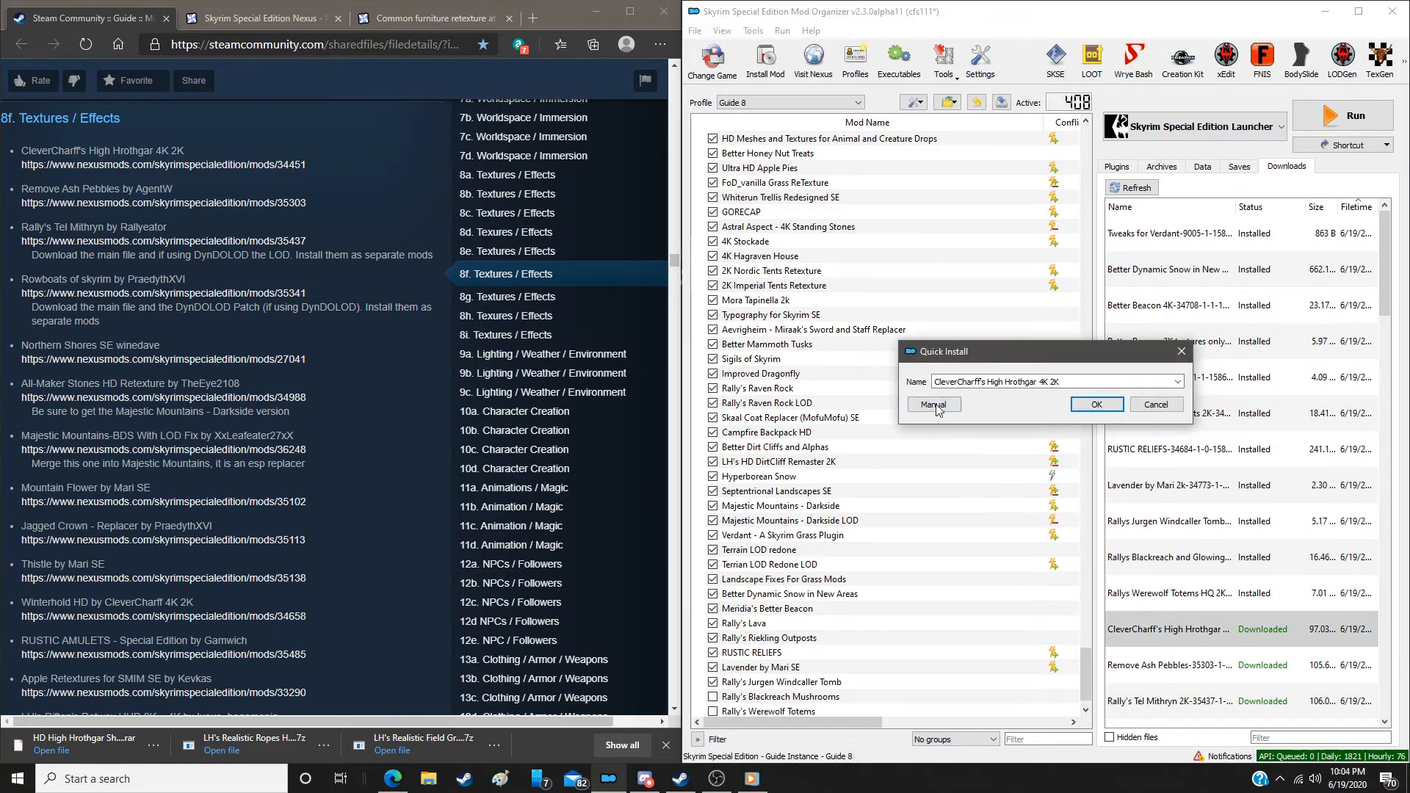
pyautogui.click(935, 404)
pyautogui.click(1144, 526)
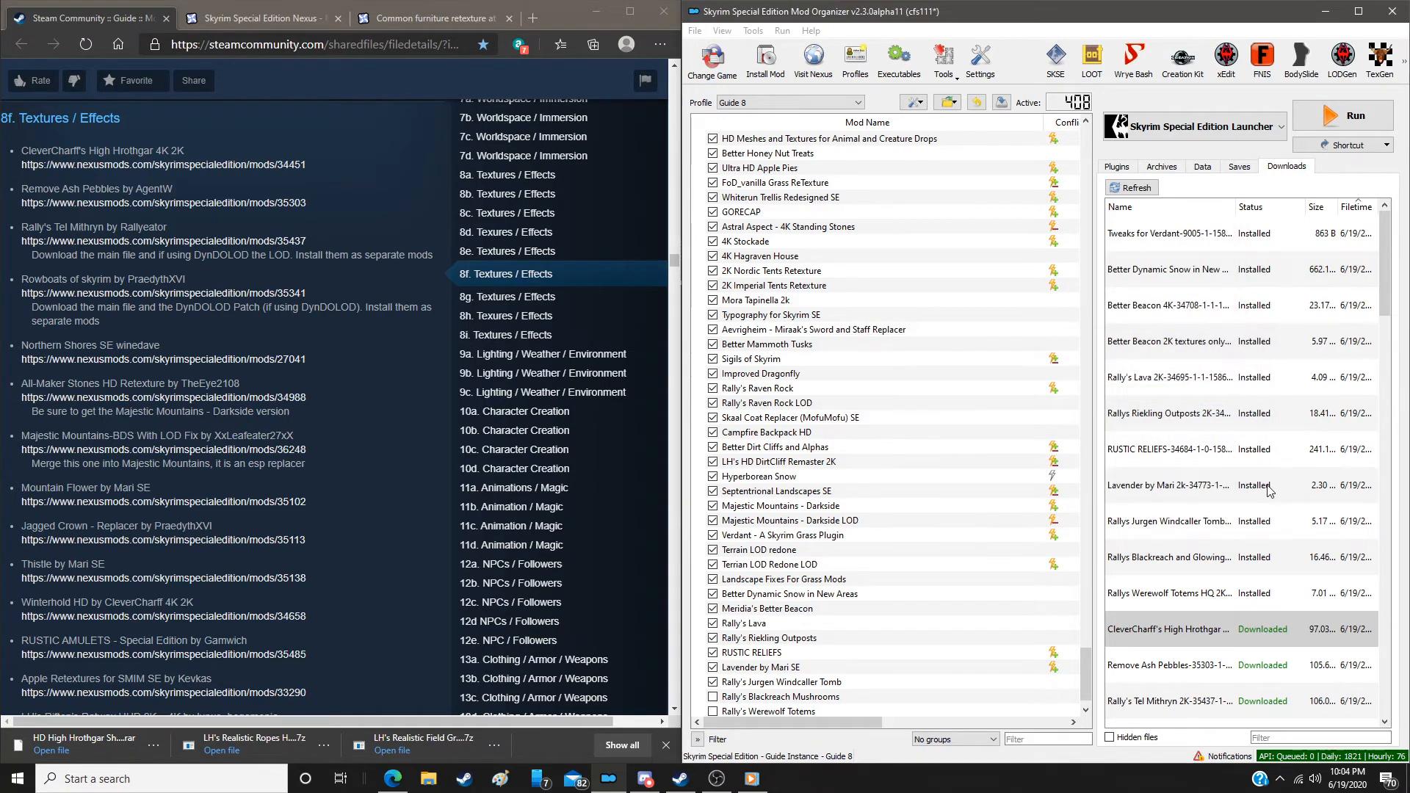
# Delete all installed downloads from the downloads list and from disk
pyautogui.rightClick(1244, 391)
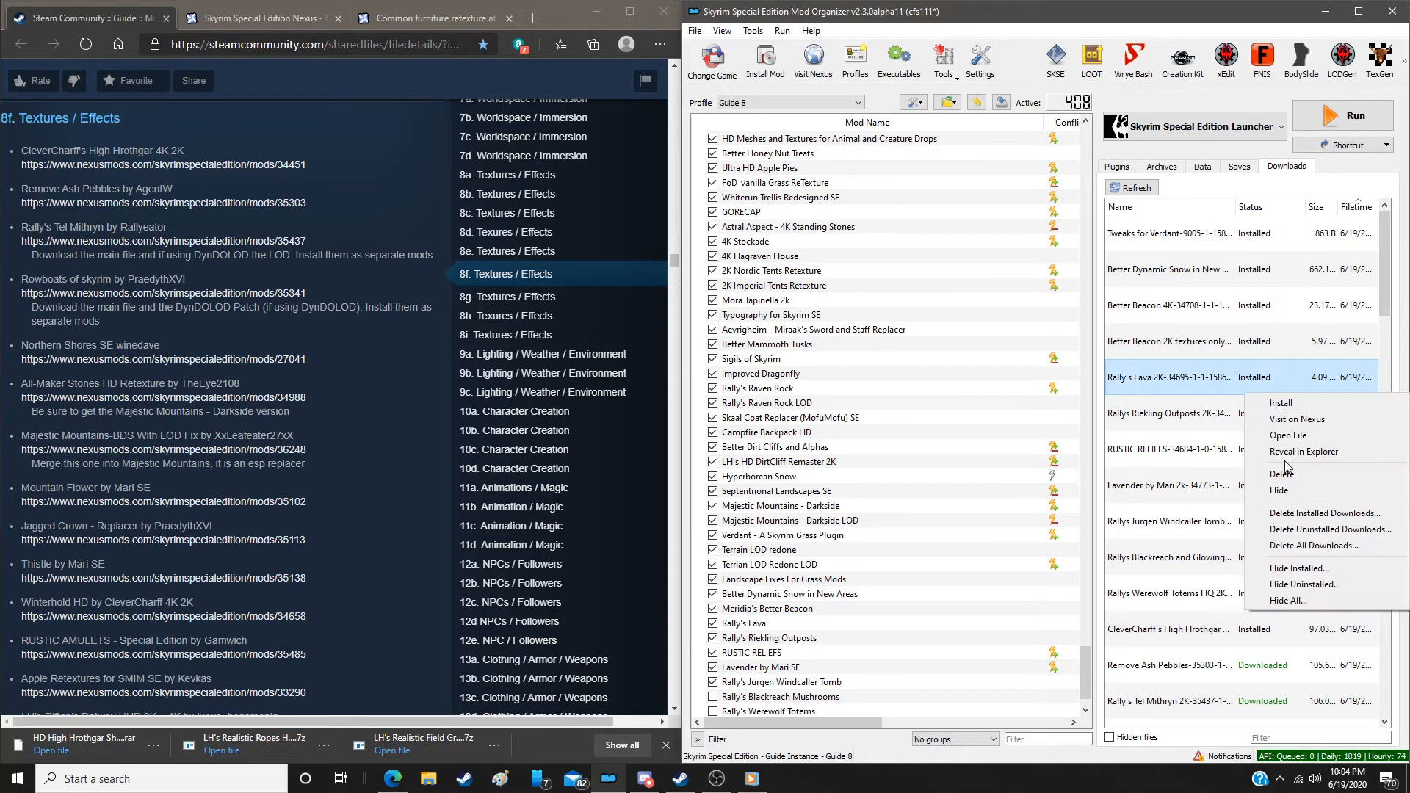
pyautogui.click(1291, 518)
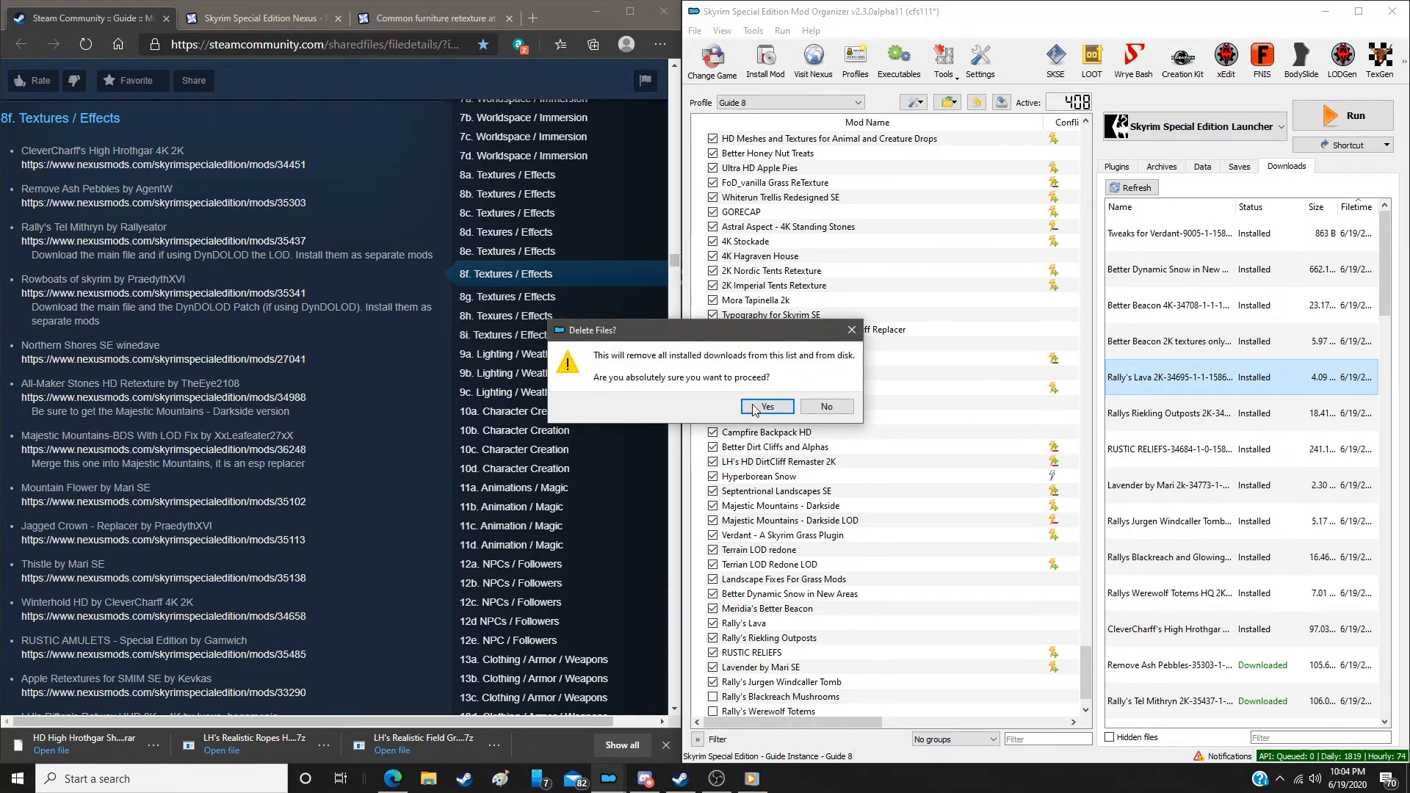
pyautogui.click(766, 407)
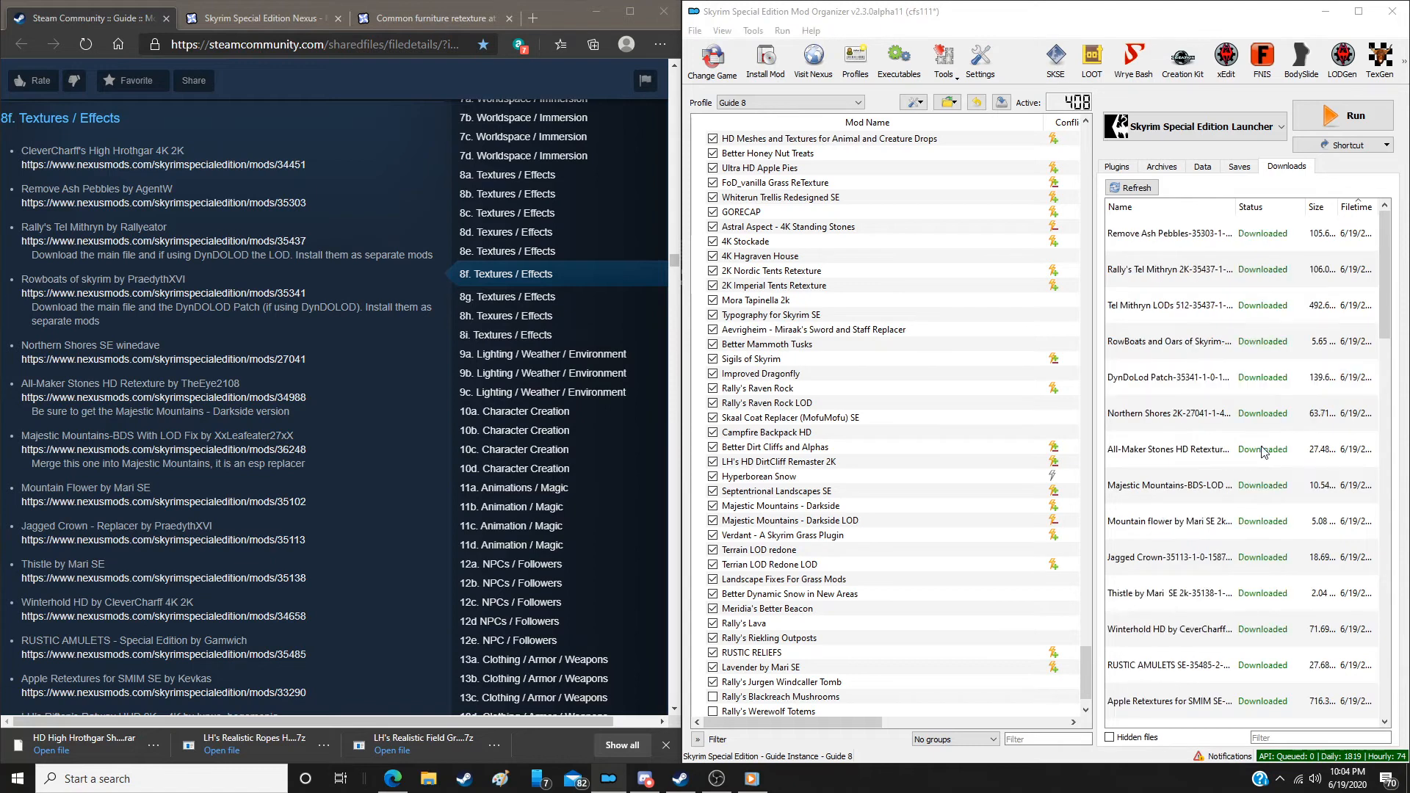
# Manually install the Remove Ash Pebbles download under its suggested name
pyautogui.doubleClick(1184, 235)
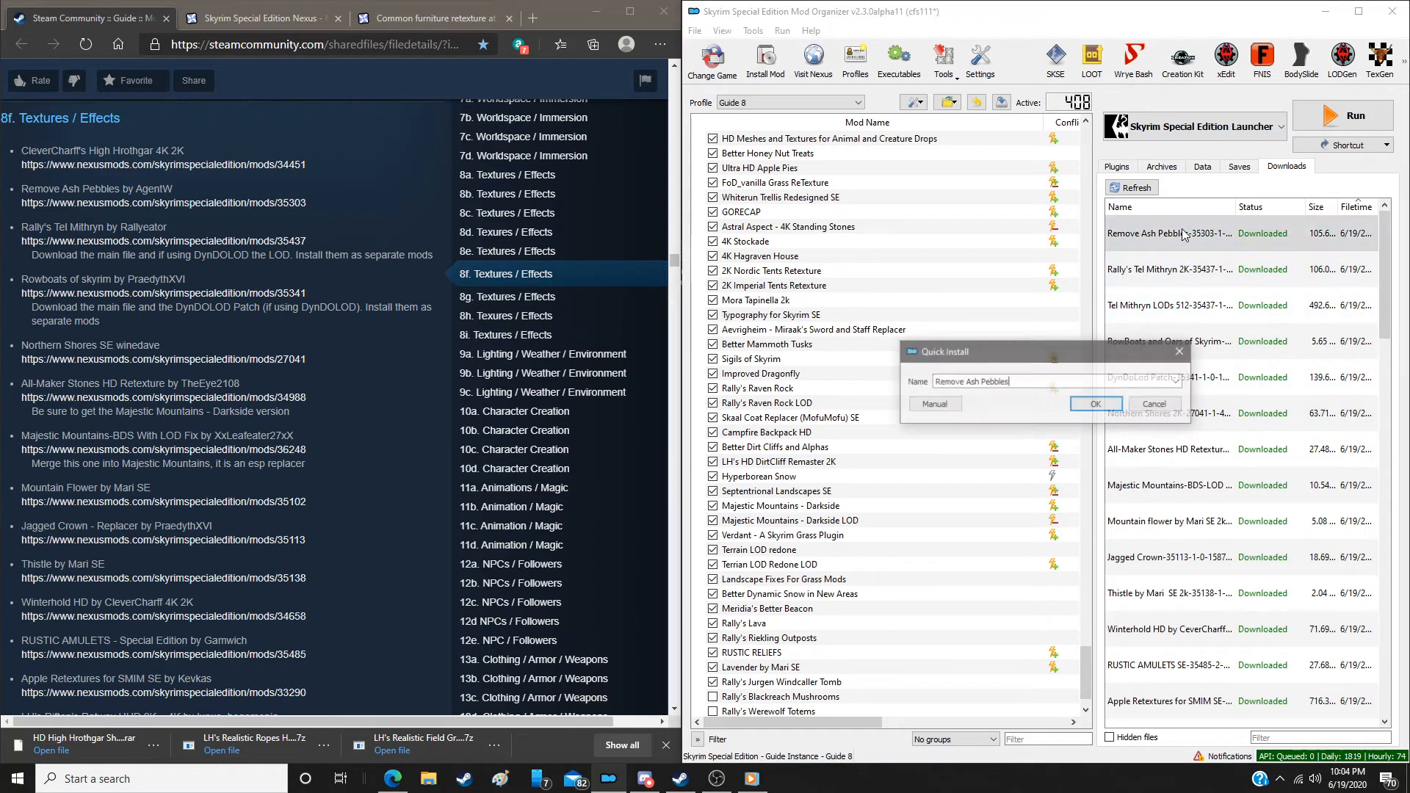
pyautogui.click(932, 405)
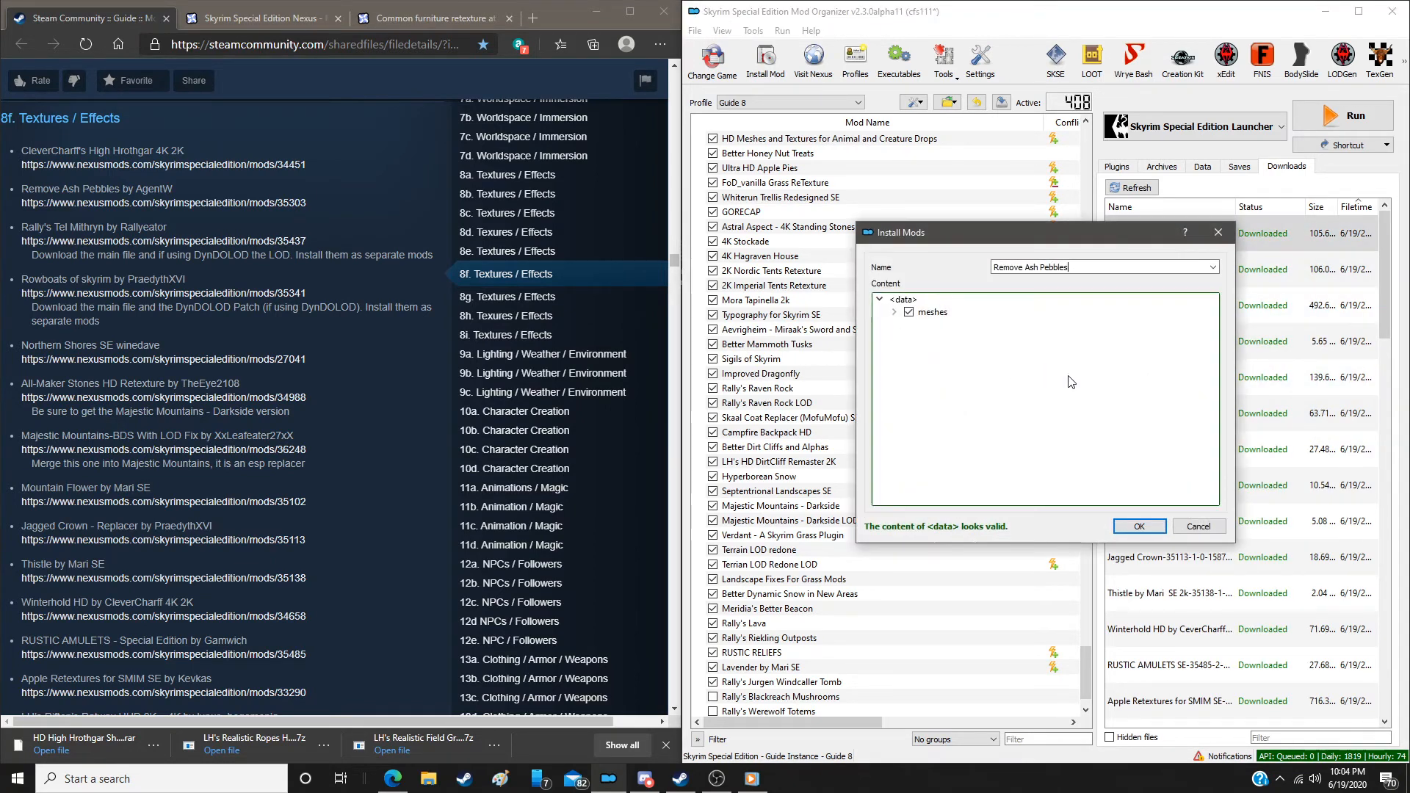
pyautogui.click(1139, 525)
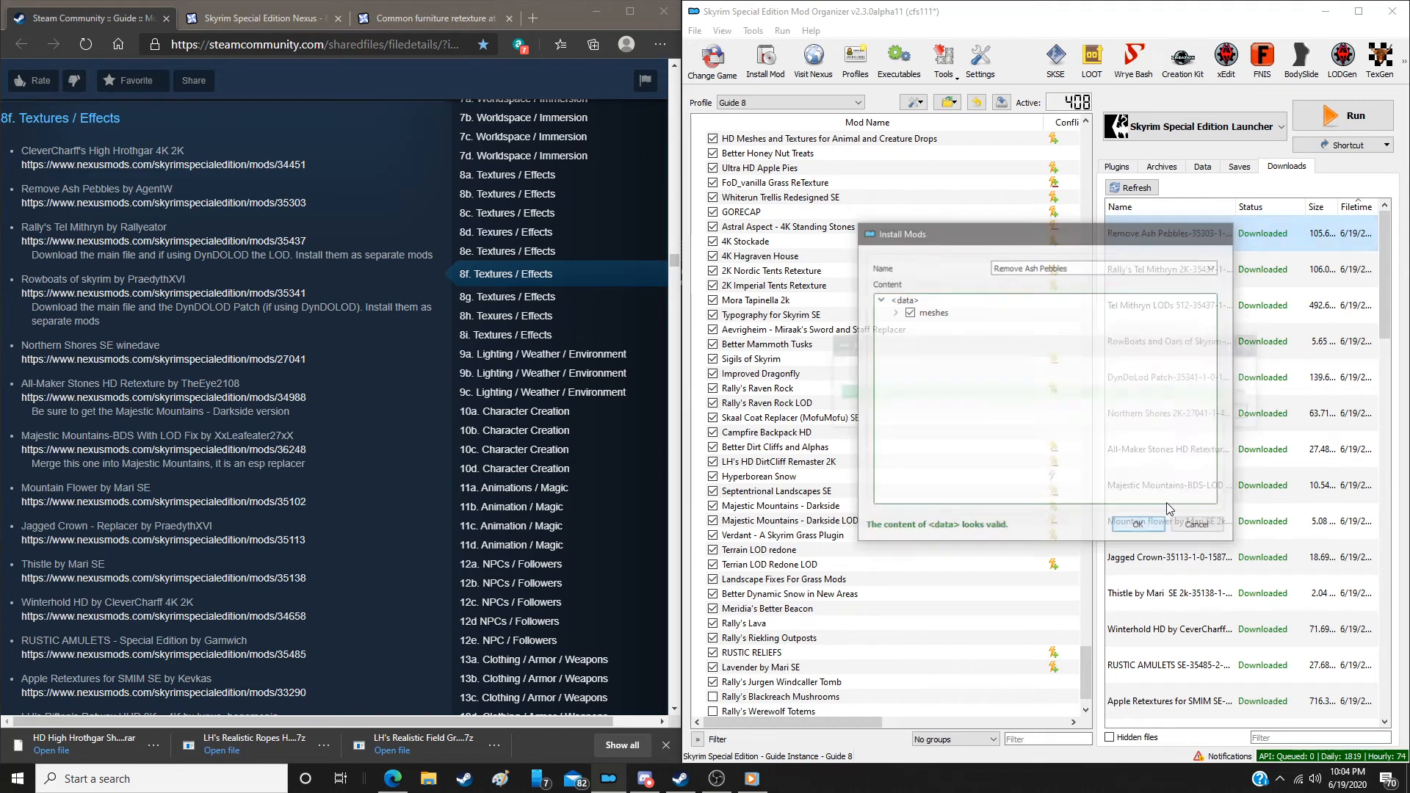
# Manually install the Rally's Tel Mithryn 2K and Tel Mithryn LODs 512 downloads as separate mods, naming the second Rally's Tel Mithryn LOD
pyautogui.doubleClick(1246, 279)
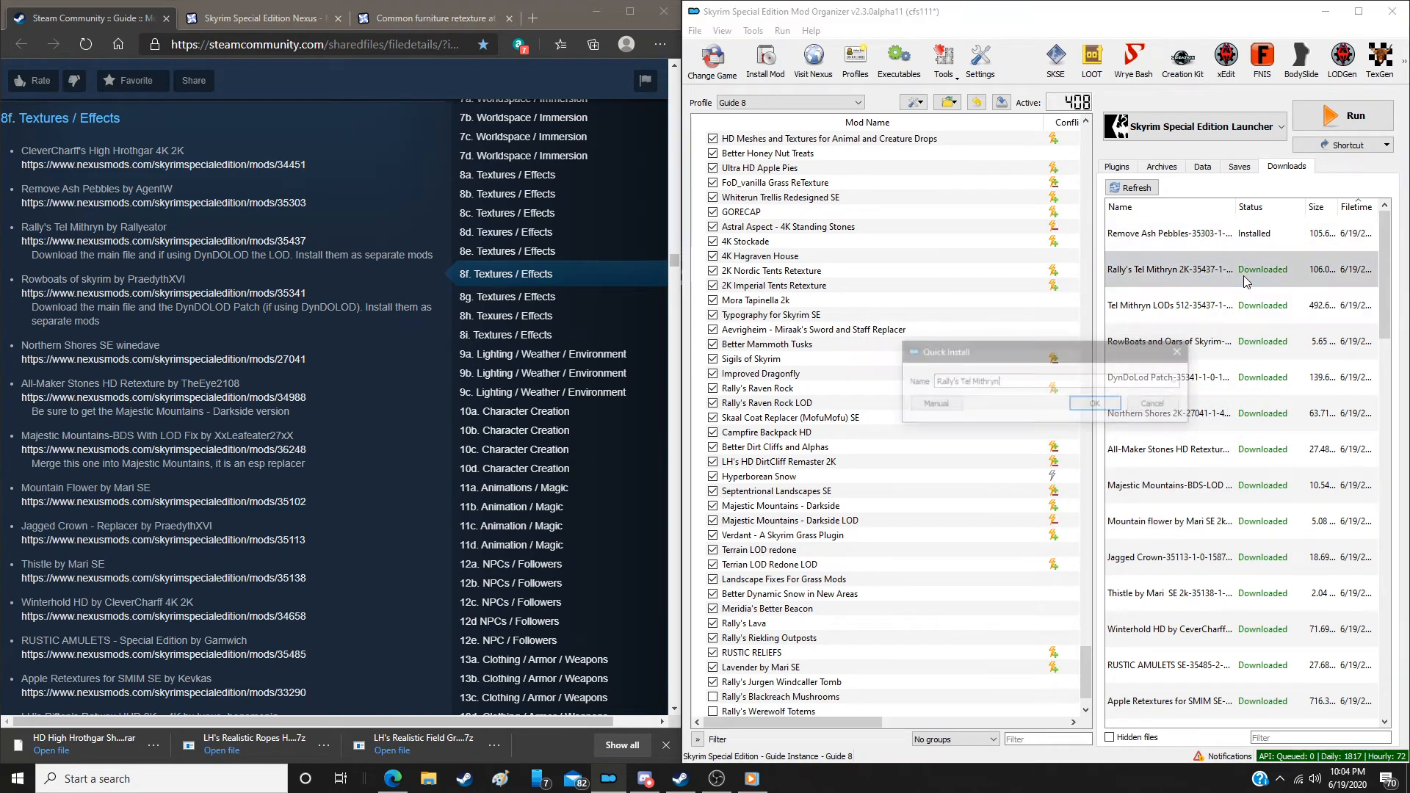
pyautogui.click(933, 404)
pyautogui.click(1135, 527)
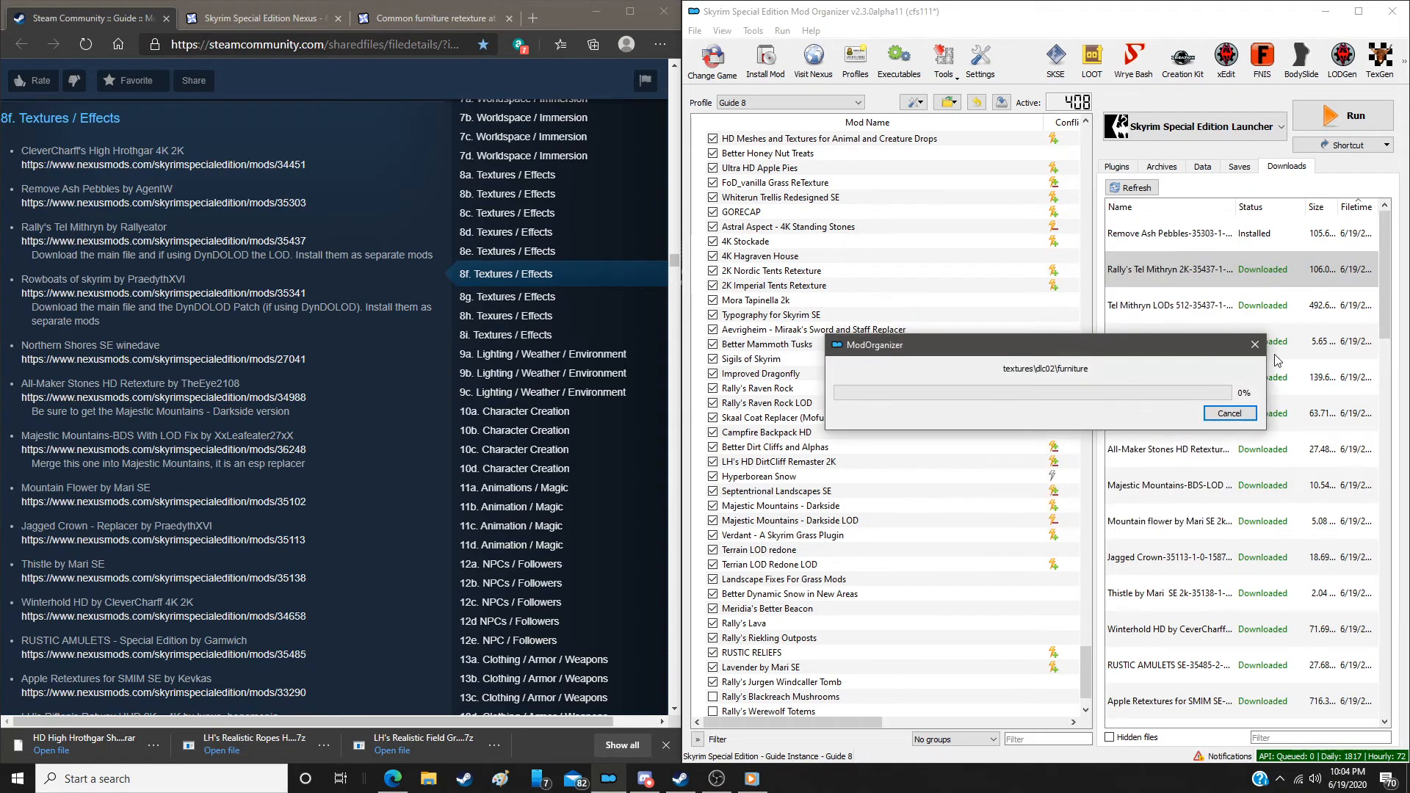
pyautogui.doubleClick(1246, 312)
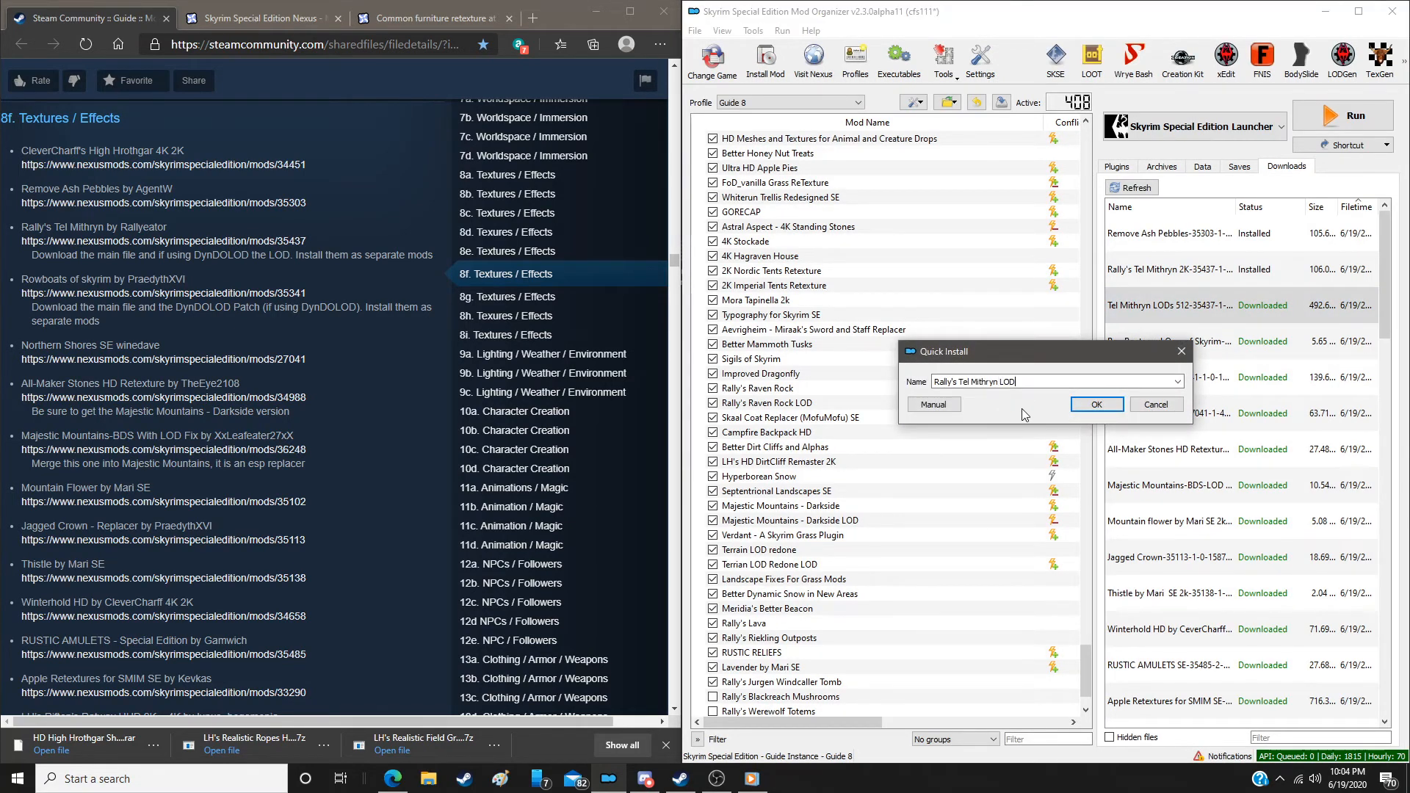
pyautogui.click(933, 404)
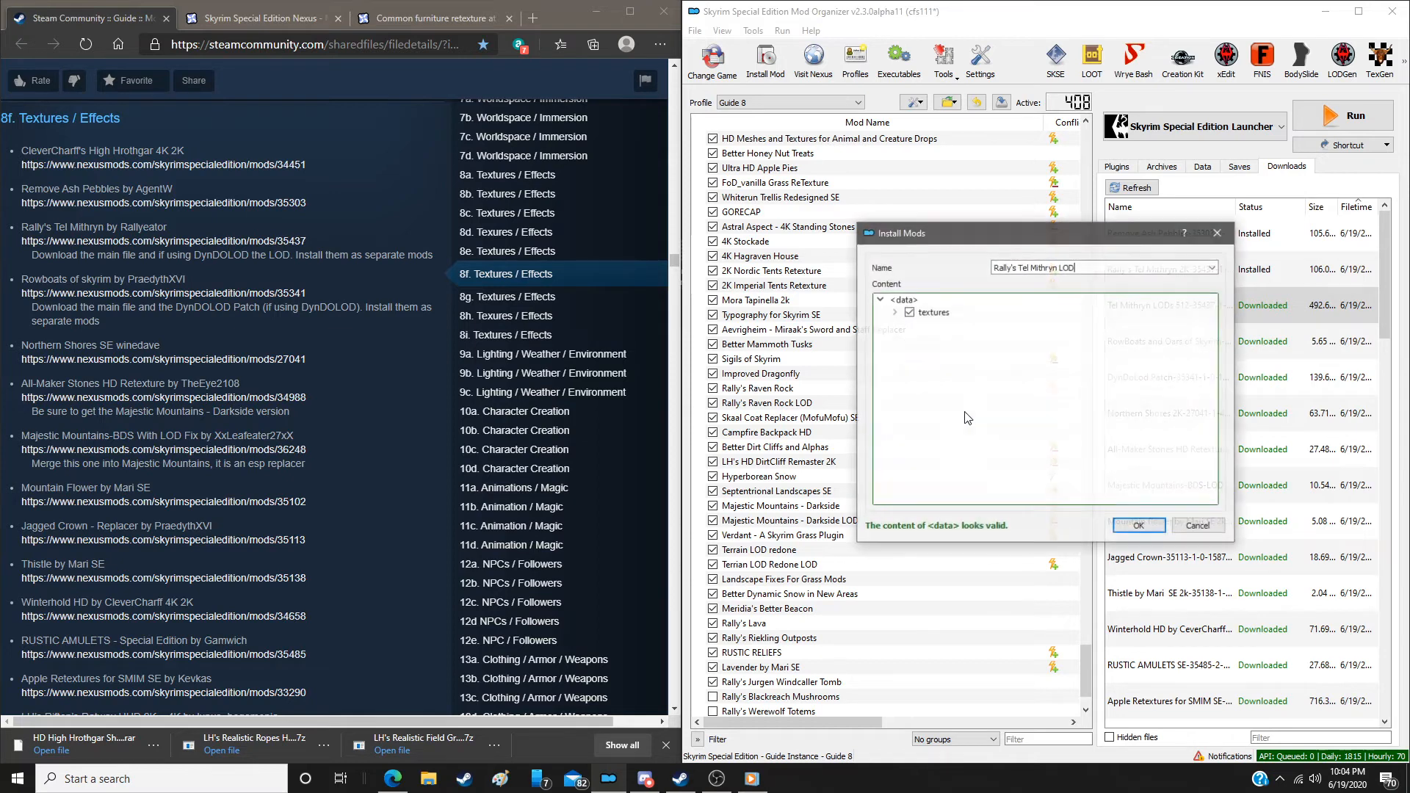
pyautogui.click(1139, 525)
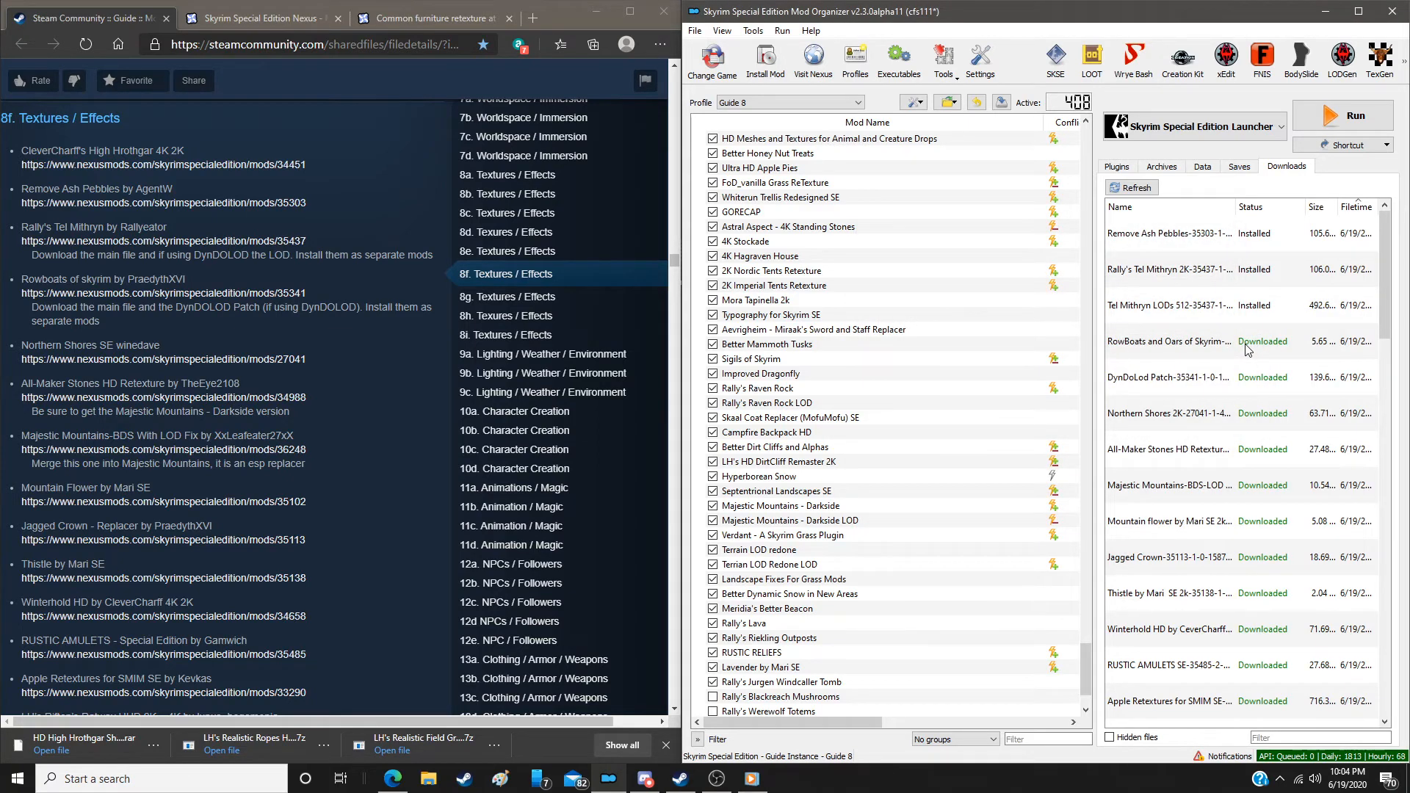
# Manually install the RowBoats and Oars download as Rowboats of skyrim and its DynDoLod Patch separately as Rowboats of skyrim LOD
pyautogui.doubleClick(1246, 349)
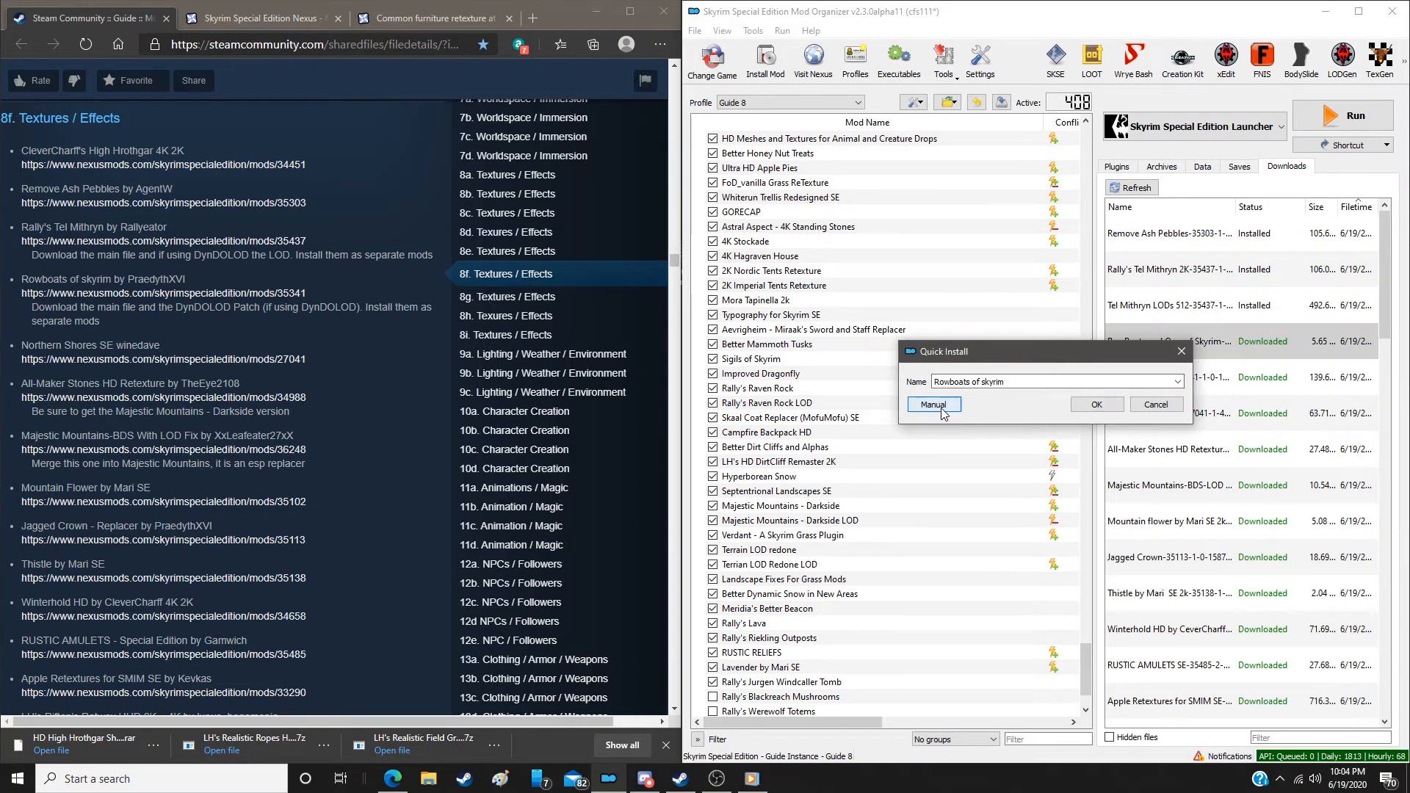
pyautogui.click(934, 404)
pyautogui.click(1138, 527)
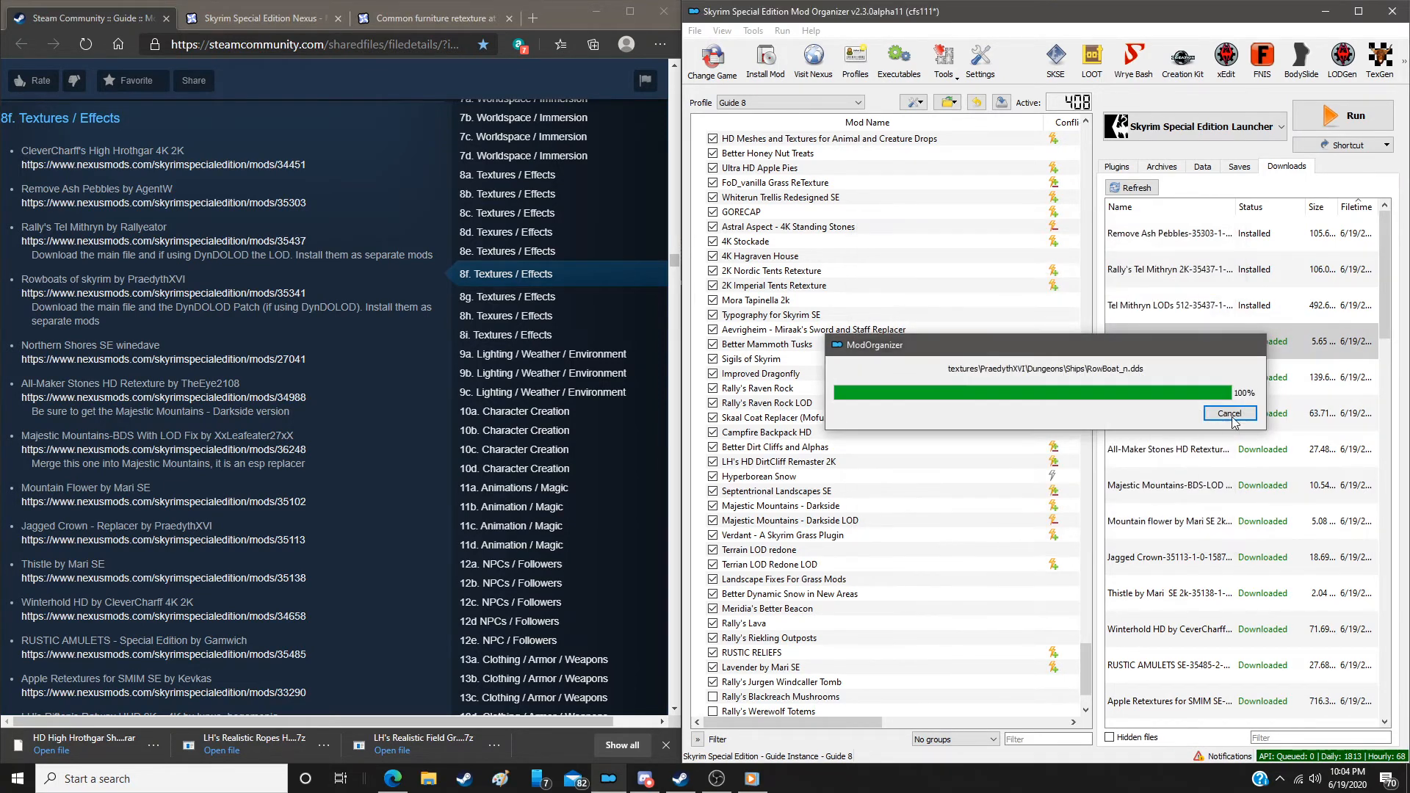
pyautogui.doubleClick(1238, 378)
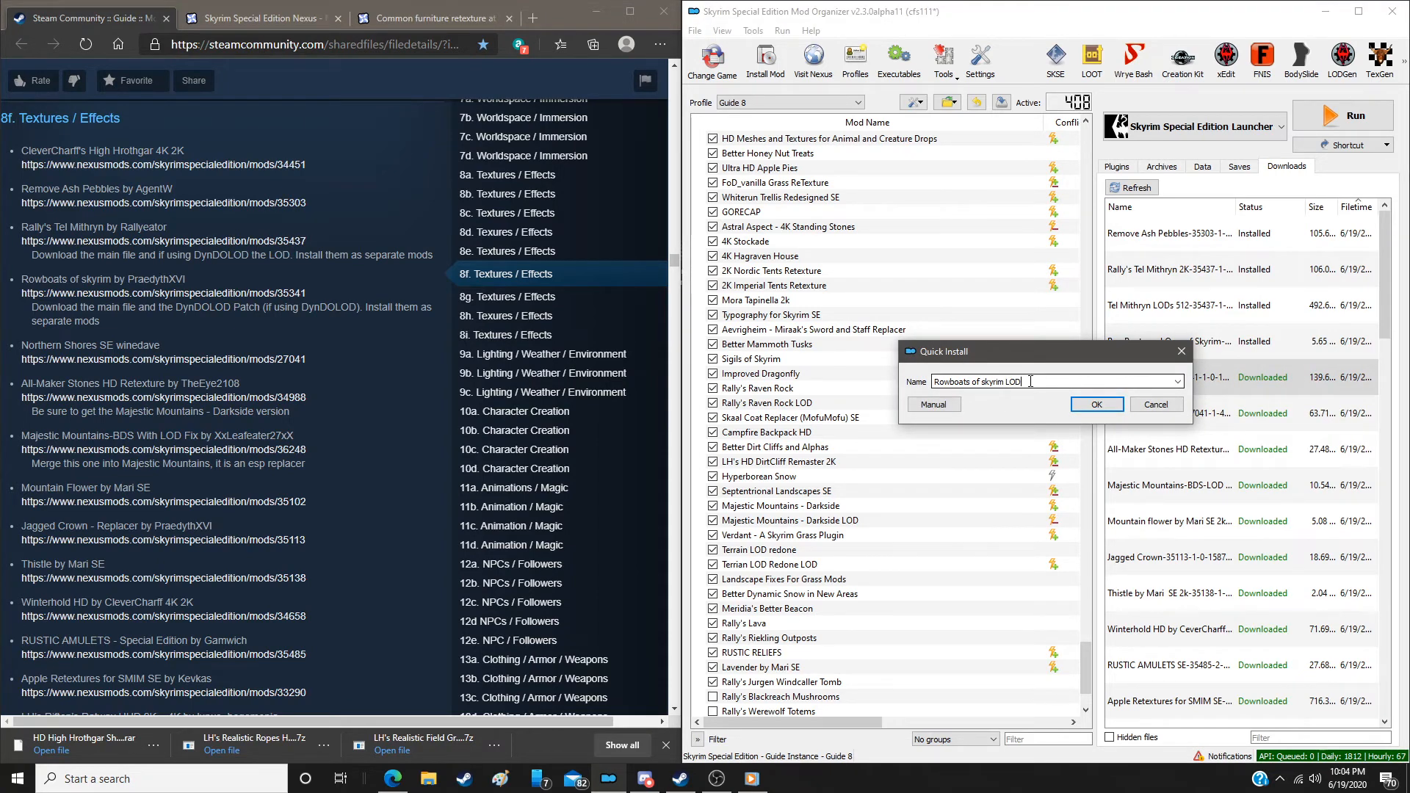
pyautogui.click(932, 406)
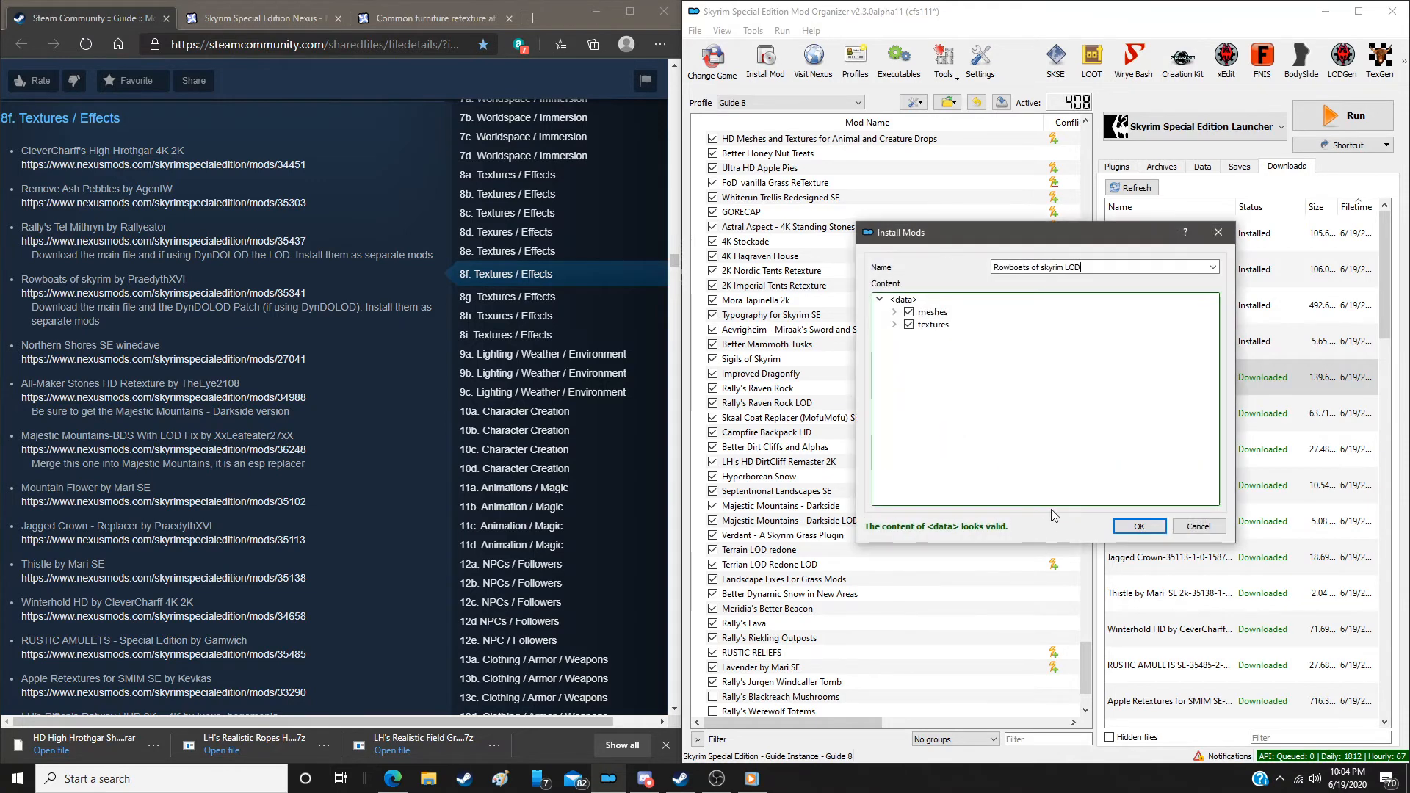
pyautogui.click(1136, 527)
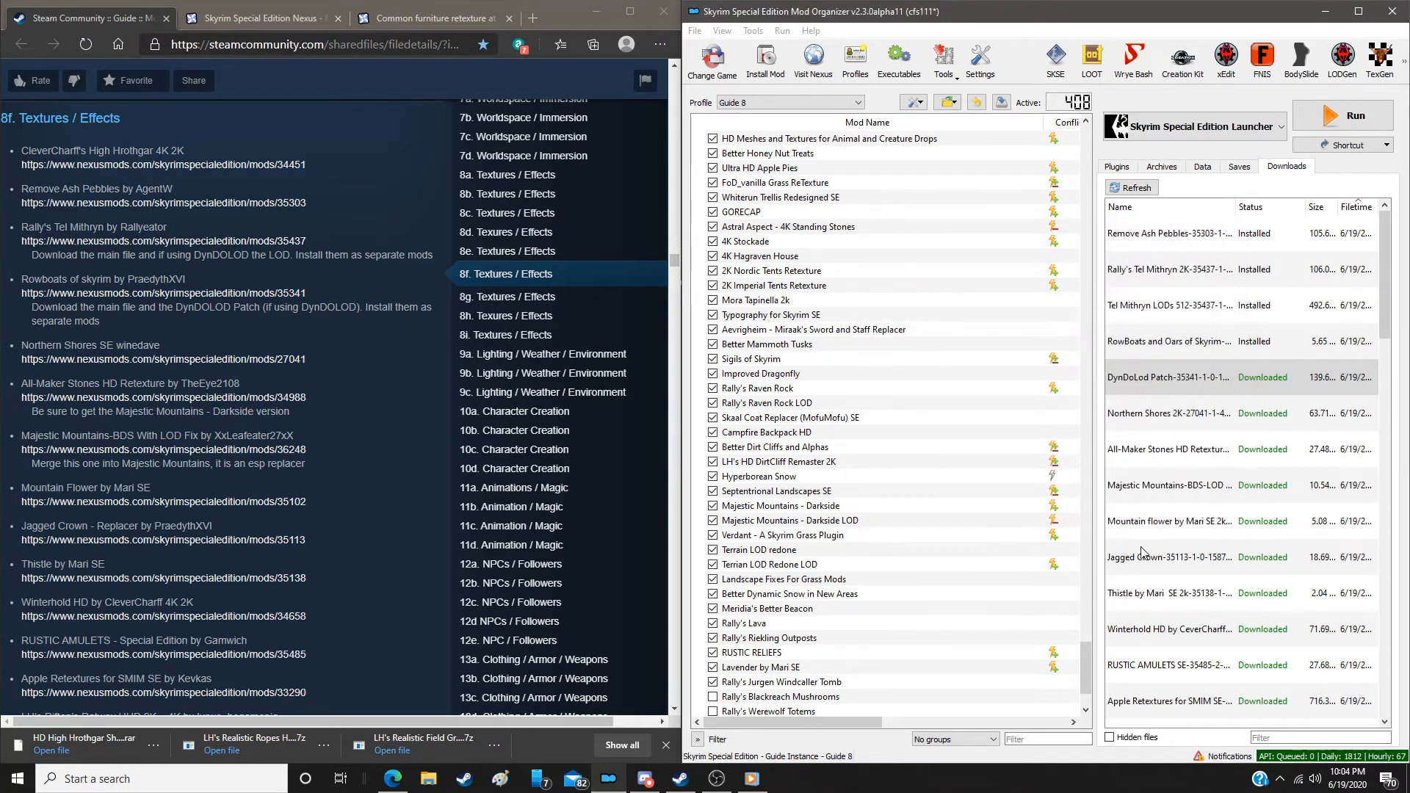
# Manually install the Northern Shores 2K download as Northern Shores SE and the All-Maker Stones download as All-Maker Stones HD Retexture
pyautogui.doubleClick(1190, 414)
pyautogui.click(925, 407)
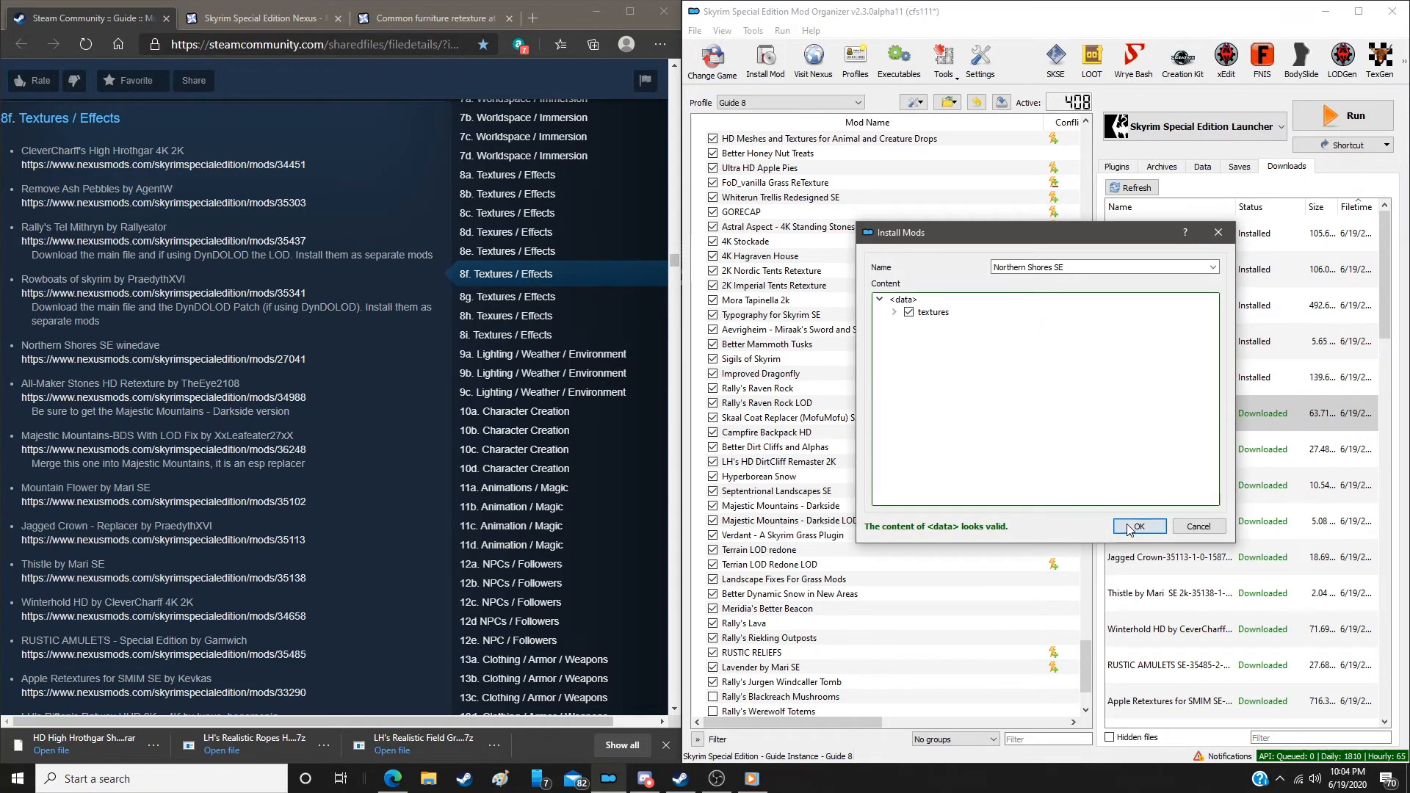
pyautogui.click(1130, 528)
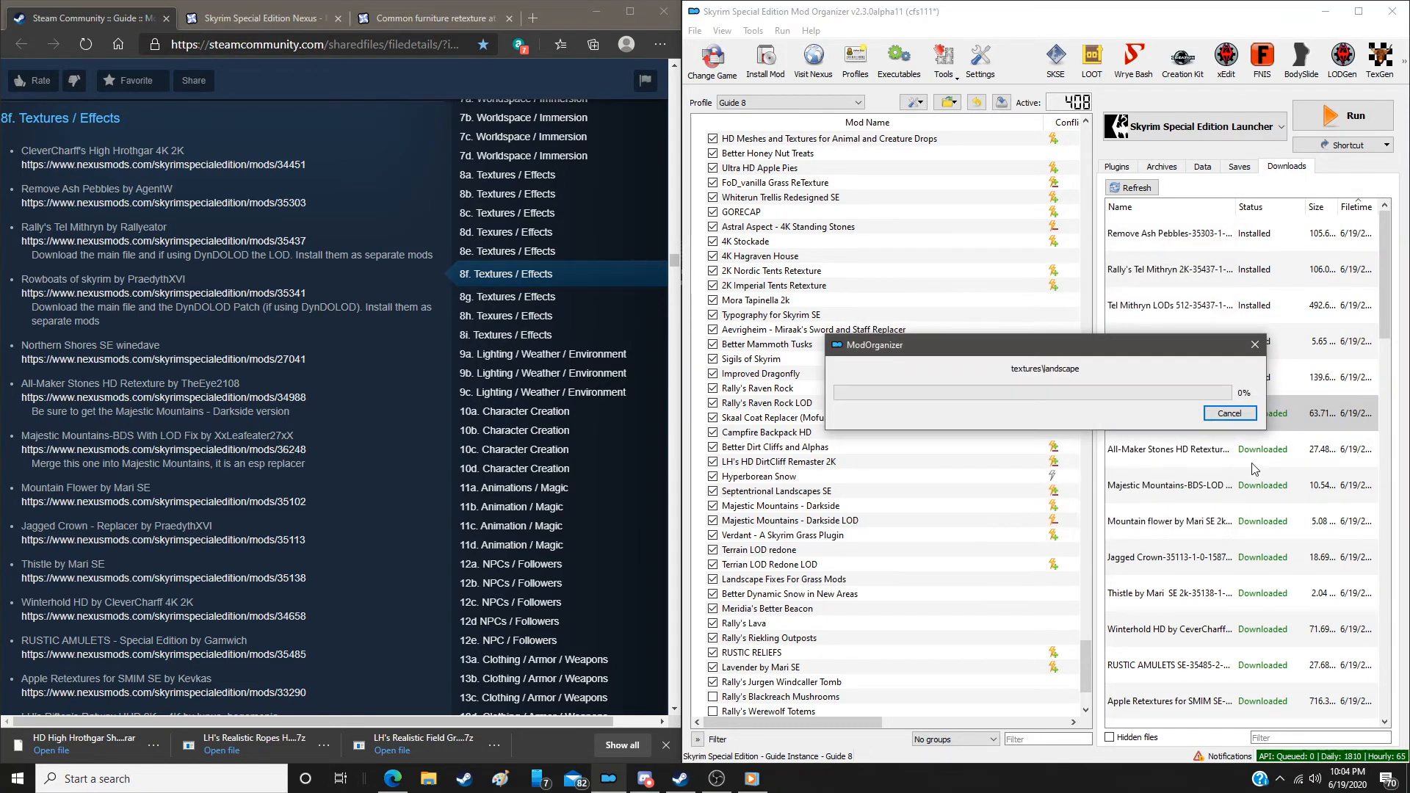
pyautogui.click(1215, 455)
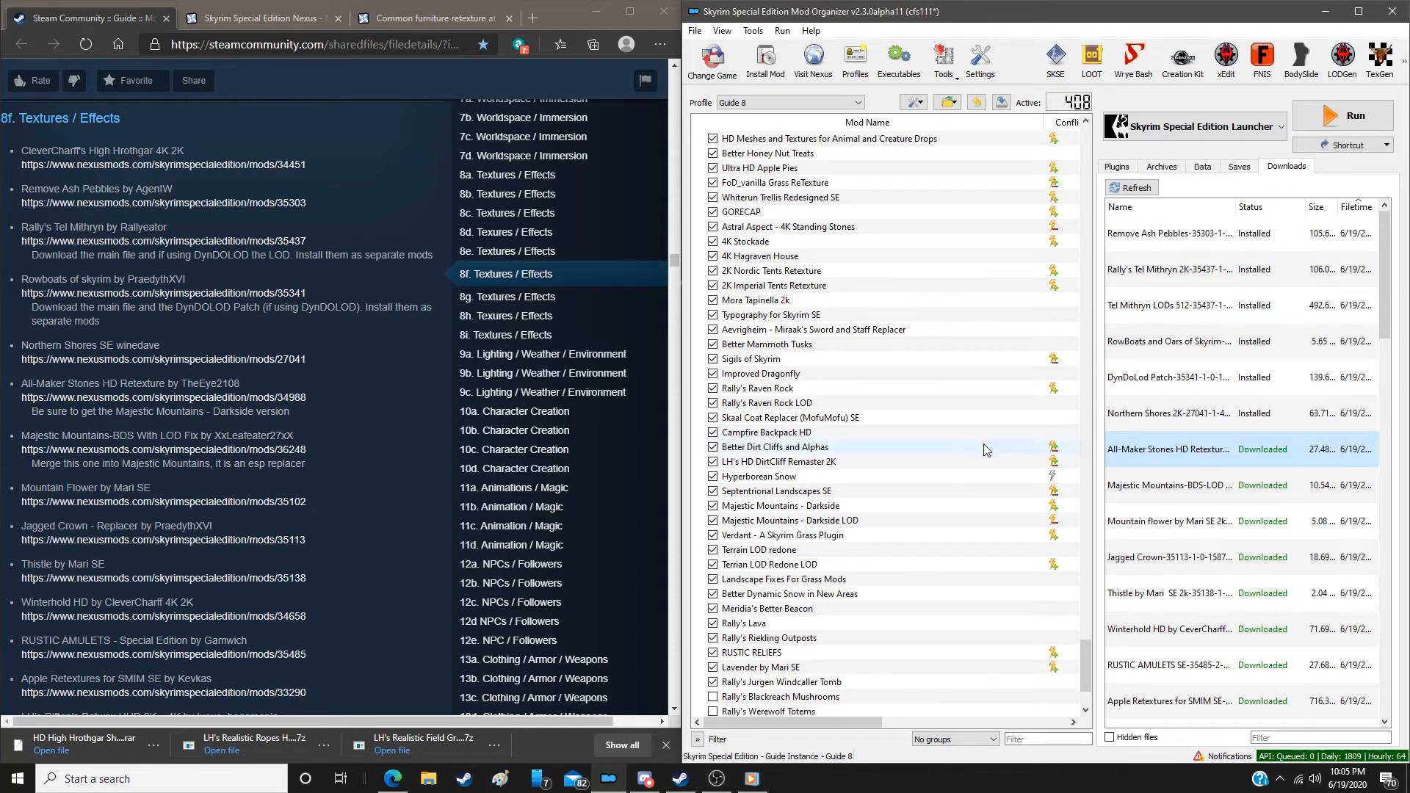
pyautogui.doubleClick(1217, 450)
pyautogui.click(896, 404)
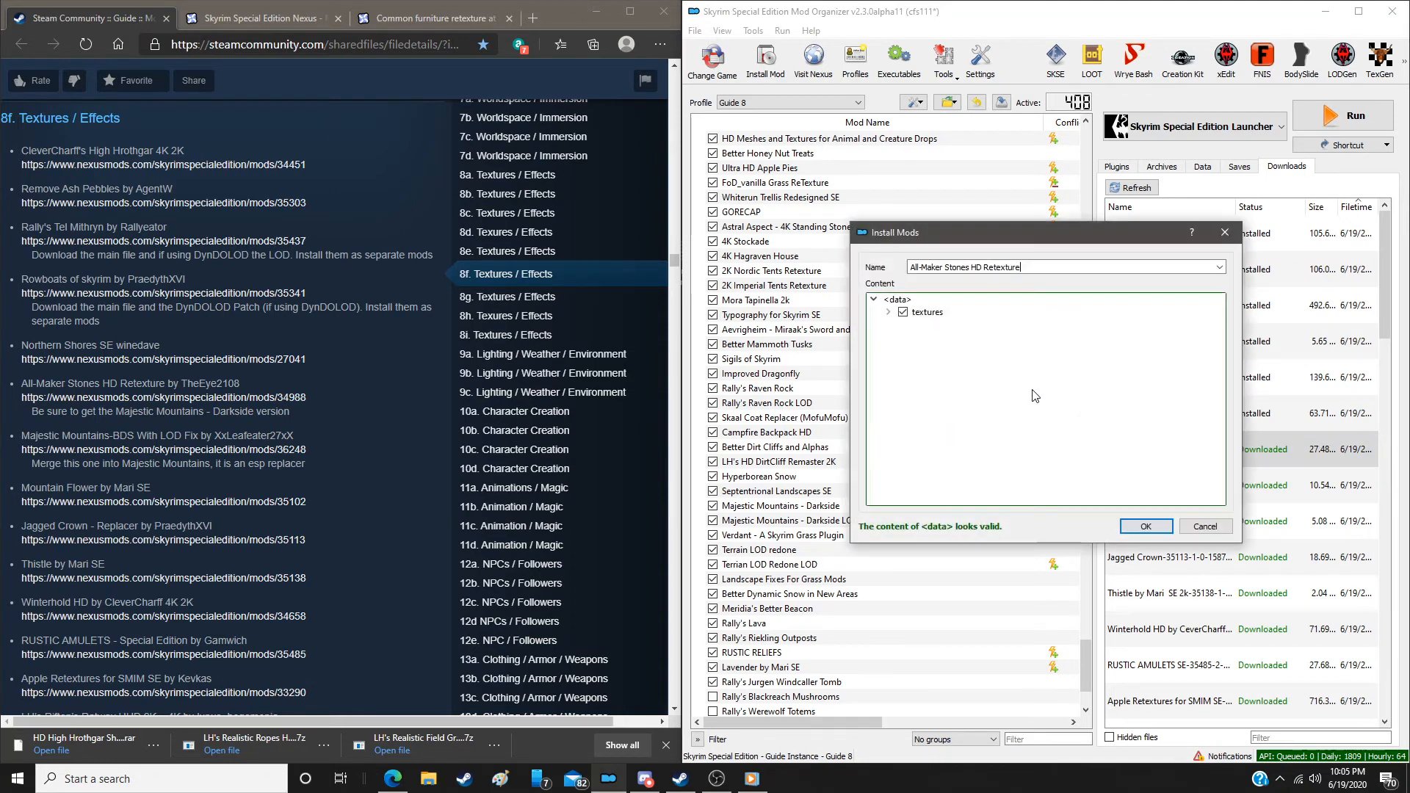
pyautogui.click(1146, 527)
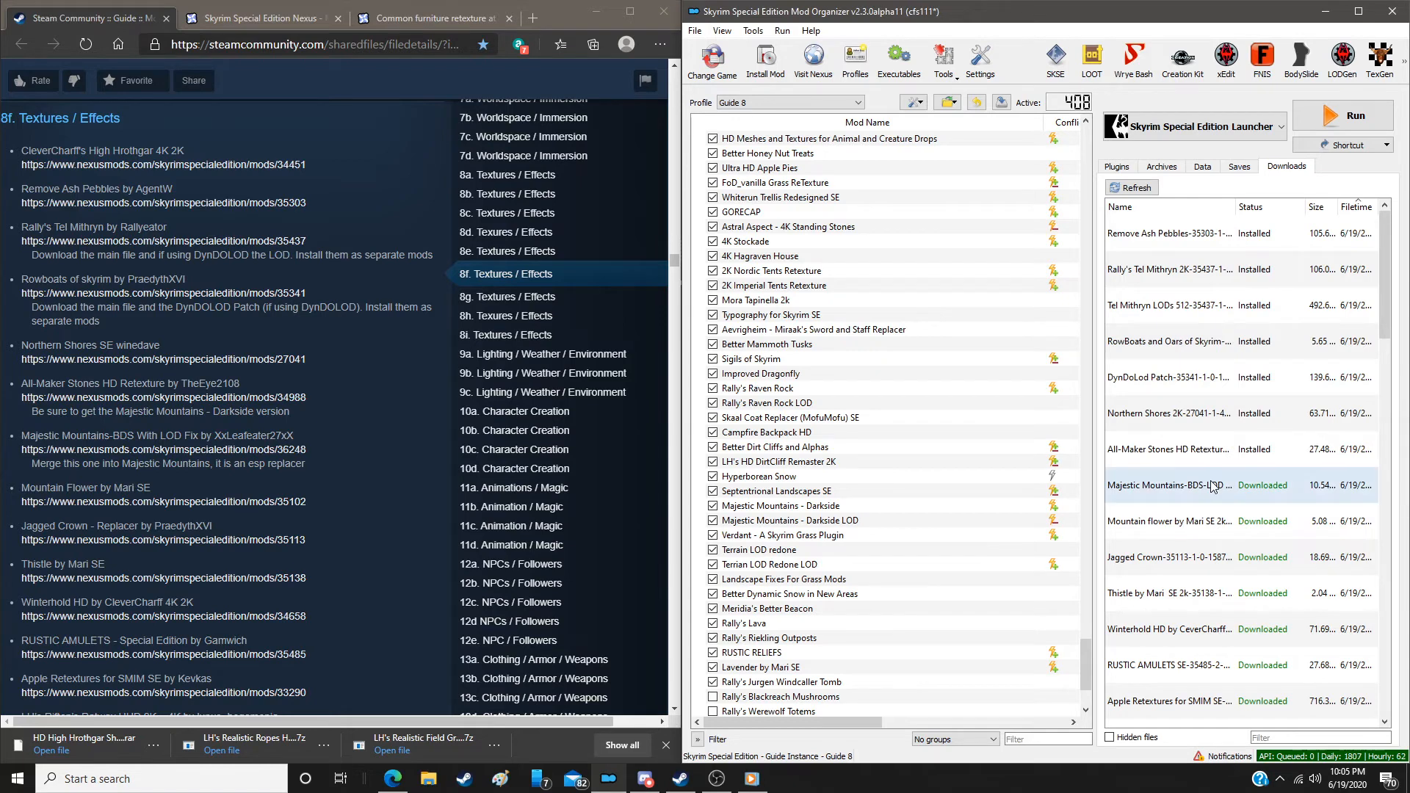
# Enable the newly installed mods from Rally's Blackreach Mushrooms through All-Maker Stones HD Retexture in the mod list
pyautogui.scroll(-1, 337, 433)
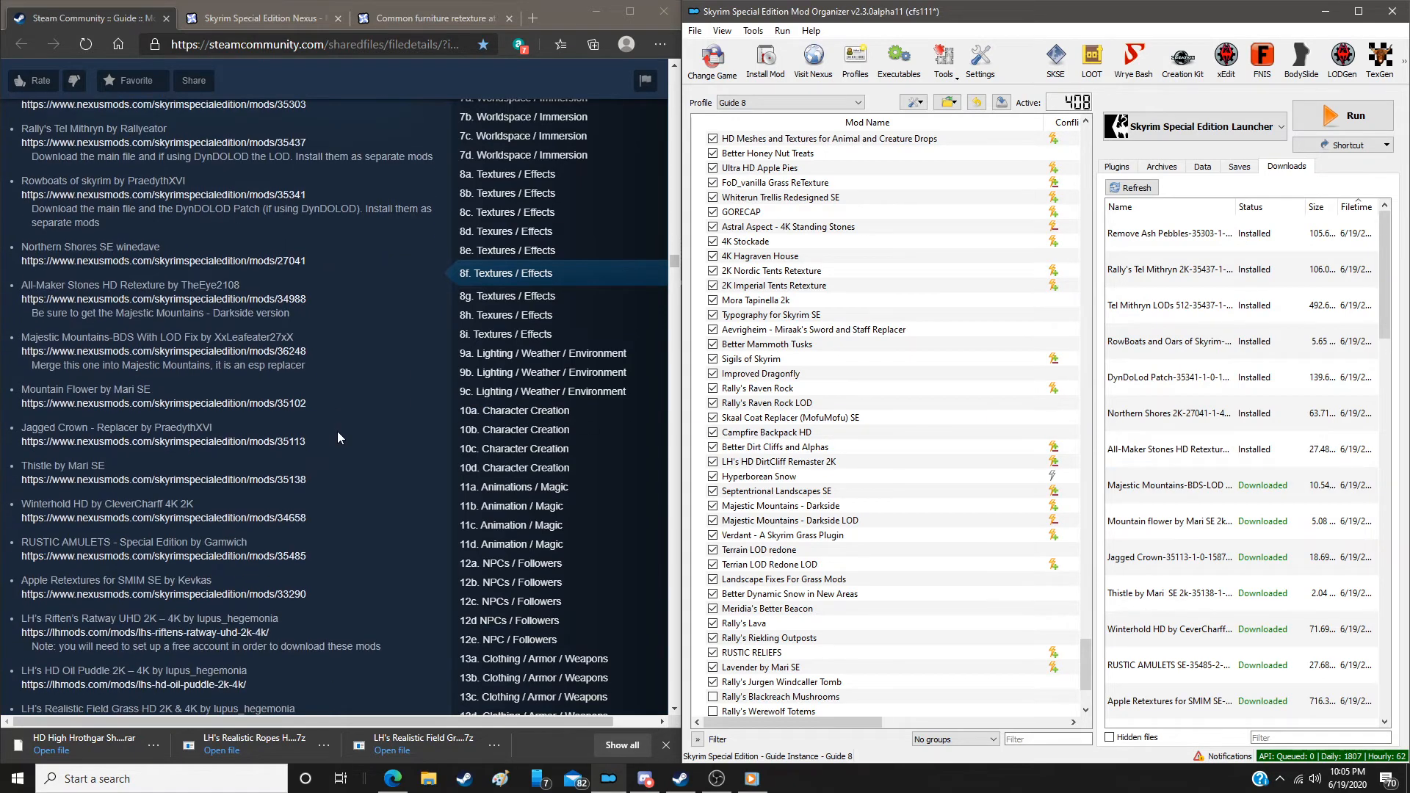
pyautogui.scroll(-1, 897, 604)
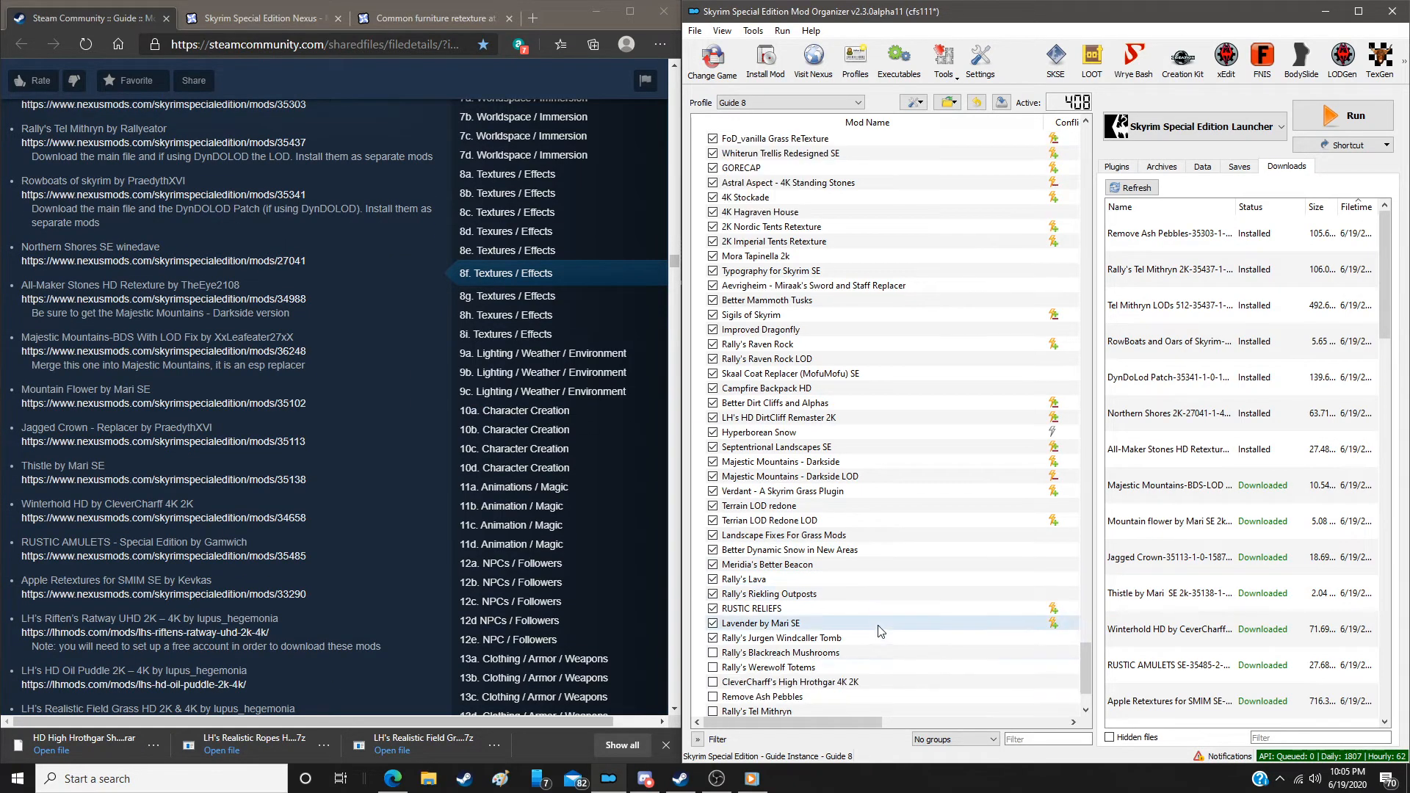
pyautogui.scroll(-3, 808, 588)
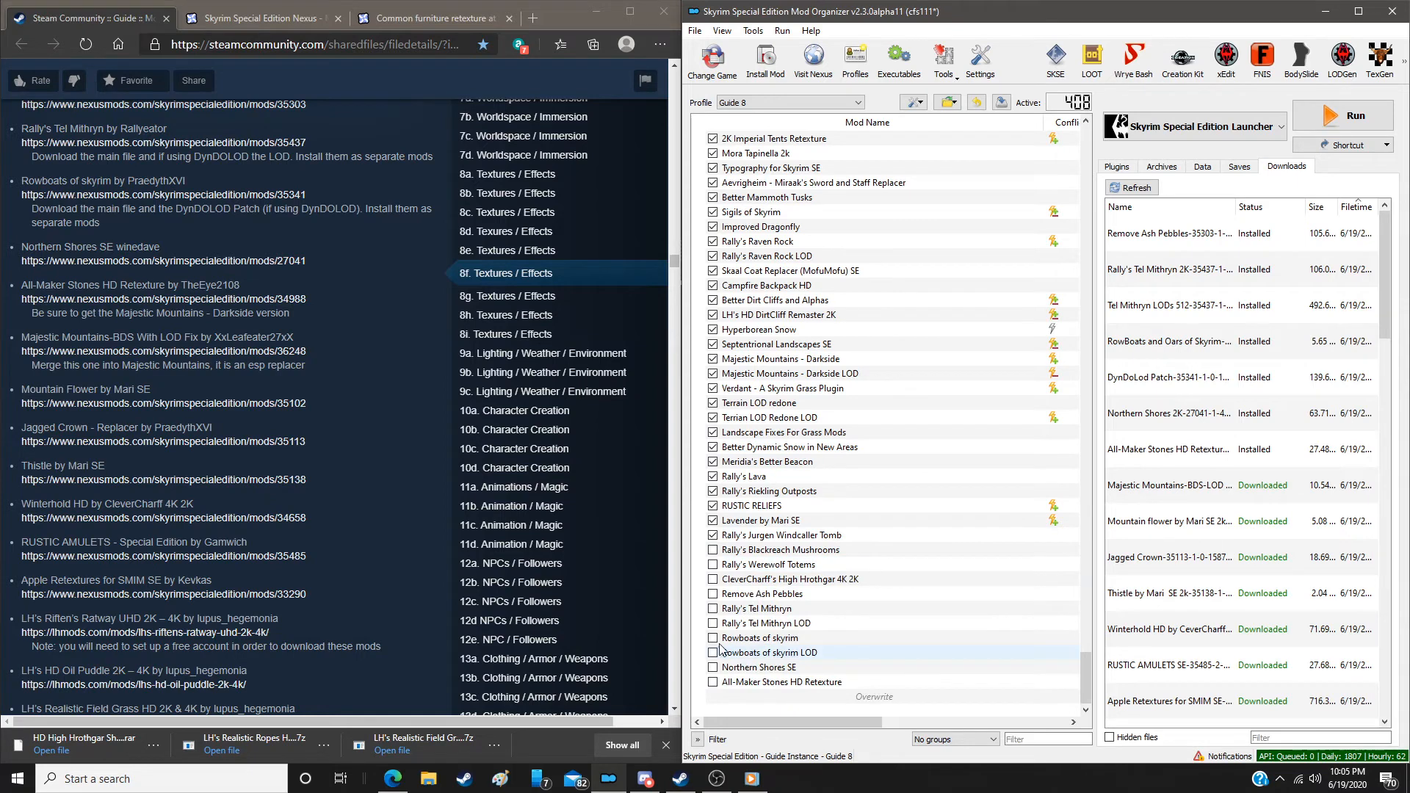
pyautogui.click(712, 550)
pyautogui.click(713, 564)
pyautogui.click(713, 593)
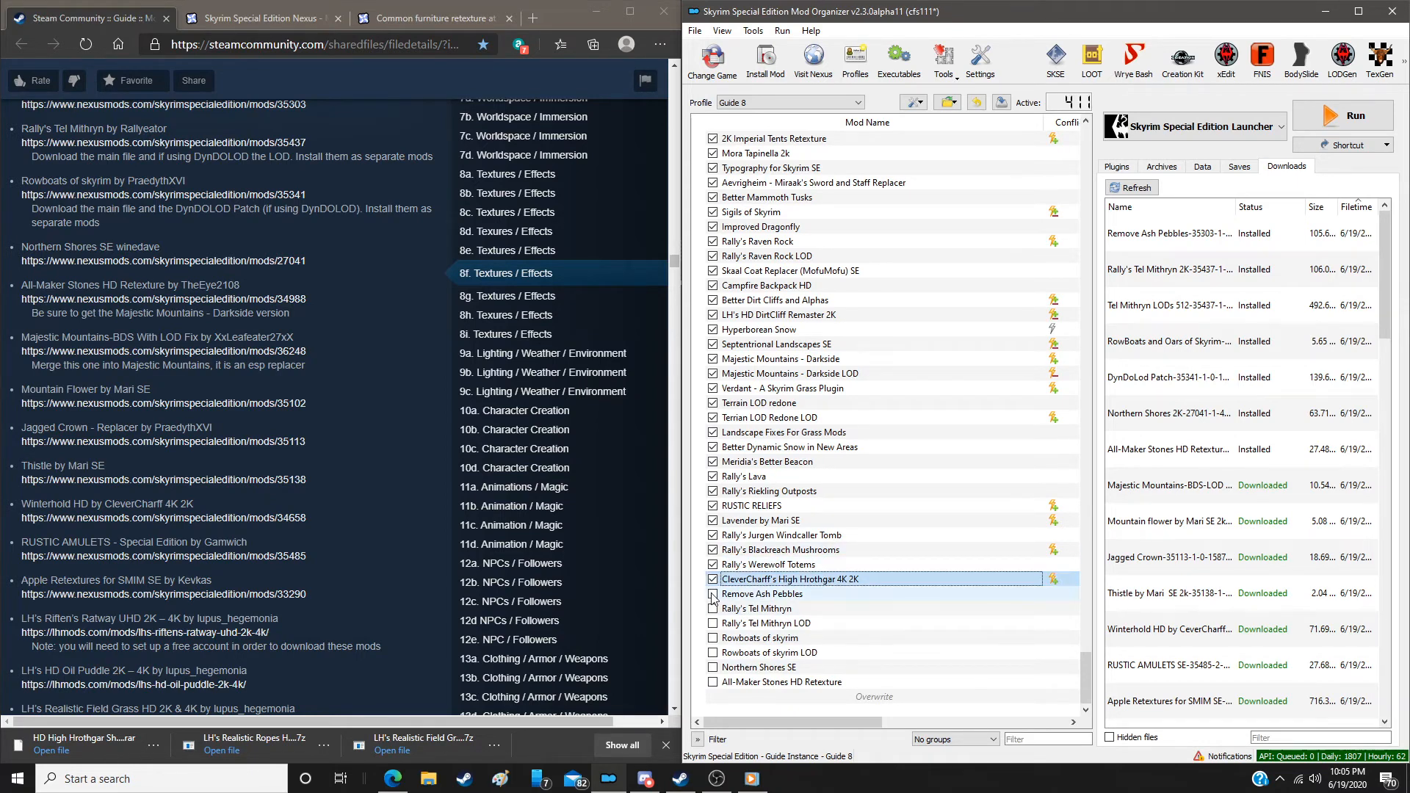
pyautogui.click(712, 609)
pyautogui.click(712, 623)
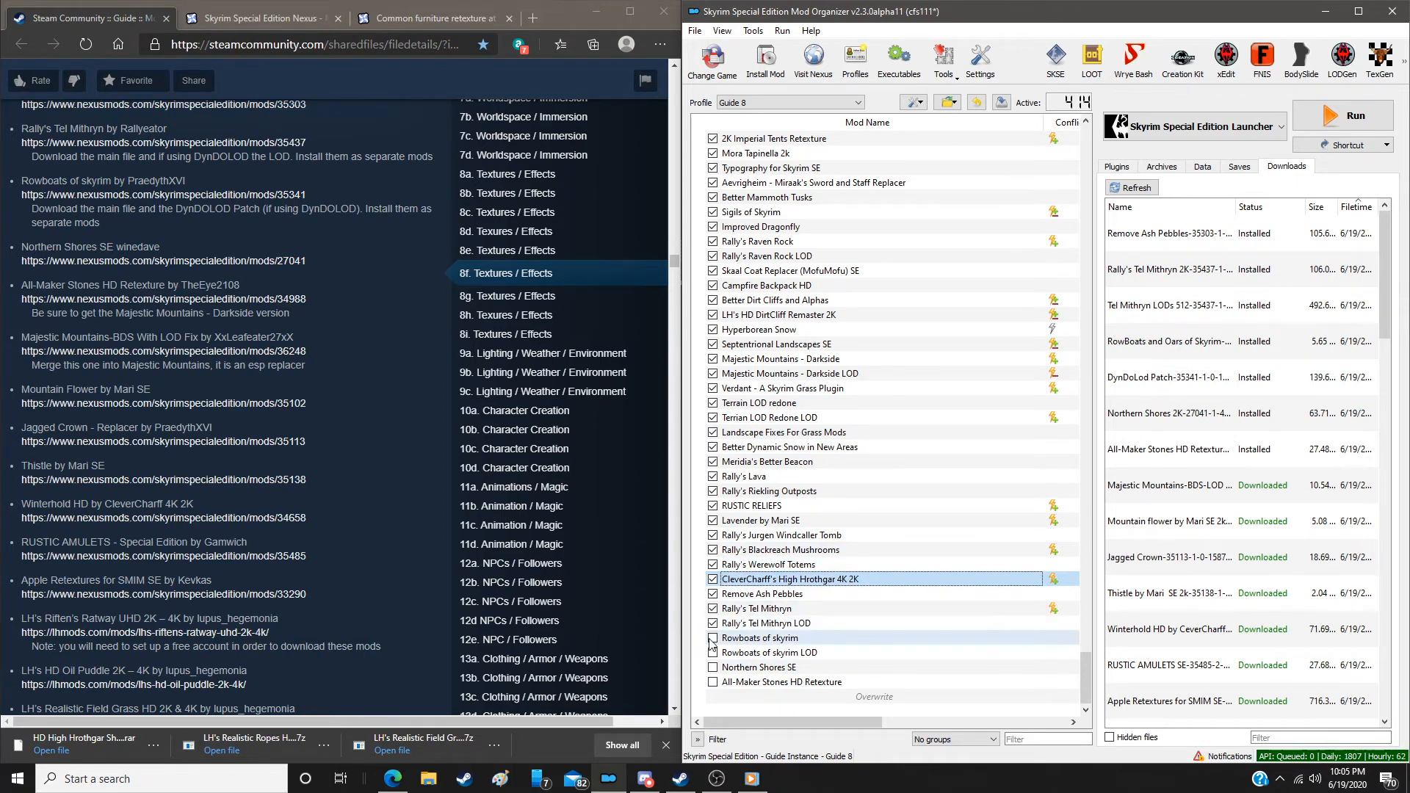
pyautogui.click(712, 639)
pyautogui.click(713, 653)
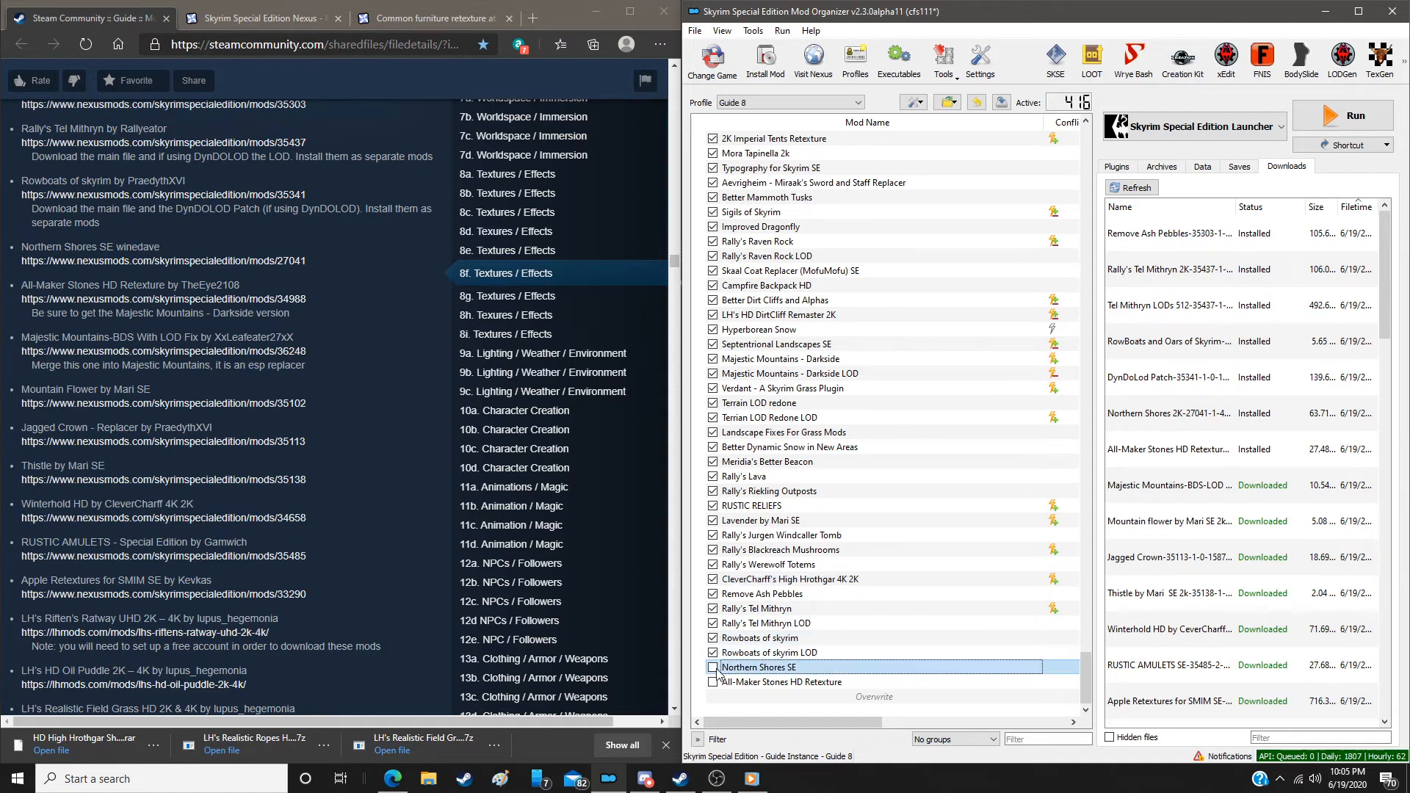
pyautogui.click(712, 682)
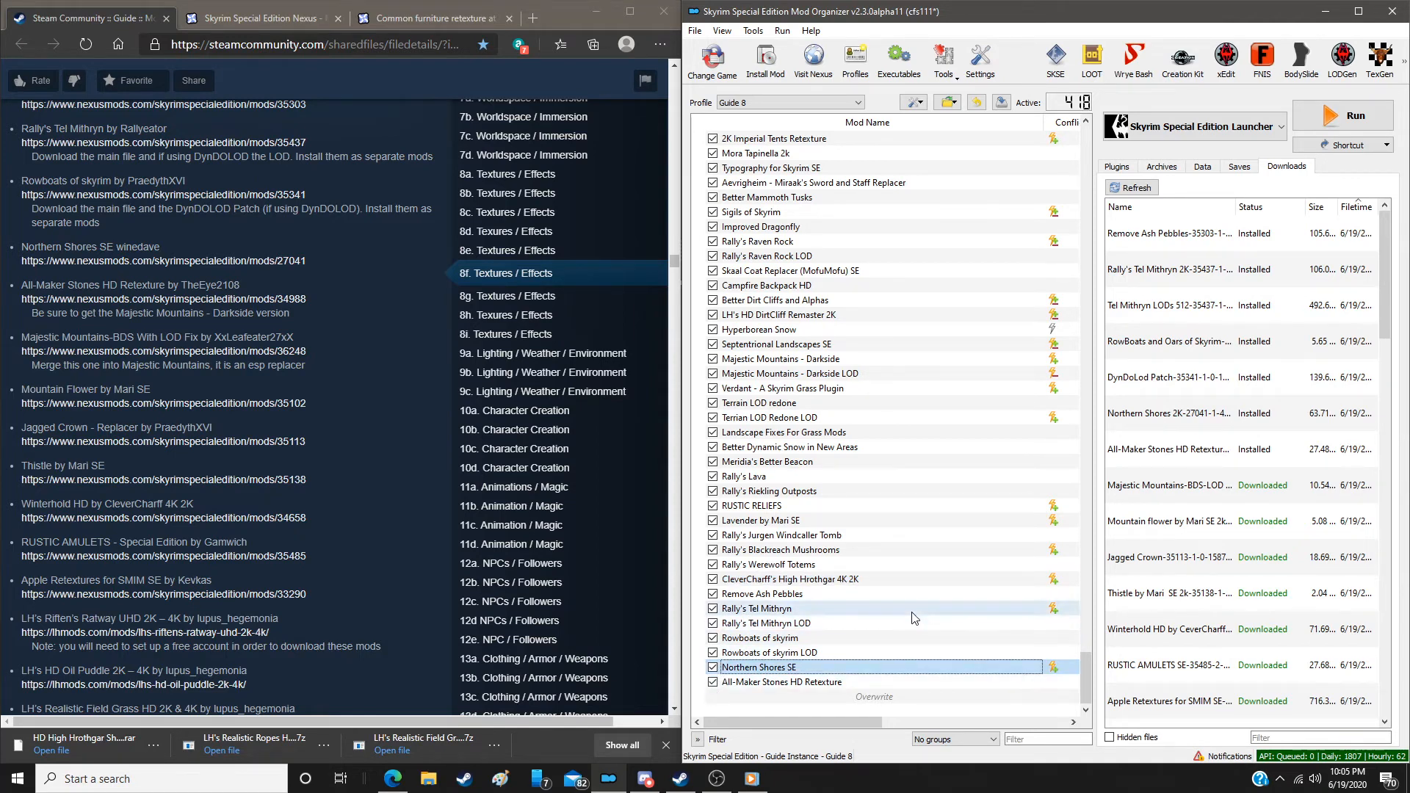
pyautogui.scroll(3, 895, 583)
pyautogui.scroll(-3, 895, 583)
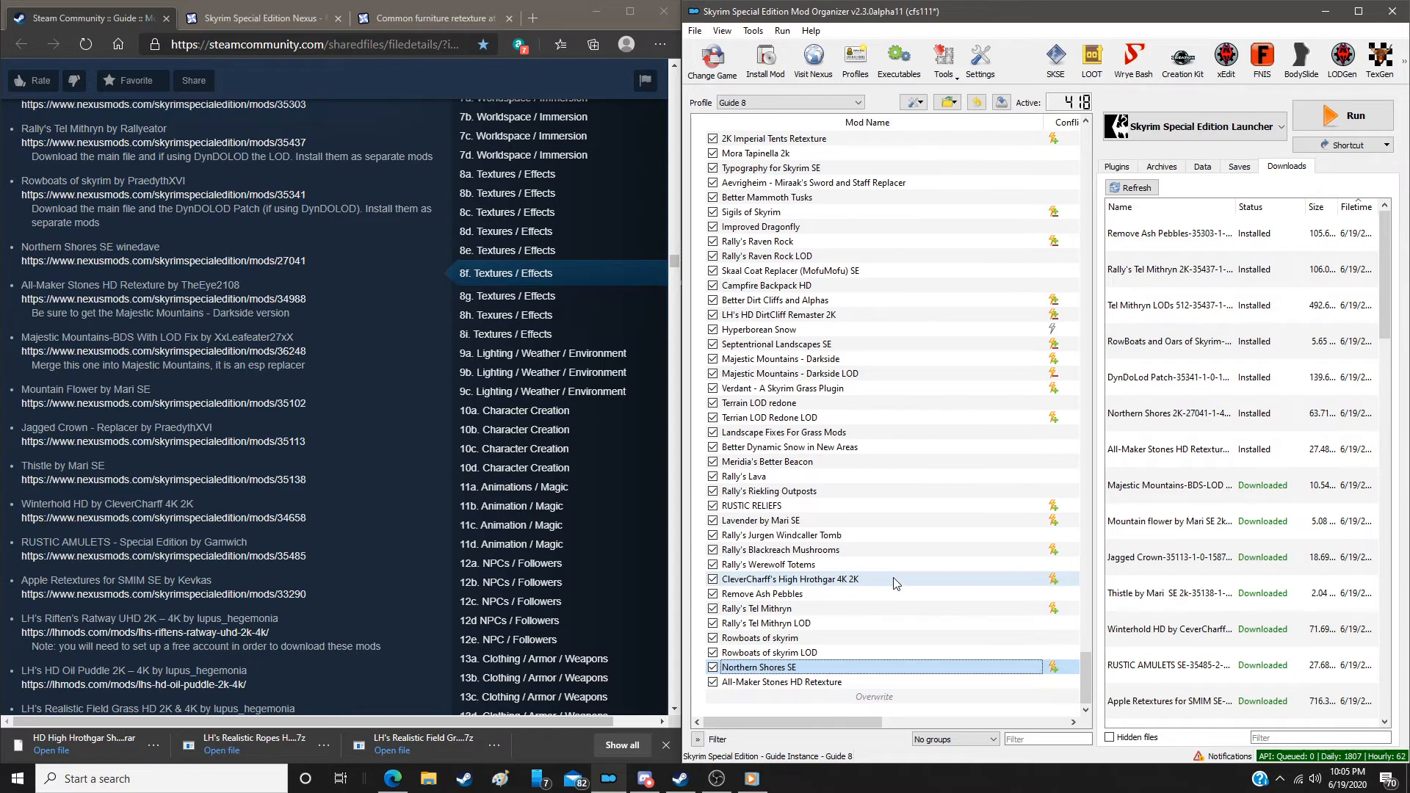
pyautogui.scroll(5, 895, 583)
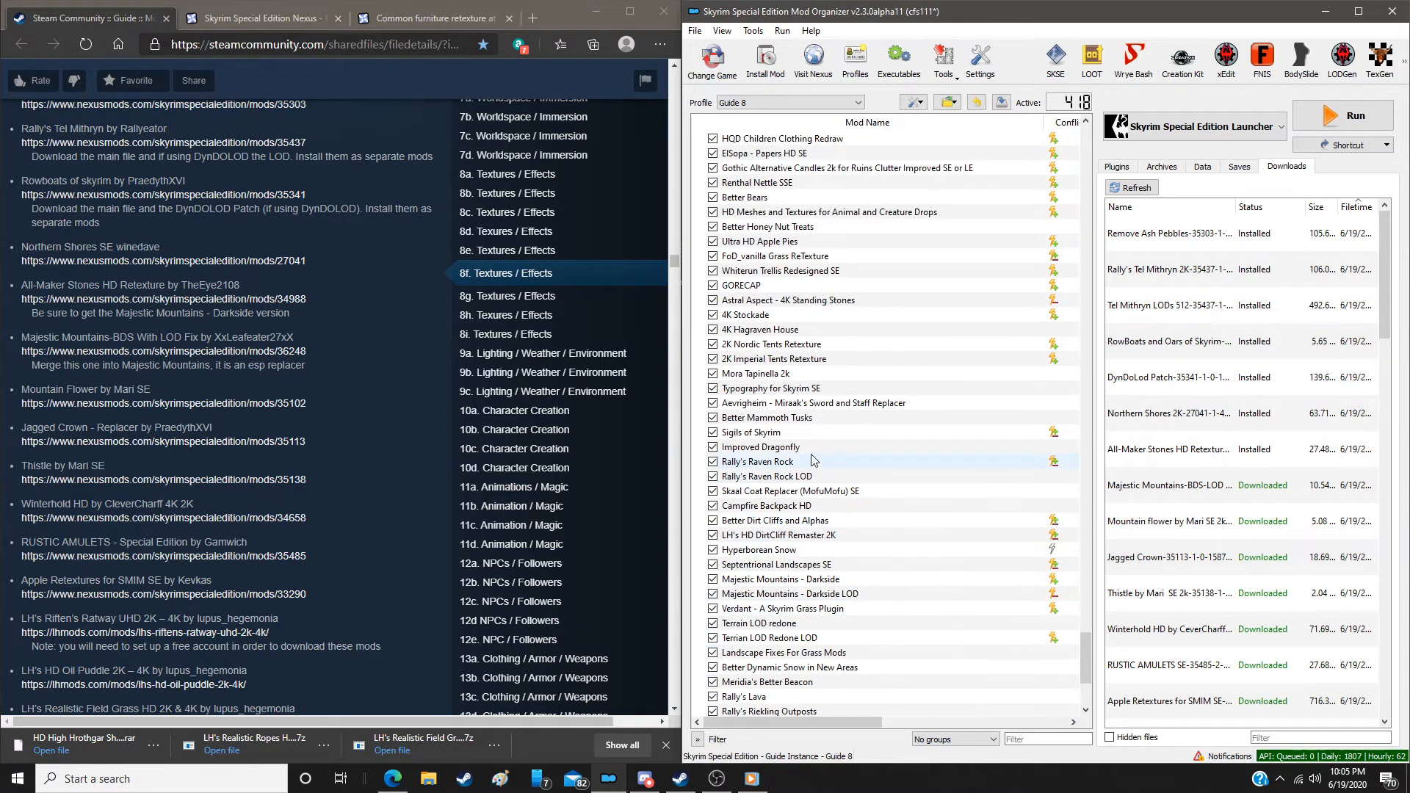
pyautogui.scroll(3, 811, 456)
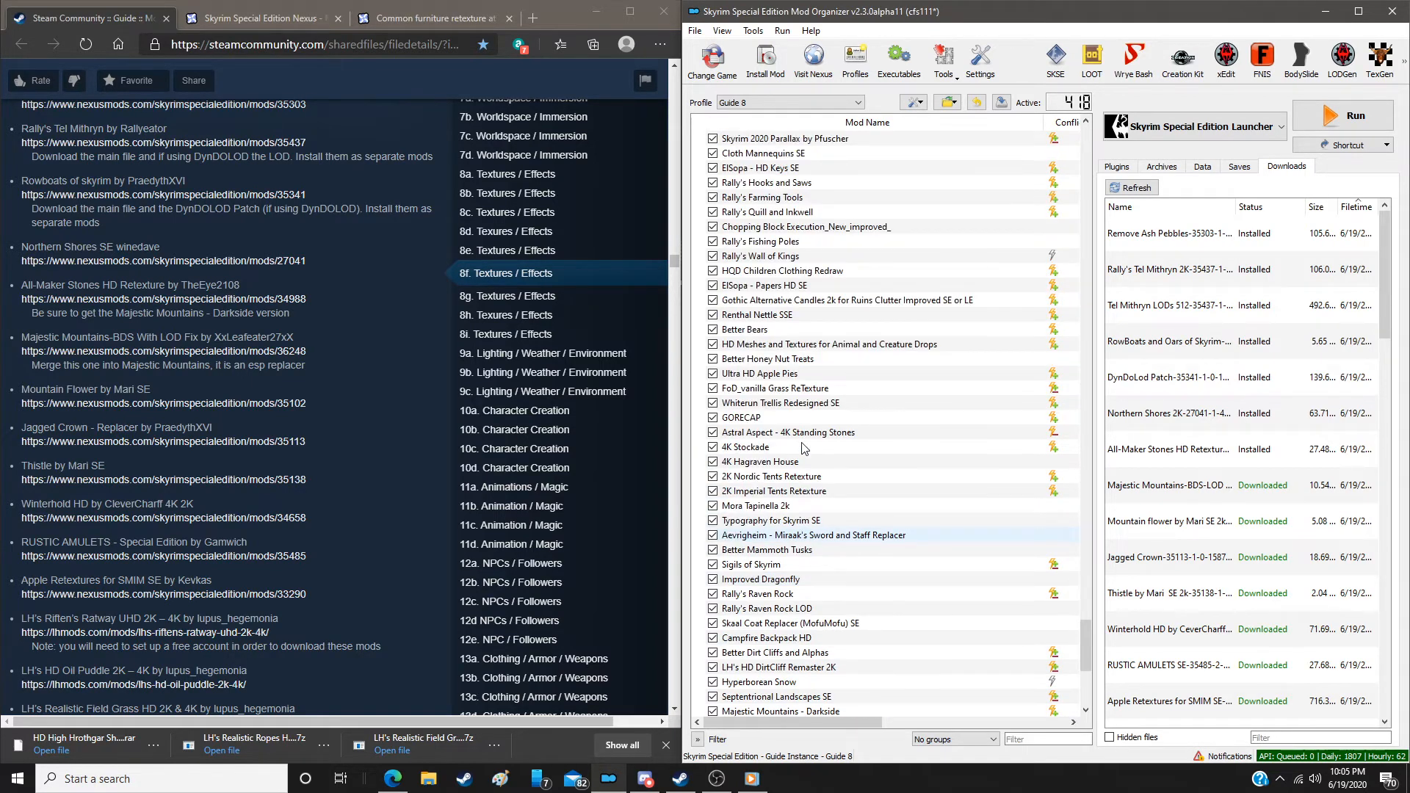
pyautogui.scroll(7, 802, 448)
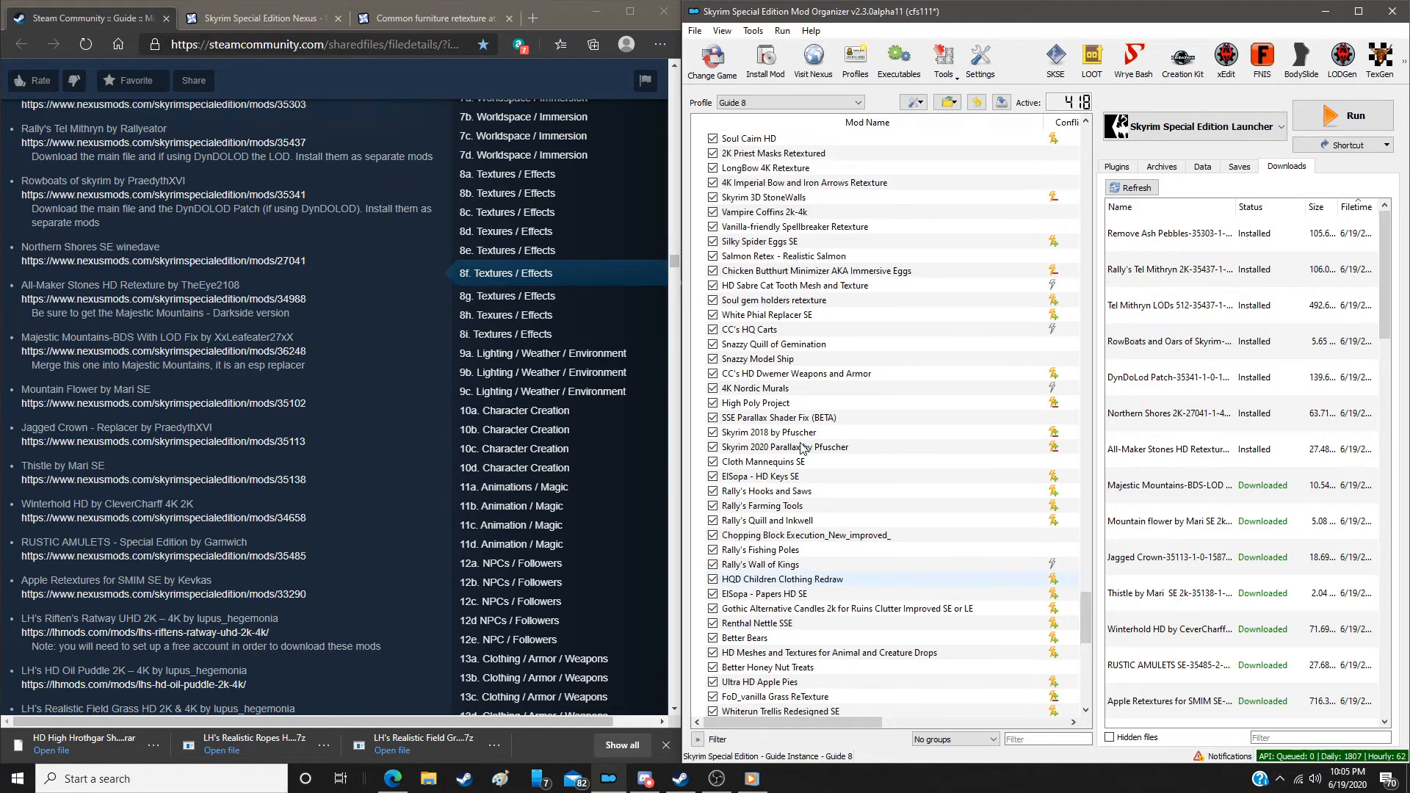
pyautogui.scroll(-13, 949, 586)
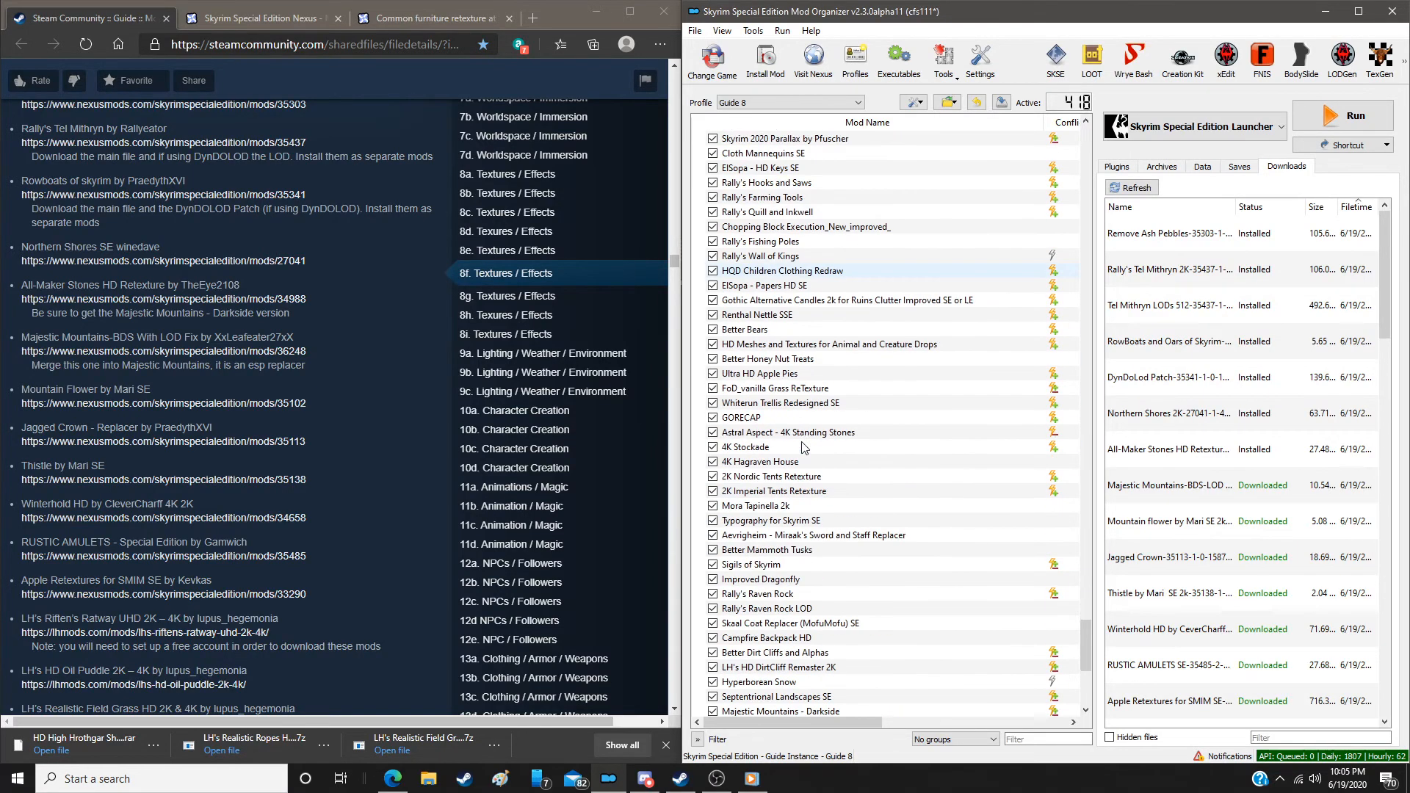
# Manually install the Majestic Mountains-BDS LOD Fix download under the name Majestic Mountains - Darkside, merging it into the existing mod
pyautogui.scroll(-2, 968, 630)
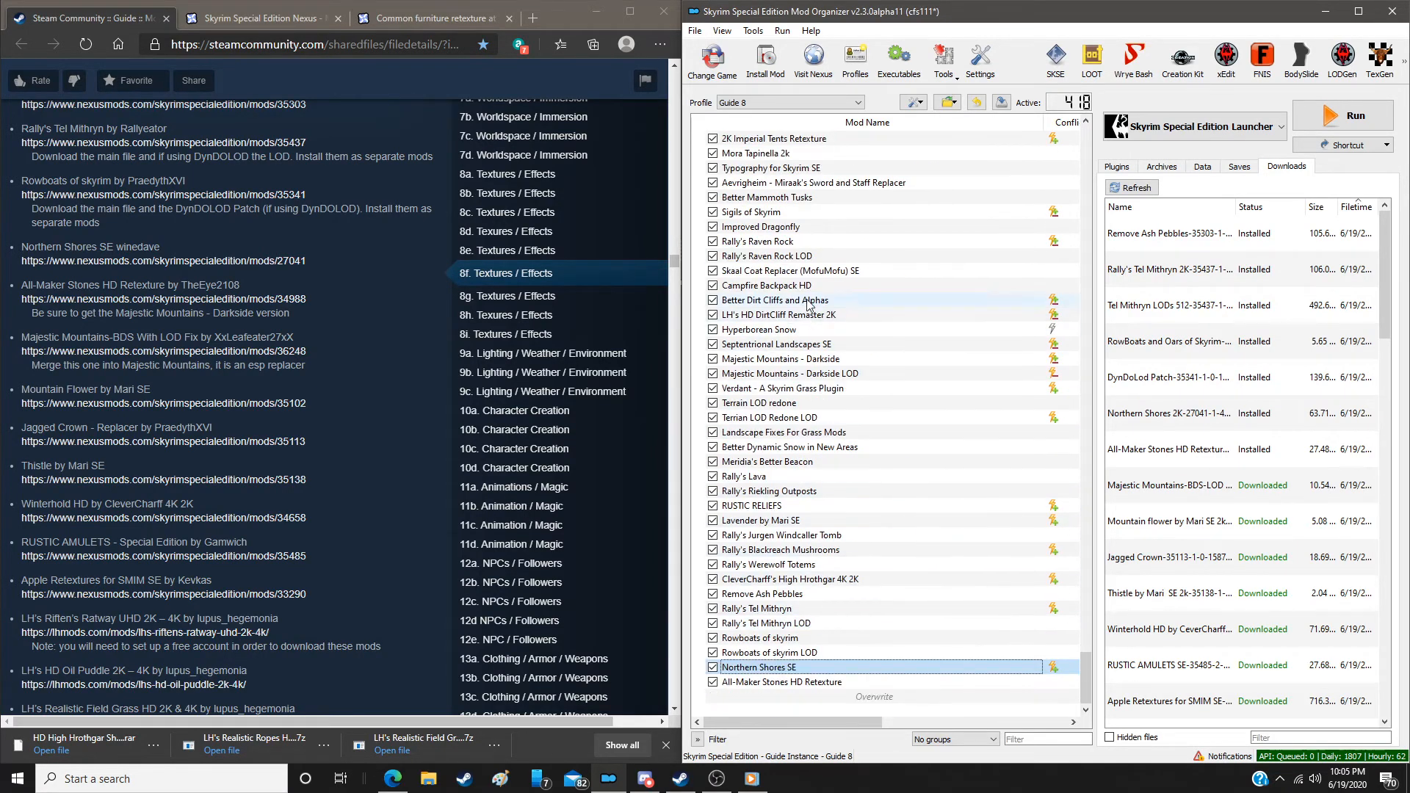
pyautogui.click(790, 359)
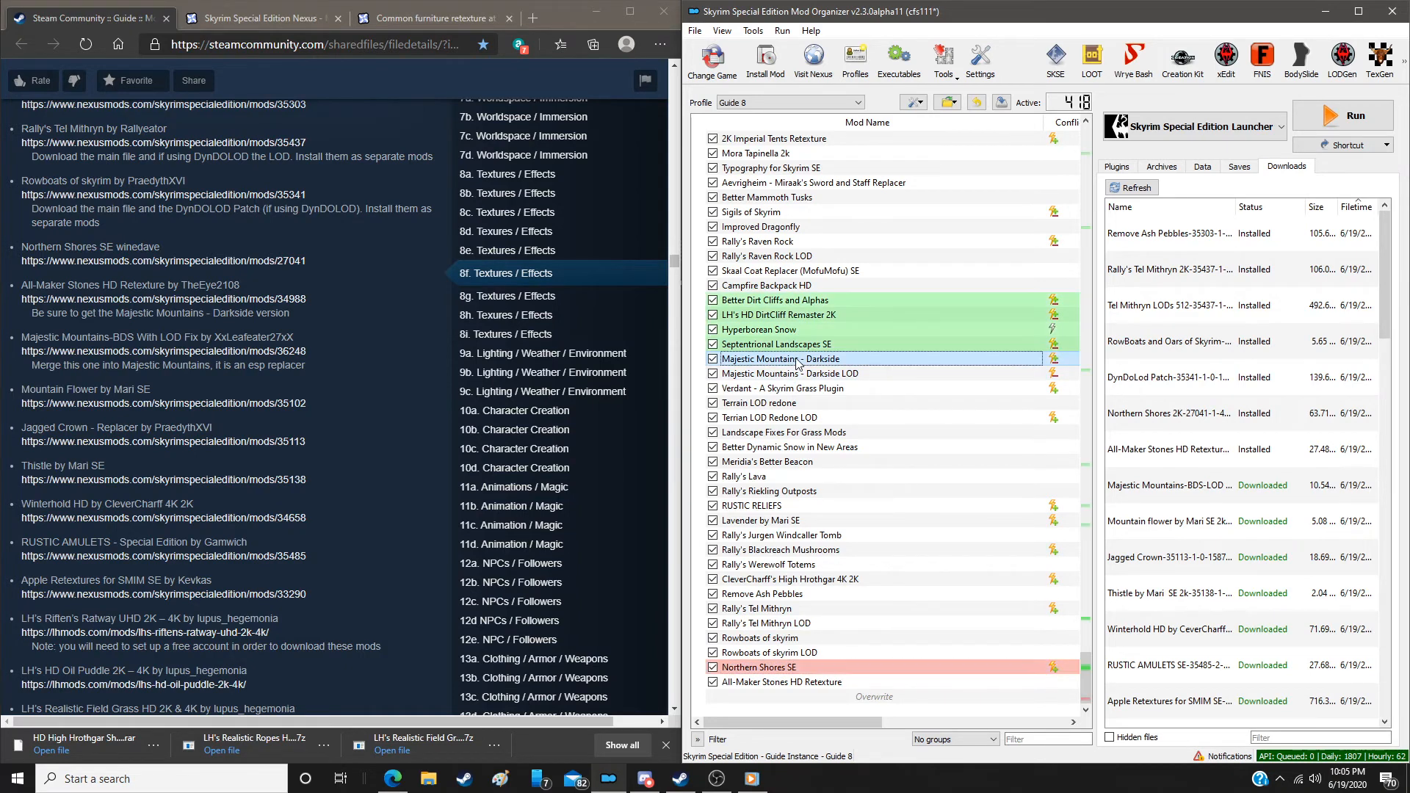
pyautogui.click(1217, 495)
pyautogui.doubleClick(1218, 496)
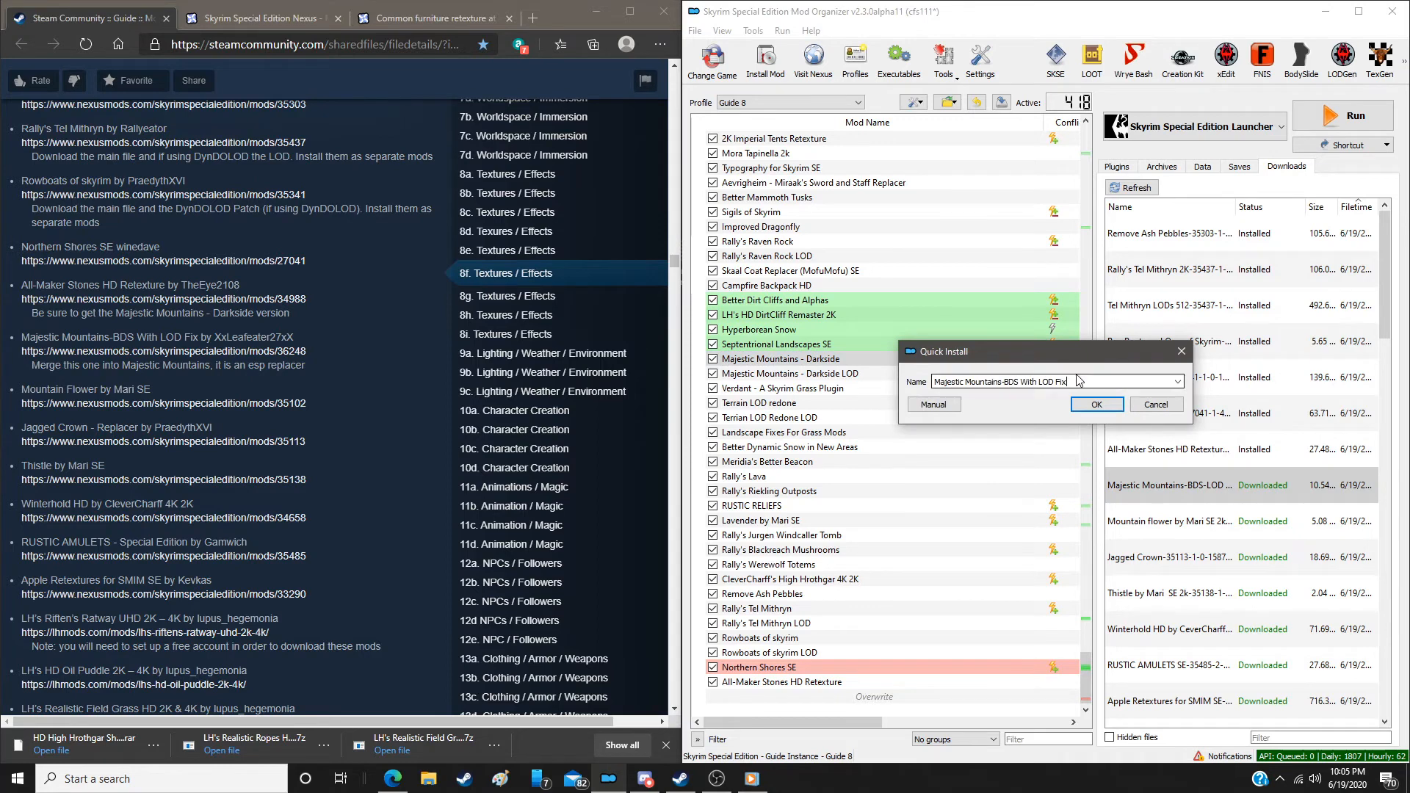
pyautogui.click(1178, 382)
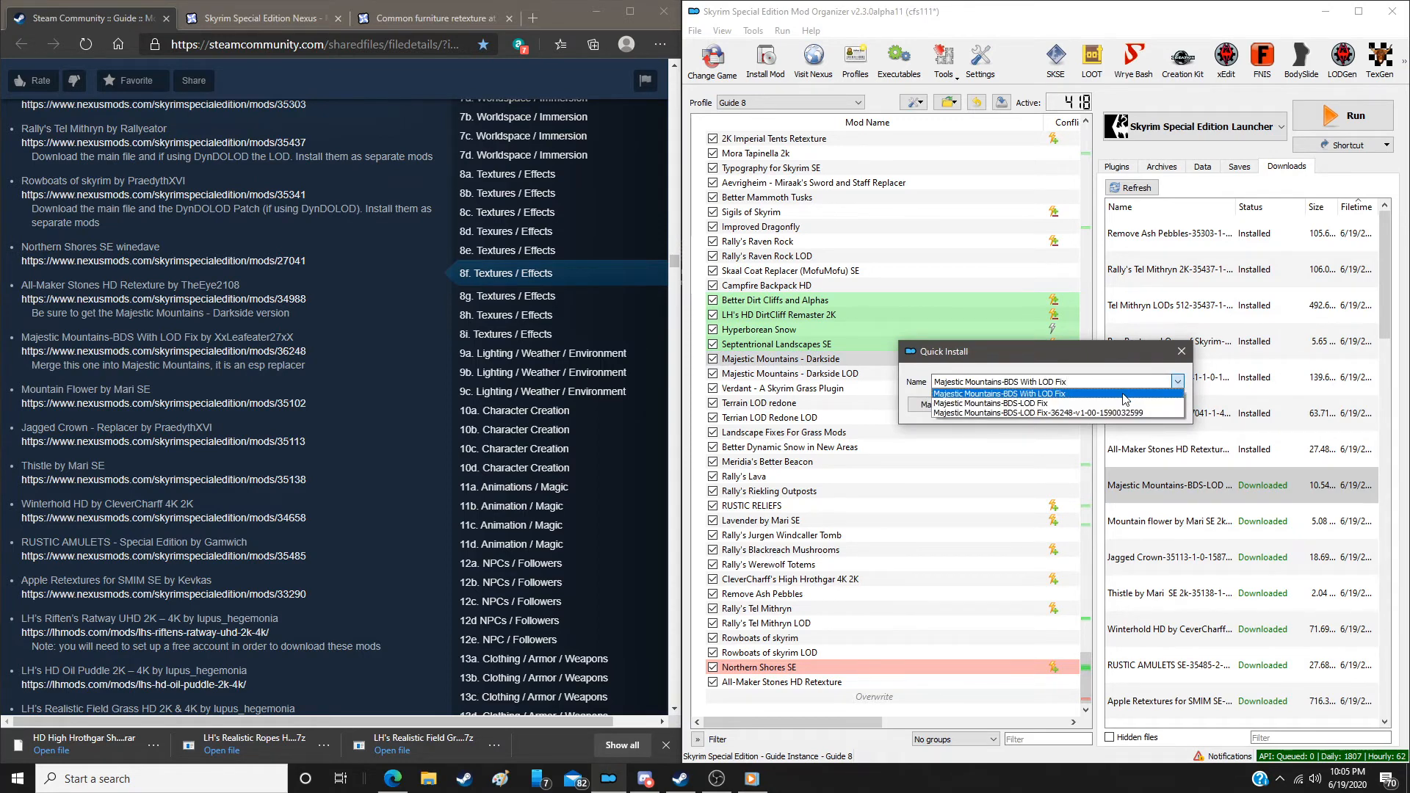
pyautogui.click(1124, 395)
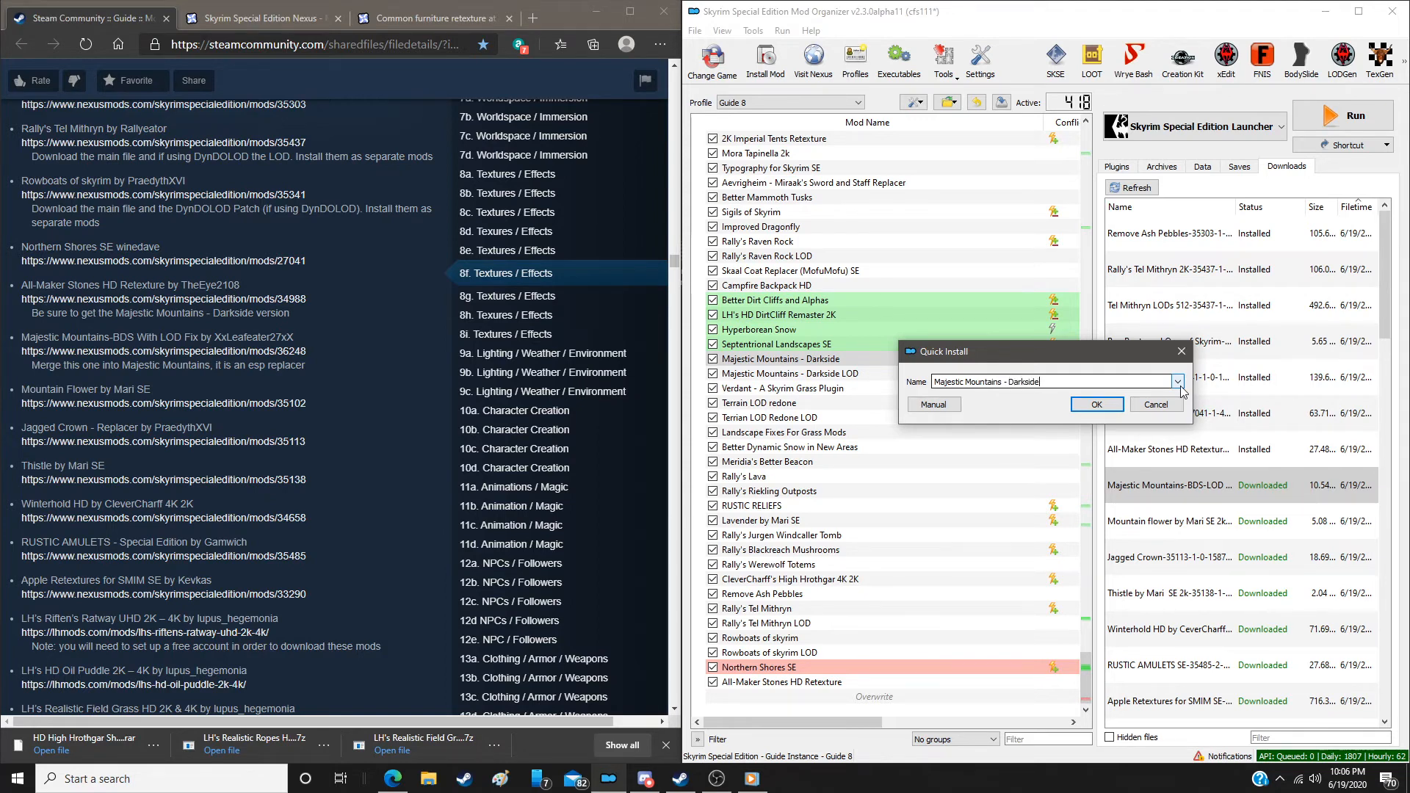
pyautogui.click(955, 404)
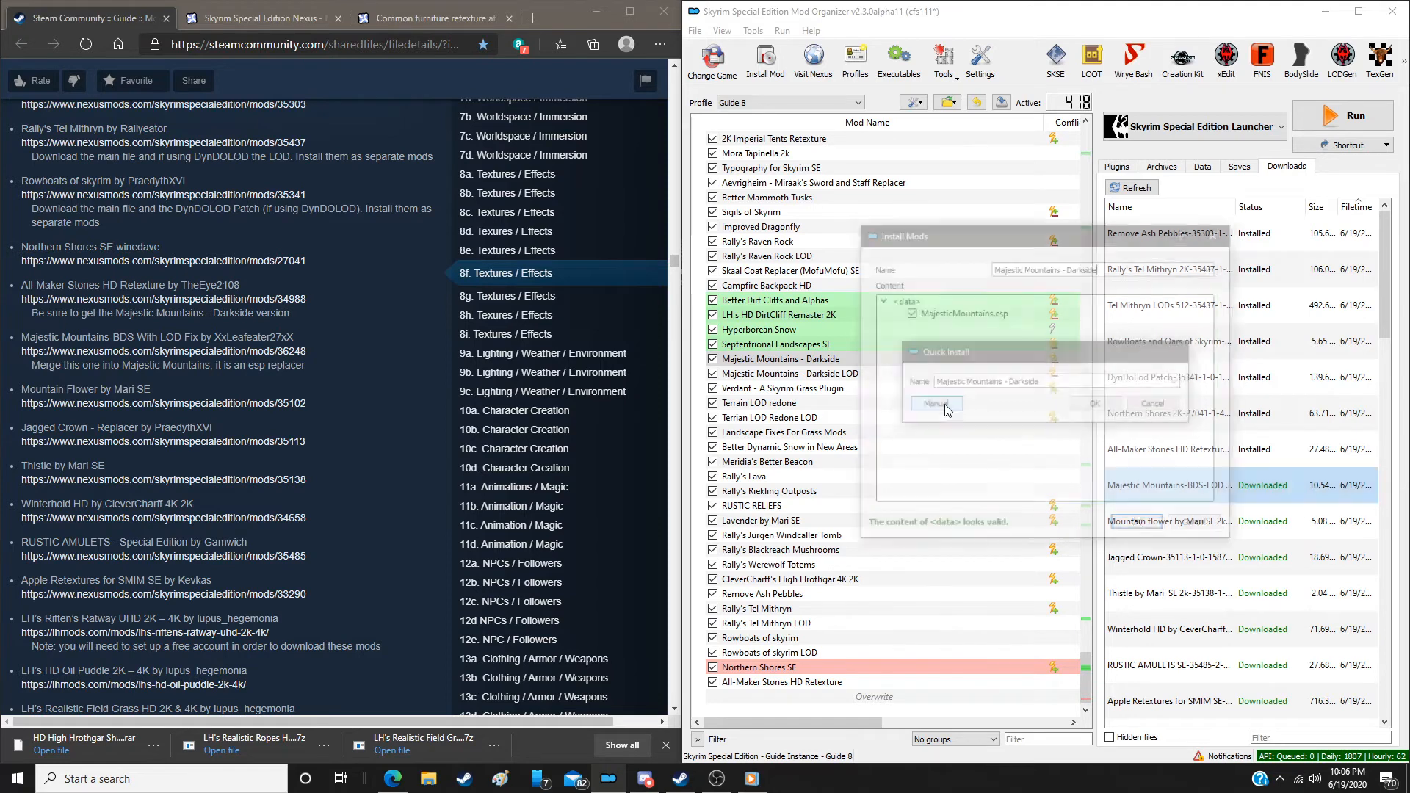
pyautogui.click(1135, 526)
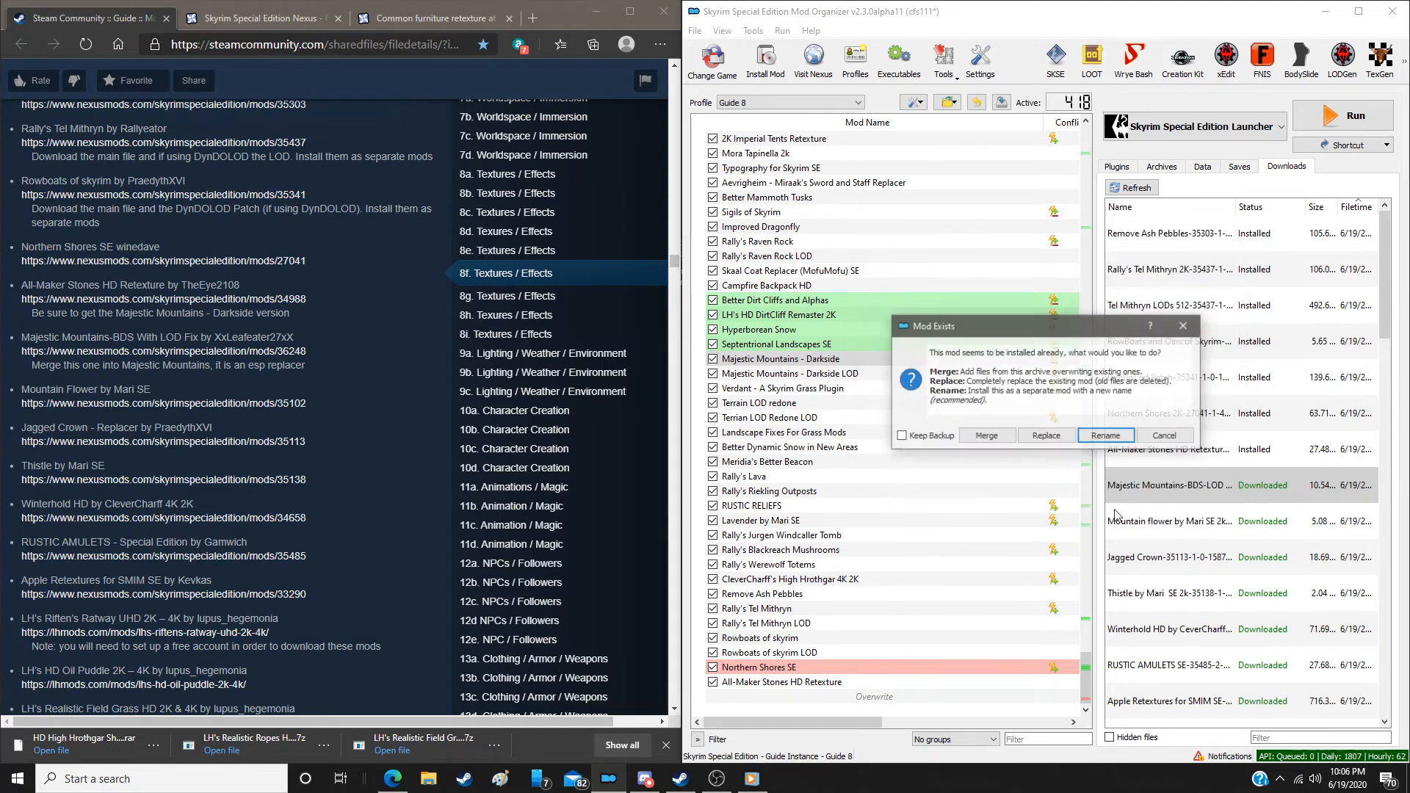
pyautogui.click(984, 436)
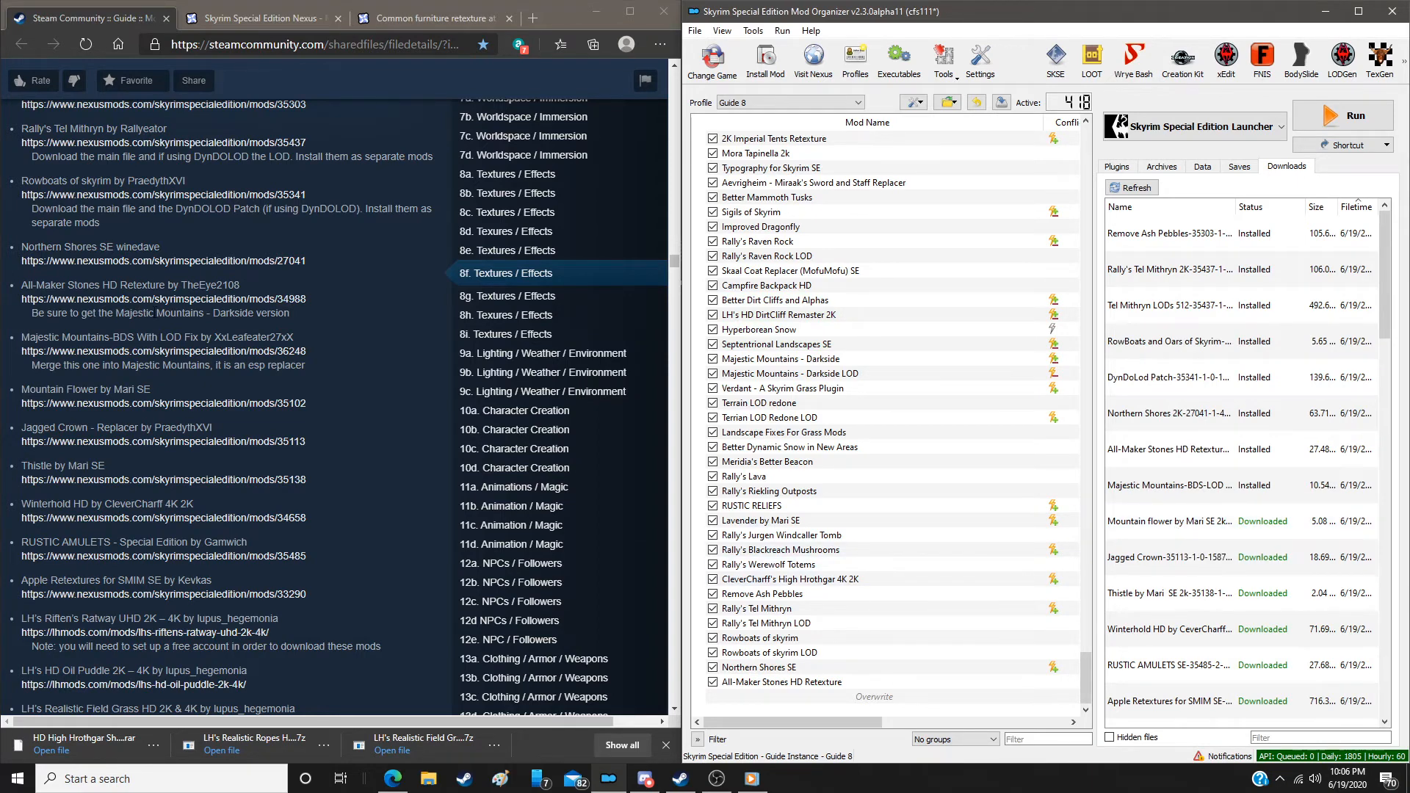
# Manually install the Mountain flower download as Mountain flower by Mari SE and the Jagged Crown download as Jagged Crown - Replacer
pyautogui.scroll(-3, 211, 366)
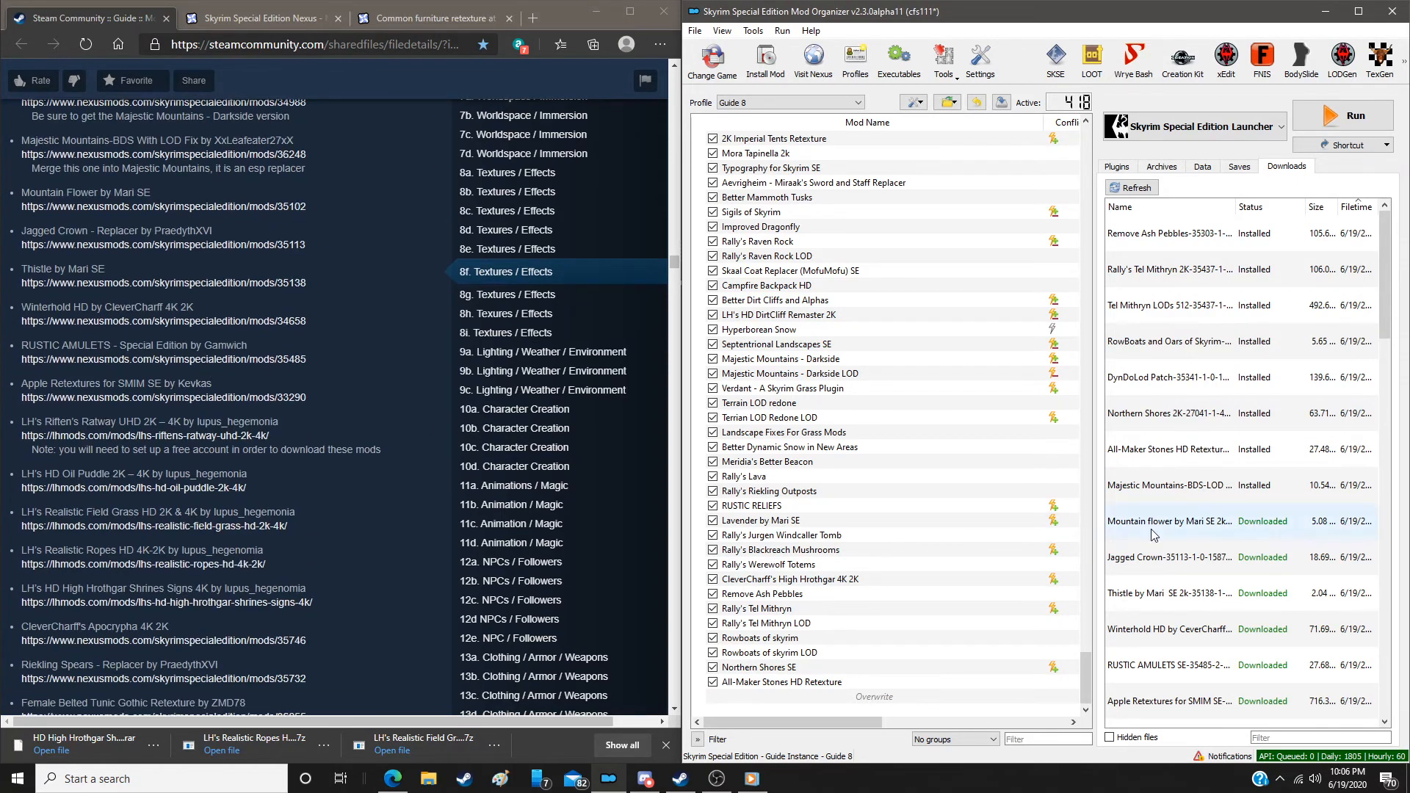
pyautogui.doubleClick(1191, 514)
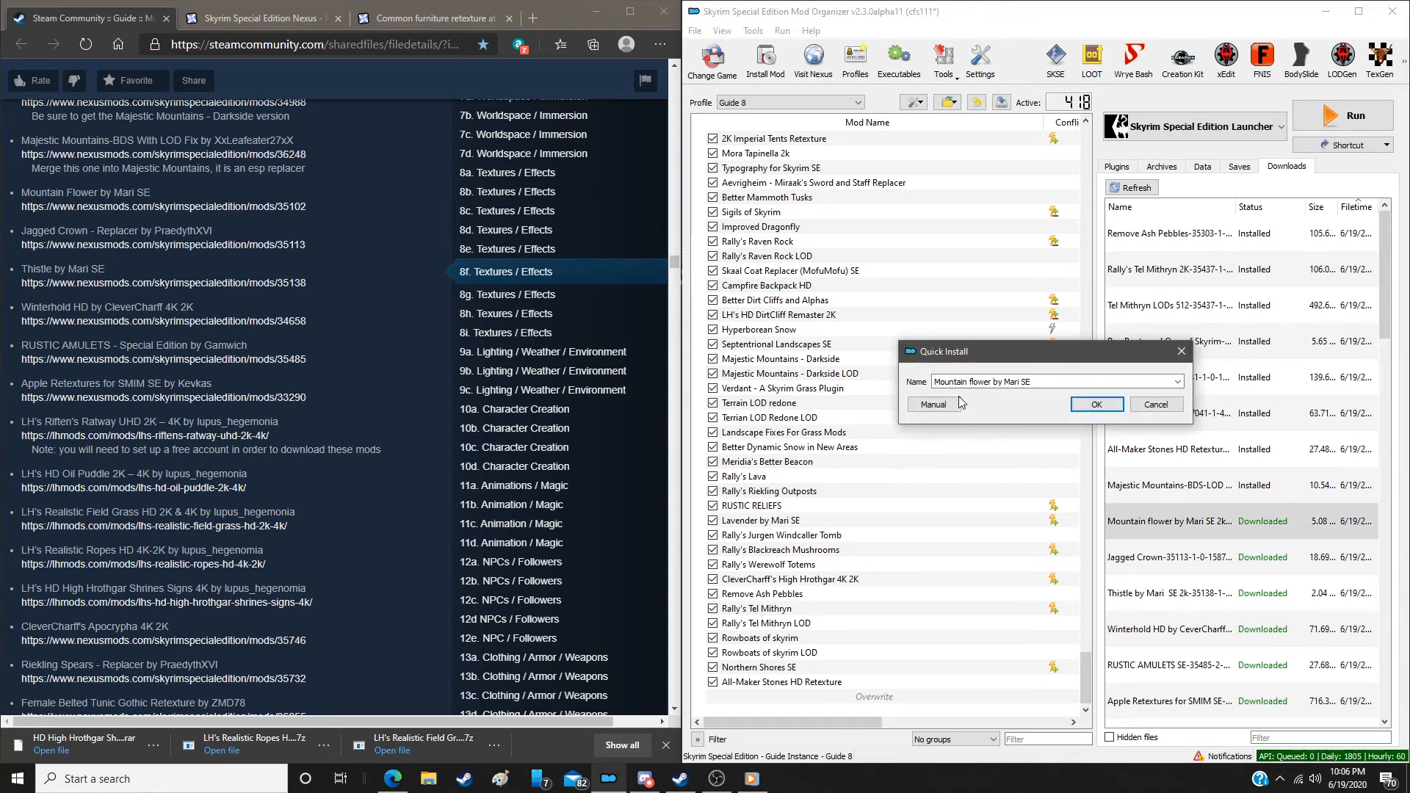
pyautogui.click(934, 405)
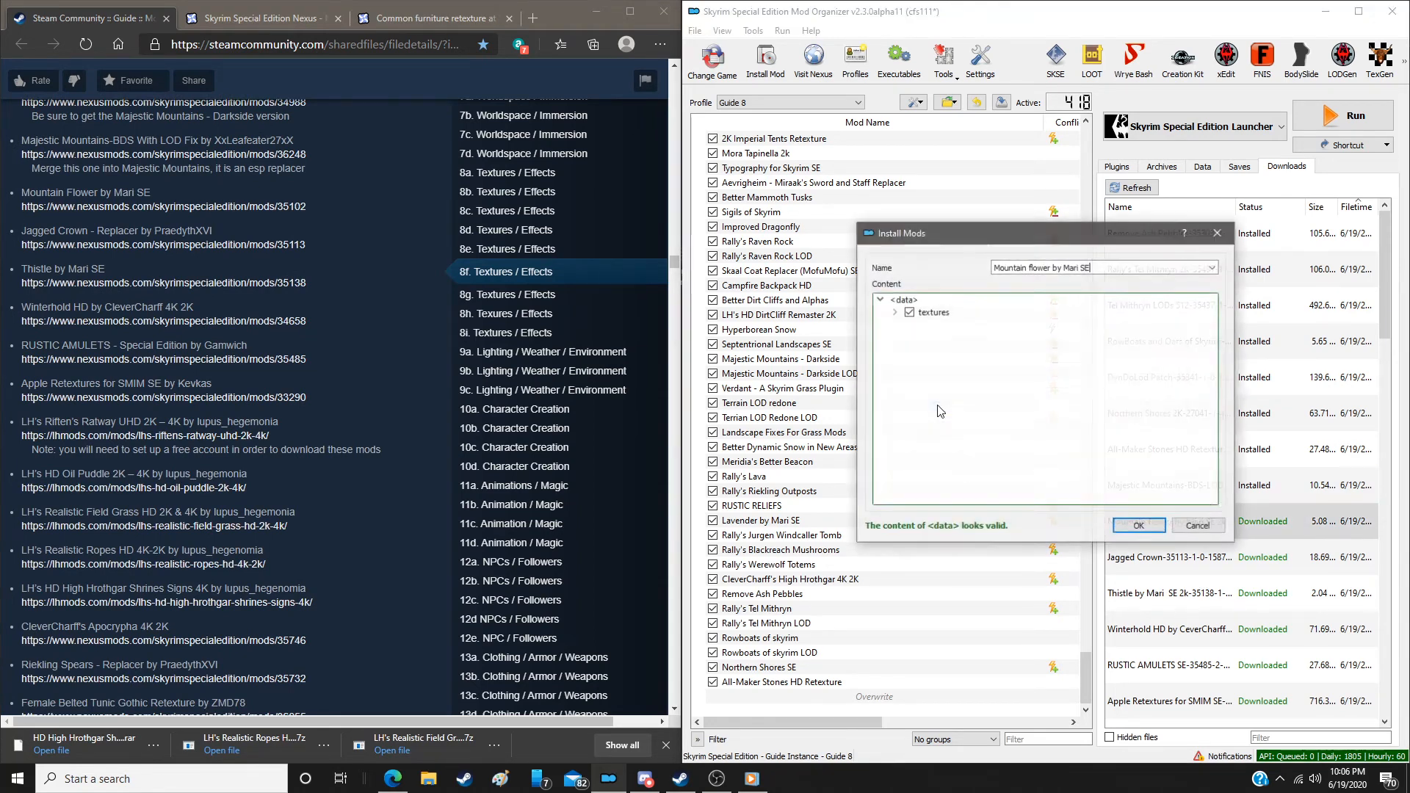
pyautogui.click(1136, 523)
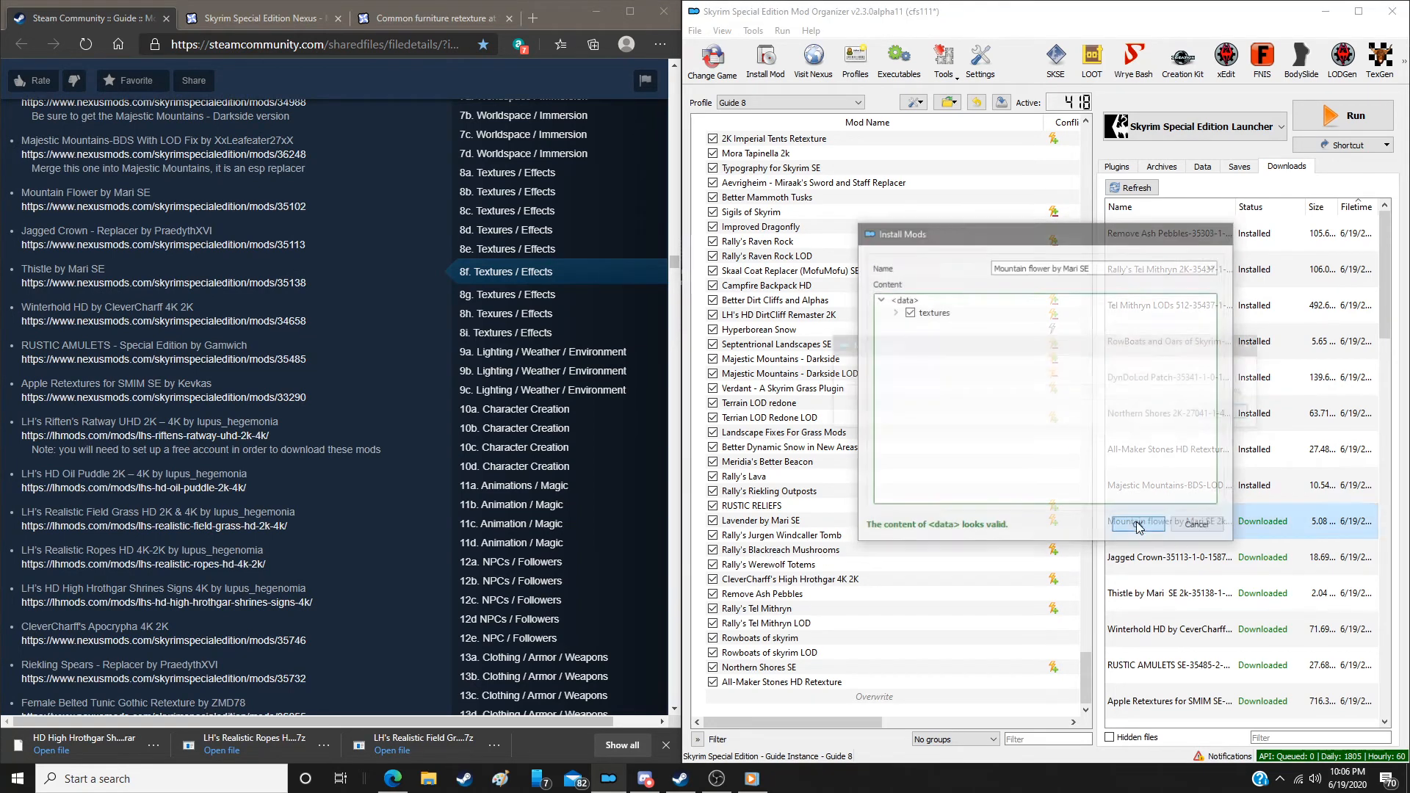
pyautogui.doubleClick(1196, 558)
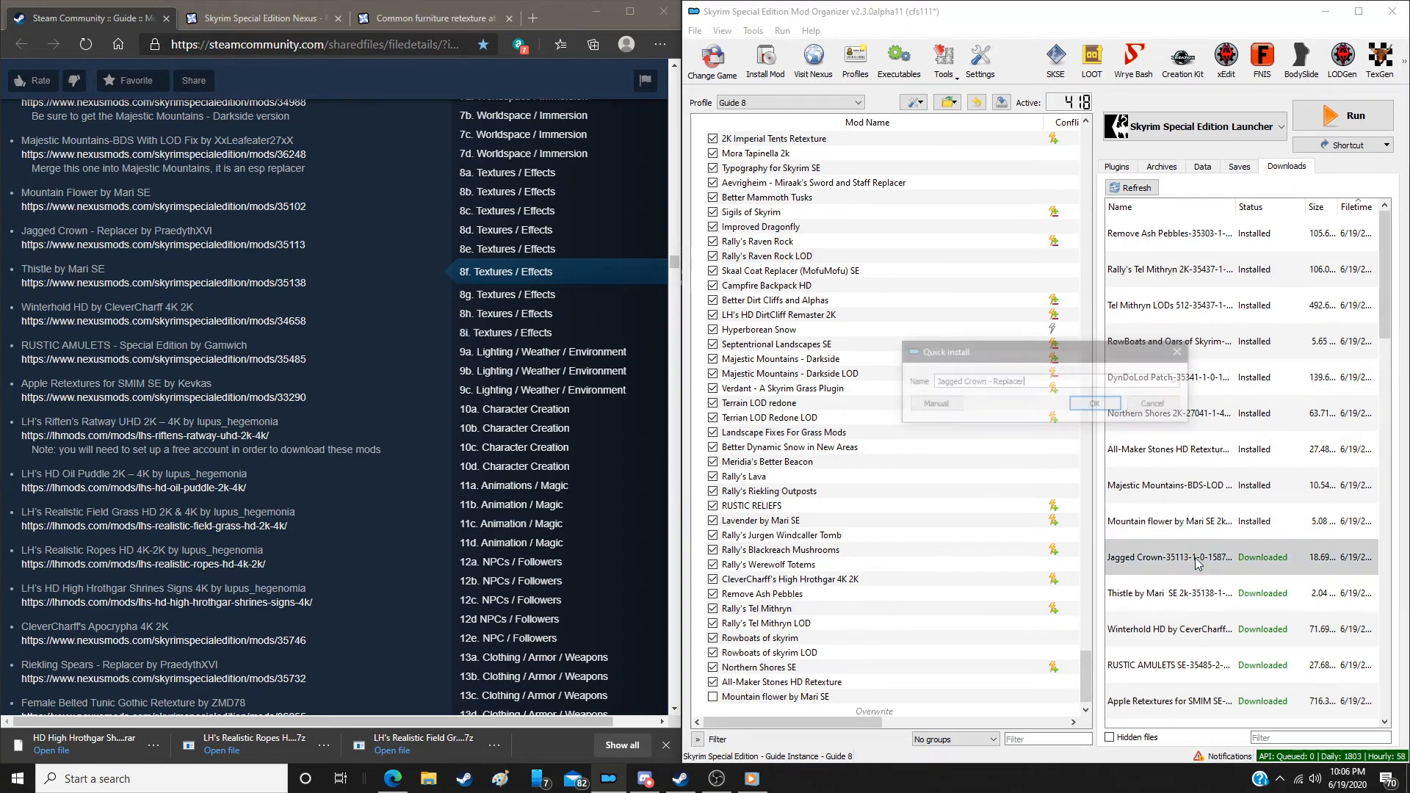
pyautogui.click(933, 405)
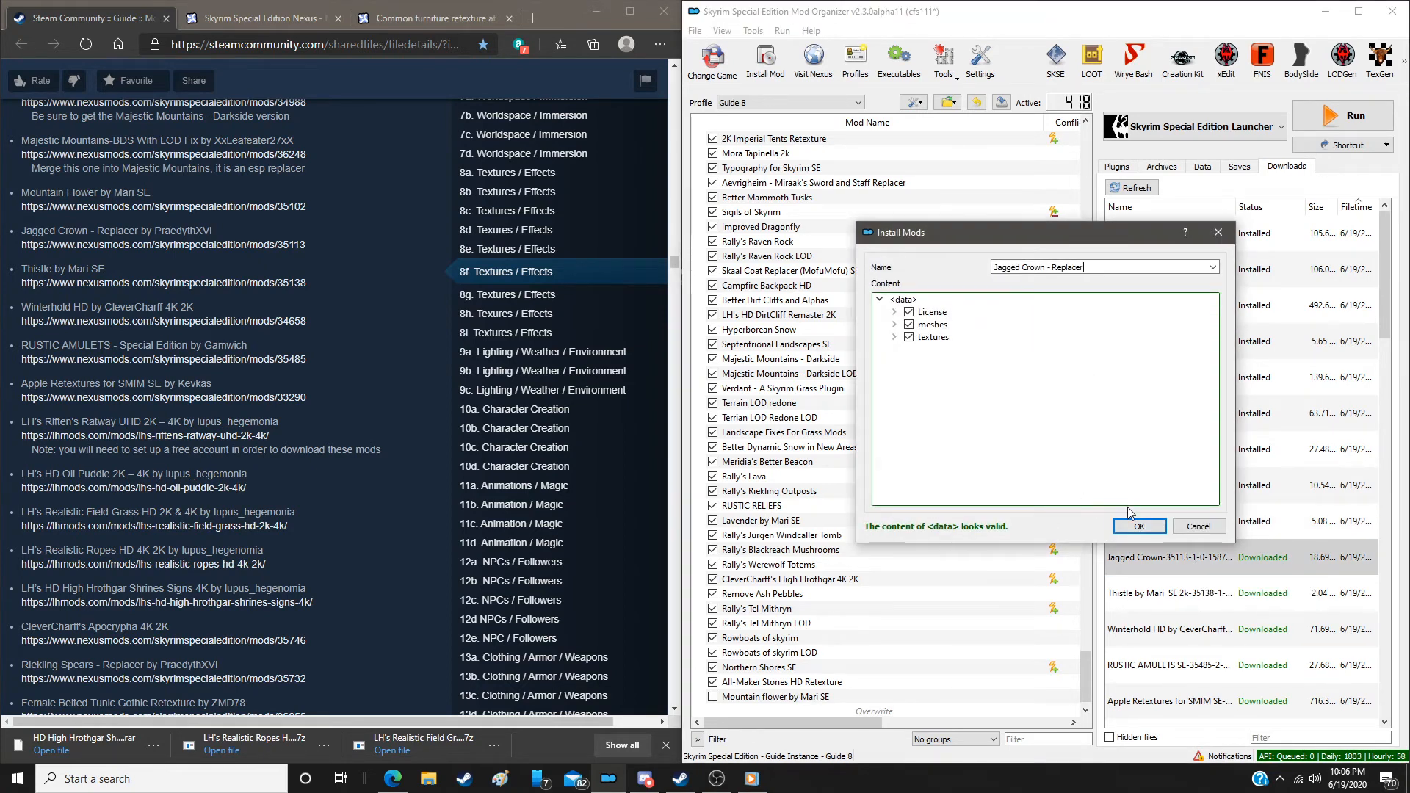
pyautogui.click(915, 314)
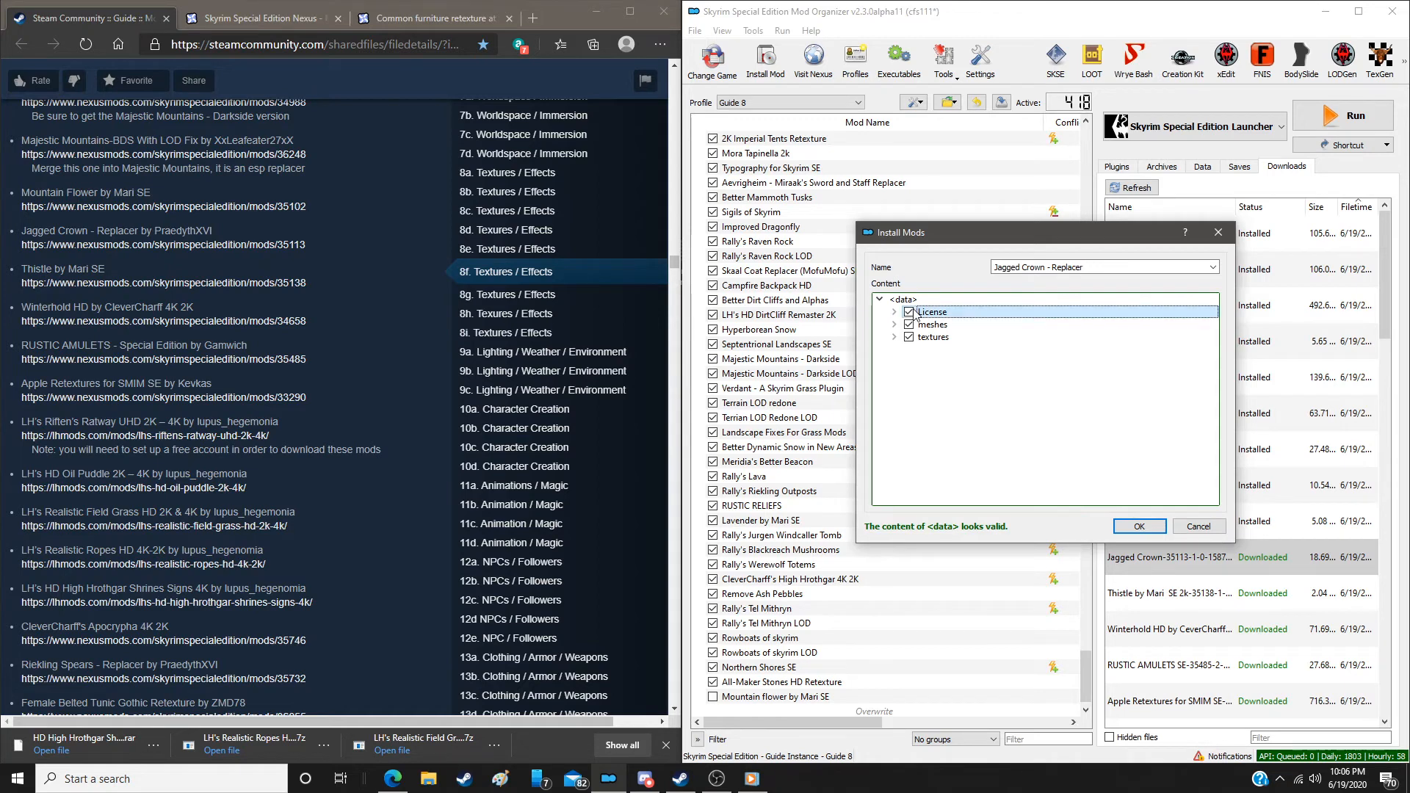
pyautogui.click(1121, 524)
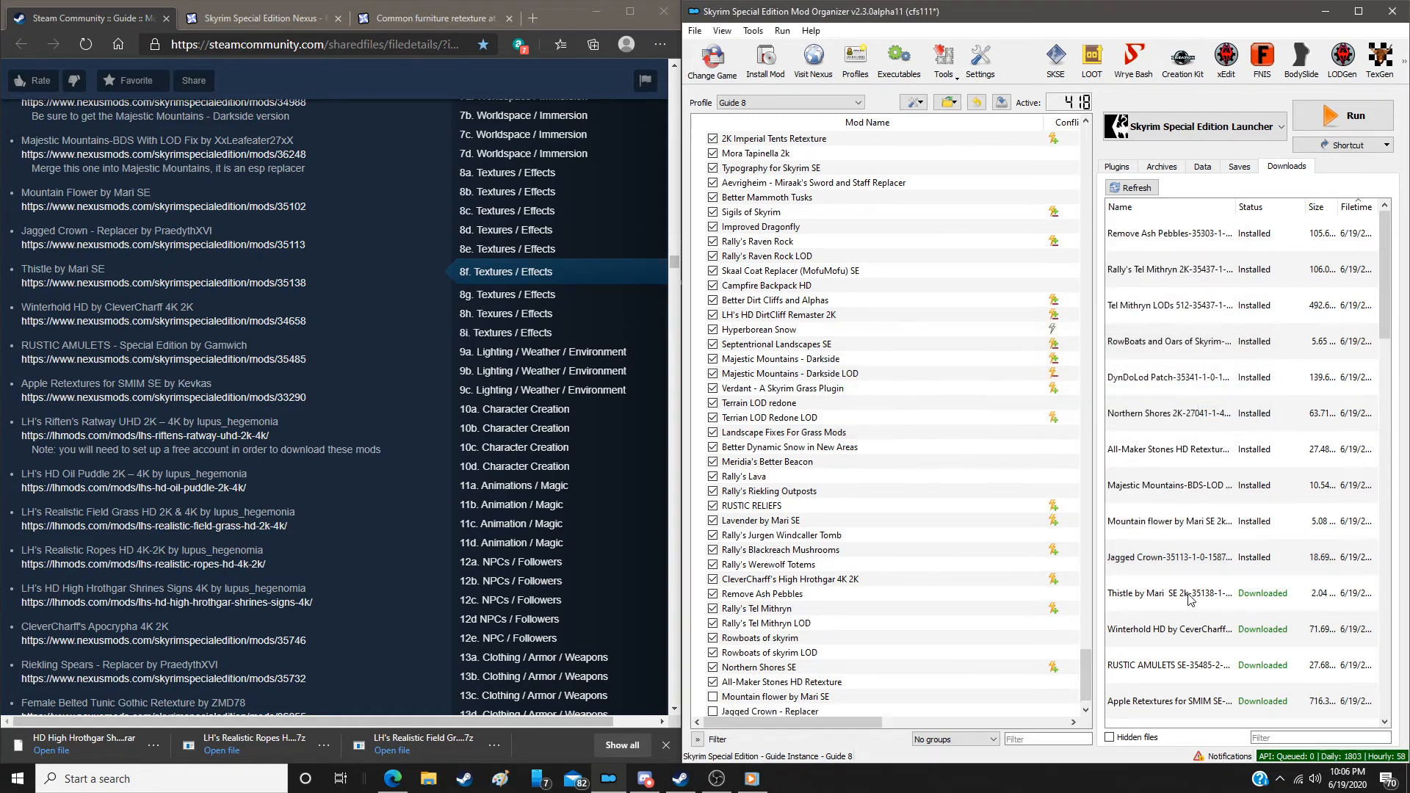
# Manually install the Thistle 2K download as Thistle by Mari SE and the Winterhold download as Winterhold HD by CleverCharff 4K 2K
pyautogui.doubleClick(1190, 598)
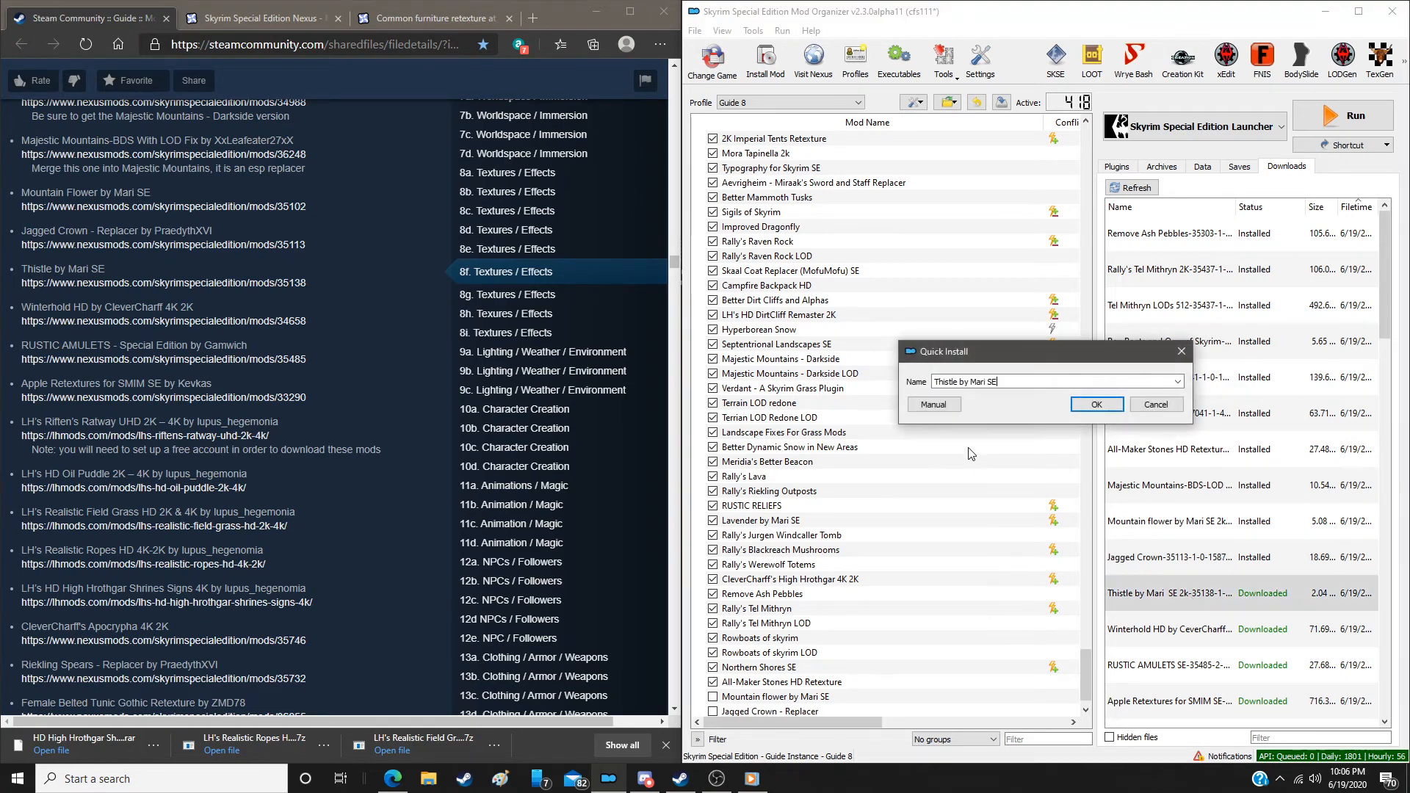
pyautogui.click(935, 403)
pyautogui.click(1135, 524)
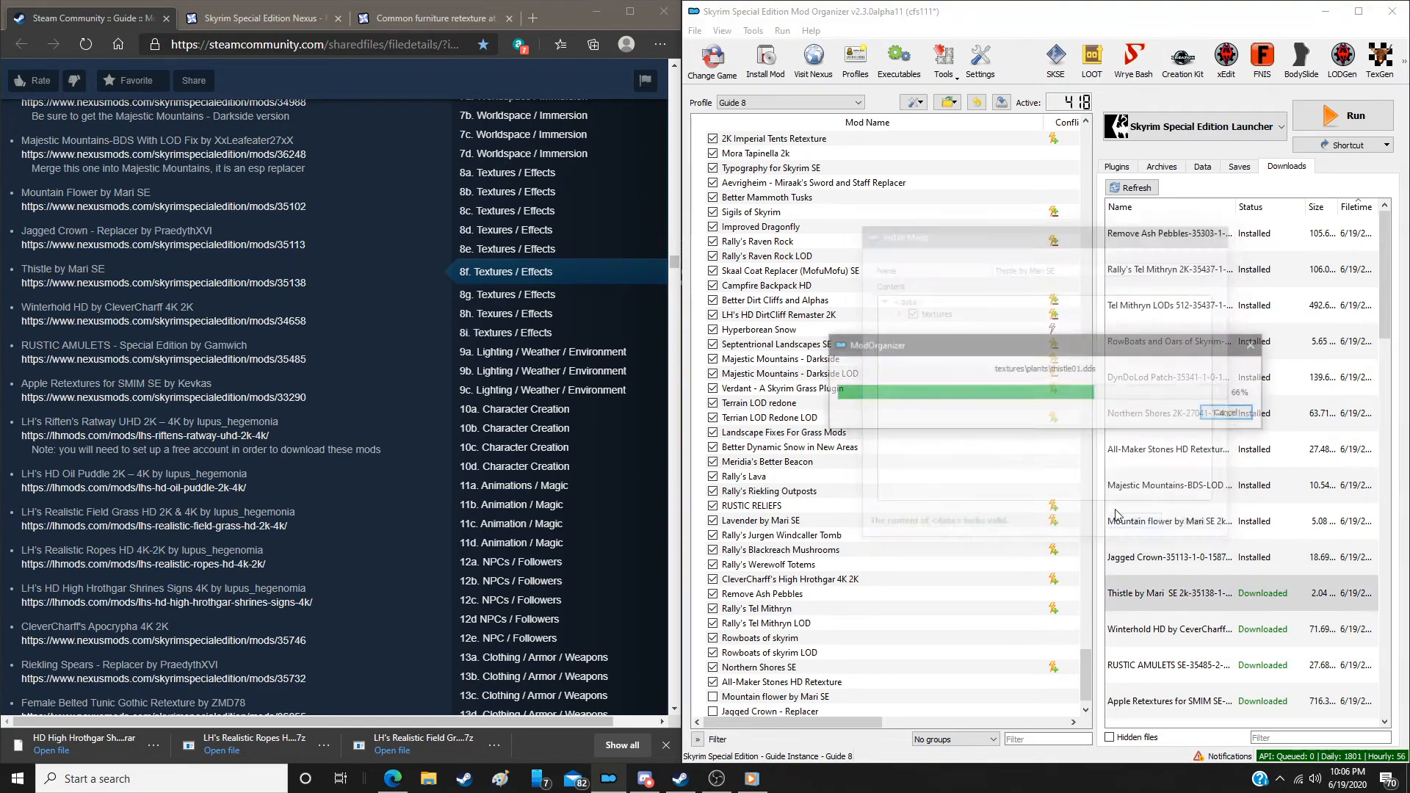
pyautogui.doubleClick(1181, 636)
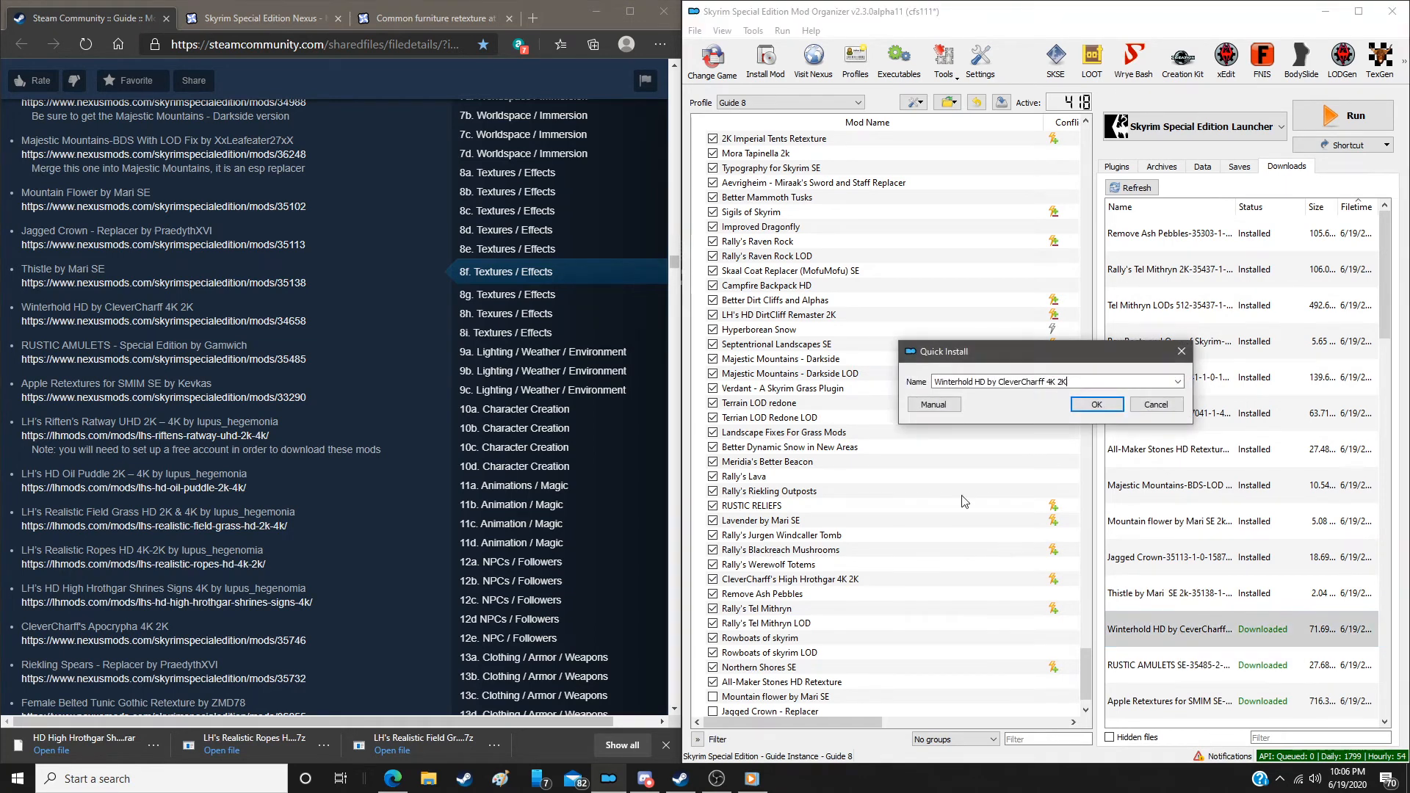
pyautogui.click(934, 405)
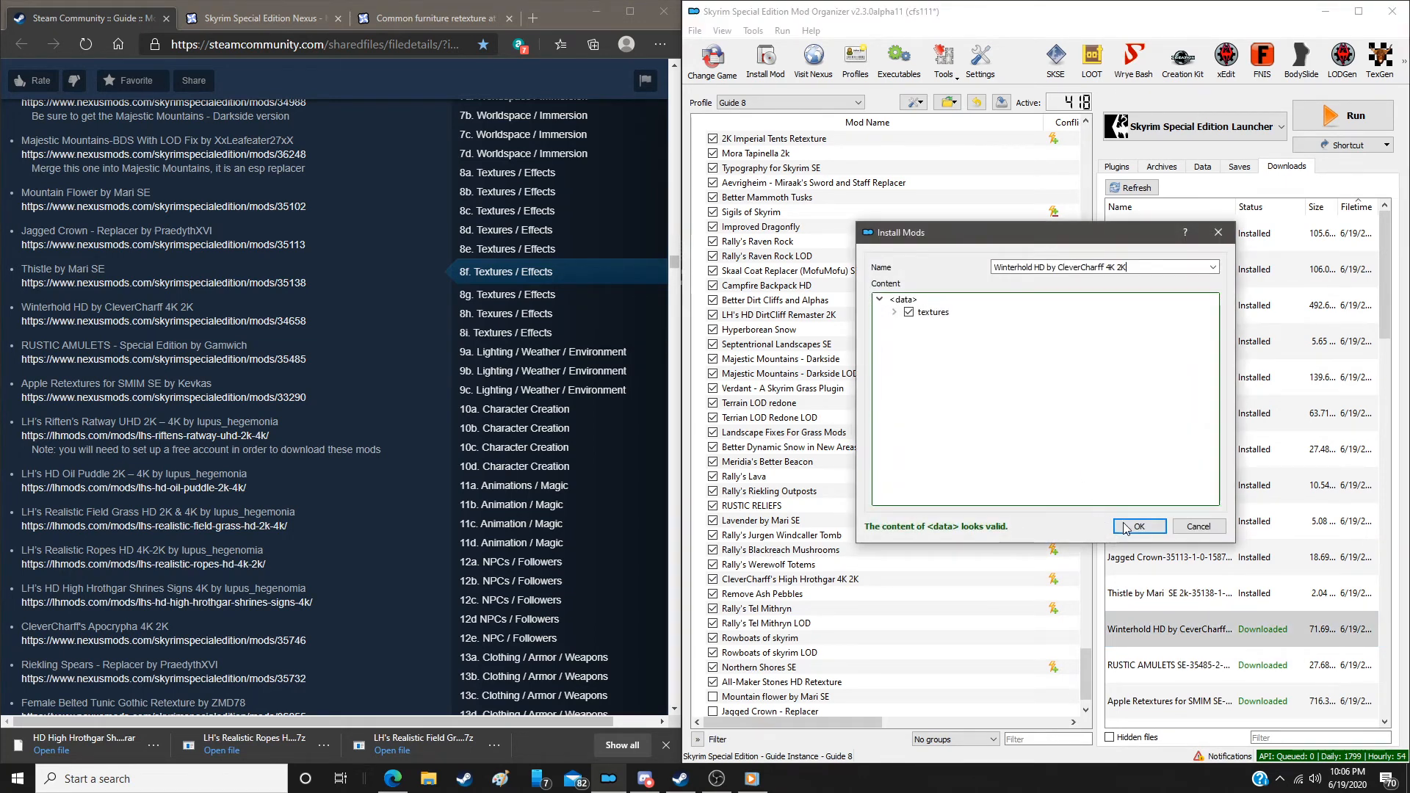
pyautogui.click(1137, 527)
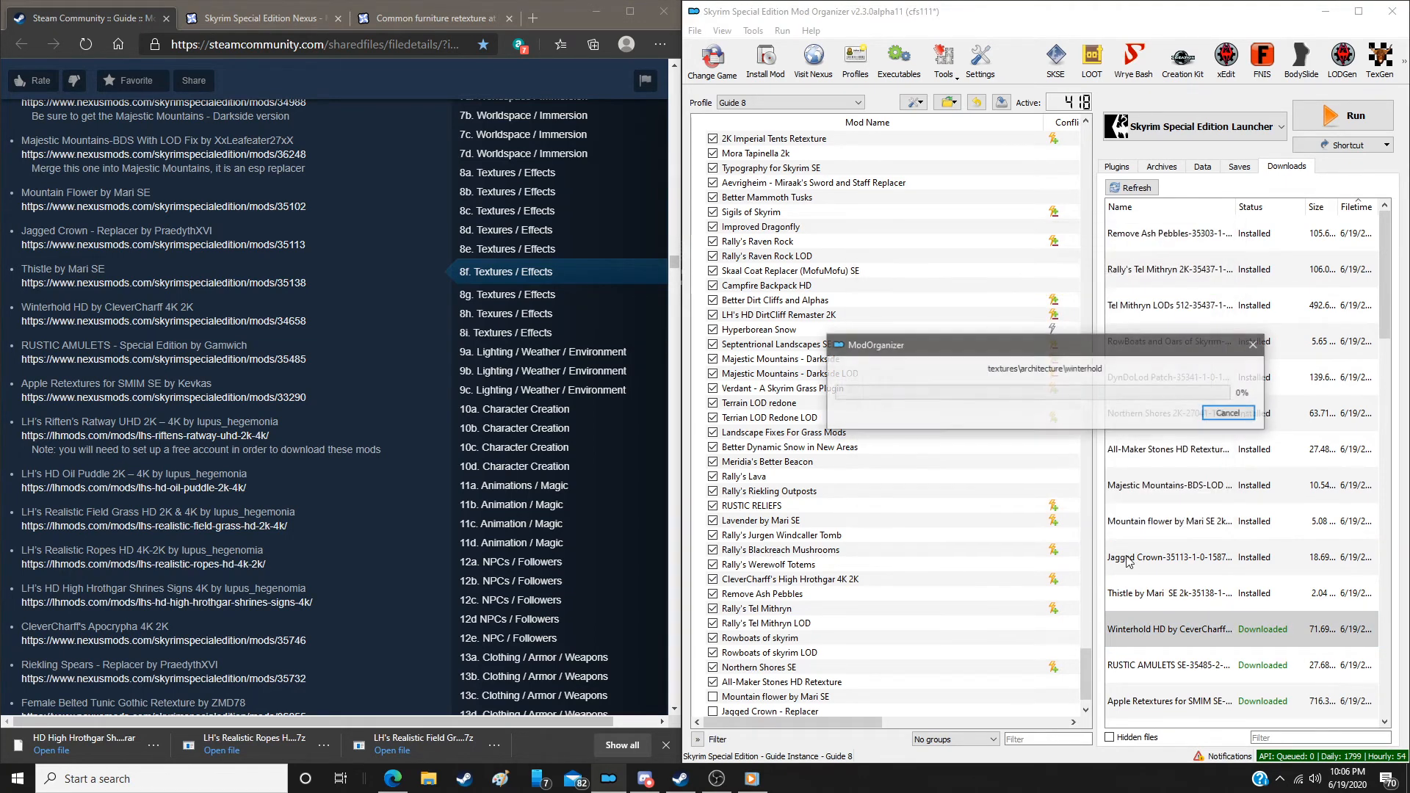
# Manually install the RUSTIC AMULETS SE download as RUSTIC AMULETS - Special Edition
pyautogui.doubleClick(1164, 682)
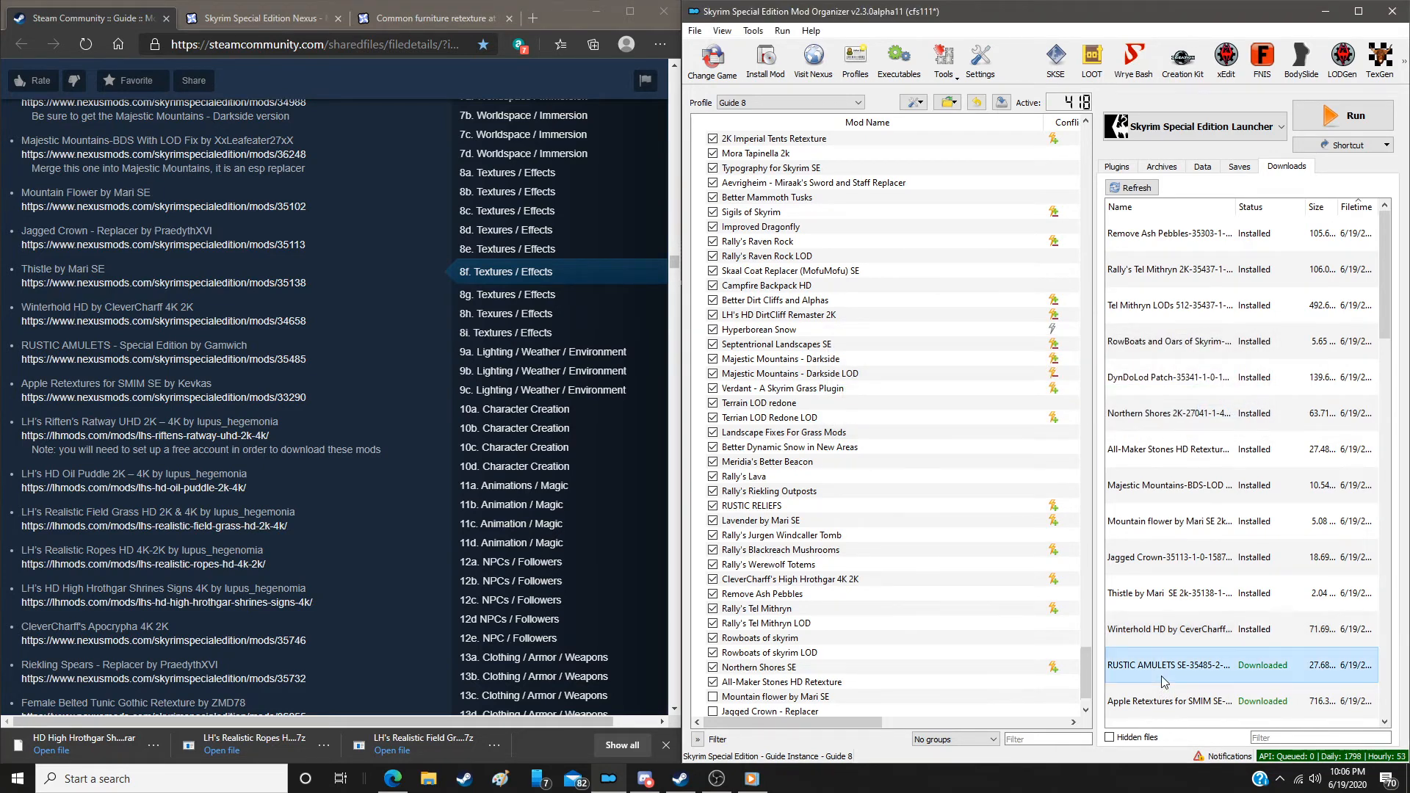
pyautogui.click(949, 408)
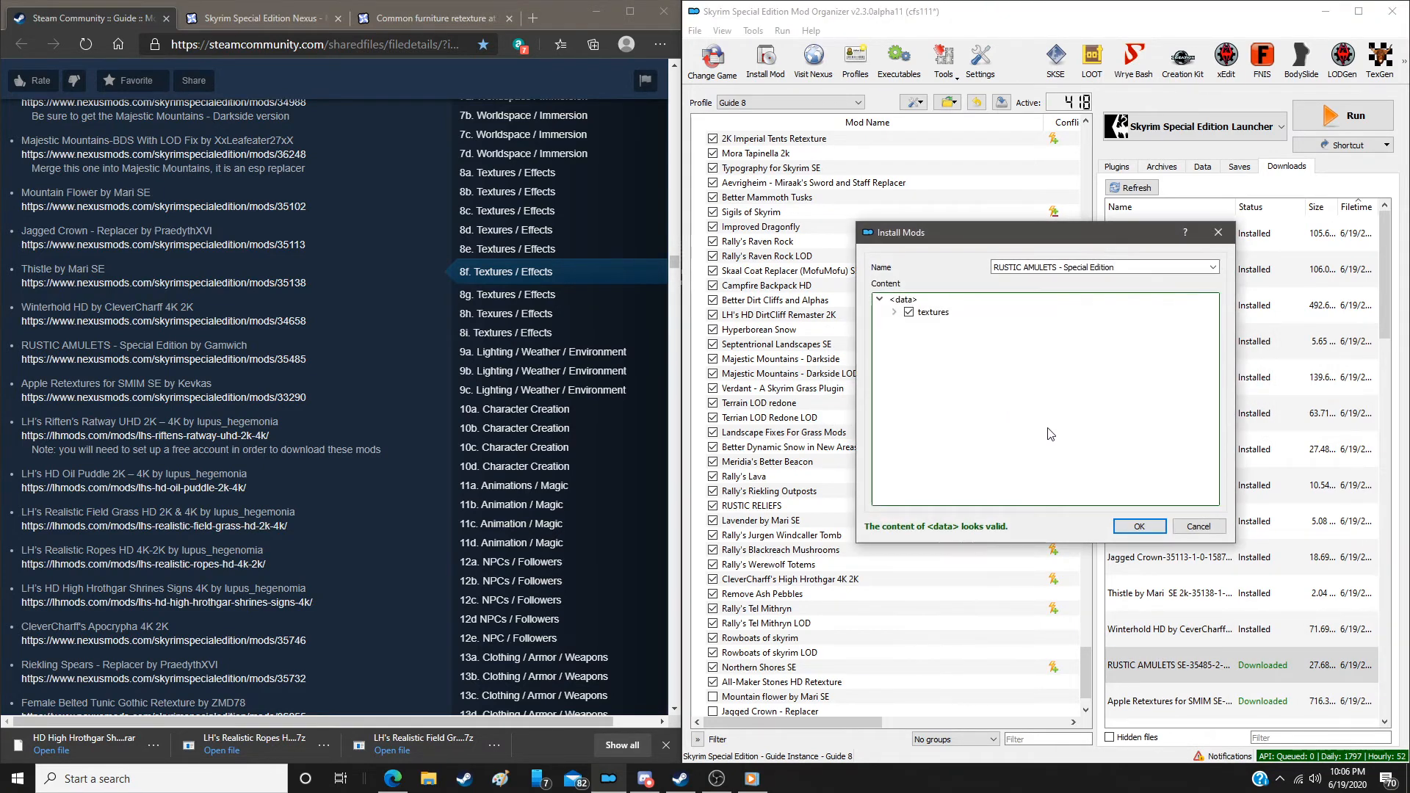
pyautogui.click(1125, 527)
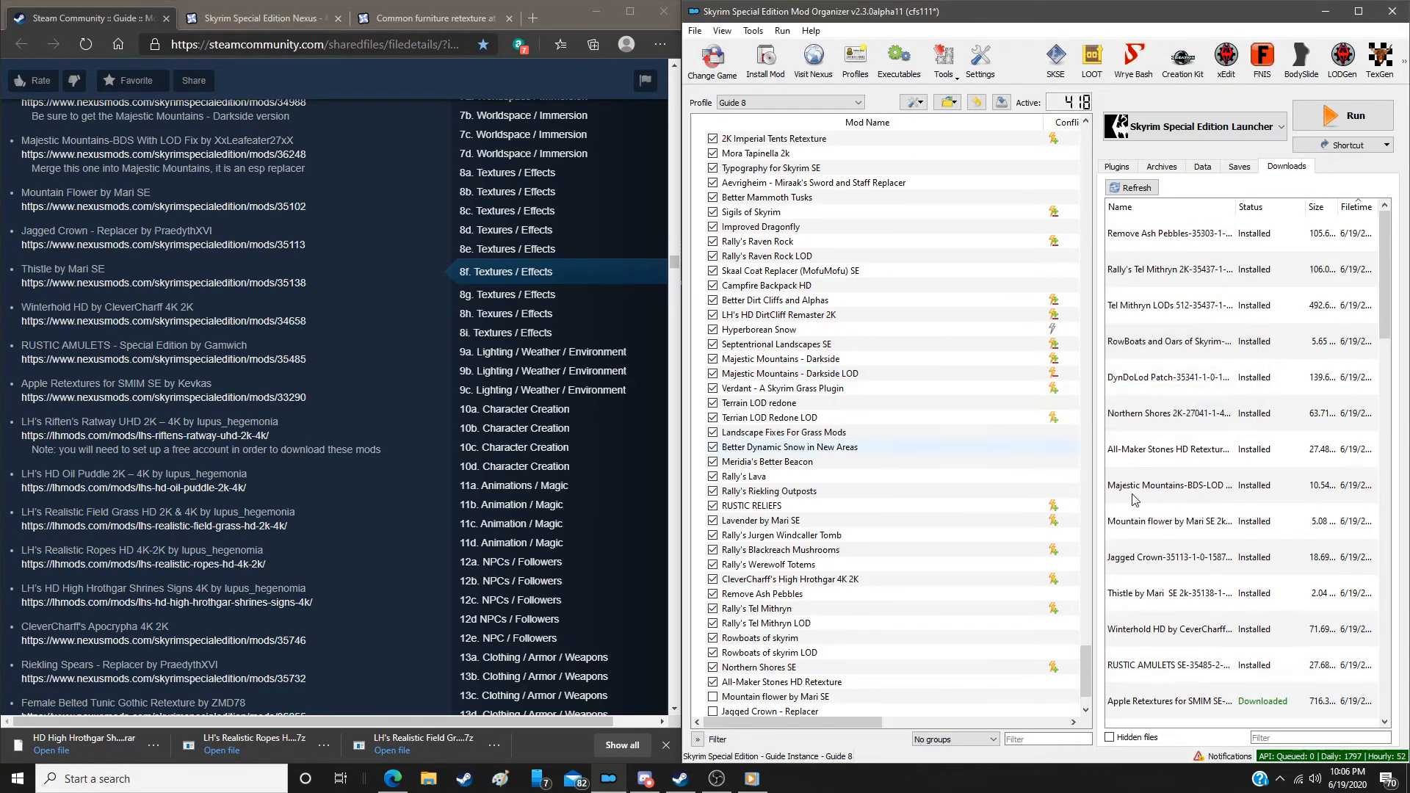
# Delete all already installed downloads from the downloads list
pyautogui.rightClick(1208, 449)
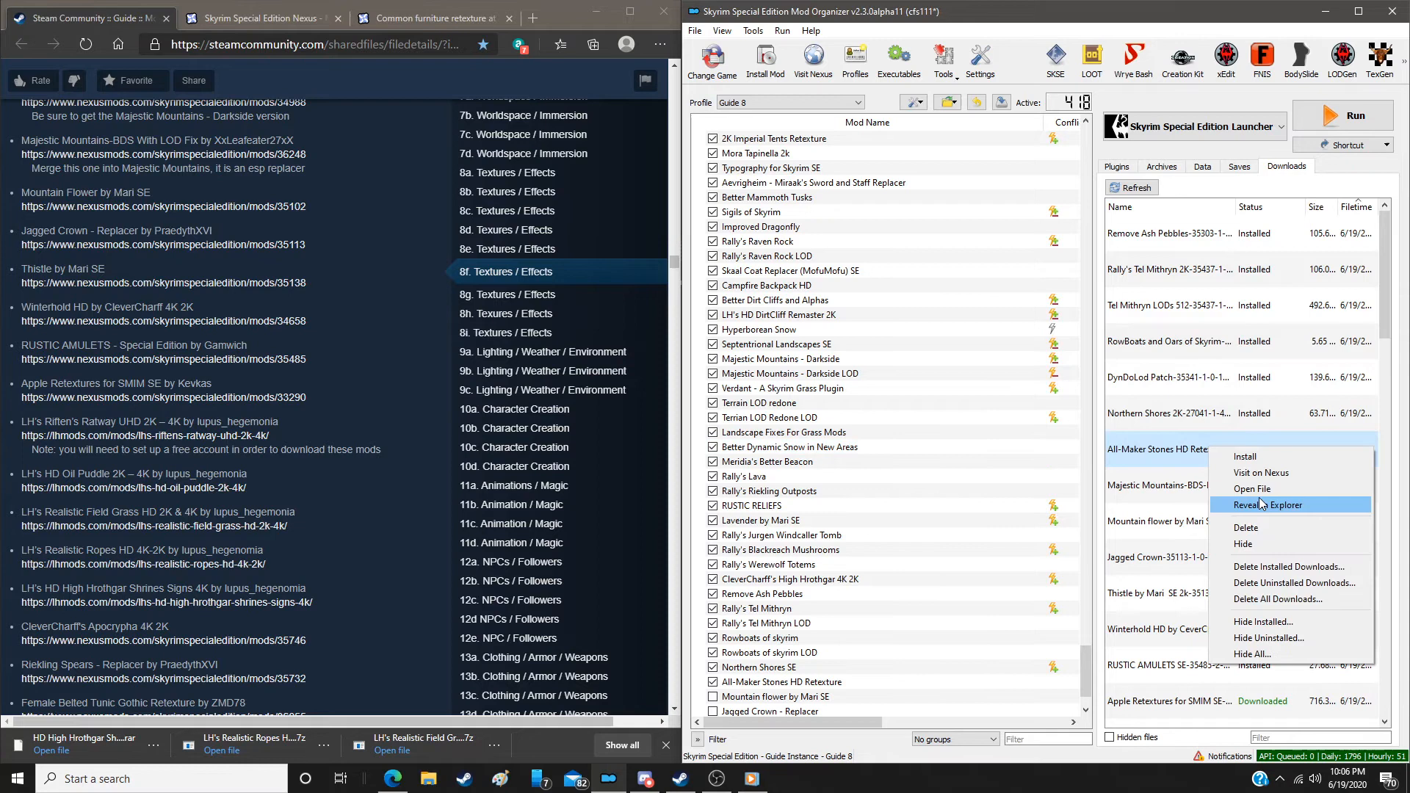
pyautogui.click(1267, 567)
pyautogui.click(753, 405)
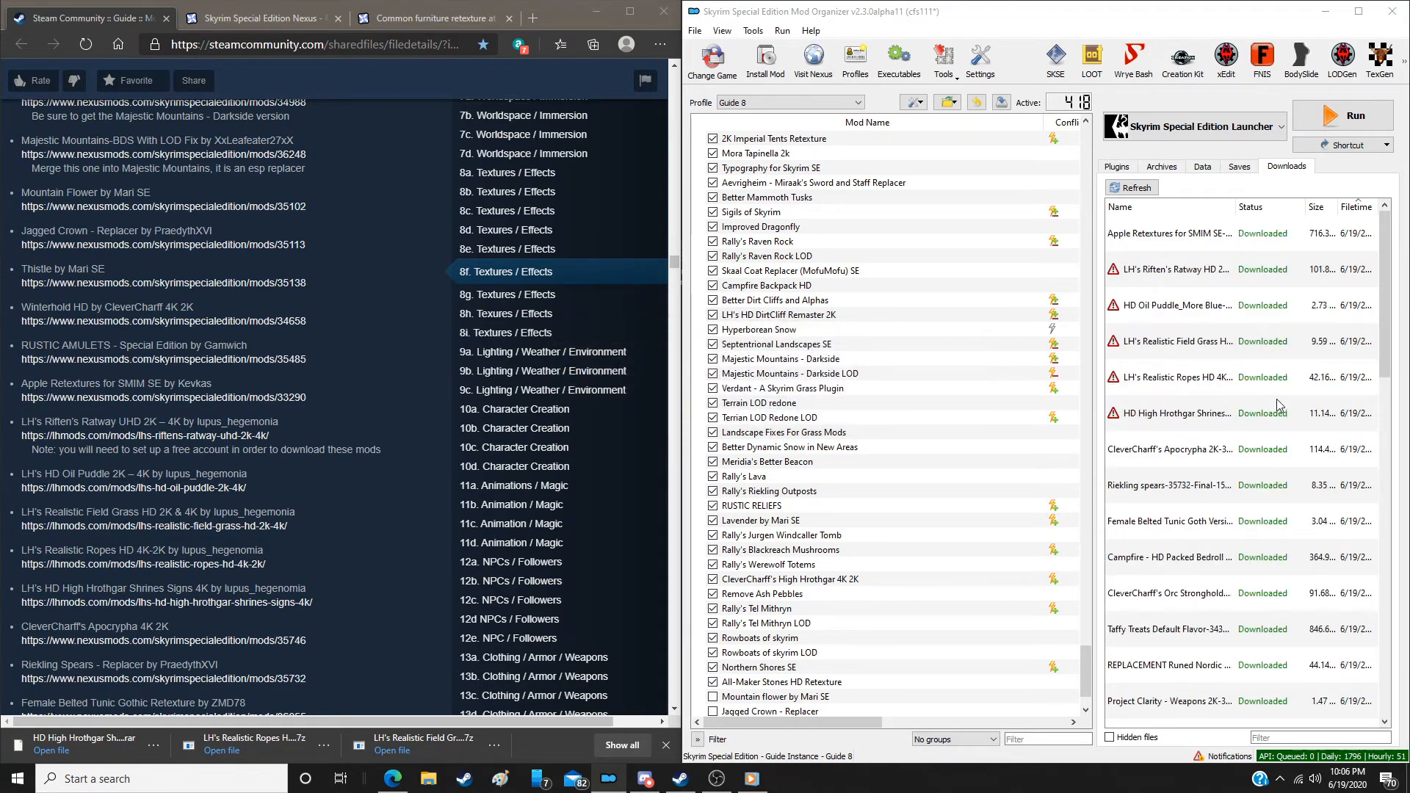
# Manually install Apple Retextures for SMIM SE and the LH's Riften's Ratway download, naming the latter LH's Riften's Ratway HD 2K
pyautogui.doubleClick(1197, 236)
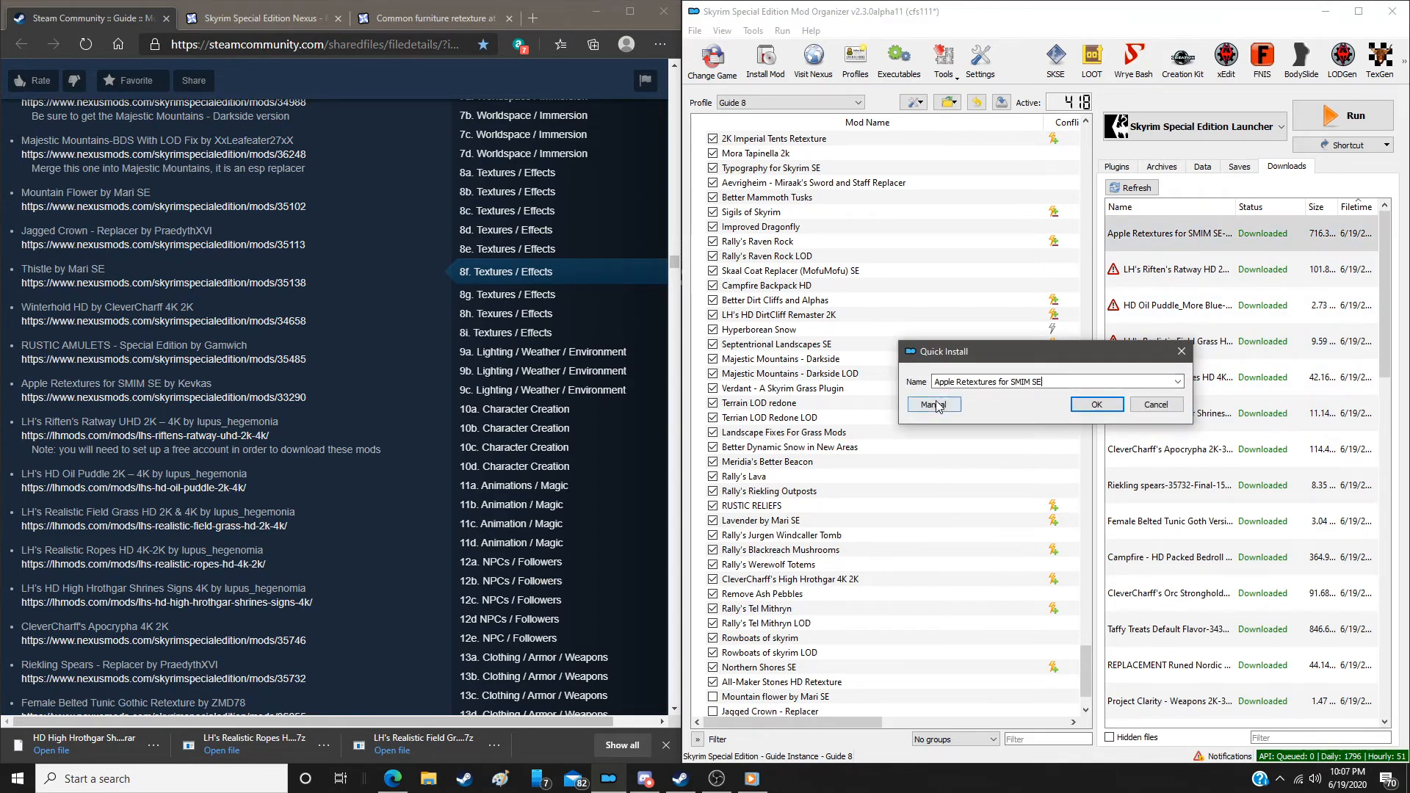
pyautogui.click(934, 405)
pyautogui.click(1140, 526)
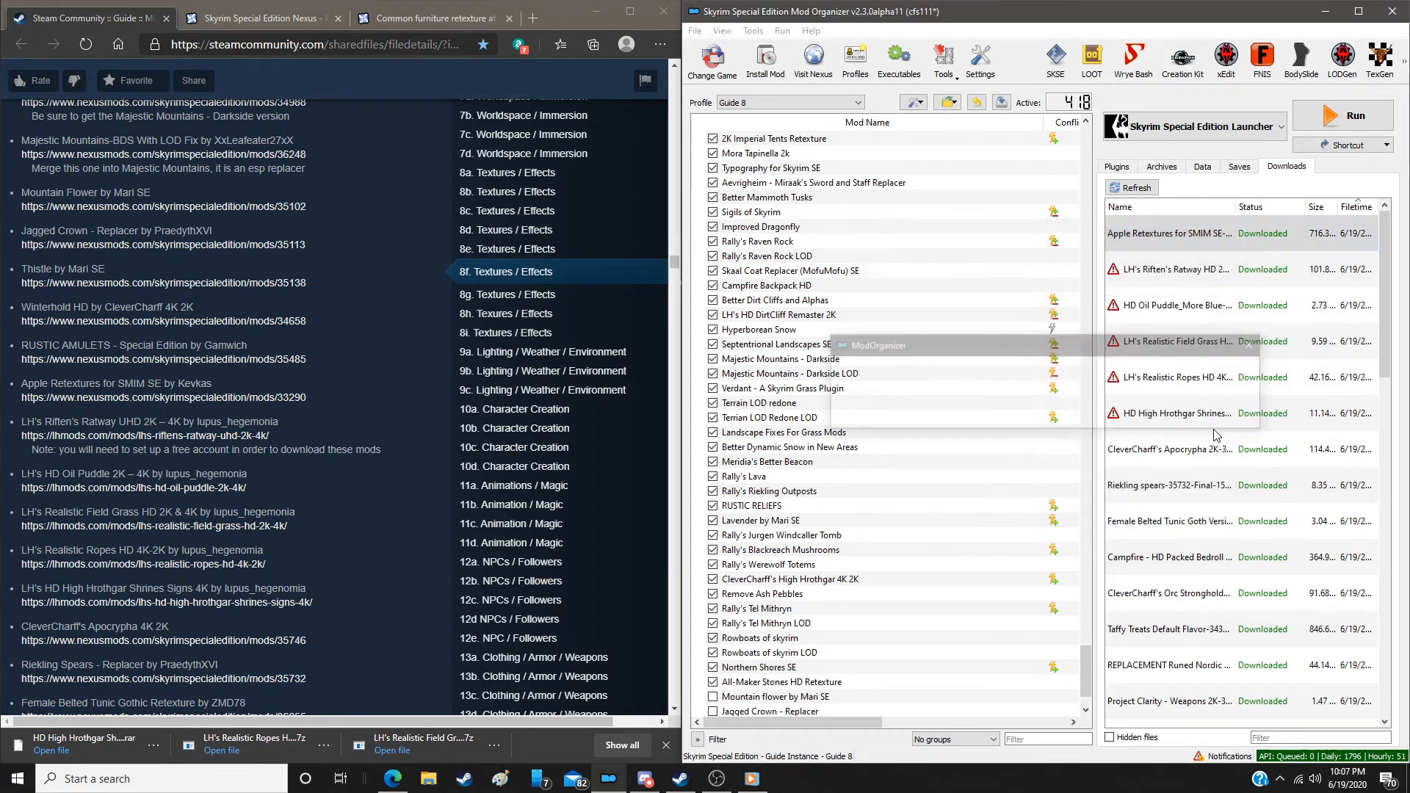
pyautogui.click(1214, 274)
pyautogui.doubleClick(1214, 274)
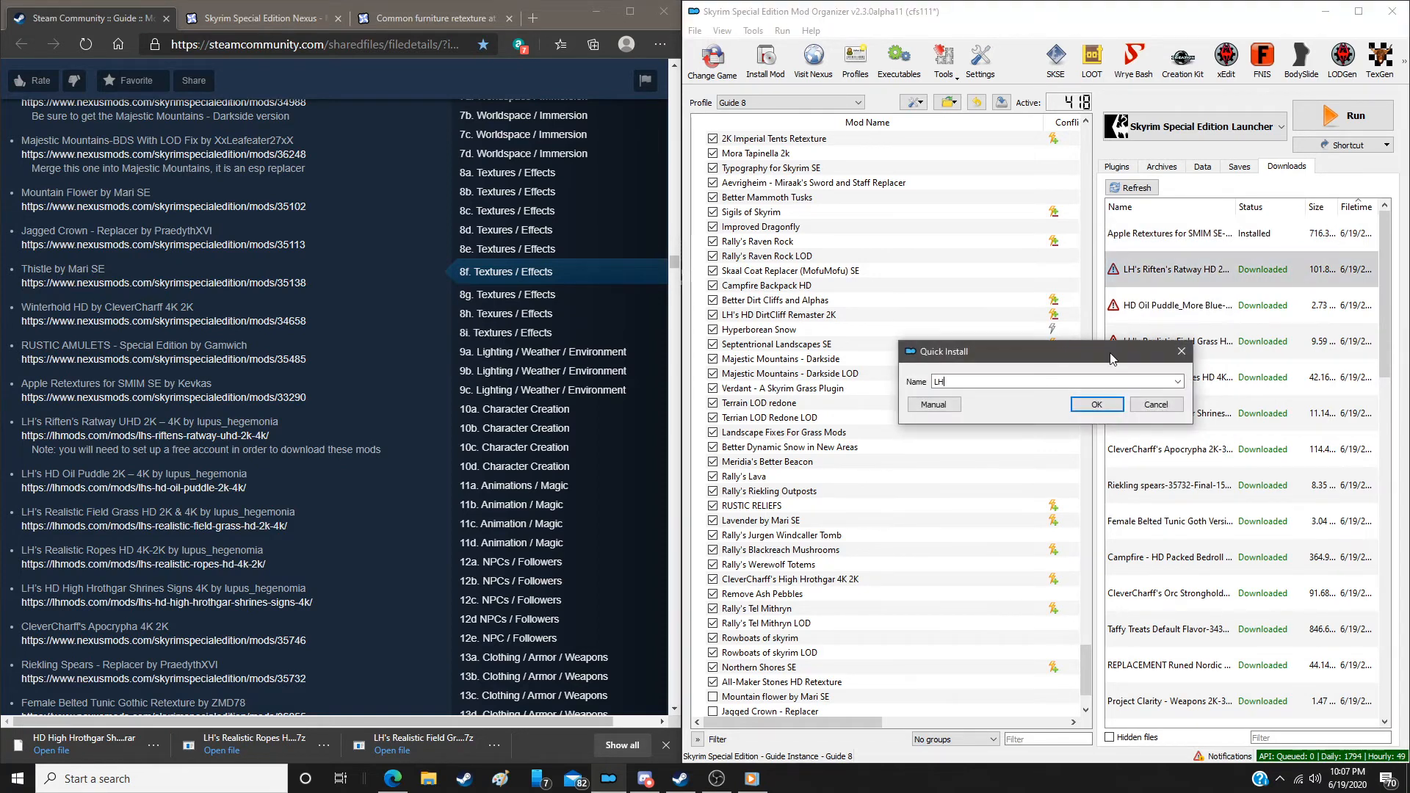
pyautogui.write('LH')
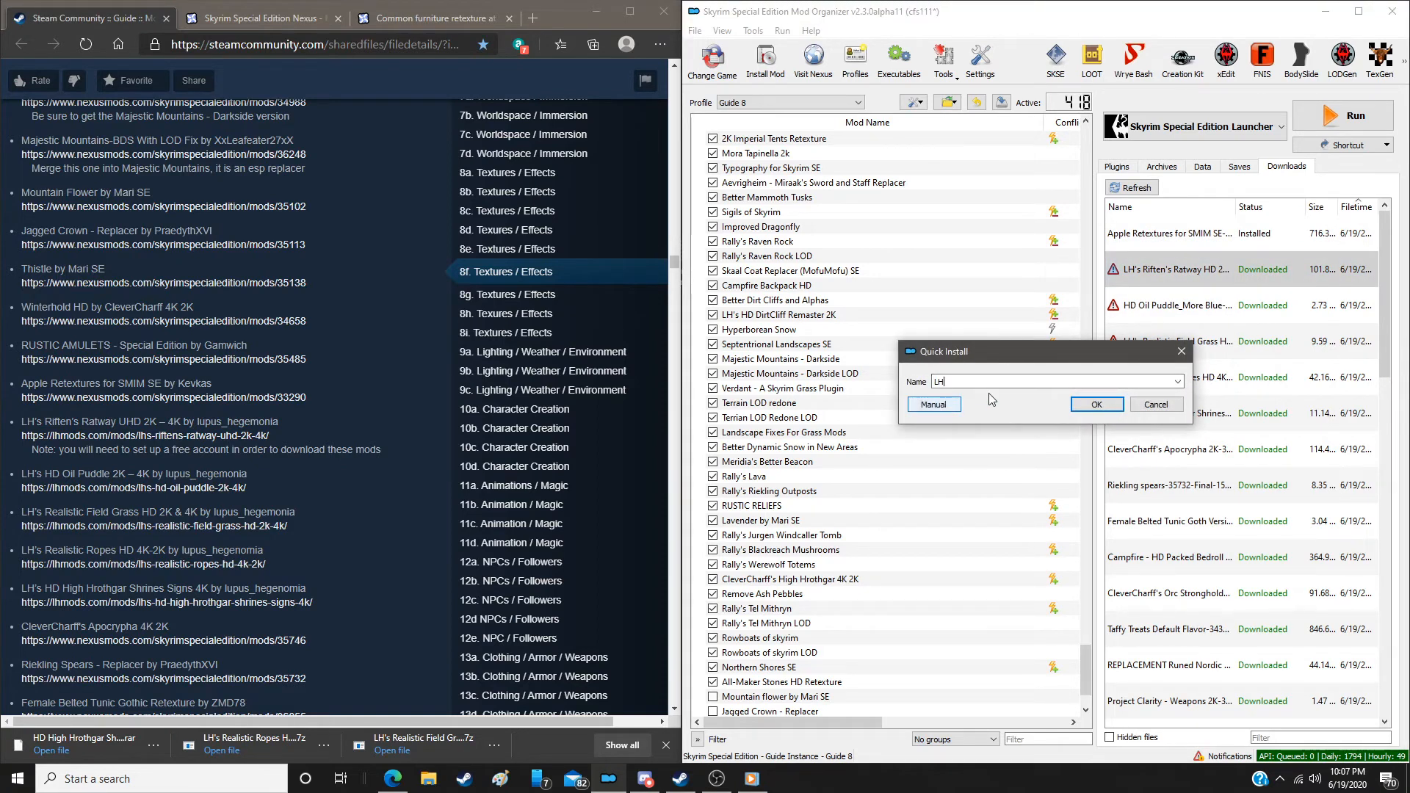
pyautogui.click(1178, 381)
pyautogui.click(1088, 404)
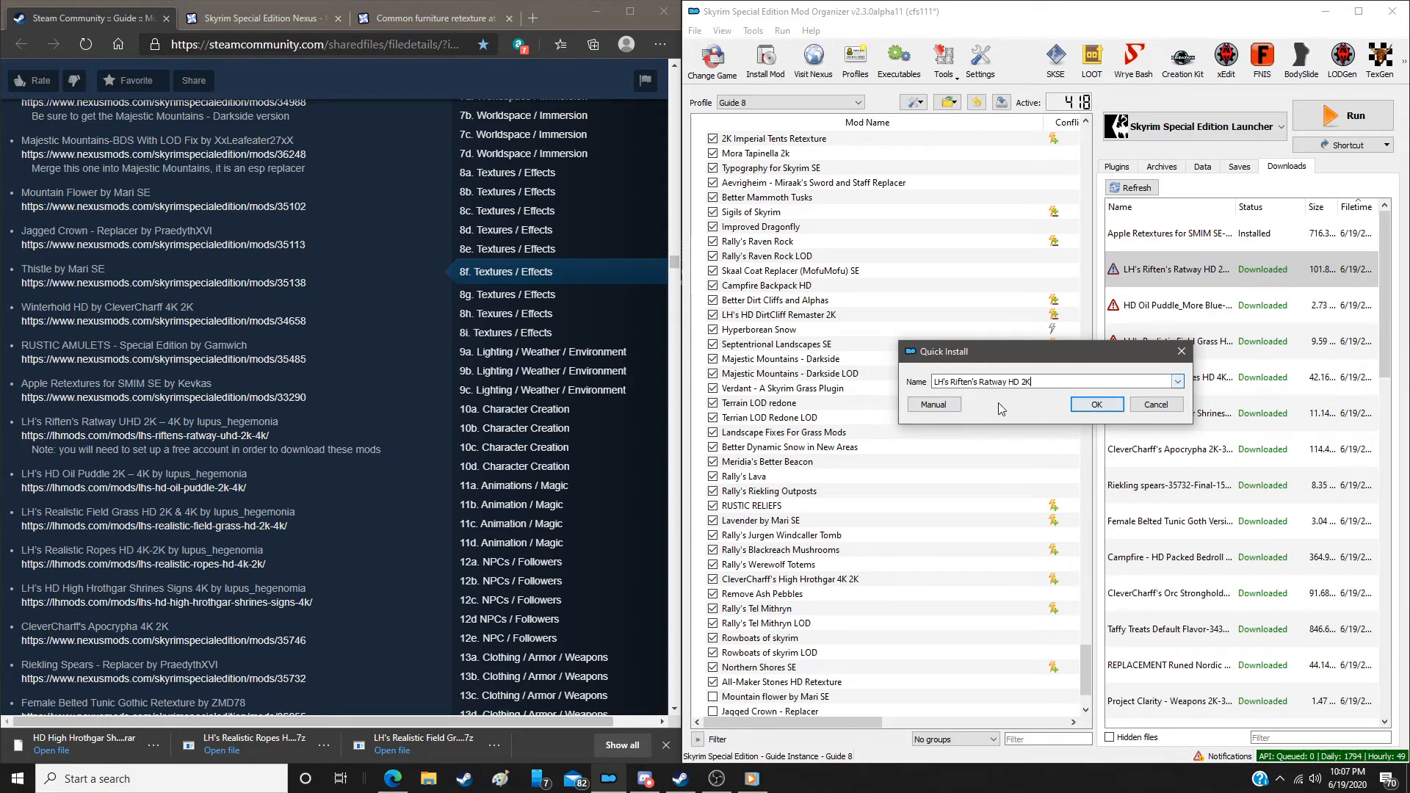
pyautogui.click(934, 405)
pyautogui.click(1139, 525)
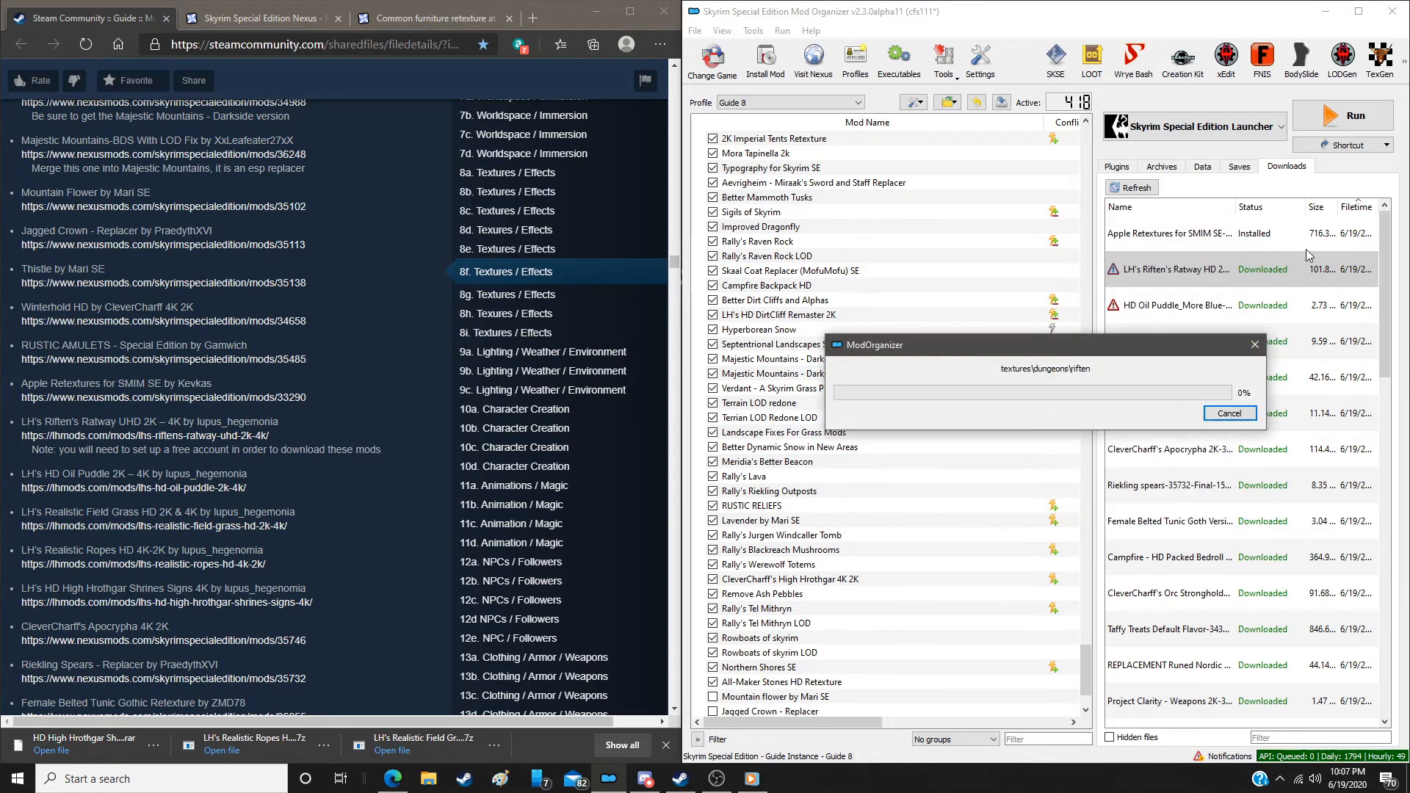
# Manually install the HD Oil Puddle download as HD Oil Puddle_More Blue
pyautogui.doubleClick(1247, 316)
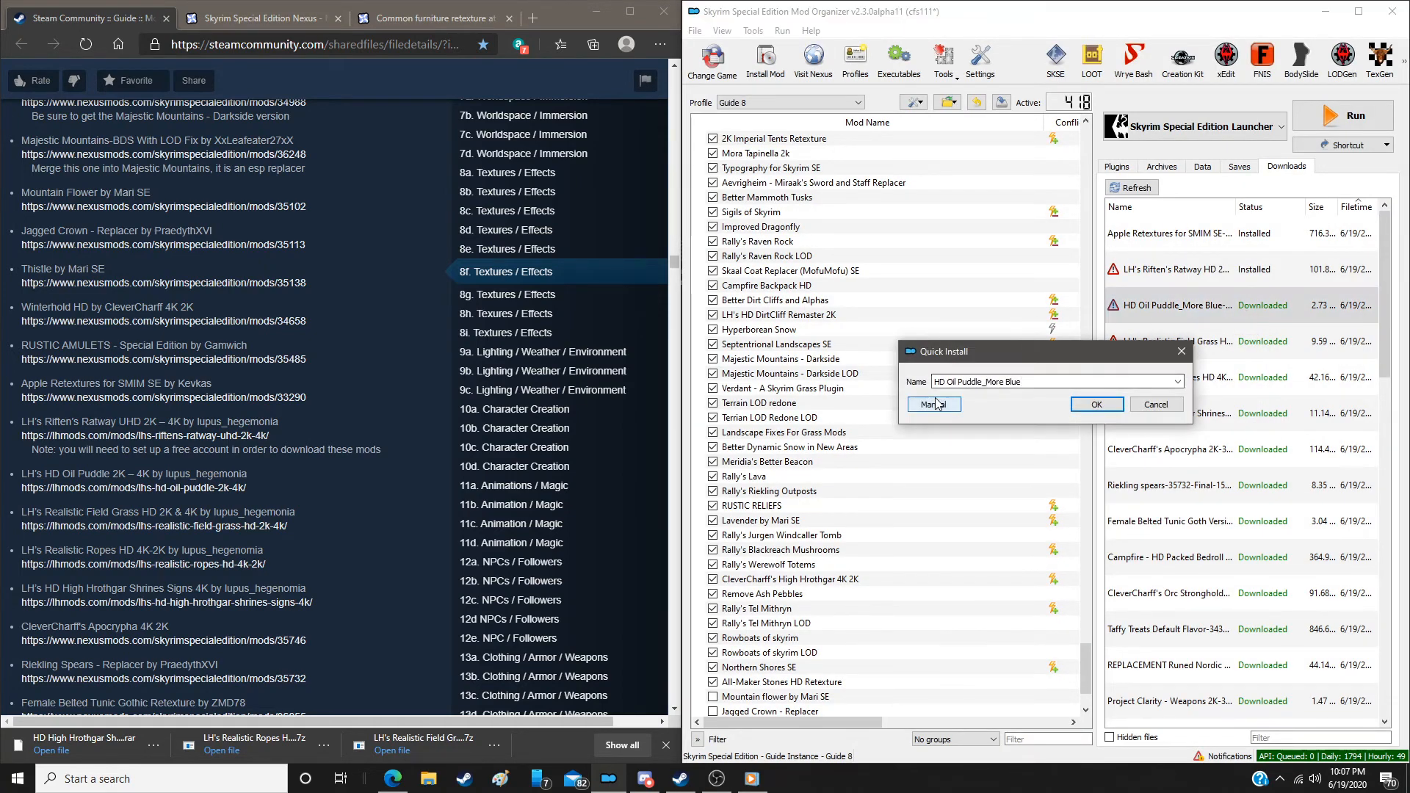
pyautogui.click(934, 403)
pyautogui.click(1139, 526)
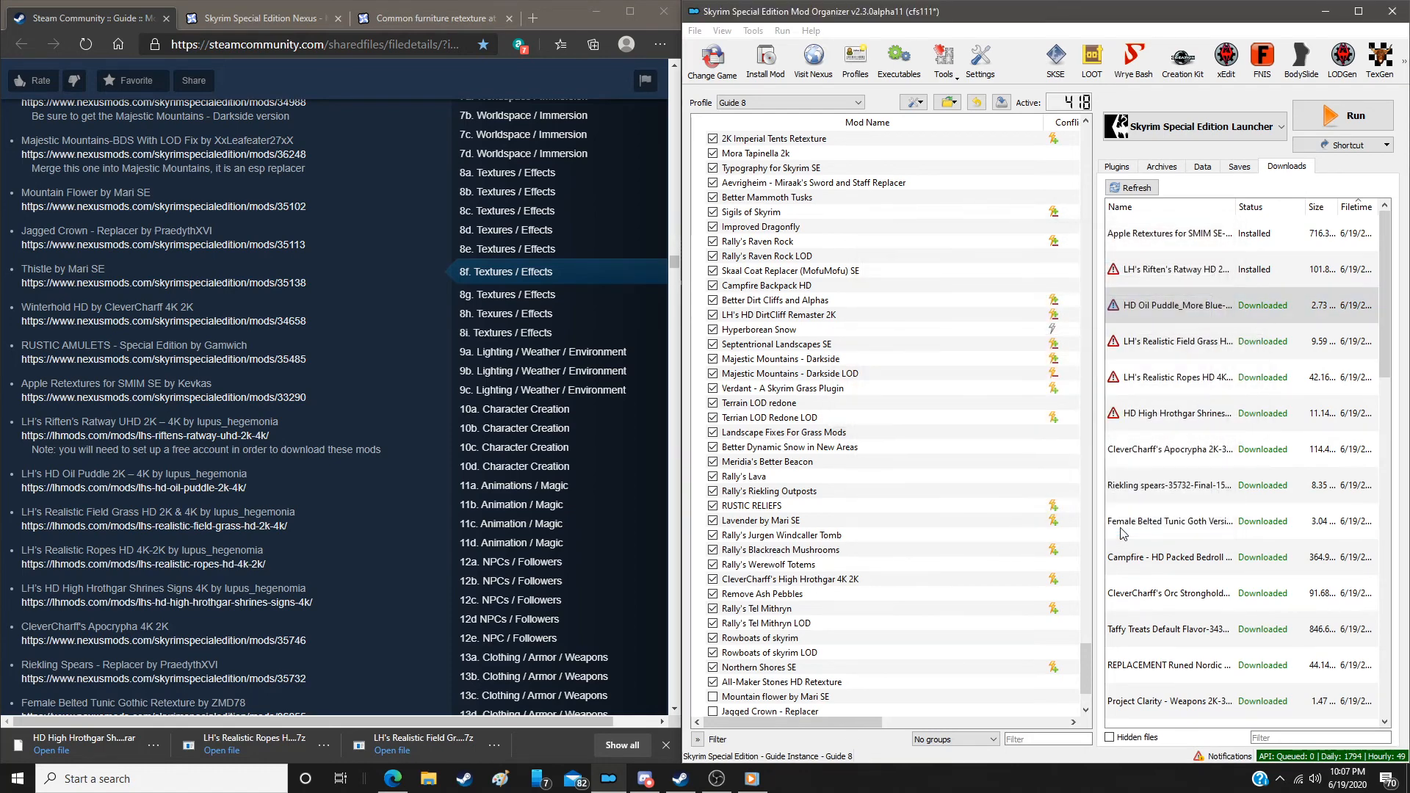
# Manually install the LH's Realistic Field Grass download, naming the mod LH's Realistic Field Grass HD_ver.02_2K
pyautogui.doubleClick(1193, 343)
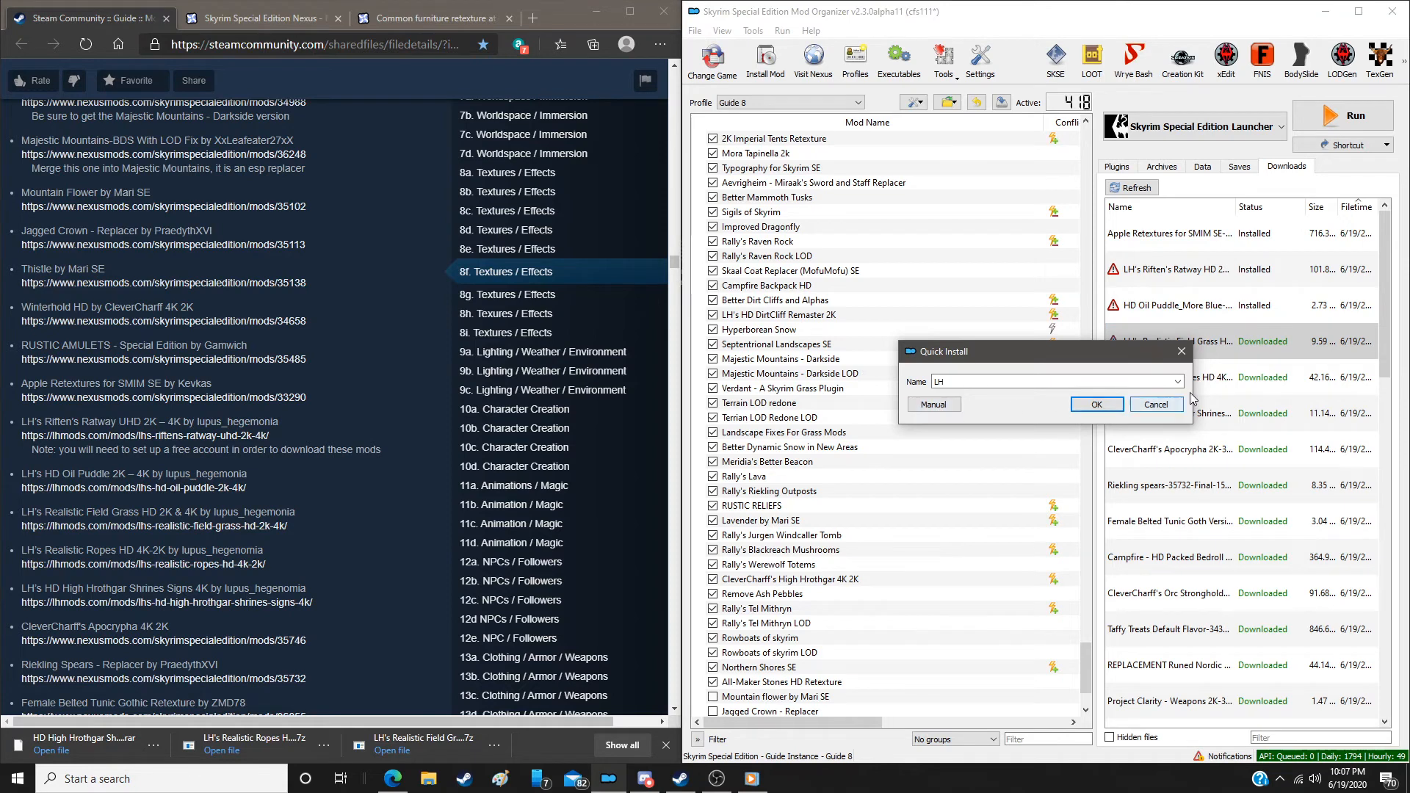
pyautogui.click(1177, 381)
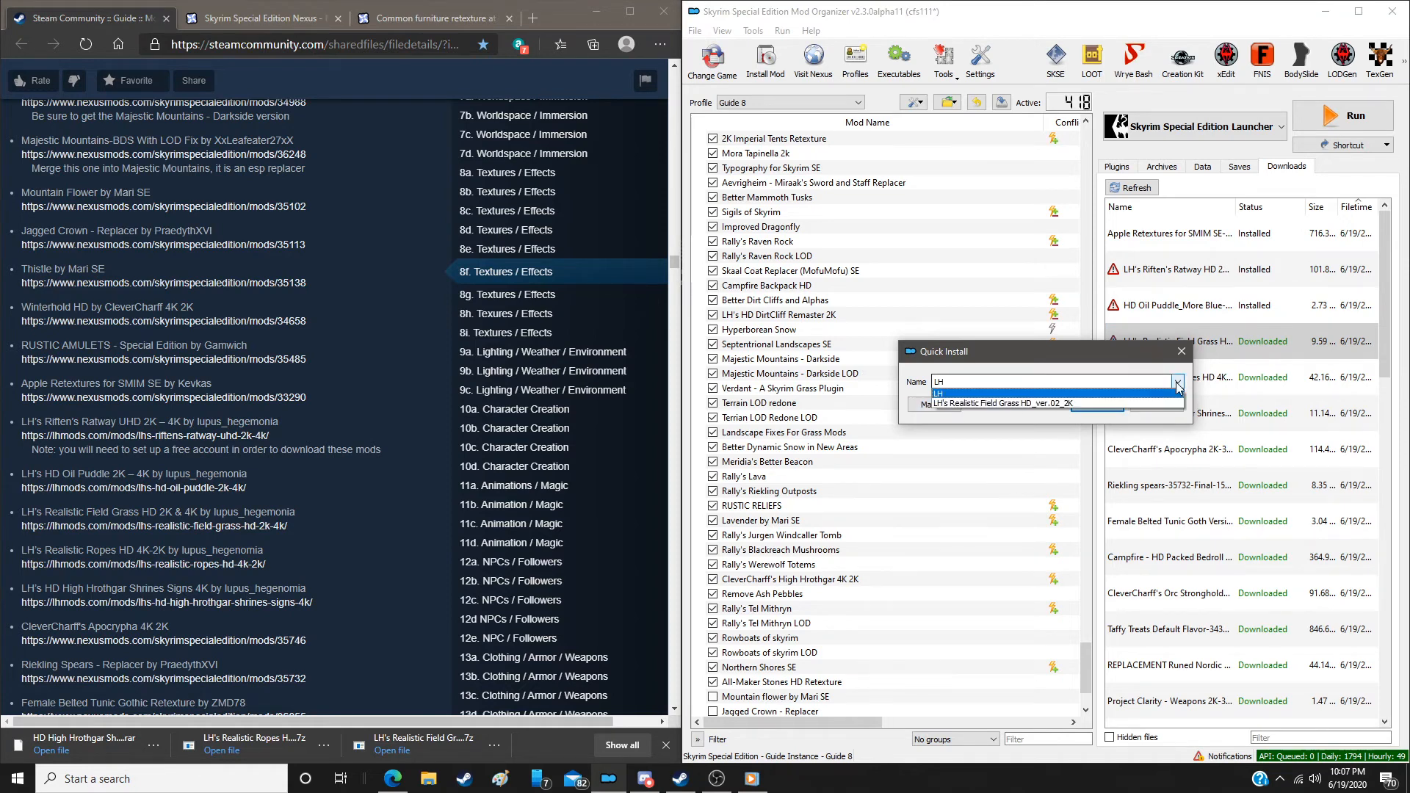
pyautogui.click(1087, 404)
pyautogui.click(933, 405)
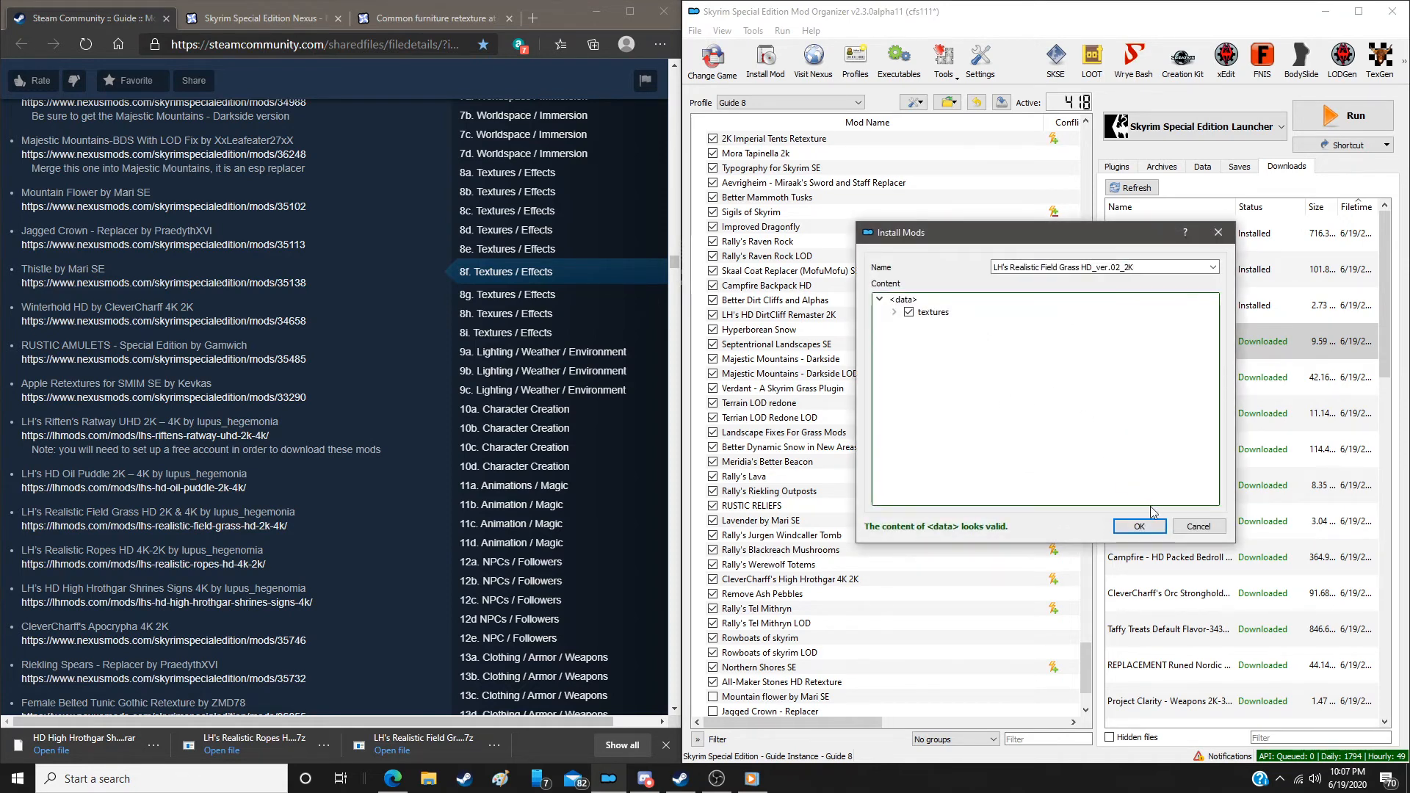
pyautogui.click(1149, 526)
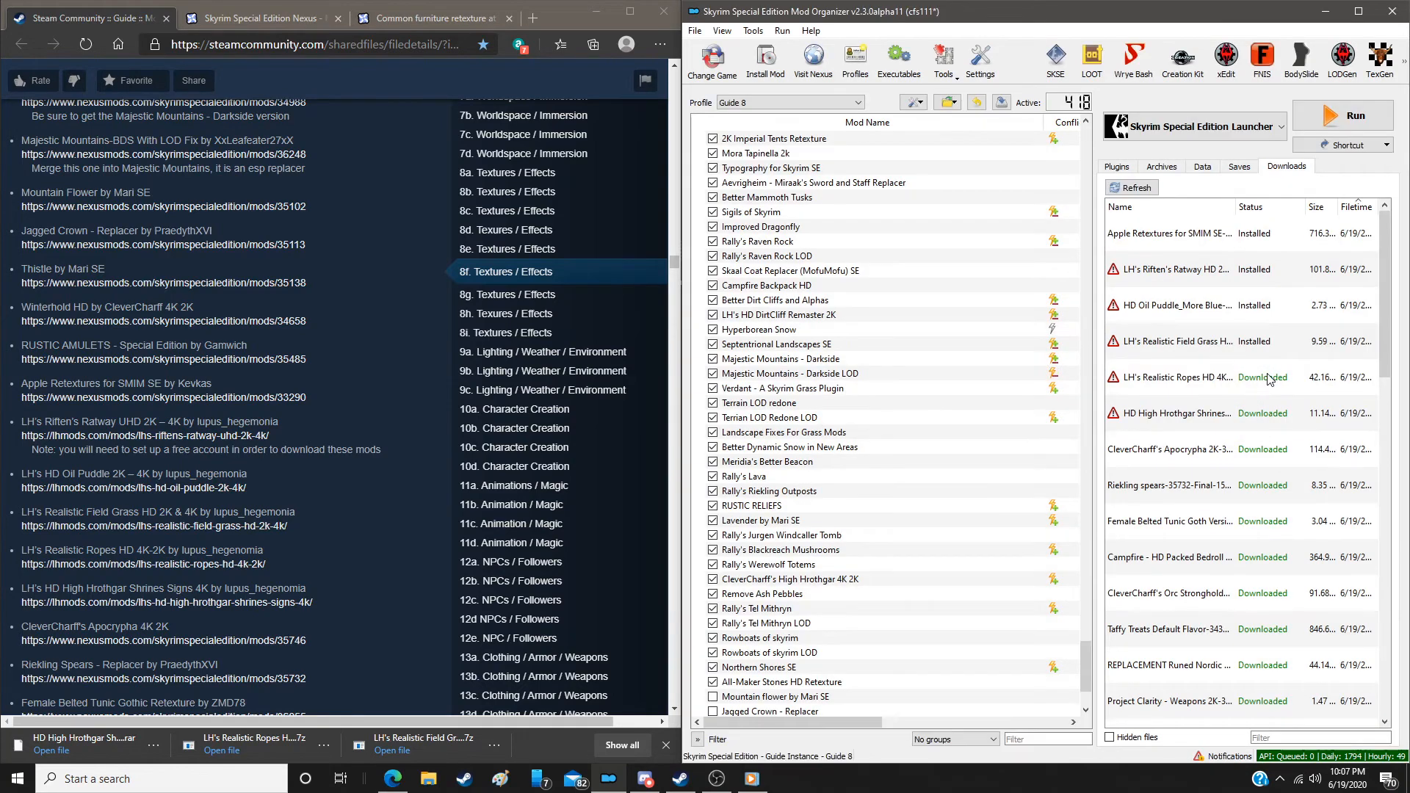
# Manually install the LH's Realistic Ropes download, naming the mod LH's Realistic Ropes HD 4K-2K
pyautogui.click(1263, 382)
pyautogui.doubleClick(1264, 382)
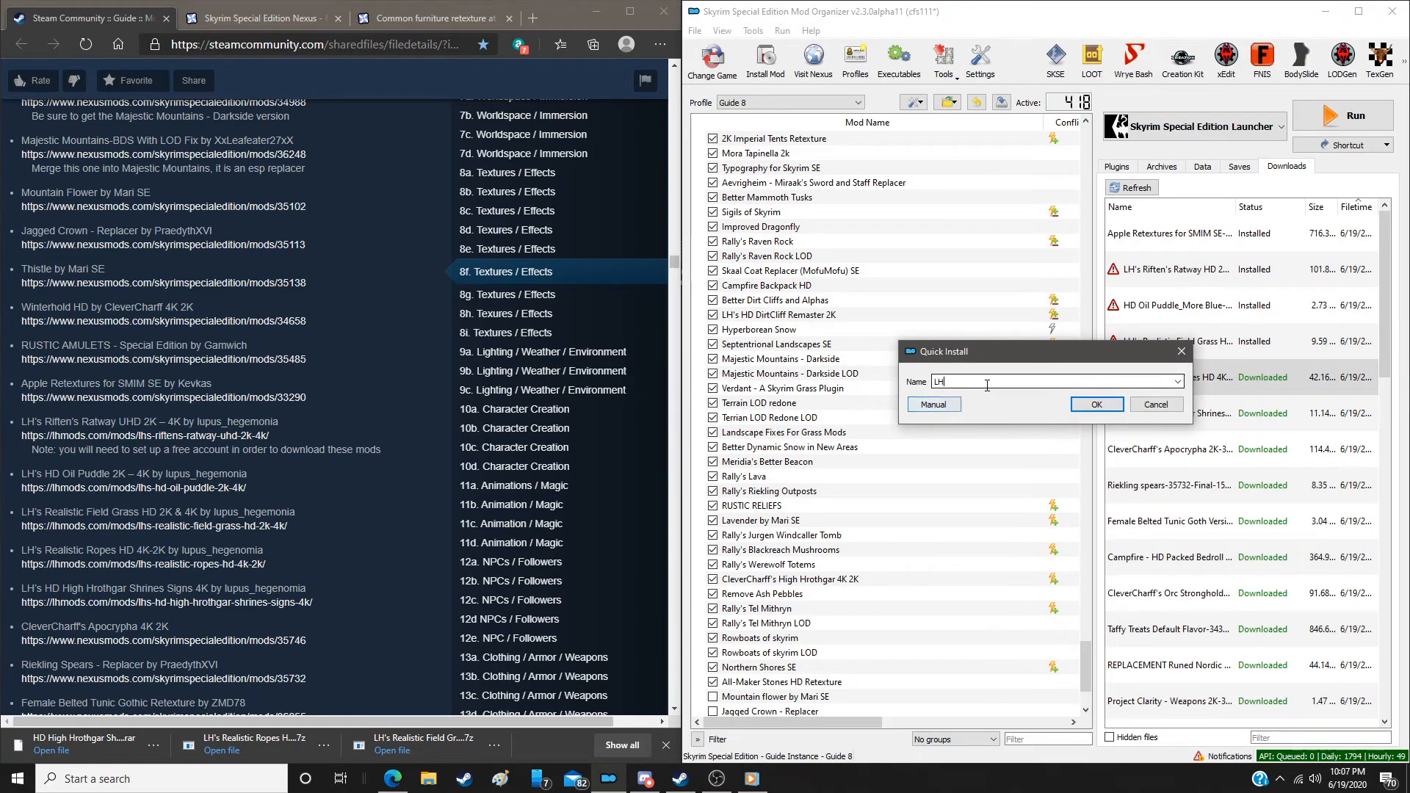
pyautogui.click(1178, 381)
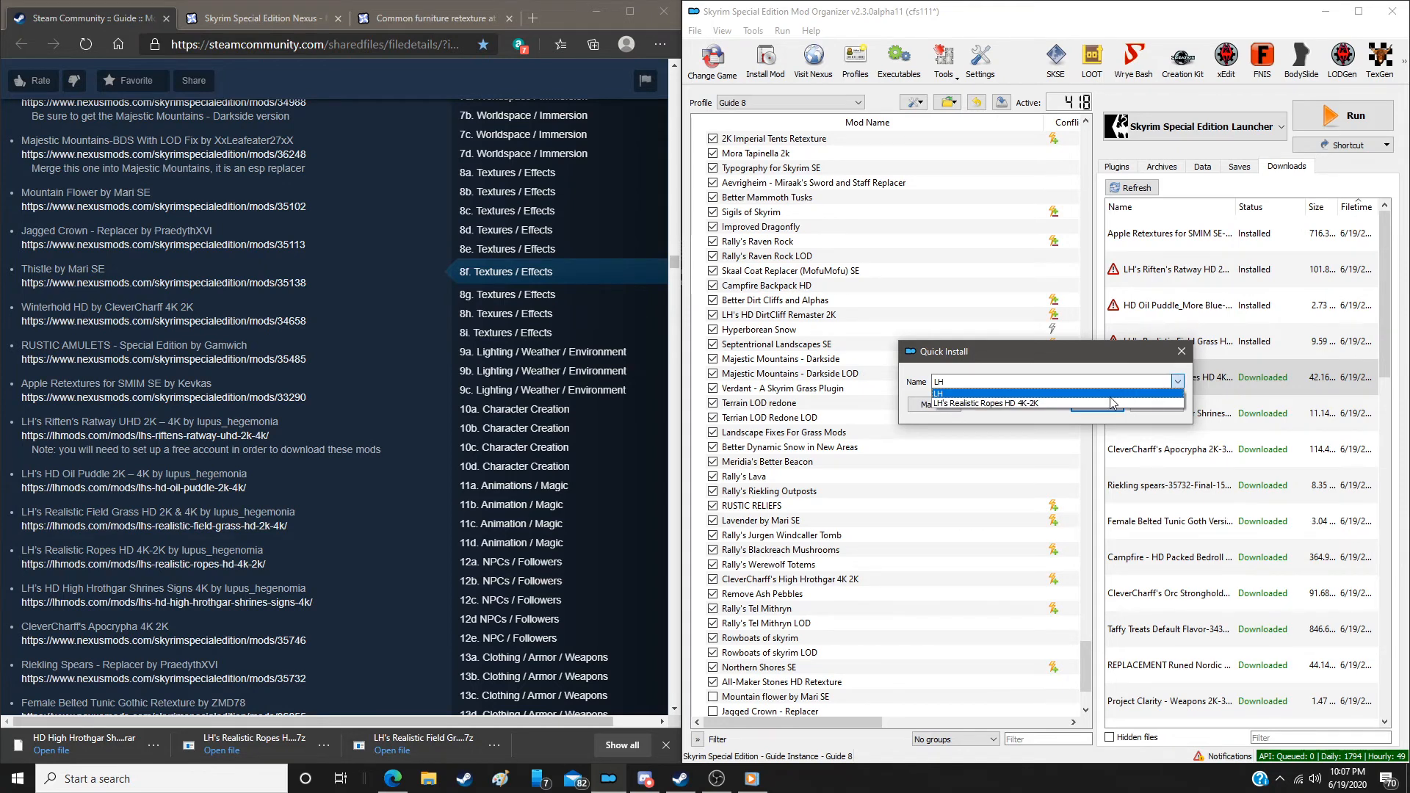
pyautogui.click(1107, 404)
pyautogui.click(933, 405)
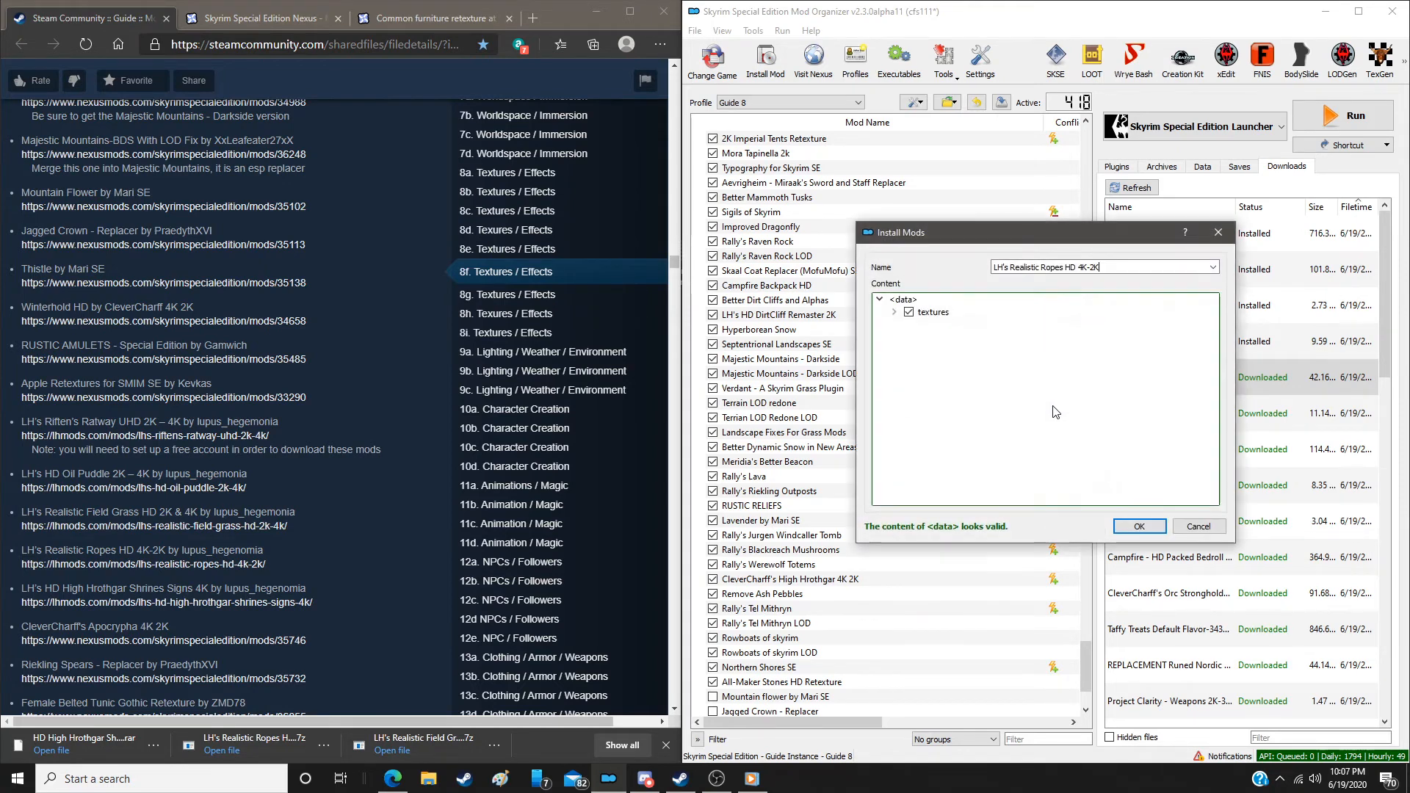
pyautogui.click(1138, 525)
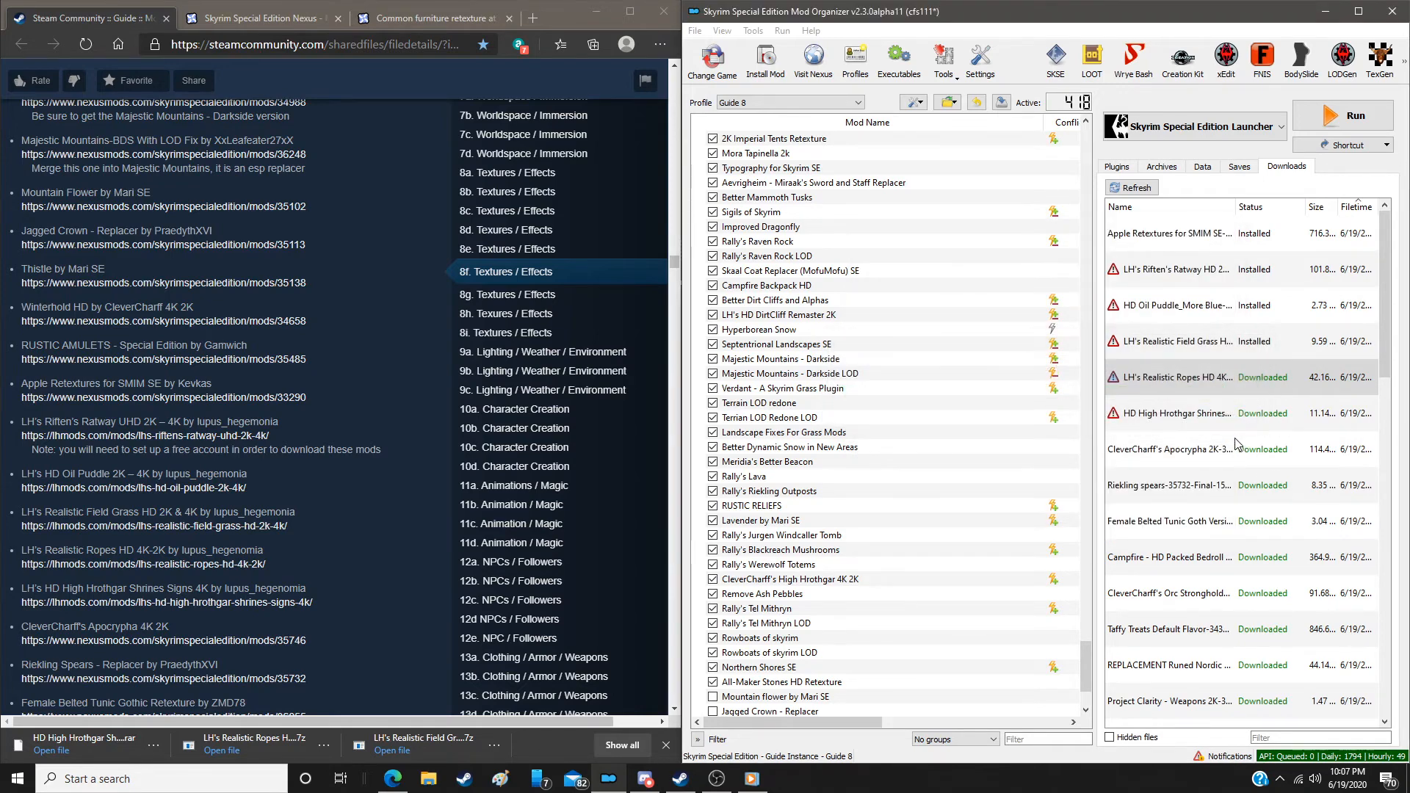
# Manually install the HD High Hrothgar Shrines Signs download as HD High Hrothgar Shrines Signs_Dovah
pyautogui.doubleClick(1202, 415)
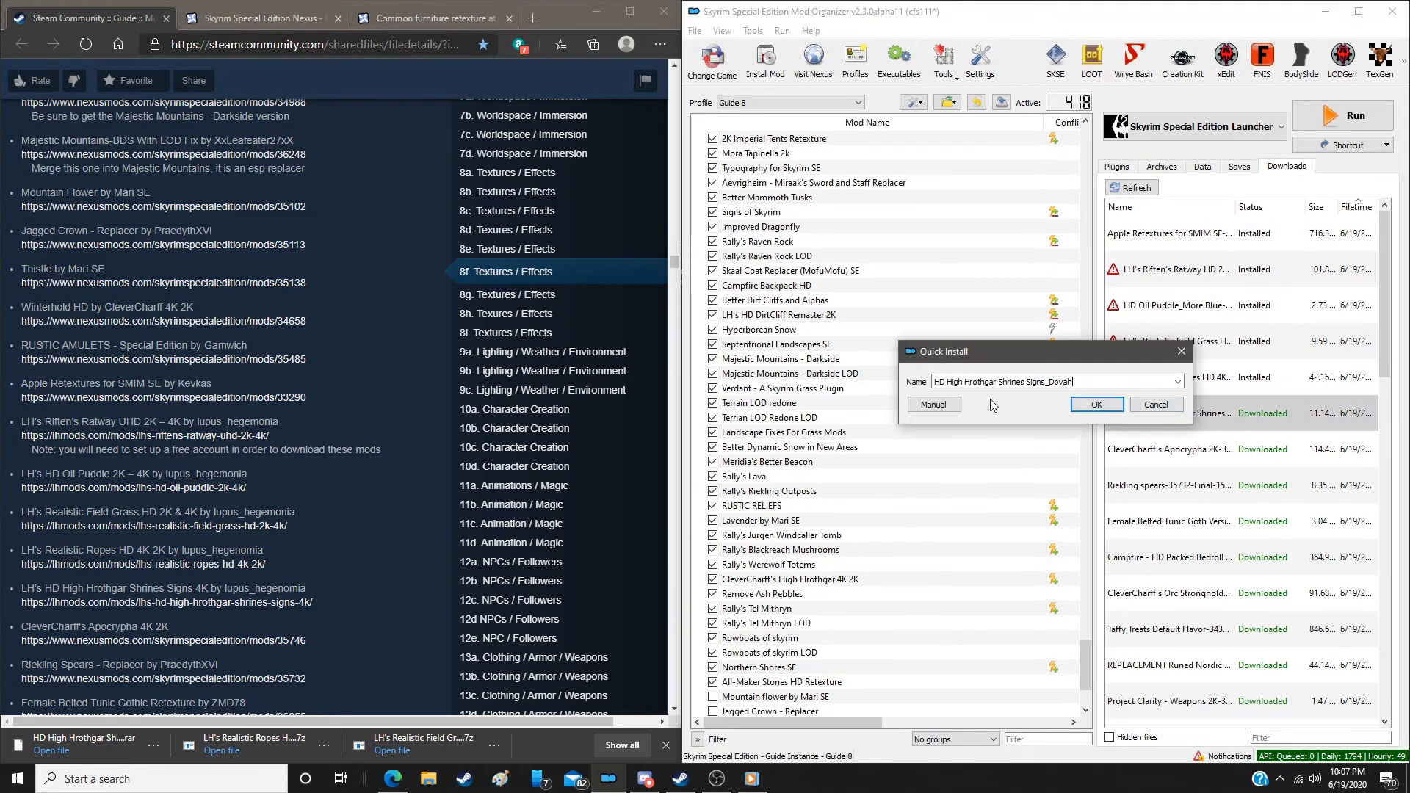
pyautogui.click(933, 404)
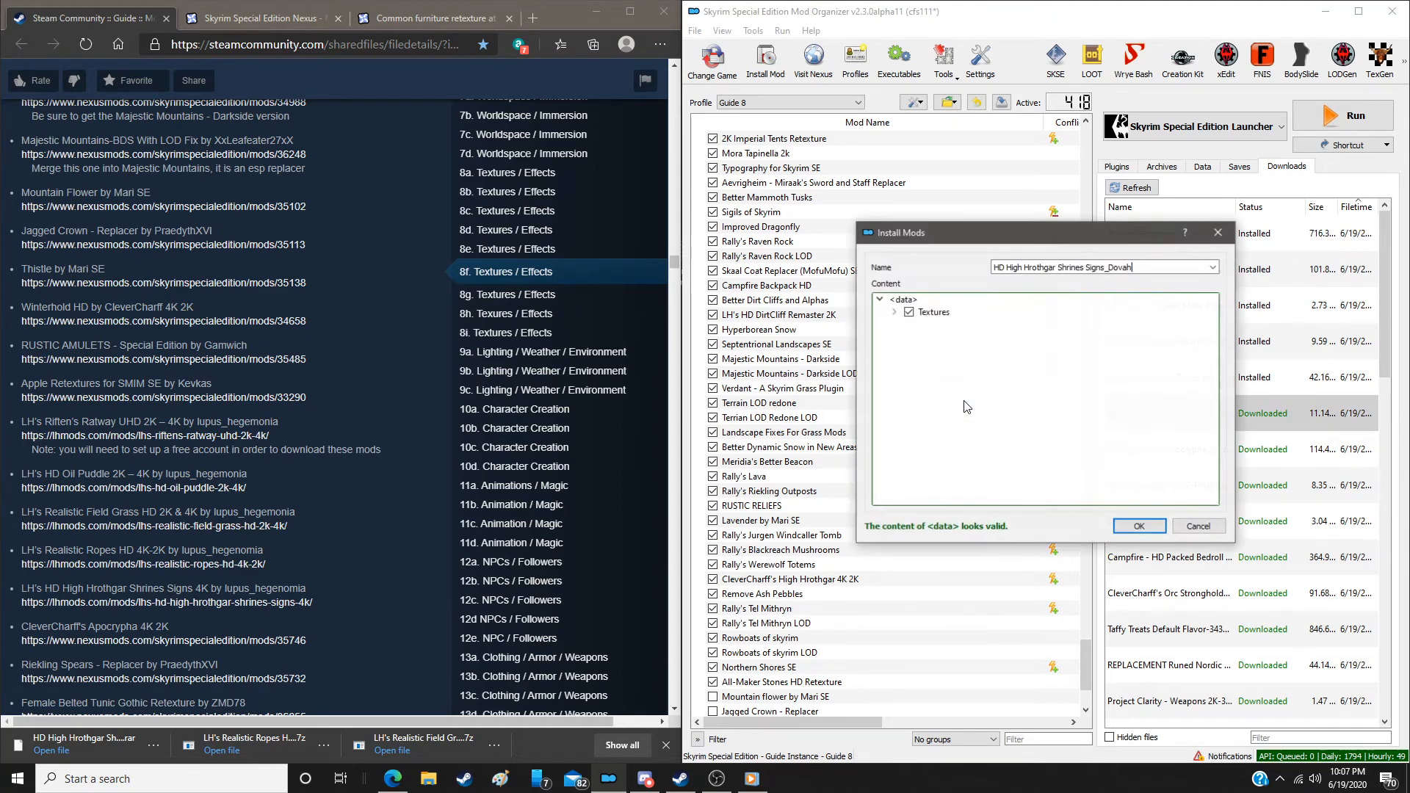
pyautogui.click(1137, 526)
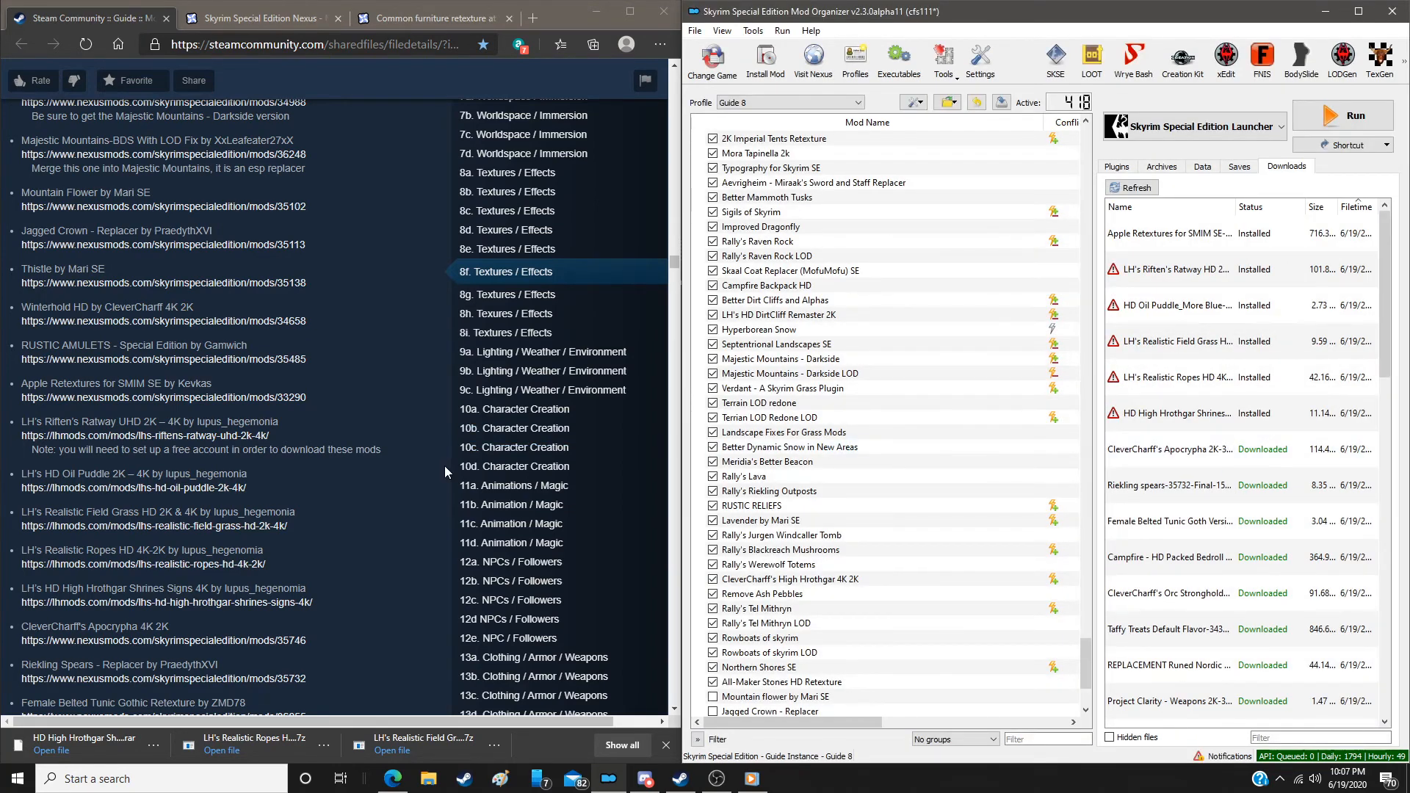
# Check the guide's next mod entries and manually install the CleverCharff's Apocrypha 4K 2K download
pyautogui.scroll(-4, 413, 496)
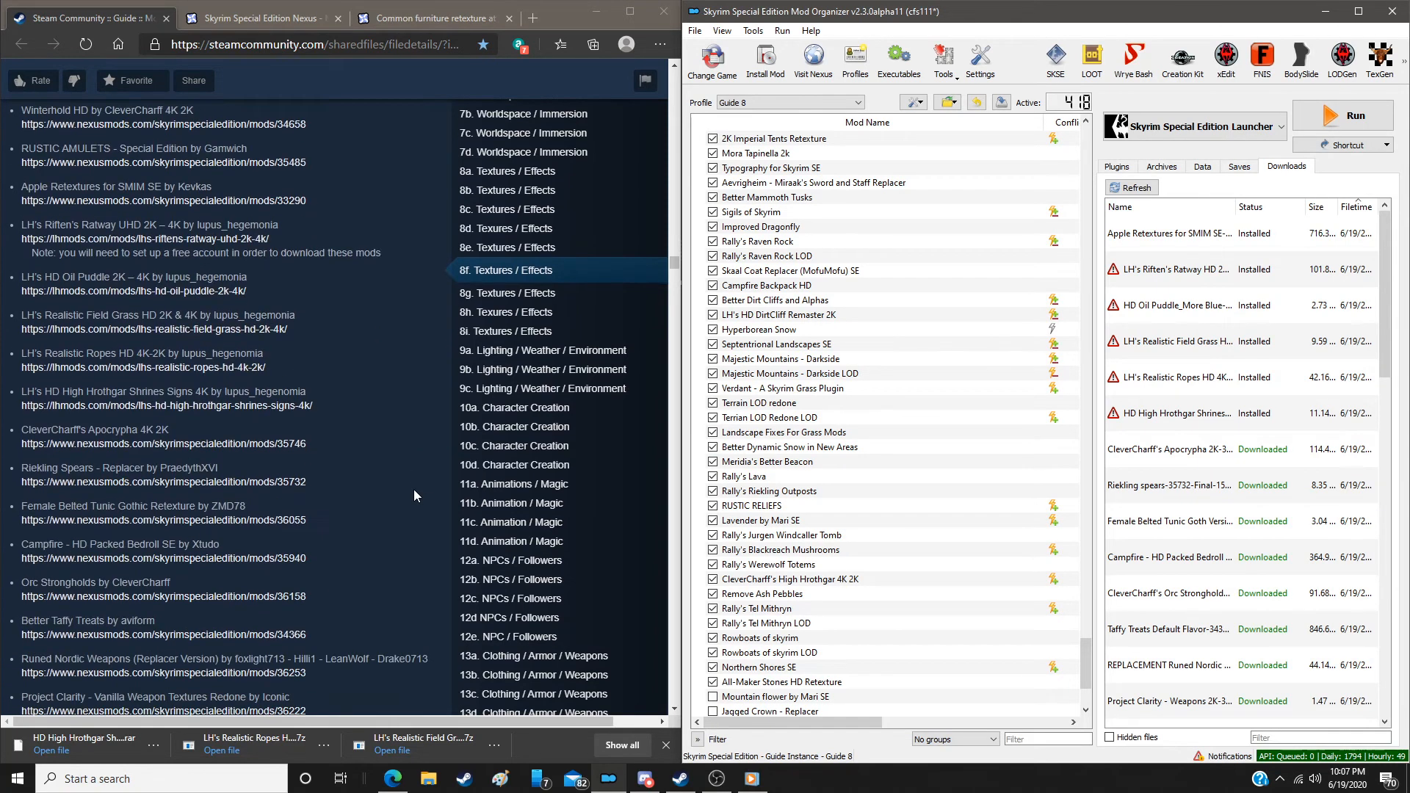
pyautogui.scroll(-1, 409, 497)
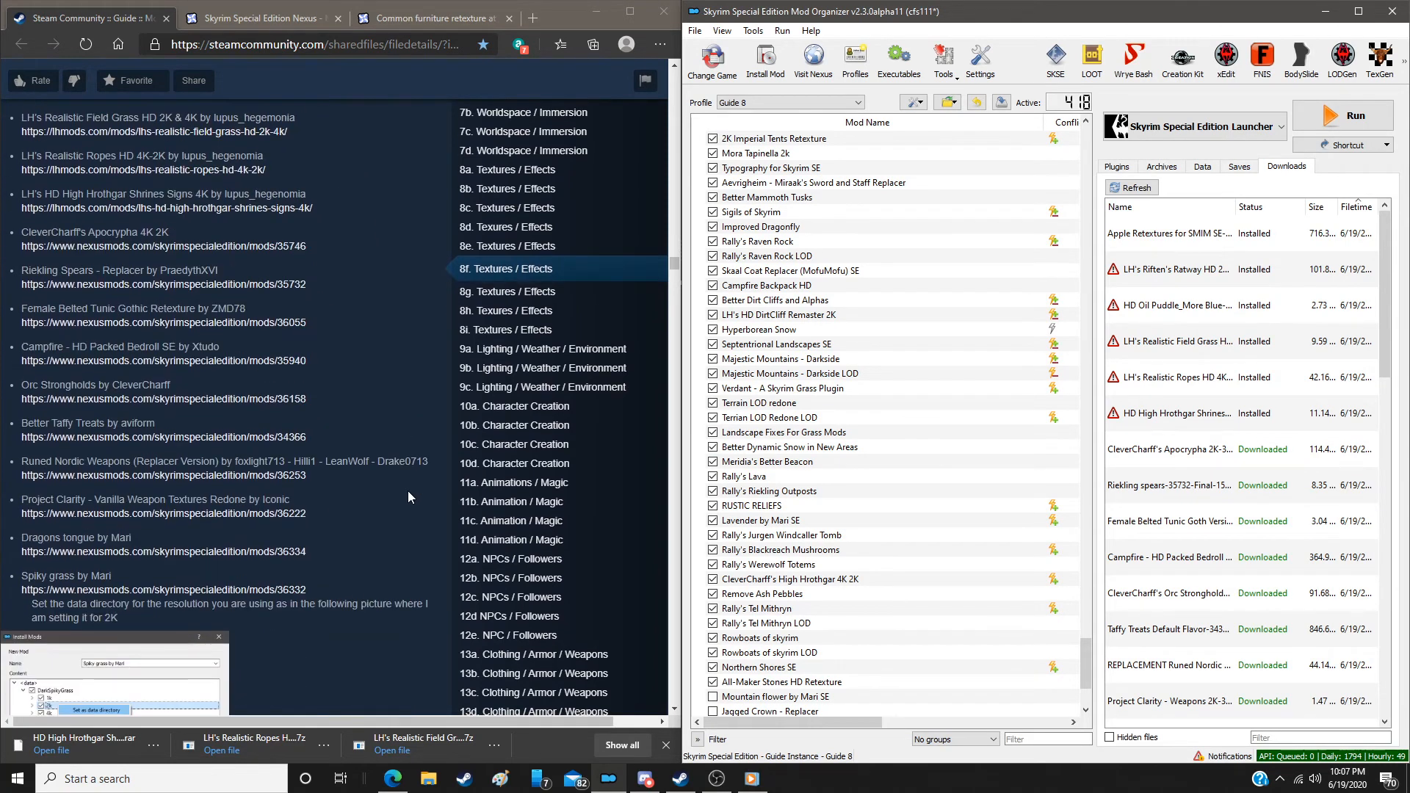
pyautogui.scroll(-1, 407, 491)
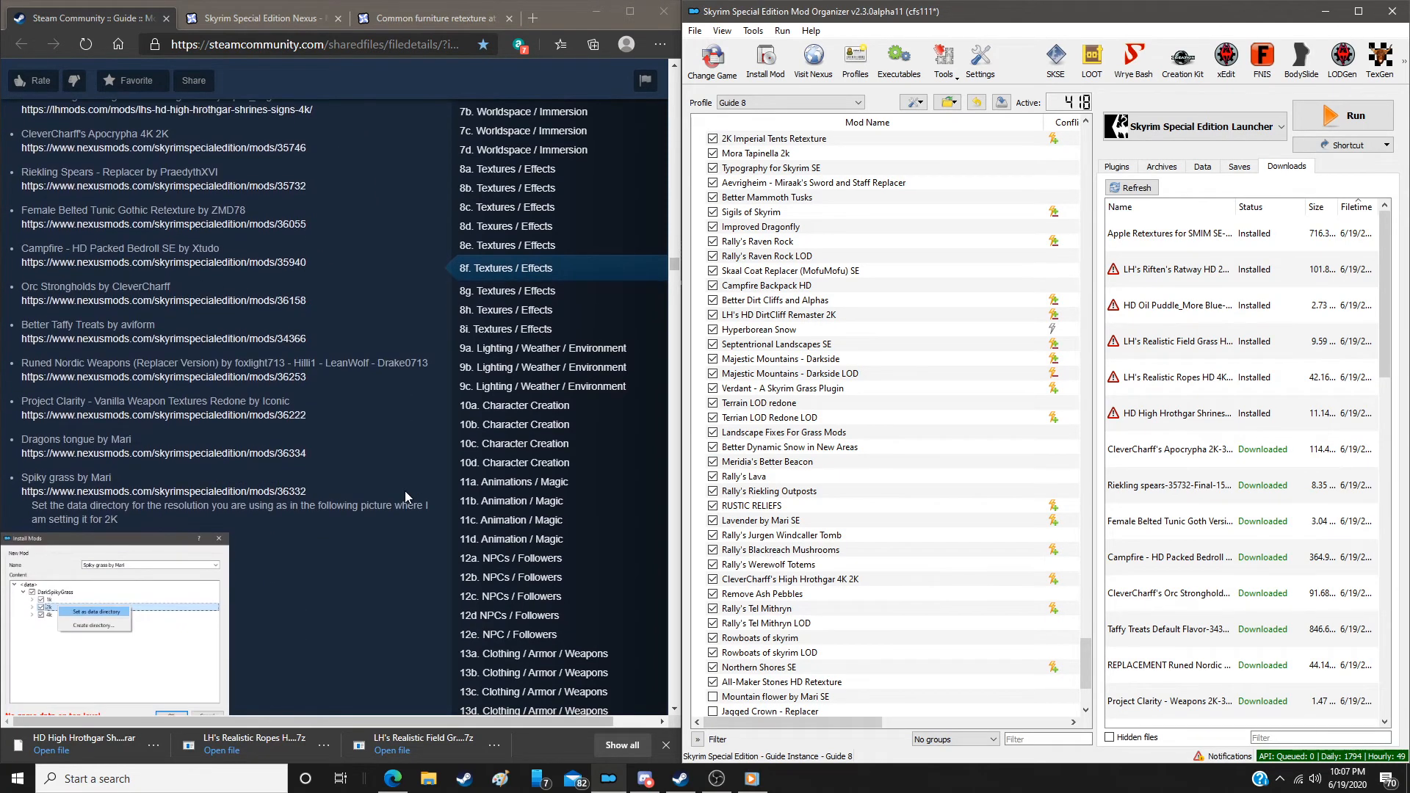
pyautogui.doubleClick(1181, 449)
pyautogui.click(940, 404)
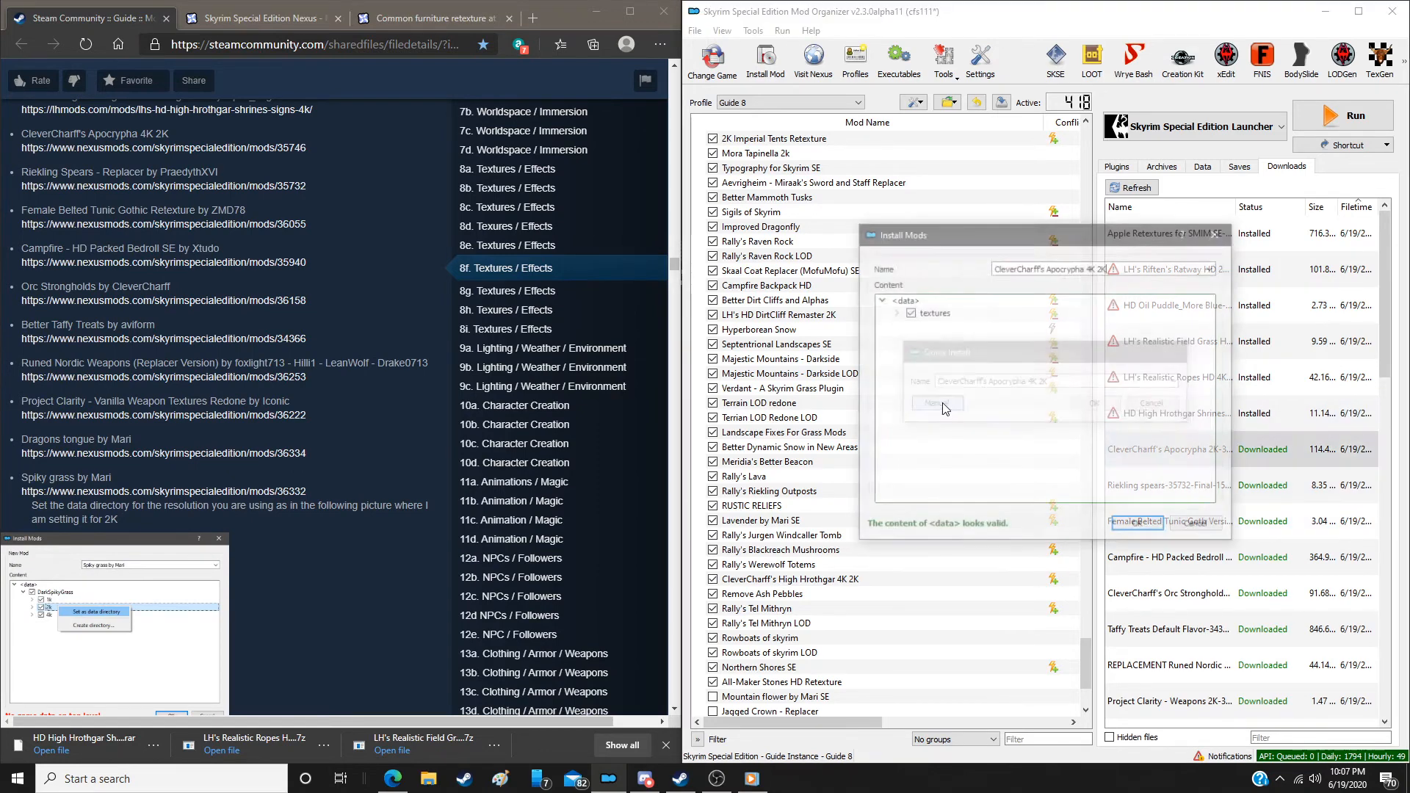
pyautogui.click(1124, 523)
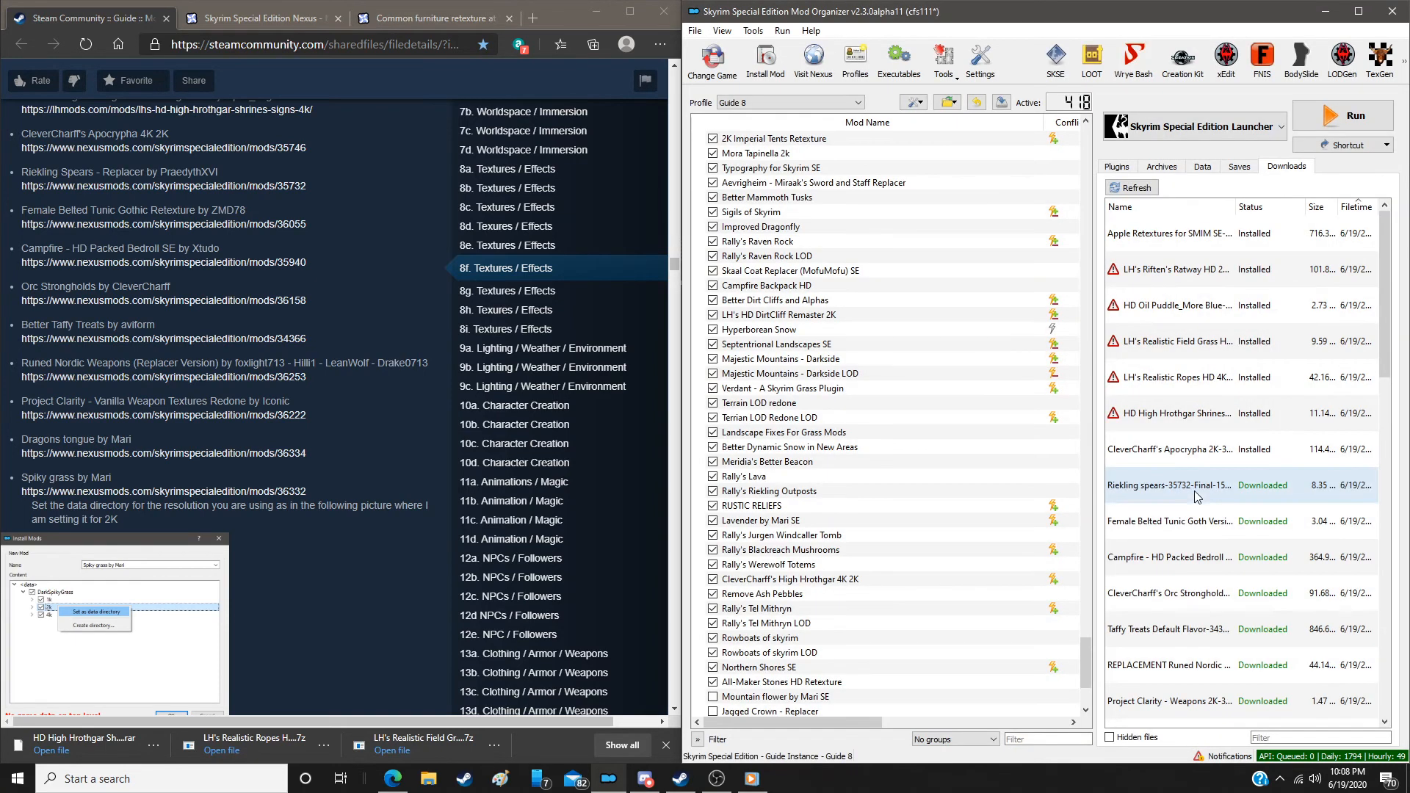
# Manually install the Riekling Spears - Replacer and Female Belted Tunic Gothic Retexture downloads
pyautogui.doubleClick(1197, 497)
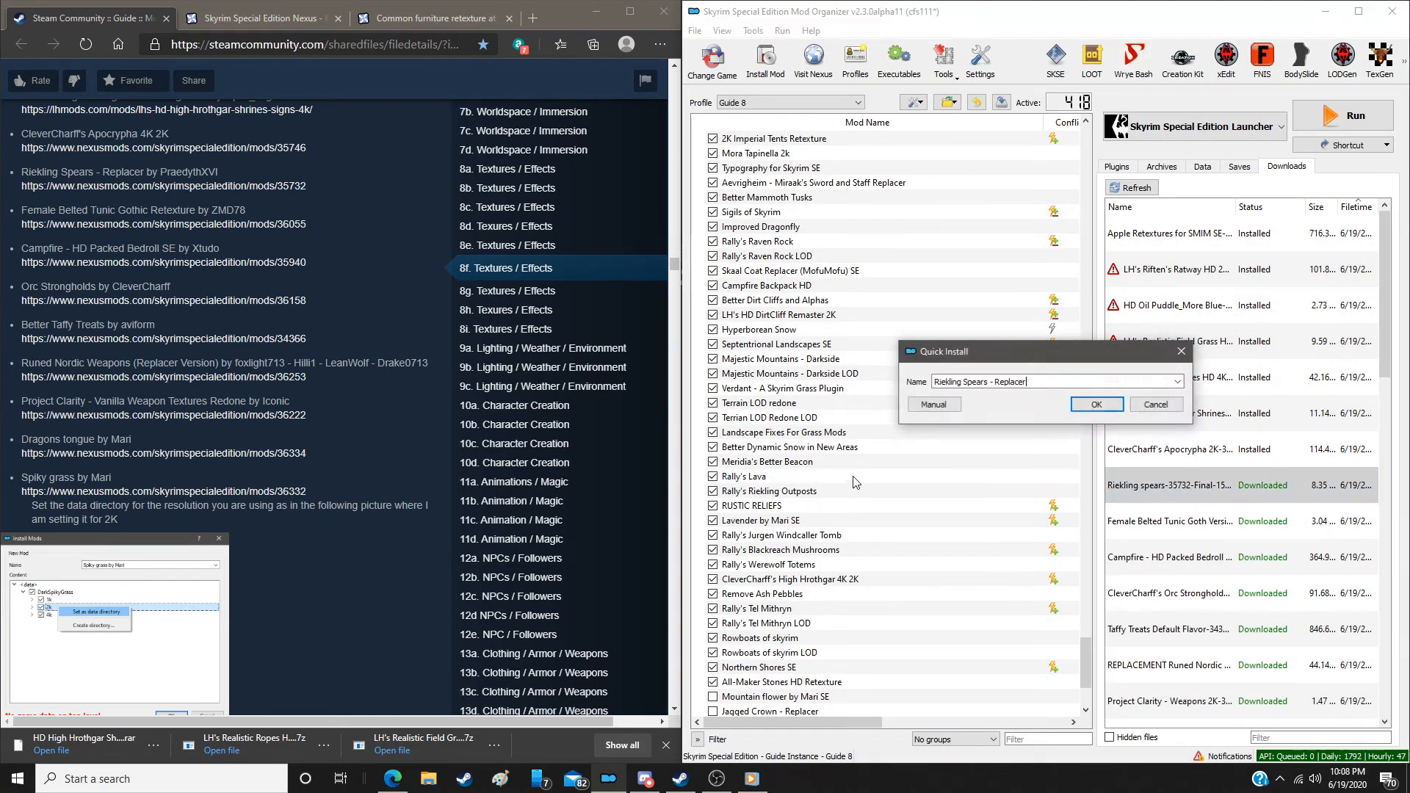
pyautogui.click(931, 403)
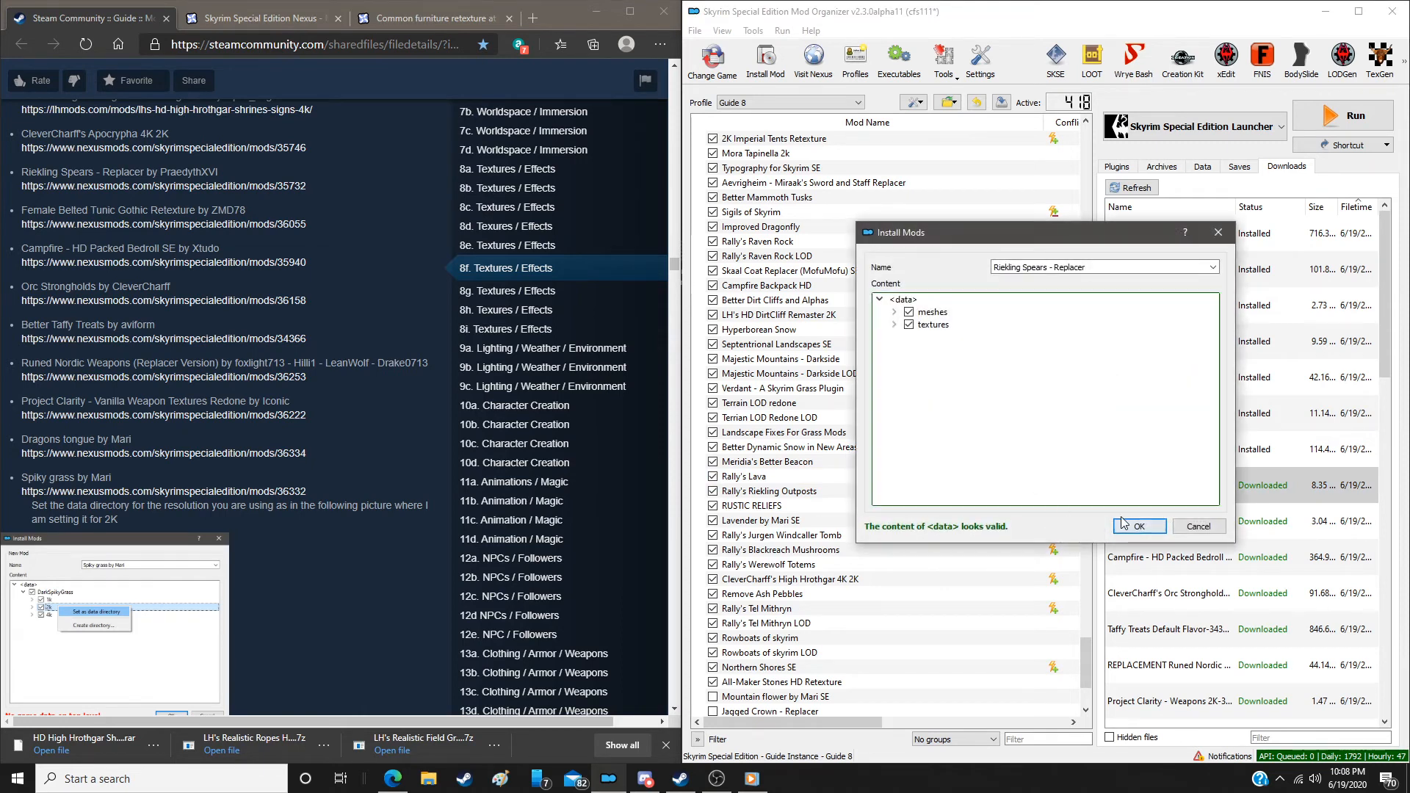
pyautogui.click(1128, 529)
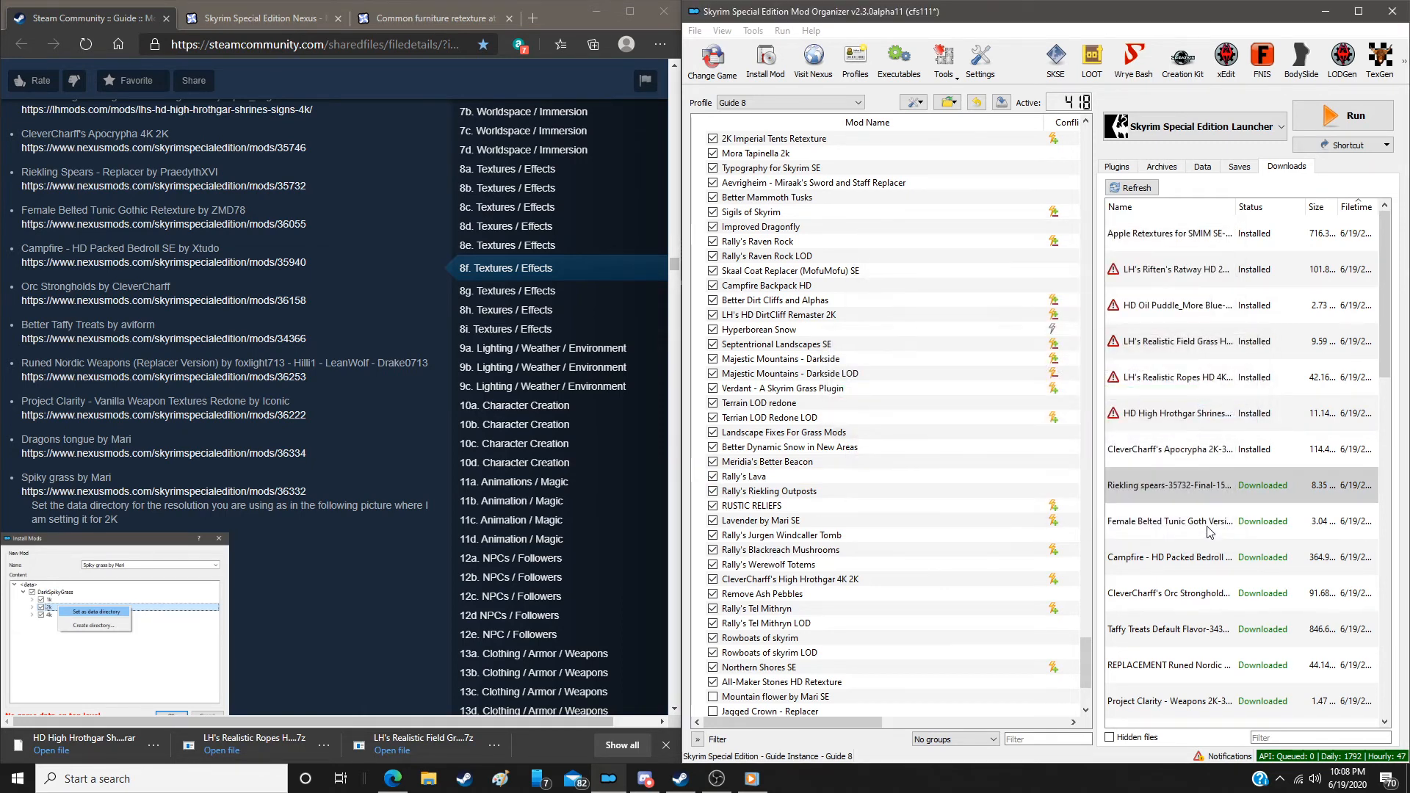
pyautogui.click(1209, 529)
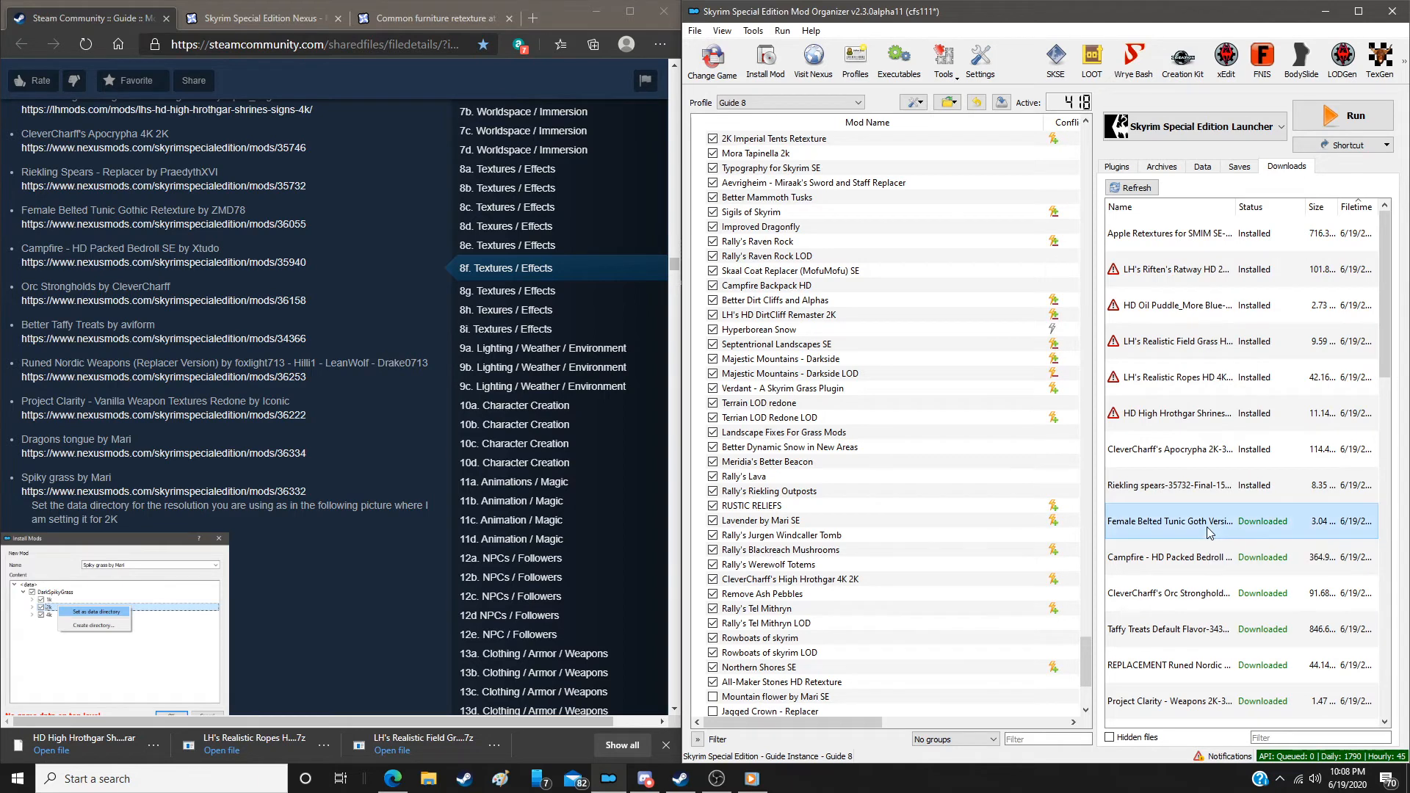
pyautogui.doubleClick(1177, 526)
pyautogui.click(931, 406)
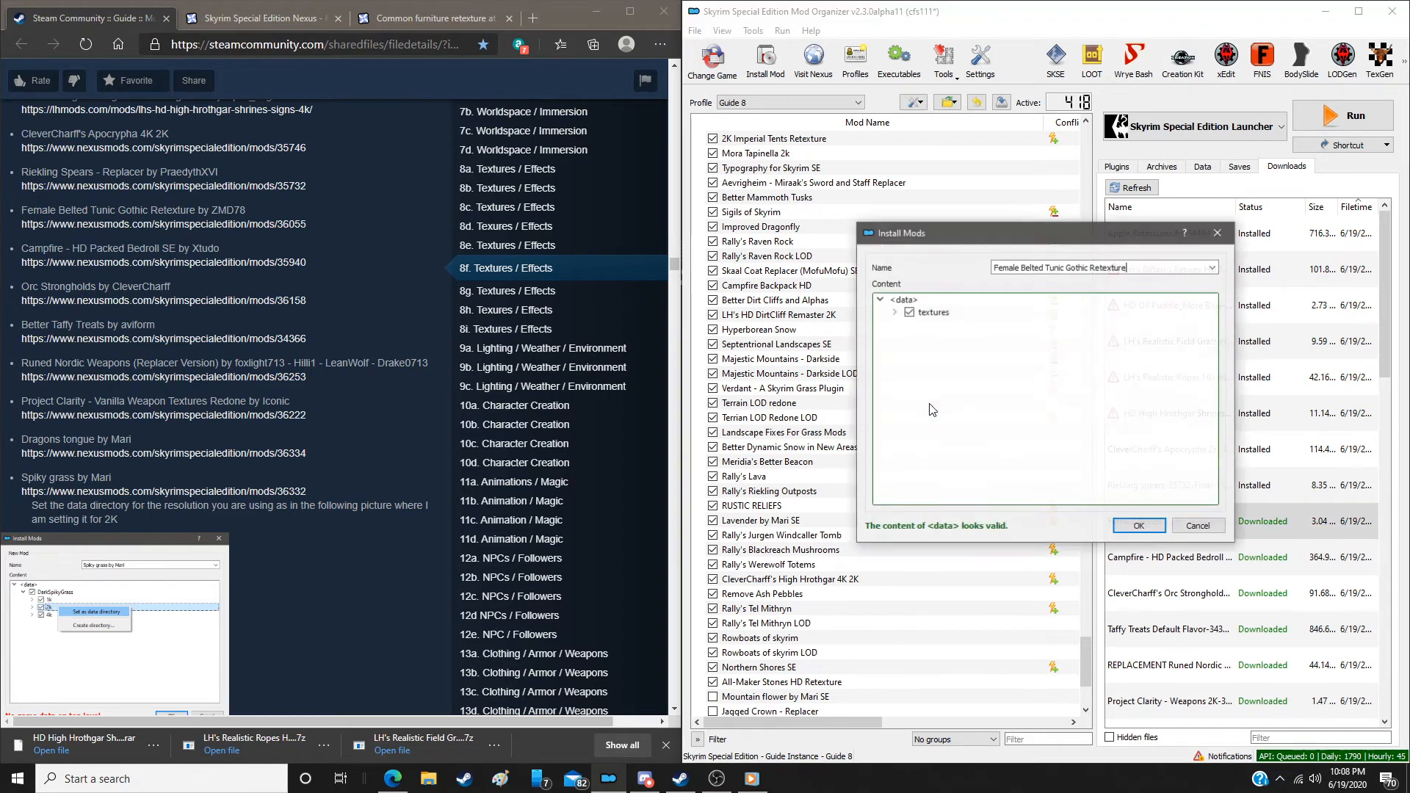
pyautogui.click(1142, 532)
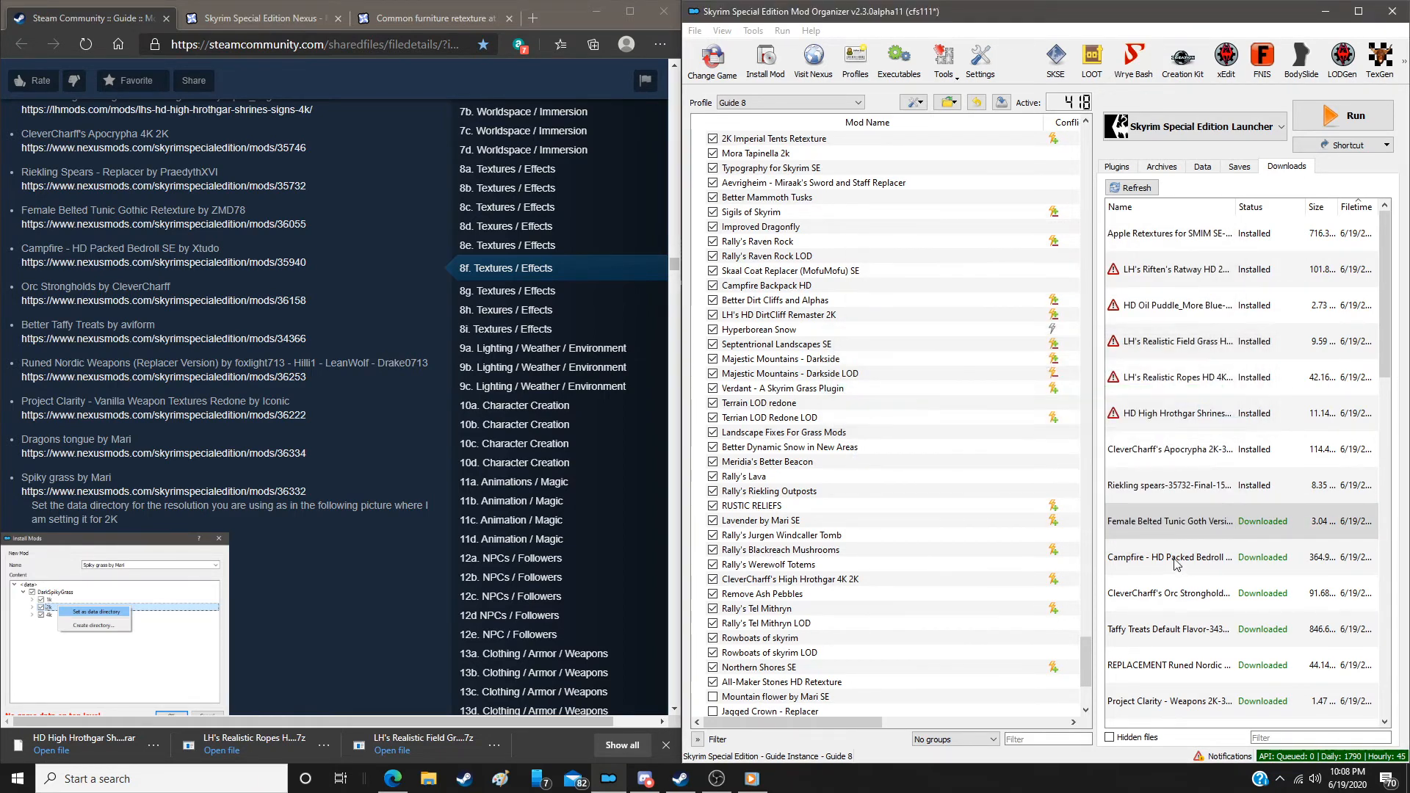
# Manually install Campfire - HD Packed Bedroll SE with its Data folder set as the data directory
pyautogui.doubleClick(1175, 558)
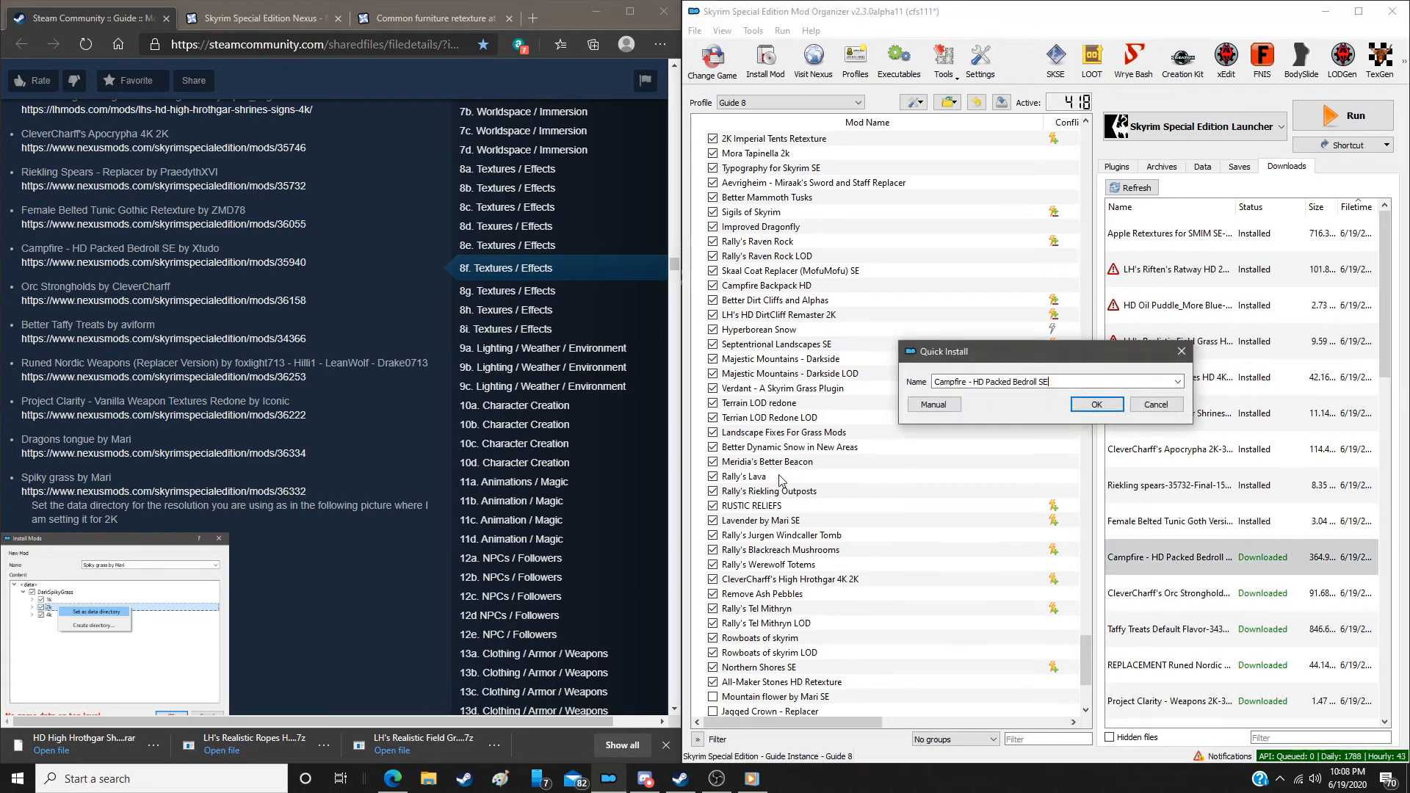
pyautogui.click(935, 405)
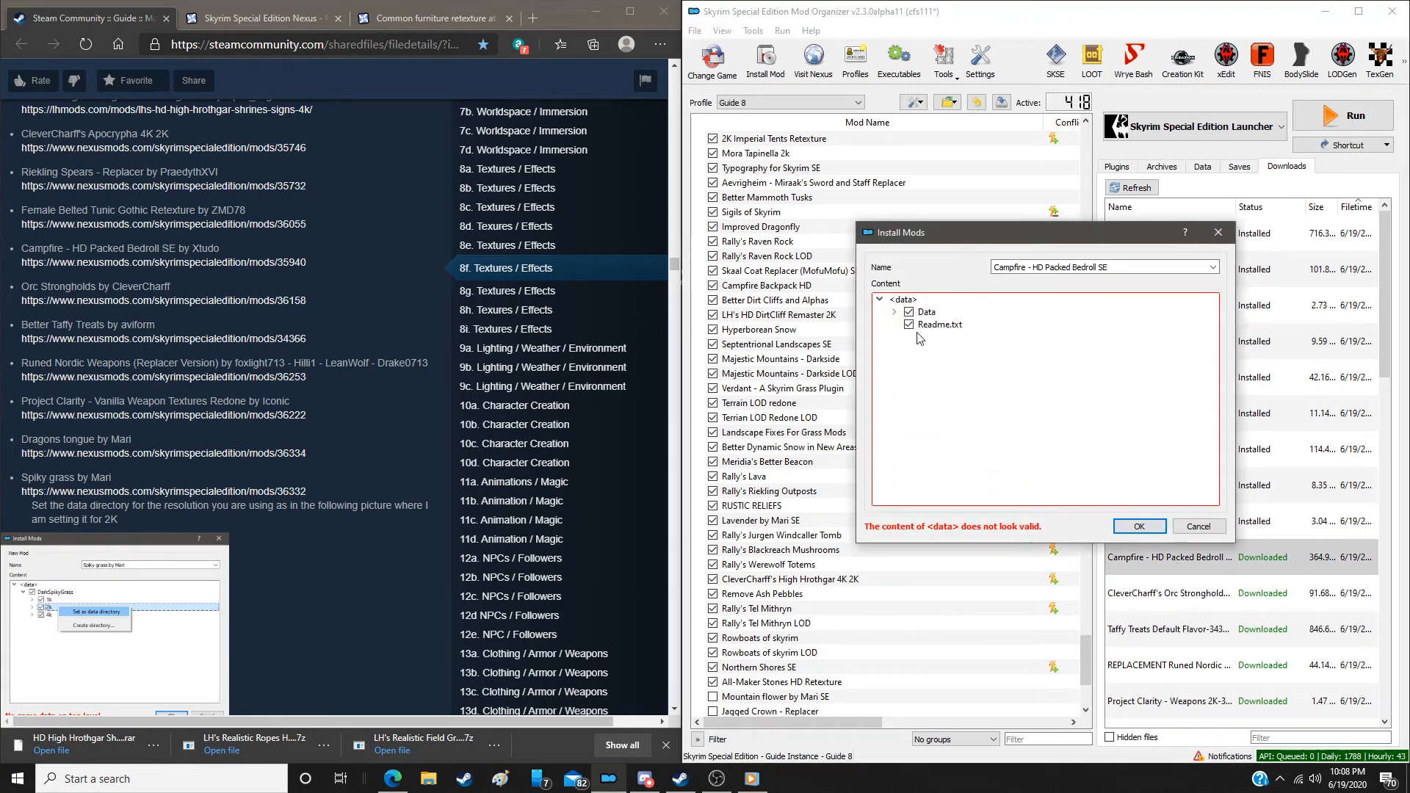
pyautogui.rightClick(928, 312)
pyautogui.click(969, 321)
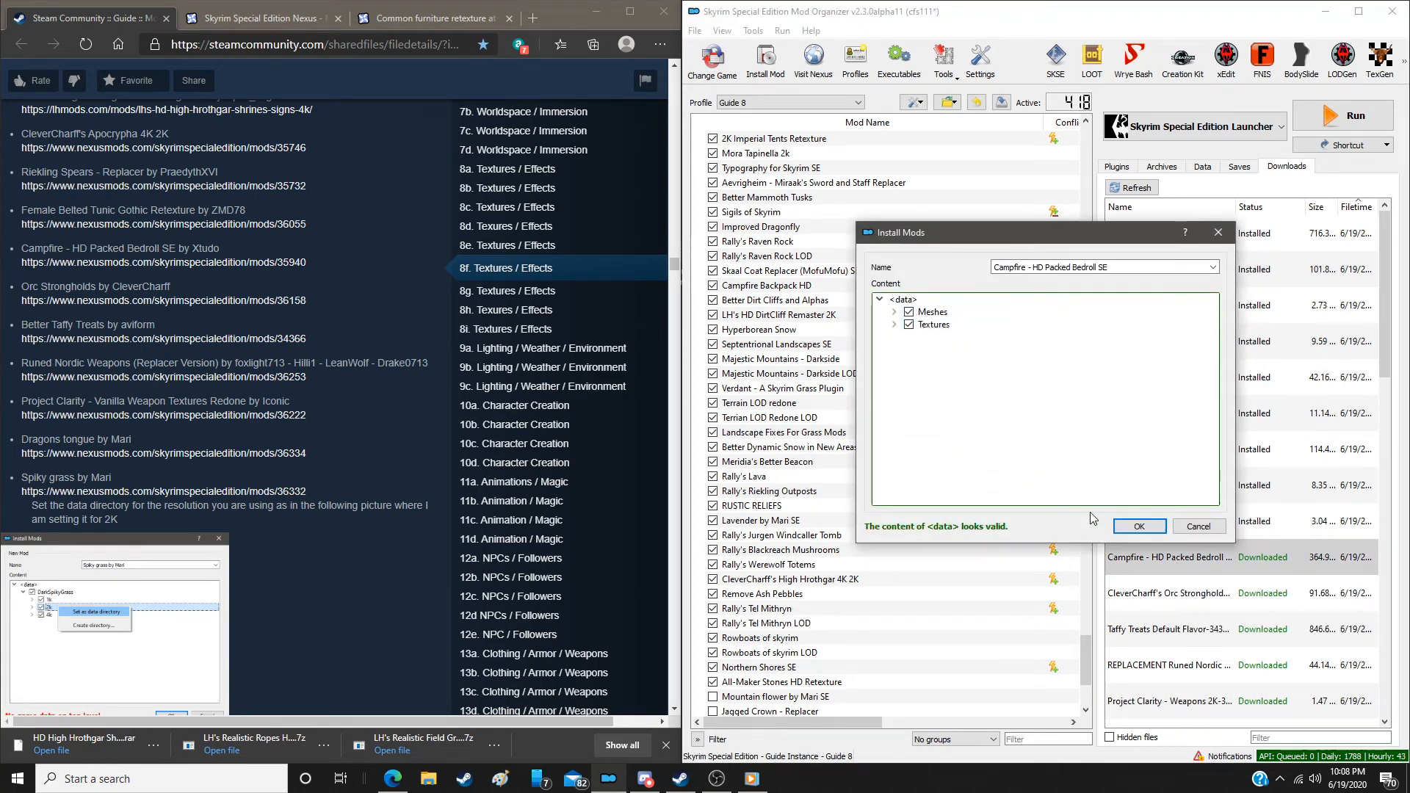
pyautogui.click(1139, 526)
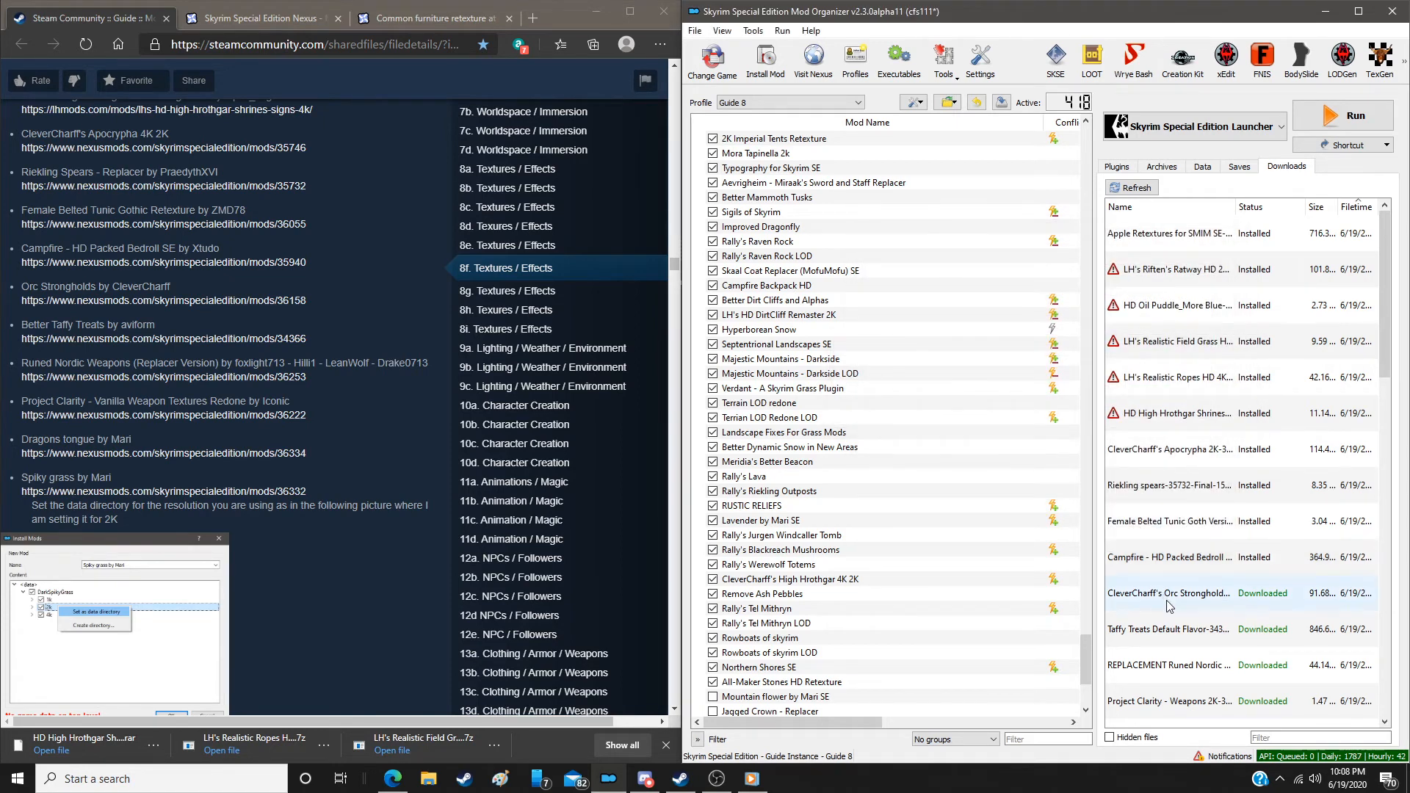
# Manually install the Orc Strongholds by CleverCharff and Better Taffy Treats downloads
pyautogui.doubleClick(1167, 597)
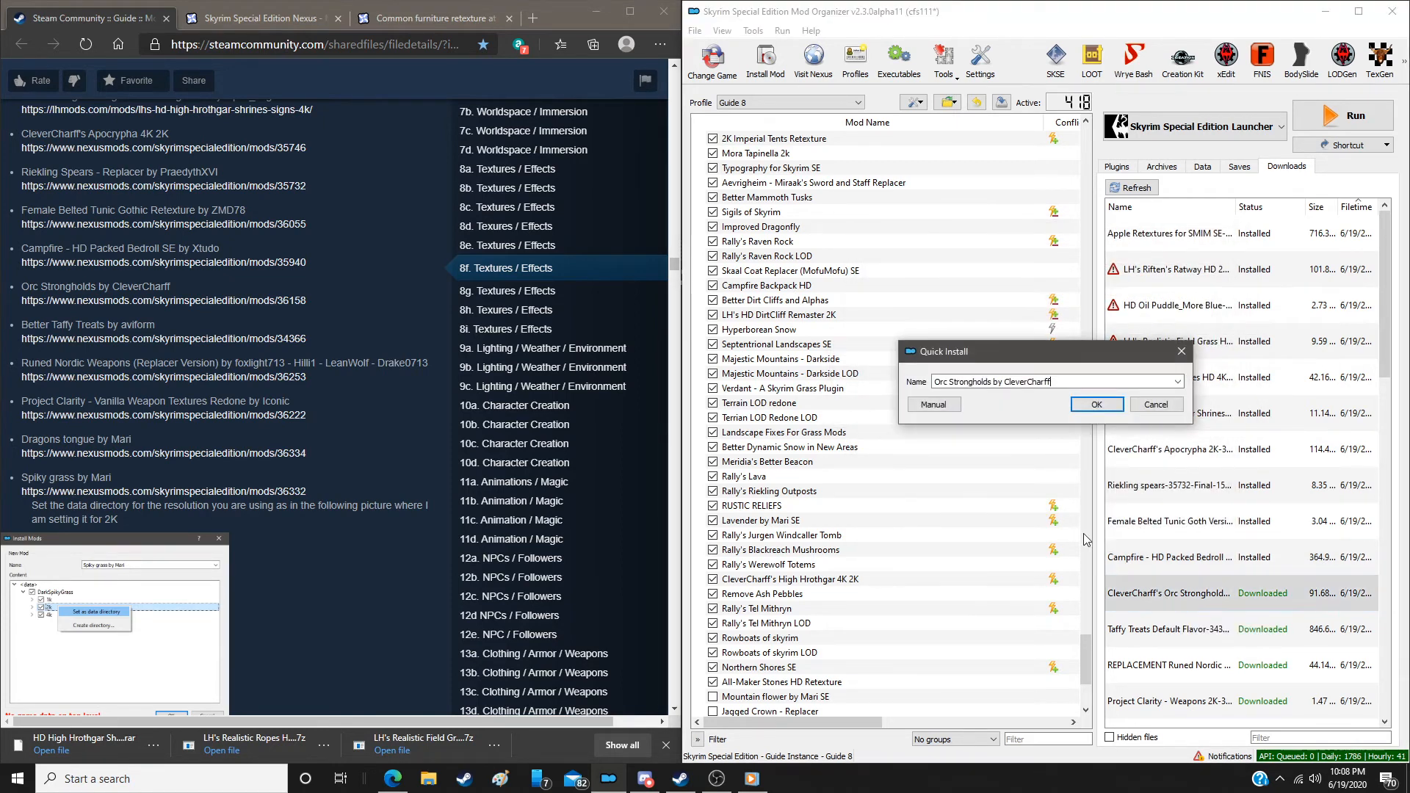
pyautogui.click(934, 405)
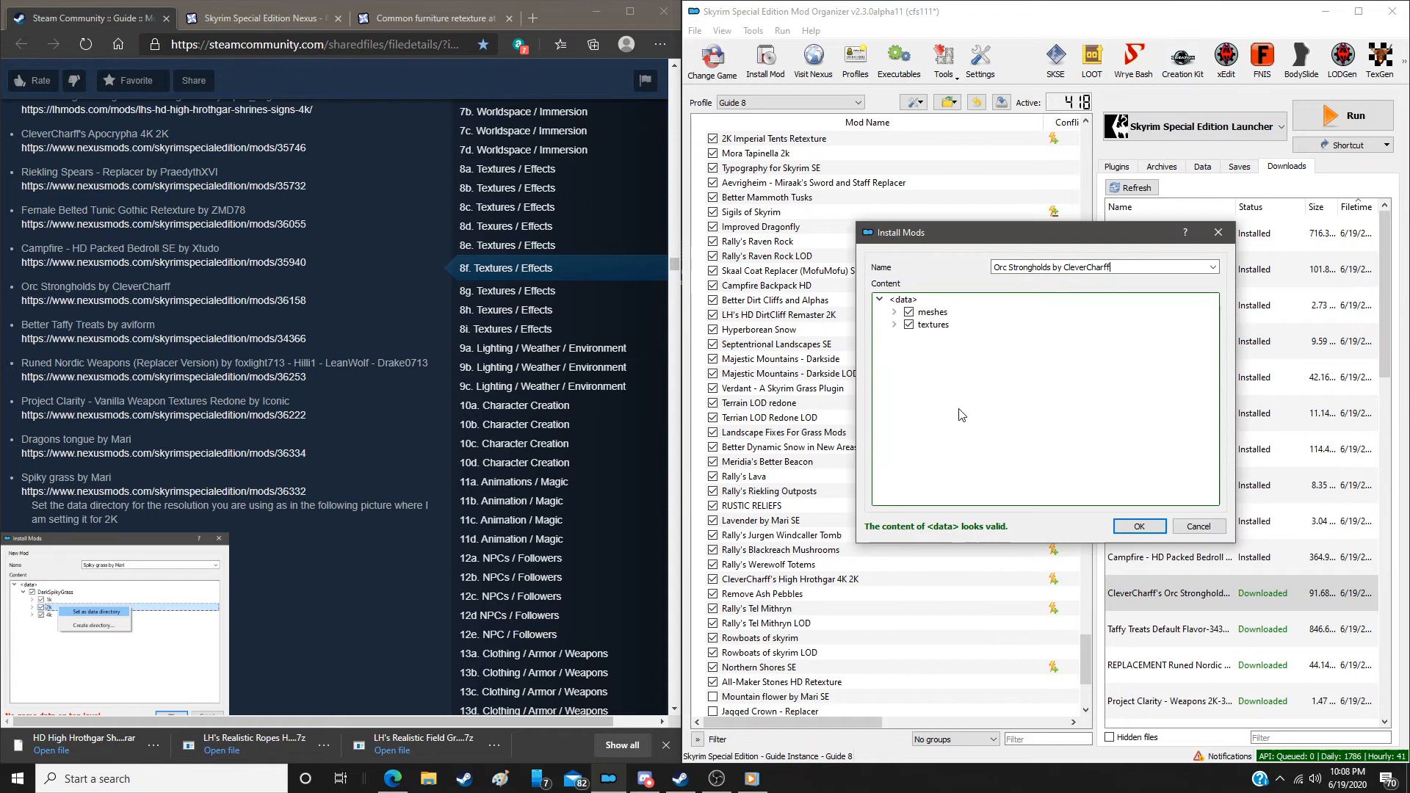
pyautogui.click(1127, 527)
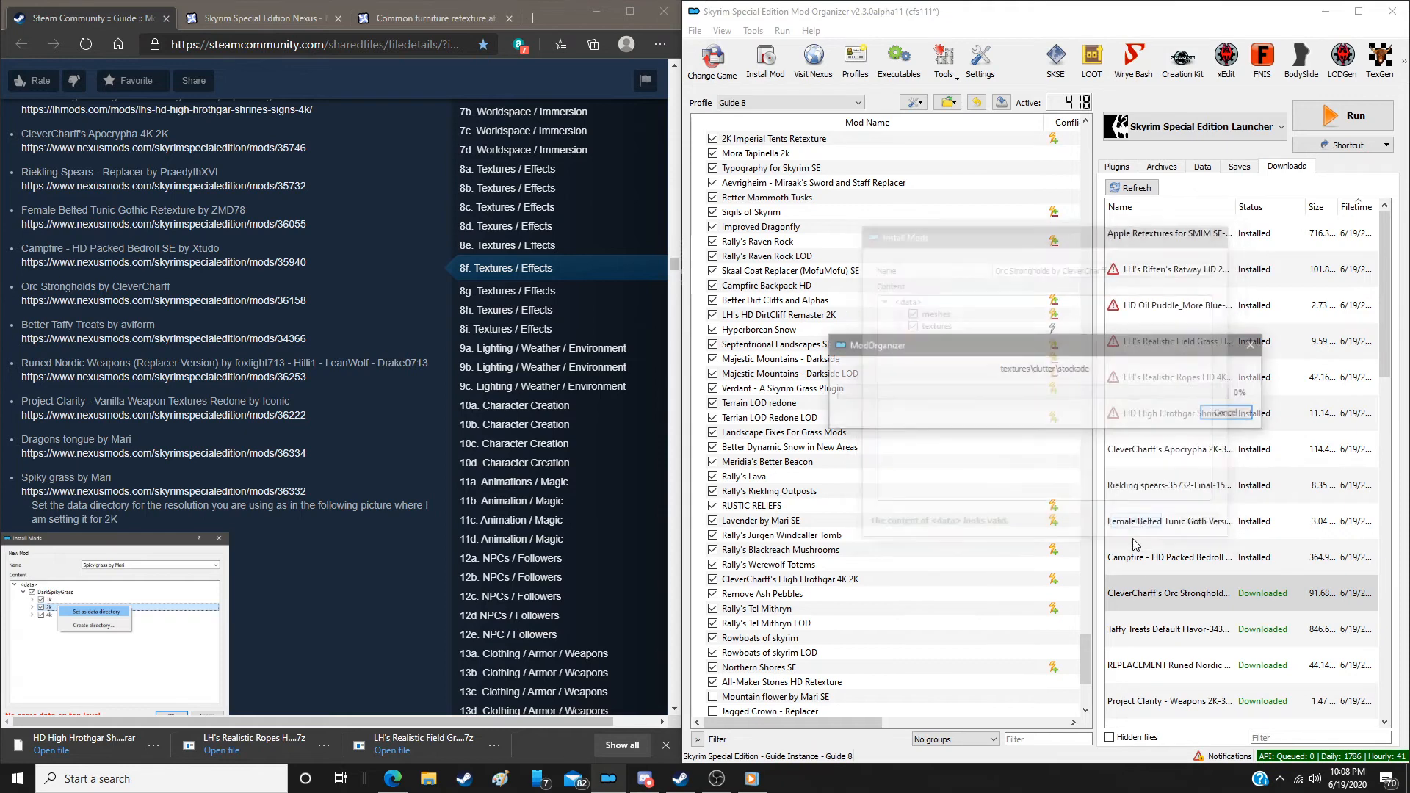
pyautogui.doubleClick(1170, 635)
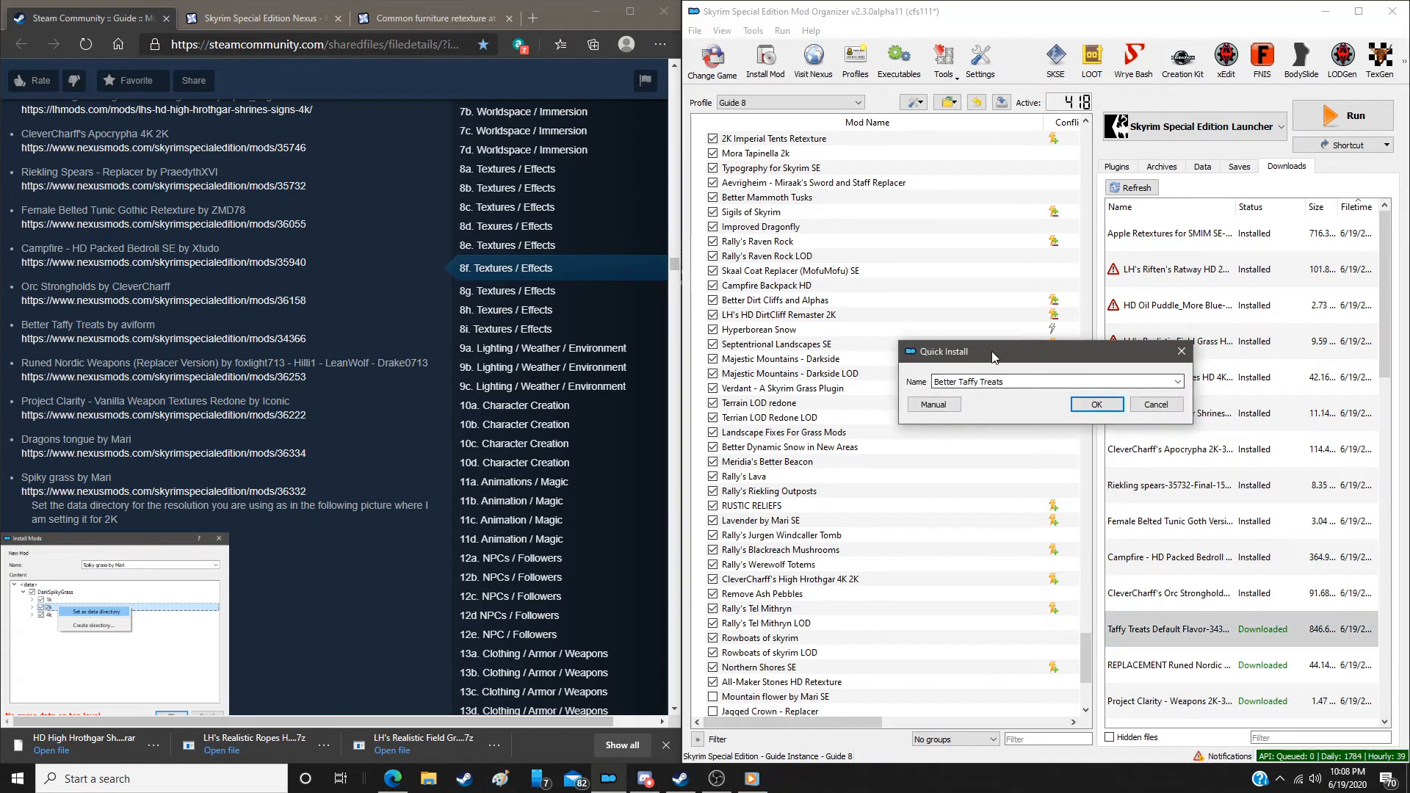
pyautogui.click(962, 407)
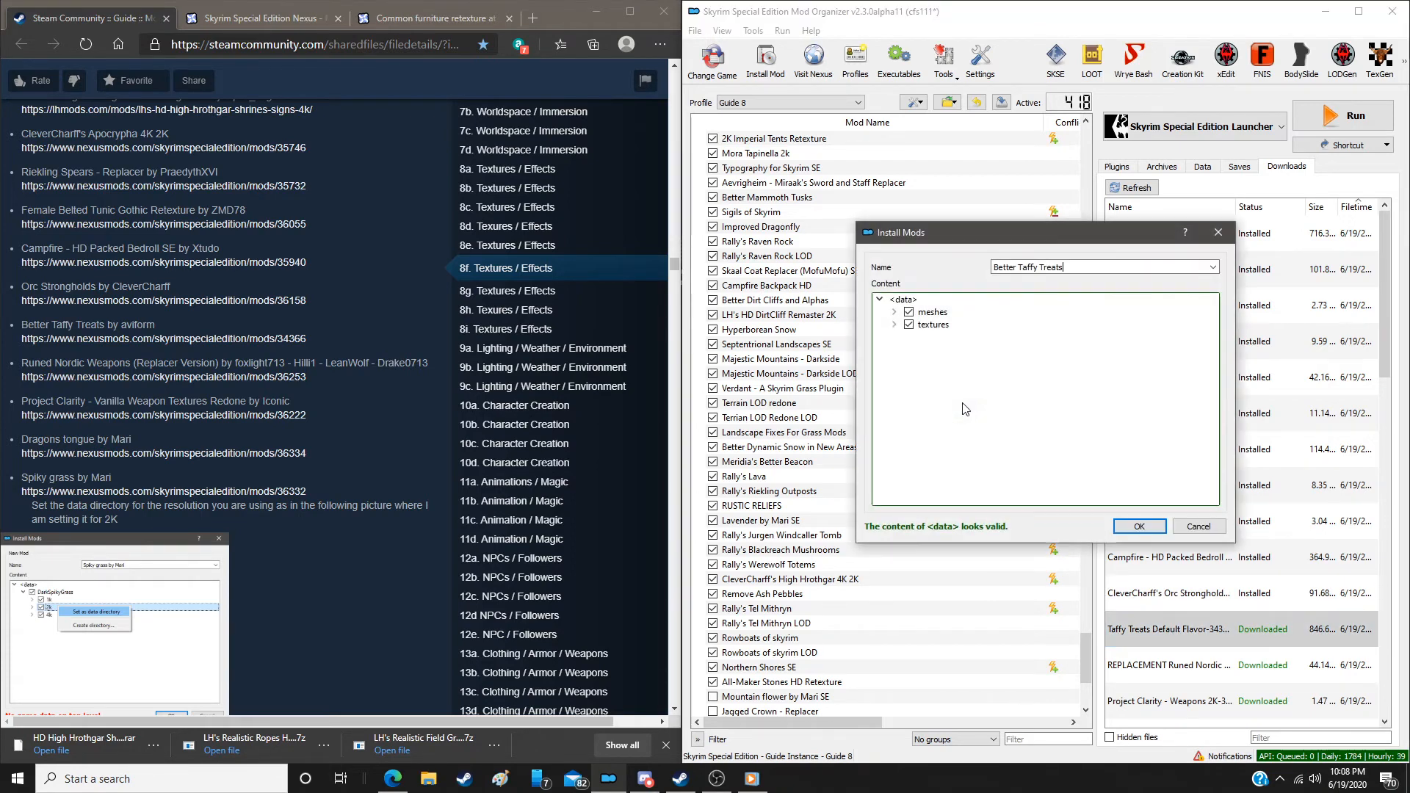
pyautogui.click(1137, 526)
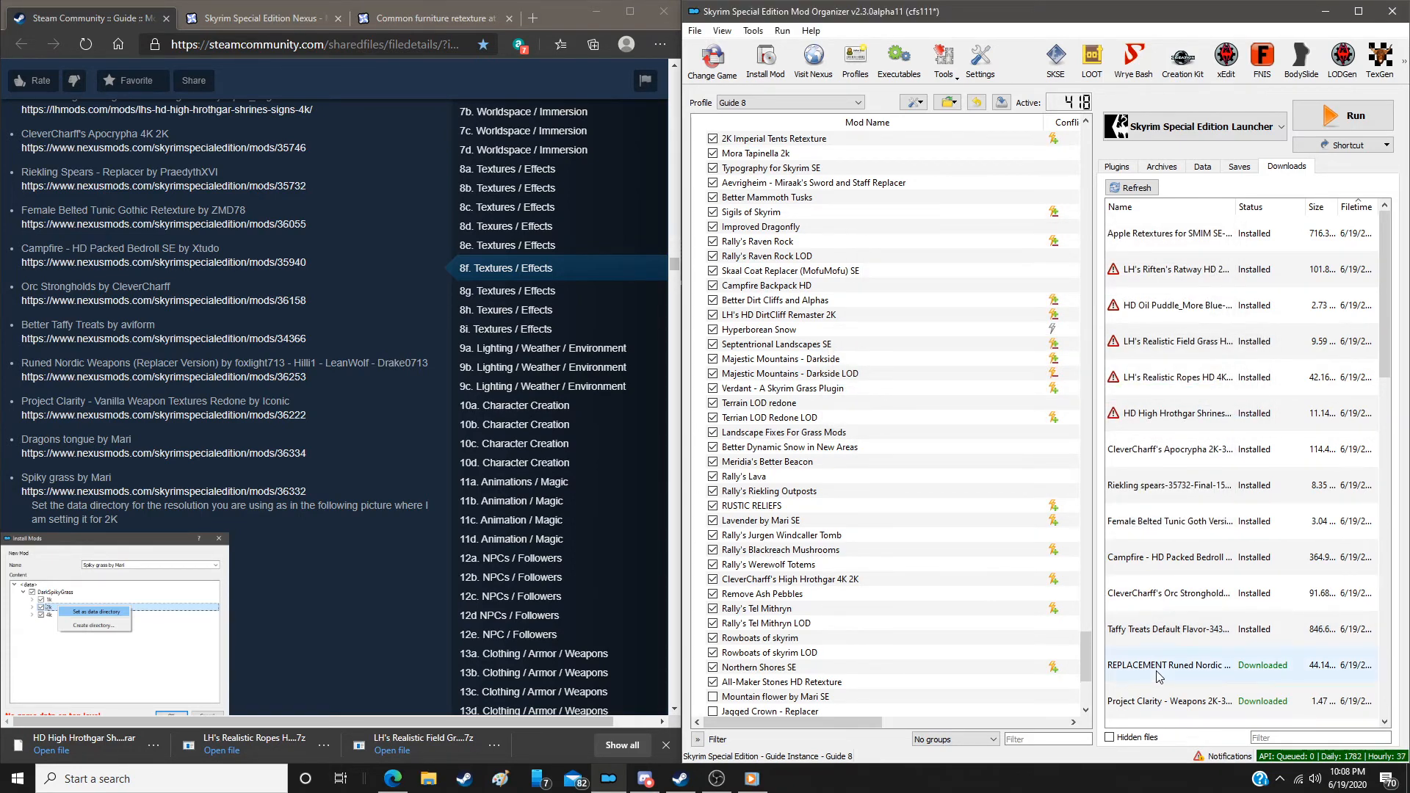
# Manually install the REPLACEMENT Runed Nordic download as Runed Nordic Weapons (Replacer Version)
pyautogui.doubleClick(1160, 666)
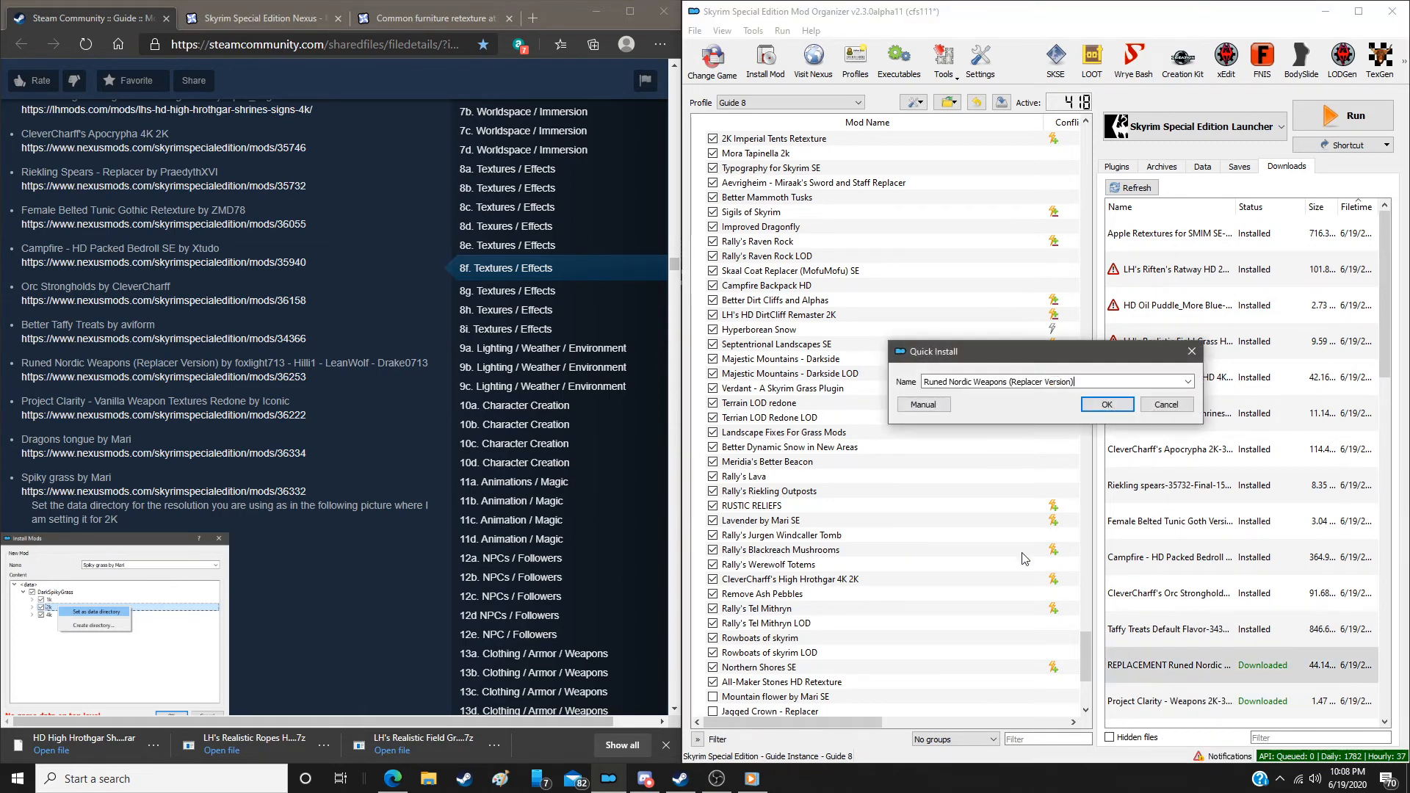
pyautogui.click(931, 405)
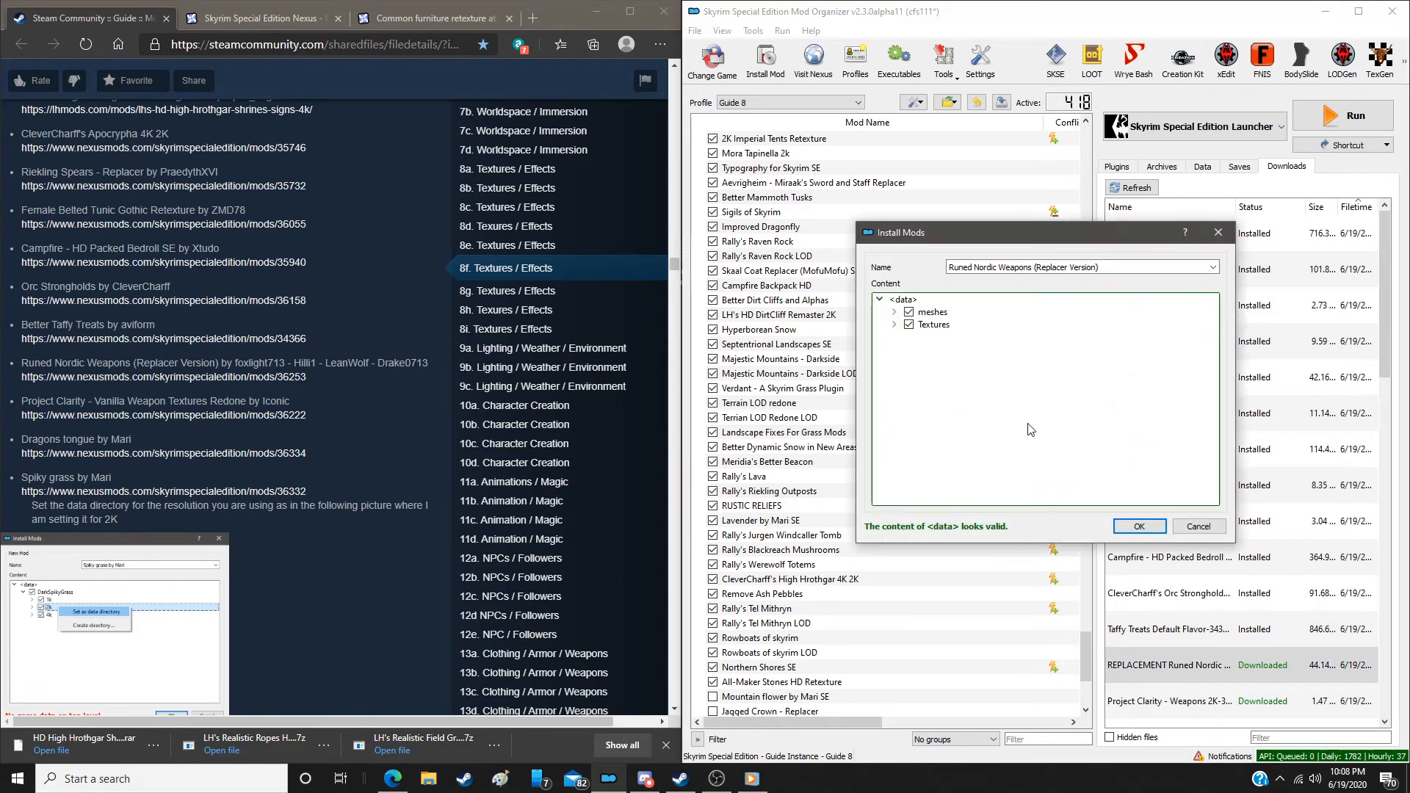
pyautogui.click(1114, 527)
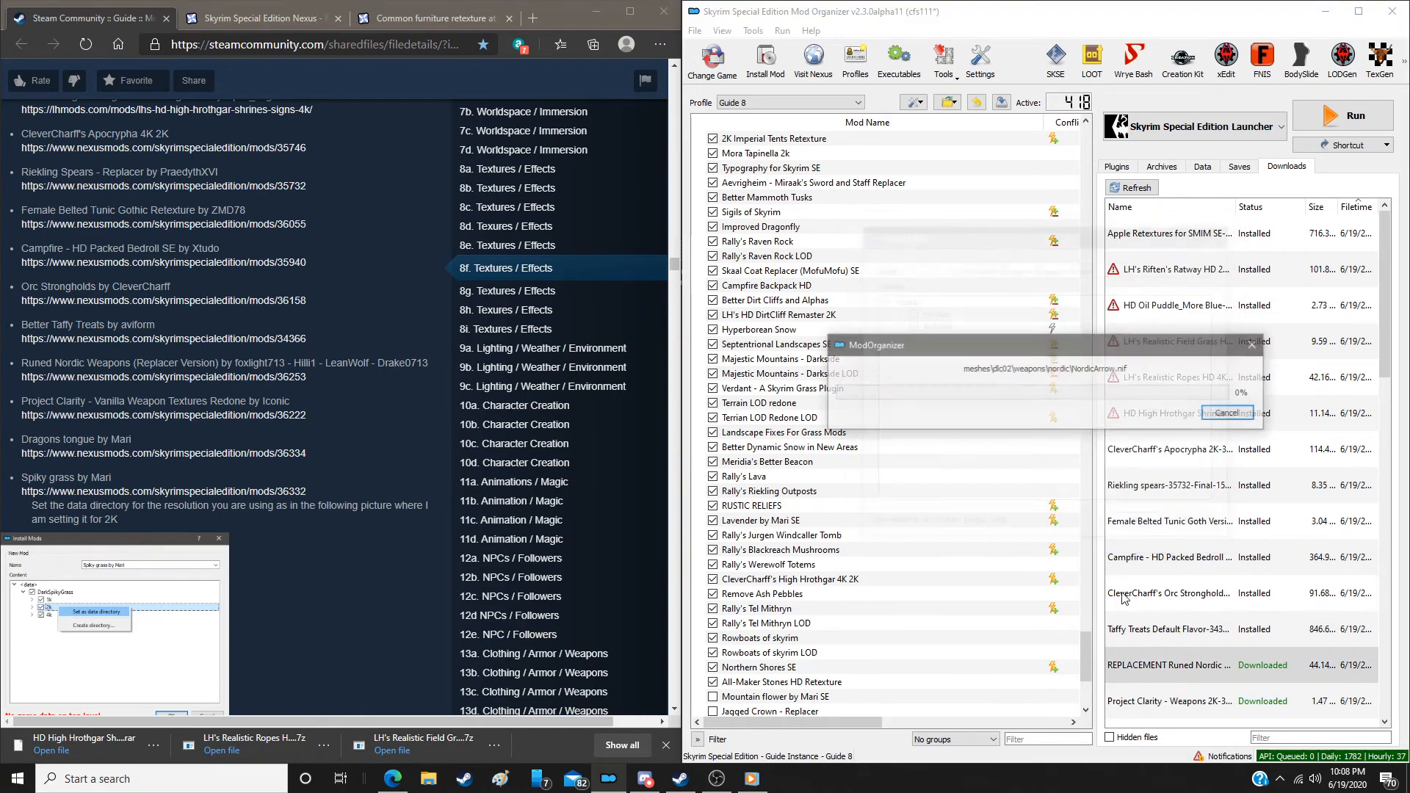
# Manually install the Project Clarity - Weapons 2K download as Project Clarity - Vanilla Weapon Textures Redone
pyautogui.doubleClick(1154, 701)
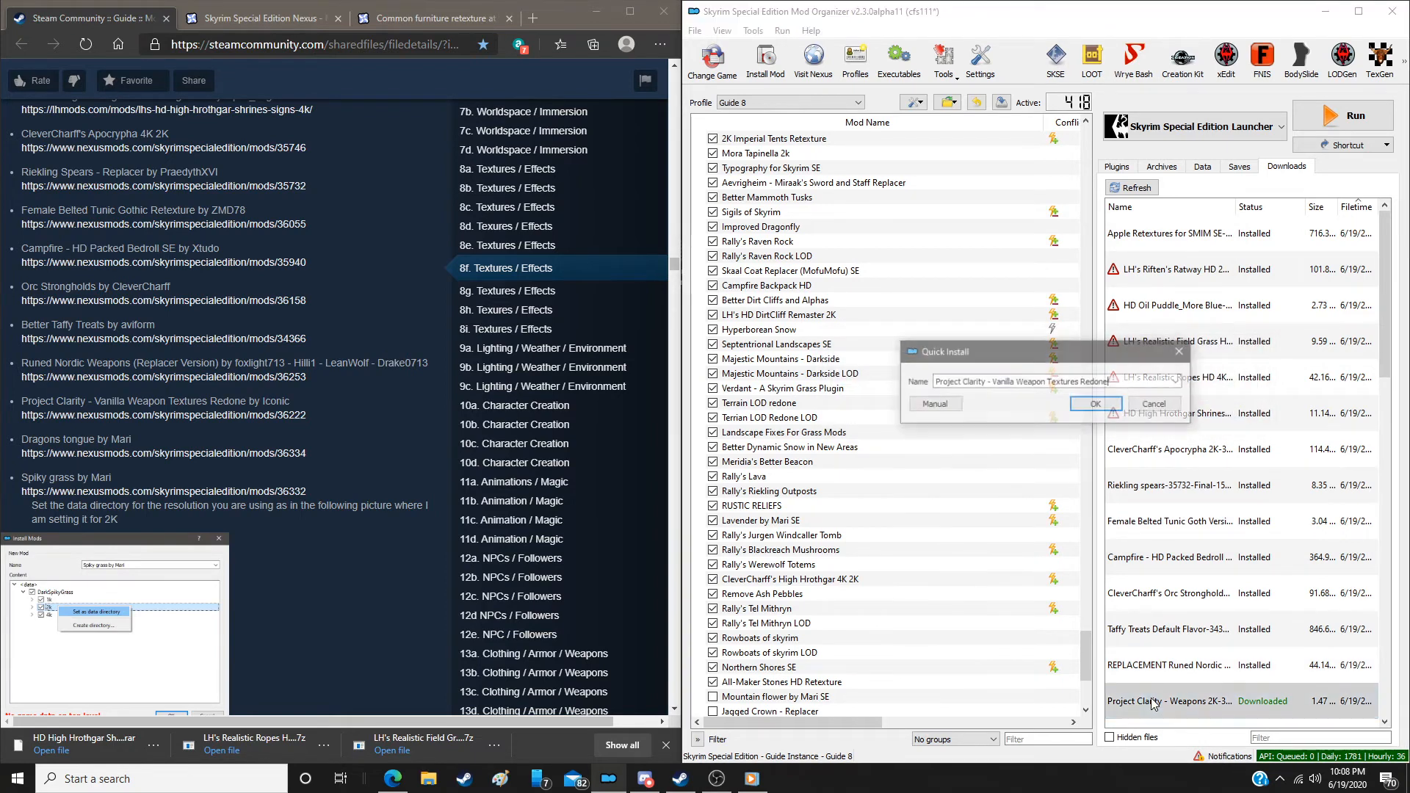
pyautogui.click(941, 404)
pyautogui.click(1061, 538)
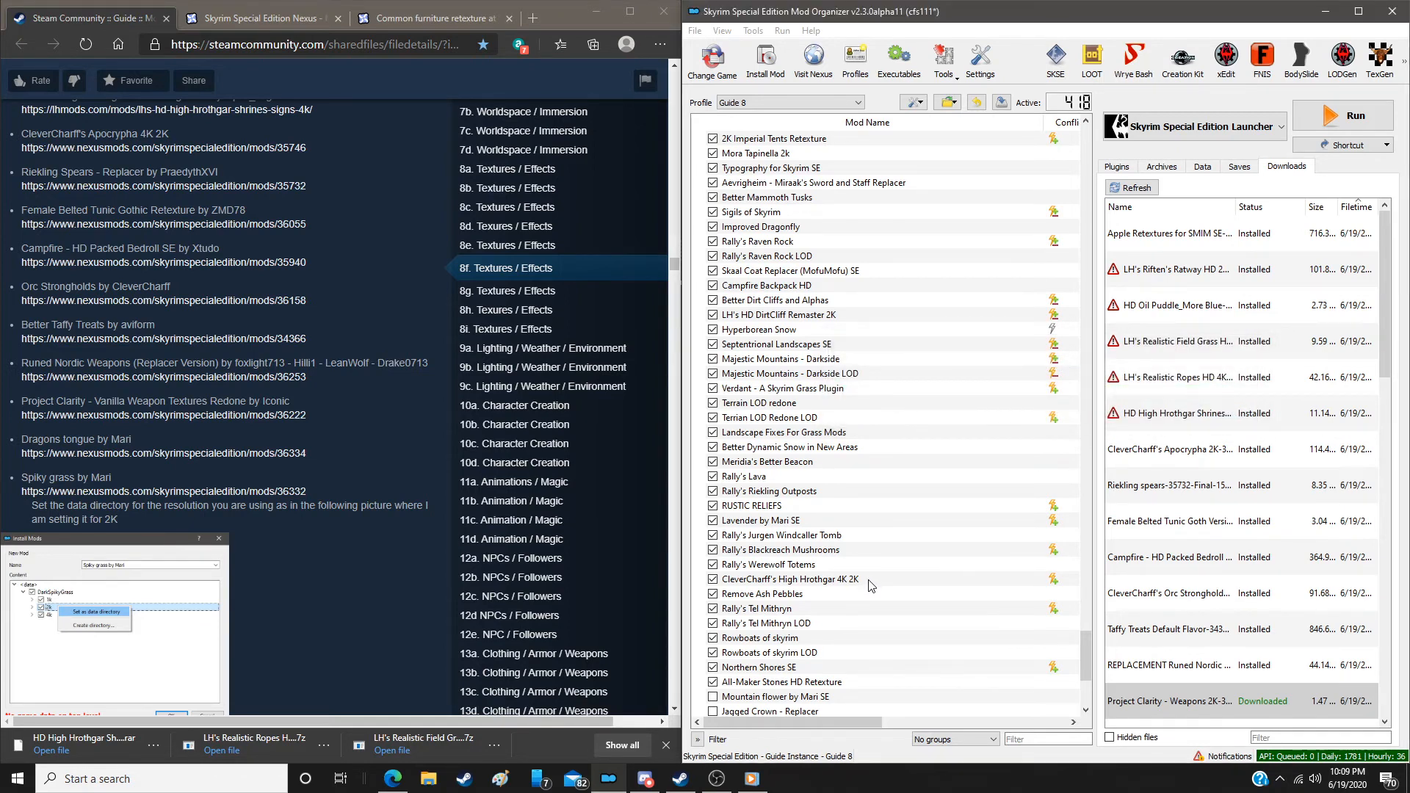
# Enable all newly installed mods from Mountain flower by Mari SE through Project Clarity - Vanilla Weapon Textures Redone in the mod list
pyautogui.scroll(-6, 870, 586)
pyautogui.scroll(-1, 870, 585)
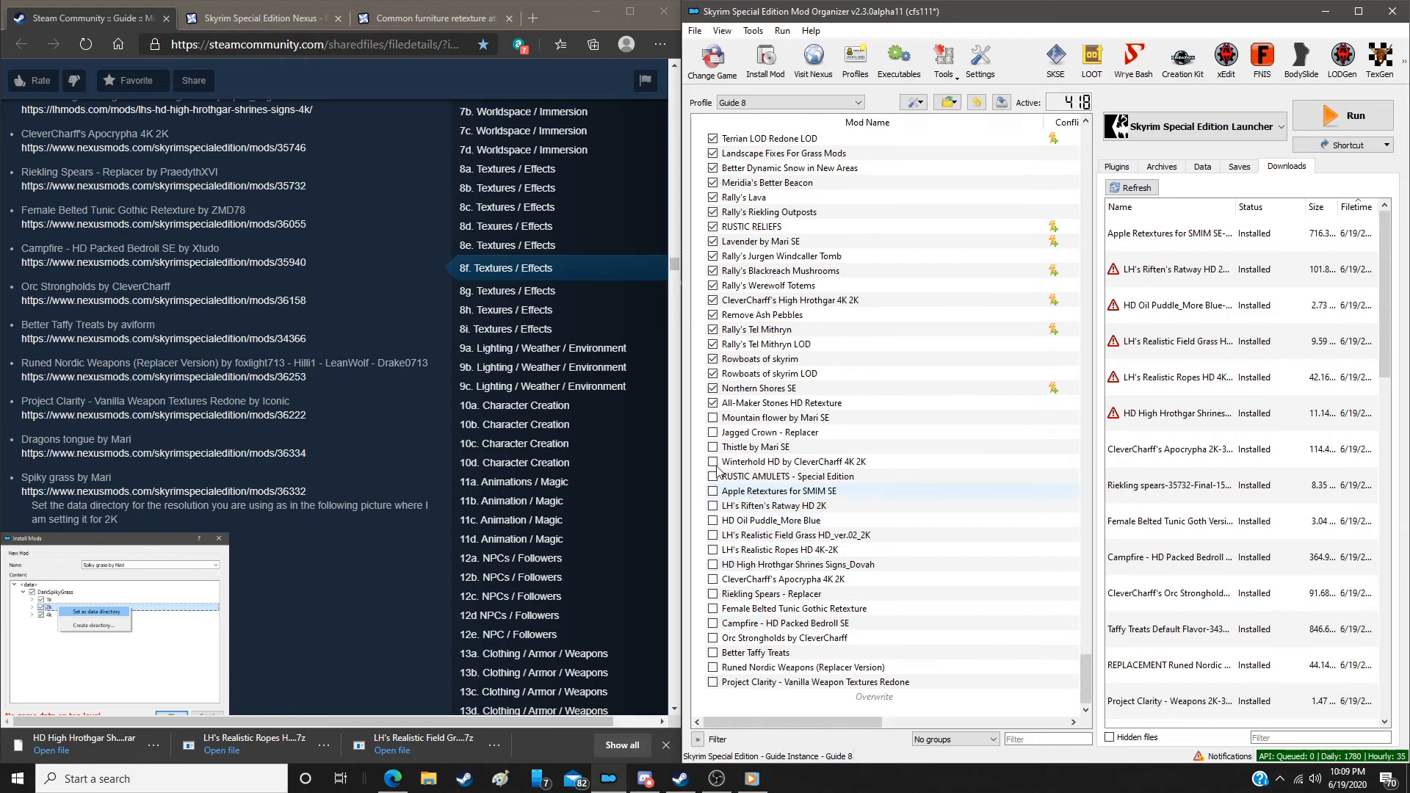
pyautogui.click(712, 418)
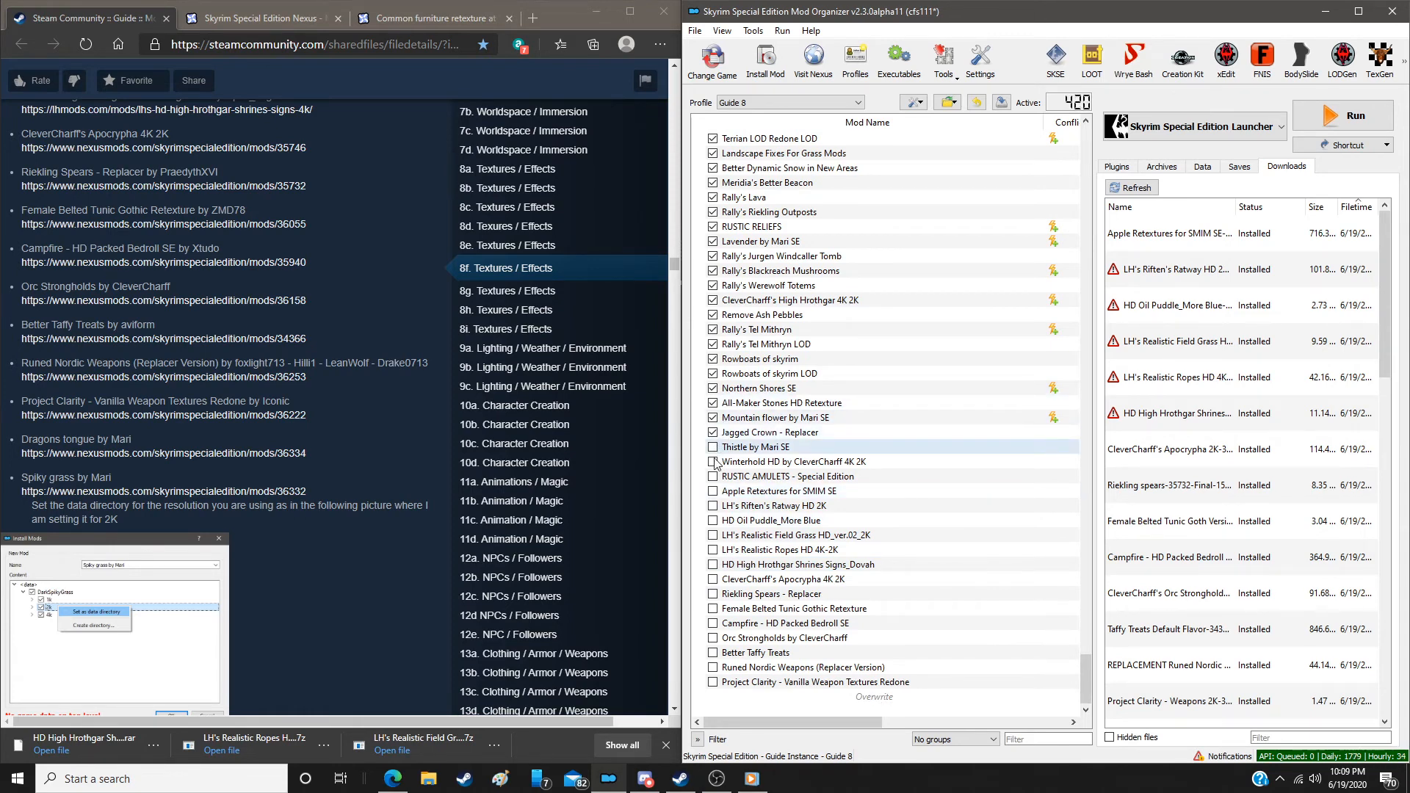
pyautogui.click(713, 447)
pyautogui.click(713, 462)
pyautogui.click(712, 477)
pyautogui.click(712, 492)
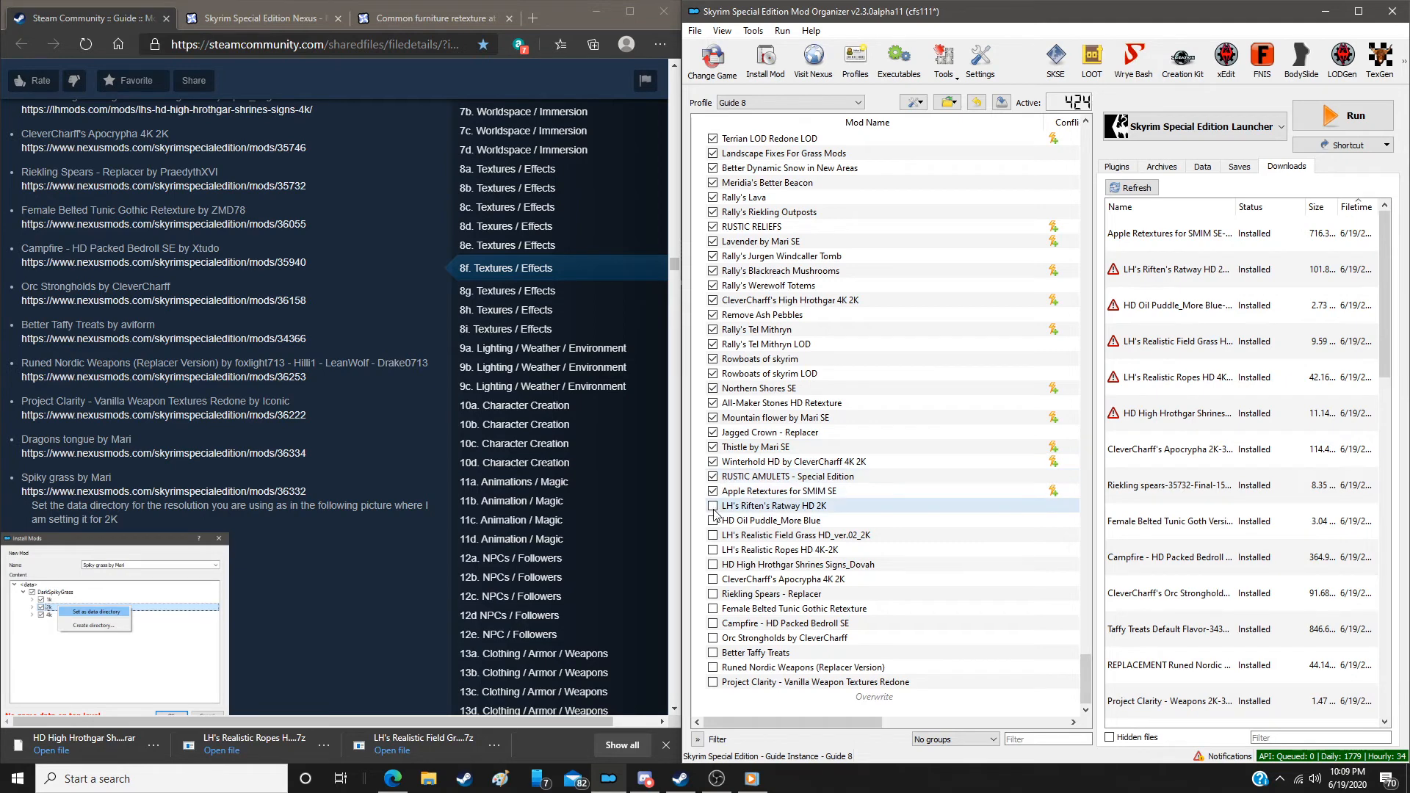
pyautogui.click(713, 508)
pyautogui.click(712, 520)
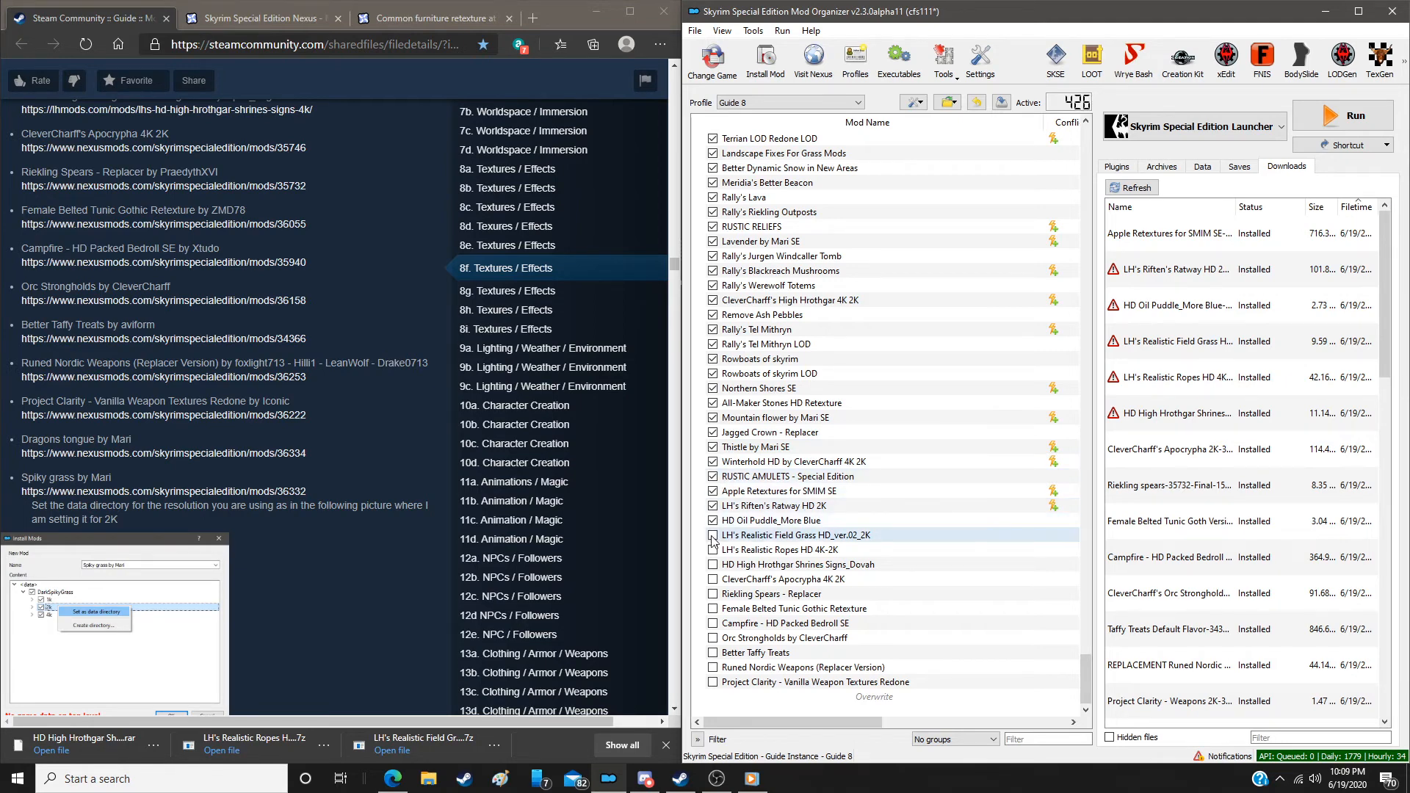
pyautogui.click(712, 536)
pyautogui.click(712, 550)
pyautogui.click(713, 565)
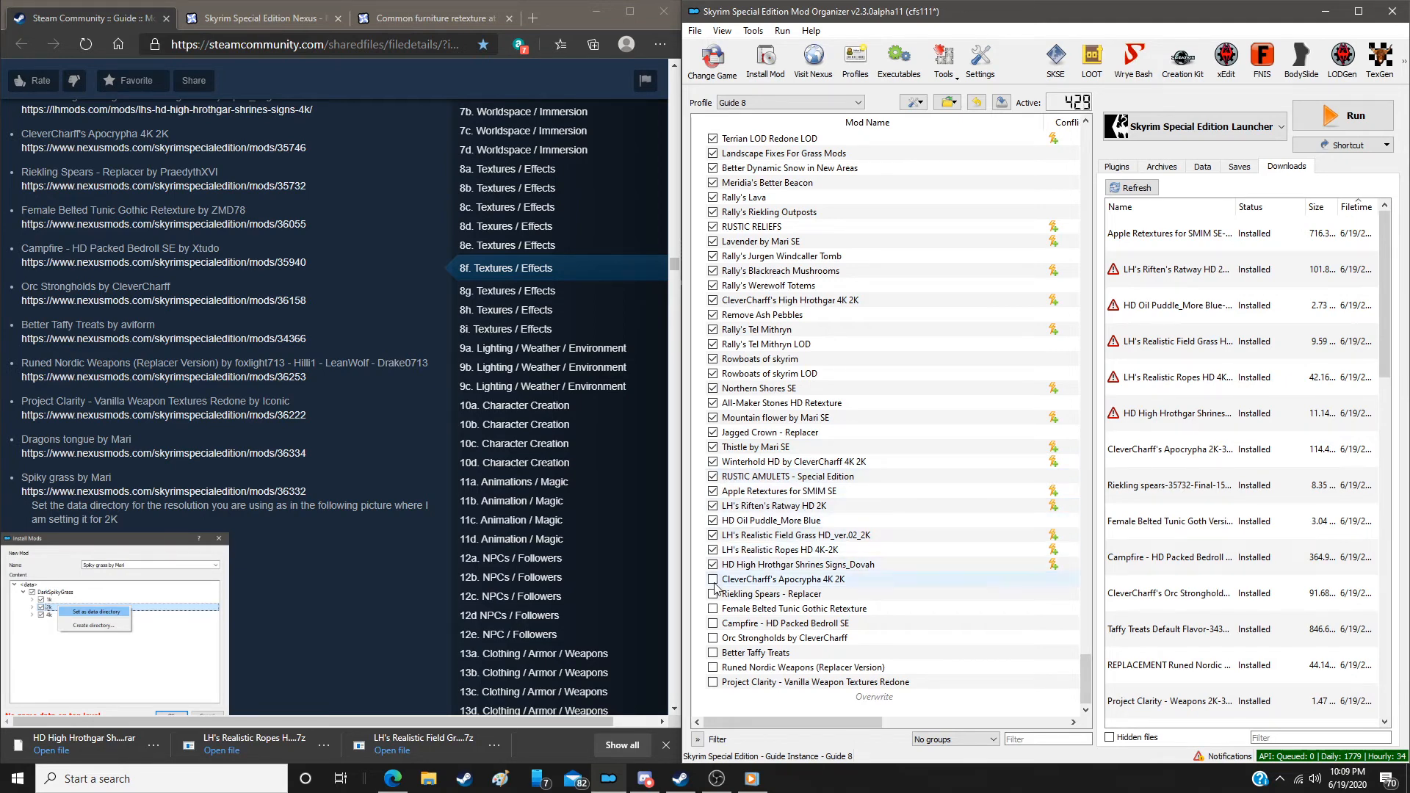
pyautogui.click(712, 594)
pyautogui.click(712, 609)
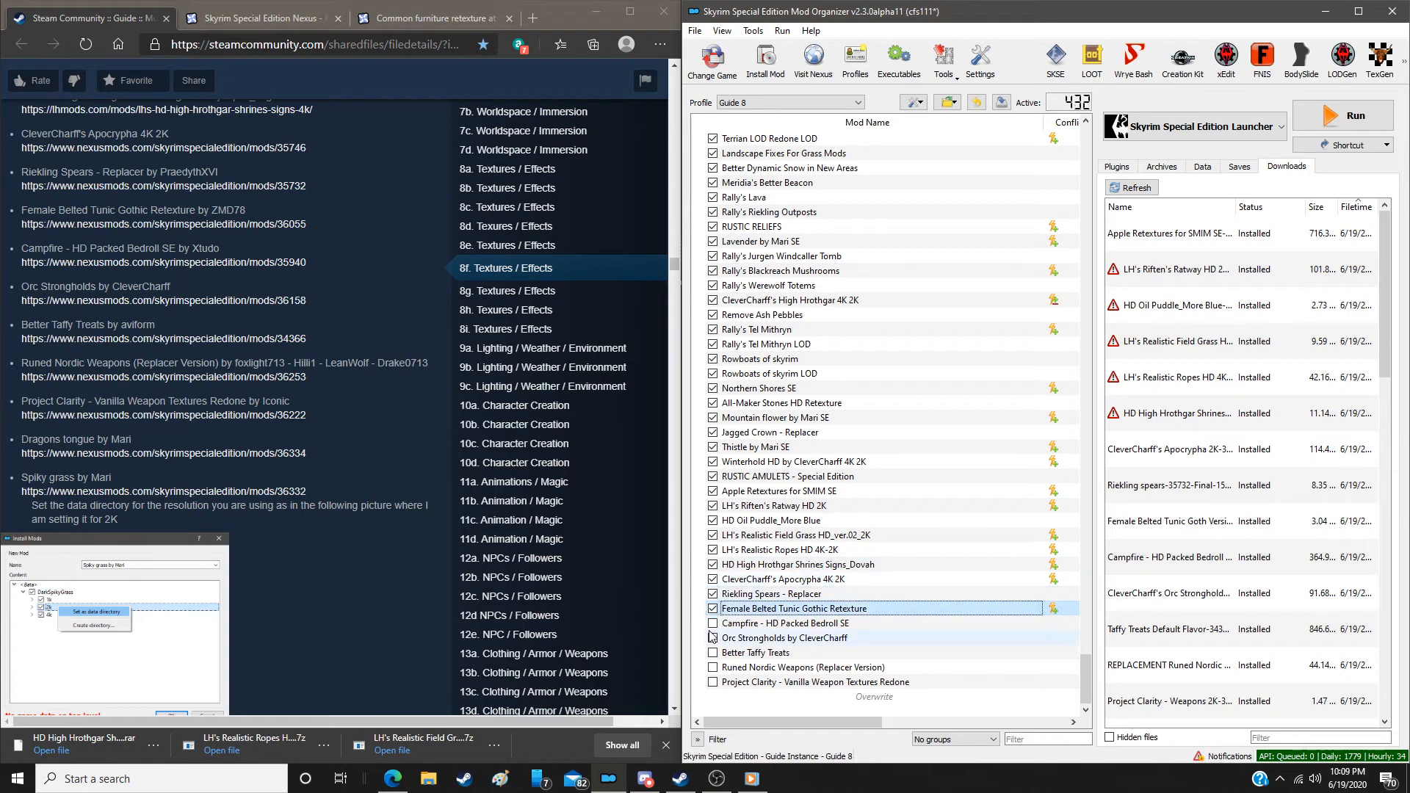
pyautogui.click(713, 624)
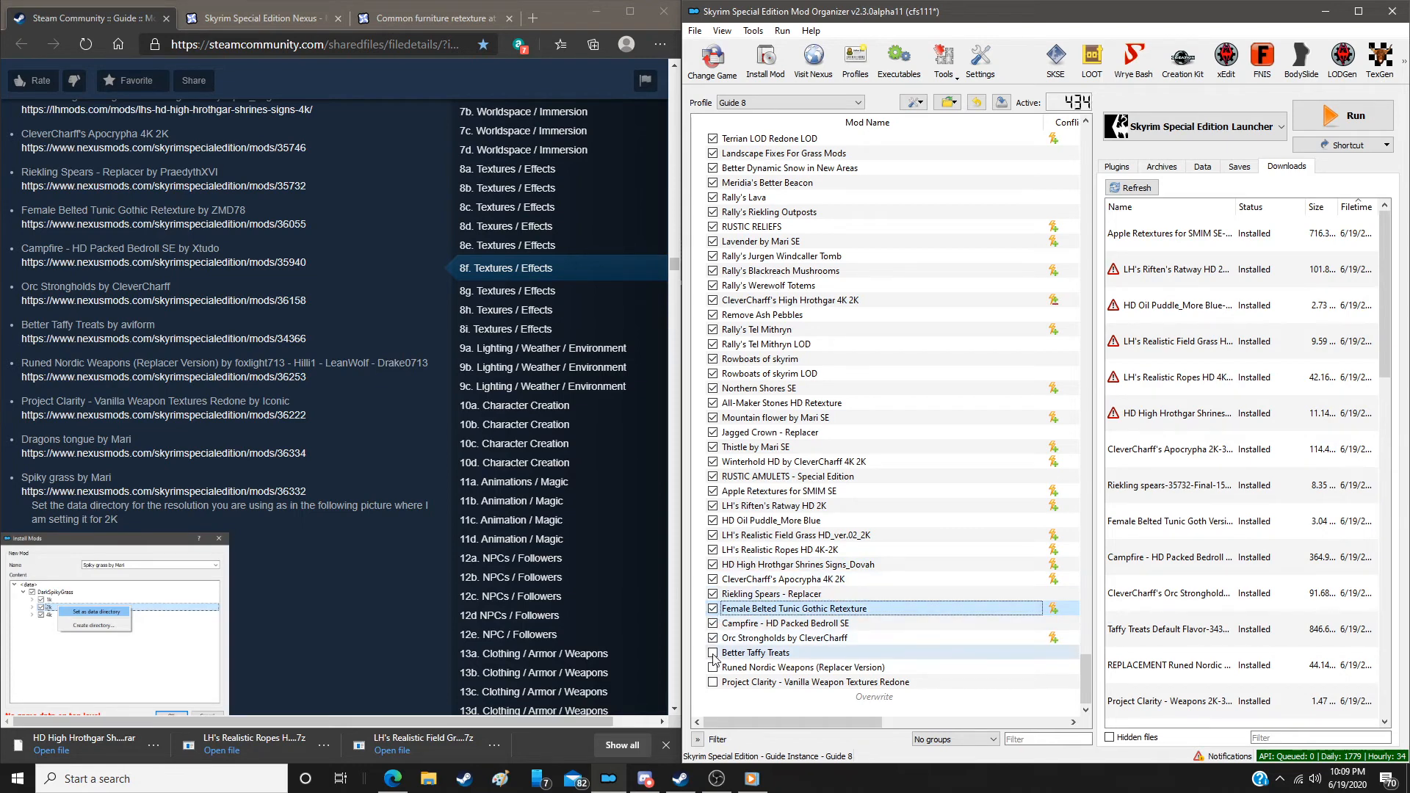
pyautogui.click(713, 653)
pyautogui.click(713, 667)
pyautogui.click(713, 682)
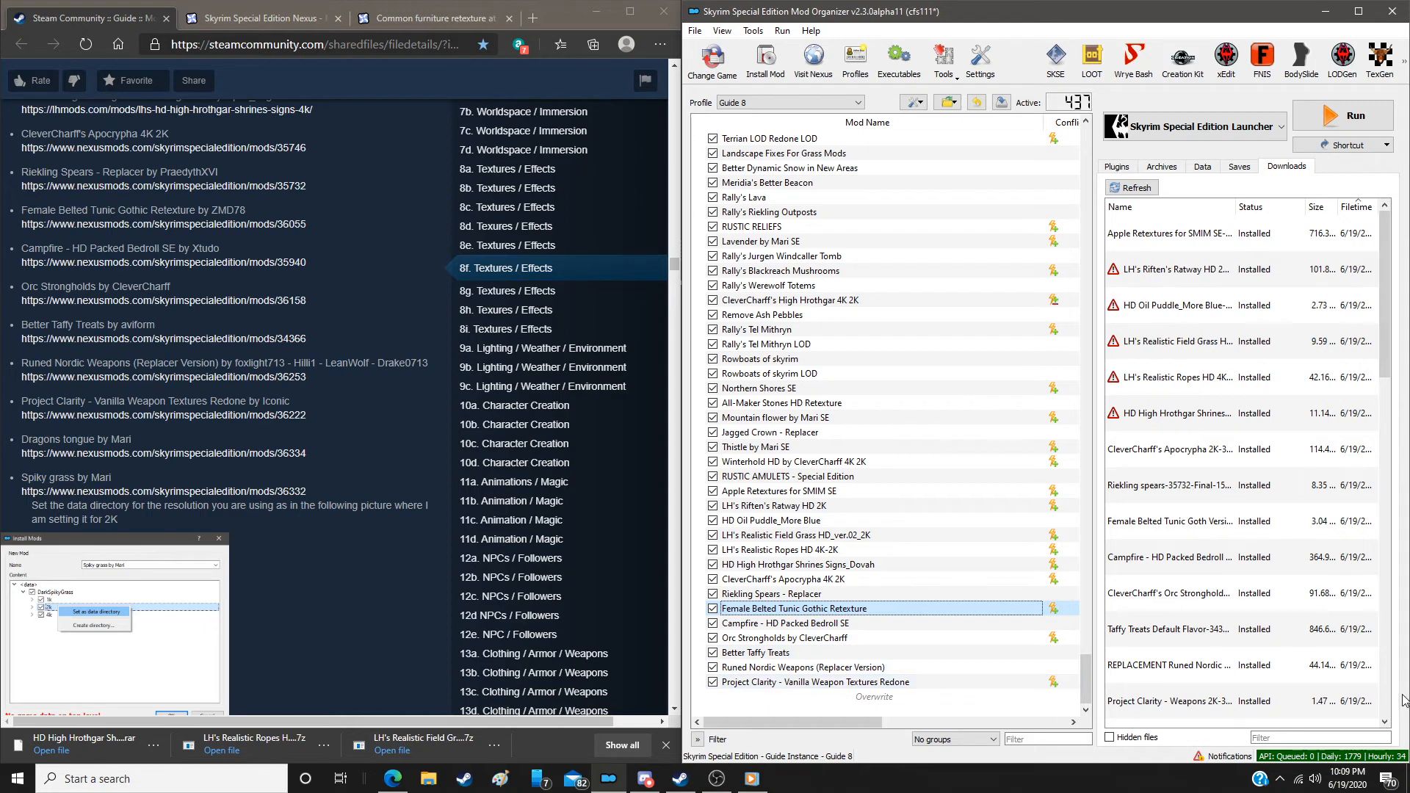
pyautogui.rightClick(1246, 451)
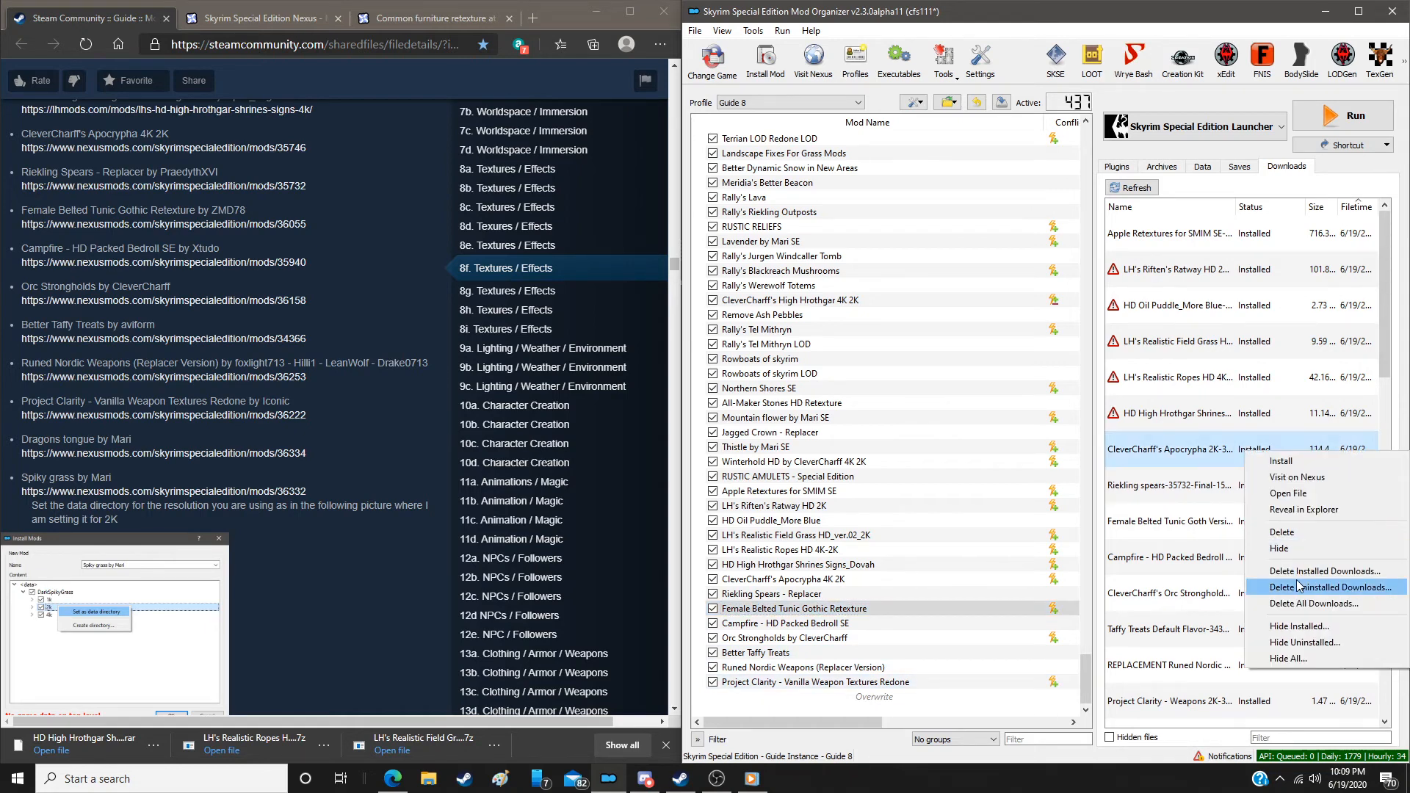
pyautogui.click(1298, 586)
pyautogui.click(831, 406)
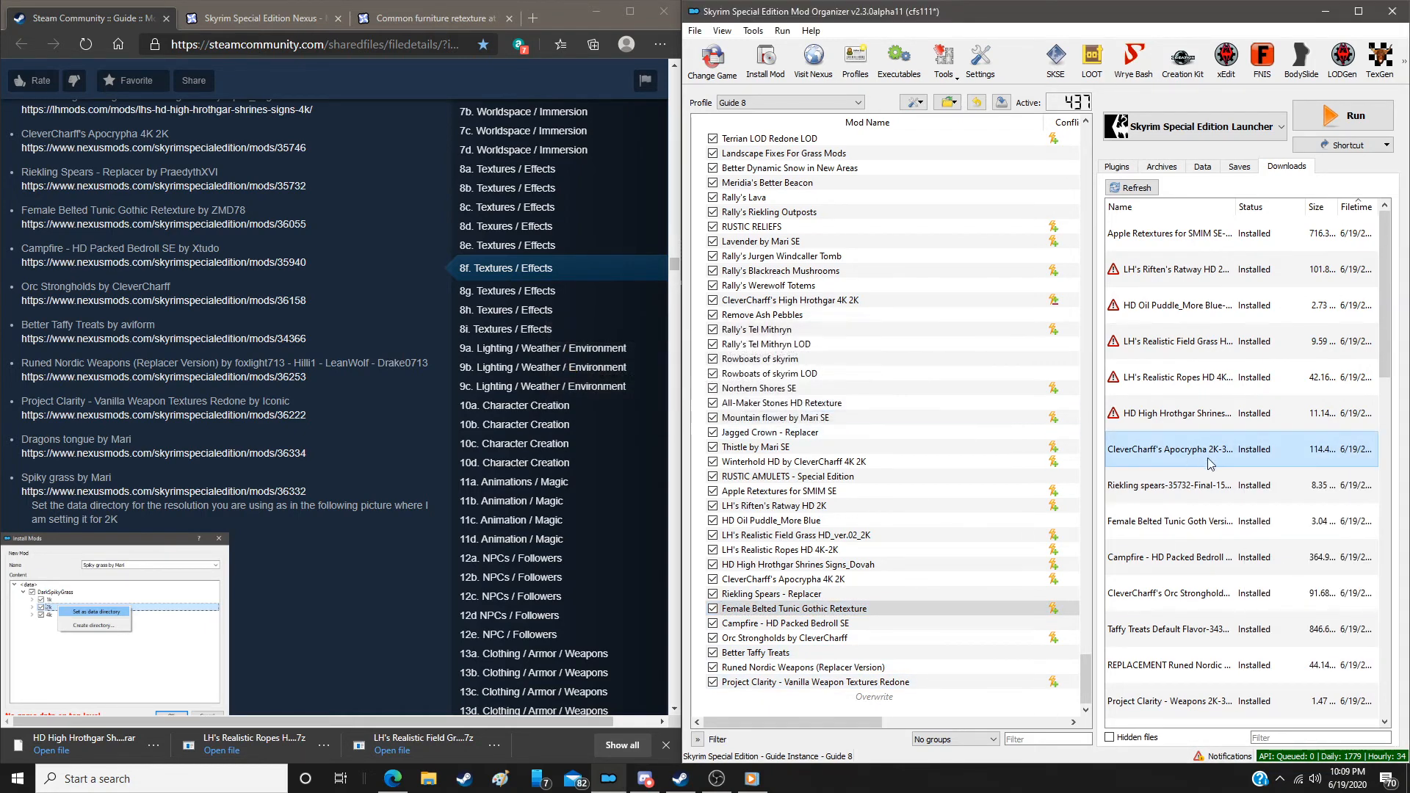
# Delete all installed downloads from the downloads list and from disk
pyautogui.rightClick(1222, 461)
pyautogui.click(1294, 581)
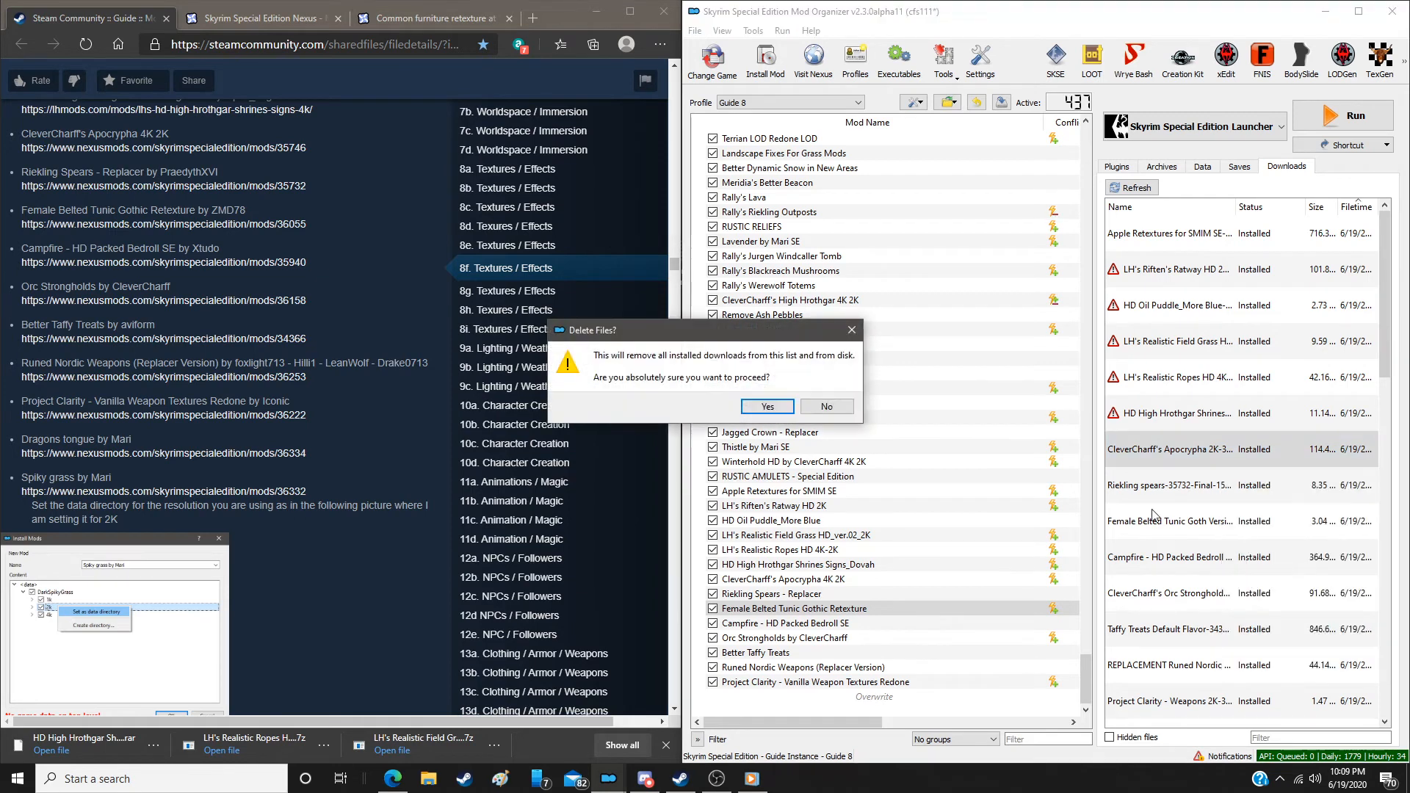
pyautogui.click(766, 408)
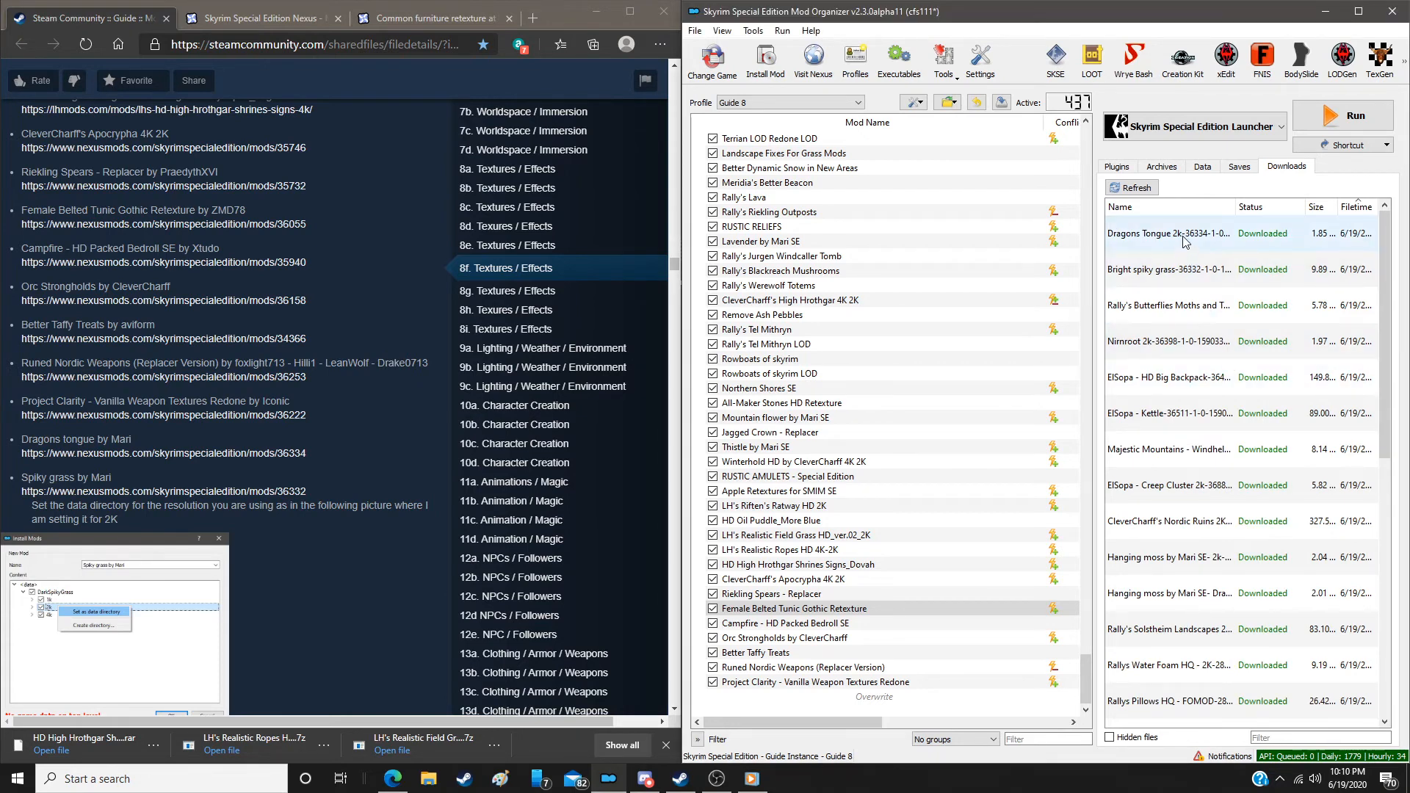
# Manually install the Dragons Tongue 2k download as Dragons tongue by Mari
pyautogui.doubleClick(1184, 236)
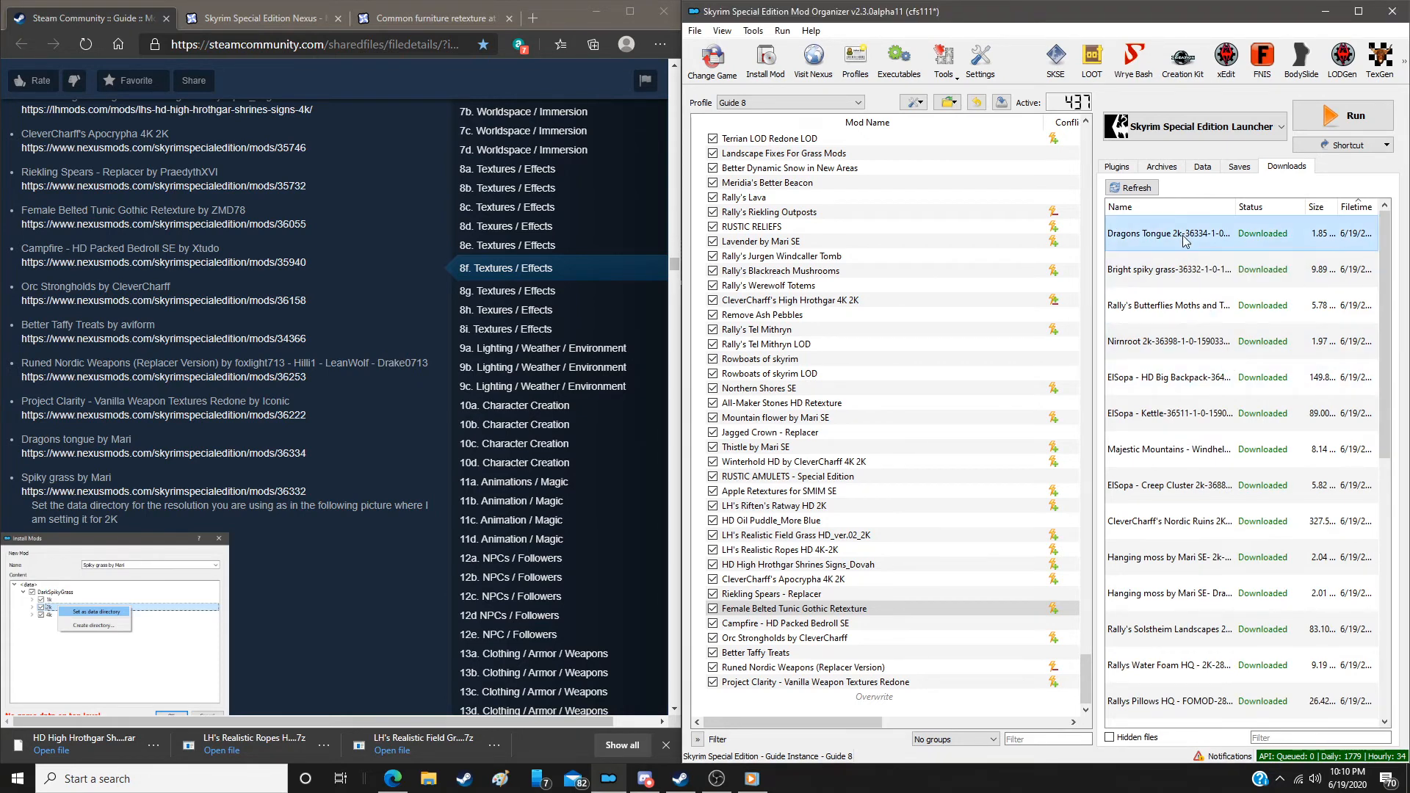
pyautogui.click(937, 404)
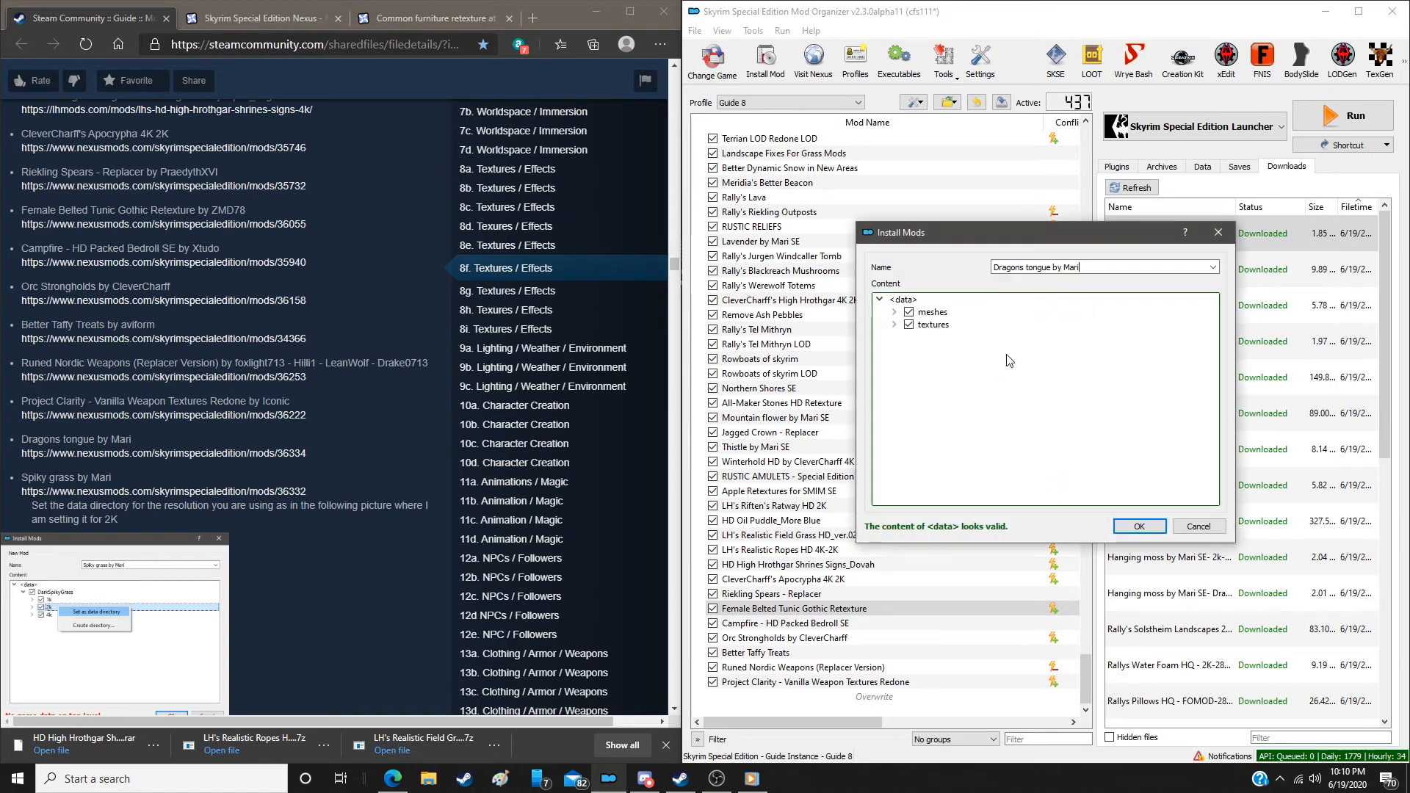
pyautogui.click(1149, 524)
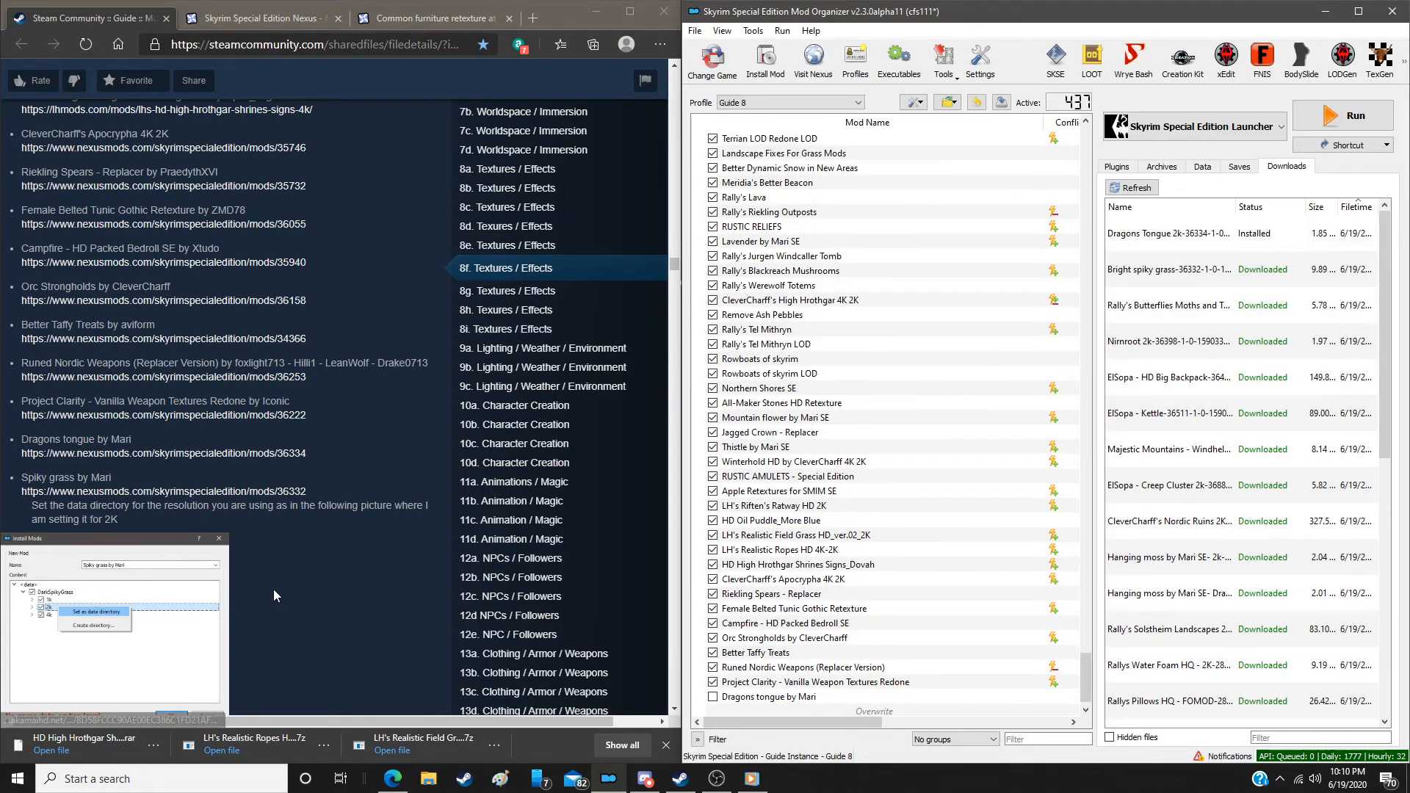
# Following the guide's picture, install the Bright spiky grass download as Spiky grass by Mari with BrightSpikyGrass's 2k folder as the data directory
pyautogui.scroll(-5, 273, 595)
pyautogui.click(171, 308)
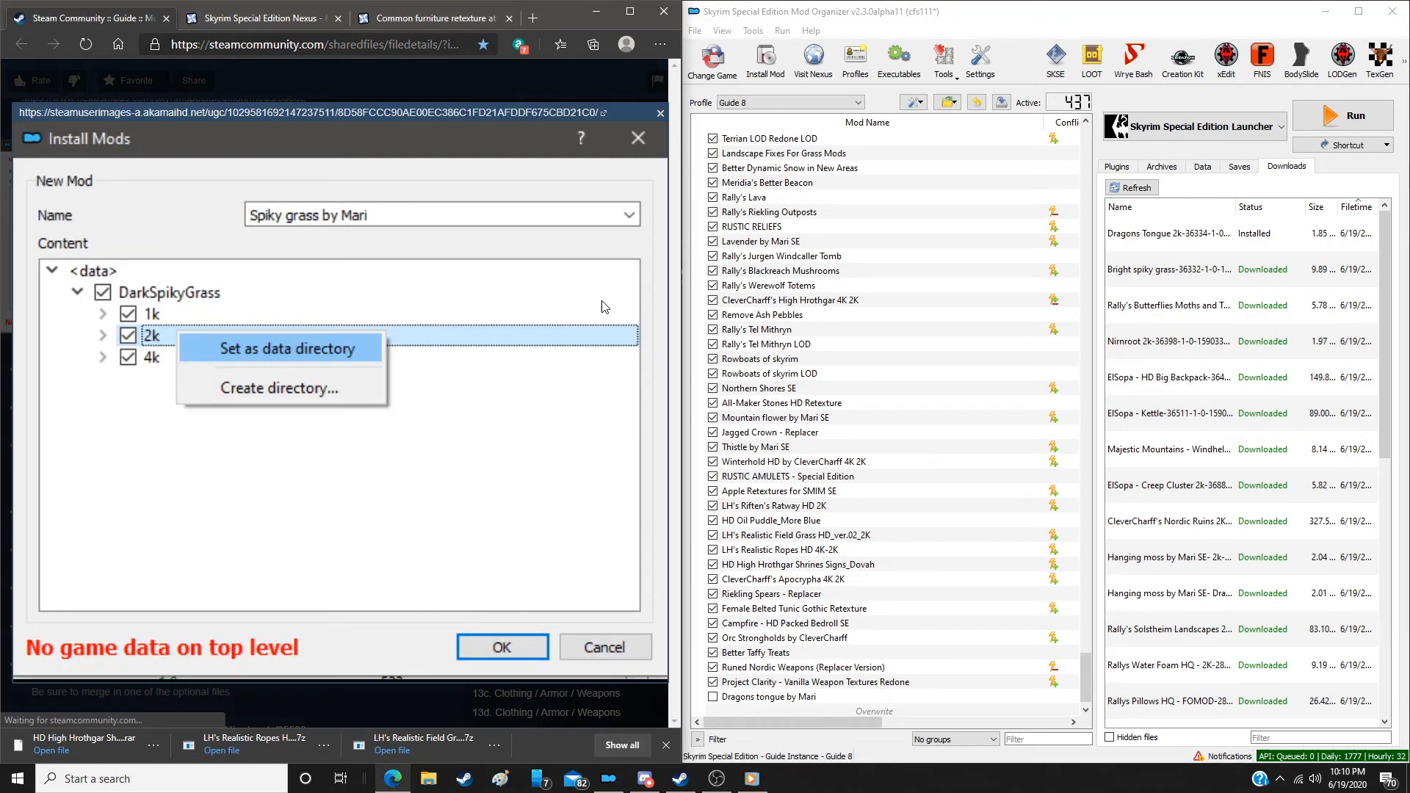
pyautogui.doubleClick(1198, 271)
pyautogui.click(909, 312)
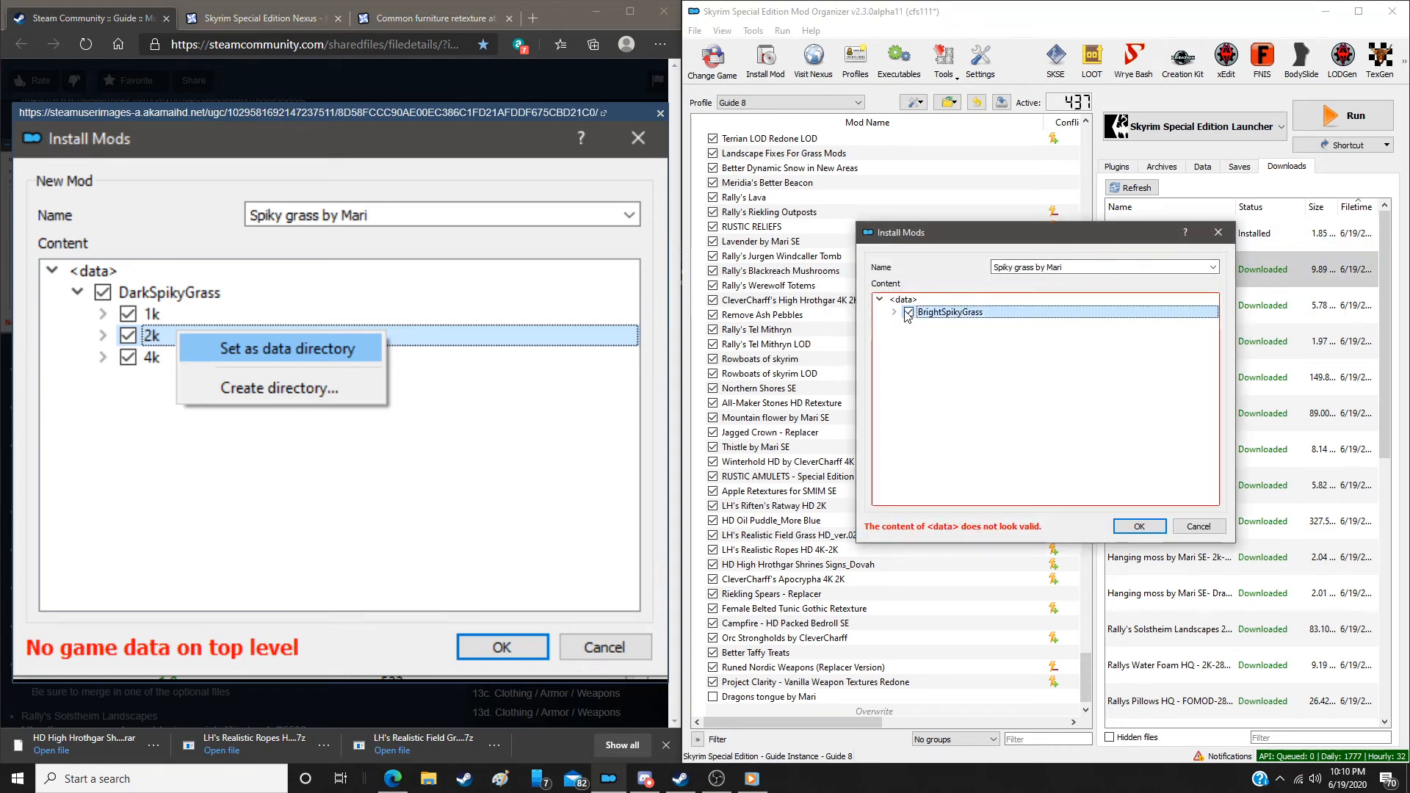
pyautogui.click(893, 312)
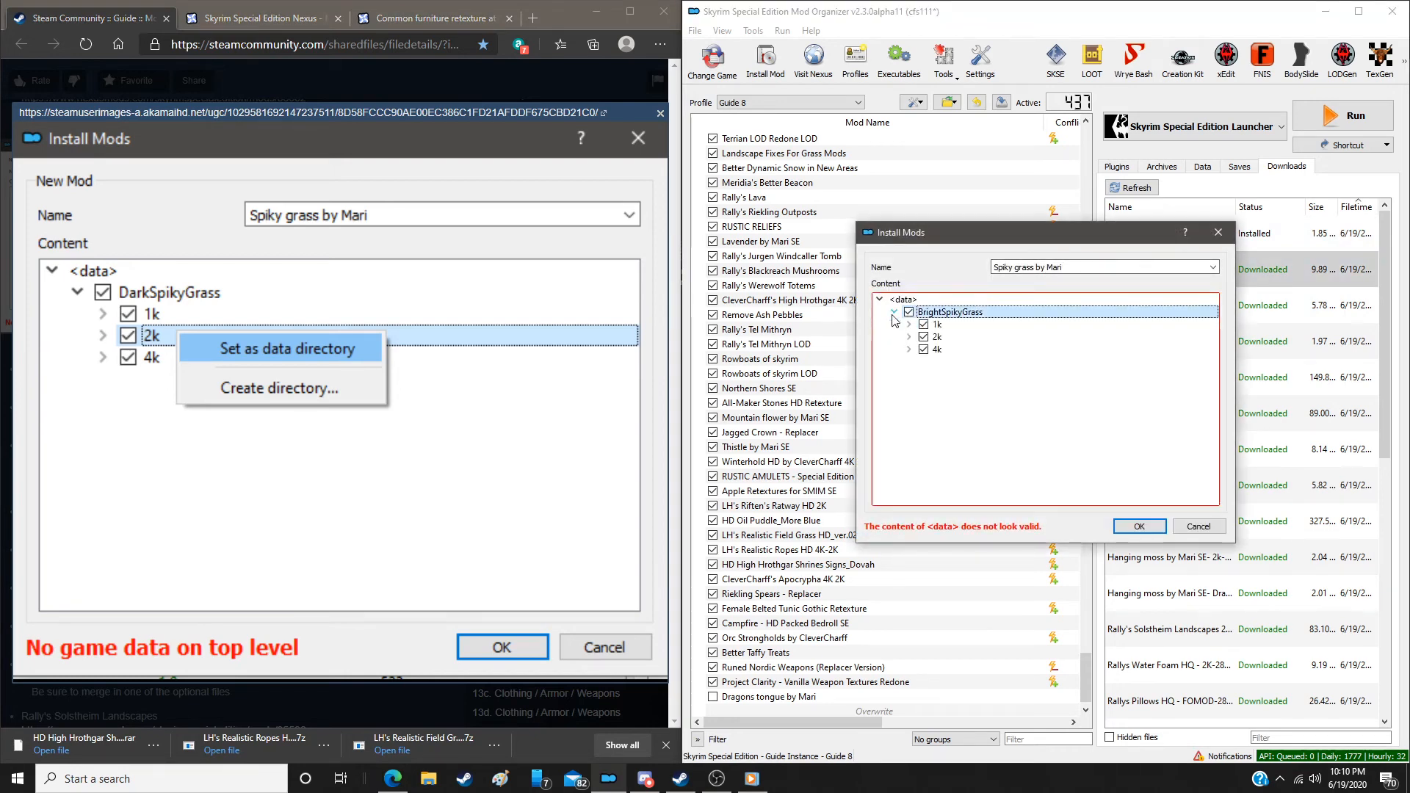
pyautogui.rightClick(938, 337)
pyautogui.click(964, 350)
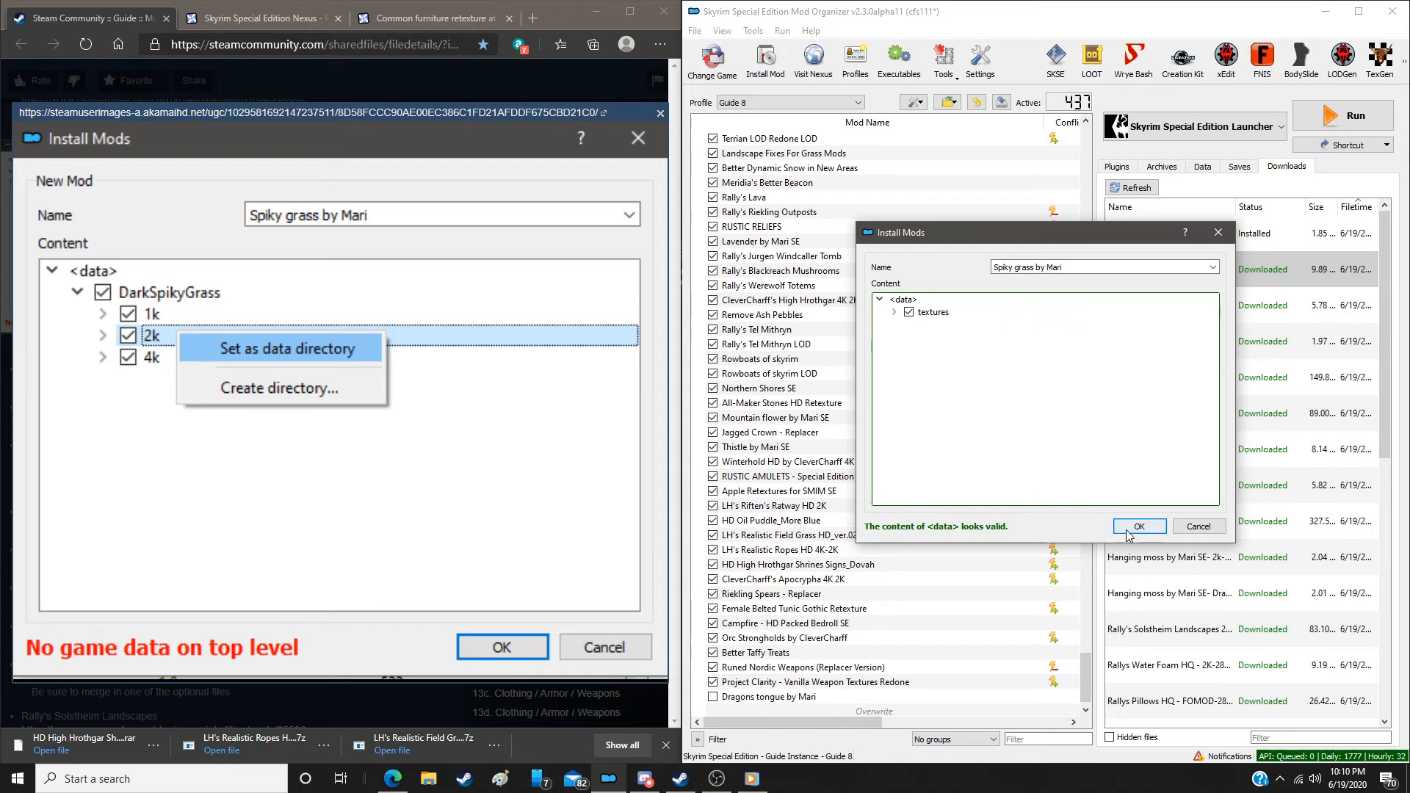
pyautogui.click(1139, 525)
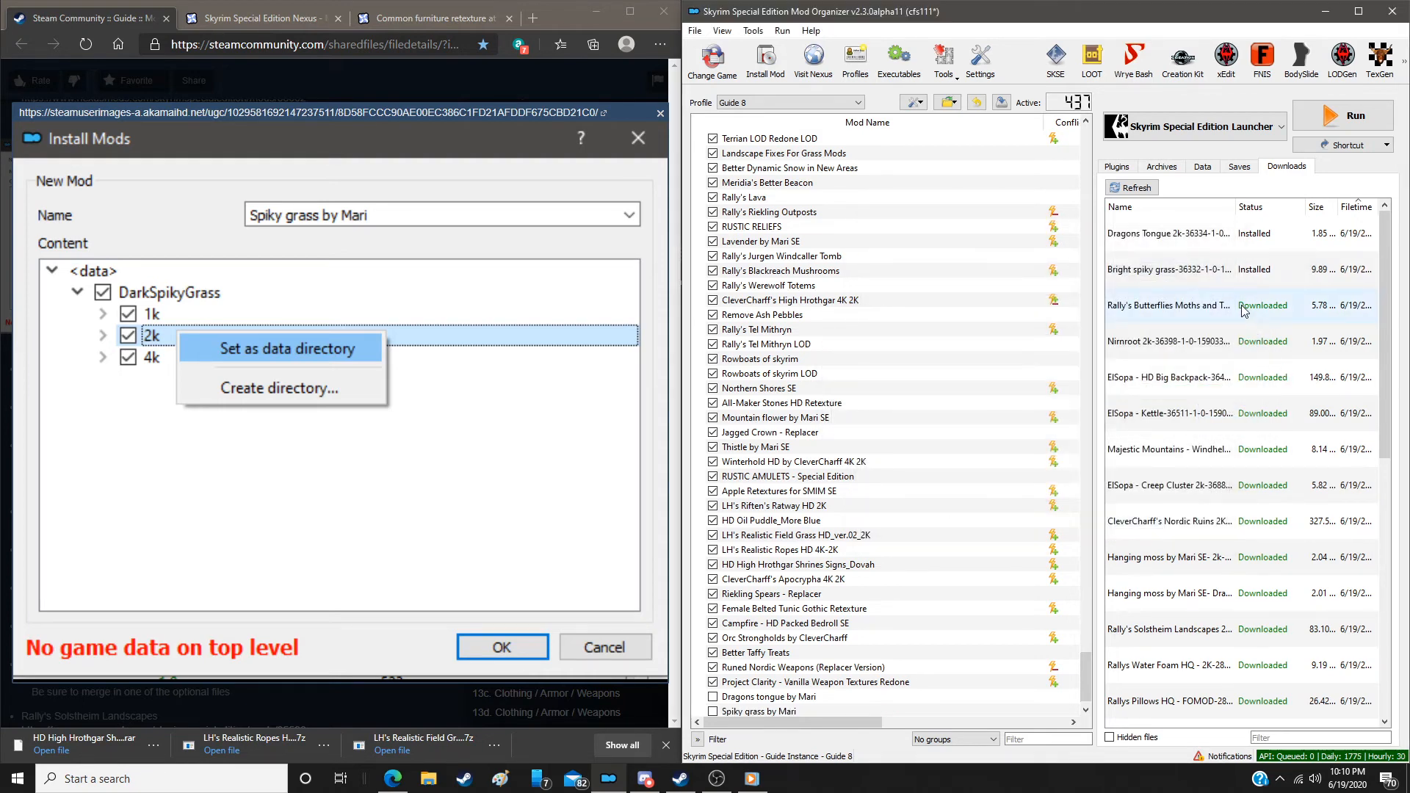
pyautogui.click(338, 693)
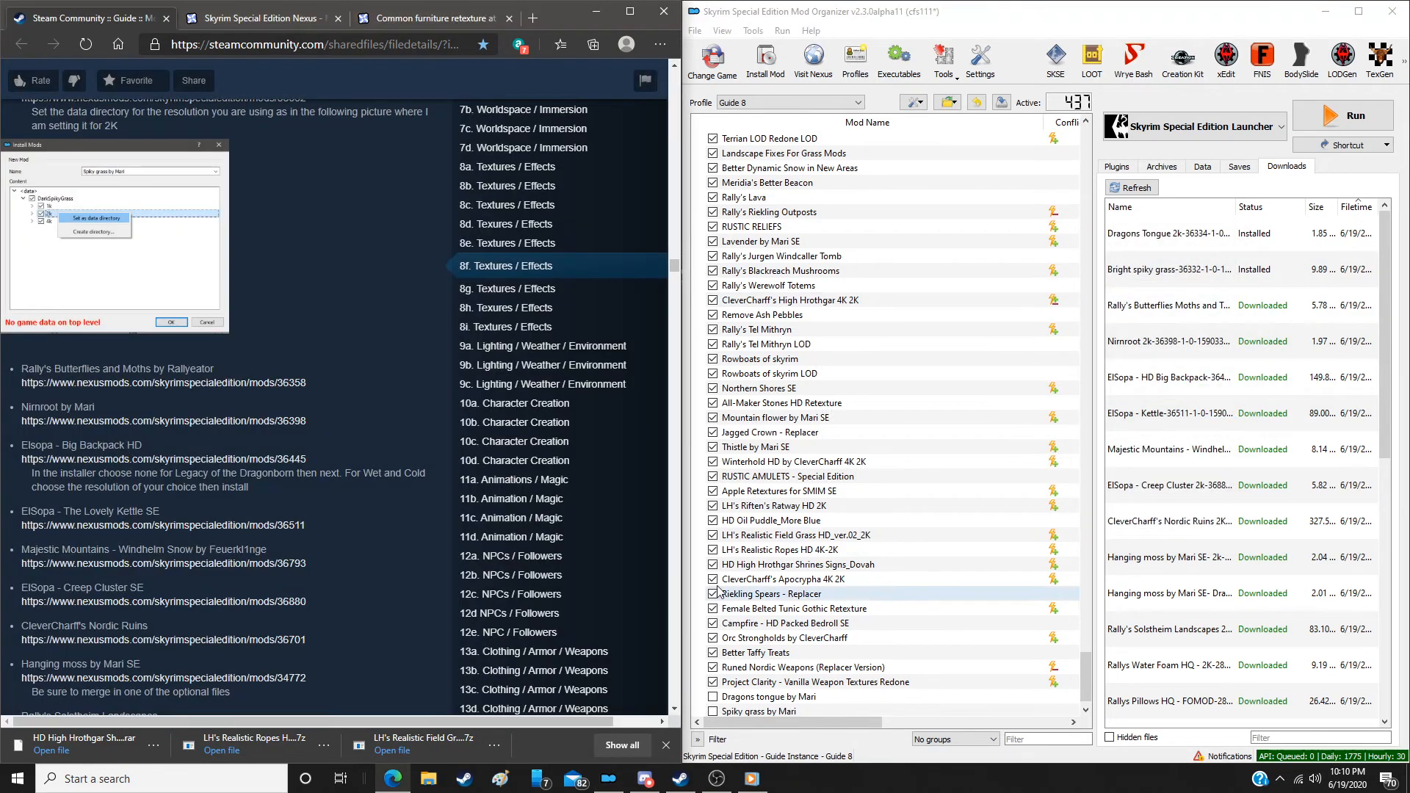
# Manually install the Rally's Butterflies Moths and Torchbugs and Nirnroot by Mari downloads
pyautogui.scroll(-1, 307, 424)
pyautogui.scroll(-1, 308, 417)
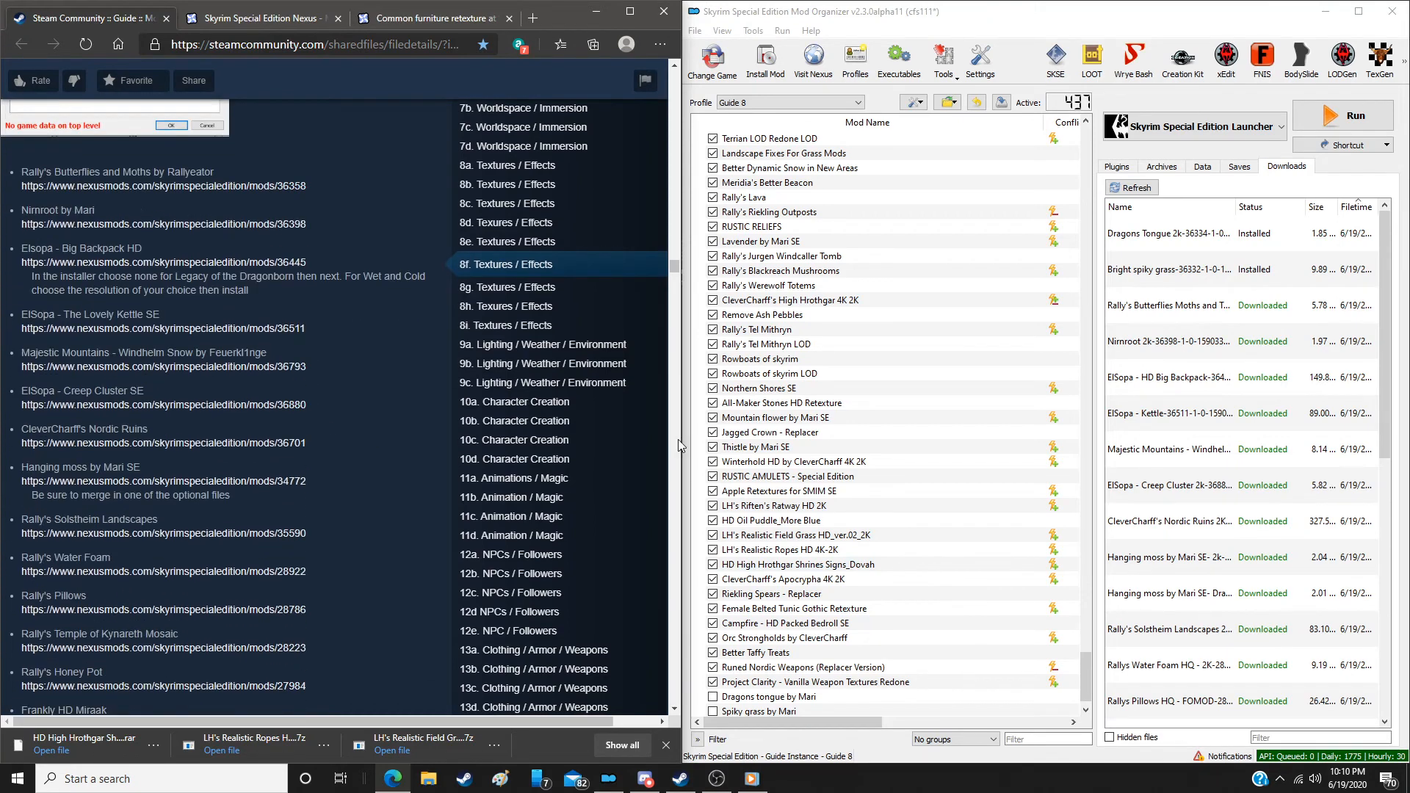
pyautogui.doubleClick(1202, 303)
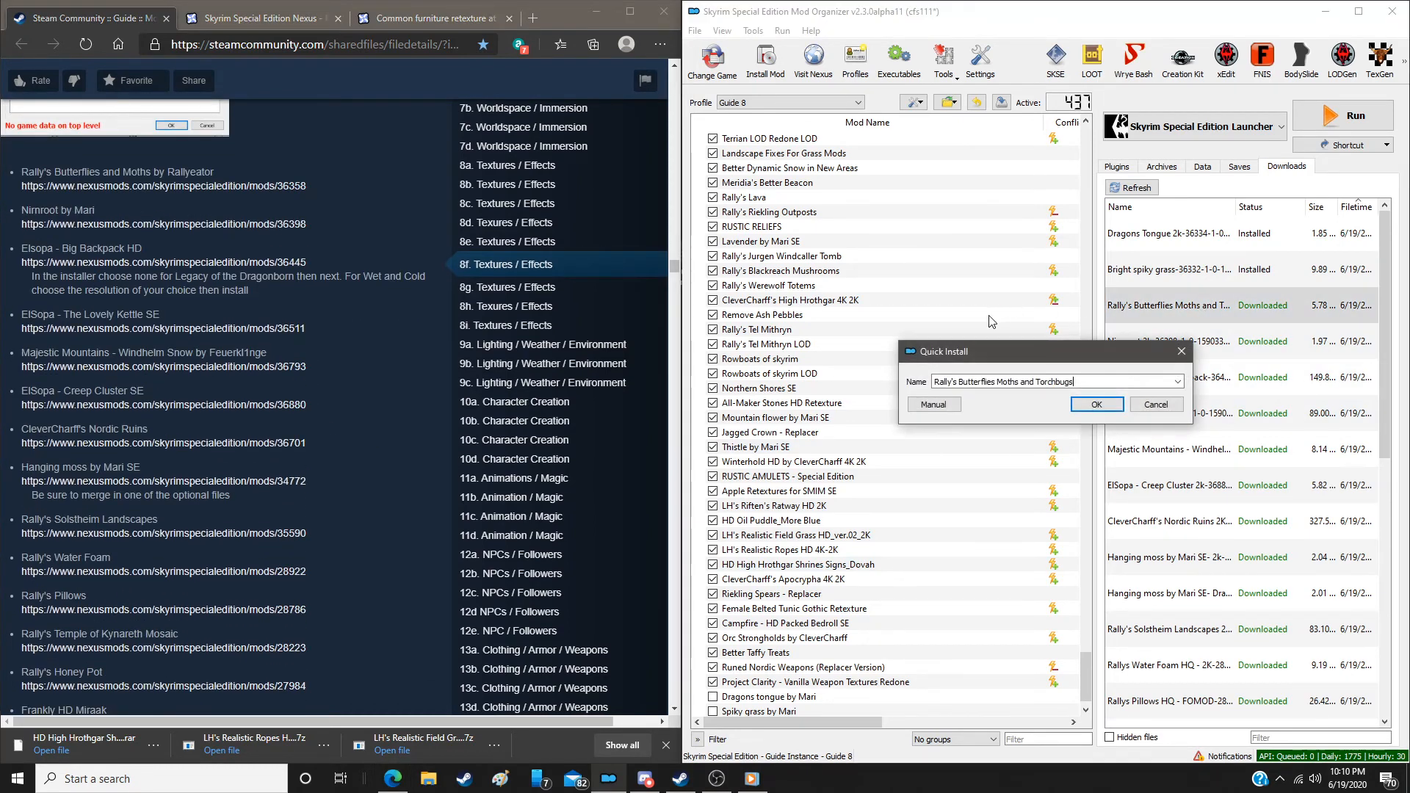
pyautogui.click(933, 405)
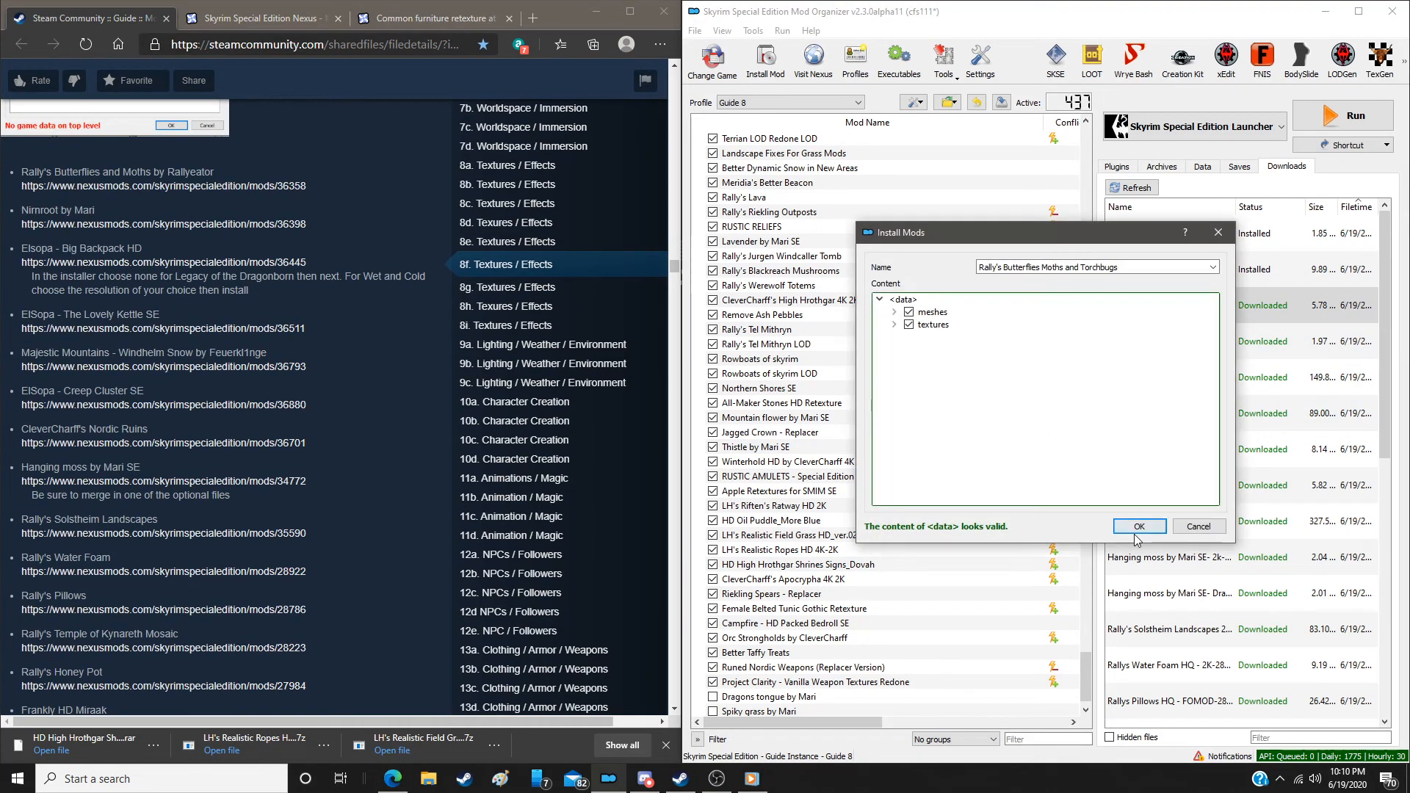
pyautogui.click(1136, 530)
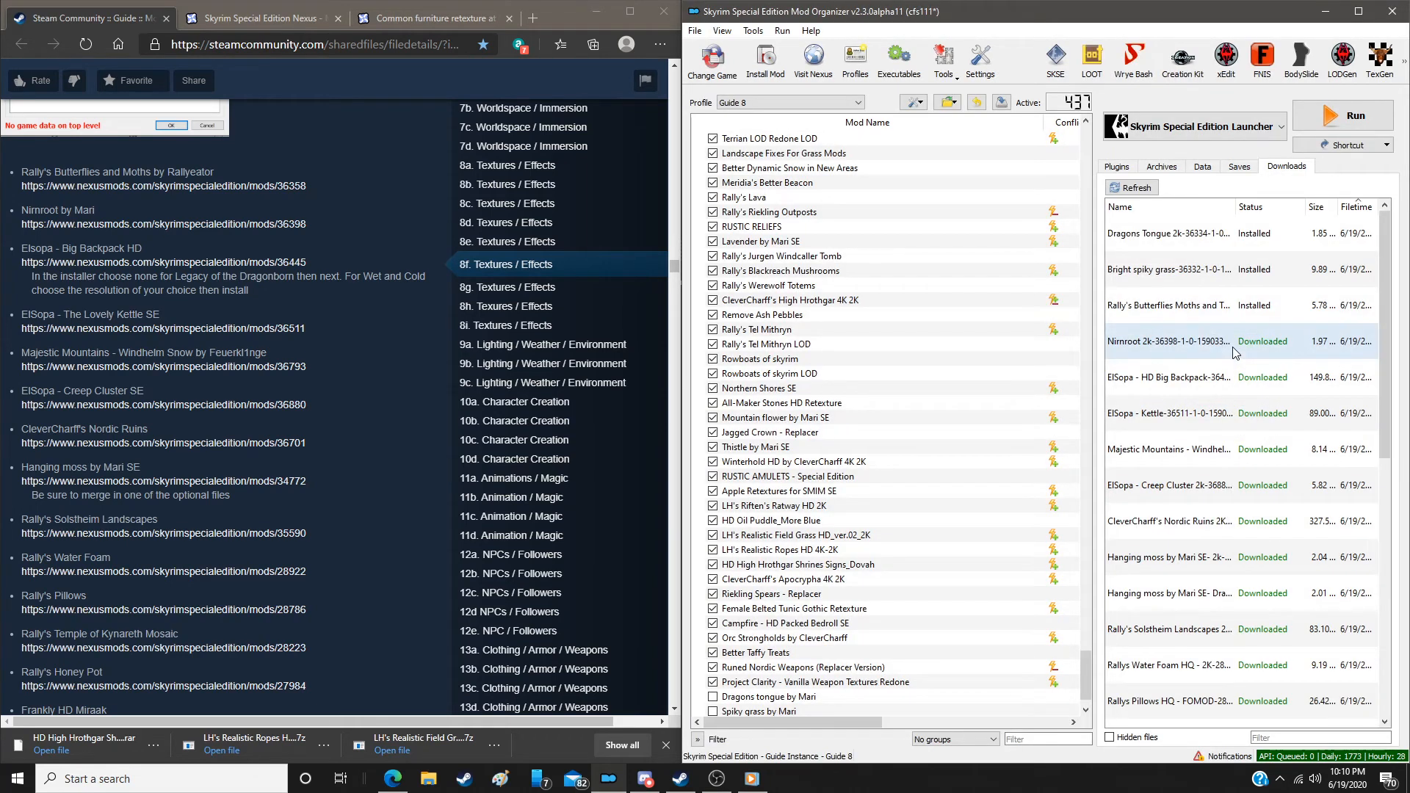
pyautogui.doubleClick(1233, 353)
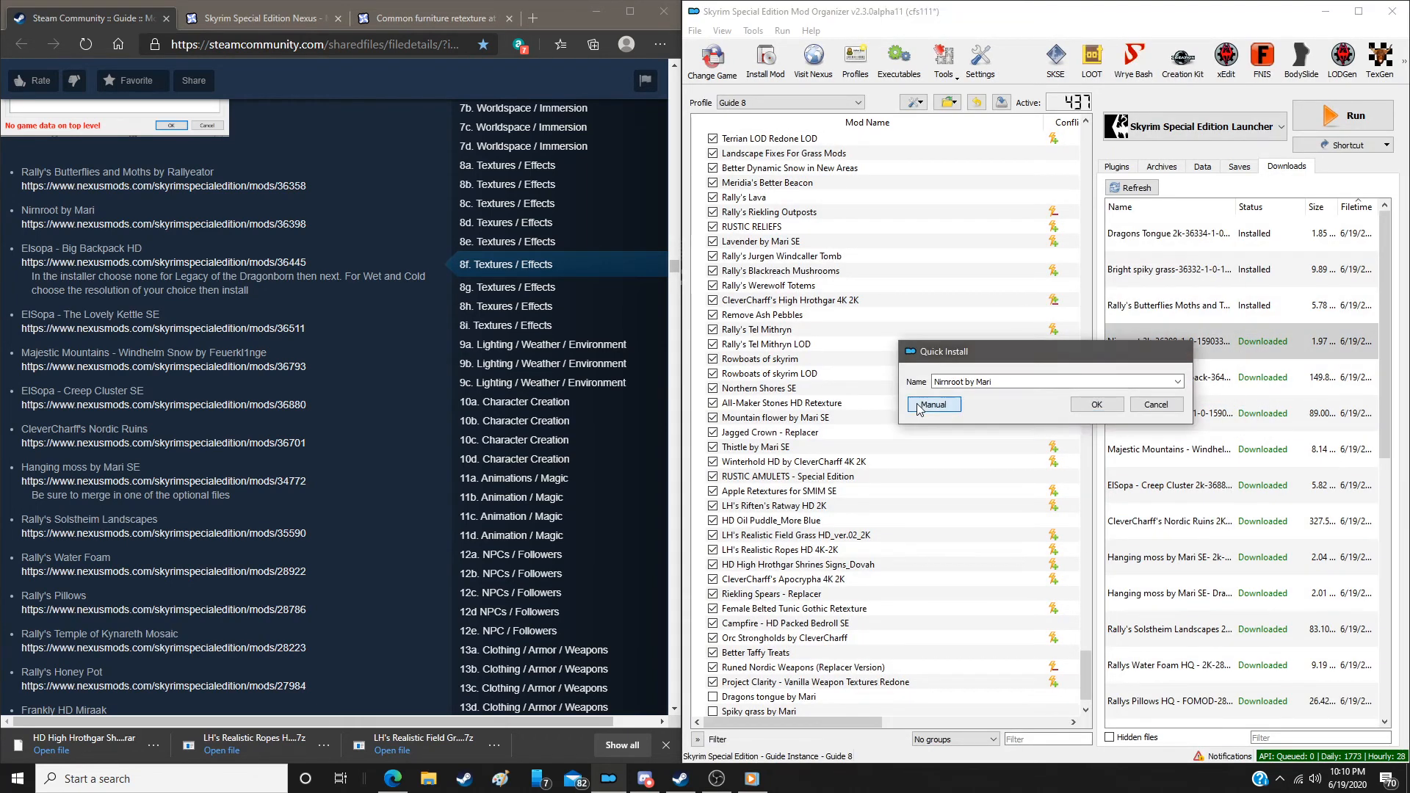
pyautogui.click(918, 405)
pyautogui.click(1124, 530)
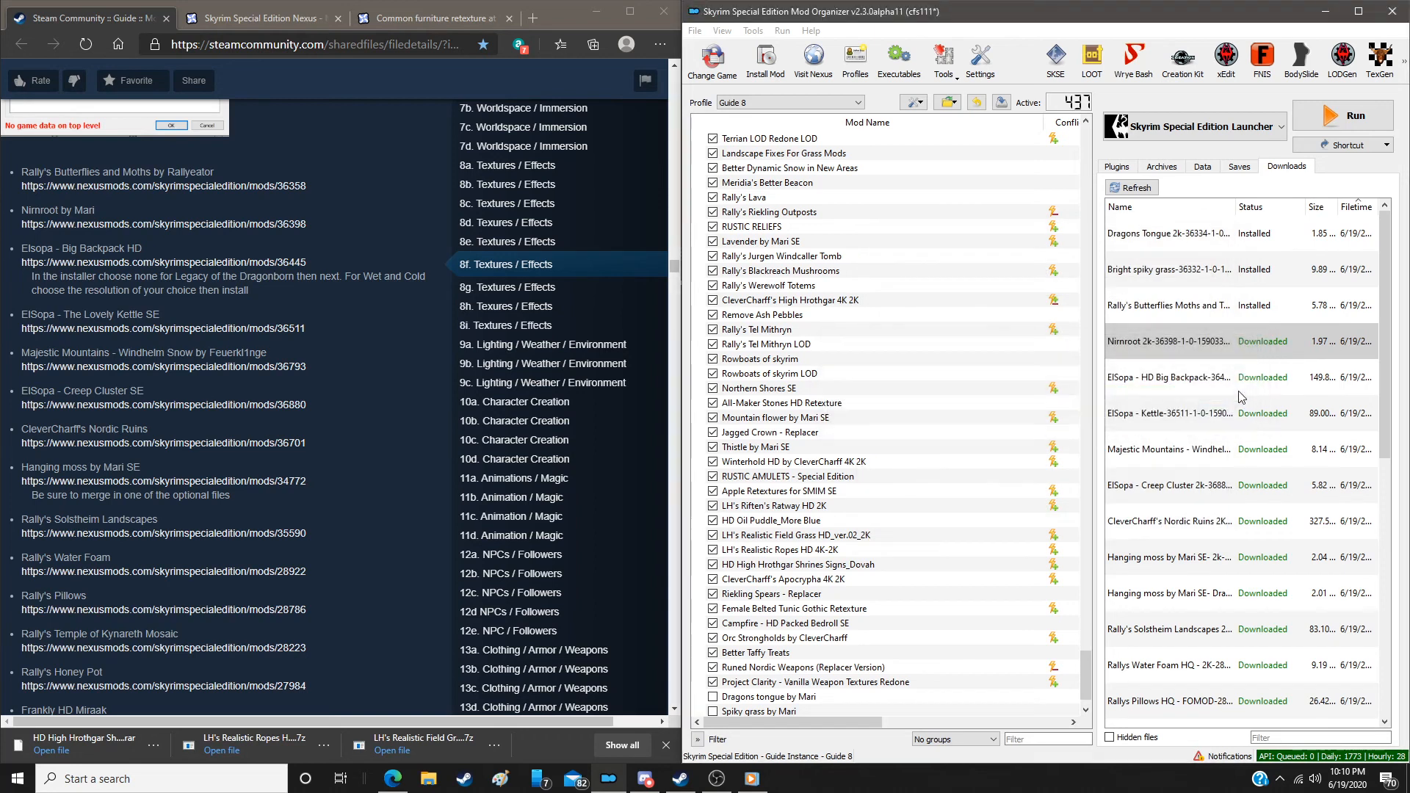
# Install the ElSopa Big Backpack download, choosing 2k diffuse and 2k normal textures for Legacy Of The Dragonborn
pyautogui.doubleClick(1234, 382)
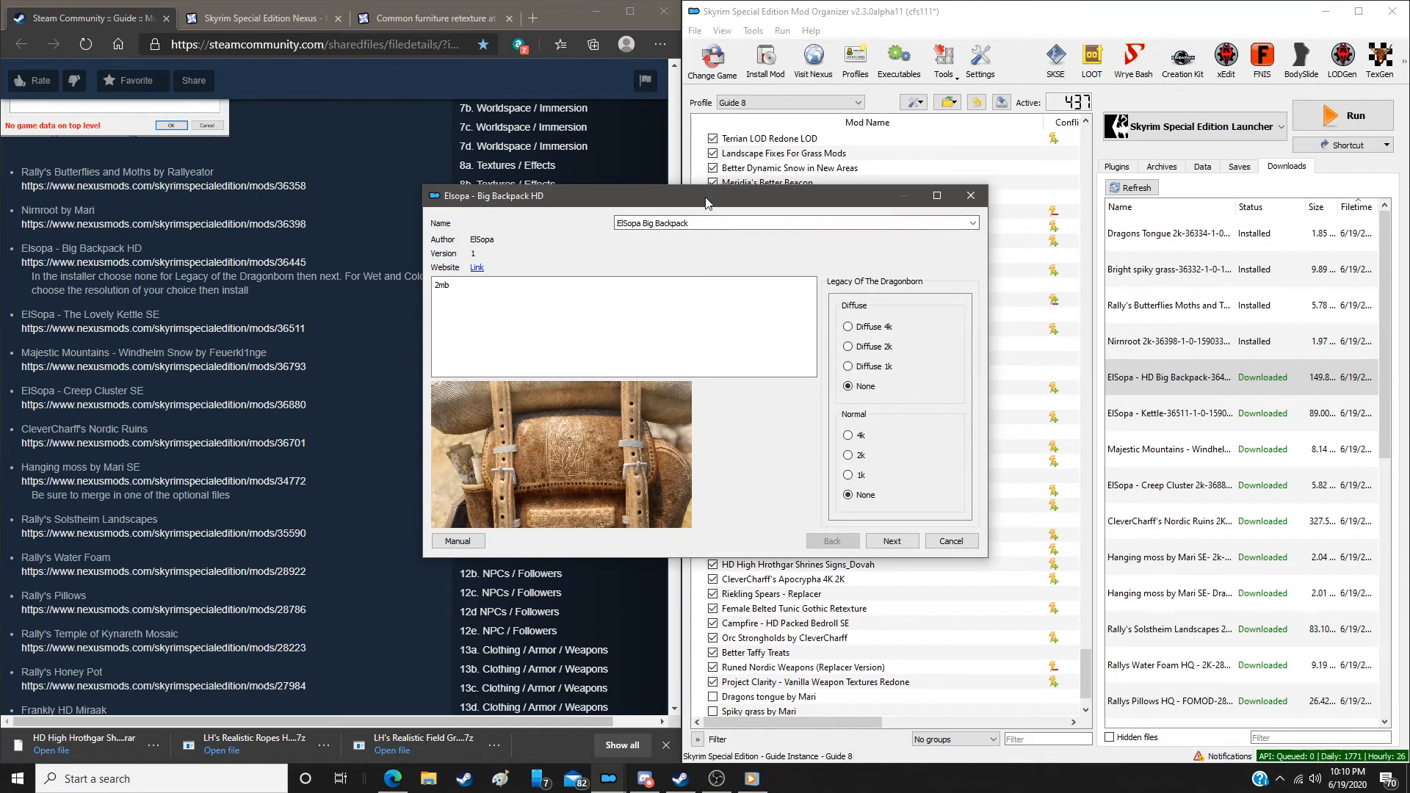
pyautogui.moveTo(709, 198); pyautogui.dragTo(909, 210)
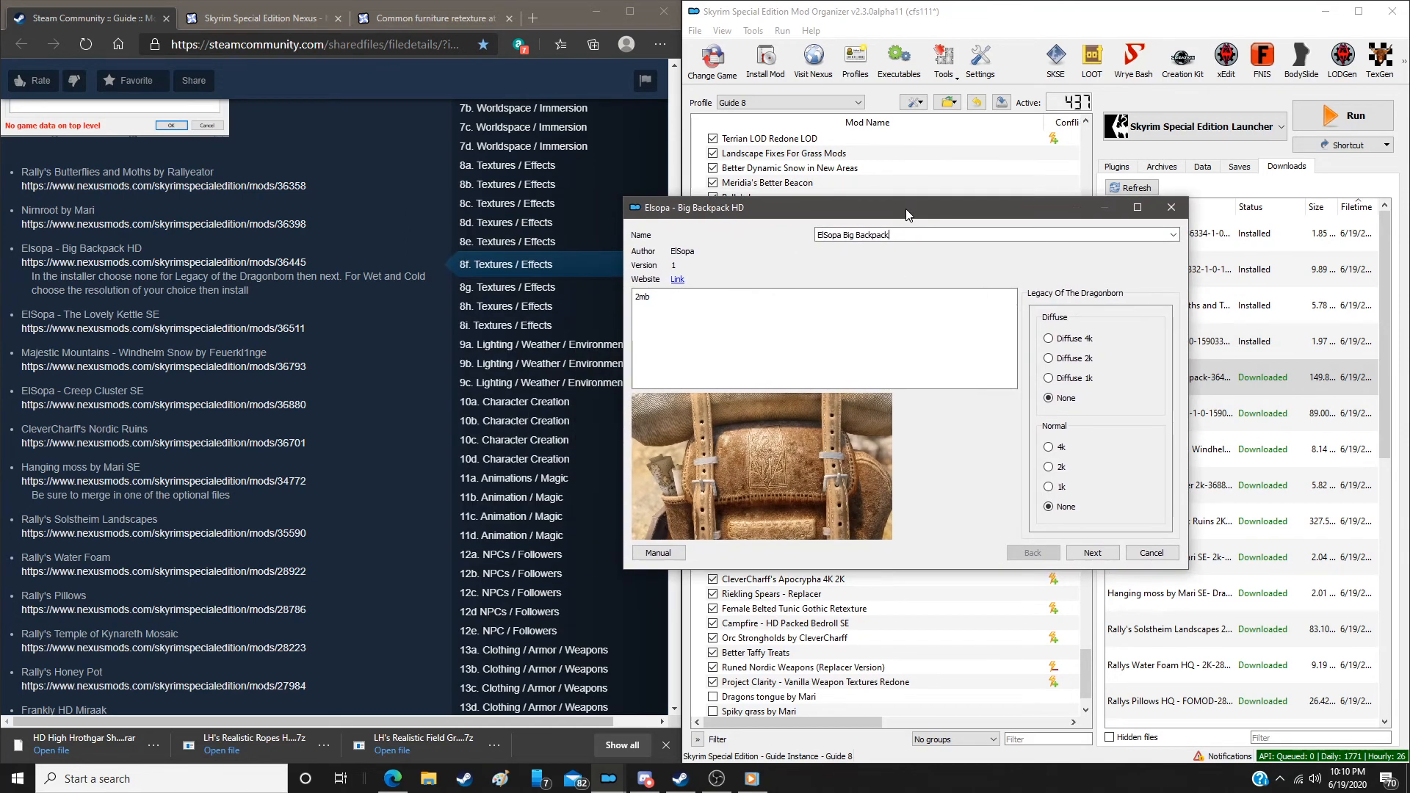
pyautogui.click(1049, 358)
pyautogui.click(1048, 469)
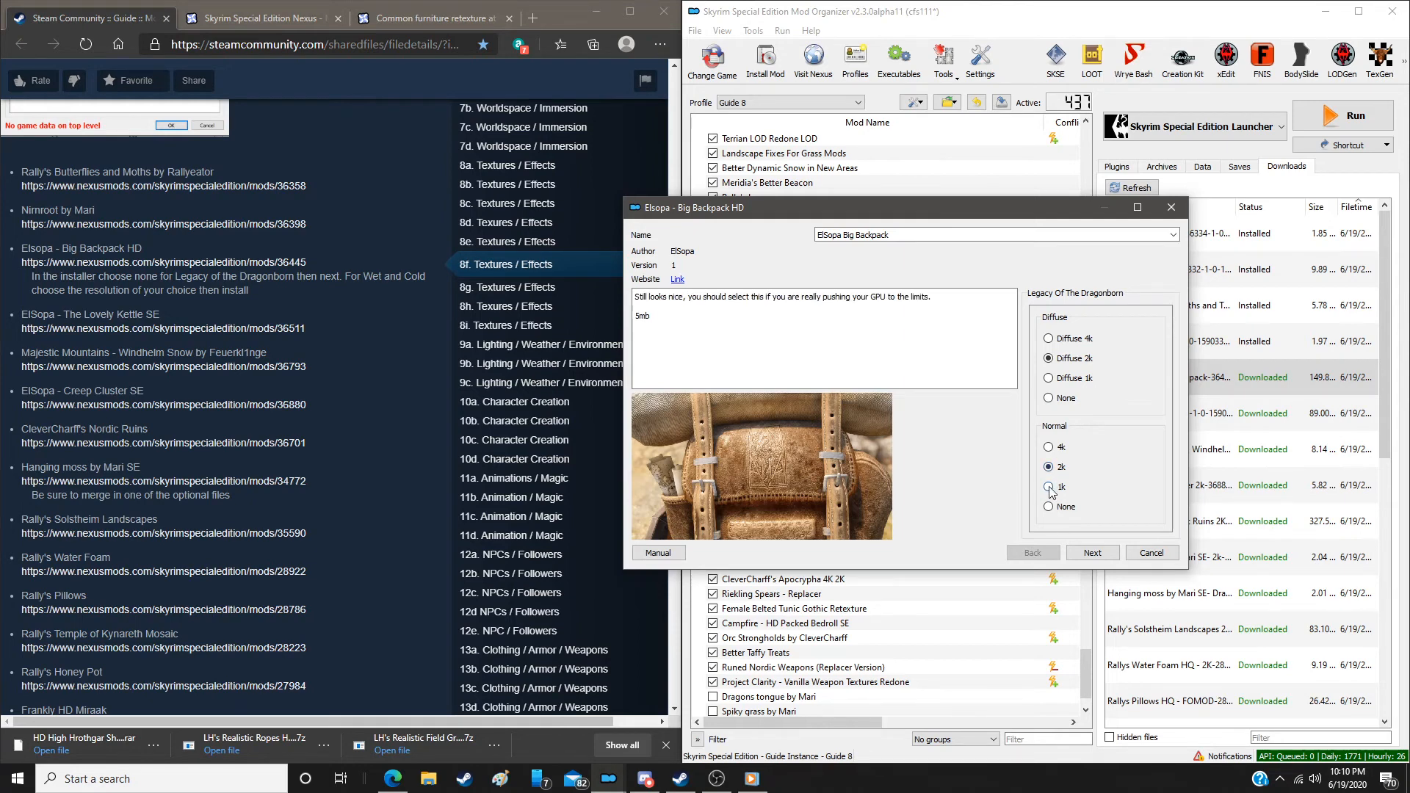
pyautogui.click(1092, 555)
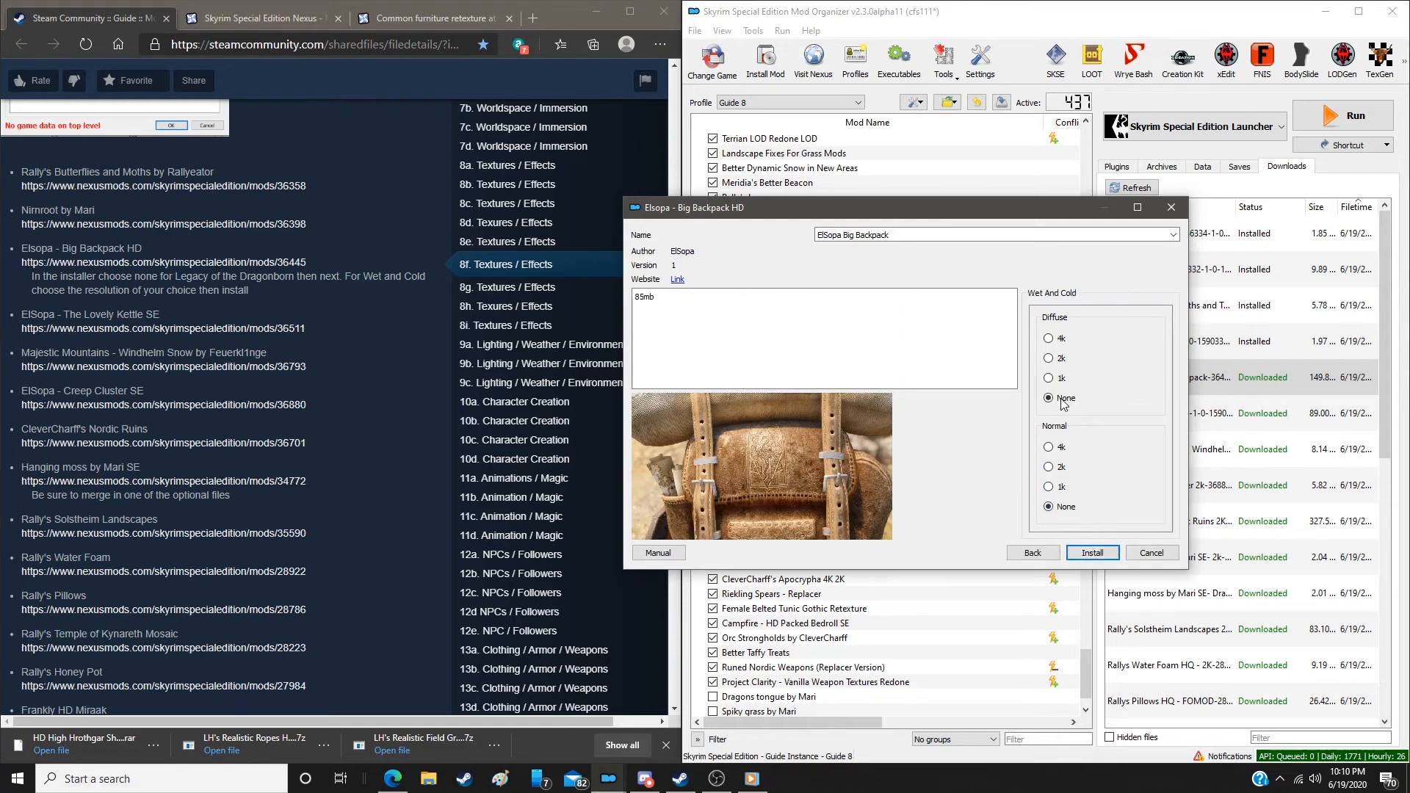
pyautogui.moveTo(1050, 474)
pyautogui.click(1081, 556)
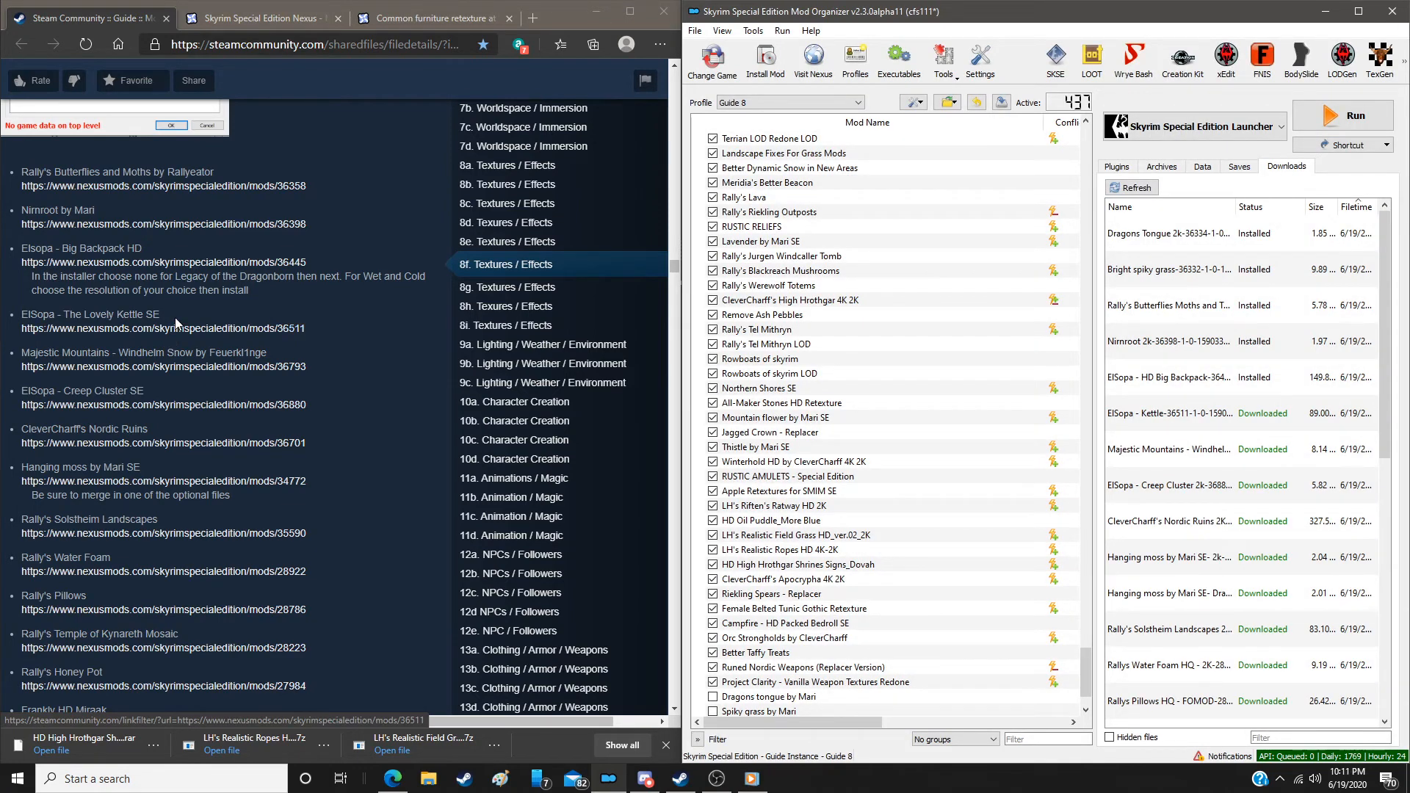
pyautogui.scroll(-1, 174, 317)
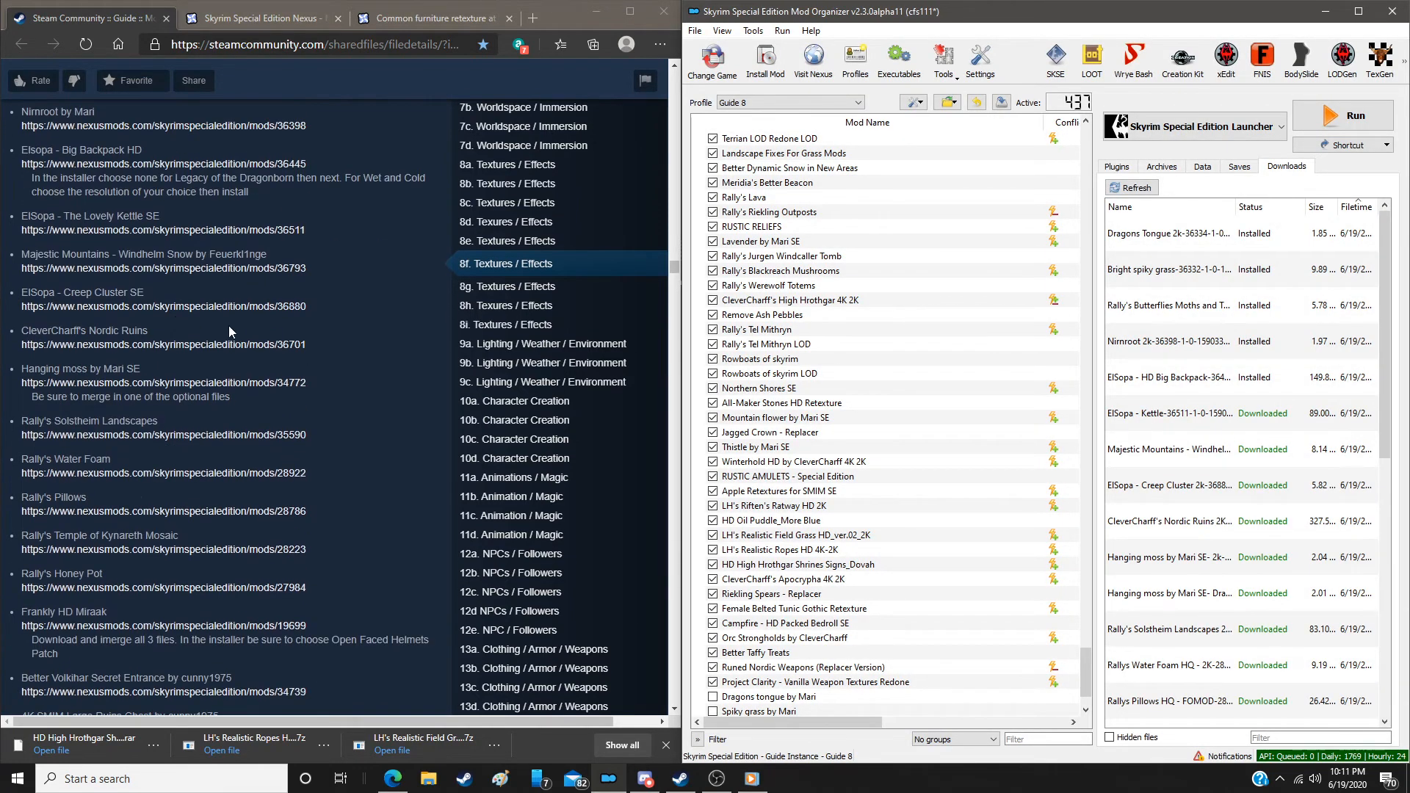
# Reinstall the ElSopa Big Backpack download with None for both Legacy Of The Dragonborn texture options, replacing the existing mod
pyautogui.scroll(1, 239, 322)
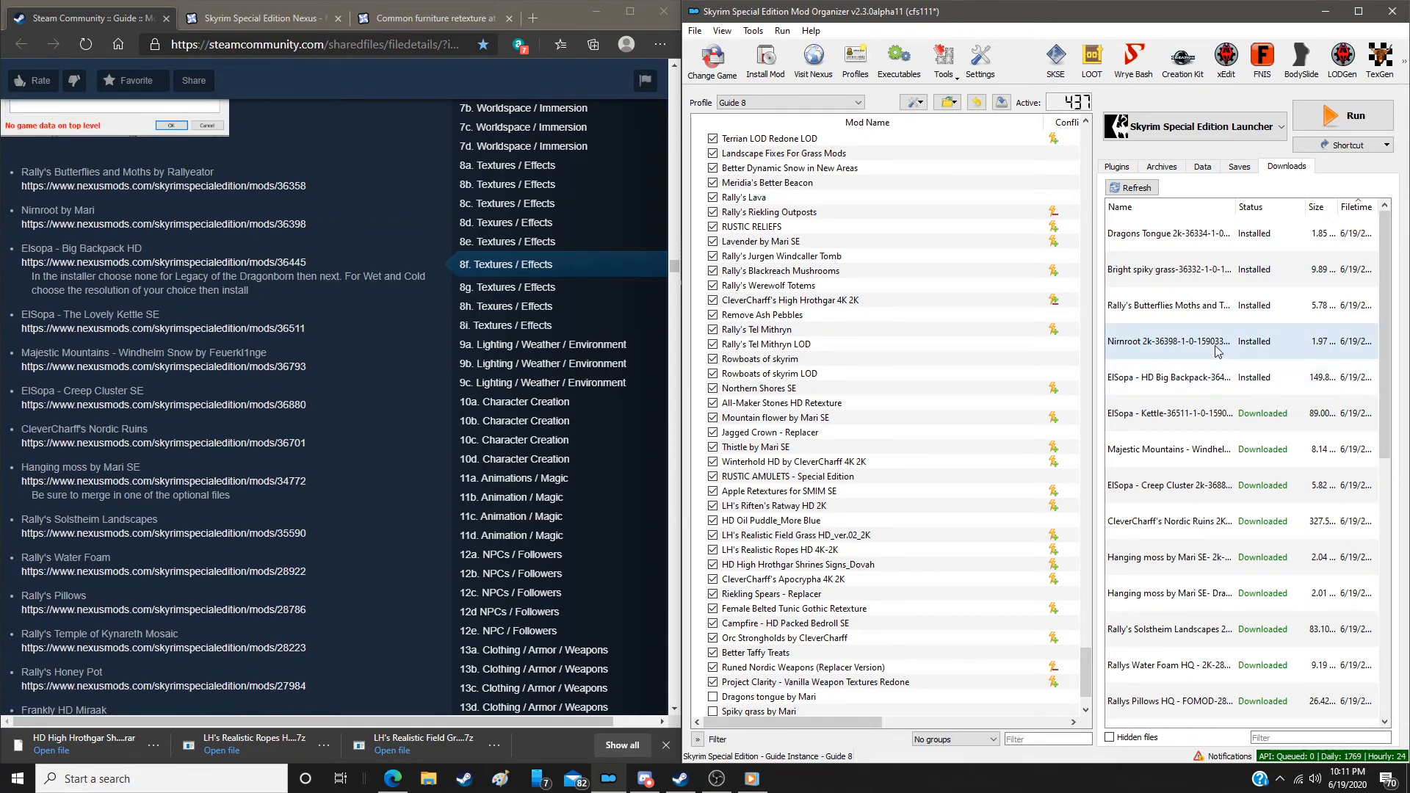
pyautogui.doubleClick(1197, 377)
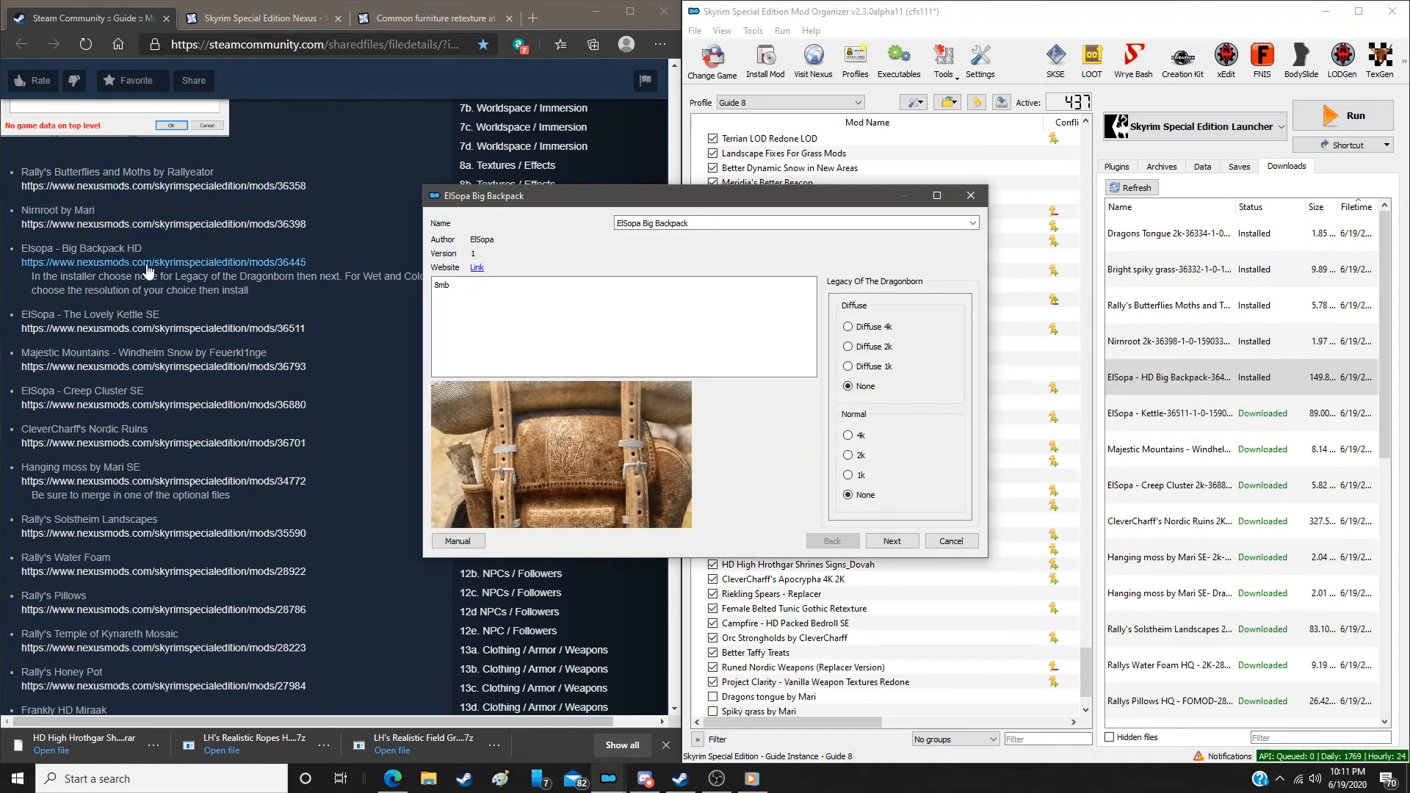
pyautogui.moveTo(789, 196); pyautogui.dragTo(900, 195)
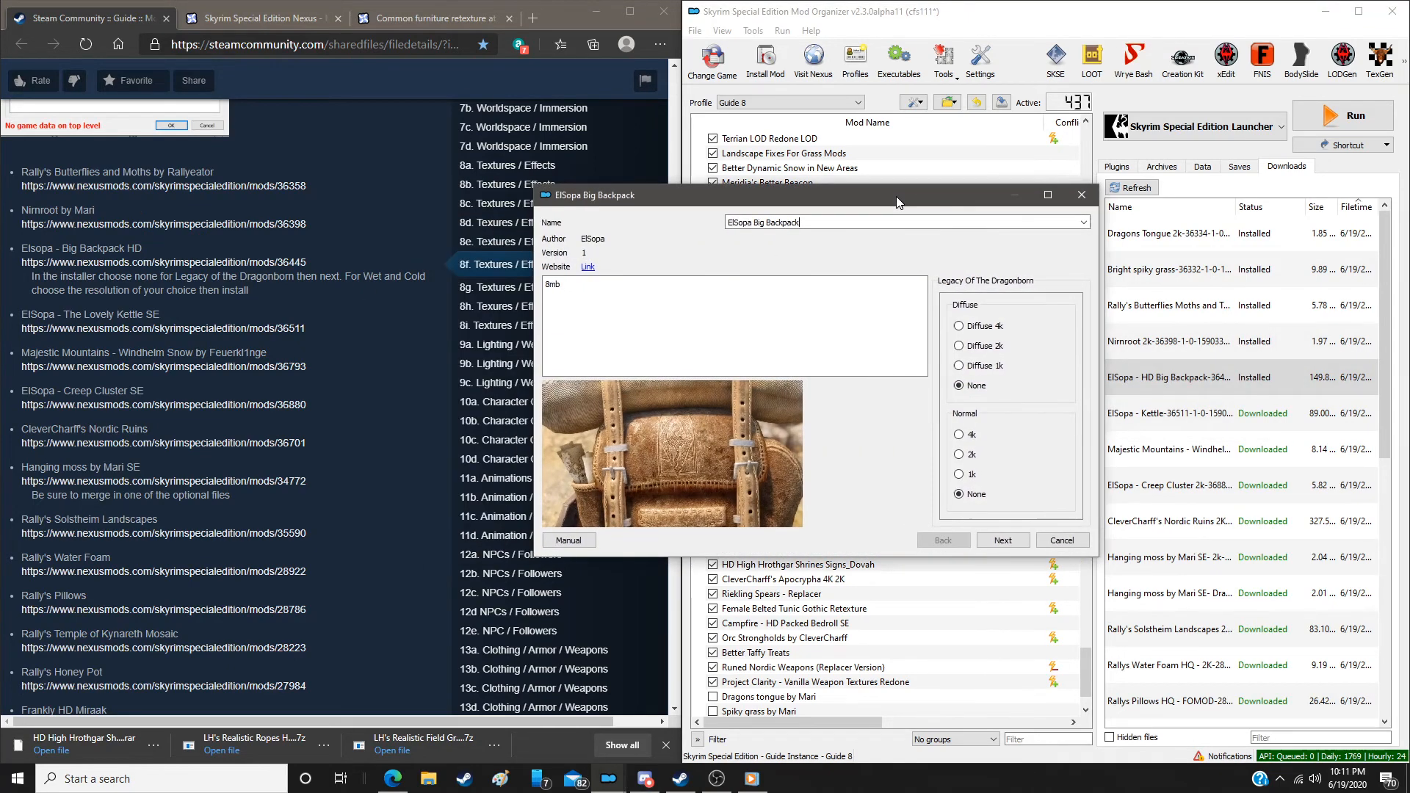
pyautogui.click(1004, 542)
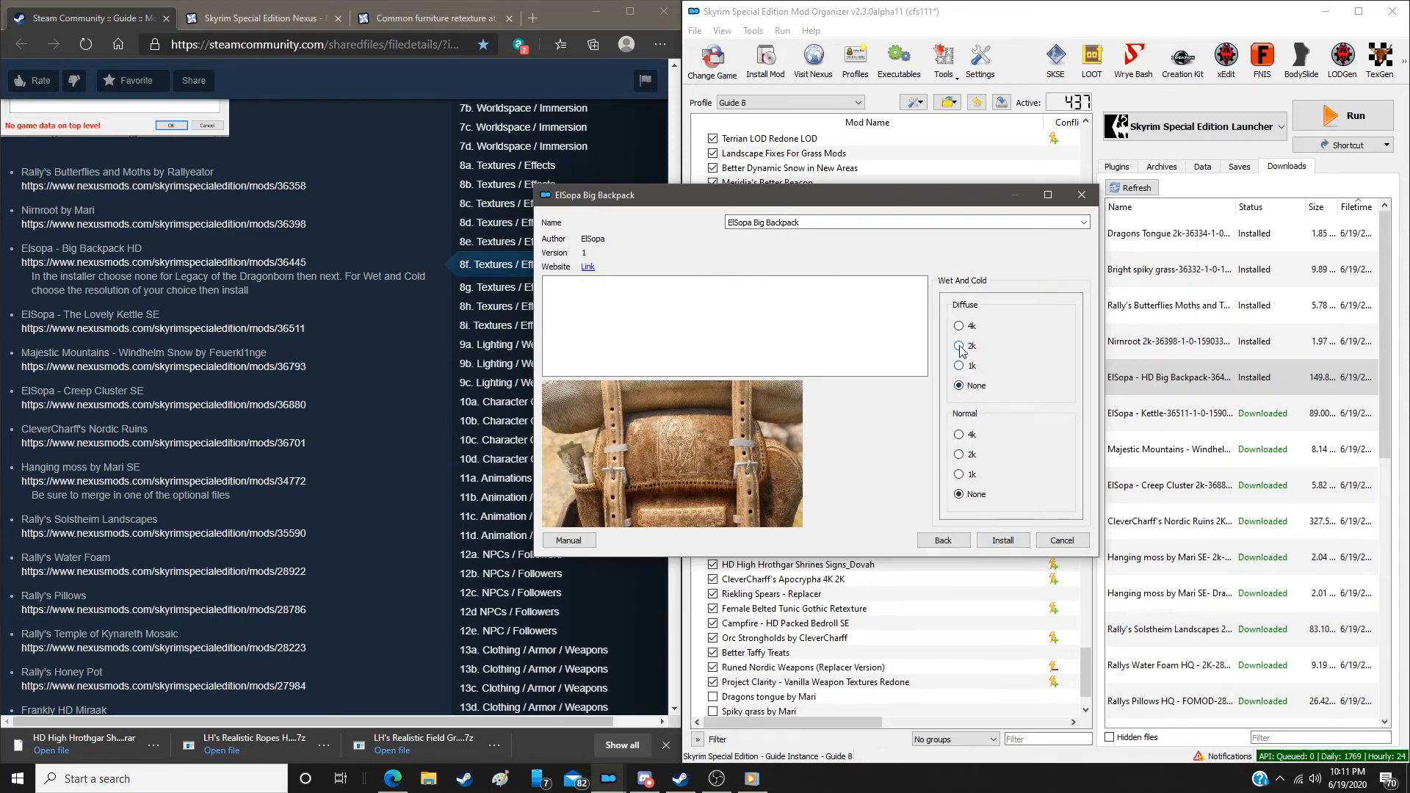
pyautogui.click(1016, 542)
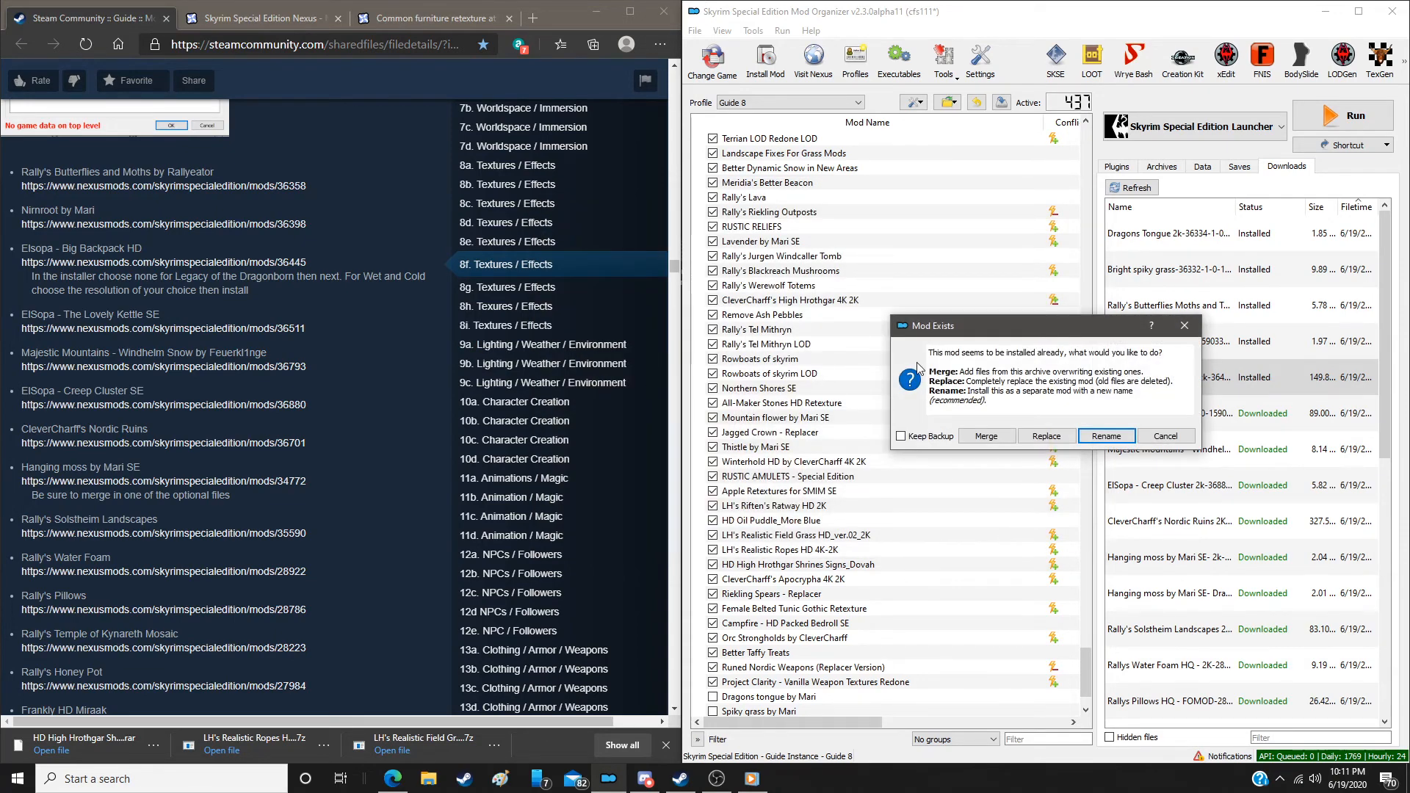
pyautogui.click(1052, 437)
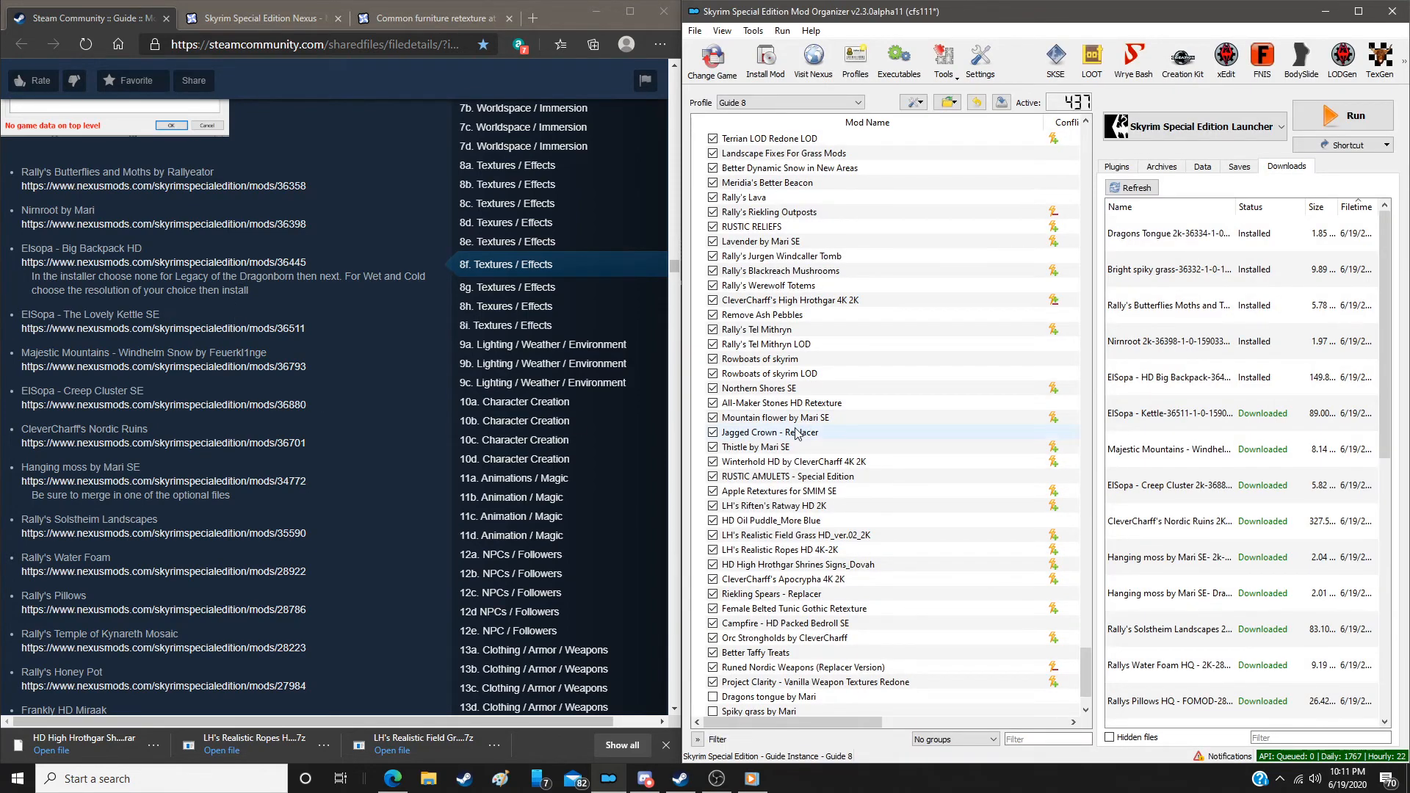
# Install ElSopa - Kettle with 2k Recommended diffuse and Compressed 2k Recommended normal textures, and manually install Majestic Mountains - Windhelm Snow
pyautogui.doubleClick(1180, 416)
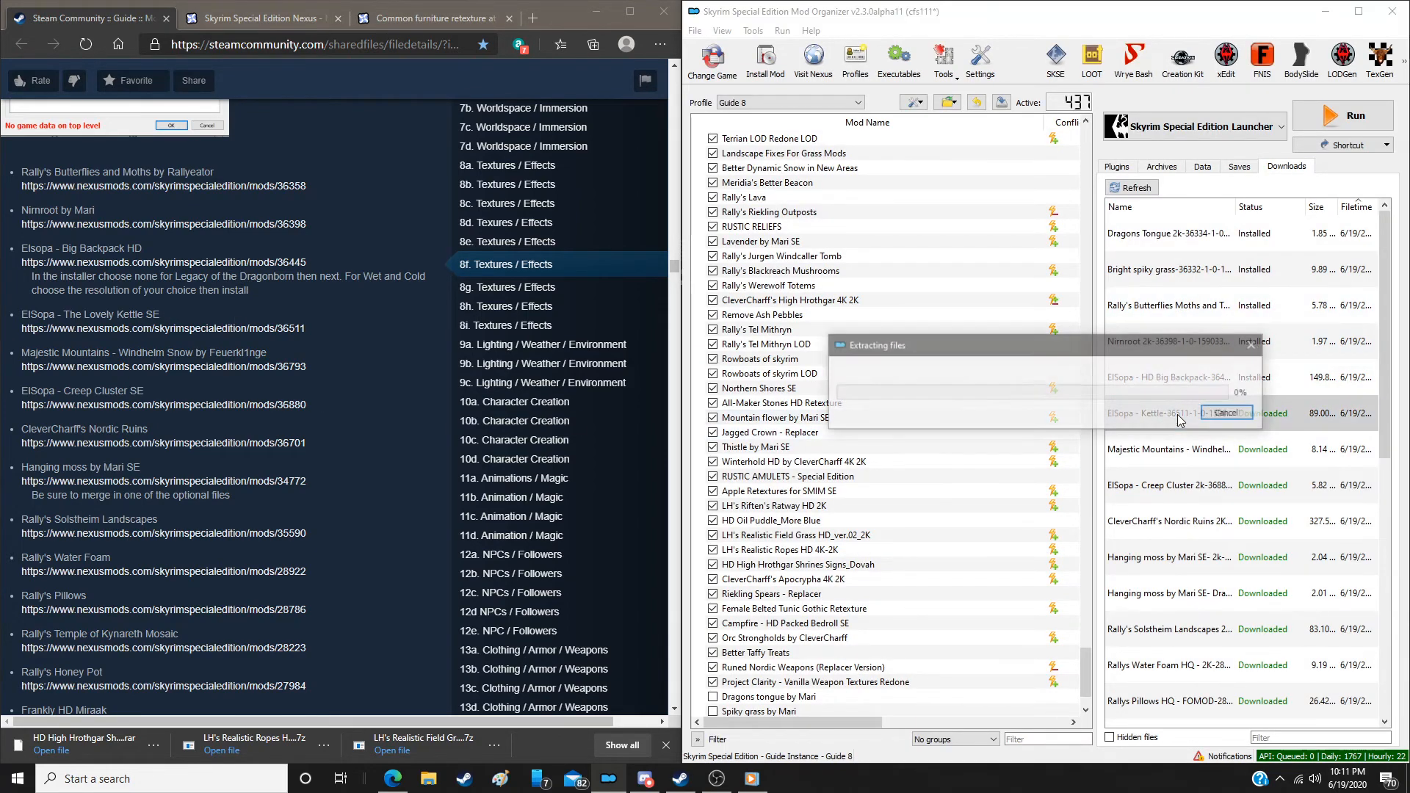
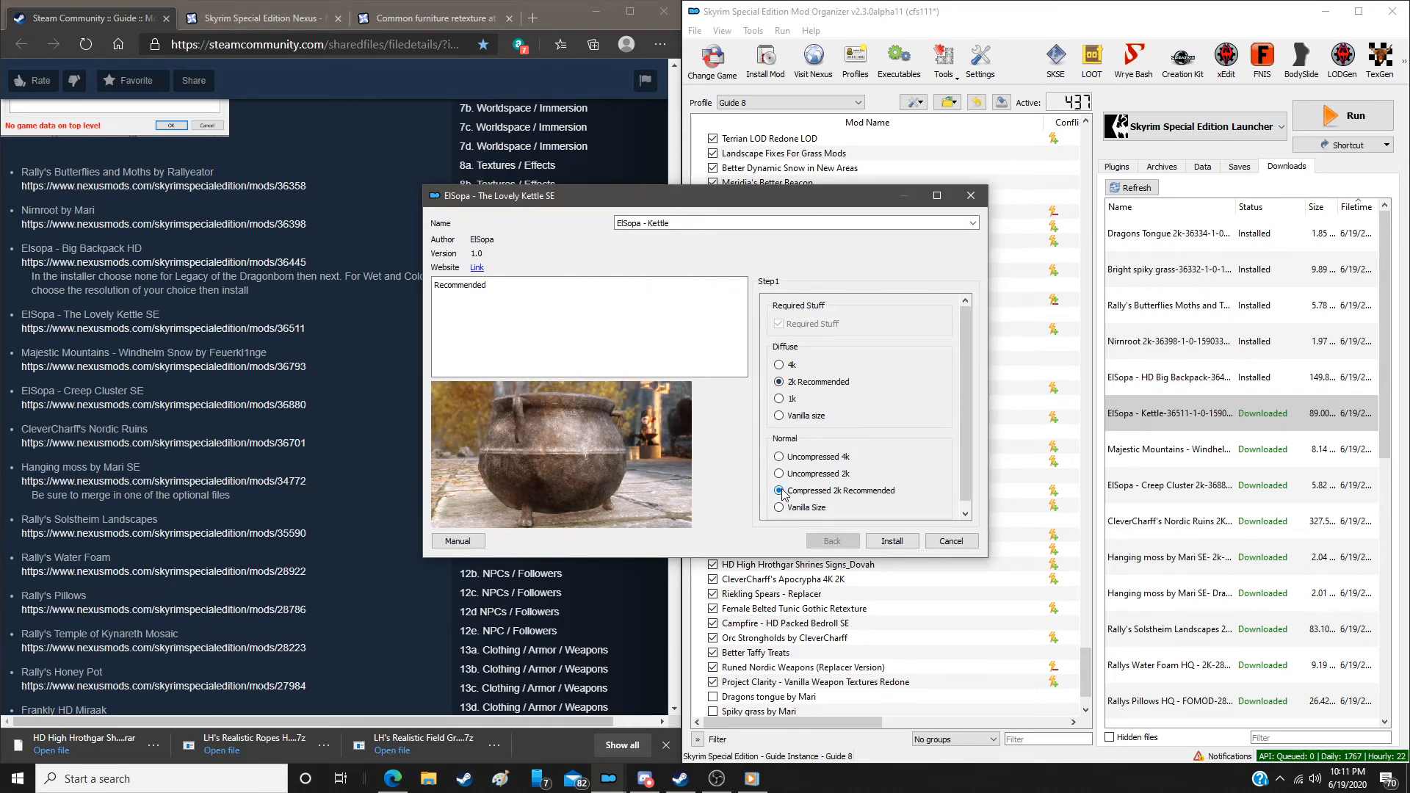
pyautogui.click(892, 541)
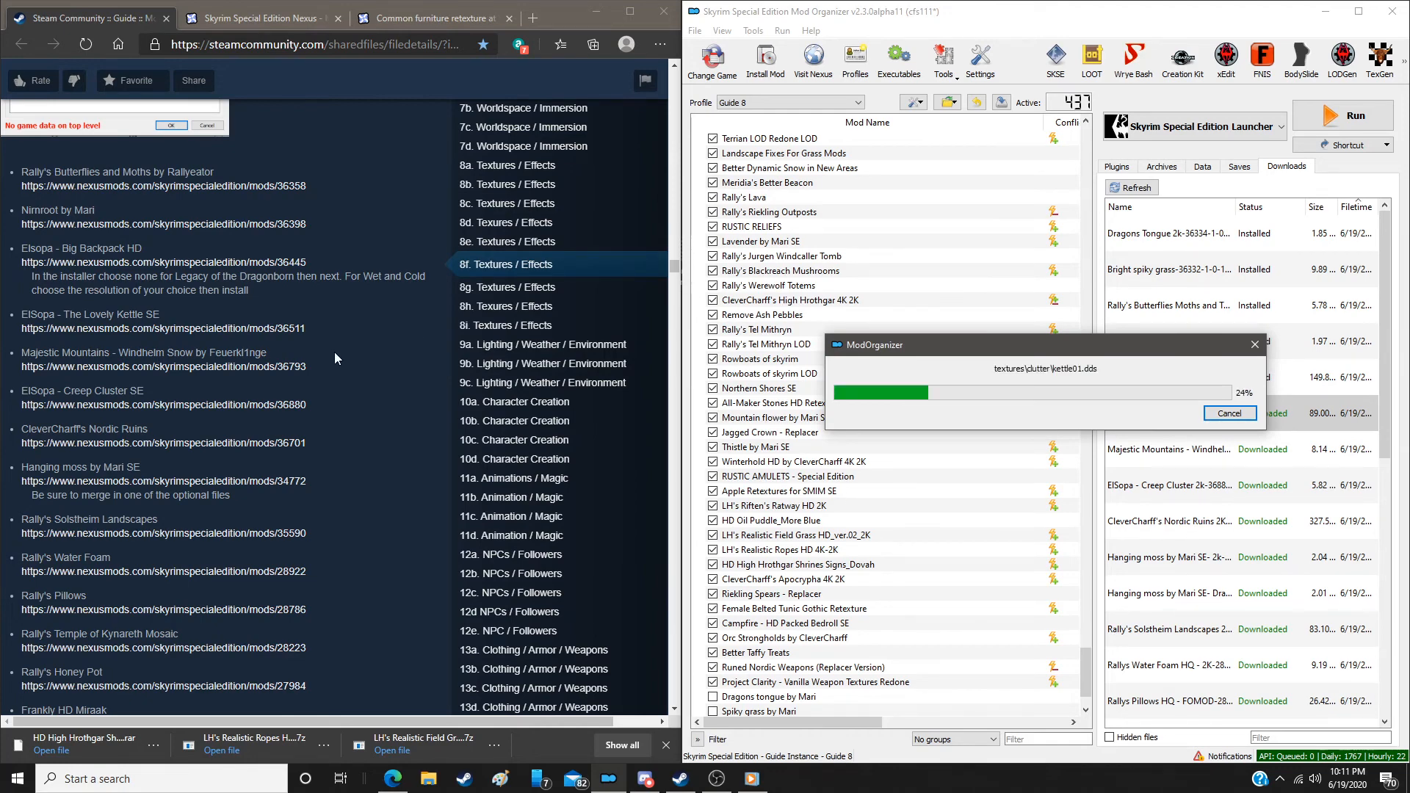
pyautogui.scroll(-3, 334, 351)
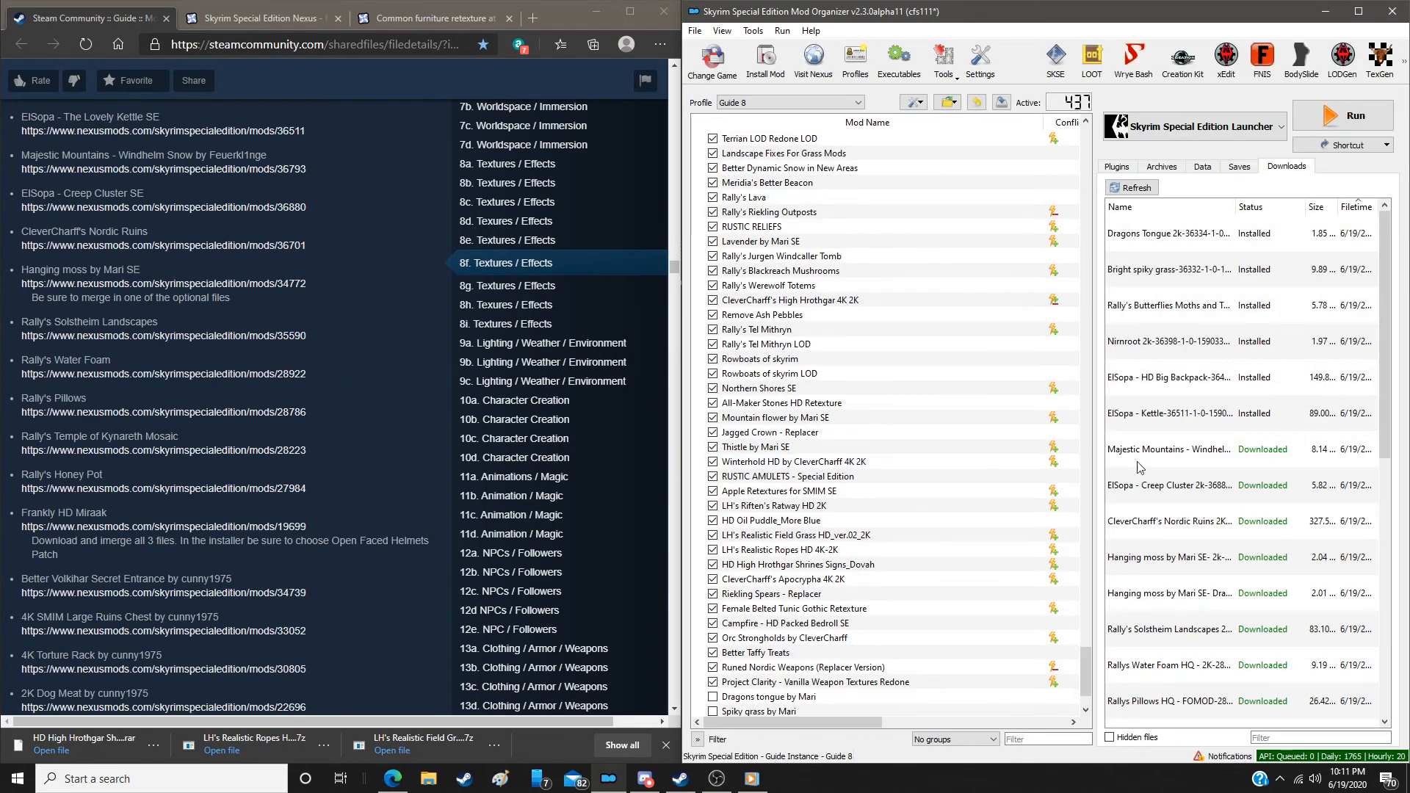
pyautogui.doubleClick(1139, 464)
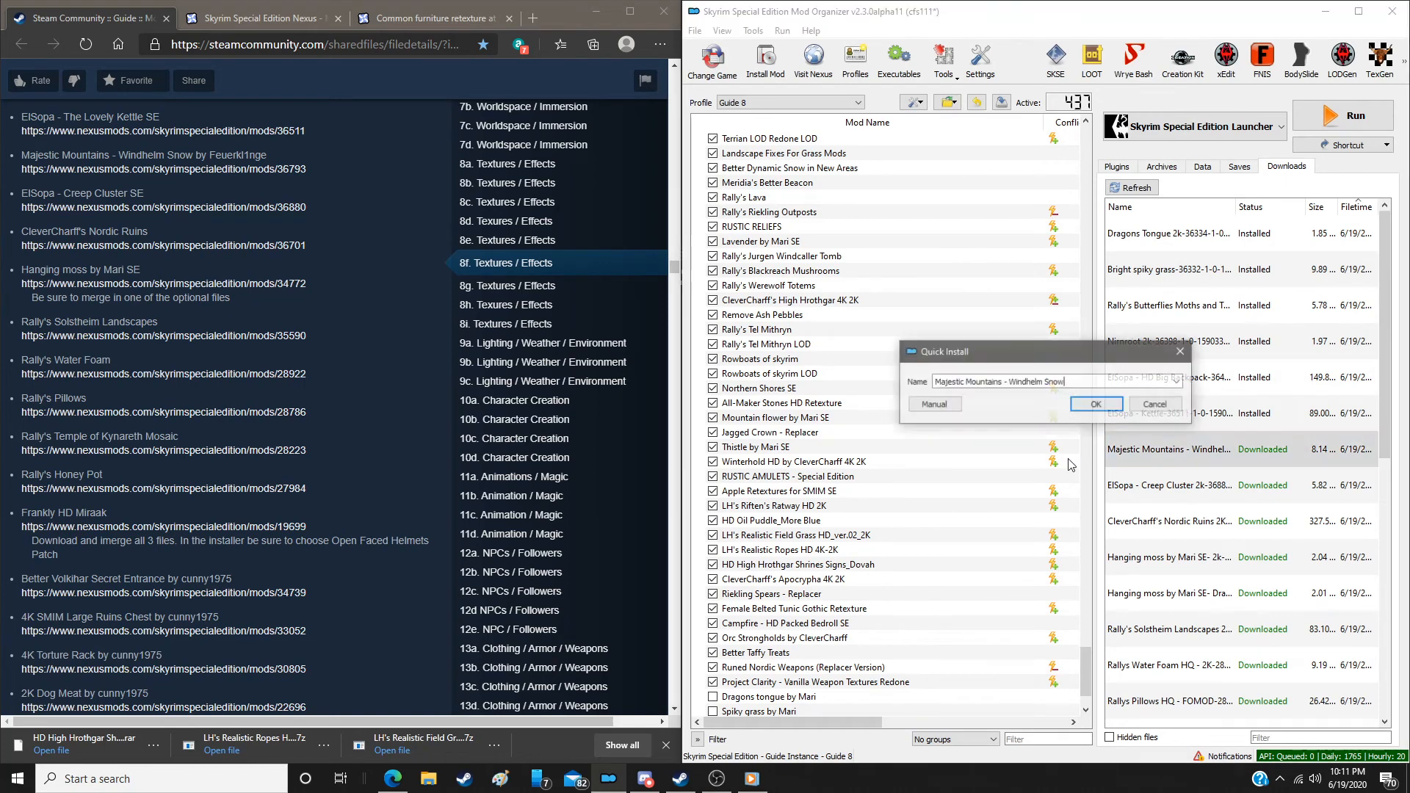
pyautogui.click(933, 405)
pyautogui.click(1163, 534)
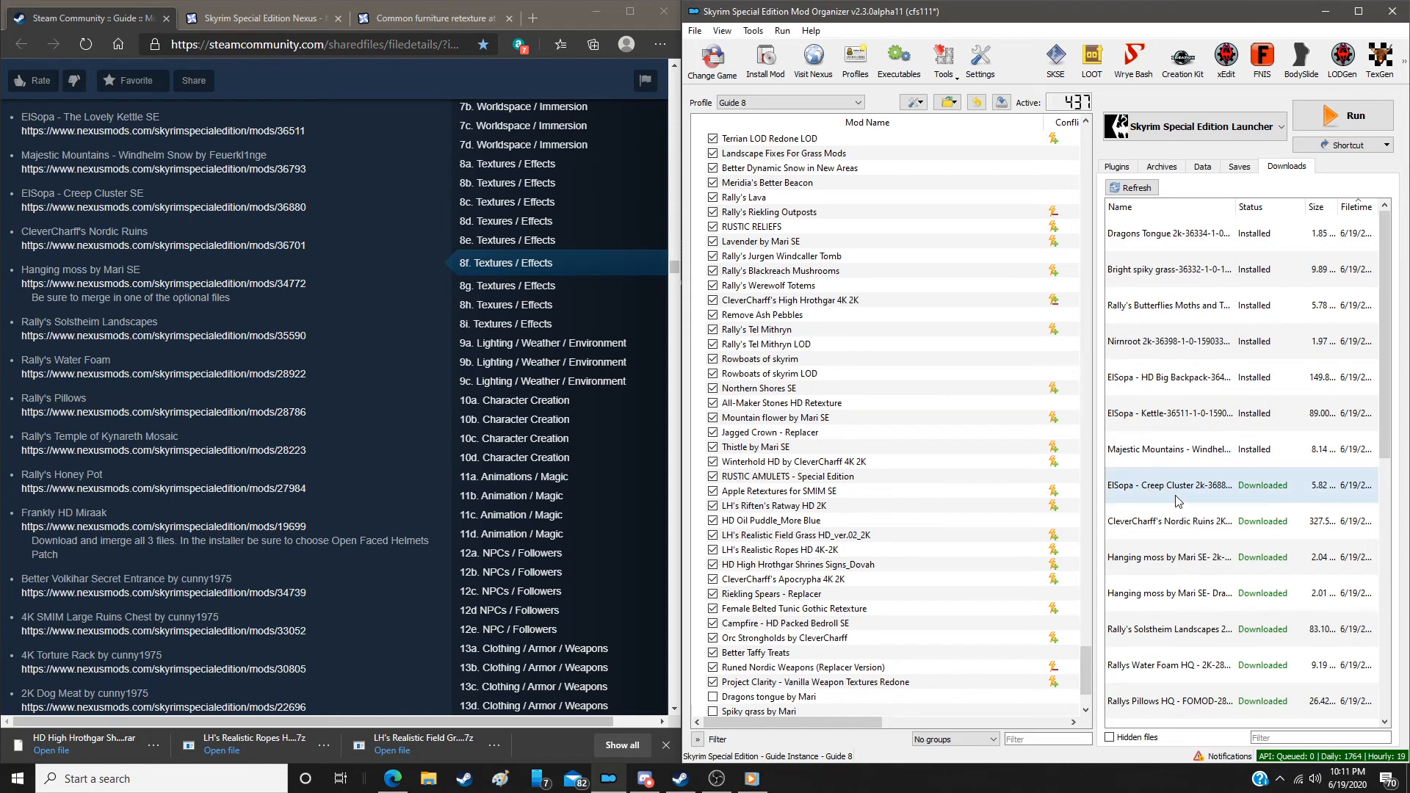
# Manually install the ElSopa - Creep Cluster SE and CleverCharff's Nordic Ruins downloads
pyautogui.doubleClick(1176, 500)
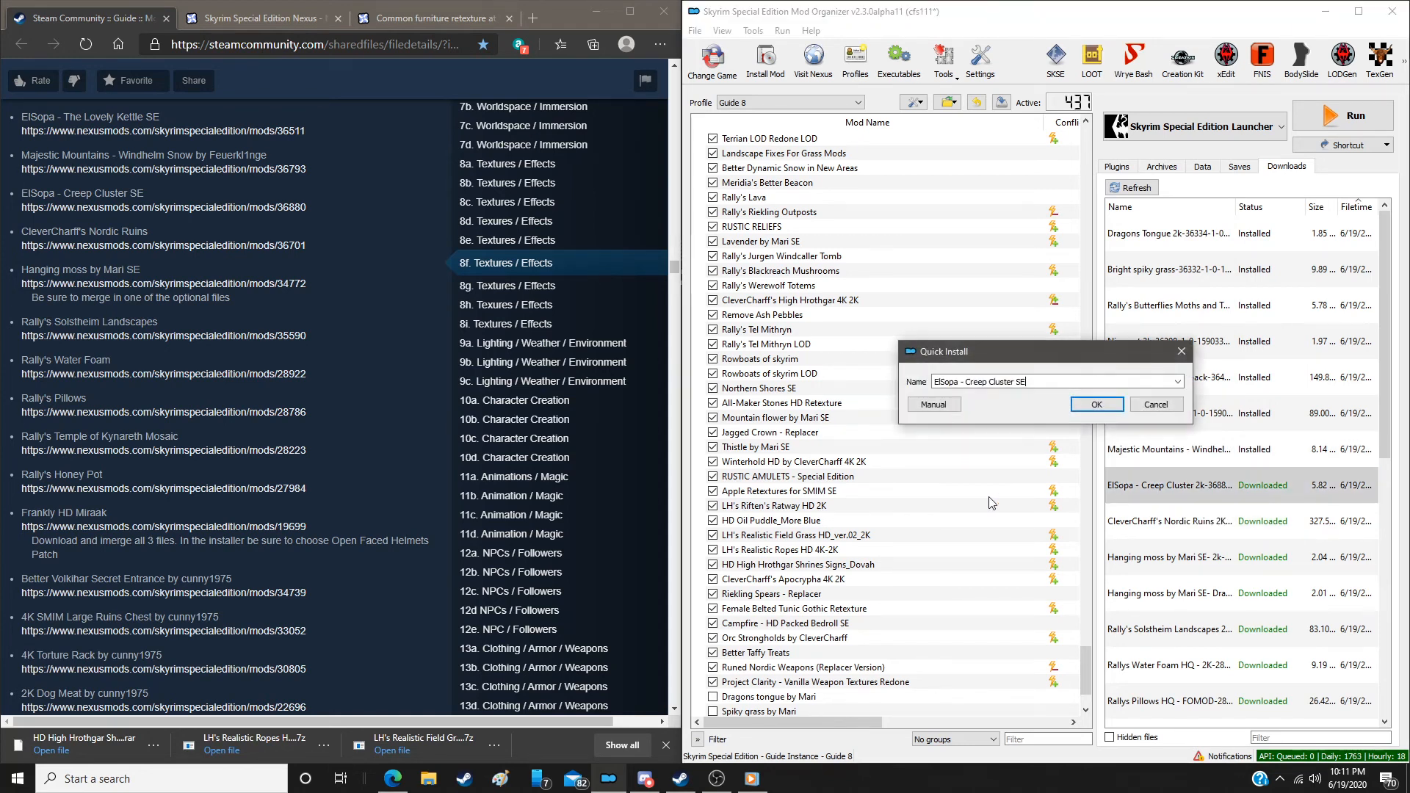
pyautogui.click(930, 406)
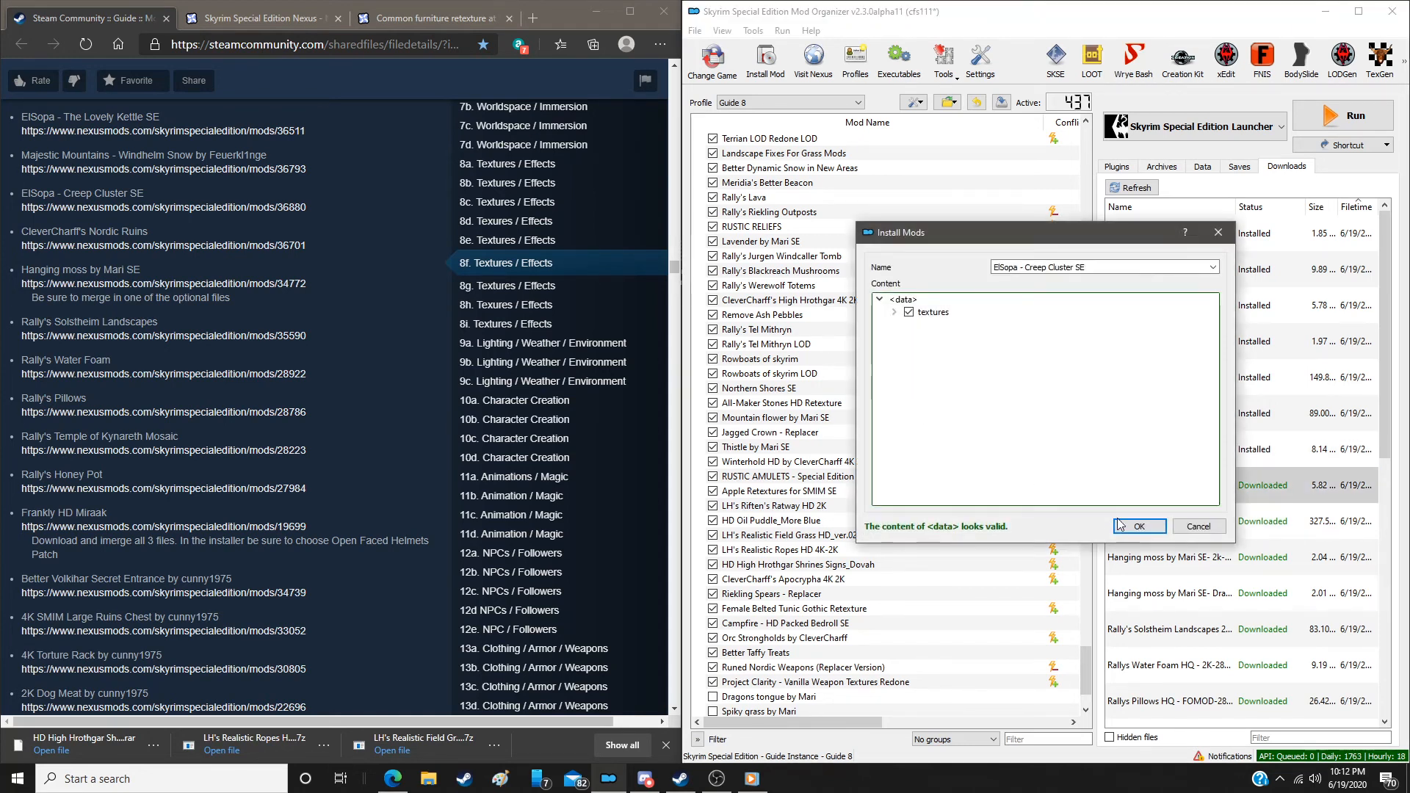
pyautogui.click(1134, 530)
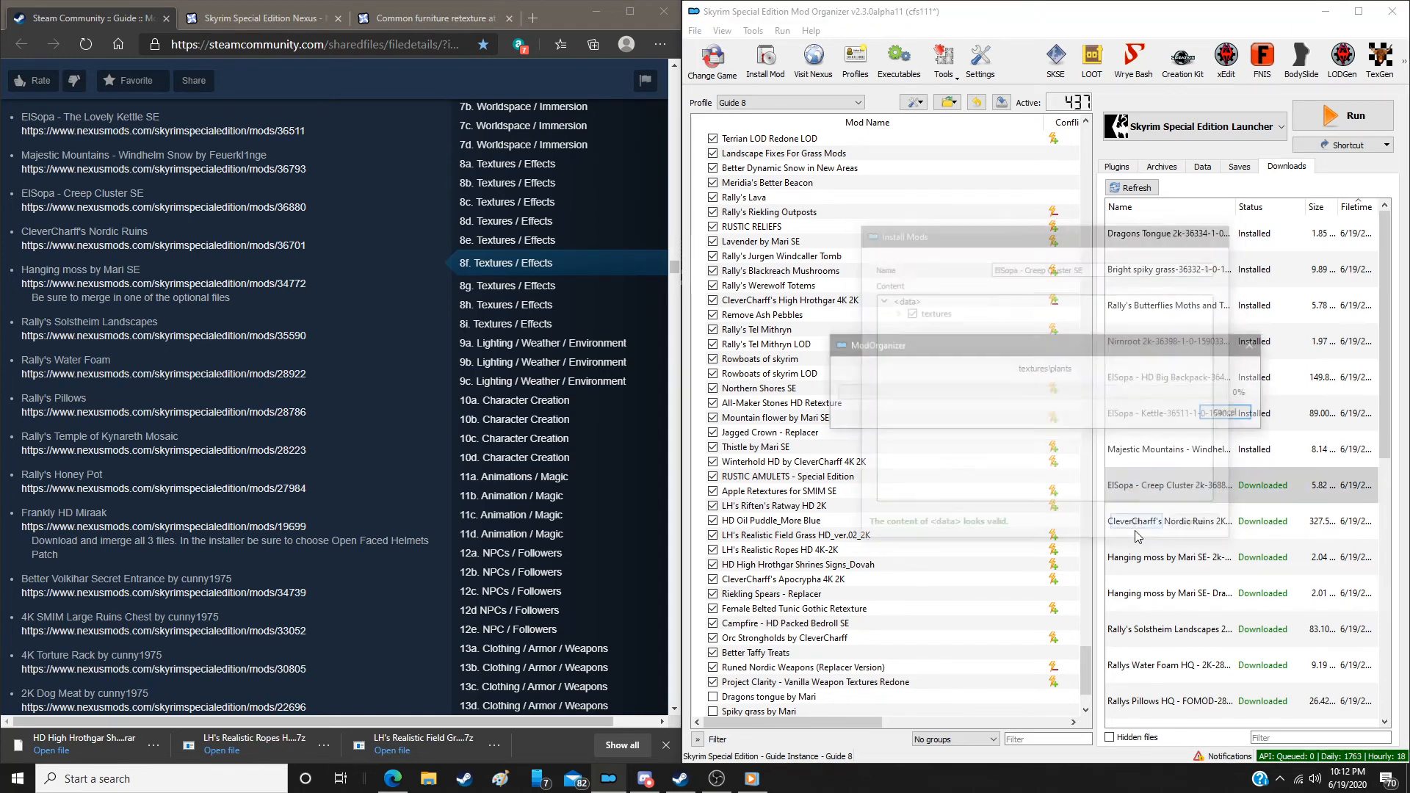
pyautogui.click(1177, 532)
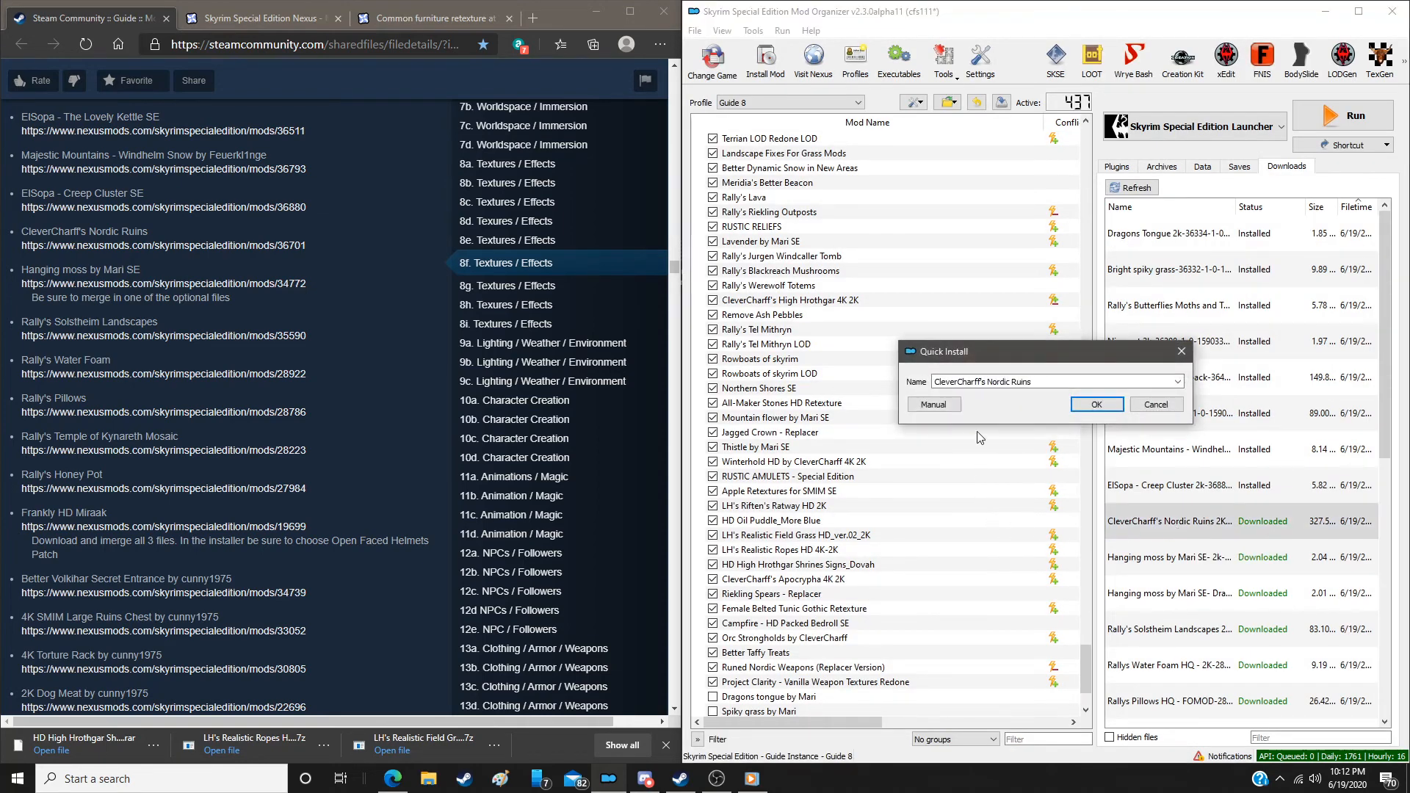
pyautogui.click(933, 404)
pyautogui.click(1138, 526)
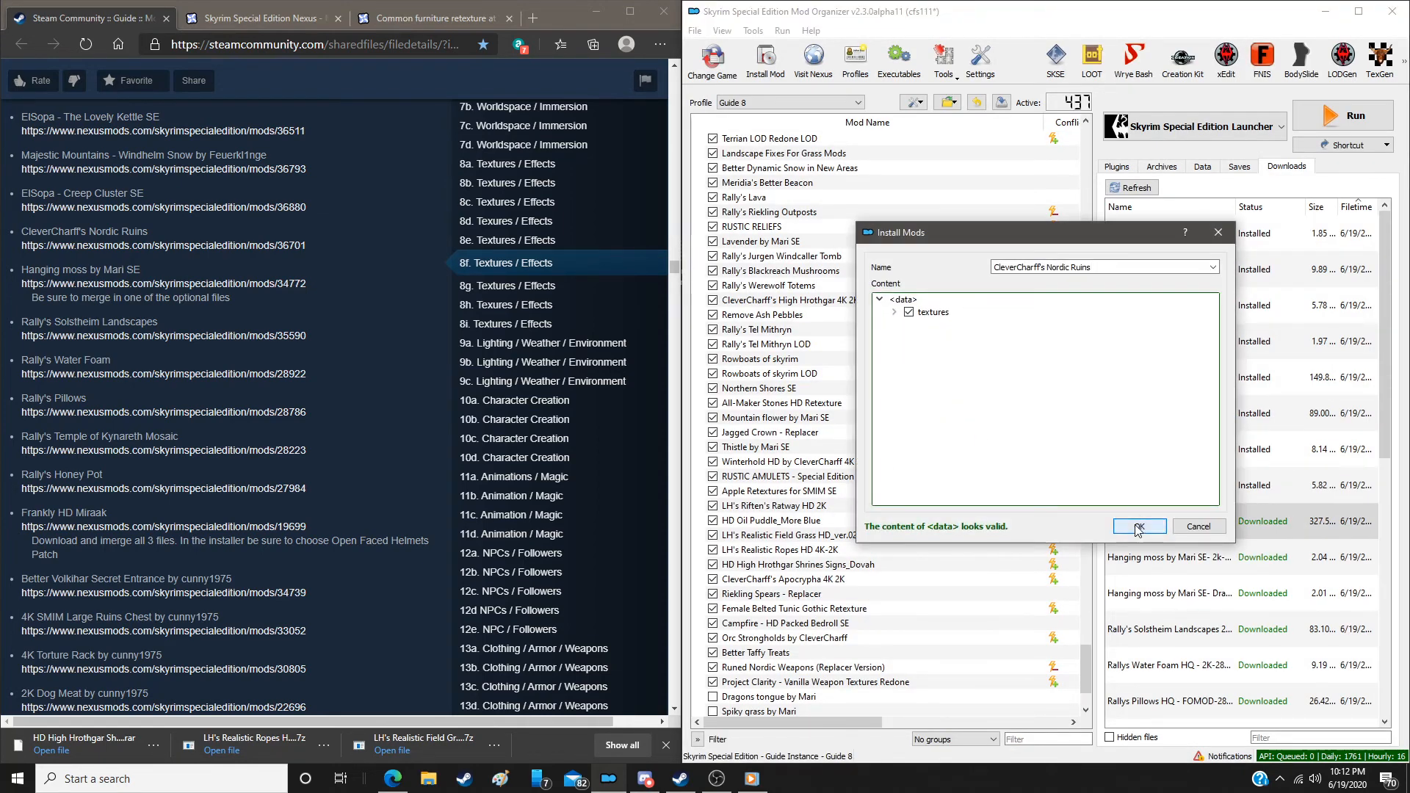
# Manually install the Hanging moss by Mari SE 2k download and merge its optional file into the same mod
pyautogui.doubleClick(1183, 560)
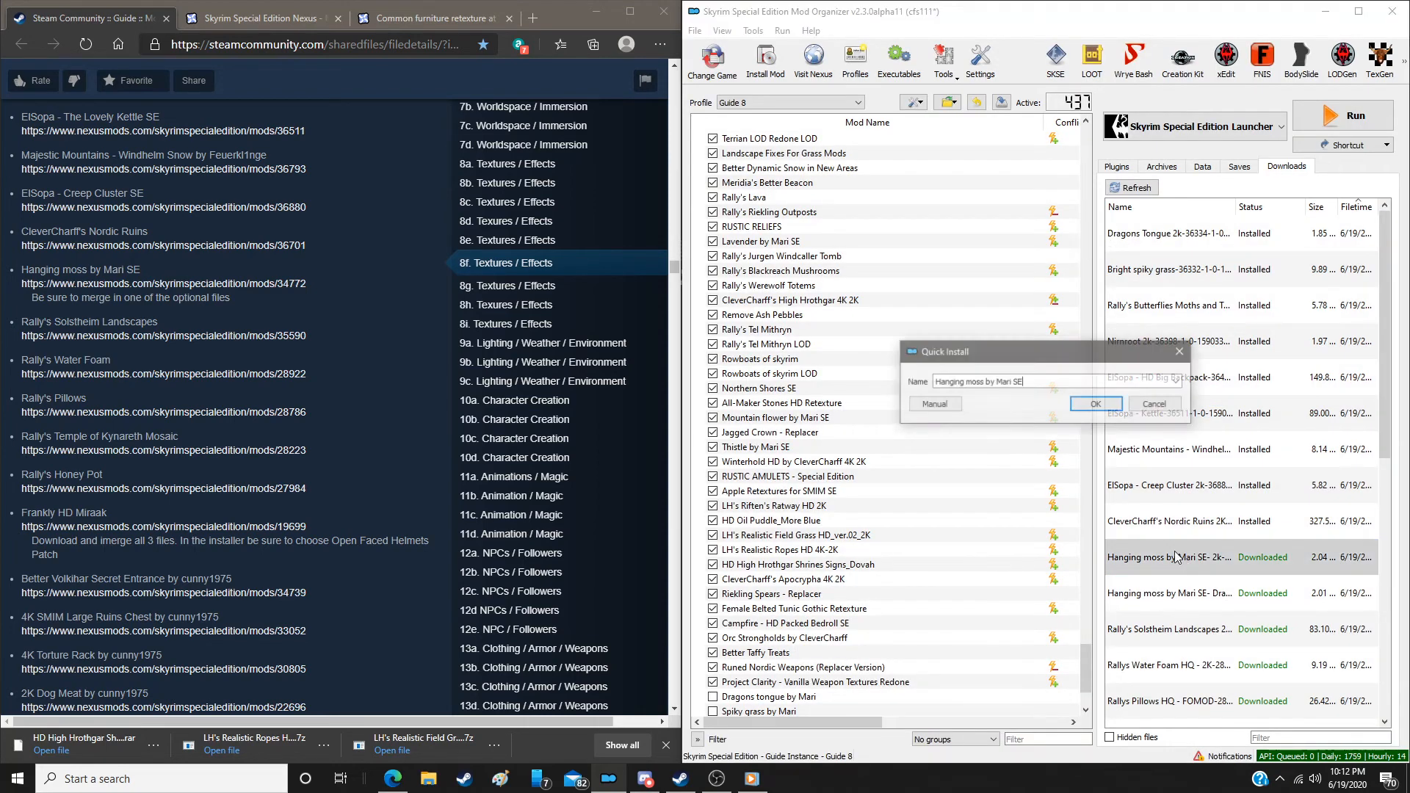
pyautogui.click(946, 403)
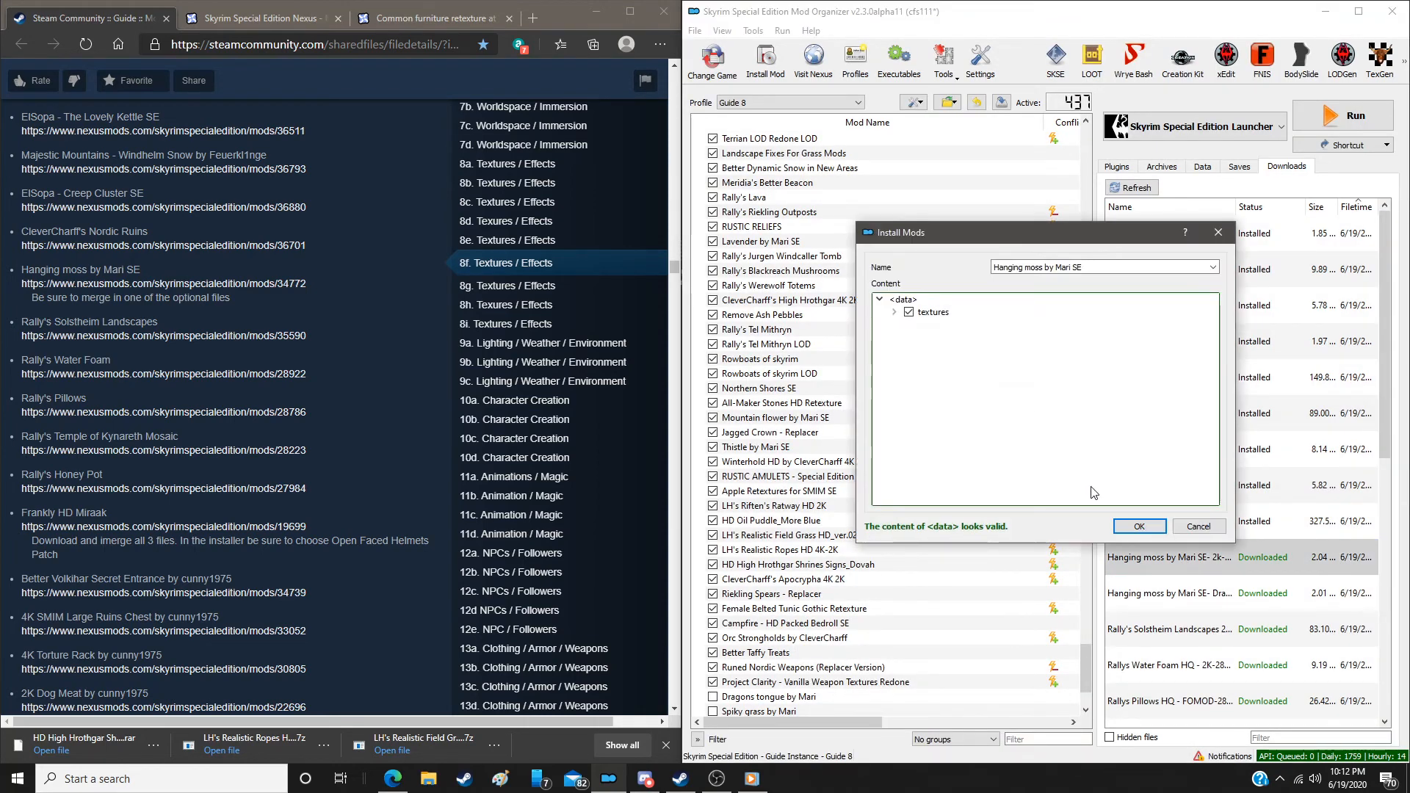
pyautogui.click(1137, 525)
pyautogui.doubleClick(1155, 594)
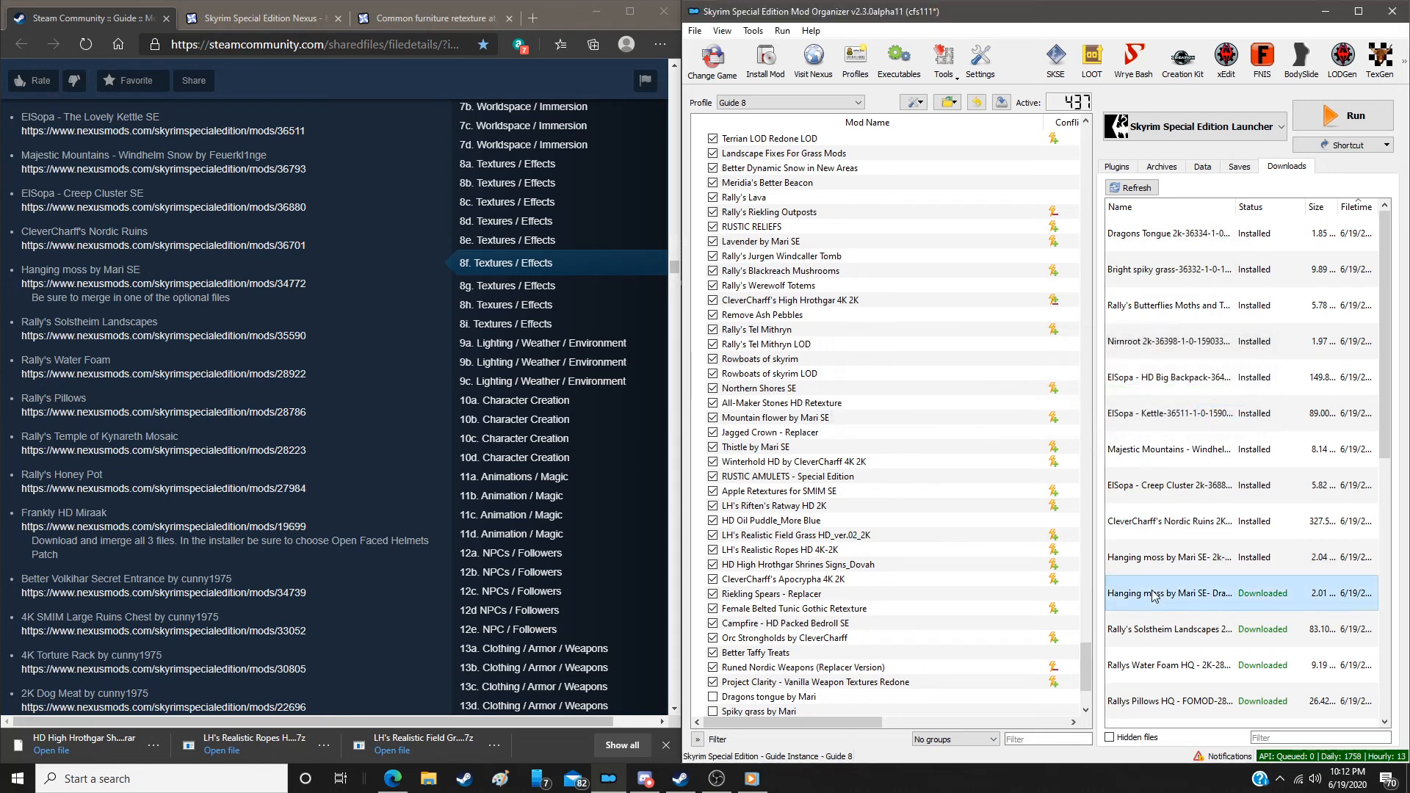
pyautogui.click(960, 411)
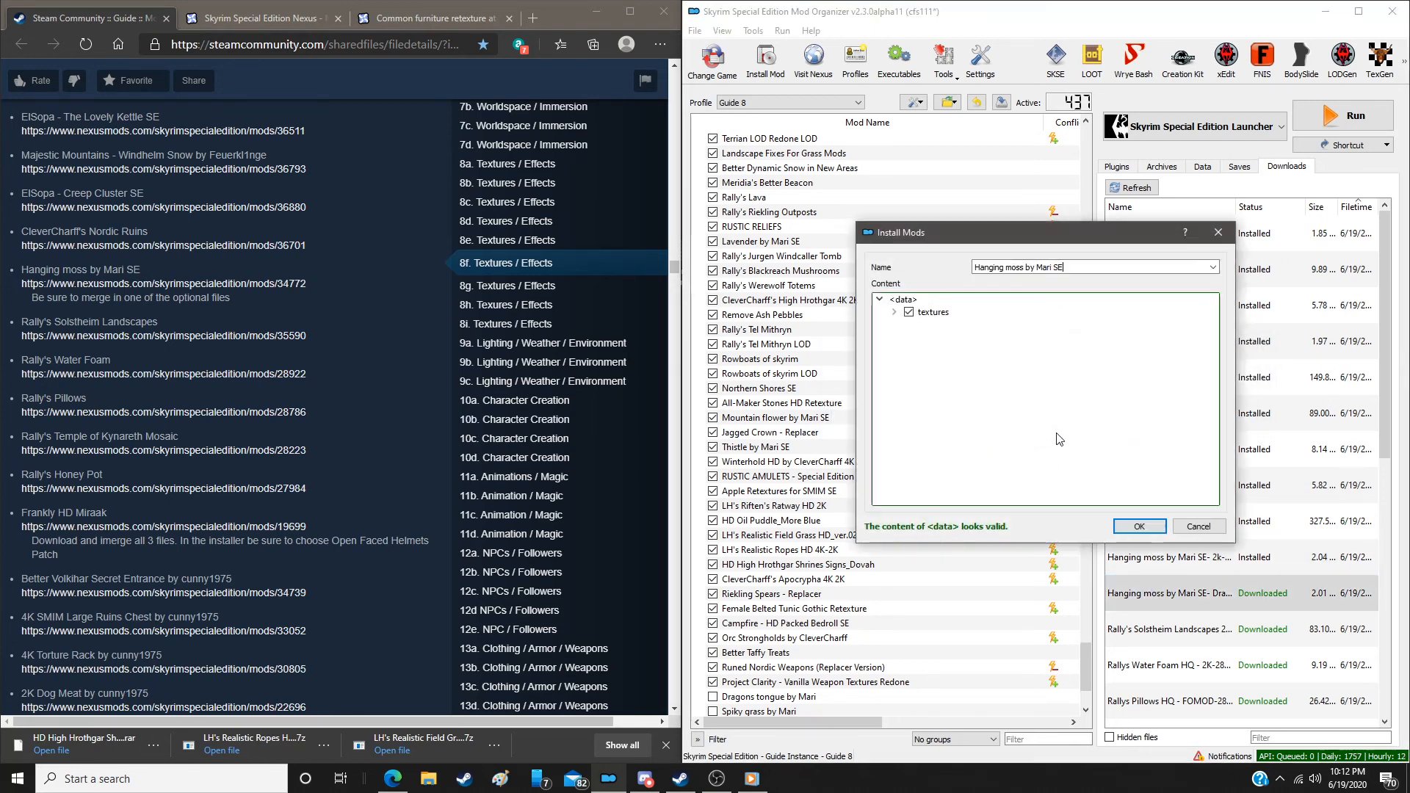
pyautogui.click(1131, 526)
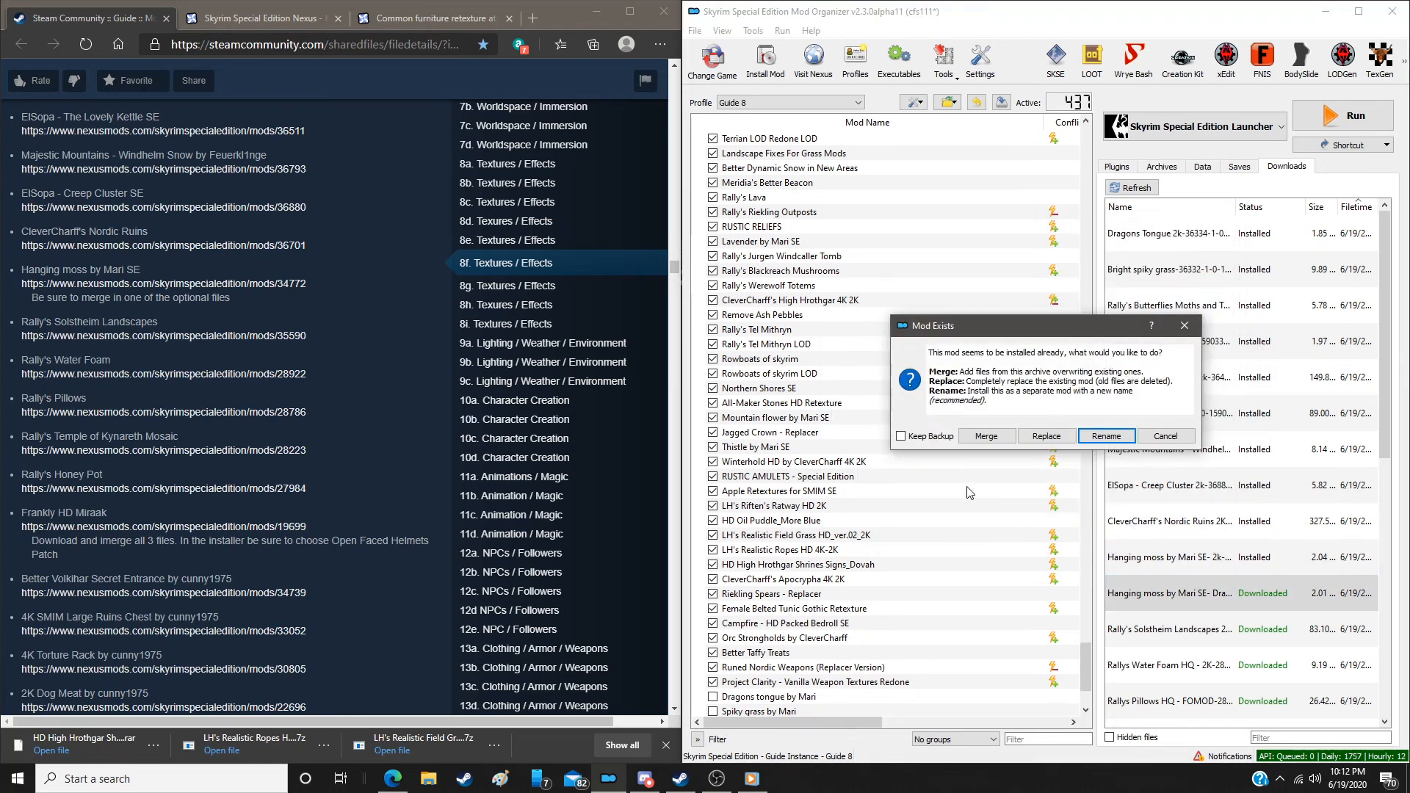
pyautogui.click(986, 438)
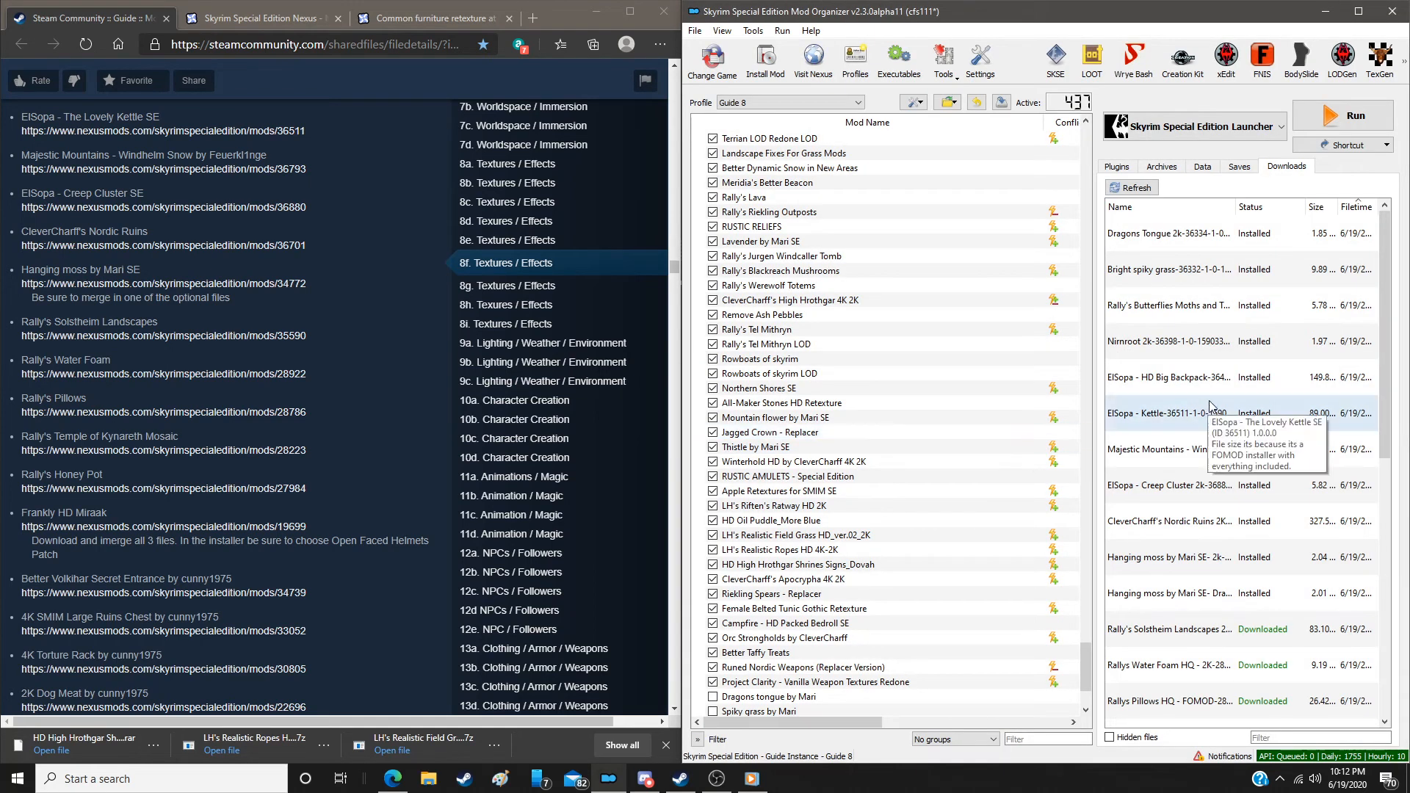
# Delete all installed downloads from the download list and from disk
pyautogui.rightClick(1222, 380)
pyautogui.click(1257, 507)
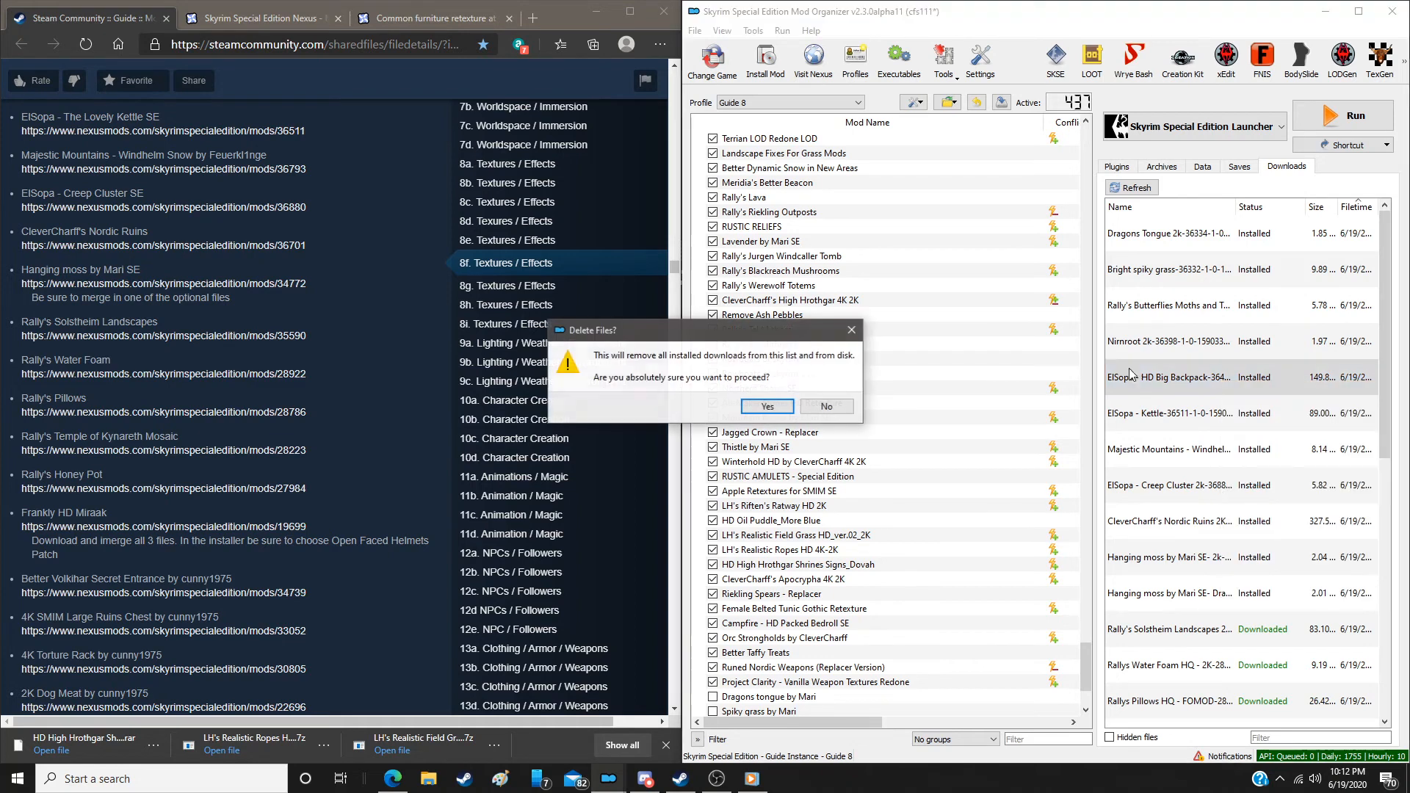
pyautogui.click(776, 409)
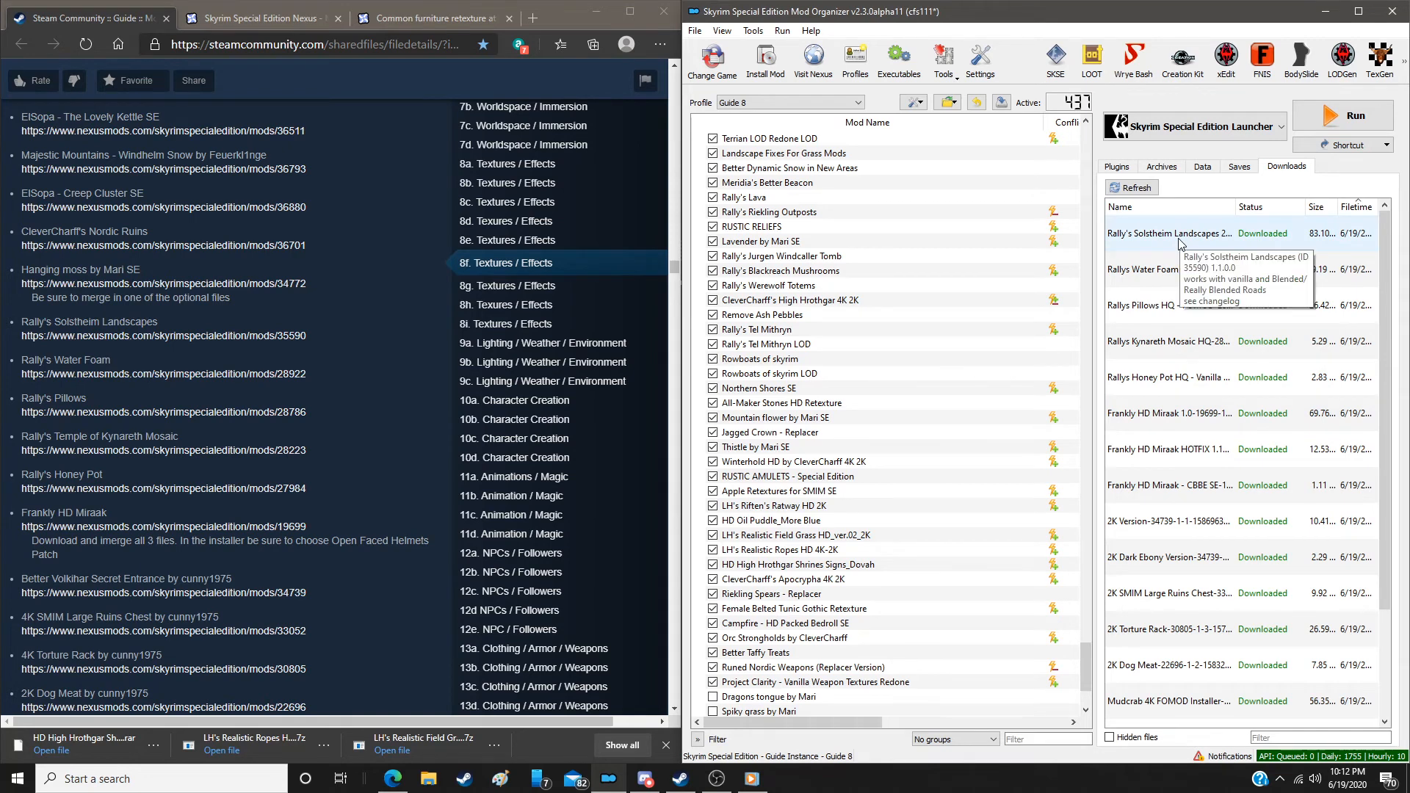
# Manually install the Rally's Solstheim Landscapes and Rally's Water Foam downloads
pyautogui.doubleClick(1179, 233)
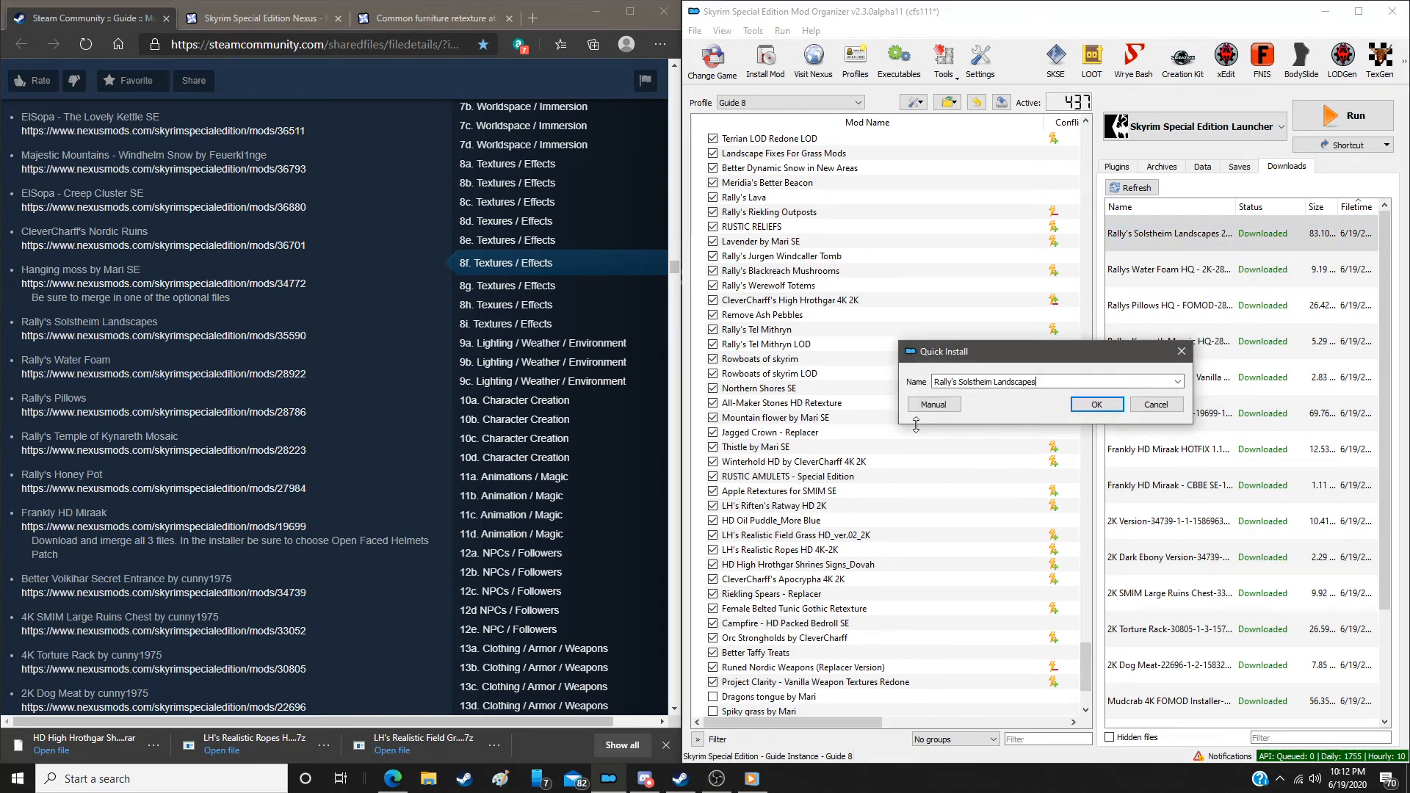
pyautogui.click(952, 407)
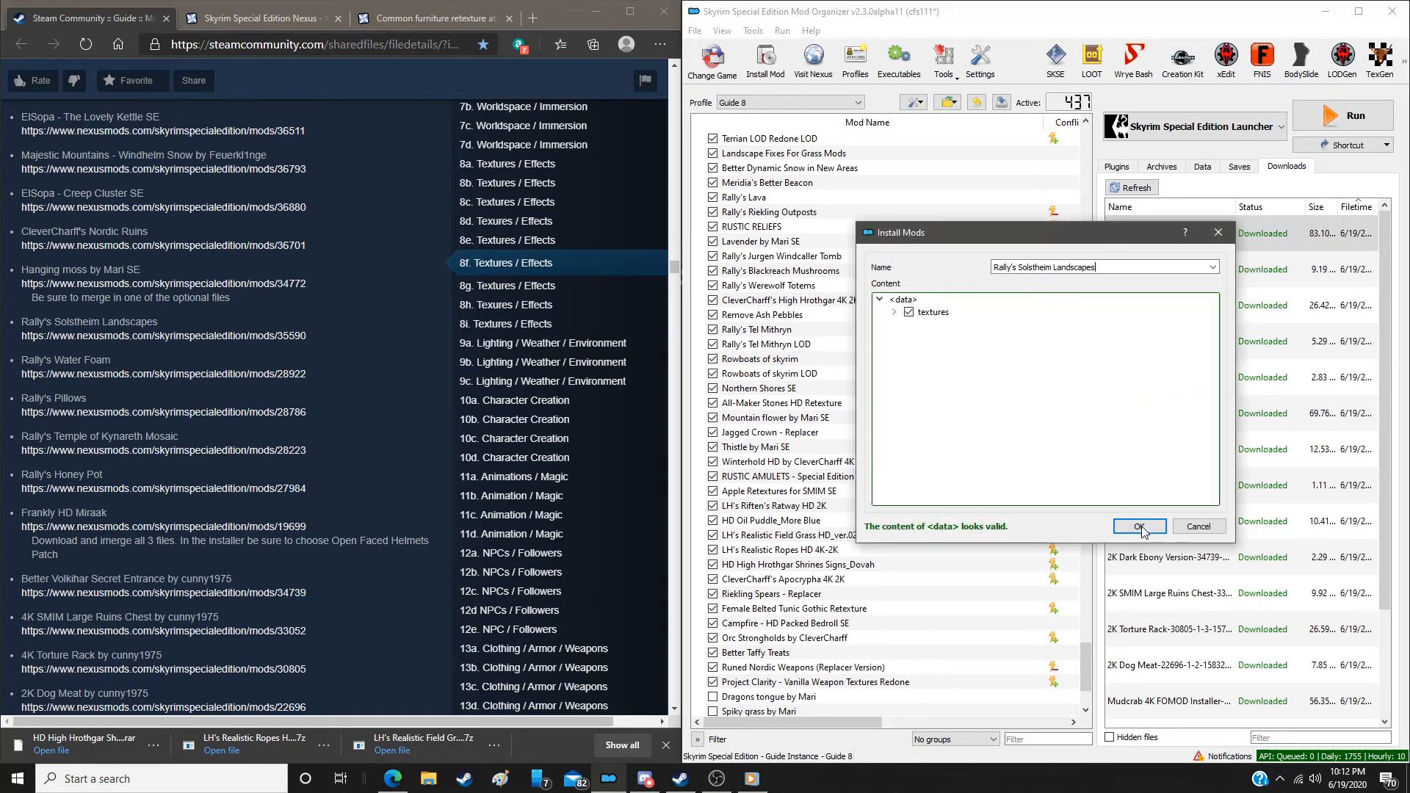
pyautogui.click(1139, 528)
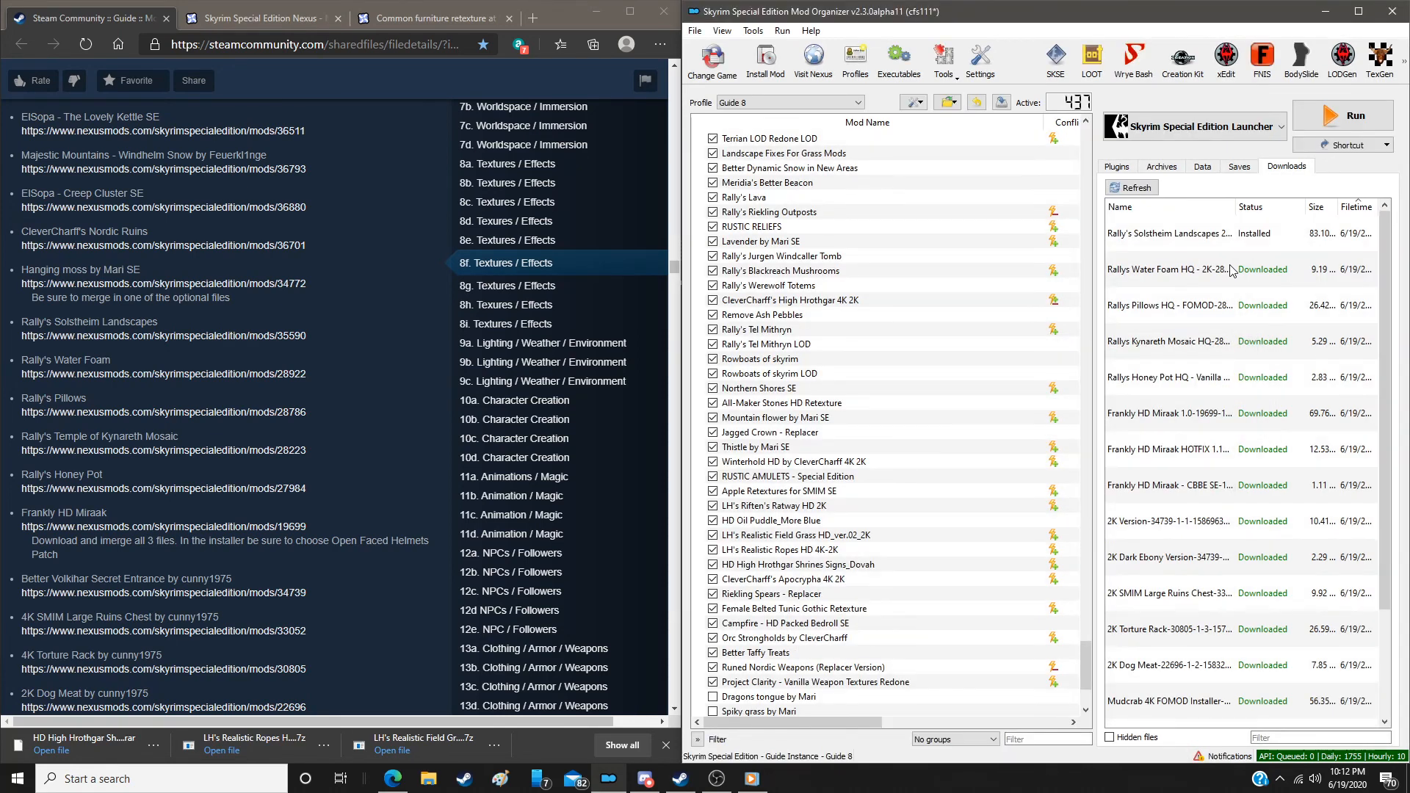
pyautogui.doubleClick(1232, 269)
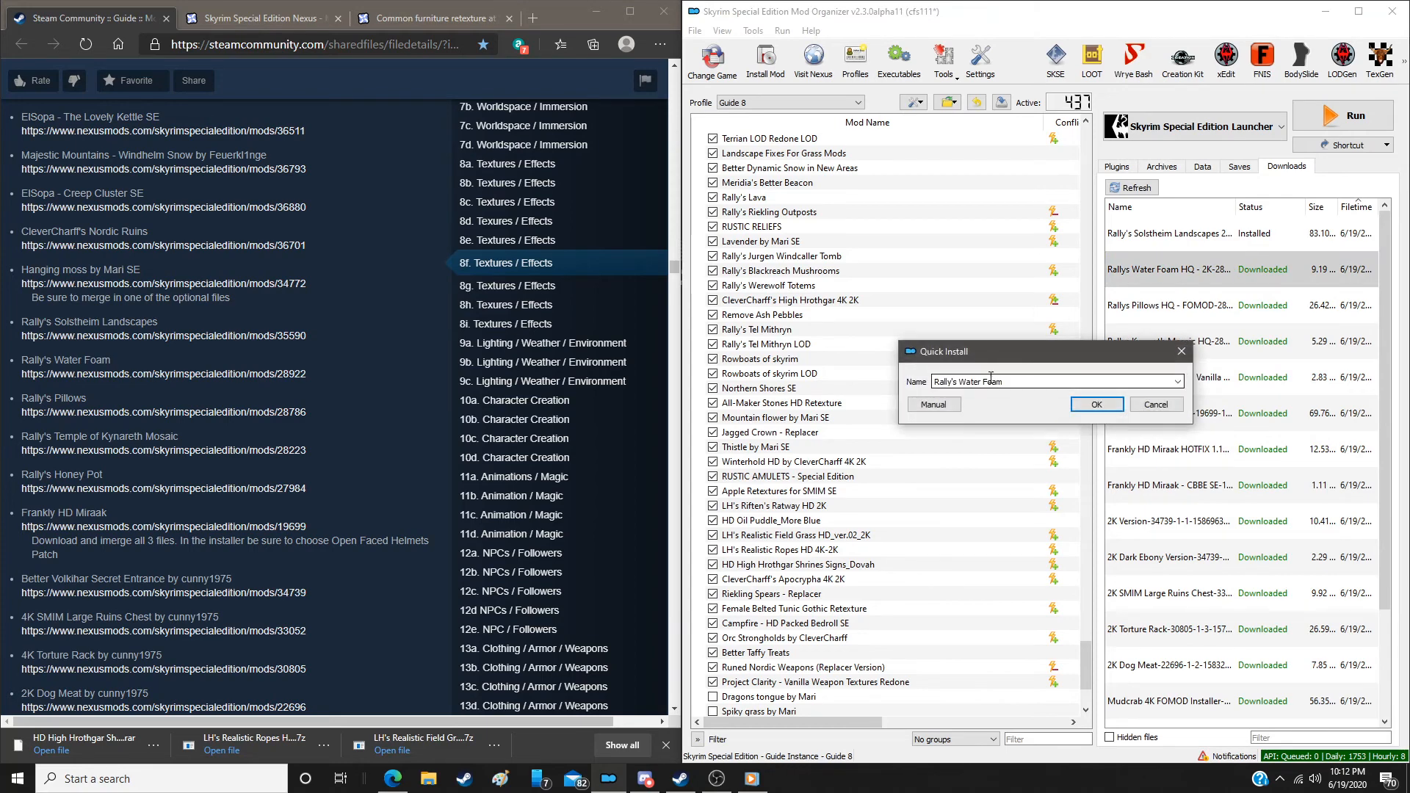
pyautogui.click(935, 404)
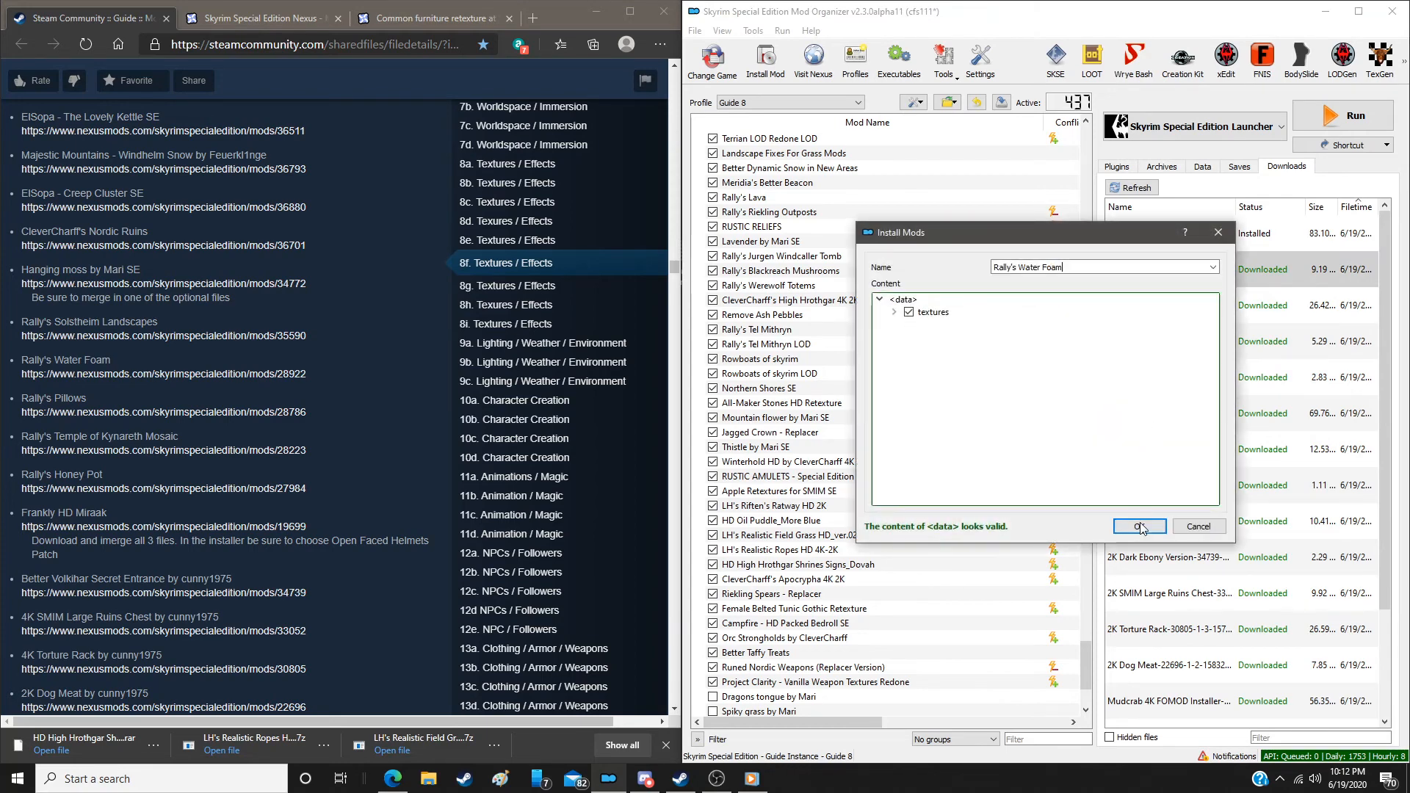
pyautogui.click(1138, 526)
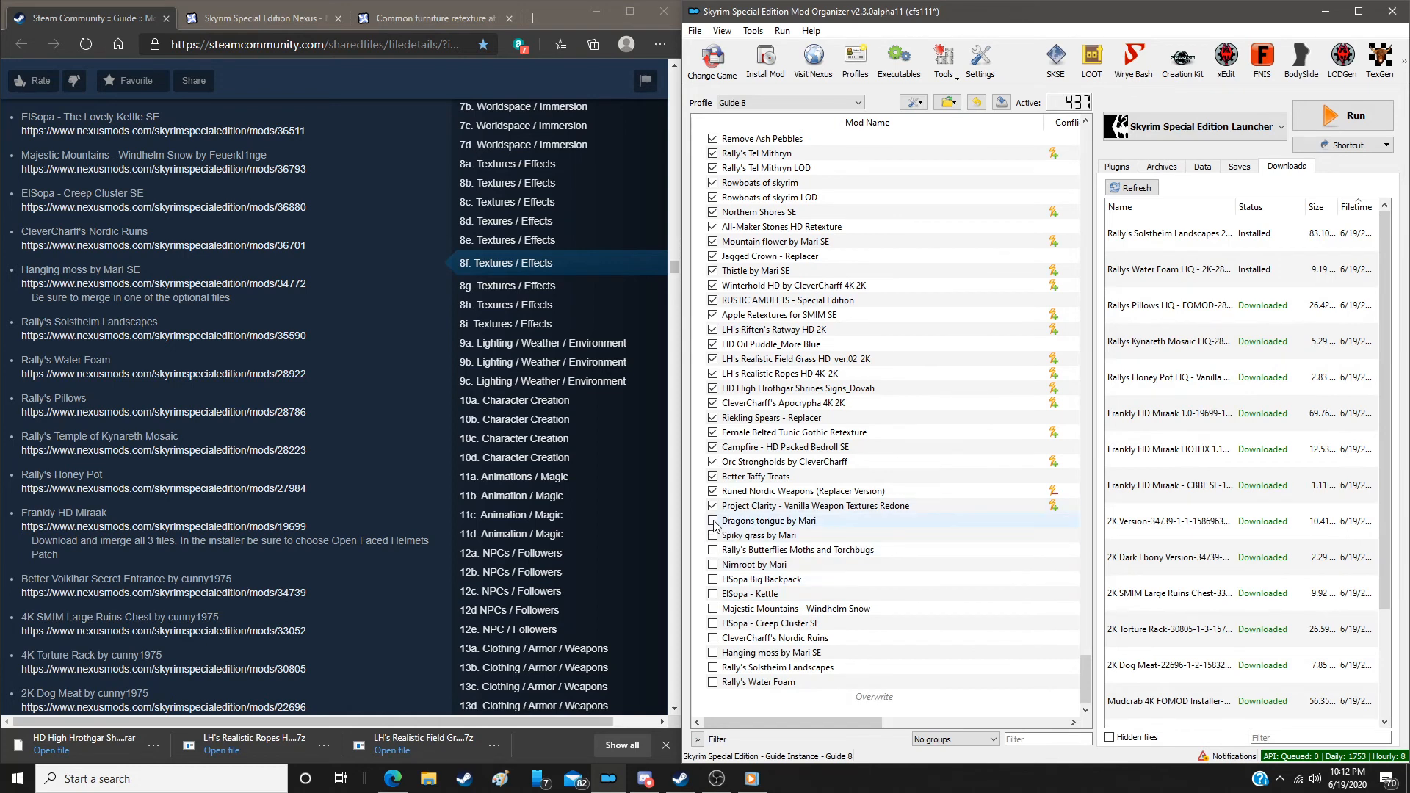
# Enable the twelve unchecked mods from Dragons tongue by Mari through Rally's Water Foam in the mod list
pyautogui.click(712, 520)
pyautogui.click(714, 536)
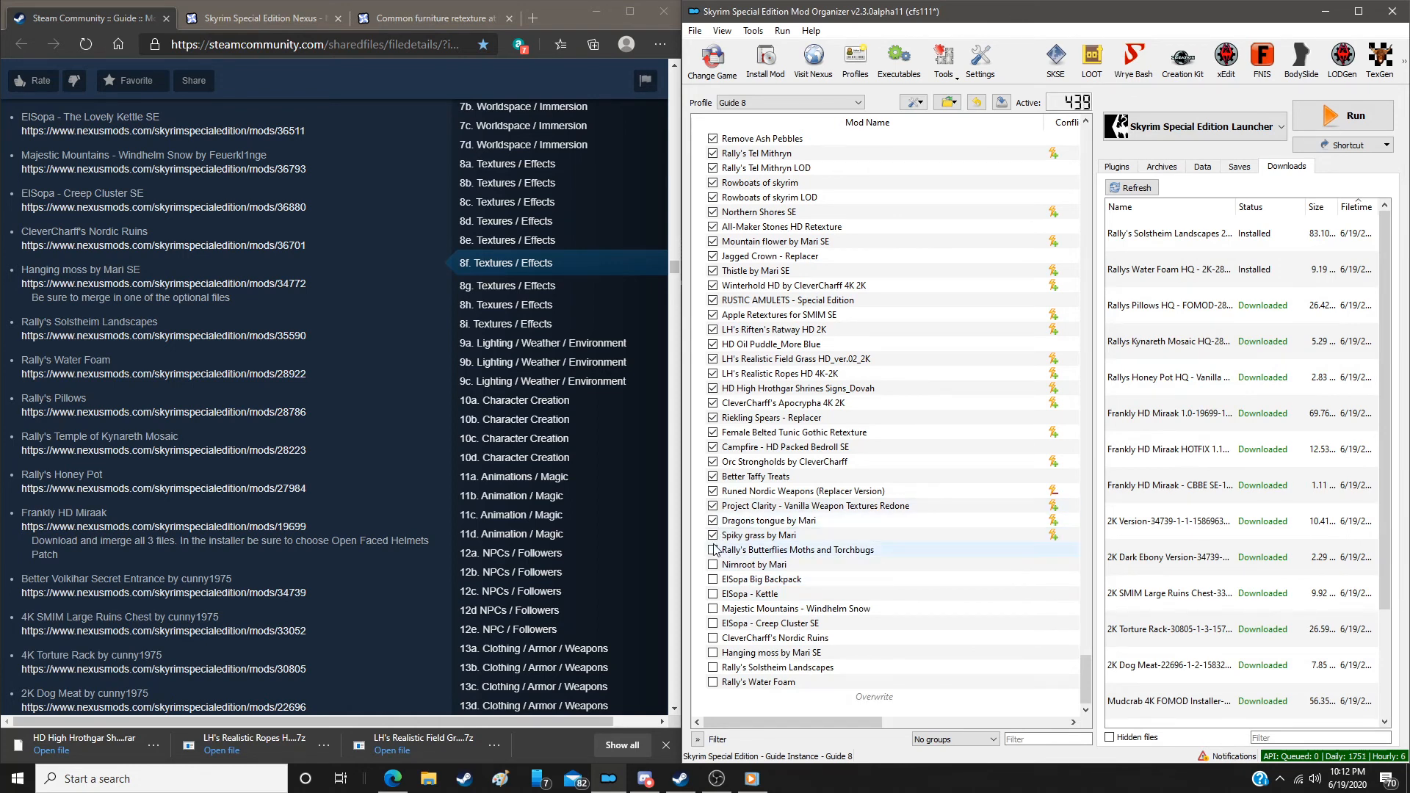
pyautogui.click(712, 551)
pyautogui.click(713, 565)
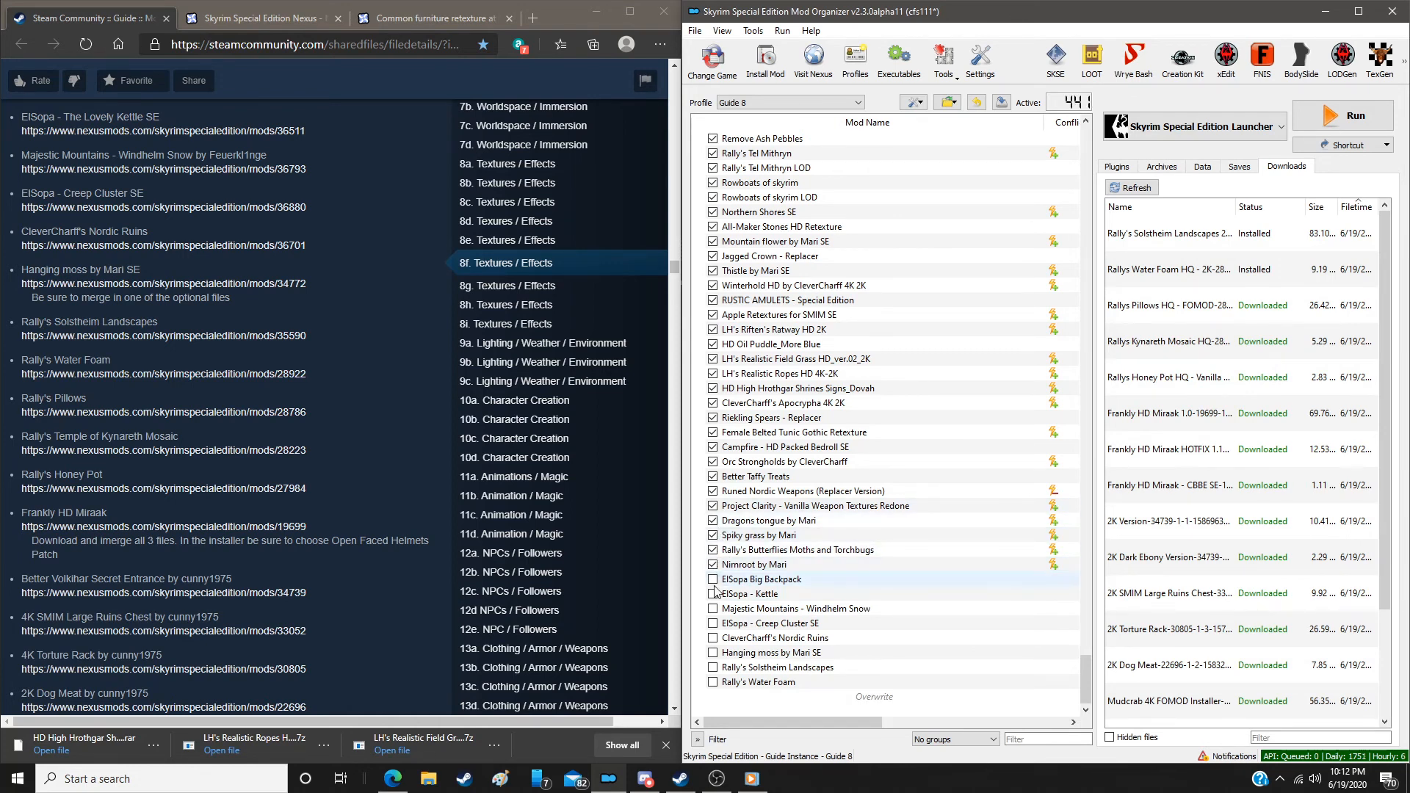
pyautogui.click(712, 580)
pyautogui.click(713, 595)
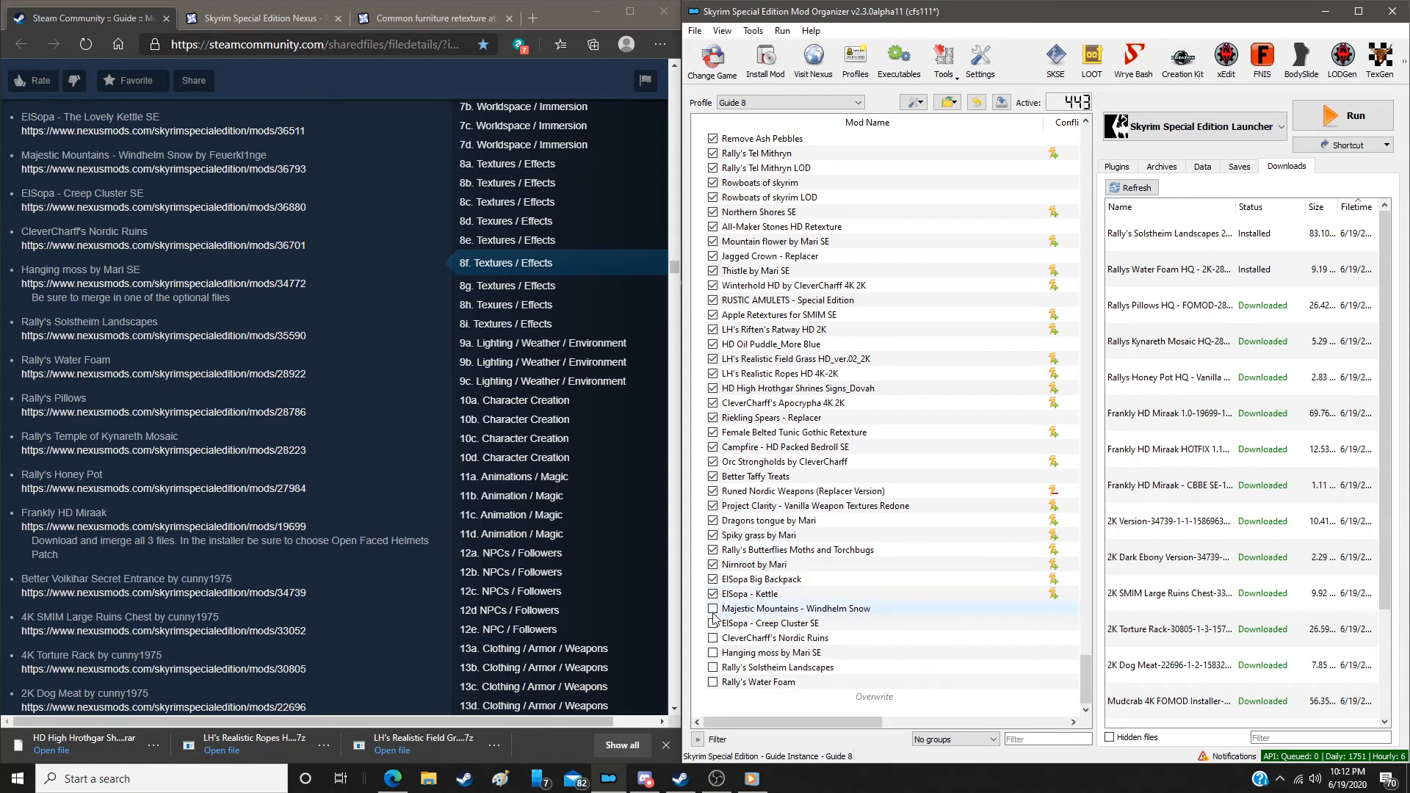
pyautogui.click(712, 609)
pyautogui.click(713, 623)
pyautogui.click(713, 638)
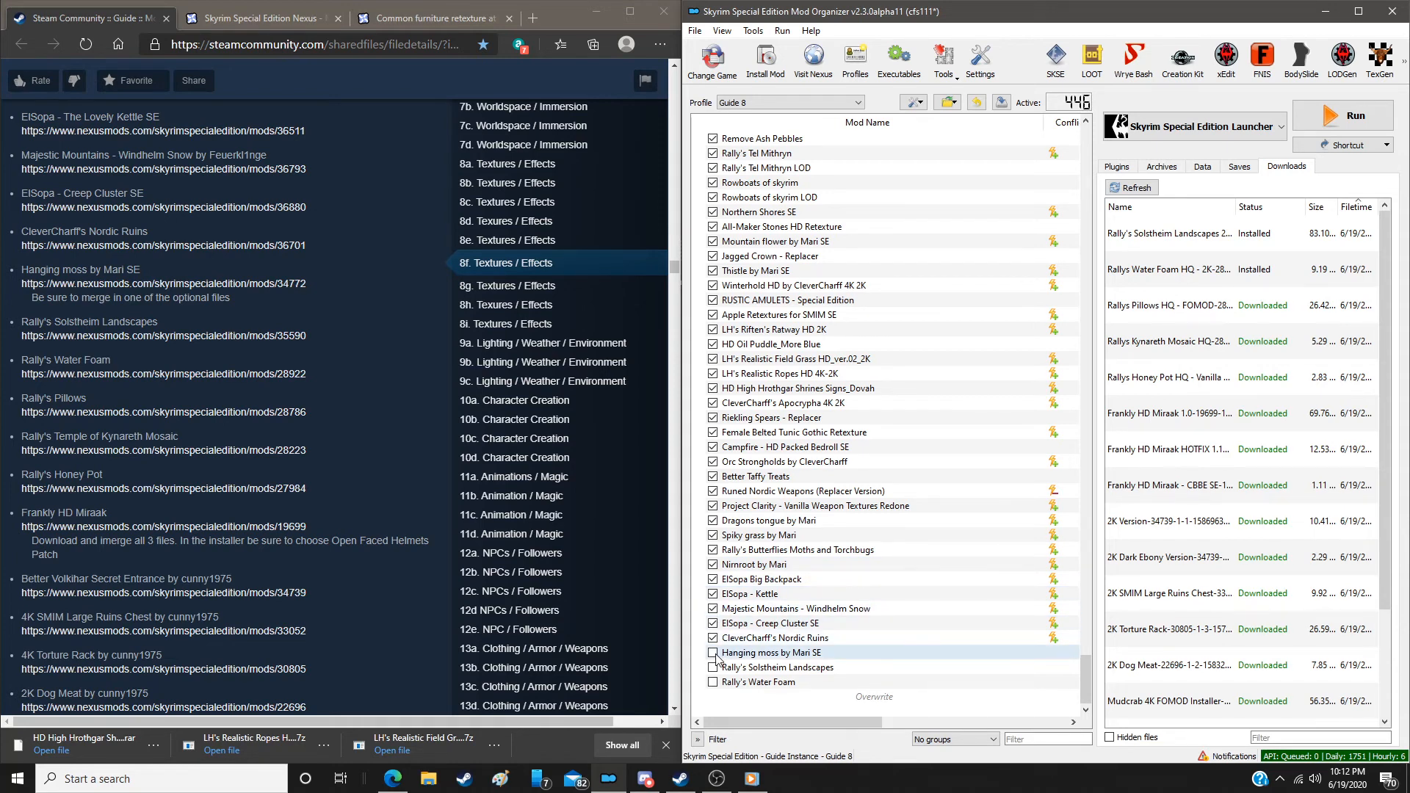
pyautogui.click(713, 652)
pyautogui.click(712, 668)
pyautogui.click(713, 683)
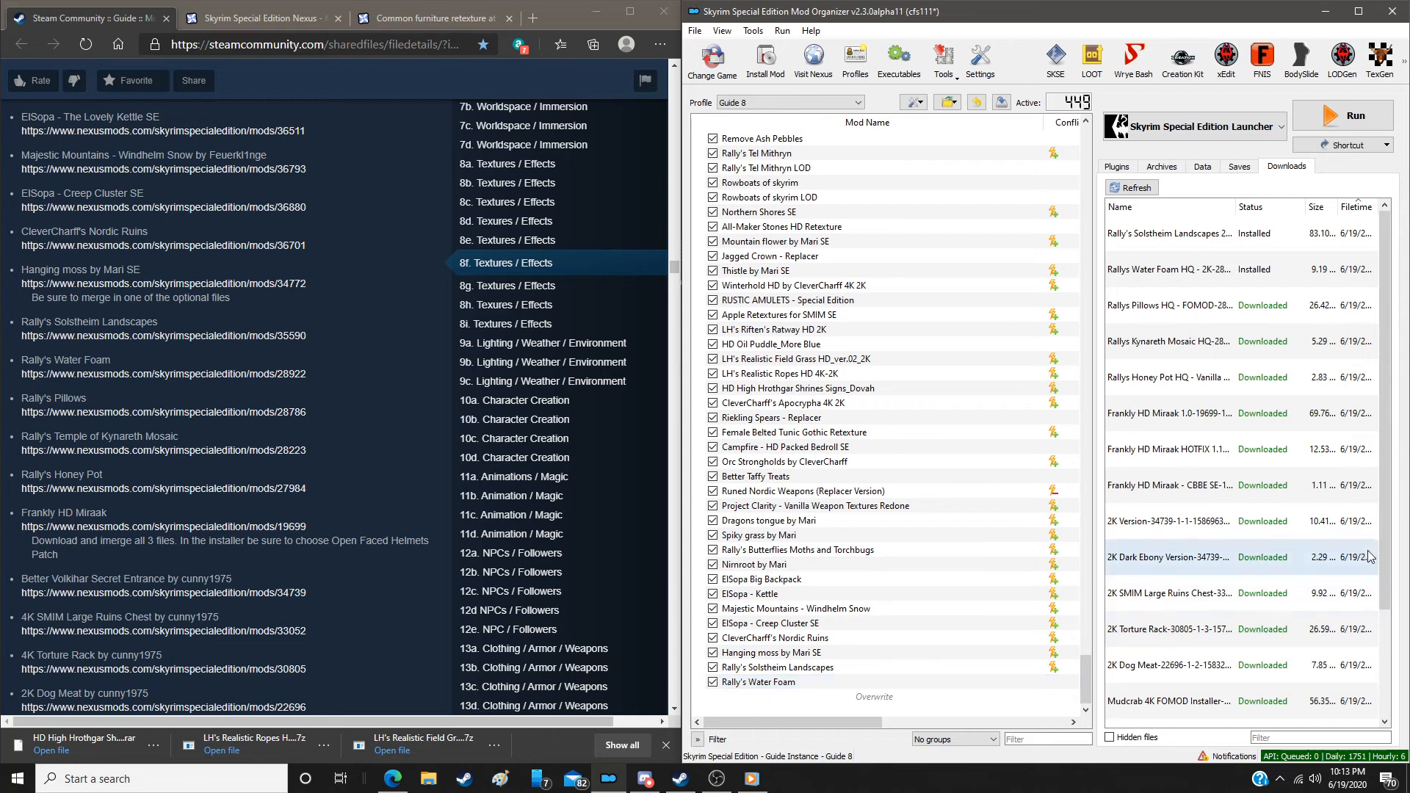
# Install the Rally's Pillows HQ download with the New Vanilla bed pillow option
pyautogui.doubleClick(1182, 293)
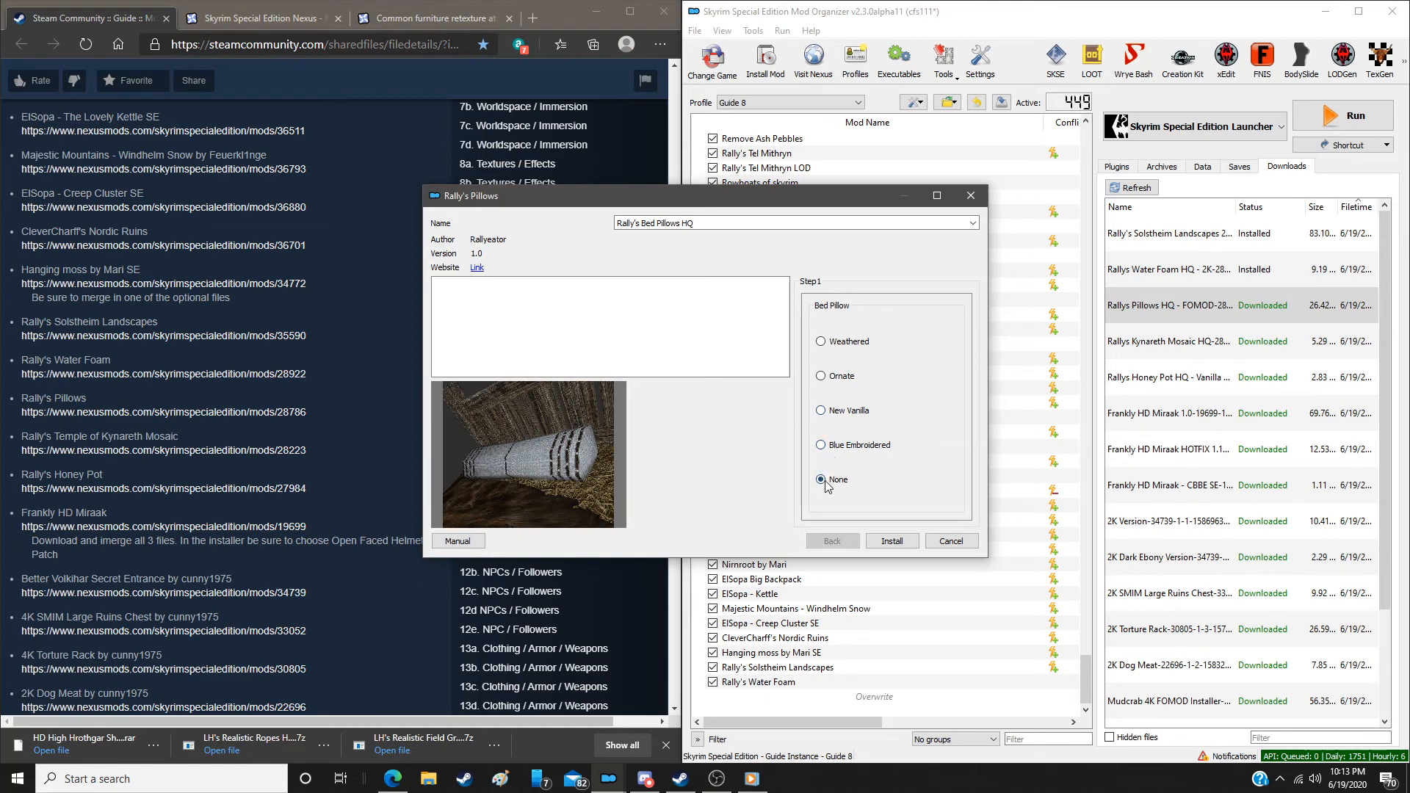
pyautogui.click(821, 411)
pyautogui.click(904, 544)
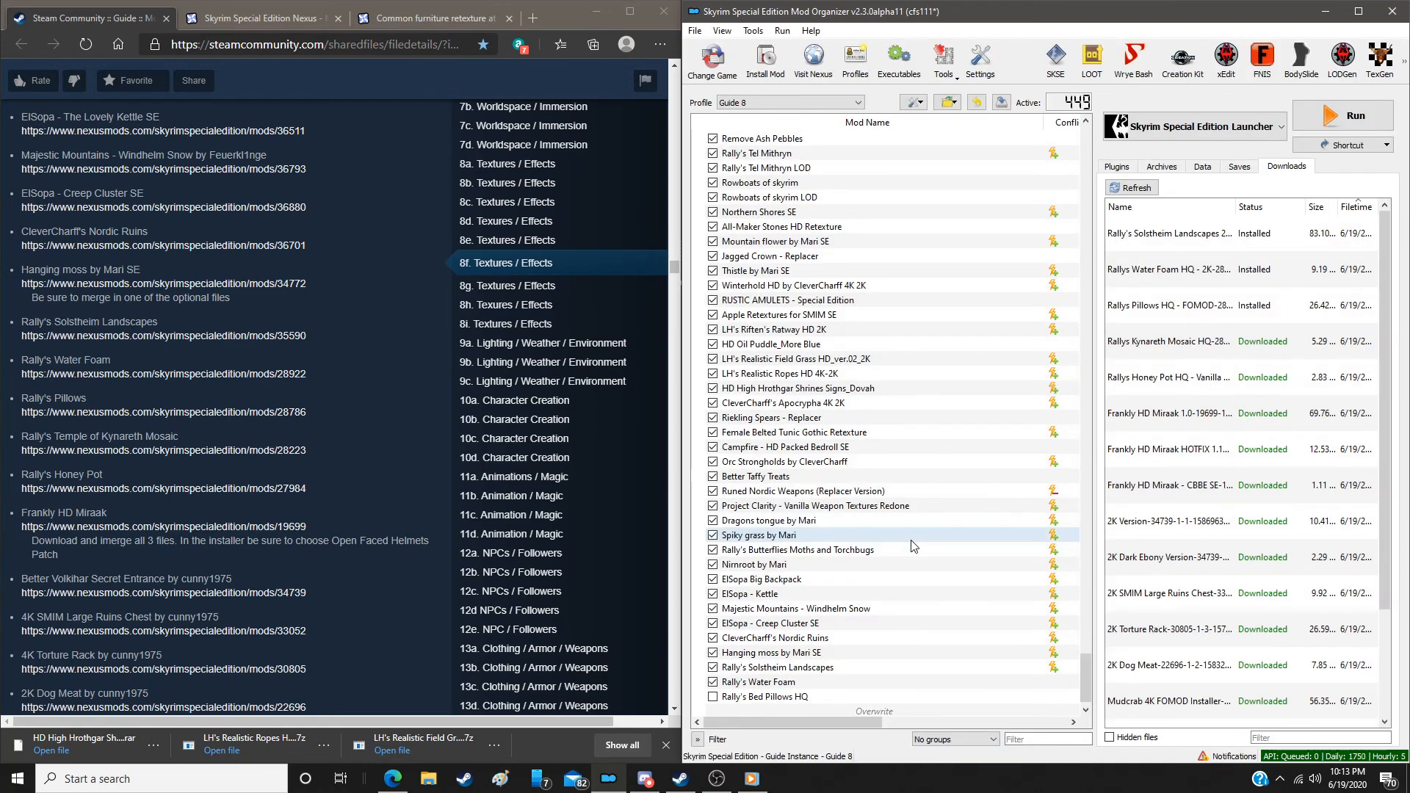
# Manually install the Rally's Temple of Kynareth Mosaic and Rally's Honey Pot downloads
pyautogui.click(1160, 342)
pyautogui.doubleClick(1160, 342)
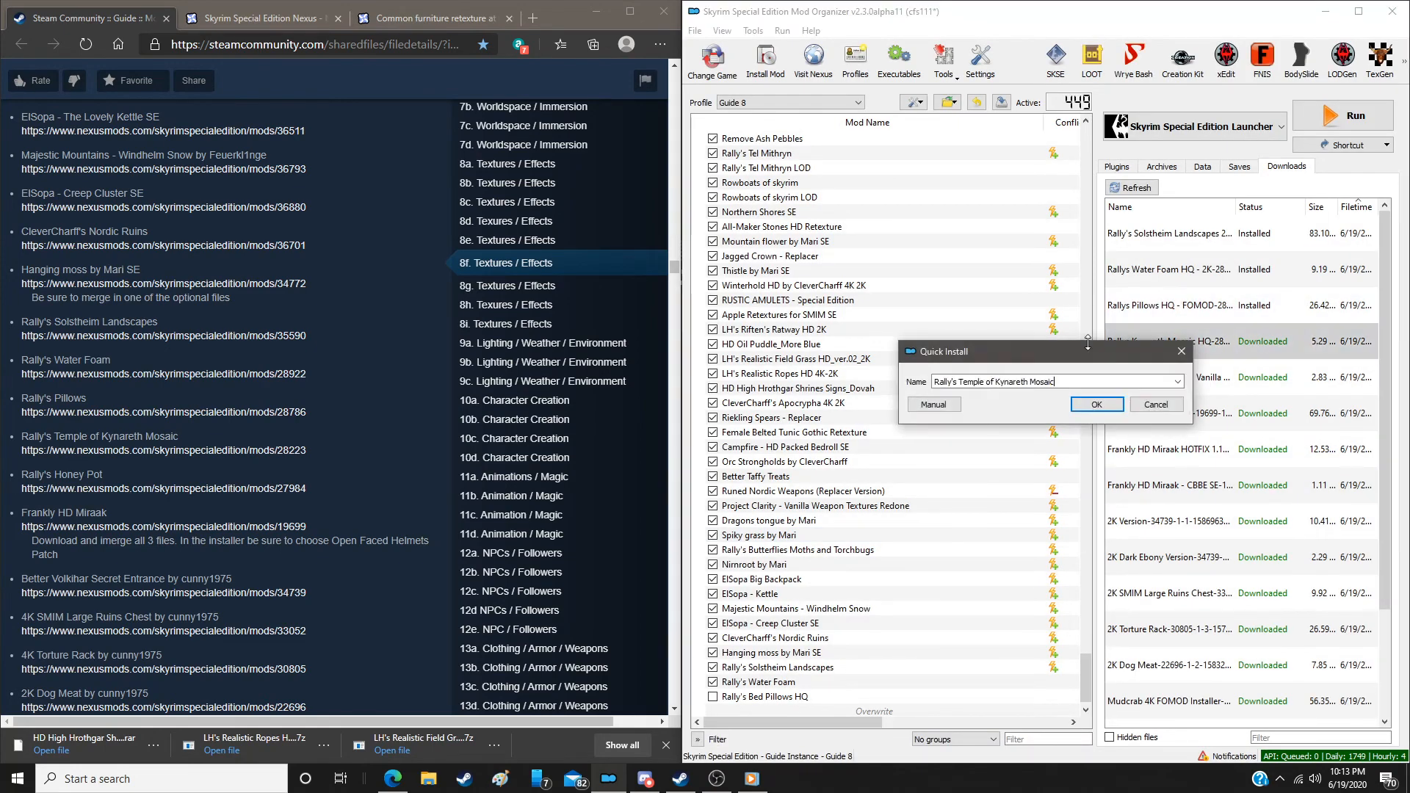
pyautogui.click(935, 405)
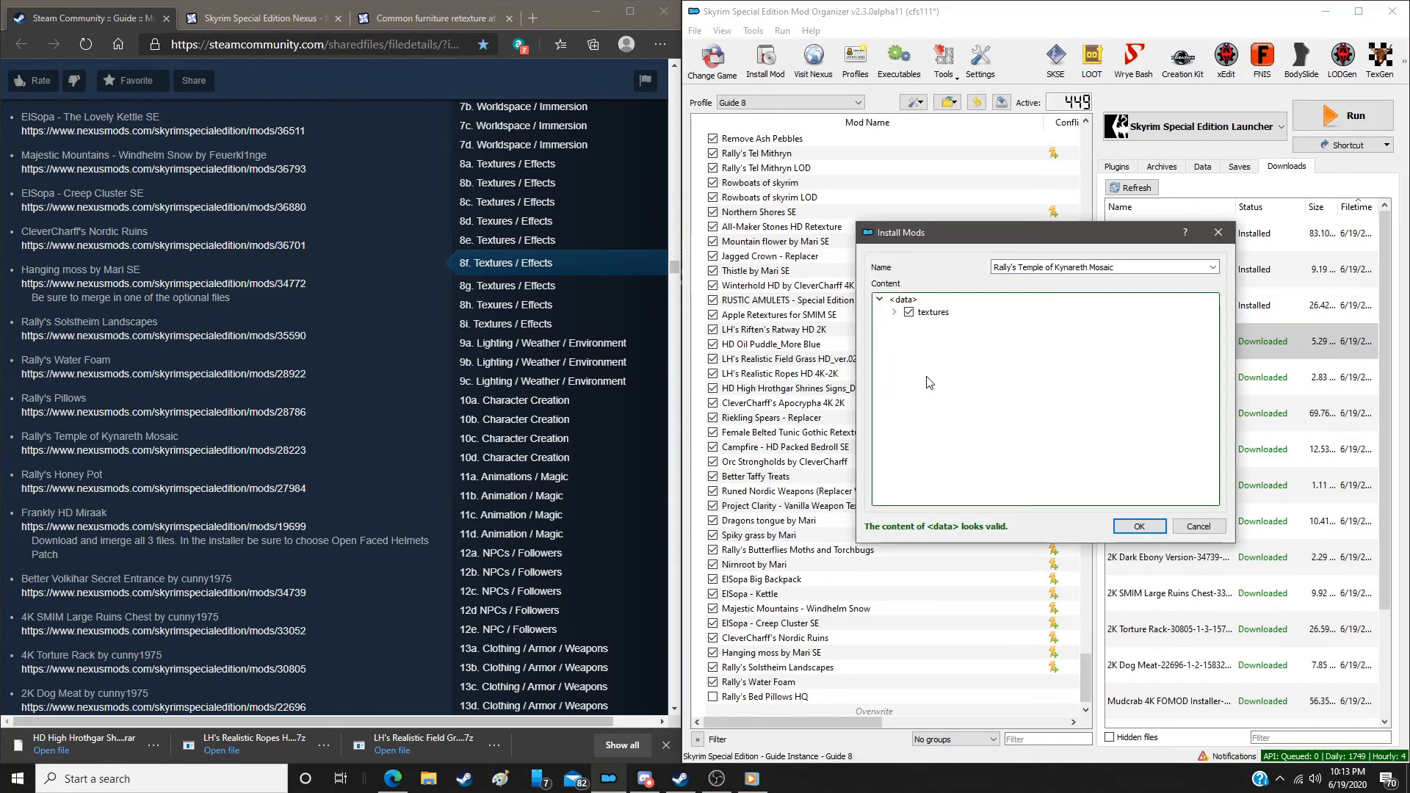
pyautogui.click(1138, 526)
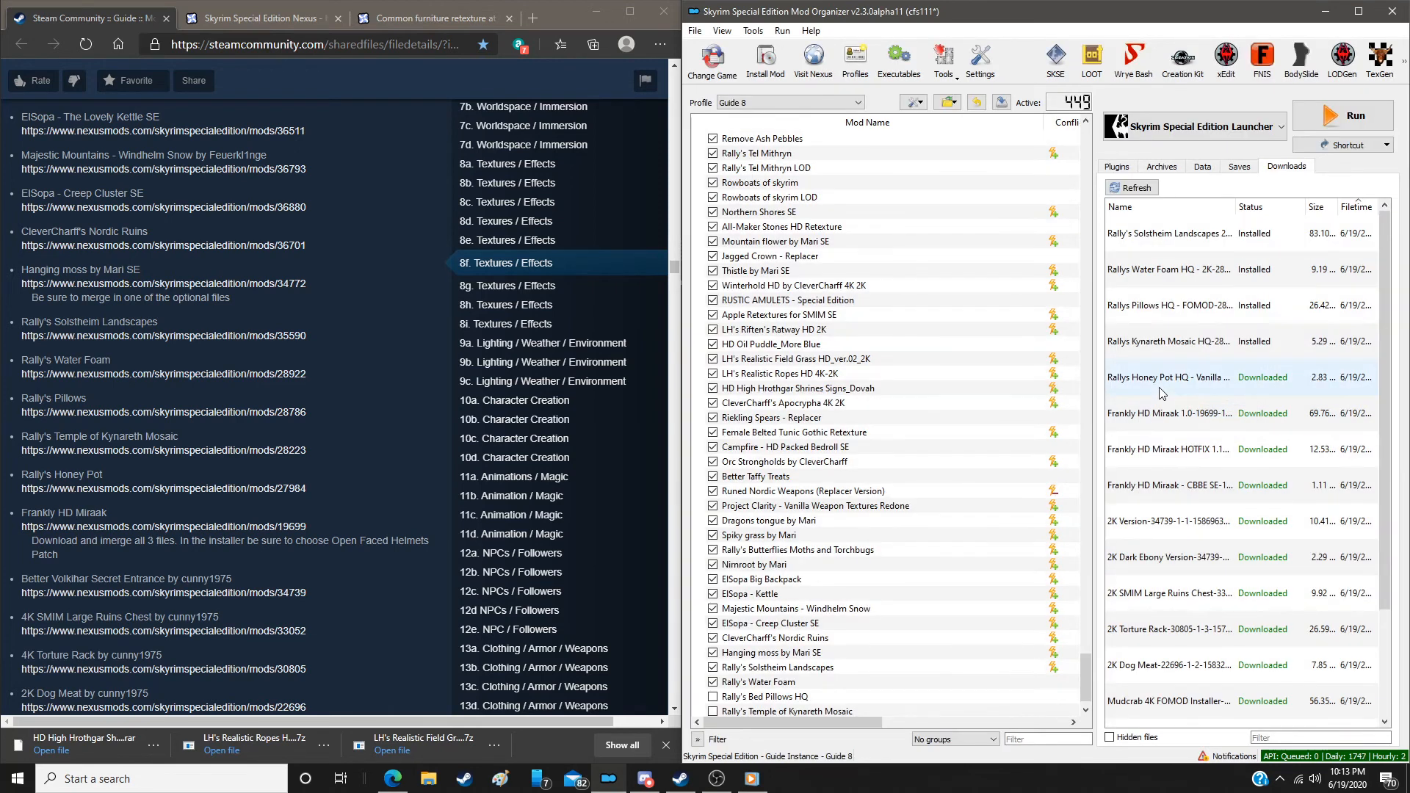
pyautogui.doubleClick(1156, 392)
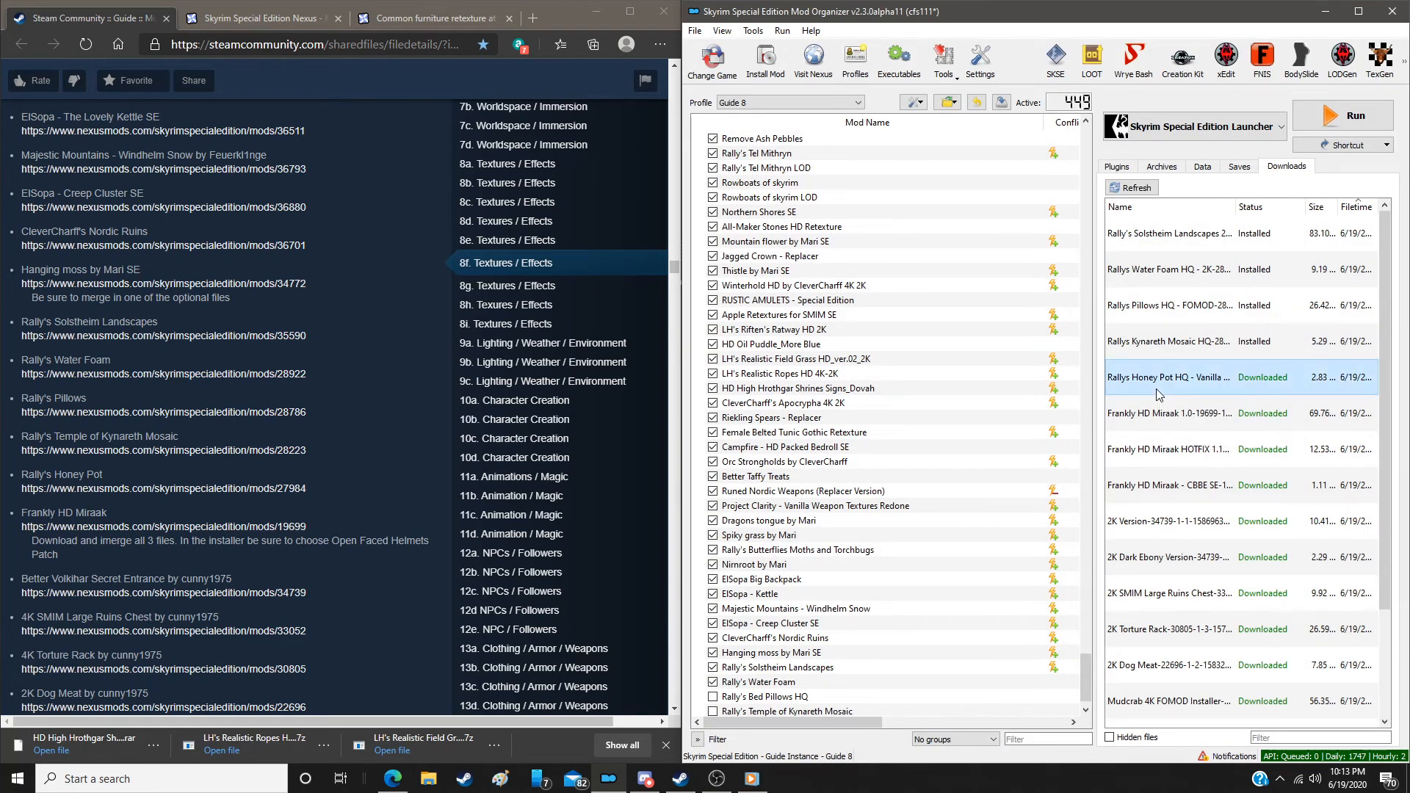
pyautogui.click(933, 404)
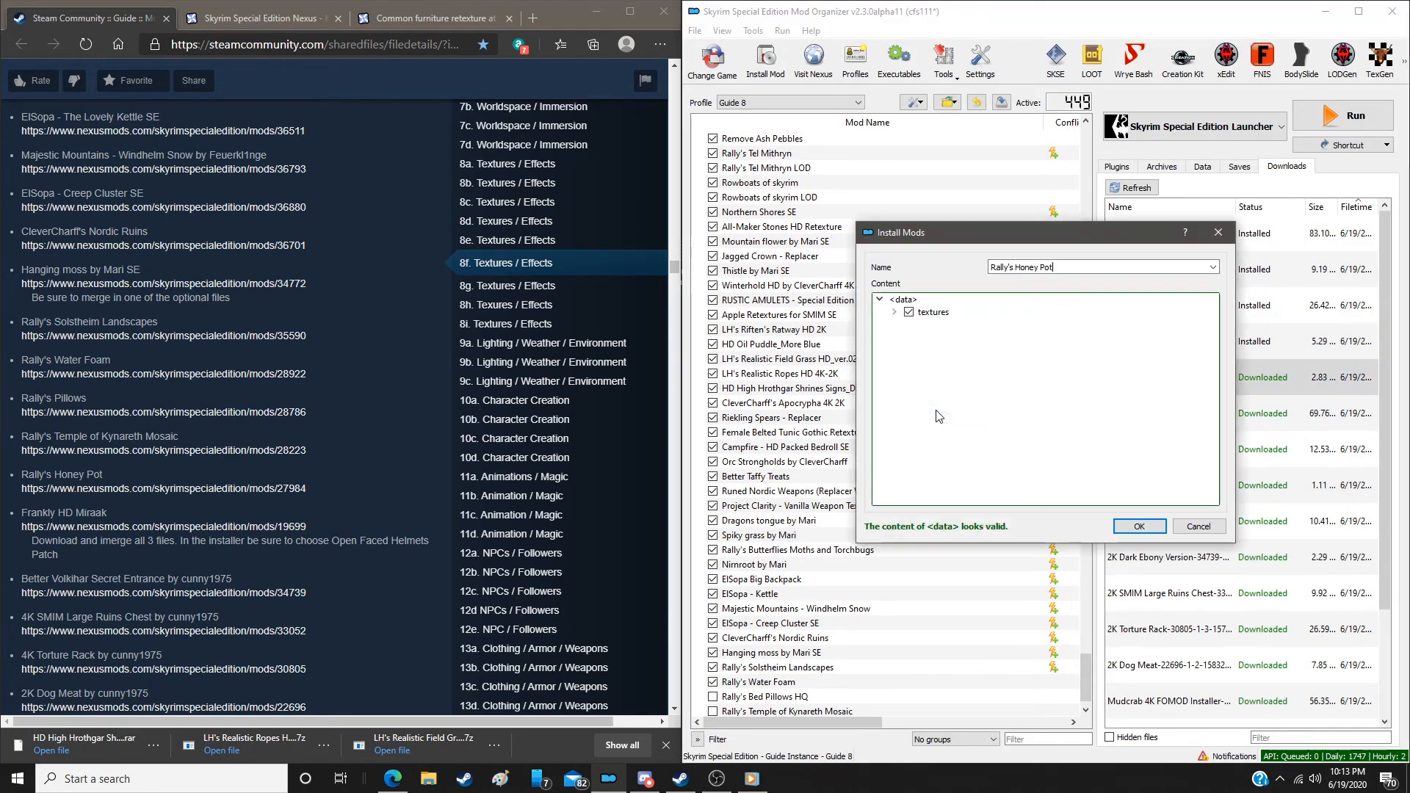
pyautogui.click(1139, 527)
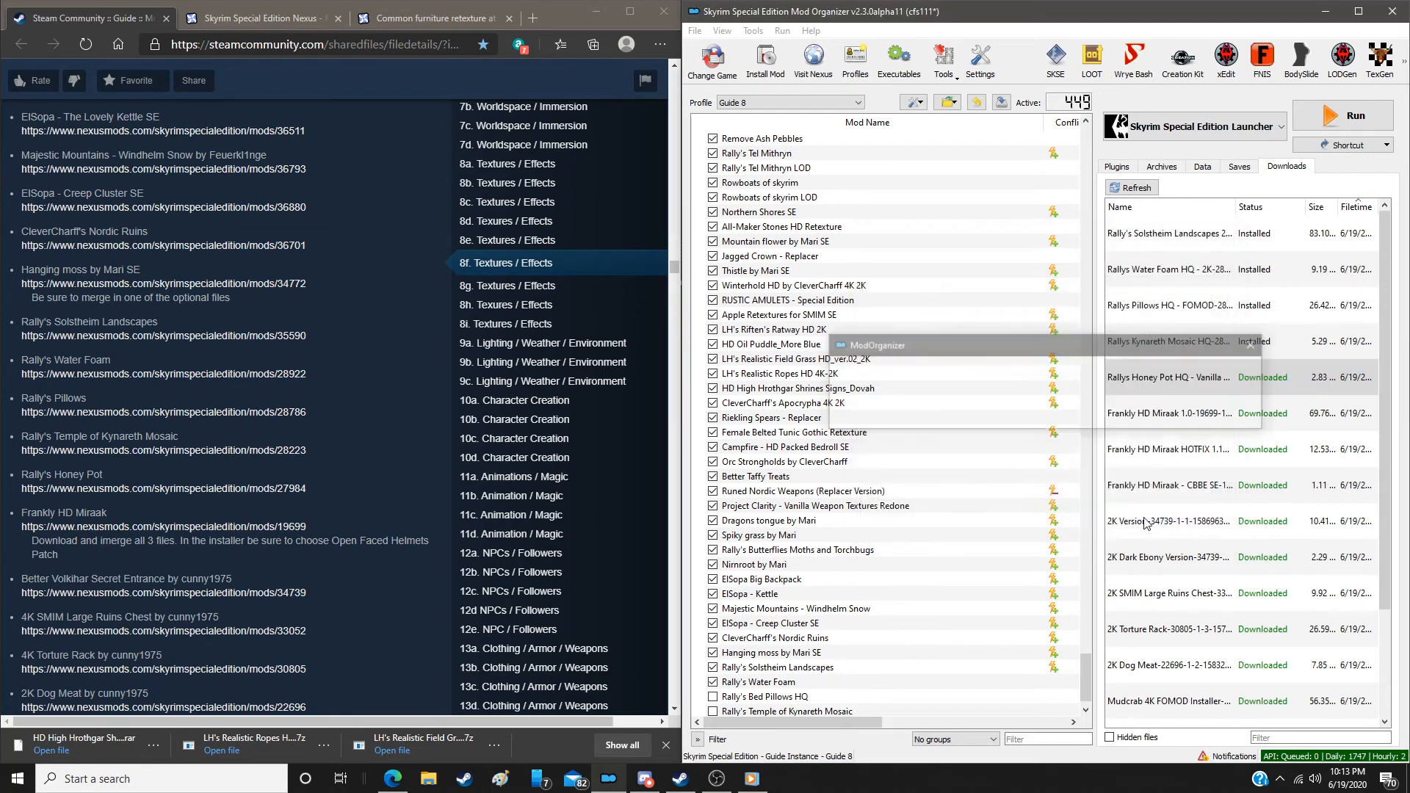
# Install the Frankly HD Miraak 1.0 download with 4K Resolution, no alternative color and the Improved Closefaced Helmets Patch
pyautogui.doubleClick(1195, 415)
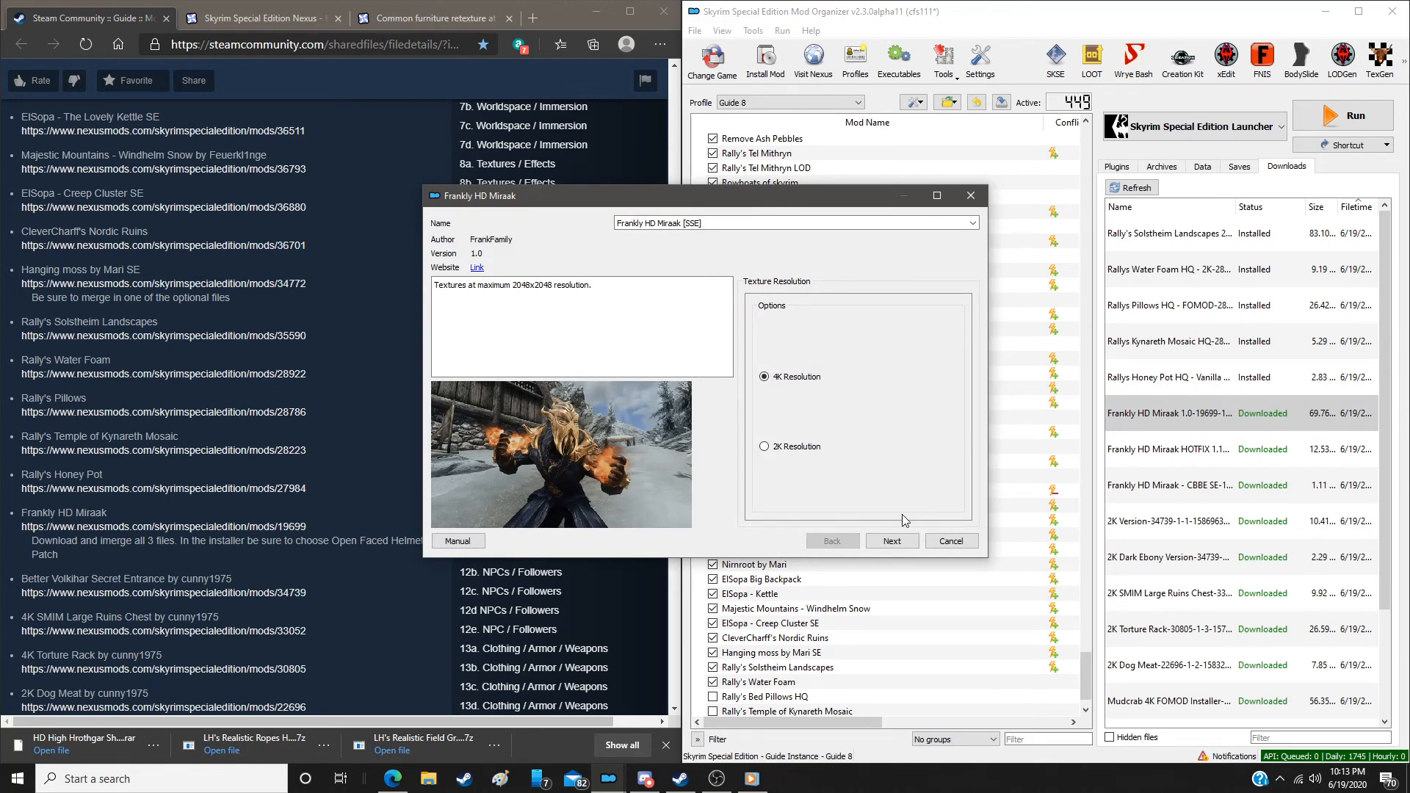
pyautogui.click(892, 540)
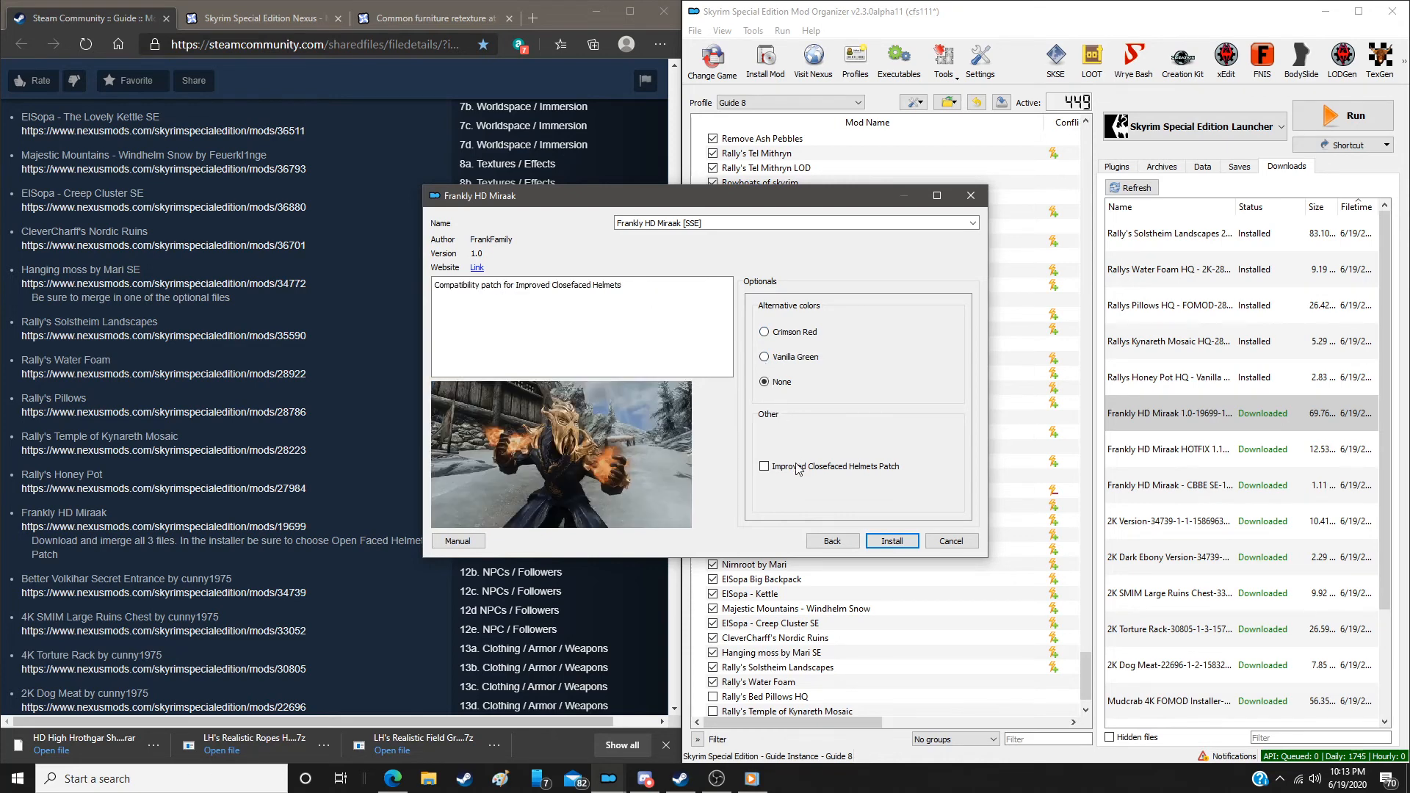
pyautogui.click(762, 468)
pyautogui.click(893, 543)
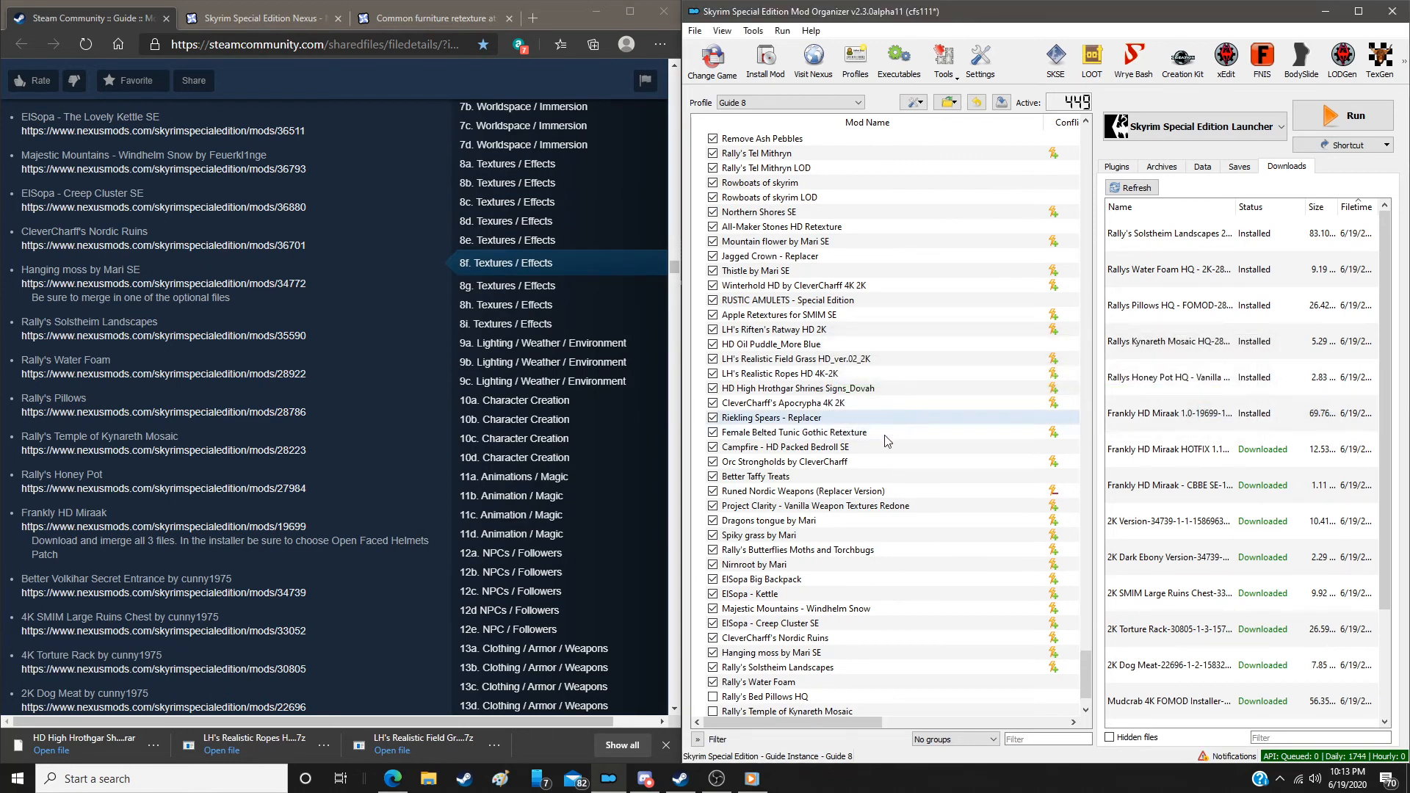
# Manually install the Frankly HD Miraak HOTFIX and CBBE SE downloads, merging both into the existing Frankly HD Miraak [SSE] mod
pyautogui.doubleClick(1166, 449)
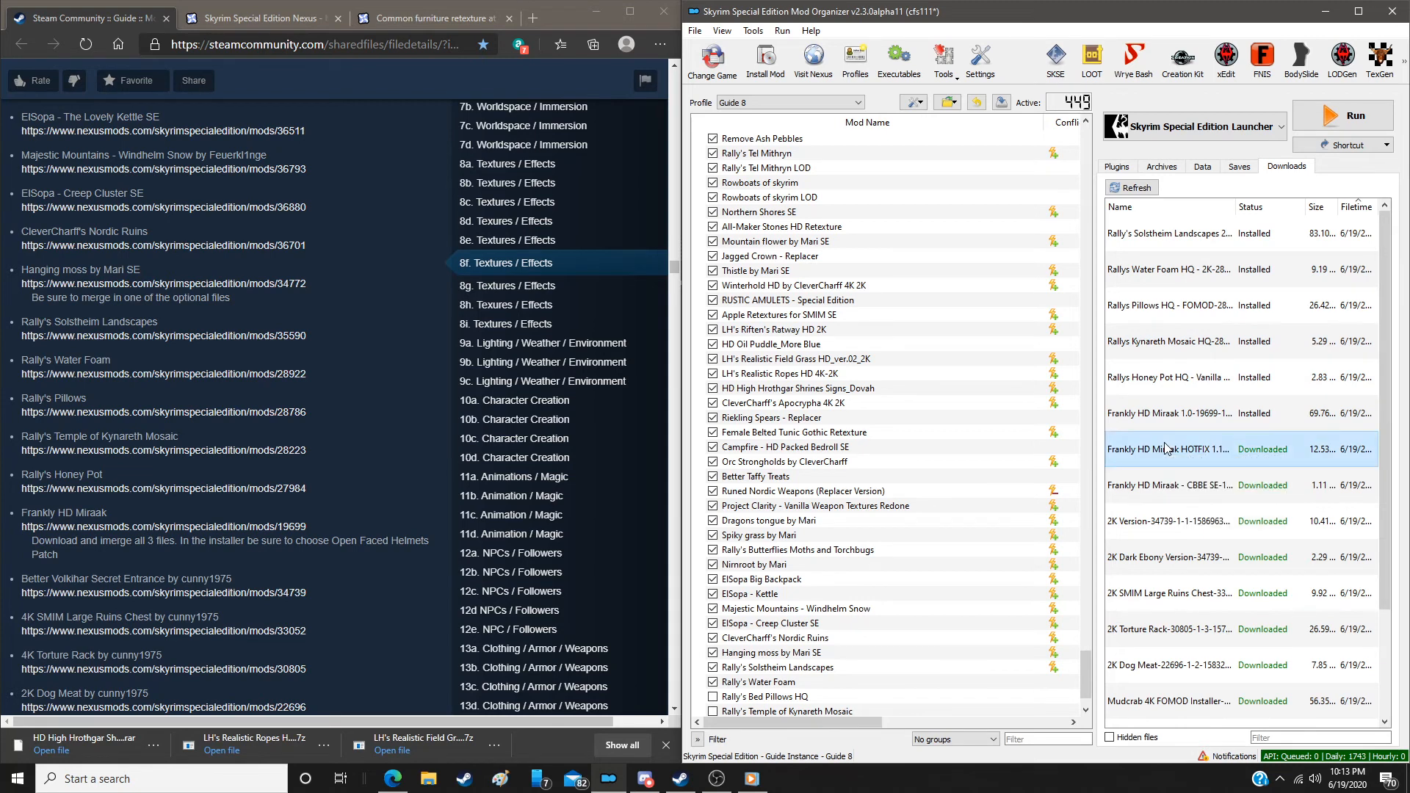
pyautogui.click(931, 404)
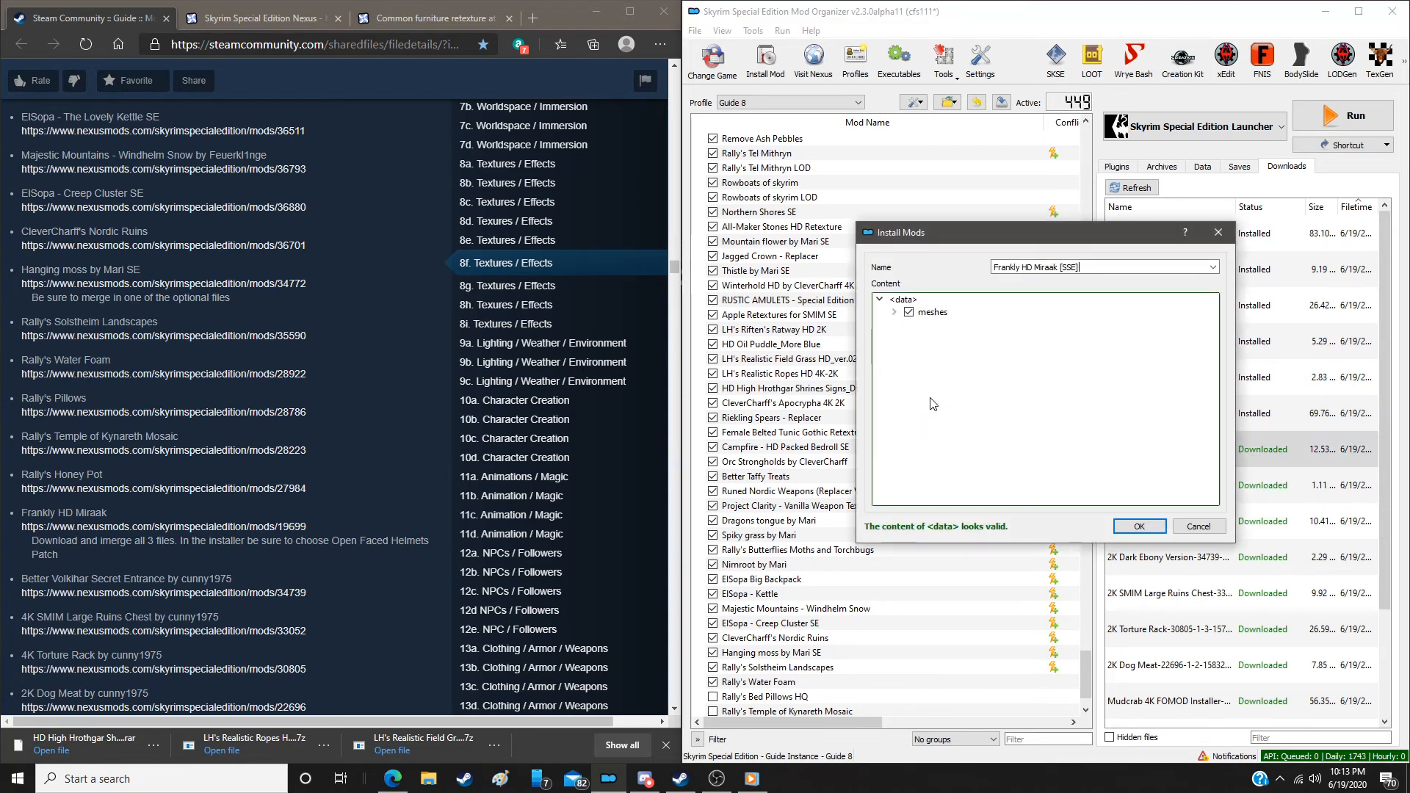
pyautogui.press('Return')
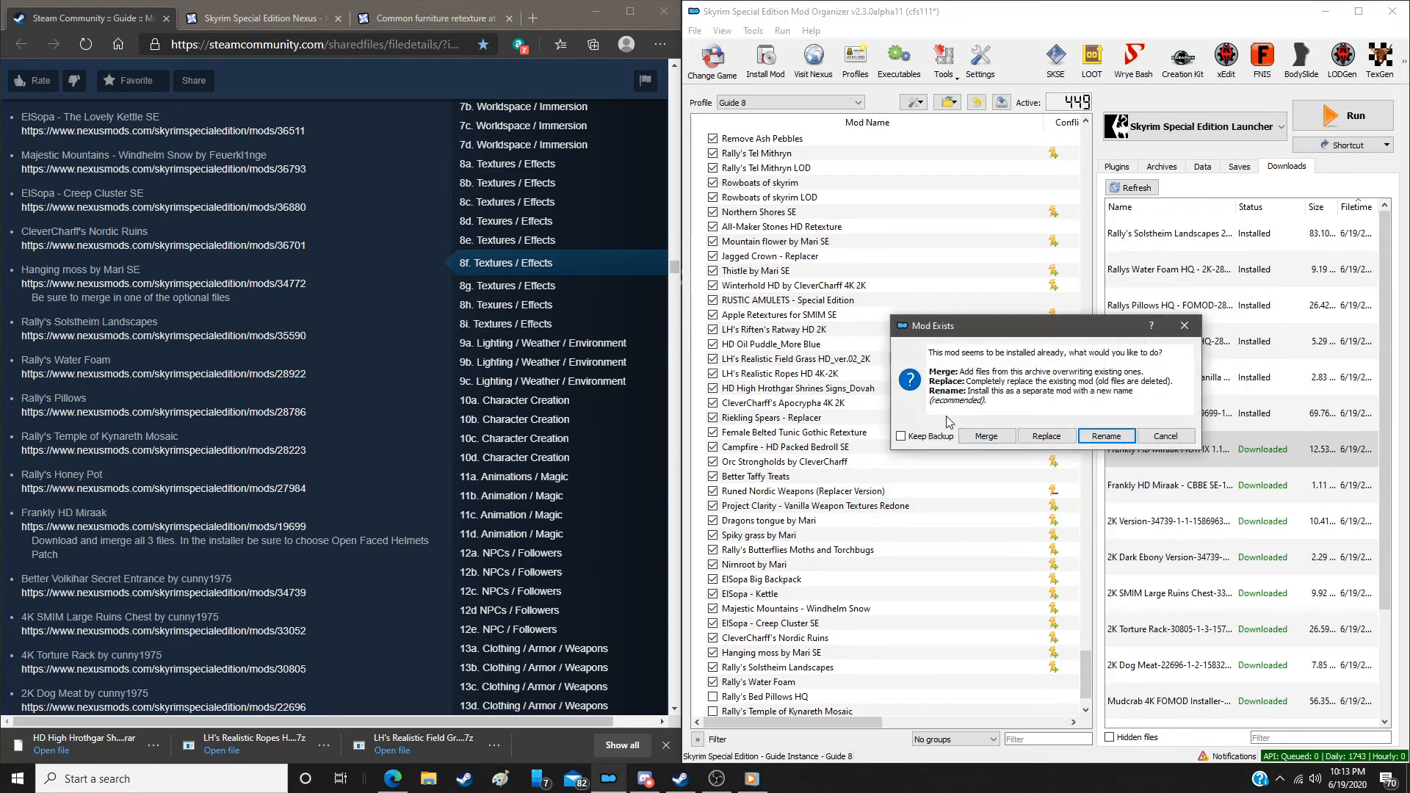
pyautogui.click(987, 437)
pyautogui.doubleClick(1181, 494)
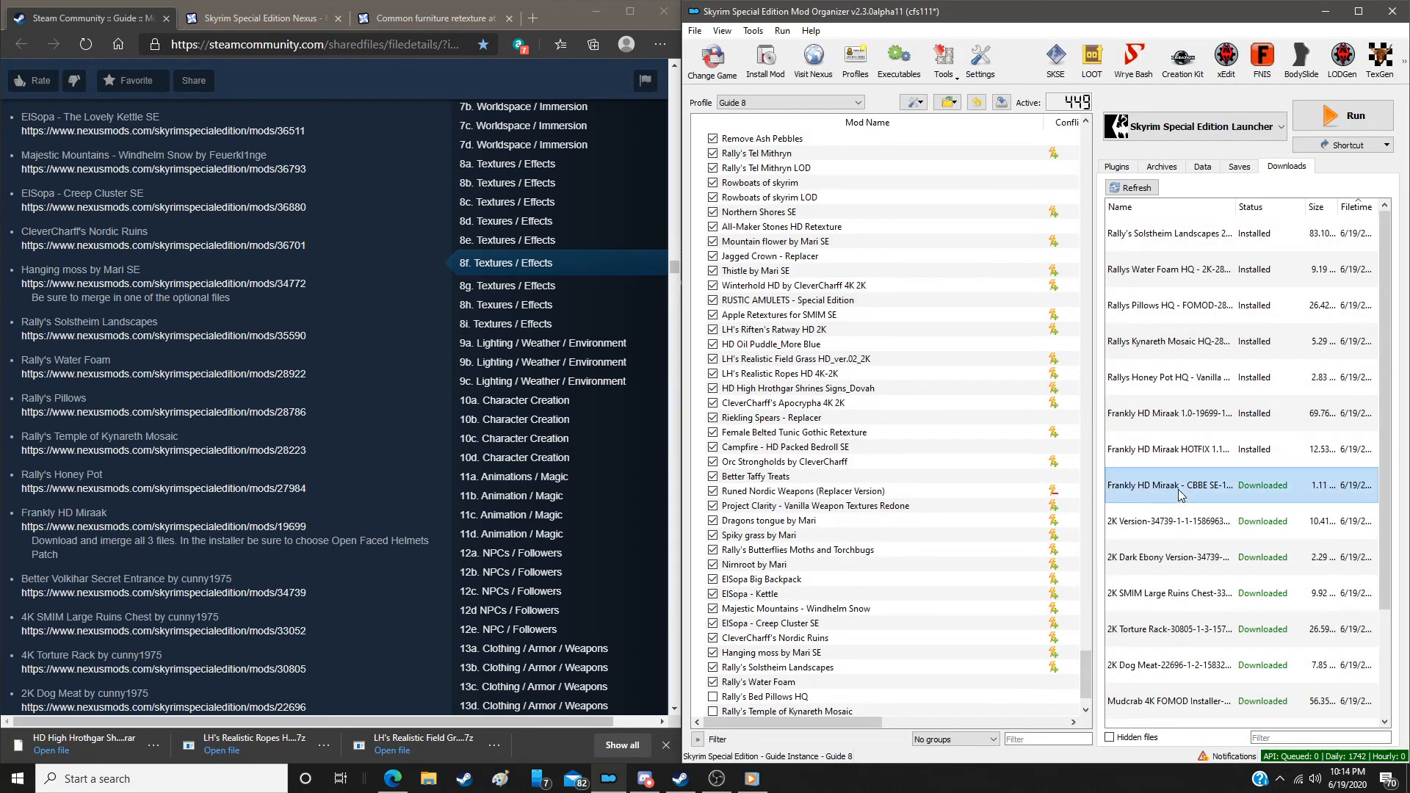
pyautogui.click(931, 405)
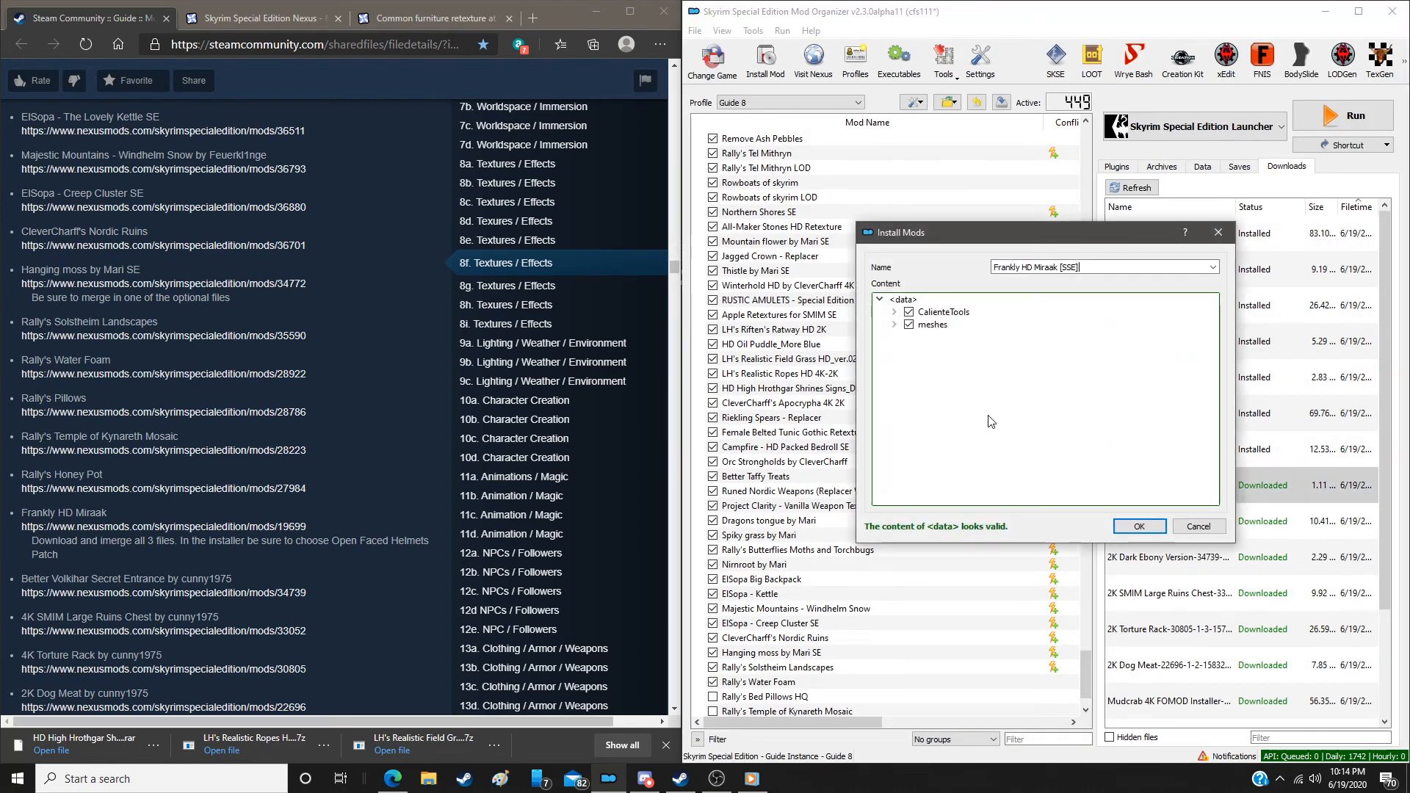
pyautogui.click(1143, 525)
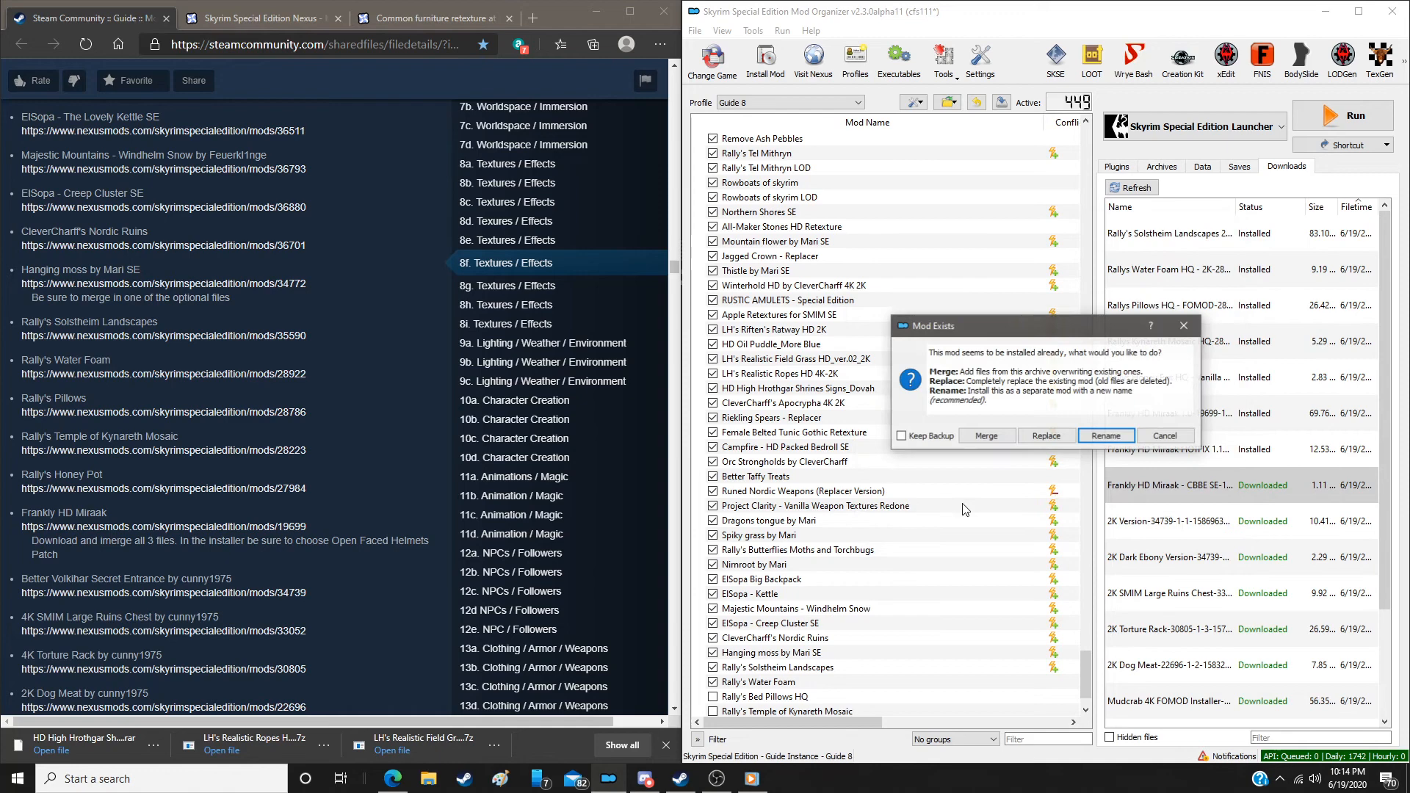
pyautogui.click(987, 436)
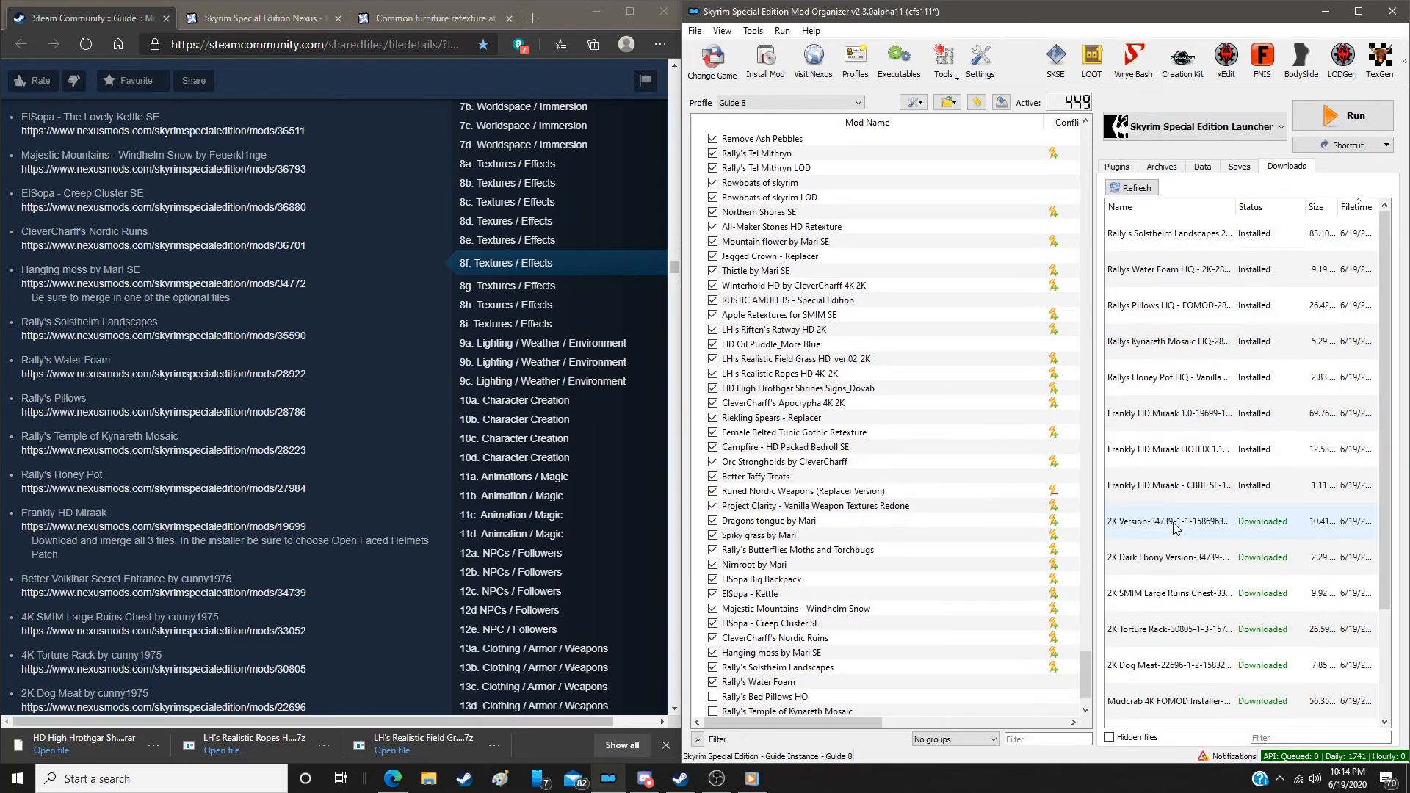
# Manually install the 2K Version of Better Volkihar Secret Entrance and merge the 2K Dark Ebony Version into the same mod
pyautogui.doubleClick(1174, 526)
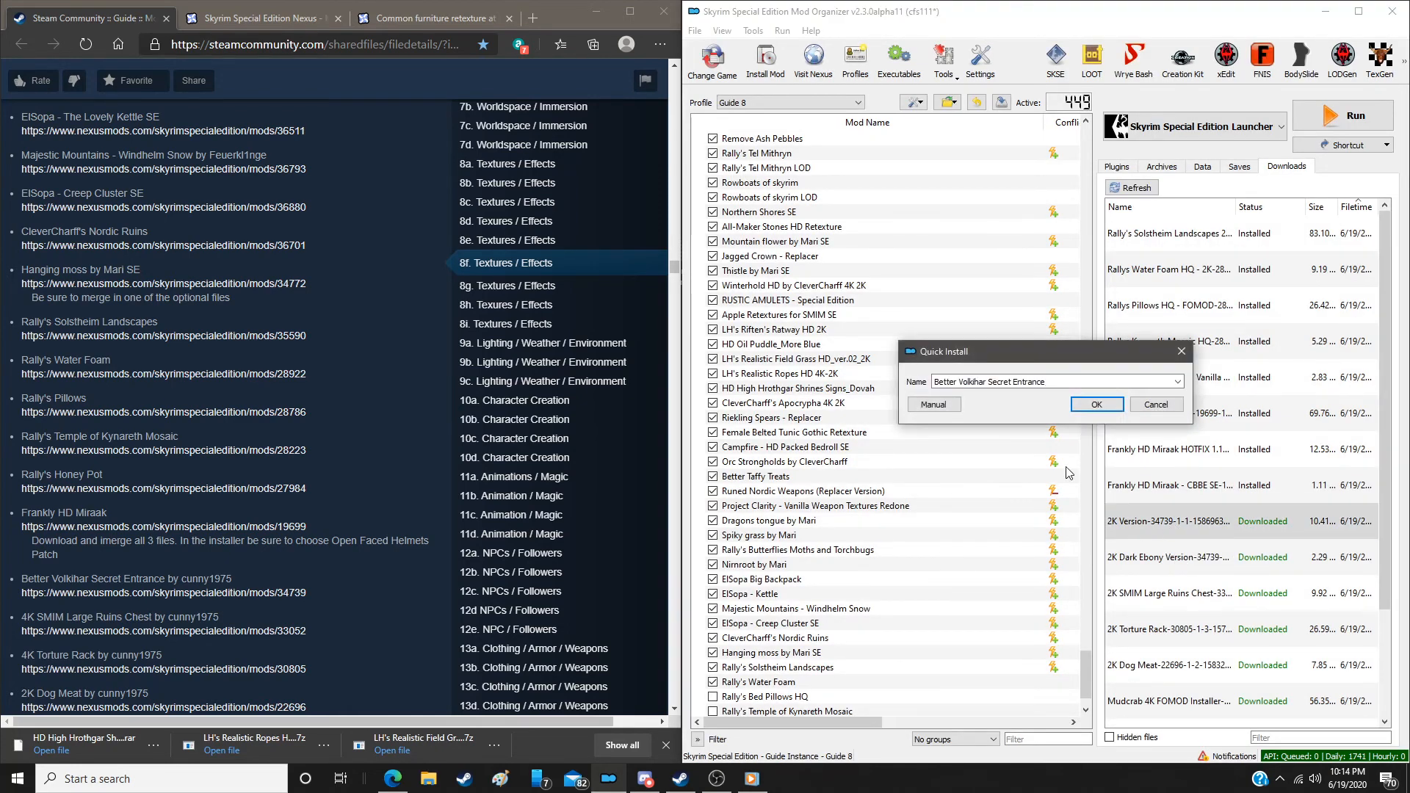
pyautogui.click(927, 404)
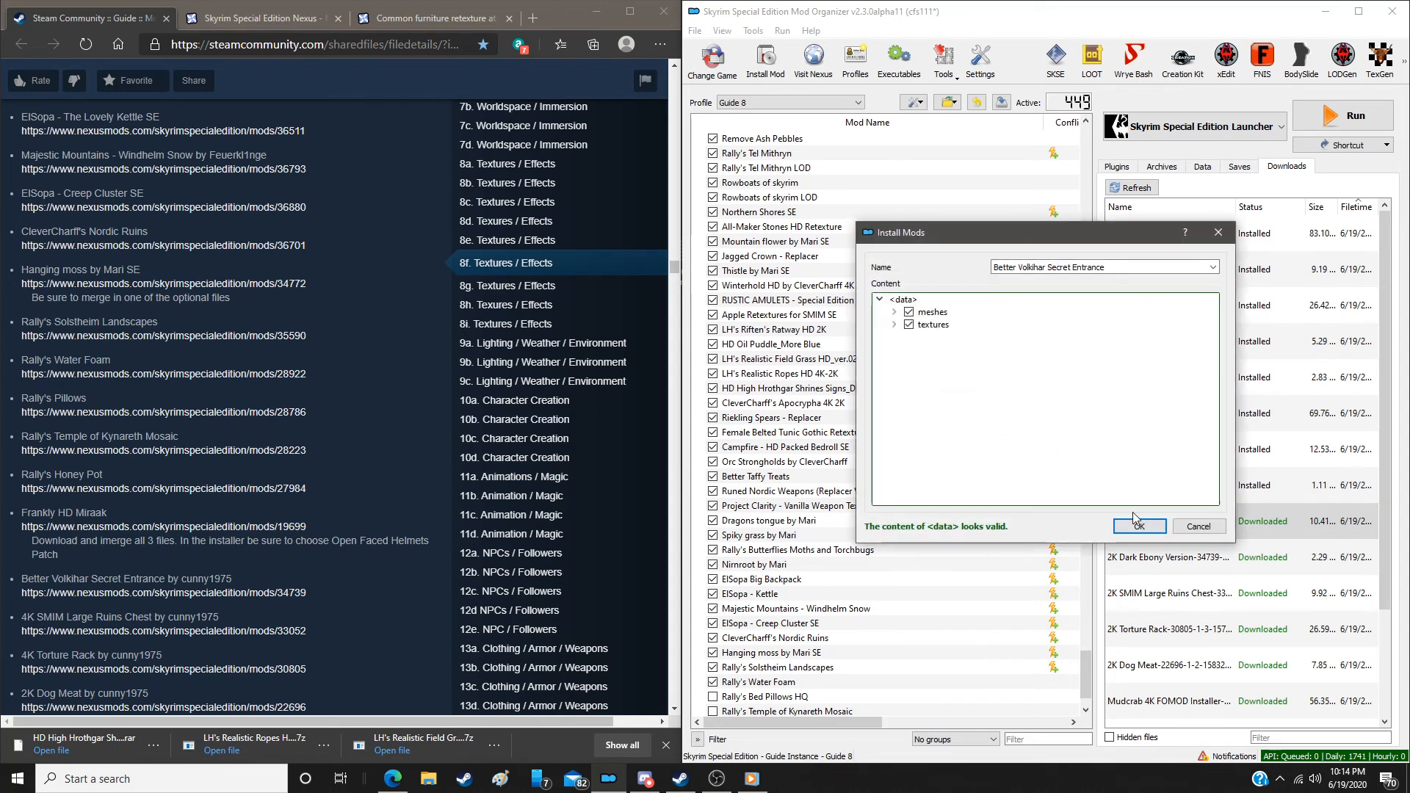
pyautogui.click(1137, 523)
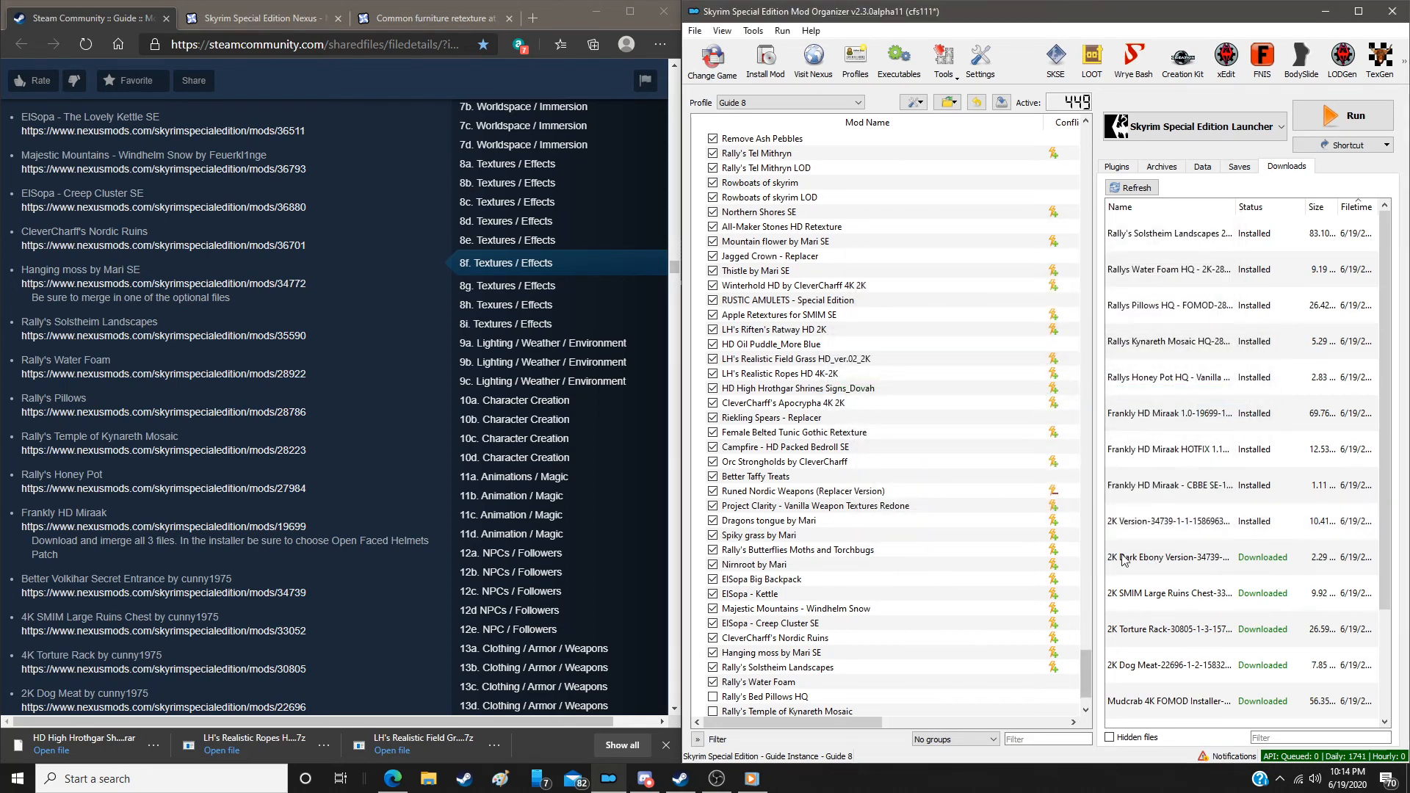
pyautogui.doubleClick(1123, 559)
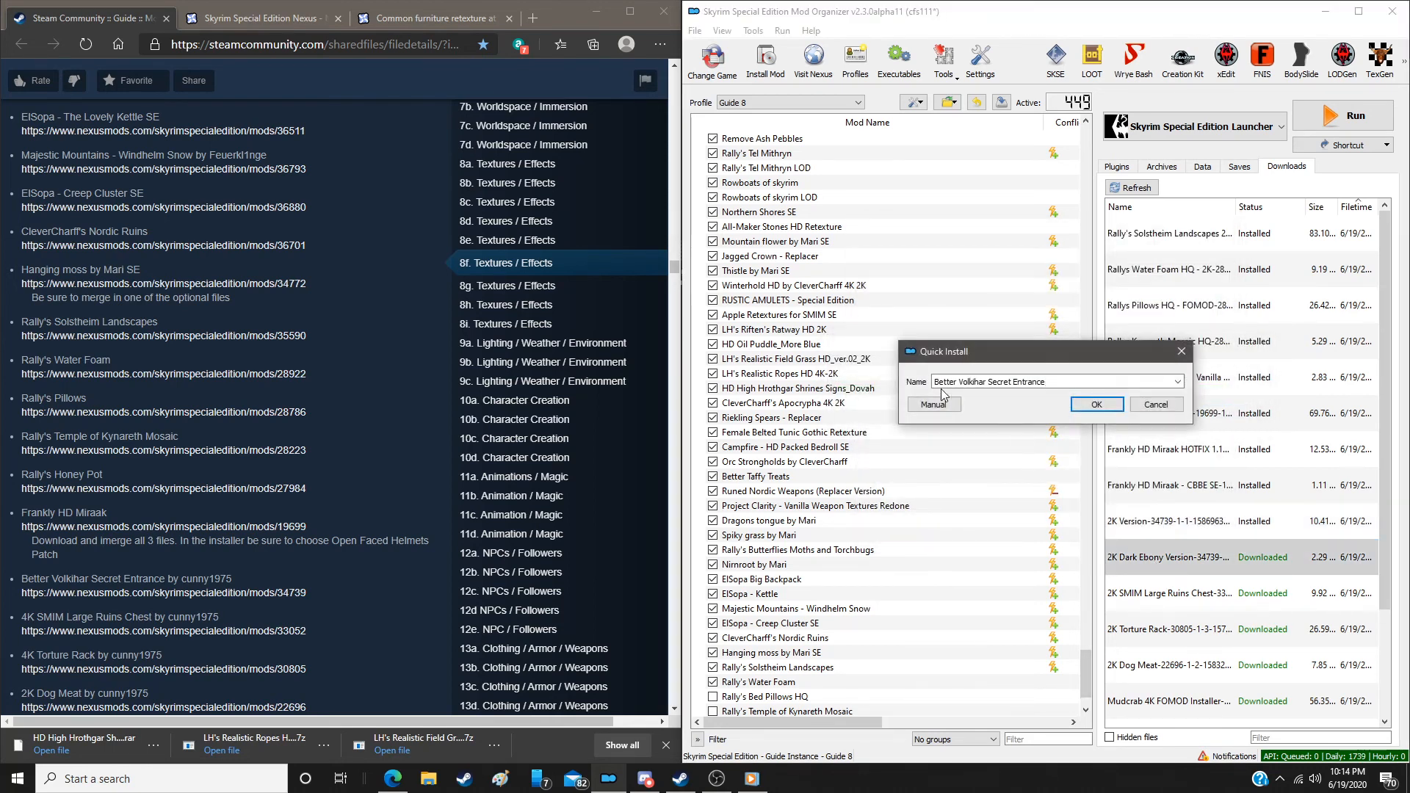
pyautogui.click(936, 404)
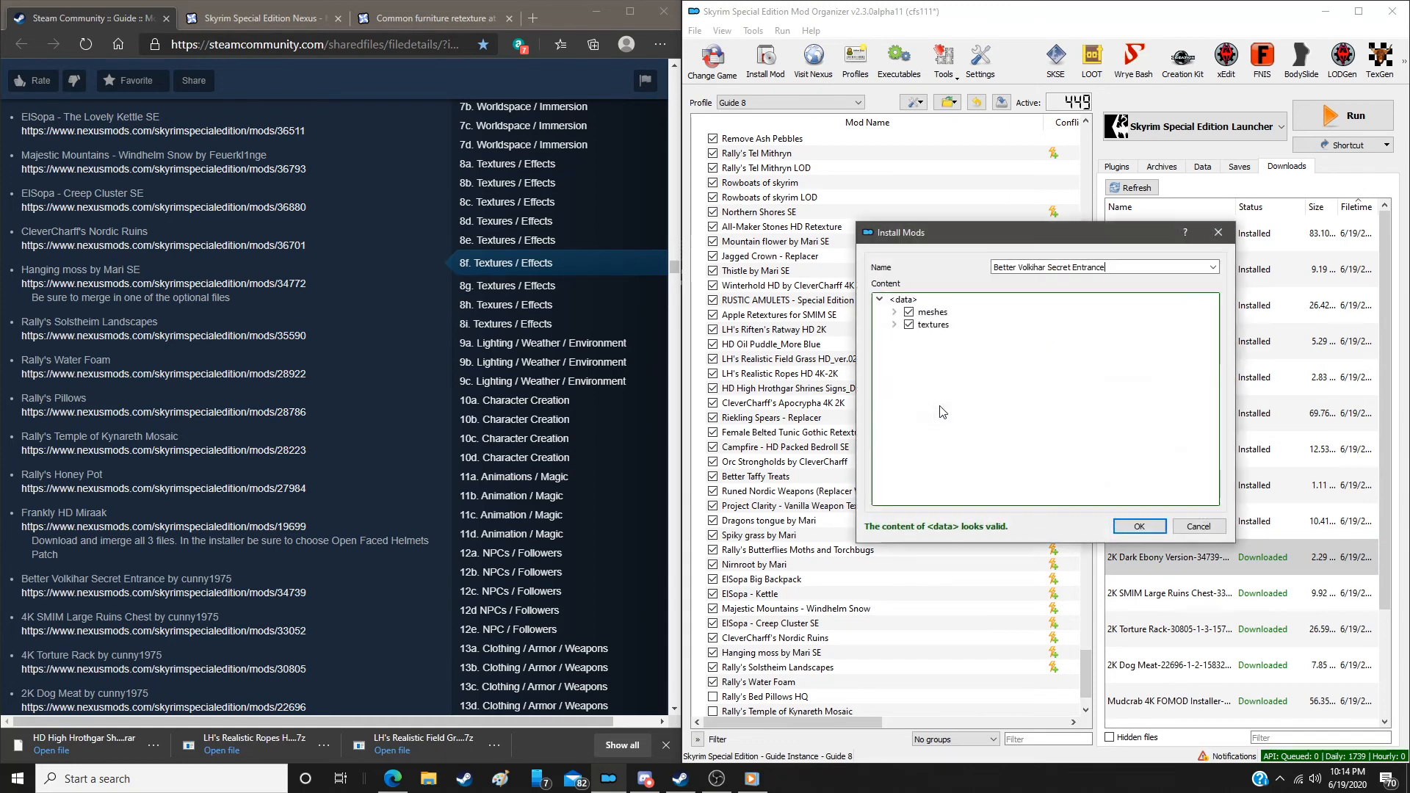
pyautogui.click(1136, 526)
pyautogui.click(987, 436)
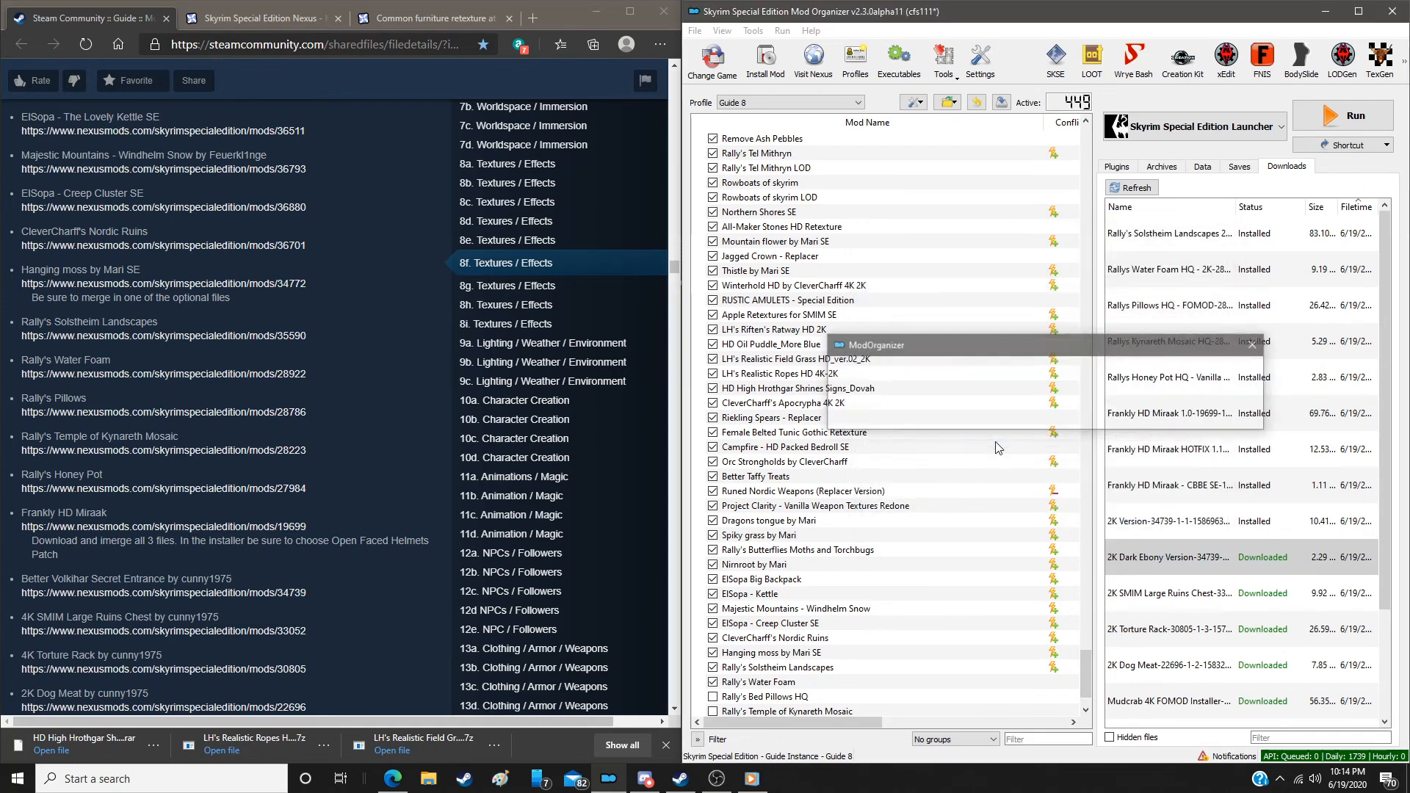
# Manually install the 2K Torture Rack download as 4K Torture Rack, and the 2K Dog Meat download
pyautogui.doubleClick(1173, 636)
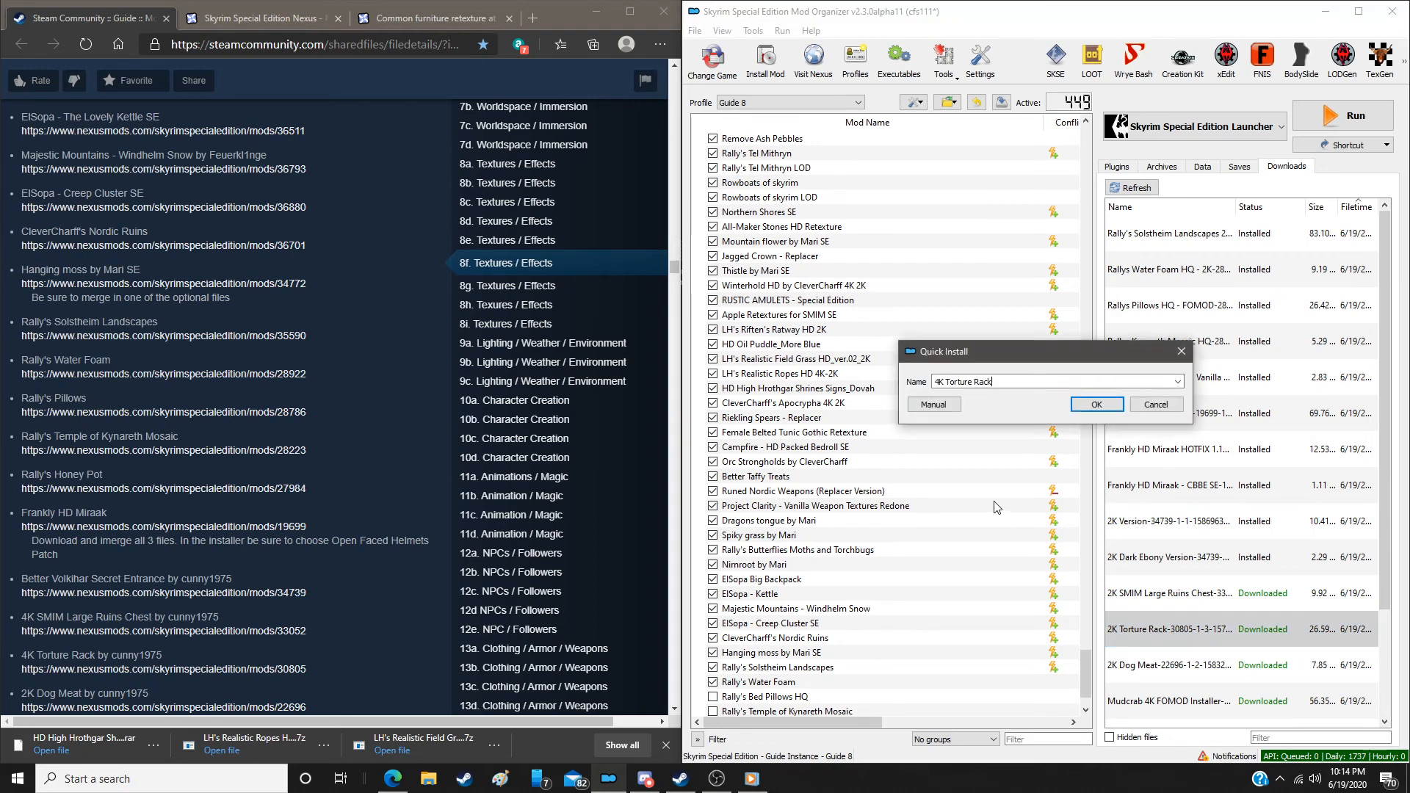
pyautogui.click(953, 410)
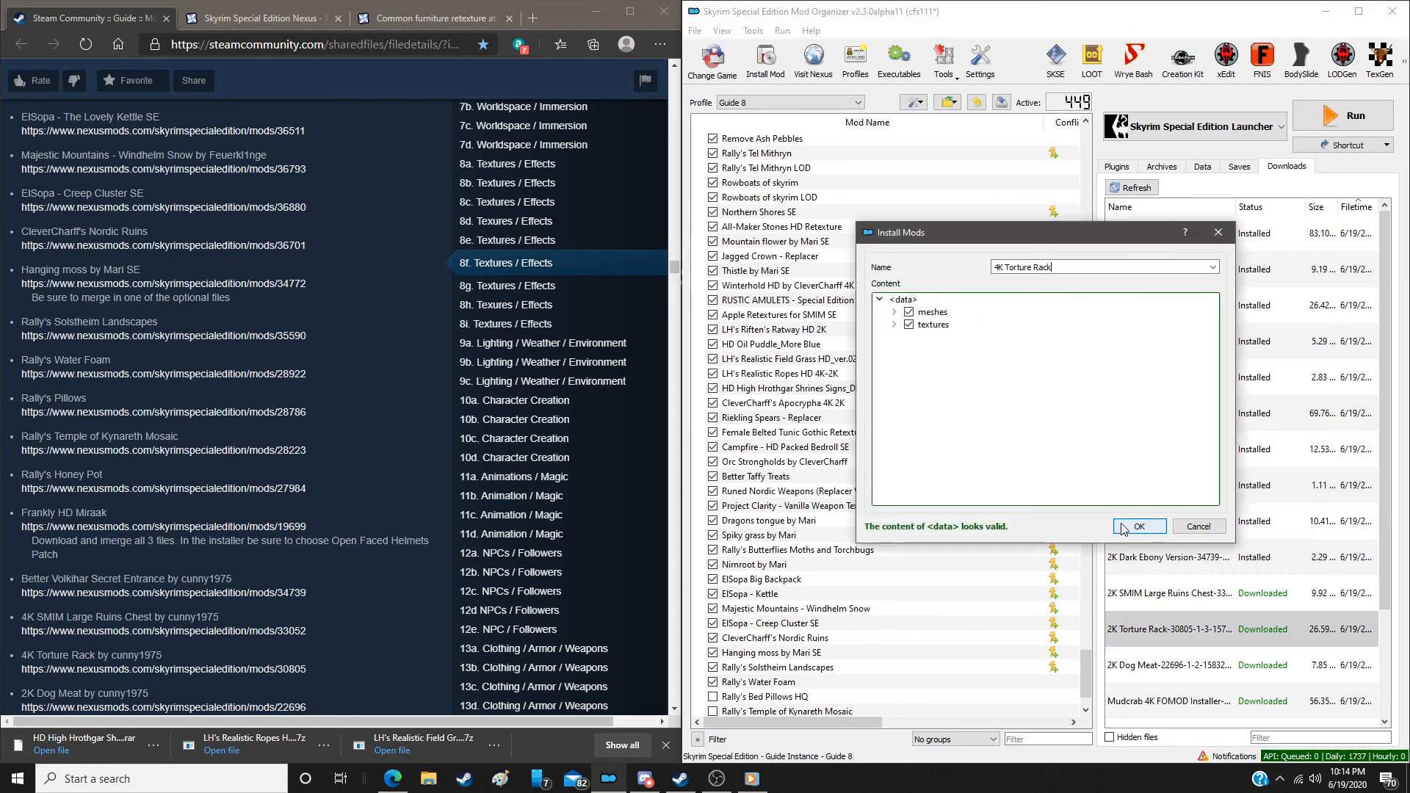
pyautogui.click(1124, 528)
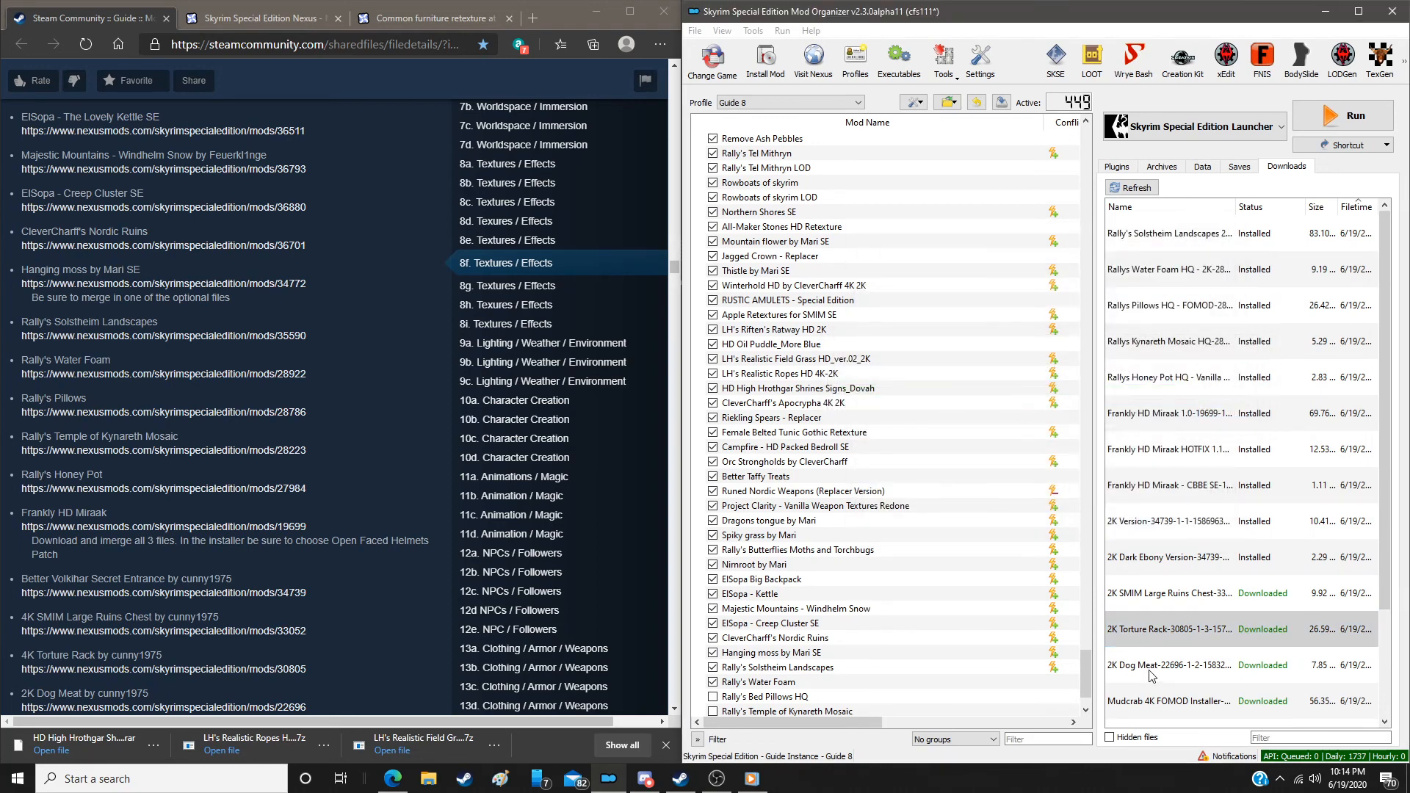
pyautogui.doubleClick(1152, 665)
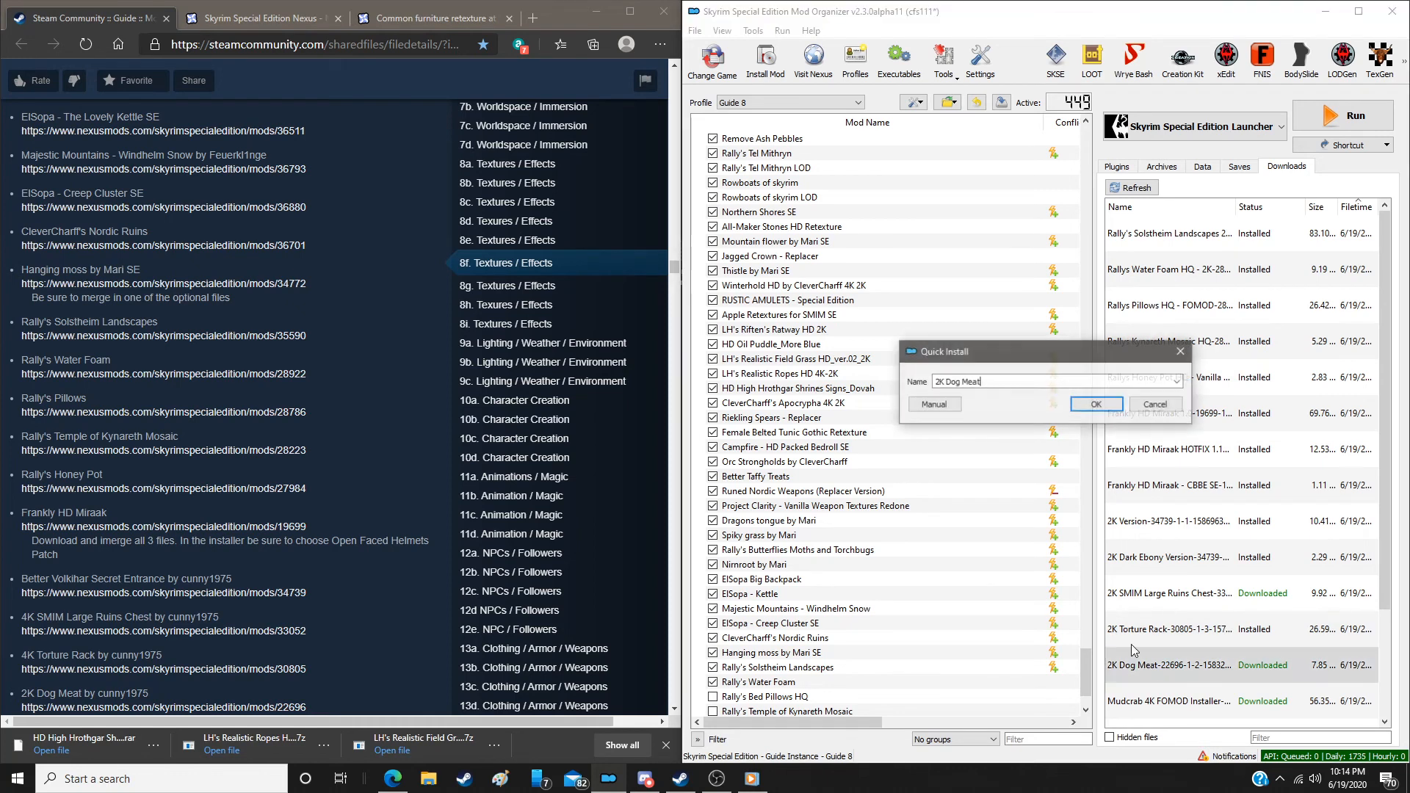
pyautogui.click(954, 404)
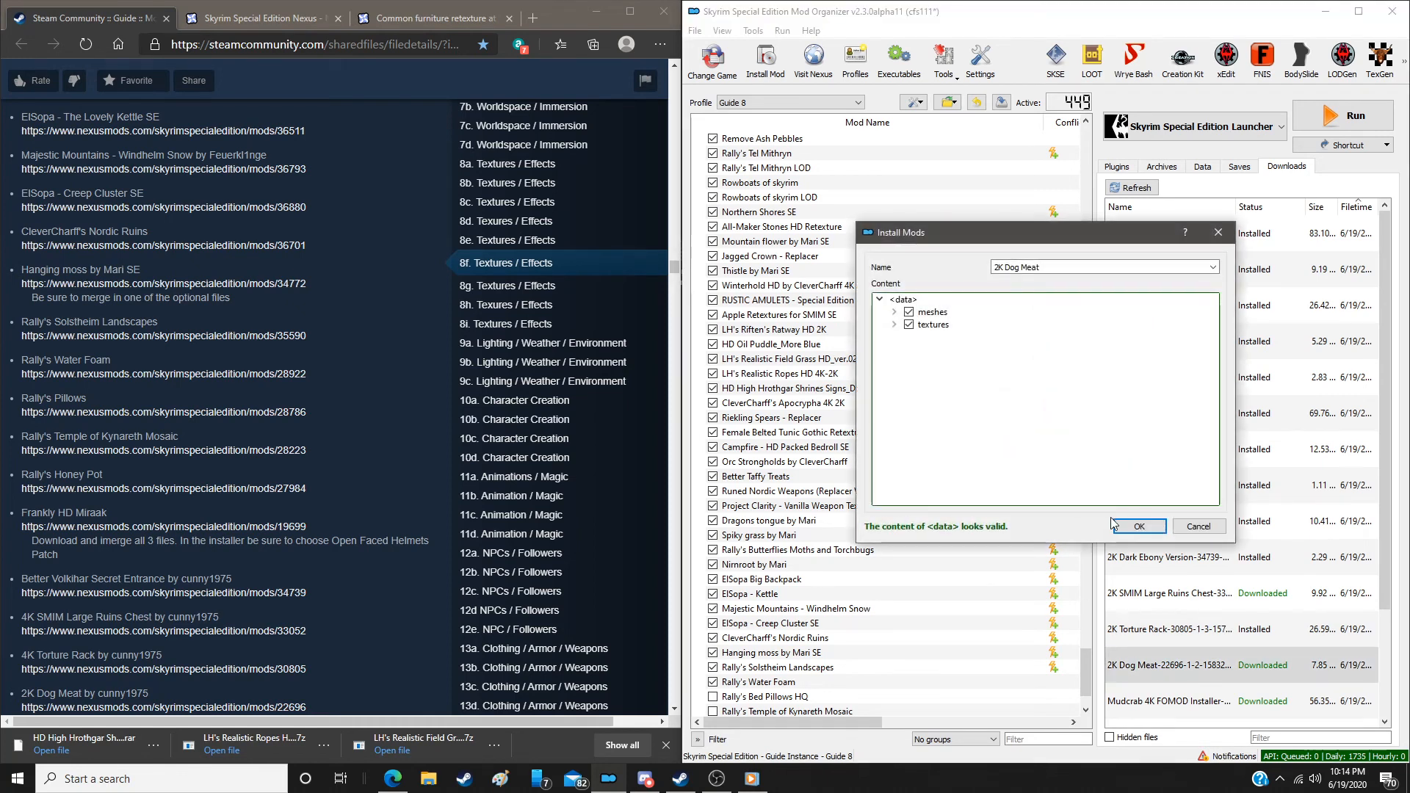
pyautogui.click(1138, 526)
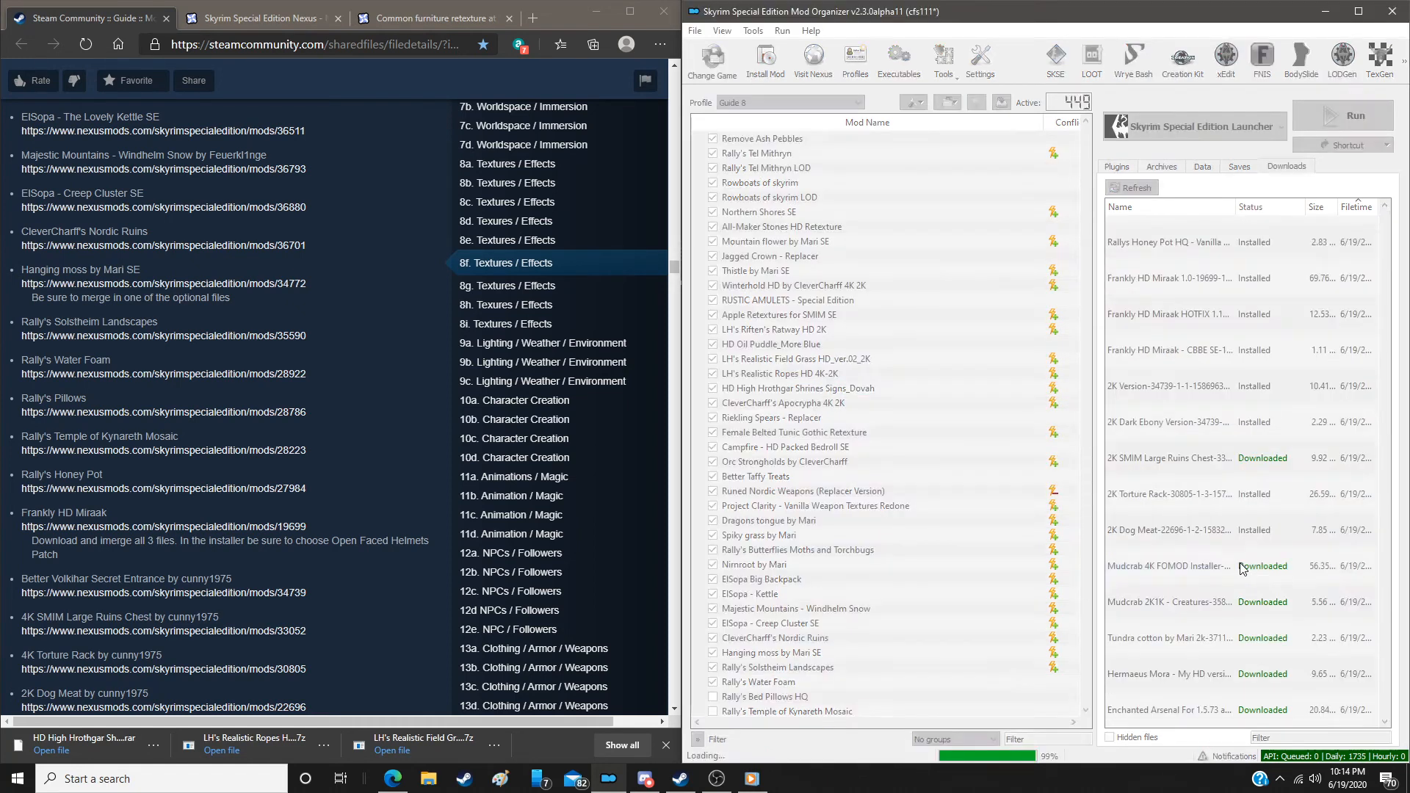
# Manually install the 2K SMIM Large Ruins Chest download under the name 4K SMIM Large Ruins Chest
pyautogui.doubleClick(1197, 461)
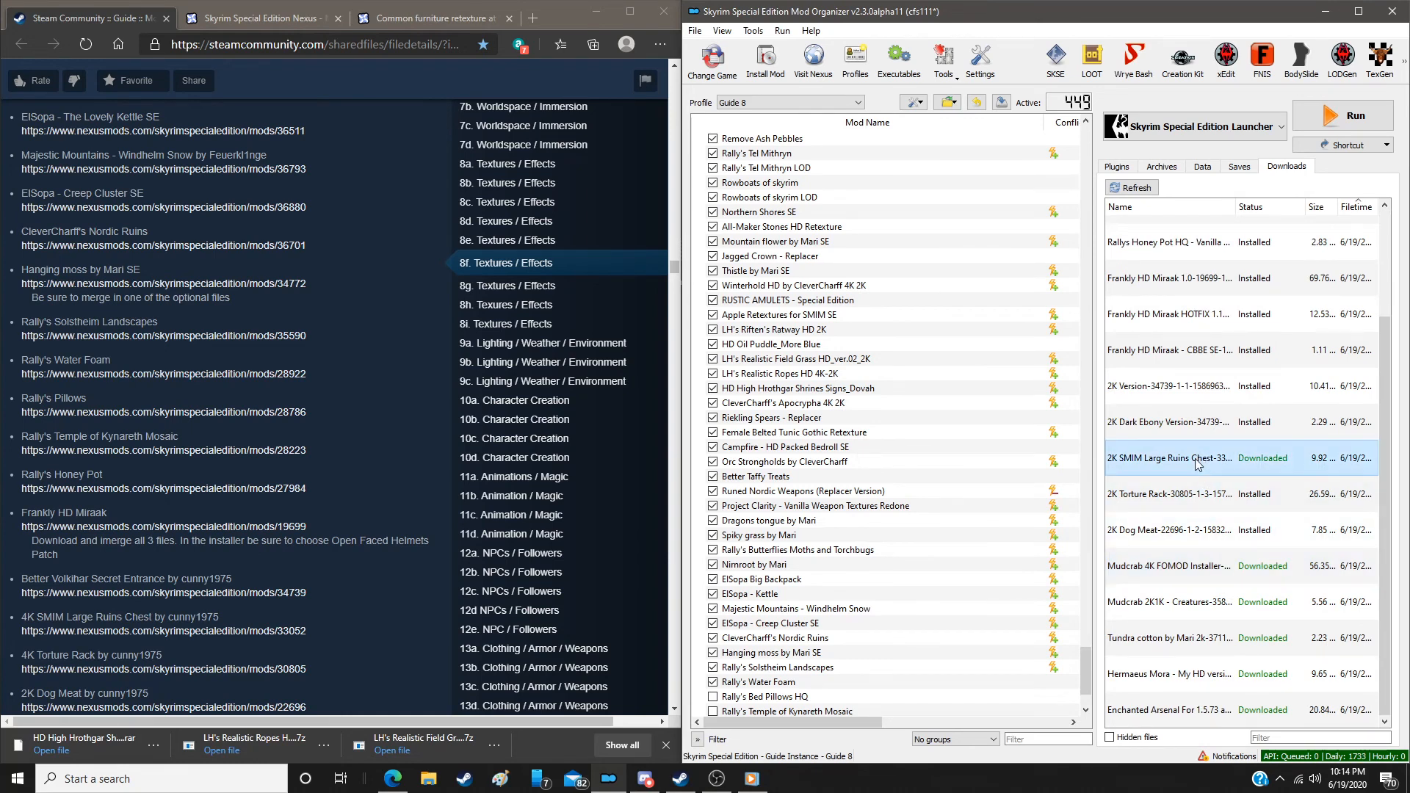
pyautogui.click(934, 404)
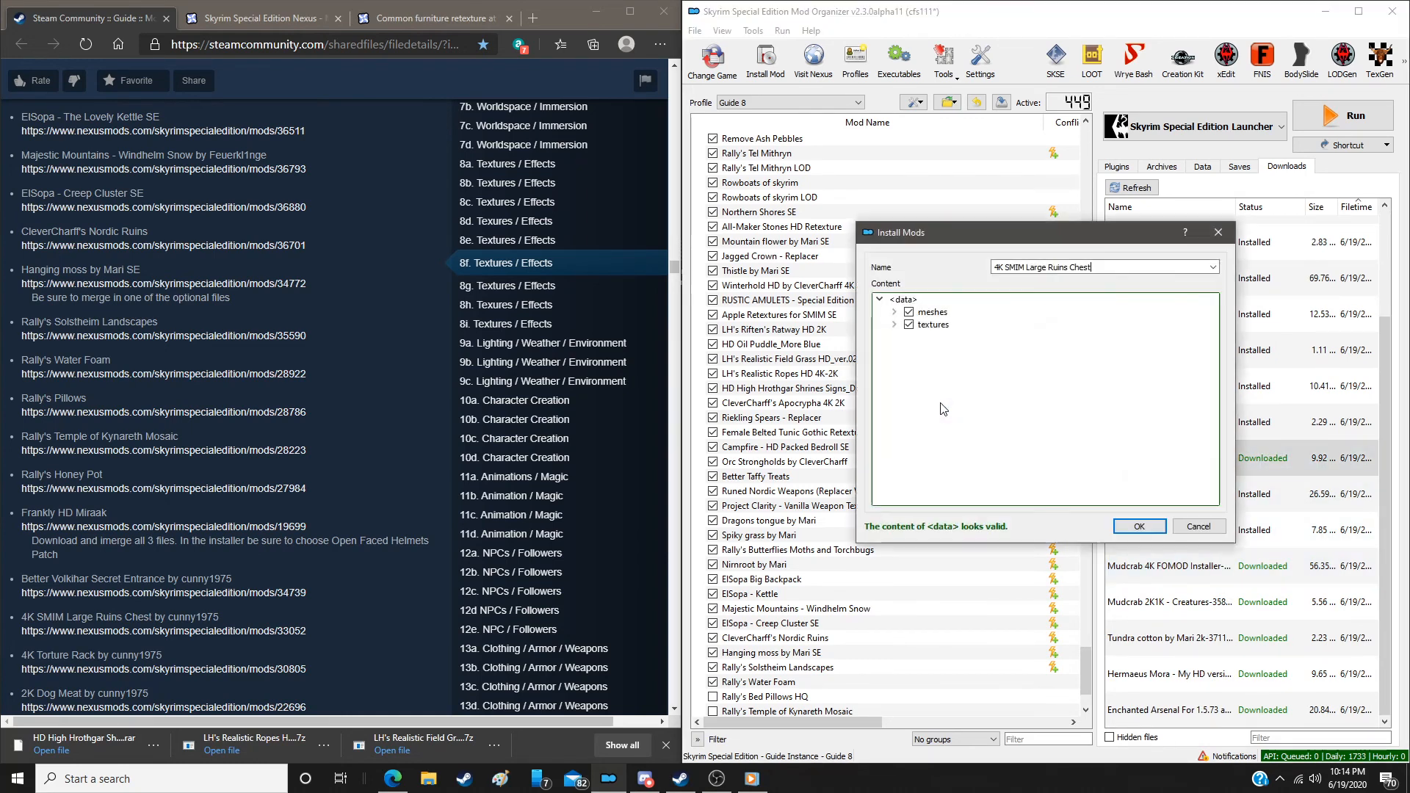
pyautogui.click(1137, 525)
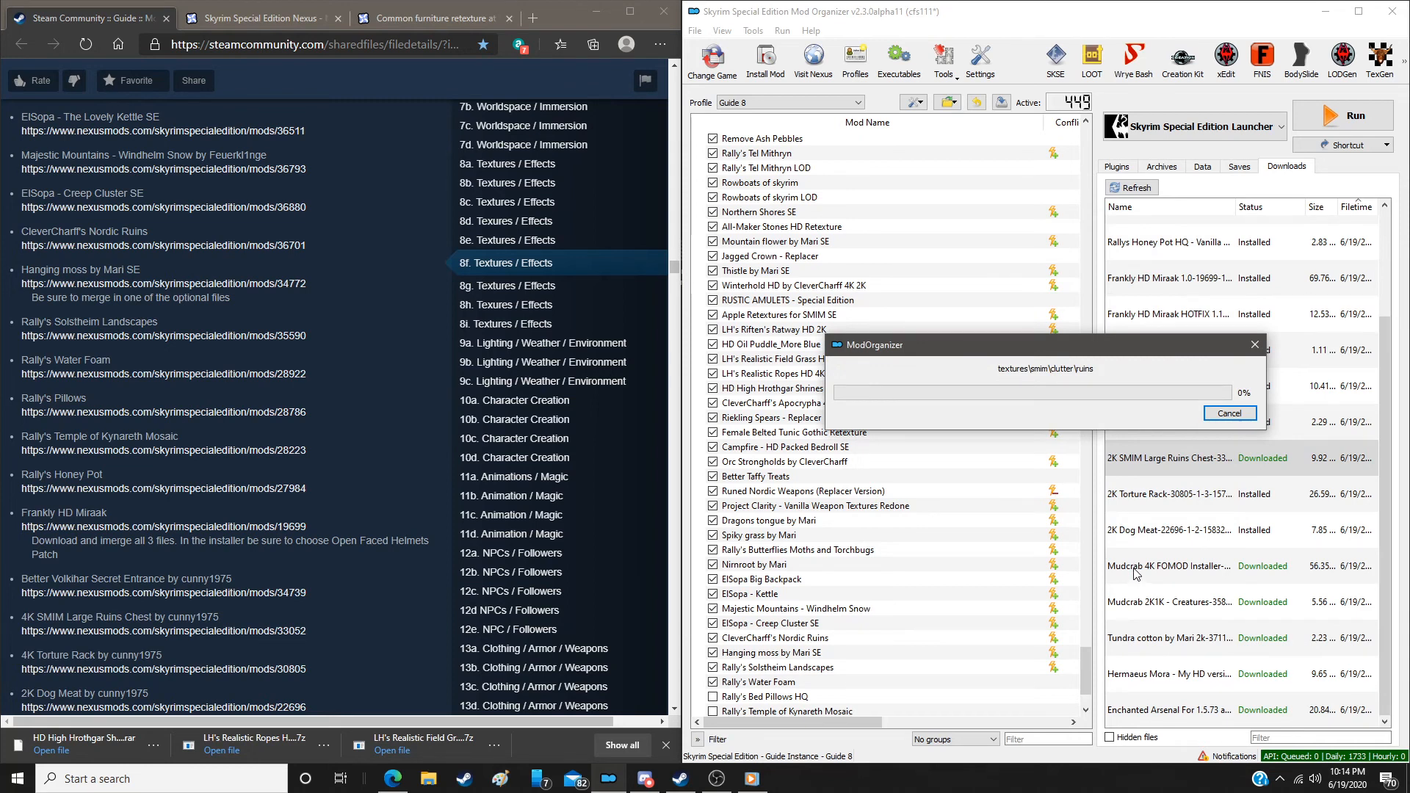
# Install the Mudcrab 4K FOMOD download as Superior Mudcrab - 4k Retexture with 4K diffuse maps and 2K Normal maps
pyautogui.scroll(-4, 452, 532)
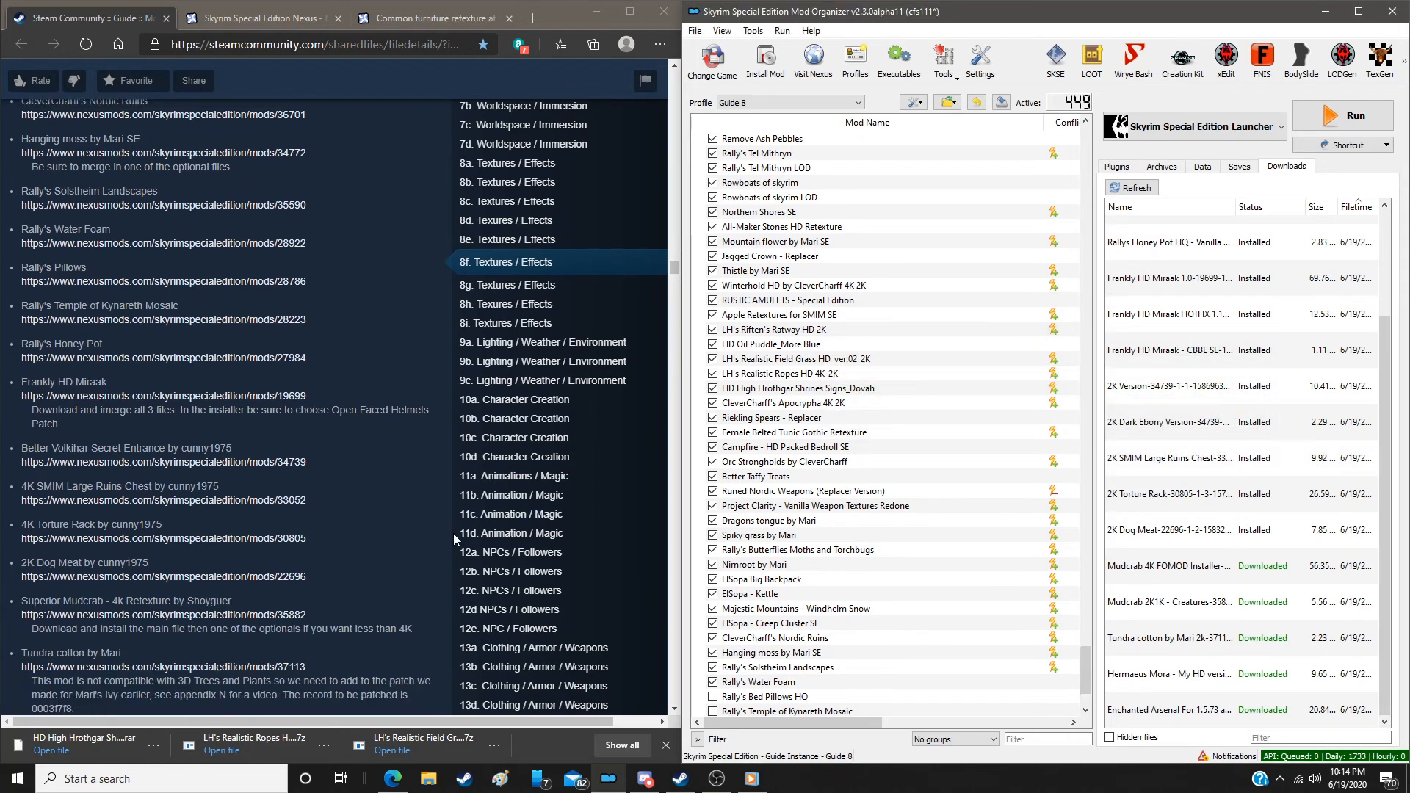
pyautogui.scroll(-1, 454, 534)
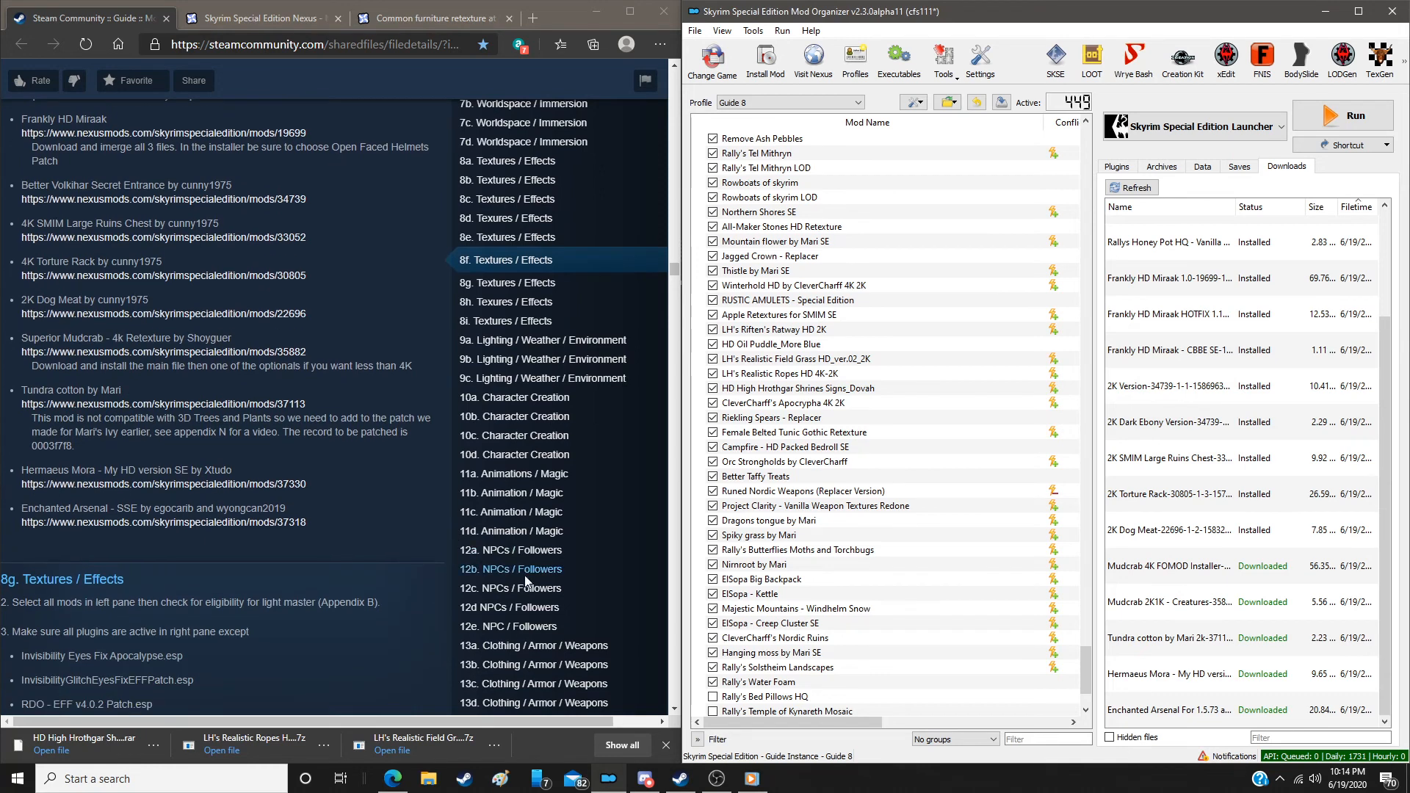
pyautogui.click(1166, 566)
pyautogui.doubleClick(1166, 566)
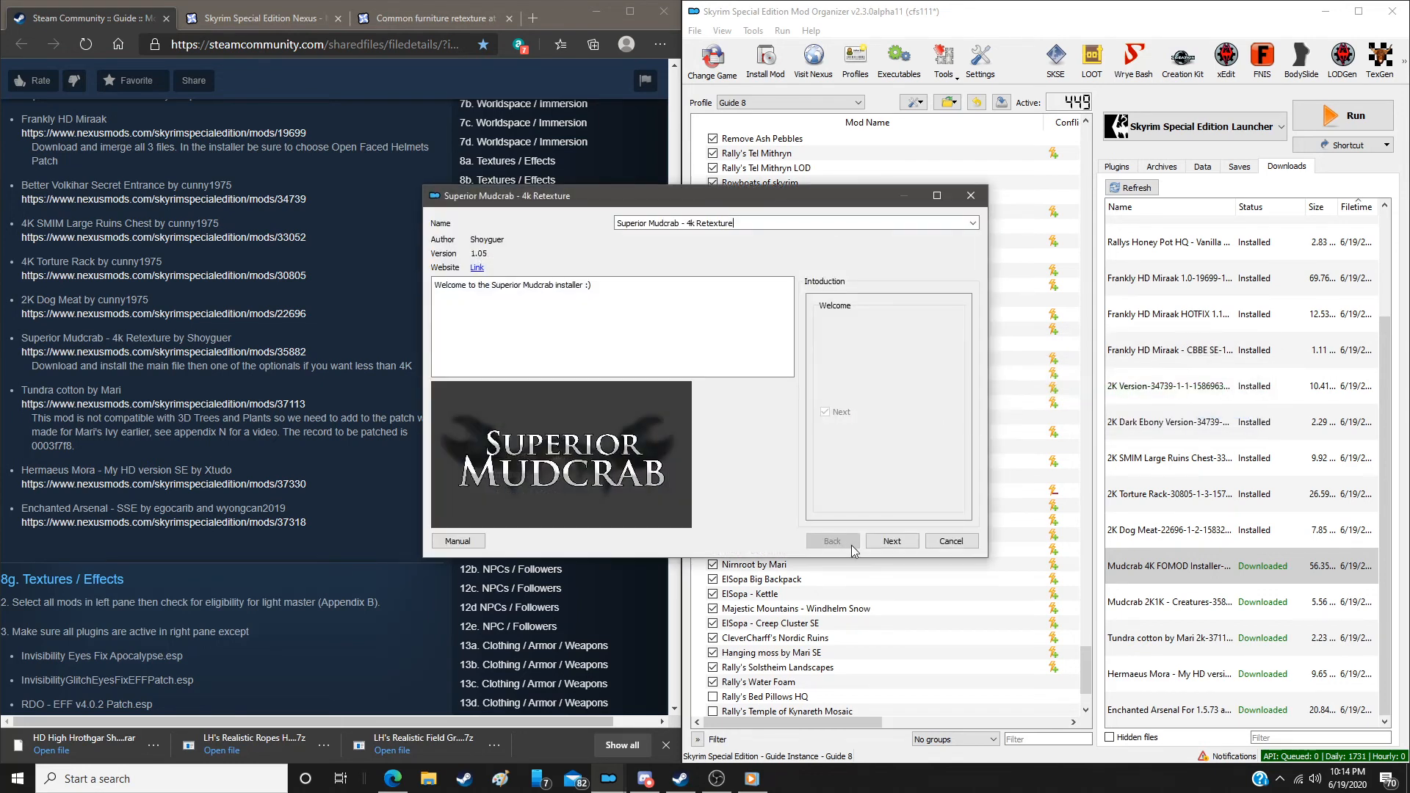
pyautogui.click(894, 546)
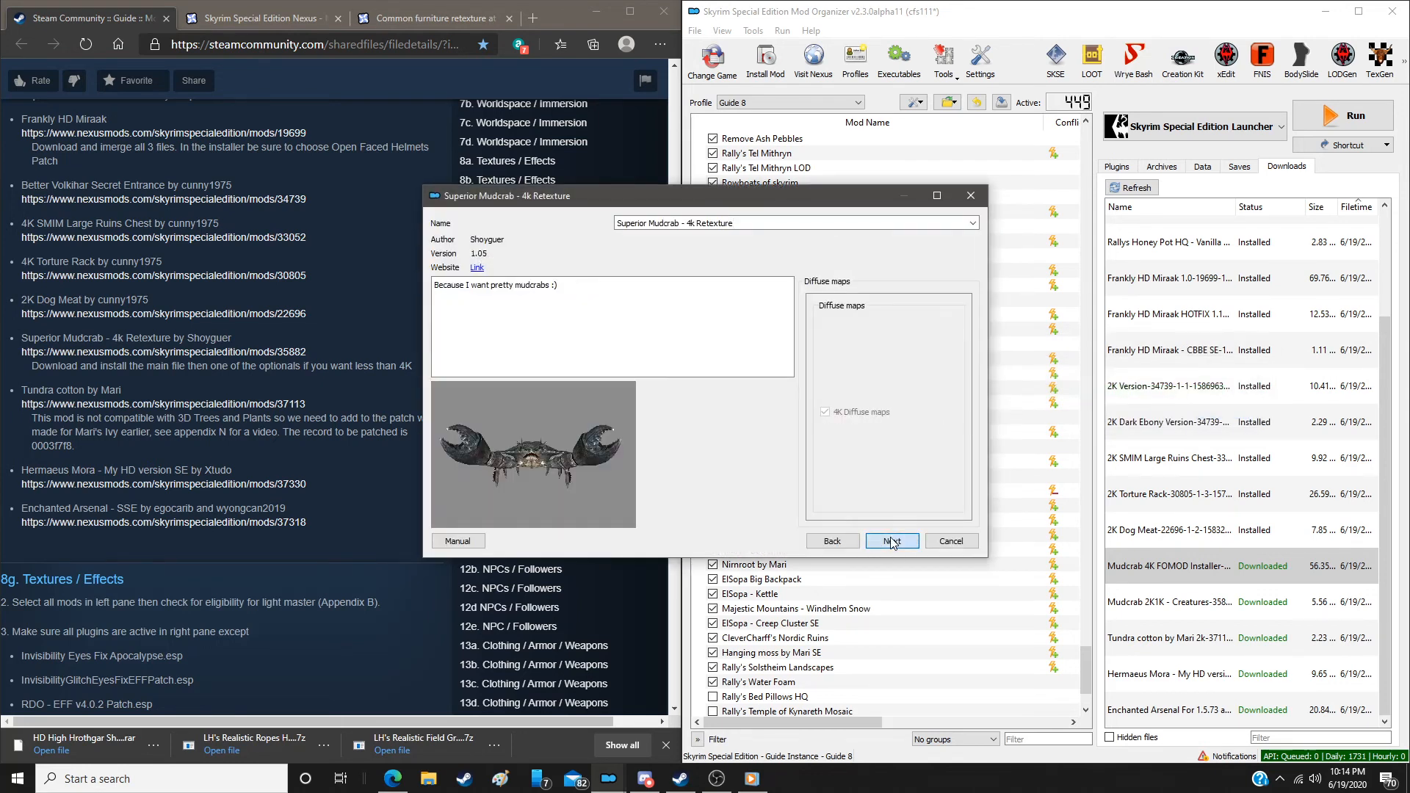
pyautogui.click(893, 543)
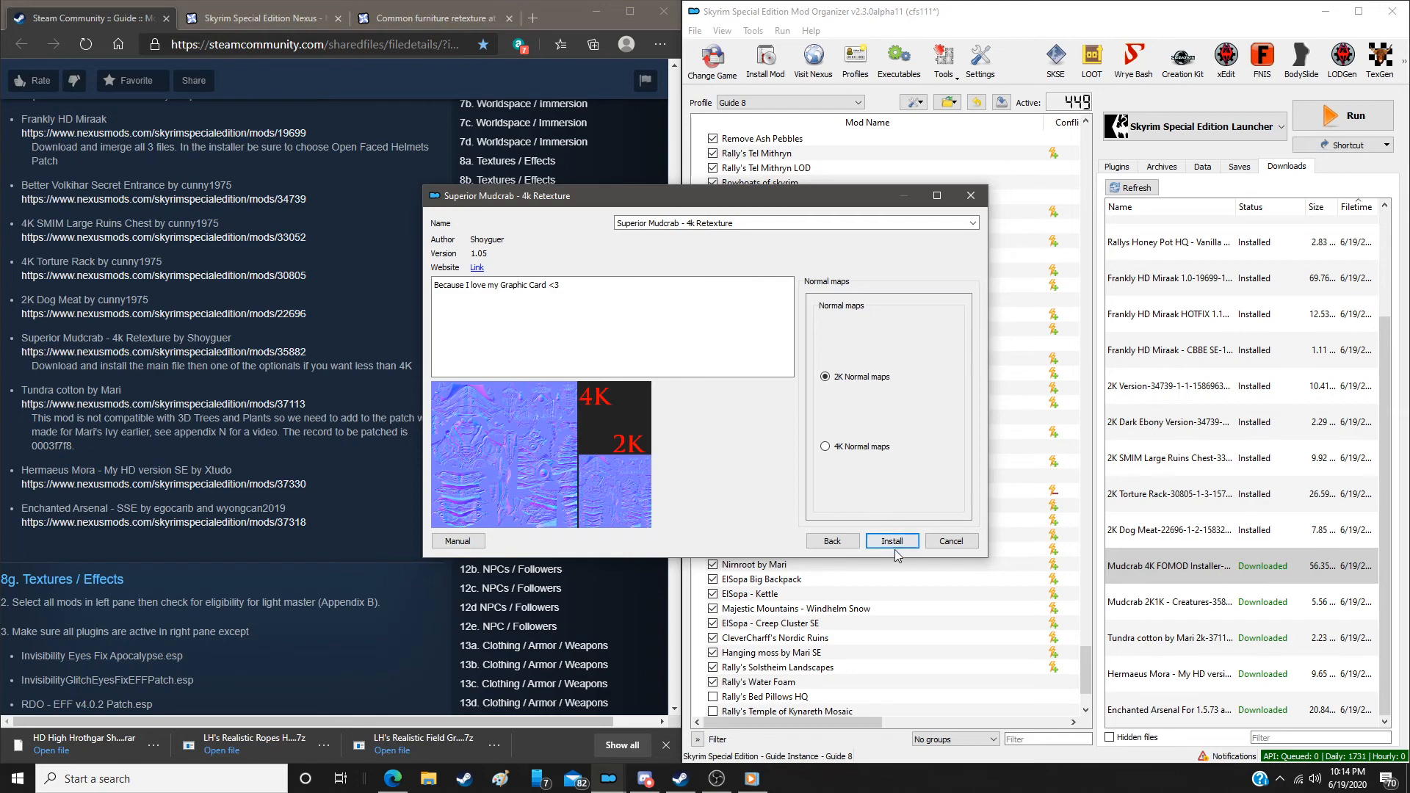
pyautogui.click(892, 544)
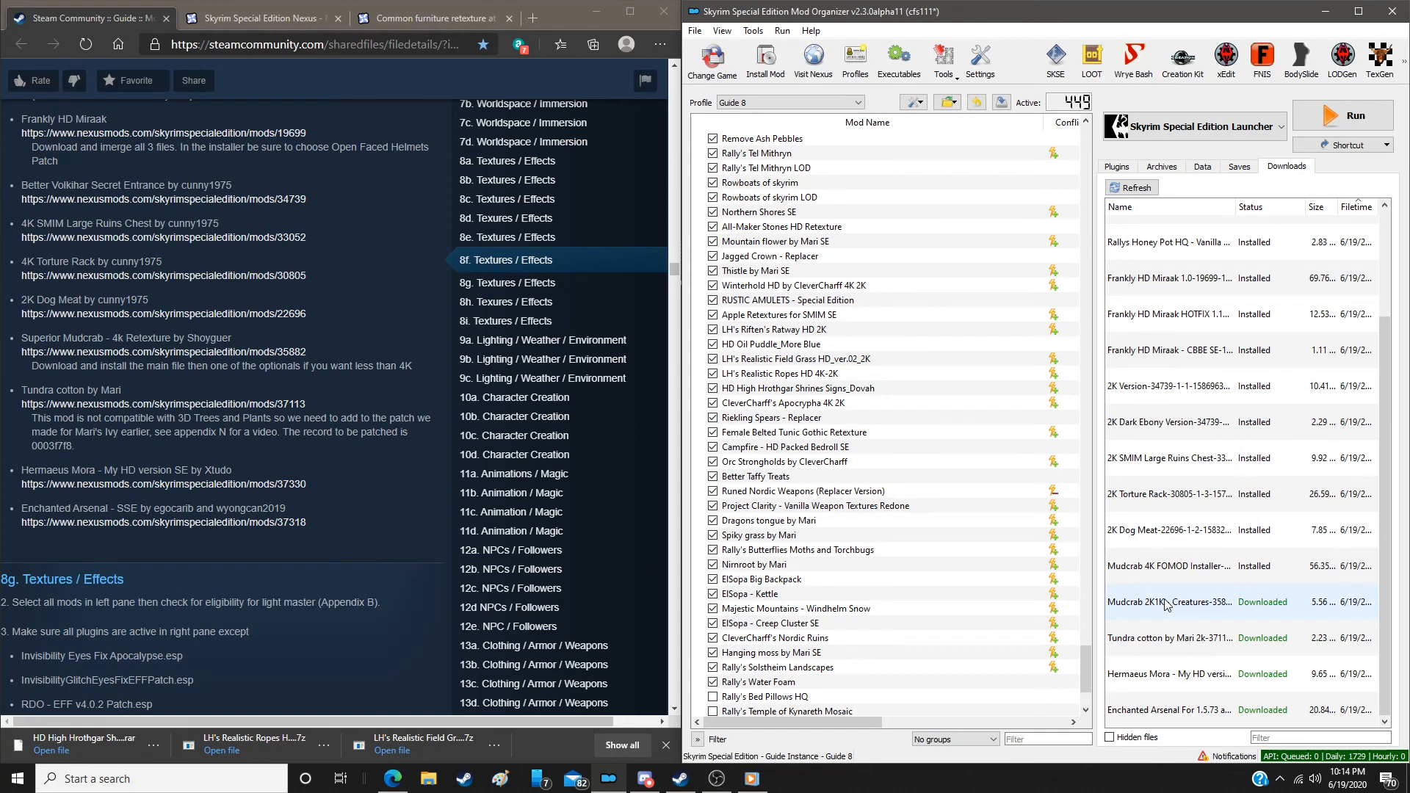
# Manually install the Mudcrab 2K1K download and merge it into the existing Superior Mudcrab - 4k Retexture mod
pyautogui.moveTo(1167, 604)
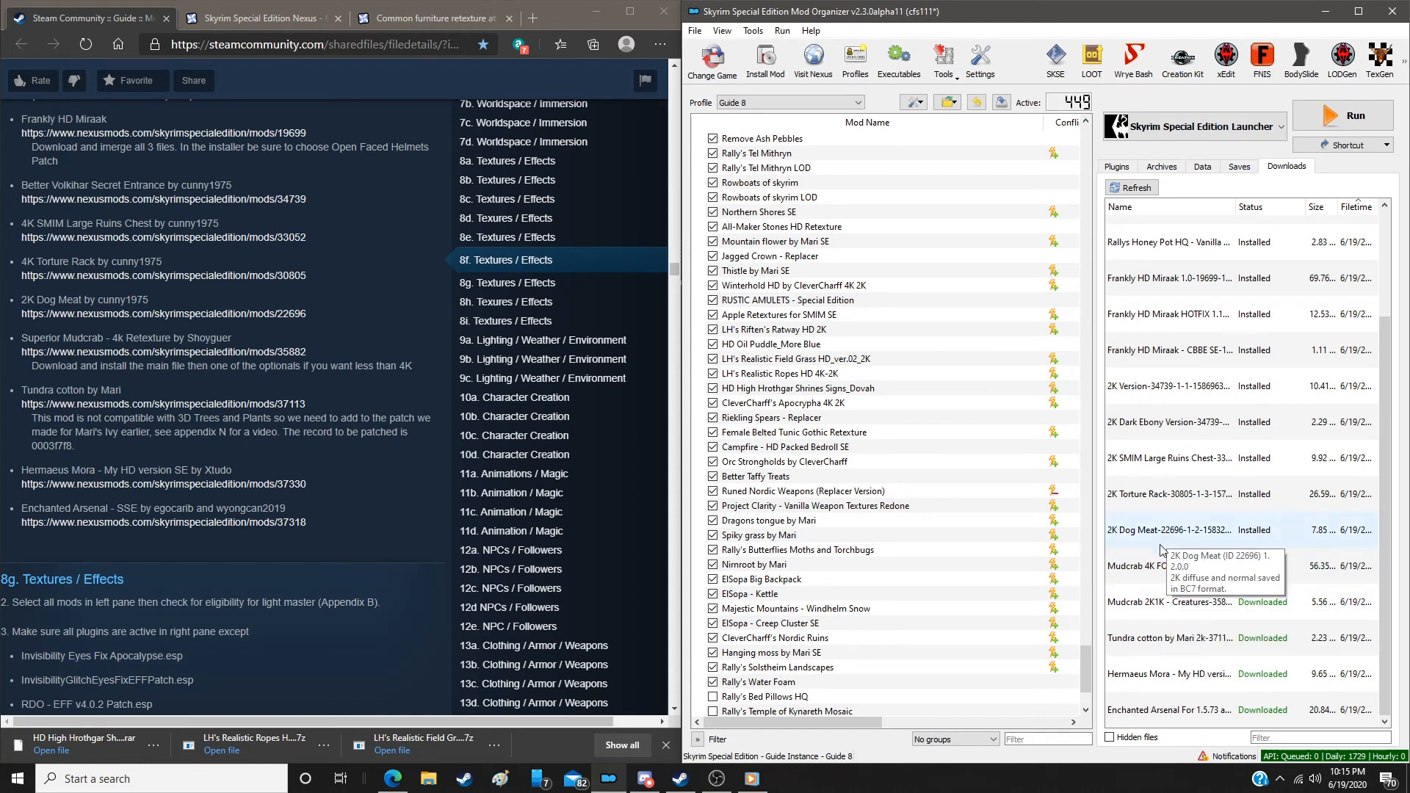
pyautogui.doubleClick(1167, 603)
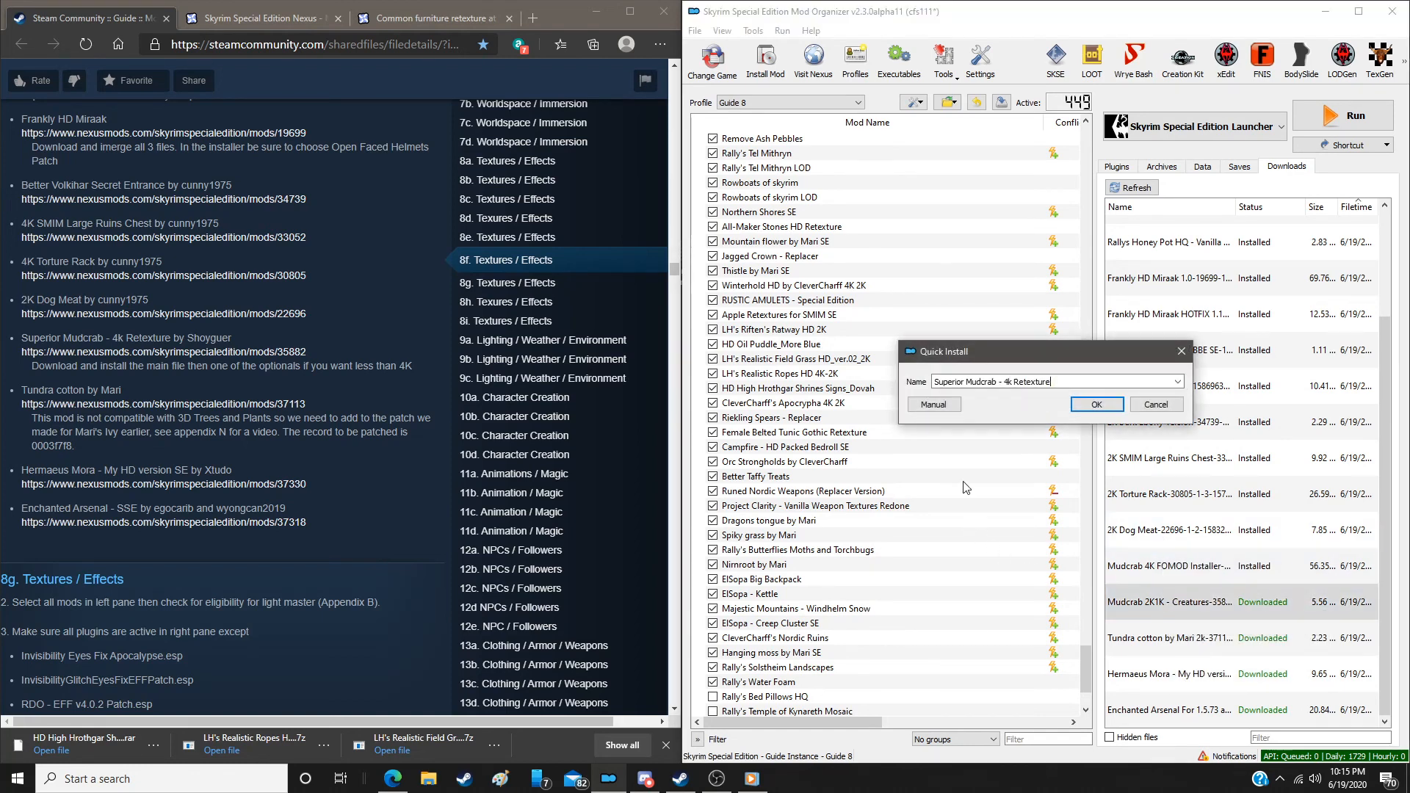
pyautogui.click(952, 409)
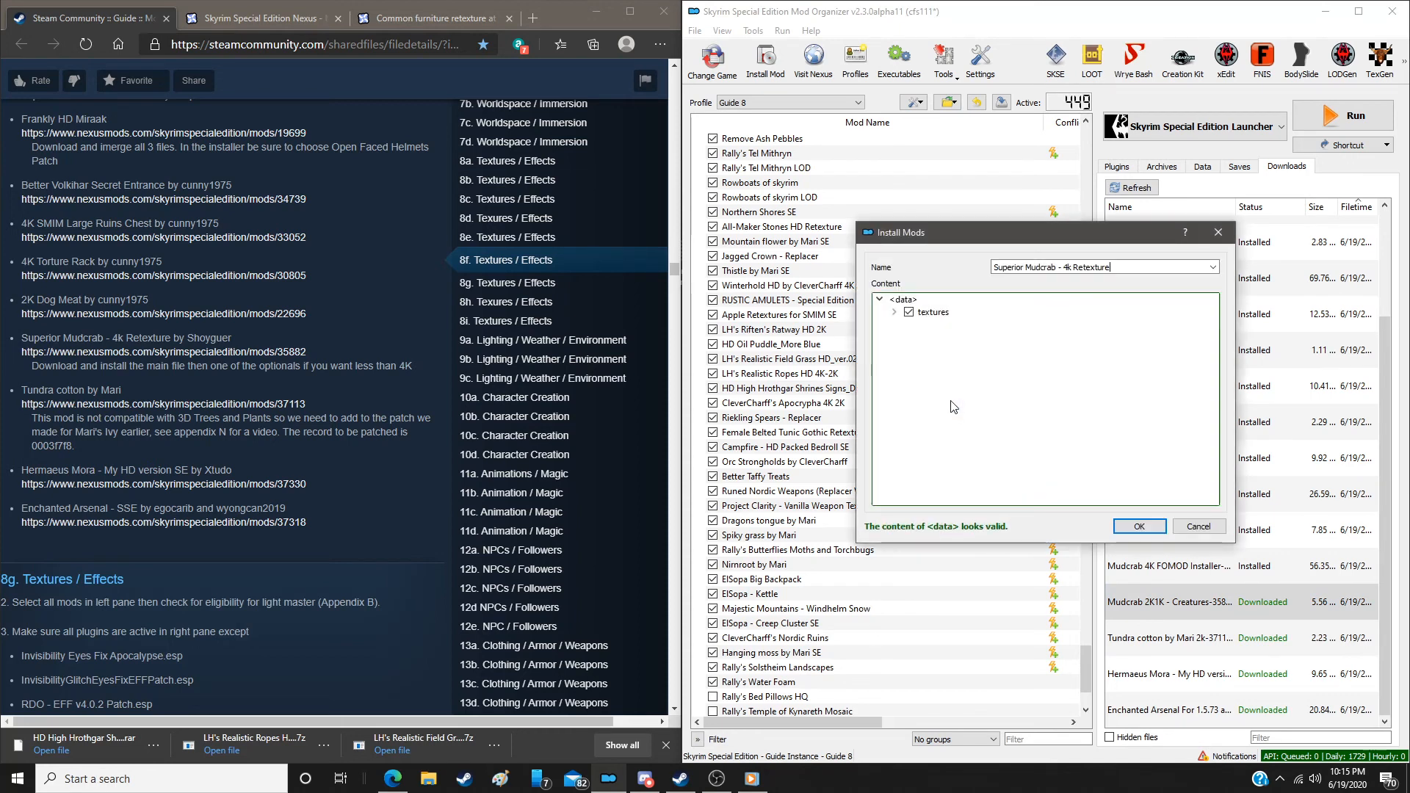
pyautogui.click(1111, 524)
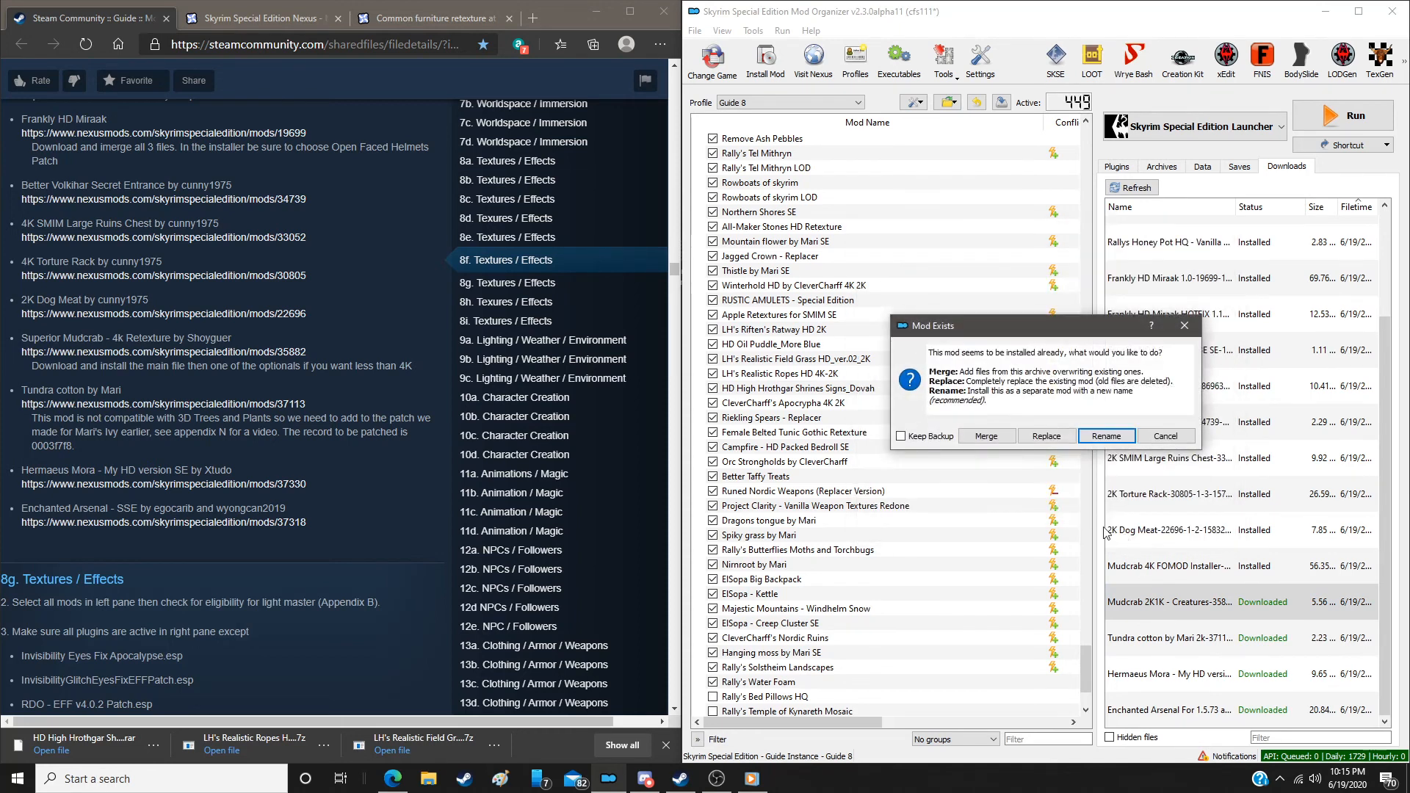
pyautogui.click(986, 436)
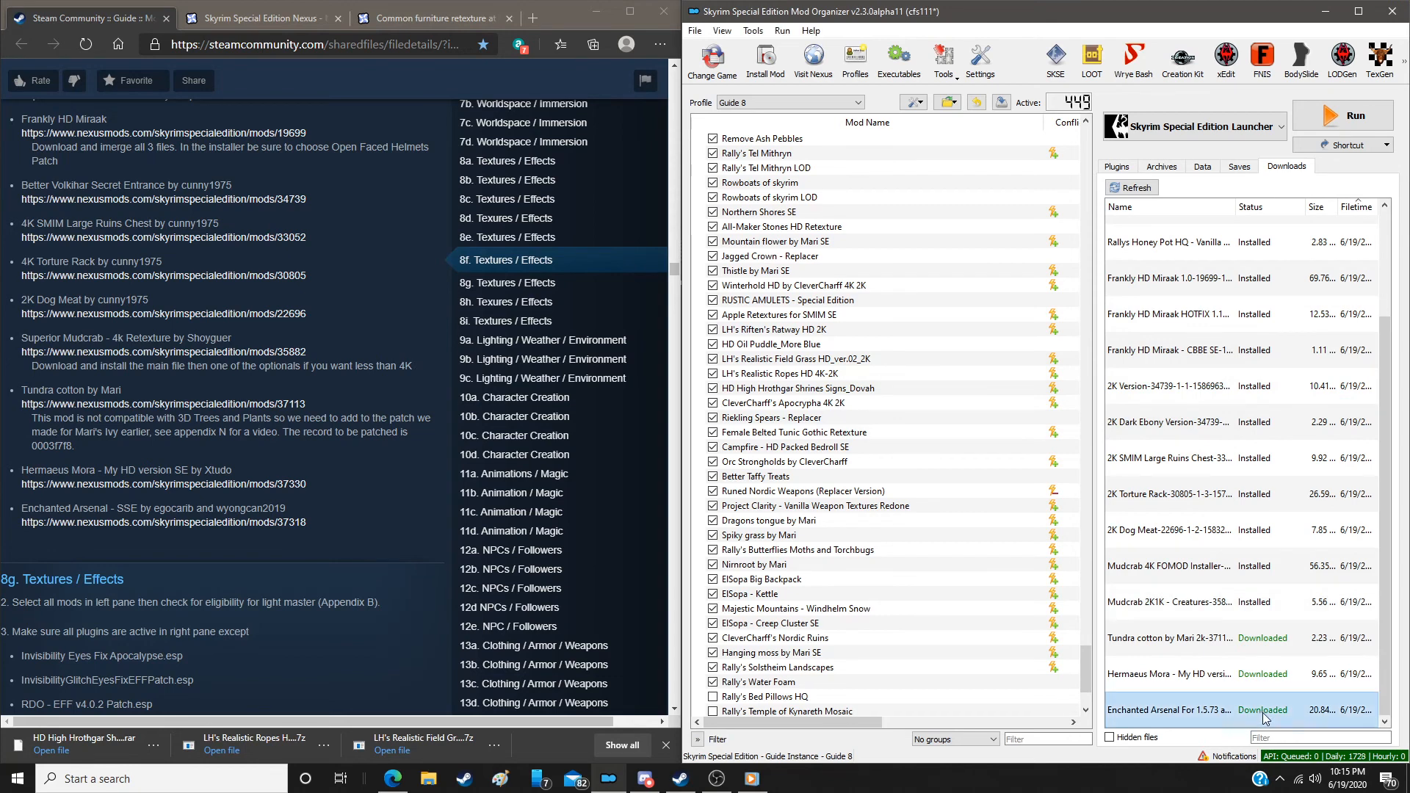
# Manually install the Tundra cotton by Mari 2k download as Tundra cotton by Mari
pyautogui.doubleClick(1224, 646)
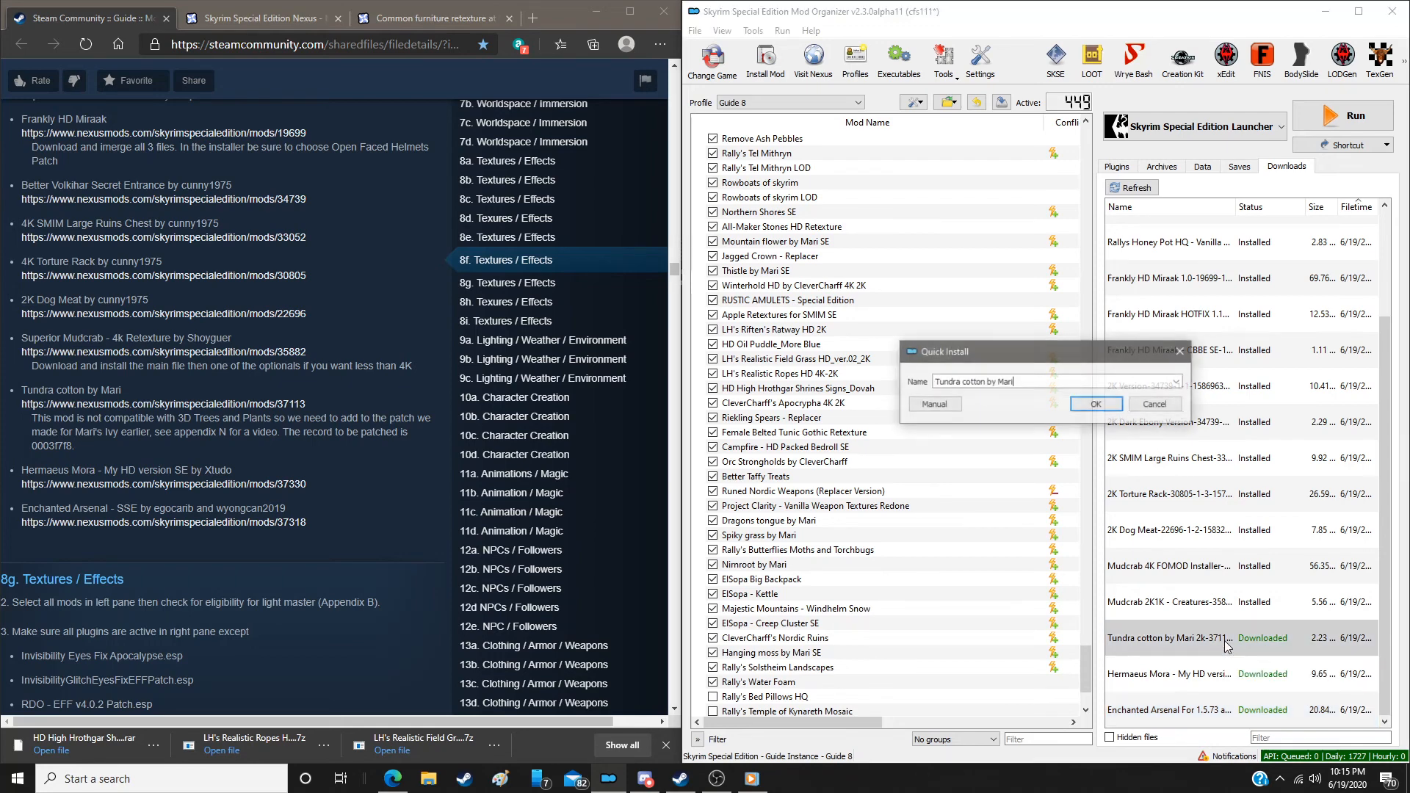
pyautogui.click(933, 404)
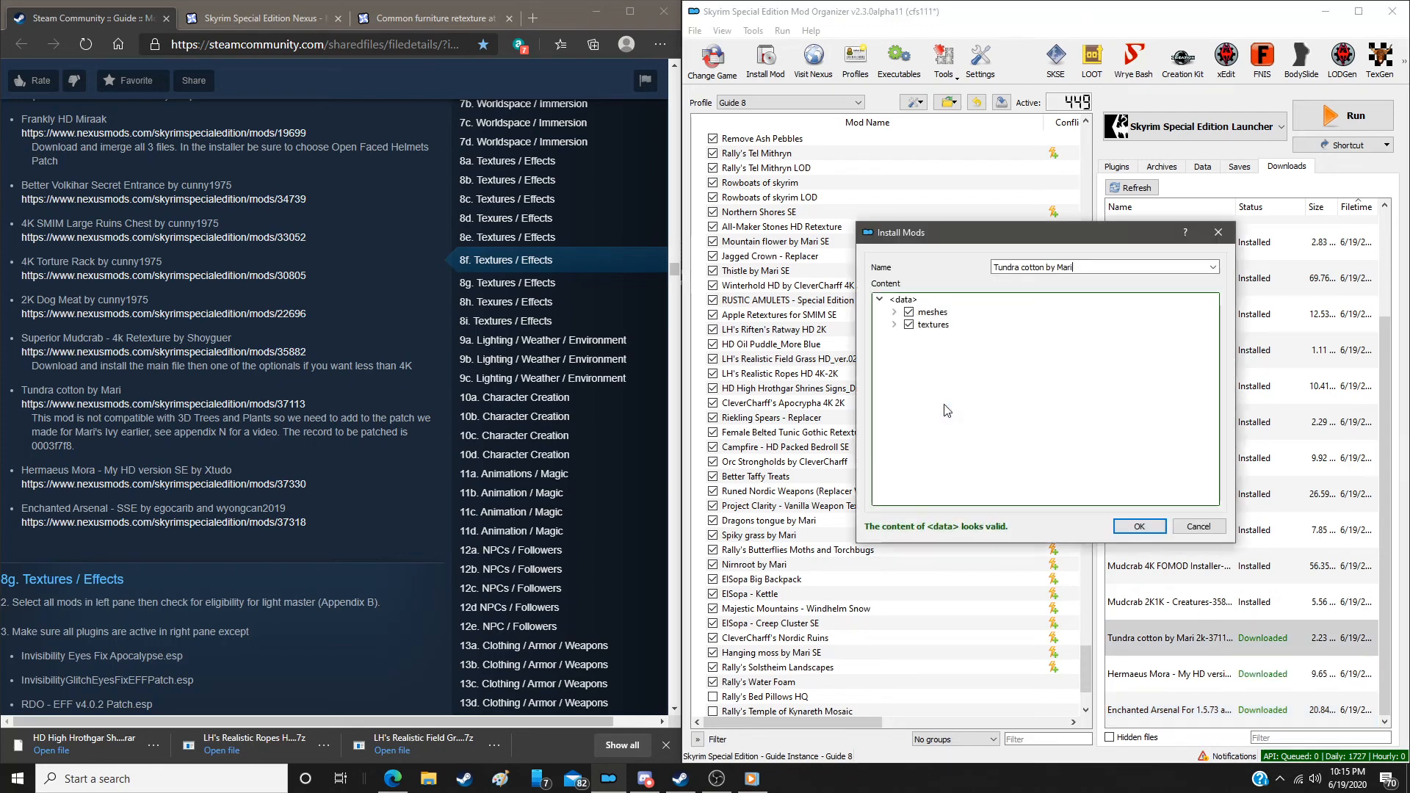
pyautogui.click(1139, 526)
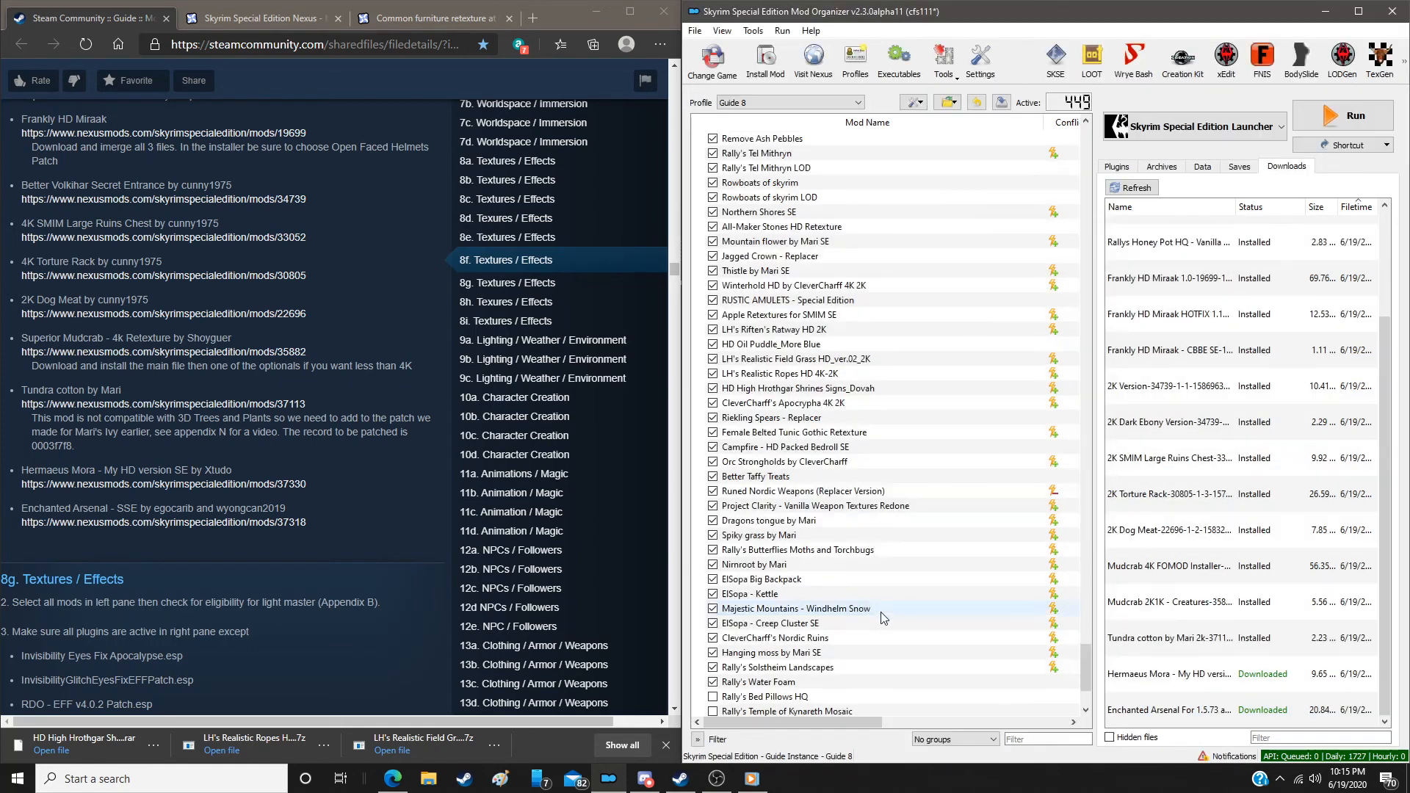
# Enable all newly installed mods in the mod list, from Rally's Bed Pillows HQ through Tundra cotton by Mari
pyautogui.scroll(-4, 731, 564)
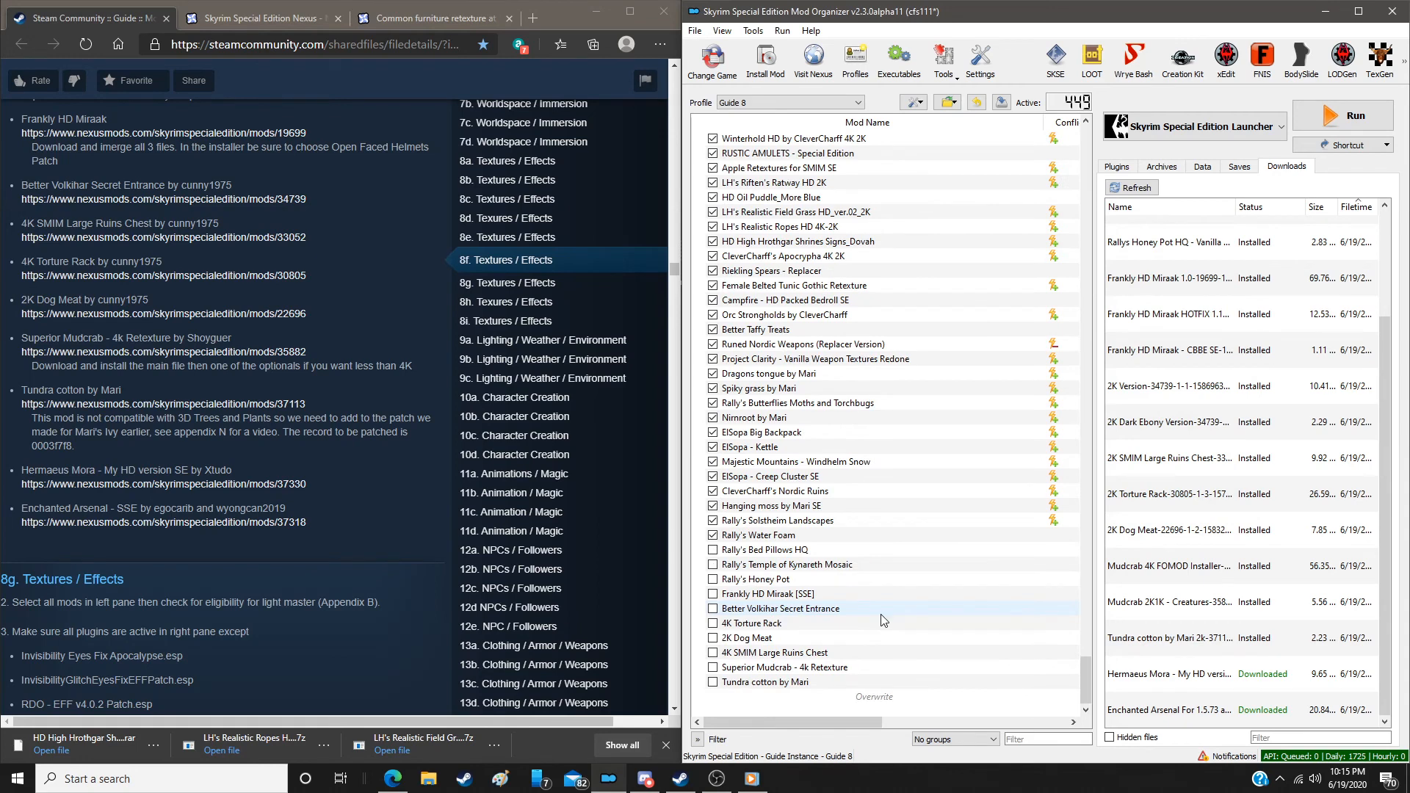
pyautogui.click(713, 550)
pyautogui.click(712, 565)
pyautogui.click(712, 580)
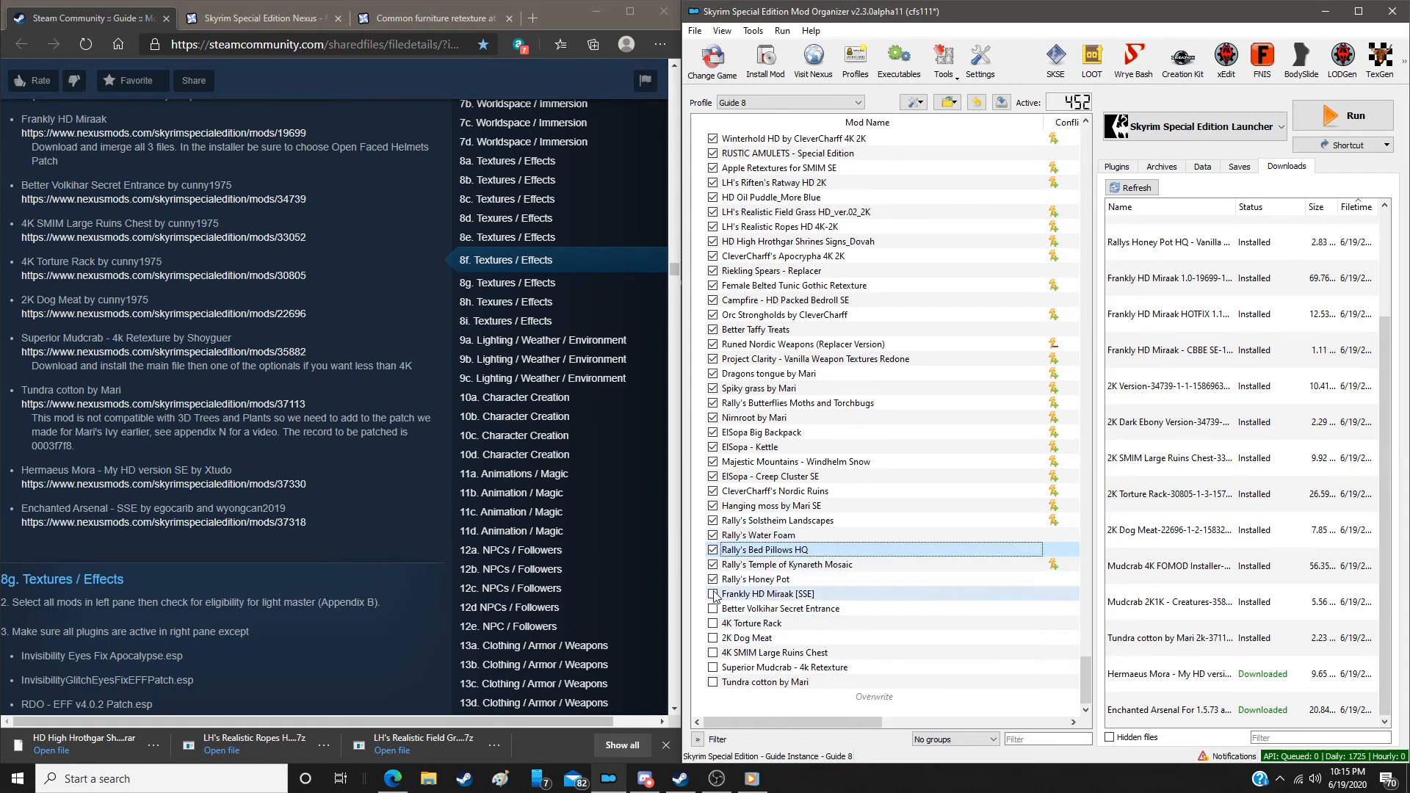
pyautogui.click(711, 609)
pyautogui.click(712, 624)
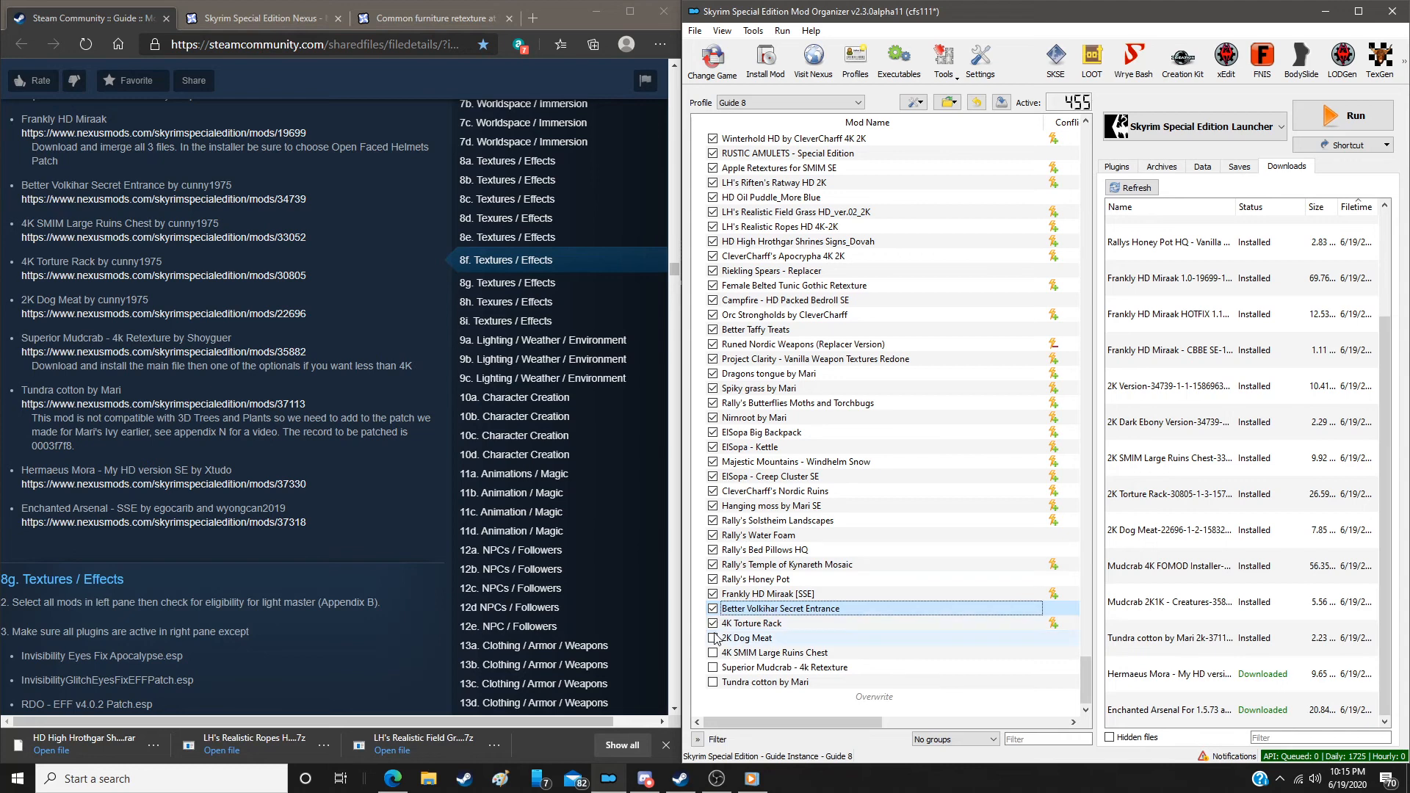
pyautogui.click(712, 638)
pyautogui.click(713, 653)
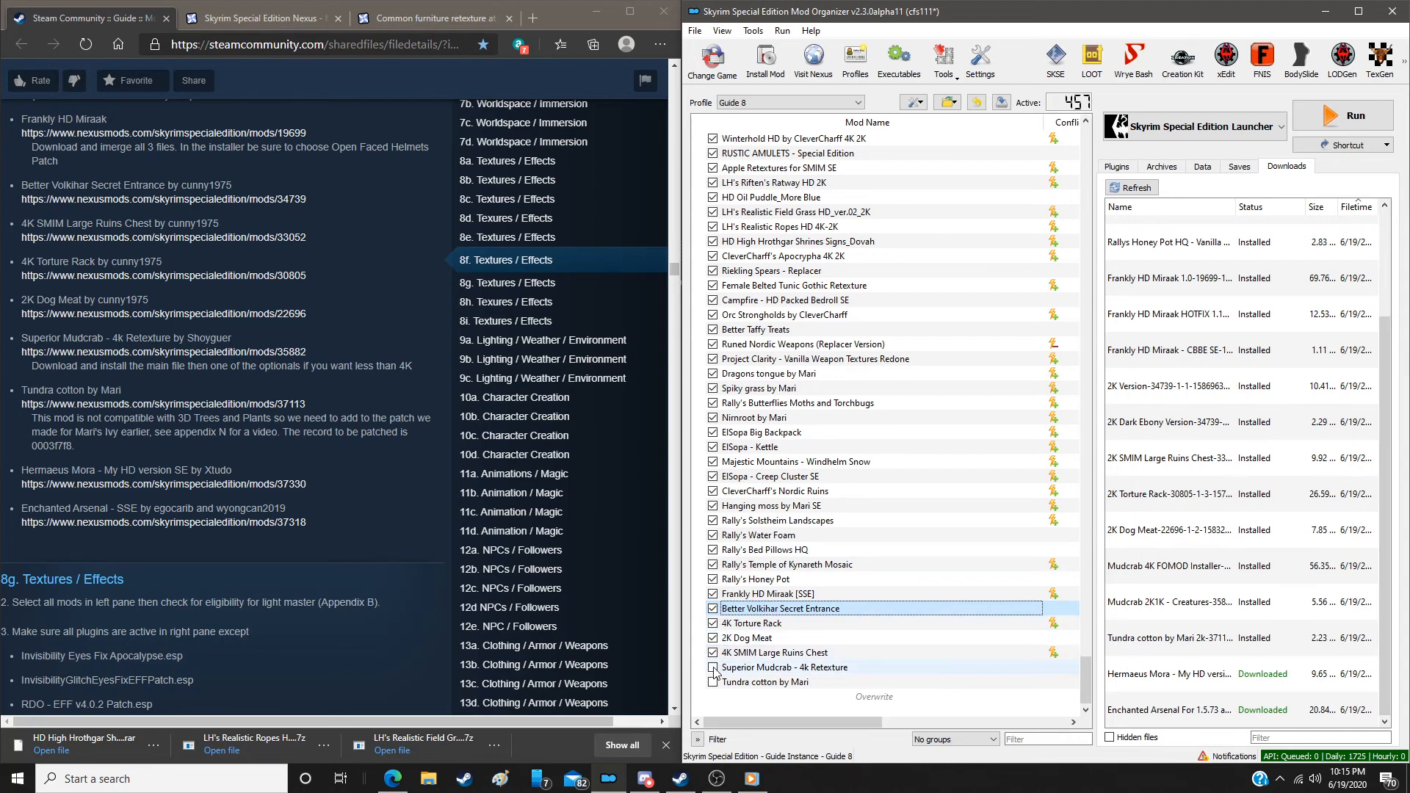
pyautogui.click(713, 668)
pyautogui.click(713, 682)
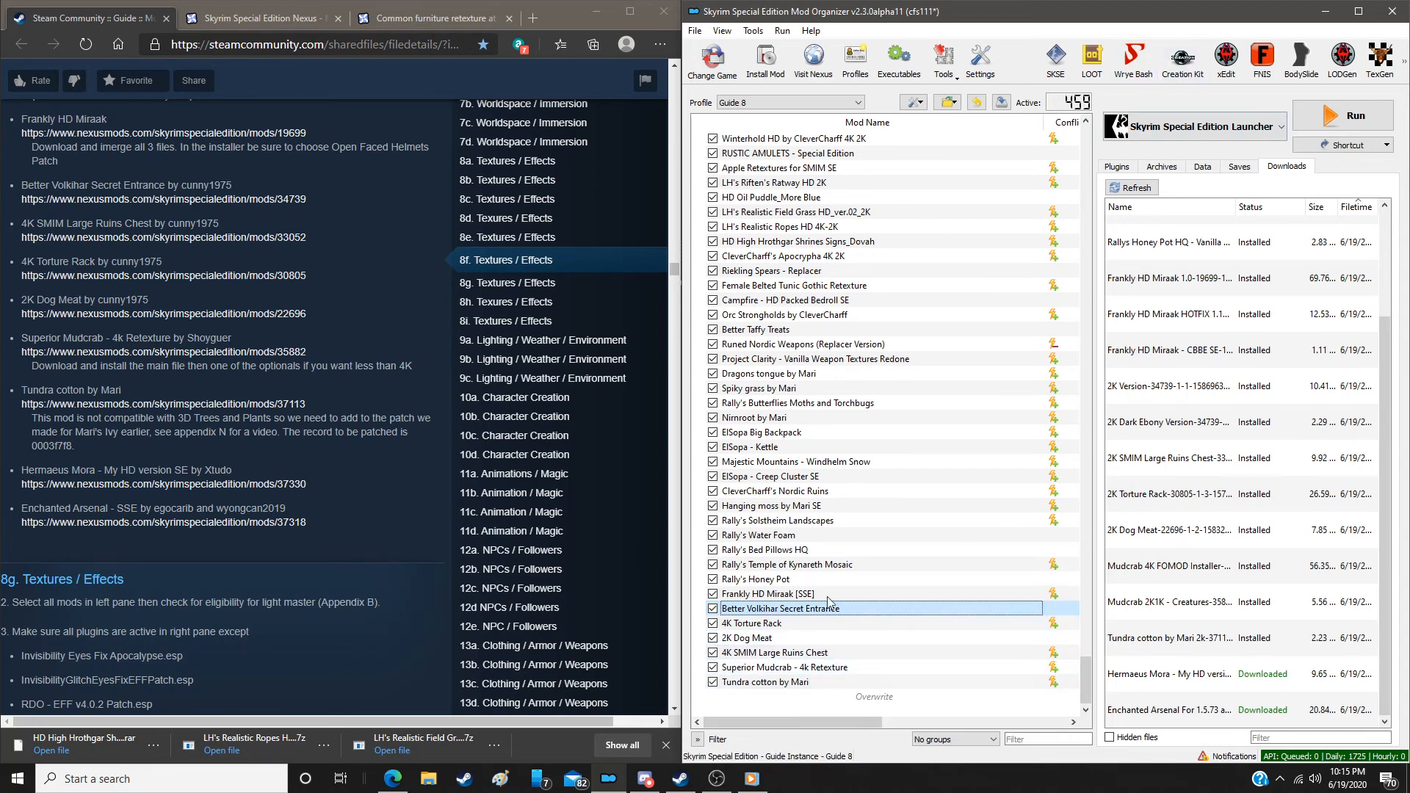
# Inspect the file tree of the Tundra cotton by Mari mod, and close its information window
pyautogui.rightClick(789, 683)
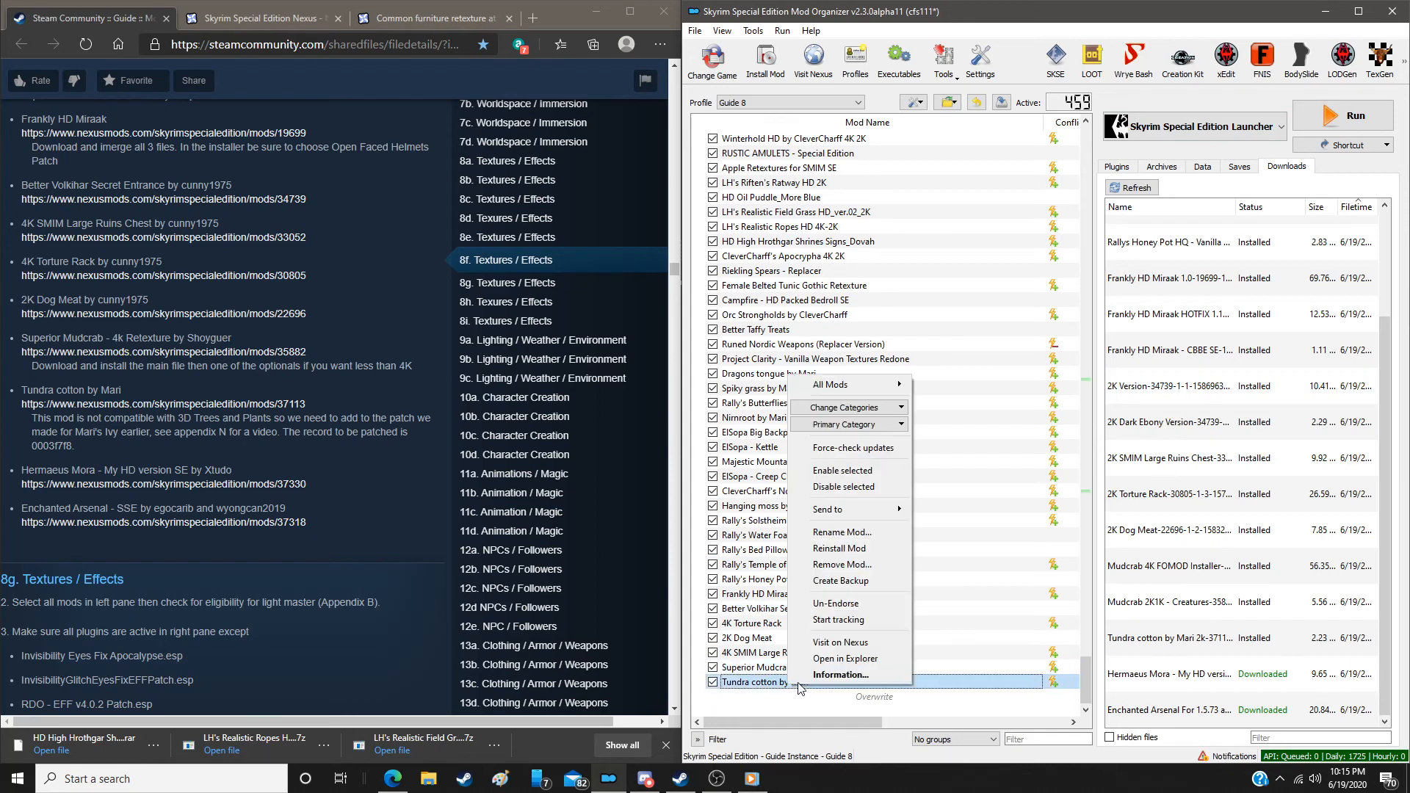
pyautogui.click(854, 675)
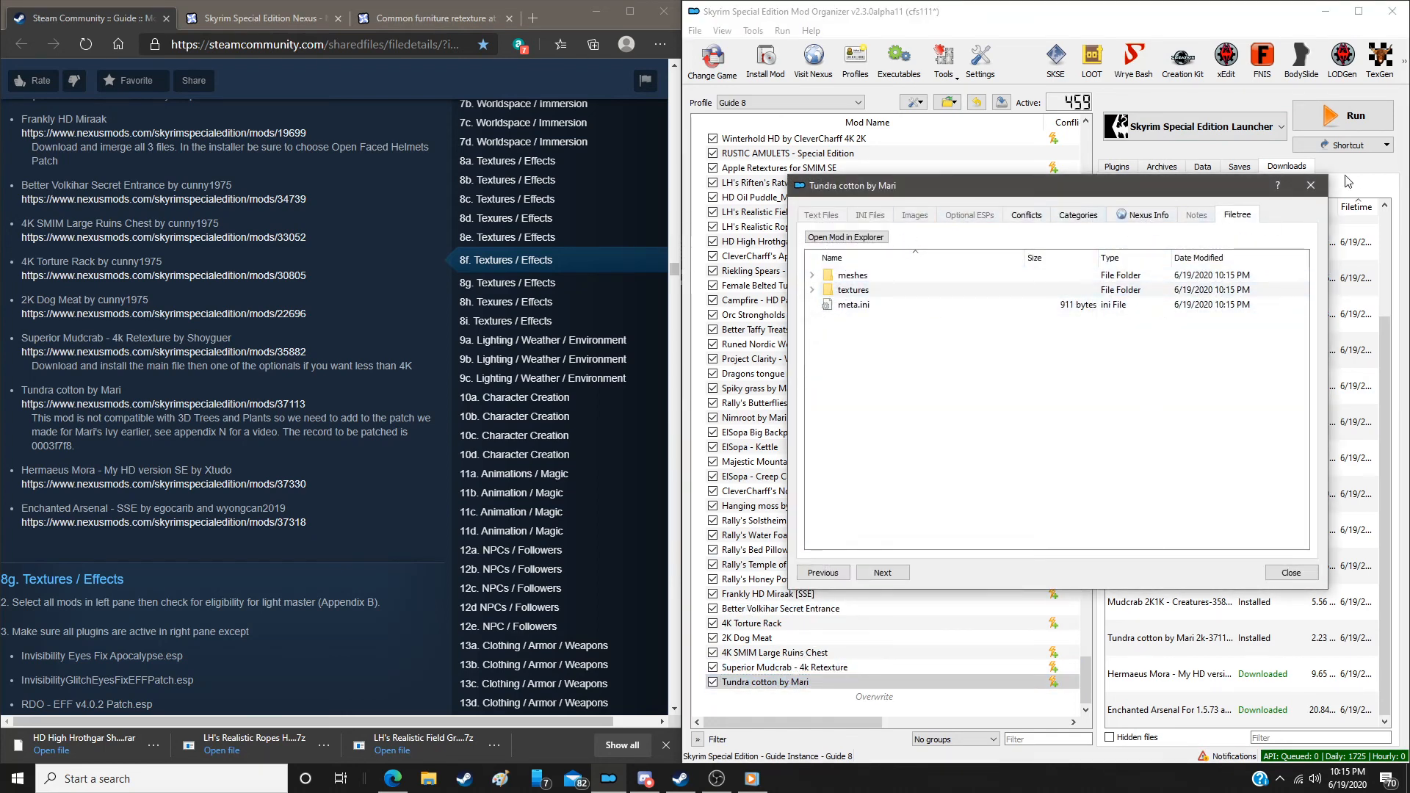
pyautogui.click(1316, 189)
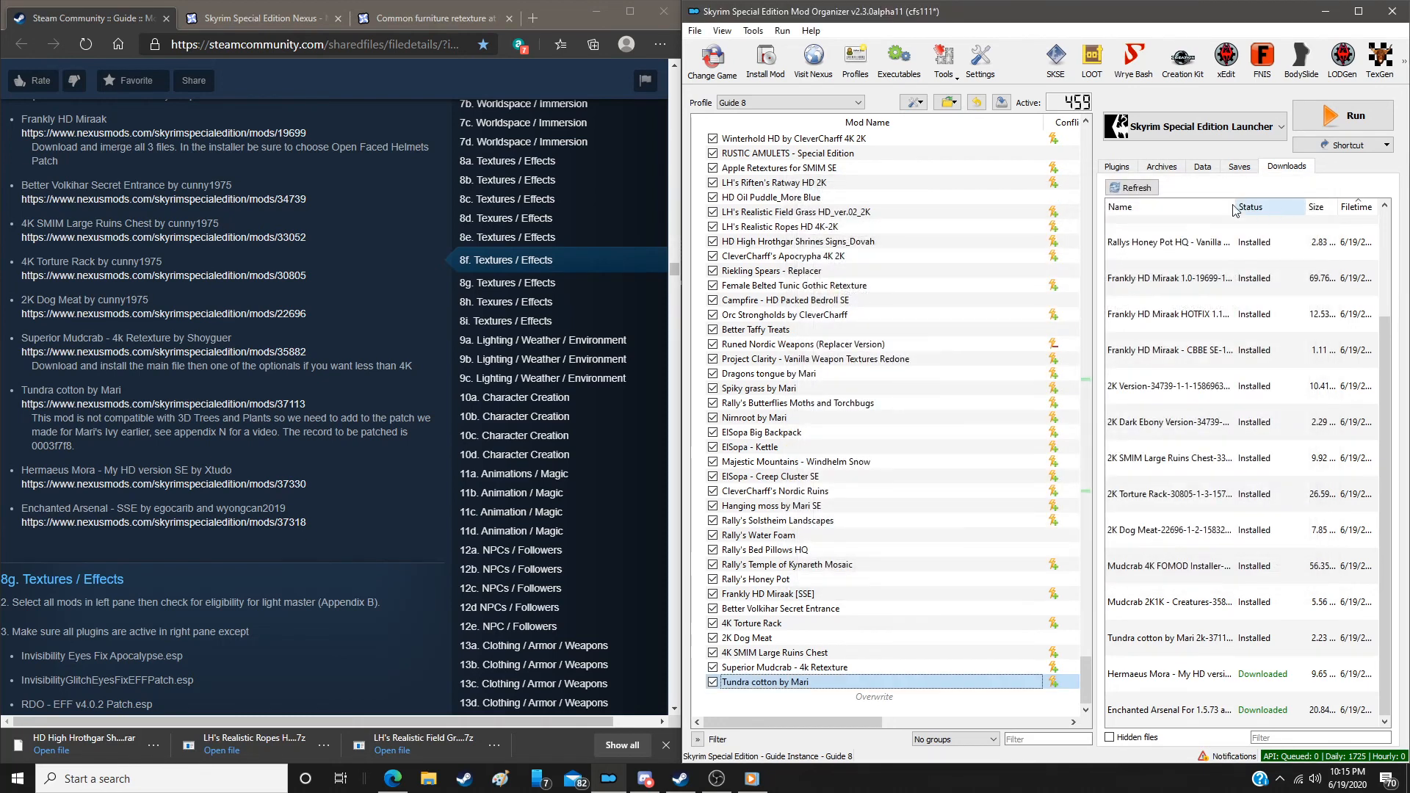
# Close the profile manager without changes and switch the active profile from Guide 8 to Default
pyautogui.click(820, 107)
pyautogui.click(810, 115)
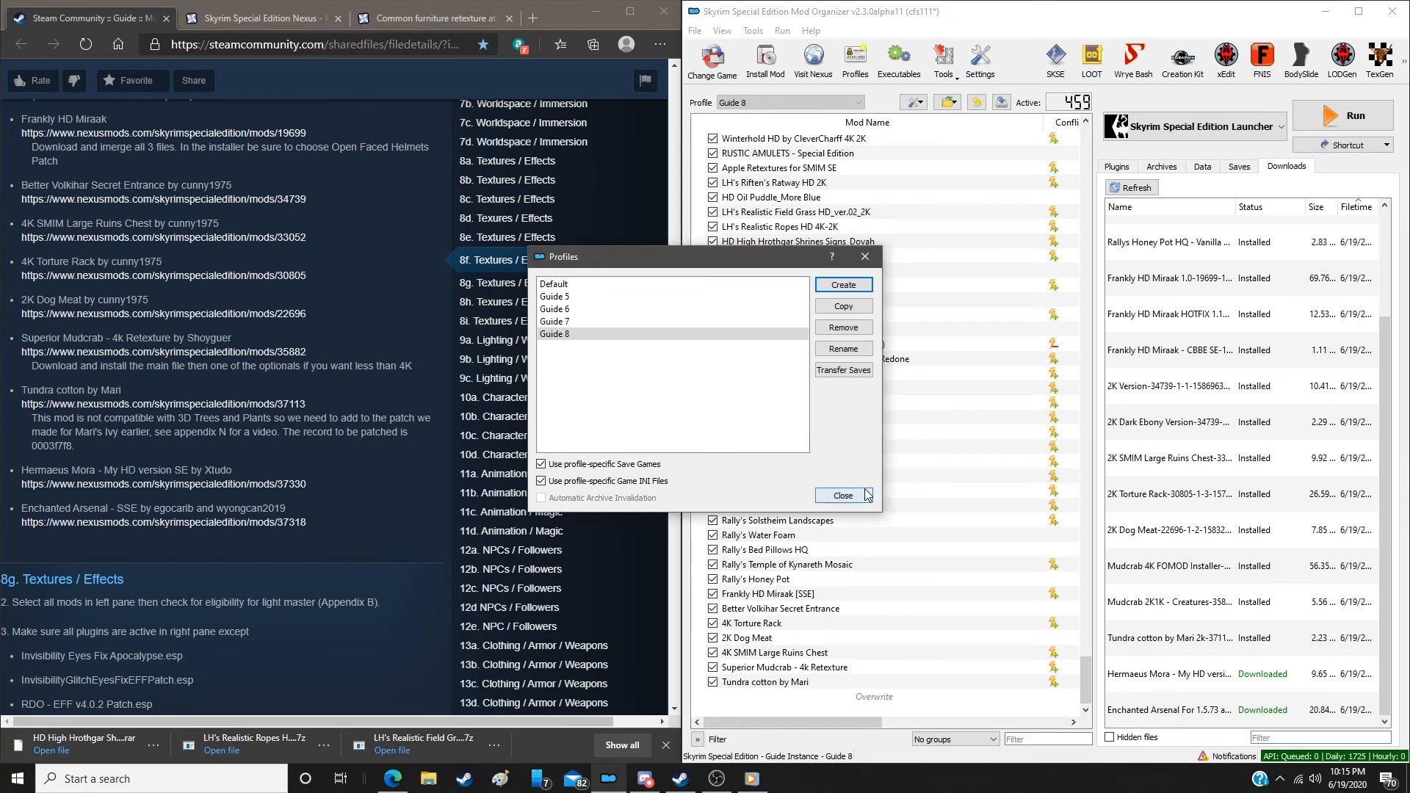
pyautogui.click(834, 496)
pyautogui.click(804, 103)
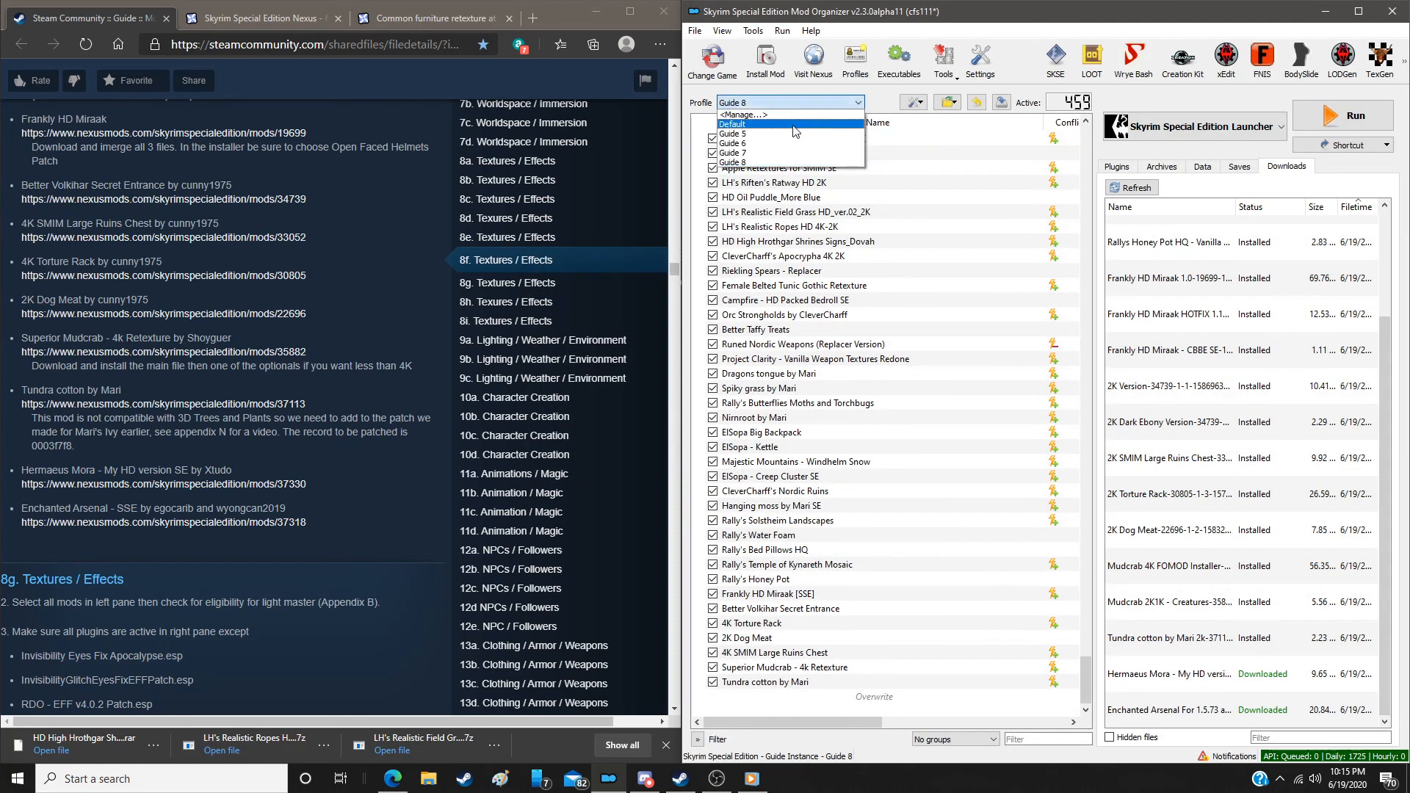
pyautogui.click(796, 125)
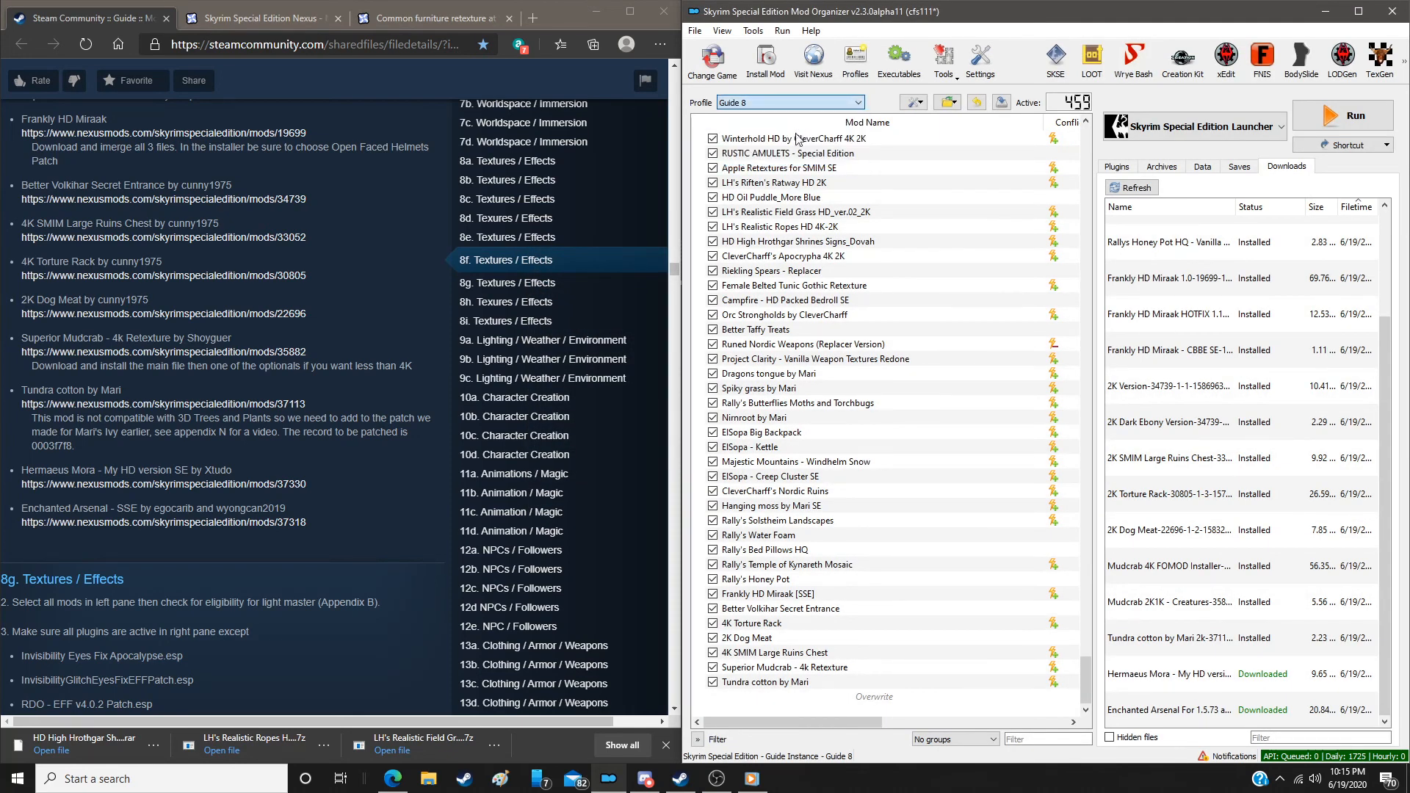
# Check the Default profile for active mods by filtering the mod list on active ones, and remove that filter
pyautogui.click(698, 740)
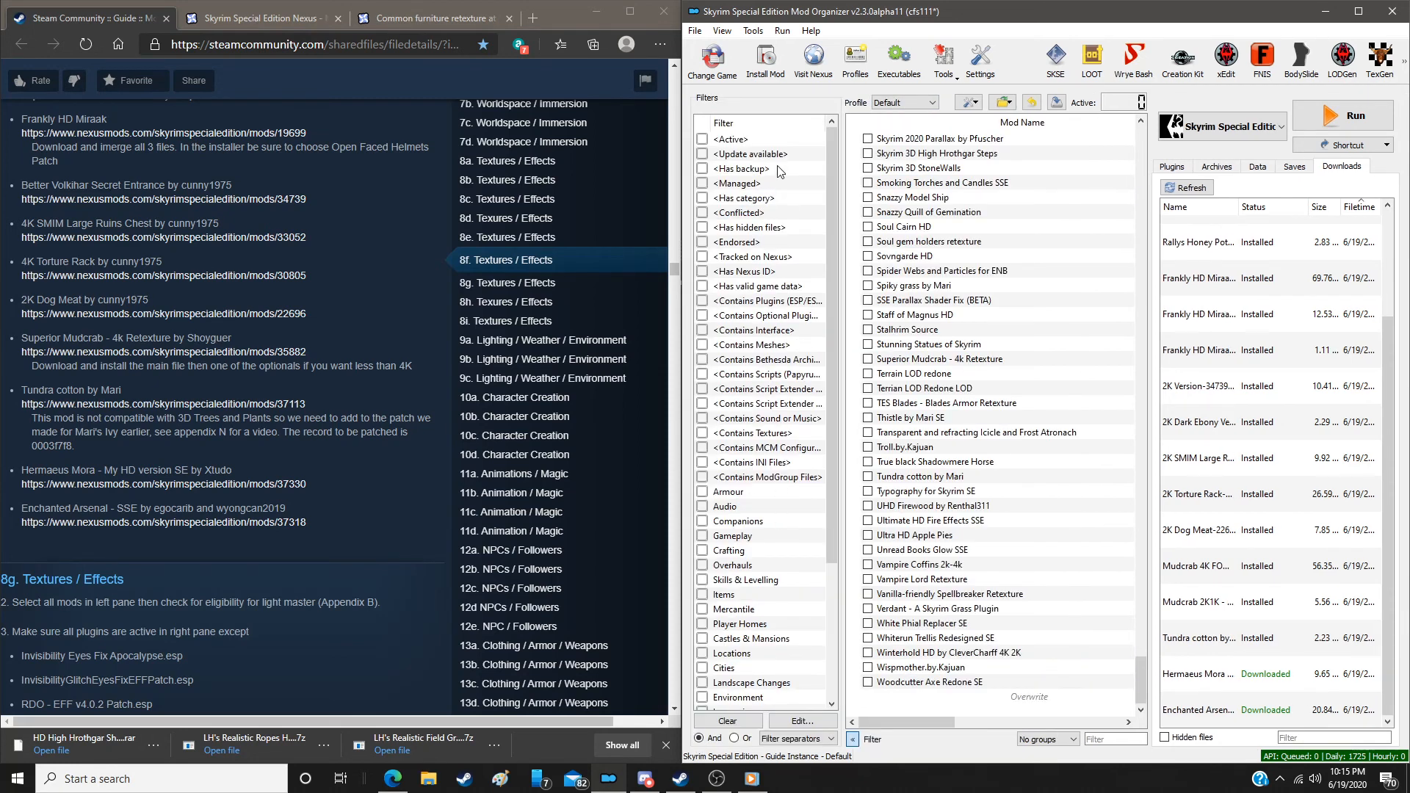
pyautogui.click(734, 140)
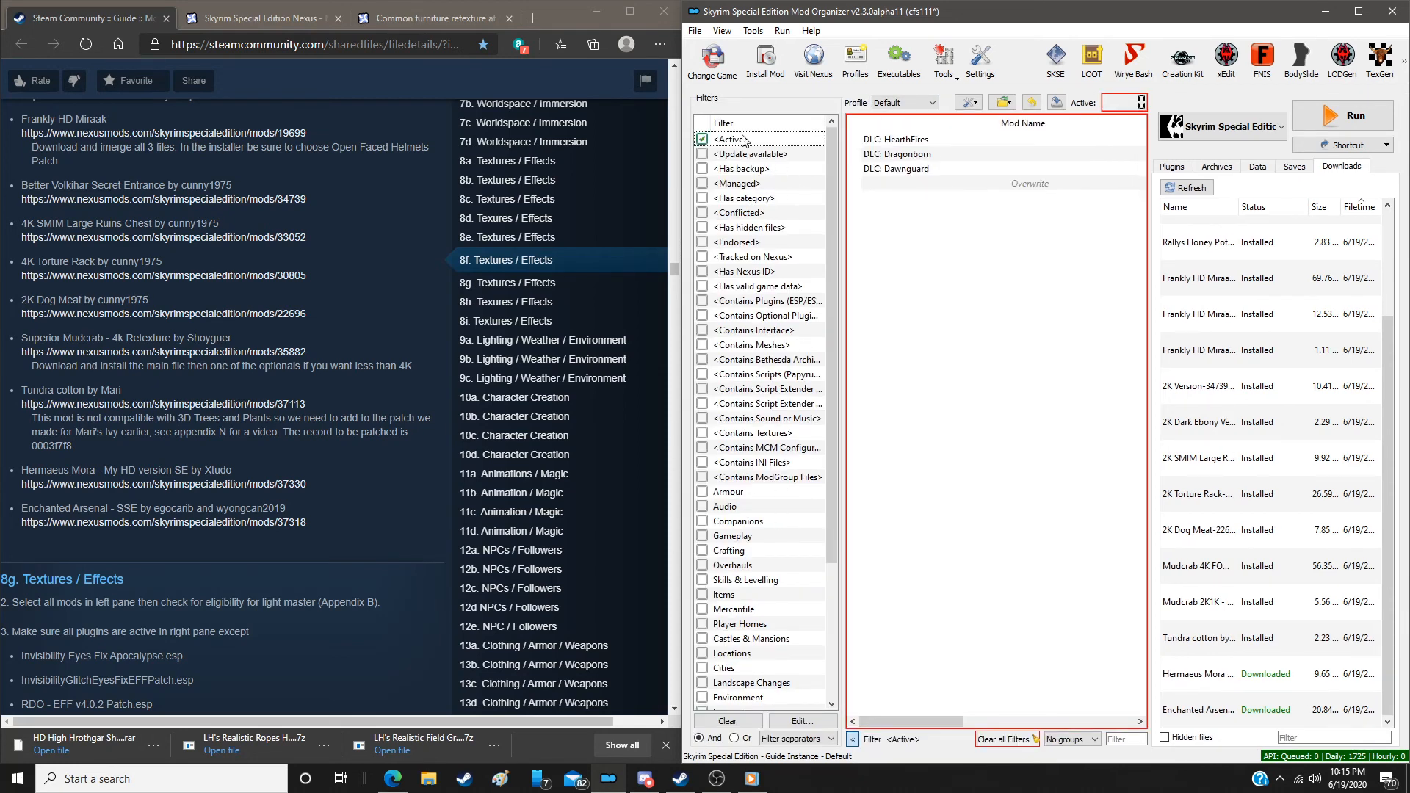
pyautogui.click(701, 139)
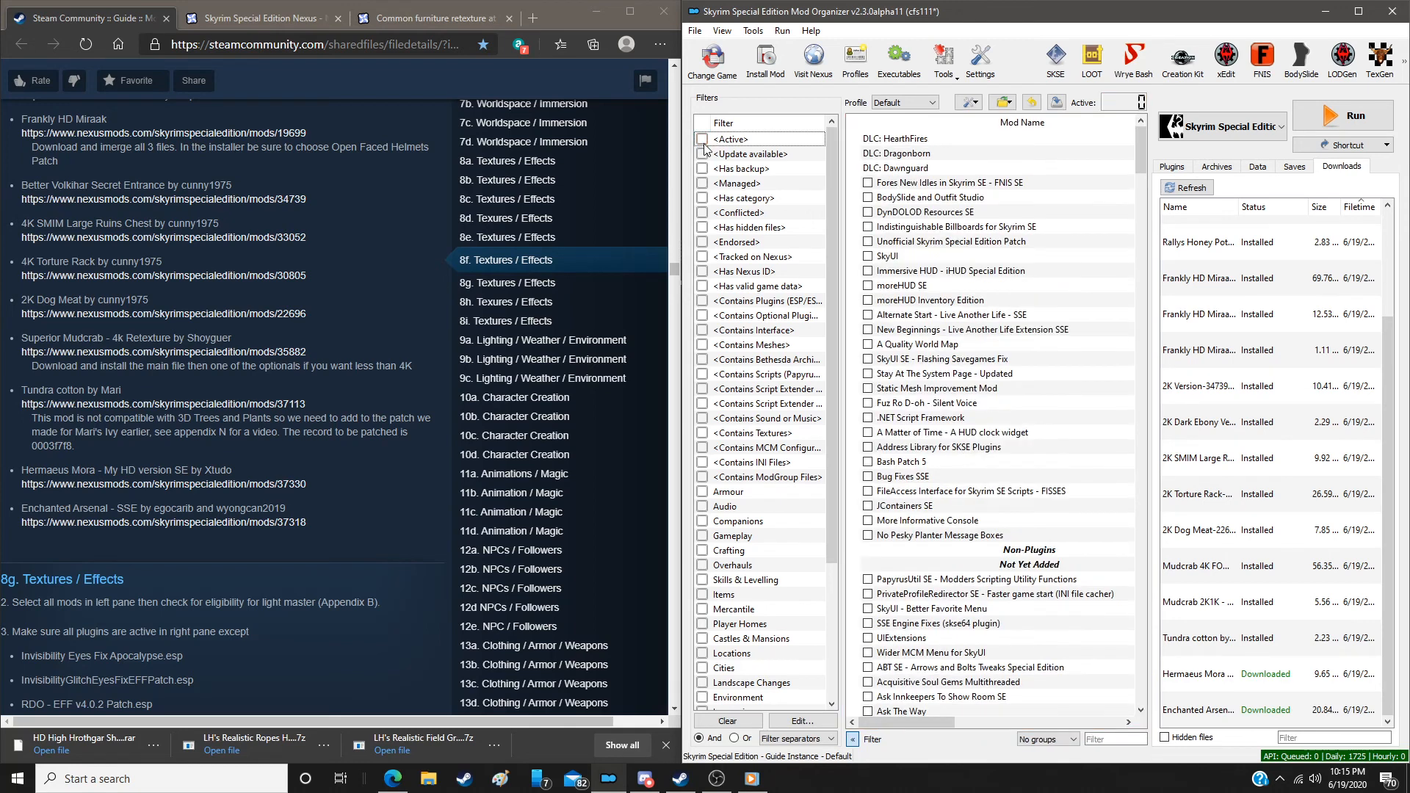
# Filter the mod list for "tree", enable Skyrim 3D Trees and Plants, and clear the filter
pyautogui.click(1127, 740)
pyautogui.write('tree')
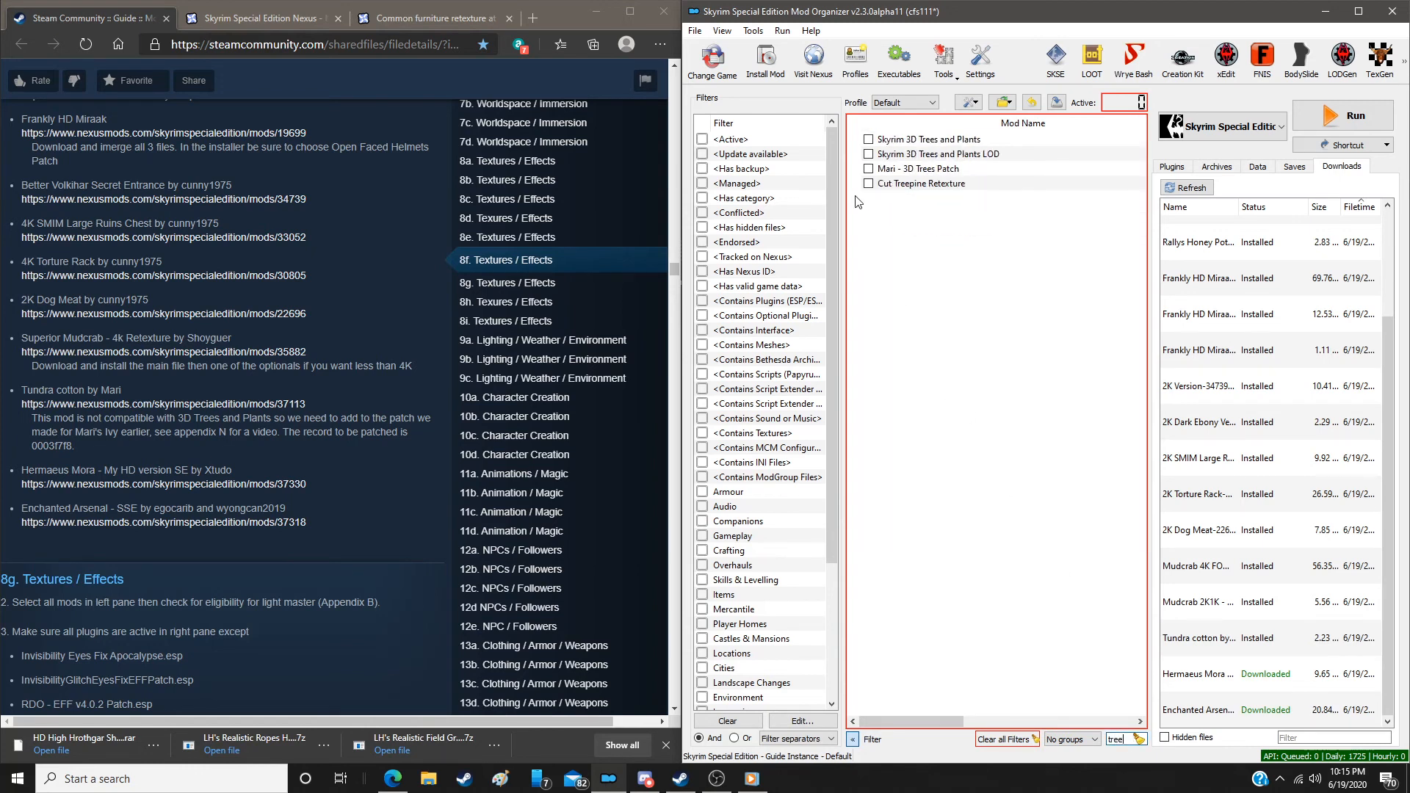
pyautogui.click(869, 141)
pyautogui.click(1138, 741)
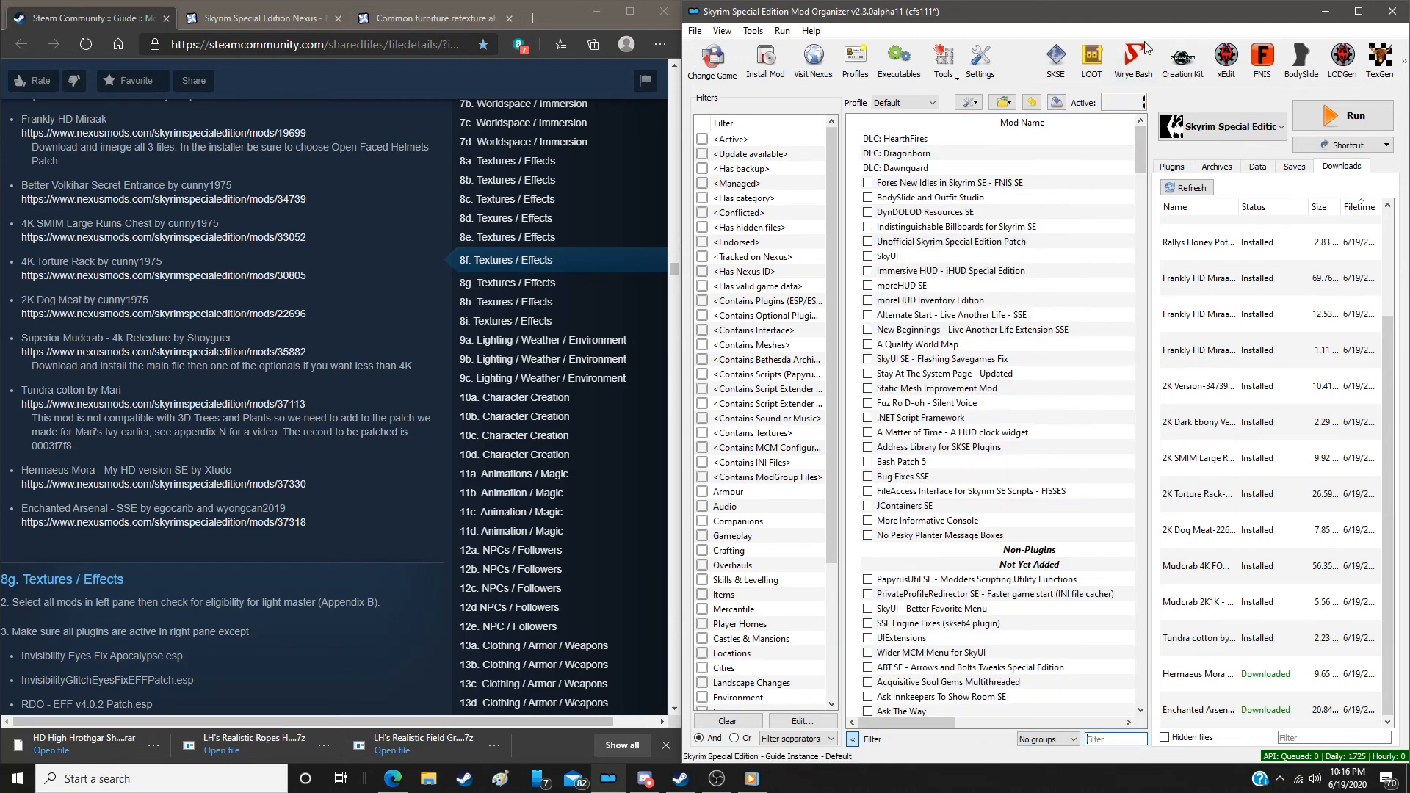
# Launch xEdit to review the plugins in its module selection, and close it without loading them
pyautogui.click(1228, 63)
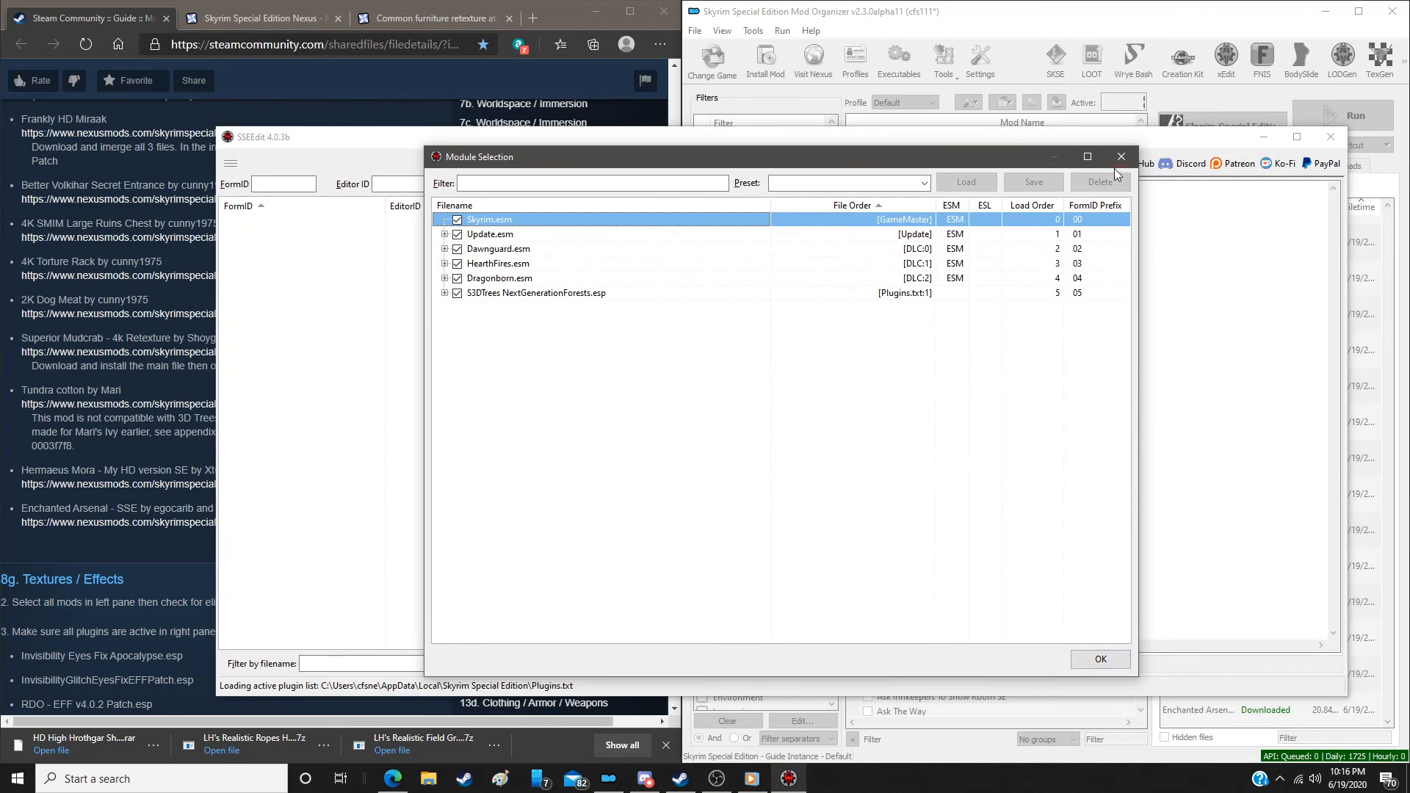
pyautogui.click(1122, 157)
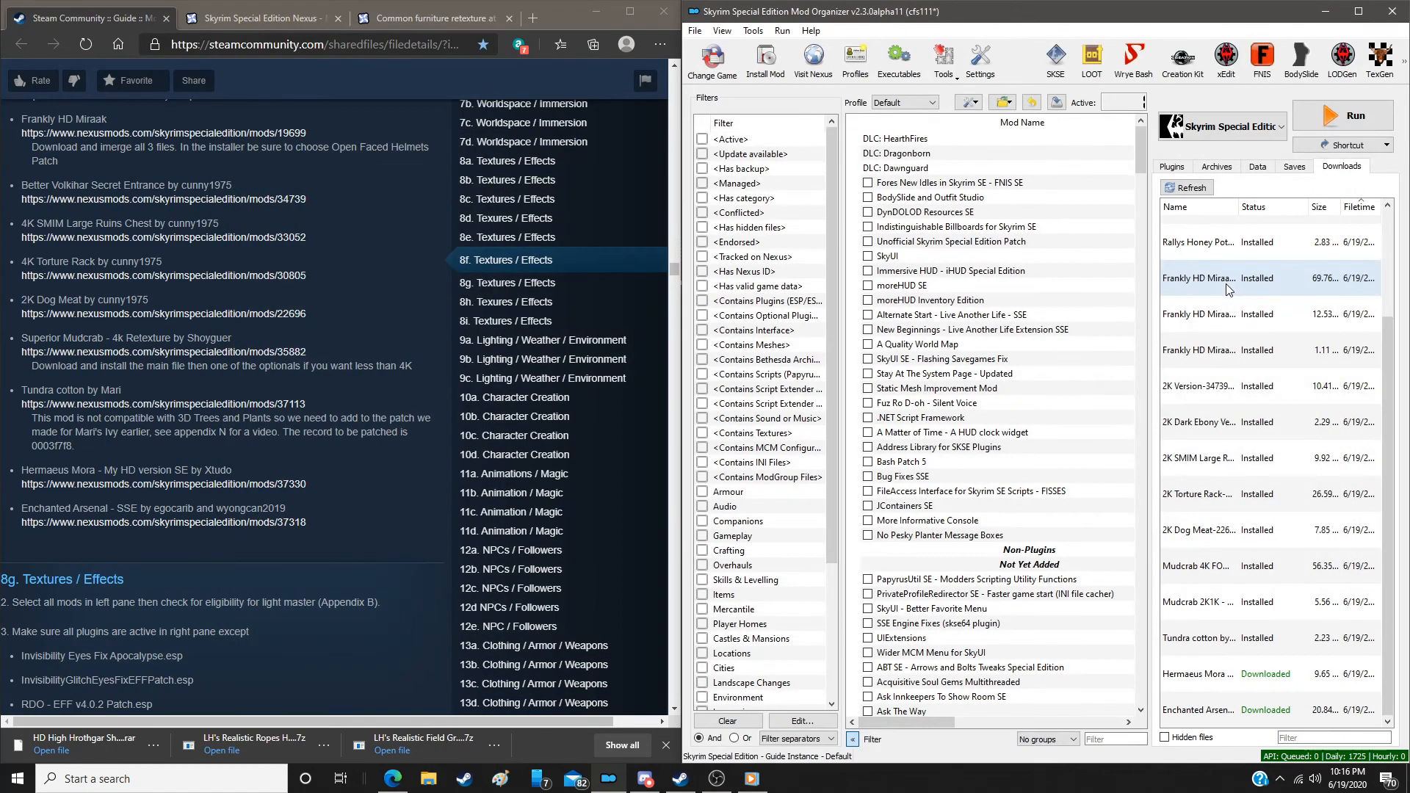
# Filter the mod list for "mari", enable Mari - 3D Trees Patch, and clear the filter
pyautogui.scroll(-4, 942, 552)
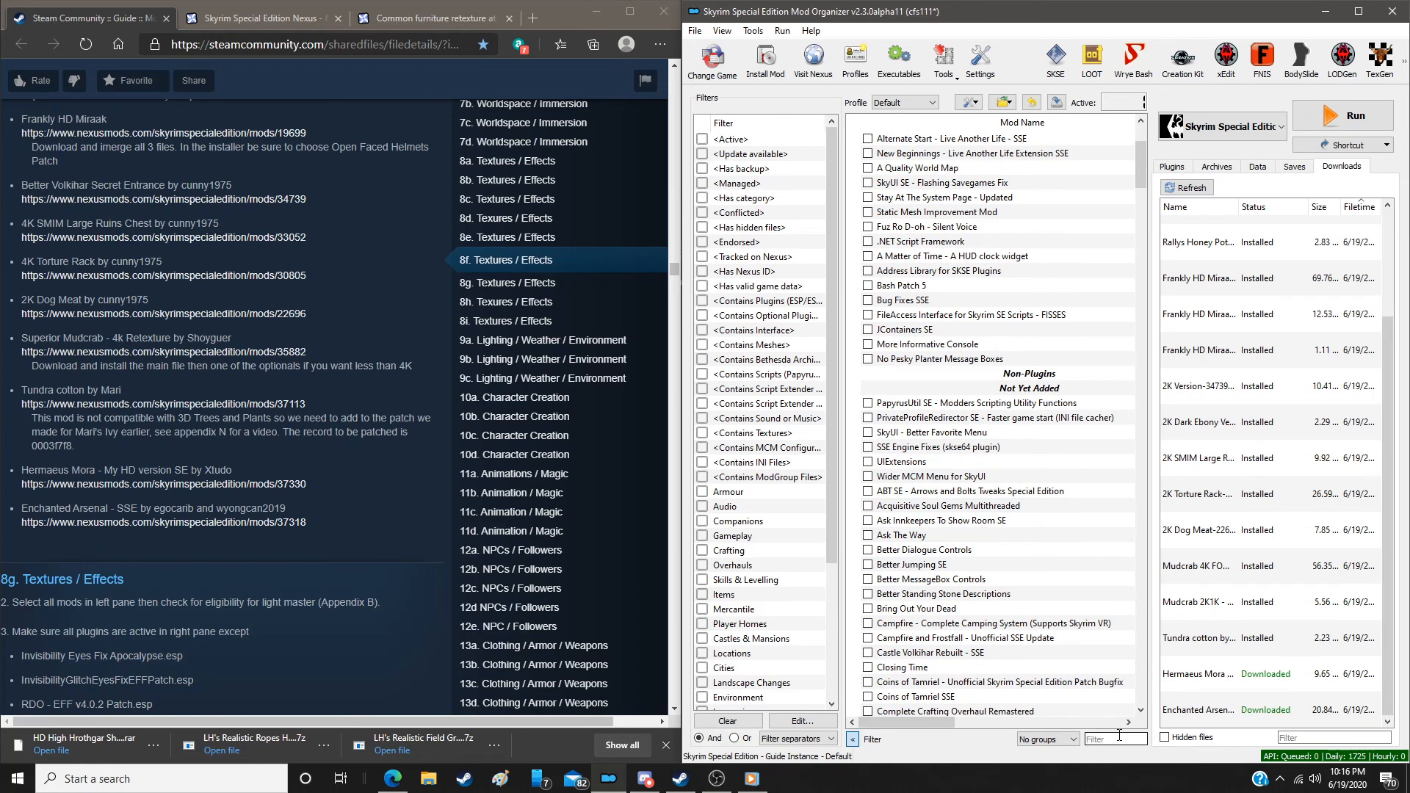
pyautogui.click(1117, 739)
pyautogui.write('maku')
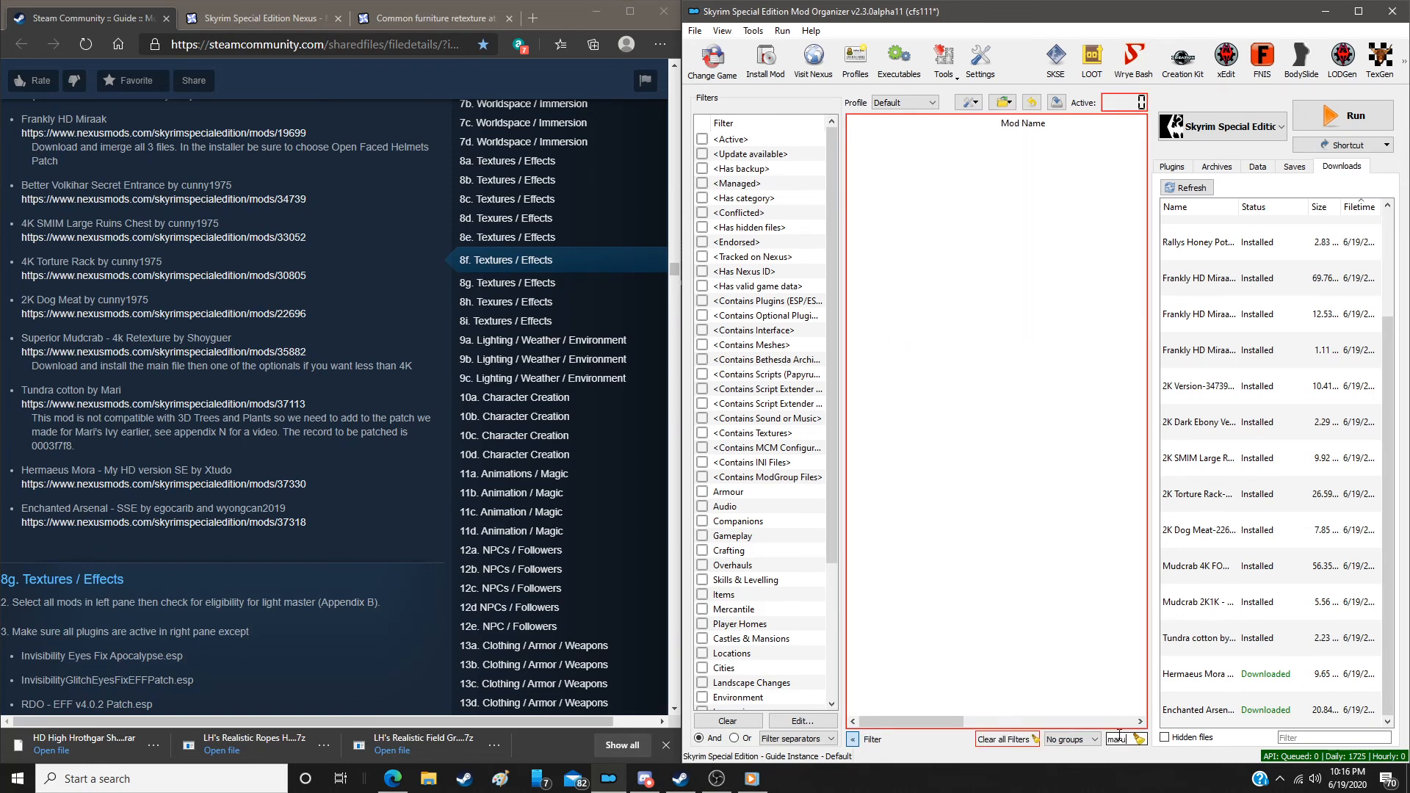
pyautogui.press('BackSpace')
pyautogui.press('BackSpace')
pyautogui.write('ri')
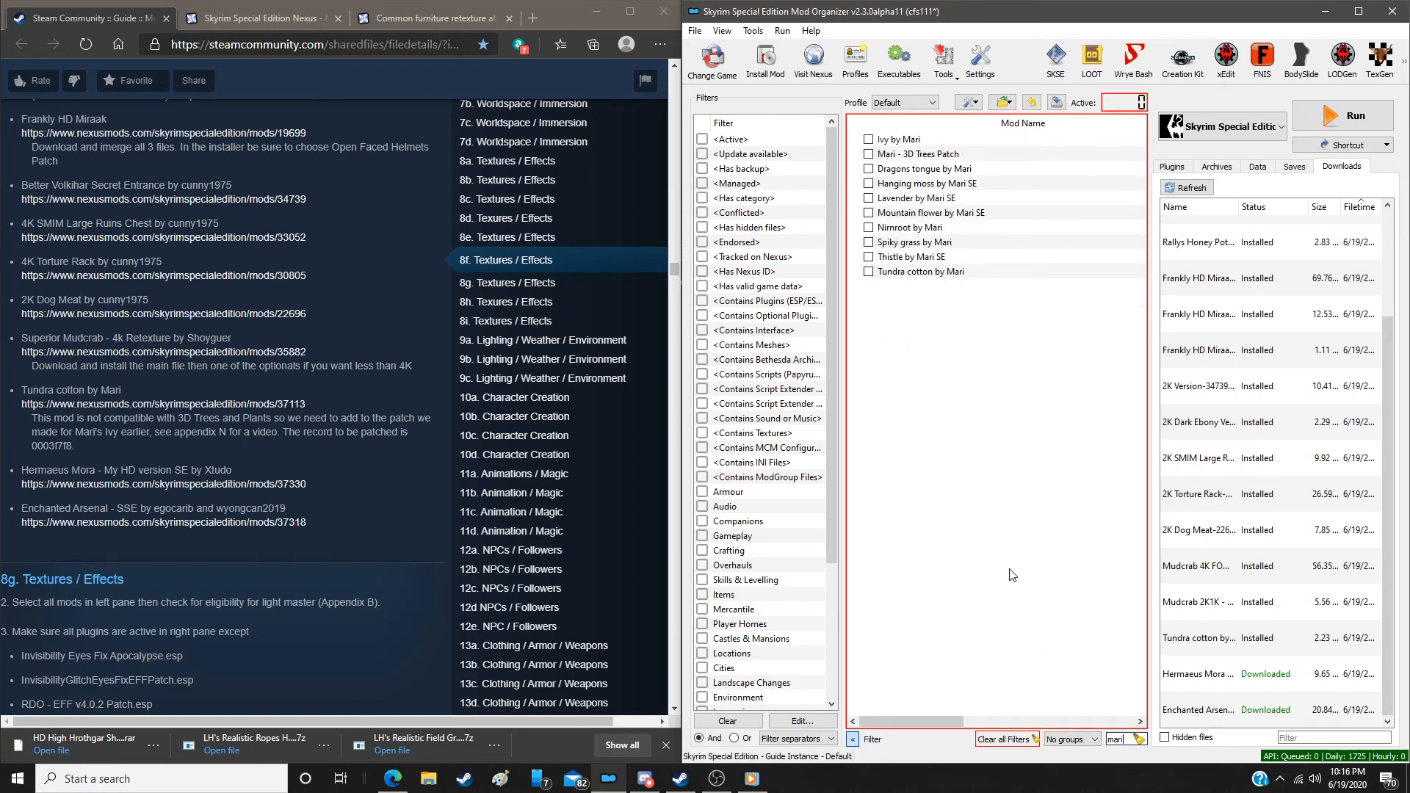
pyautogui.click(875, 155)
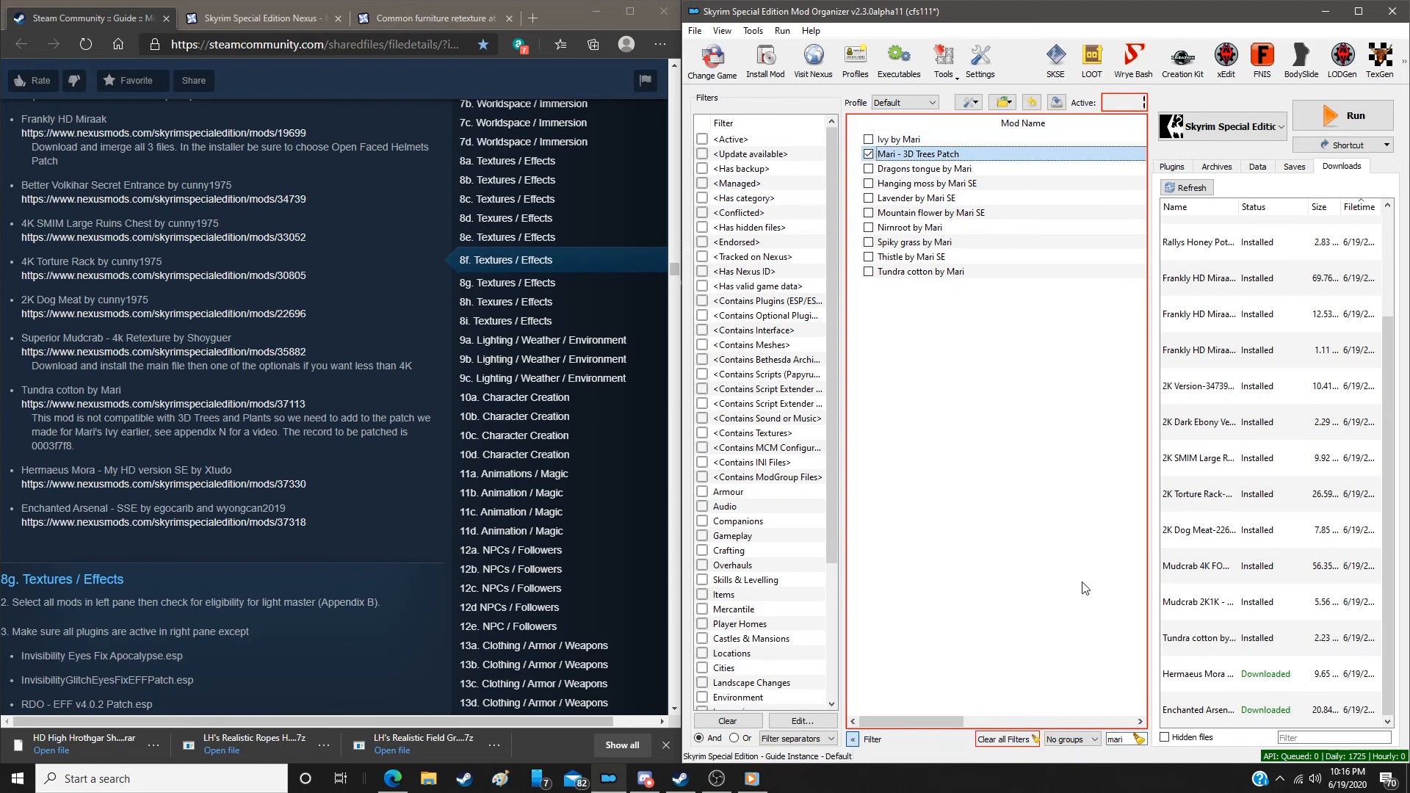
pyautogui.click(1142, 740)
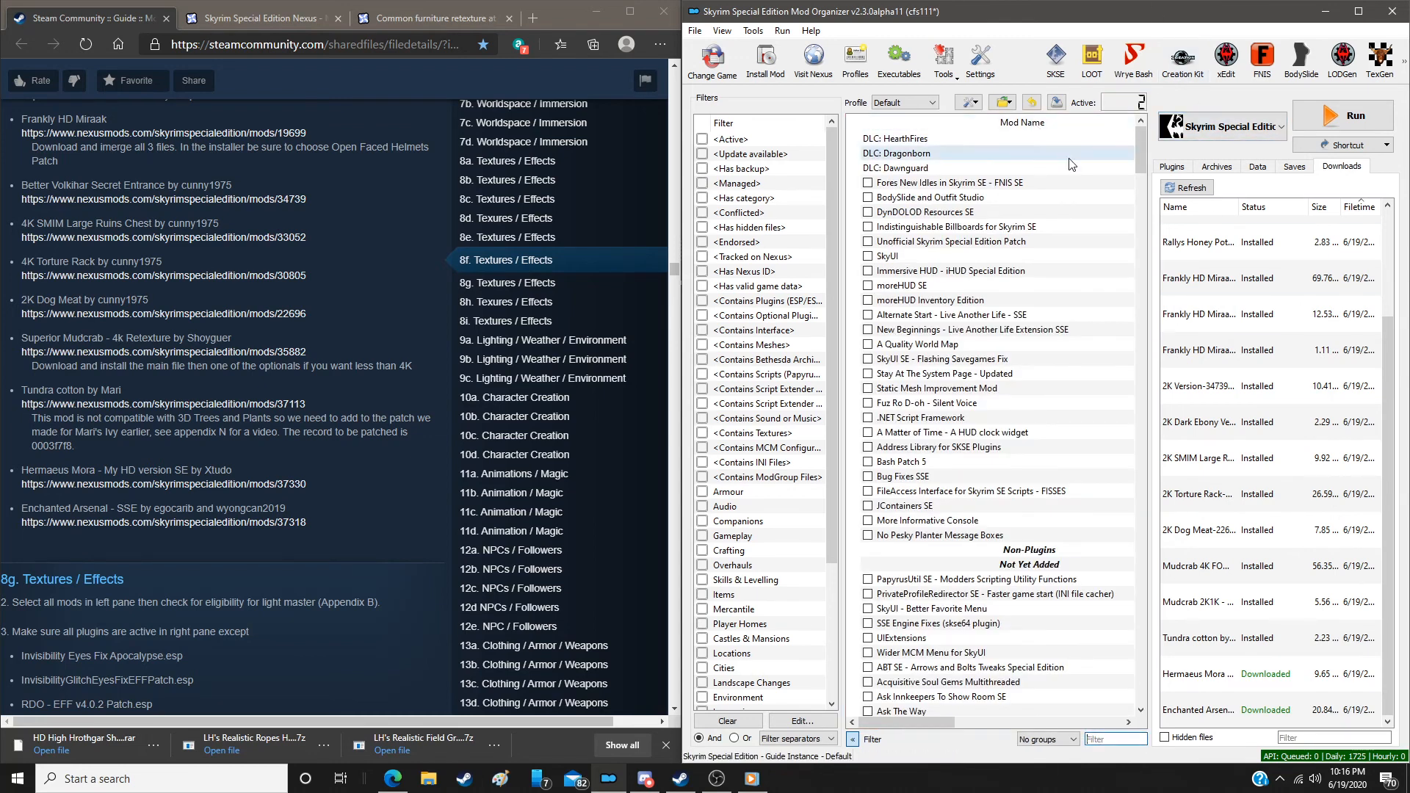
# Filter the mod list on active mods, maximize the window, and narrow the mod name column so the priorities fit
pyautogui.moveTo(1147, 143); pyautogui.dragTo(1139, 170)
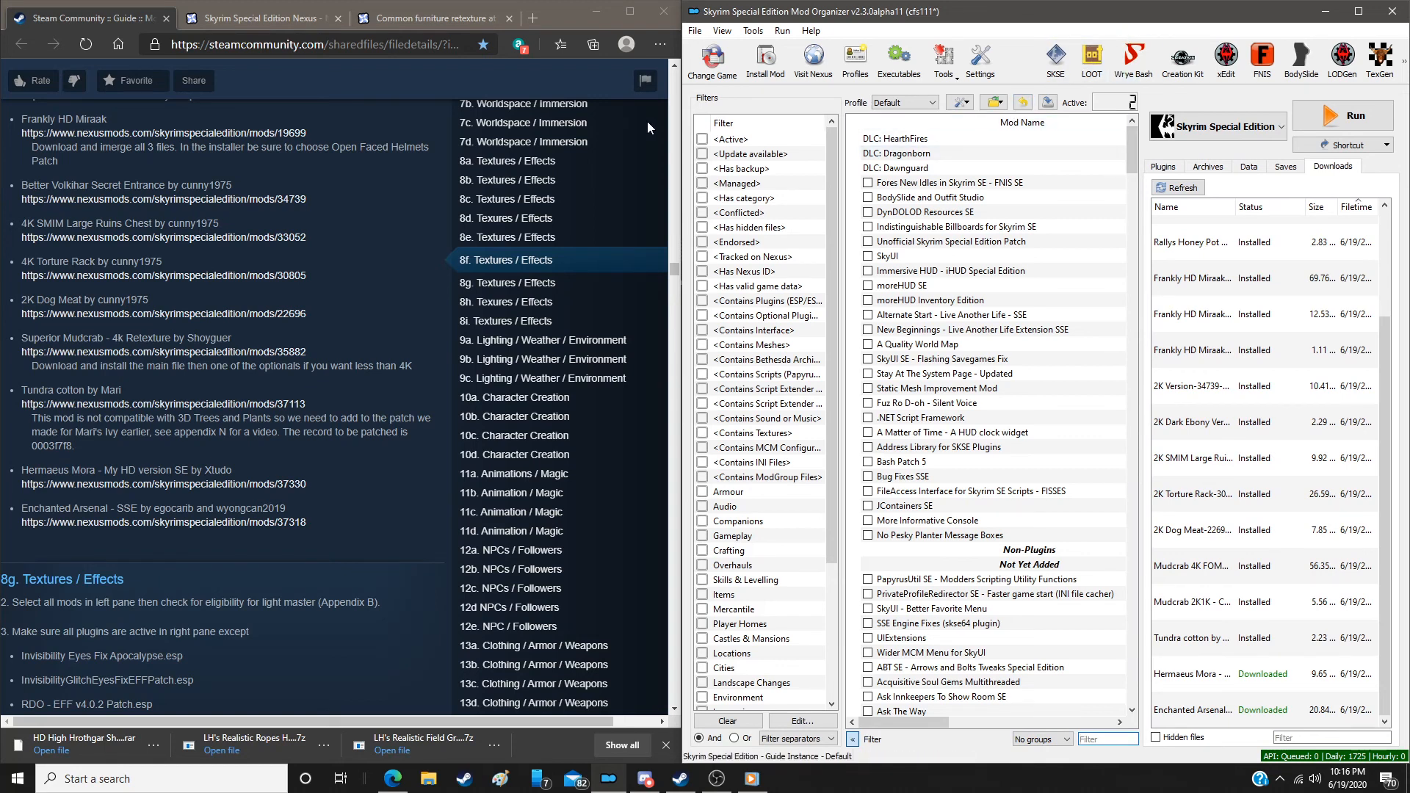
pyautogui.click(703, 138)
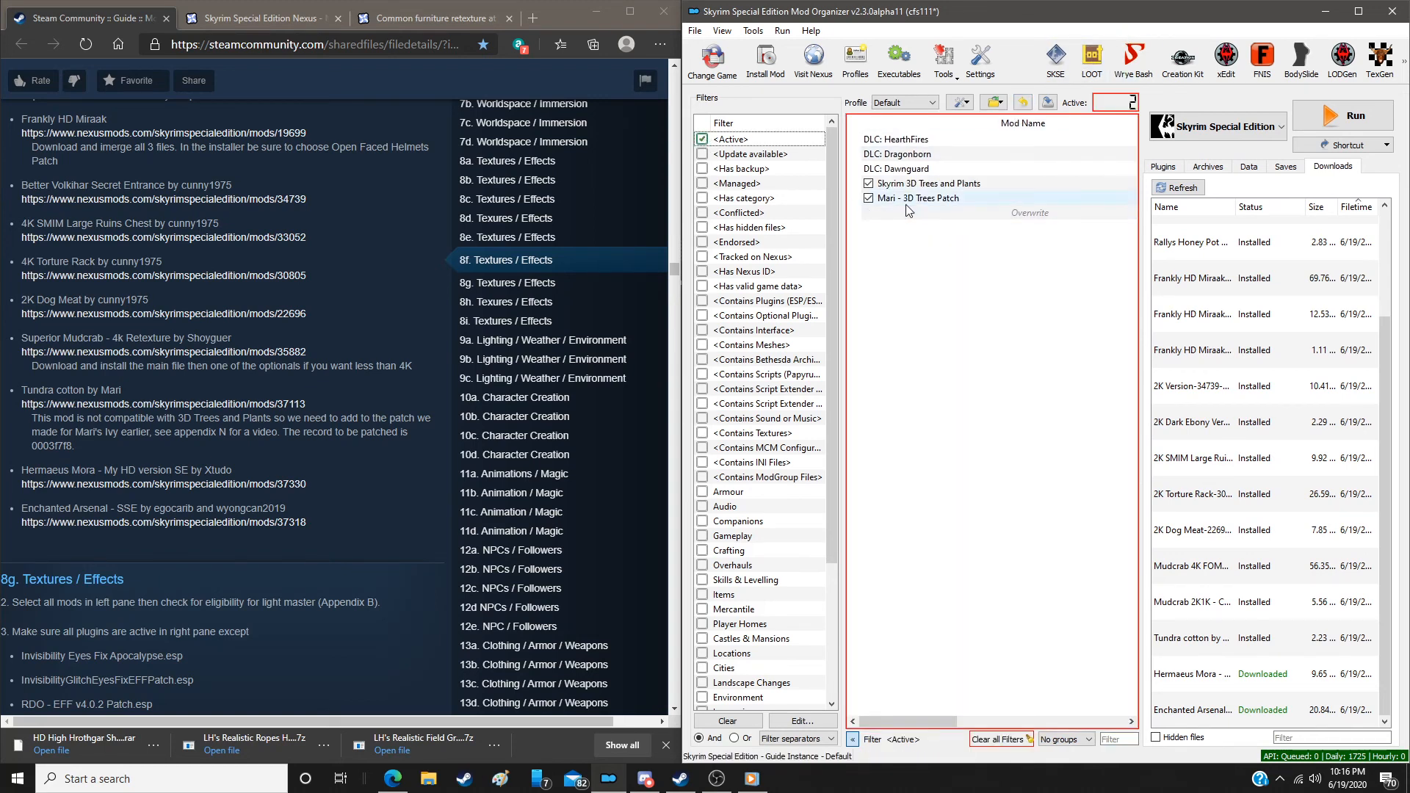
pyautogui.doubleClick(1136, 11)
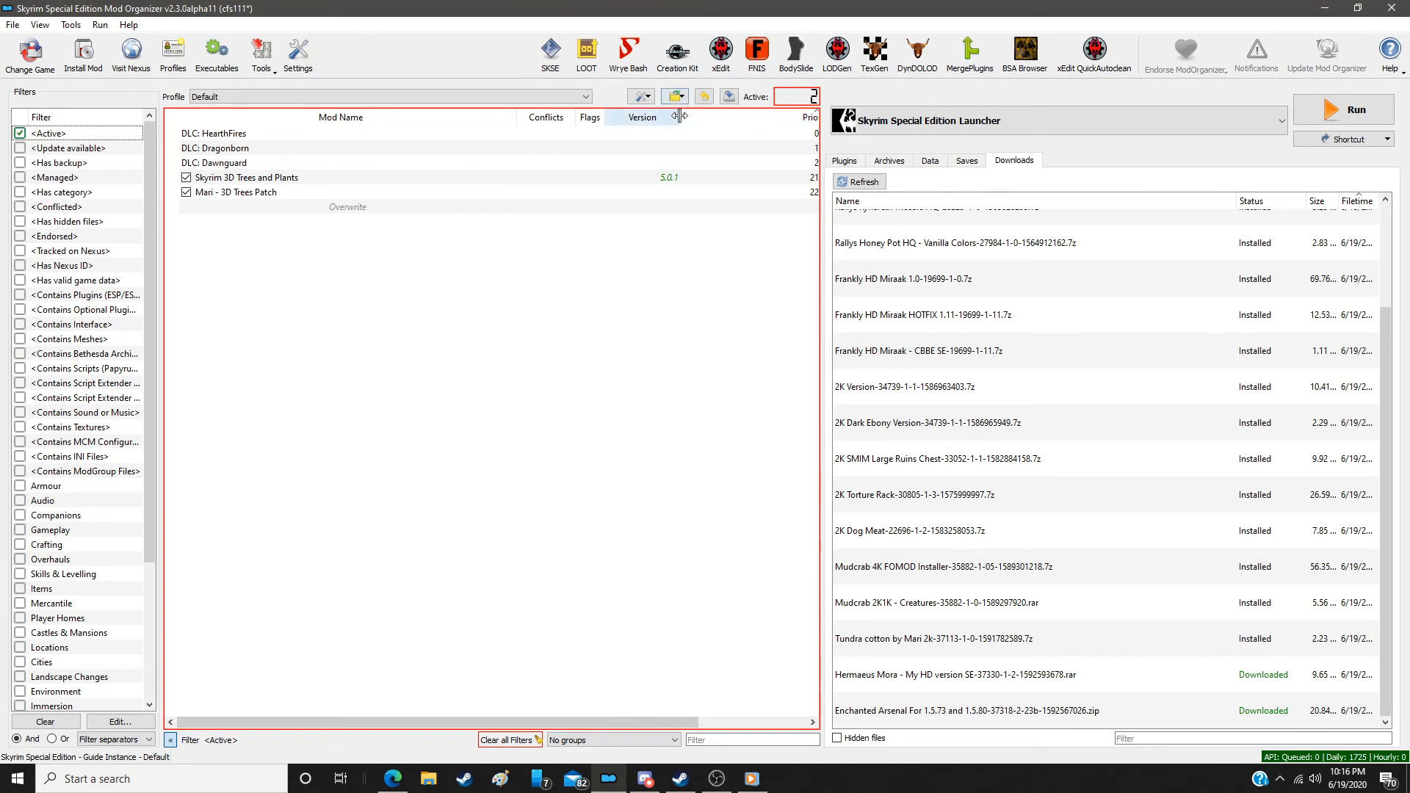
pyautogui.moveTo(515, 122); pyautogui.dragTo(346, 146)
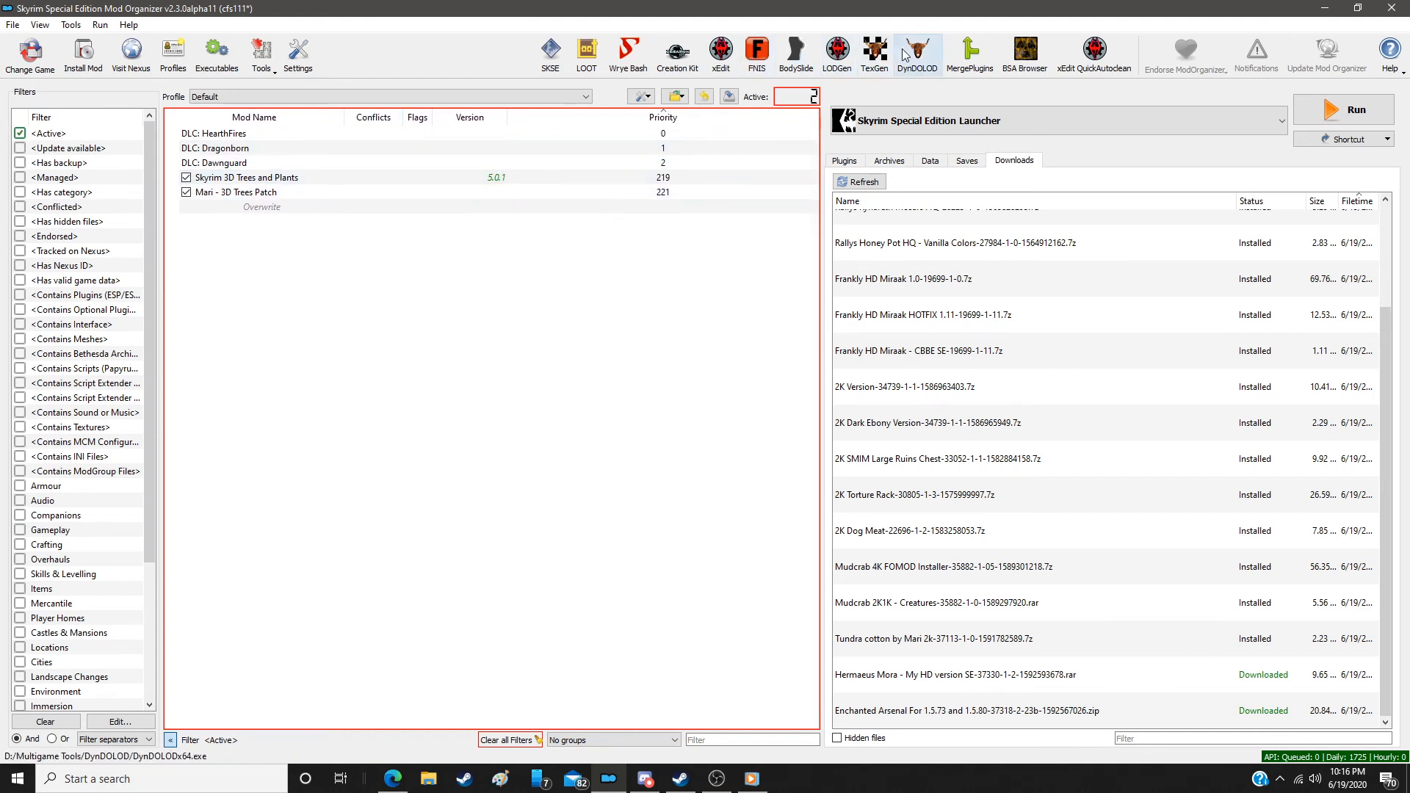
# Launch xEdit with all active plugins loaded and open the Tundra Cotton record by its FormID 3f7f8
pyautogui.click(721, 50)
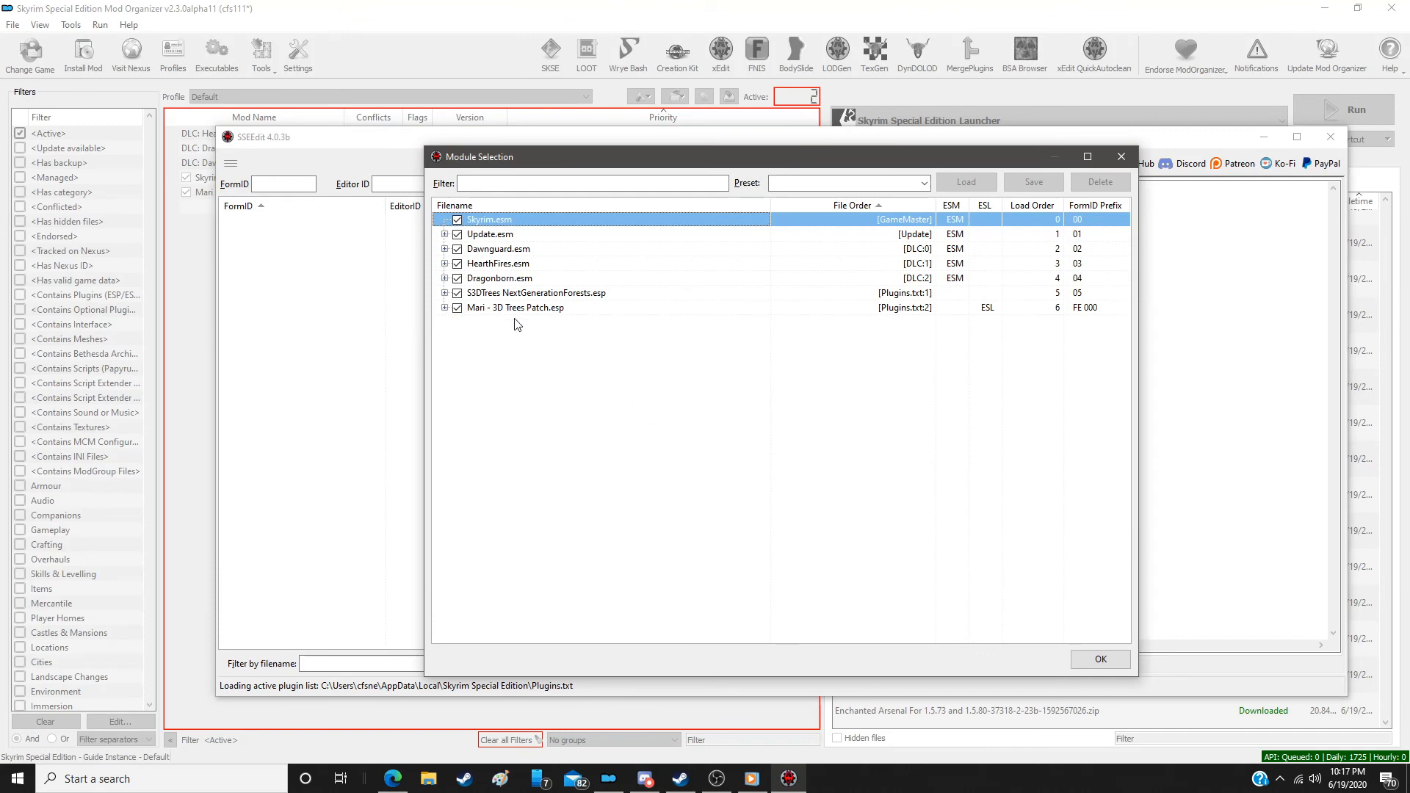
pyautogui.click(1099, 660)
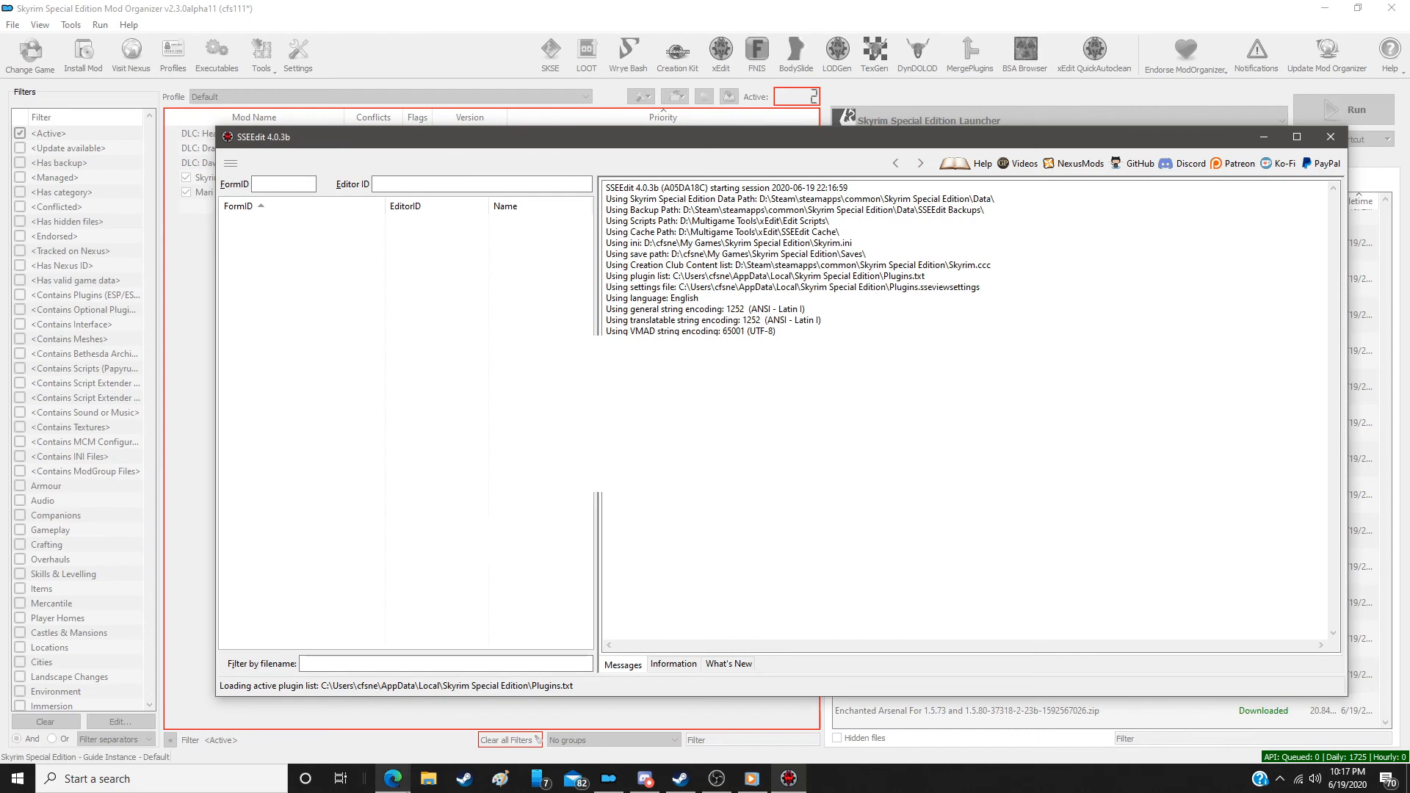
pyautogui.click(395, 780)
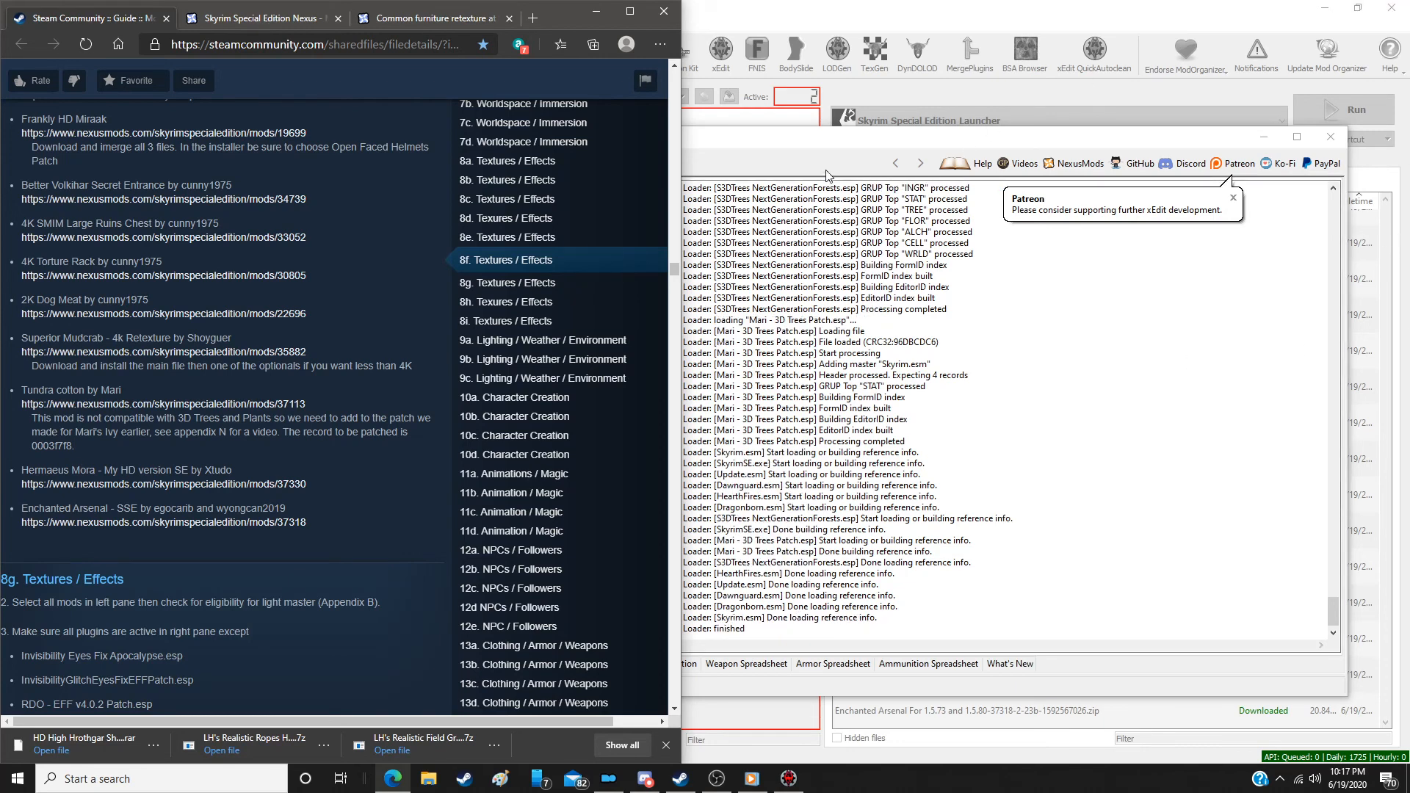
pyautogui.click(830, 141)
pyautogui.click(301, 185)
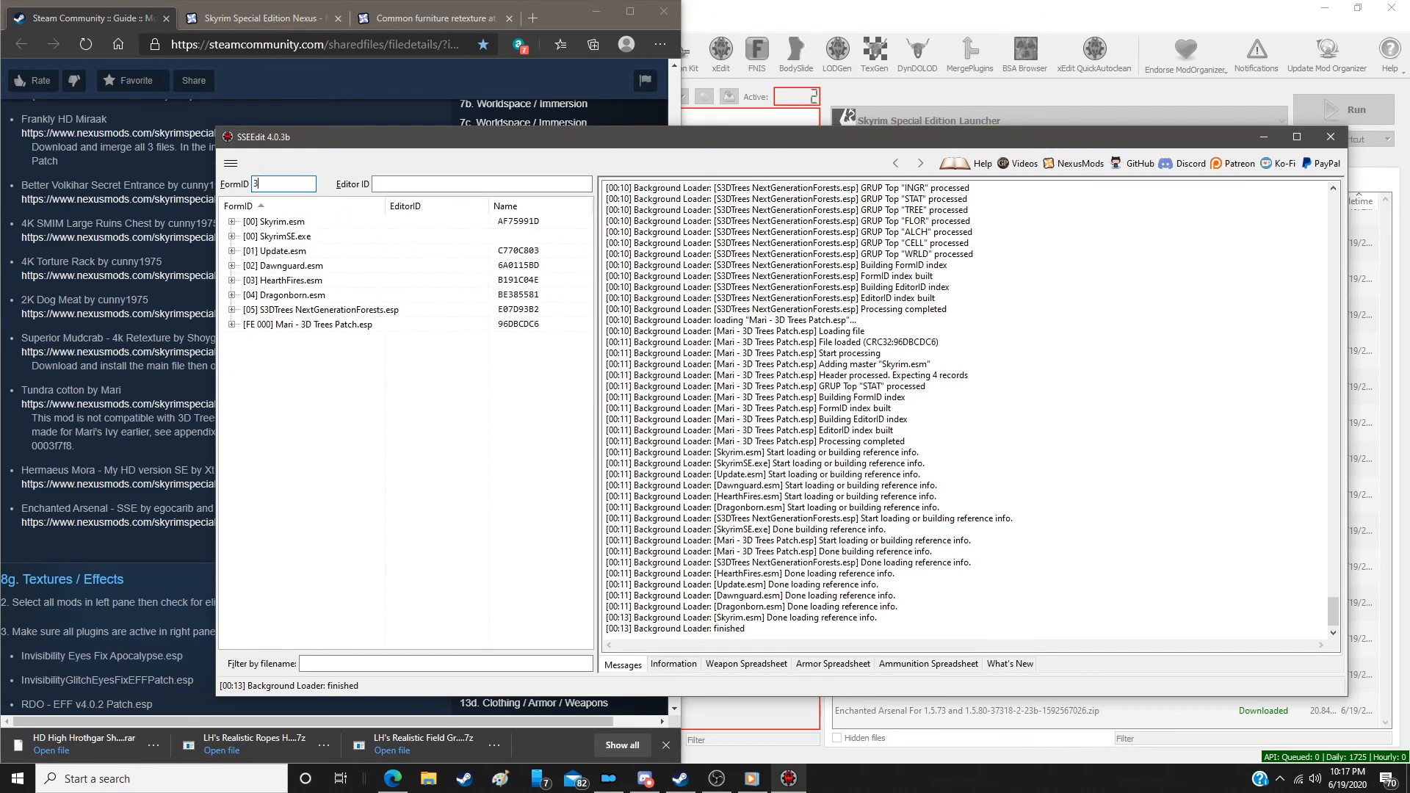
pyautogui.press('Return')
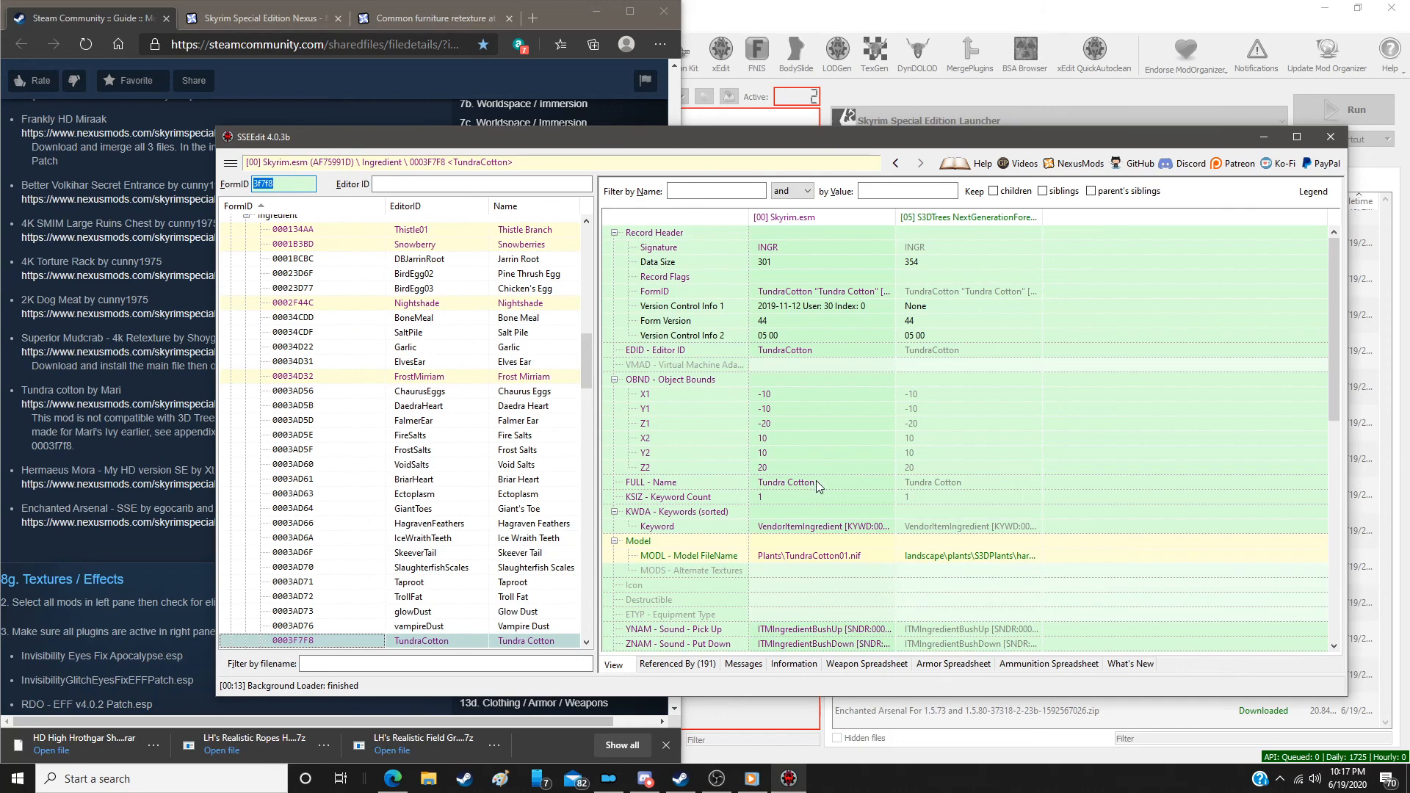
# Copy the S3DTrees NextGenerationForests version of the Tundra Cotton record as an override into Mari - 3D Trees Patch.esp
pyautogui.rightClick(979, 216)
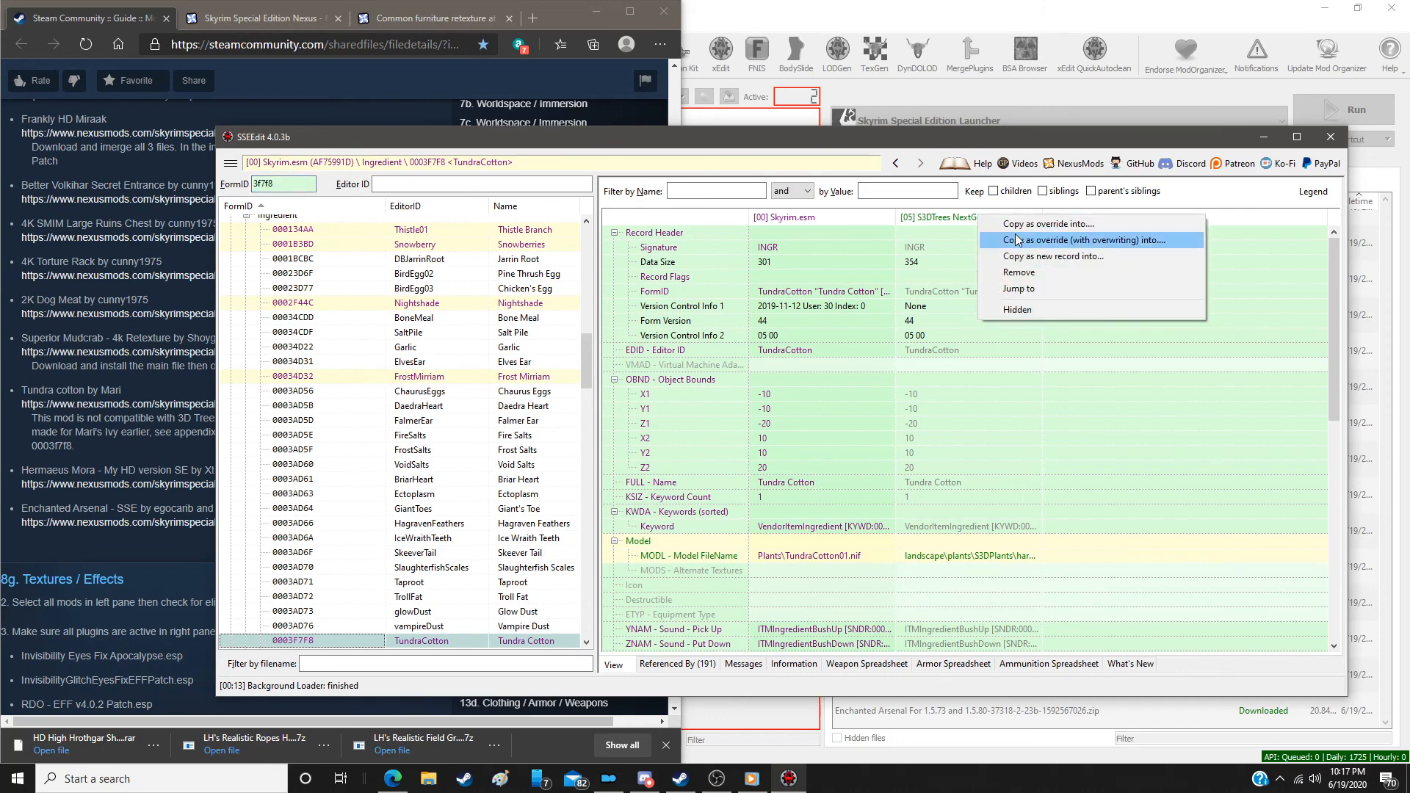
pyautogui.click(1023, 225)
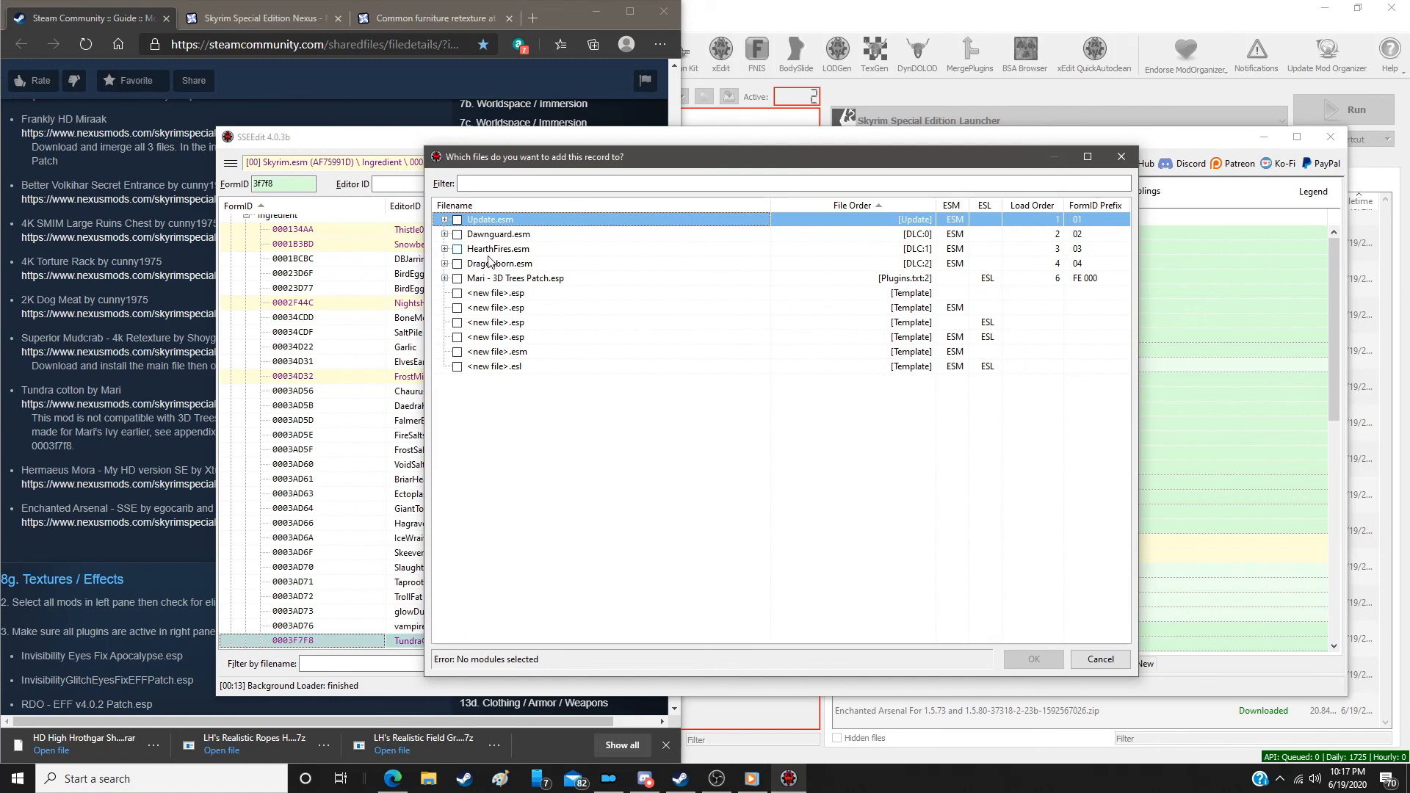
pyautogui.doubleClick(496, 279)
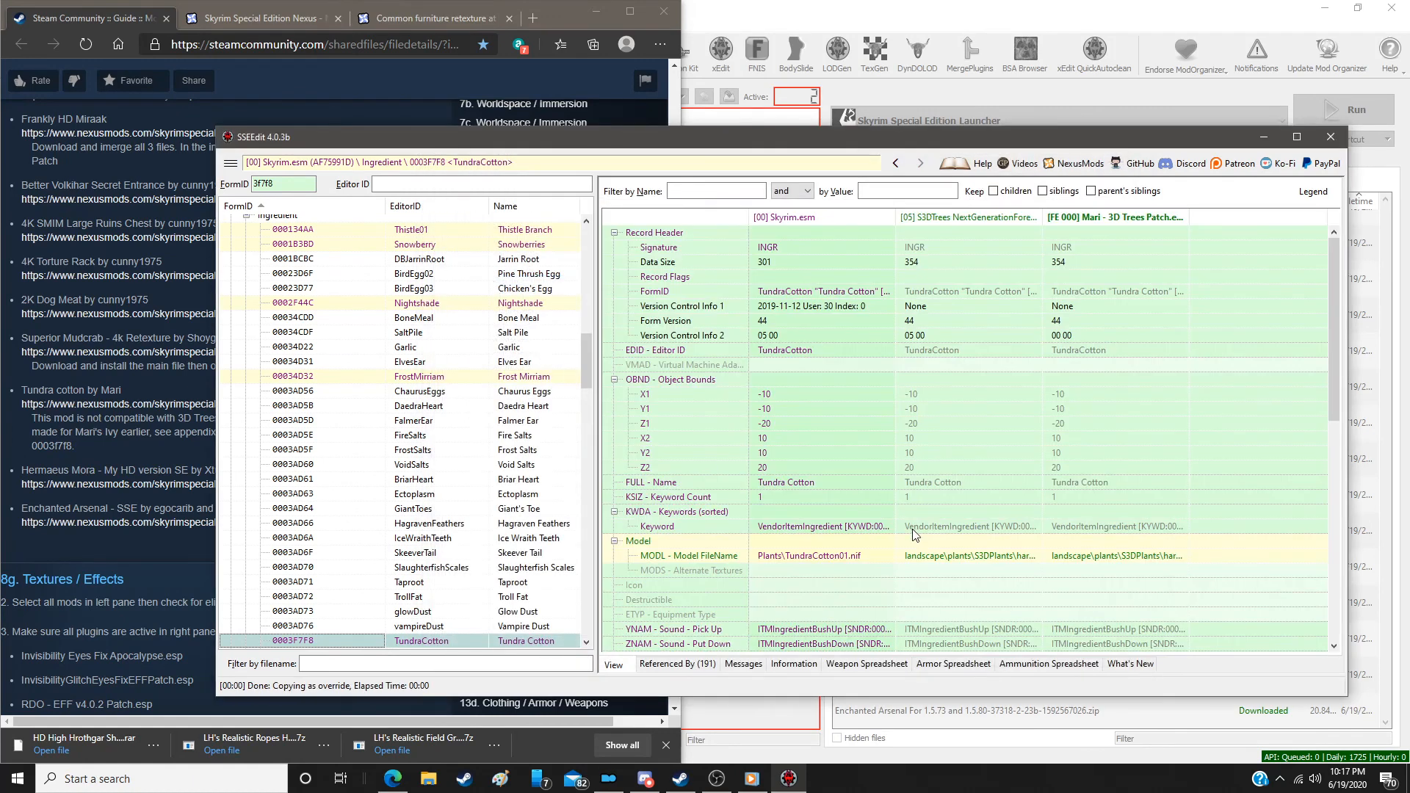
# Set the patch record's model file name to Skyrim.esm's Plants\TundraCotton01.nif, and close xEdit saving Mari - 3D Trees Patch.esp without a backup
pyautogui.moveTo(838, 560); pyautogui.dragTo(1135, 556)
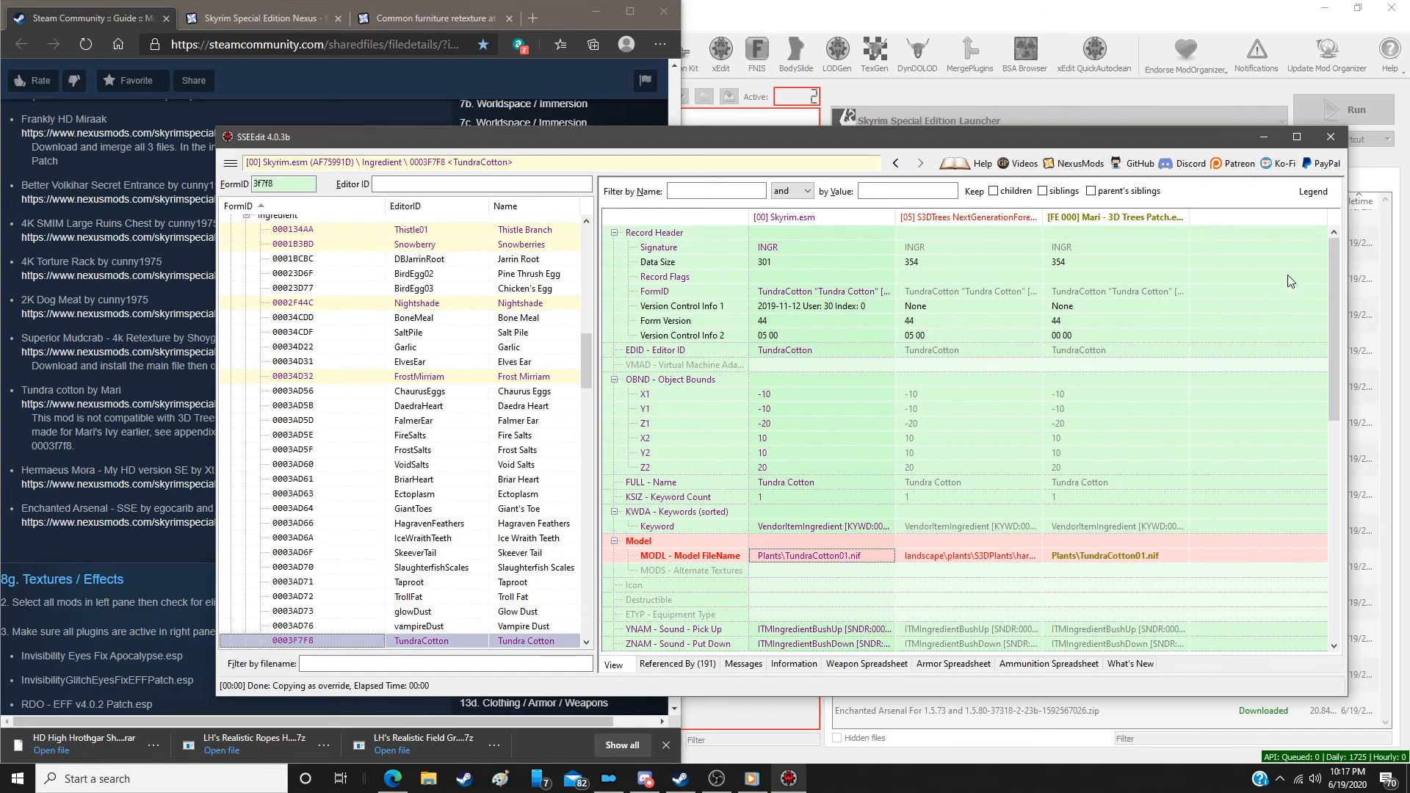
pyautogui.click(1327, 142)
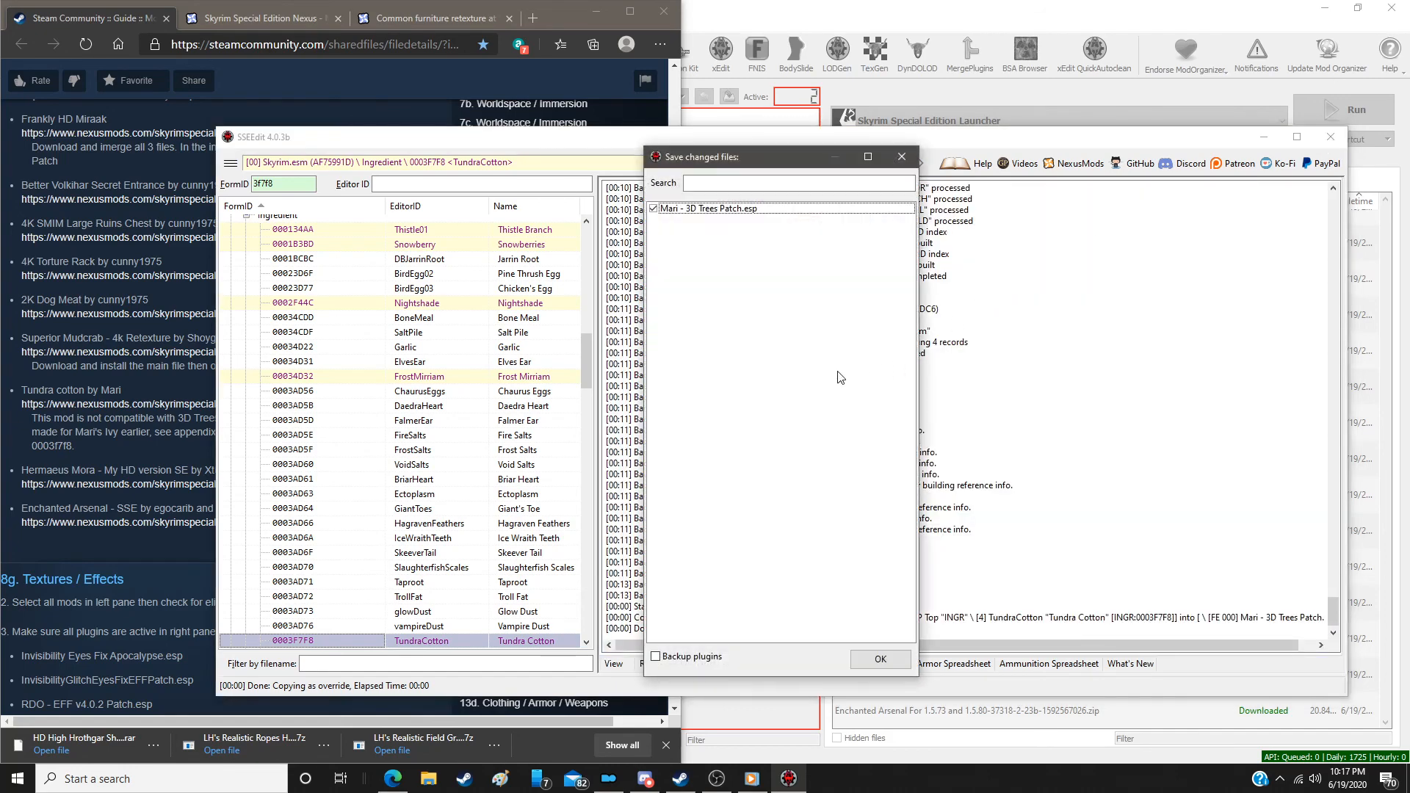
pyautogui.click(878, 659)
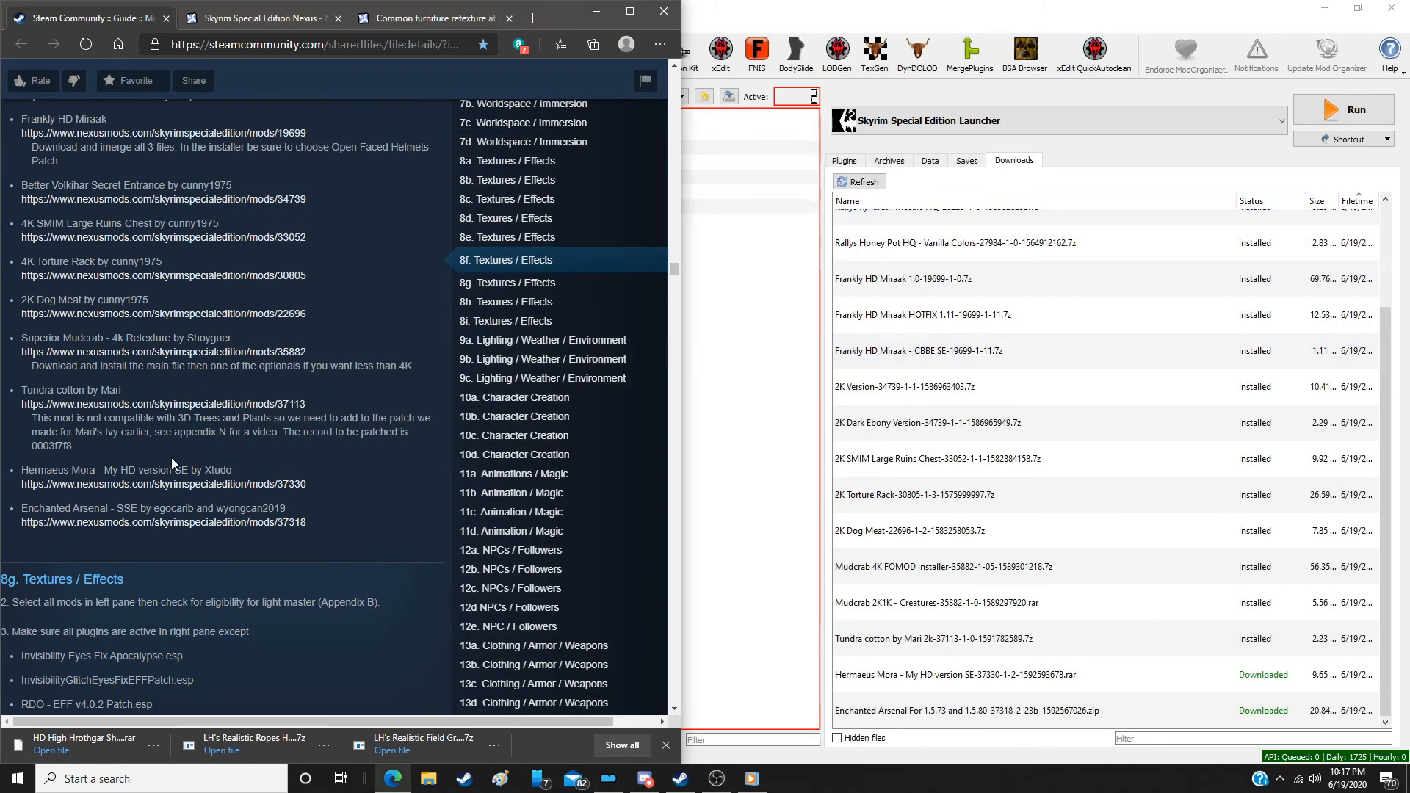
# Install the downloaded Hermaeus Mora - My HD version SE archive through the manual installer, keeping its Textures folder and suggested name
pyautogui.scroll(-1, 179, 506)
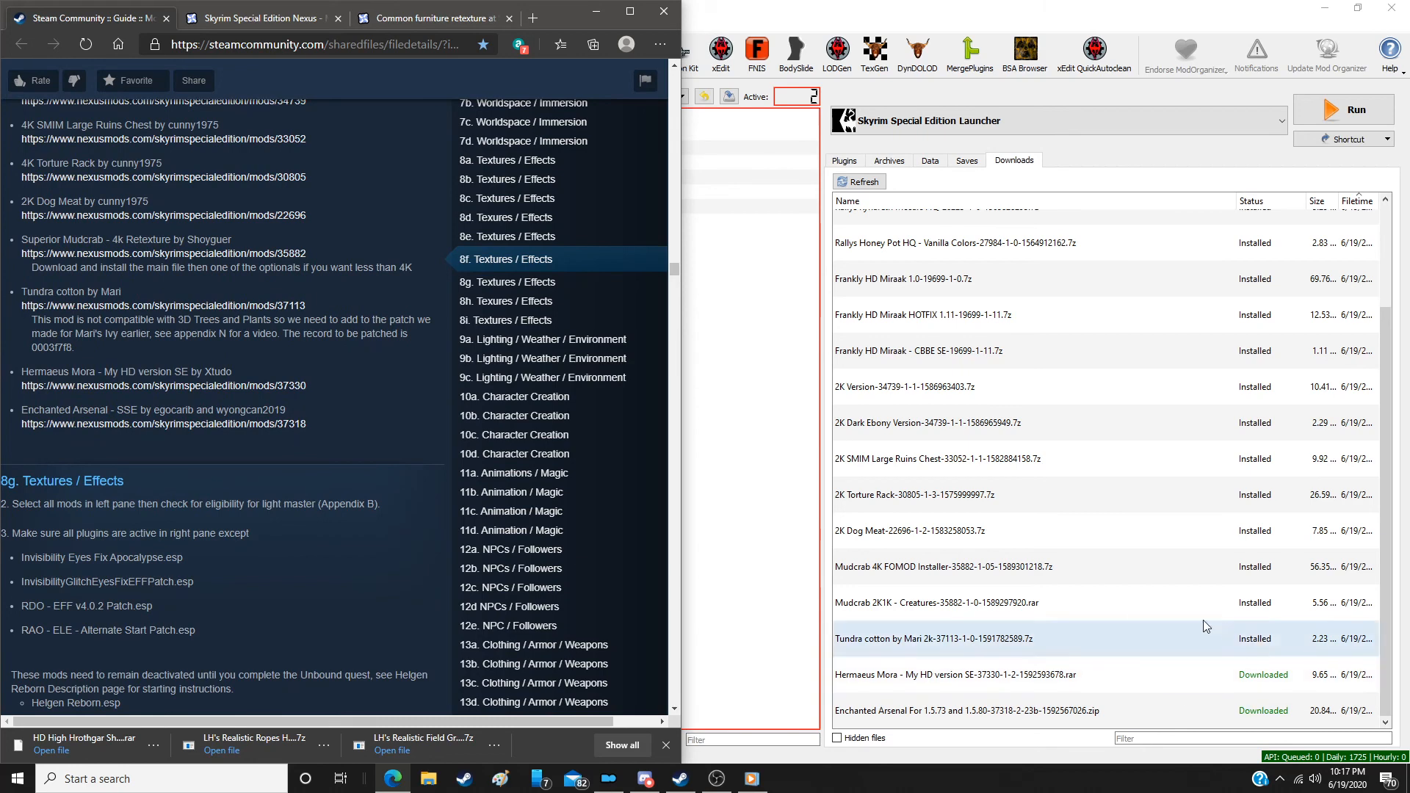
pyautogui.doubleClick(1014, 674)
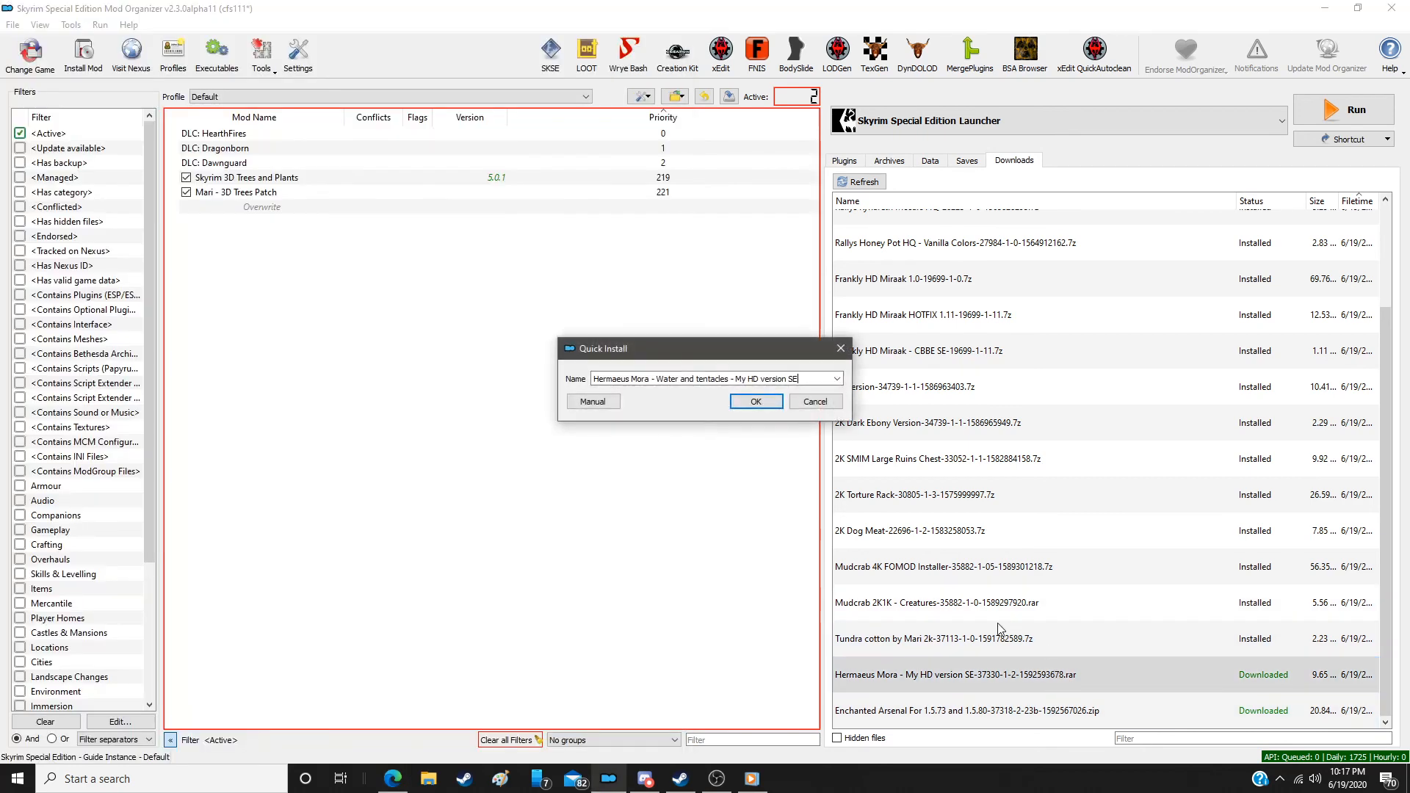
pyautogui.click(592, 403)
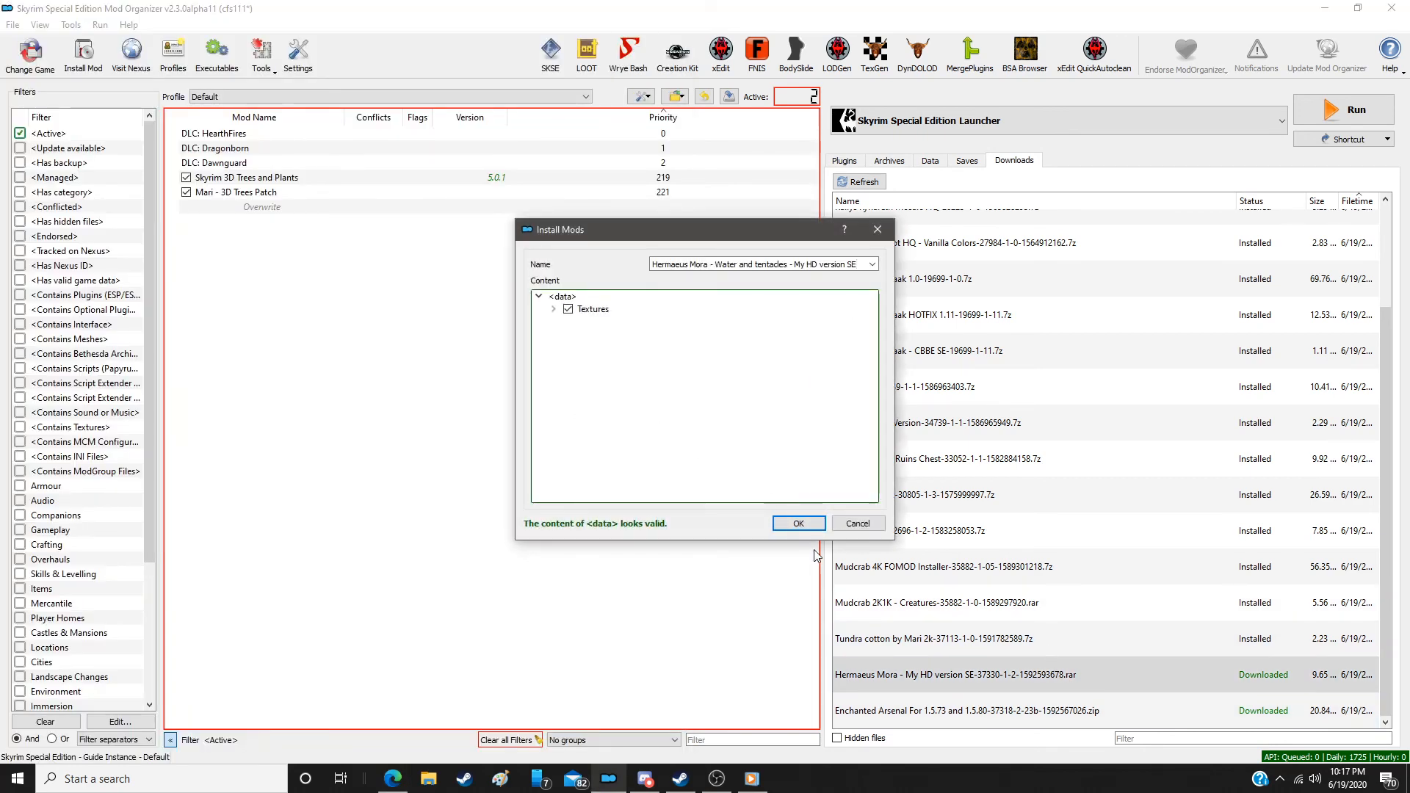
pyautogui.click(800, 523)
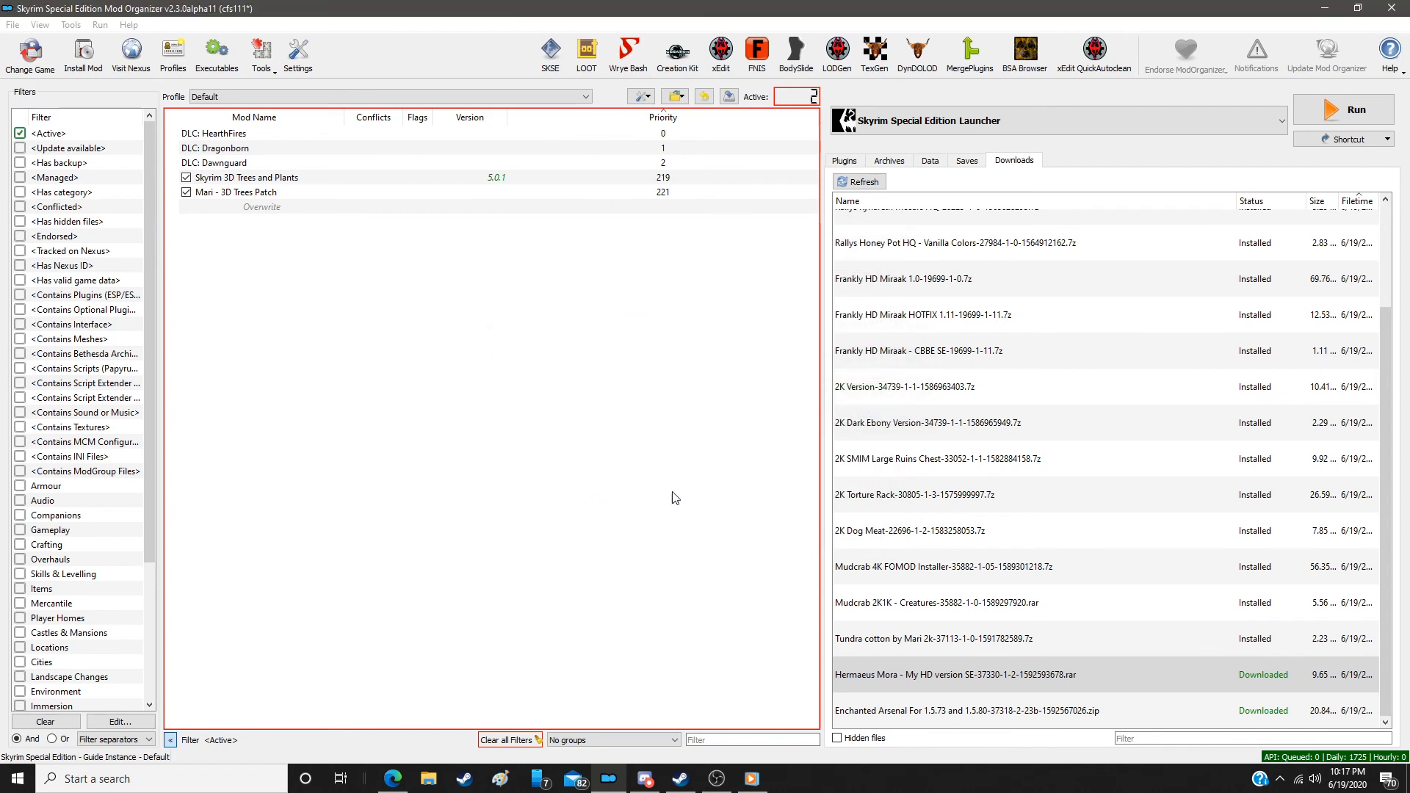
# Switch the active profile from Default to Guide 8 and check the end of its active mod list
pyautogui.click(524, 96)
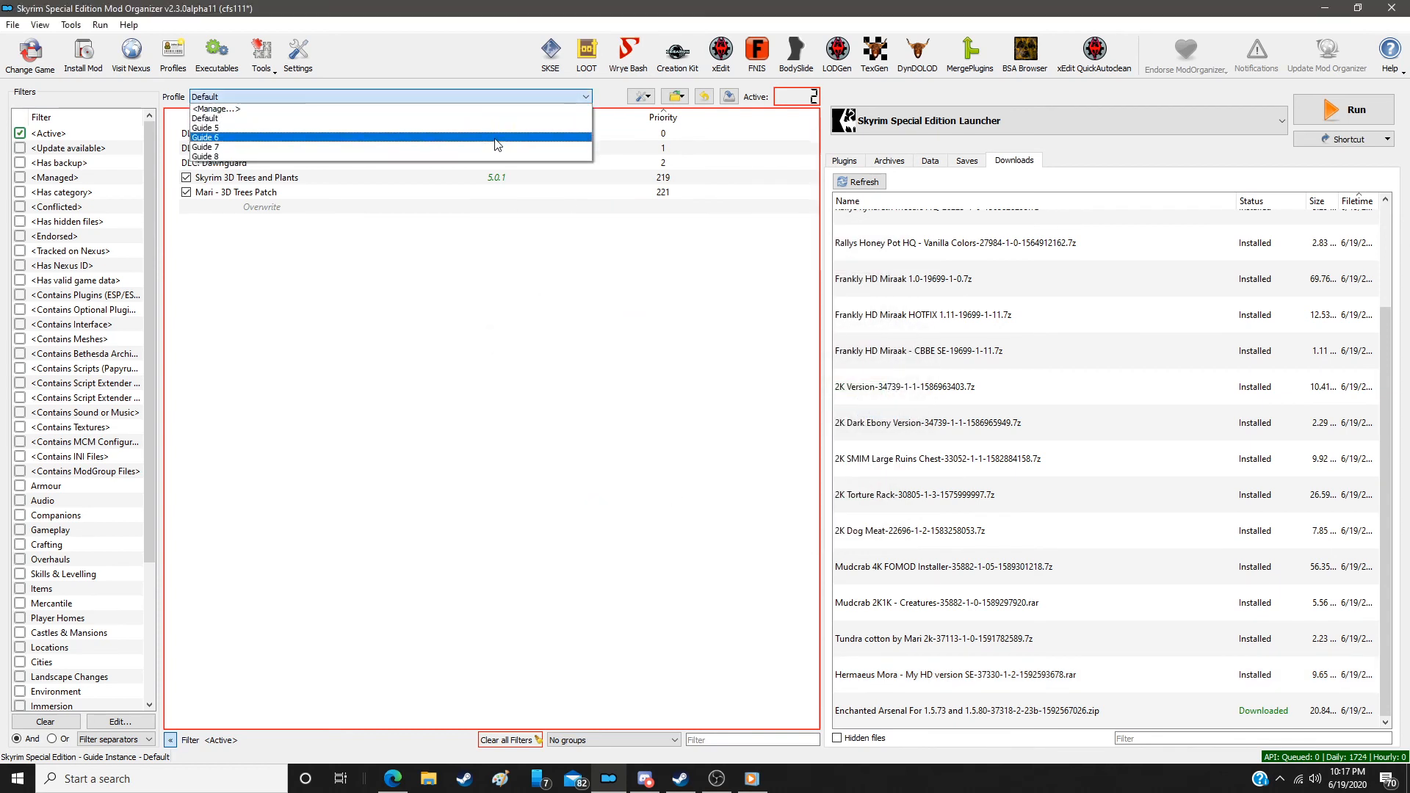
pyautogui.click(497, 157)
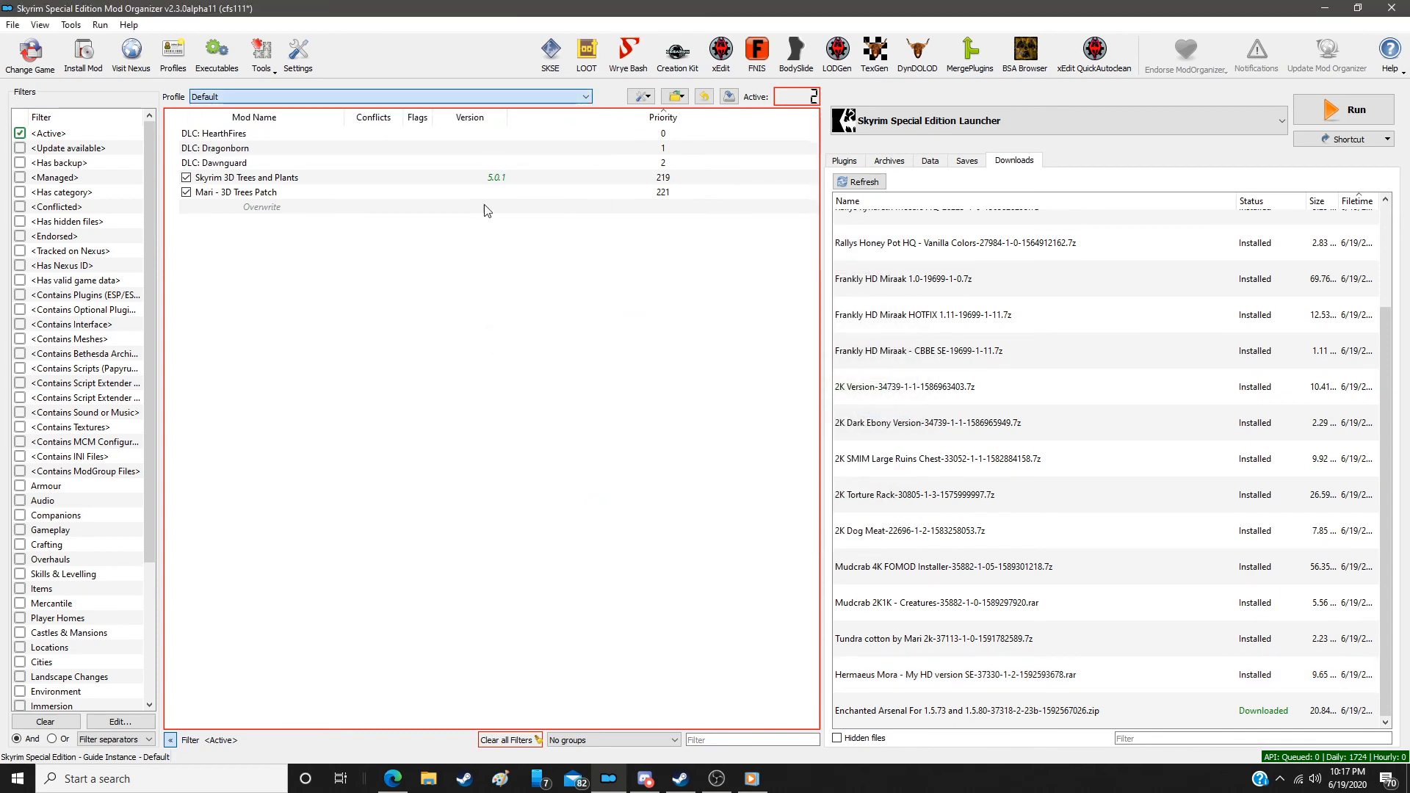
pyautogui.scroll(-12, 317, 620)
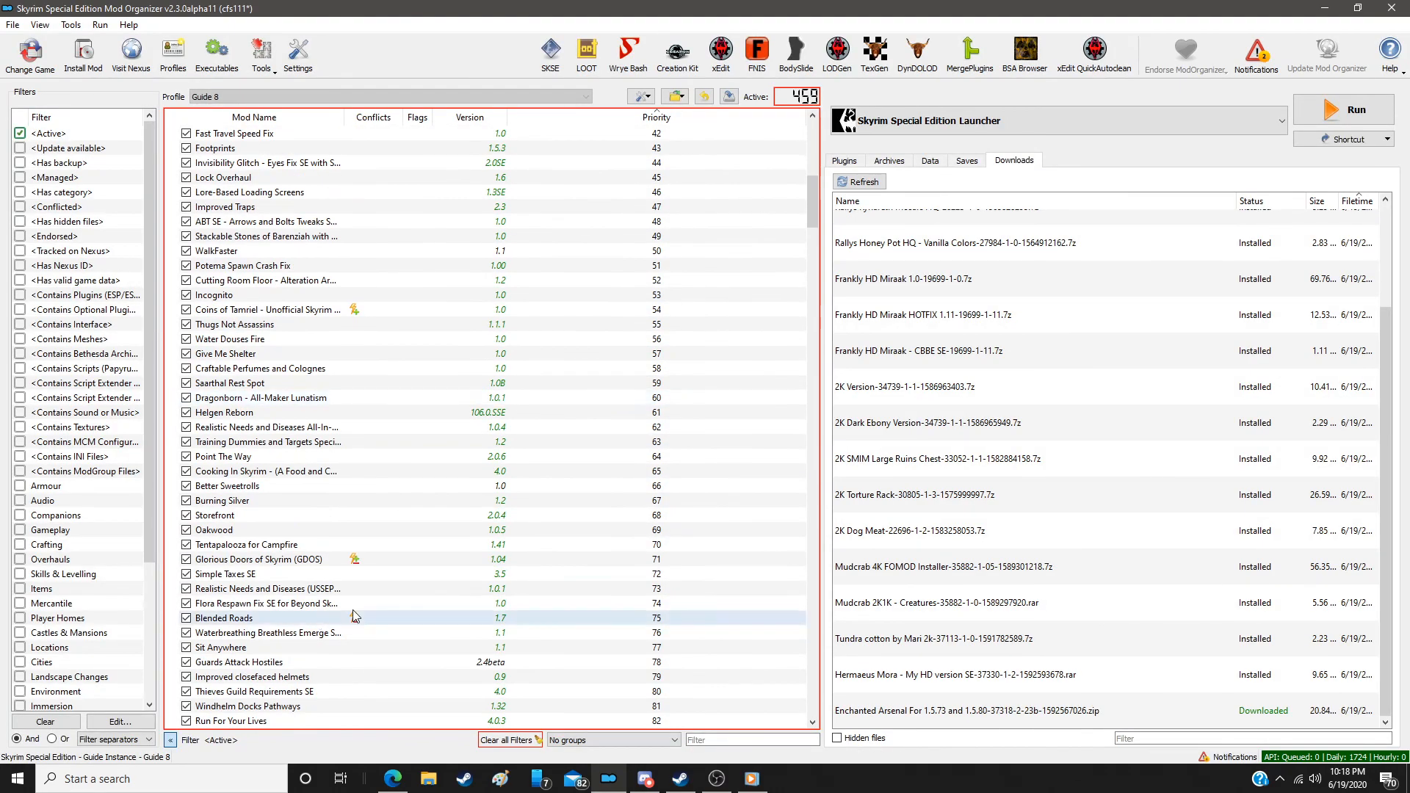
pyautogui.moveTo(811, 220); pyautogui.dragTo(813, 698)
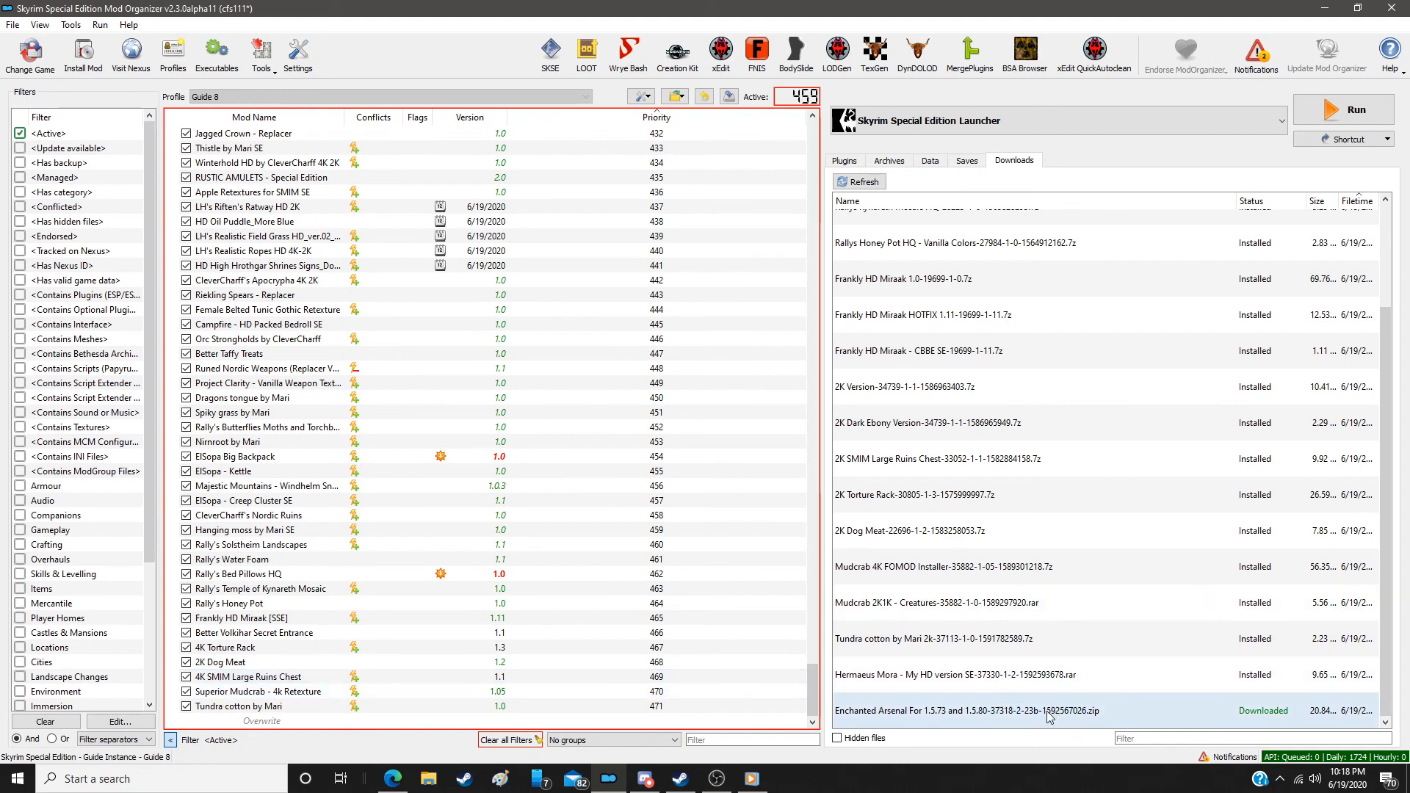
# Reinstall the Hermaeus Mora - My HD version SE archive through the manual installer, merging it into the existing mod
pyautogui.doubleClick(1040, 669)
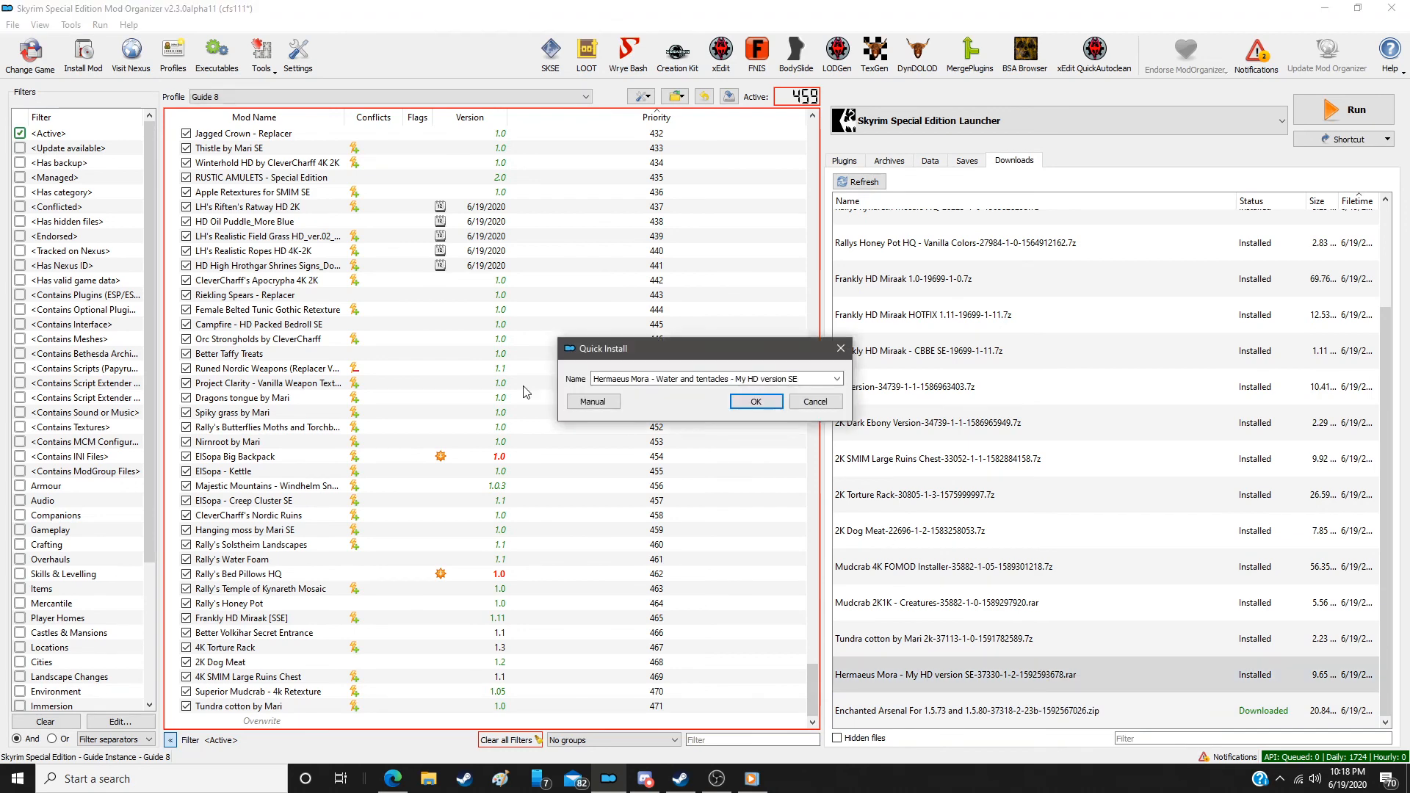
pyautogui.click(591, 401)
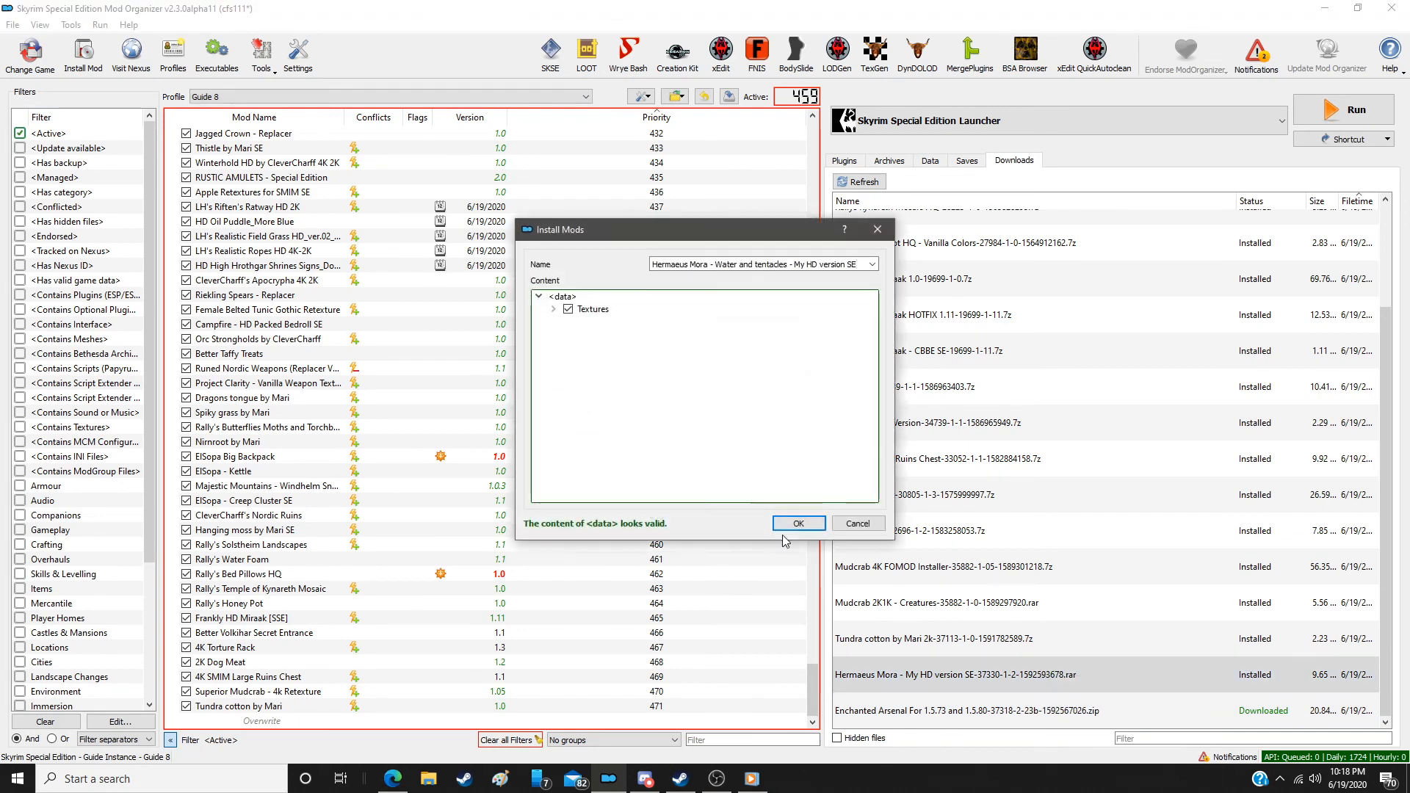
pyautogui.click(799, 523)
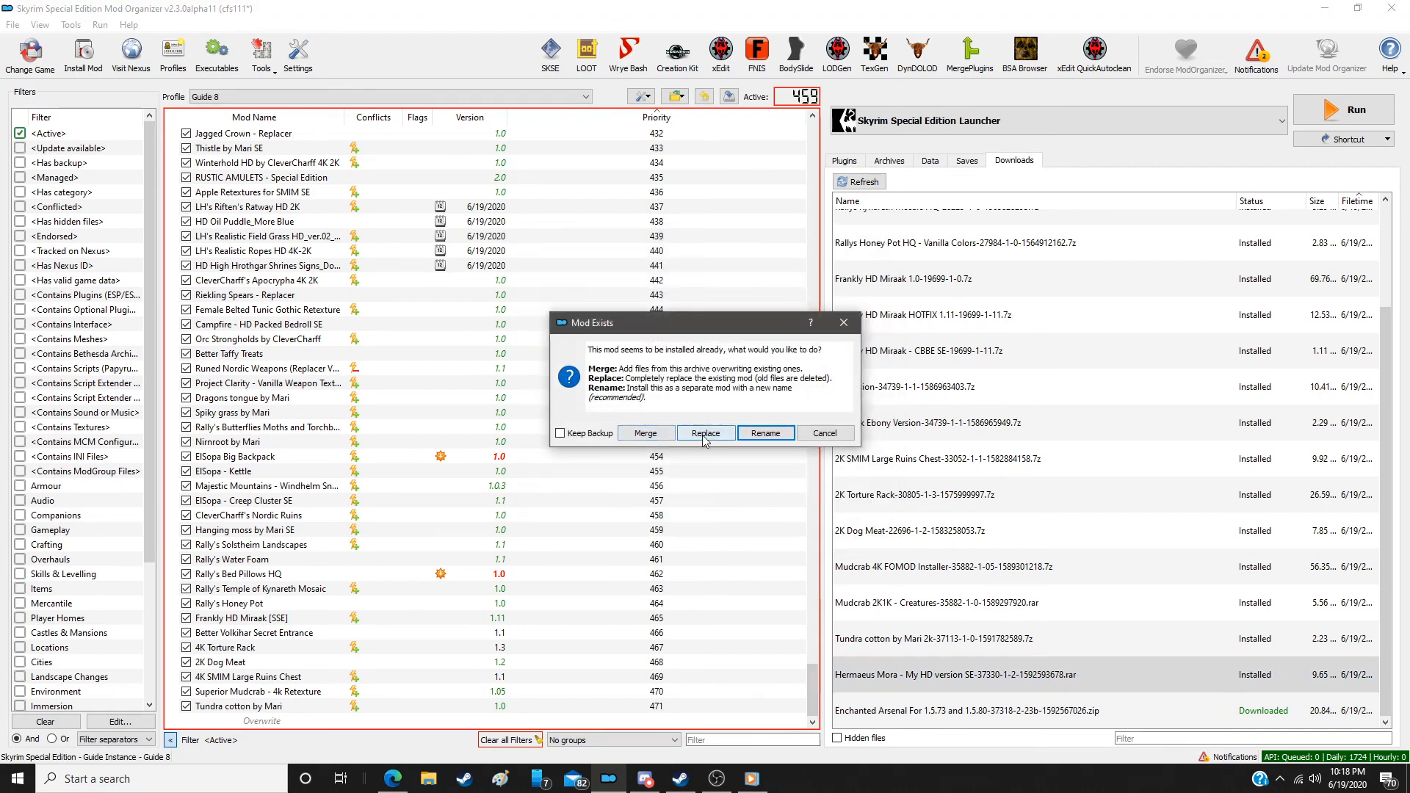
pyautogui.click(645, 434)
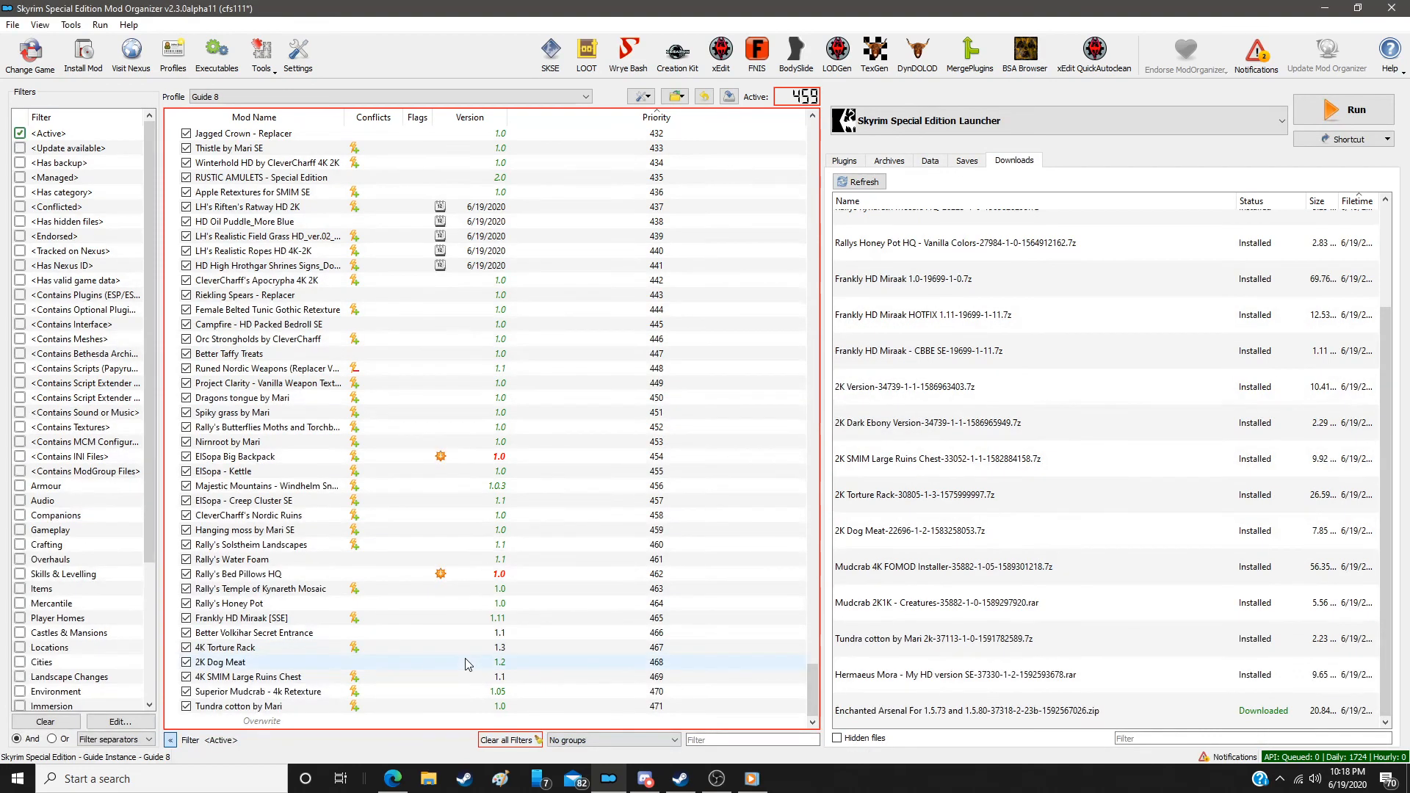
# Remove the active-mods filter and locate the Hermaeus Mora mod at the end of the full mod list
pyautogui.click(20, 138)
pyautogui.click(21, 137)
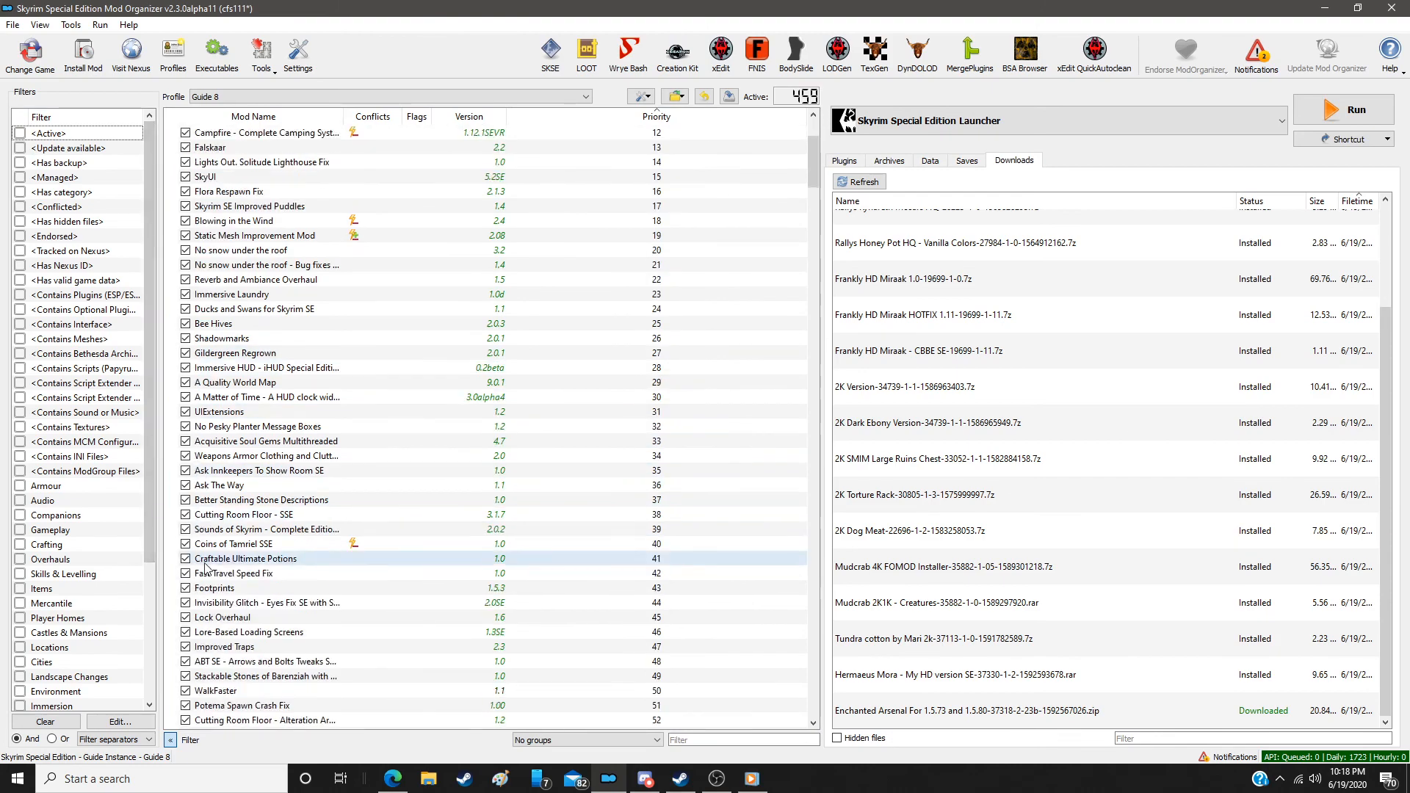
pyautogui.scroll(-13, 485, 543)
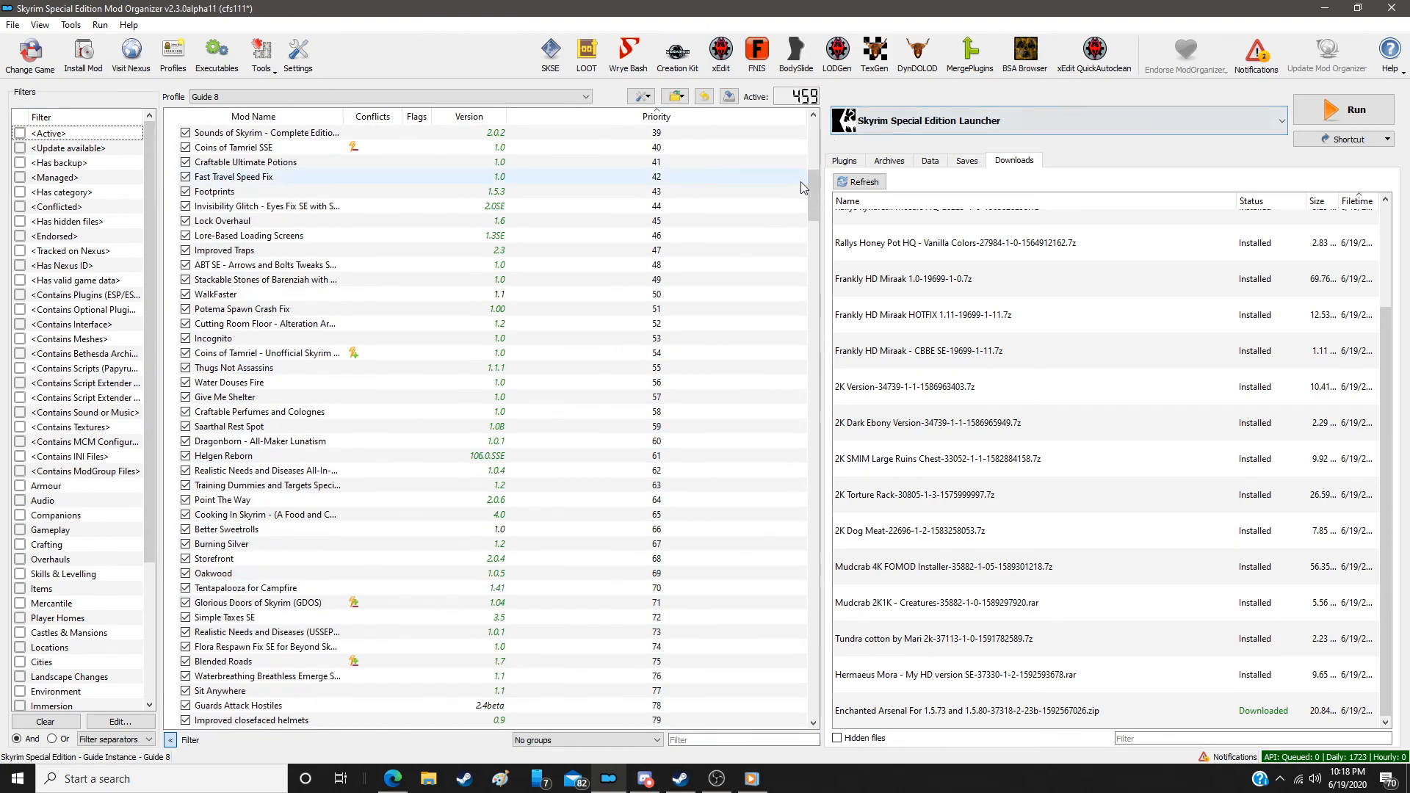
pyautogui.moveTo(813, 195); pyautogui.dragTo(812, 711)
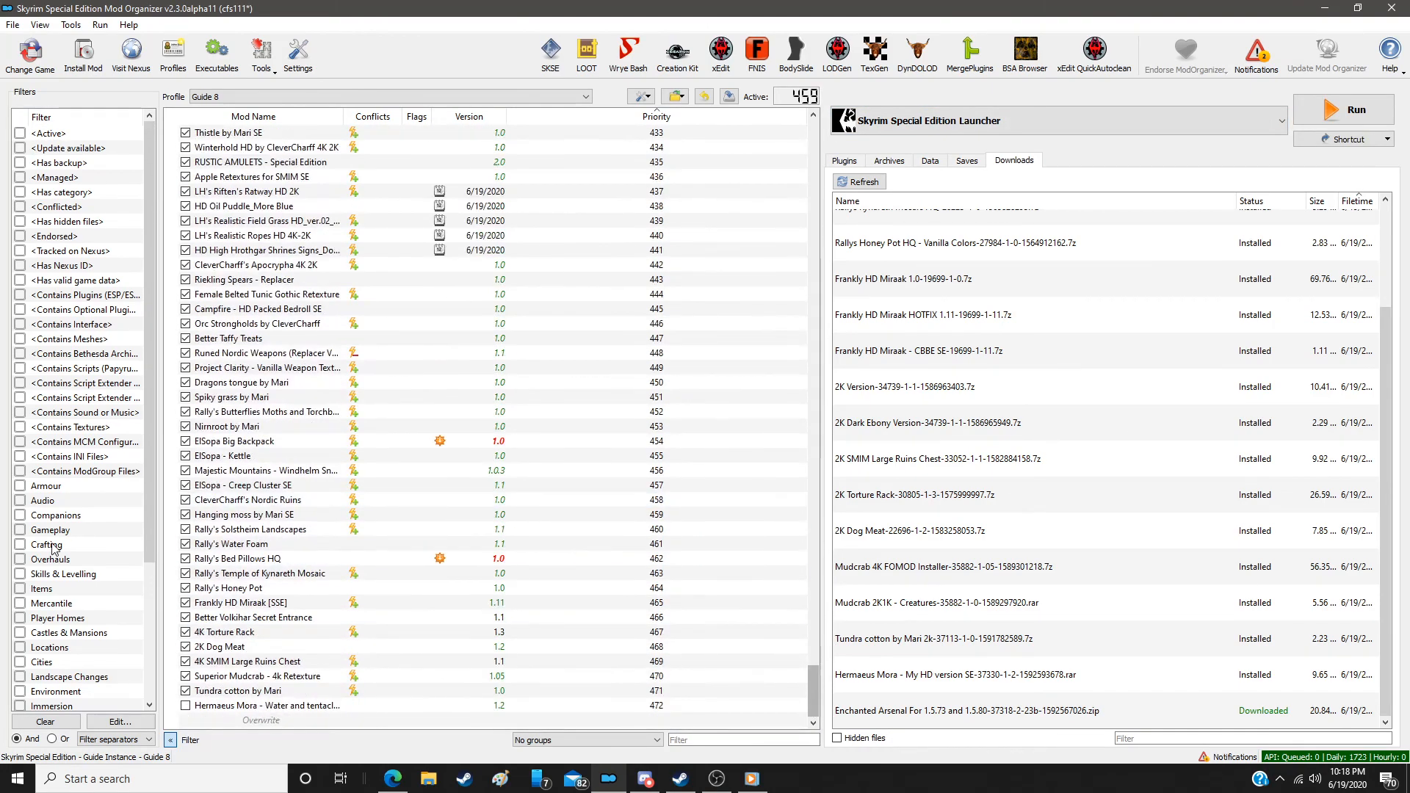
# Enable the Hermaeus Mora mod and install the downloaded Enchanted Arsenal archive through the manual installer as Enchanted Arsenal - SSE
pyautogui.click(185, 707)
pyautogui.click(1069, 714)
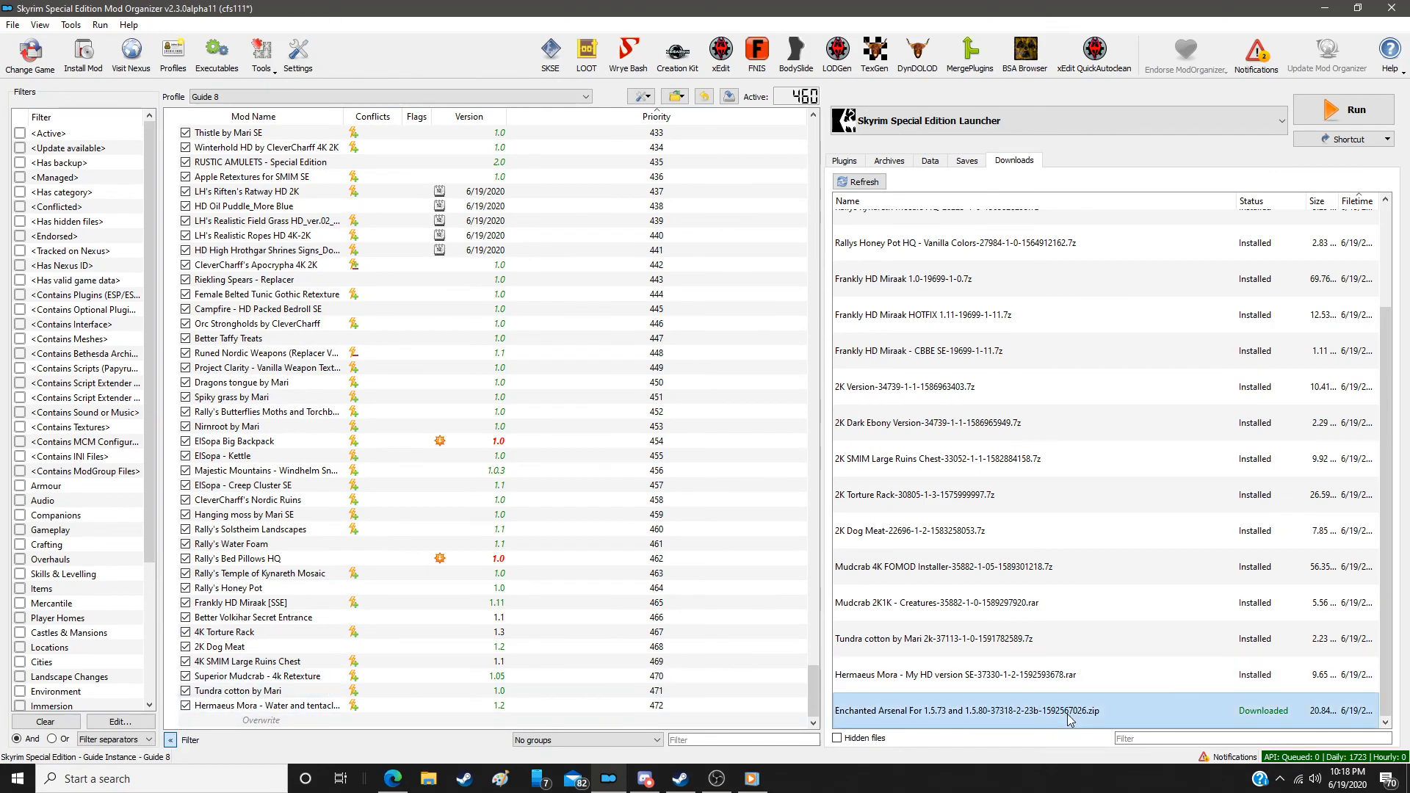
pyautogui.doubleClick(1068, 716)
pyautogui.click(587, 402)
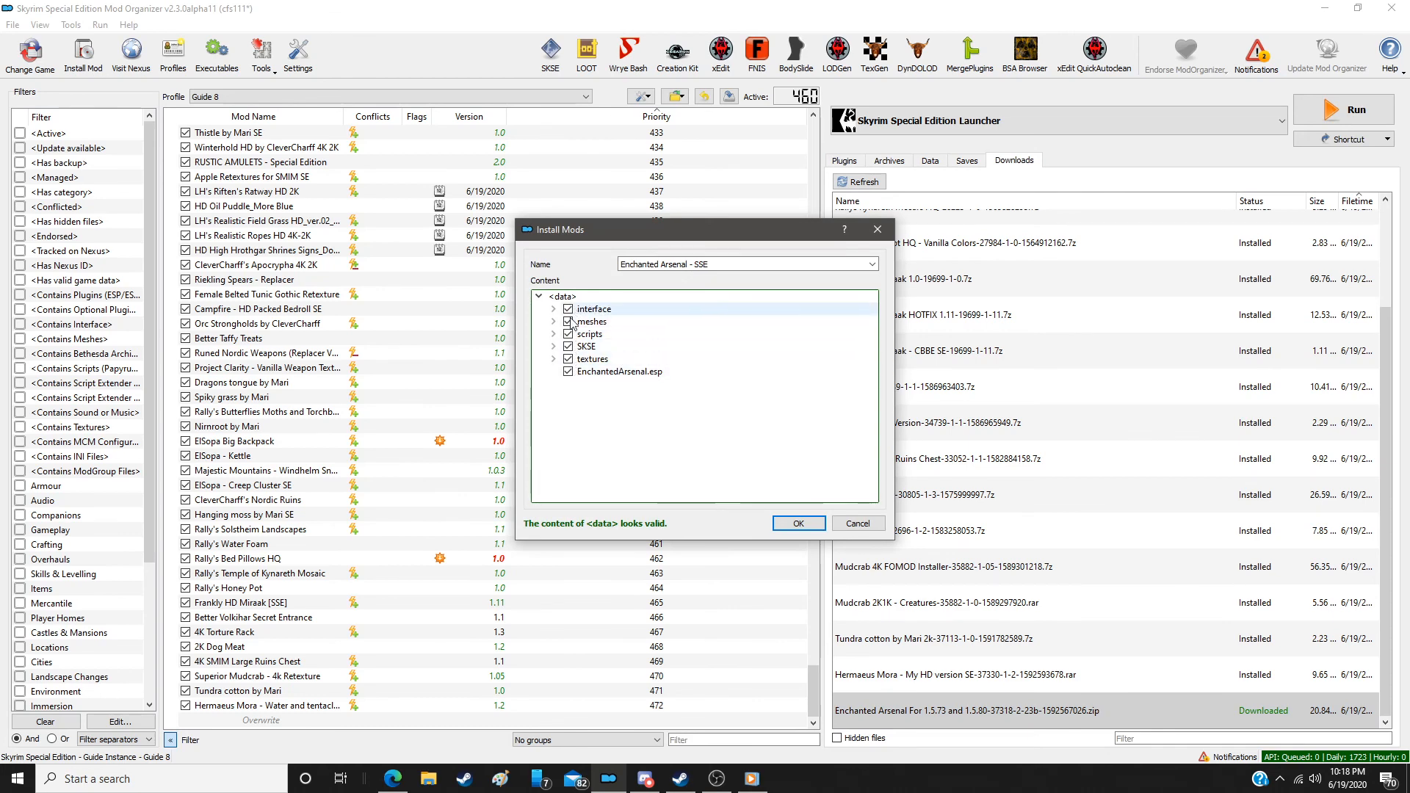
pyautogui.click(798, 522)
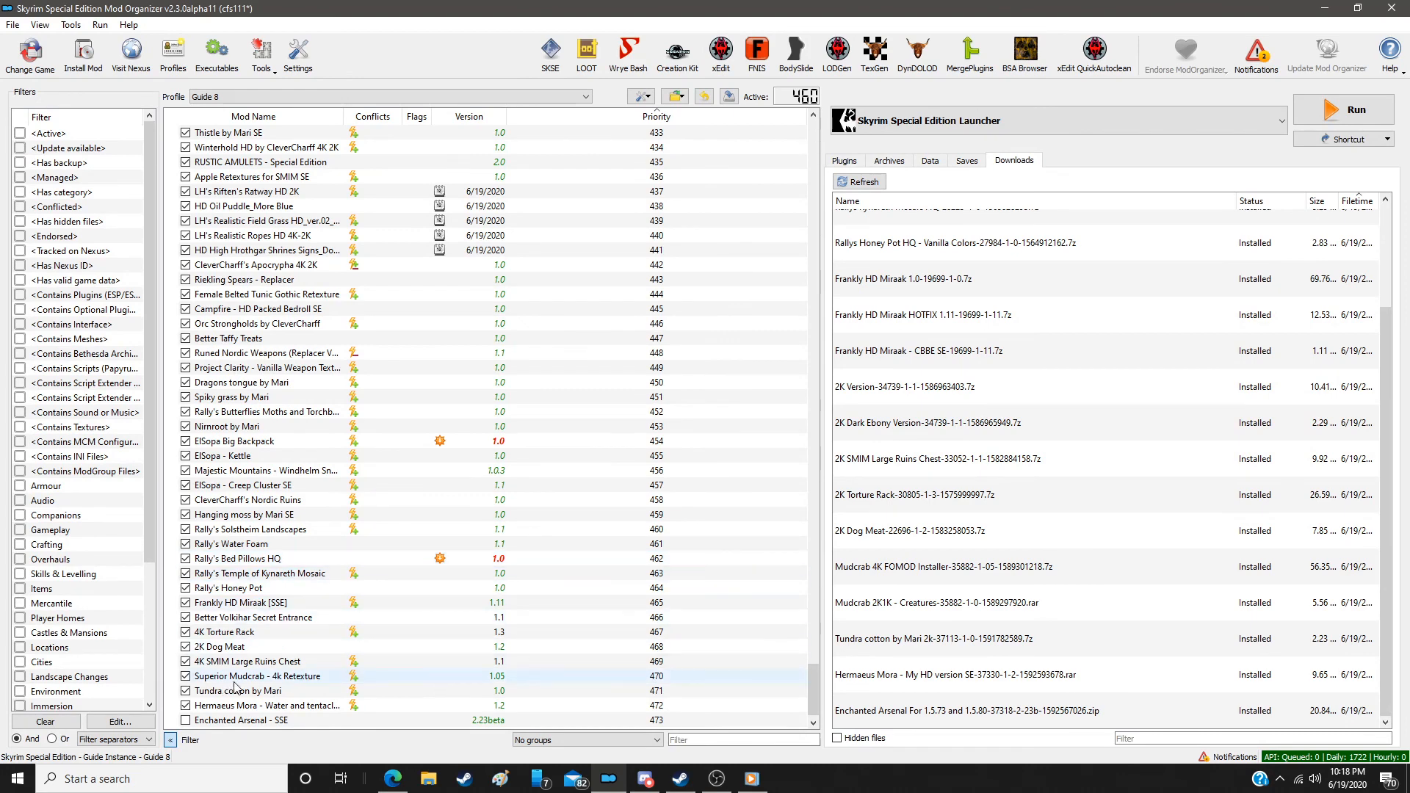
# Enable the Enchanted Arsenal - SSE mod at the end of the mod list
pyautogui.scroll(-1, 231, 687)
pyautogui.click(205, 706)
pyautogui.click(185, 706)
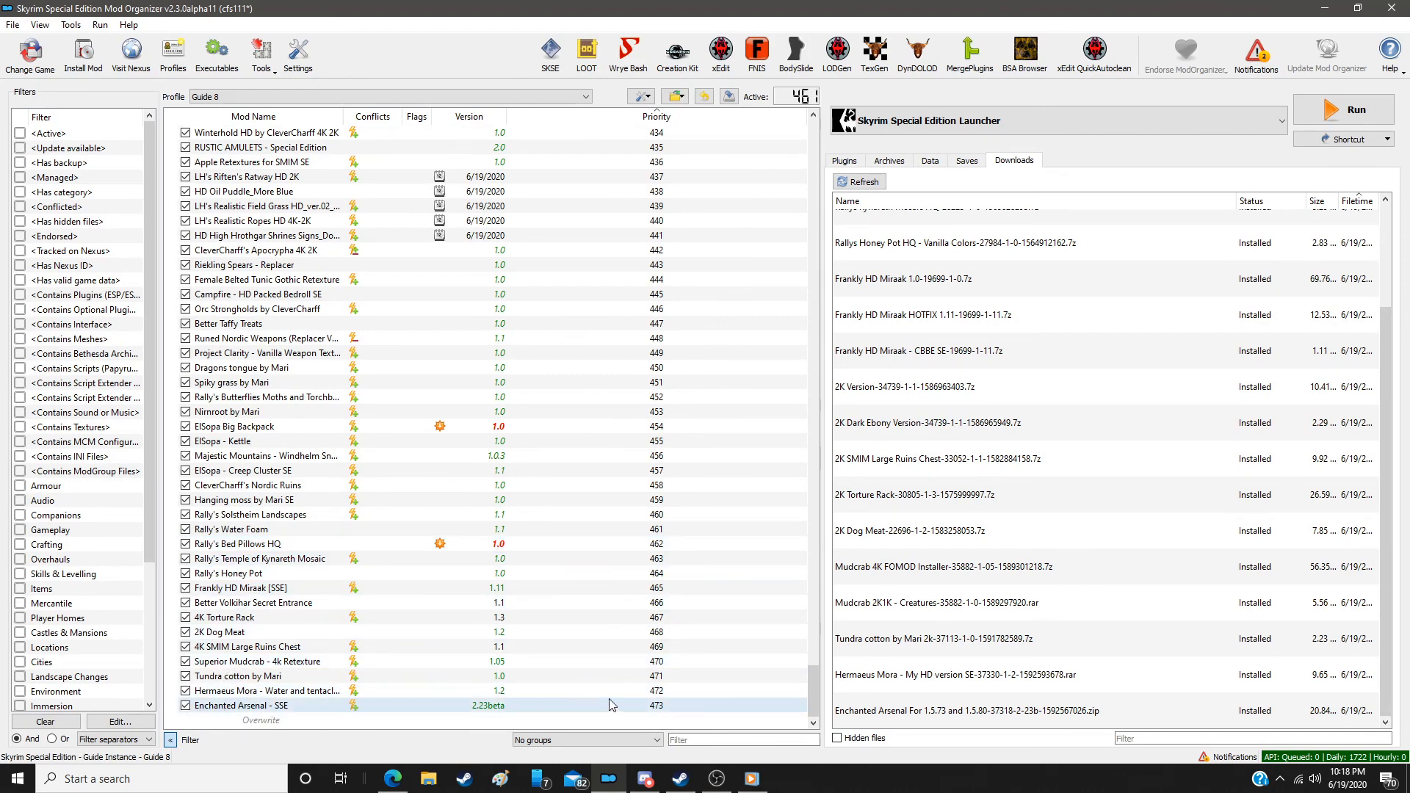
# Delete all installed downloads from the downloads list and from disk
pyautogui.rightClick(1124, 402)
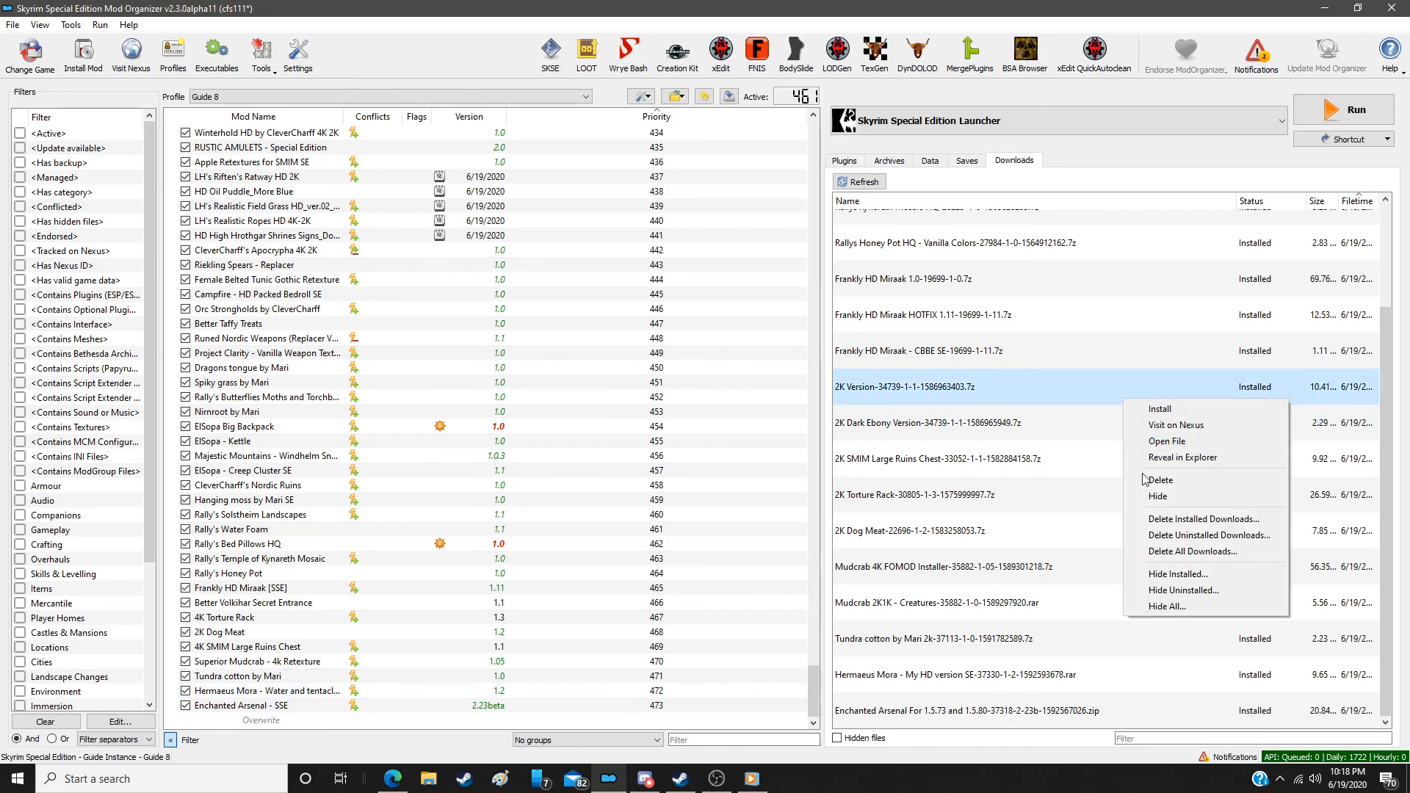
pyautogui.click(1147, 524)
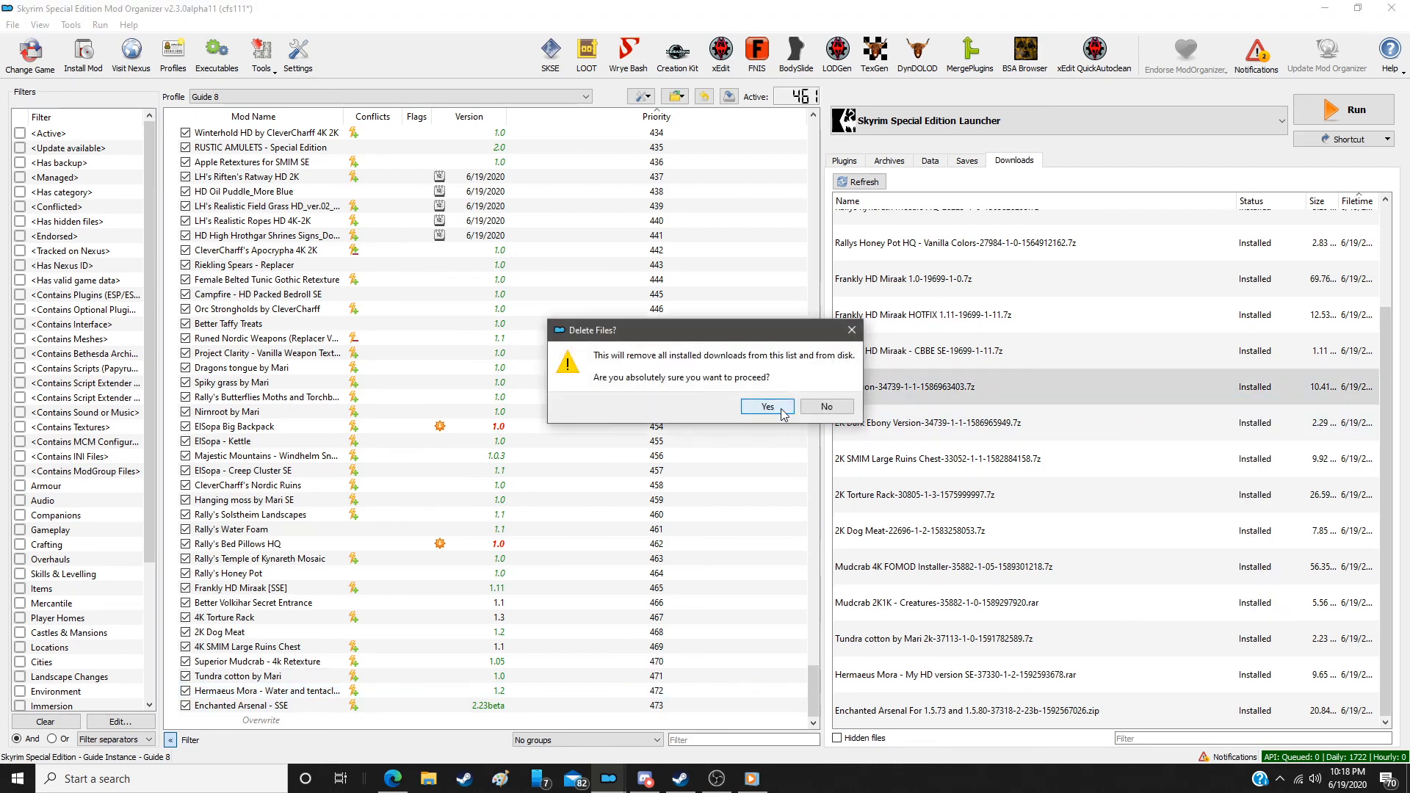
pyautogui.click(783, 409)
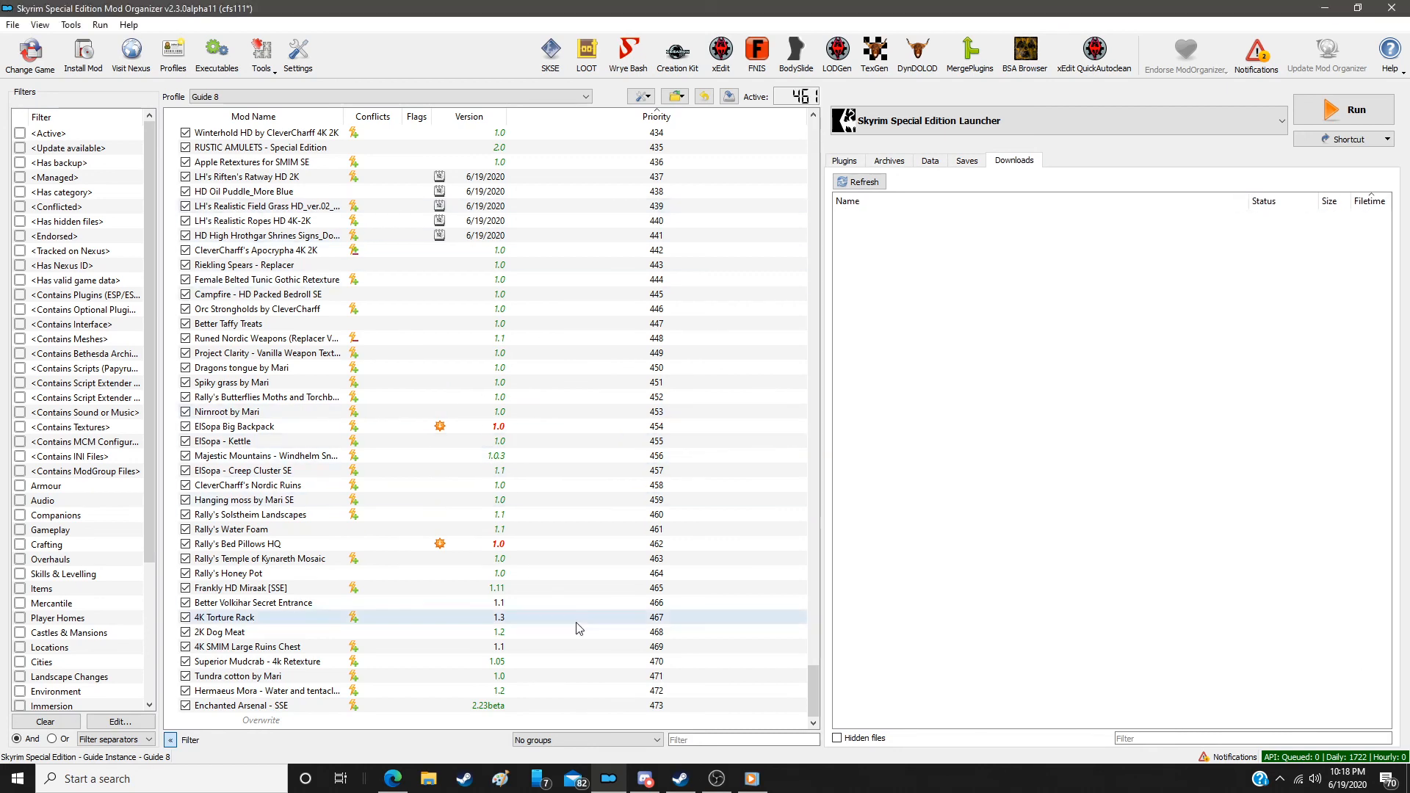
# Place Mod Organizer beside the browser guide at section 8g and launch xEdit with all plugins loaded
pyautogui.moveTo(580, 7); pyautogui.dragTo(1407, 15)
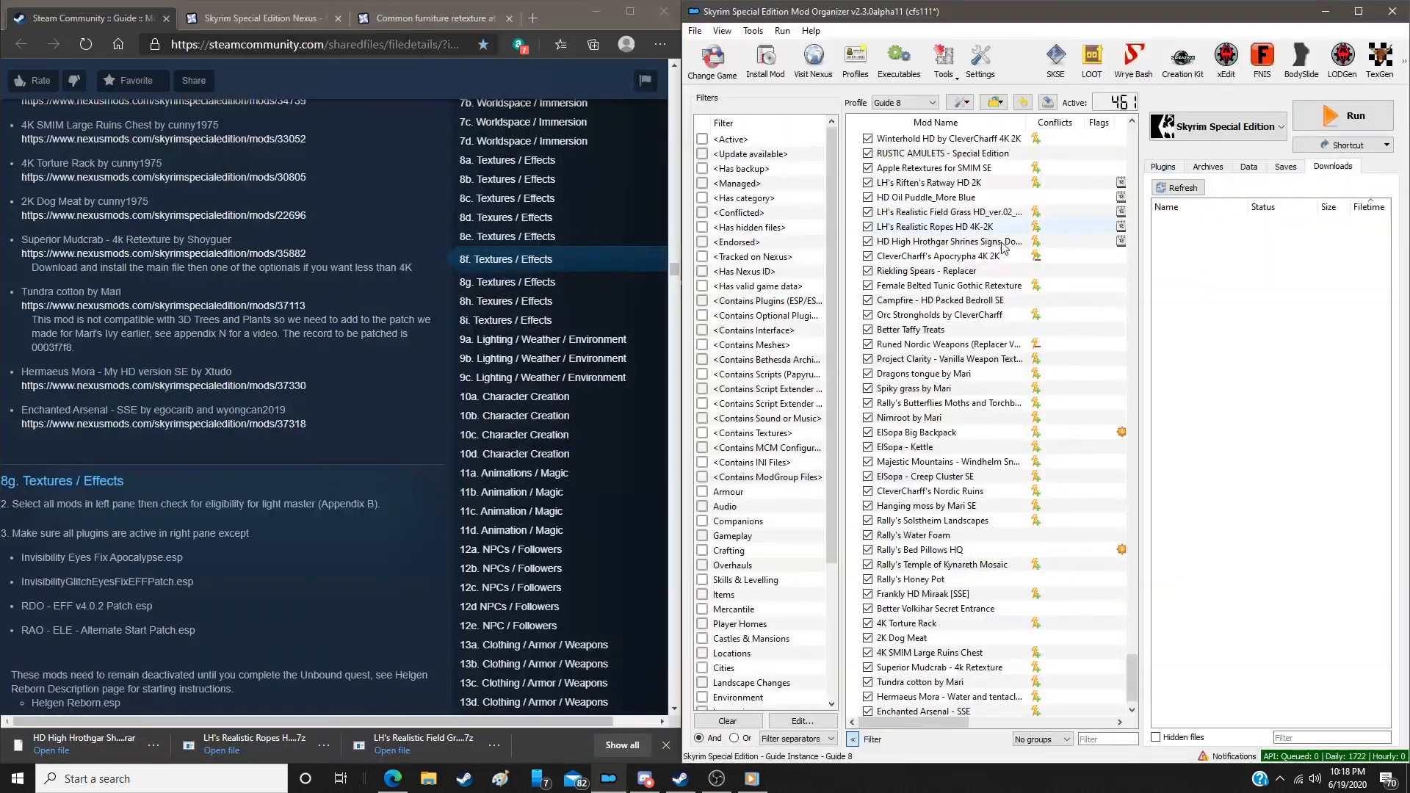
pyautogui.scroll(-4, 190, 409)
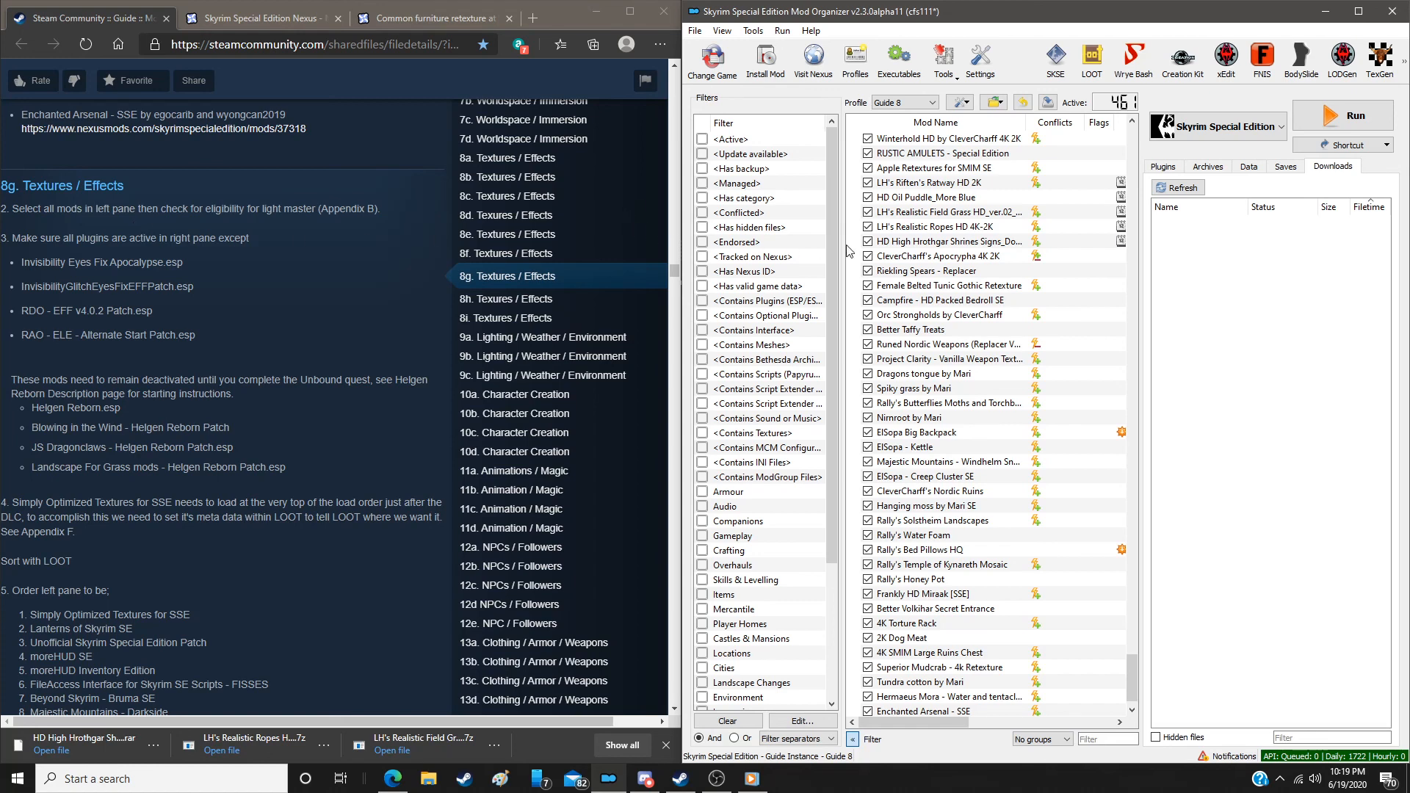
pyautogui.click(1224, 60)
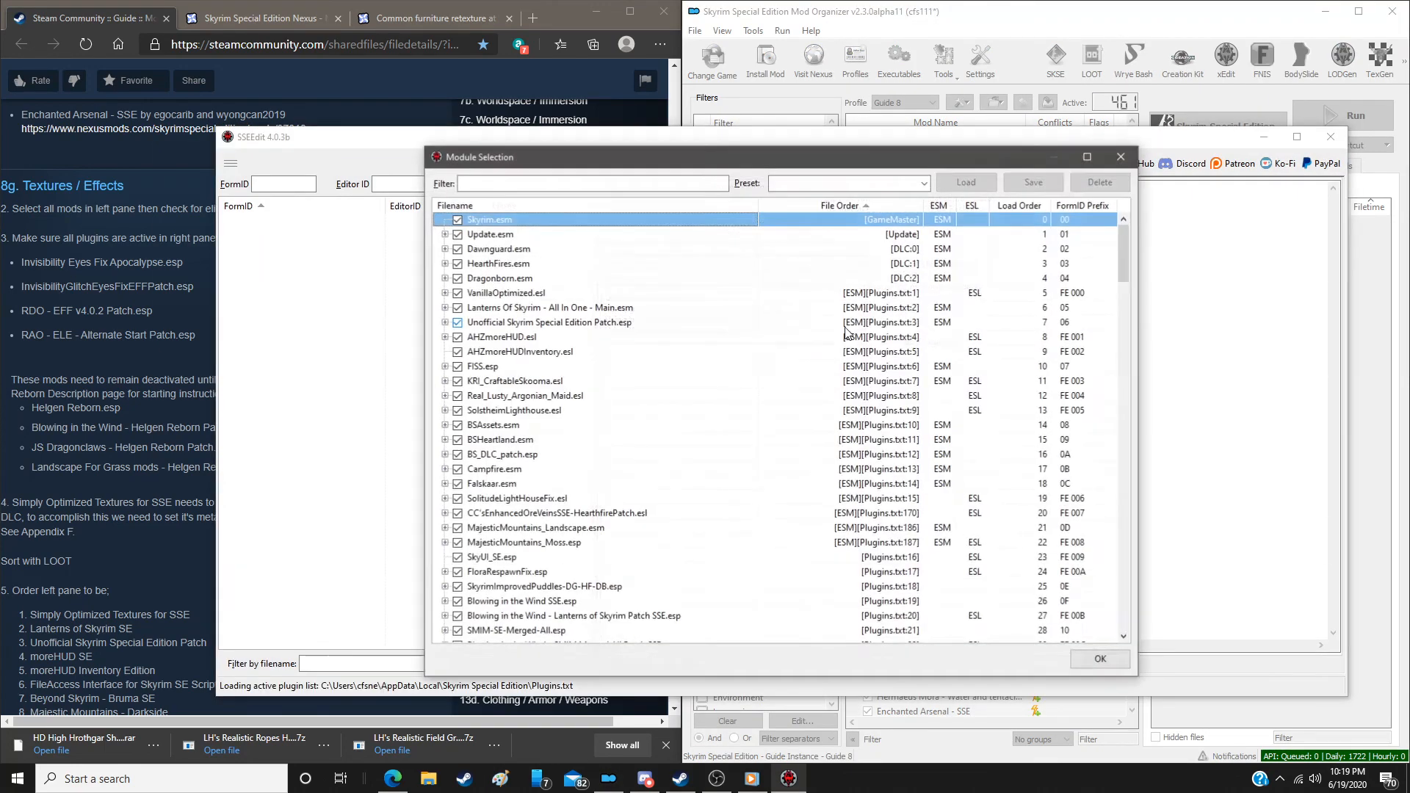
pyautogui.rightClick(760, 408)
pyautogui.click(794, 415)
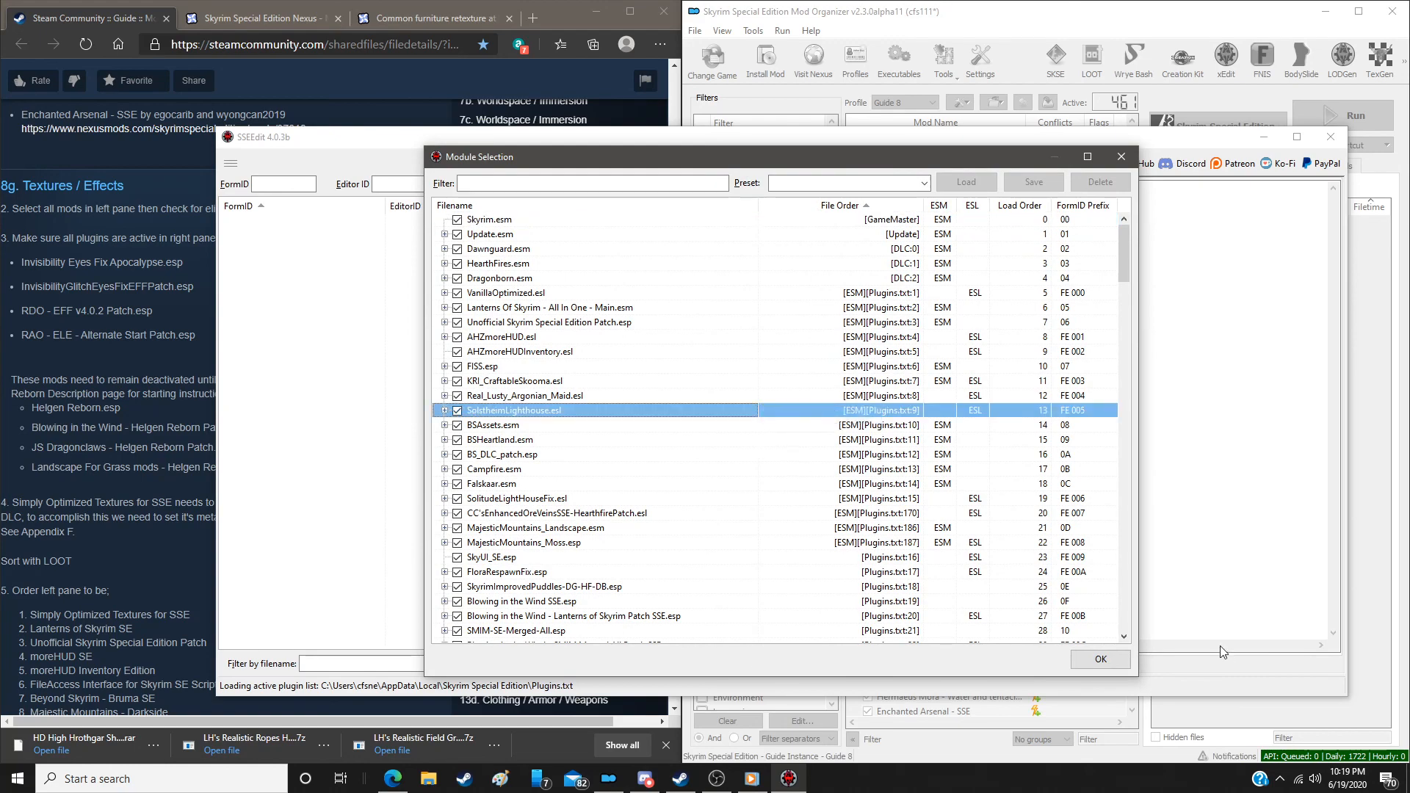
pyautogui.click(1099, 655)
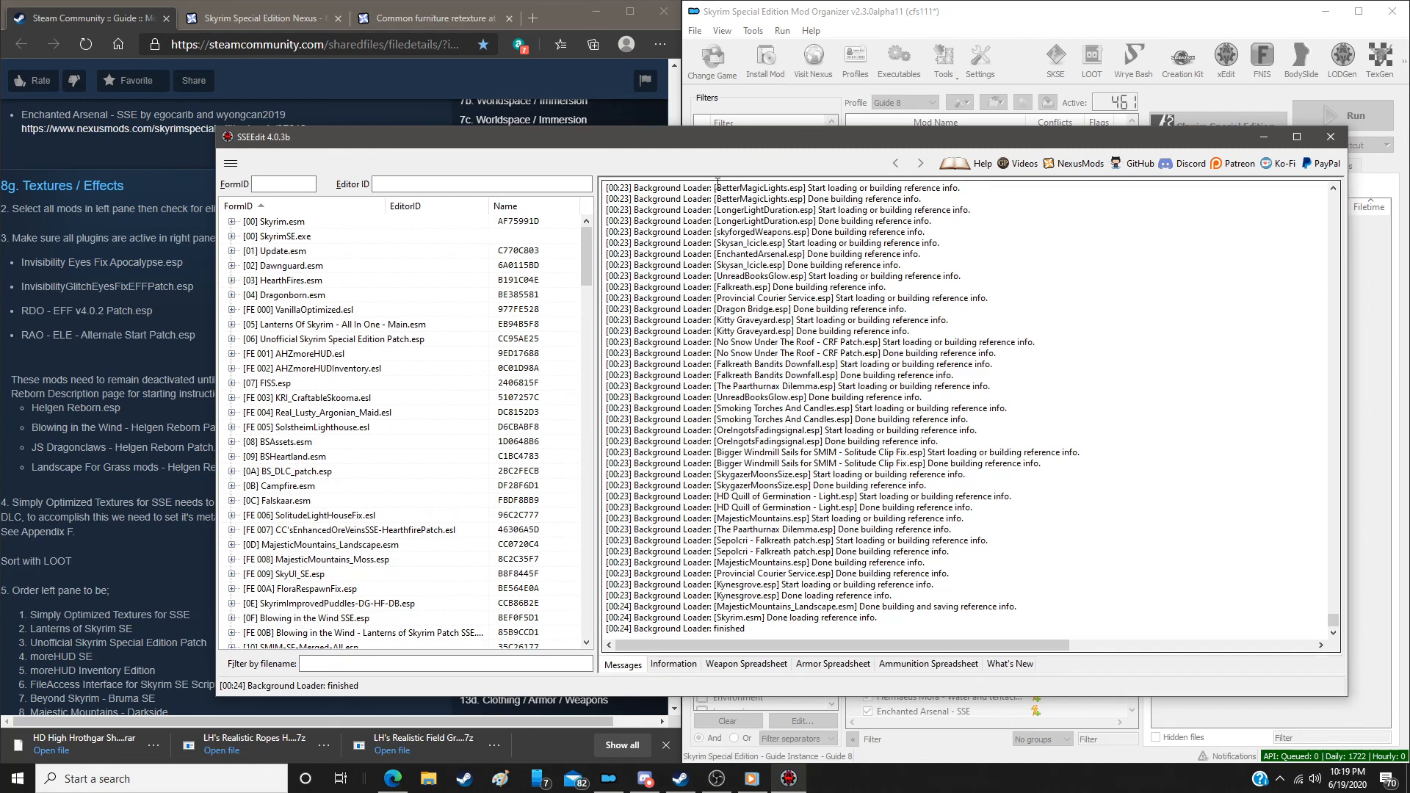
# Apply the SimpleESLify script starting from Skyrim.esm, and close xEdit saving all the changed plugin files
pyautogui.click(294, 226)
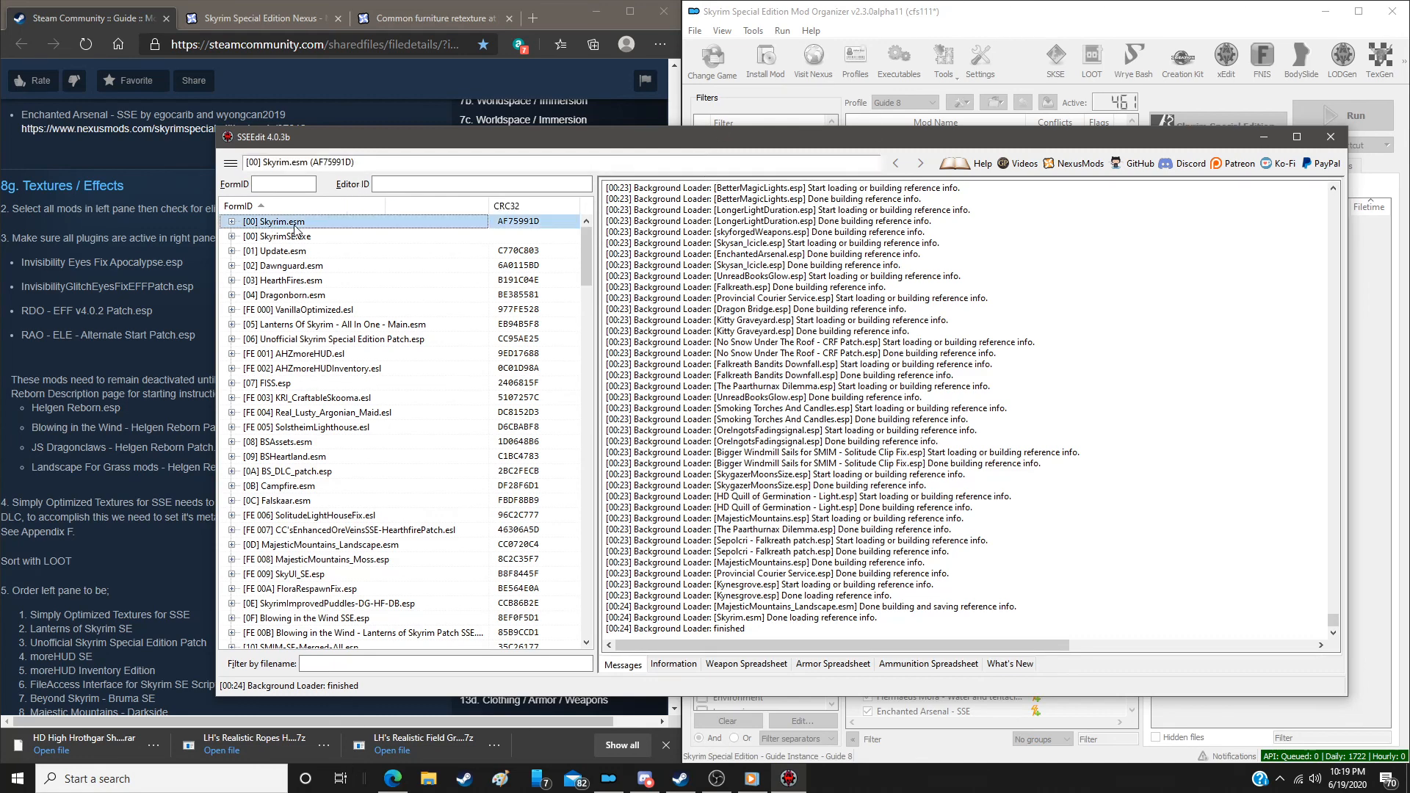
pyautogui.rightClick(294, 228)
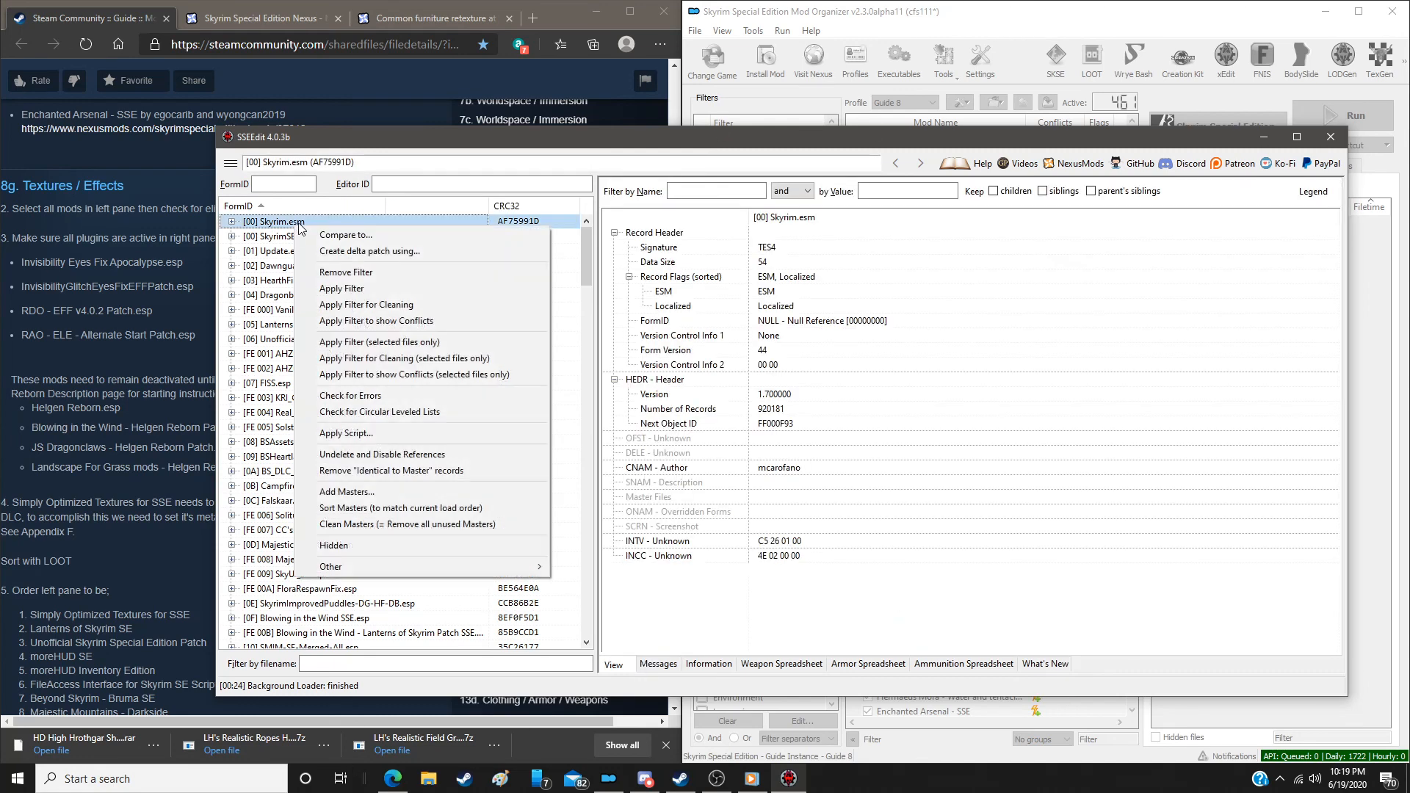
pyautogui.click(389, 434)
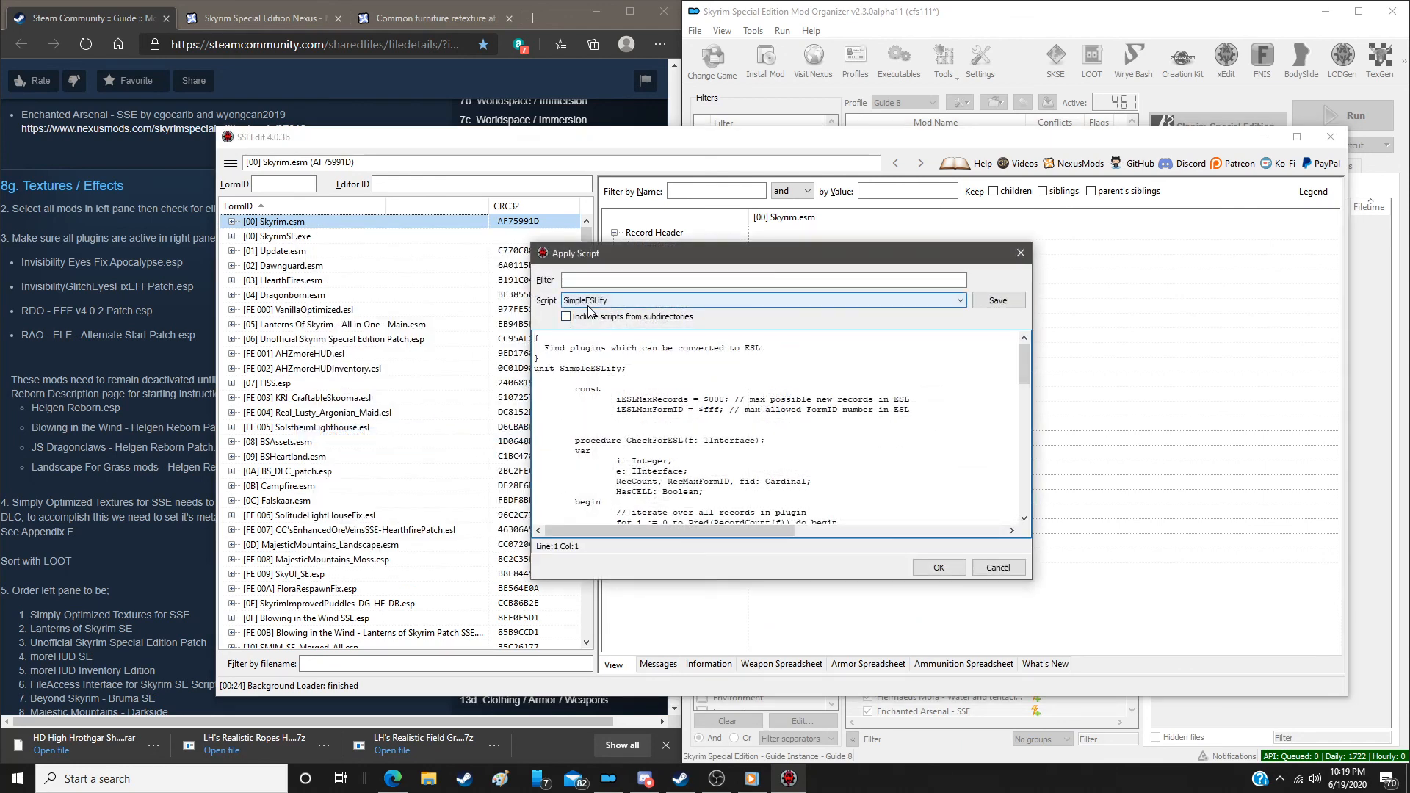
pyautogui.click(954, 568)
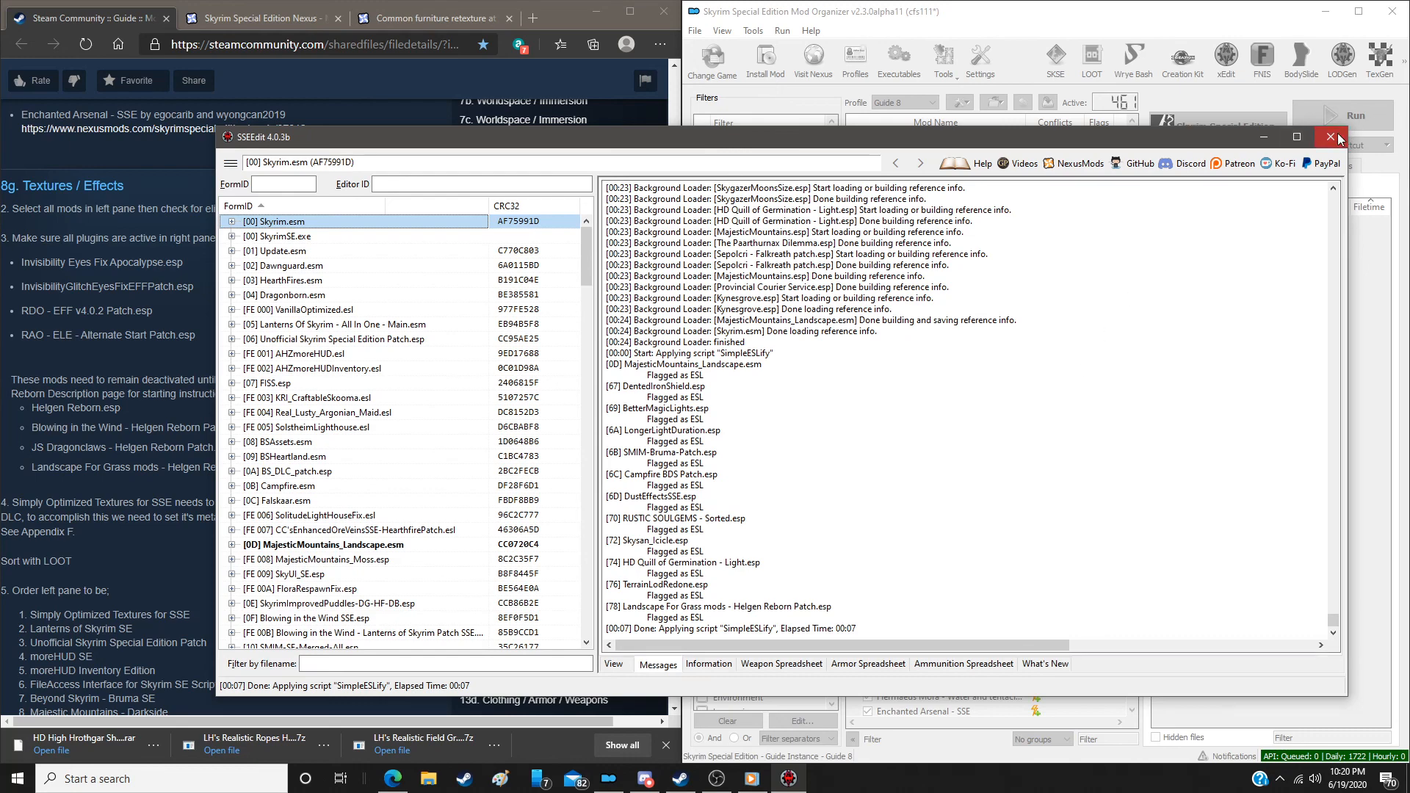
pyautogui.click(1331, 138)
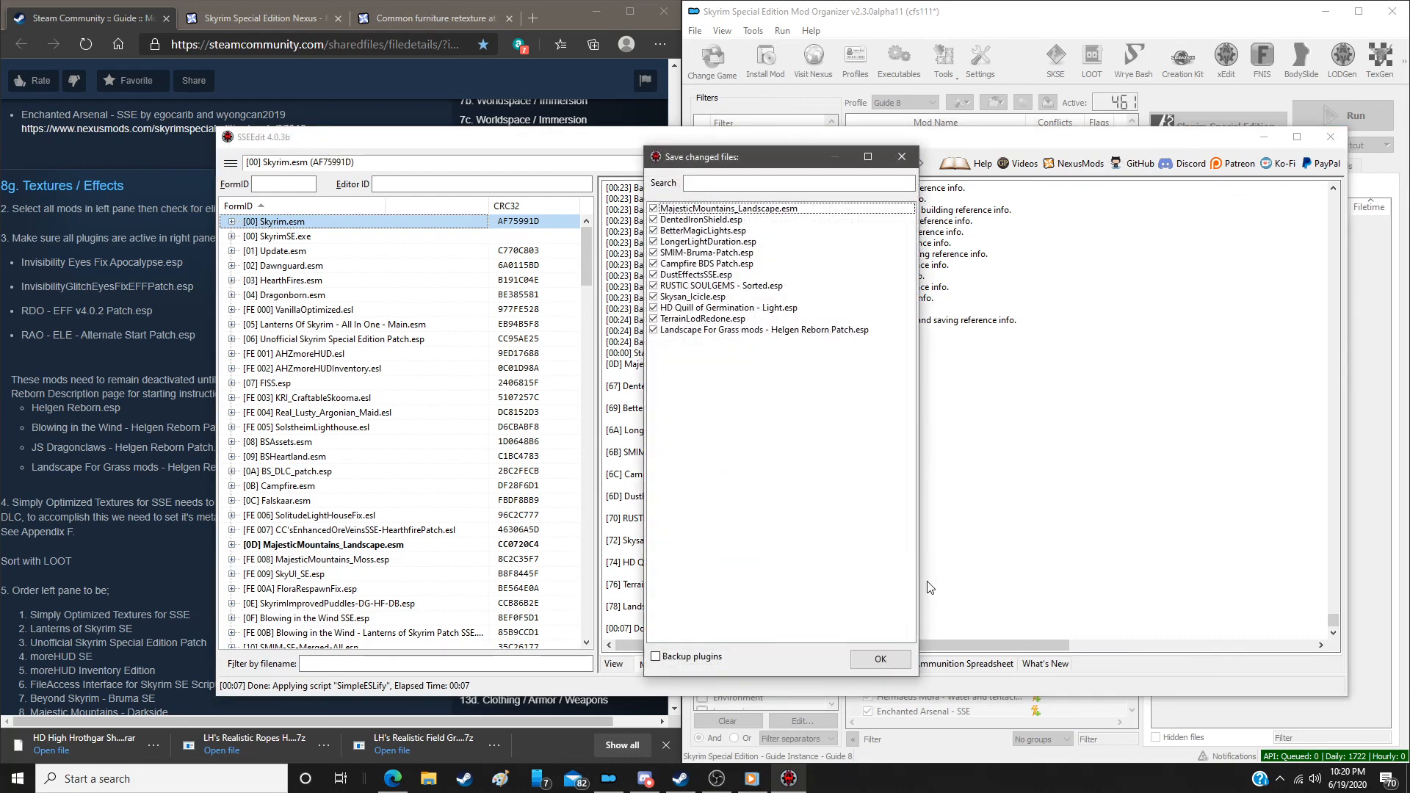
pyautogui.click(881, 660)
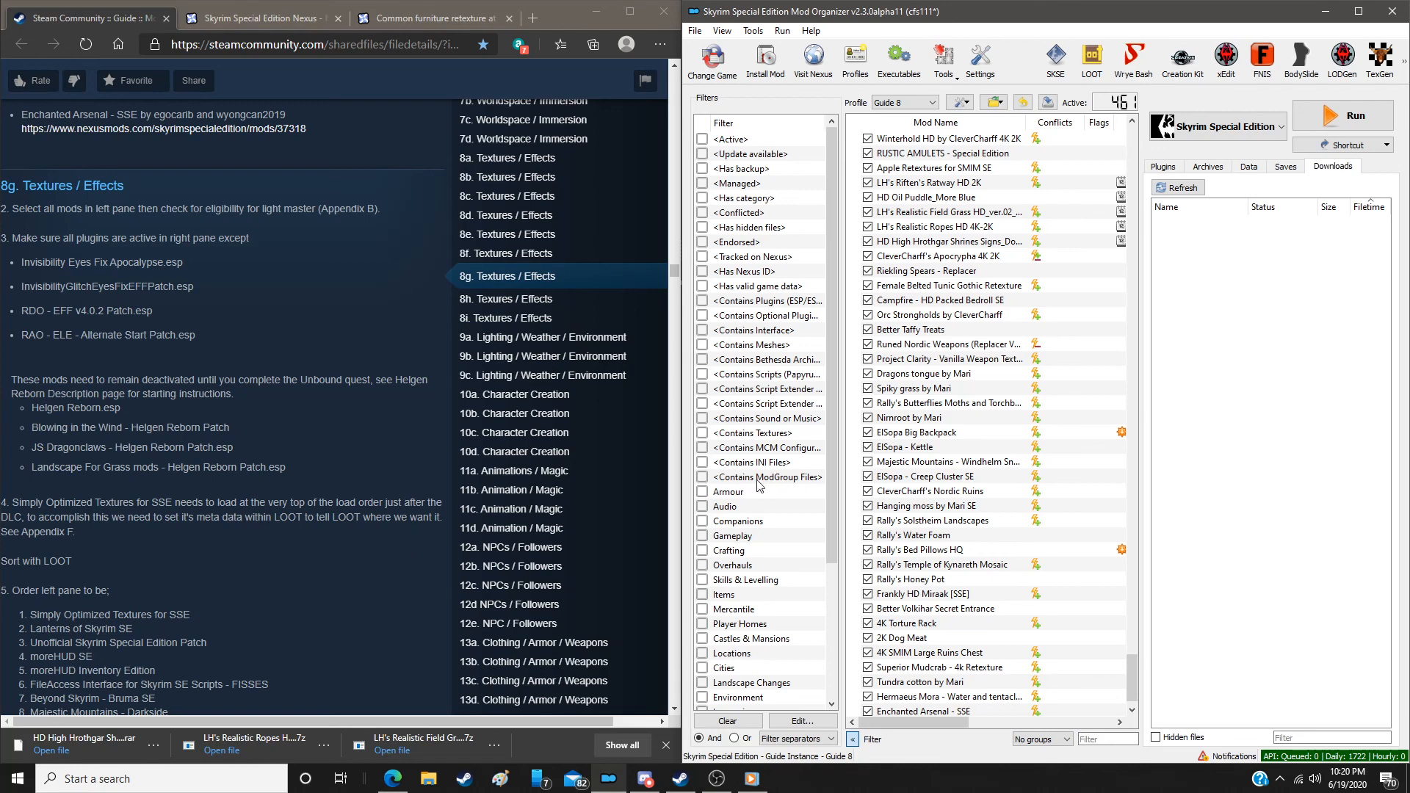
# Show the plugin list and review guide section 8g for the plugins to leave inactive and the left-pane mod order
pyautogui.click(1162, 166)
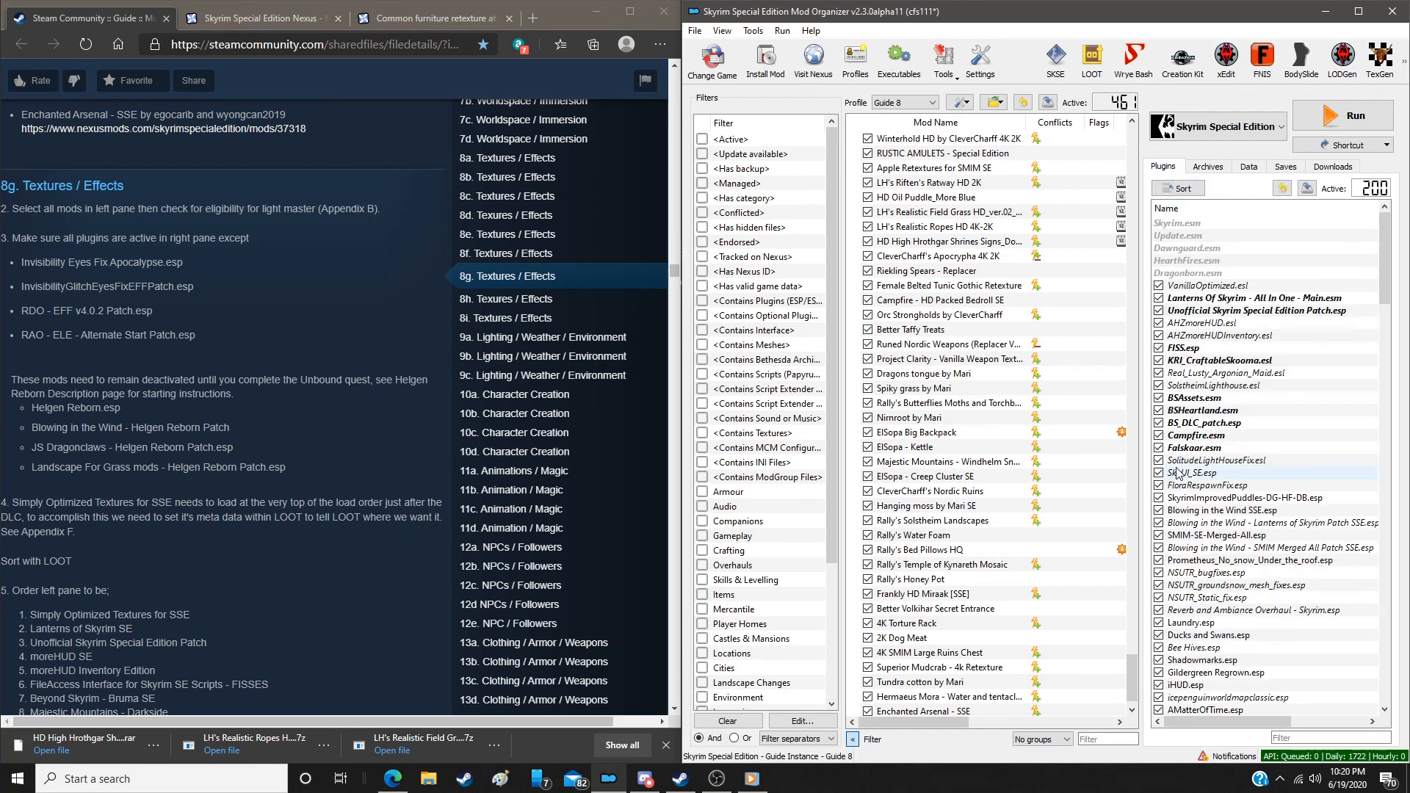
pyautogui.moveTo(1178, 474)
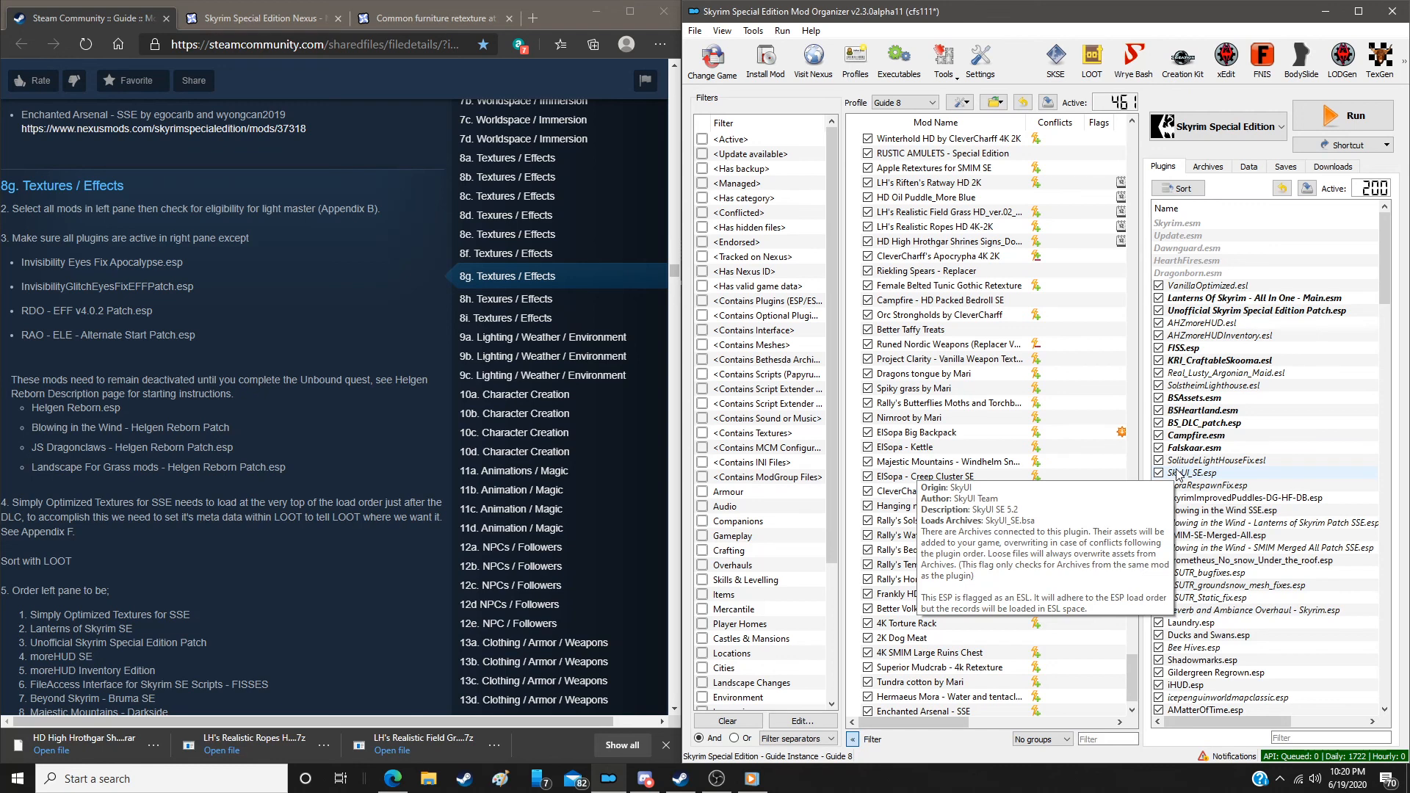
pyautogui.click(666, 747)
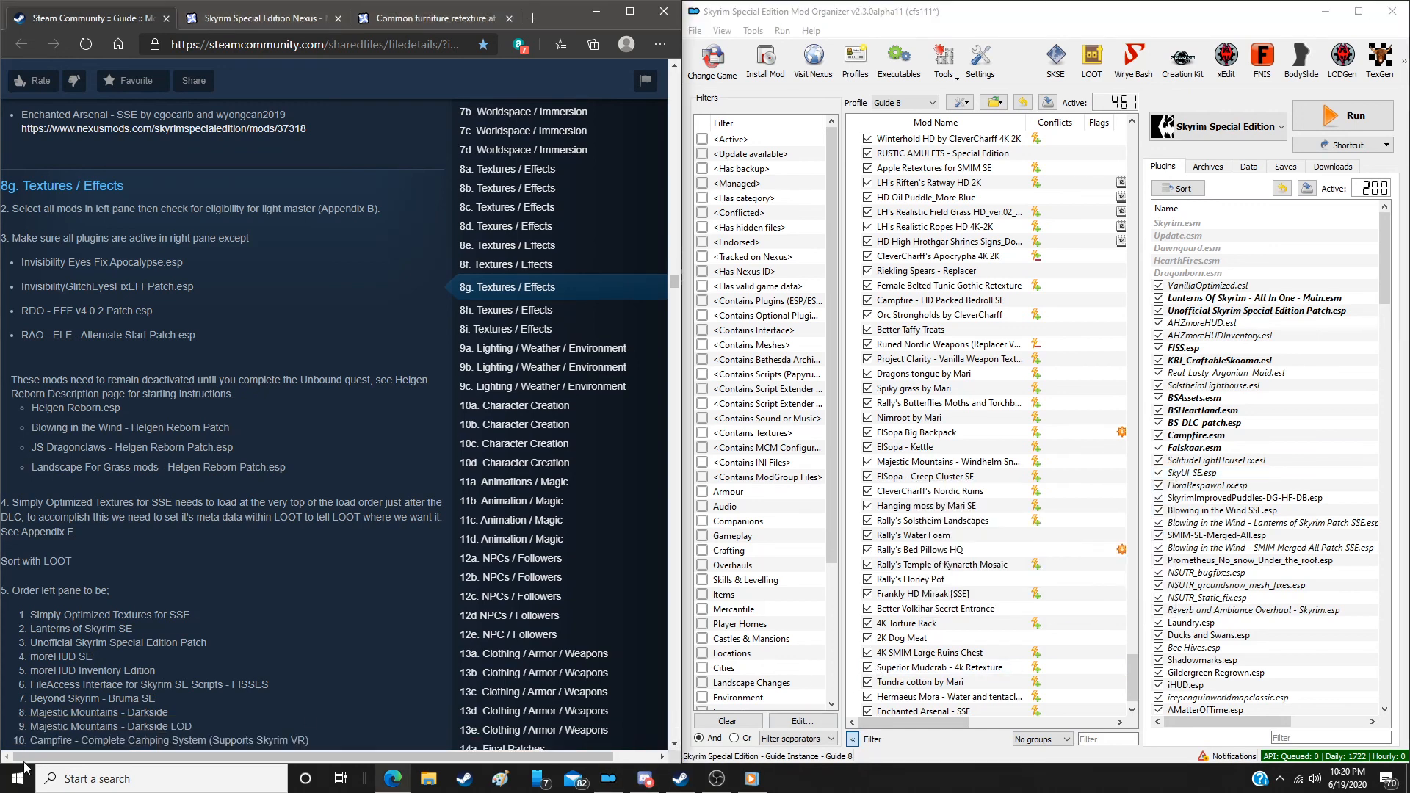
pyautogui.scroll(-9, 216, 572)
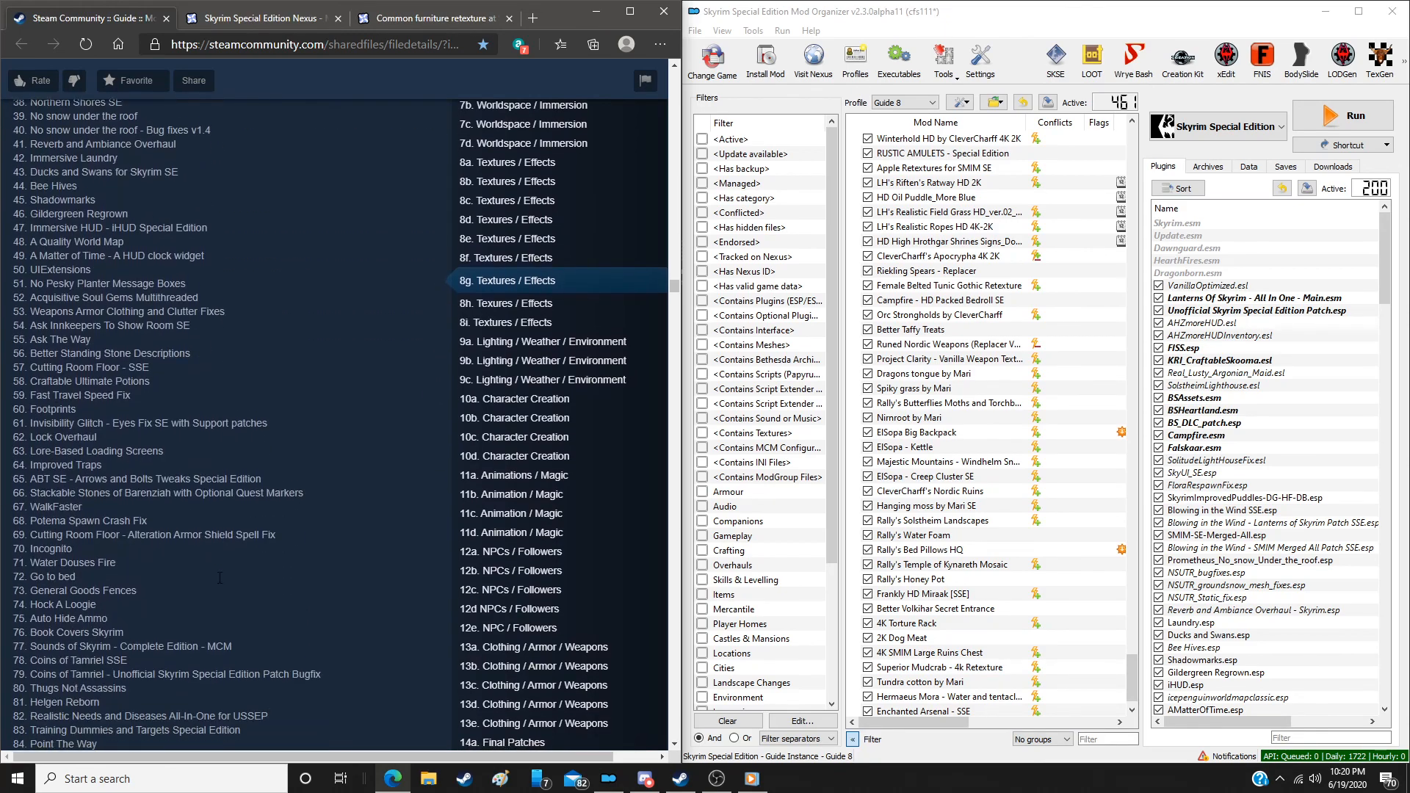
pyautogui.scroll(-15, 219, 576)
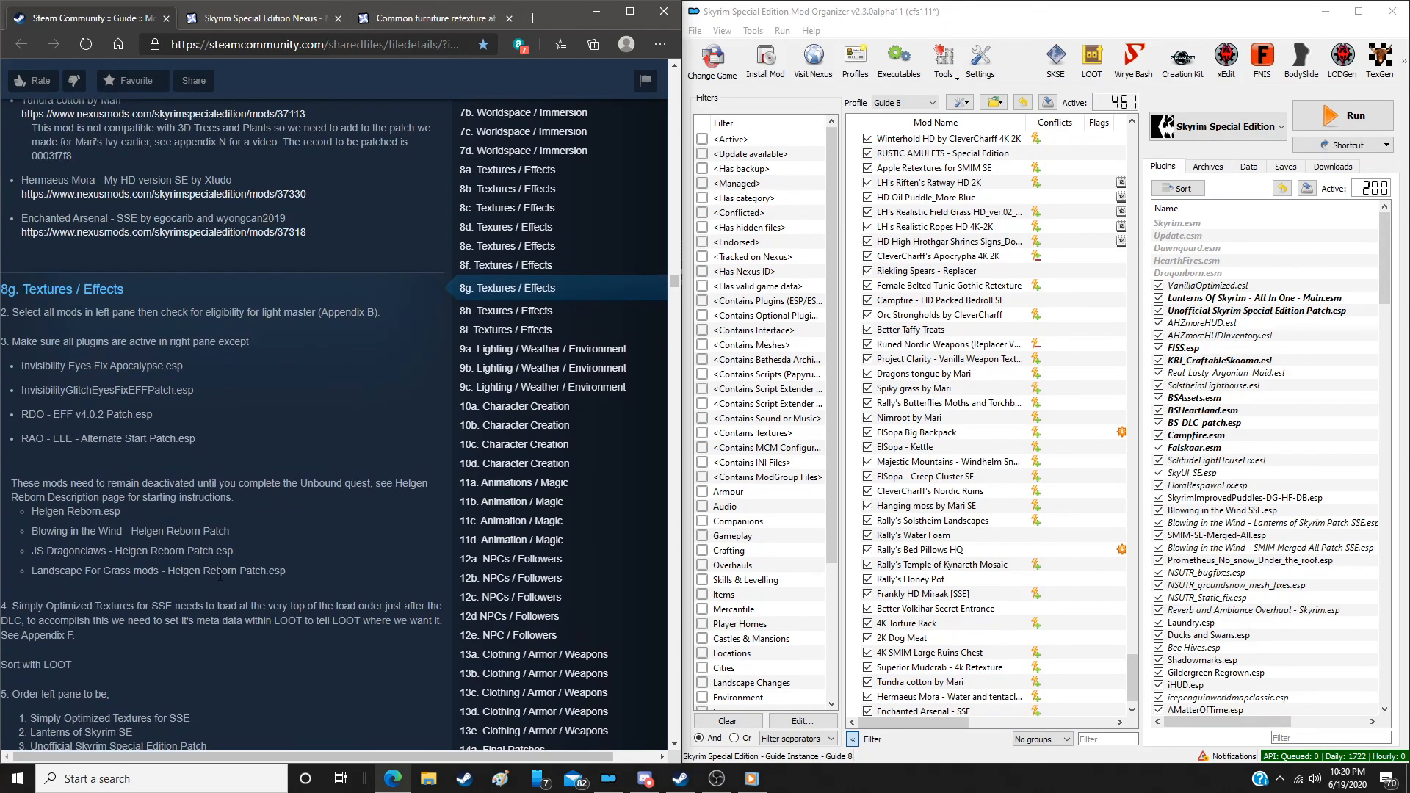
pyautogui.scroll(-2, 220, 575)
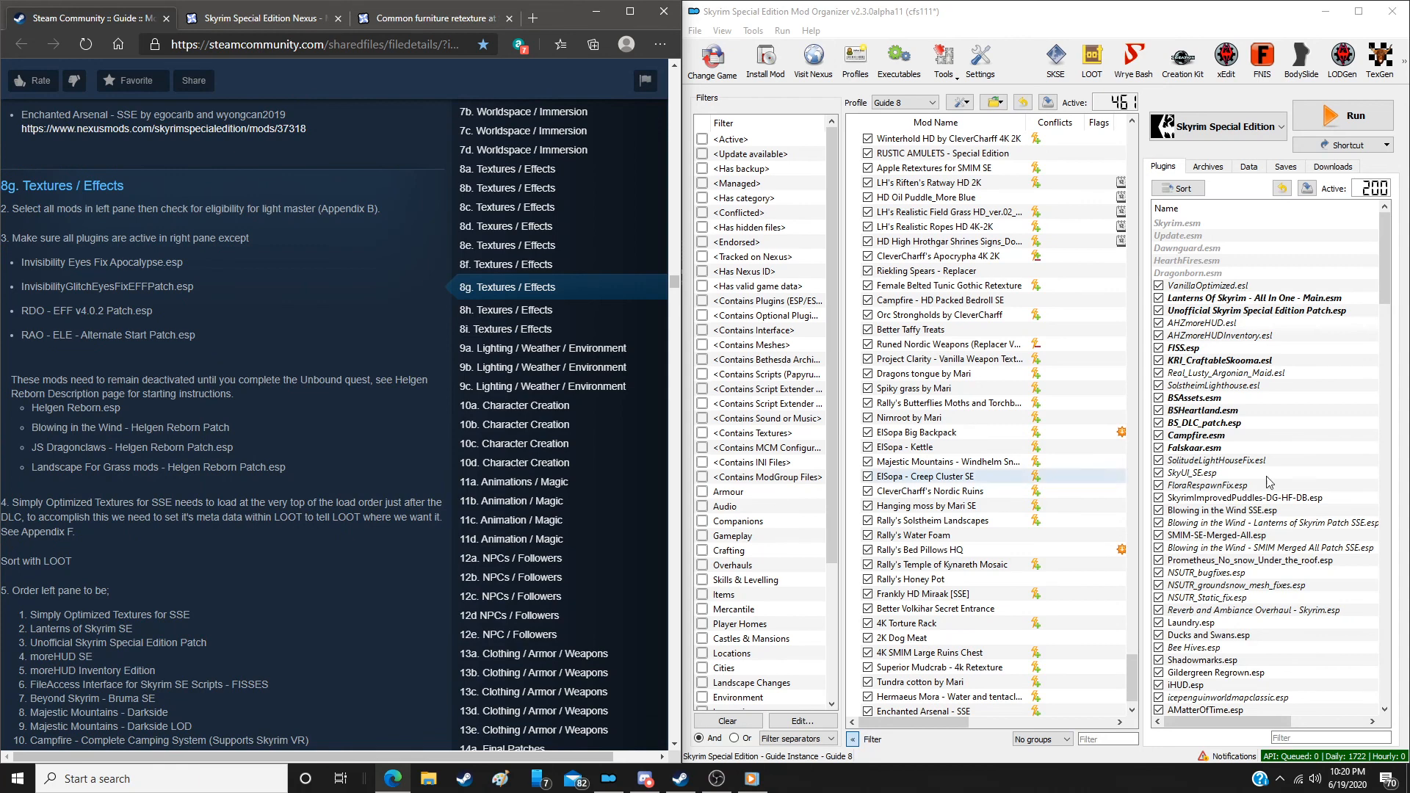